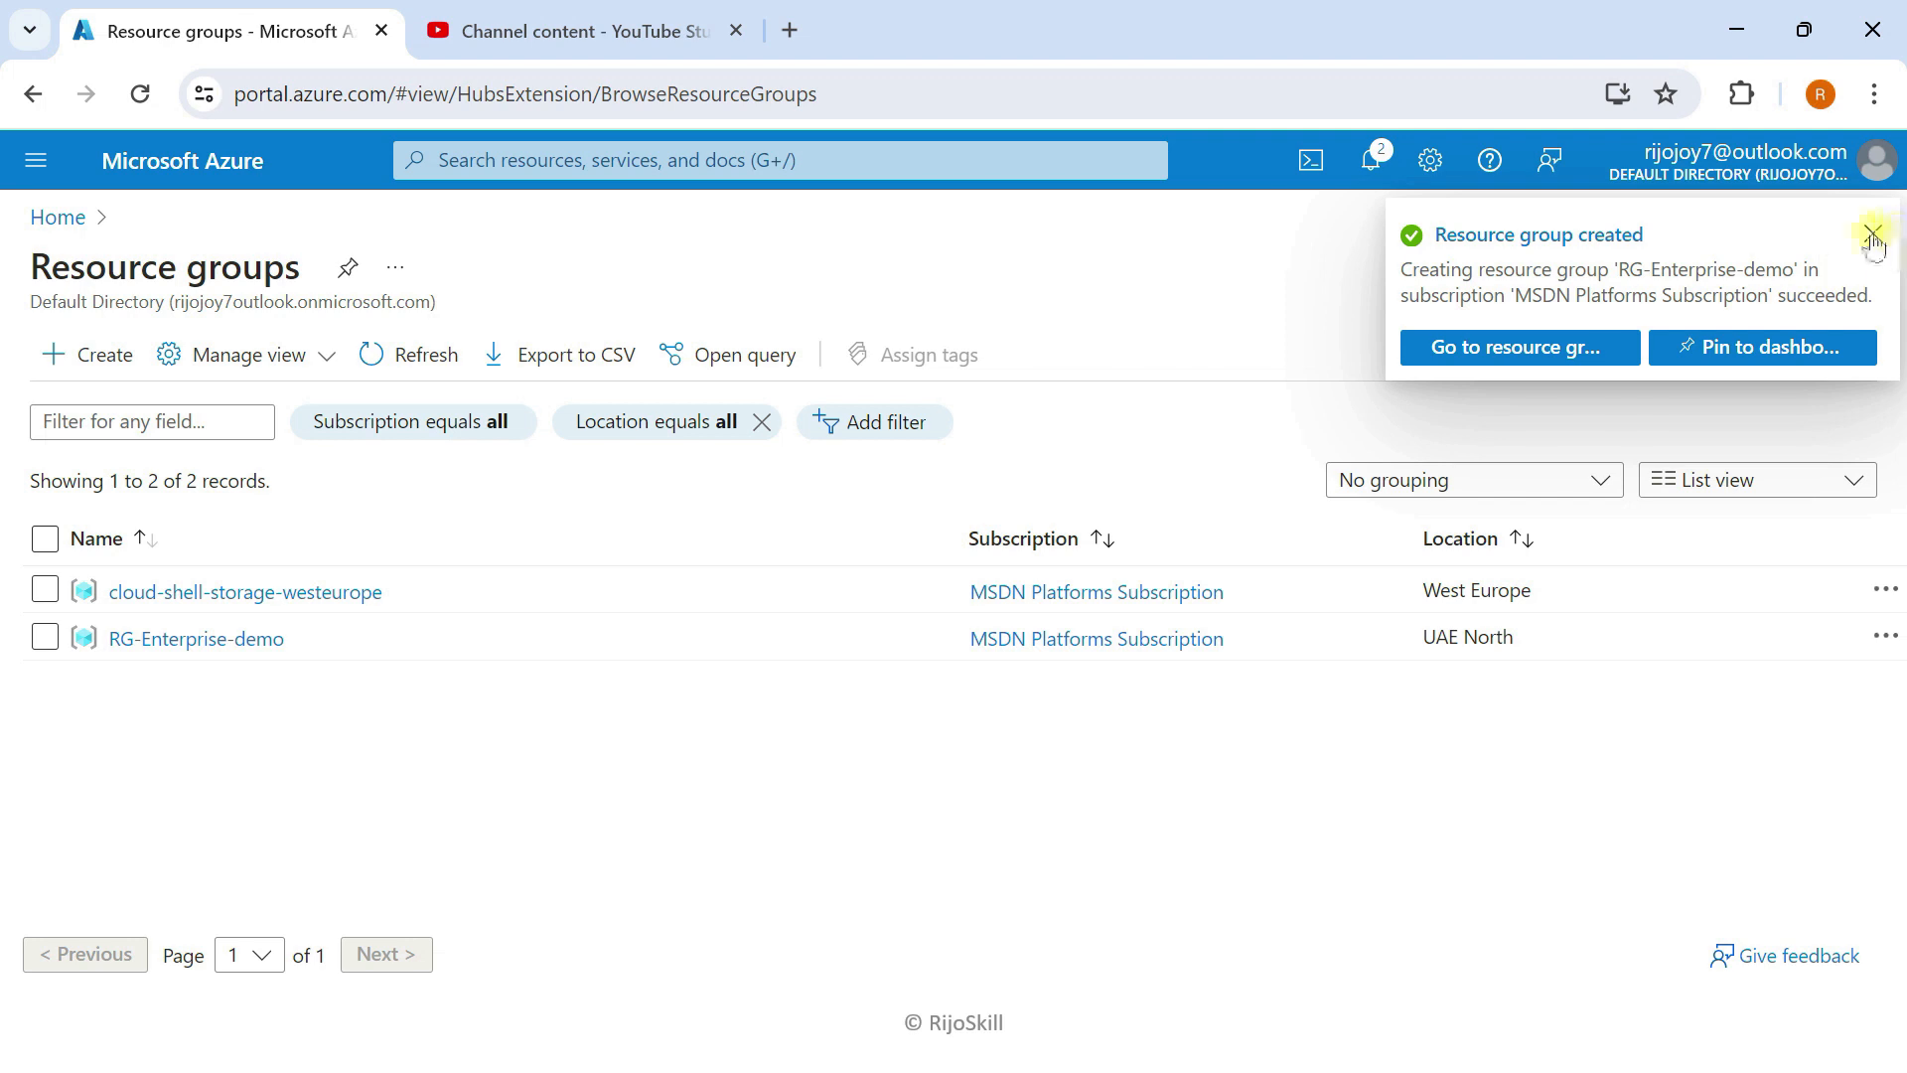
Step: Dismiss the notification and open the Virtual networks service with a 'virtu' search
left_click(240, 169)
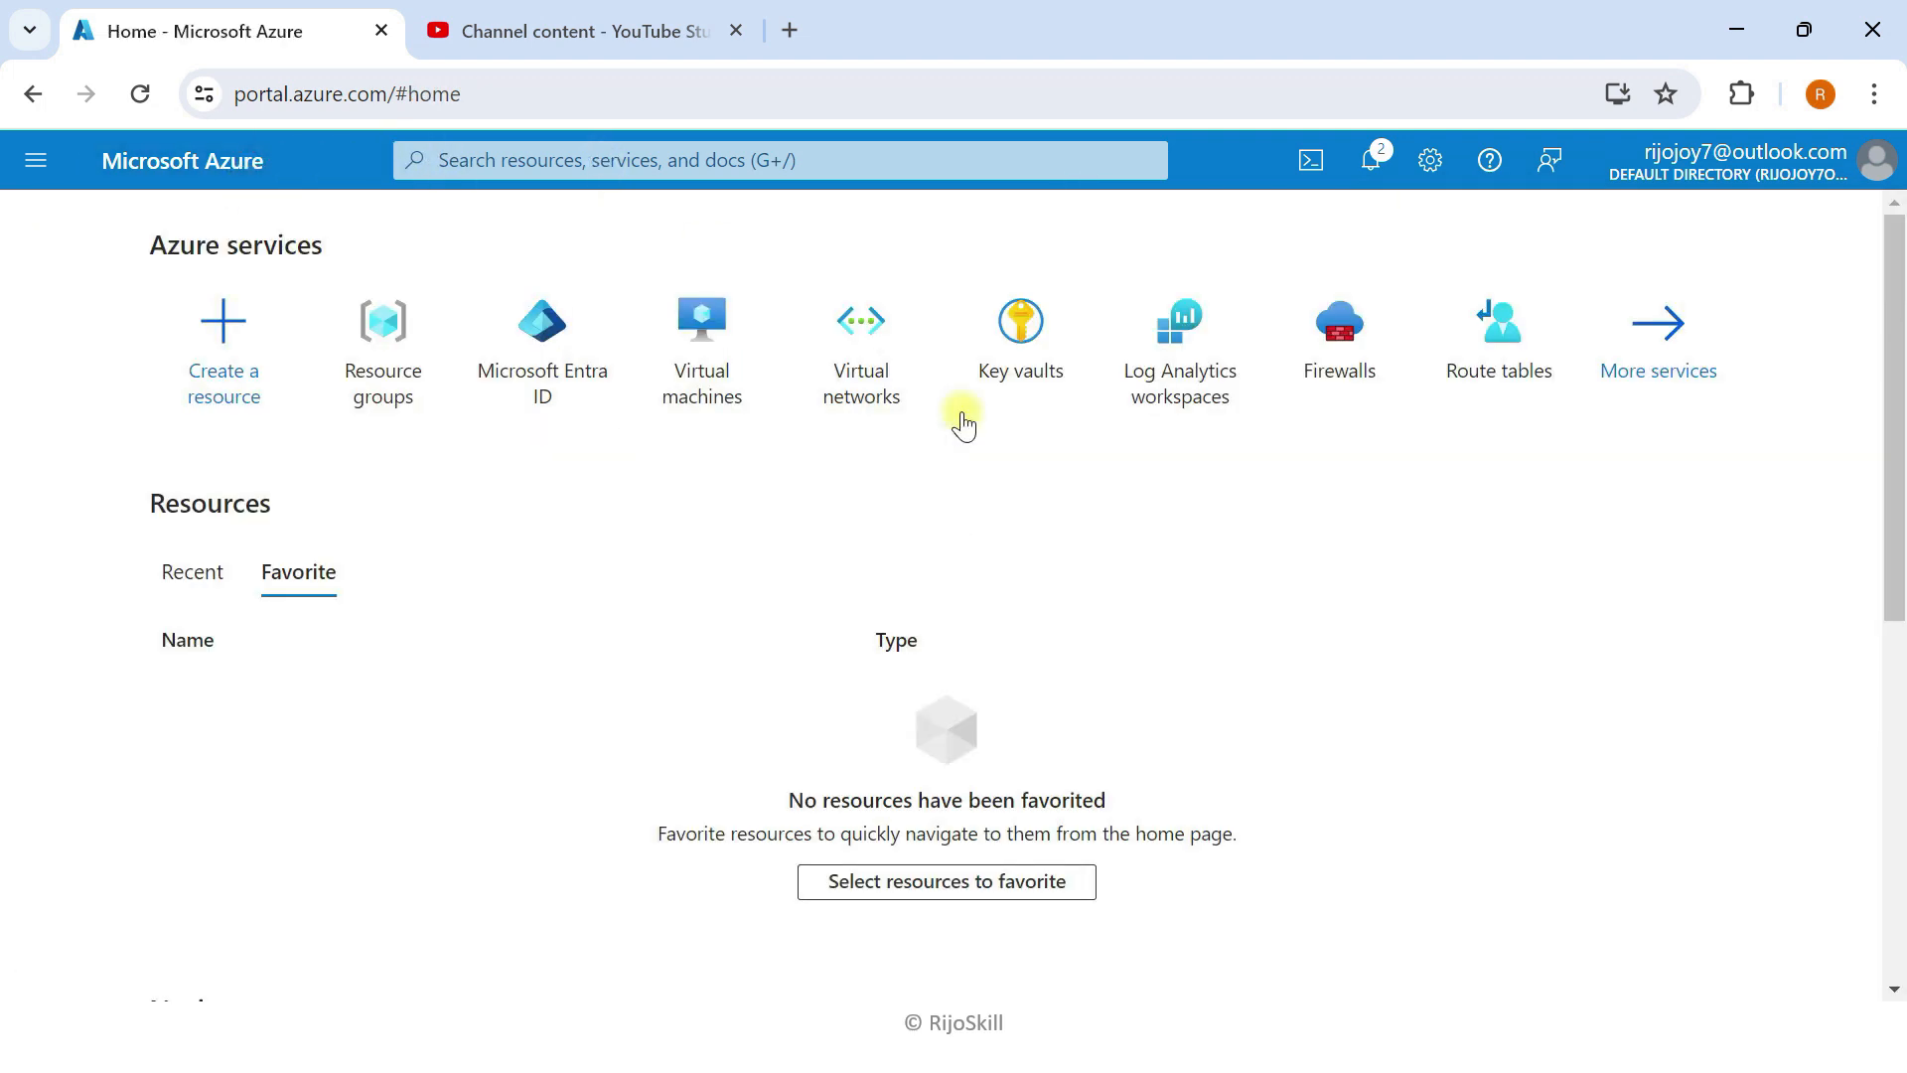
left_click_drag(868, 330, 656, 161)
left_click(660, 163)
type("v")
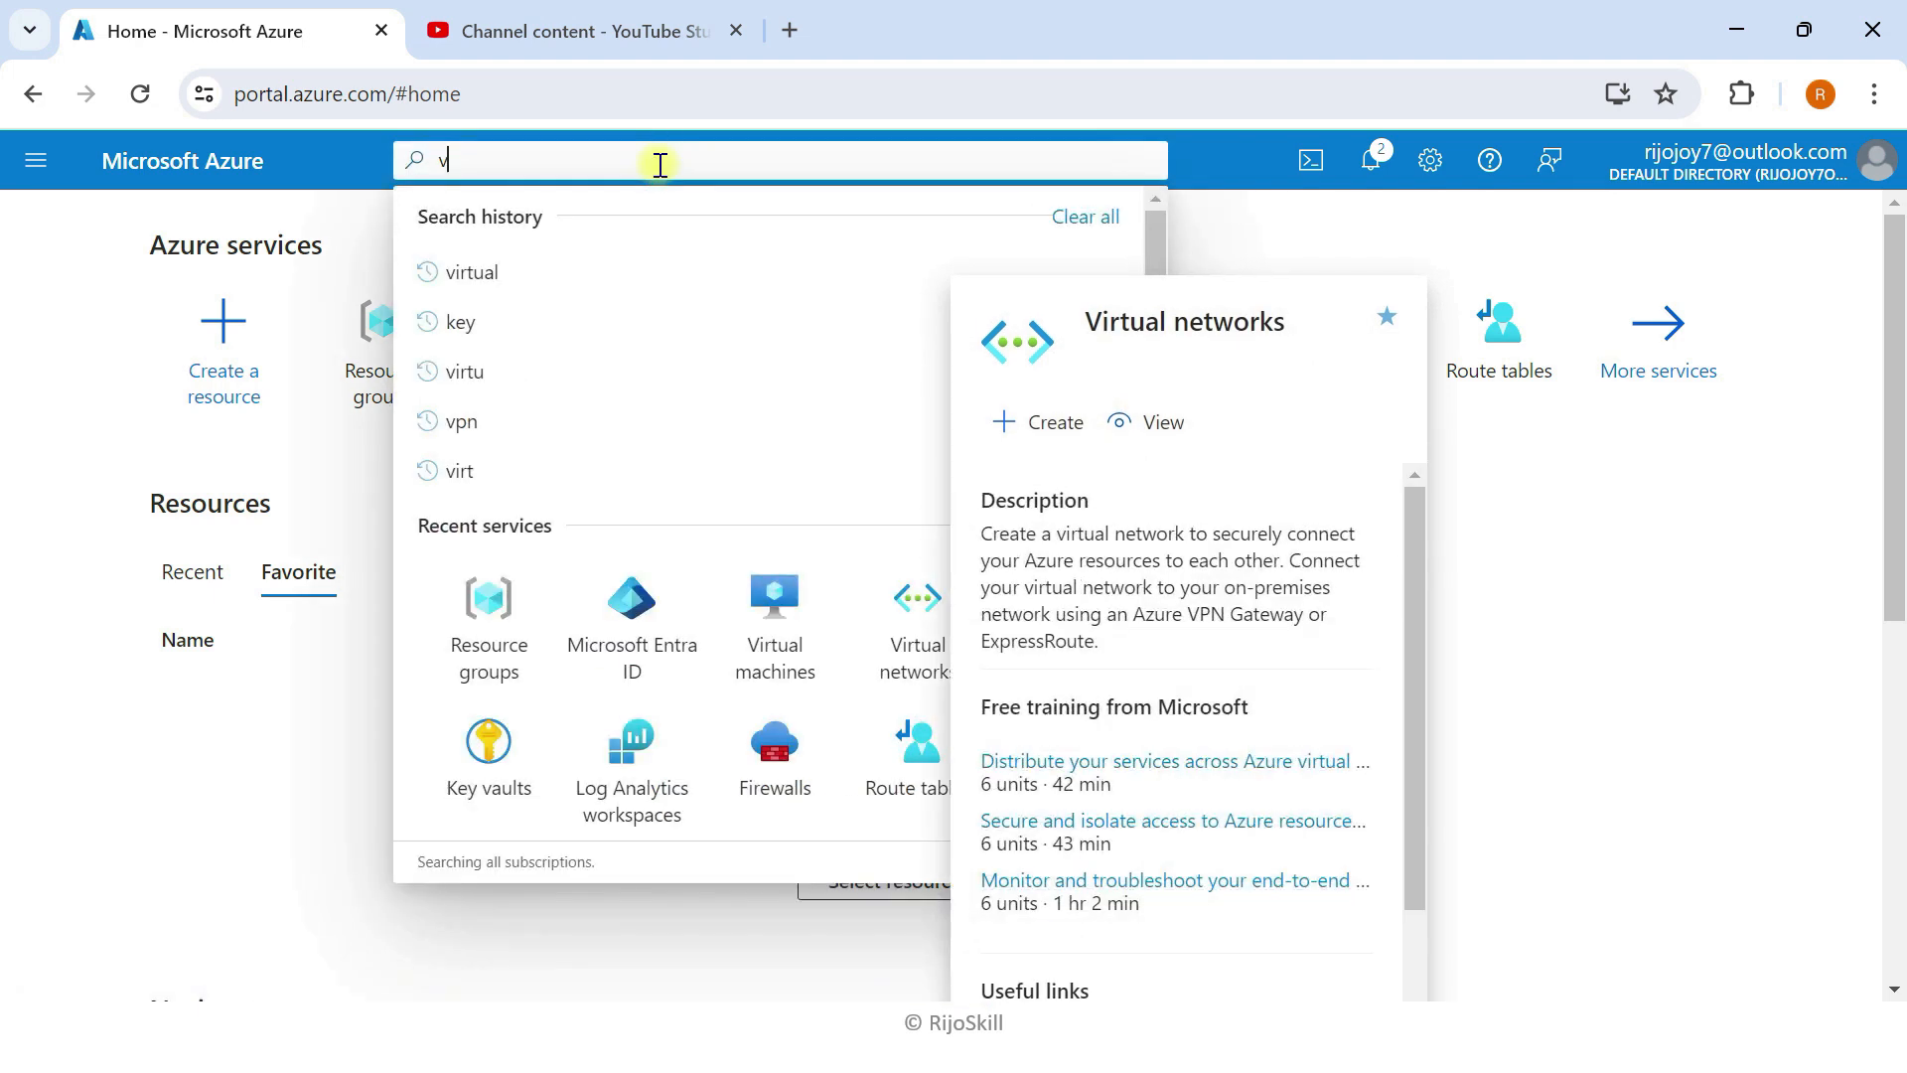
type("irtu")
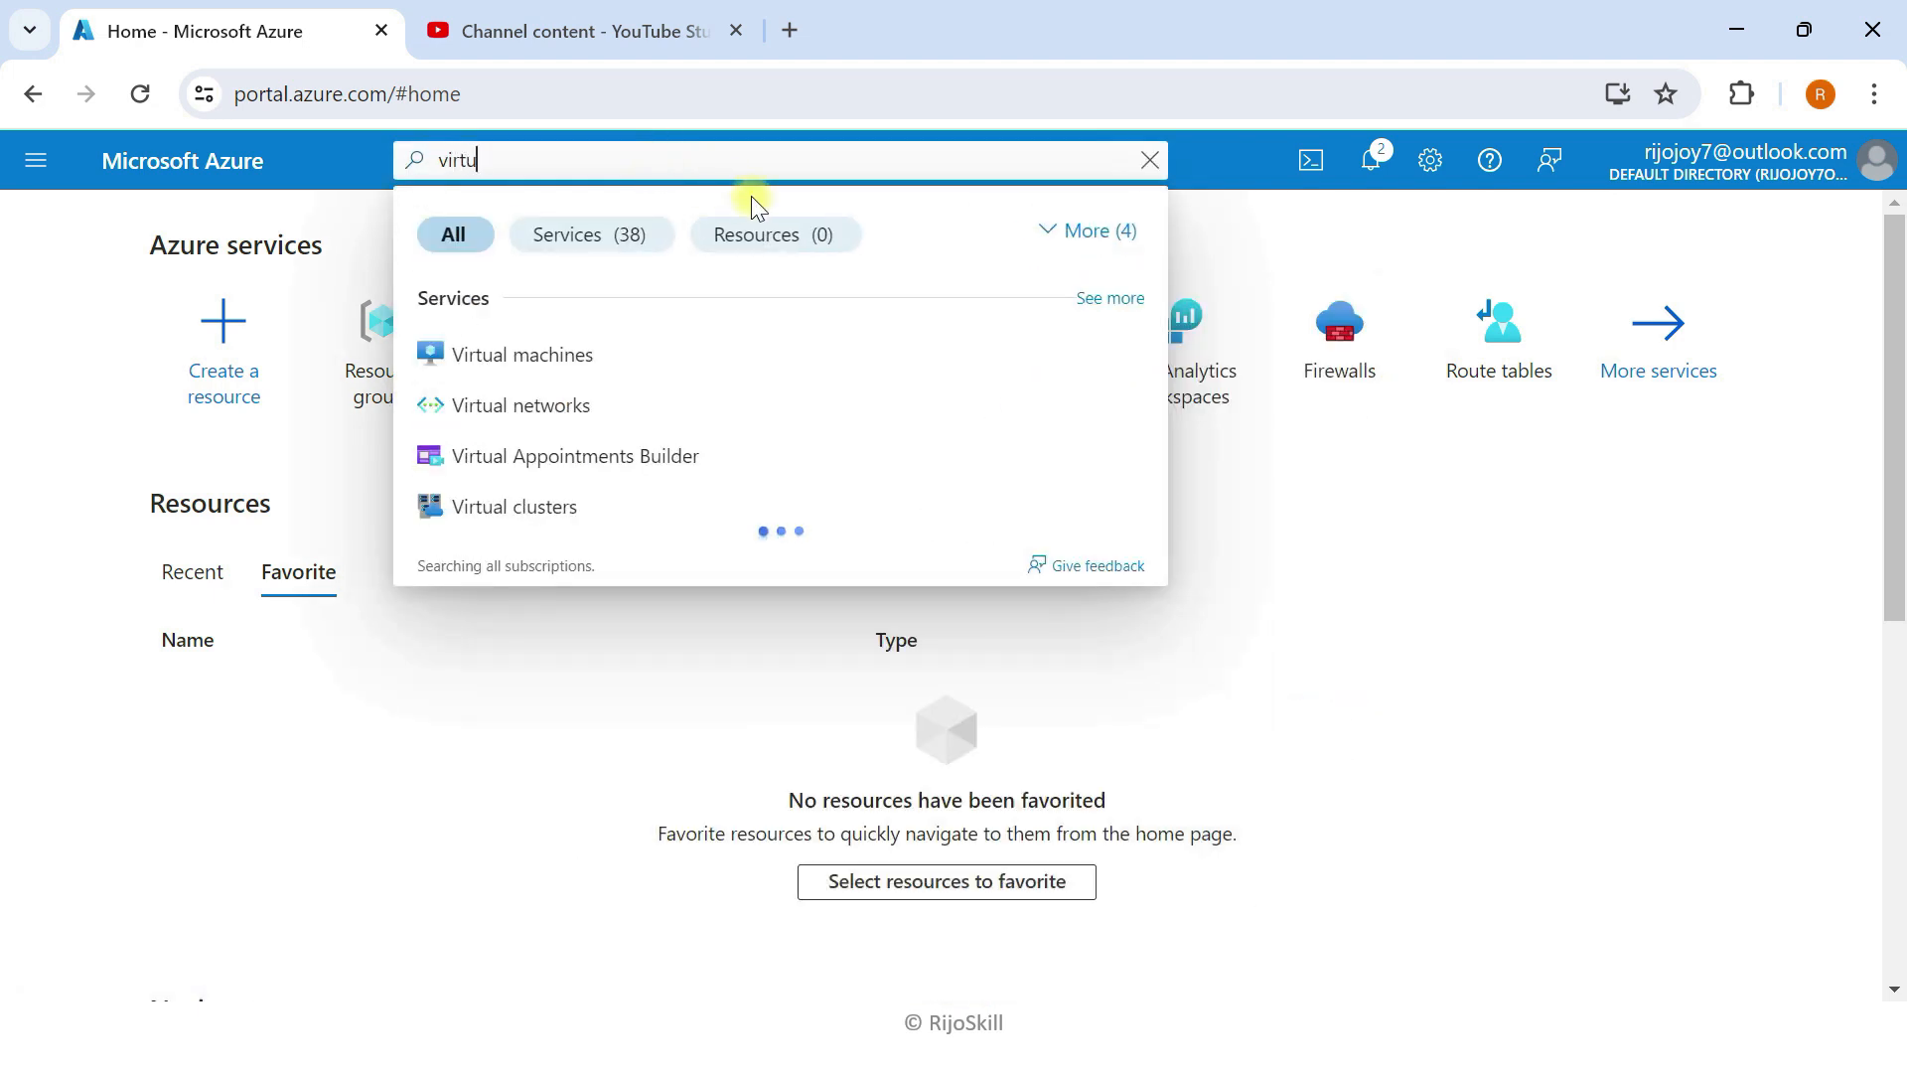
left_click(571, 405)
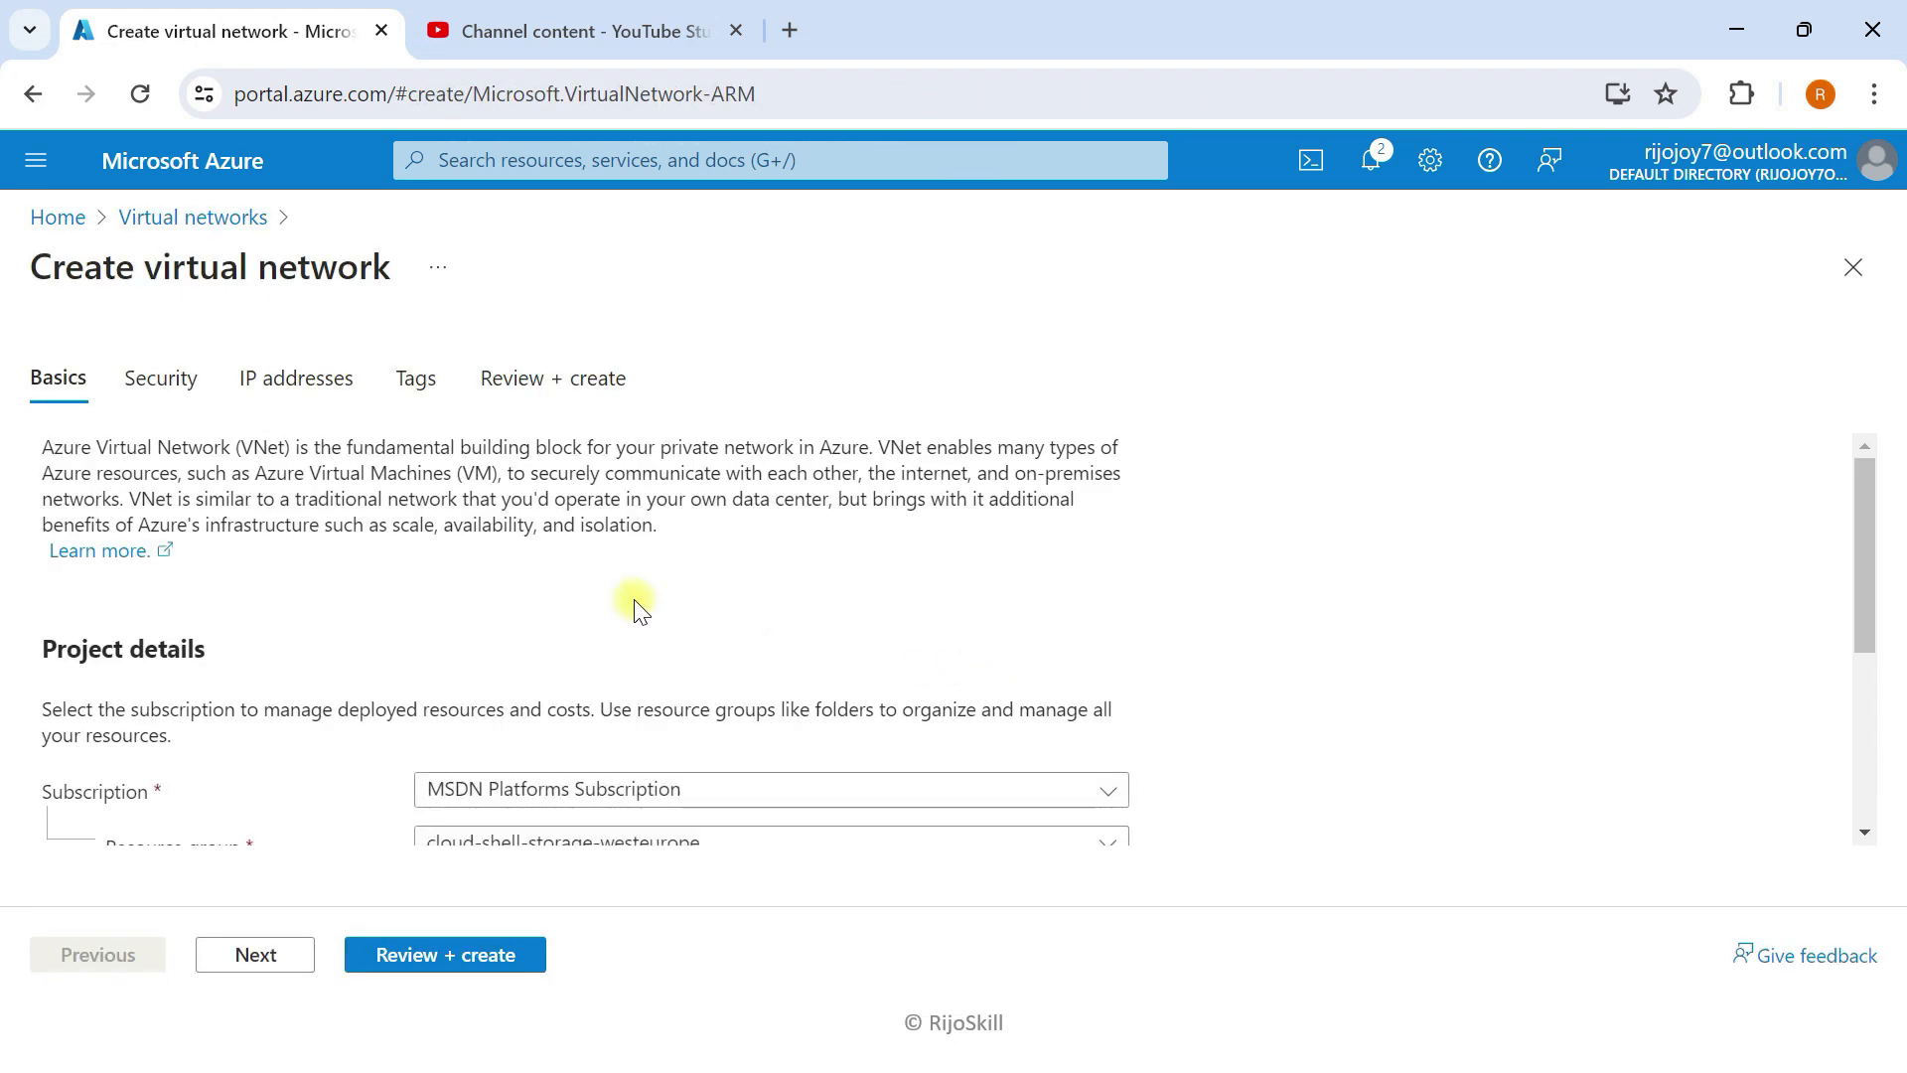
Step: Put the network in RG-Enterprise-demo and name it Vnet-enterprise
scroll(636, 608, "down", 3)
left_click(620, 555)
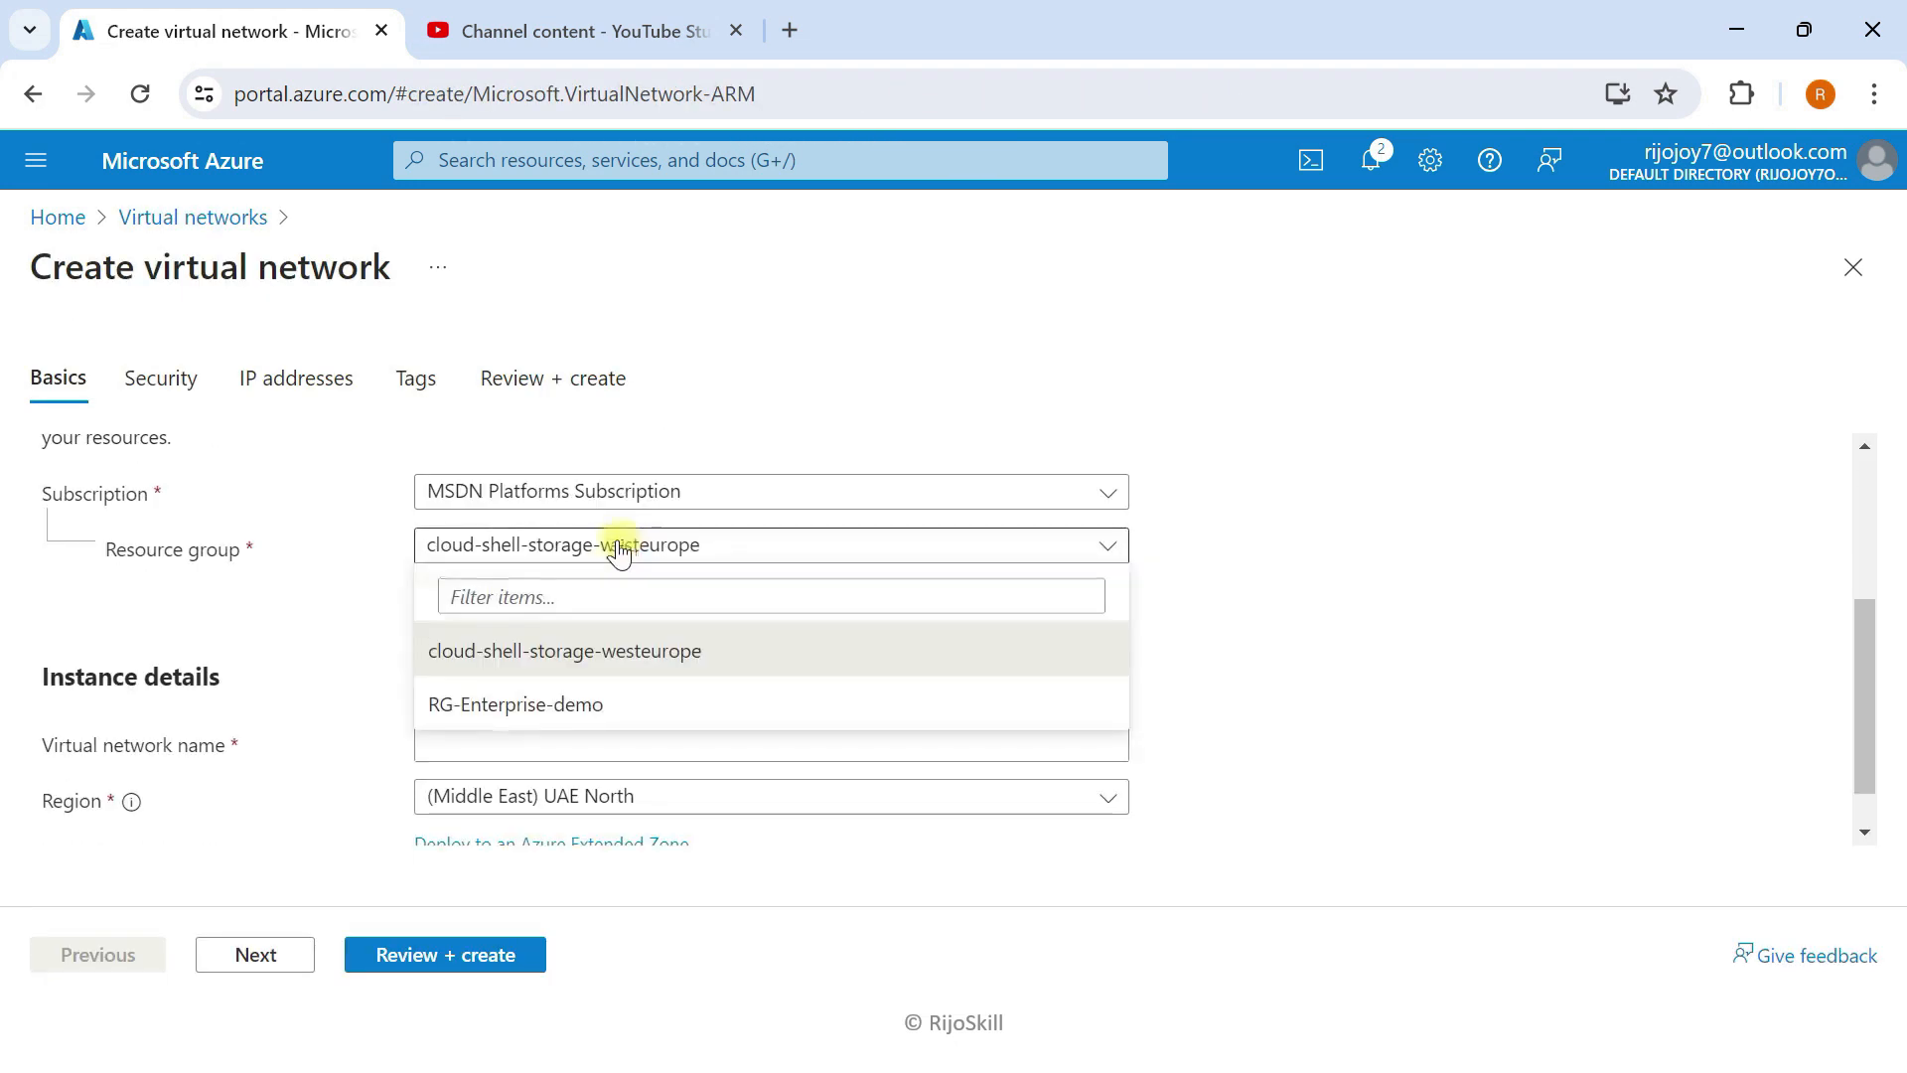
left_click(484, 698)
scroll(266, 606, "down", 1)
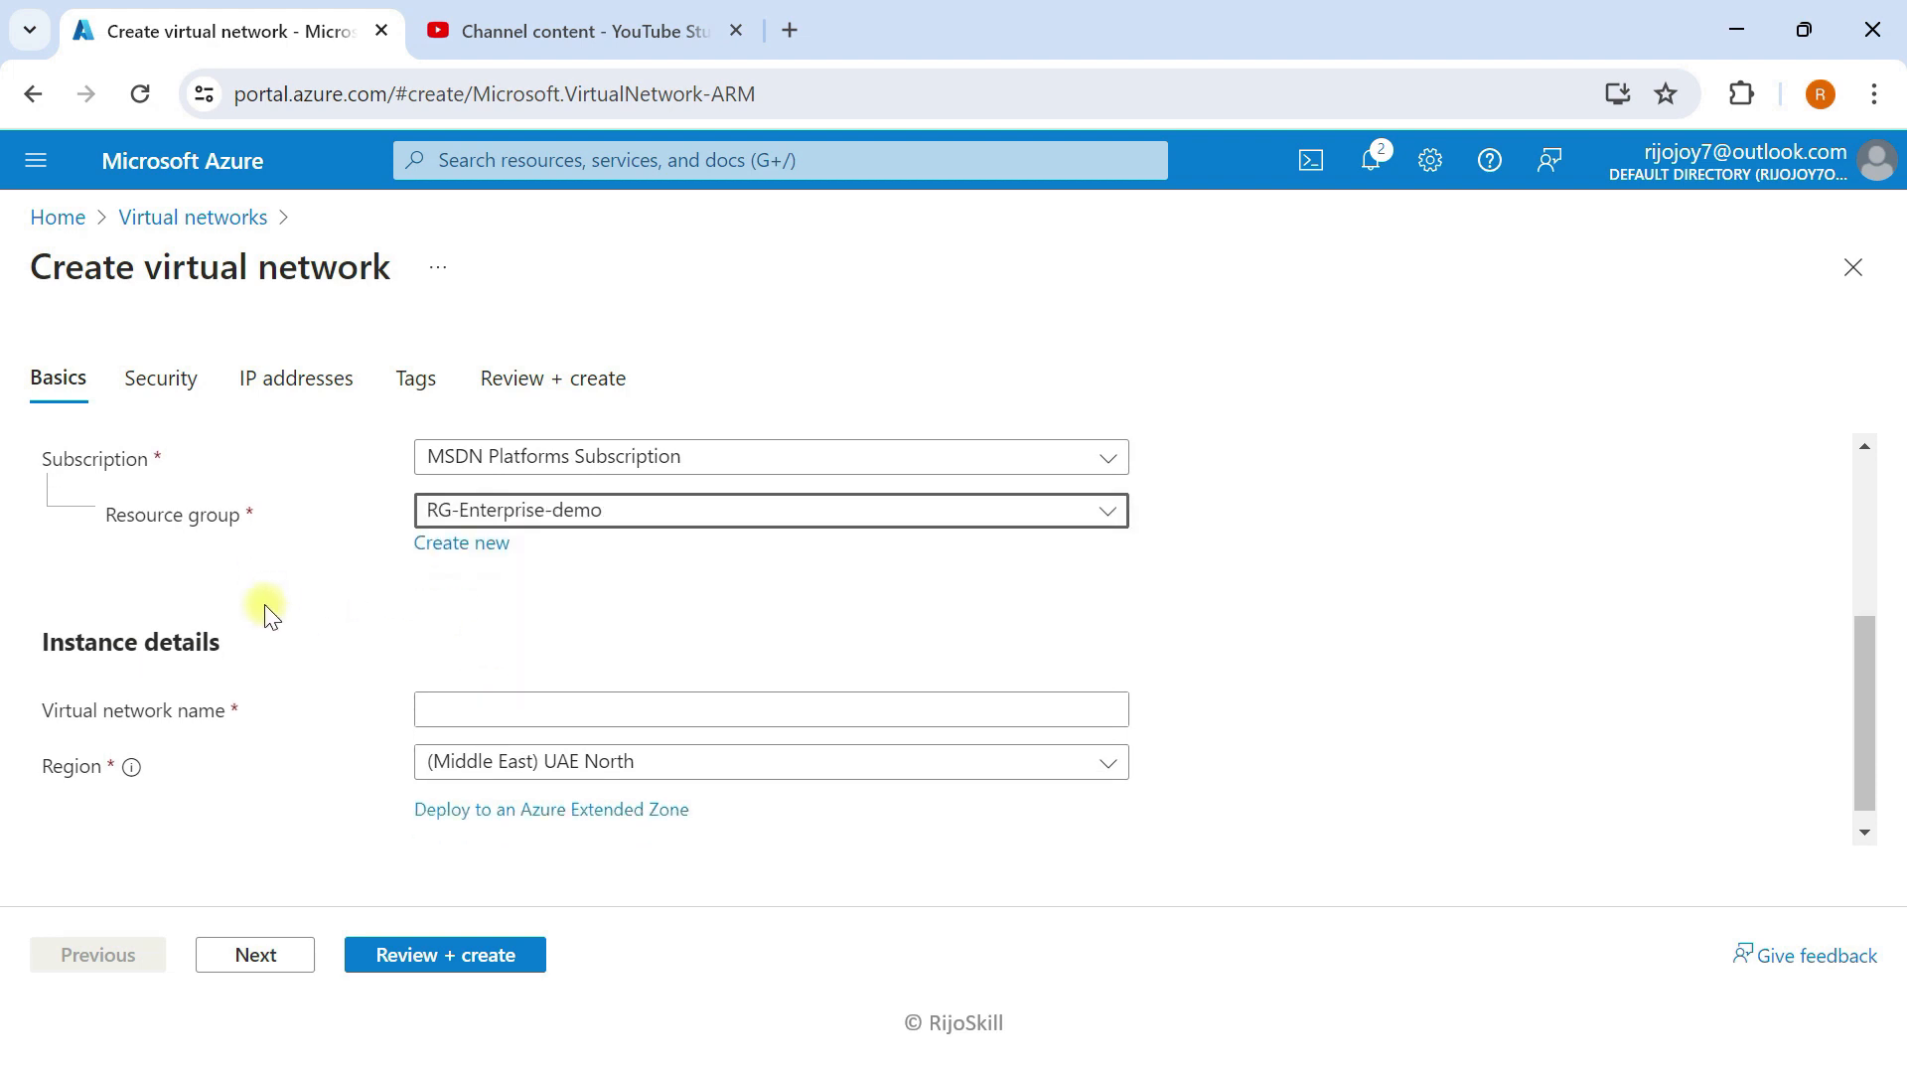
left_click(454, 685)
type("Vnet-enterprise")
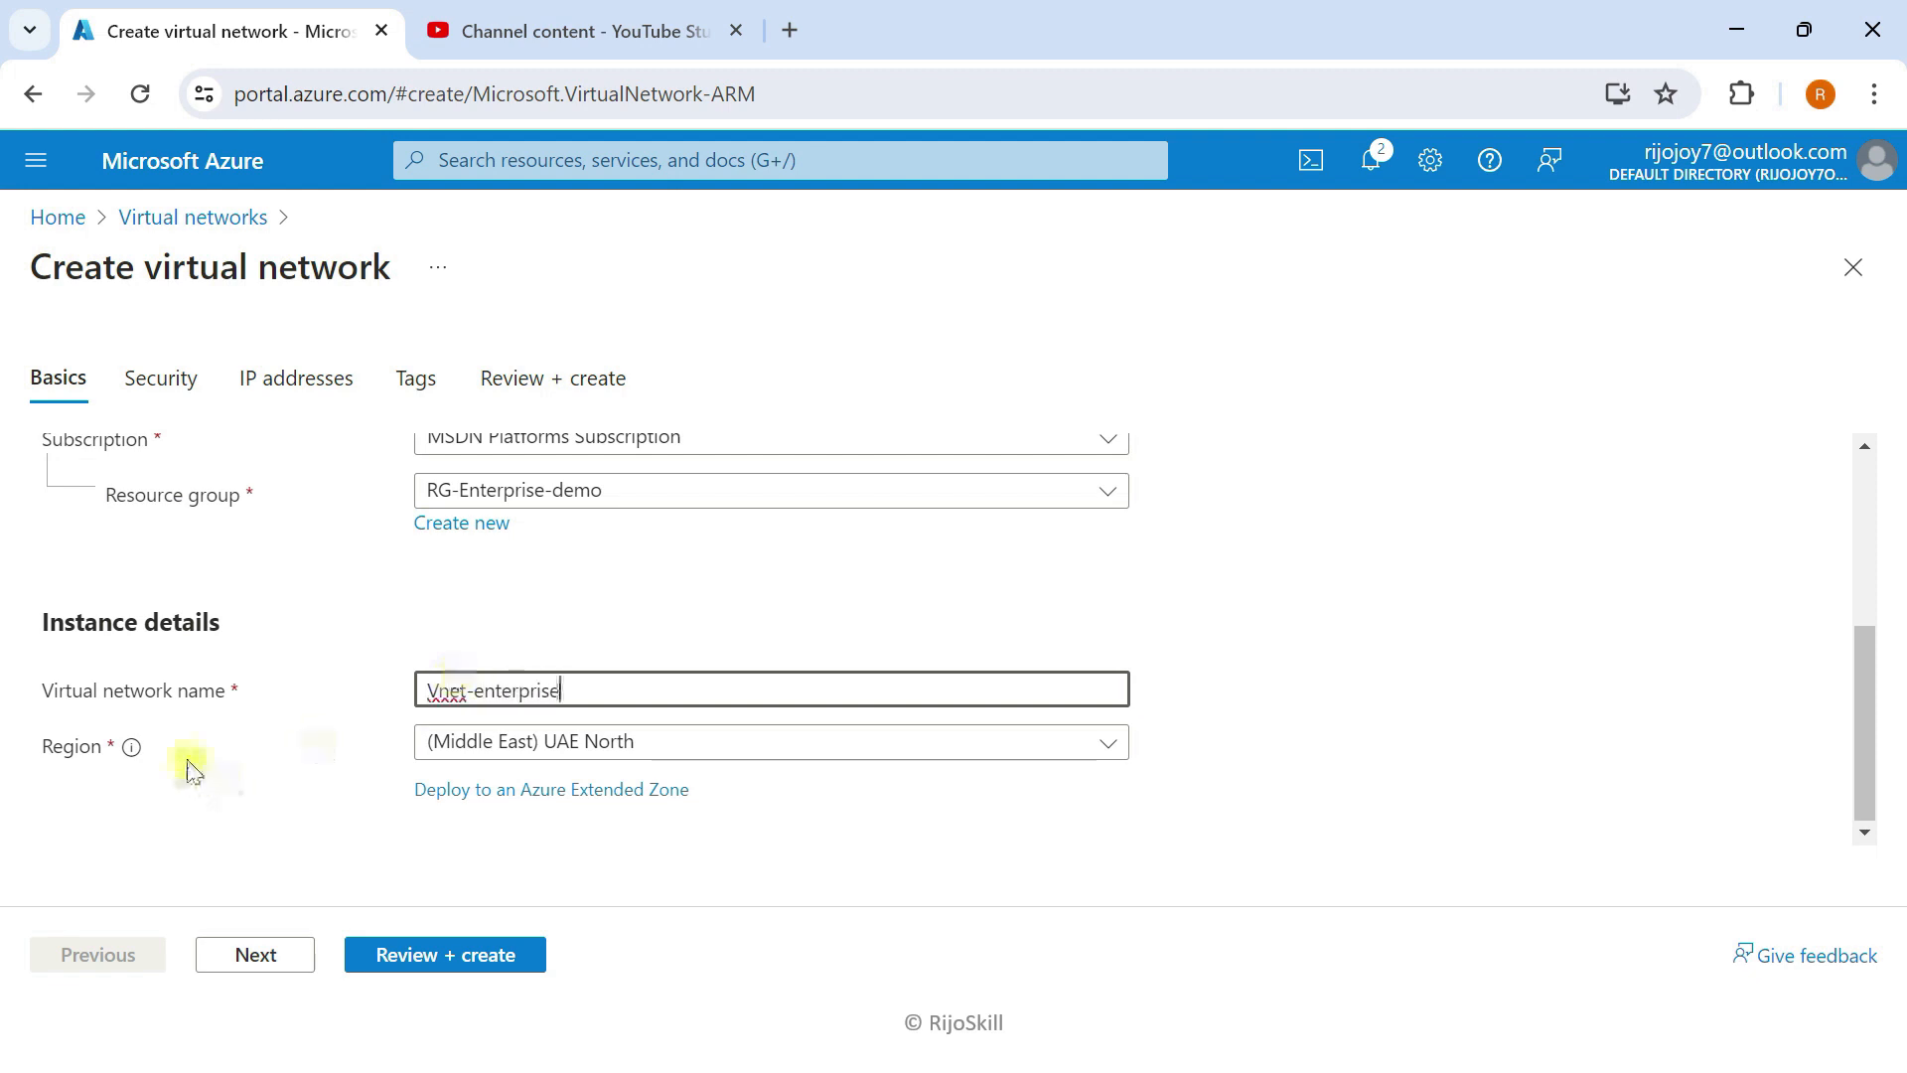
Step: Correct the network name, then advance past Security to the IP addresses step
left_click(249, 955)
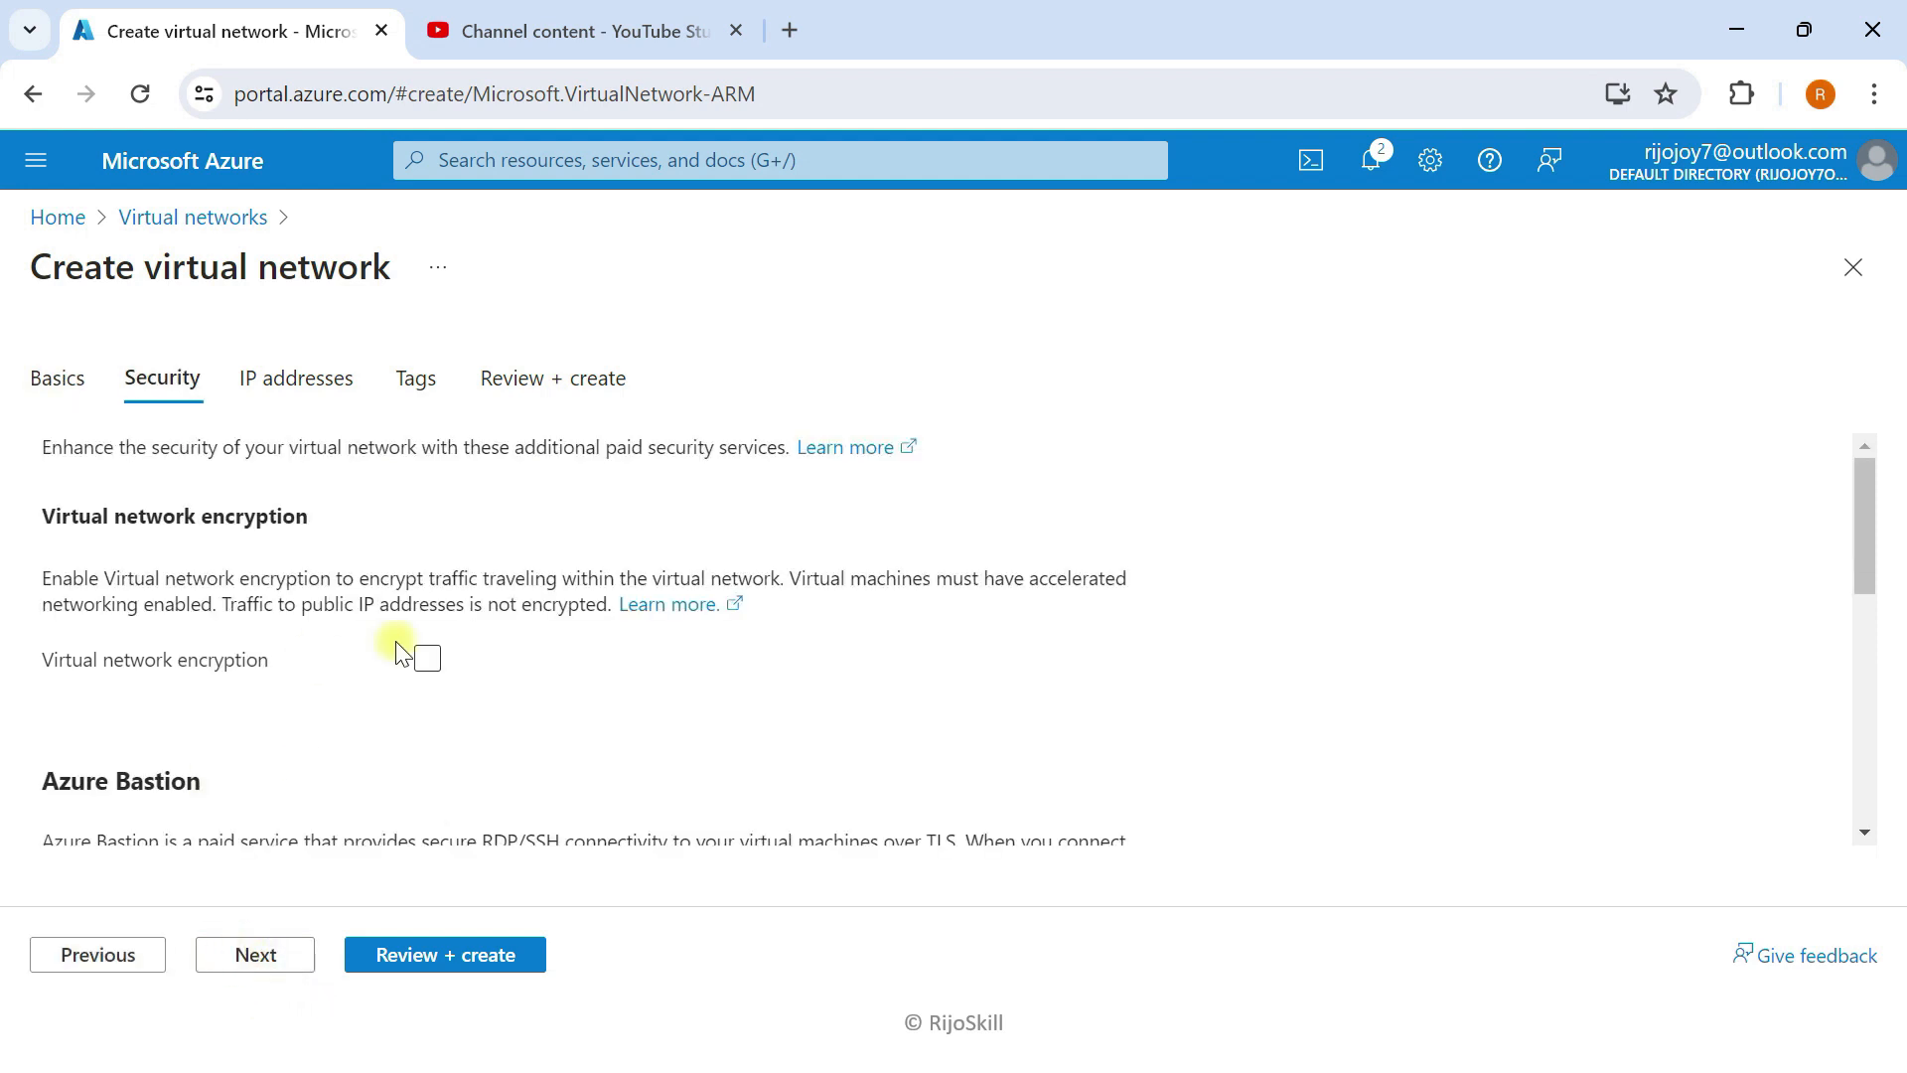
left_click(69, 953)
left_click(457, 696)
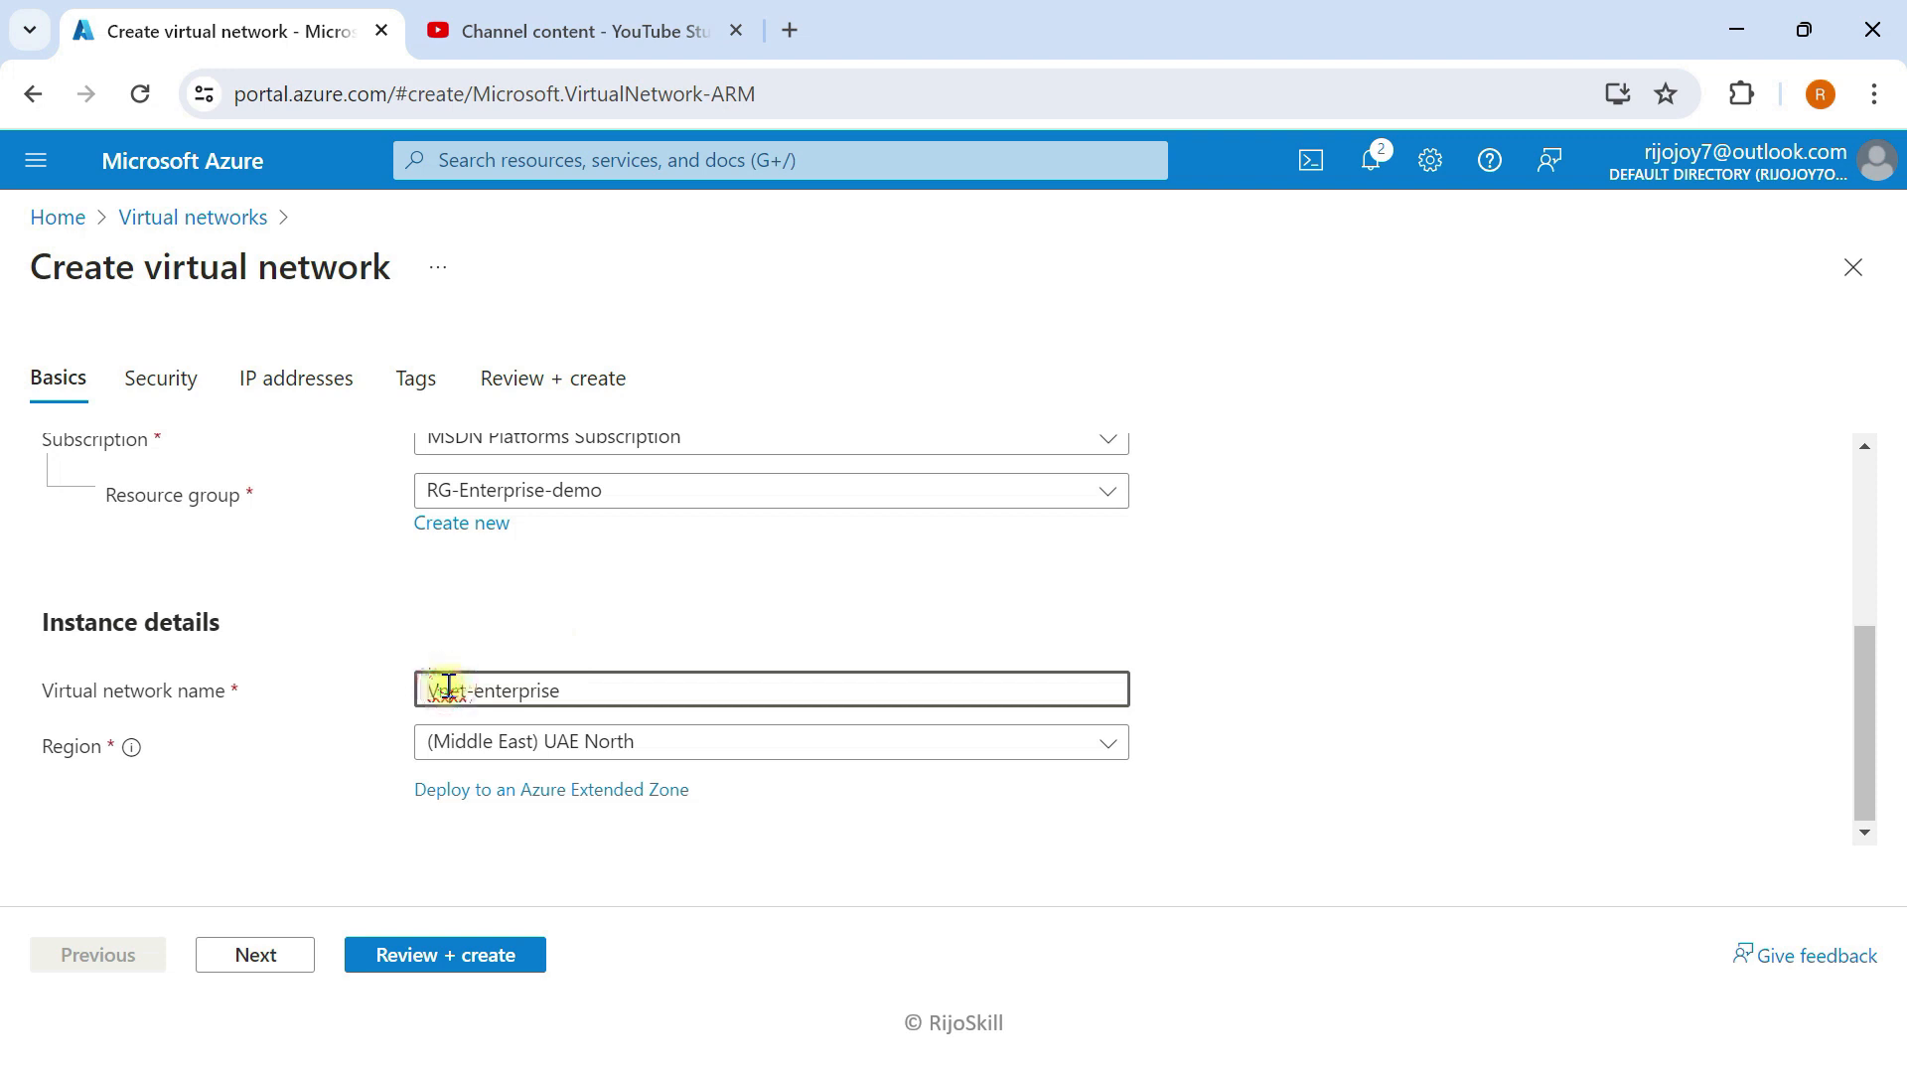
left_click(228, 956)
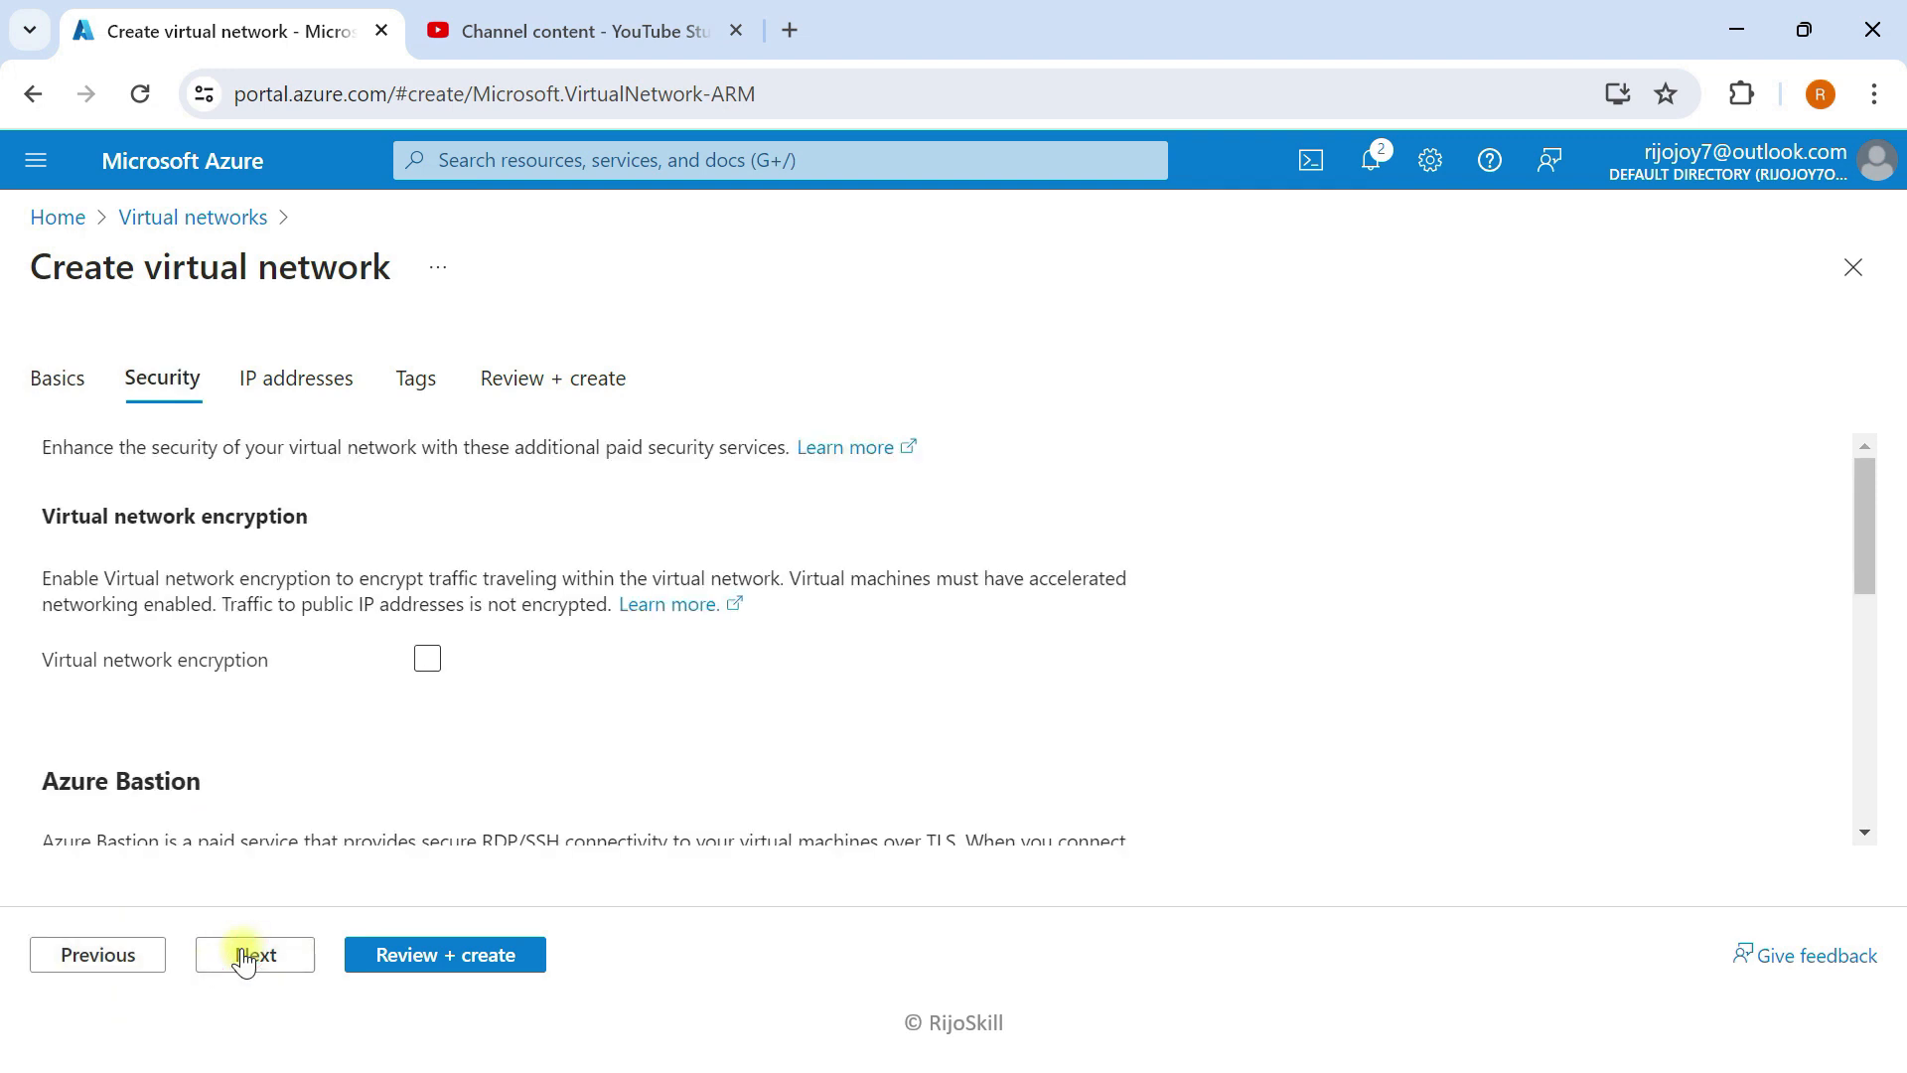
left_click(236, 956)
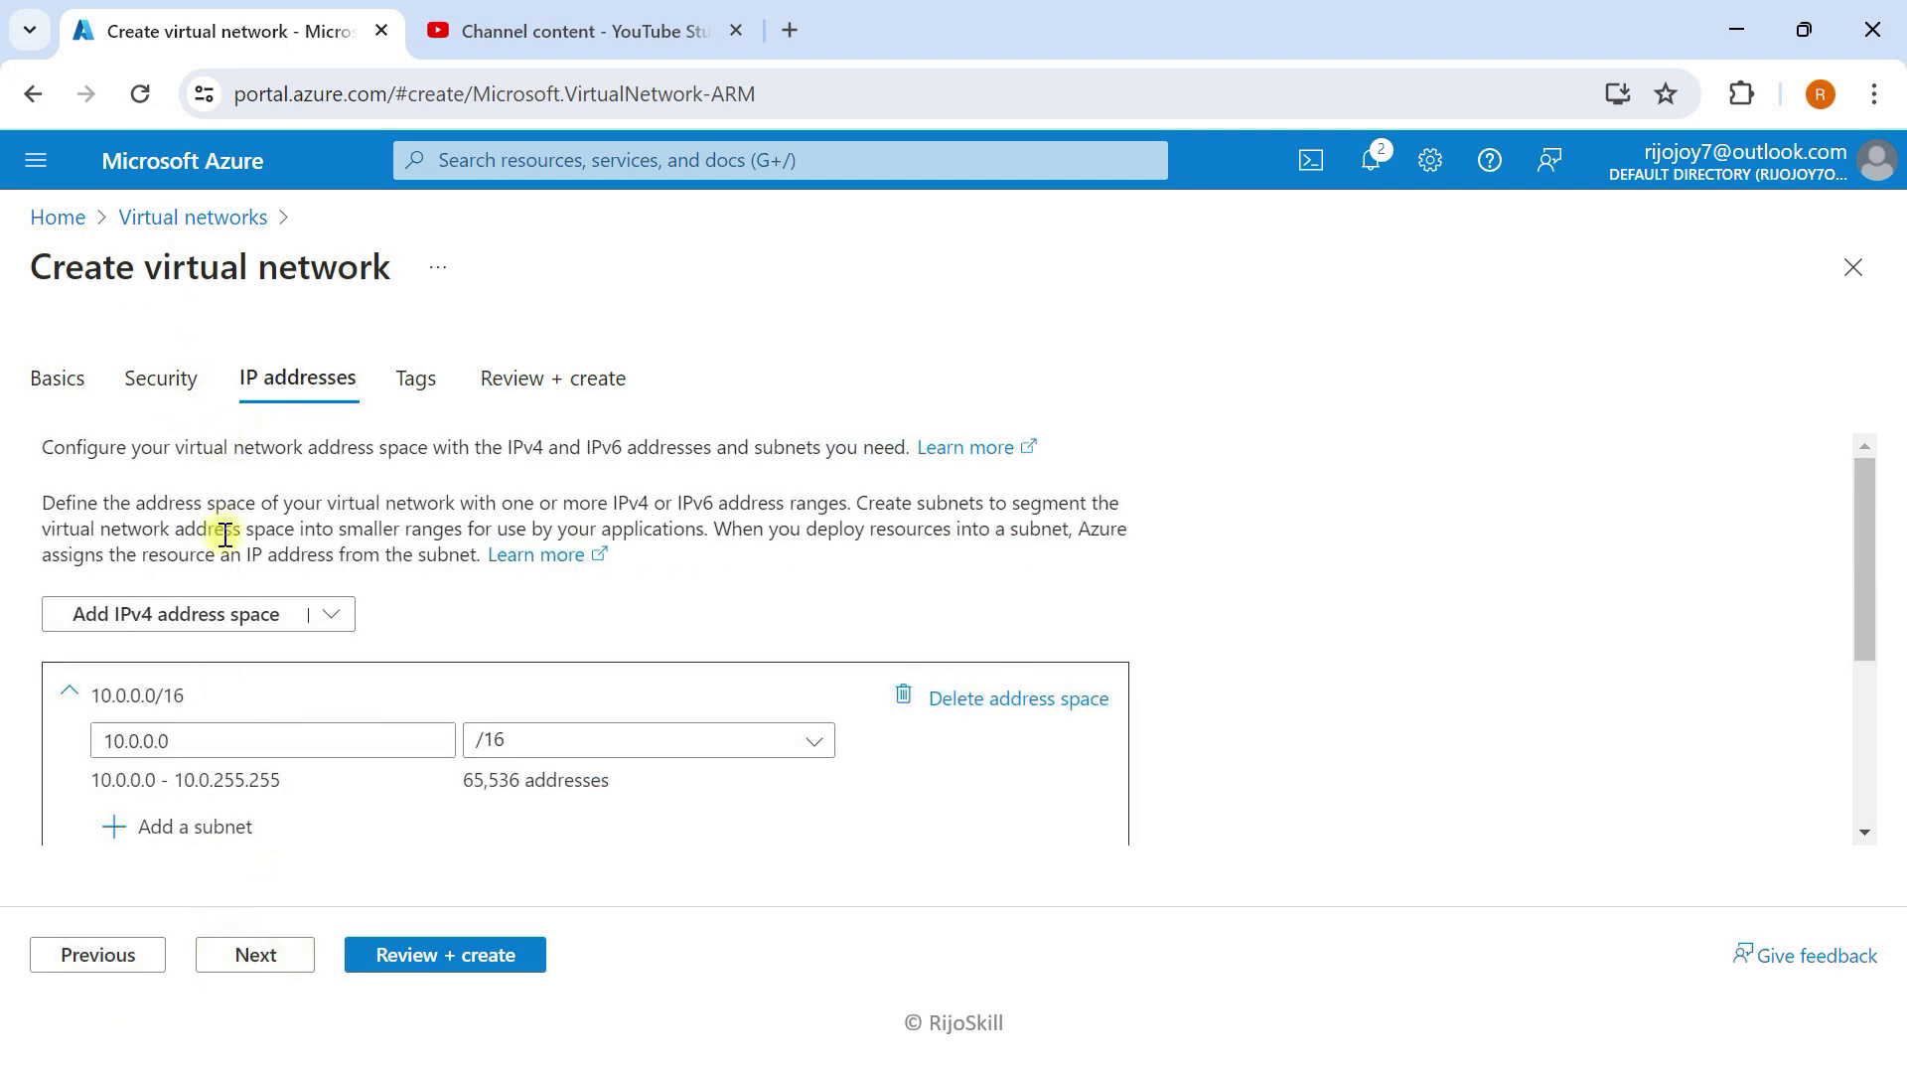
Step: Change the address space to 10.10.0.0/16
scroll(98, 668, "down", 4)
scroll(159, 695, "up", 4)
left_click(138, 740)
key("BackSpace")
type("10.")
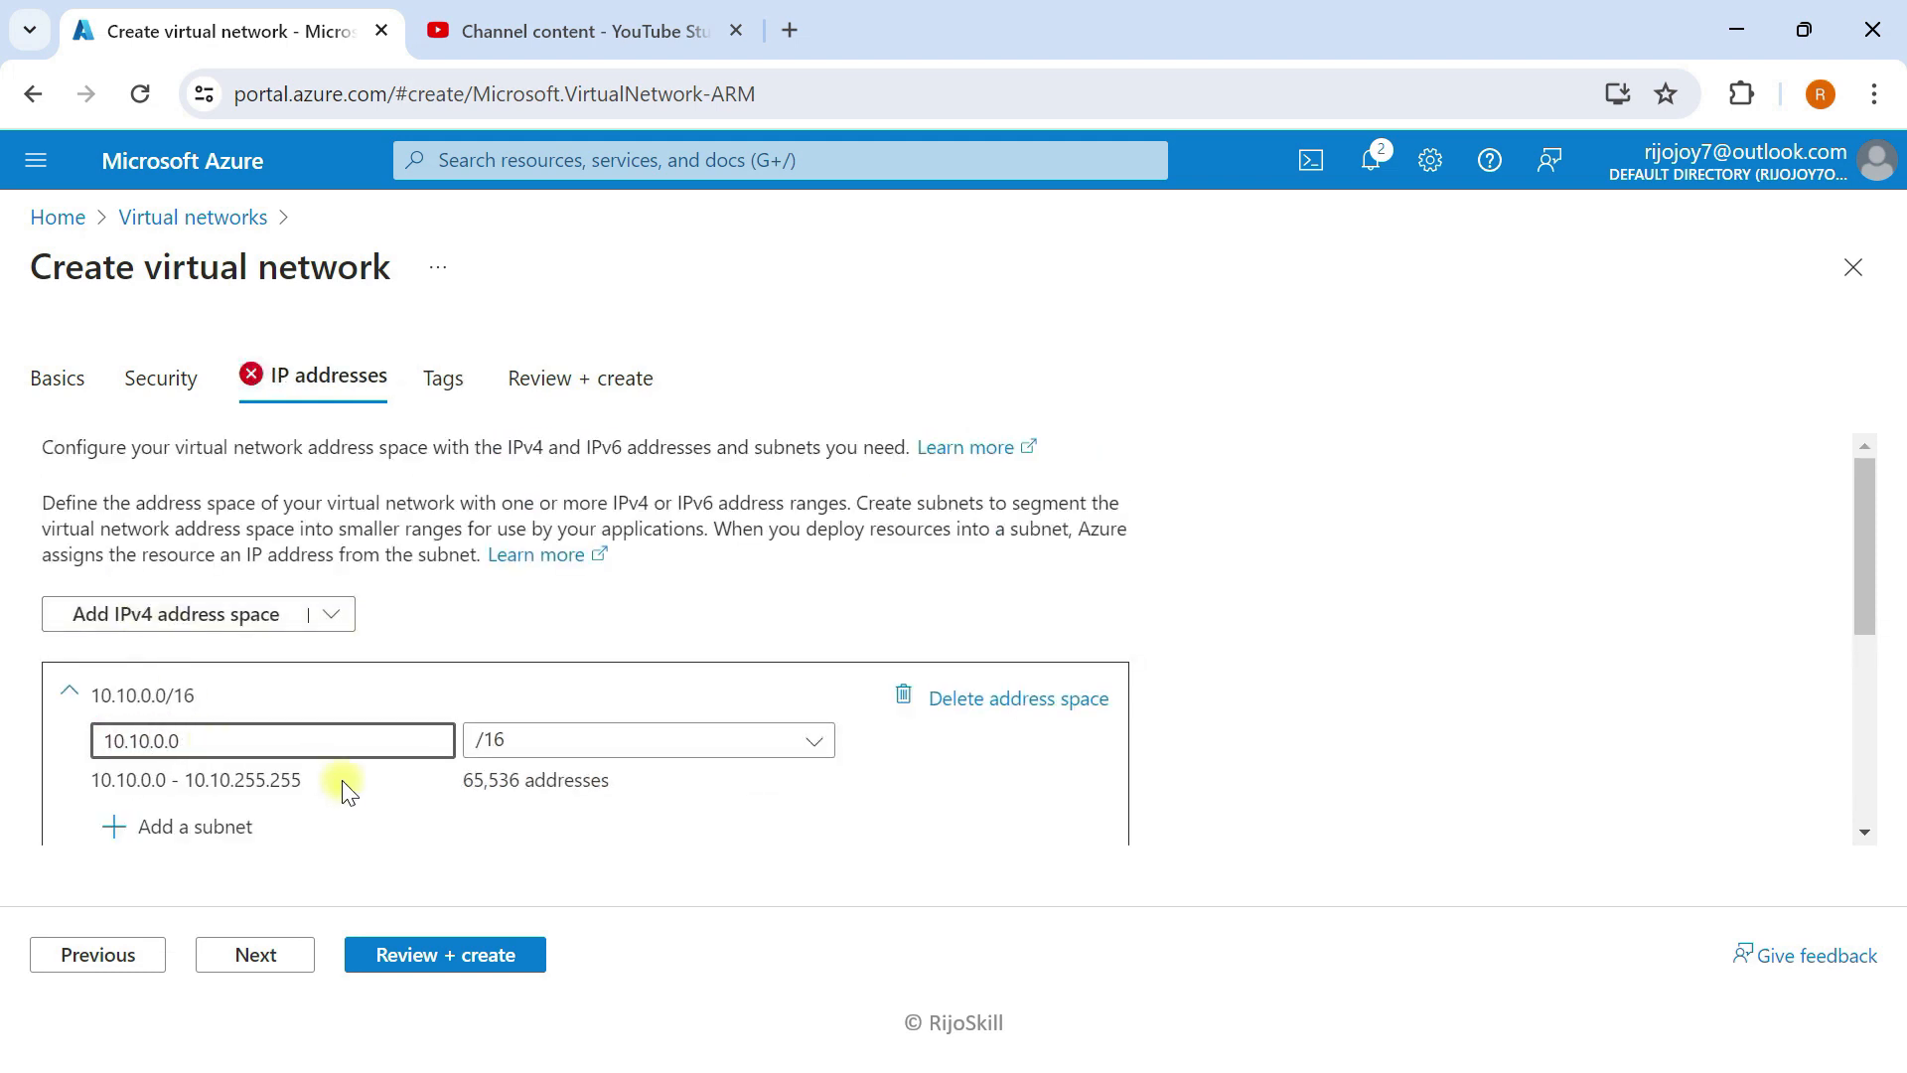
scroll(343, 789, "down", 3)
scroll(149, 591, "up", 2)
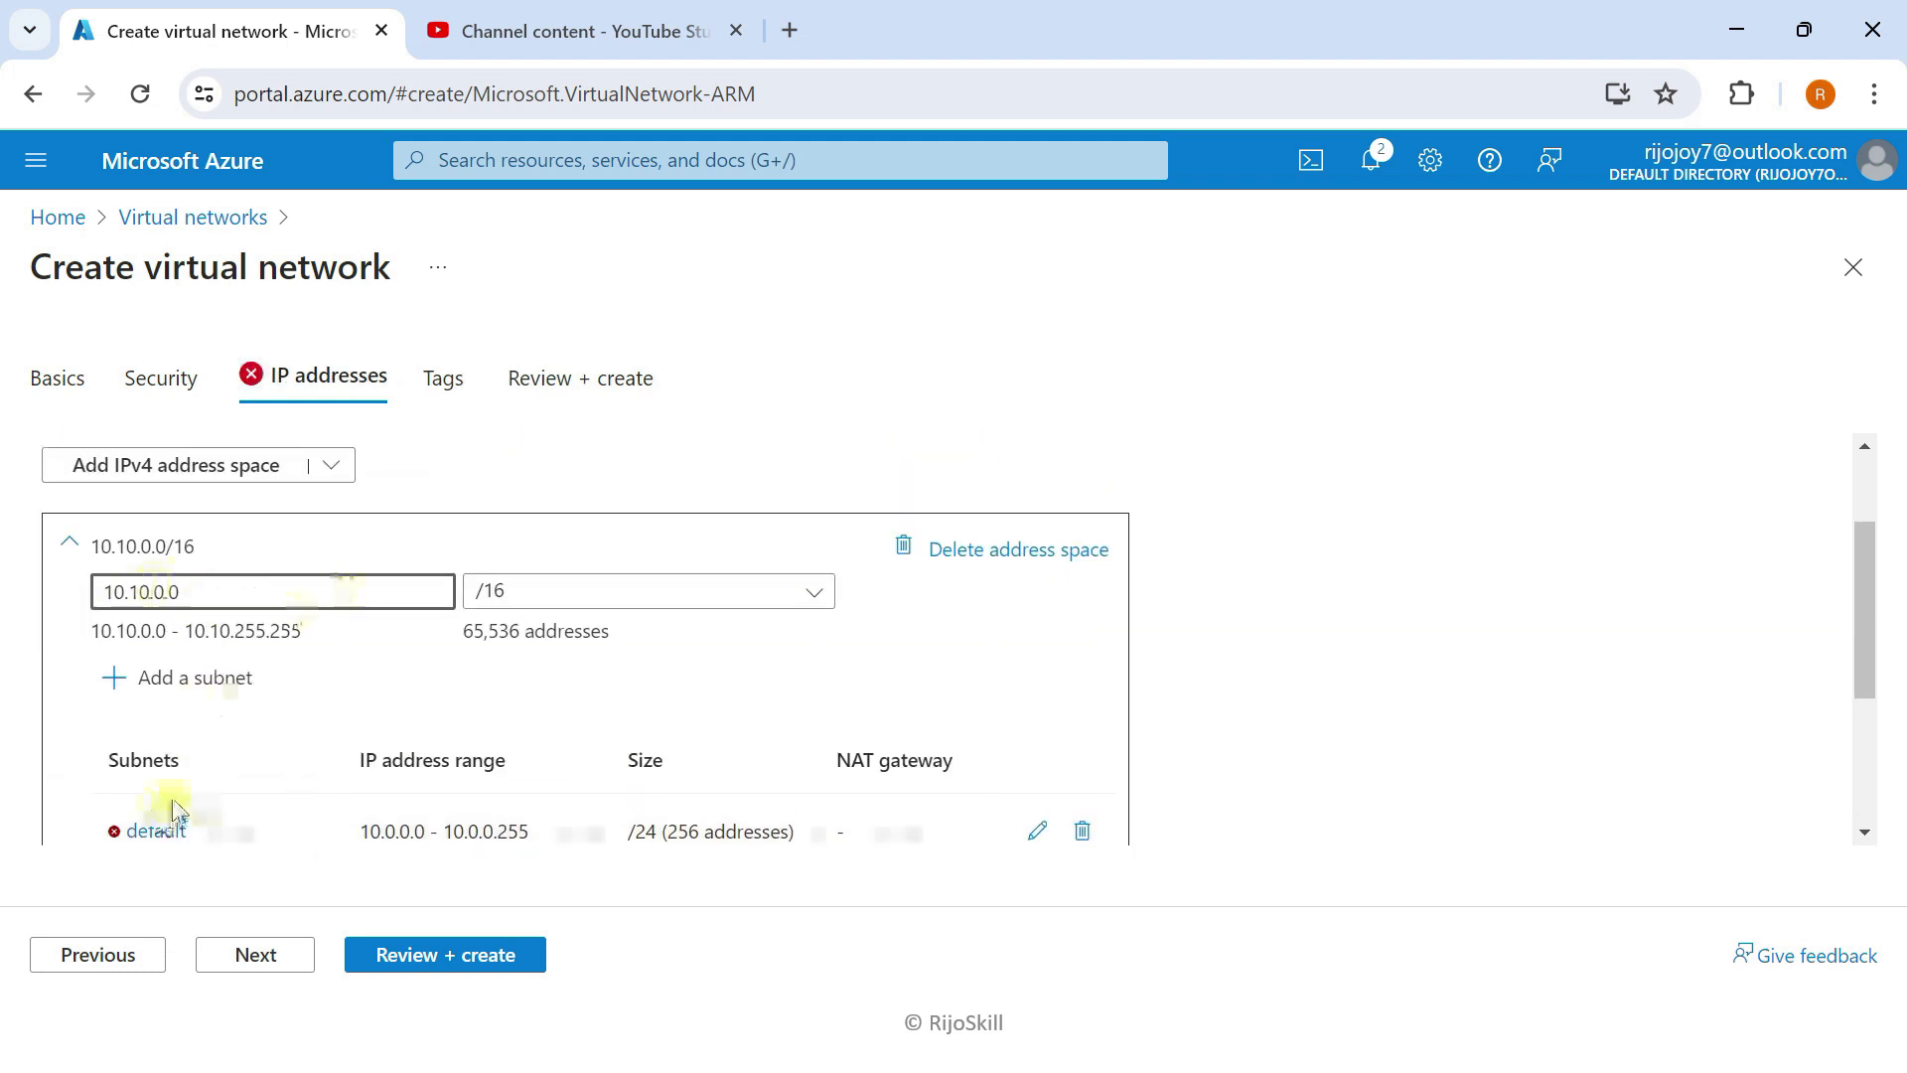
Step: Replace the default subnet with a Virtual Network Gateway subnet starting at 10.10.10.0 (/27)
left_click(1082, 833)
left_click(141, 660)
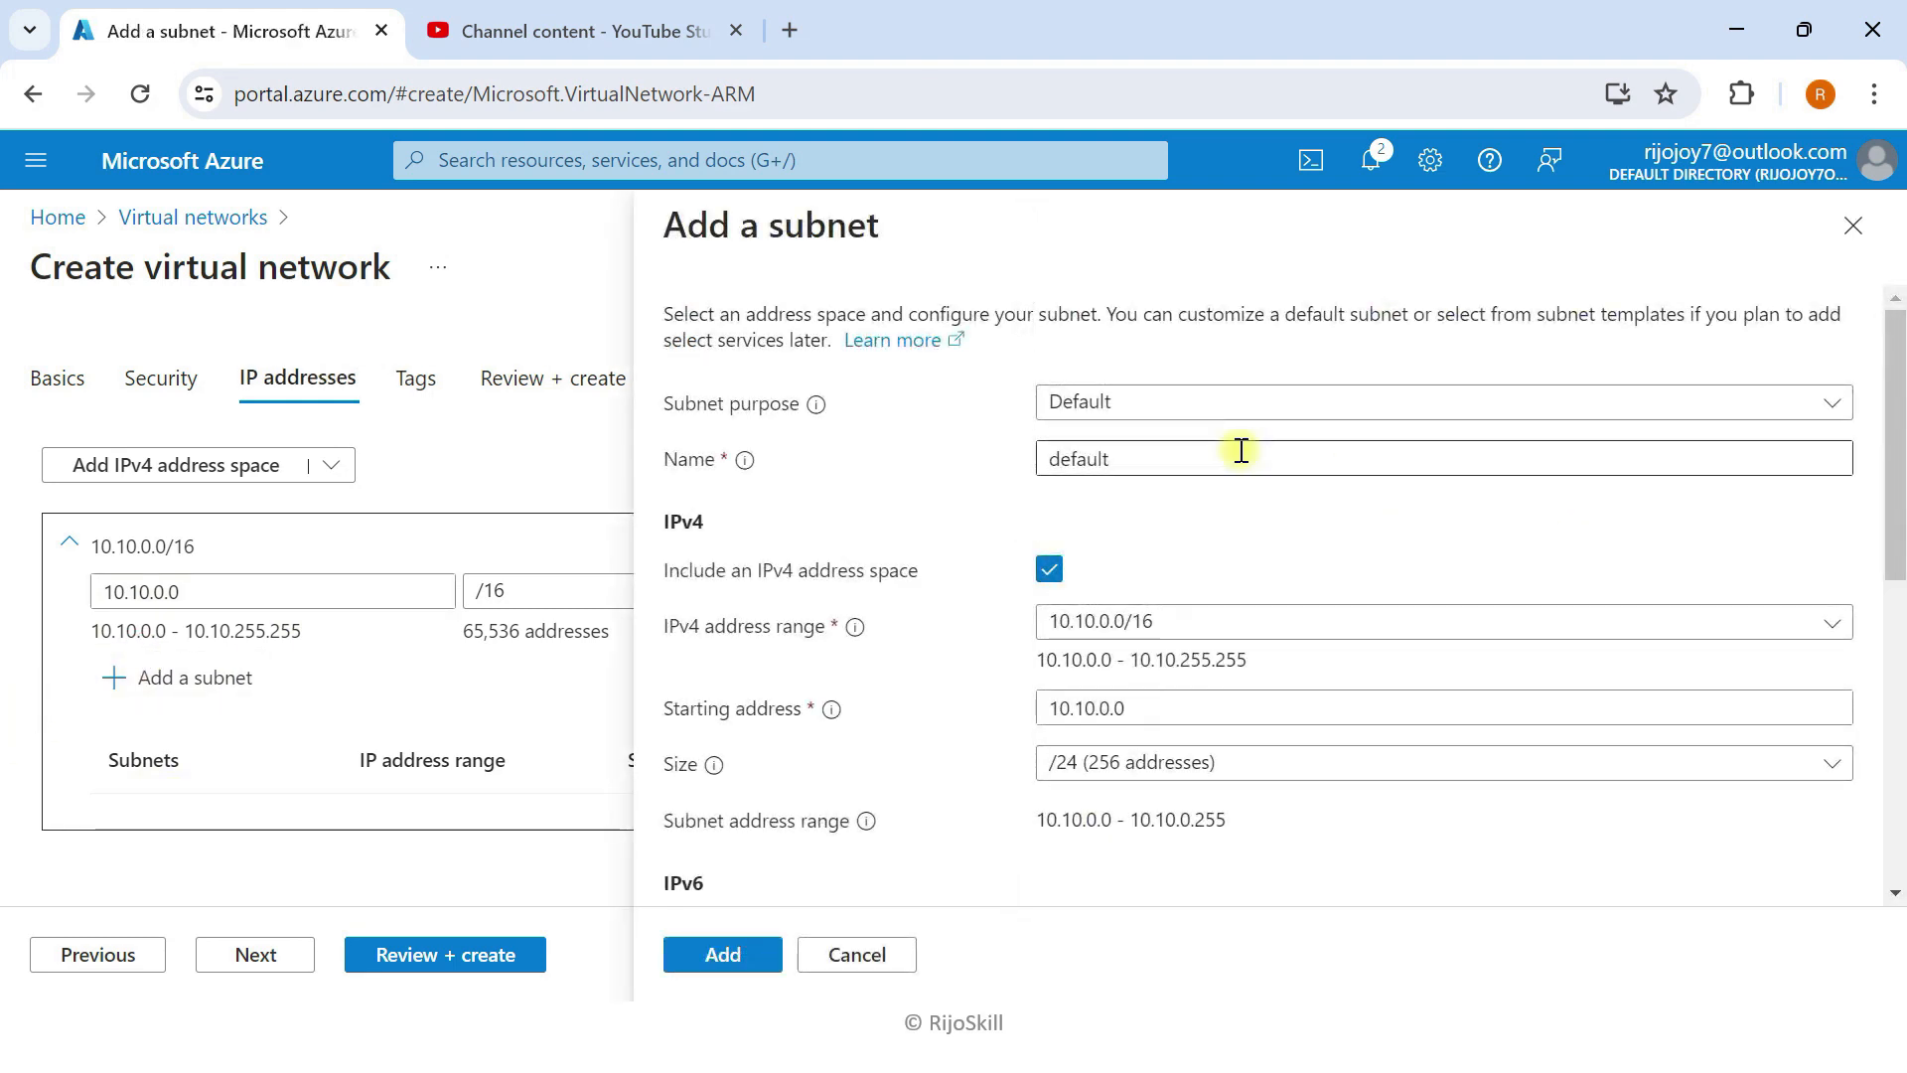
left_click(1176, 408)
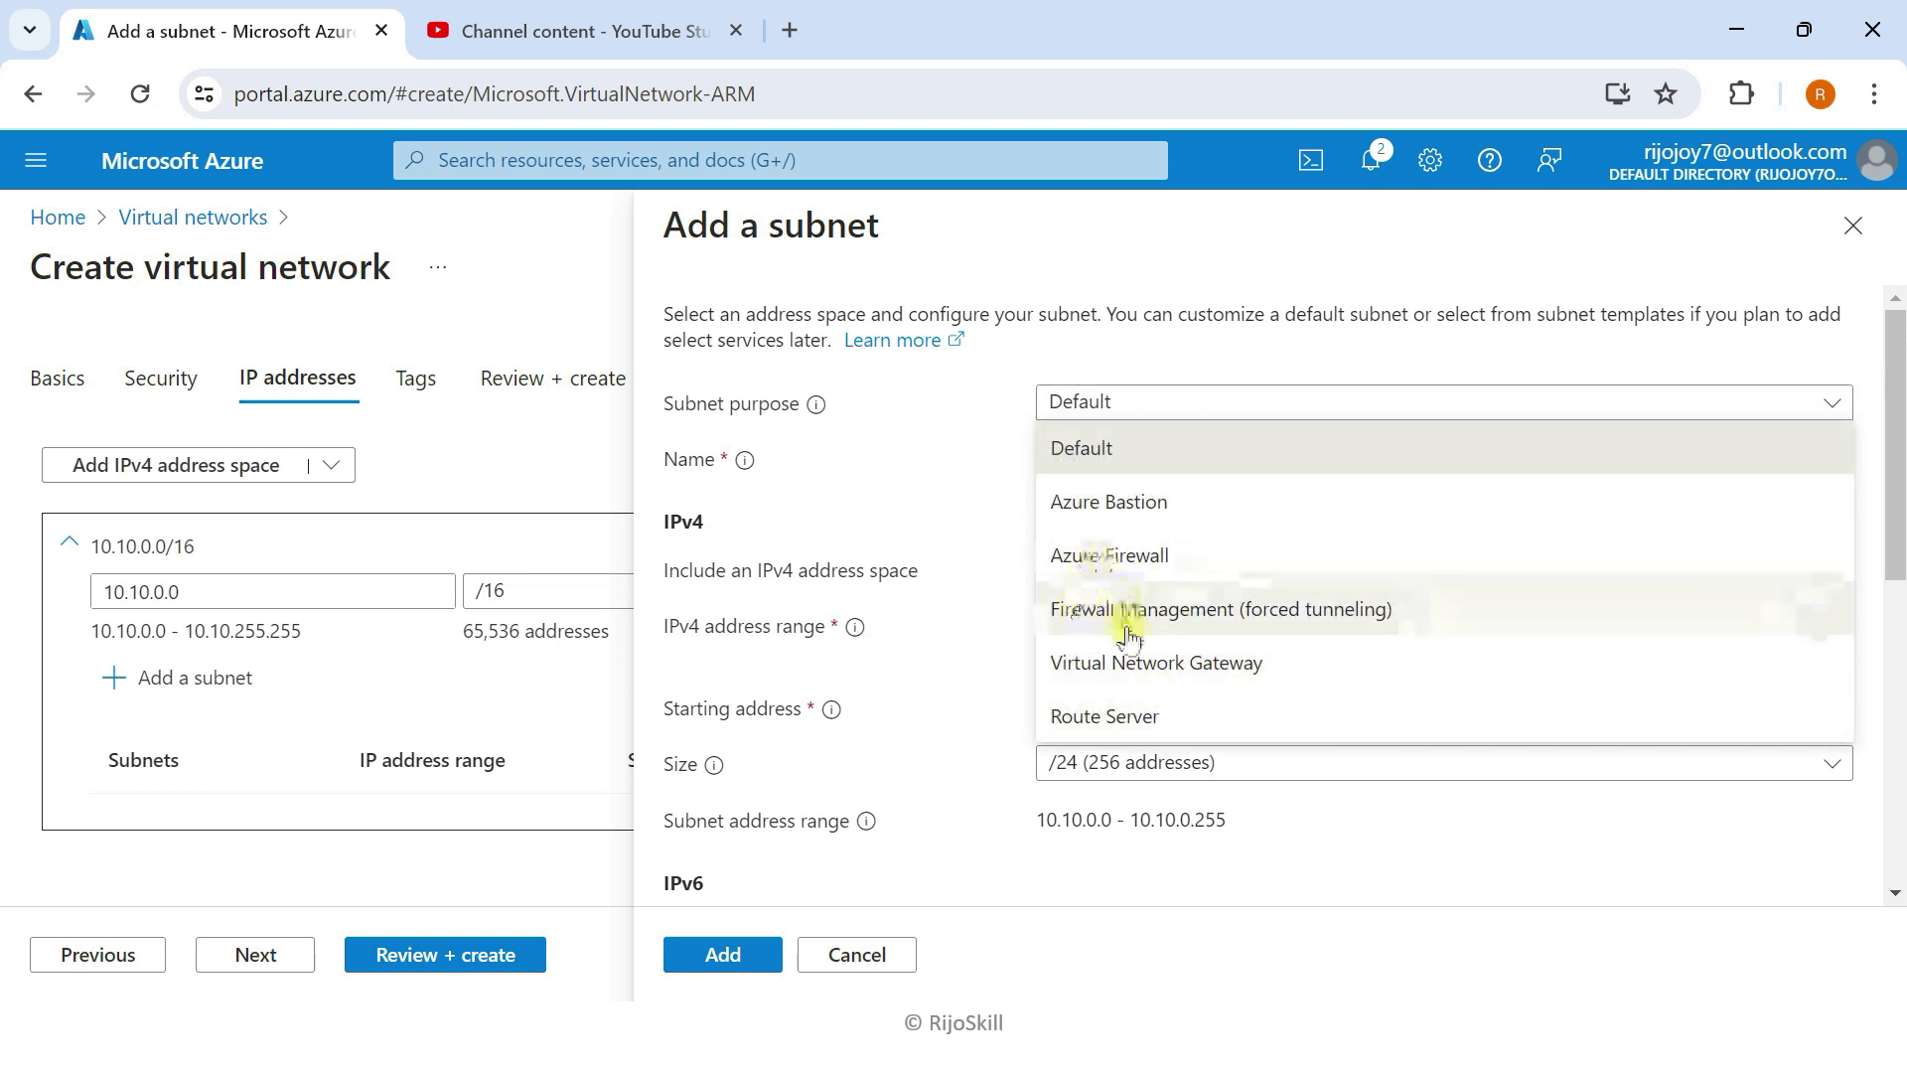
left_click(1117, 663)
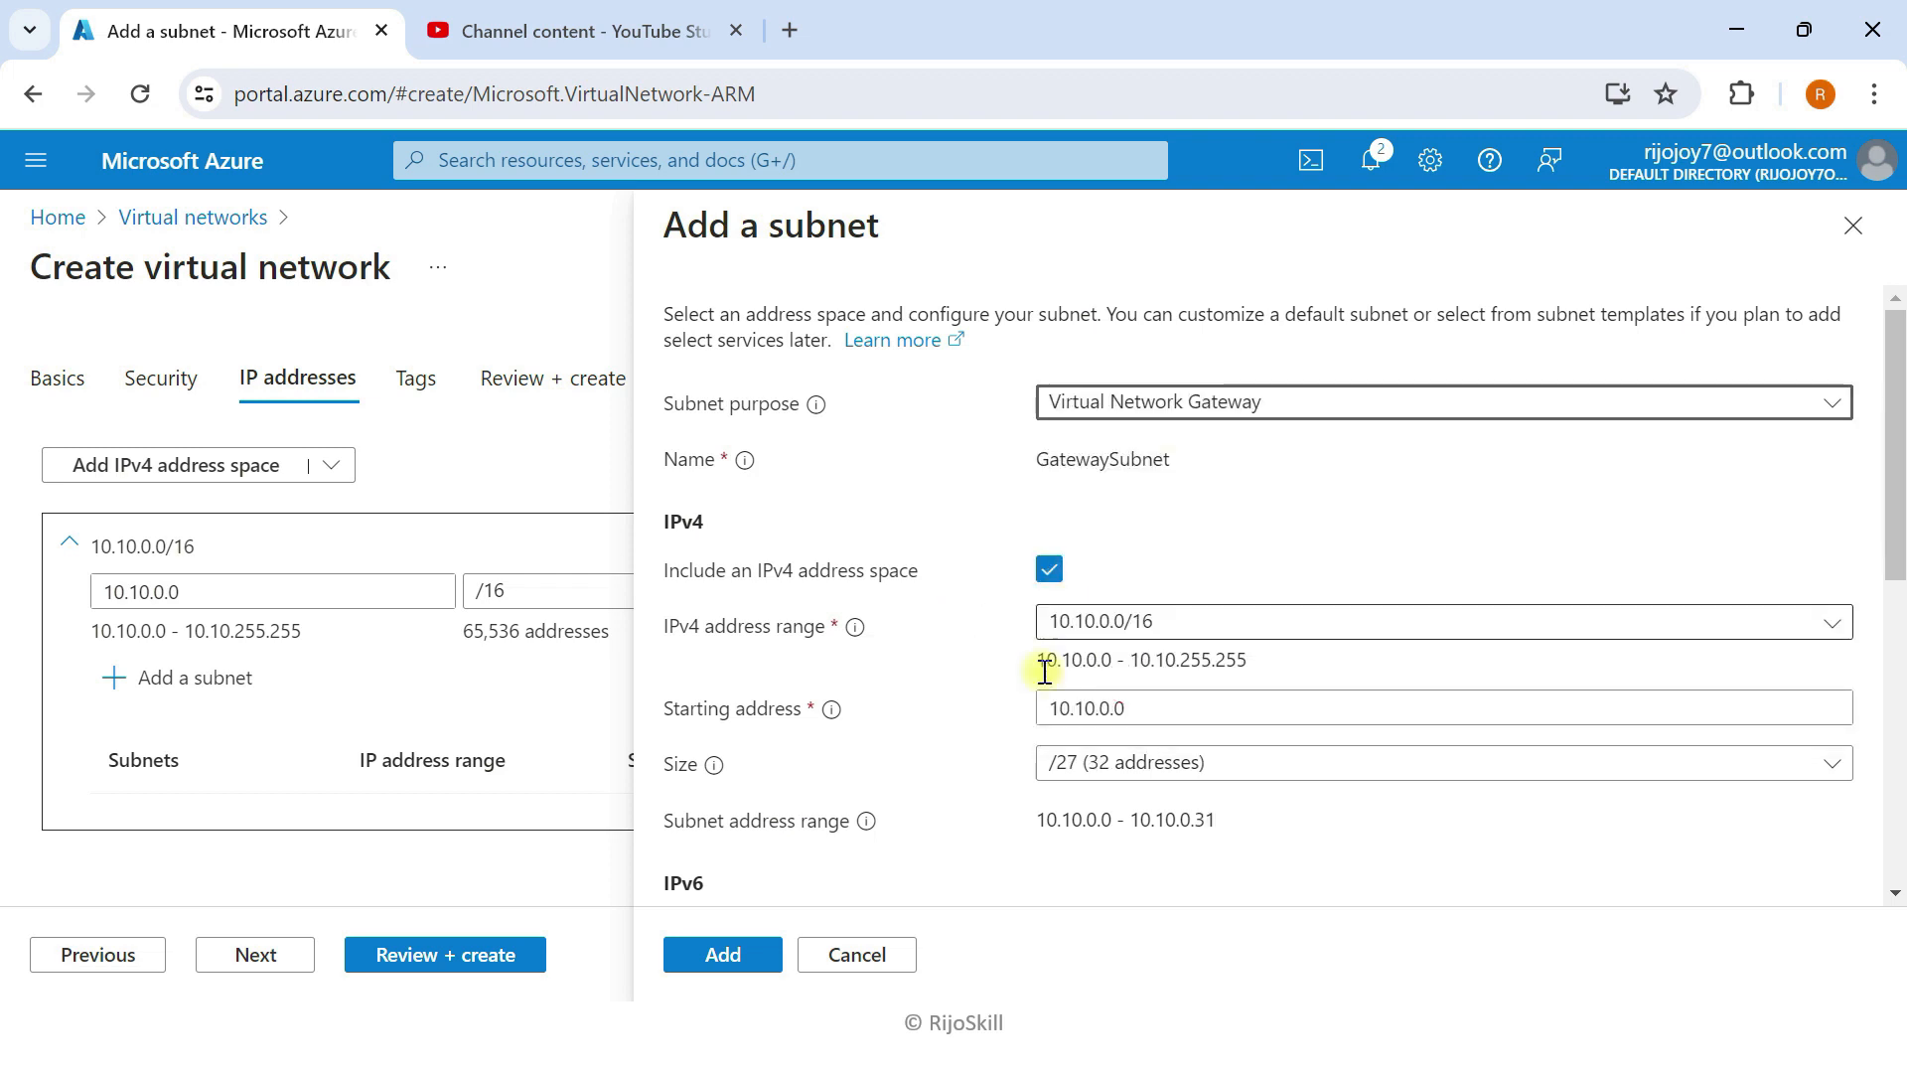
scroll(1053, 676, "down", 2)
left_click(1111, 560)
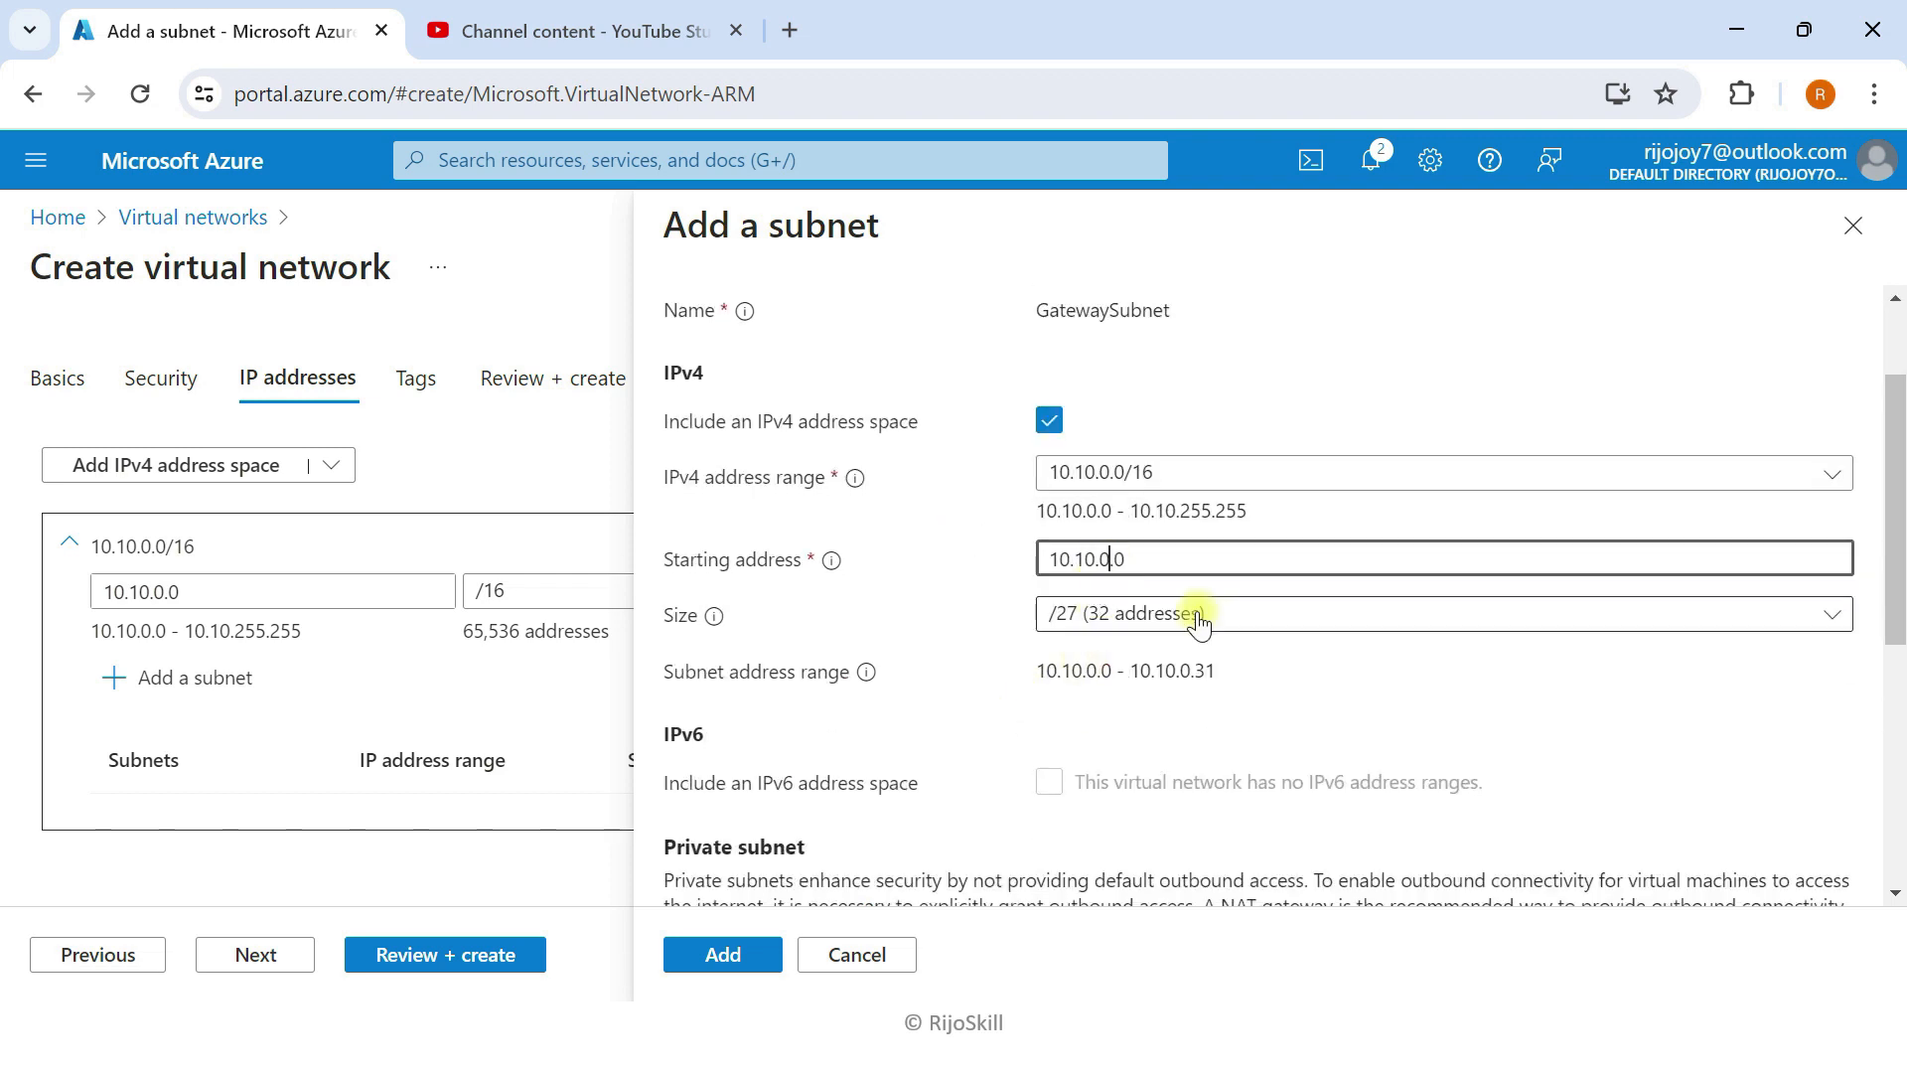
key("BackSpace")
type("10.")
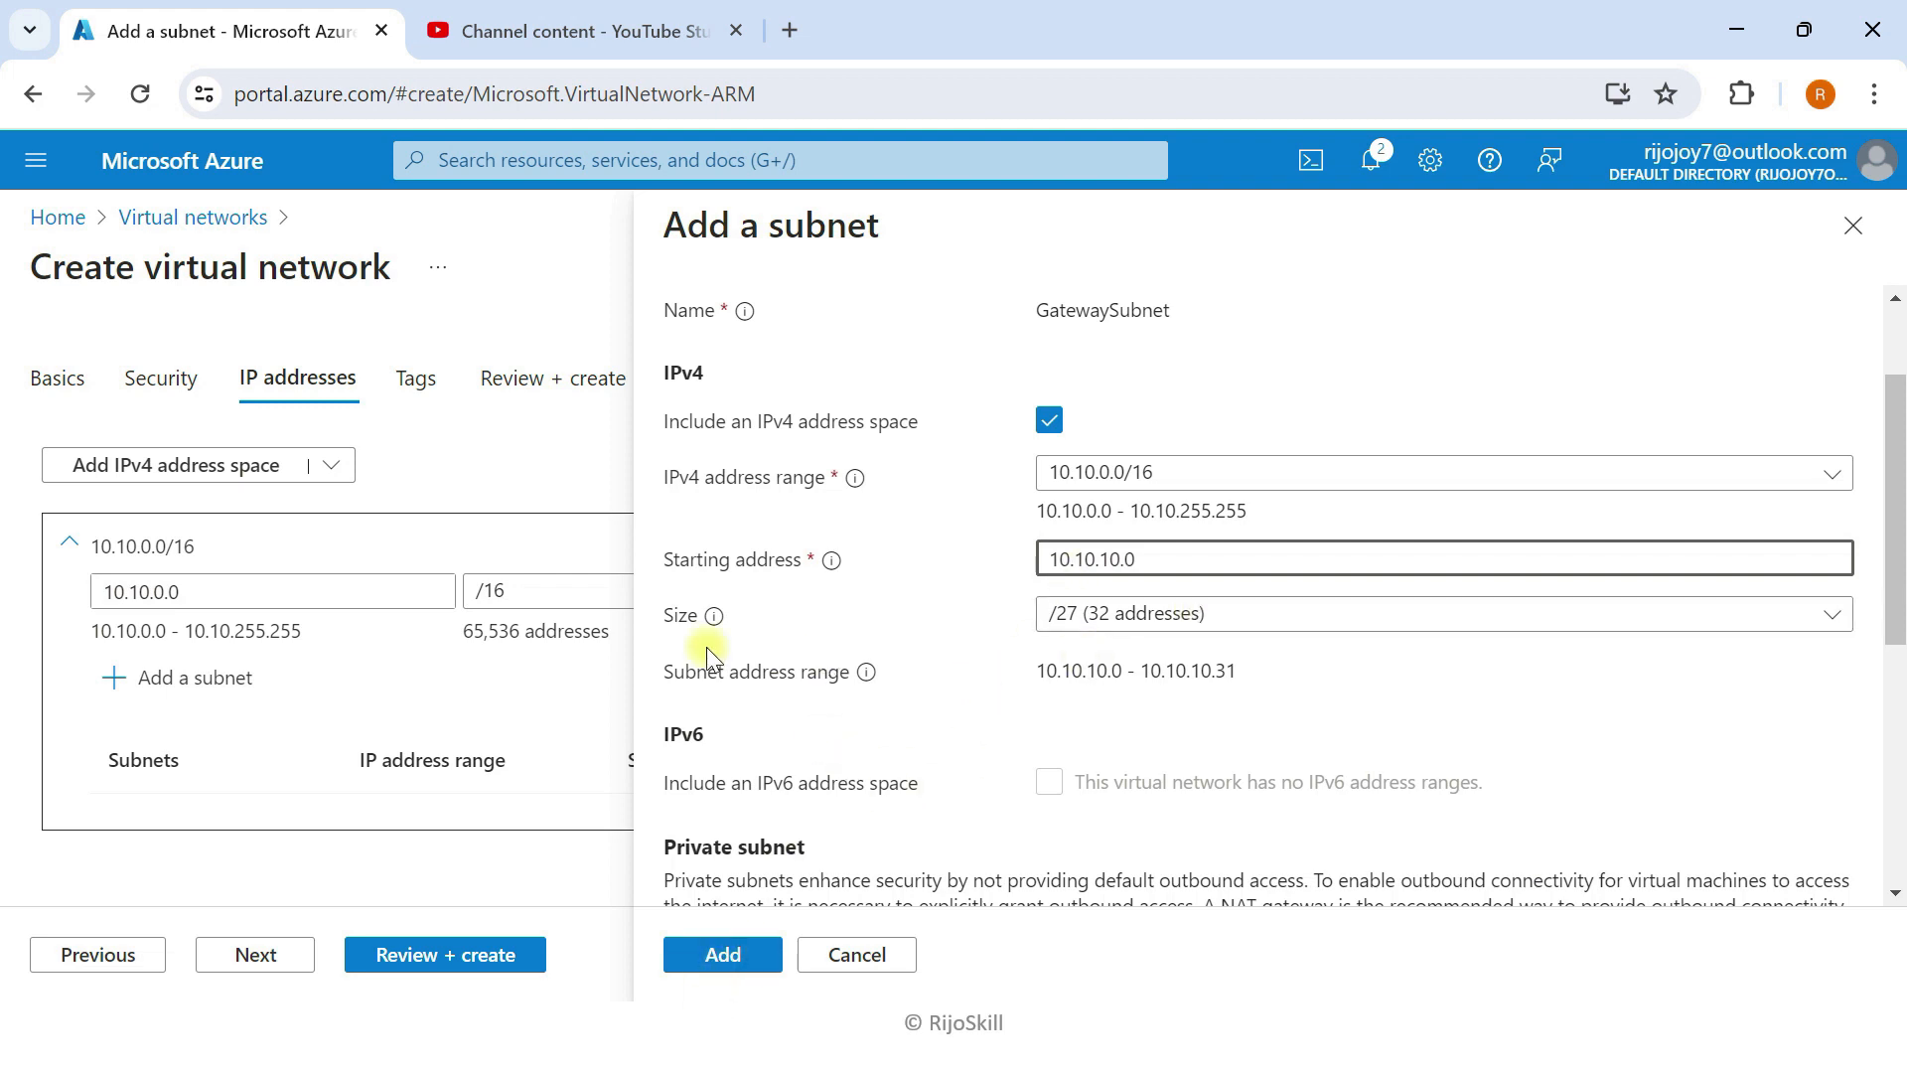
left_click(740, 954)
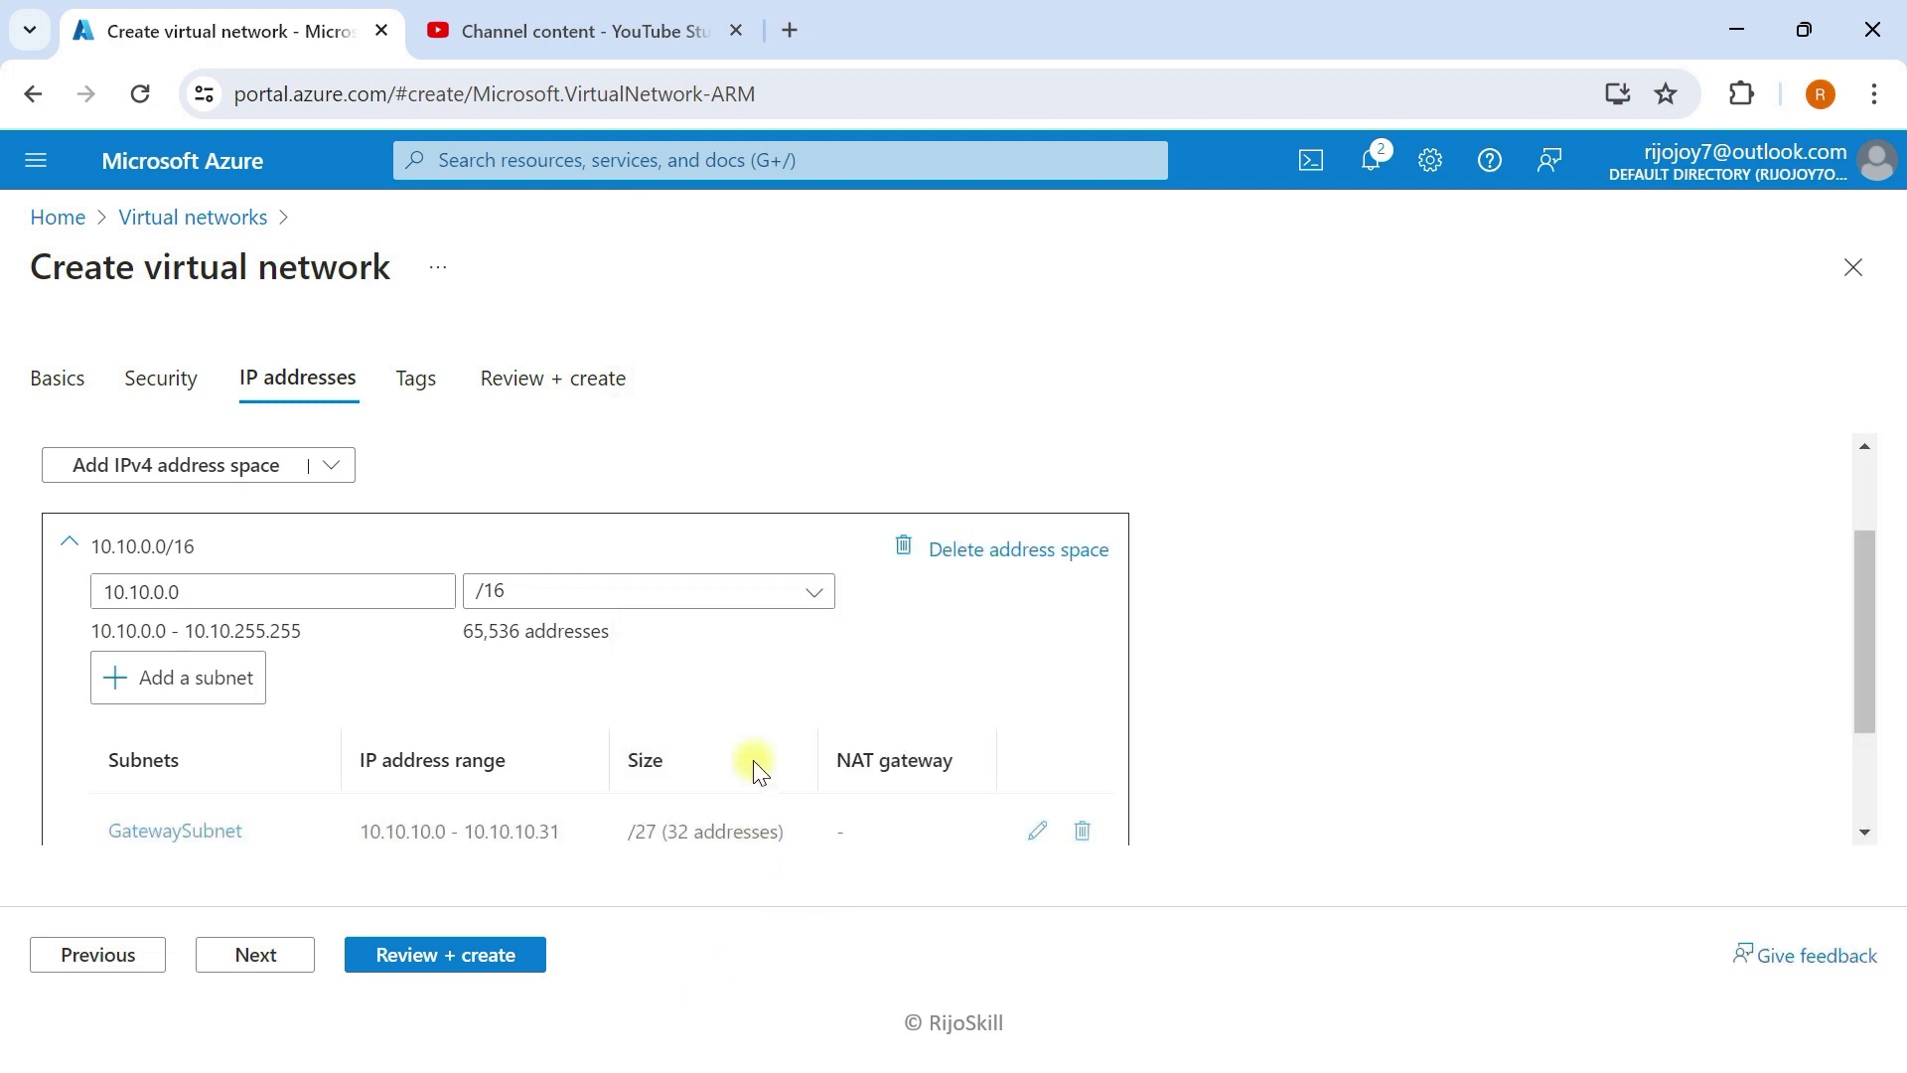
Step: Add subnet VM-SN with Default purpose, starting address 10.10.20.0, size /24
left_click(151, 676)
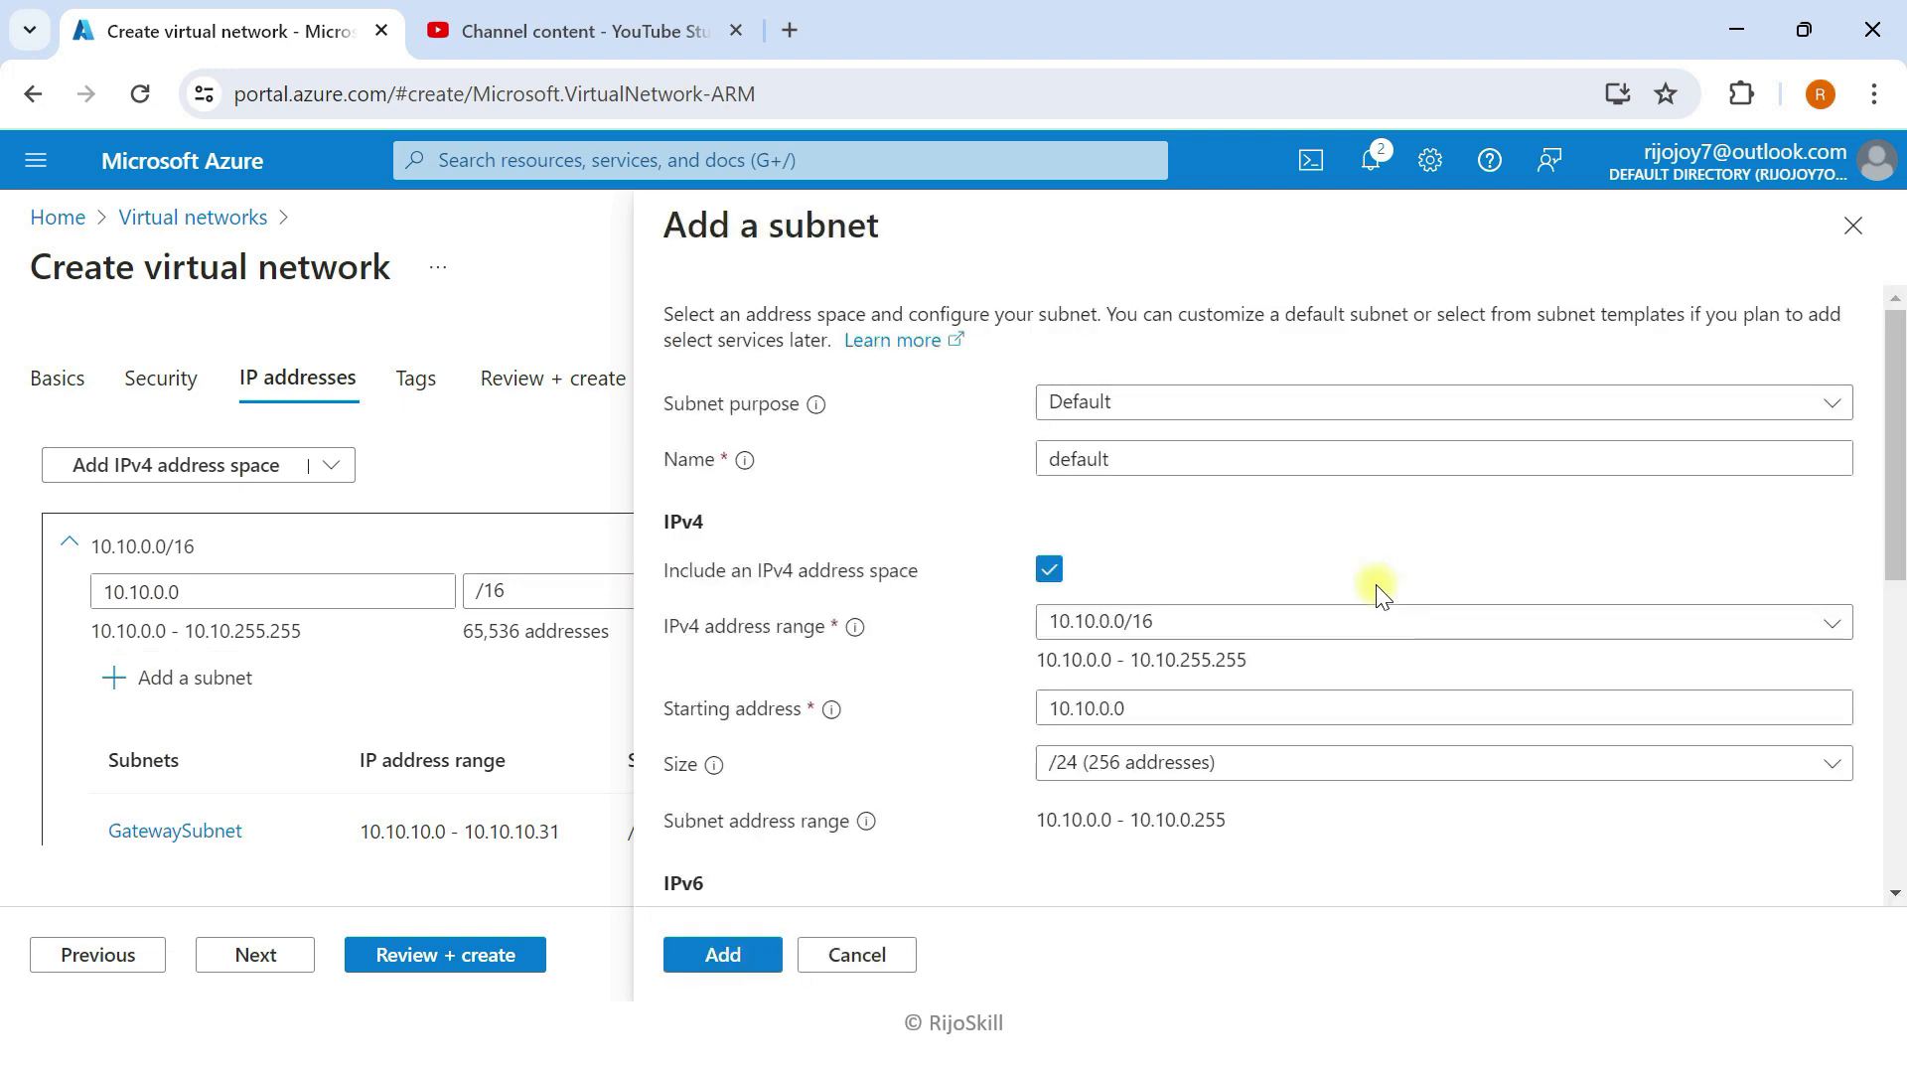
left_click_drag(1112, 459, 998, 461)
key("BackSpace")
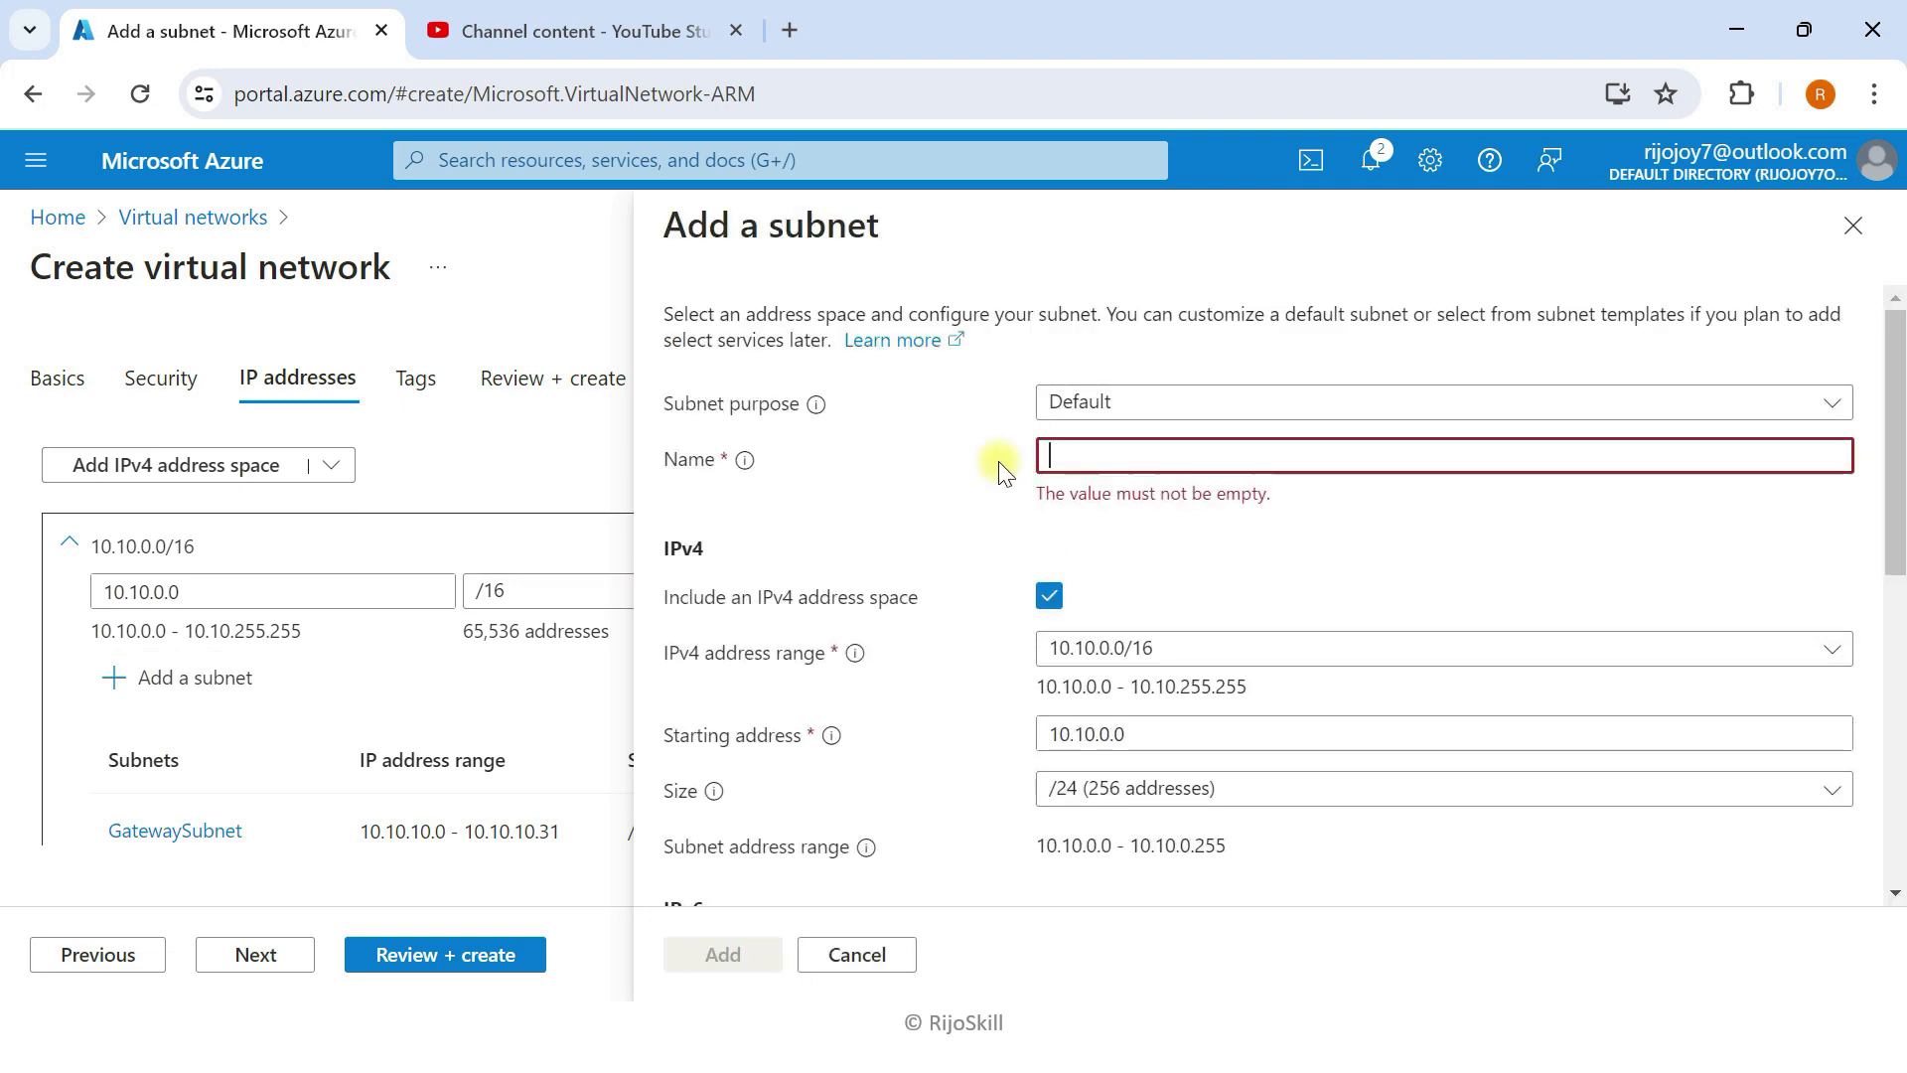
type("VM-SN-")
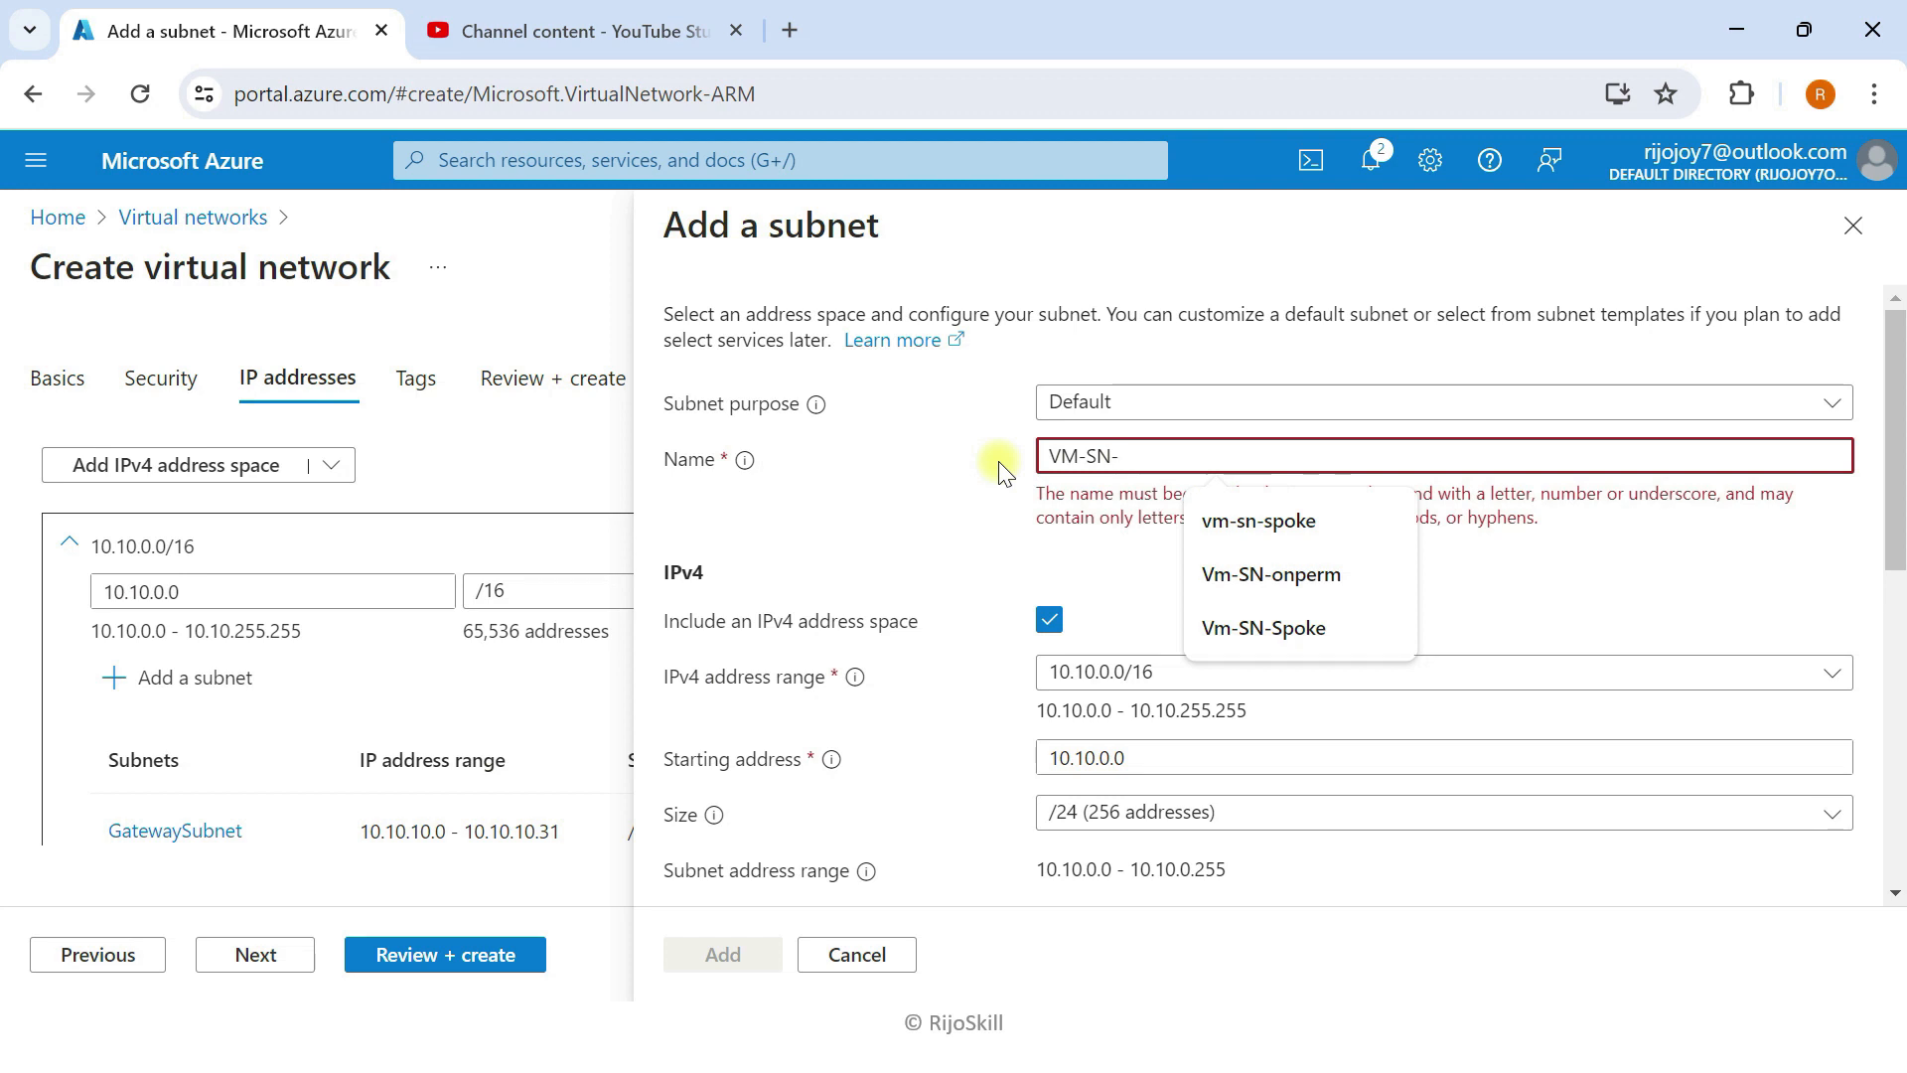
key("BackSpace")
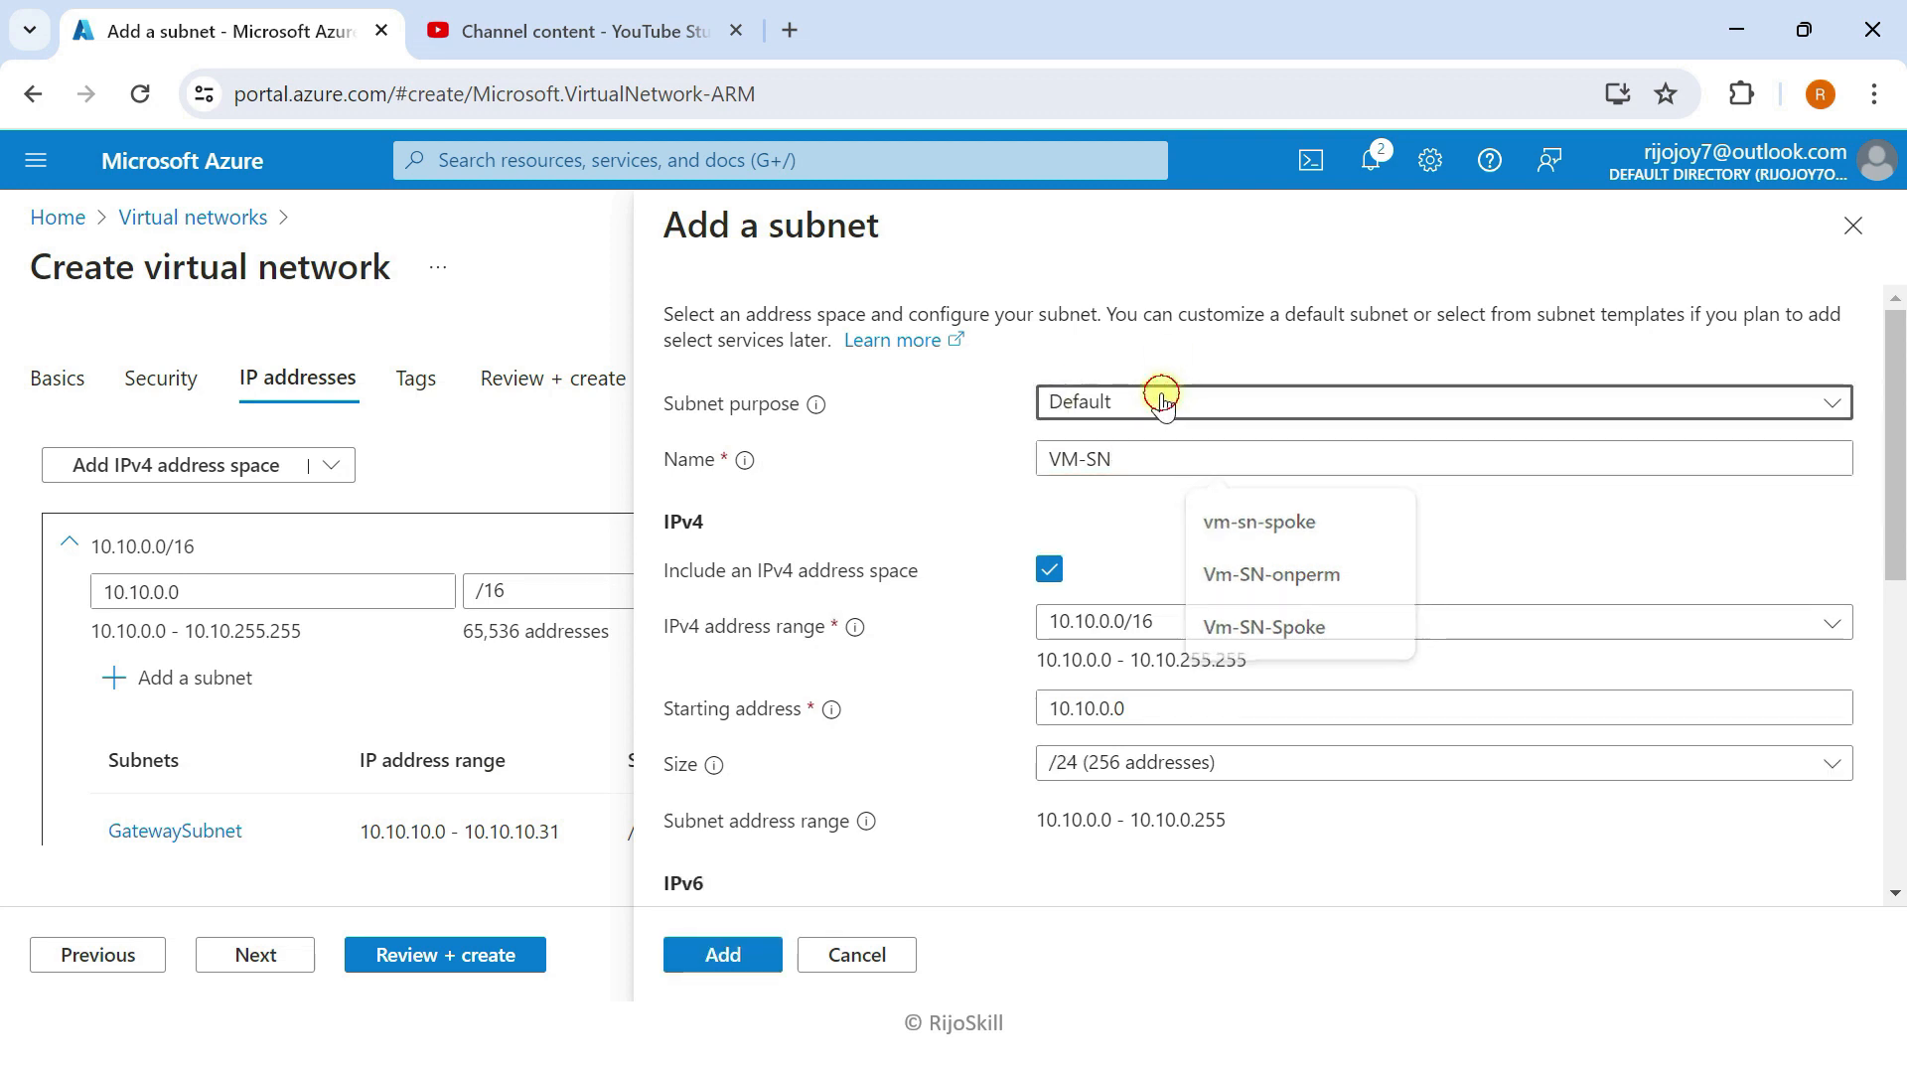
left_click(1162, 402)
left_click(1162, 402)
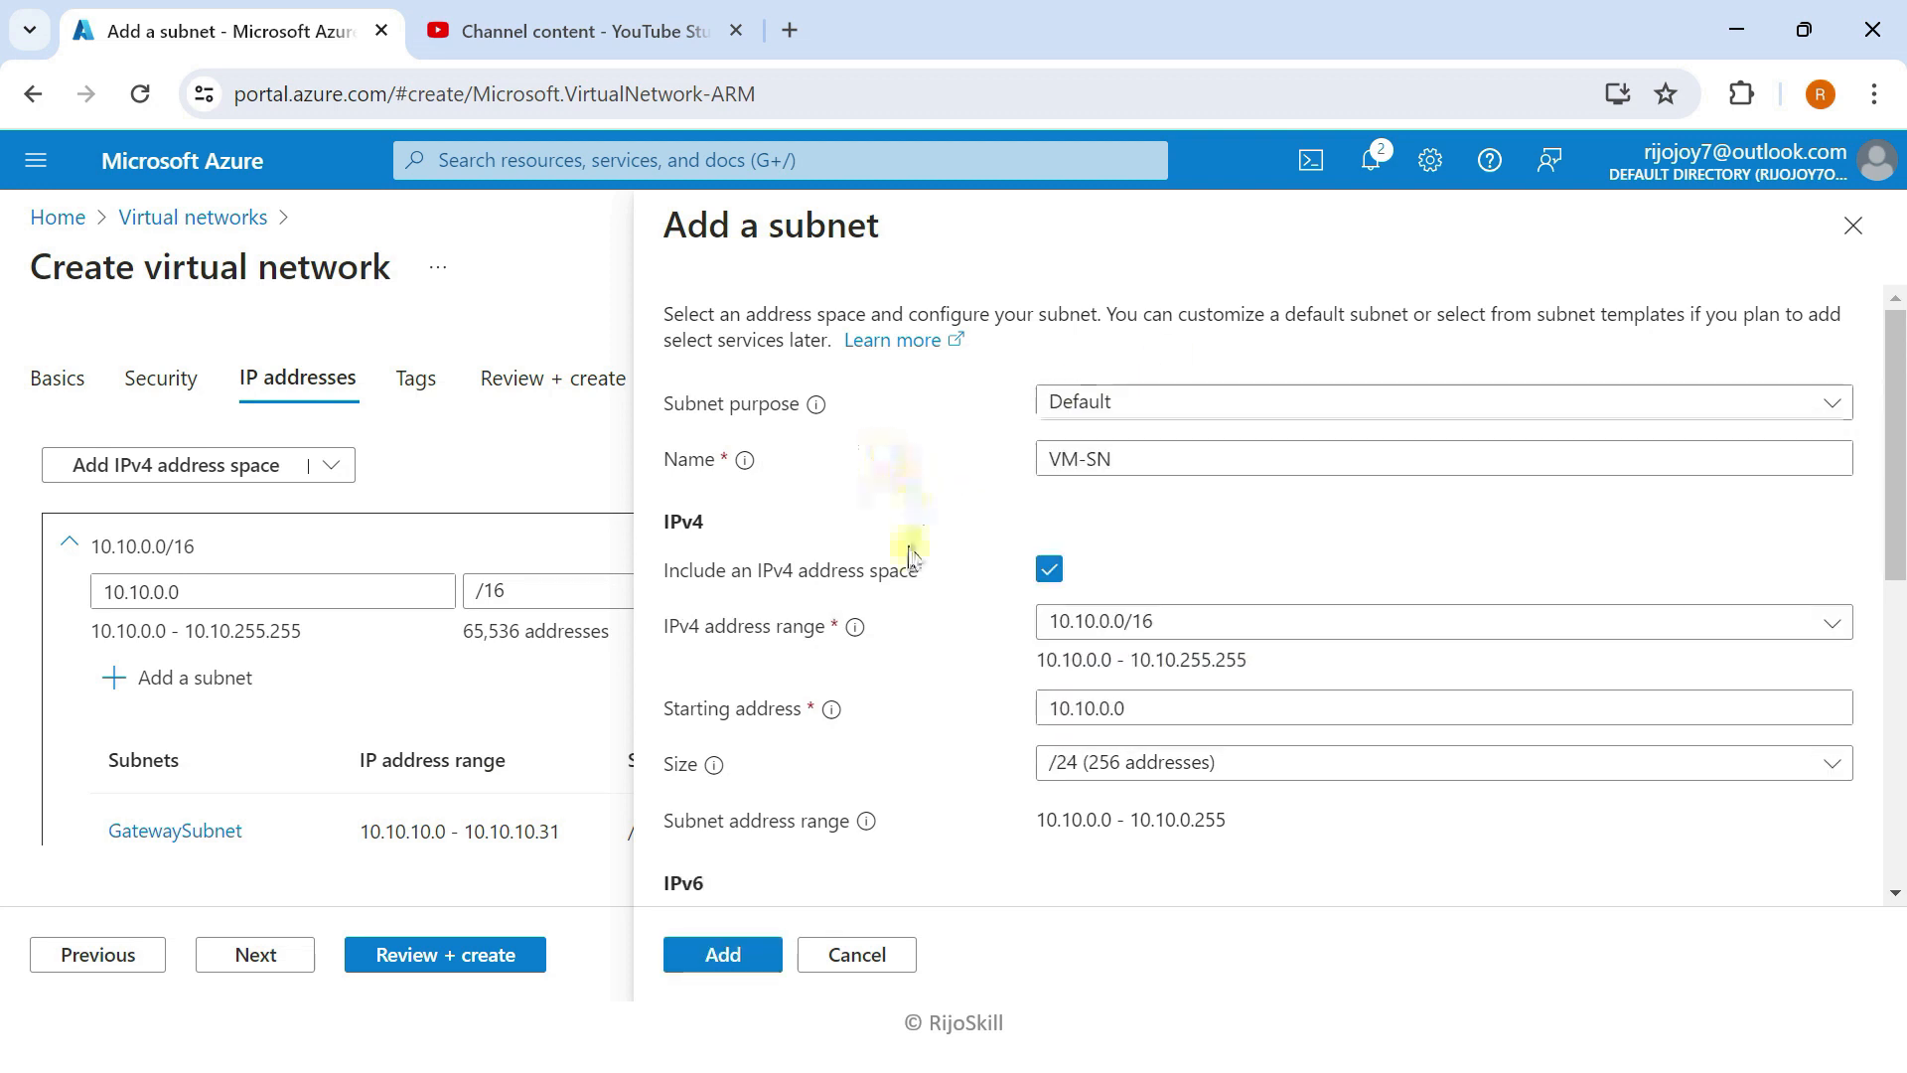
scroll(1053, 382, "down", 3)
left_click(1112, 414)
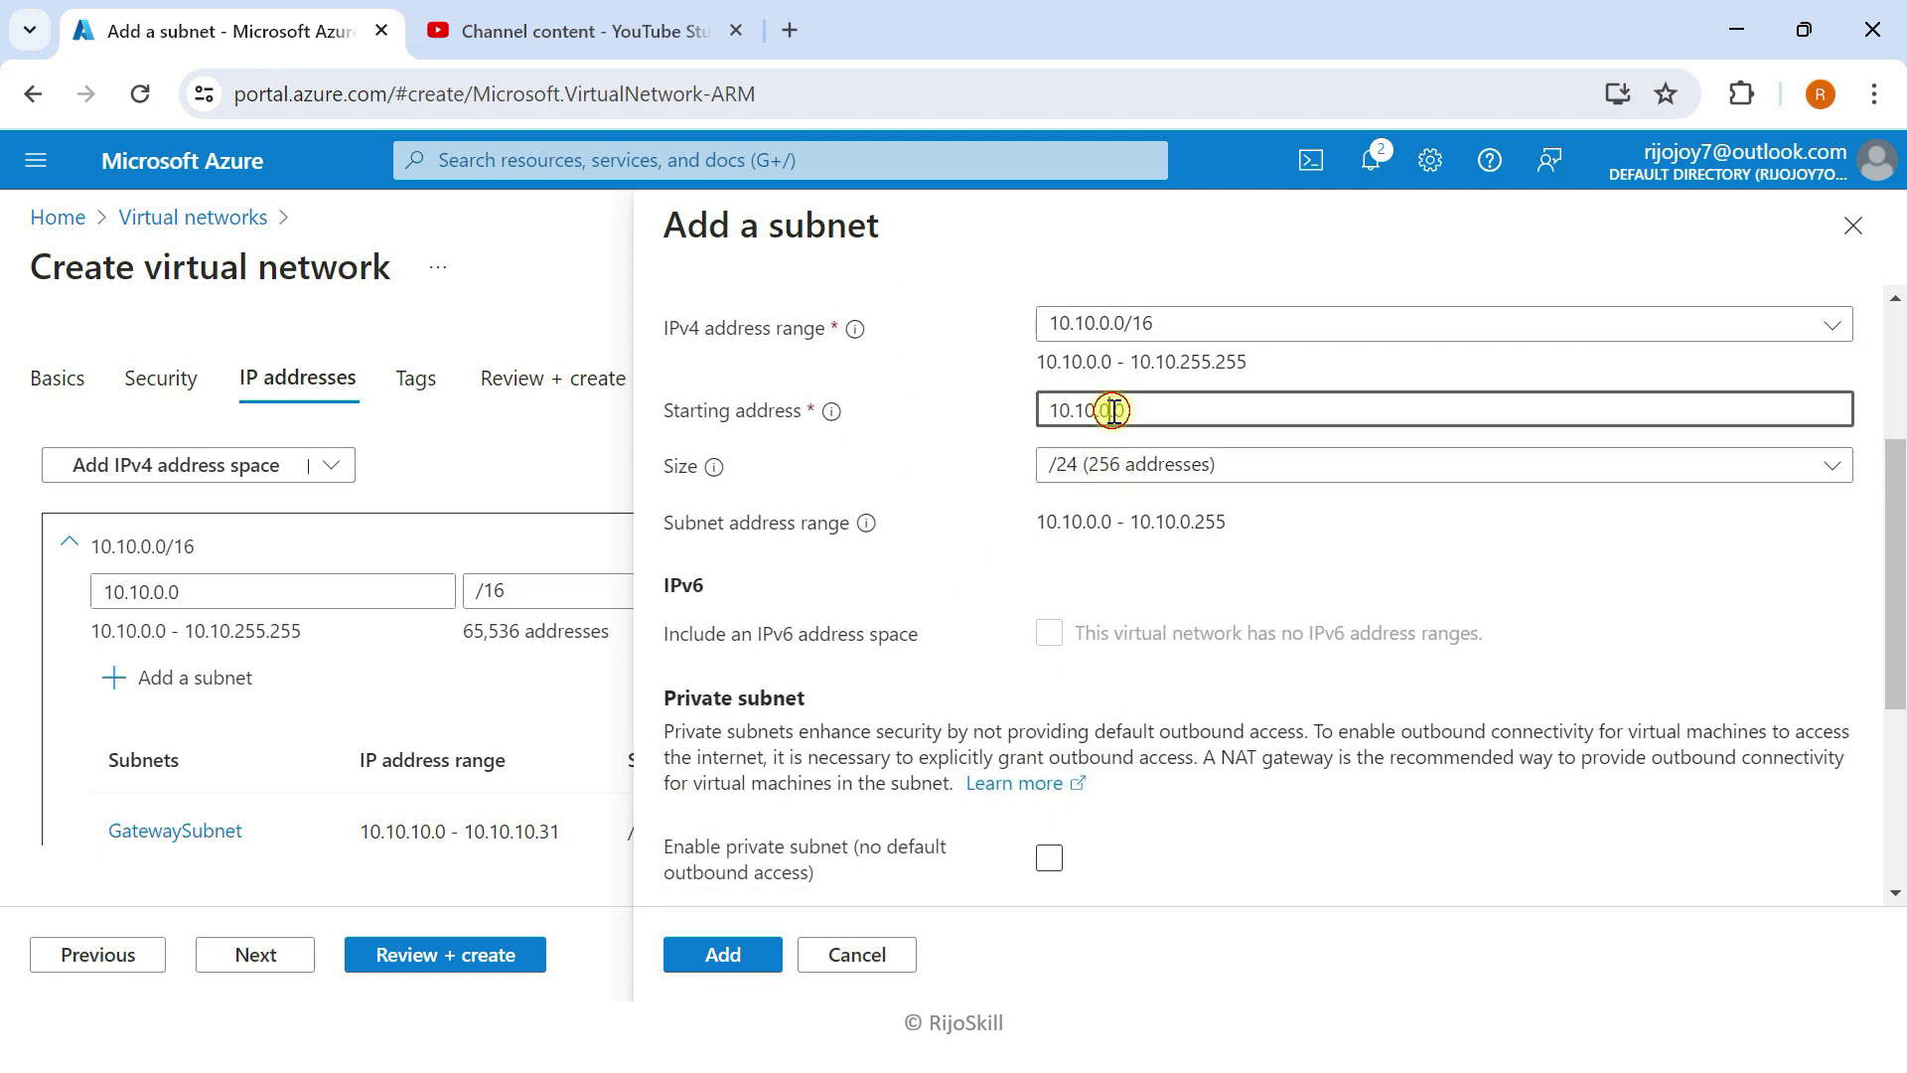
key("BackSpace")
type("20")
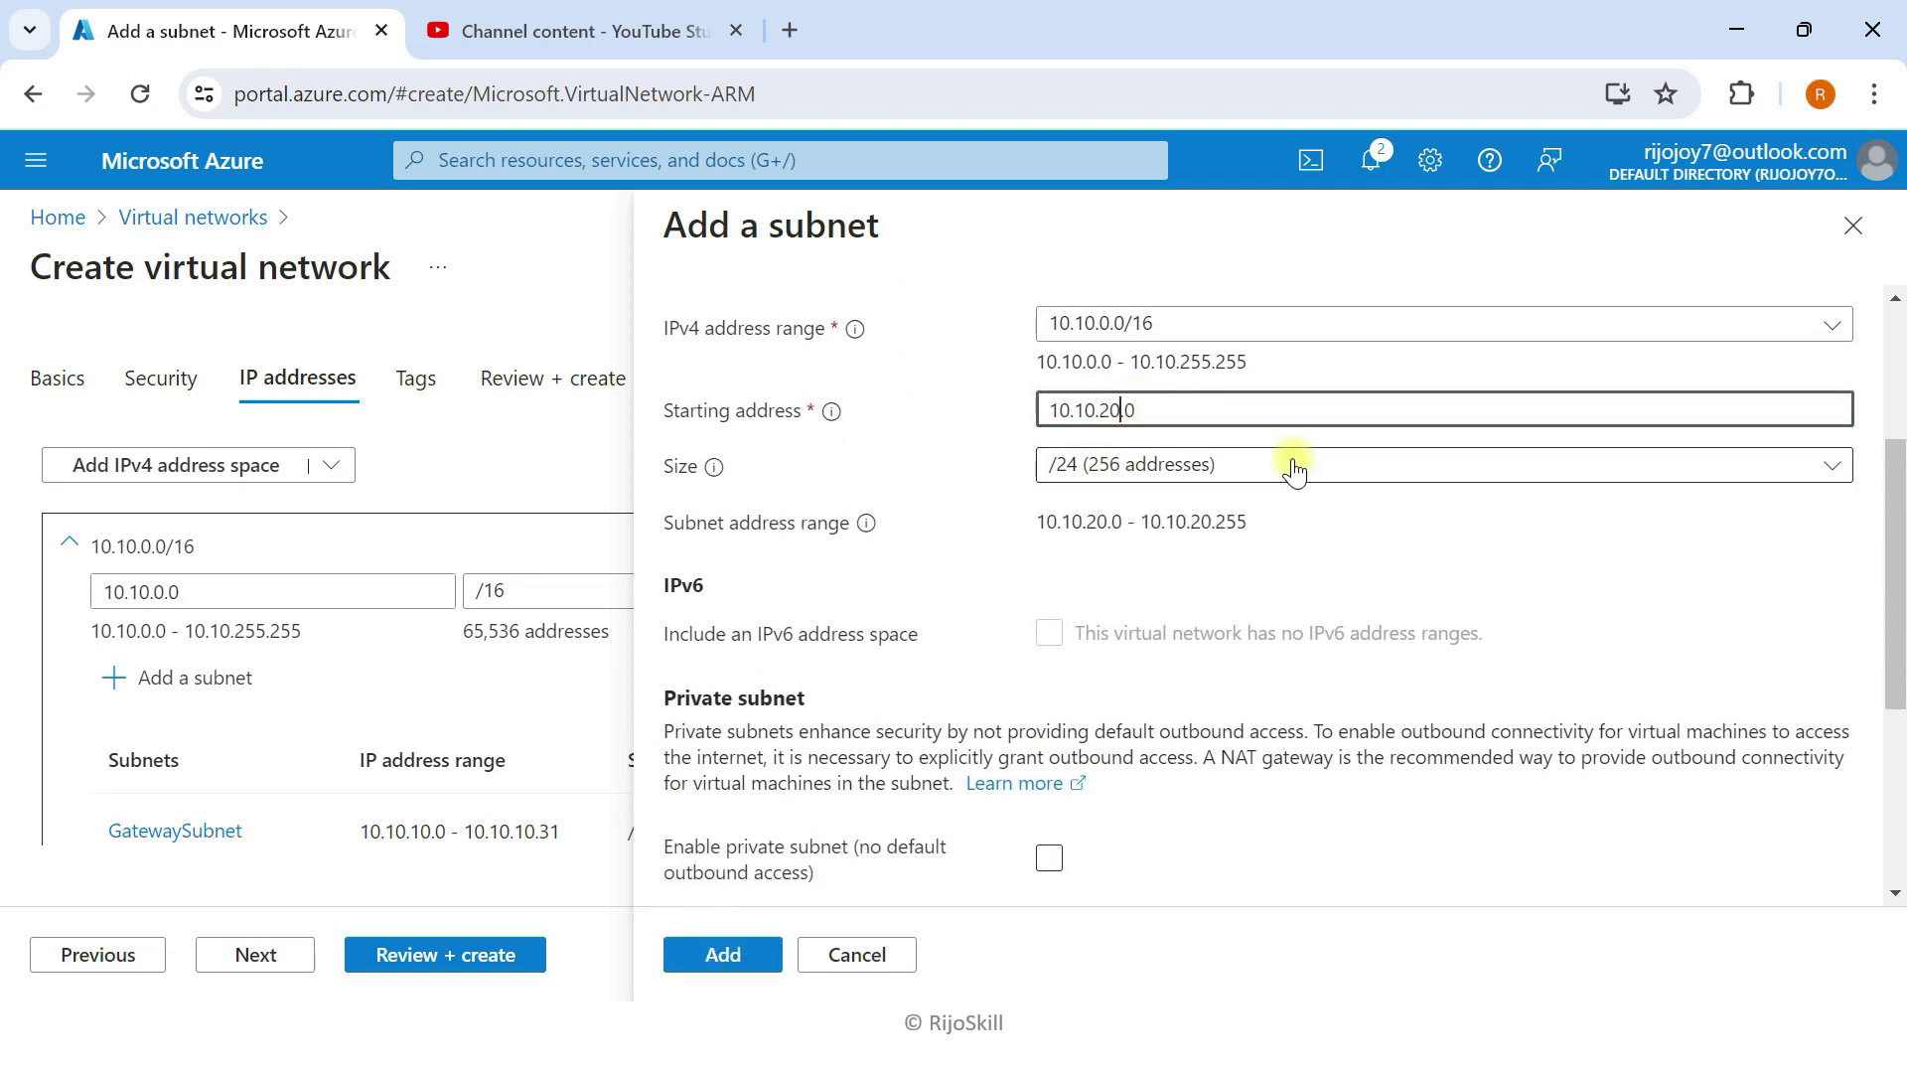
scroll(968, 435, "up", 1)
scroll(851, 788, "down", 1)
left_click(755, 956)
Step: Check the subnet list and run validation to open the Review + create summary
scroll(506, 707, "down", 3)
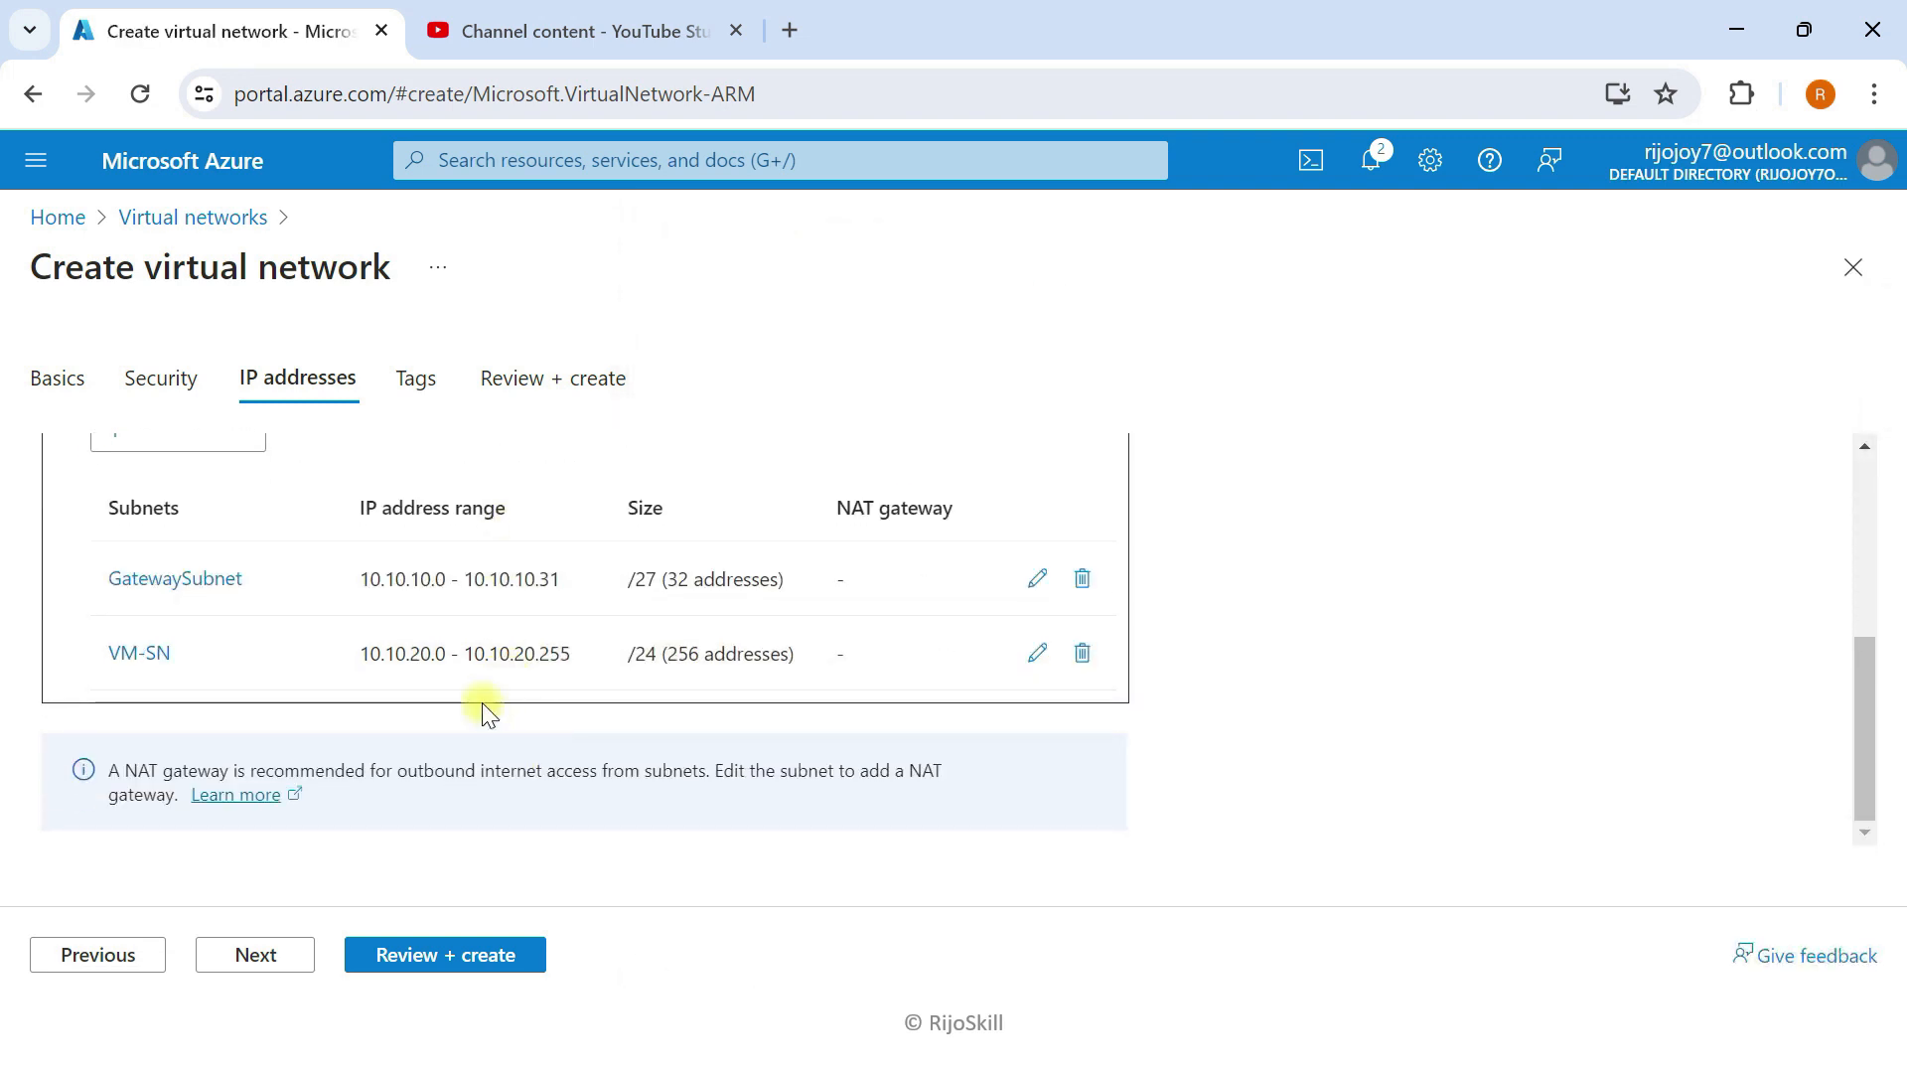
scroll(219, 661, "up", 3)
scroll(228, 666, "down", 2)
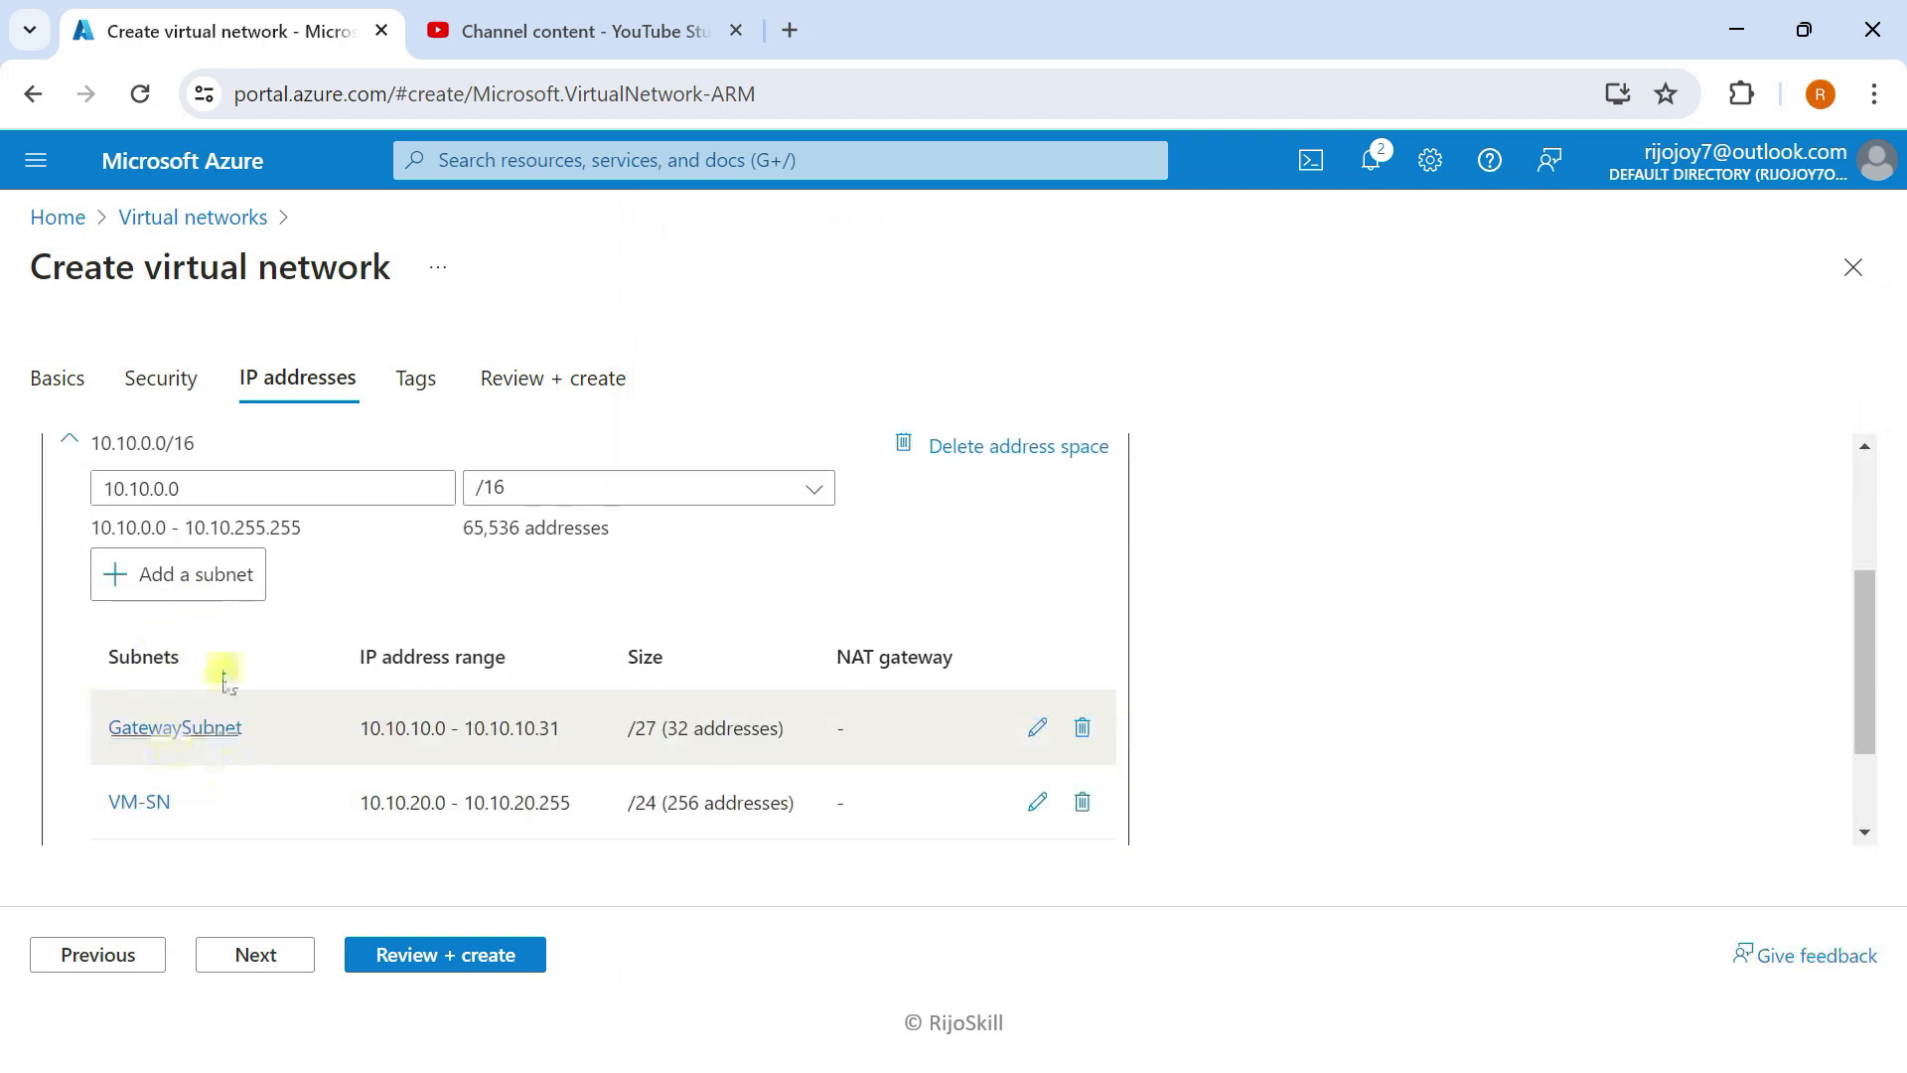
scroll(248, 656, "up", 2)
scroll(273, 638, "down", 2)
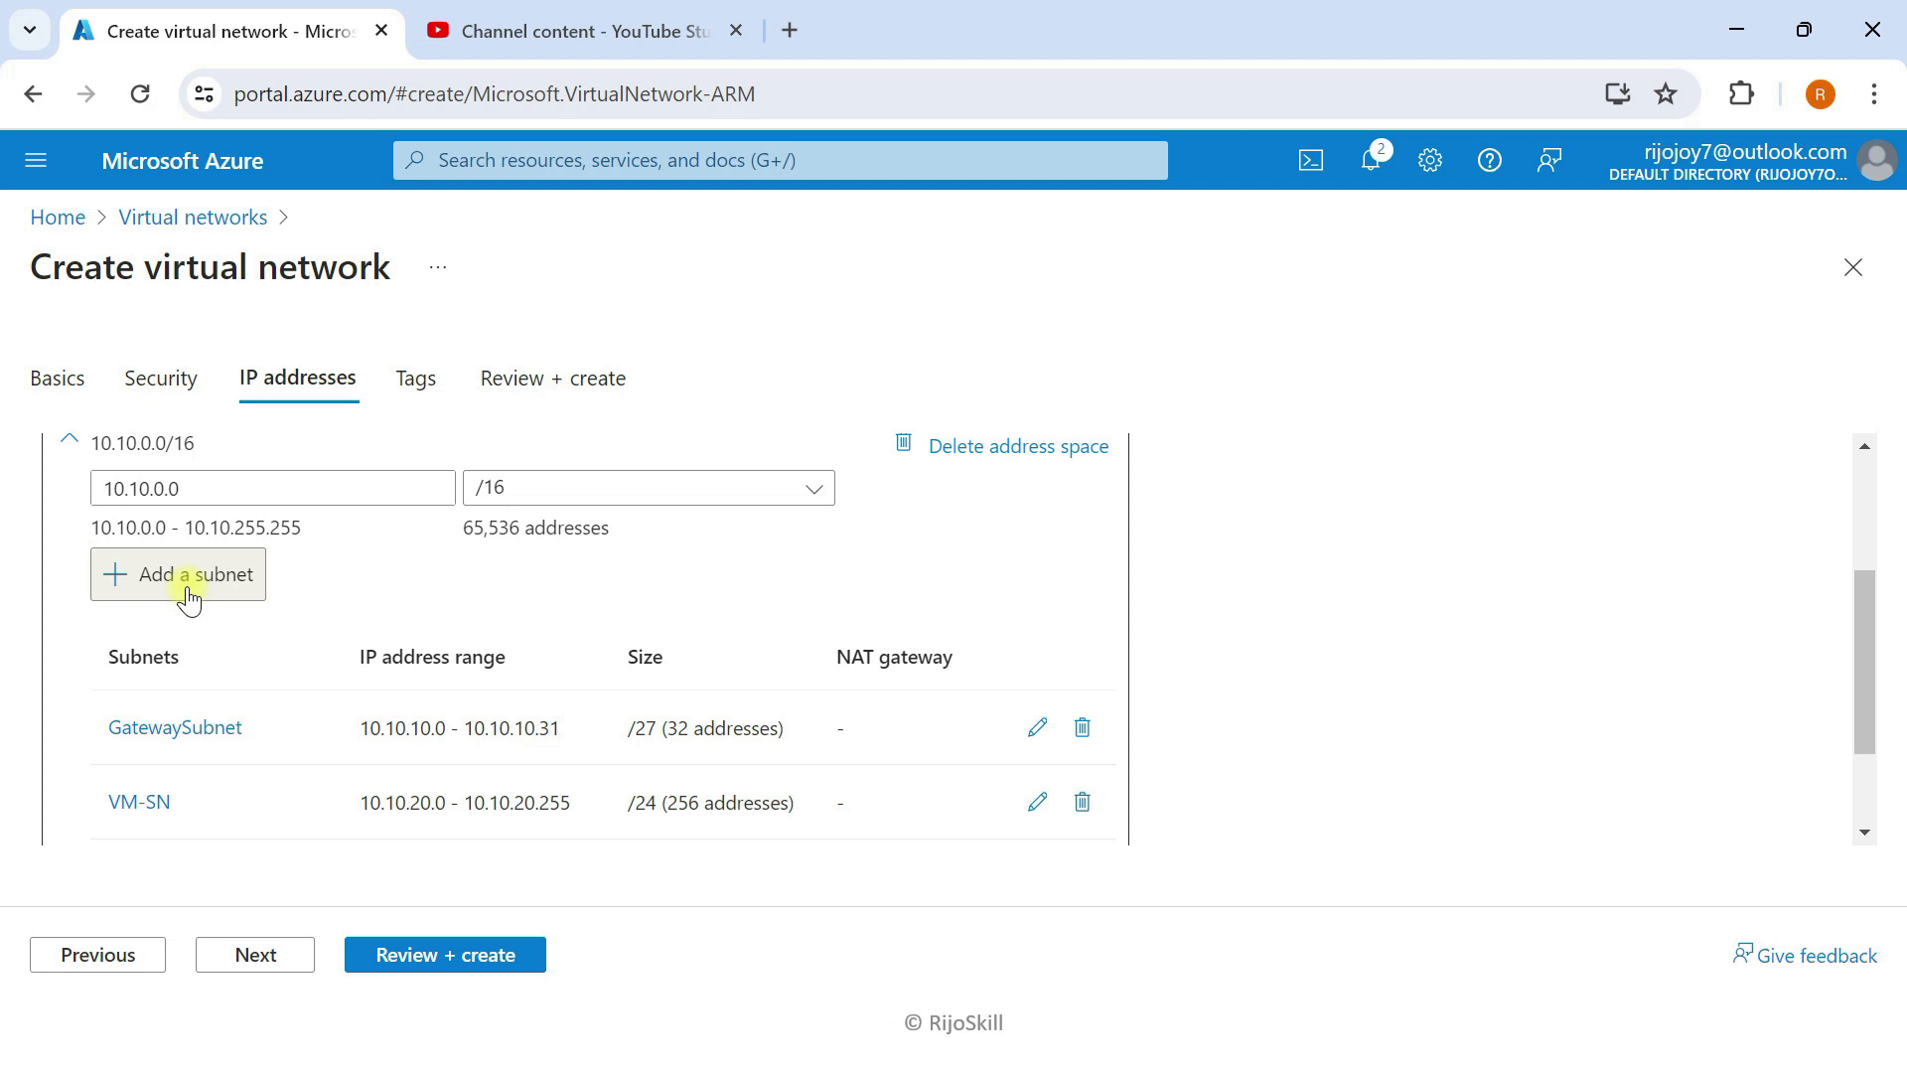
left_click(452, 953)
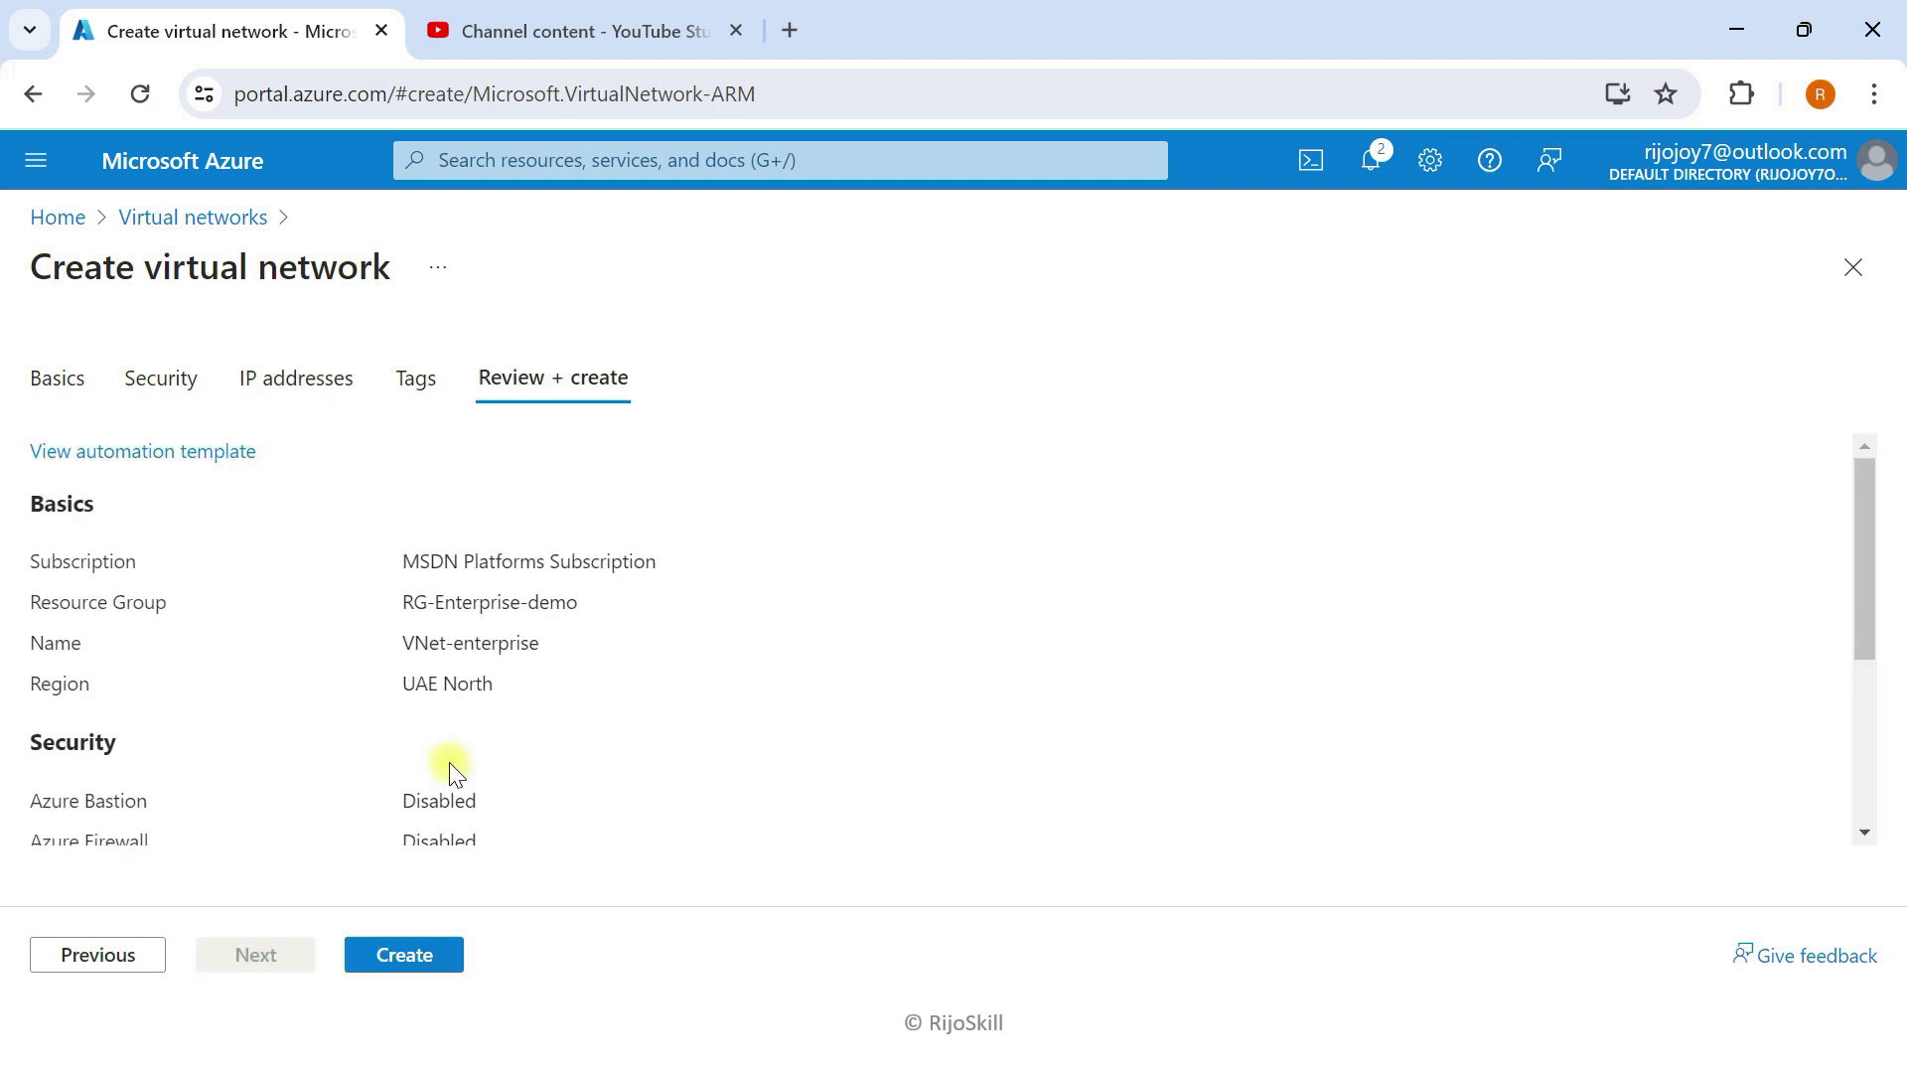
Step: Deploy the Vnet-enterprise network and bring up Task View while it deploys
left_click(421, 969)
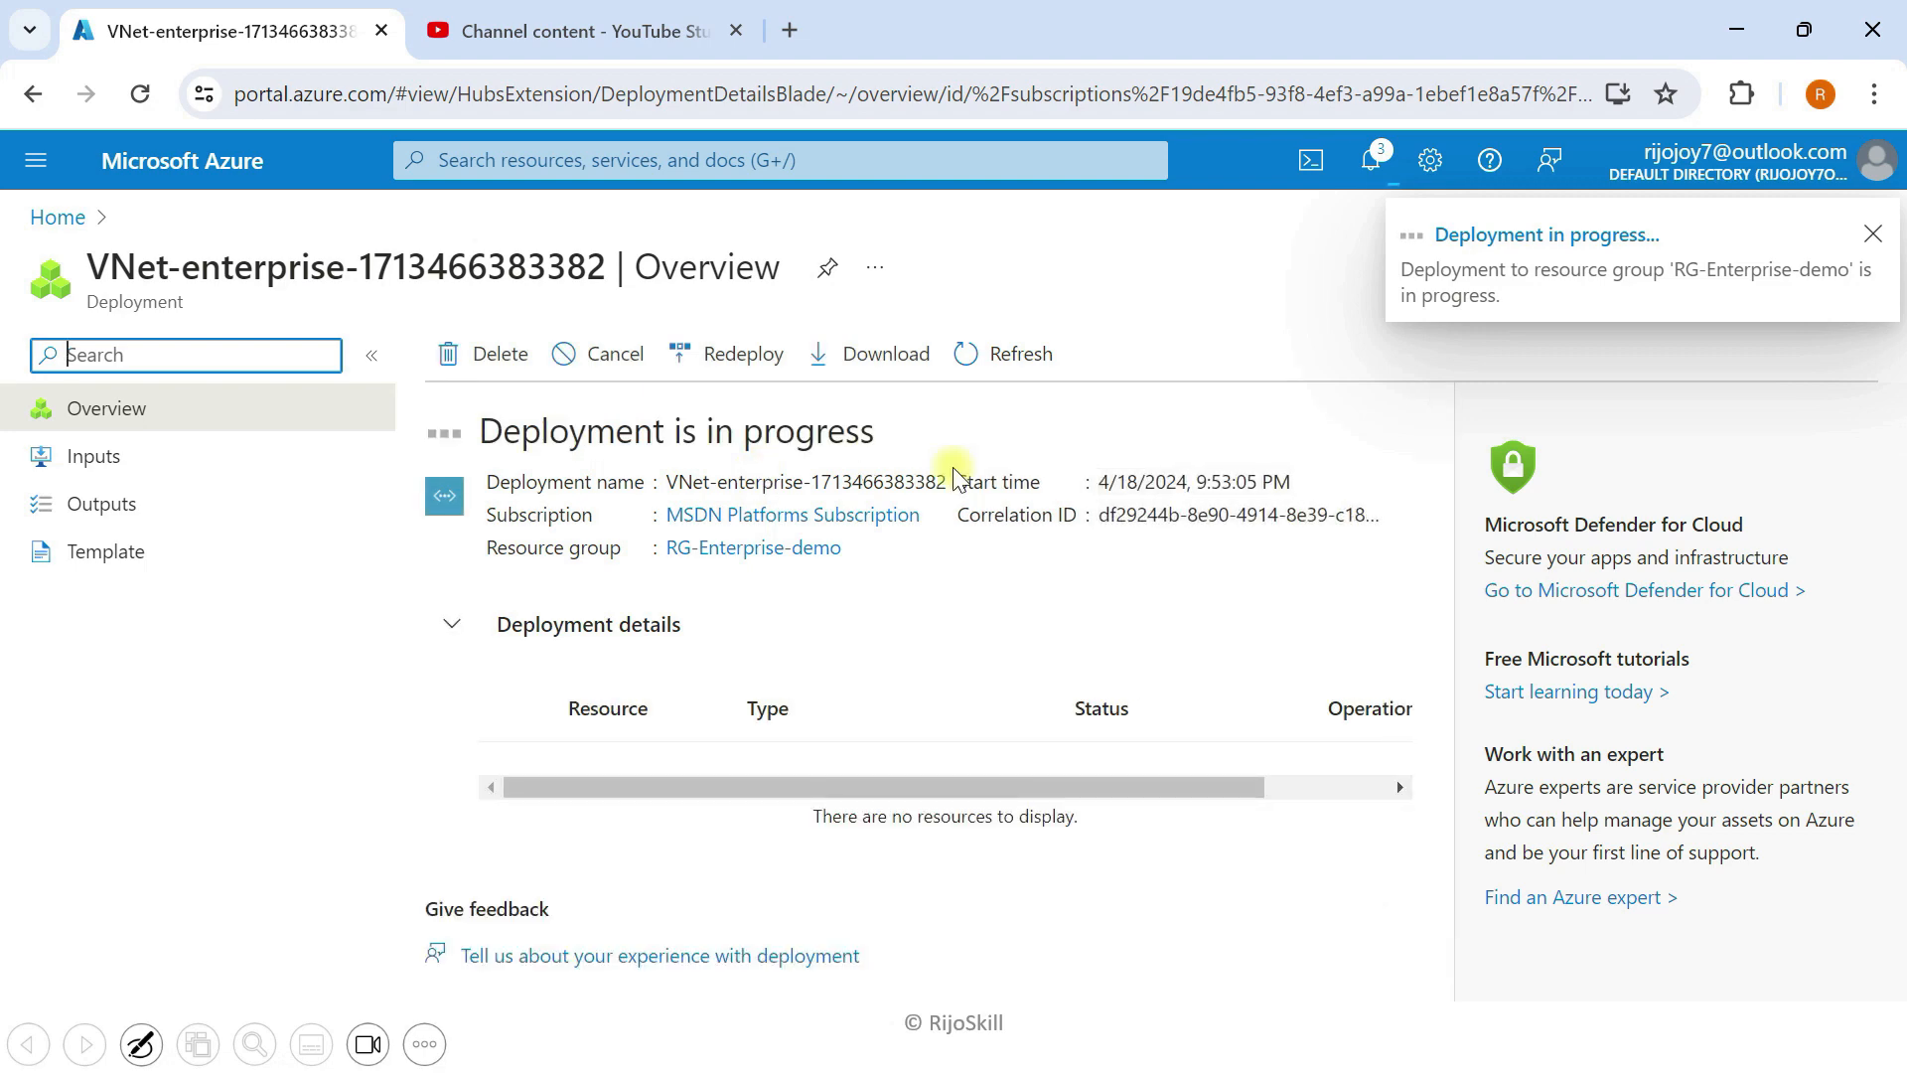
key("super+Tab")
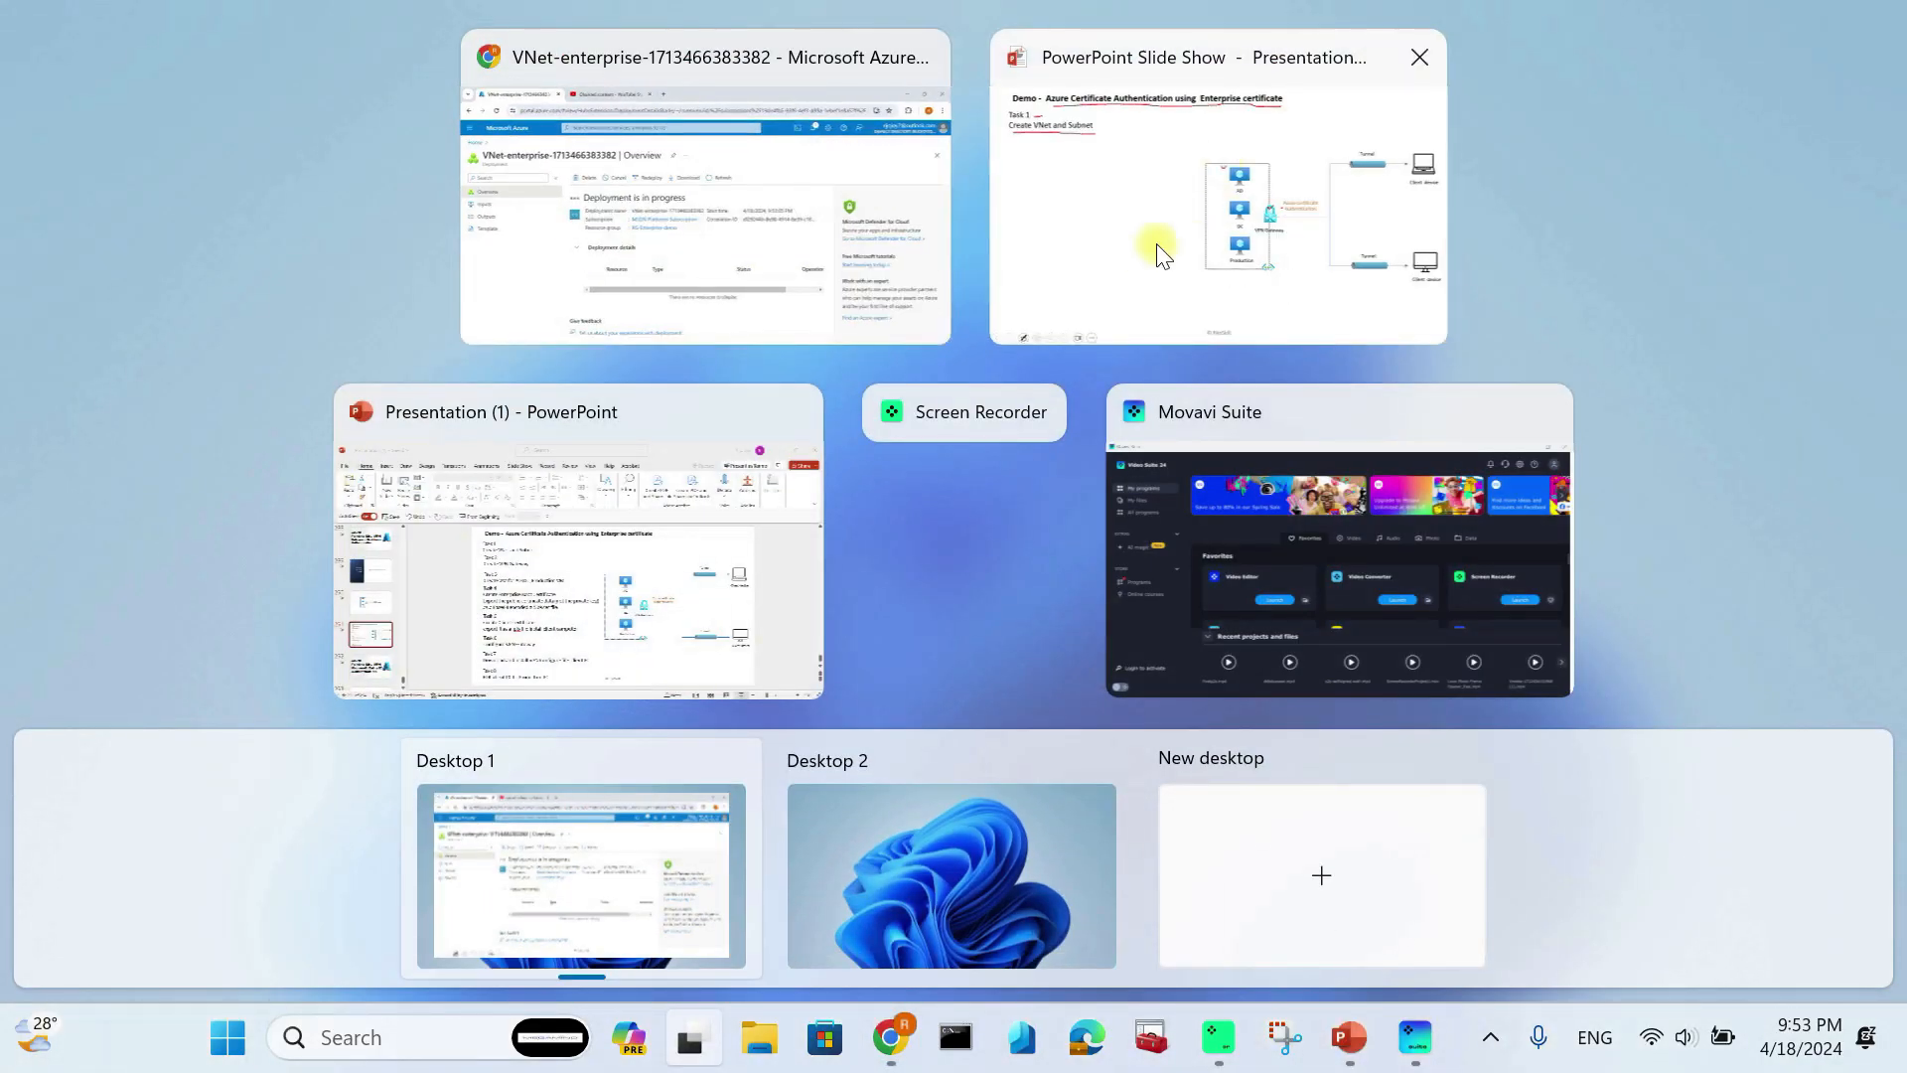
Step: Reveal Task 2 'Create VPN Gateway' on the slide, underline it, tick the gateway icon, return to Azure
left_click(1113, 236)
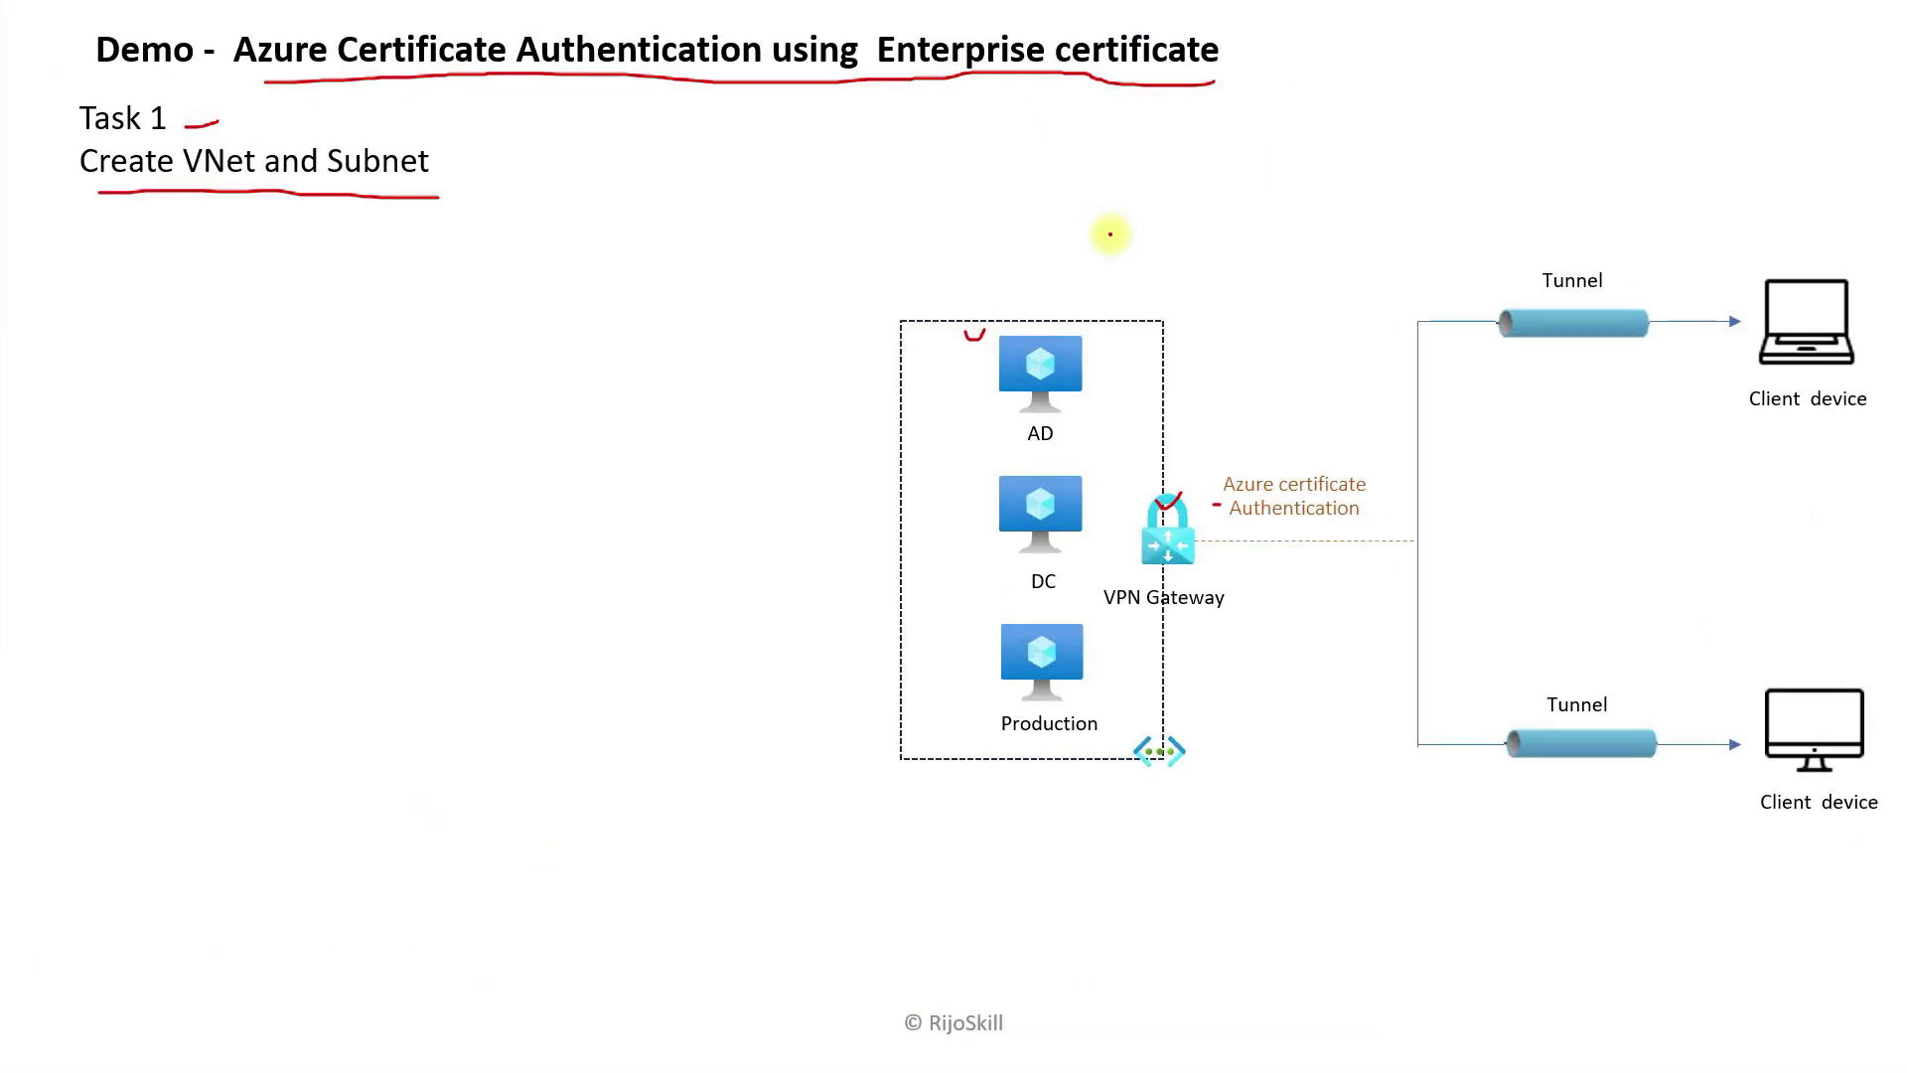
key("Right")
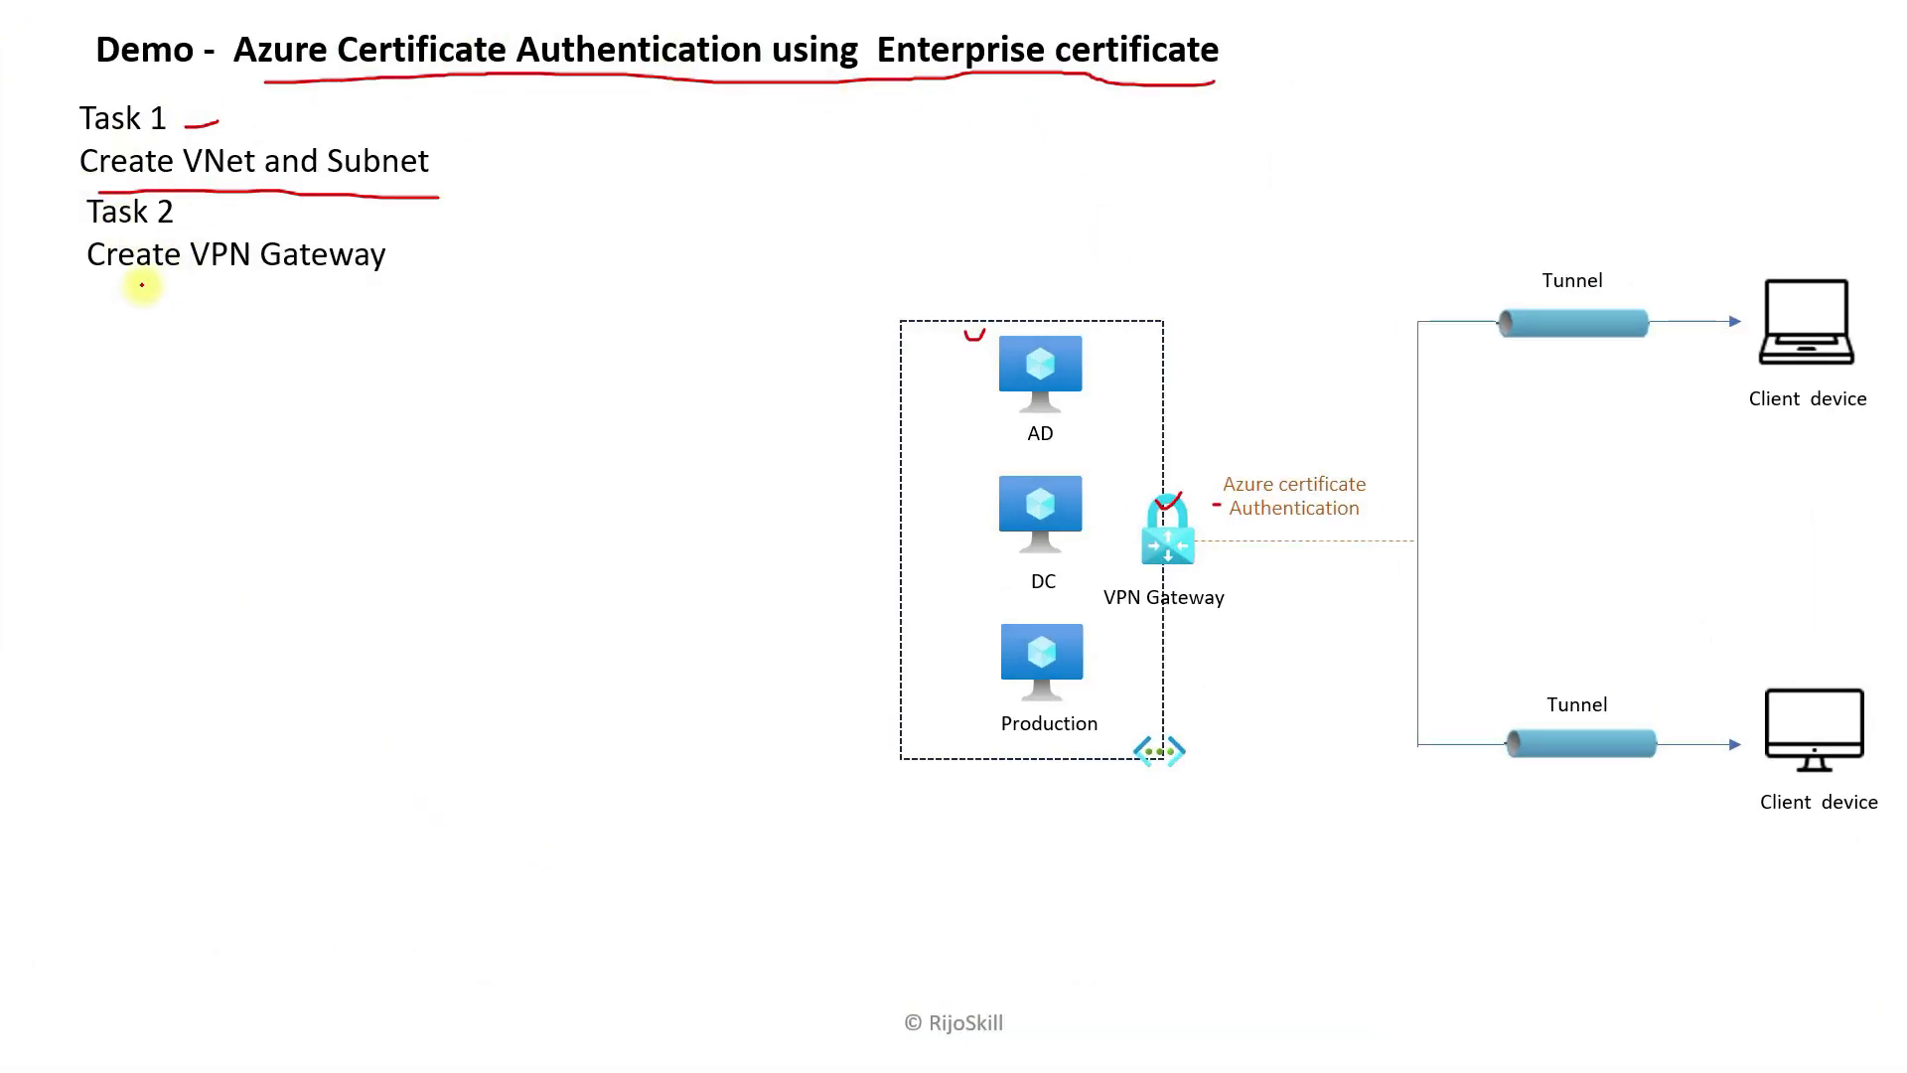
left_click_drag(98, 282, 373, 283)
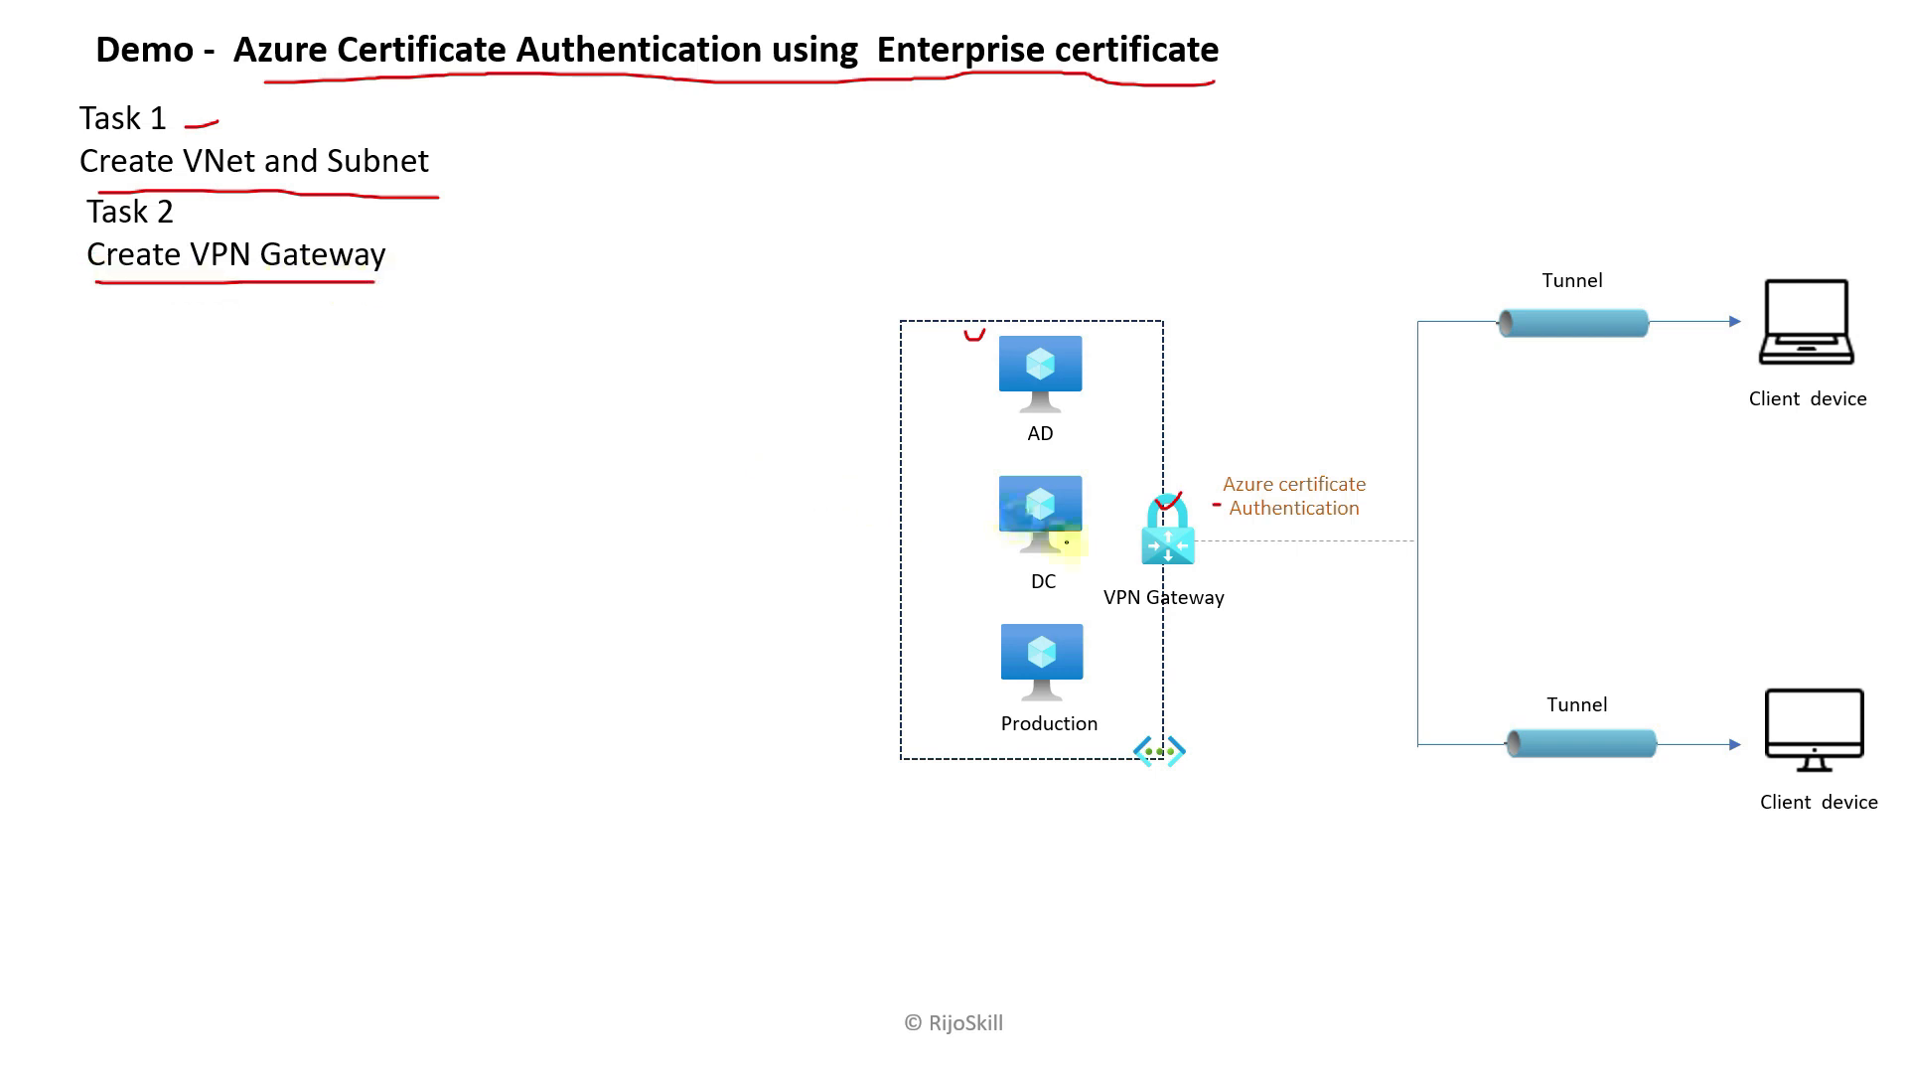
left_click_drag(1158, 551, 1199, 541)
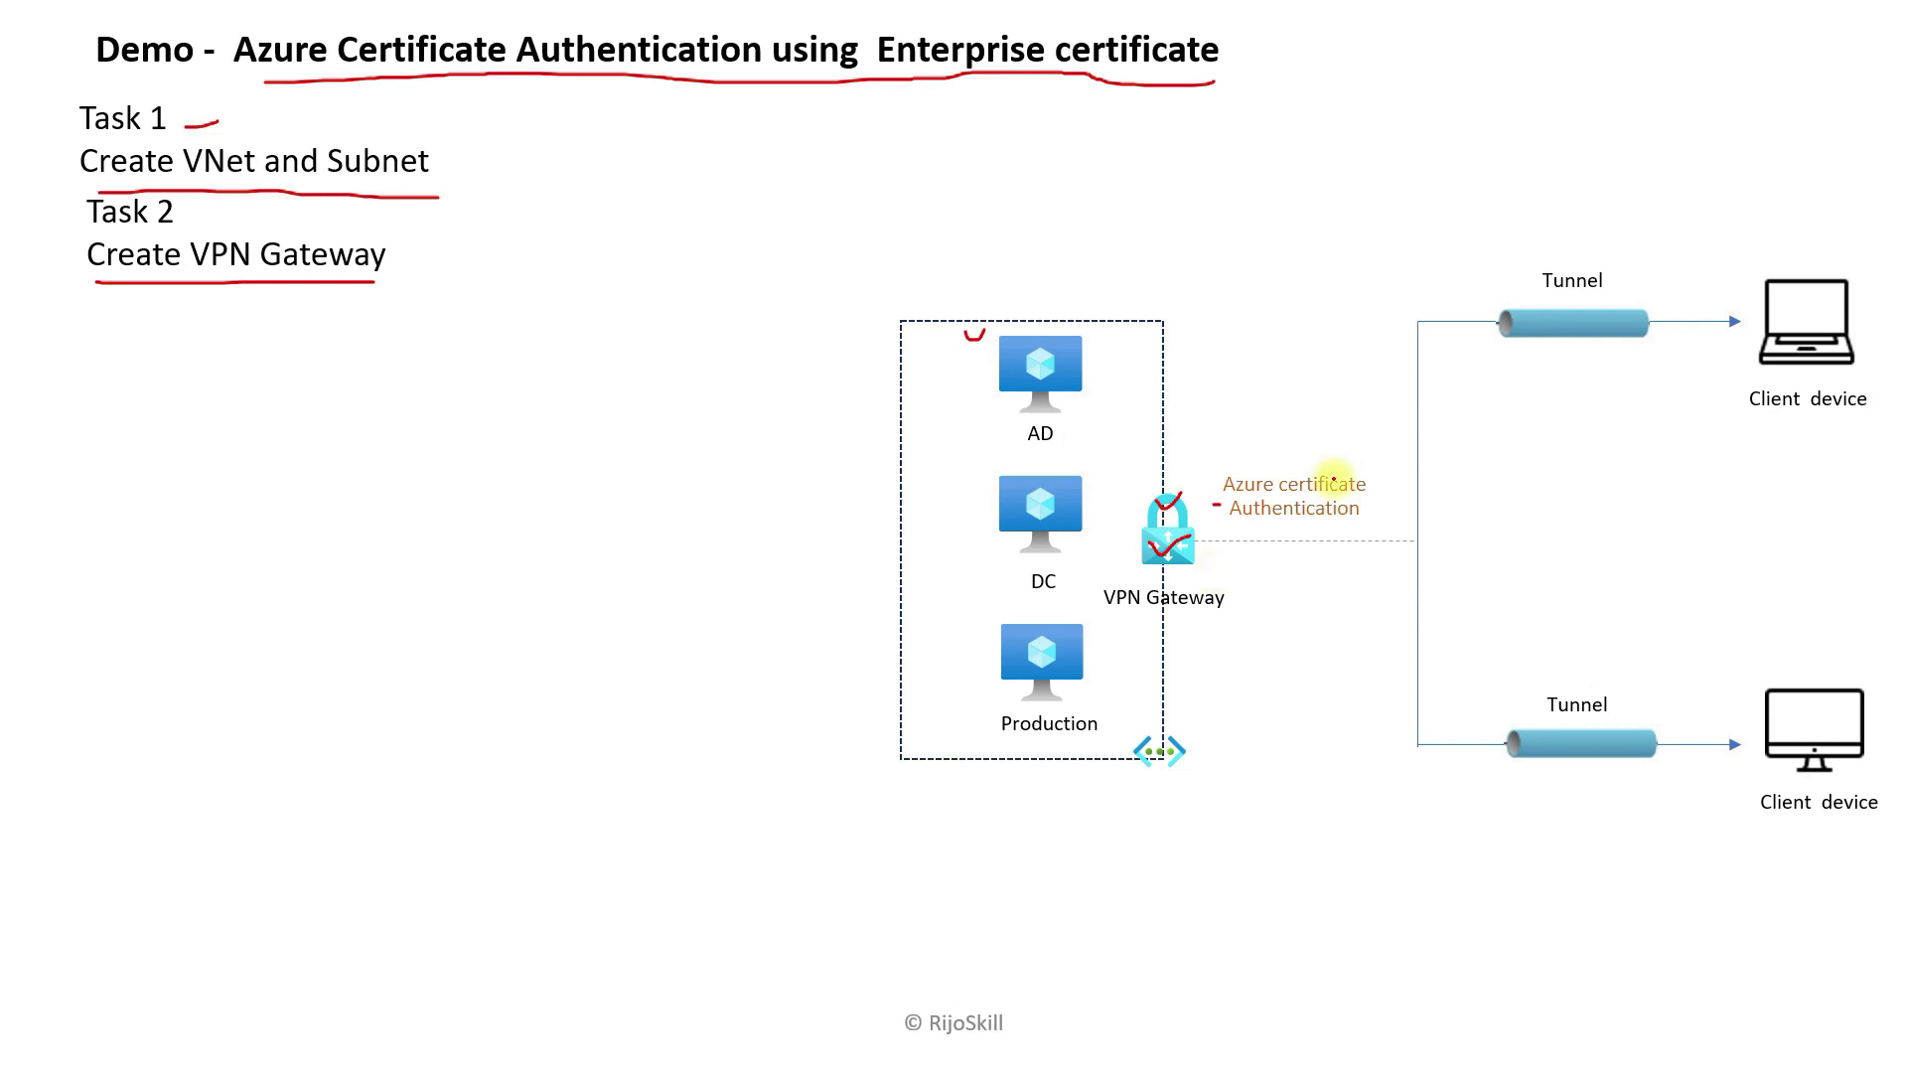
key("super+Tab")
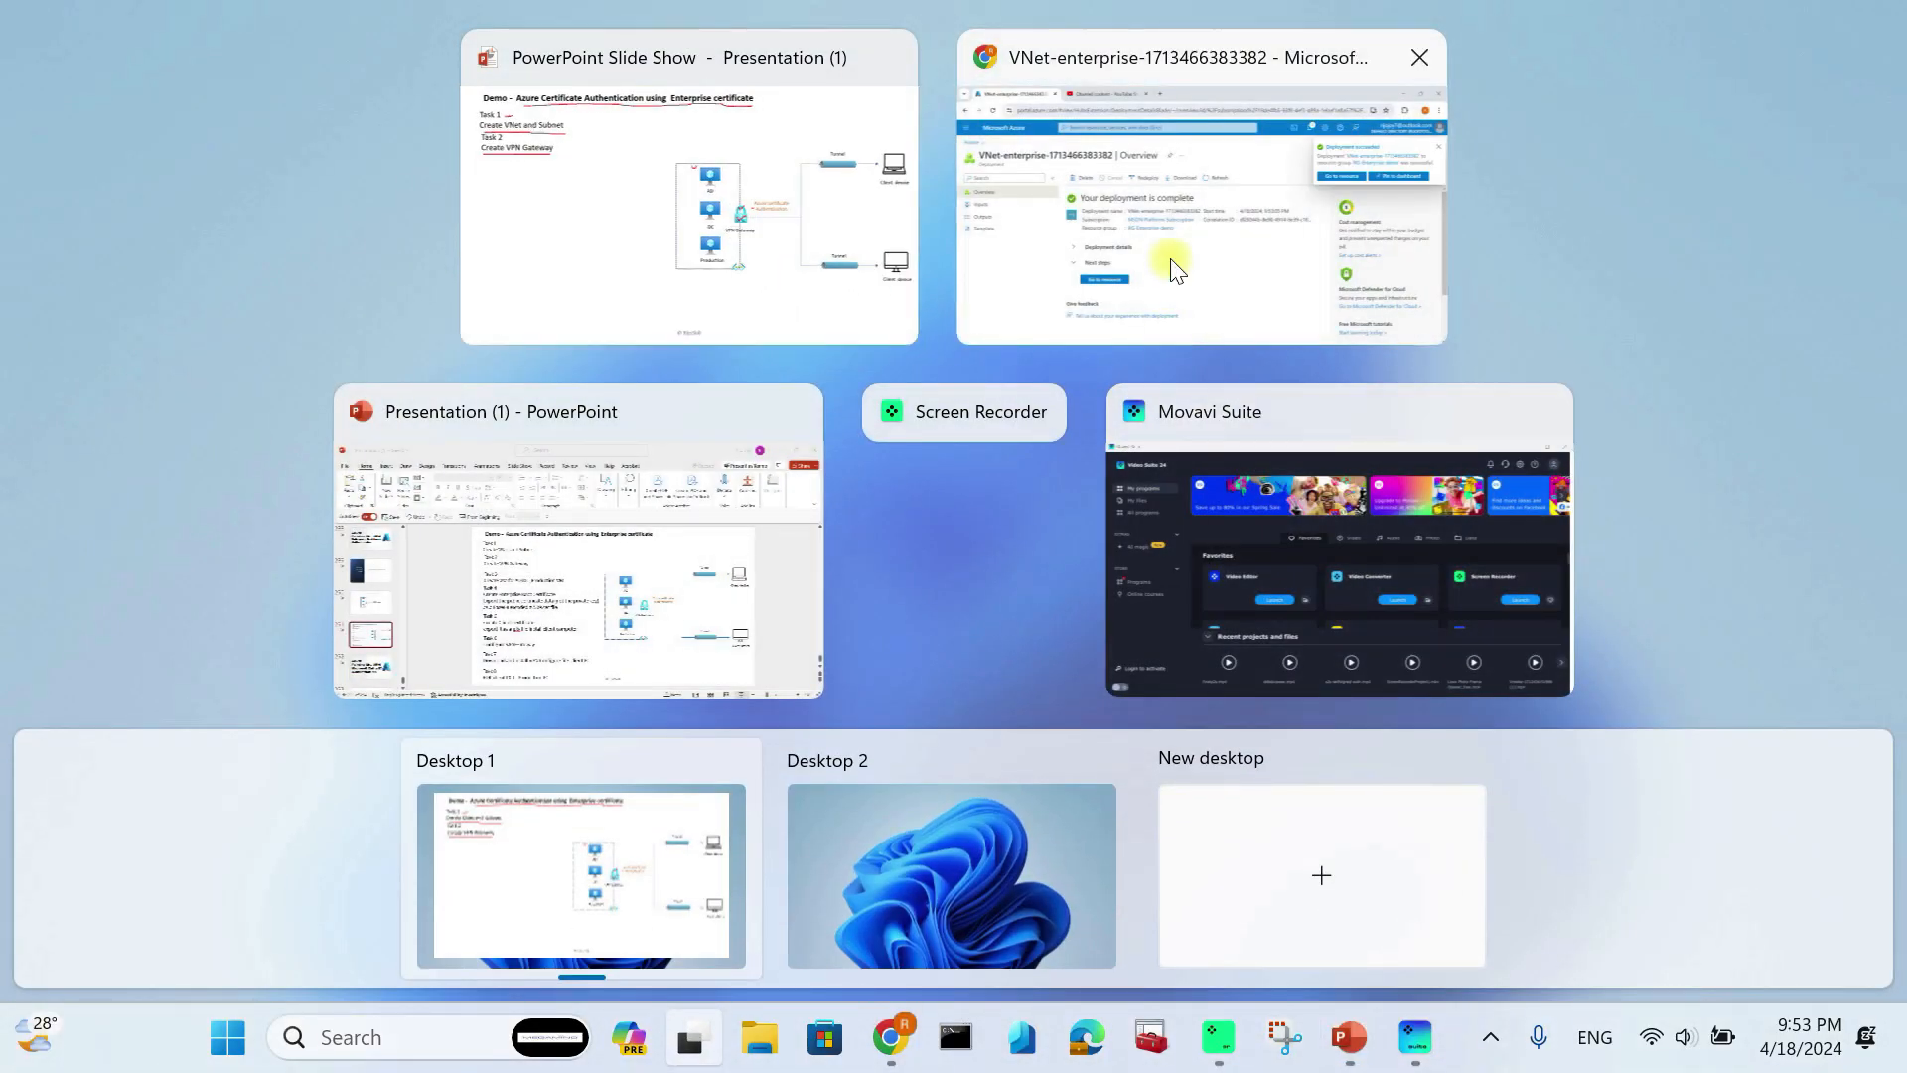
left_click(1125, 266)
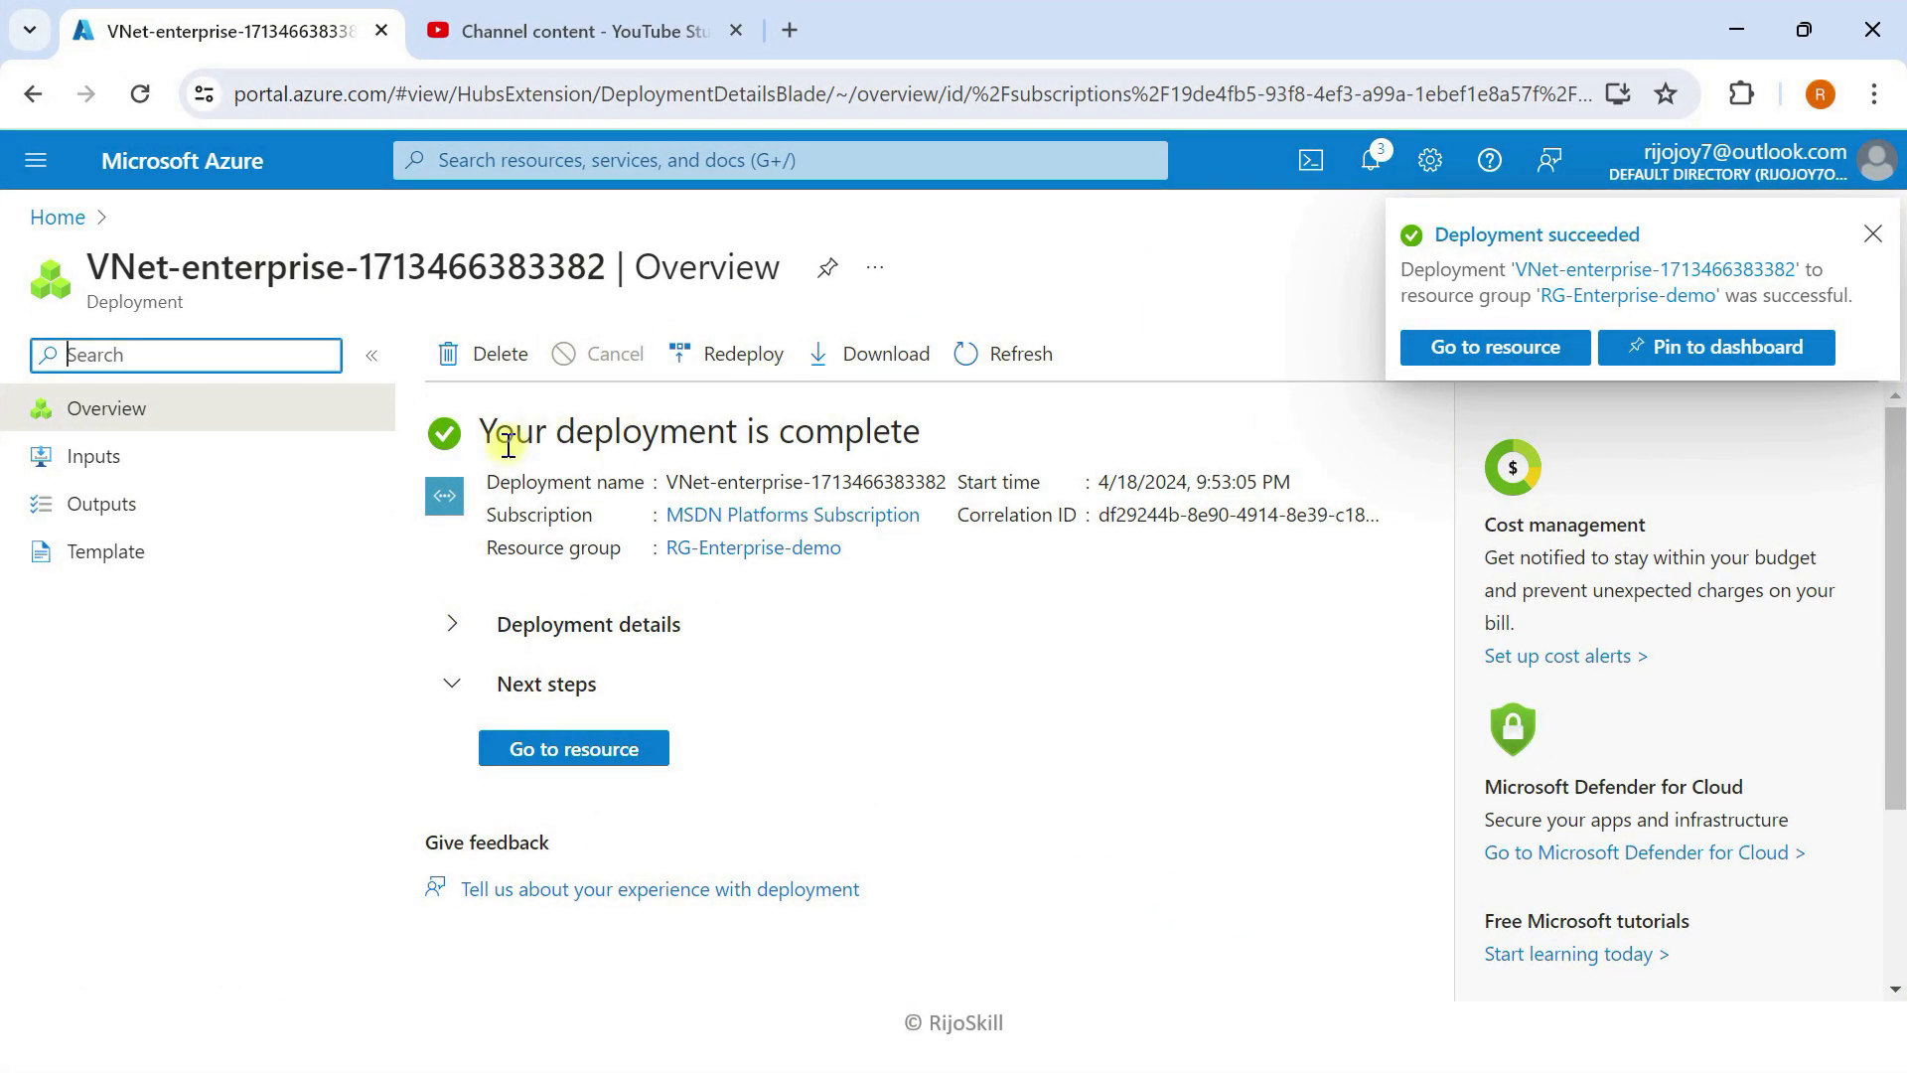
Step: Open the Create virtual network gateway form via a 'virt' search from Home
left_click(1872, 235)
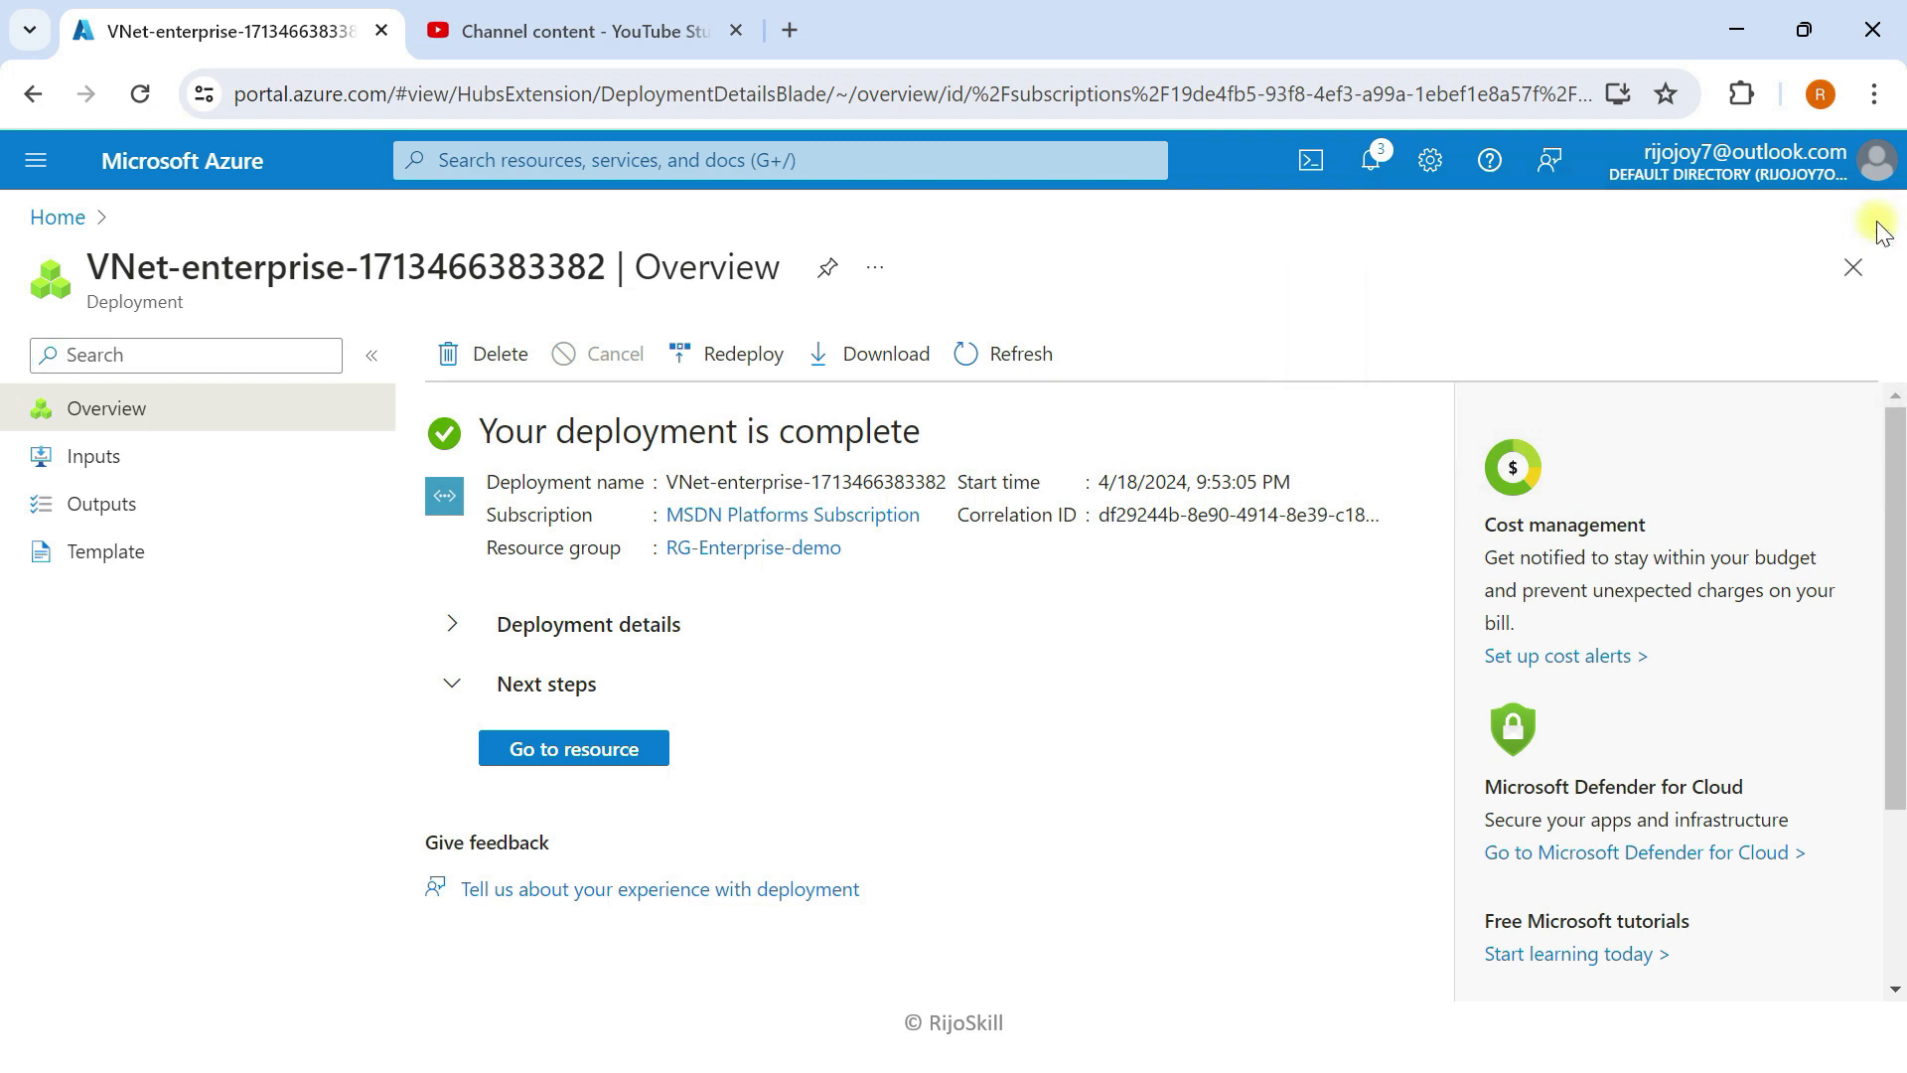
left_click(189, 163)
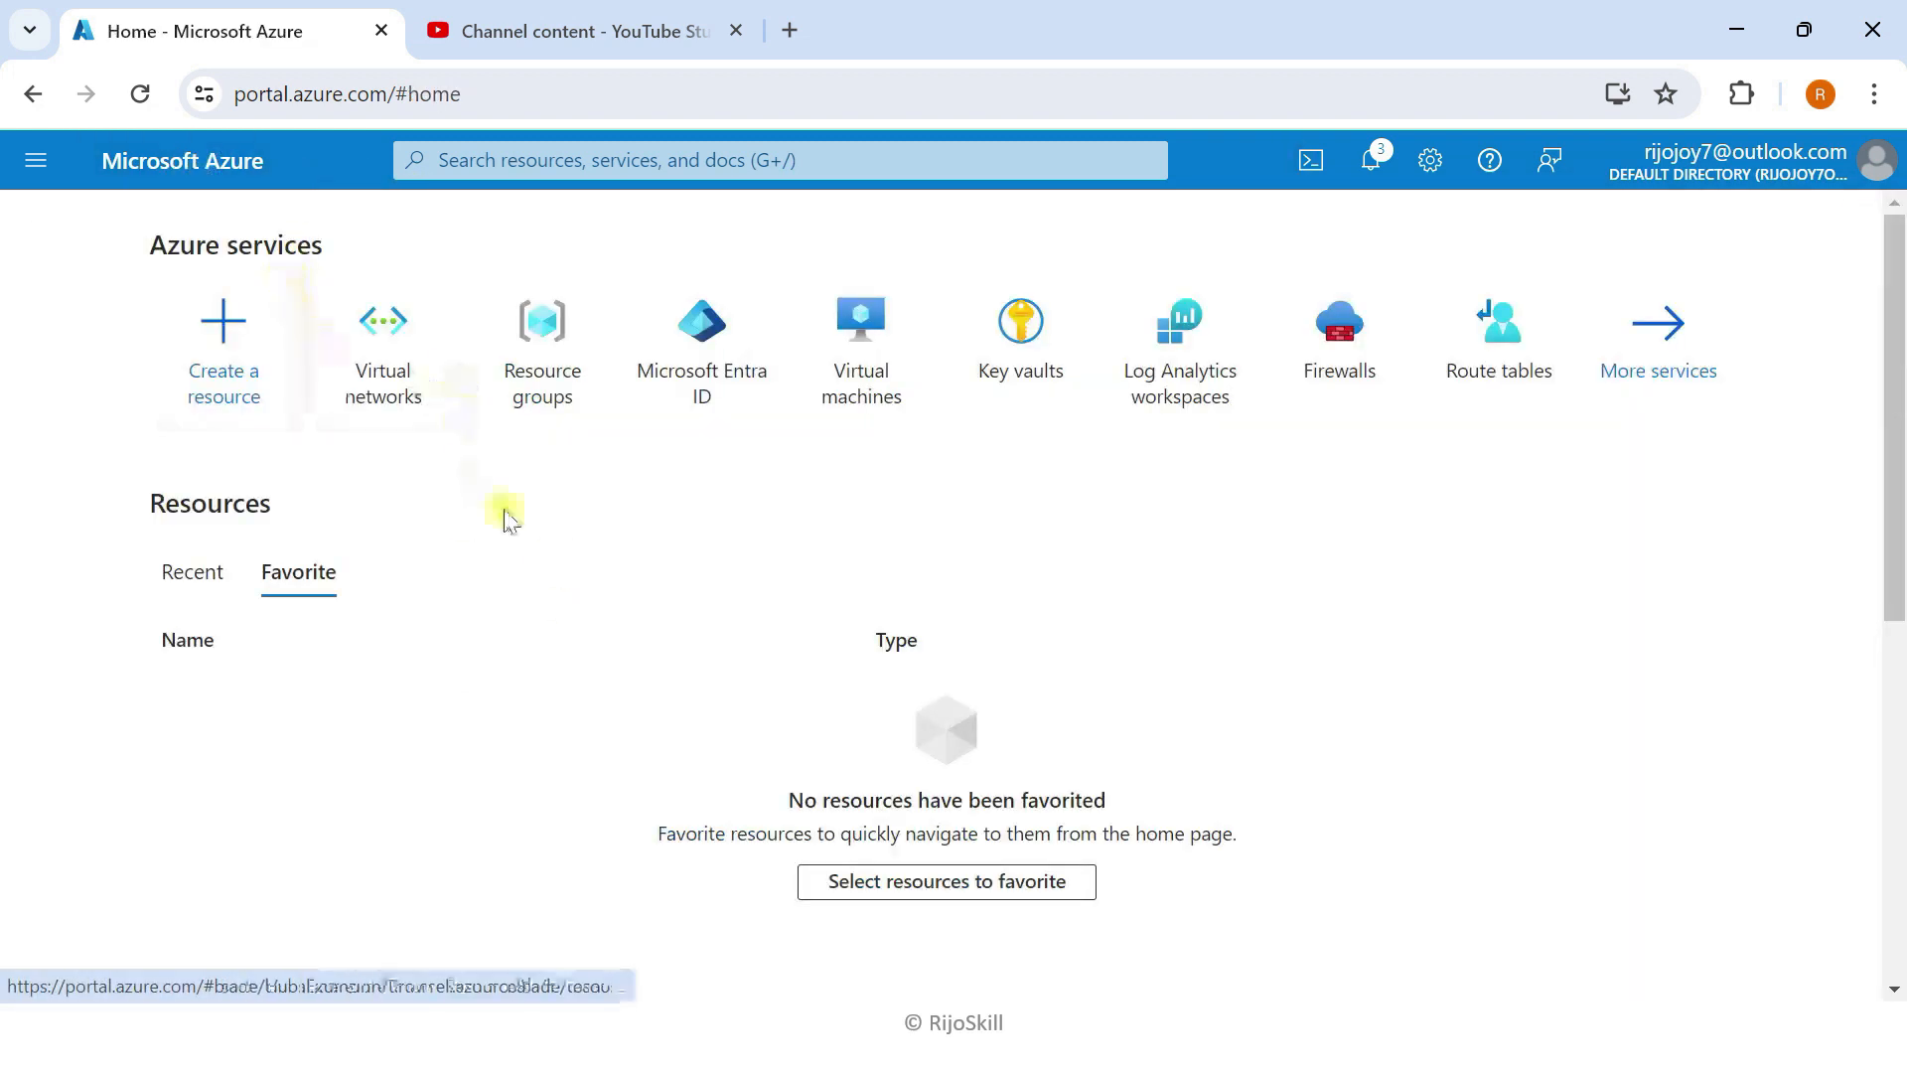
left_click(690, 171)
type("virtual")
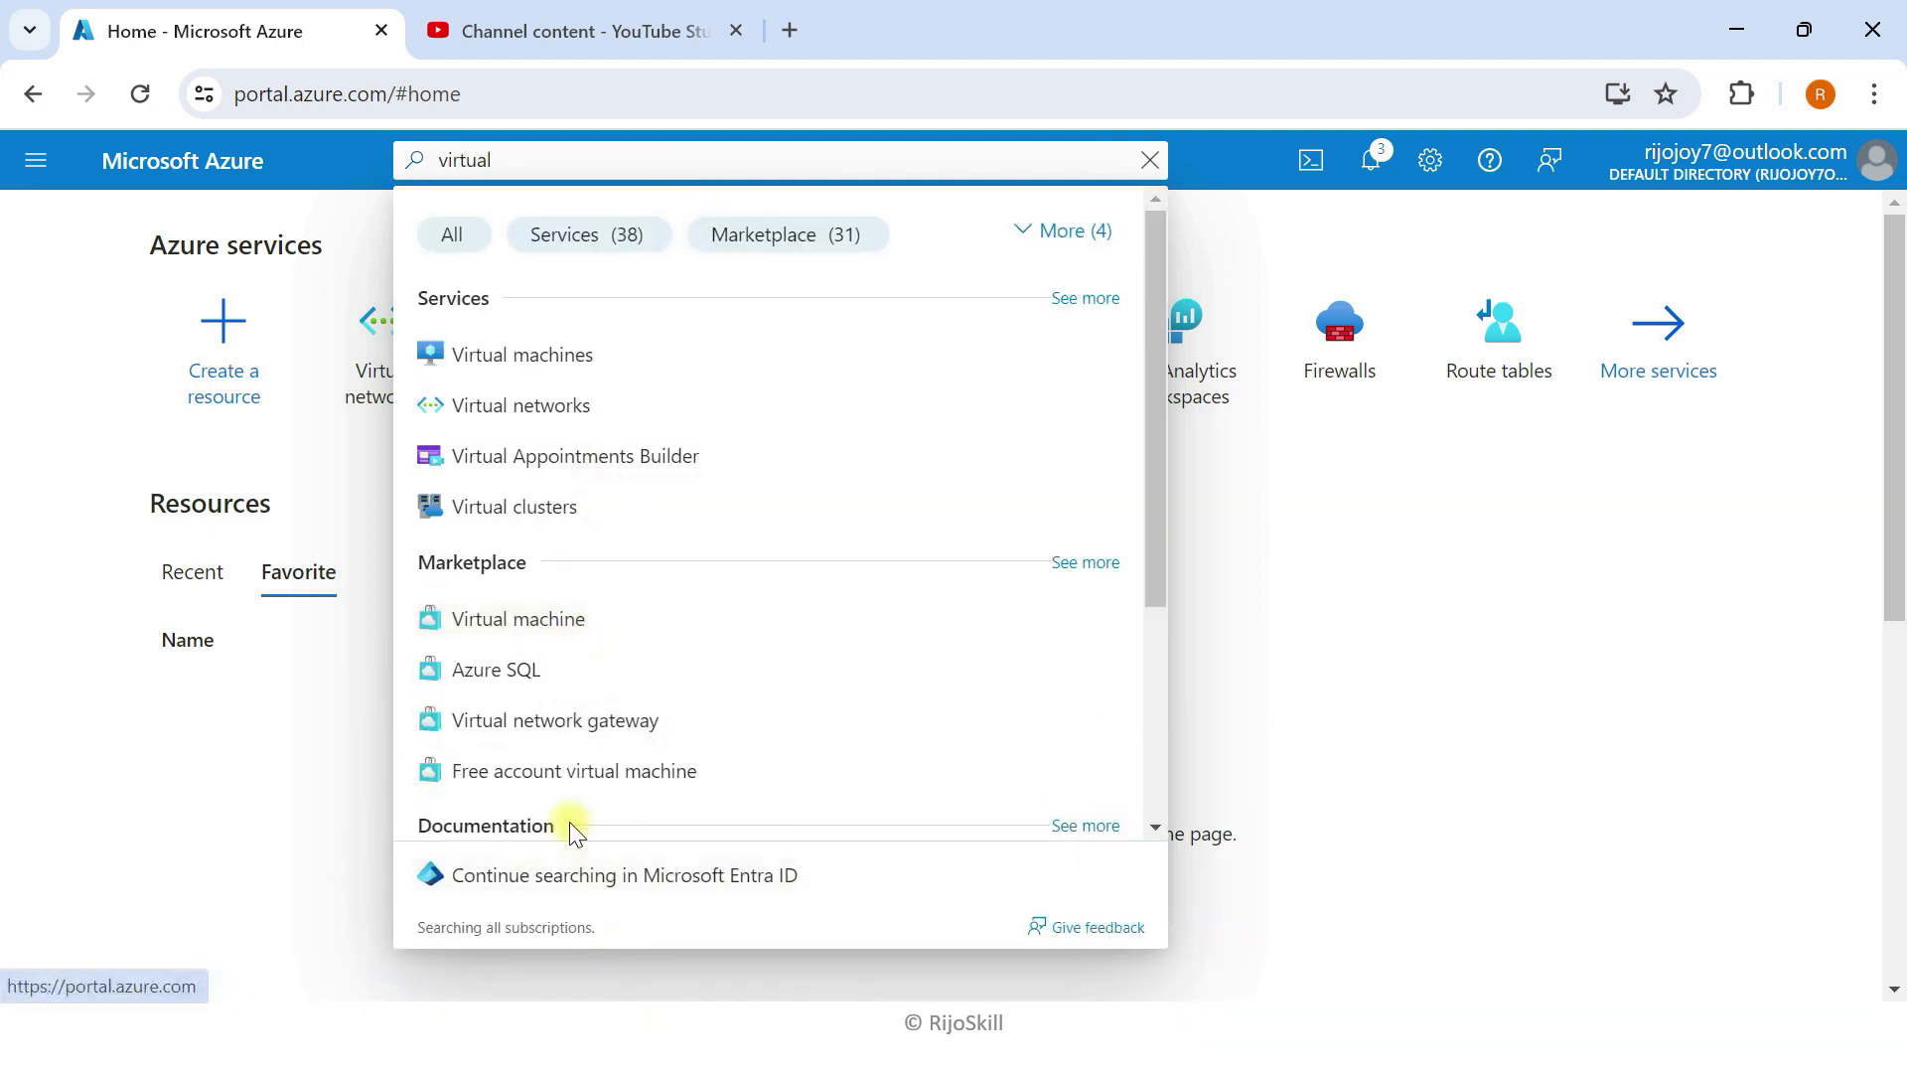
left_click(574, 740)
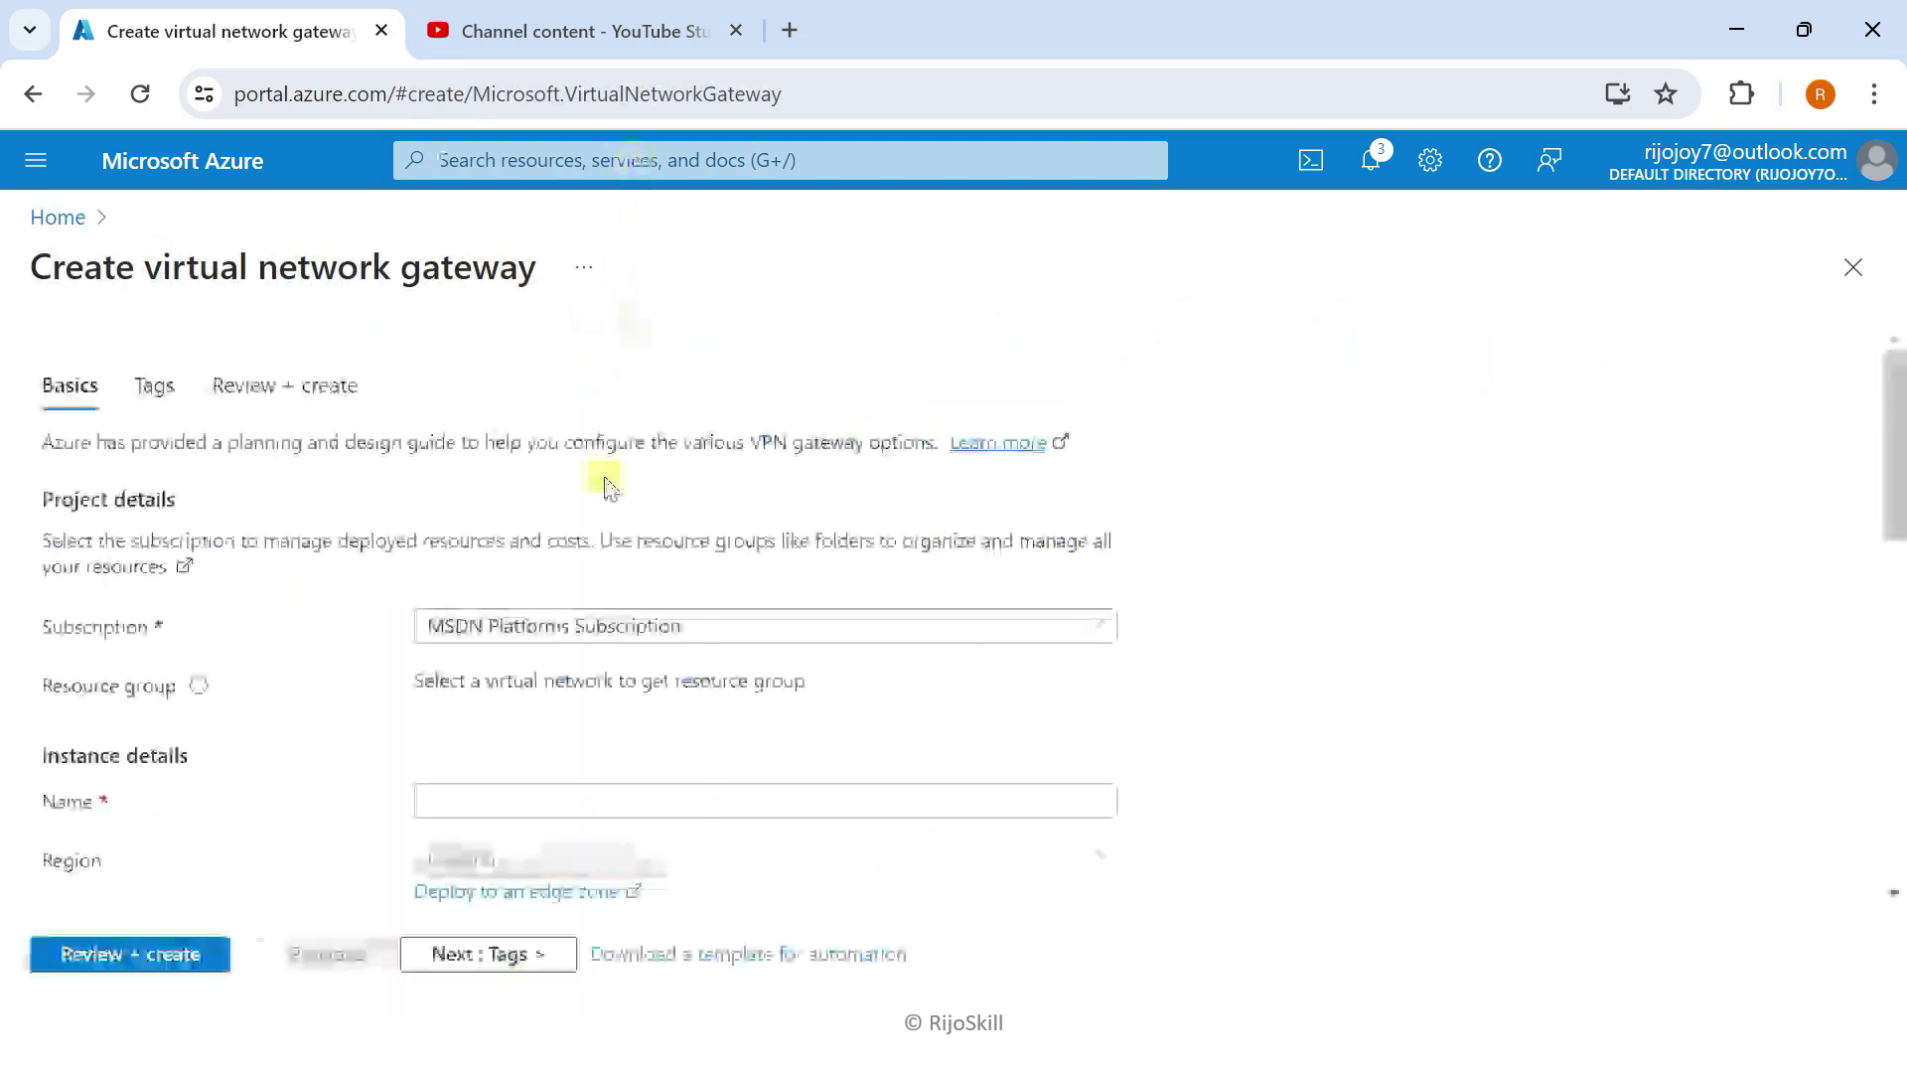
Step: Name the gateway GW-Enterprise, choose SKU VpnGw1, and attach it to VNet-enterprise
scroll(167, 636, "down", 3)
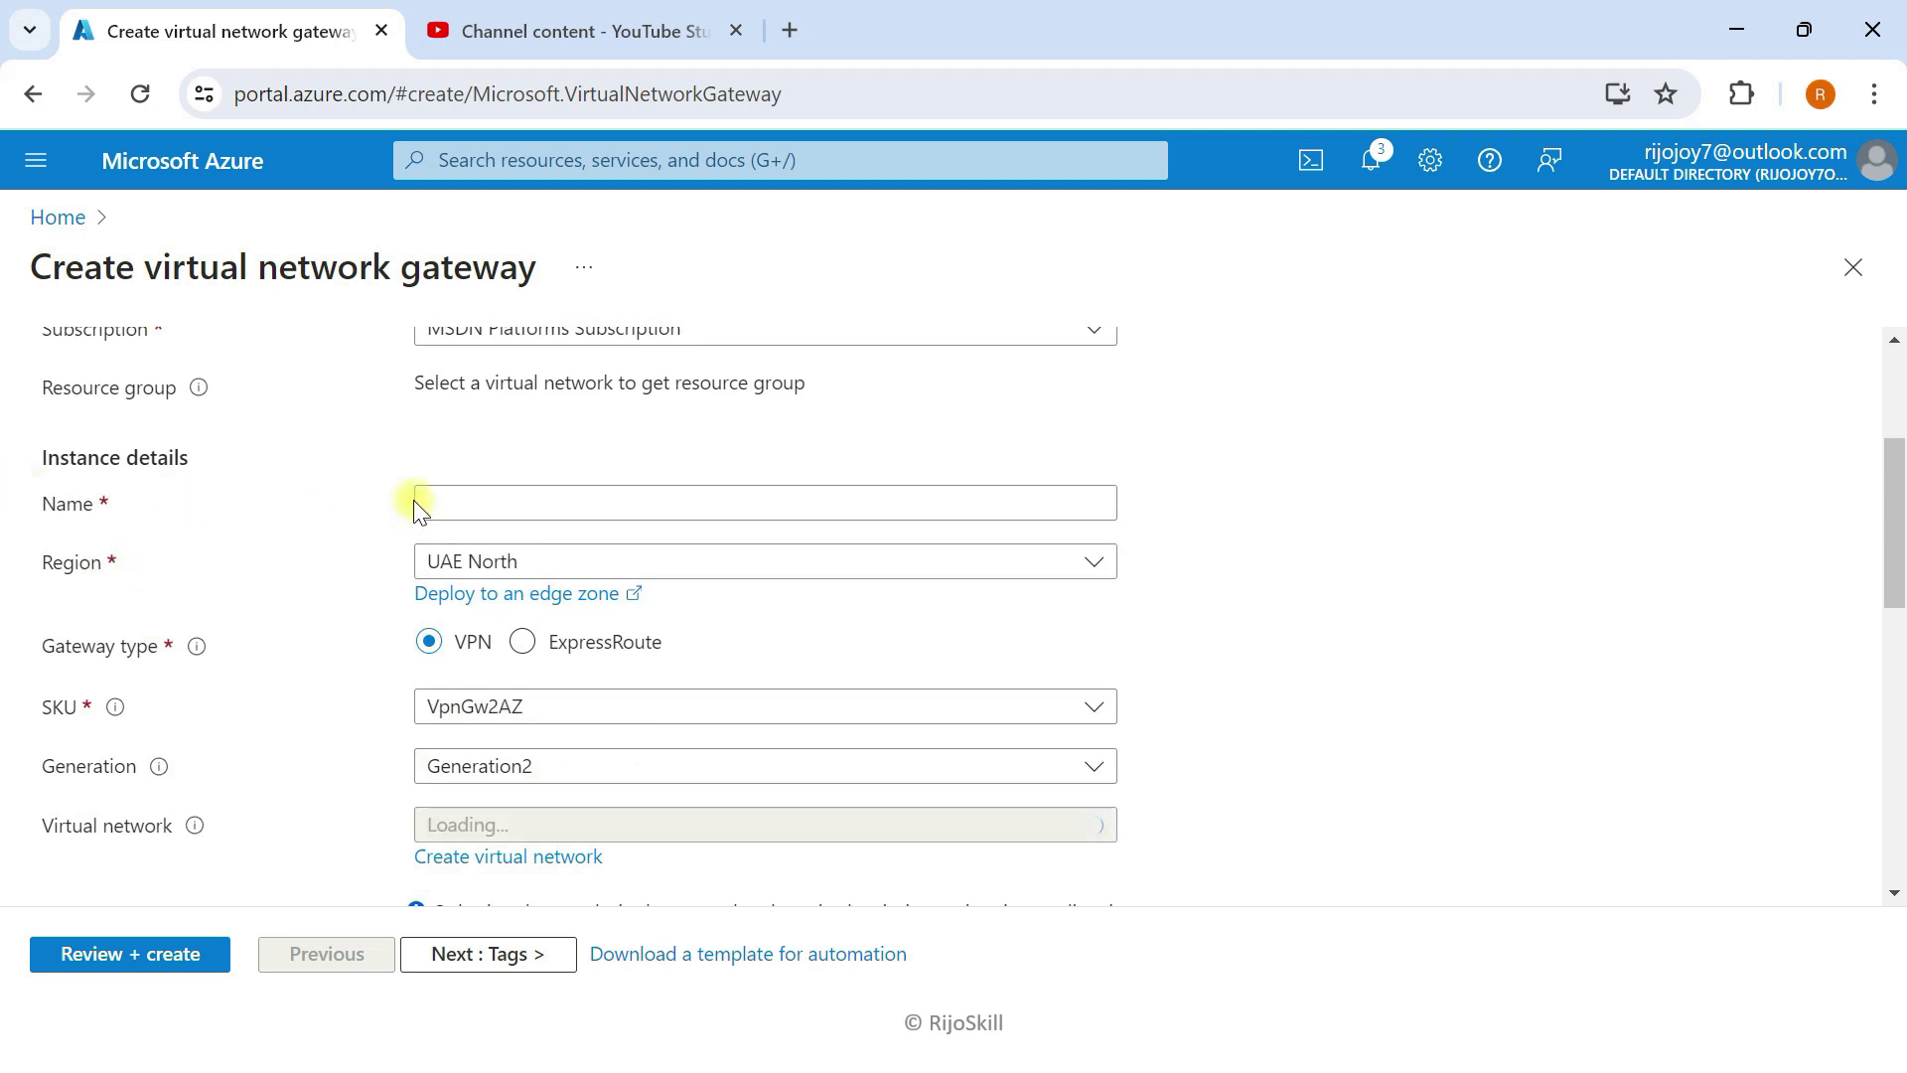
left_click(459, 499)
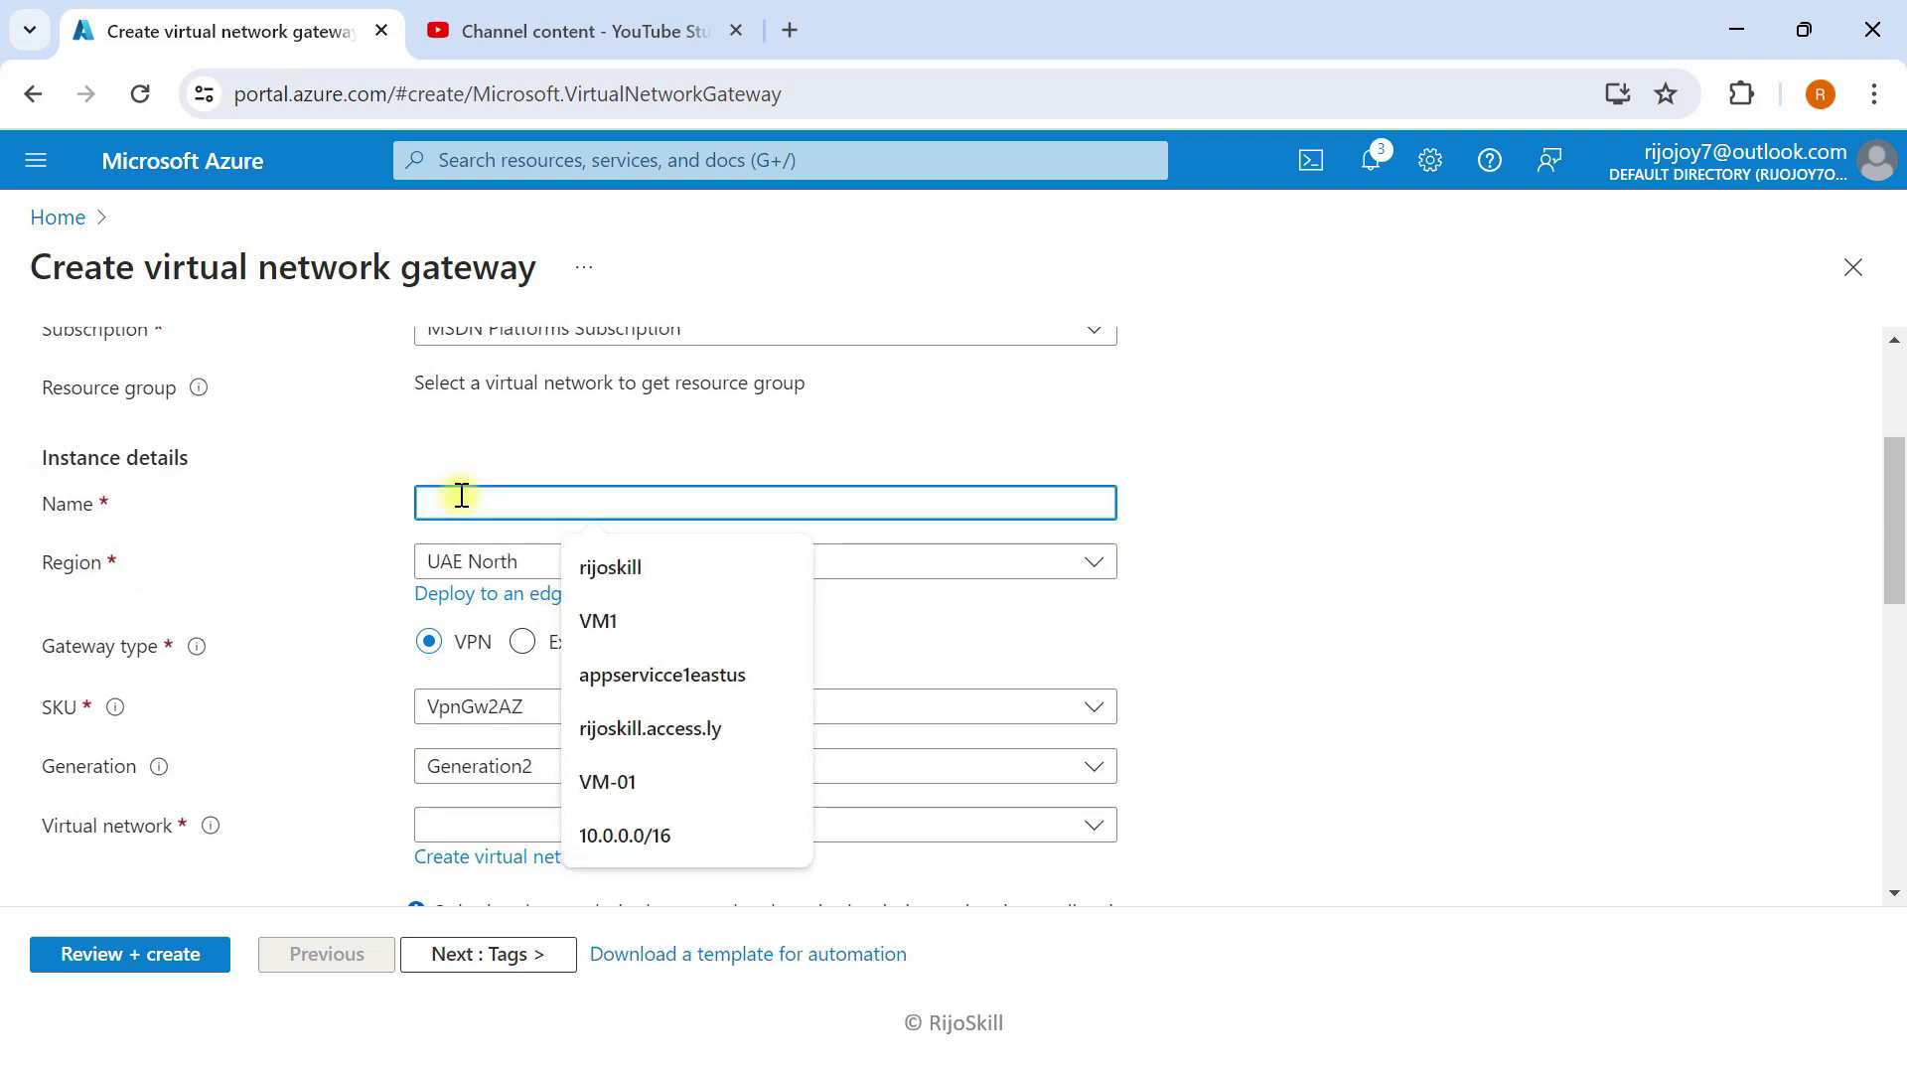
type("GW")
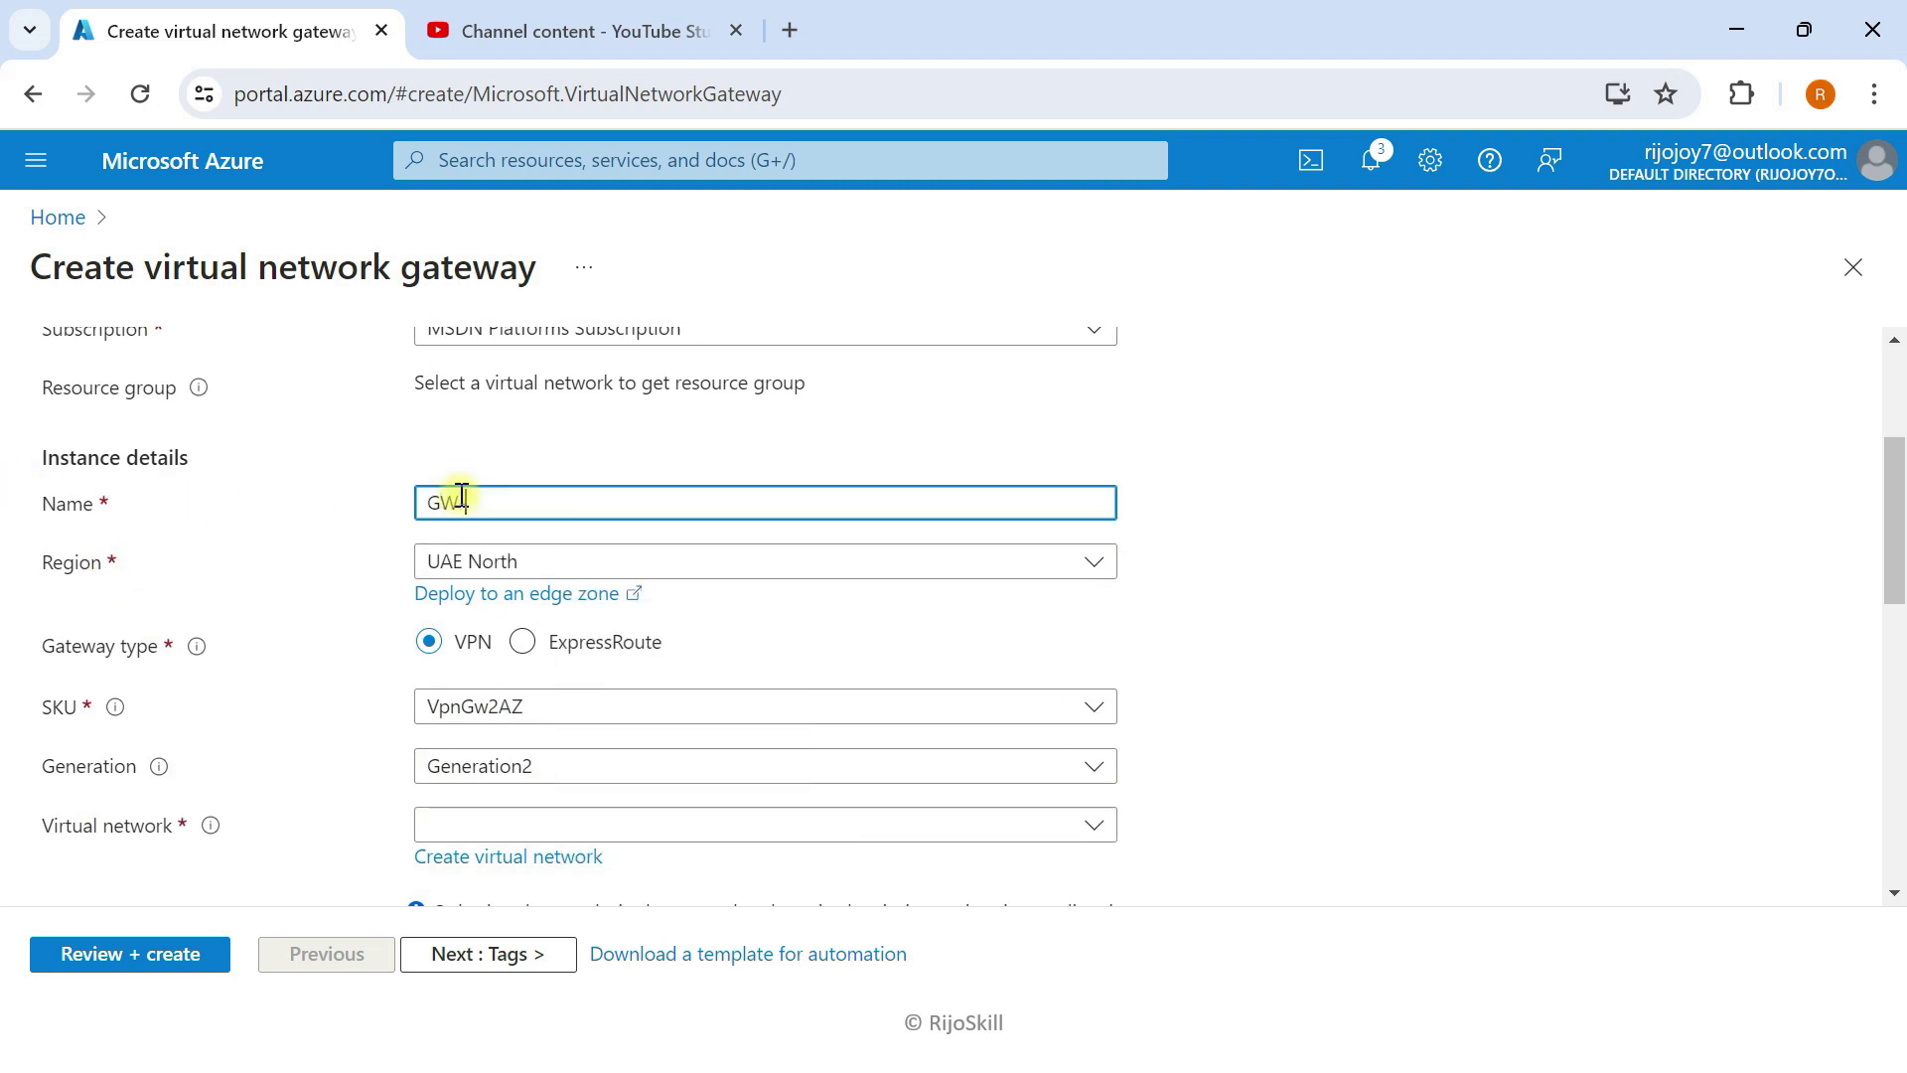
type("-Enterprise")
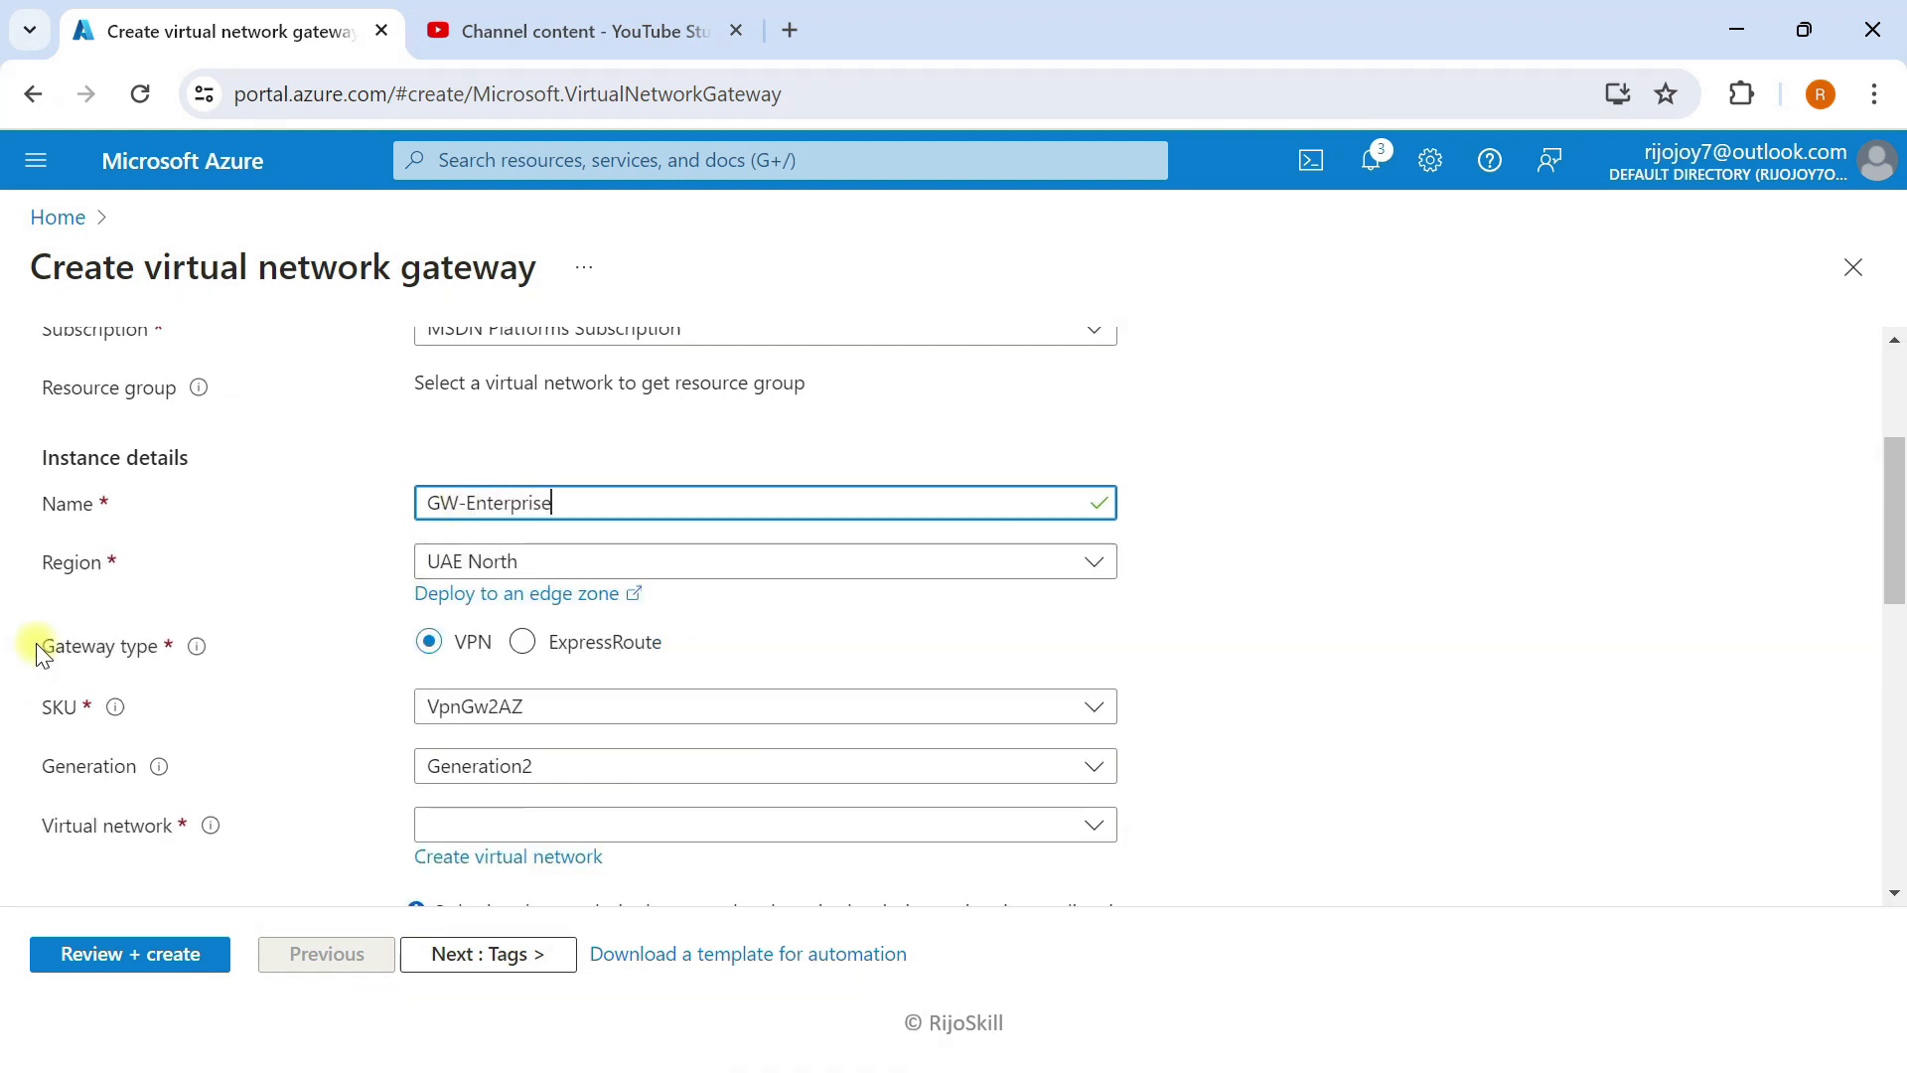
scroll(298, 616, "down", 2)
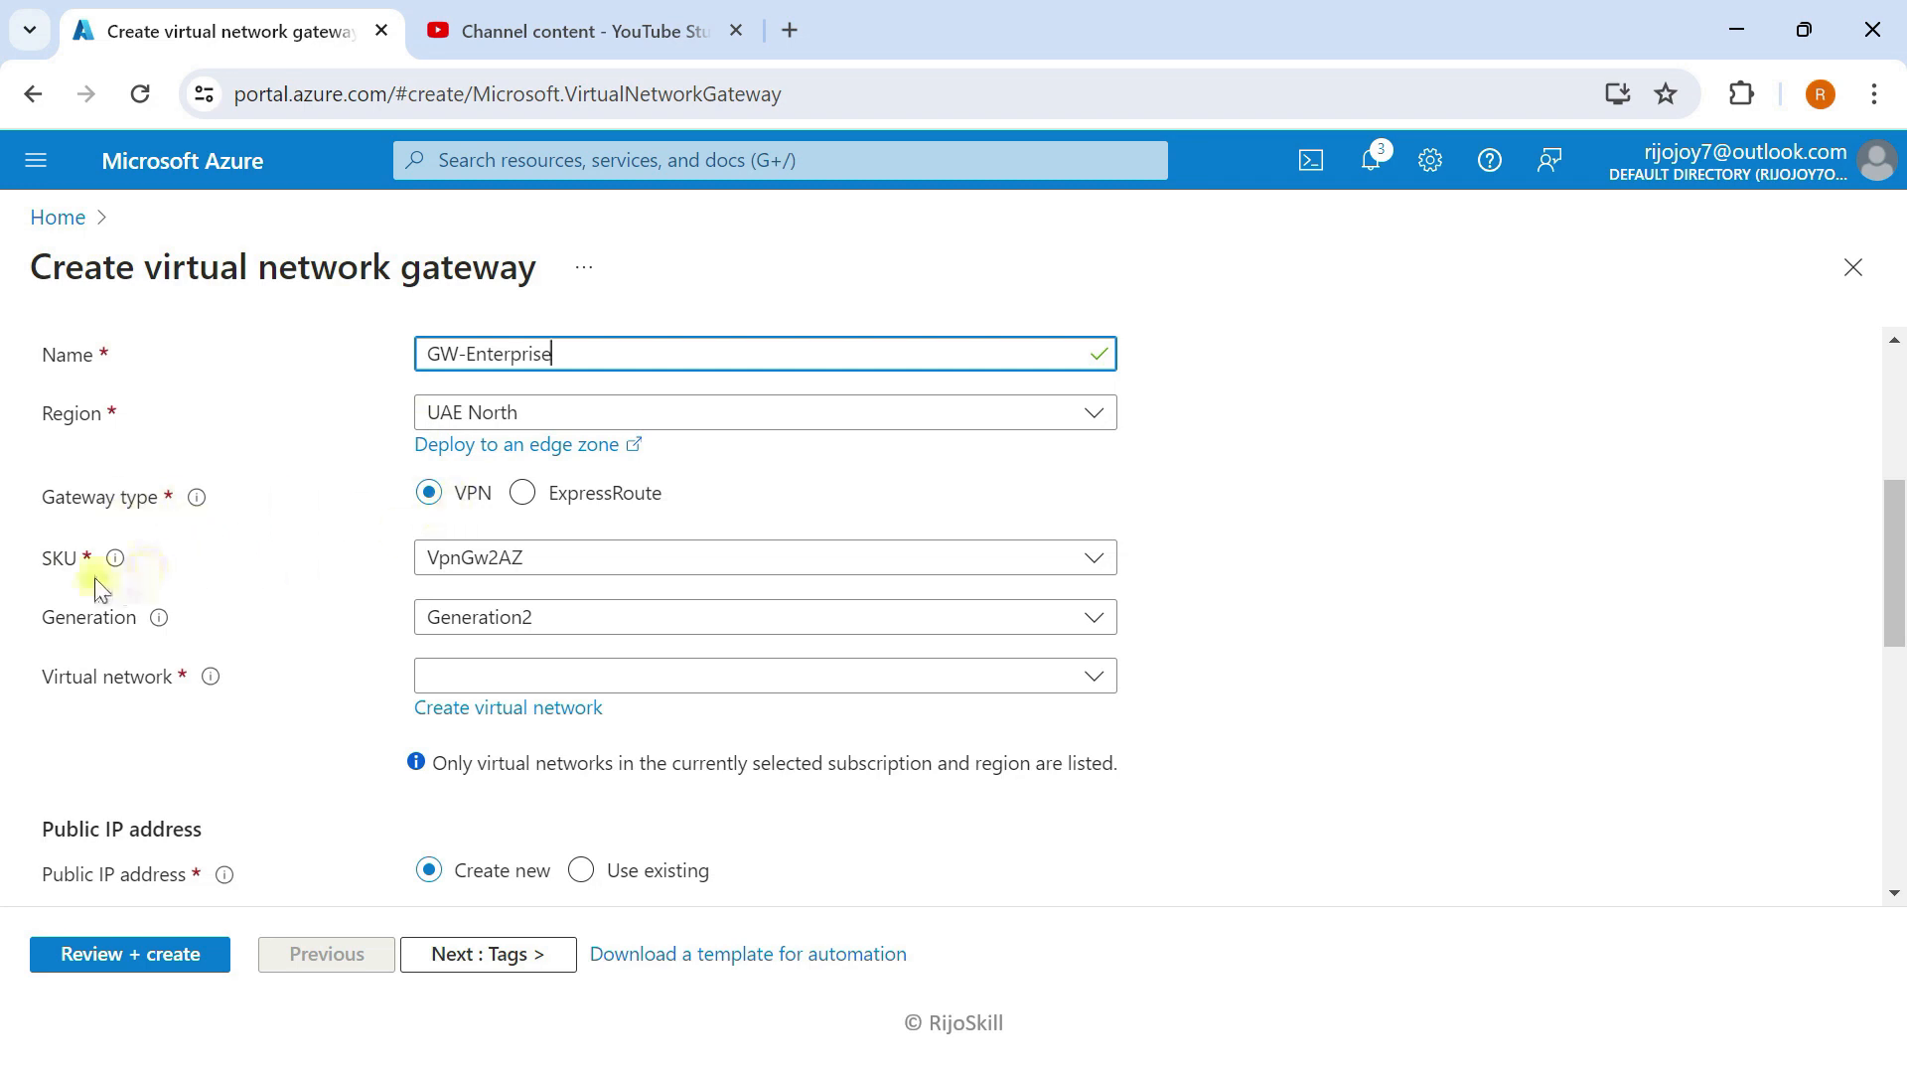
left_click(429, 560)
left_click(447, 600)
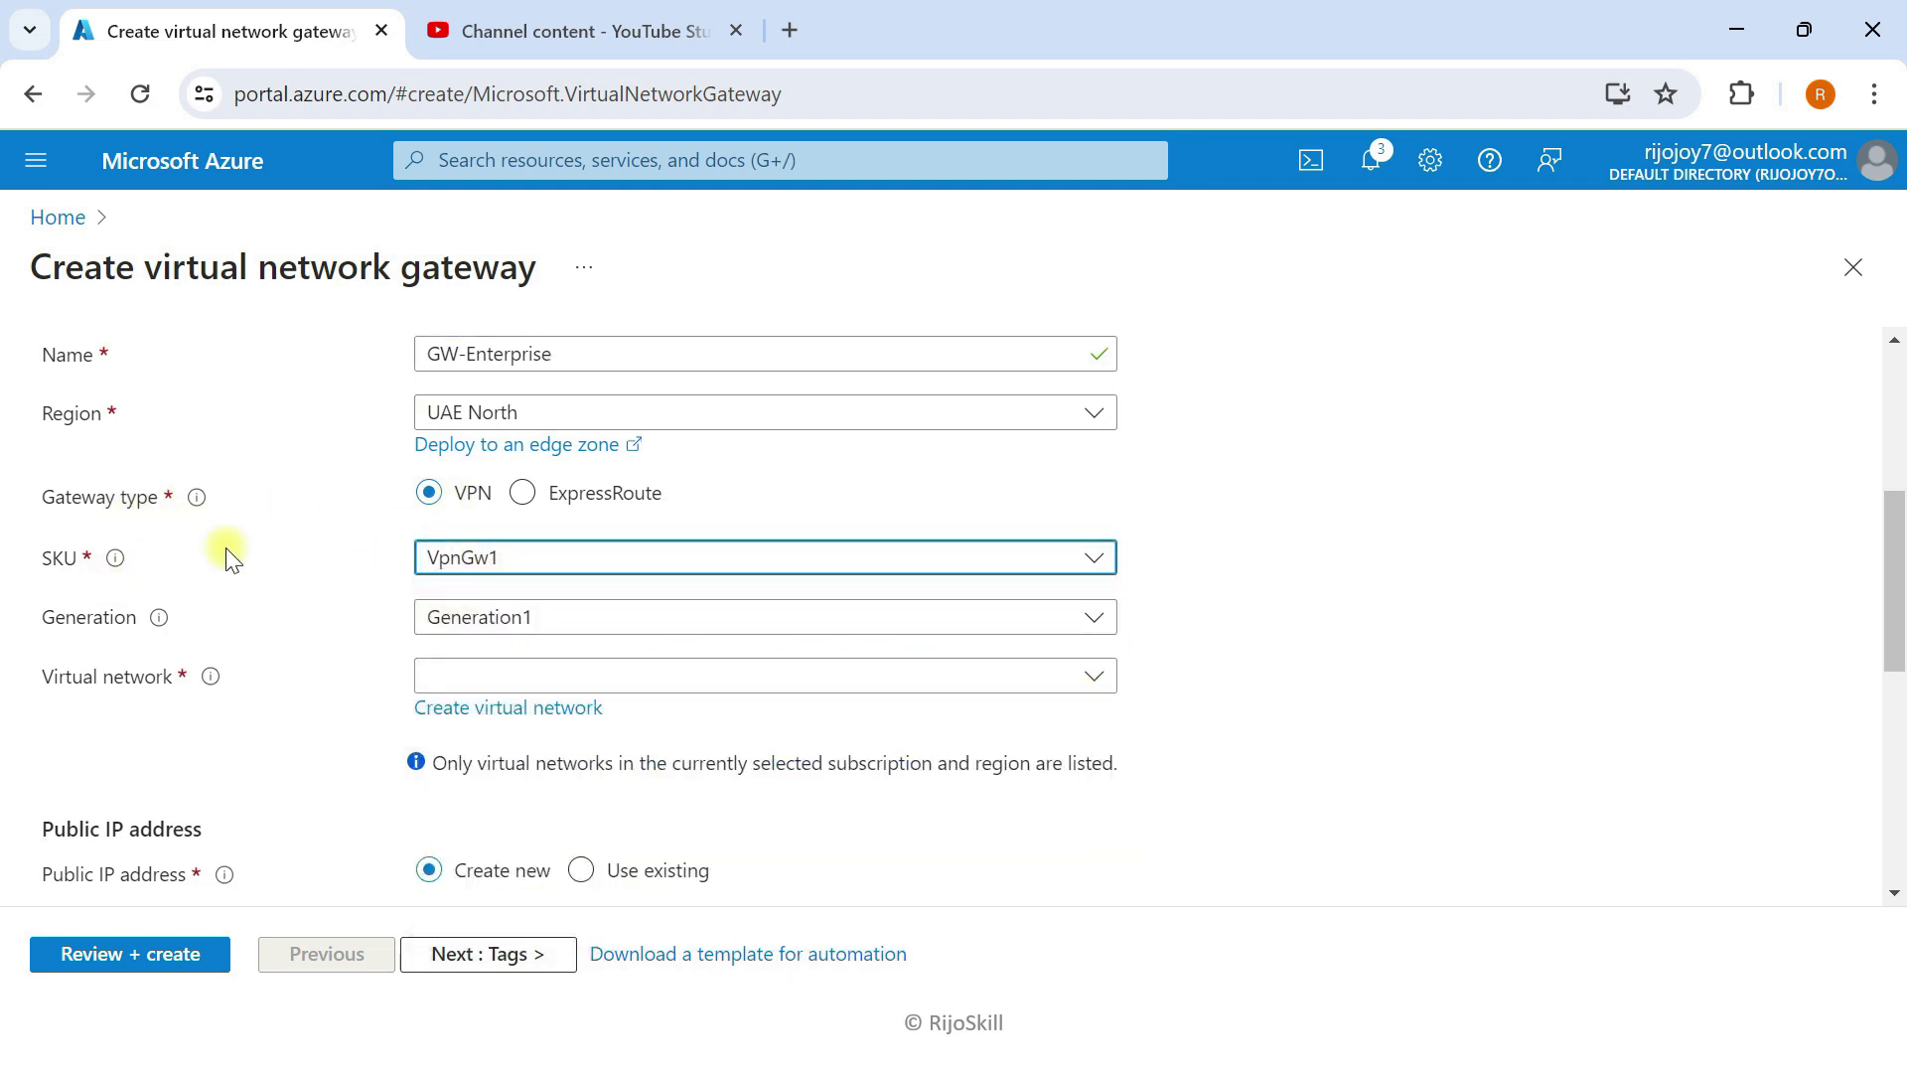
scroll(223, 548, "down", 4)
scroll(223, 551, "up", 2)
left_click(609, 527)
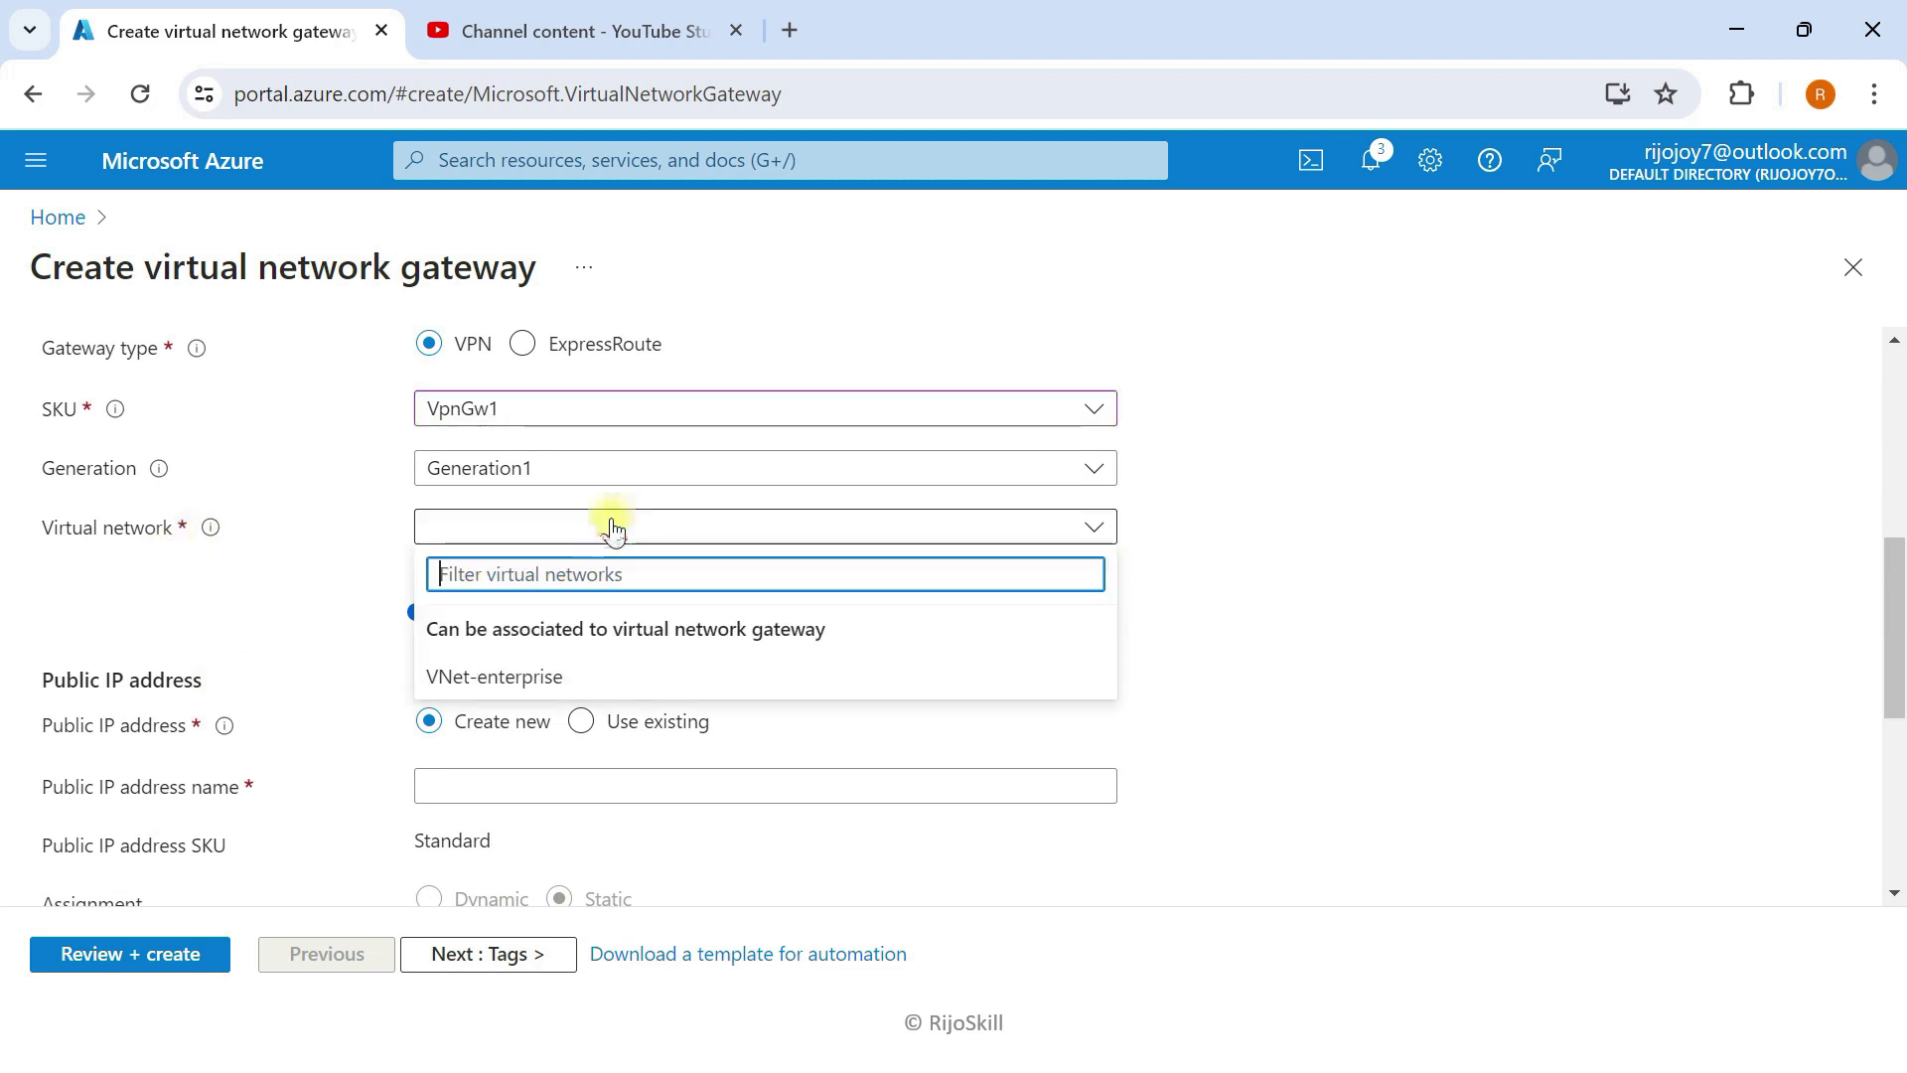
left_click(495, 677)
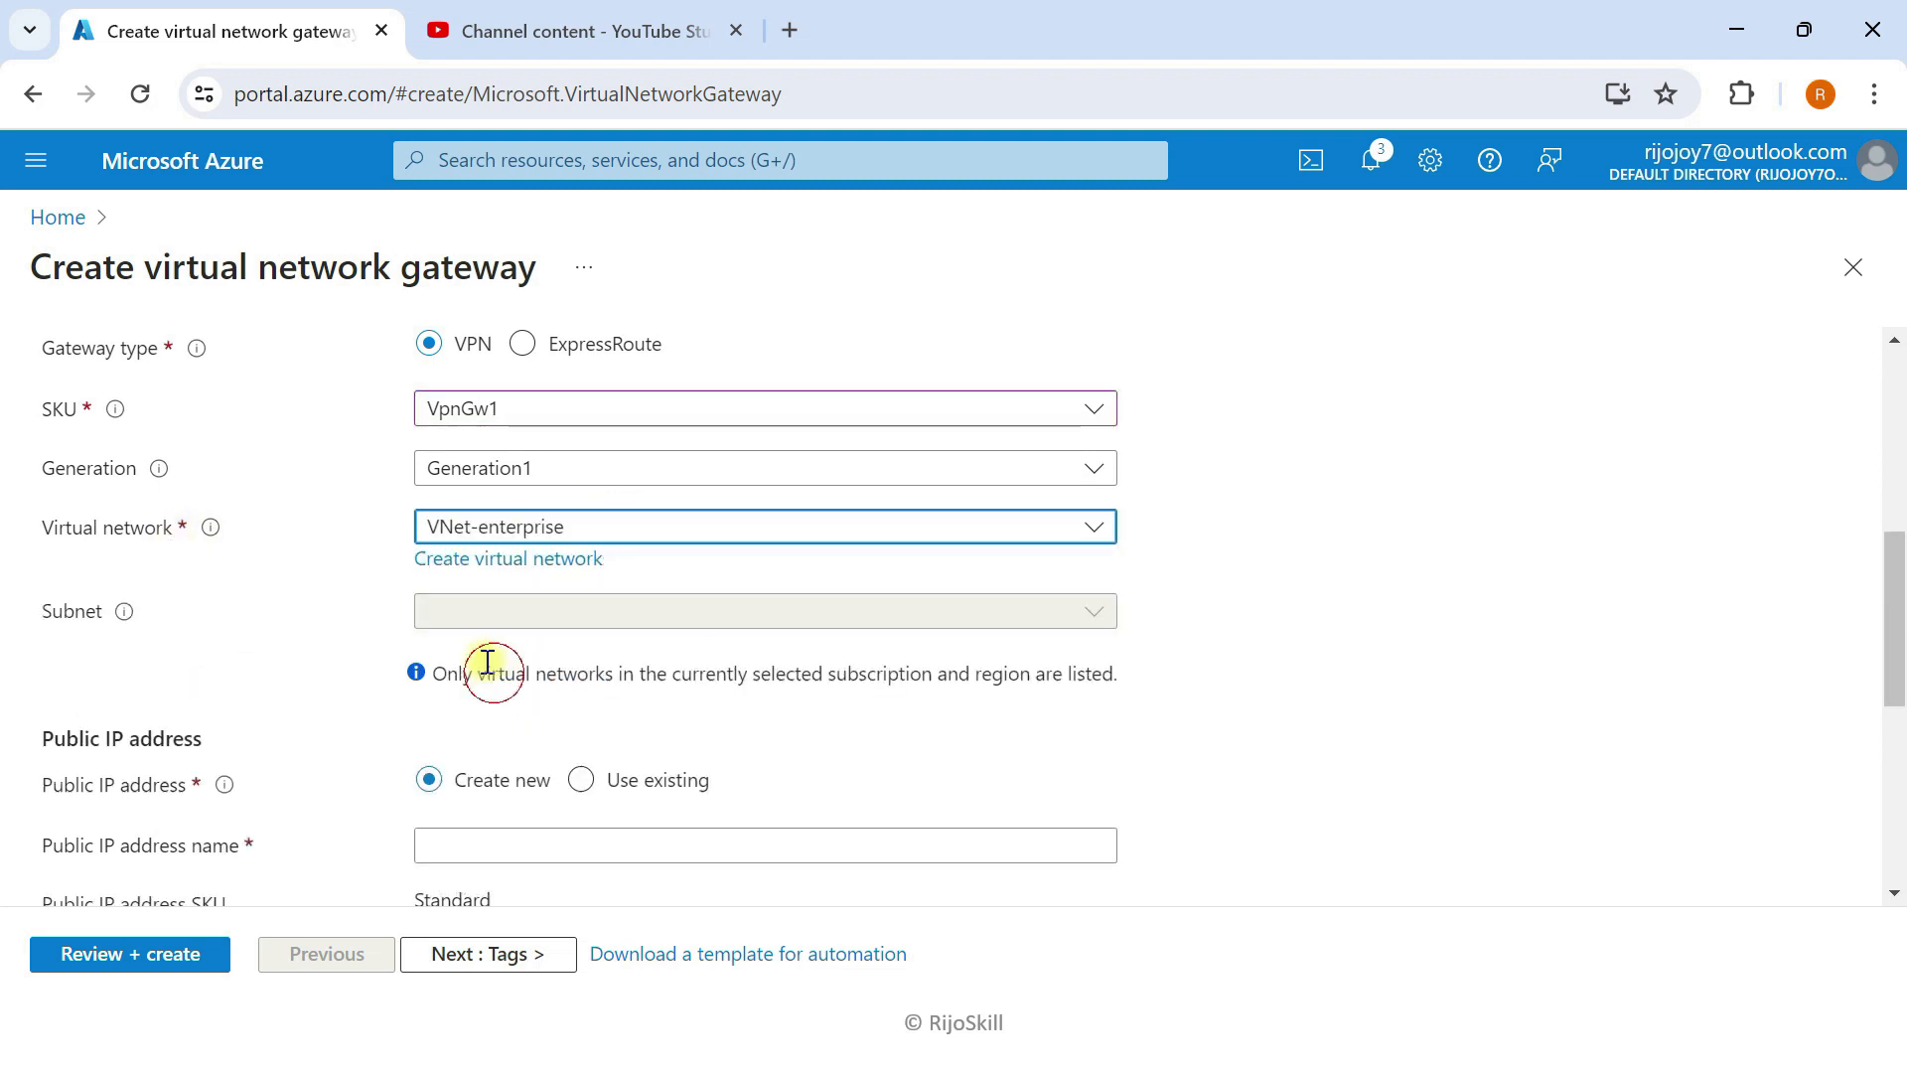
Step: Create public IP PIP-GW, disable active-active mode, and advance through Tags to Review + create
scroll(378, 557, "down", 2)
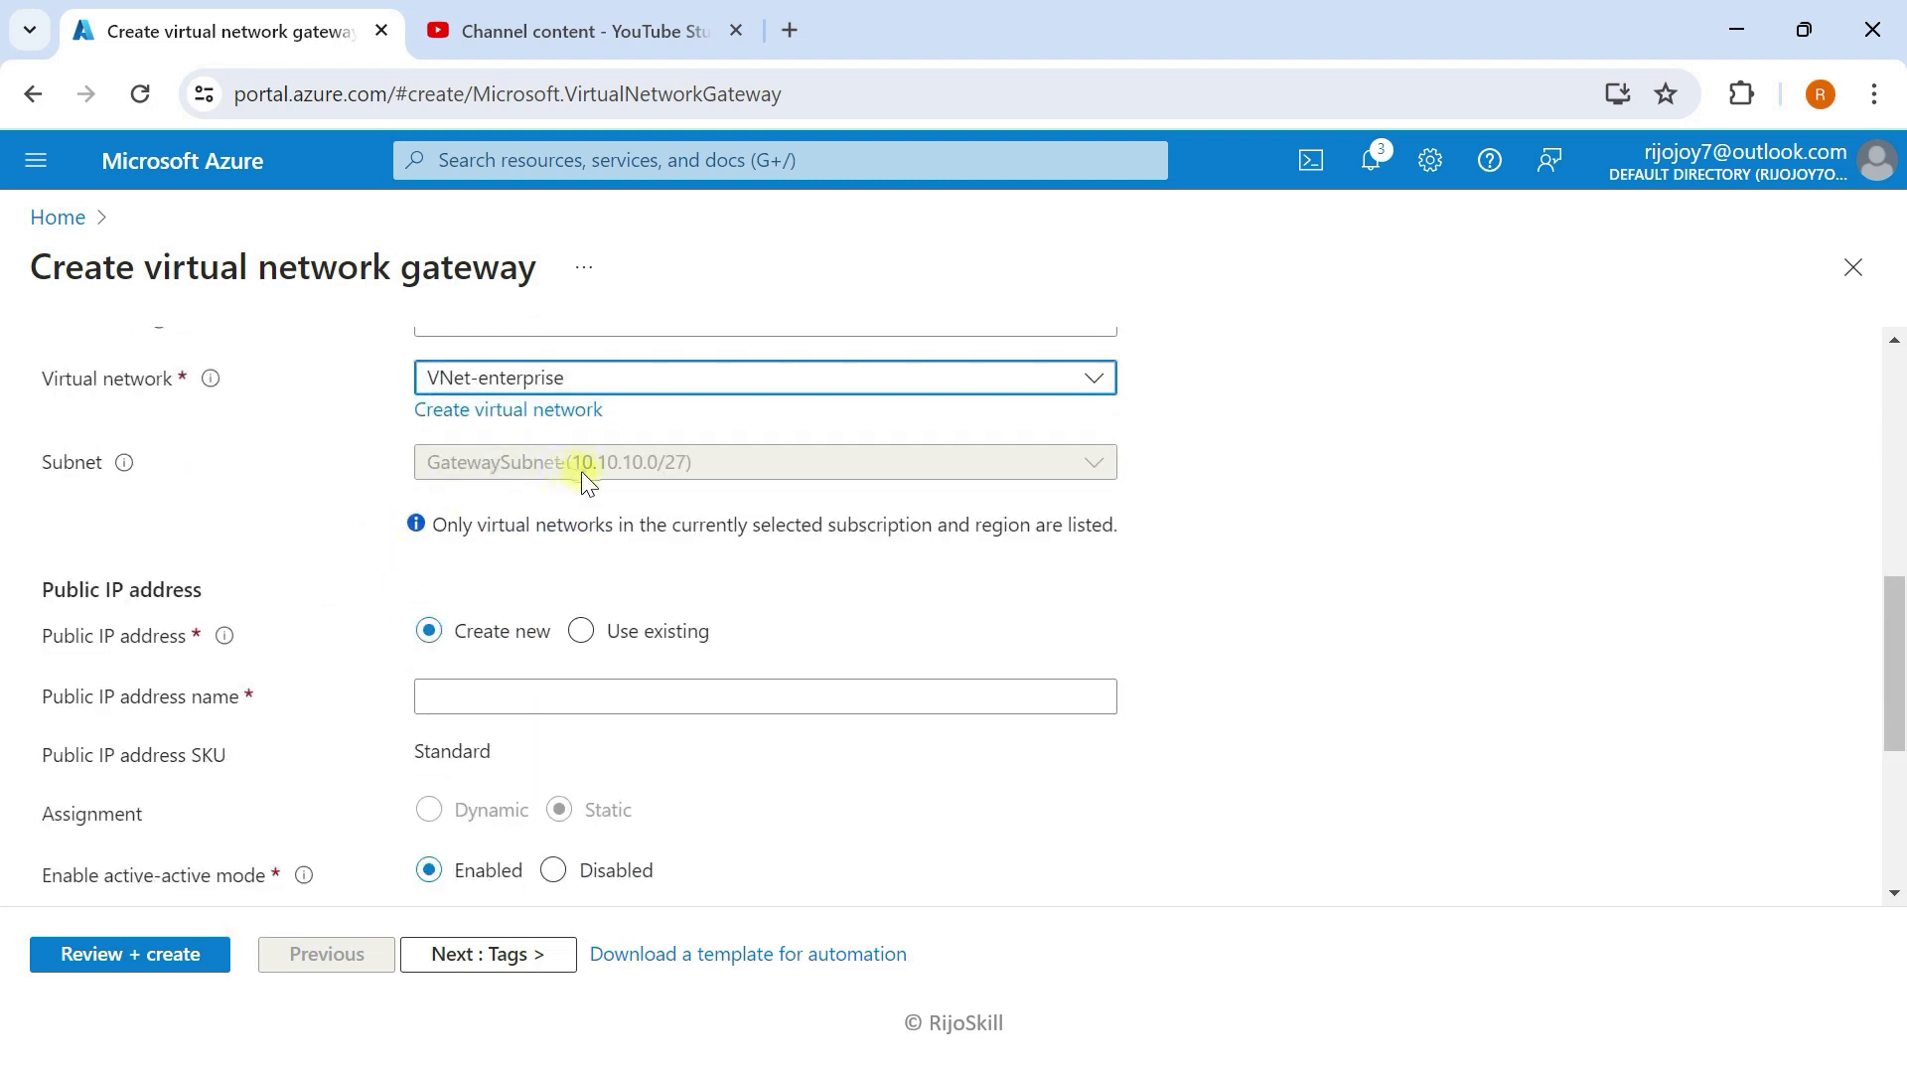
scroll(332, 544, "down", 2)
scroll(630, 489, "up", 2)
scroll(230, 561, "down", 2)
left_click(470, 544)
type("PIP-GW")
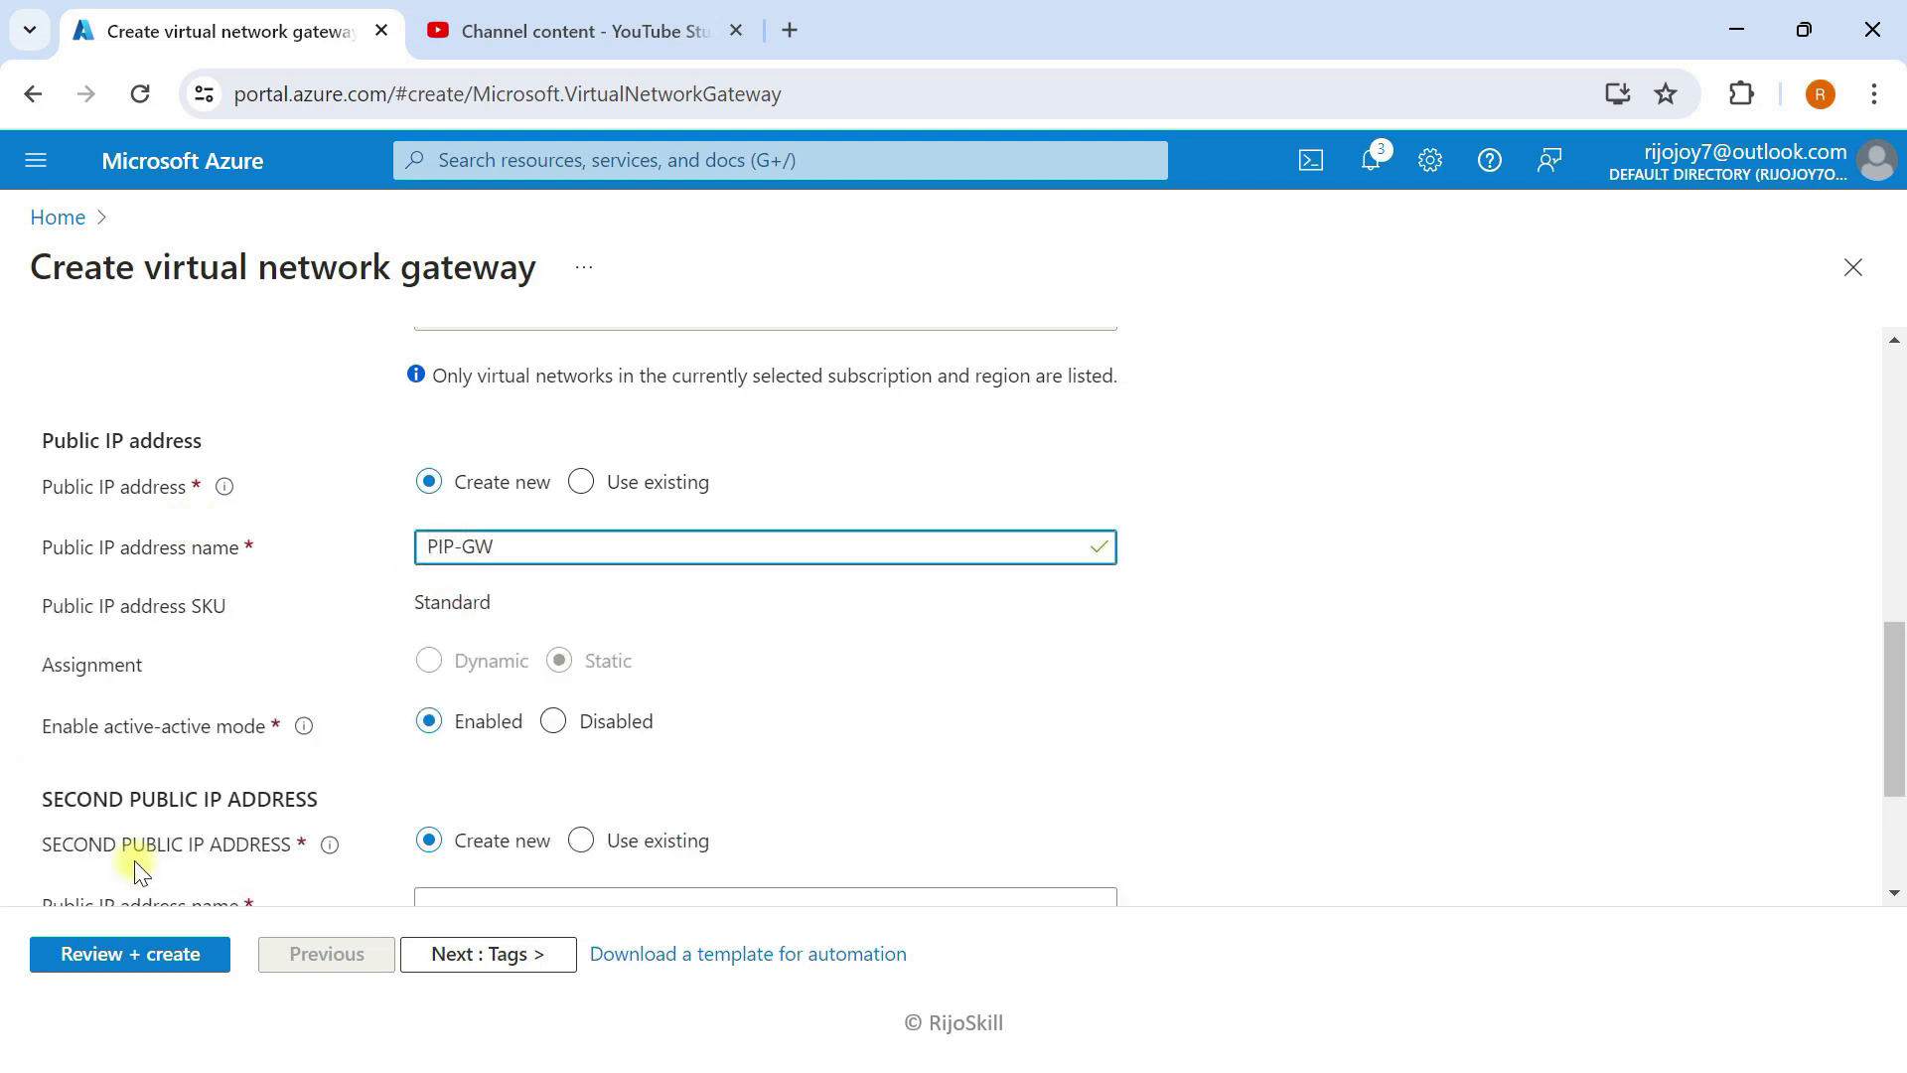
scroll(383, 647, "down", 2)
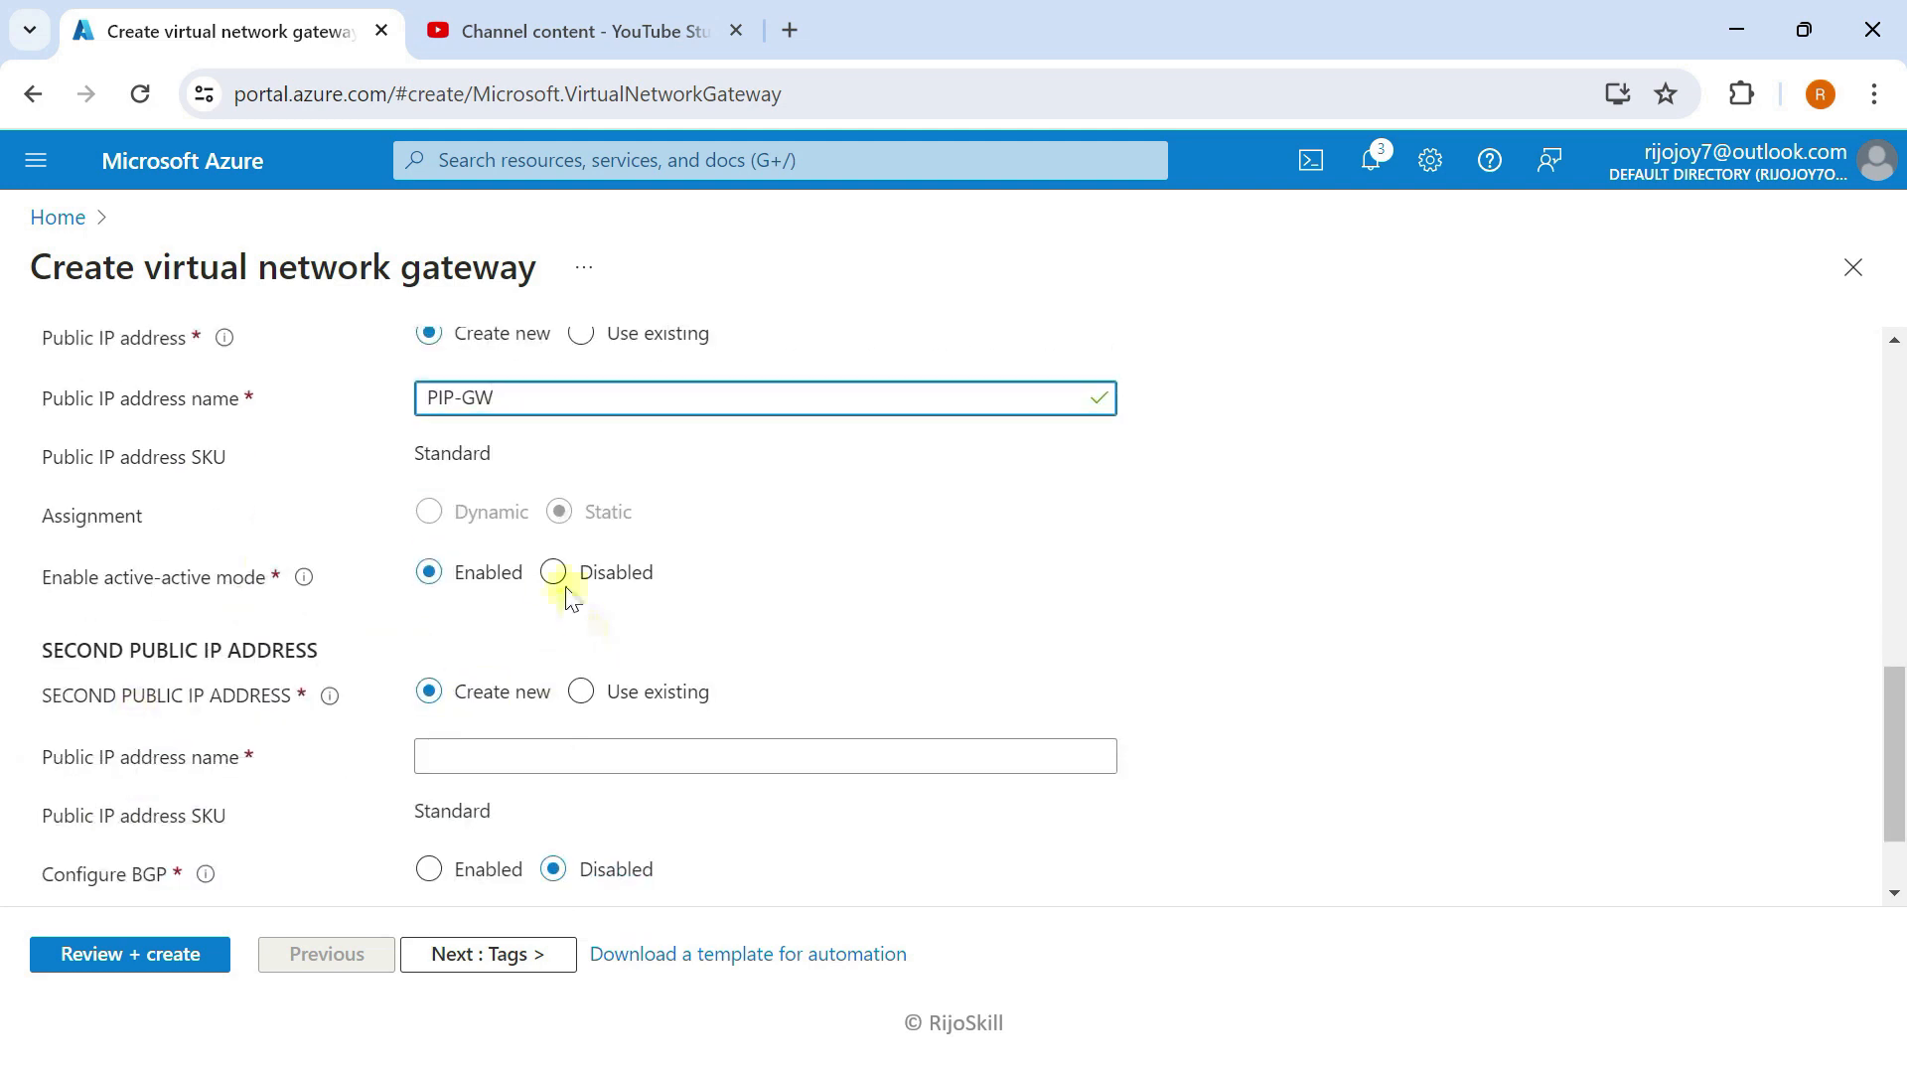
left_click(549, 574)
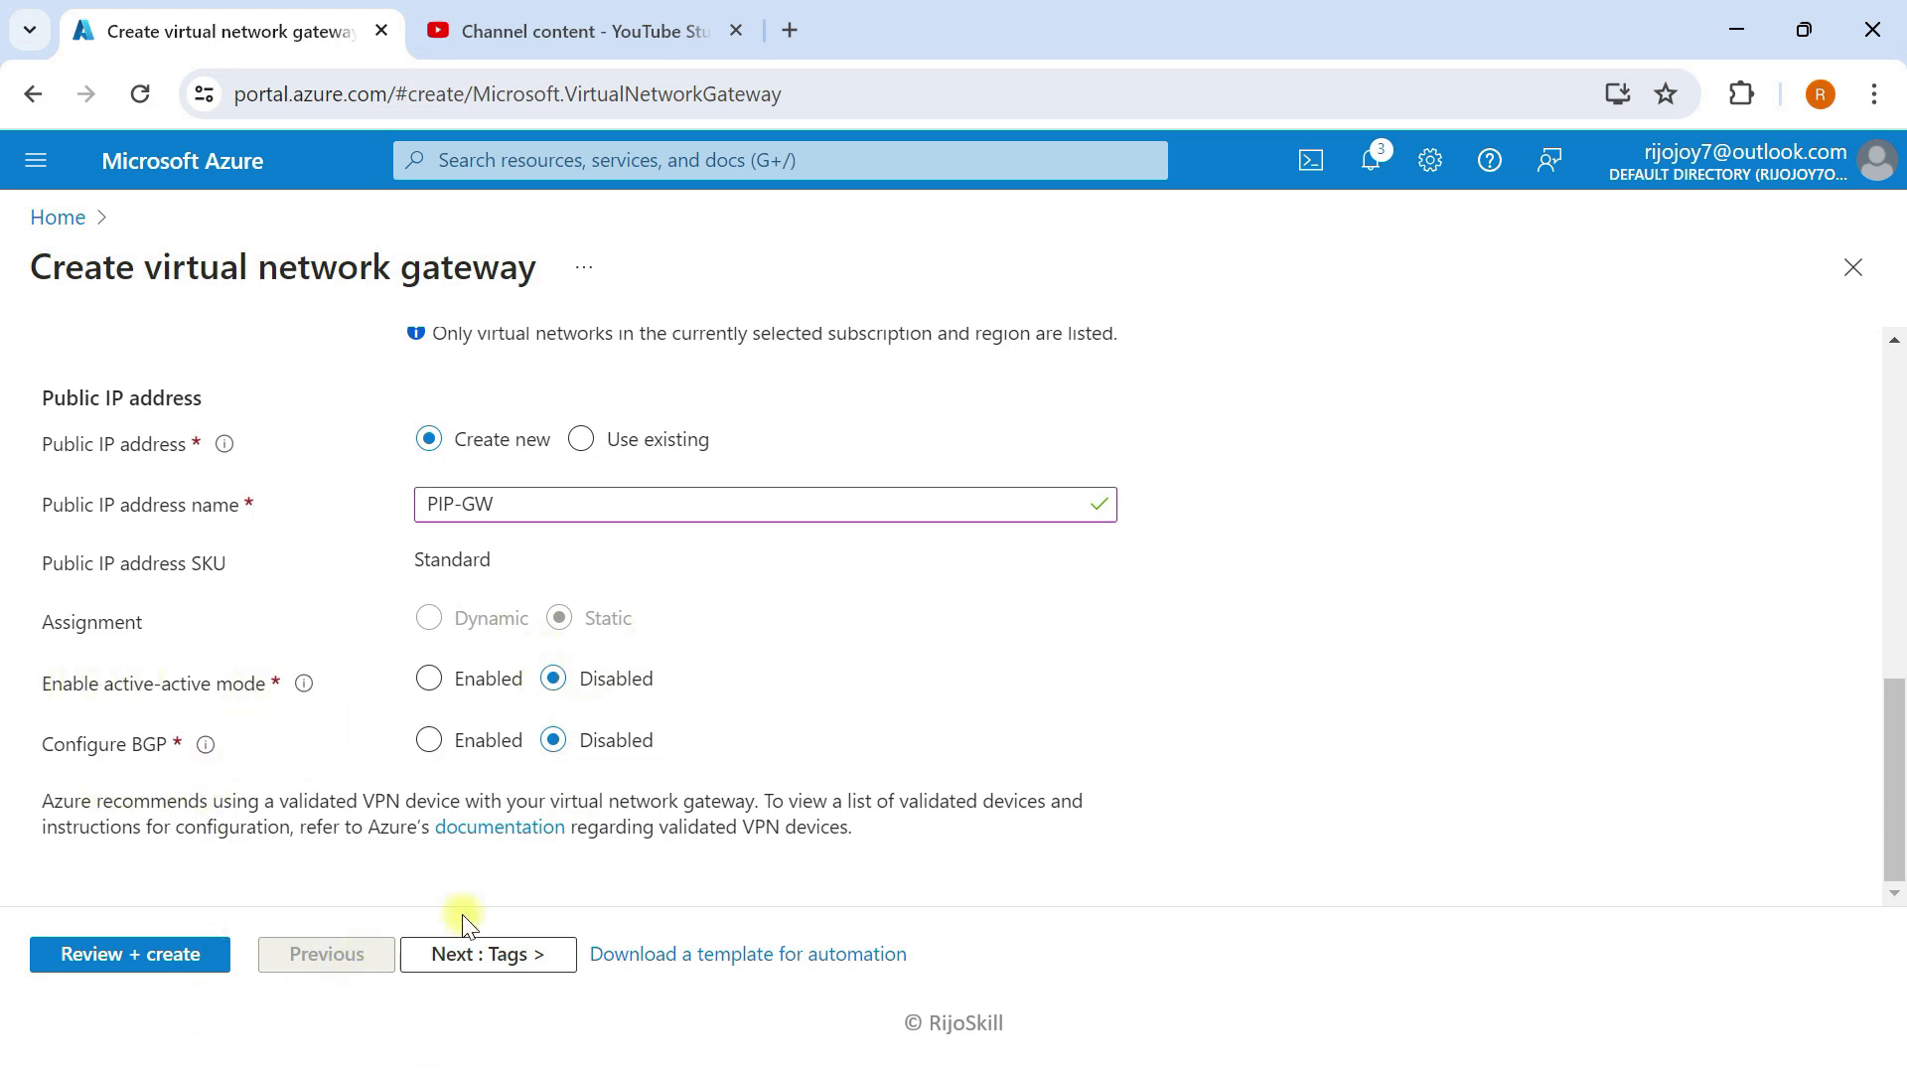
left_click(487, 953)
left_click(164, 952)
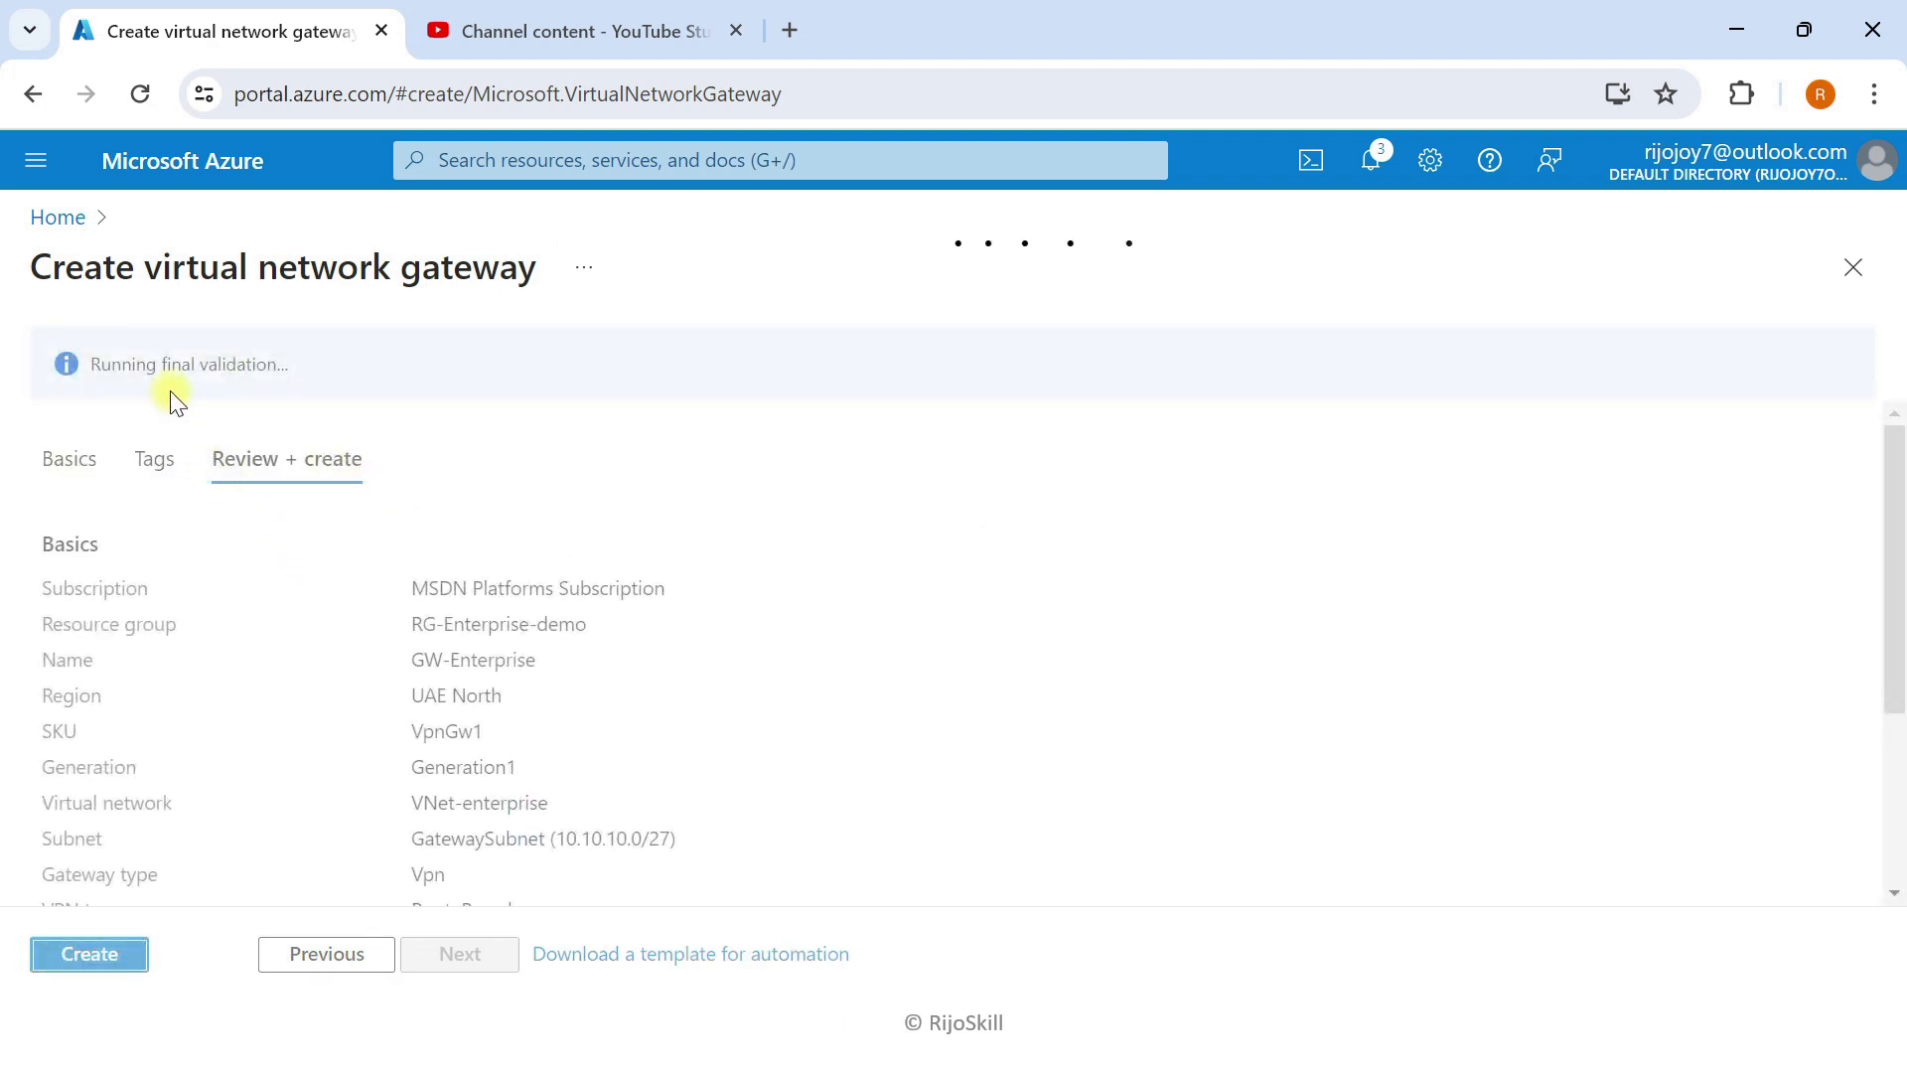
Step: Create the GW-Enterprise gateway and bring up Task View while it deploys
left_click(94, 952)
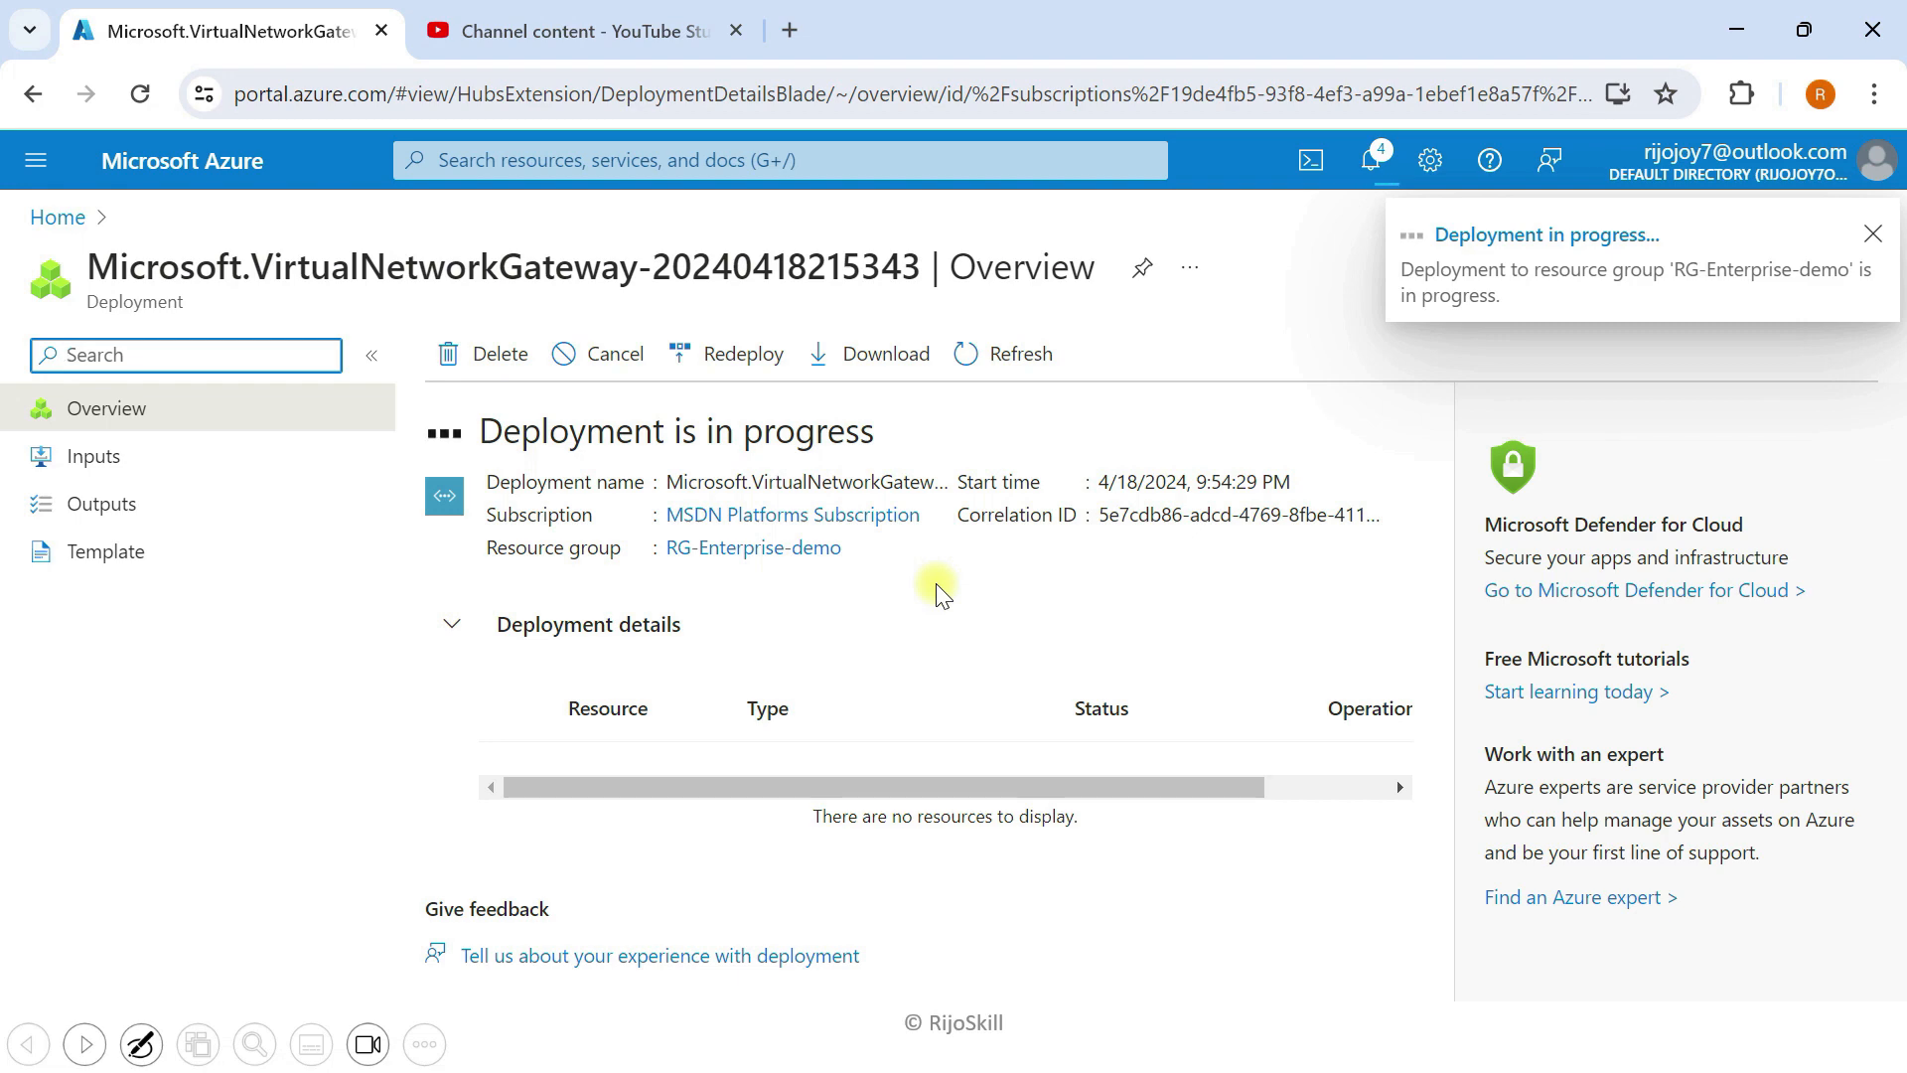
key("super+Tab")
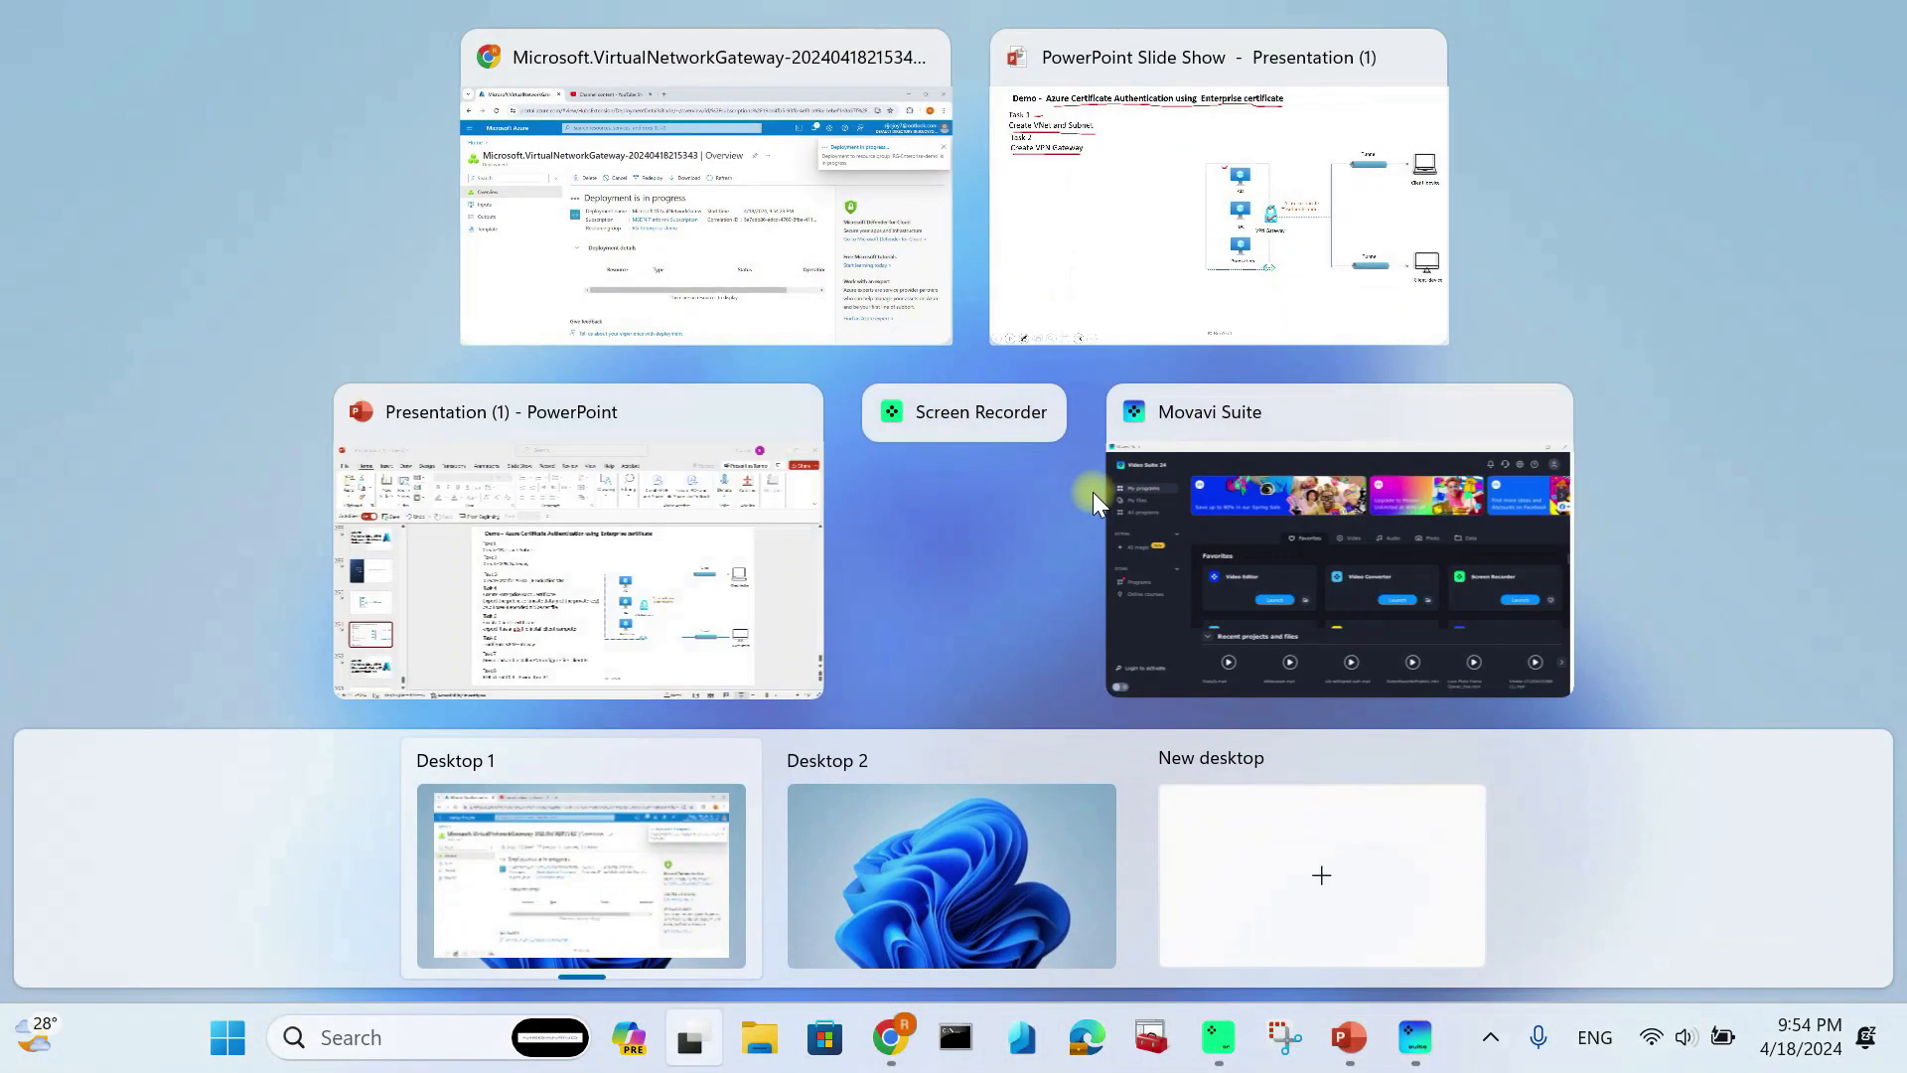
Step: Reveal and underline Task 3 on the slide, mark the AD, DC and Production machines, then open Virtual machines
left_click(1197, 199)
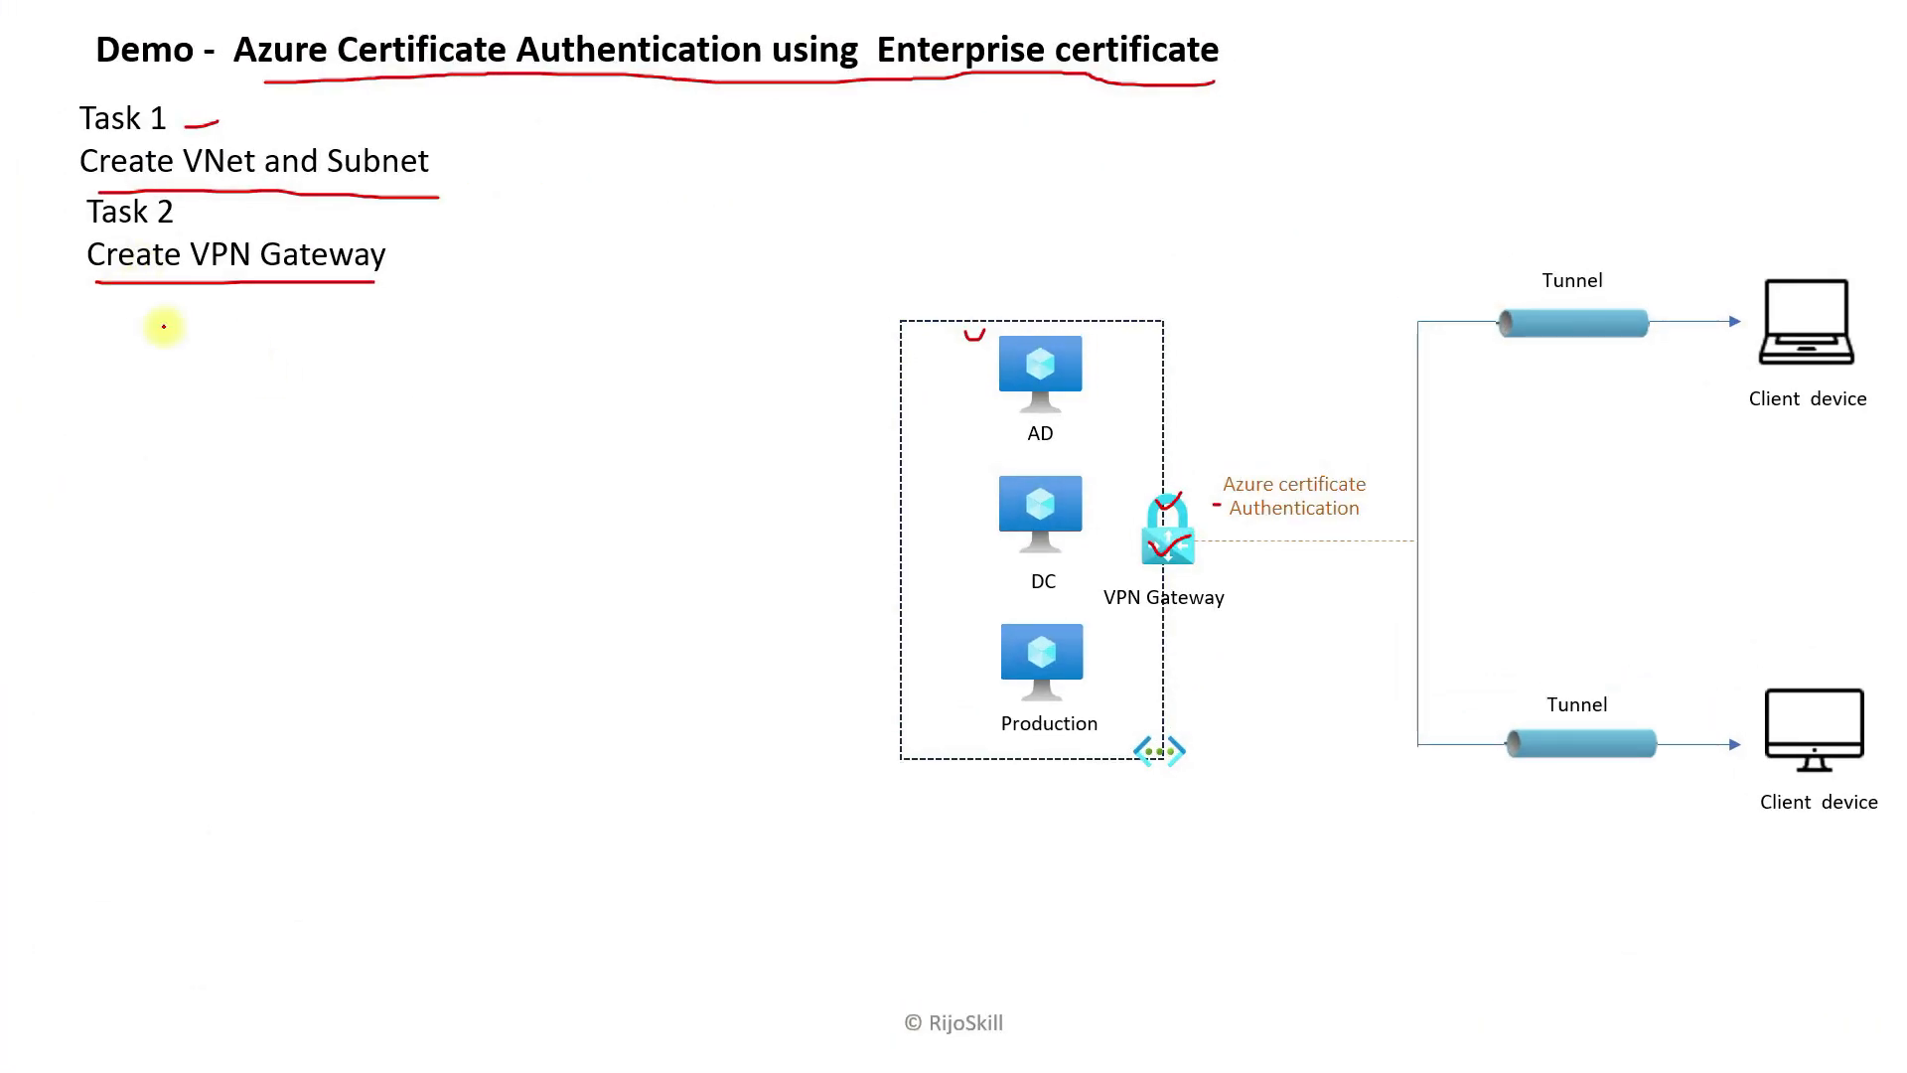
key("Right")
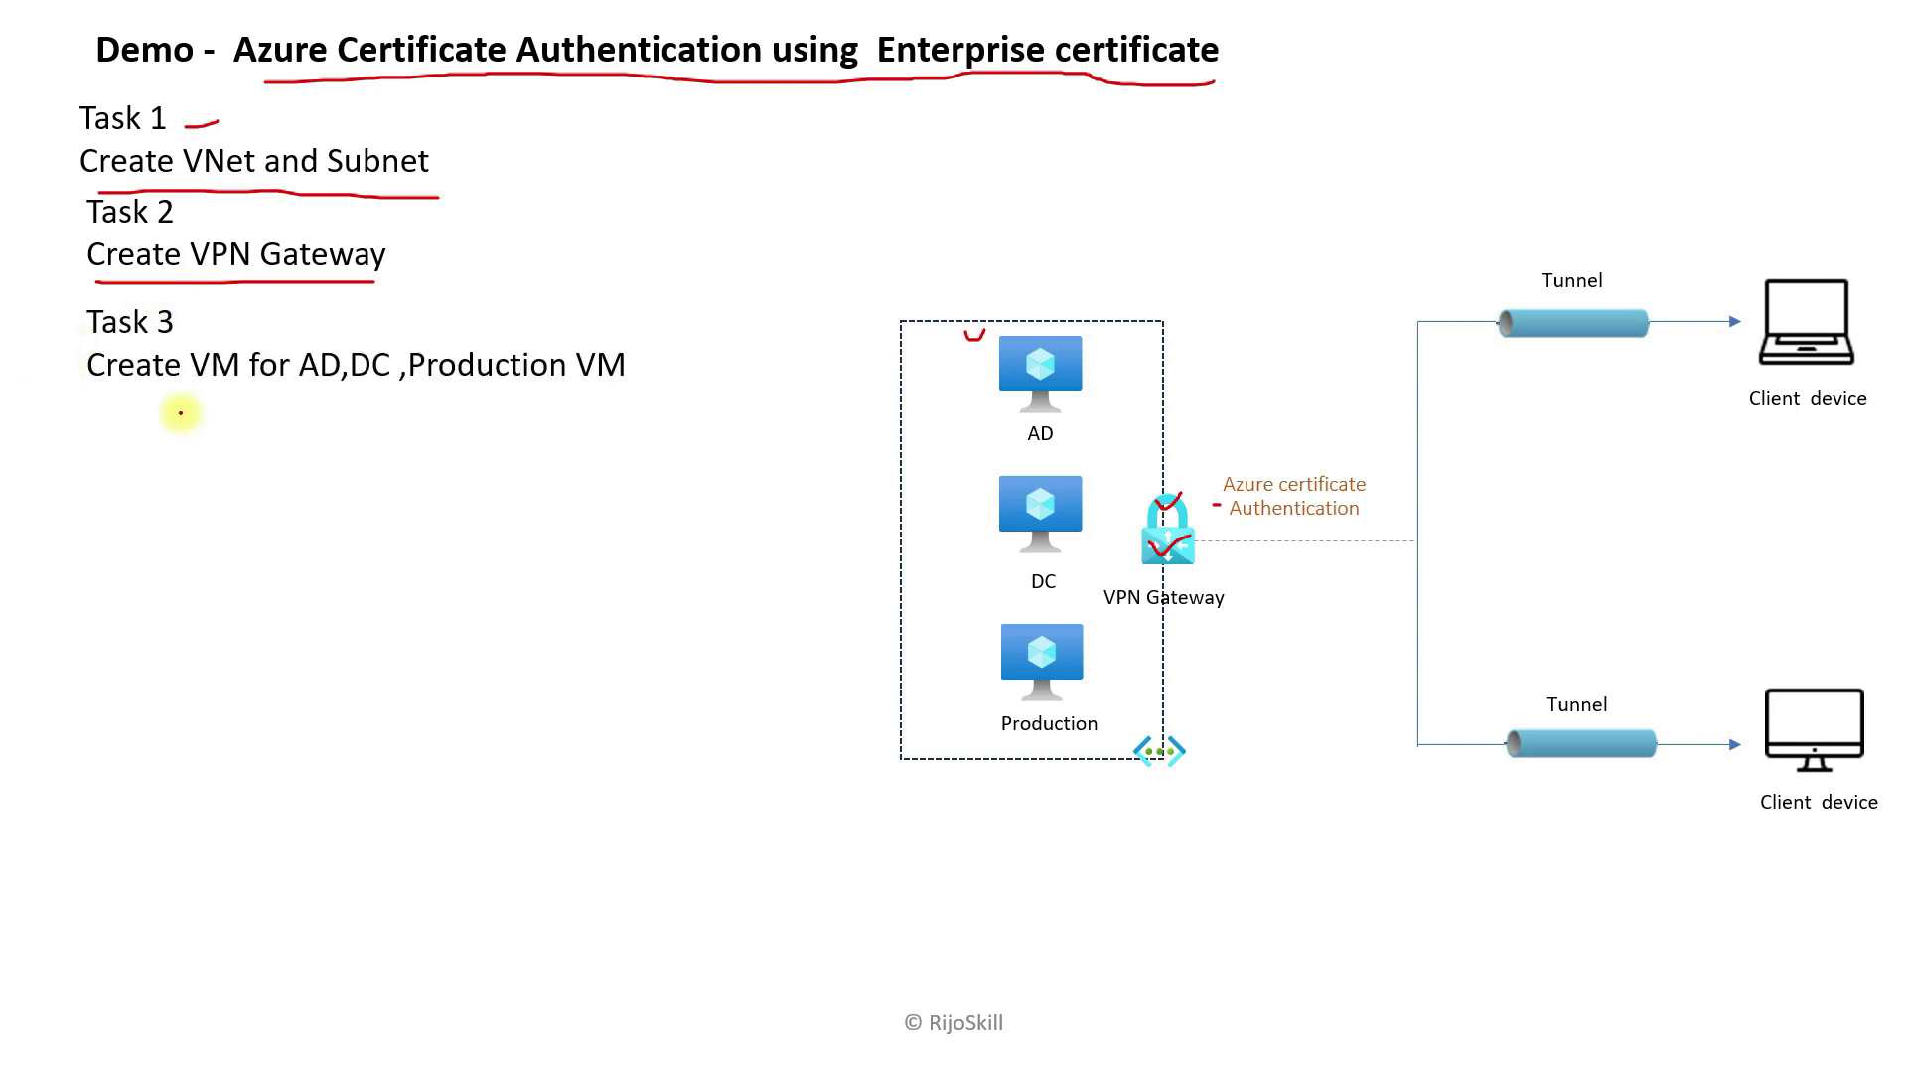
left_click_drag(100, 385, 640, 390)
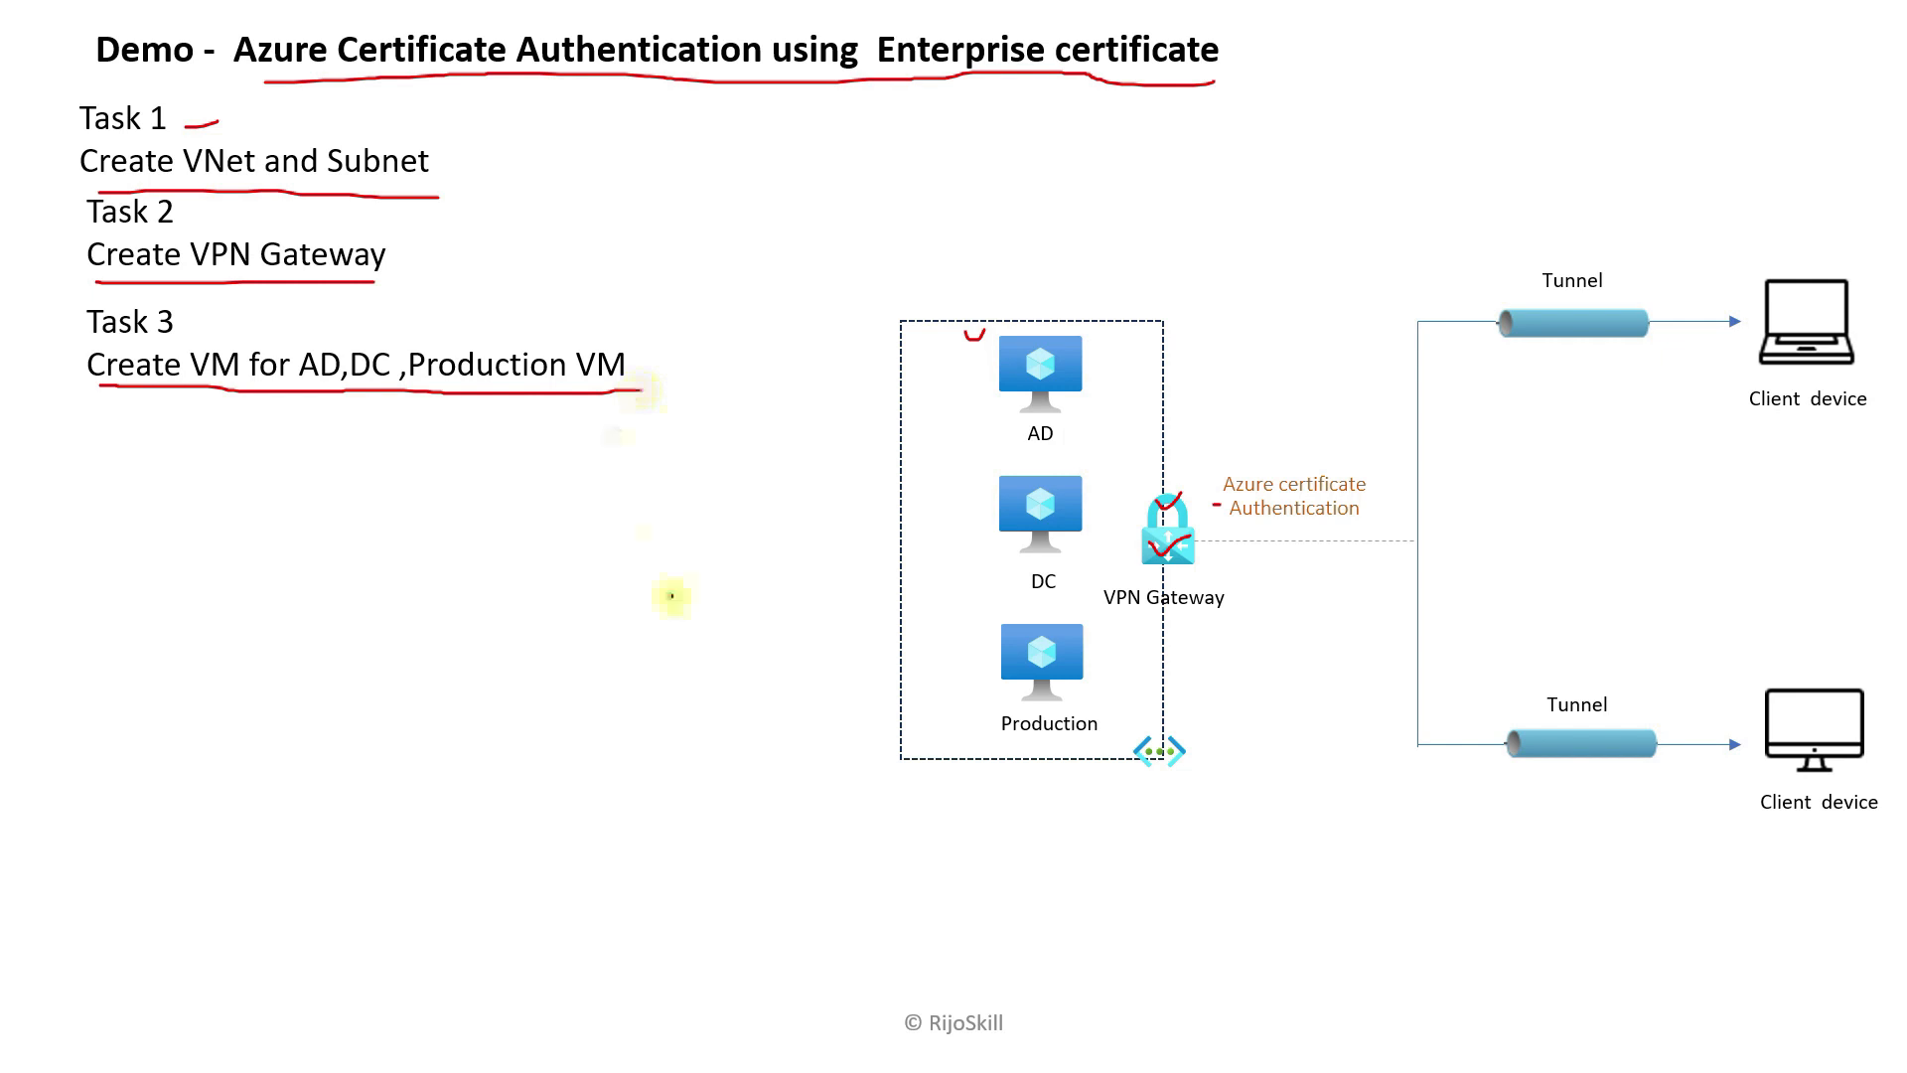
left_click_drag(1030, 449, 1093, 429)
left_click_drag(1028, 604, 1089, 587)
left_click_drag(1043, 752, 1083, 733)
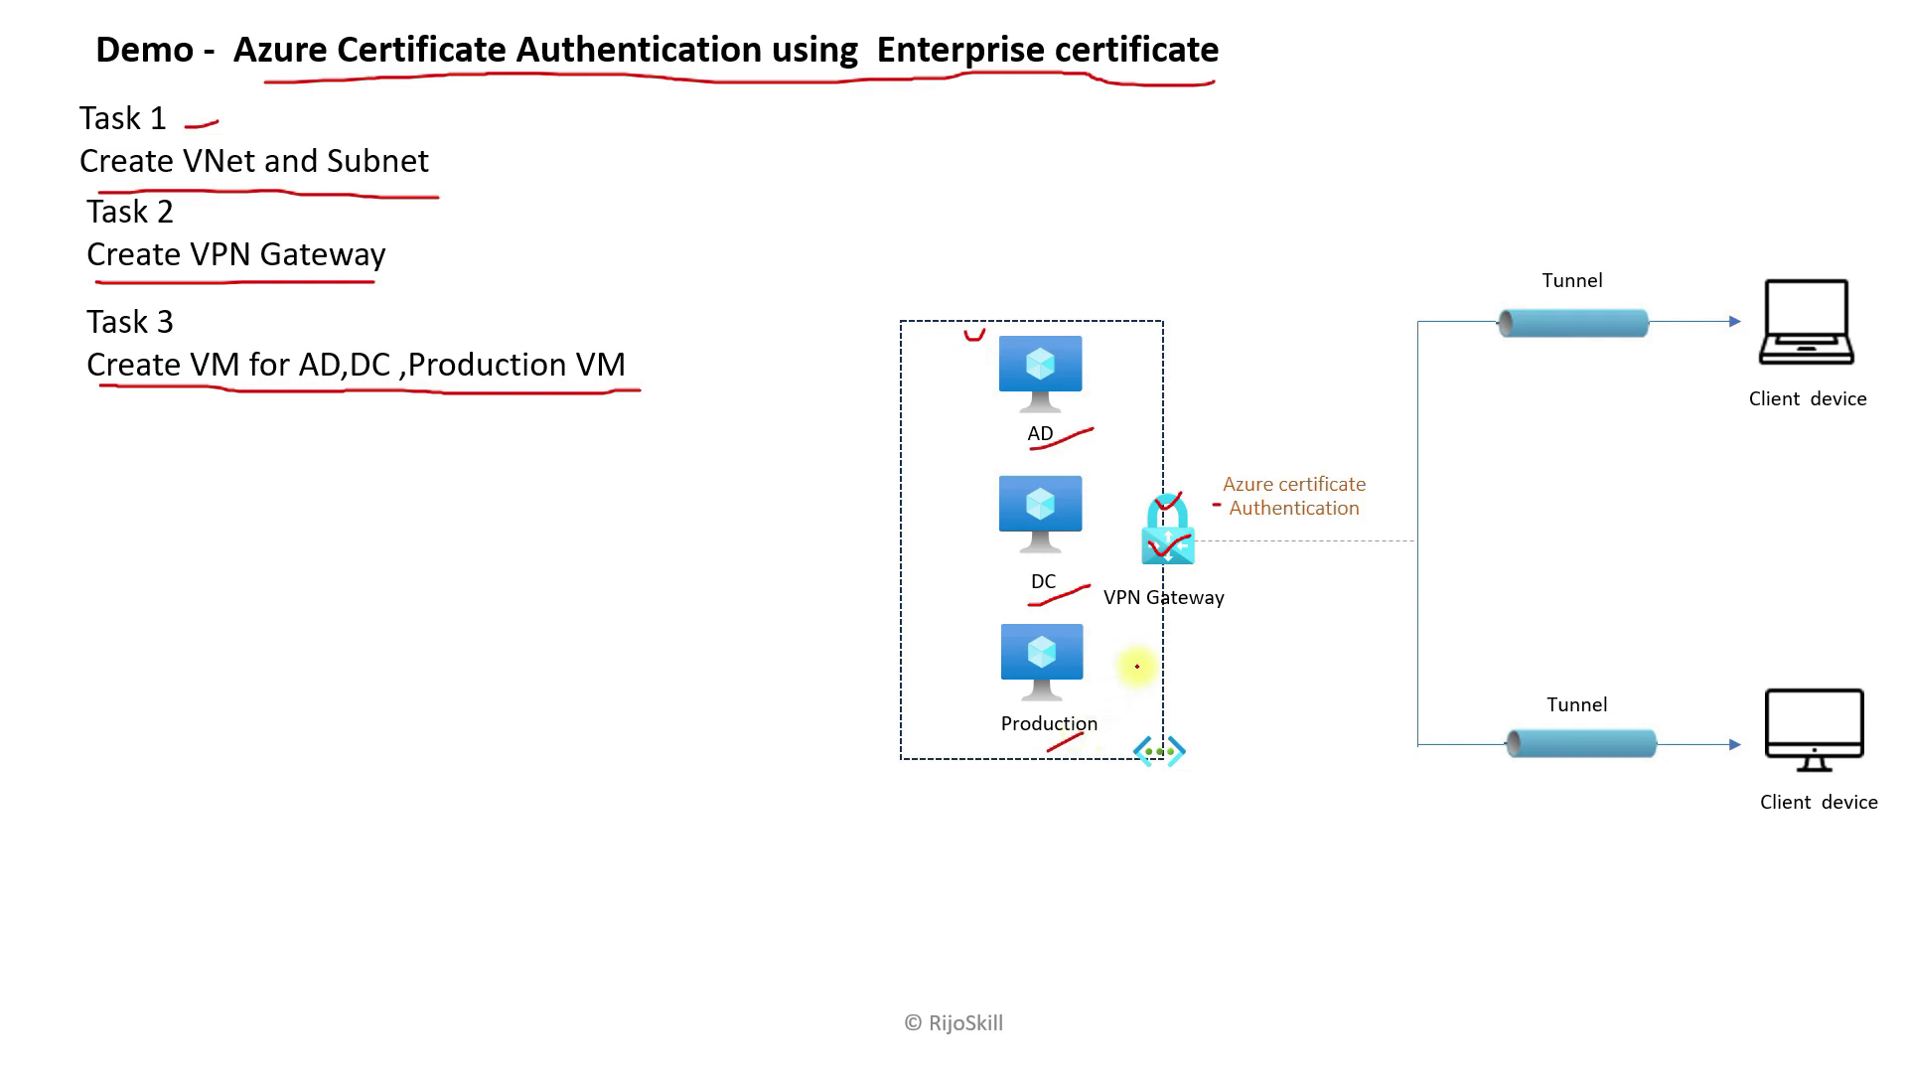
left_click(856, 407)
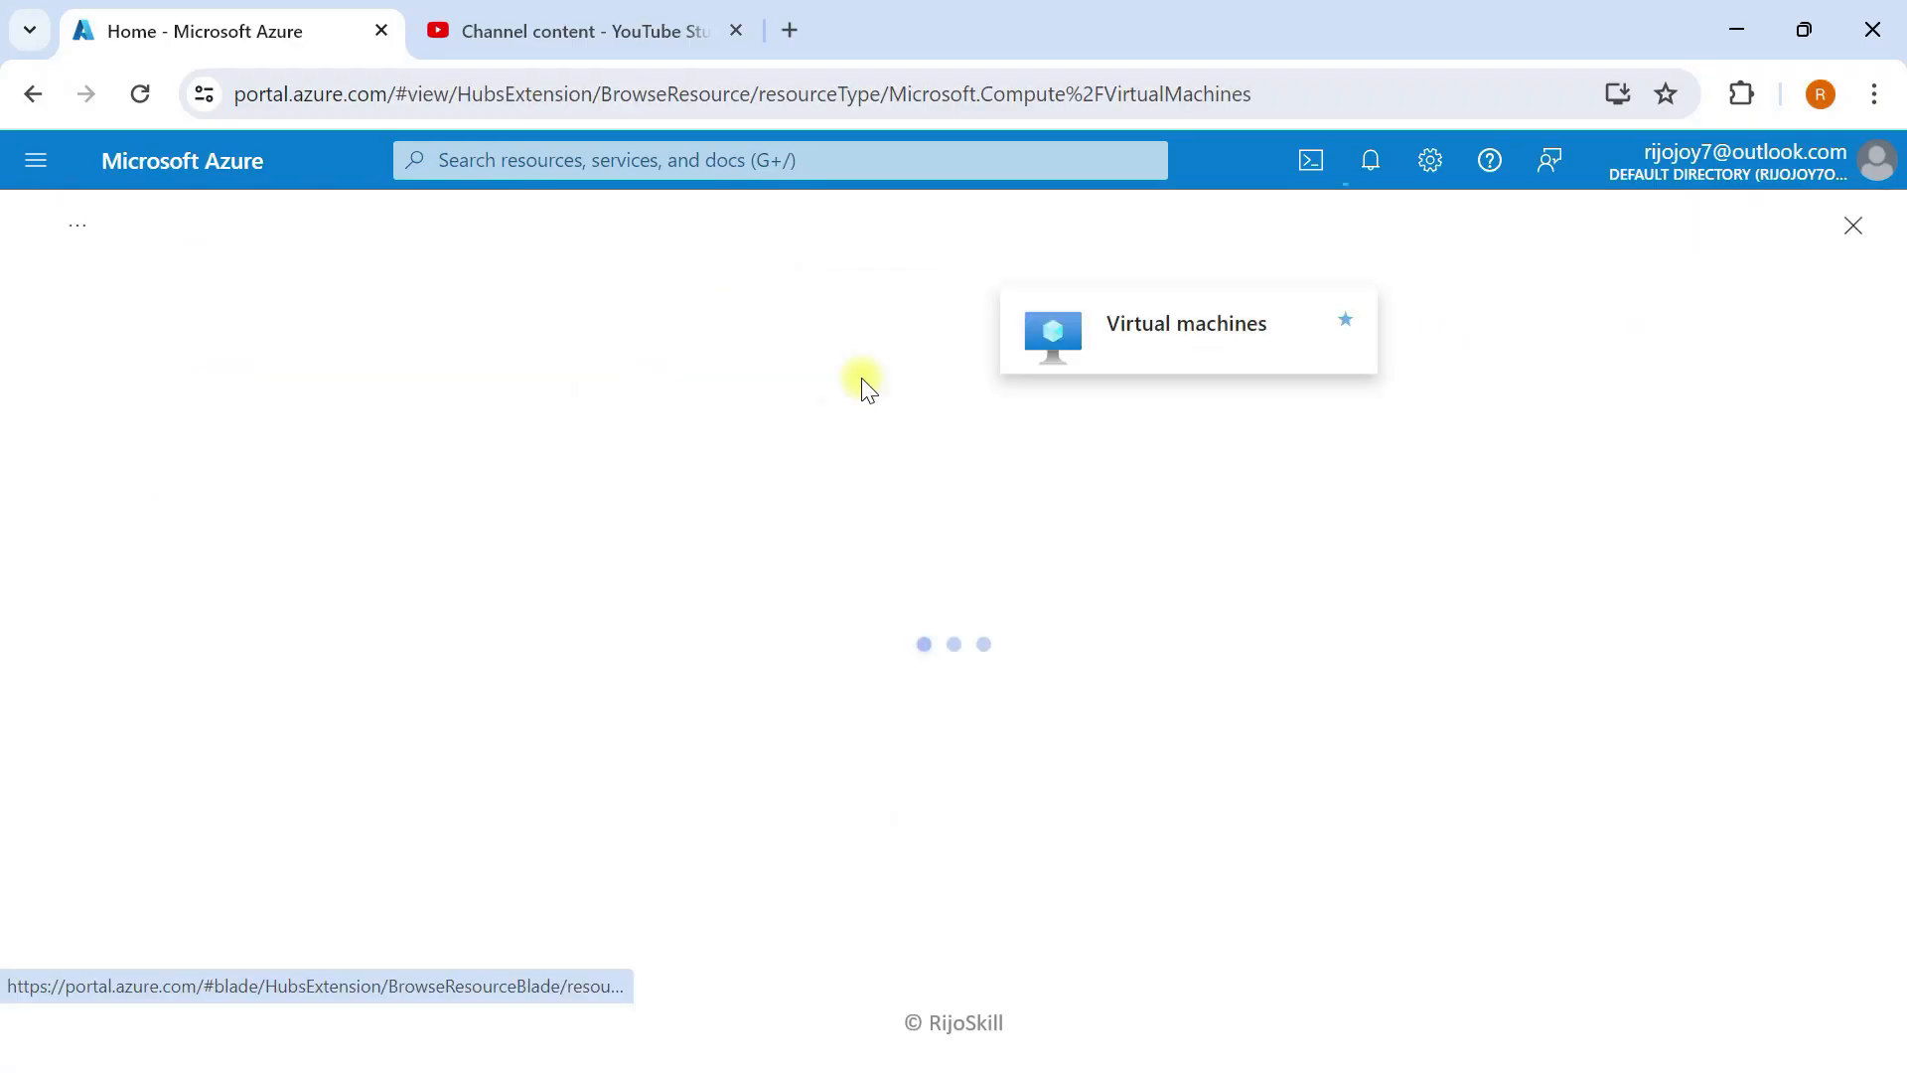
Step: Start an Azure virtual machine in resource group RG-Enterprise-demo
scroll(366, 667, "down", 2)
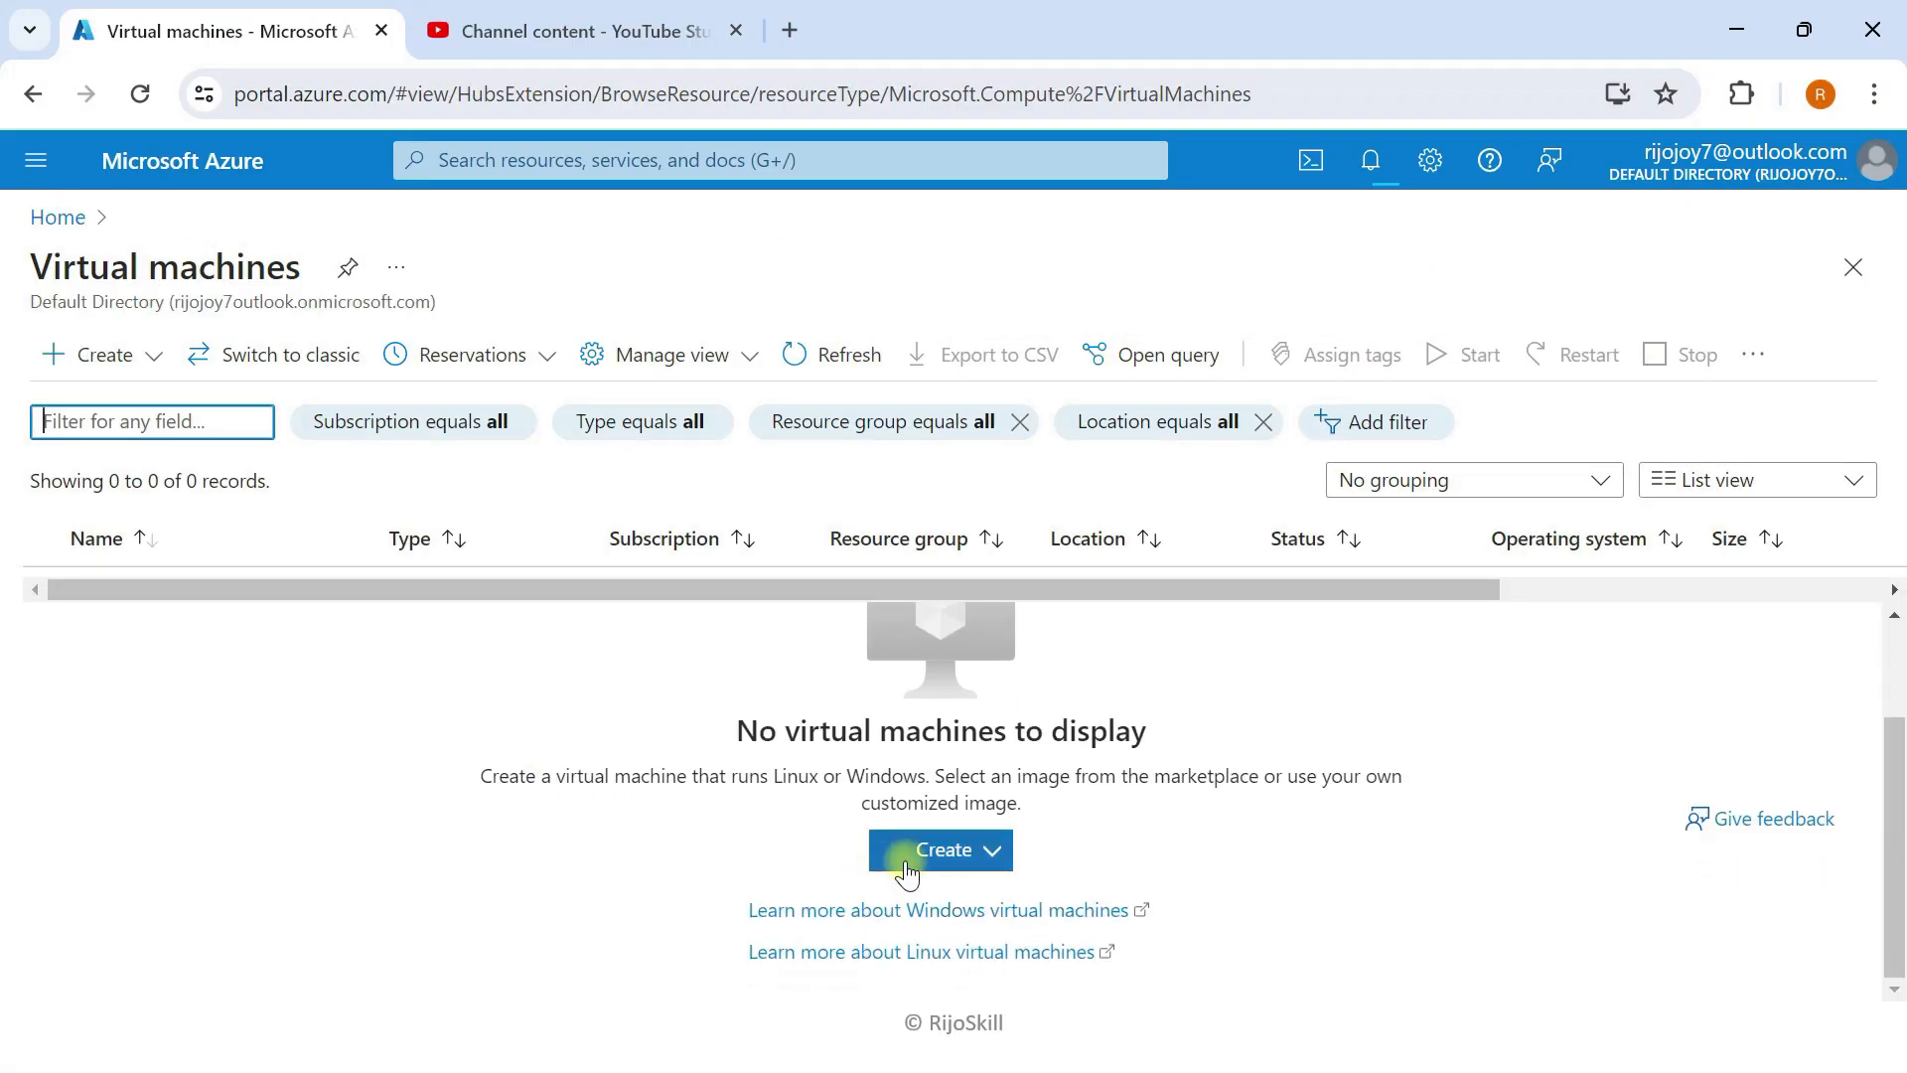
left_click(929, 850)
left_click(1005, 558)
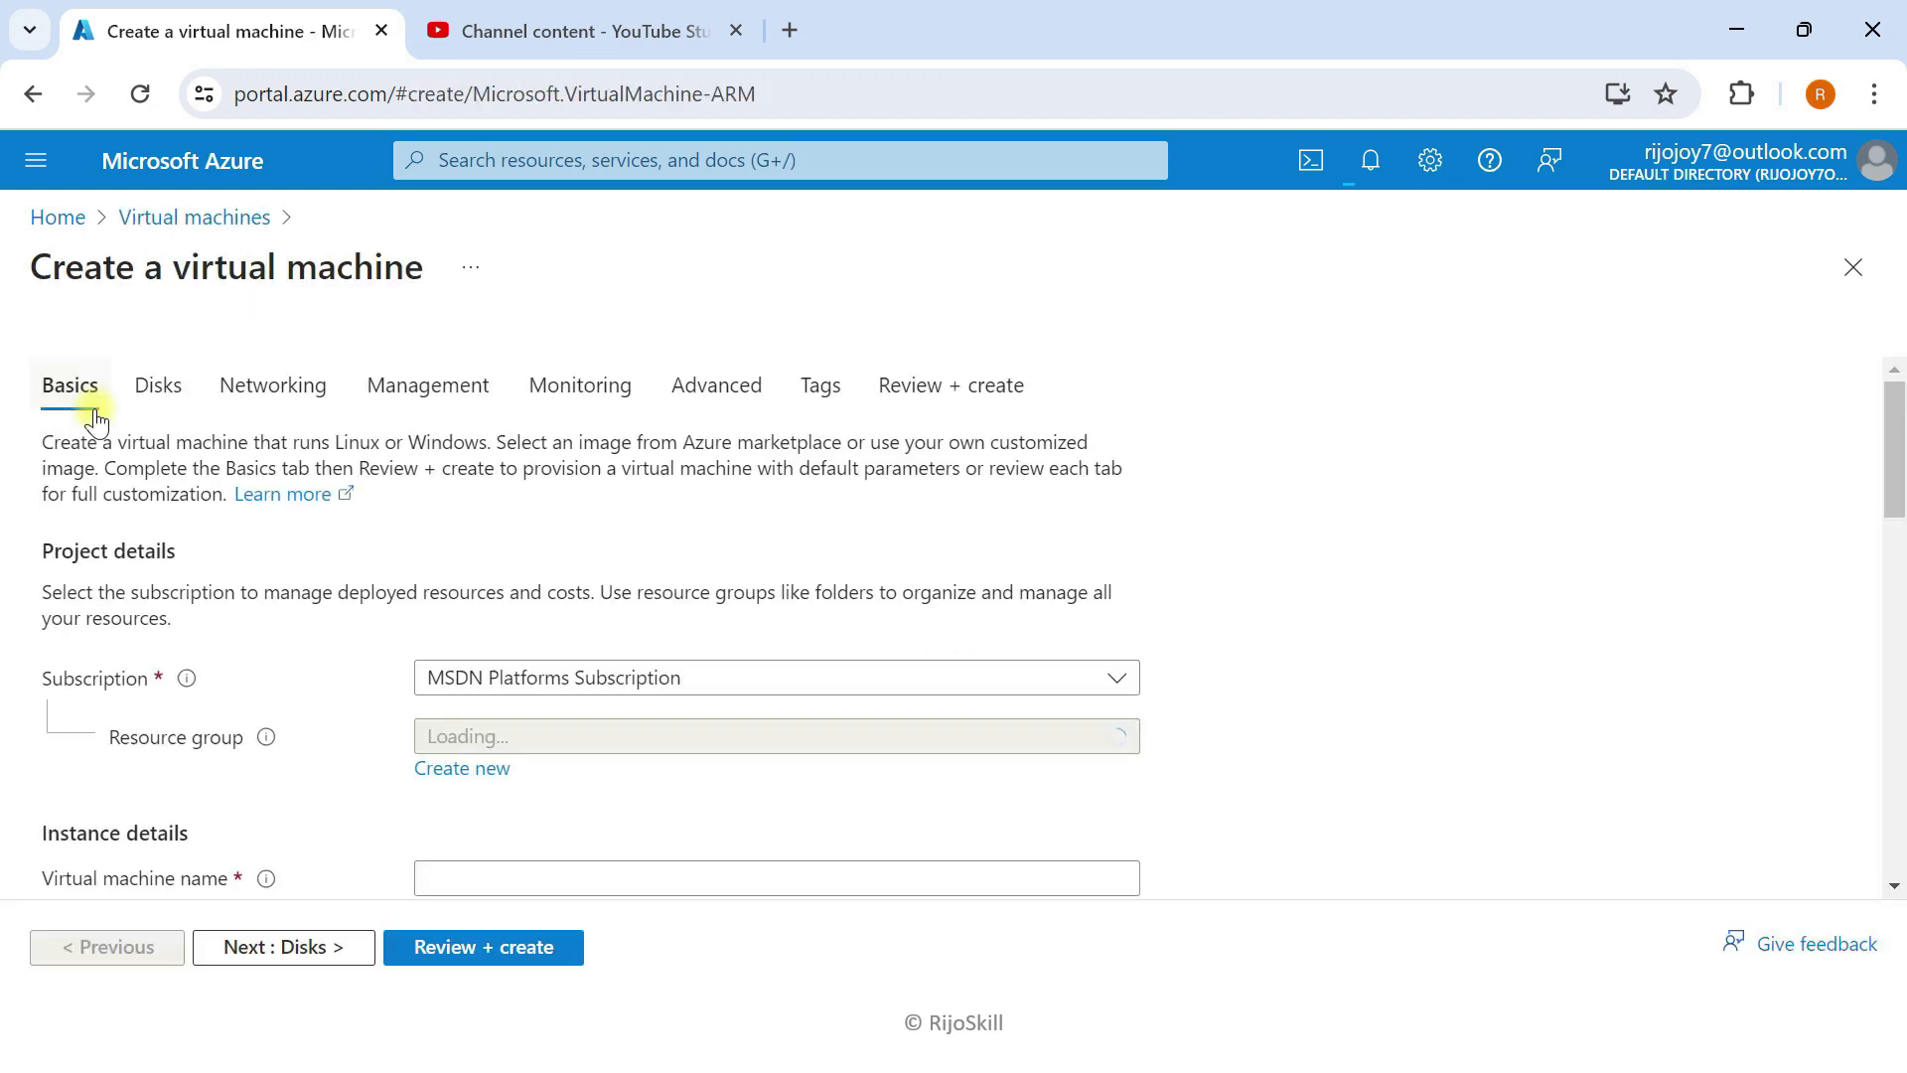
scroll(576, 603, "down", 2)
left_click(576, 593)
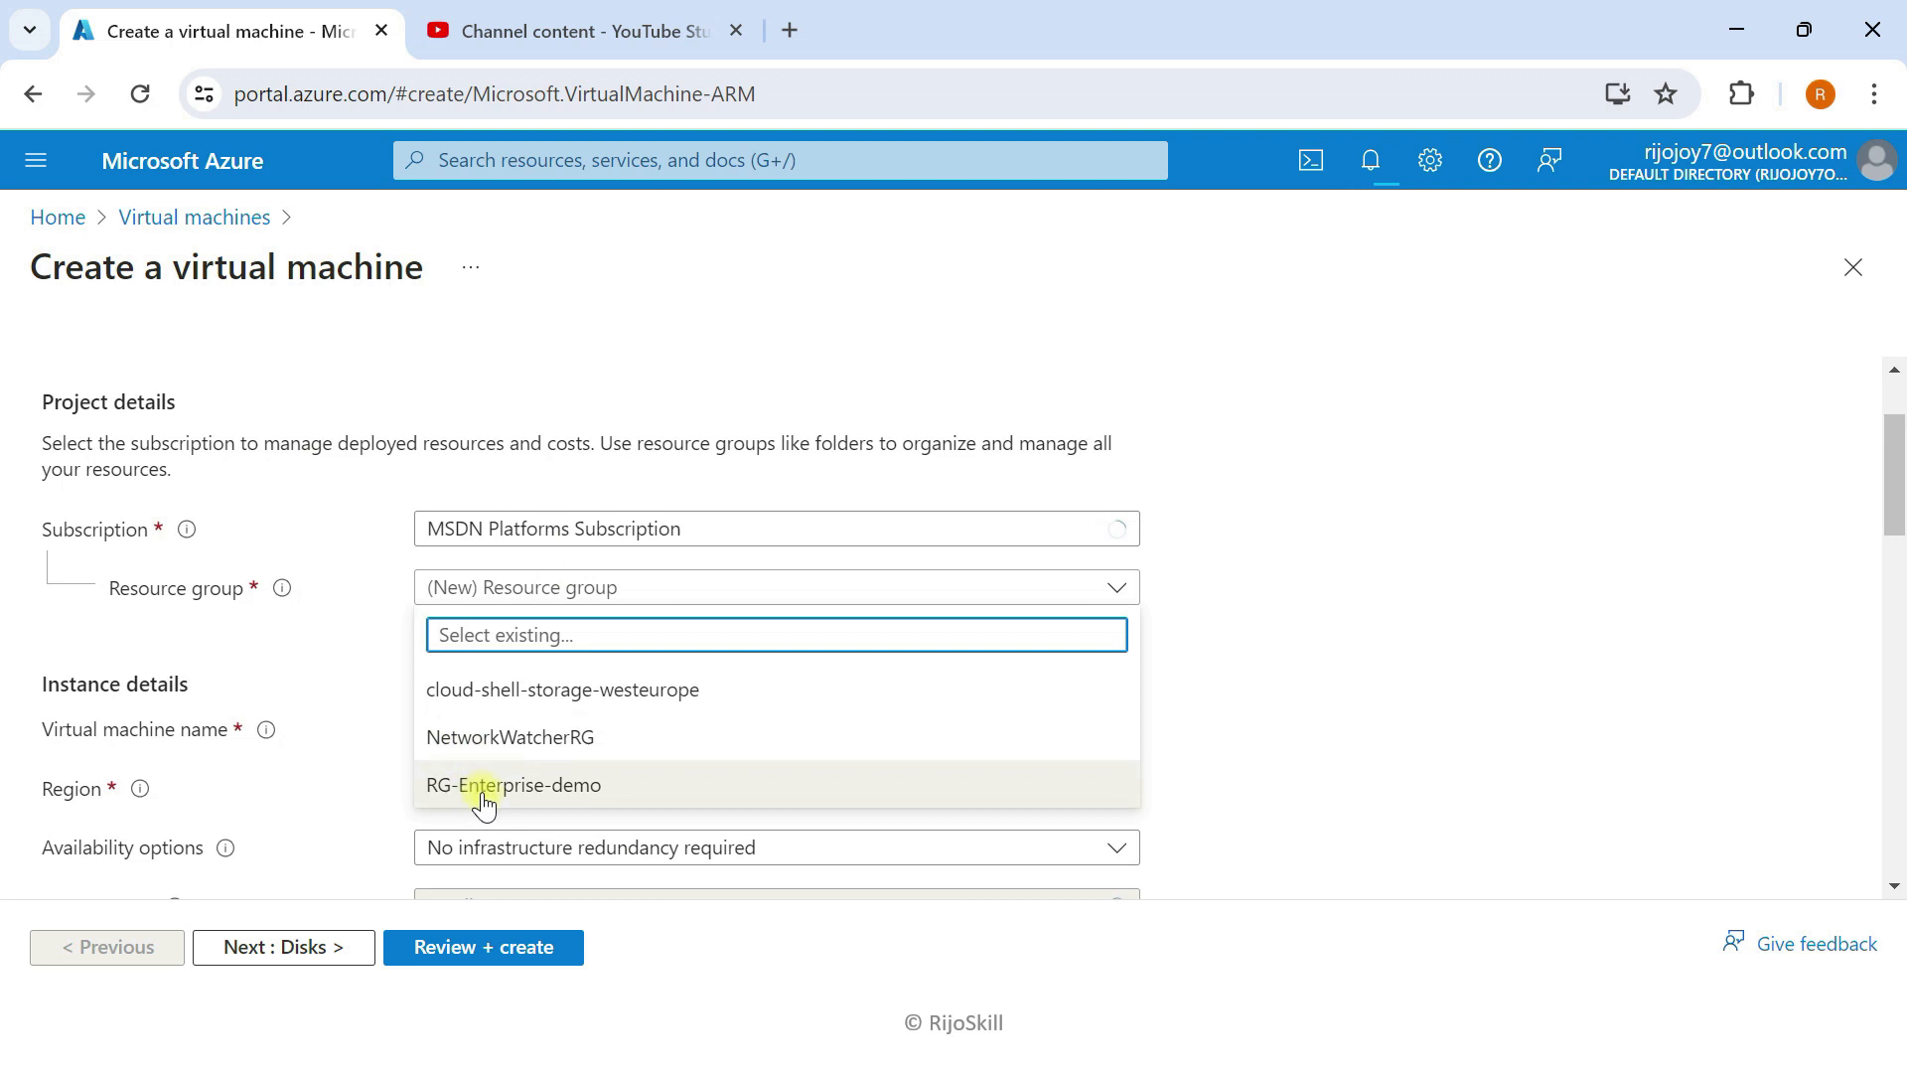
left_click(526, 787)
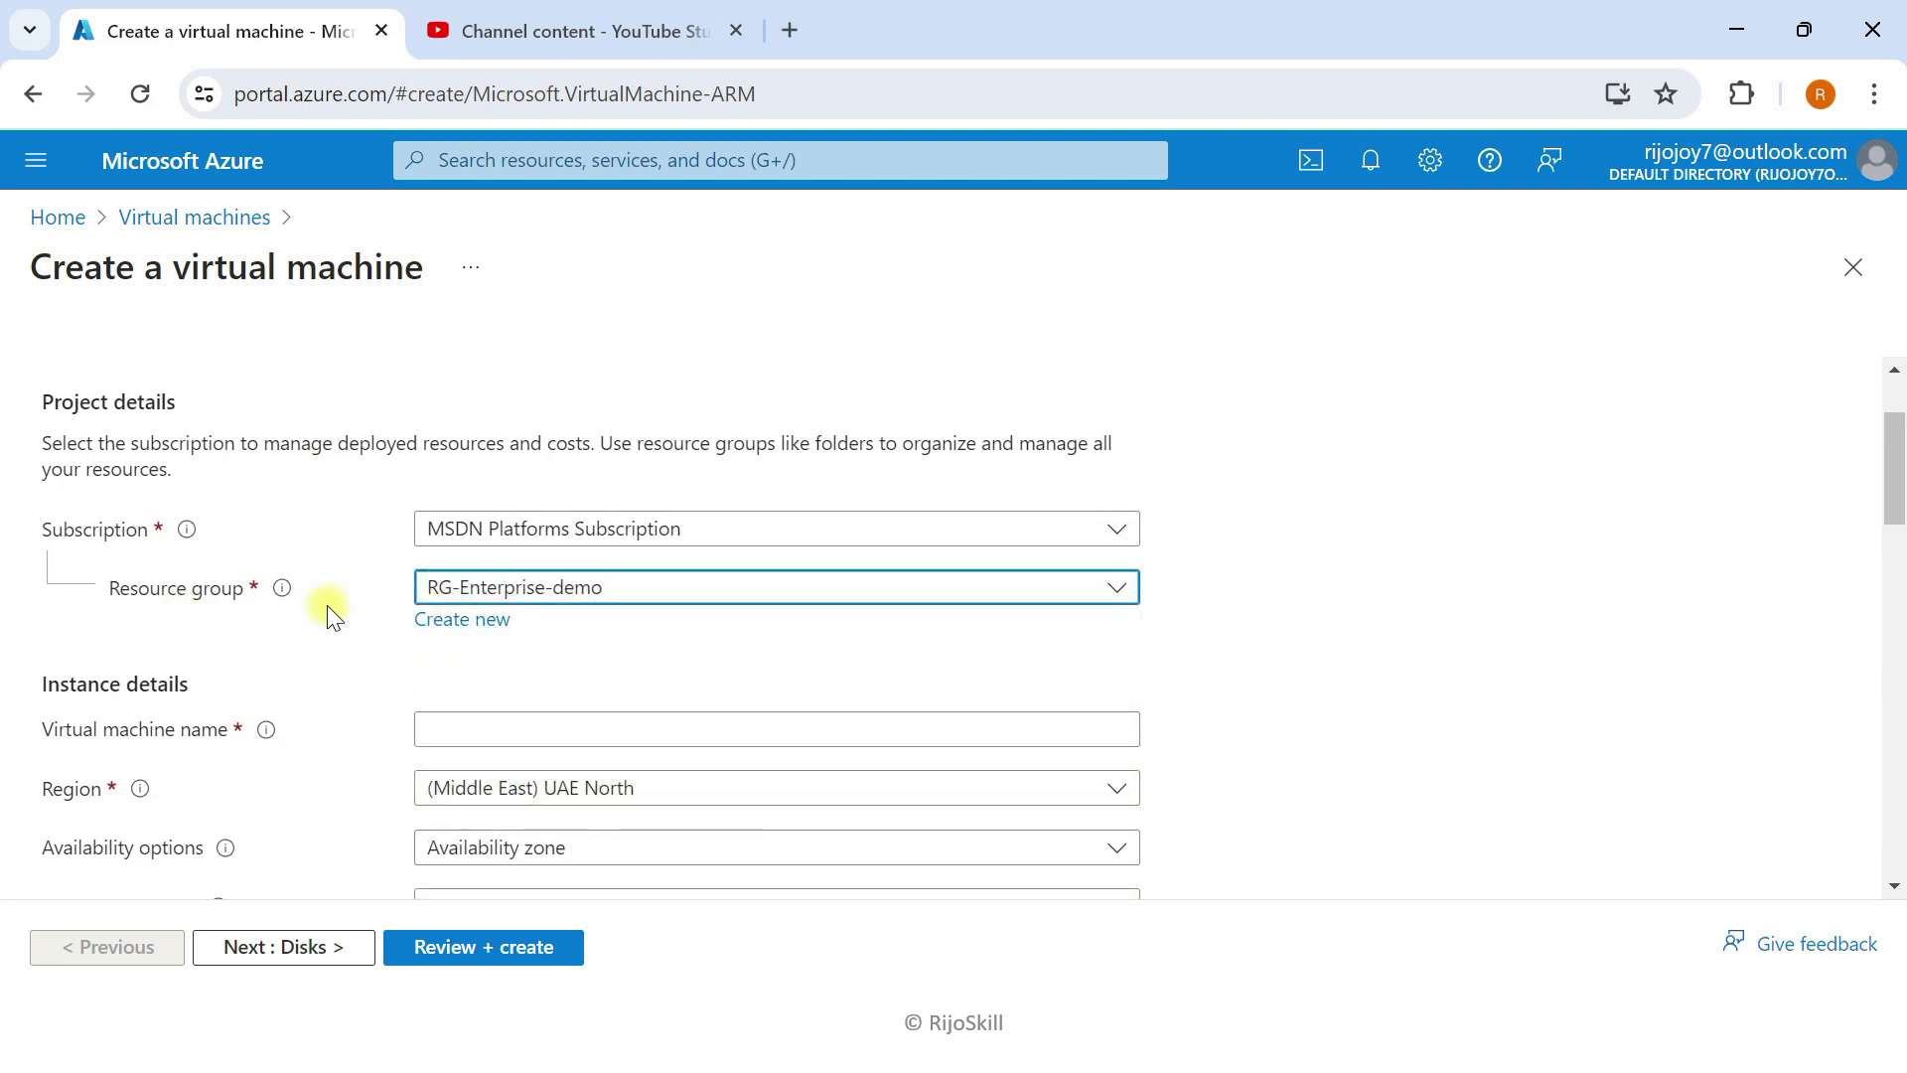
Step: Name the VM Vm-AD-01 with no infrastructure redundancy and Standard security type
scroll(477, 596, "down", 2)
left_click(468, 584)
type("Vm-")
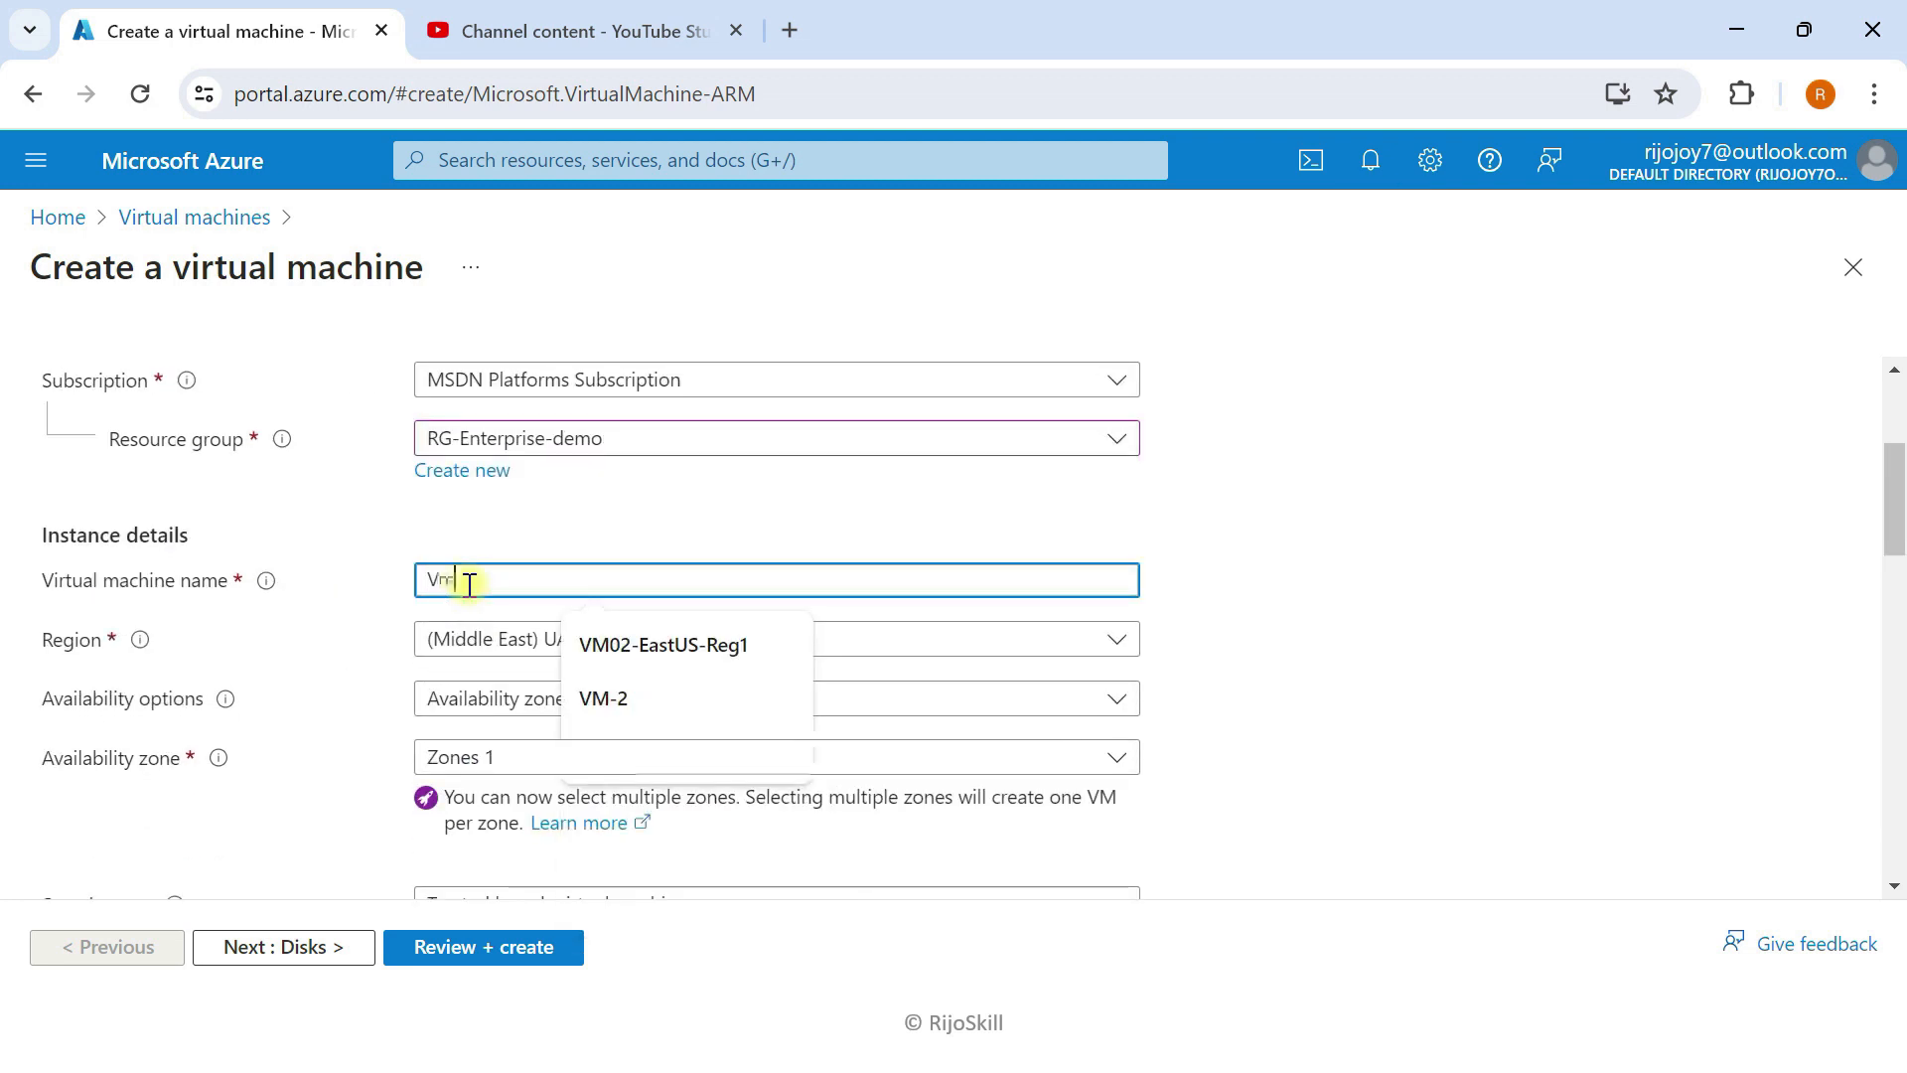
type("AD-01")
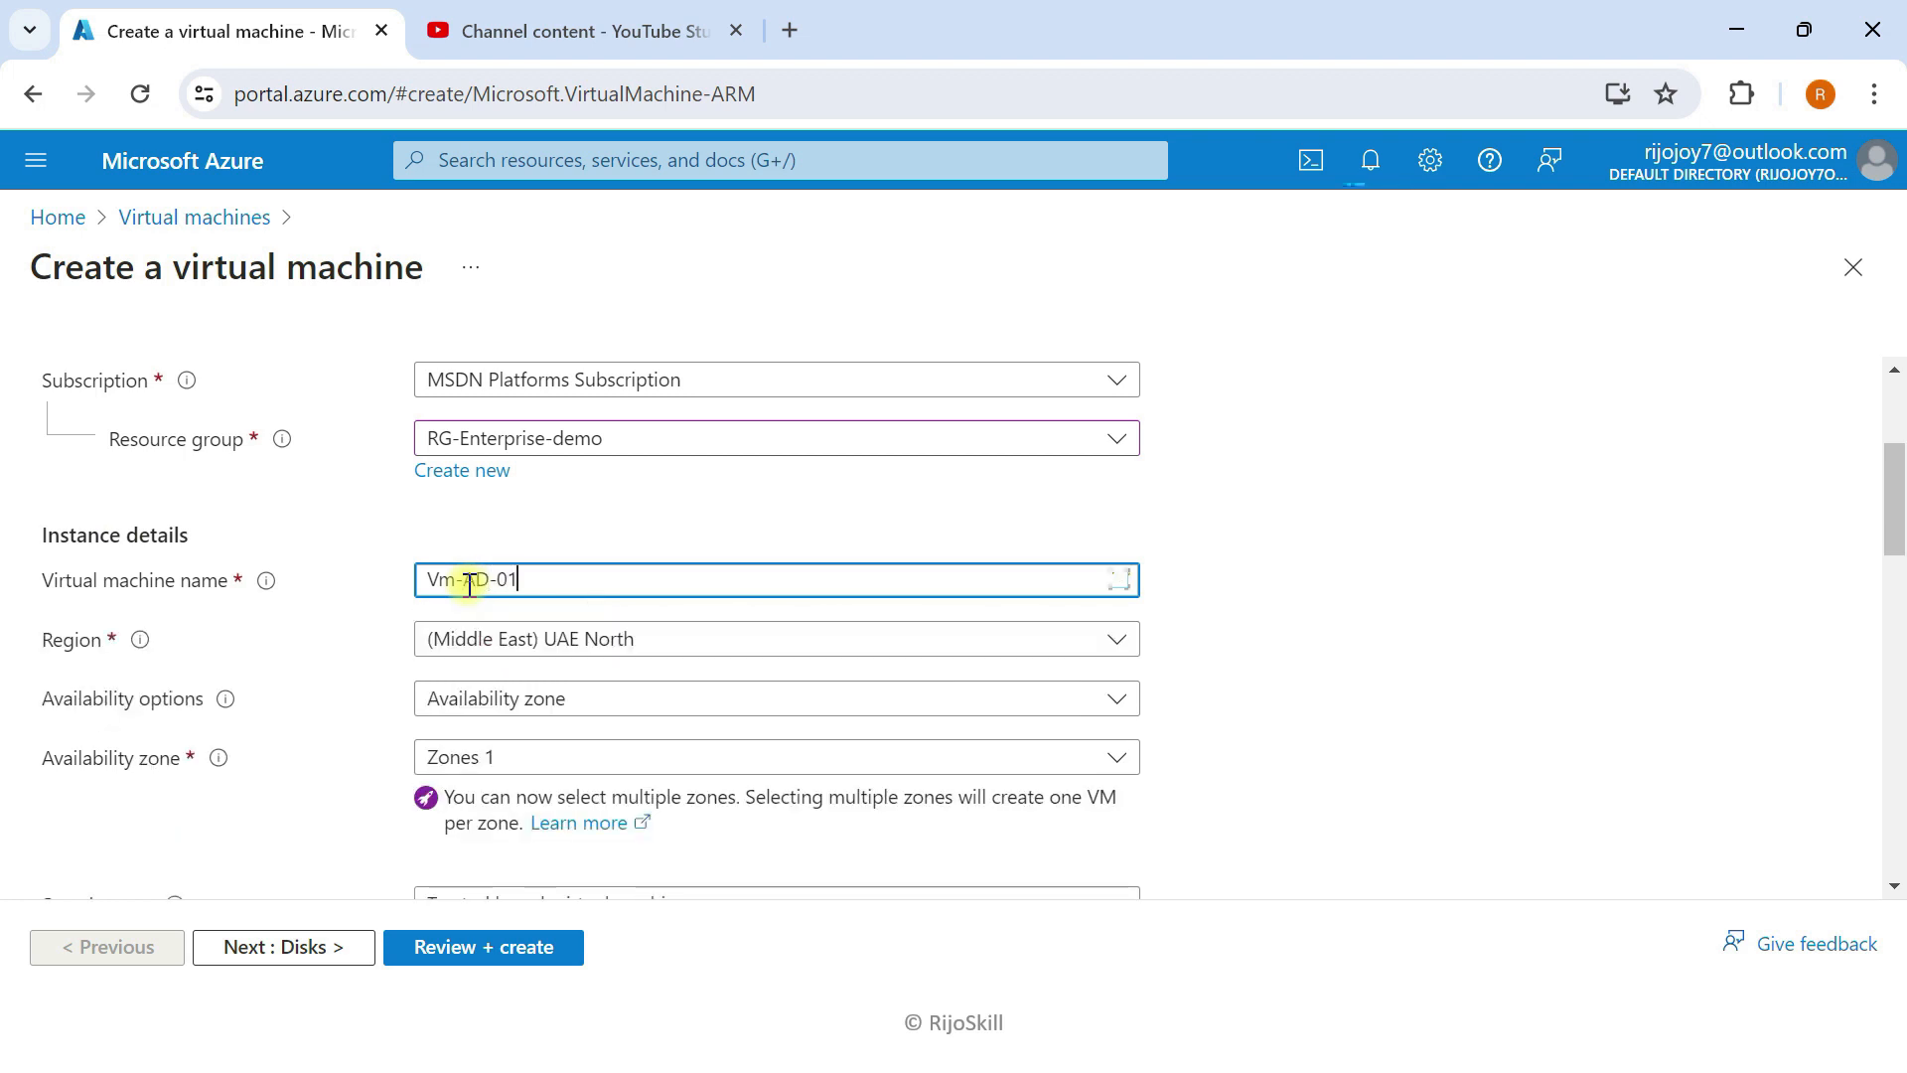
scroll(324, 652, "down", 2)
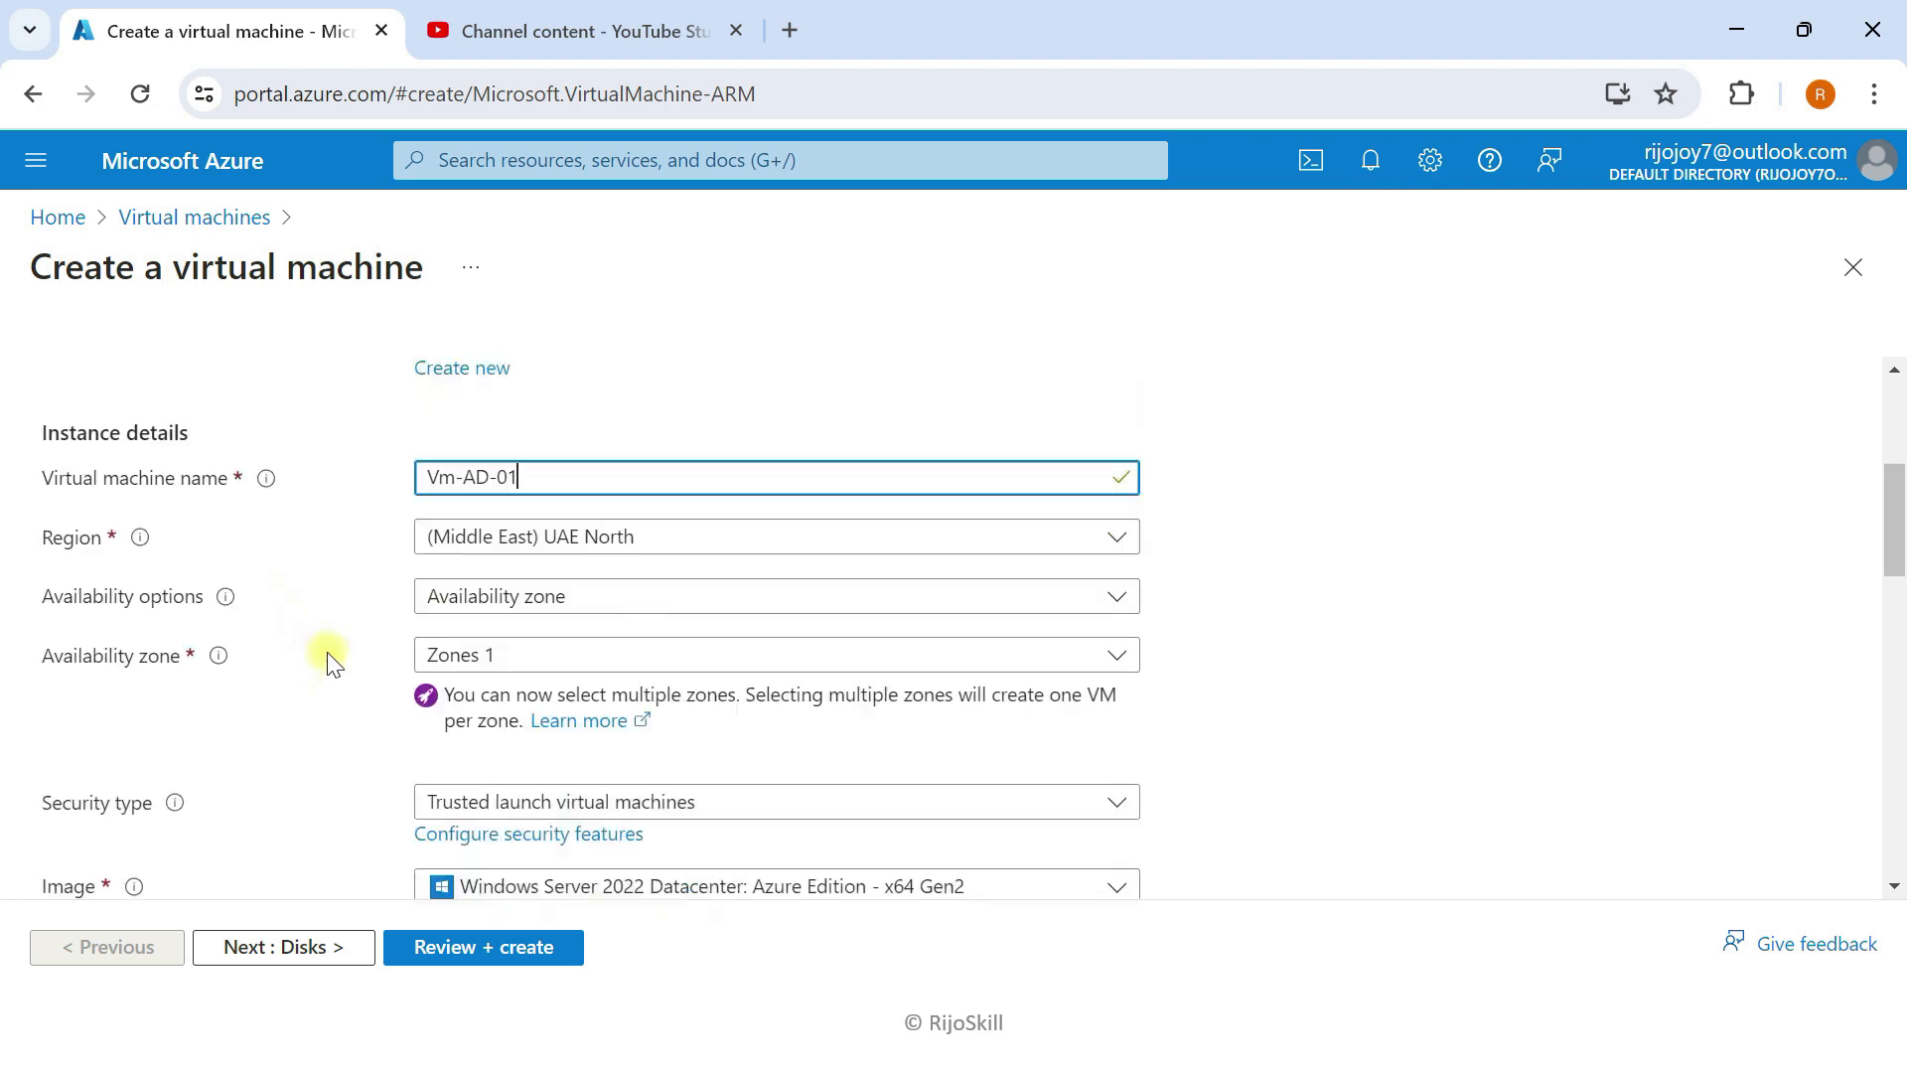
left_click(546, 549)
left_click(505, 593)
left_click(481, 605)
left_click(507, 675)
Step: Enter the administrator username and the account password with its confirmation
scroll(556, 561, "down", 2)
scroll(397, 661, "down", 8)
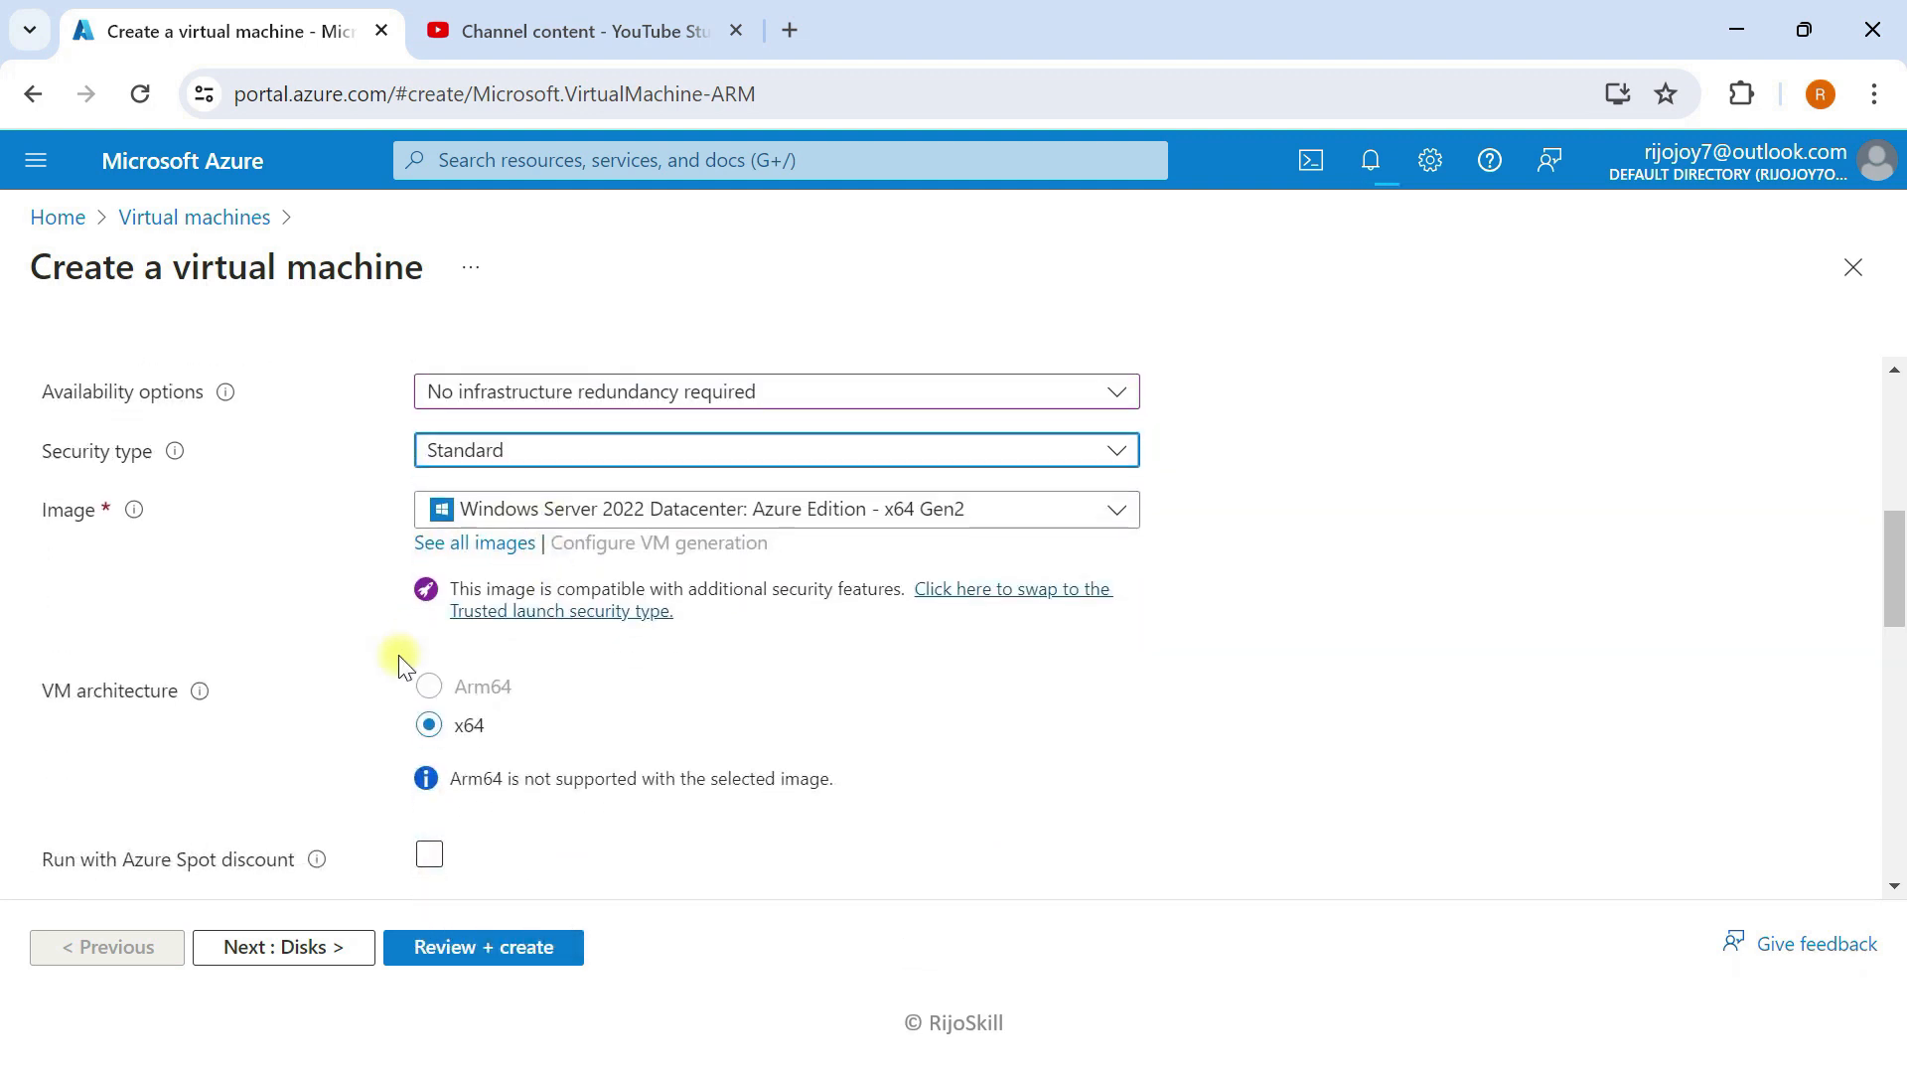
left_click(459, 637)
type("adminp")
key("Tab")
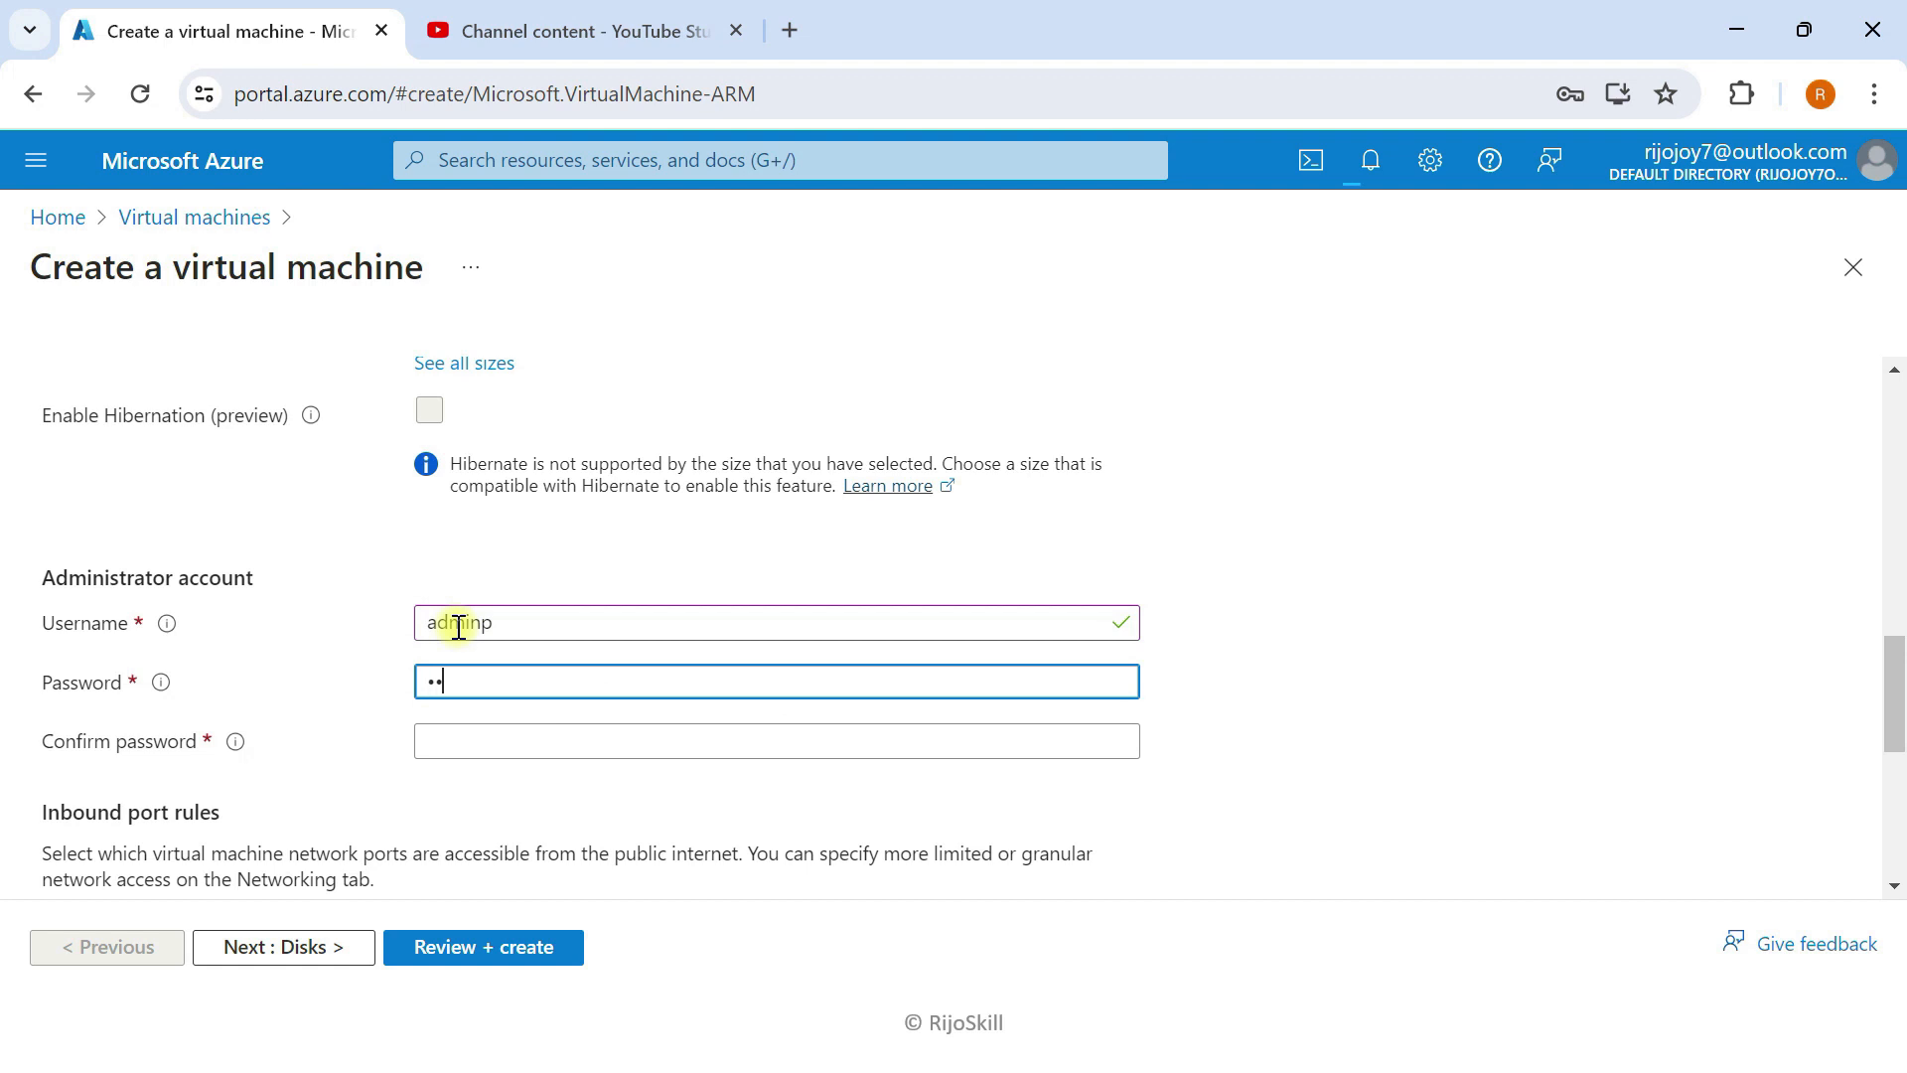
type("••")
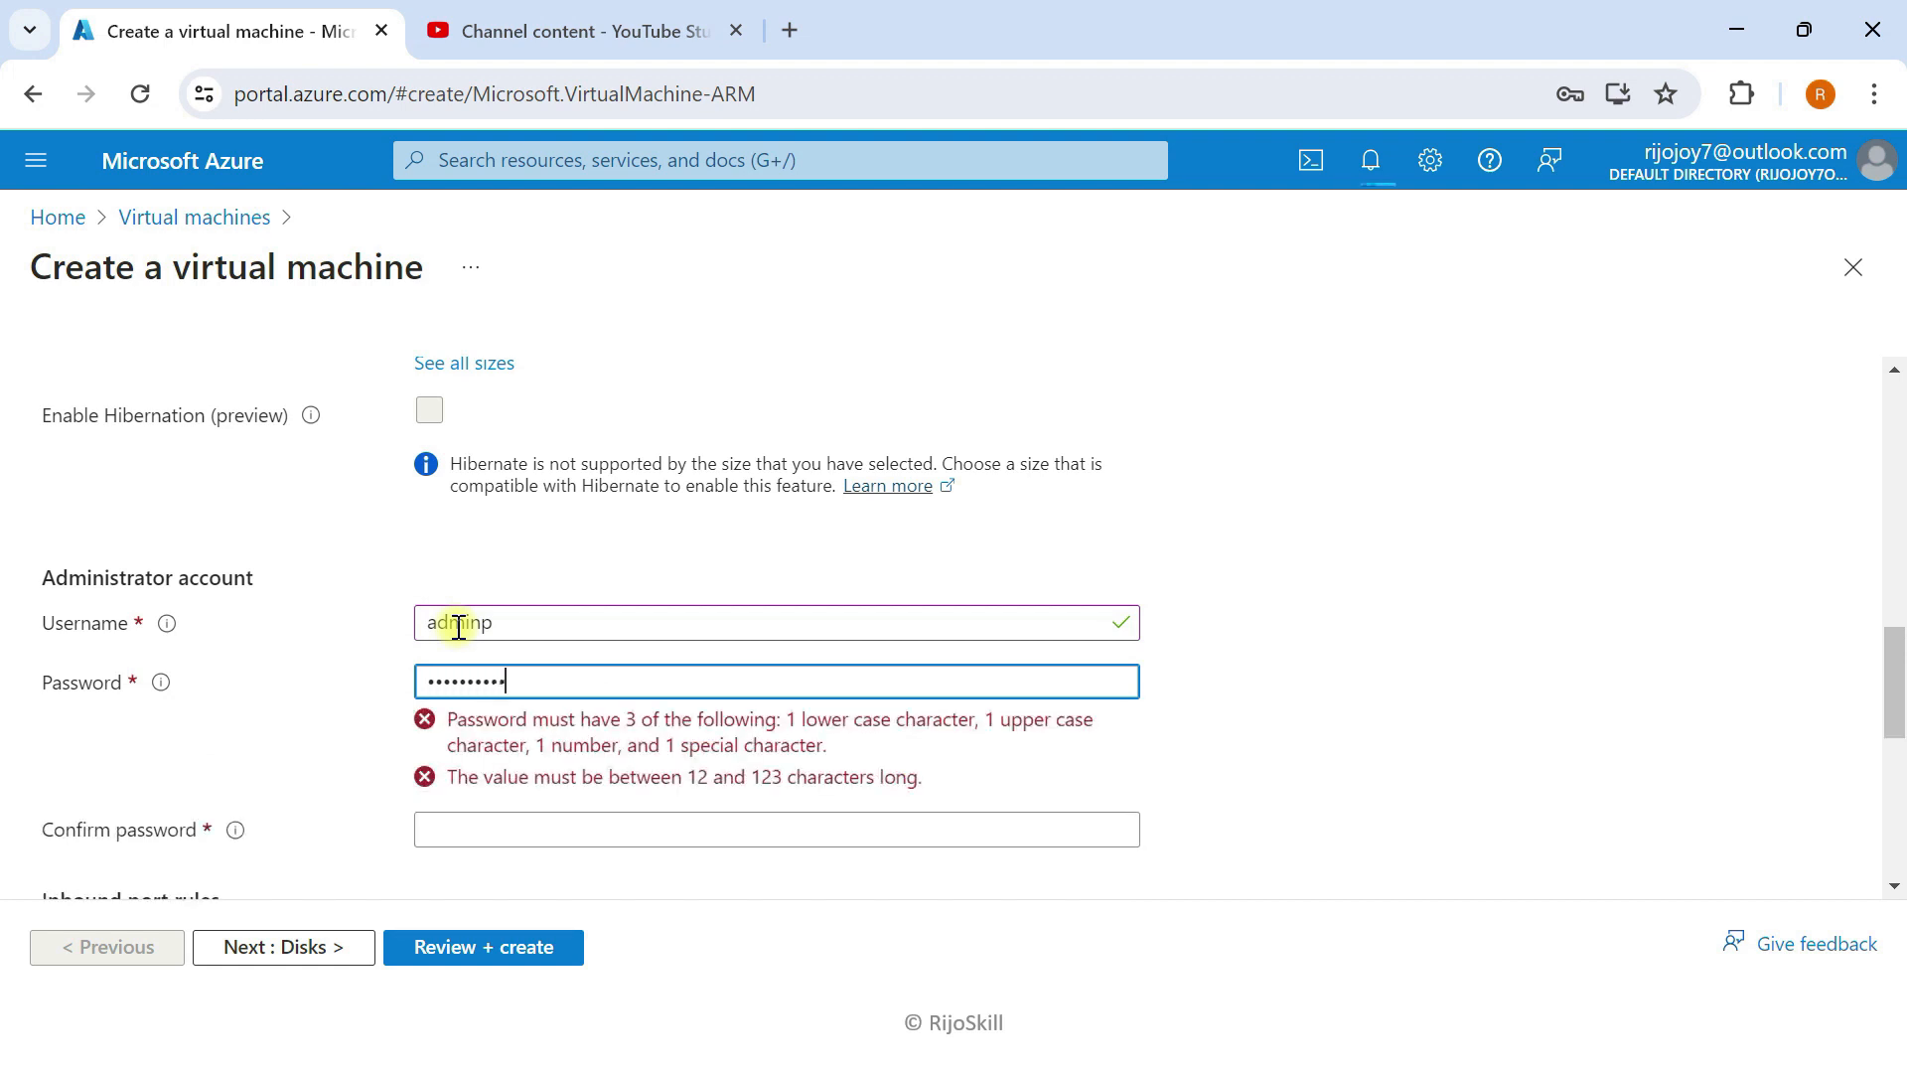
key("Tab")
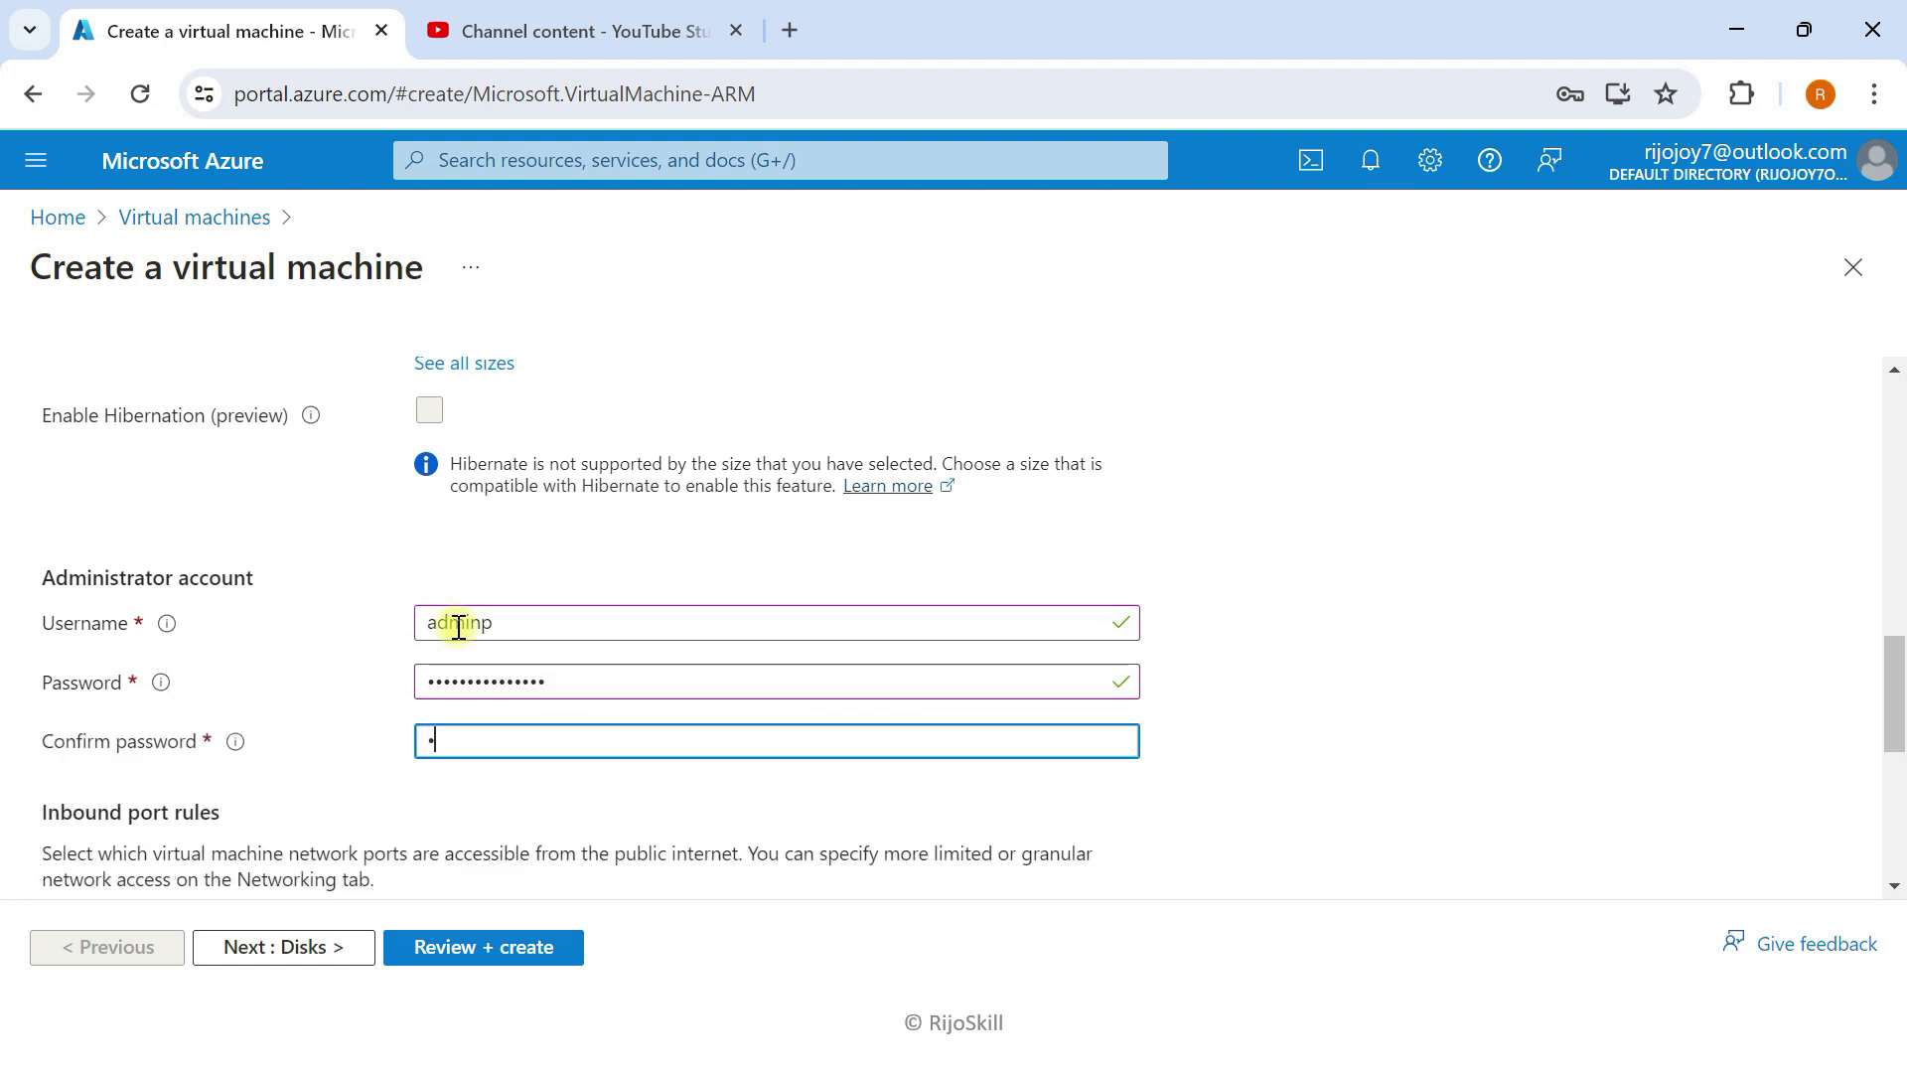
type("•••••••••")
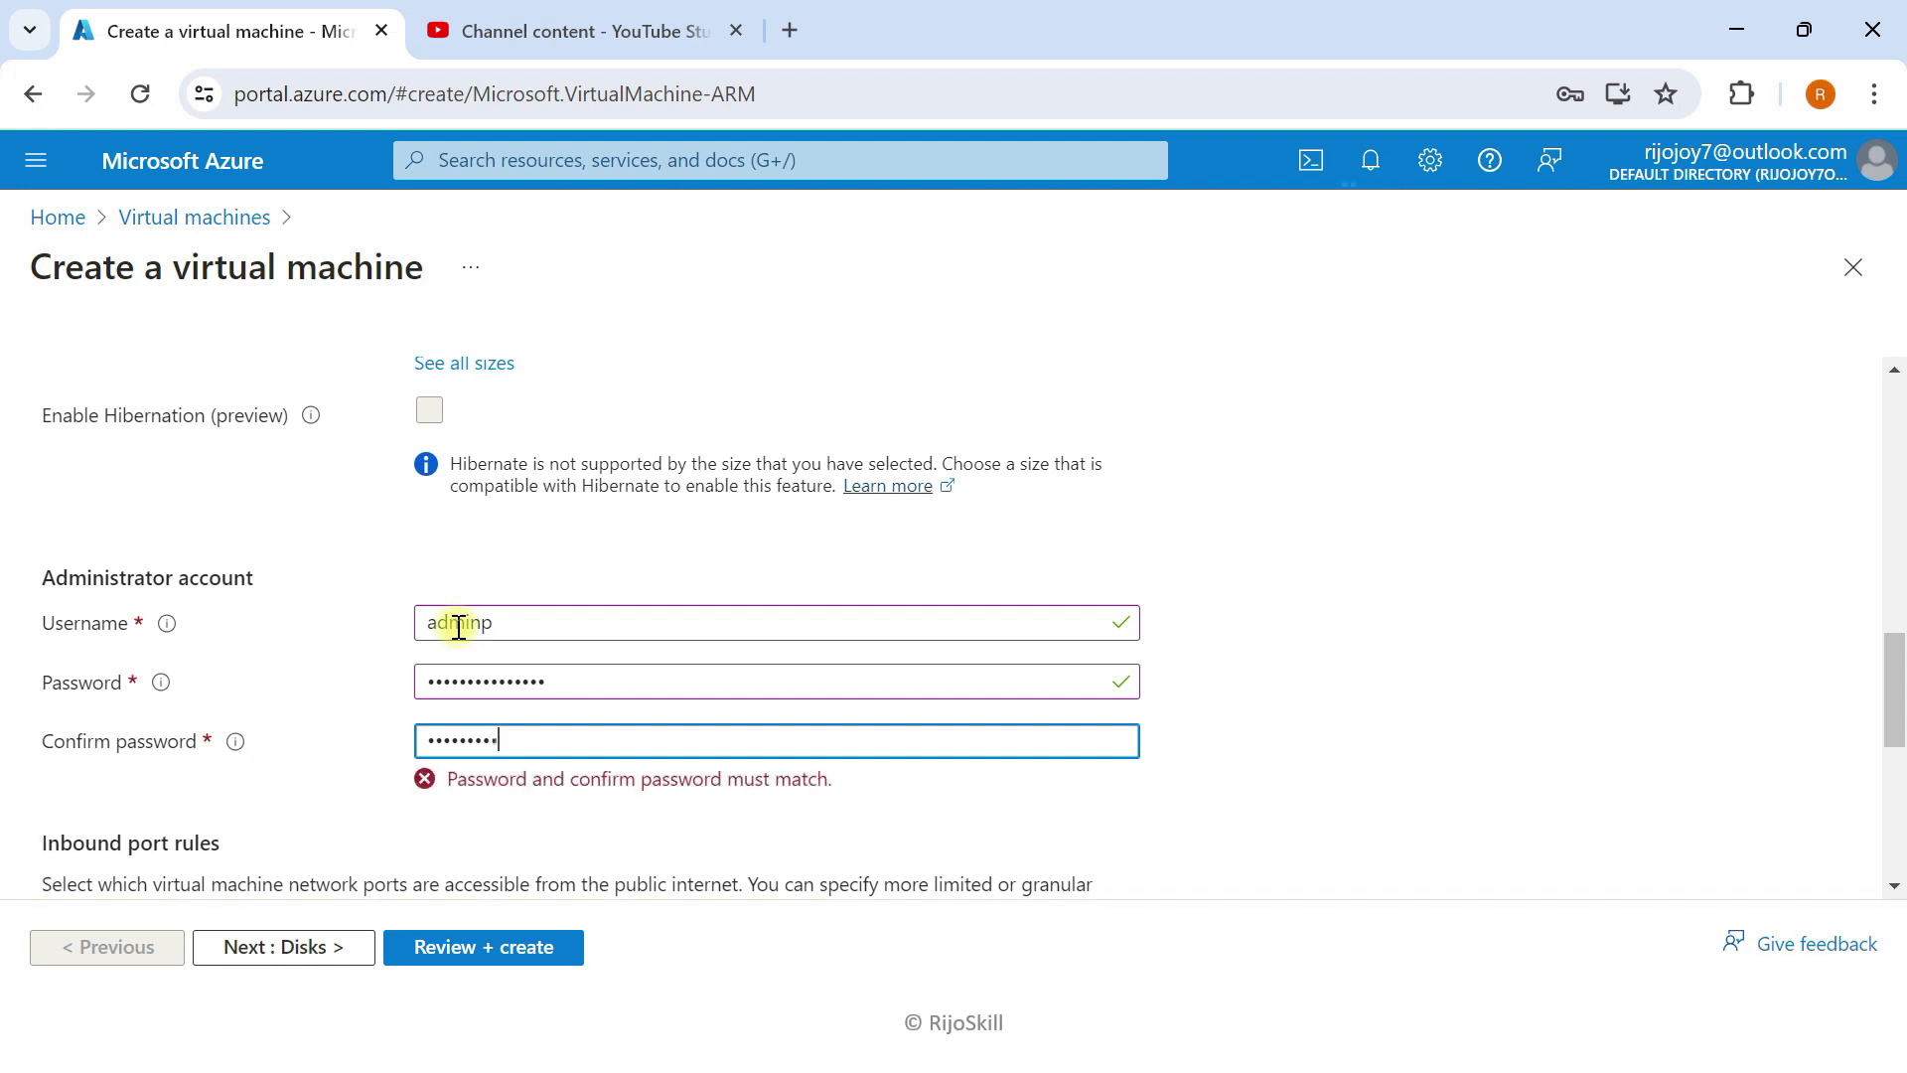
type("•")
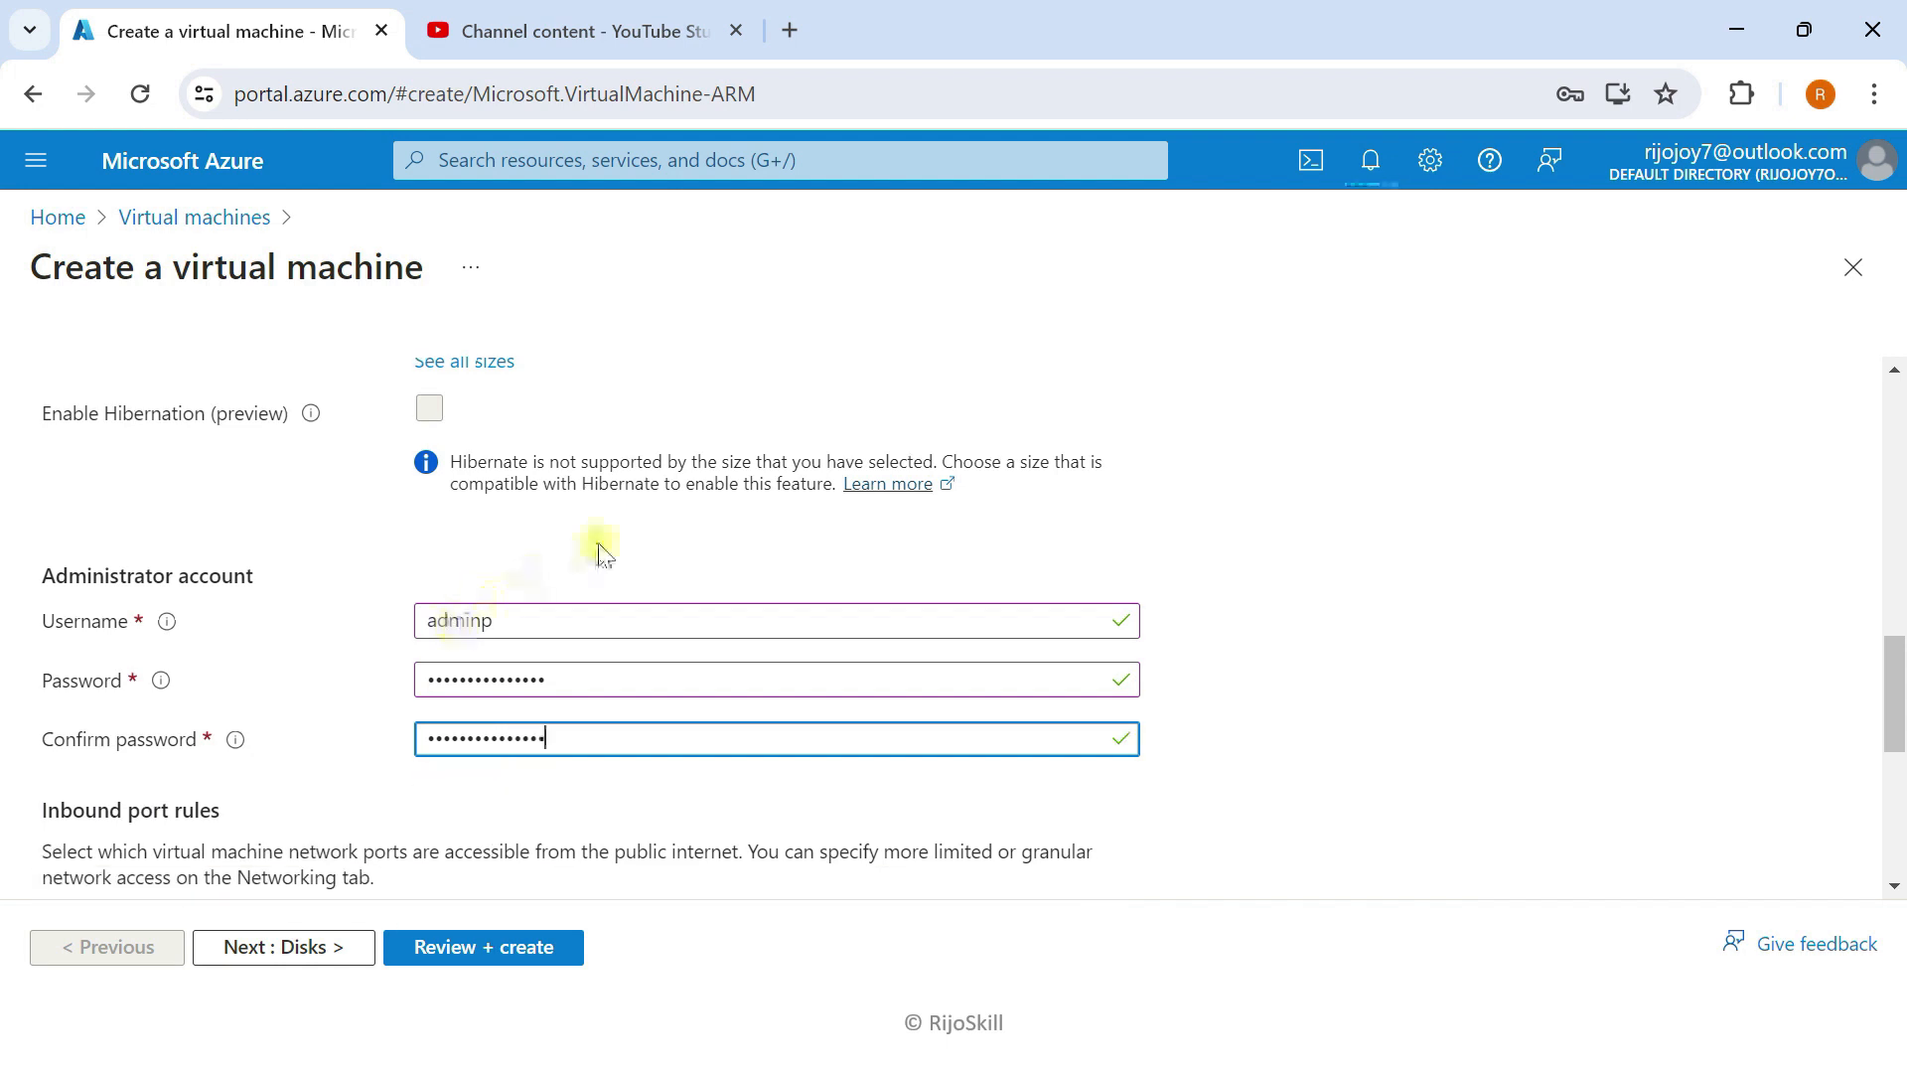
scroll(447, 755, "down", 3)
Step: Set Vm-AD-01's OS disk type to Standard SSD
left_click(283, 948)
scroll(467, 725, "down", 2)
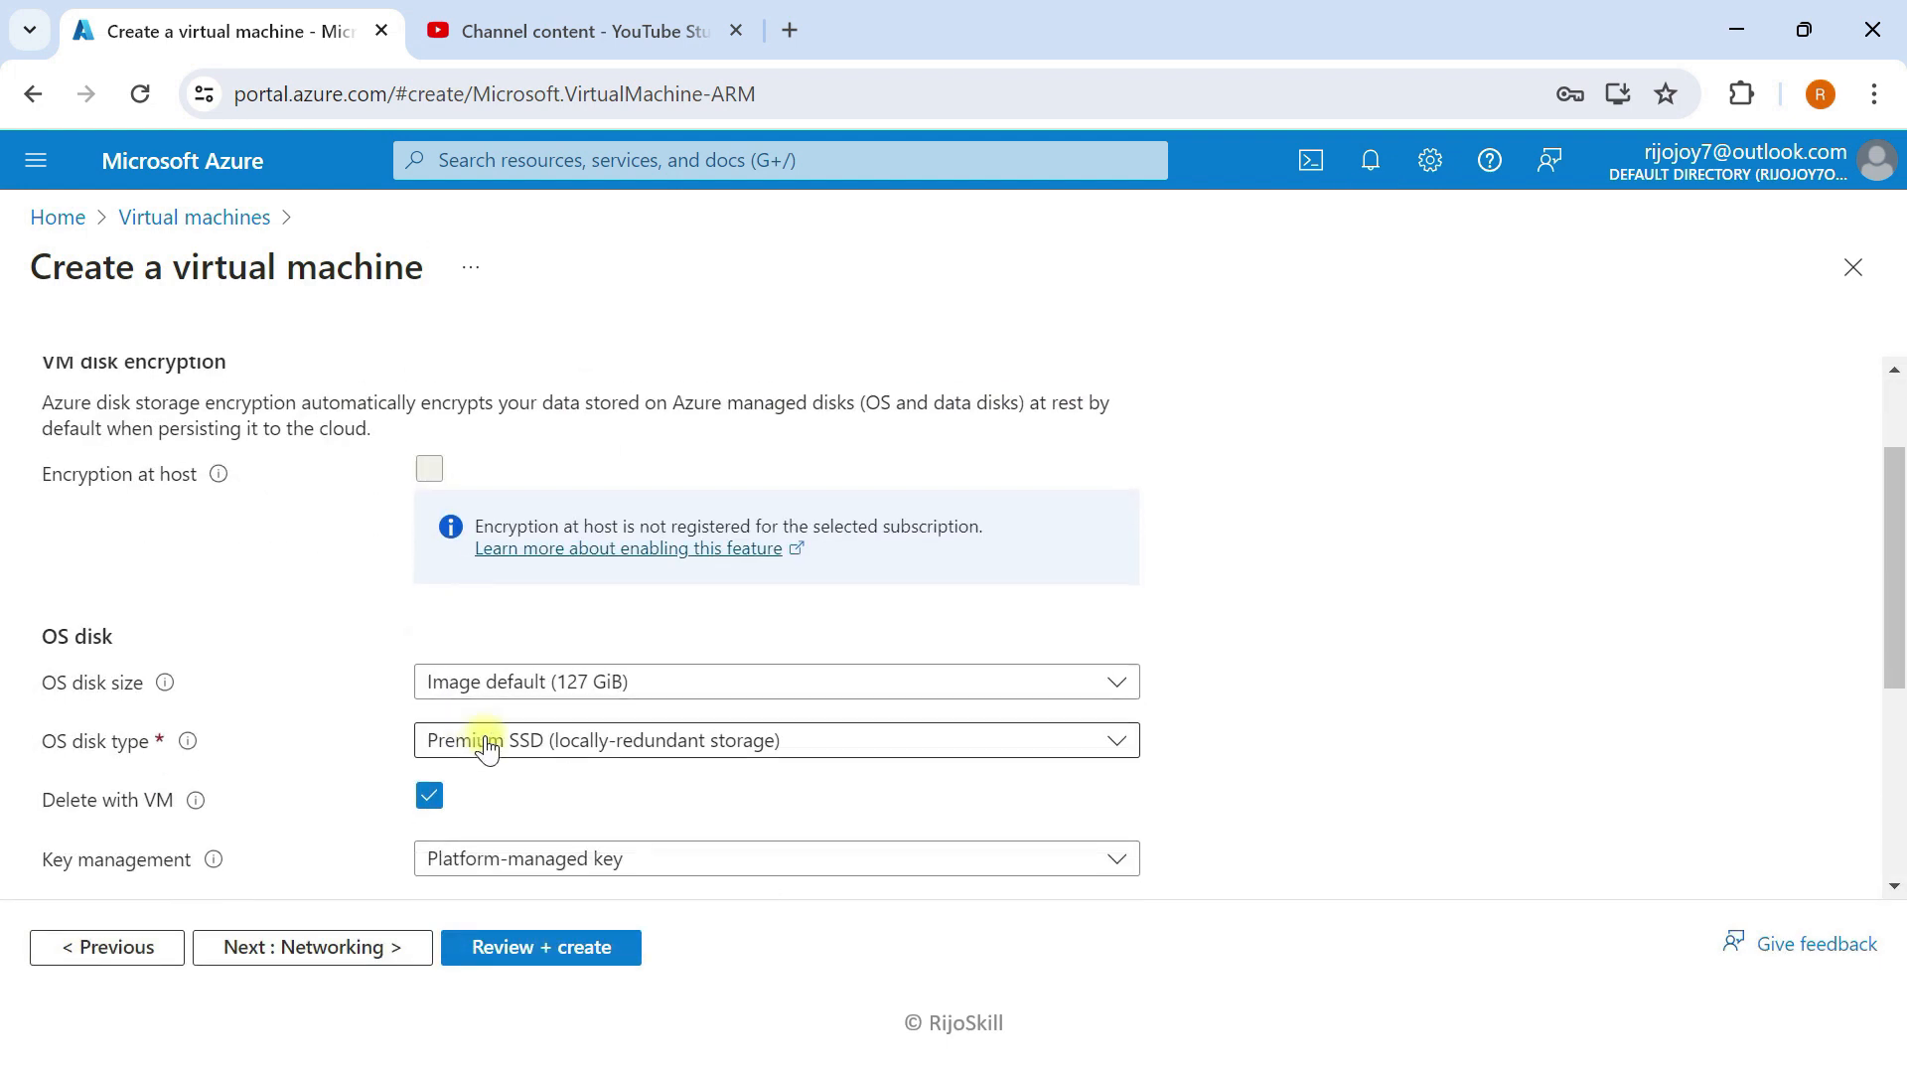
left_click(530, 743)
left_click(502, 439)
scroll(307, 716, "down", 3)
Step: Keep the default networking, management, monitoring, advanced and tags settings, then validate and create Vm-AD-01
left_click(318, 949)
scroll(487, 537, "down", 2)
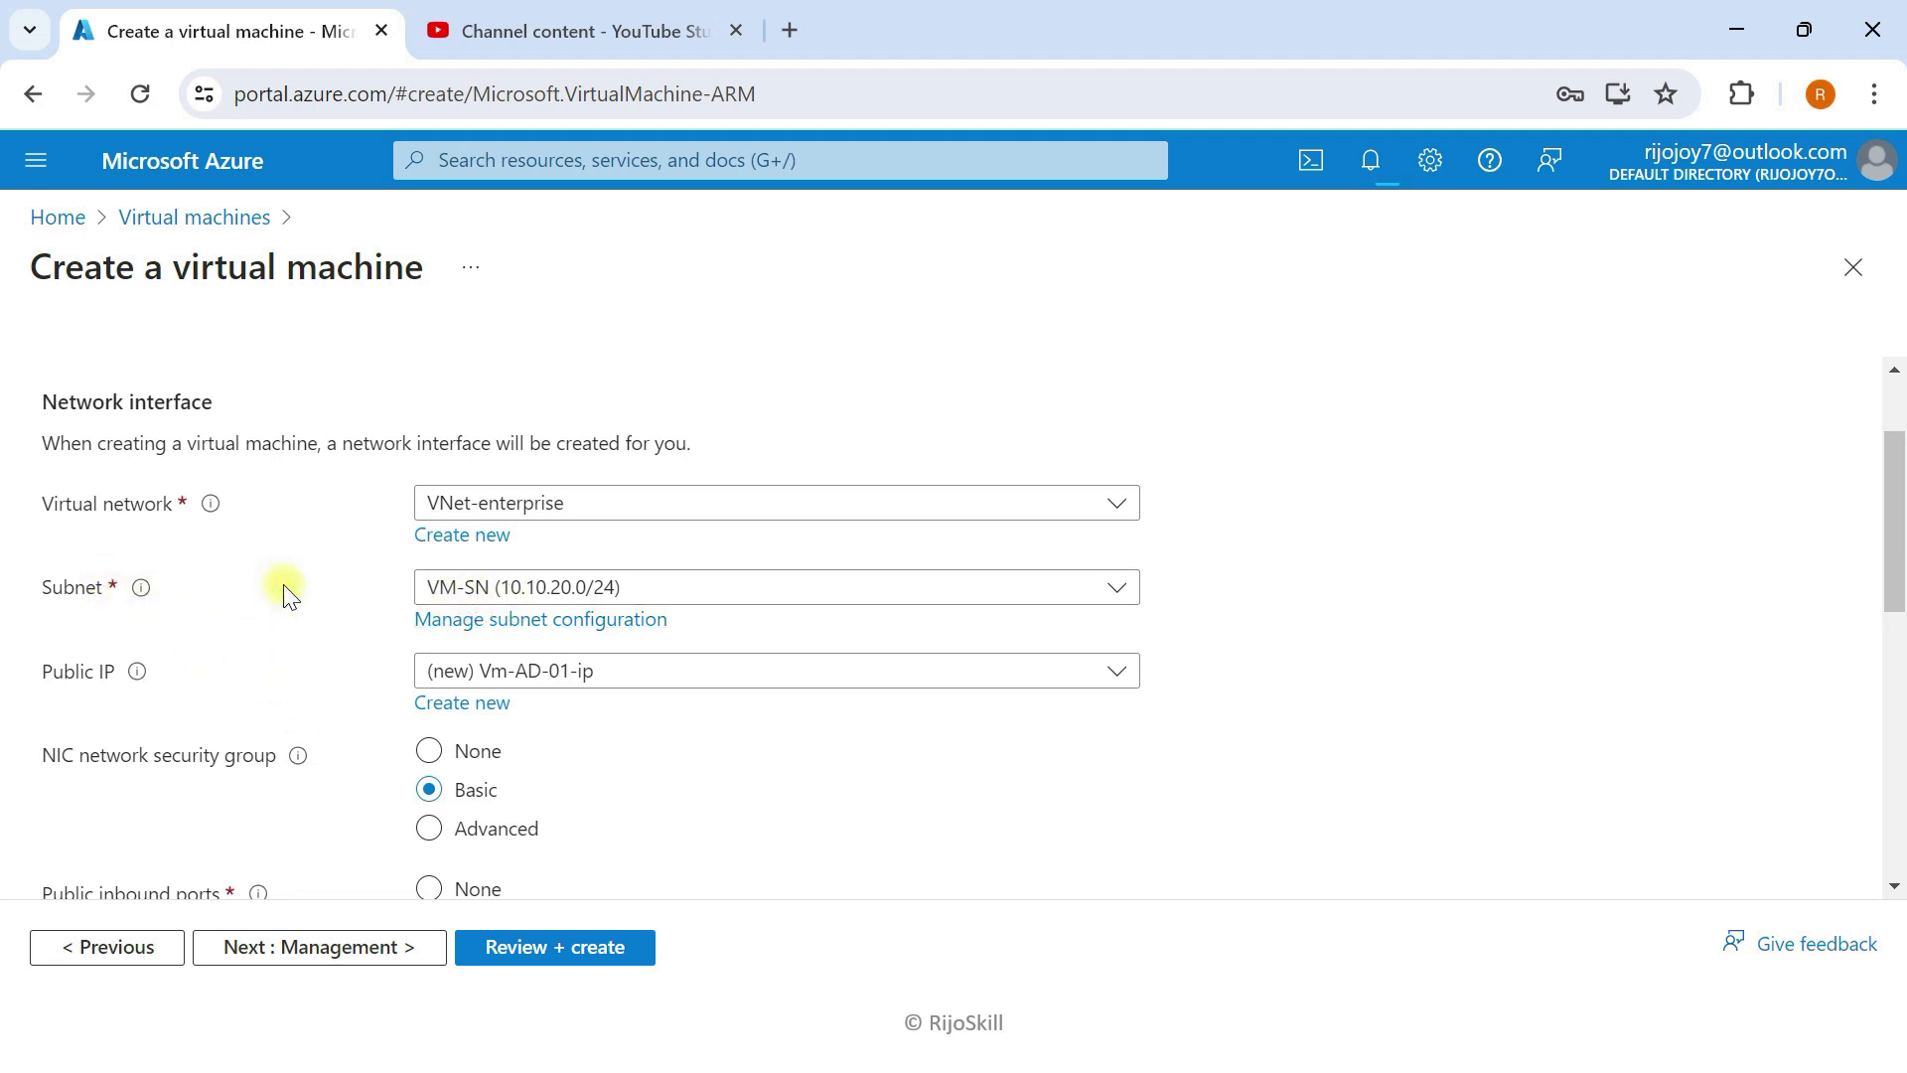
scroll(286, 594, "down", 3)
left_click(289, 952)
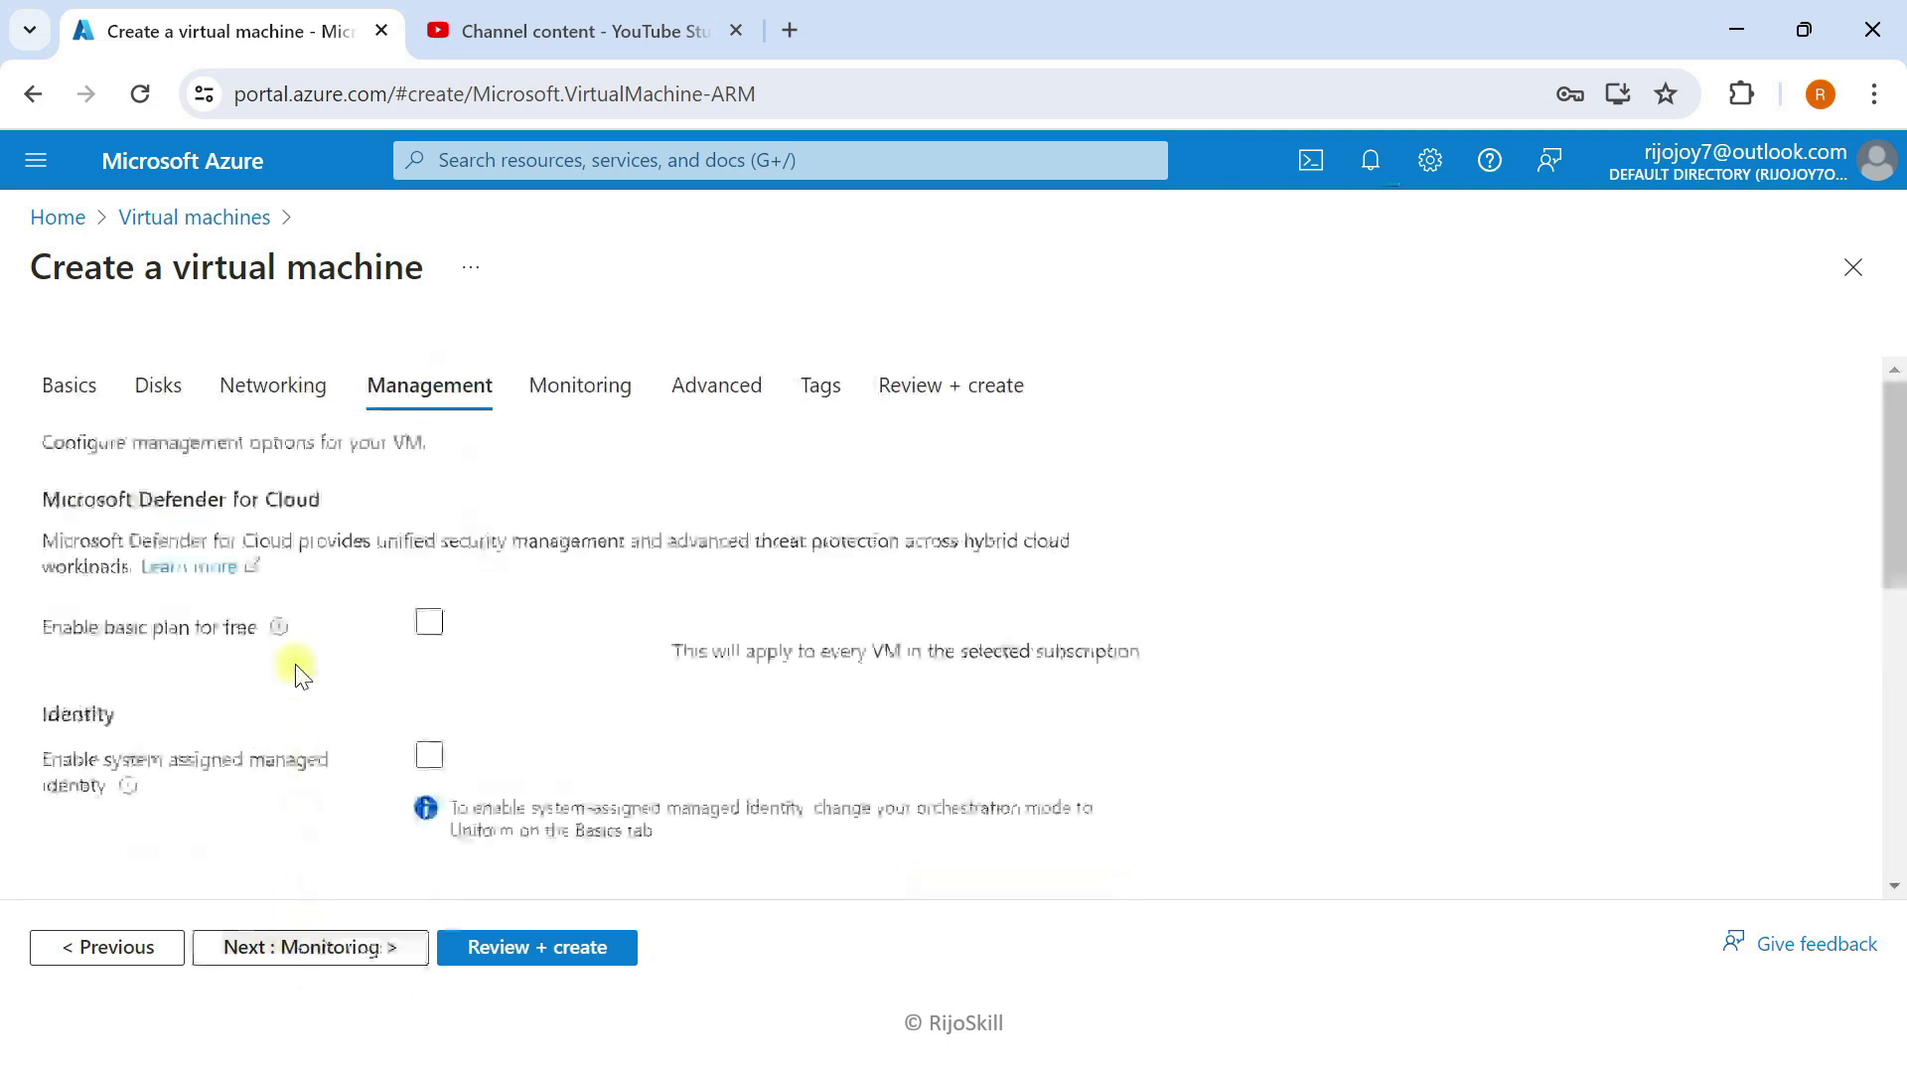
left_click(331, 952)
left_click(376, 954)
left_click(332, 960)
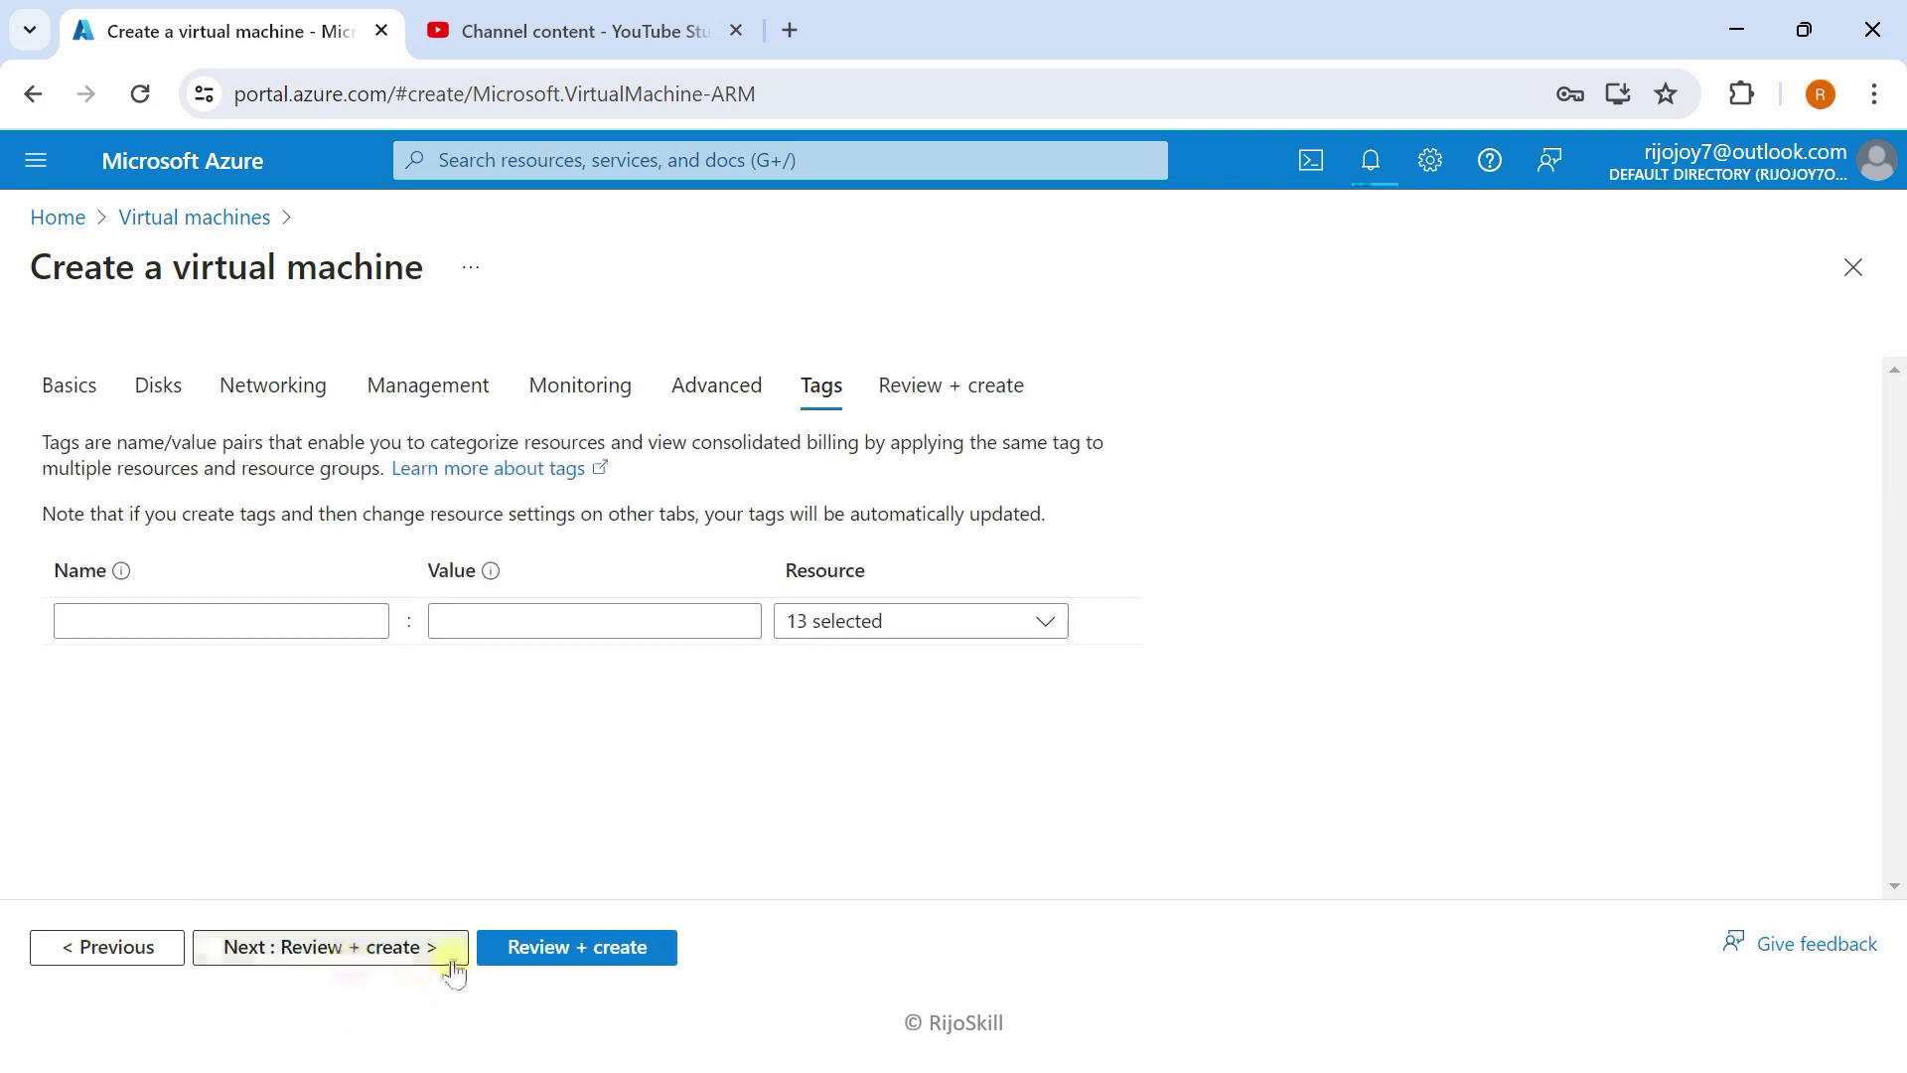
left_click(533, 947)
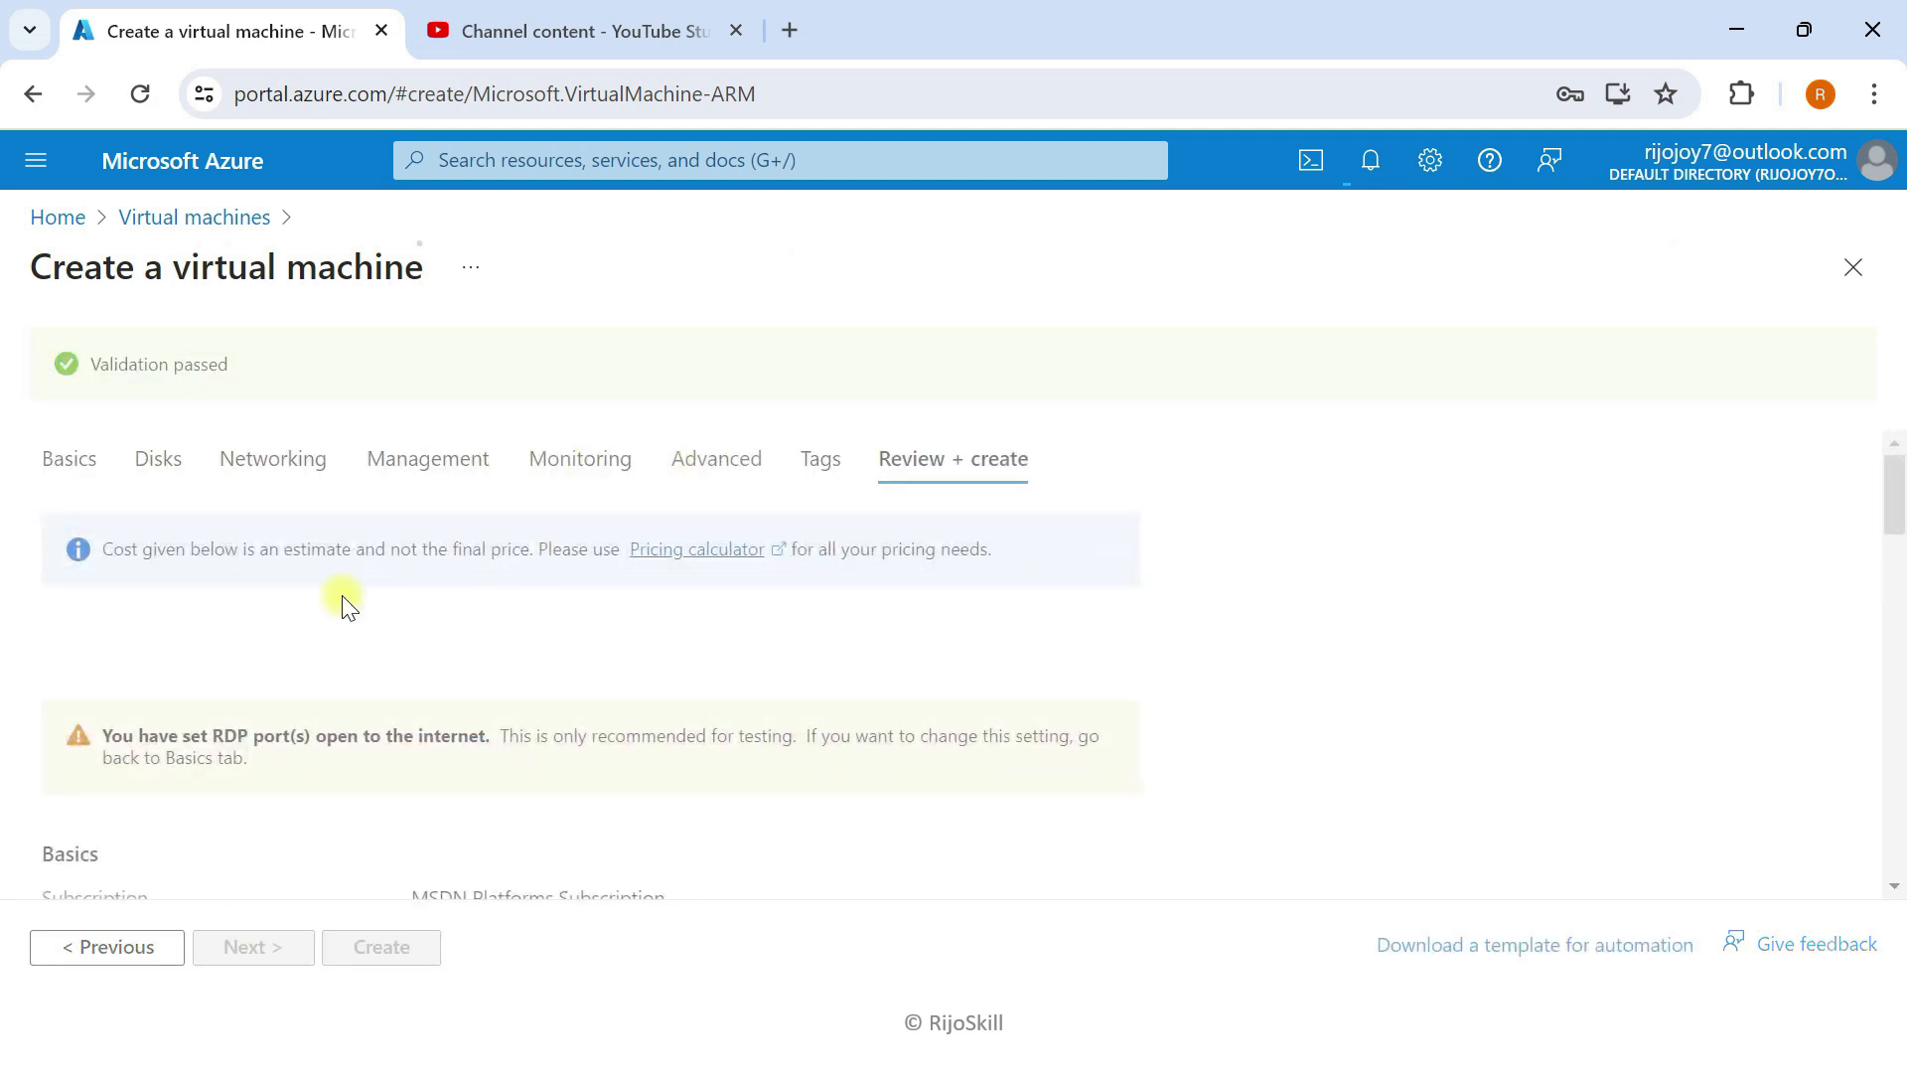
left_click(374, 948)
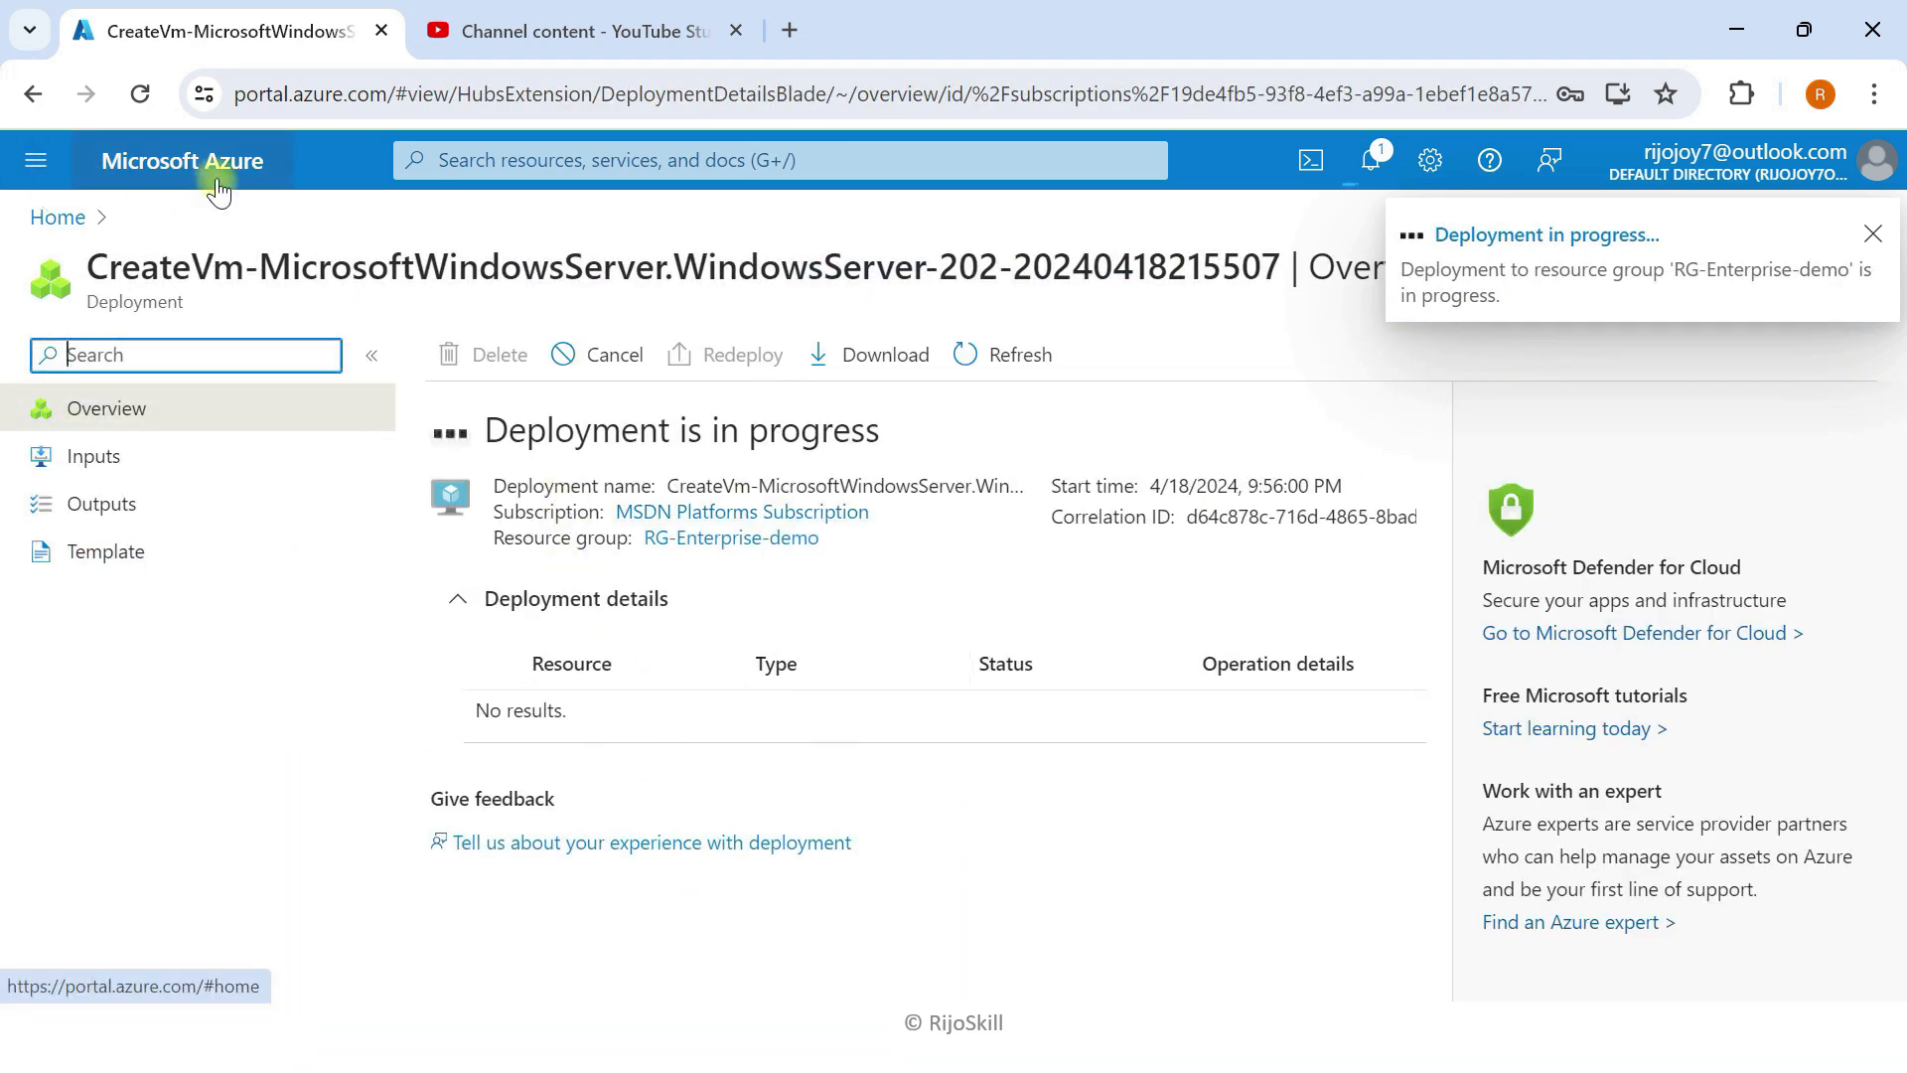
Step: Start a new Azure virtual machine from the Virtual machines list in resource group RG-Enterprise-demo
left_click(218, 188)
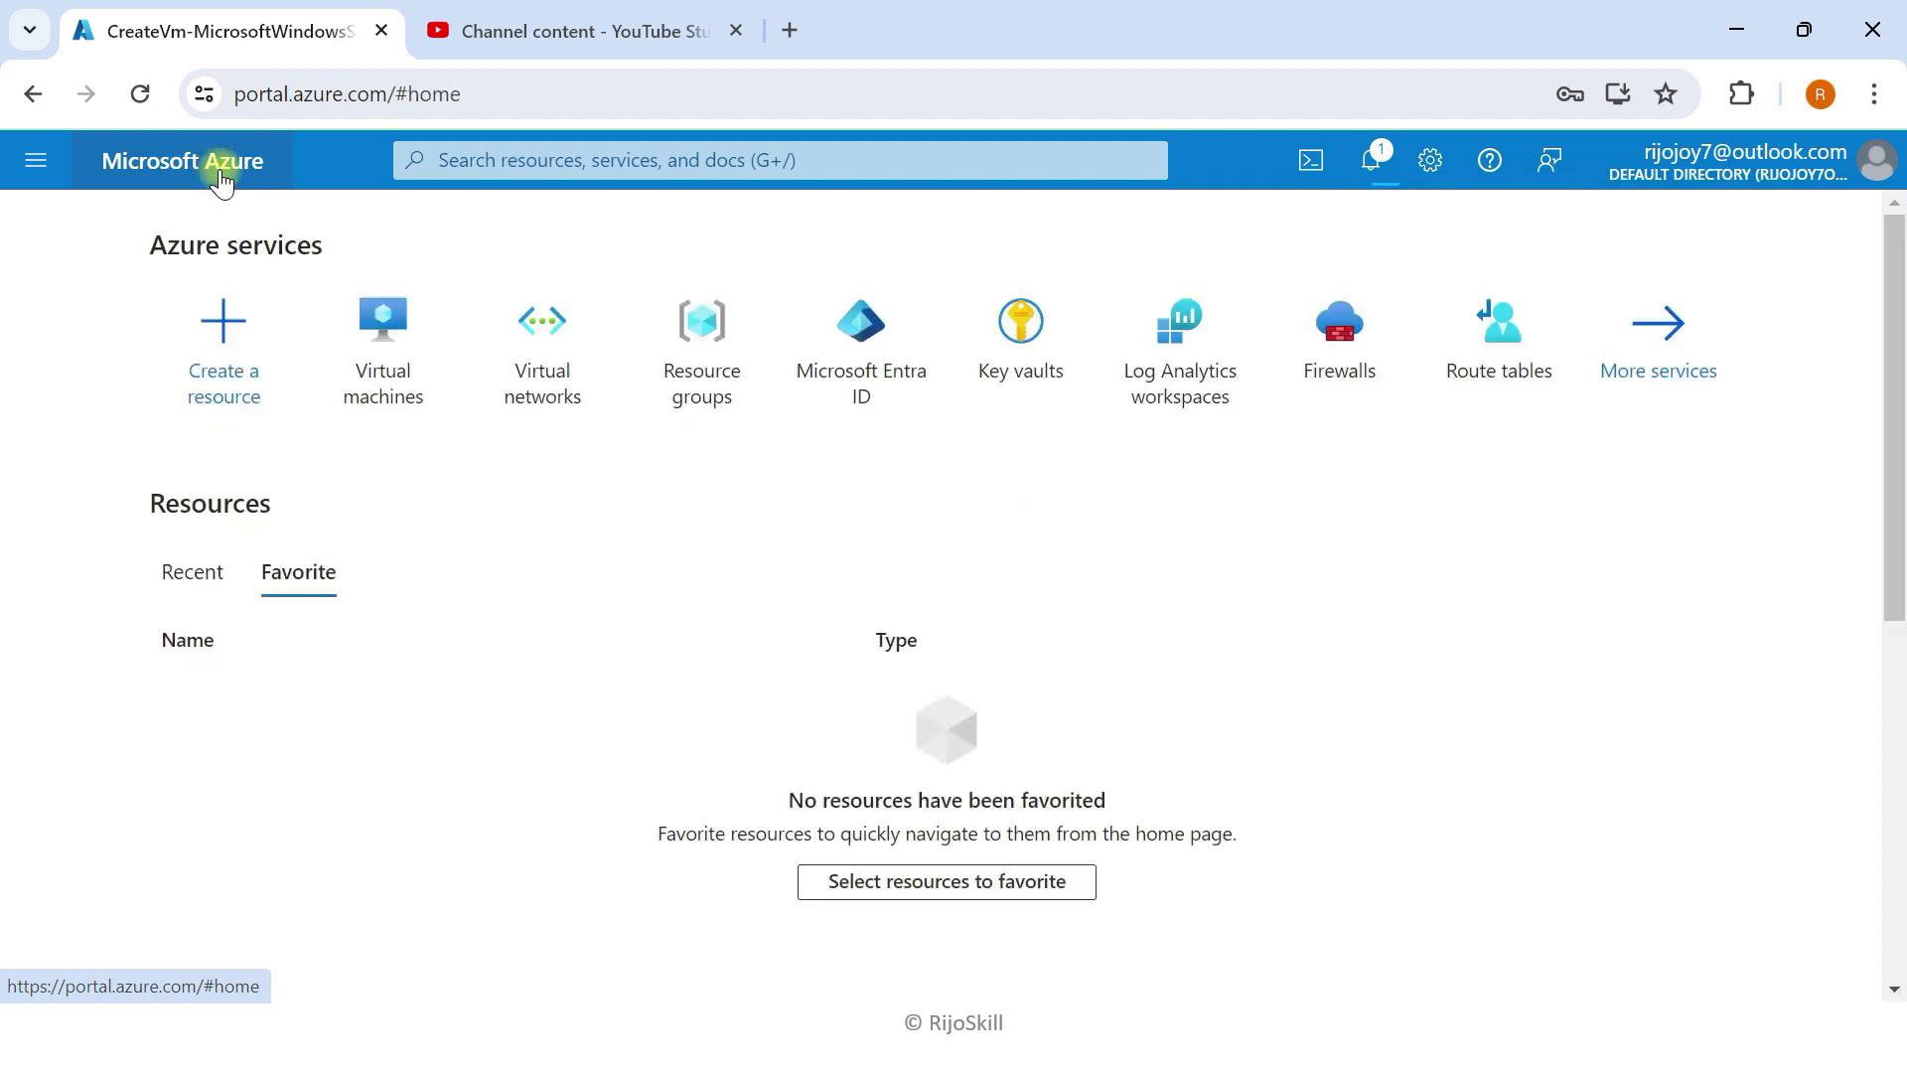
left_click(402, 344)
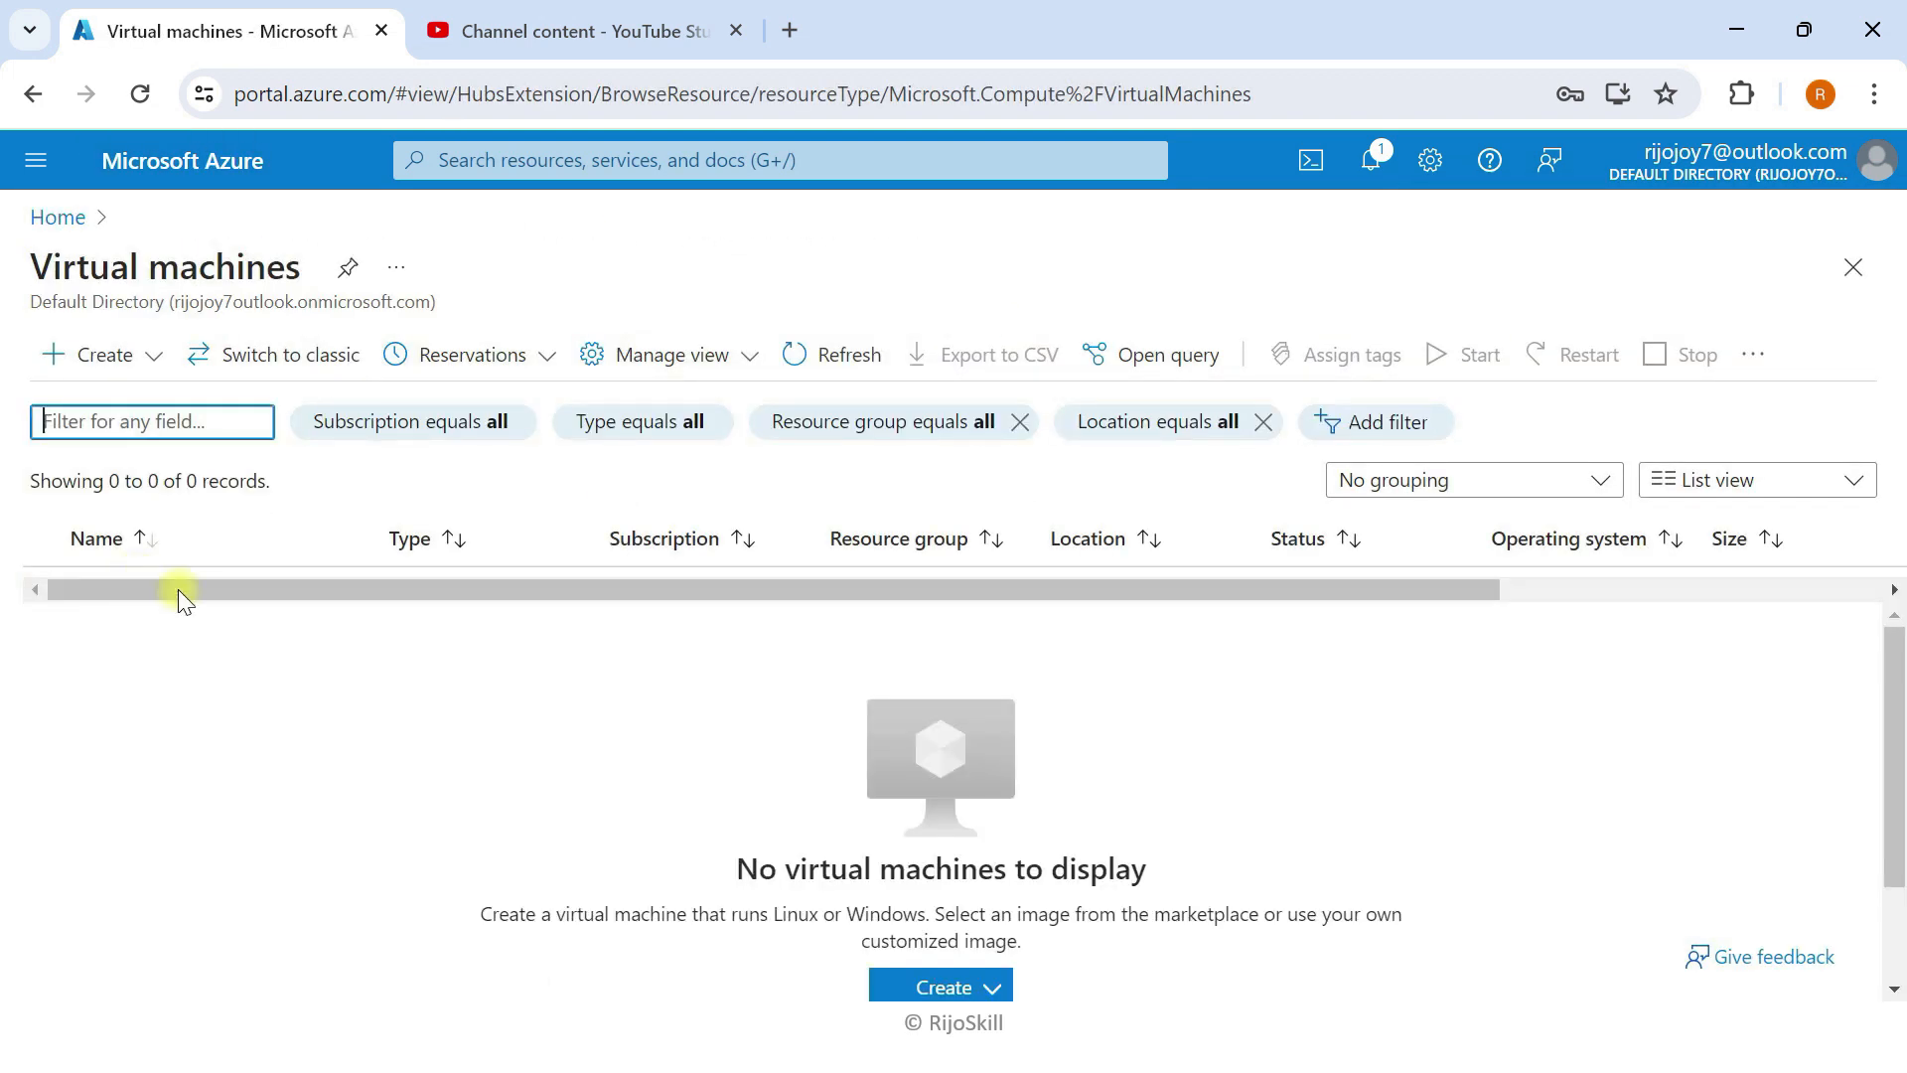
left_click(929, 989)
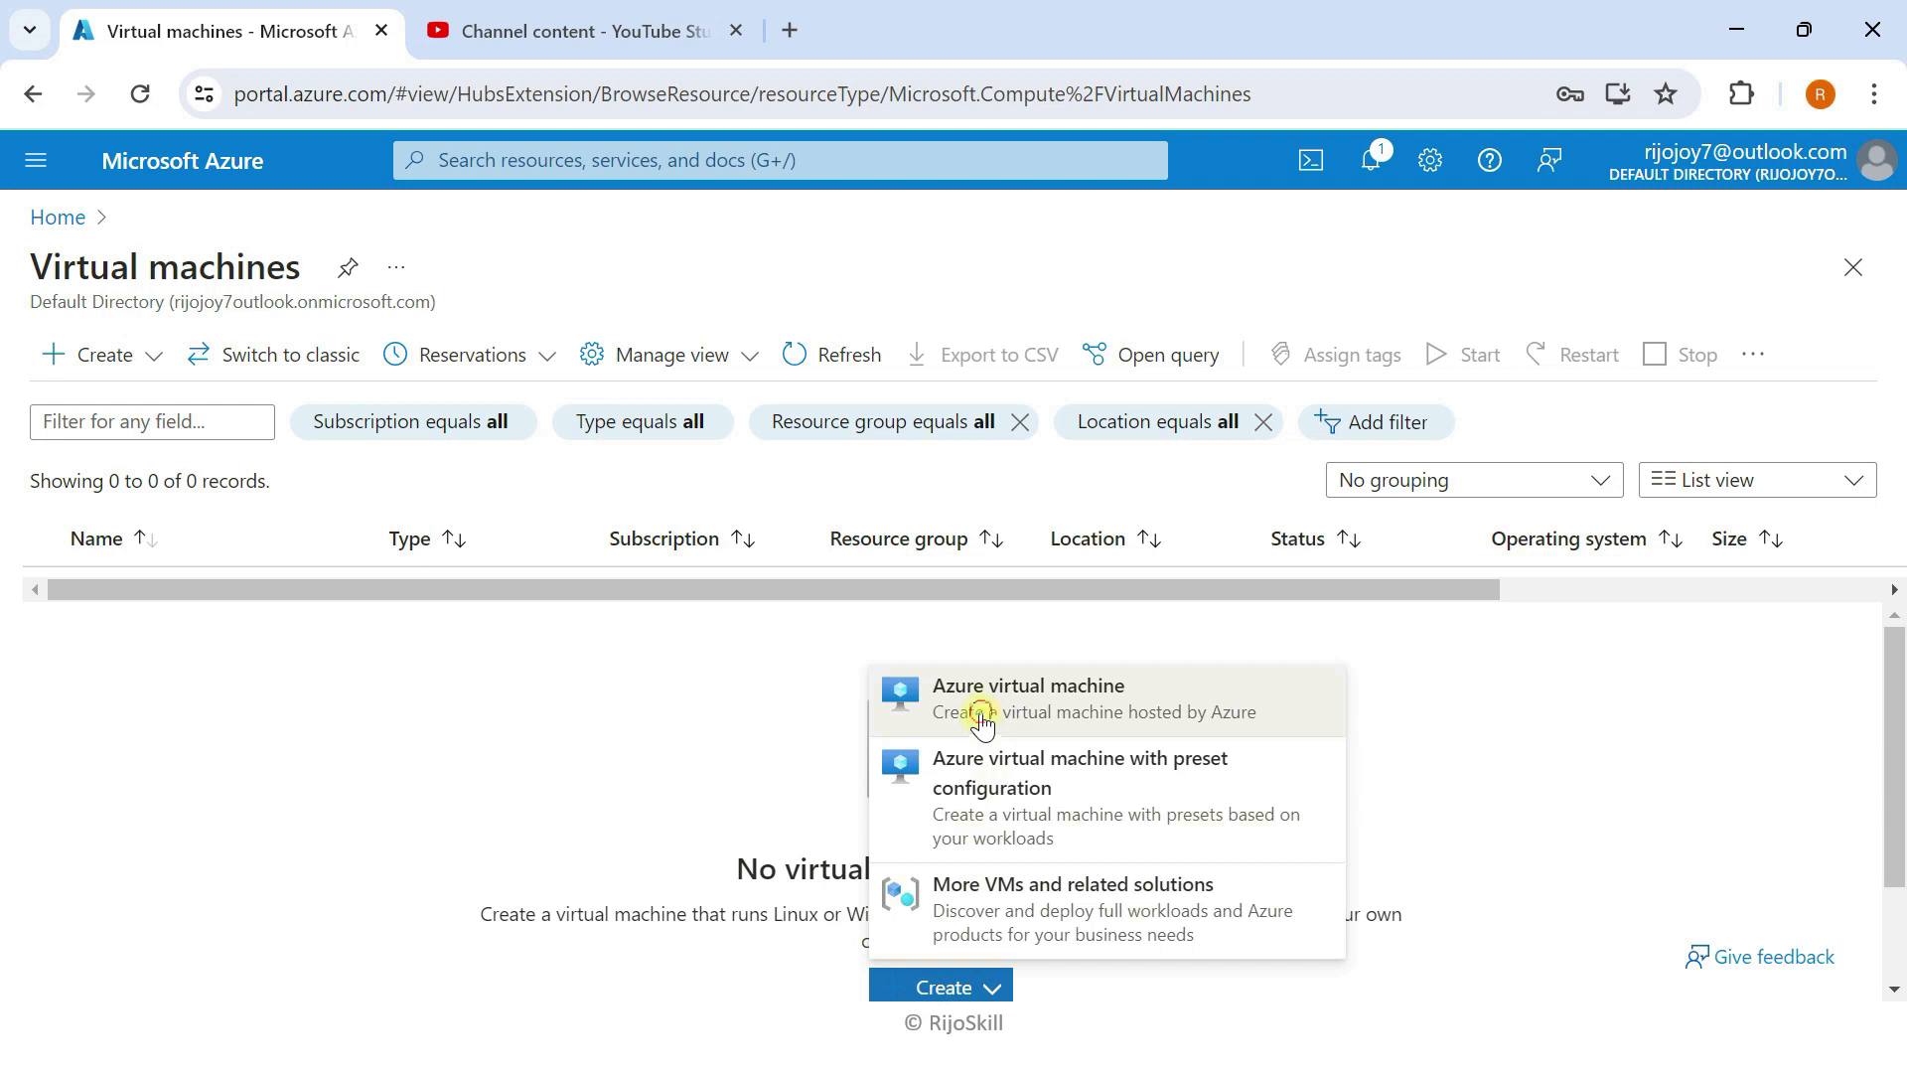
left_click(980, 717)
scroll(576, 686, "down", 3)
left_click(605, 585)
left_click(501, 792)
Step: Name the VM VM-DC-02 with no infrastructure redundancy and Standard security type
left_click(486, 726)
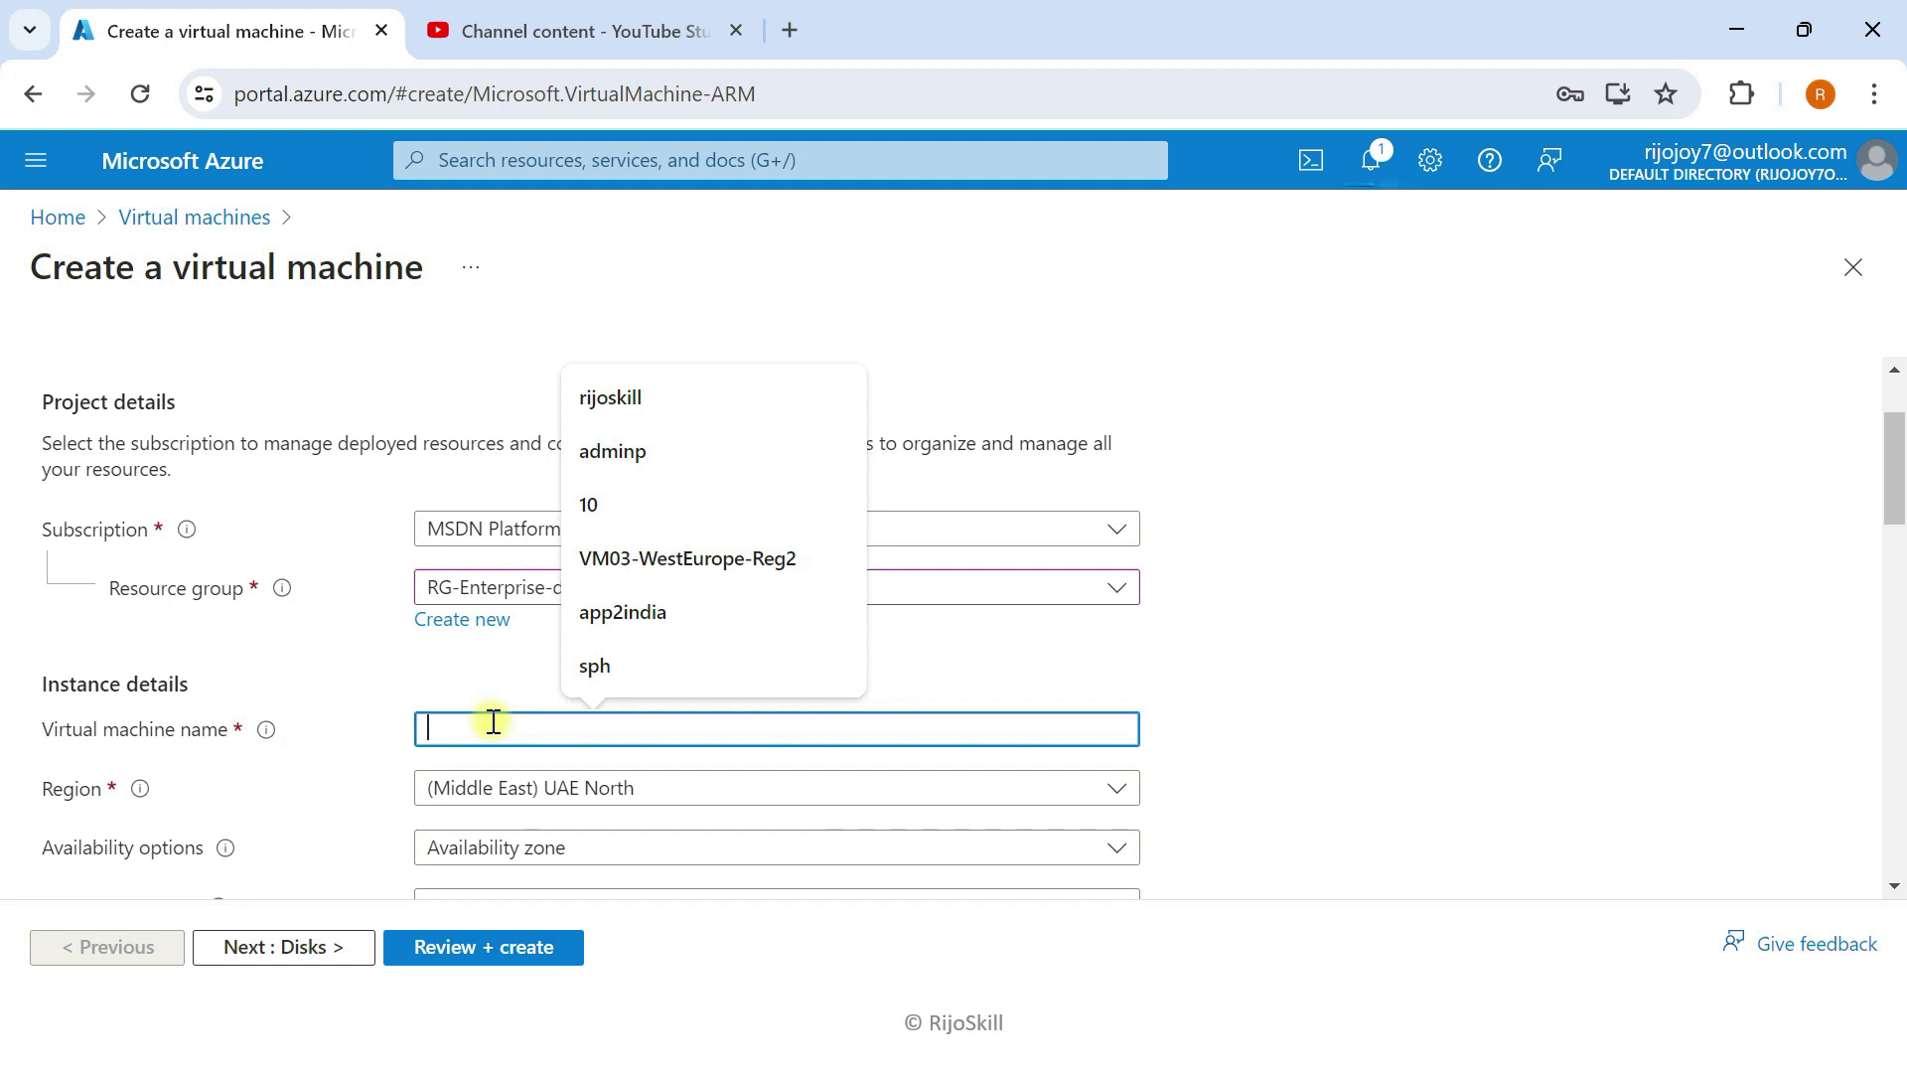
type("VM-DC-02")
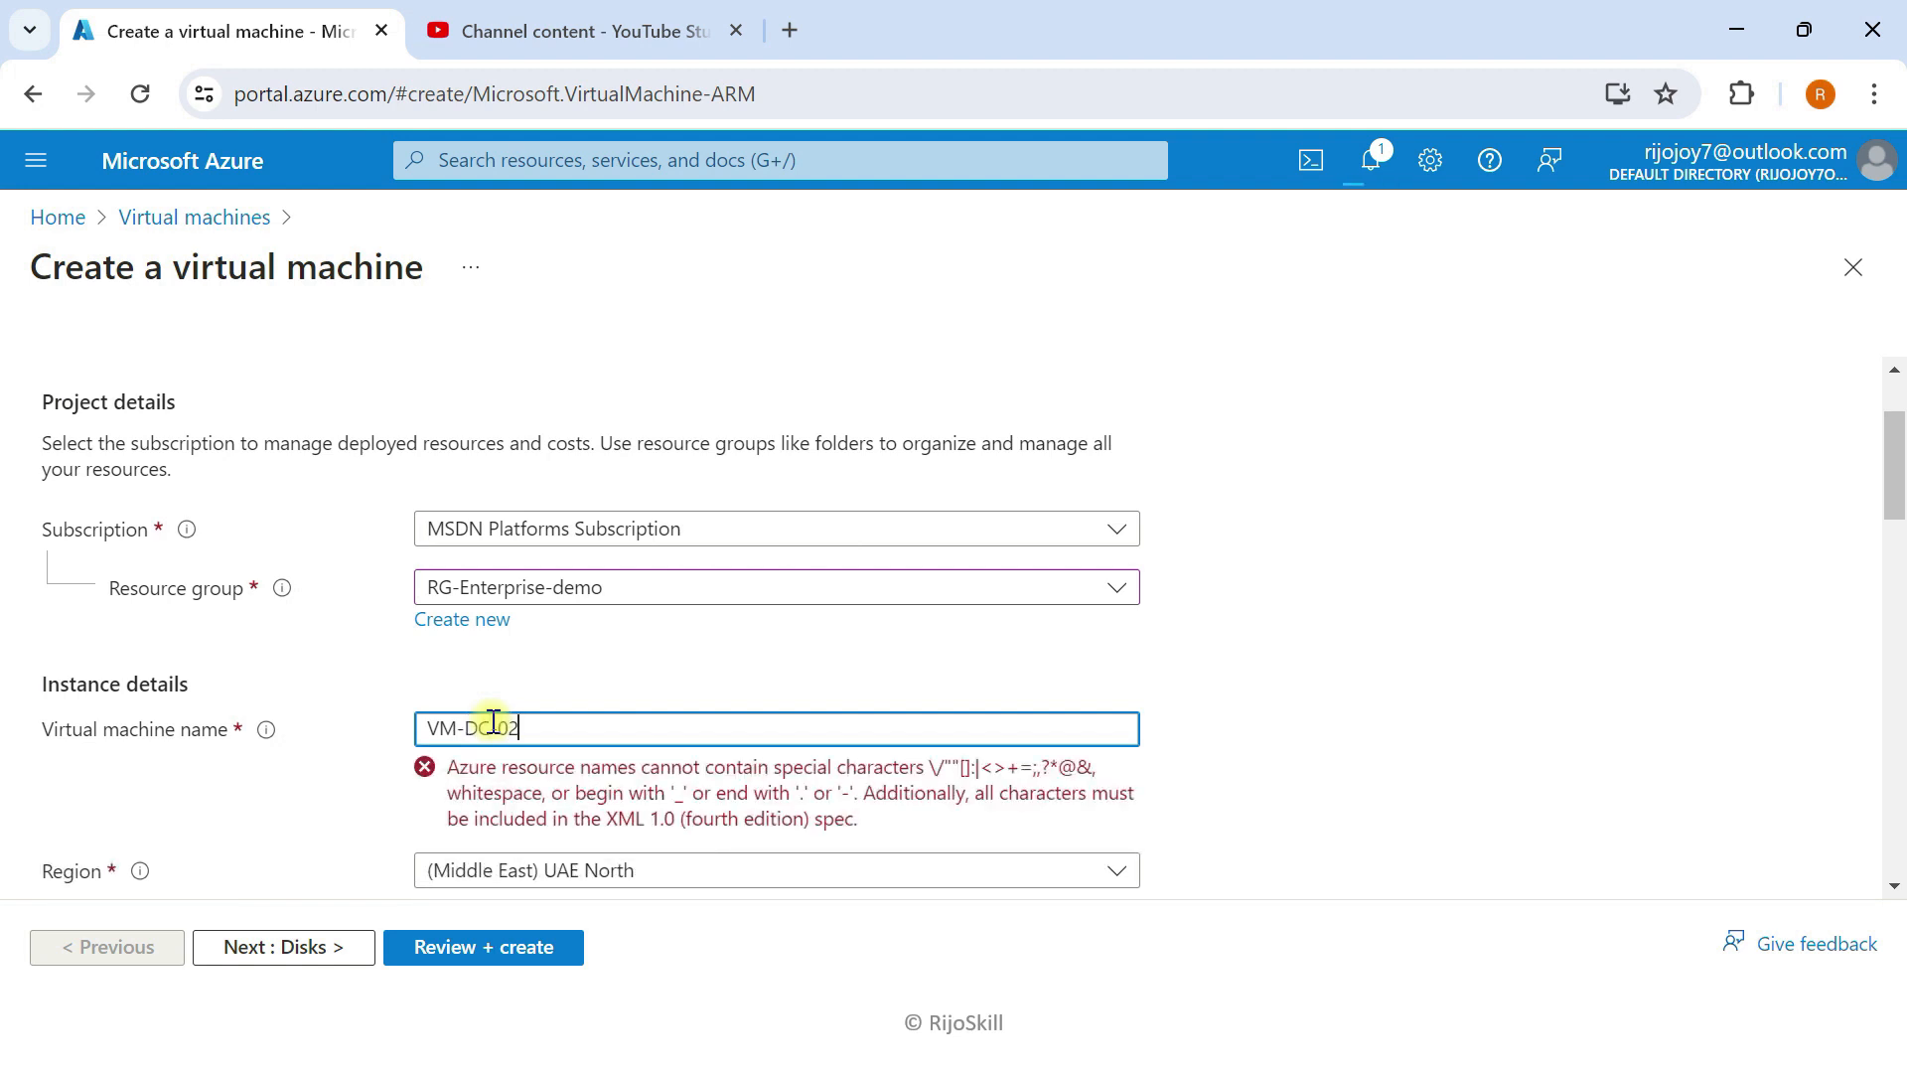
scroll(378, 710, "down", 2)
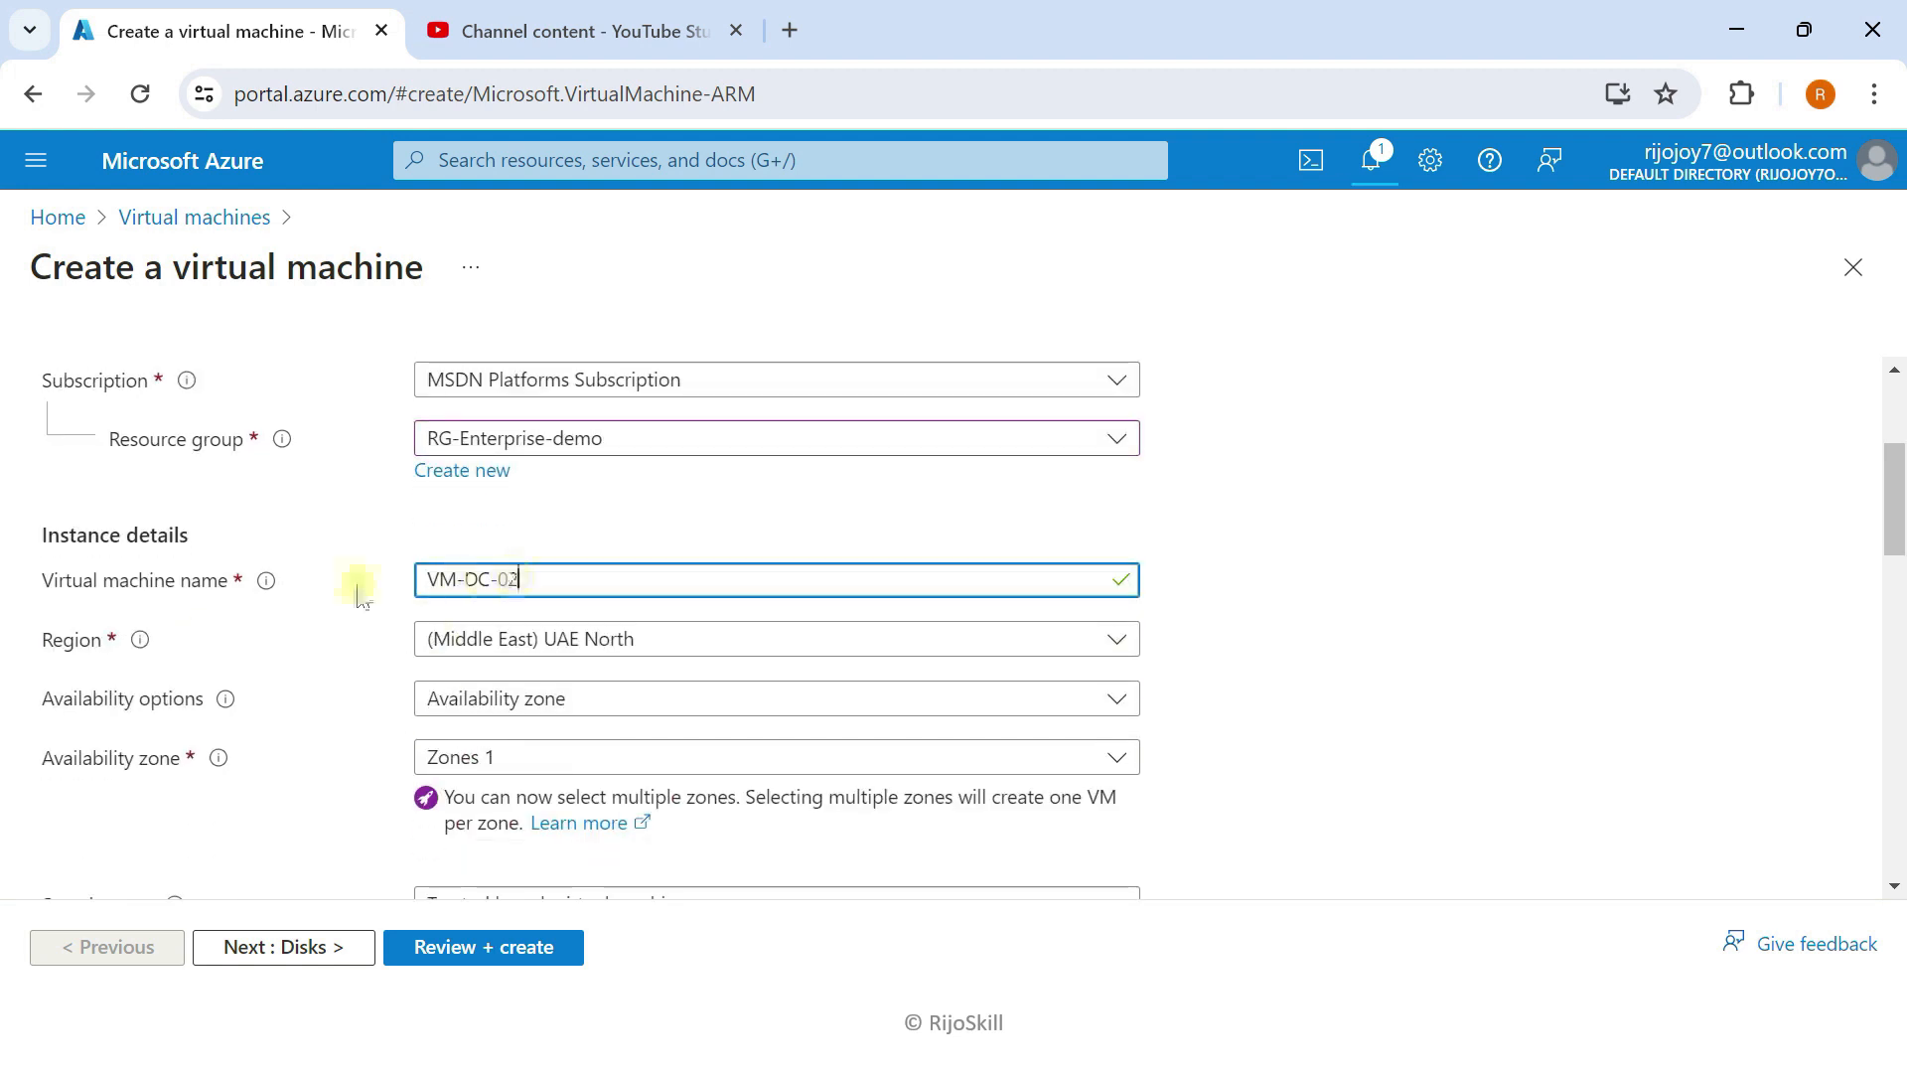
left_click(490, 702)
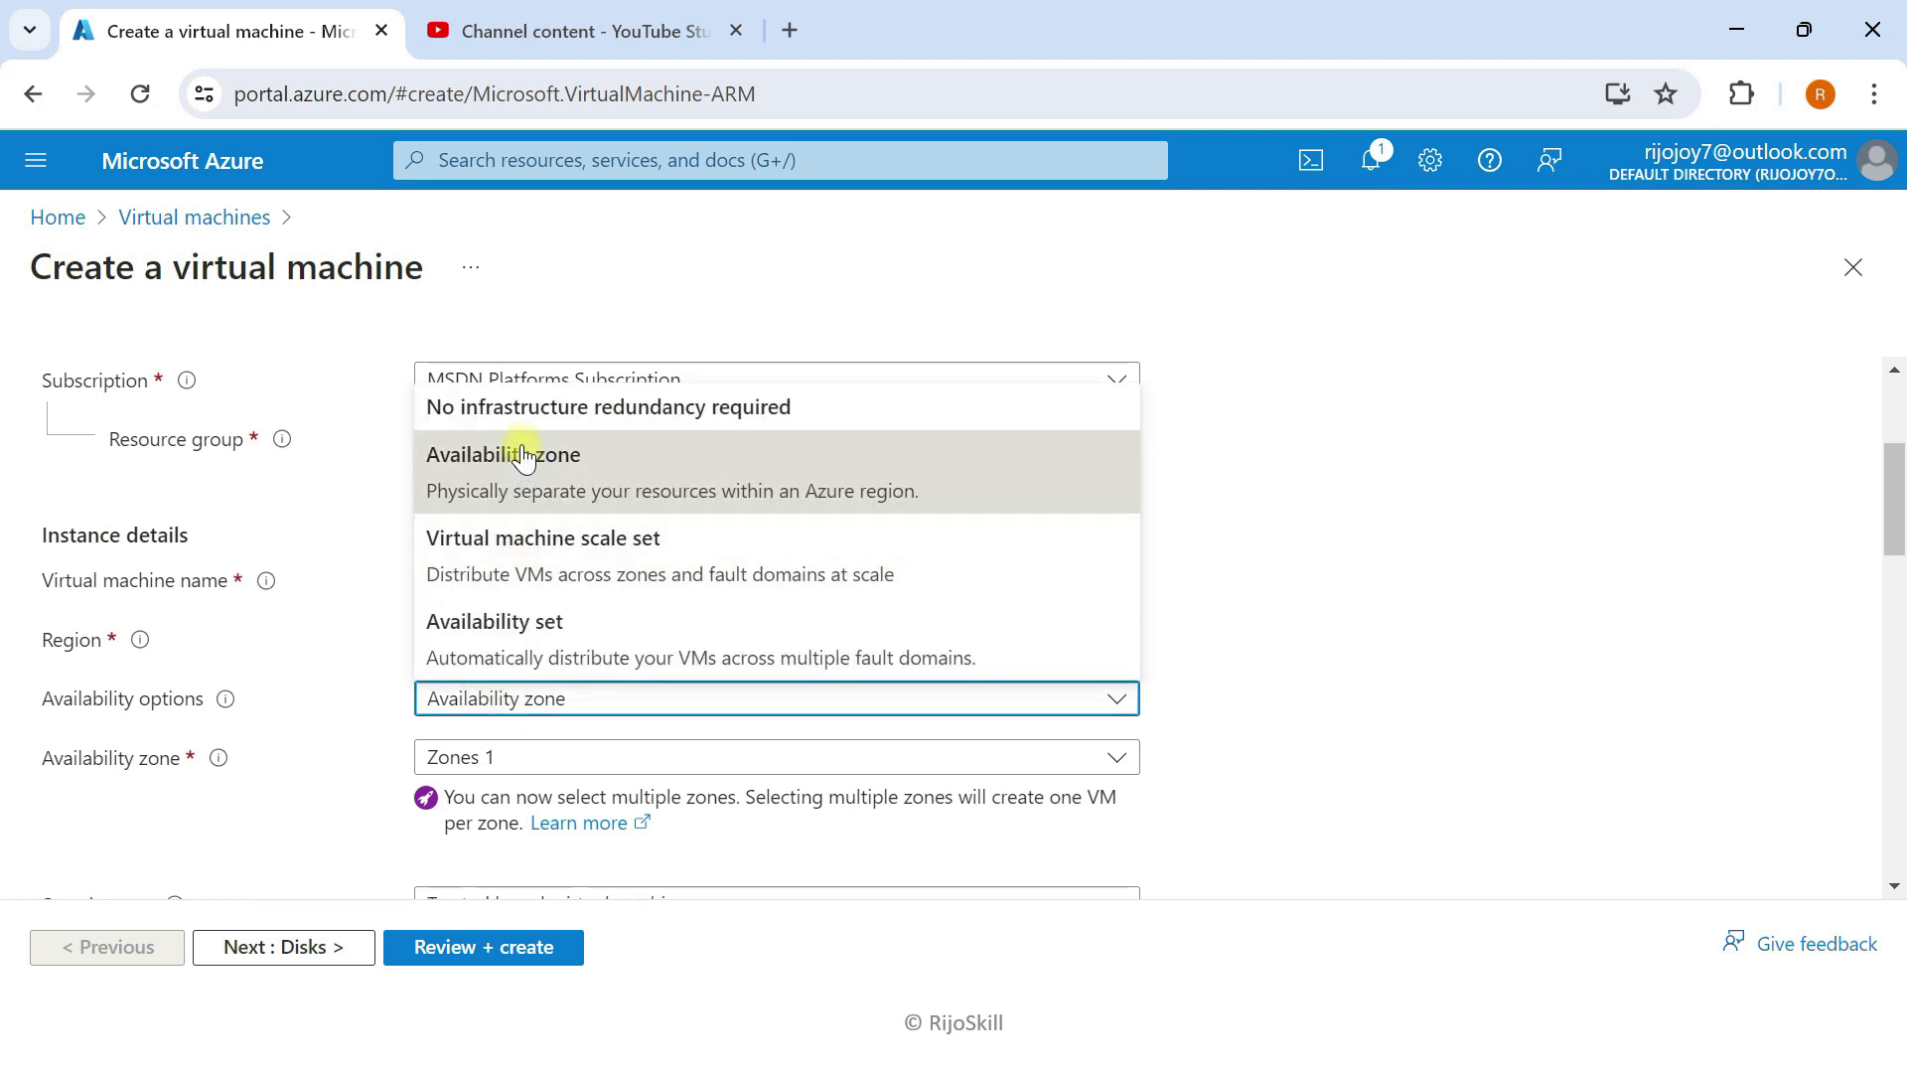
left_click(524, 412)
scroll(525, 449, "down", 2)
left_click(570, 608)
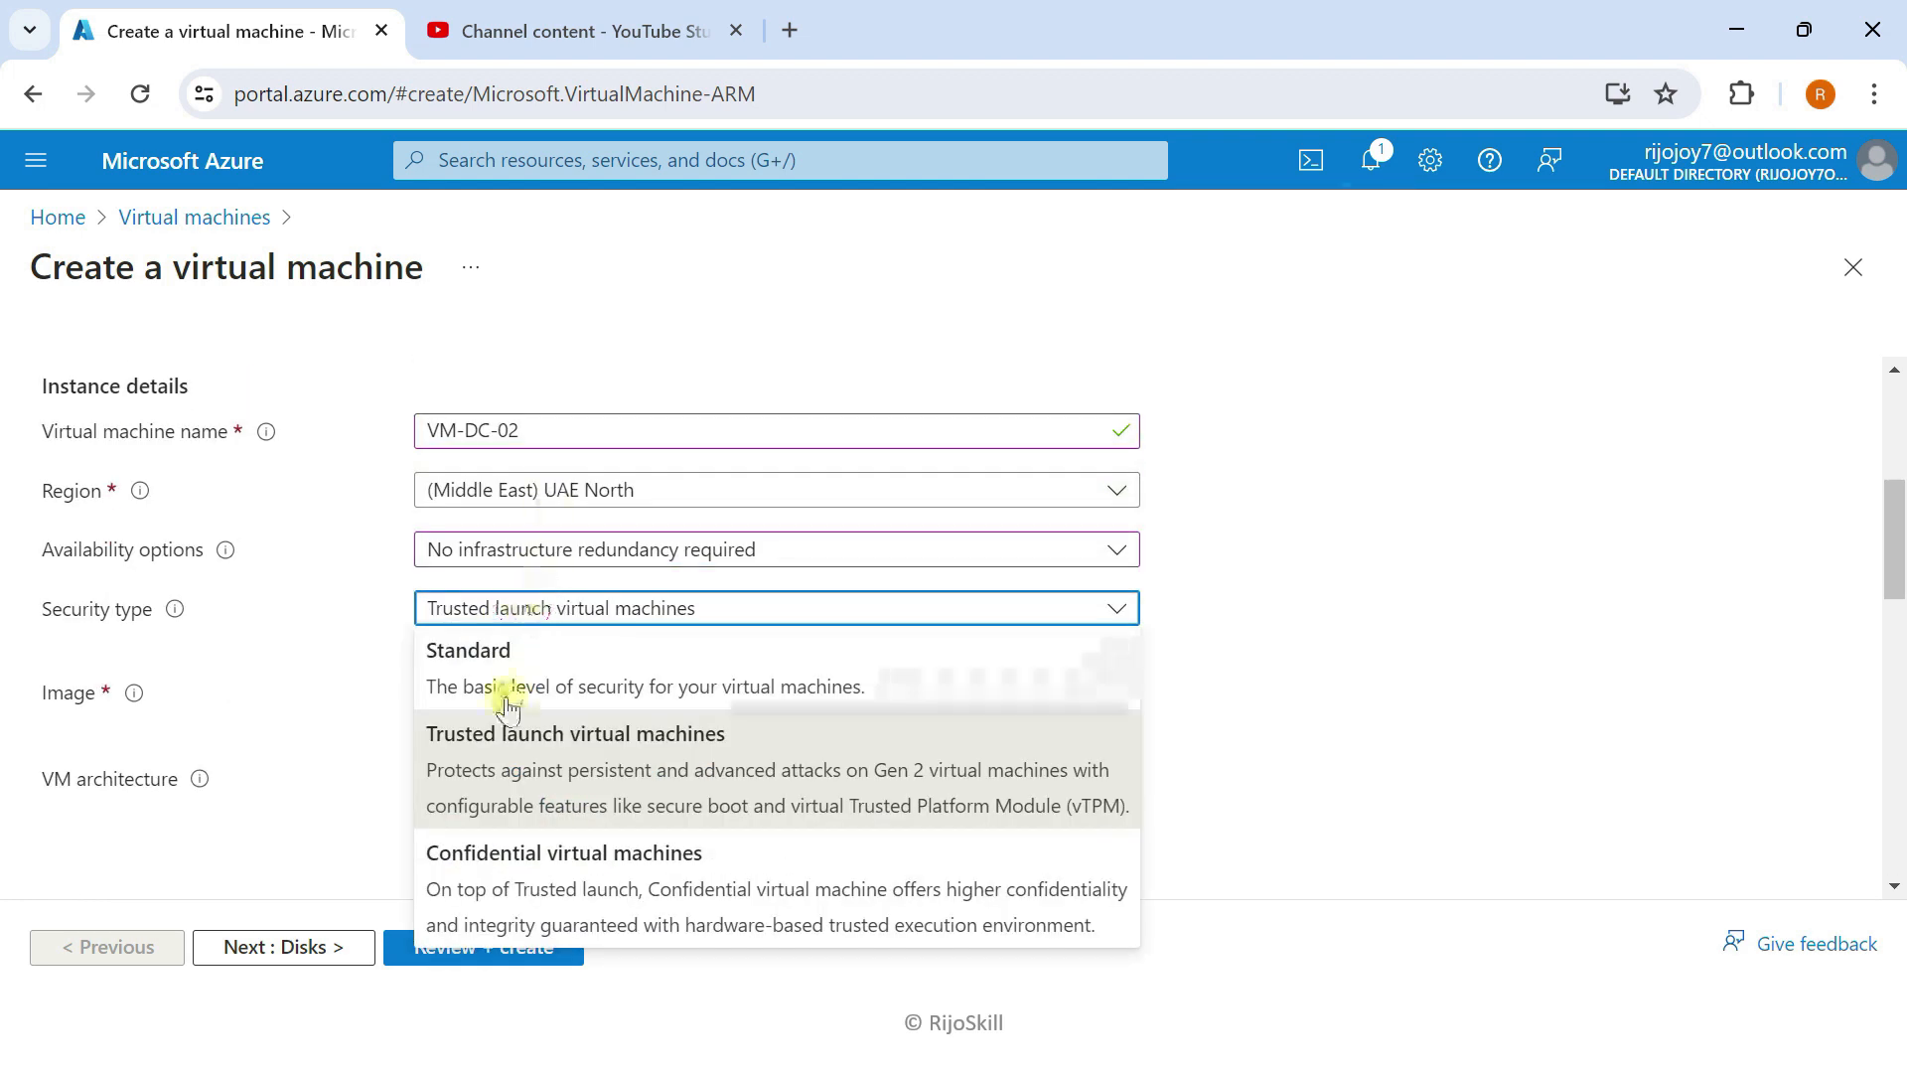
left_click(507, 681)
scroll(507, 682, "down", 3)
scroll(495, 713, "down", 5)
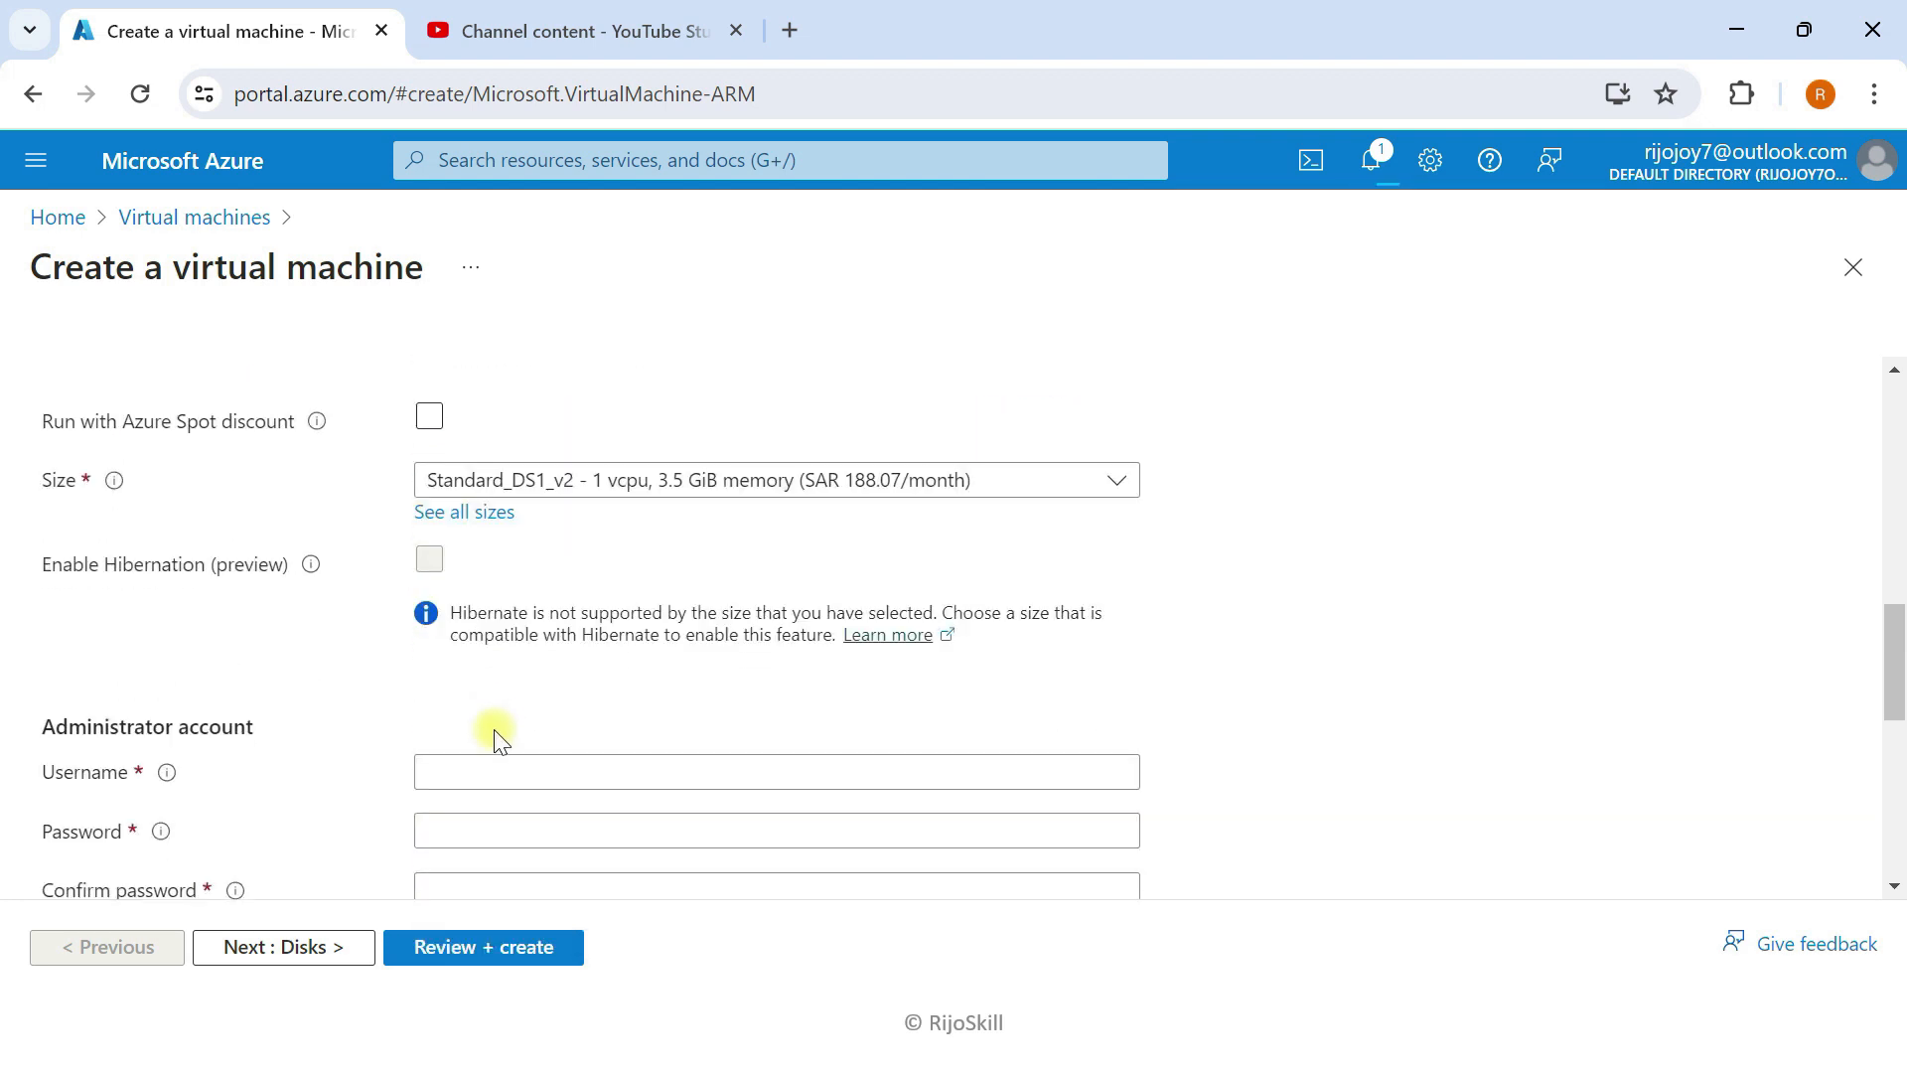
Step: Enter the administrator username and password, and confirm the password
left_click(490, 634)
type("adminp")
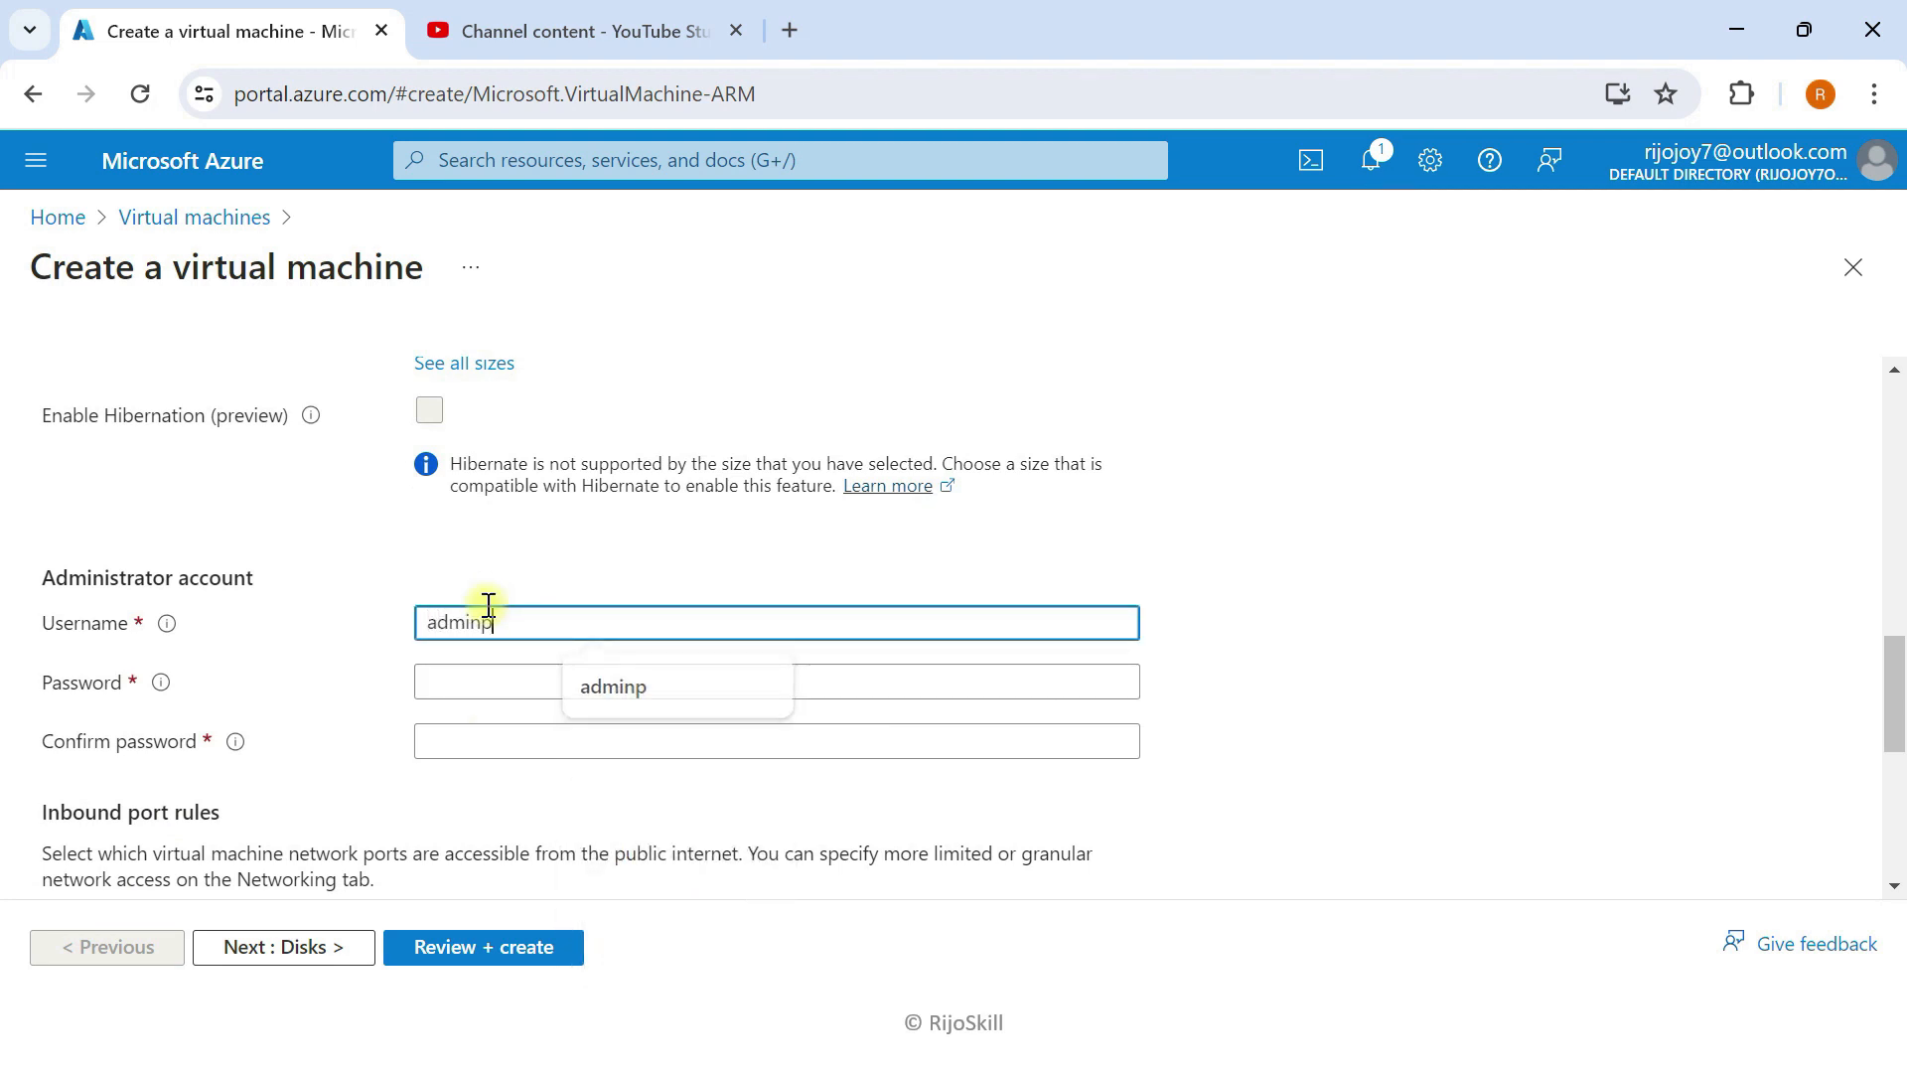
key("Tab")
type("••••••••")
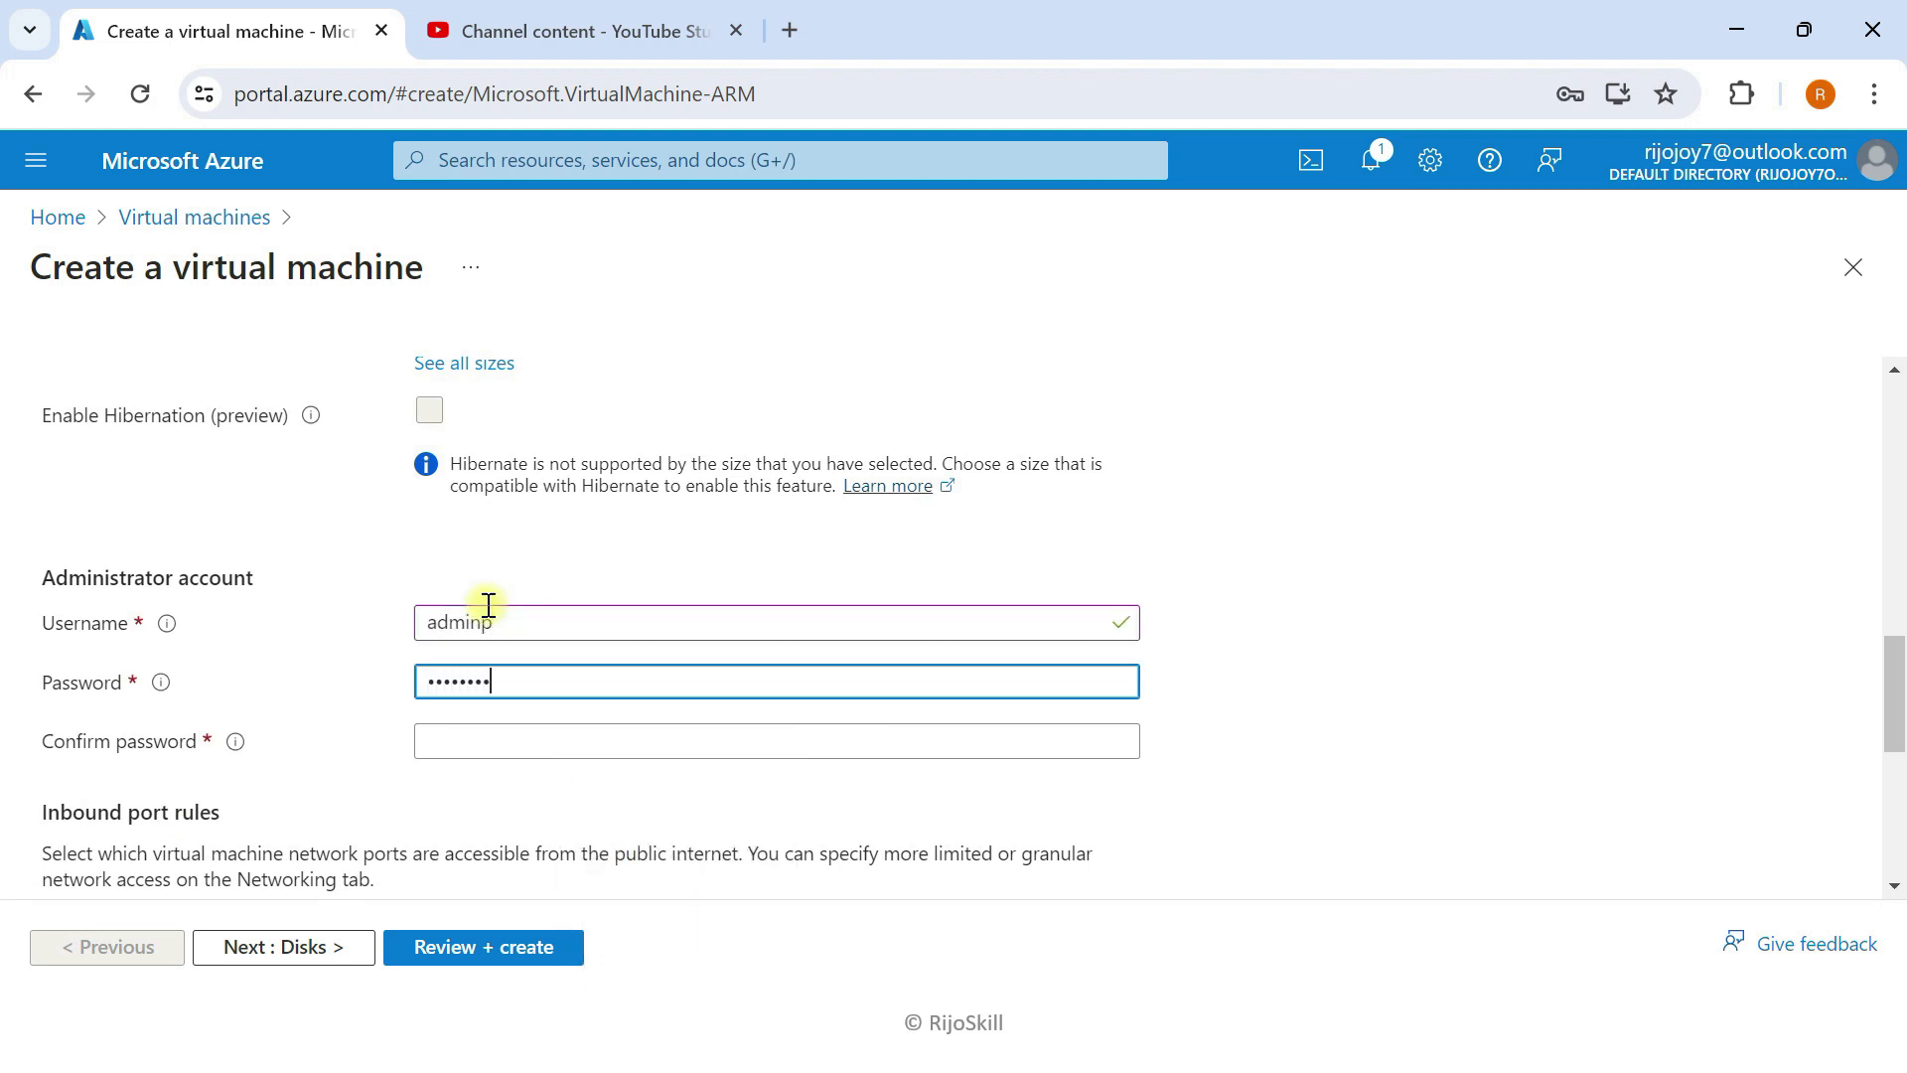
type("•")
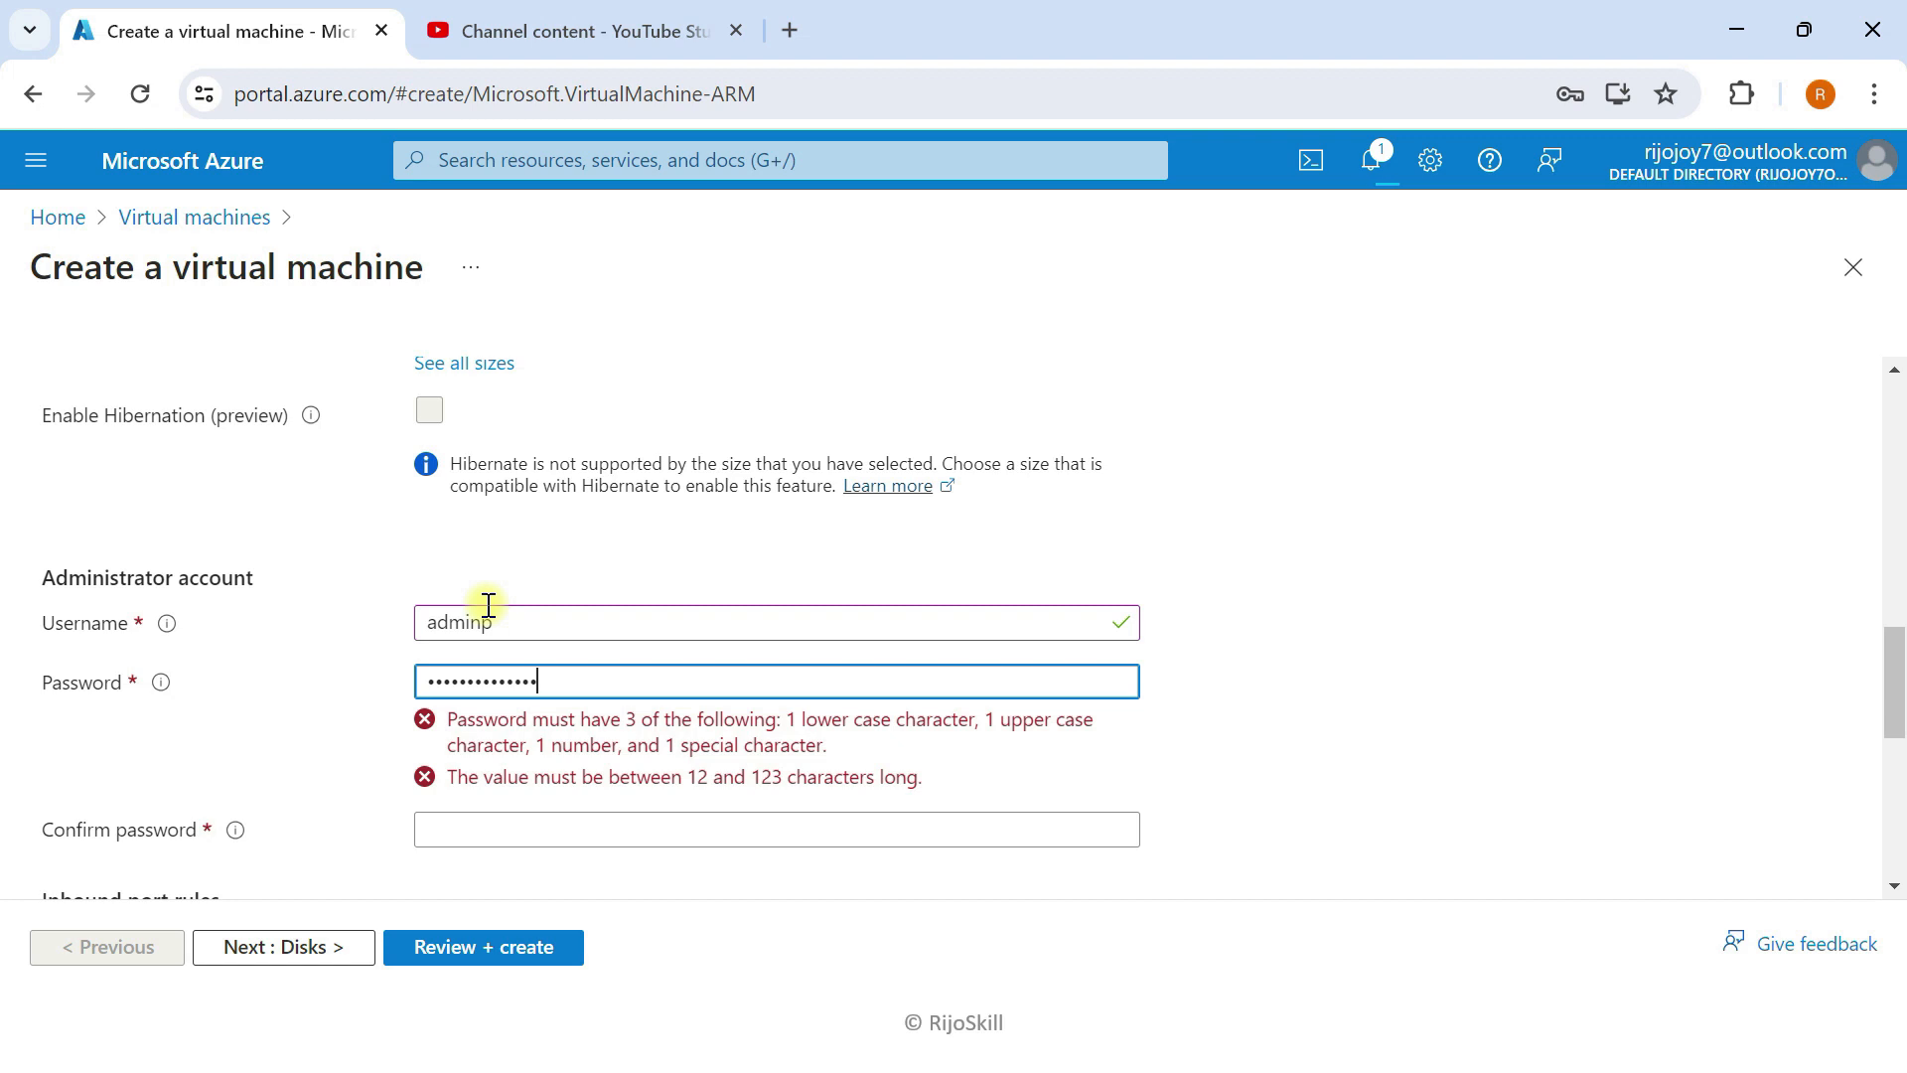
left_click(455, 745)
type("•••")
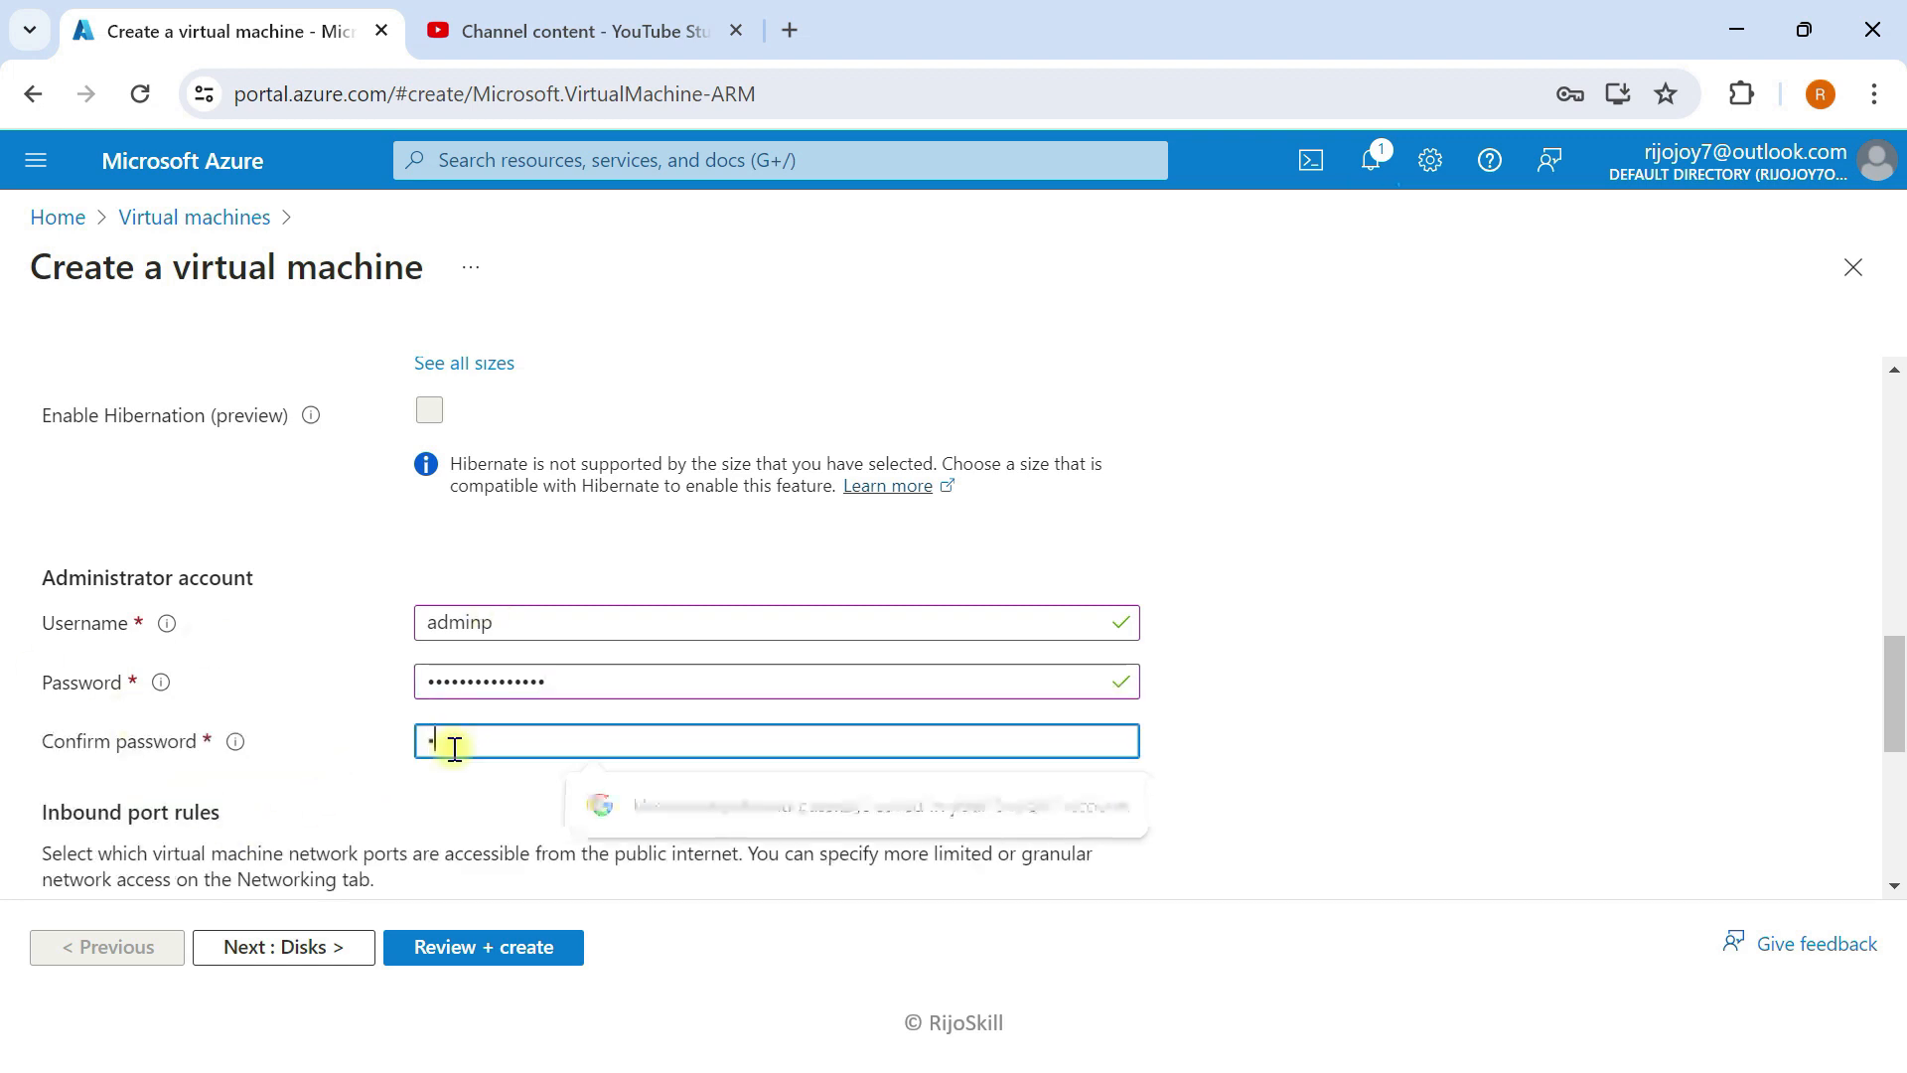
type("••••••")
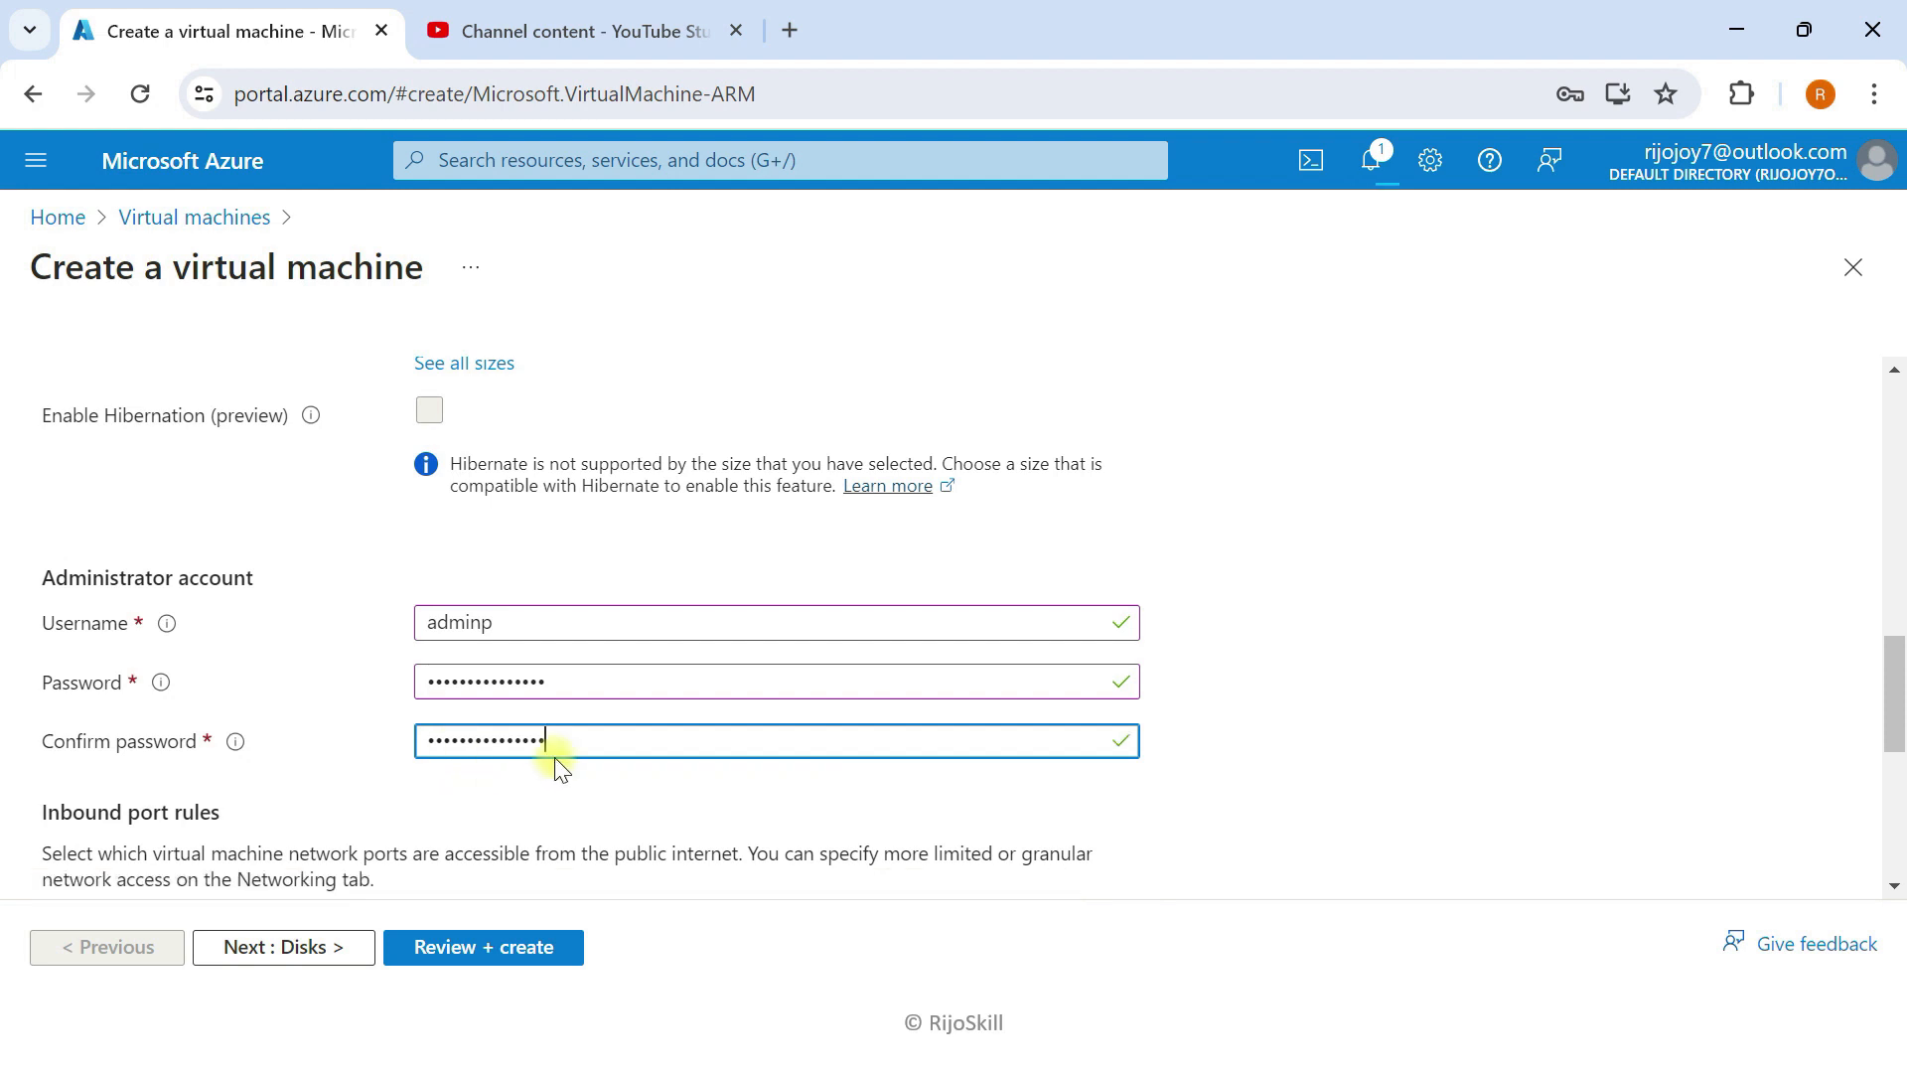
Step: Set VM-DC-02's OS disk type to Standard SSD
scroll(559, 768, "down", 2)
left_click(281, 954)
scroll(440, 626, "down", 1)
scroll(440, 626, "down", 3)
left_click(566, 575)
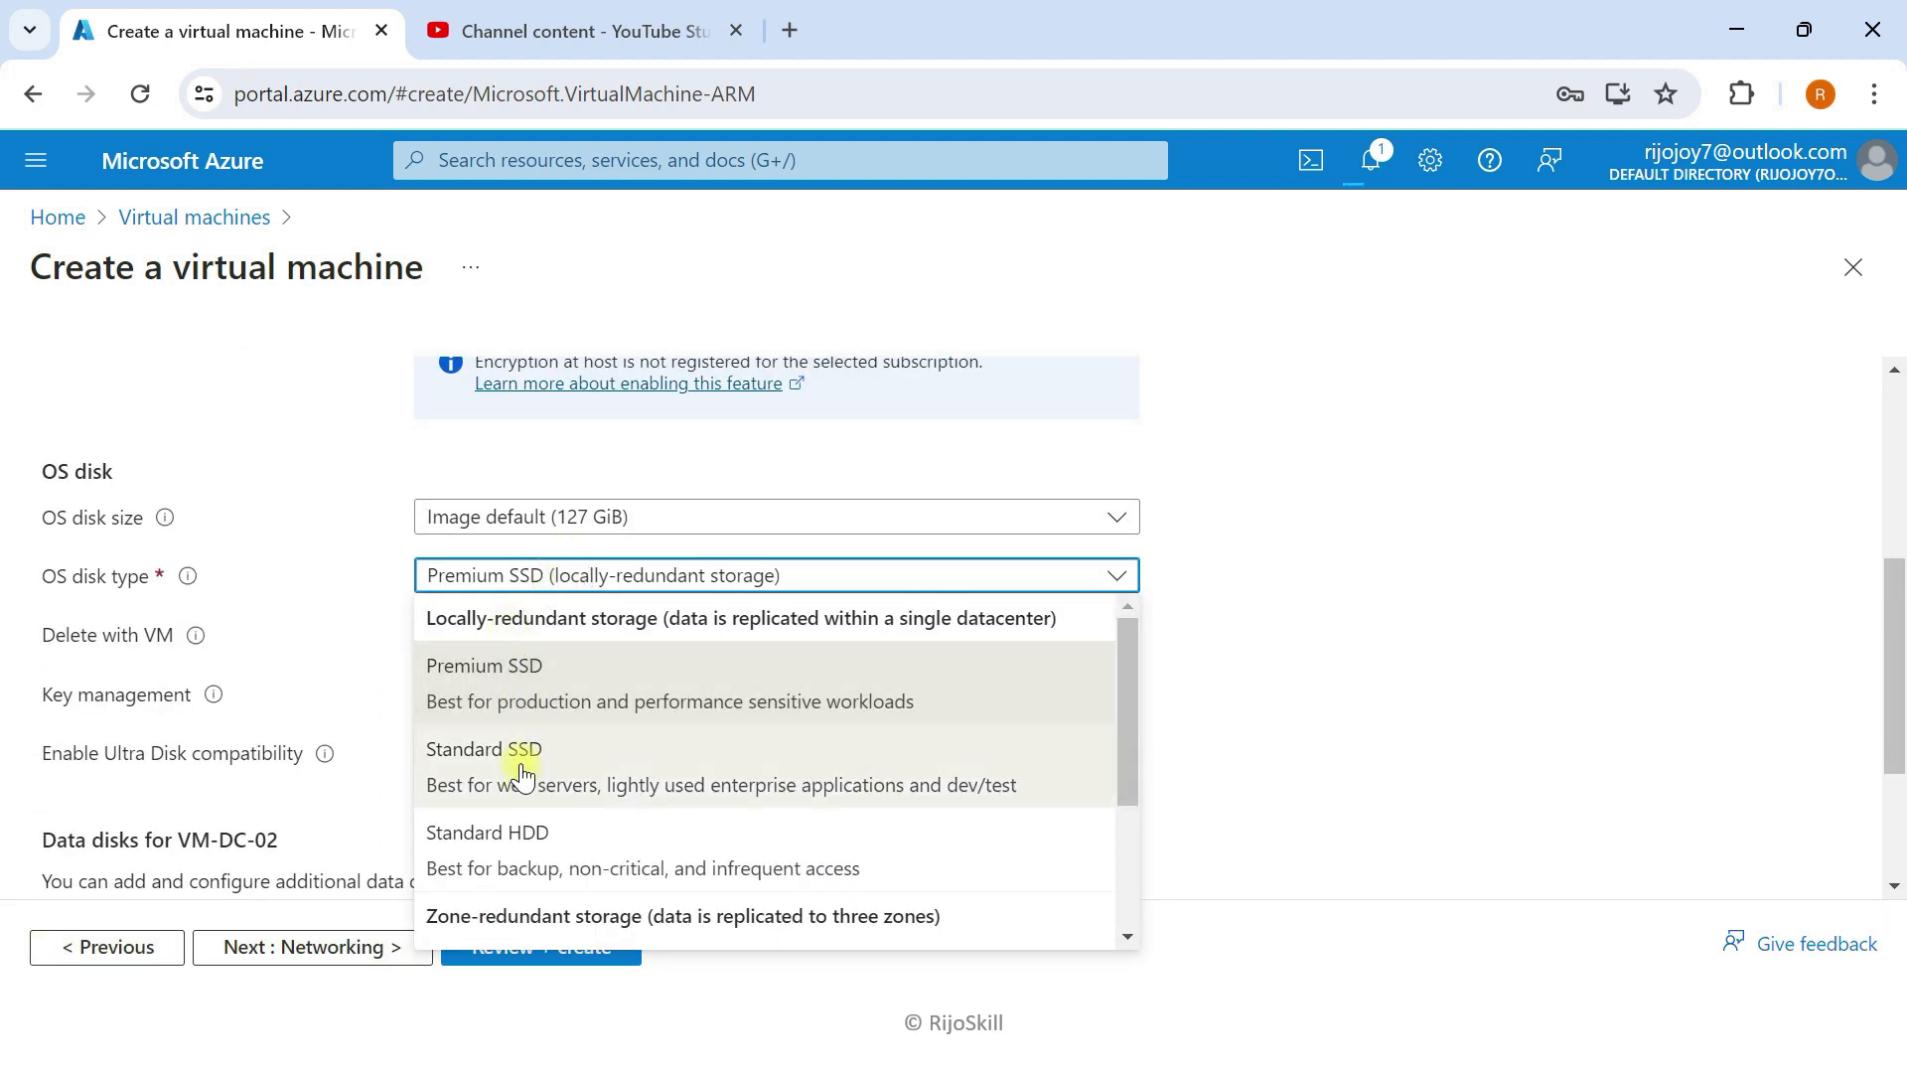
left_click(523, 772)
scroll(426, 711, "down", 1)
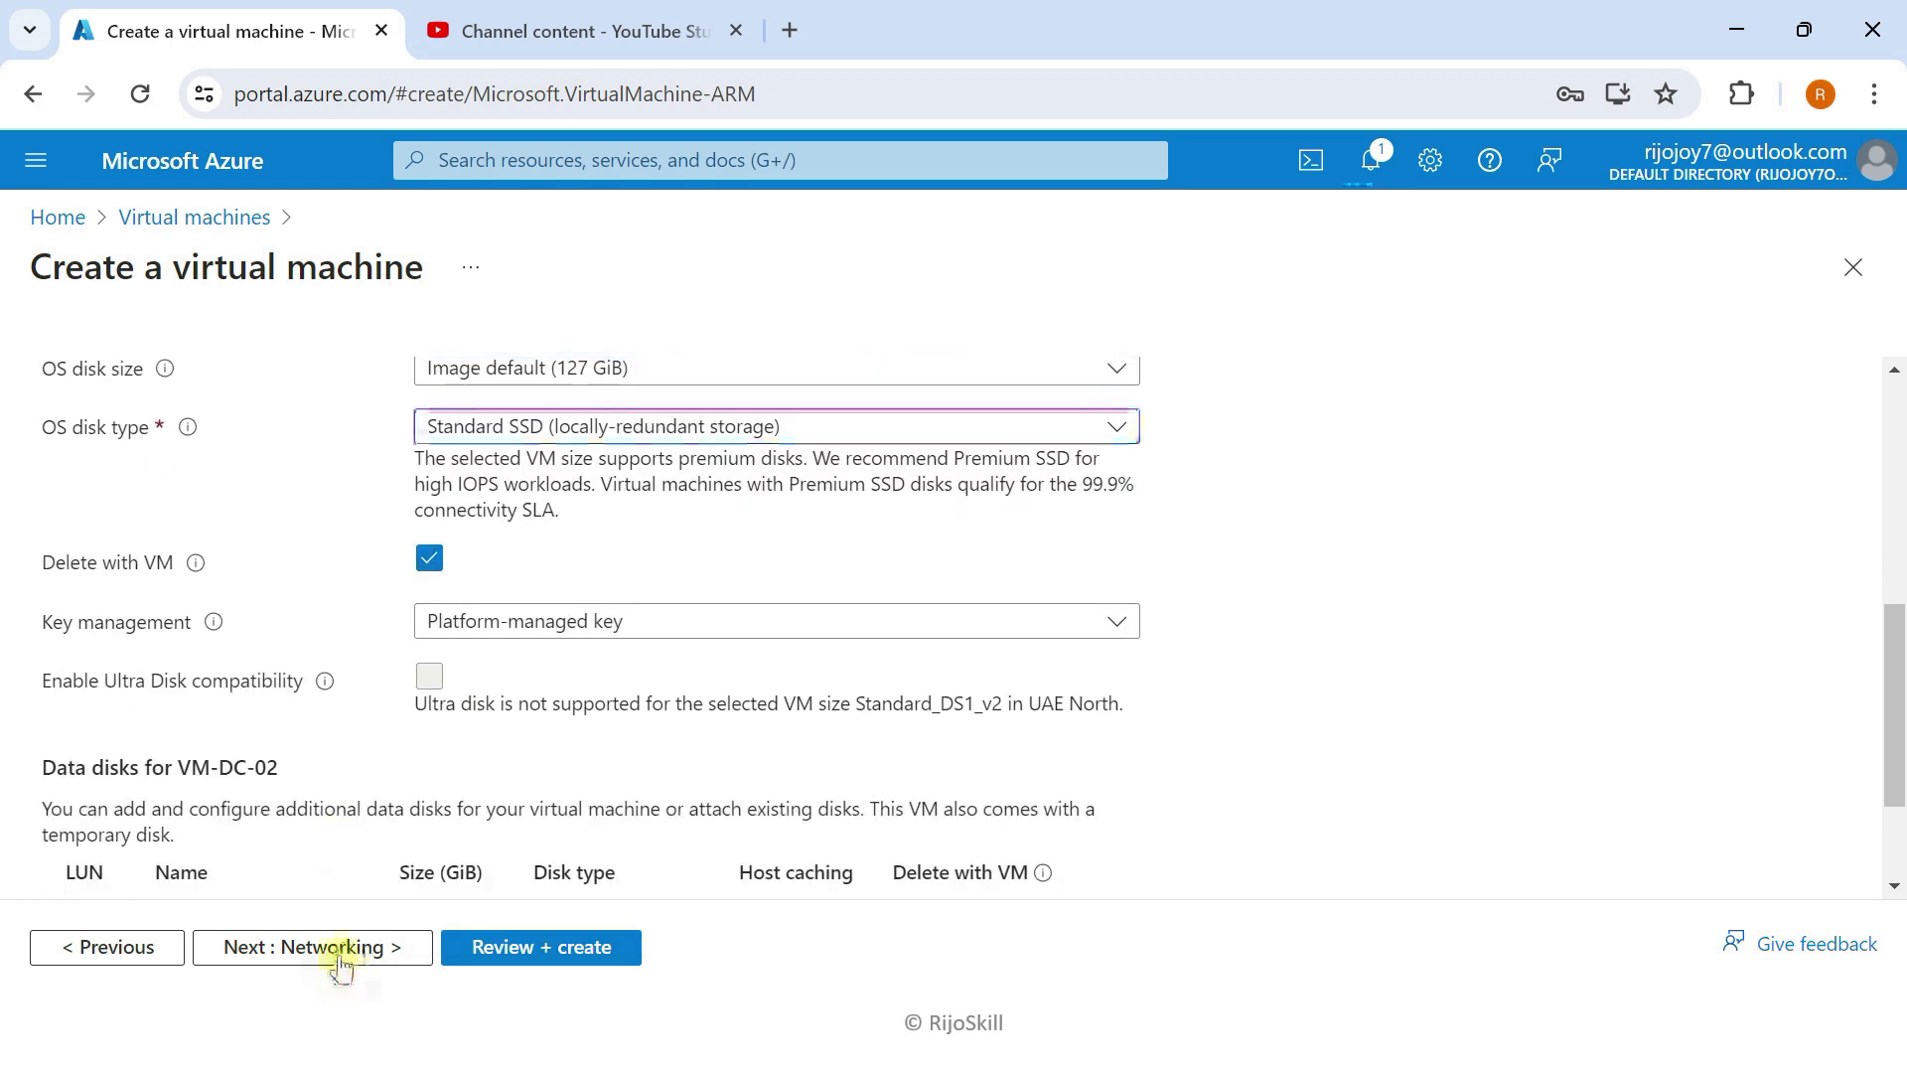
Step: Keep the remaining defaults, validate and create VM-DC-02, and check the deployment notifications
left_click(339, 951)
scroll(537, 606, "down", 2)
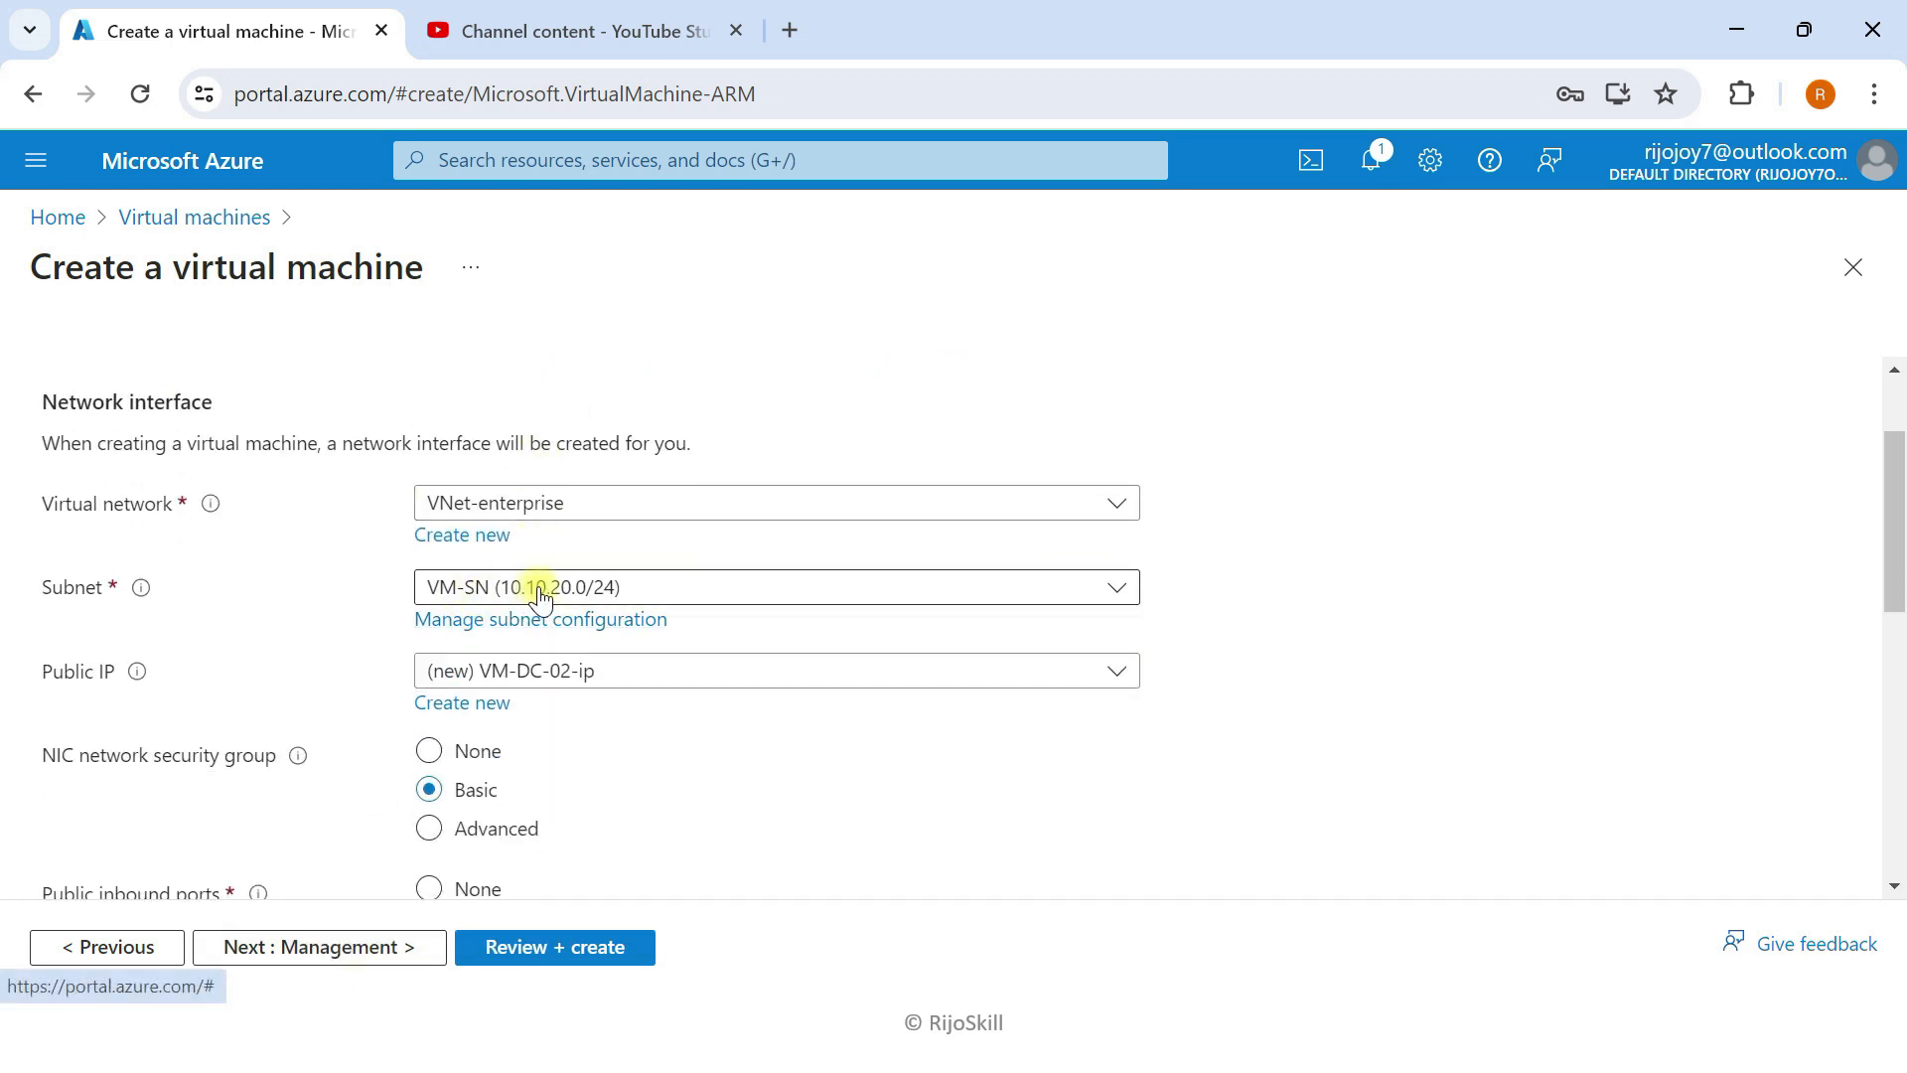
left_click(374, 945)
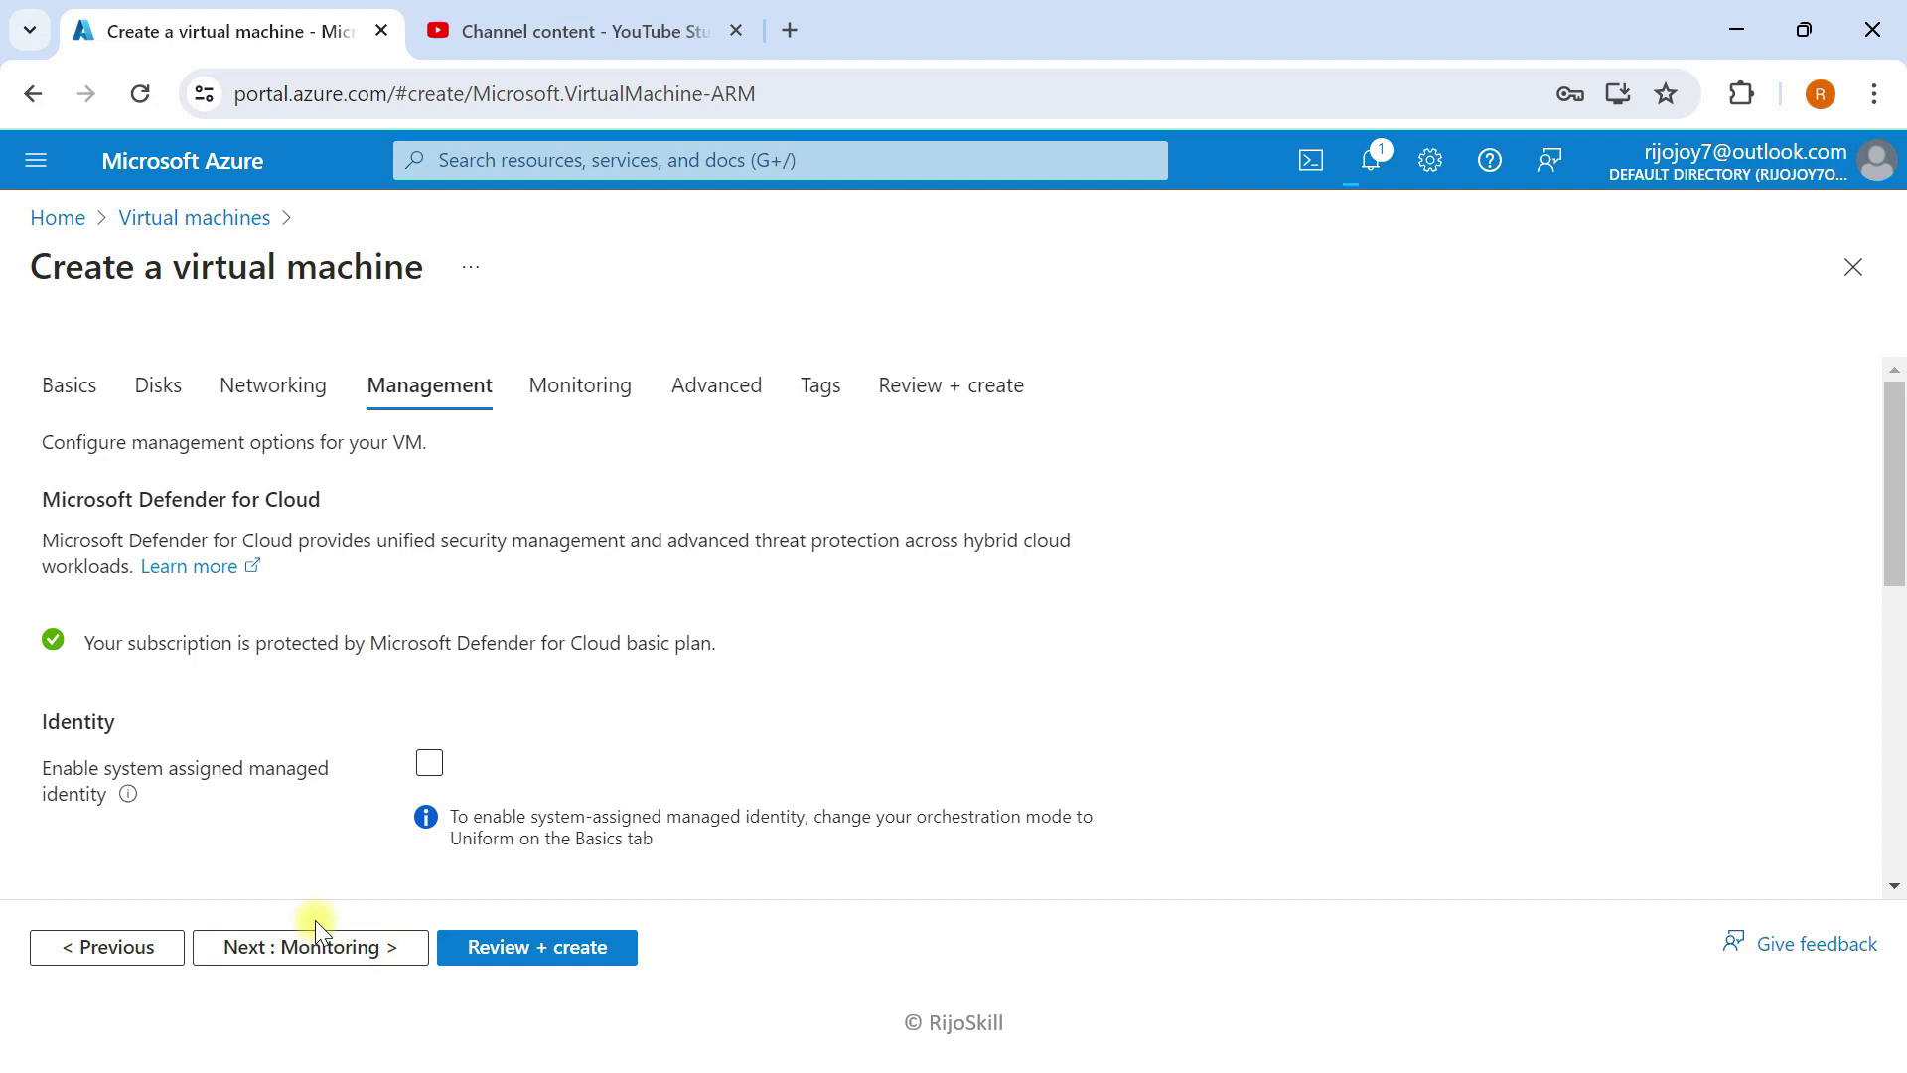
left_click(314, 939)
left_click(328, 944)
left_click(516, 953)
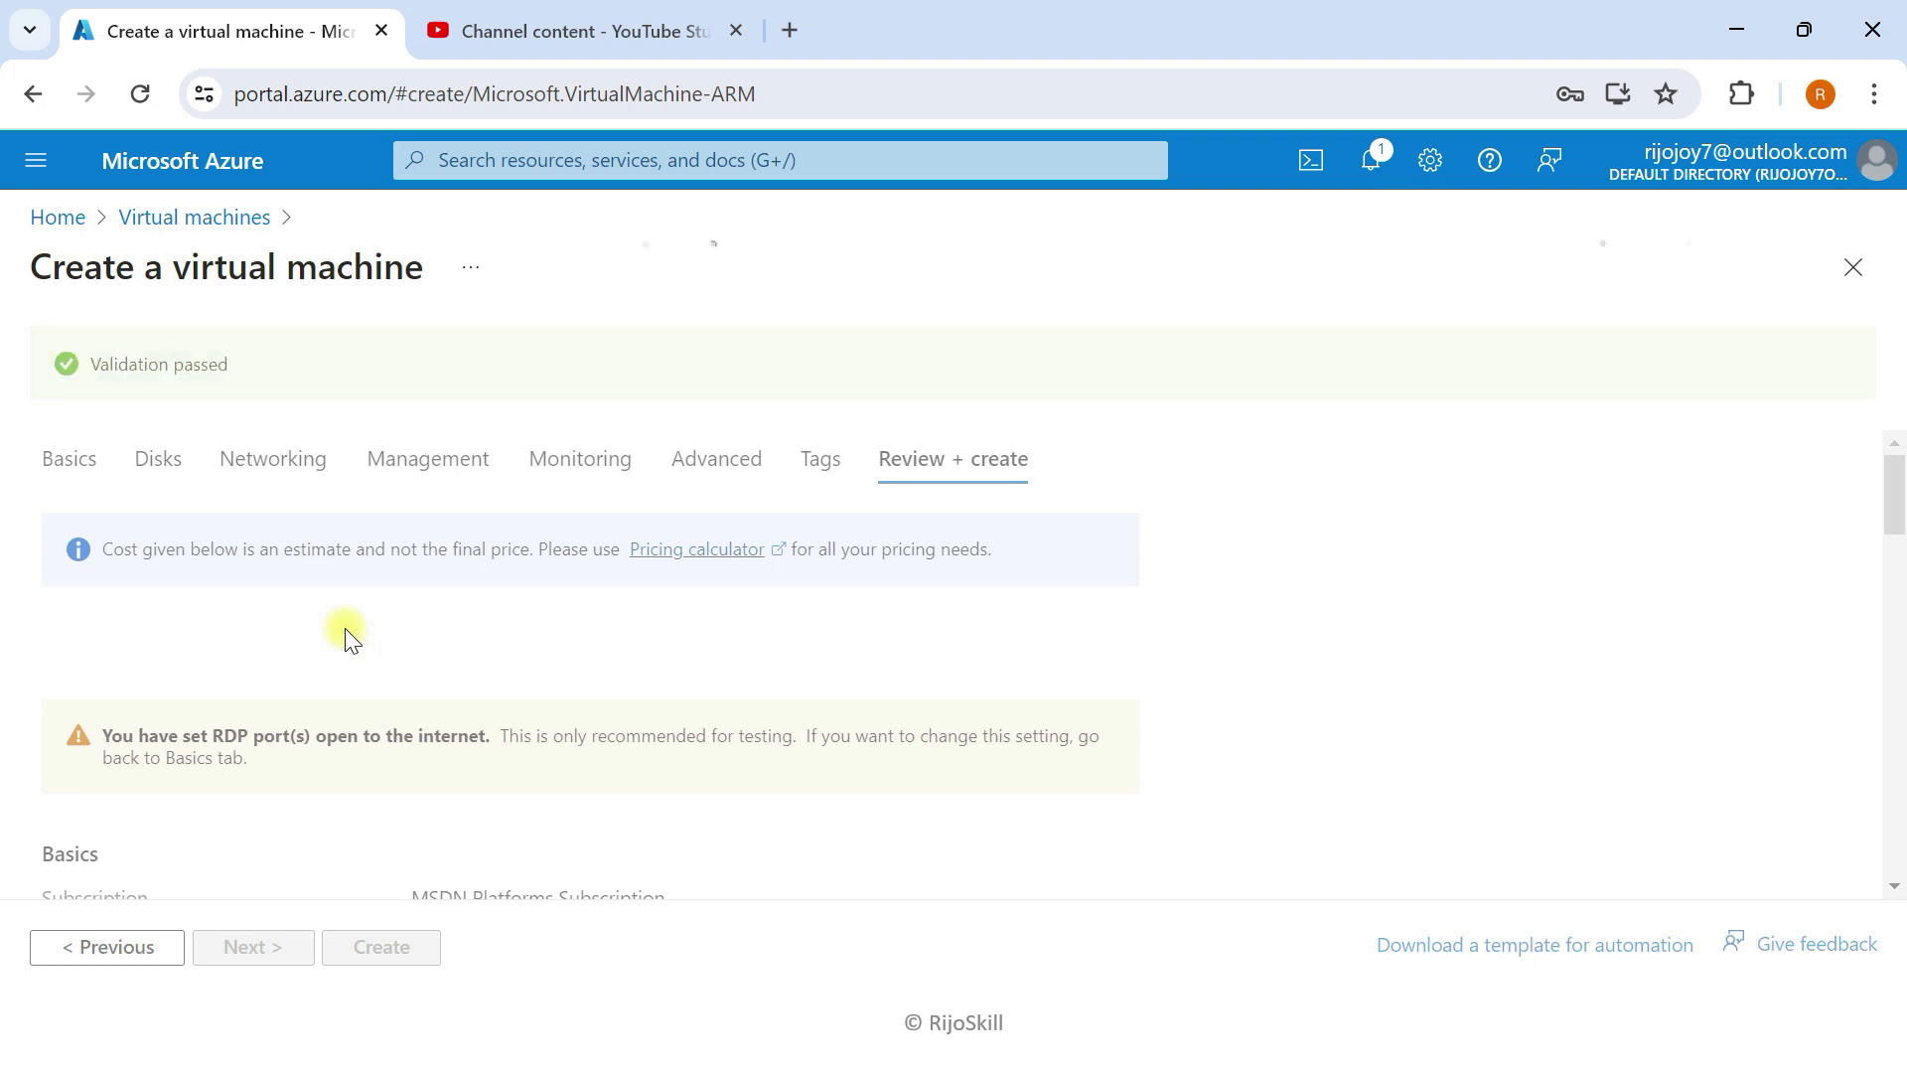
scroll(266, 654, "down", 2)
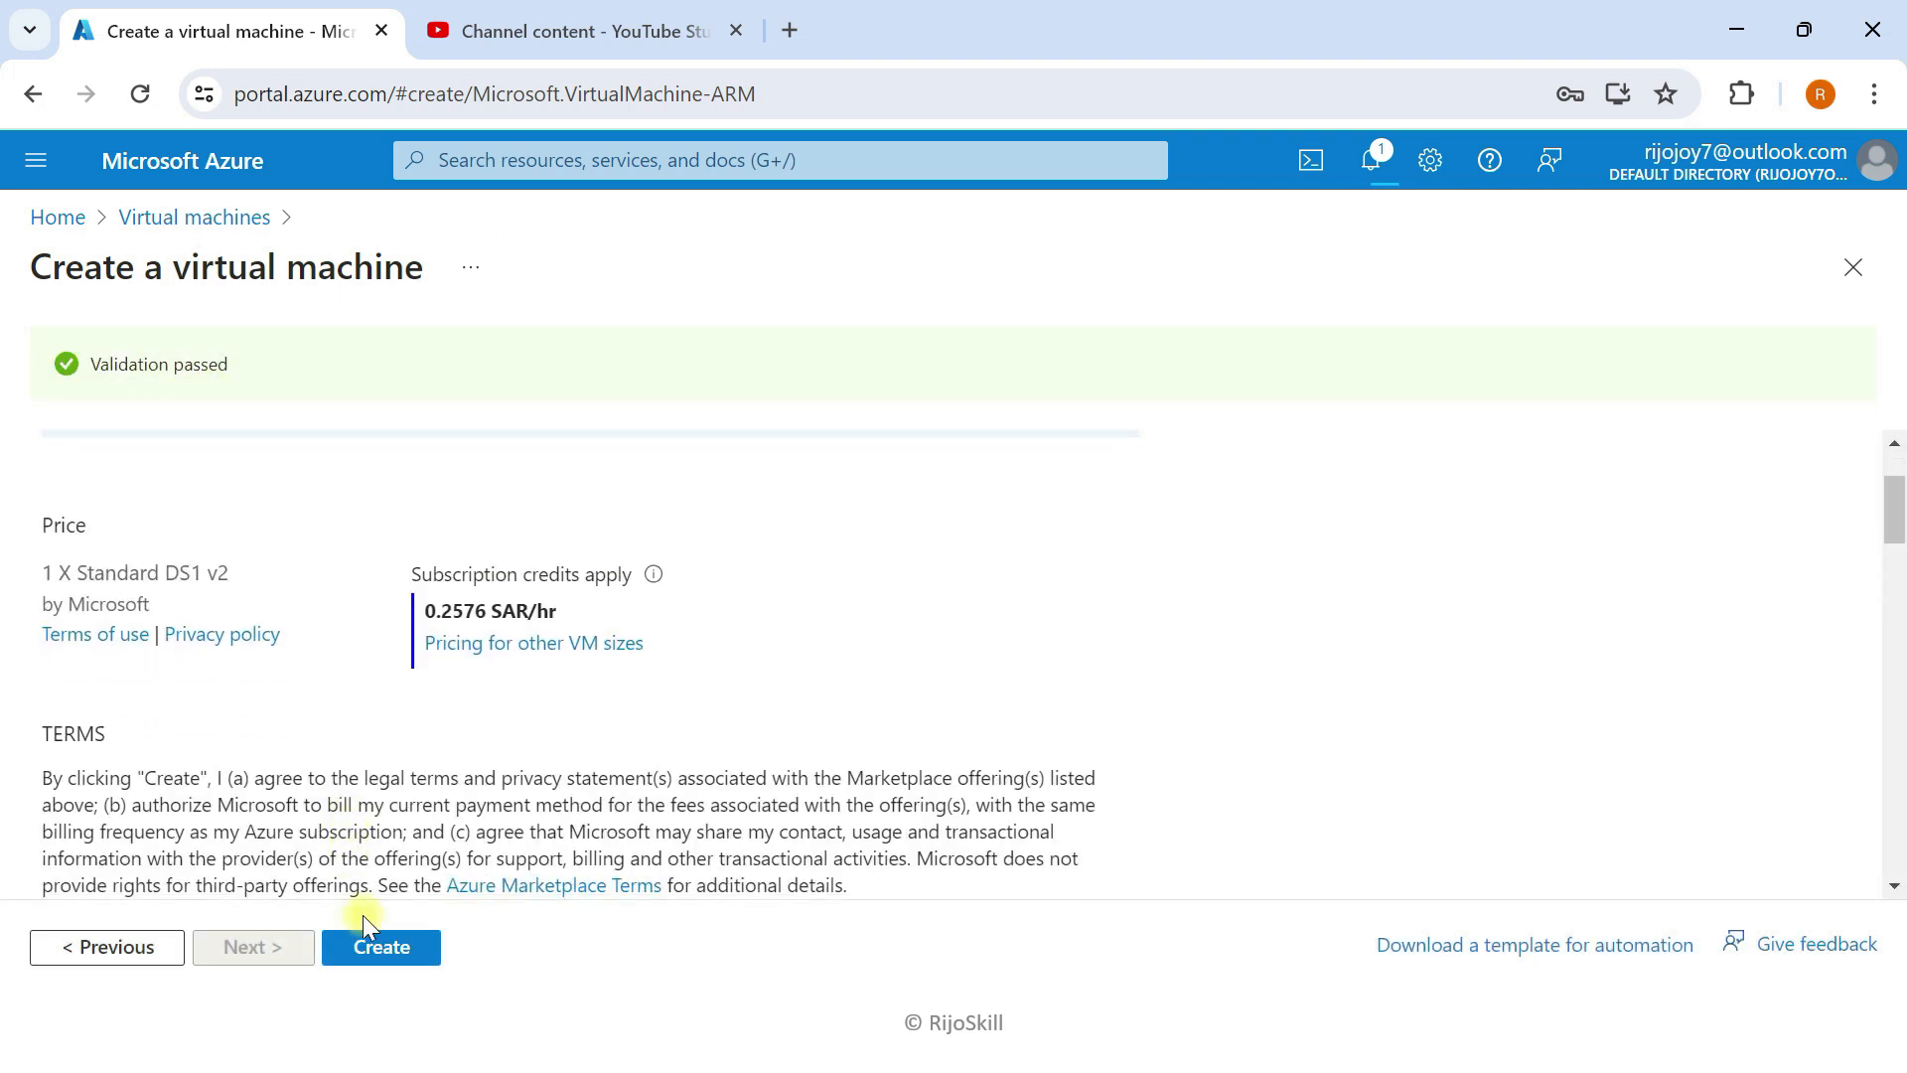
left_click(363, 944)
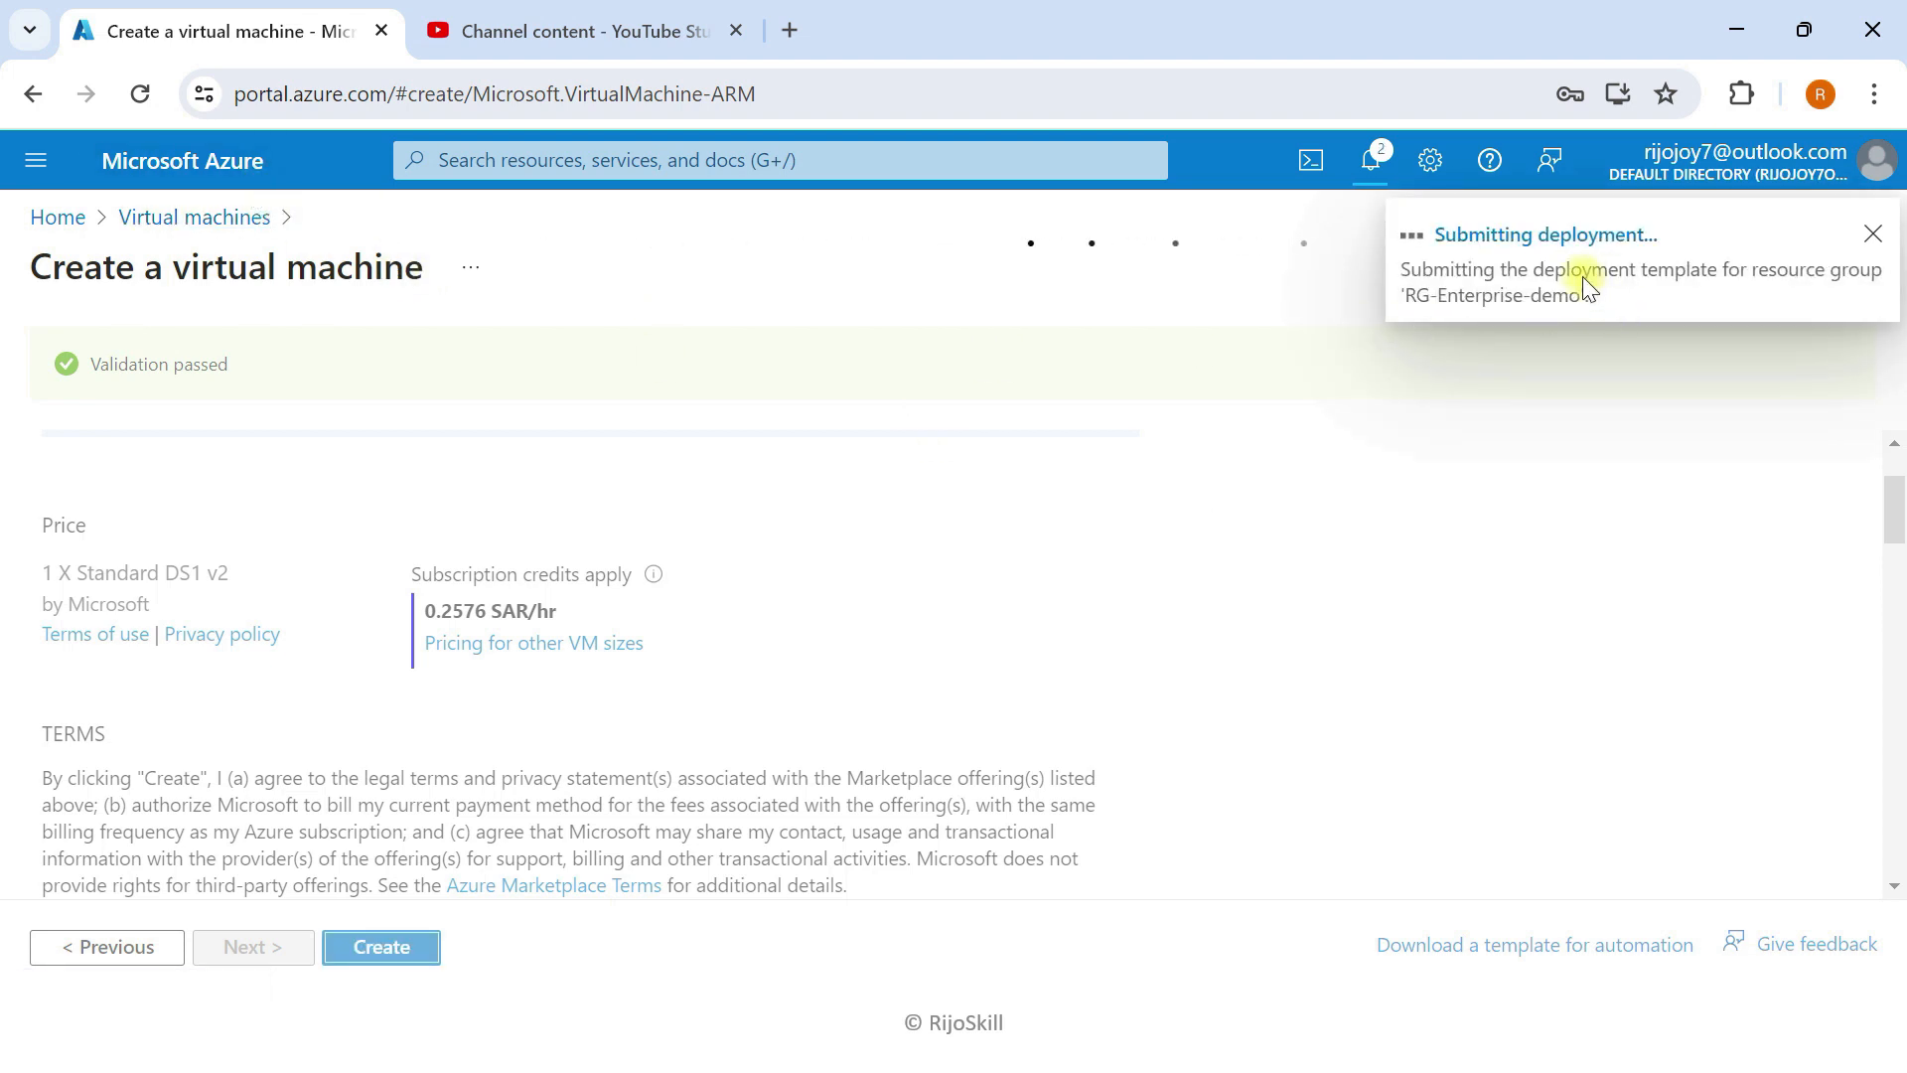
left_click(1577, 290)
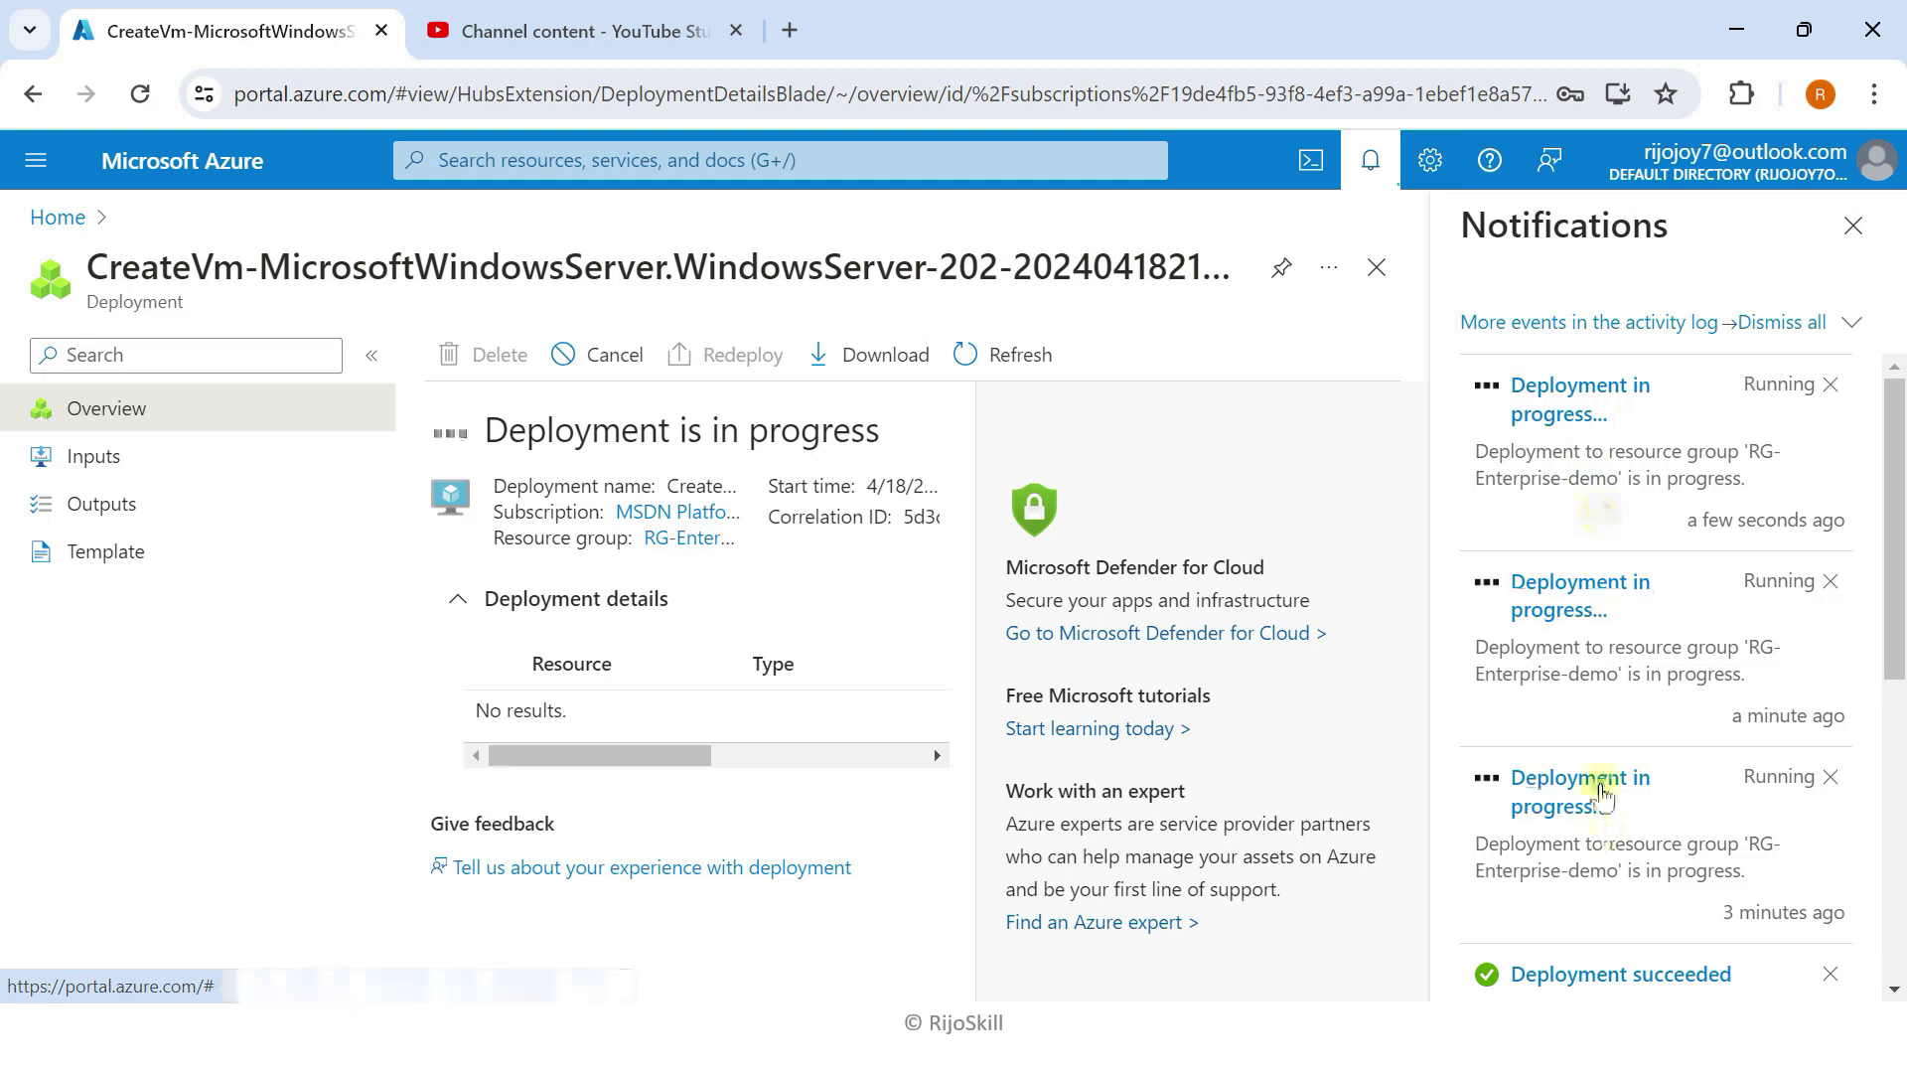
Step: Start another Azure virtual machine from the Virtual machines list in RG-Enterprise-demo
left_click(280, 162)
left_click(403, 365)
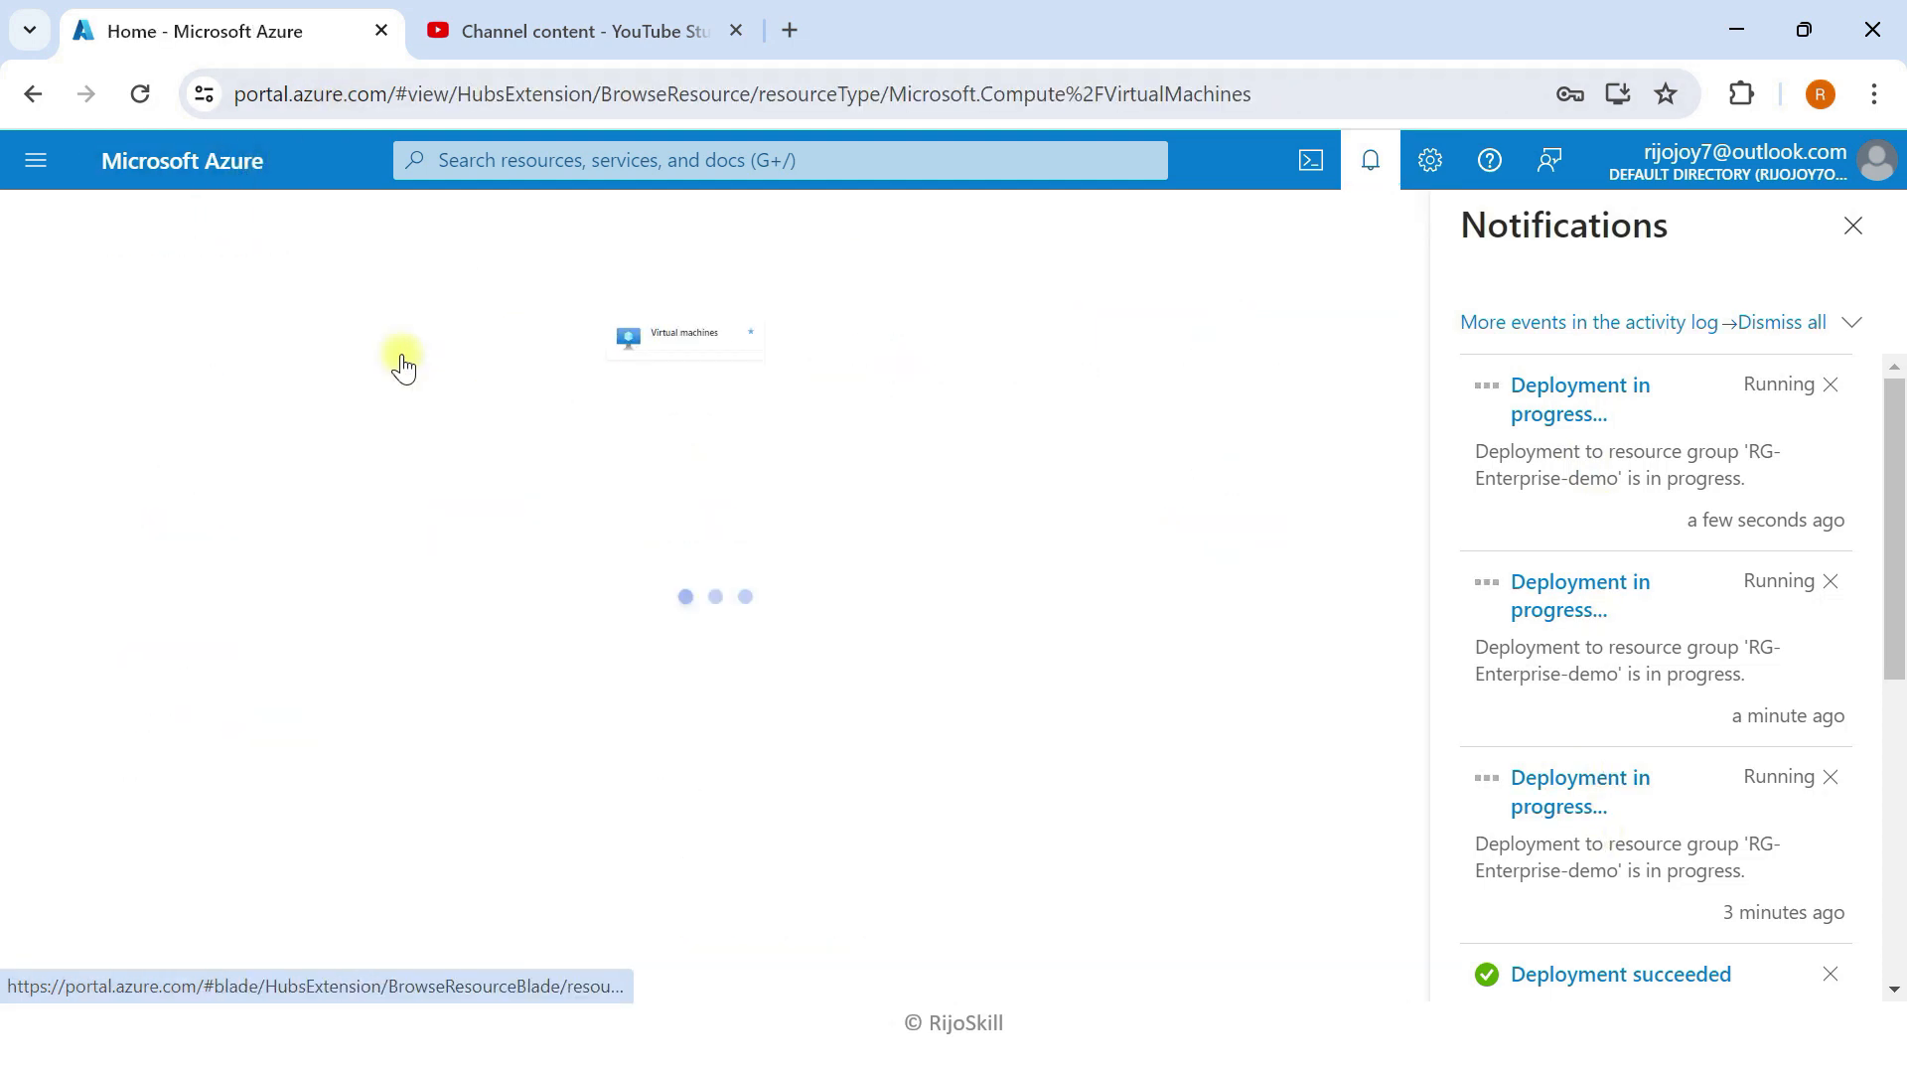
left_click(1853, 226)
left_click(109, 356)
left_click(164, 412)
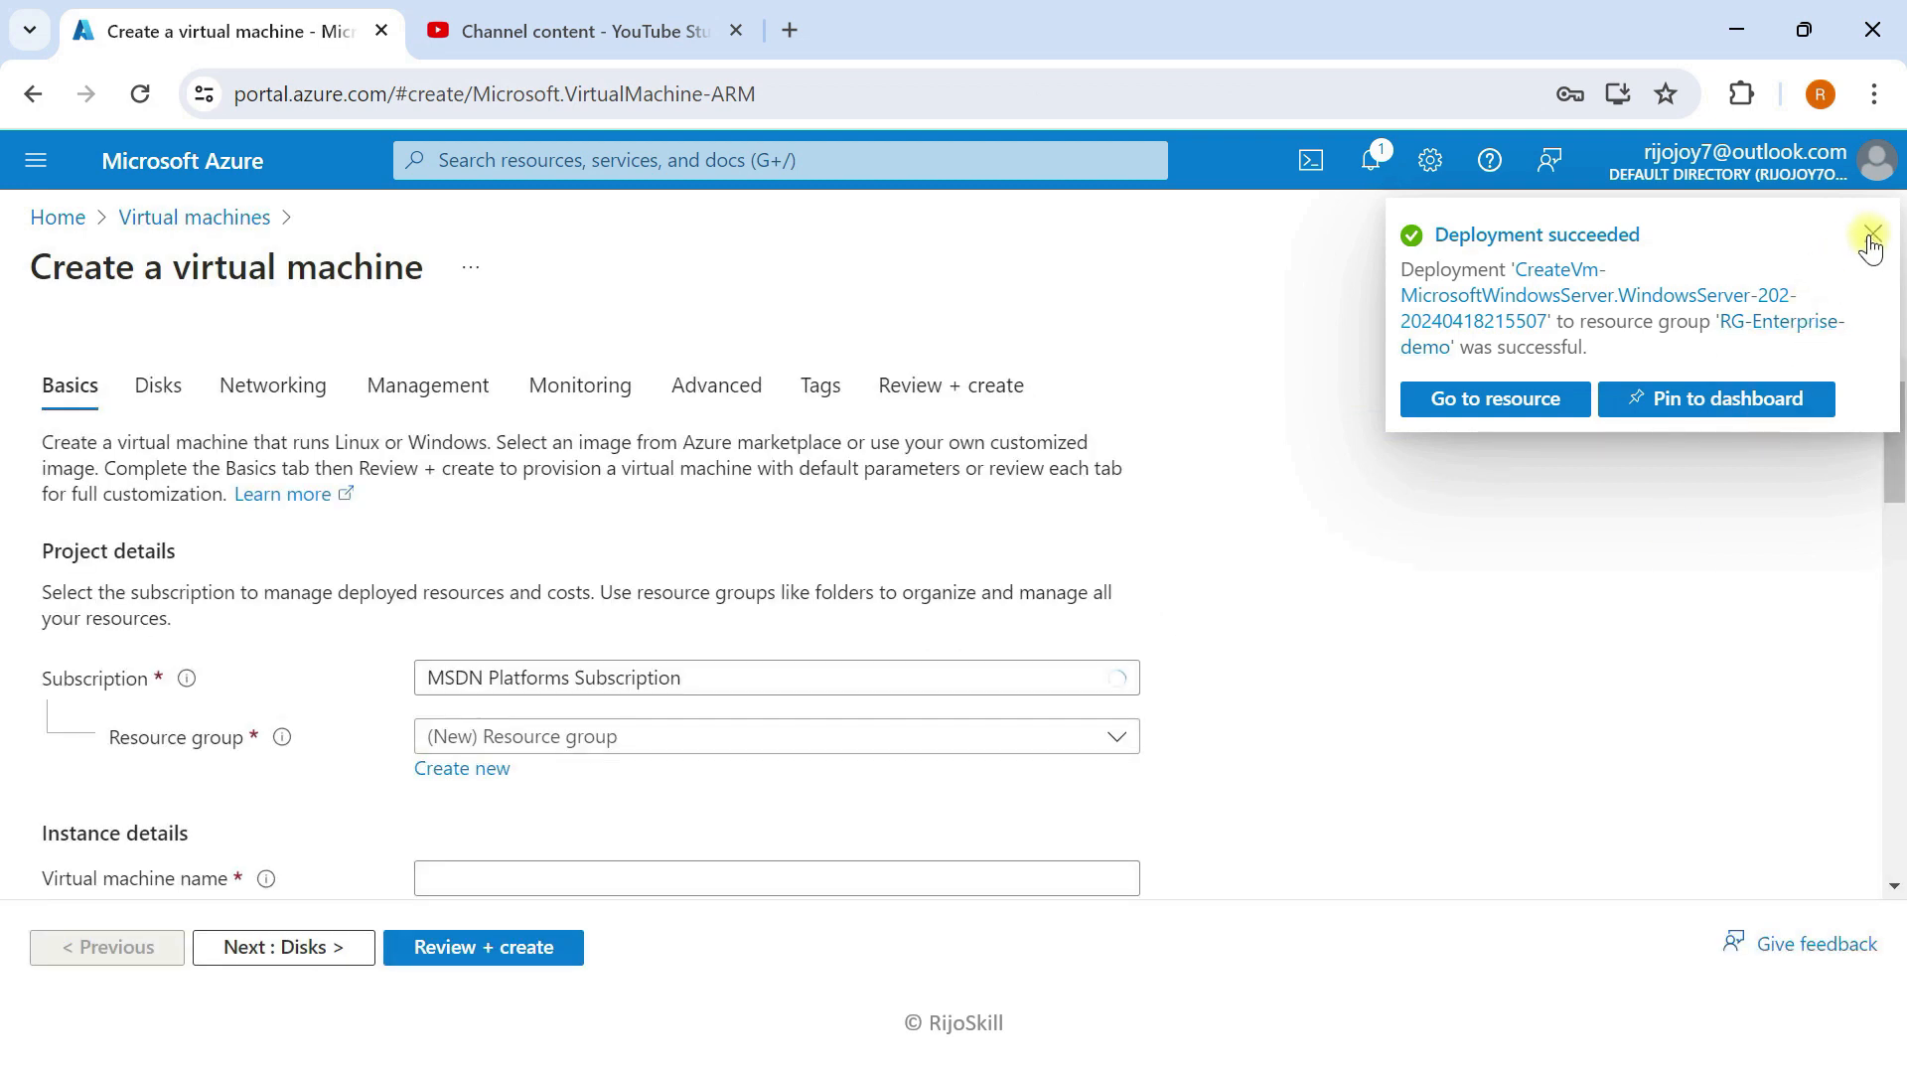
left_click(1867, 229)
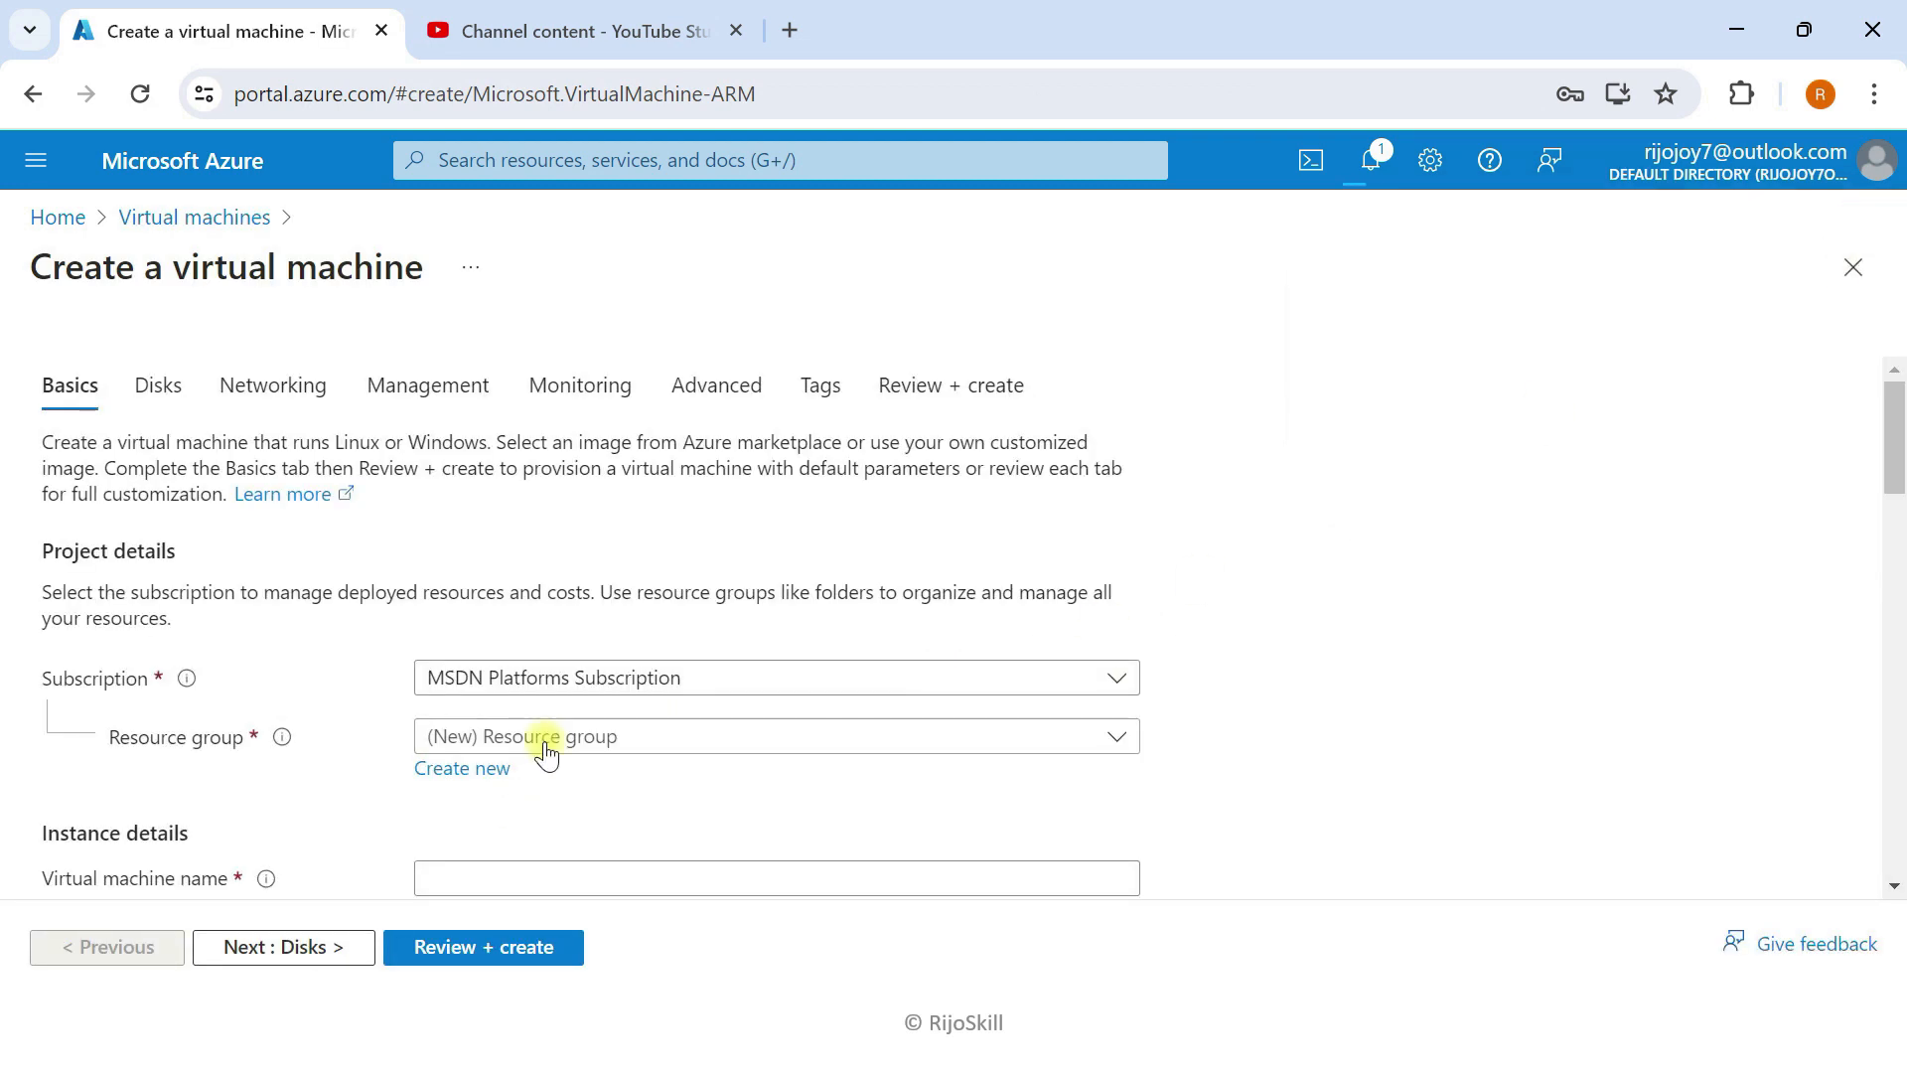
left_click(542, 737)
left_click(503, 924)
Step: Name the VM VM-Prod-03 with no infrastructure redundancy and Standard security type
scroll(500, 626, "down", 2)
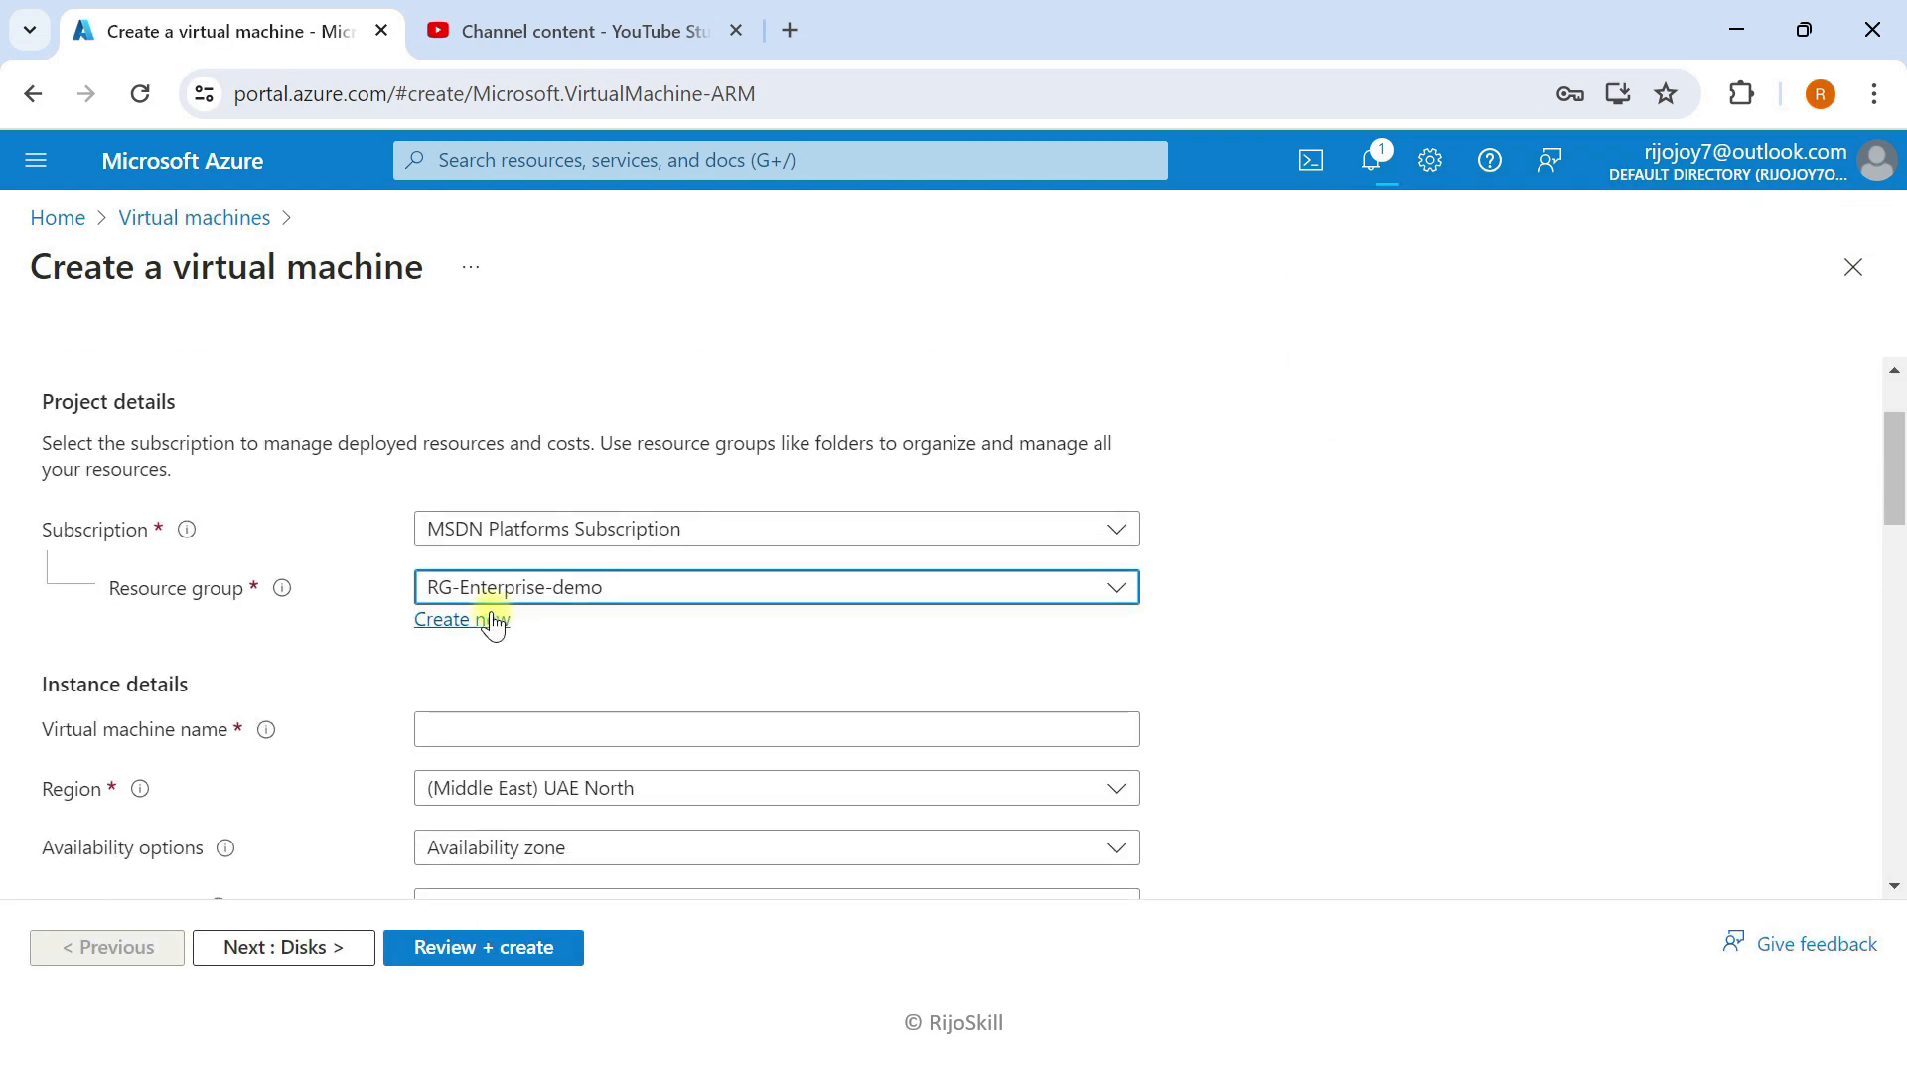
left_click(557, 726)
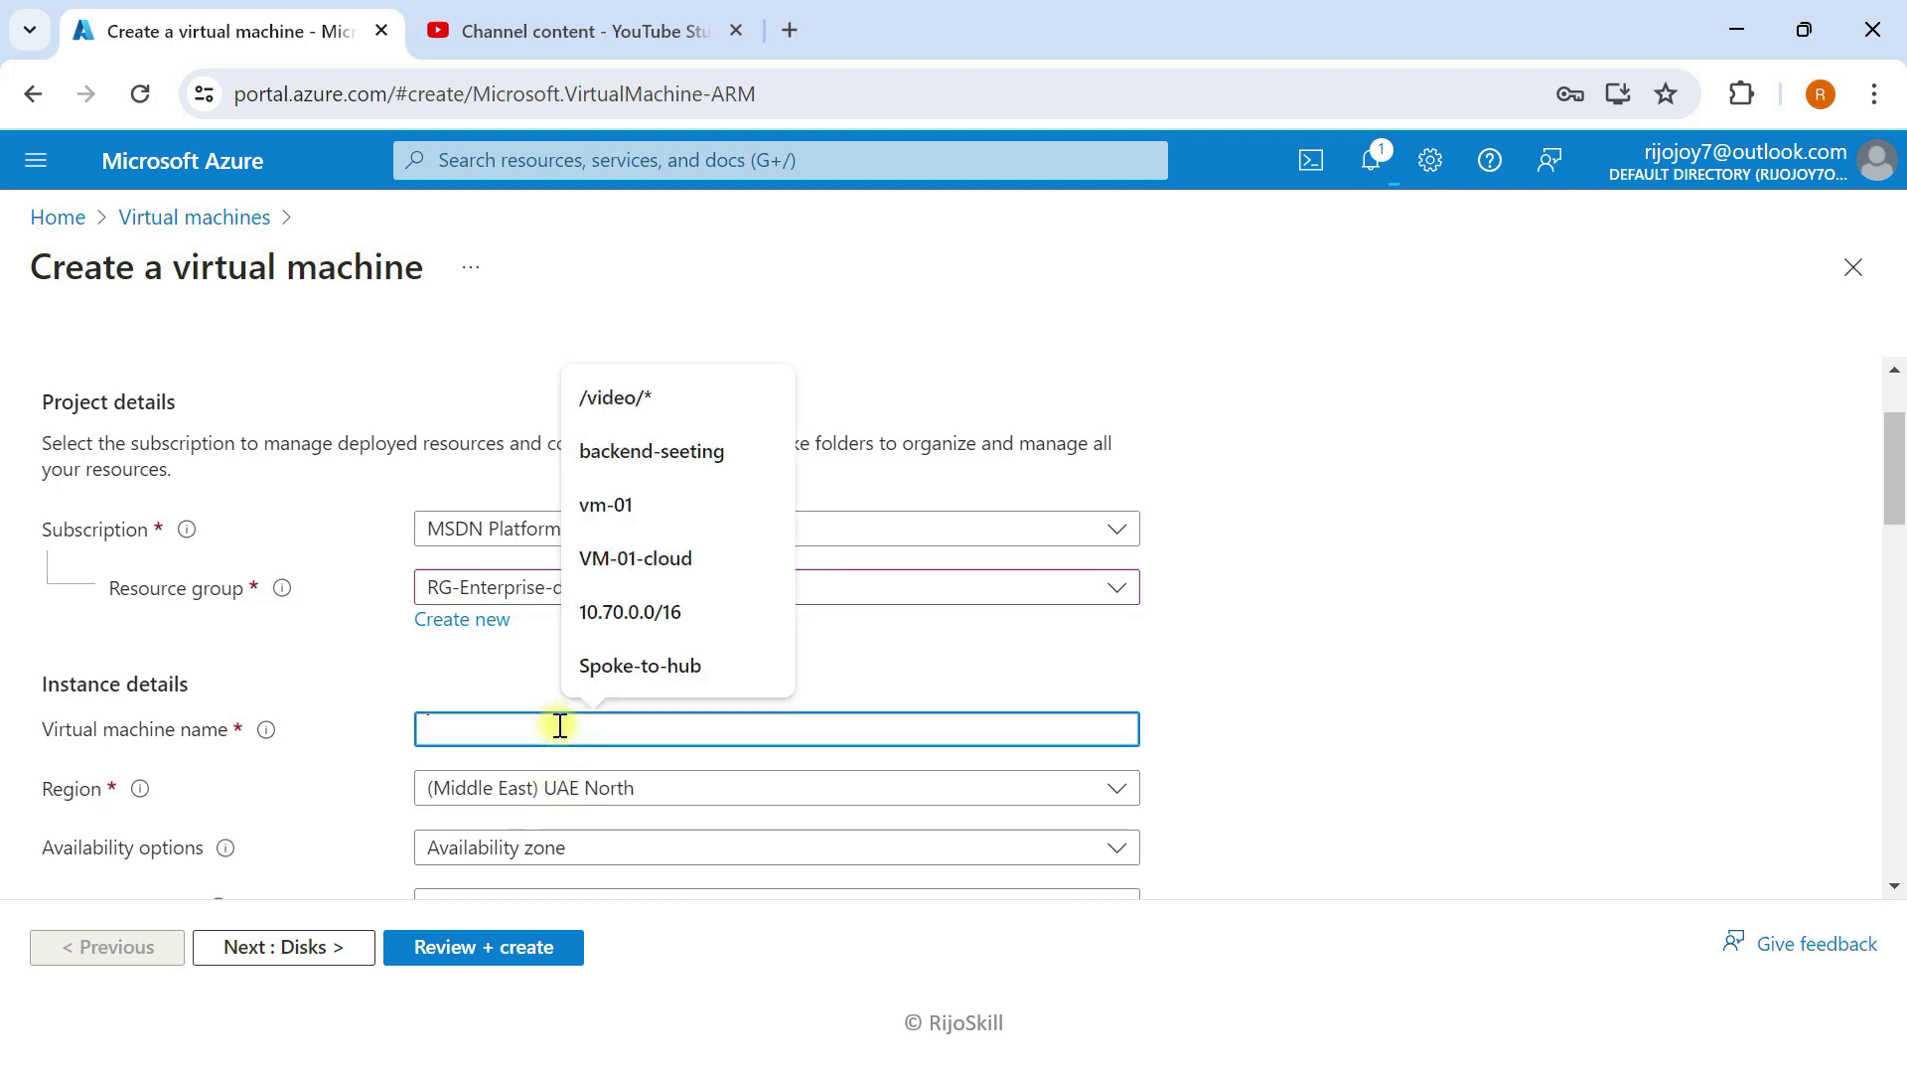
type("VM-PRO")
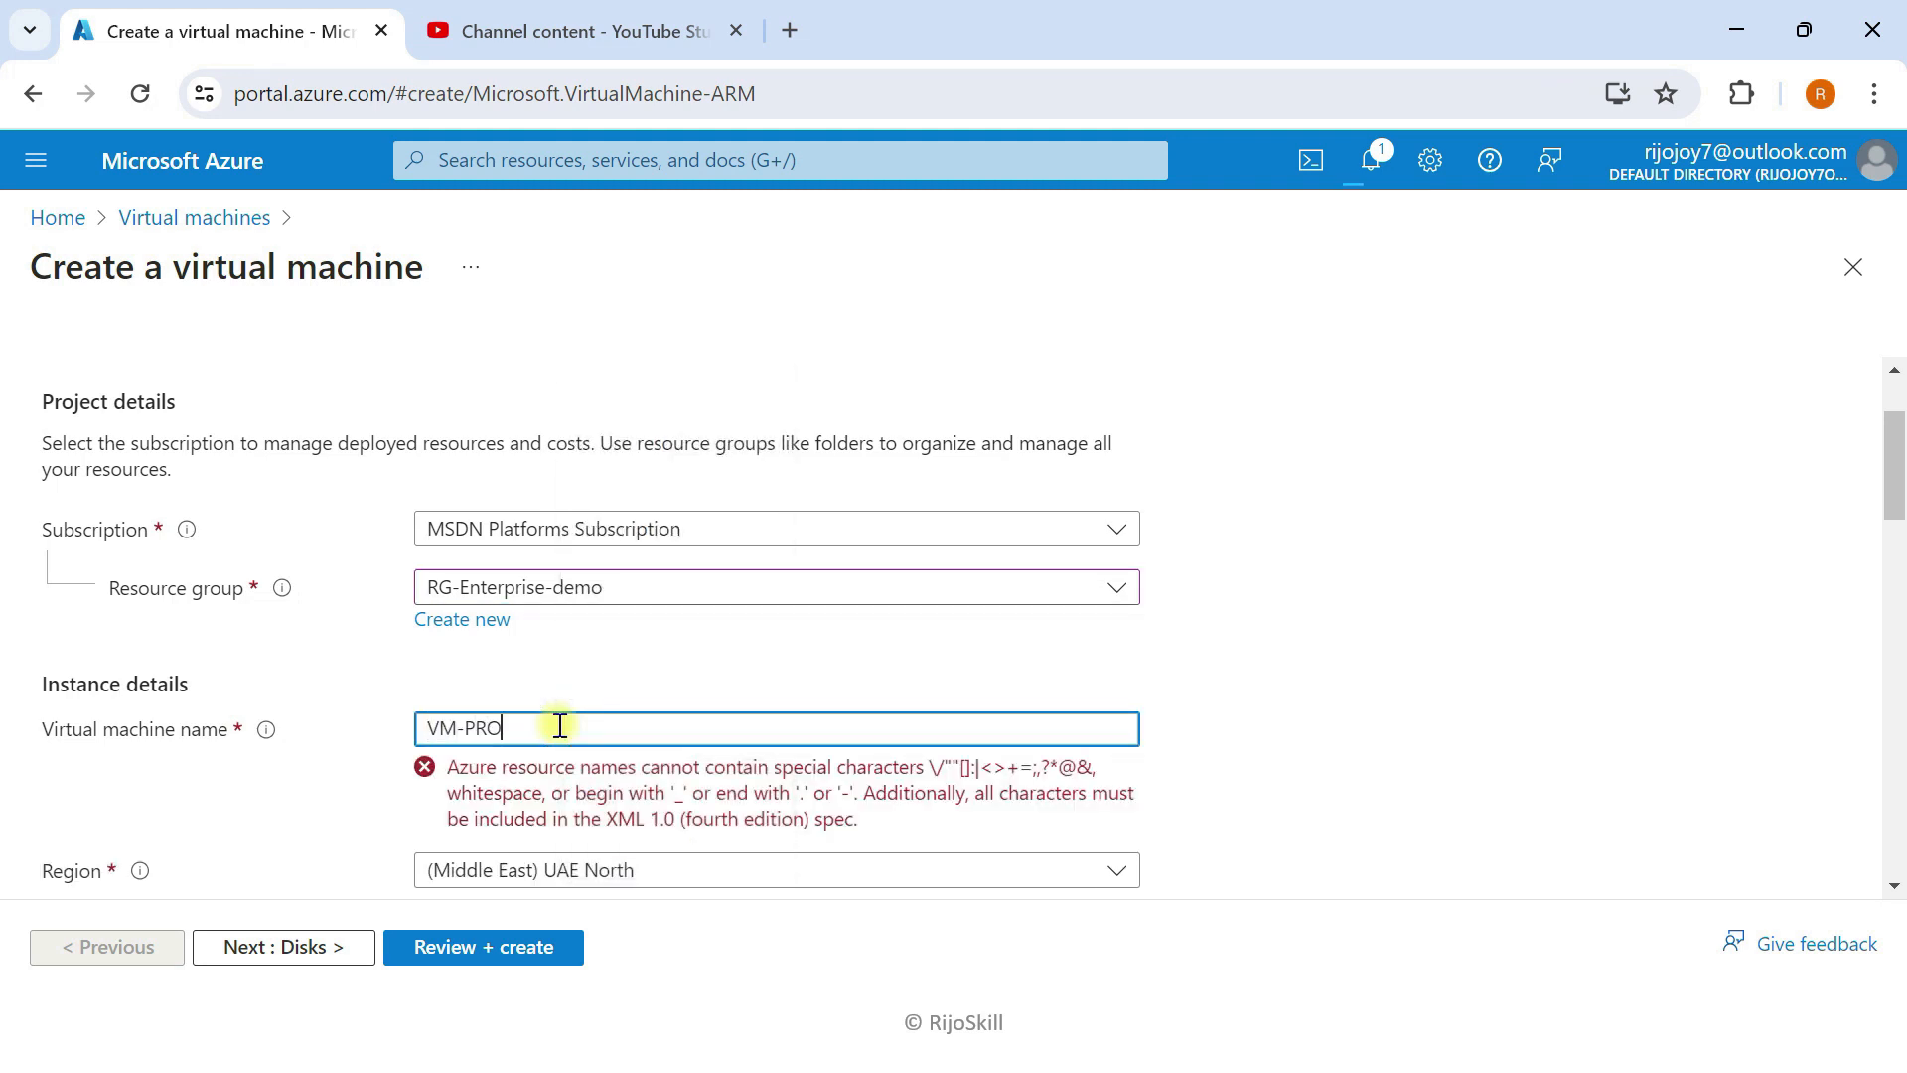
key("BackSpace")
key("BackSpace")
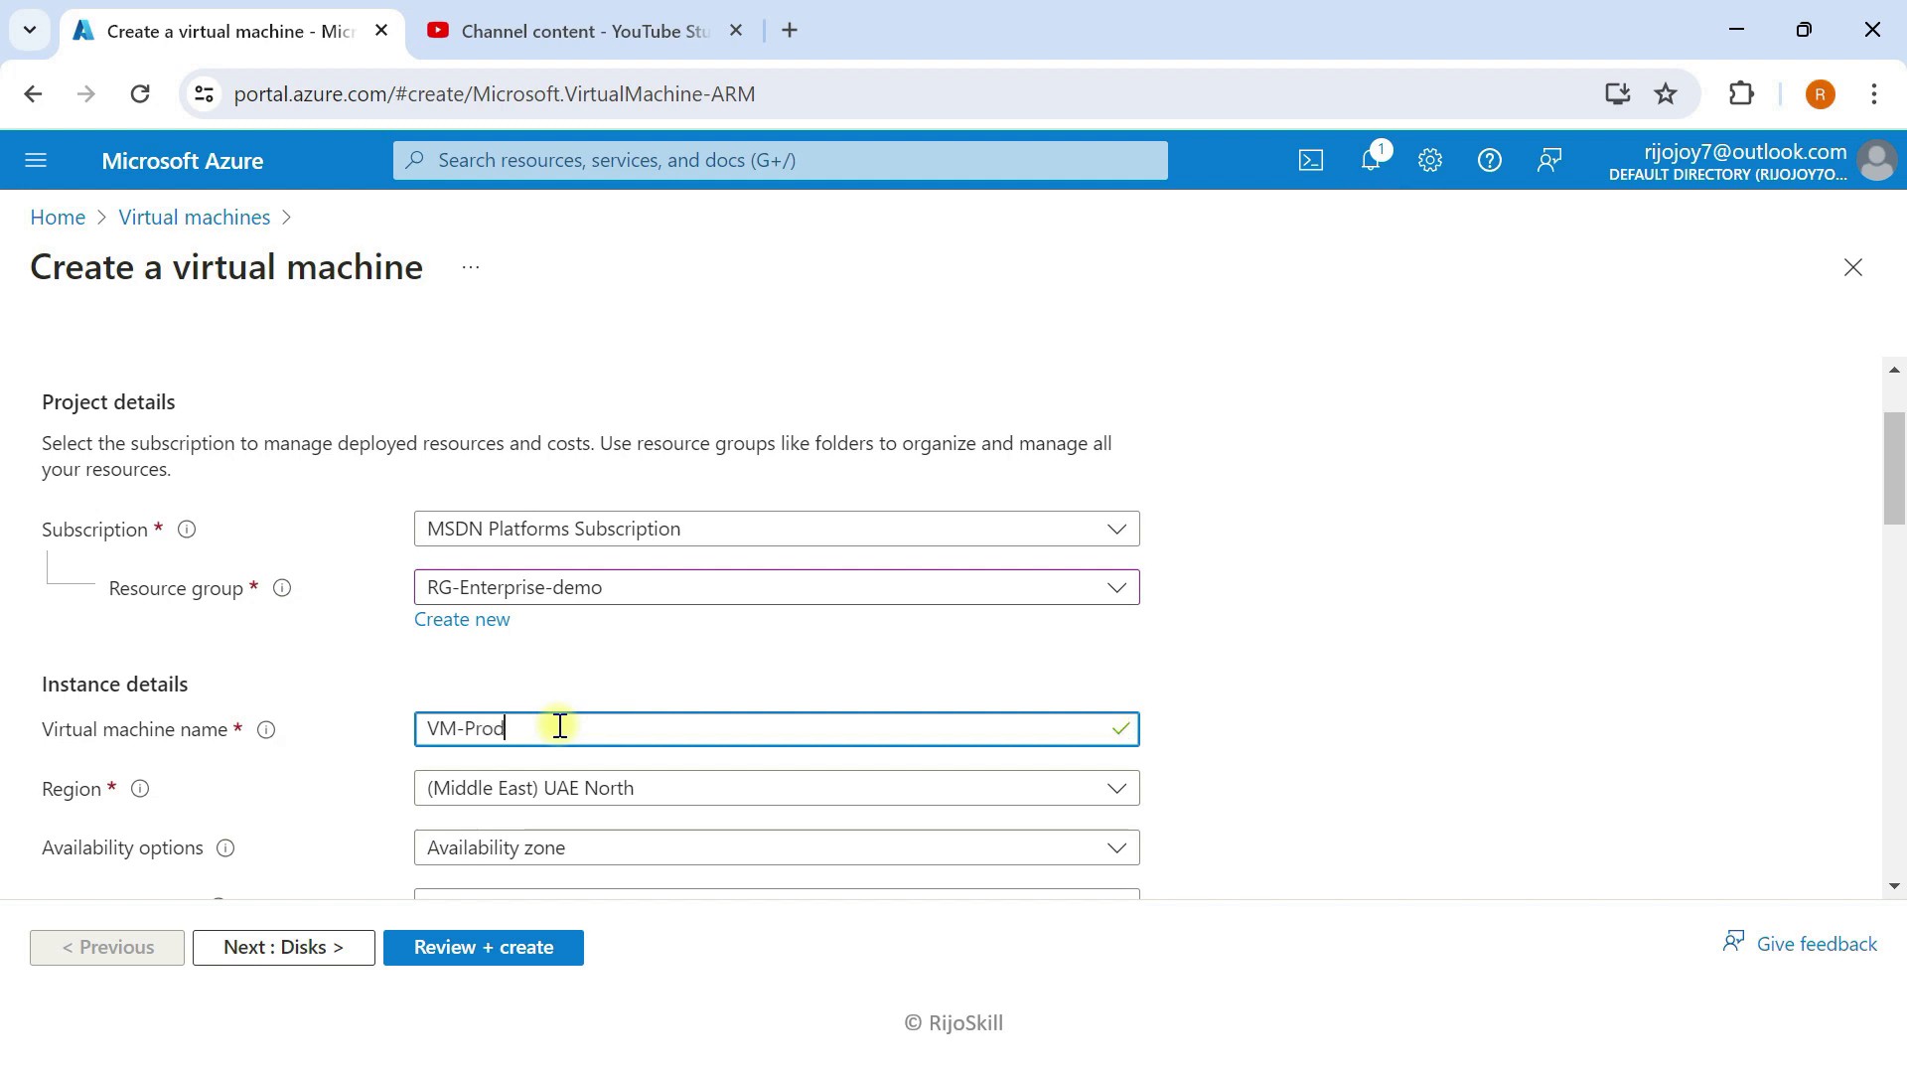
scroll(596, 733, "down", 2)
left_click(553, 699)
left_click(504, 407)
left_click(559, 757)
left_click(505, 465)
scroll(636, 656, "down", 5)
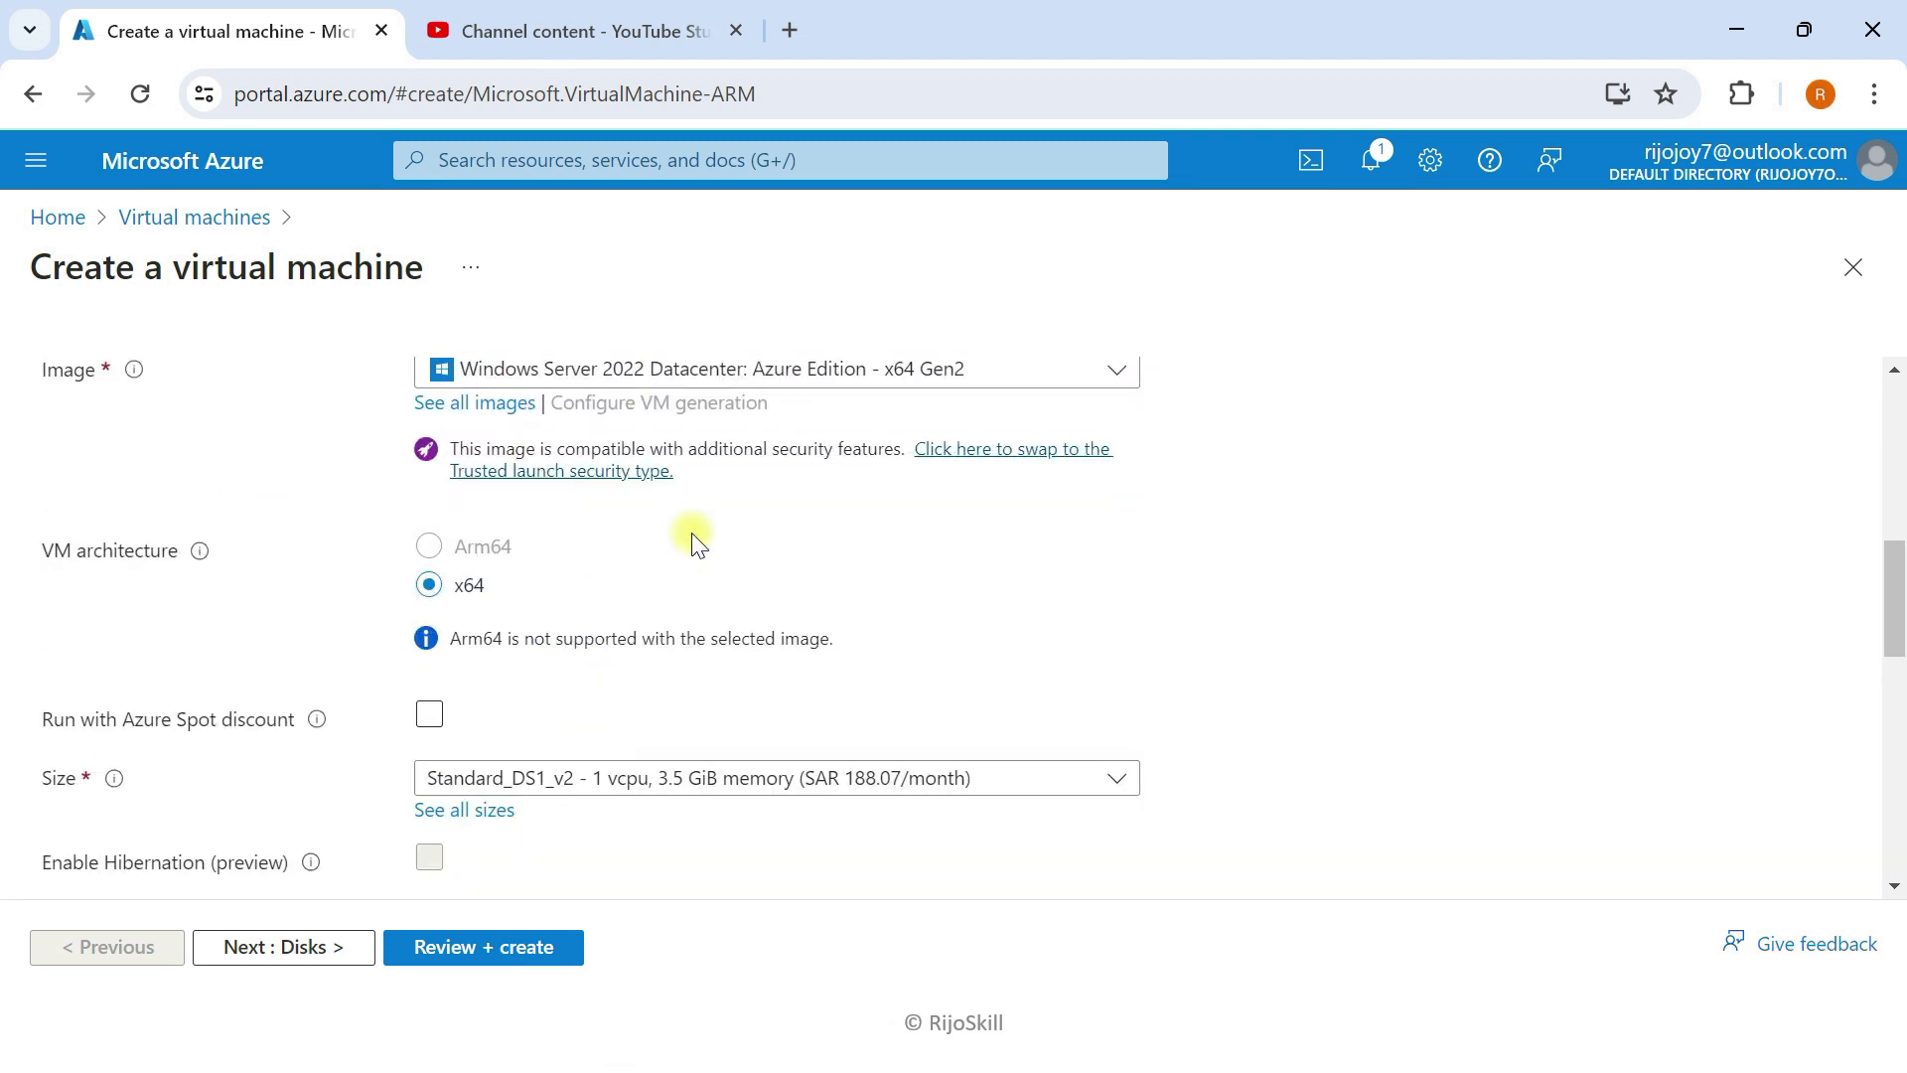
scroll(692, 542, "up", 2)
scroll(539, 707, "down", 4)
Step: Enter the administrator username and confirmed password, then advance to the disk settings
left_click(503, 766)
type("adminp")
key("Tab")
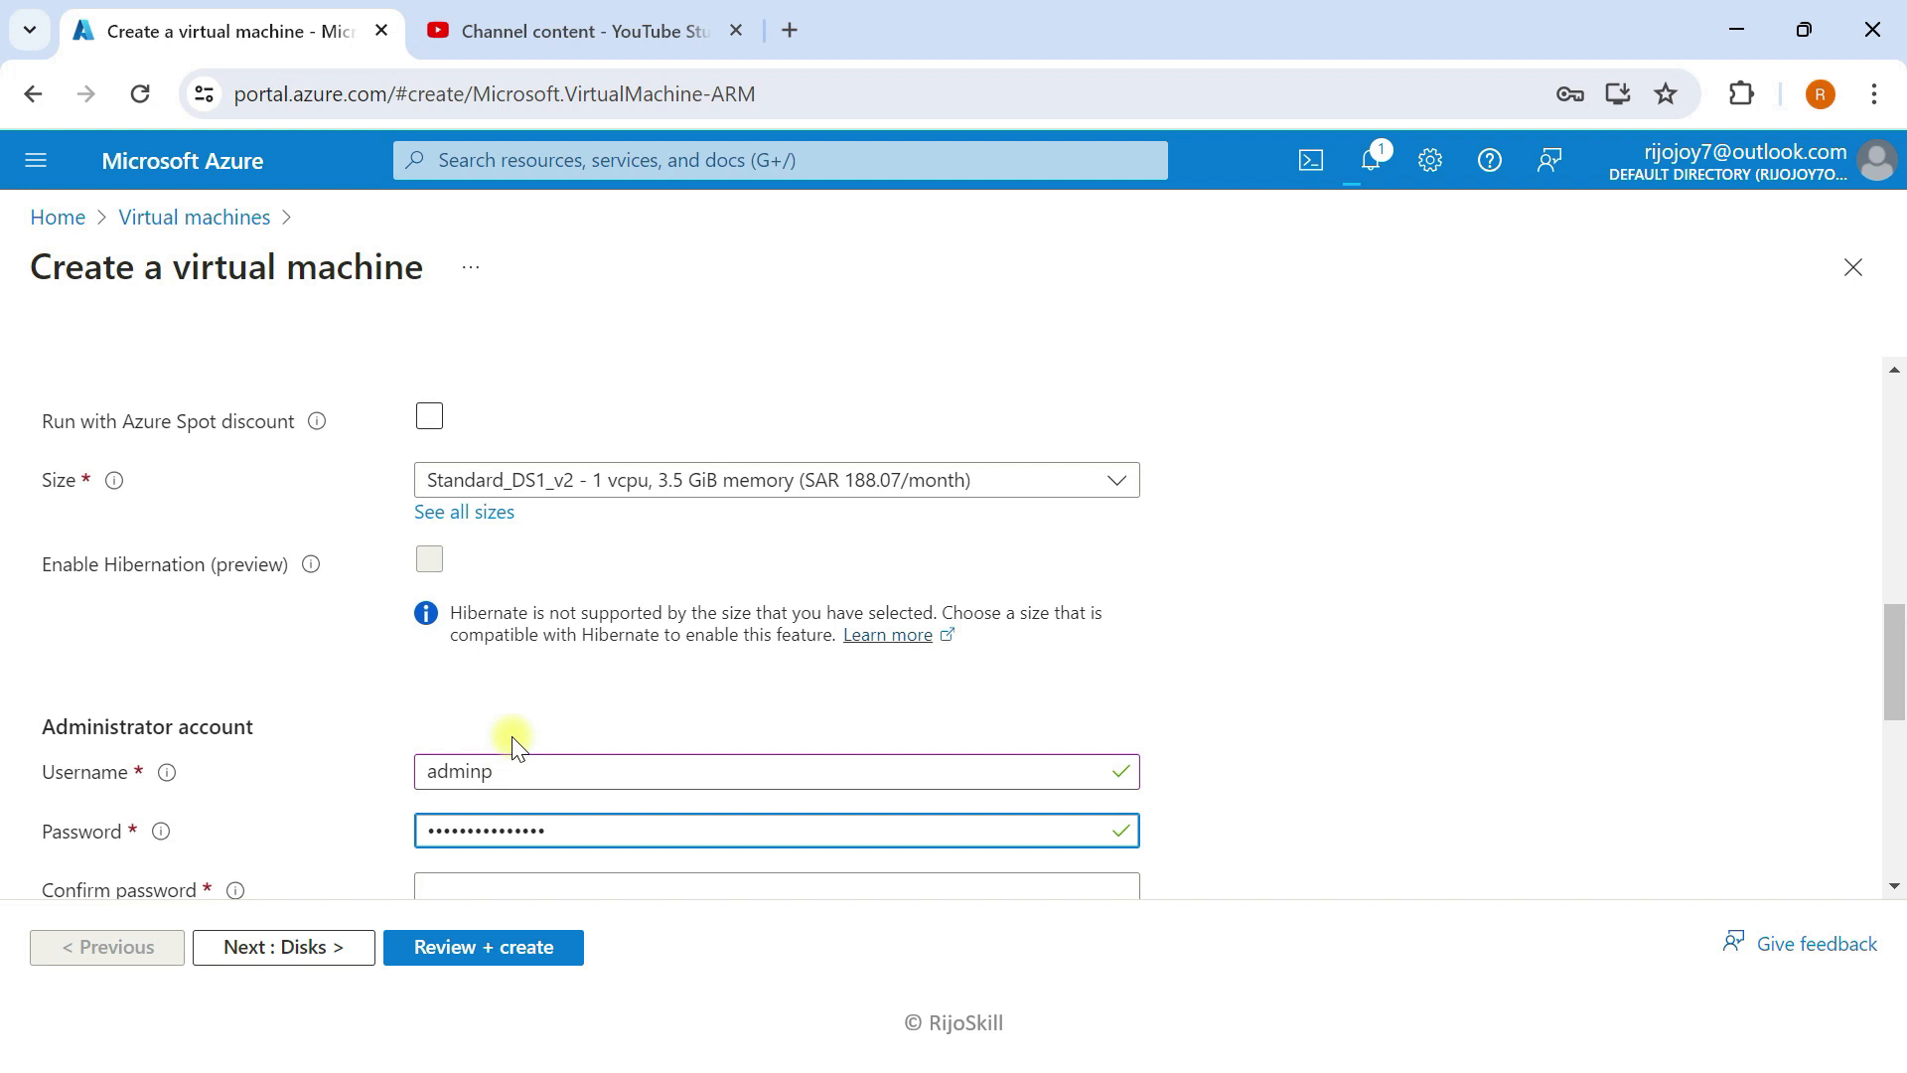
scroll(511, 730, "down", 3)
left_click(503, 601)
type("•••")
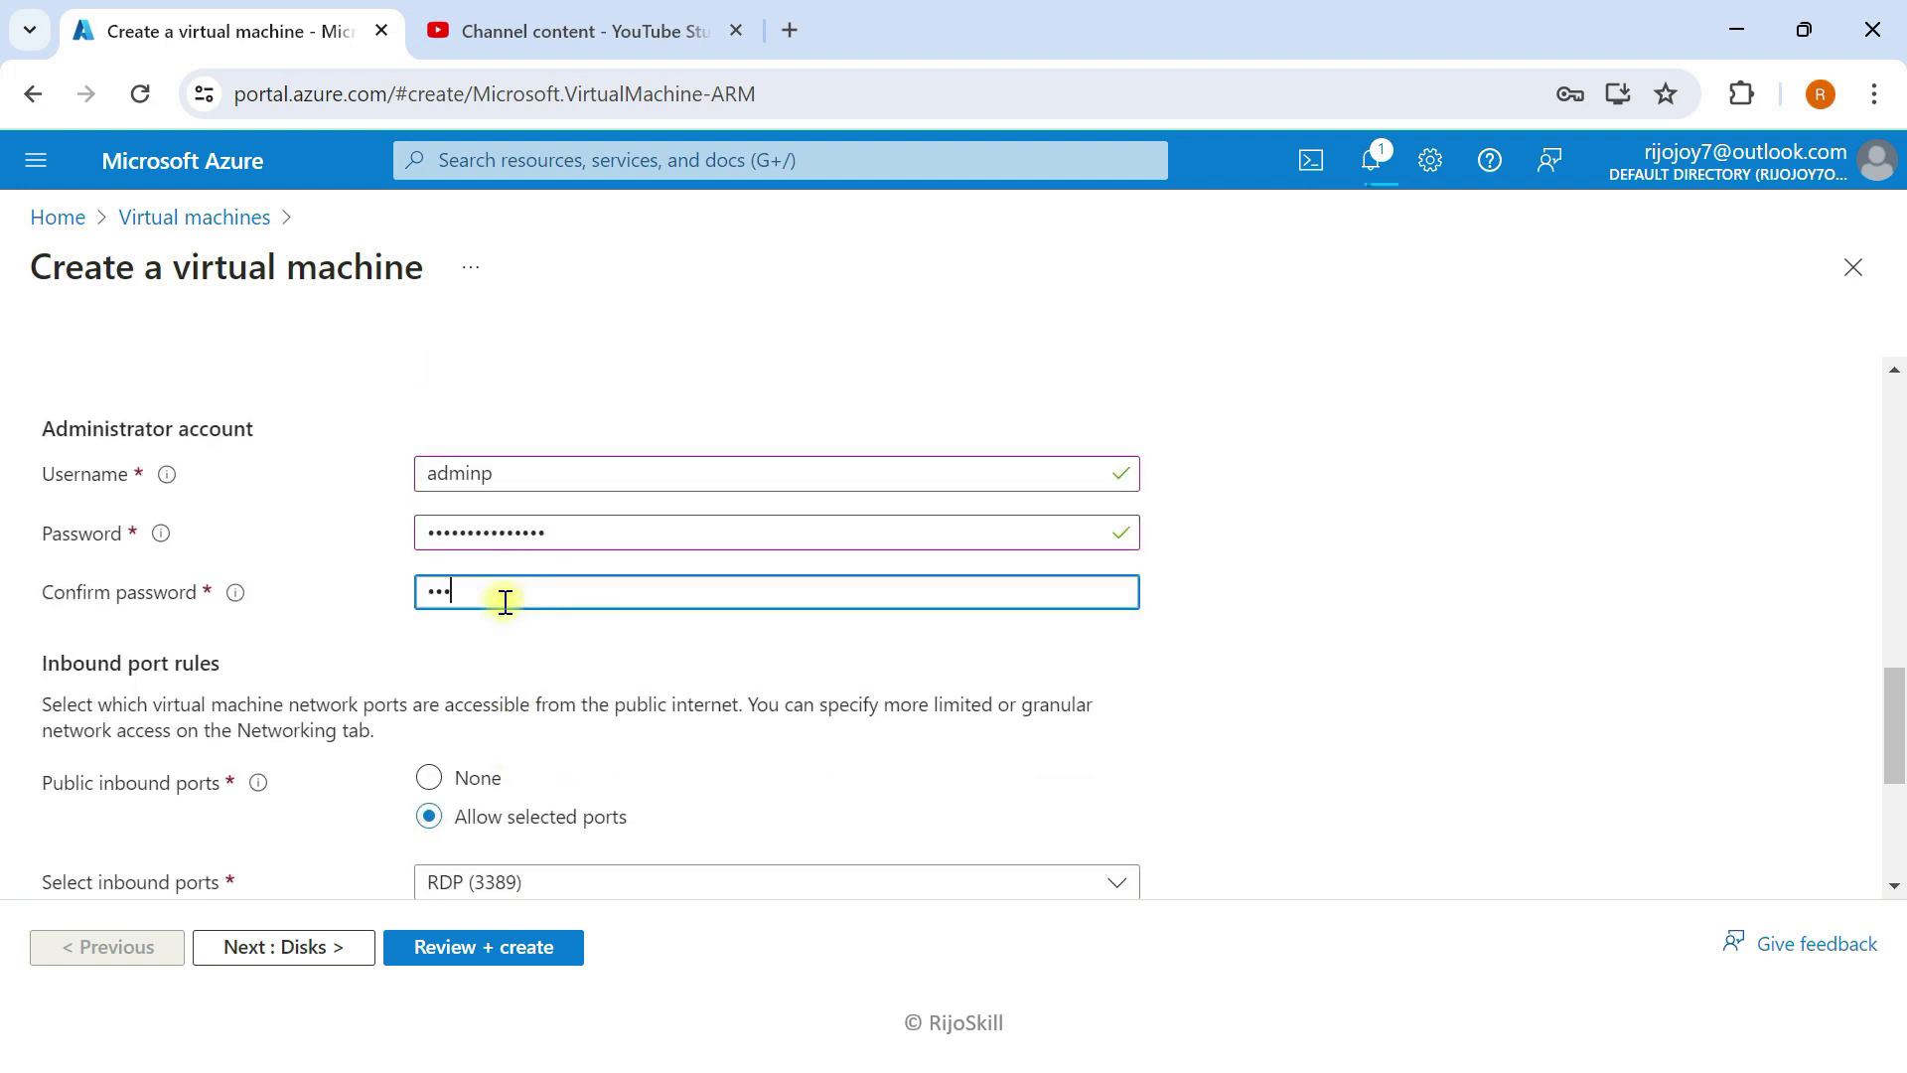
type("••••••")
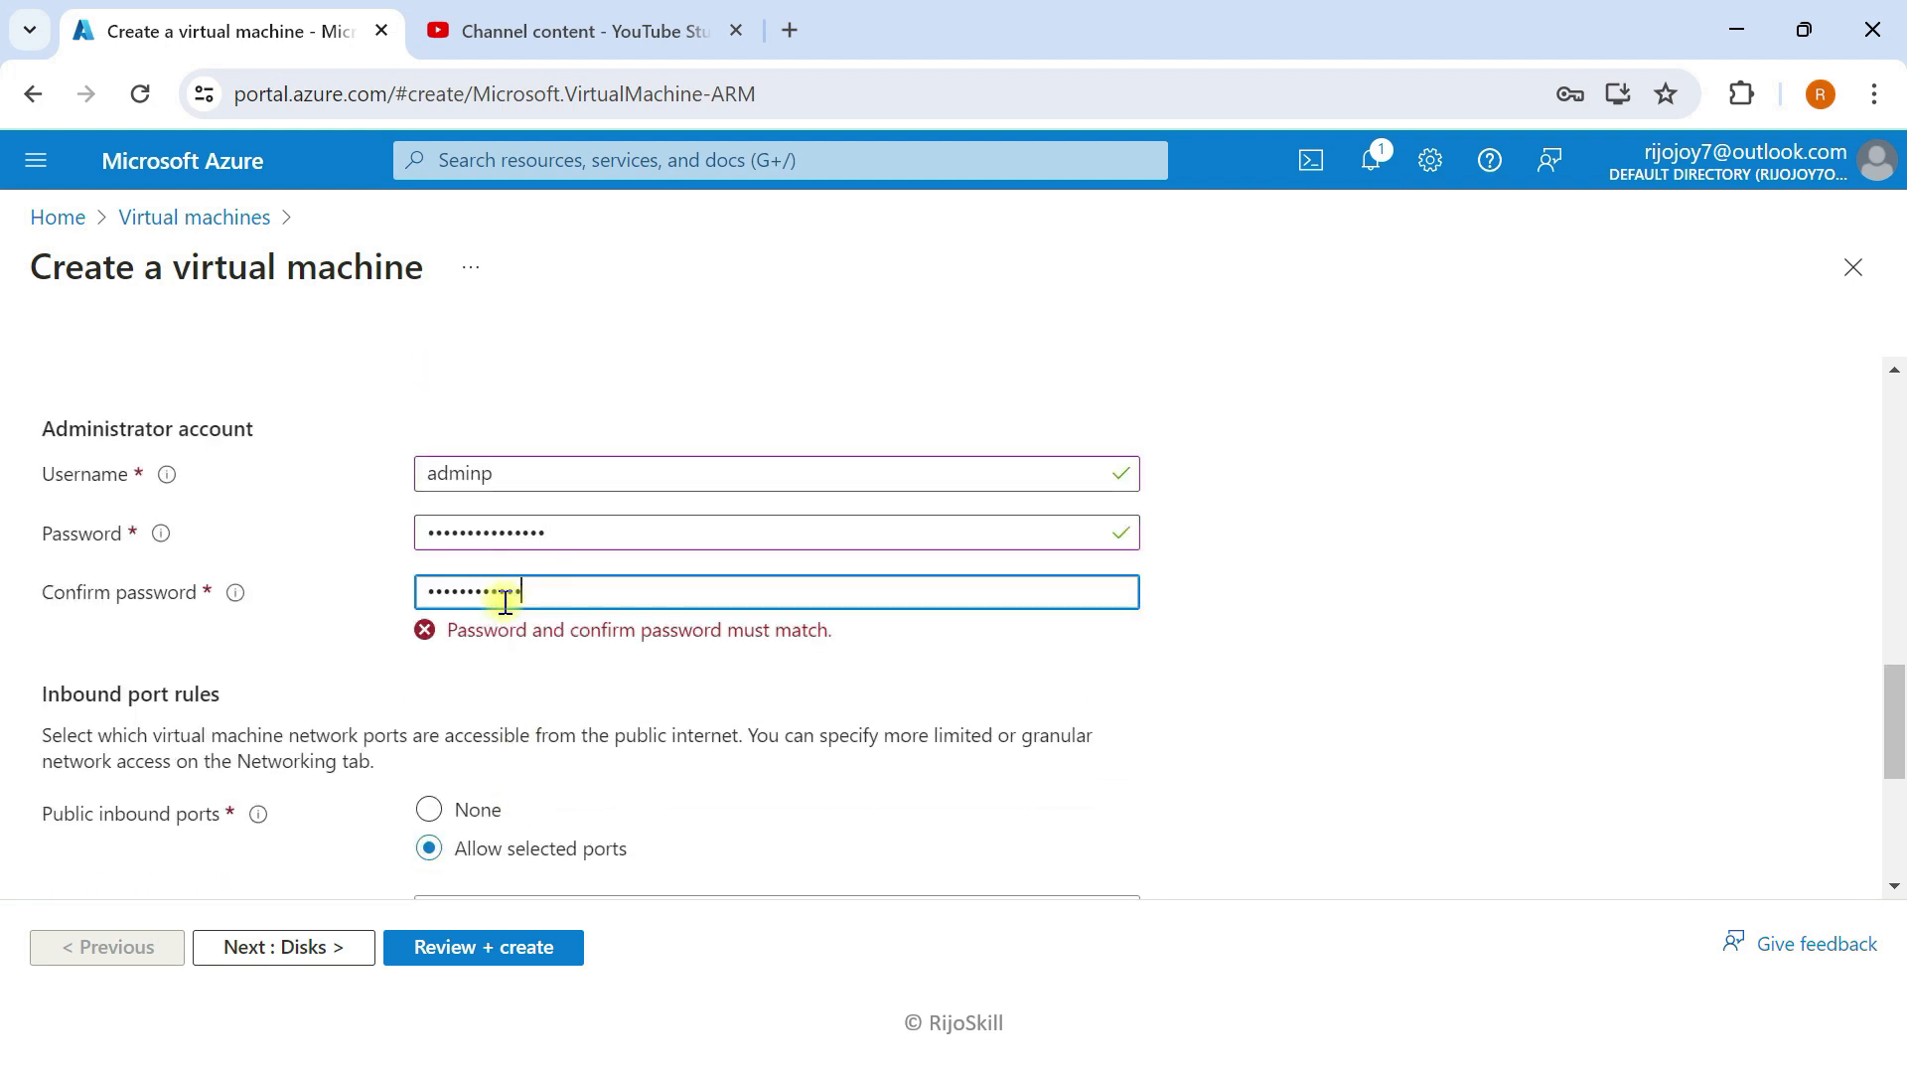
scroll(502, 835, "down", 3)
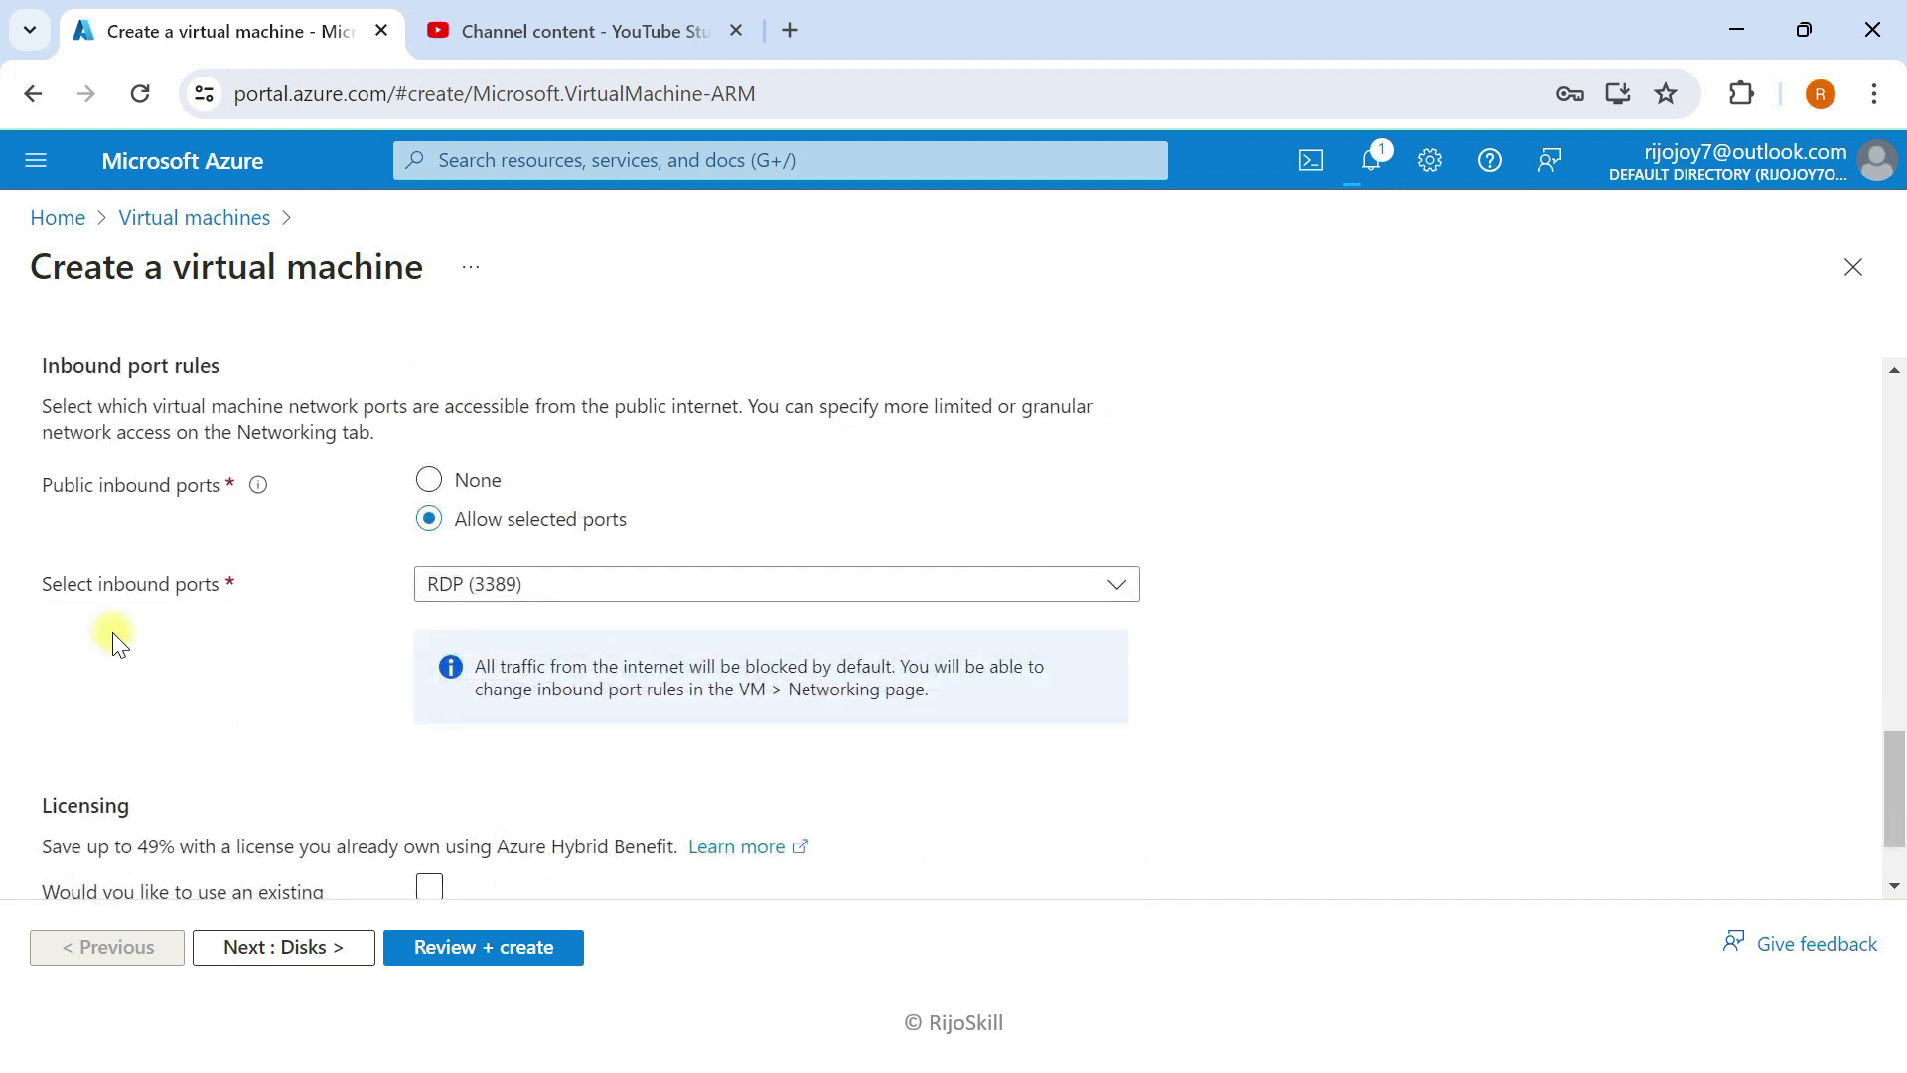
left_click(351, 977)
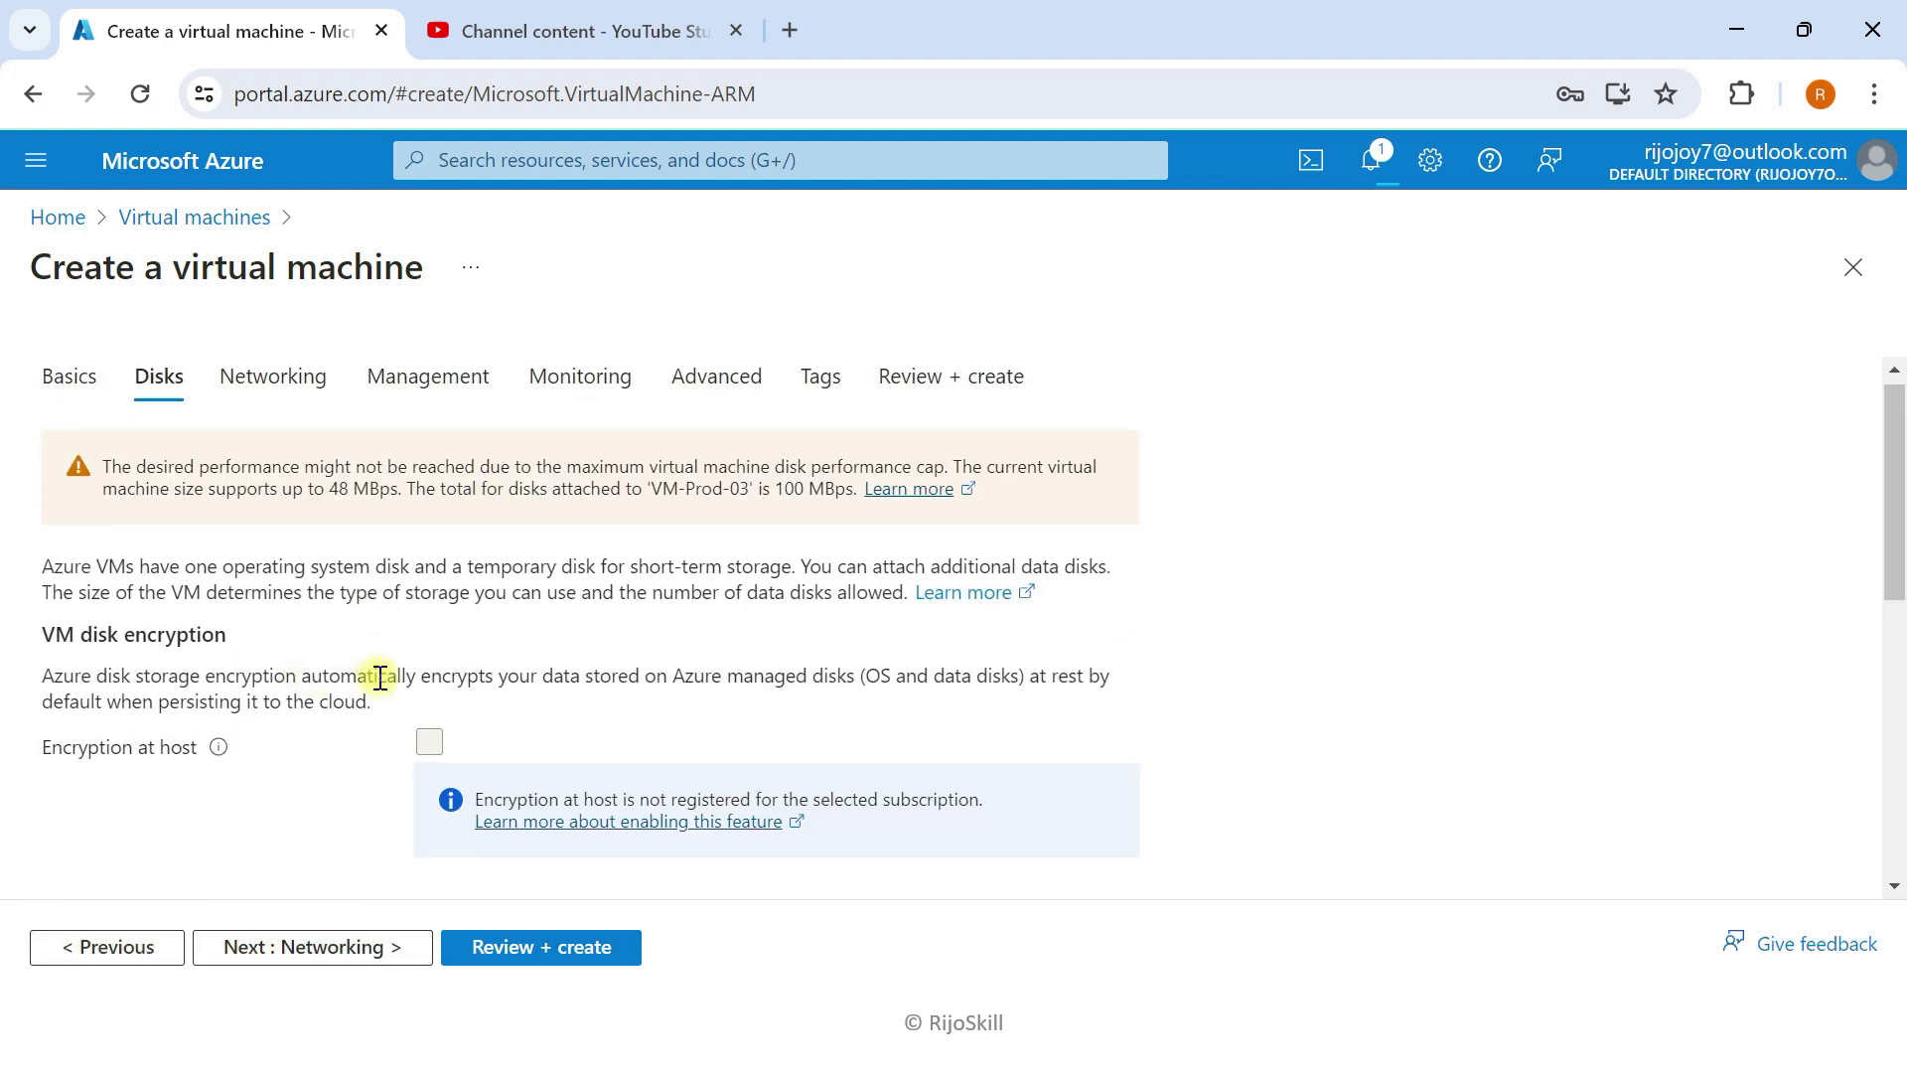
scroll(448, 726, "down", 2)
Step: Set VM-Prod-03's OS disk type to Standard SSD
left_click(554, 724)
left_click(511, 438)
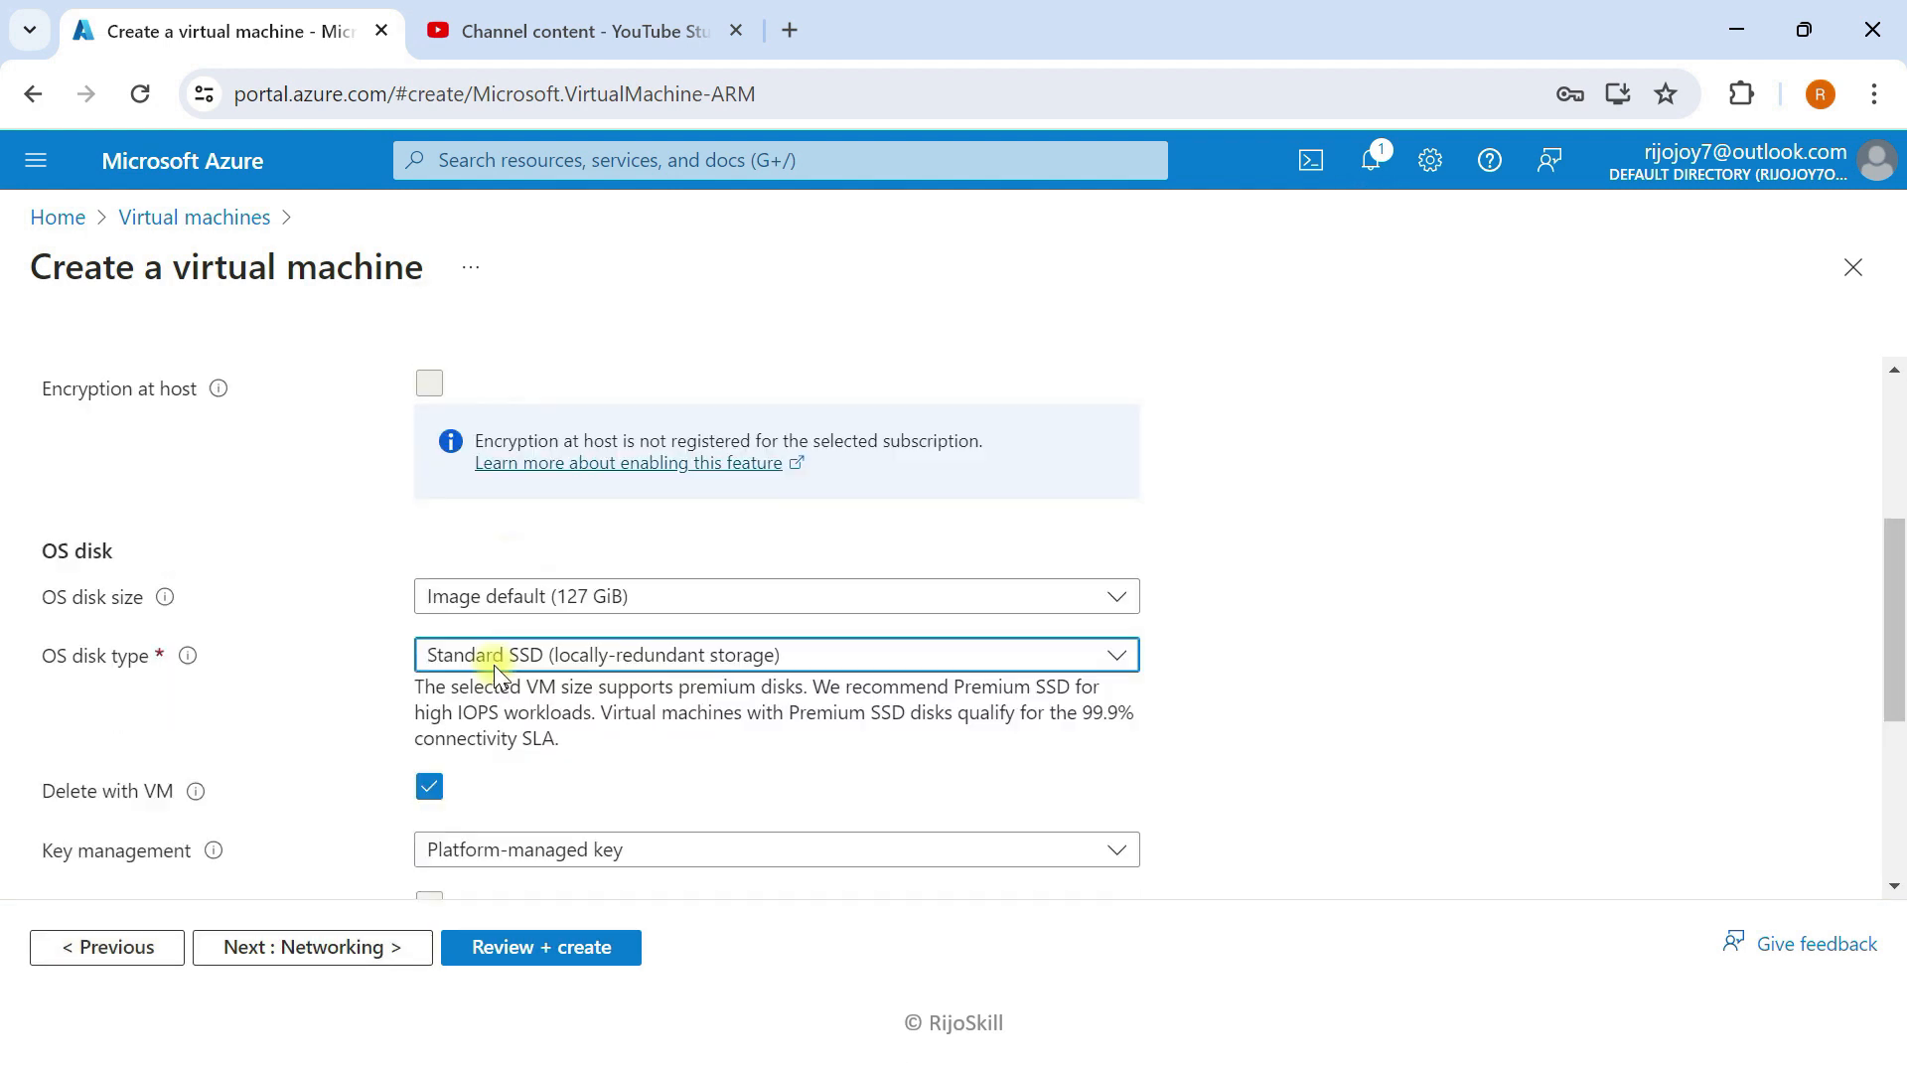
scroll(427, 795, "down", 3)
Step: Keep the remaining defaults, validate and create VM-Prod-03, then return to the Virtual machines list
left_click(351, 976)
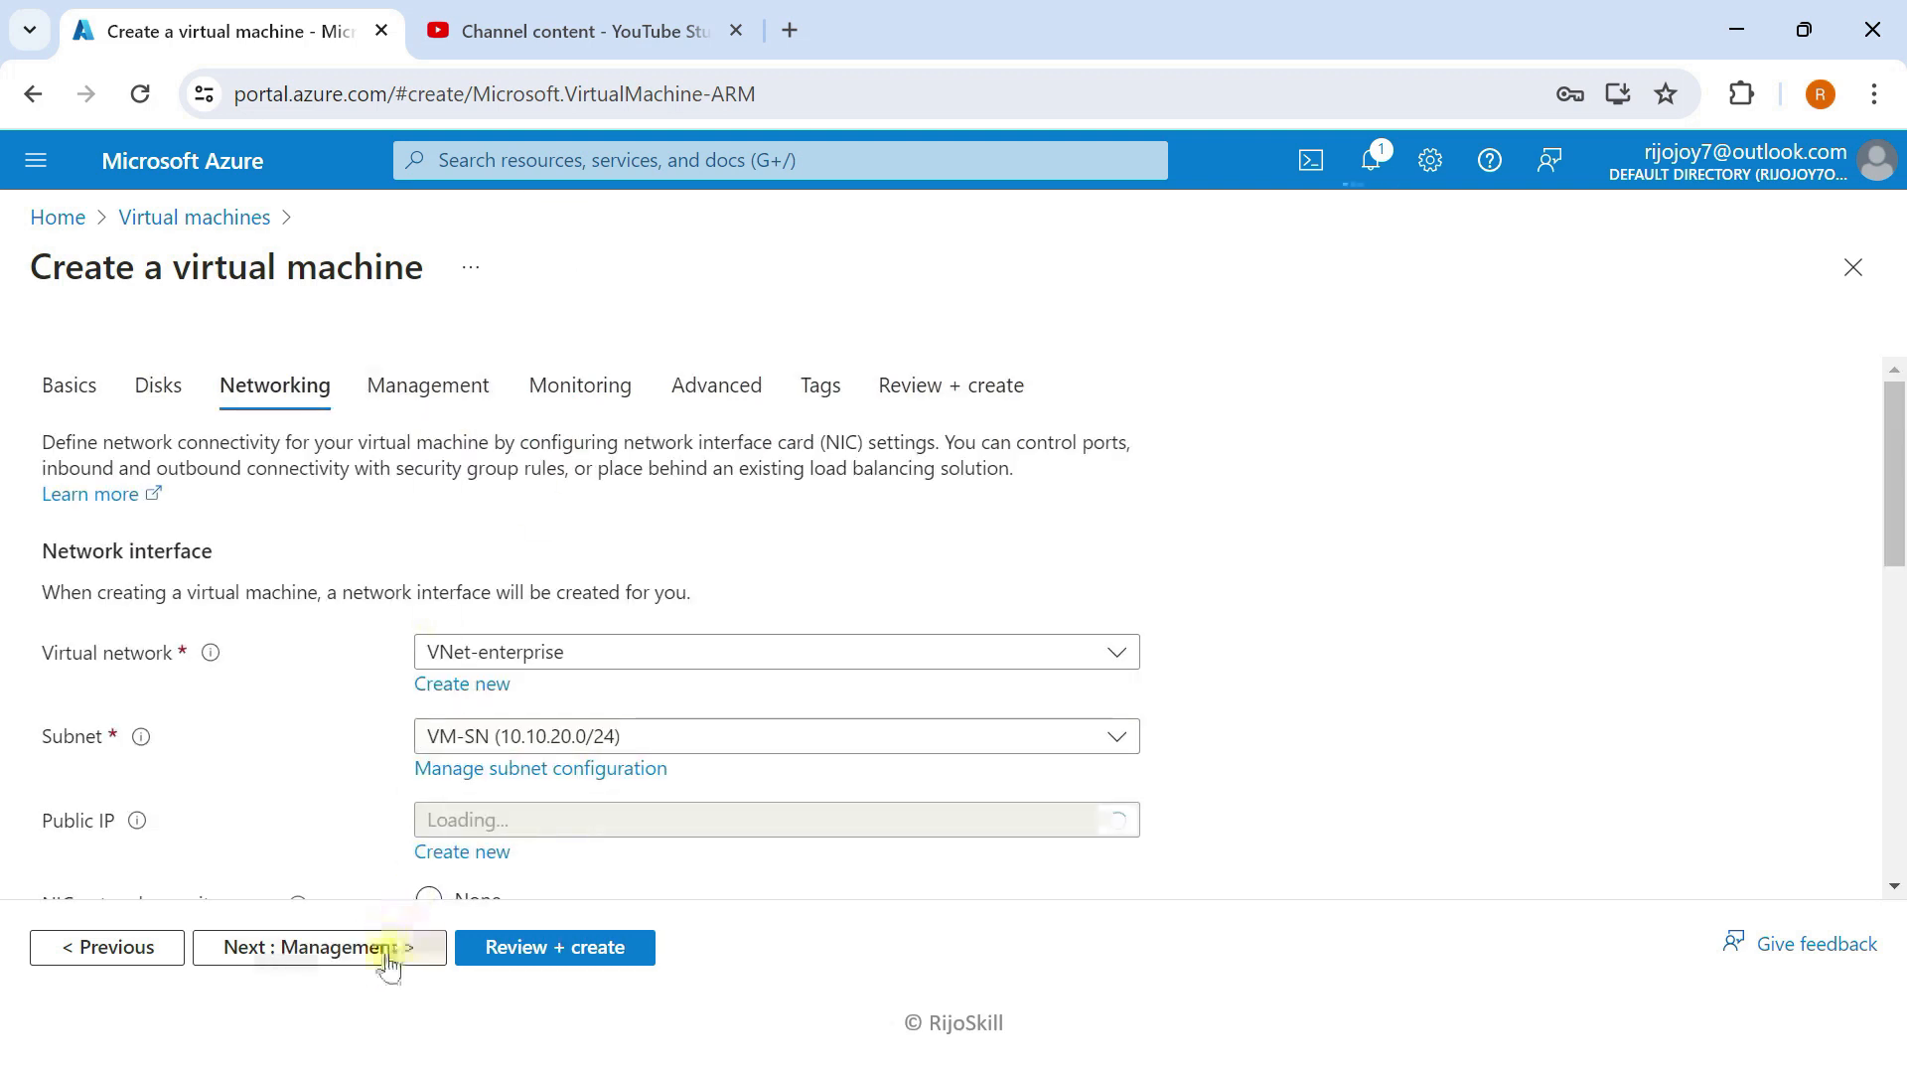
left_click(386, 957)
left_click(387, 959)
left_click(402, 956)
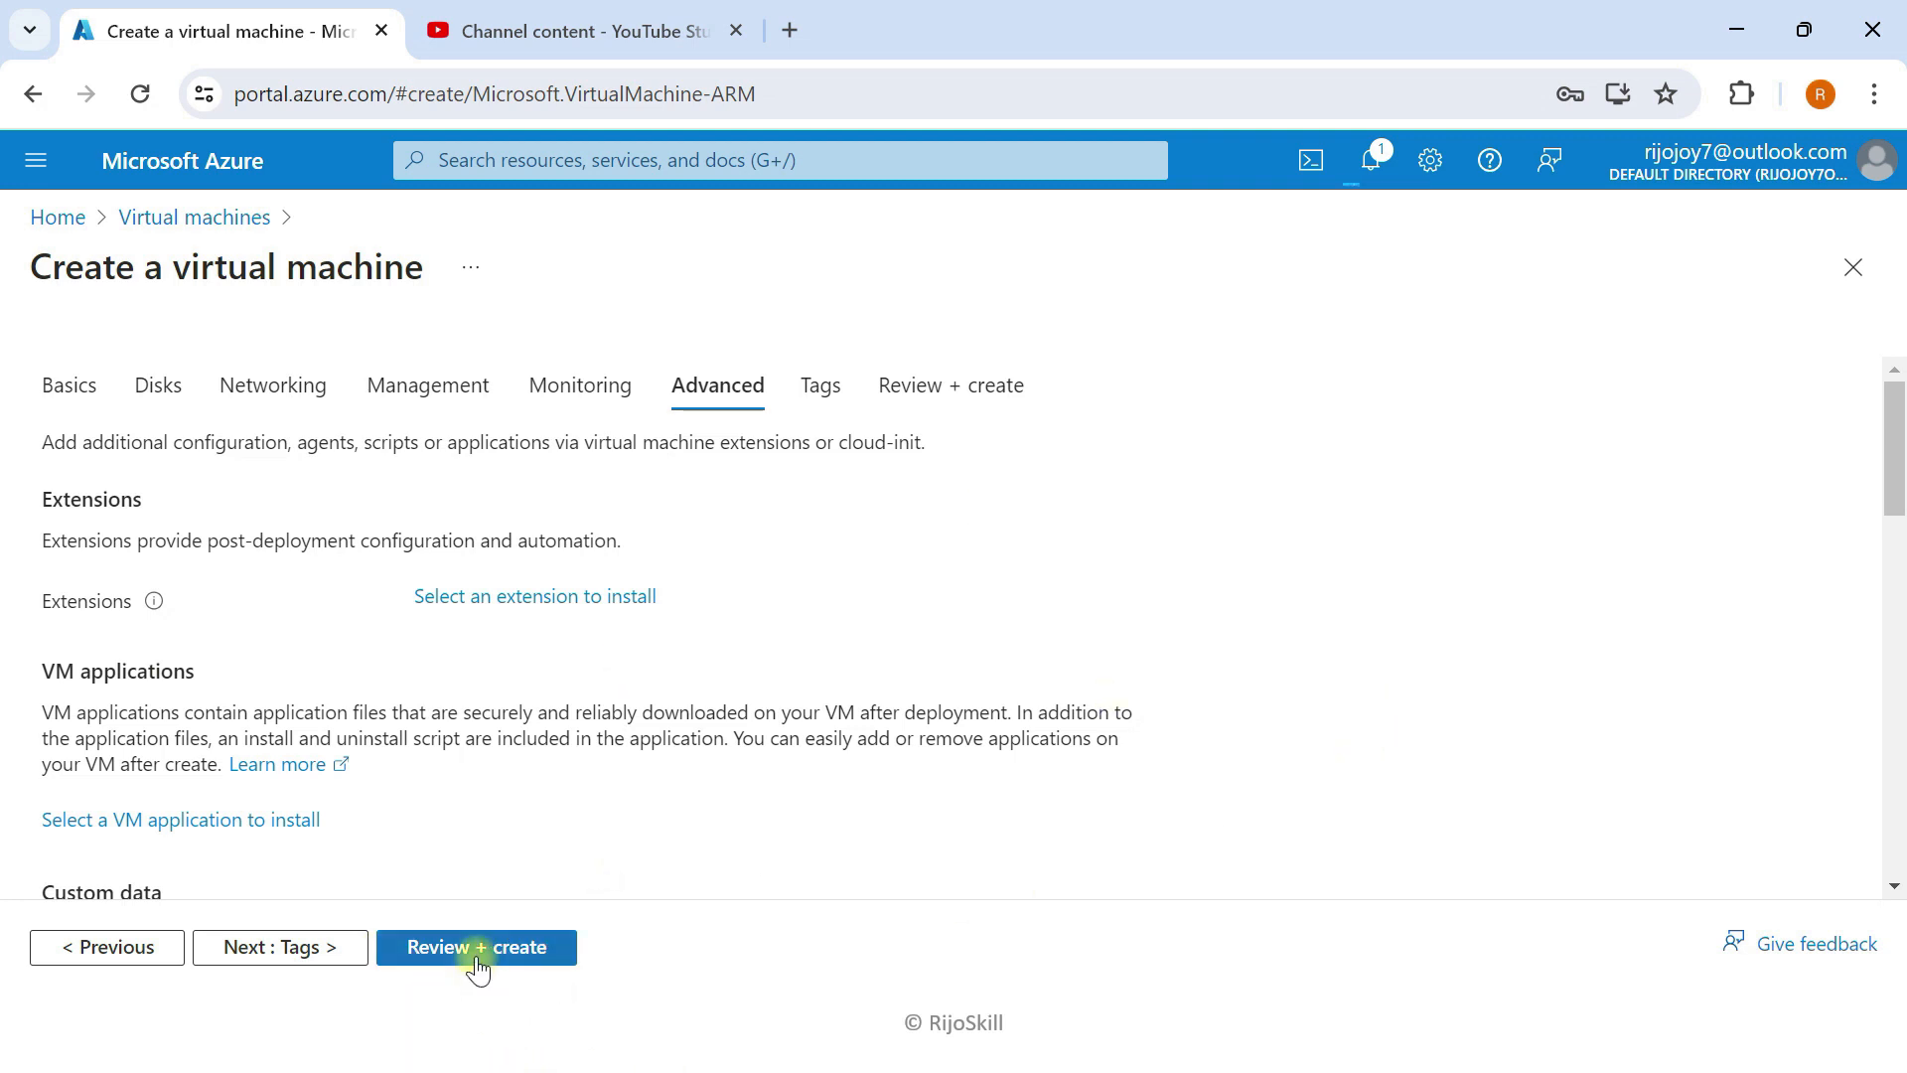
left_click(478, 954)
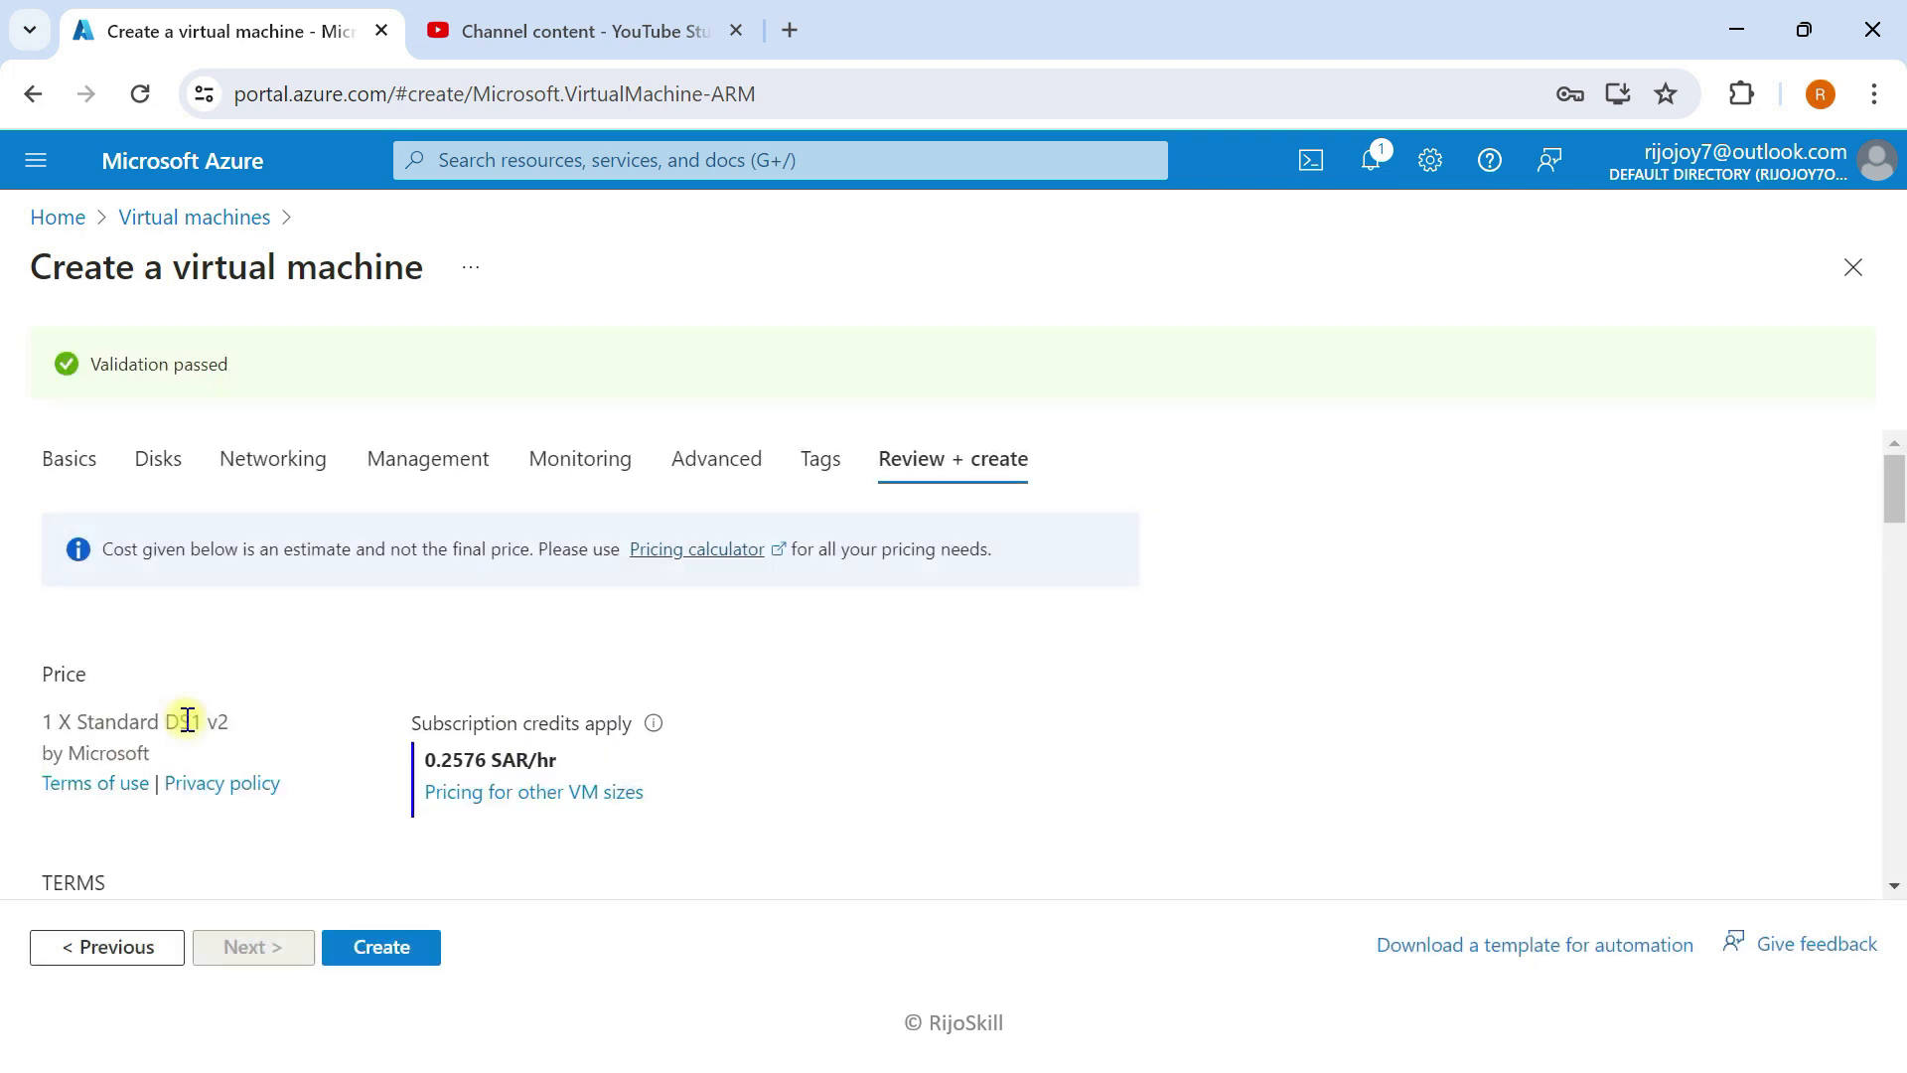
left_click(402, 947)
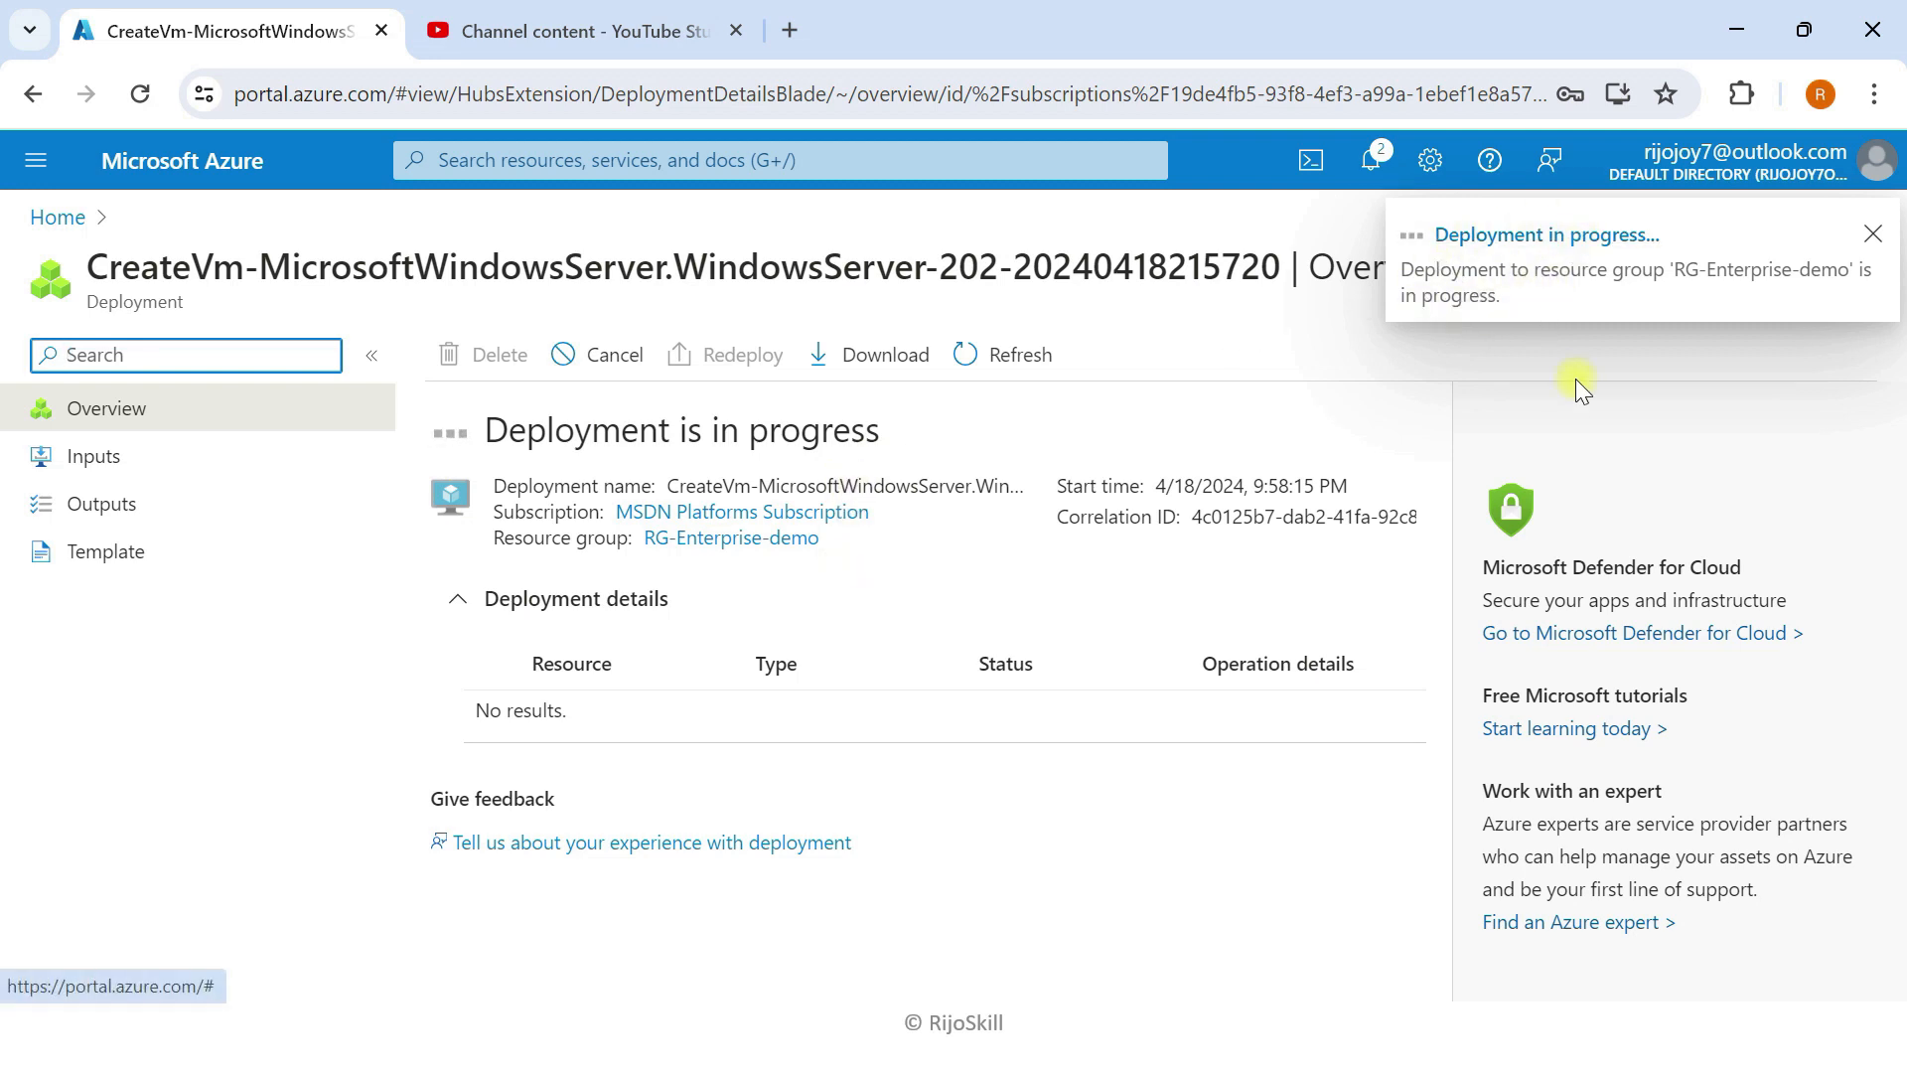
left_click(228, 160)
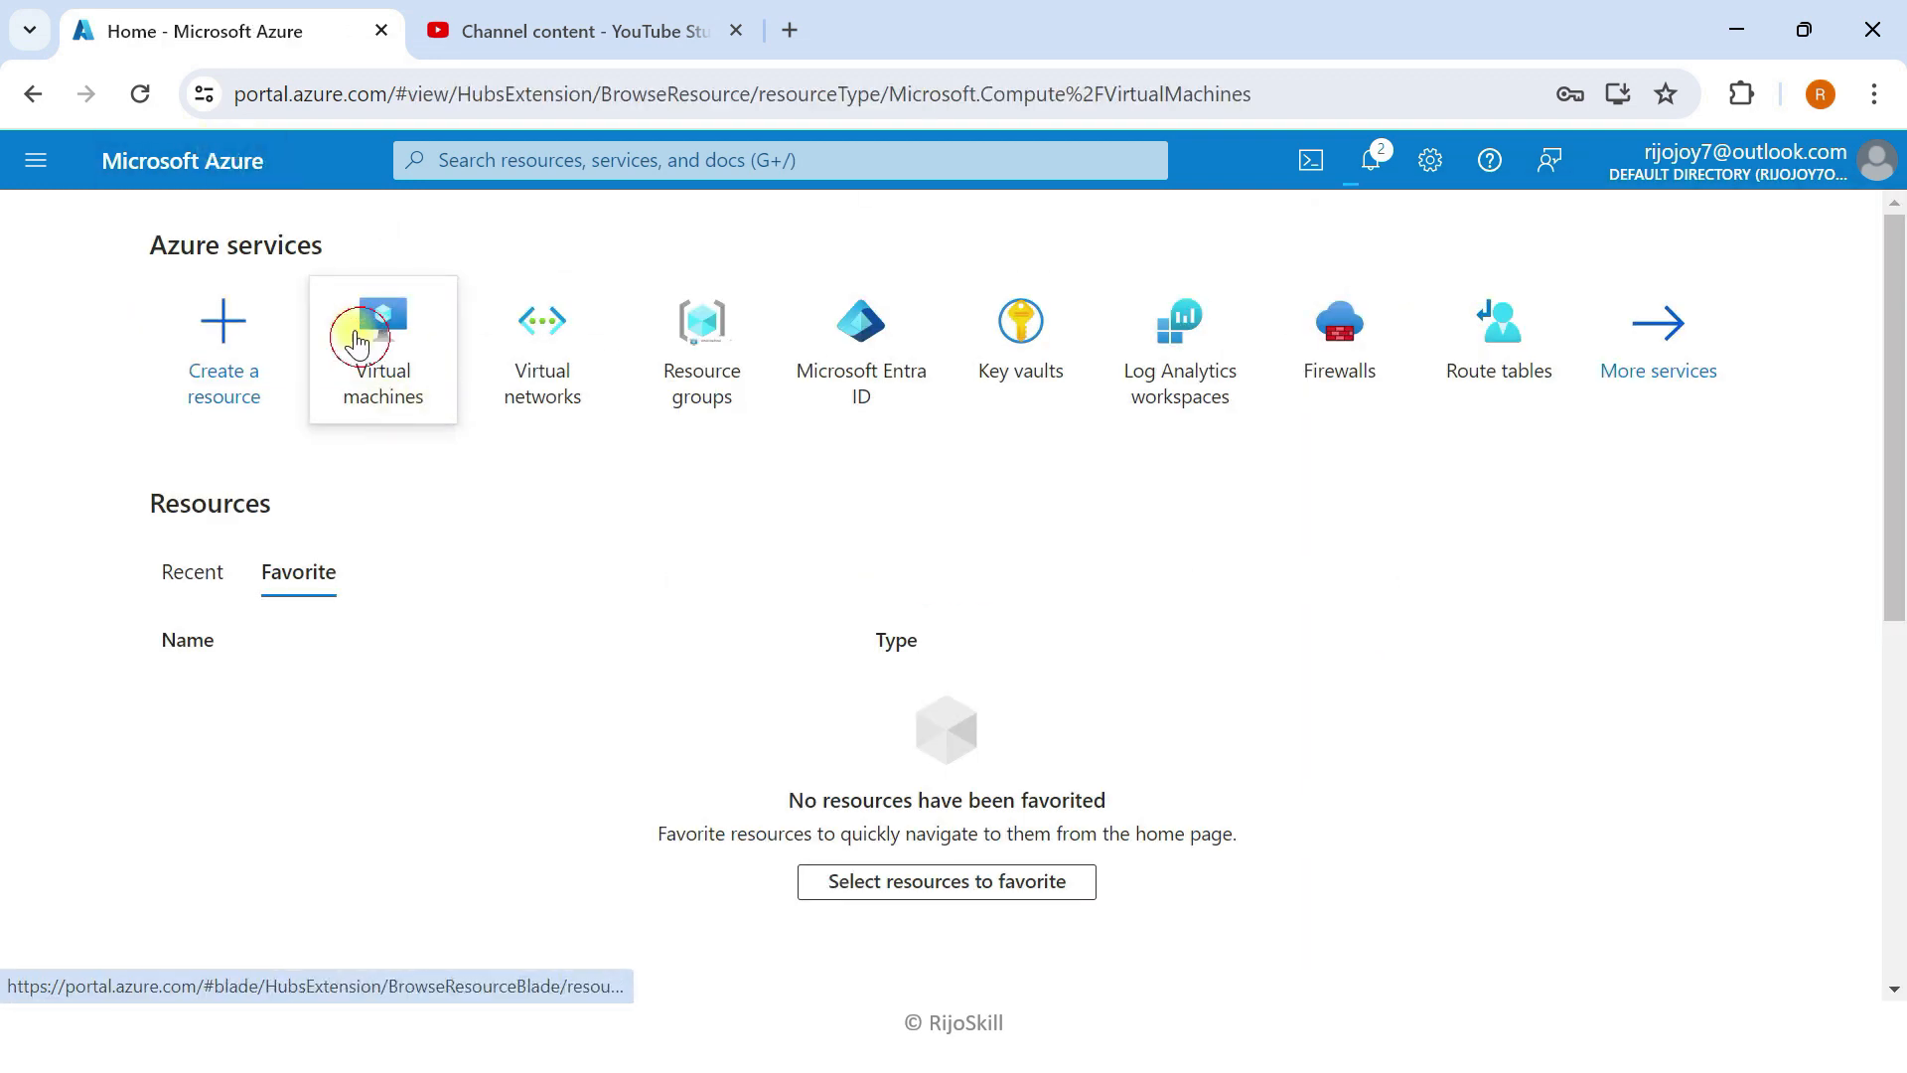
left_click(359, 386)
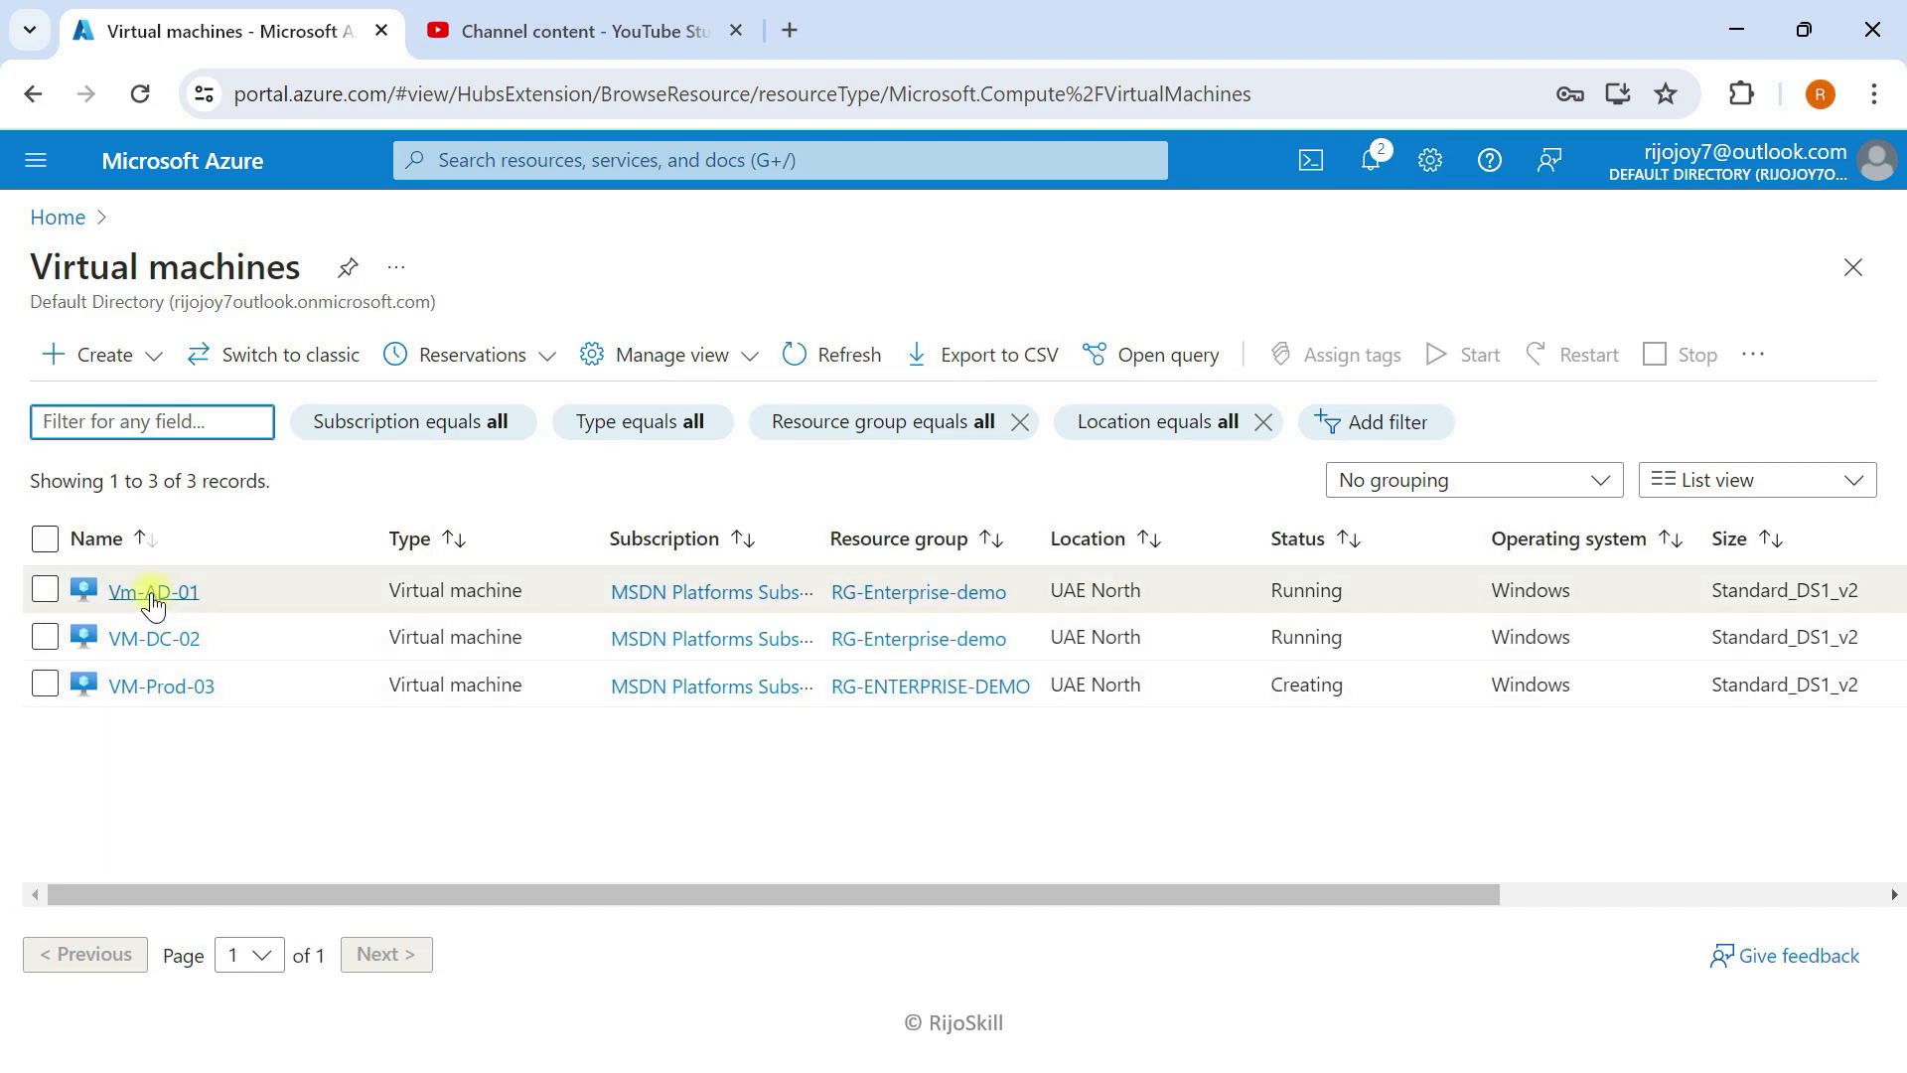
Step: Download Vm-AD-01's native RDP file from its Connect page and show it in Downloads
left_click(154, 596)
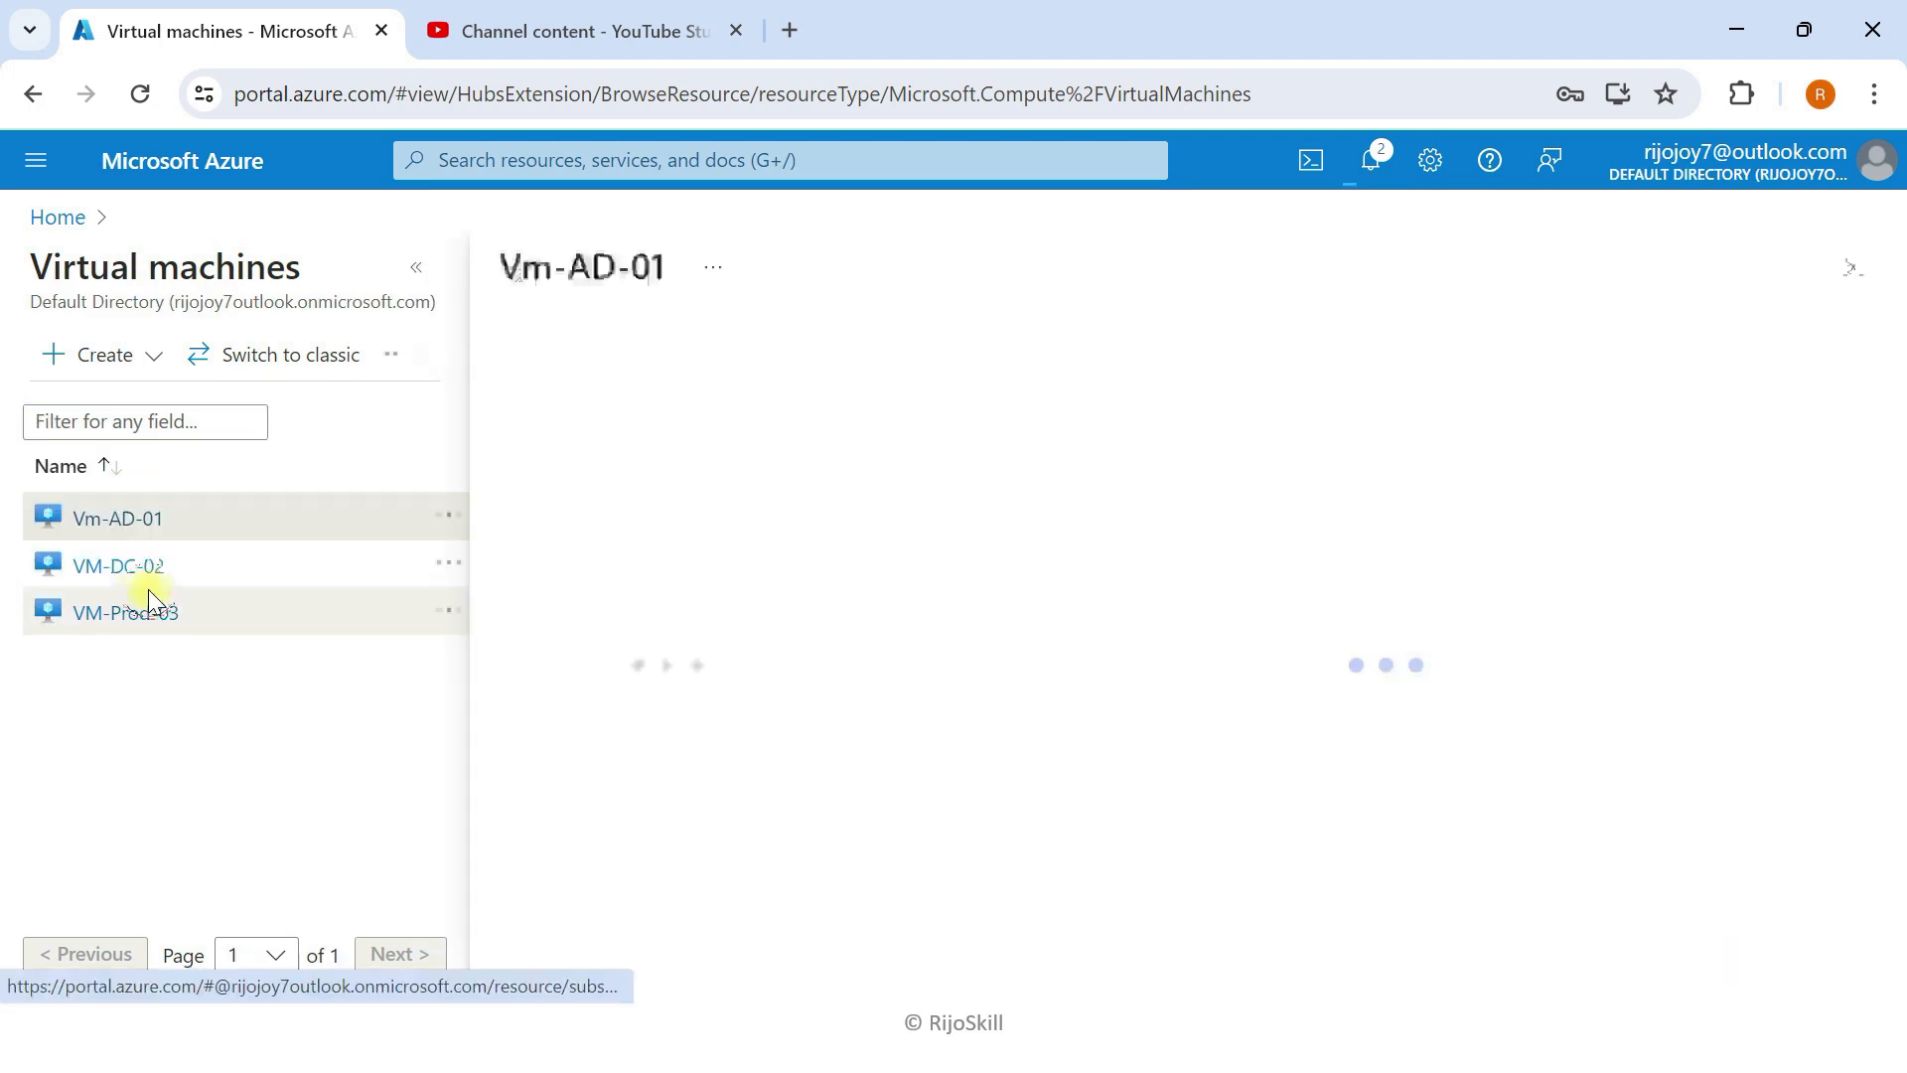
left_click(415, 268)
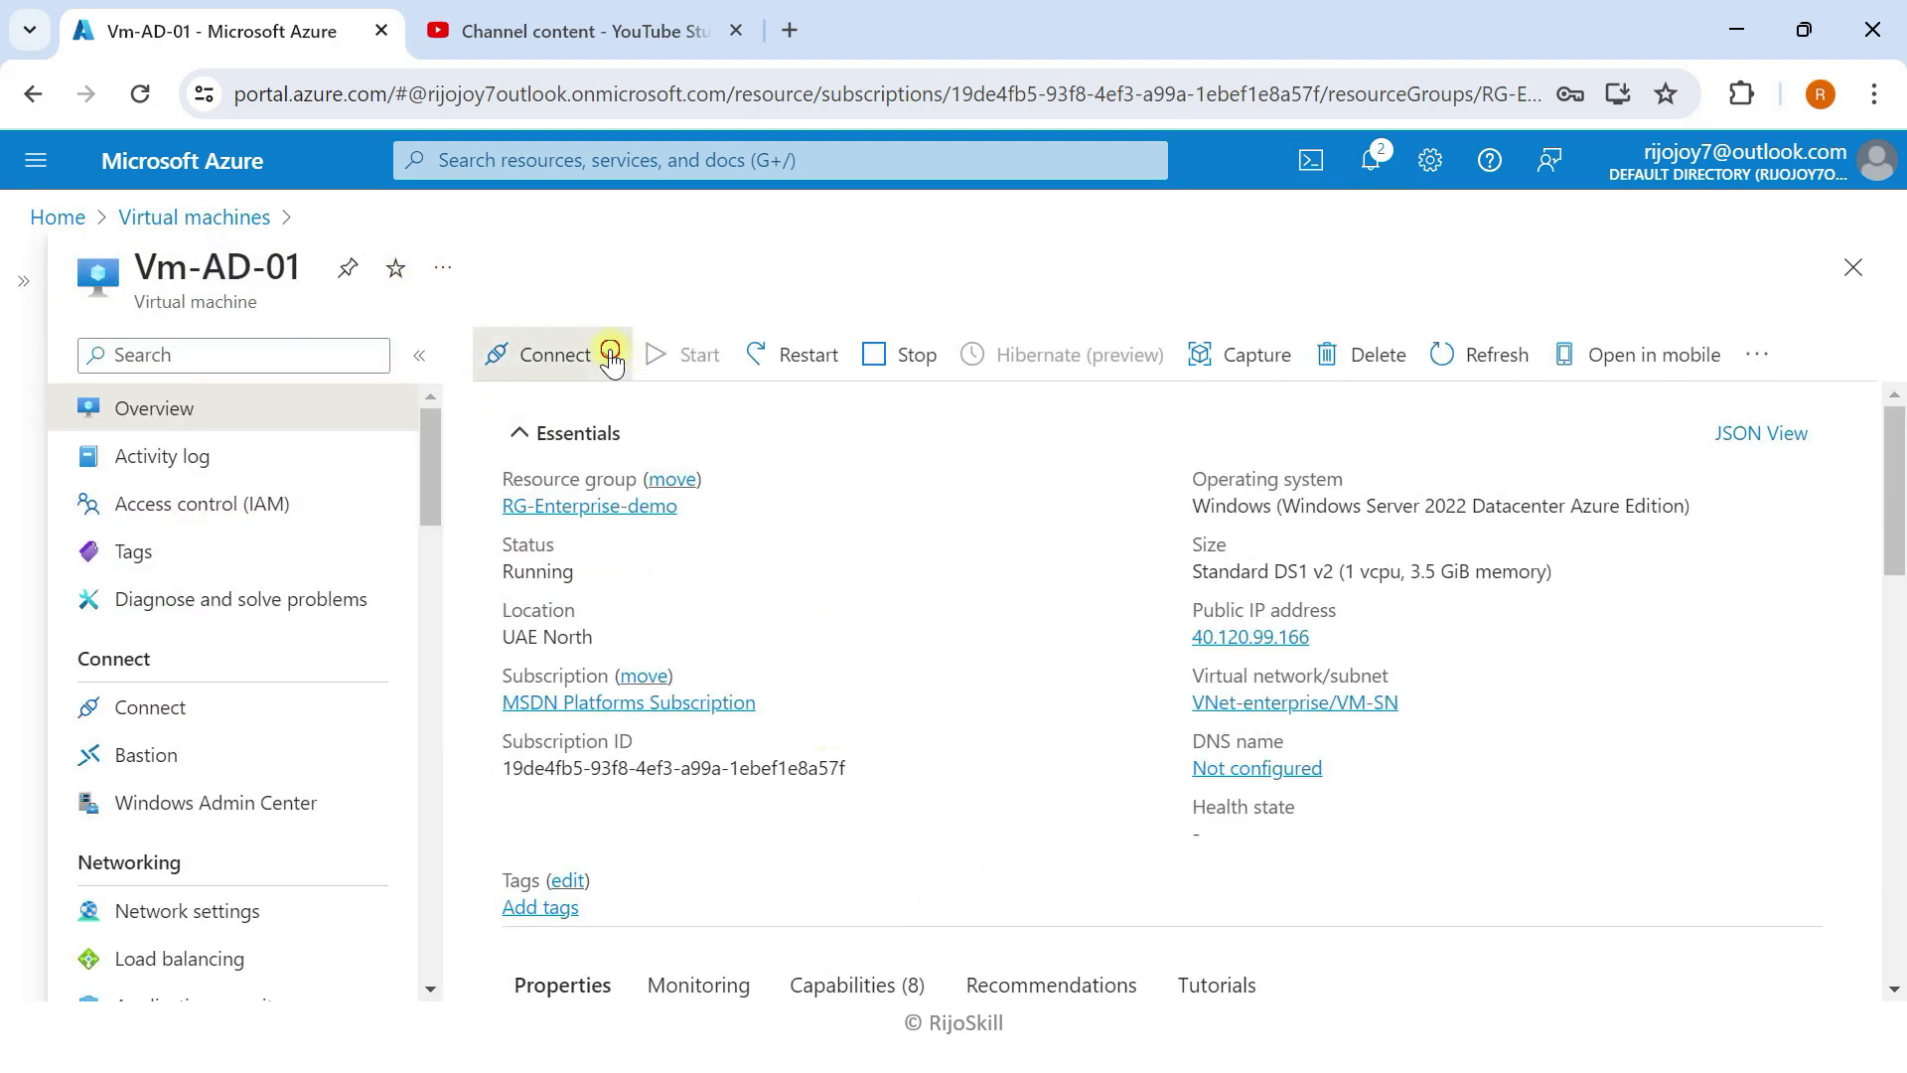
left_click(611, 357)
left_click(523, 405)
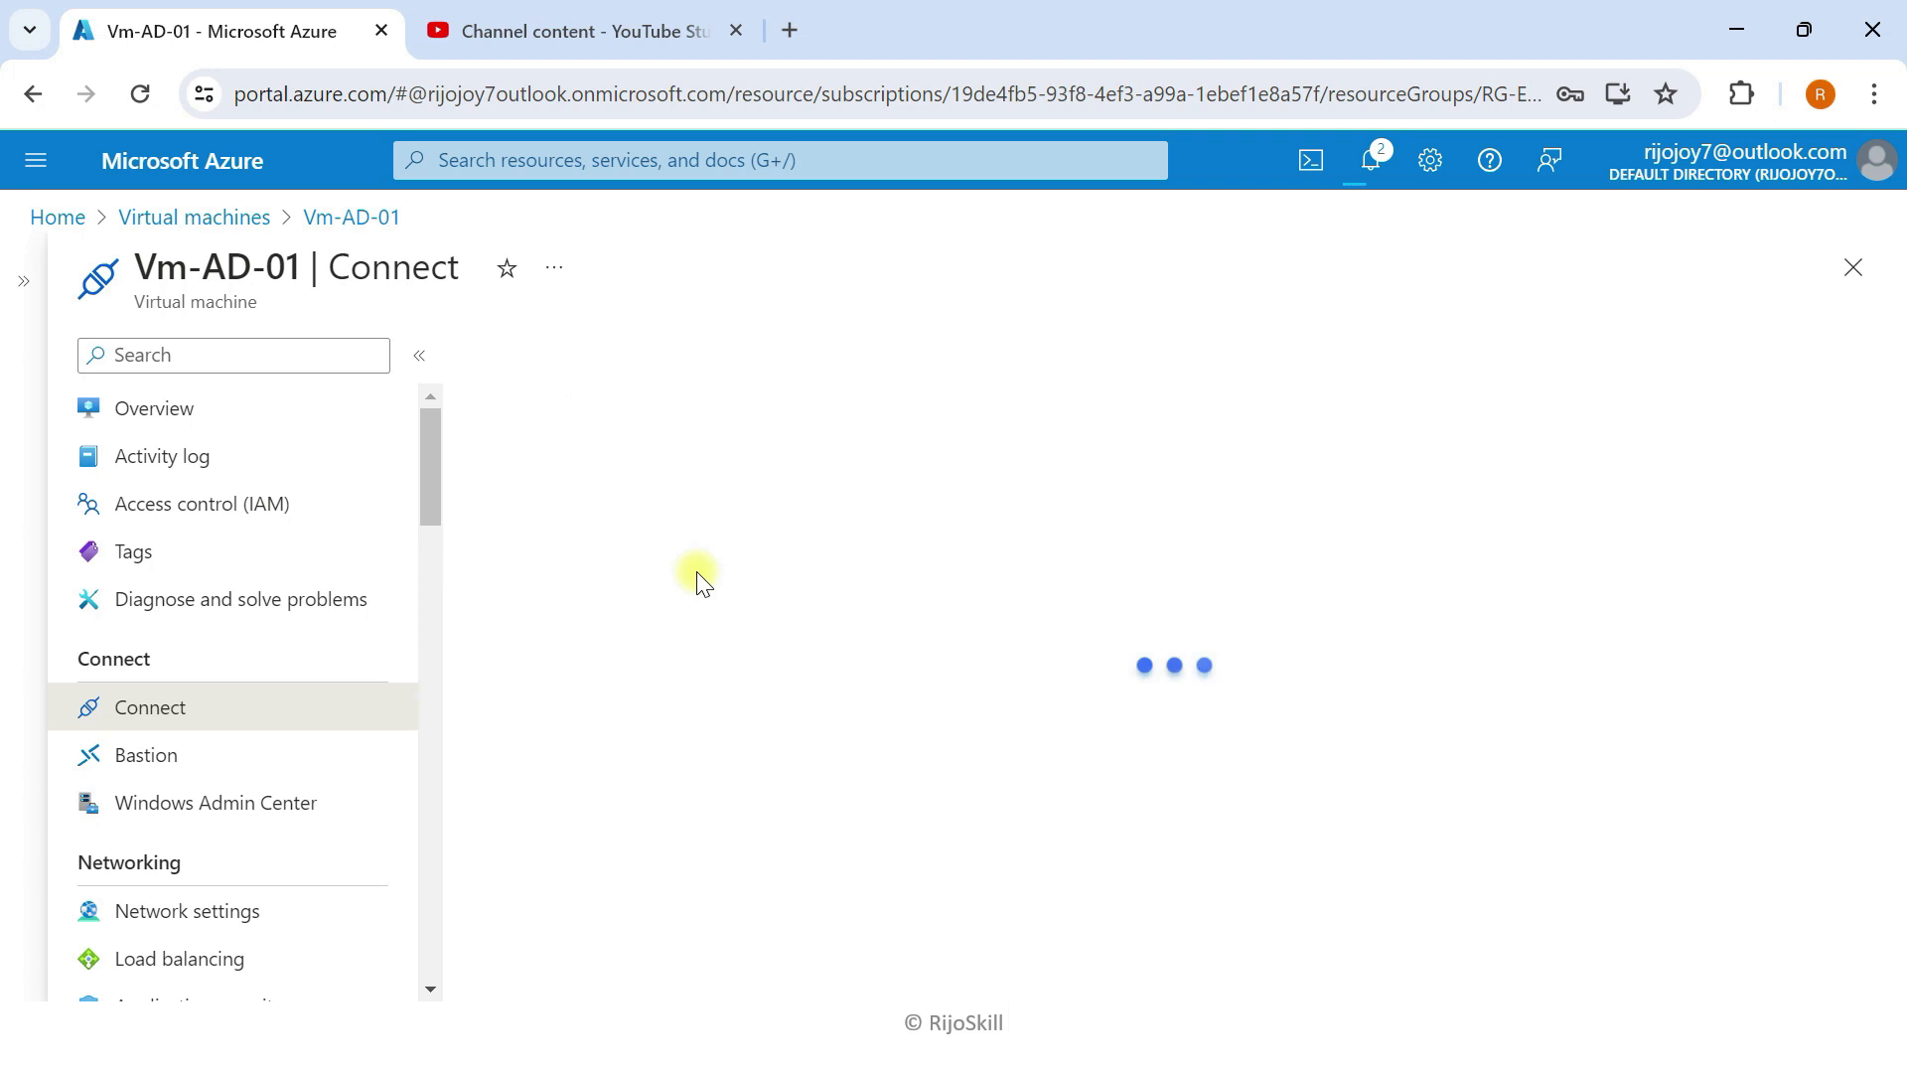
scroll(700, 606, "down", 3)
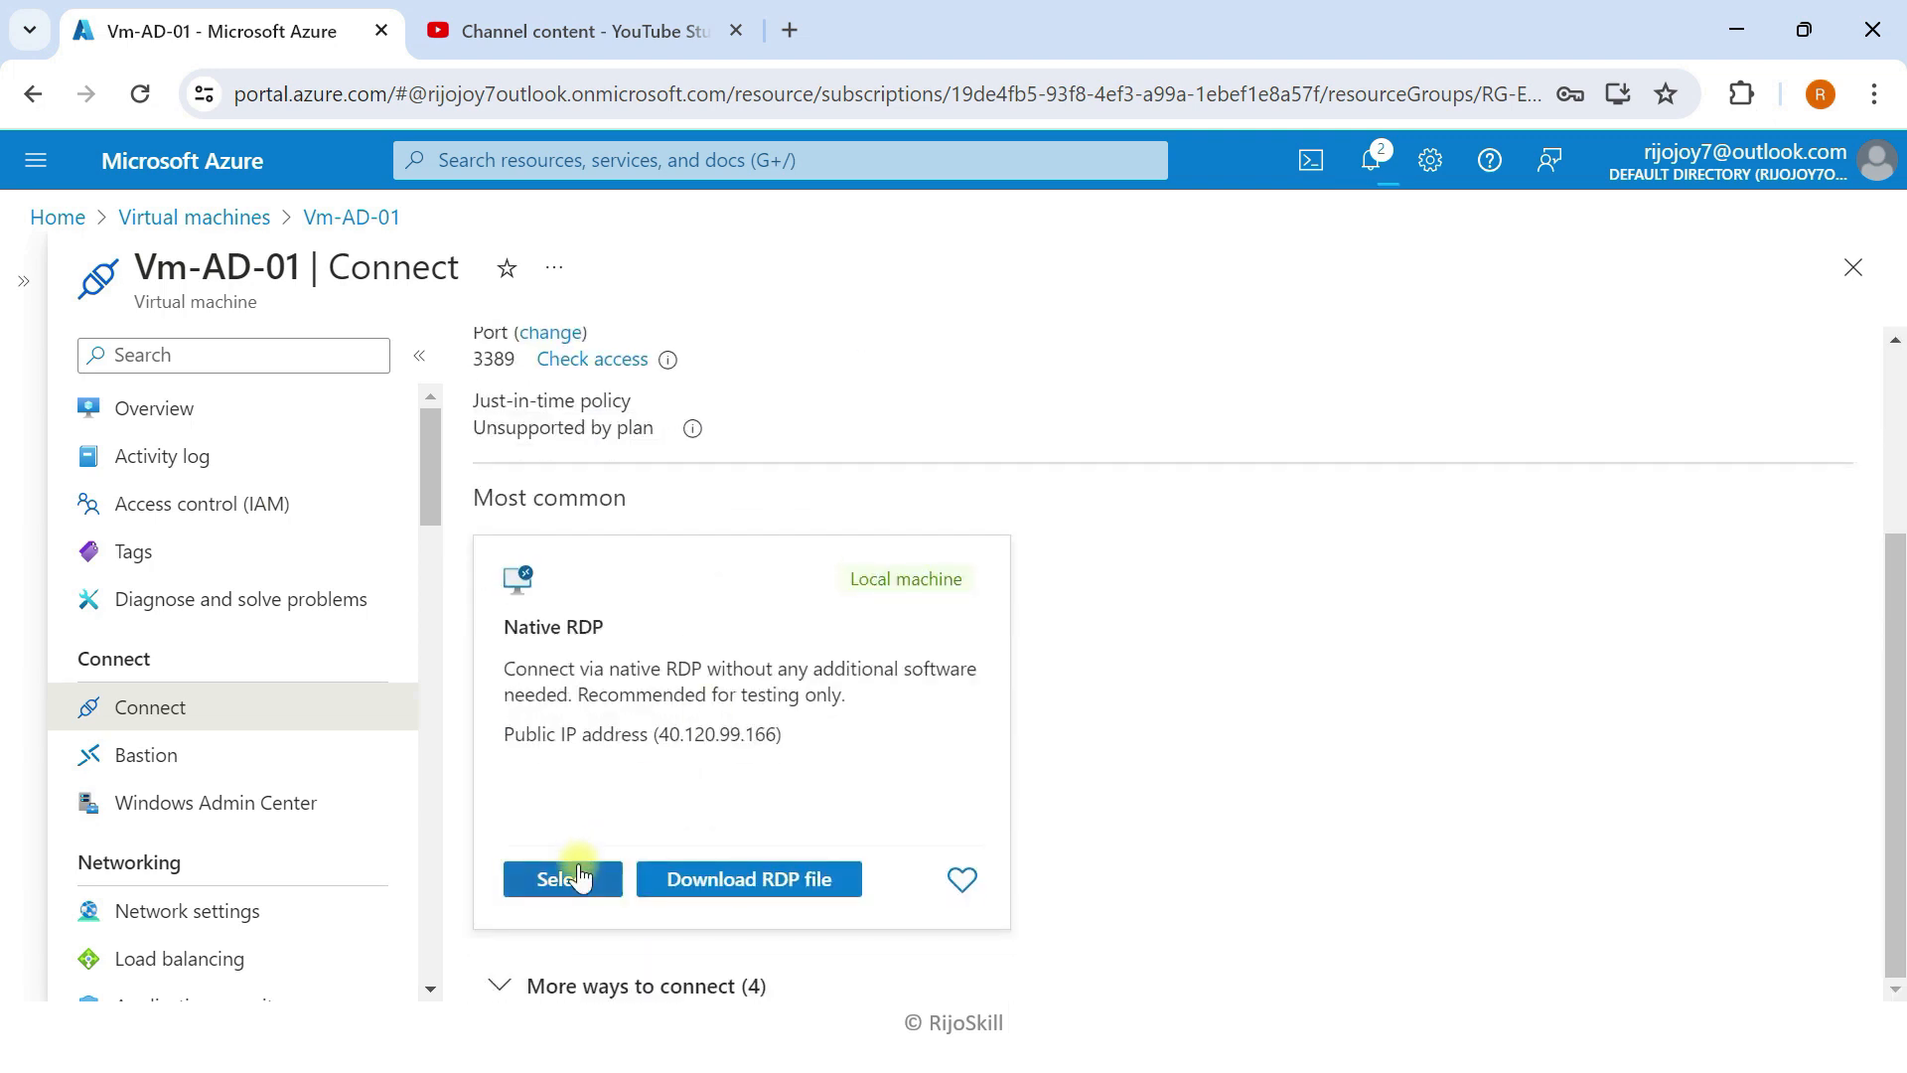
left_click(731, 879)
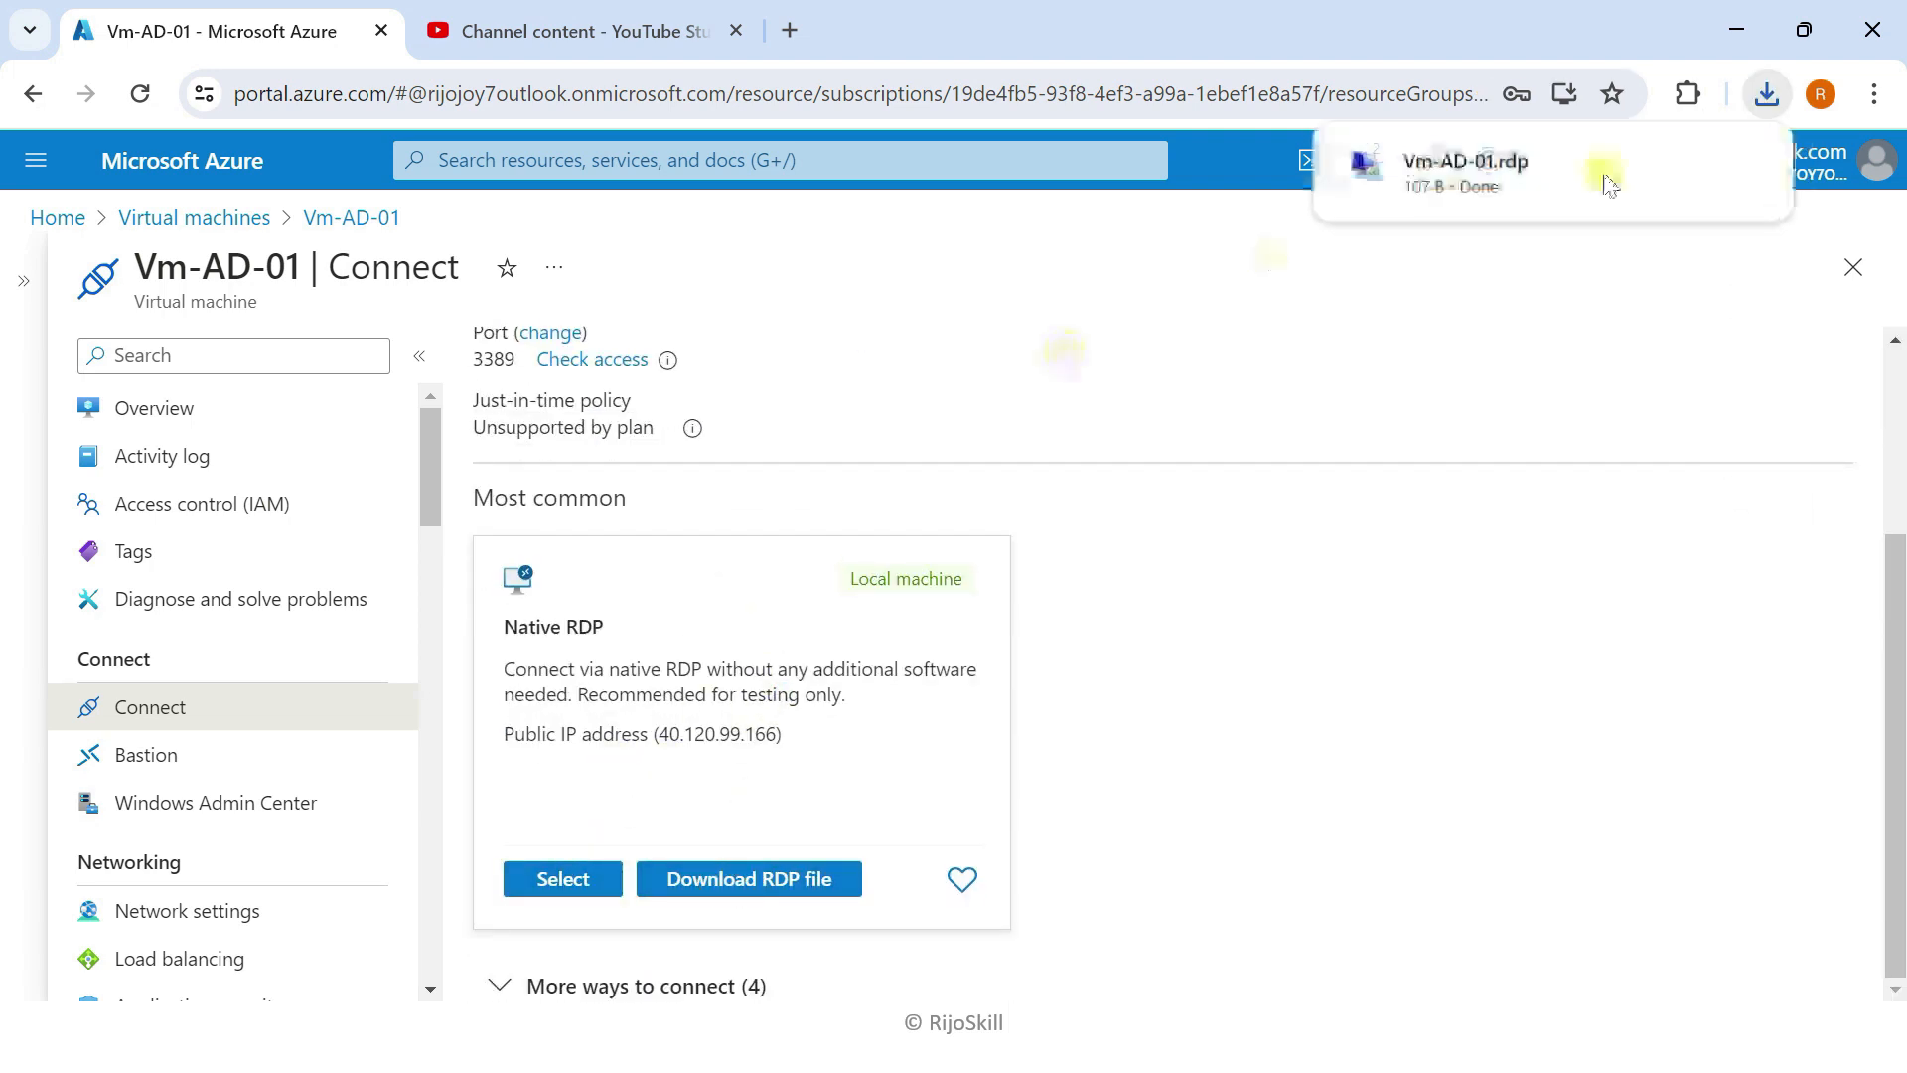
left_click(1689, 165)
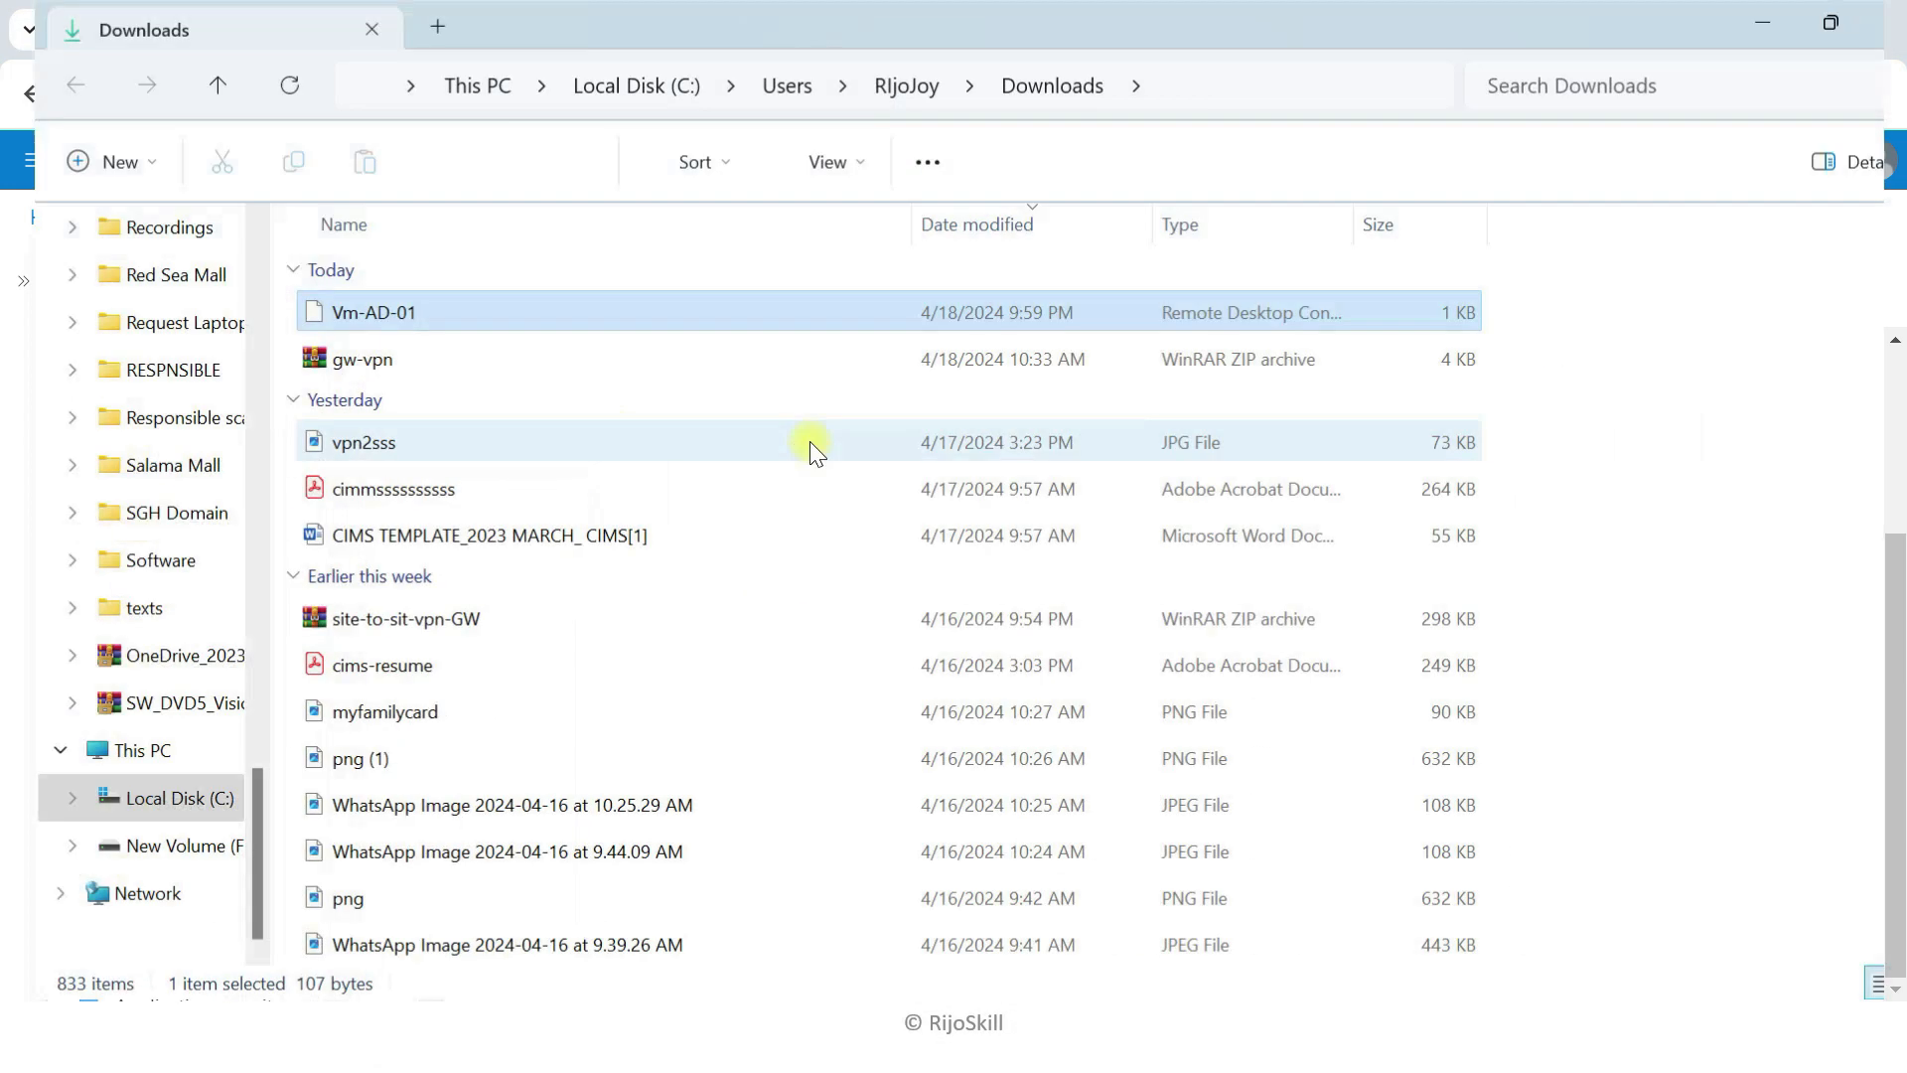
Step: Launch Vm-AD-01.rdp, accept the publisher warning, and sign in with the administrator password
double_click(599, 320)
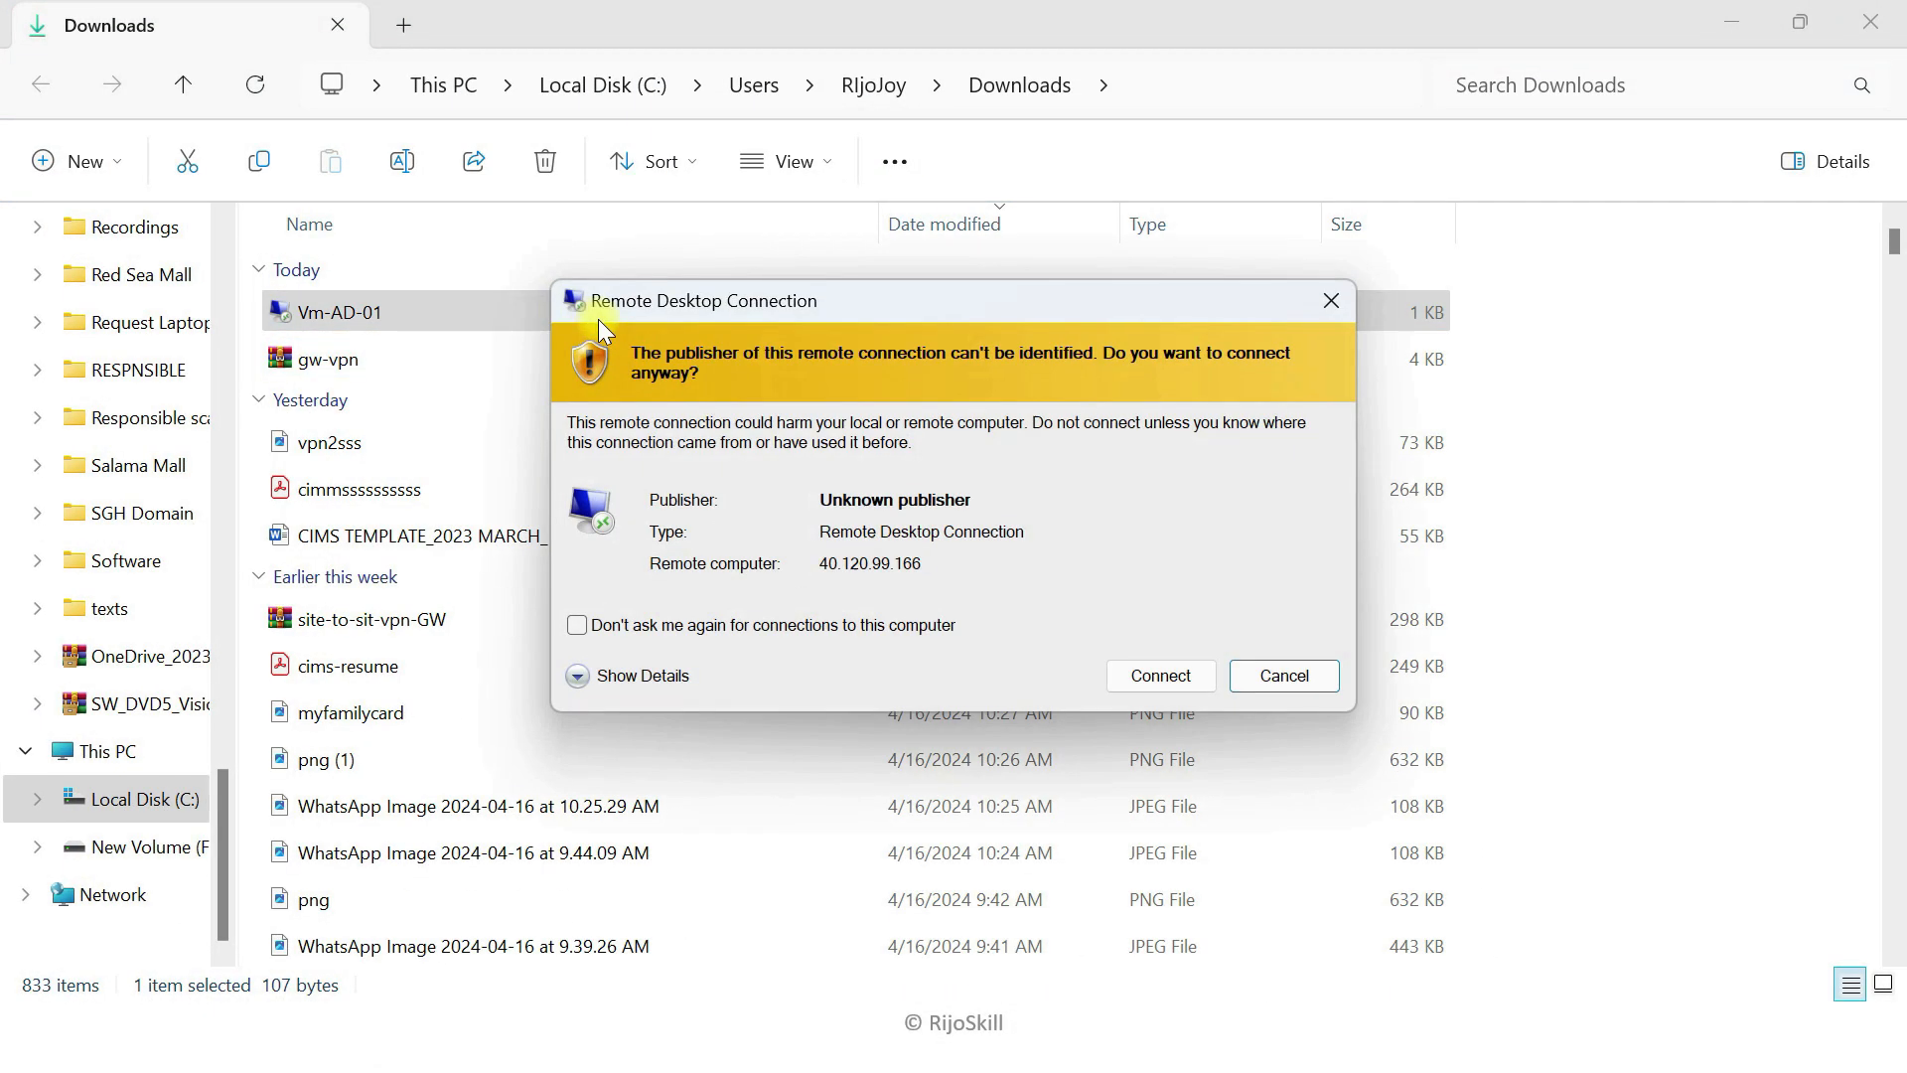
left_click(1160, 678)
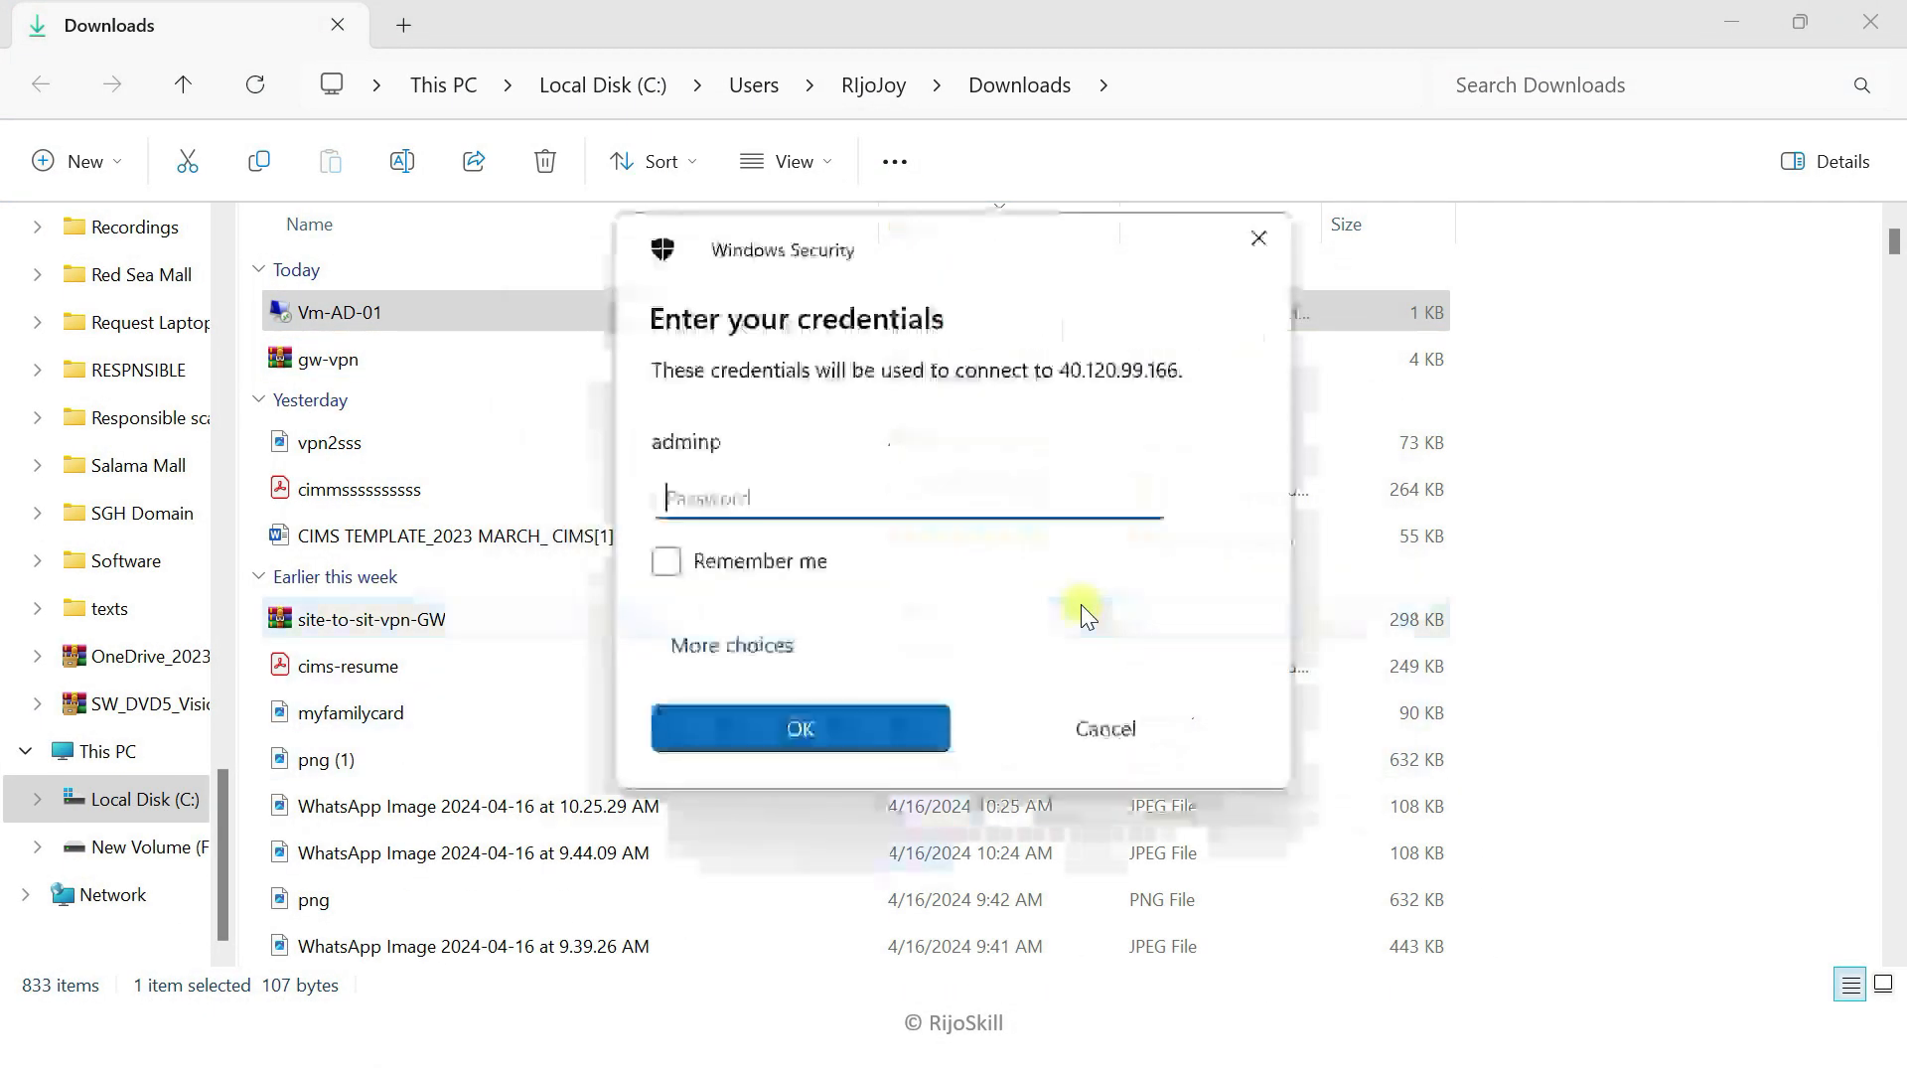
left_click(857, 489)
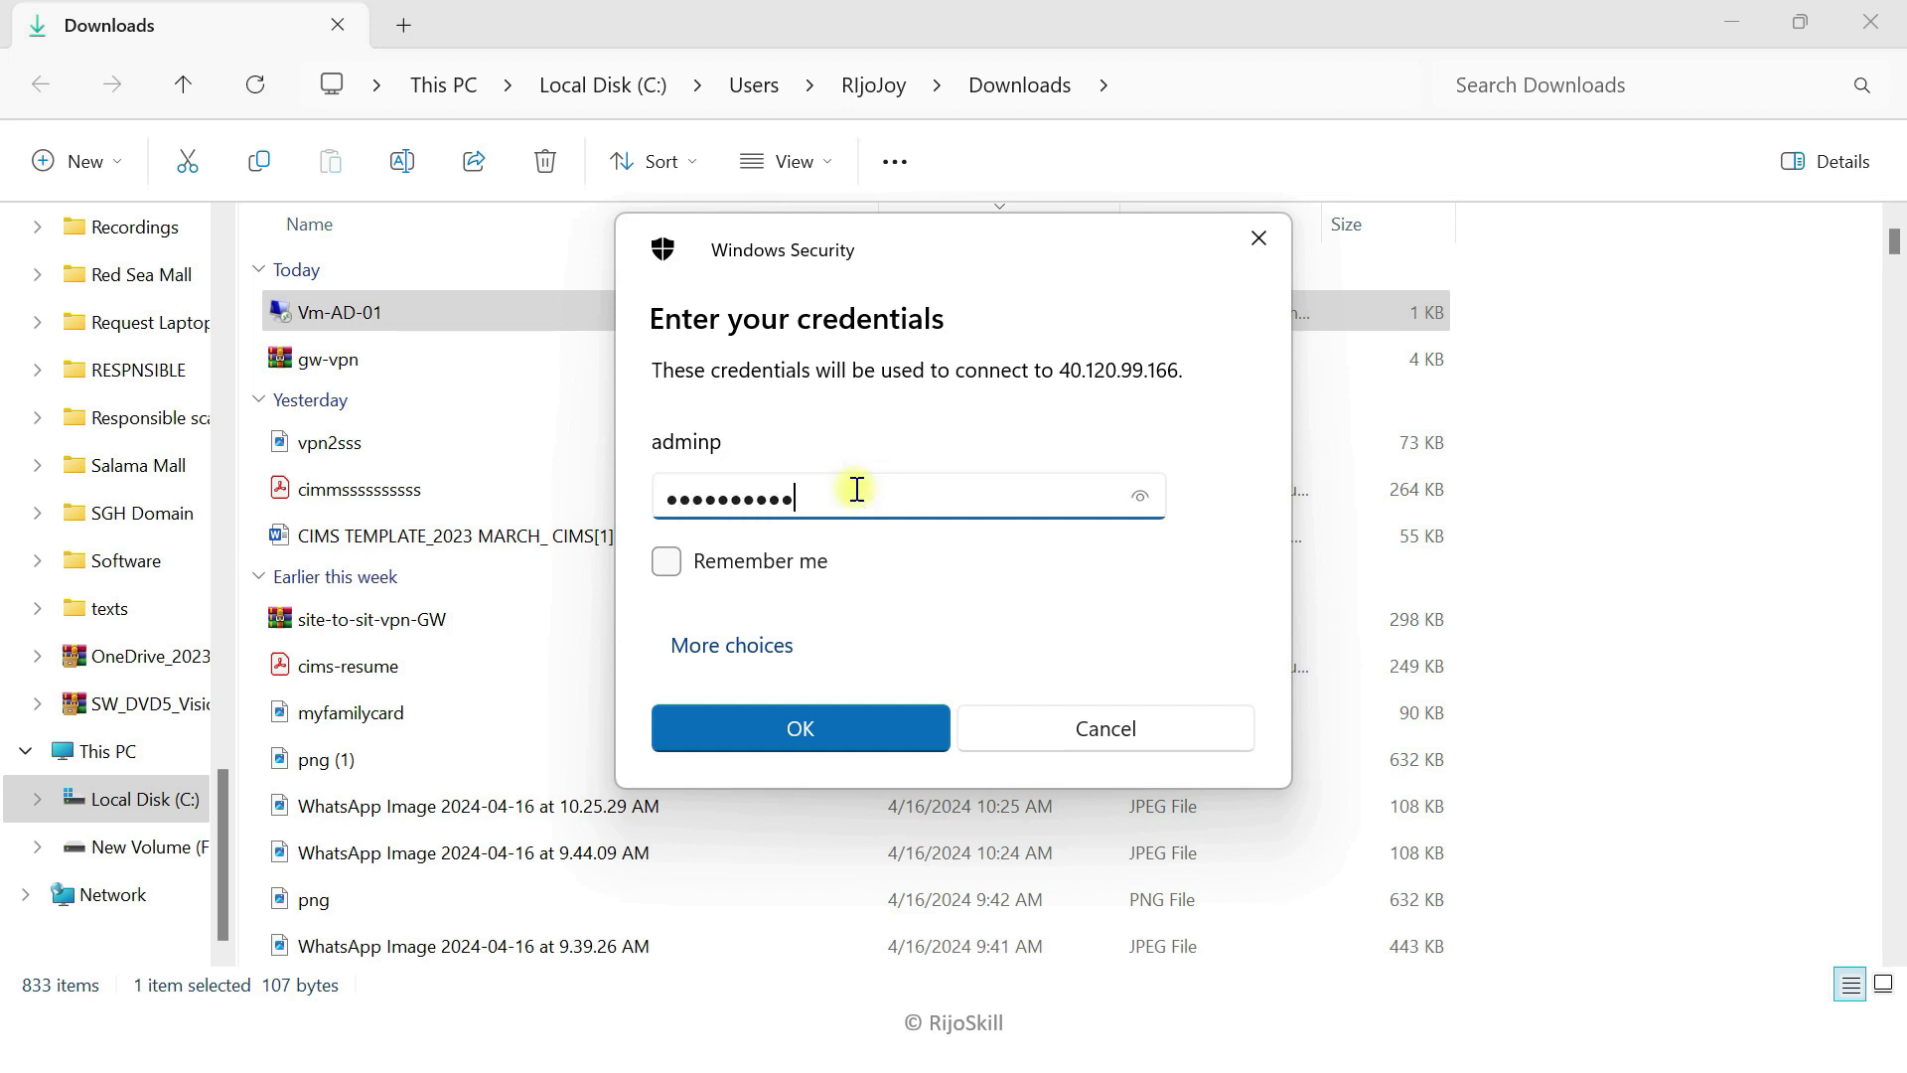
left_click(802, 727)
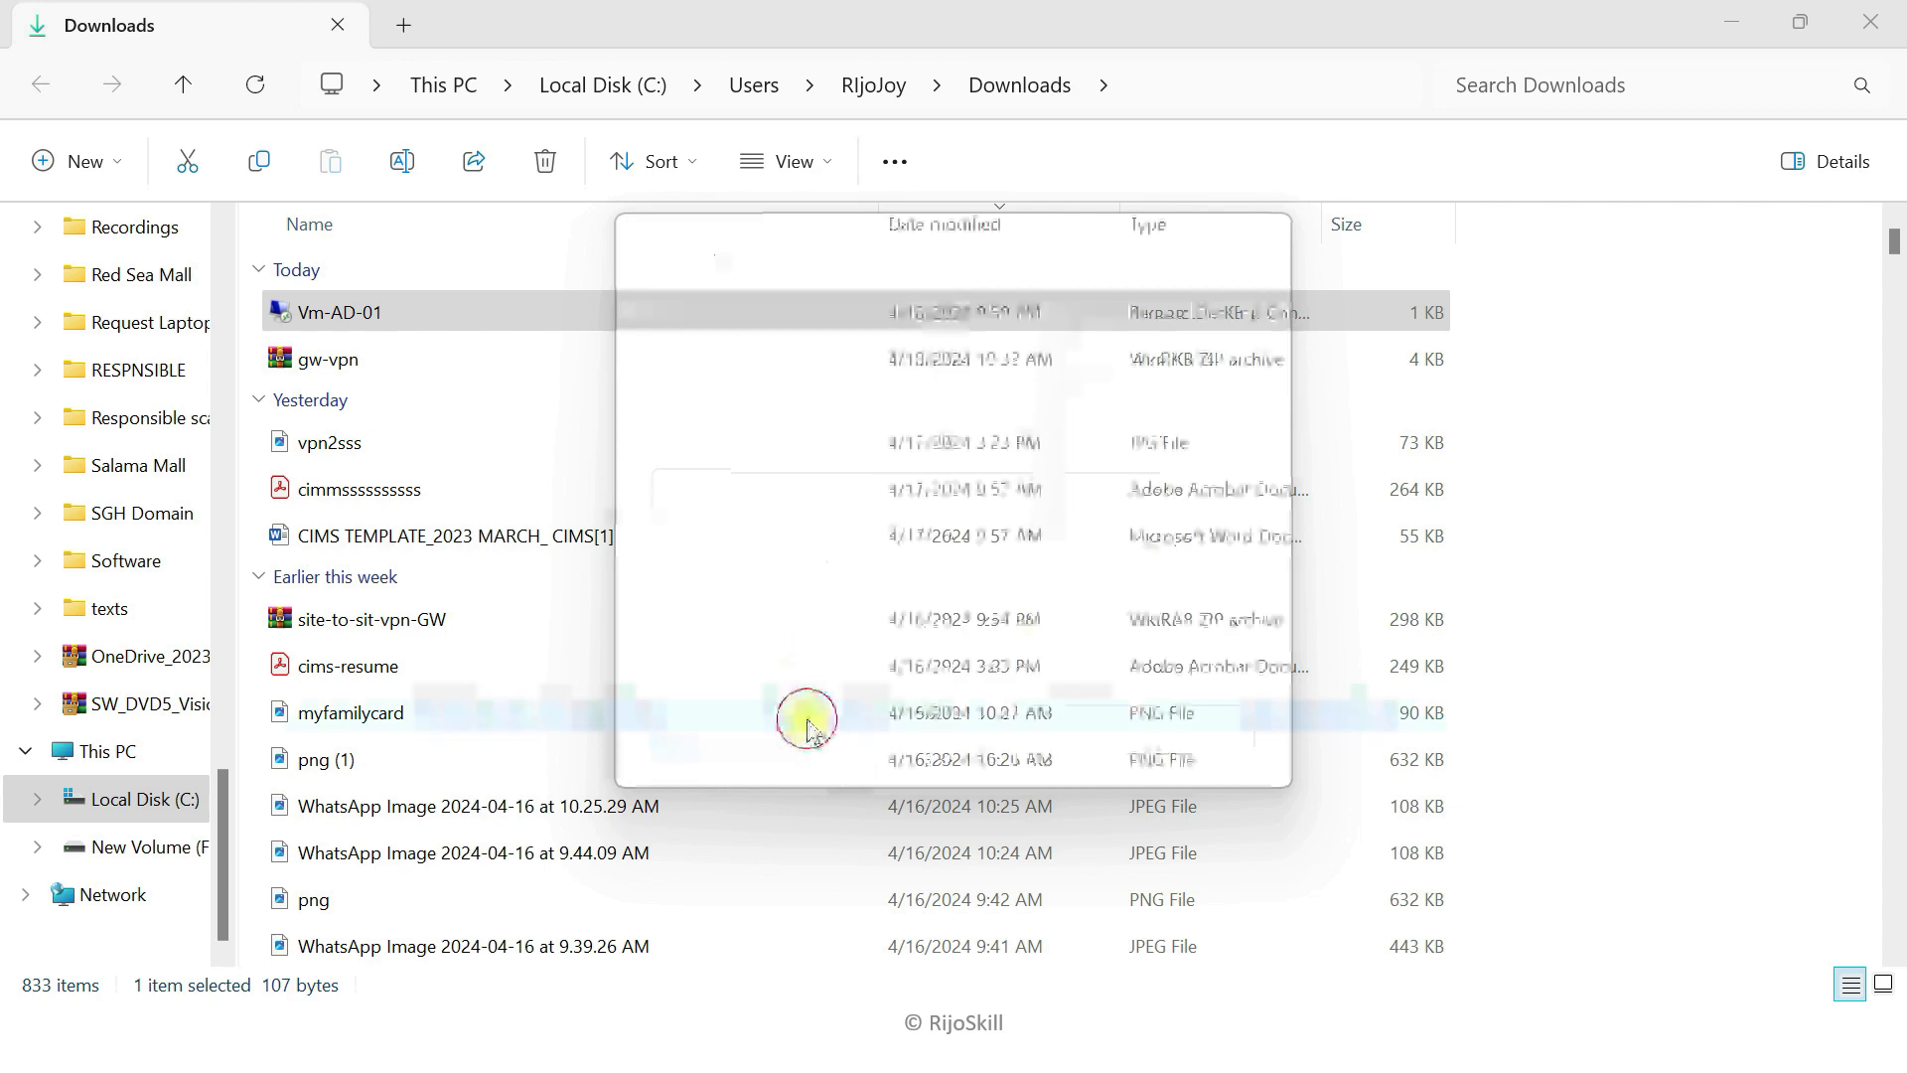
Step: Trust the certificate and select the Active Directory Domain Services role with its management tools for the local server
left_click(1045, 765)
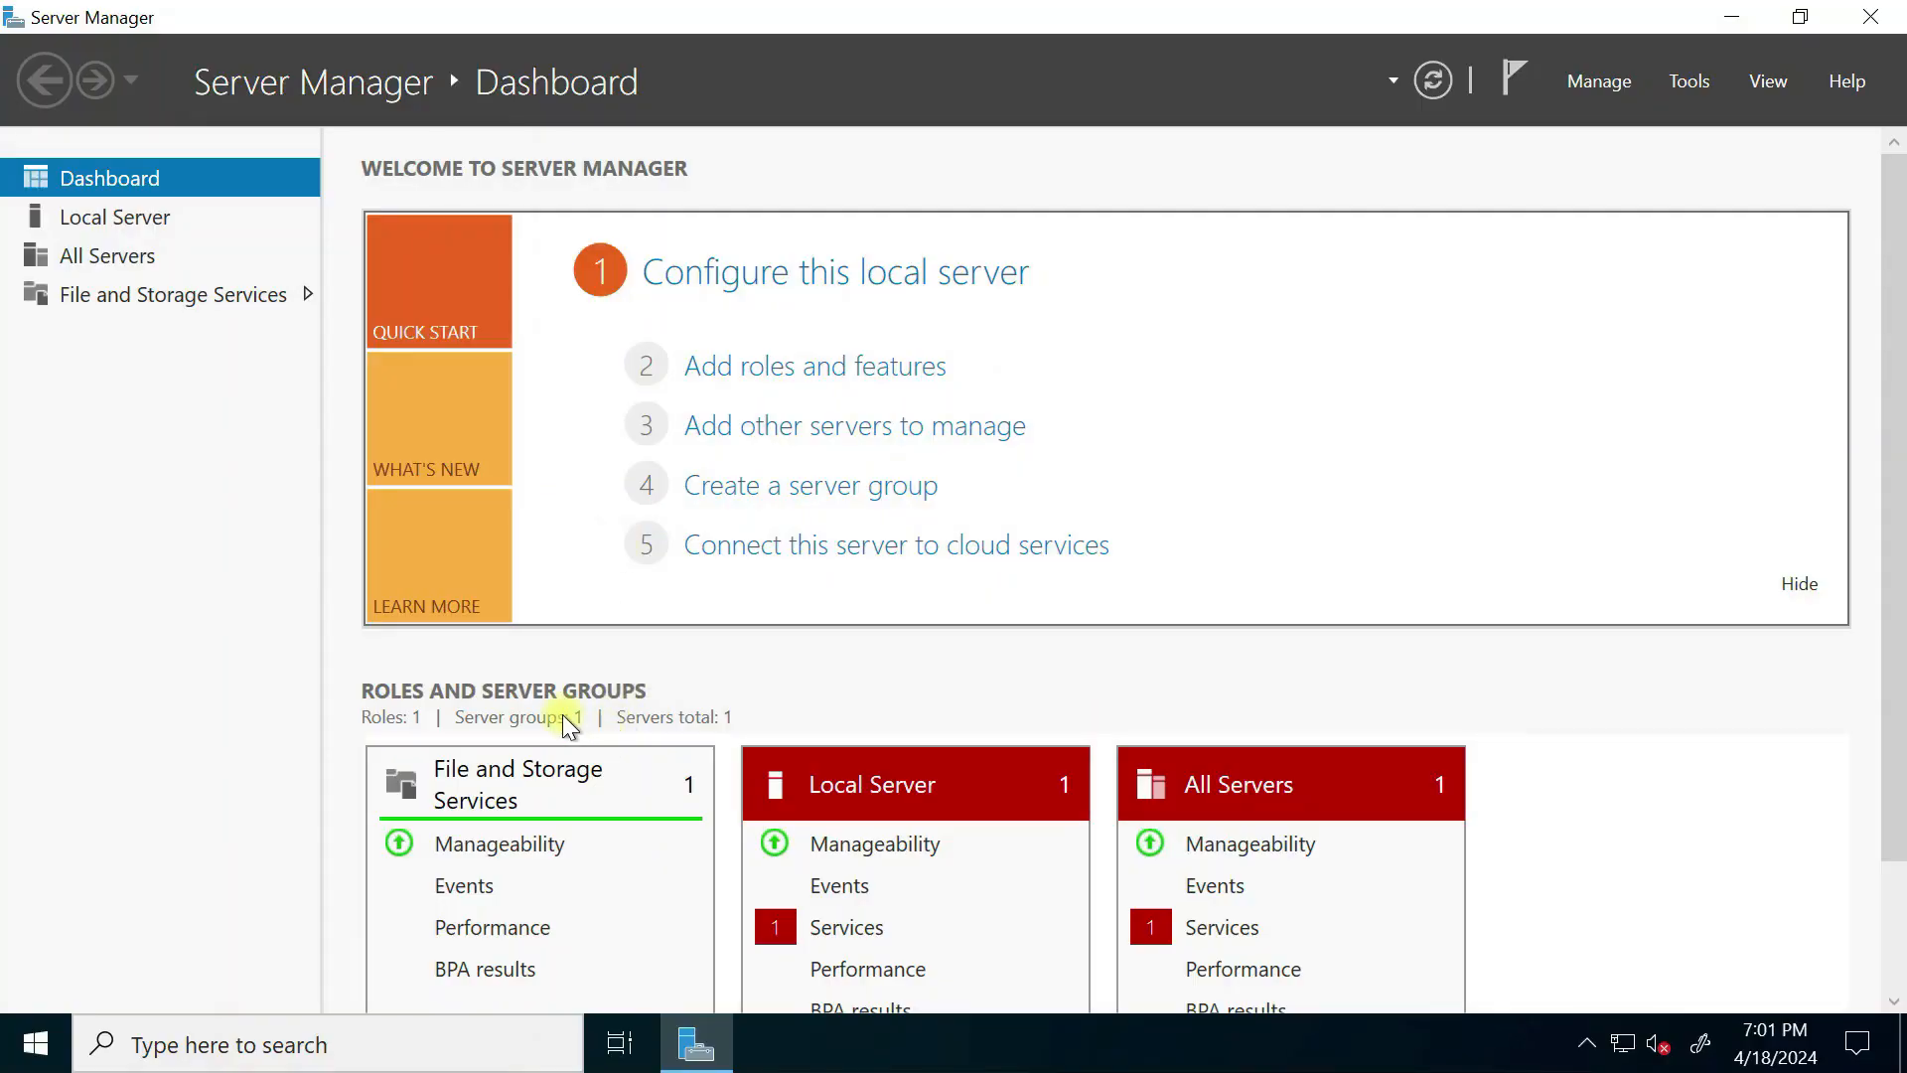
left_click(791, 368)
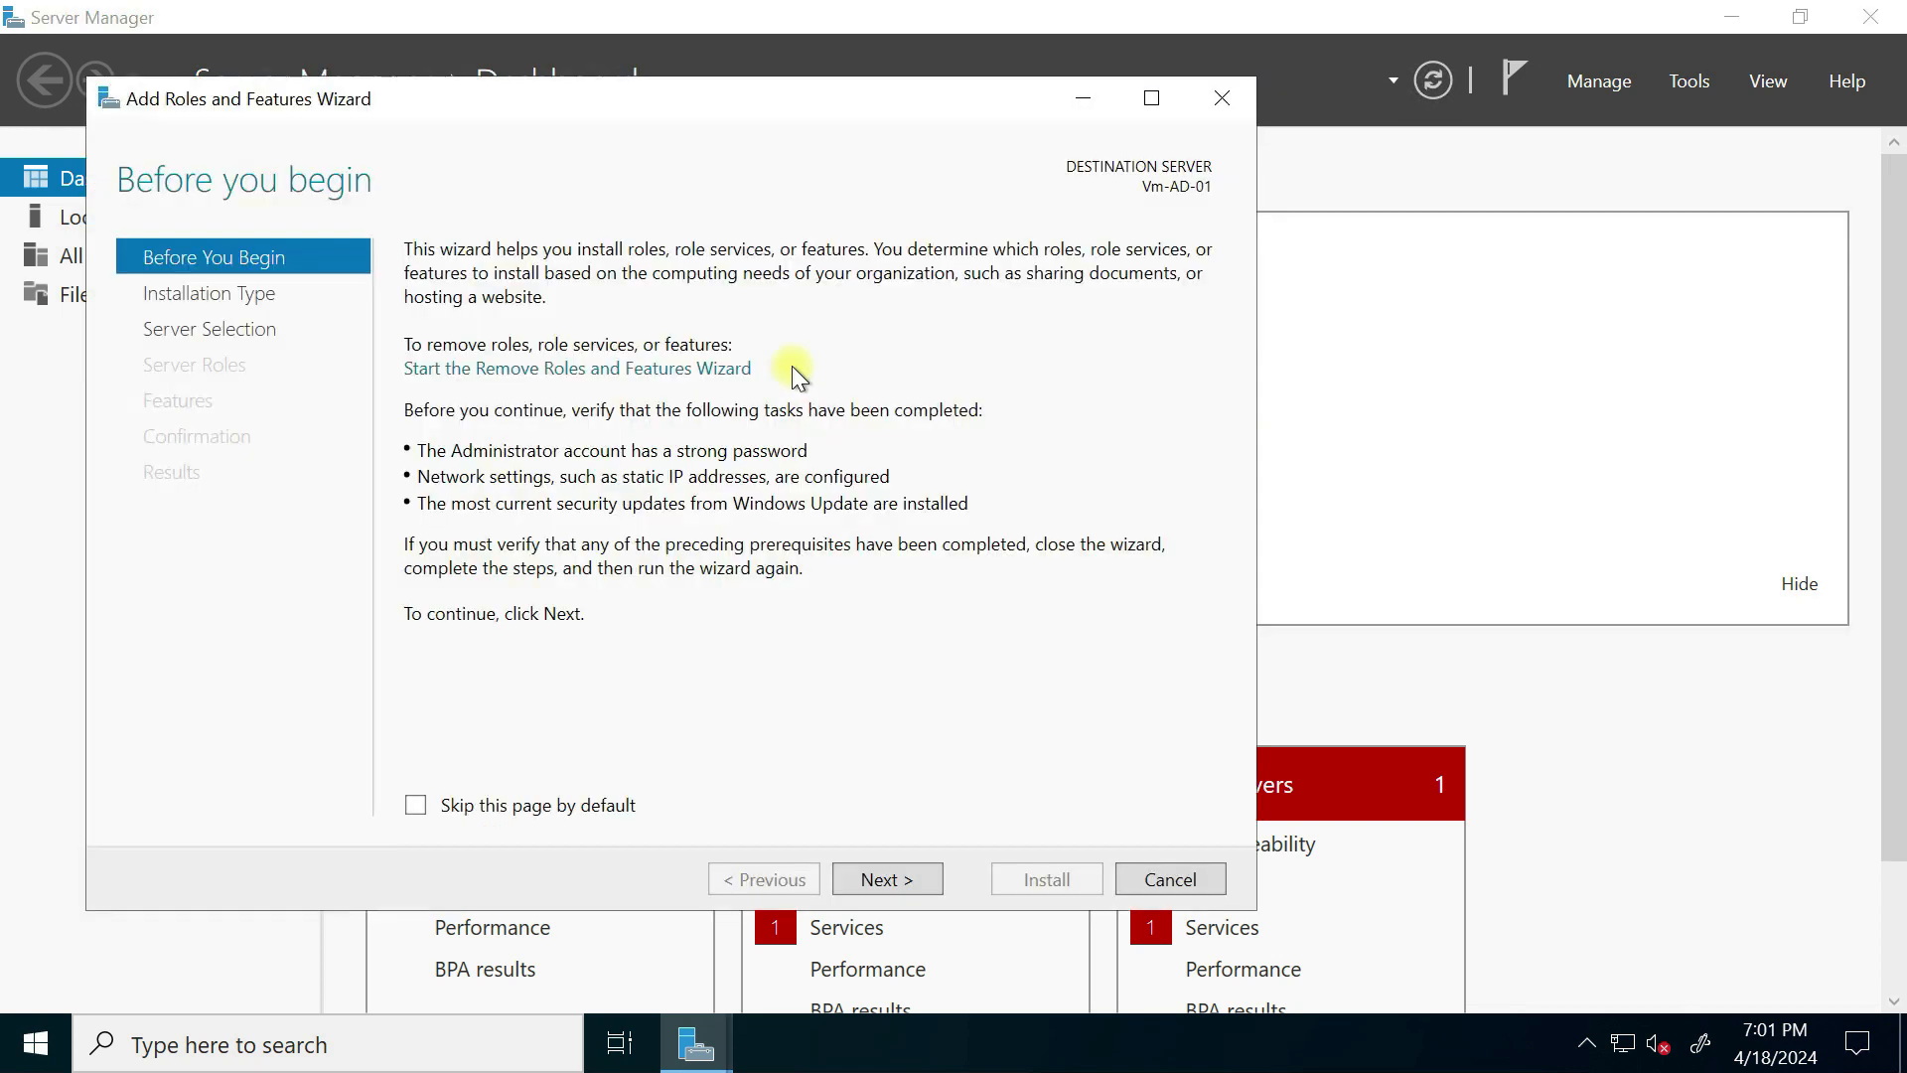
left_click(878, 880)
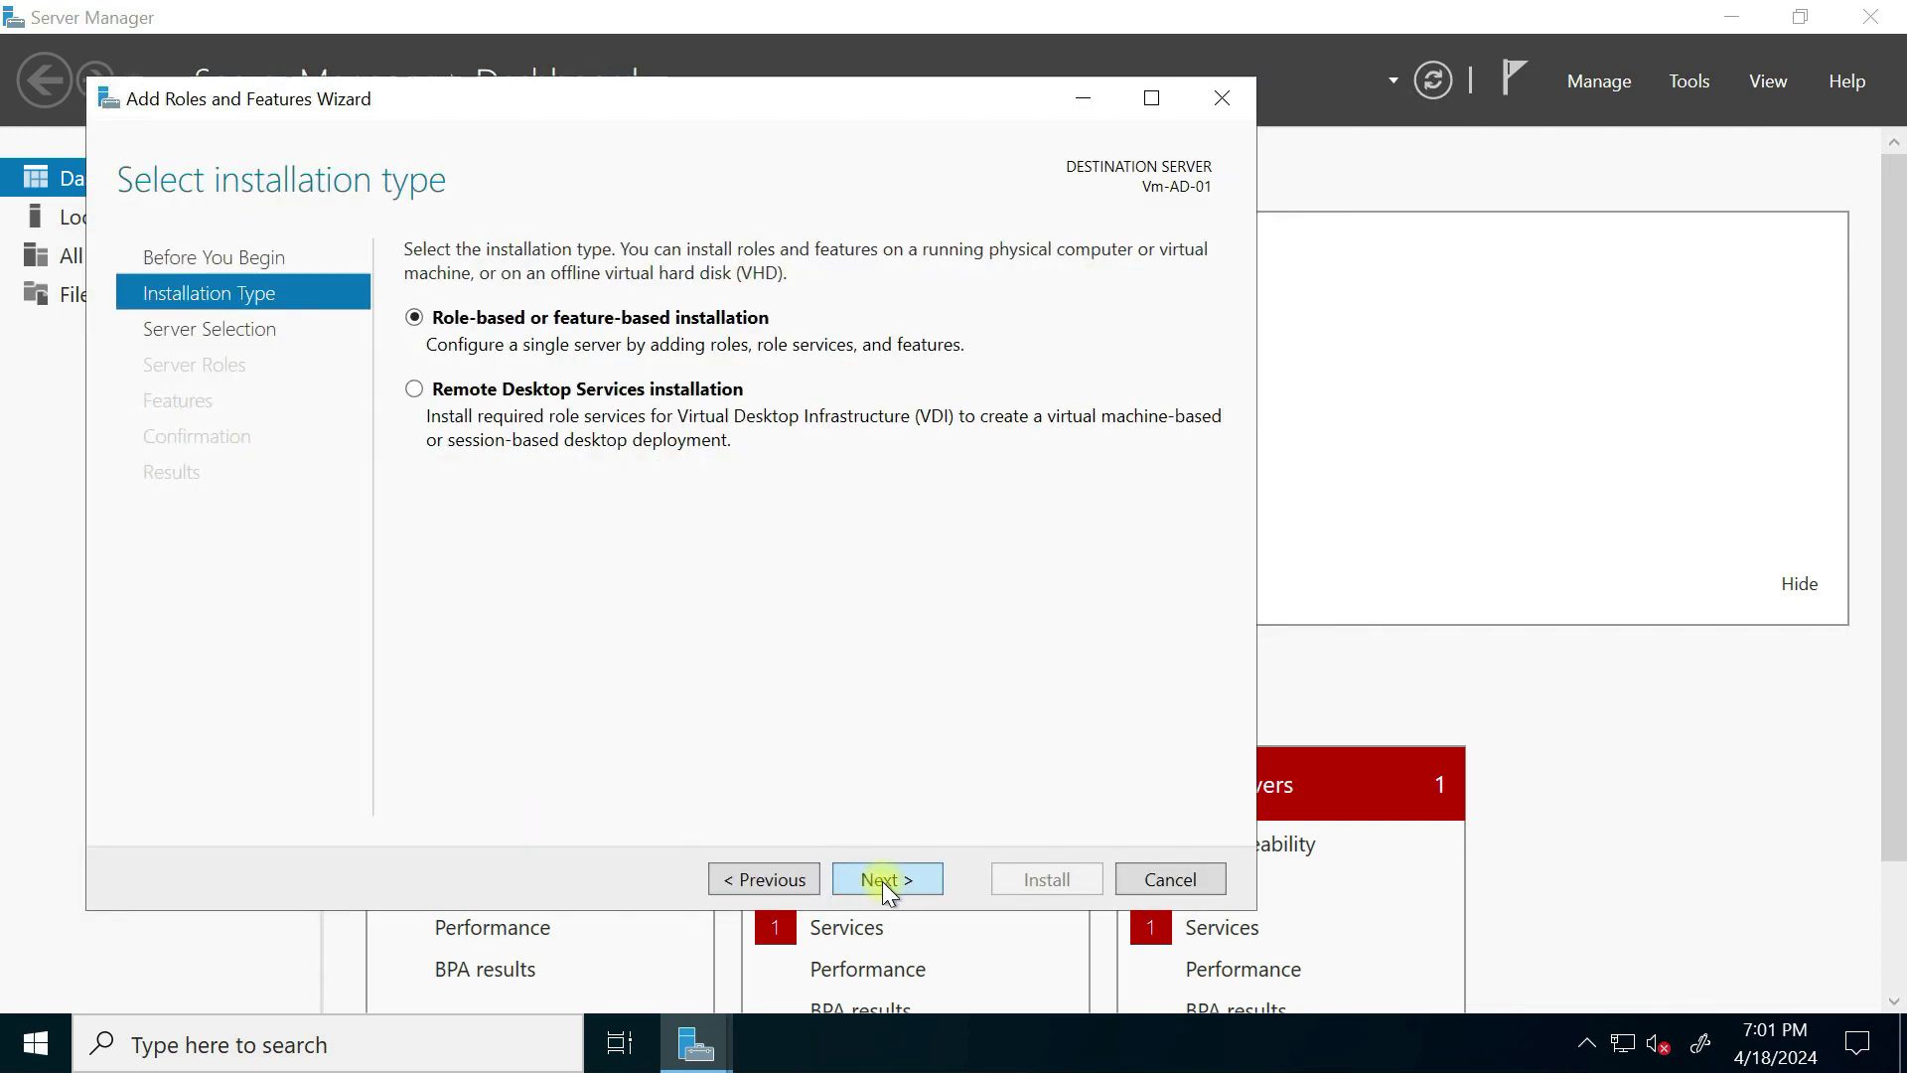
left_click(882, 881)
left_click(887, 880)
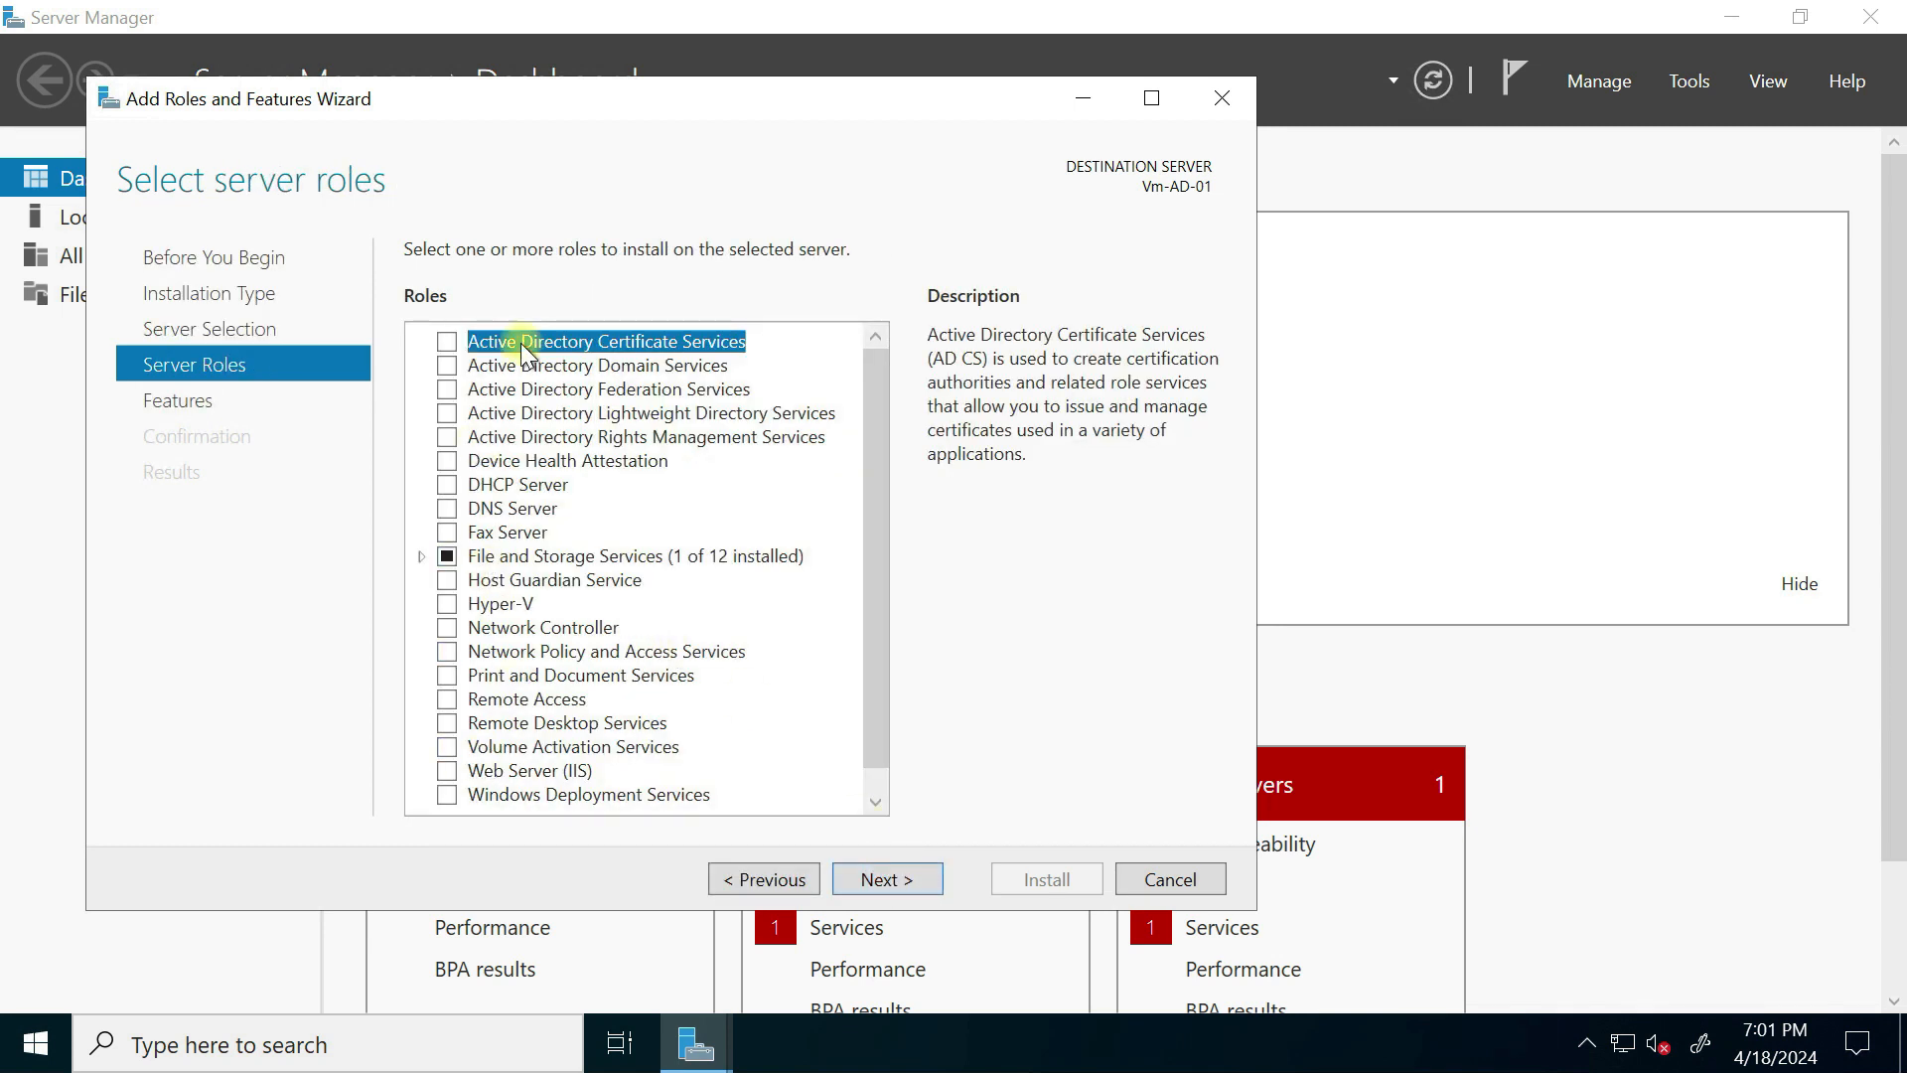
left_click(447, 365)
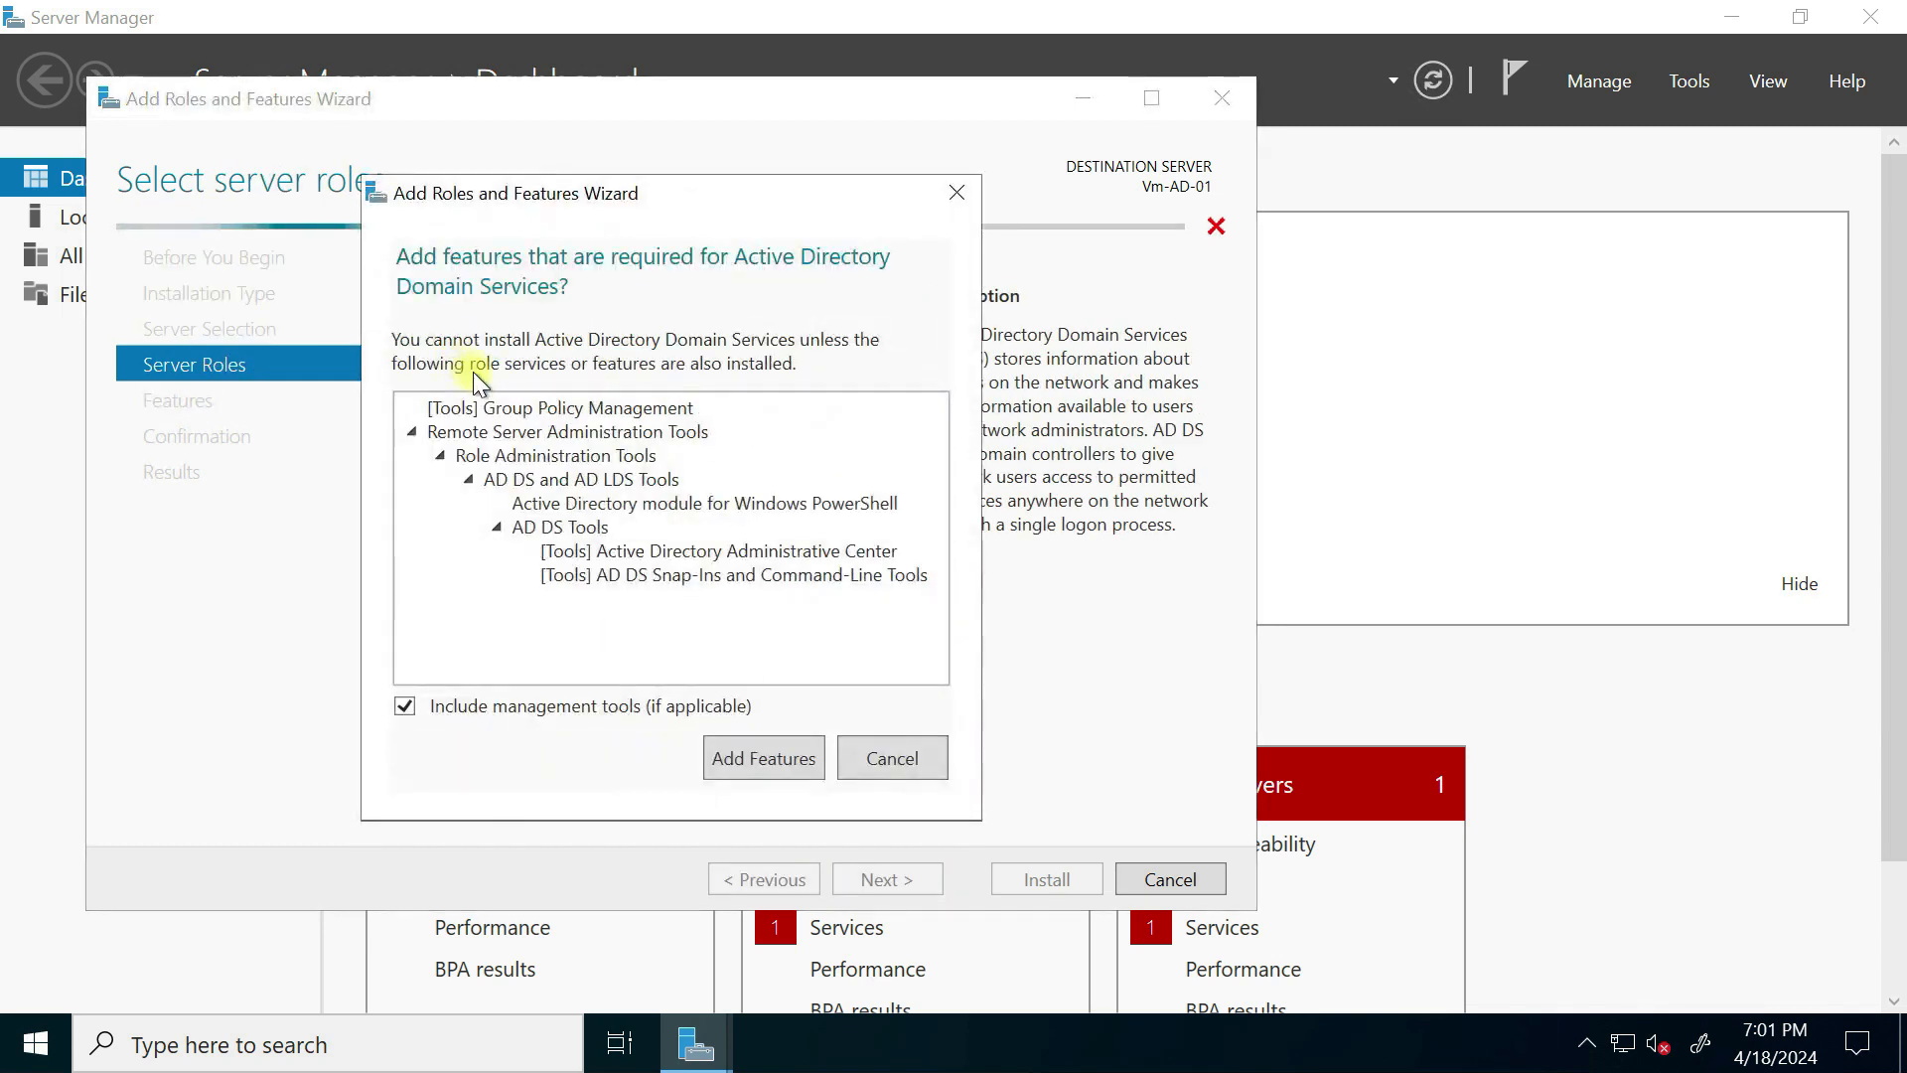
left_click(758, 755)
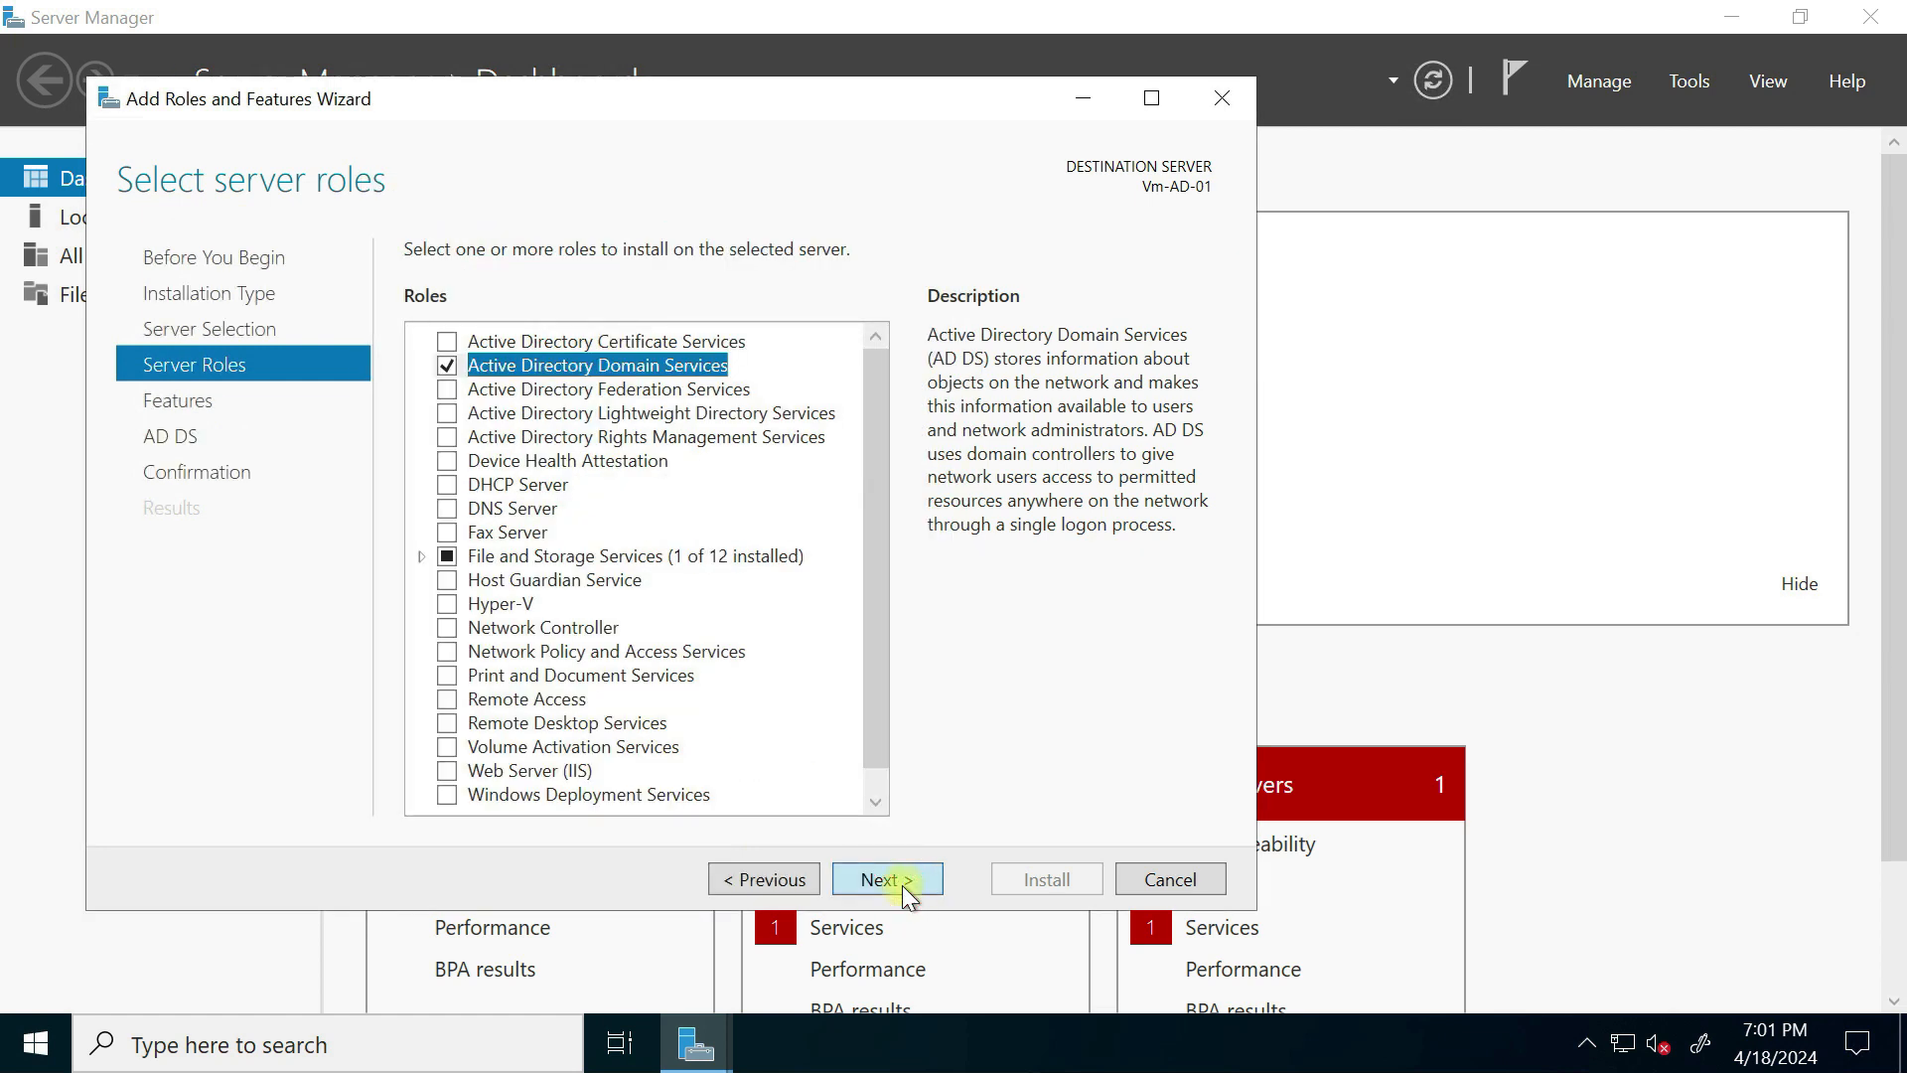
Step: Install AD DS, close the wizard, and view the post-deployment configuration notice
left_click(887, 879)
left_click(888, 879)
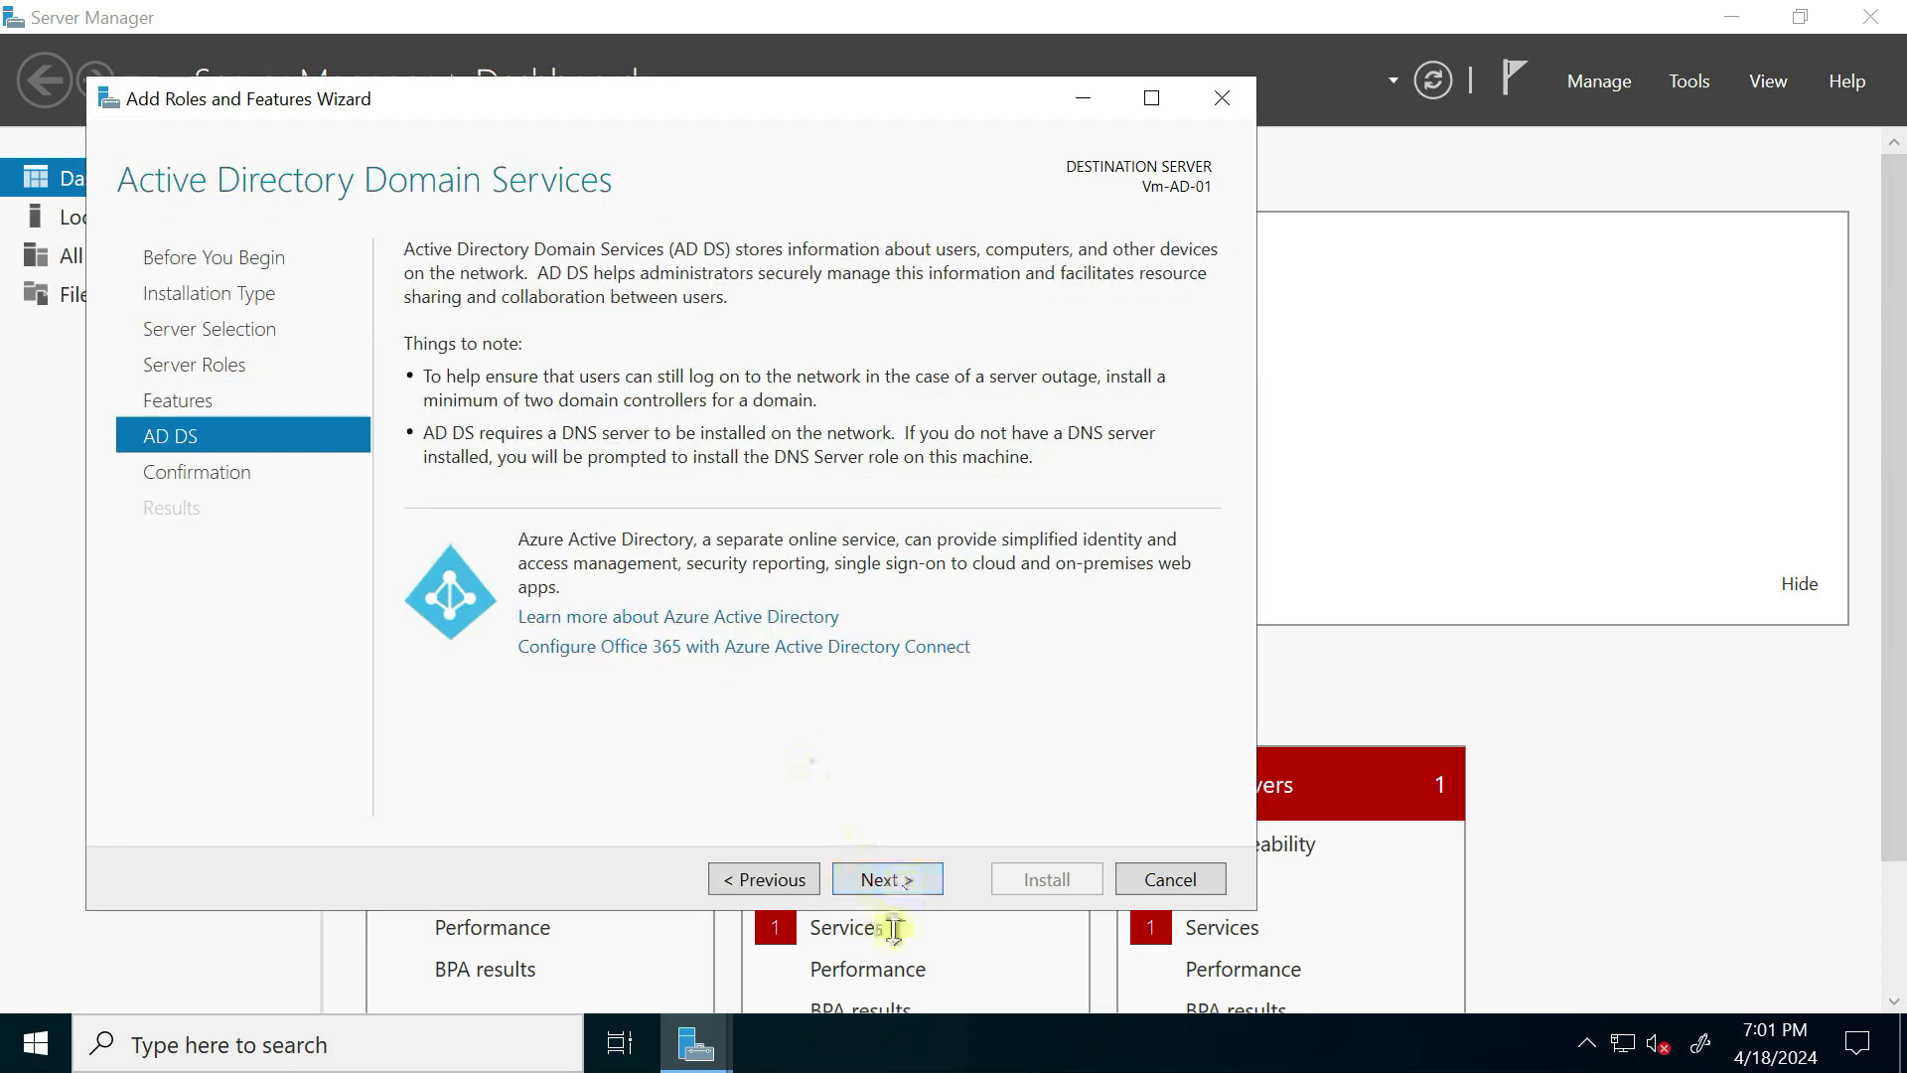
left_click(891, 883)
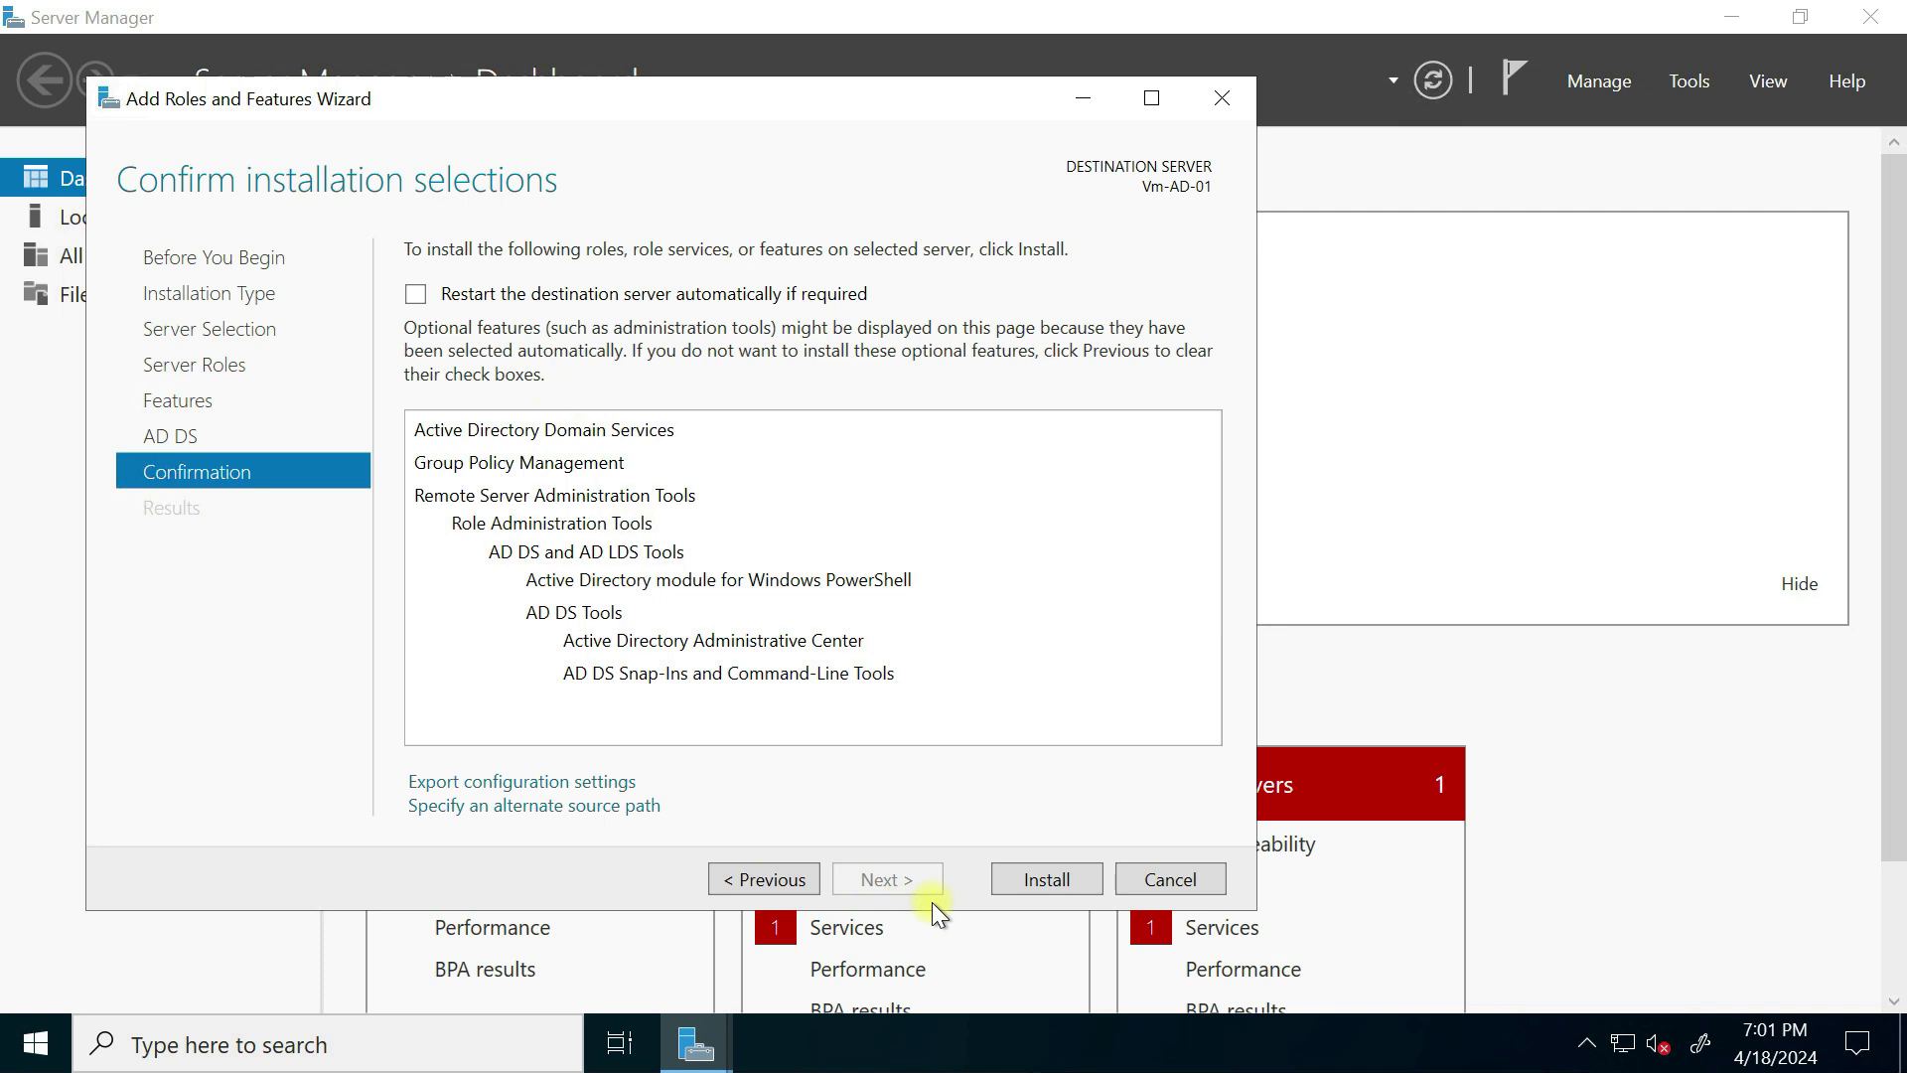
left_click(1023, 882)
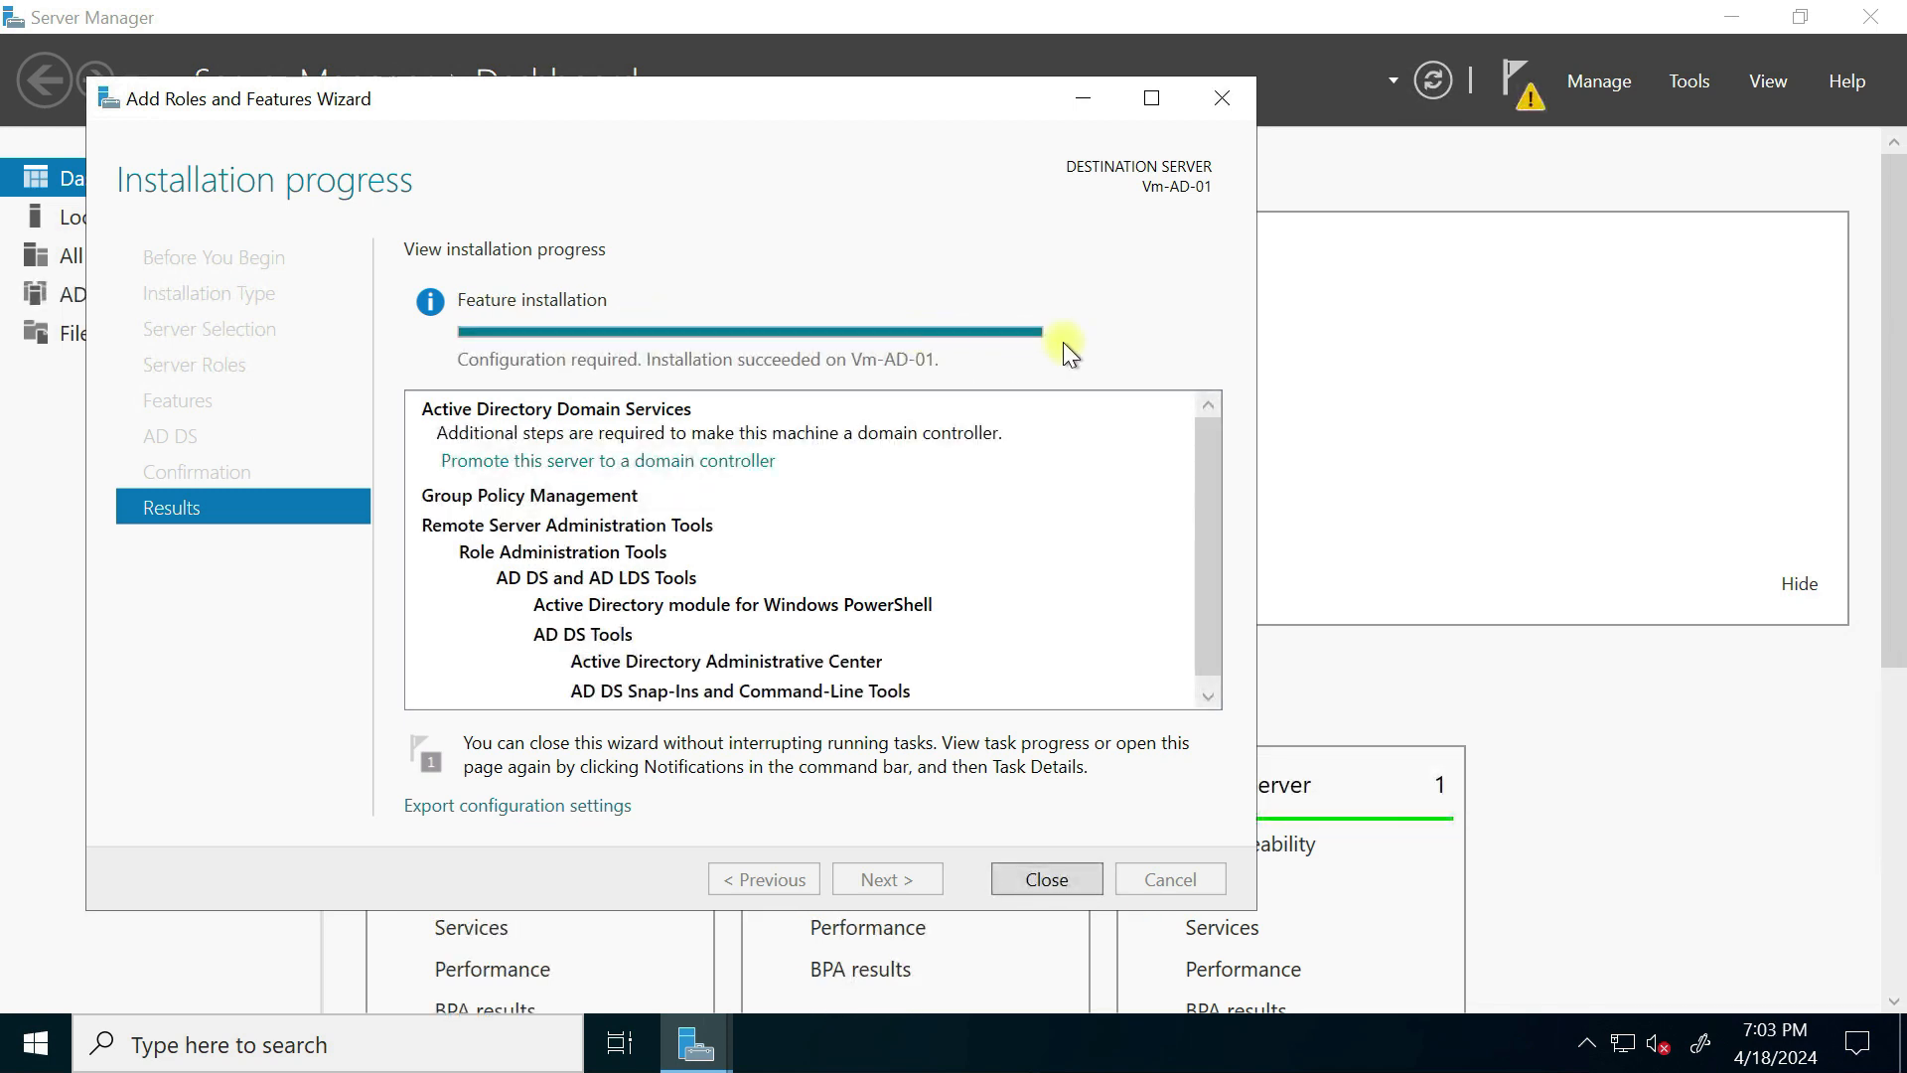
left_click(1080, 886)
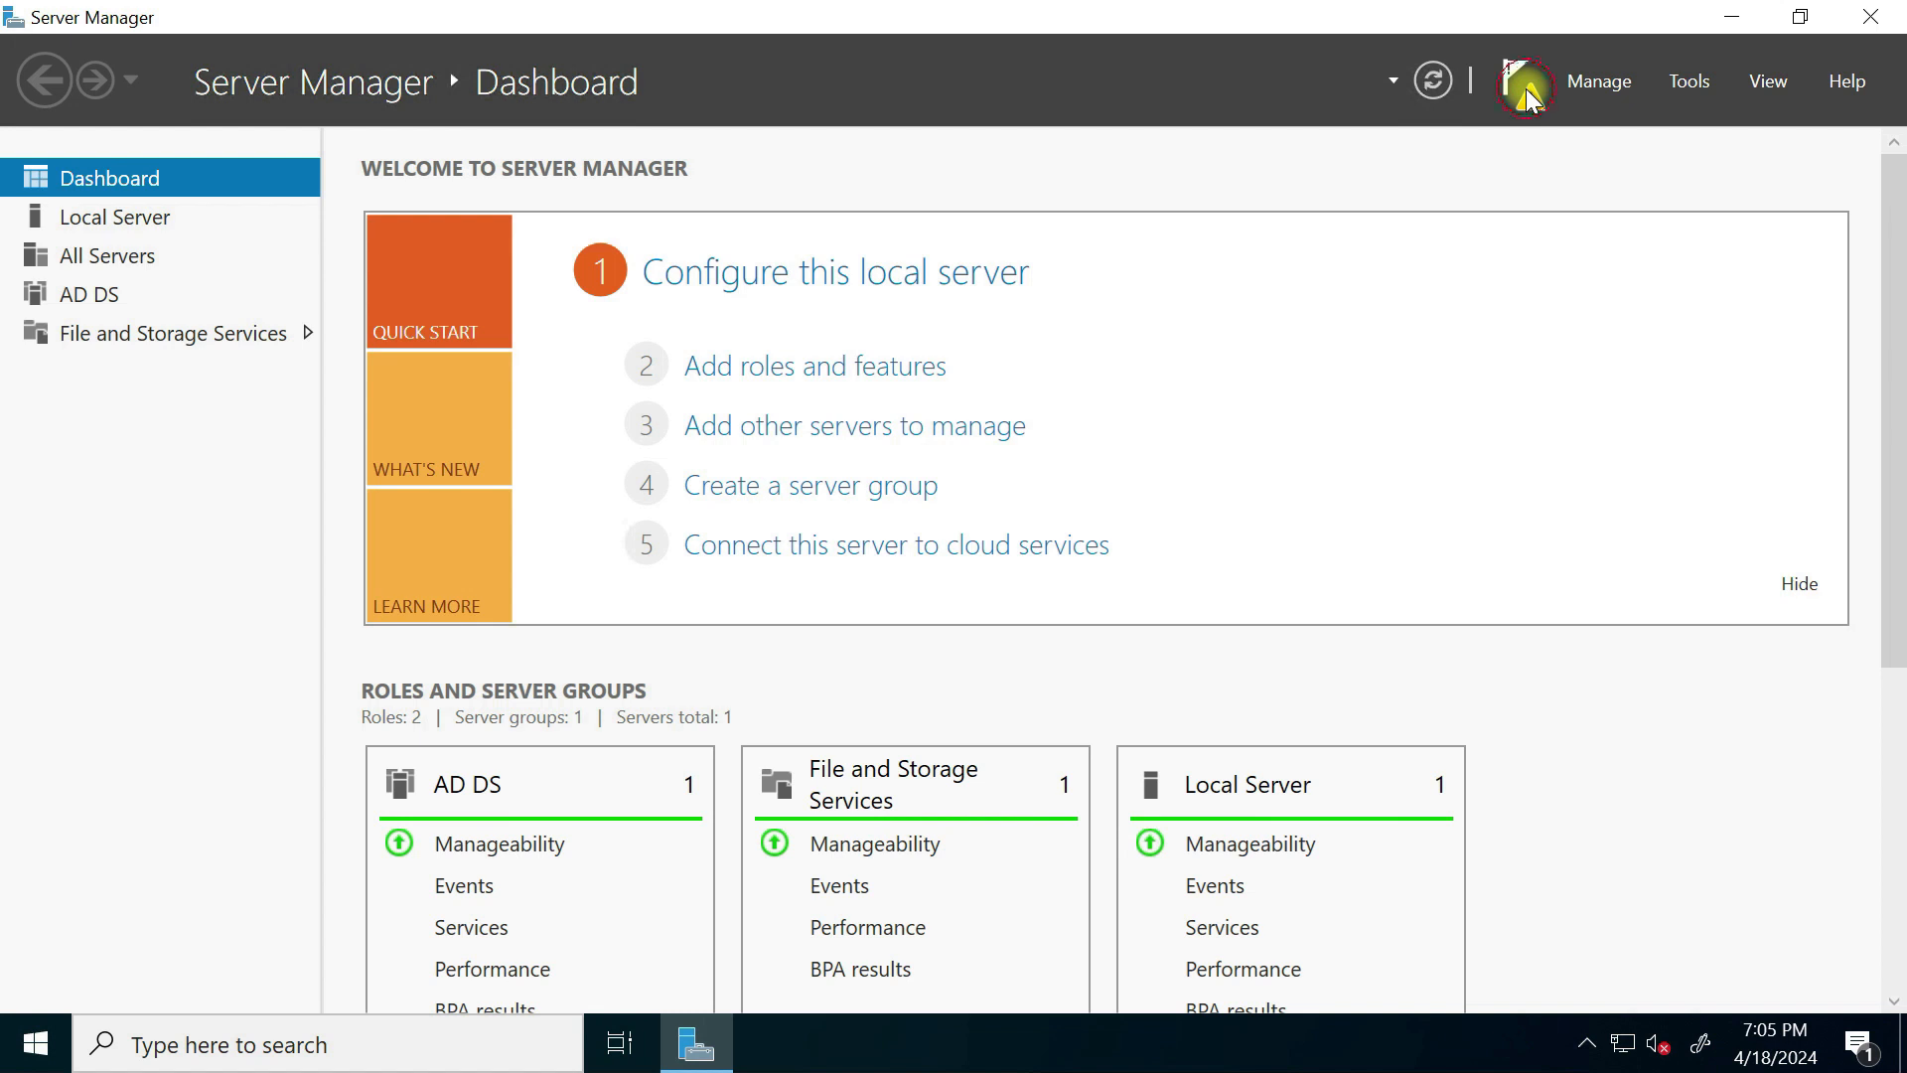
left_click(1528, 112)
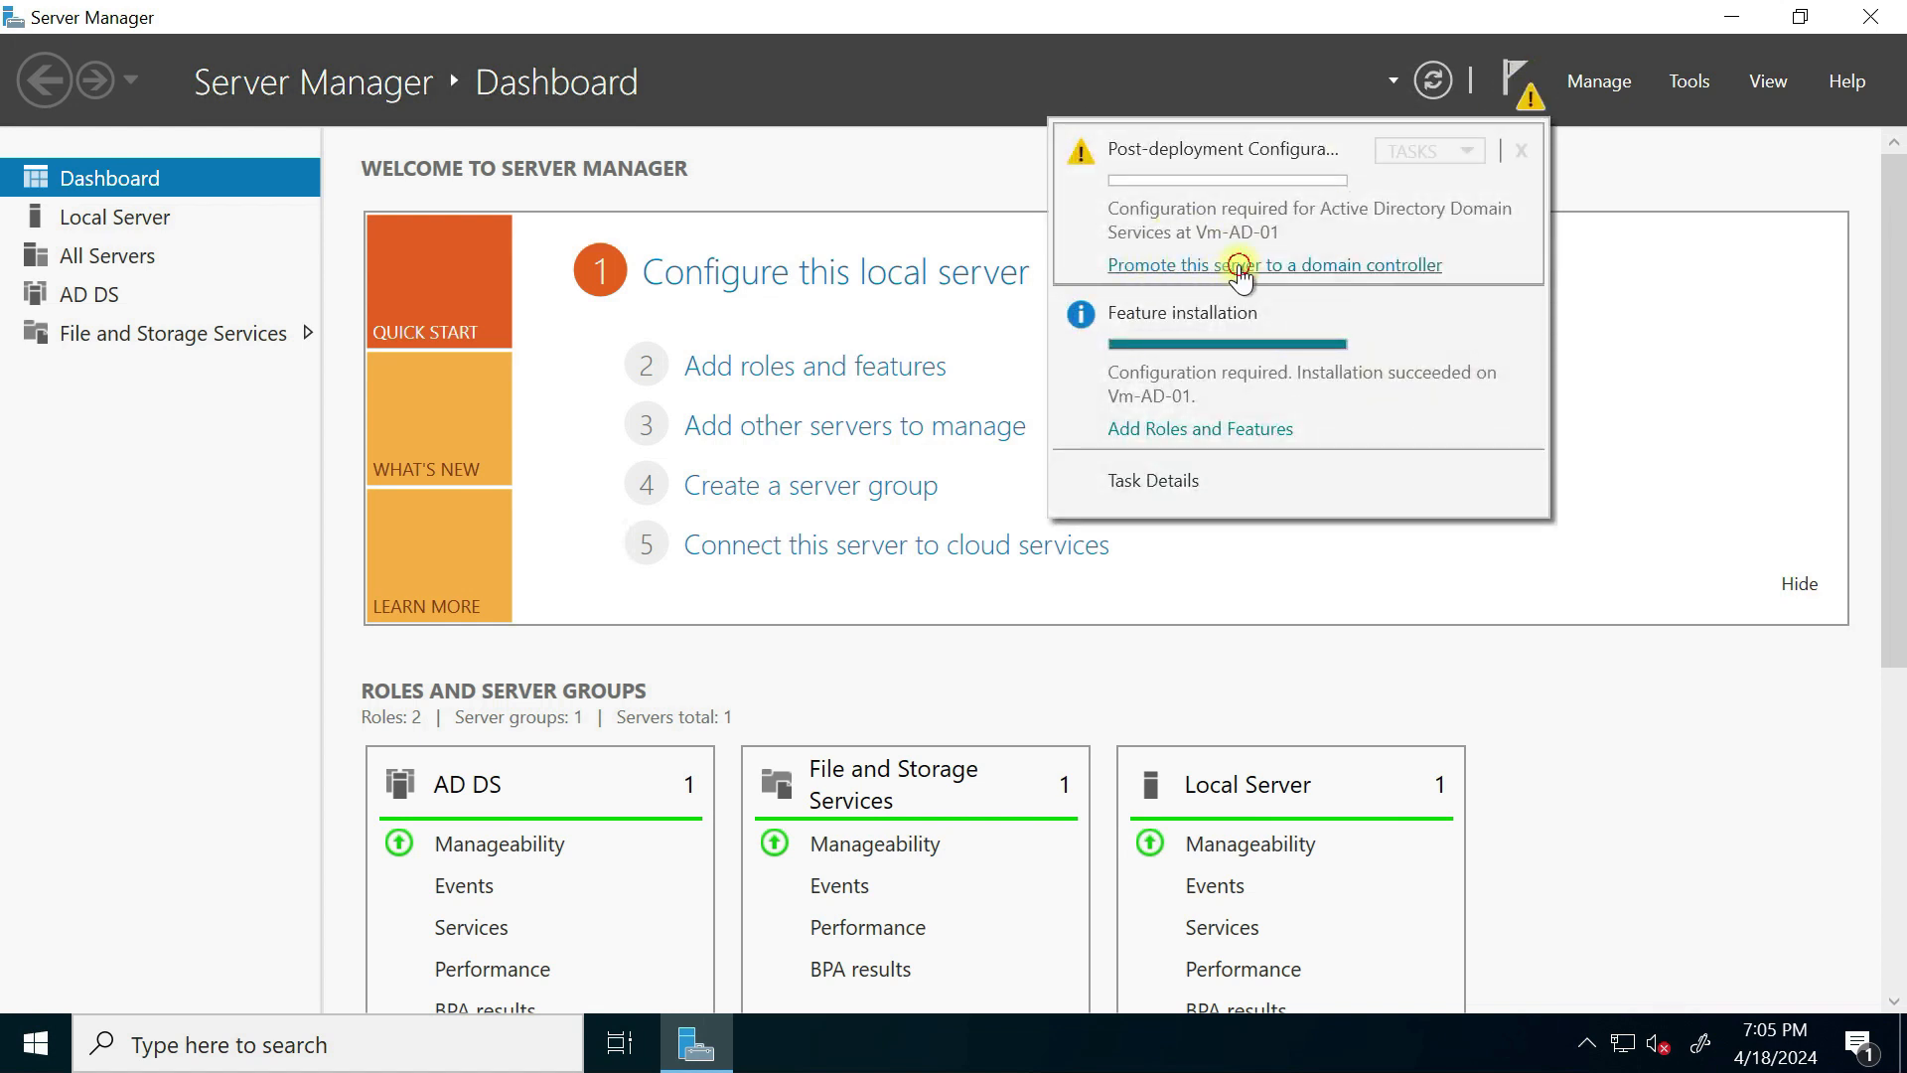
Step: Promote Vm-AD-01 into a new forest rijoskill.com and set the DSRM restore-mode password
left_click(1240, 266)
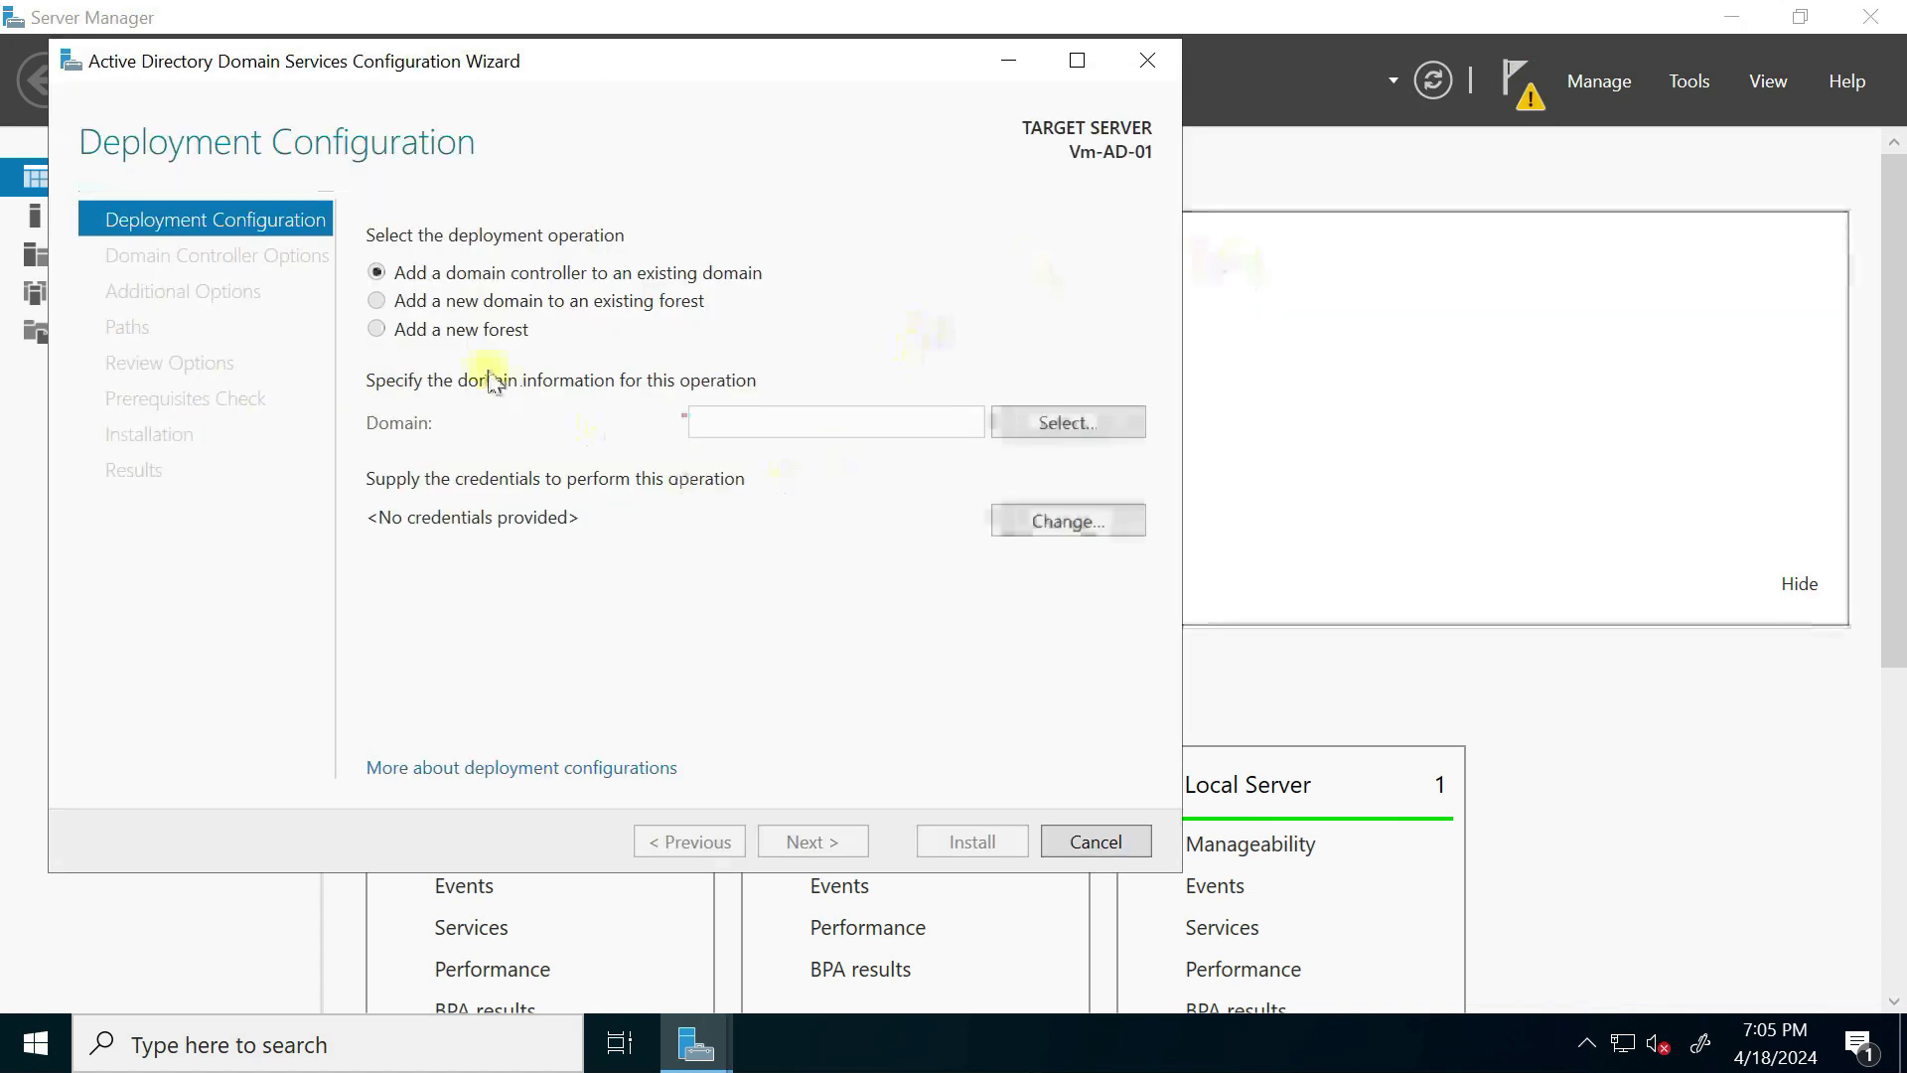
left_click(379, 330)
type("rijoskill.com")
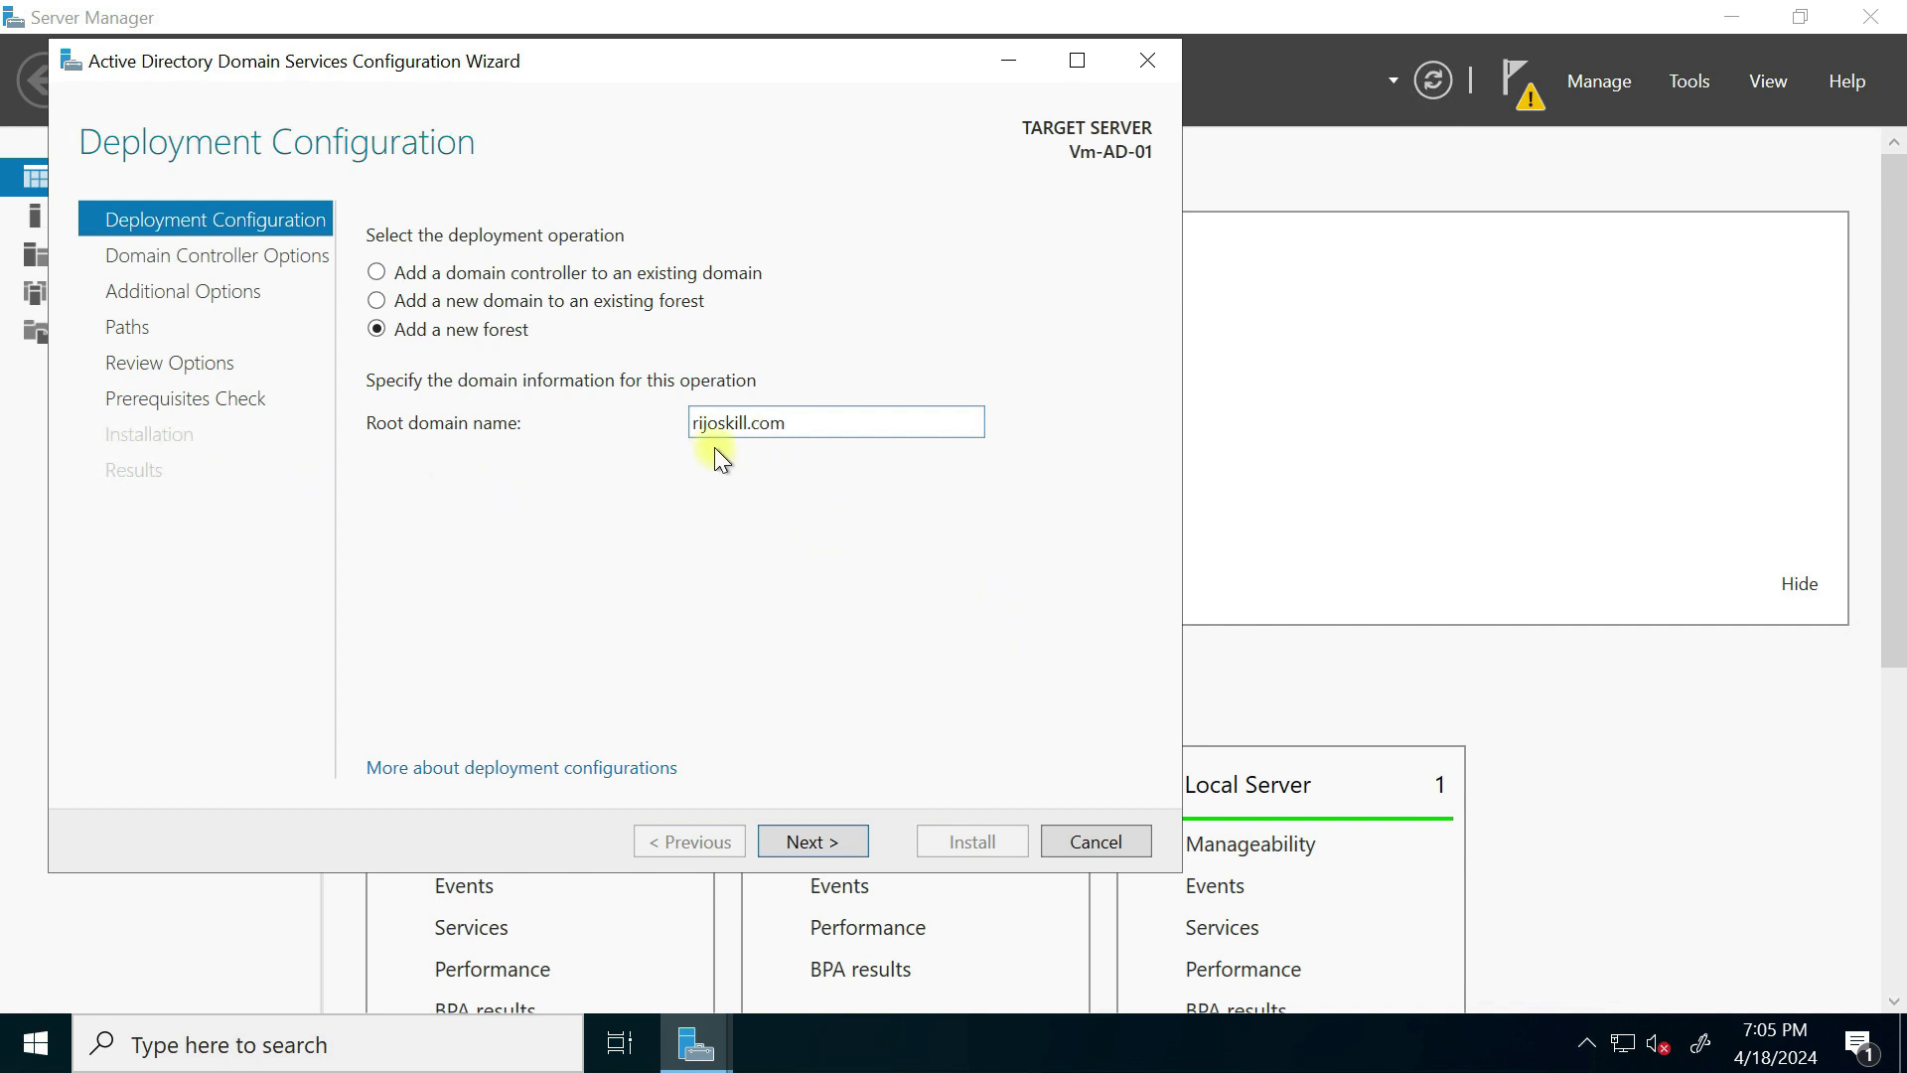
left_click(833, 844)
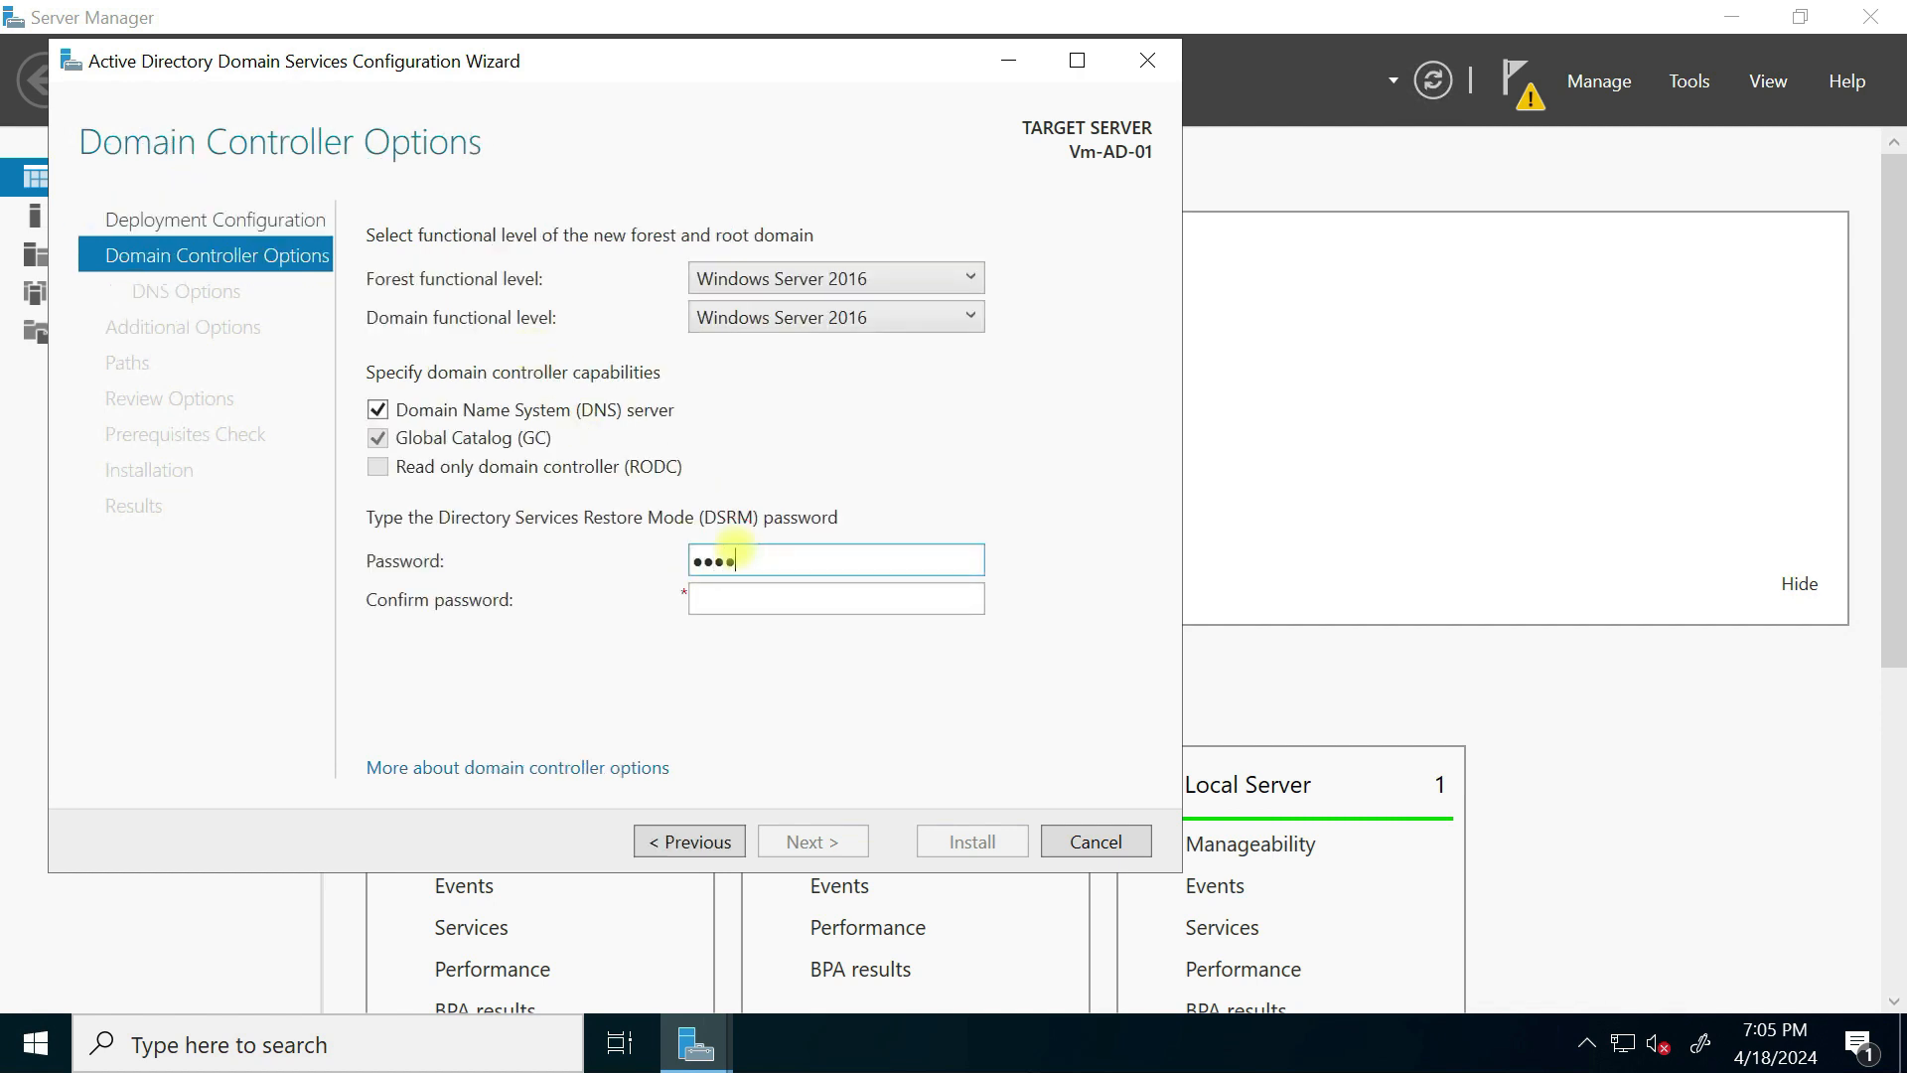
key("Tab")
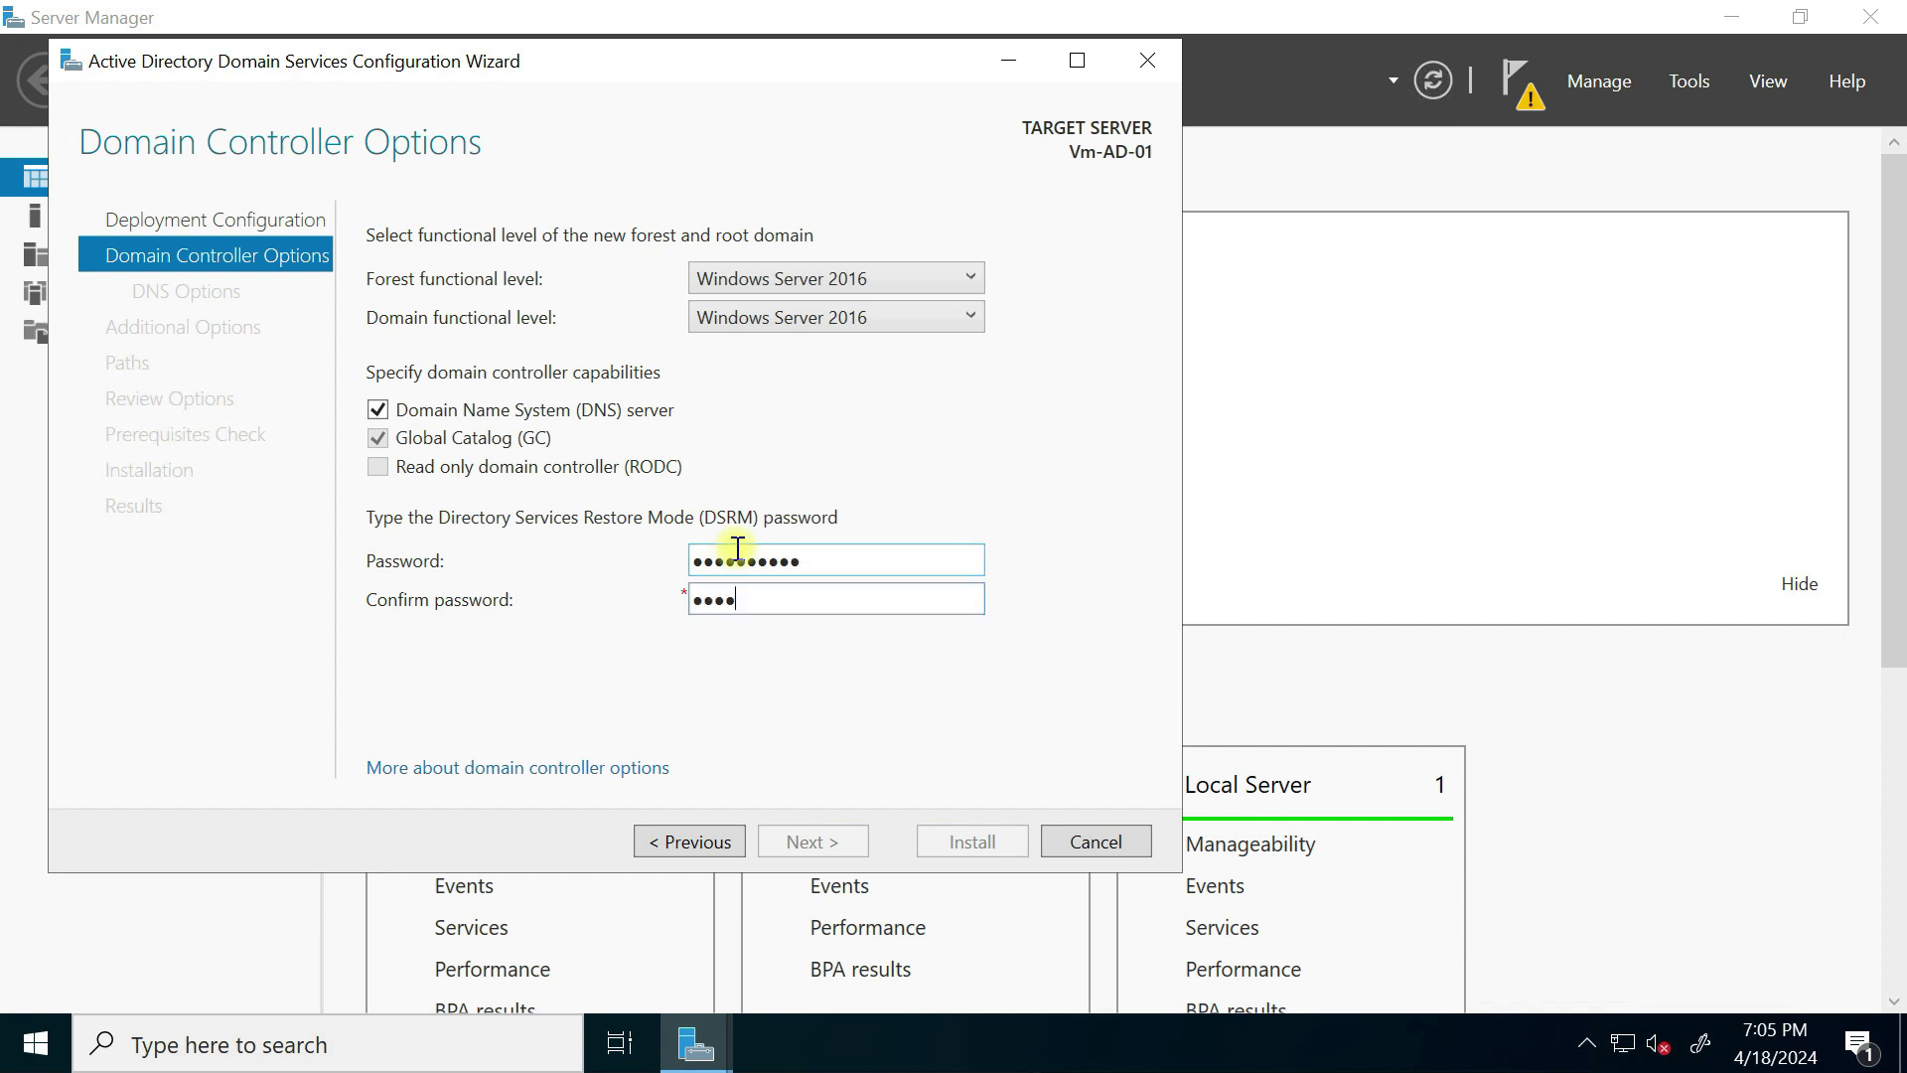
type("1")
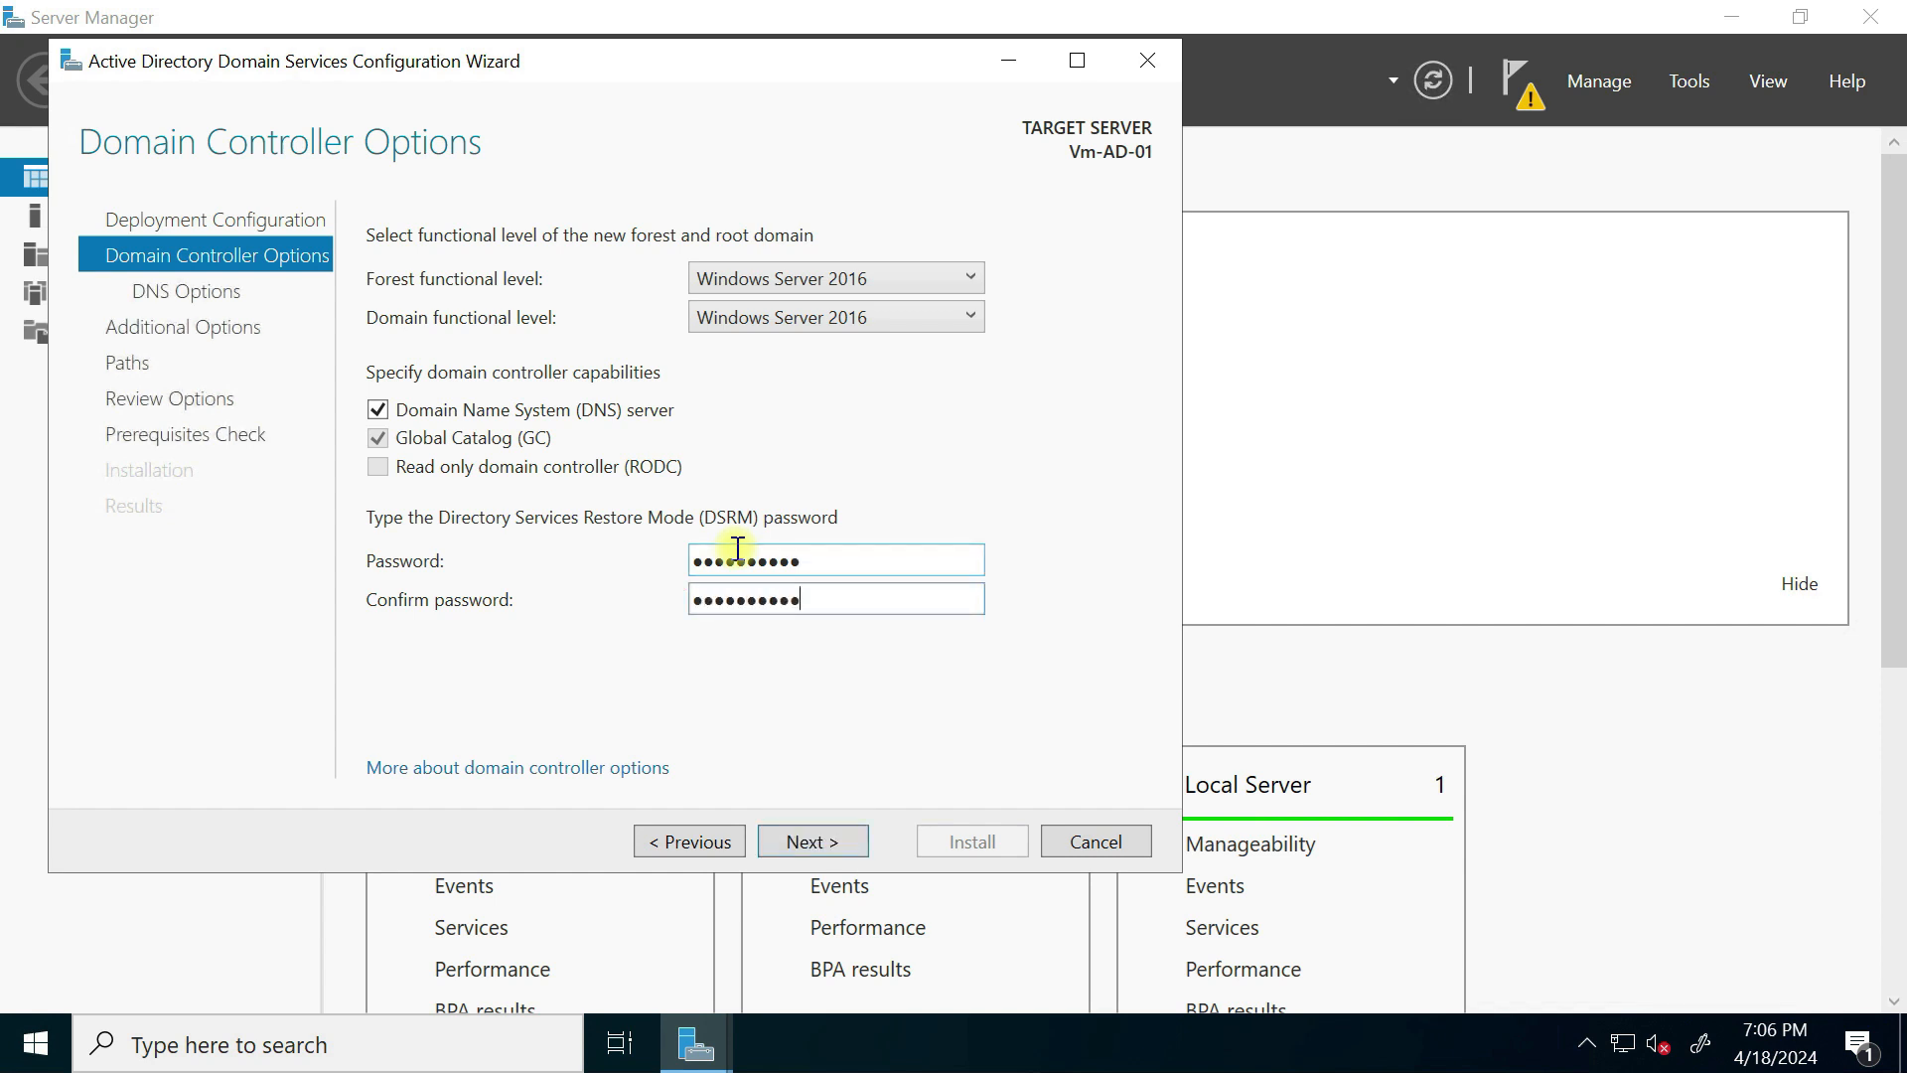
left_click(803, 845)
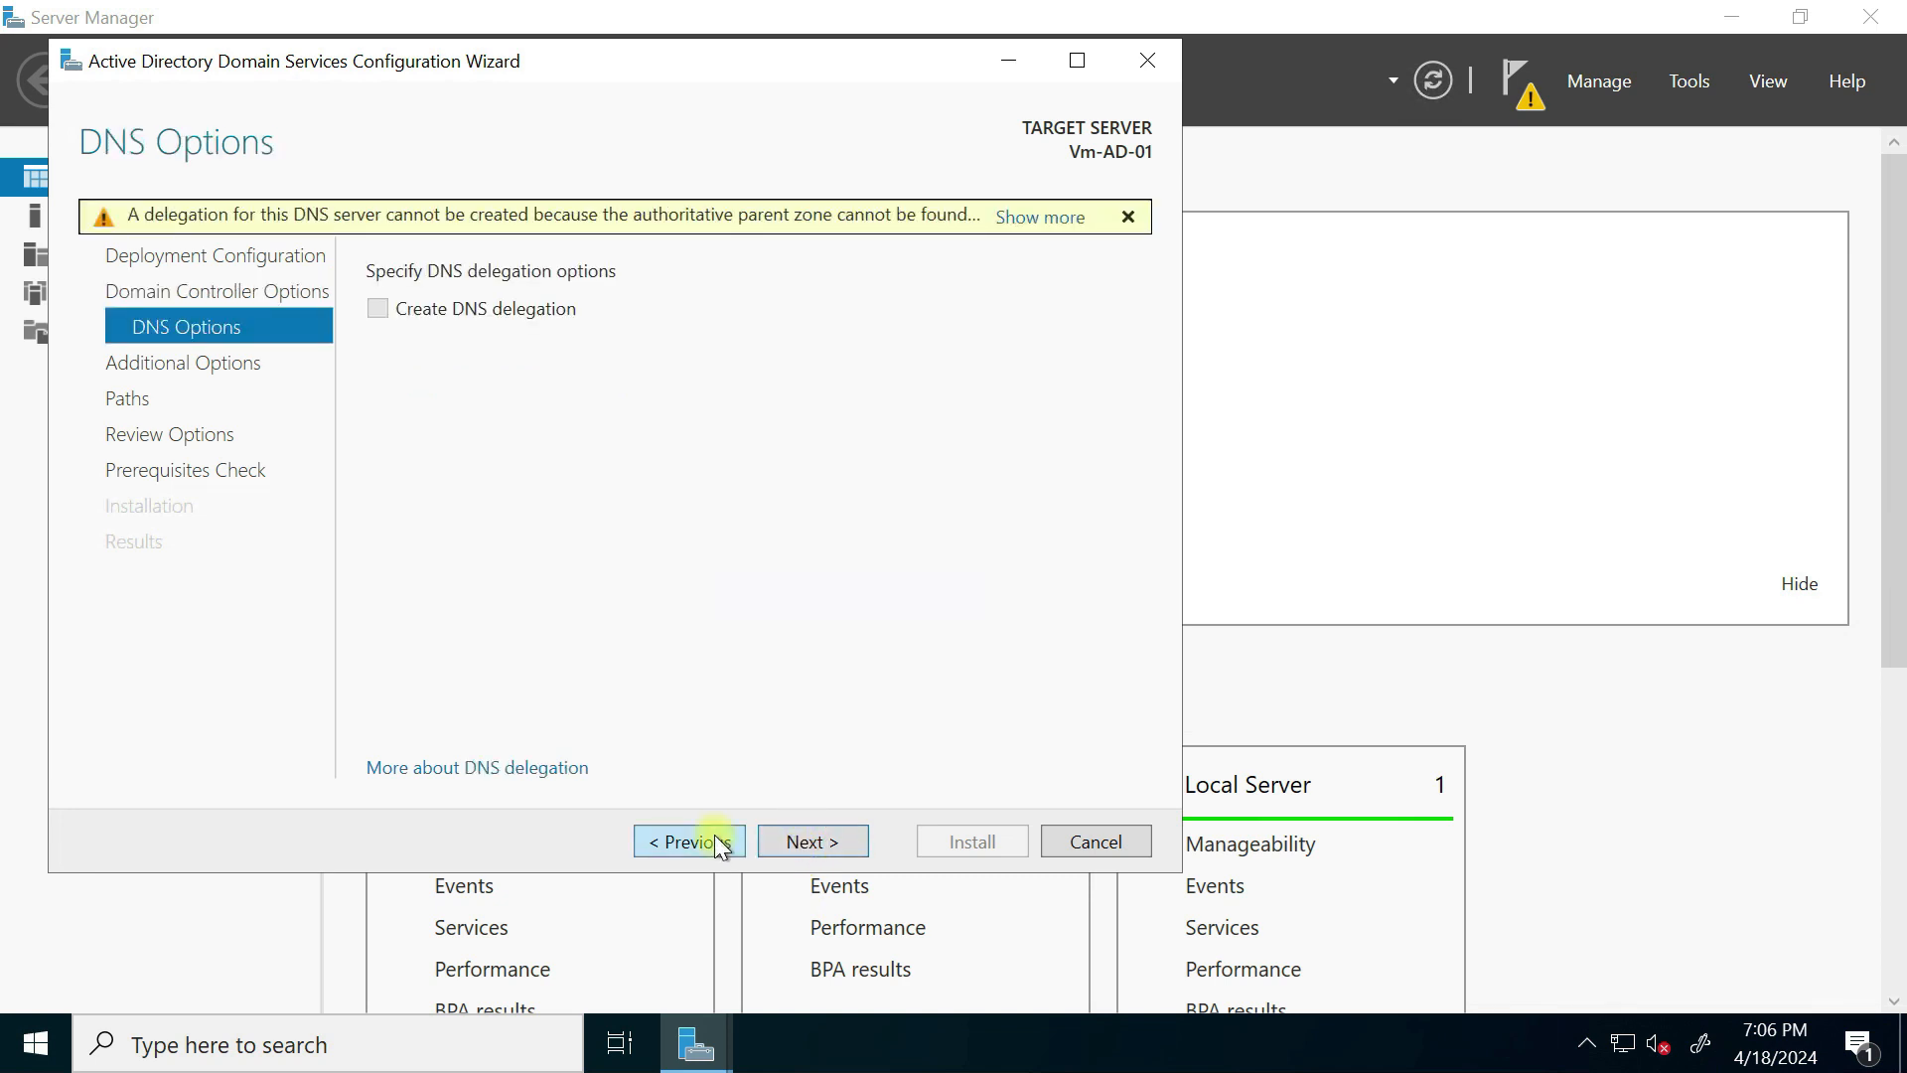
Step: Accept the RIJOSKILL NetBIOS name and default paths, pass the prerequisites check, and install
left_click(803, 841)
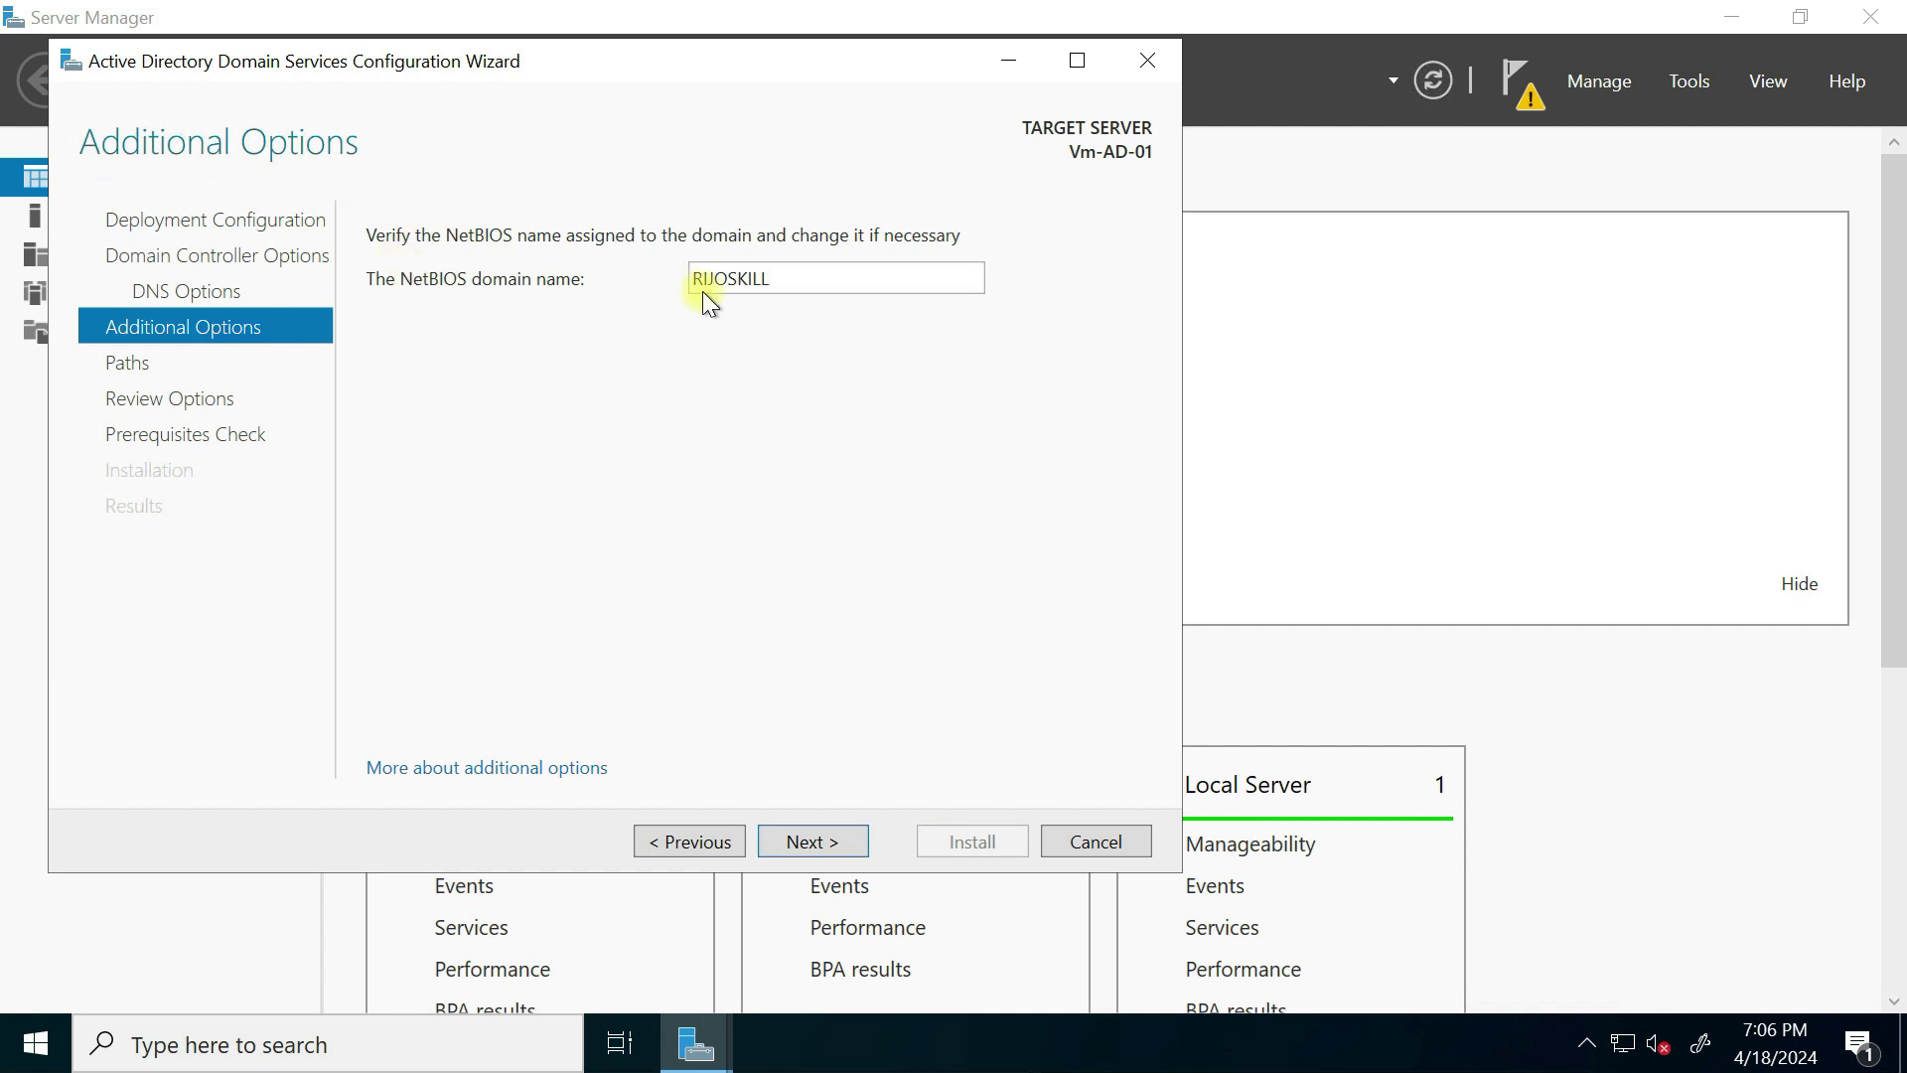
left_click(832, 842)
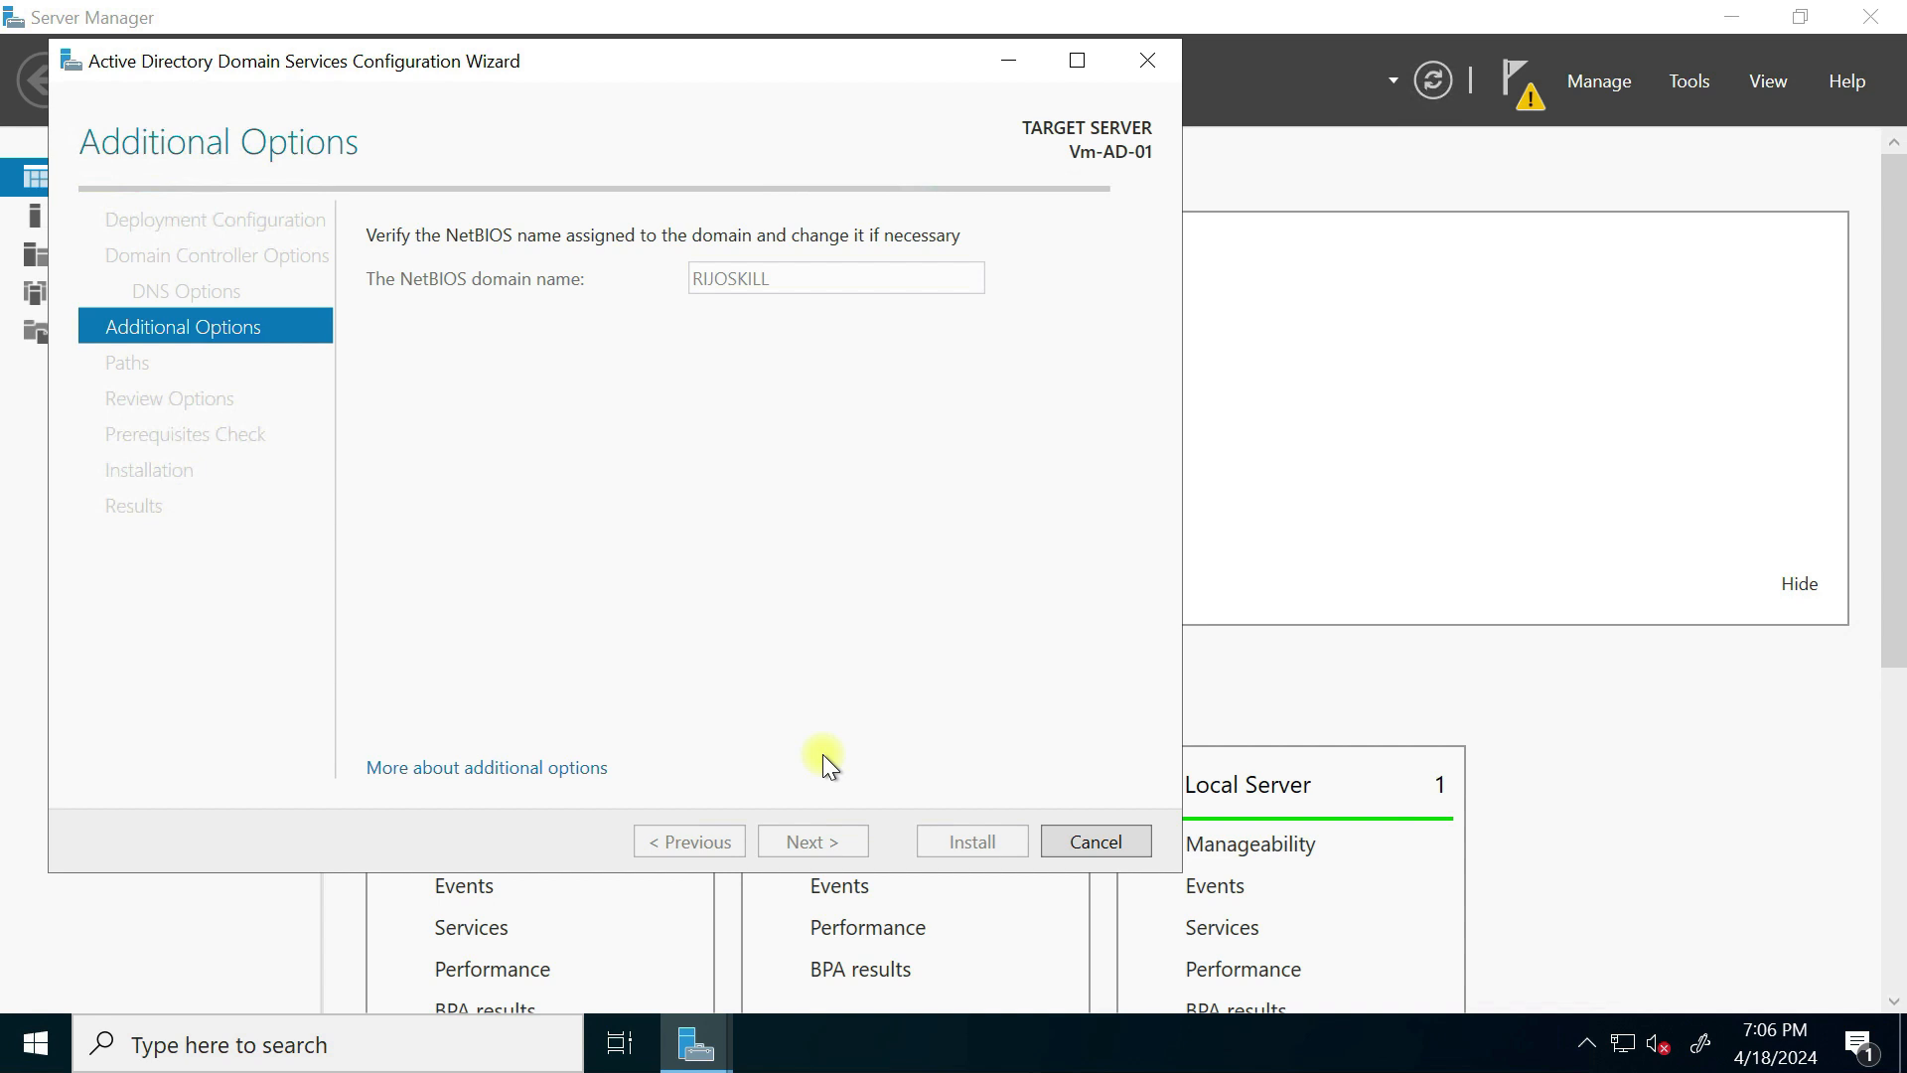
left_click(822, 844)
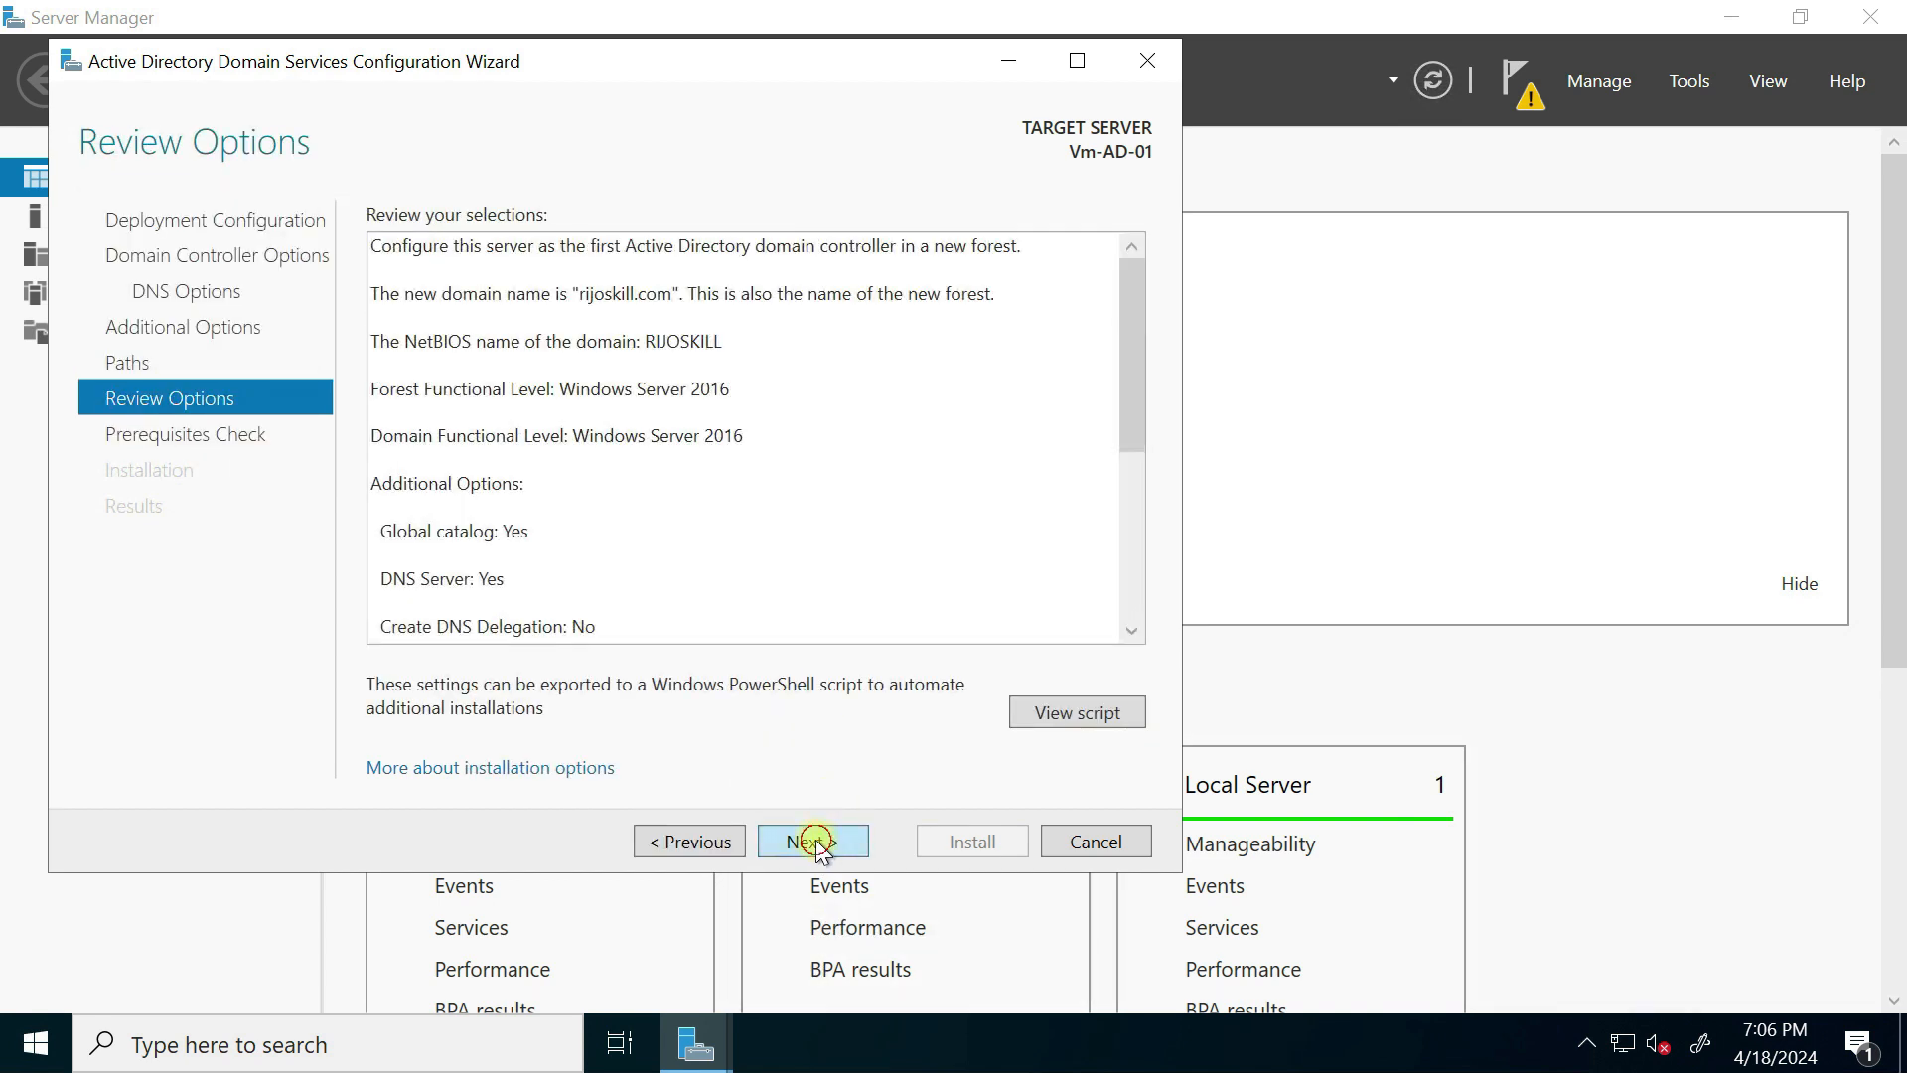
left_click(814, 842)
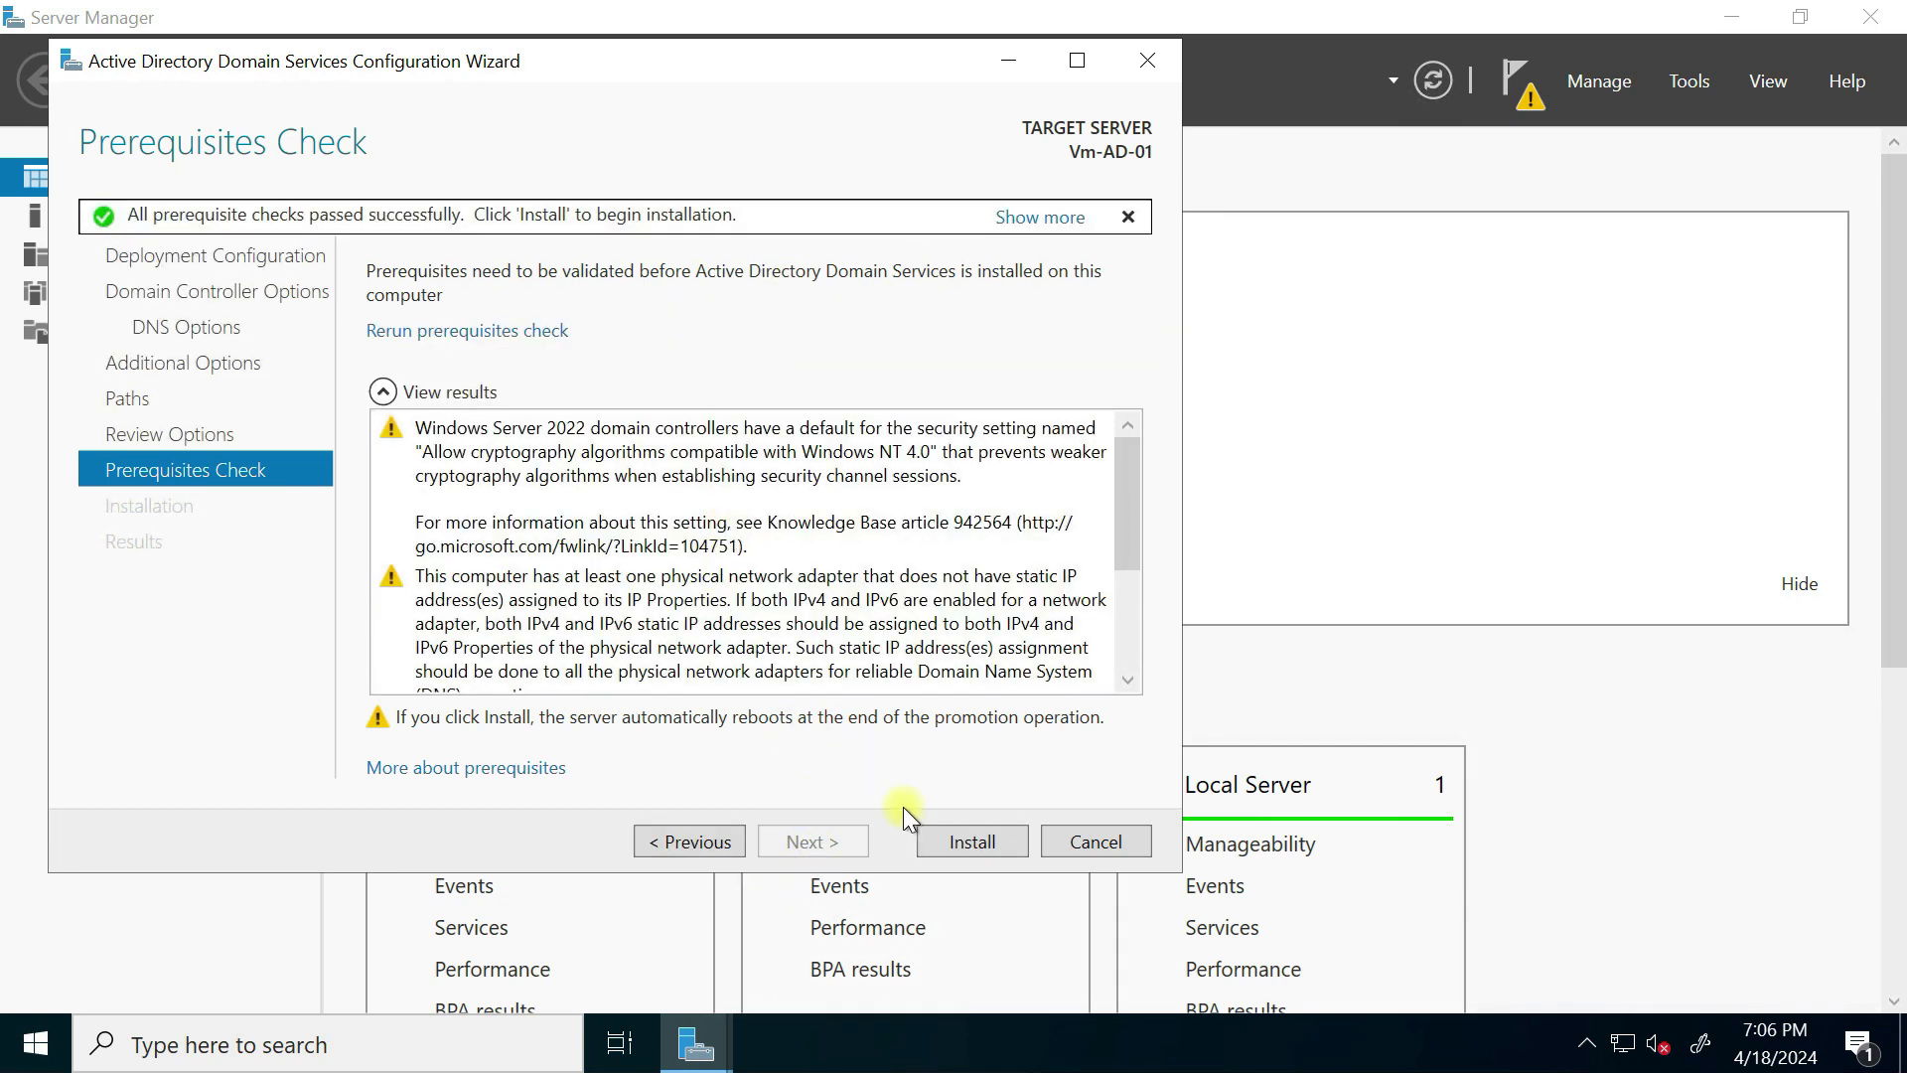
left_click(948, 844)
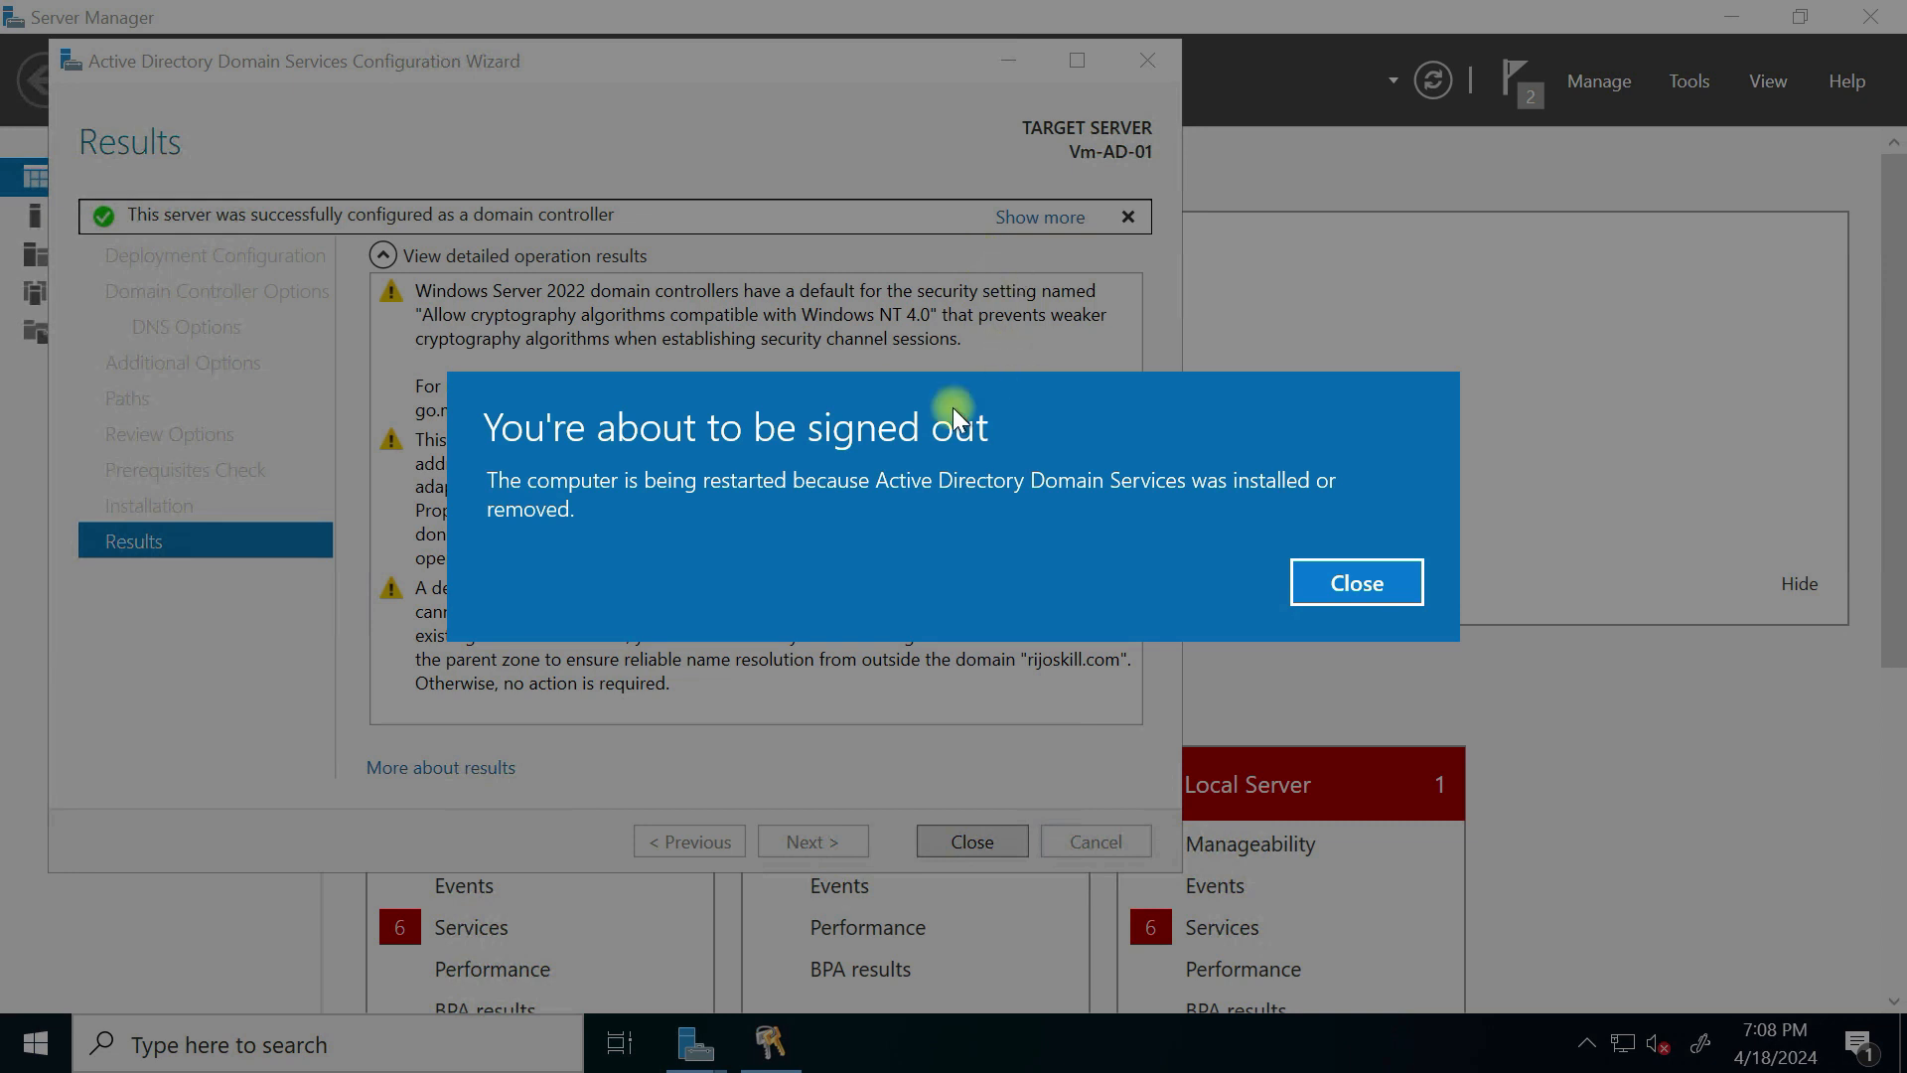
Step: Dismiss the promotion results and restart Vm-AD-01 with the default reason, ending the remote session
left_click(1349, 593)
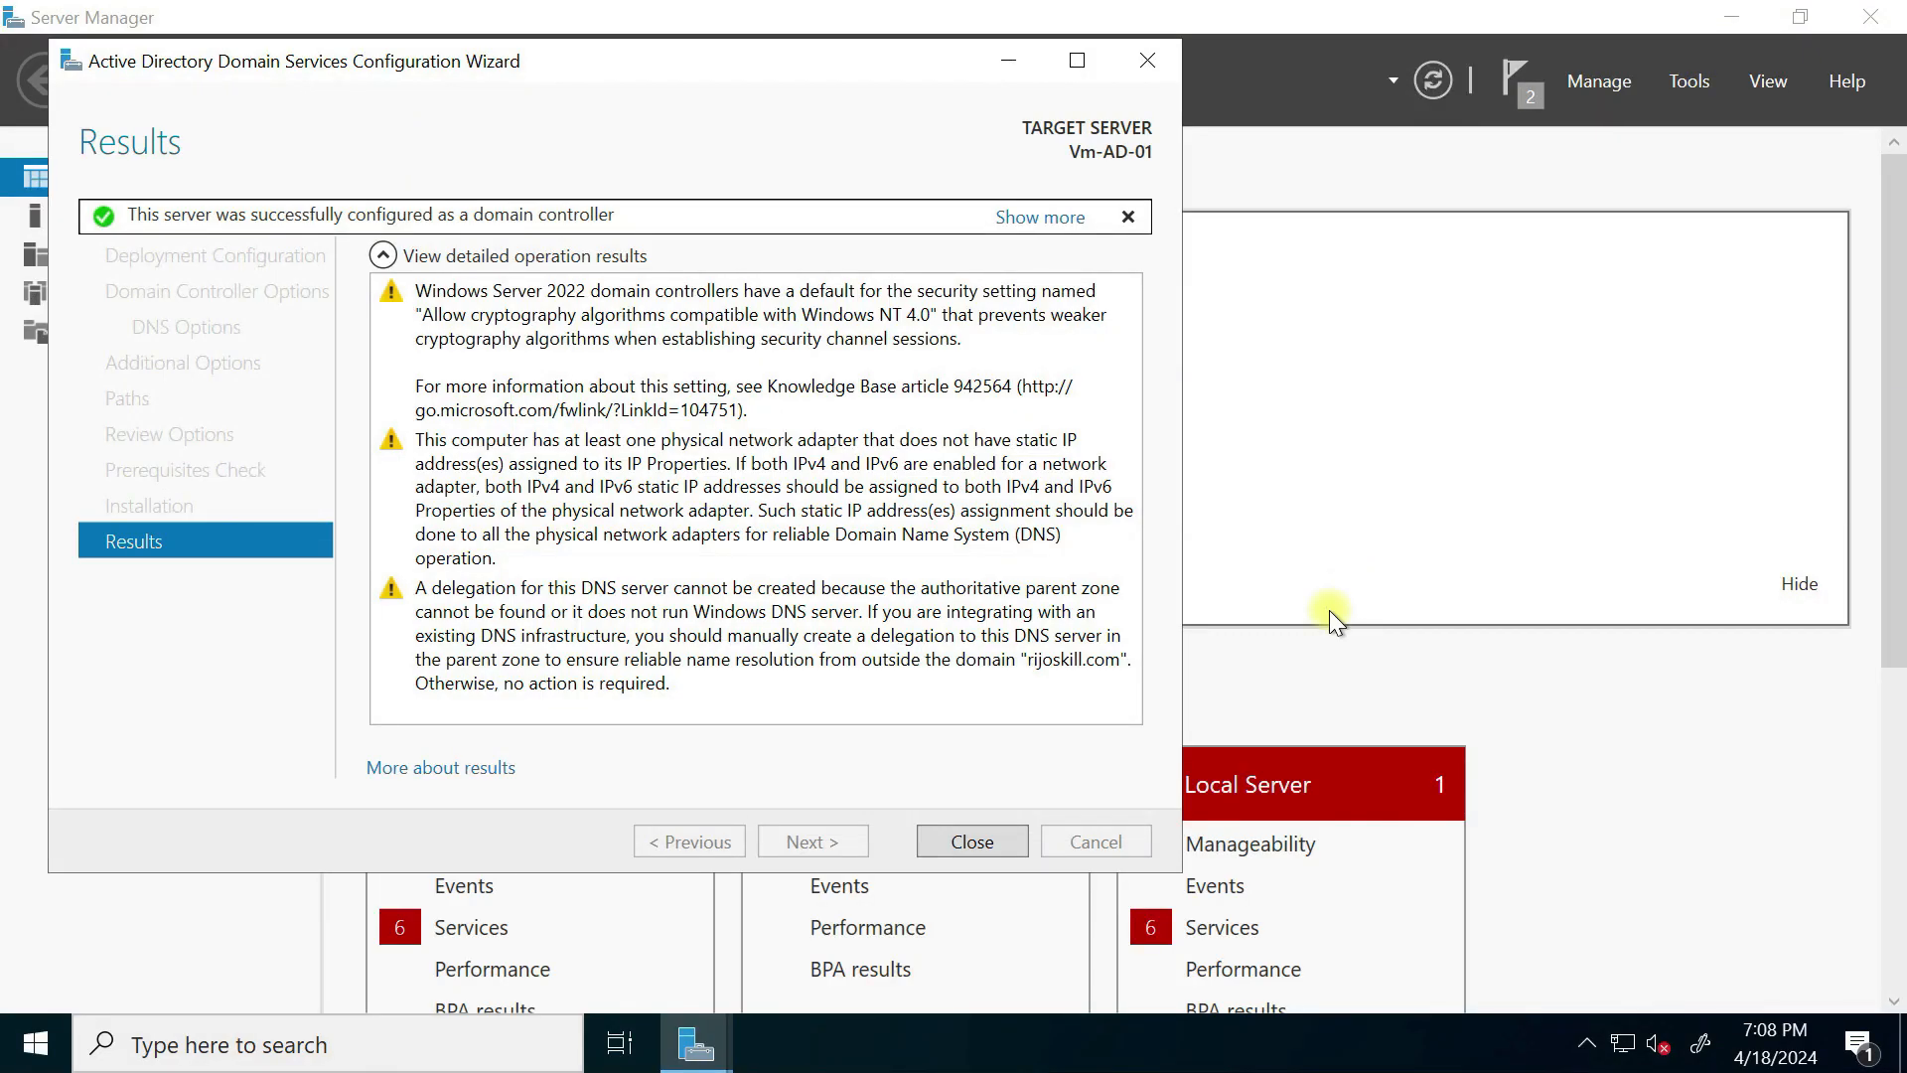
left_click(941, 842)
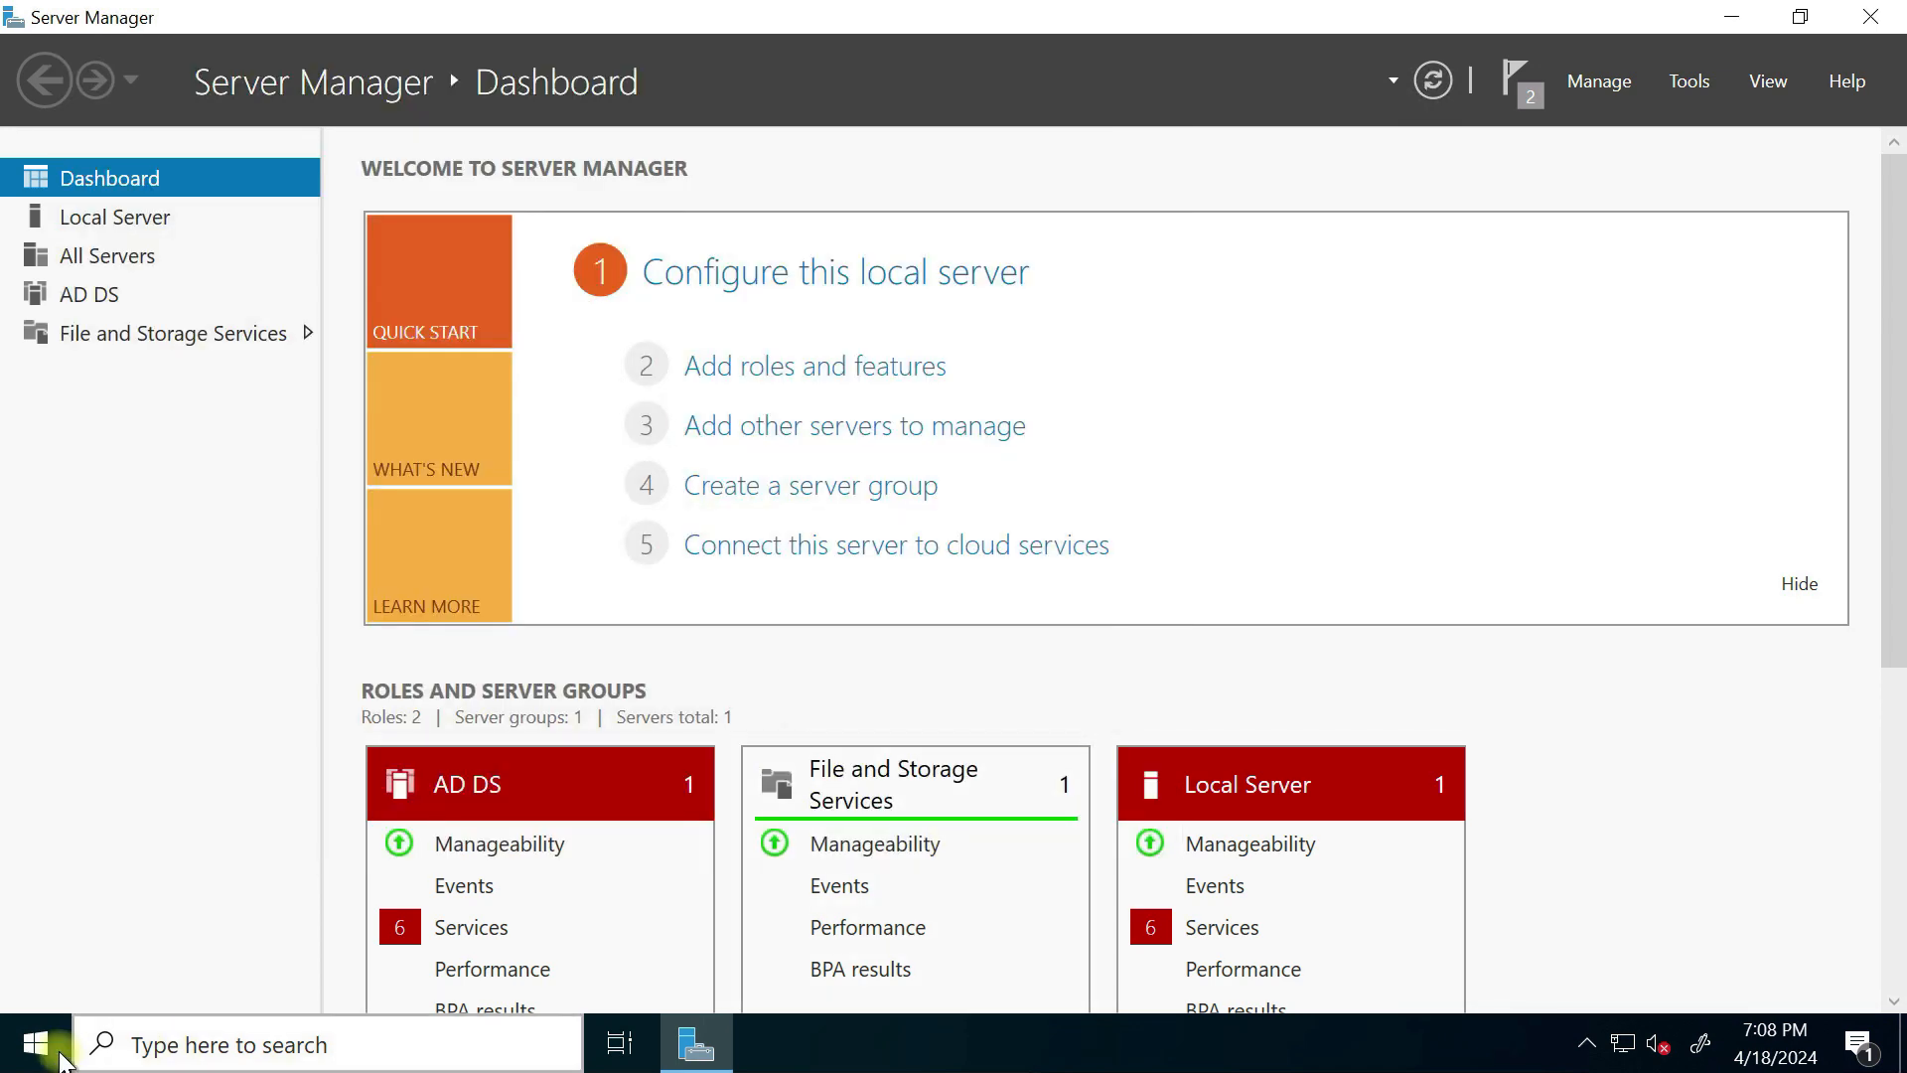
left_click(40, 1048)
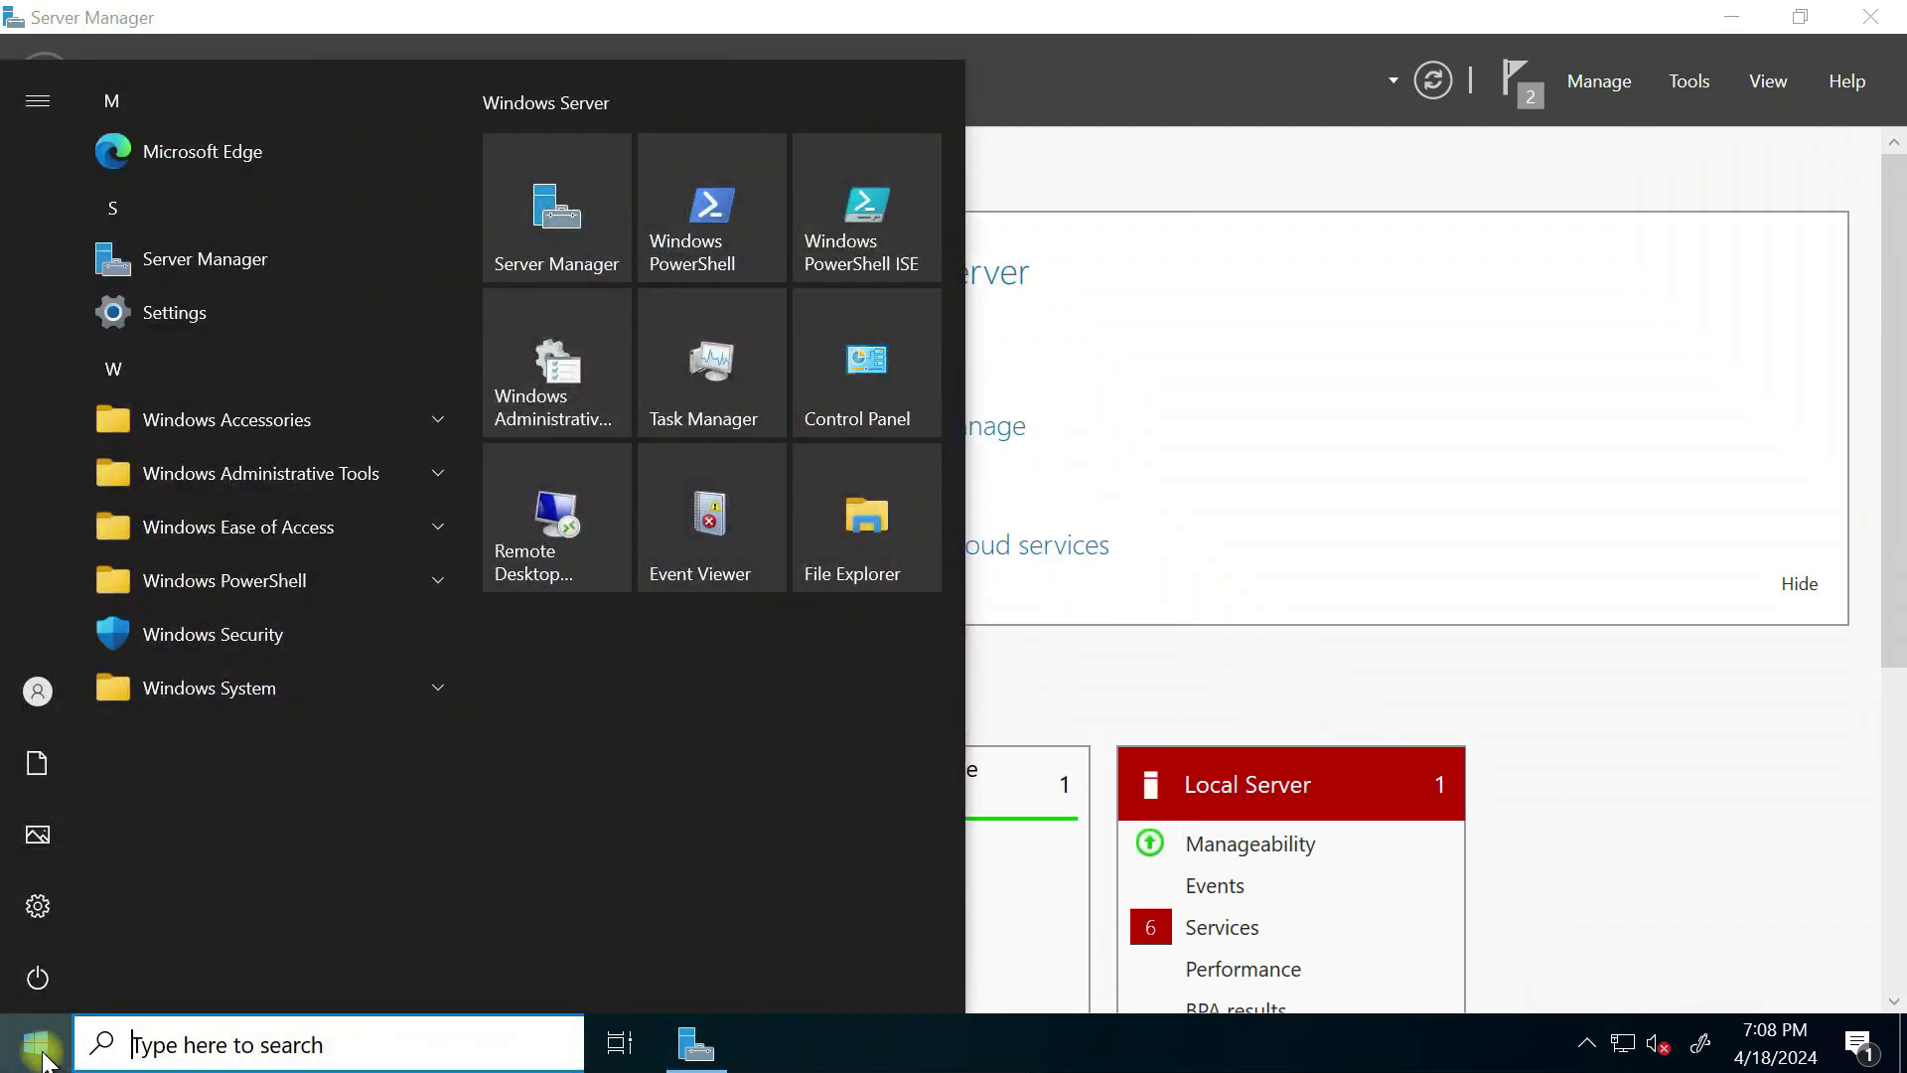
left_click(48, 987)
left_click(92, 920)
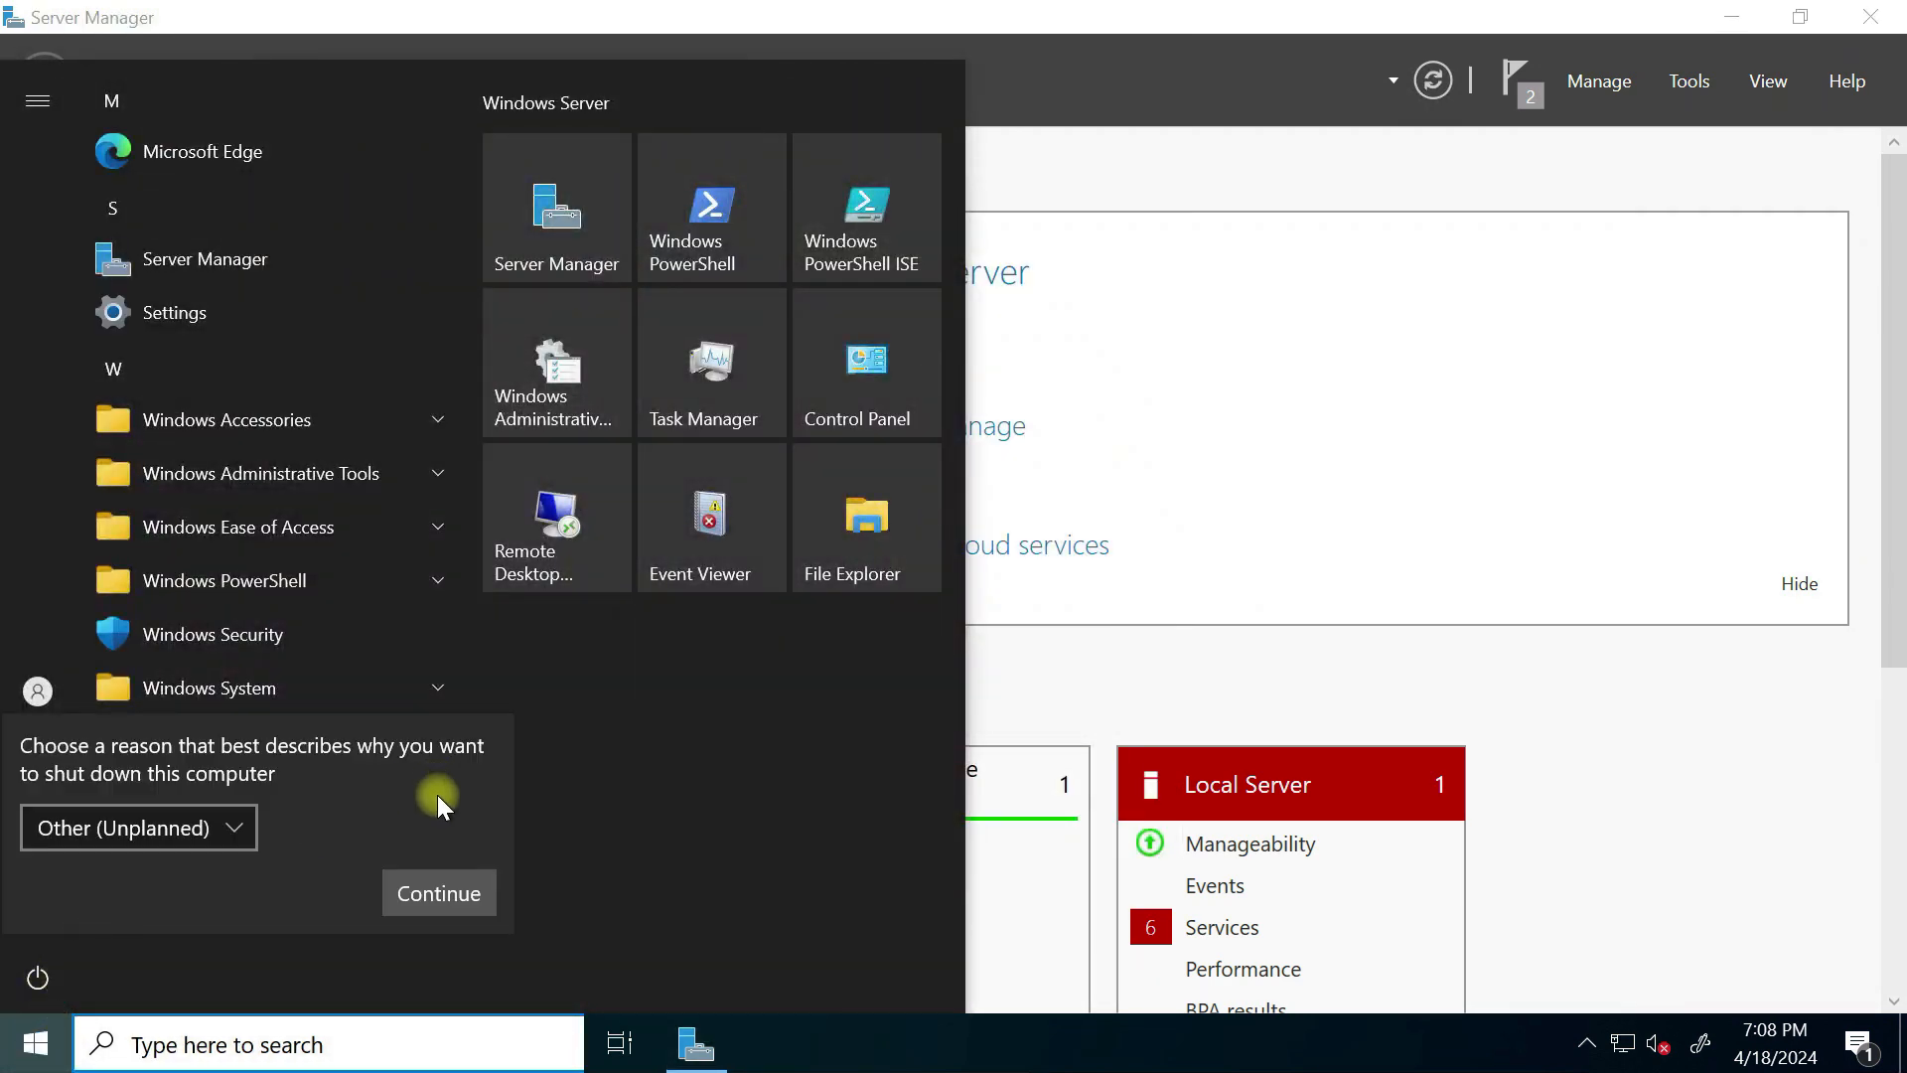
left_click(421, 896)
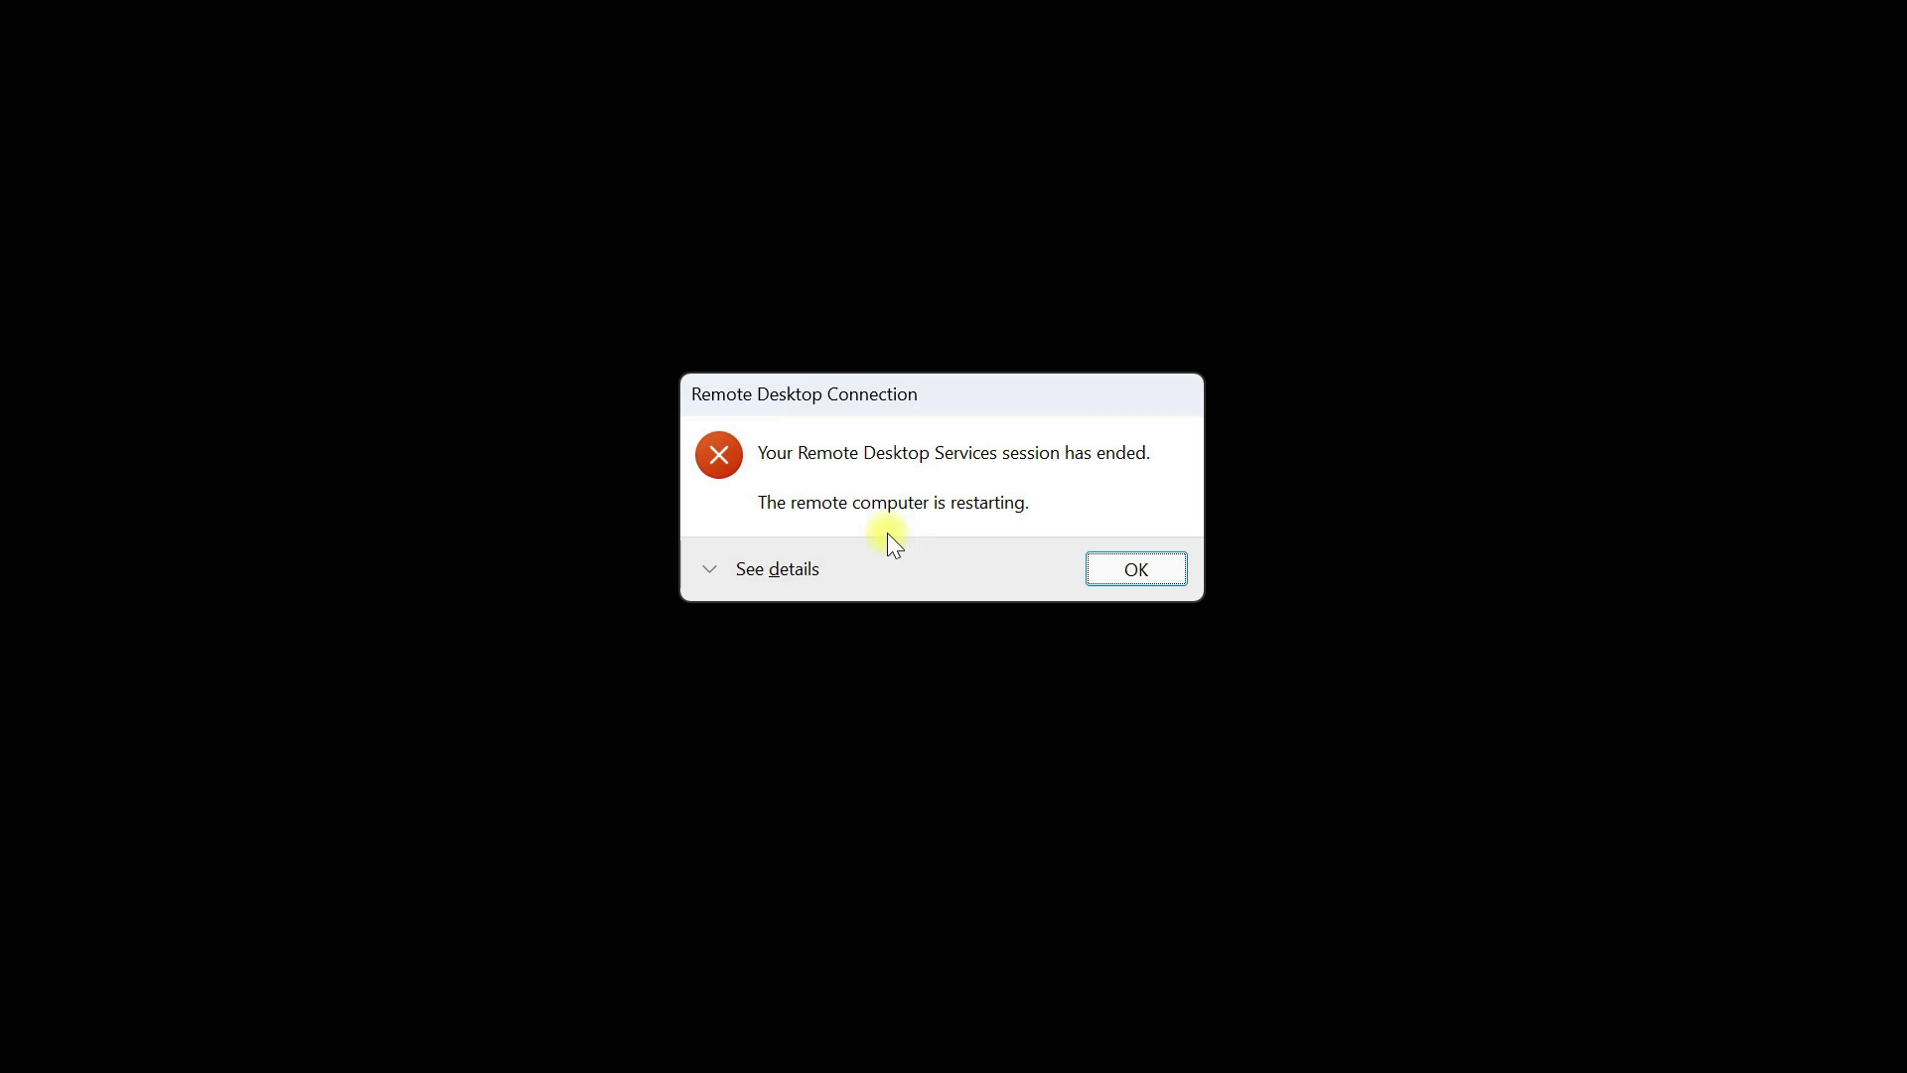
left_click(1162, 563)
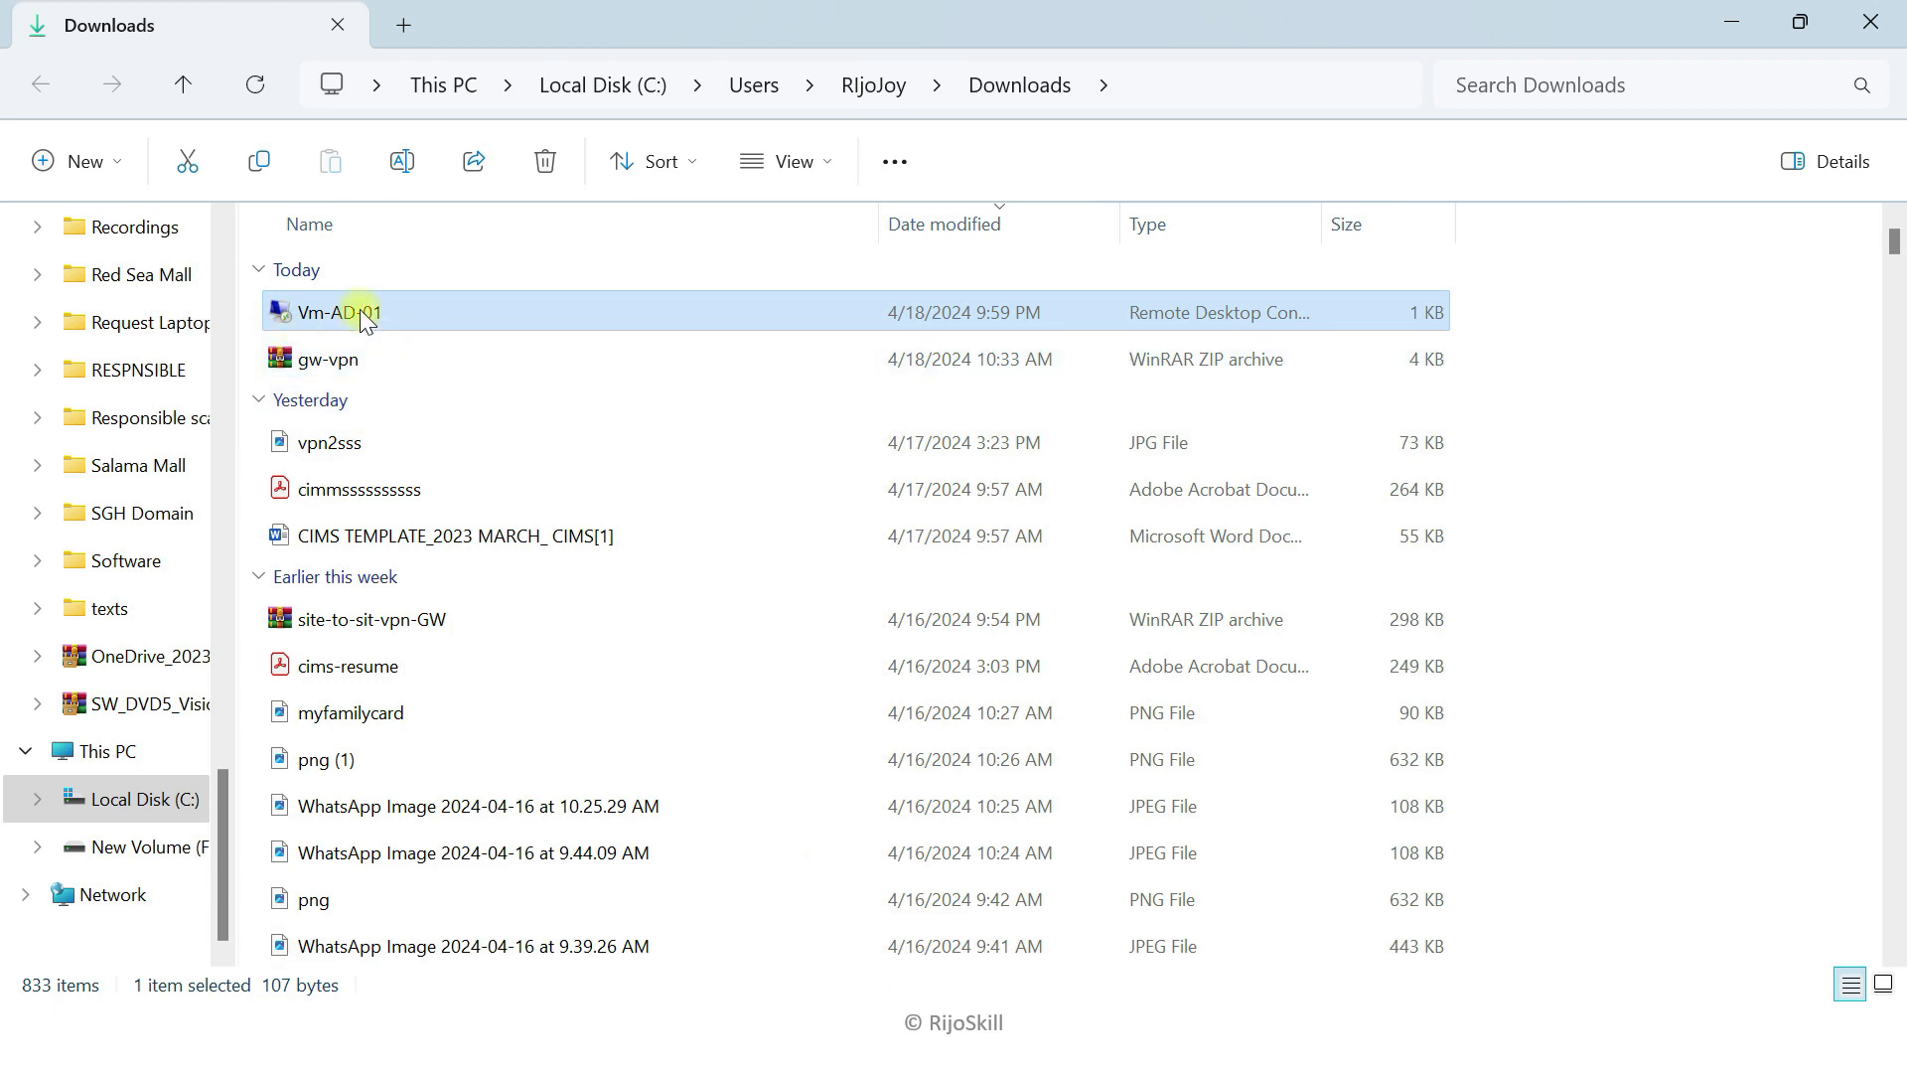
Step: Copy Vm-AD-01's public IP address 40.120.99.166 from its Azure overview page
left_click(1733, 18)
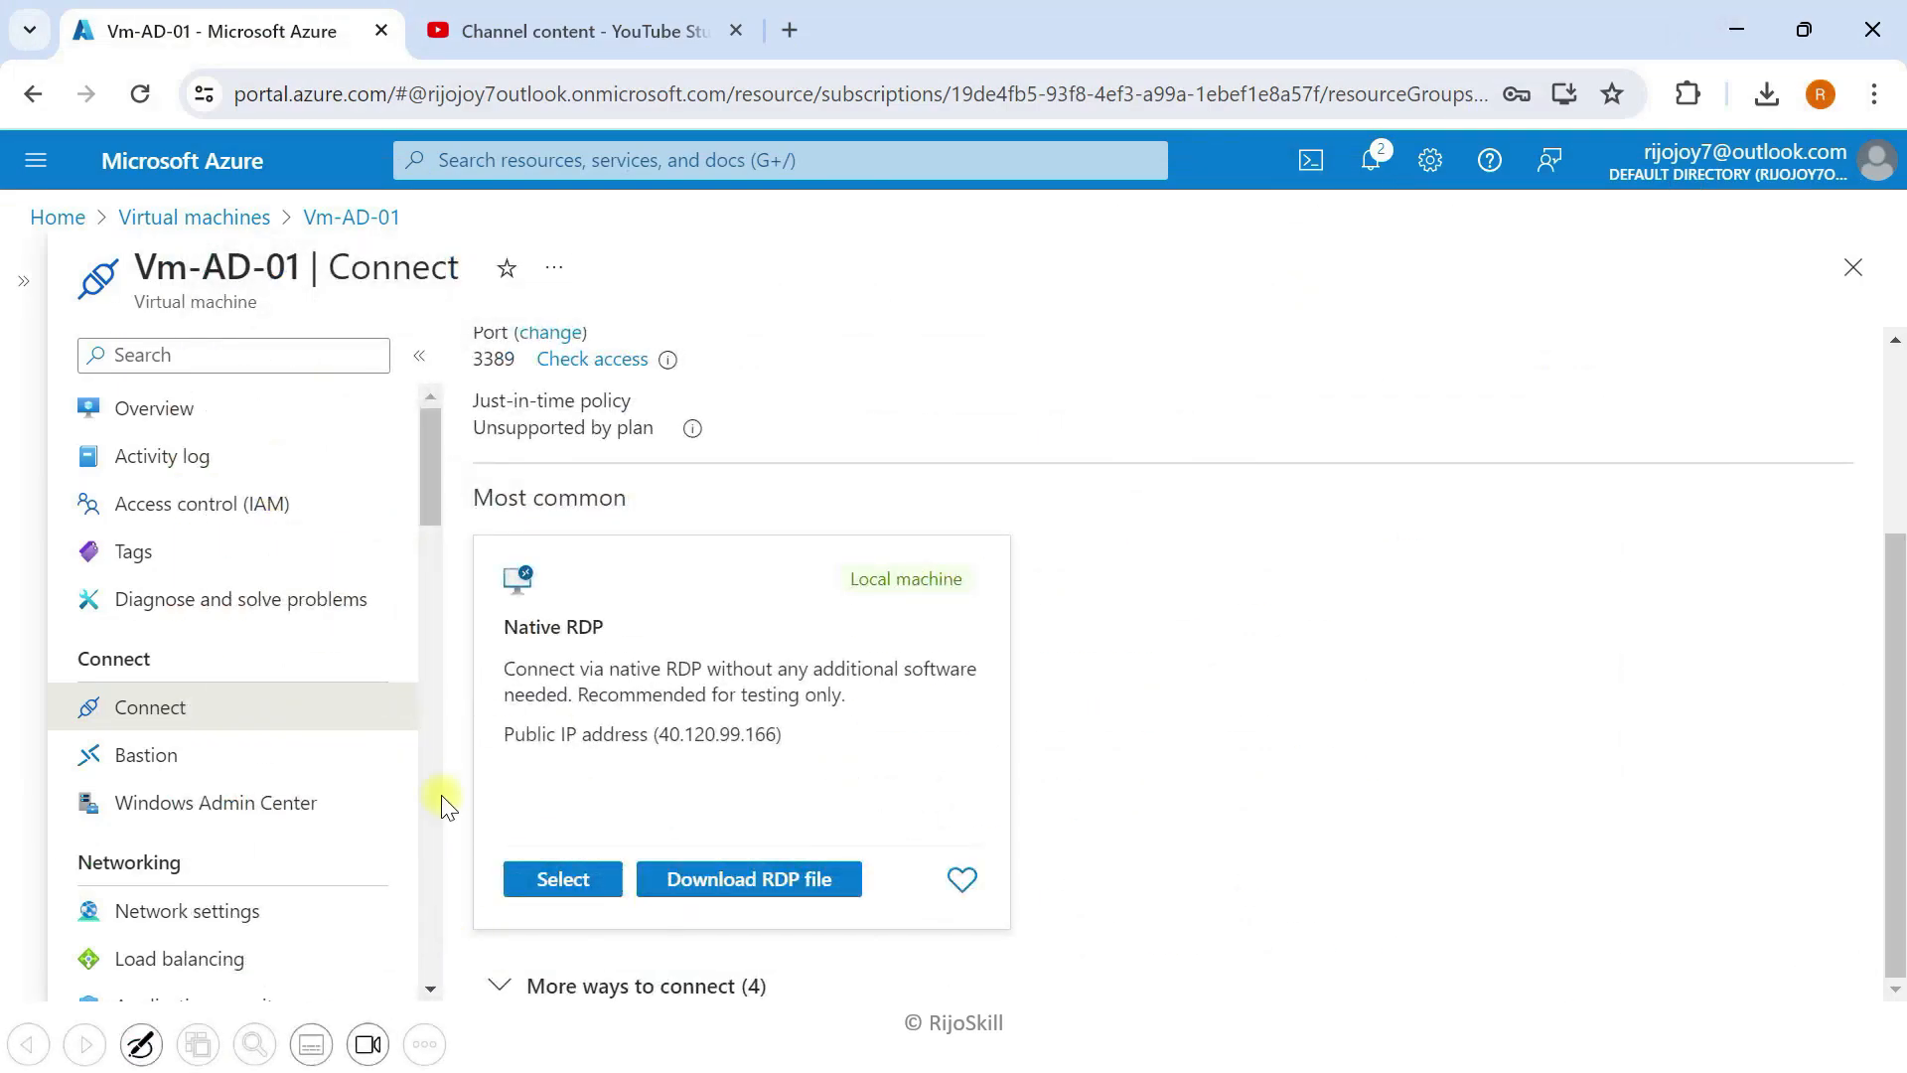
left_click(167, 432)
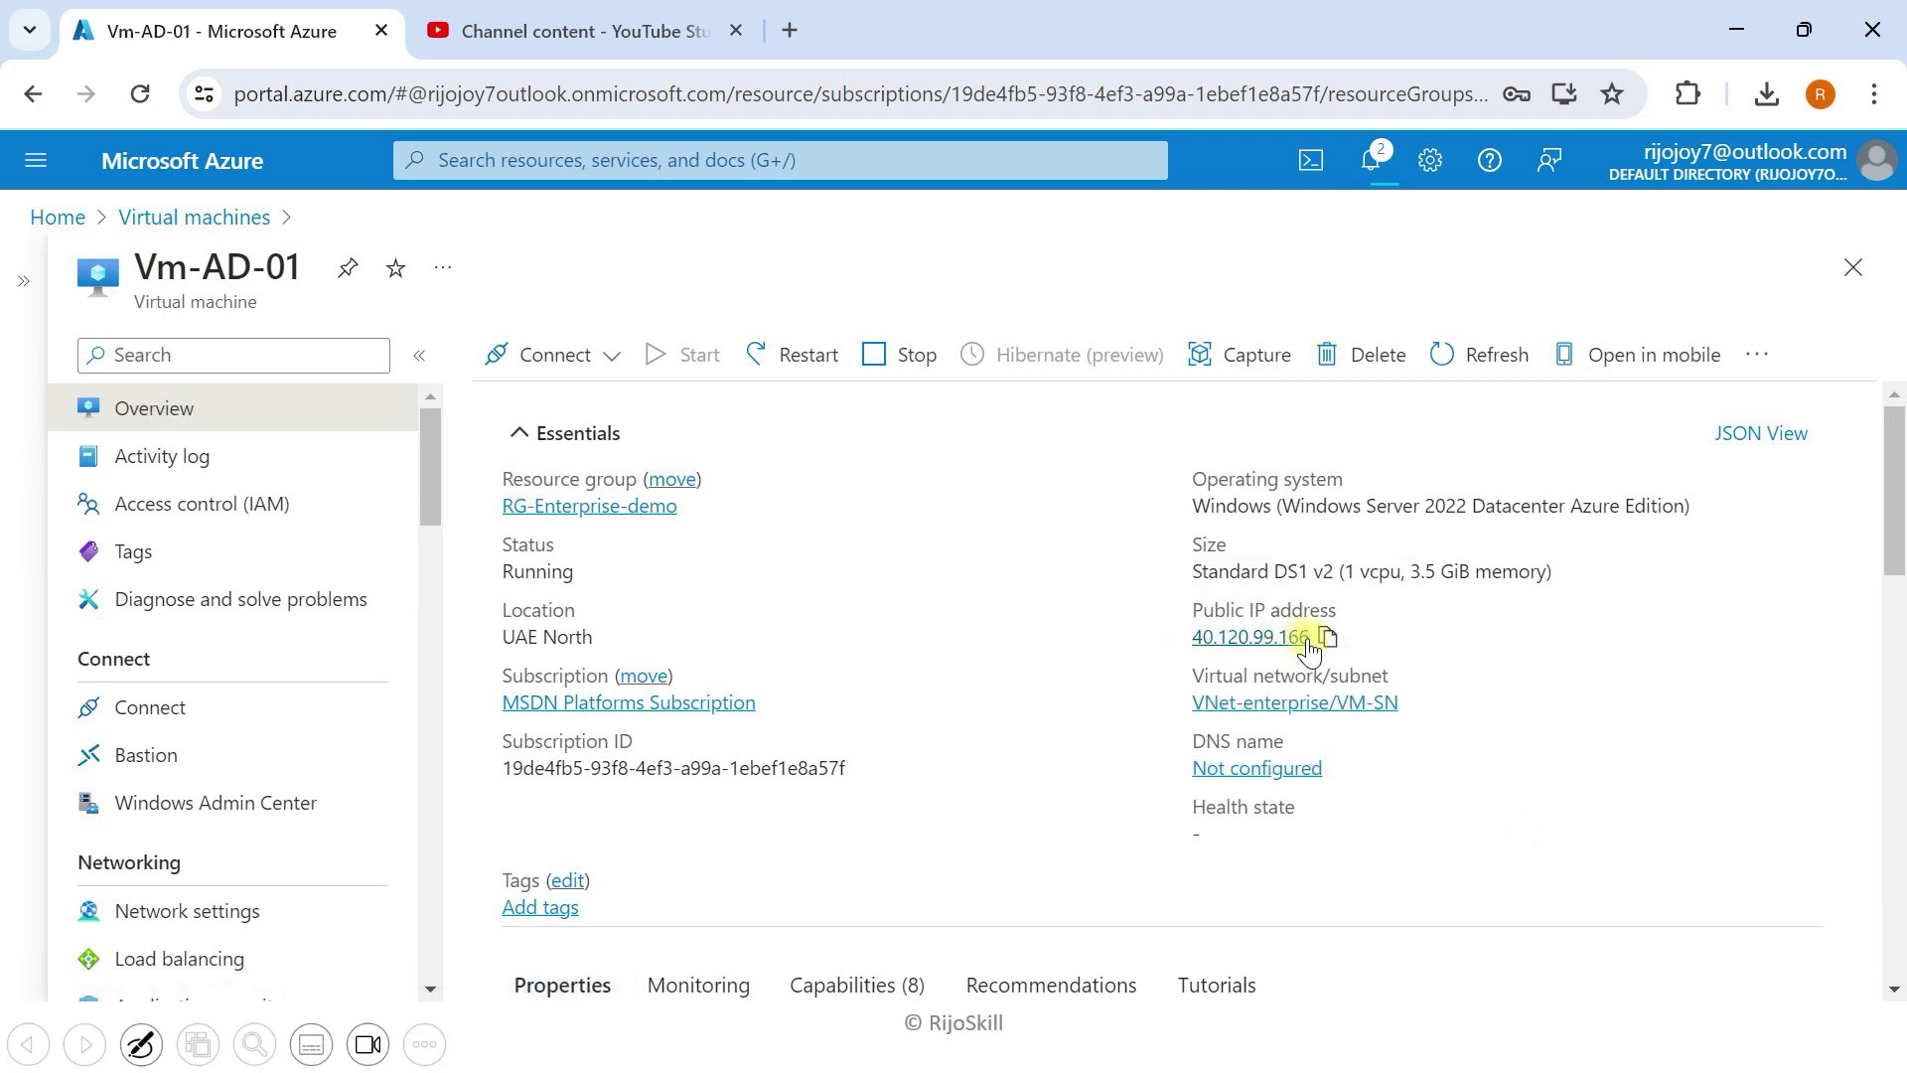
left_click(1325, 640)
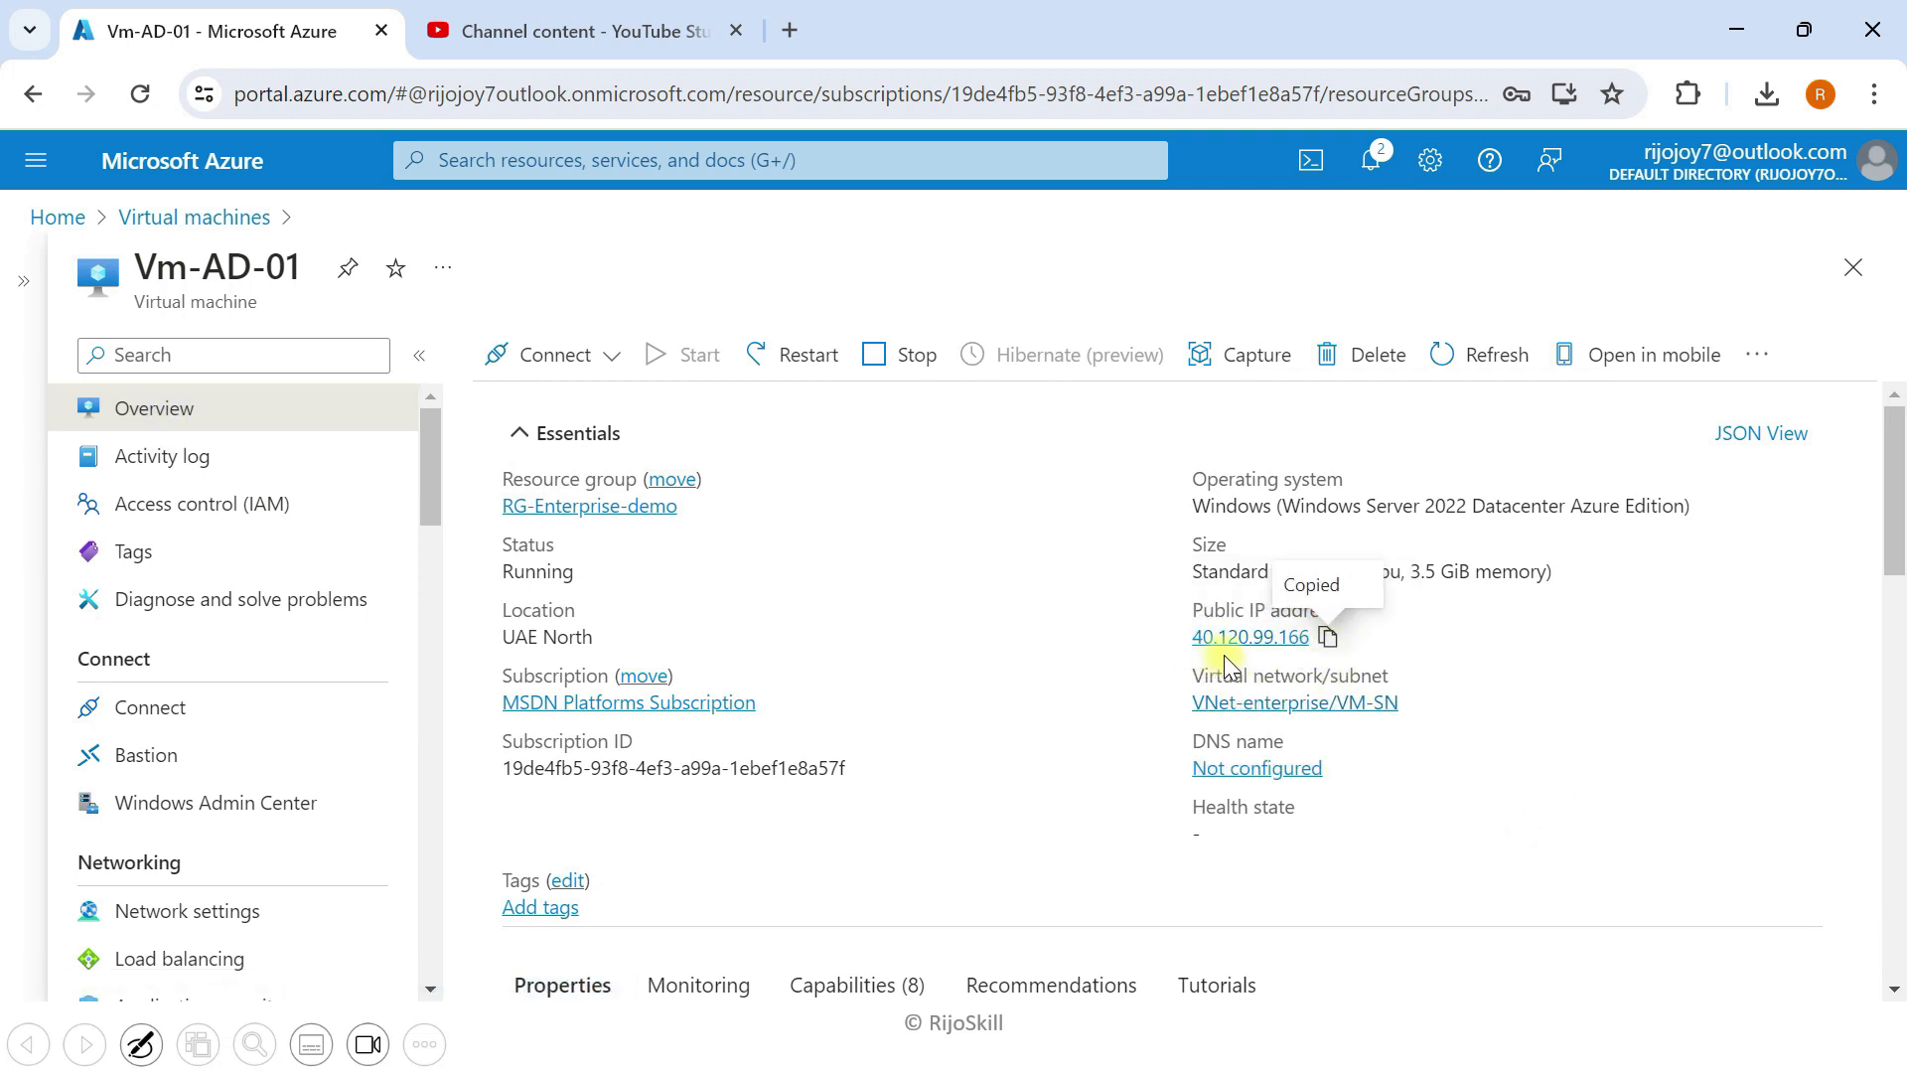
left_click(1757, 29)
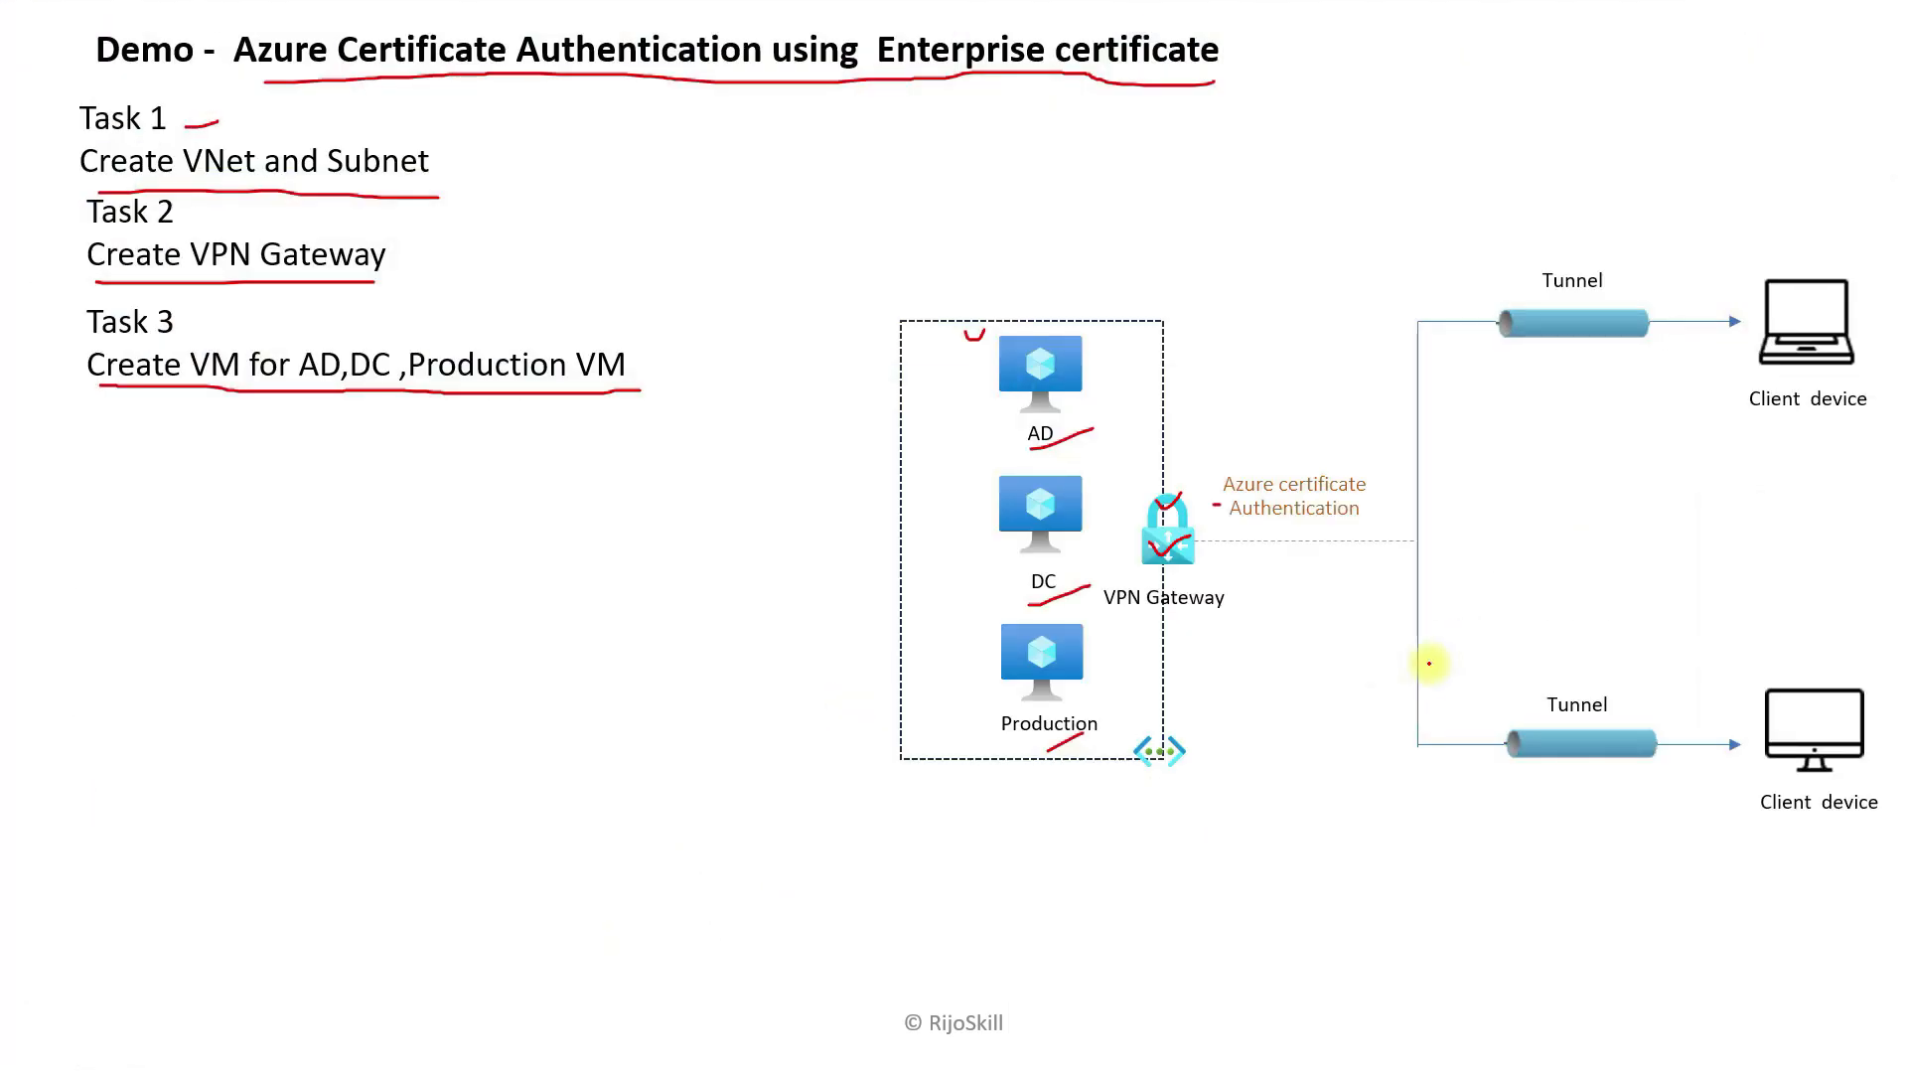
key("super+Tab")
Step: Launch Remote Desktop Connection and replace the old address with 40.120.99.166, without a port suffix
left_click(452, 1039)
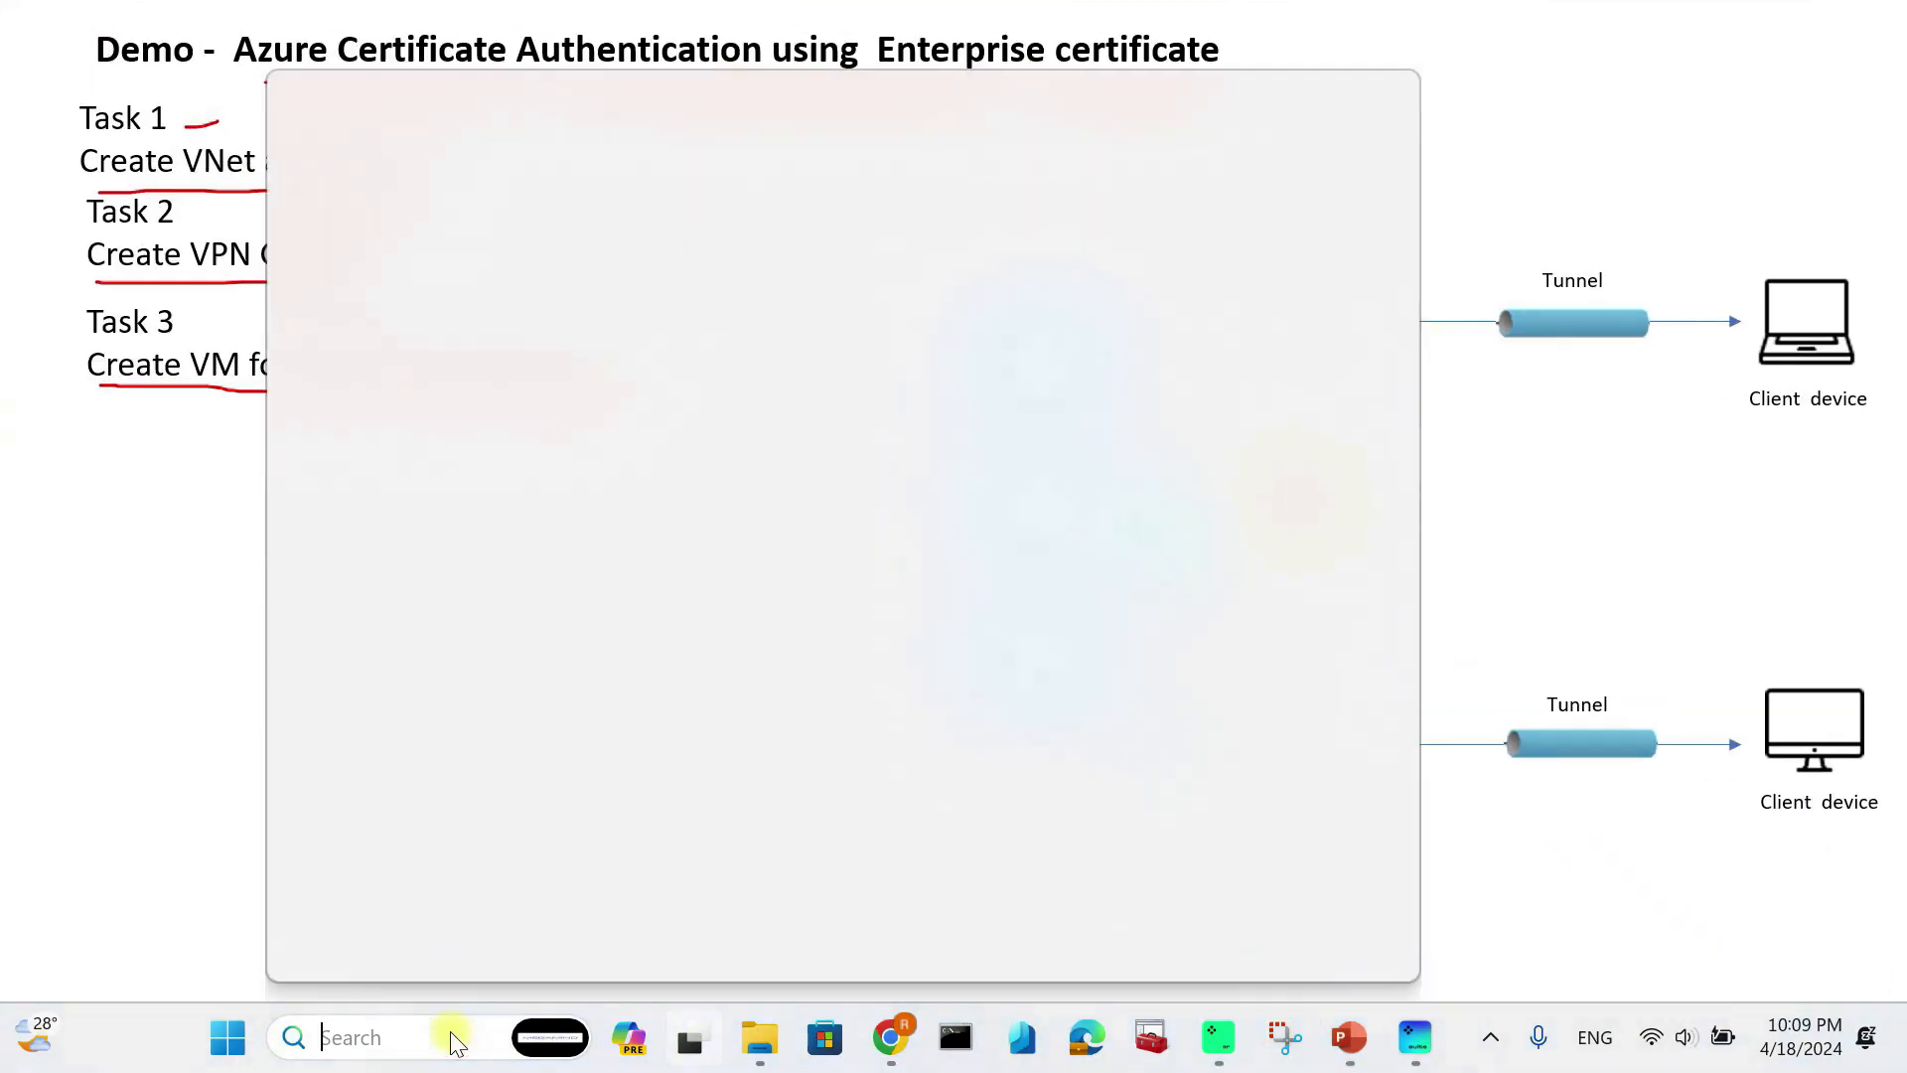
type("remo")
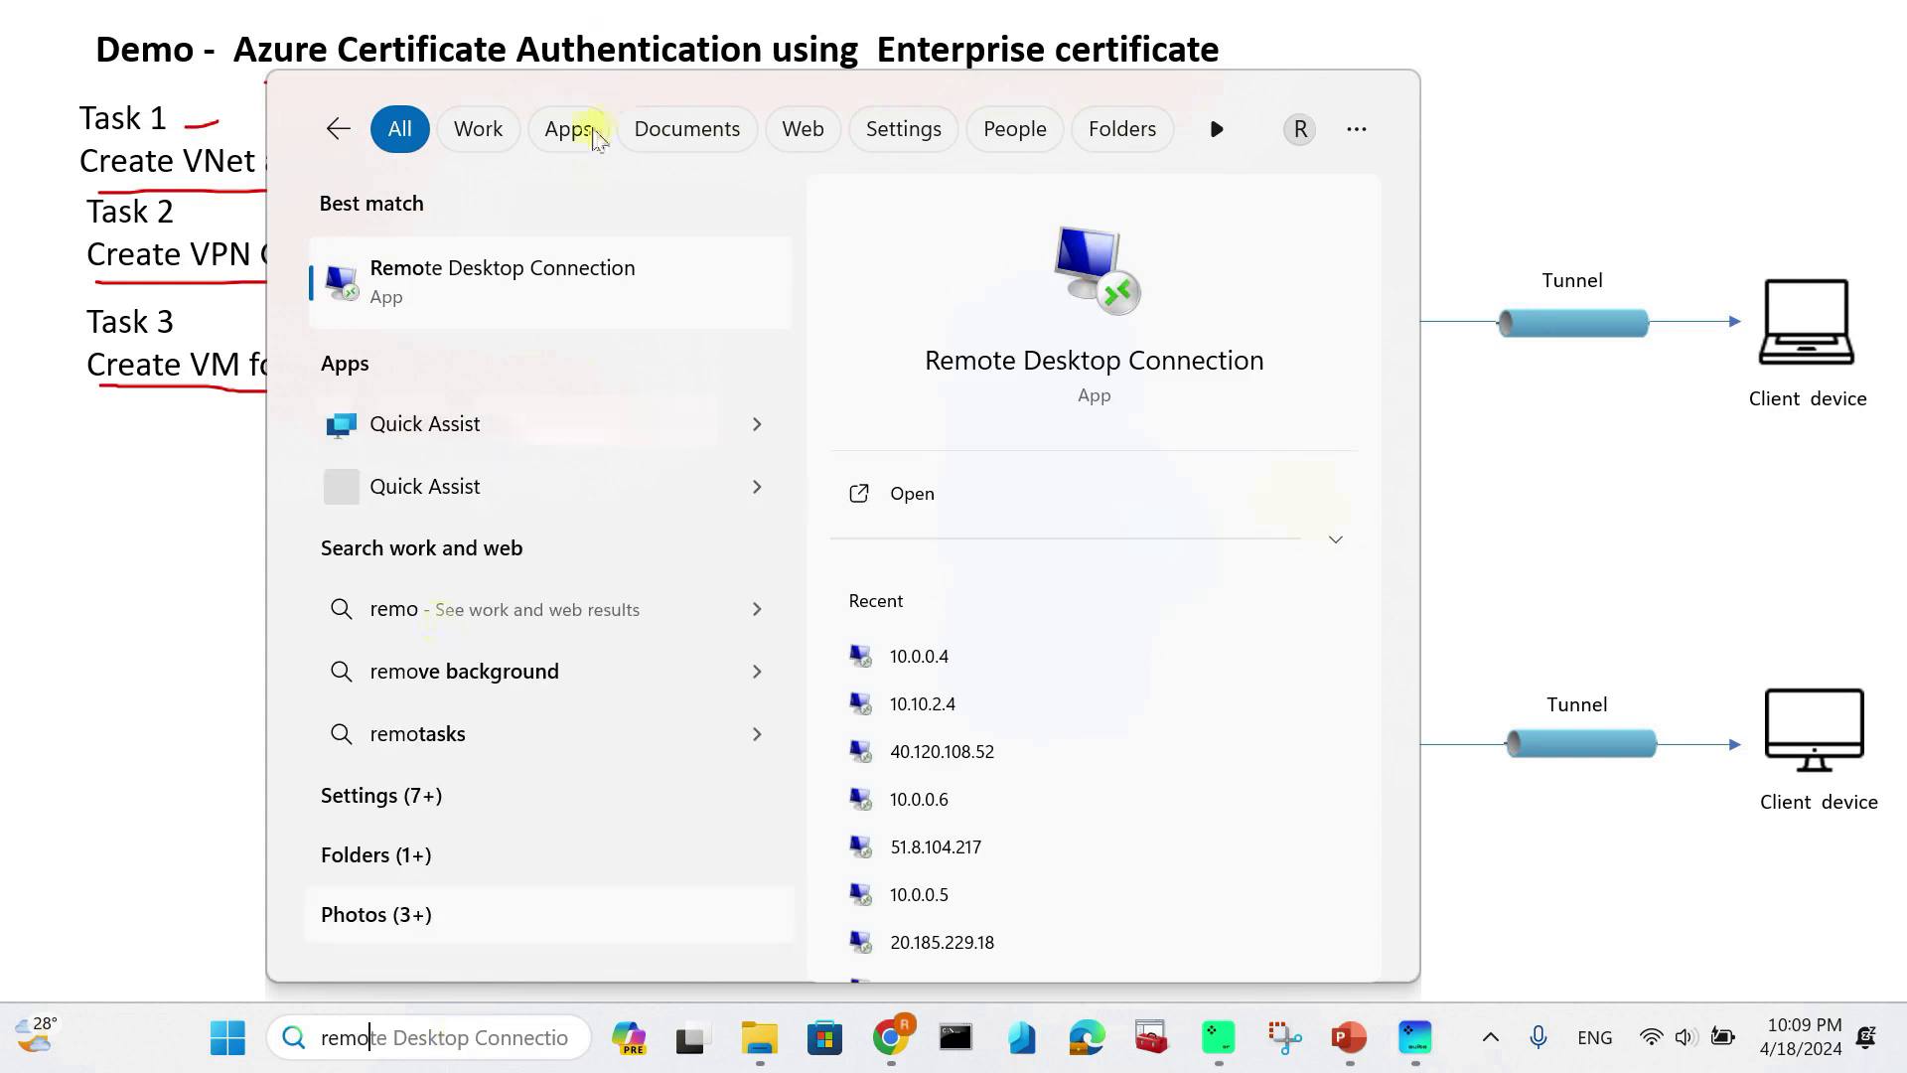
left_click(546, 298)
left_click(898, 343)
double_click(898, 342)
key("BackSpace")
key("ctrl+v")
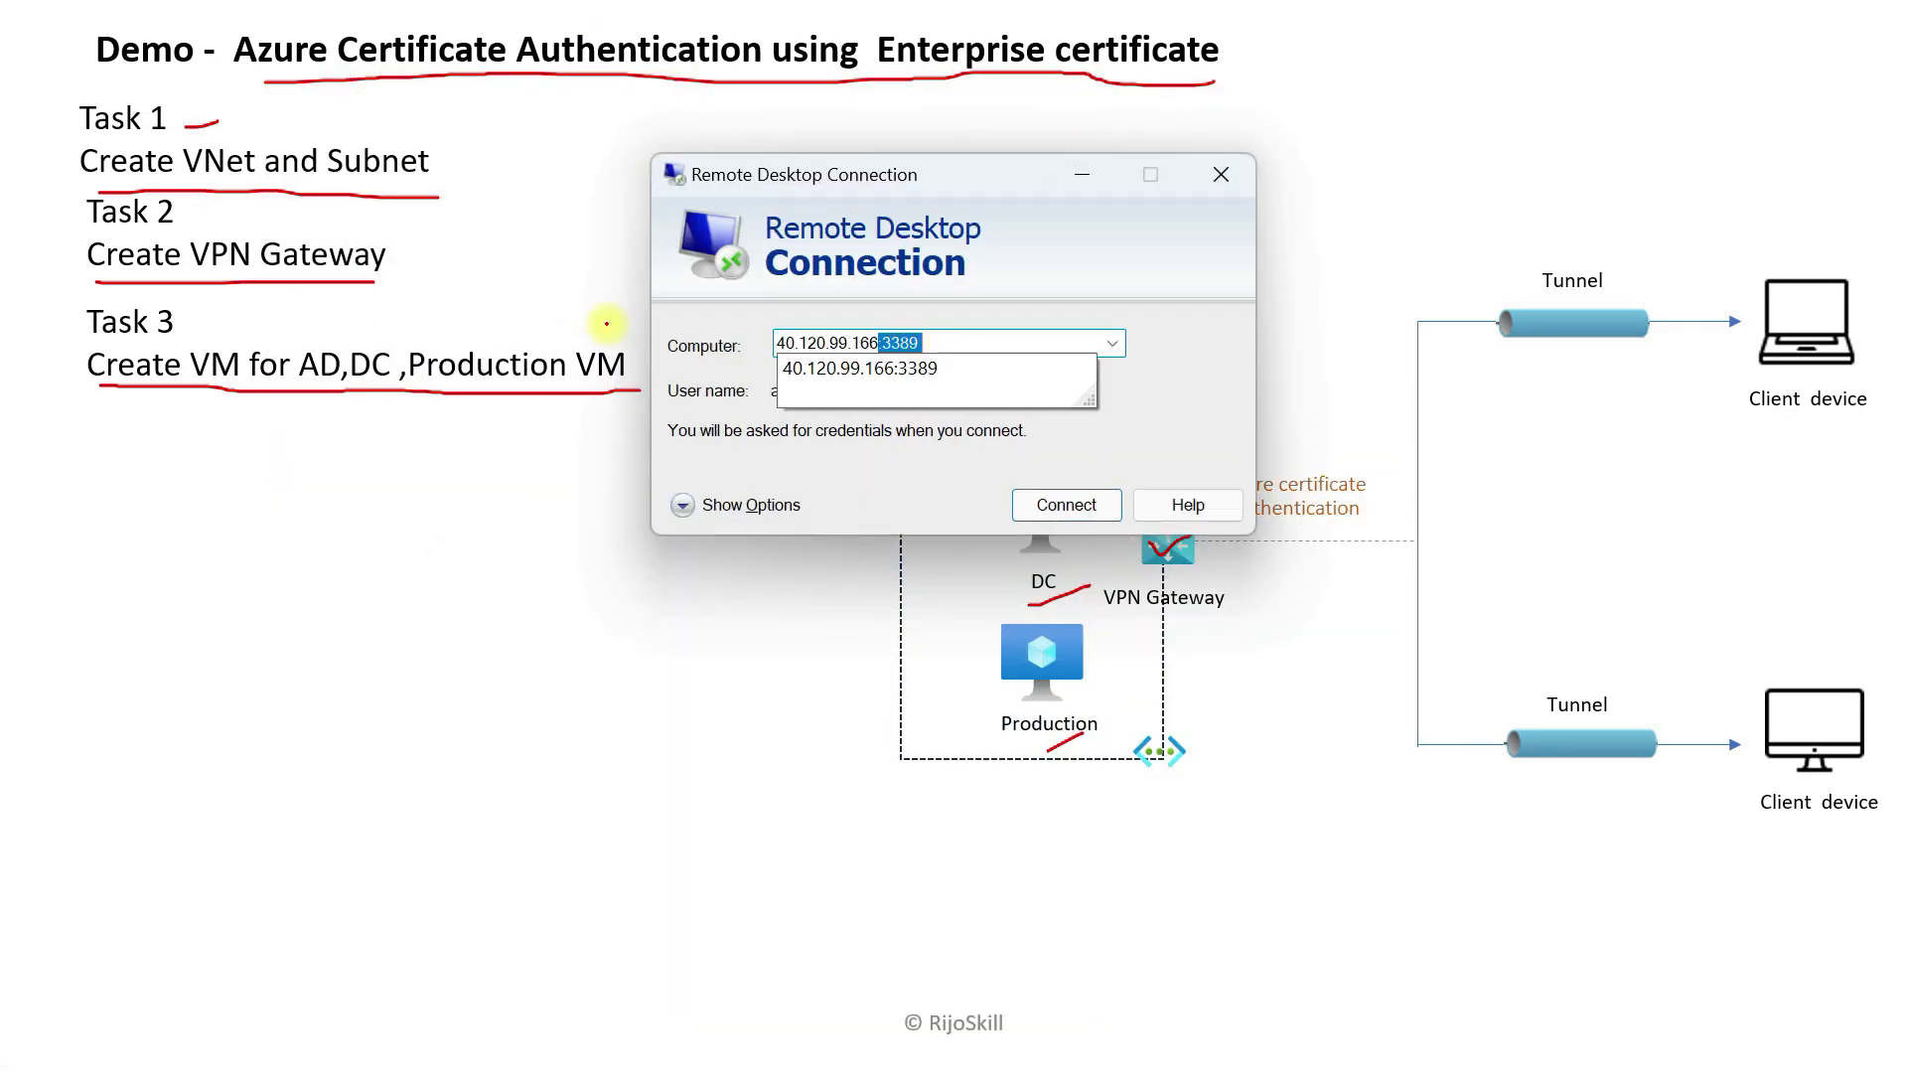
left_click(959, 340)
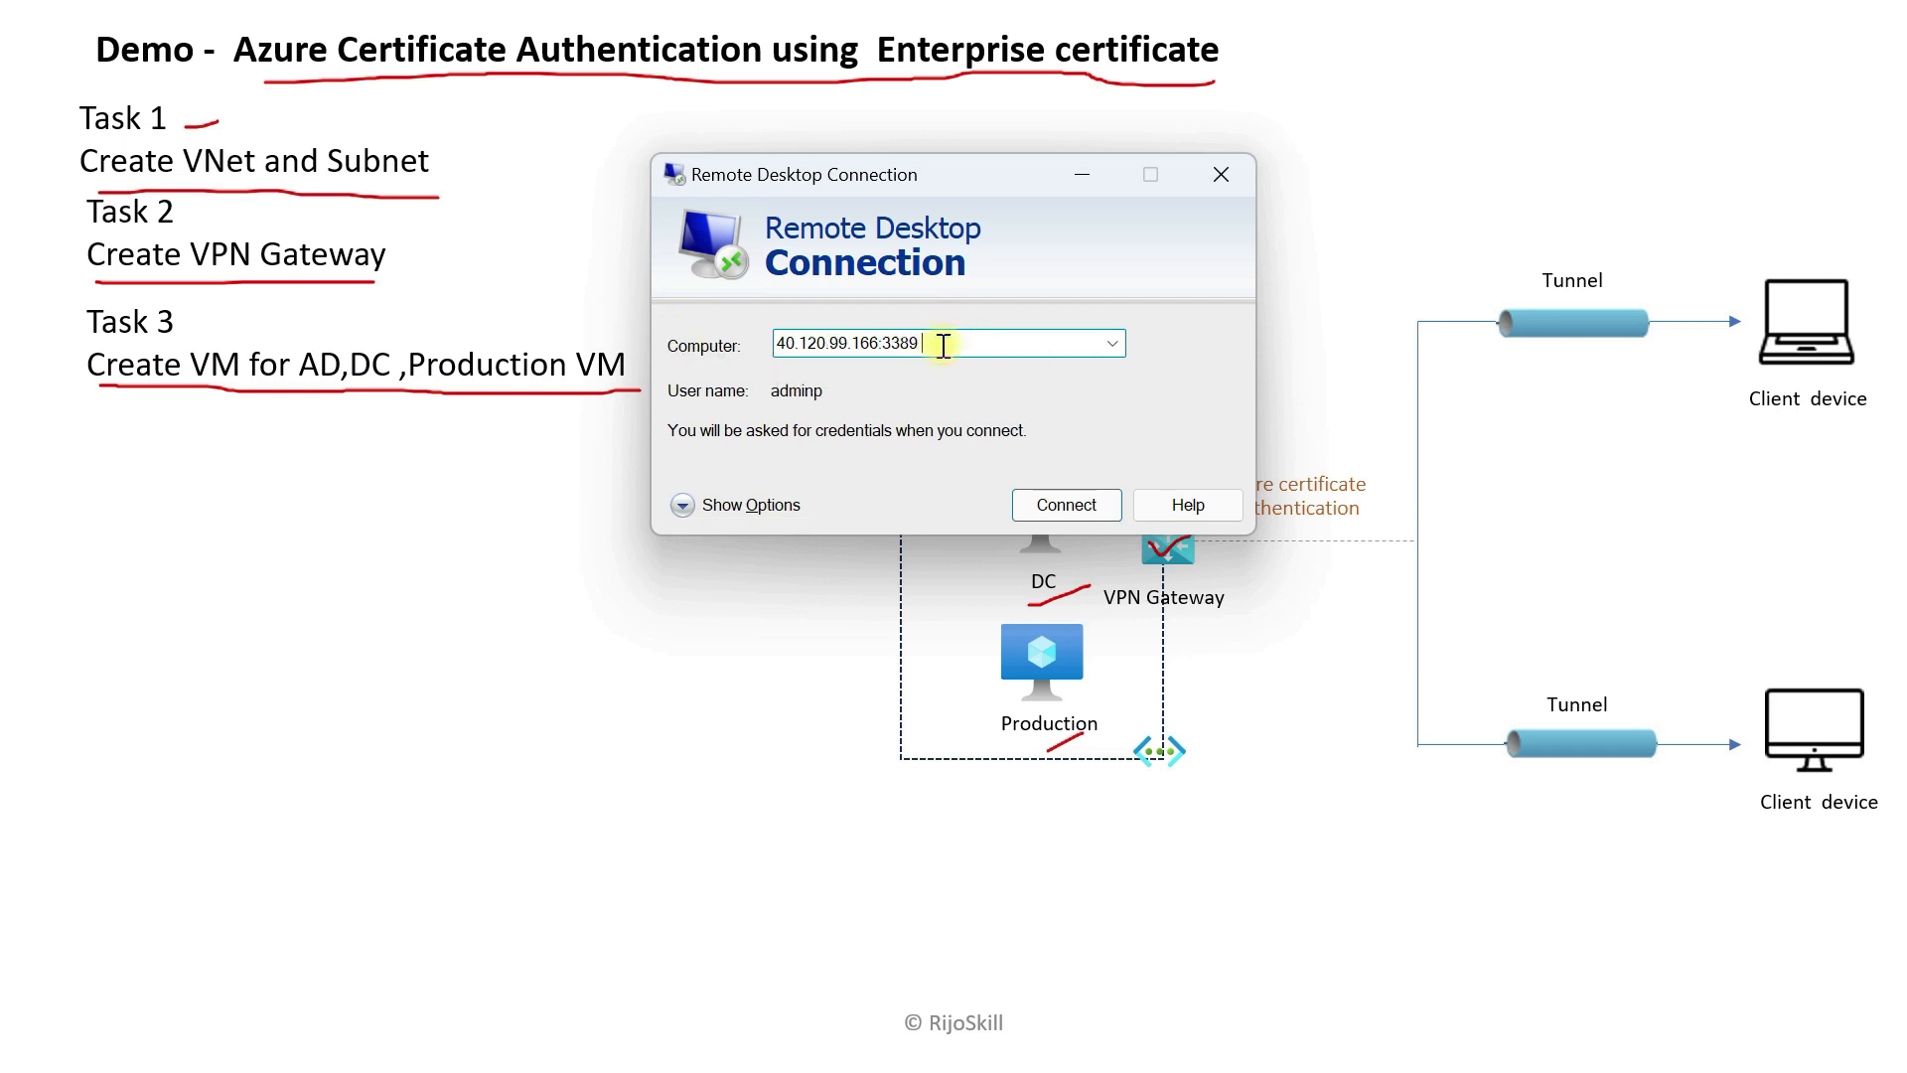
key("BackSpace")
key("BackSpace")
key("BackSpace")
key("BackSpace")
key("BackSpace")
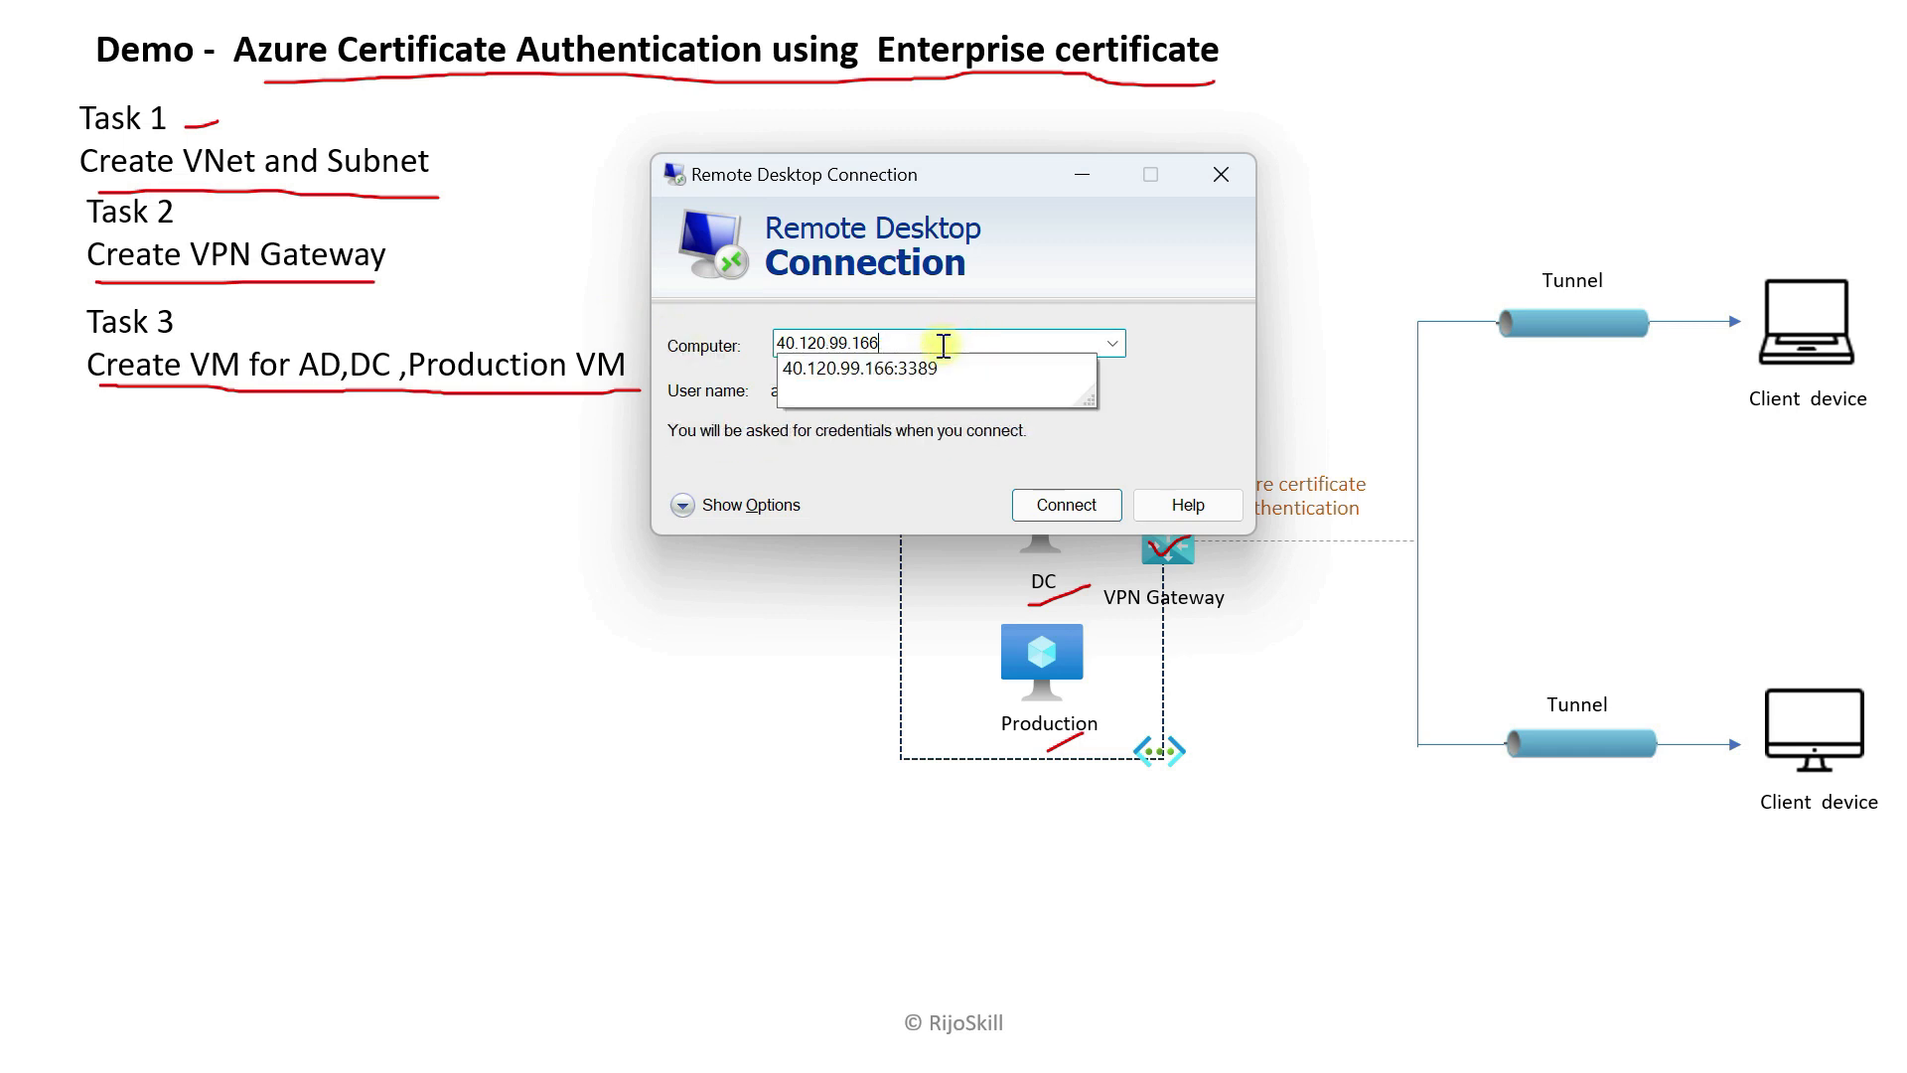
left_click(860, 485)
Step: Connect as the rijoskill.com domain user with its password, accepting the certificate warning
left_click(682, 505)
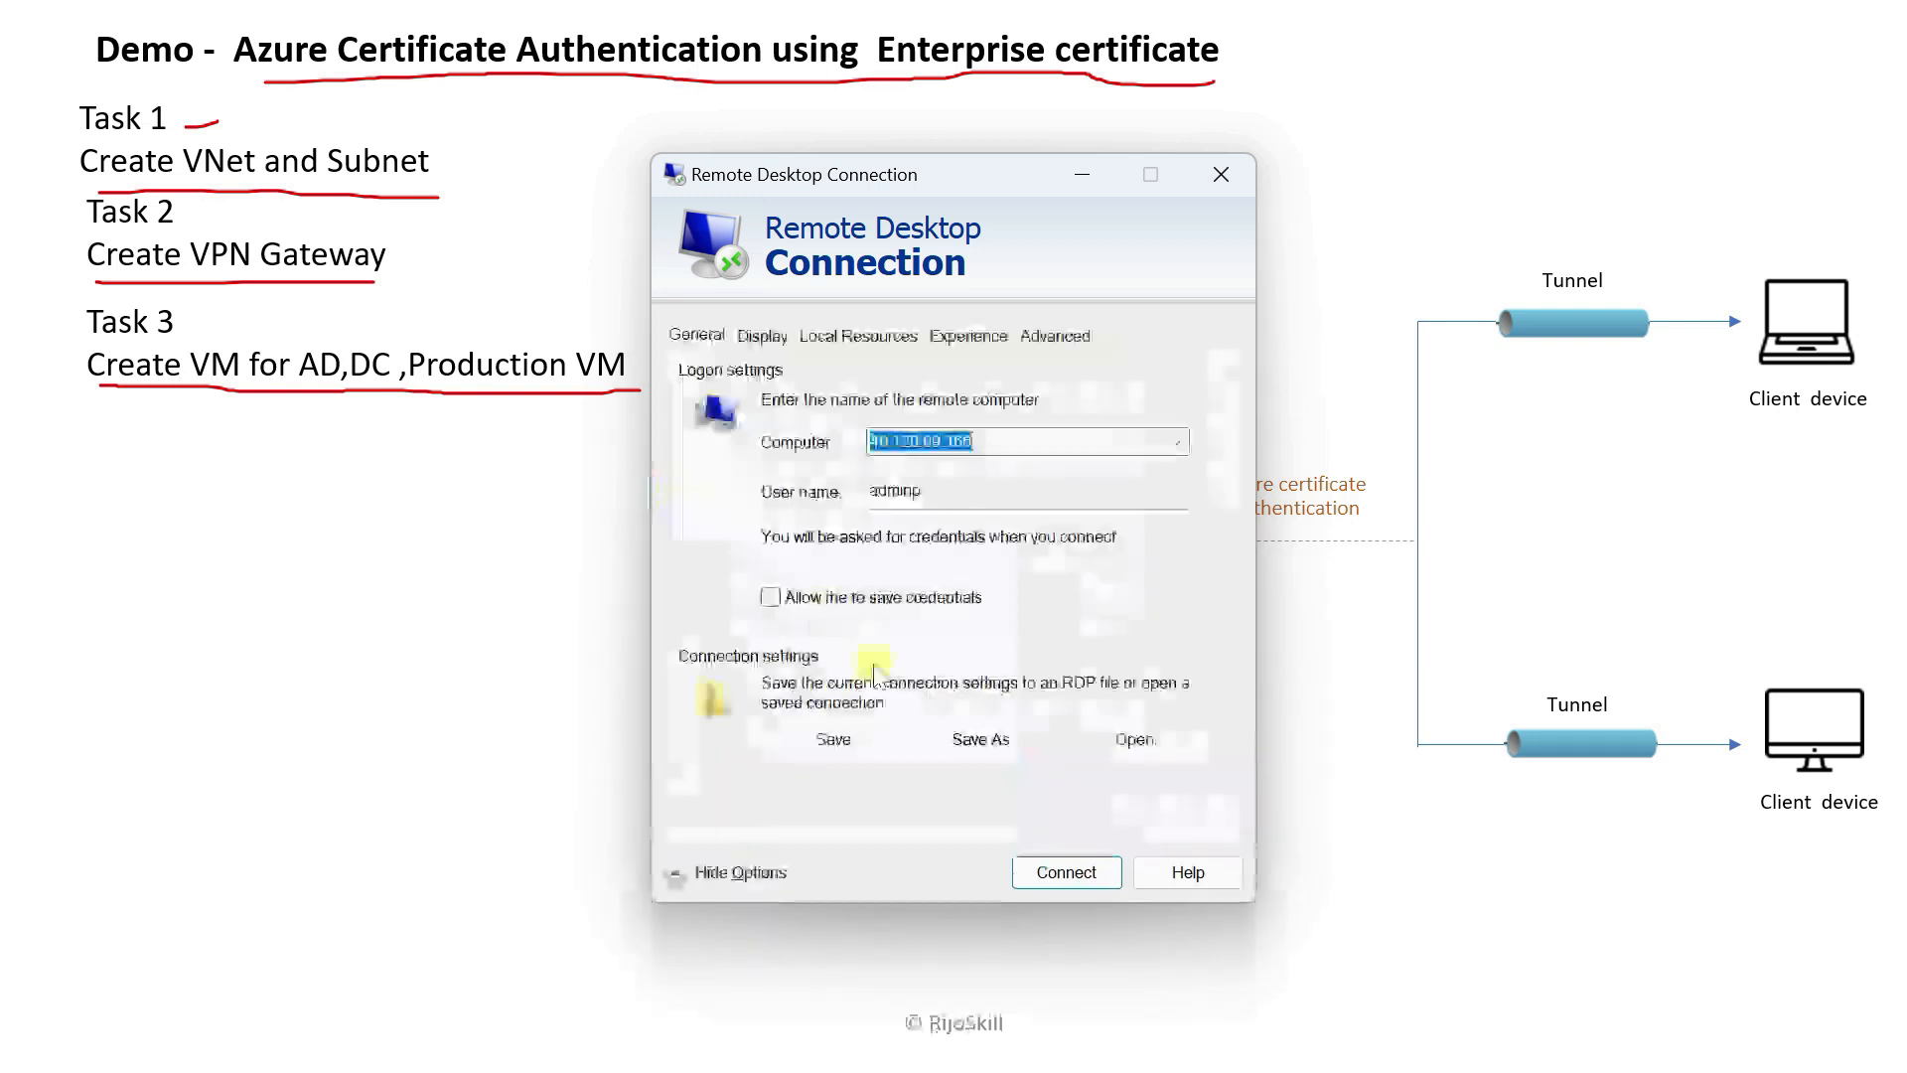
left_click(943, 491)
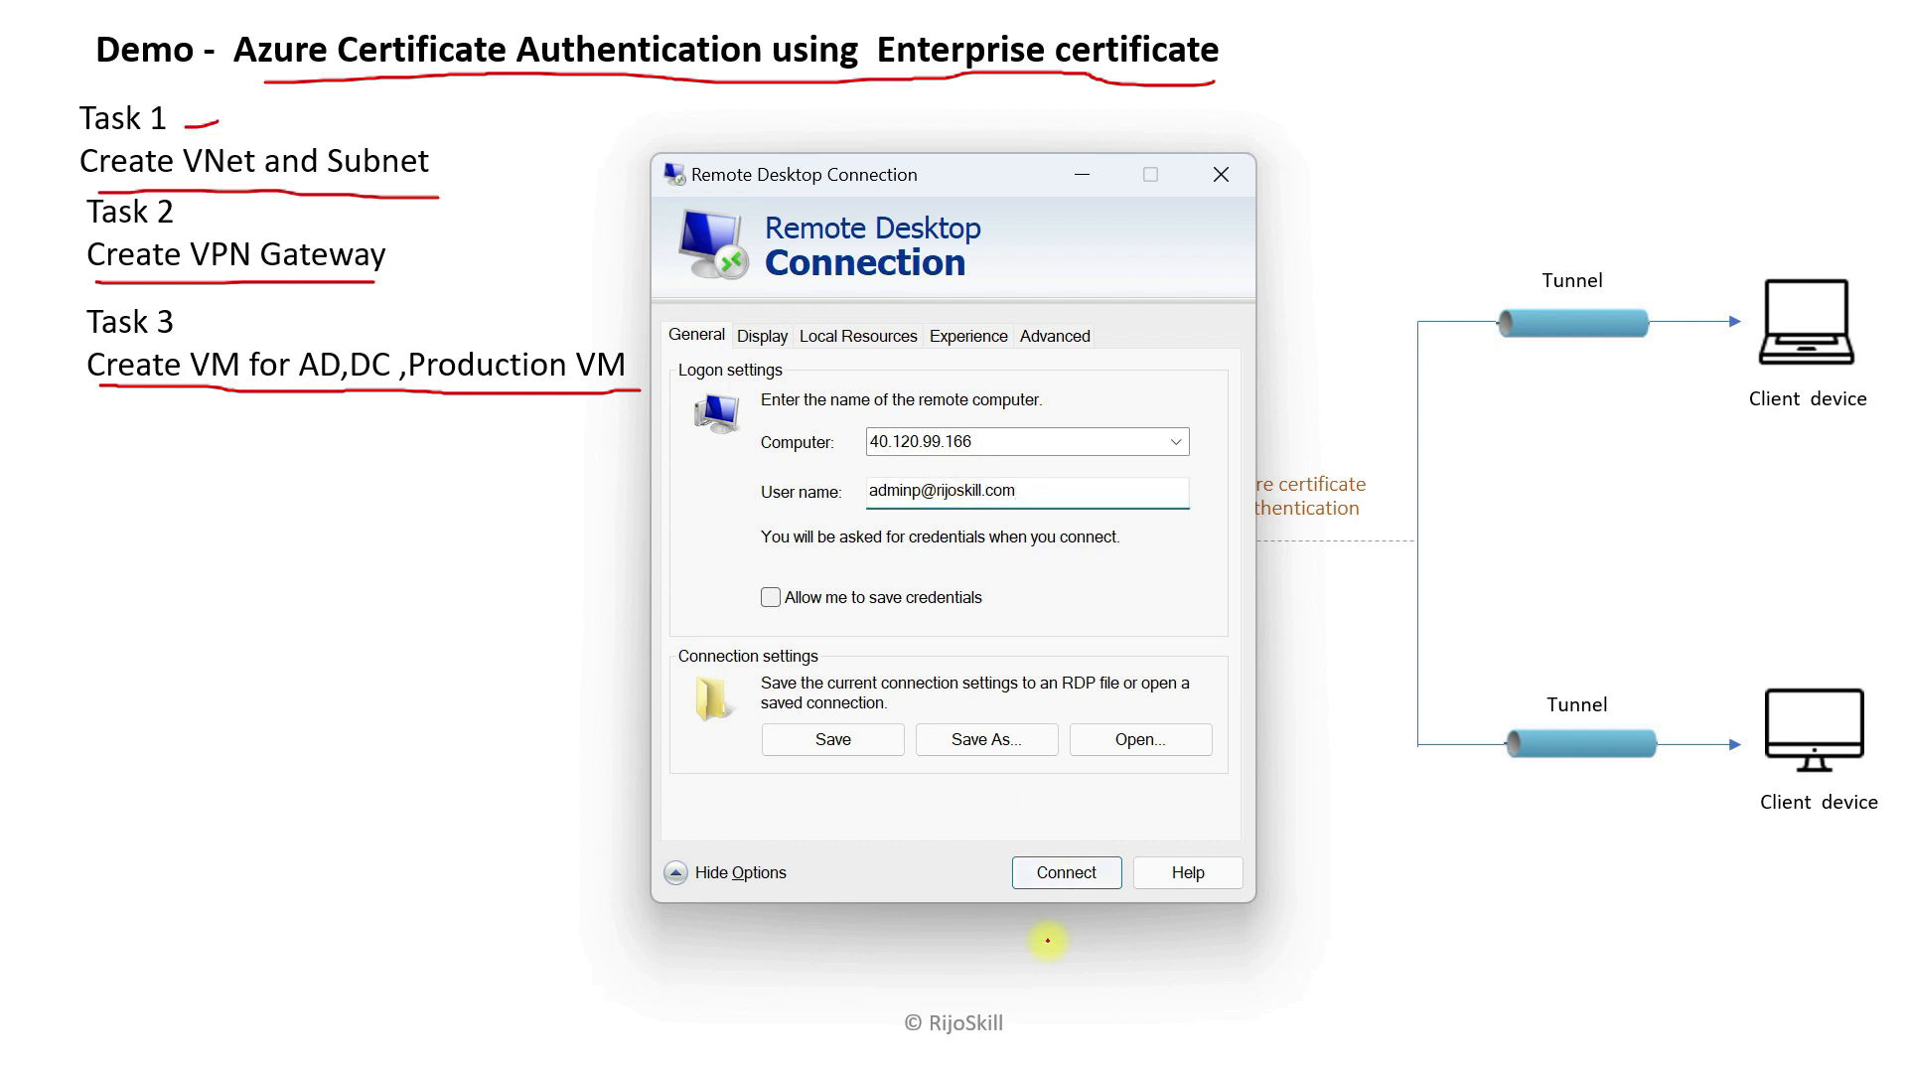
left_click(1067, 873)
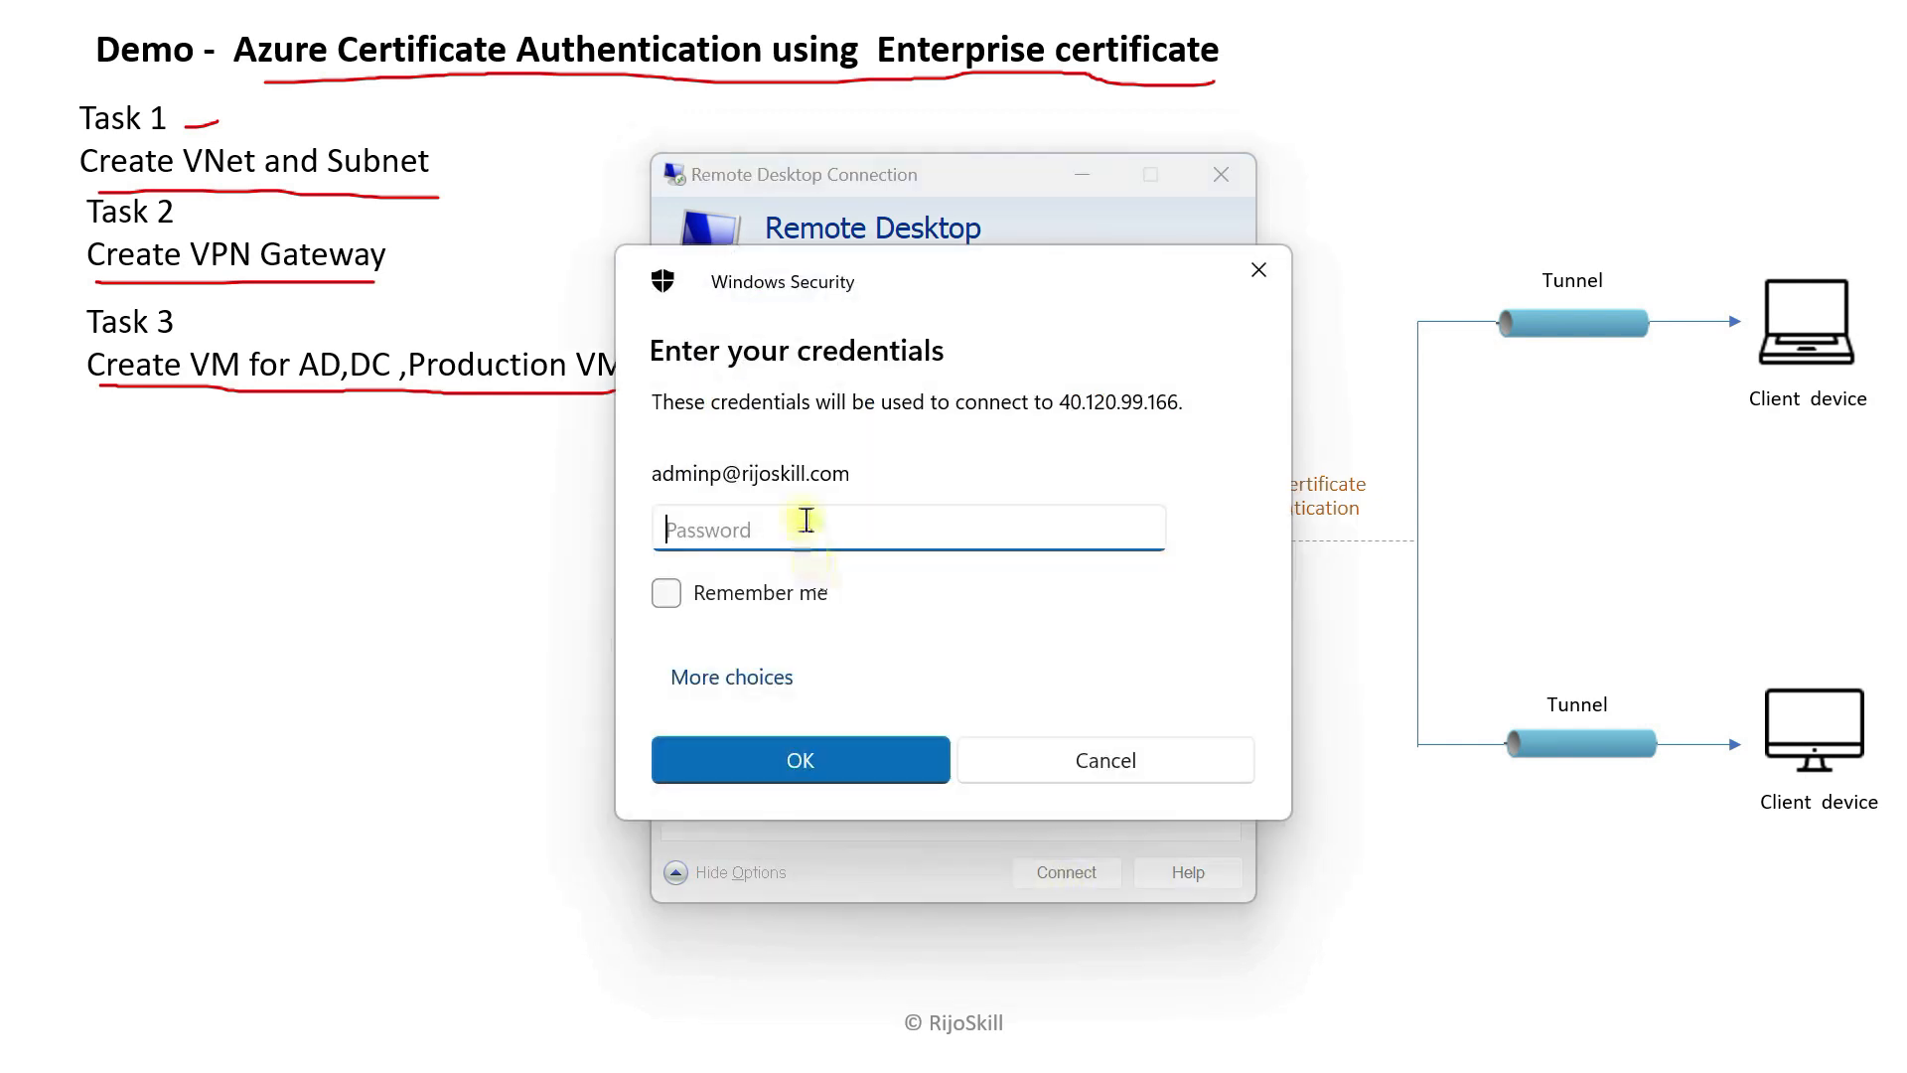
type("P")
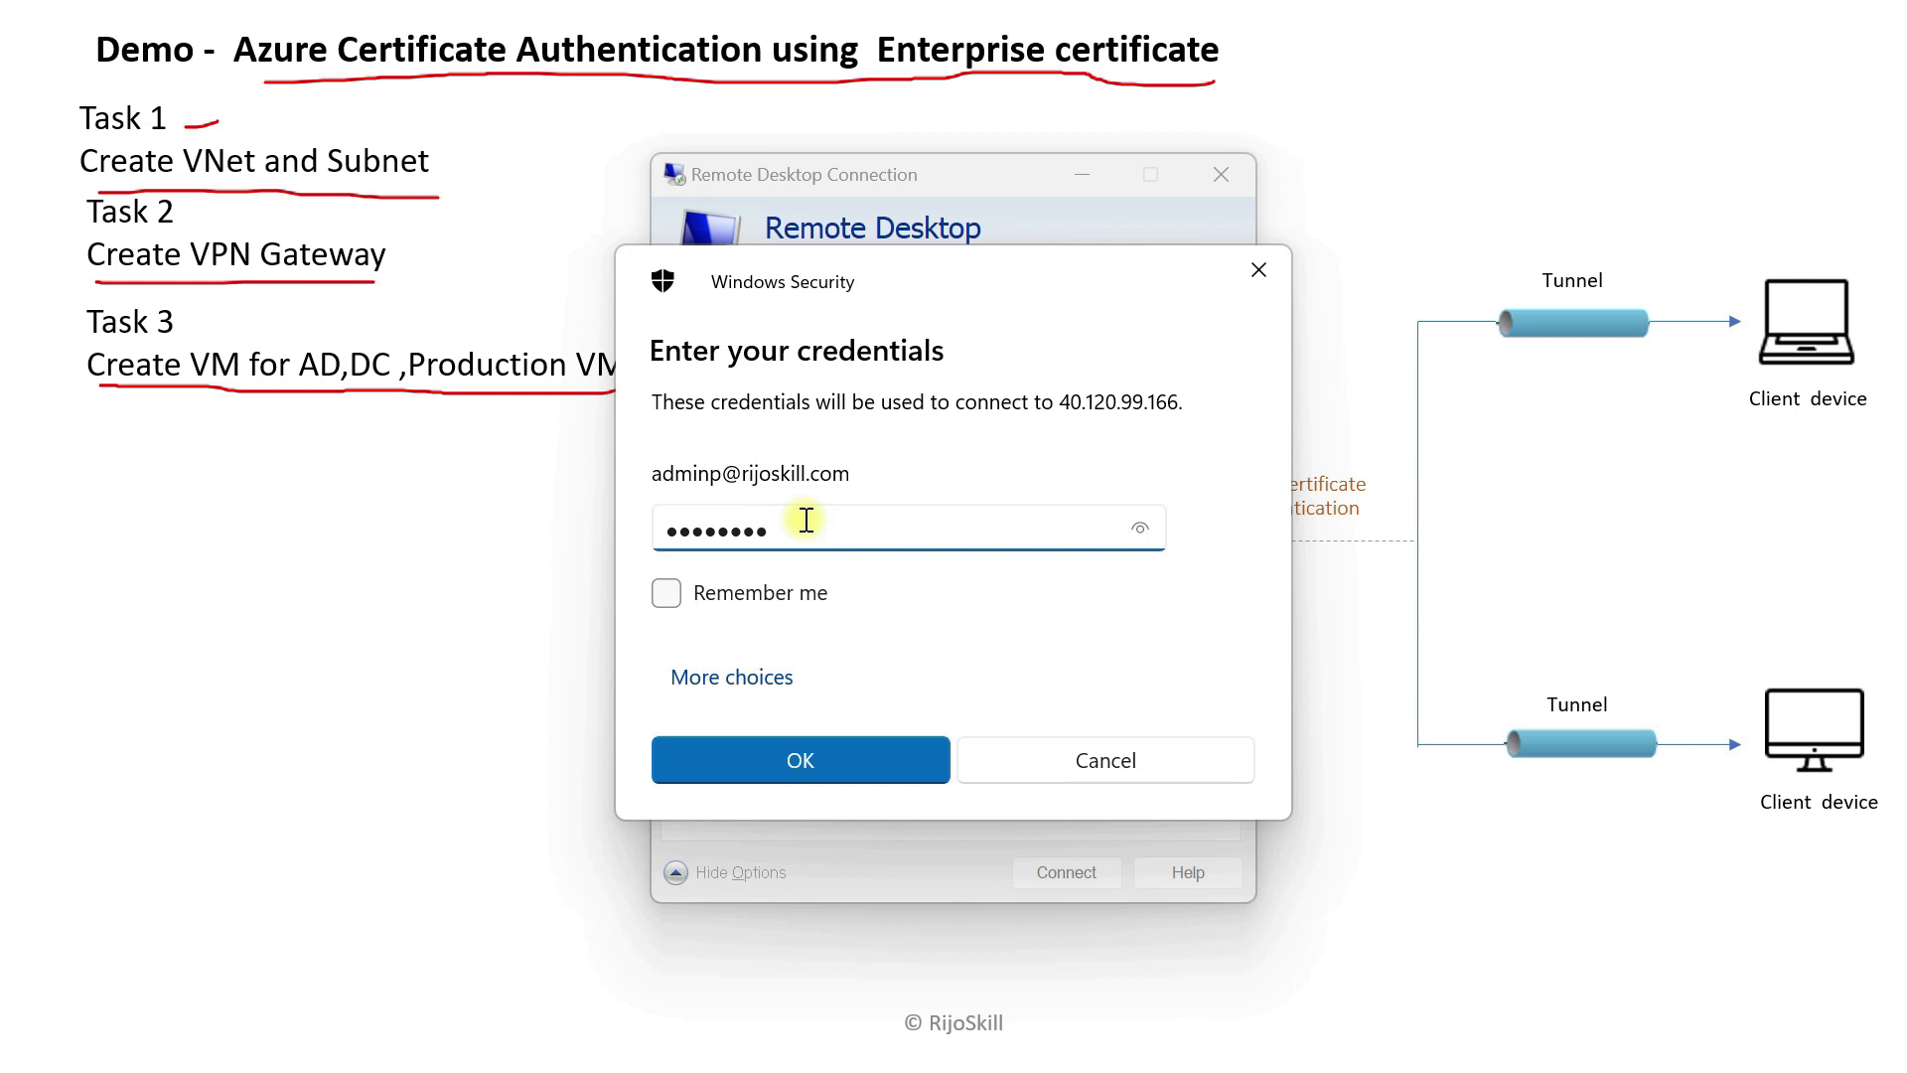
key("BackSpace")
key("BackSpace")
key("BackSpace")
key("BackSpace")
key("BackSpace")
type("•")
key("BackSpace")
key("BackSpace")
key("BackSpace")
key("BackSpace")
key("BackSpace")
key("BackSpace")
key("BackSpace")
type("•")
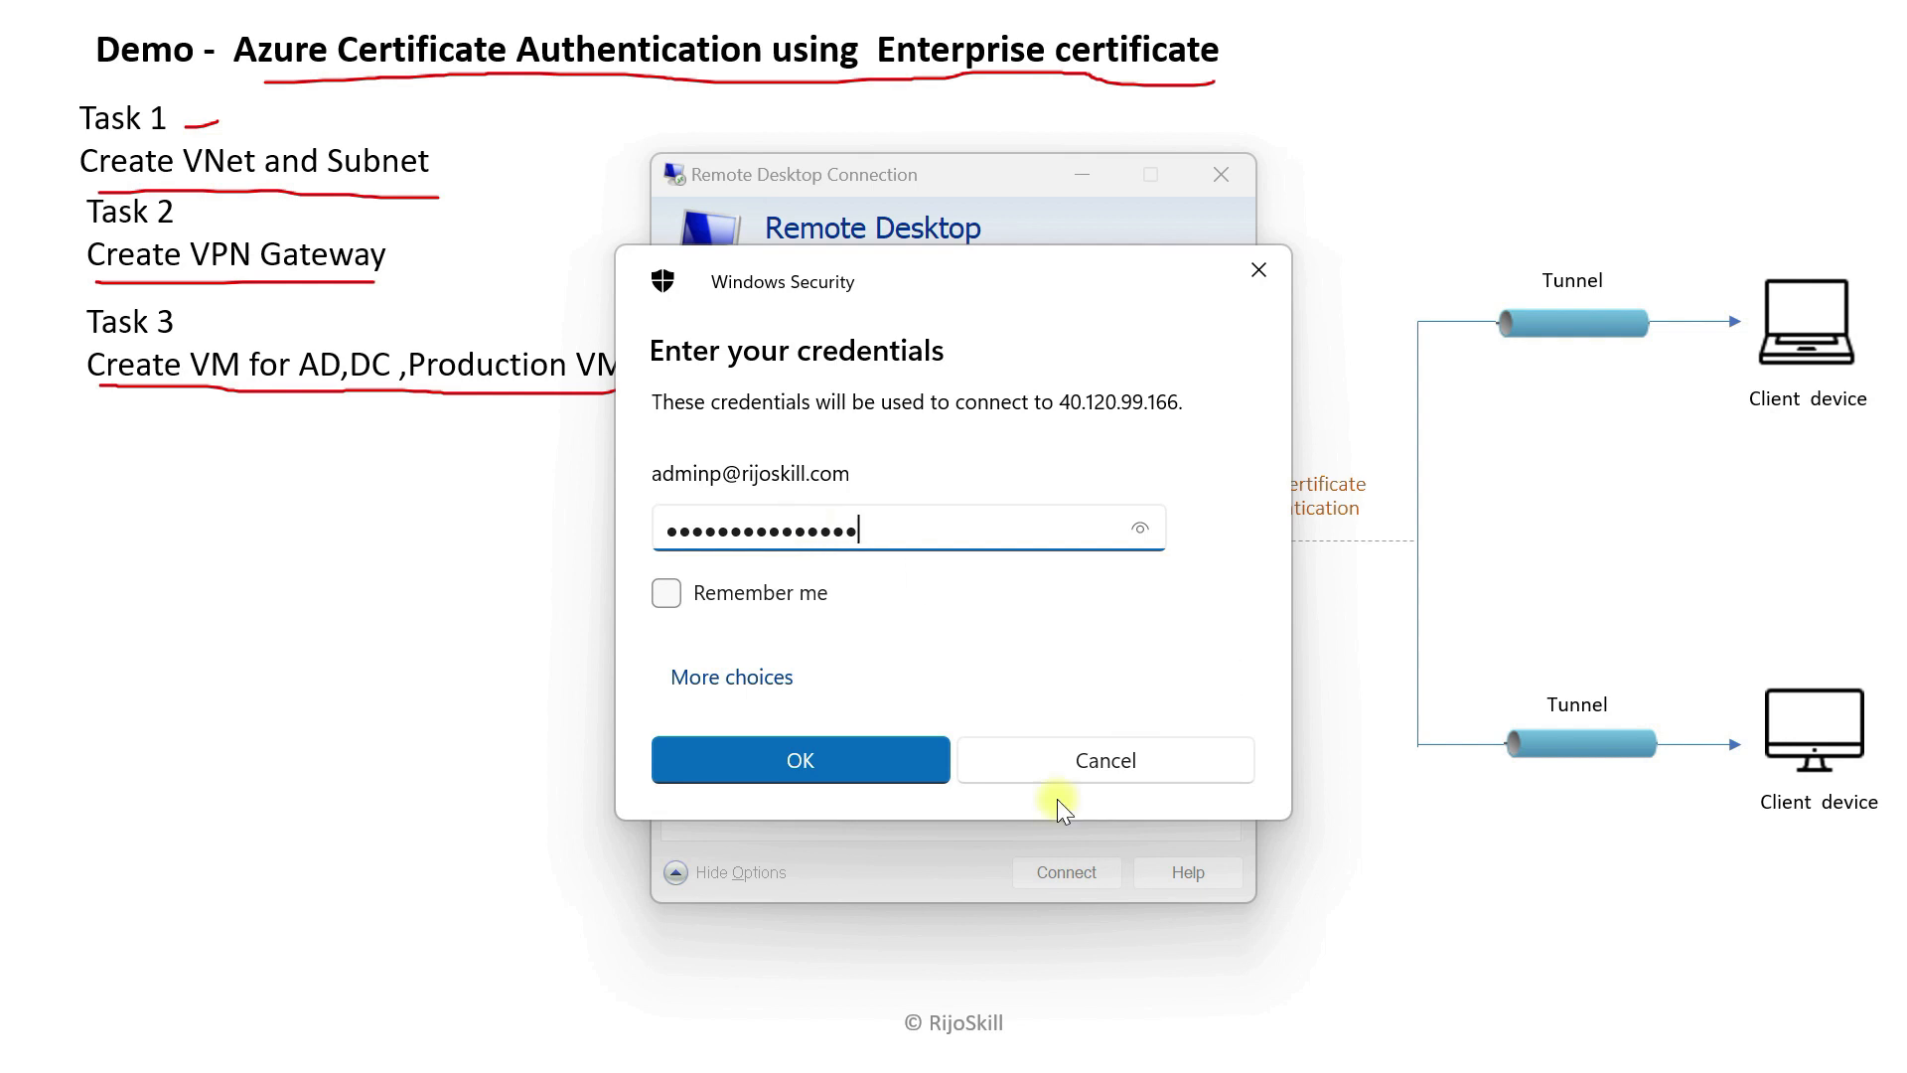
left_click(864, 775)
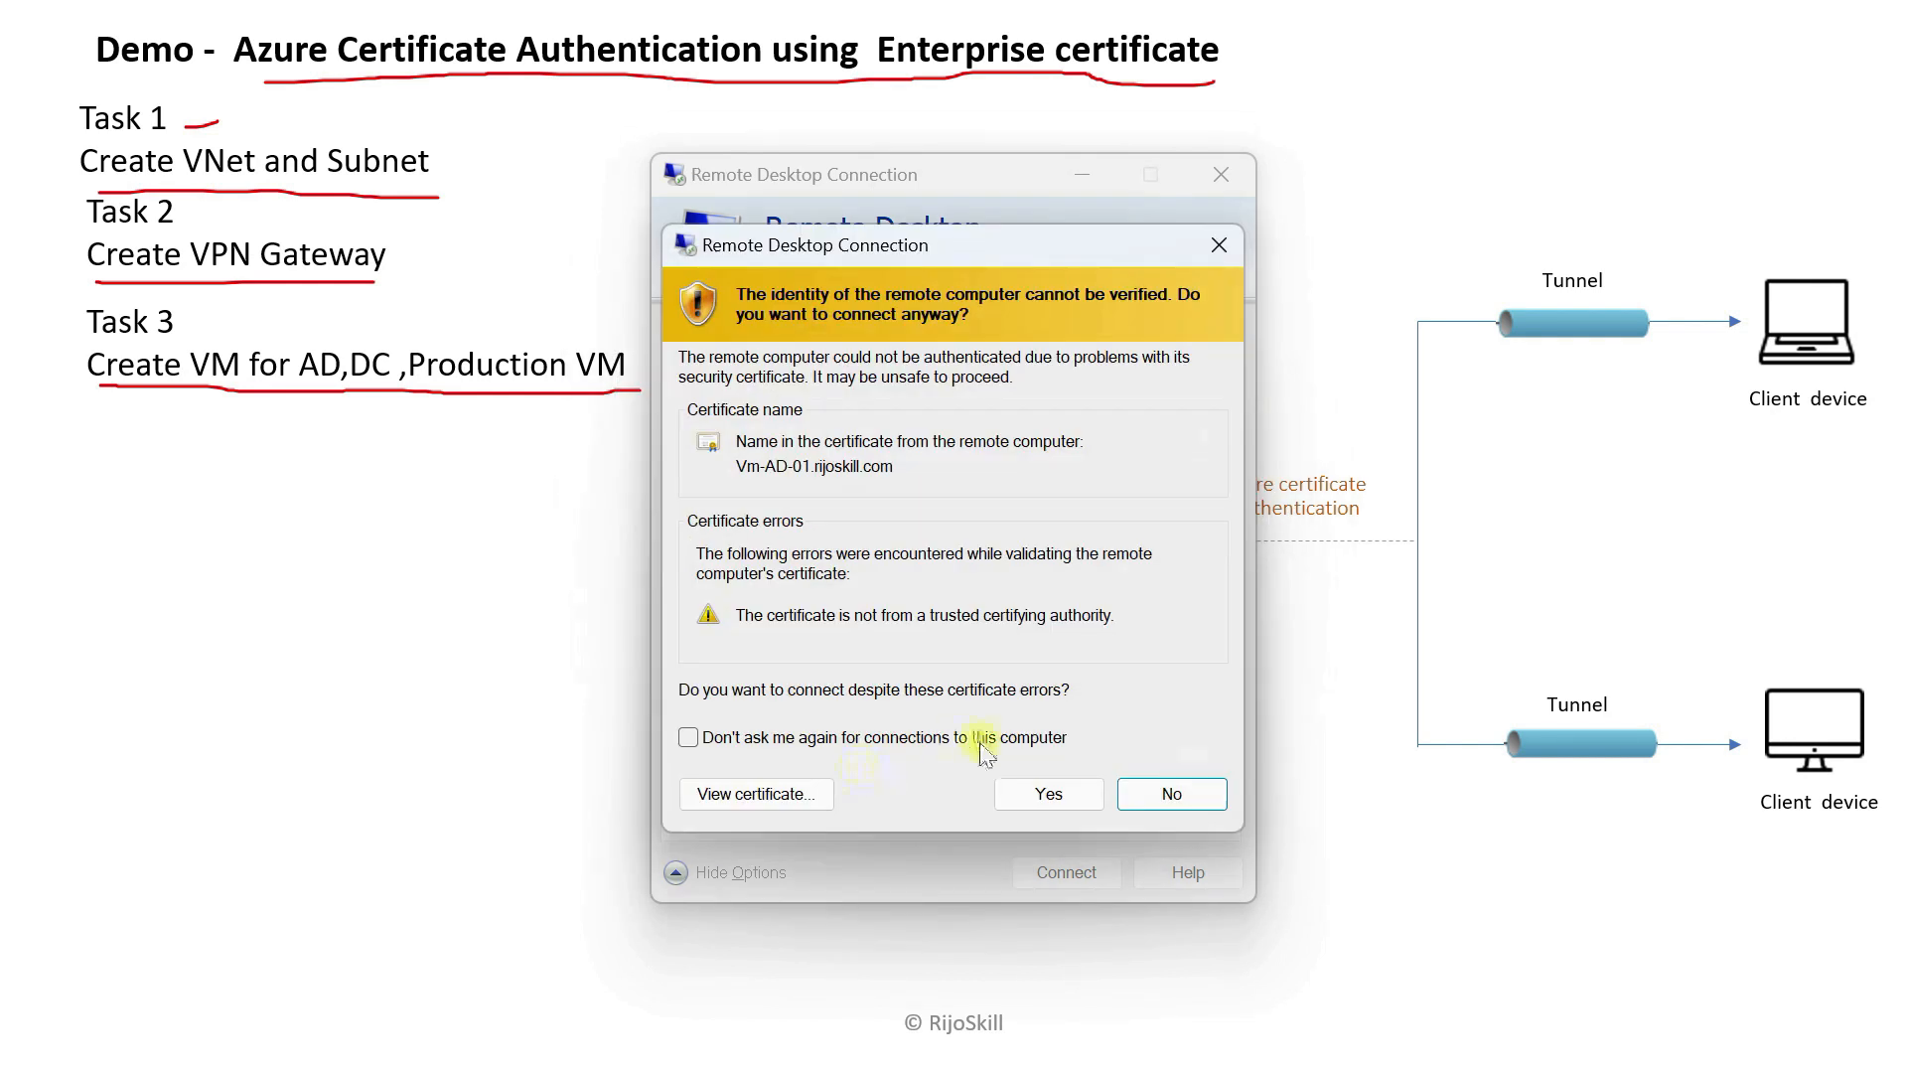
left_click(1041, 789)
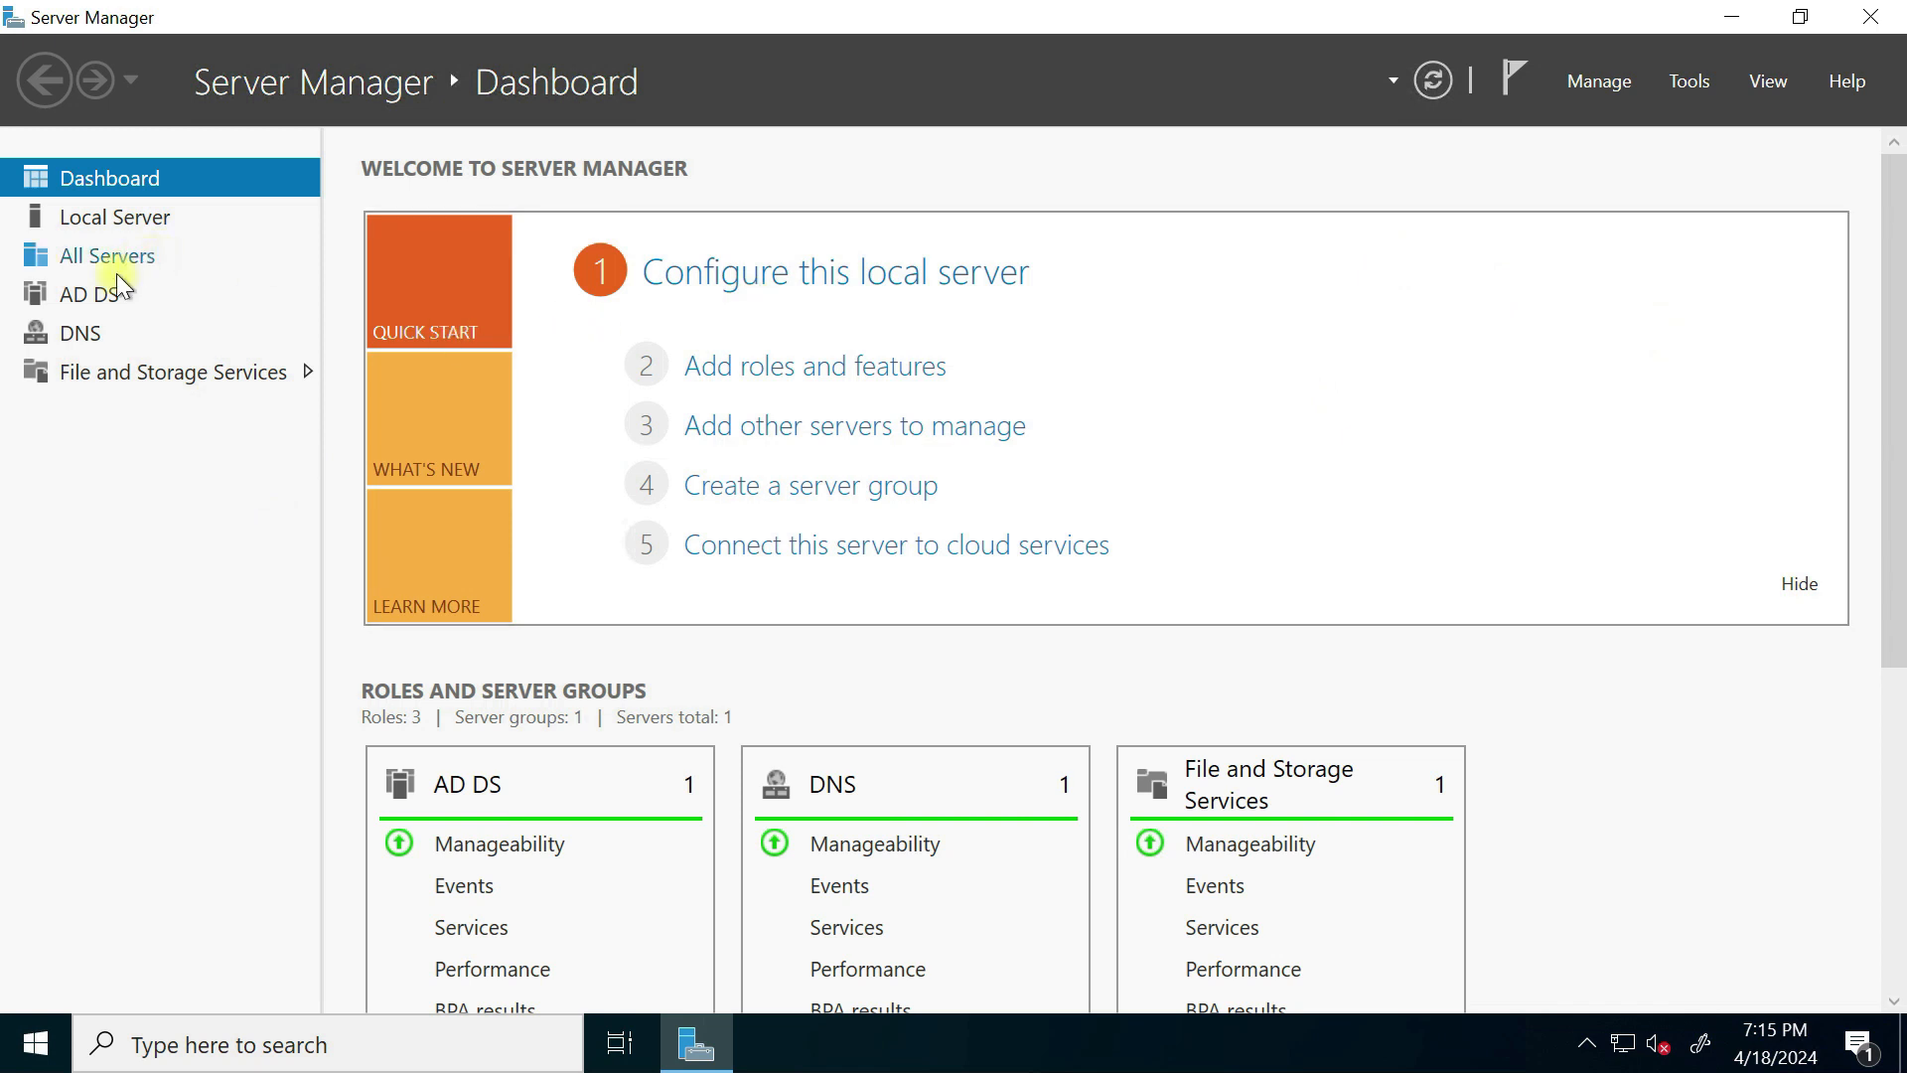
left_click(89, 296)
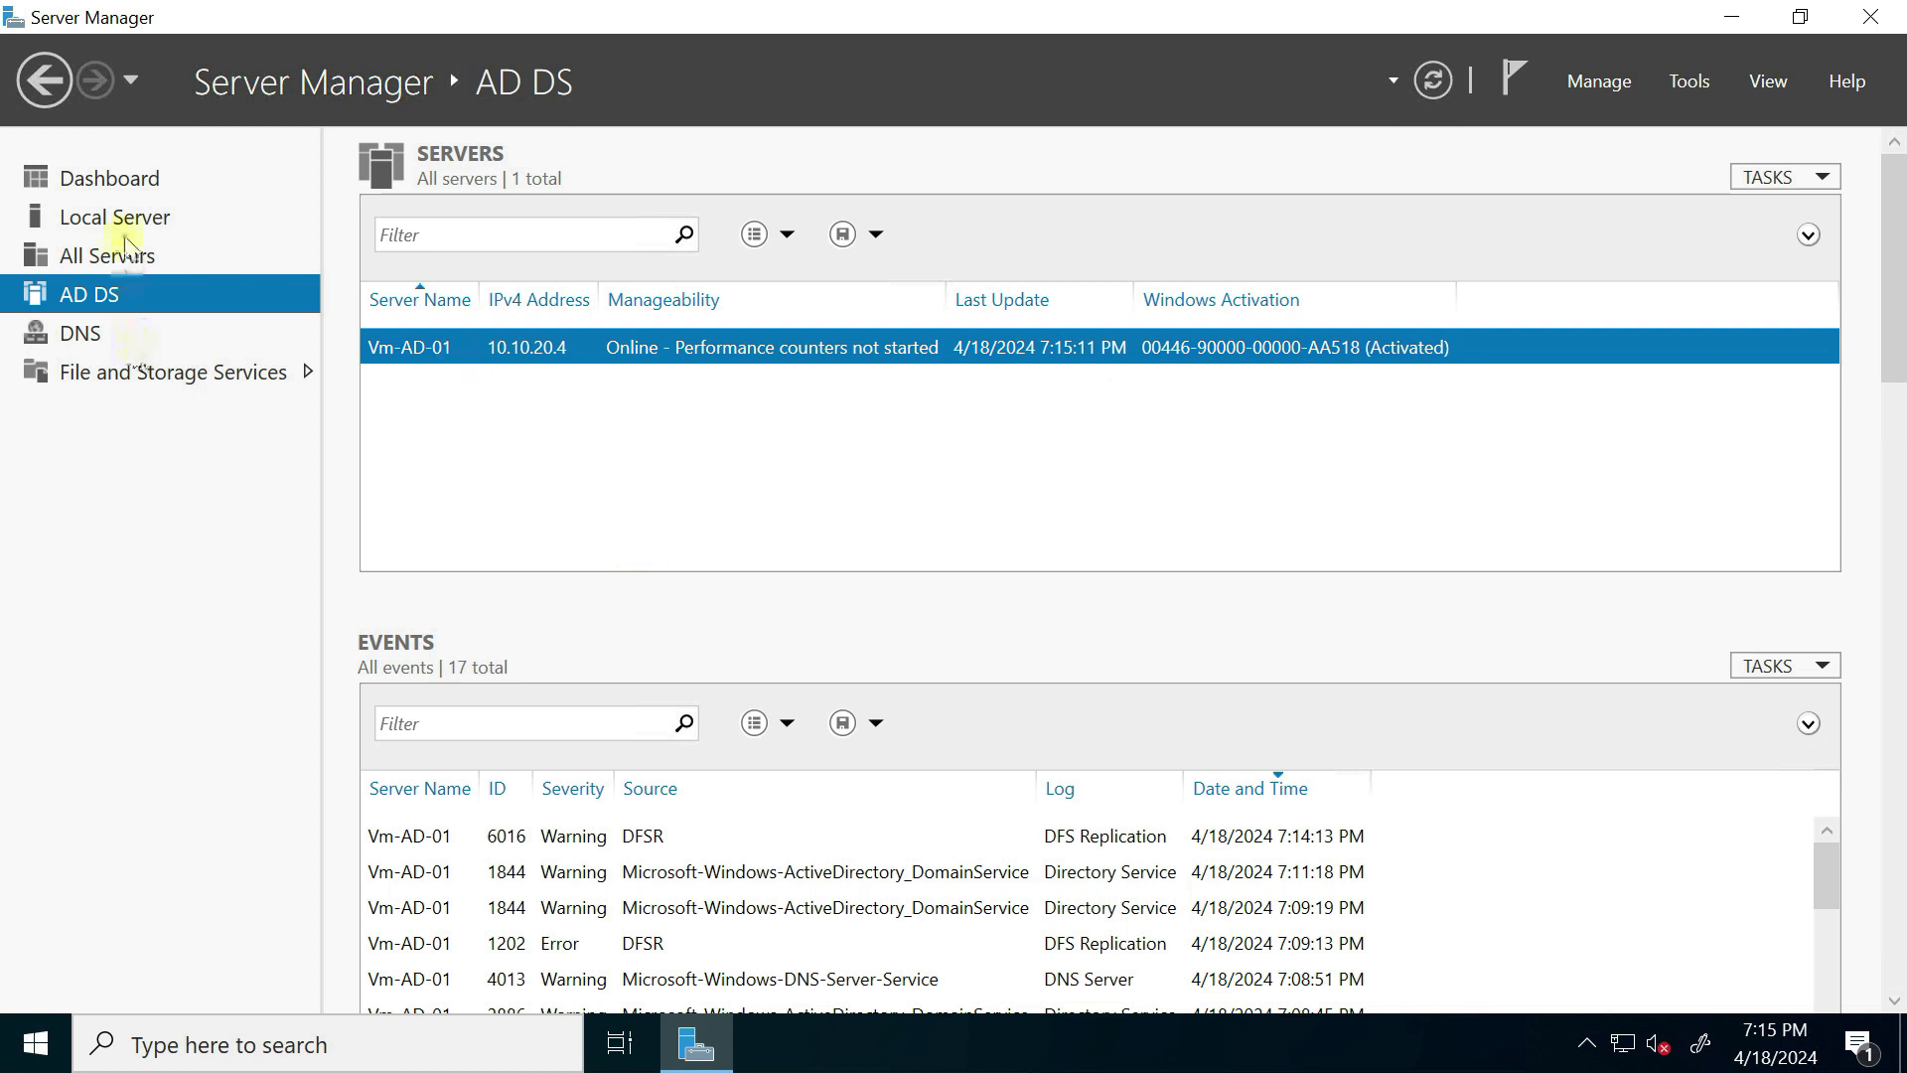
left_click(140, 188)
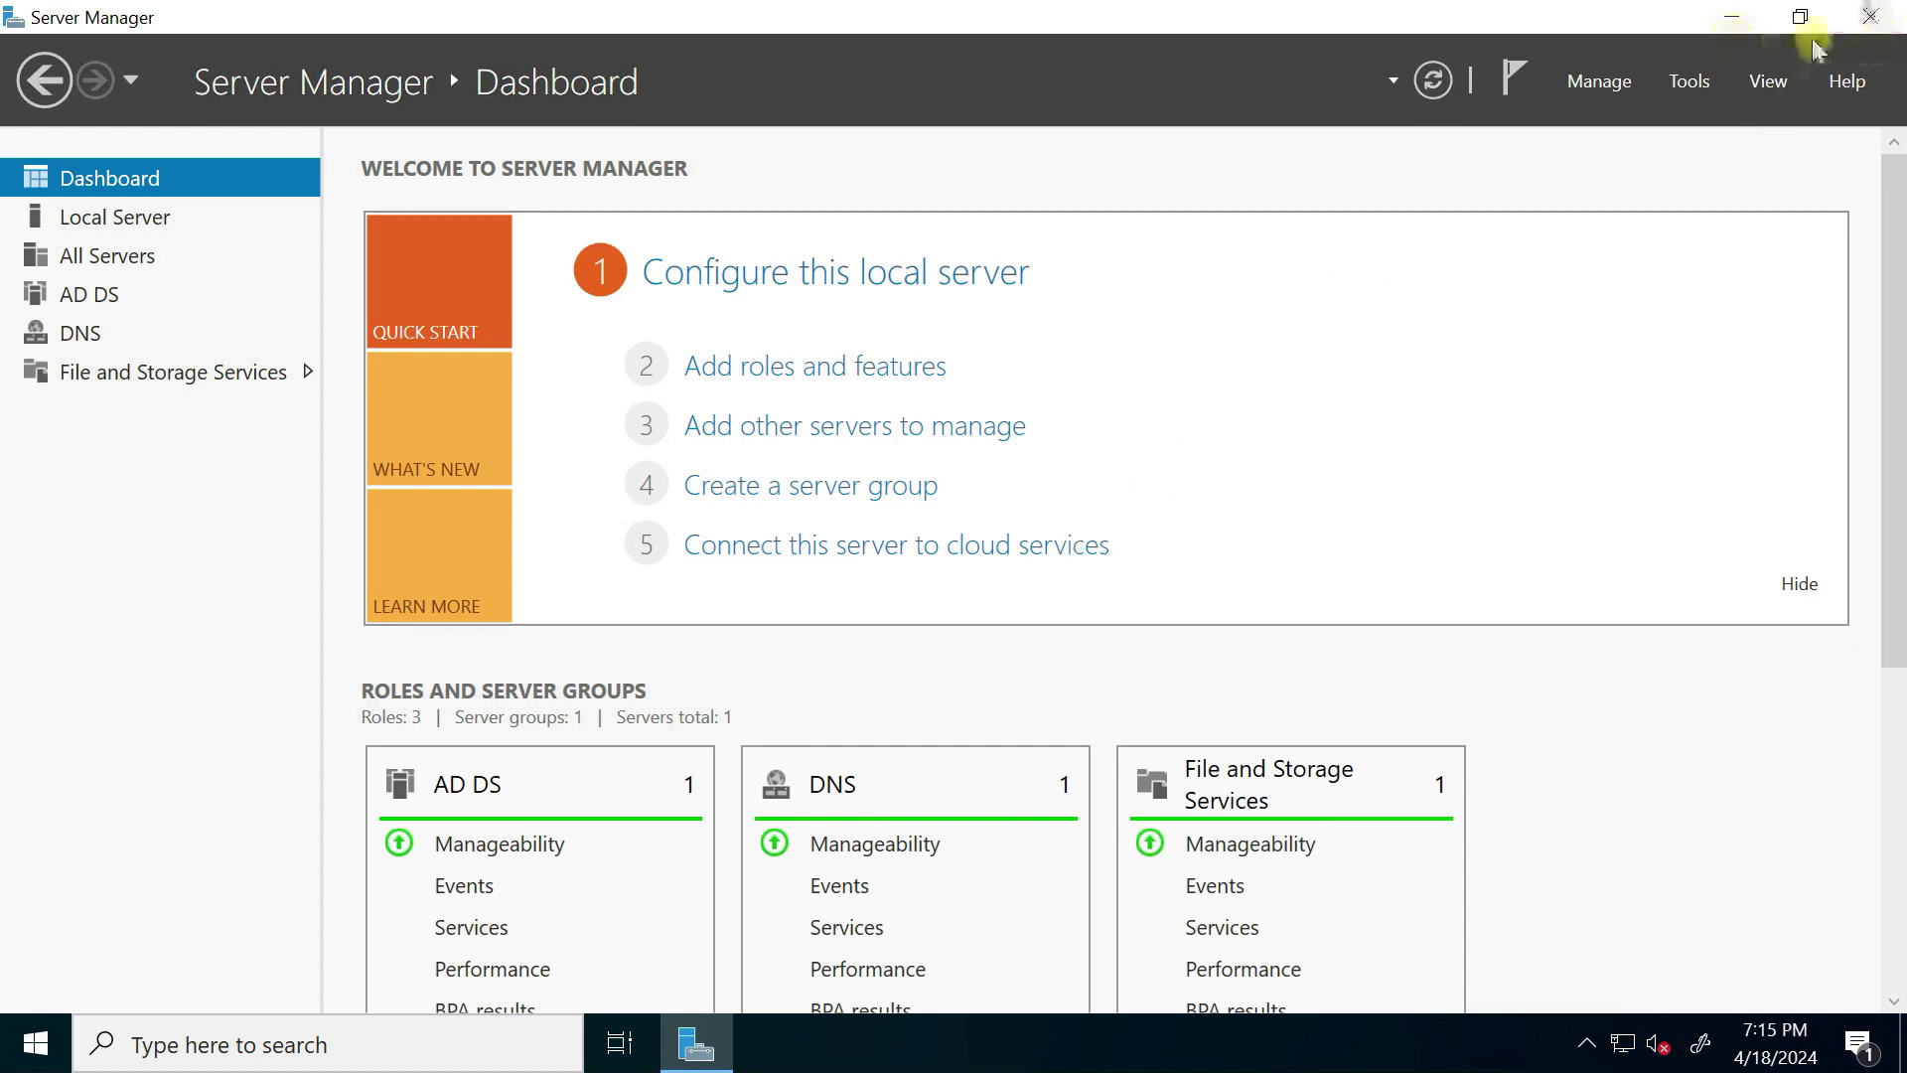
Step: Return to the Azure portal and open VM-DC-02 from the Virtual machines list
left_click(1720, 20)
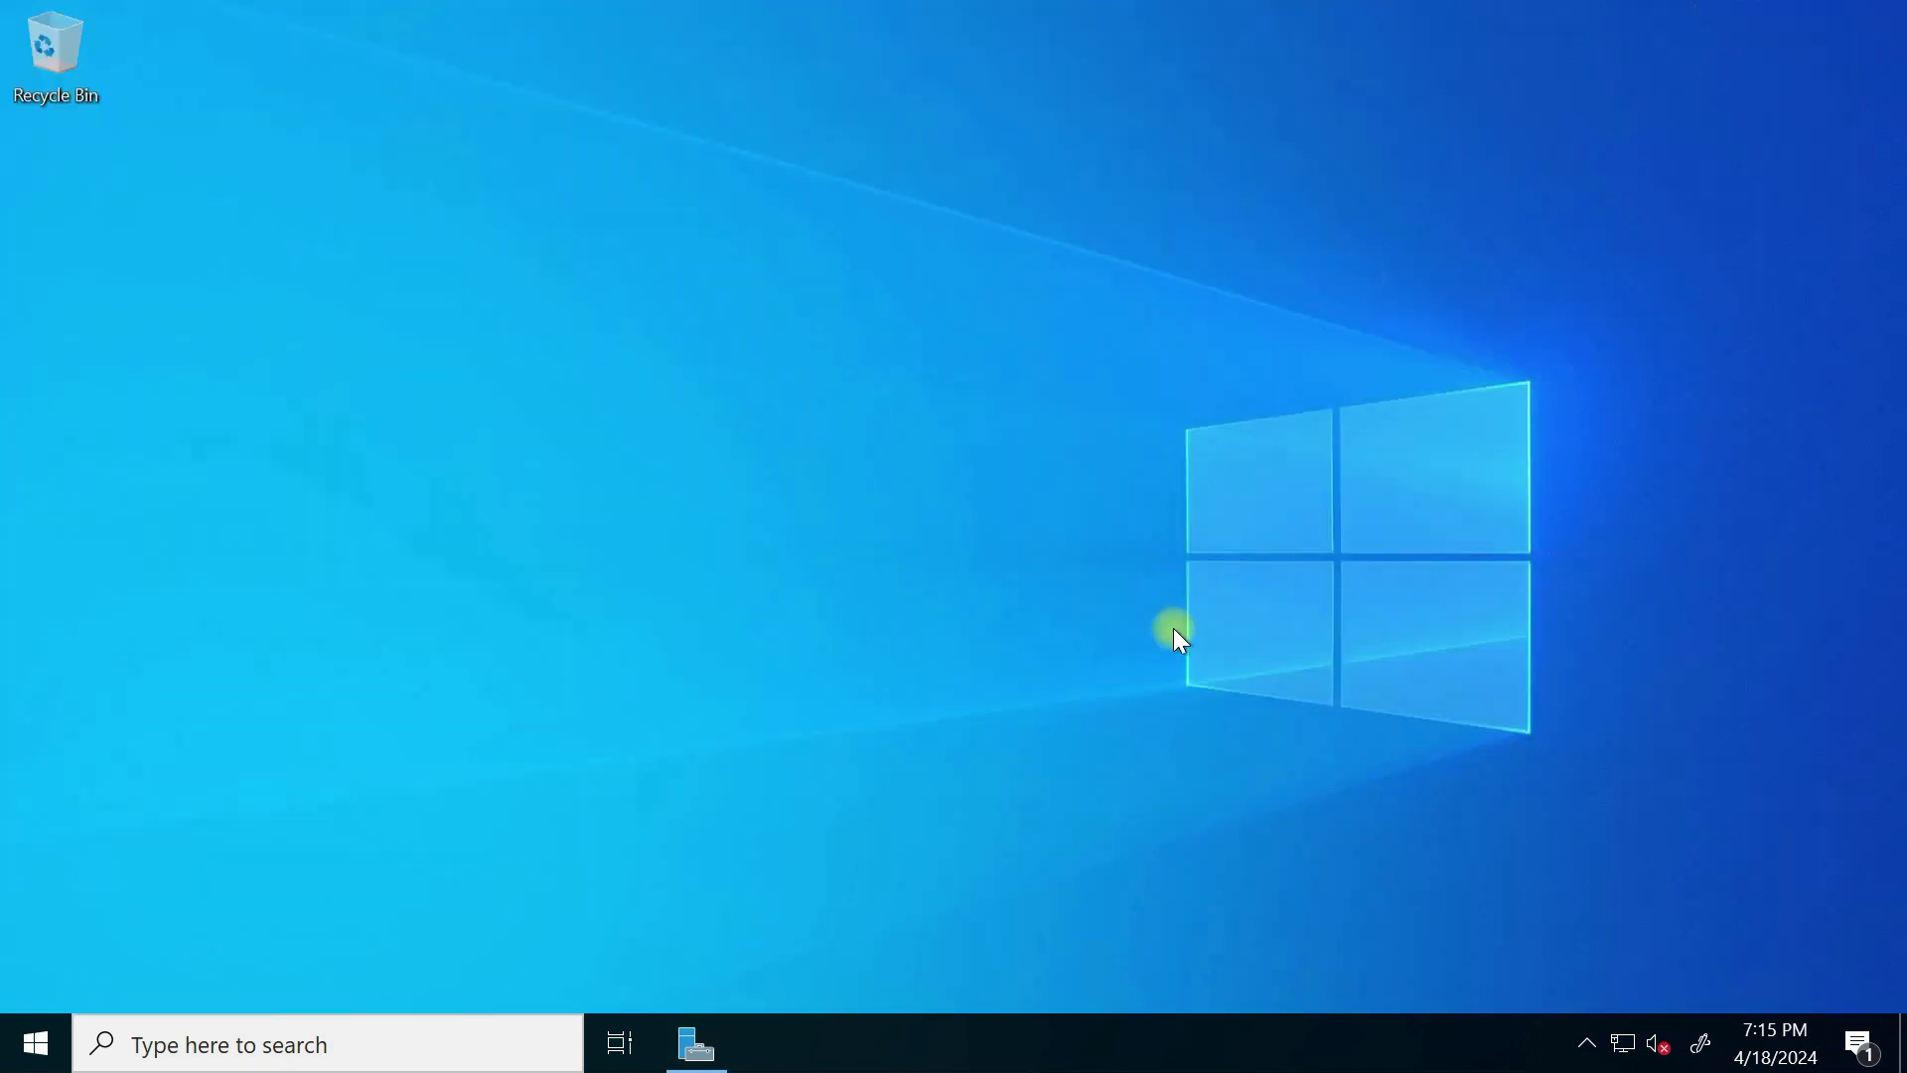
key("super+Tab")
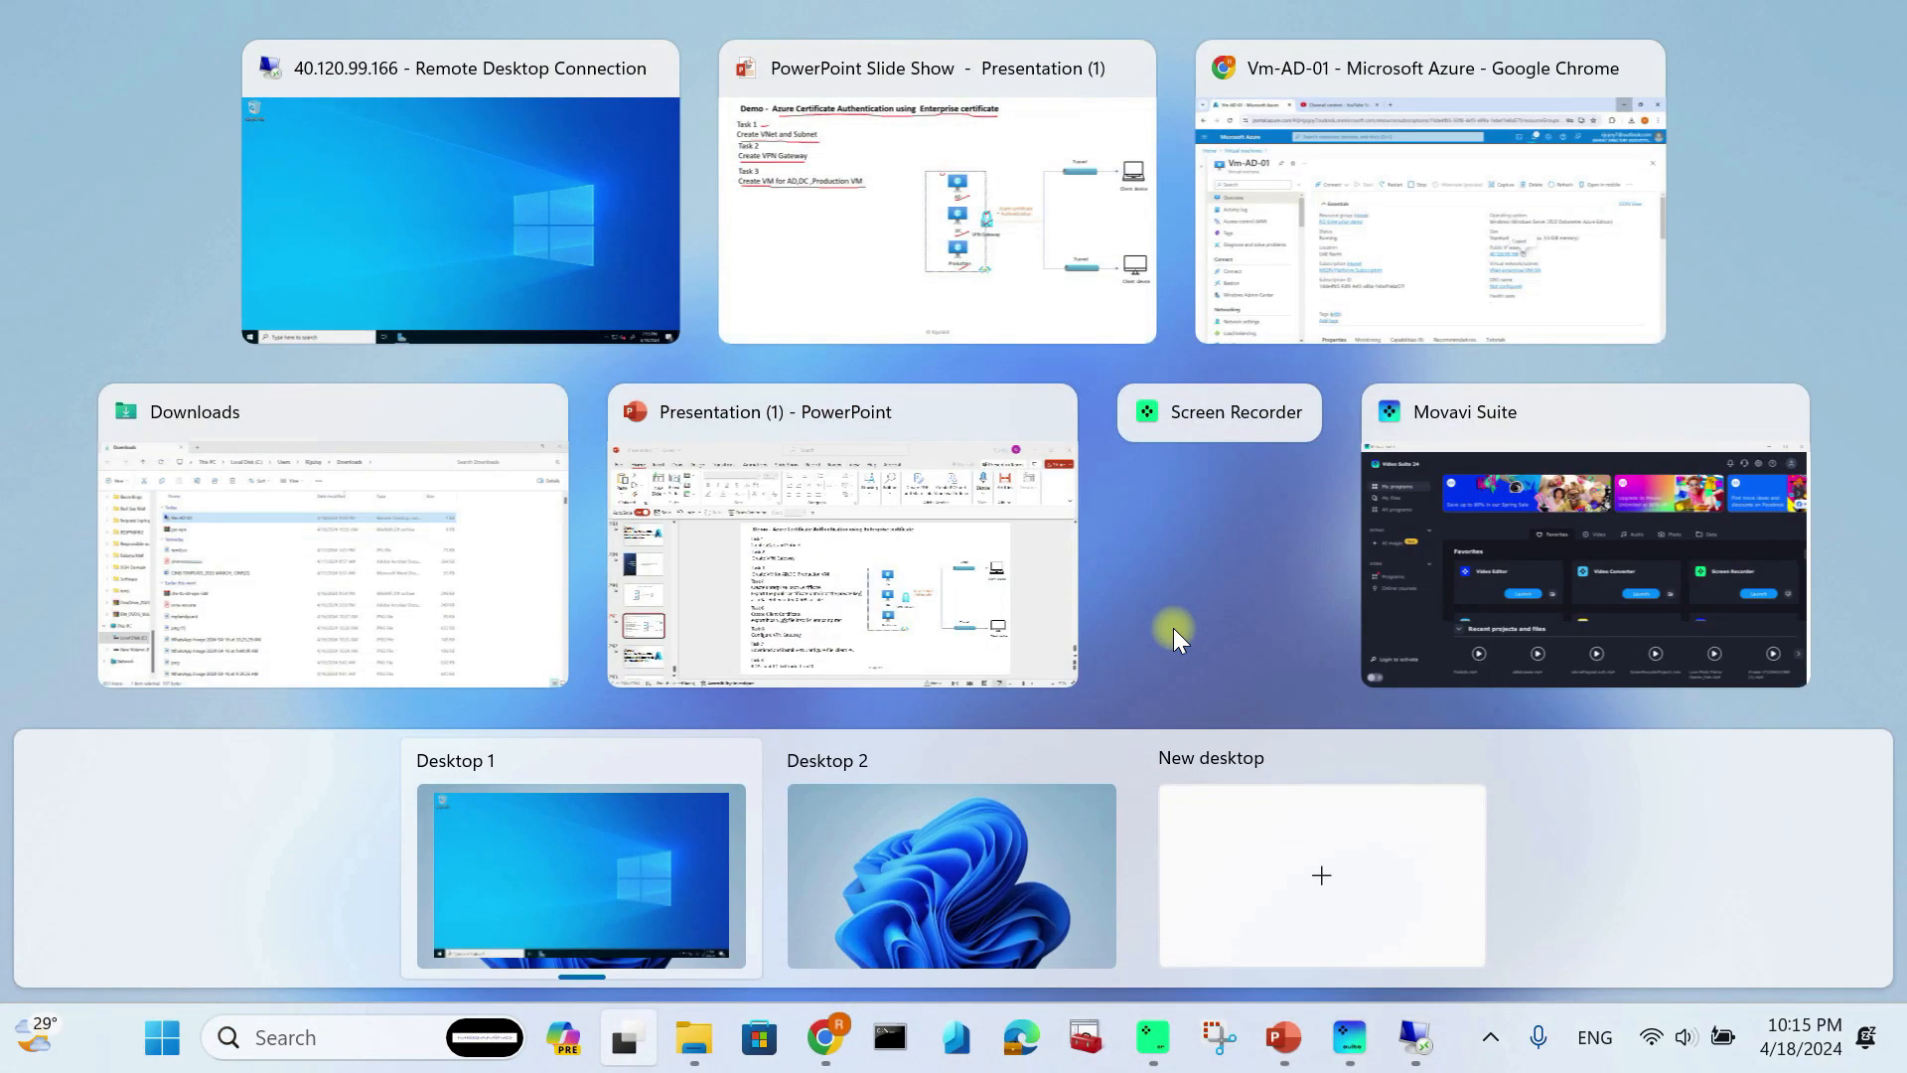
left_click(1381, 279)
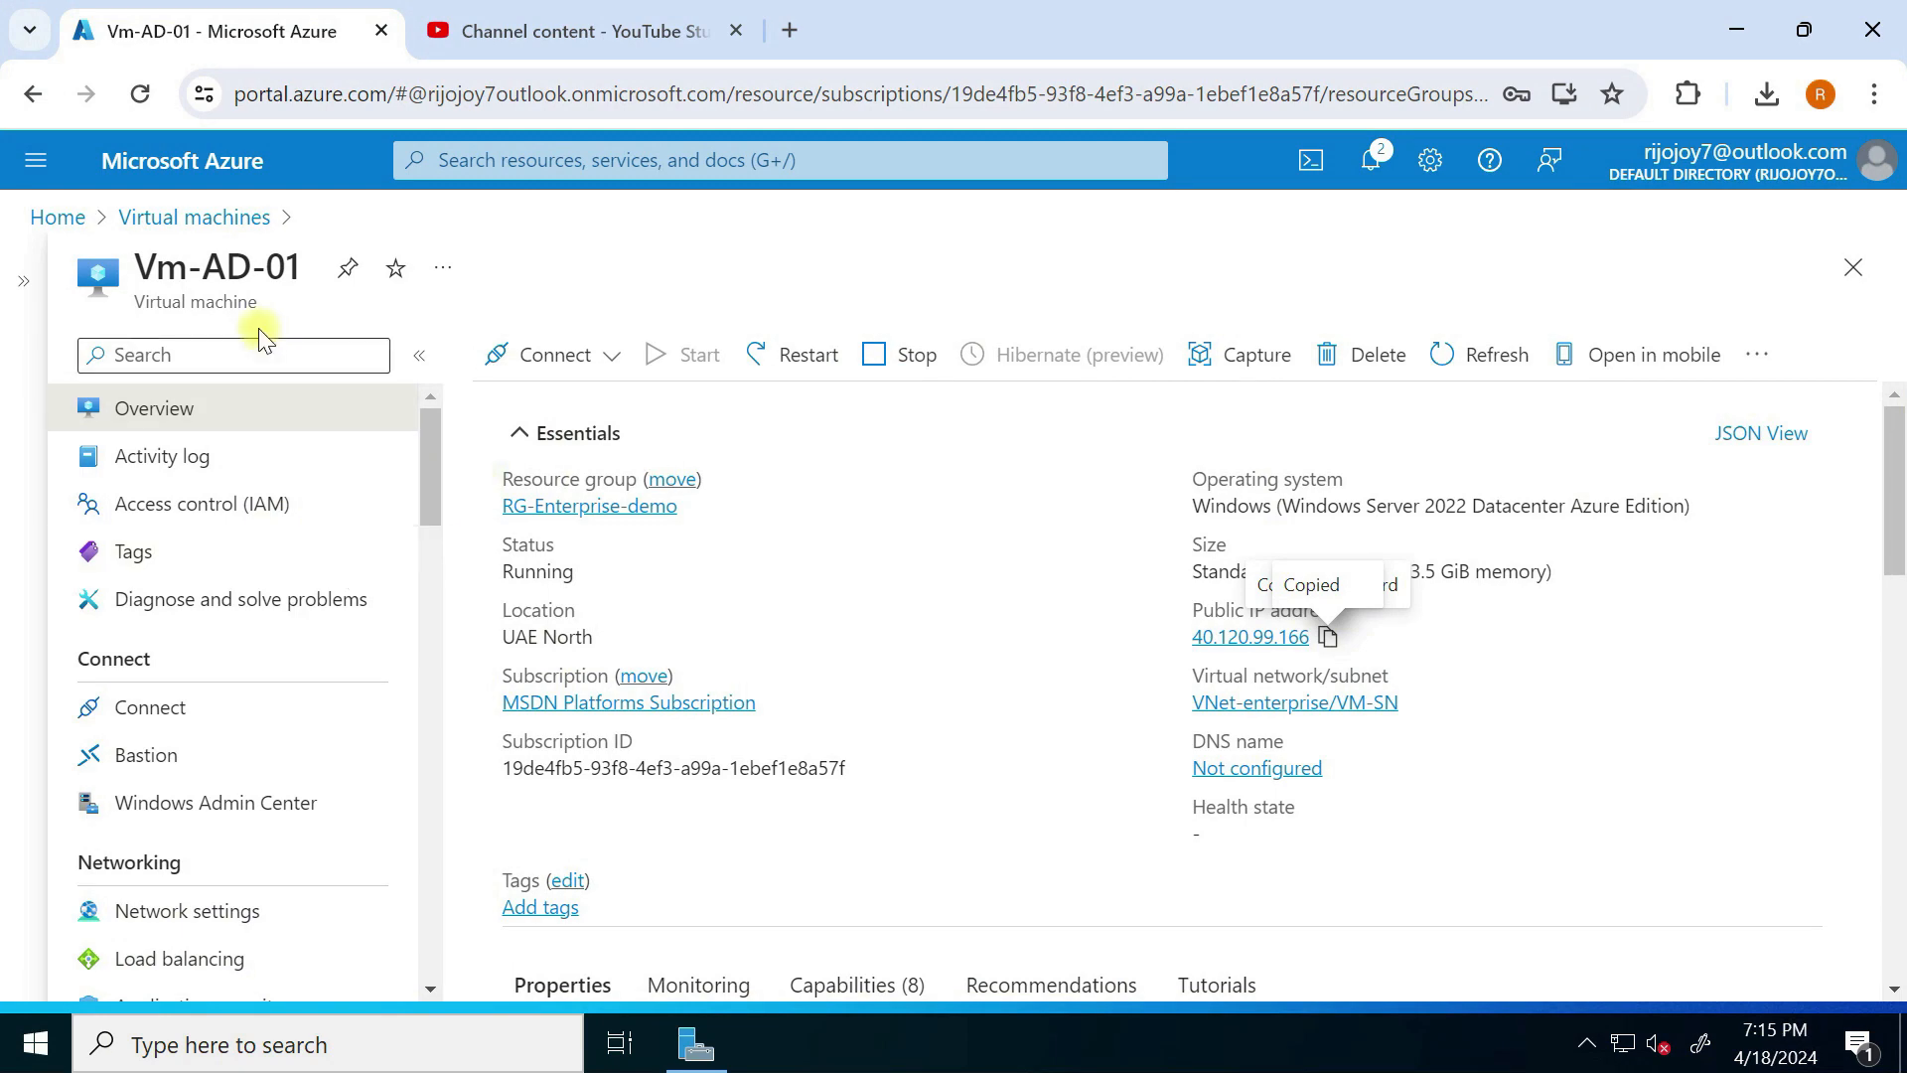
left_click(196, 216)
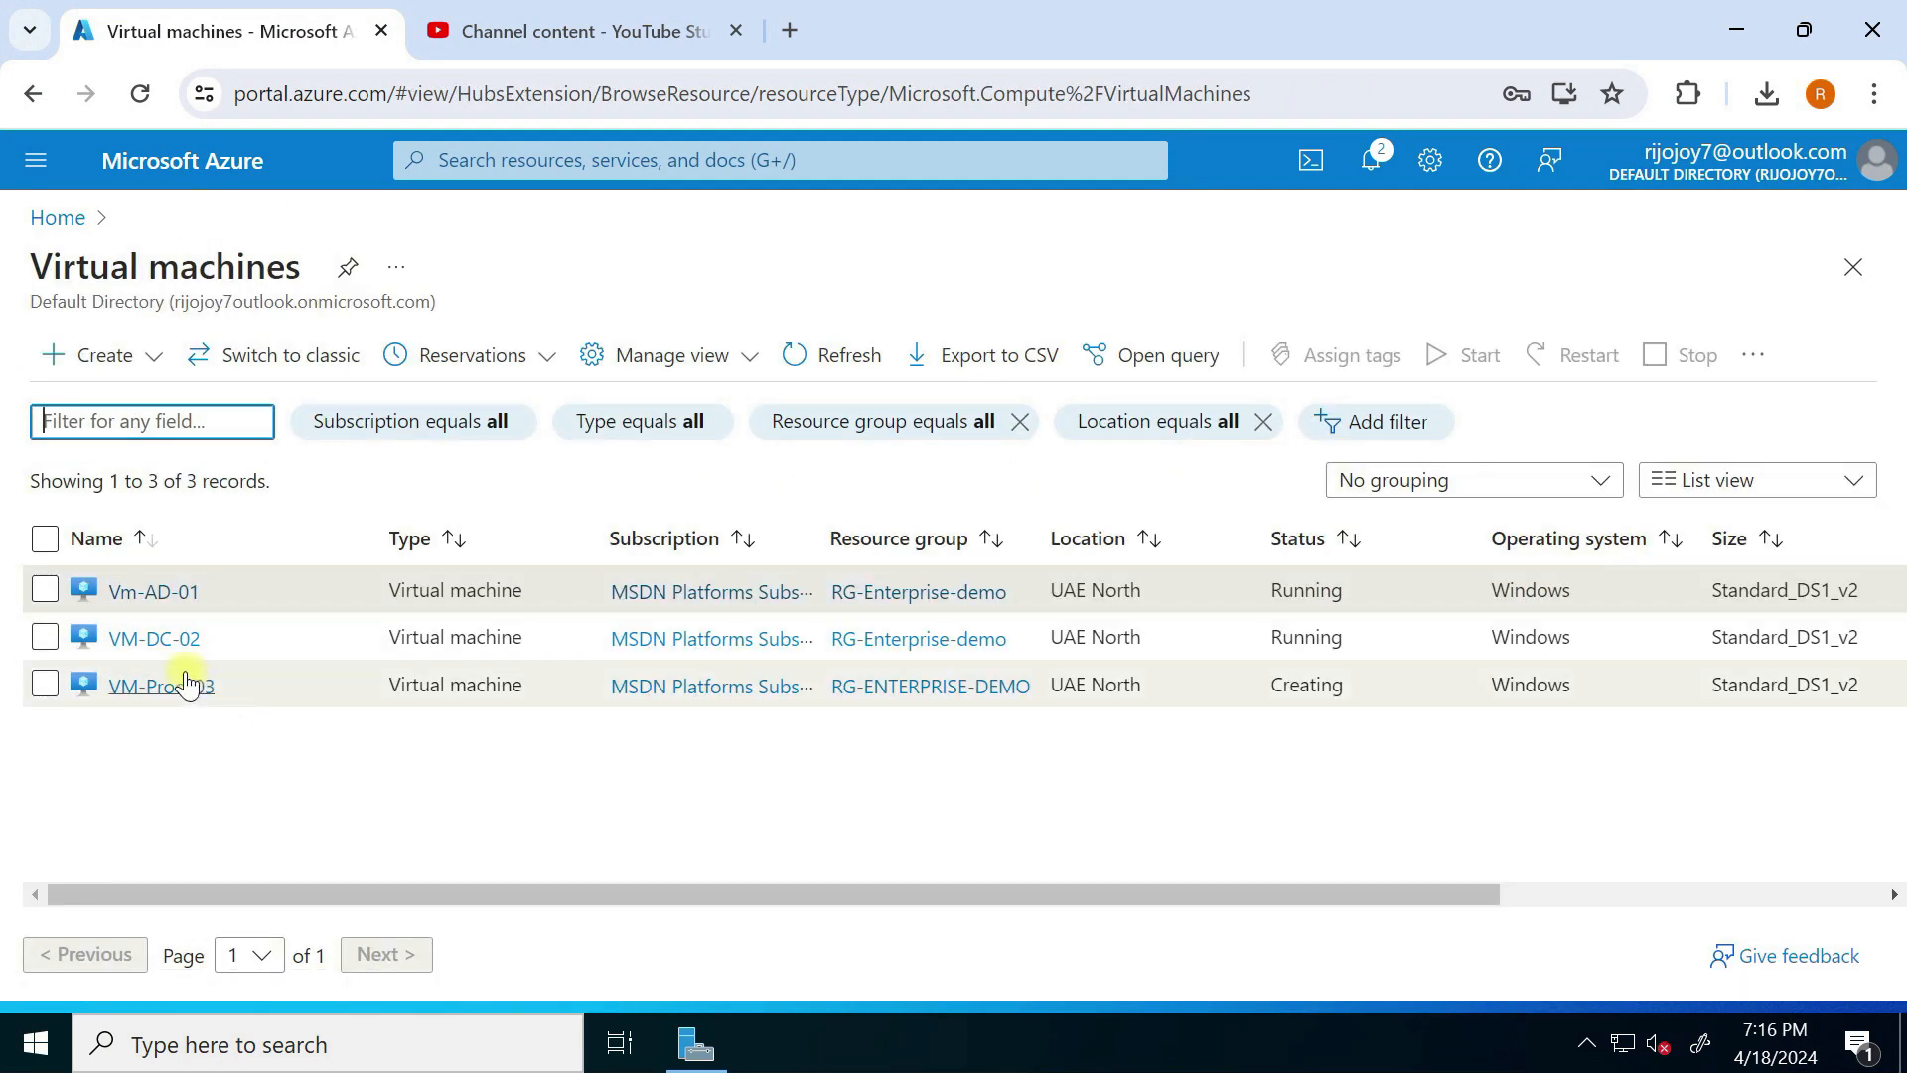
left_click(159, 636)
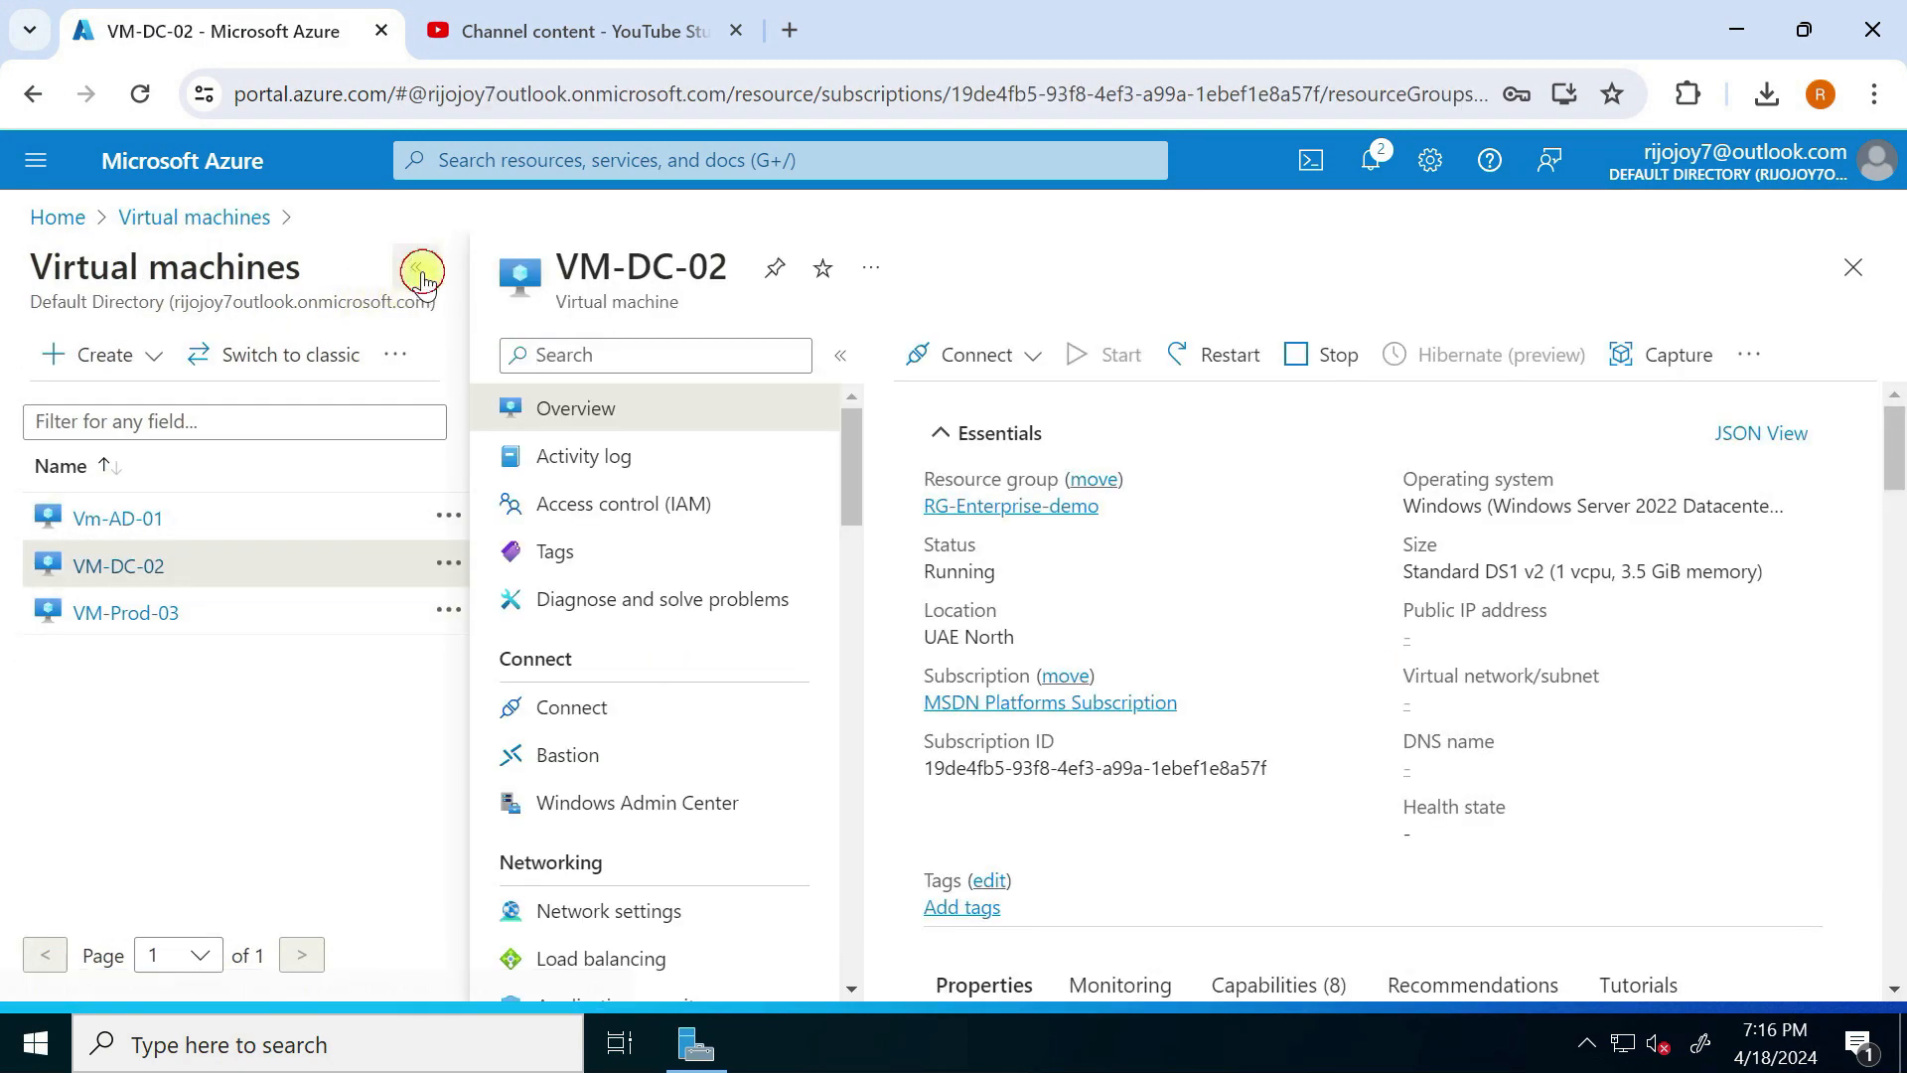
Step: Download the VM-DC-02 RDP connection file from its Connect page
left_click(416, 267)
scroll(725, 646, "down", 3)
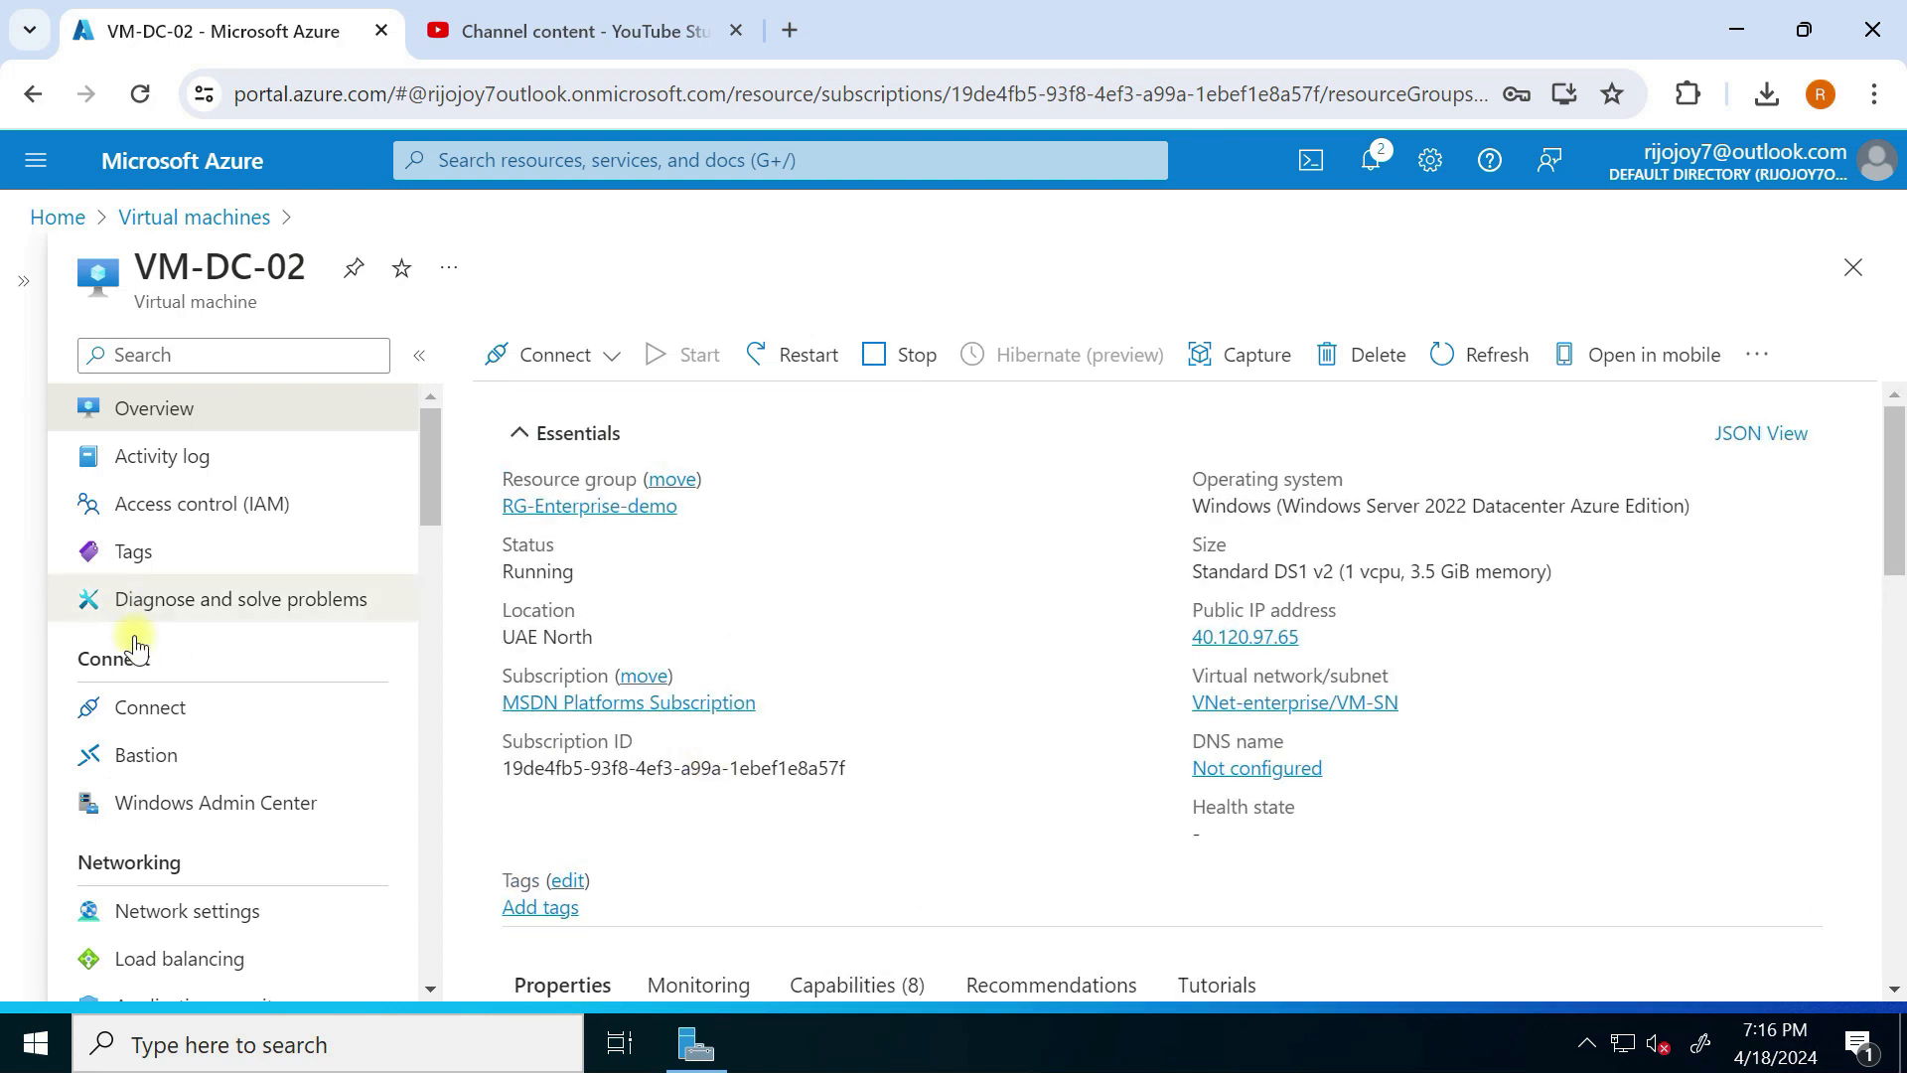
left_click(162, 715)
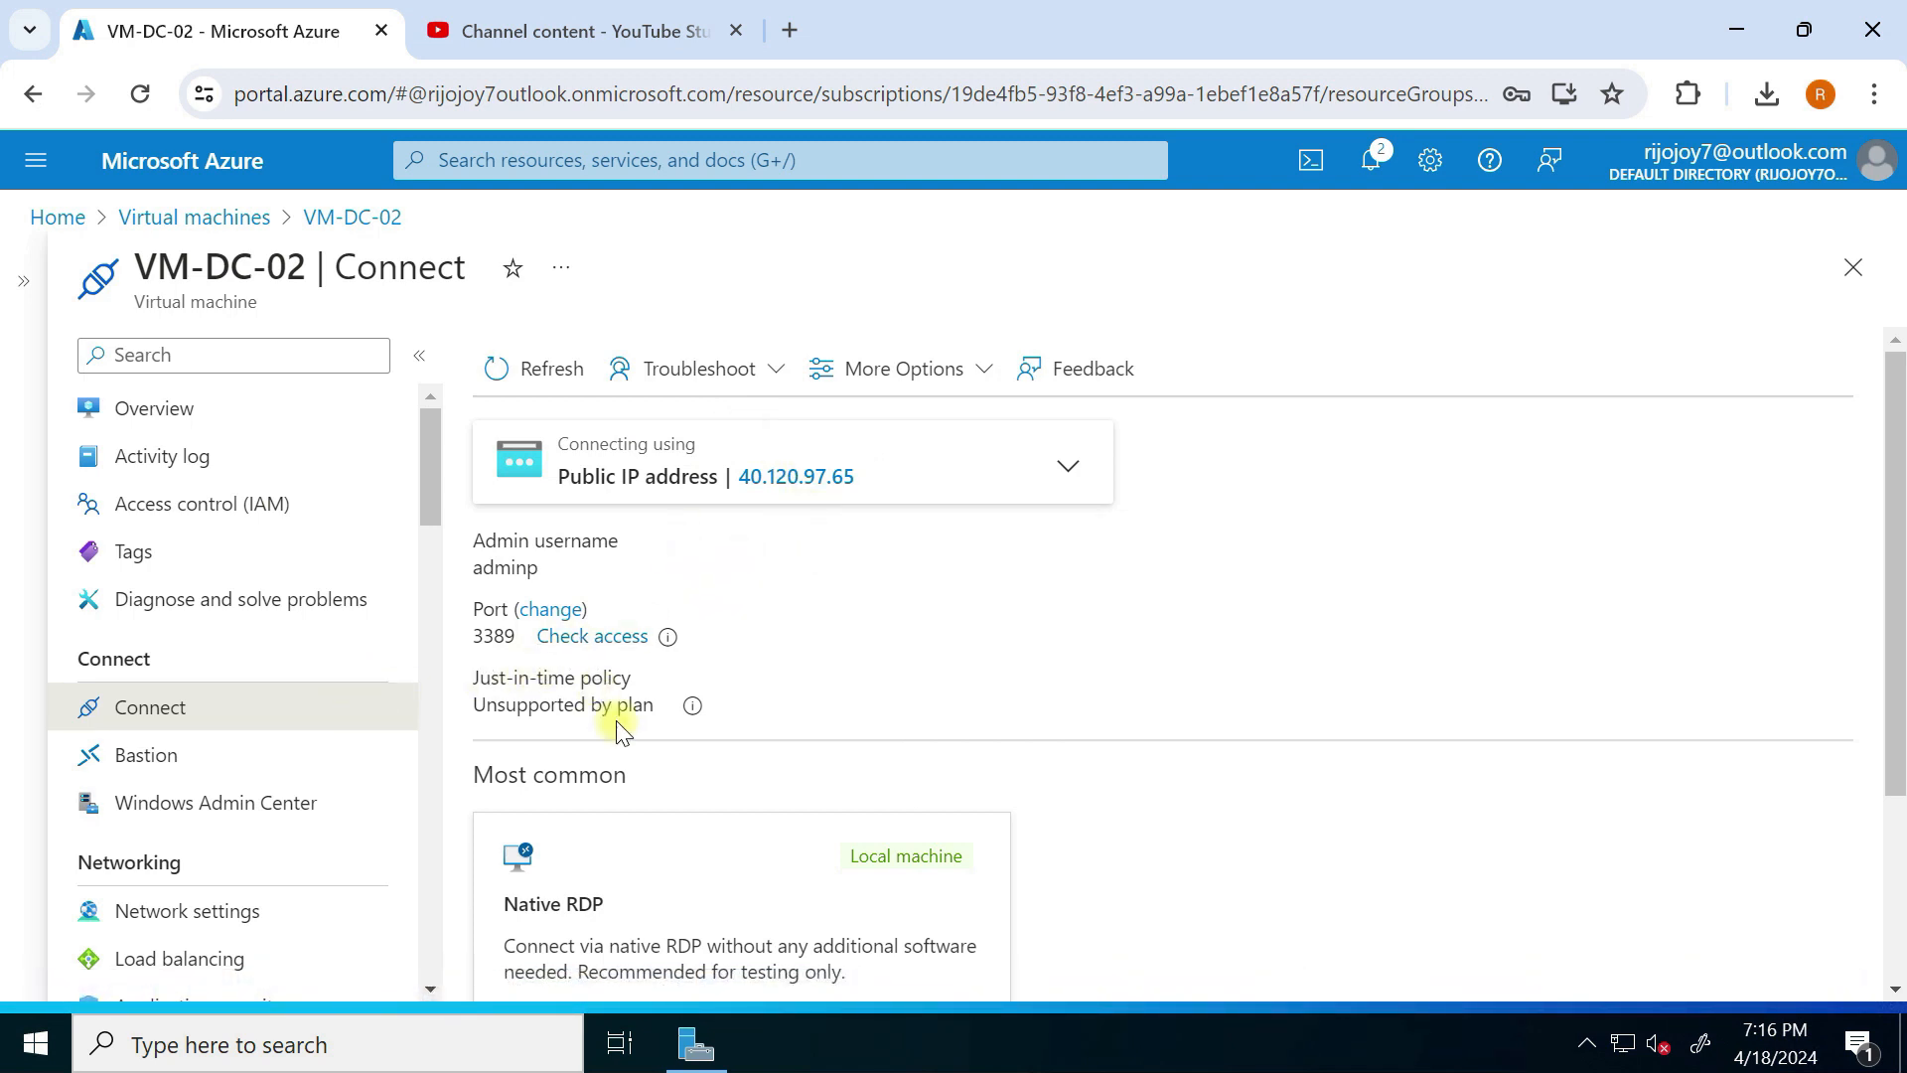
scroll(604, 710, "down", 3)
left_click(747, 878)
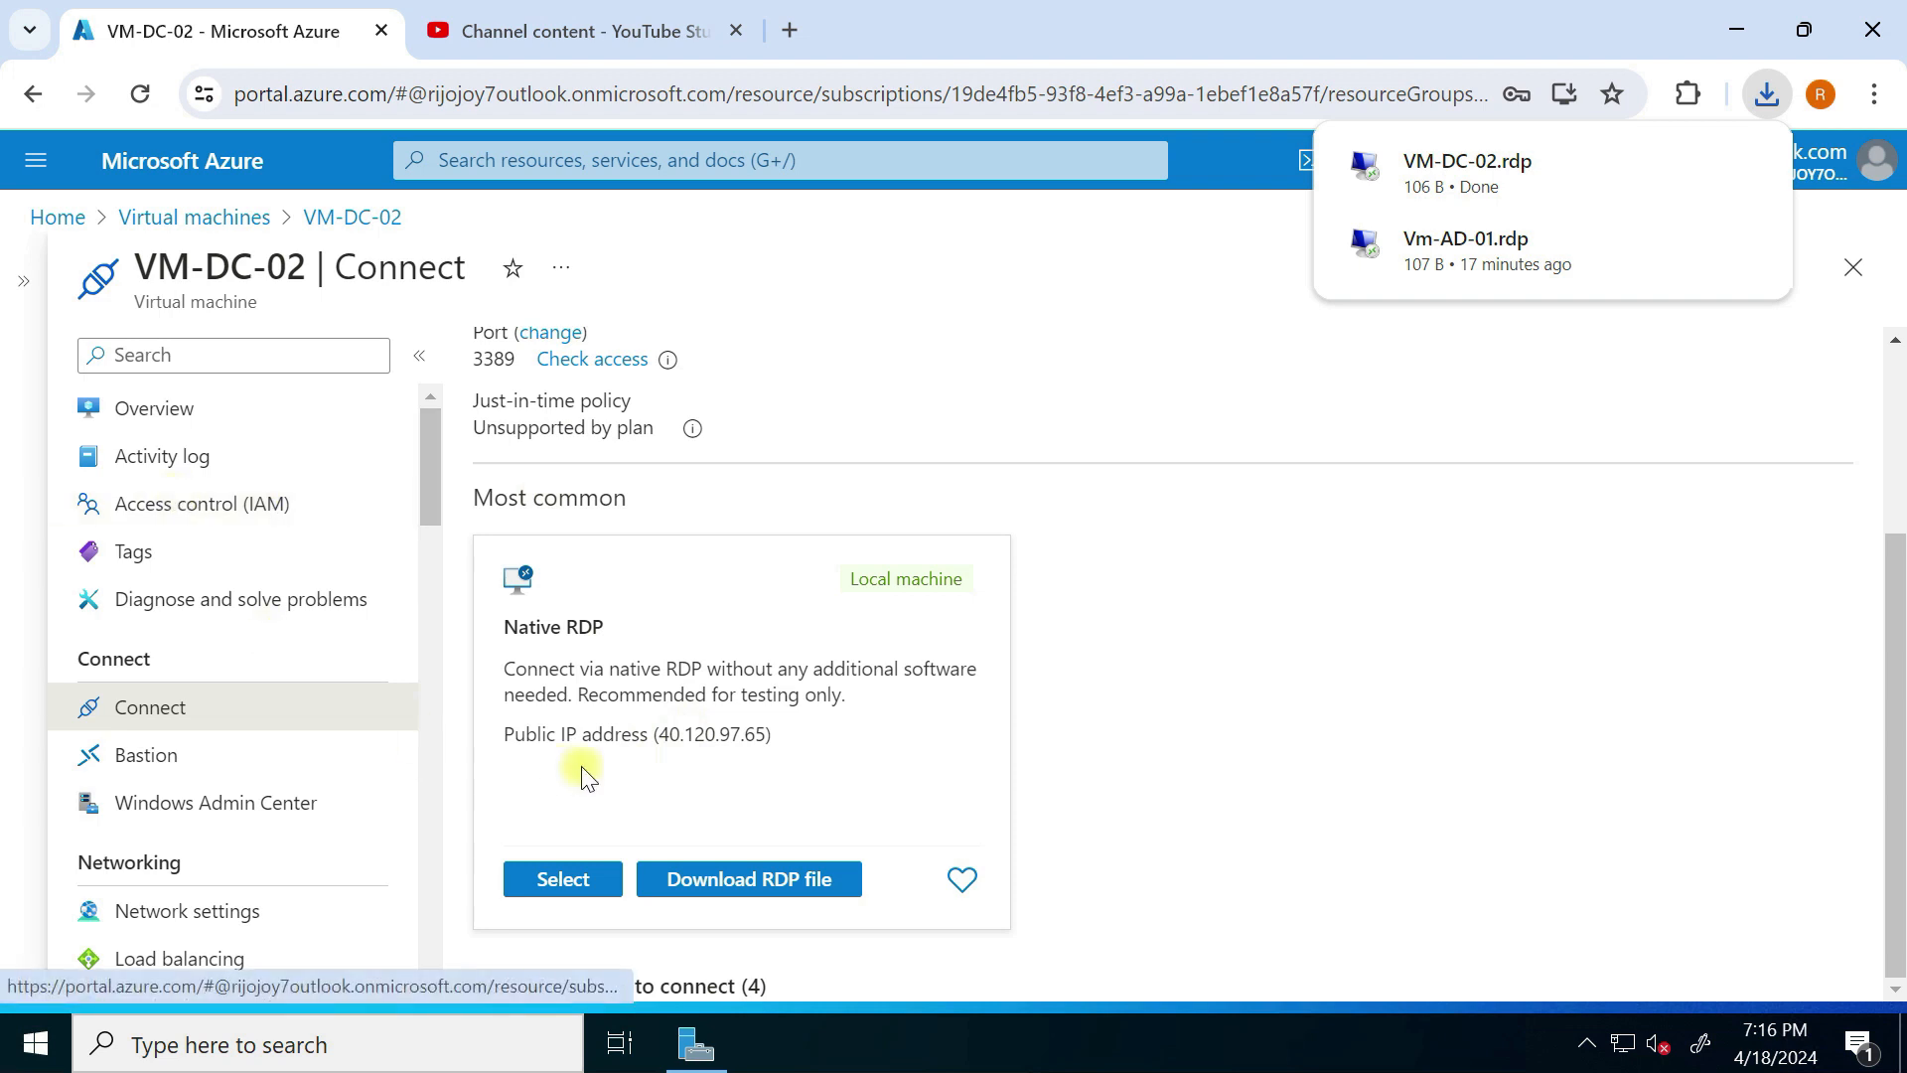
Step: Switch network interface vm-dc-02897's DNS servers to Custom and start a new DNS server entry
scroll(298, 844, "down", 2)
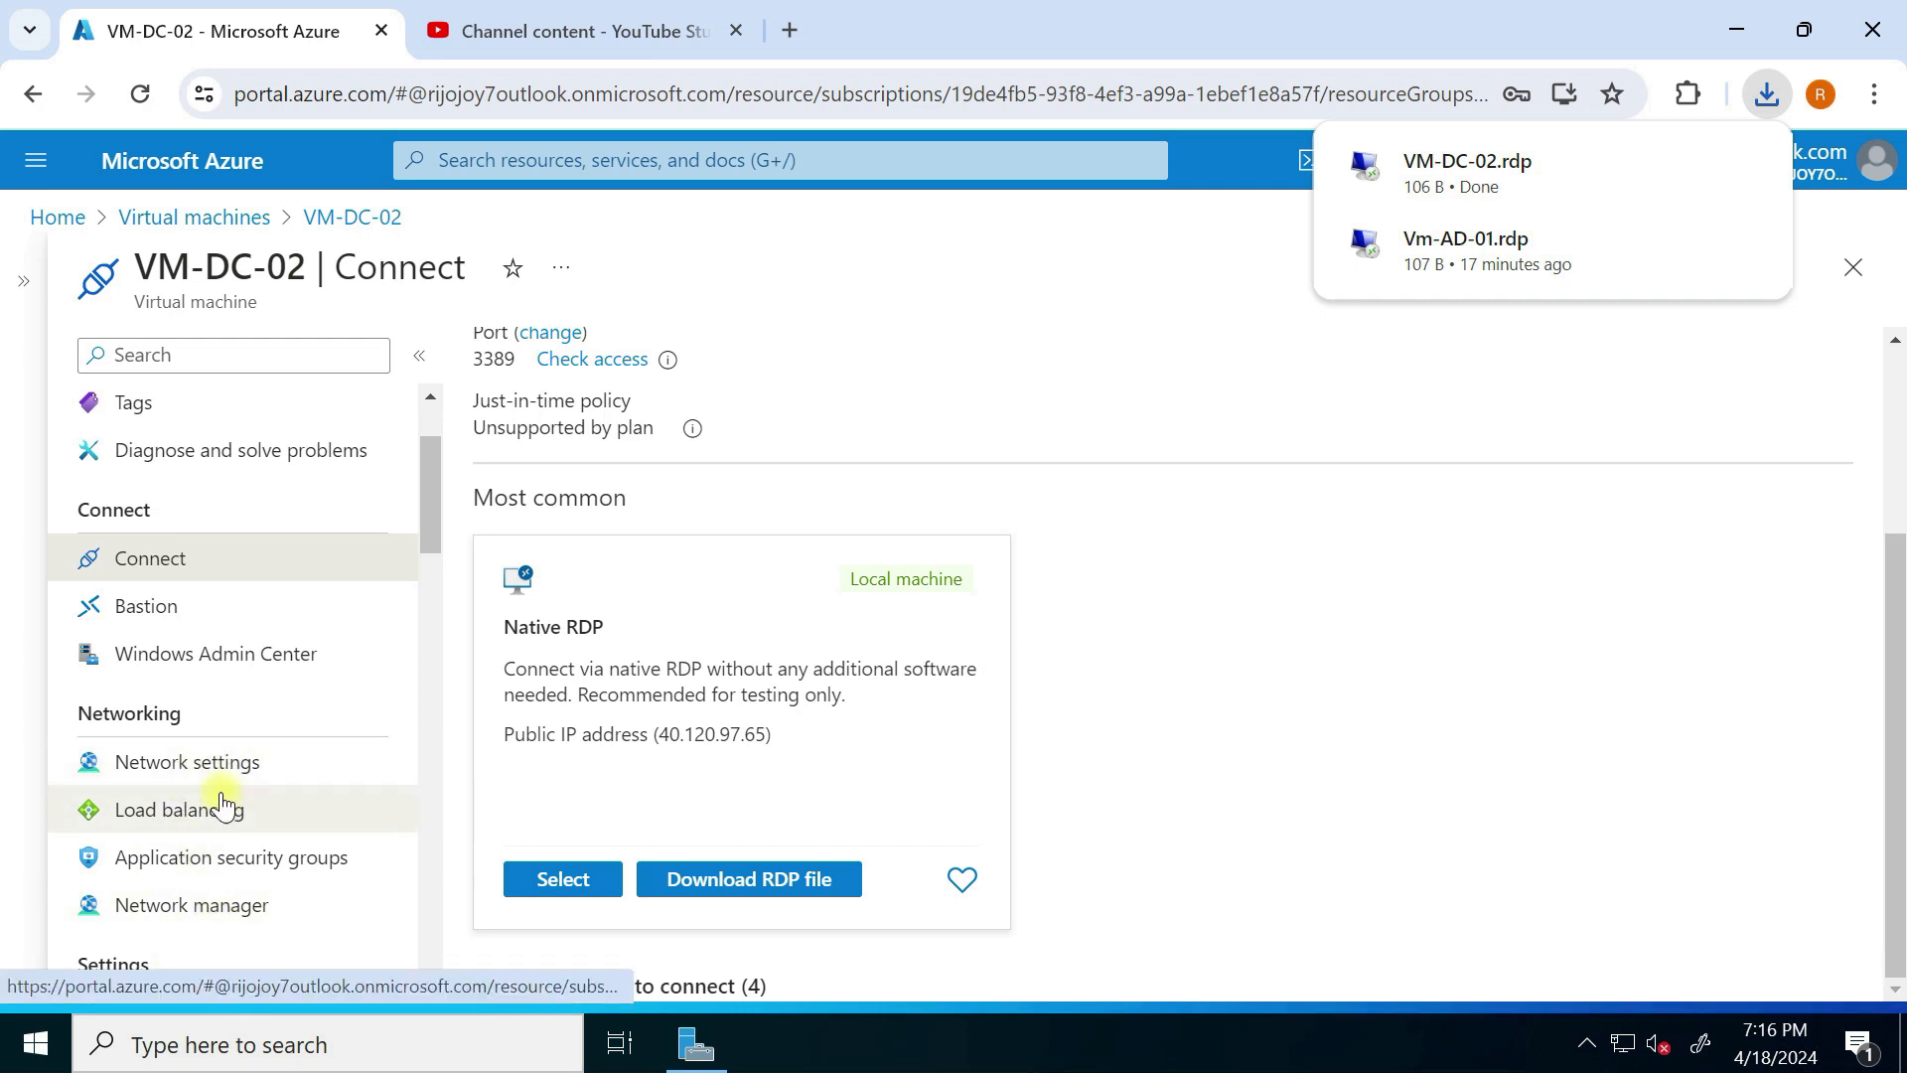
left_click(206, 767)
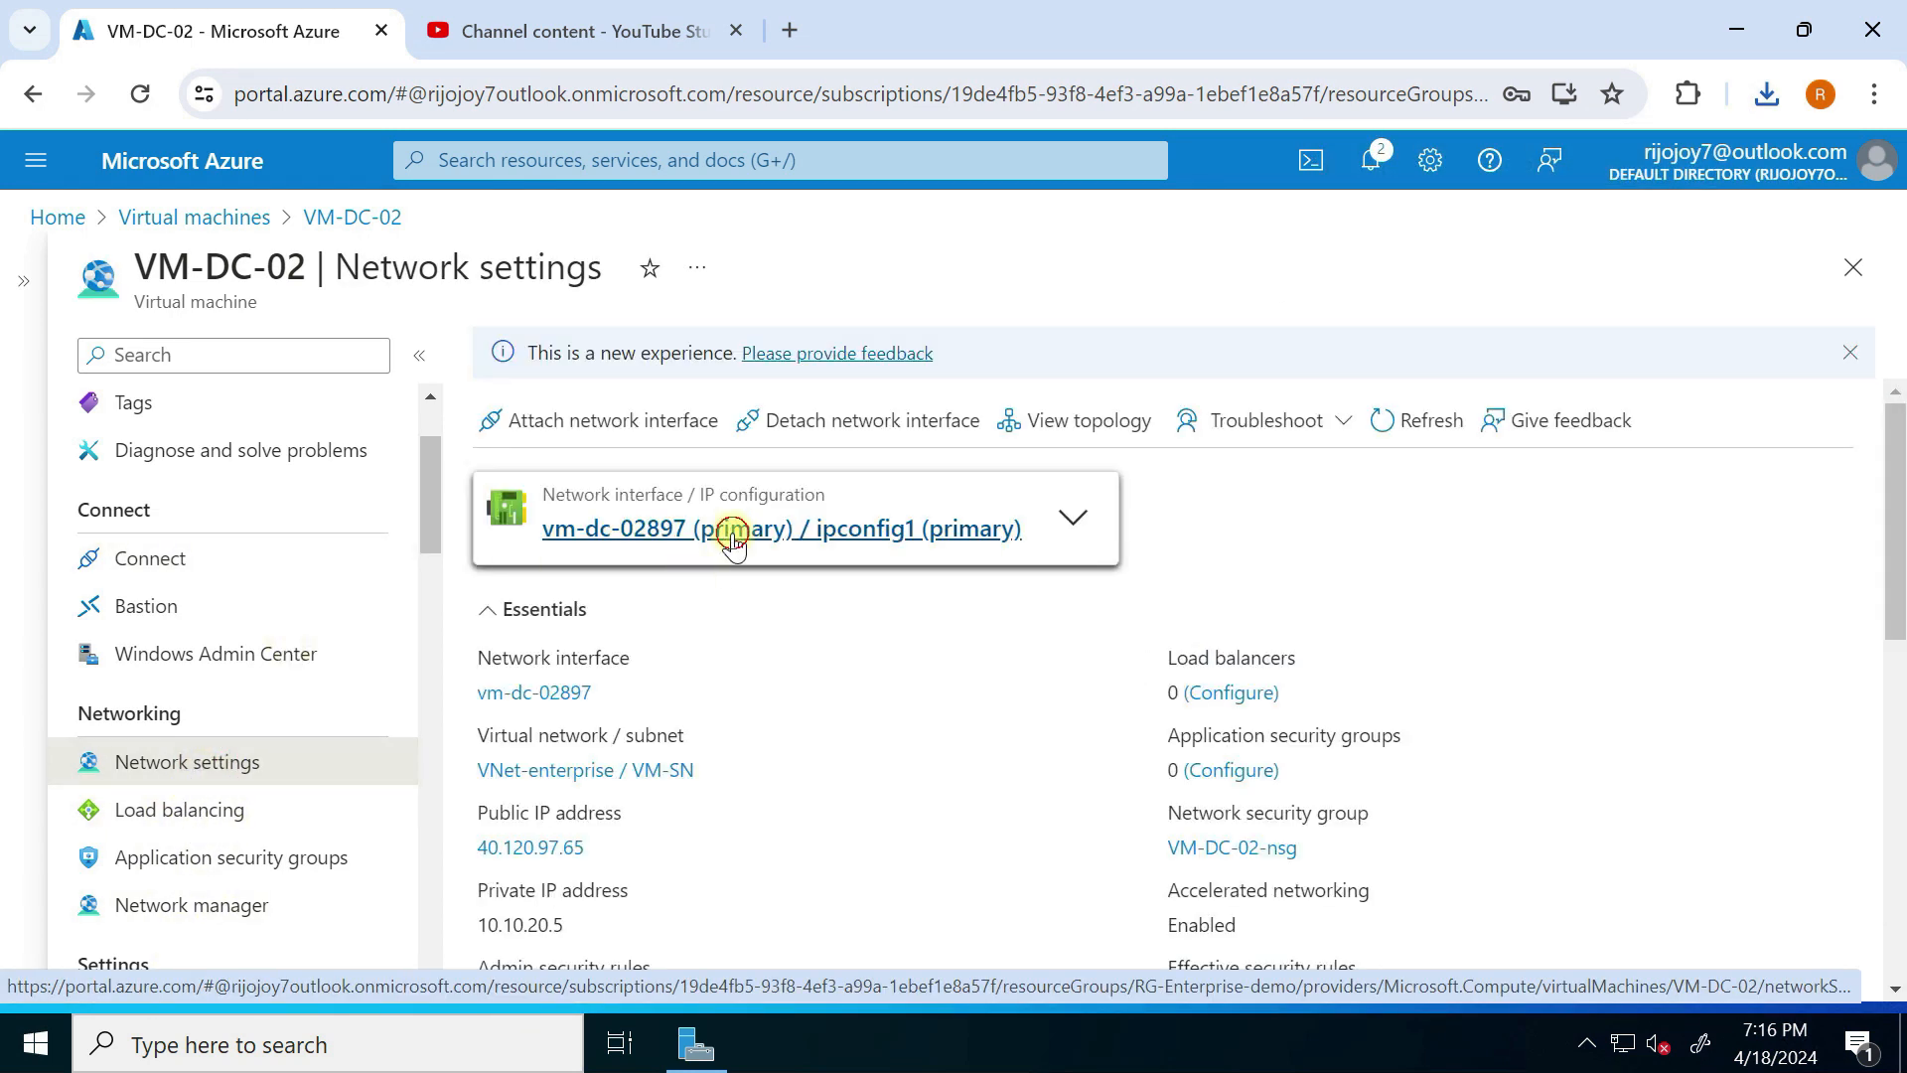
left_click(732, 531)
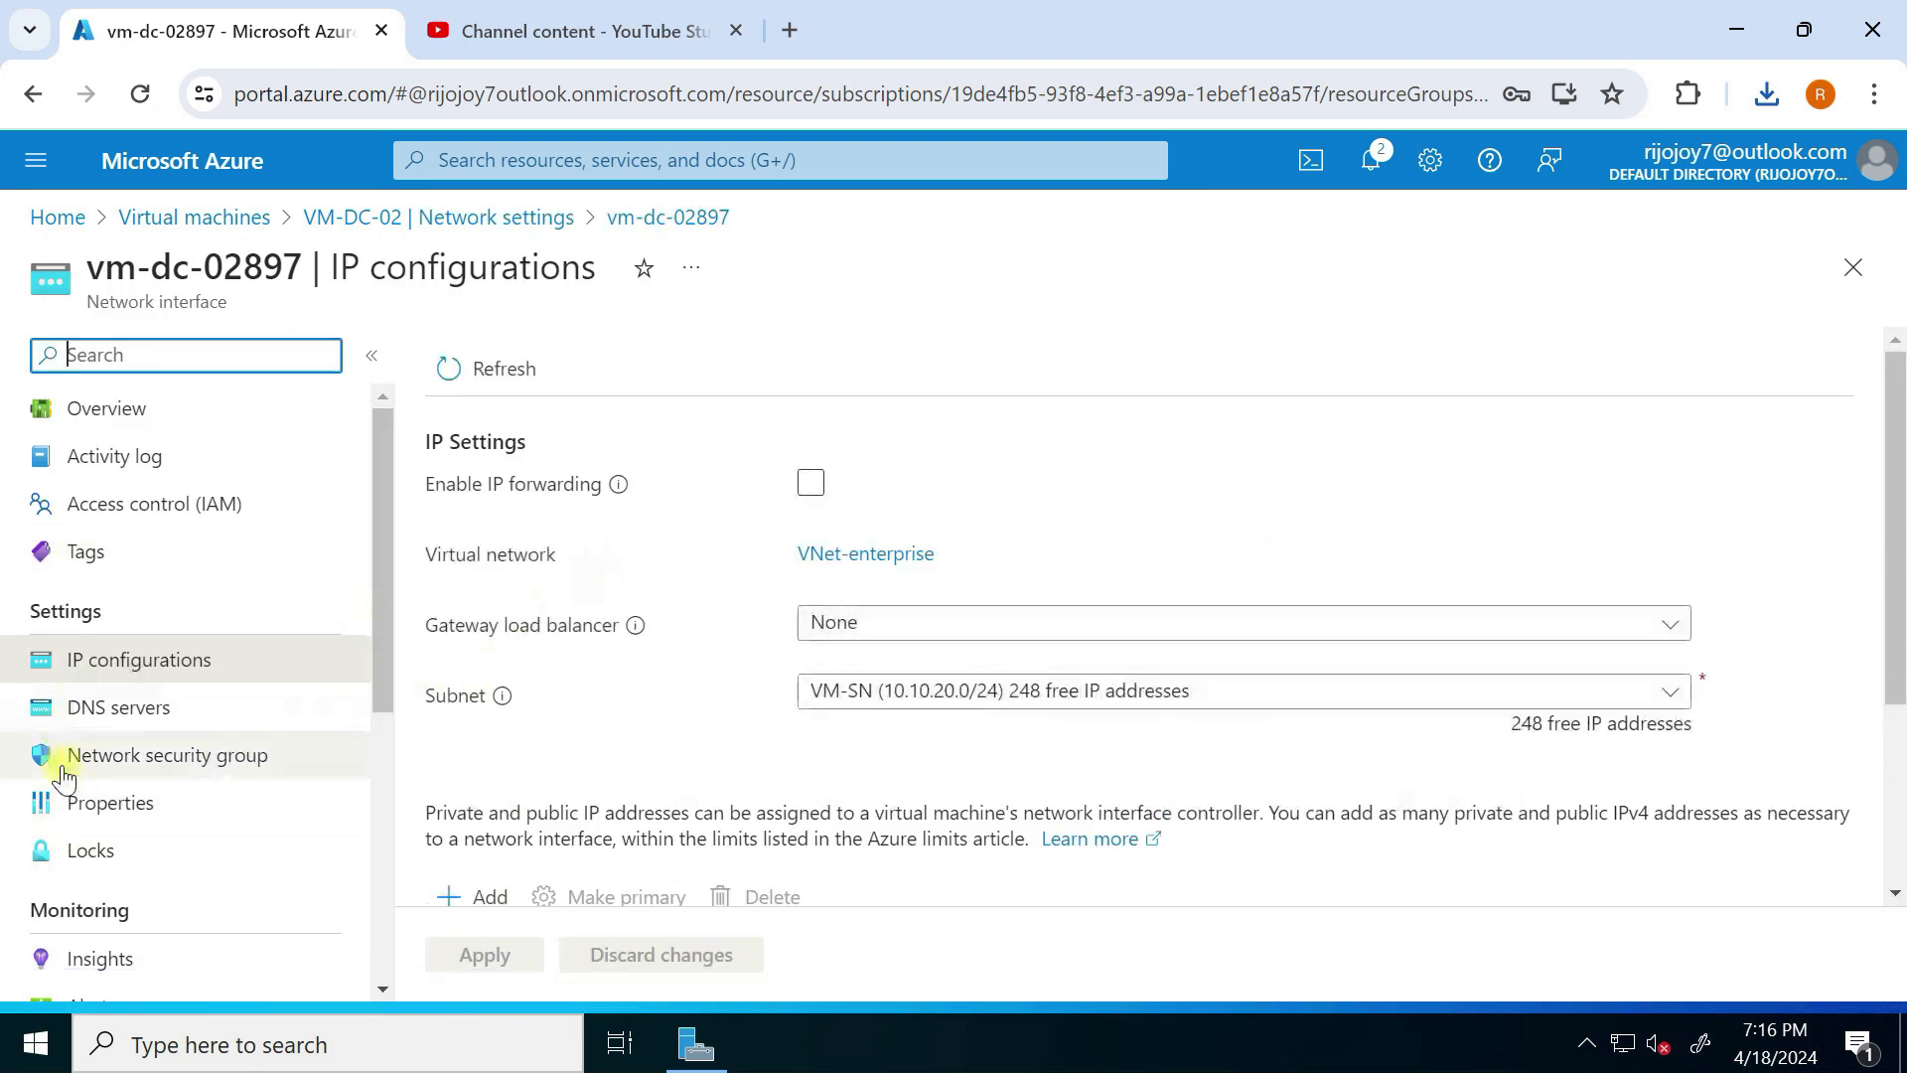
left_click(137, 704)
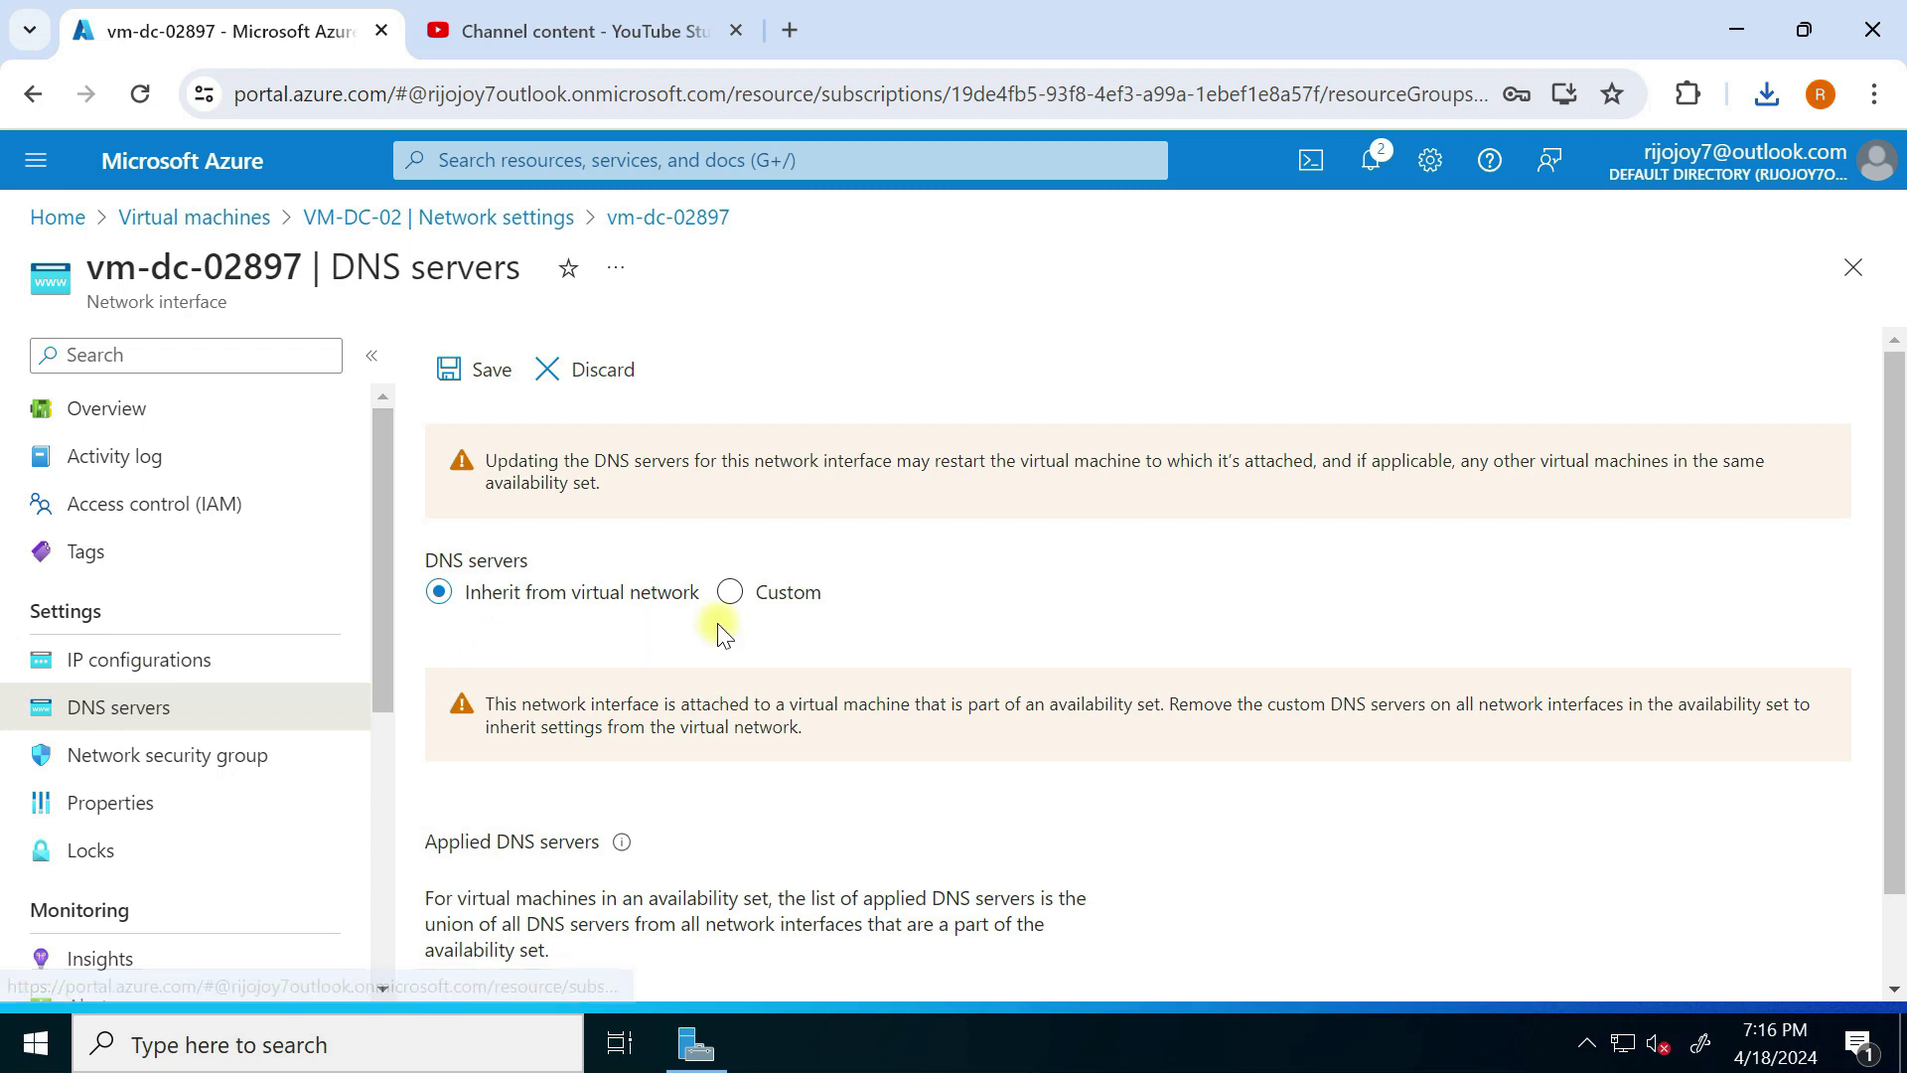
left_click(729, 592)
left_click(553, 715)
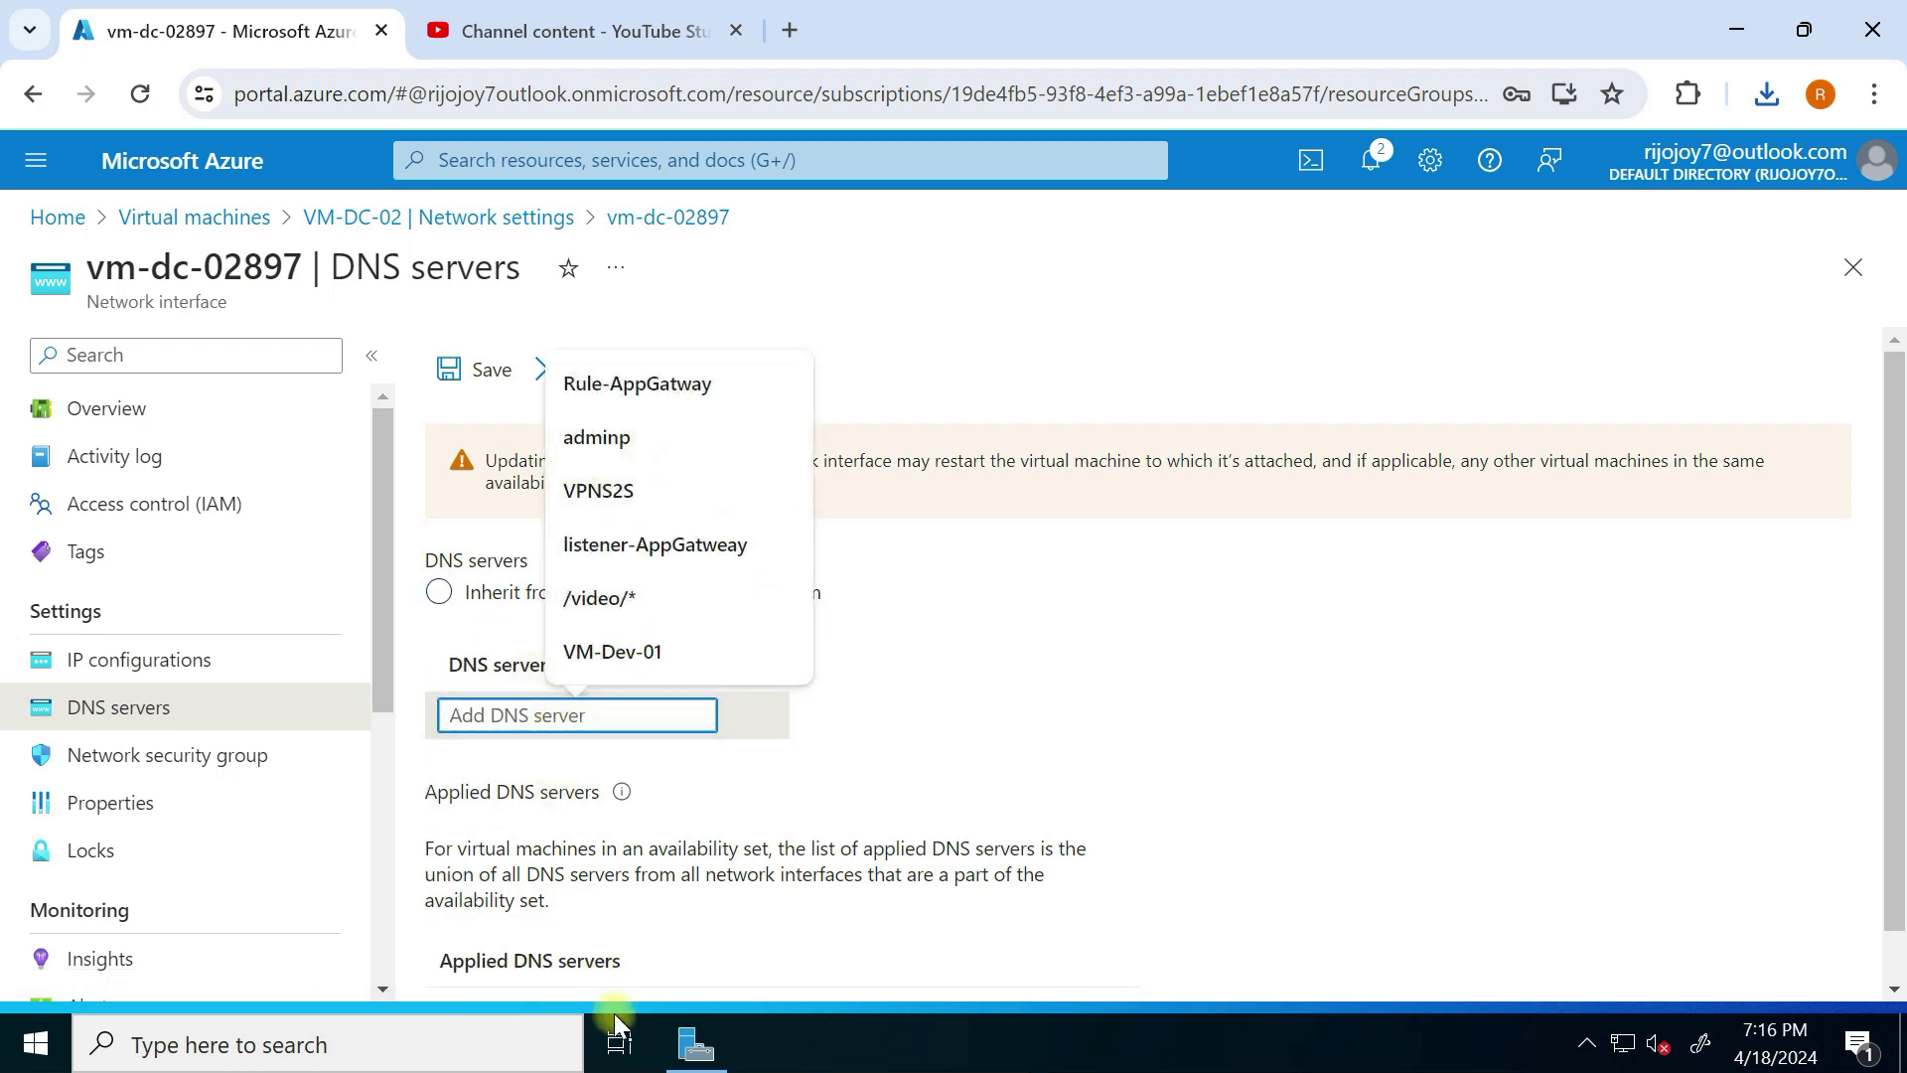
Step: On the Vm-AD-01 remote desktop, run ipconfig in a command prompt
key("super+Tab")
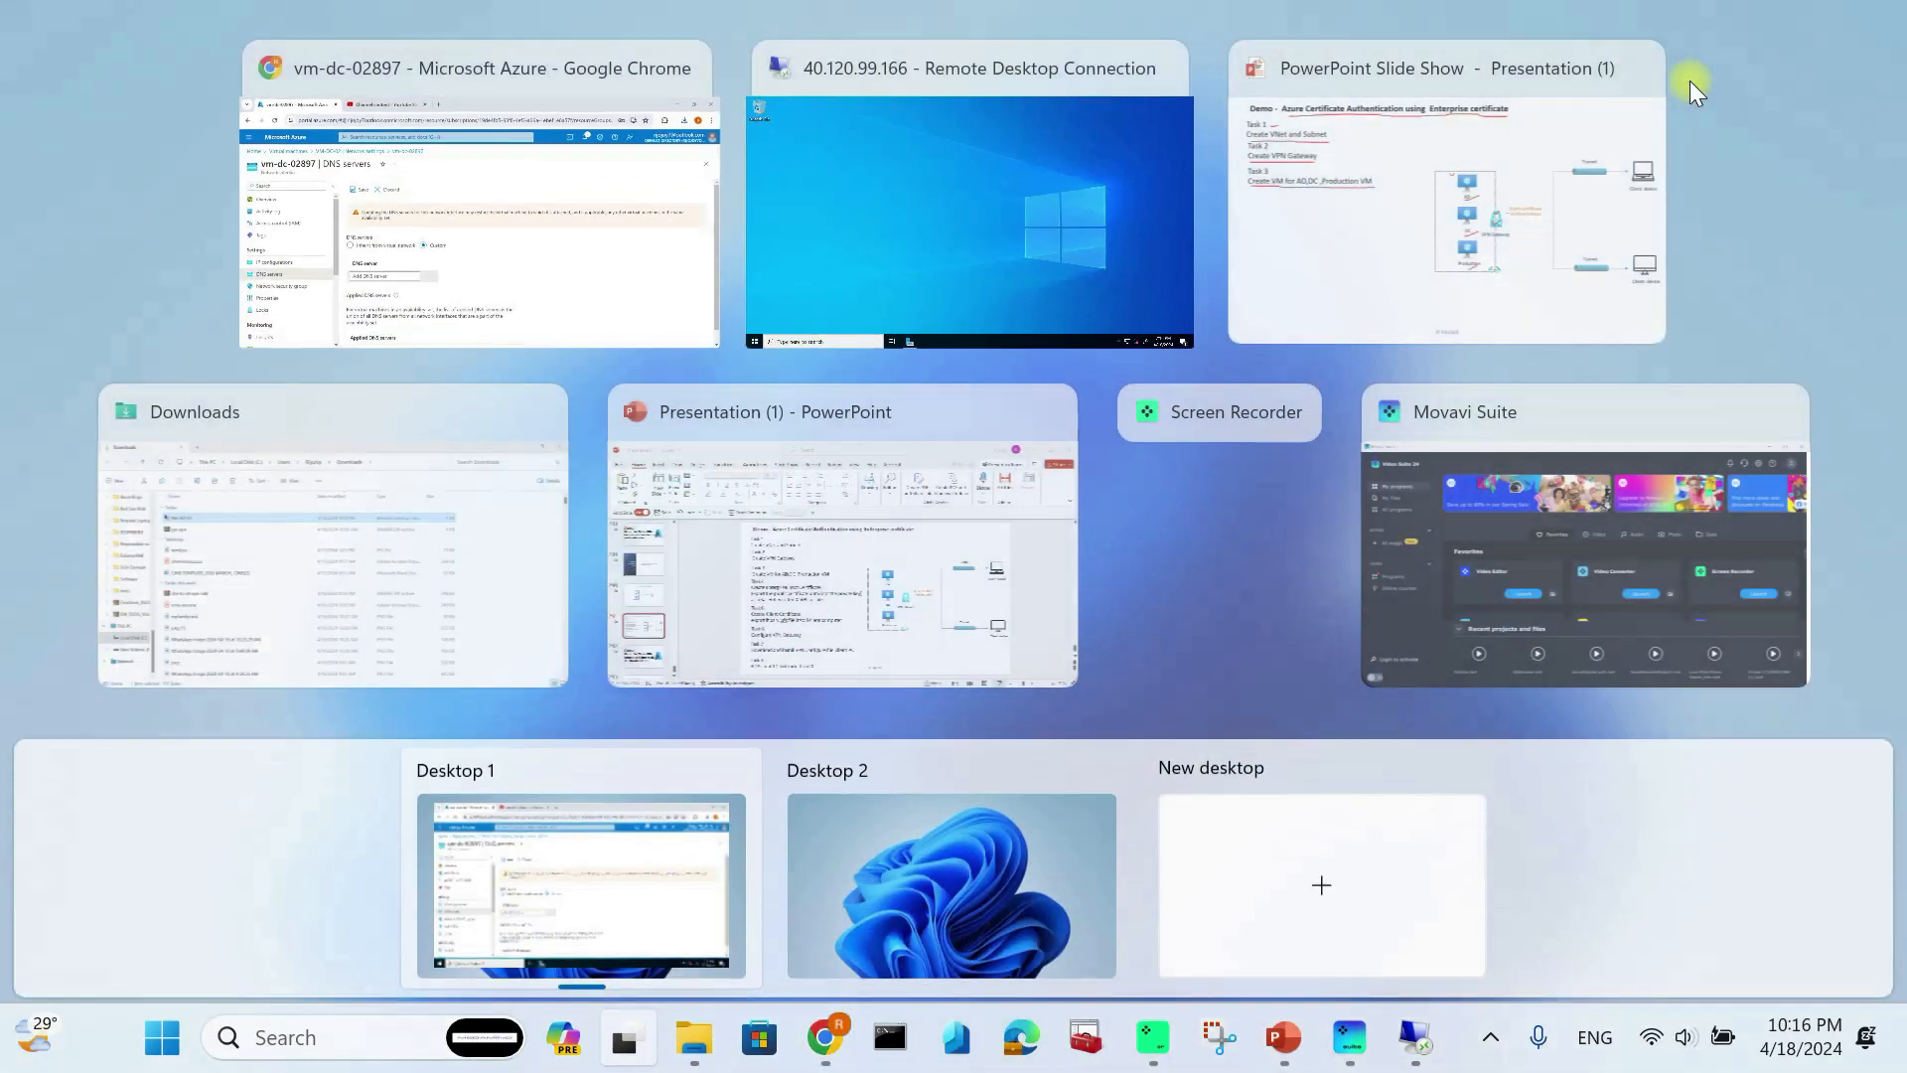
left_click(986, 195)
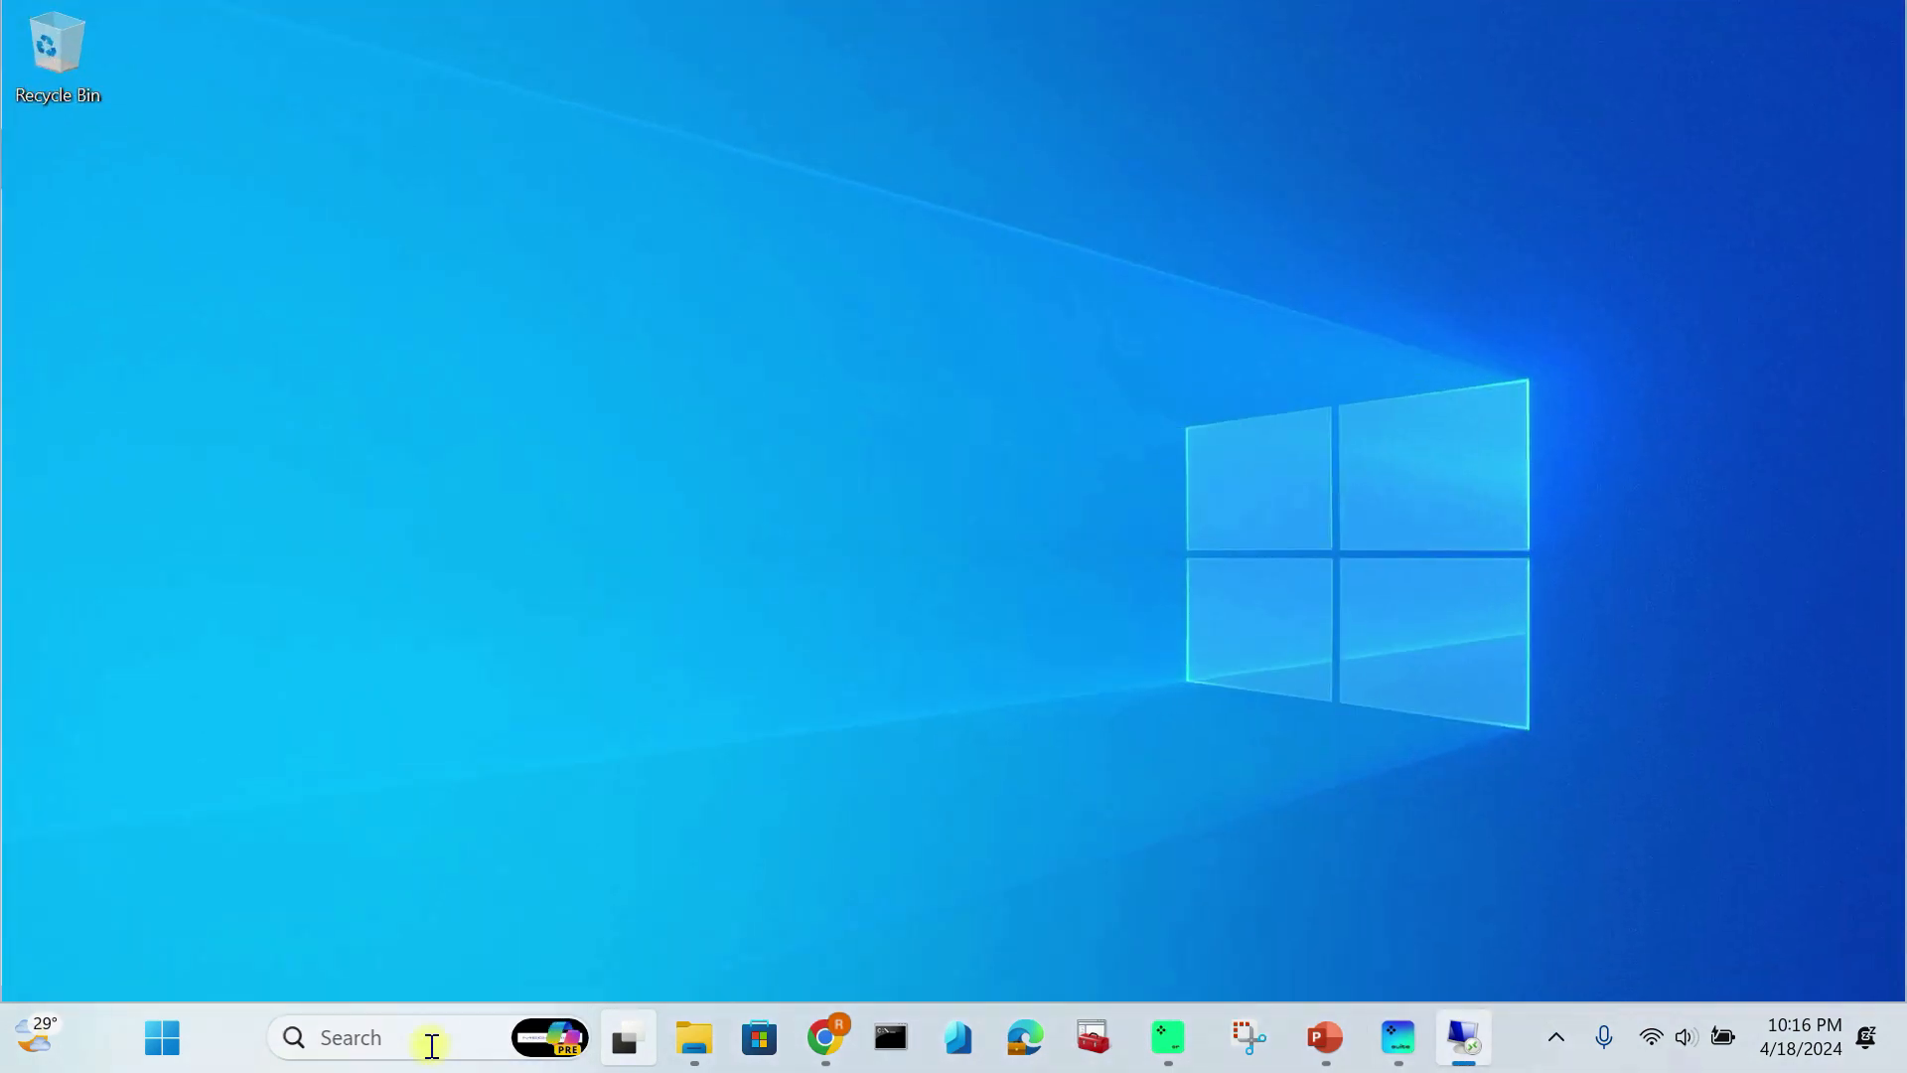
left_click(347, 1062)
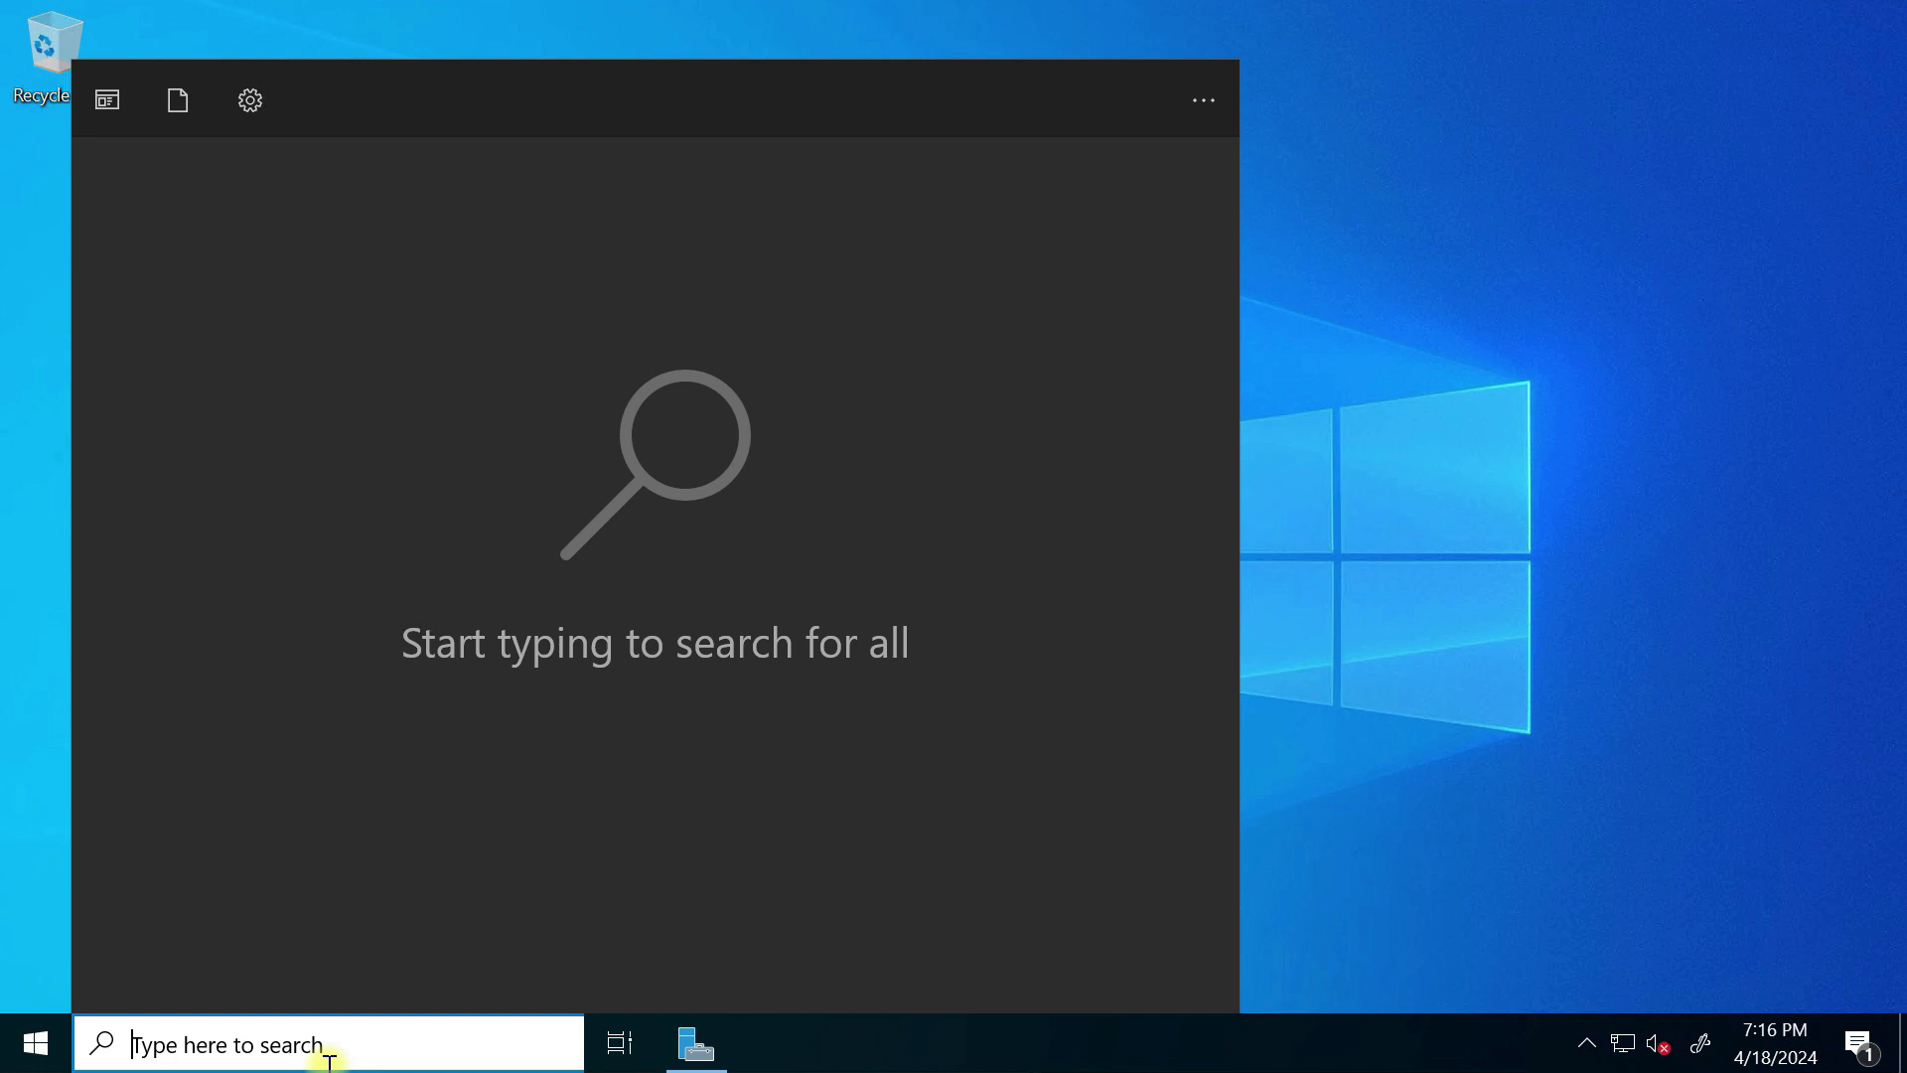
key("super+r")
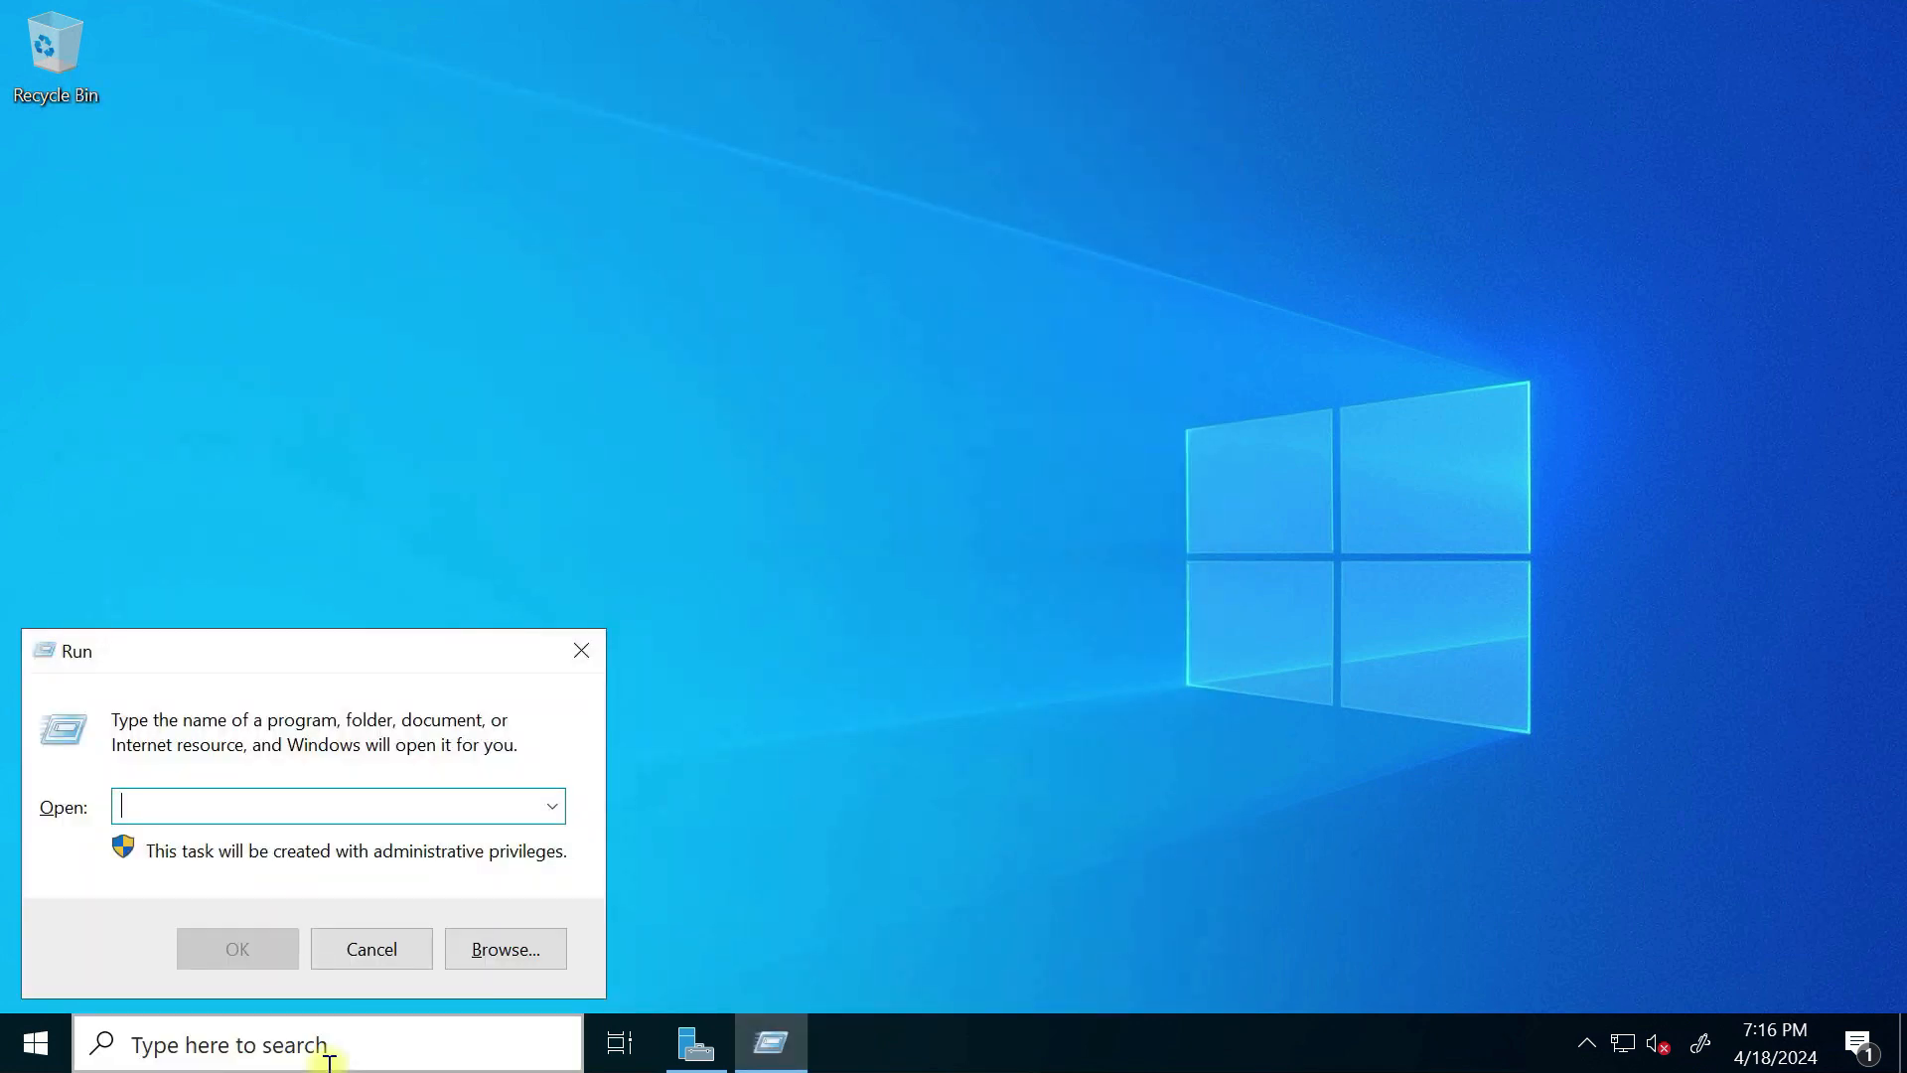
type("cmd")
left_click(193, 951)
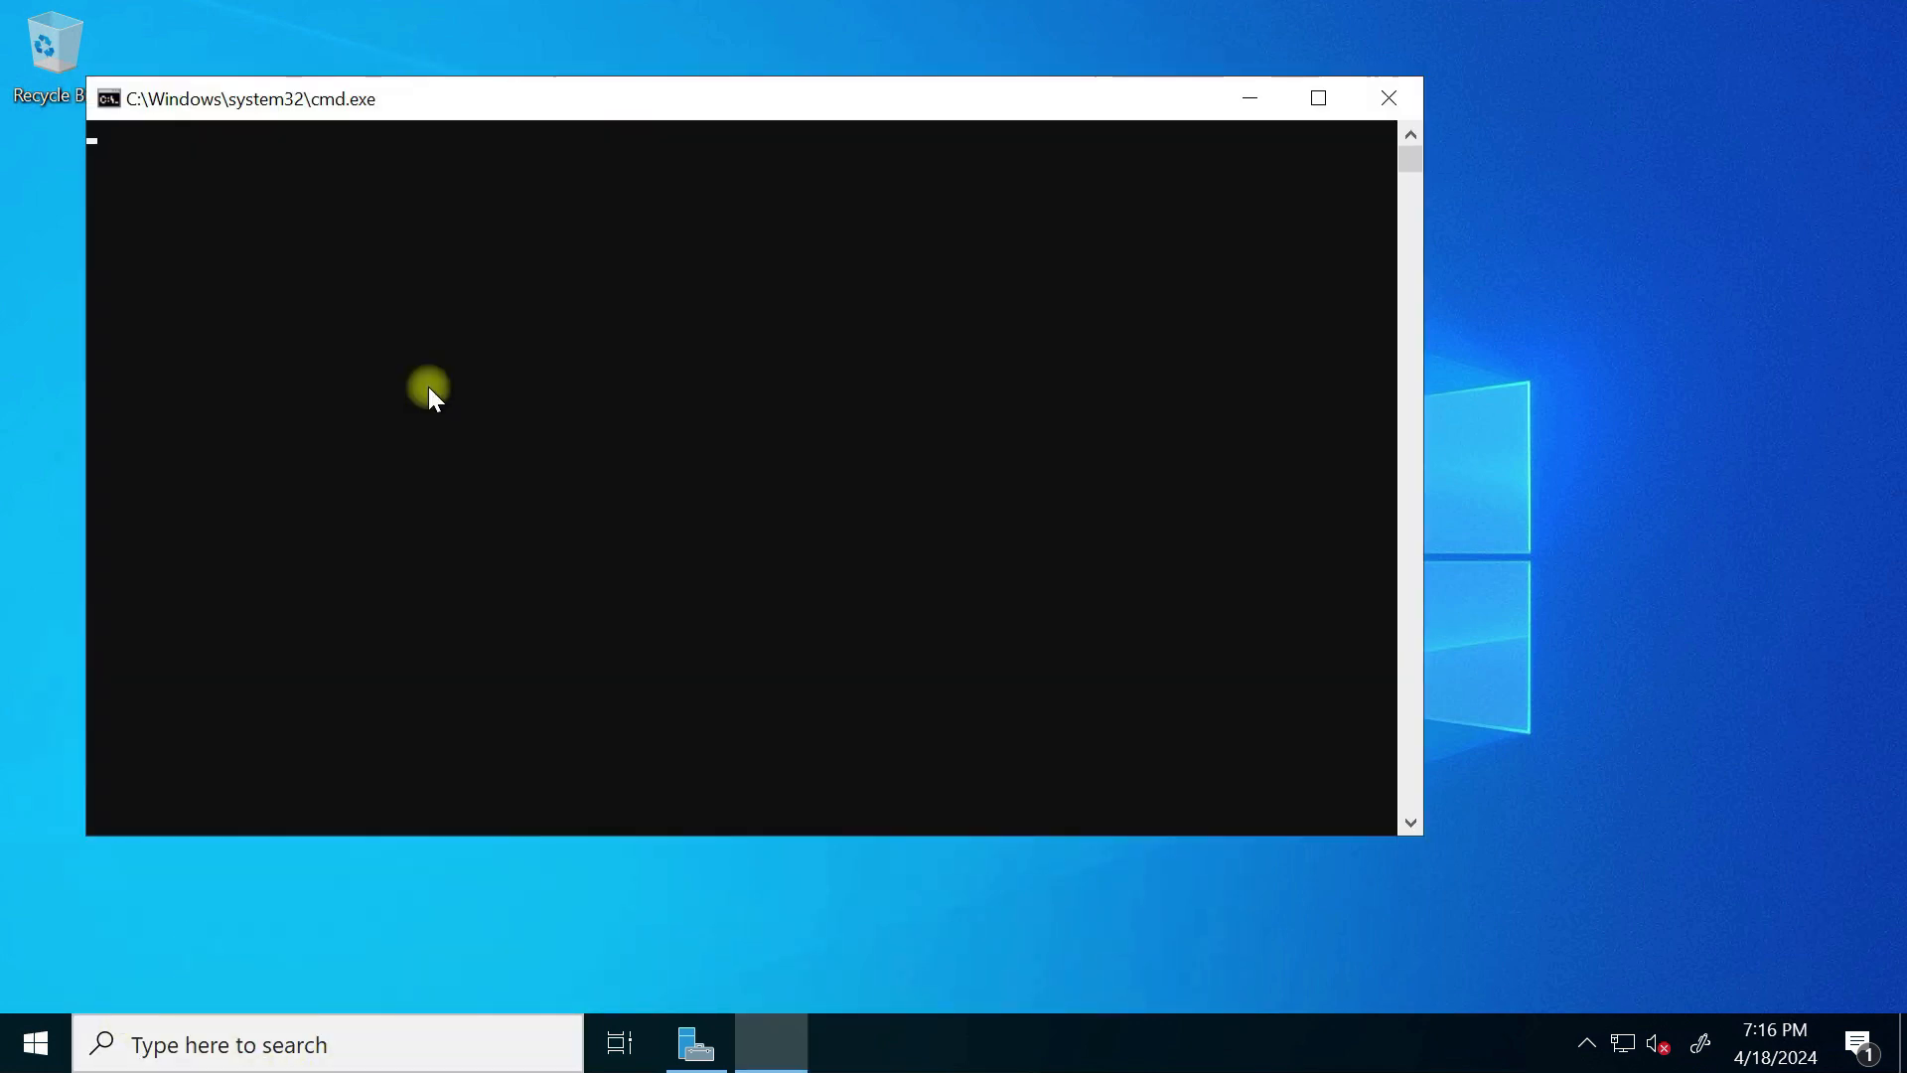
type("ipconfig")
key("Return")
Step: Copy the IPv4 address 10.10.20.4 from the ipconfig output and minimize the console
left_click_drag(513, 425, 533, 423)
right_click(616, 416)
left_click_drag(617, 418, 552, 421)
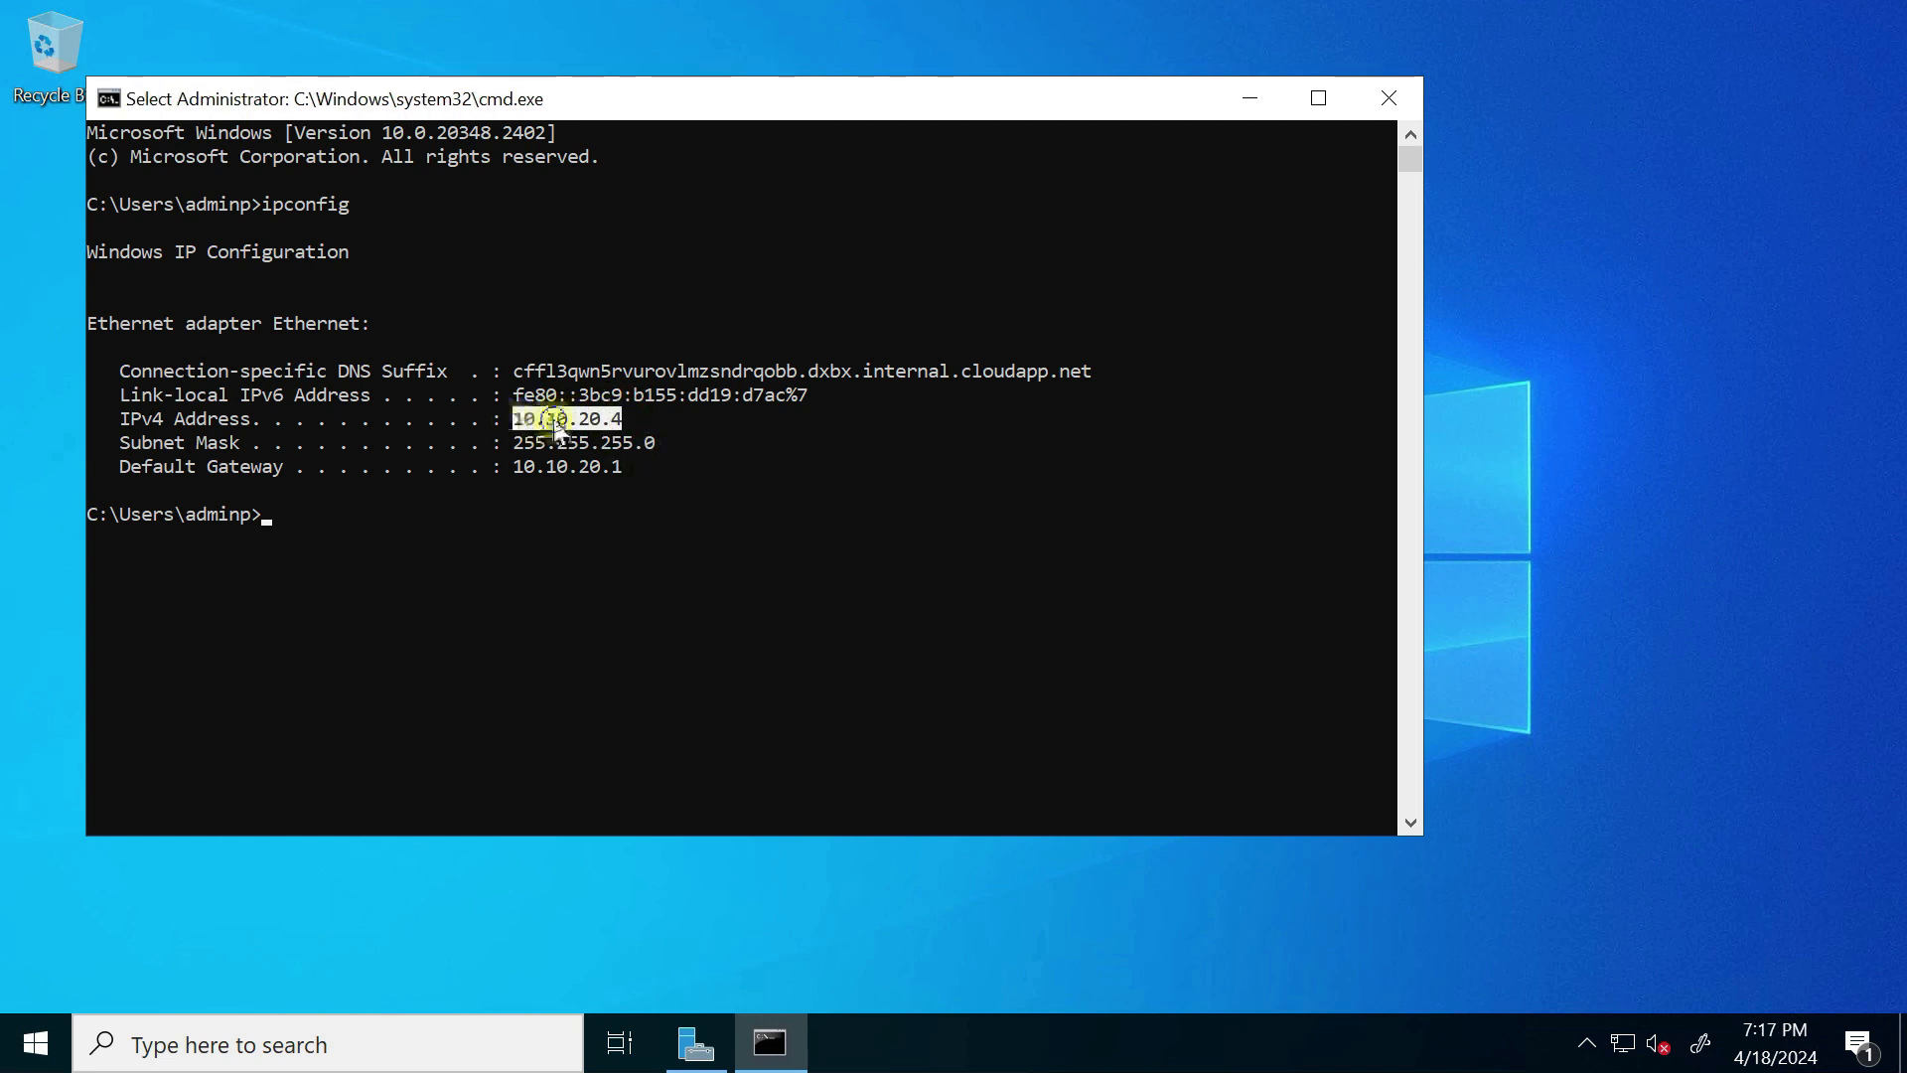
right_click(553, 419)
left_click_drag(515, 421, 617, 421)
right_click(617, 421)
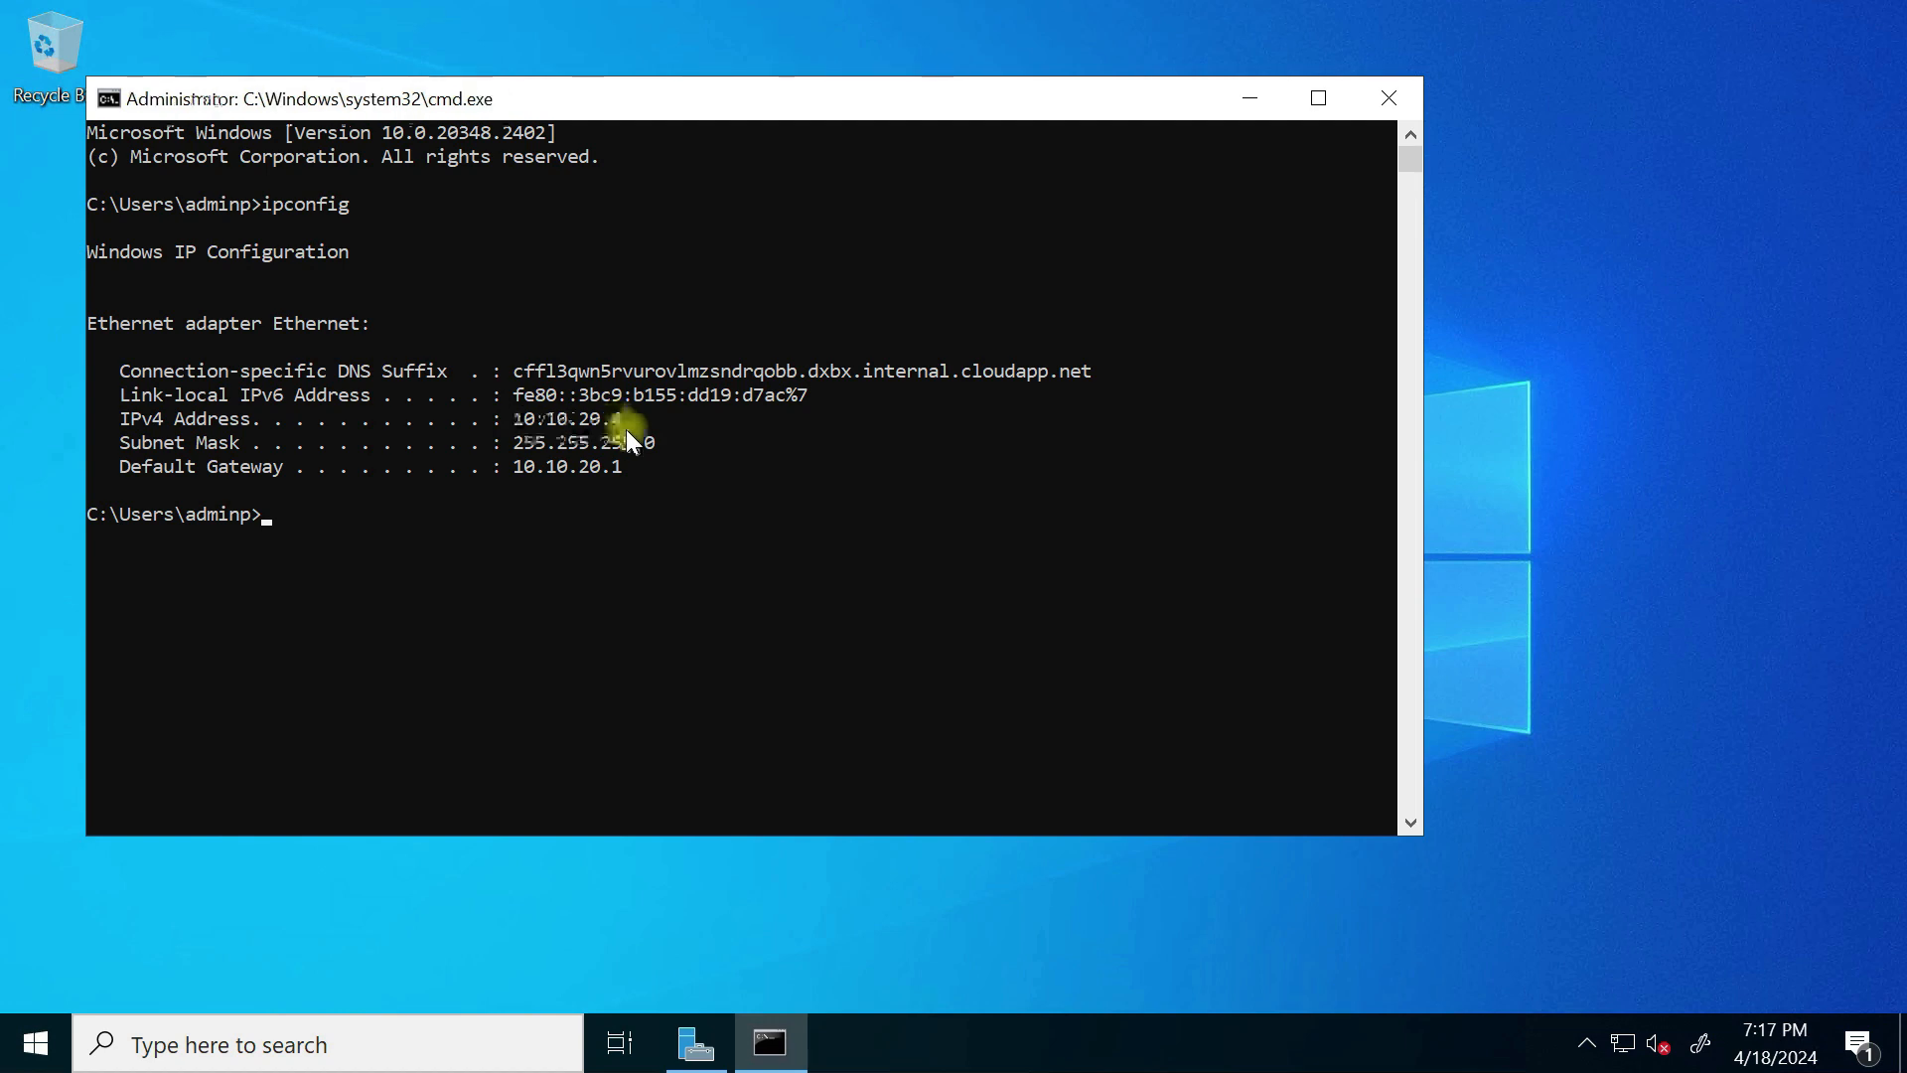
left_click(1249, 99)
key("super+Tab")
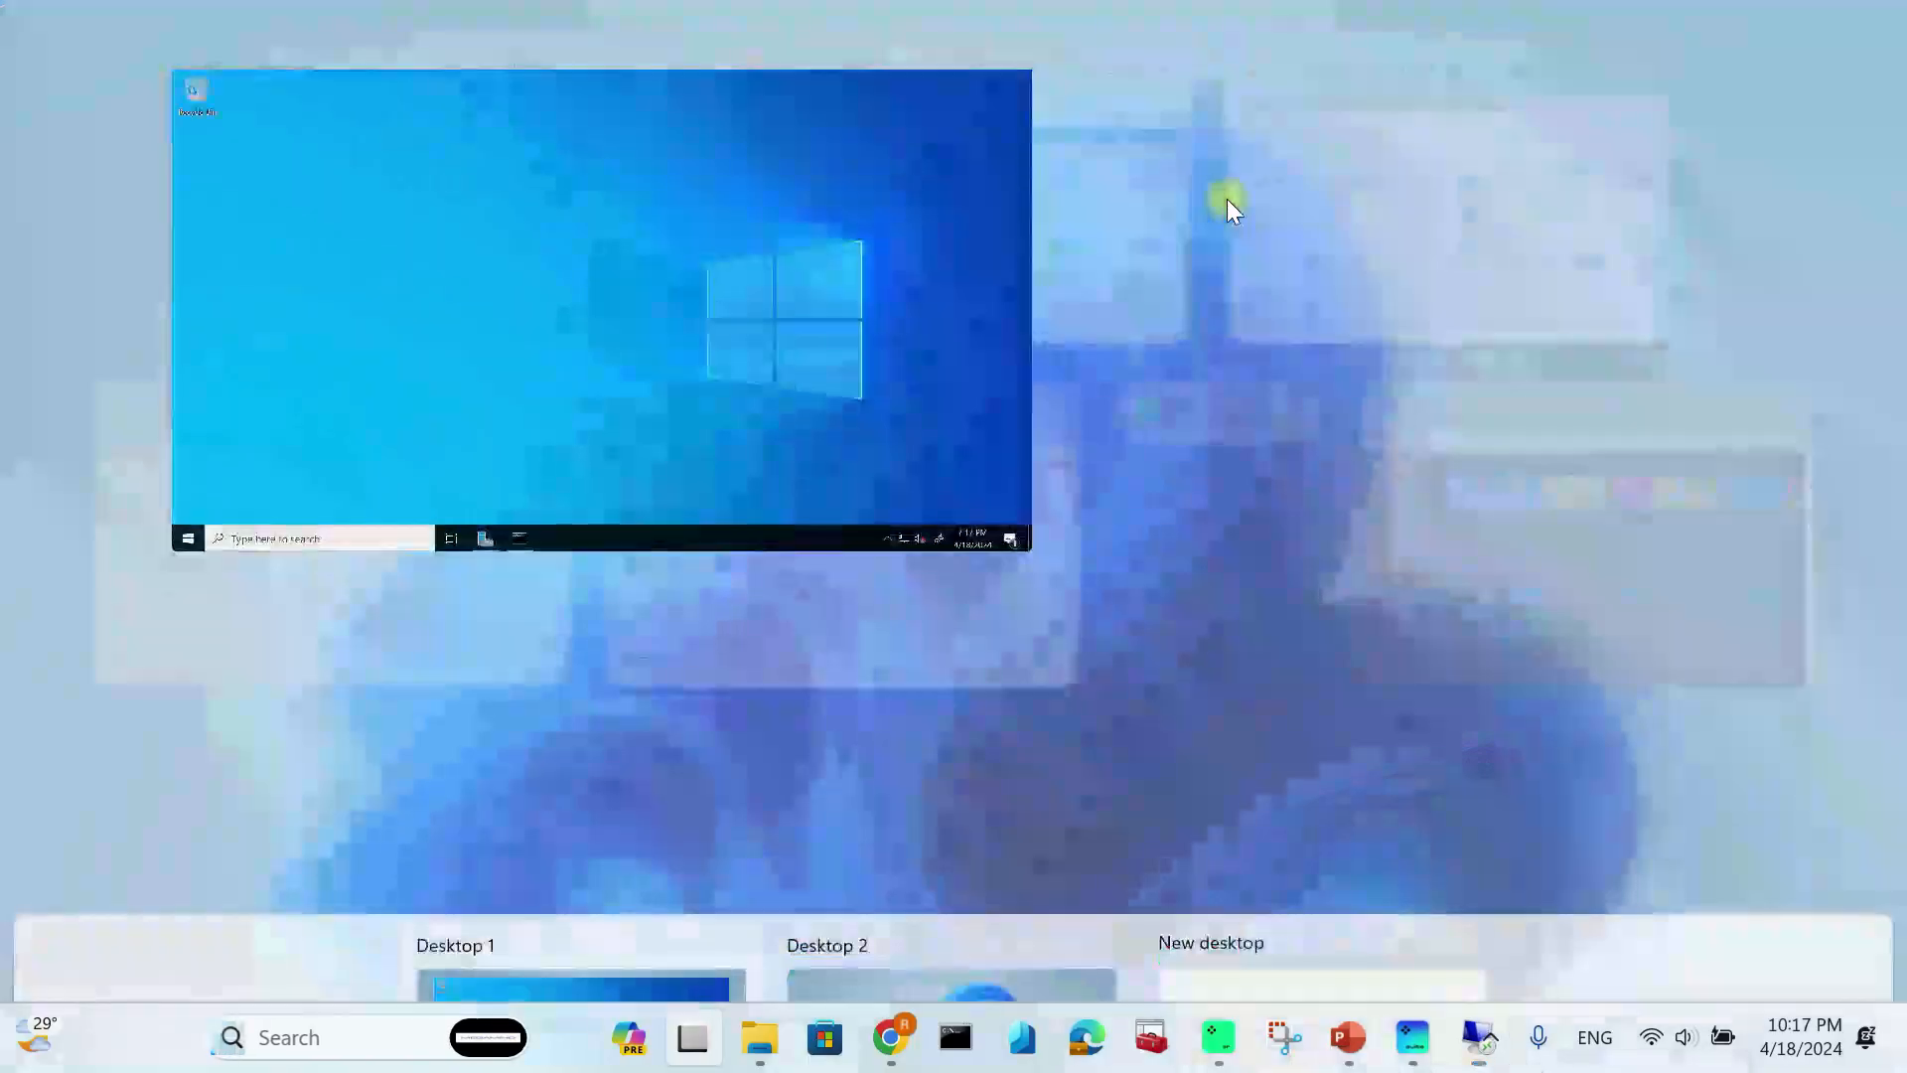
Step: Paste 10.10.20.4 as vm-dc-02897's custom DNS server and save it
left_click(971, 242)
left_click(468, 714)
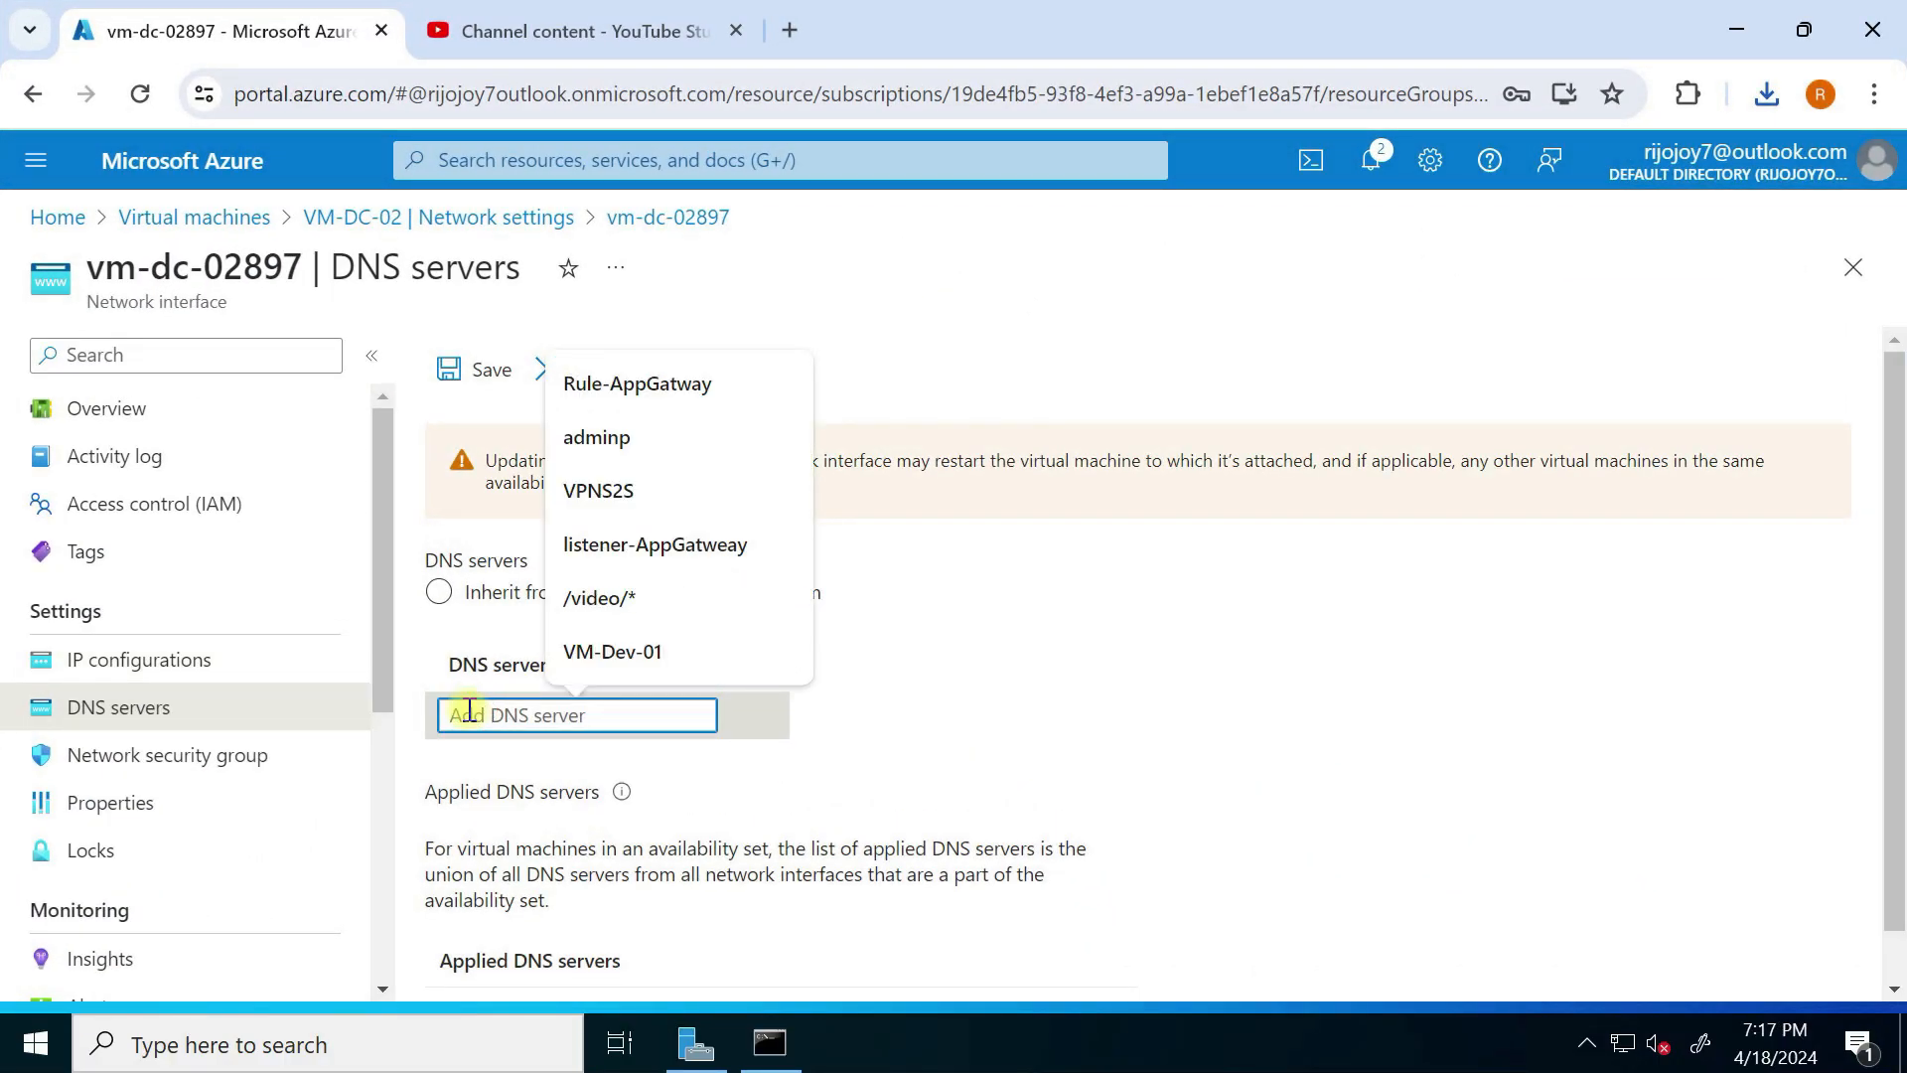
key("ctrl+v")
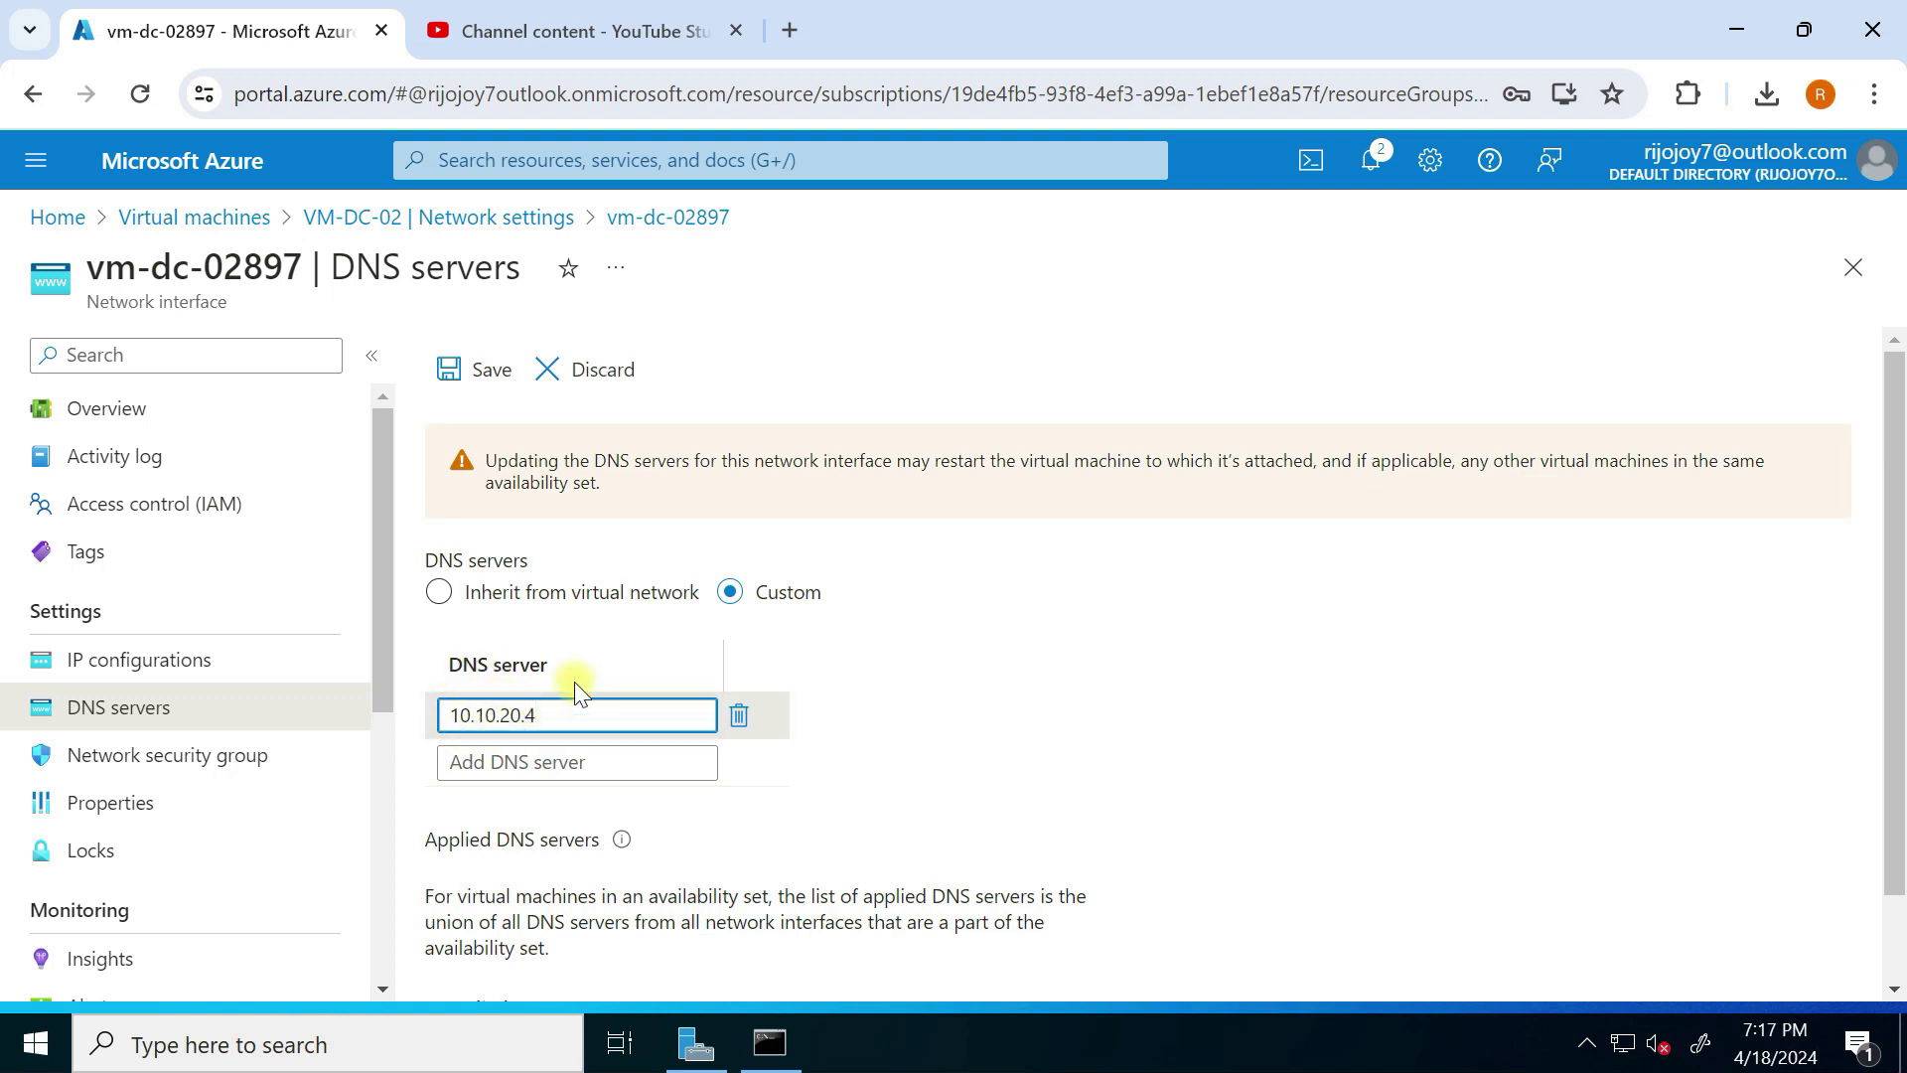
left_click(473, 368)
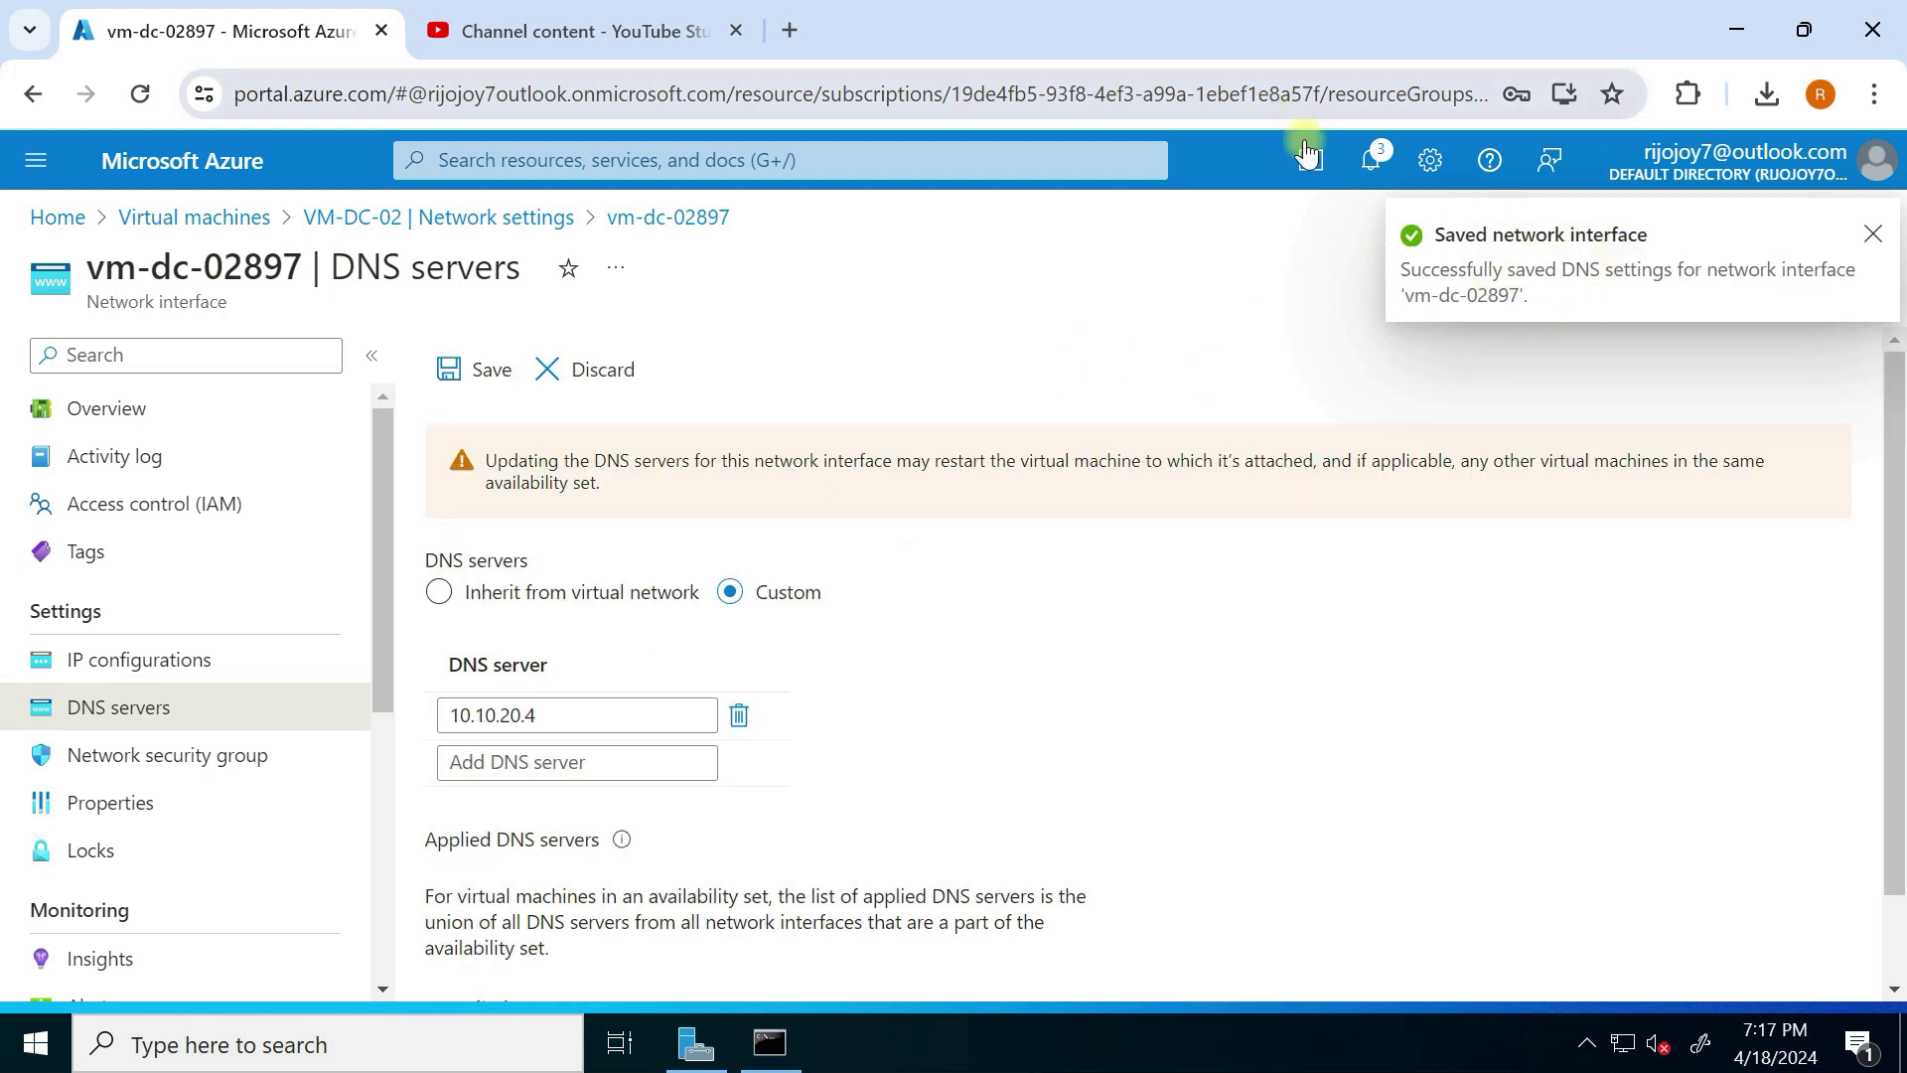
Step: Open the downloaded VM-DC-02.rdp file and sign in with the password, accepting both warnings
left_click(1767, 93)
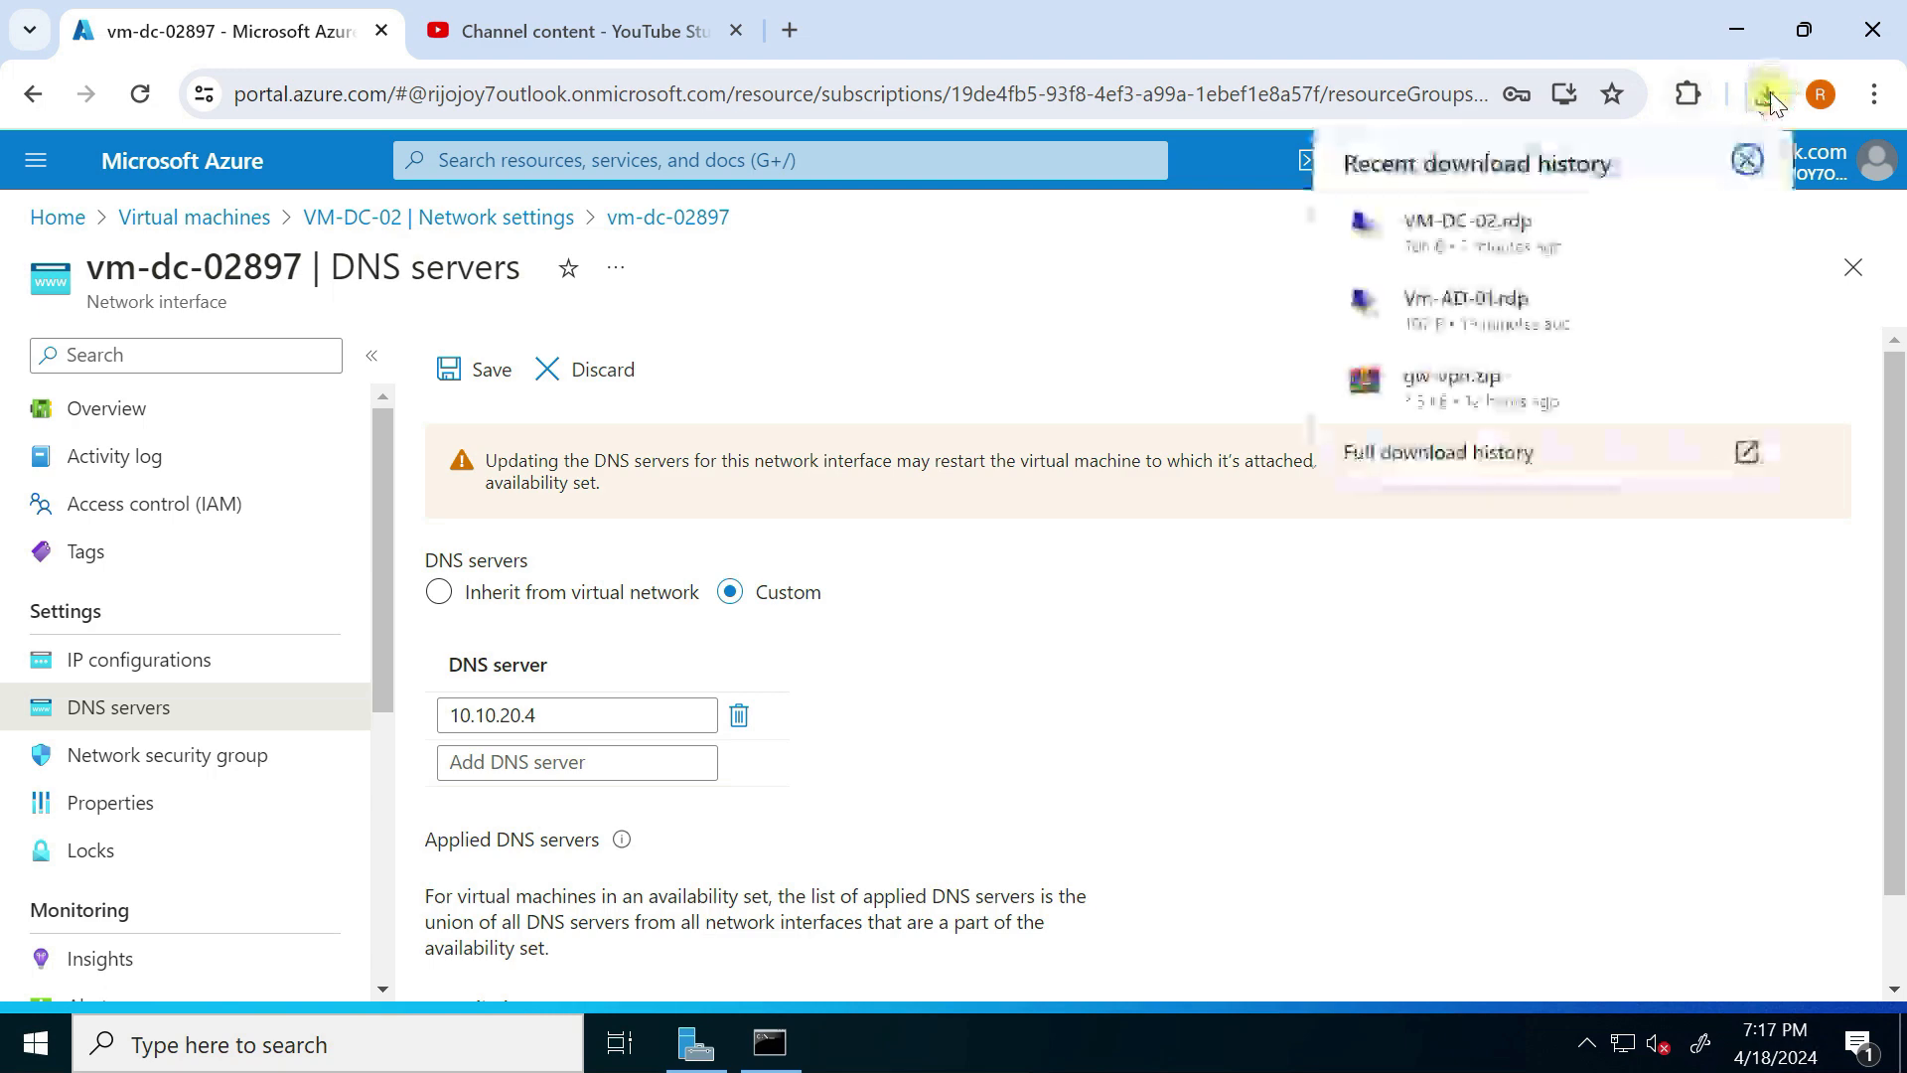
left_click(1688, 226)
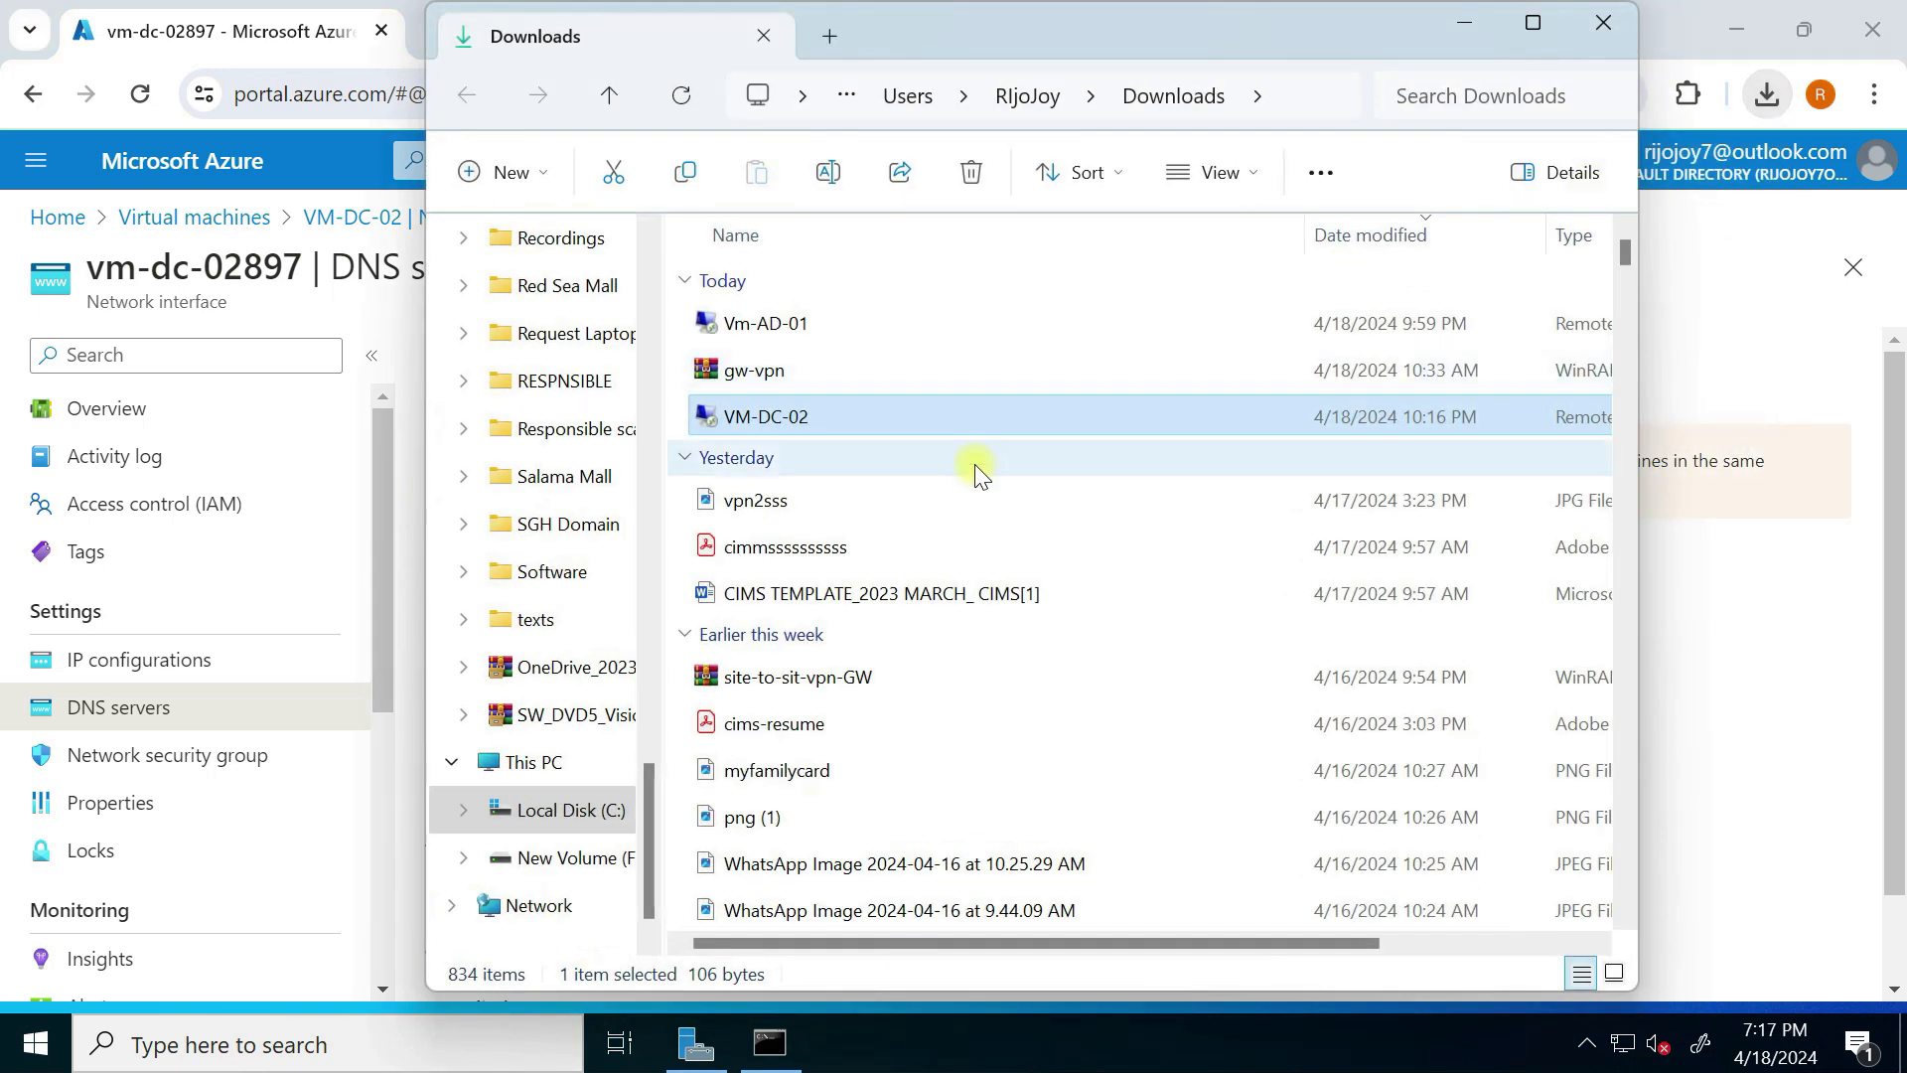
double_click(791, 409)
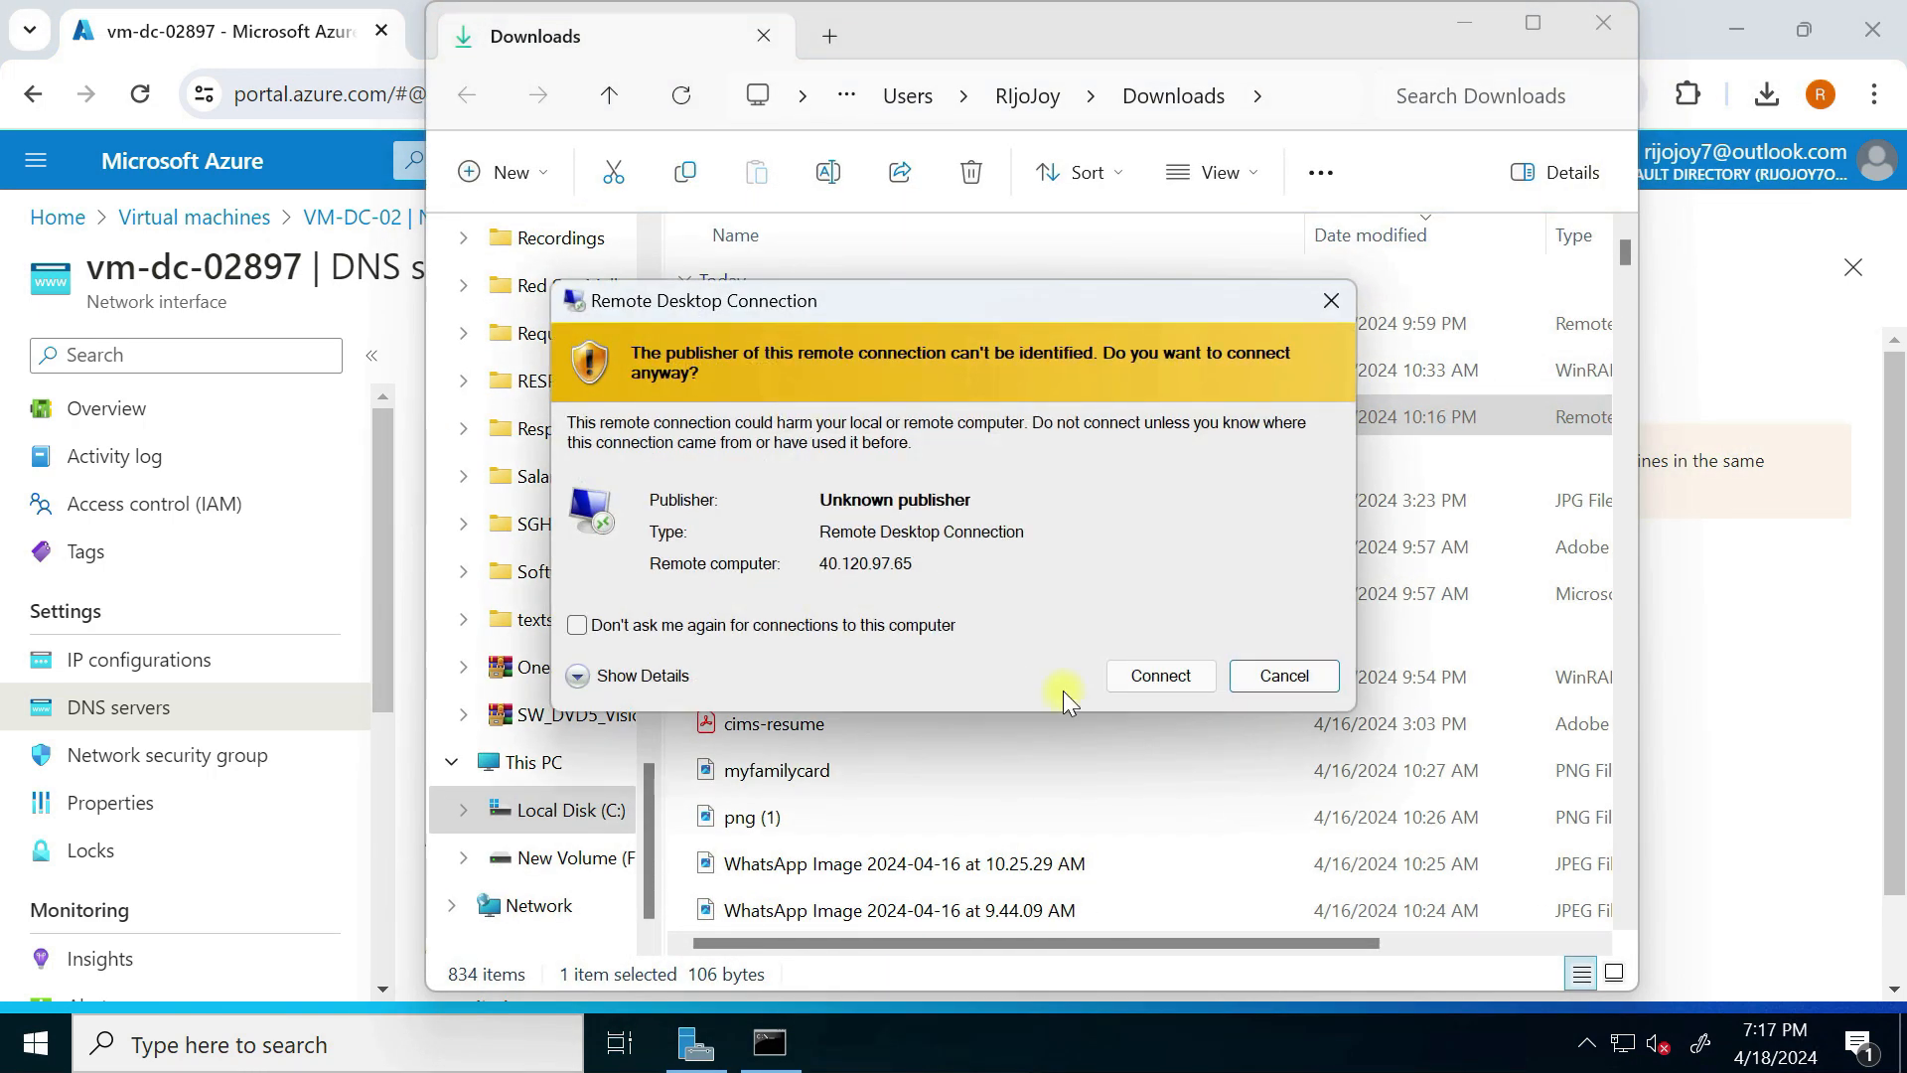
left_click(1123, 672)
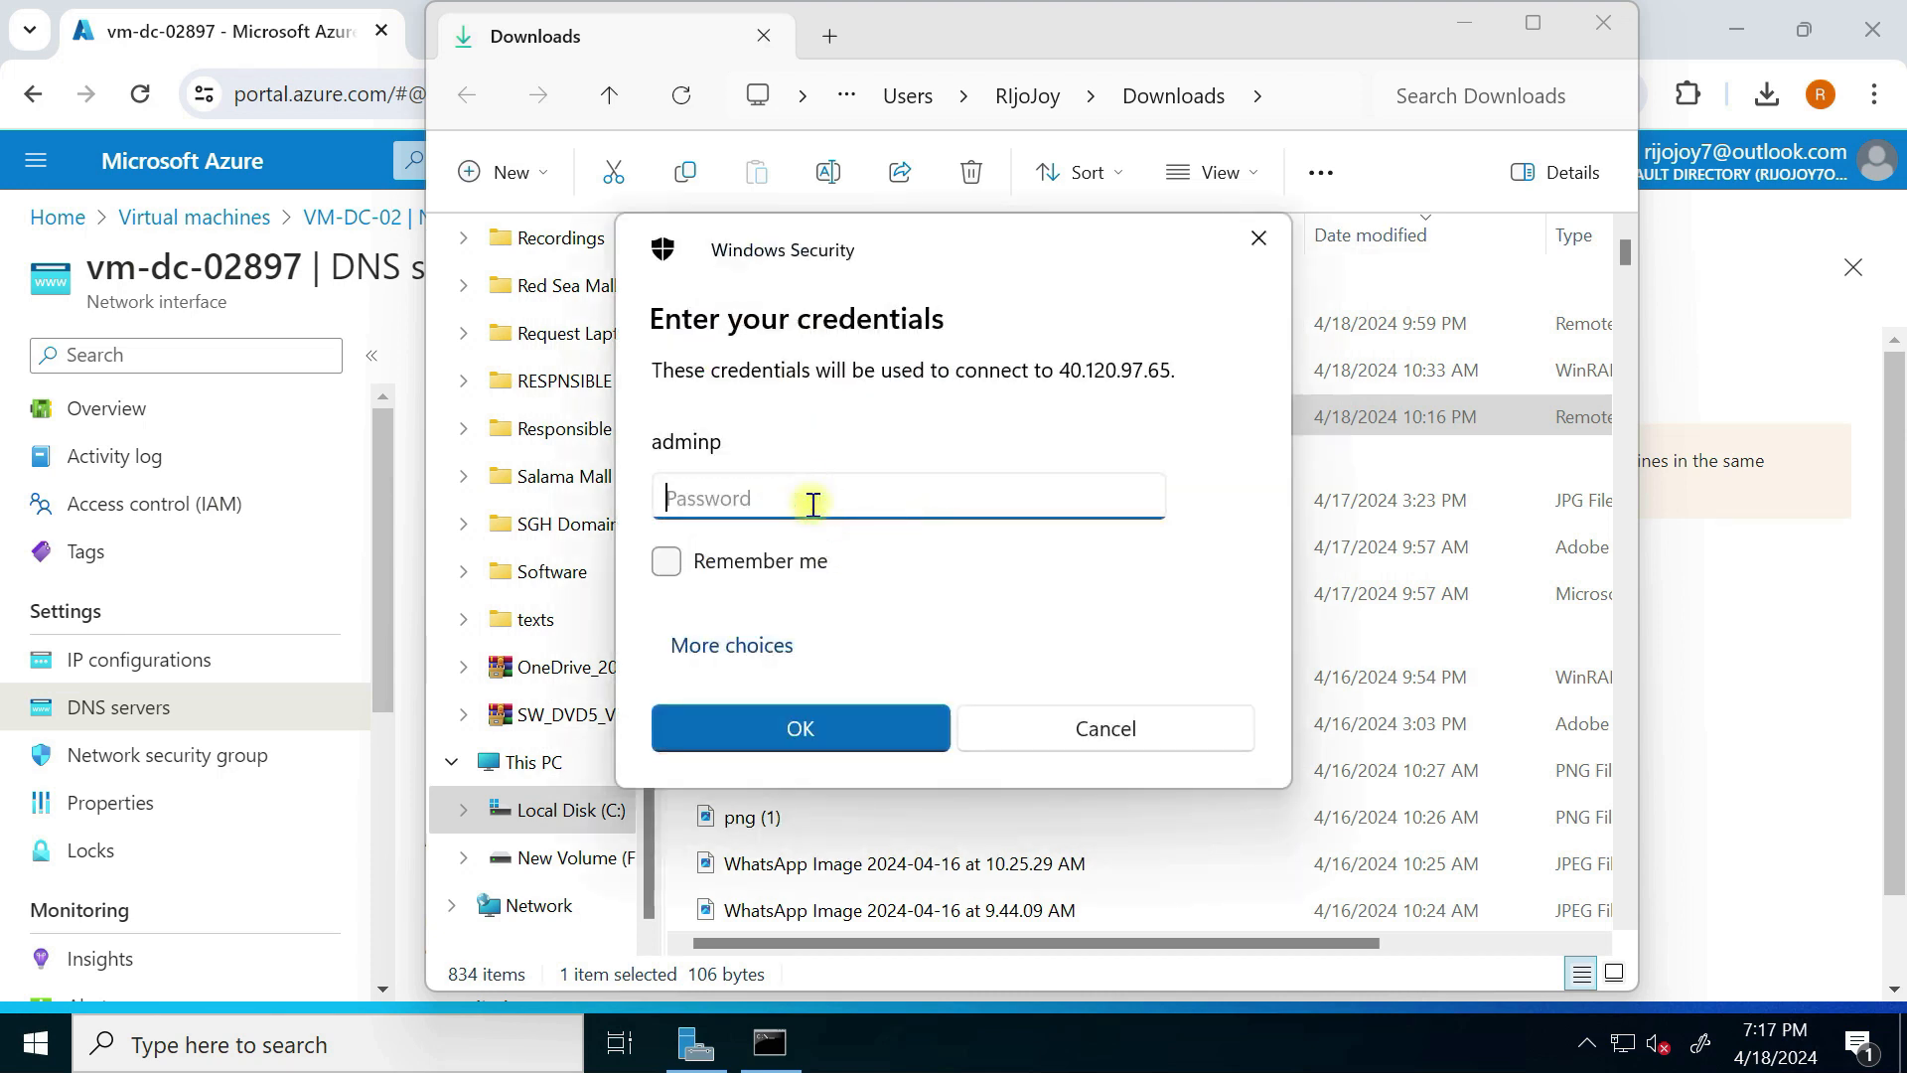
type("***")
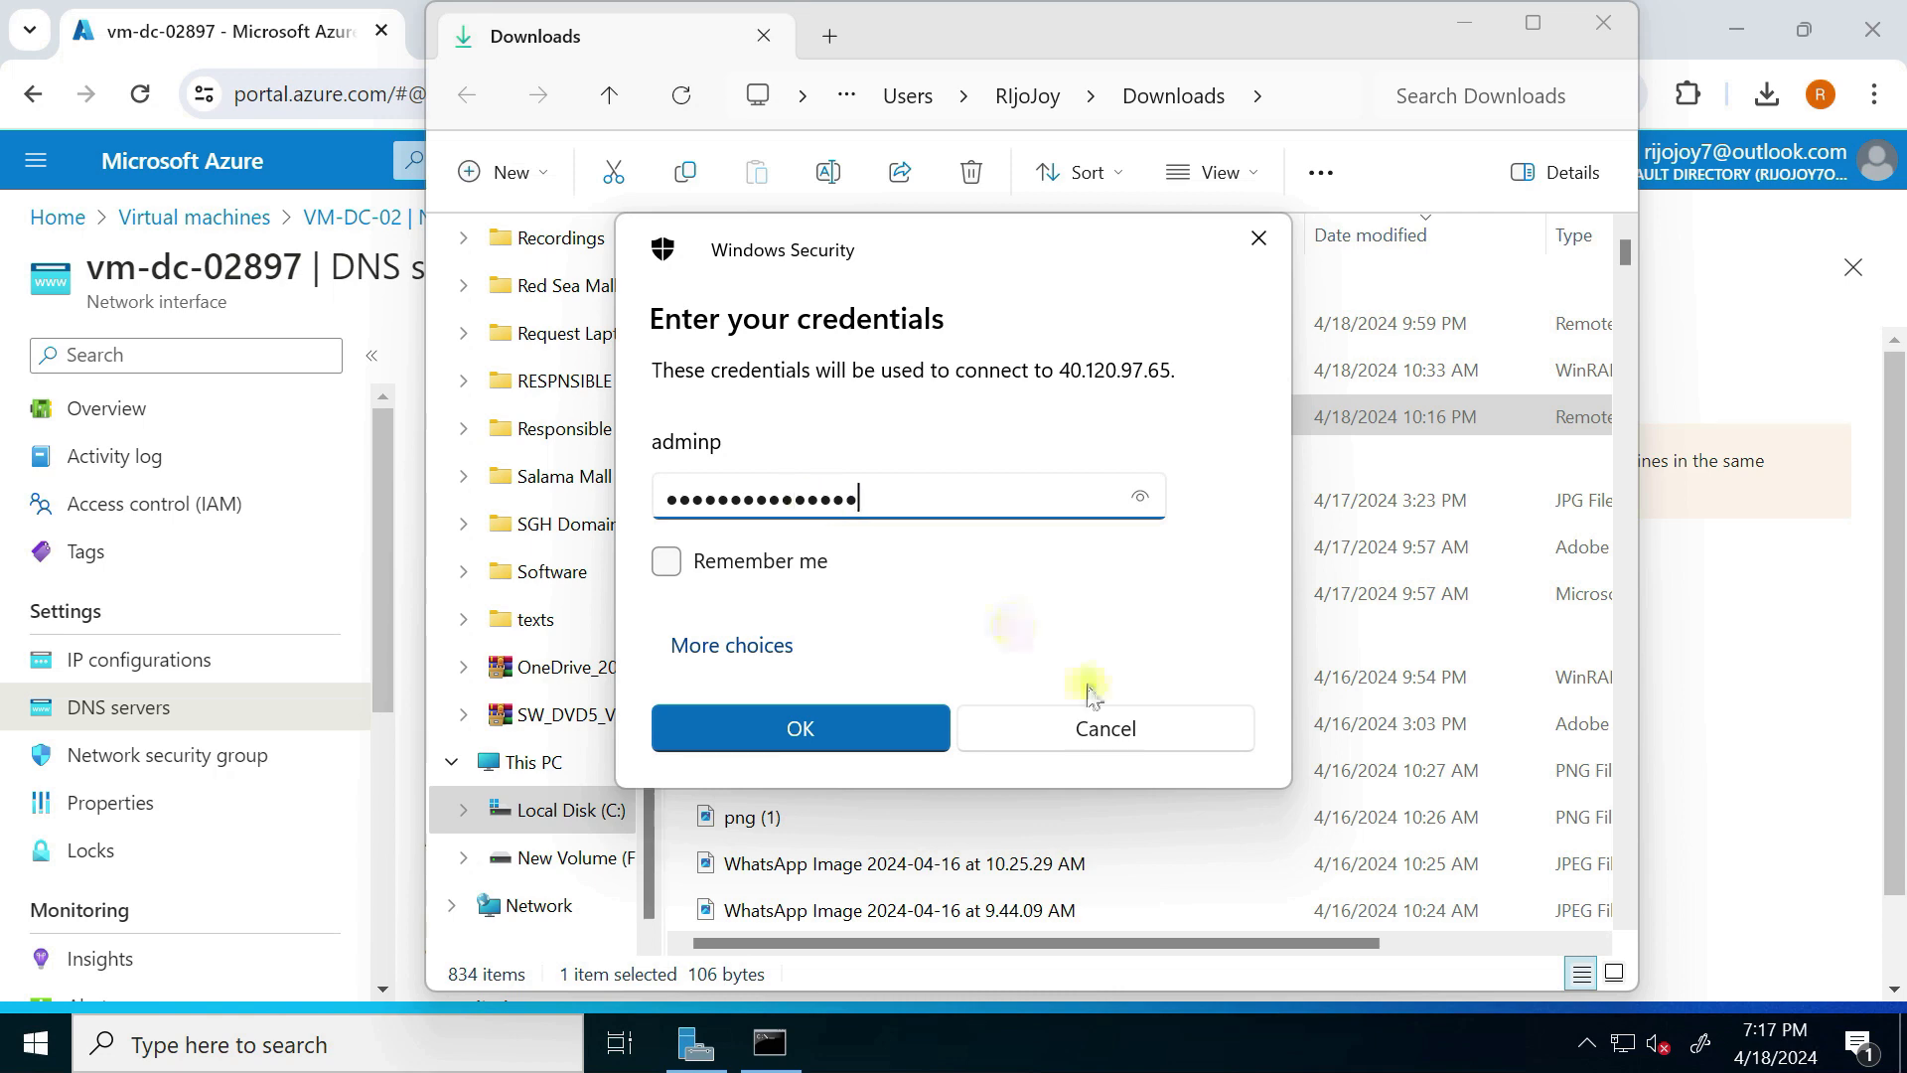
left_click(875, 742)
left_click(1049, 759)
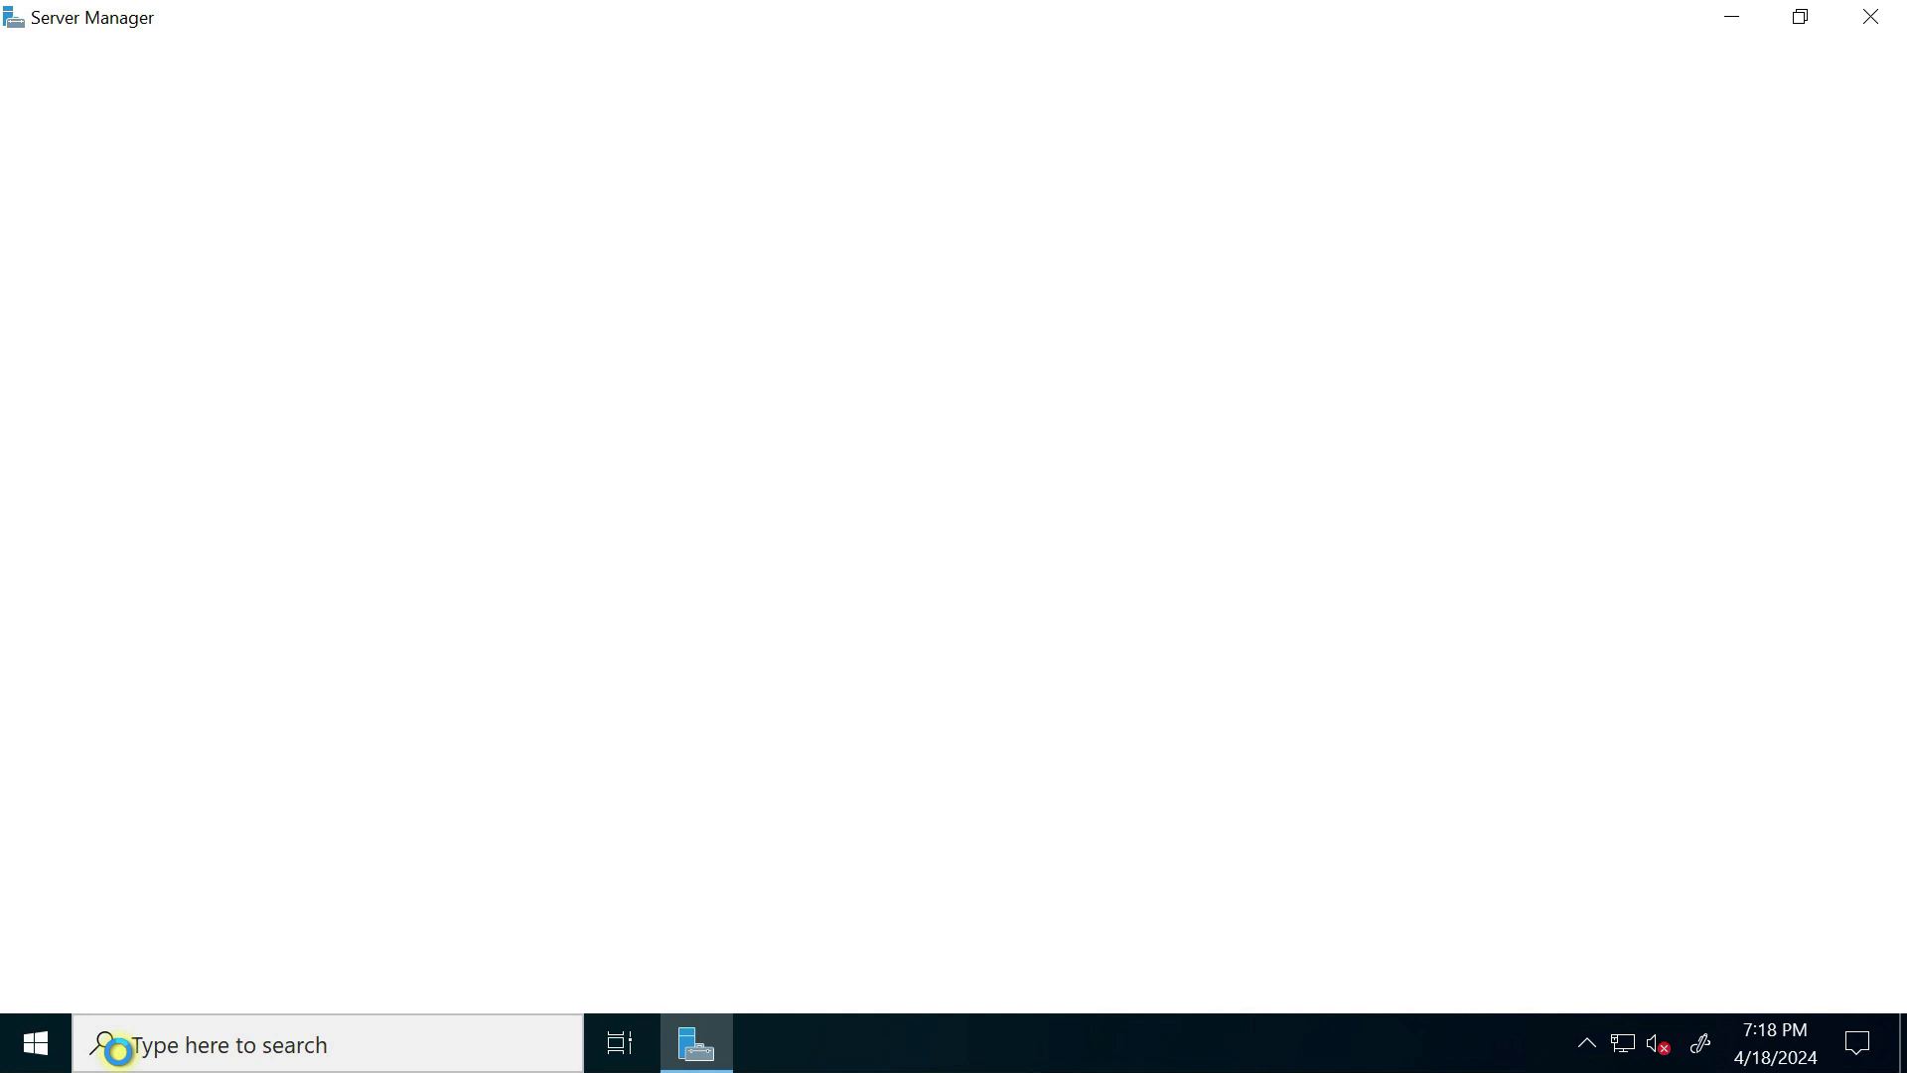
Step: Open the Ethernet adapter's properties through Network Connections (ncpa)
key("super+r")
key("super")
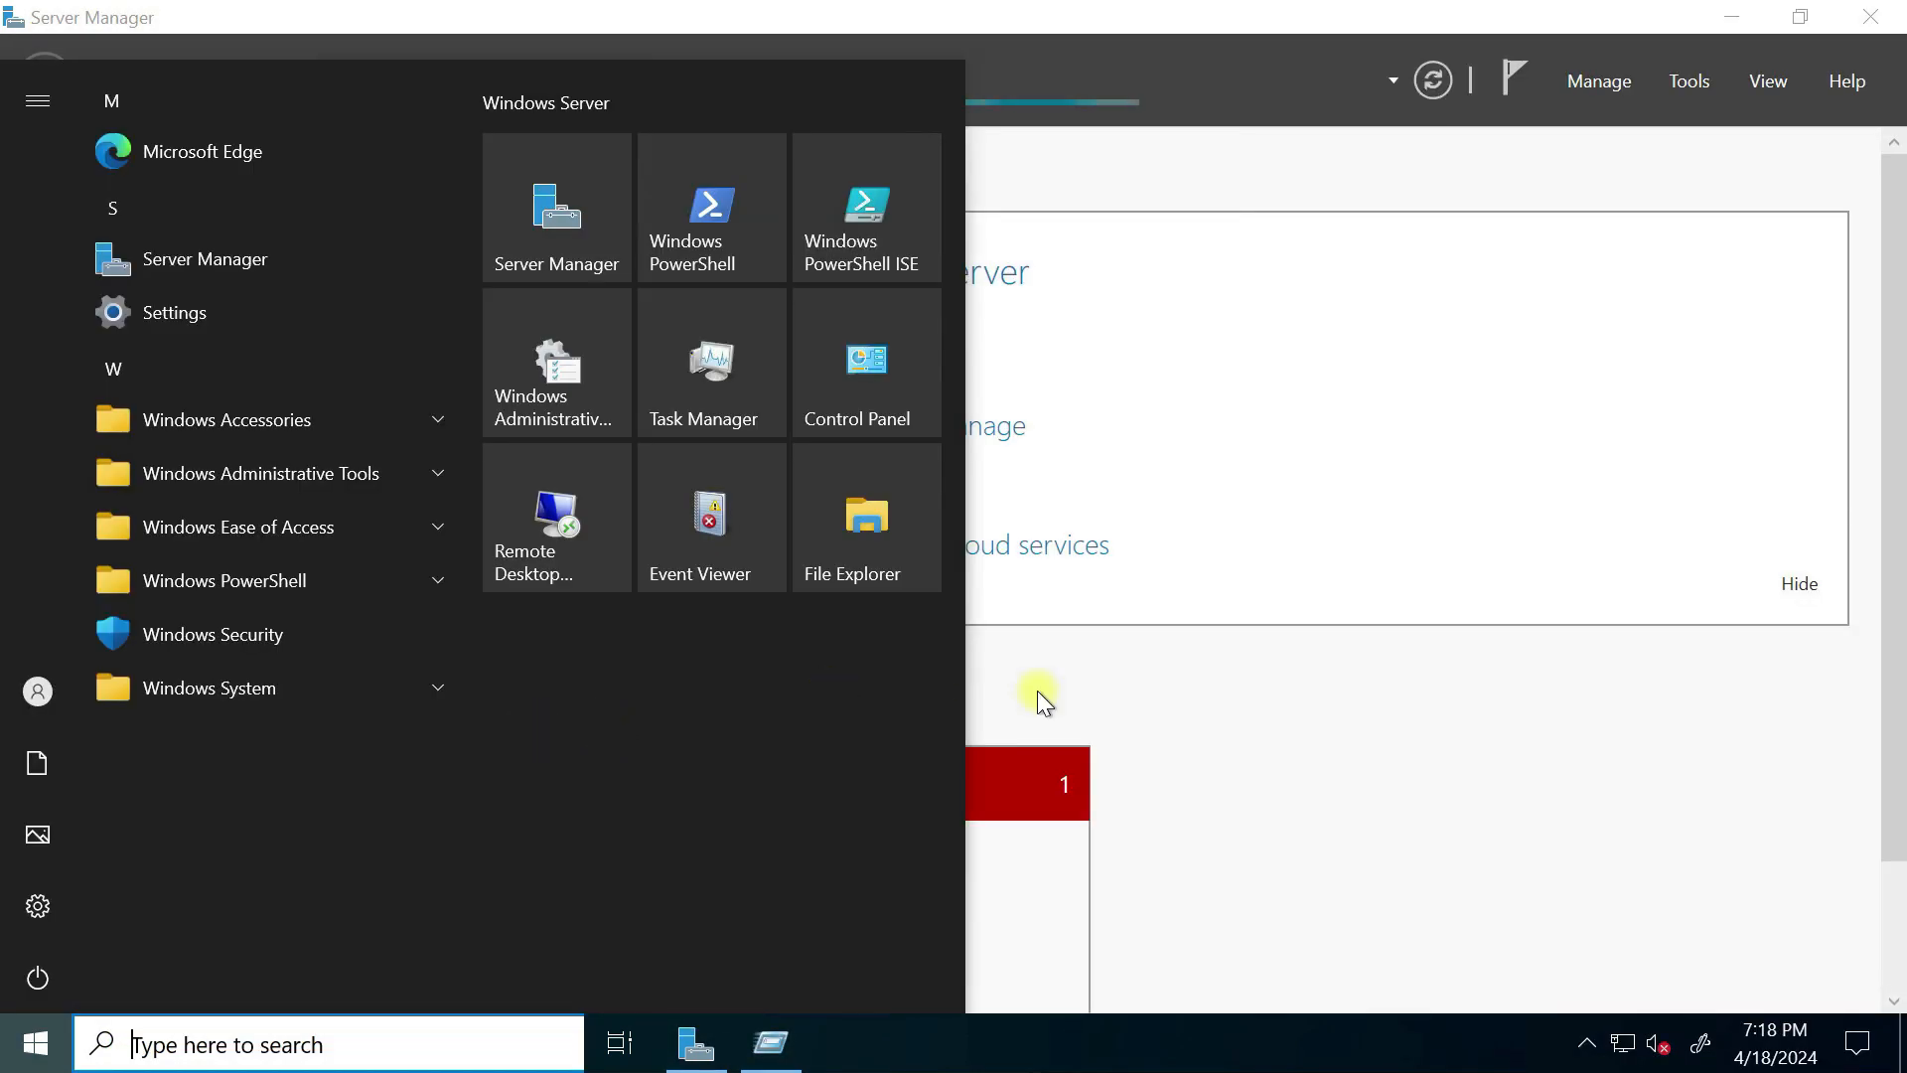
left_click(1128, 171)
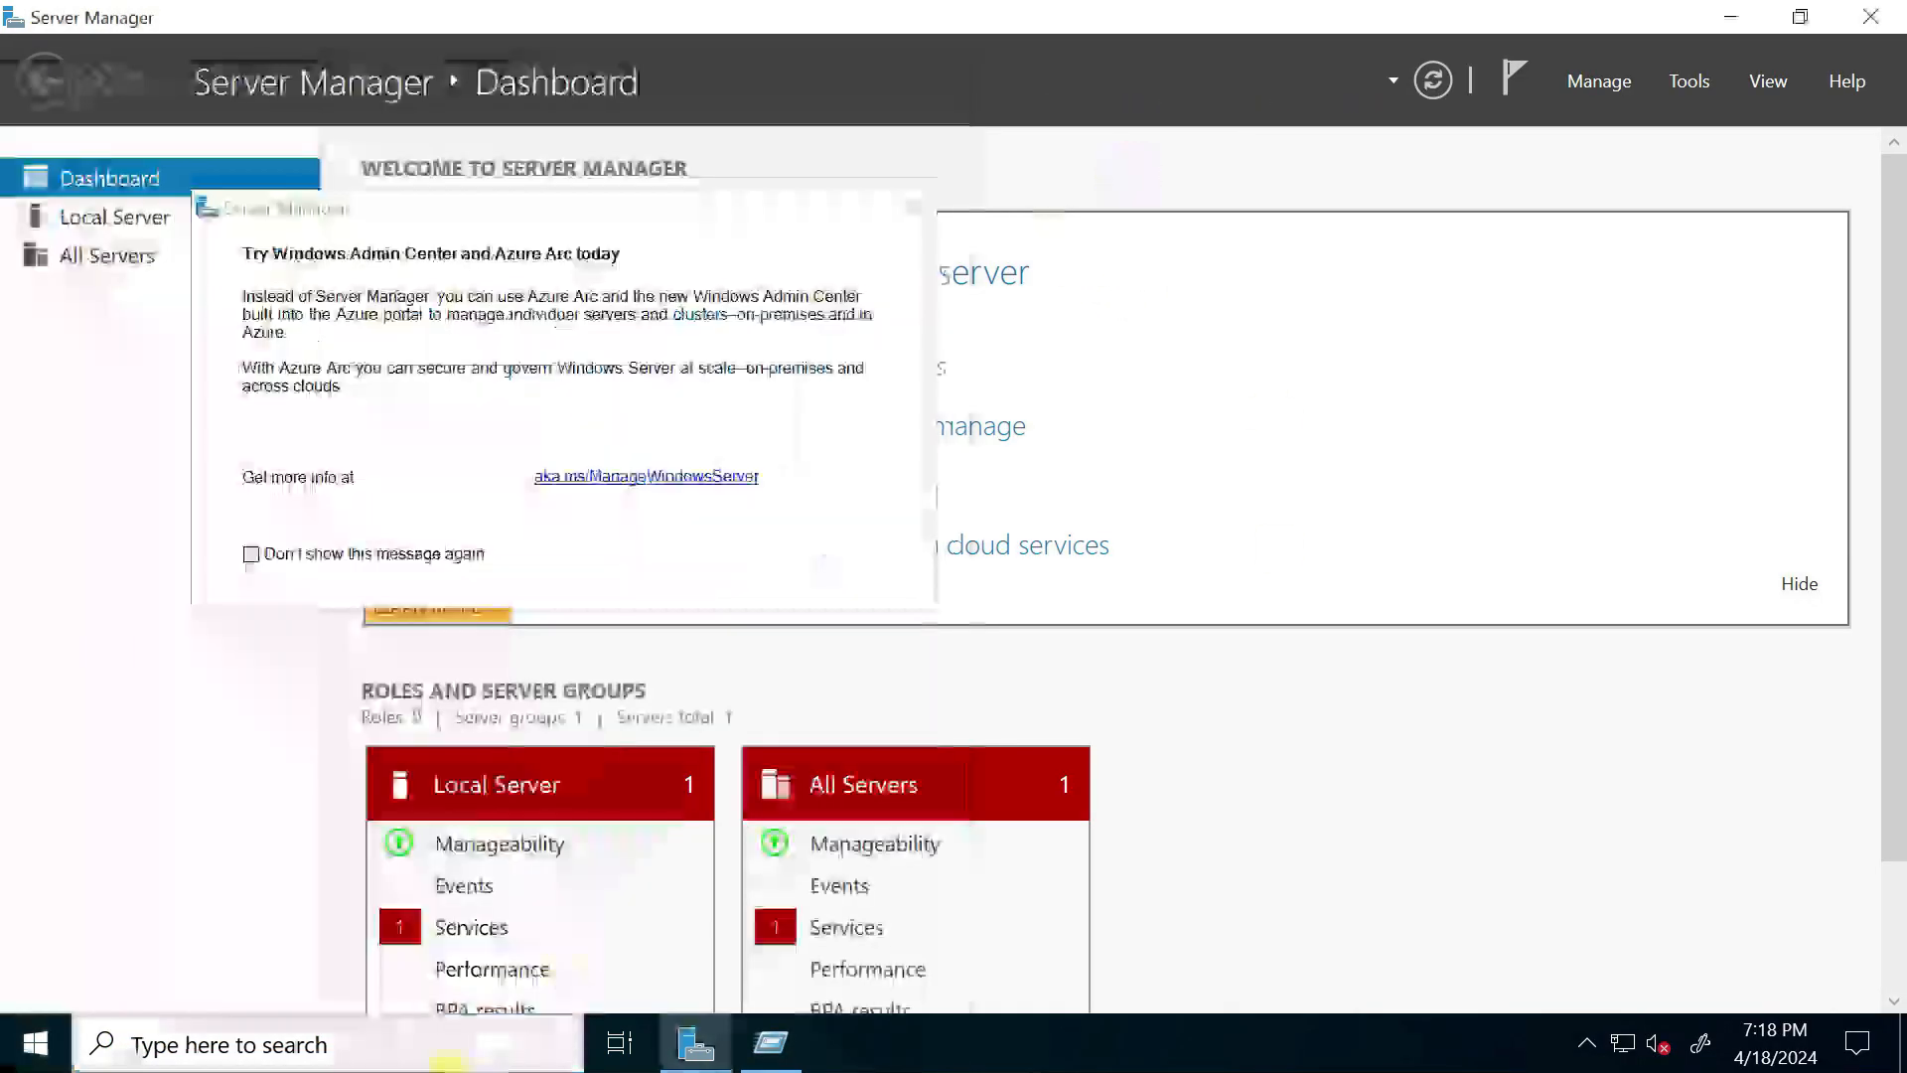
key("super+r")
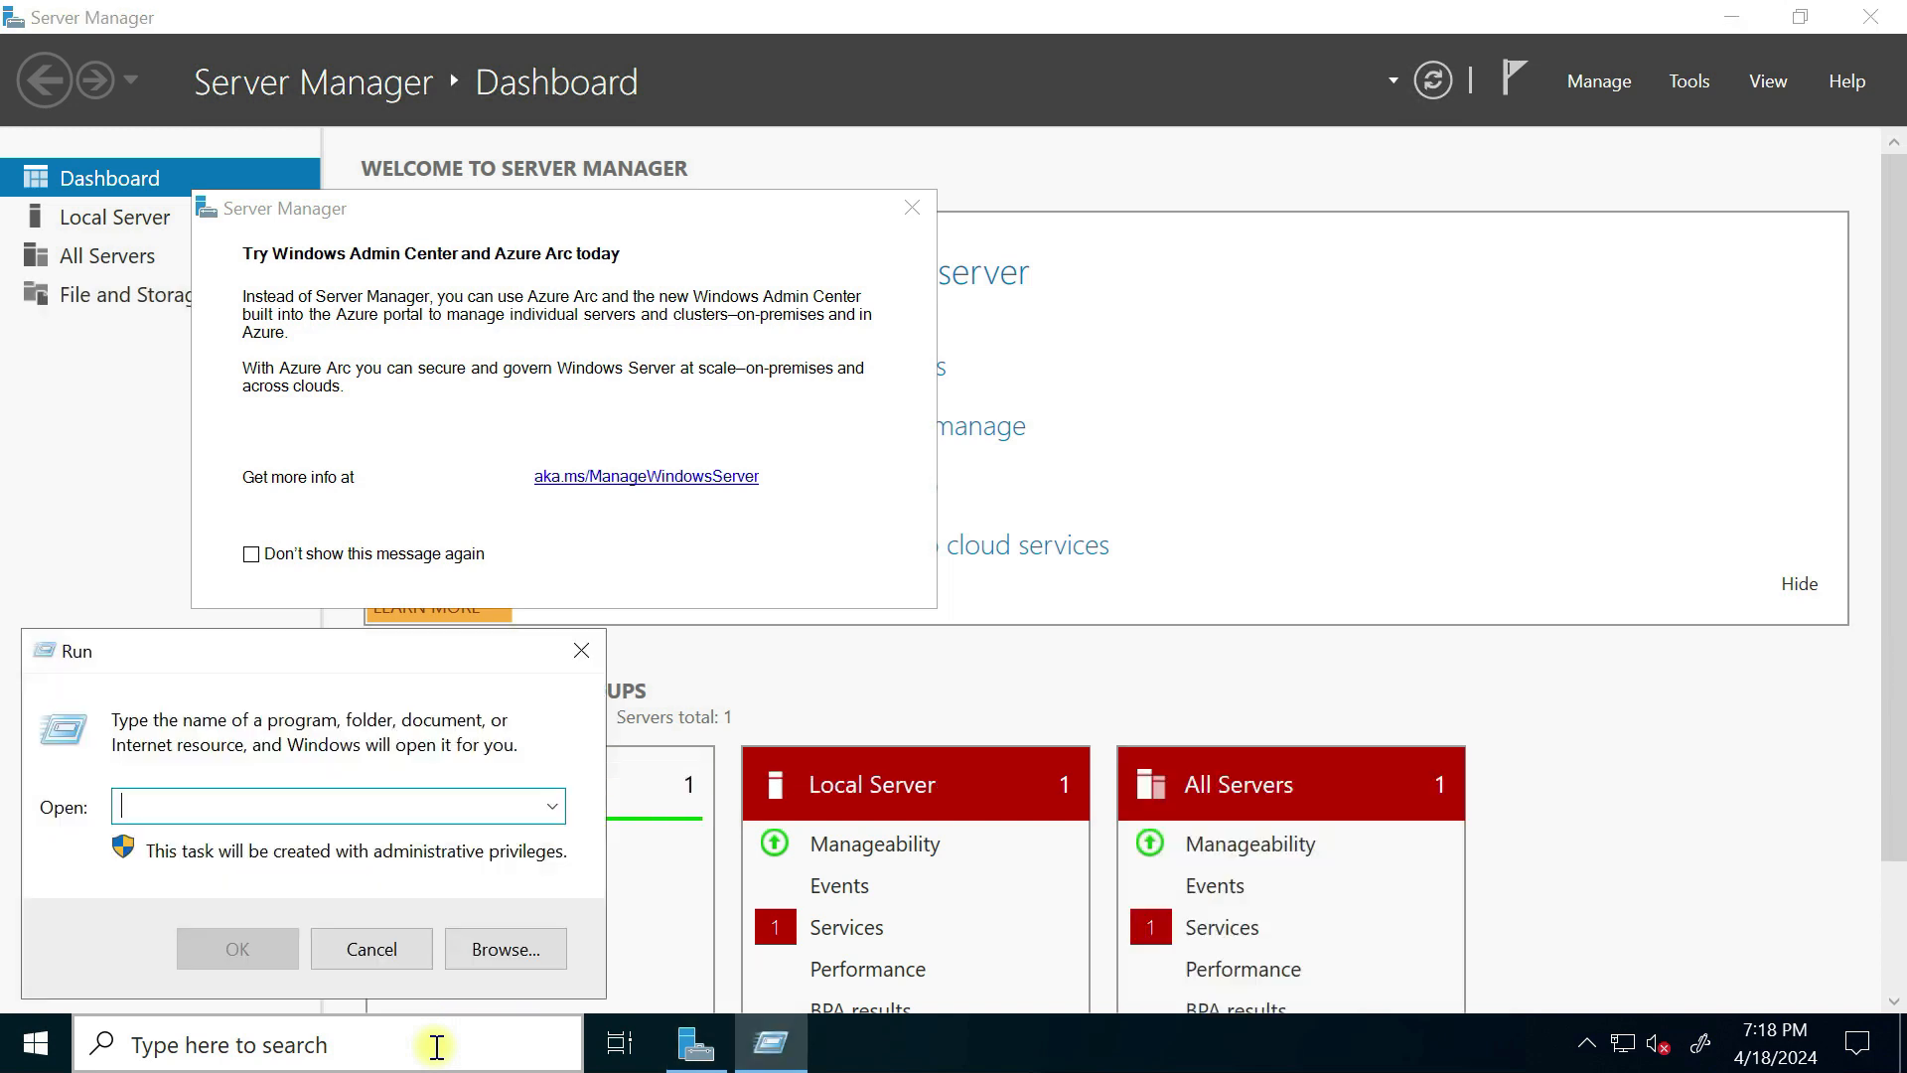
type("ncpa.cpl")
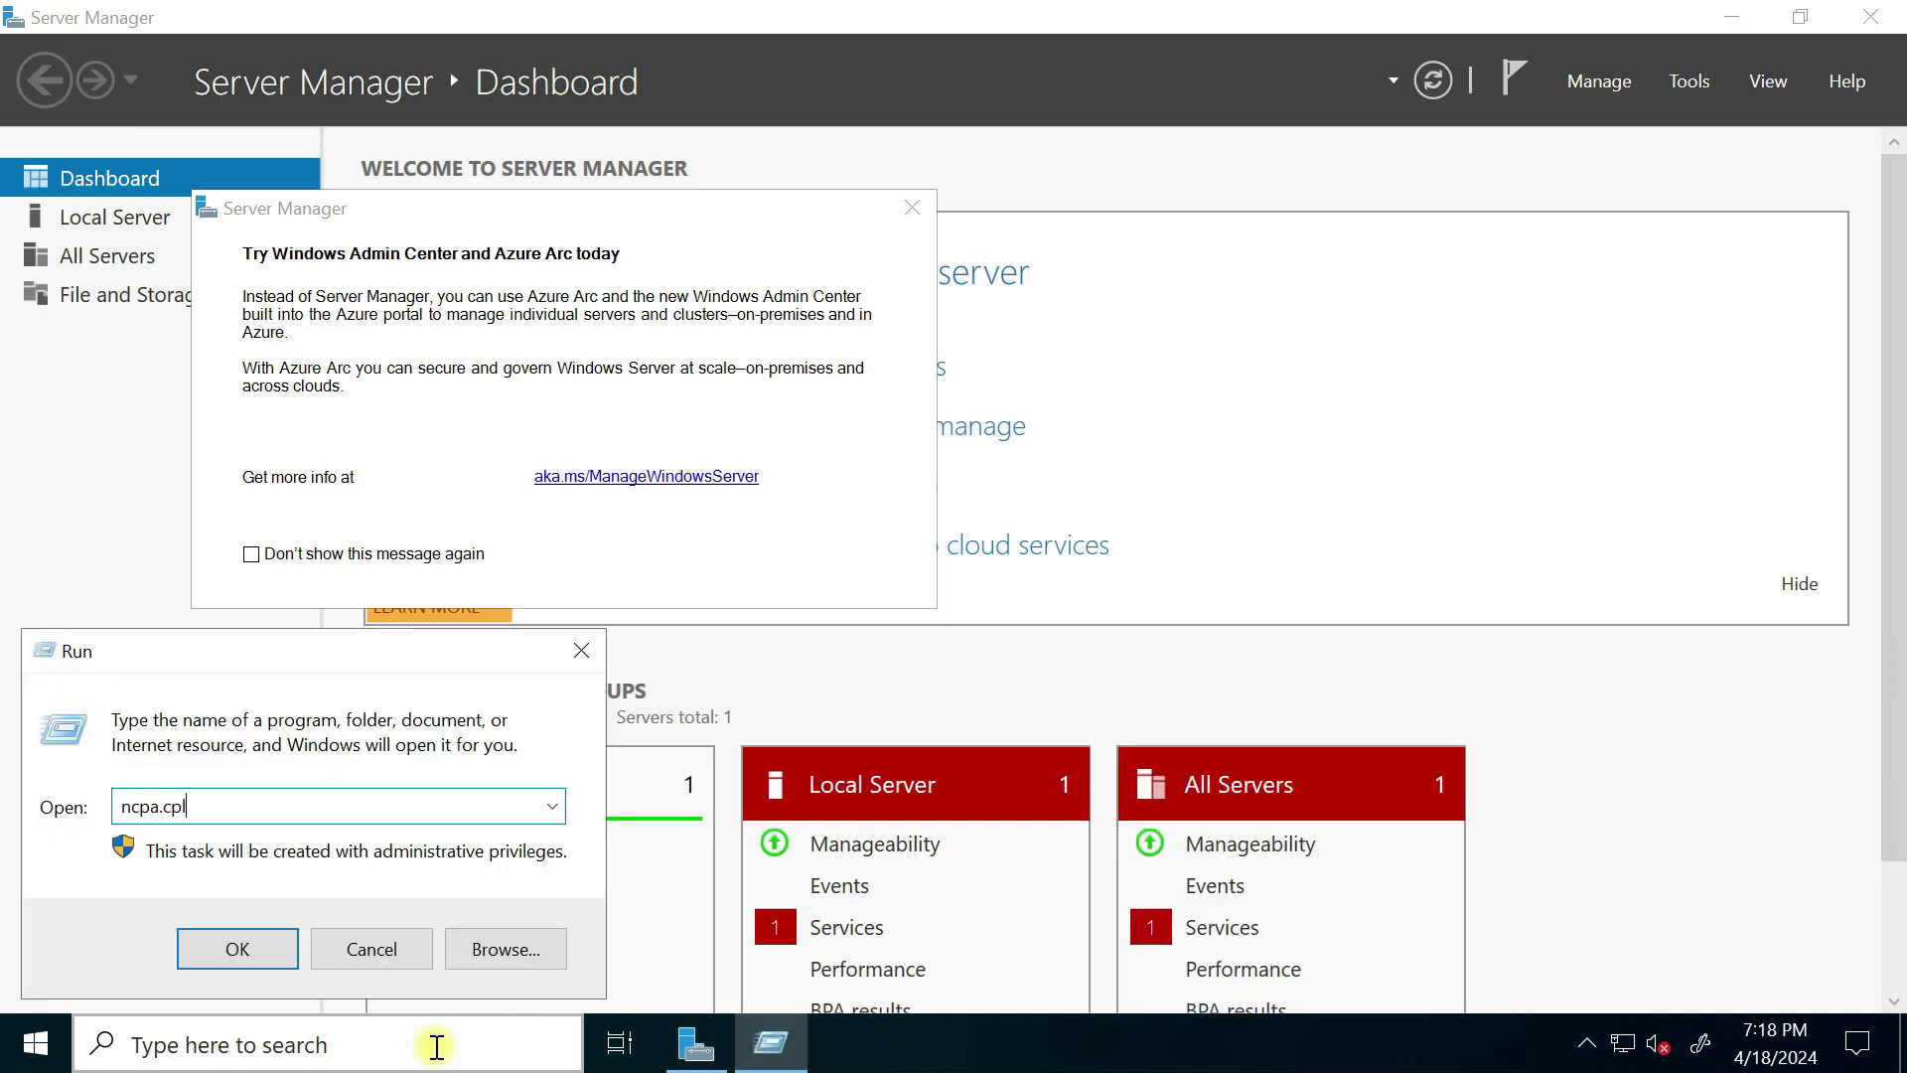
left_click(241, 948)
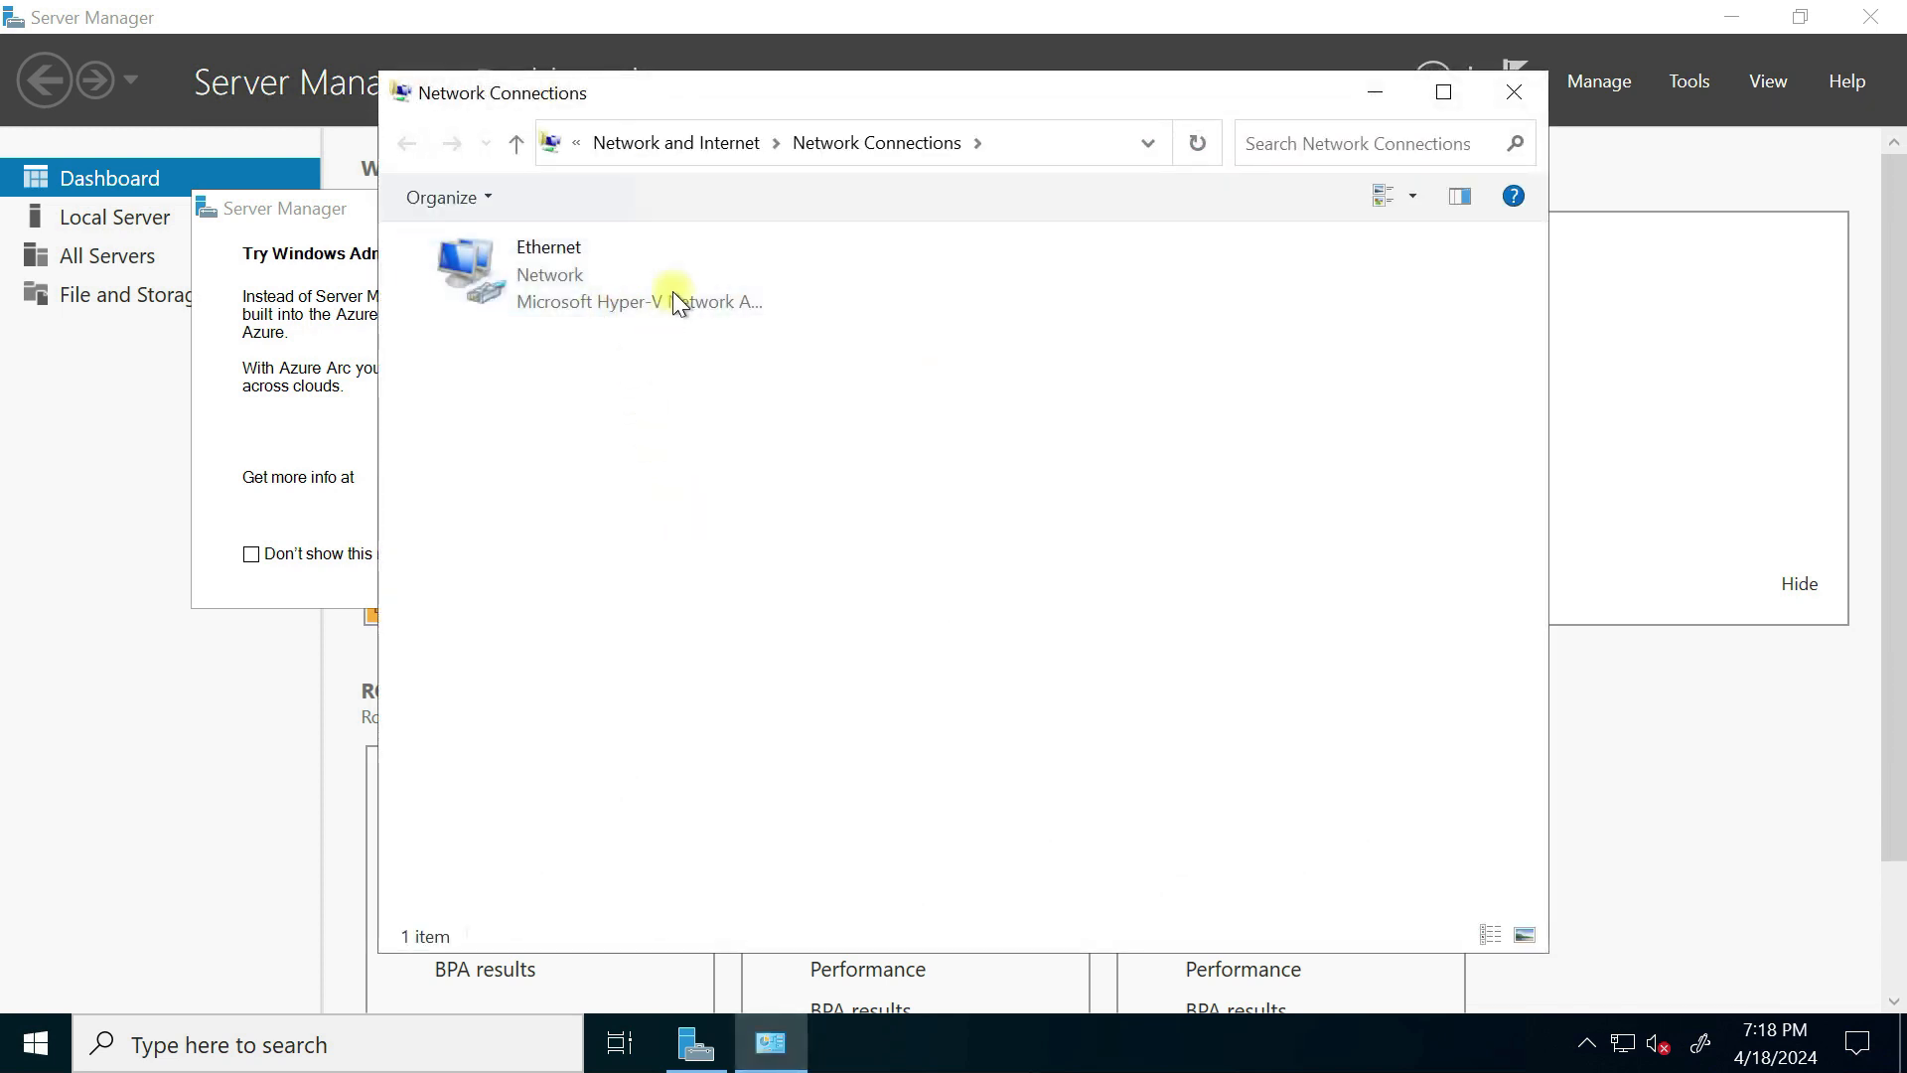
right_click(672, 290)
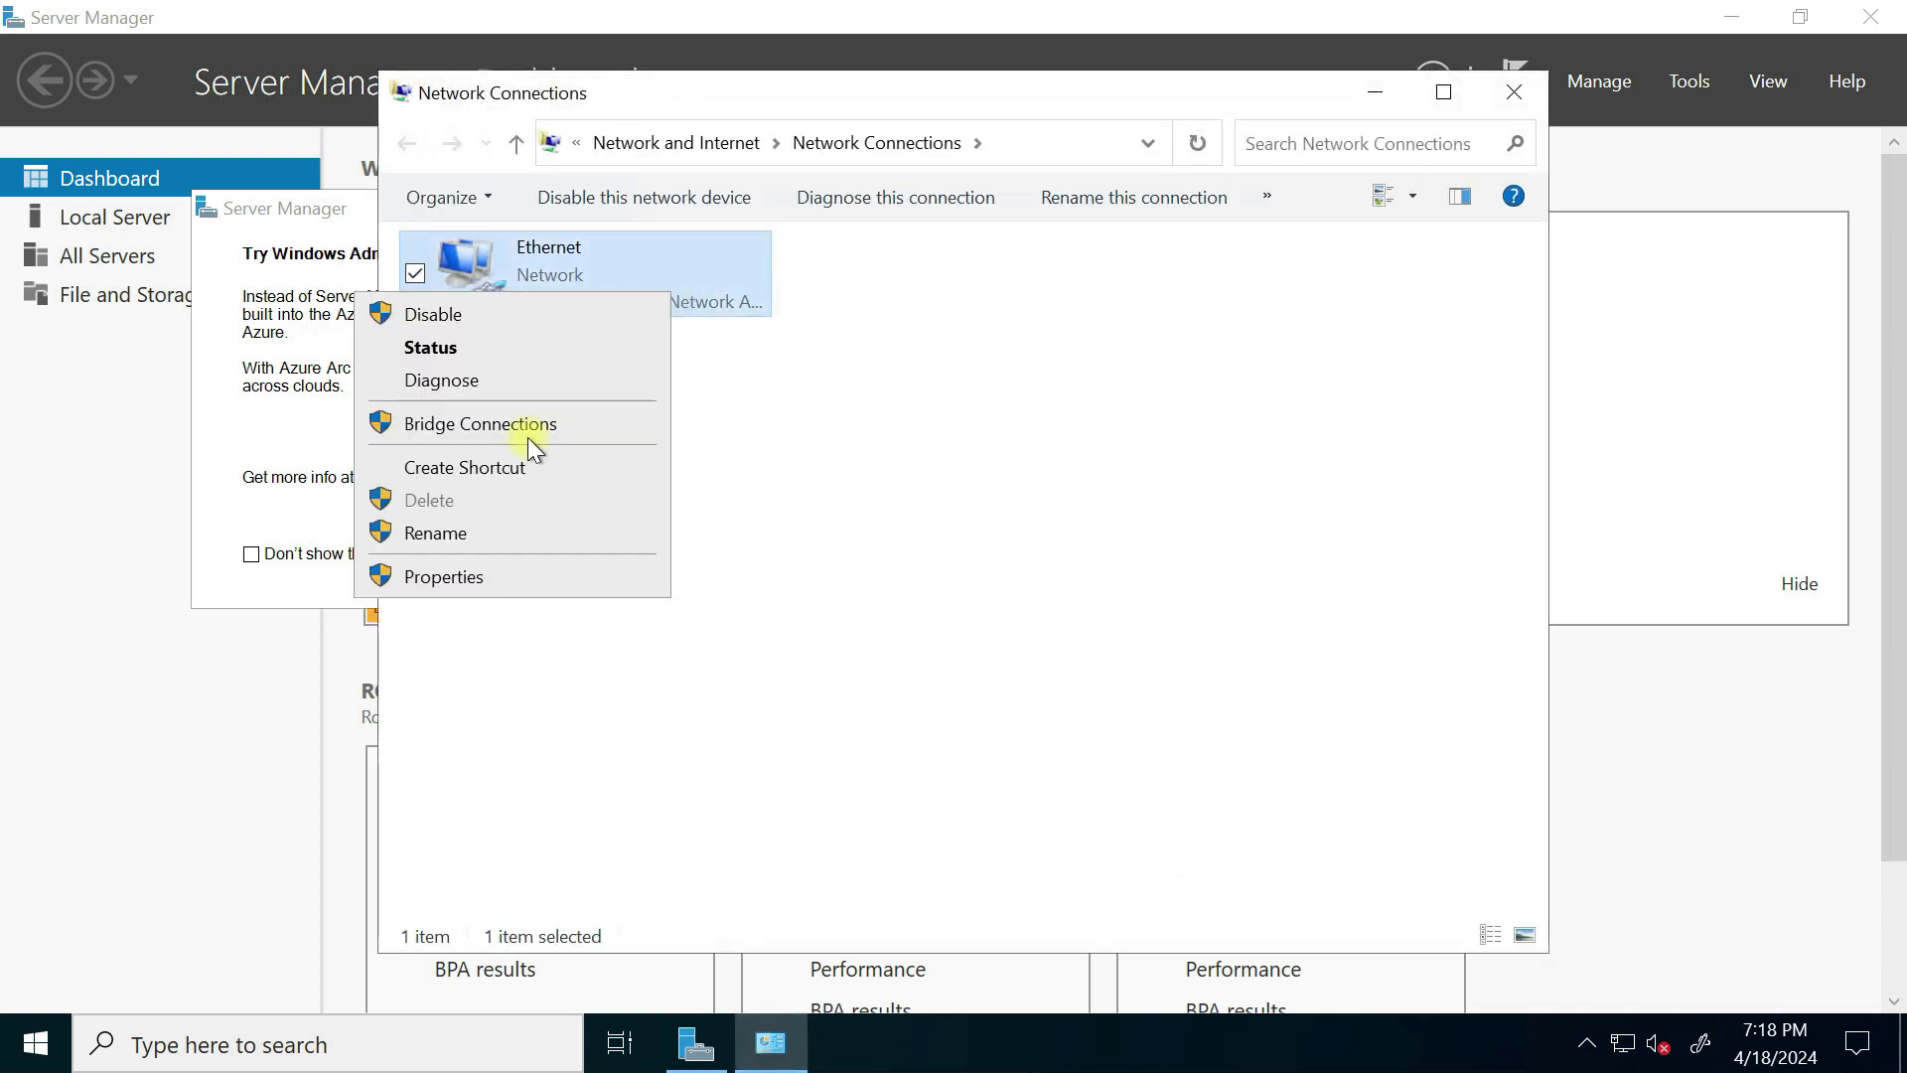
left_click(449, 578)
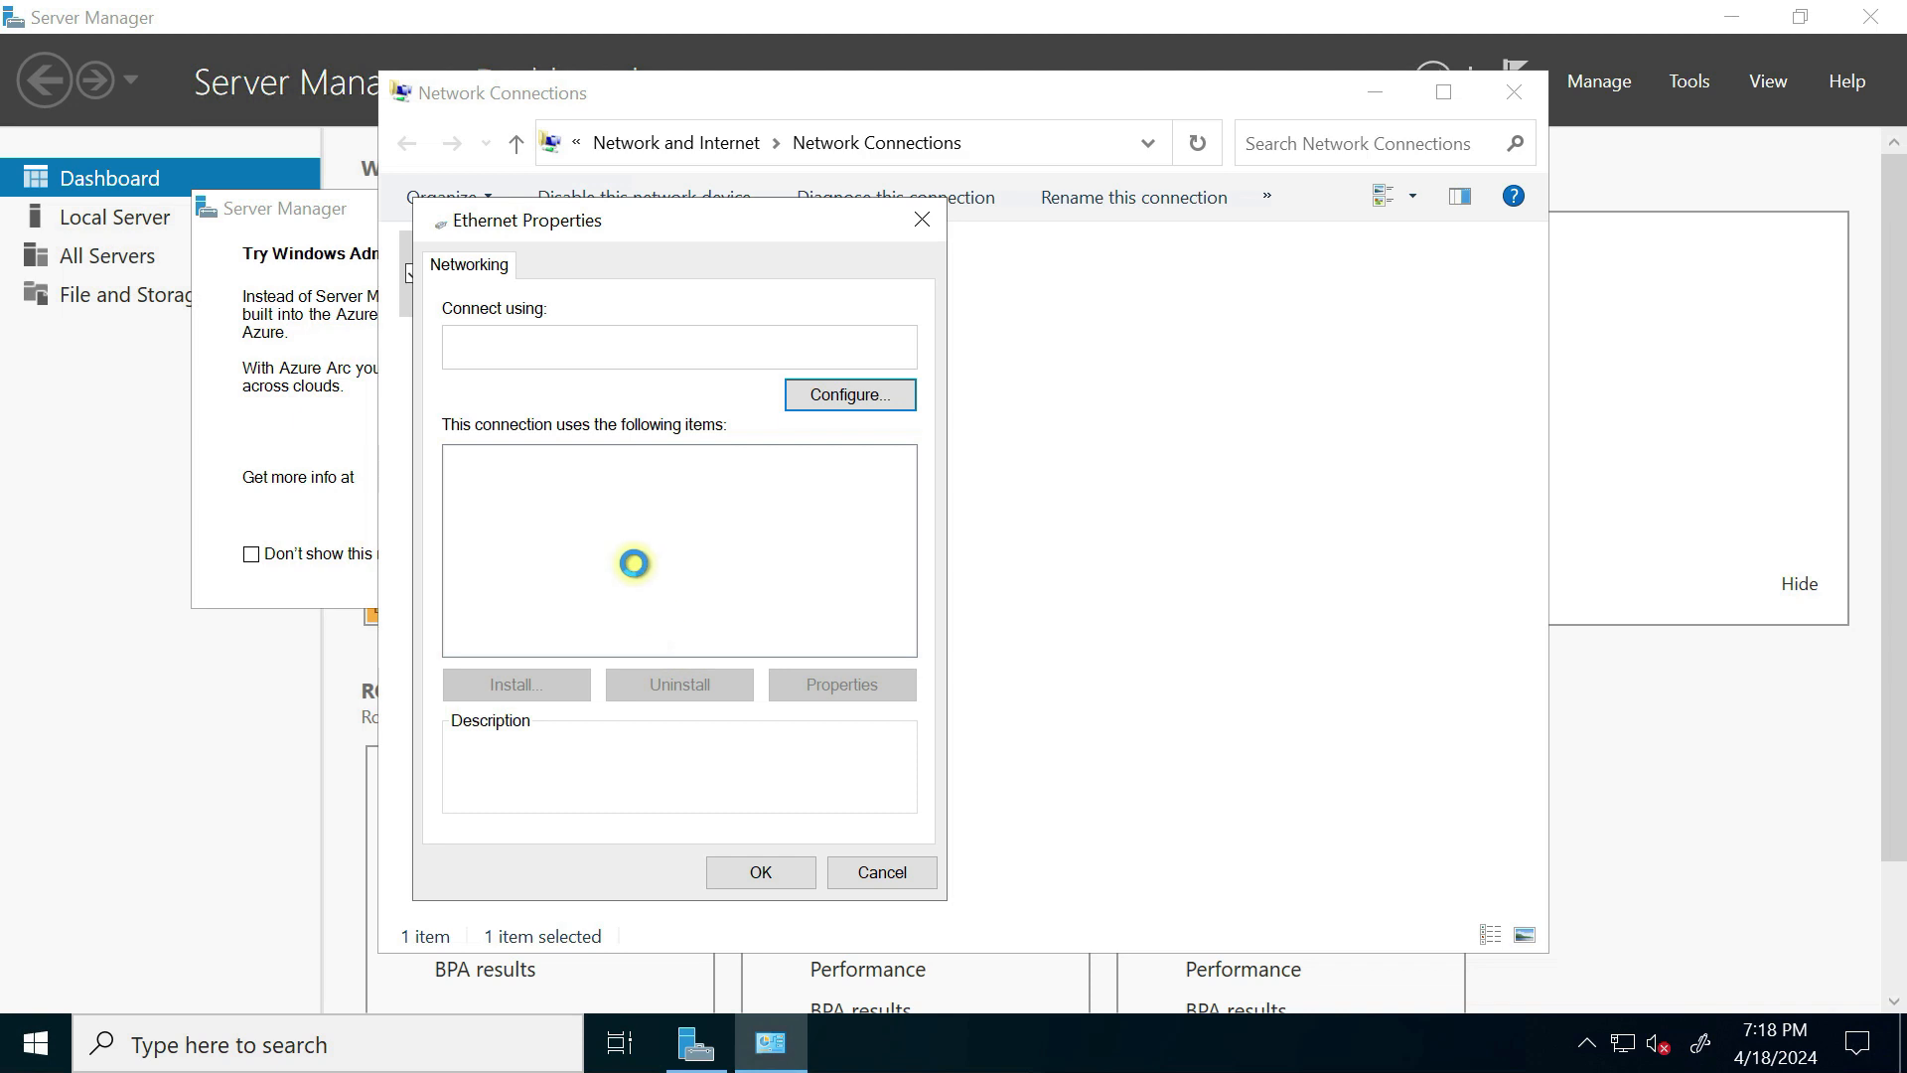
Step: Set the IPv4 preferred DNS server to 10.10.20.4, confirm, and close Network Connections
double_click(695, 533)
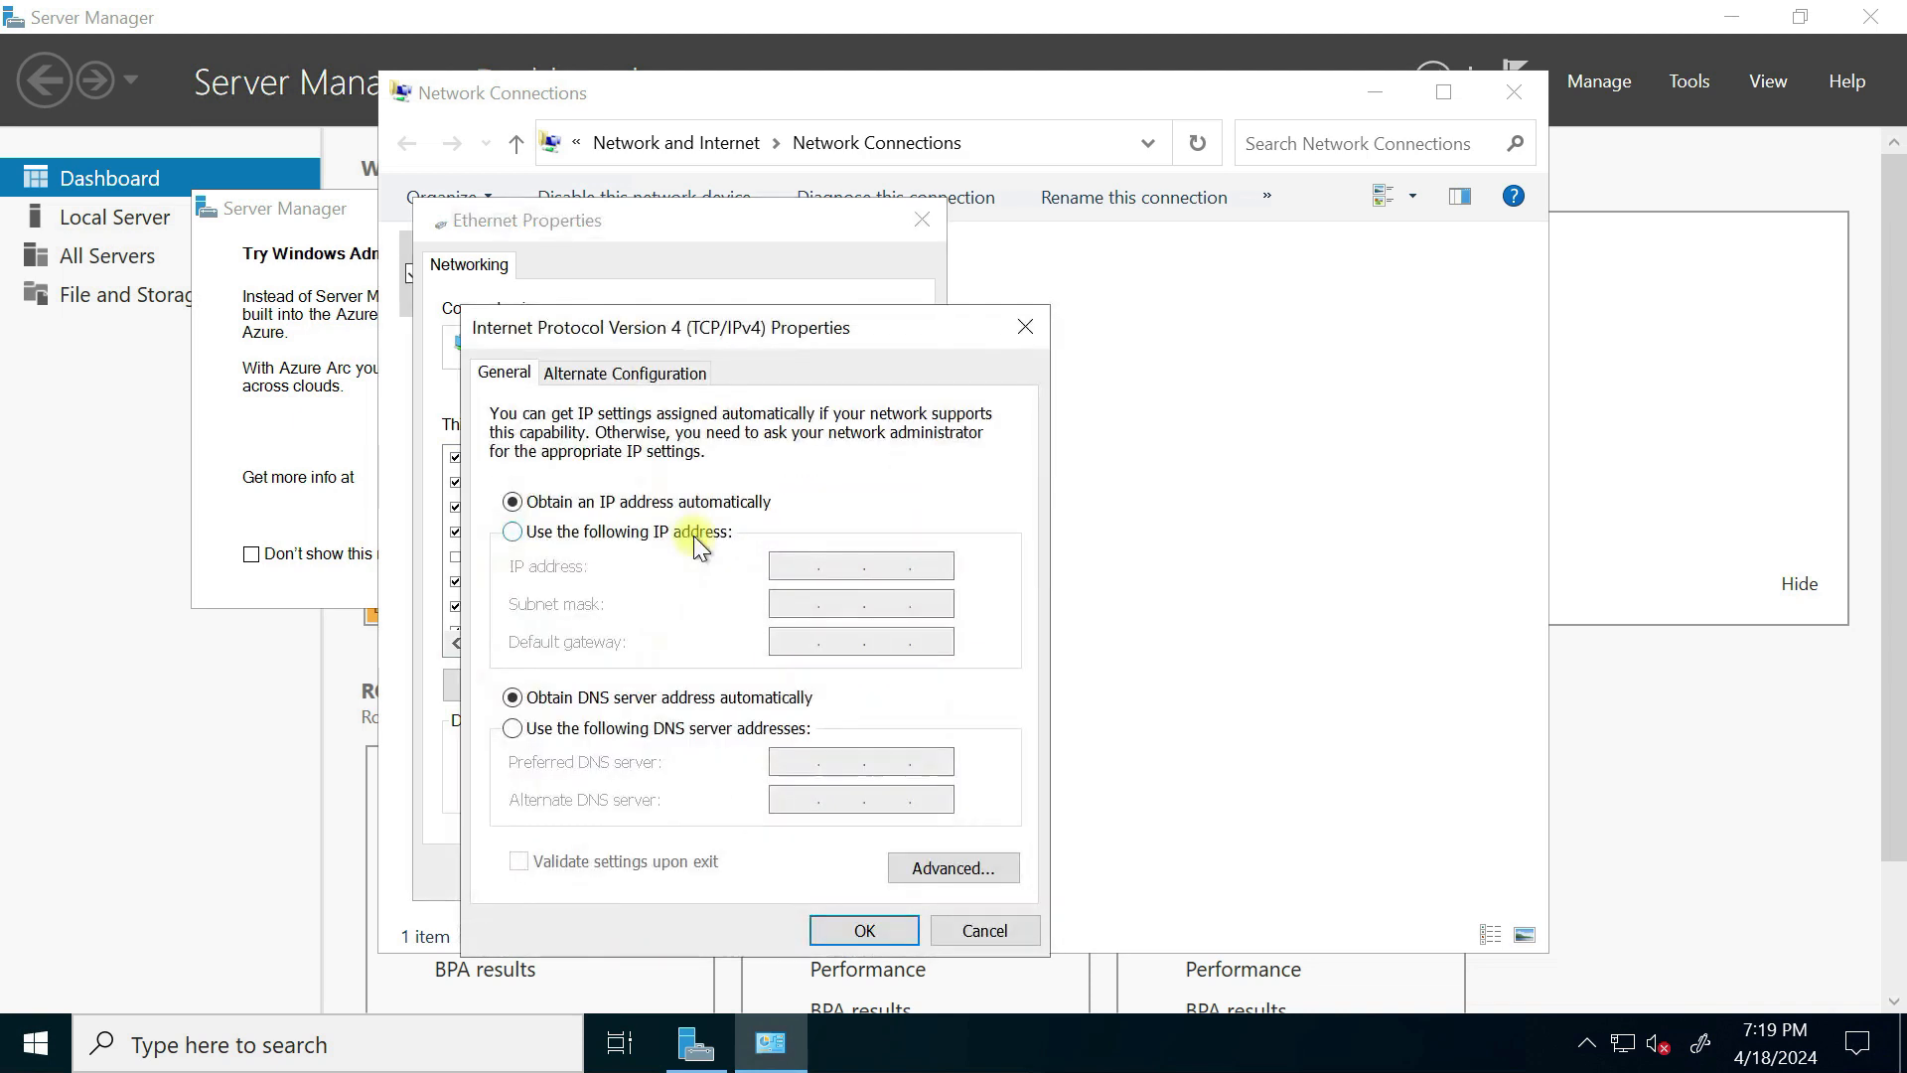
left_click(616, 732)
left_click(803, 765)
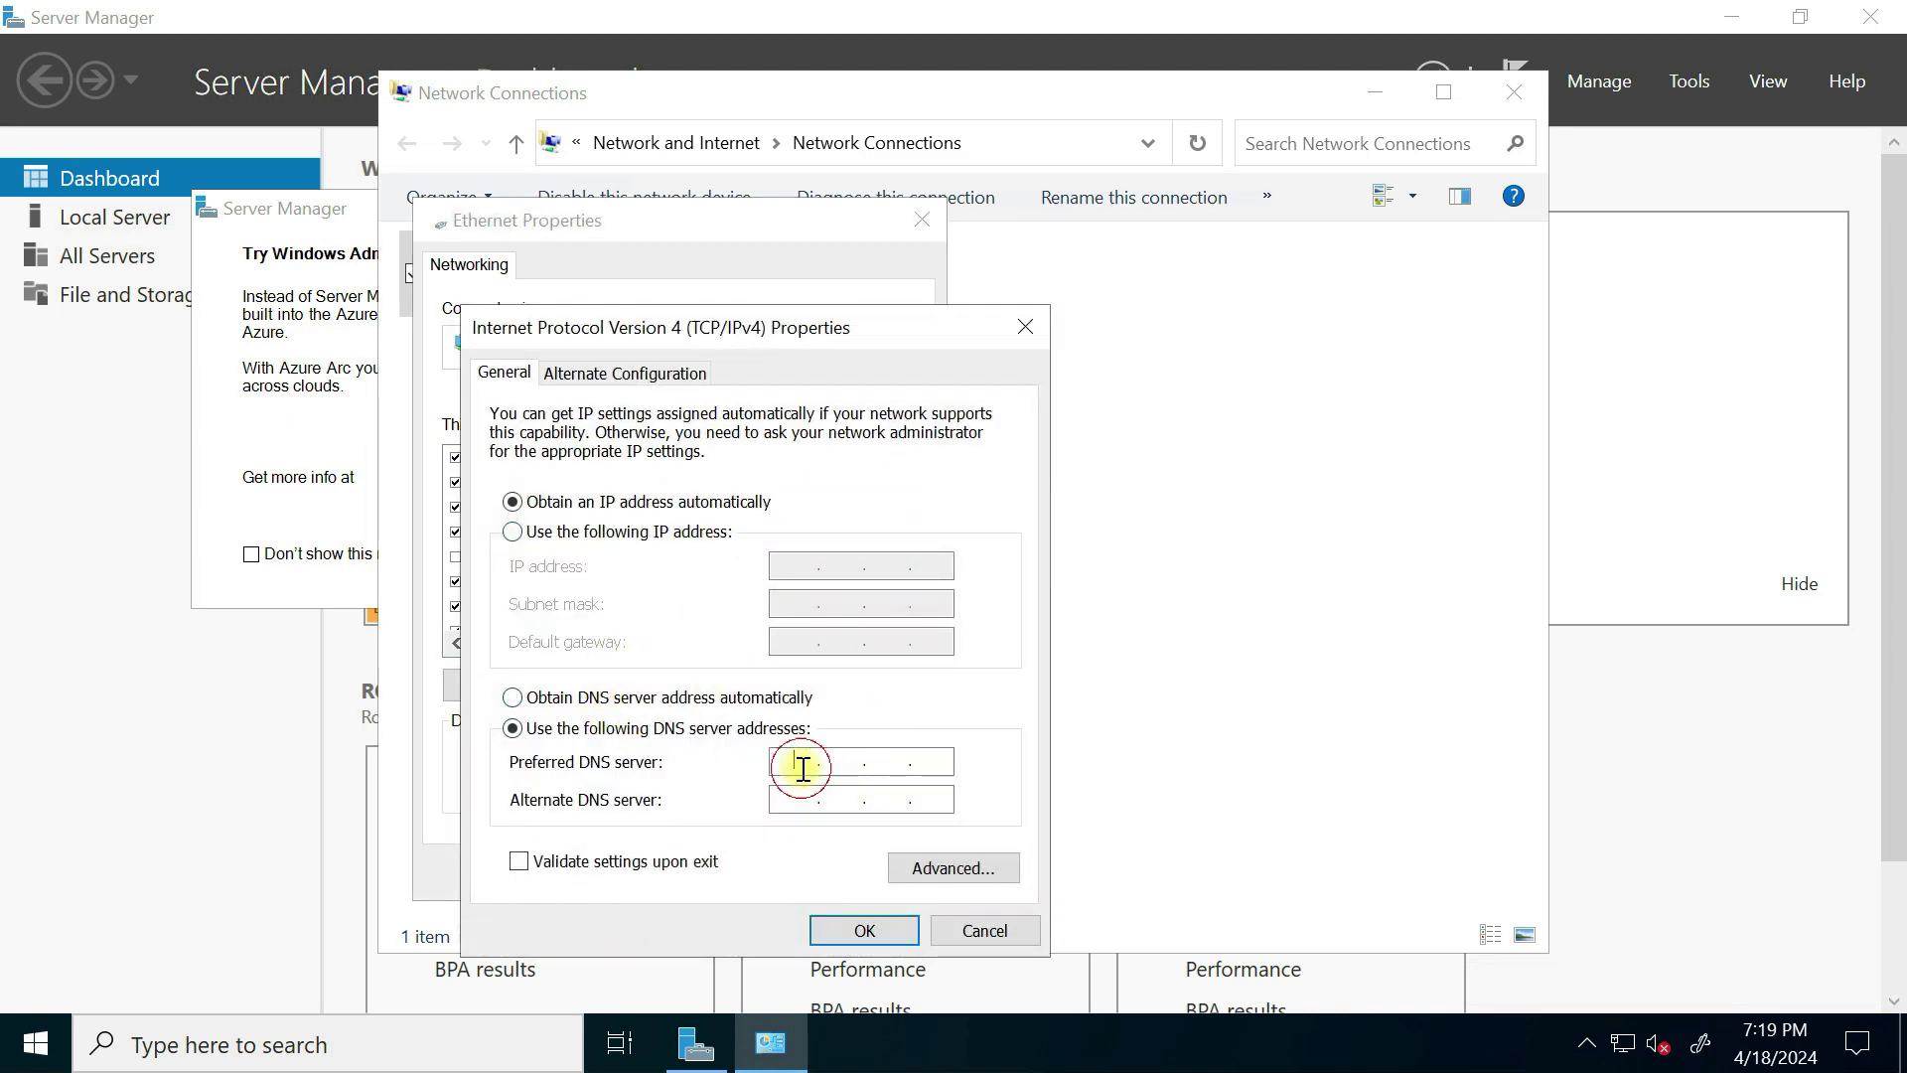
type("10.10.20.4")
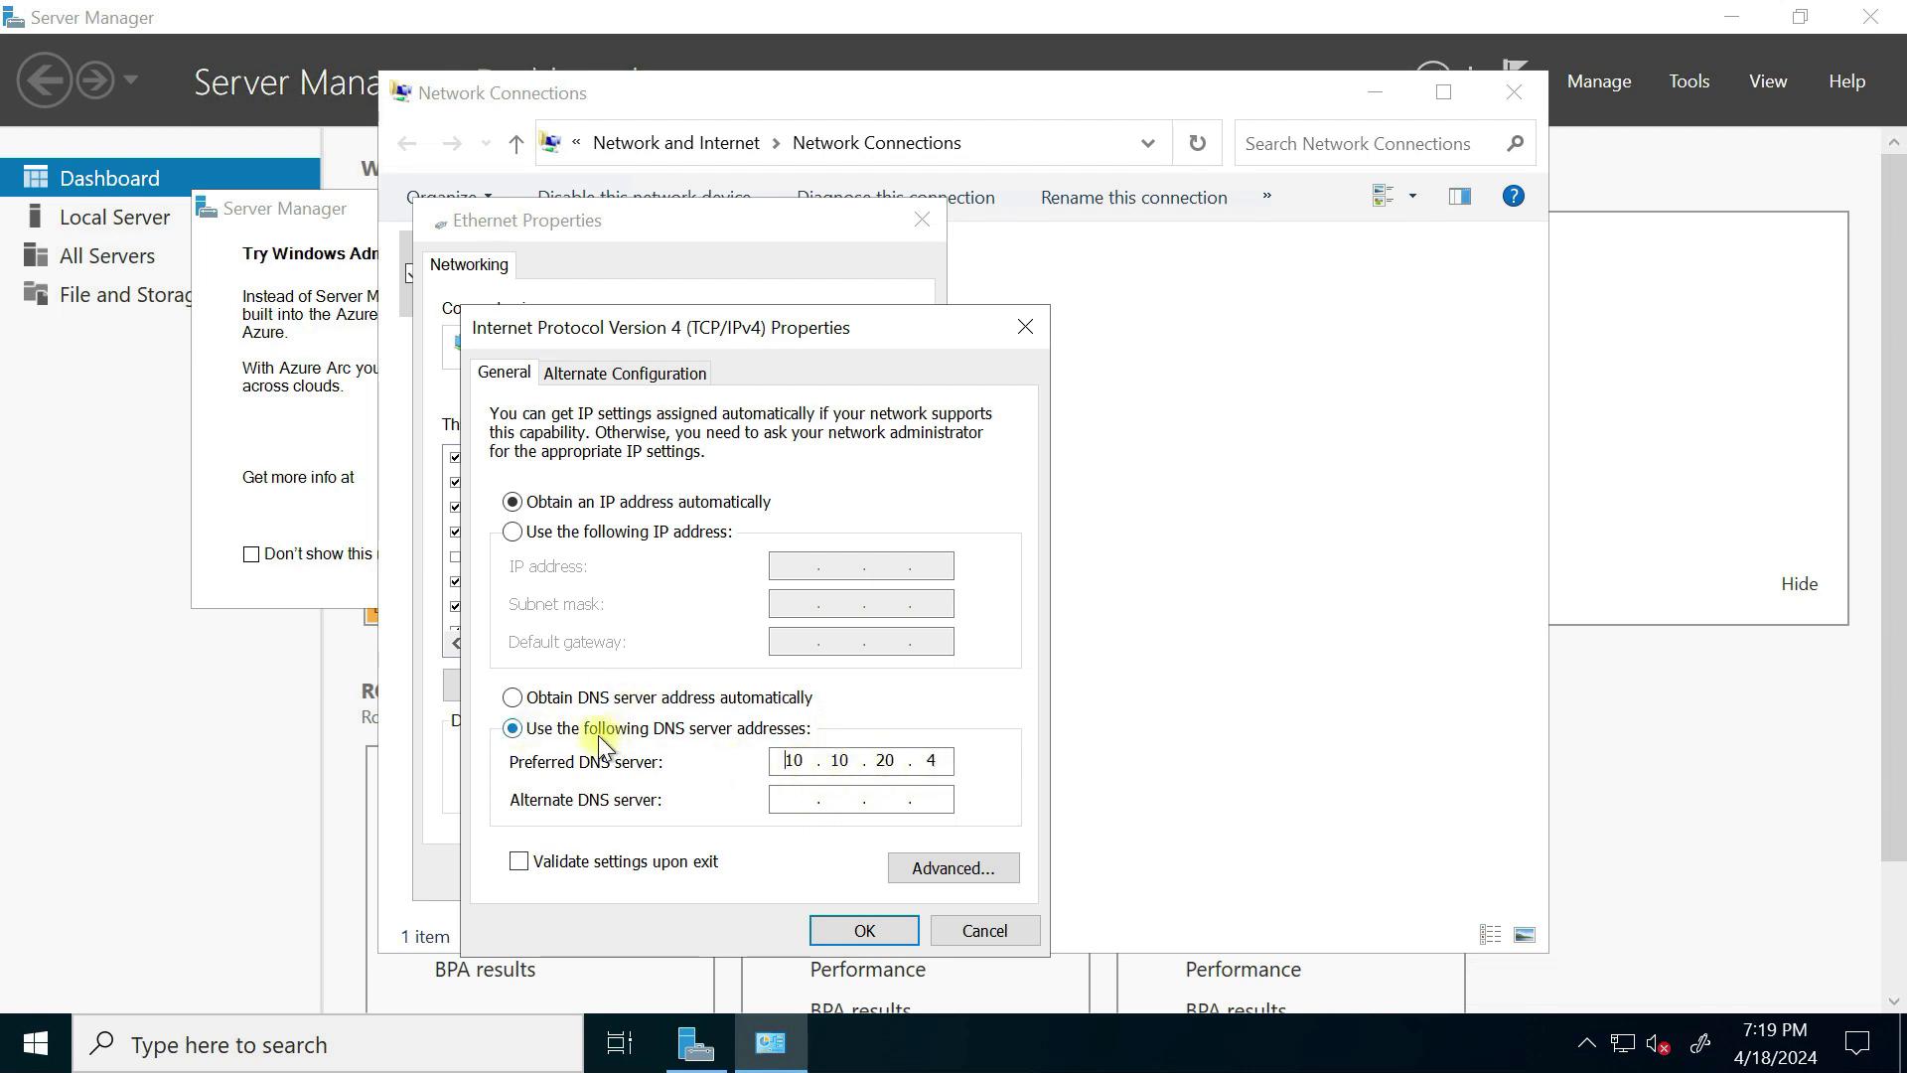
left_click(854, 931)
left_click(760, 872)
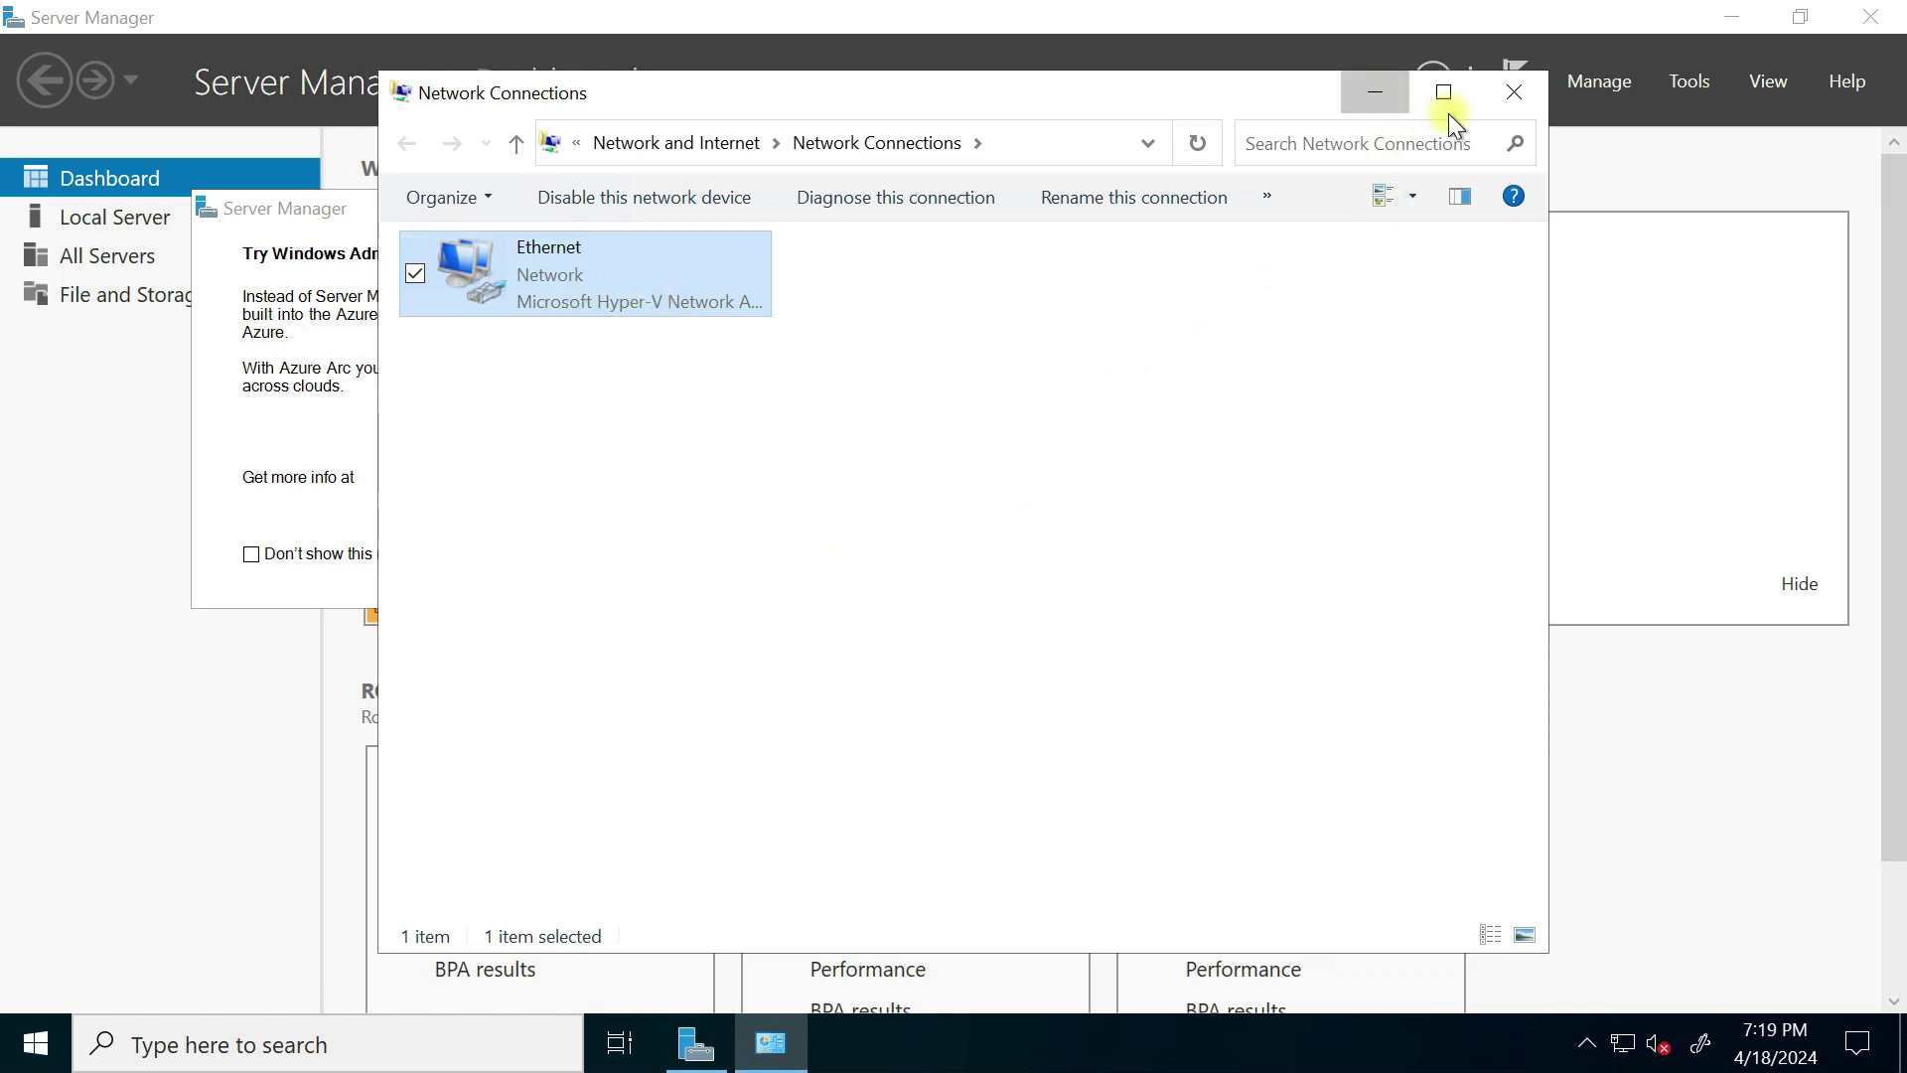
left_click(1514, 92)
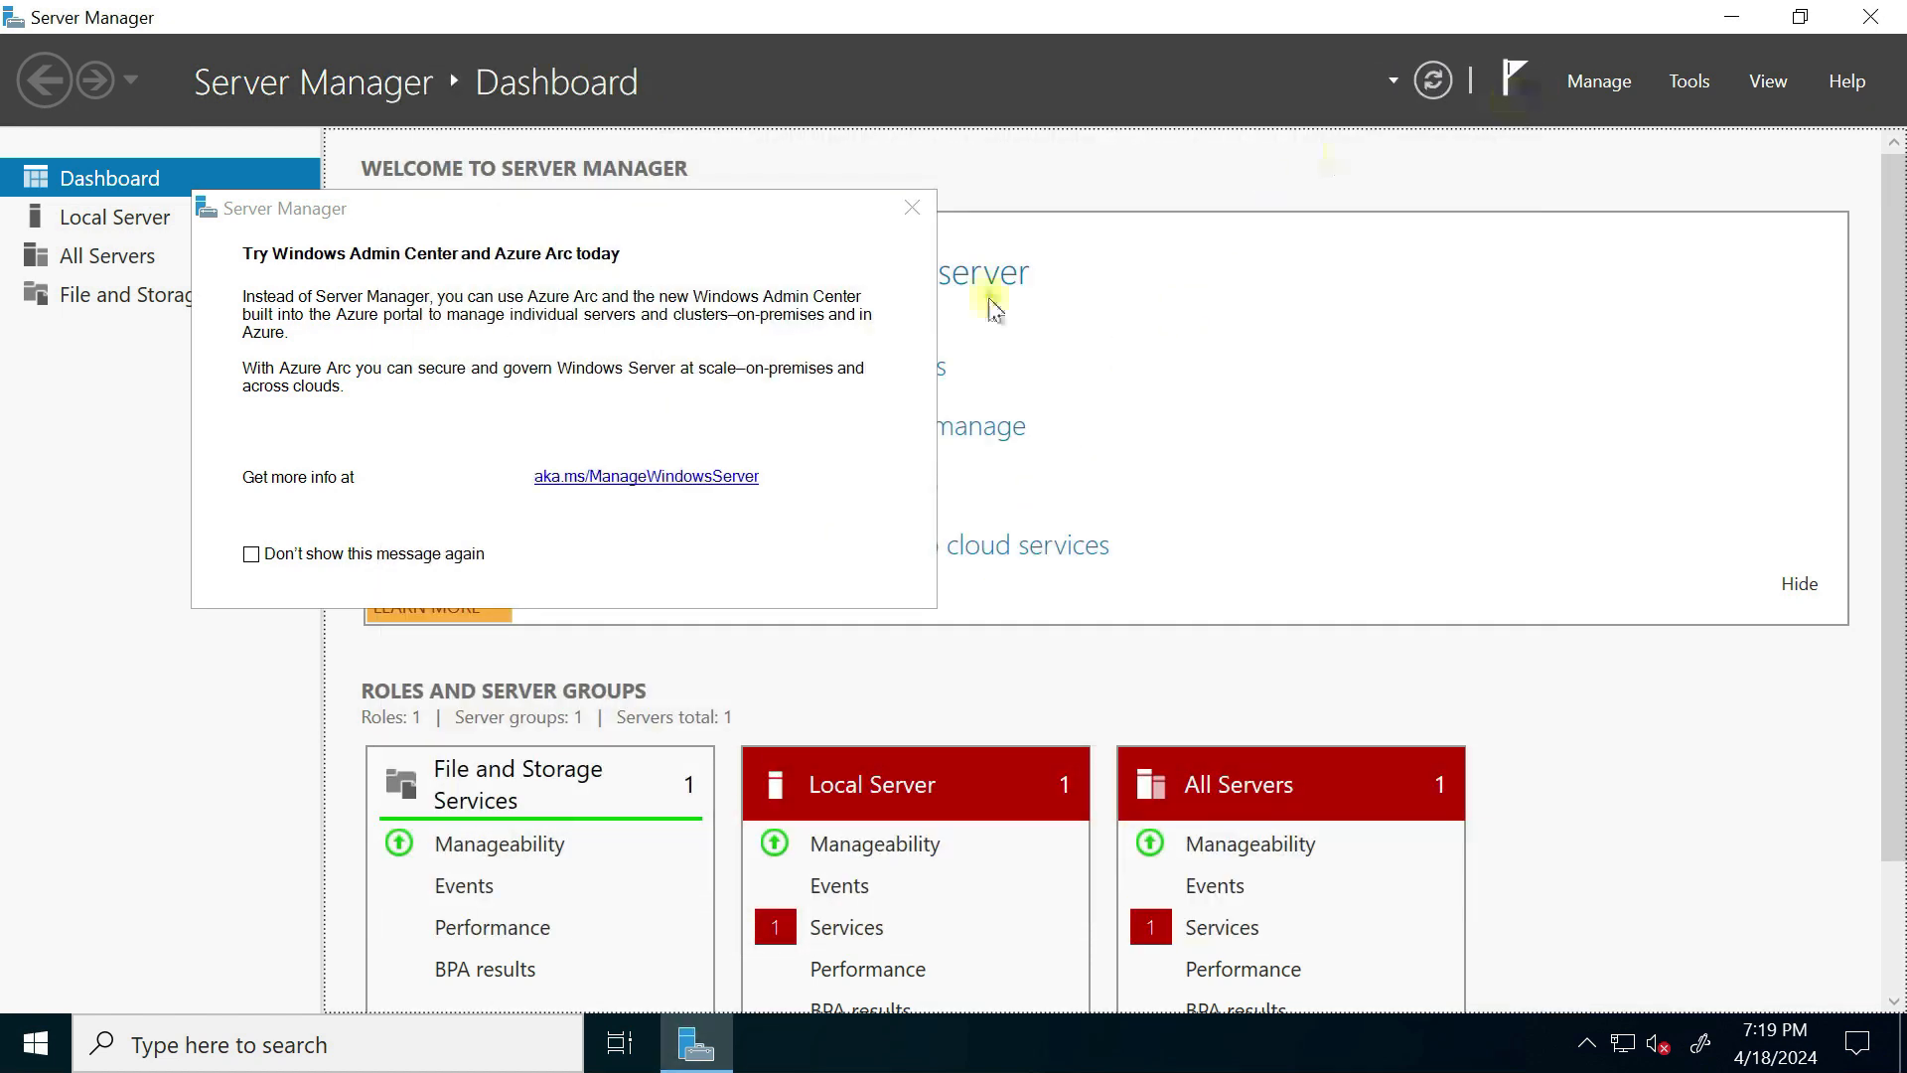
left_click(914, 210)
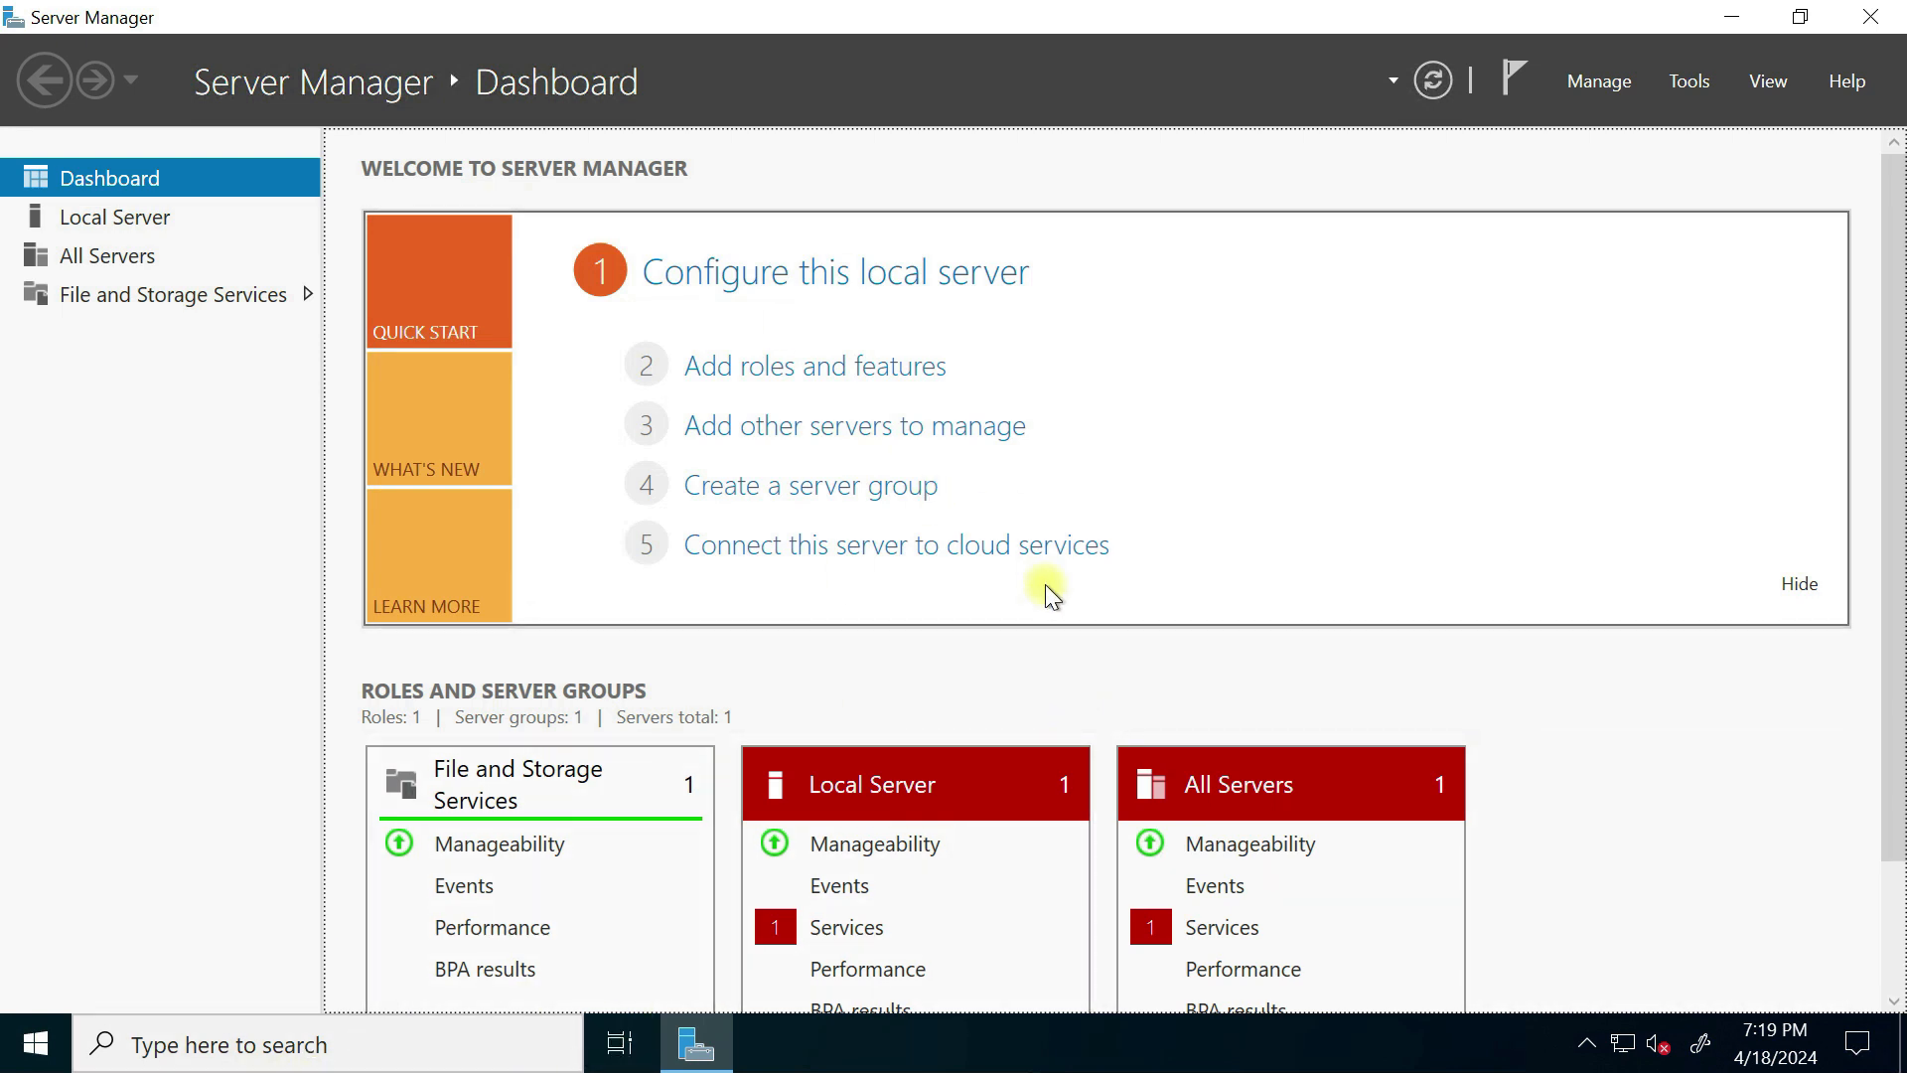
Step: Open This PC's Properties (About page) from File Explorer
left_click(256, 1045)
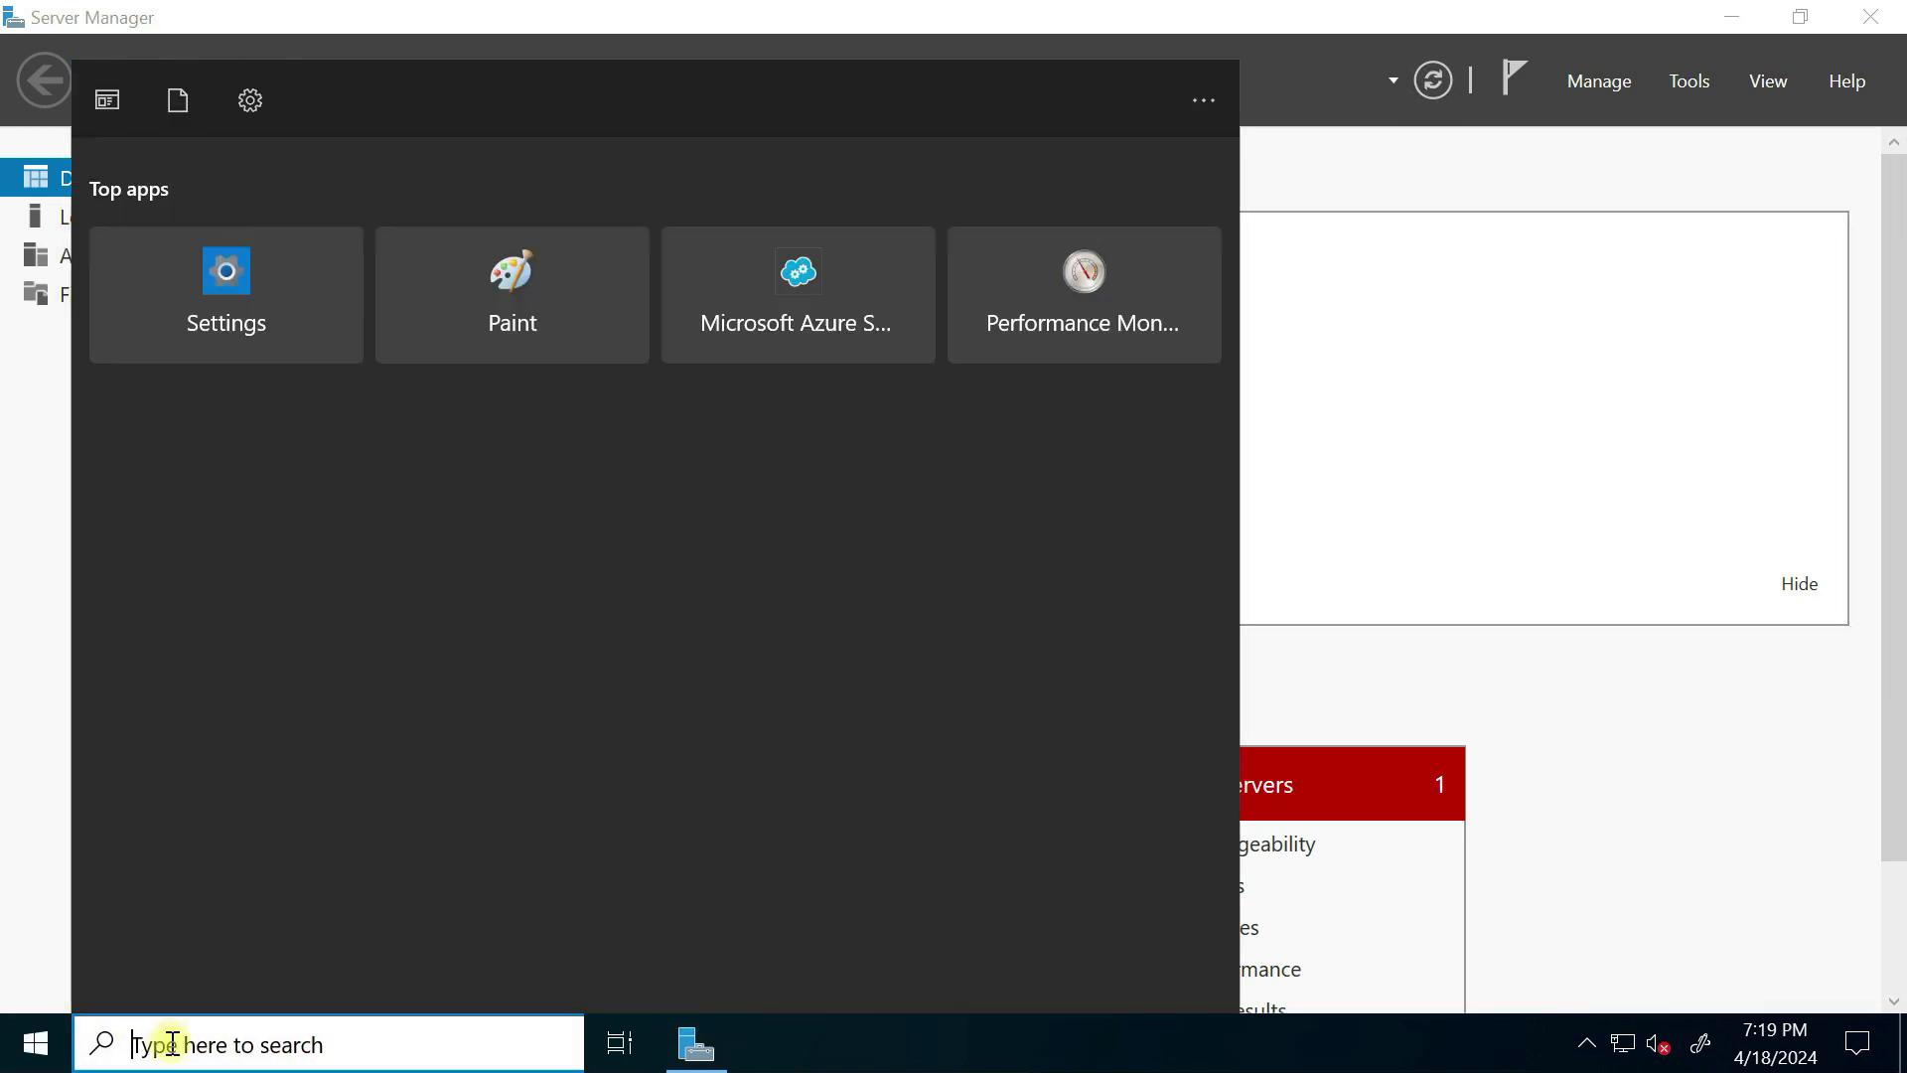
type("file")
left_click(216, 251)
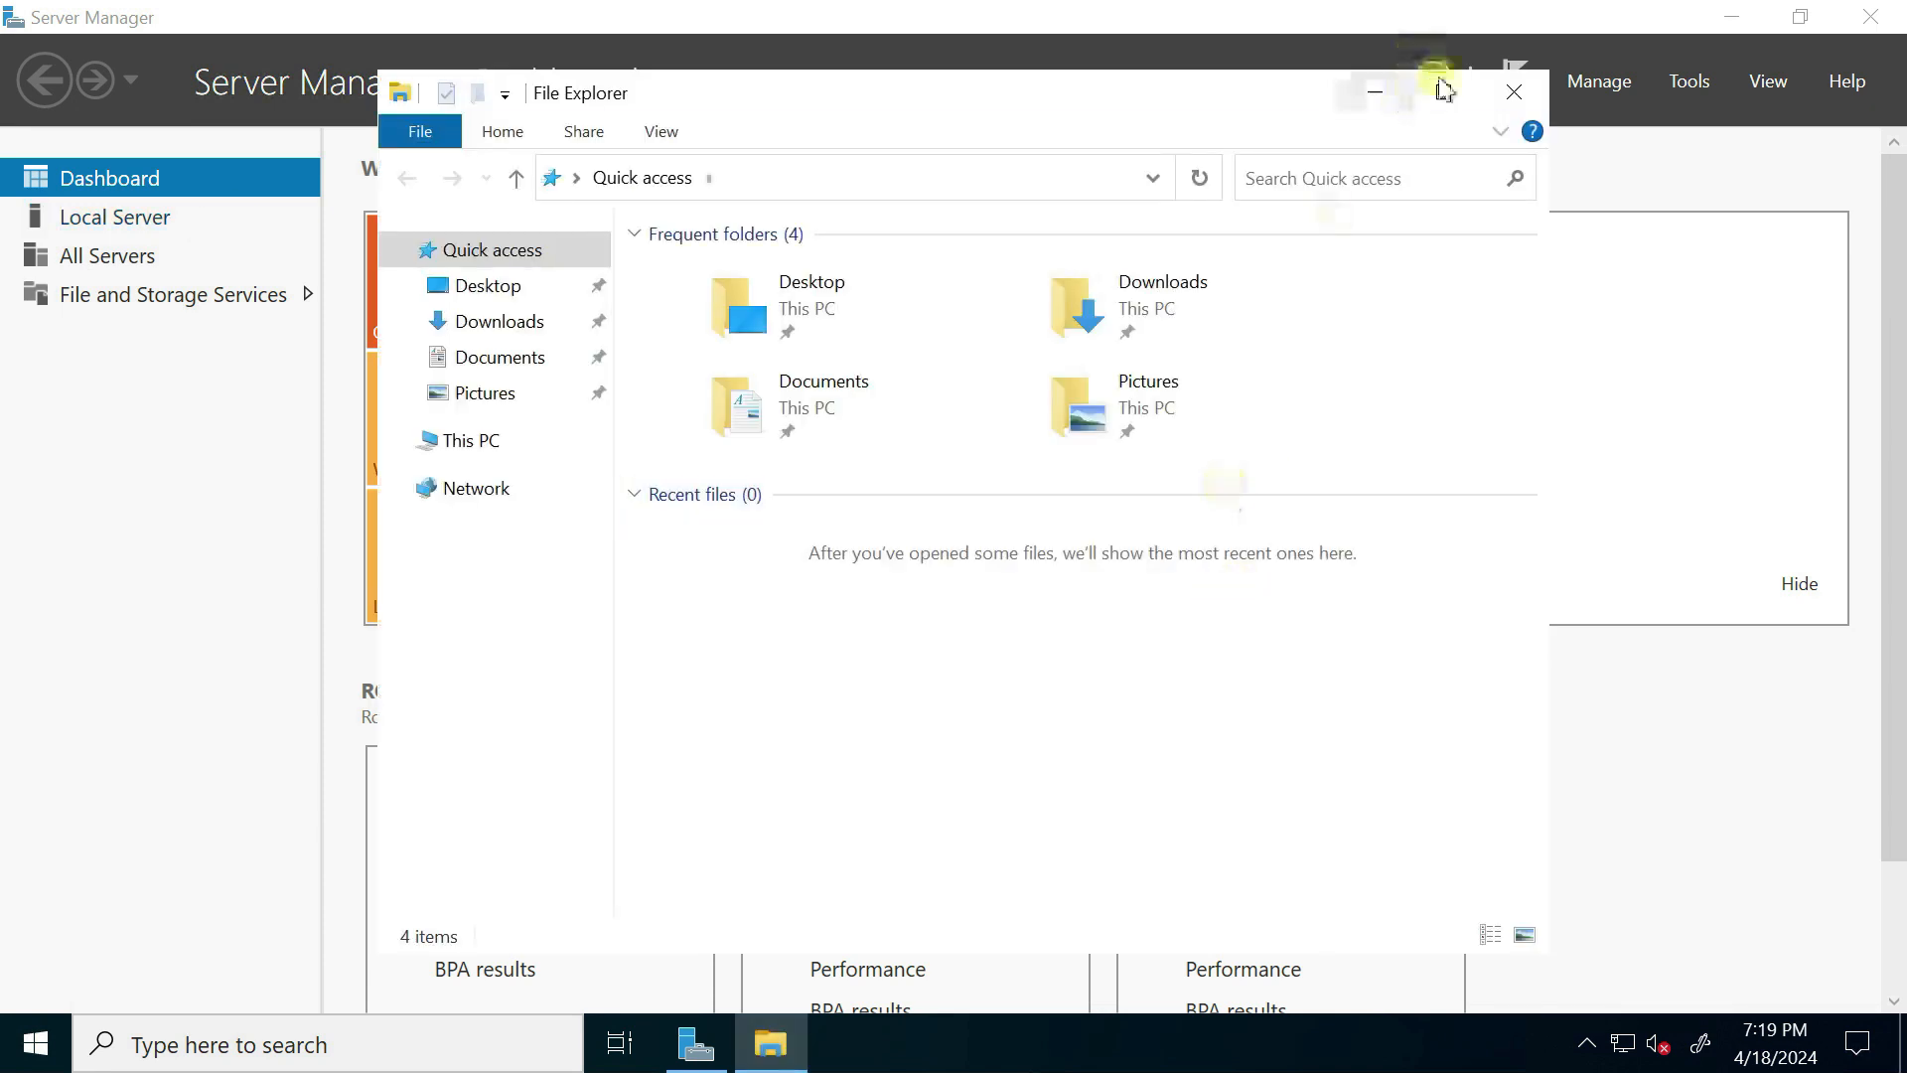
left_click(1444, 93)
left_click(91, 360)
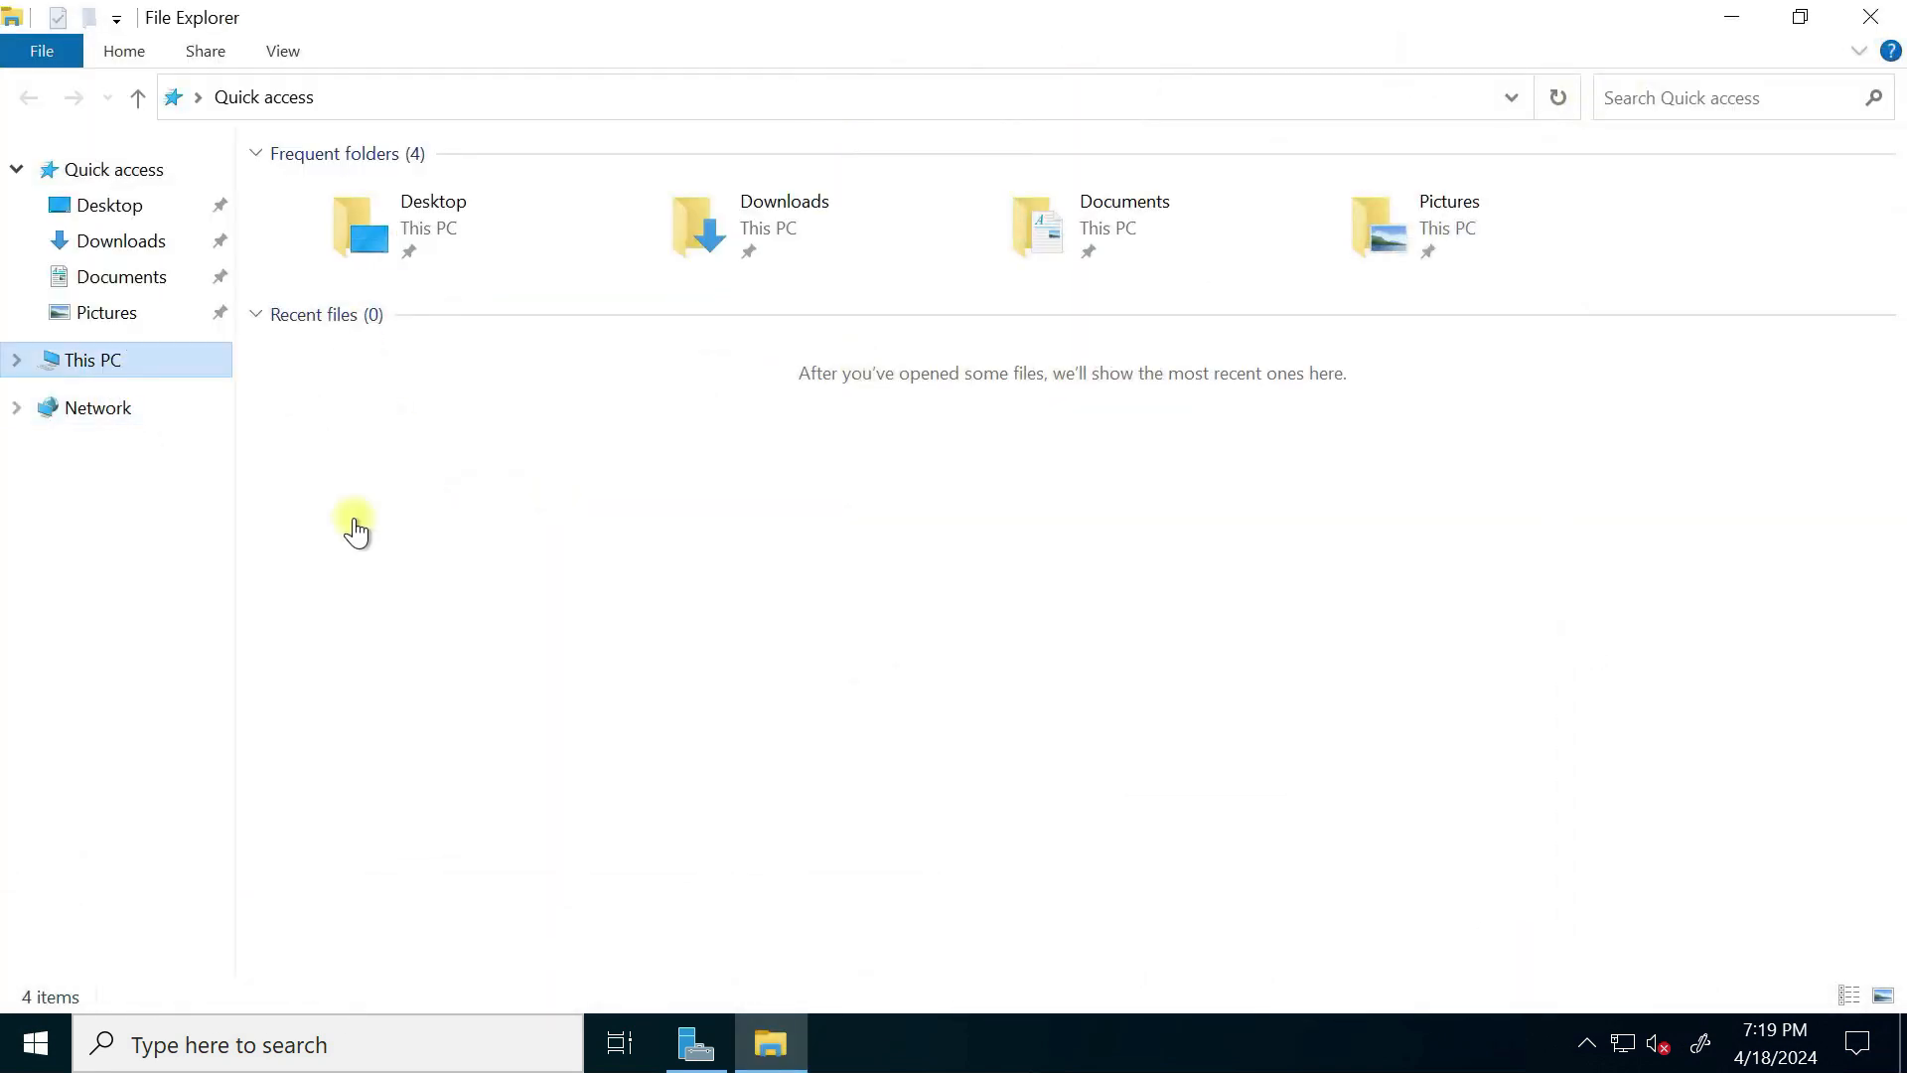
right_click(1006, 678)
left_click(800, 940)
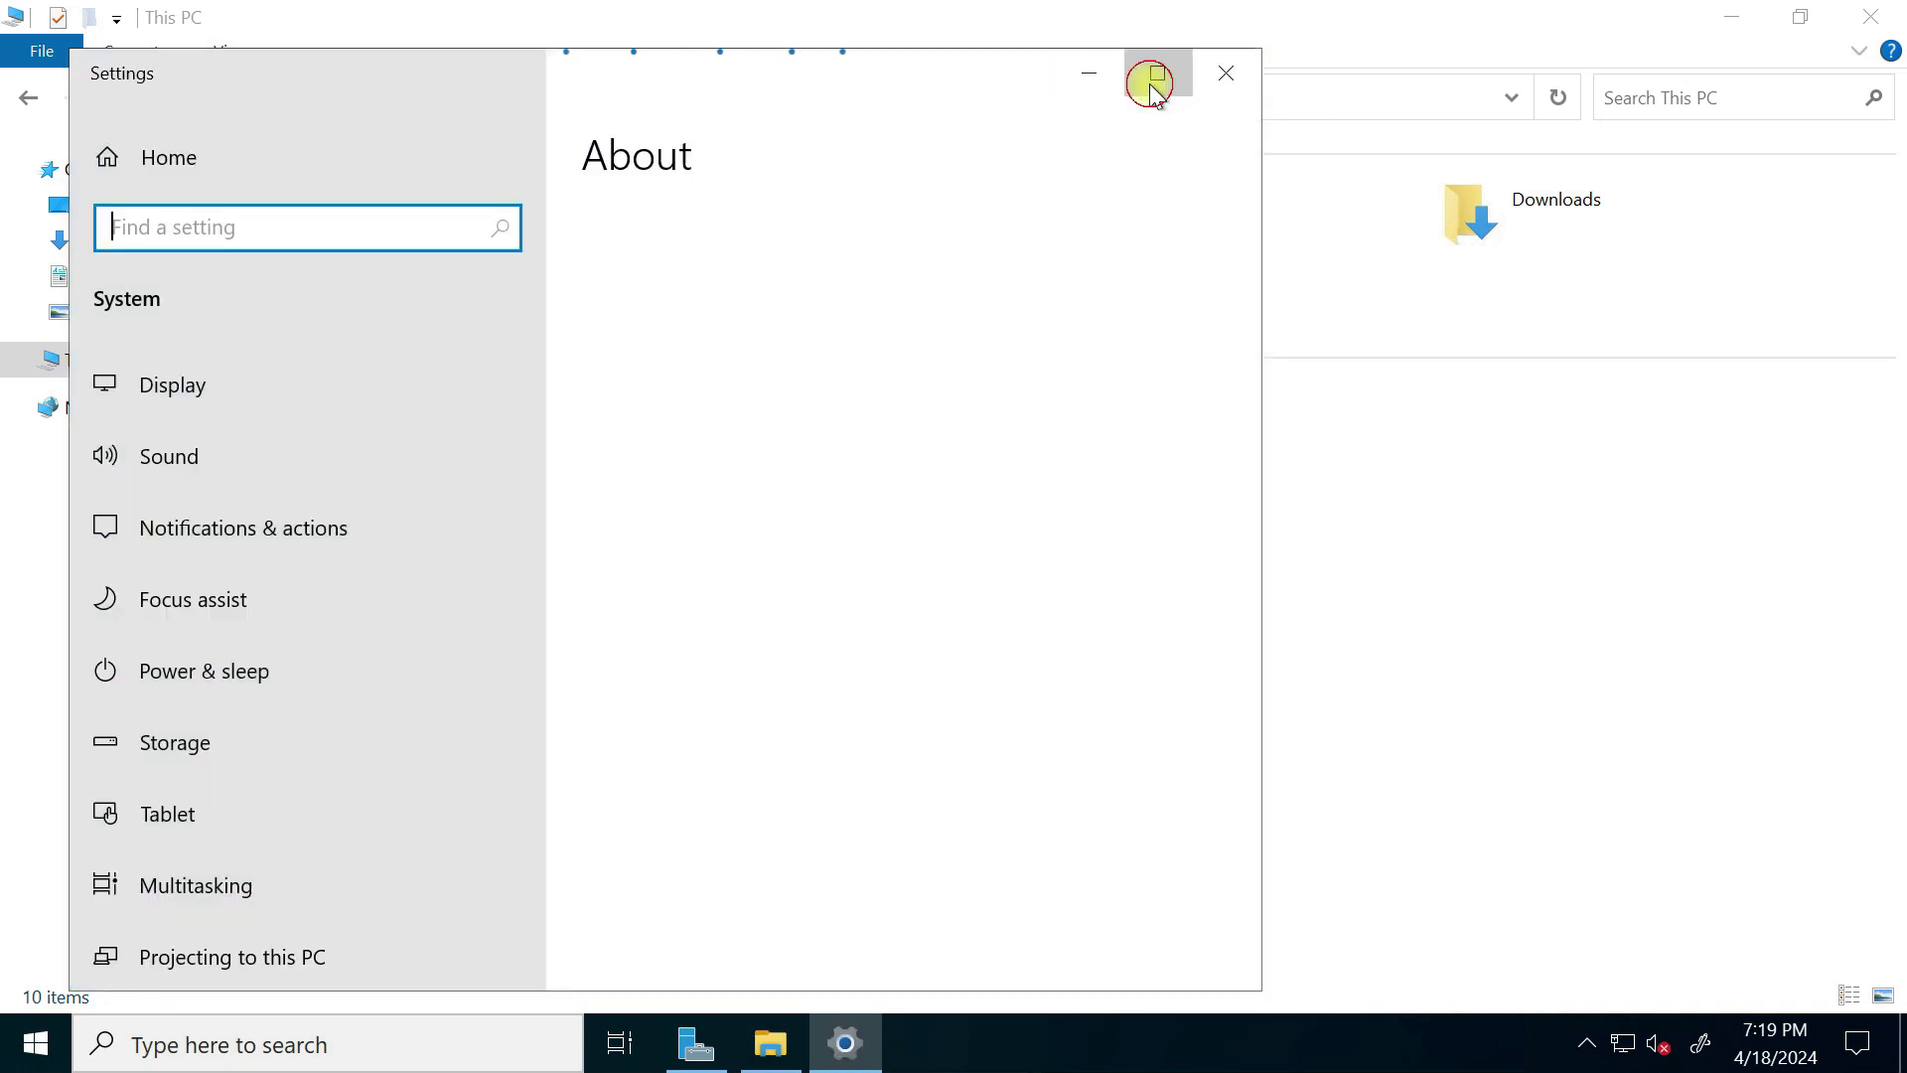
Step: Open Advanced system settings and go to the Computer Name tab
left_click(1150, 77)
left_click(1683, 449)
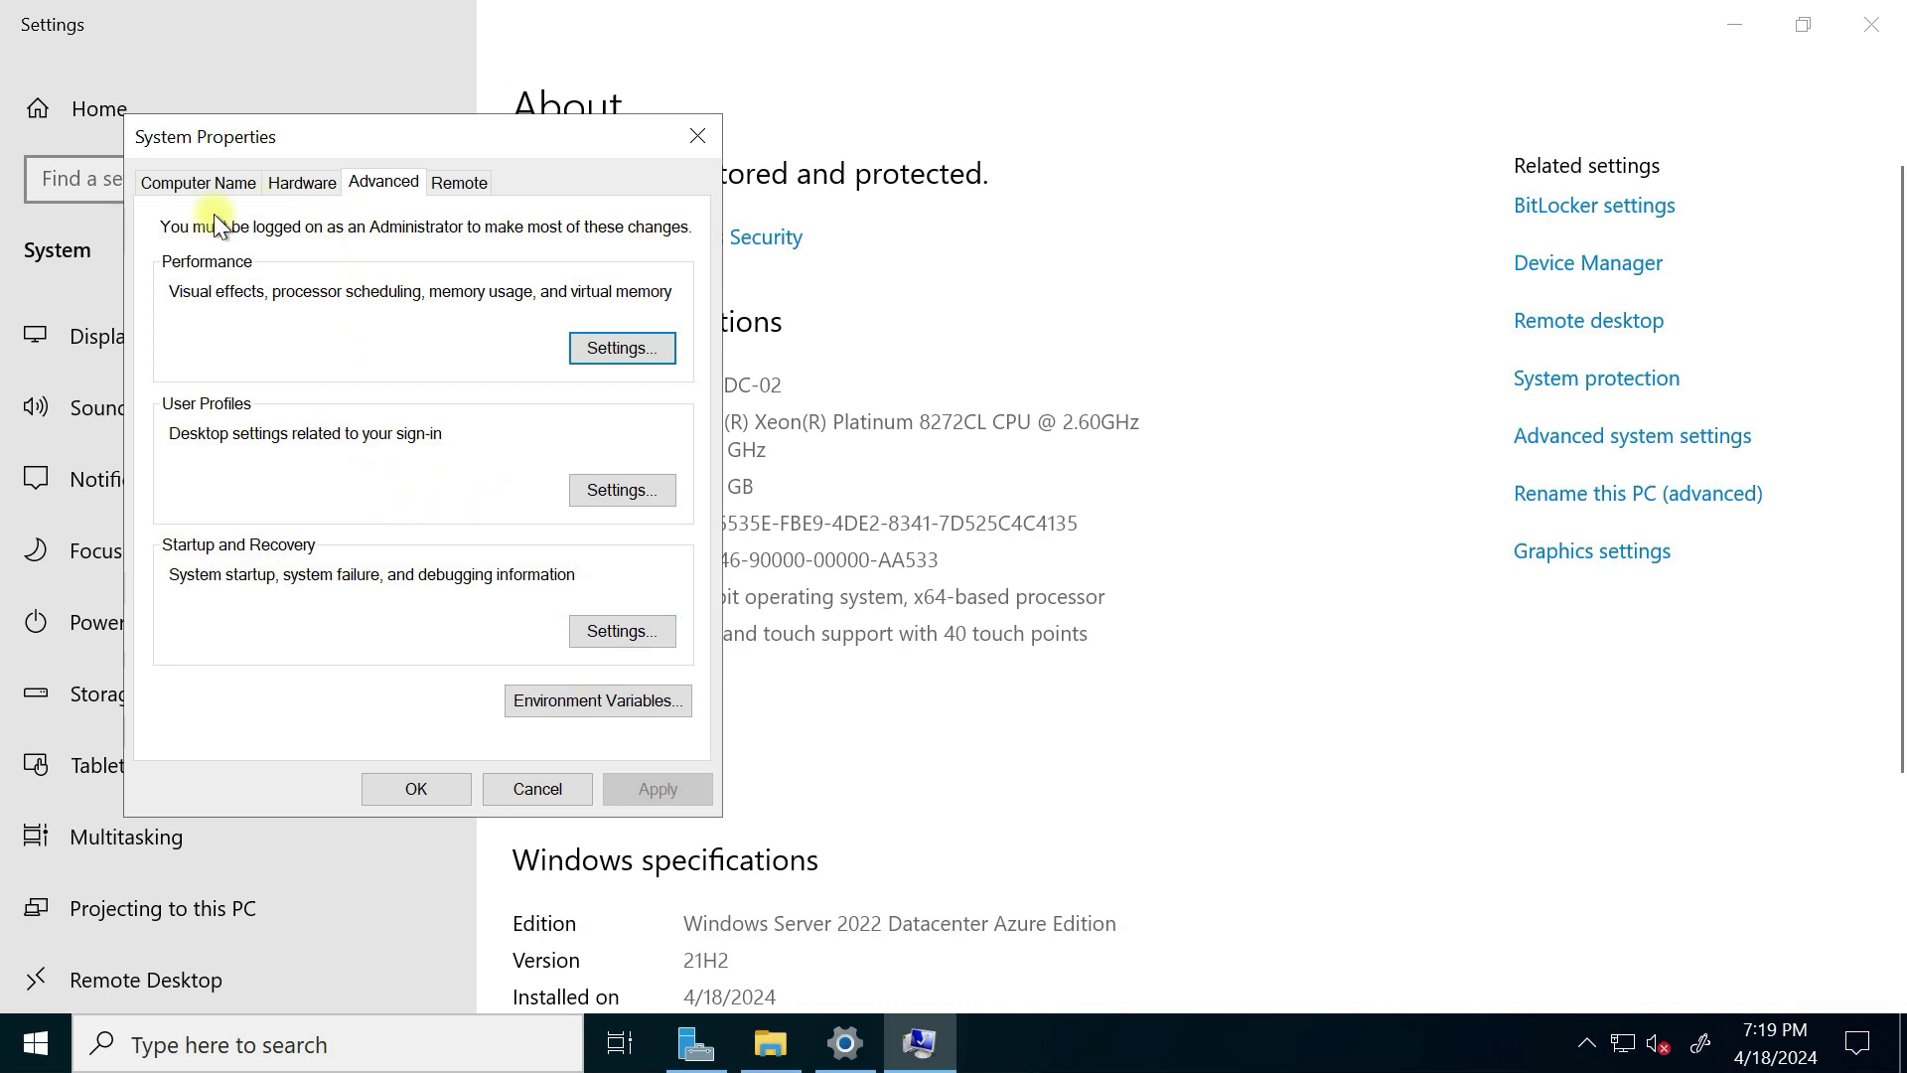
left_click(600, 497)
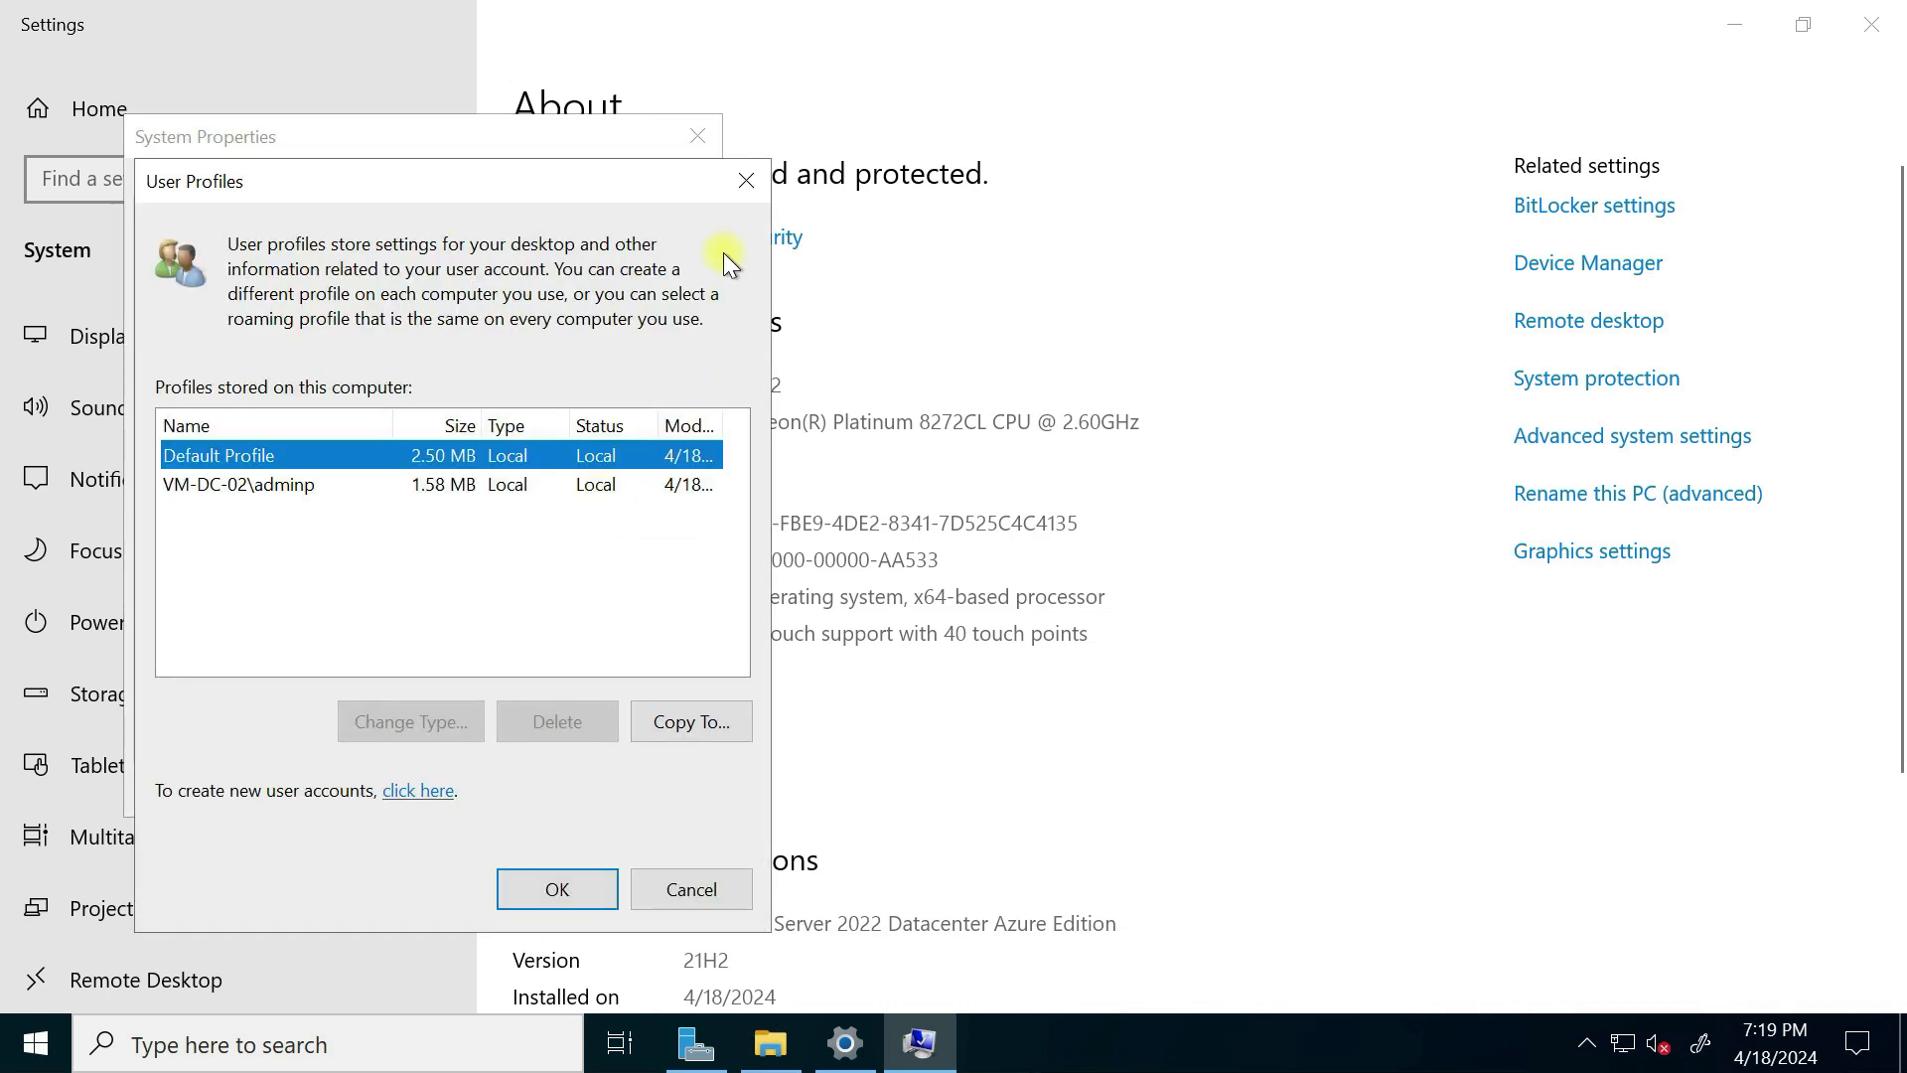
left_click(740, 180)
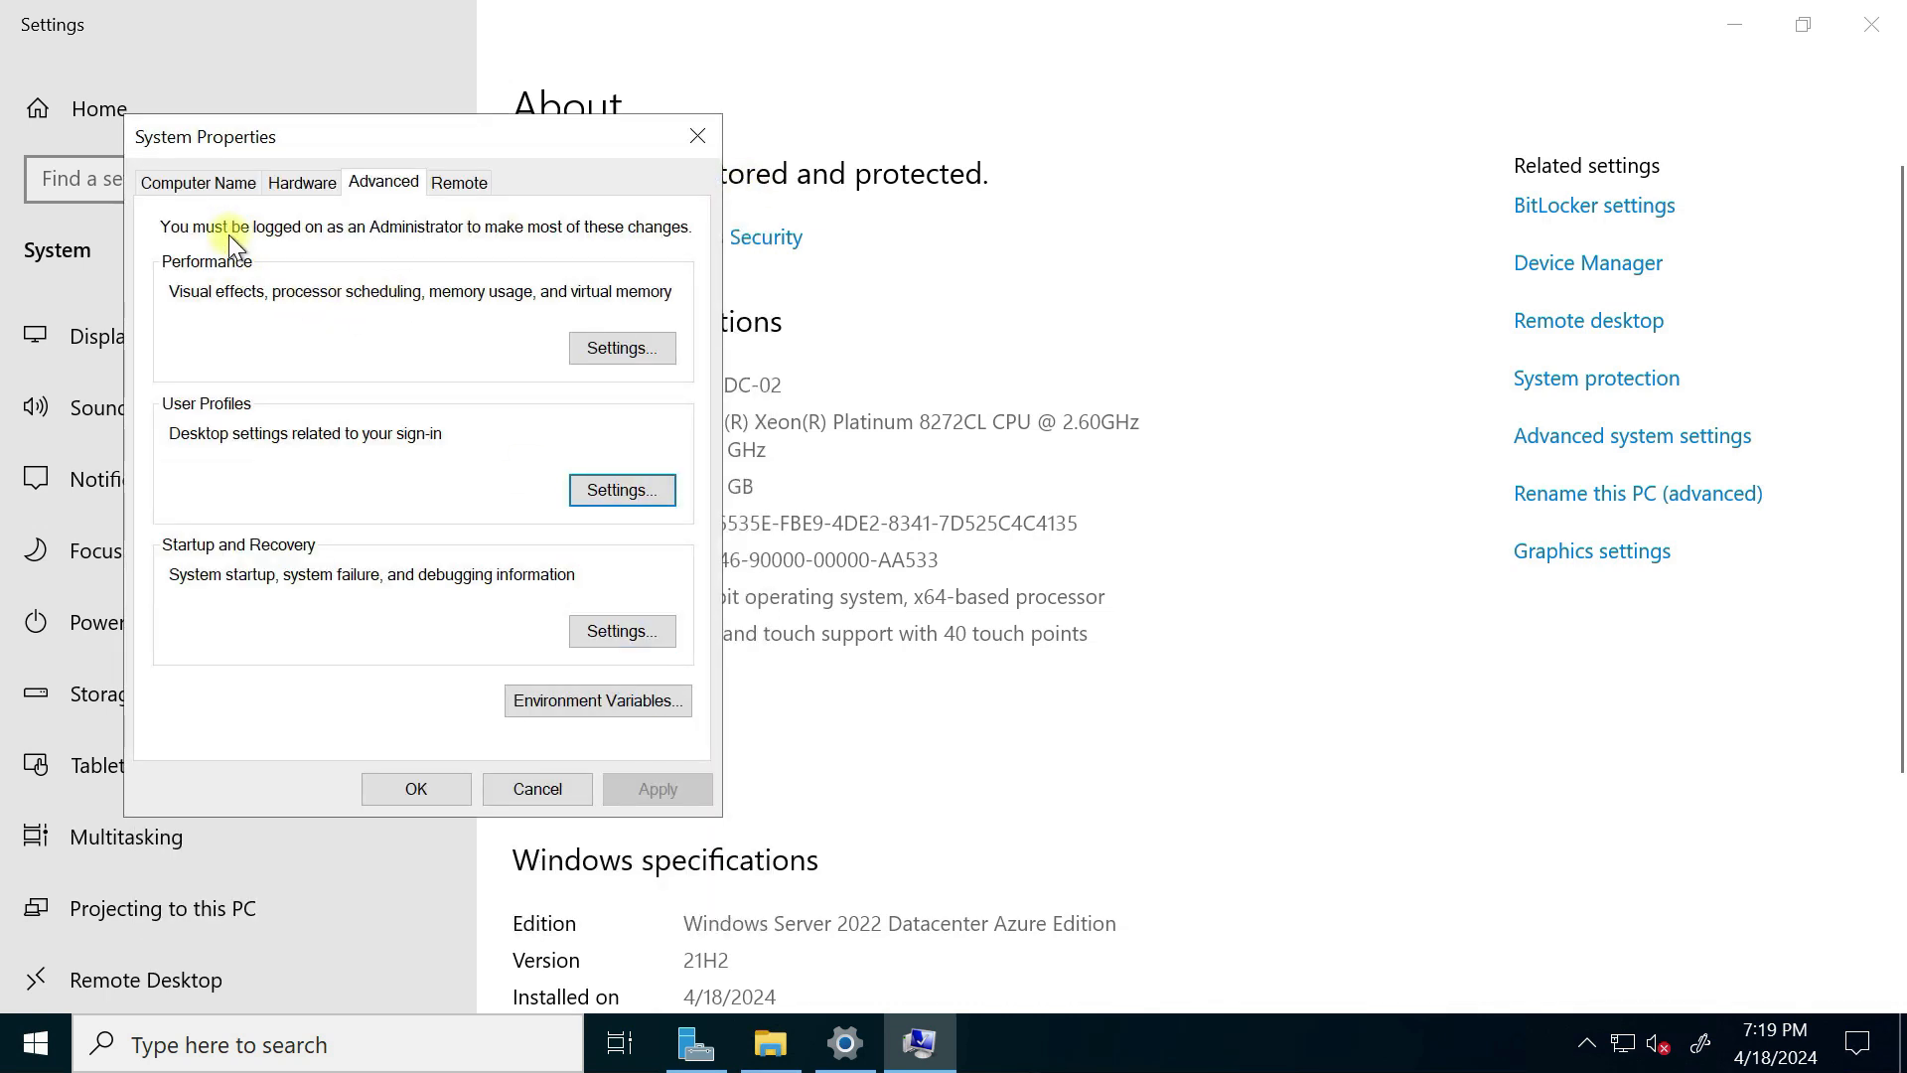
left_click(193, 187)
Step: Change the computer's membership to the rijoskill.com domain
left_click(626, 477)
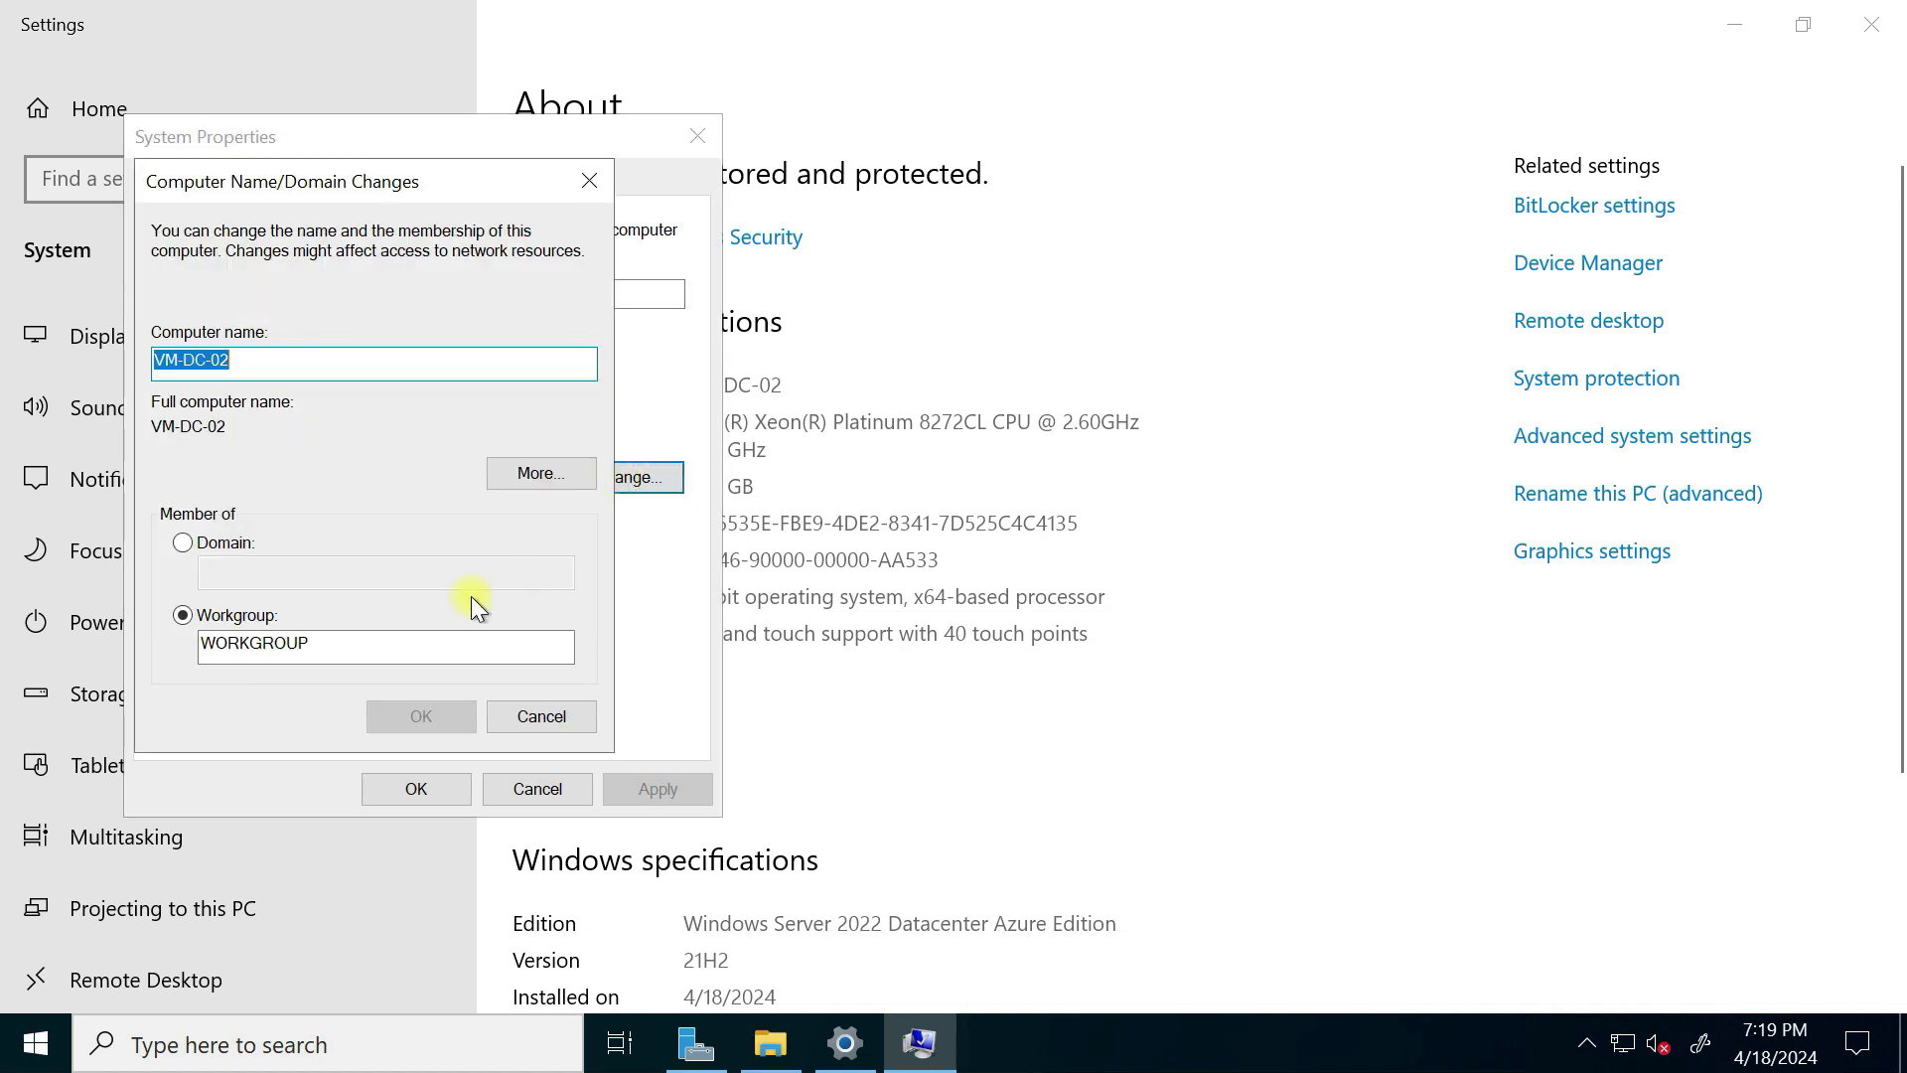
left_click(184, 544)
left_click(298, 581)
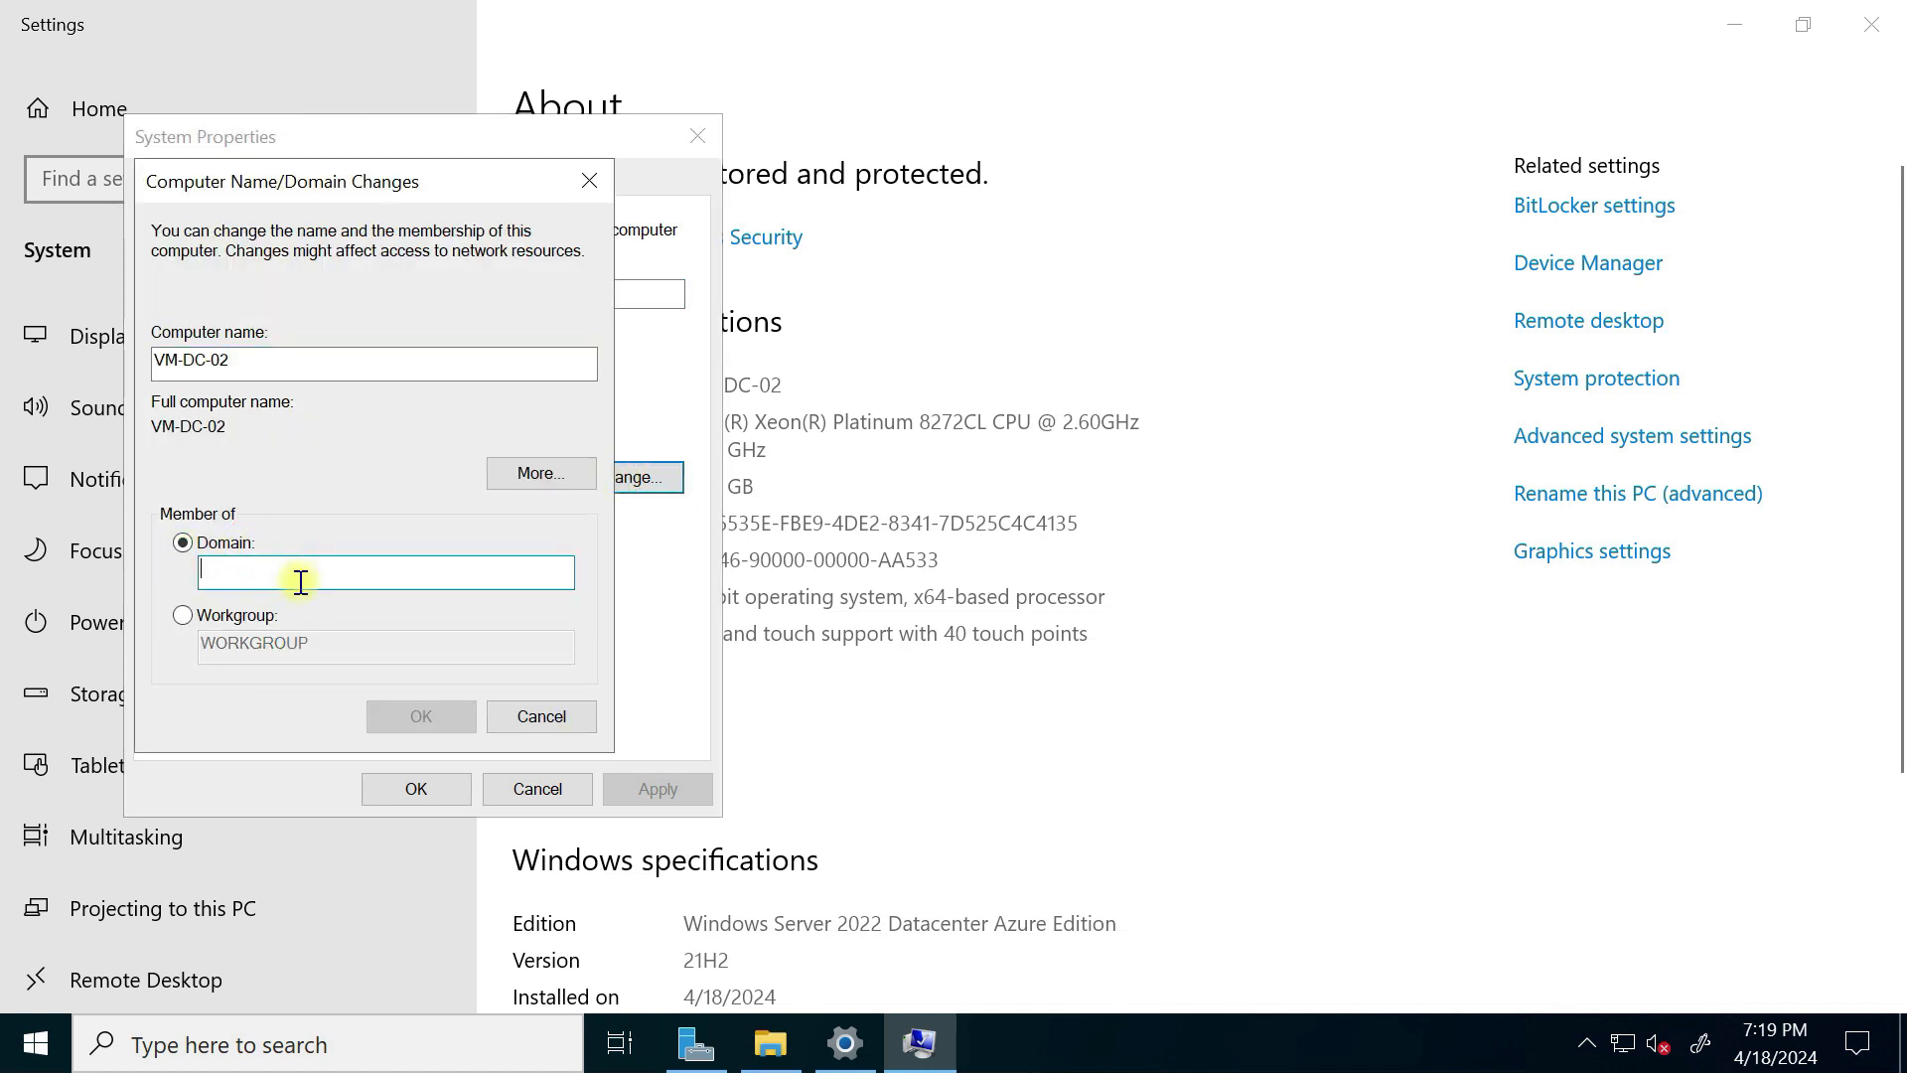
type("rijoskill.com")
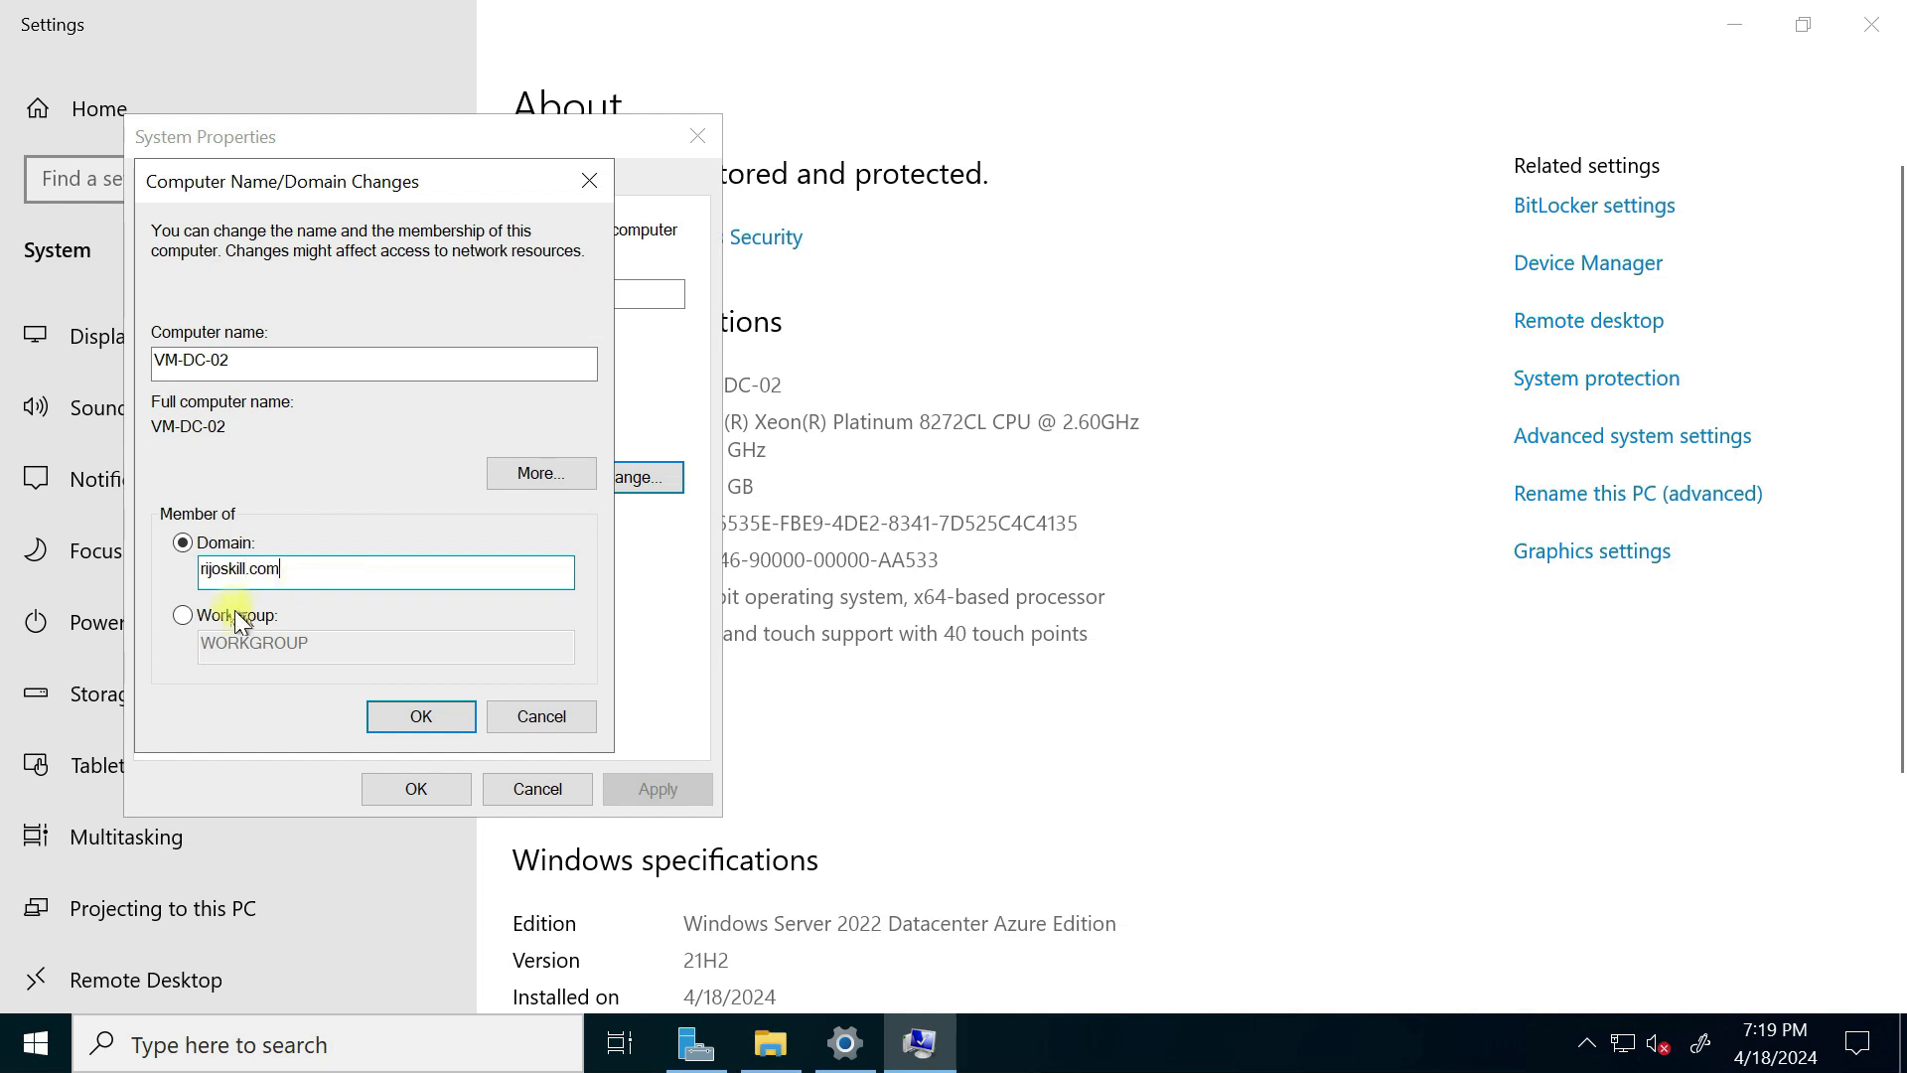
left_click(408, 728)
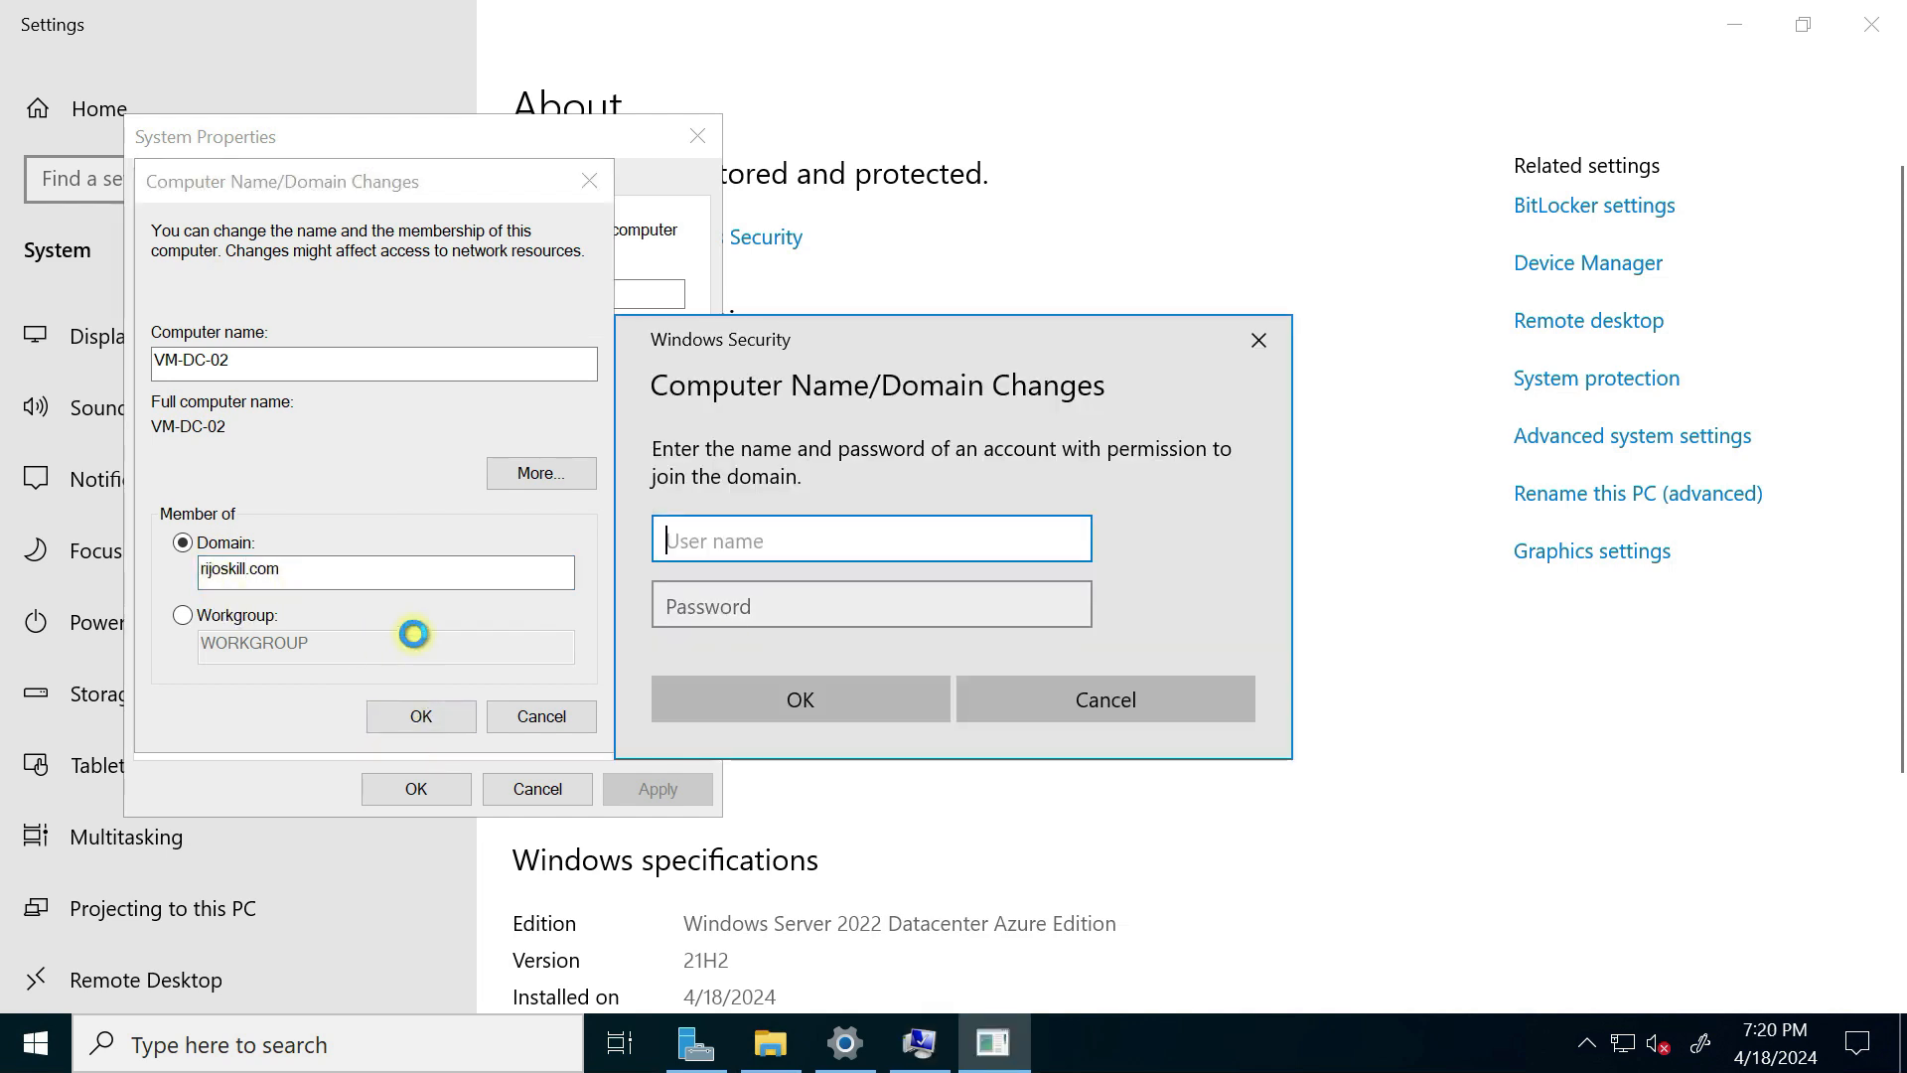
Step: Enter the domain admin credentials, acknowledge the welcome and restart notices, and close System Properties
left_click(709, 541)
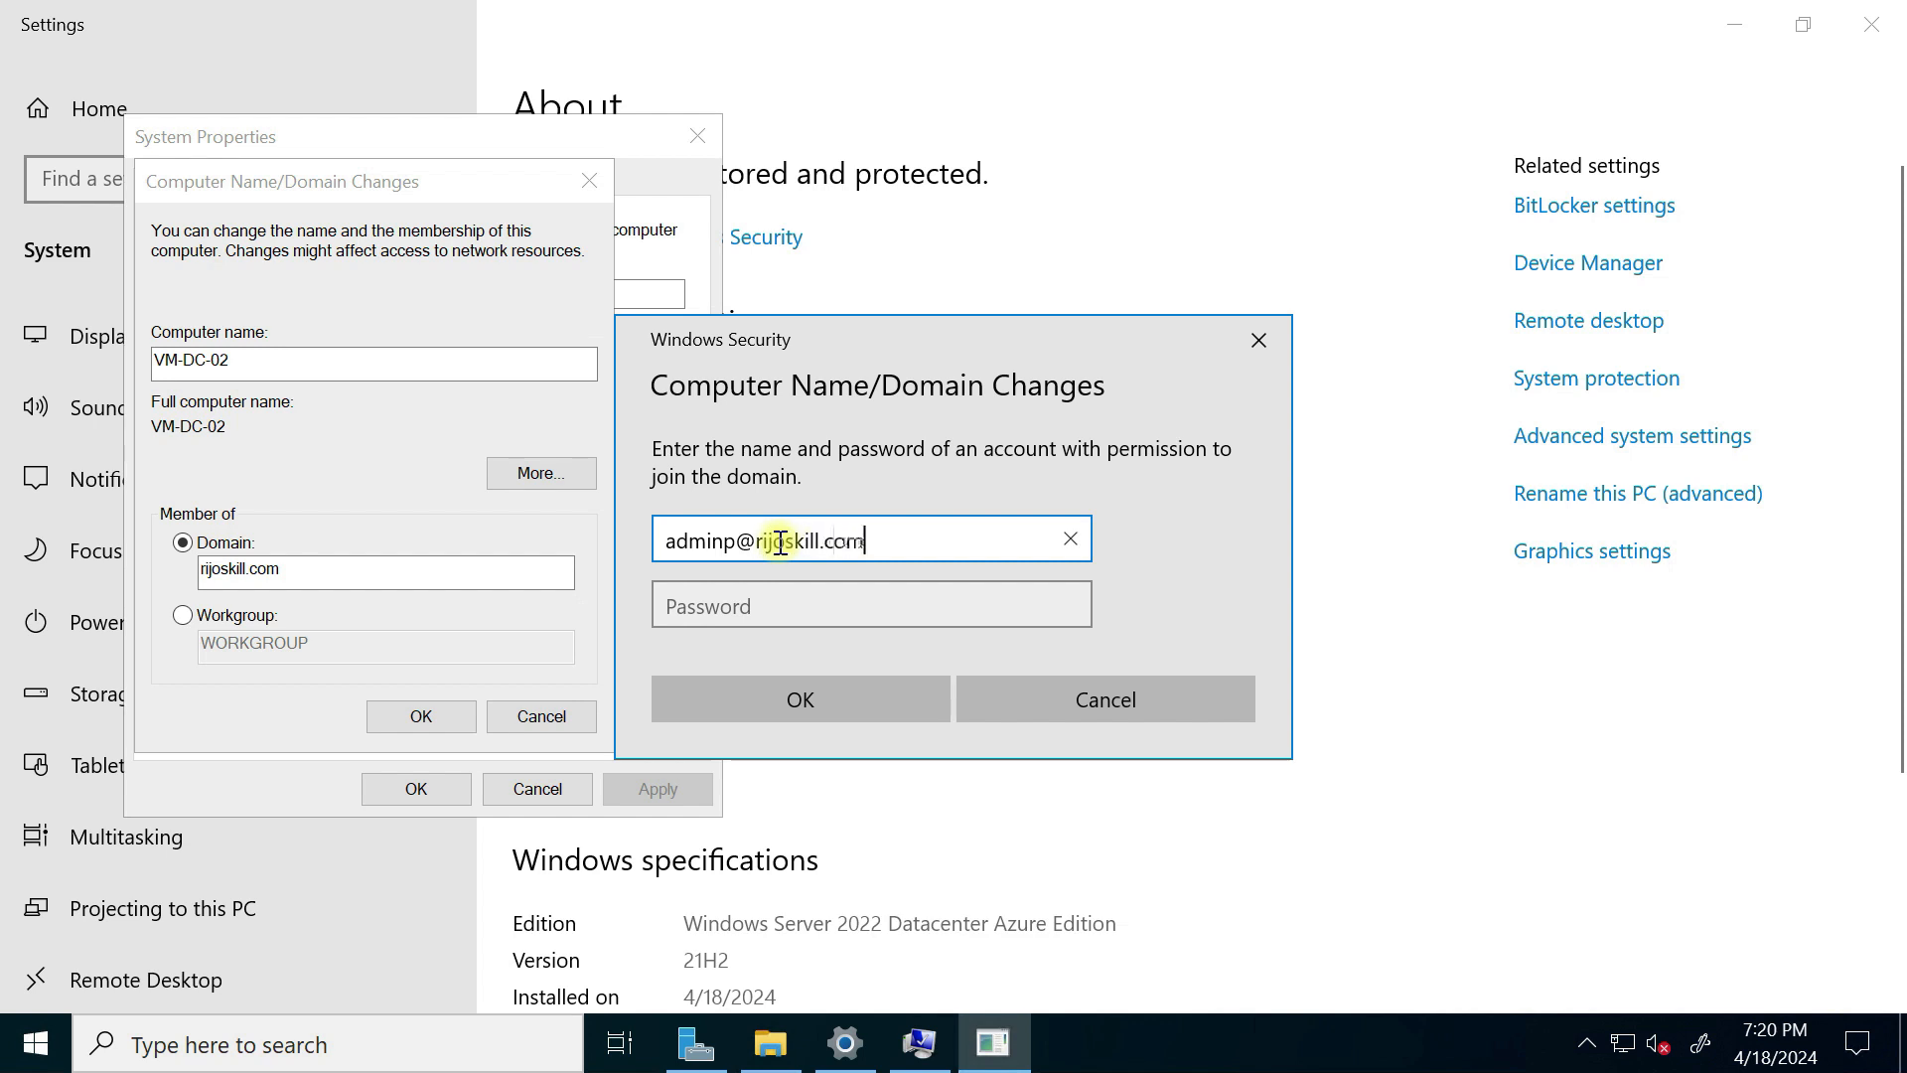
left_click(741, 593)
type("P**")
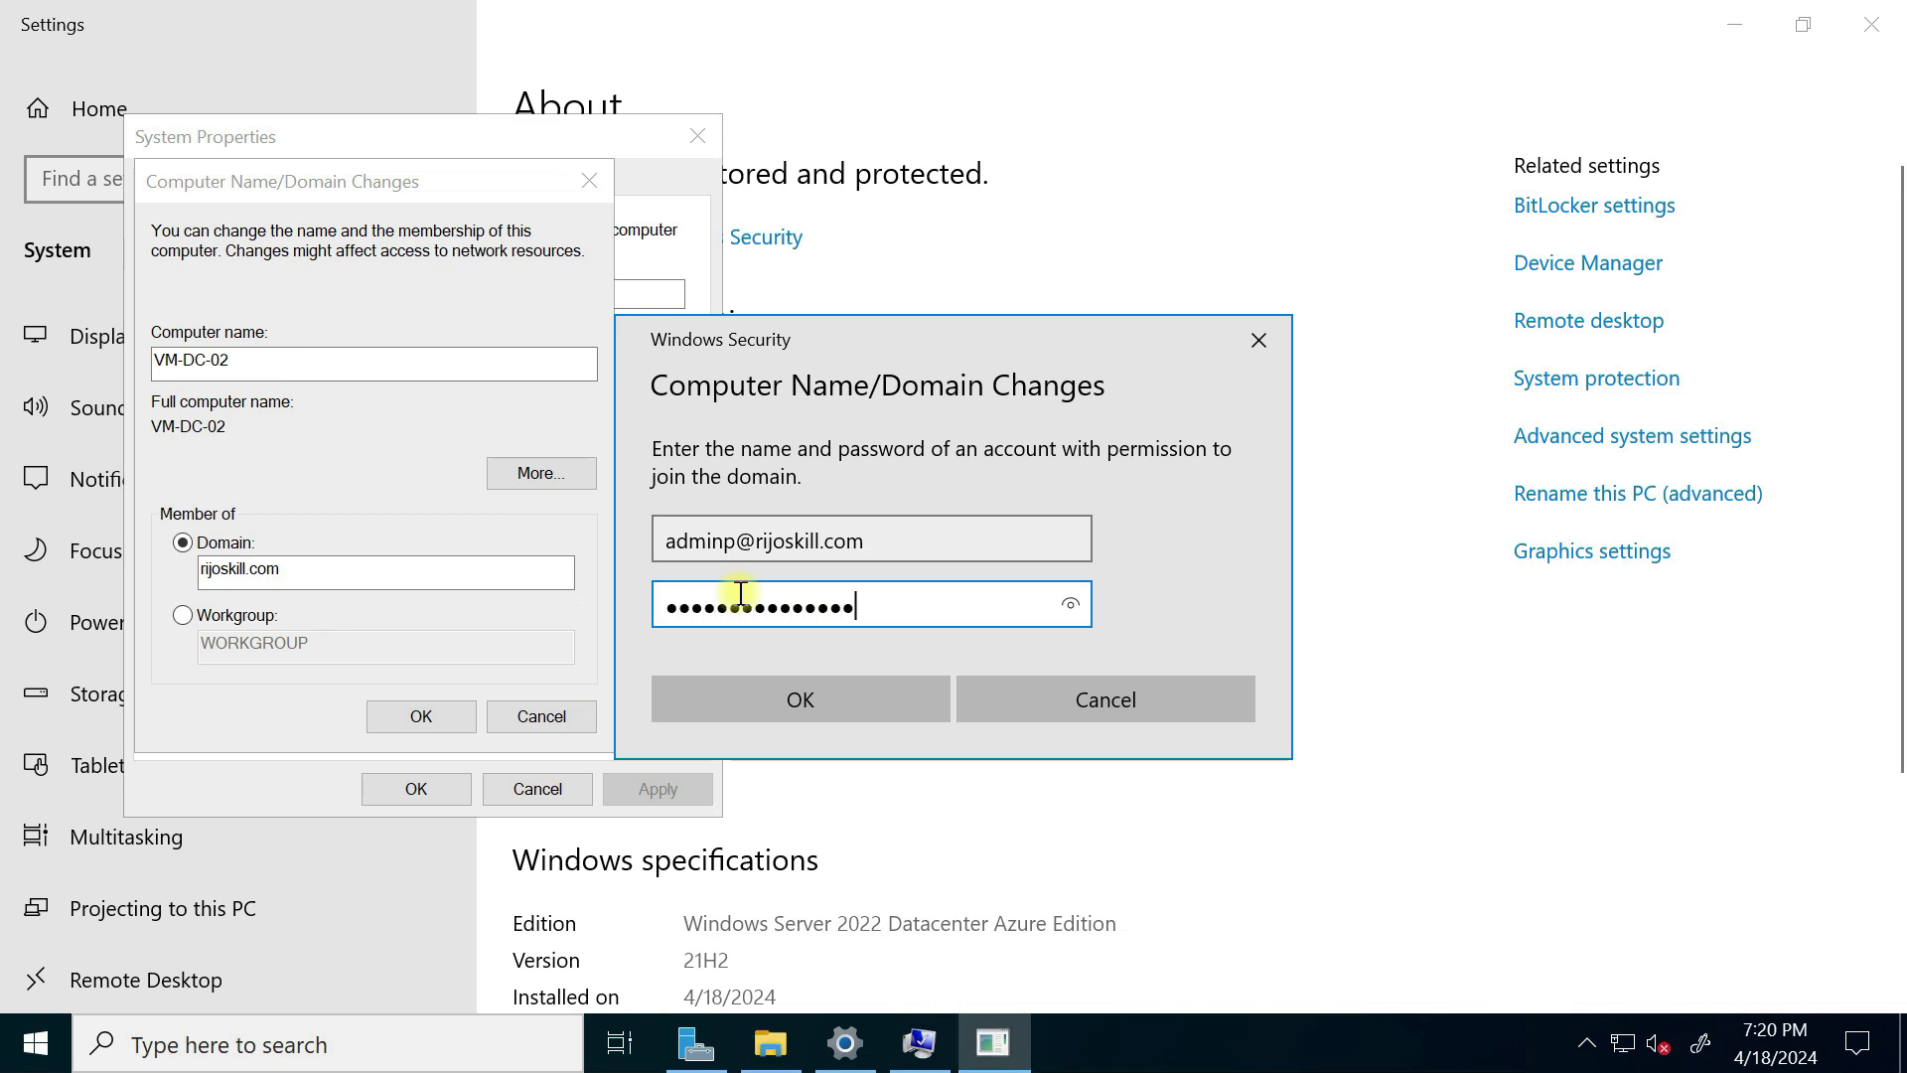
left_click(778, 705)
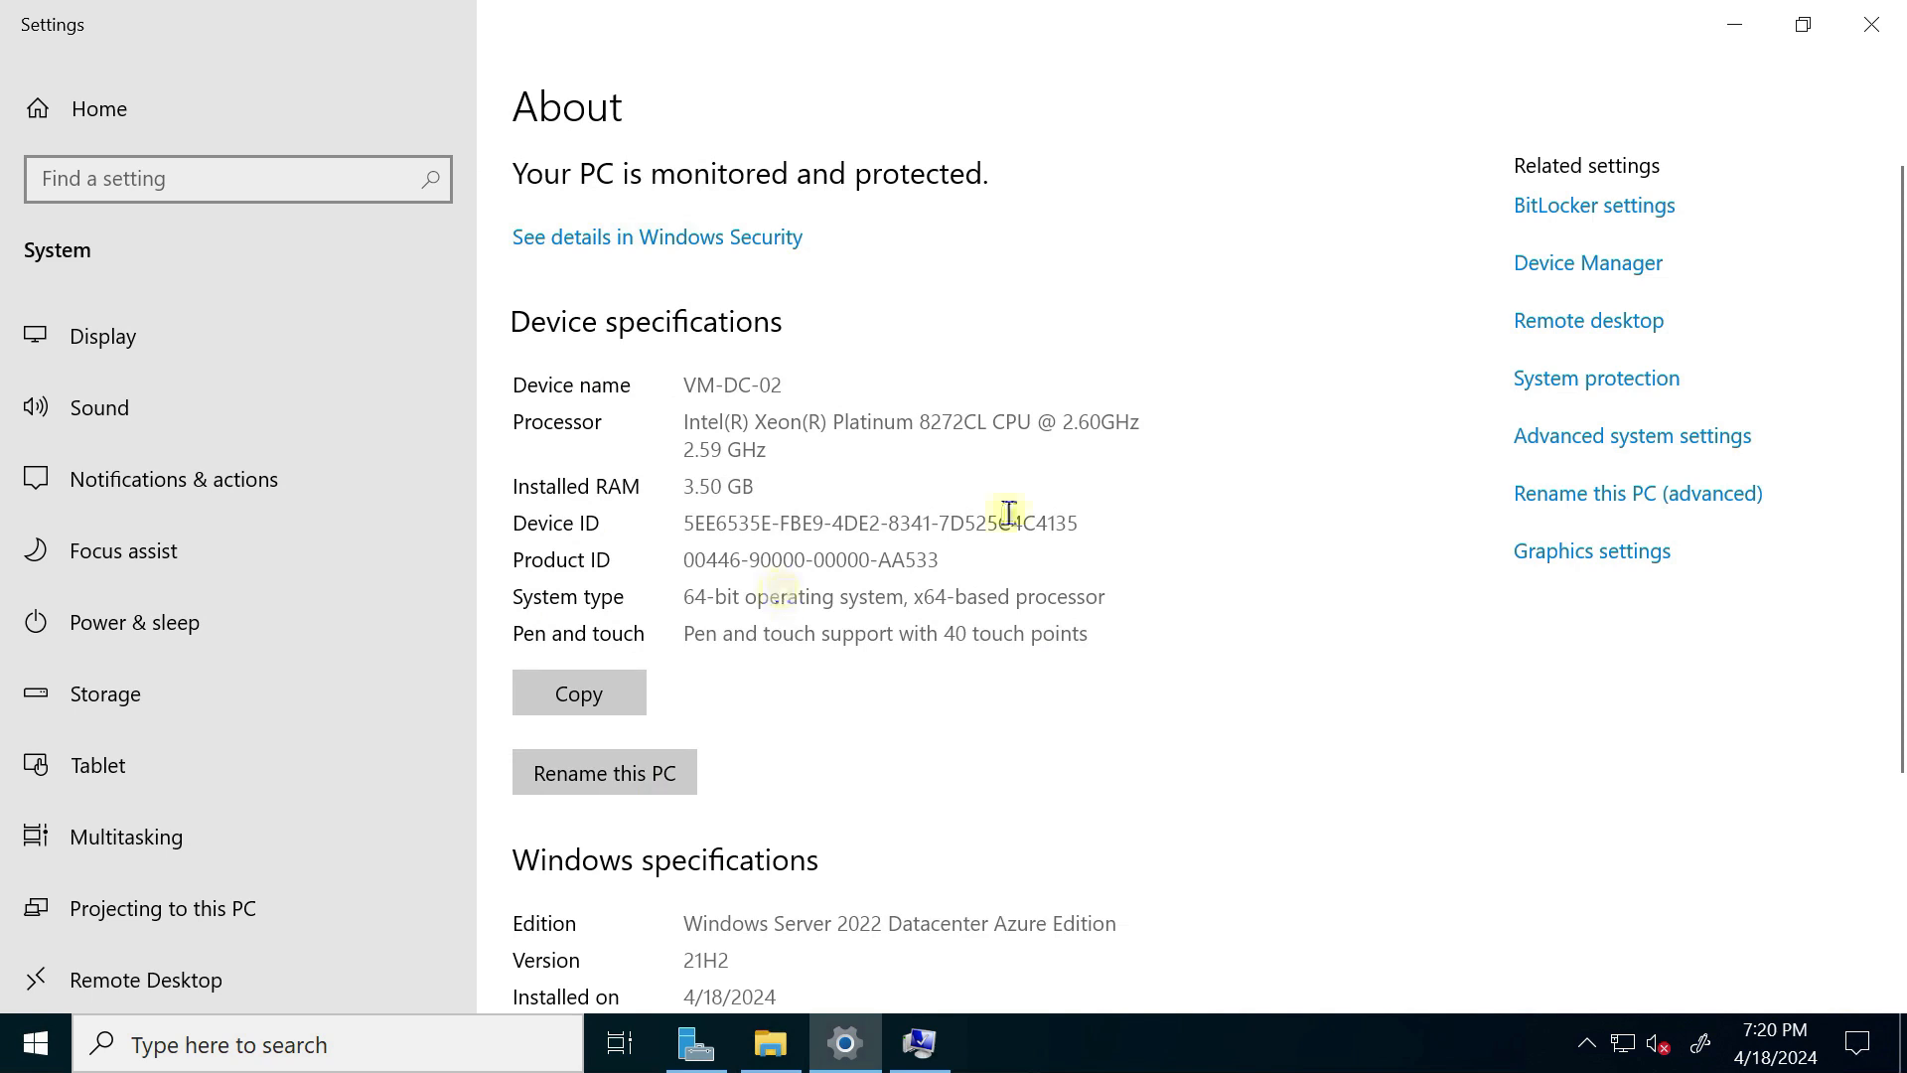
left_click(1738, 32)
left_click(1739, 29)
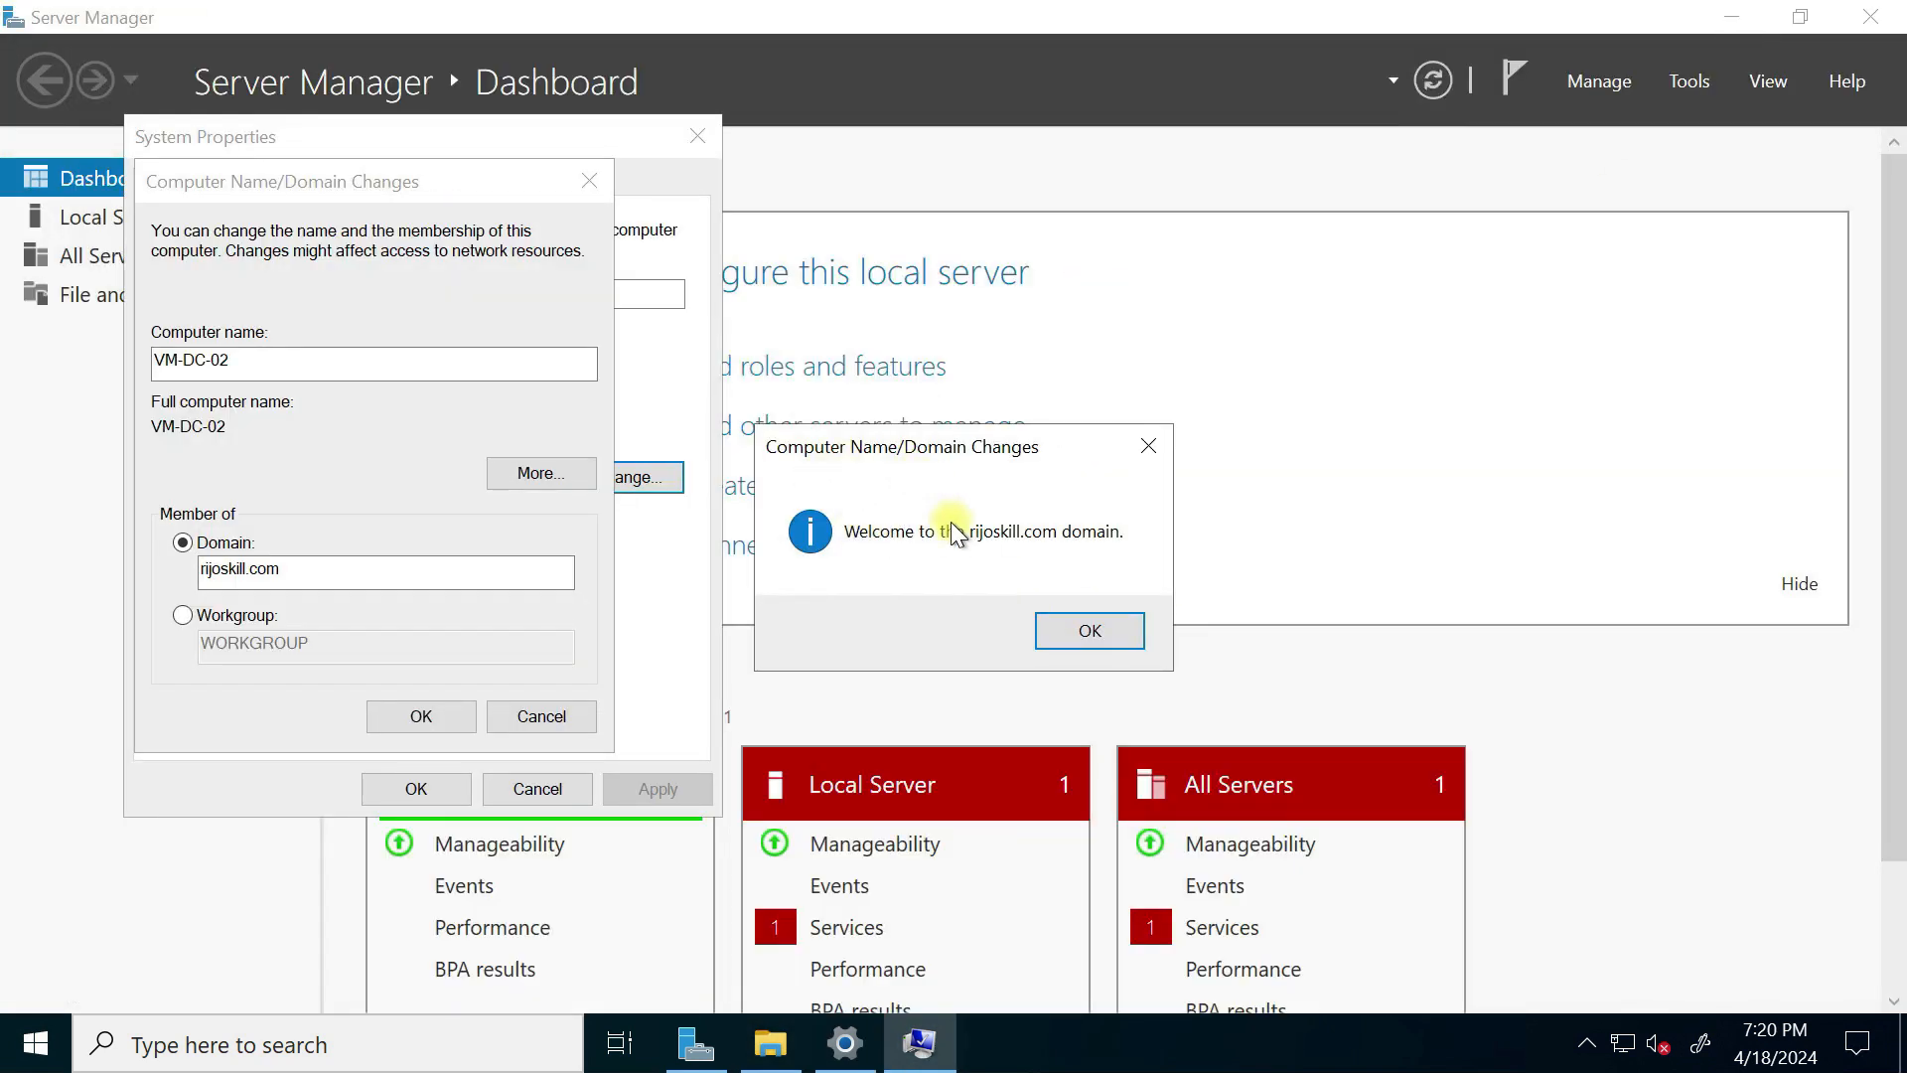
left_click(1093, 630)
left_click(1106, 568)
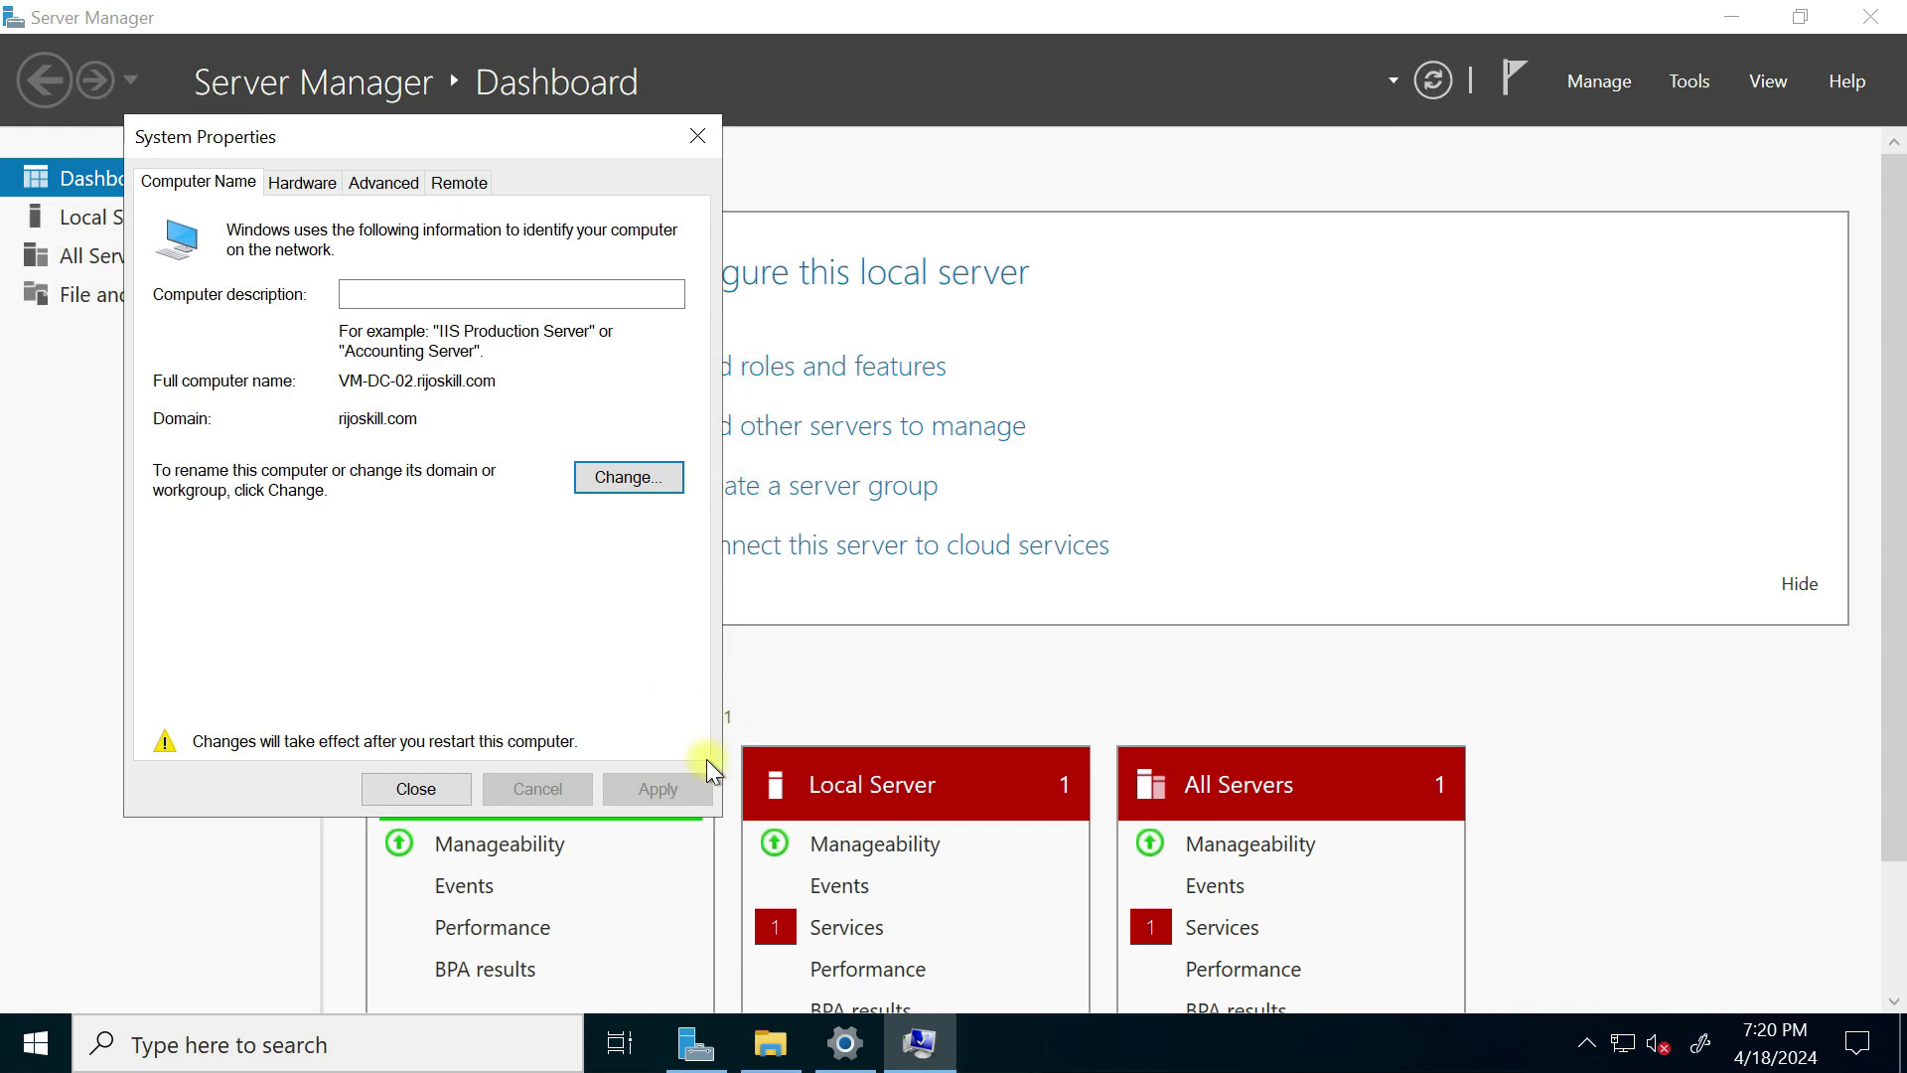
left_click(413, 800)
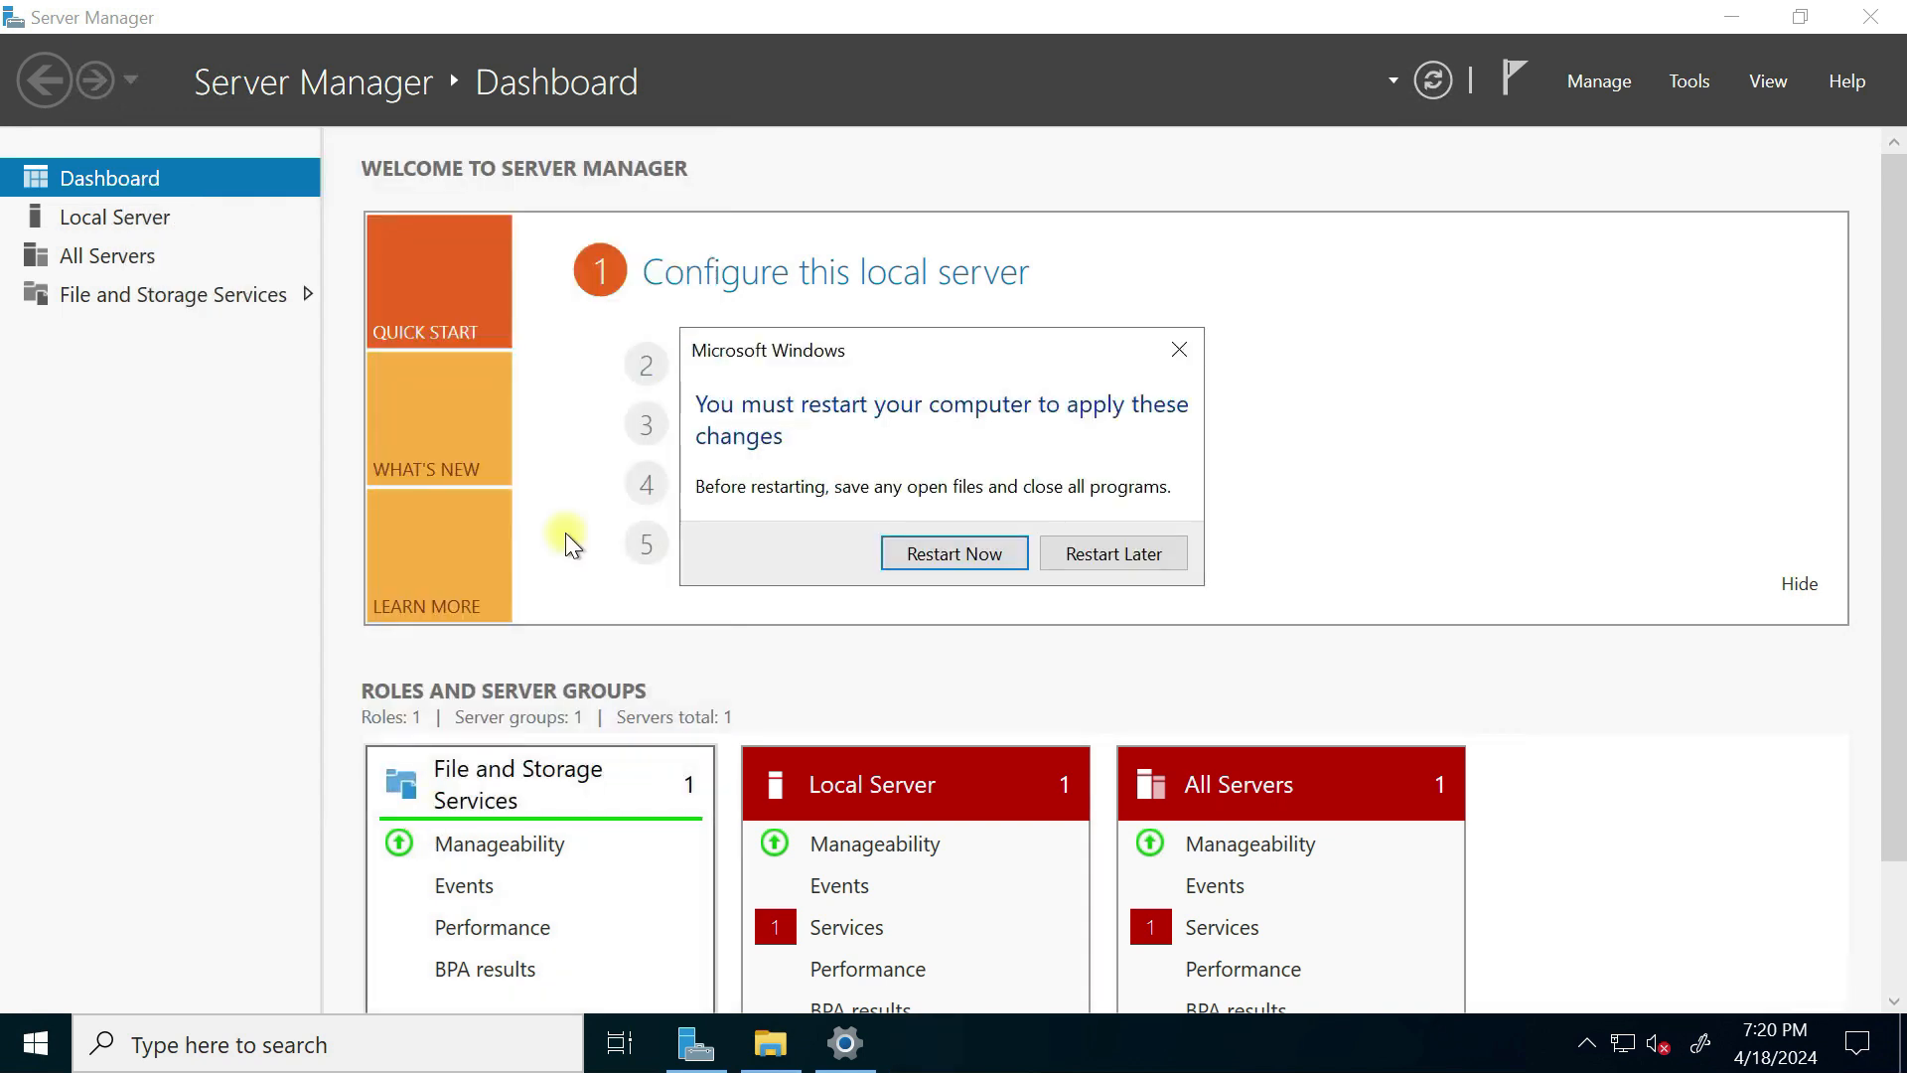
Step: Restart the server now, dismiss the session-ended message, and return to the Azure portal
left_click(959, 549)
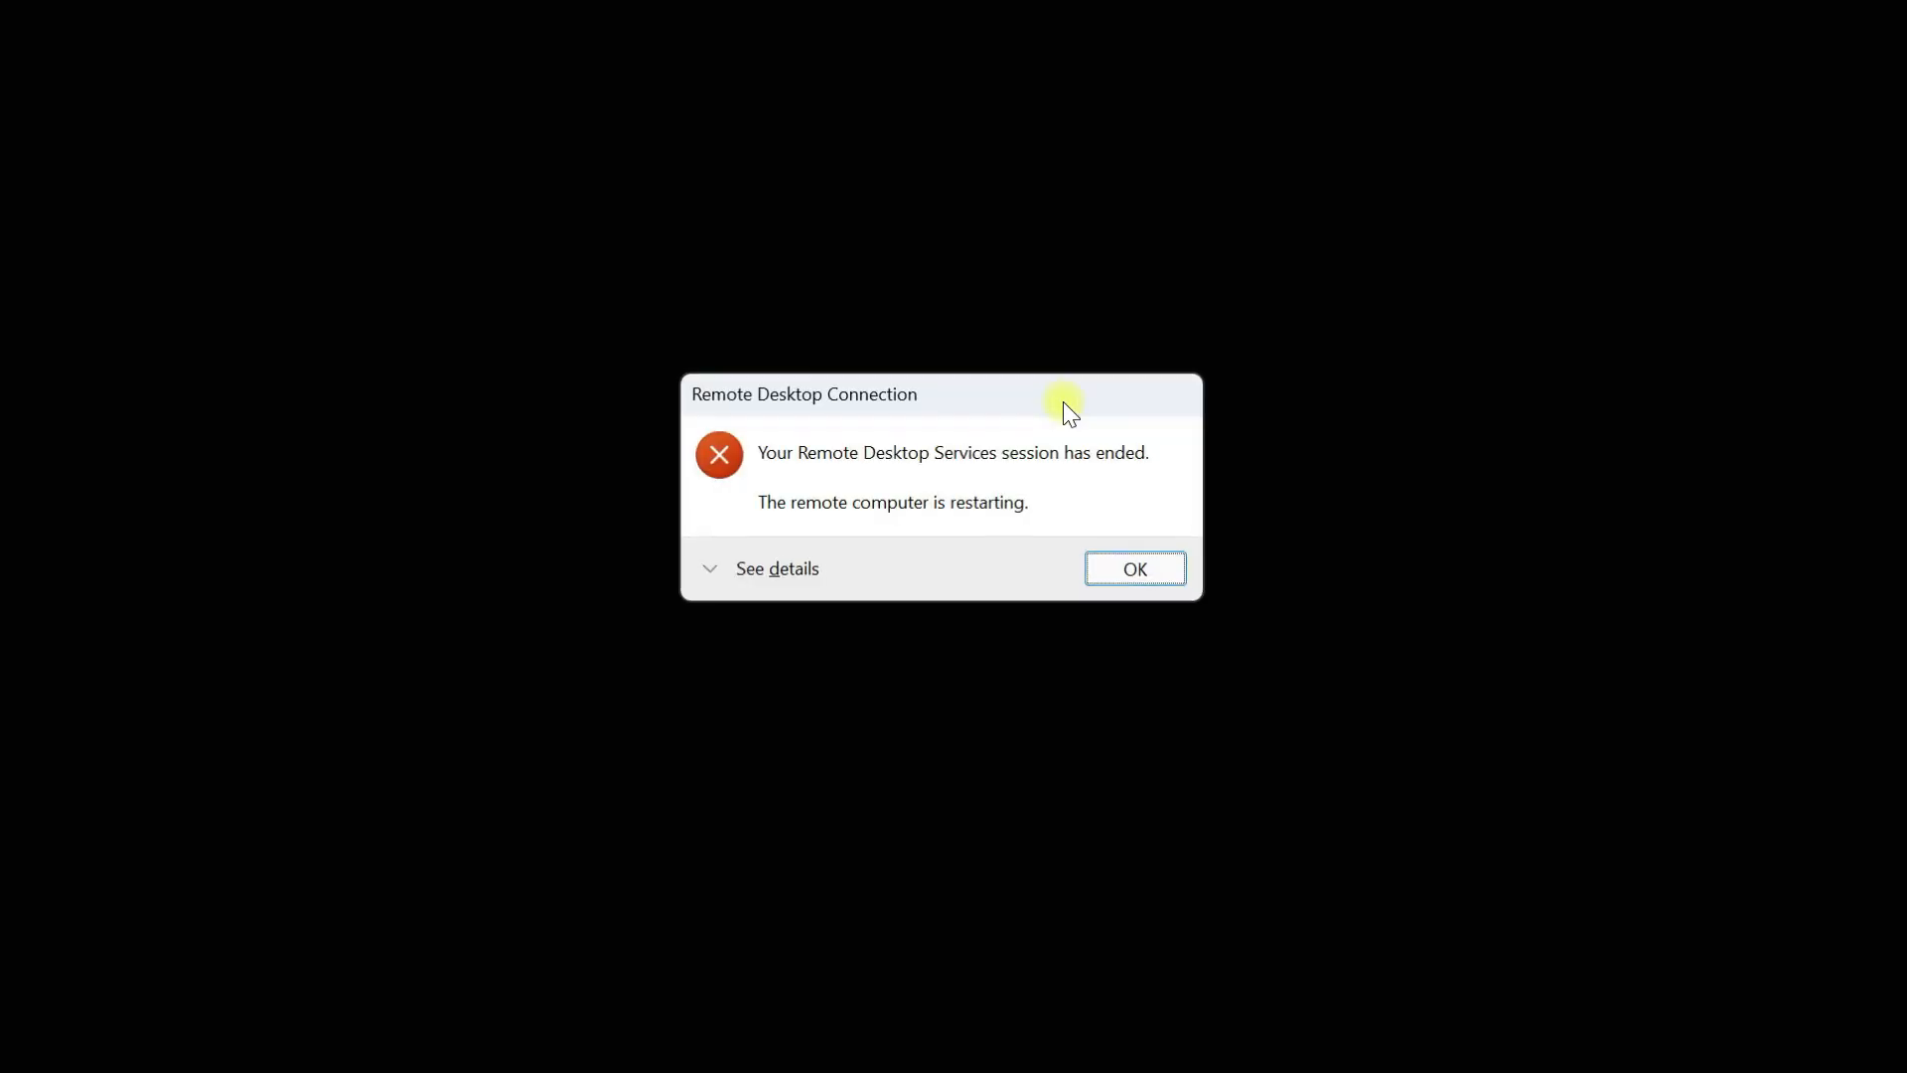
left_click(1137, 568)
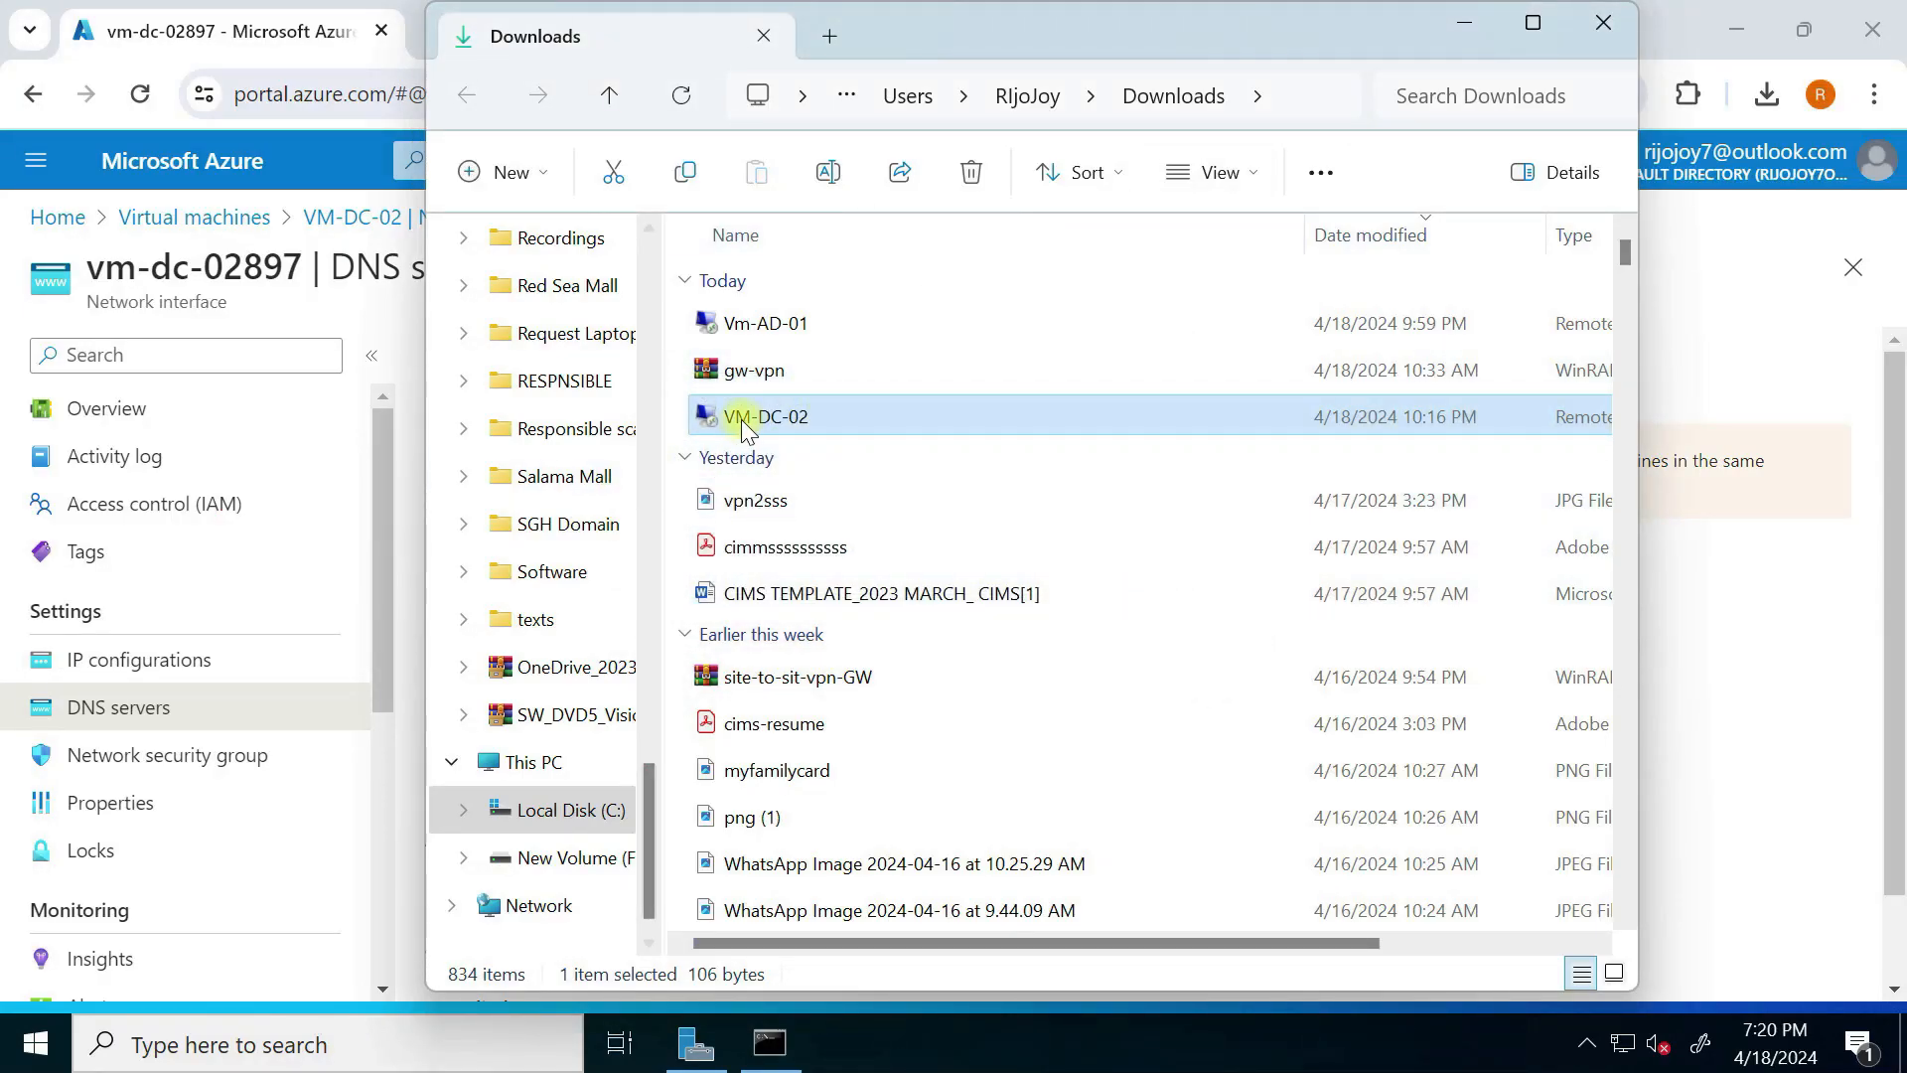
left_click(1464, 22)
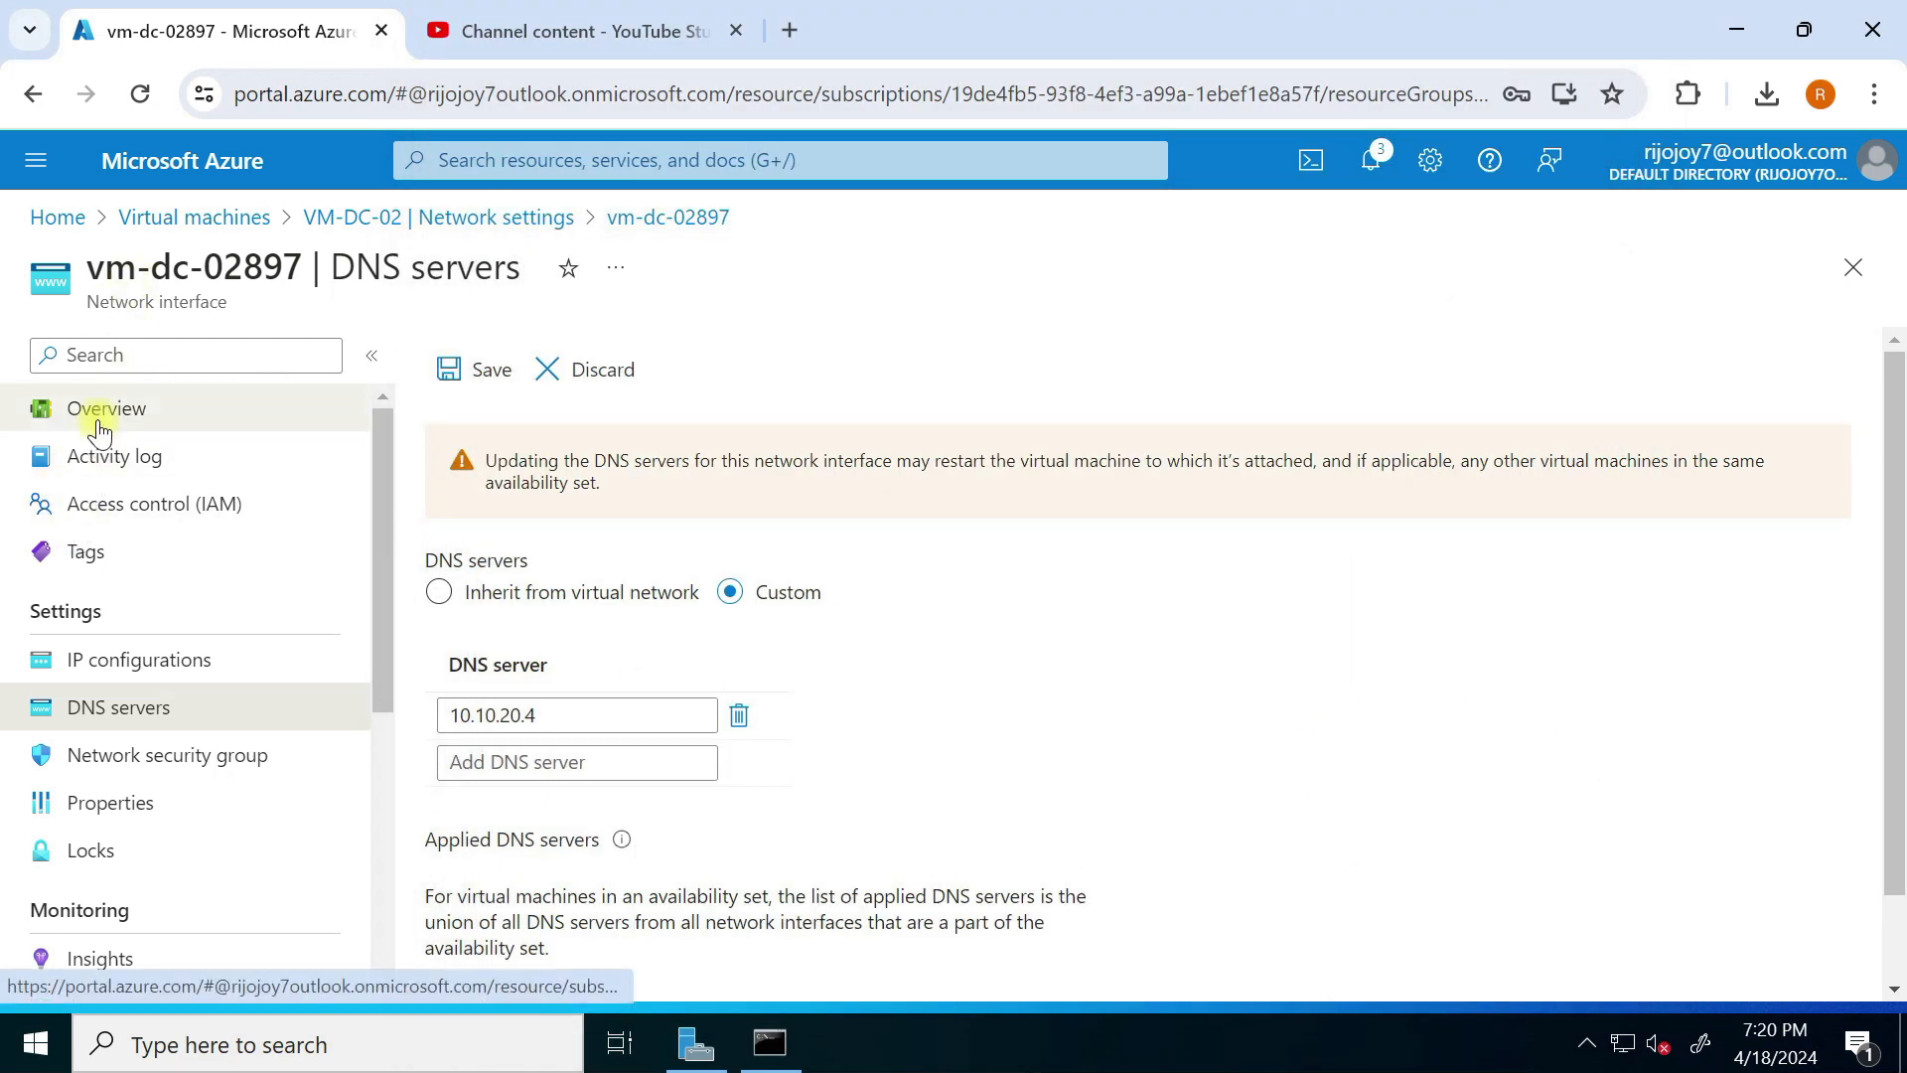
Step: Open VM-DC-02's overview in Virtual machines to read its public IP 40.120.97.65
left_click(109, 411)
left_click(197, 216)
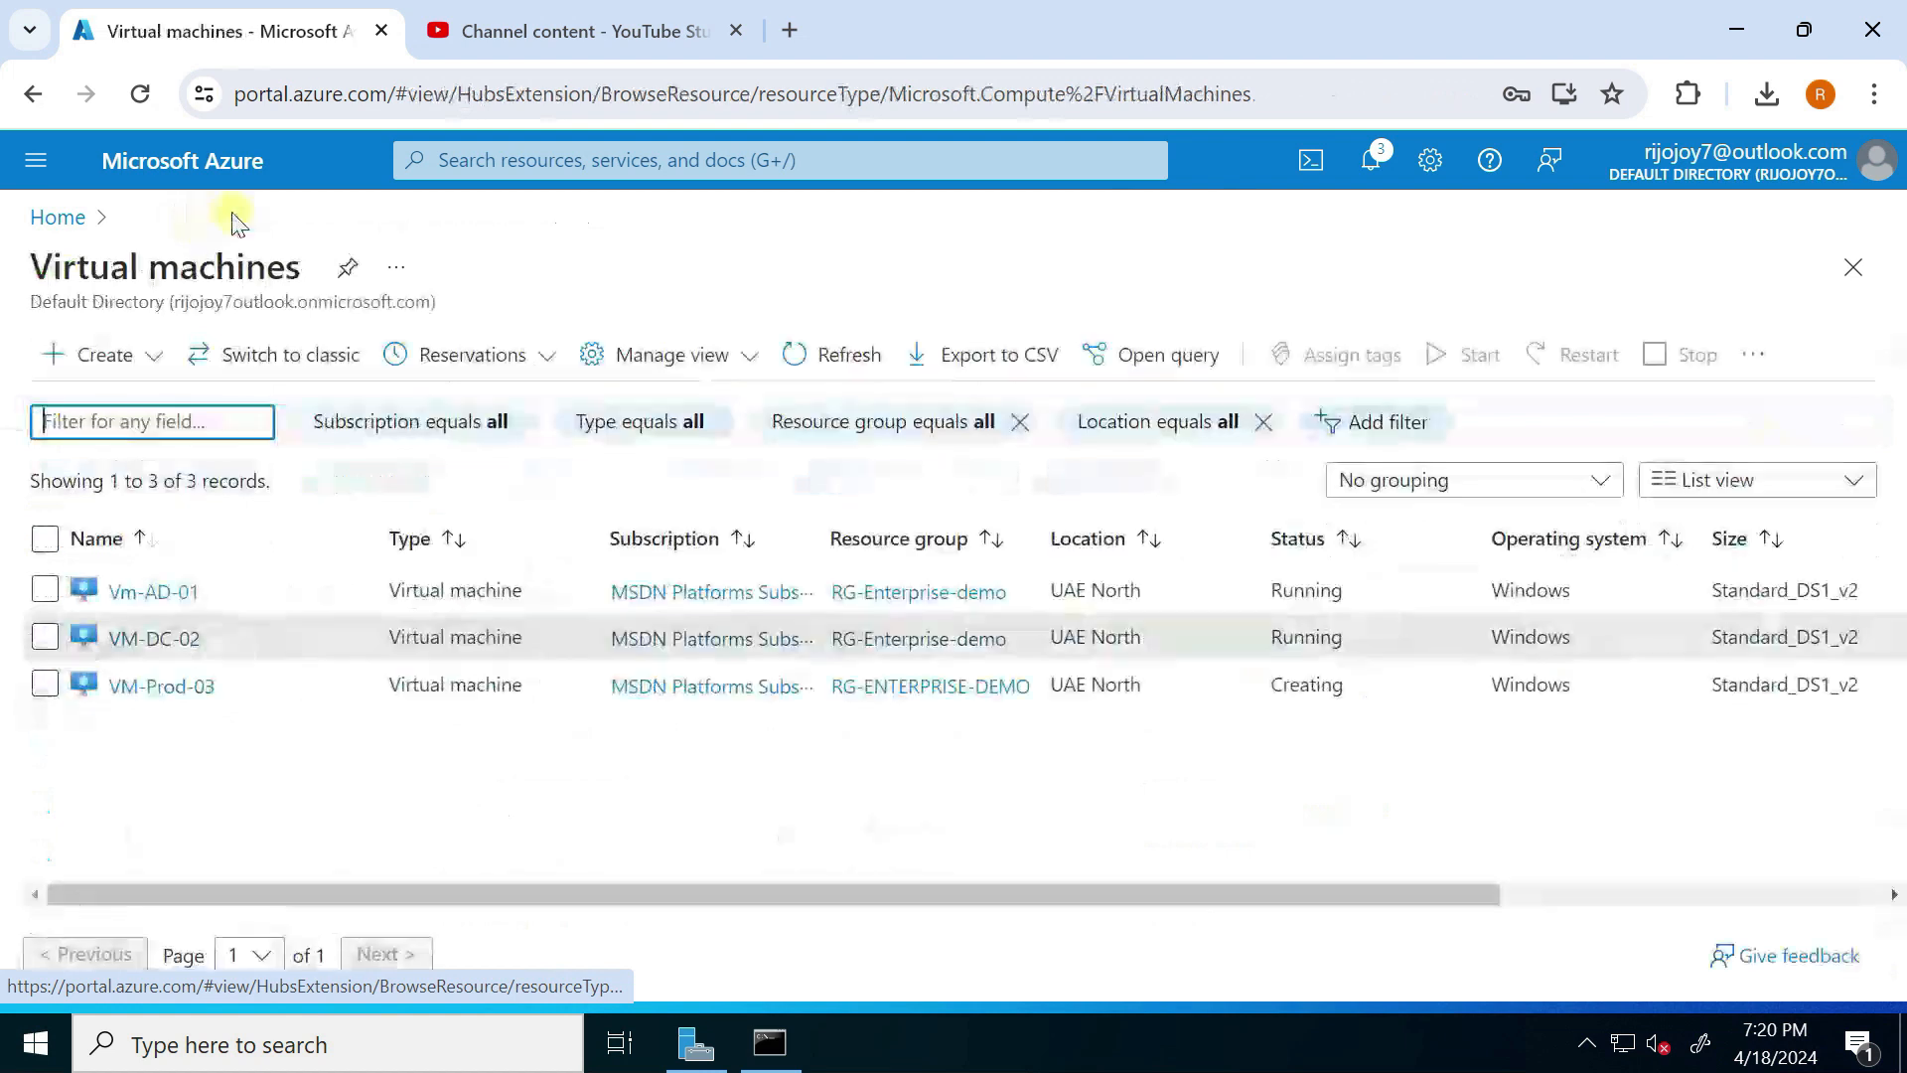
left_click(159, 641)
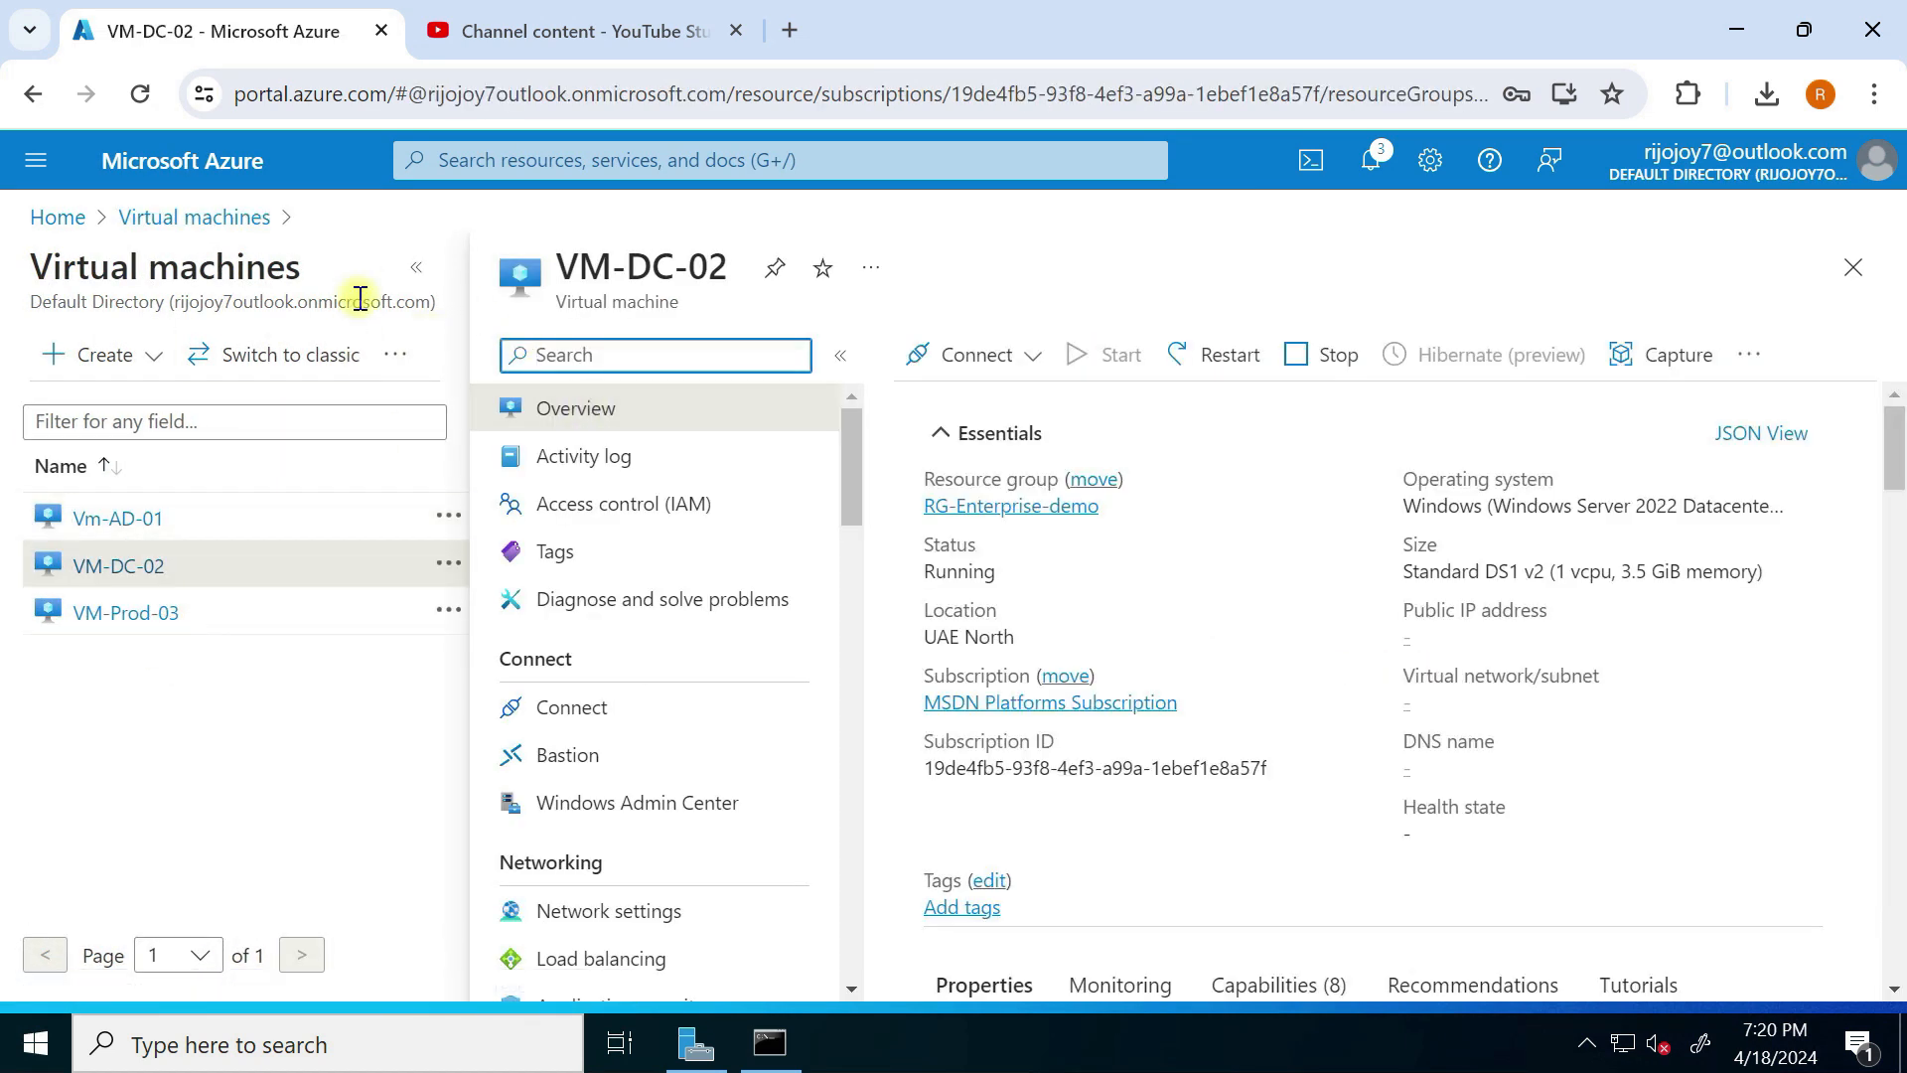
left_click(417, 265)
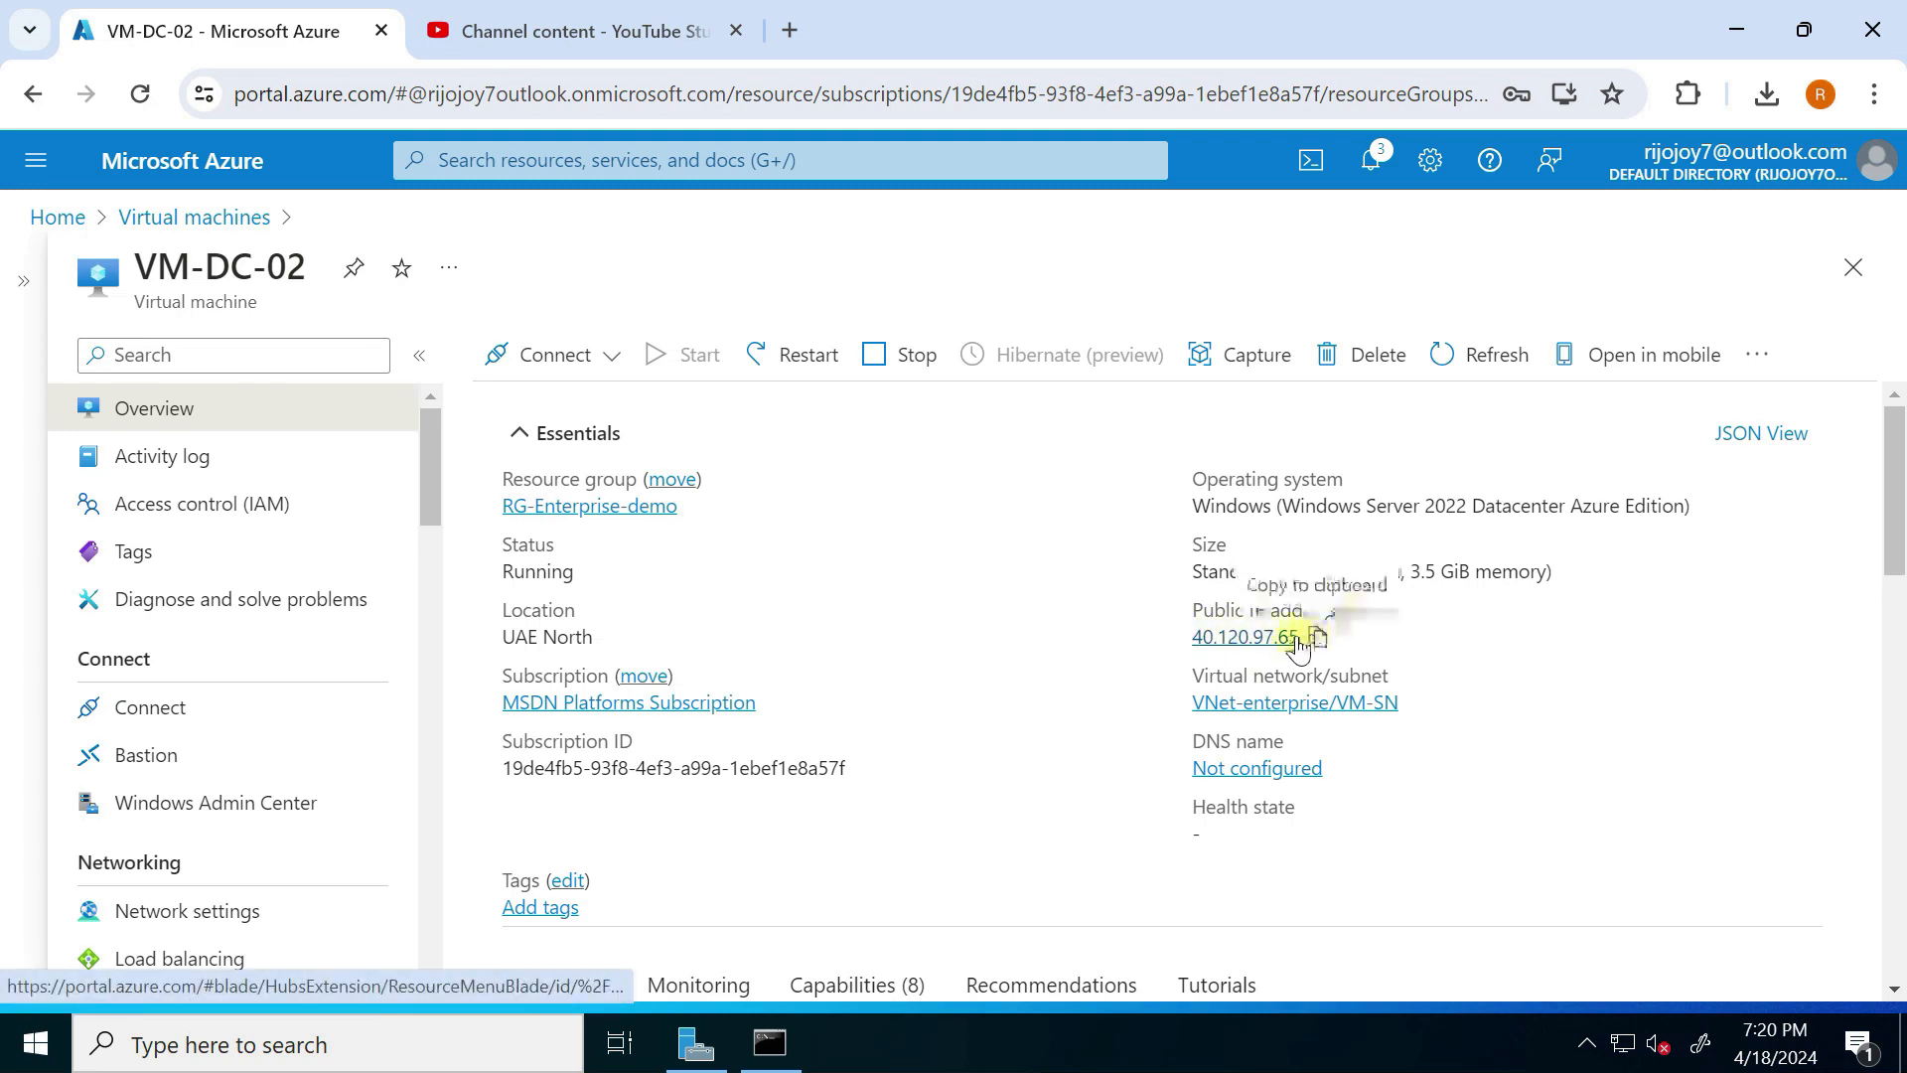
key("super+Tab")
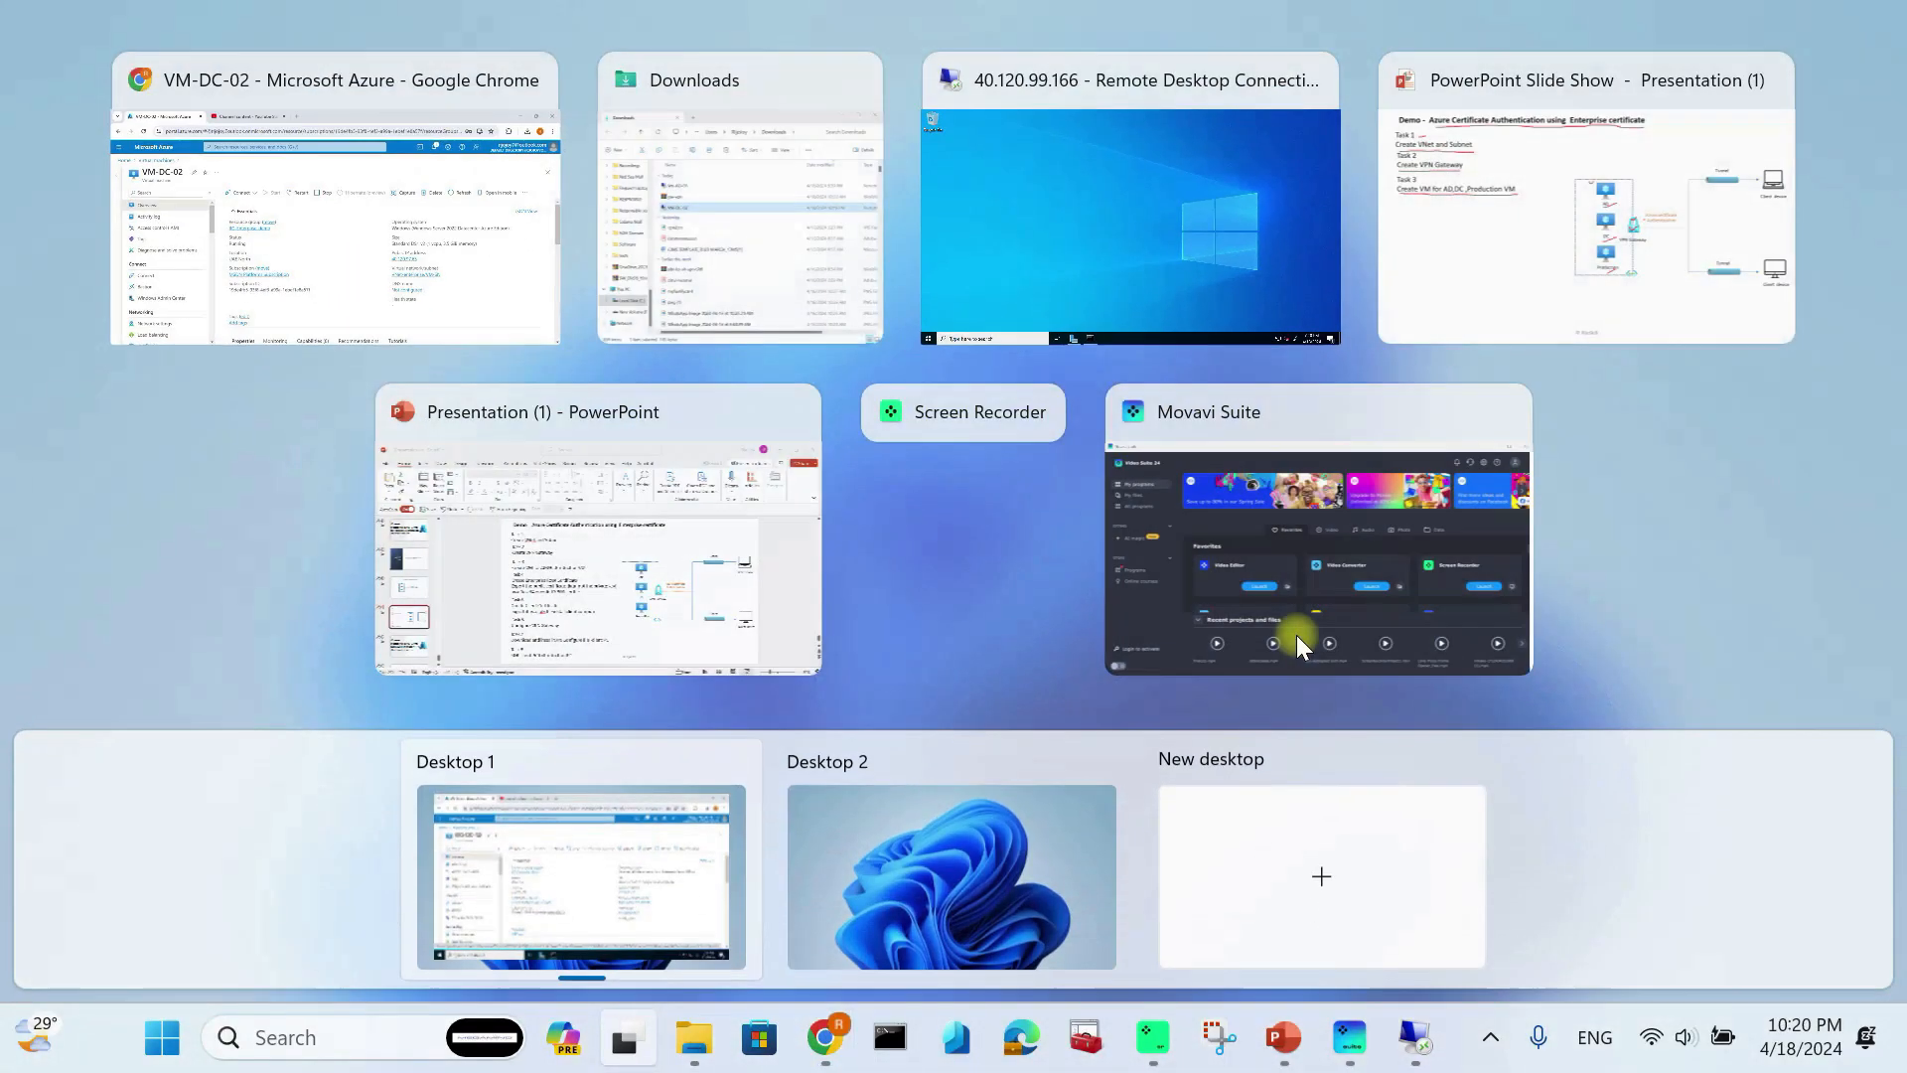
Step: Launch Remote Desktop Connection and replace the address 10.0.0.4 with 40.120.97.65
left_click(338, 1048)
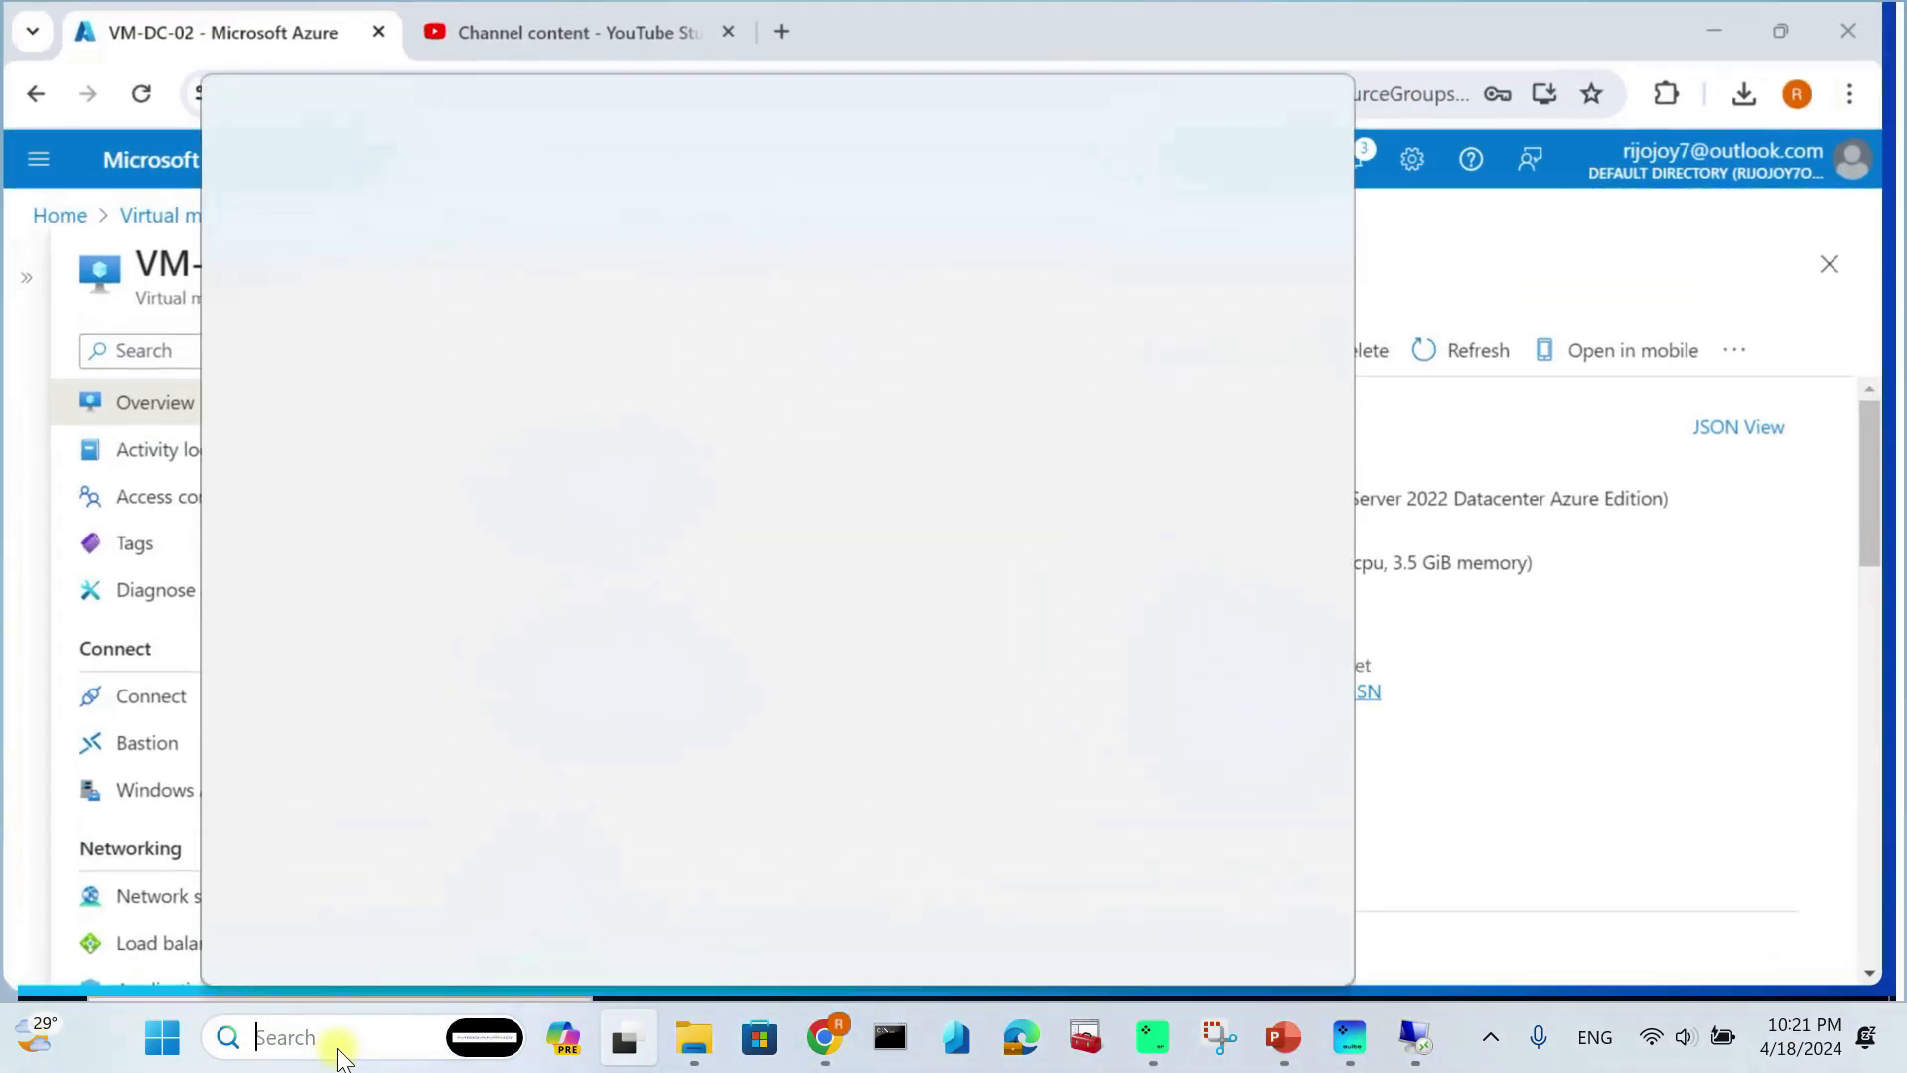
type("remo")
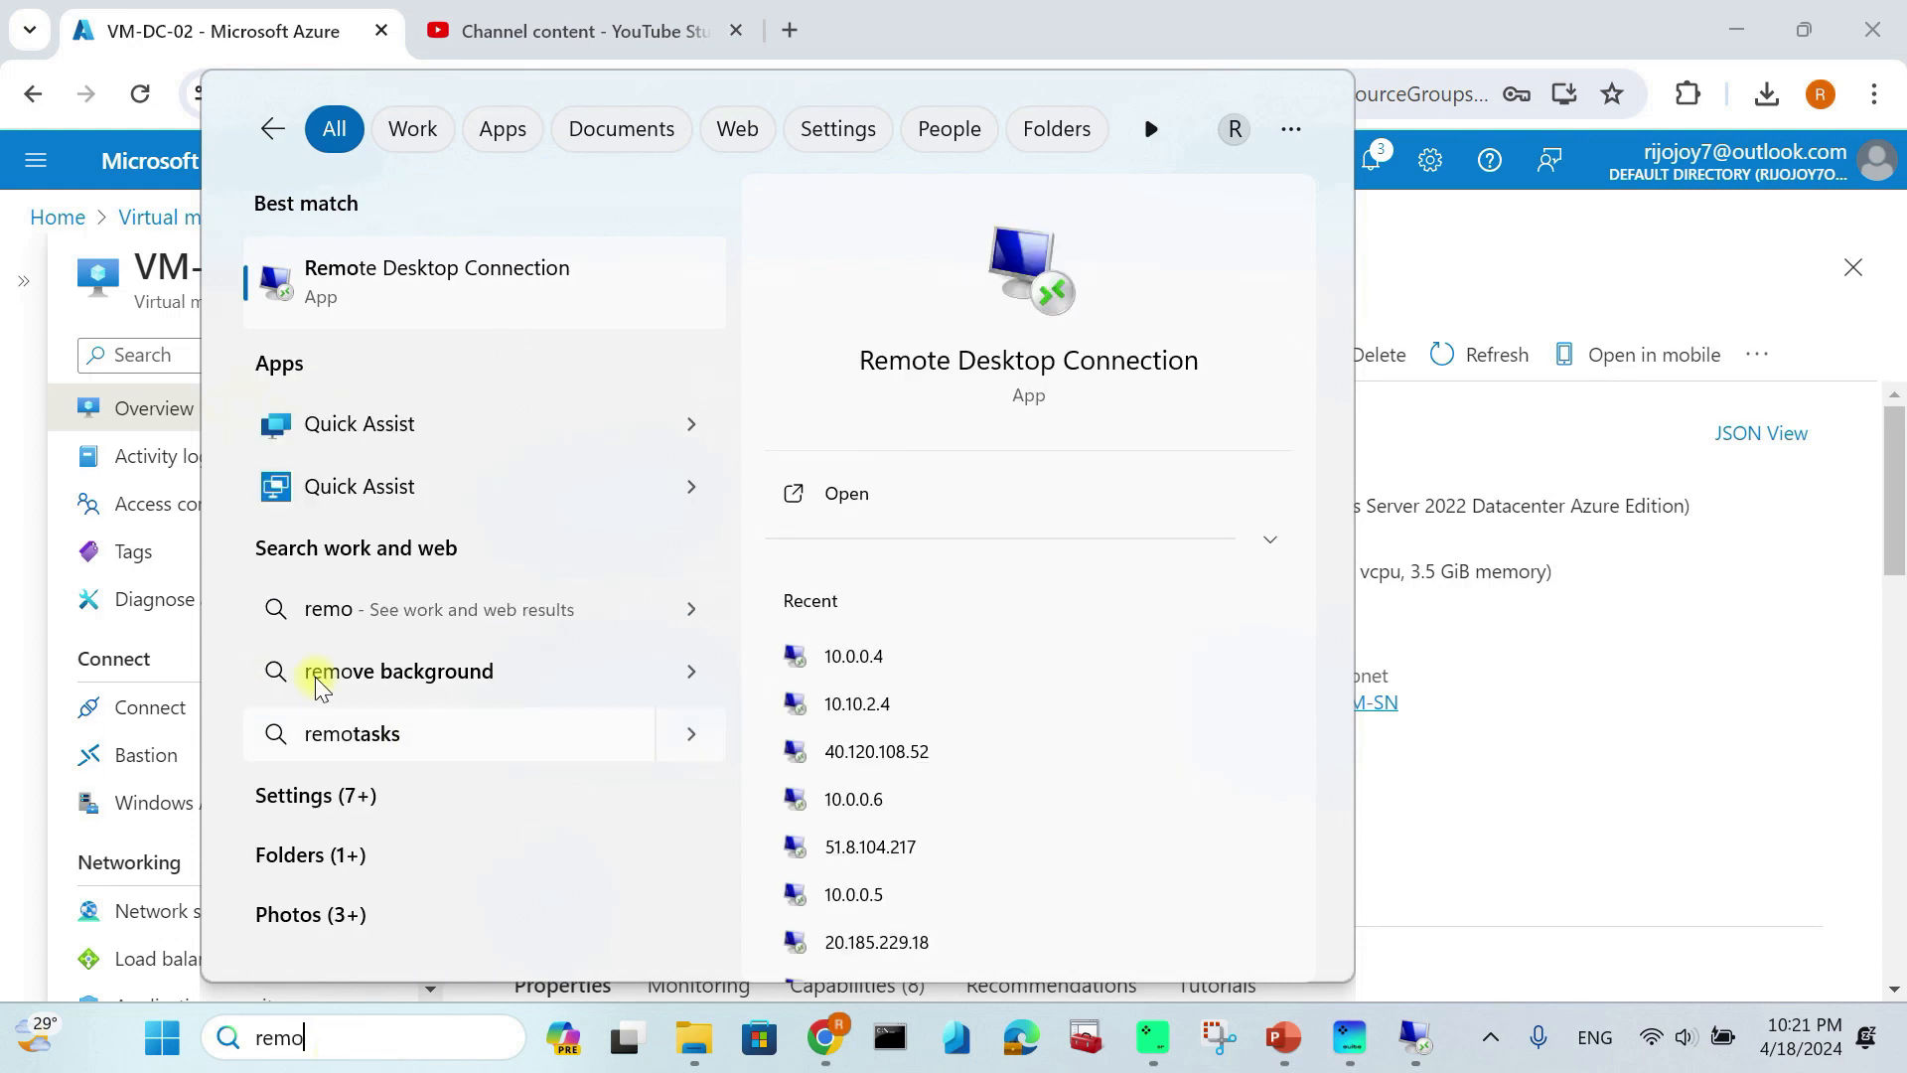
left_click(562, 298)
left_click(889, 340)
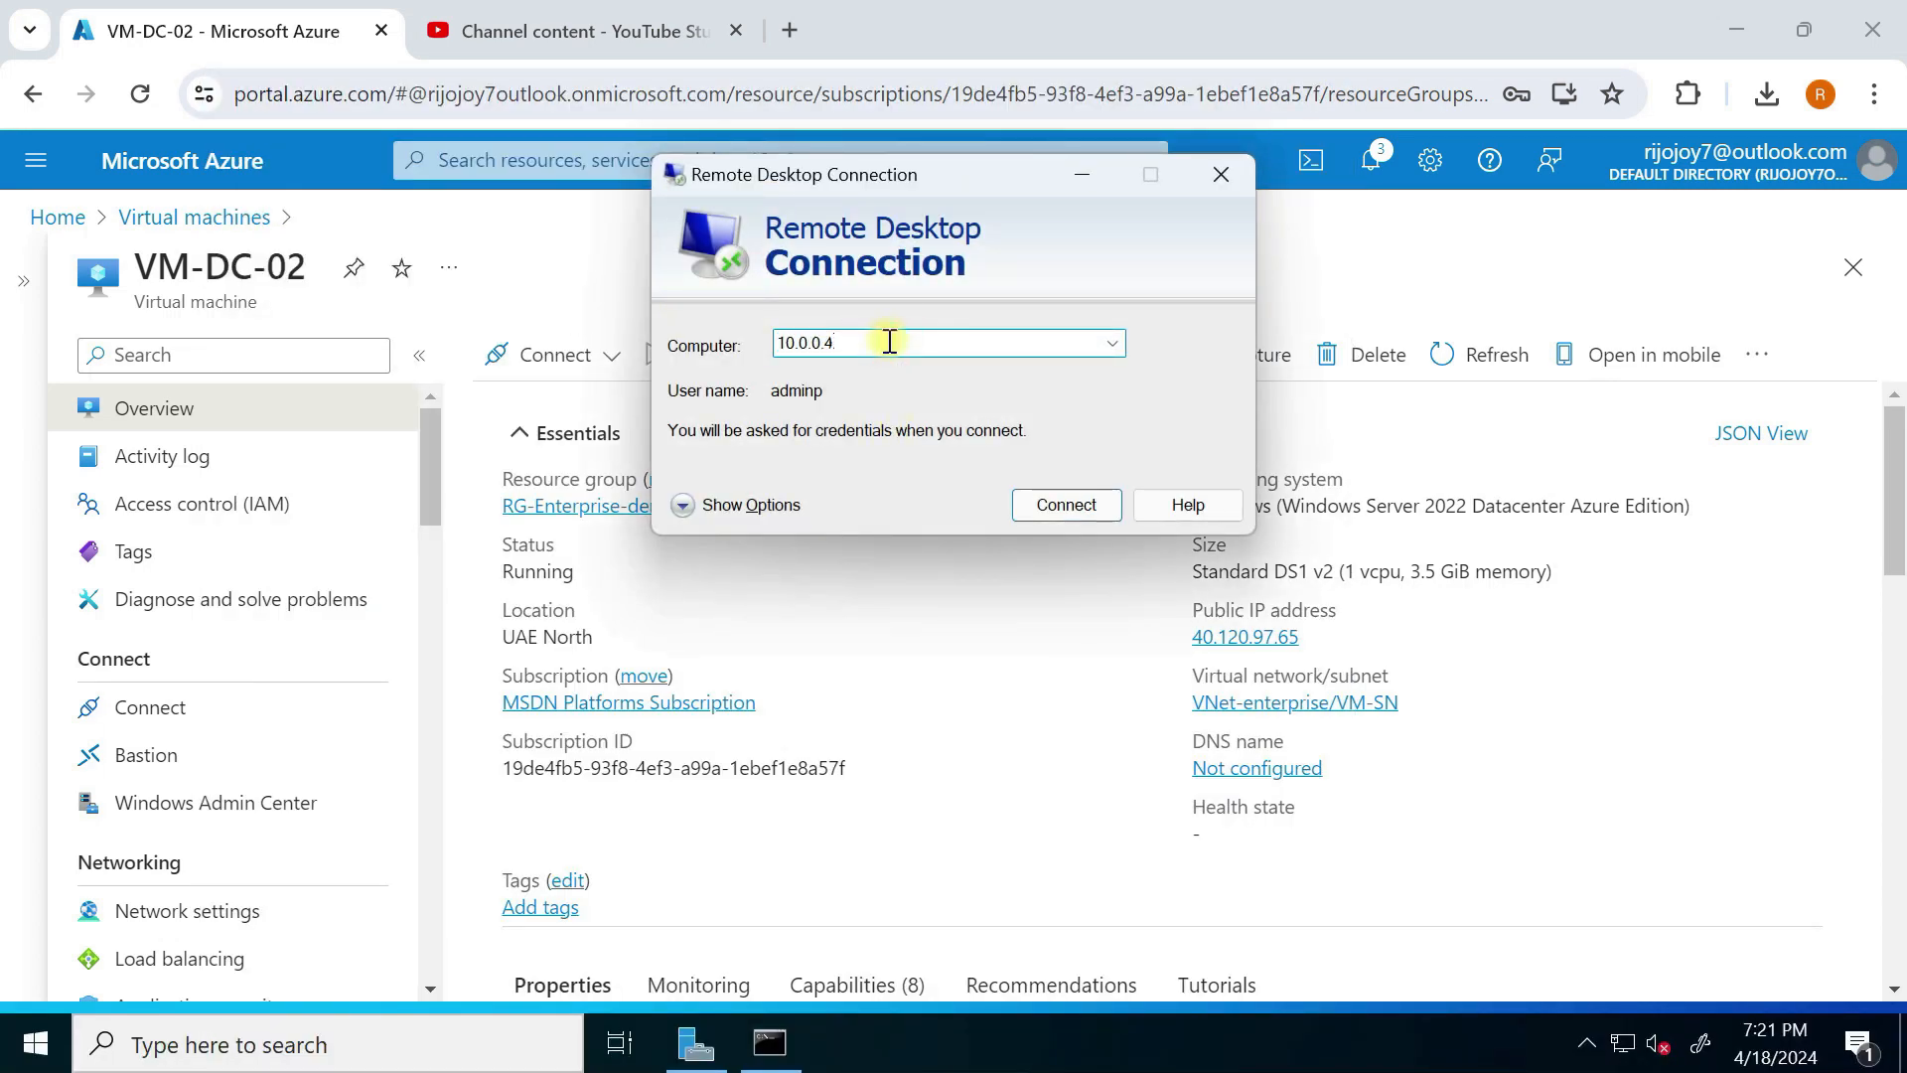
key("ctrl+a")
key("BackSpace")
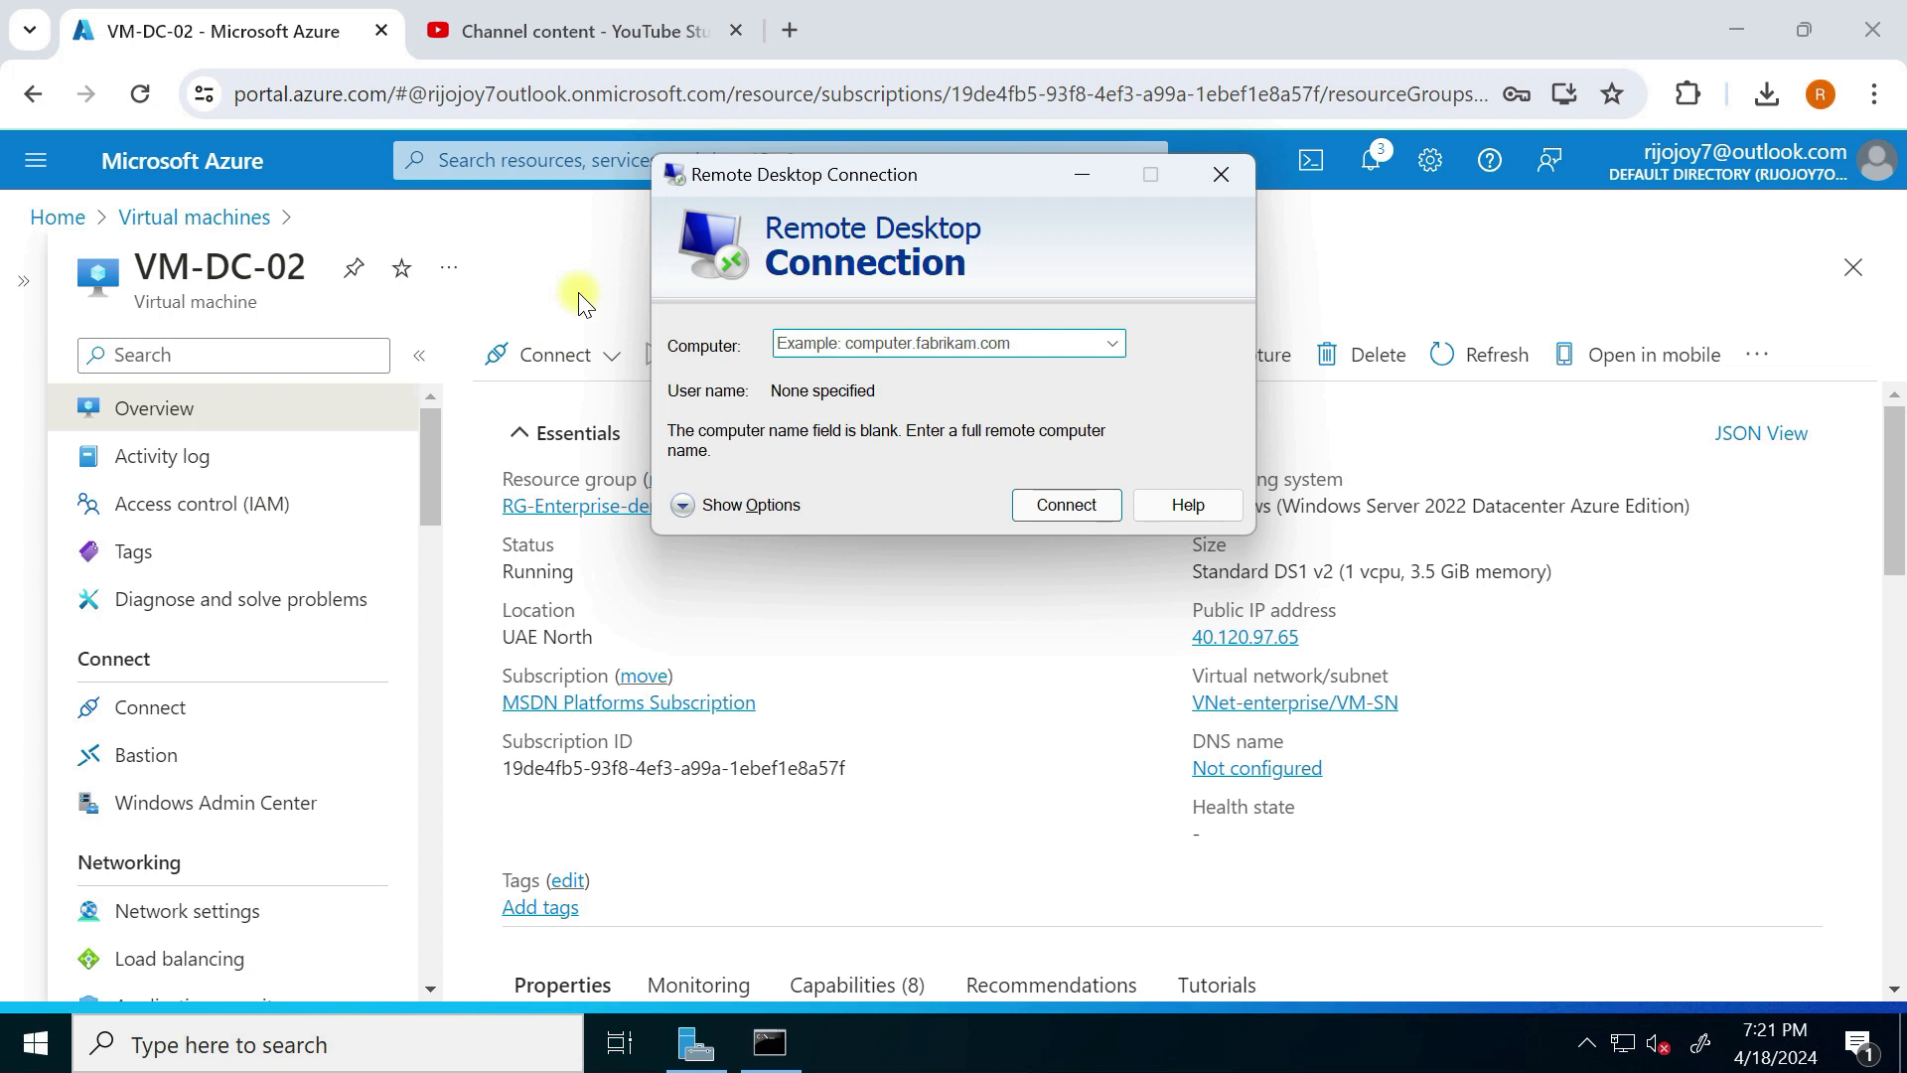
type("40.1")
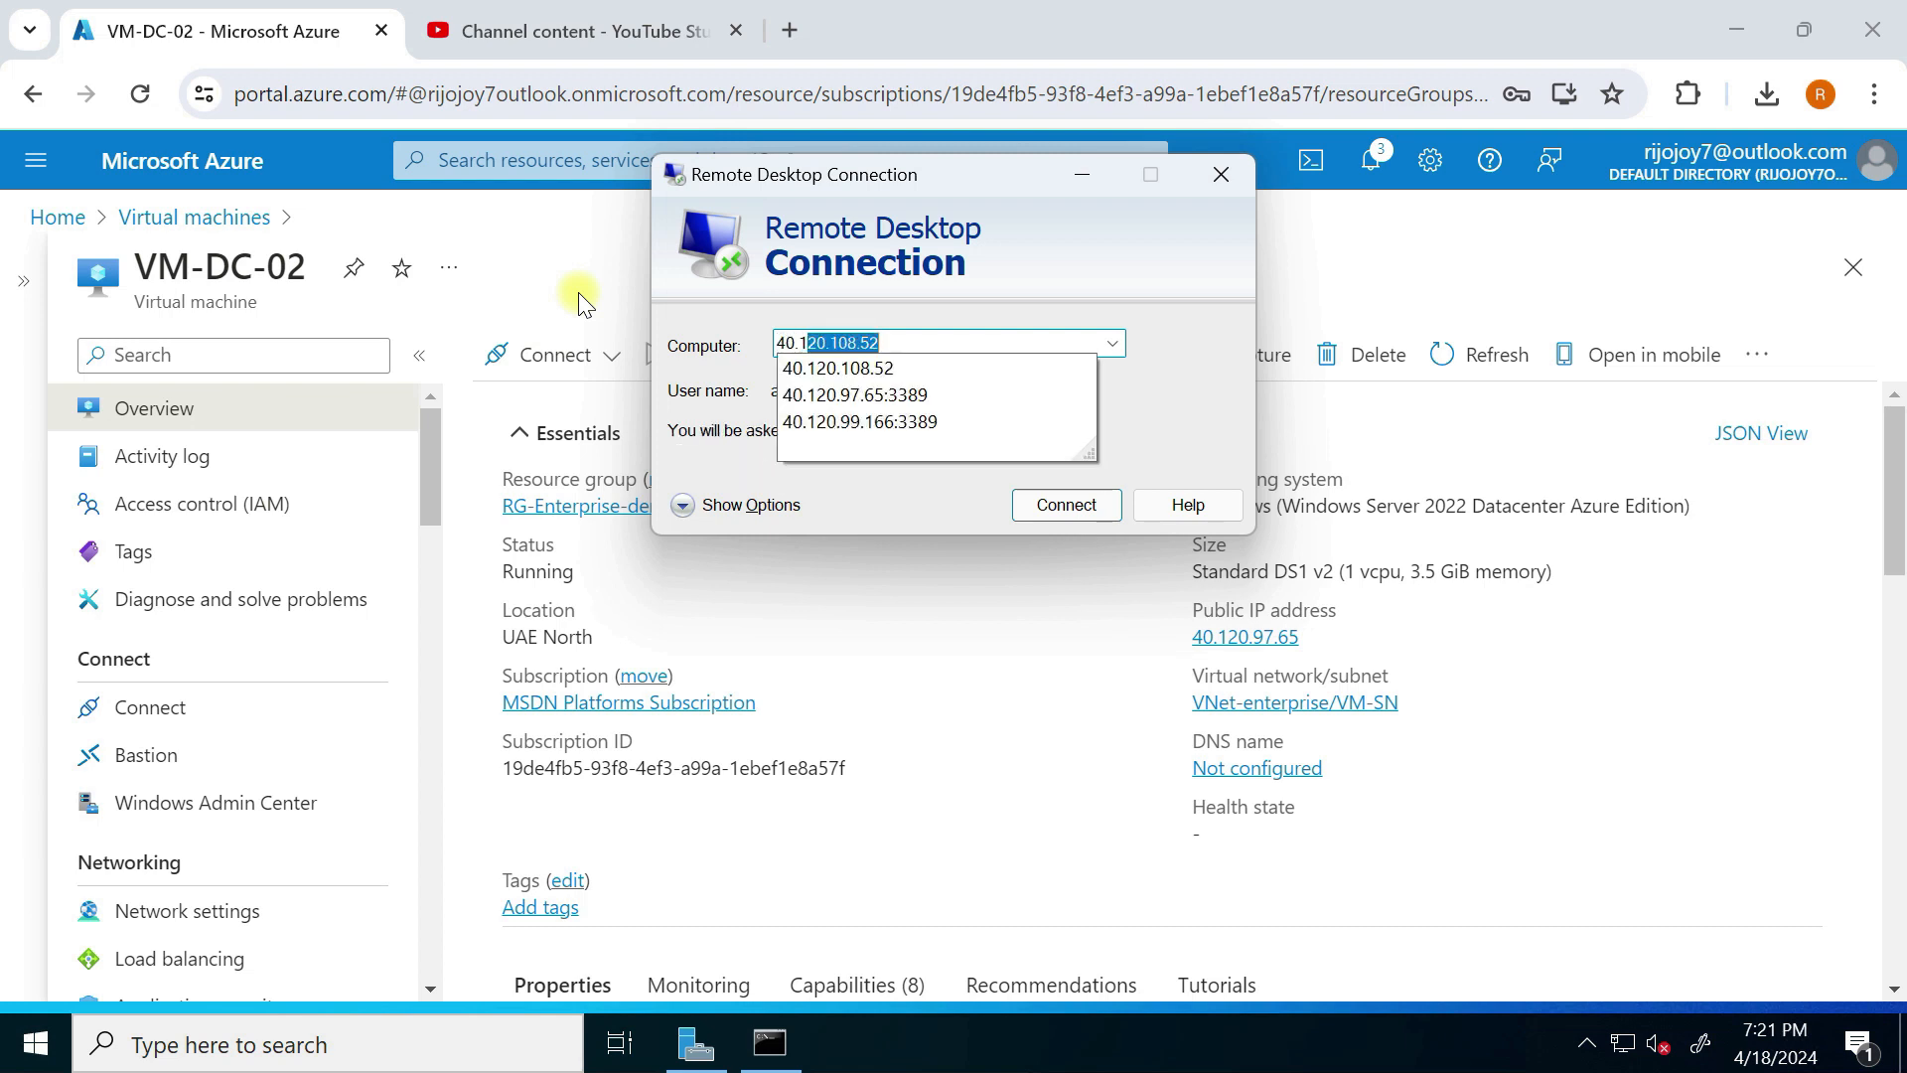
key("BackSpace")
type("20.97")
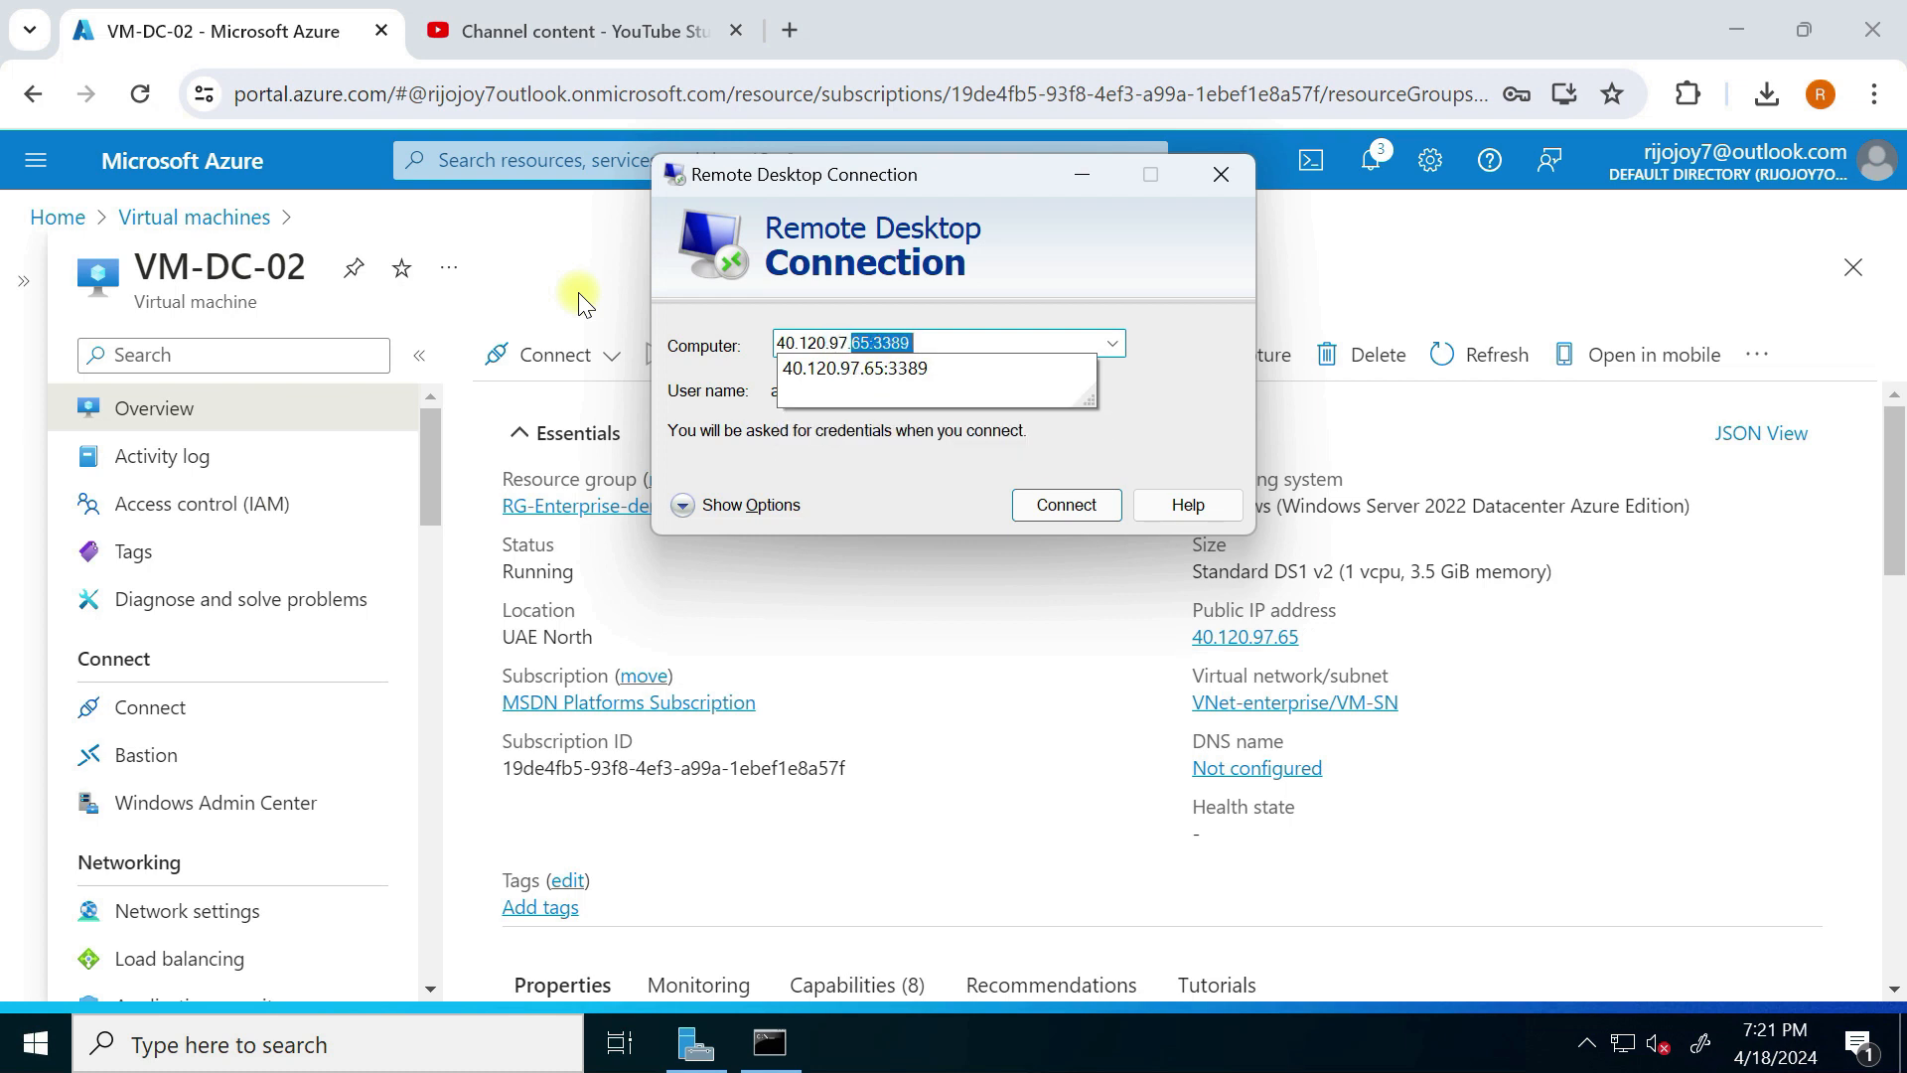
mouse_move(1248, 658)
key("Delete")
left_click(732, 347)
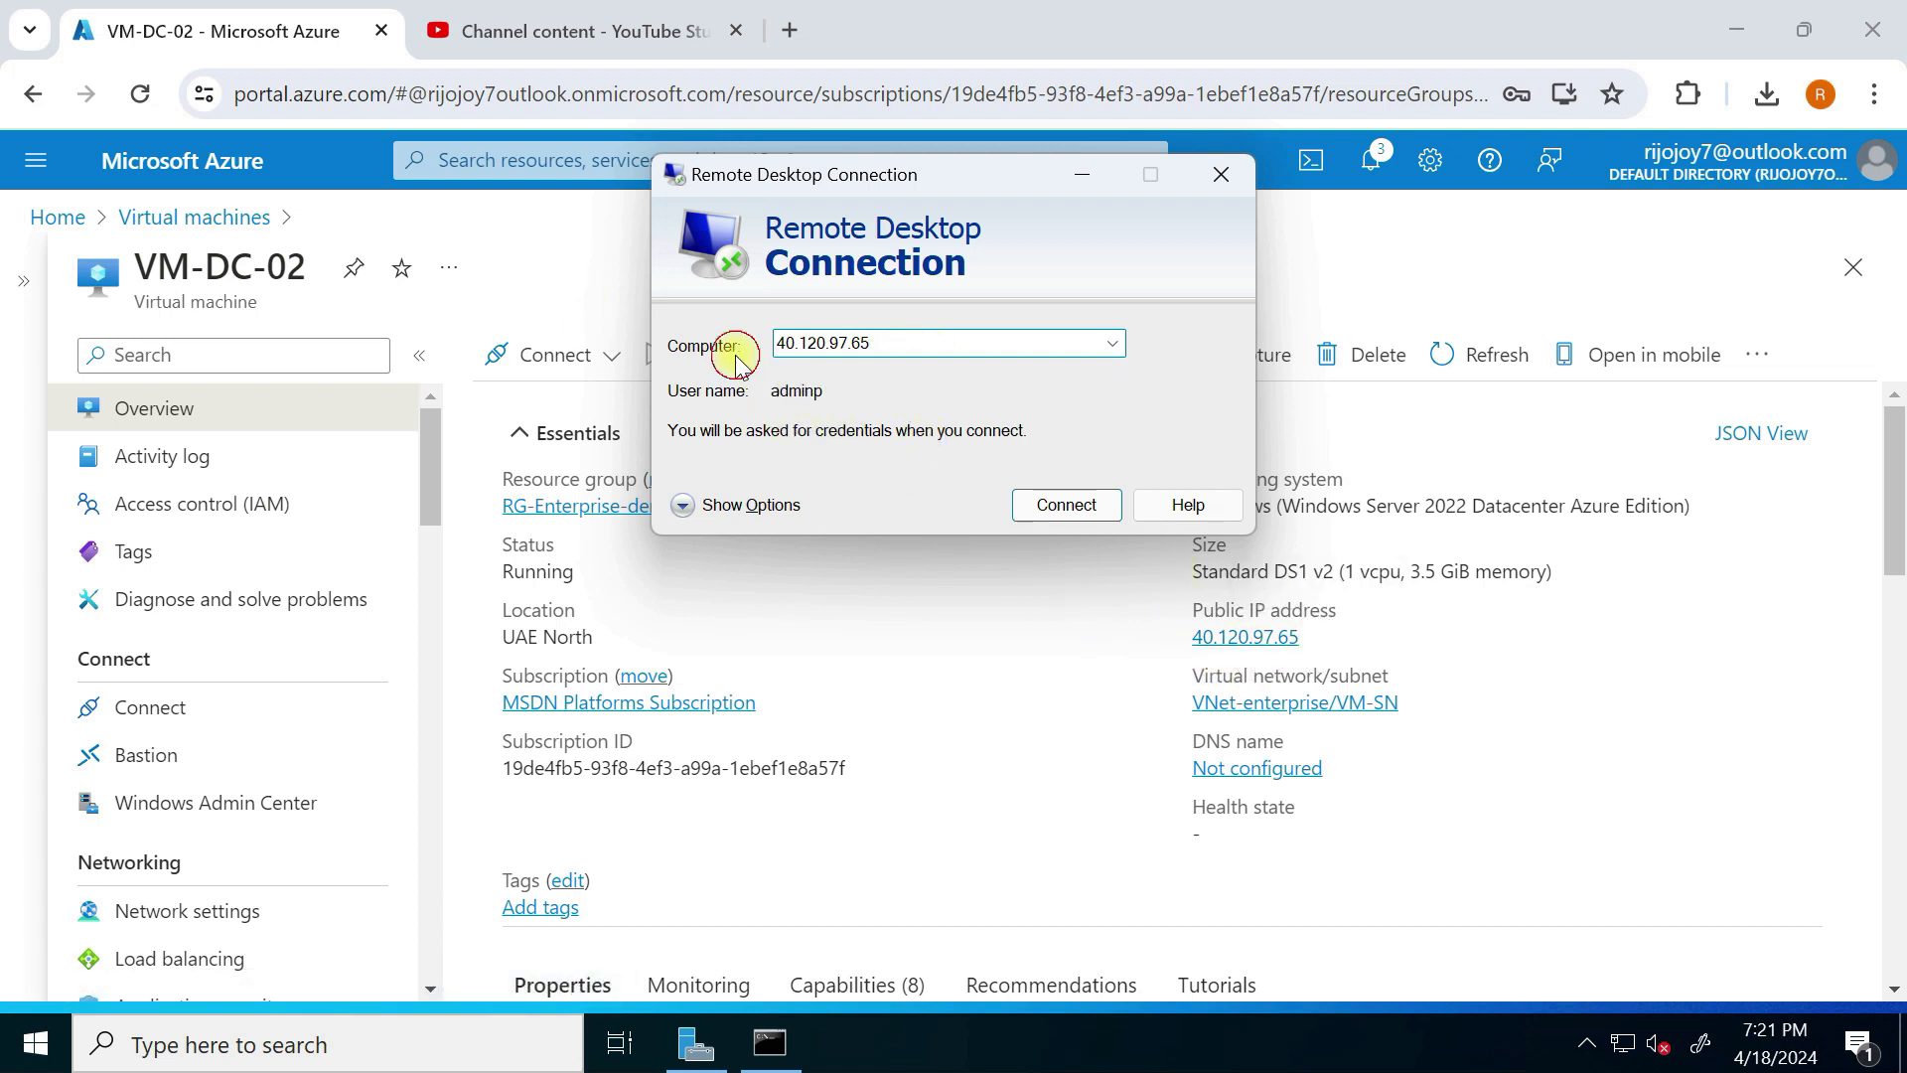
left_click(732, 506)
left_click(966, 493)
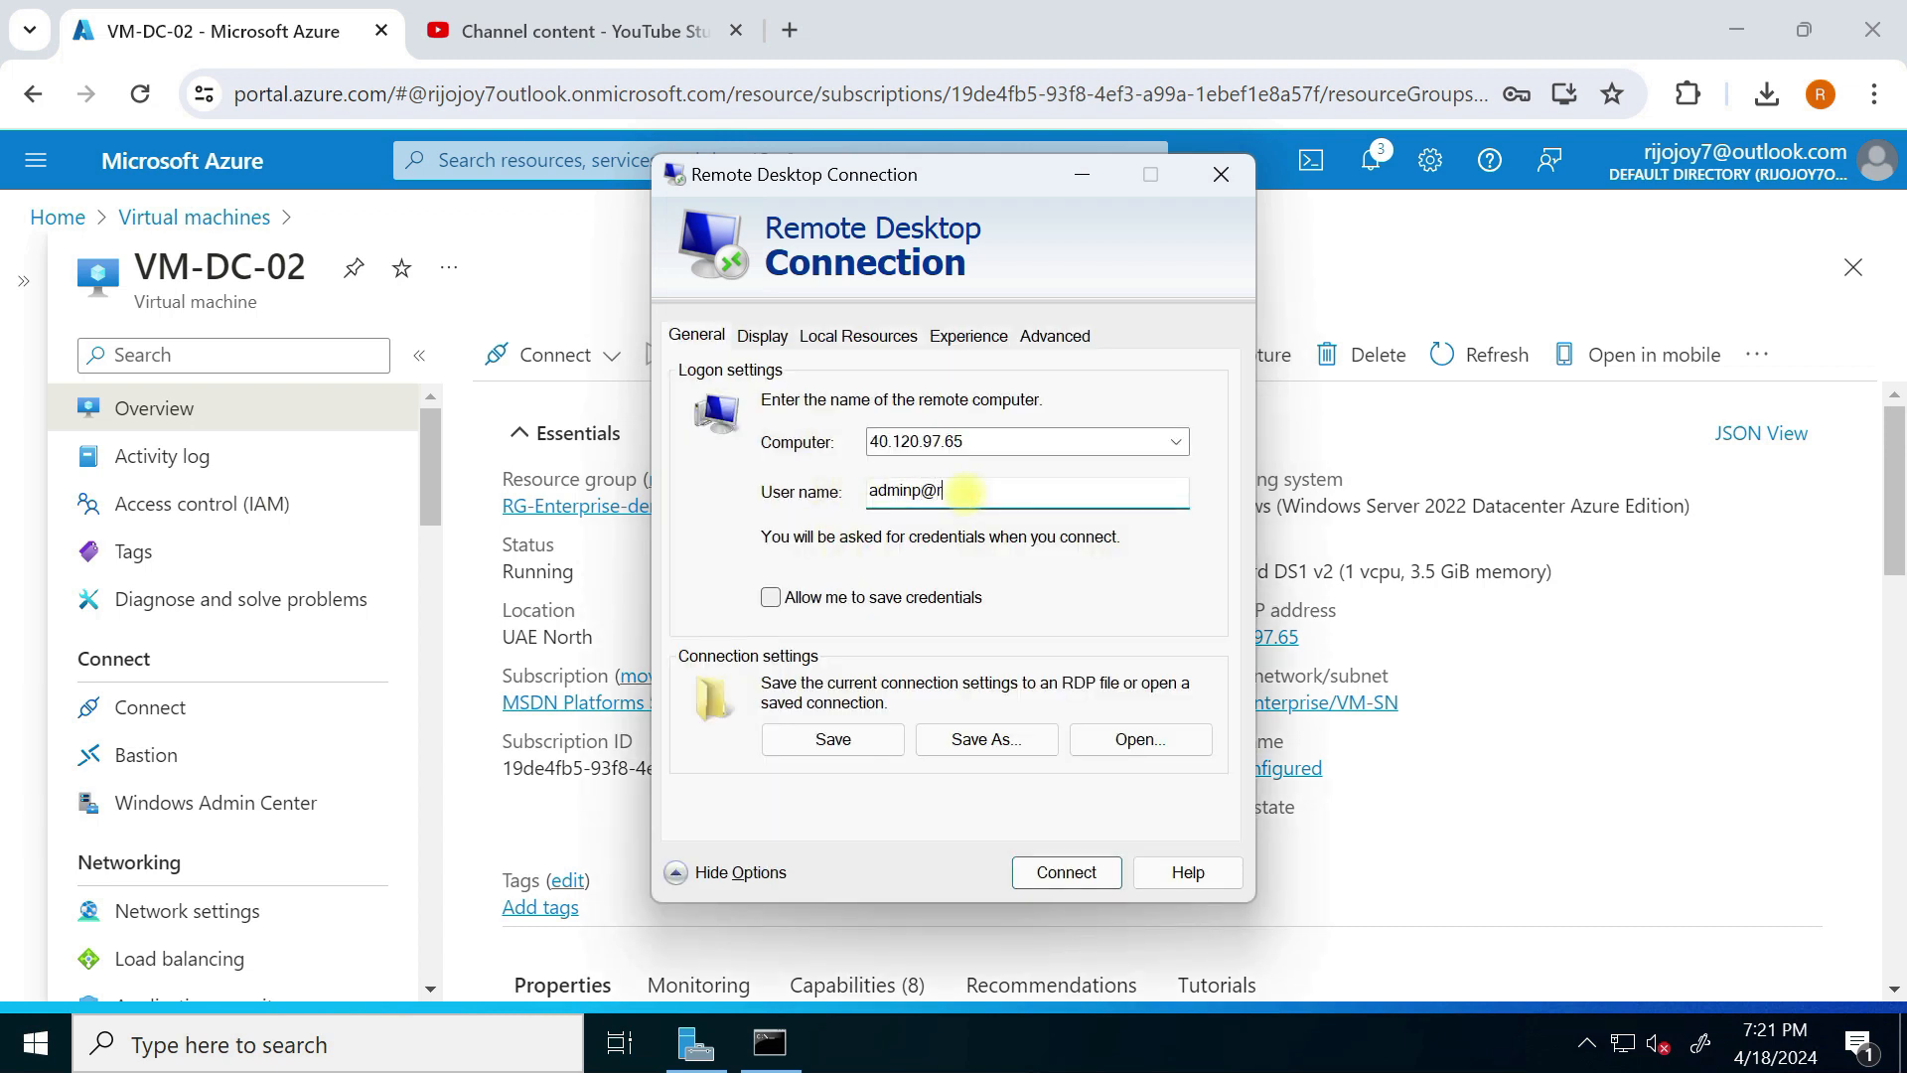
type("@rijoskill.com")
Step: Connect with the account password and accept the untrusted certificate warning
left_click(1063, 872)
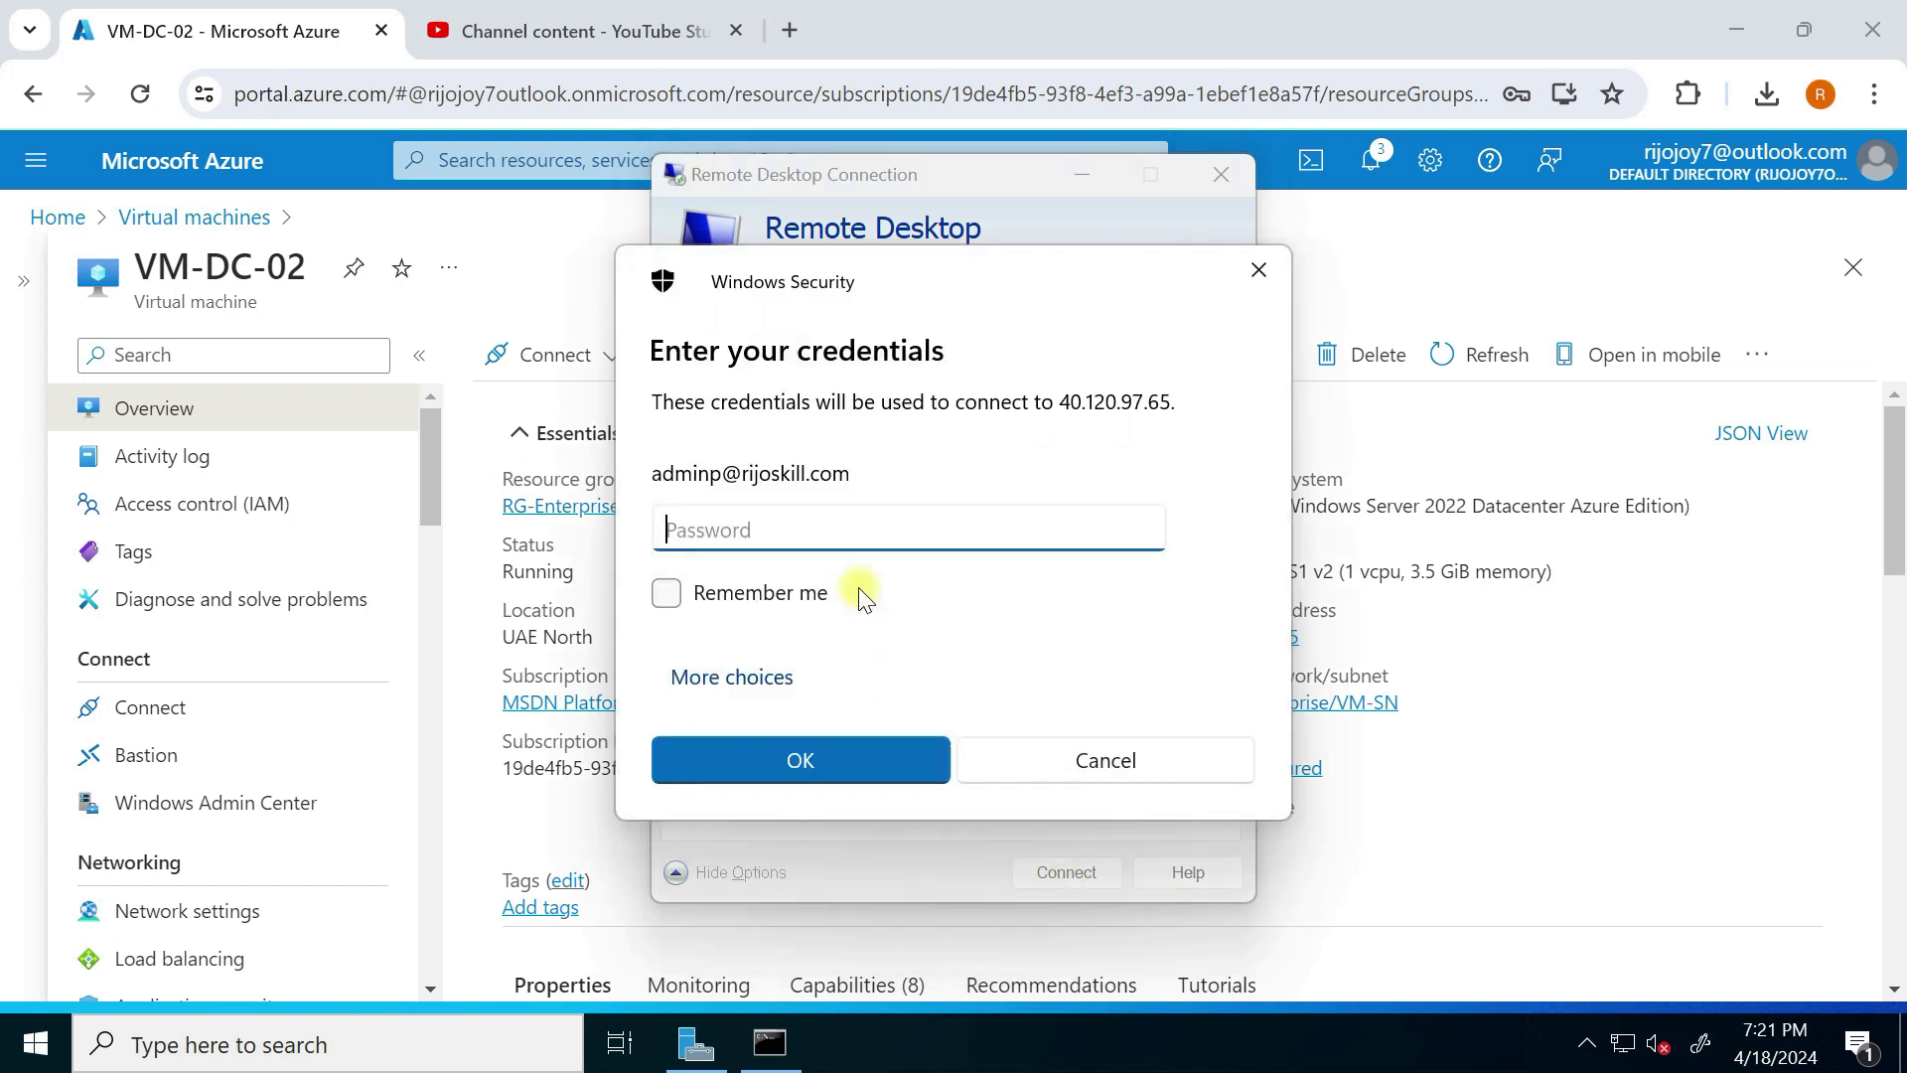
left_click(809, 534)
type("••")
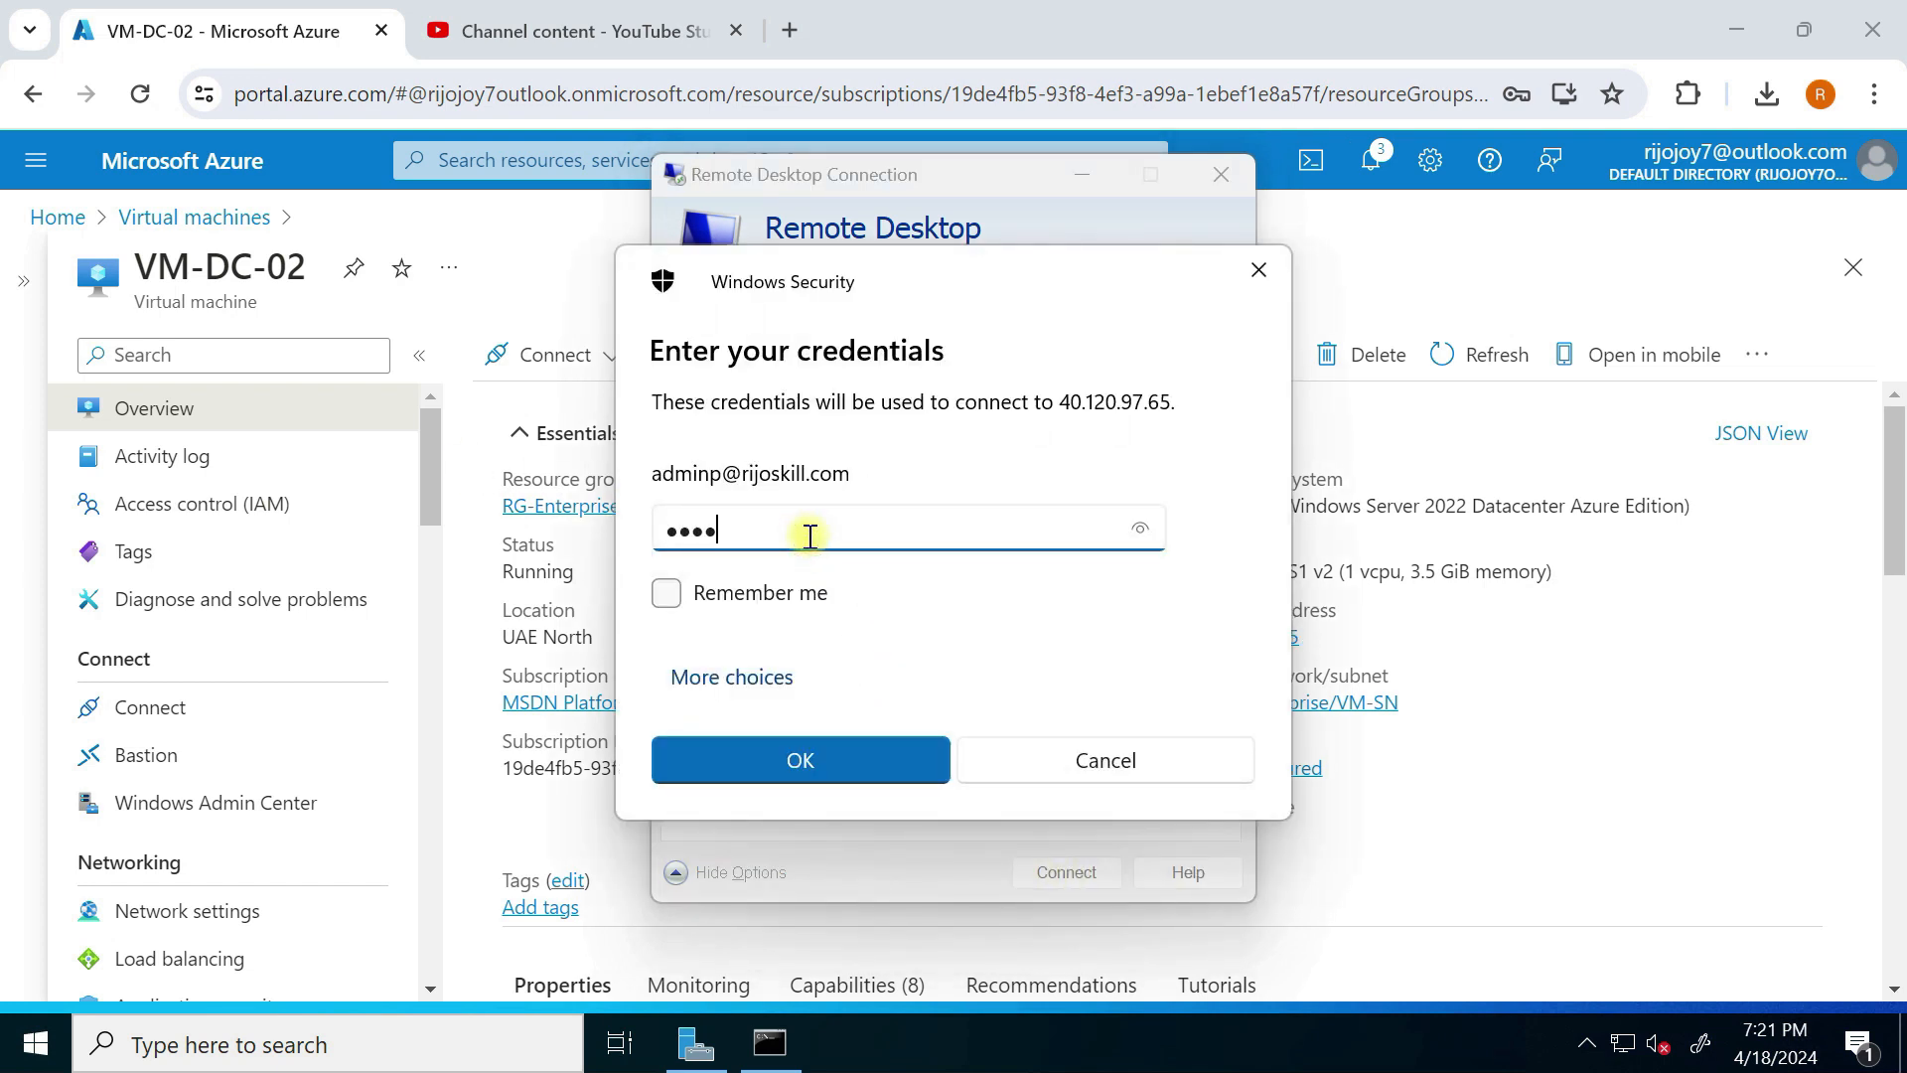
key("BackSpace")
key("BackSpace")
key("BackSpace")
type("•••••••••••••••")
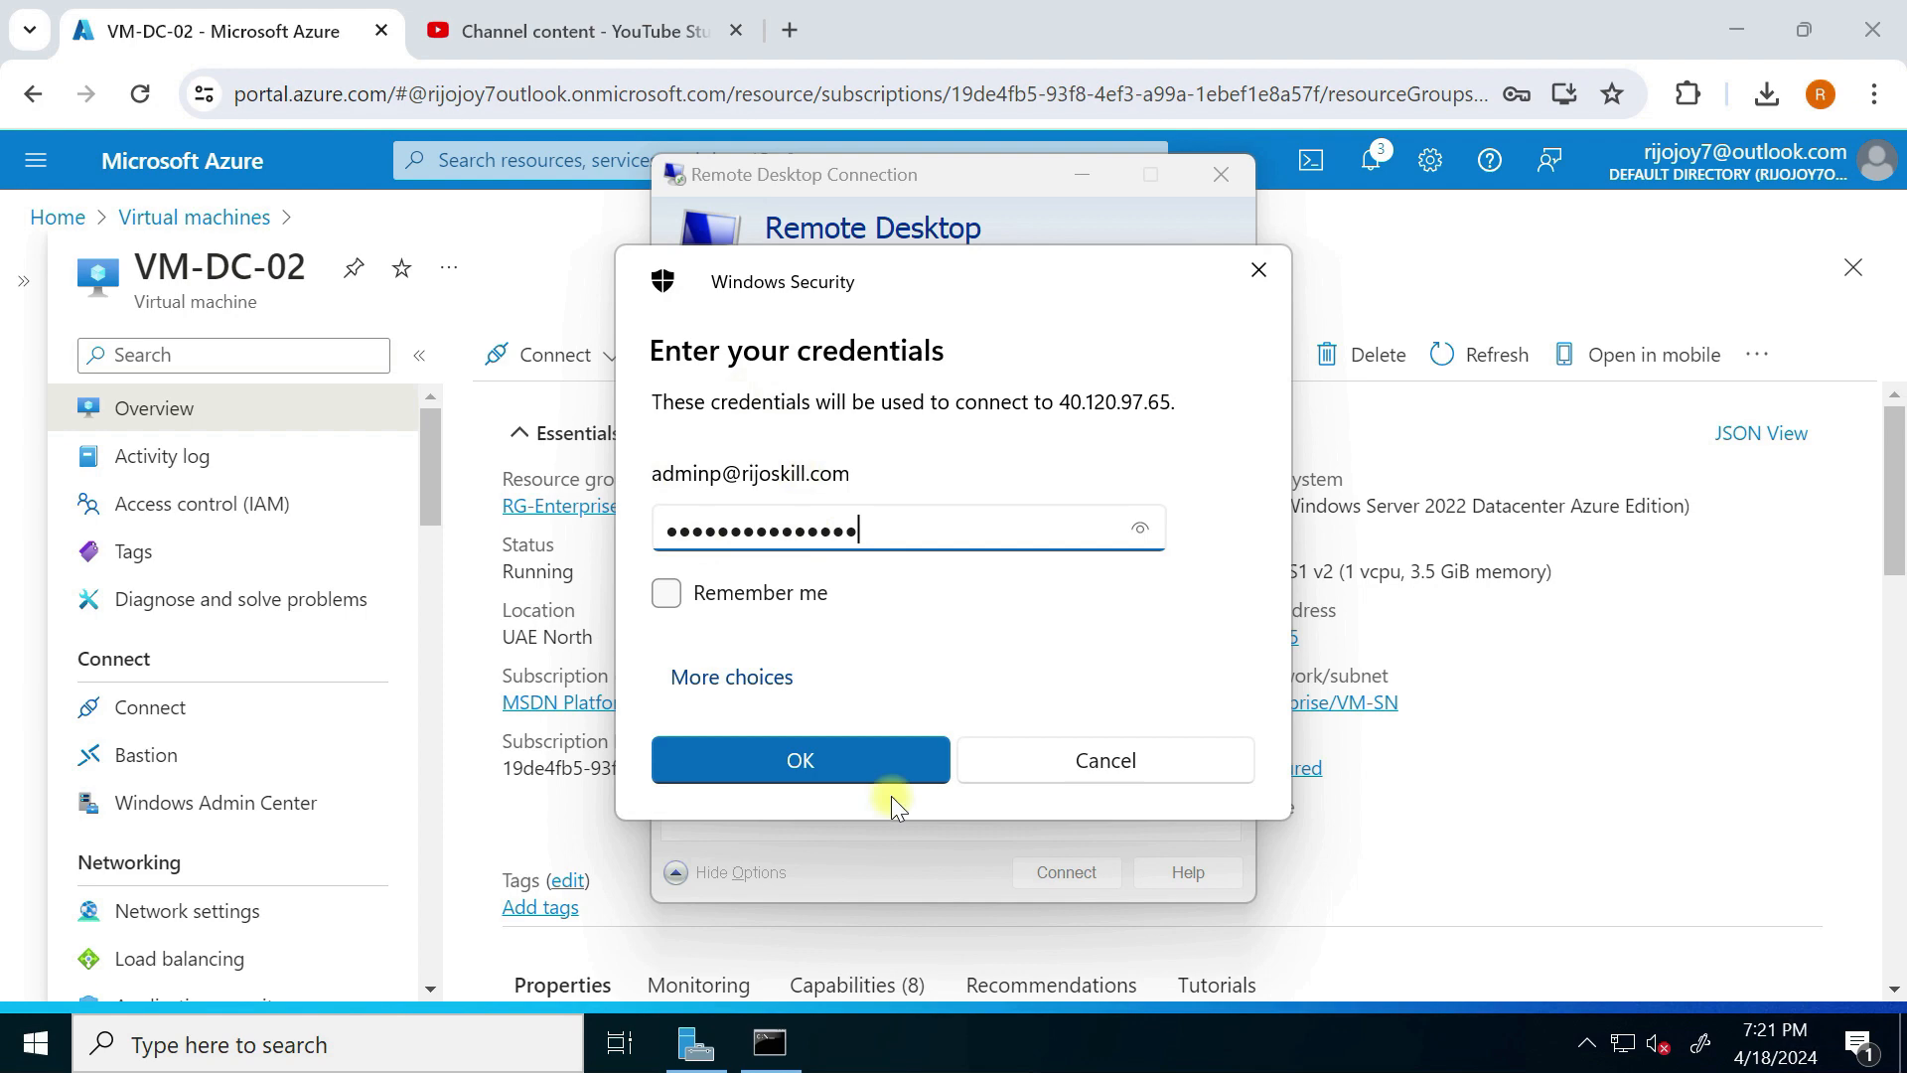
left_click(848, 775)
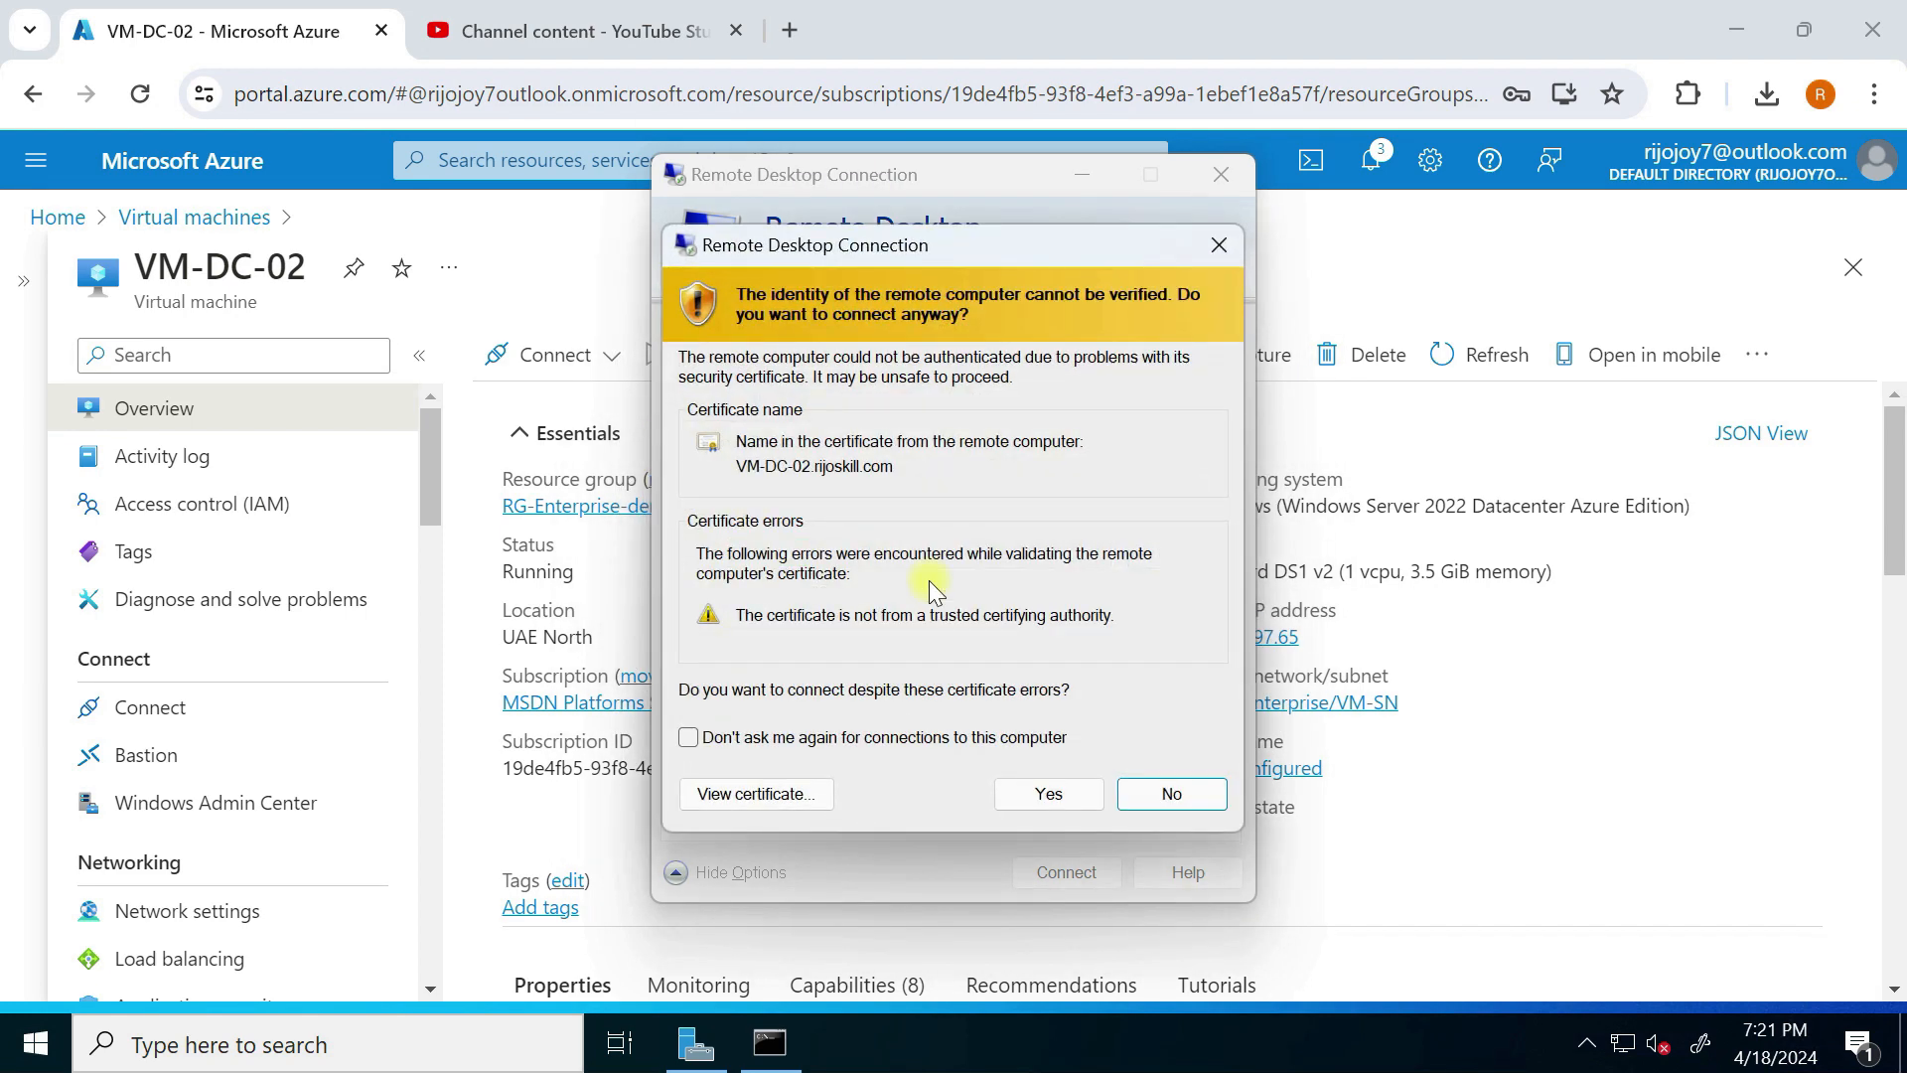
left_click(1061, 779)
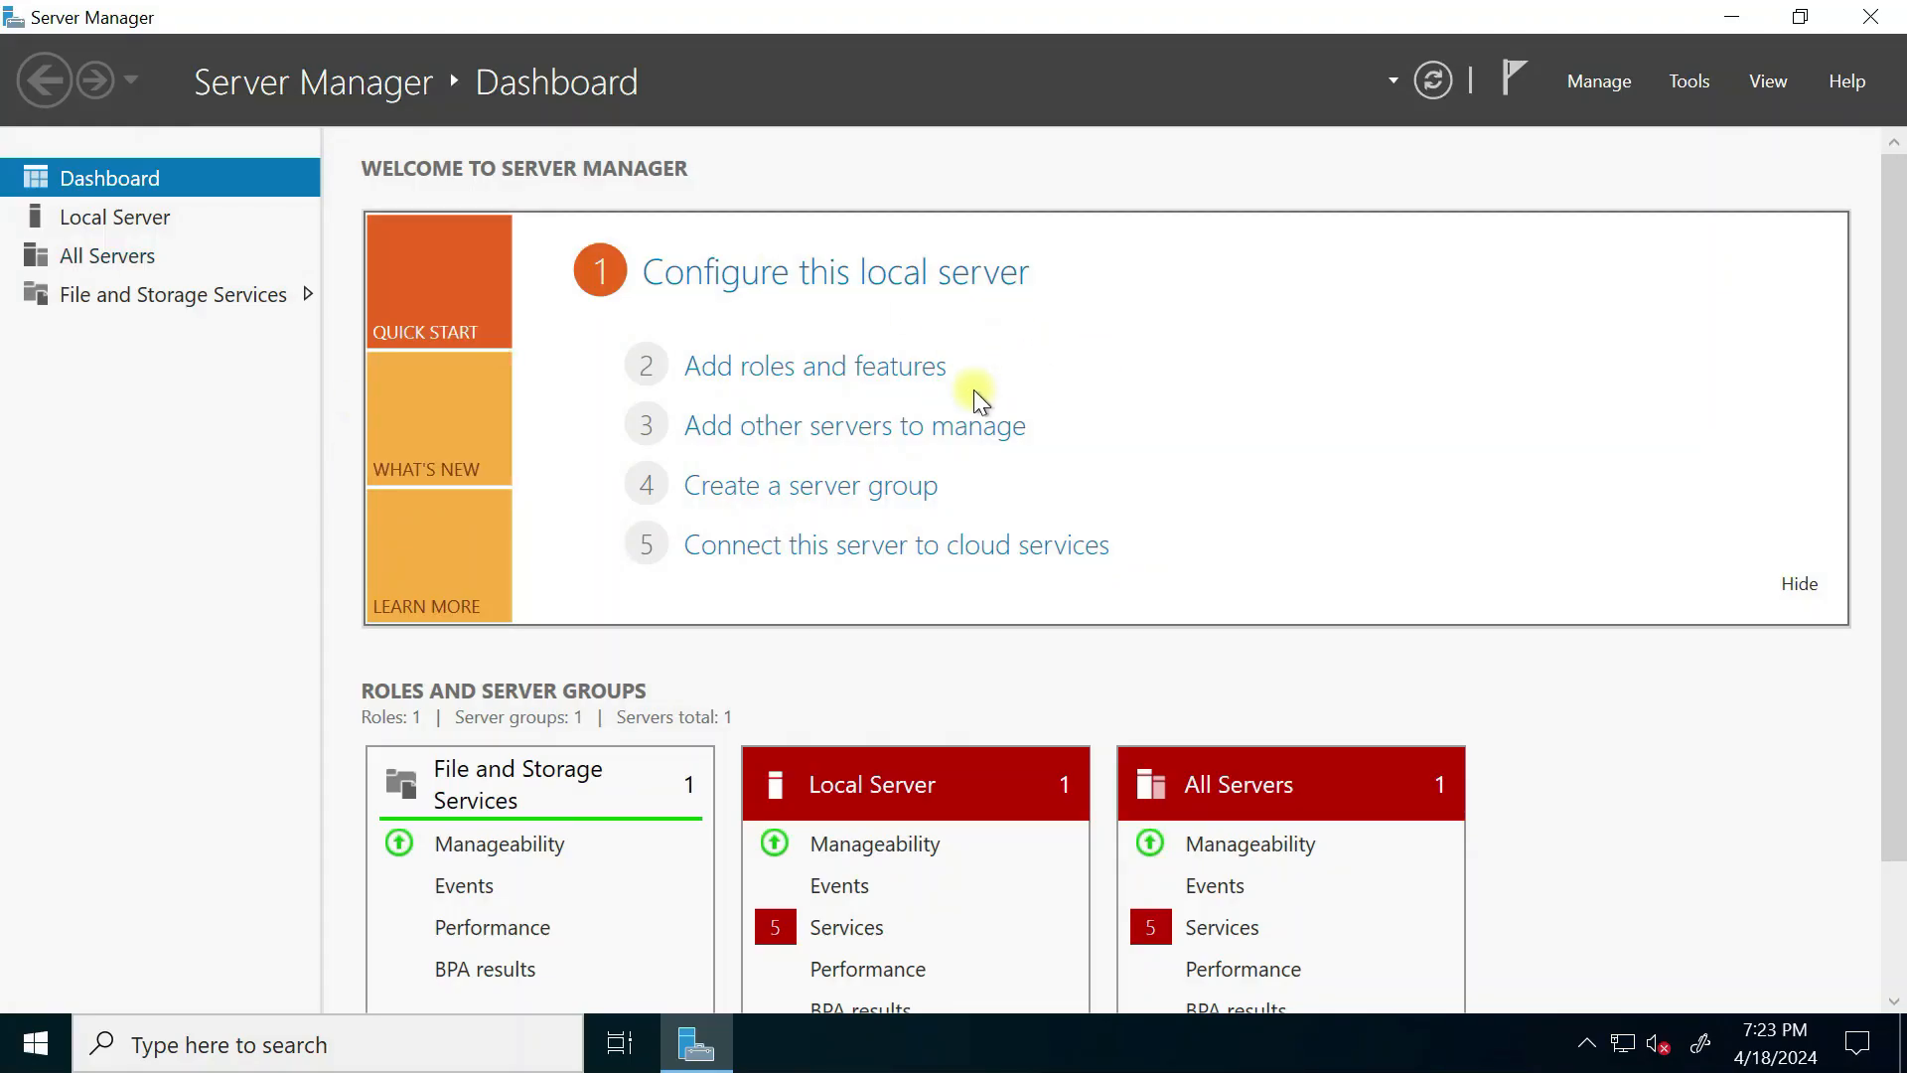
left_click(257, 1050)
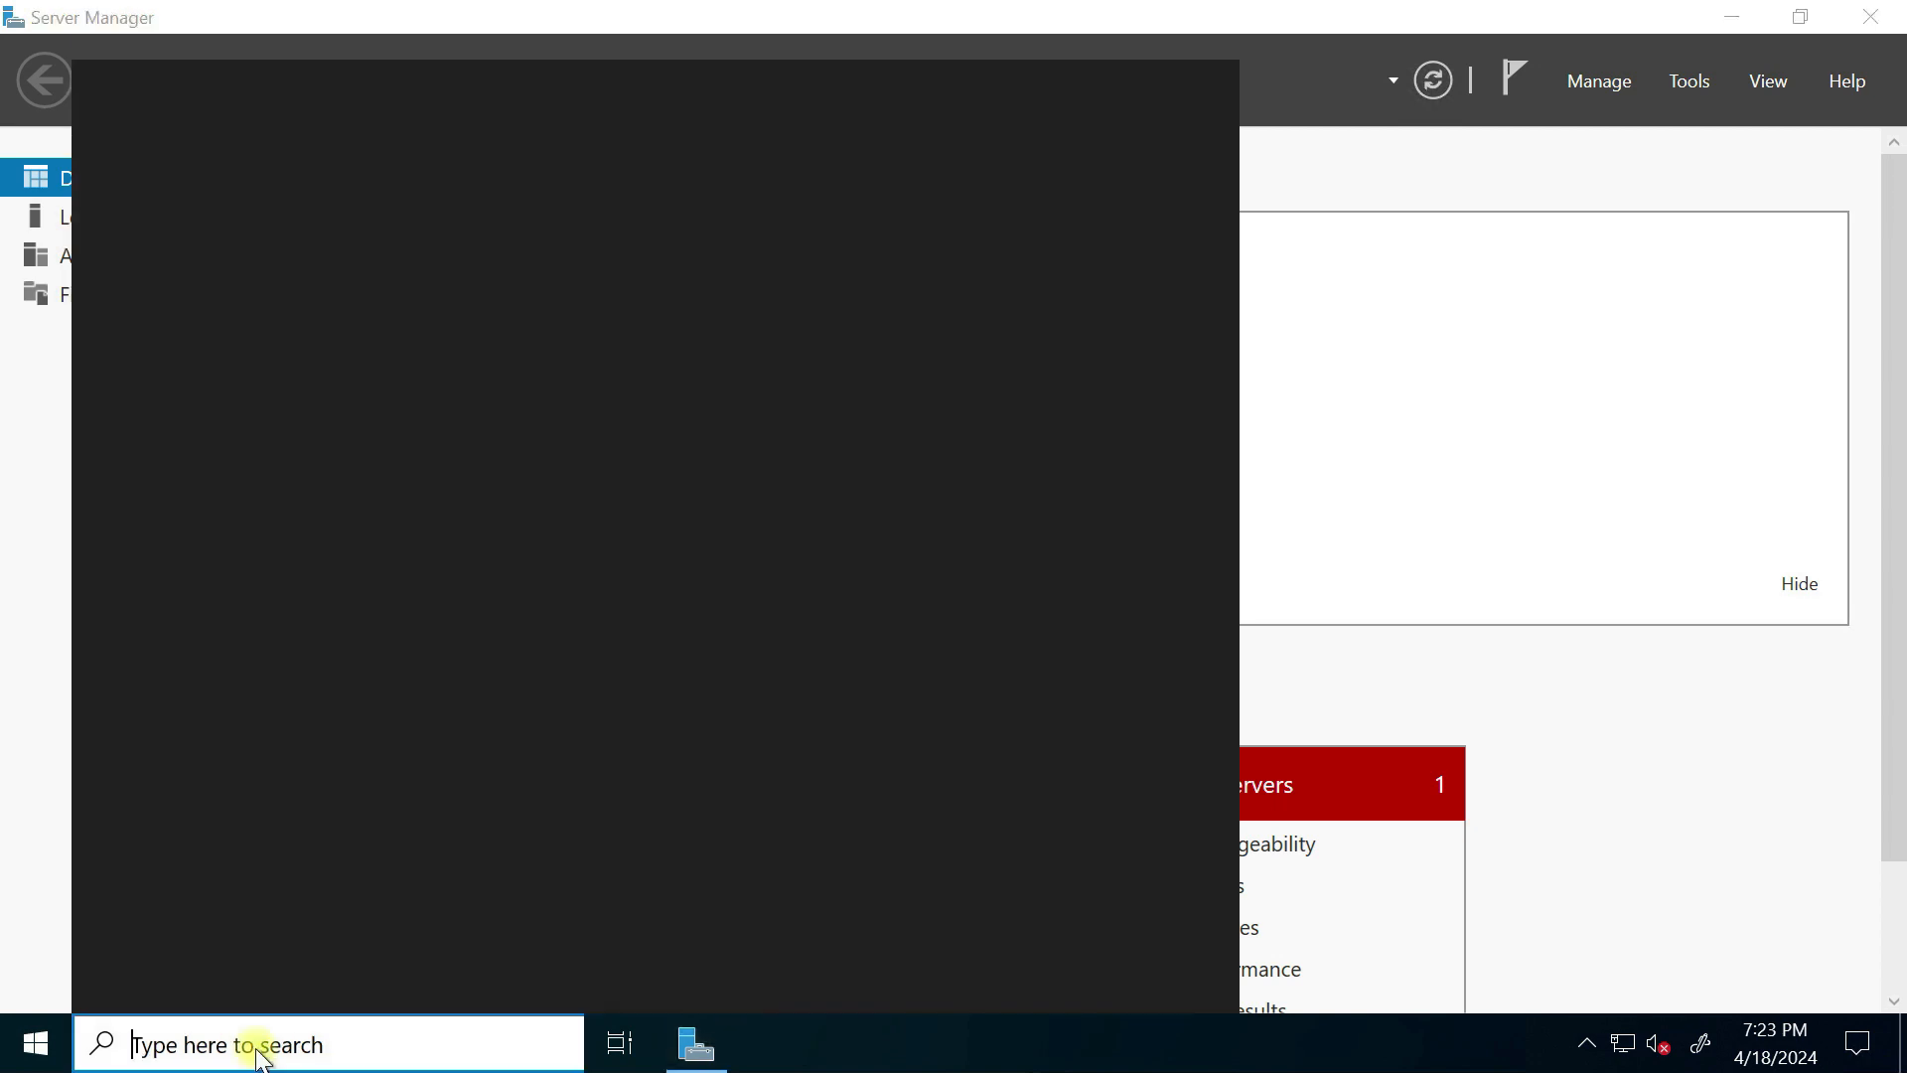
type("cmd")
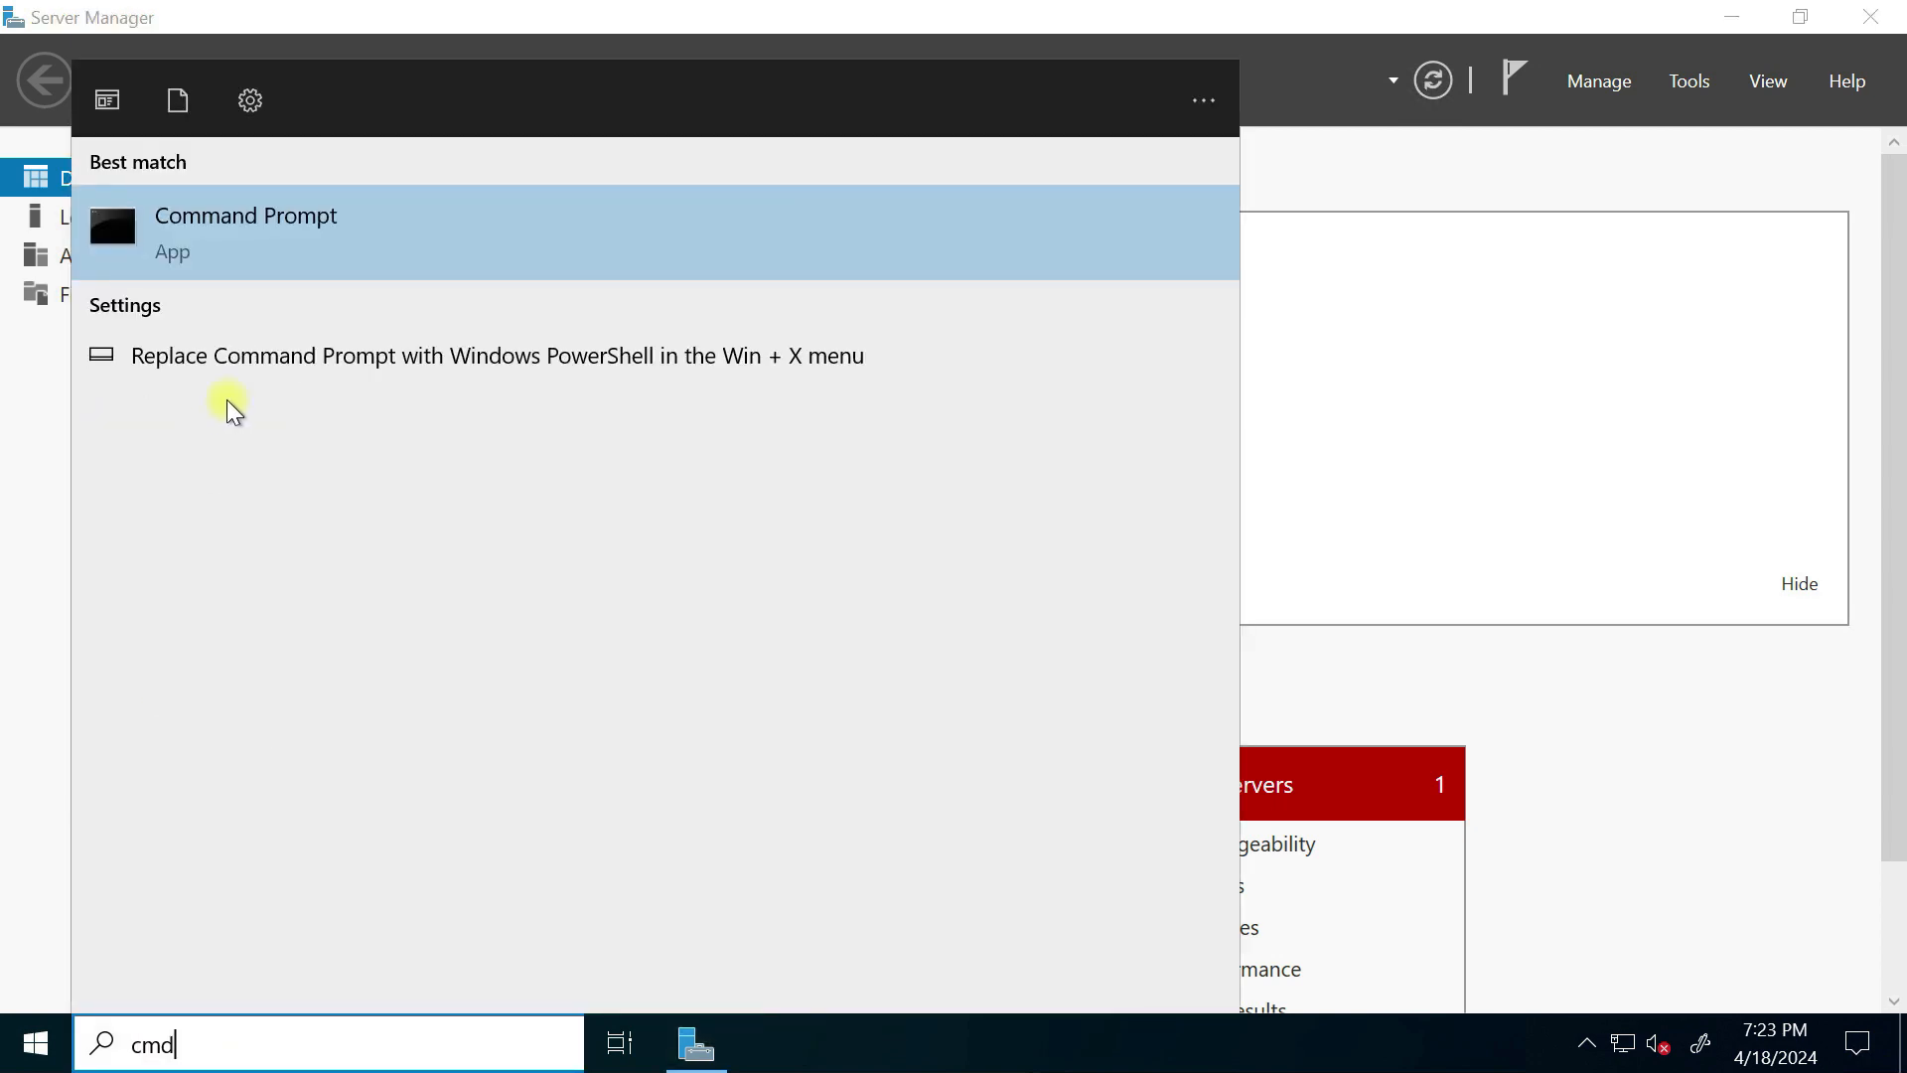
left_click(294, 237)
type("i")
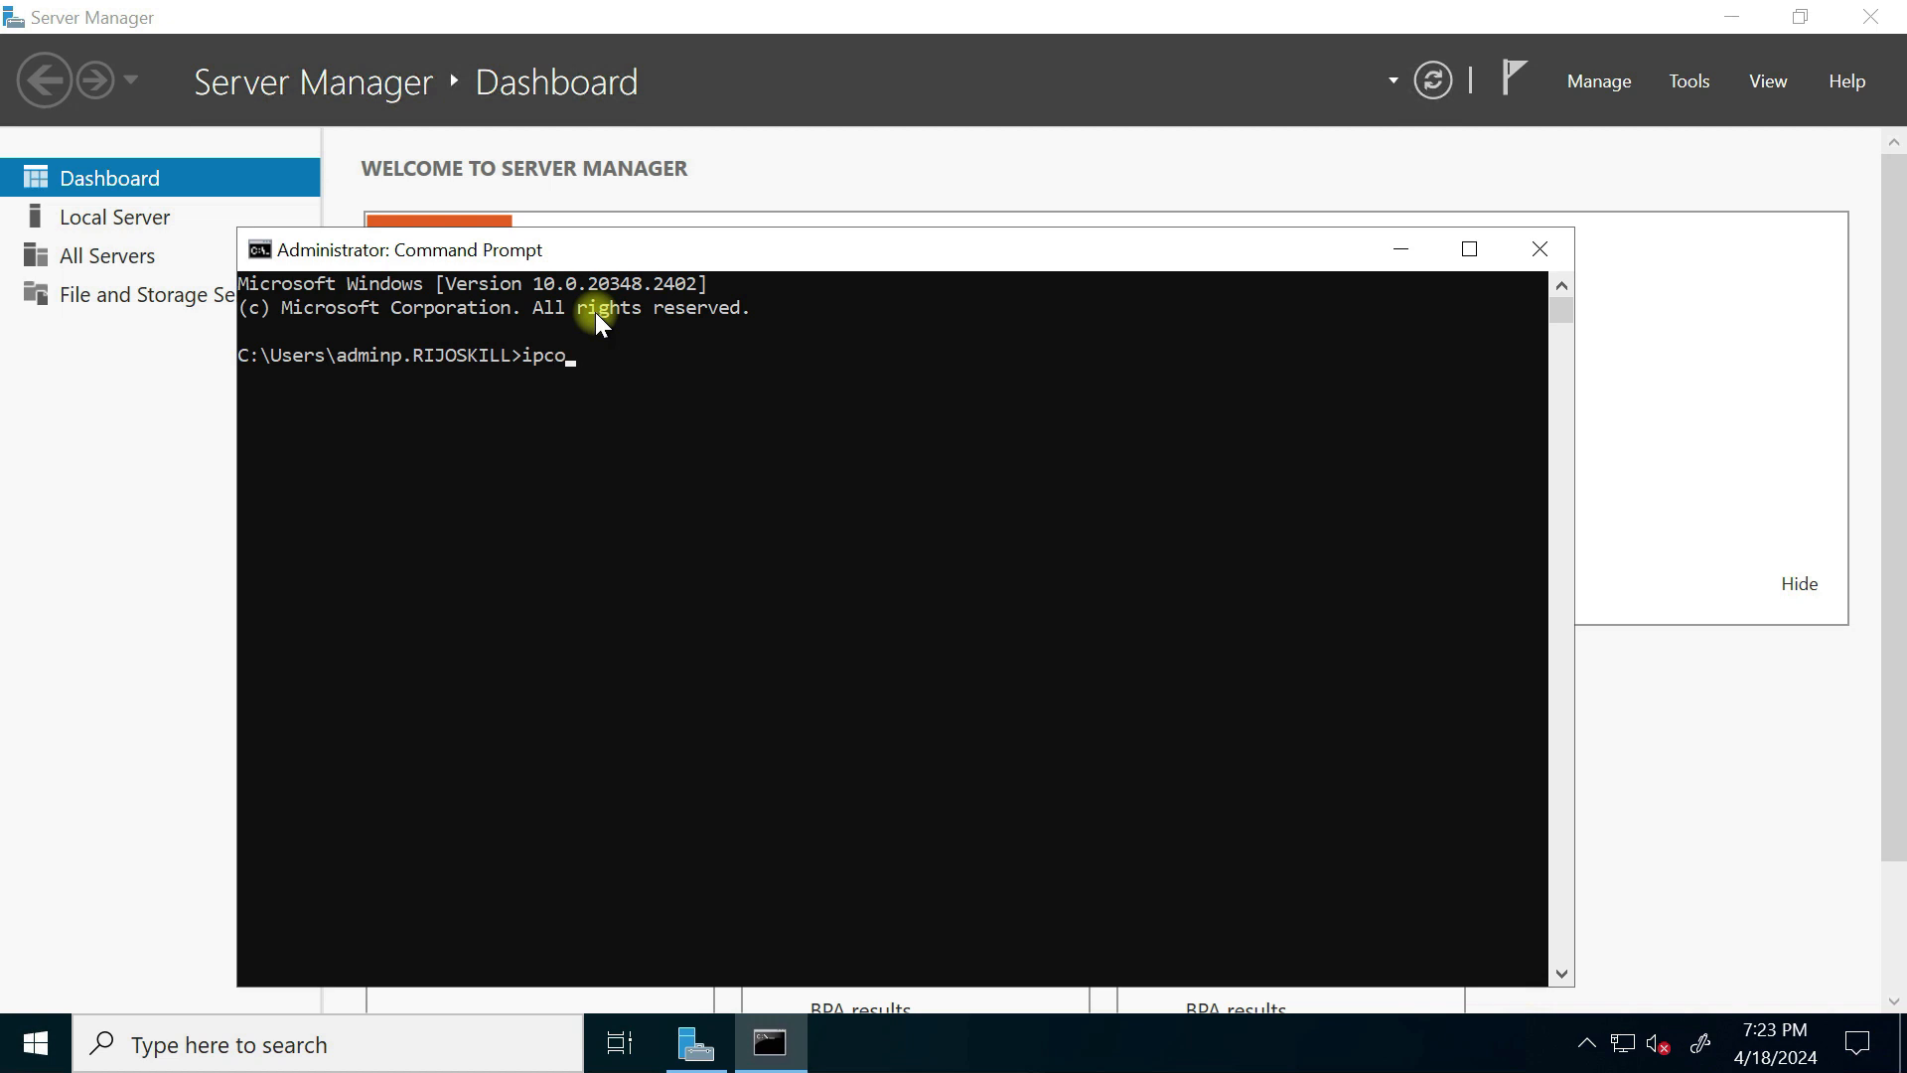
type("pconfig/all")
key("Return")
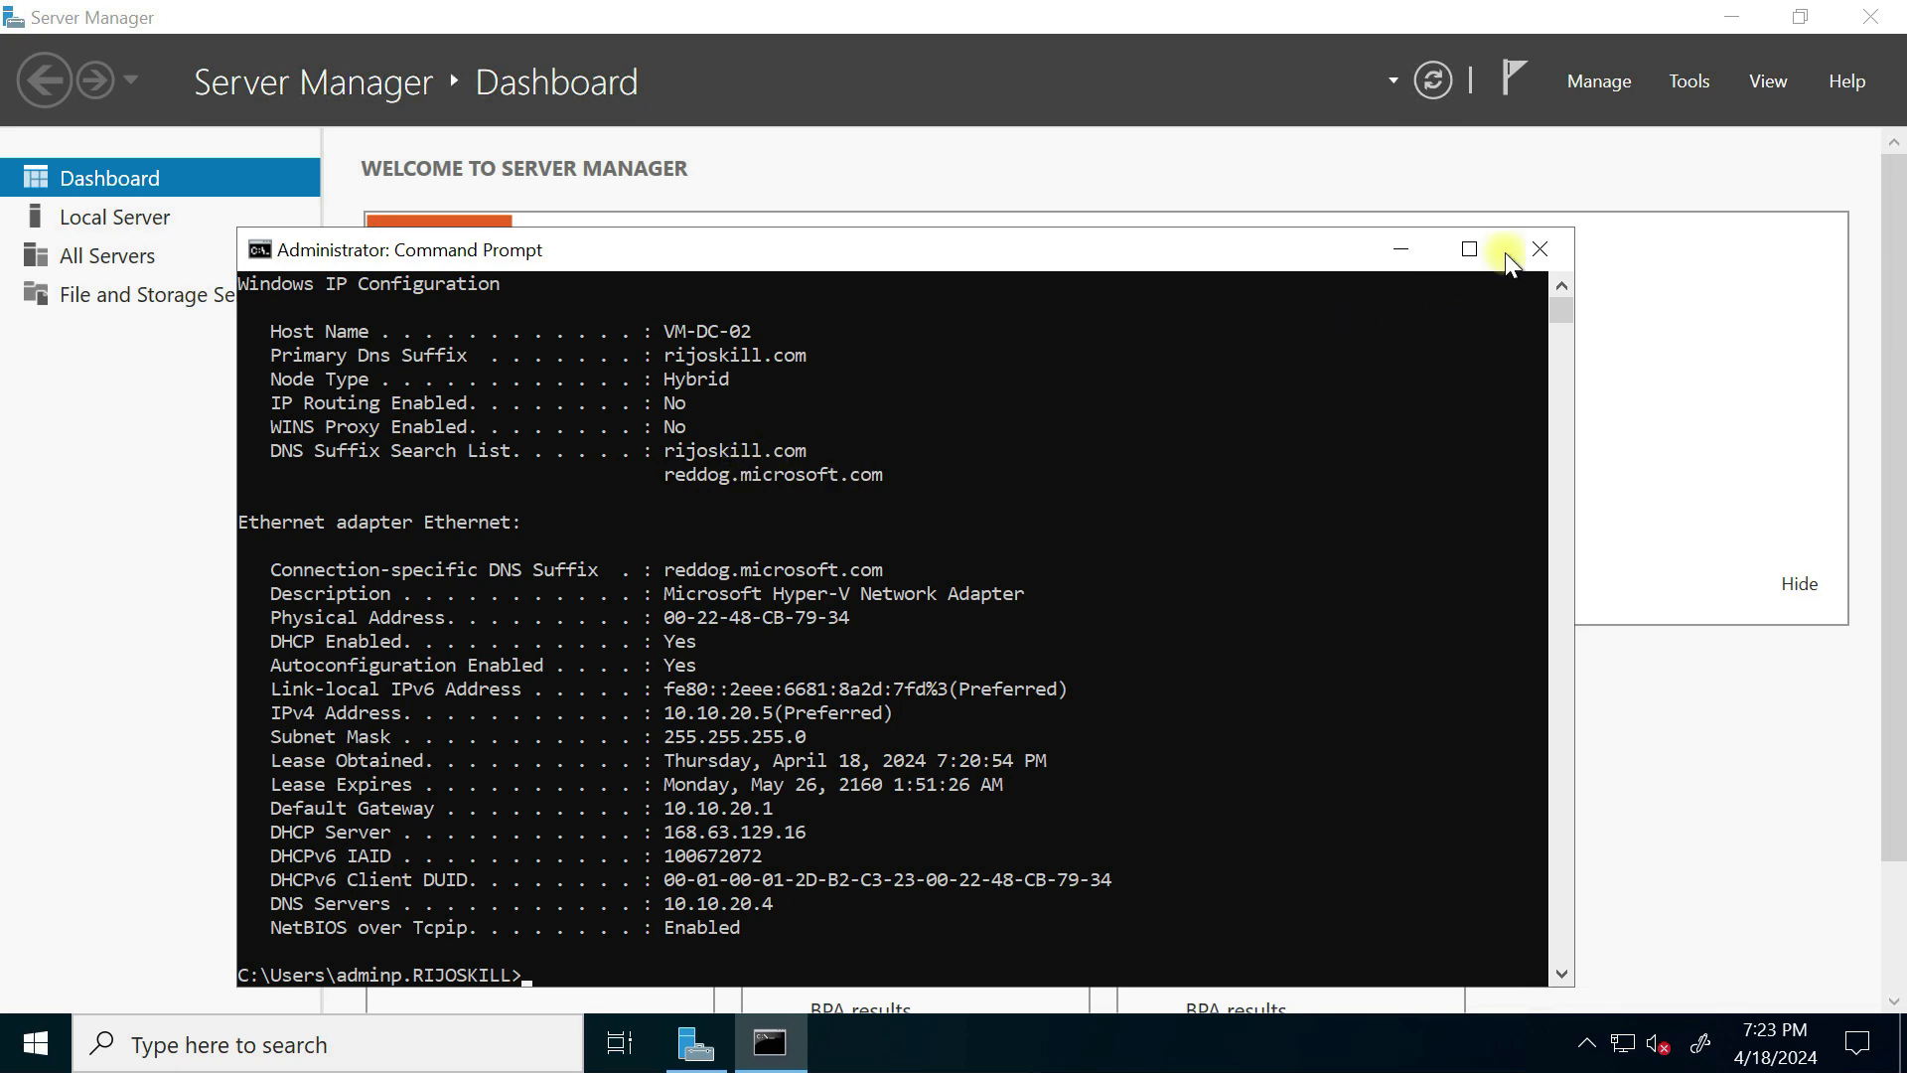
left_click(1542, 250)
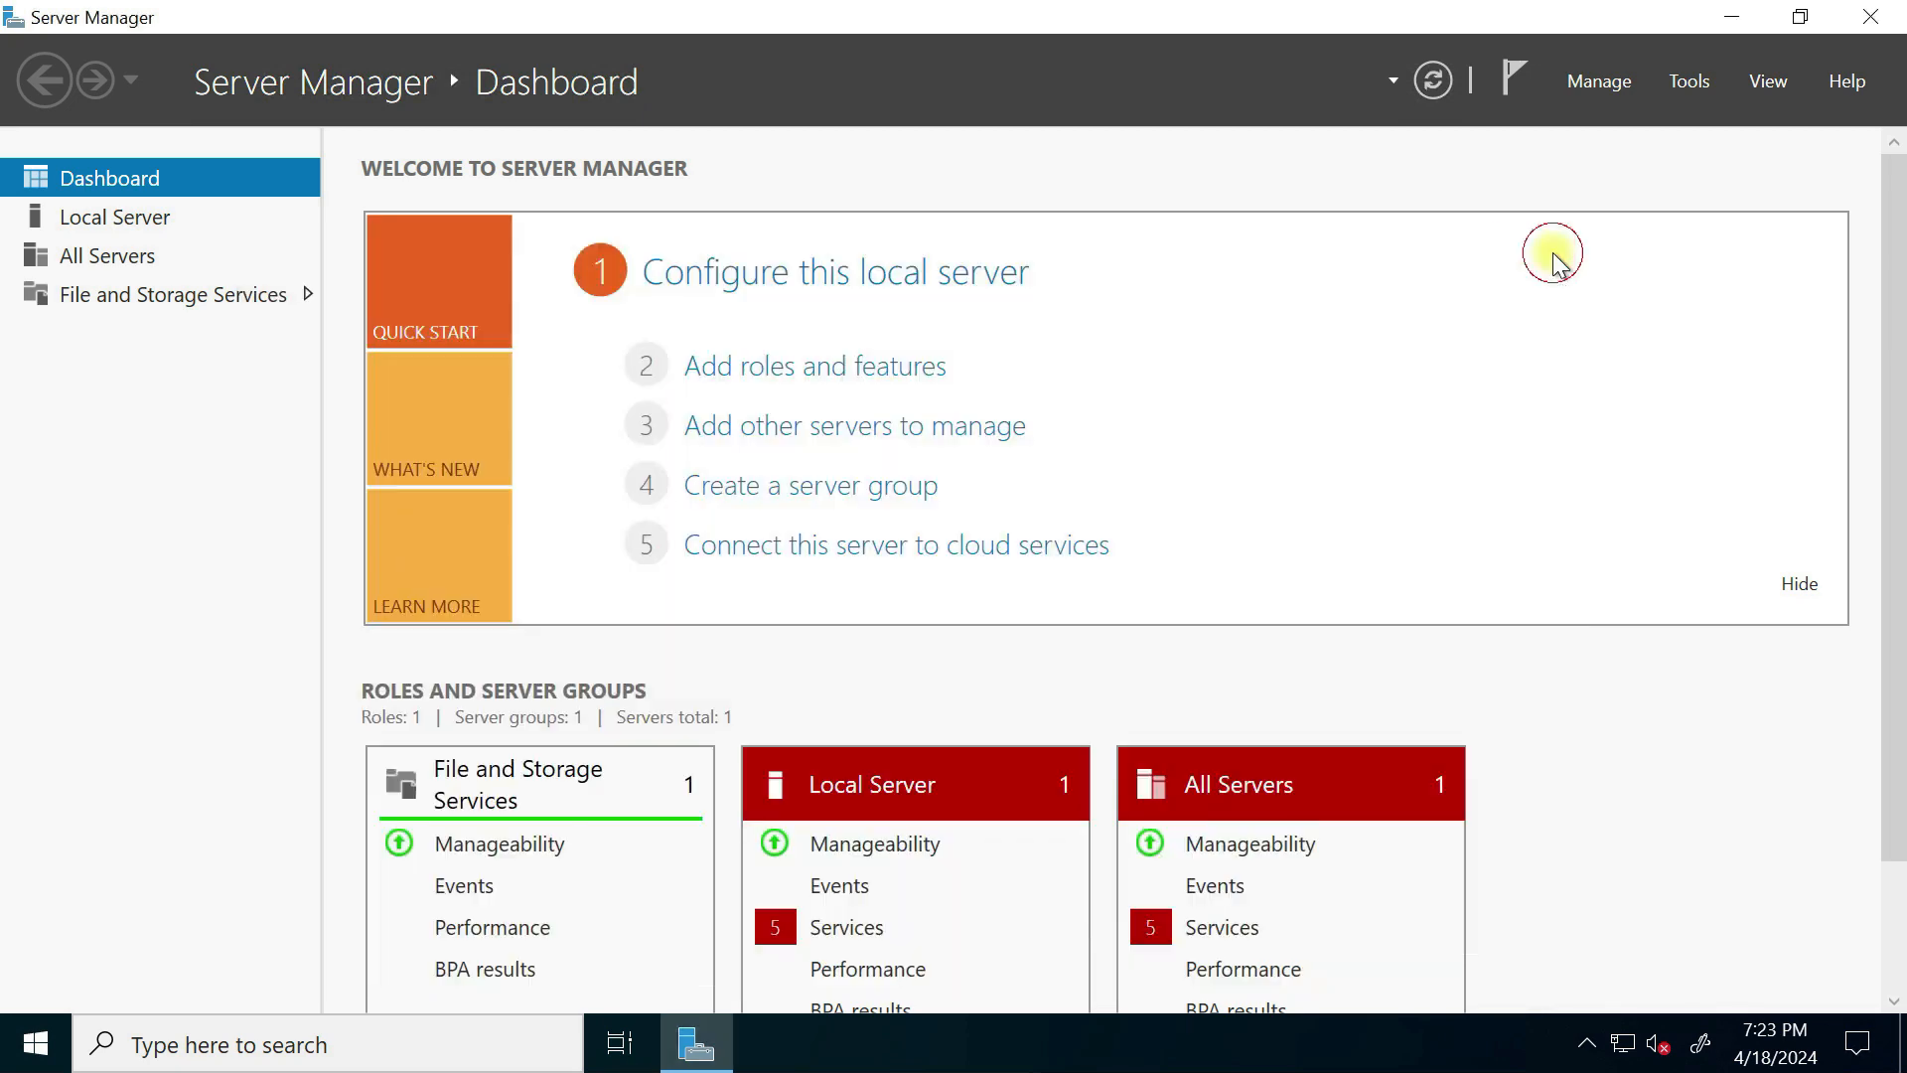
Step: Run Add Roles and Features on VM-DC-02, selecting Active Directory Domain Services with its management features, and install
left_click(818, 382)
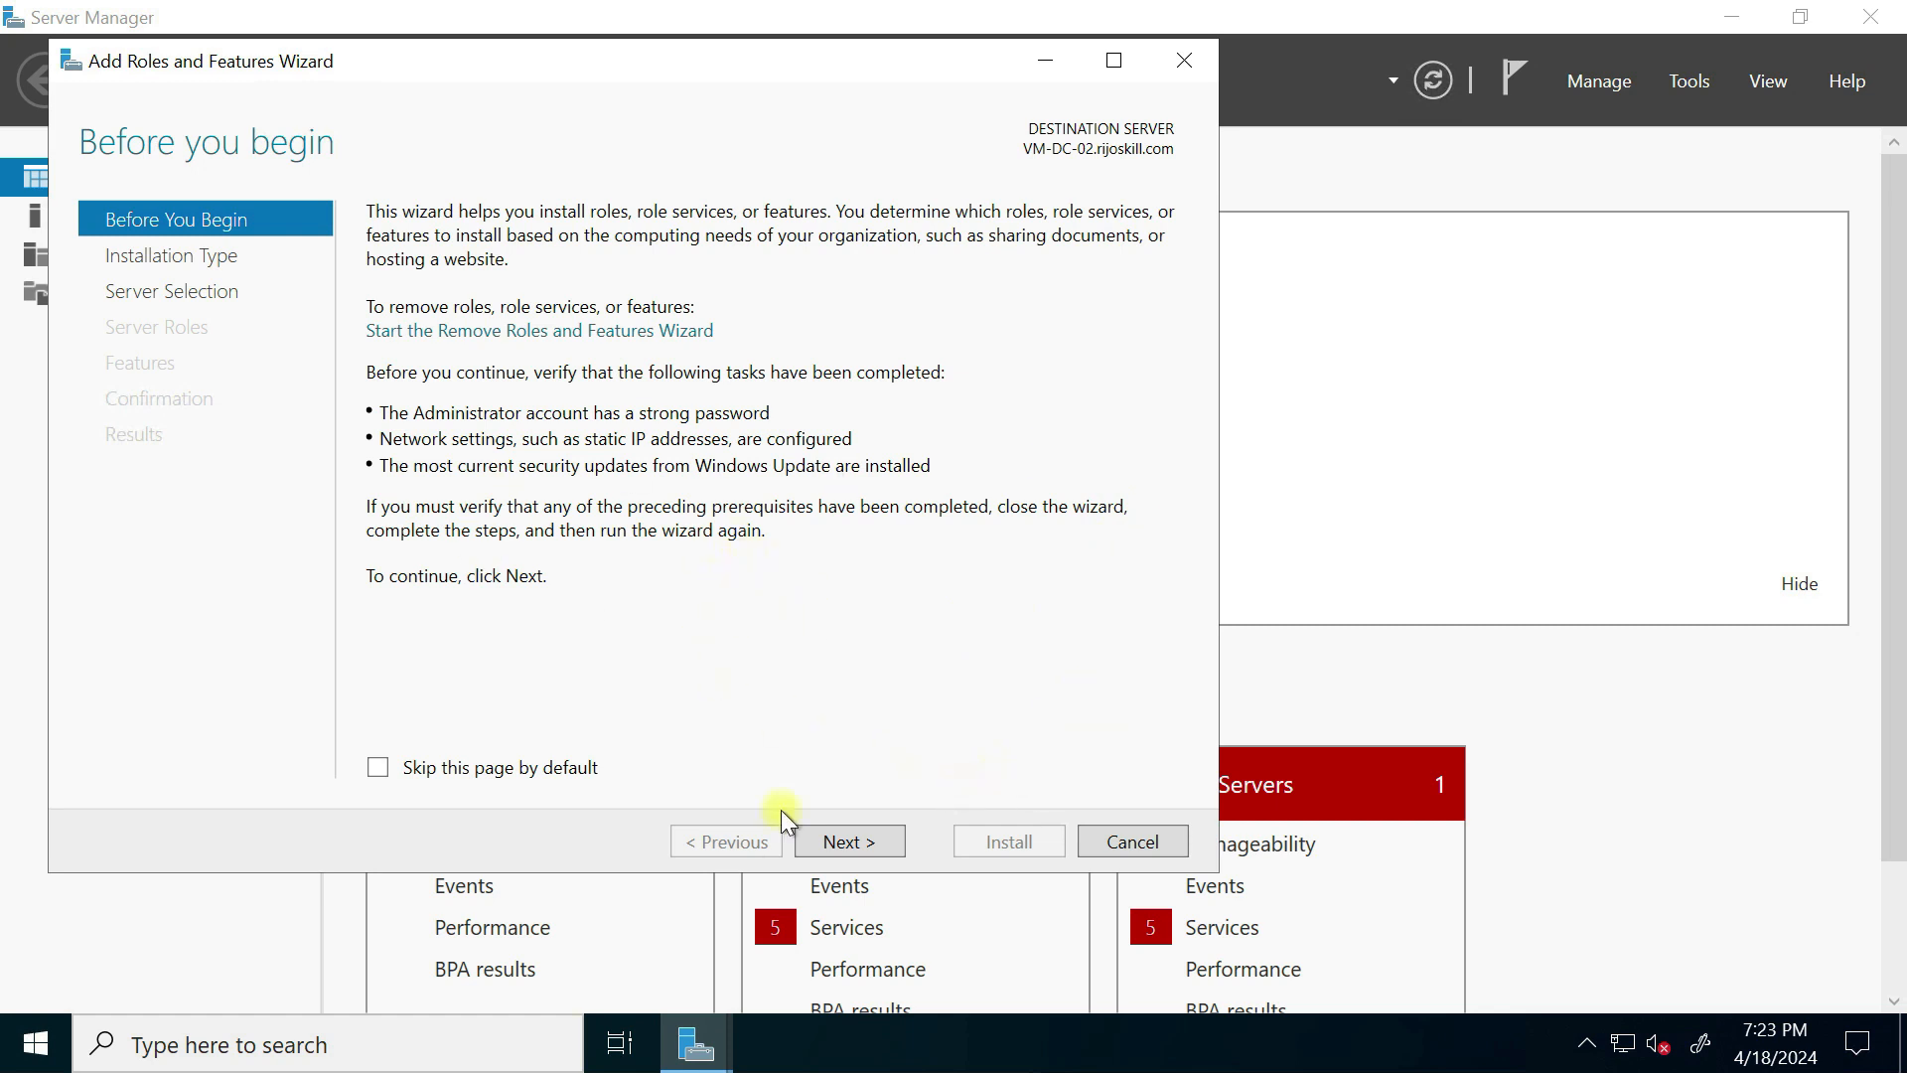
left_click(846, 844)
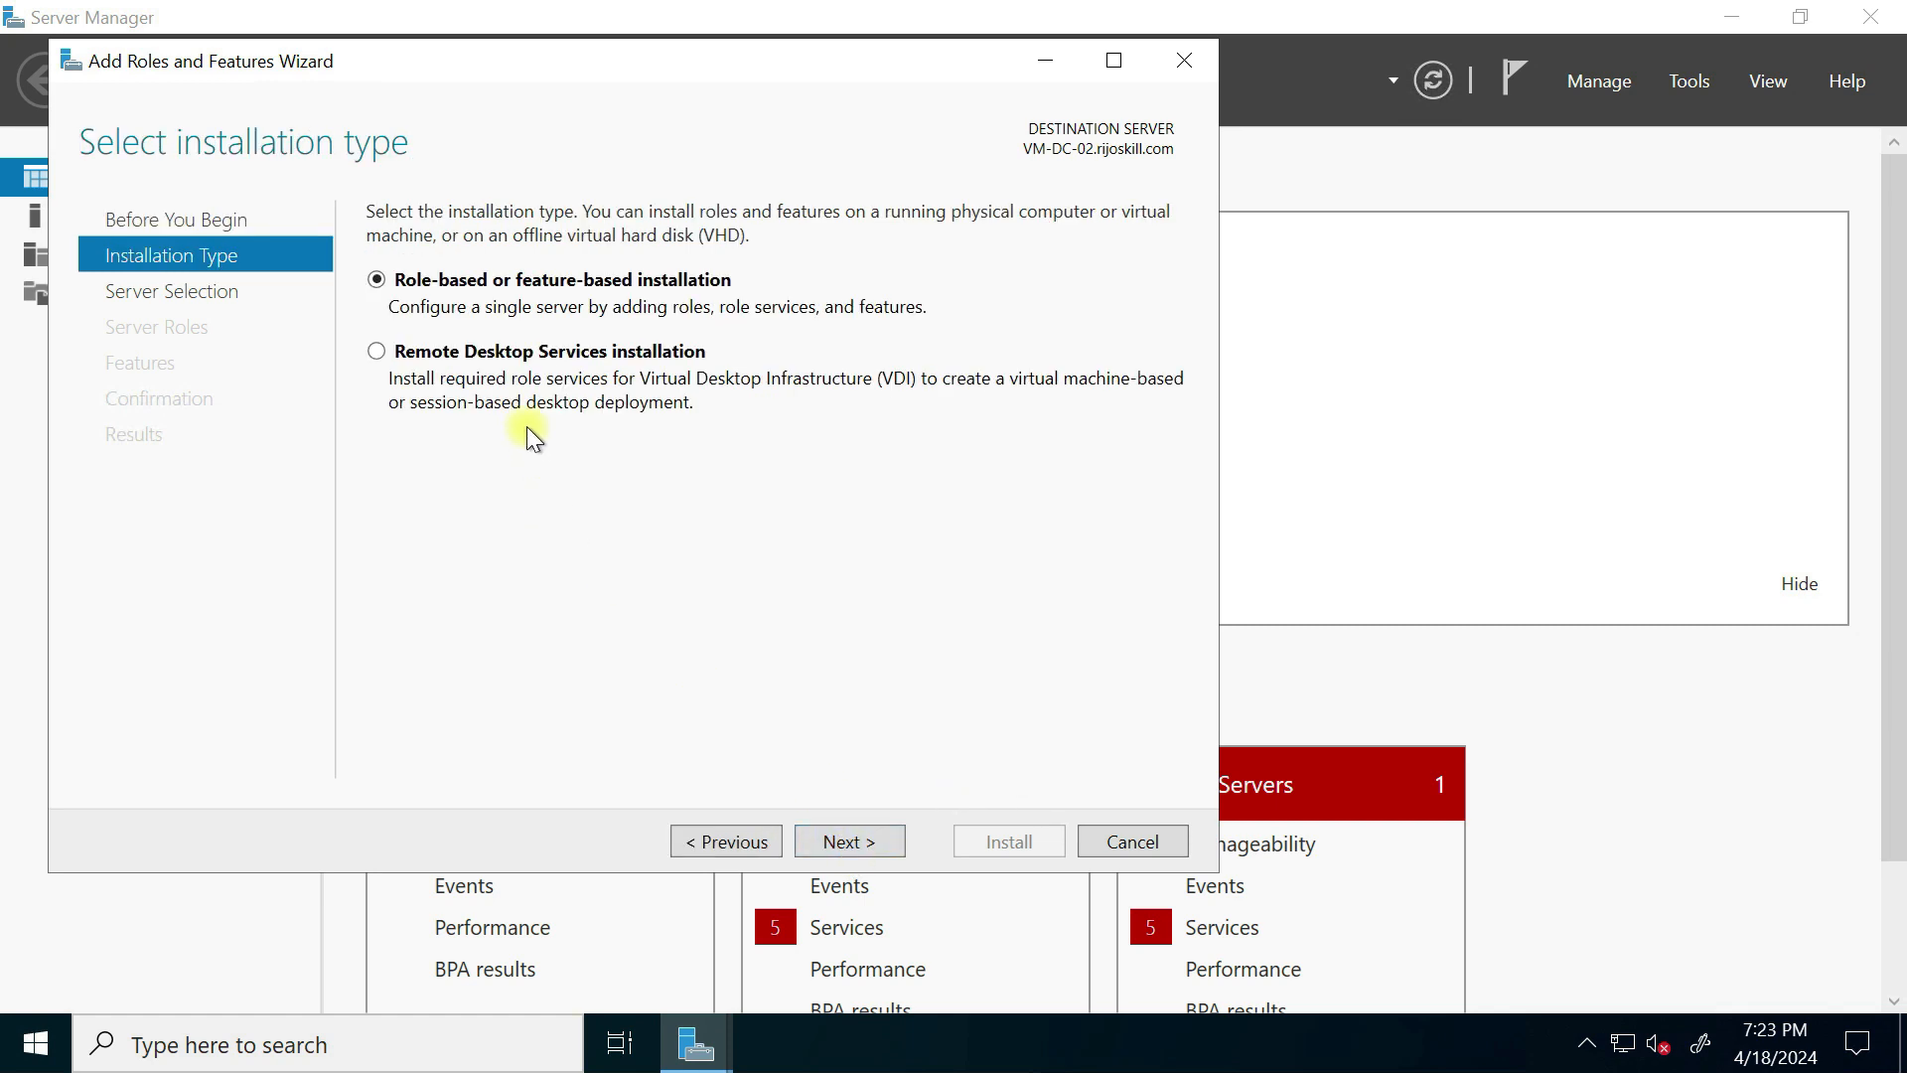
left_click(860, 846)
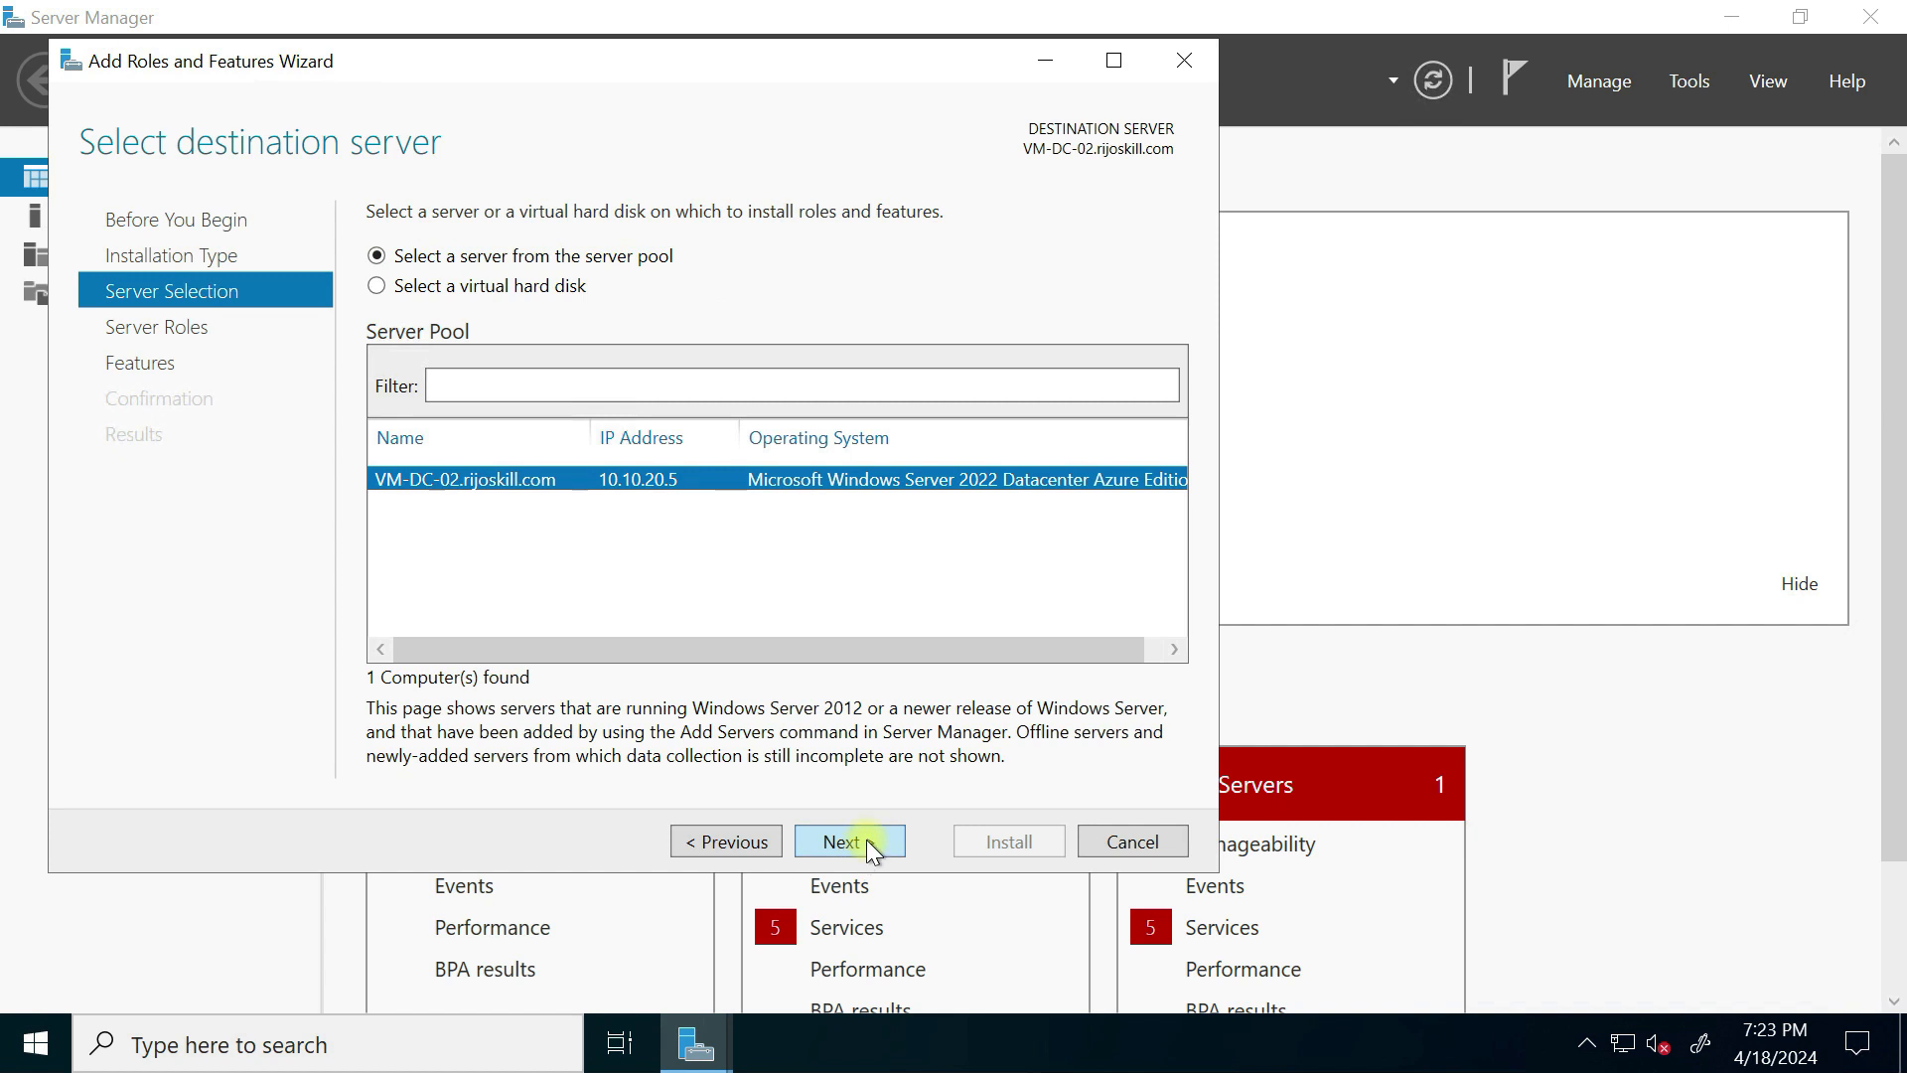
left_click(874, 841)
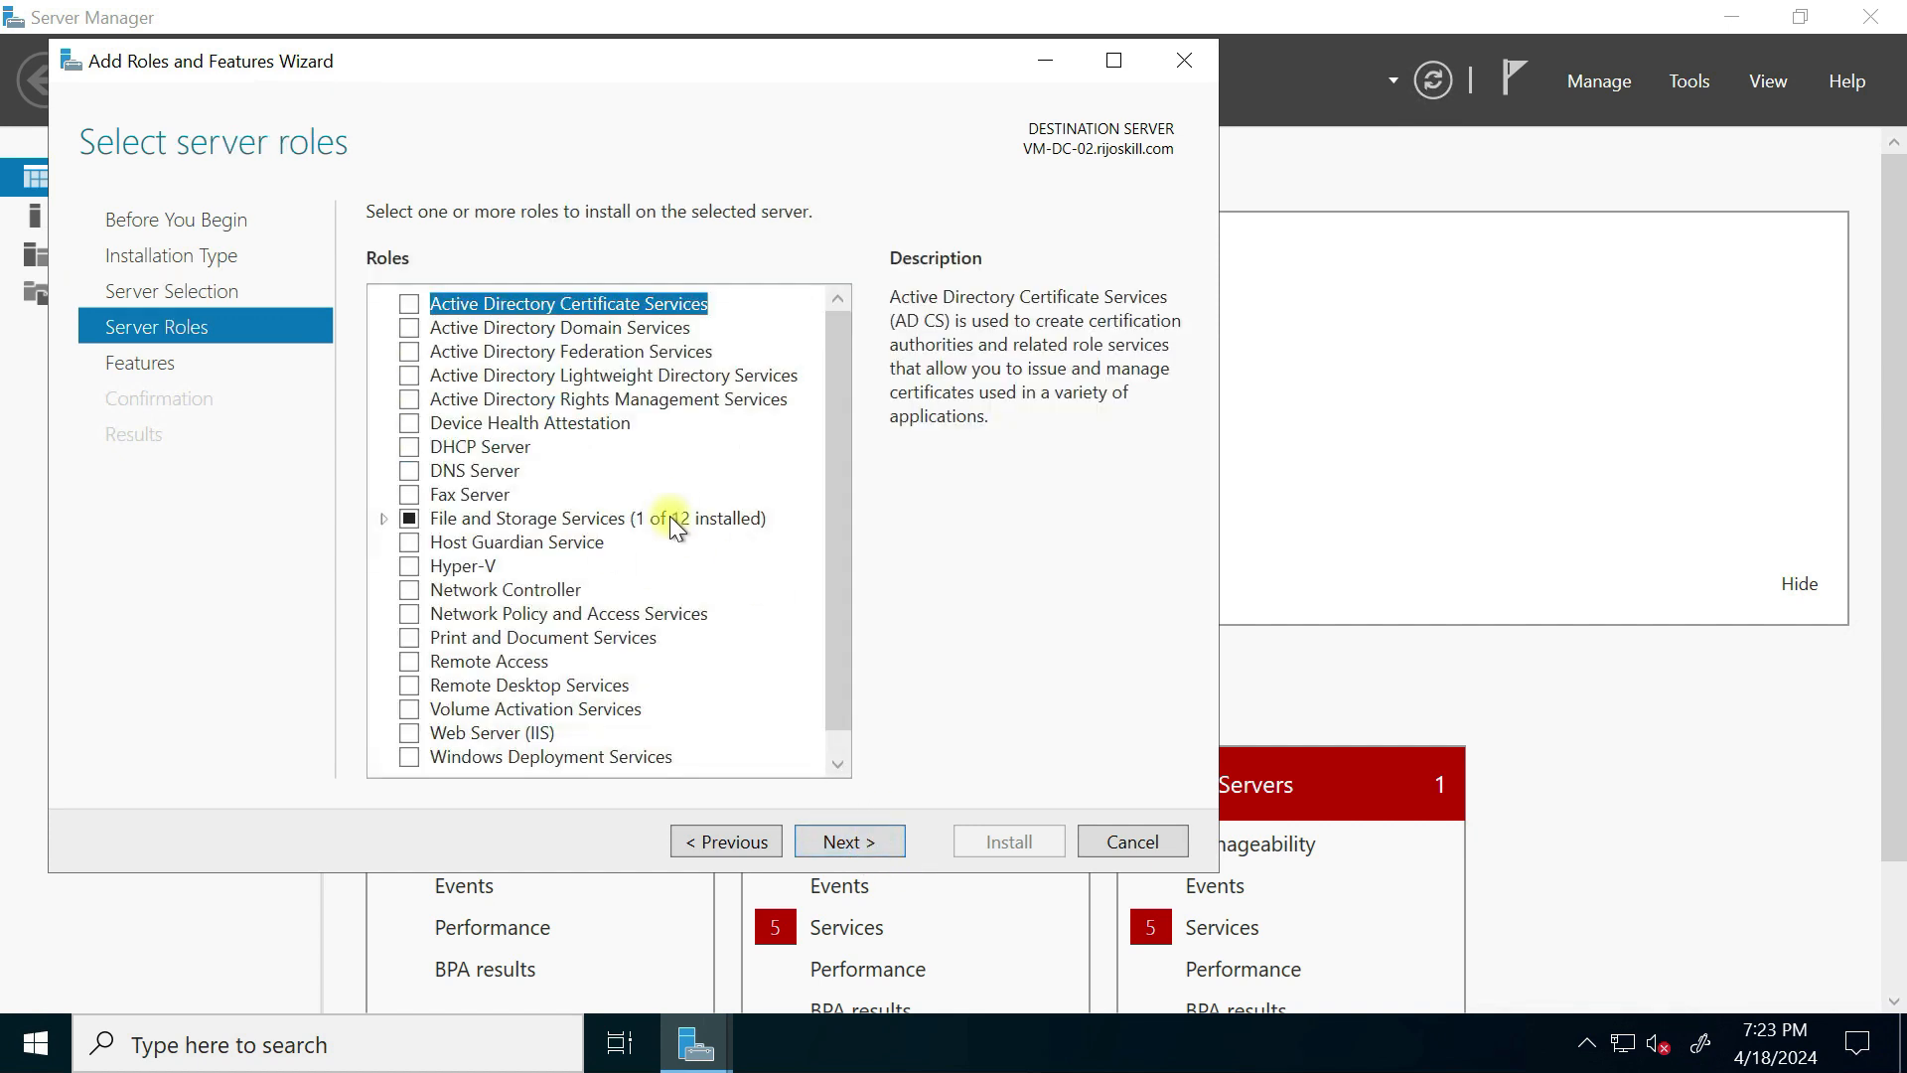
left_click(408, 328)
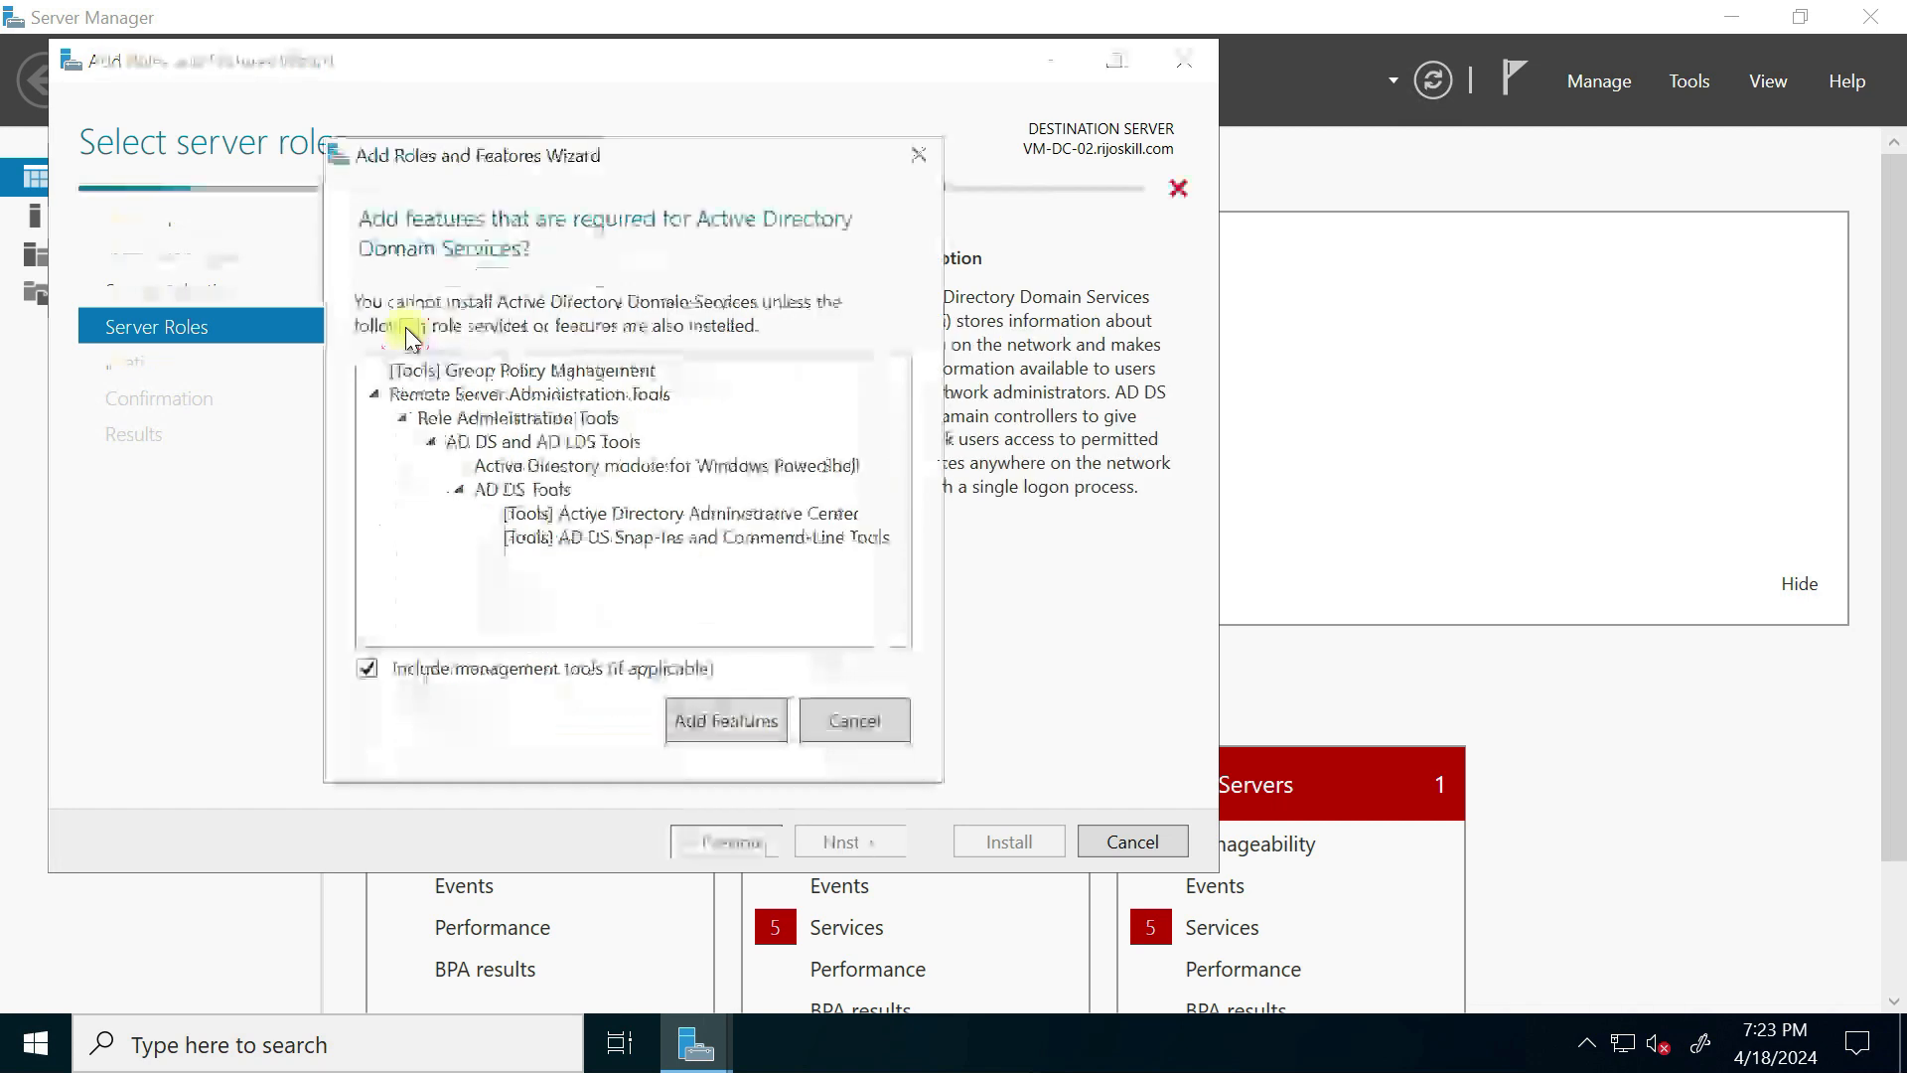
left_click(750, 724)
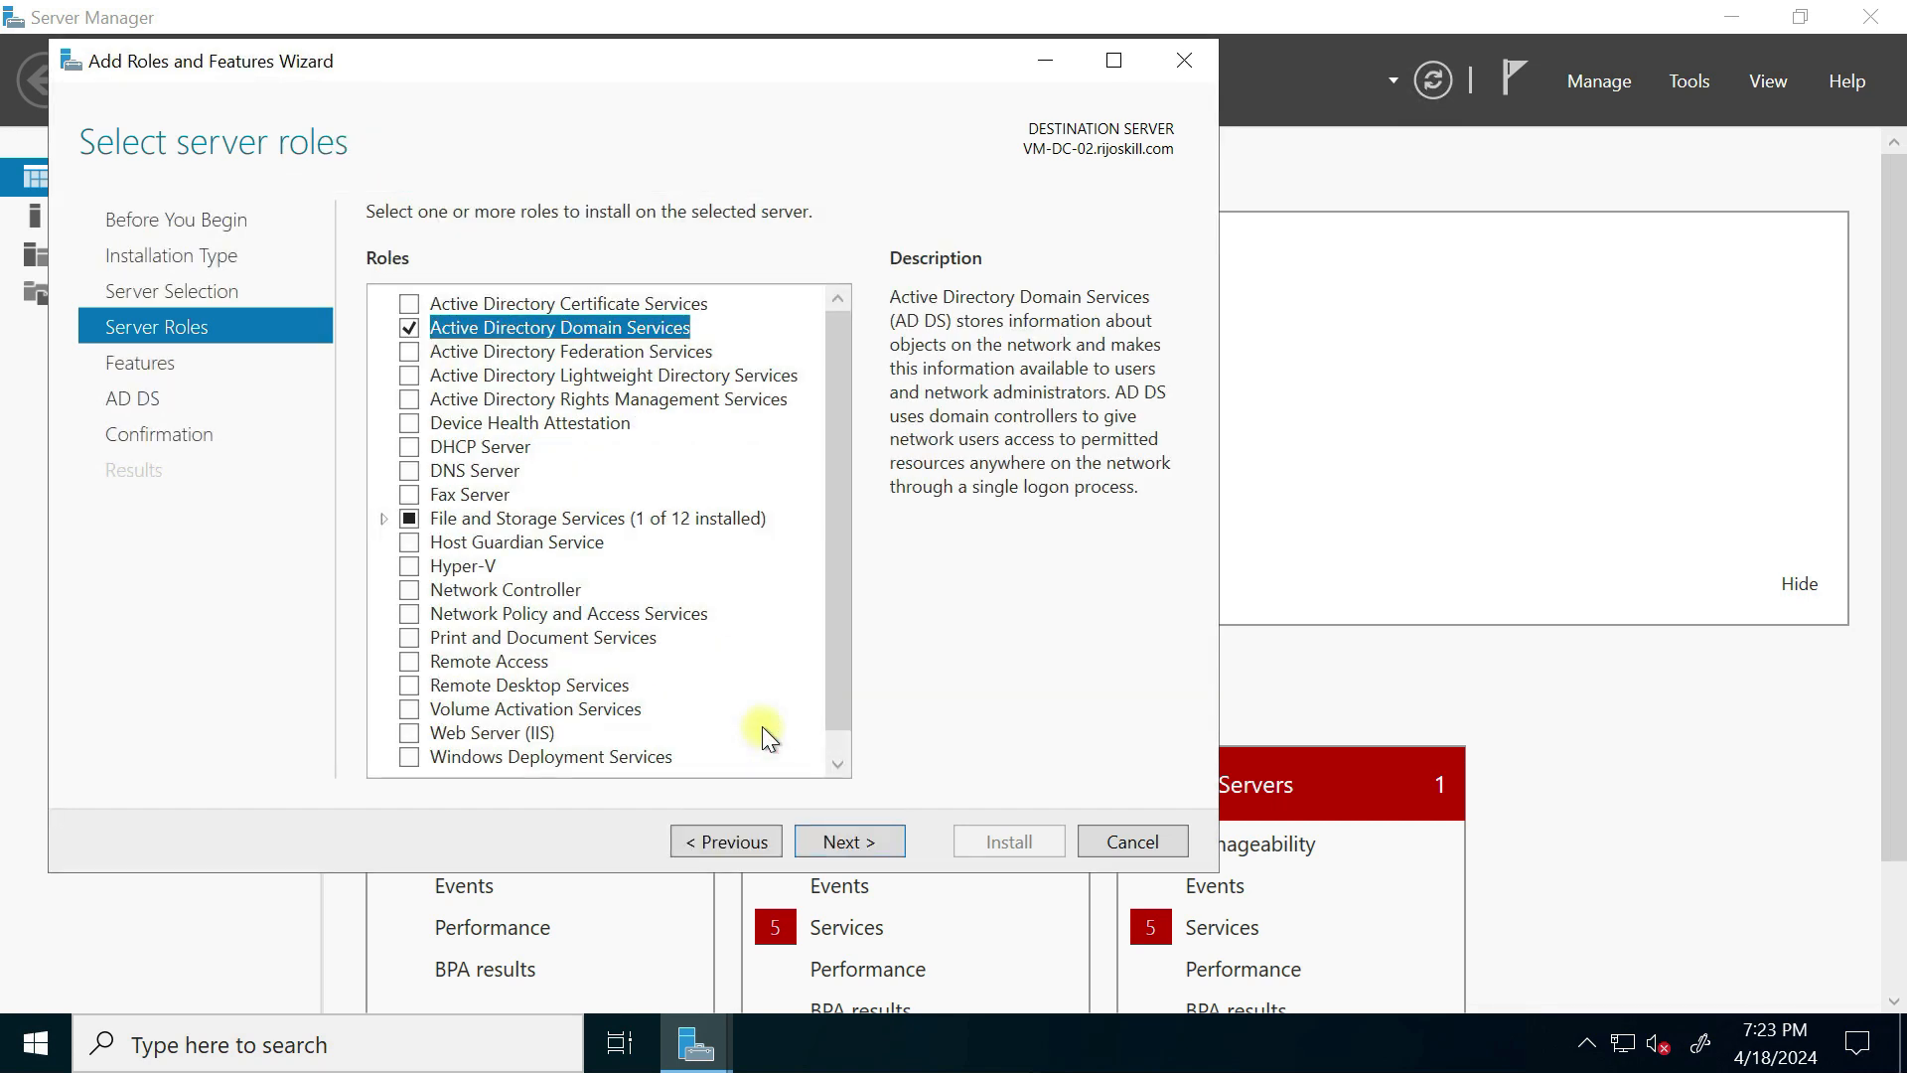
left_click(840, 850)
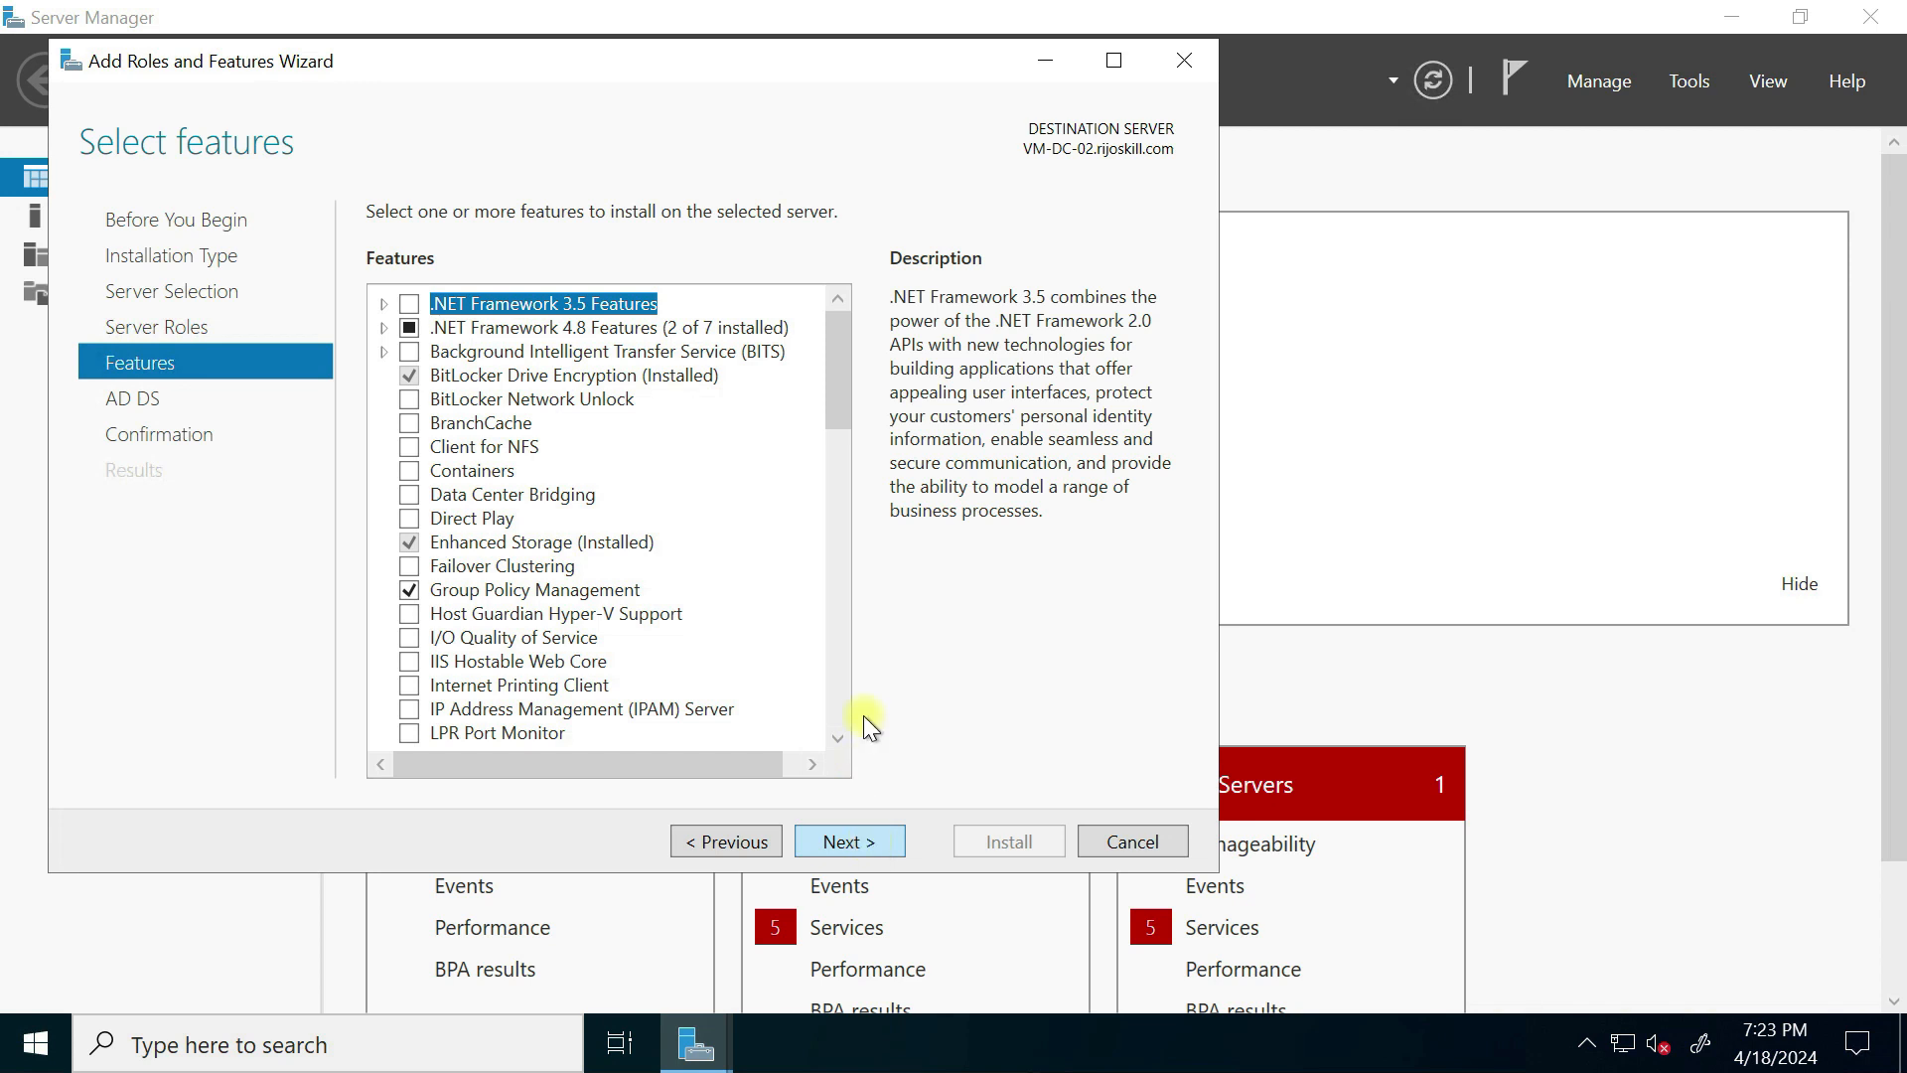
left_click(860, 843)
left_click(860, 842)
left_click(1009, 841)
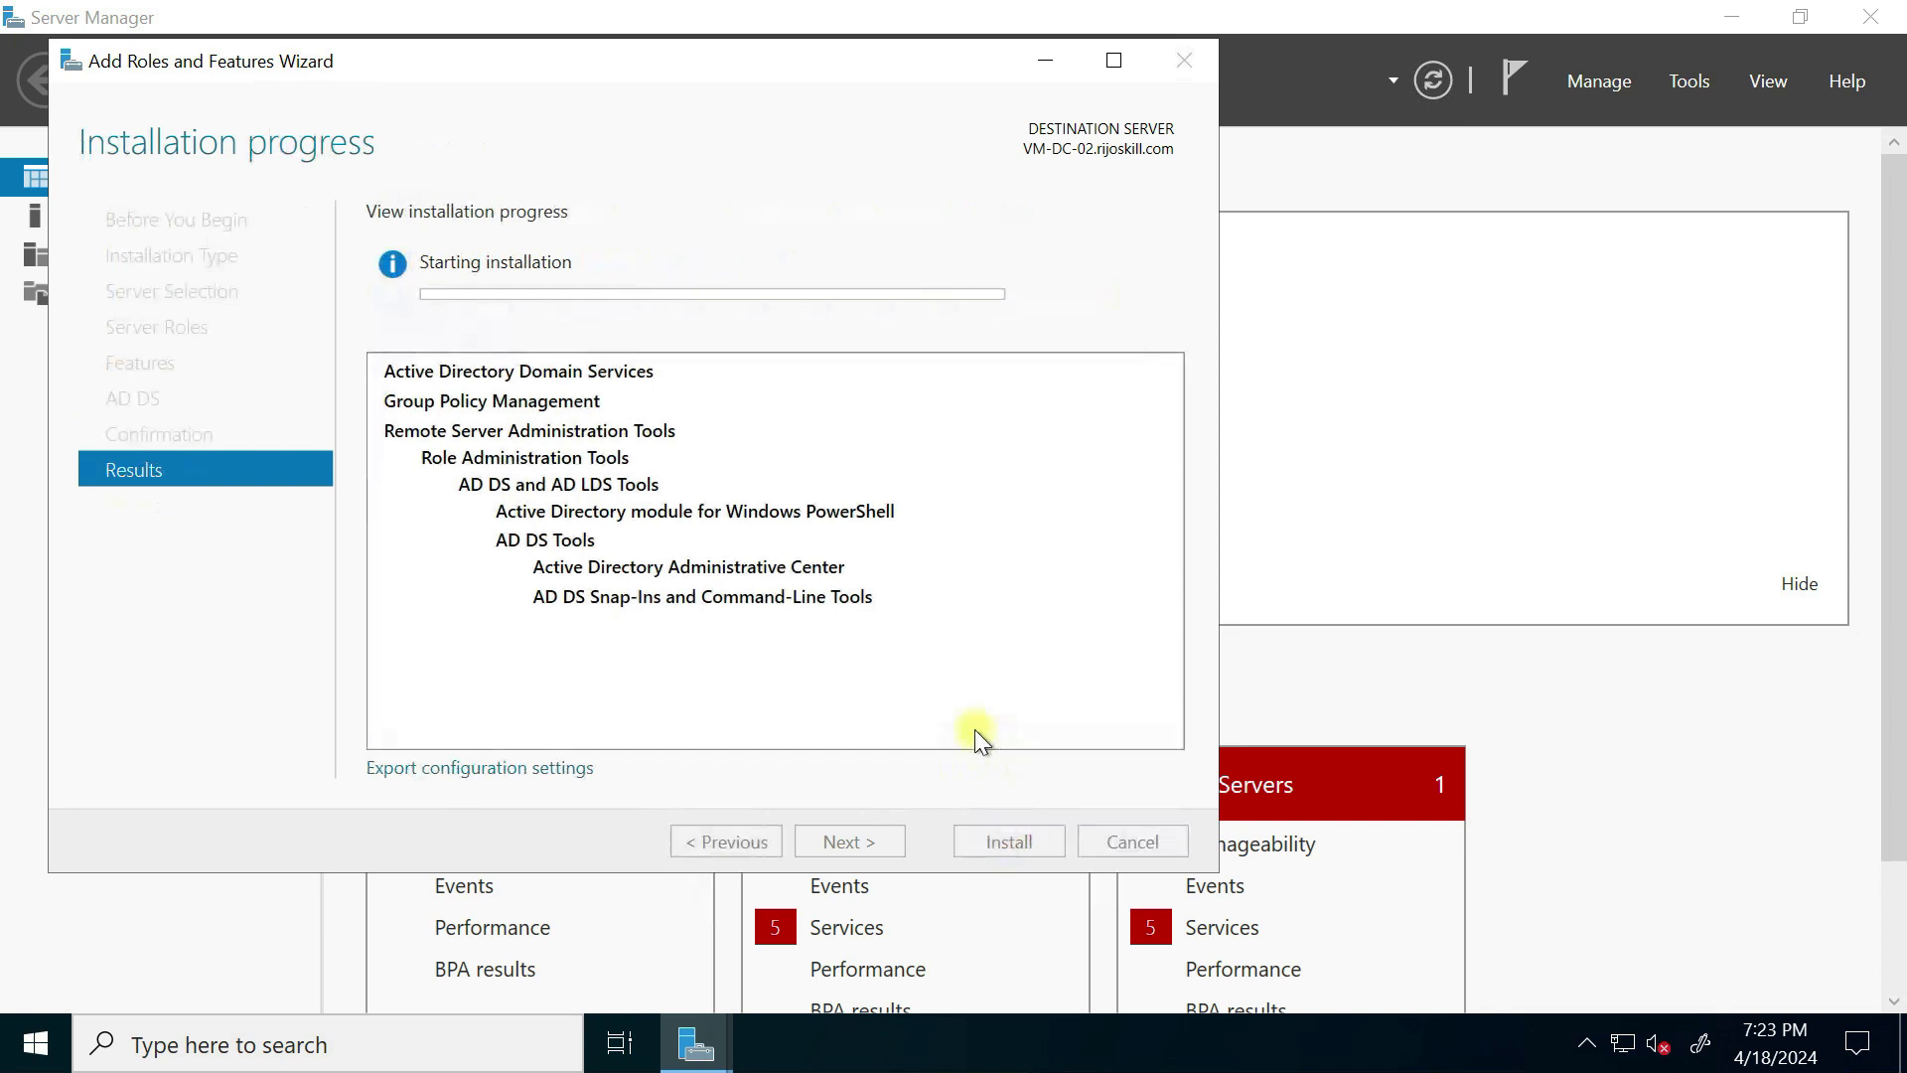
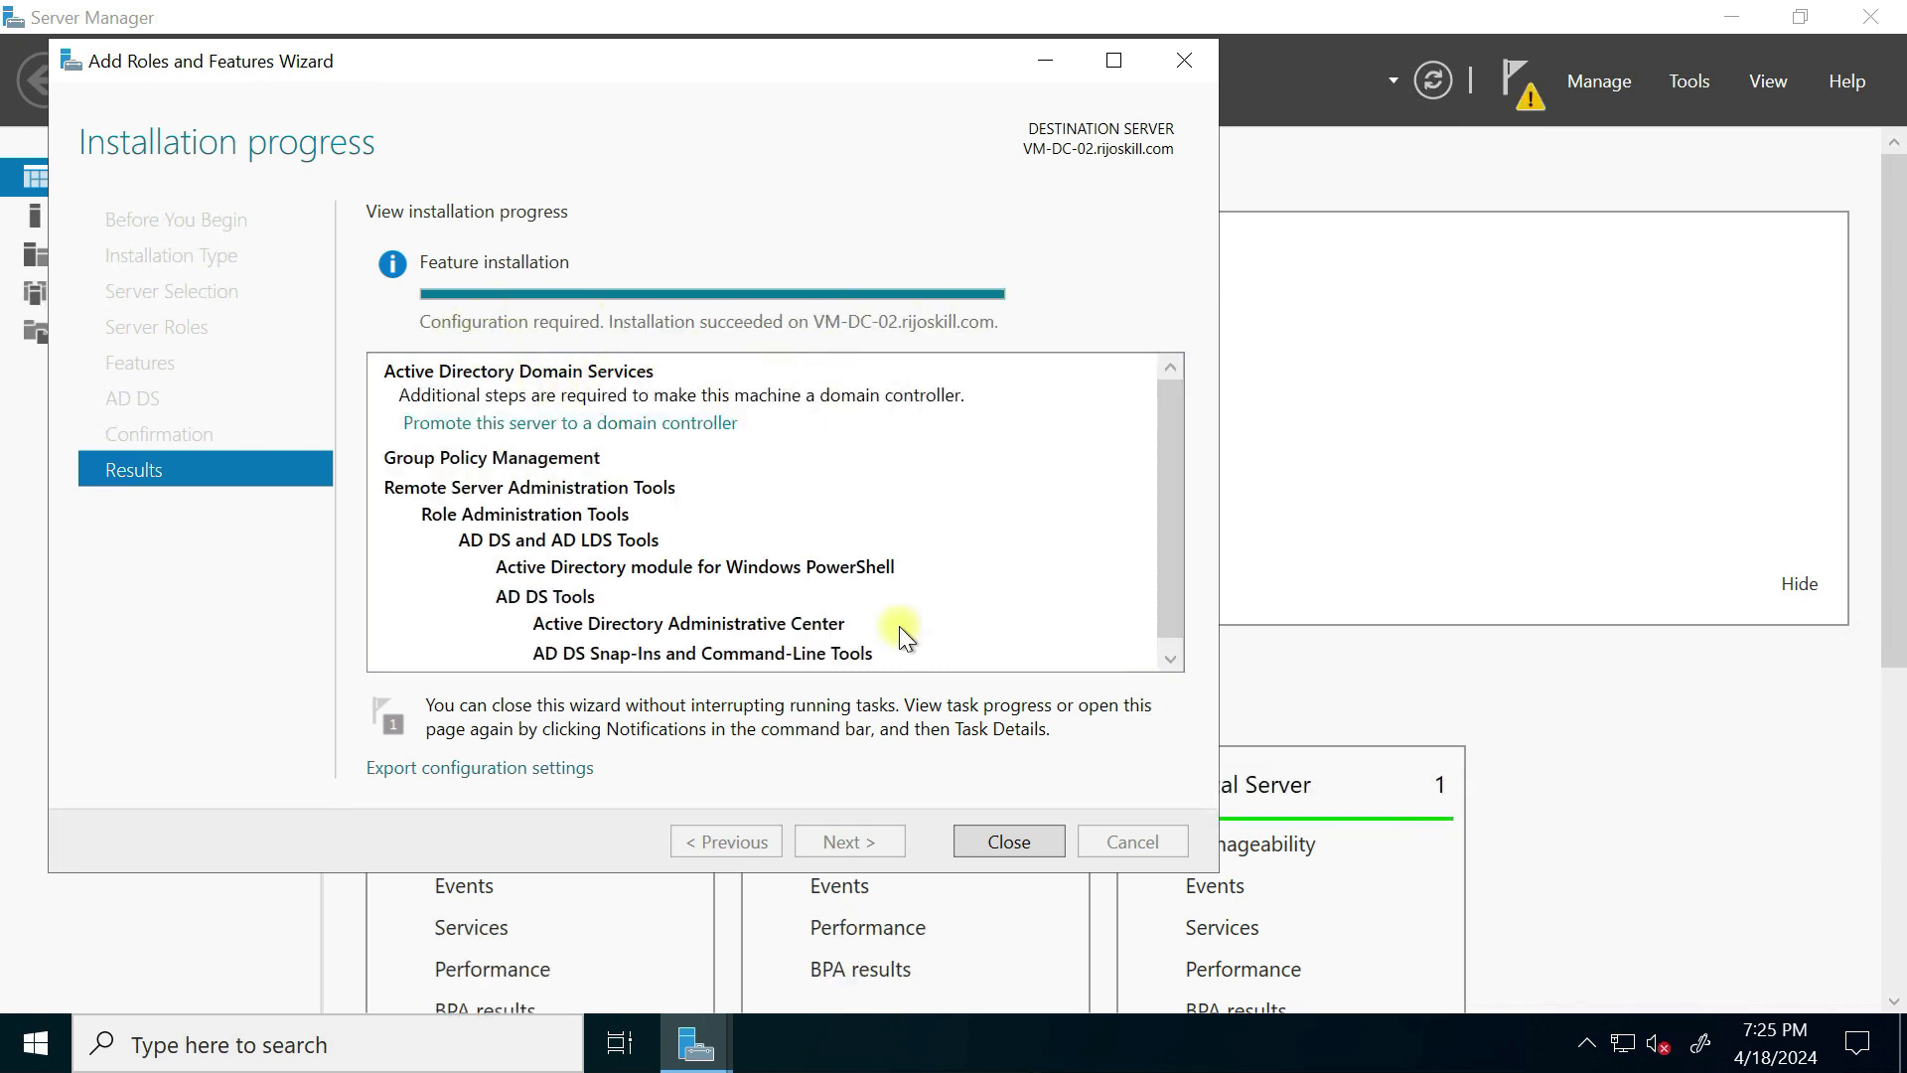
Step: Close the finished AD DS installation and start promoting the server to a domain controller
left_click(1008, 841)
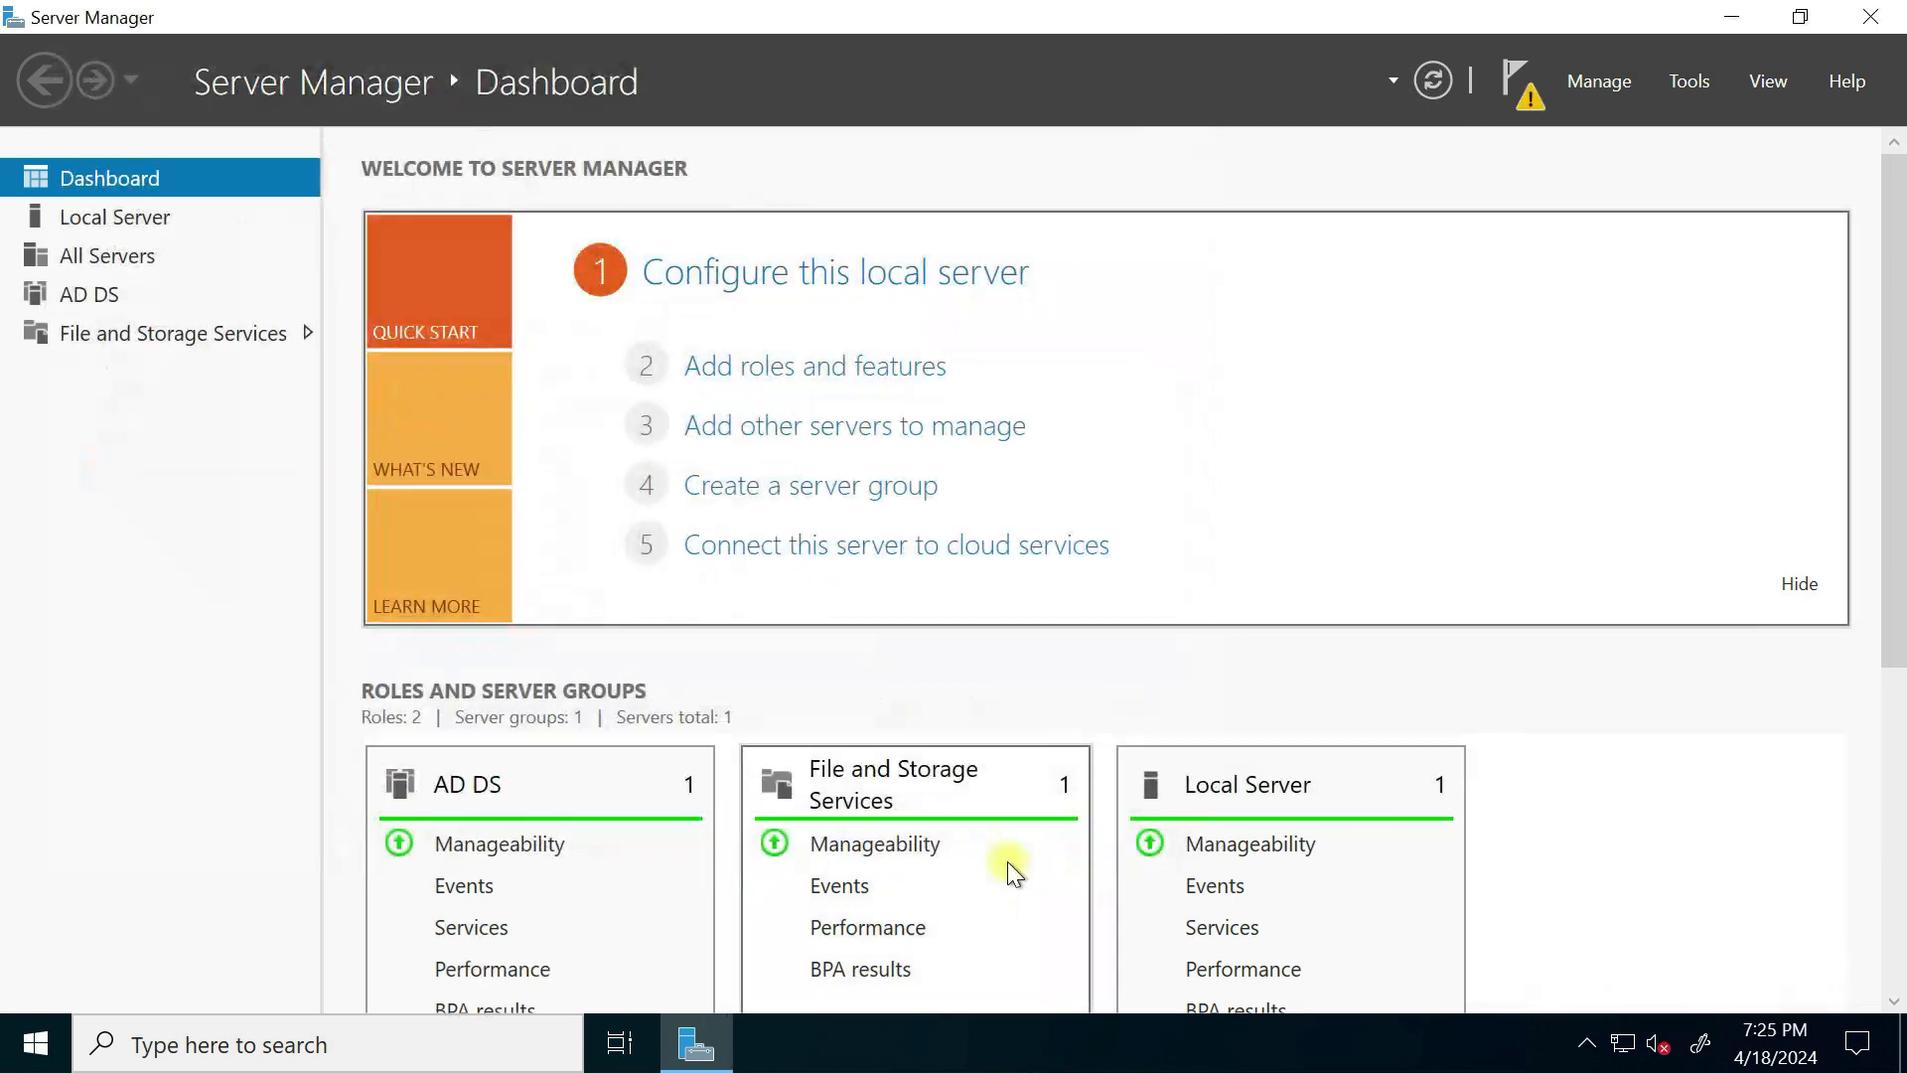
left_click(1547, 106)
left_click(1316, 267)
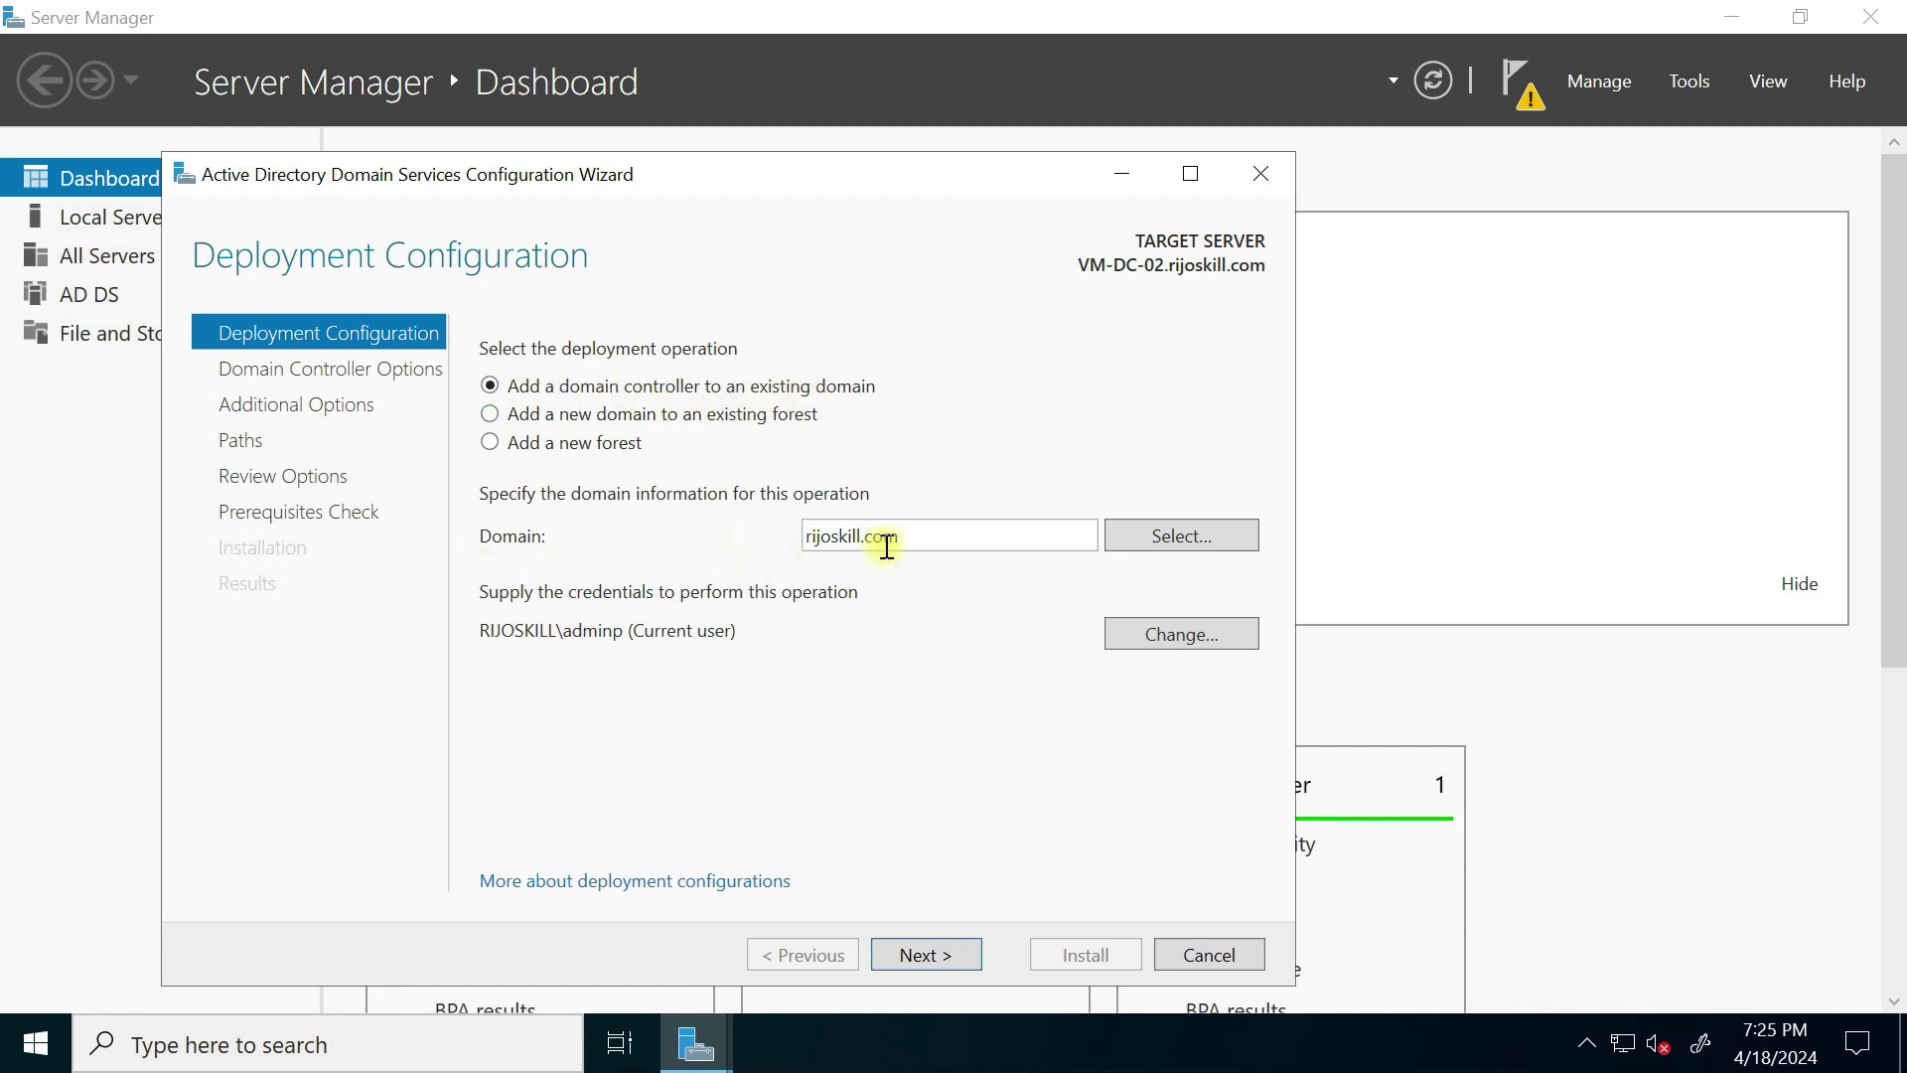
Step: Keep adding a domain controller to rijoskill.com and enter the DSRM password twice
left_click(937, 969)
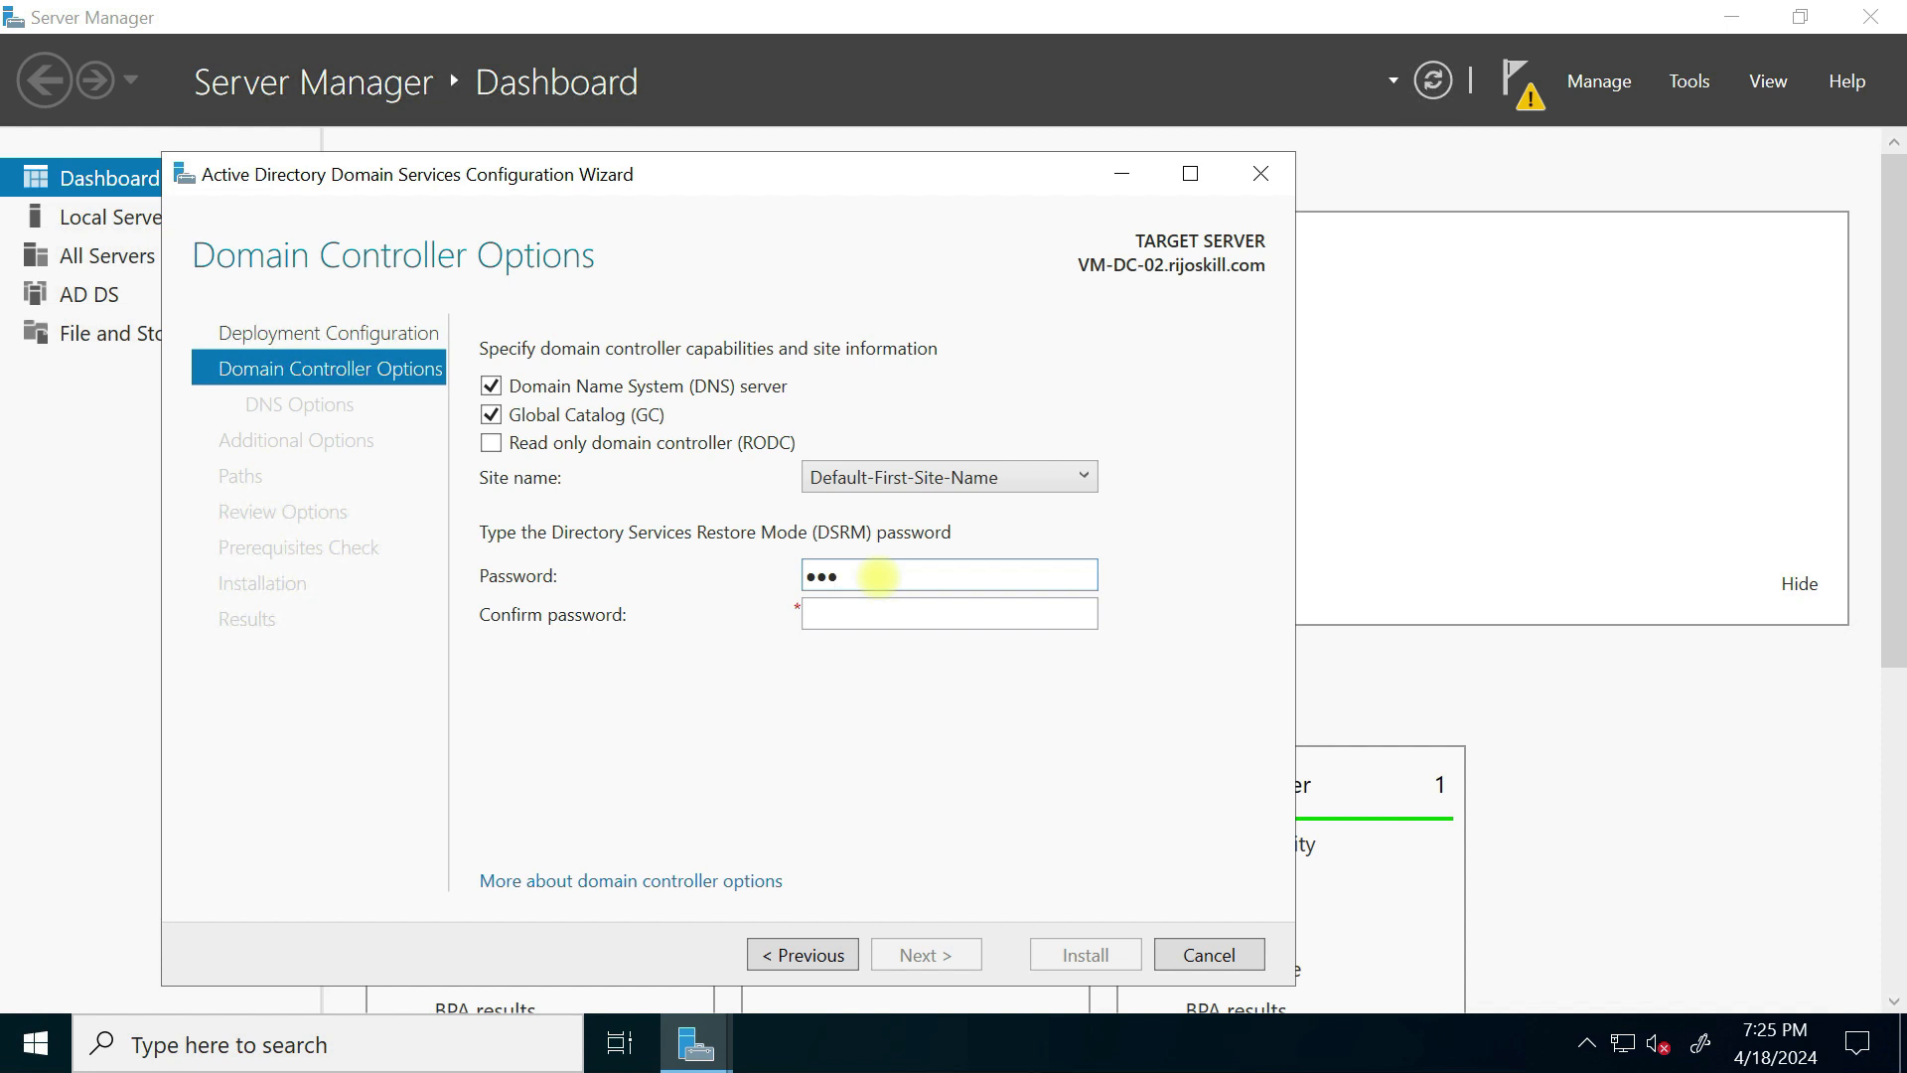
type("1")
left_click(970, 619)
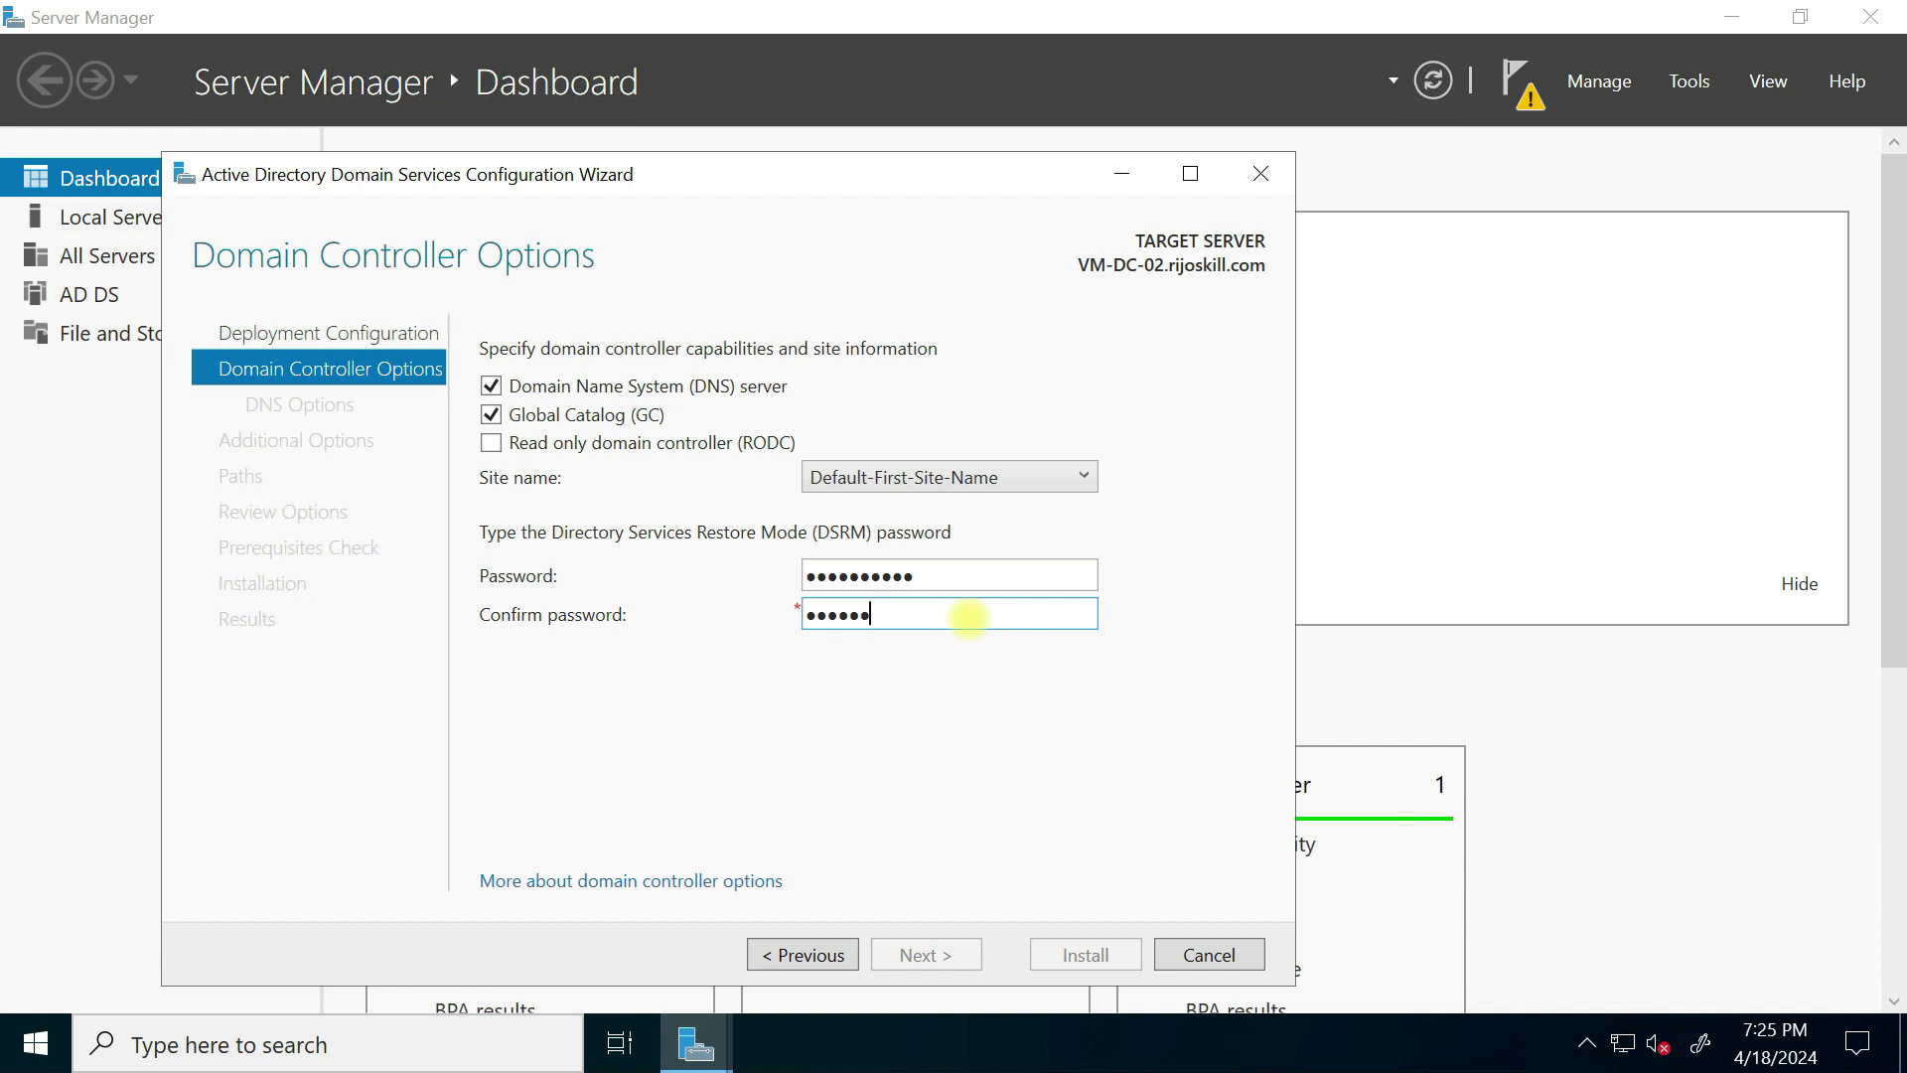
type("••")
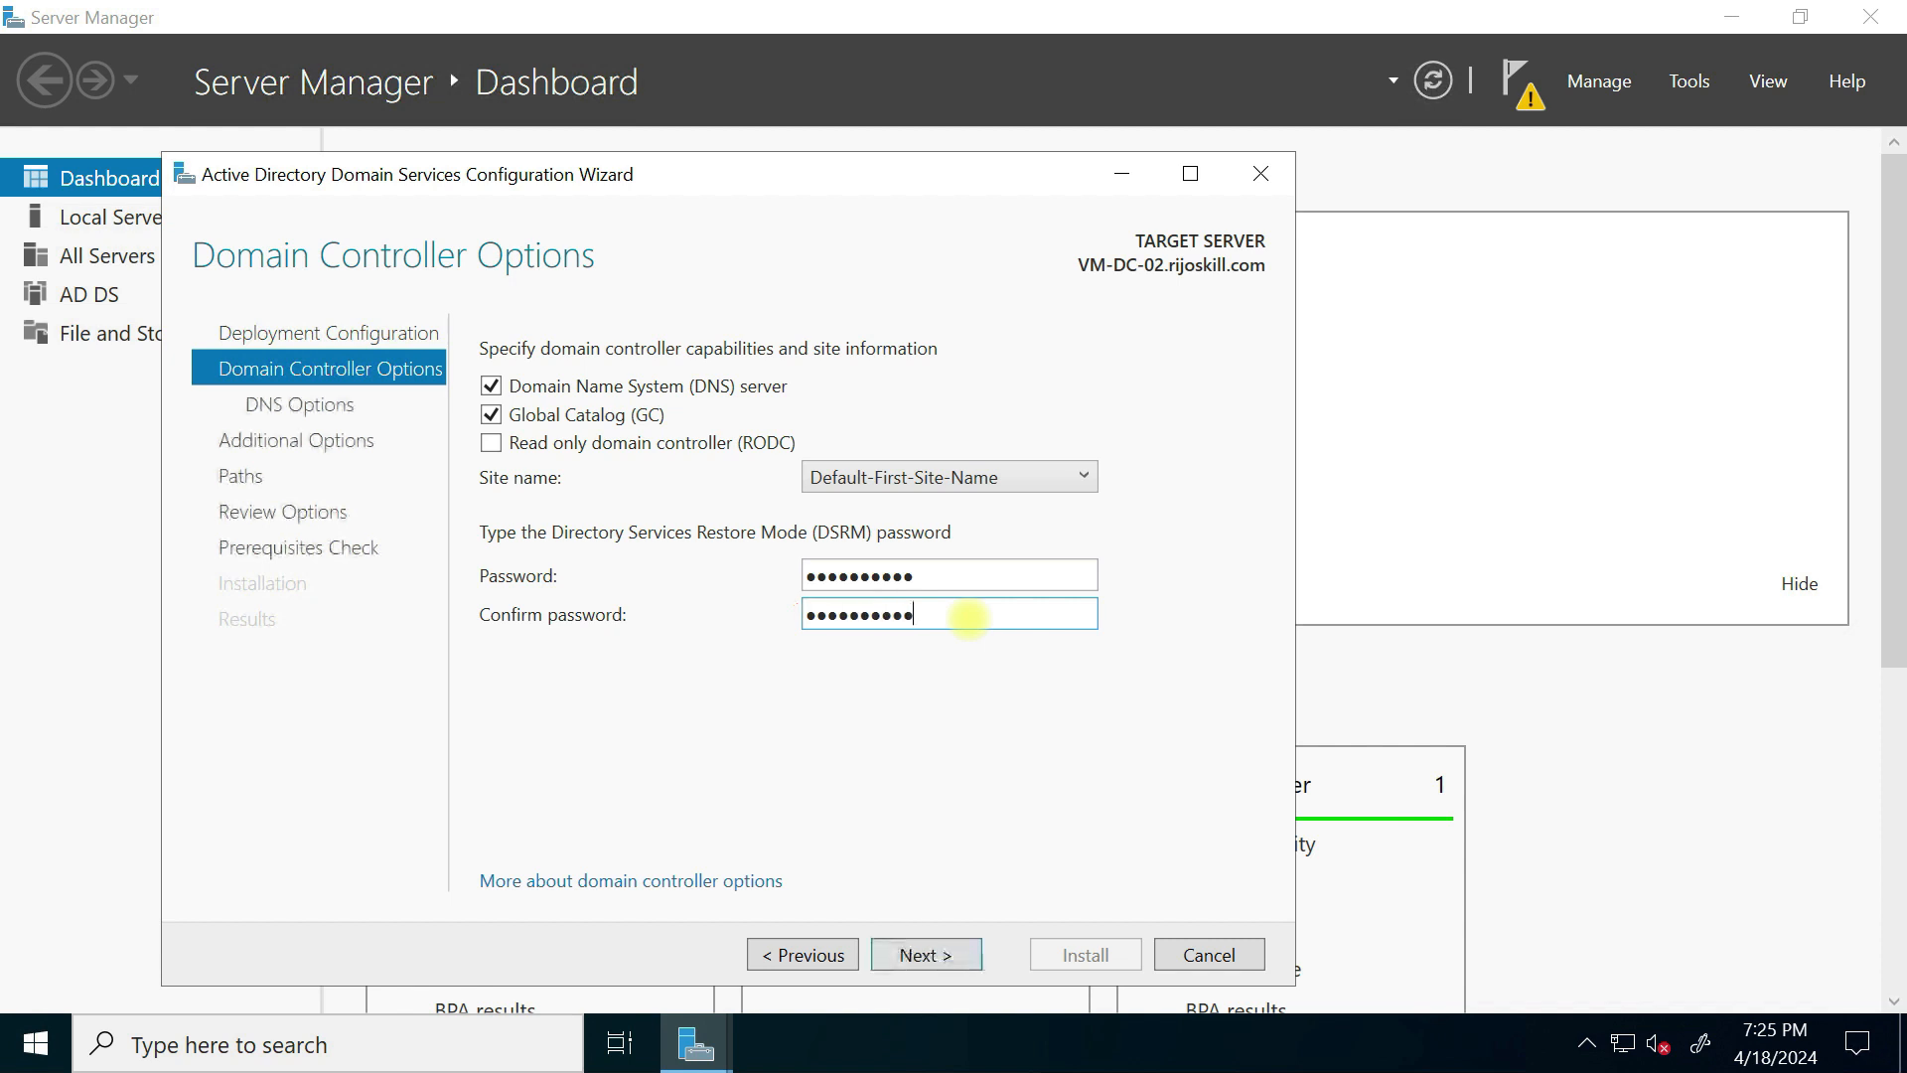
Step: Replicate from Vm-AD-01.rijoskill.com and advance through paths and review to the prerequisites check
left_click(924, 956)
left_click(951, 956)
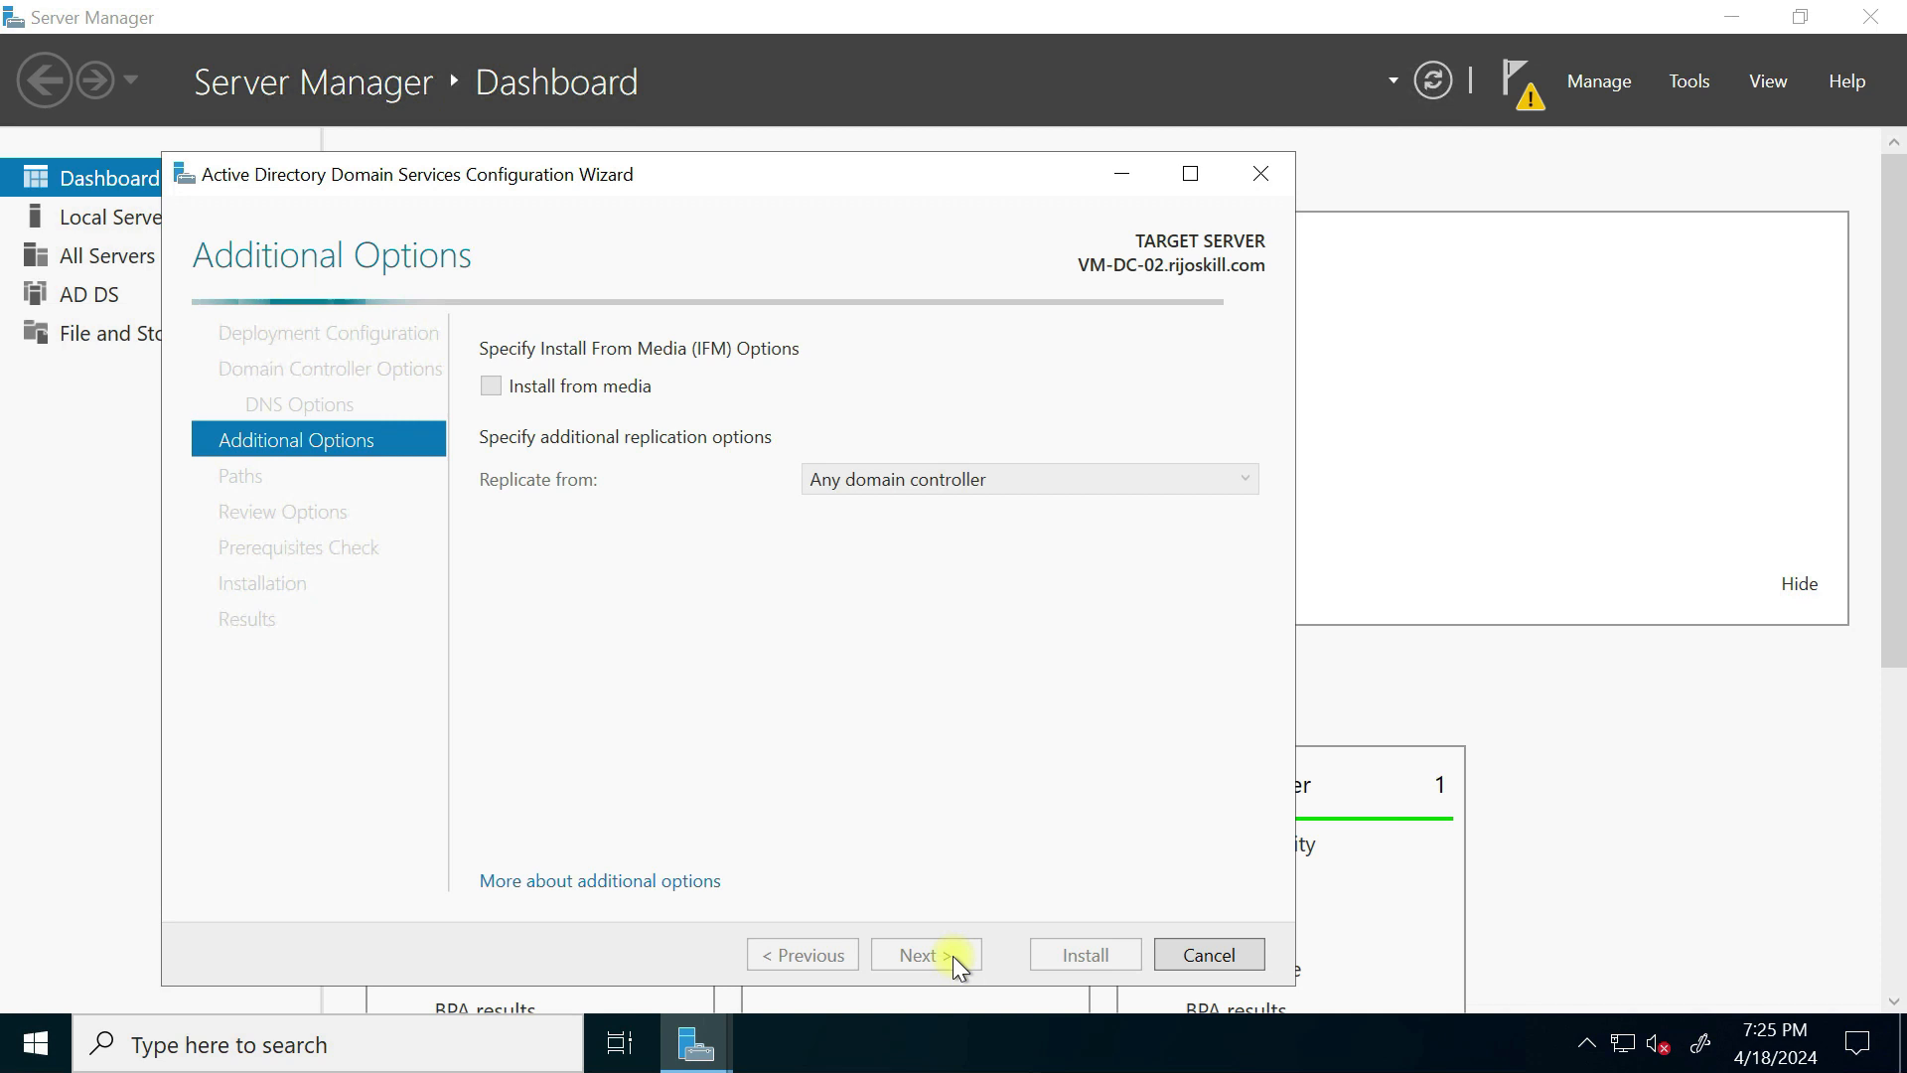
left_click(932, 480)
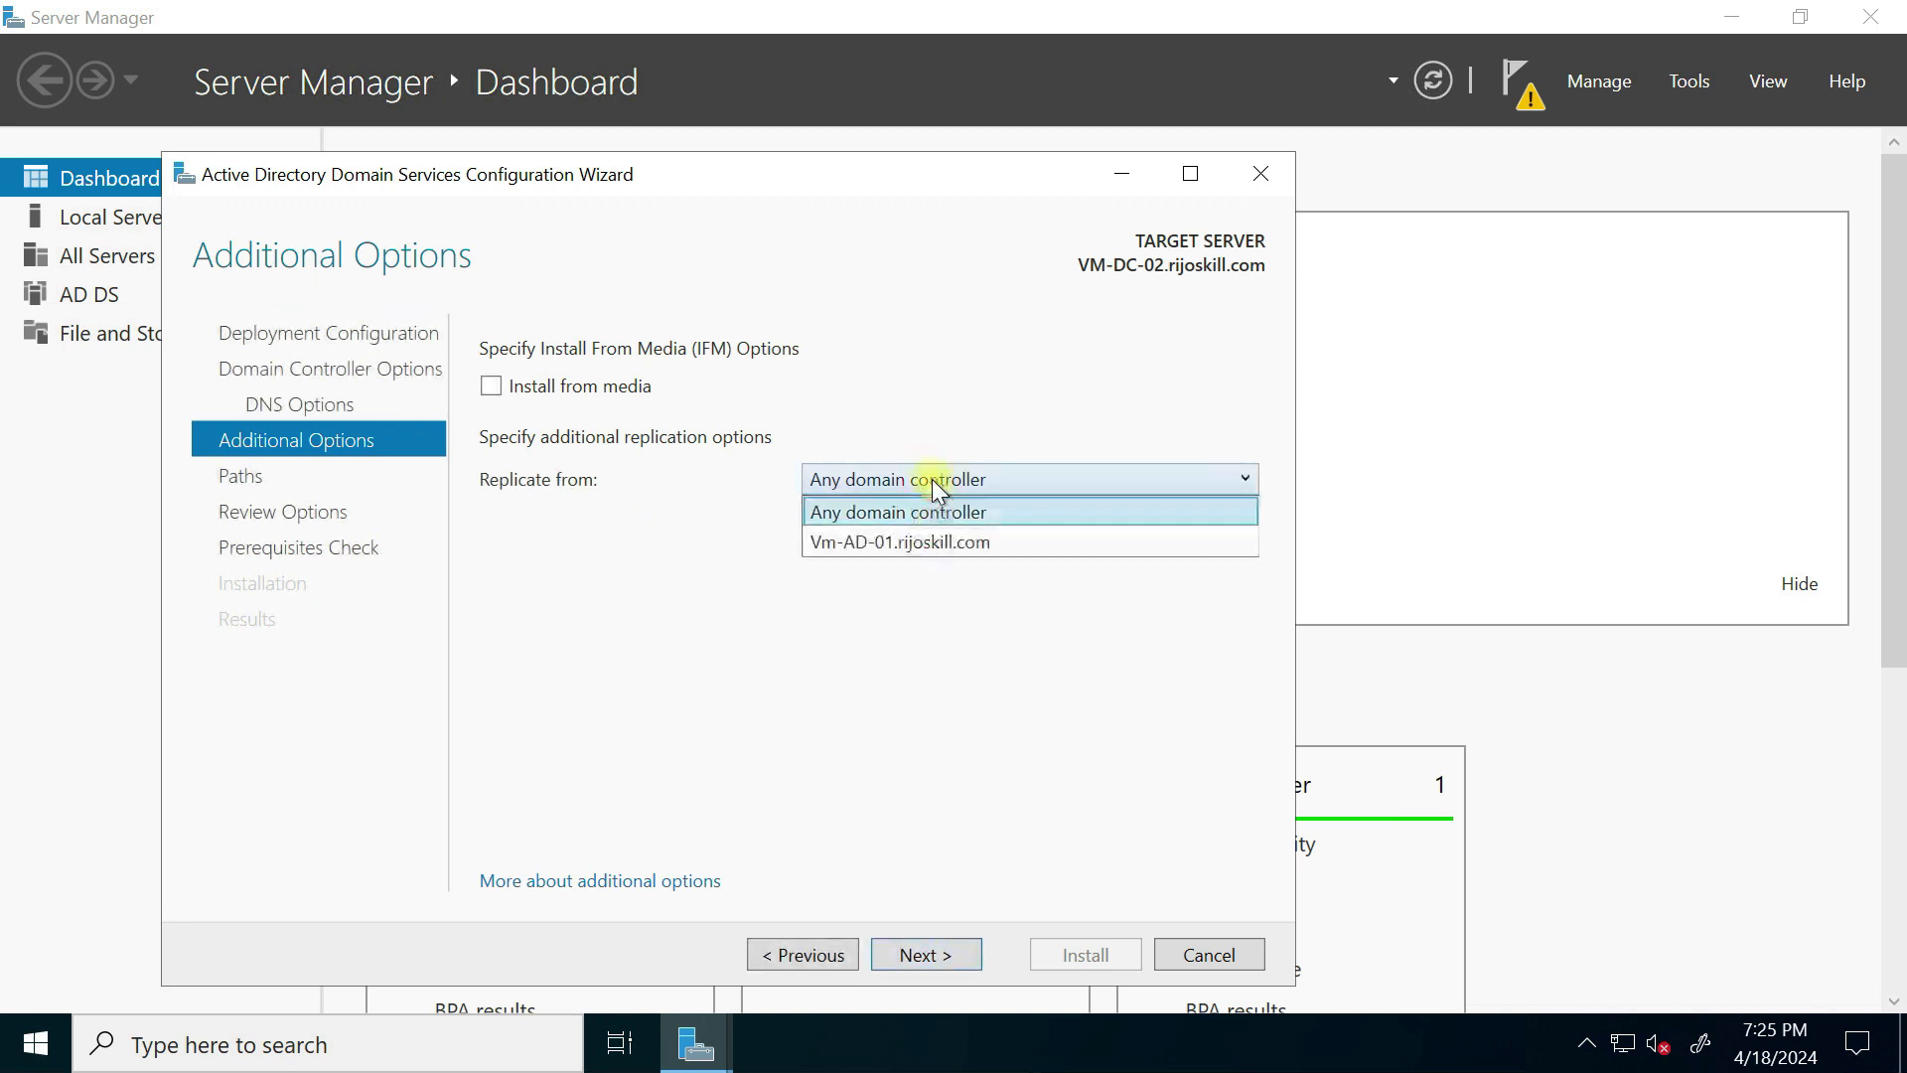
left_click(892, 541)
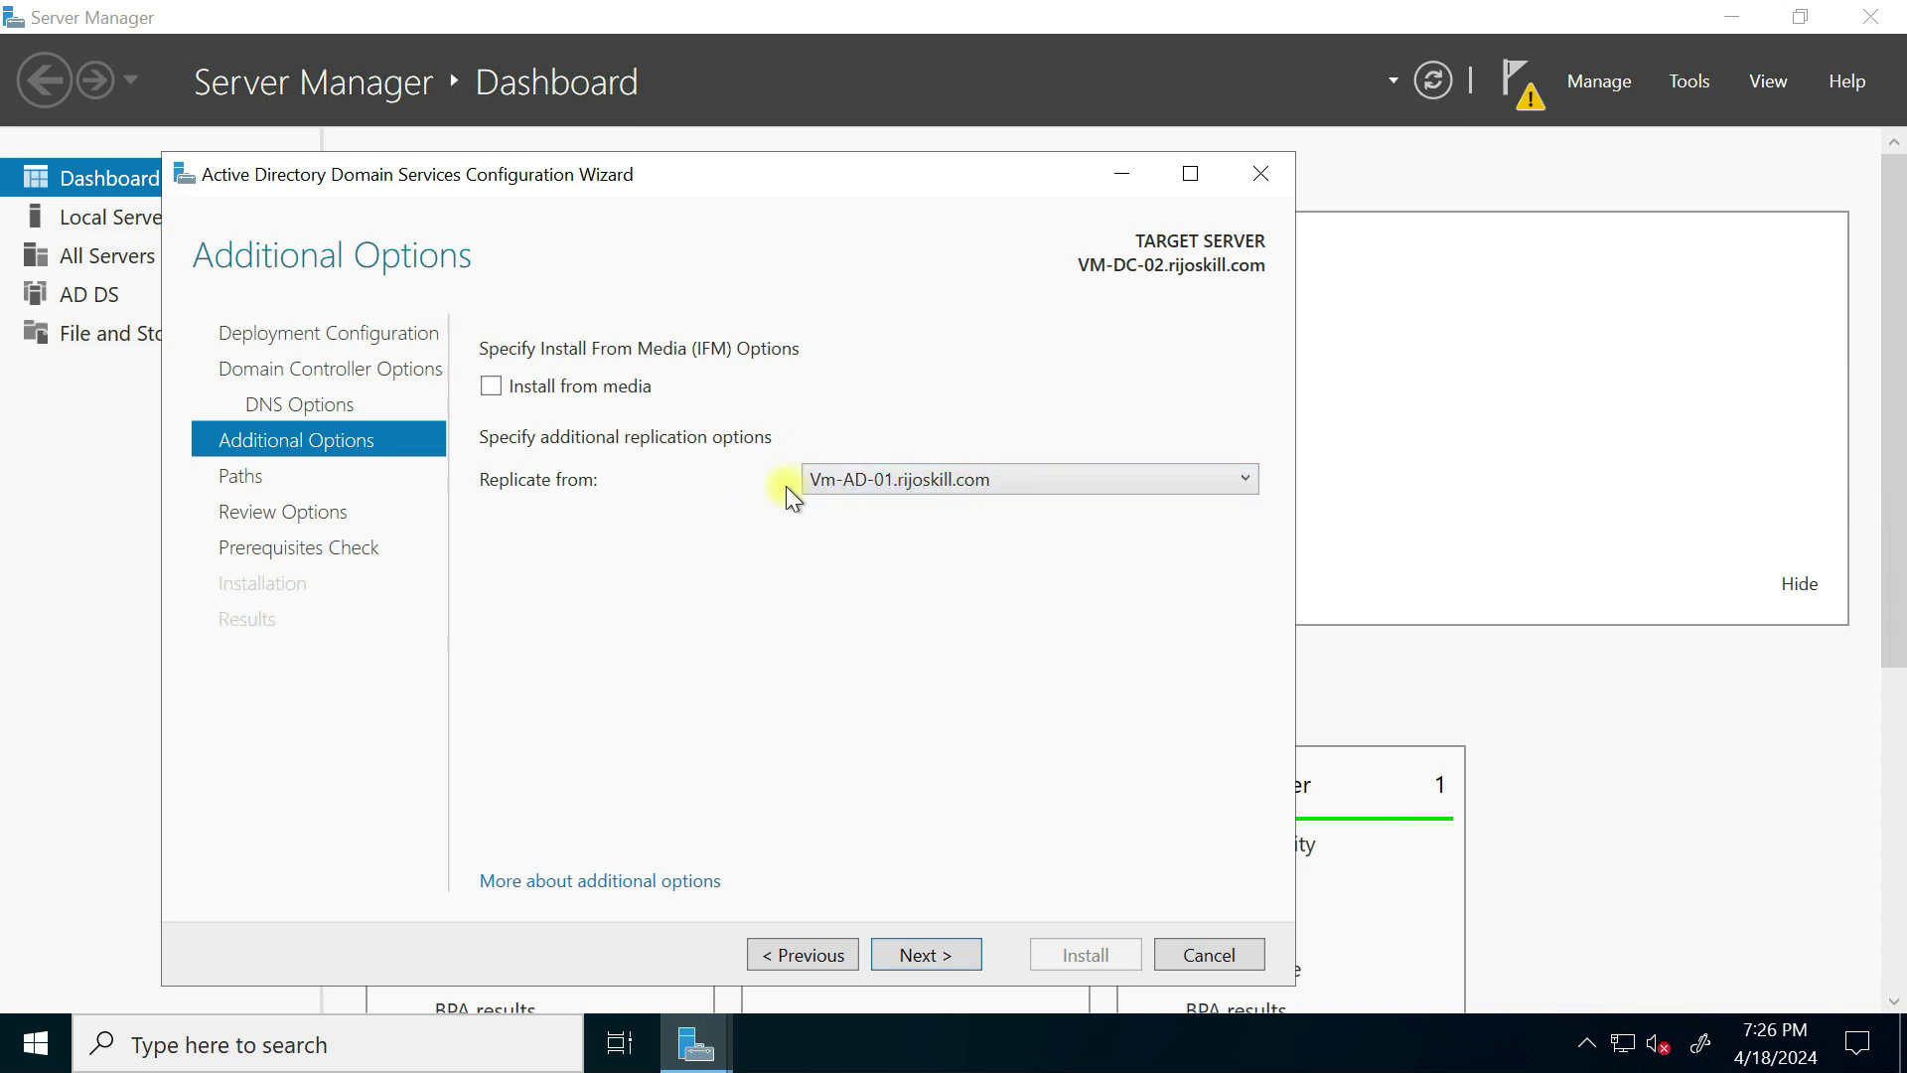
left_click(914, 955)
left_click(915, 955)
left_click(920, 956)
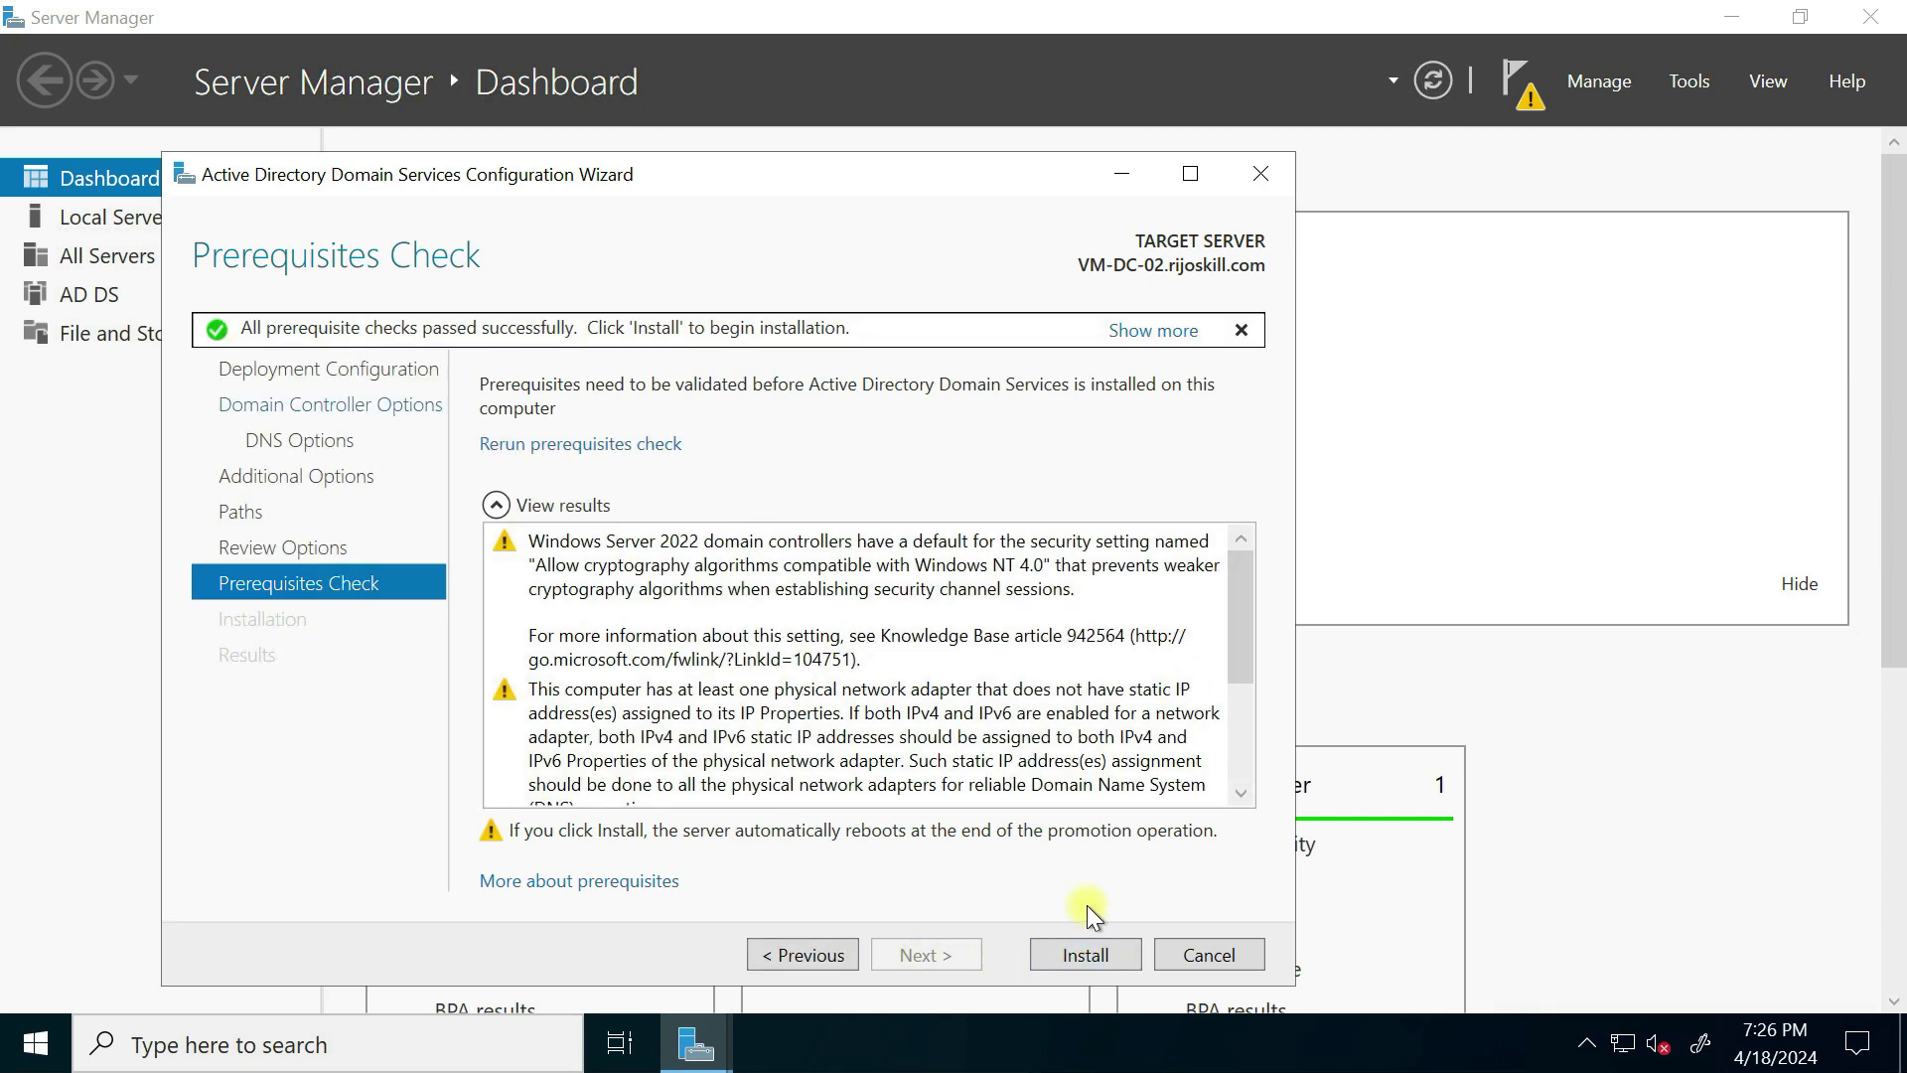
Step: Install the domain controller, dismiss the sign-out warning and close the wizard
left_click(1061, 956)
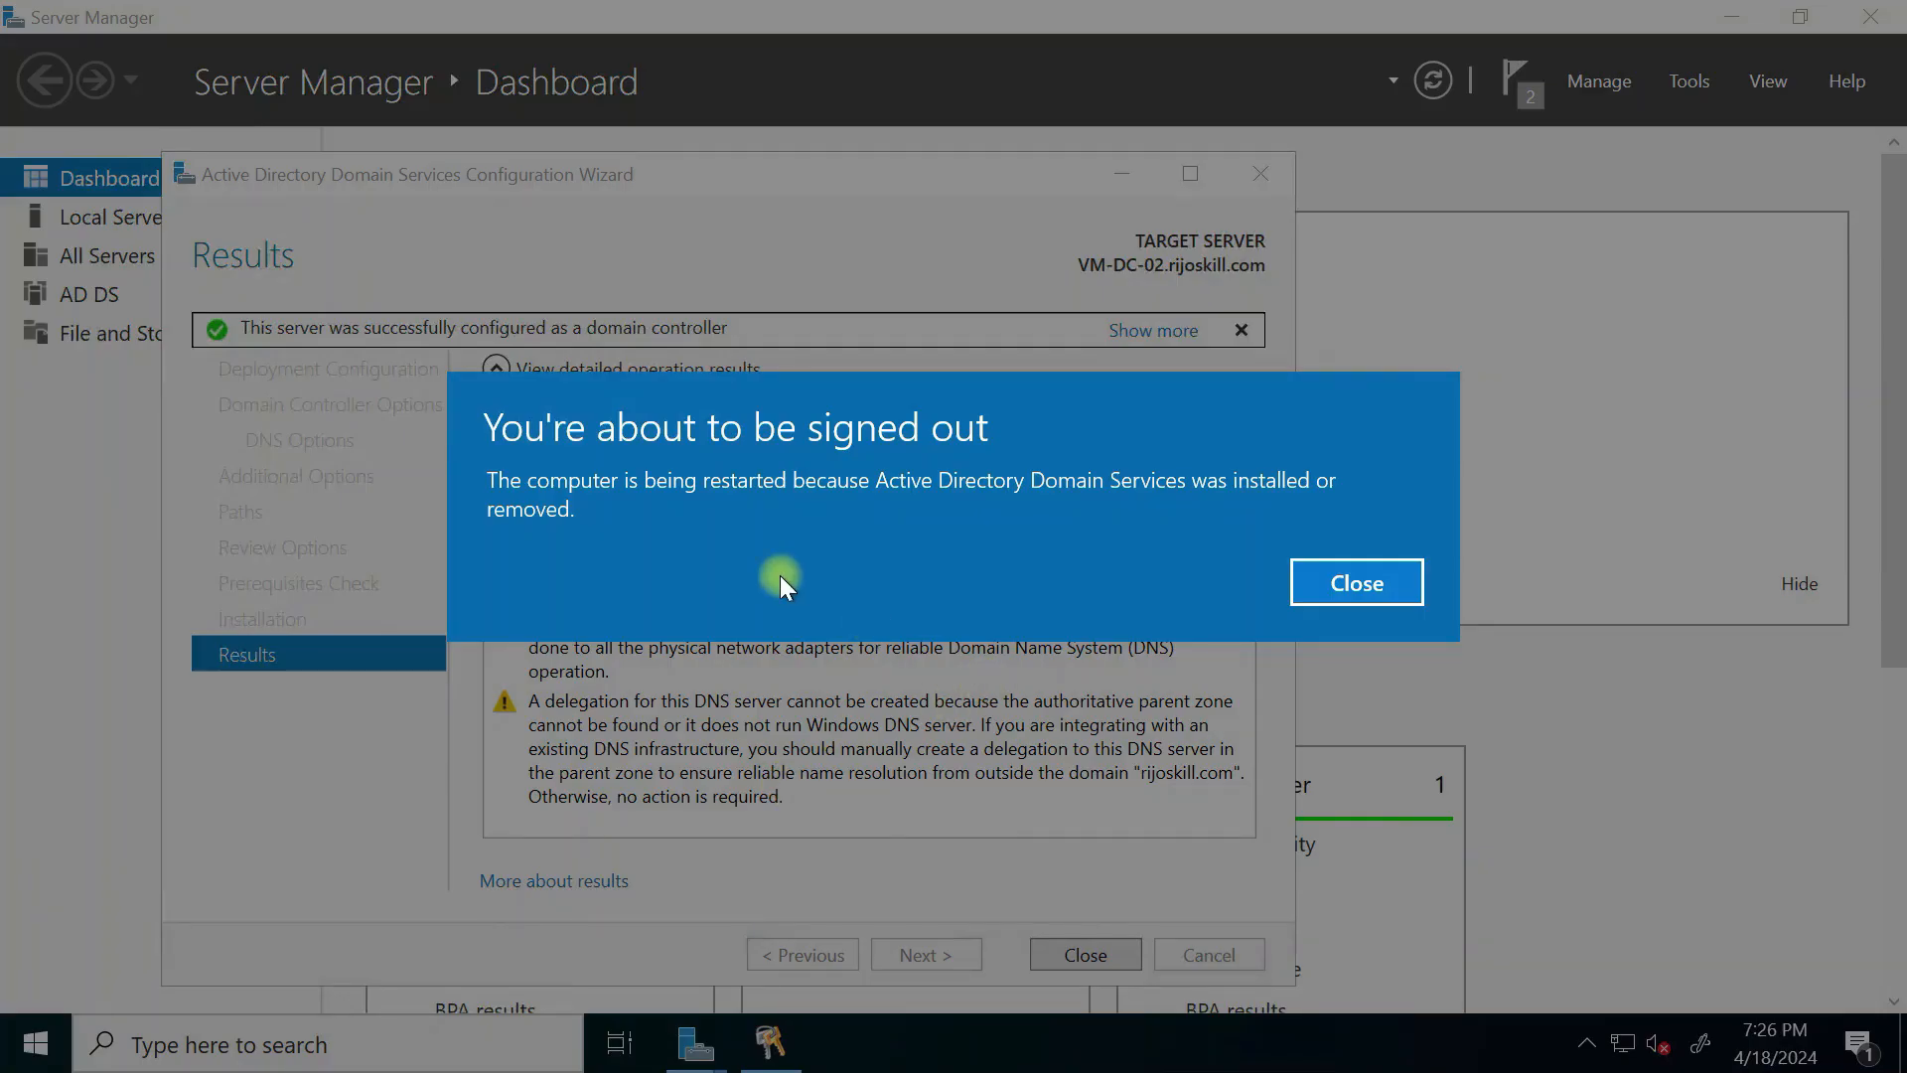
left_click(1319, 583)
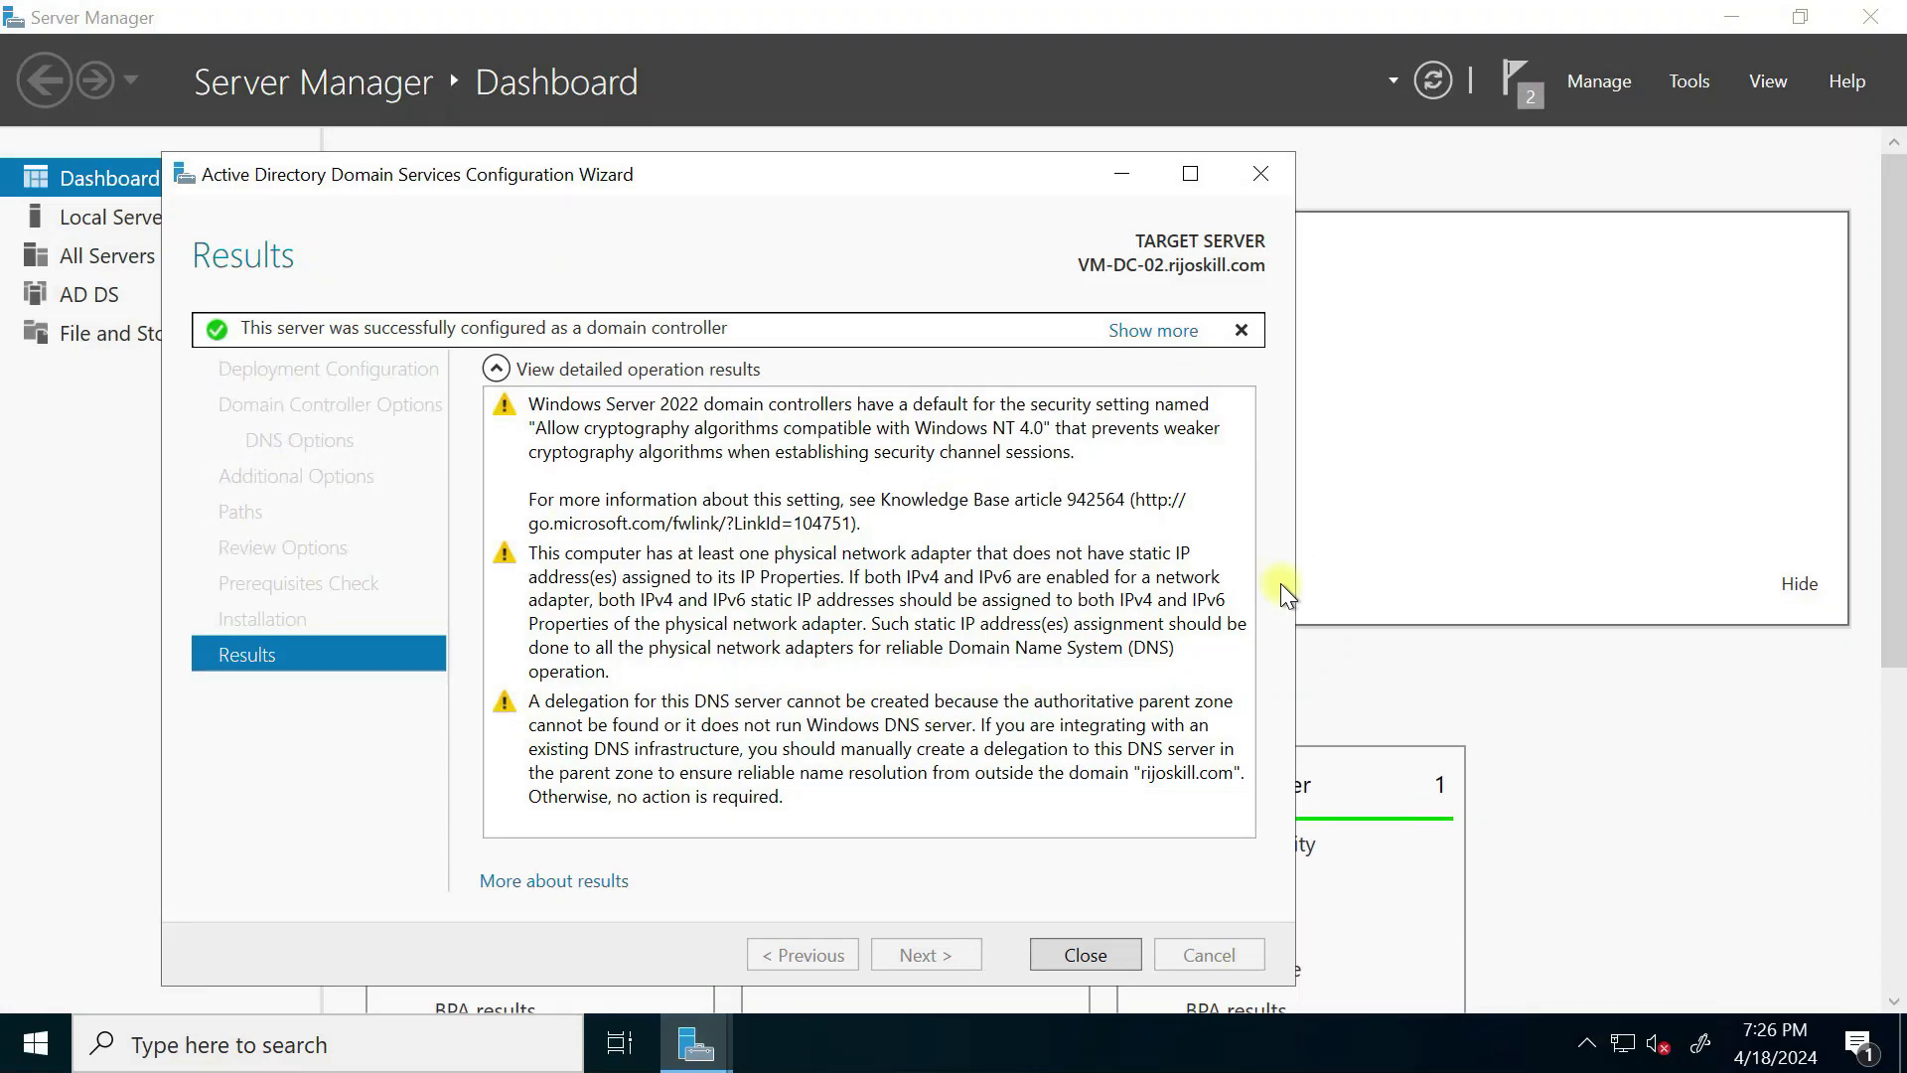
left_click(1088, 955)
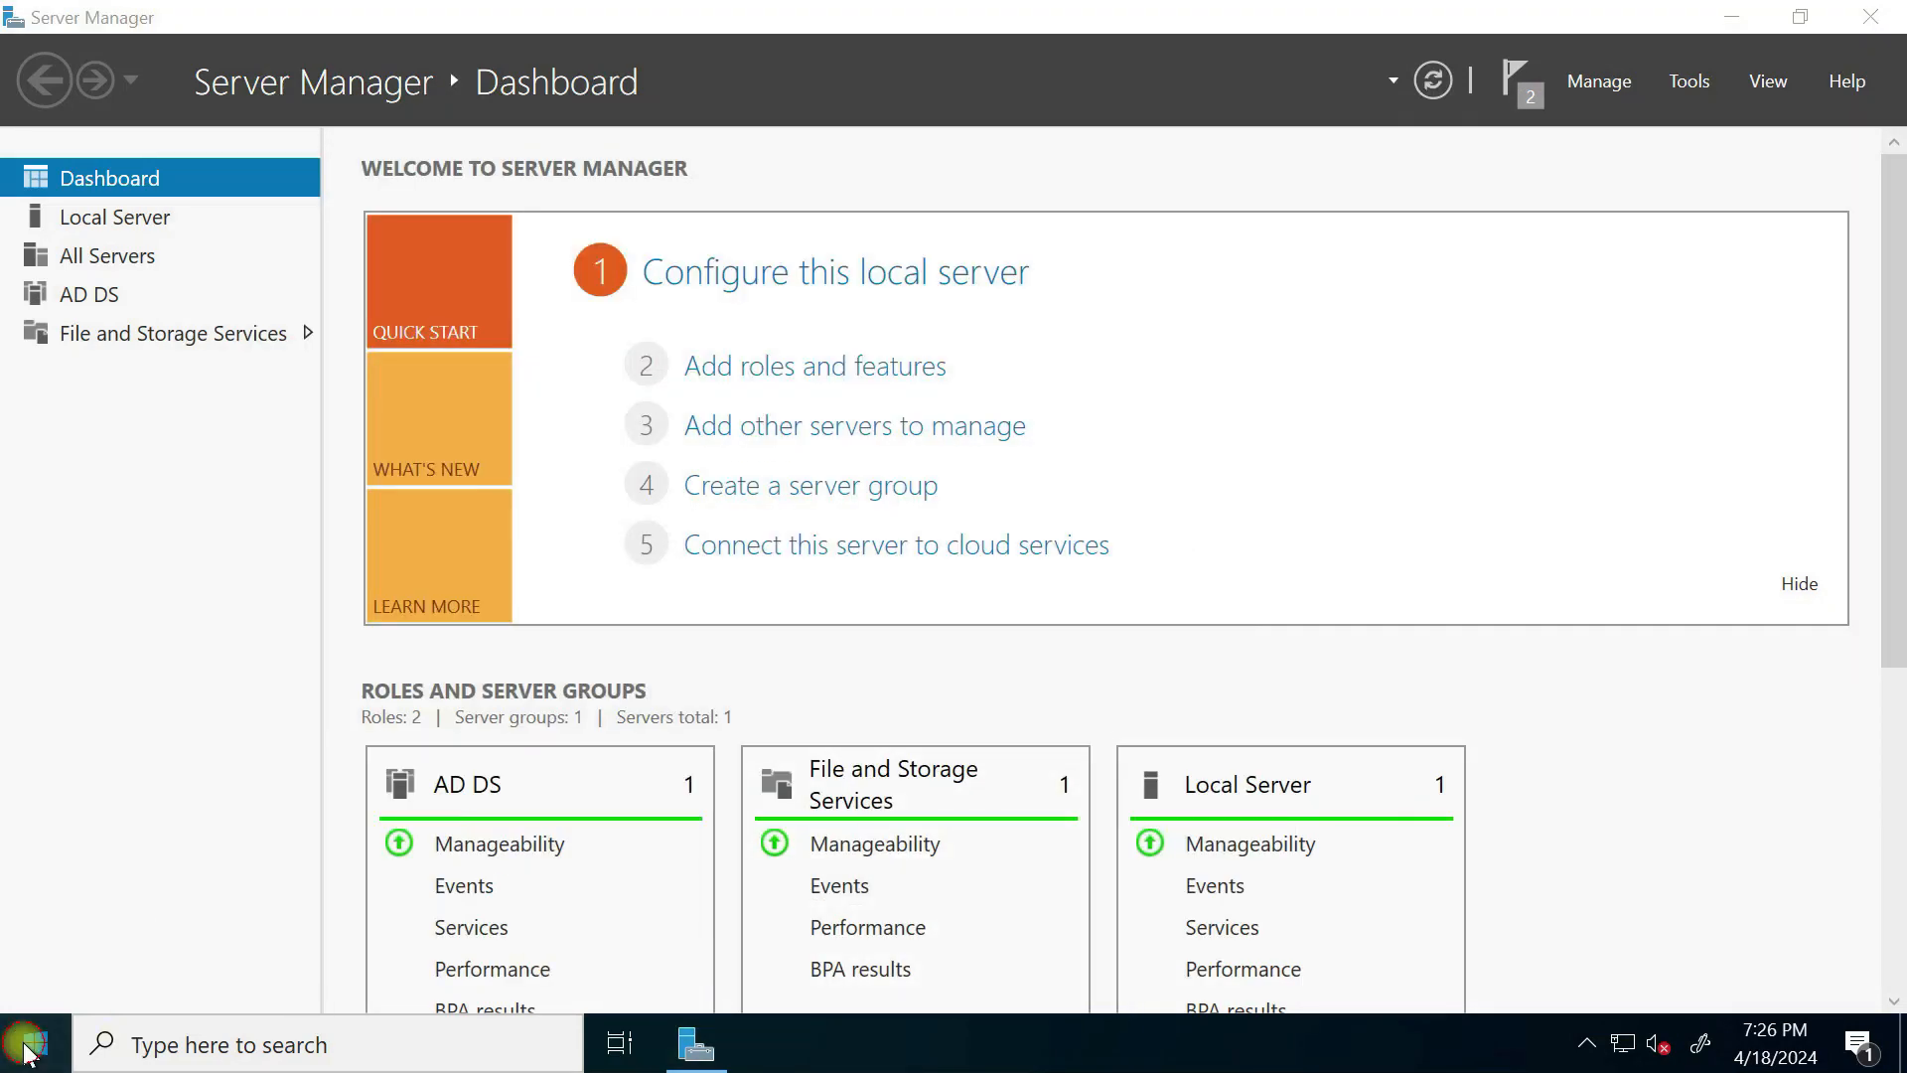
Step: Restart the server from the Start menu power options and confirm
left_click(32, 1045)
left_click(37, 978)
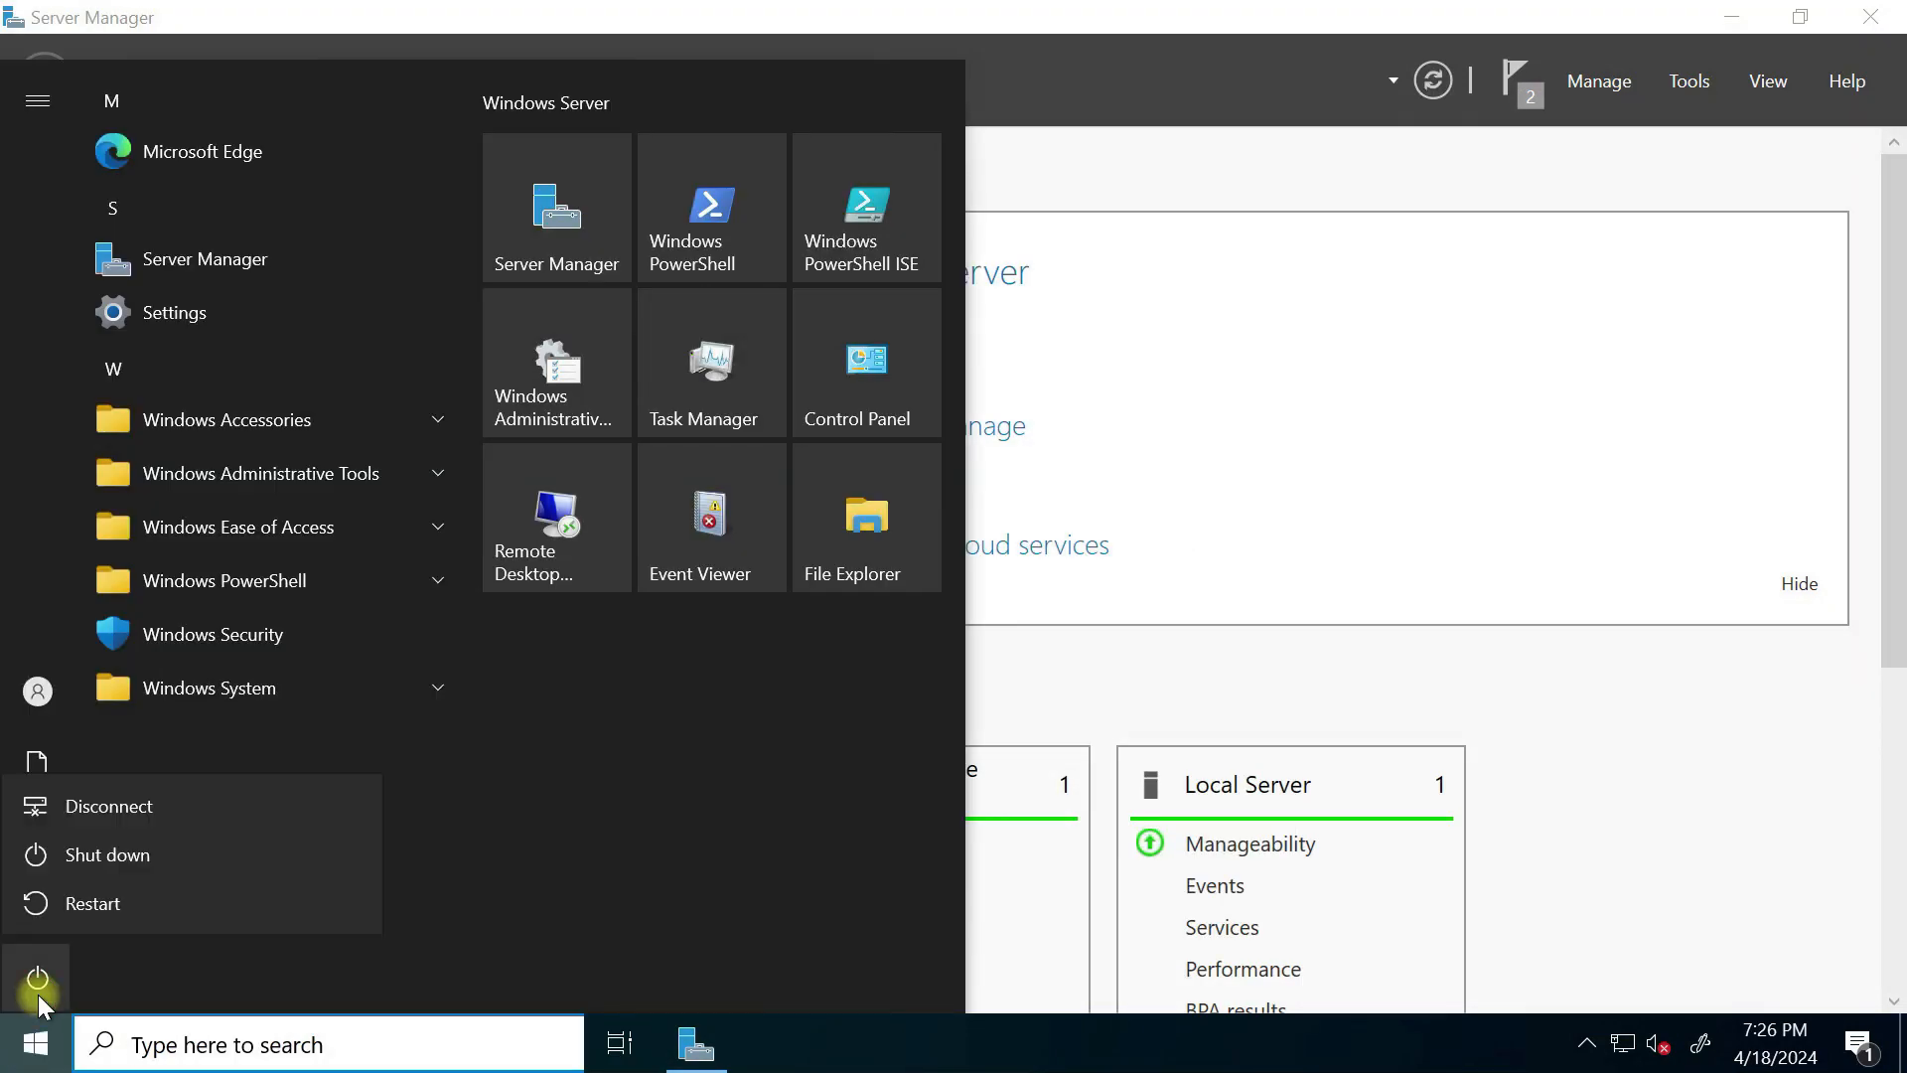
left_click(95, 902)
left_click(421, 887)
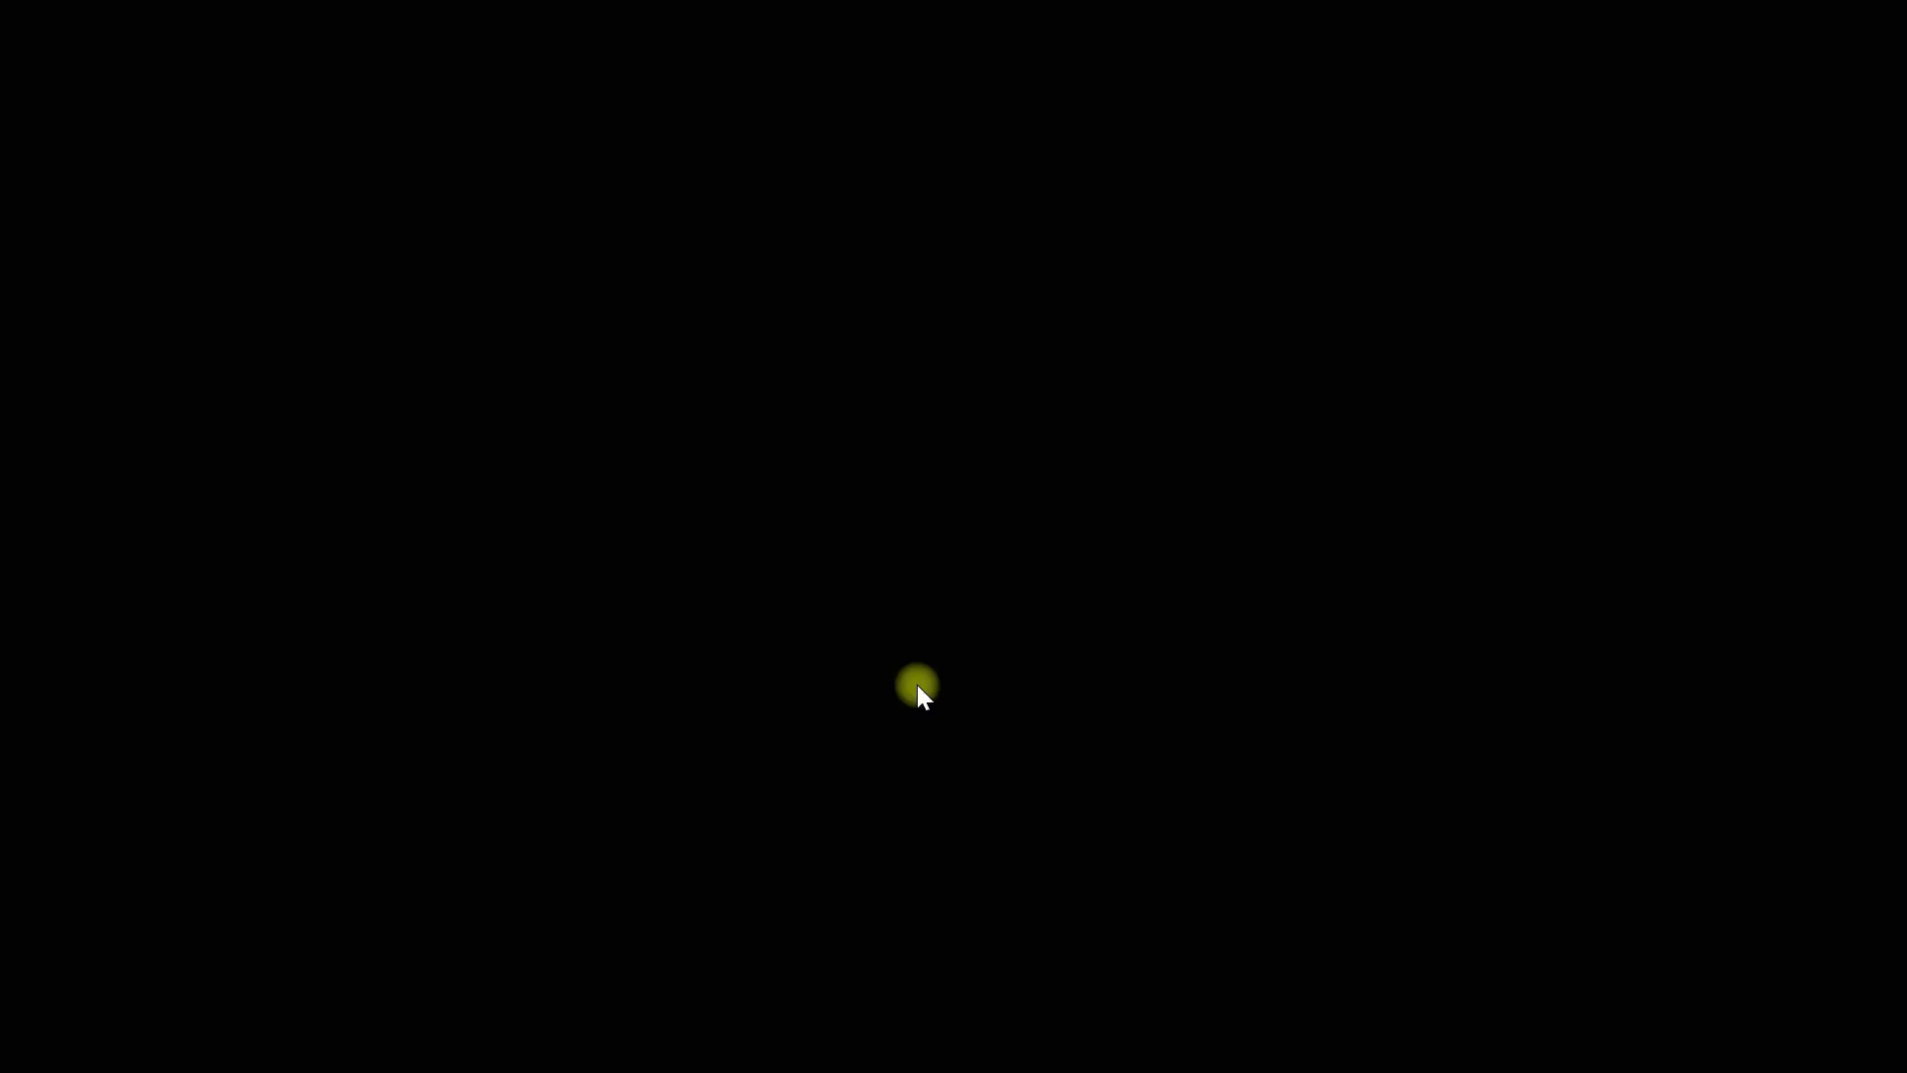
Step: Reconnect to VM-DC-02 with the rijoskill.com domain admin account and password, accepting the certificate warning
left_click(1136, 569)
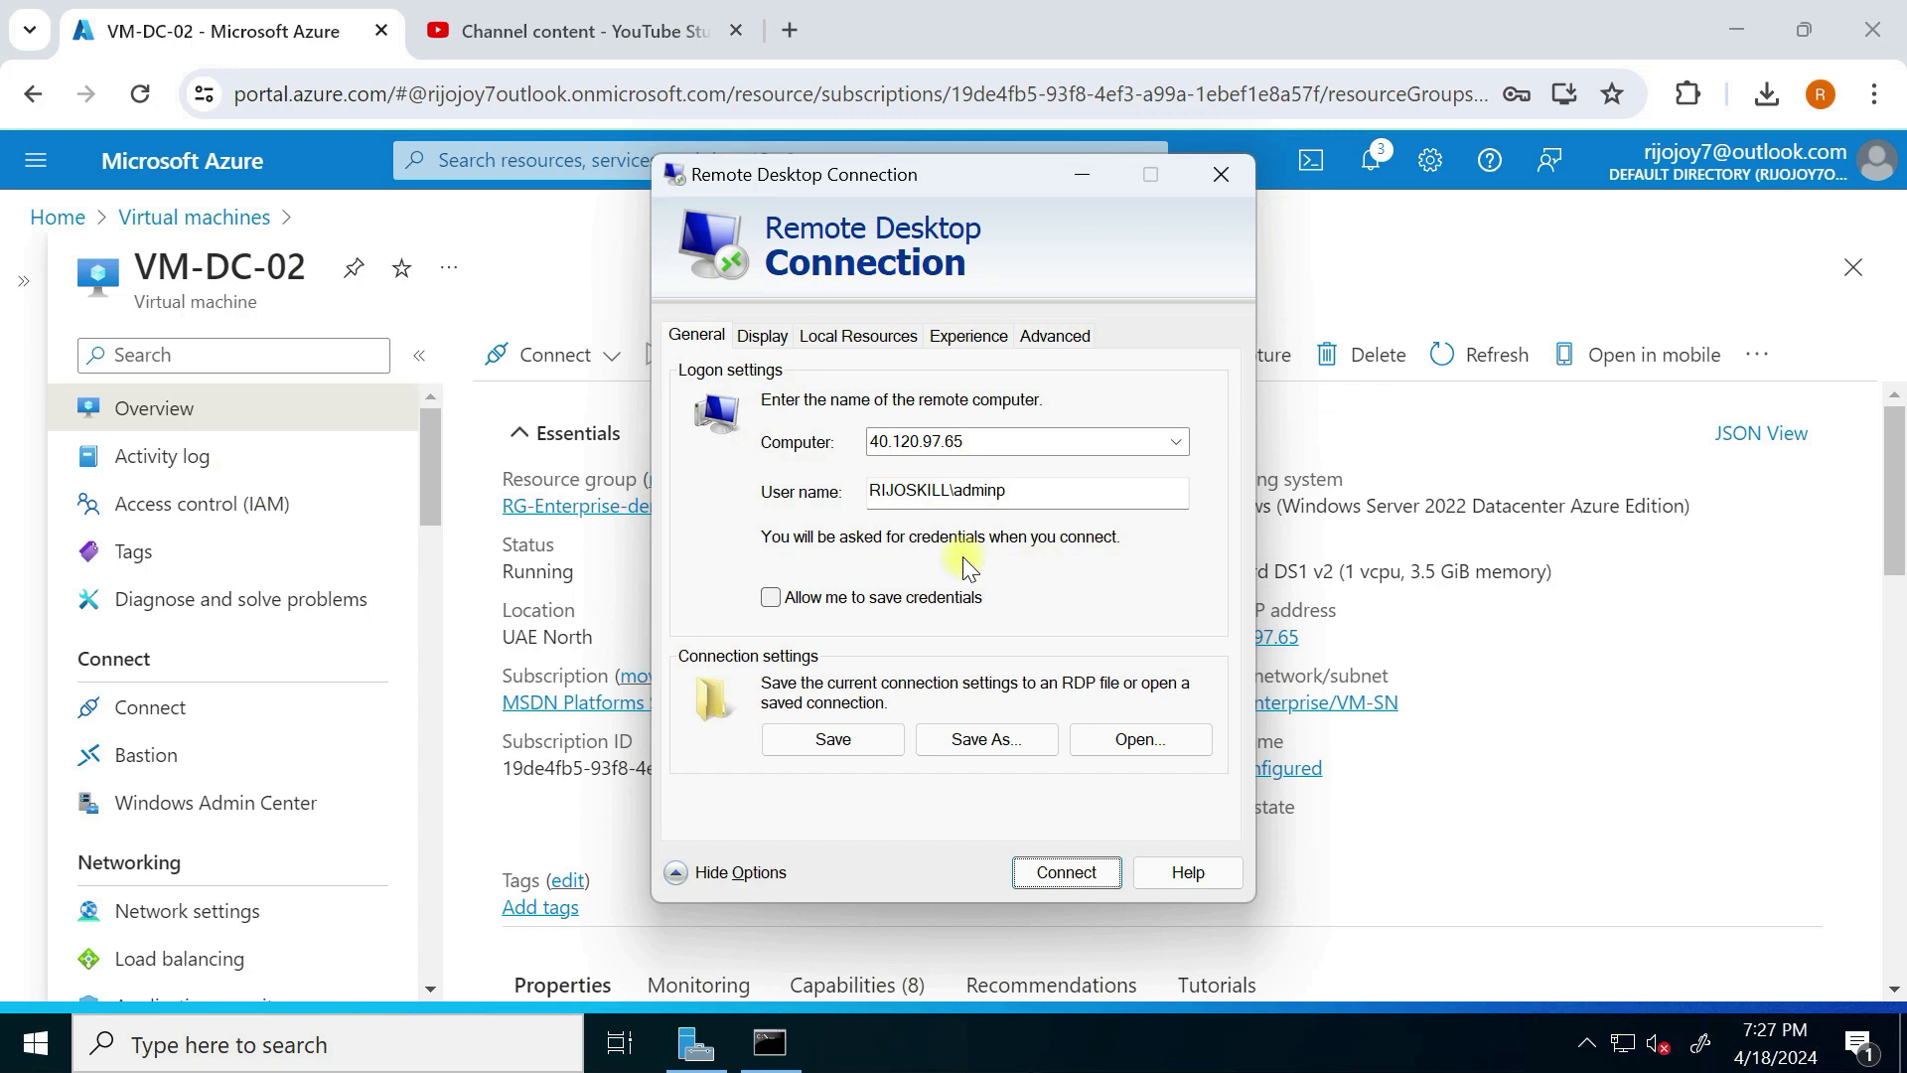
left_click_drag(1013, 492, 658, 481)
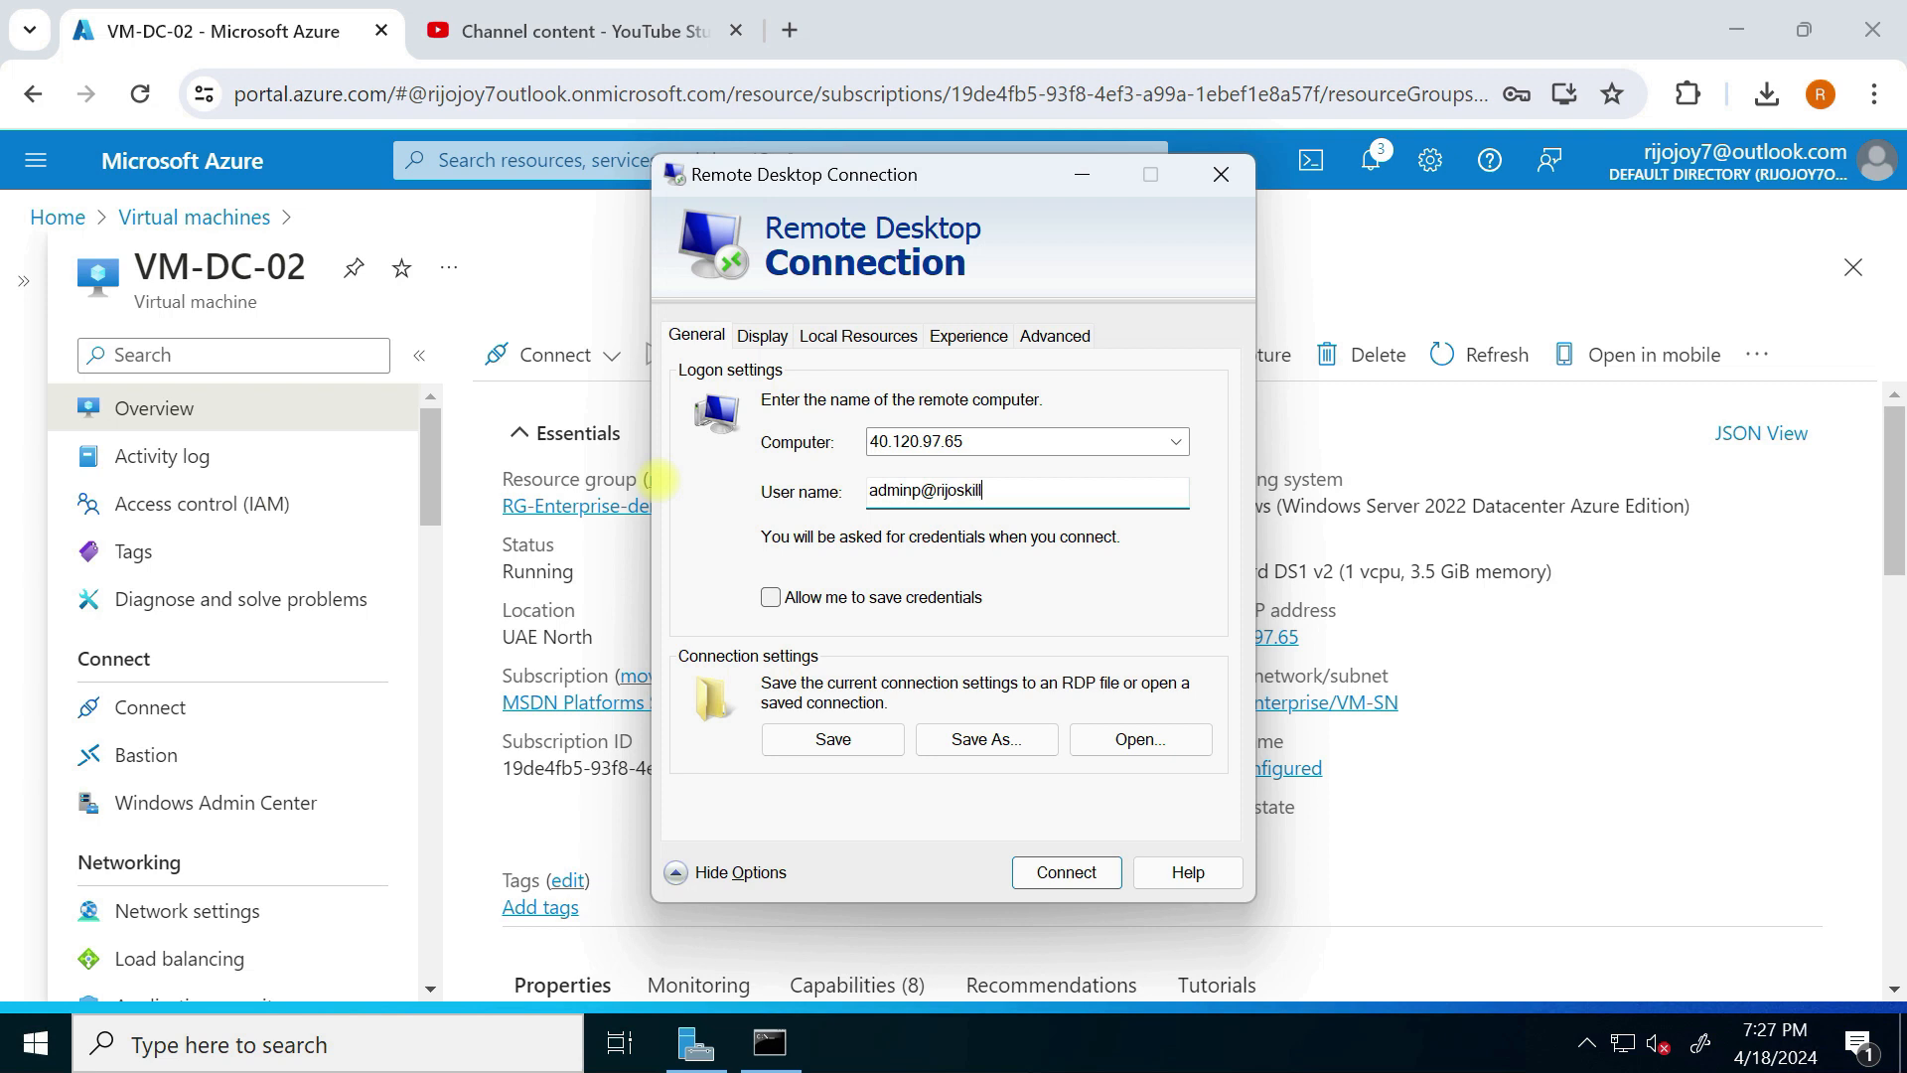
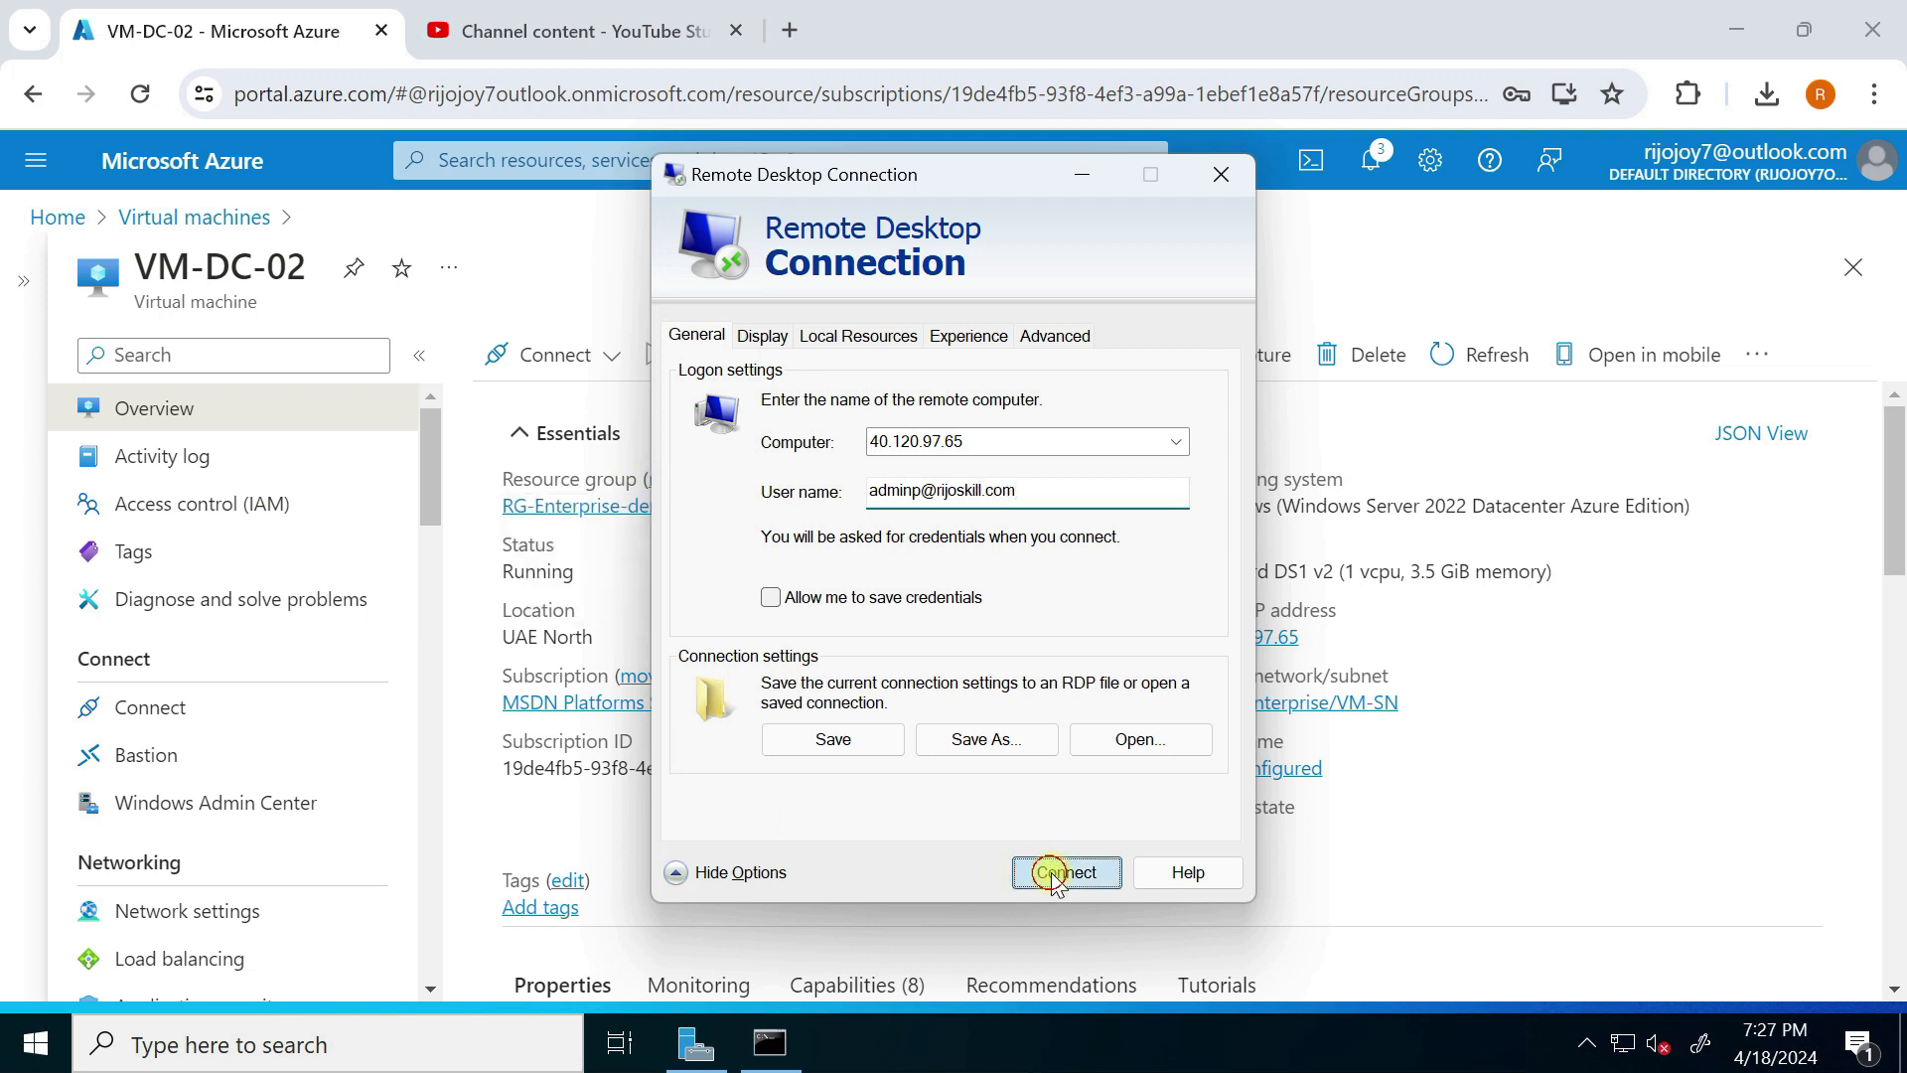
left_click(1061, 872)
type("••")
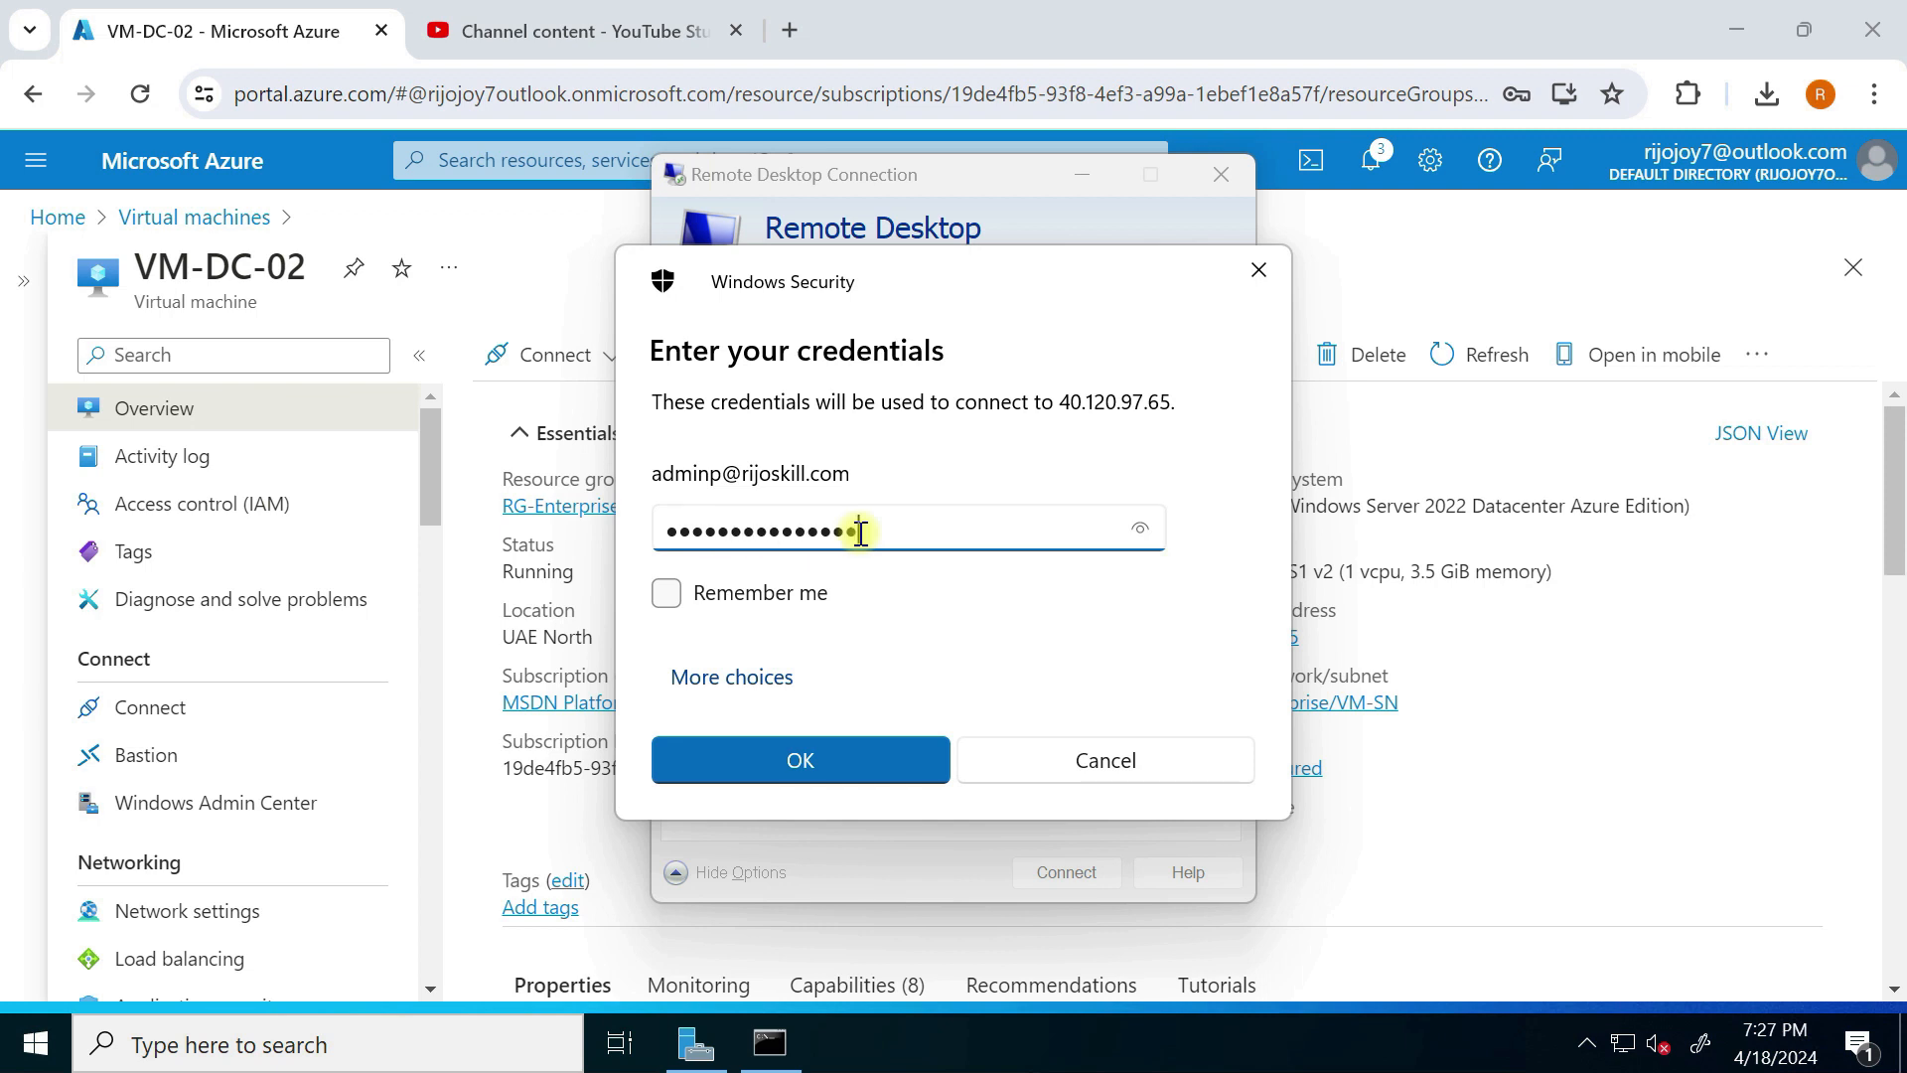
left_click(831, 769)
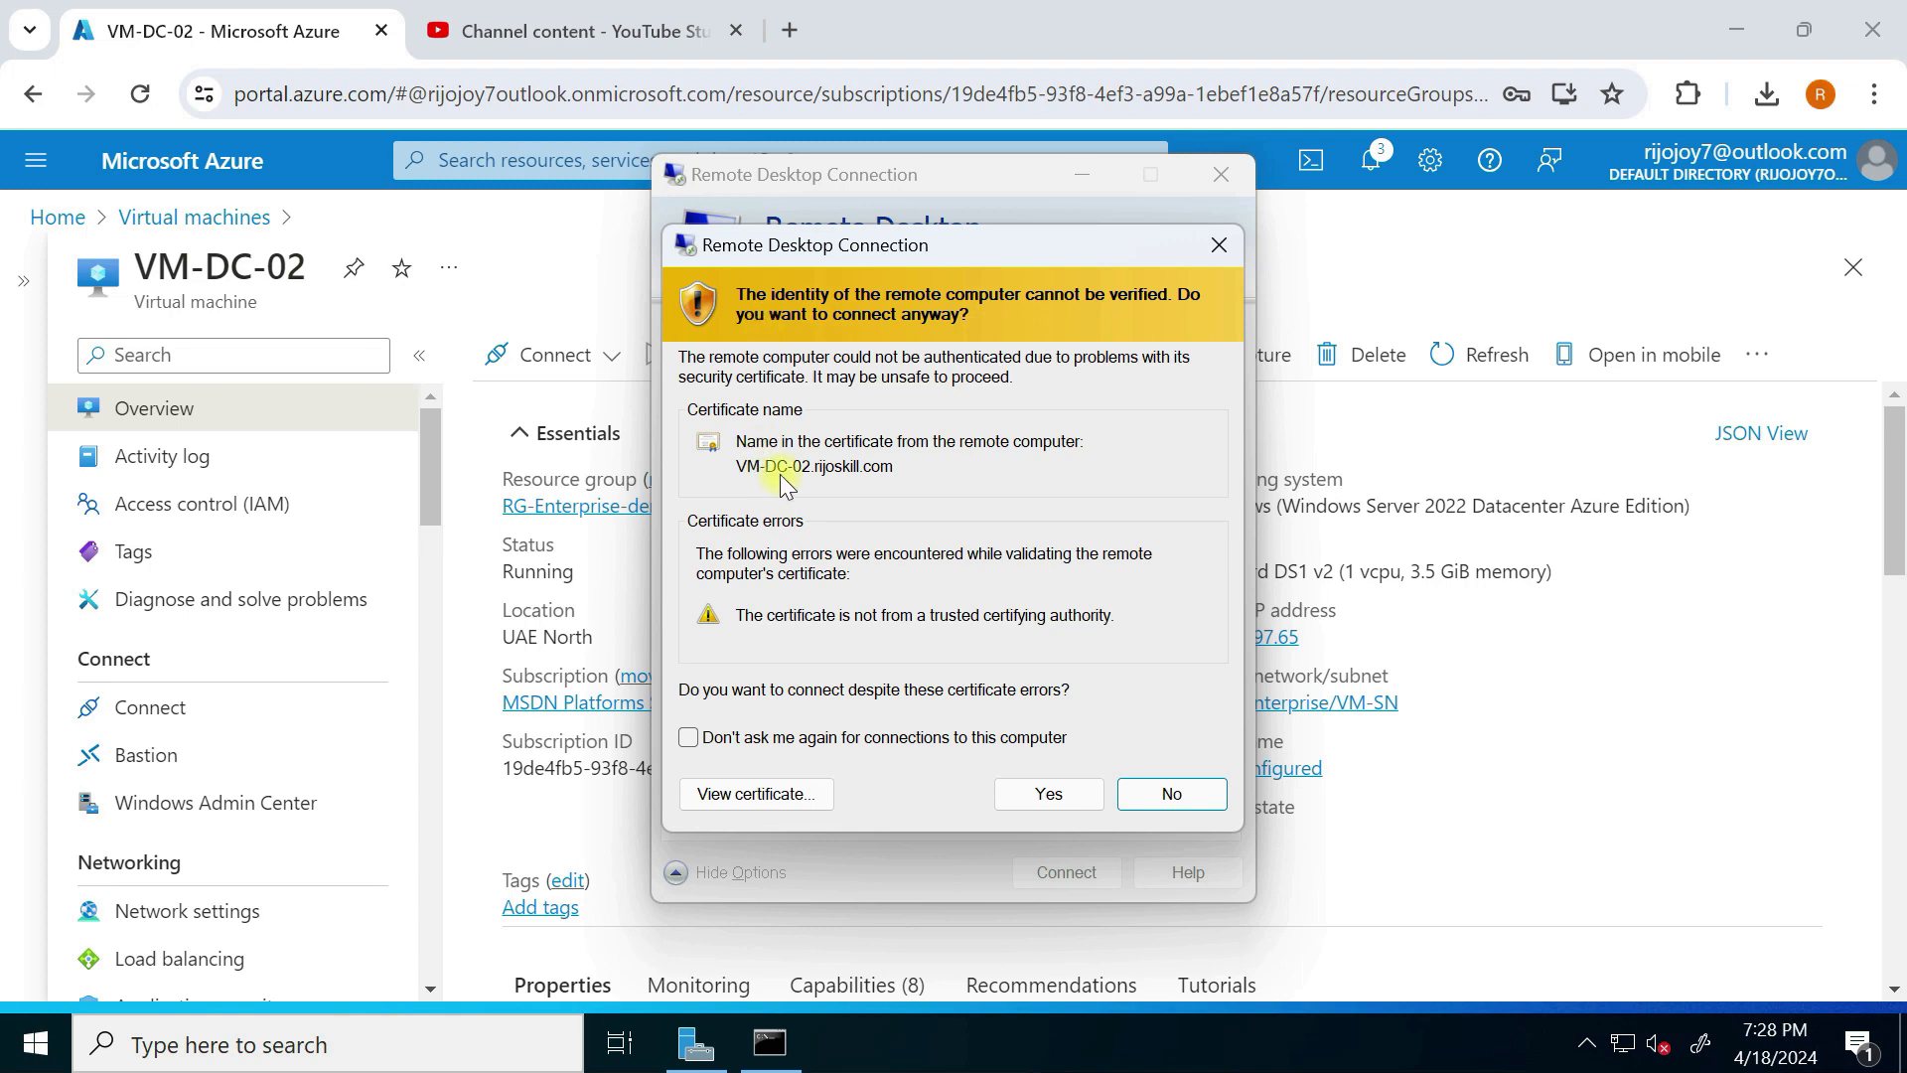
left_click(1049, 794)
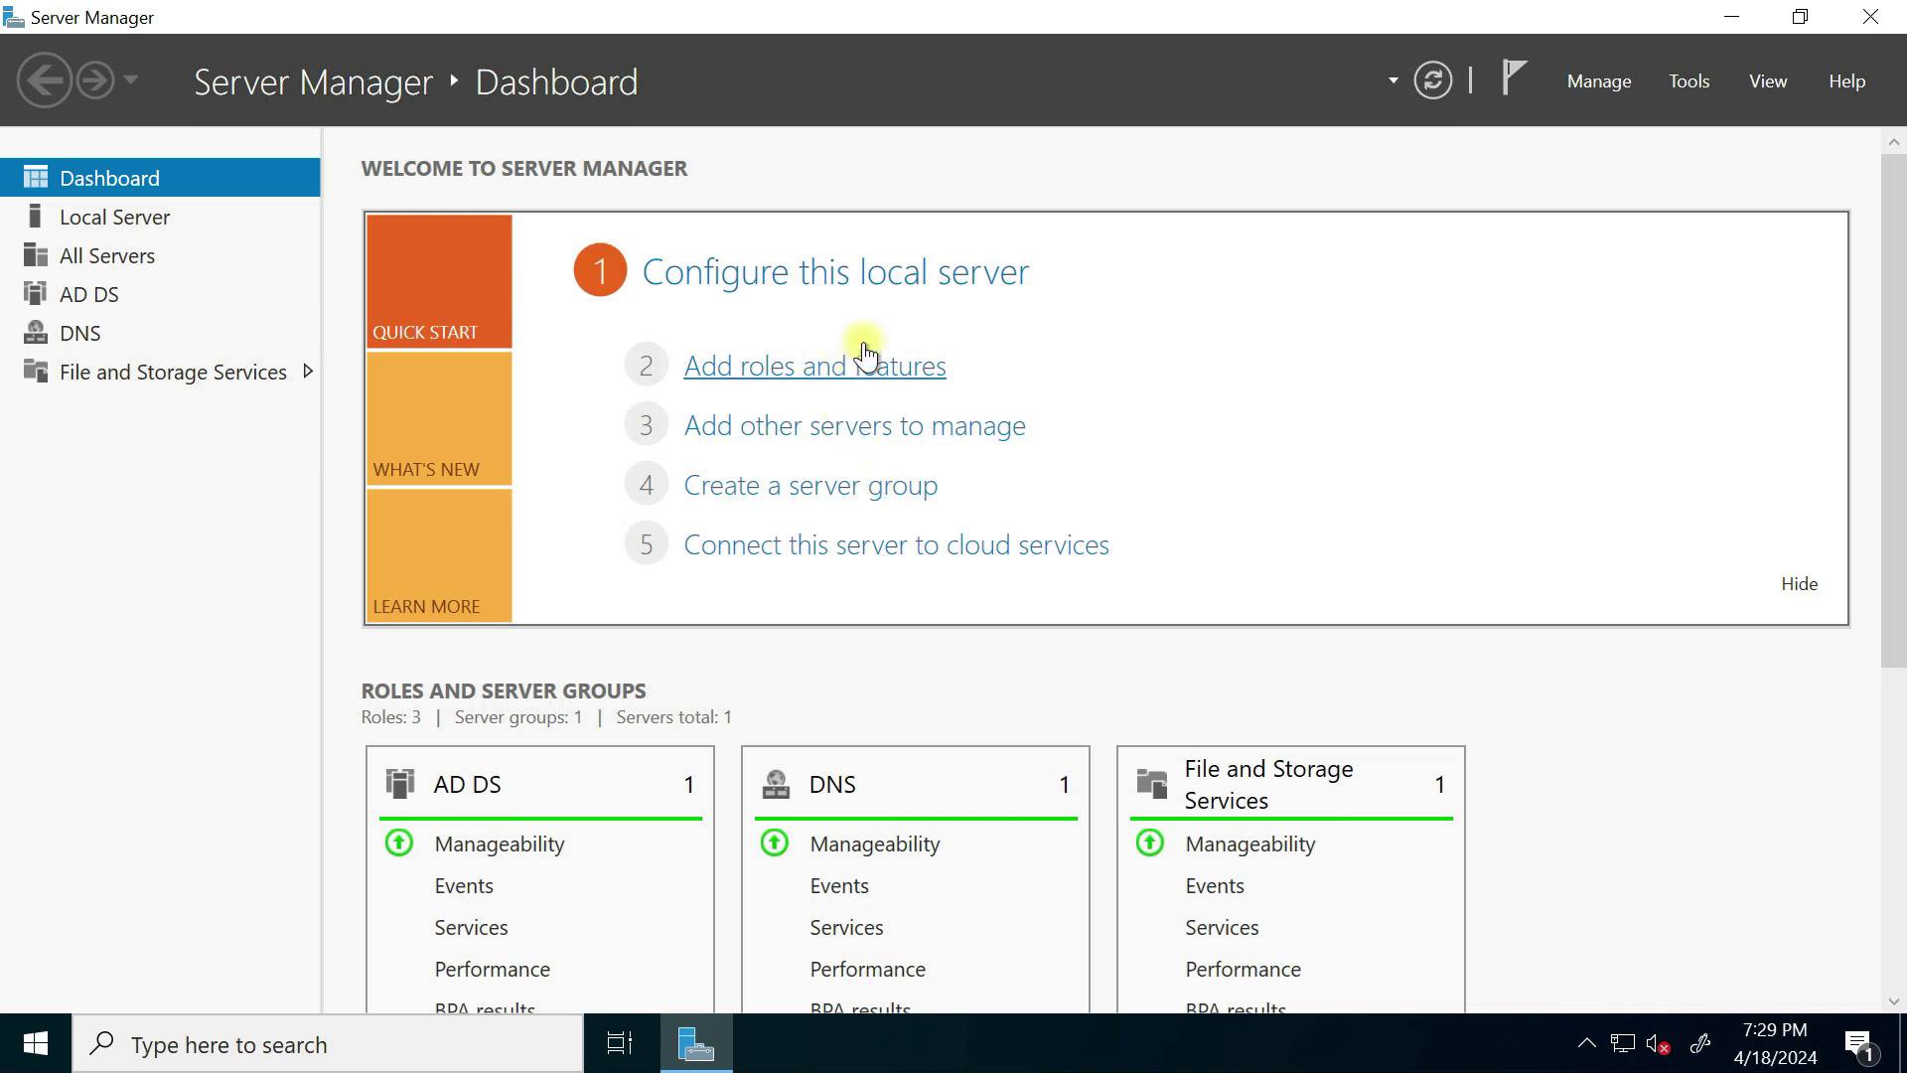
Step: Add the Active Directory Certificate Services role with its certificate management tools
left_click(832, 386)
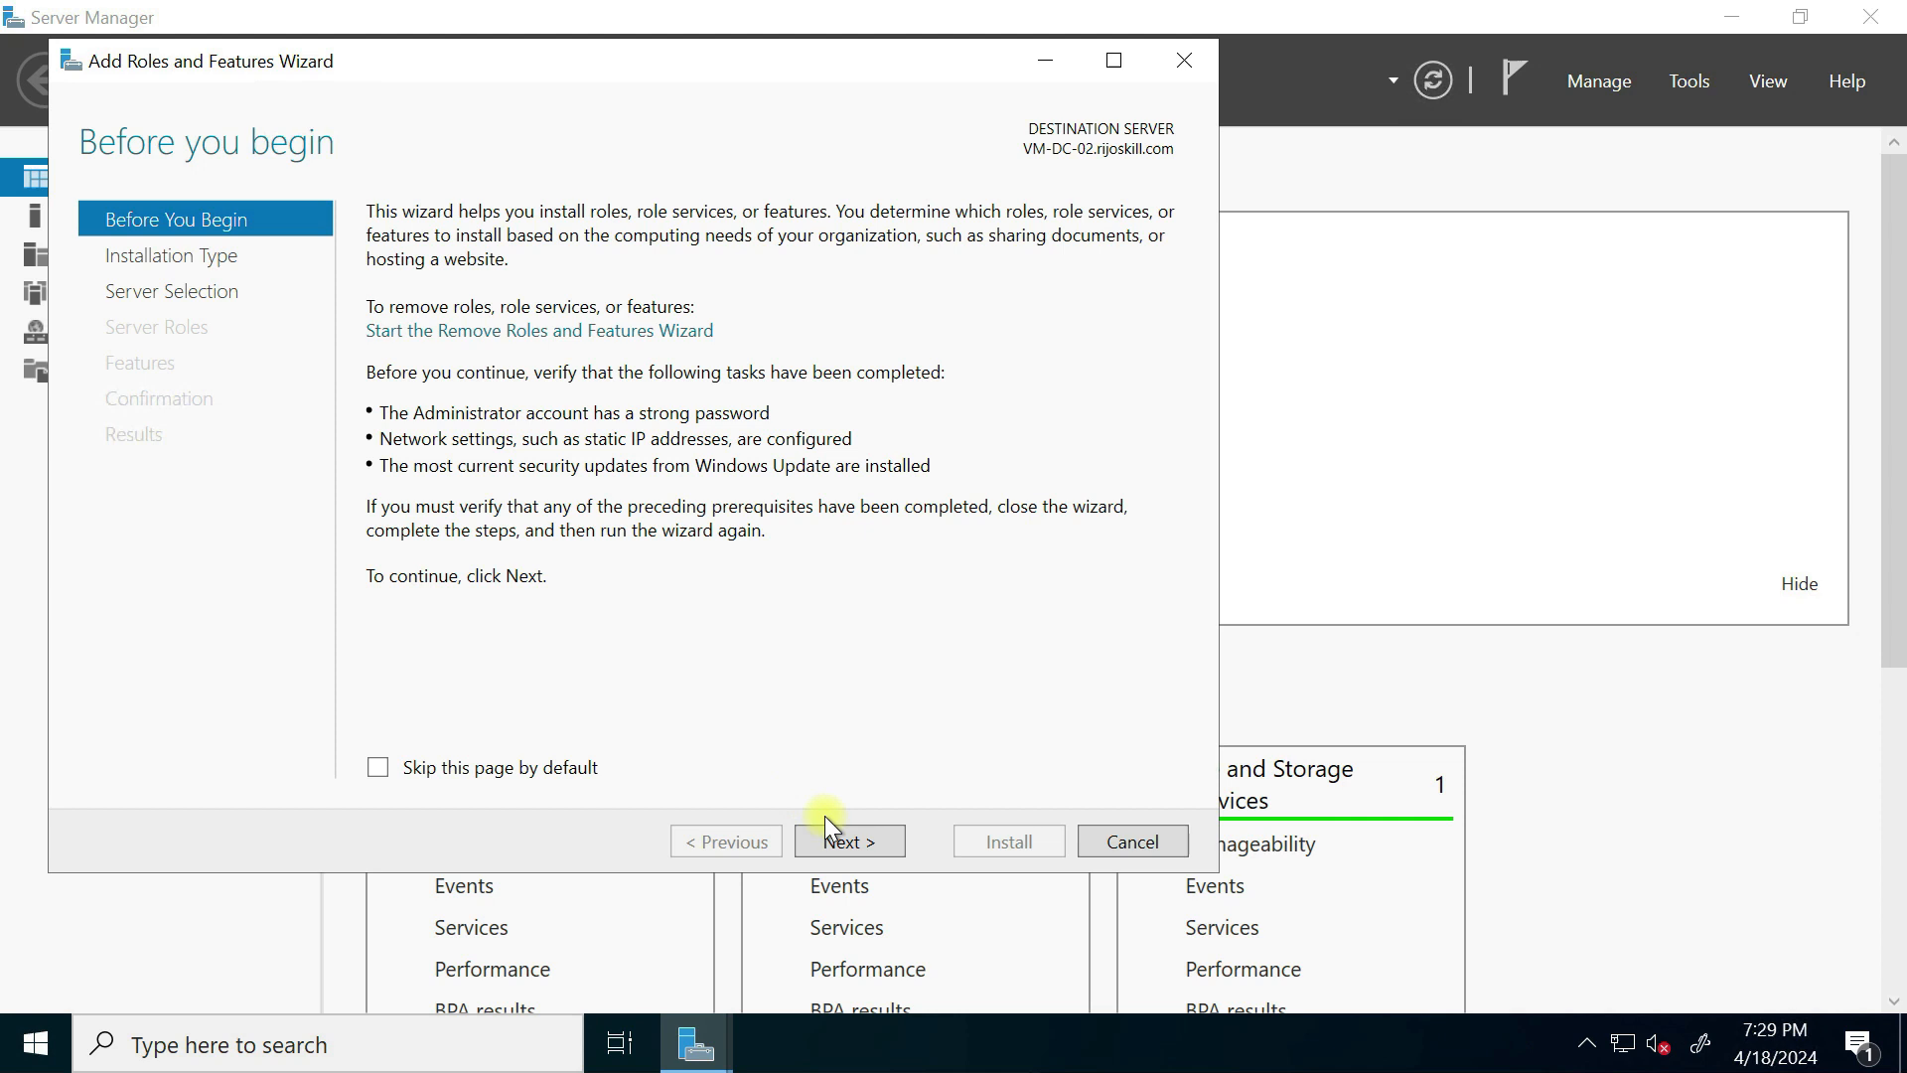
left_click(846, 842)
left_click(846, 843)
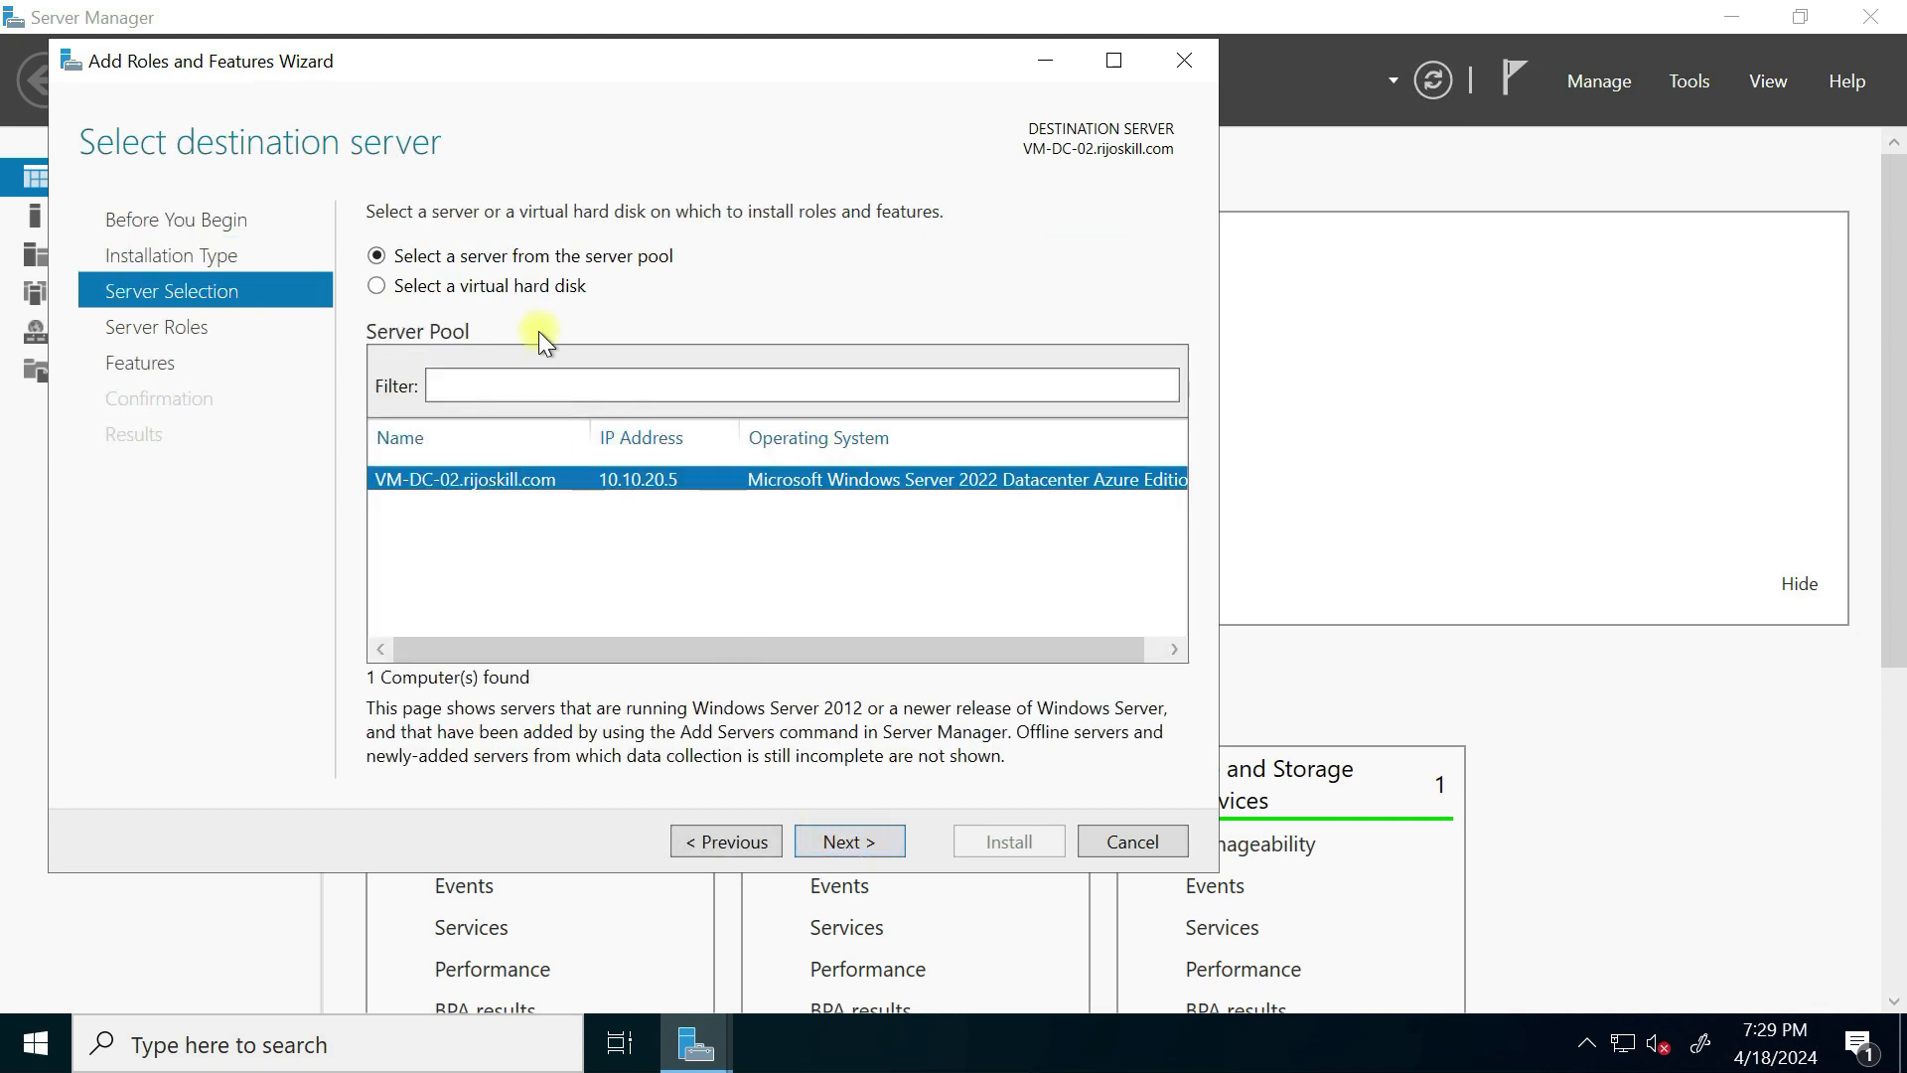
left_click(852, 843)
left_click(500, 306)
left_click(408, 303)
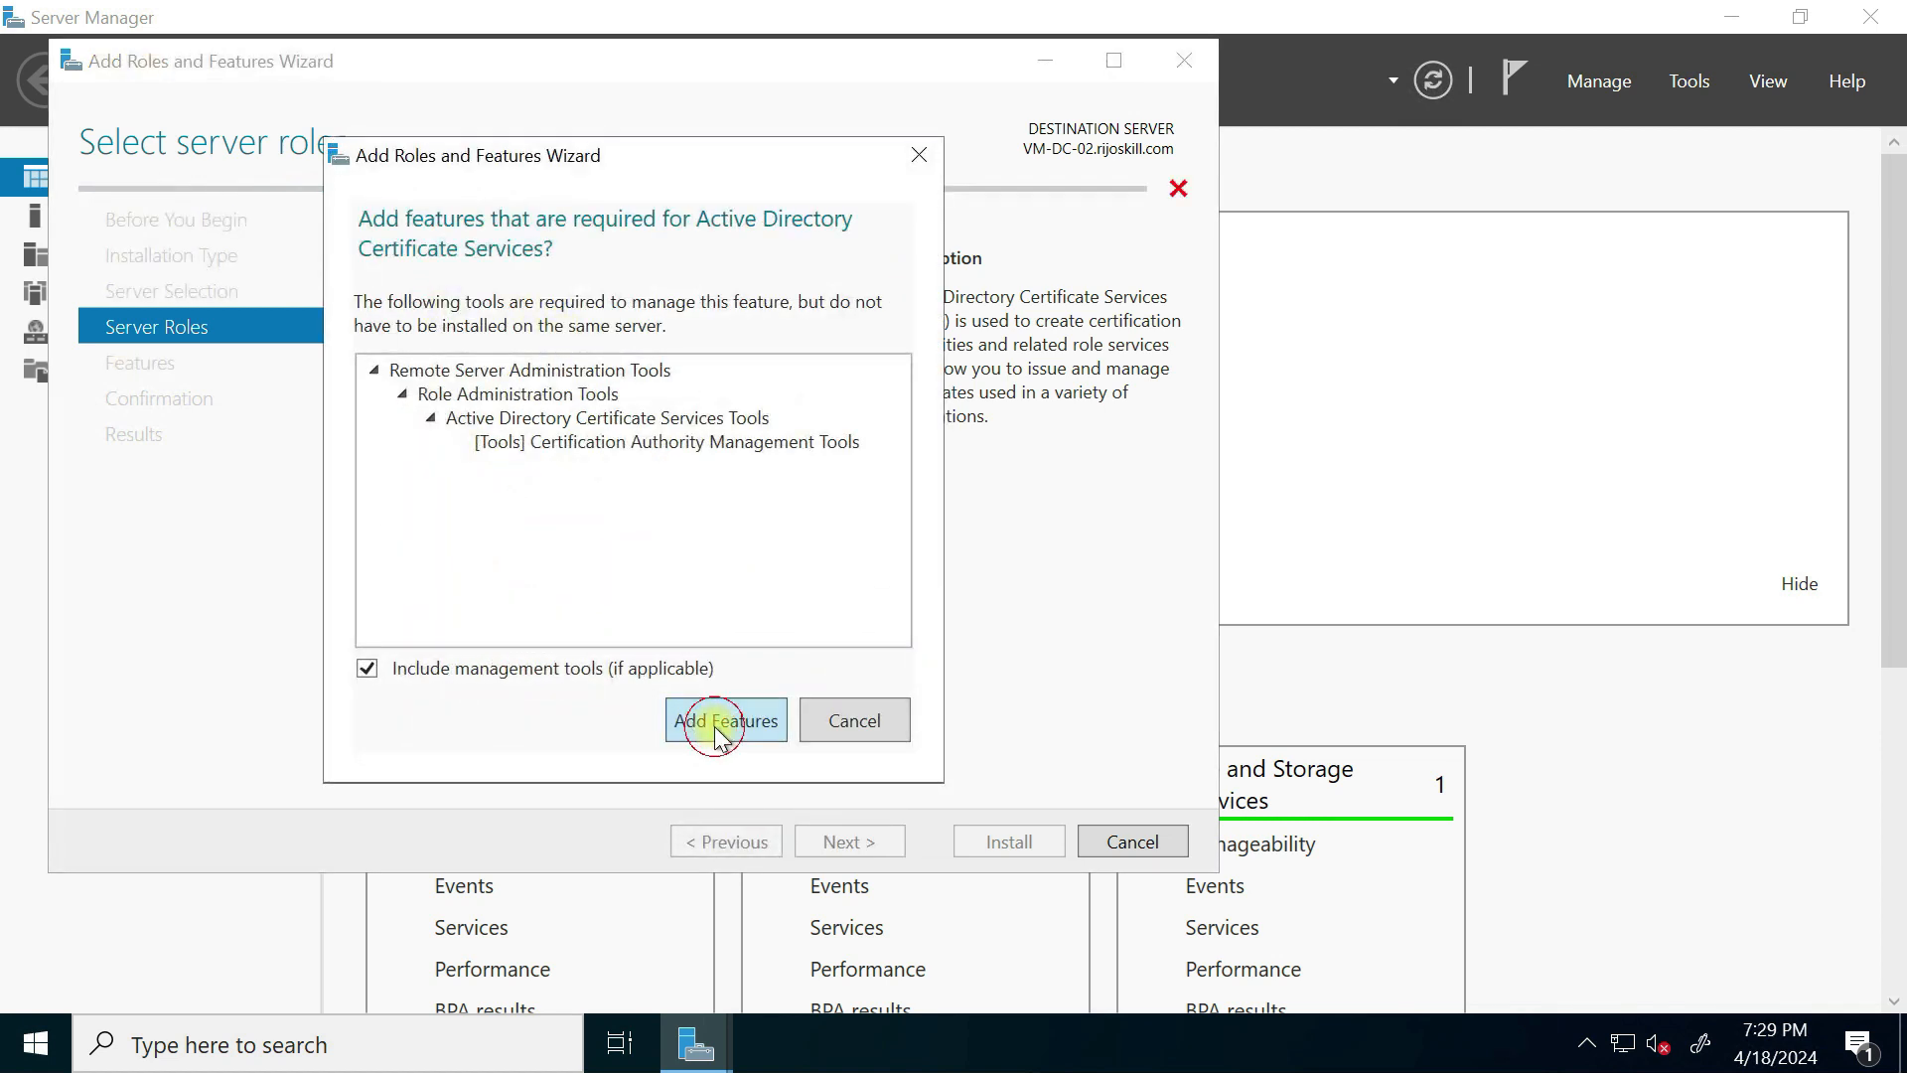
left_click(717, 726)
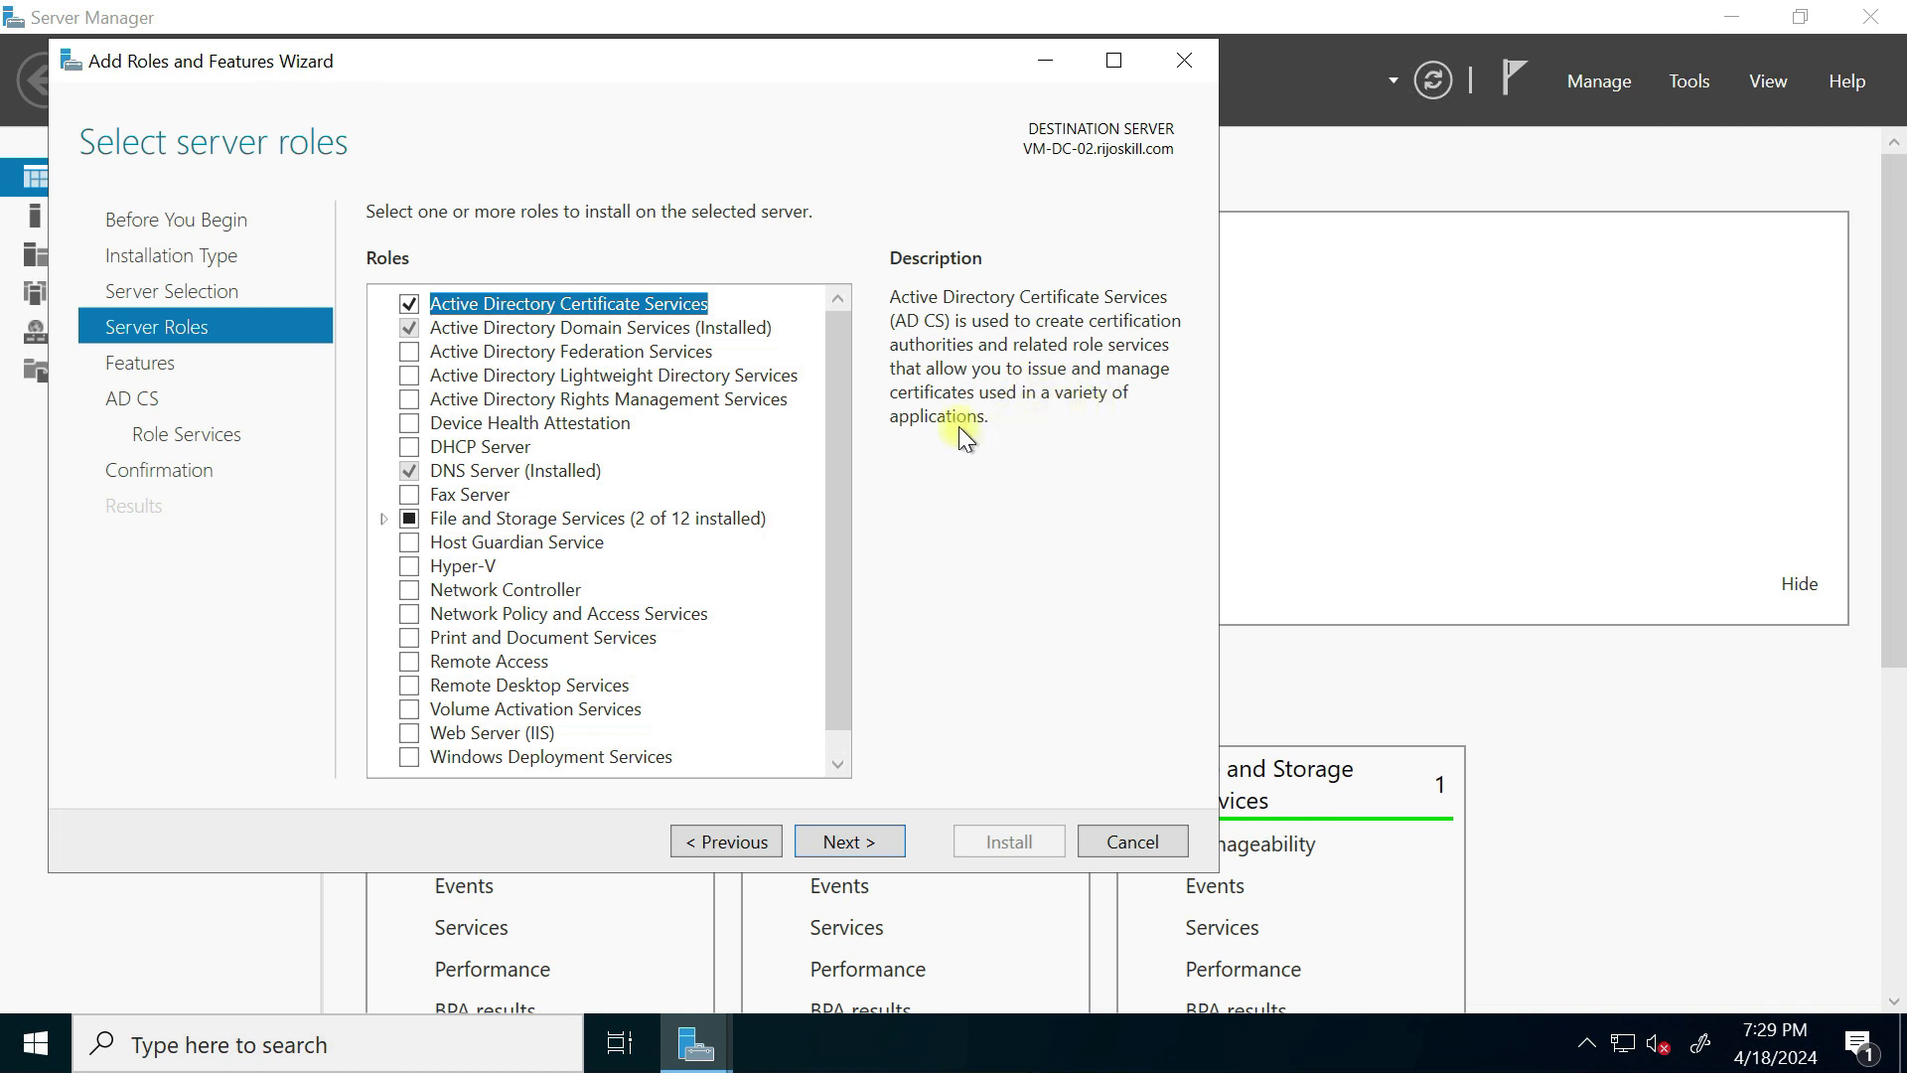
left_click(848, 843)
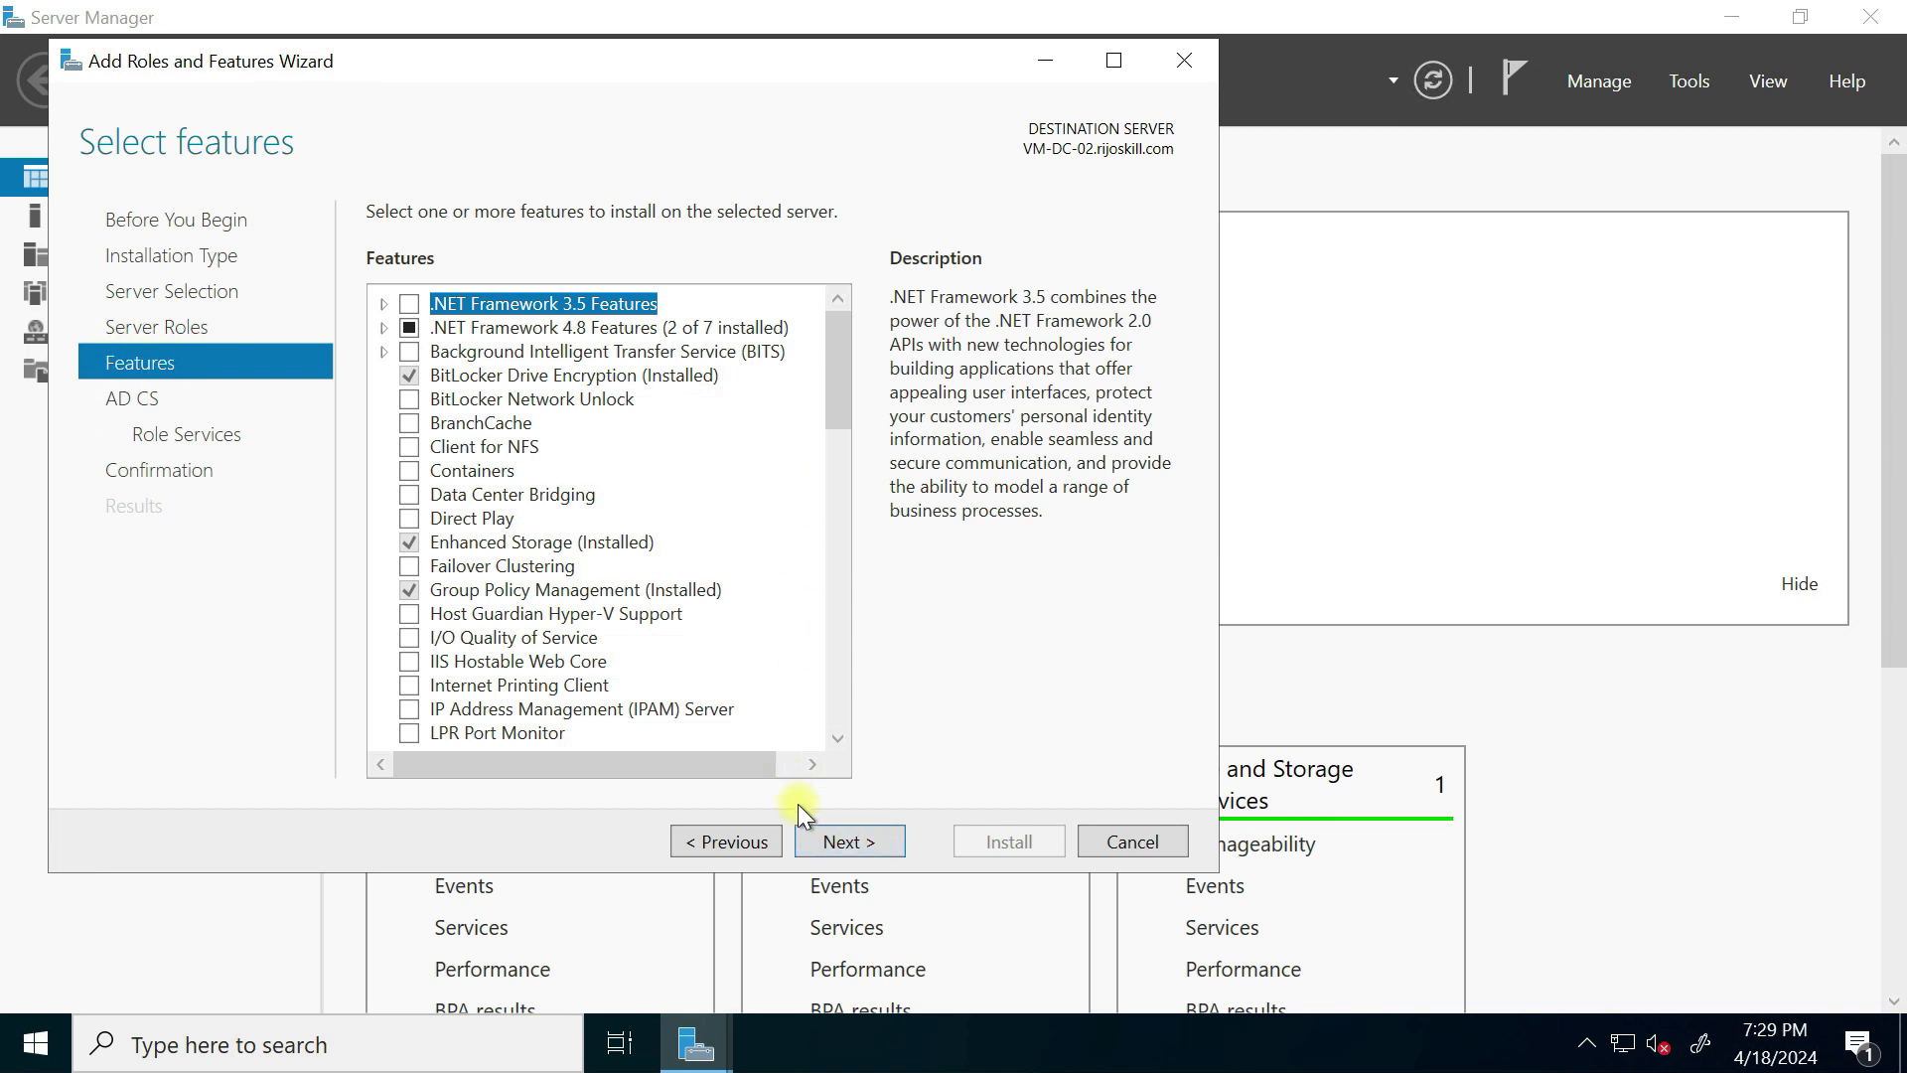
Step: Add Enrollment Policy Web Service, Enrollment Web Service and CA Web Enrollment role services with required features
left_click(829, 842)
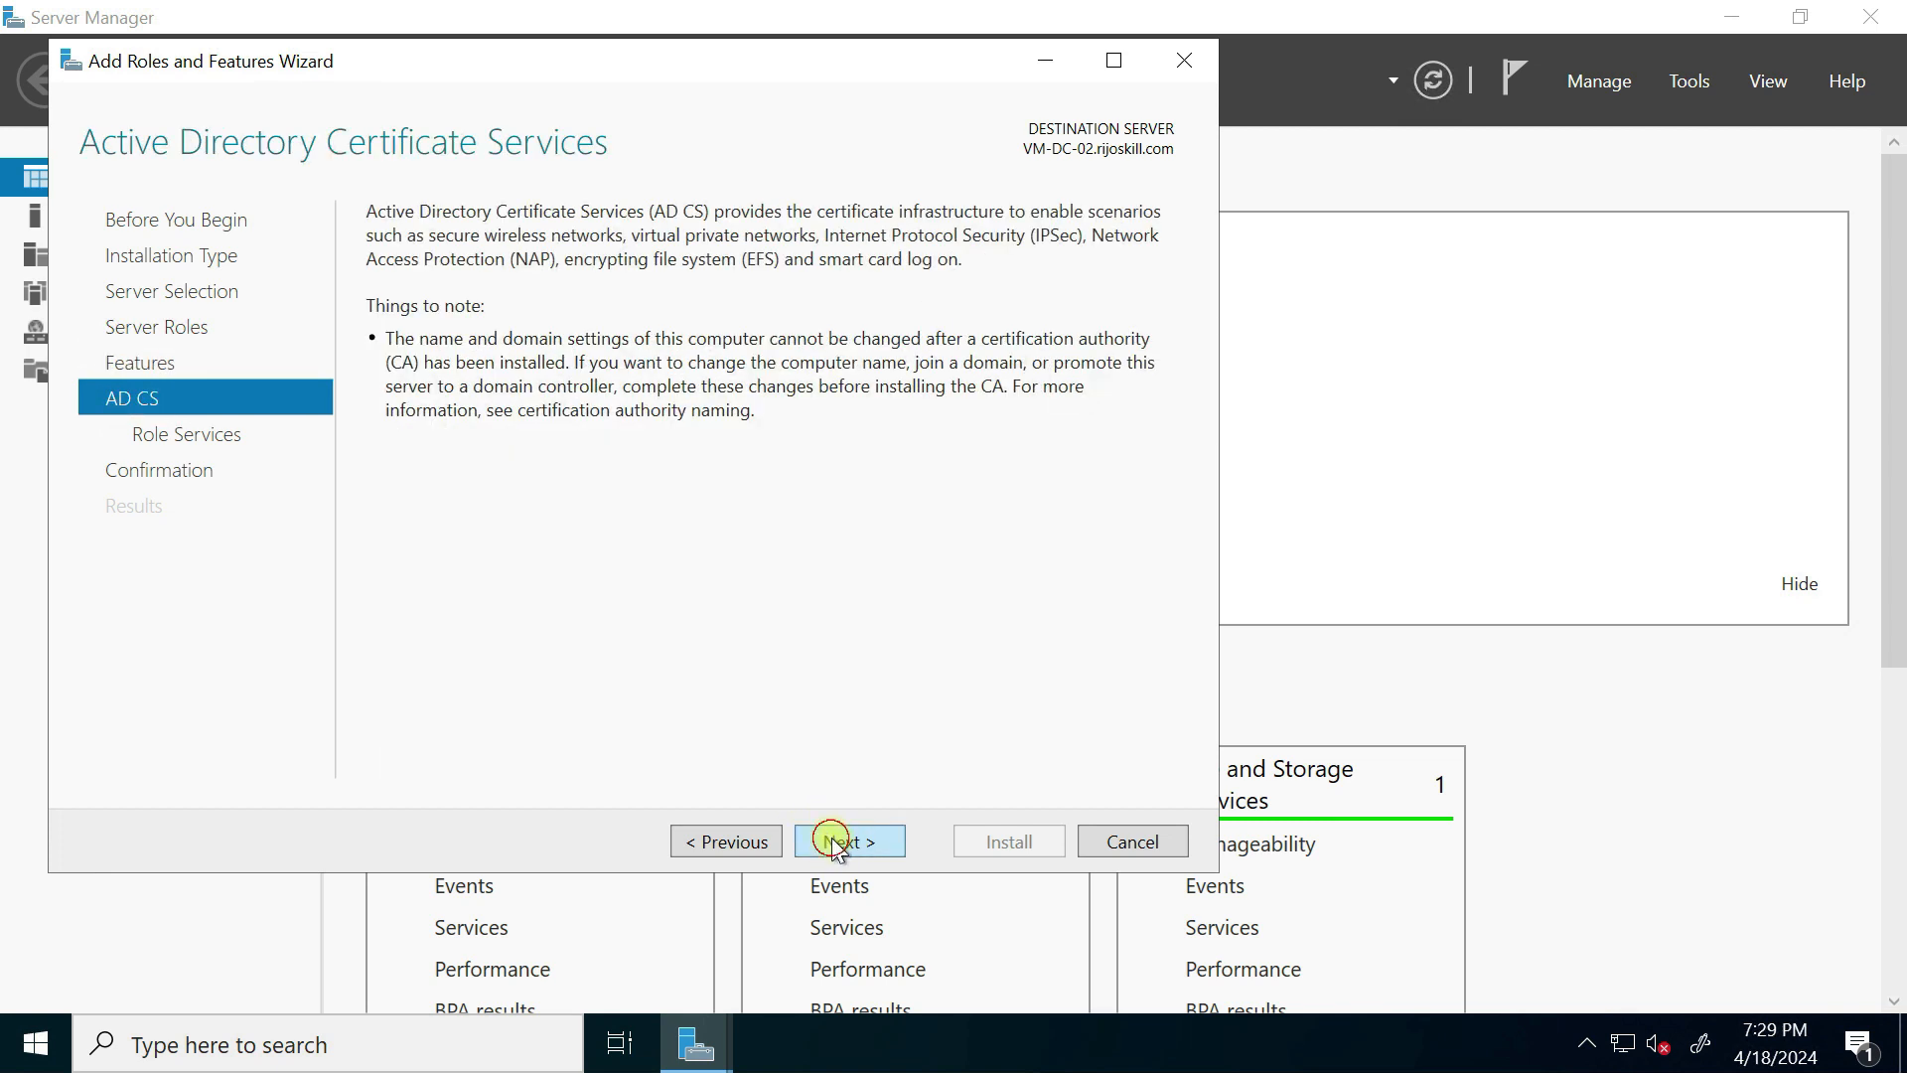
left_click(832, 842)
left_click(410, 328)
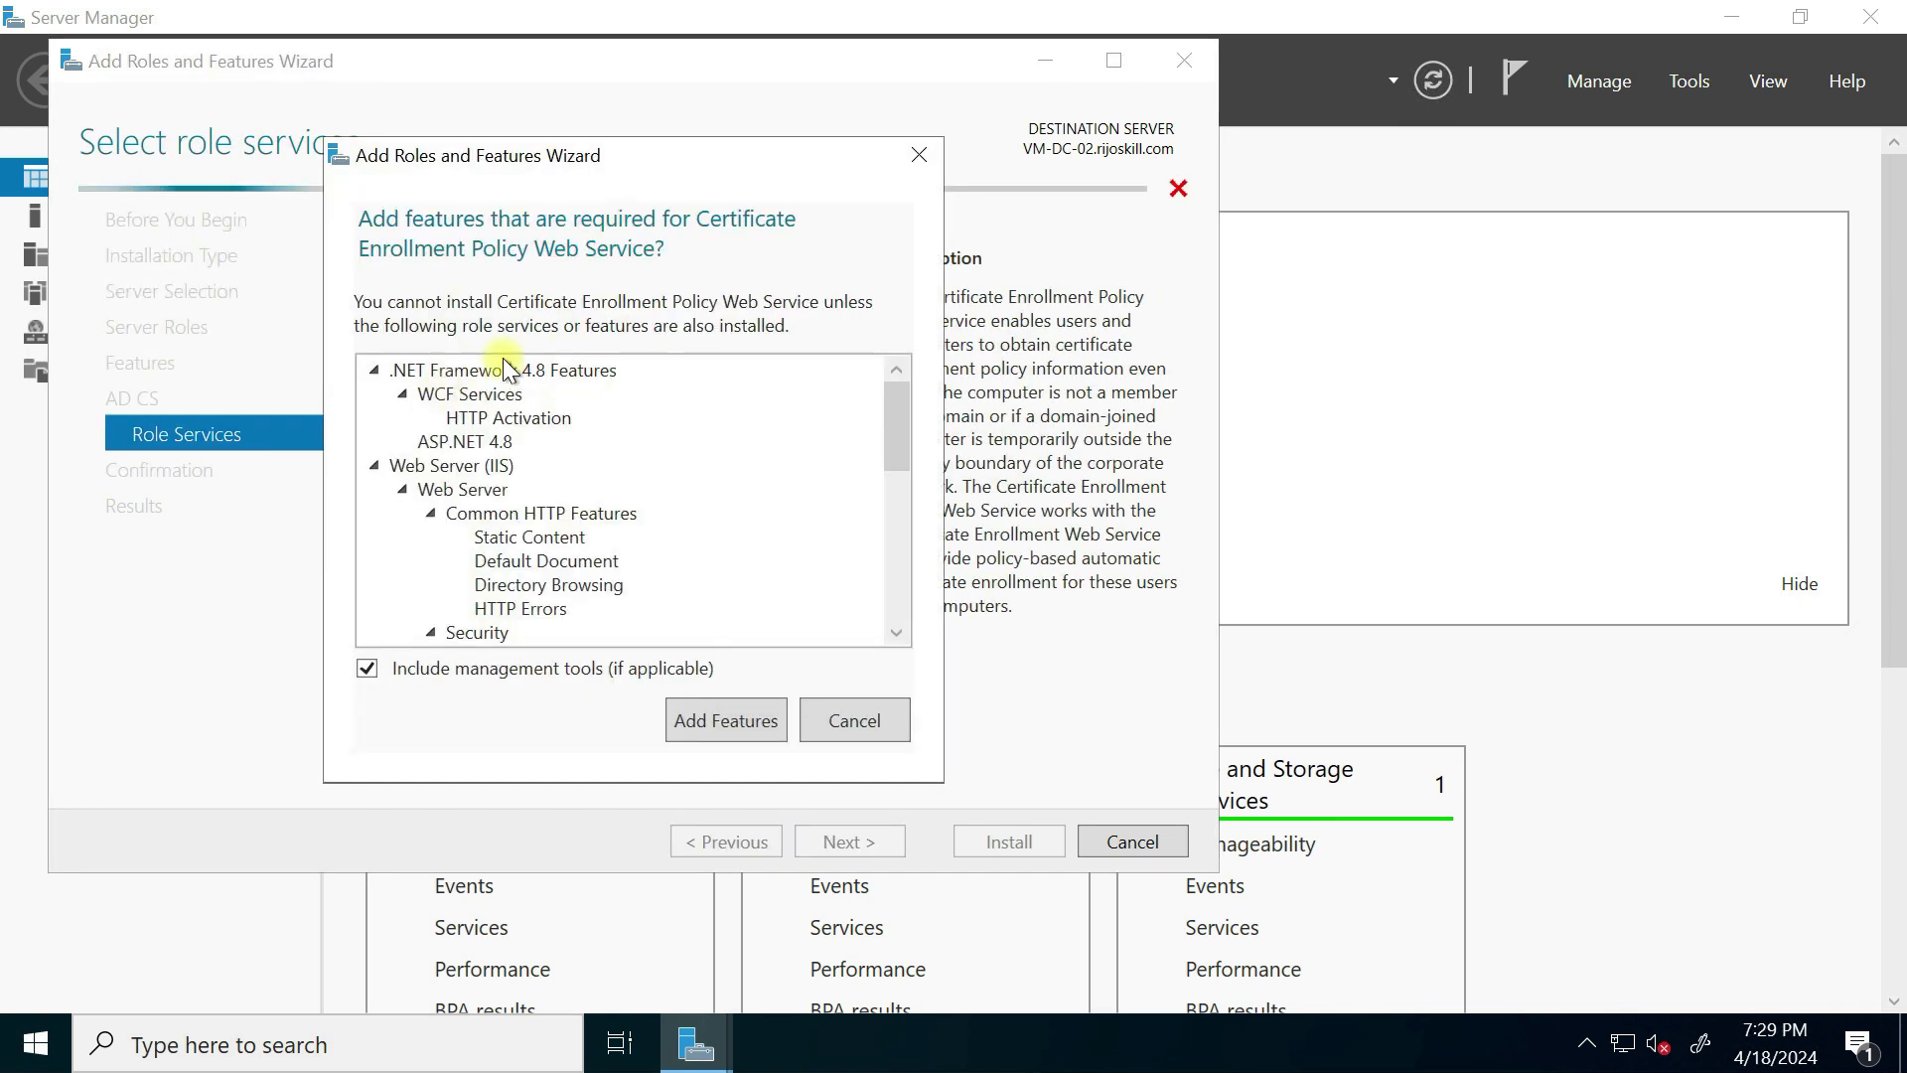
left_click(711, 718)
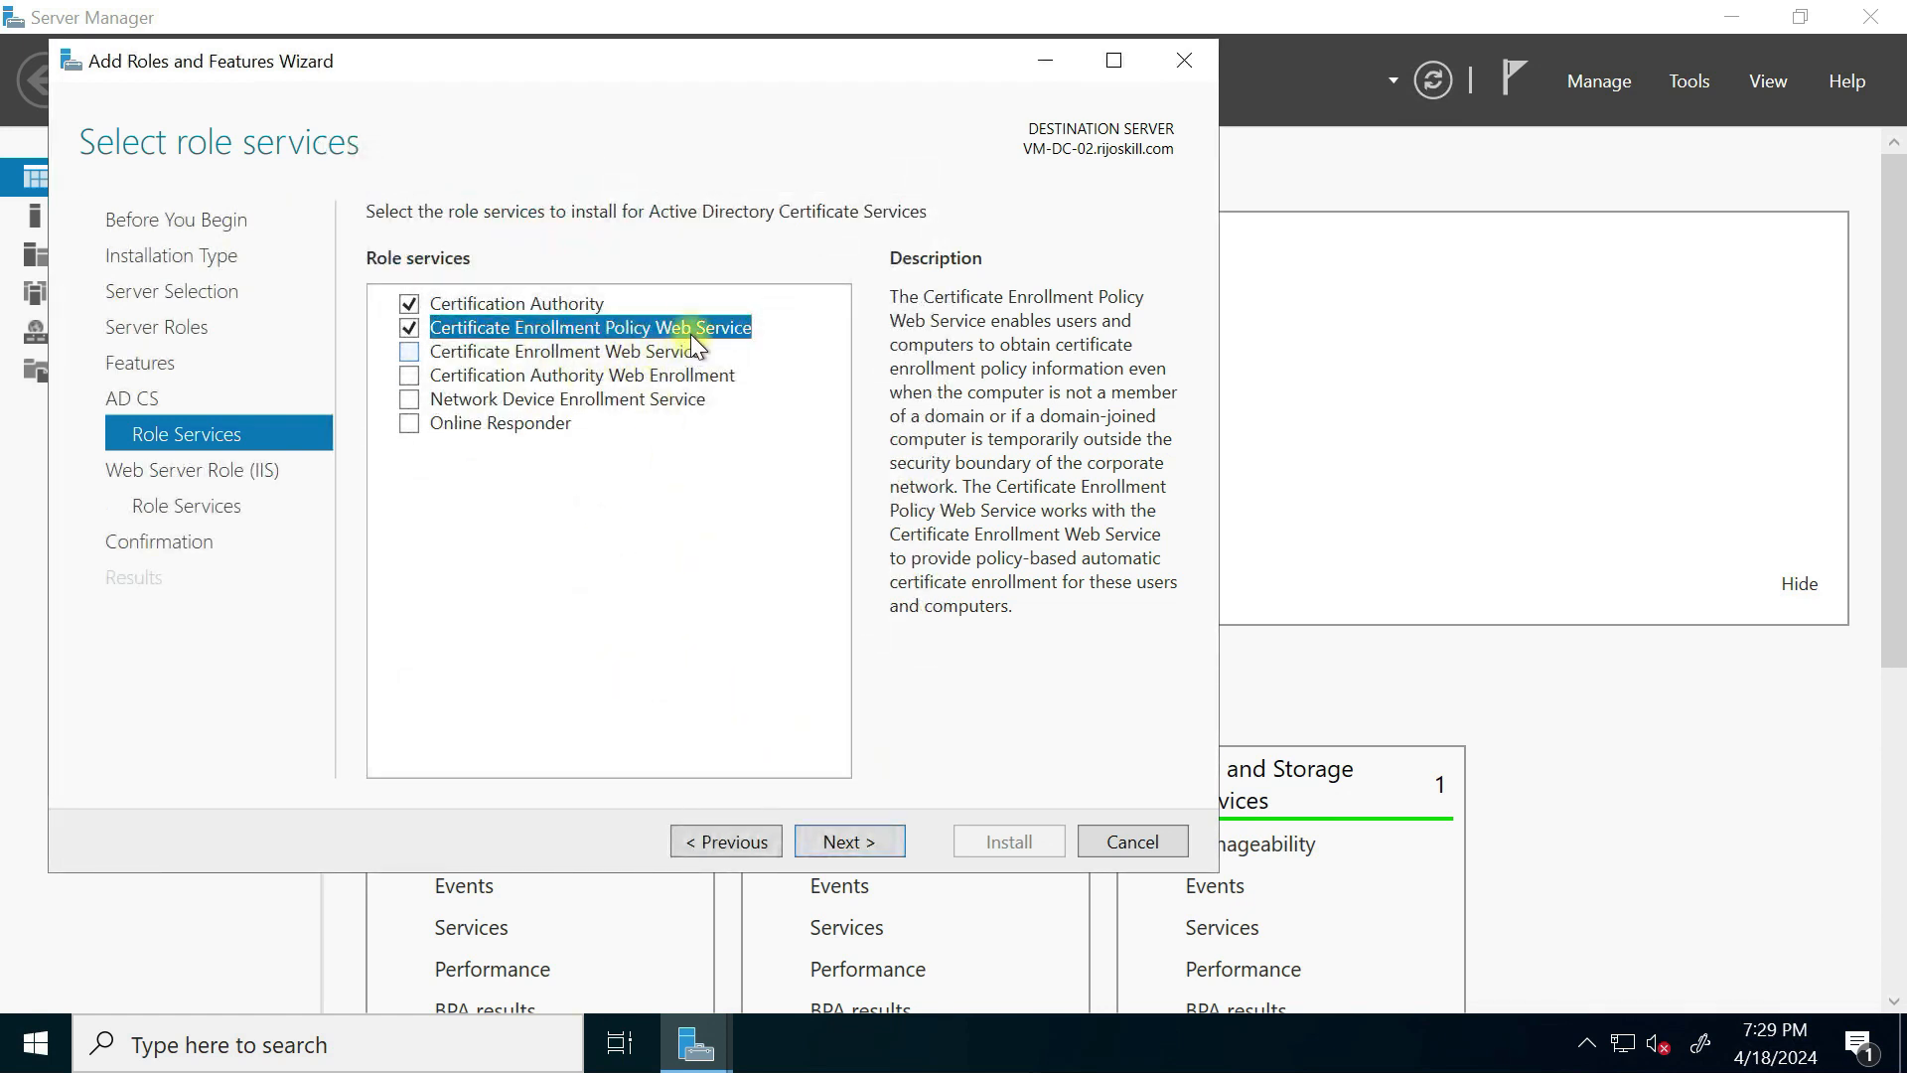
left_click(409, 351)
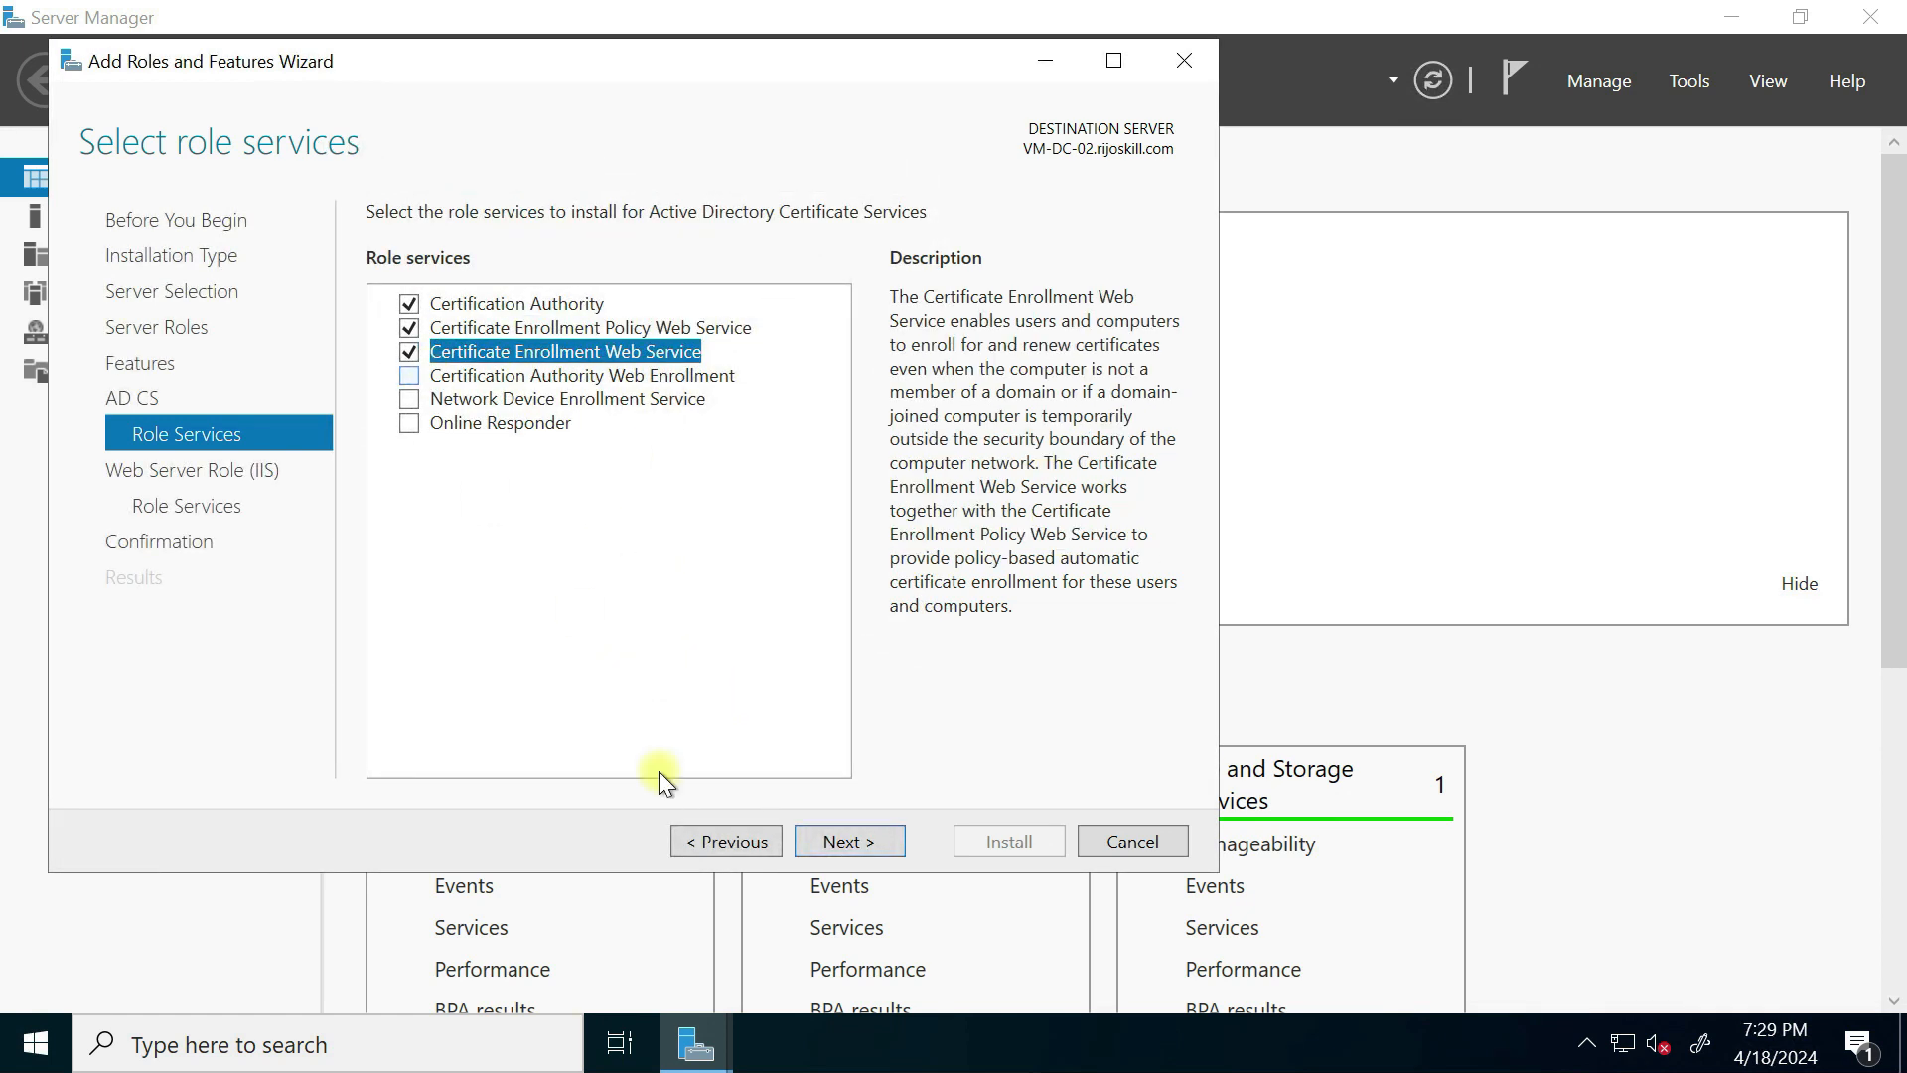
left_click(414, 381)
left_click(719, 719)
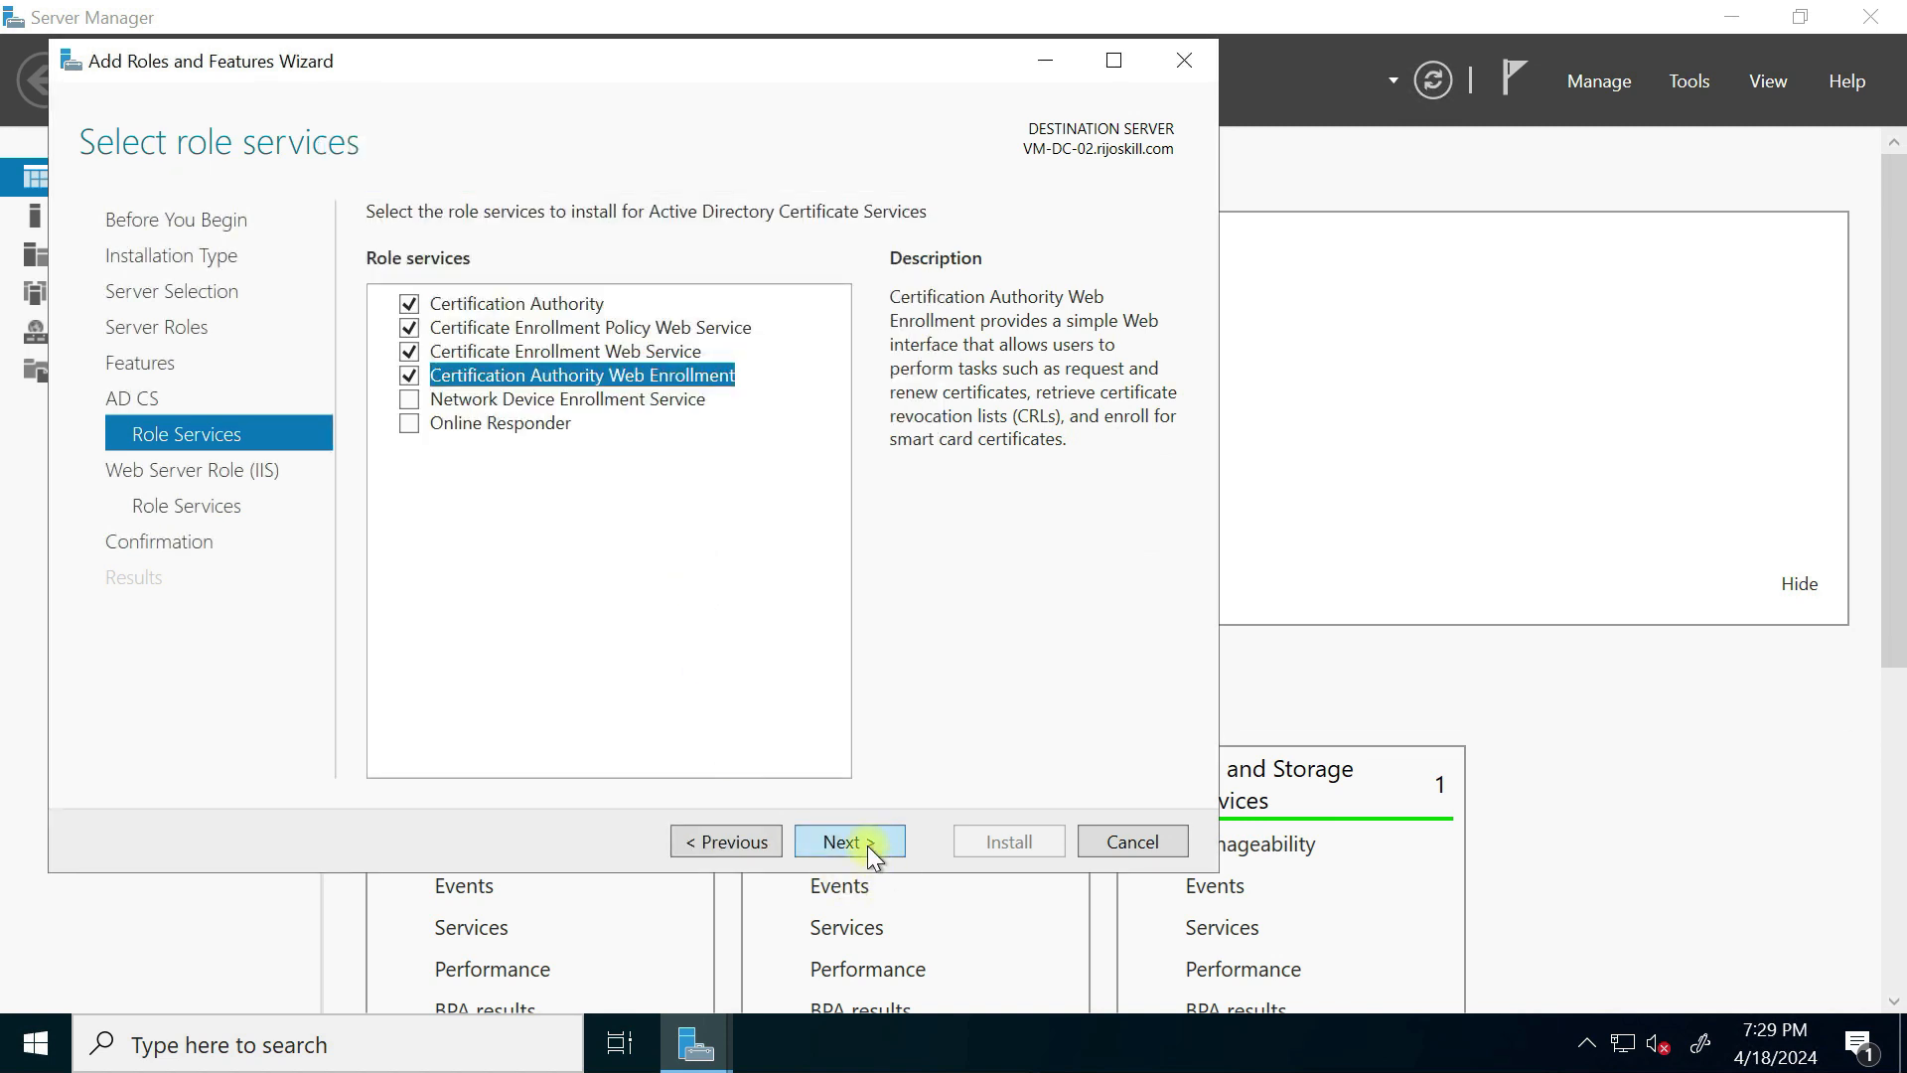
Step: Pass the web server pages, install the selected roles and close the wizard
left_click(870, 850)
left_click(852, 843)
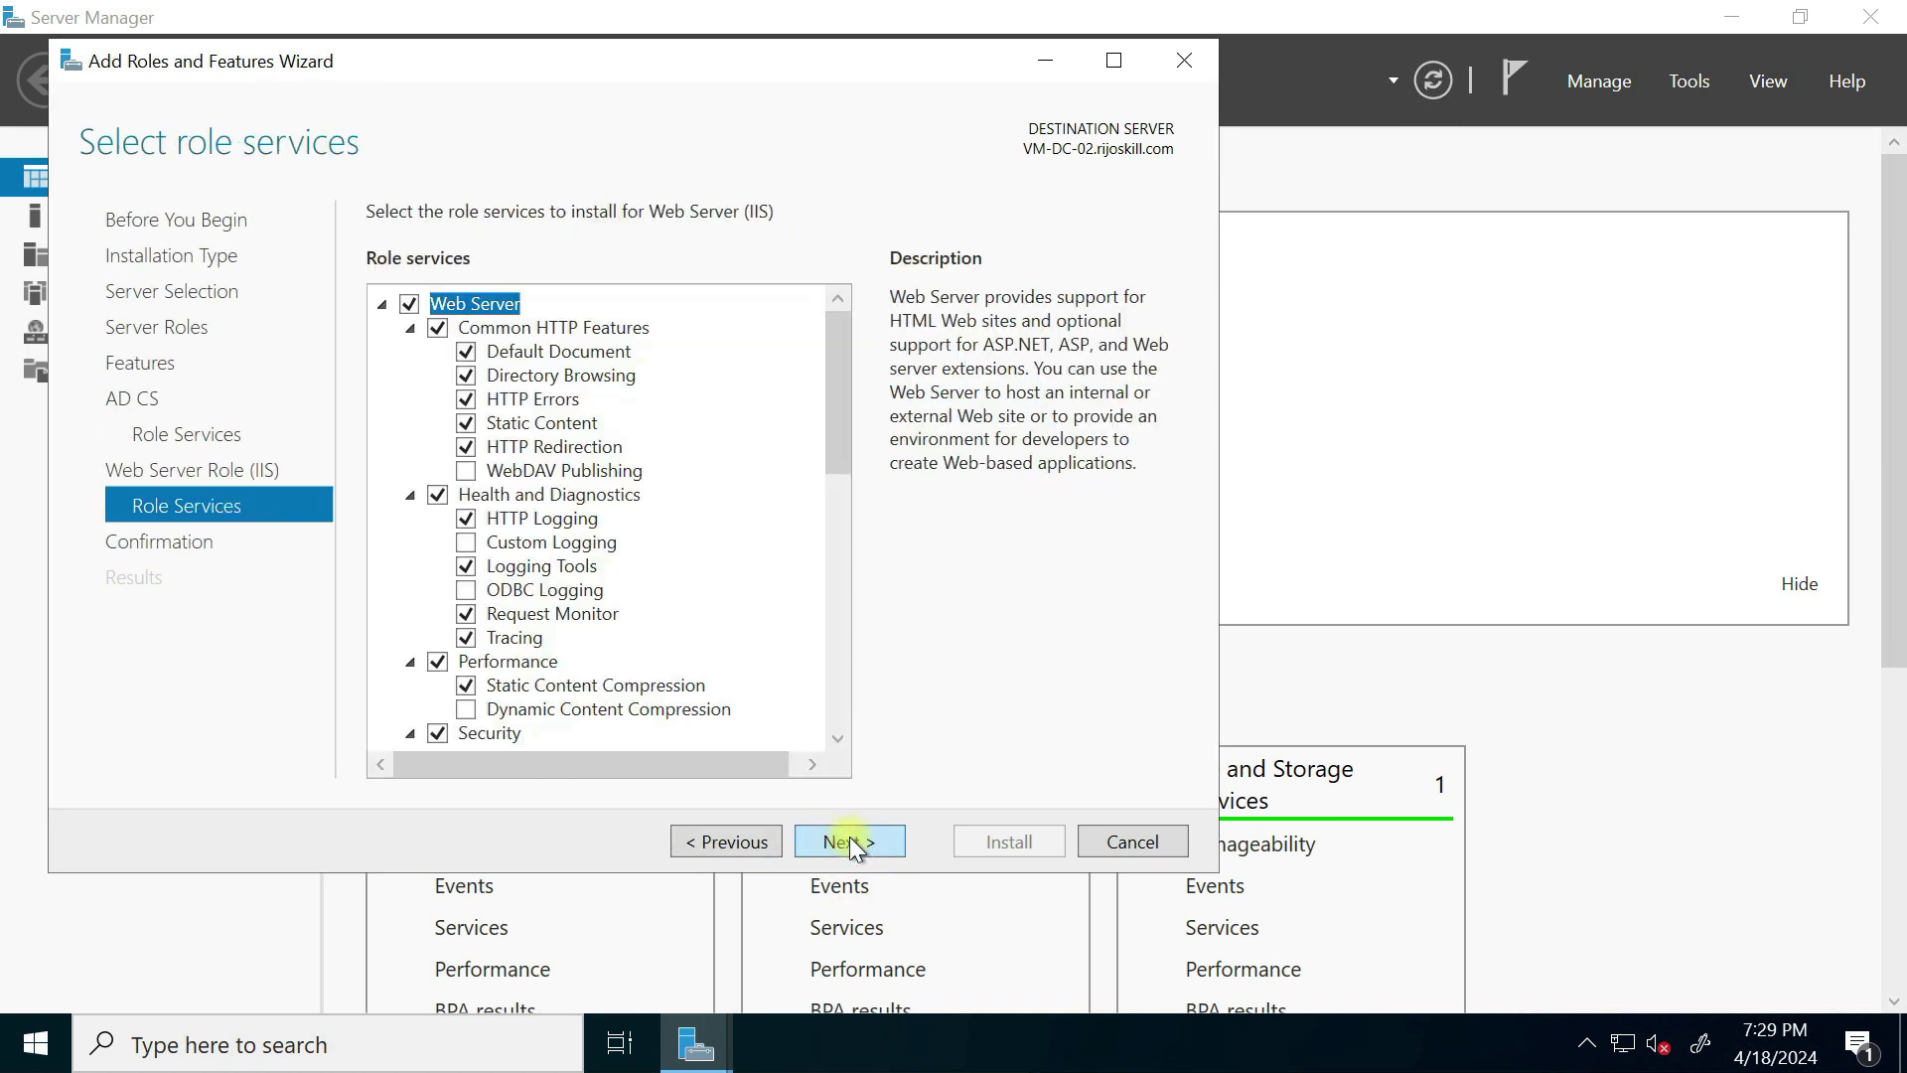
left_click(851, 842)
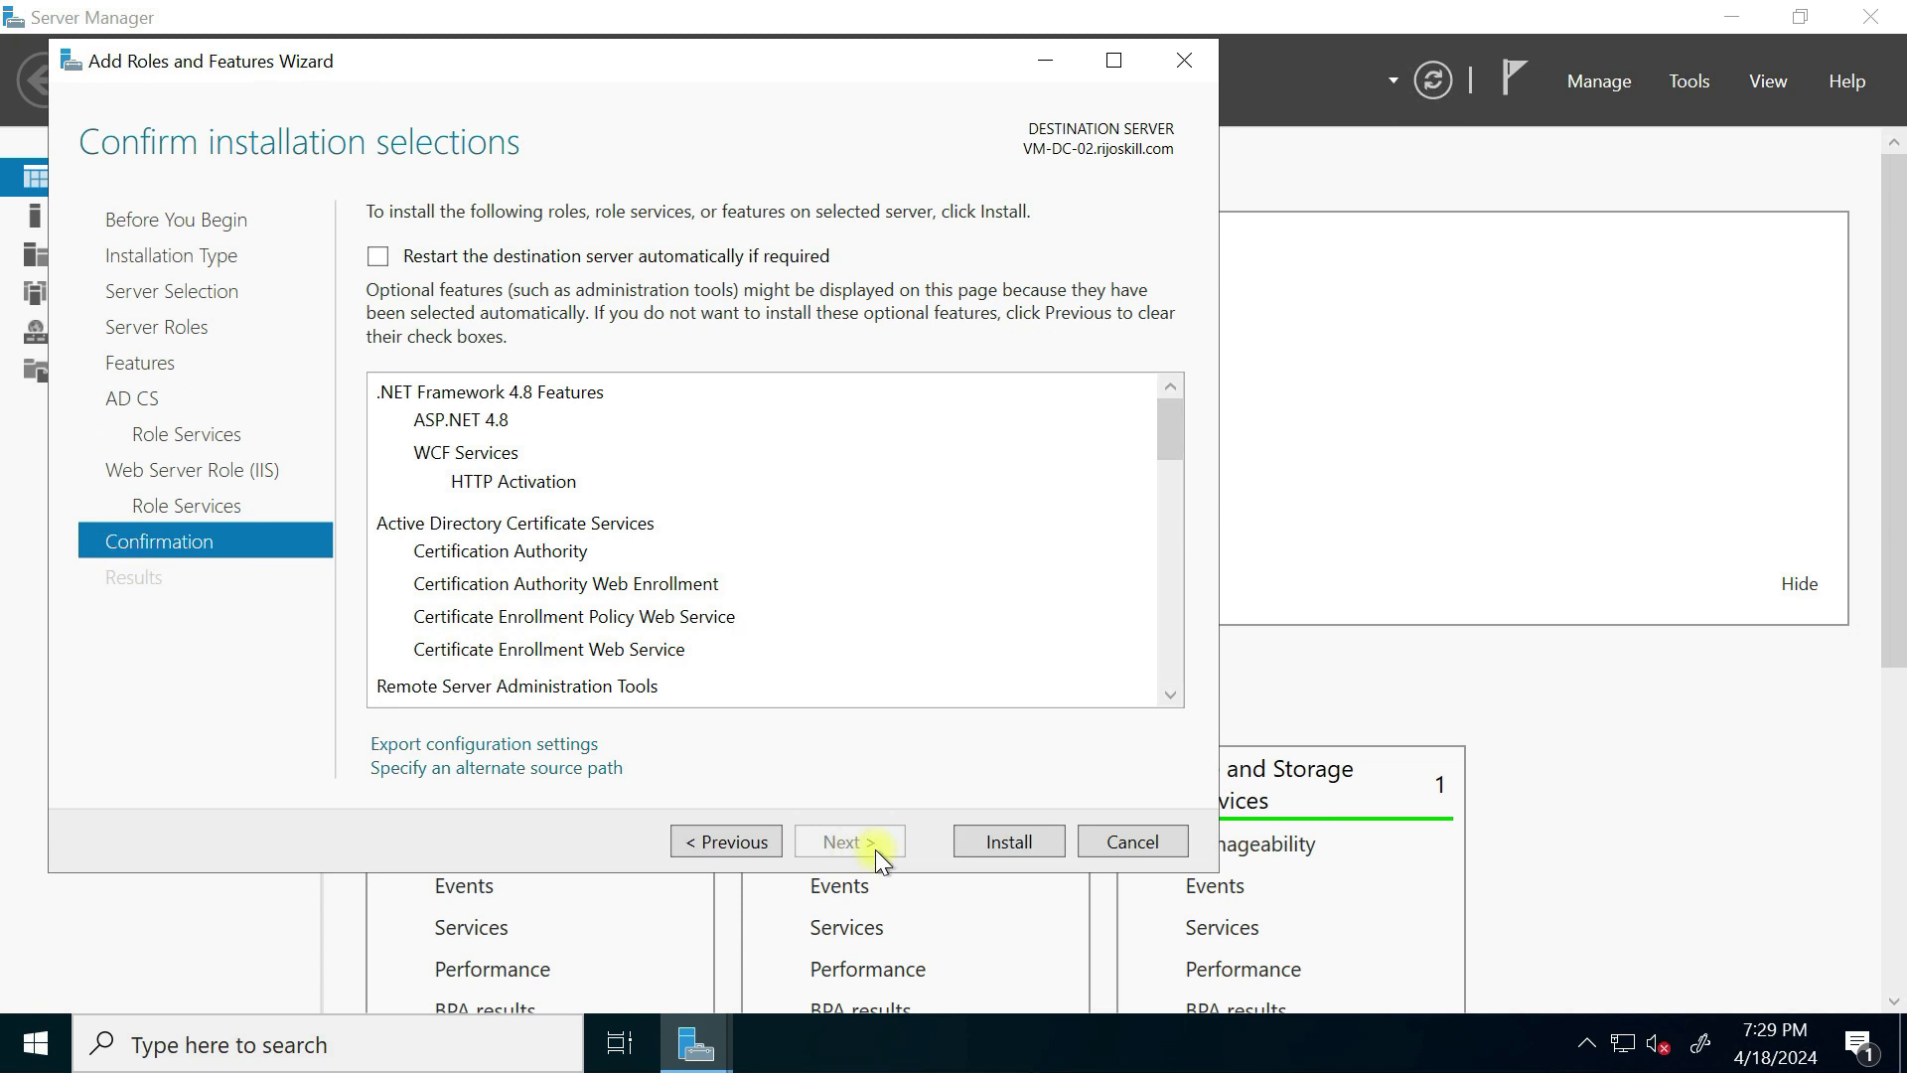
left_click(1009, 840)
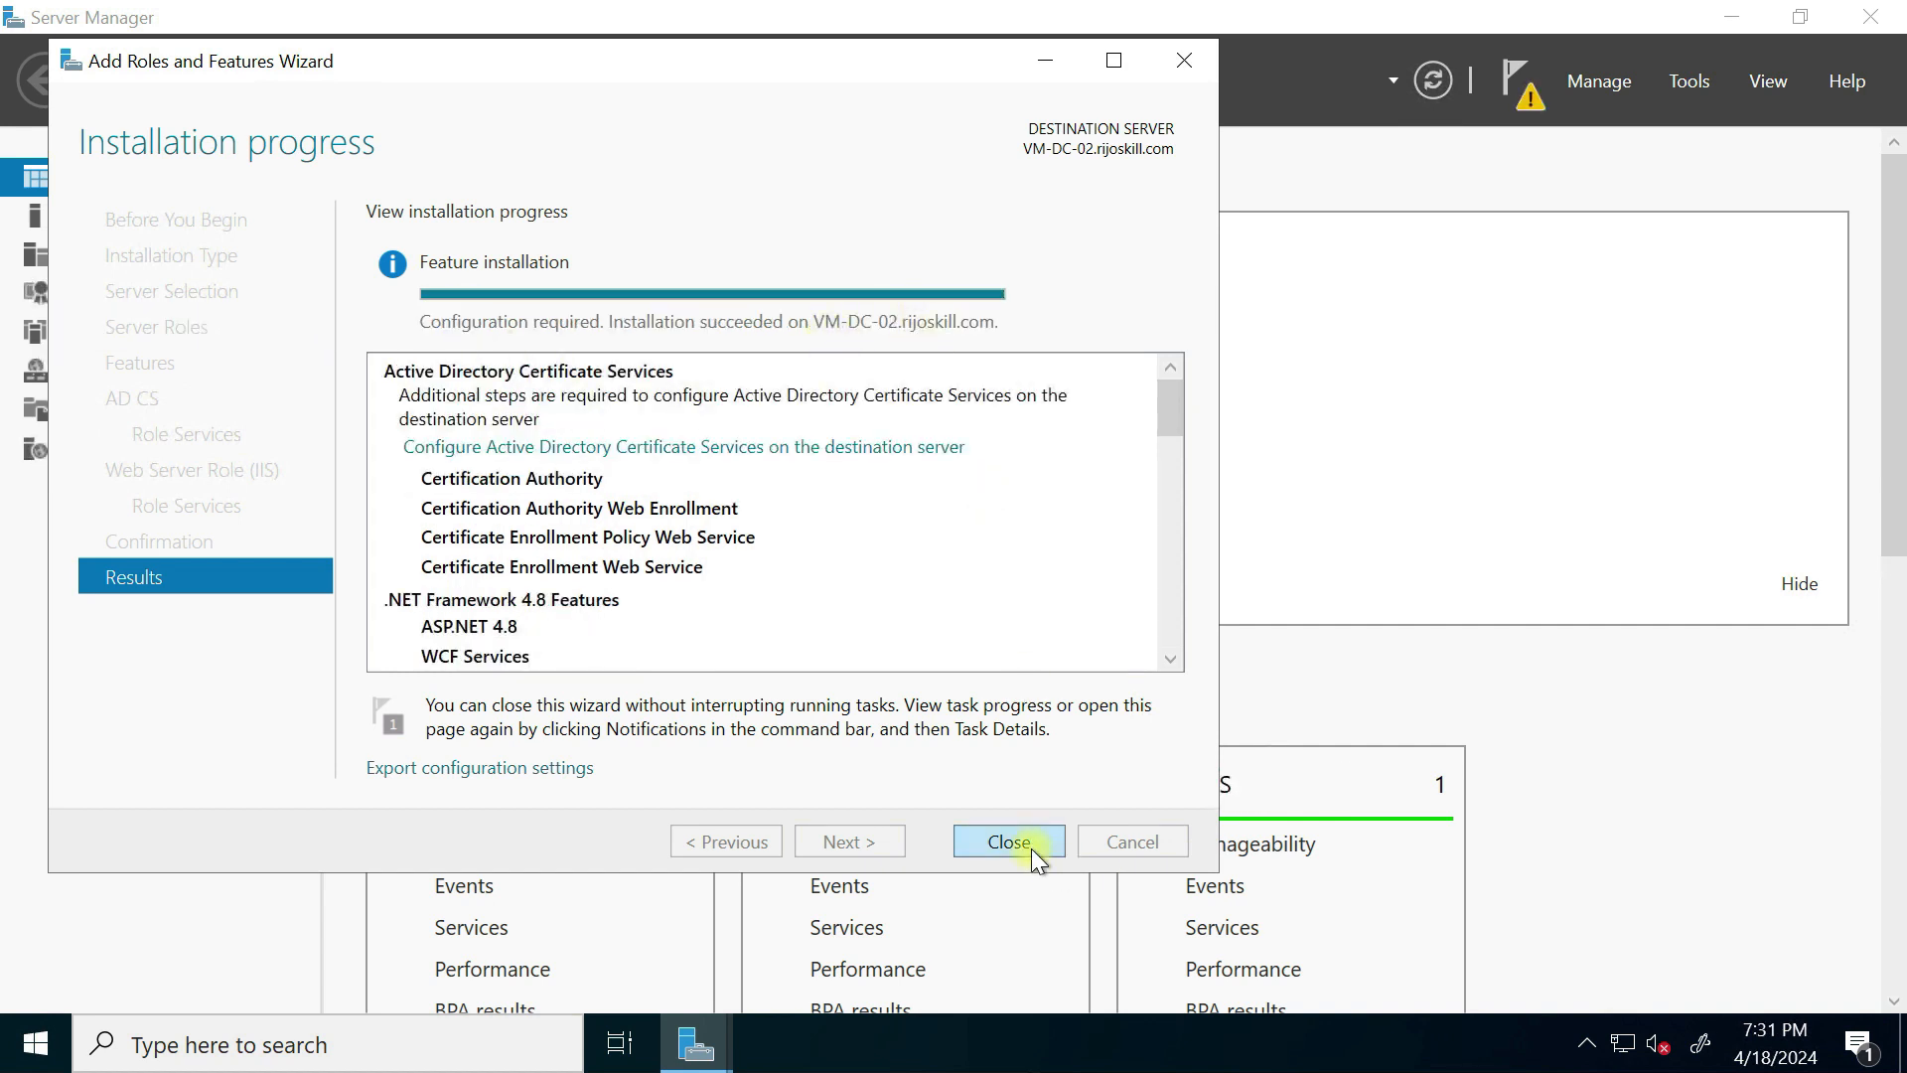
left_click(1008, 842)
Step: Start Configure AD CS and change the credentials to the rijoskill.com domain admin account
left_click(1516, 84)
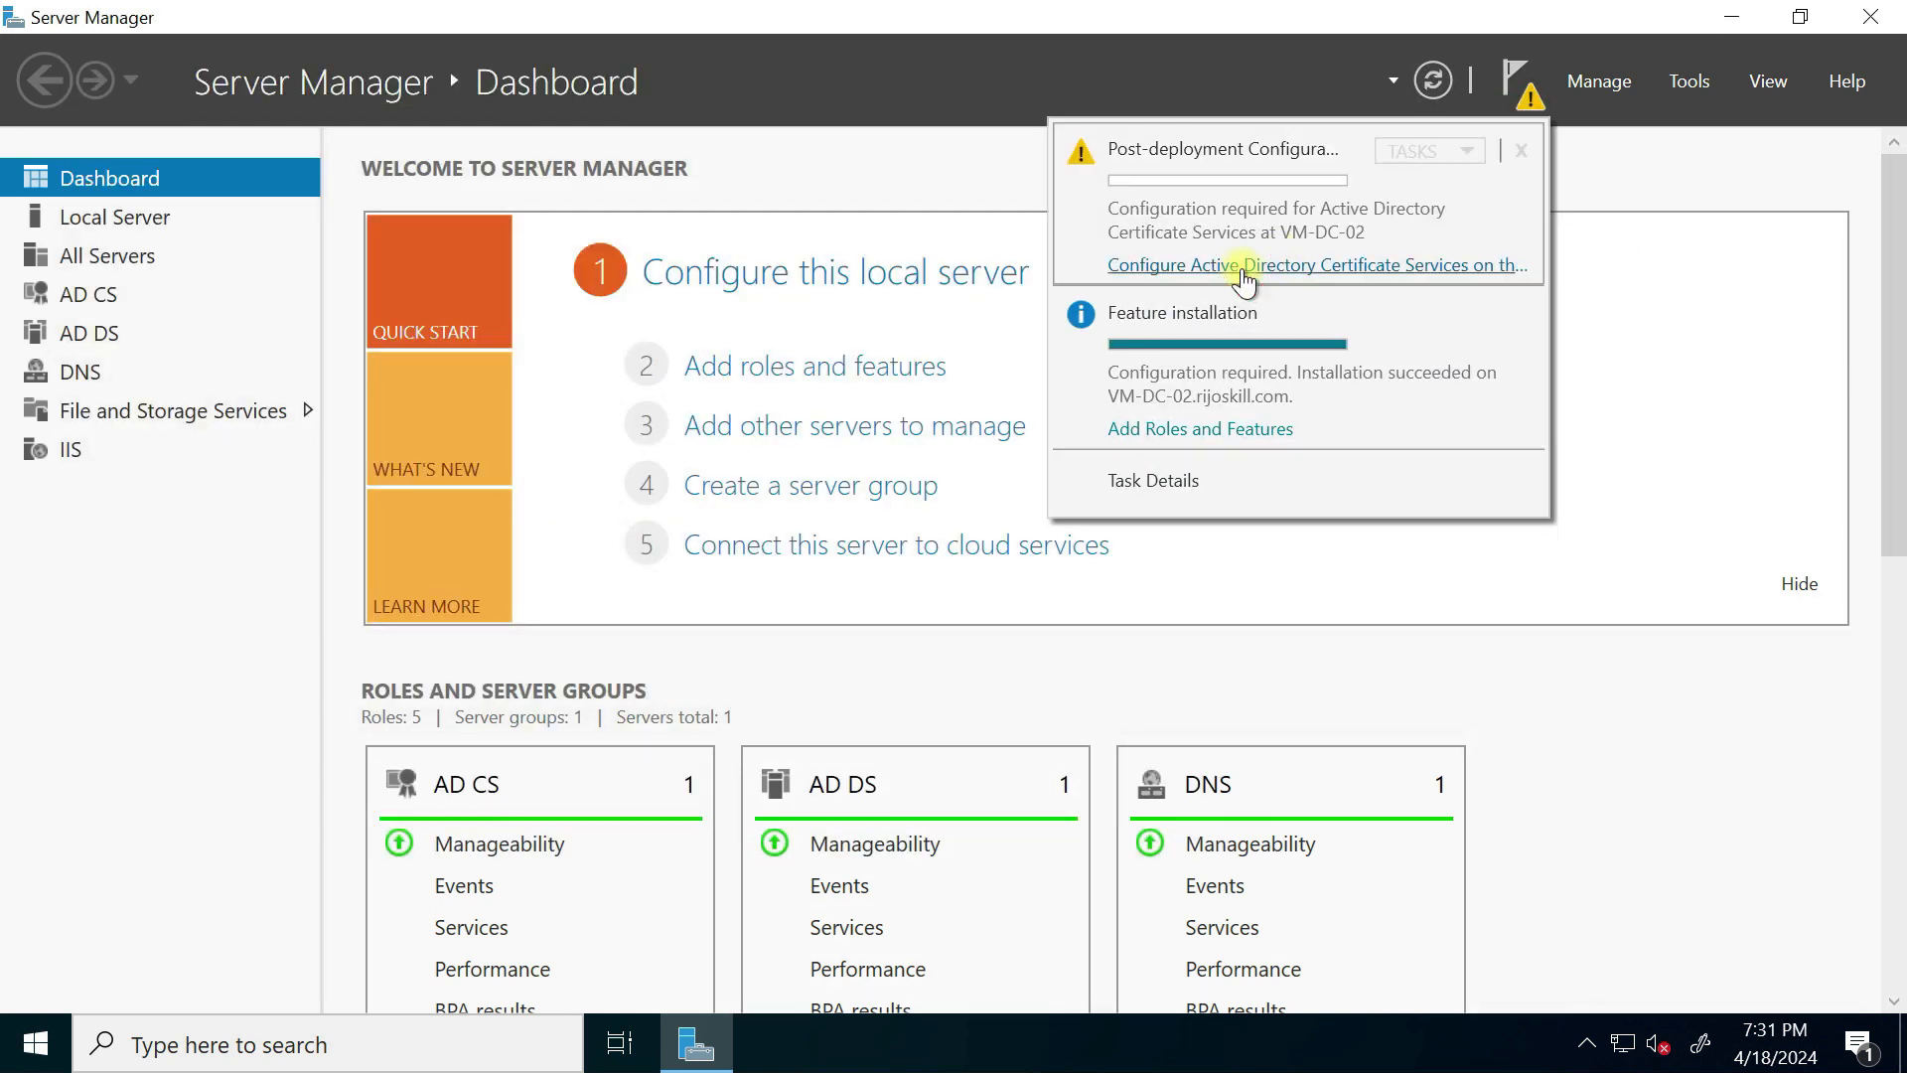
left_click(1244, 265)
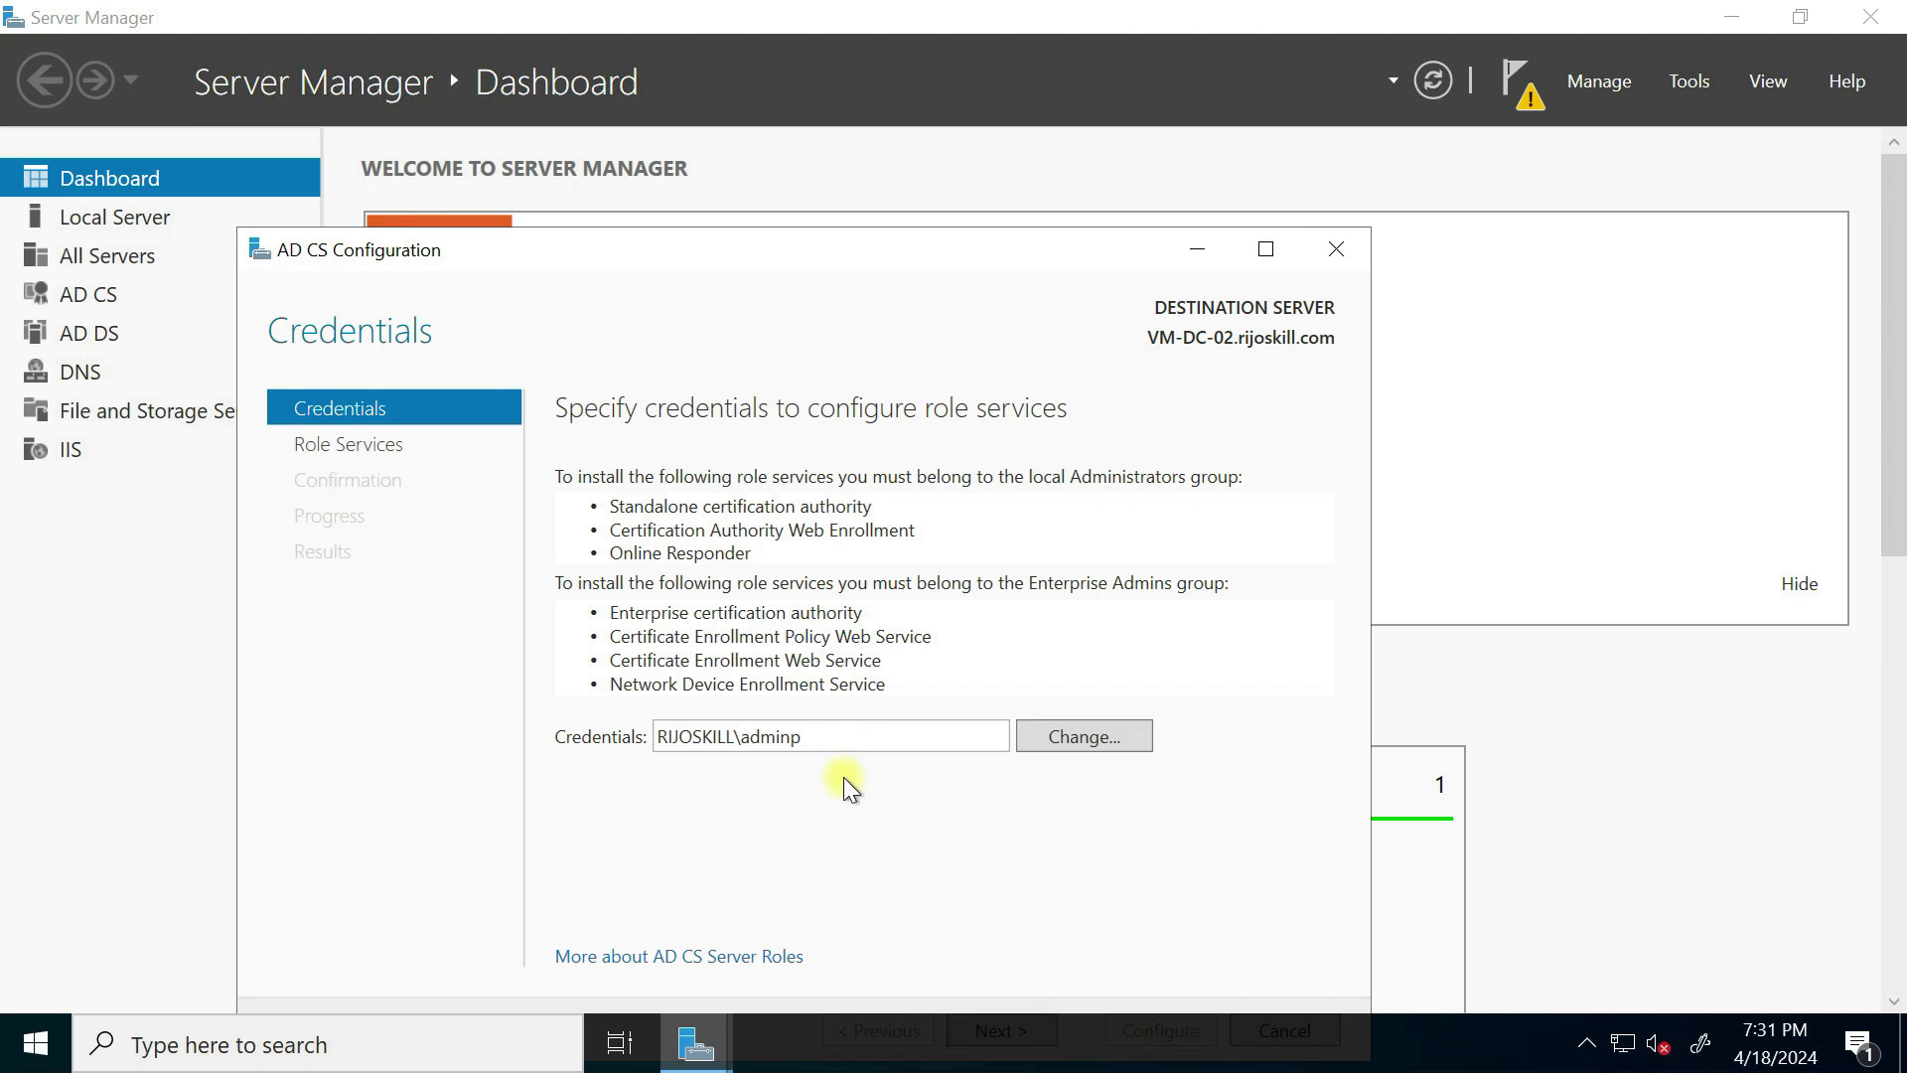
left_click_drag(833, 735, 481, 676)
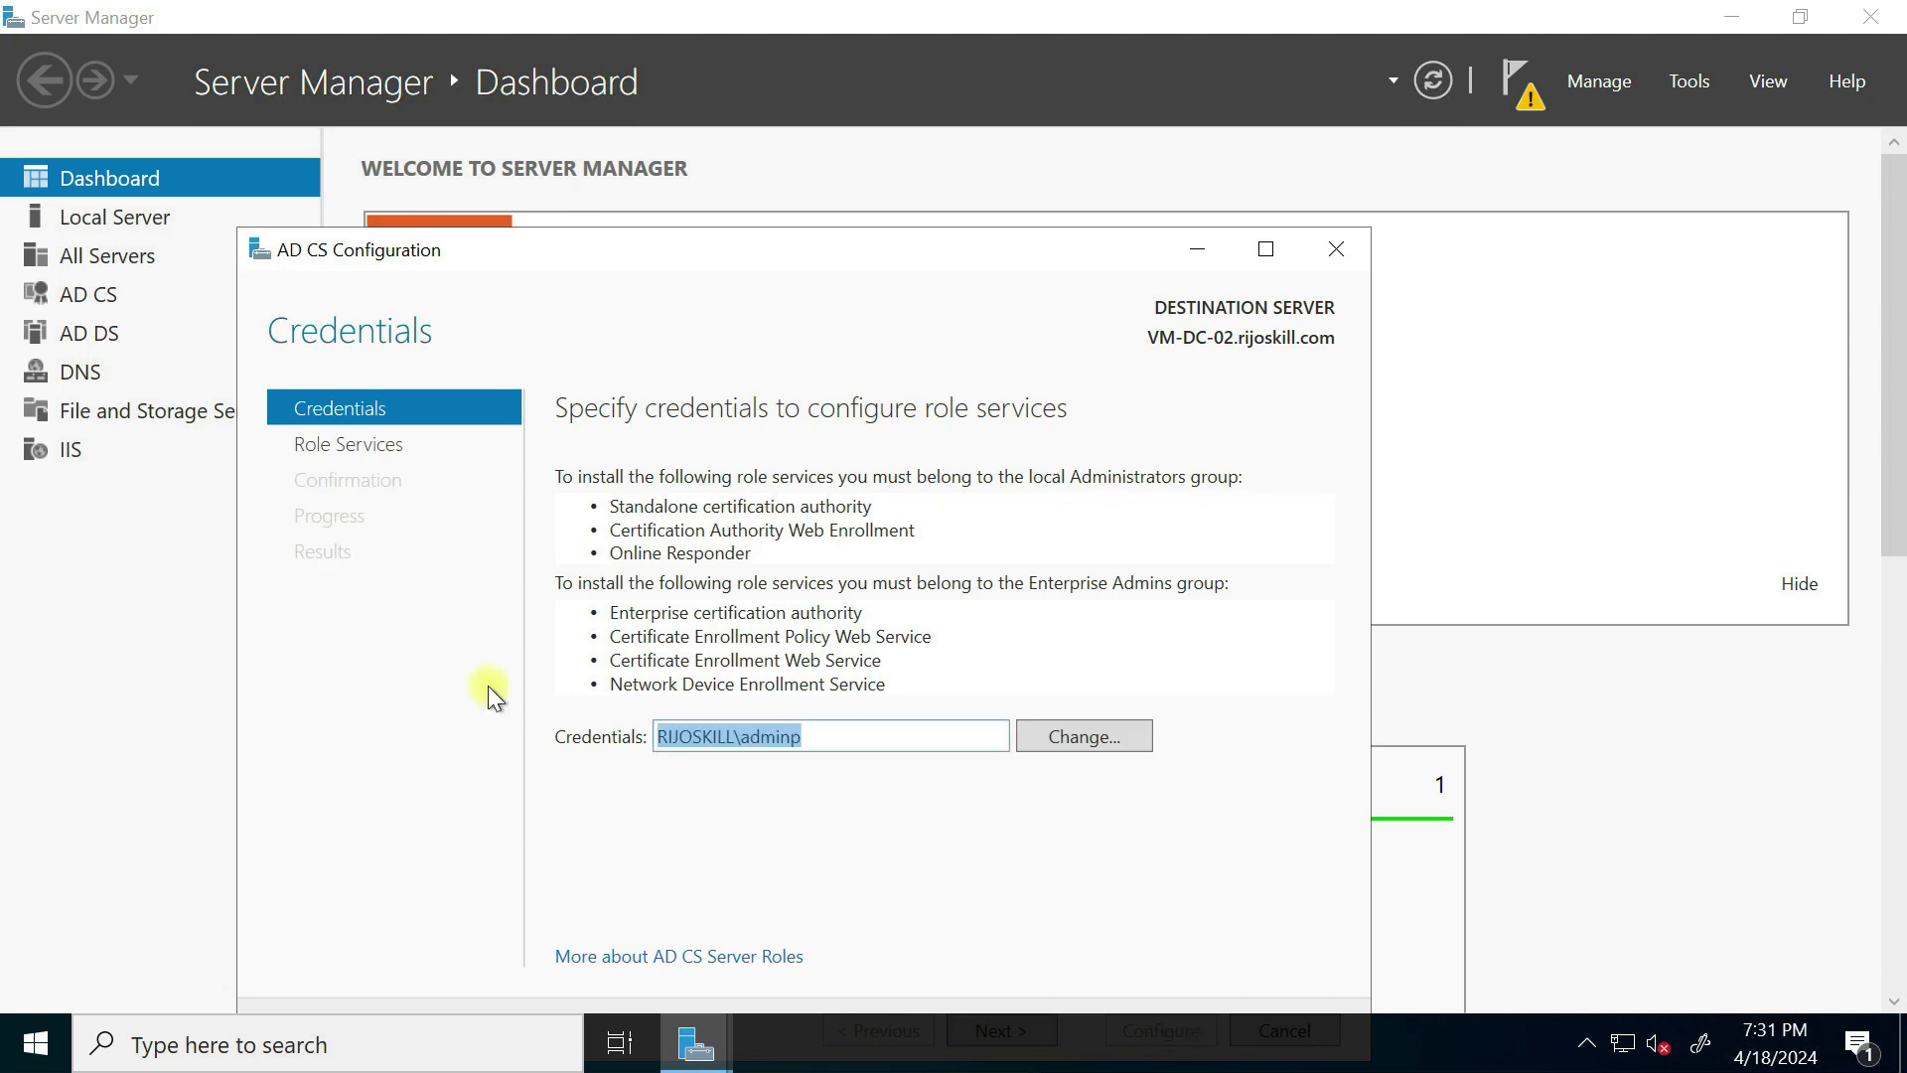
left_click(1106, 750)
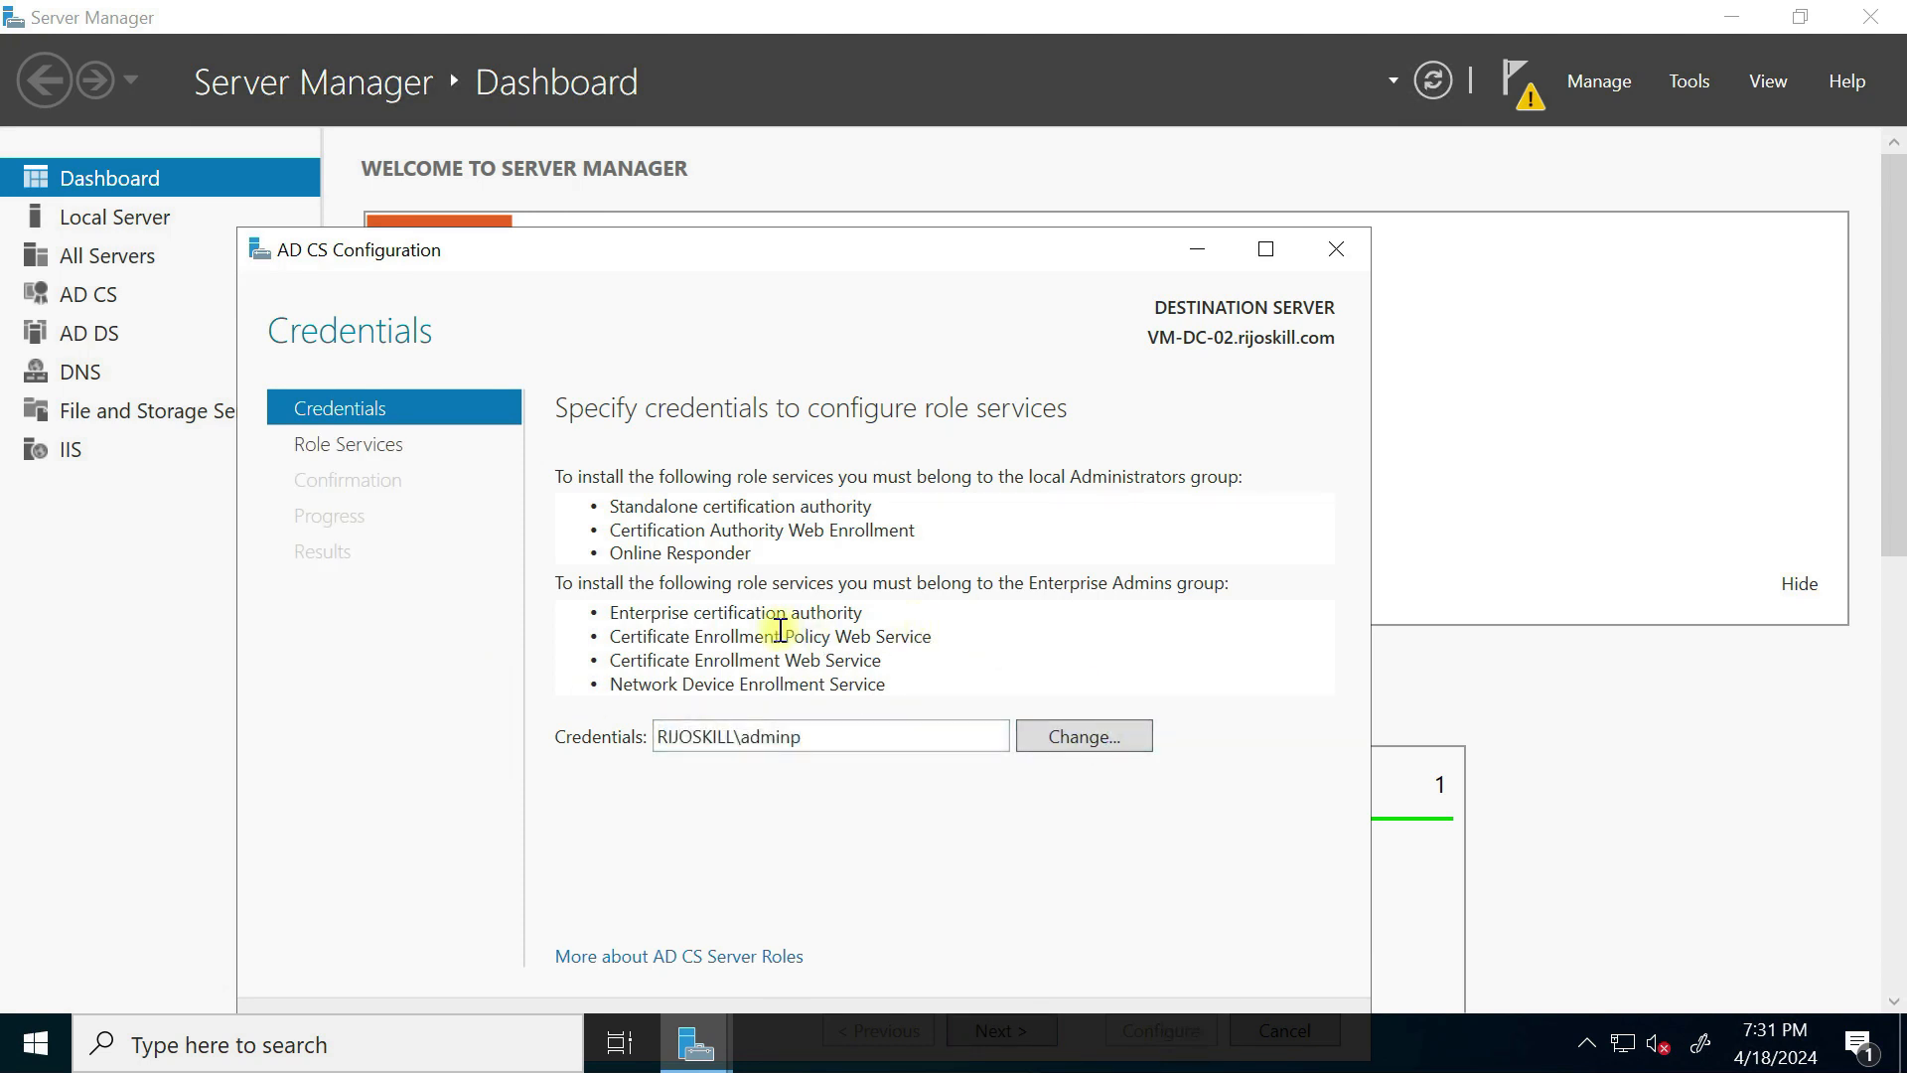
left_click(1057, 733)
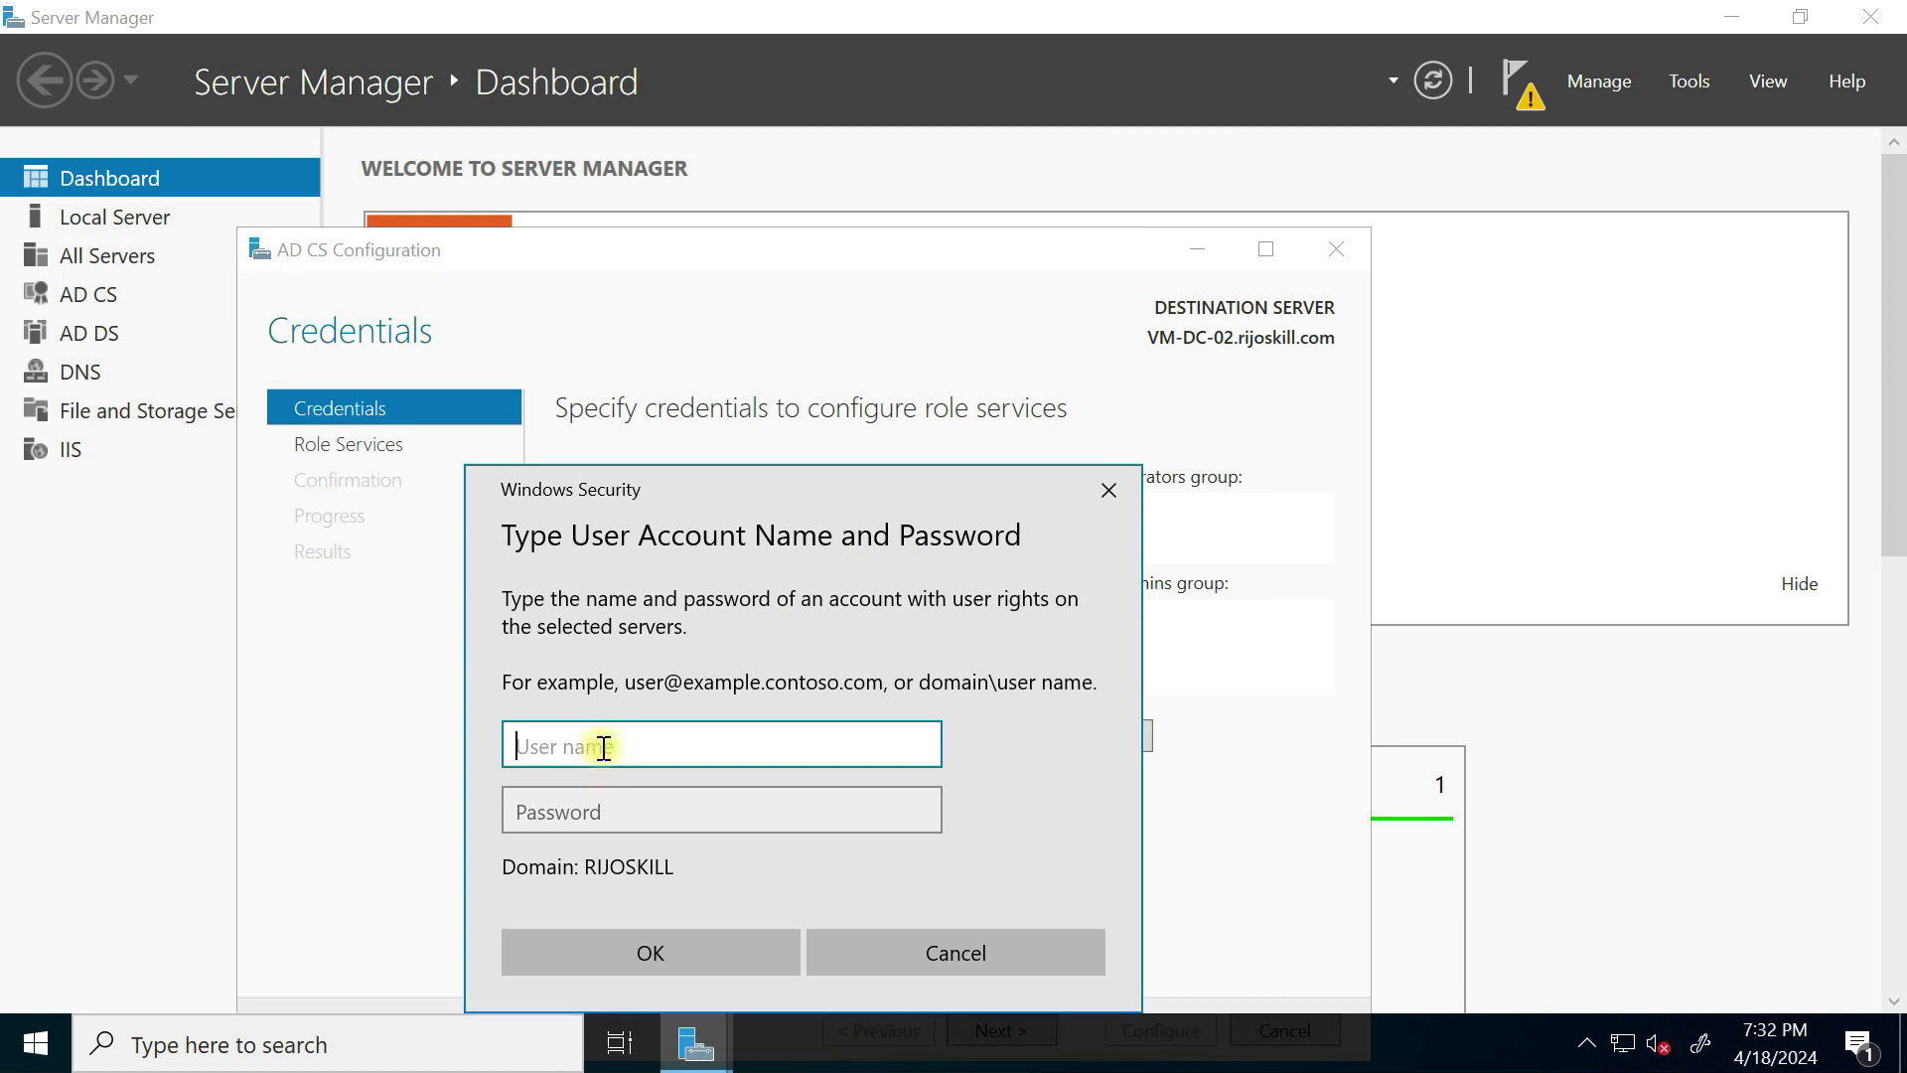
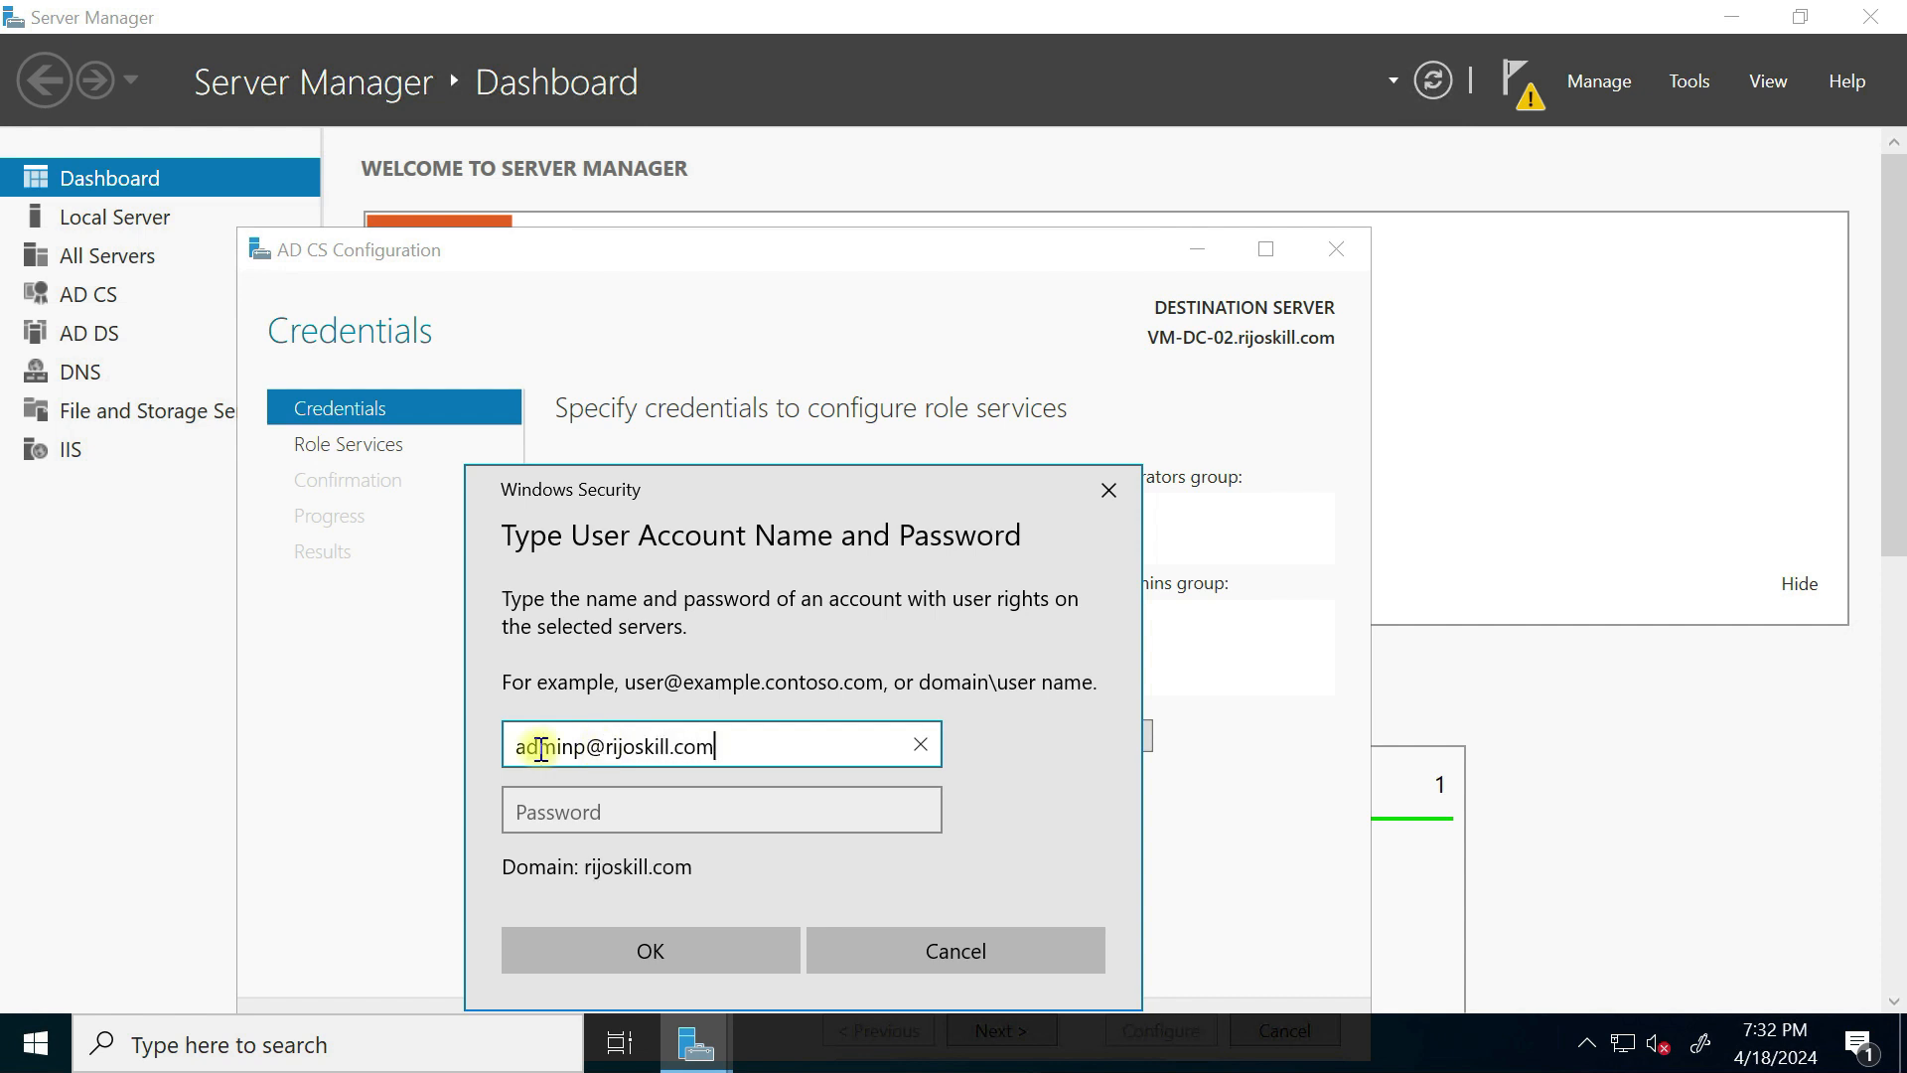
left_click(568, 798)
type("••")
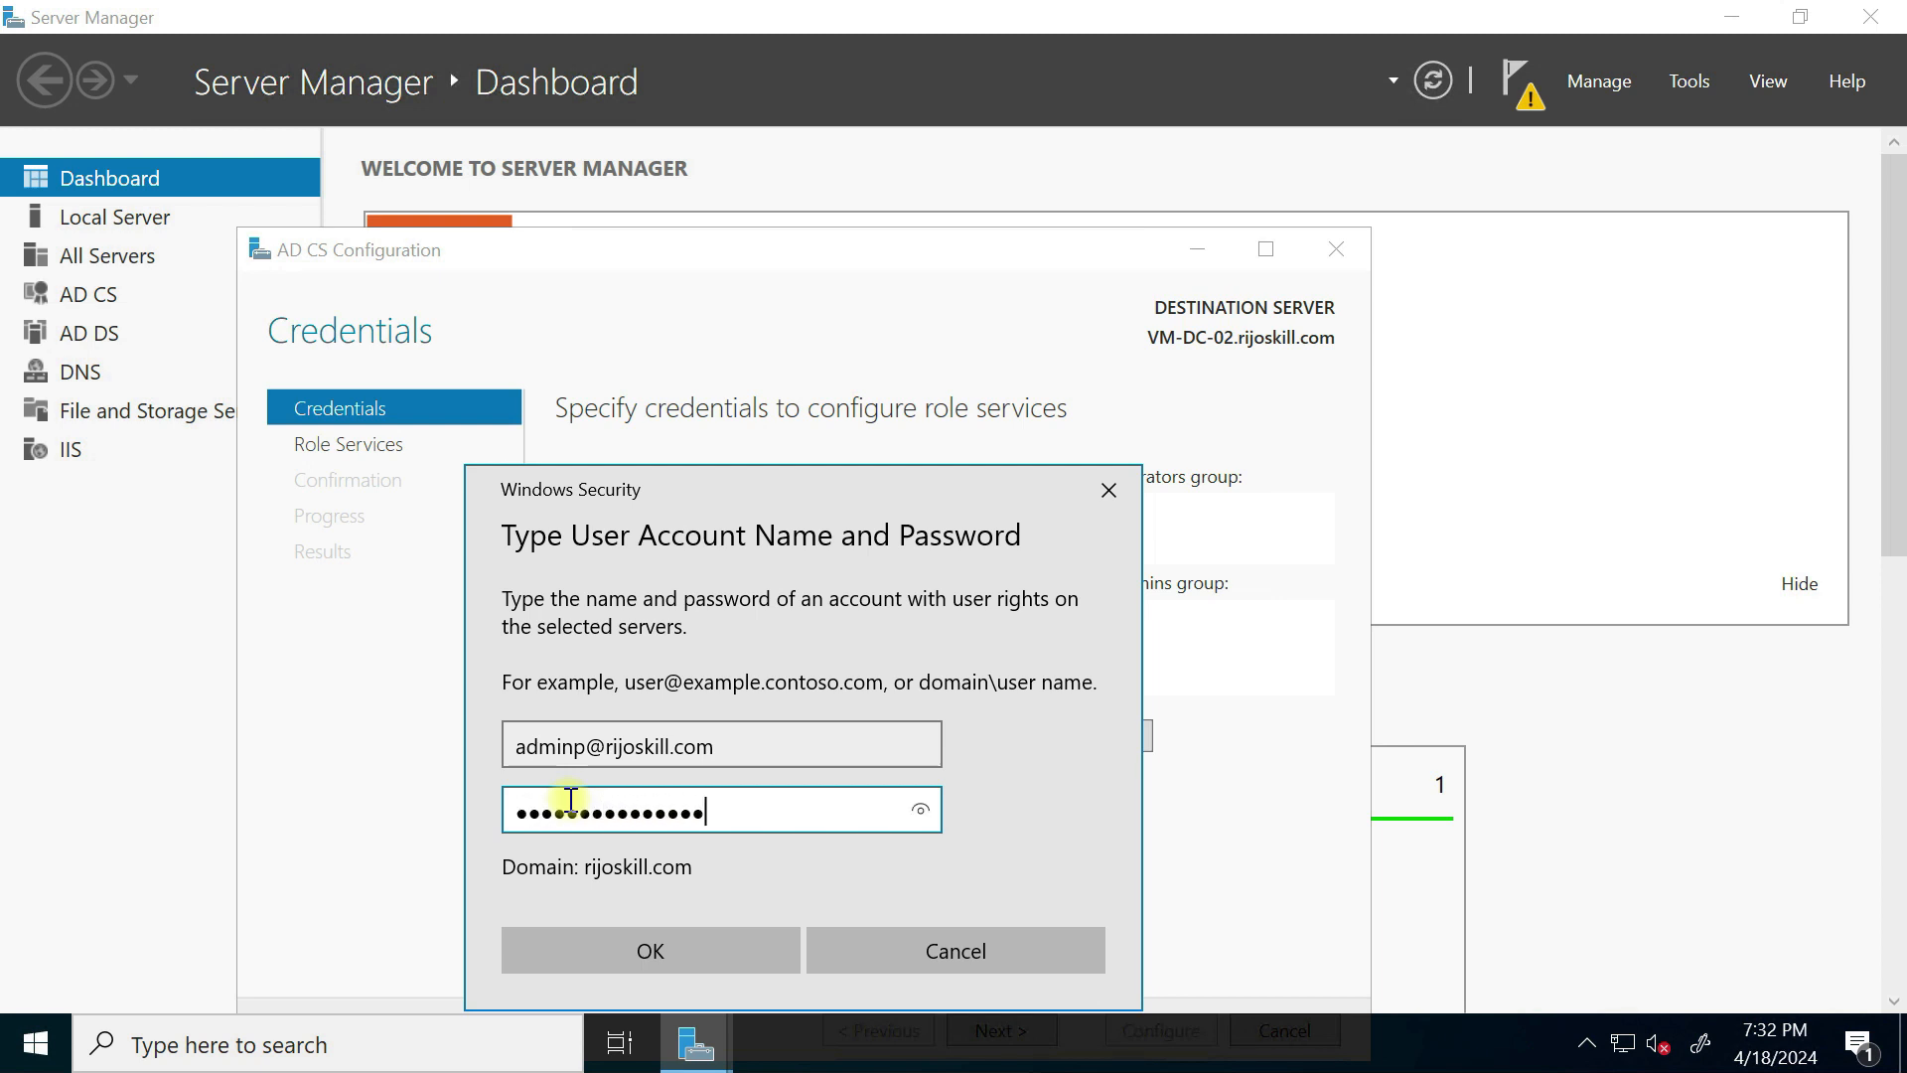
left_click(646, 955)
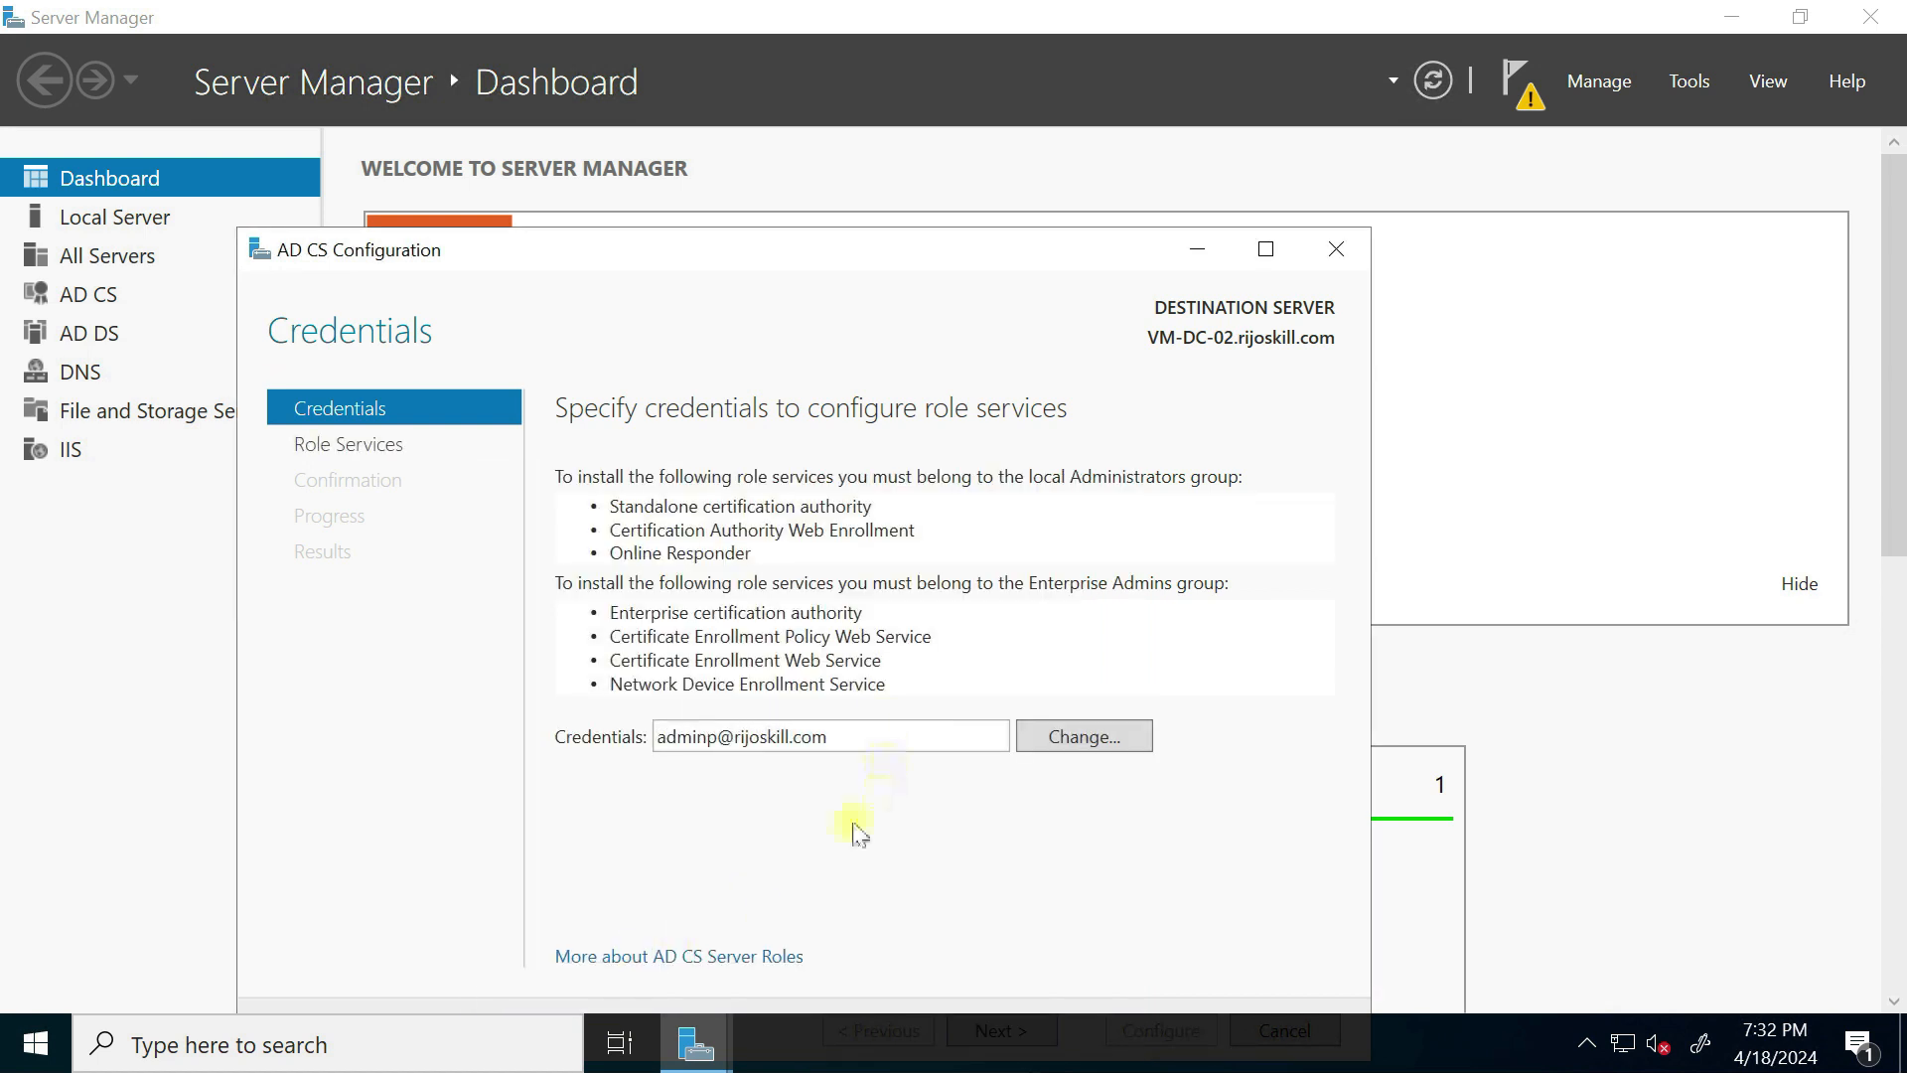
Step: Select the Certification Authority and Certification Authority Web Enrollment role services
left_click_drag(1899, 437, 1899, 519)
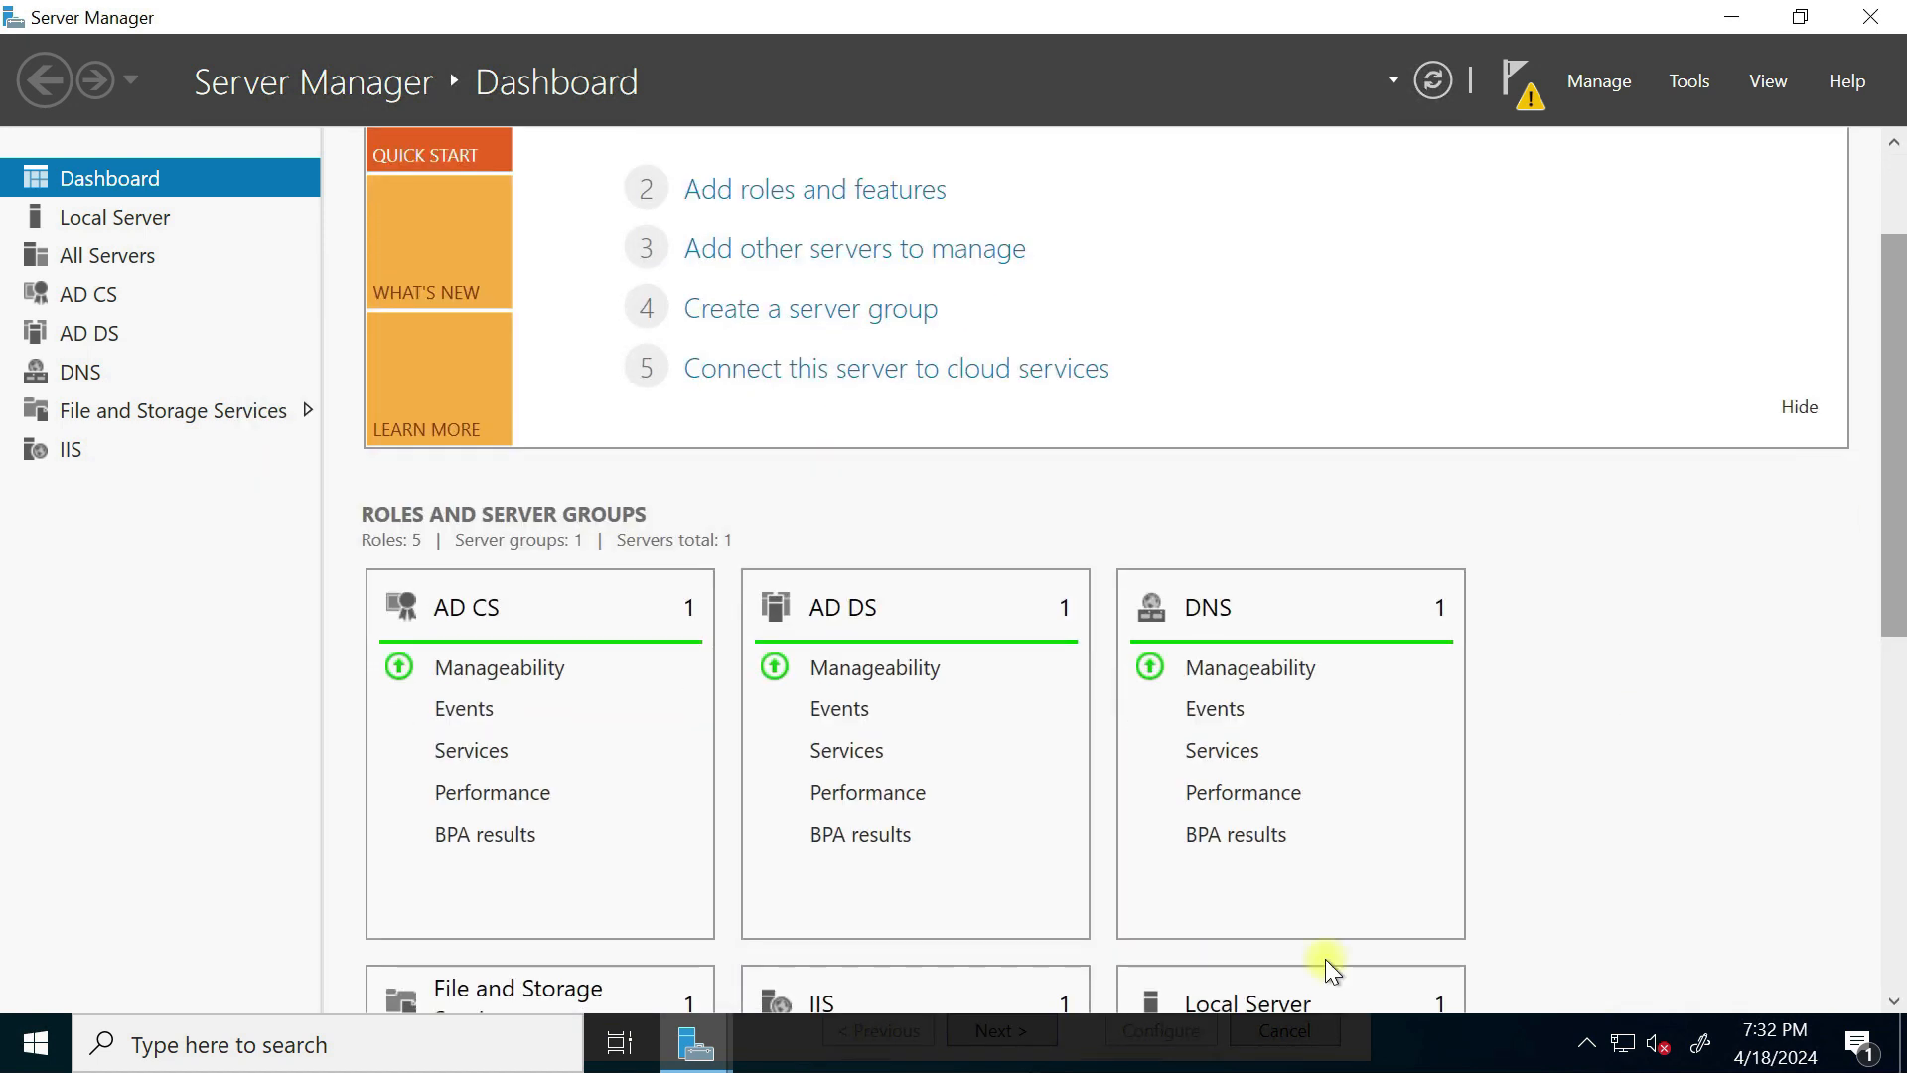
left_click(733, 1038)
left_click(788, 945)
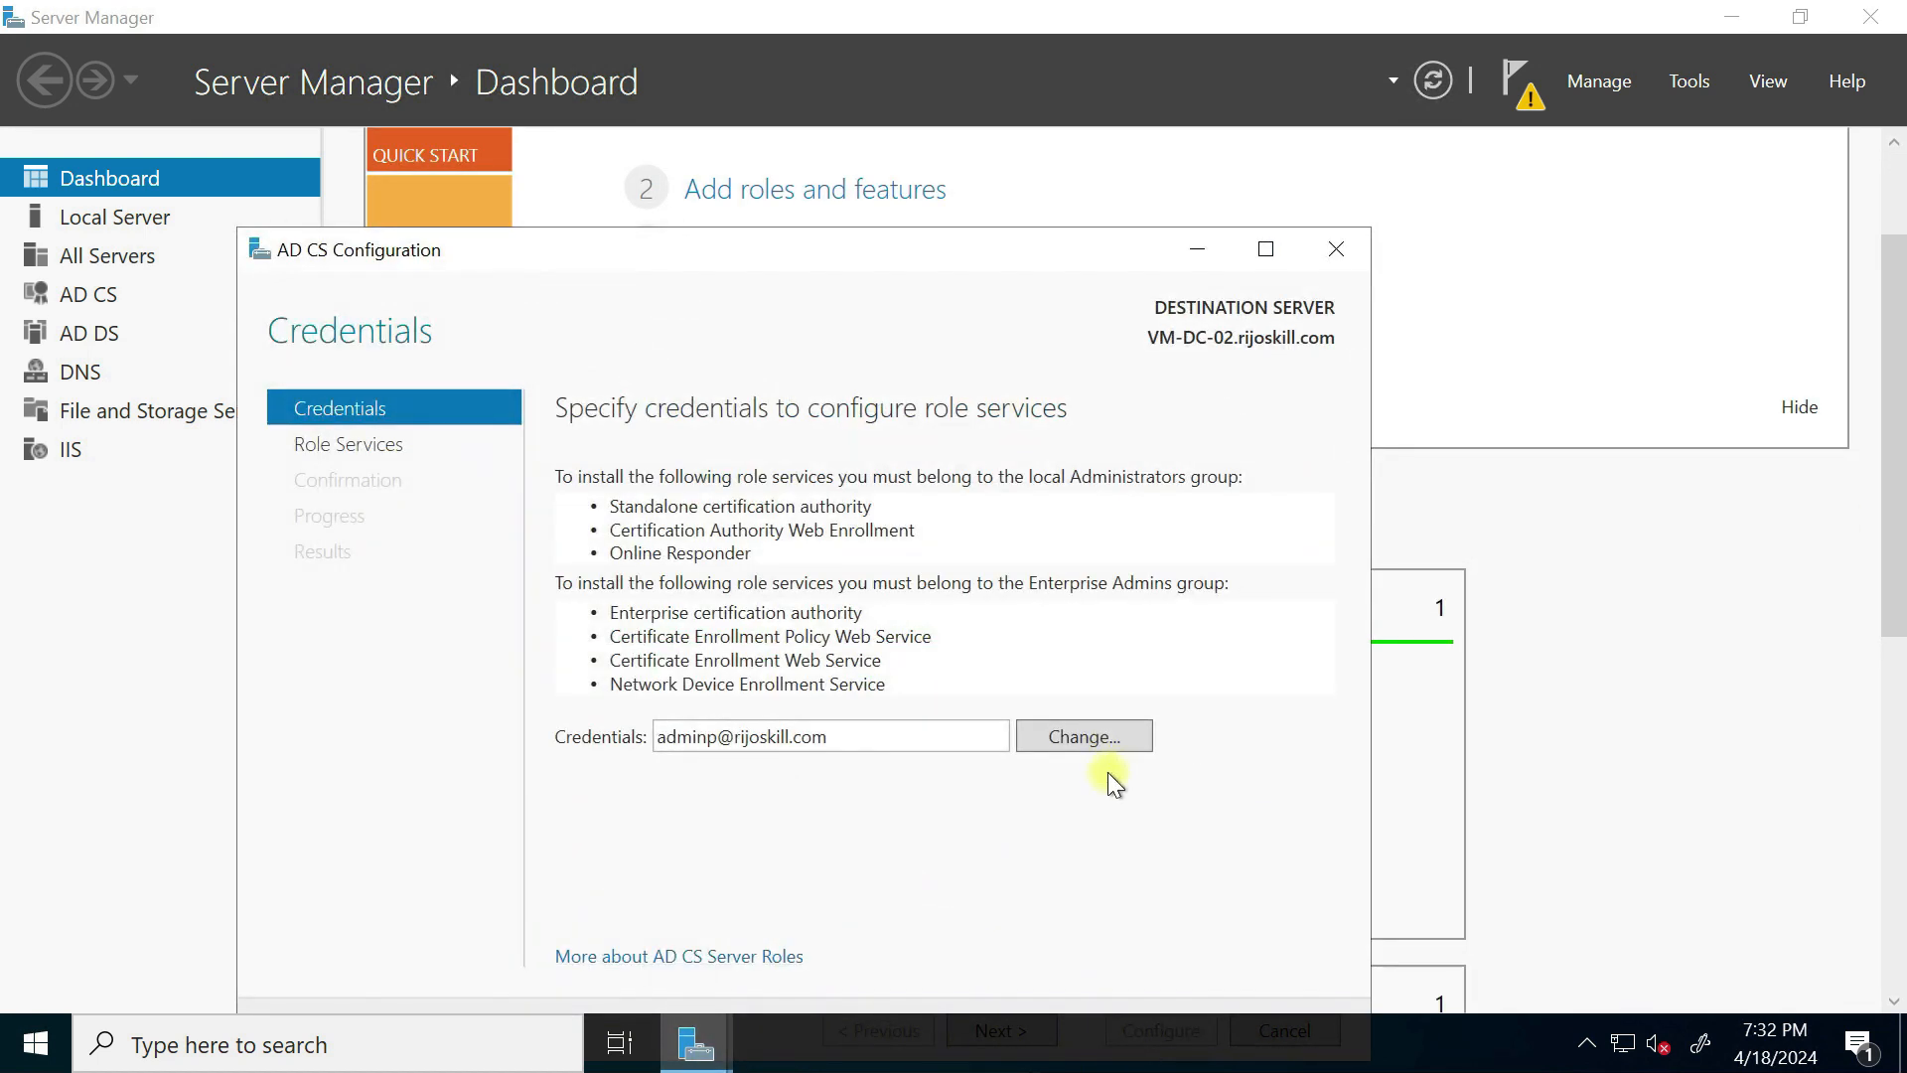
left_click_drag(998, 241, 1071, 104)
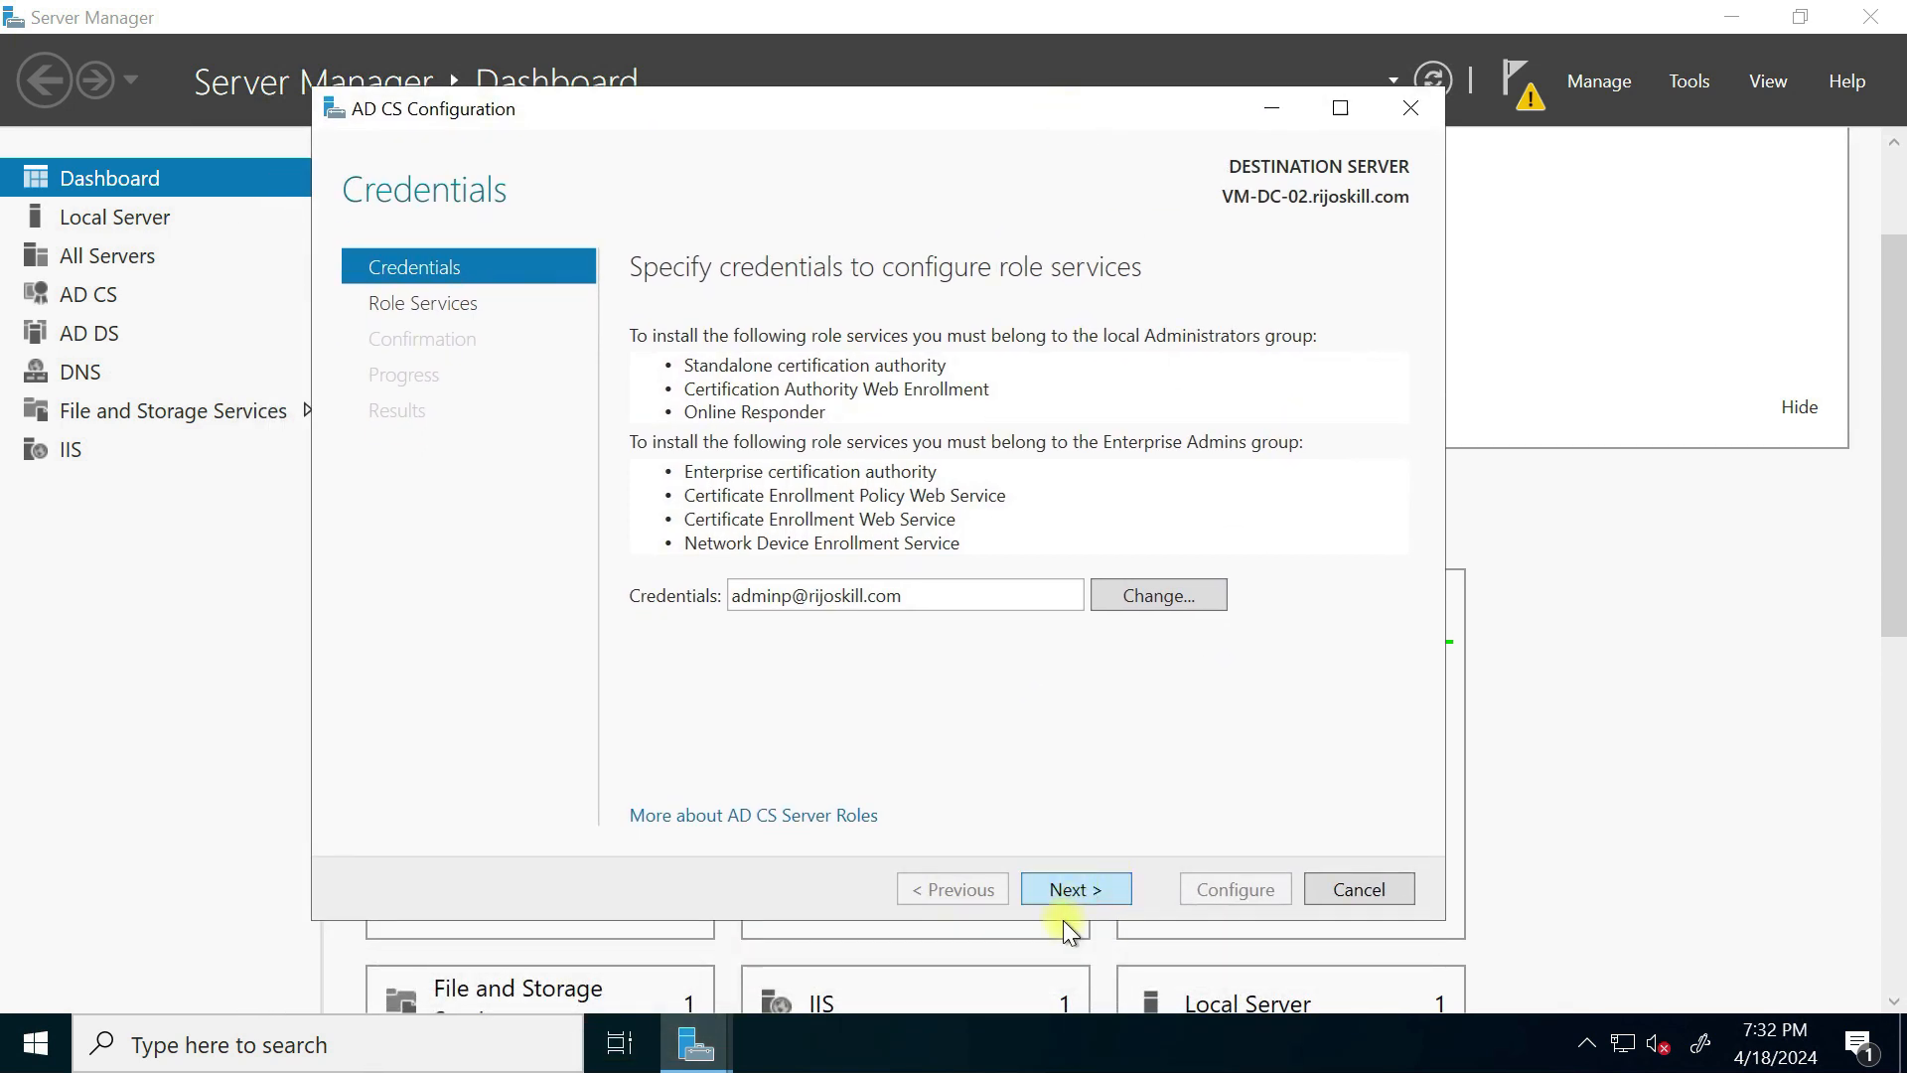
left_click(1089, 888)
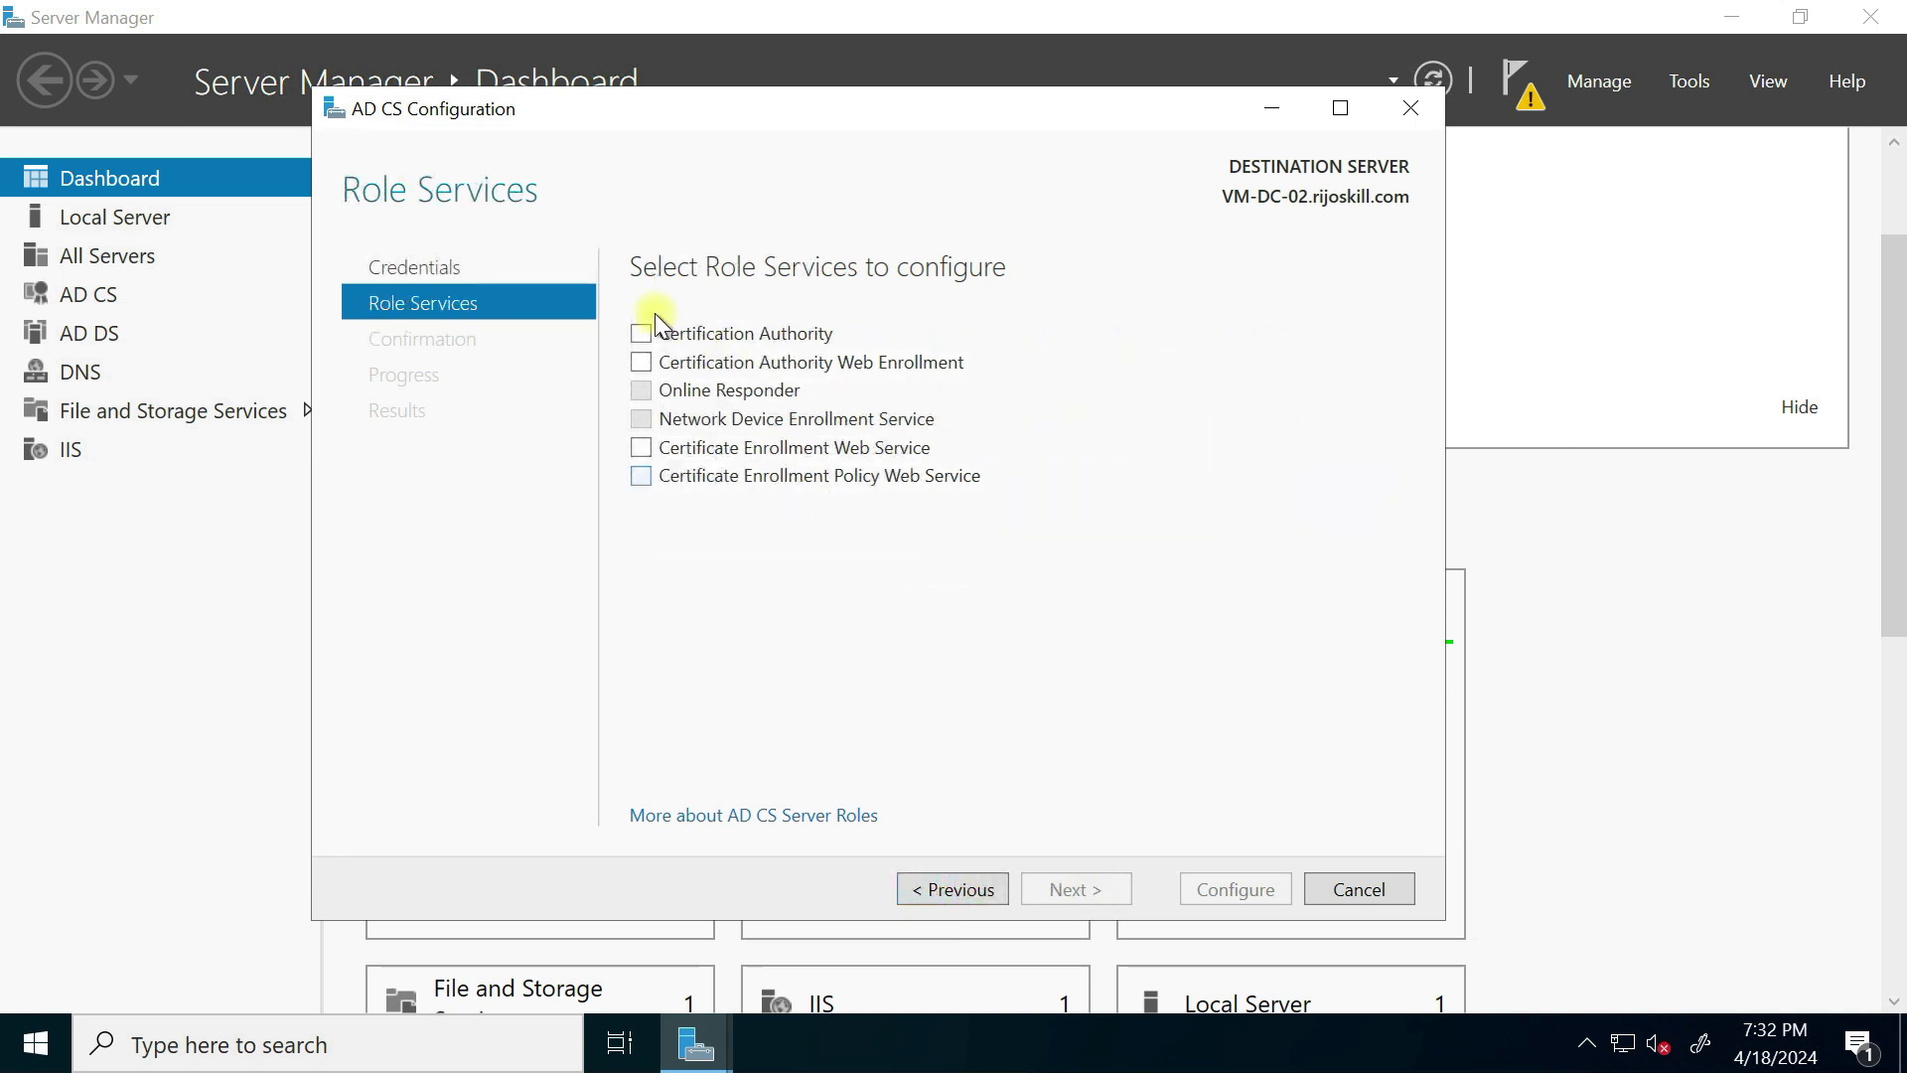
left_click(641, 336)
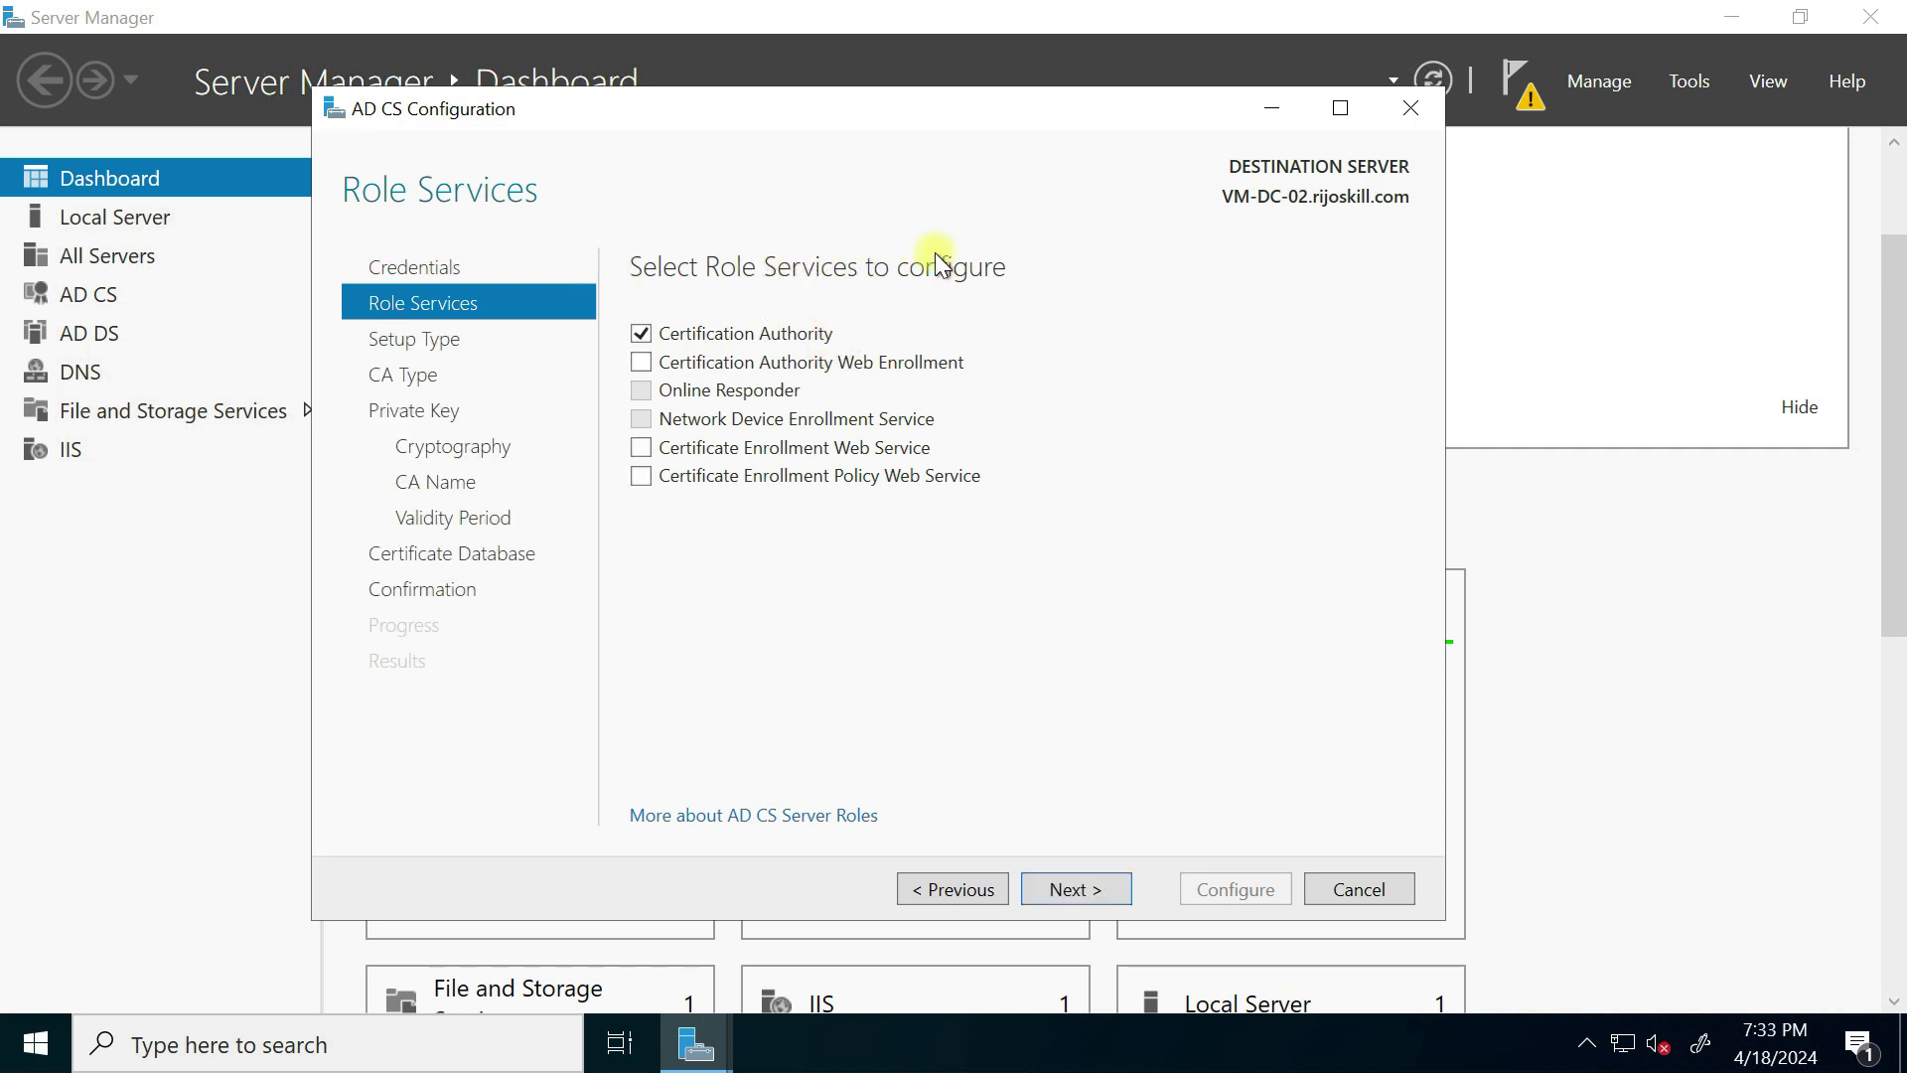
left_click(641, 362)
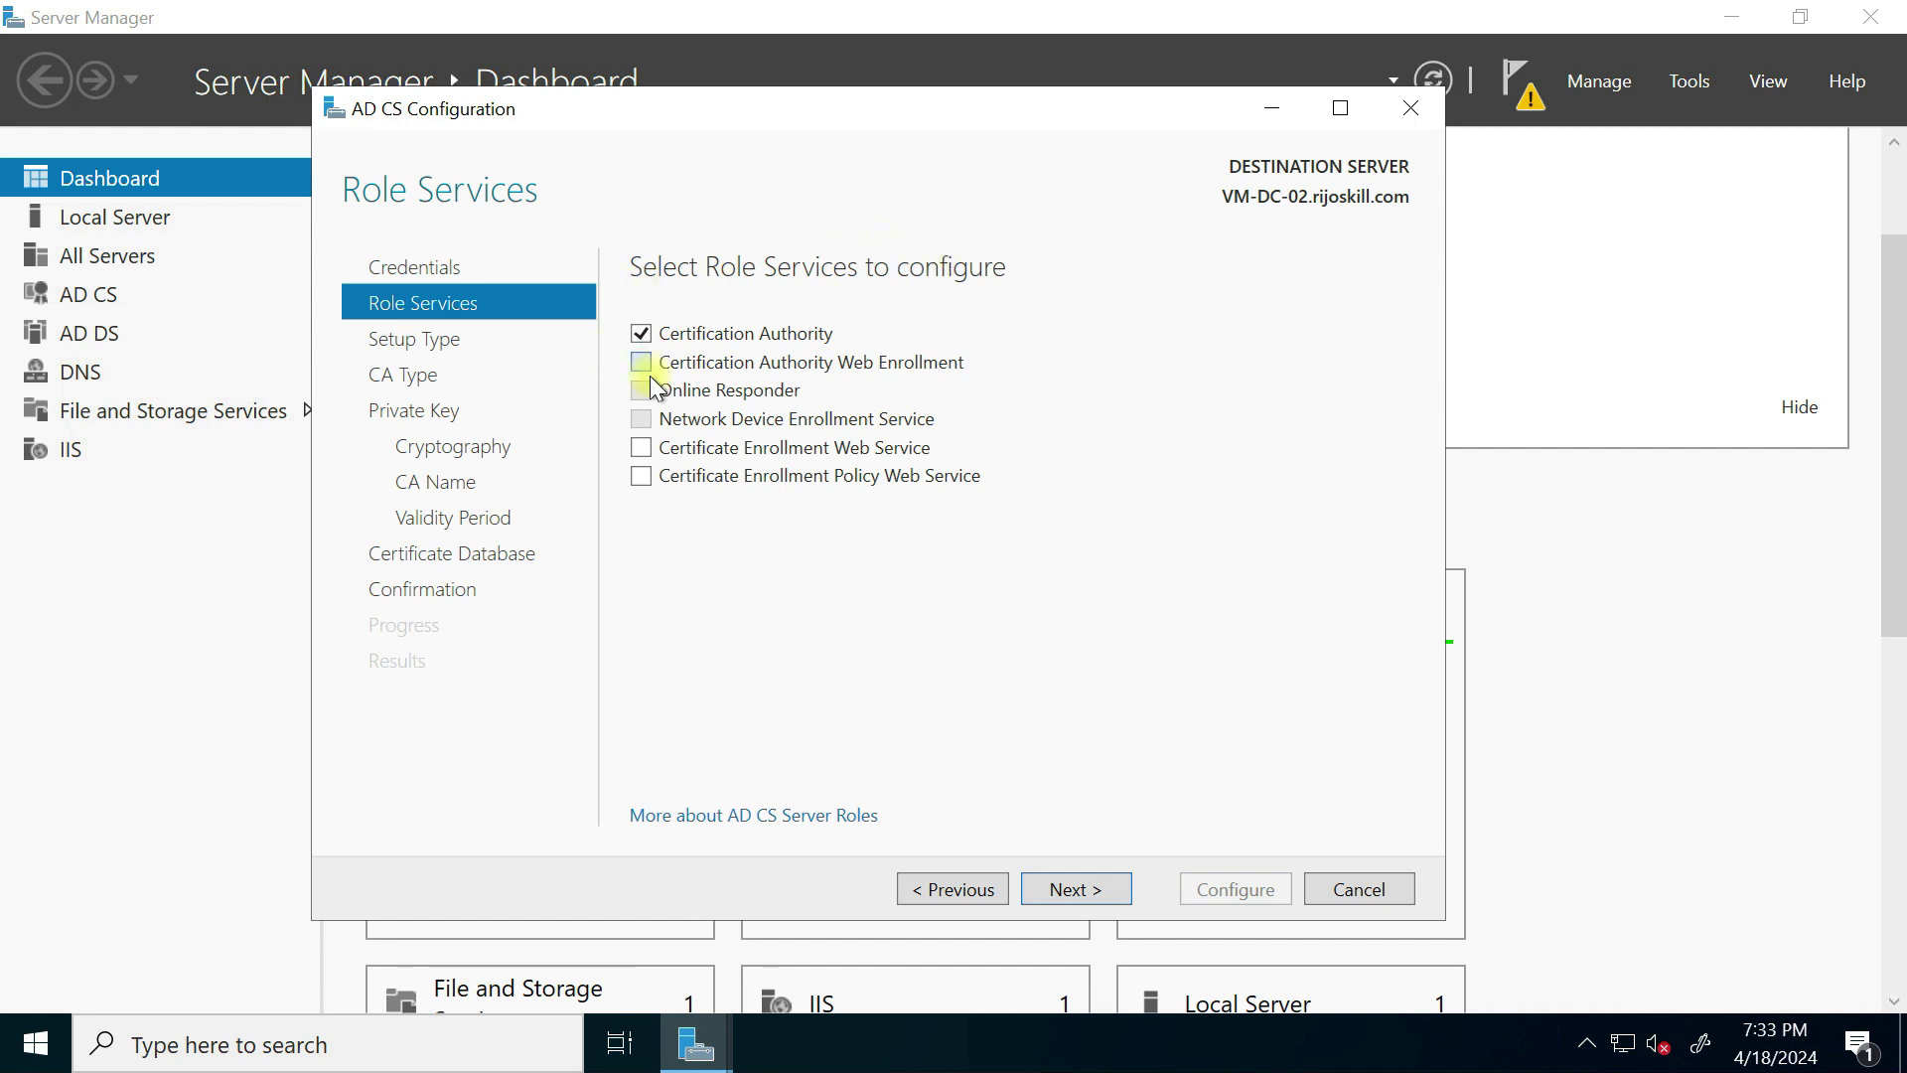
Step: Keep Enterprise CA, Root CA and a new private key
left_click(1099, 892)
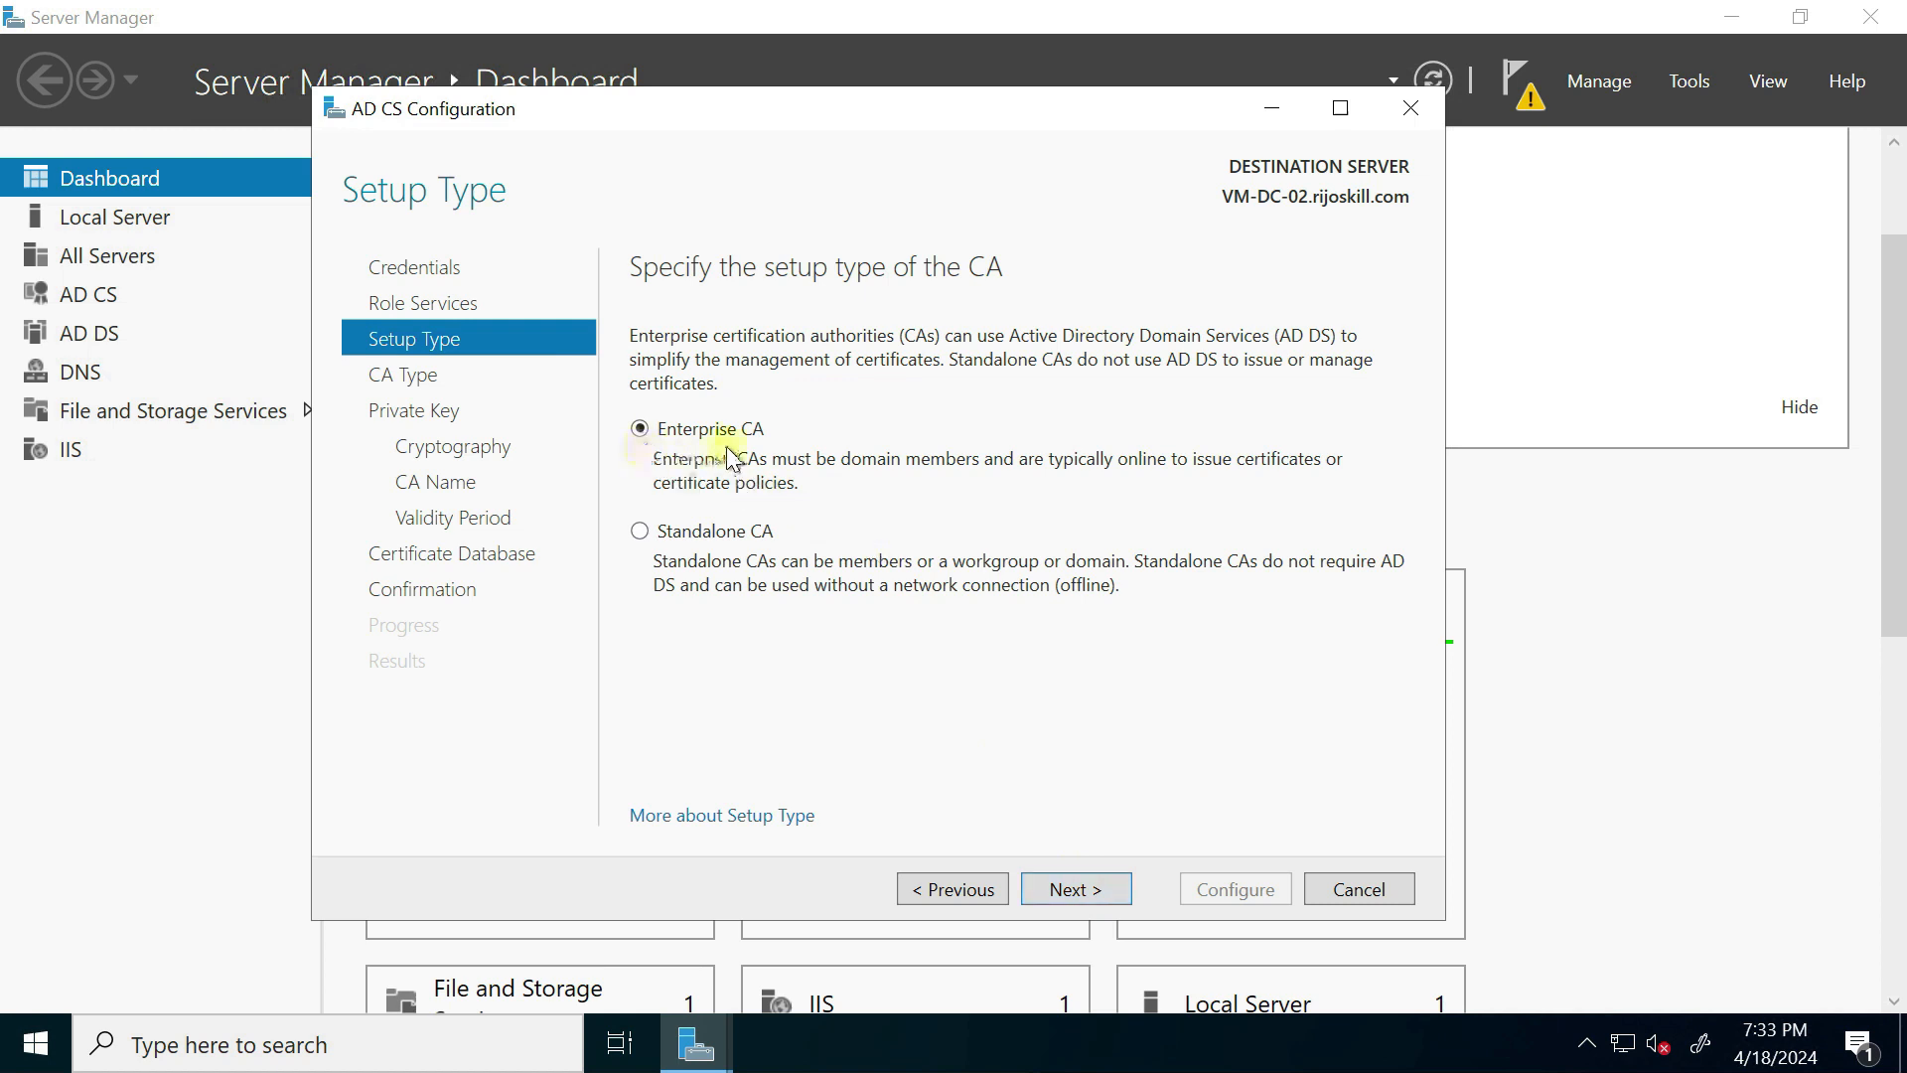
left_click(1082, 891)
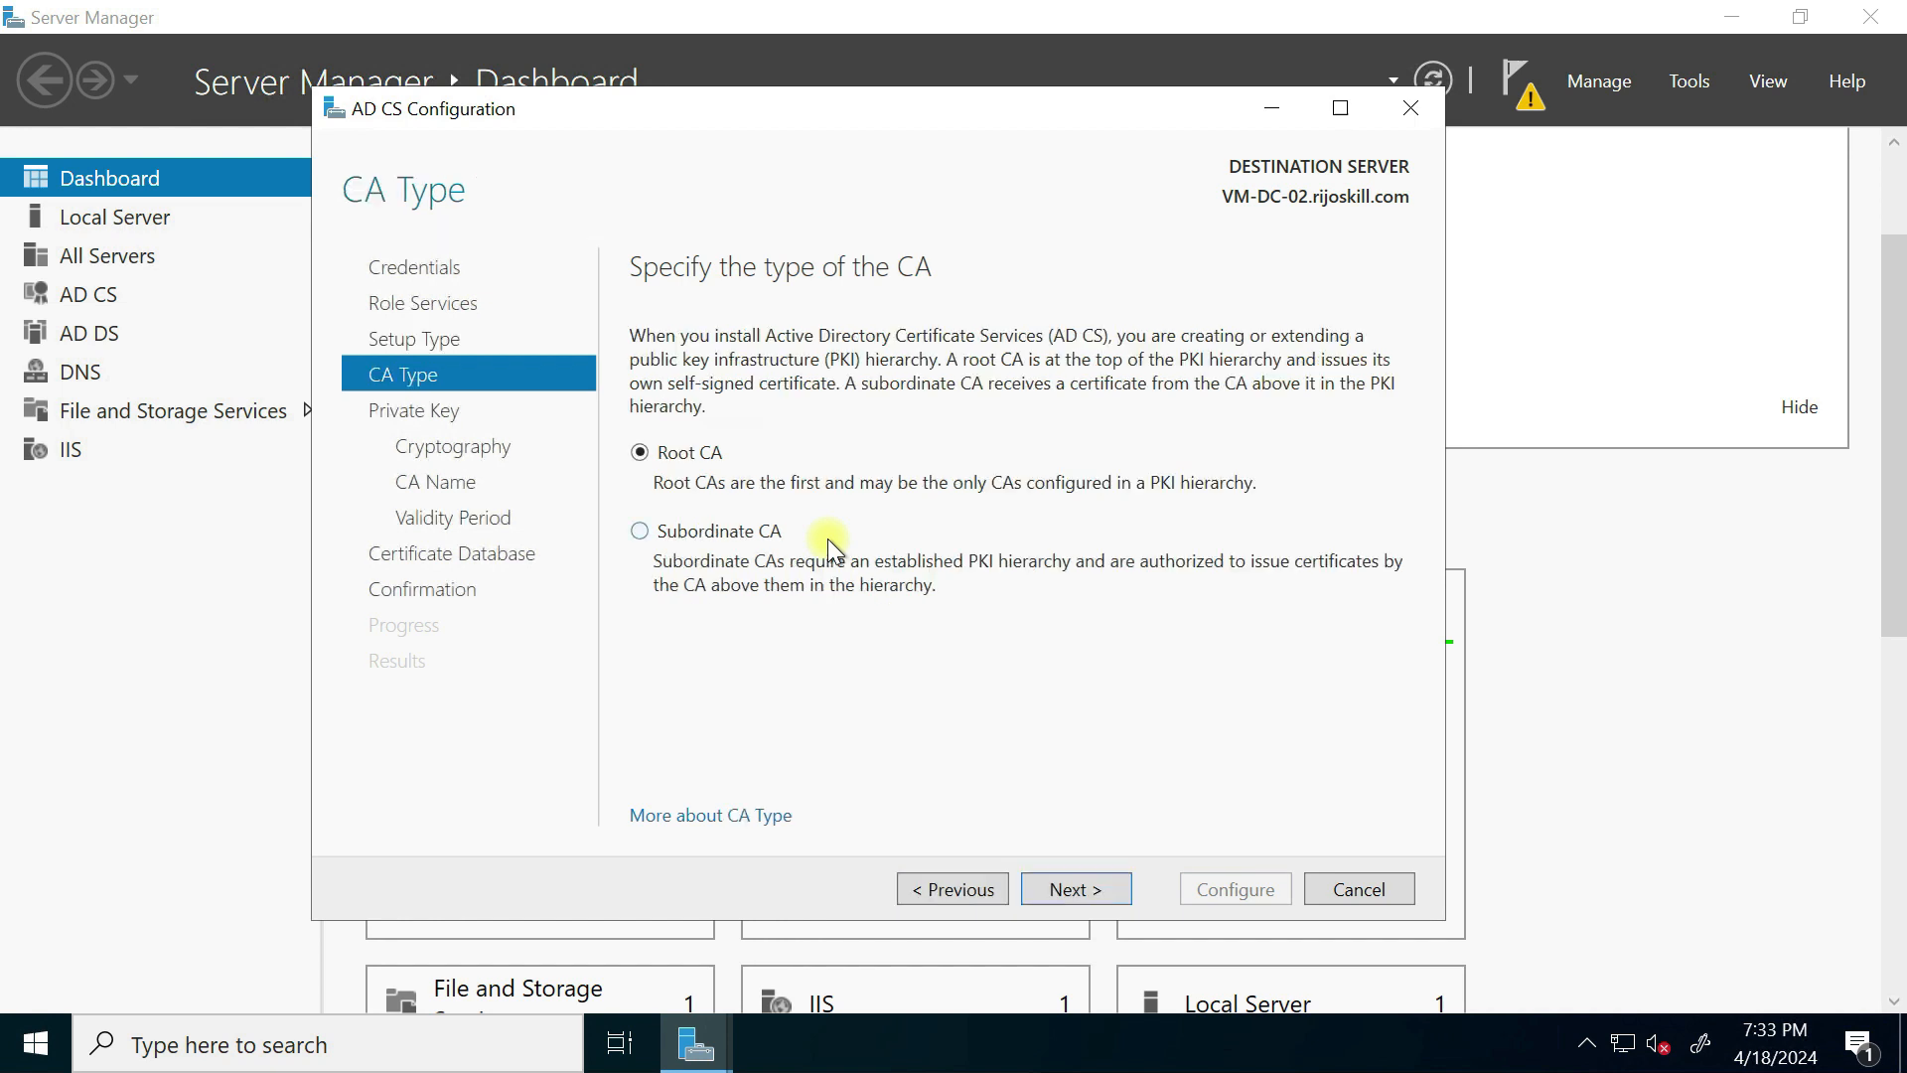
left_click(1081, 892)
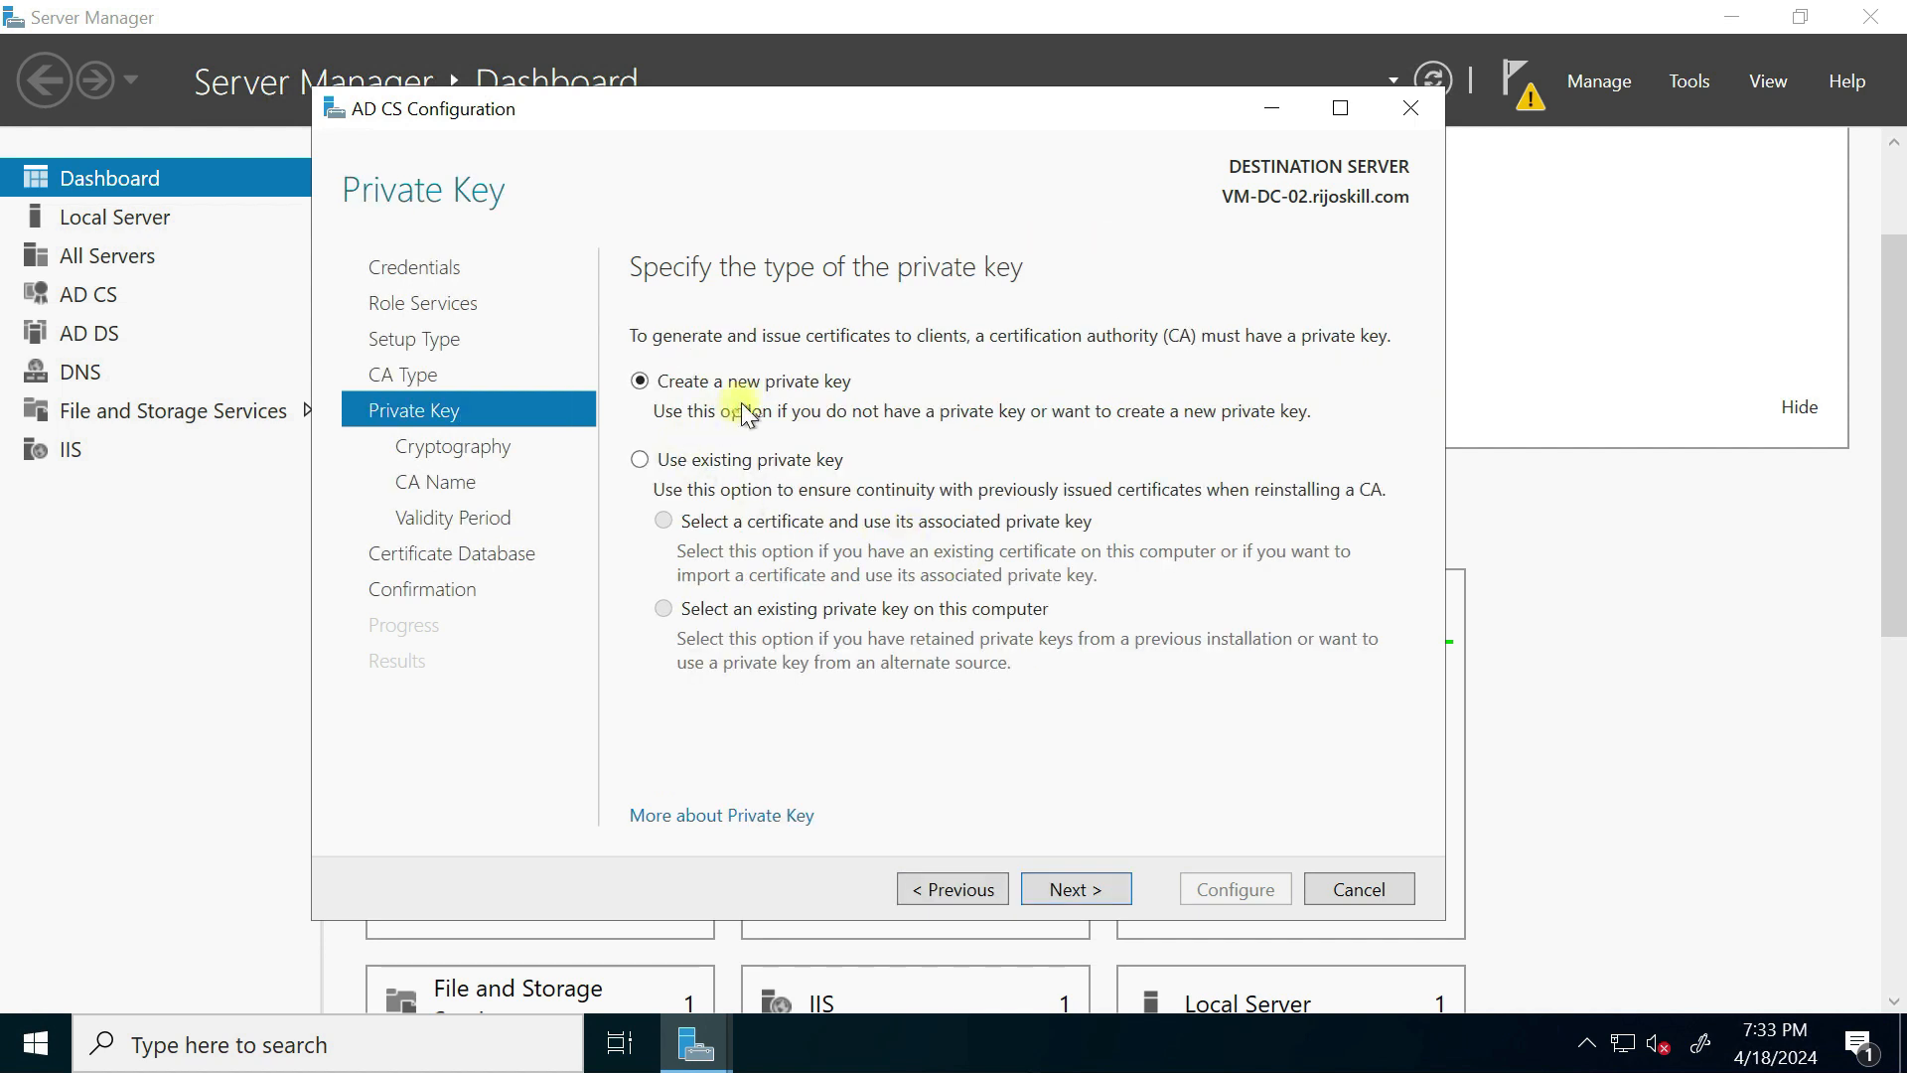
left_click(1083, 891)
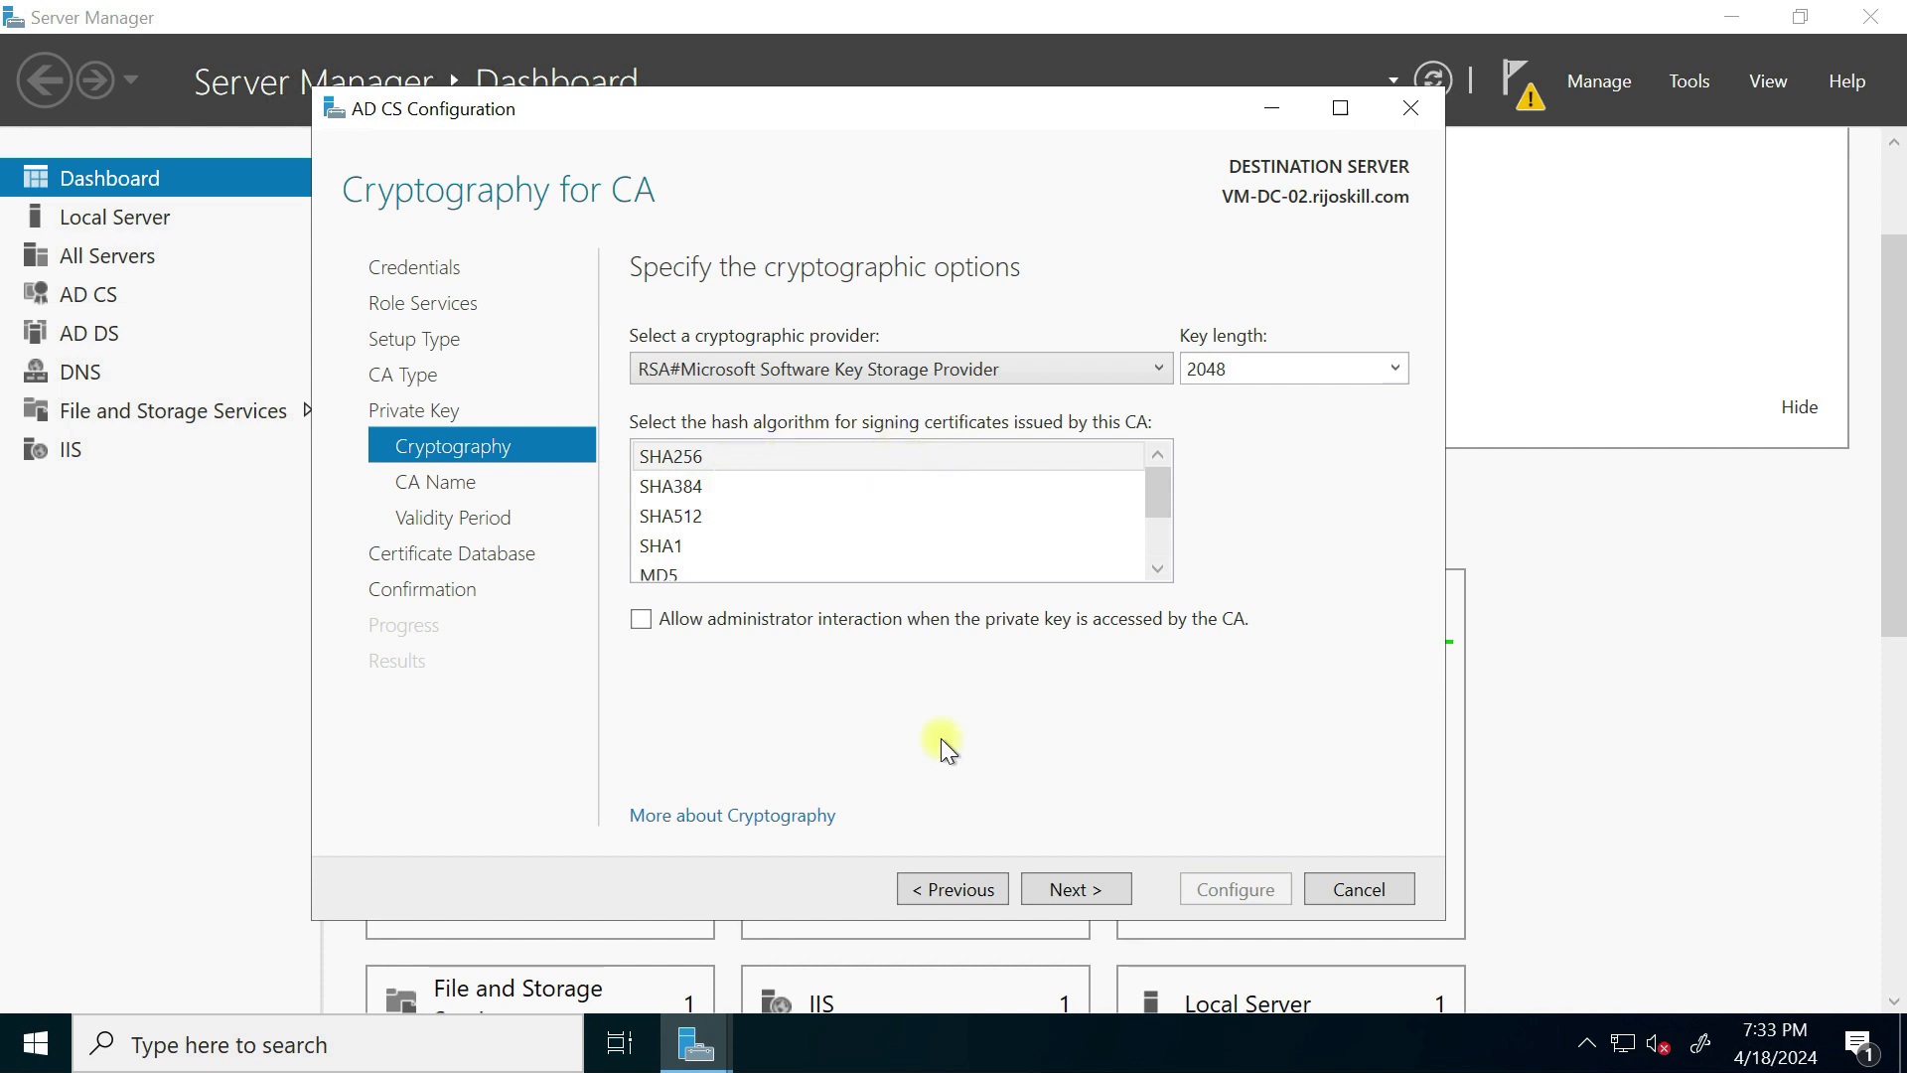
Step: Accept the 2048-bit SHA256 key, default CA name, 5-year validity and default database paths
left_click(1073, 897)
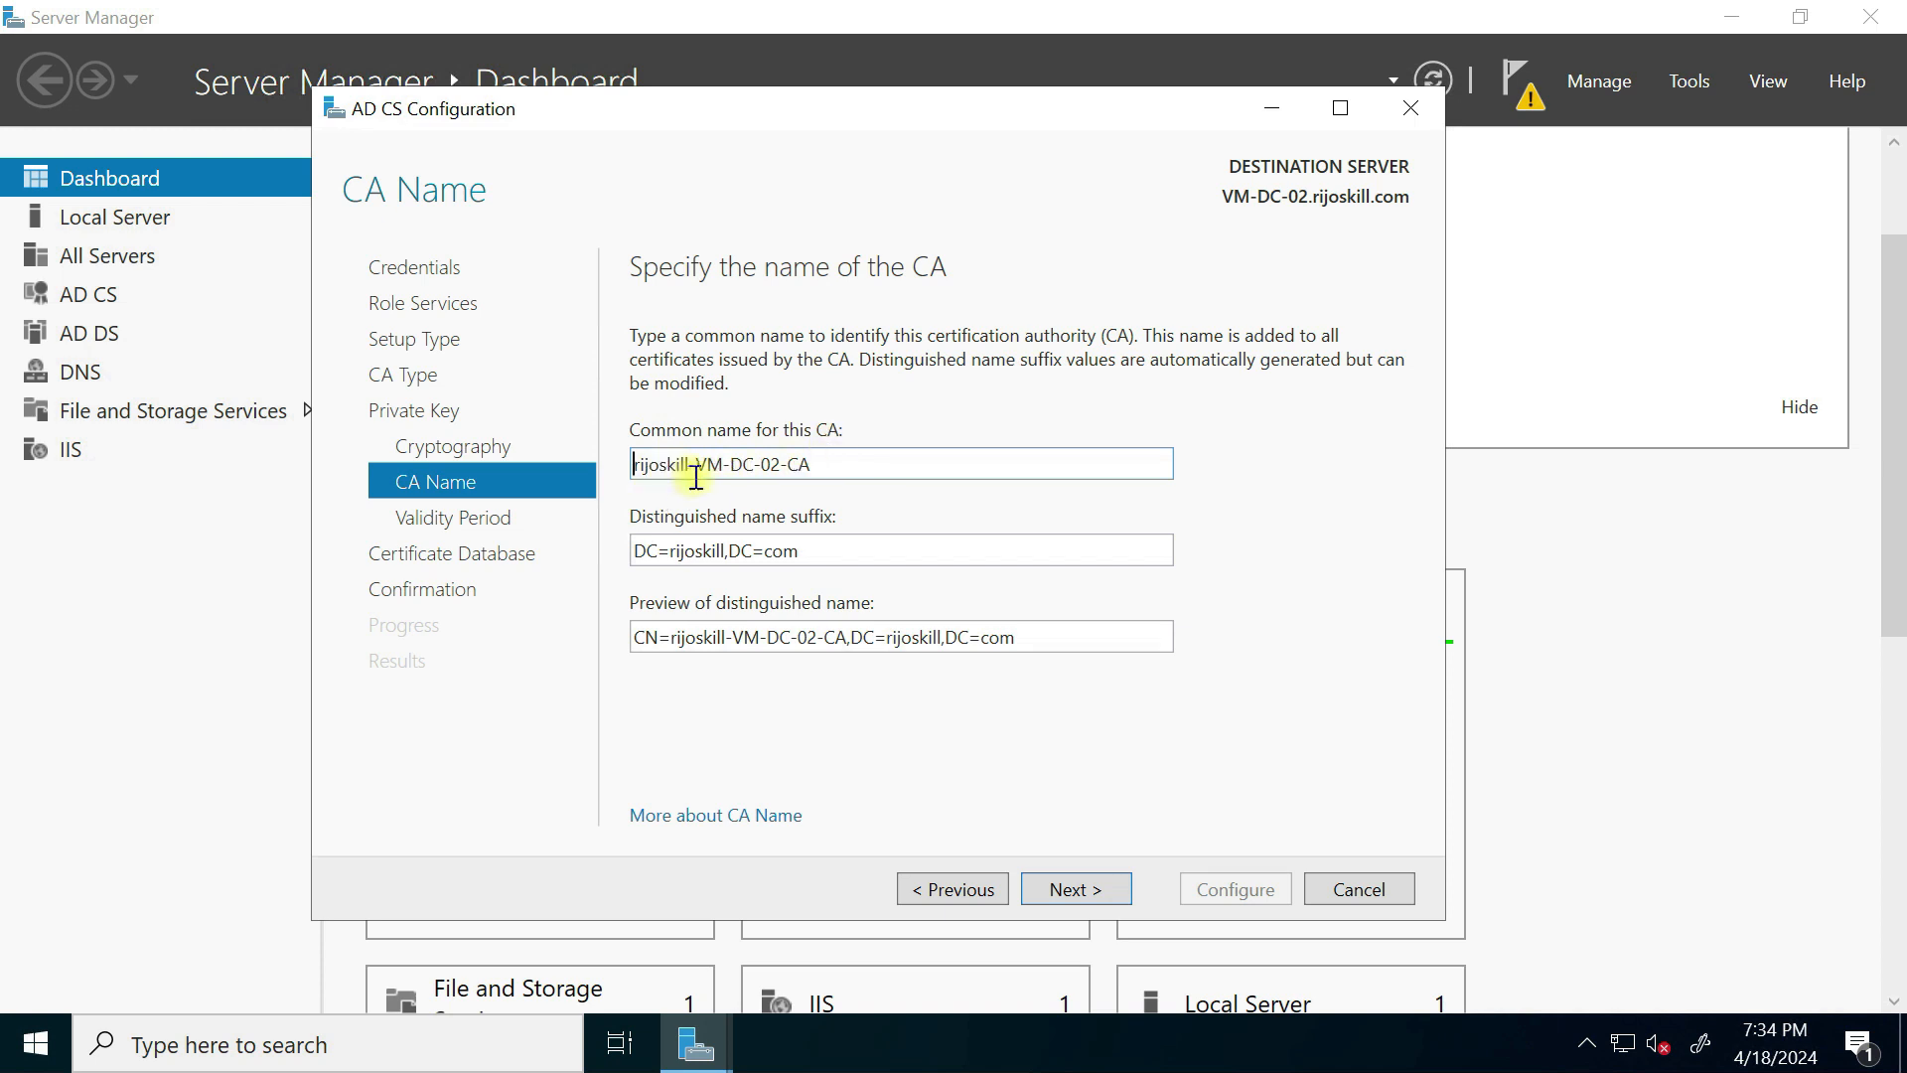
left_click(1076, 887)
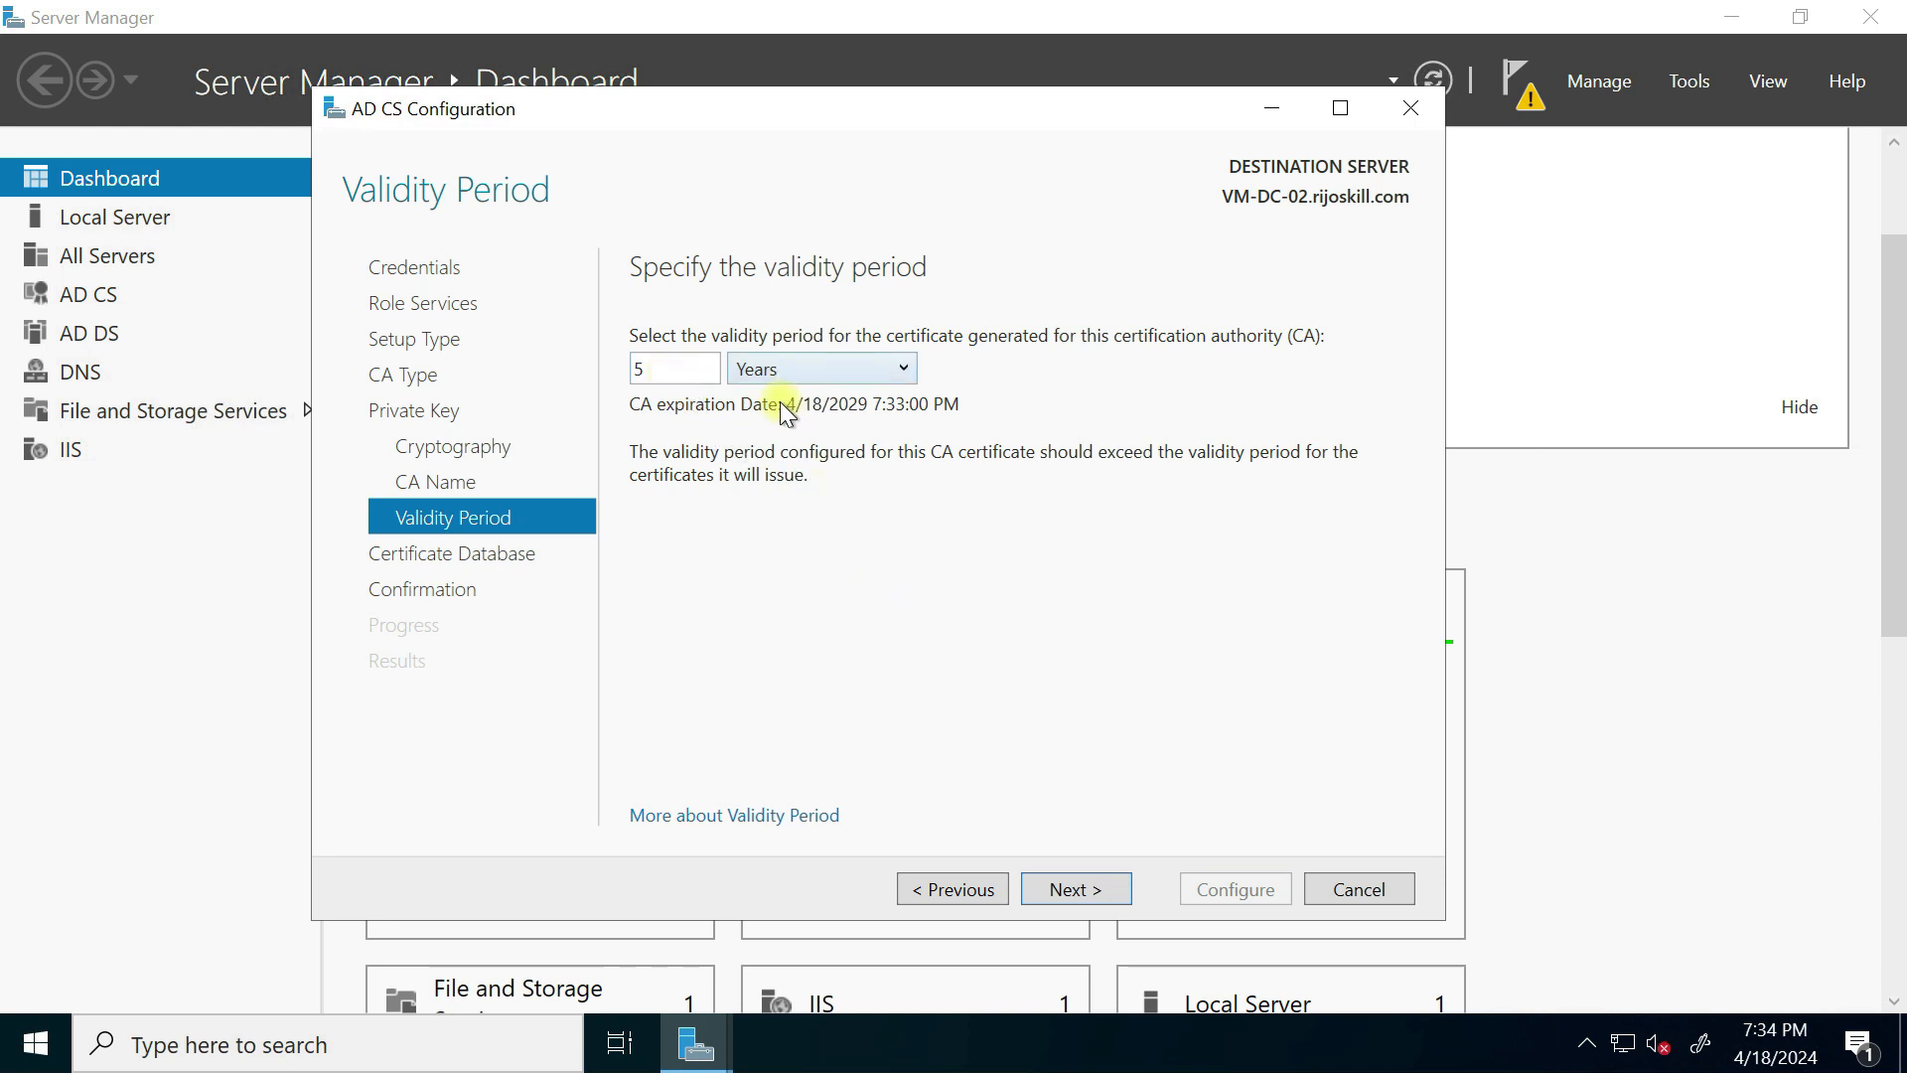
left_click(1073, 891)
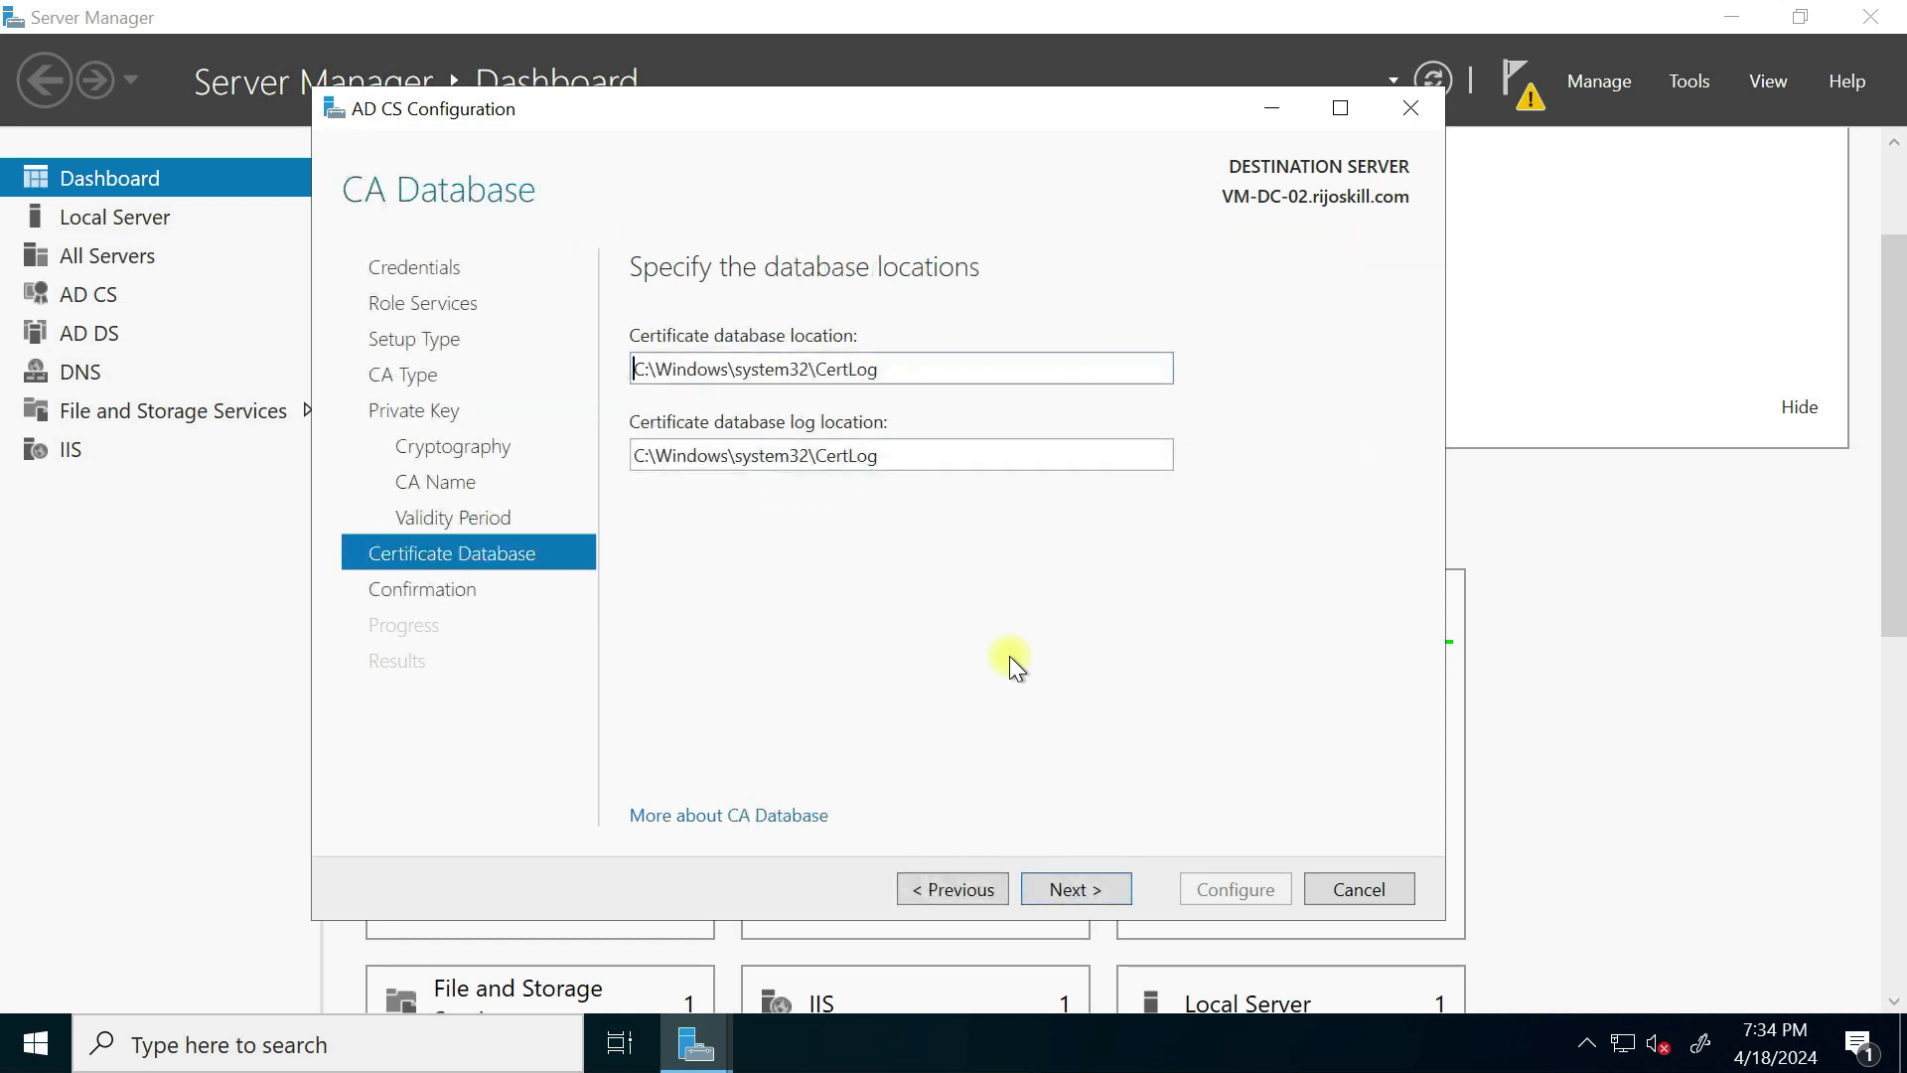
left_click(1061, 899)
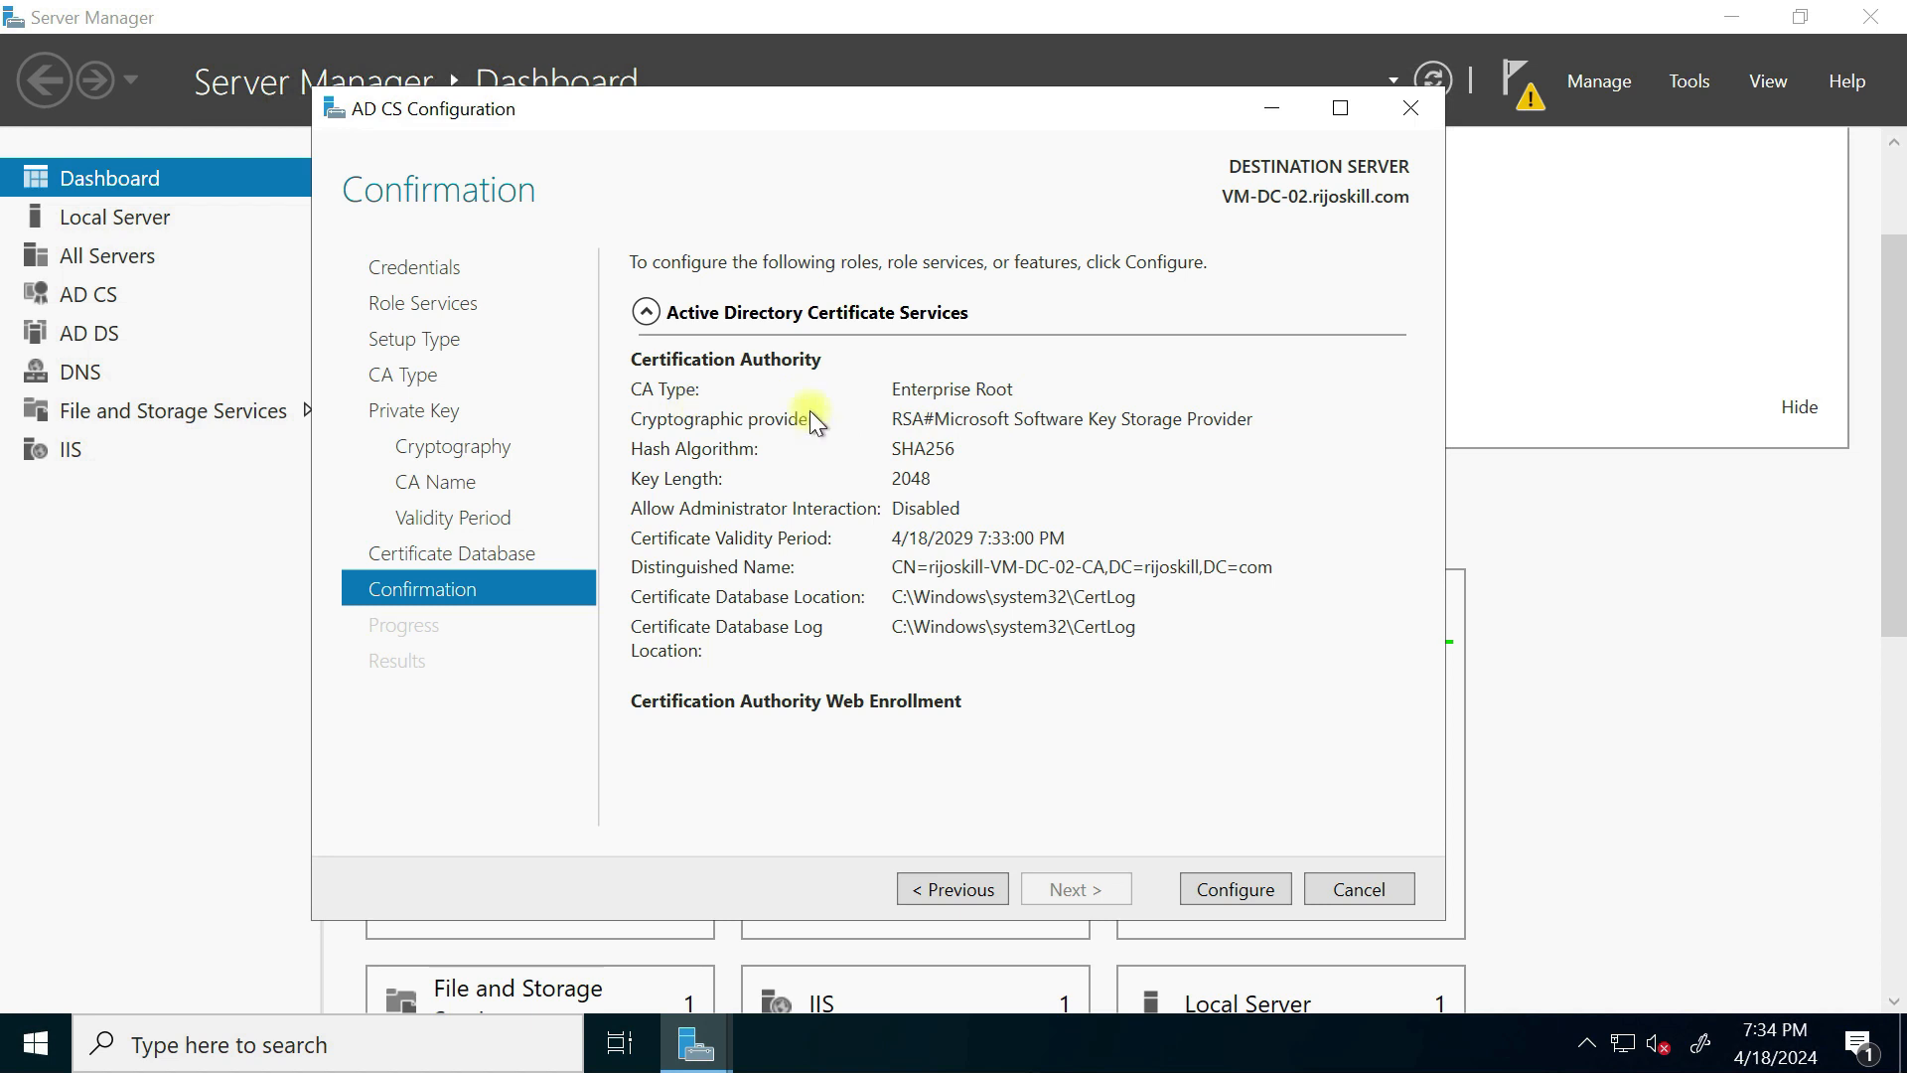
Step: Apply the AD CS configuration, close the results and decline configuring additional role services
left_click(1223, 890)
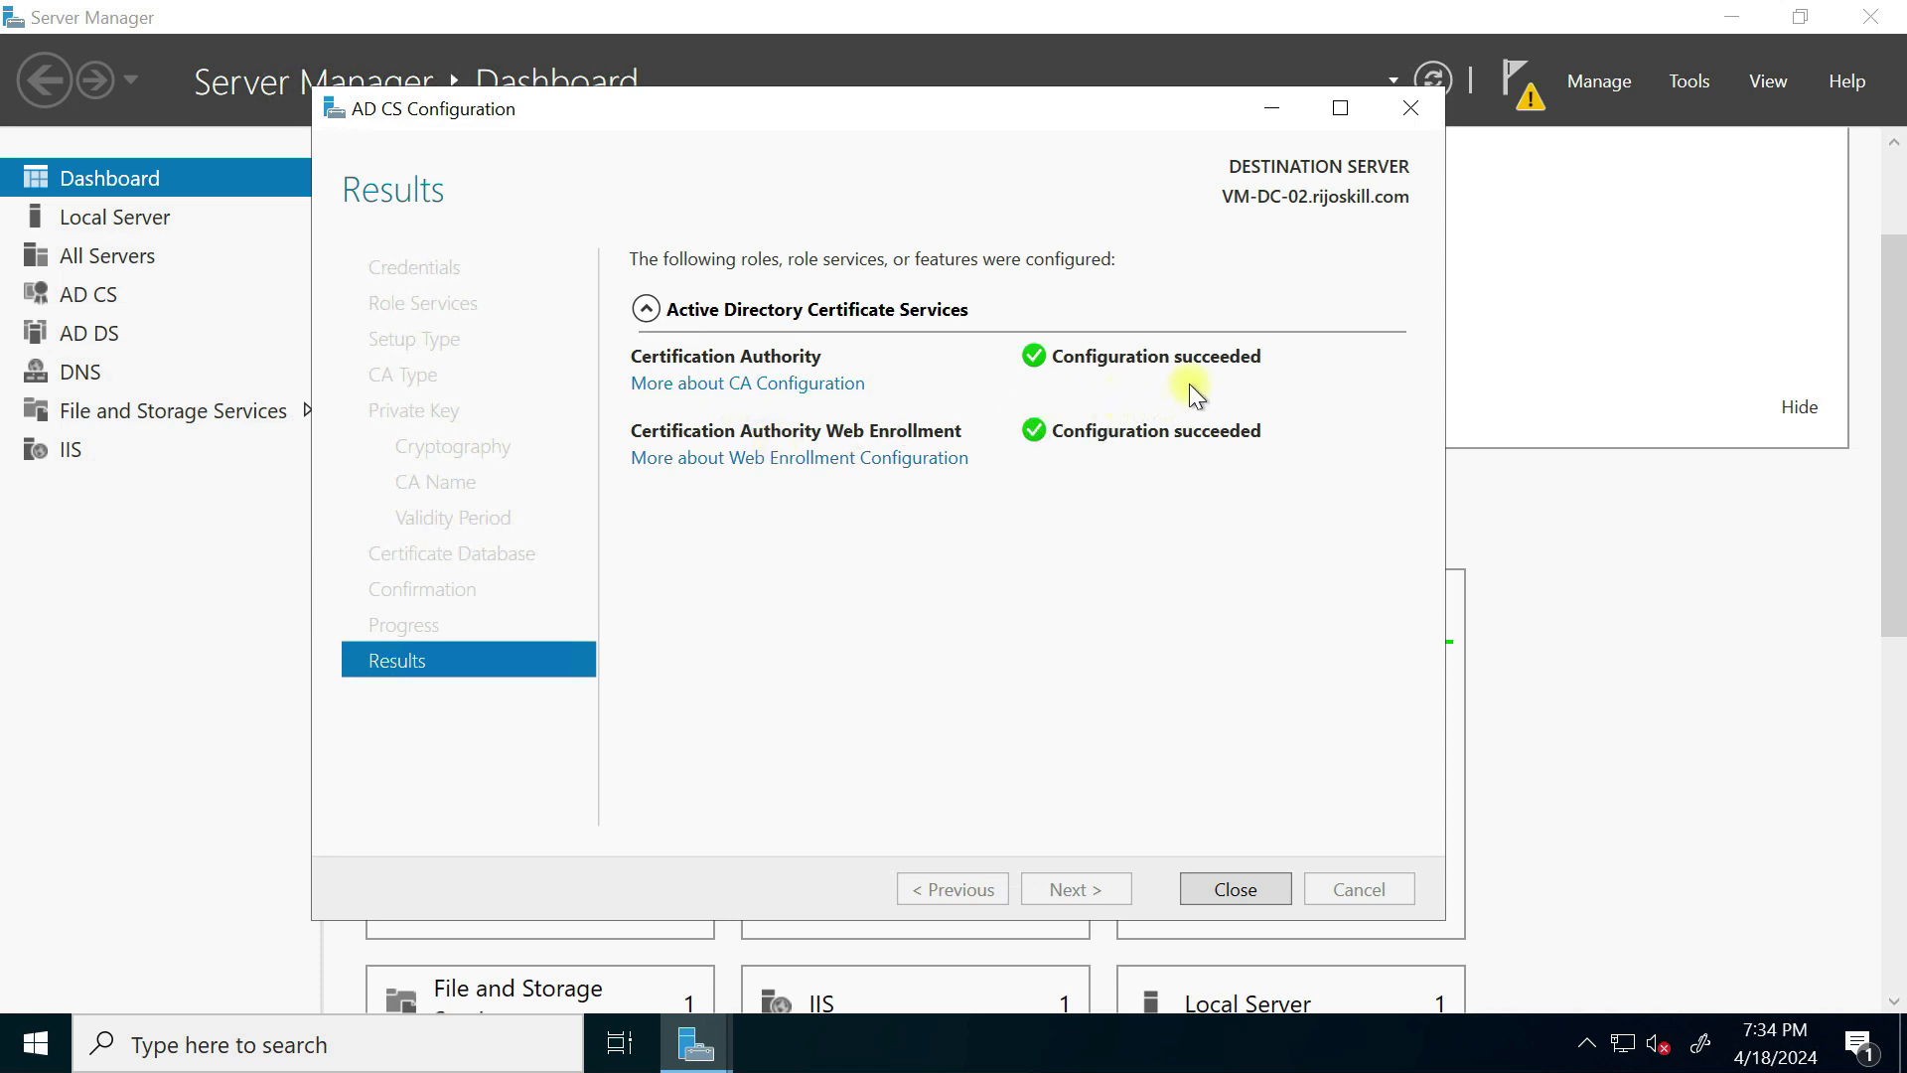
left_click(1227, 887)
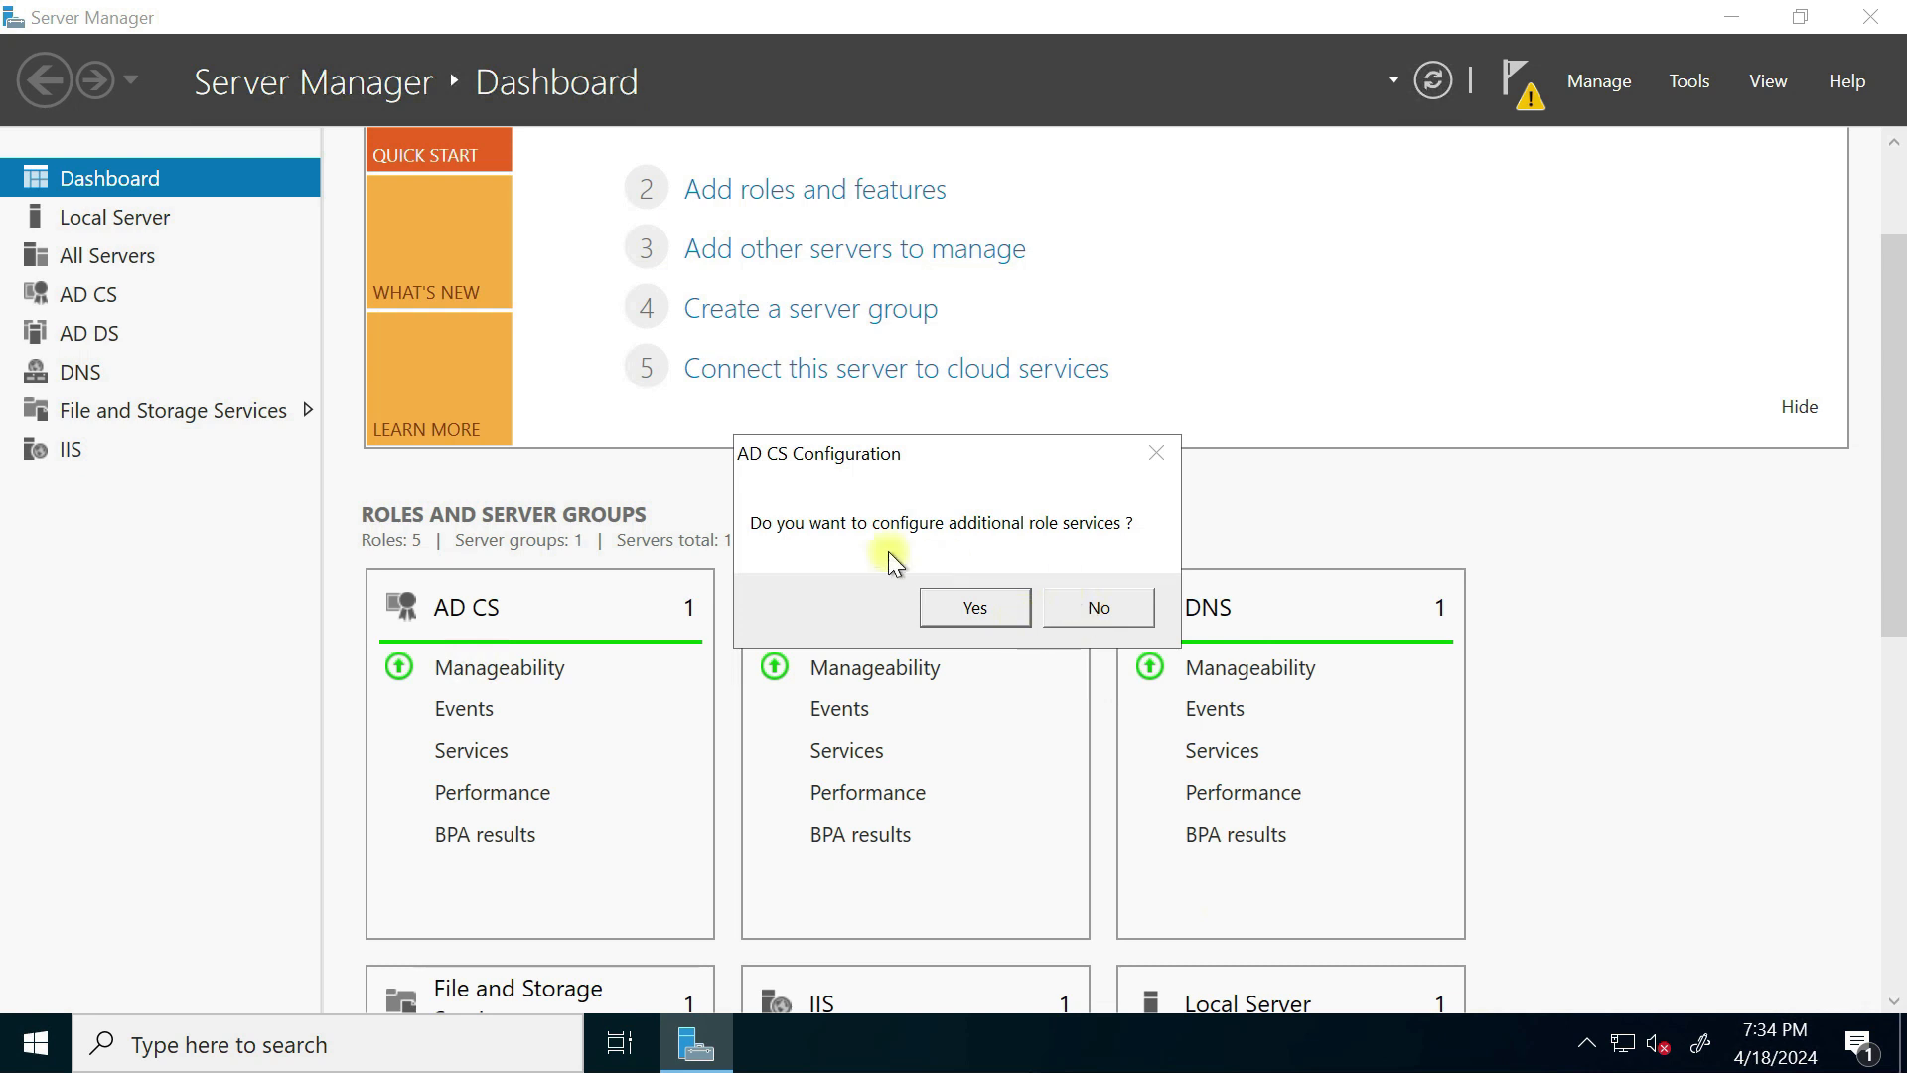
left_click(1097, 613)
key("super+r")
Step: Launch mmc and add the Certificates snap-in for the current user account
key("BackSpace")
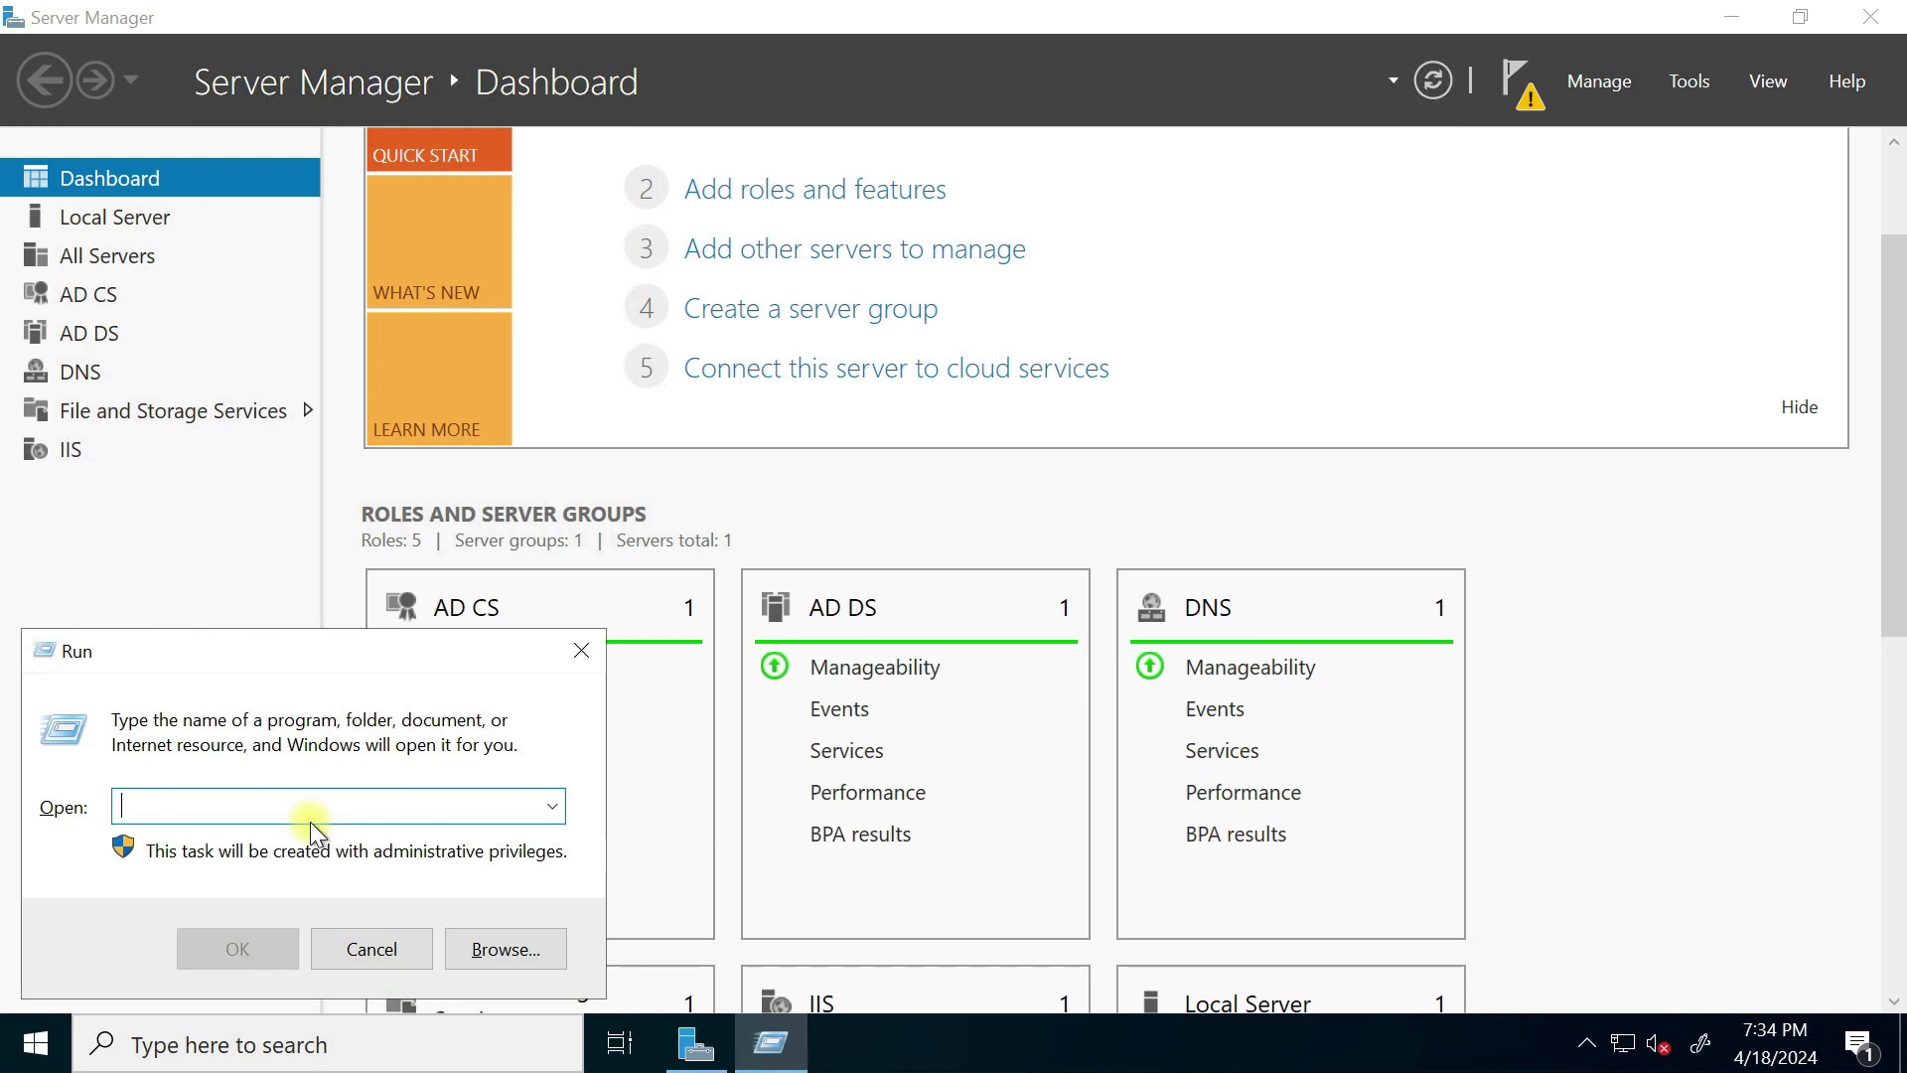
type("mmc")
left_click(239, 956)
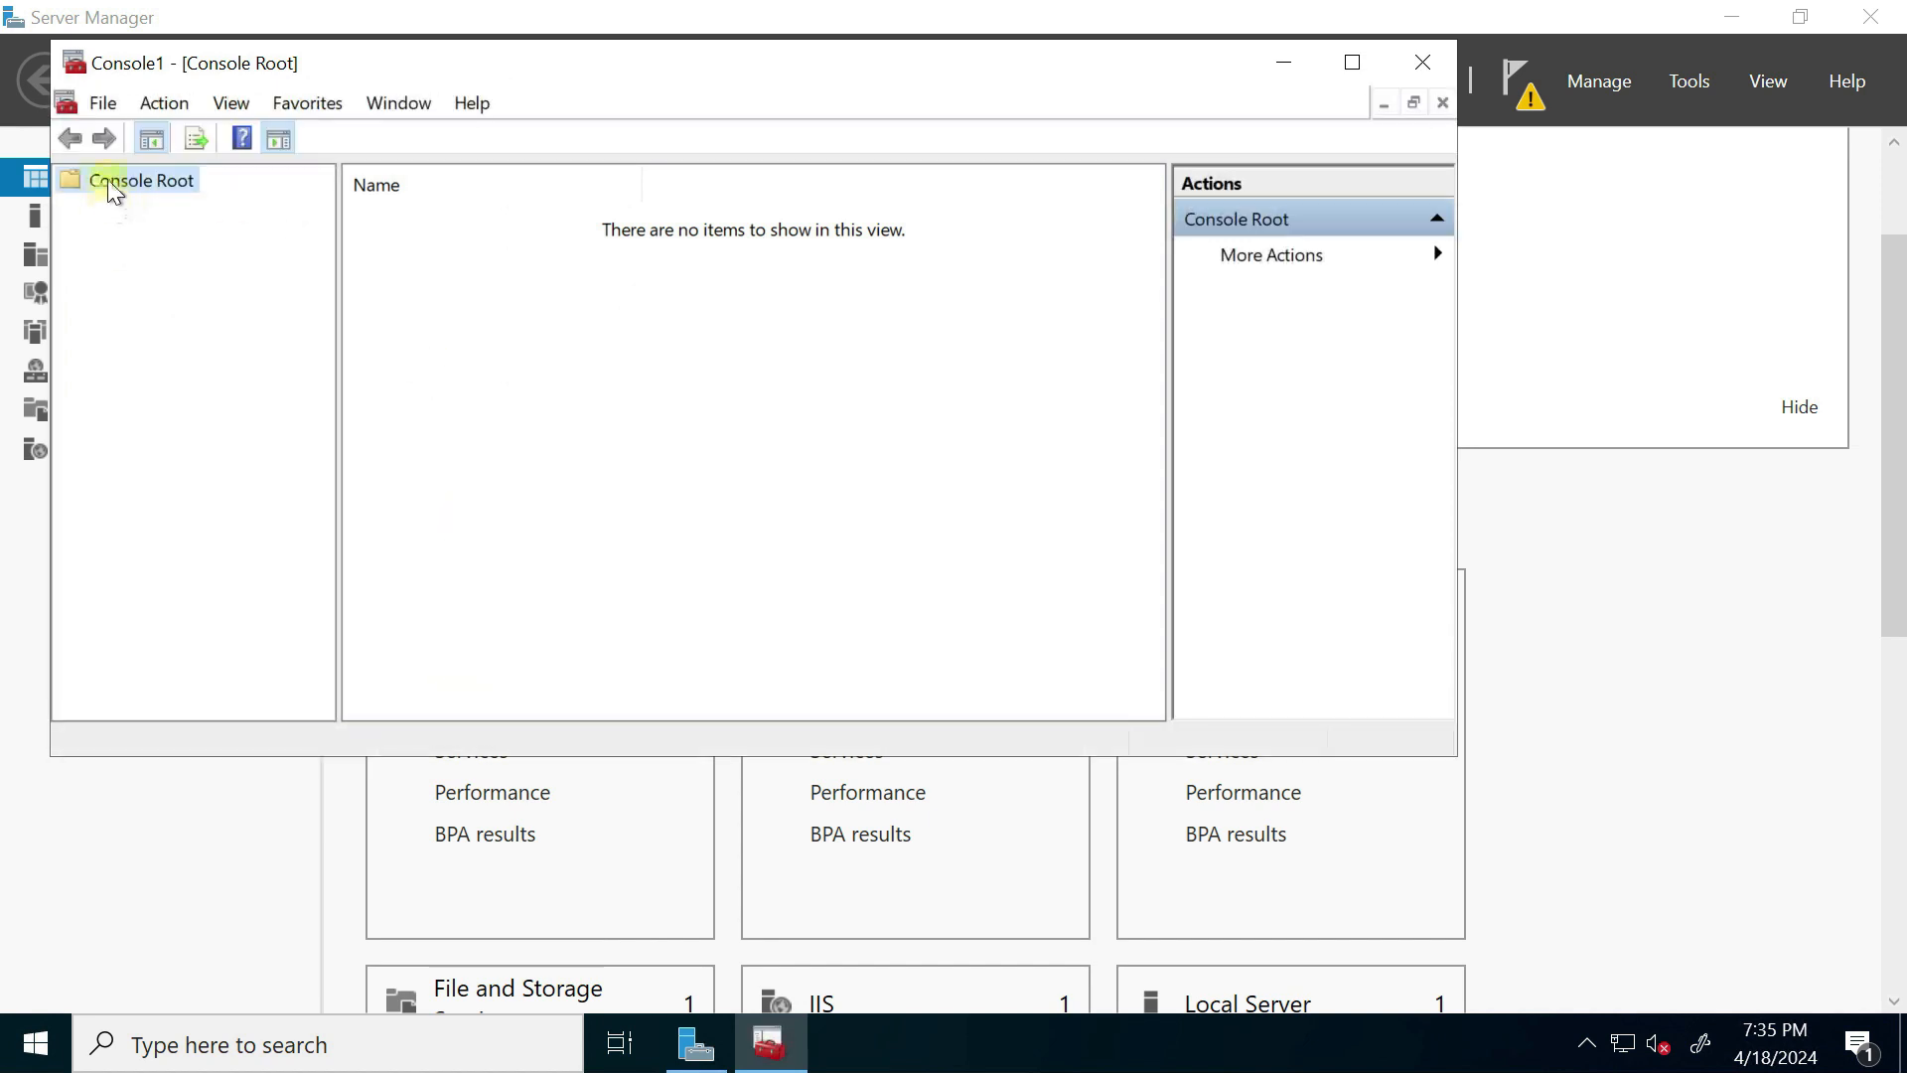
left_click(103, 104)
left_click(203, 286)
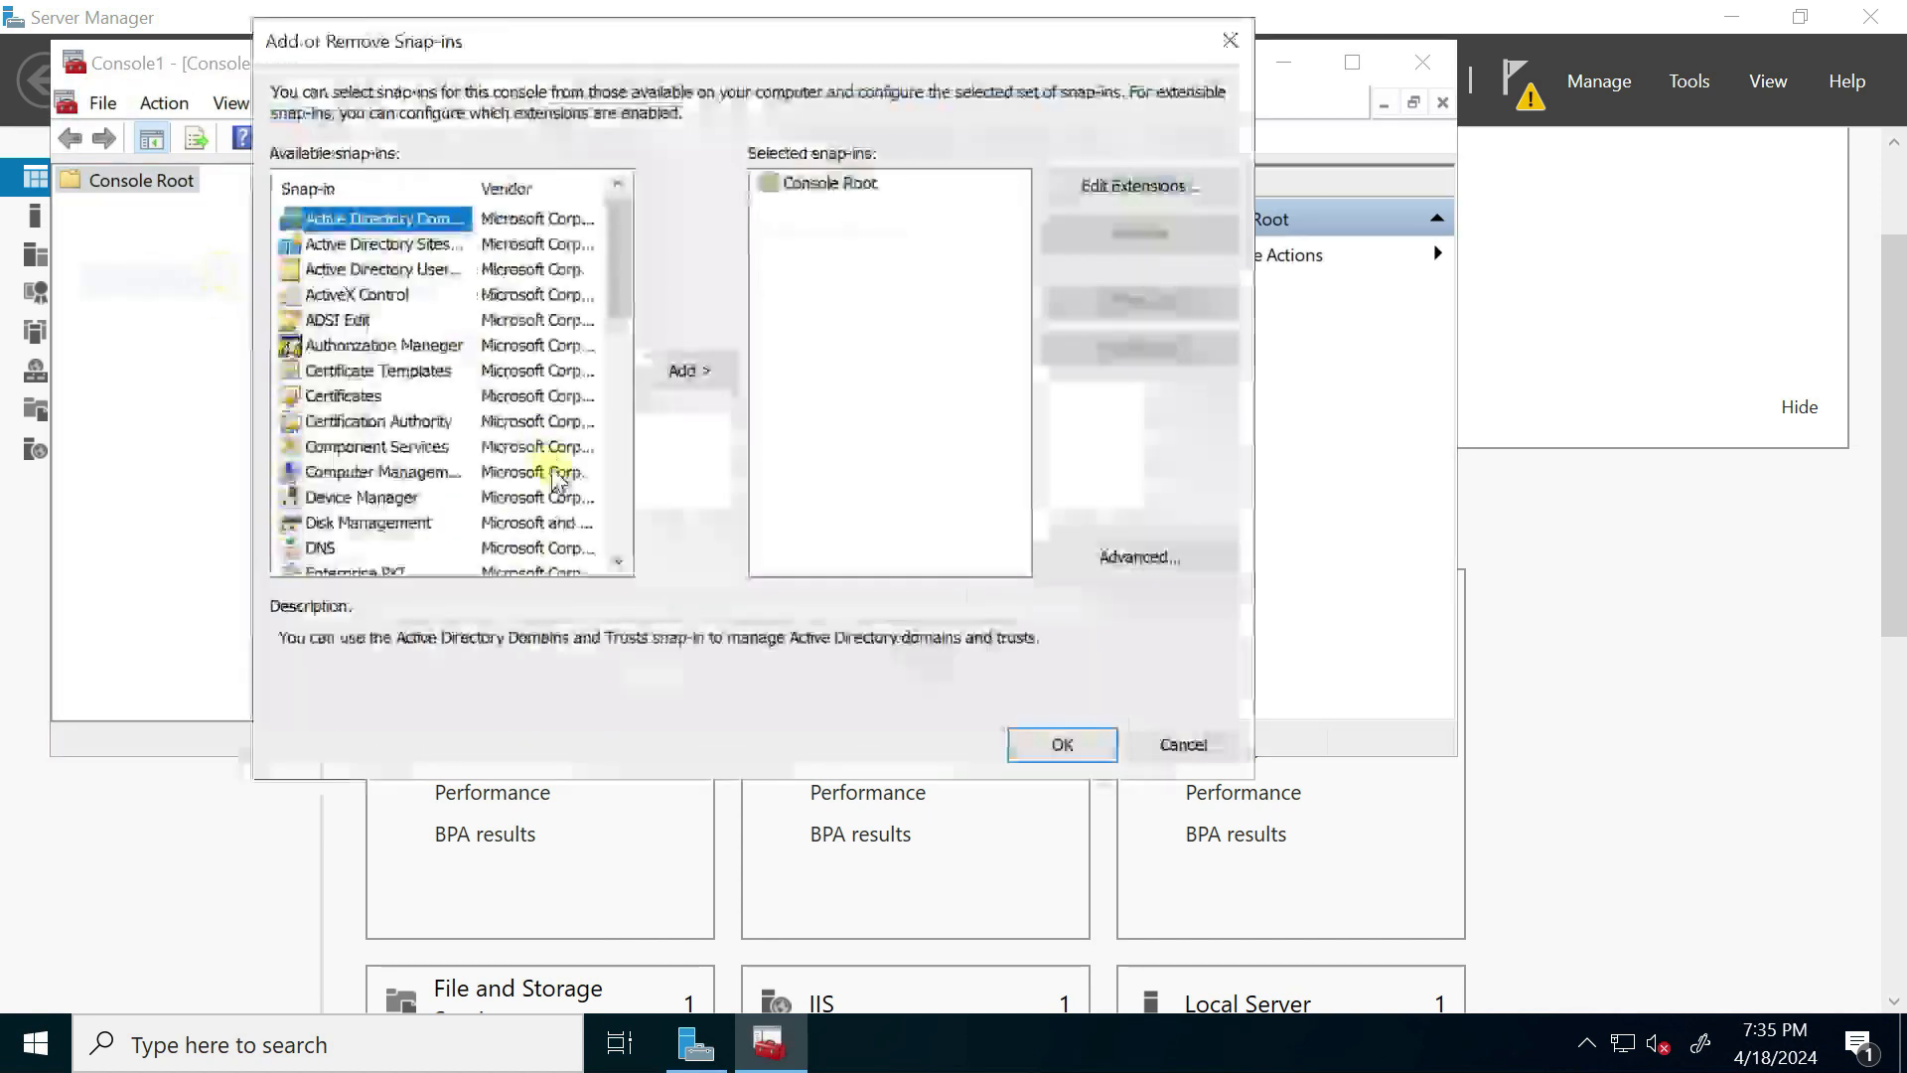
left_click(381, 396)
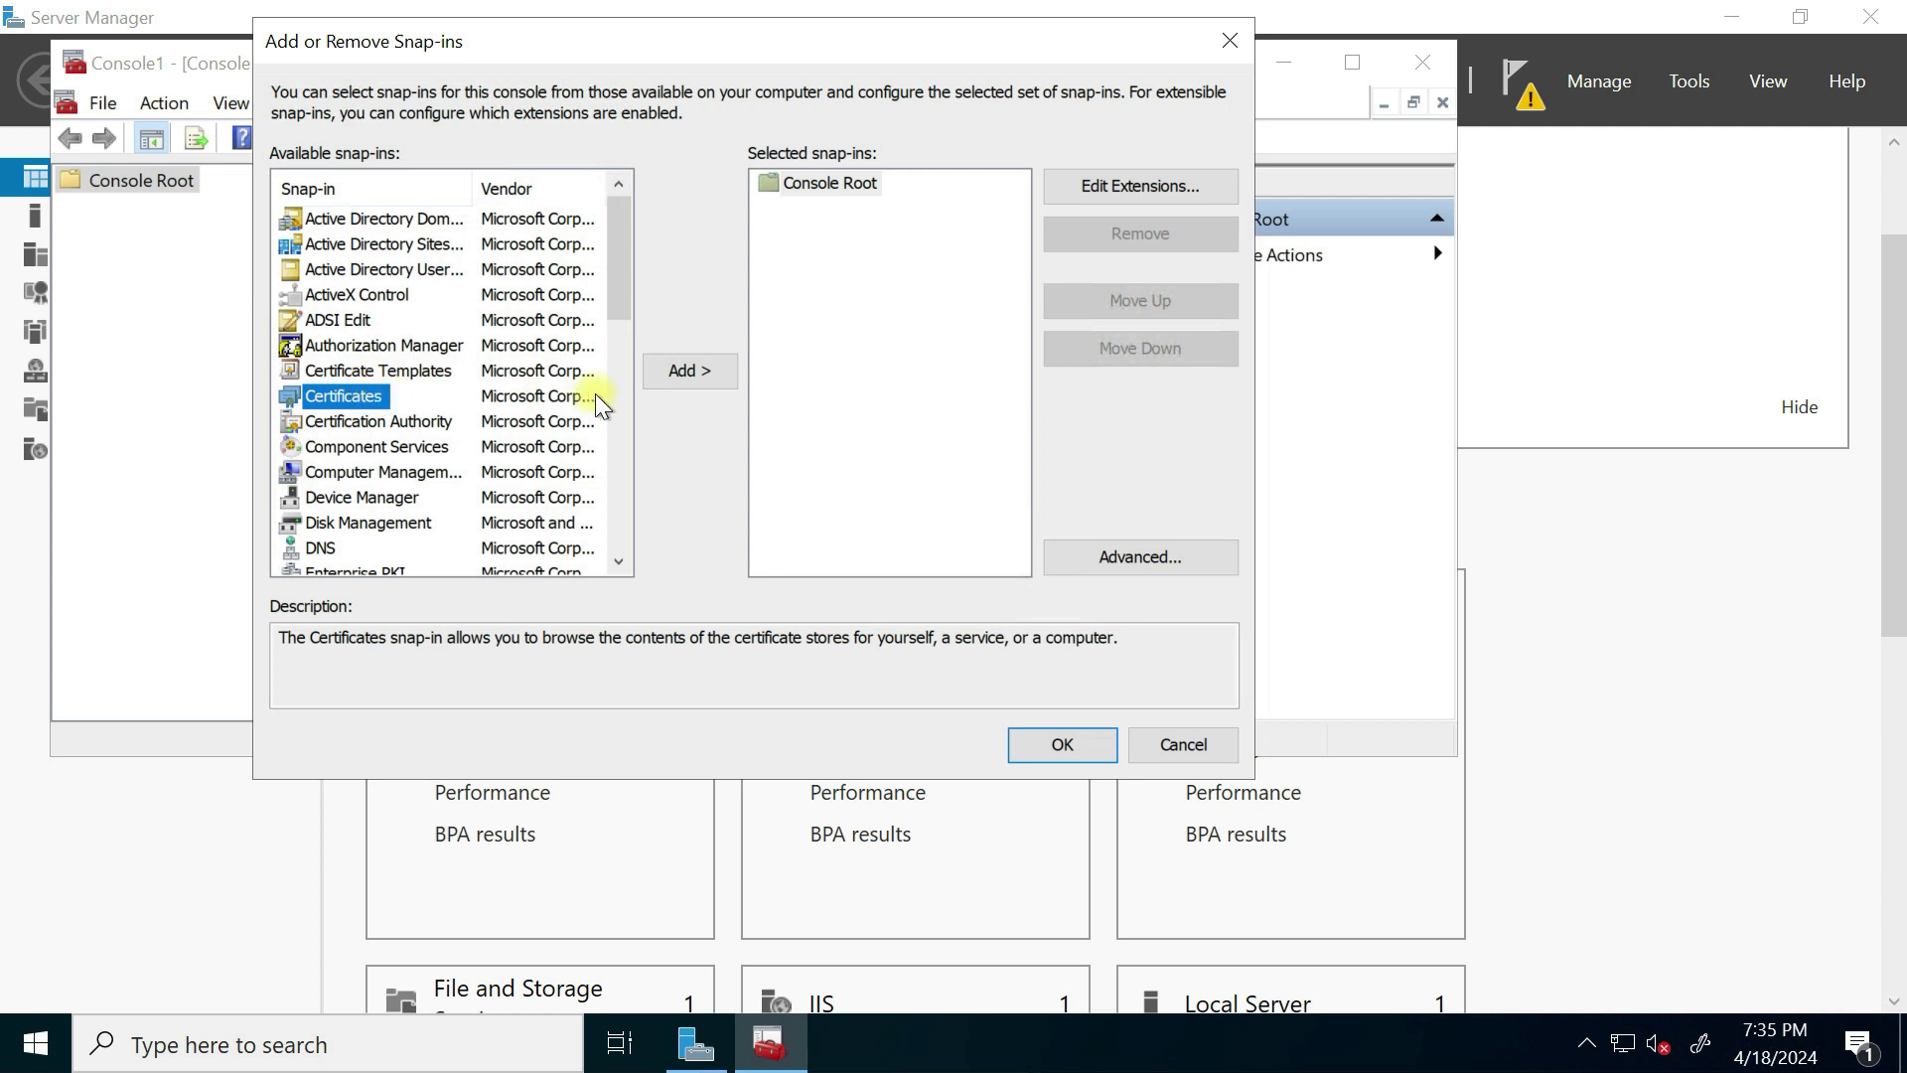
left_click(685, 371)
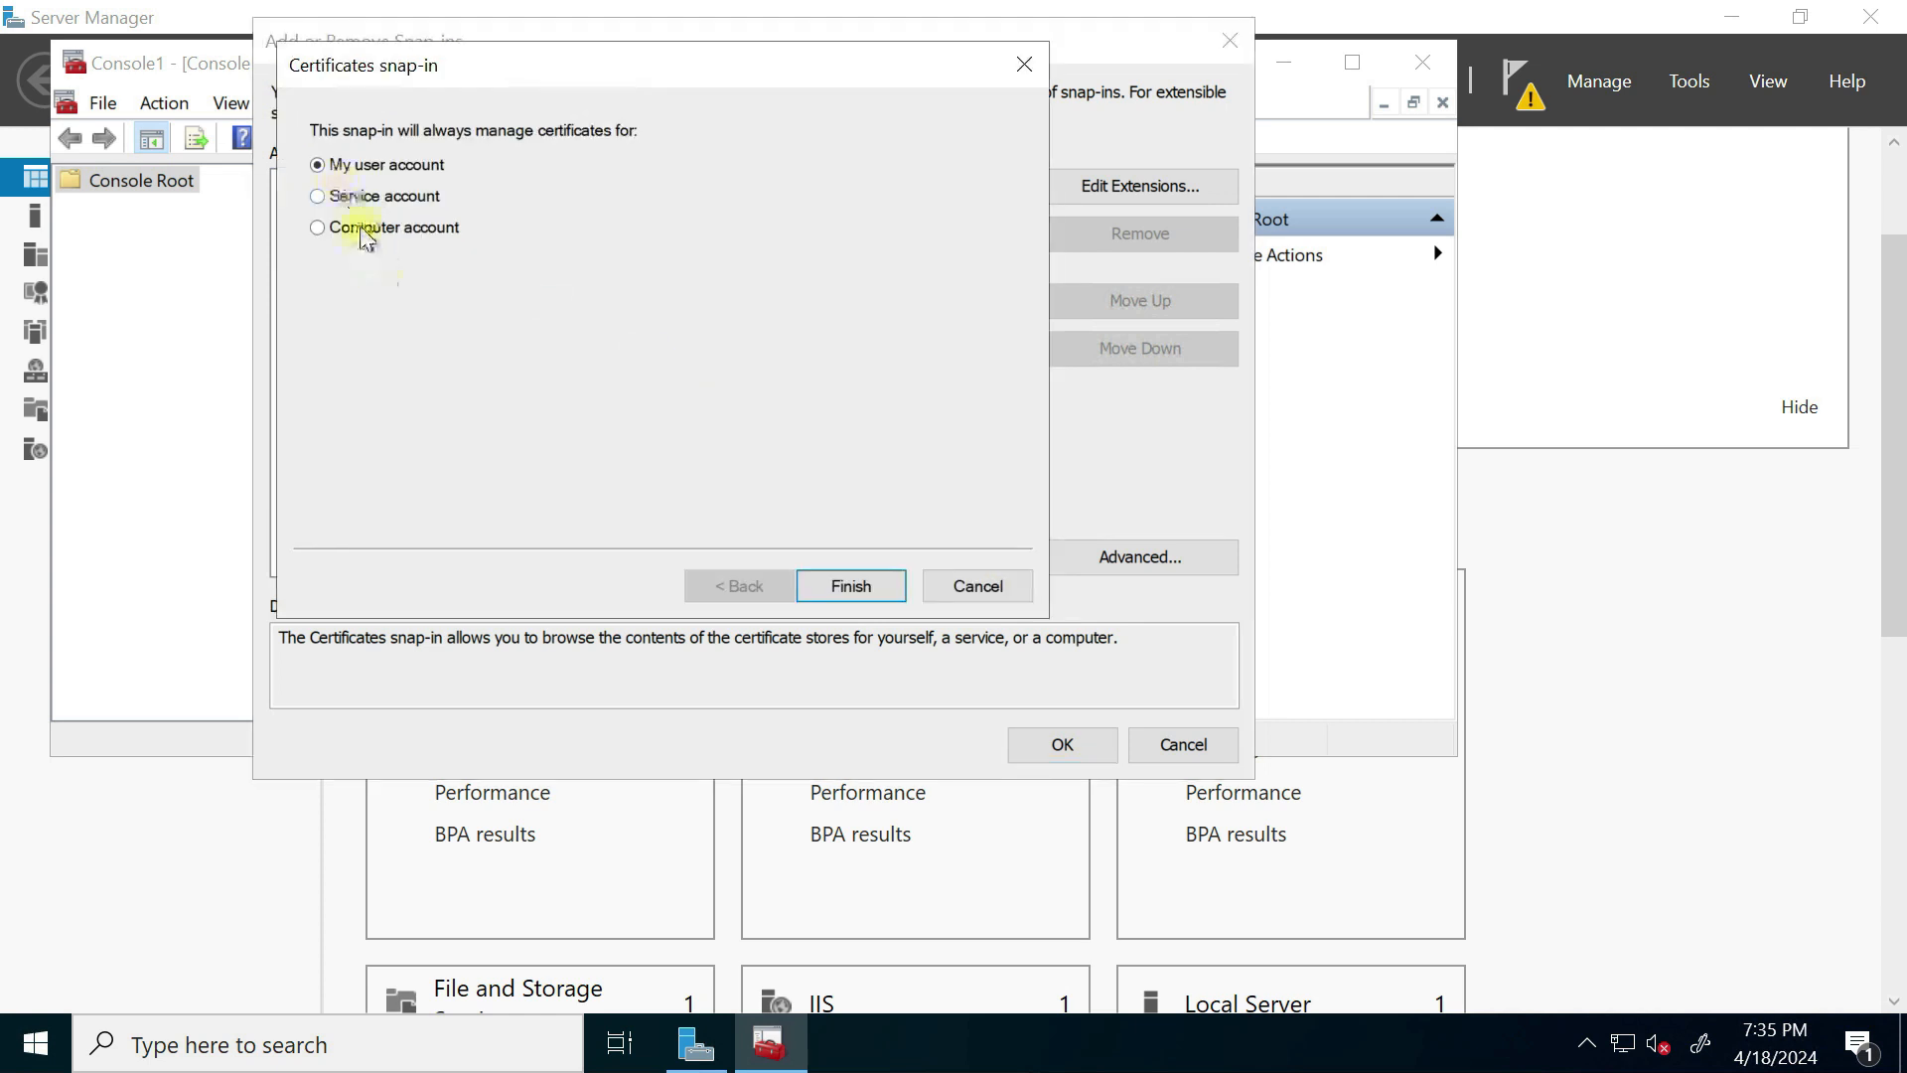
left_click(840, 585)
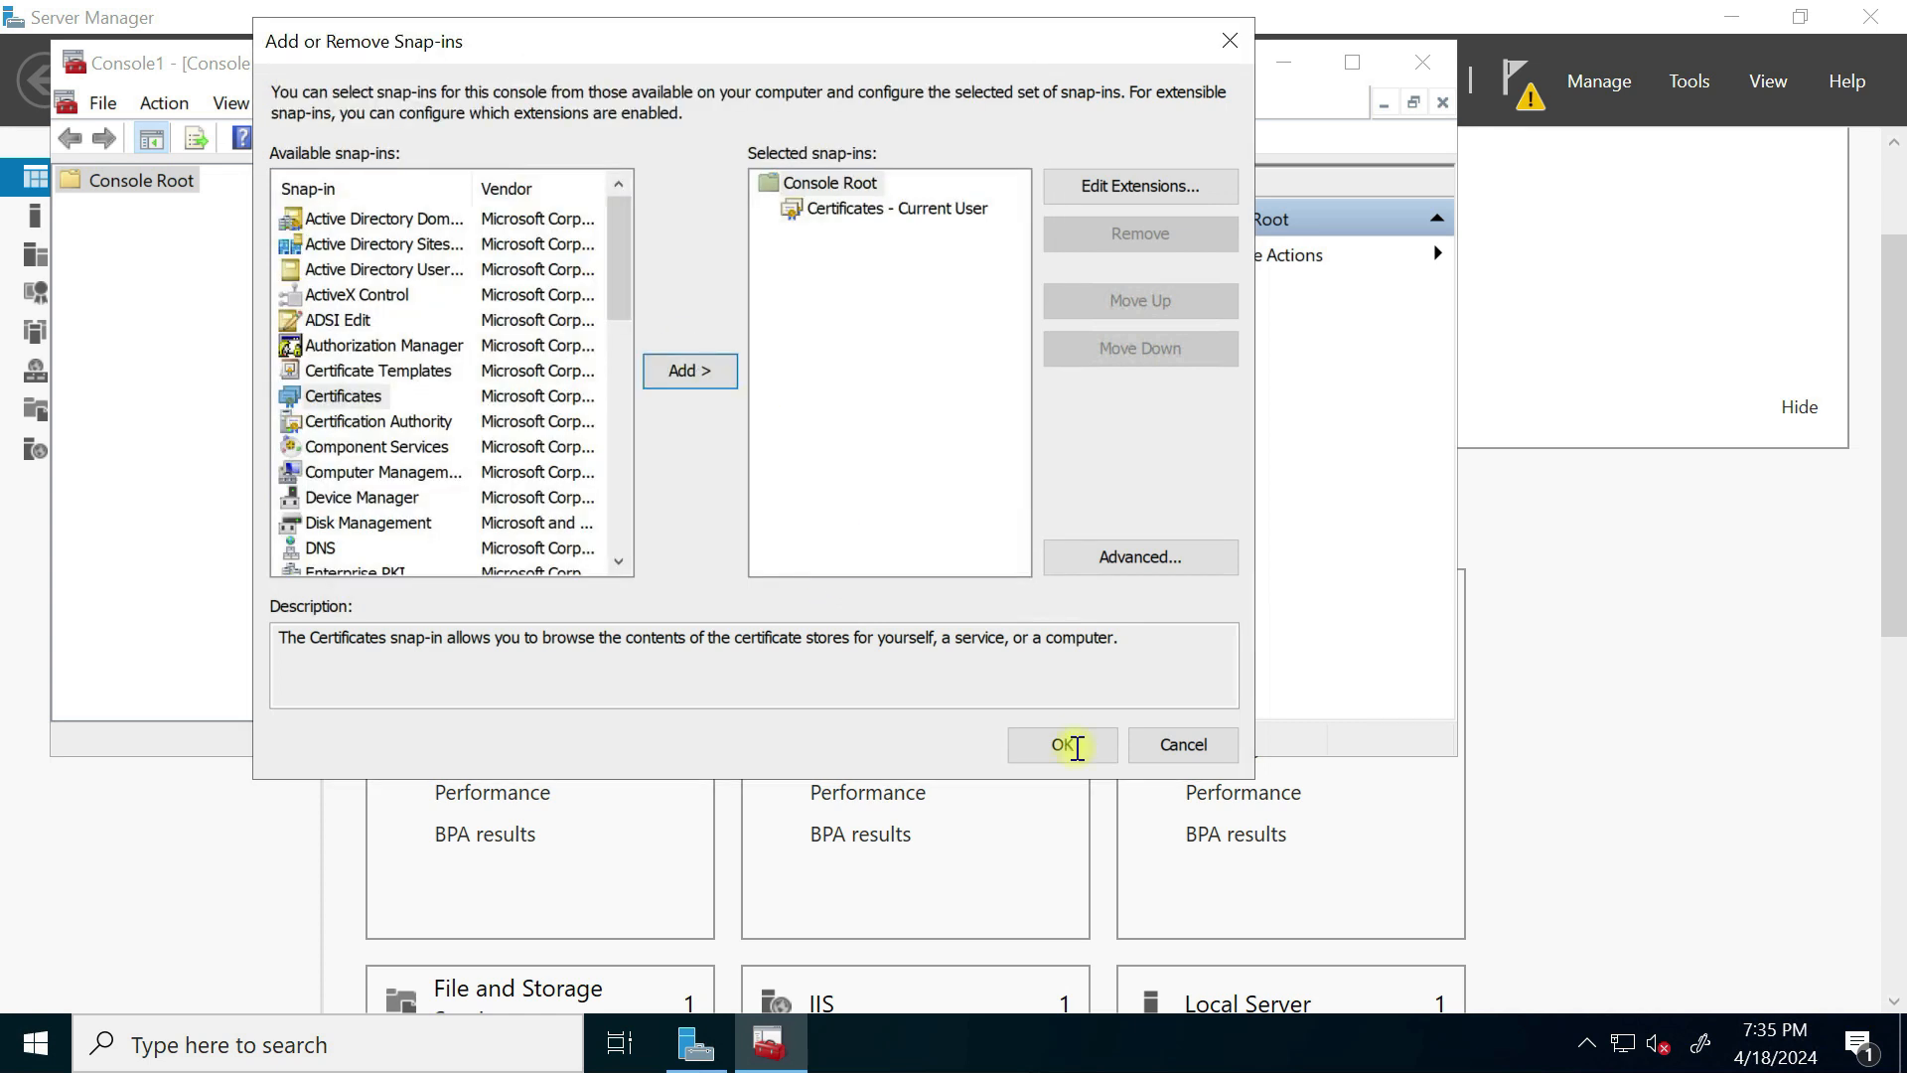
left_click(1067, 745)
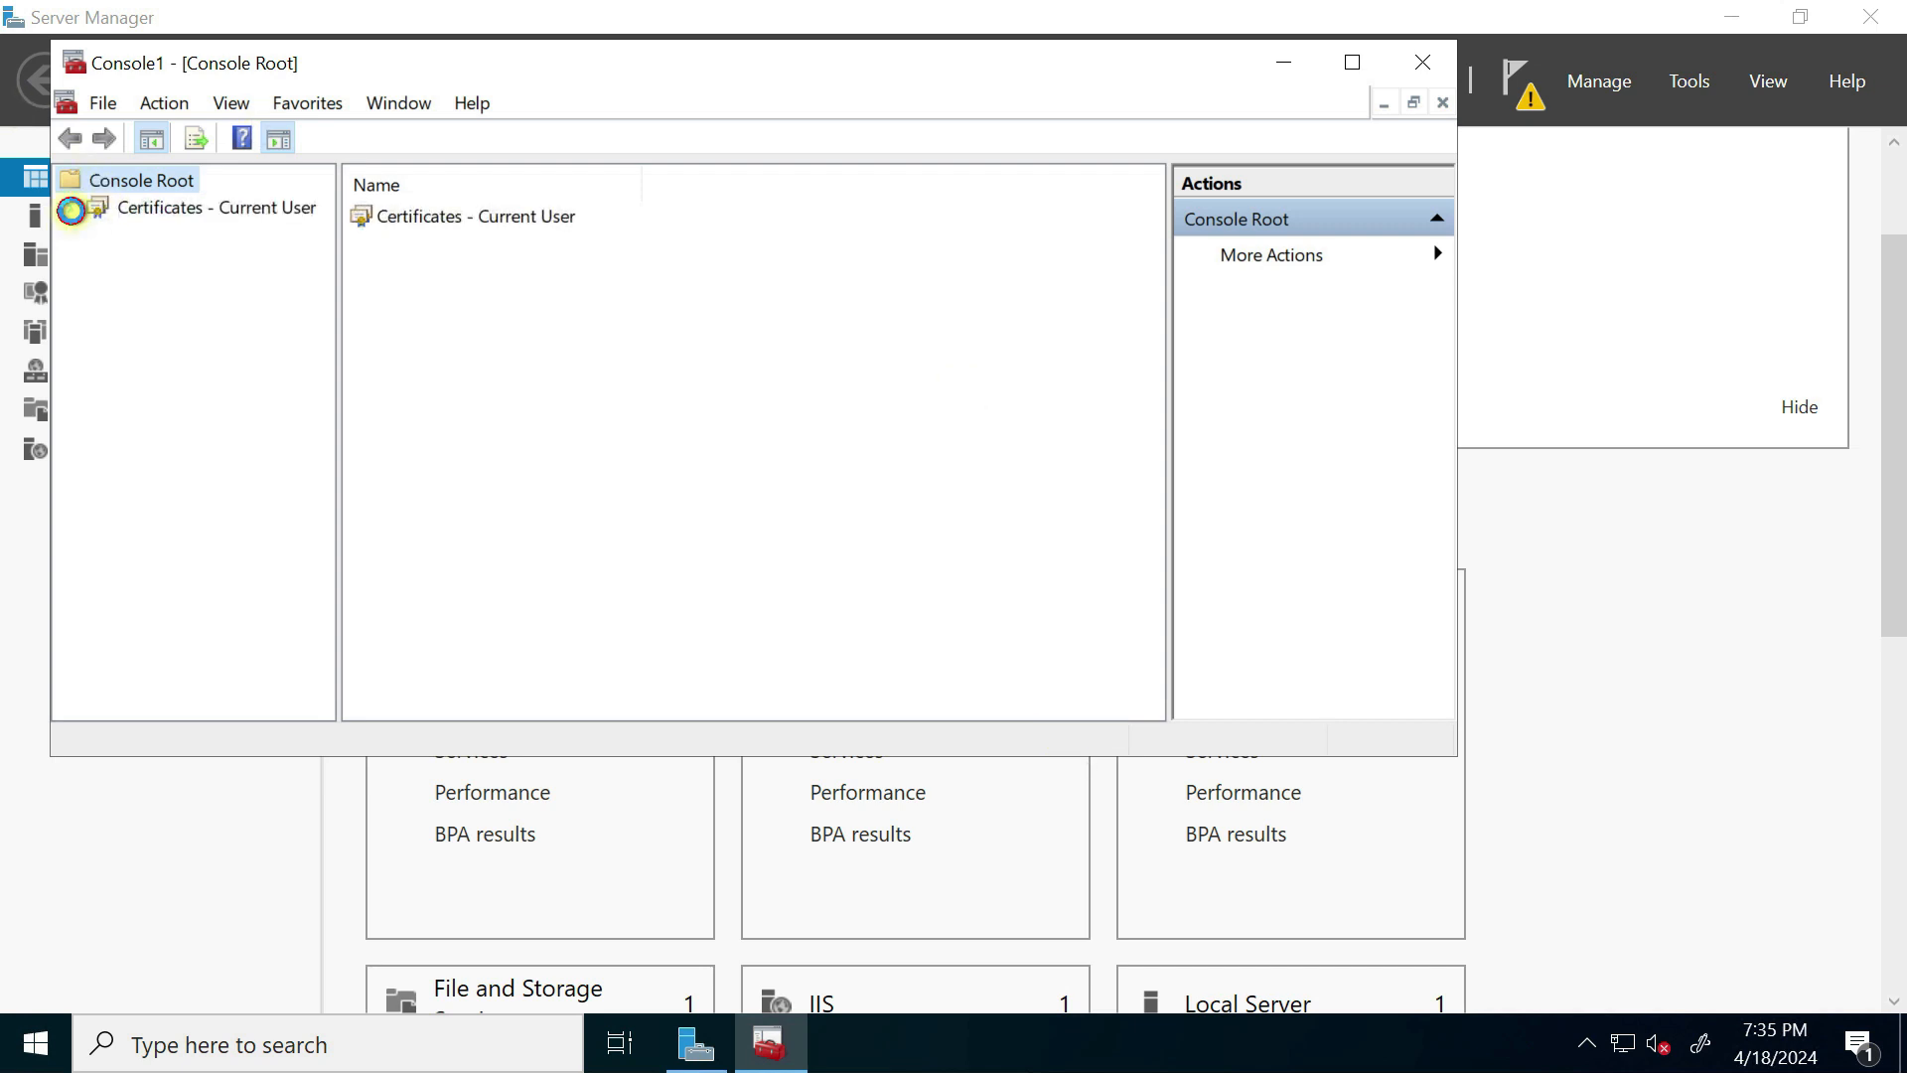
Step: Expand Personal and Trusted Root Certification Authorities and locate the rijoskill-VM-DC-02-CA certificate
left_click(72, 208)
left_click(98, 234)
left_click(210, 261)
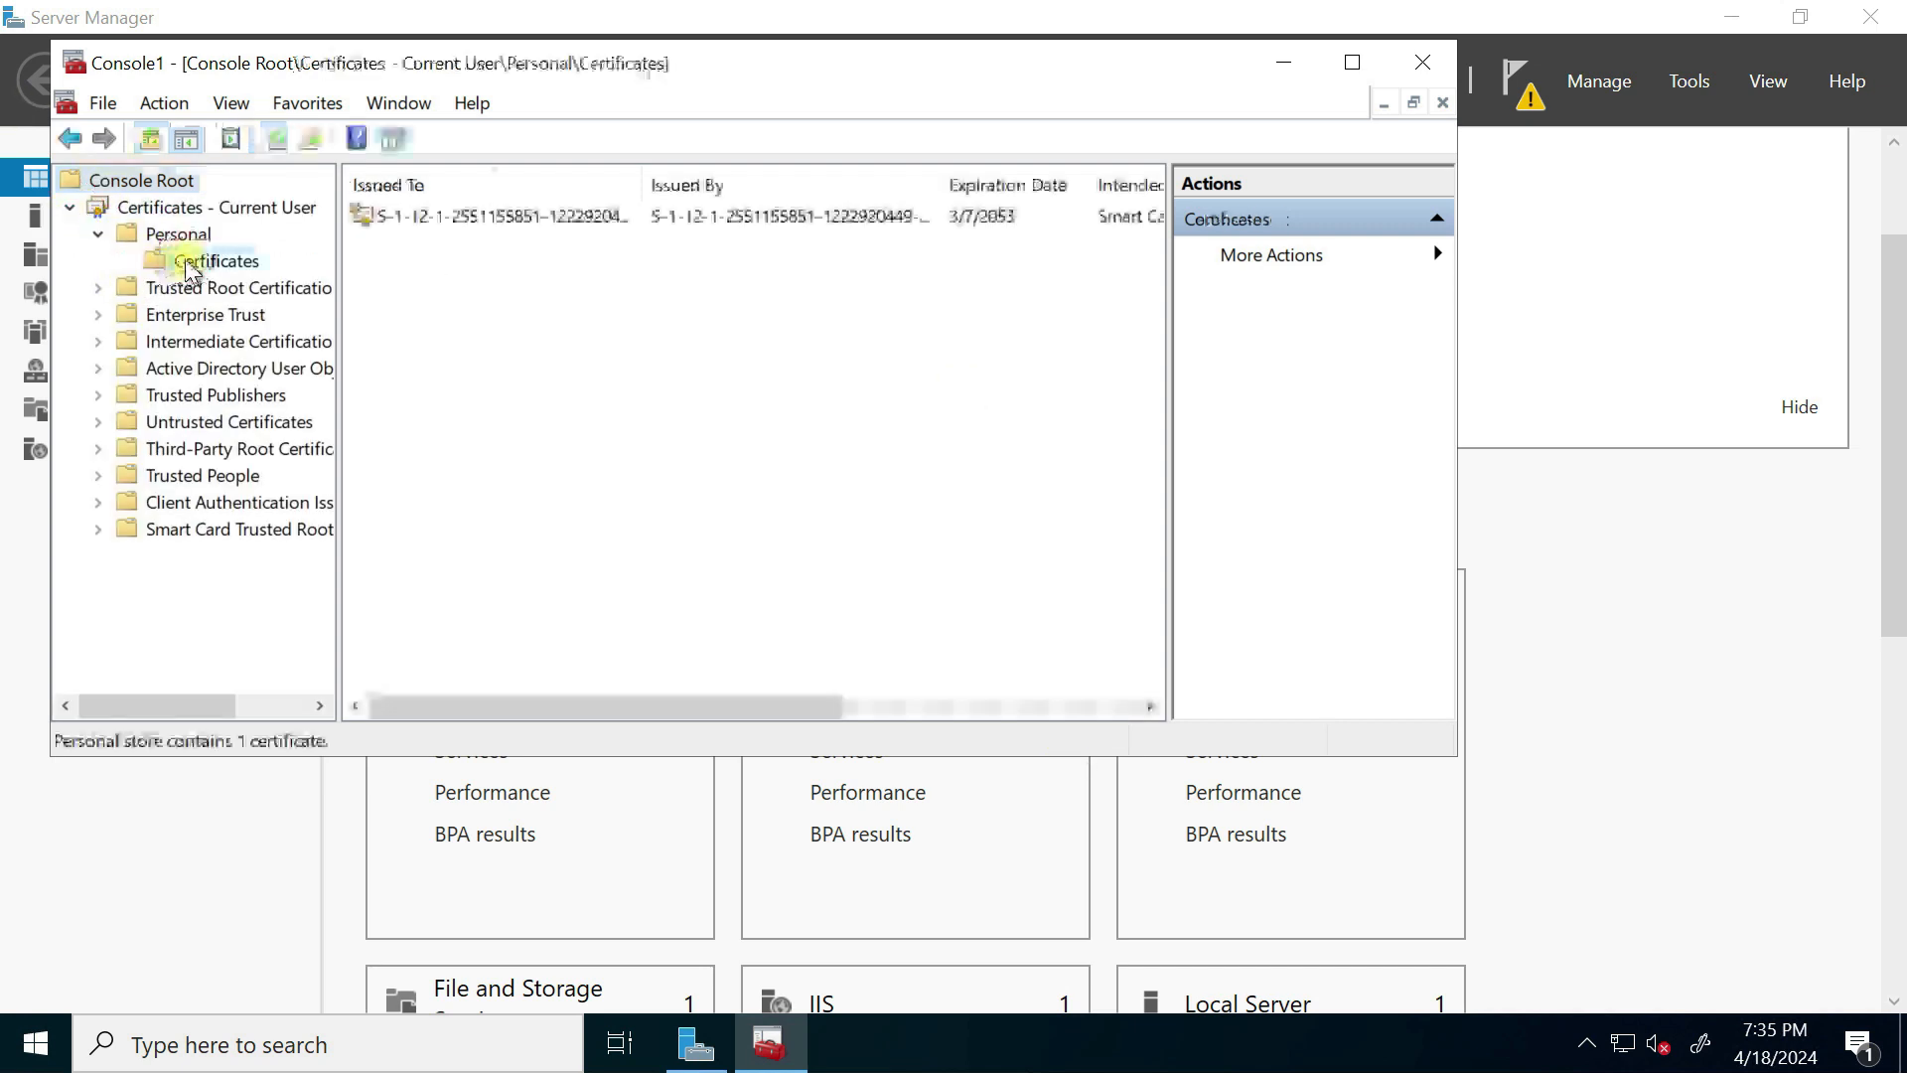
left_click(97, 288)
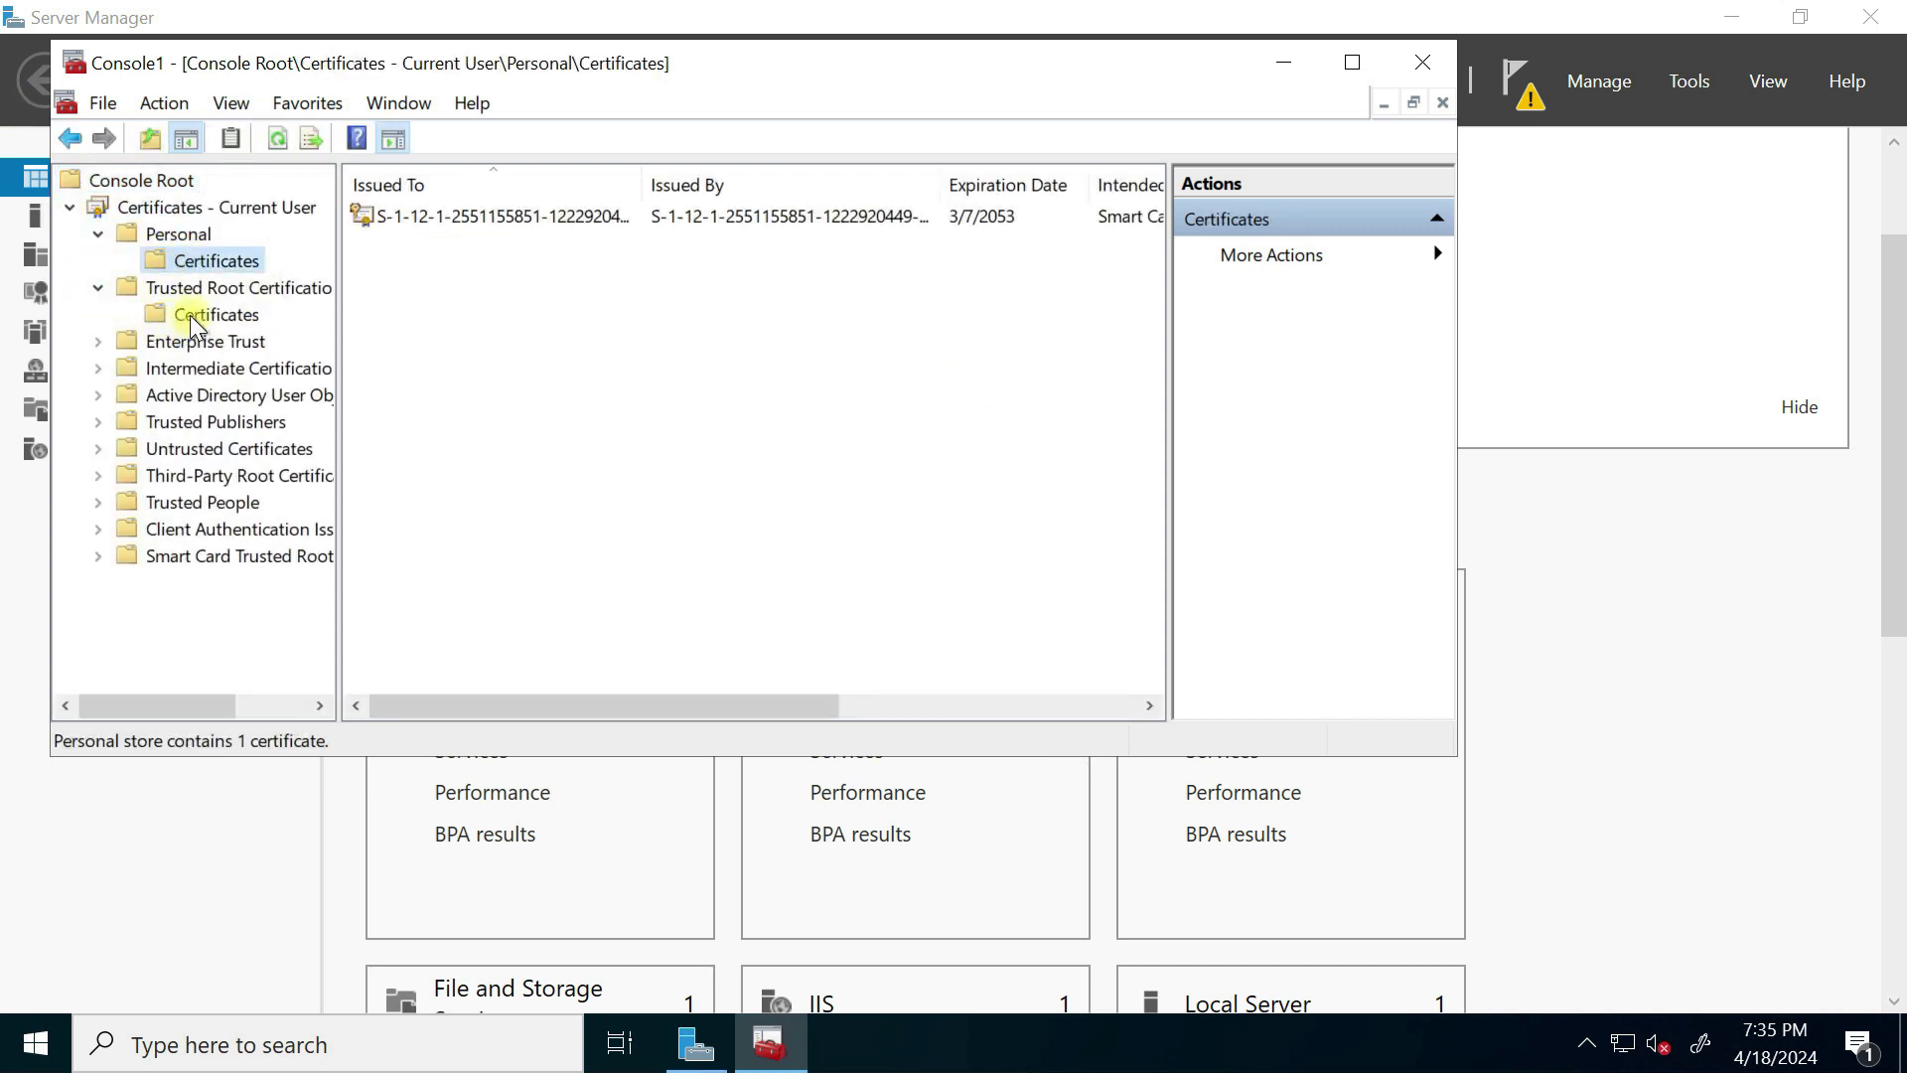
left_click(193, 315)
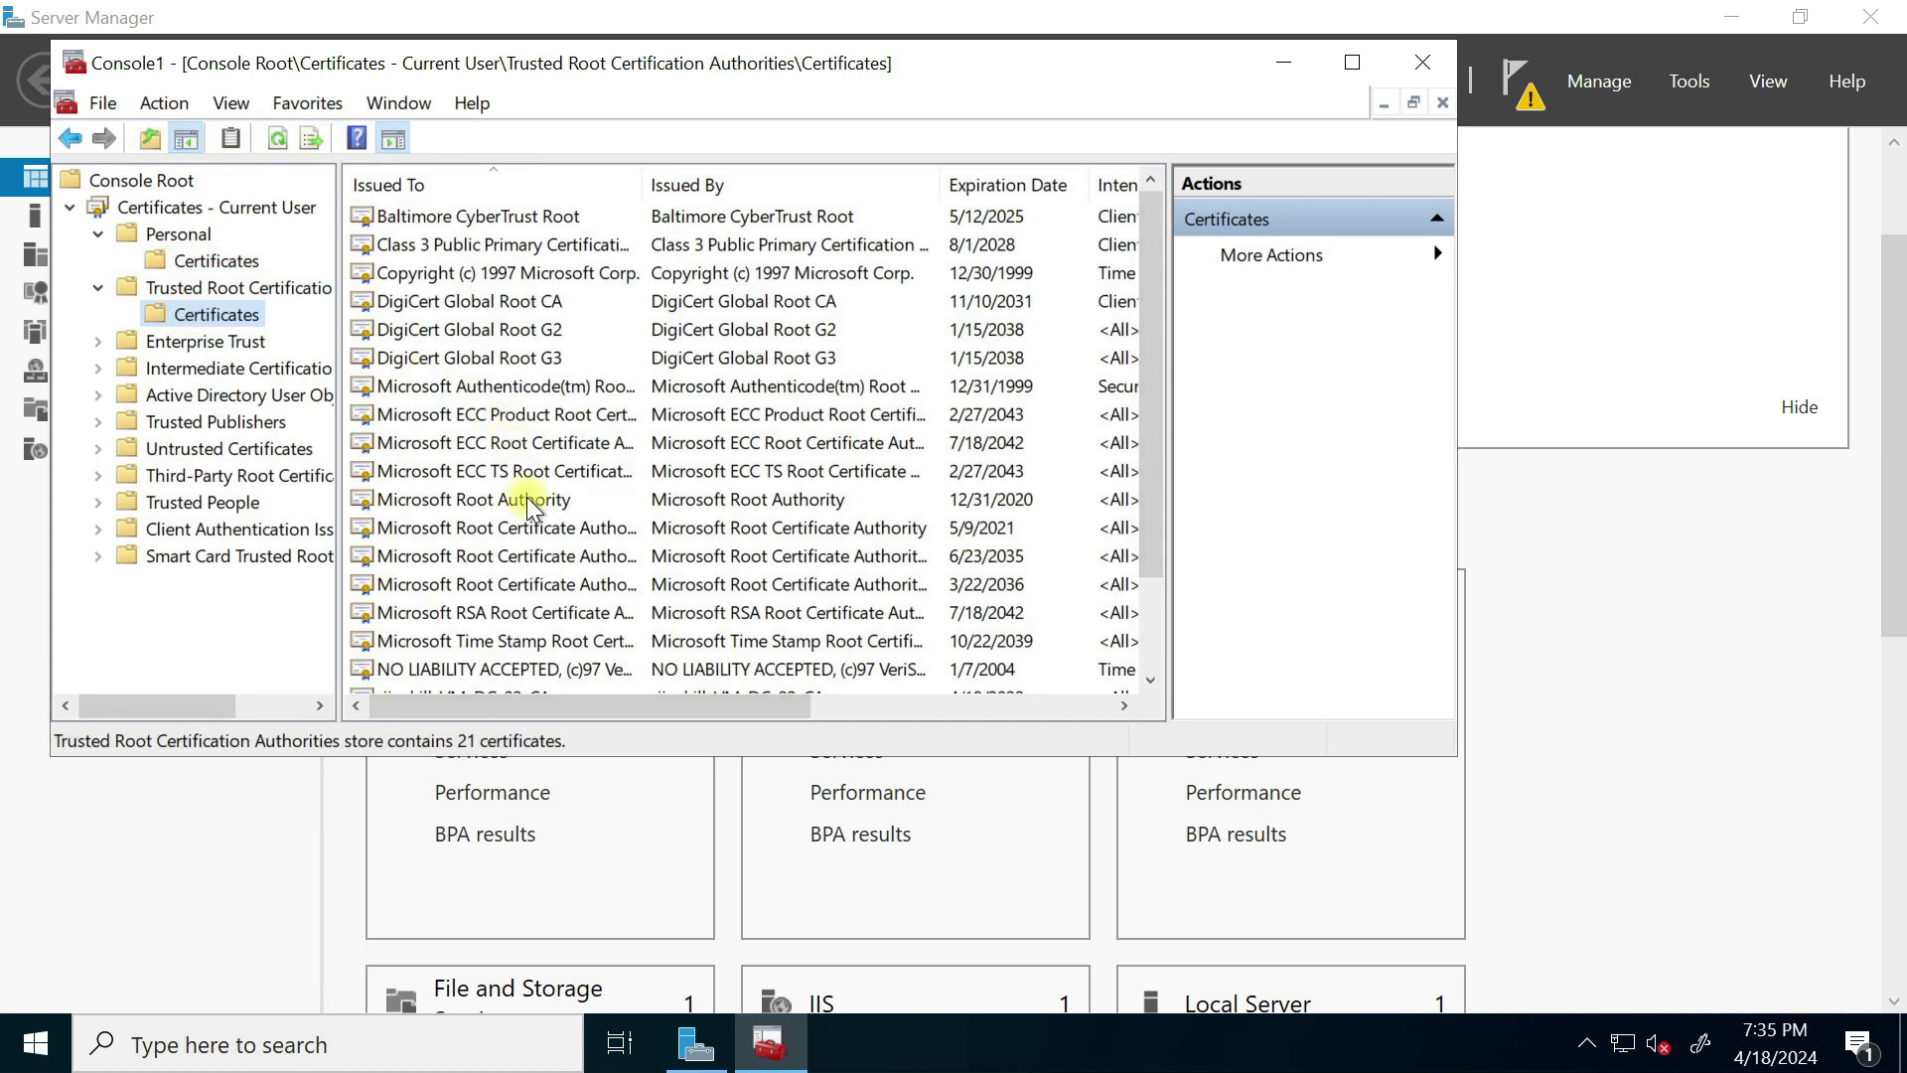
scroll(526, 497, "down", 2)
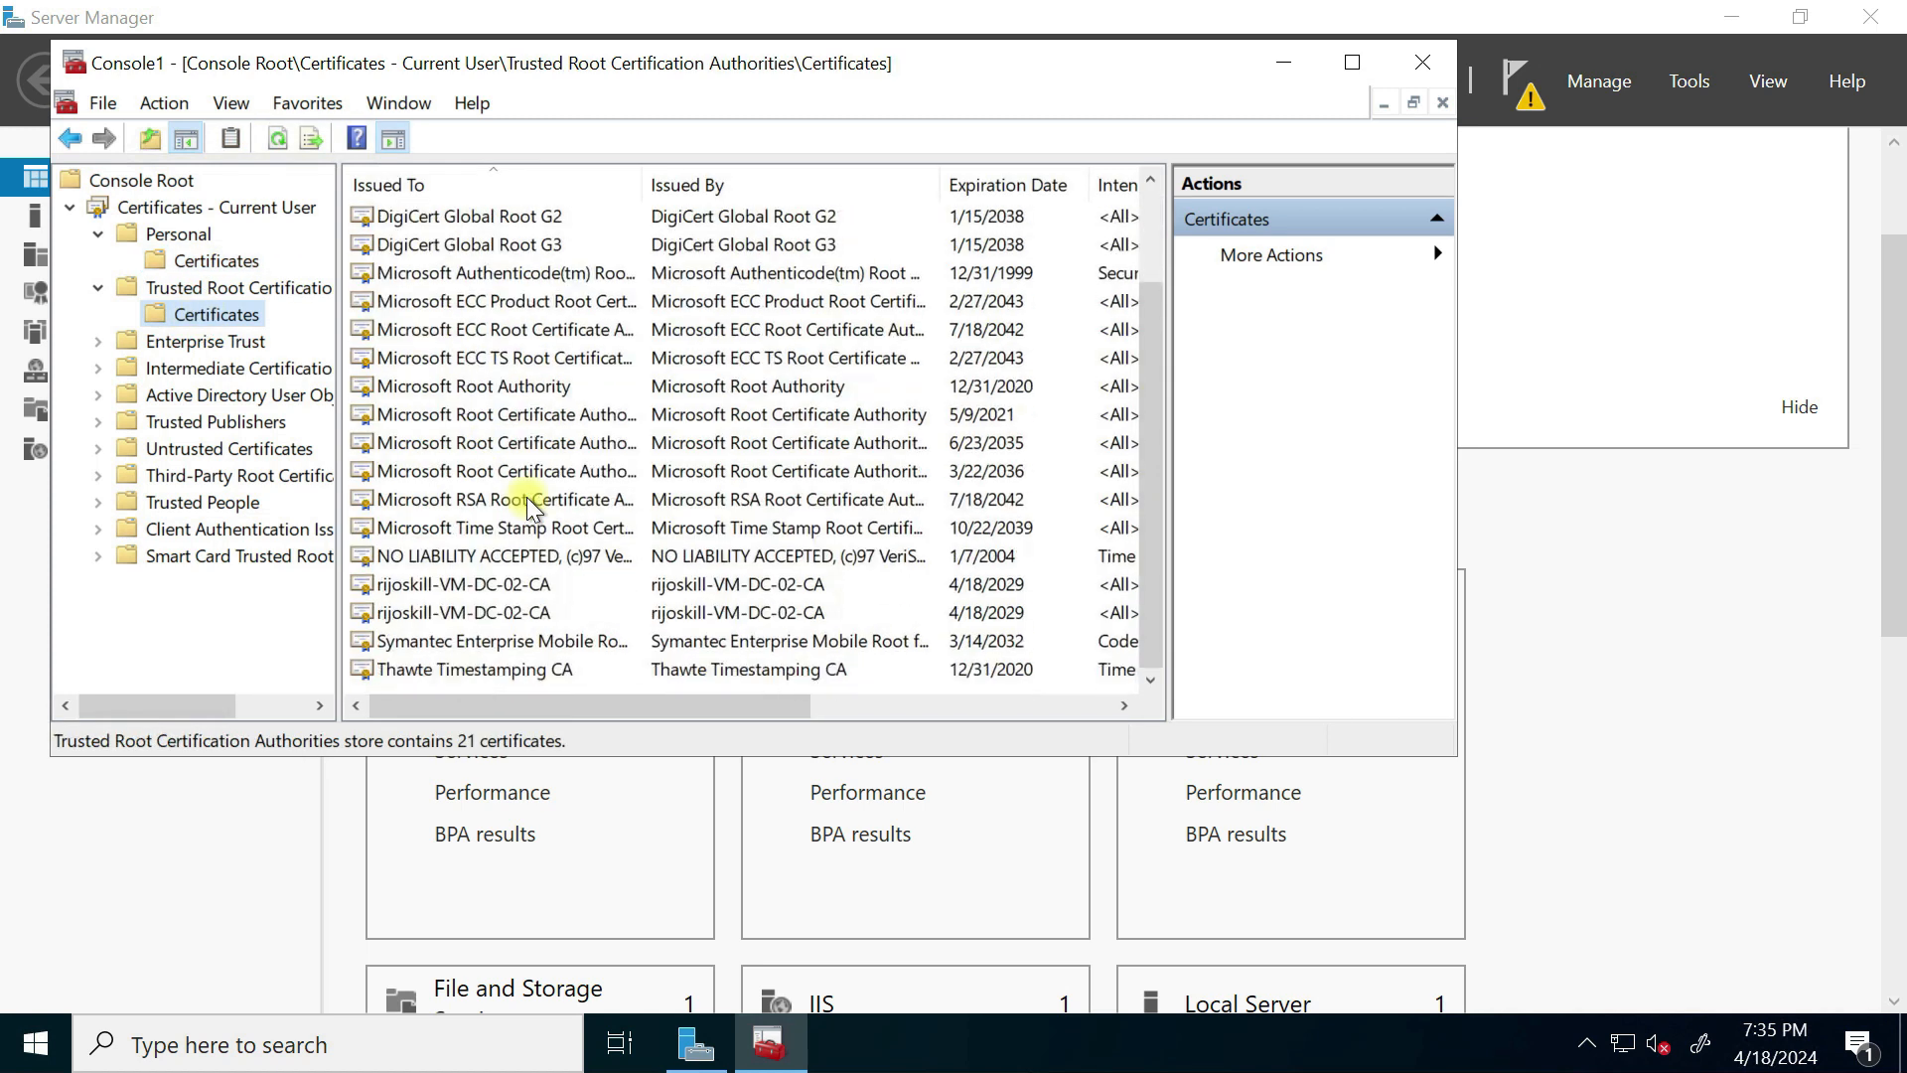
left_click(463, 588)
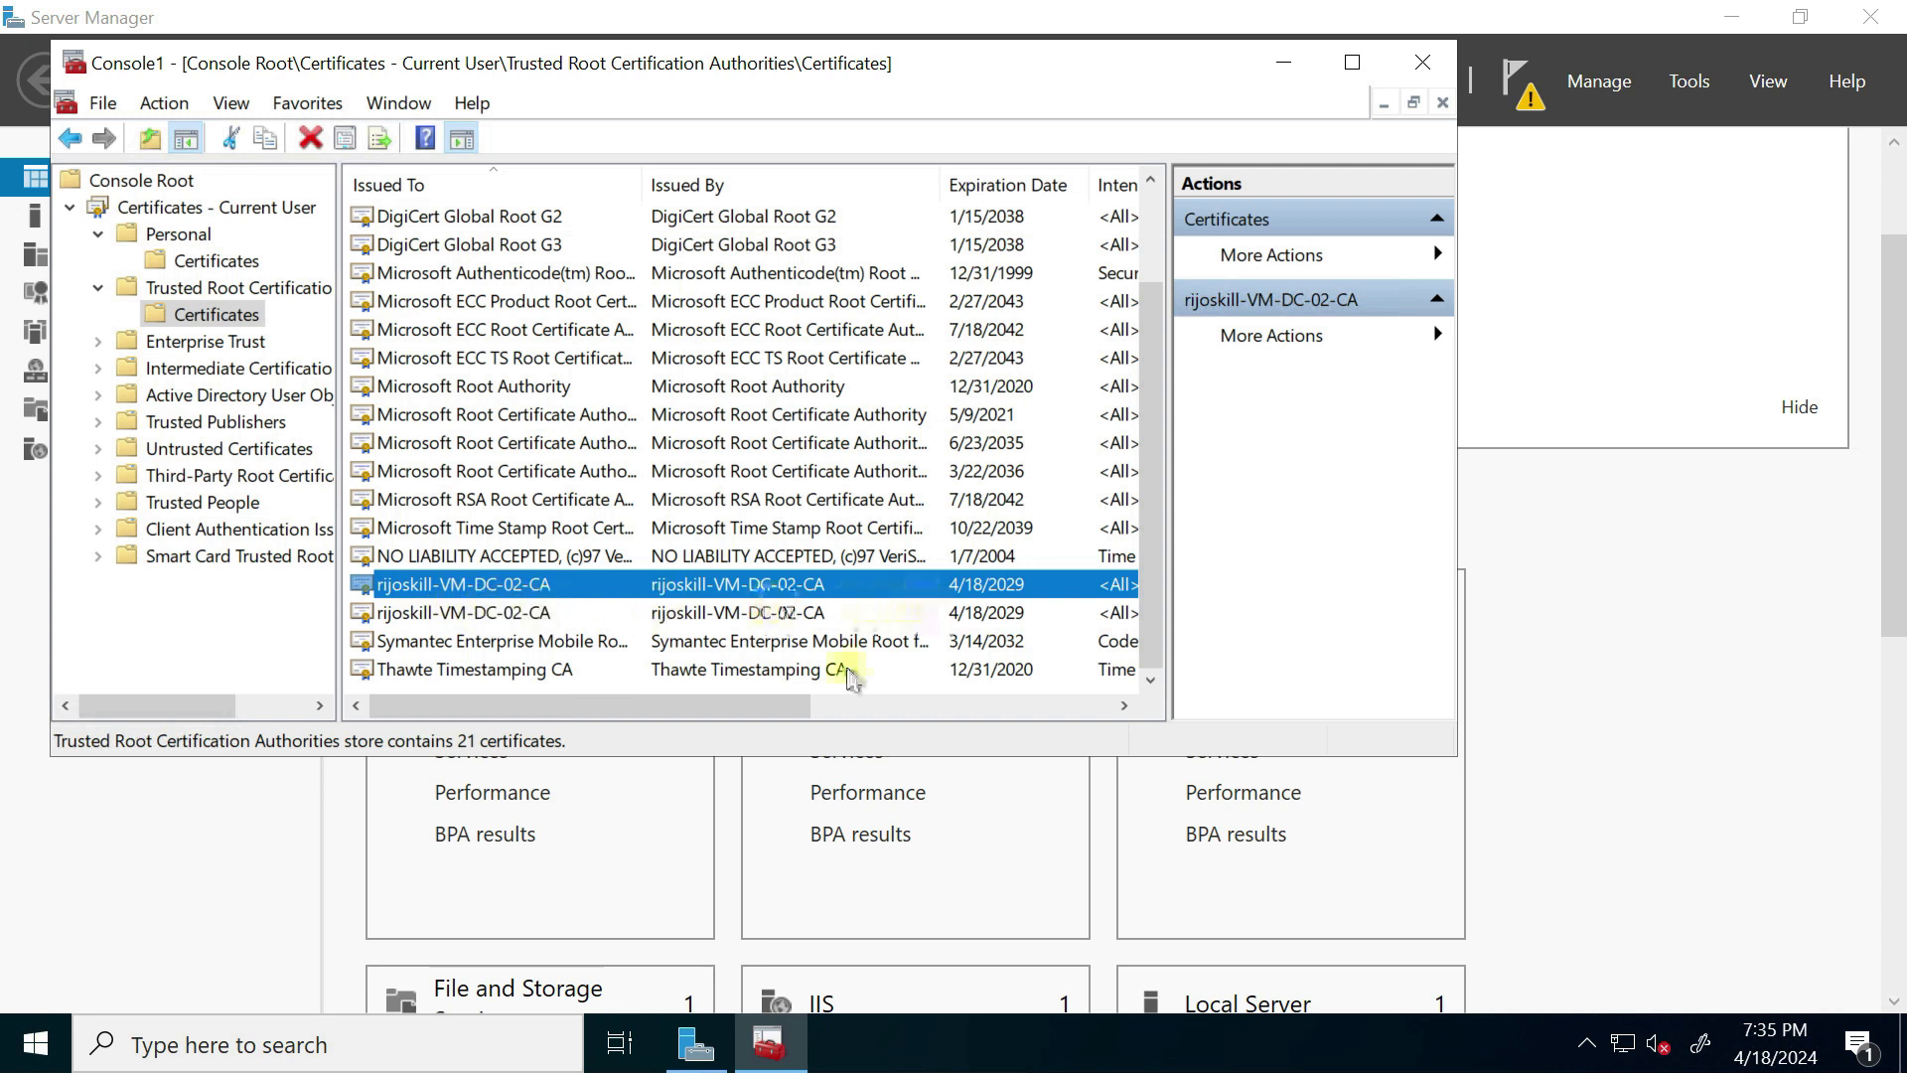
left_click_drag(685, 707, 695, 707)
left_click(333, 1043)
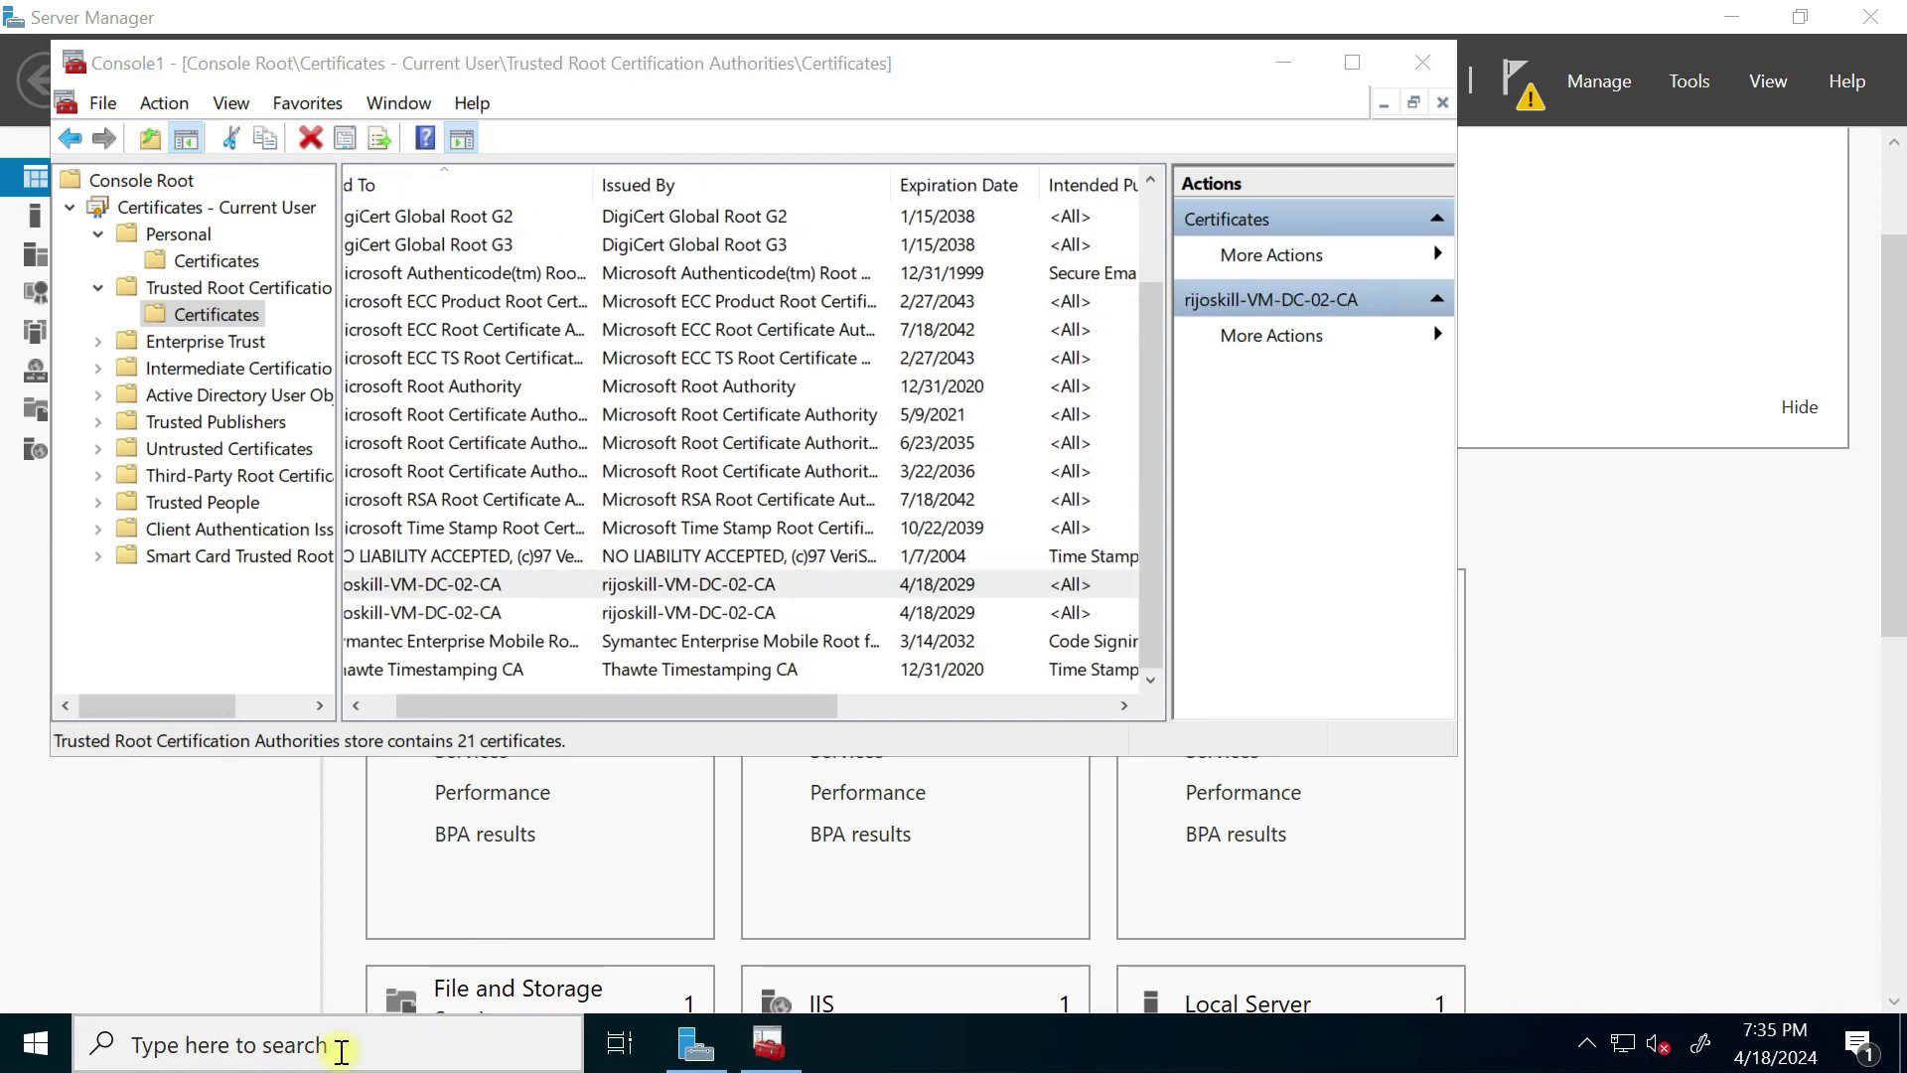
Step: Run gpupdate /force in Command Prompt, then minimize it once the policy update completes
type("cmd")
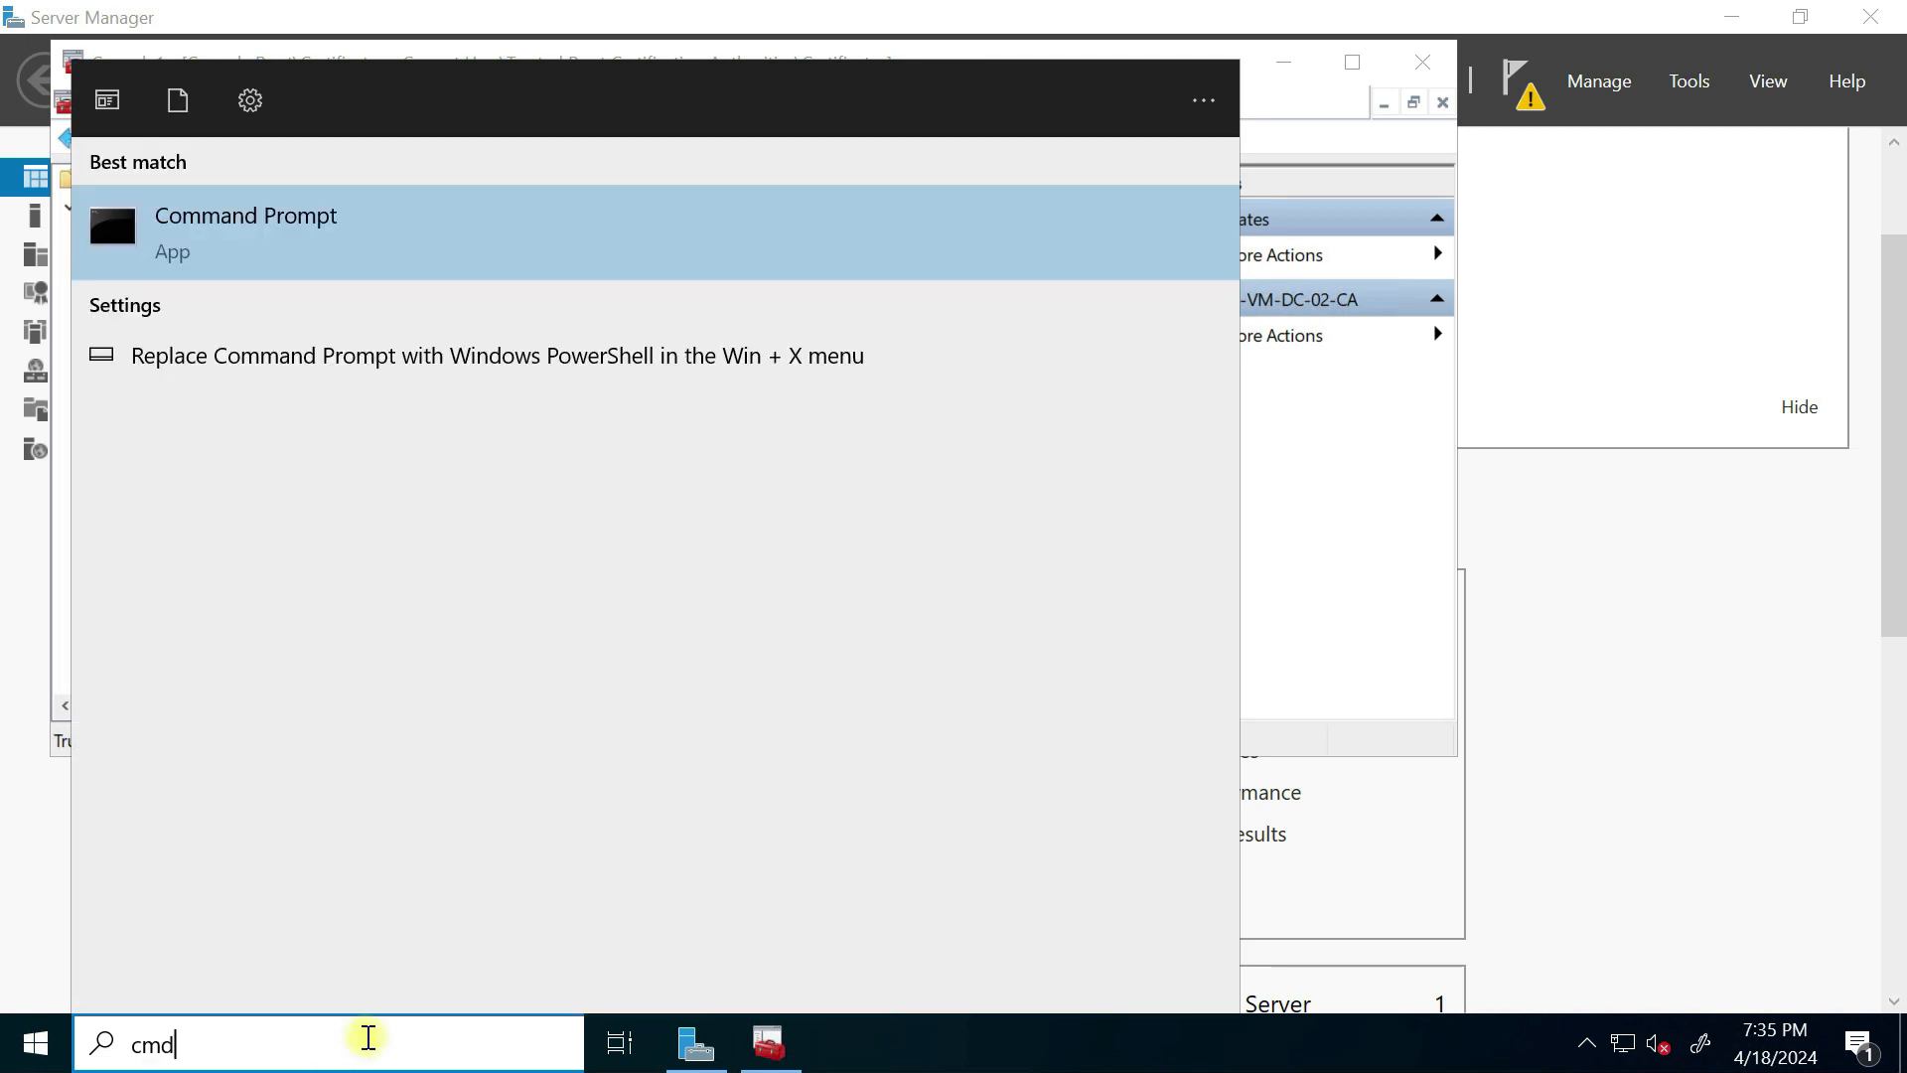
left_click(247, 243)
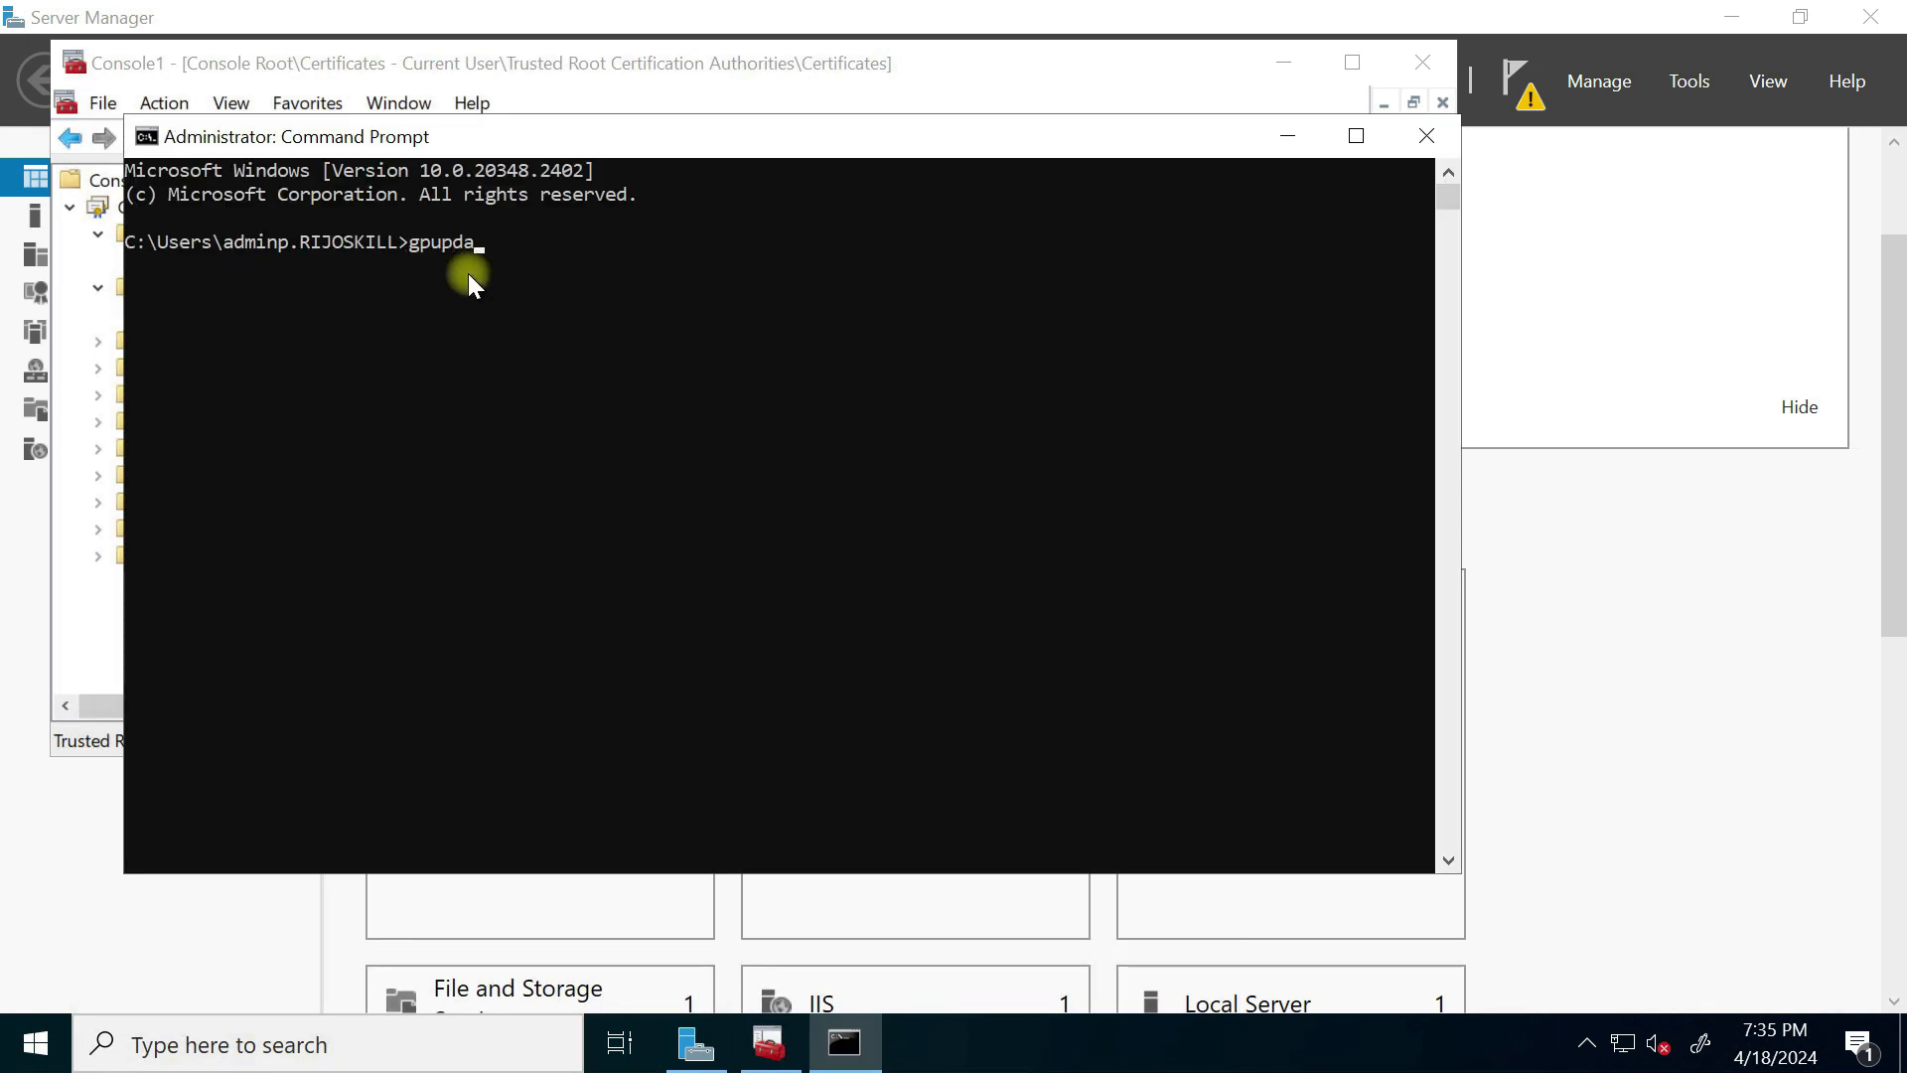
type("/force")
key("Return")
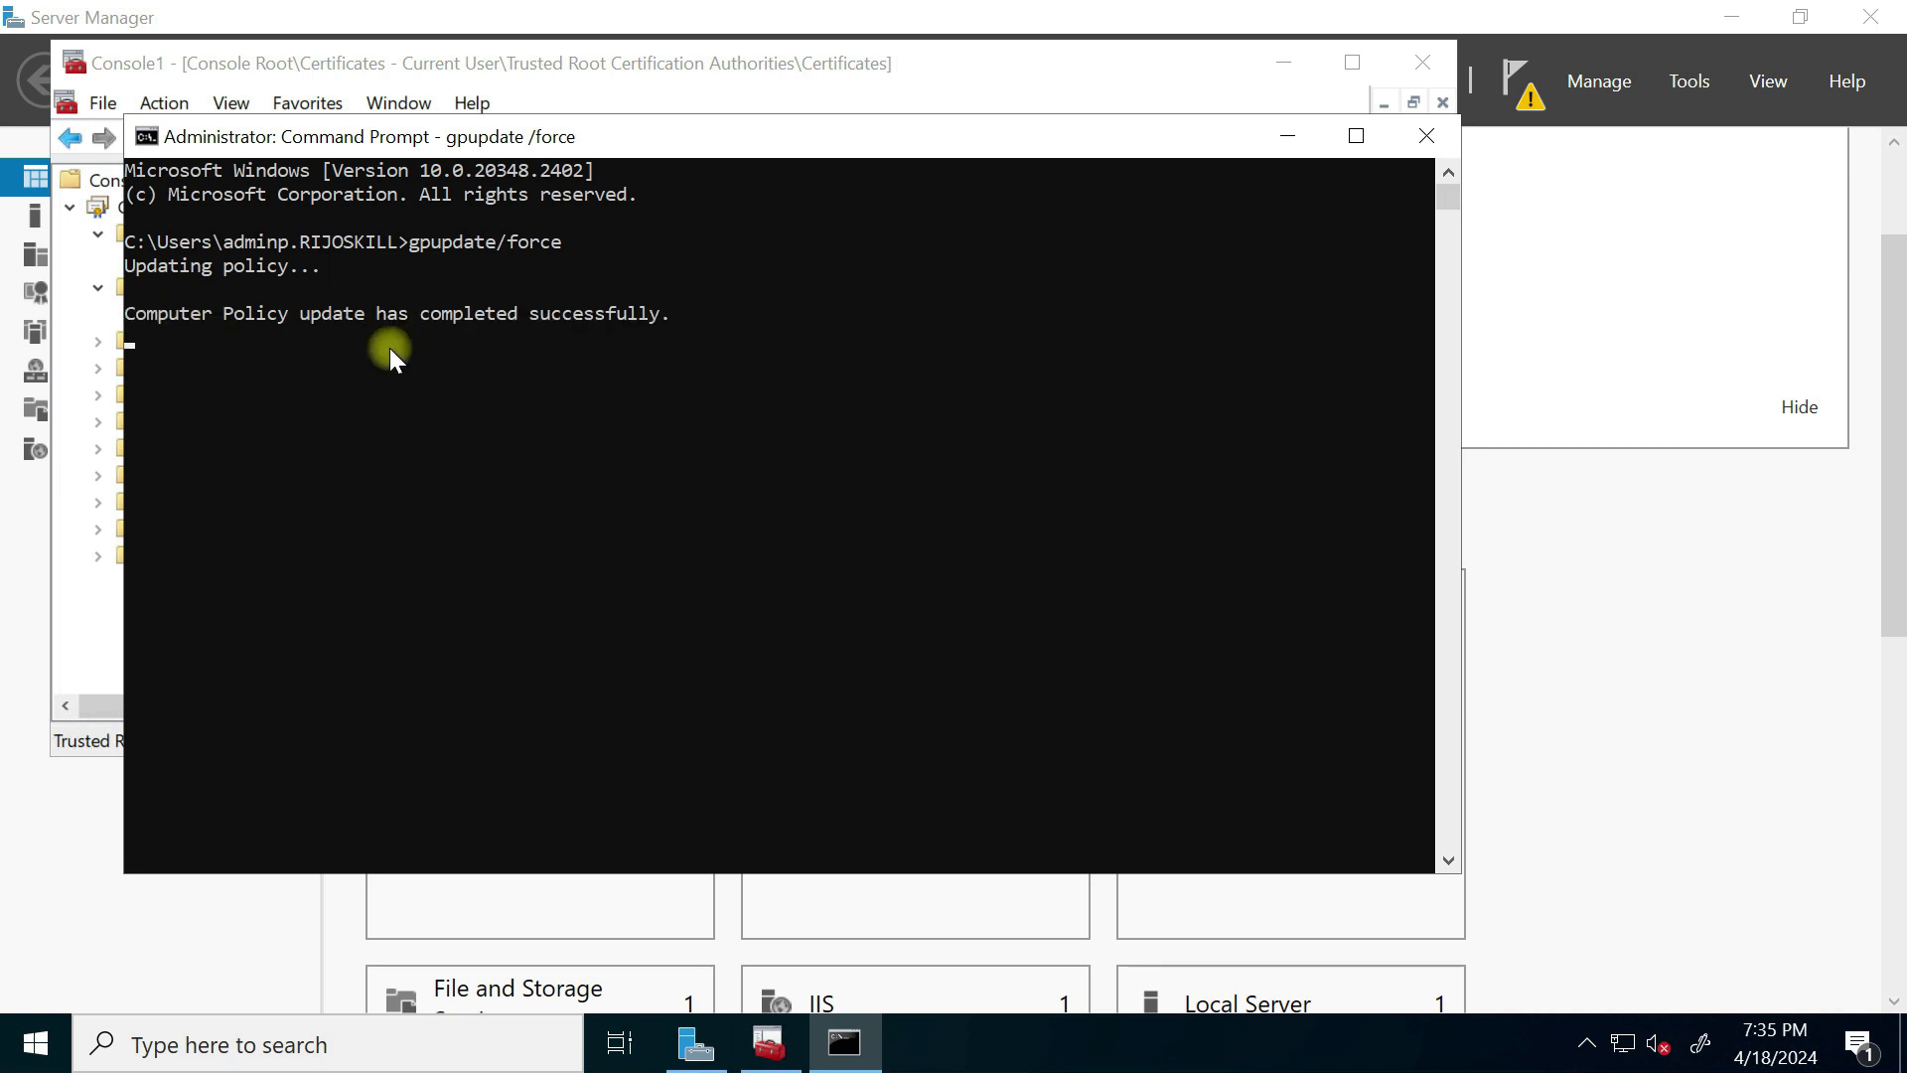
left_click(1292, 151)
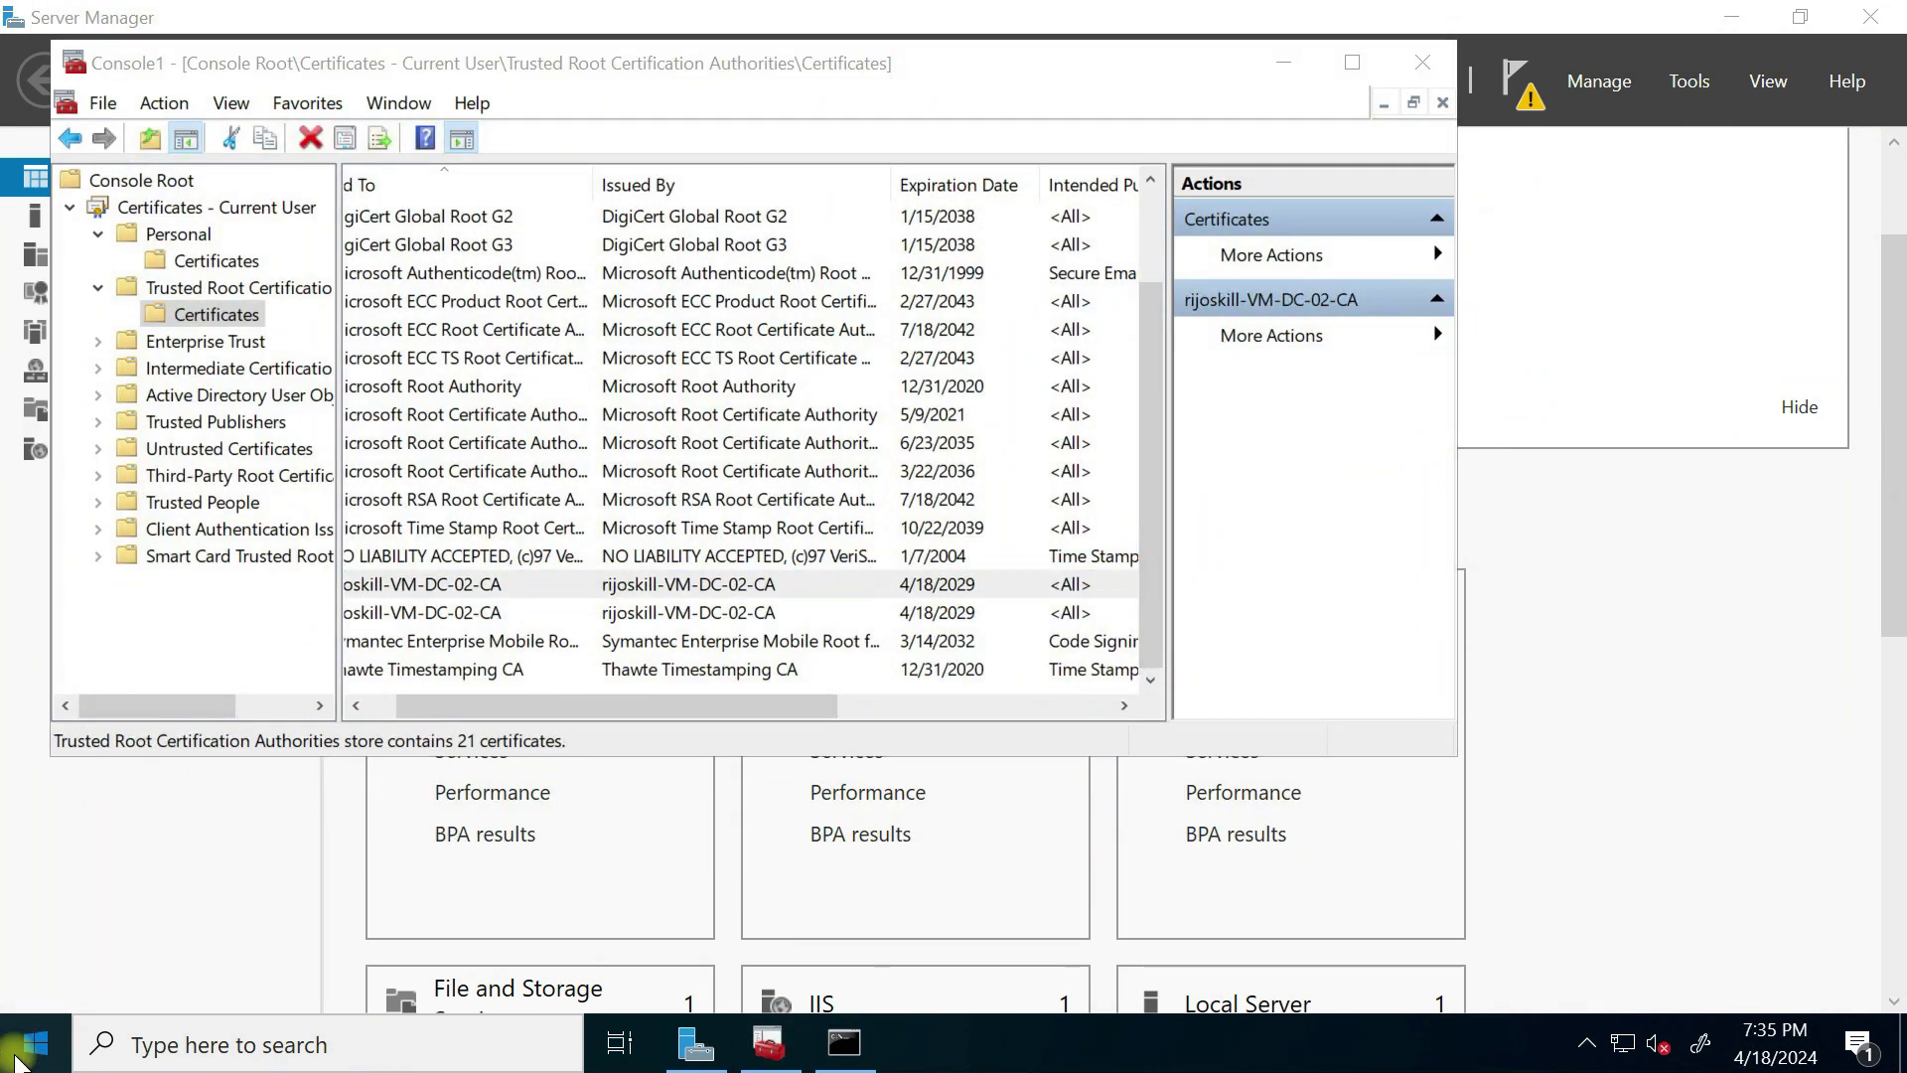
left_click(36, 1043)
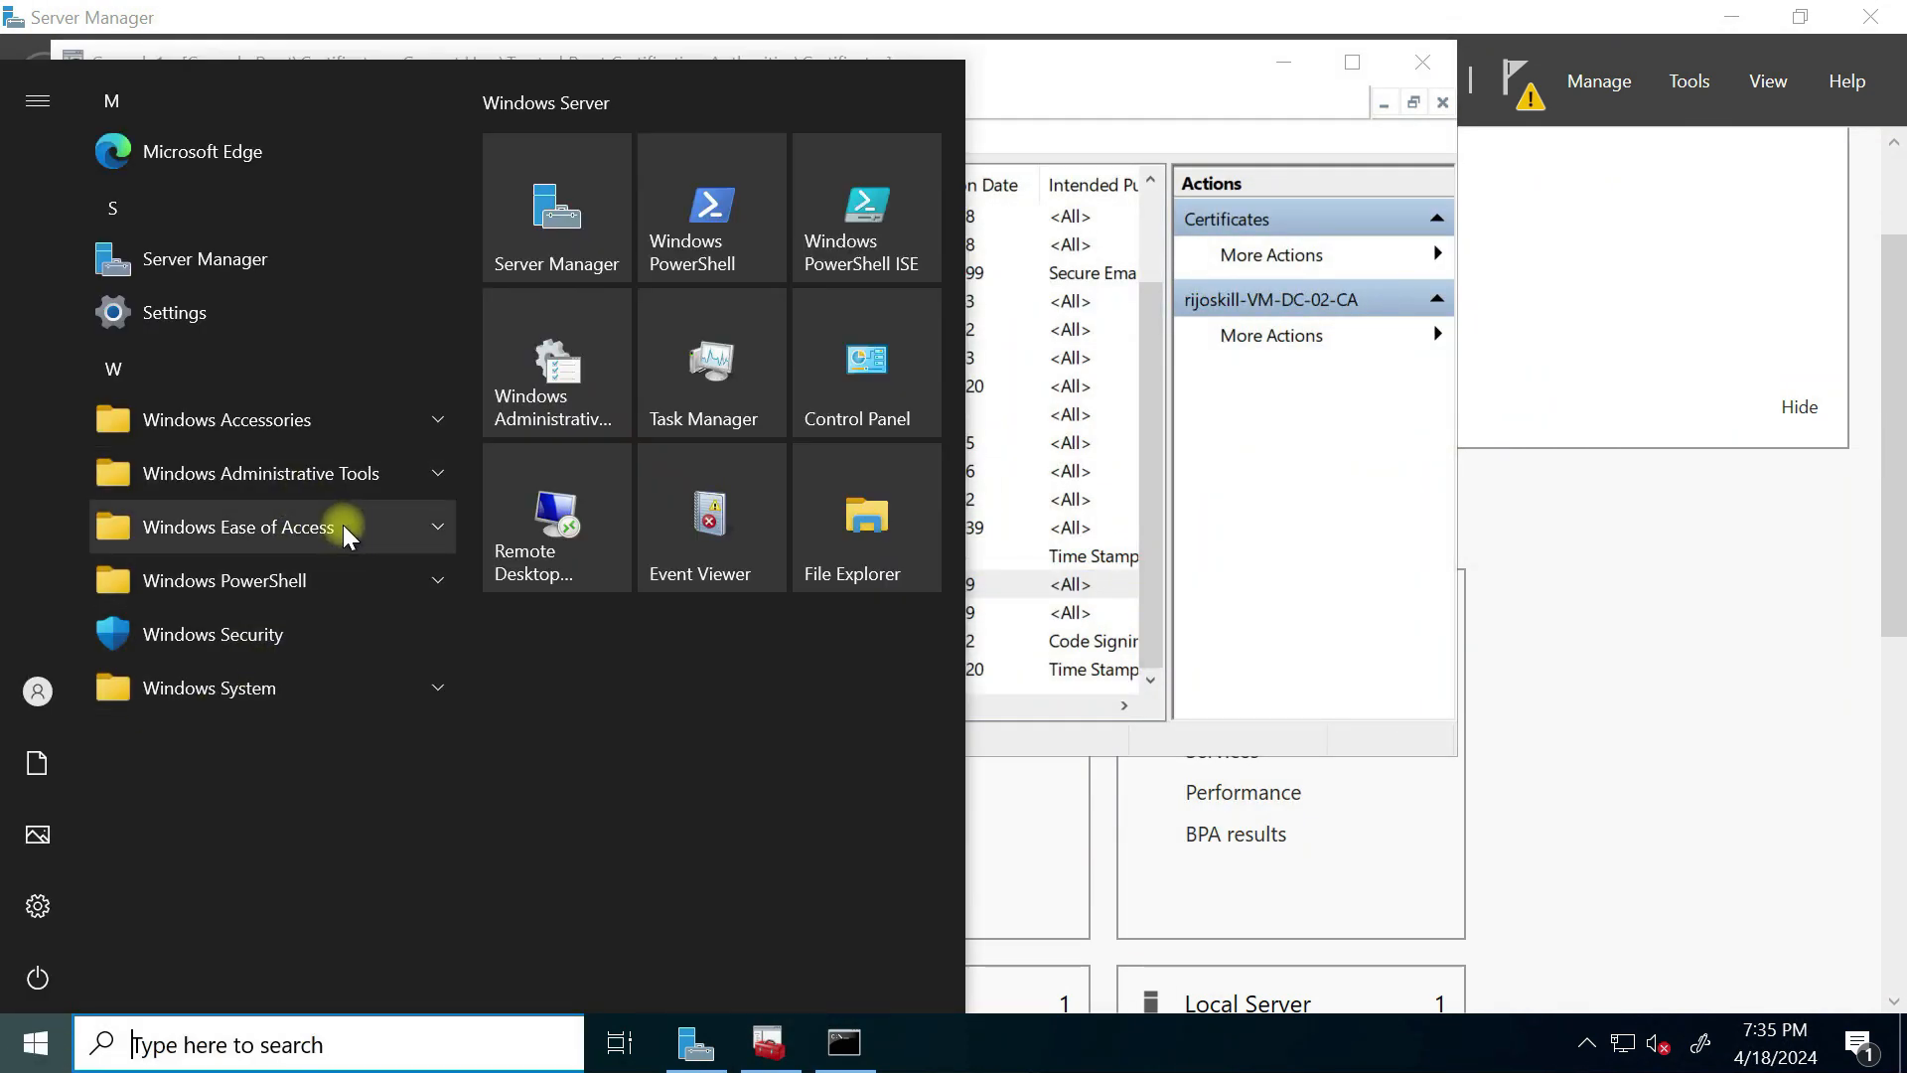
Step: Launch Certification Authority, expand the domain CA and refresh its Issued Certificates list
left_click(403, 480)
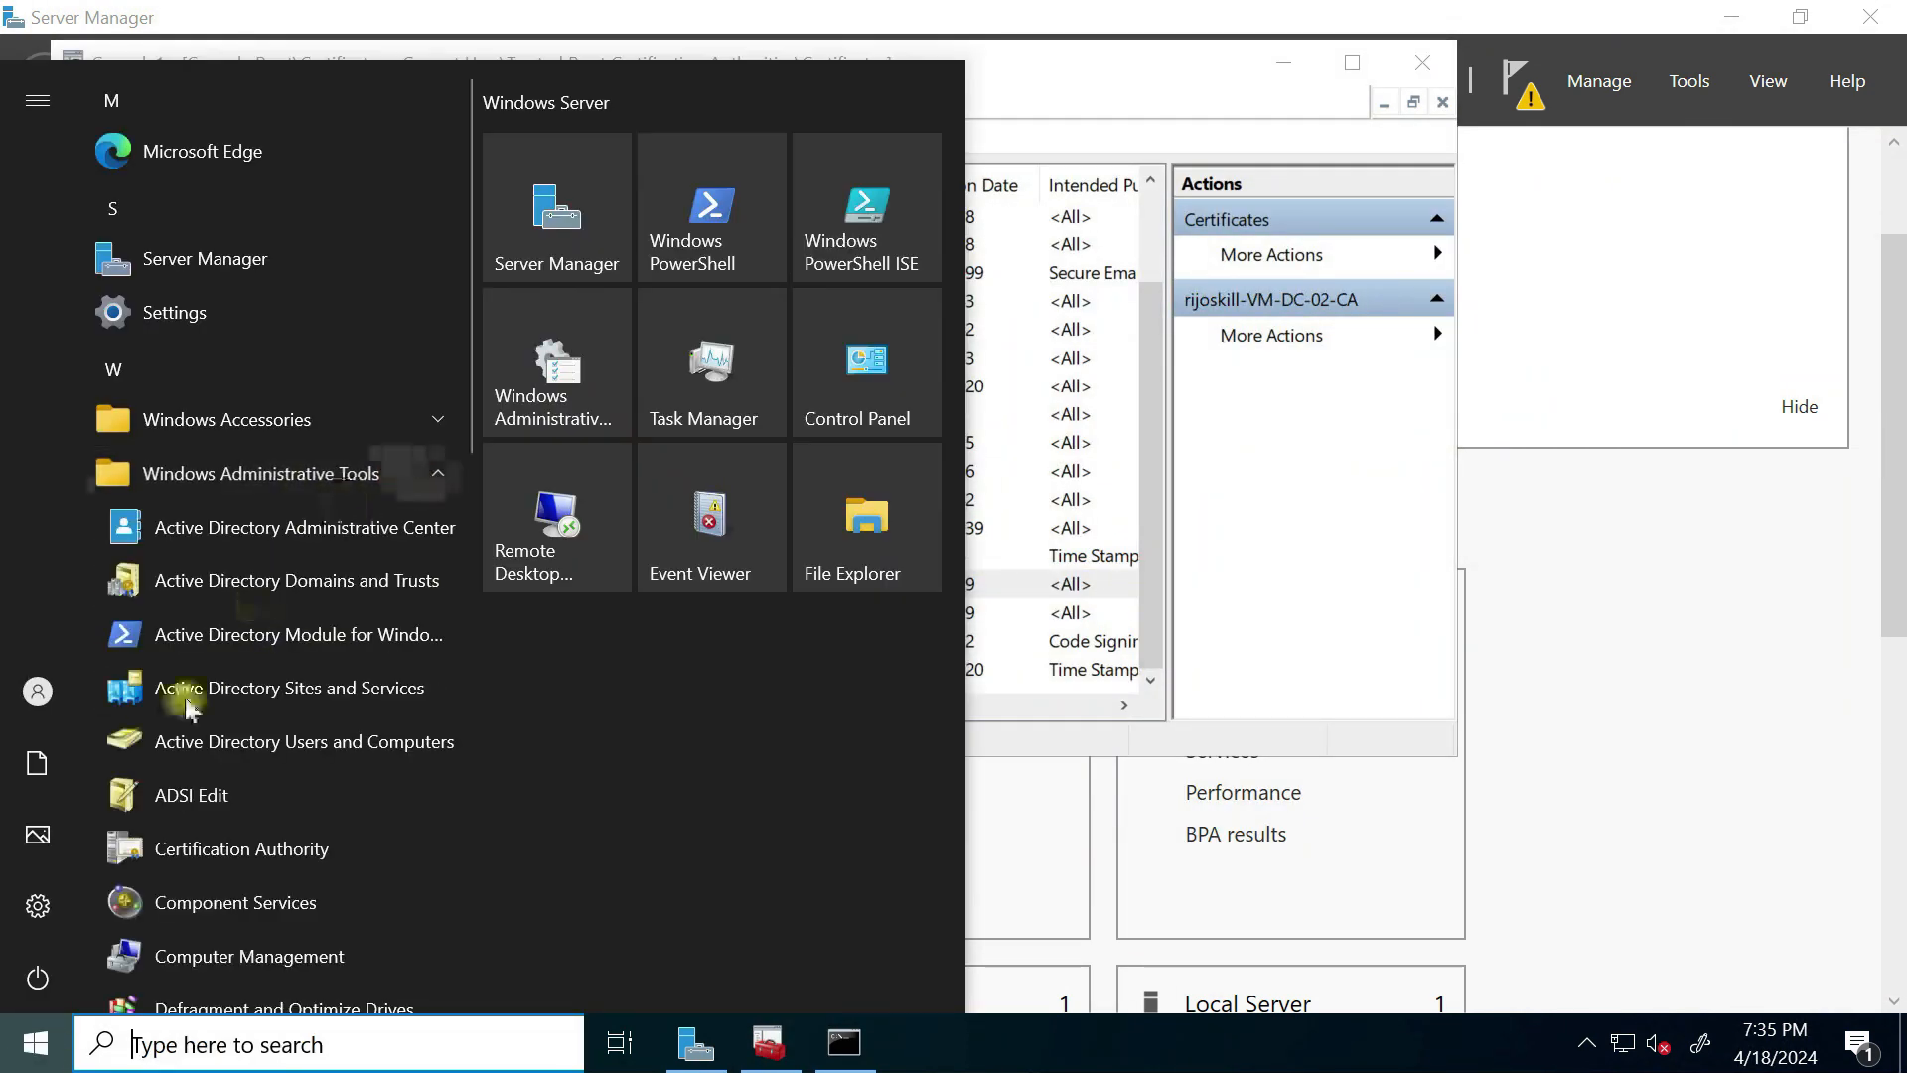
left_click(237, 856)
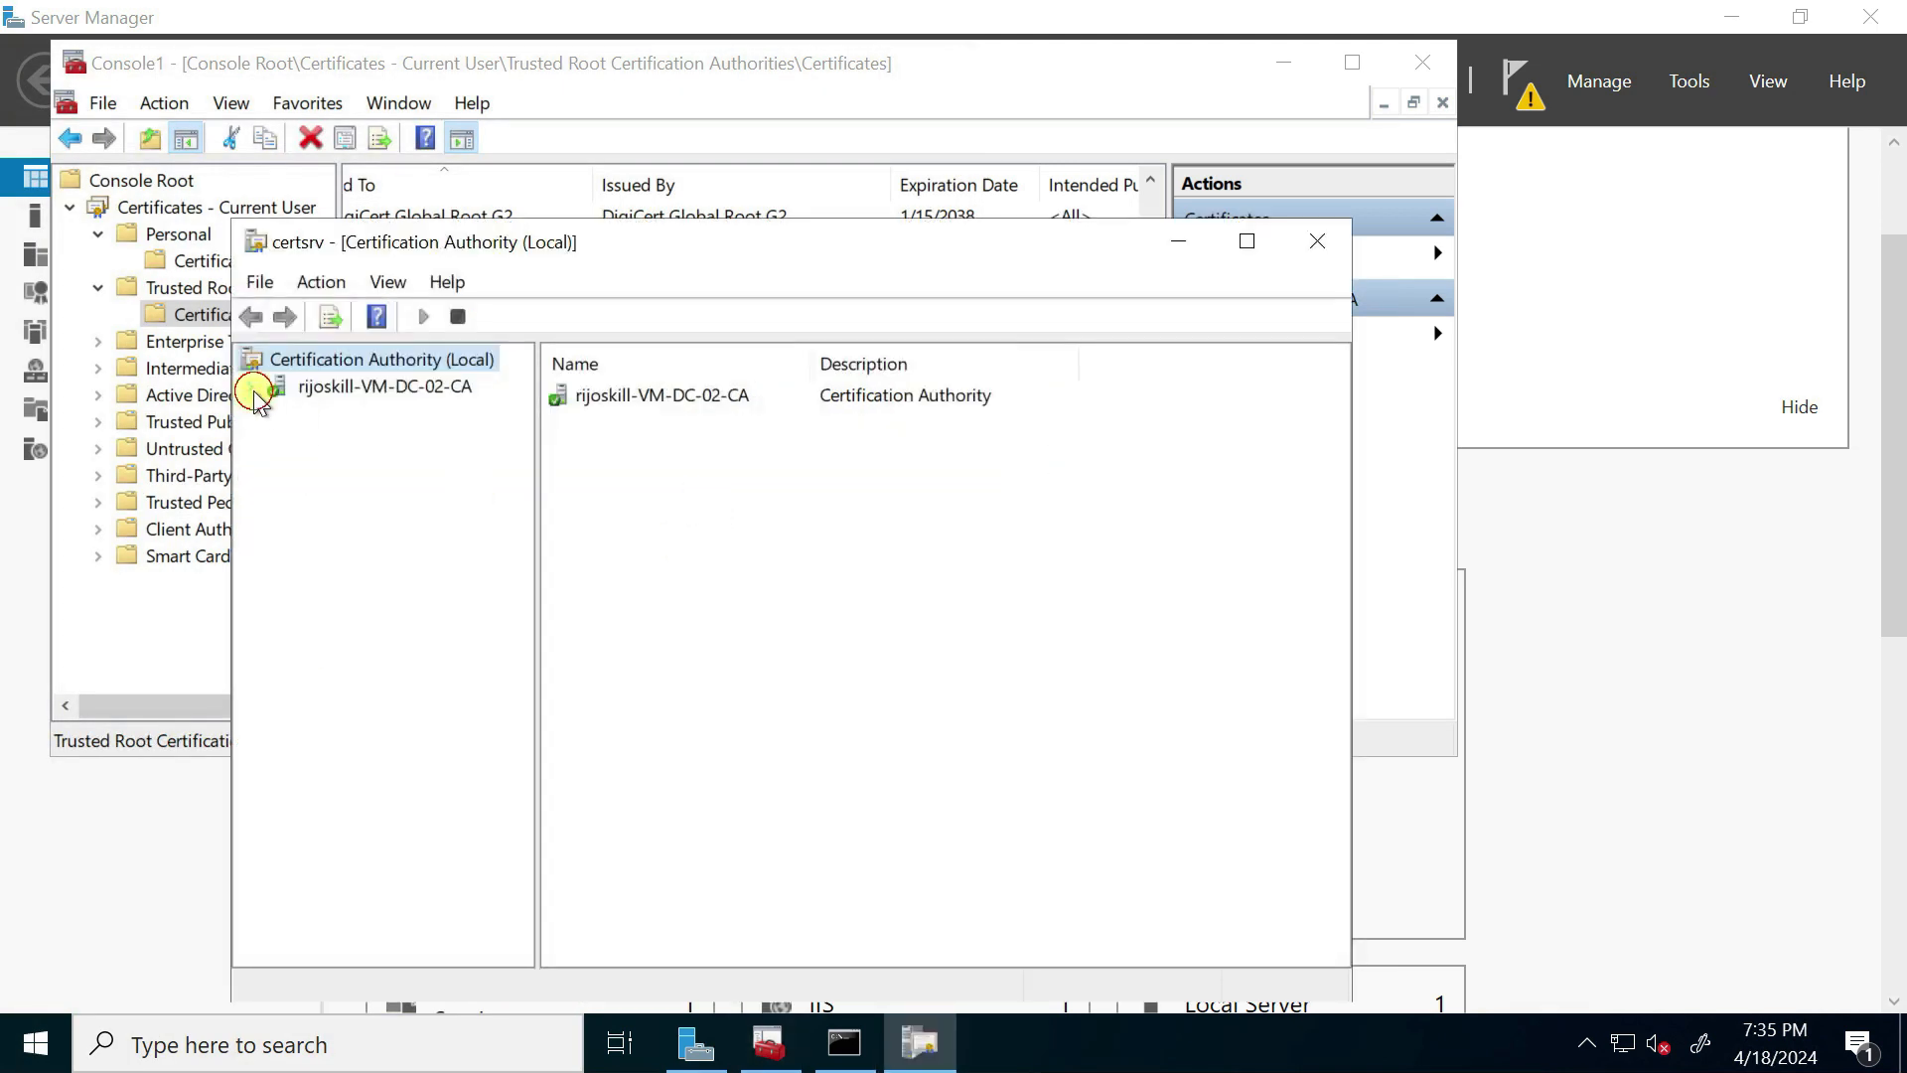
left_click(253, 390)
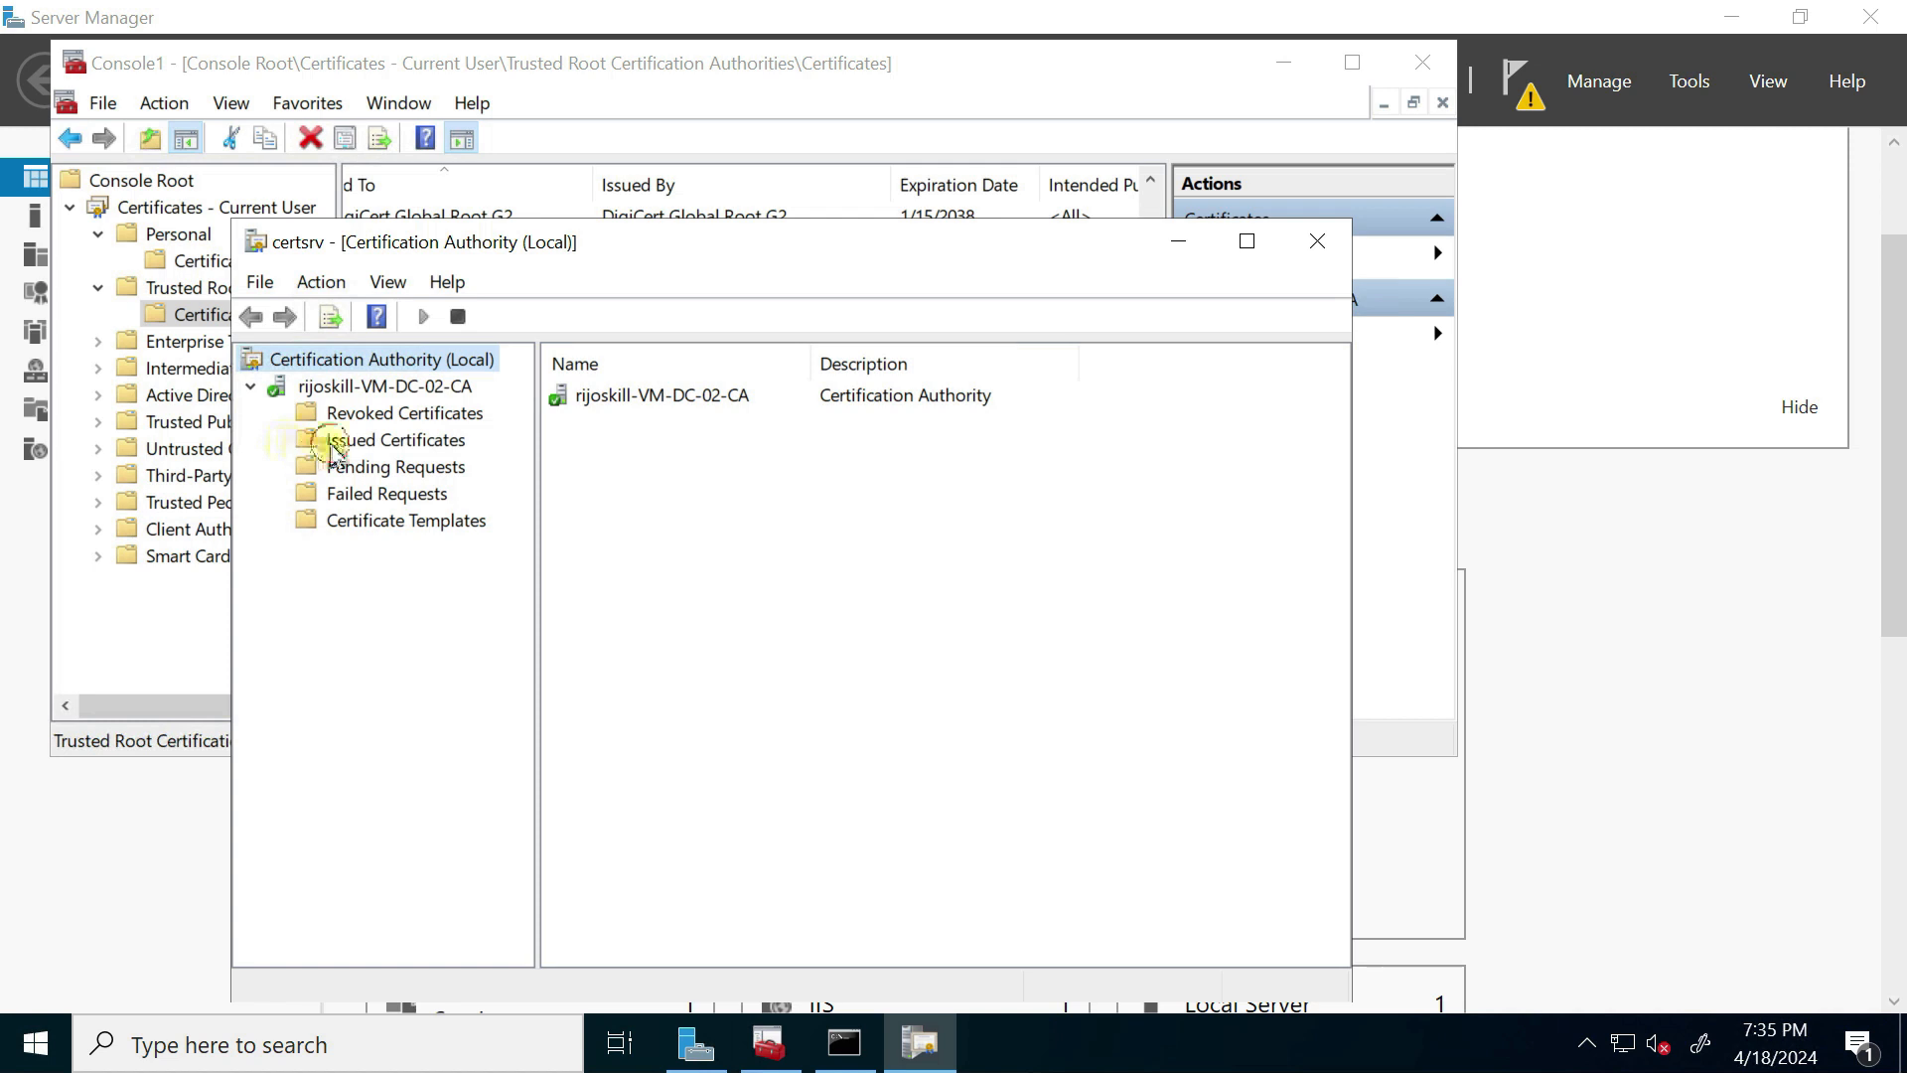
left_click(332, 449)
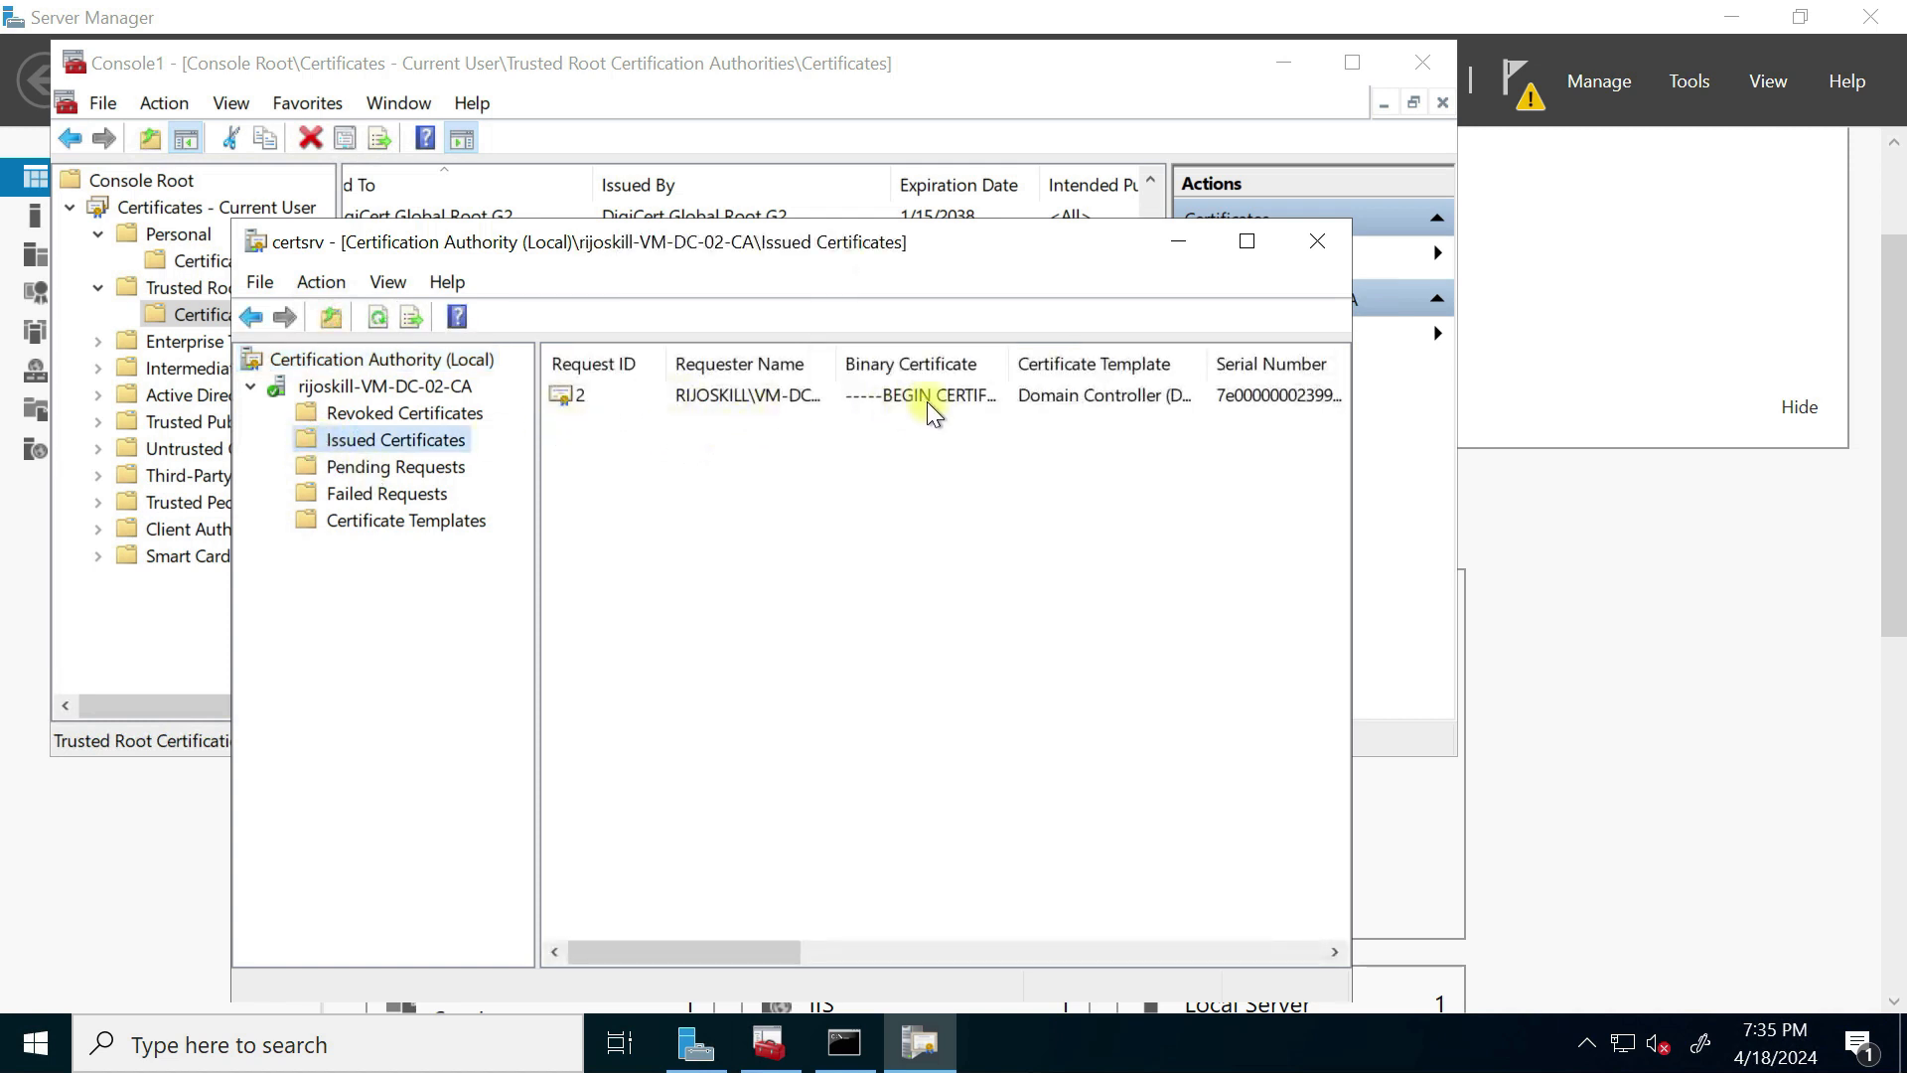
right_click(871, 522)
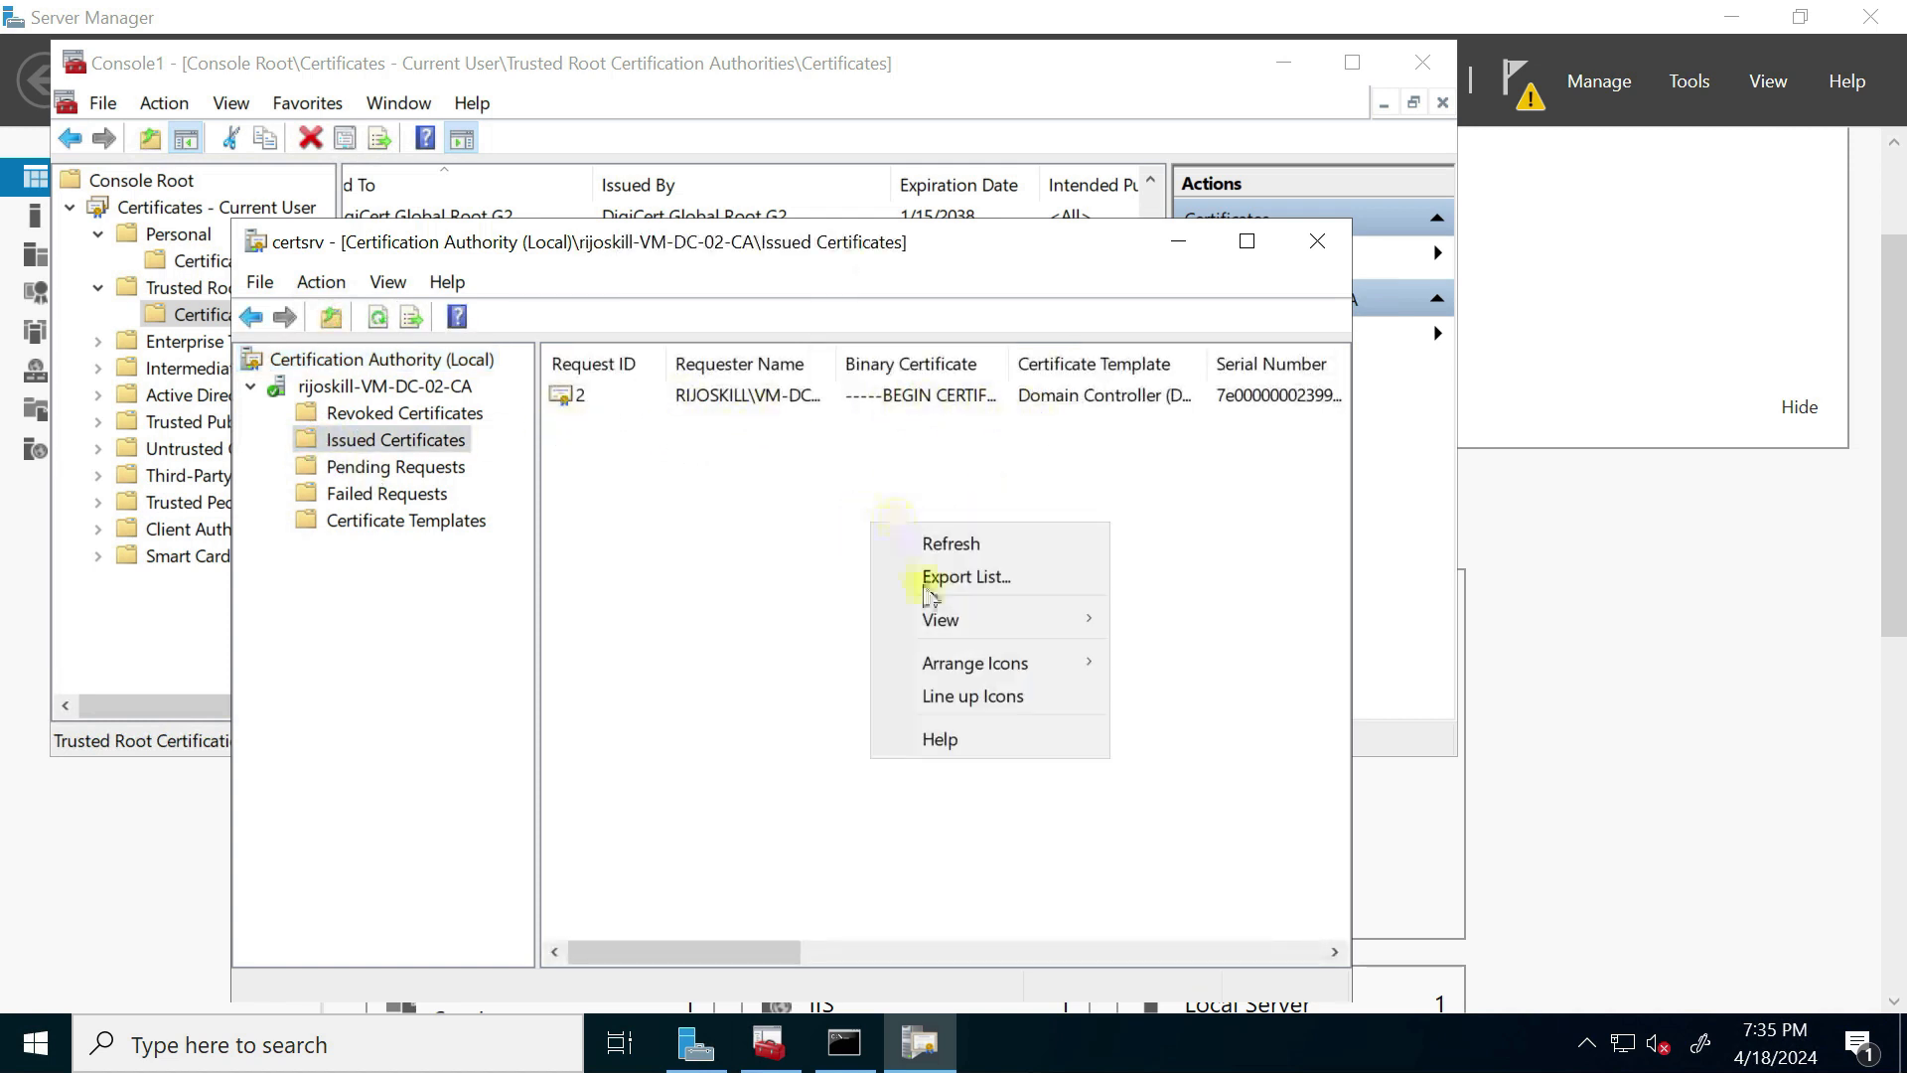
left_click(952, 545)
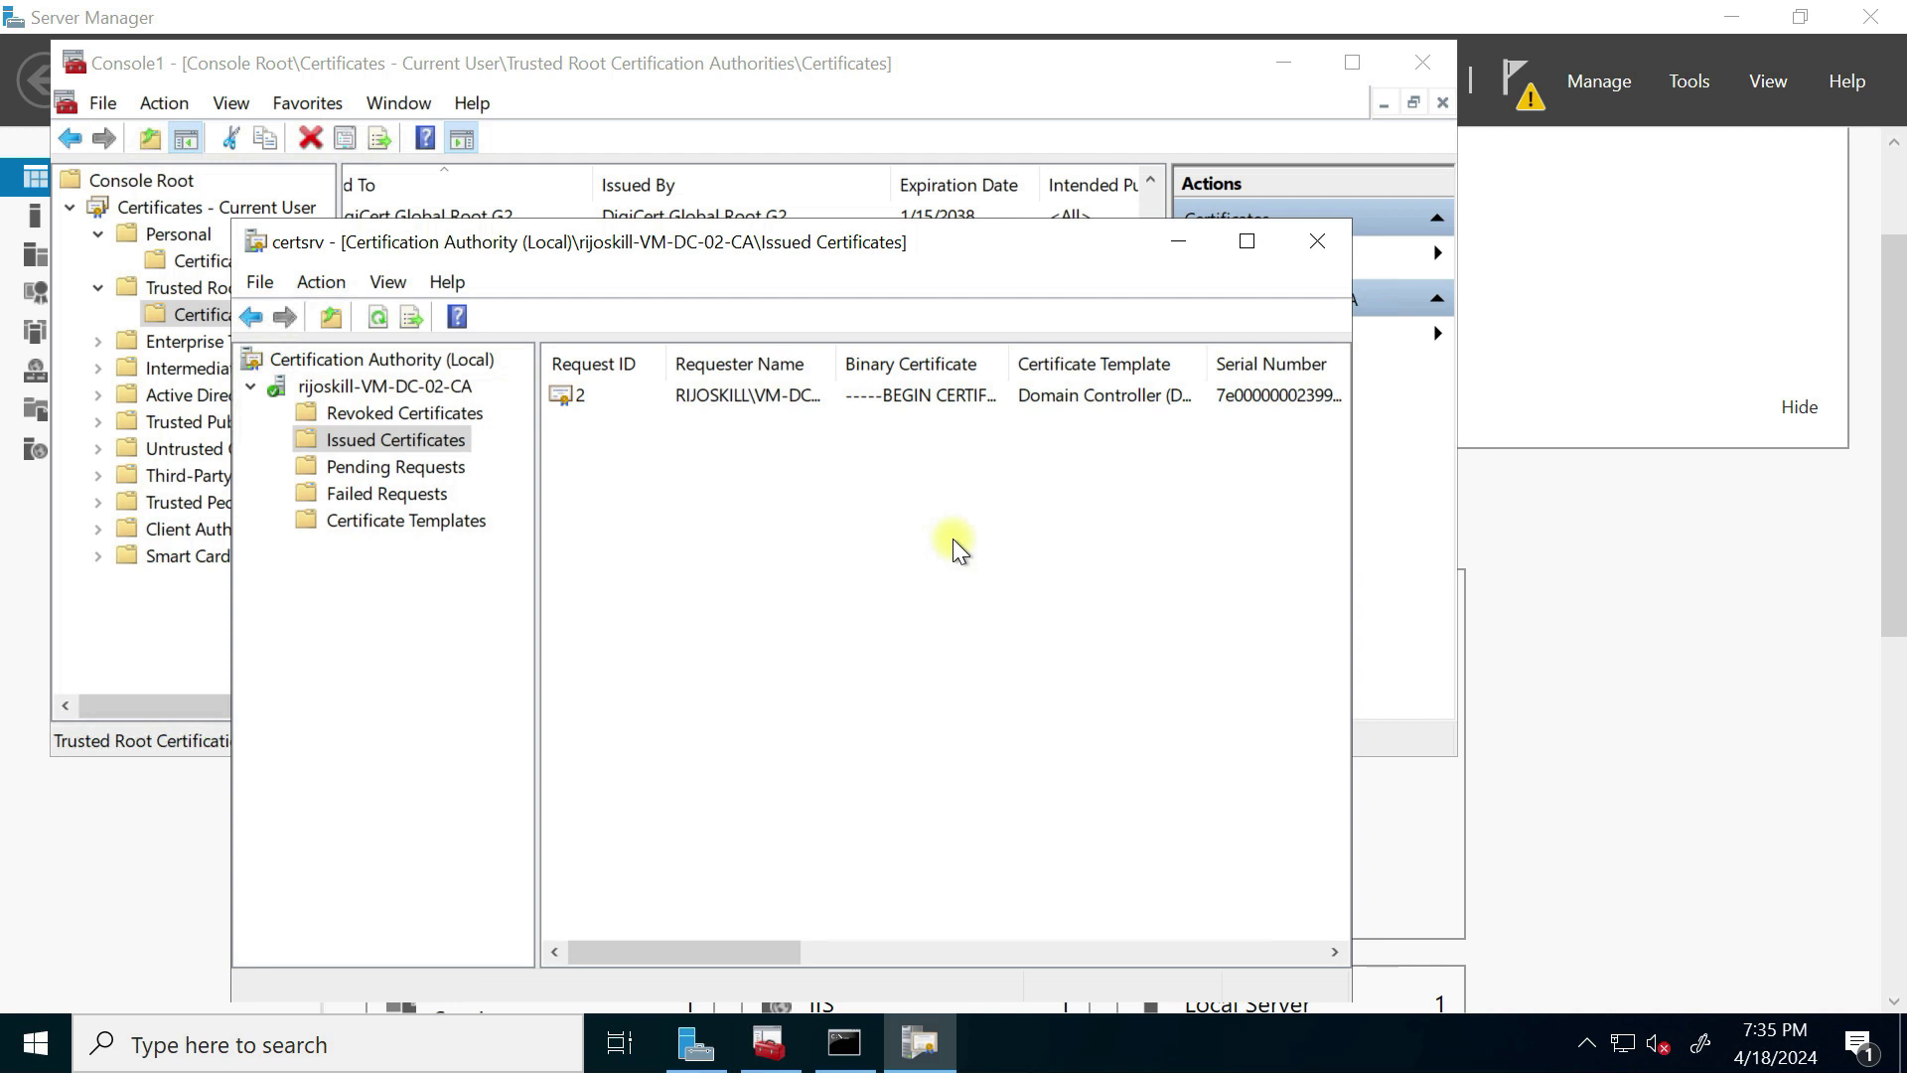
Step: Check the CA's Pending, Failed, Templates and Revoked folders, ending on the empty Pending Requests
left_click(399, 466)
left_click(402, 494)
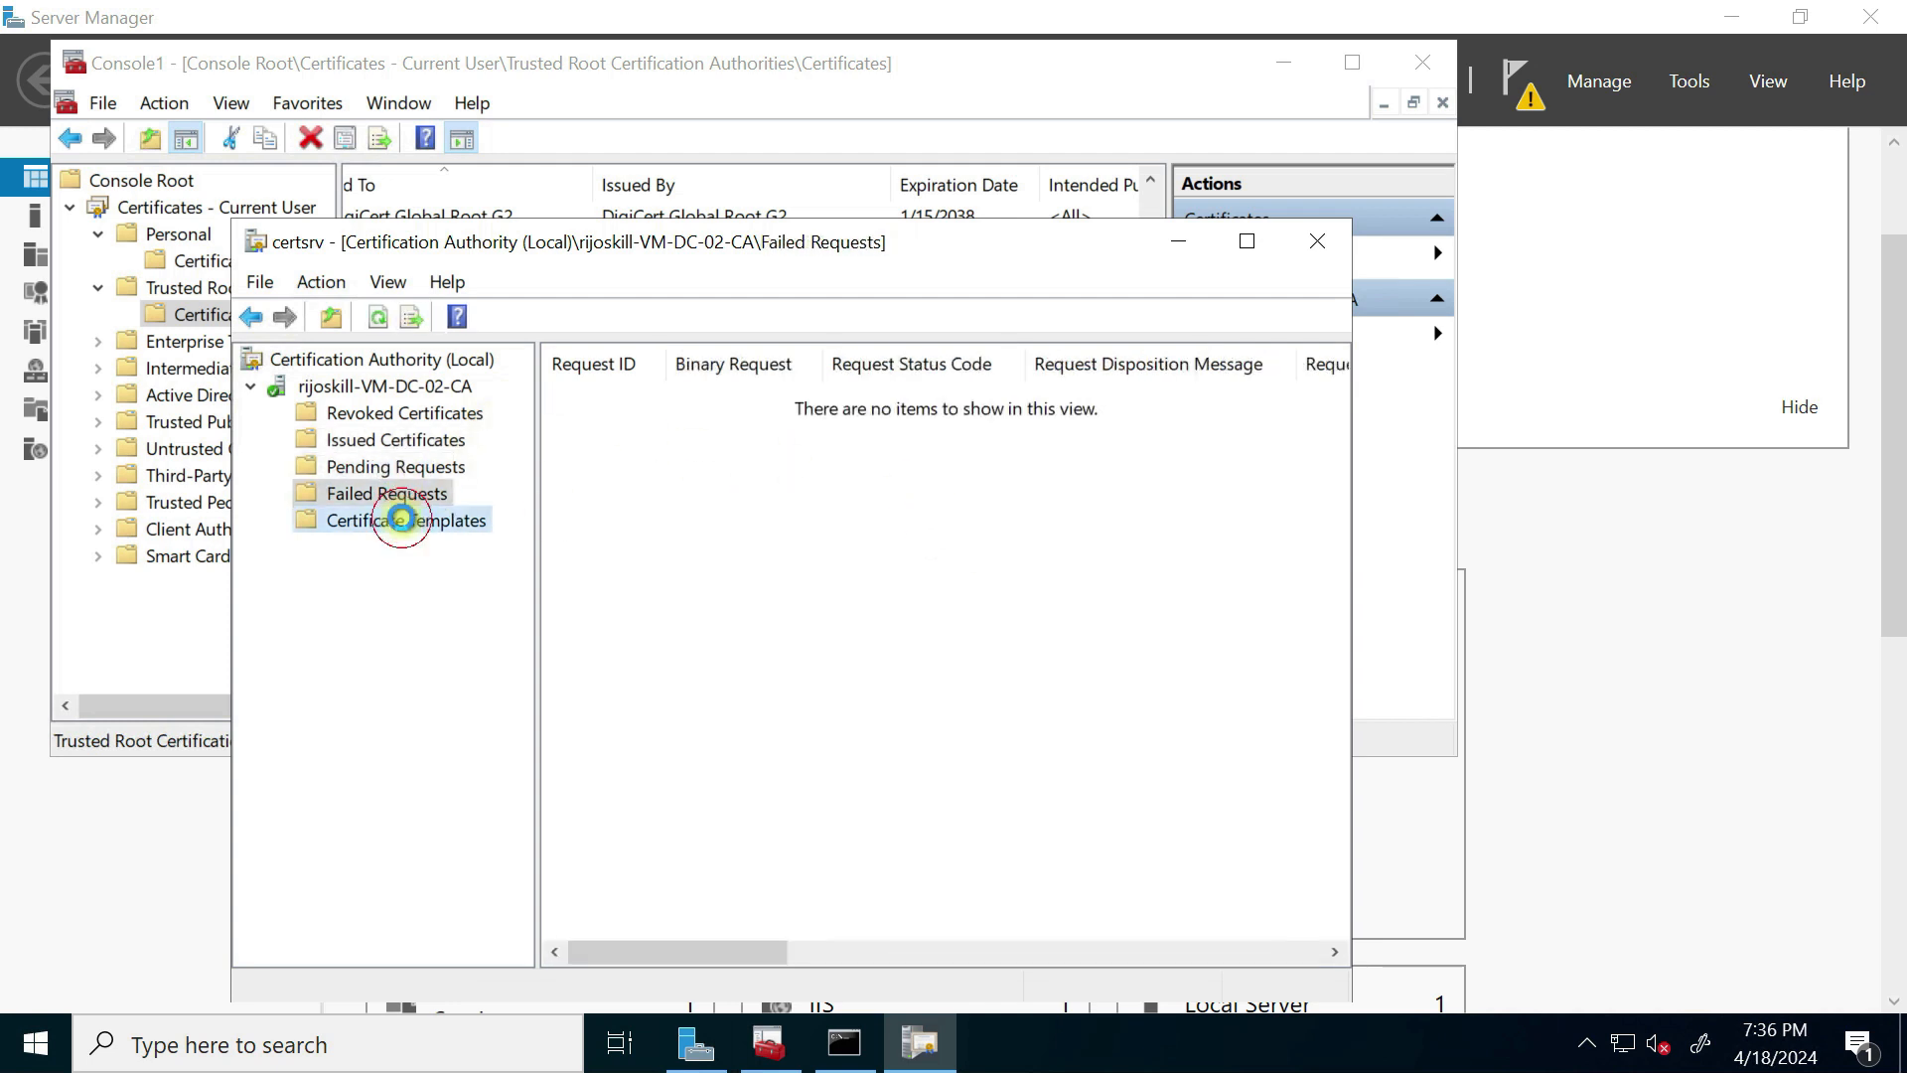
left_click(401, 518)
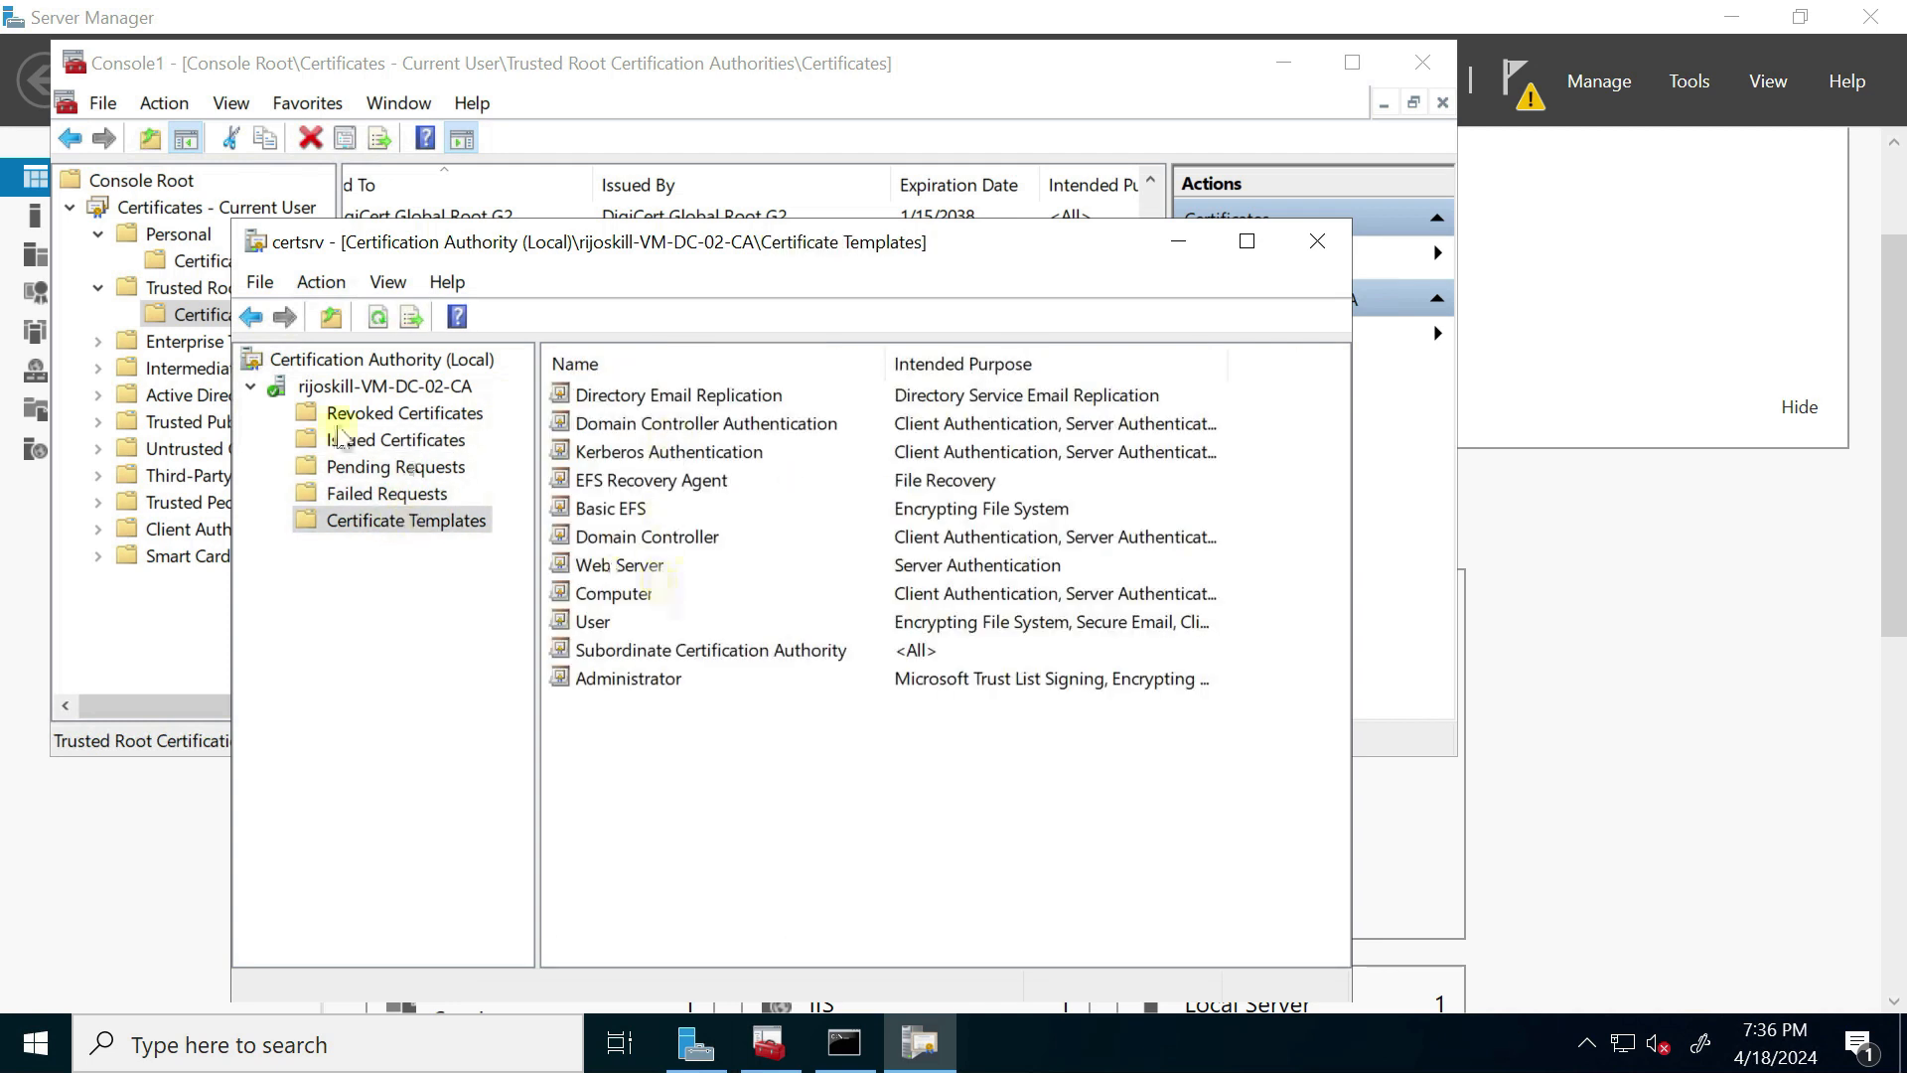
left_click(368, 413)
left_click(368, 440)
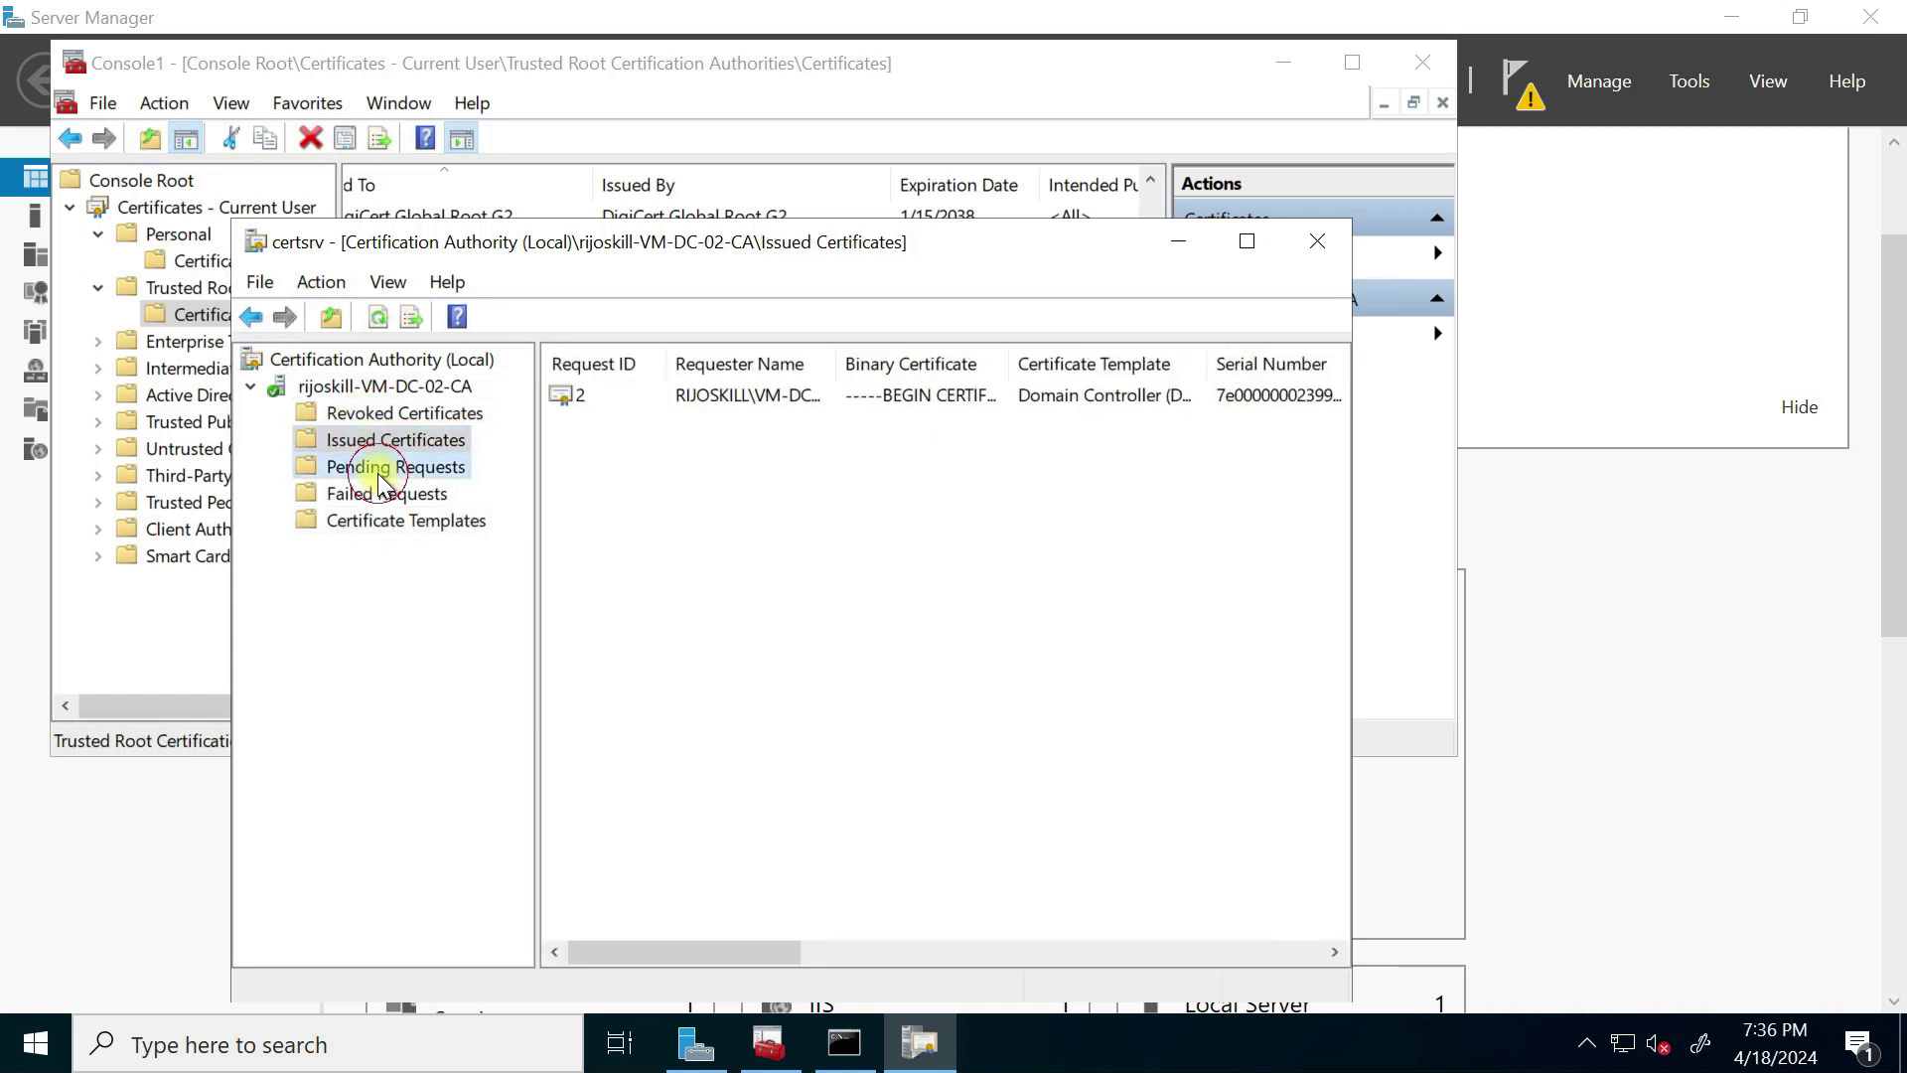
left_click(378, 469)
left_click(377, 492)
left_click(383, 467)
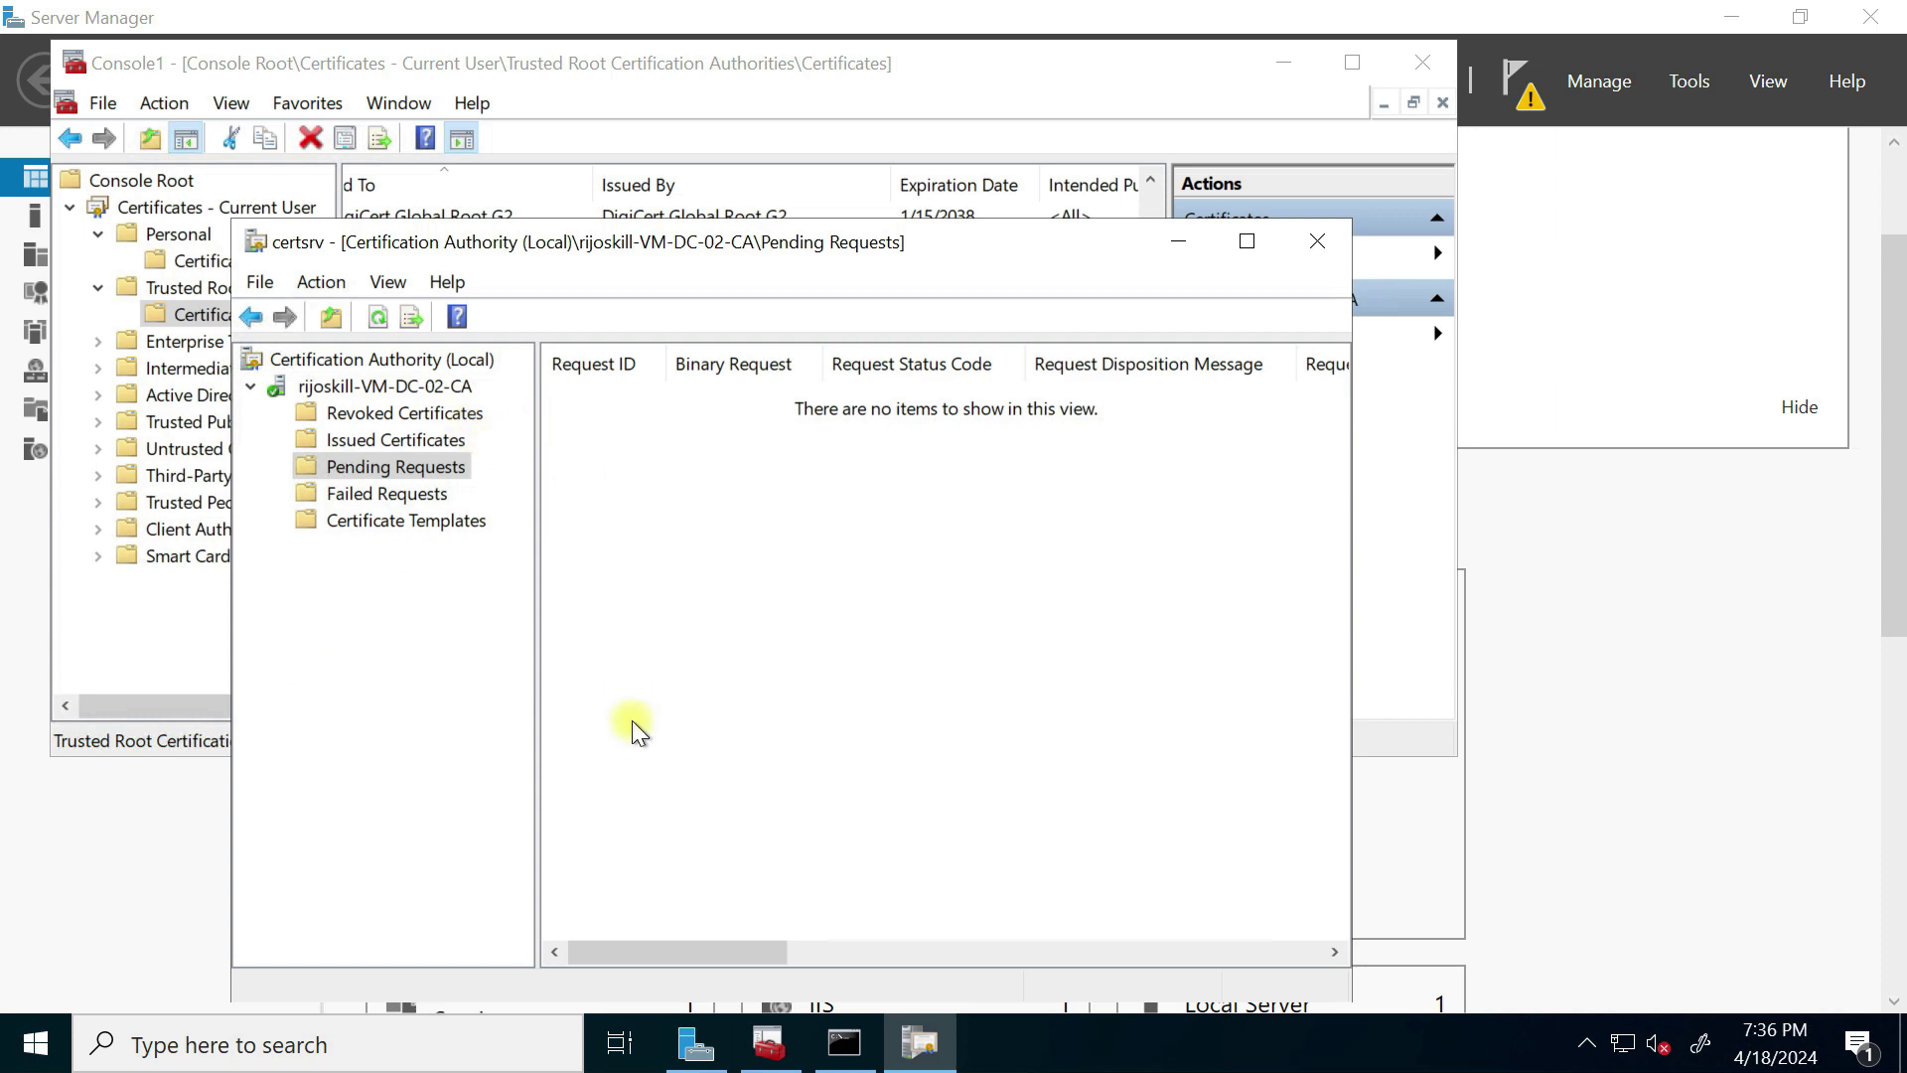
key("super+Tab")
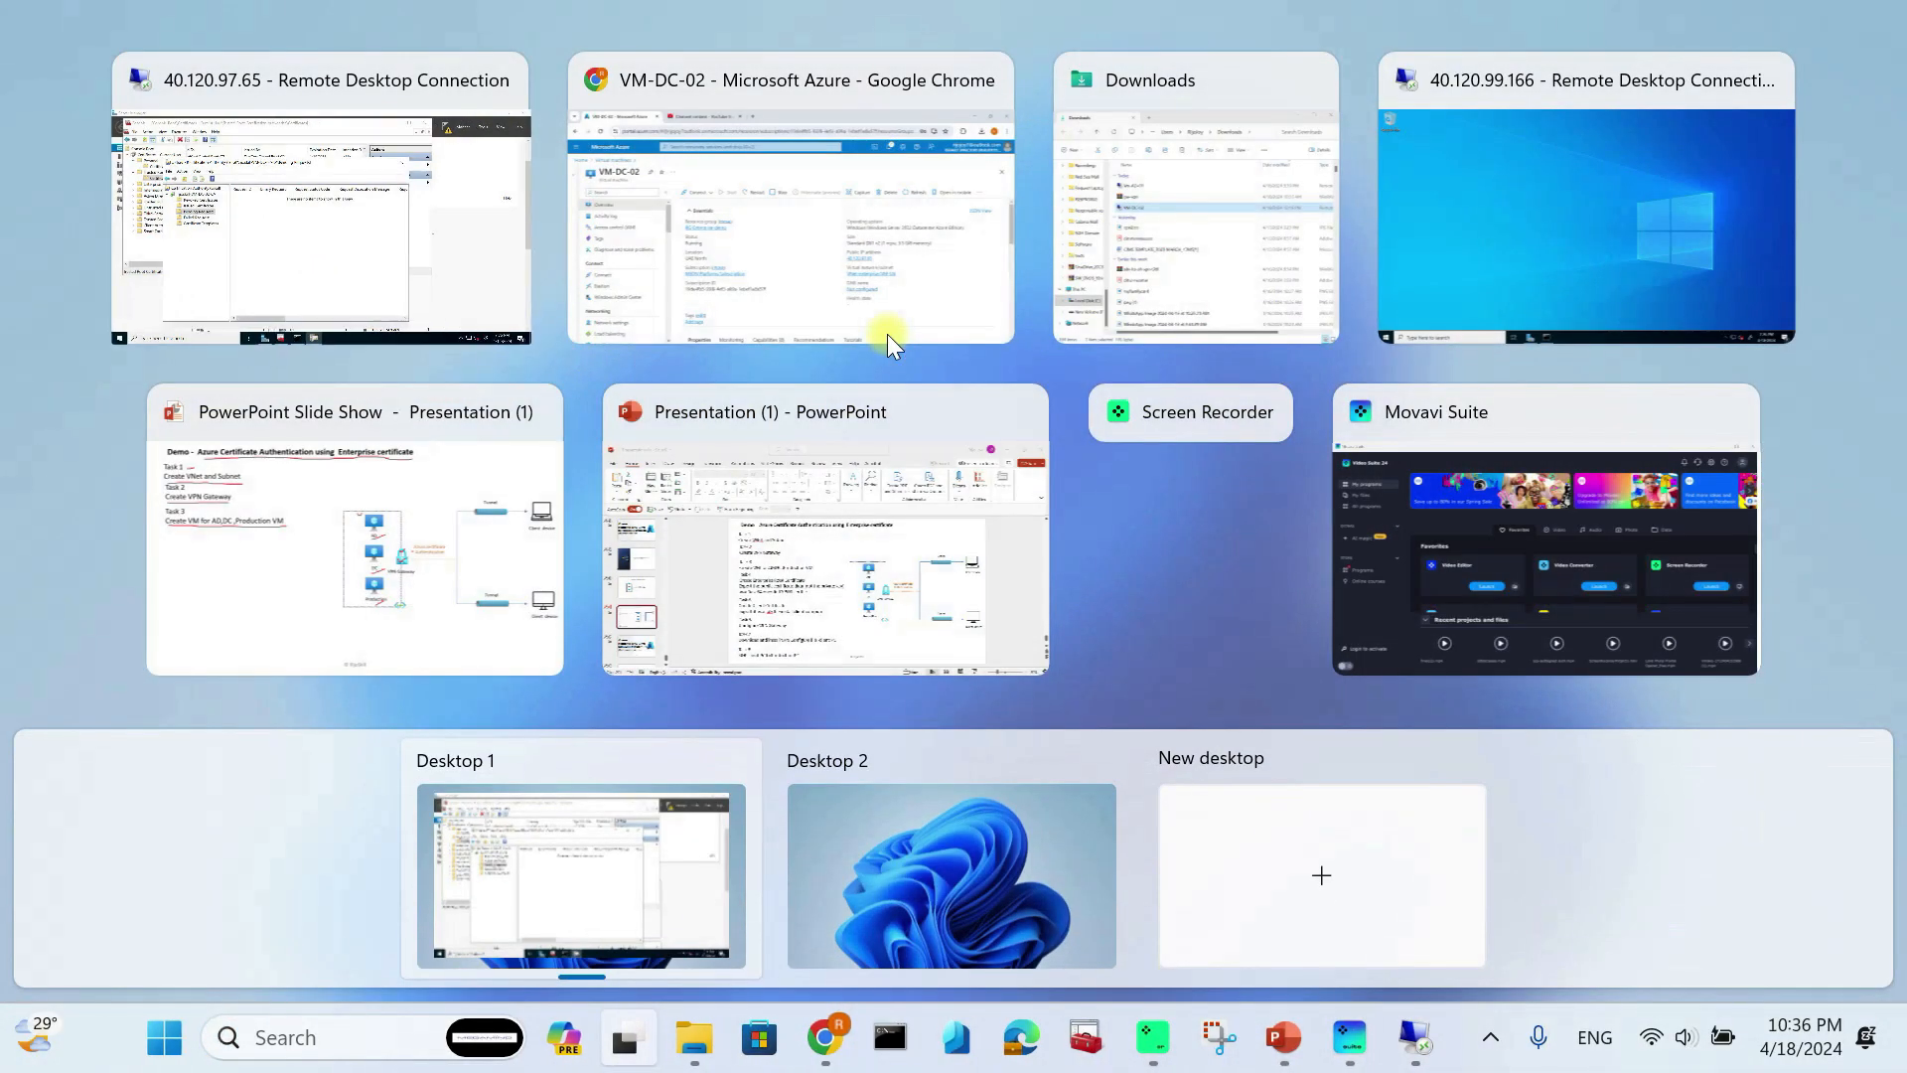
Step: Return to the Azure Virtual machines list and open VM-Prod-03's network settings
left_click(832, 312)
left_click(231, 214)
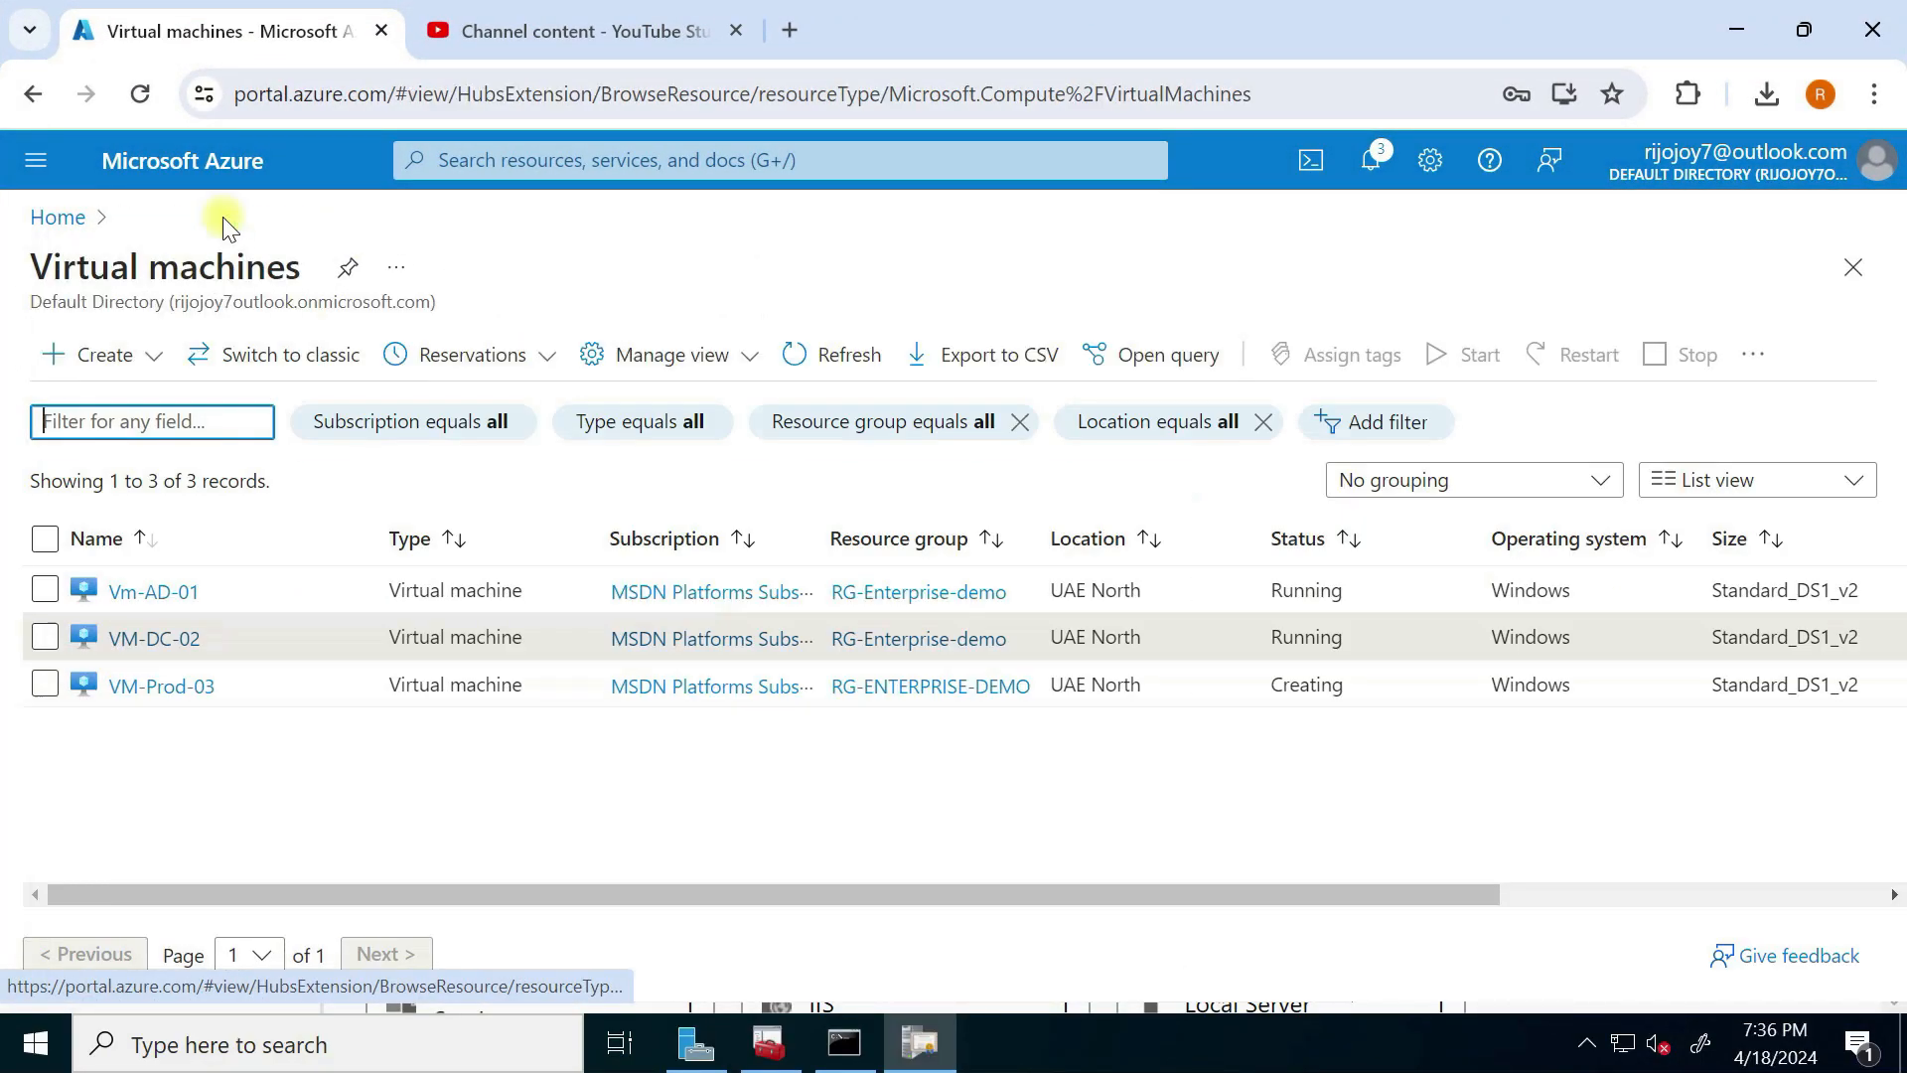
left_click(154, 689)
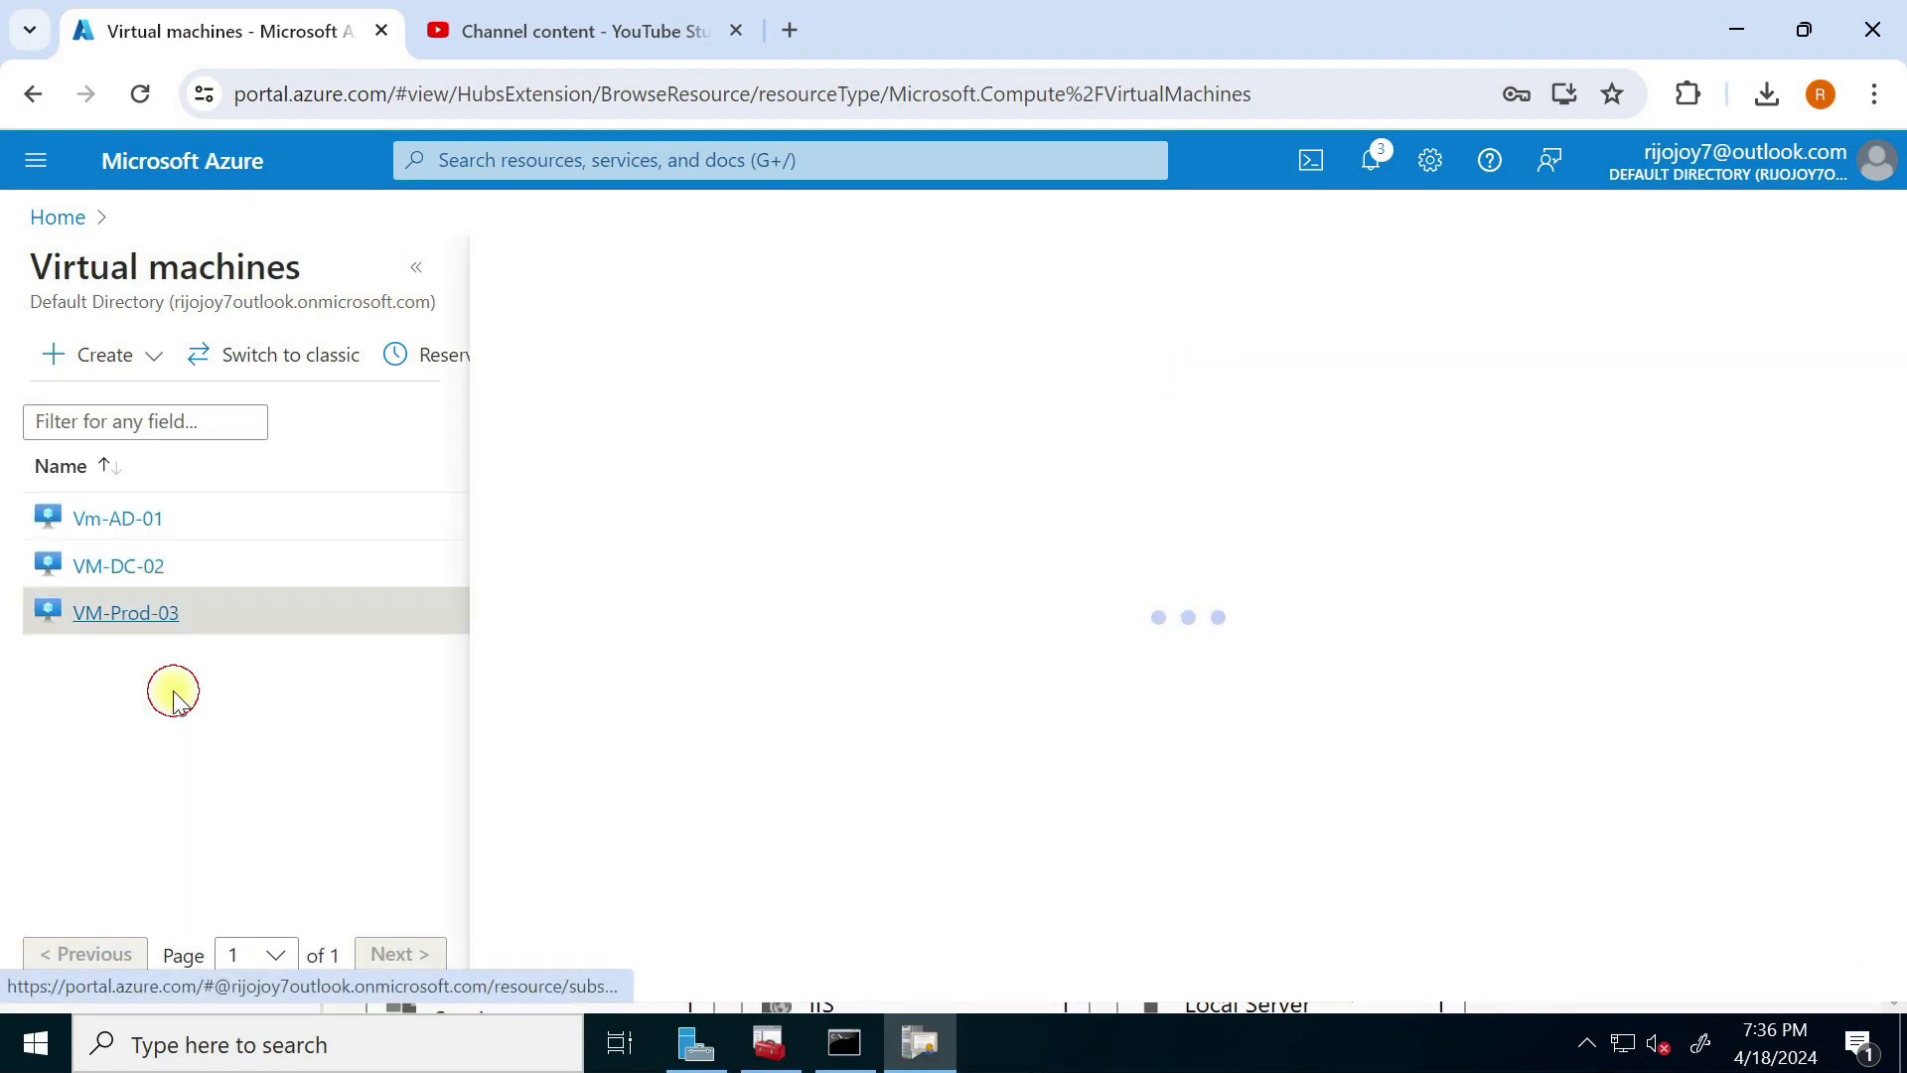
left_click(415, 266)
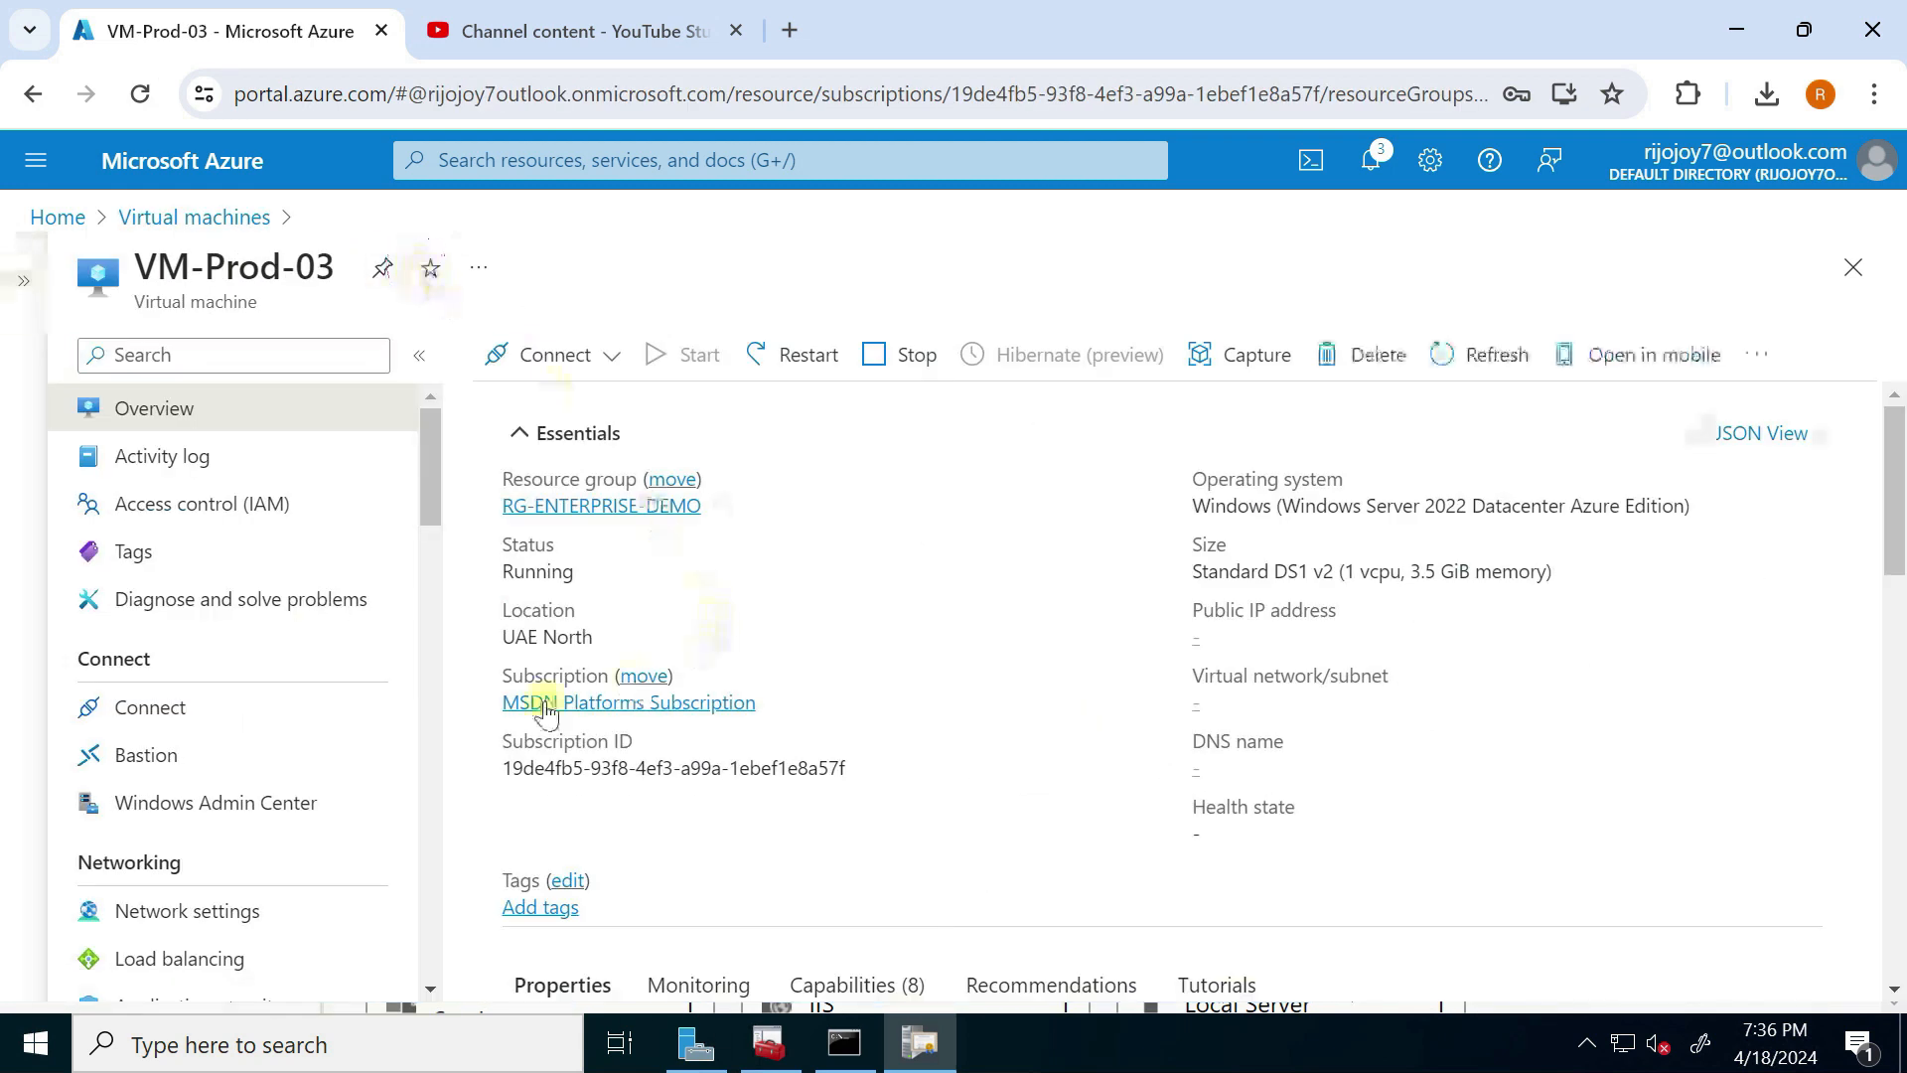
scroll(467, 760, "down", 2)
scroll(159, 884, "down", 3)
left_click(219, 621)
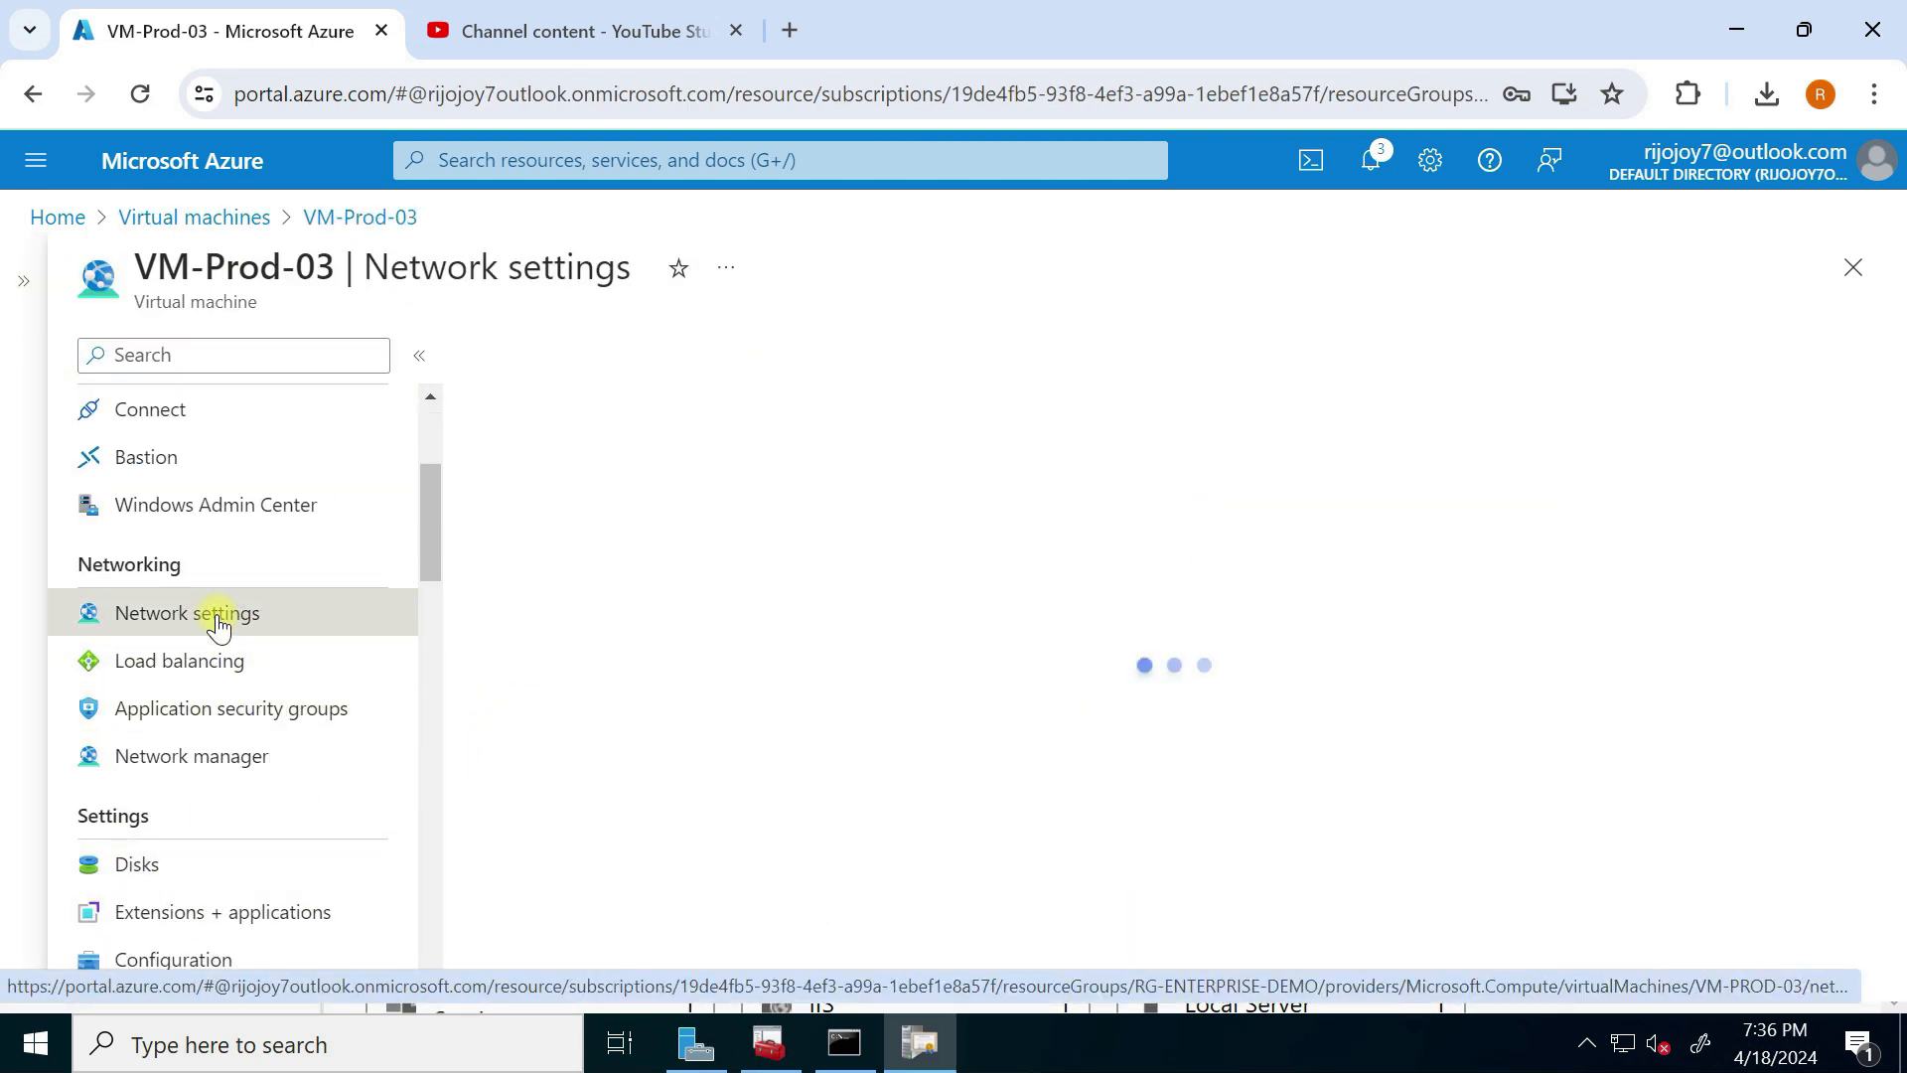
Step: Save custom DNS server 10.10.20.4 on the vm-prod-03255 network interface
left_click(660, 535)
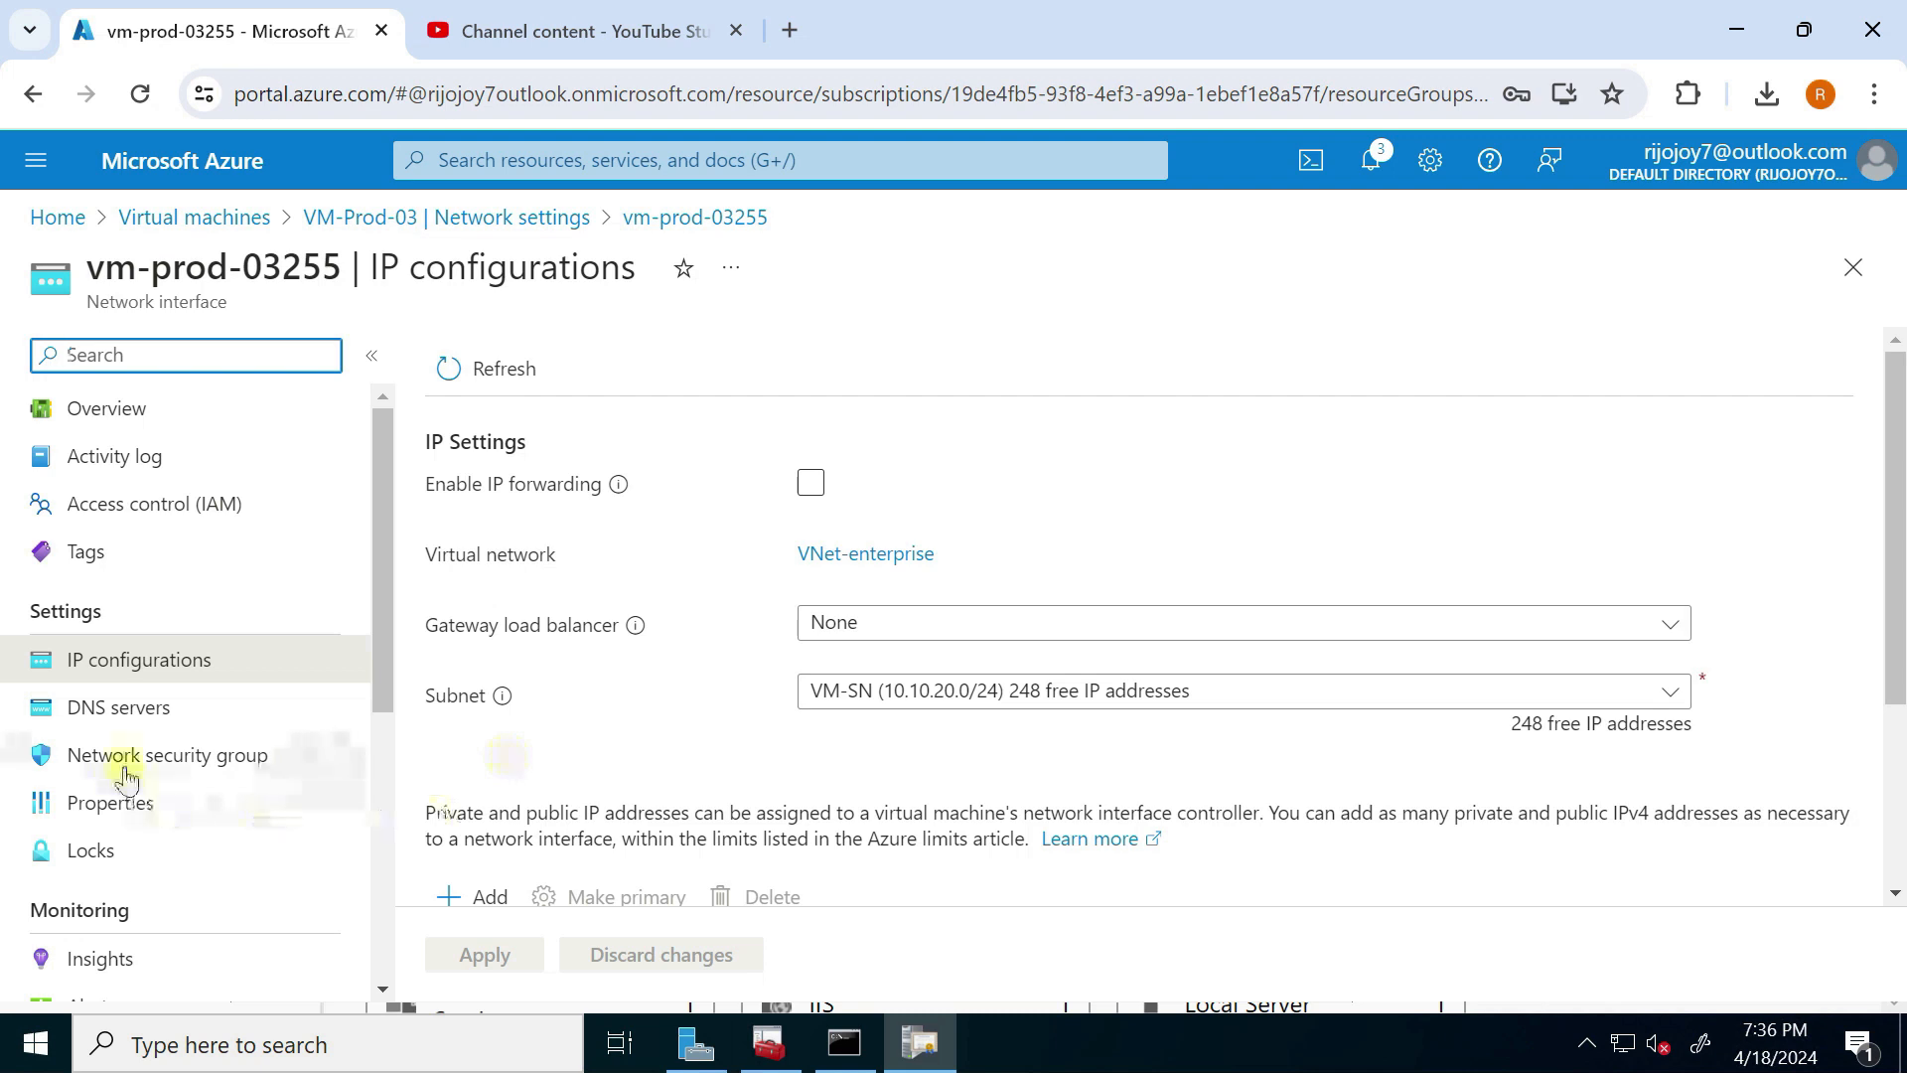
left_click(152, 724)
left_click(732, 593)
left_click(632, 726)
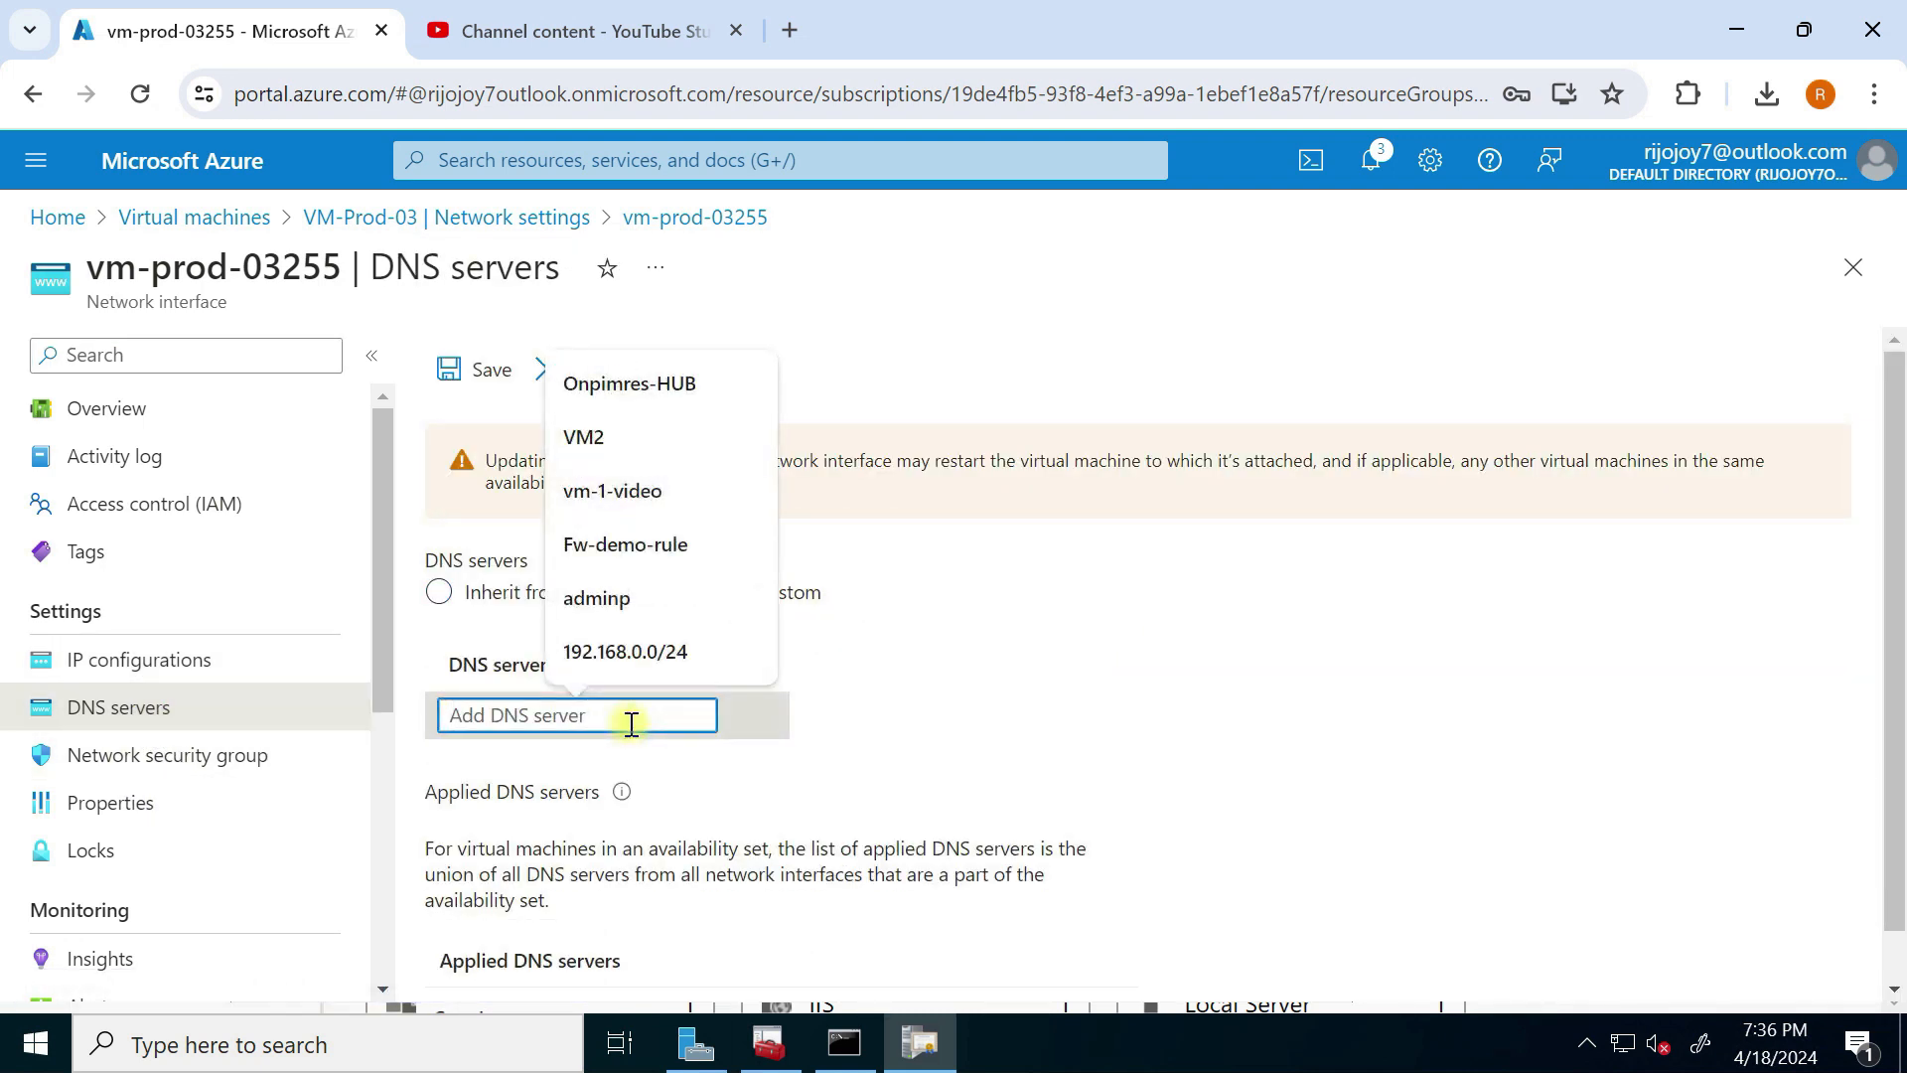
type("10.10.20.4")
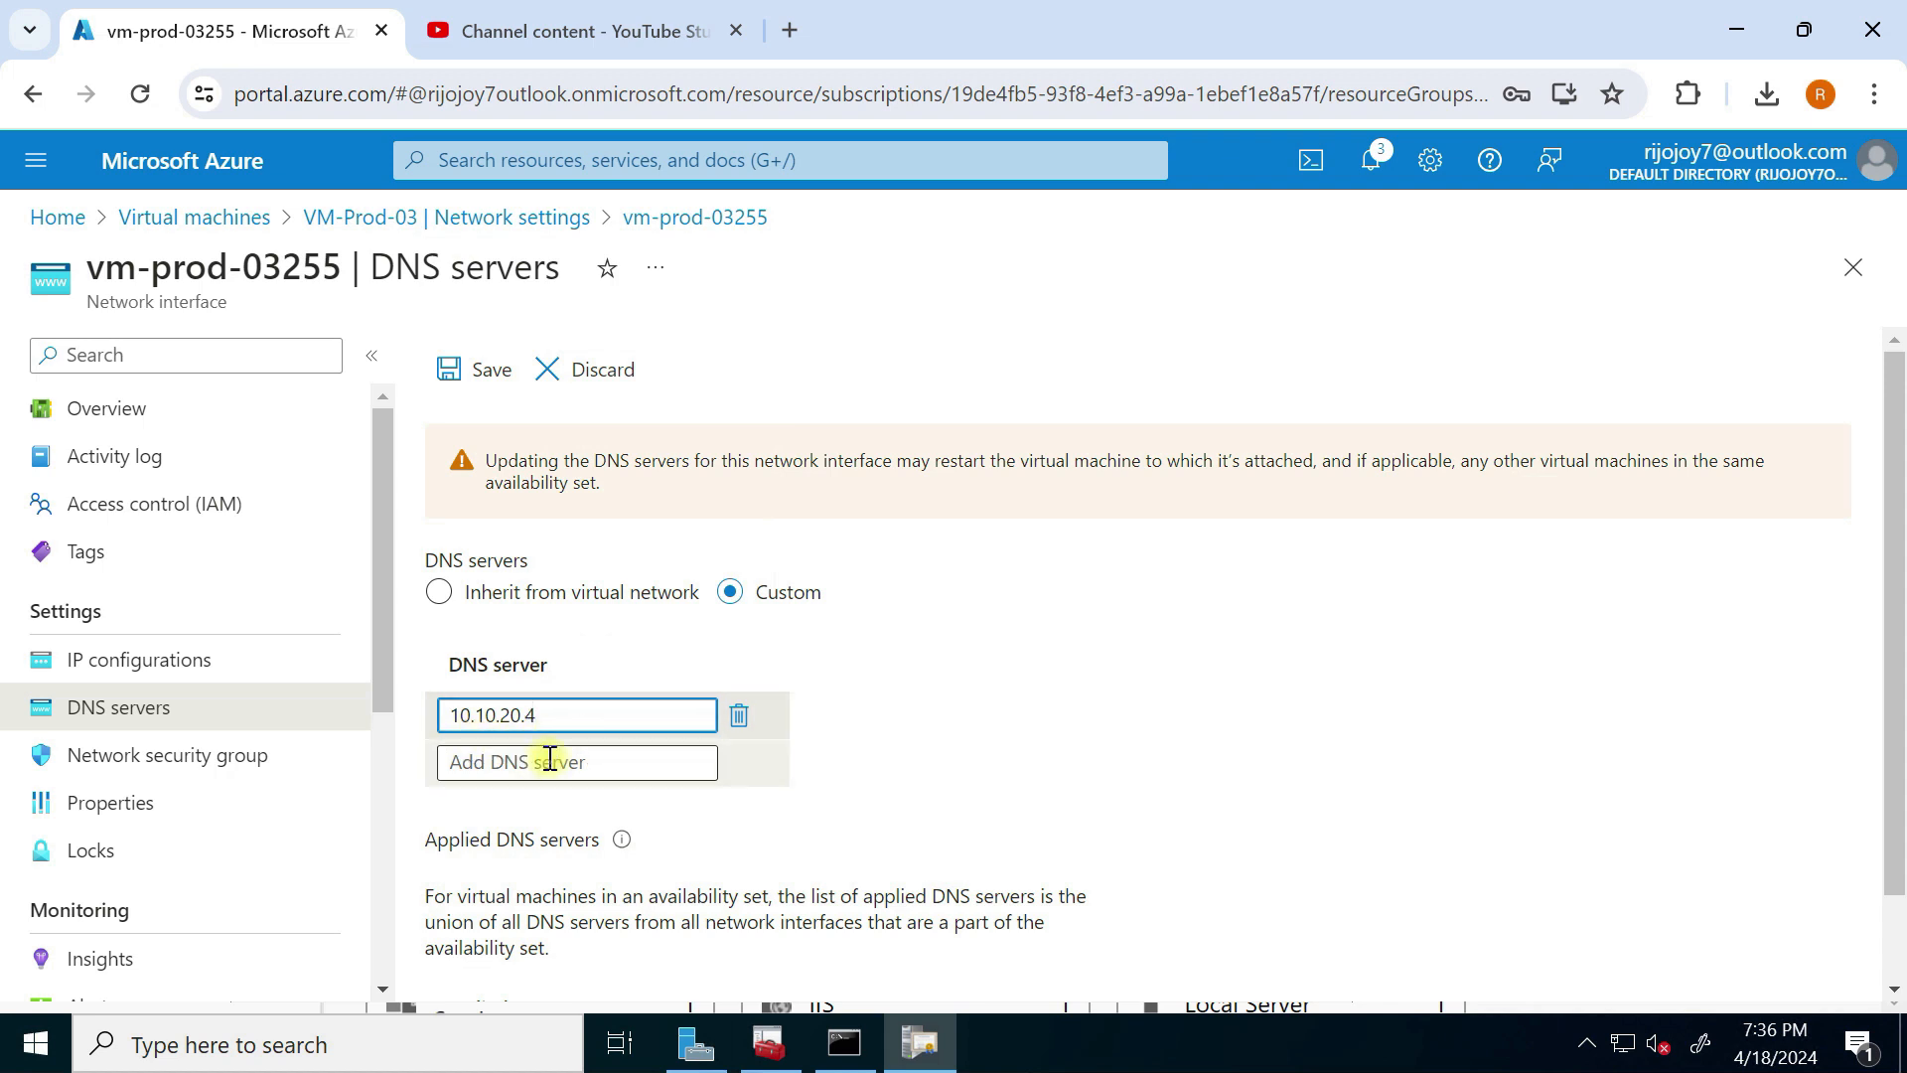
left_click(451, 375)
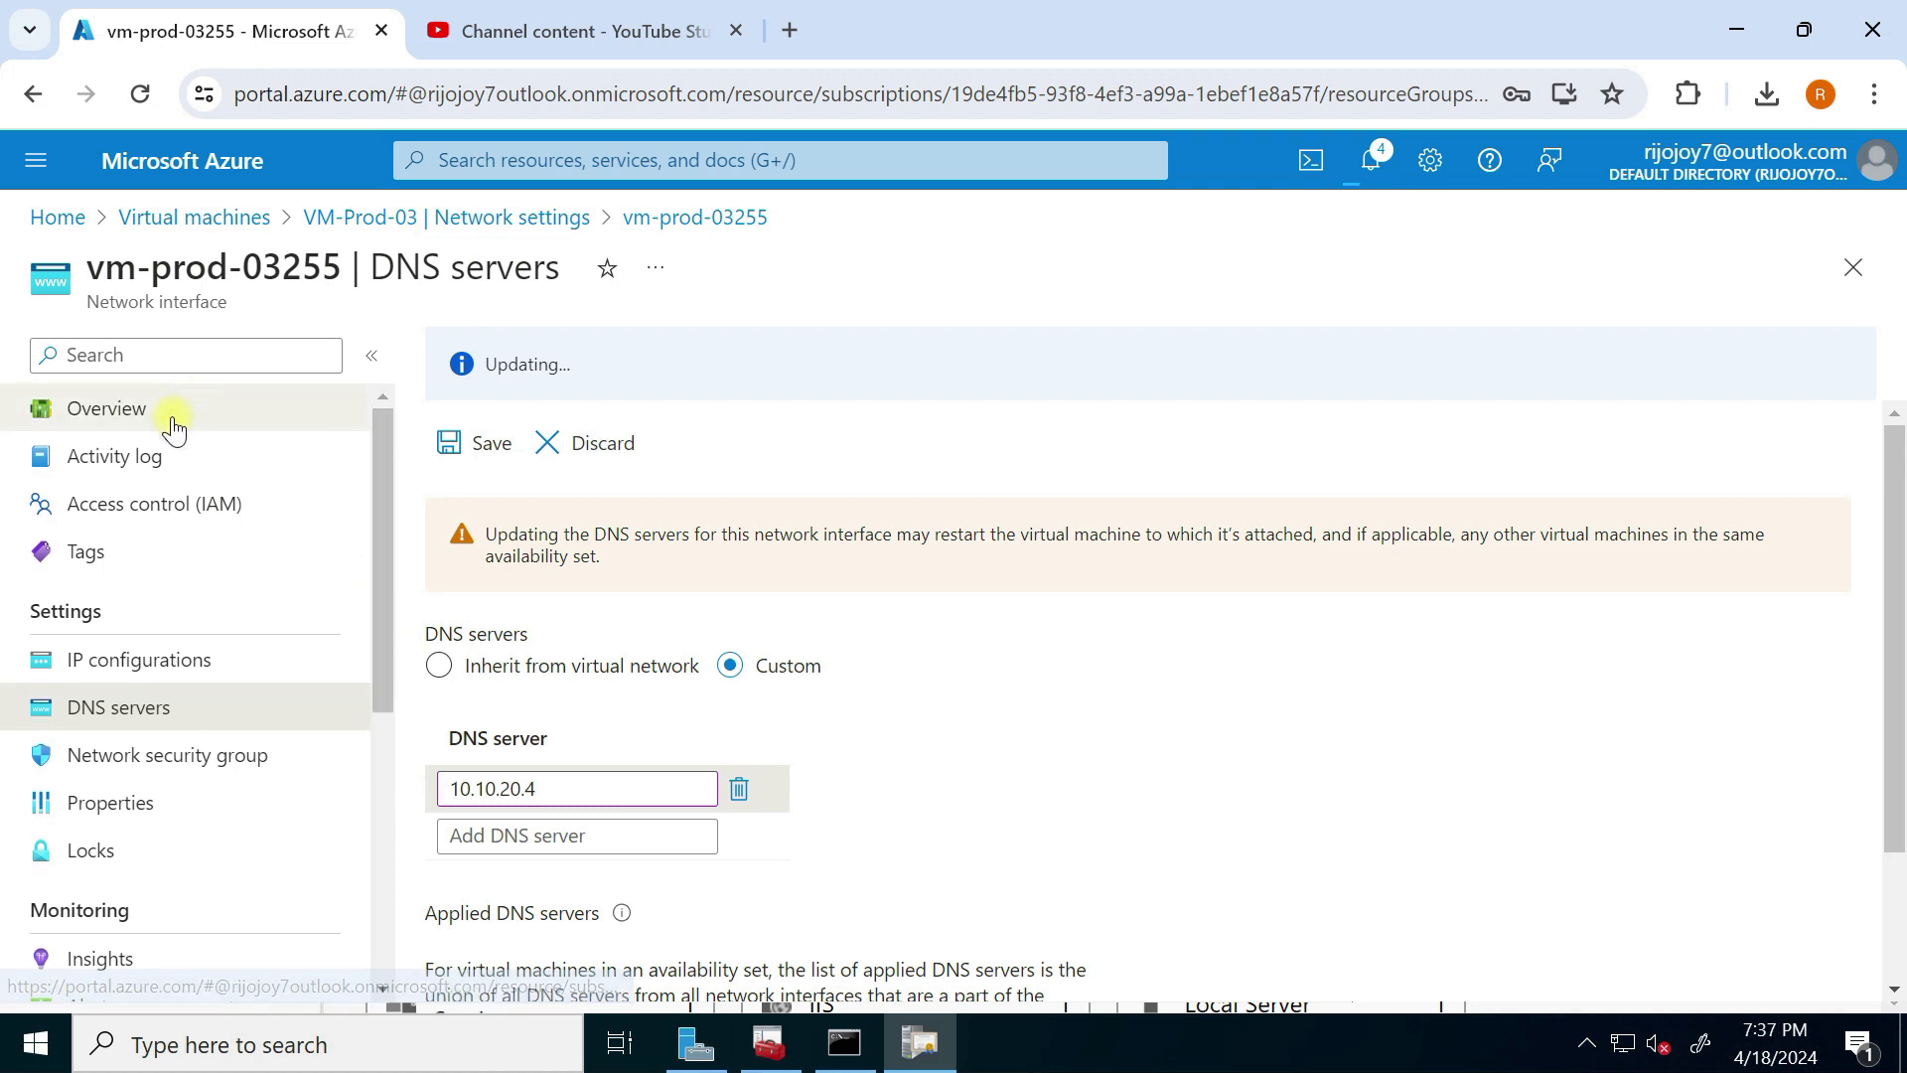
Step: Go back to the Virtual machines list and reopen VM-Prod-03
left_click(171, 425)
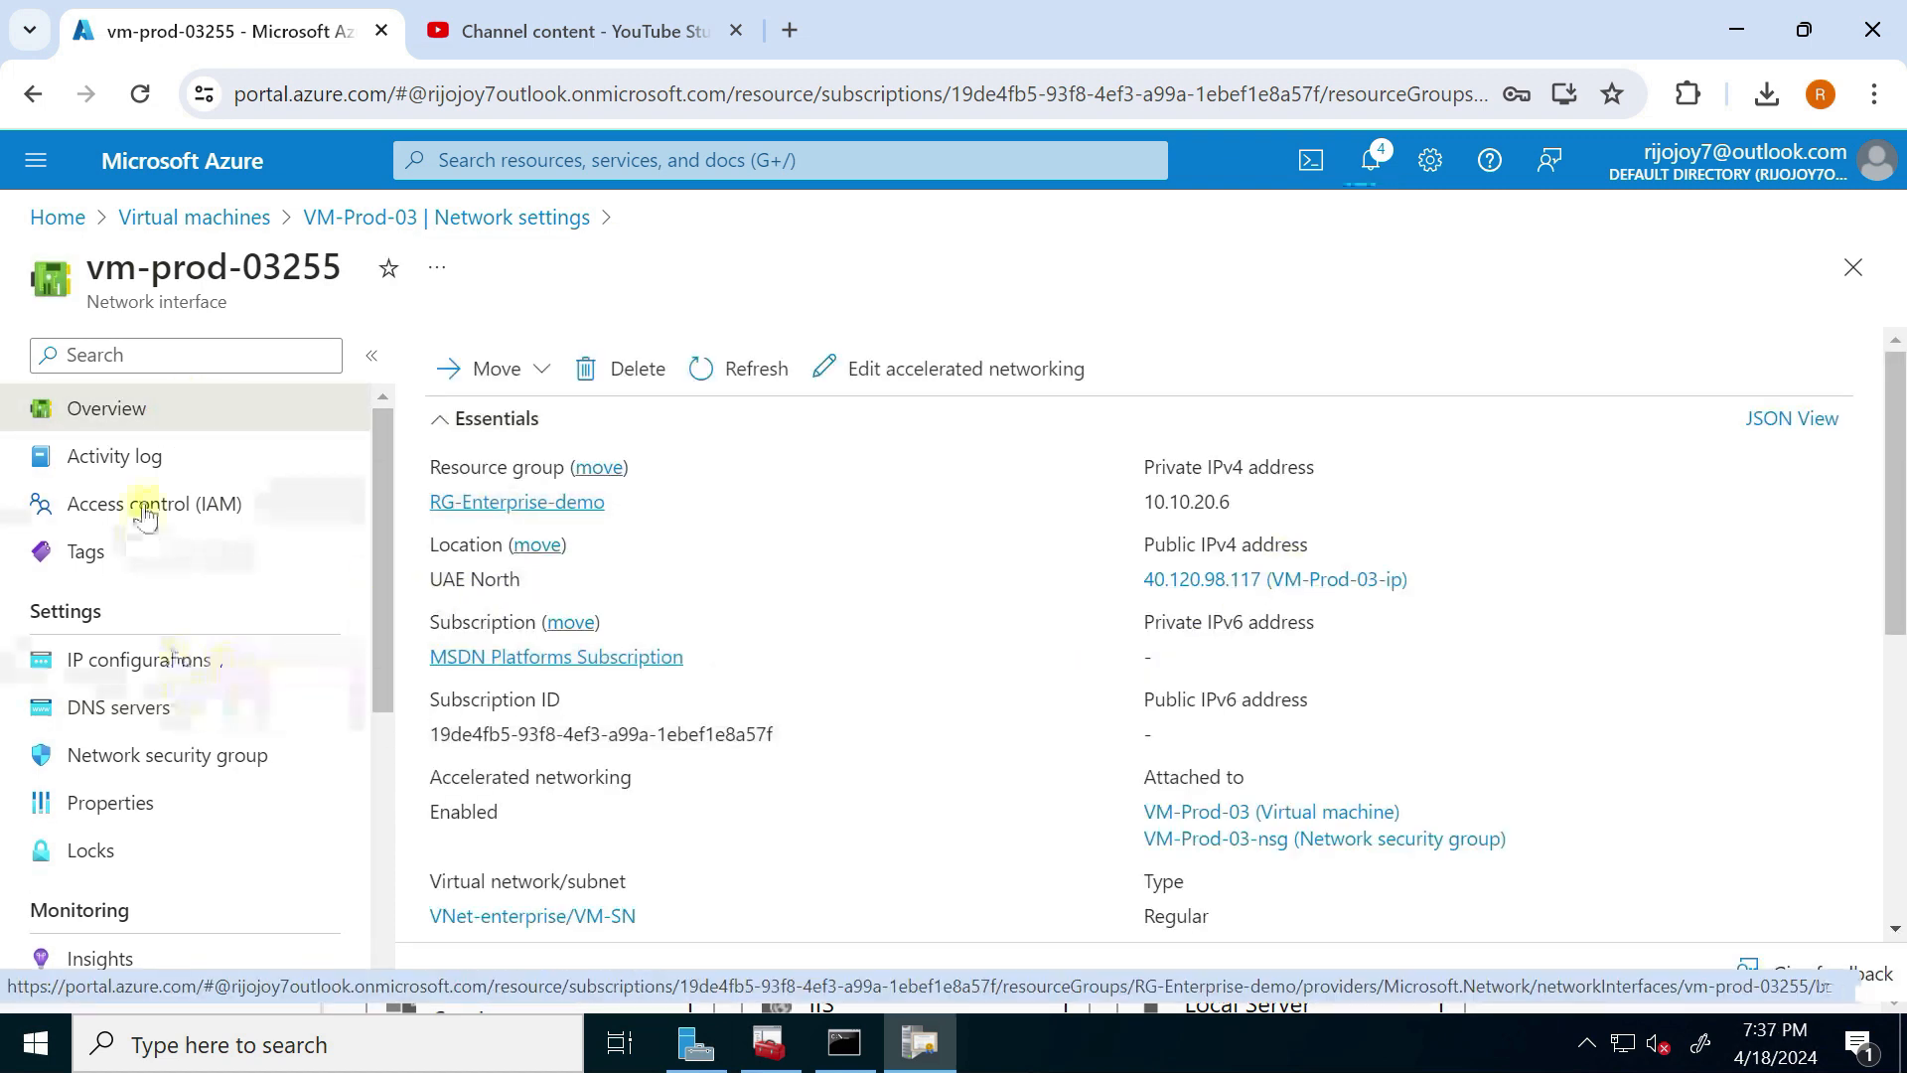
left_click(209, 221)
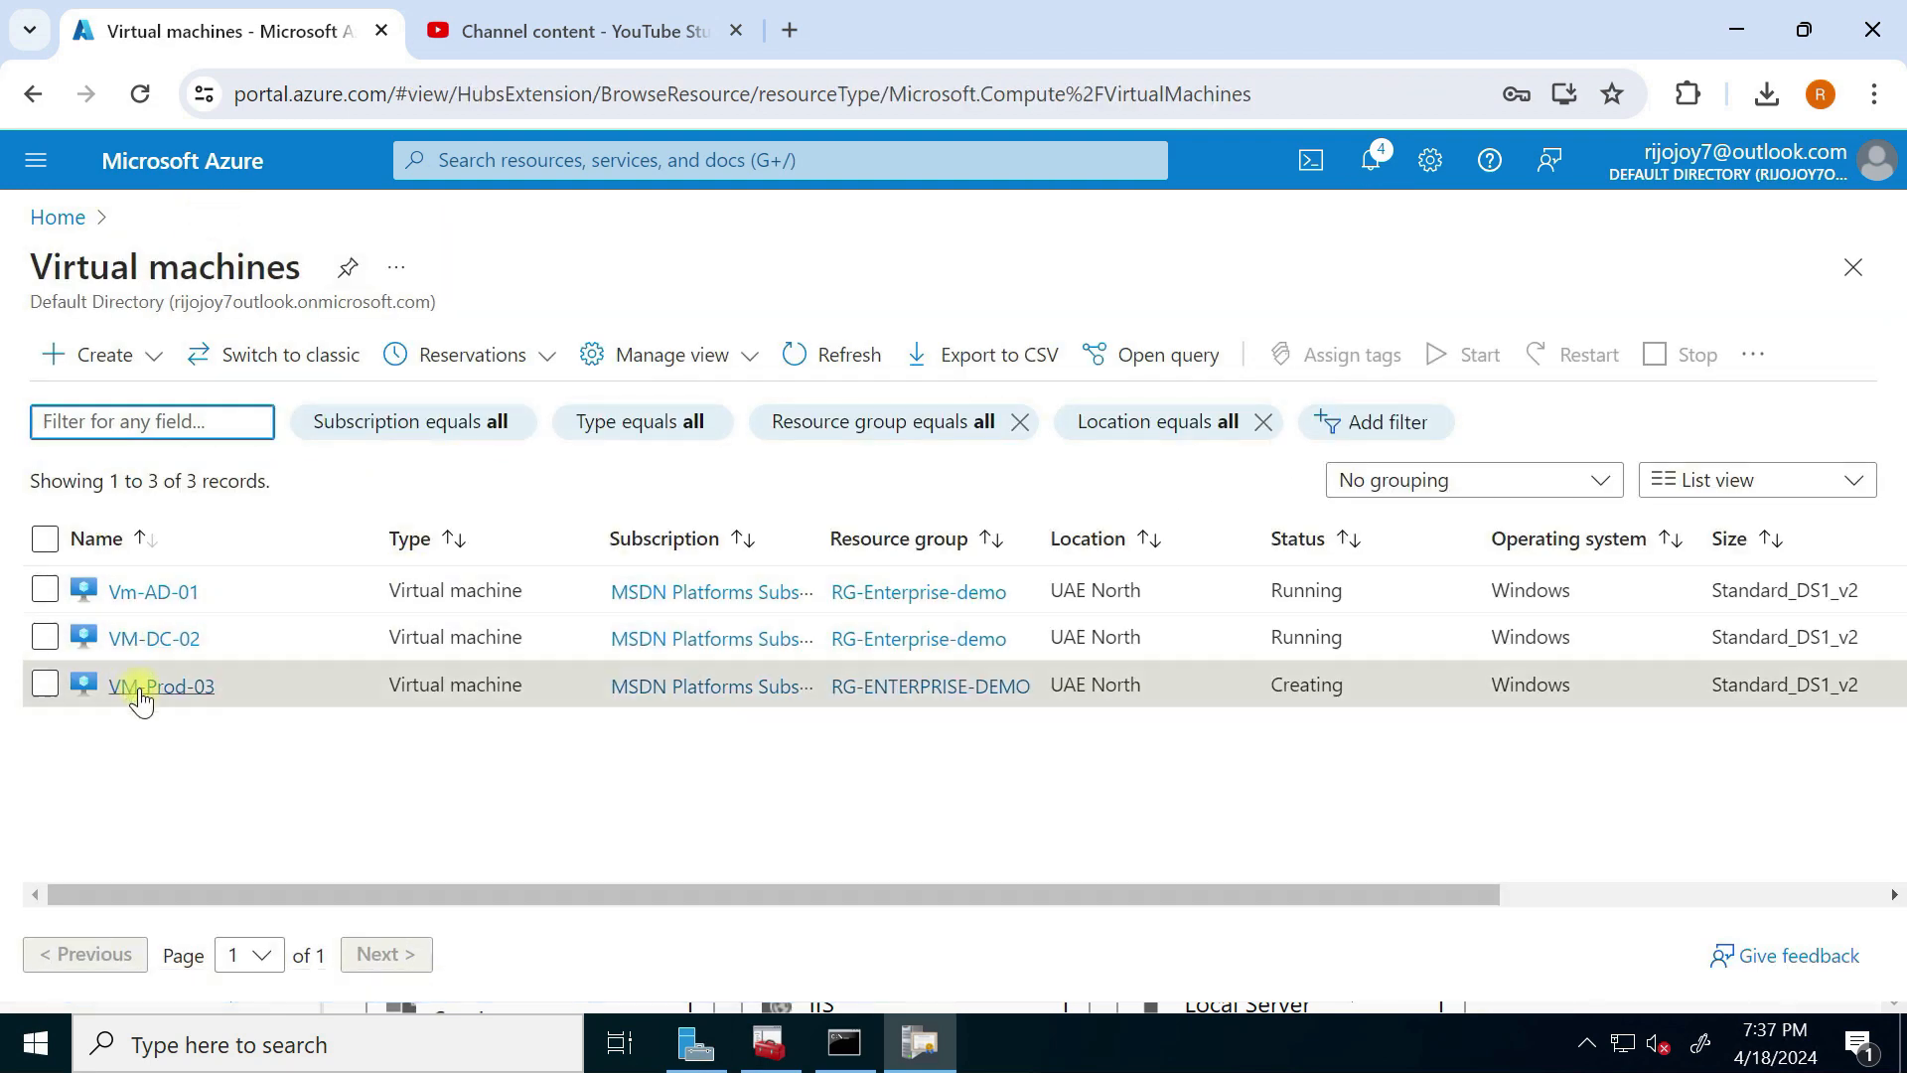
left_click(142, 685)
Step: Download VM-Prod-03's RDP file from its Connect page and open the download's folder
left_click(416, 267)
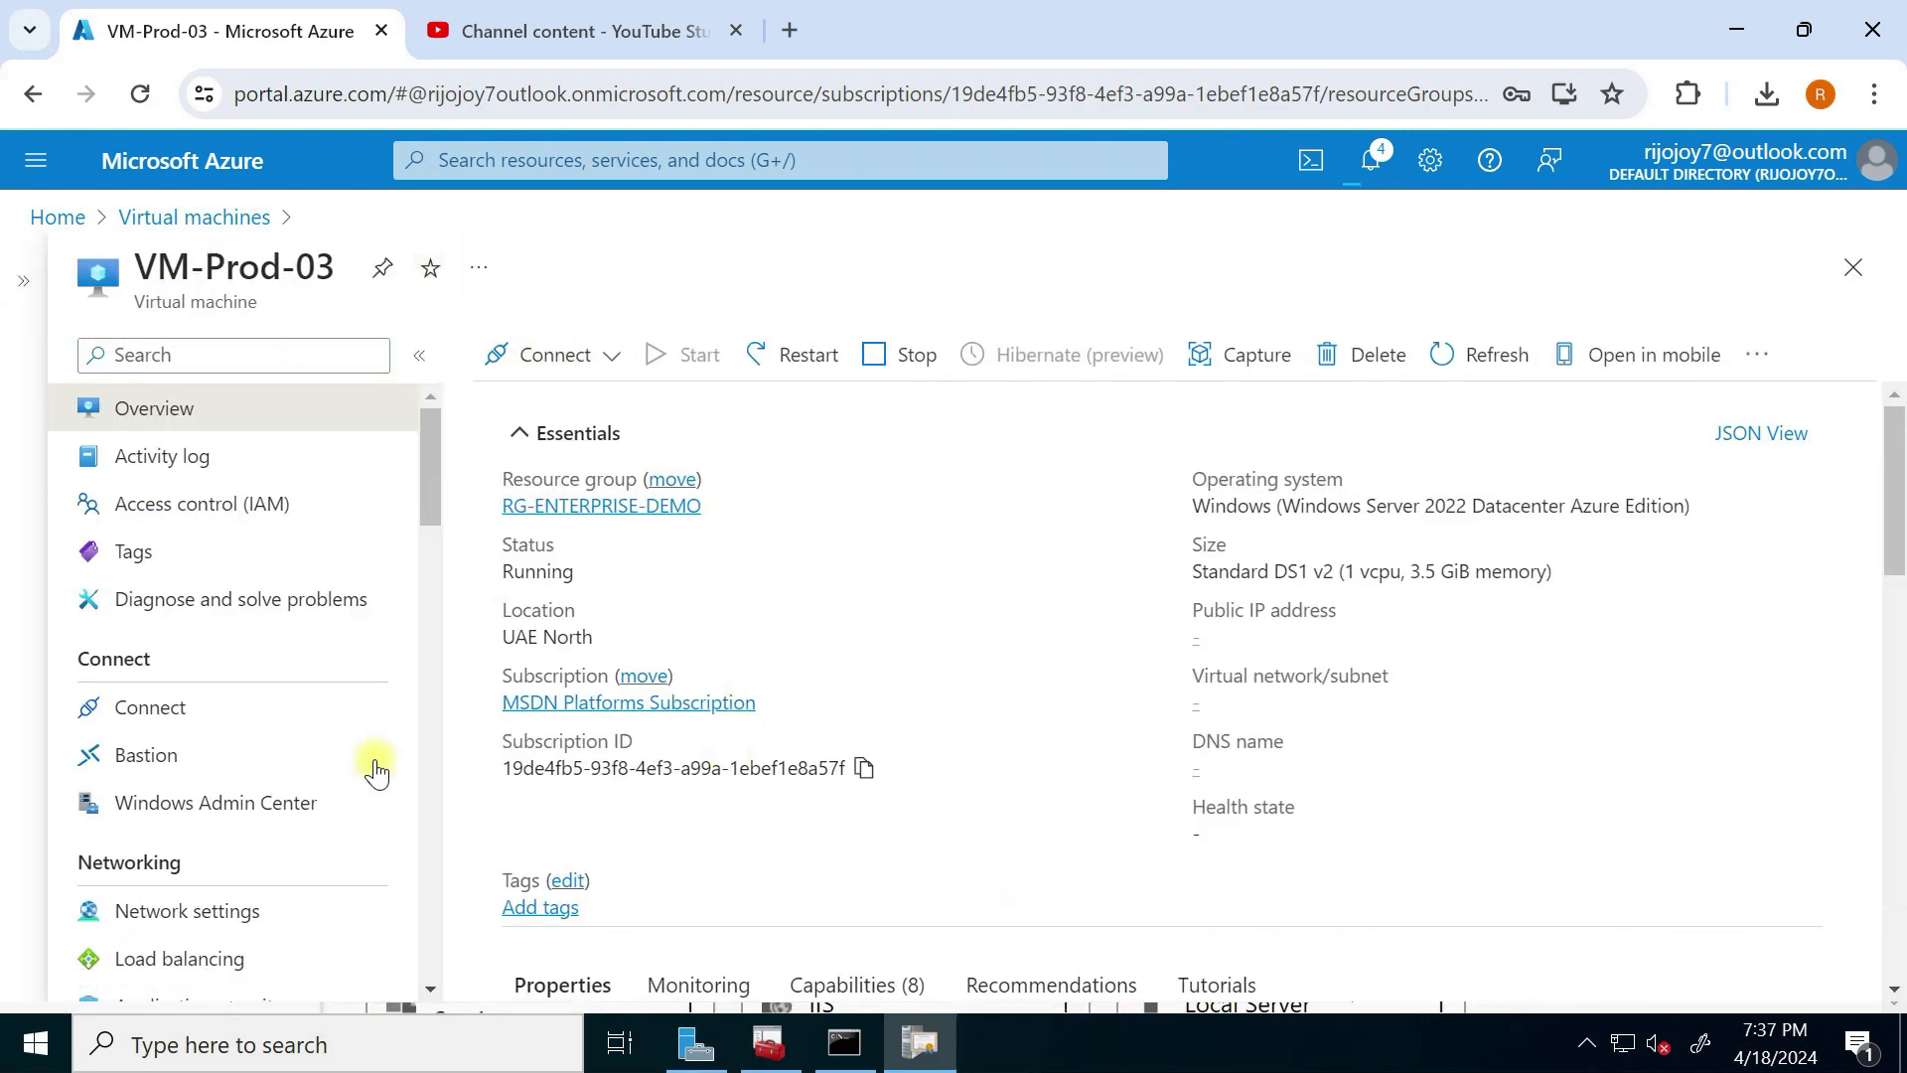
left_click(185, 707)
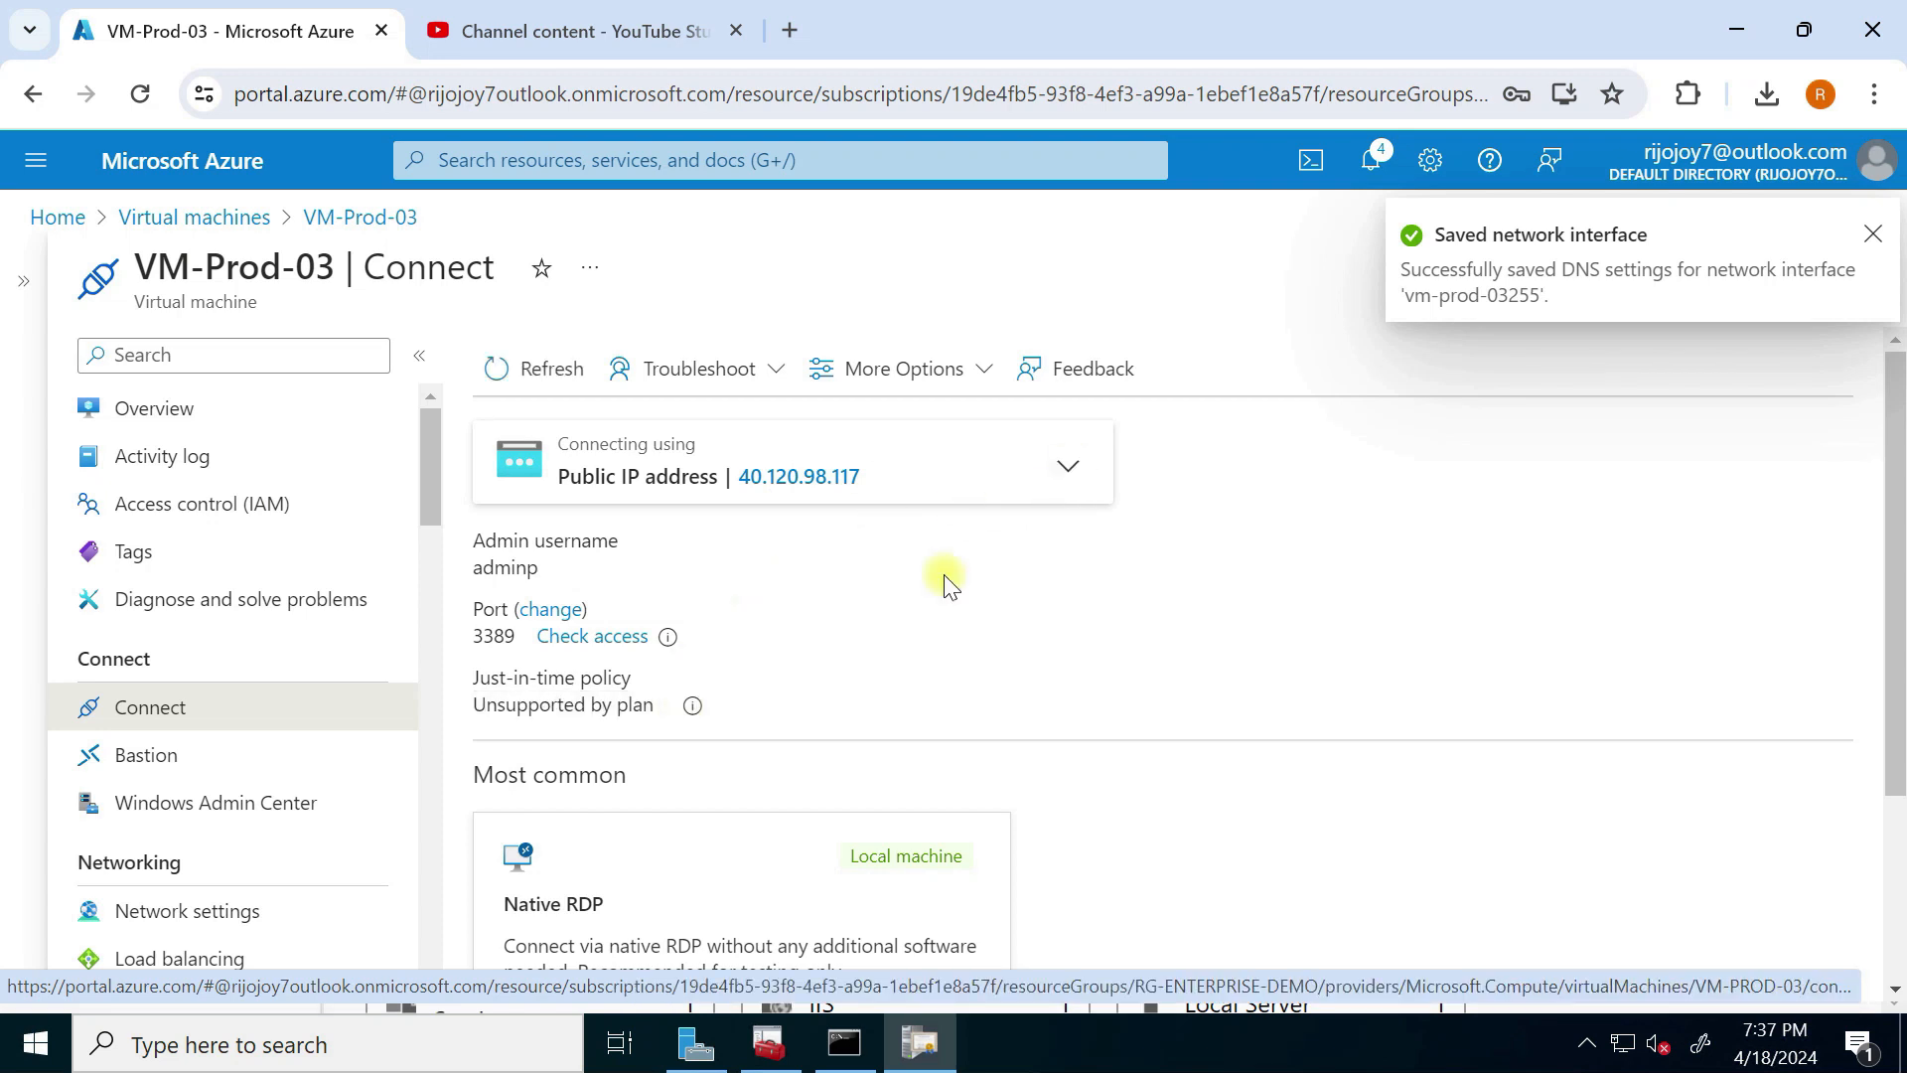
scroll(852, 650, "down", 3)
left_click(761, 881)
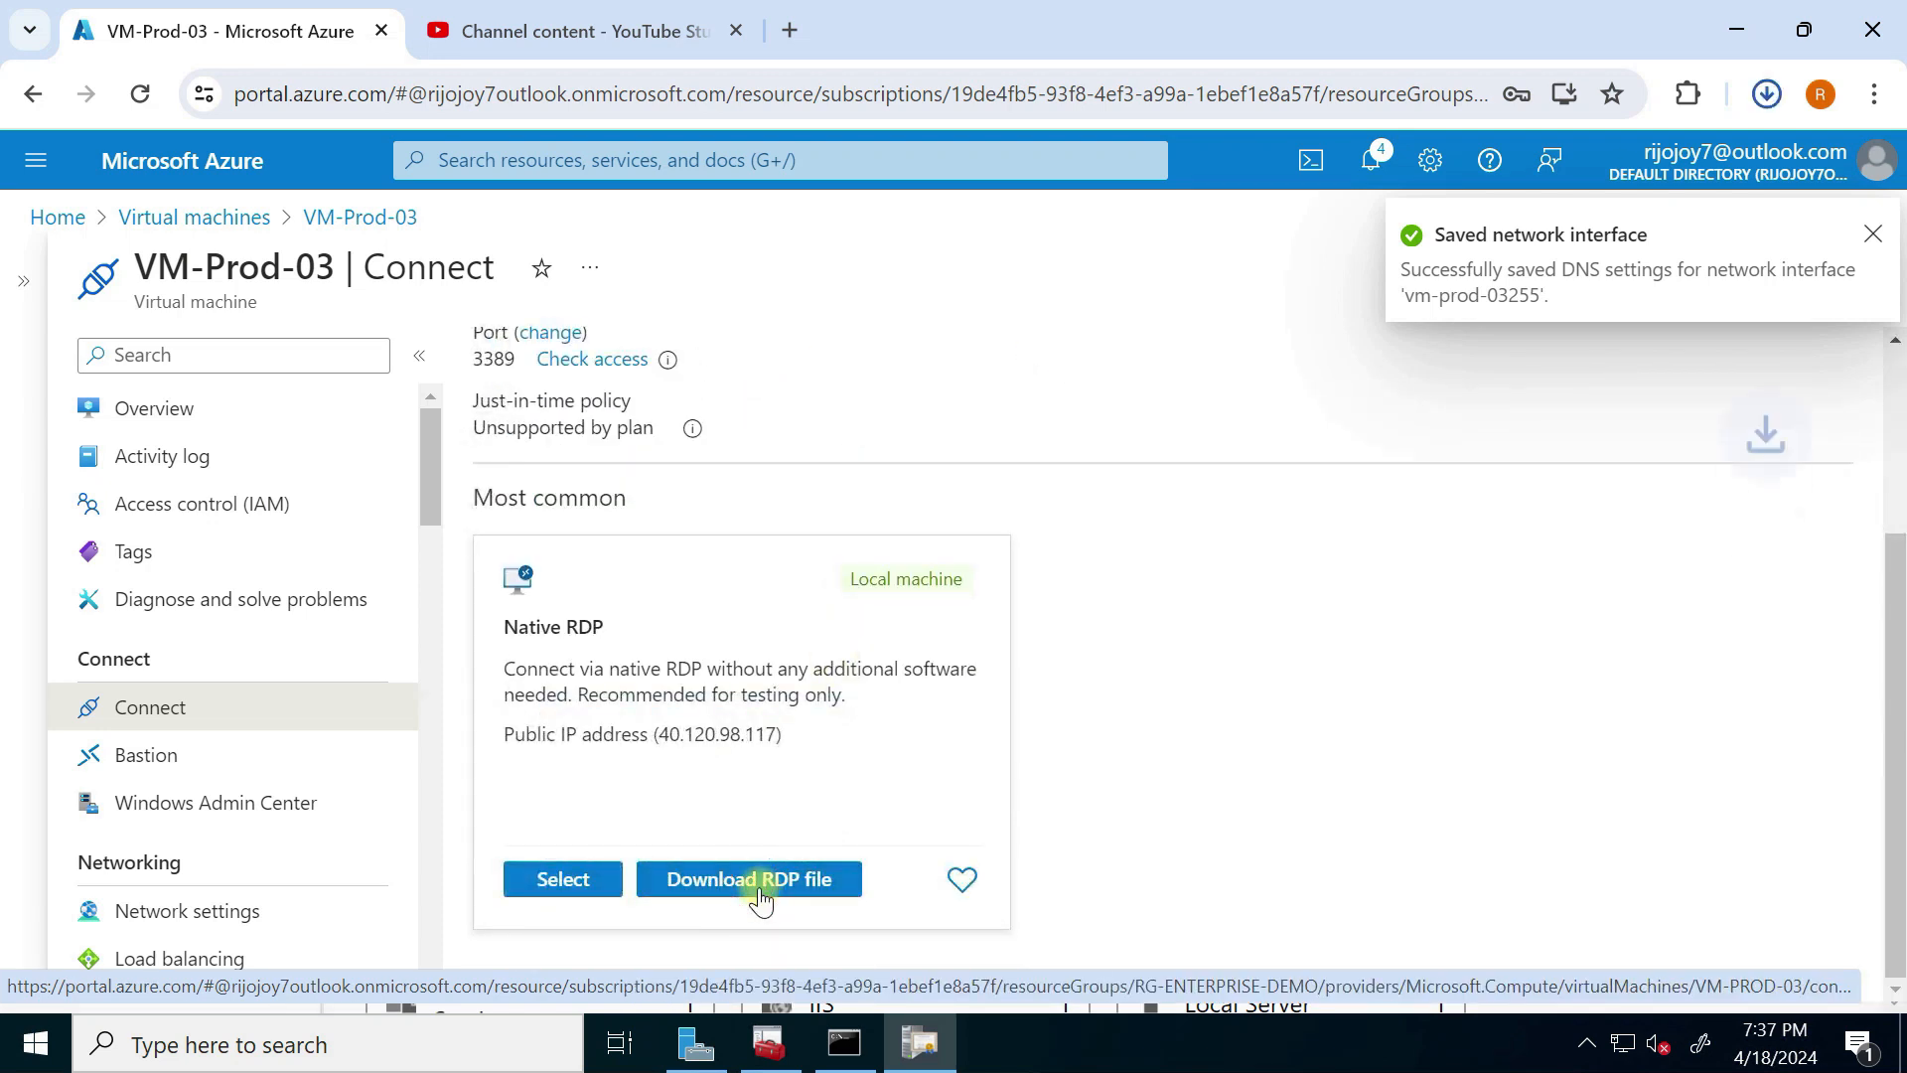
left_click(1767, 99)
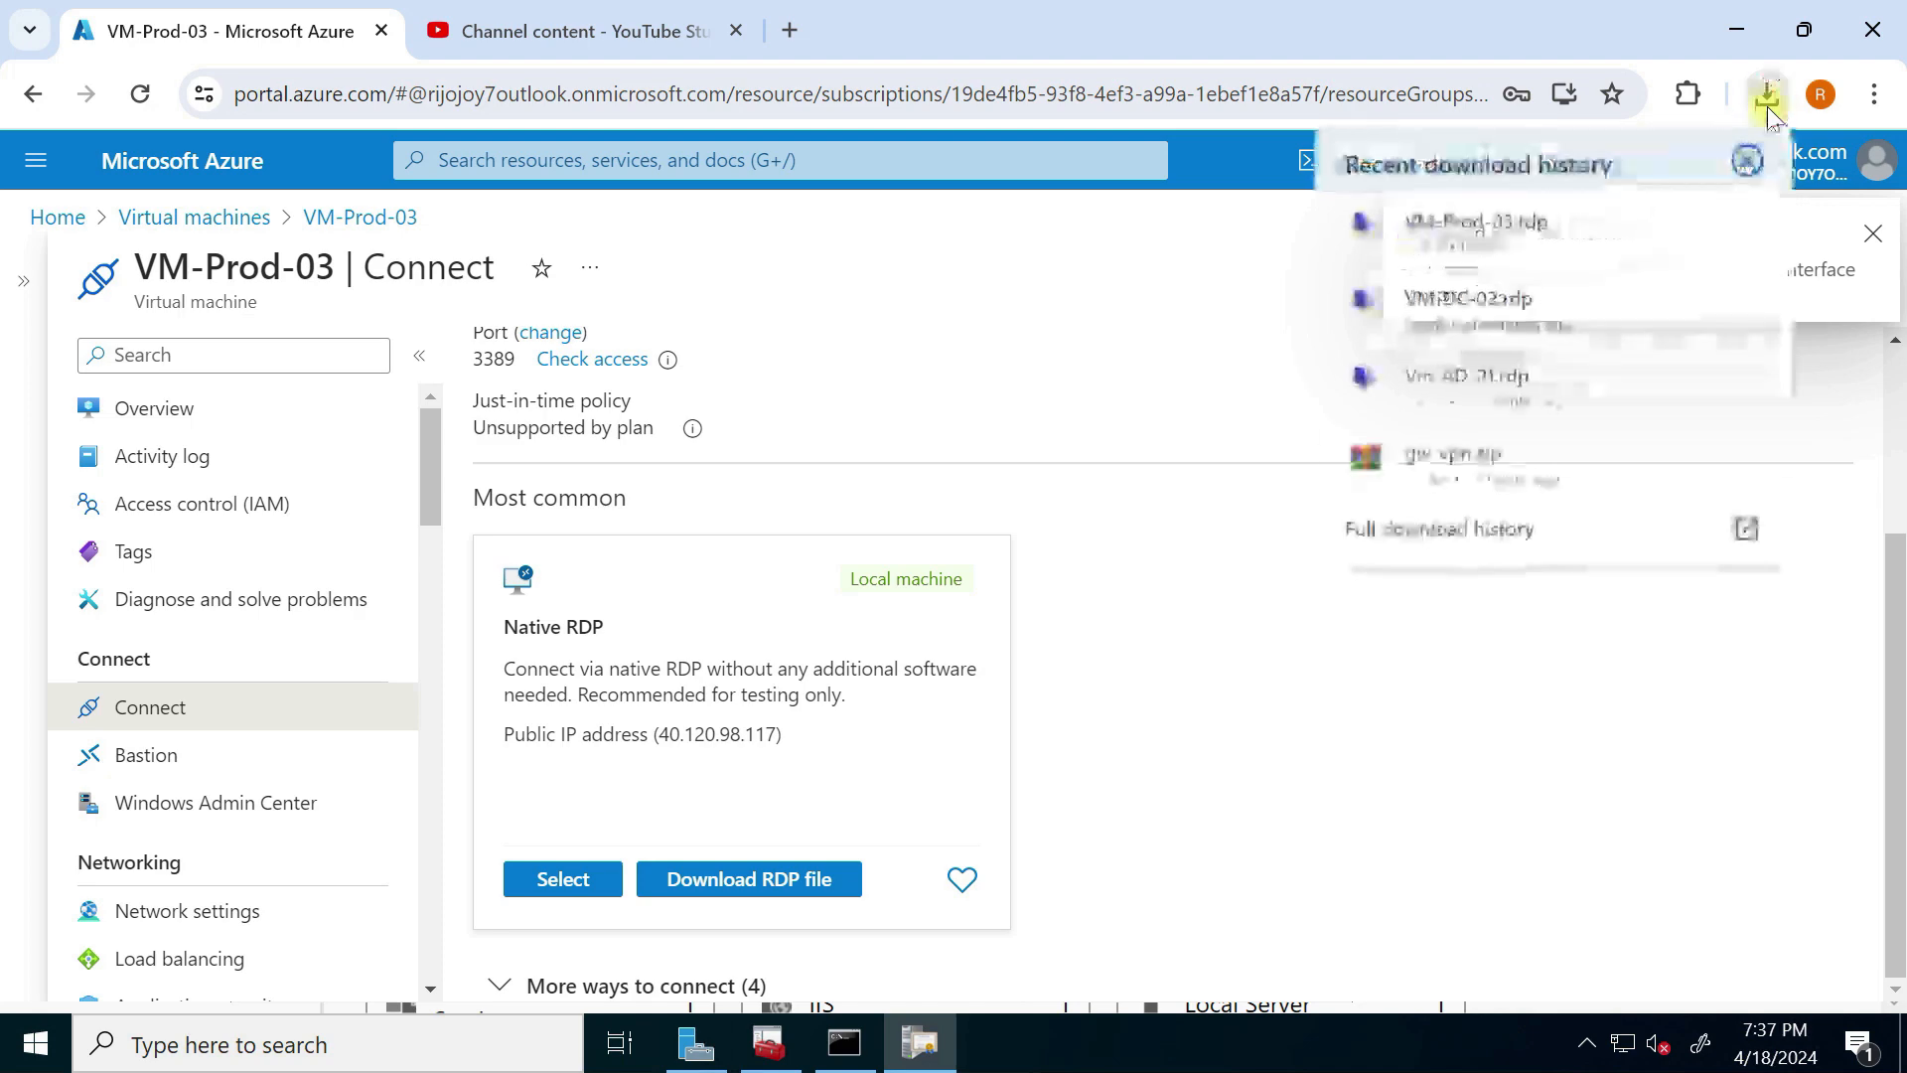
left_click(1682, 228)
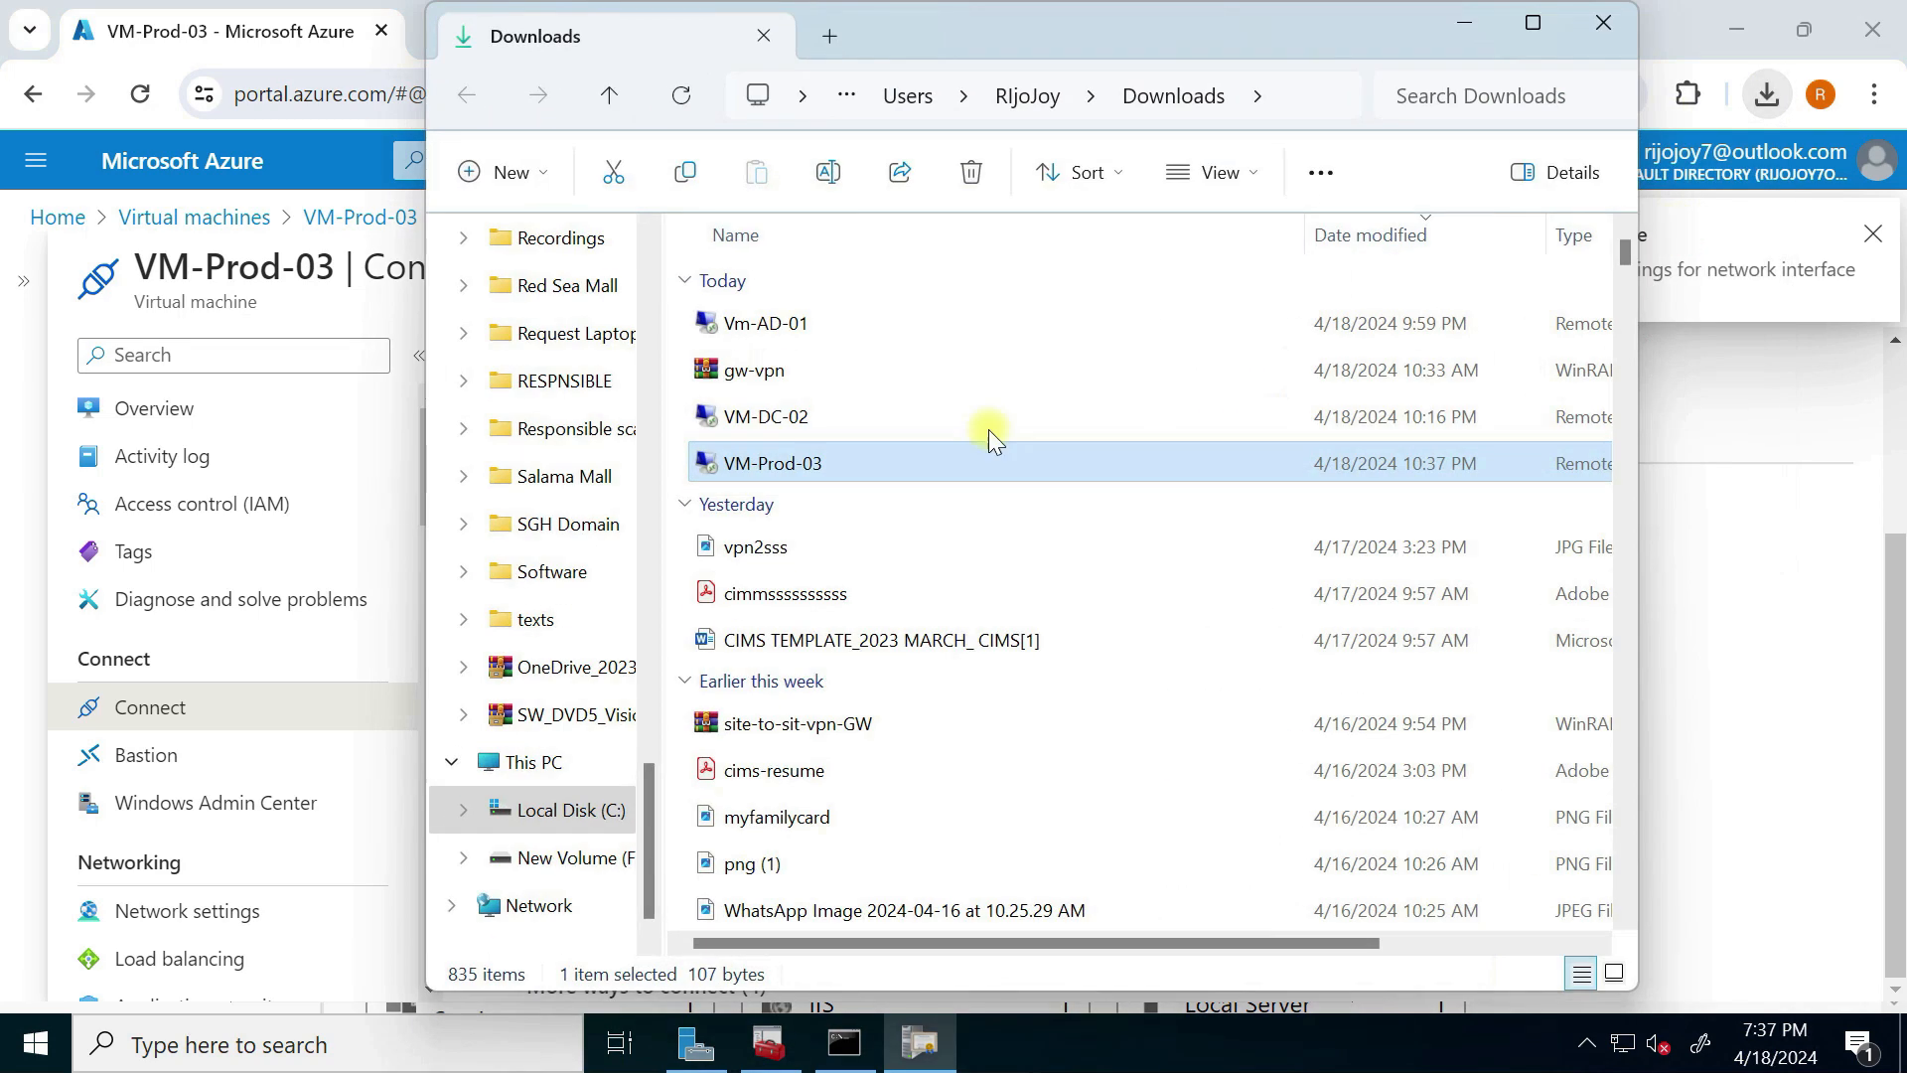
Step: Launch the RDP file, sign in with the admin password and accept the certificate warning
double_click(840, 467)
left_click(1161, 676)
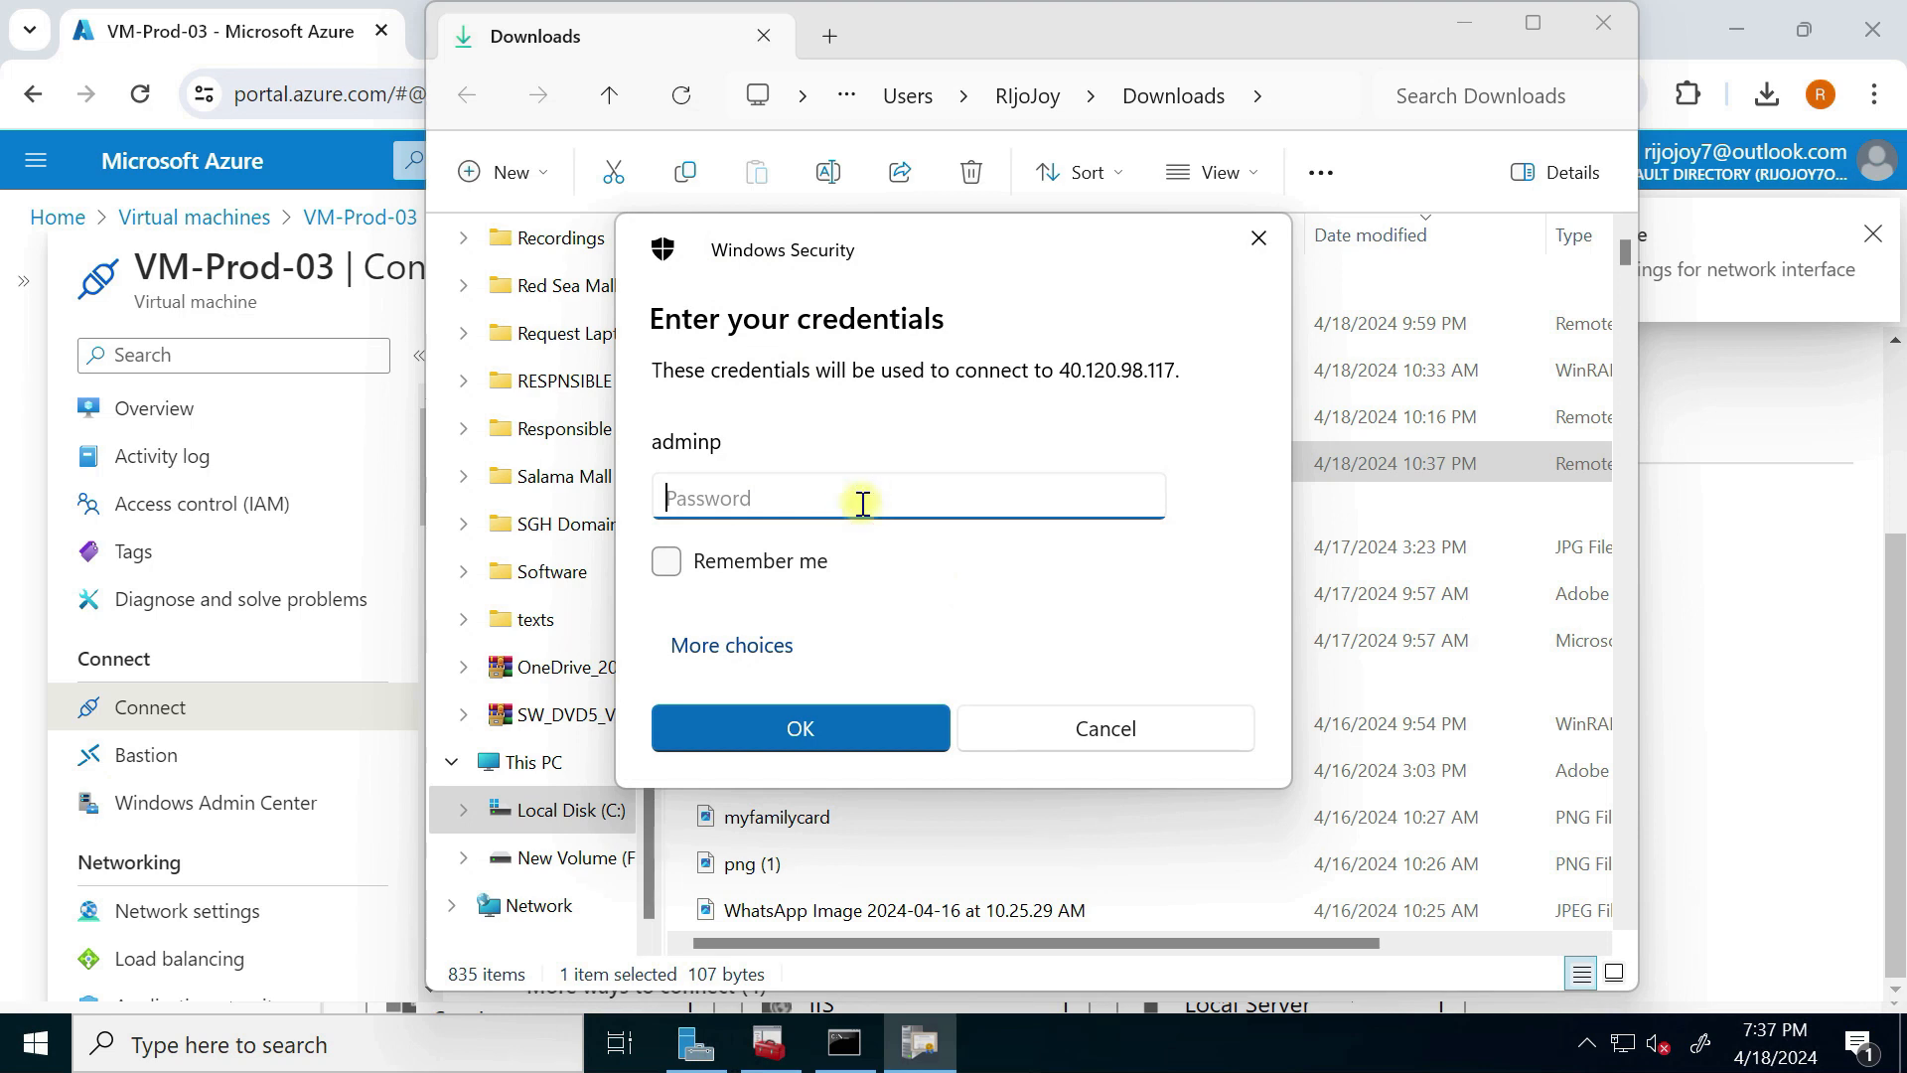
type("•")
key("BackSpace")
type("••")
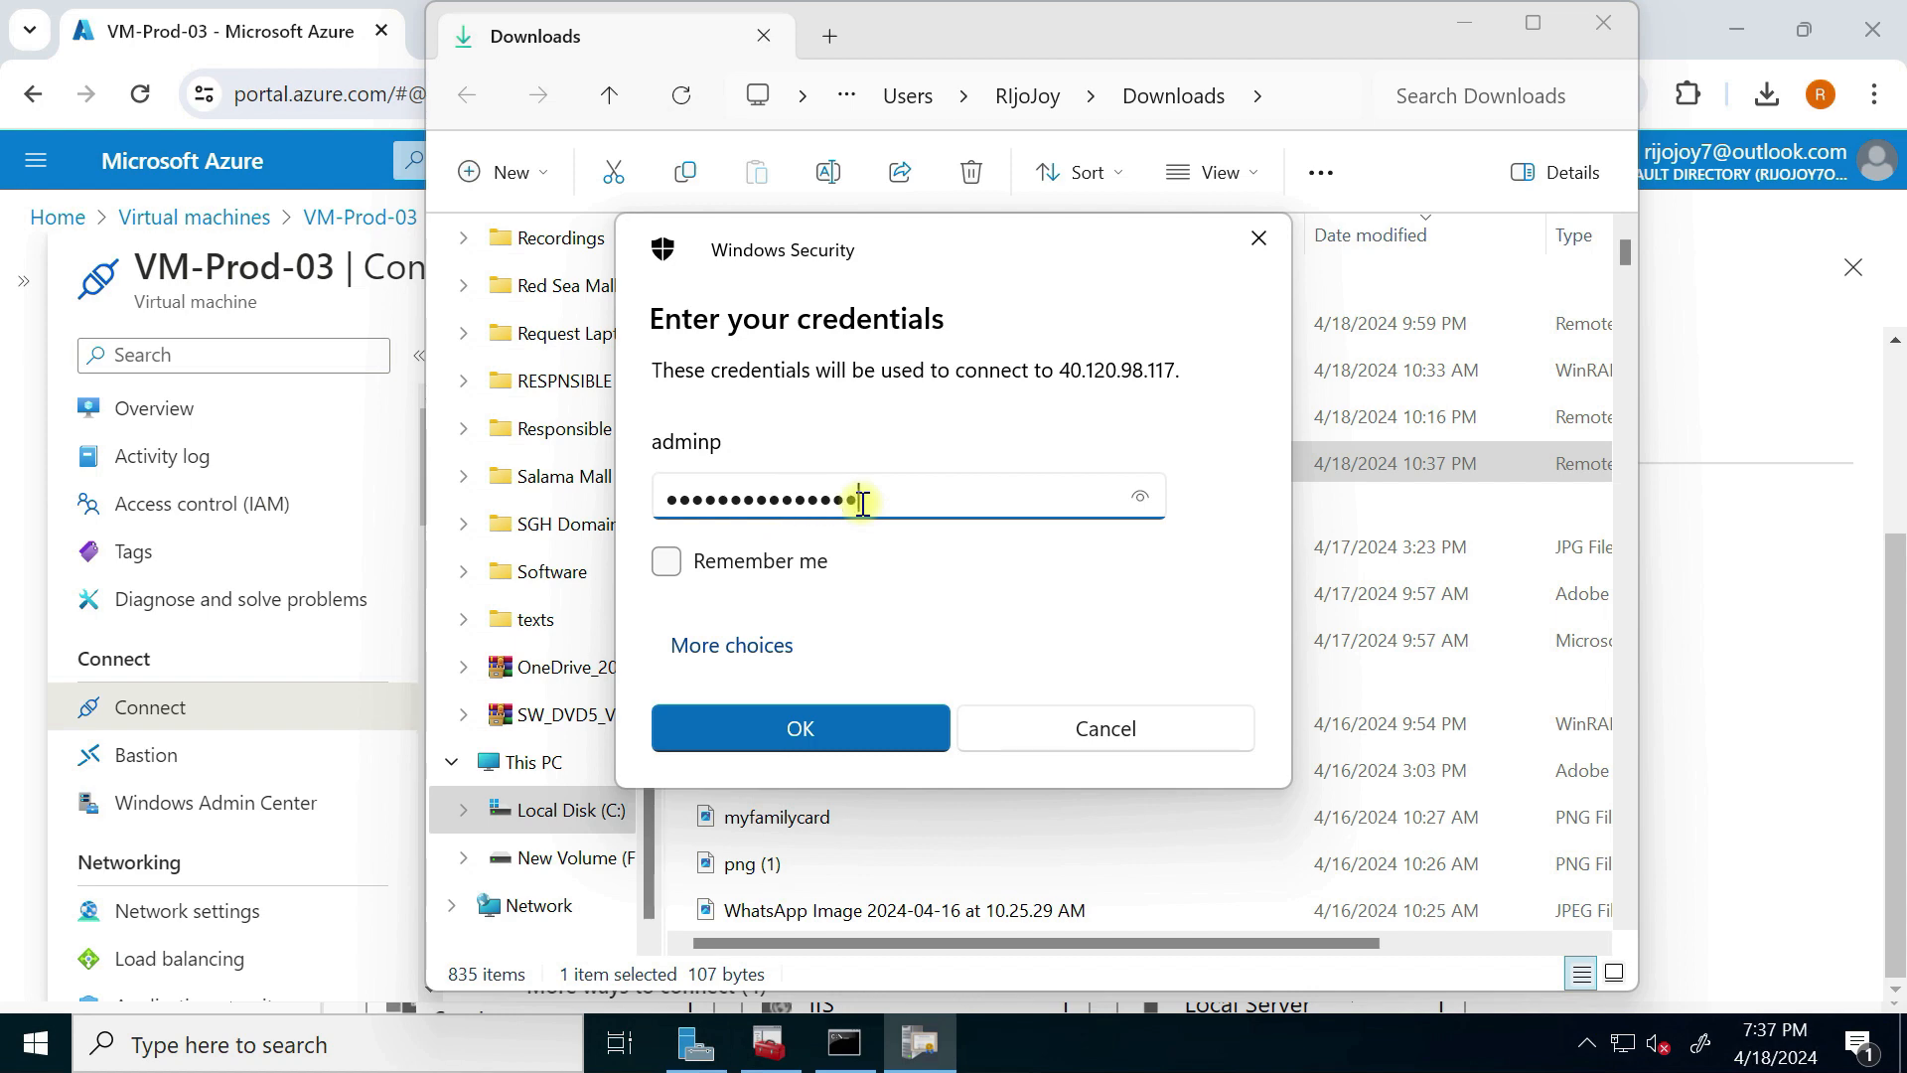
left_click(852, 732)
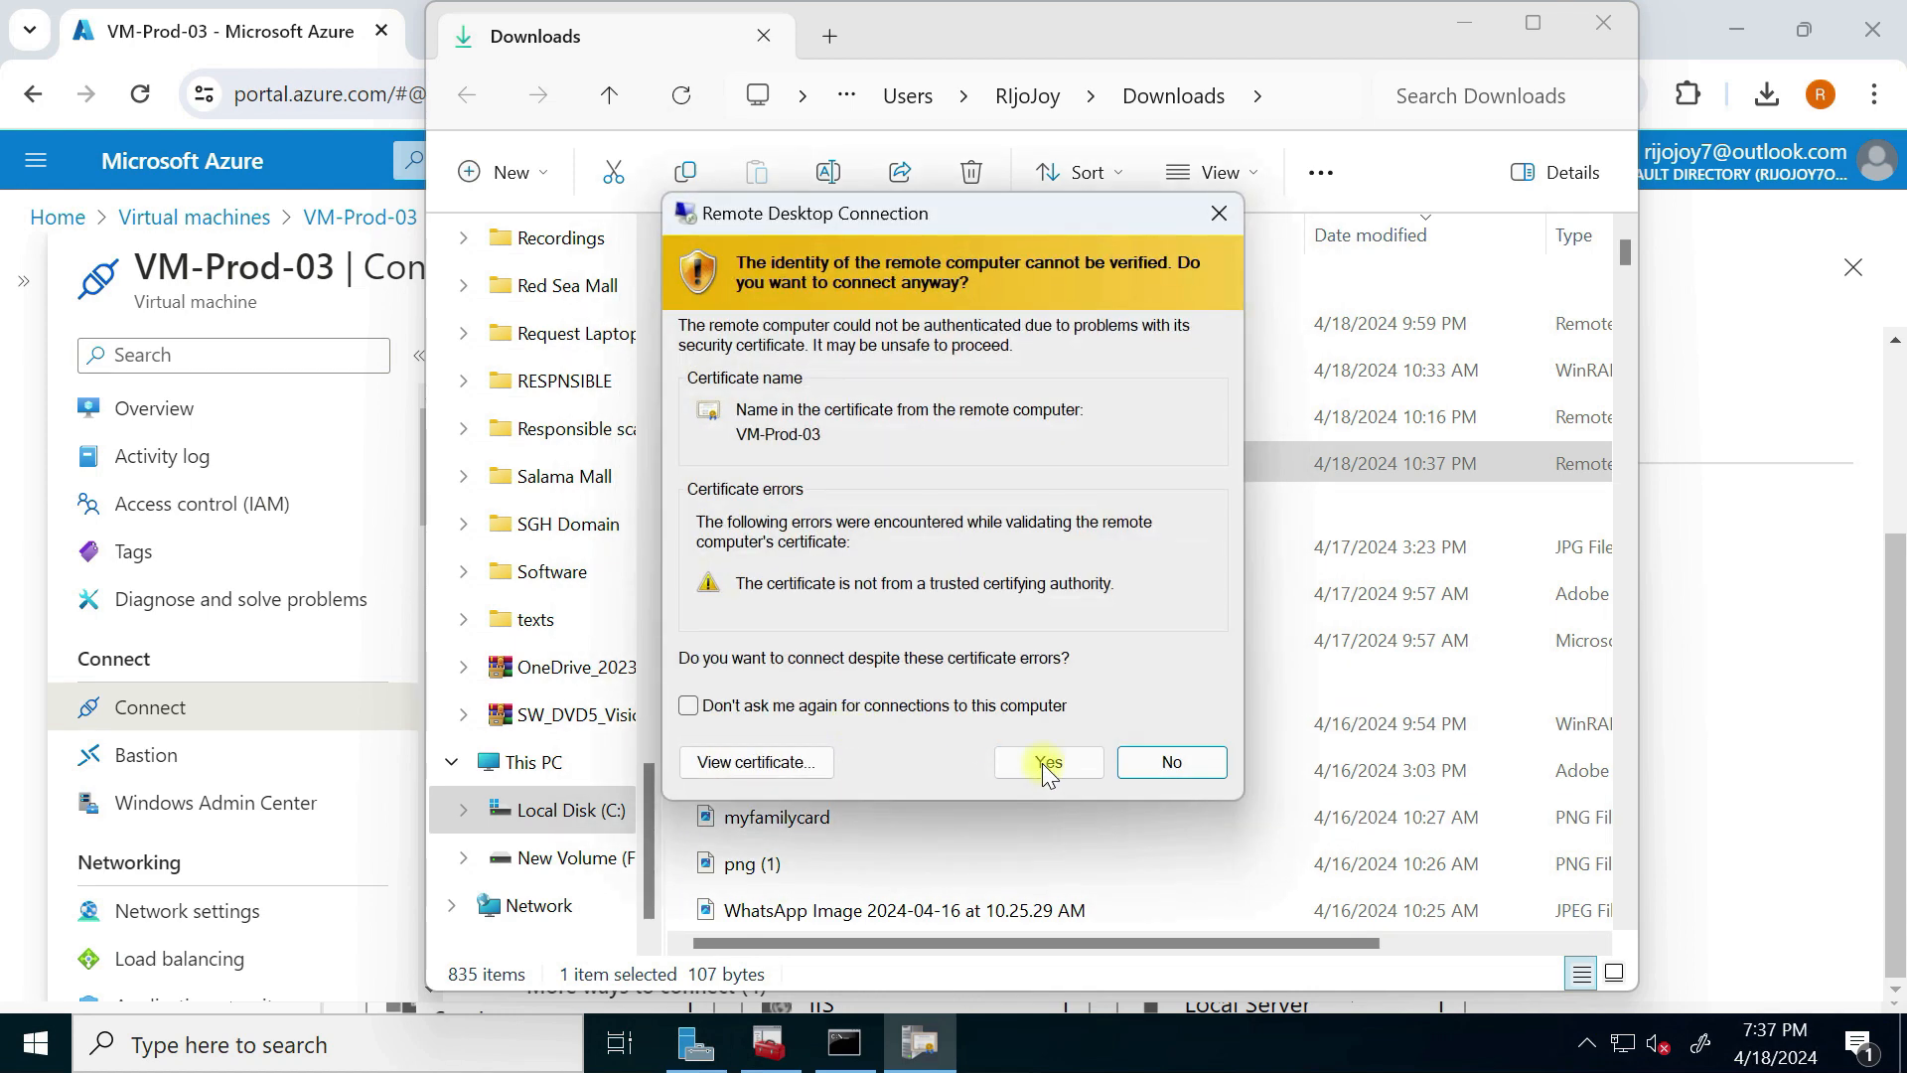
left_click(1082, 760)
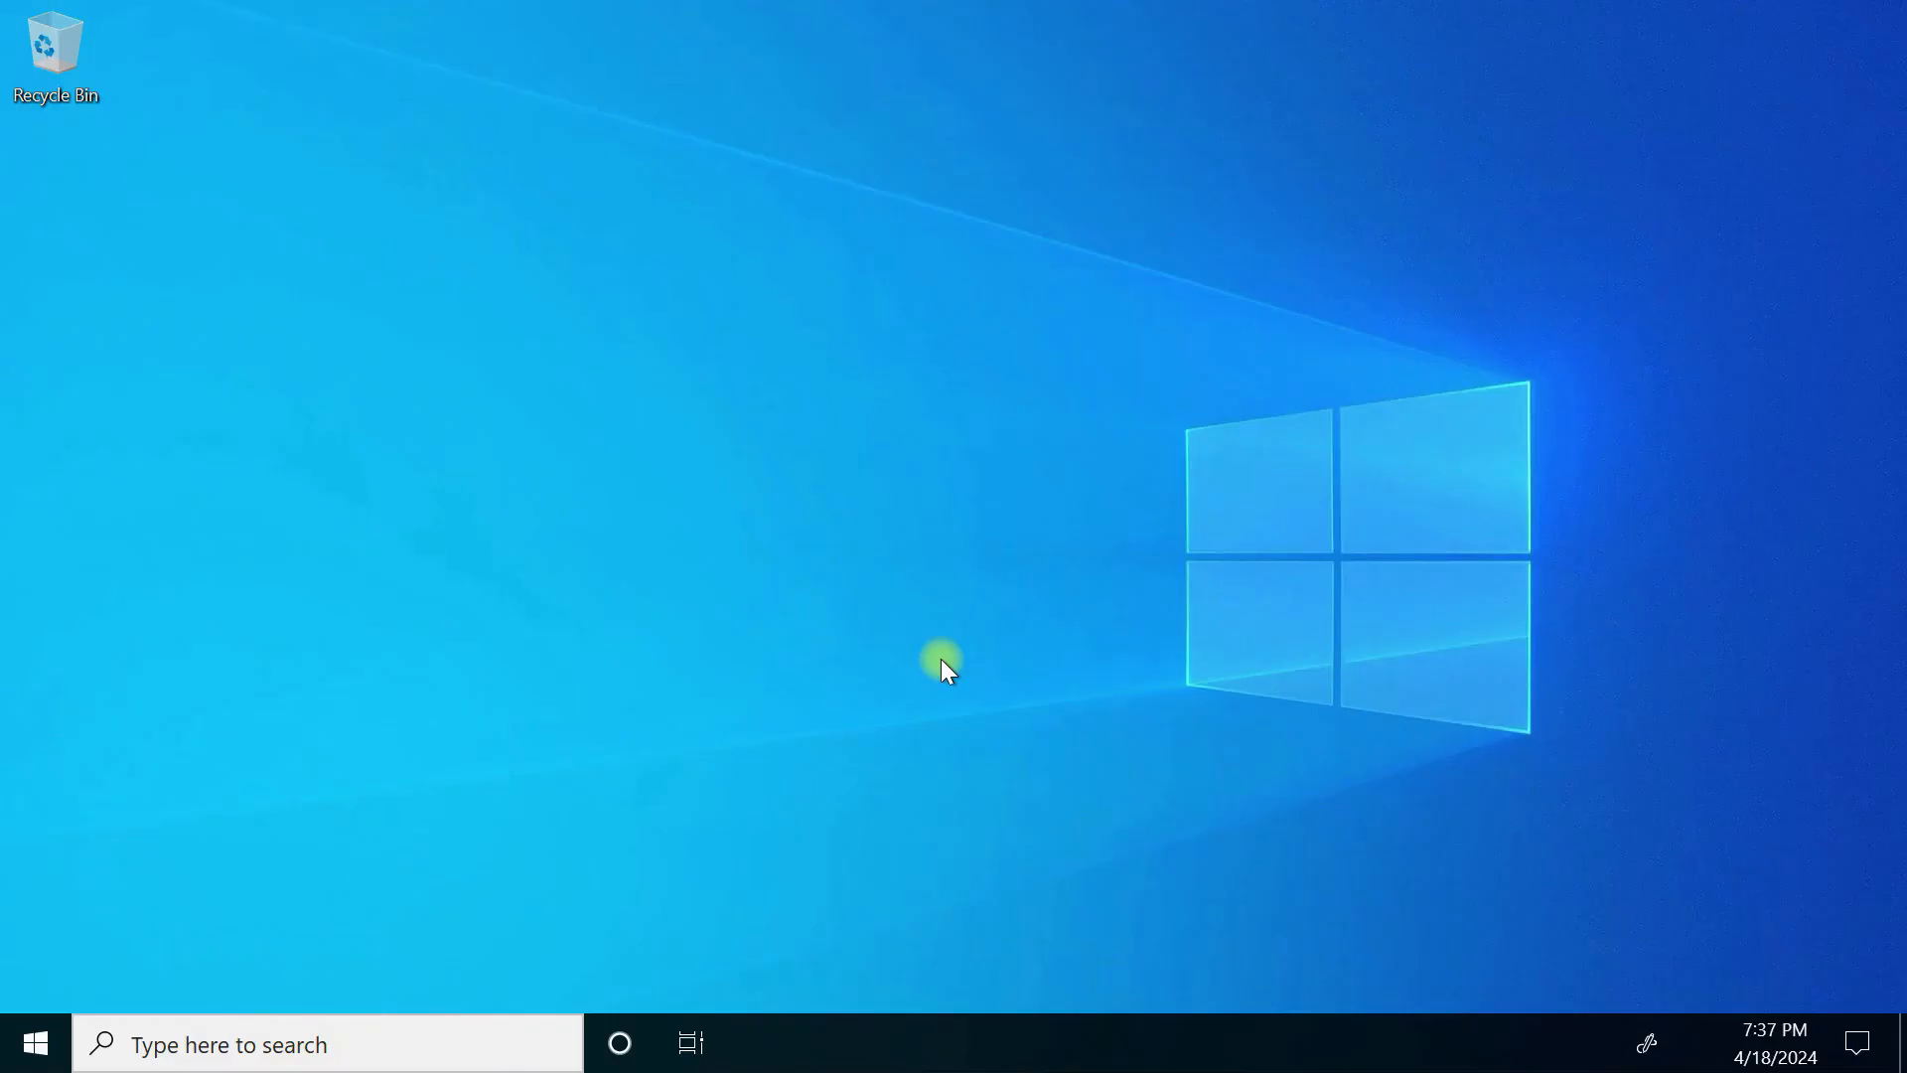
Step: Run ncpa.cpl and open the Ethernet adapter's properties
key("super+r")
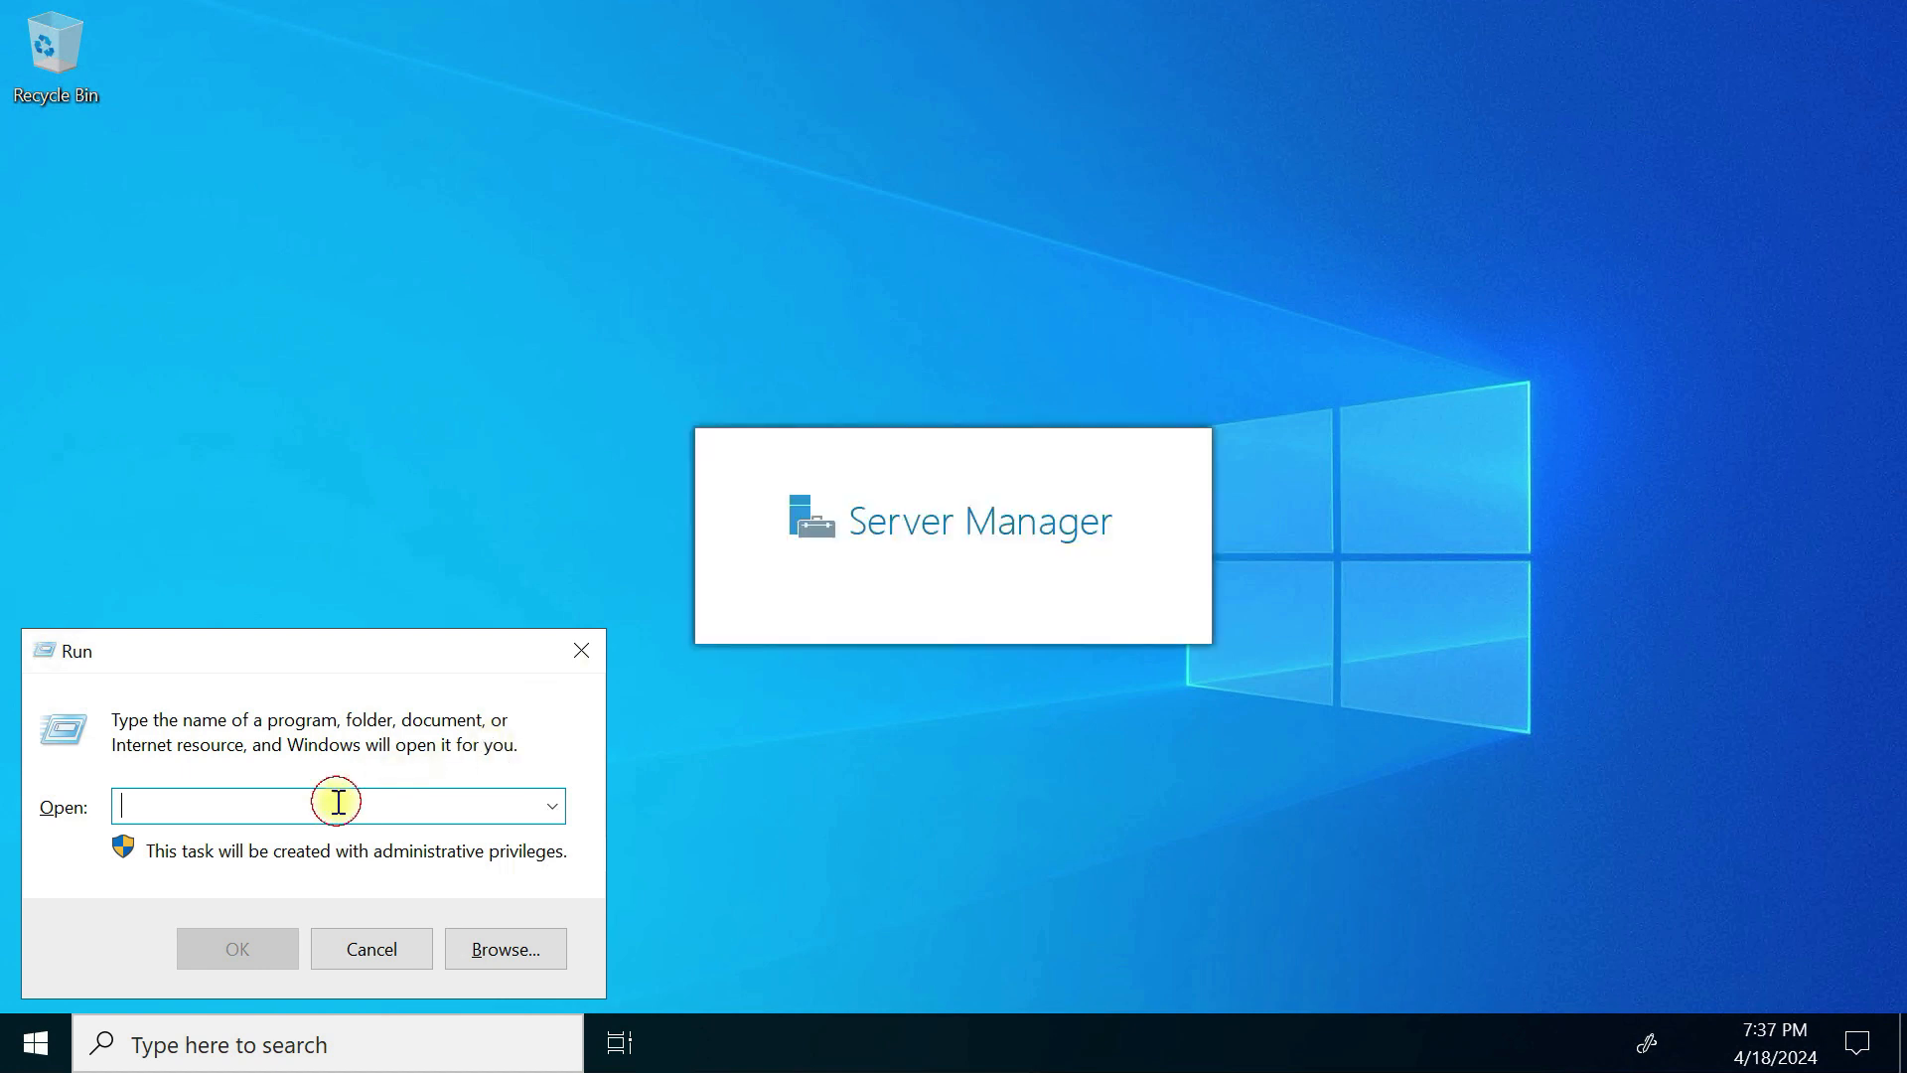
type("ncpa.cpl")
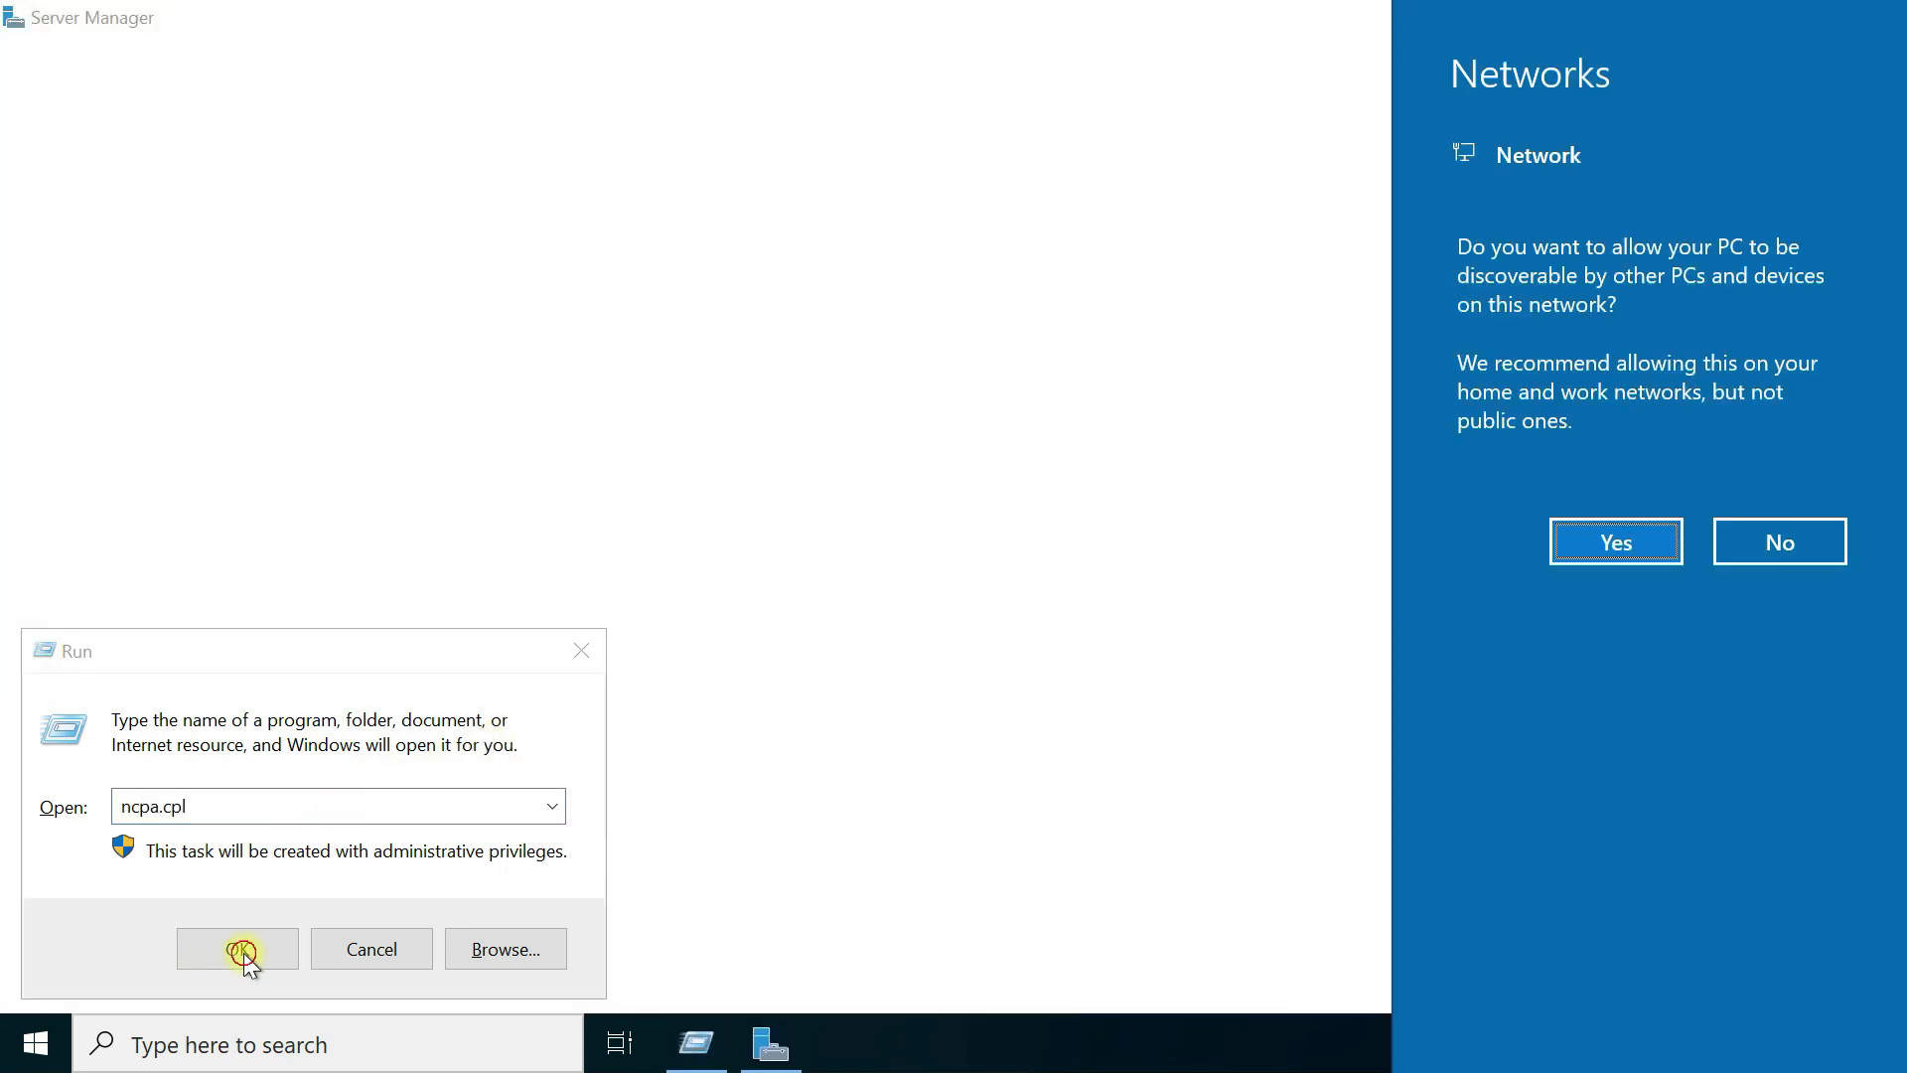
left_click(242, 952)
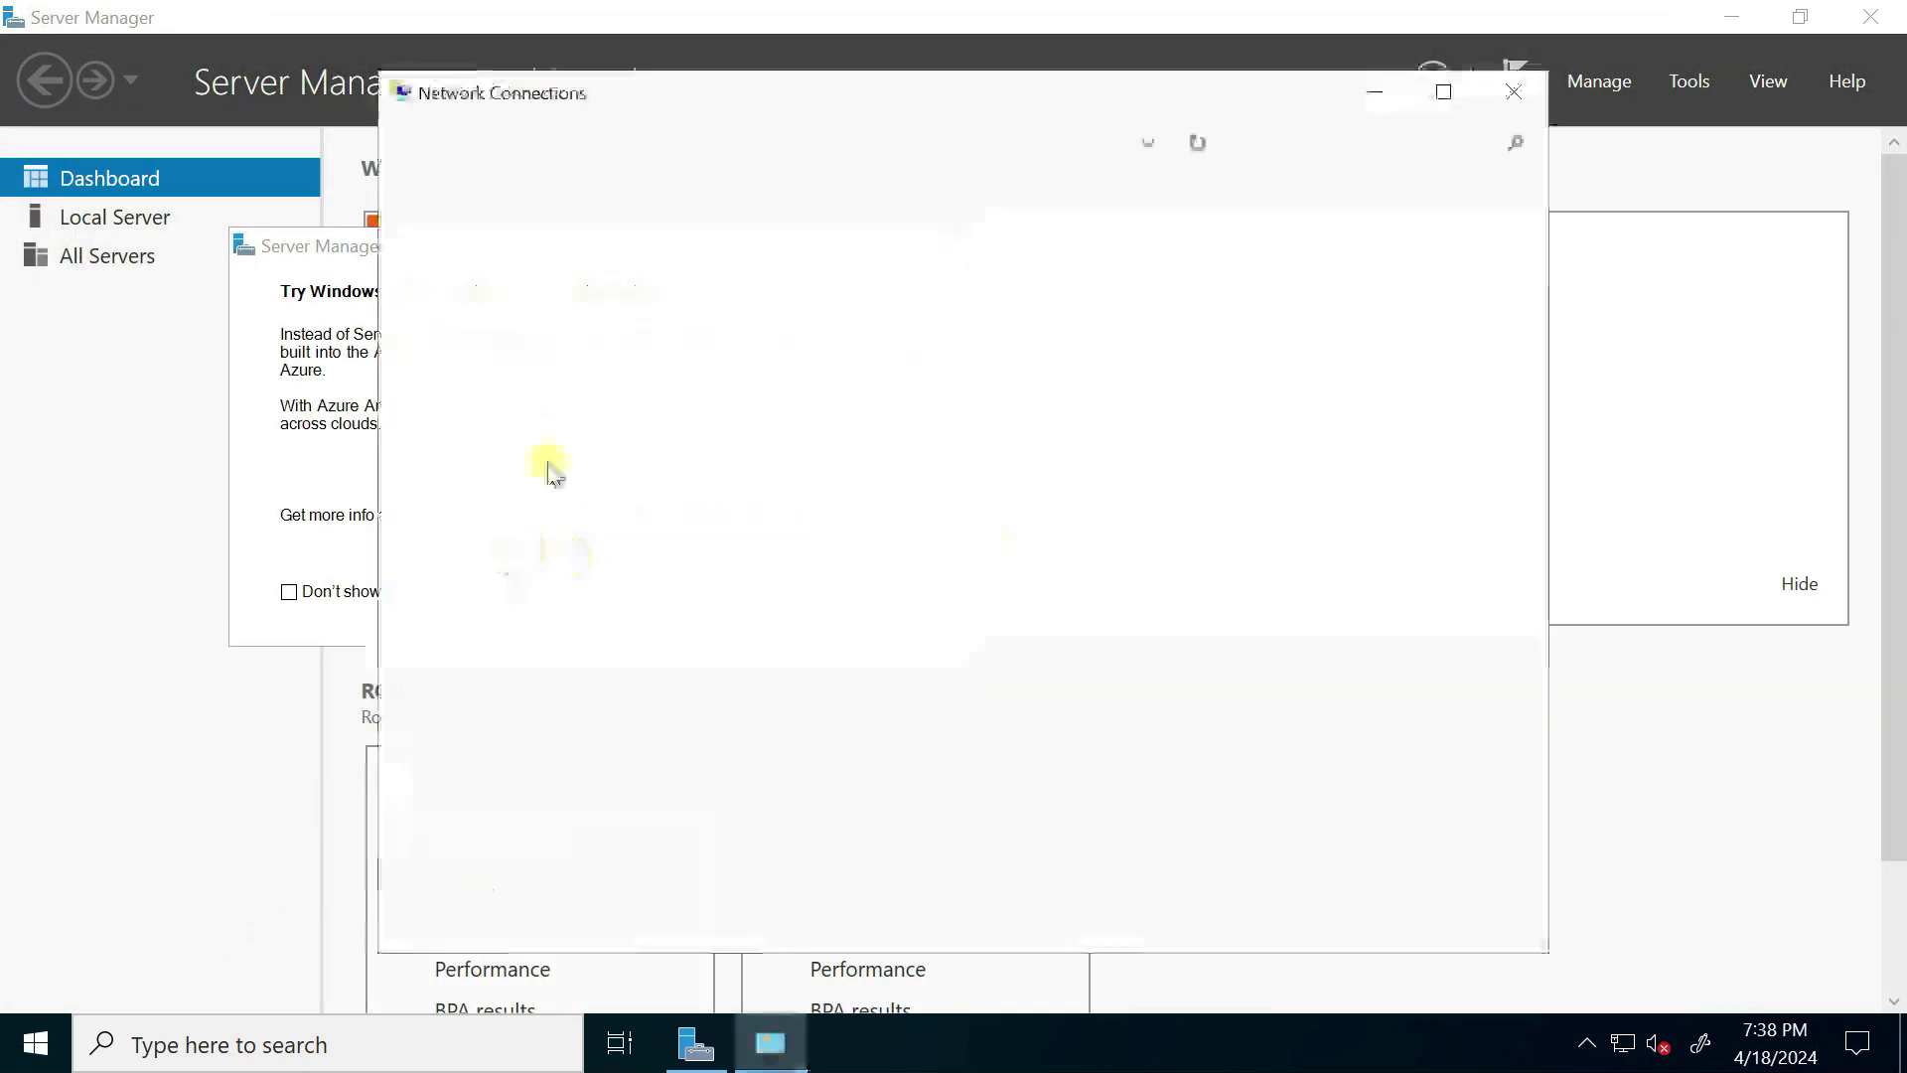
left_click(569, 285)
right_click(569, 285)
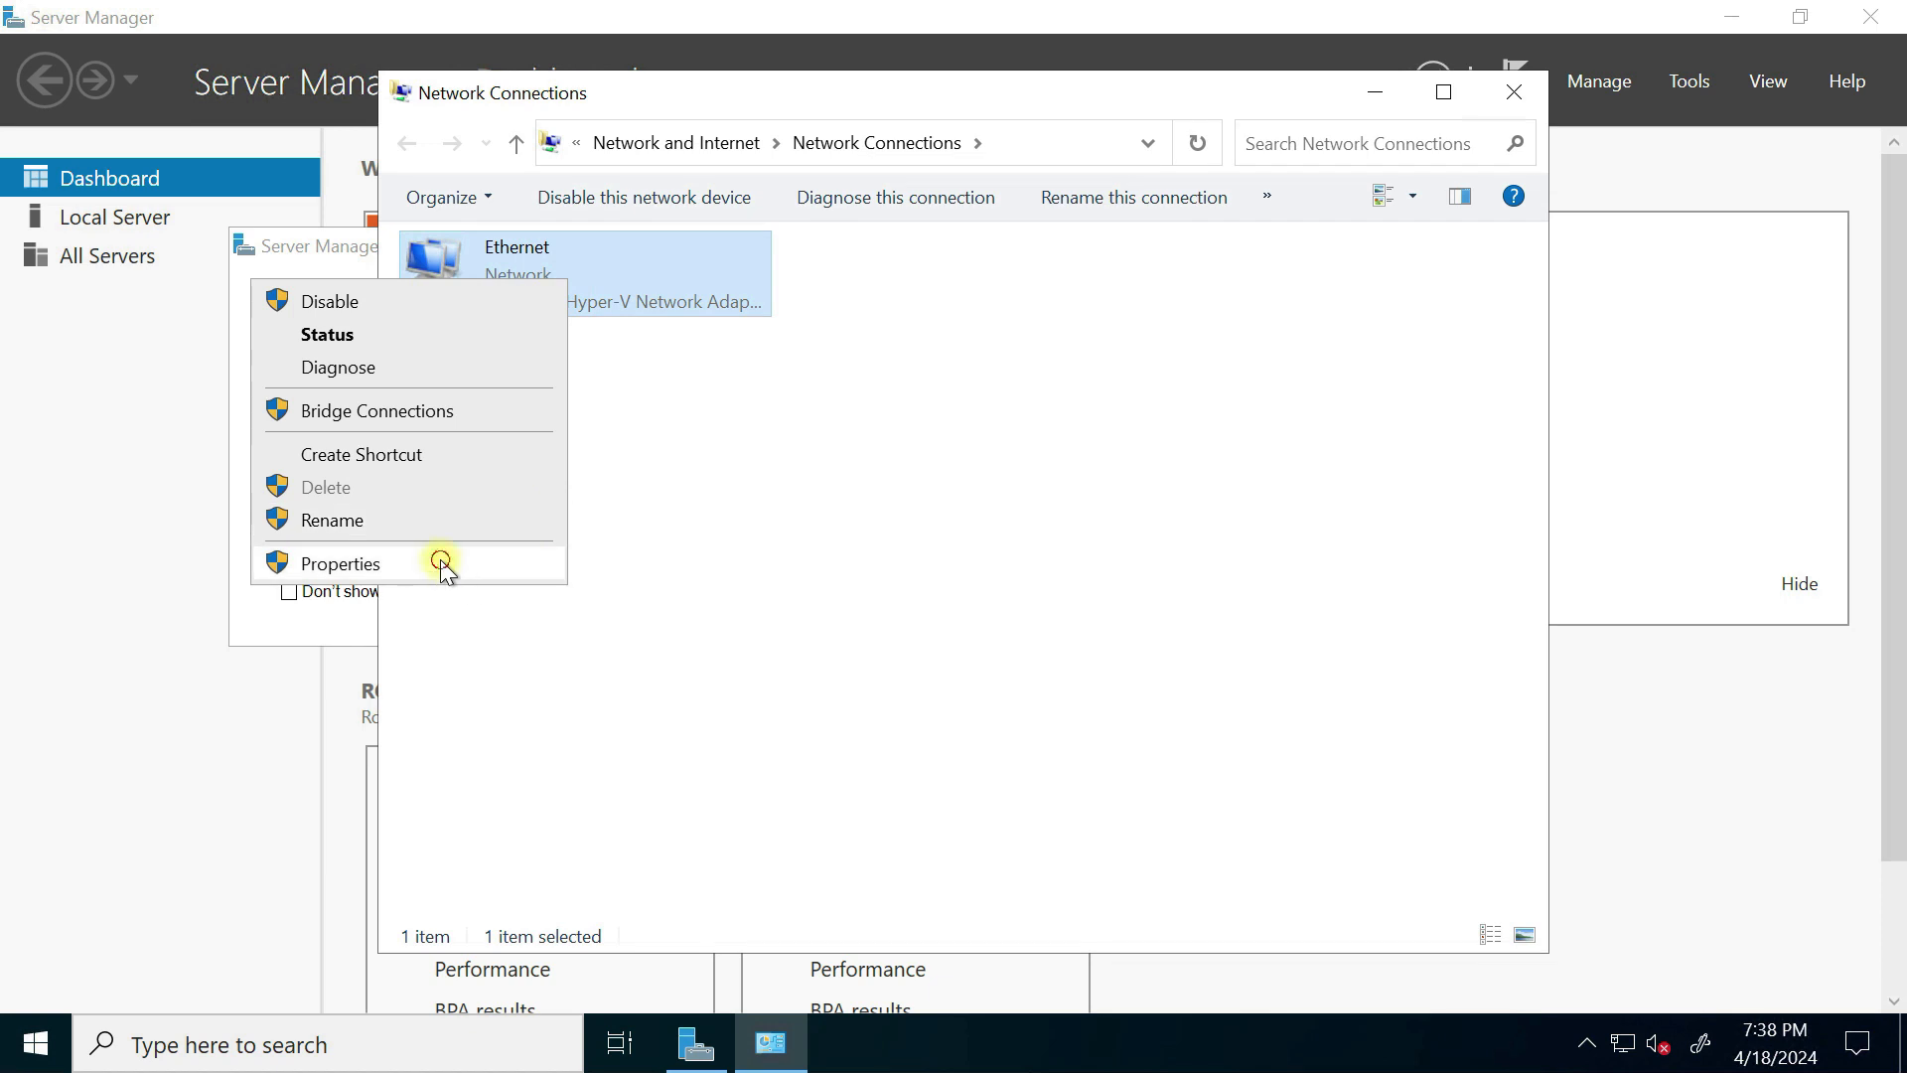
left_click(438, 562)
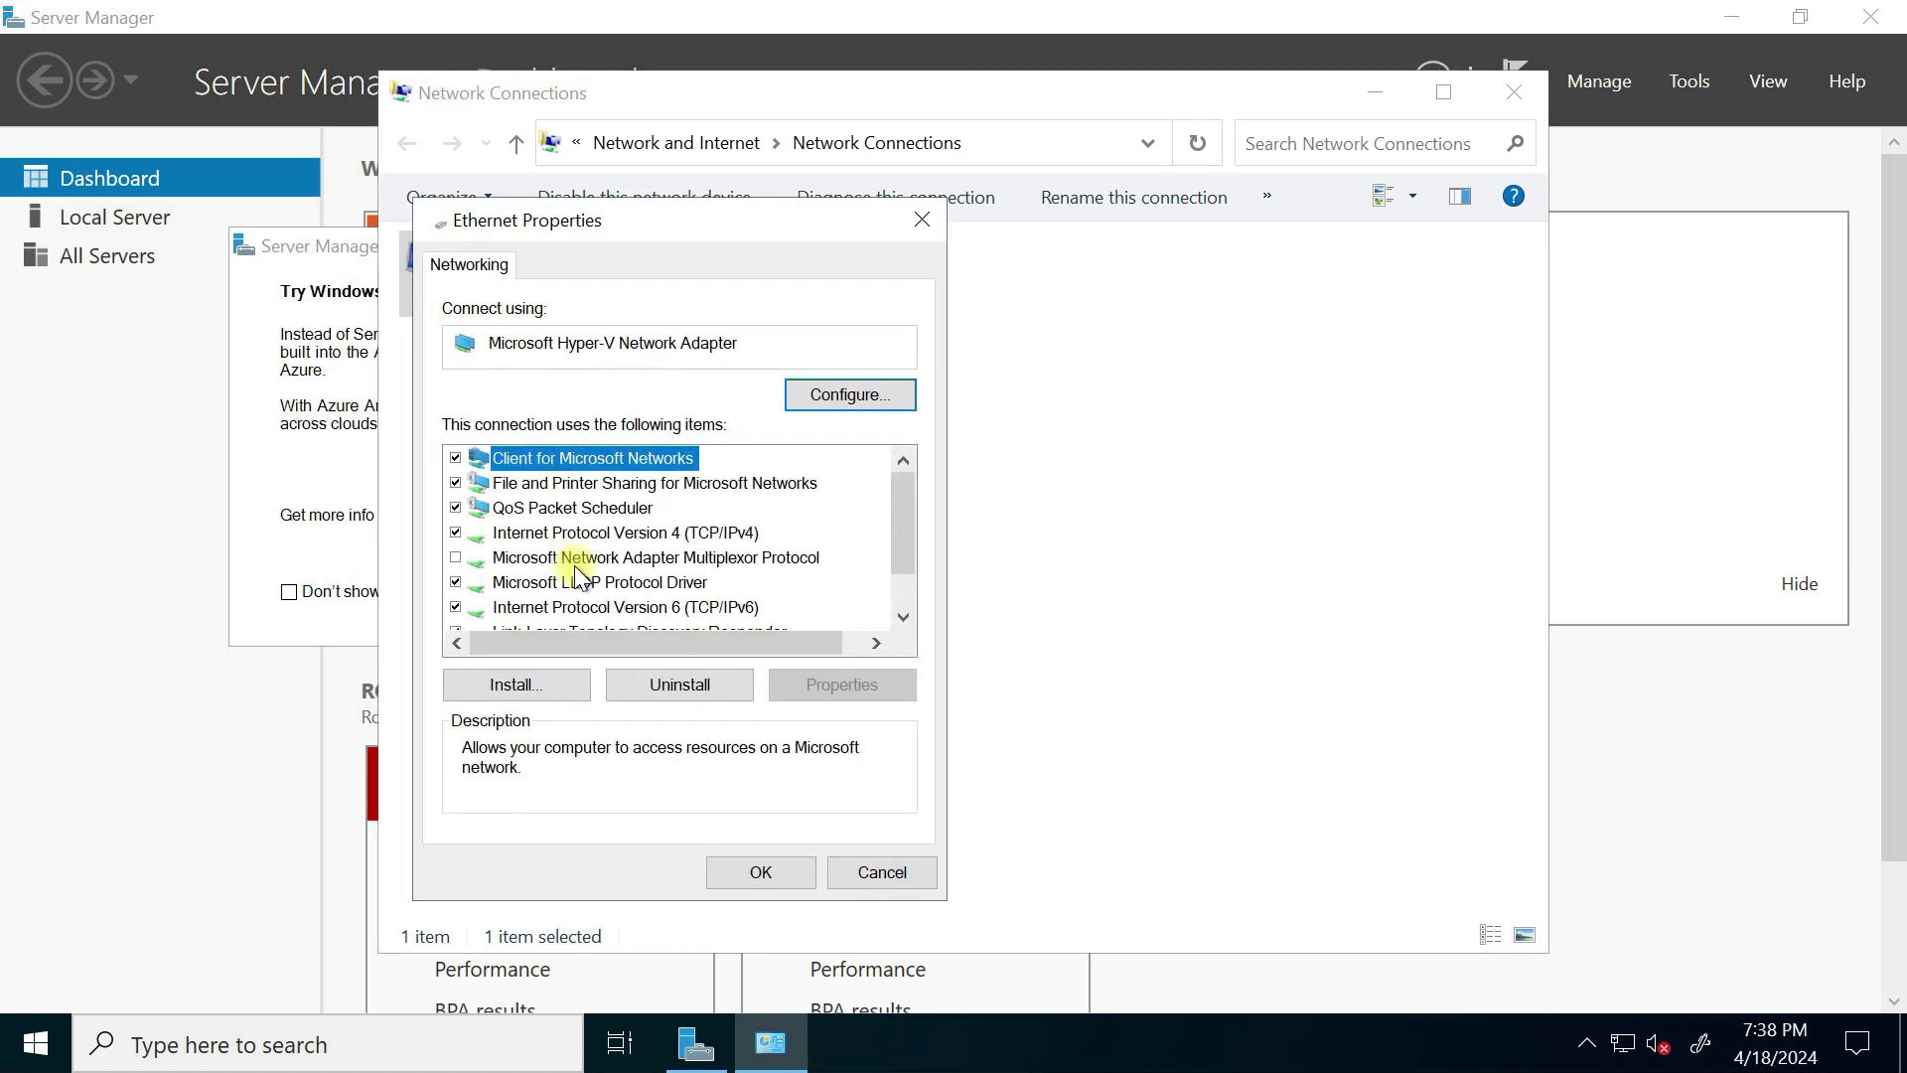
Step: Set IPv4 to obtain the IP automatically with preferred DNS 10.10.20.4, then refresh connections
double_click(685, 534)
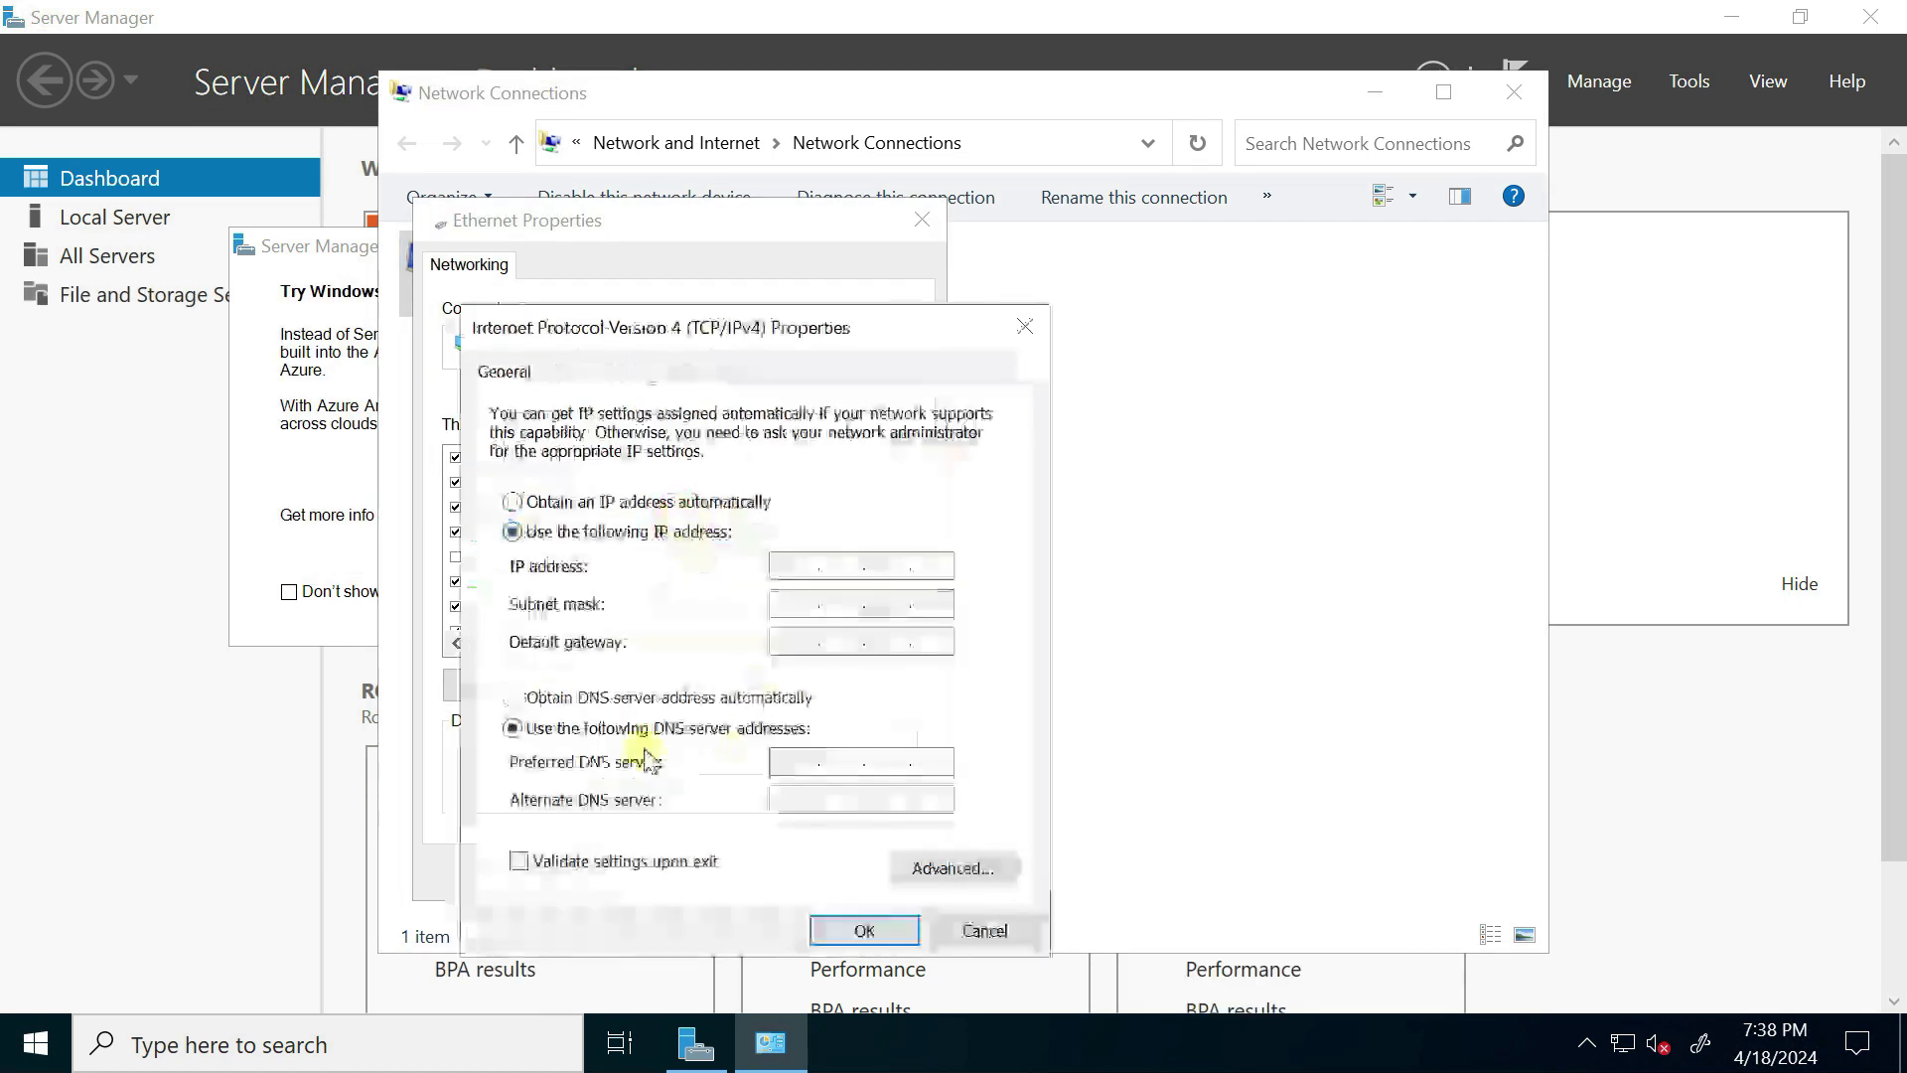
left_click(797, 760)
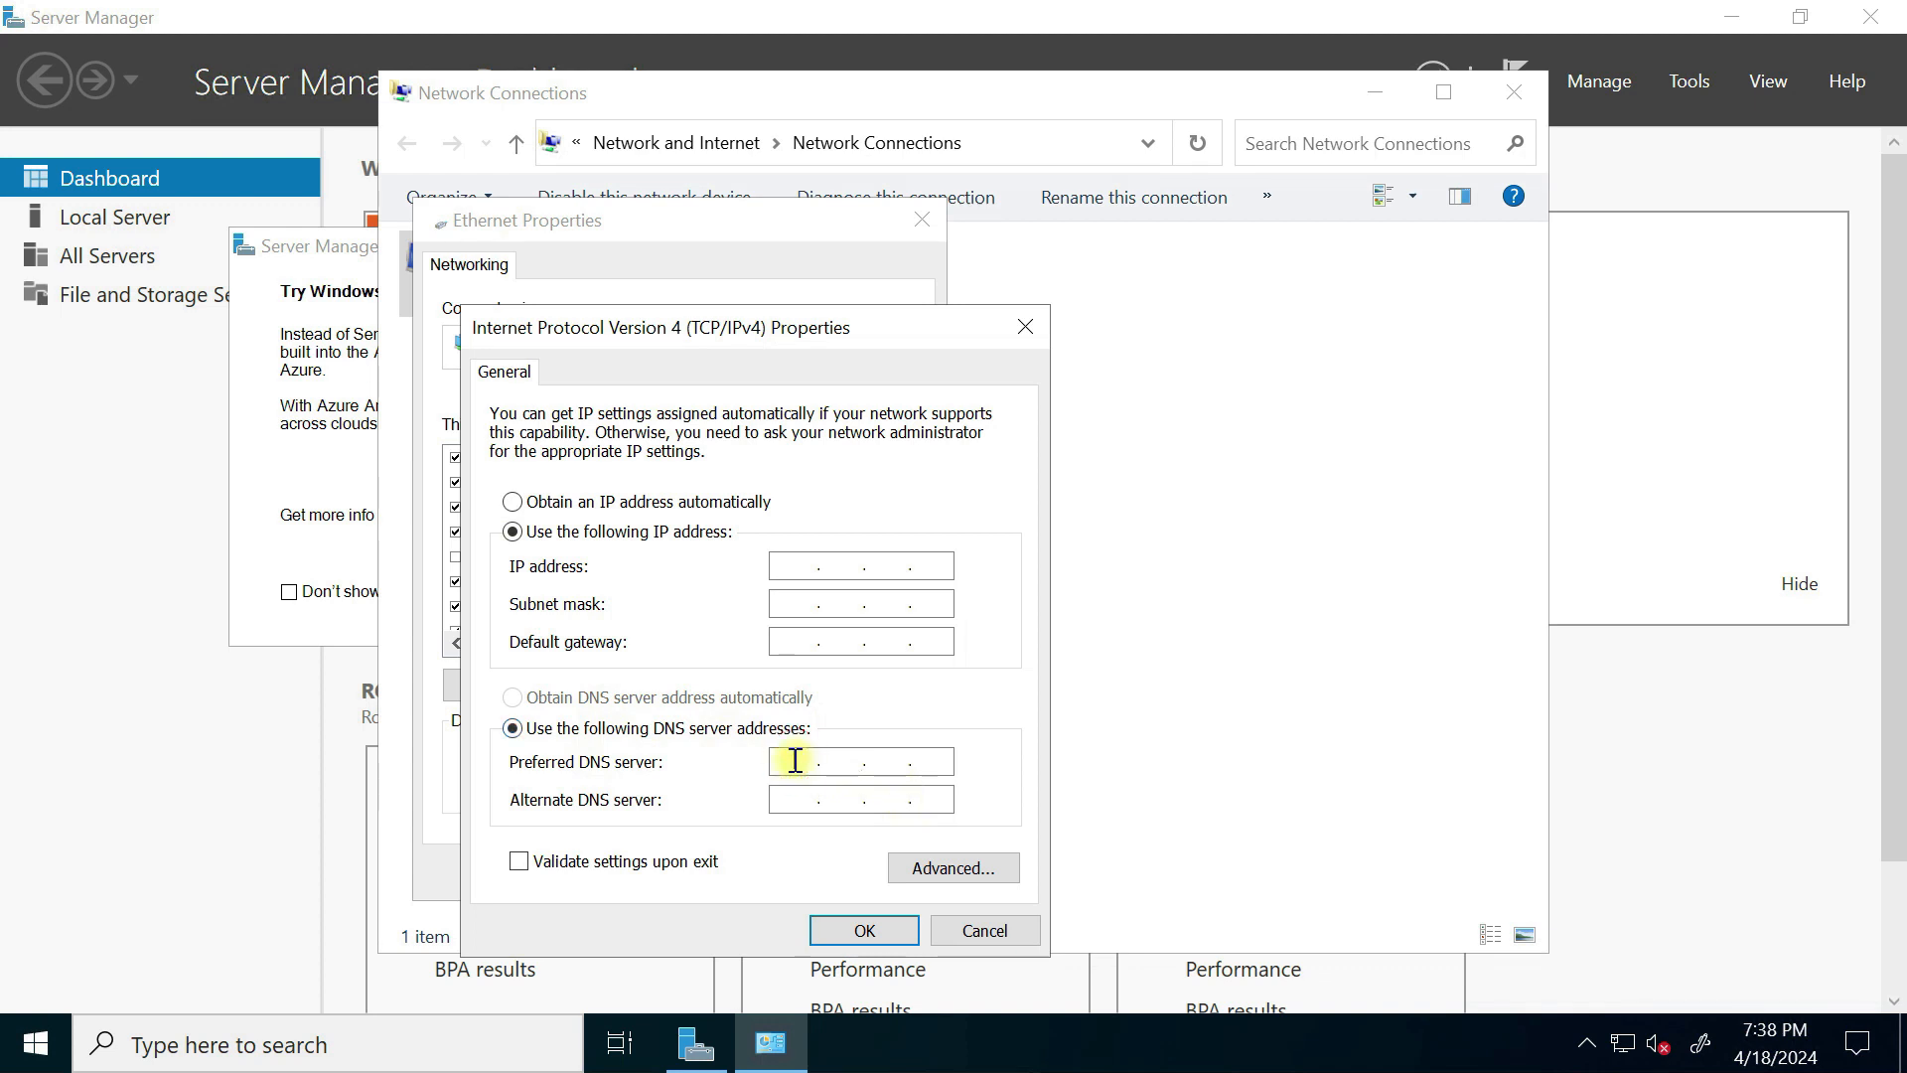
type("10.10.20.4")
left_click(512, 502)
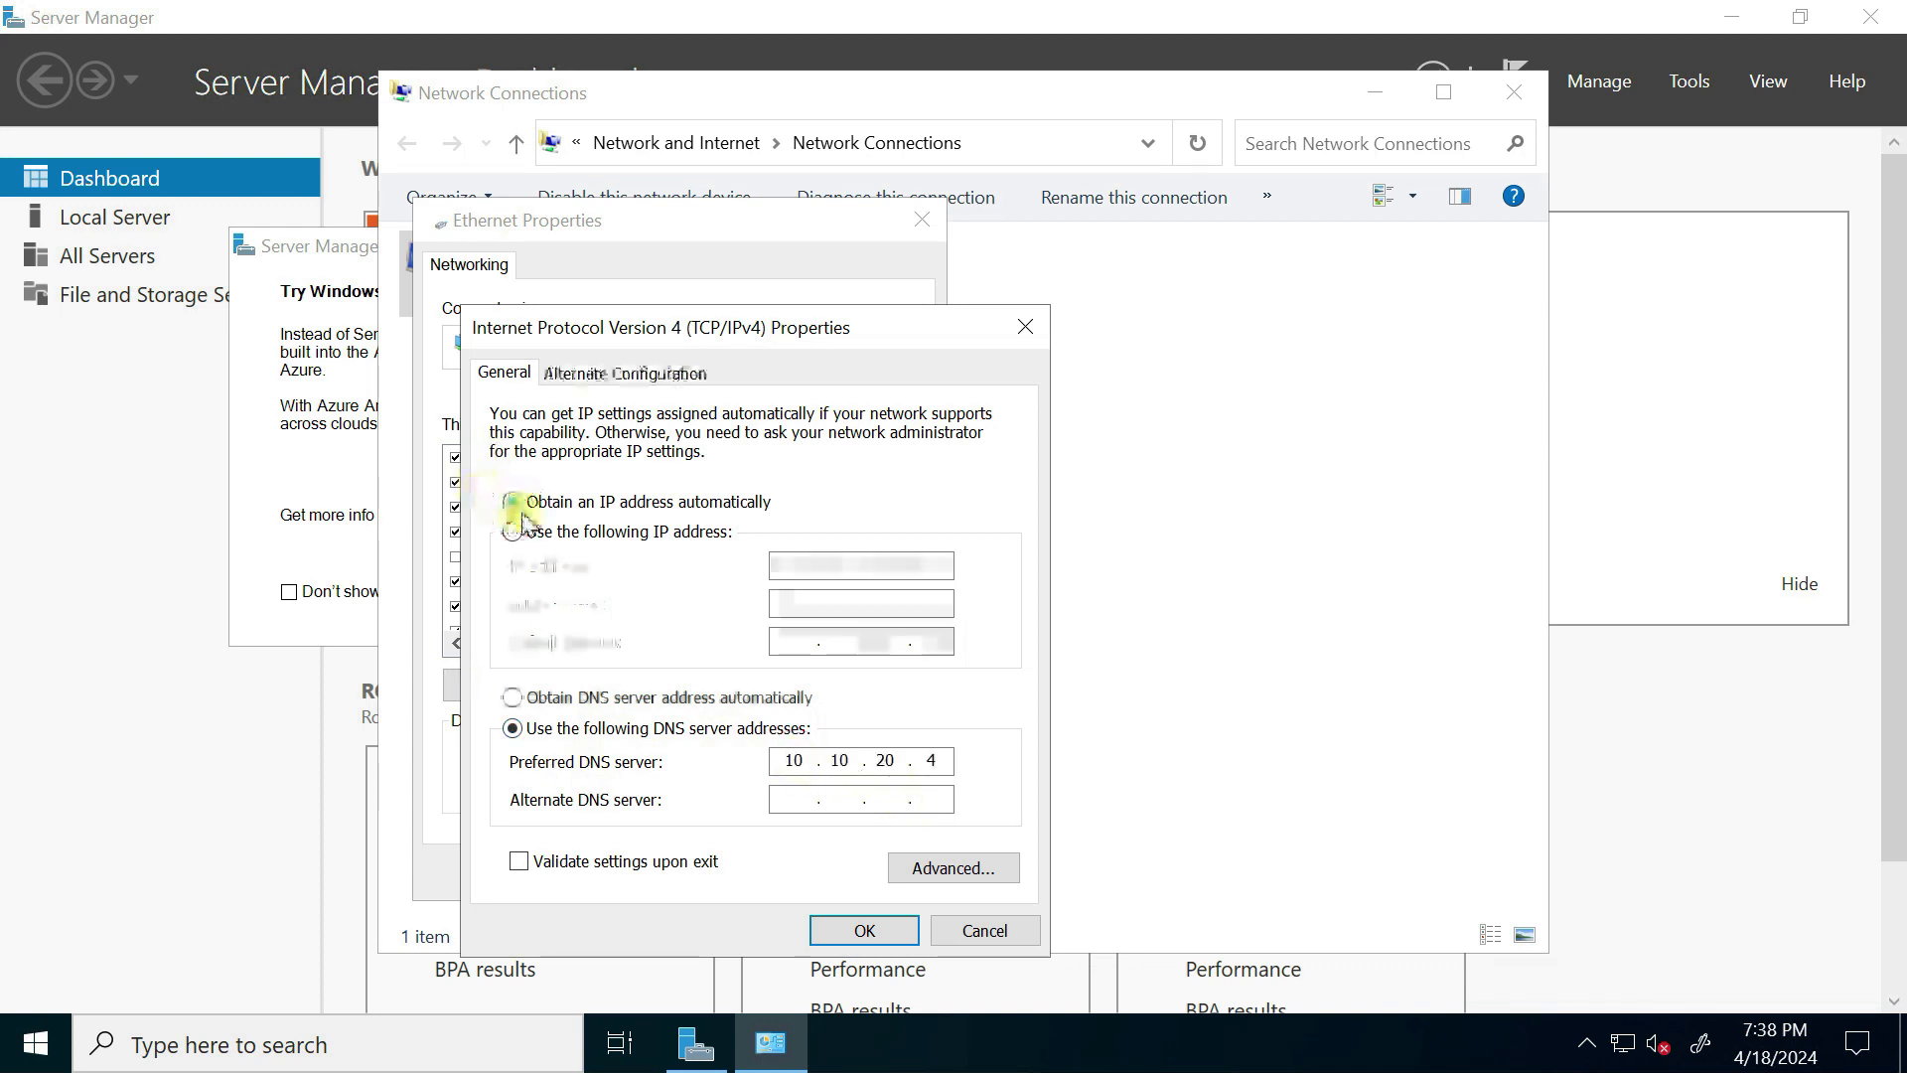
left_click(864, 931)
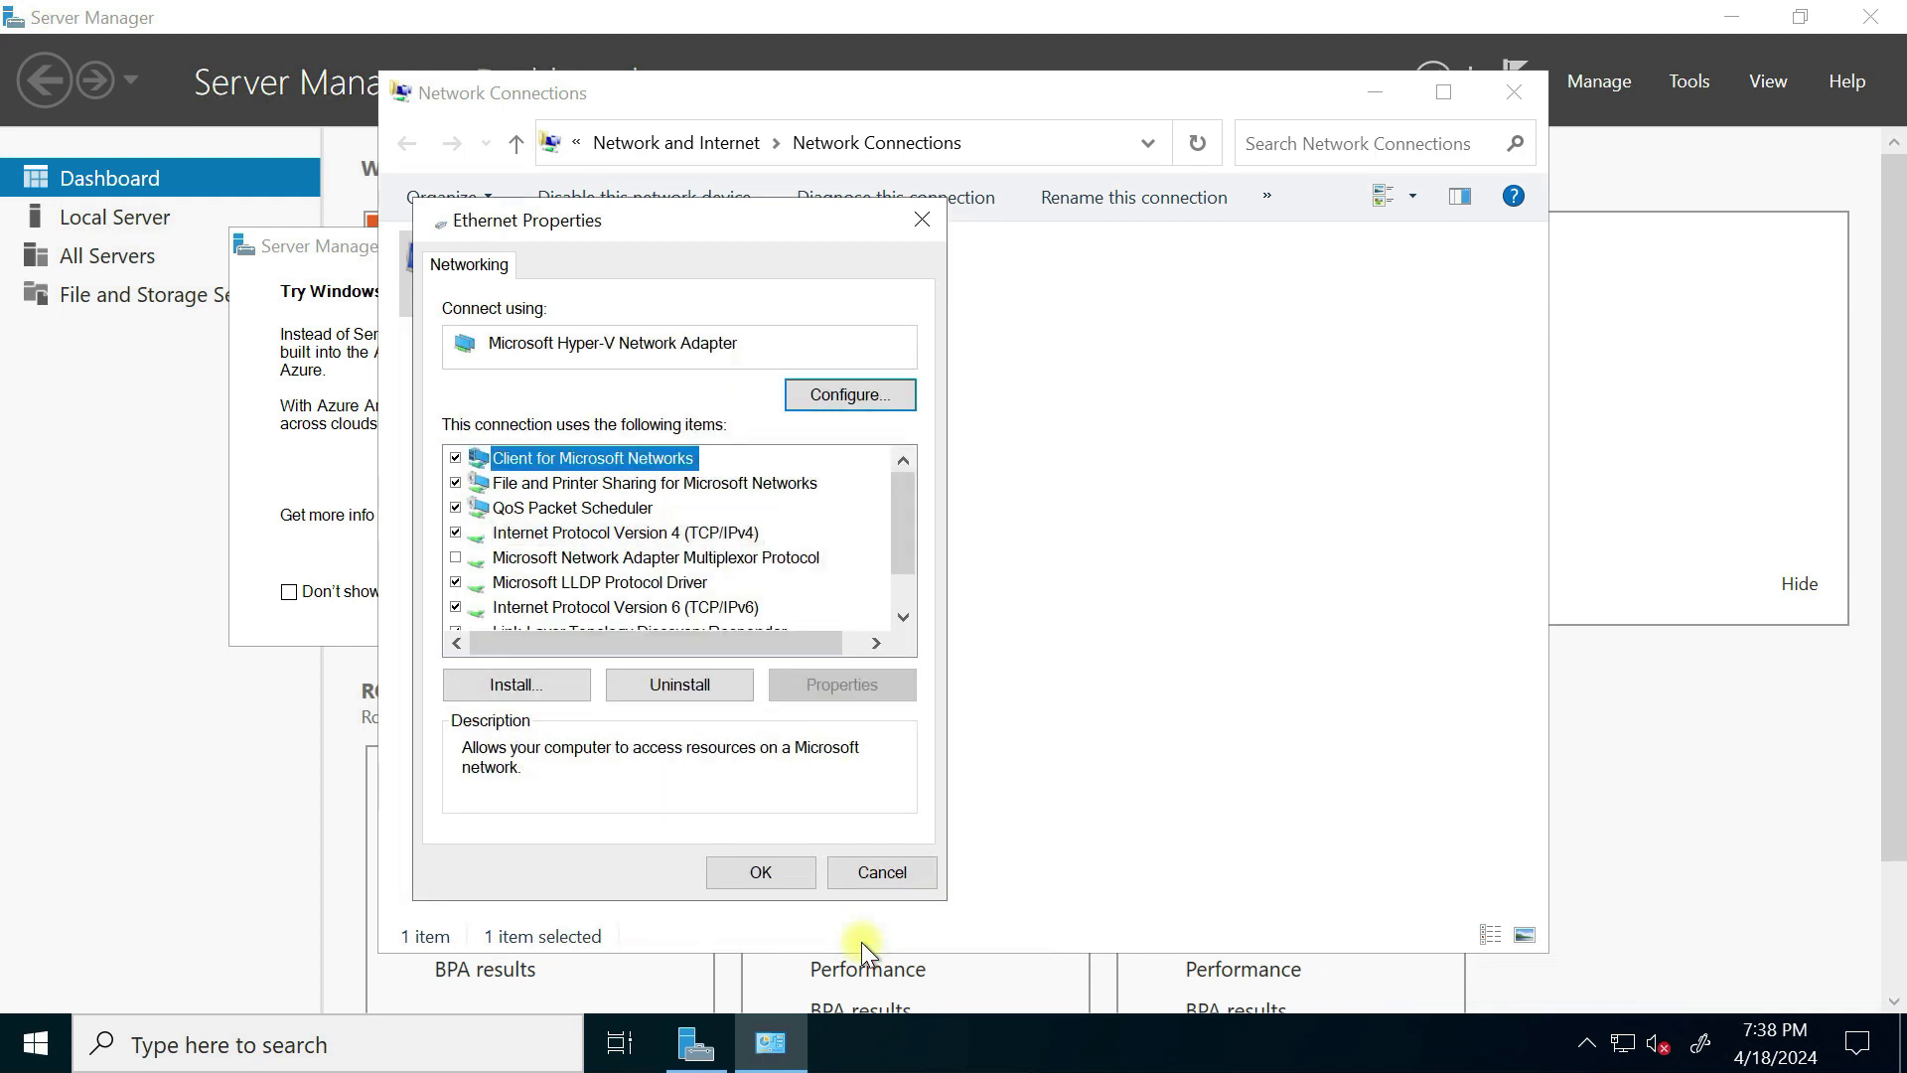
left_click(762, 869)
right_click(676, 489)
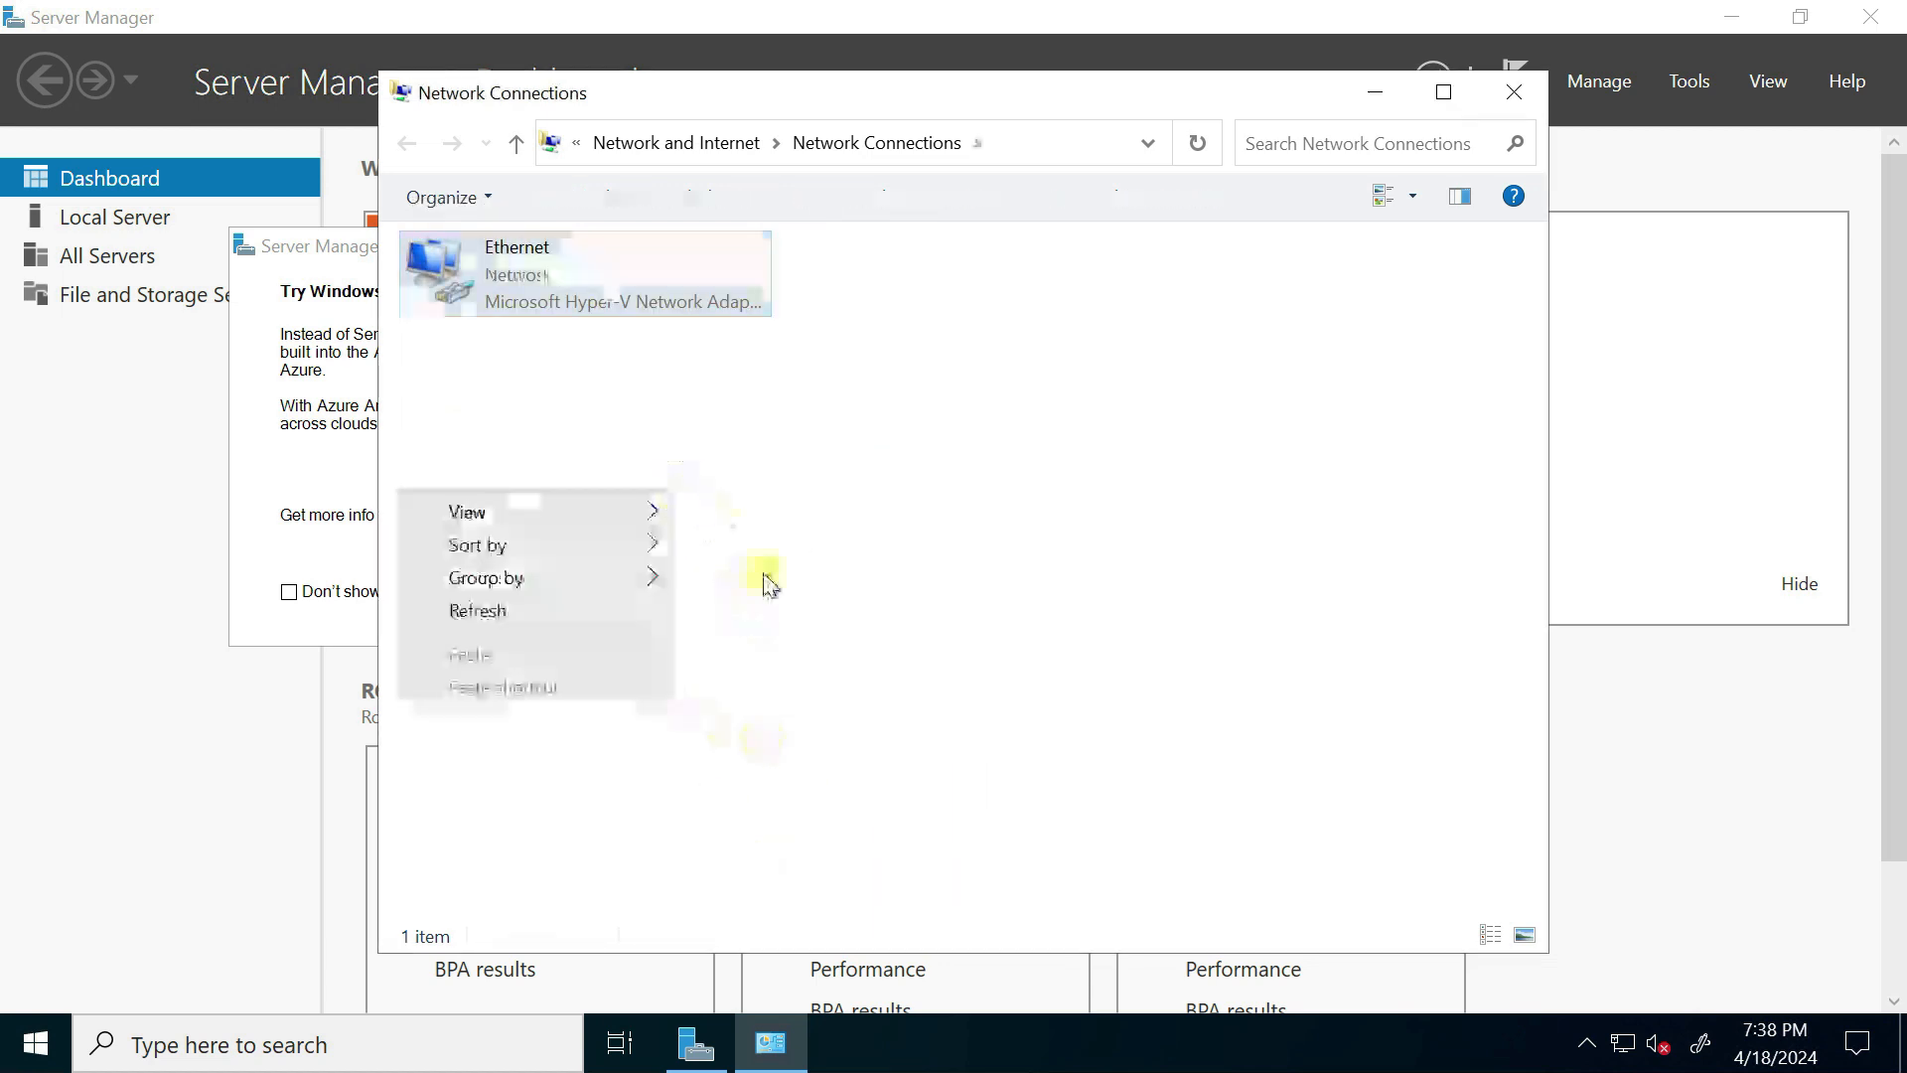
left_click(494, 605)
left_click(308, 1043)
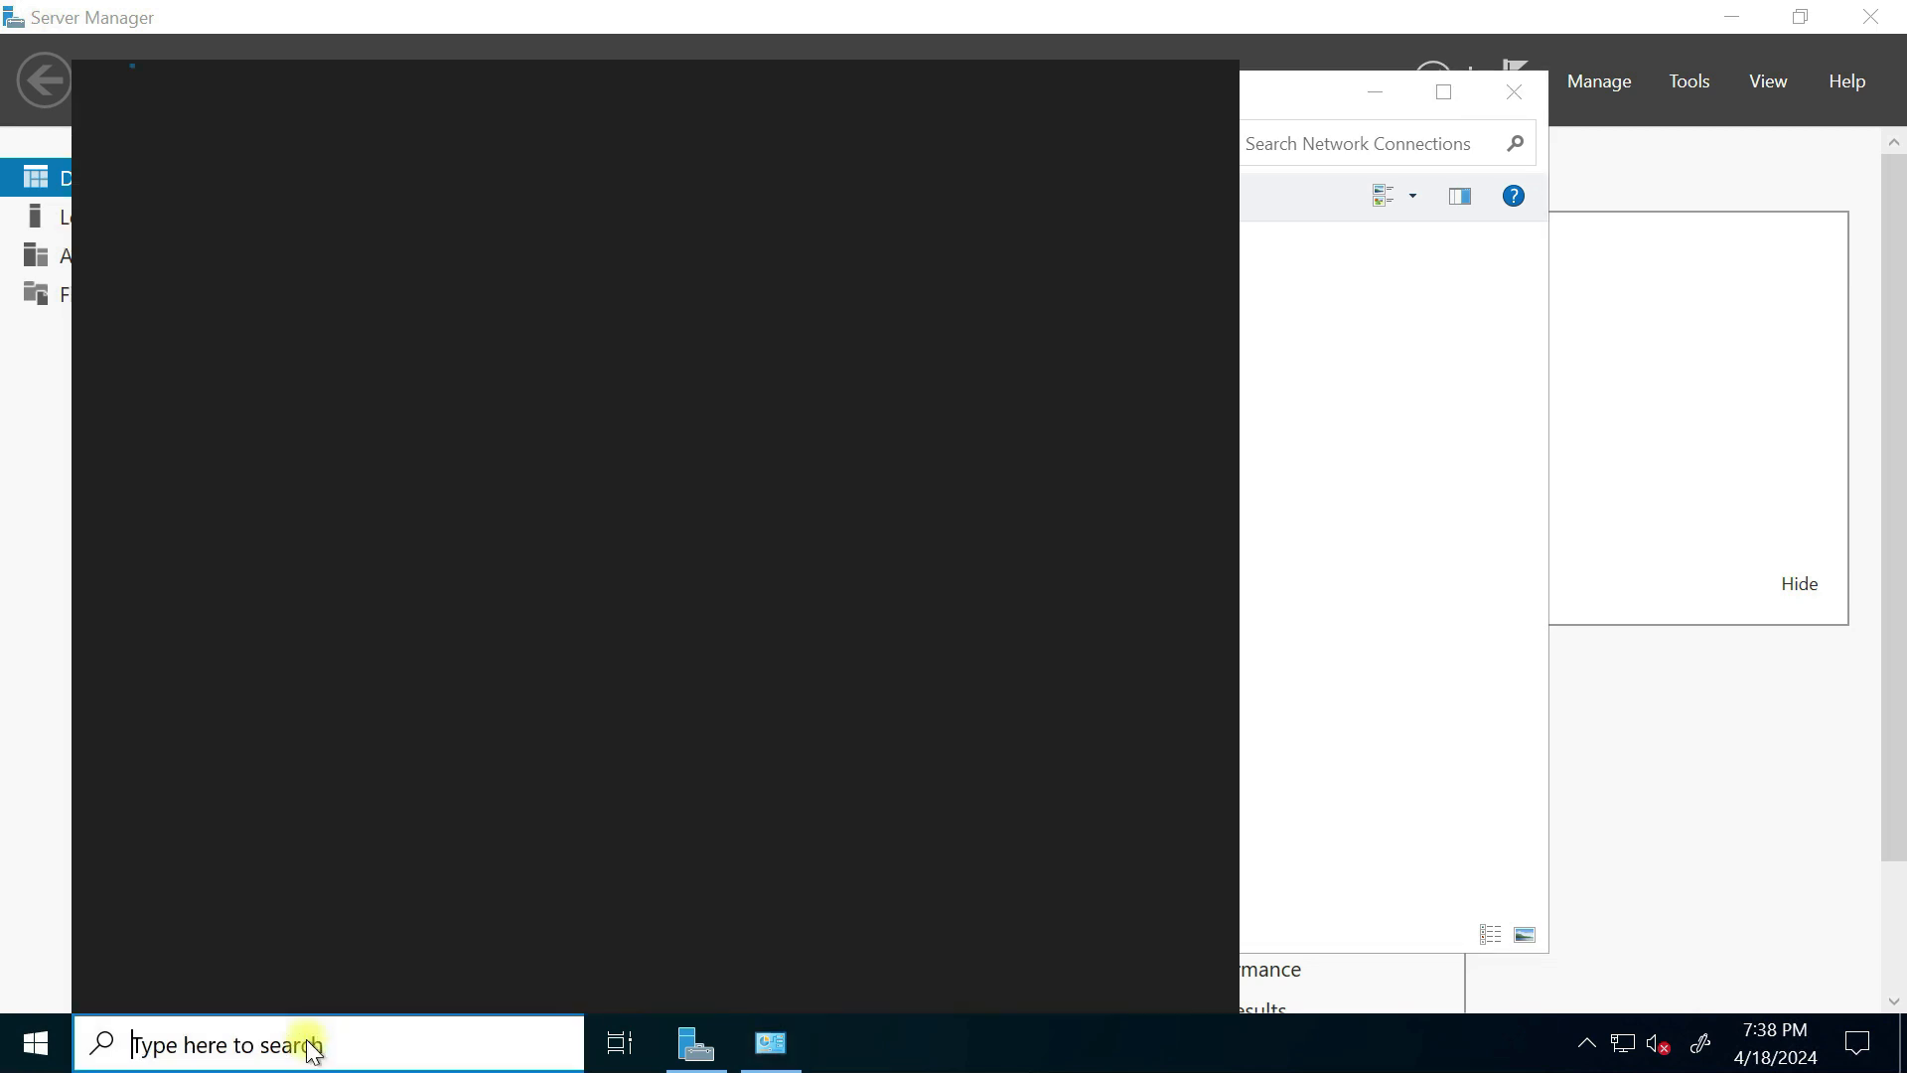
Step: Run ipconfig/all in Command Prompt to confirm 10.10.20.4 is the DNS server
type("c")
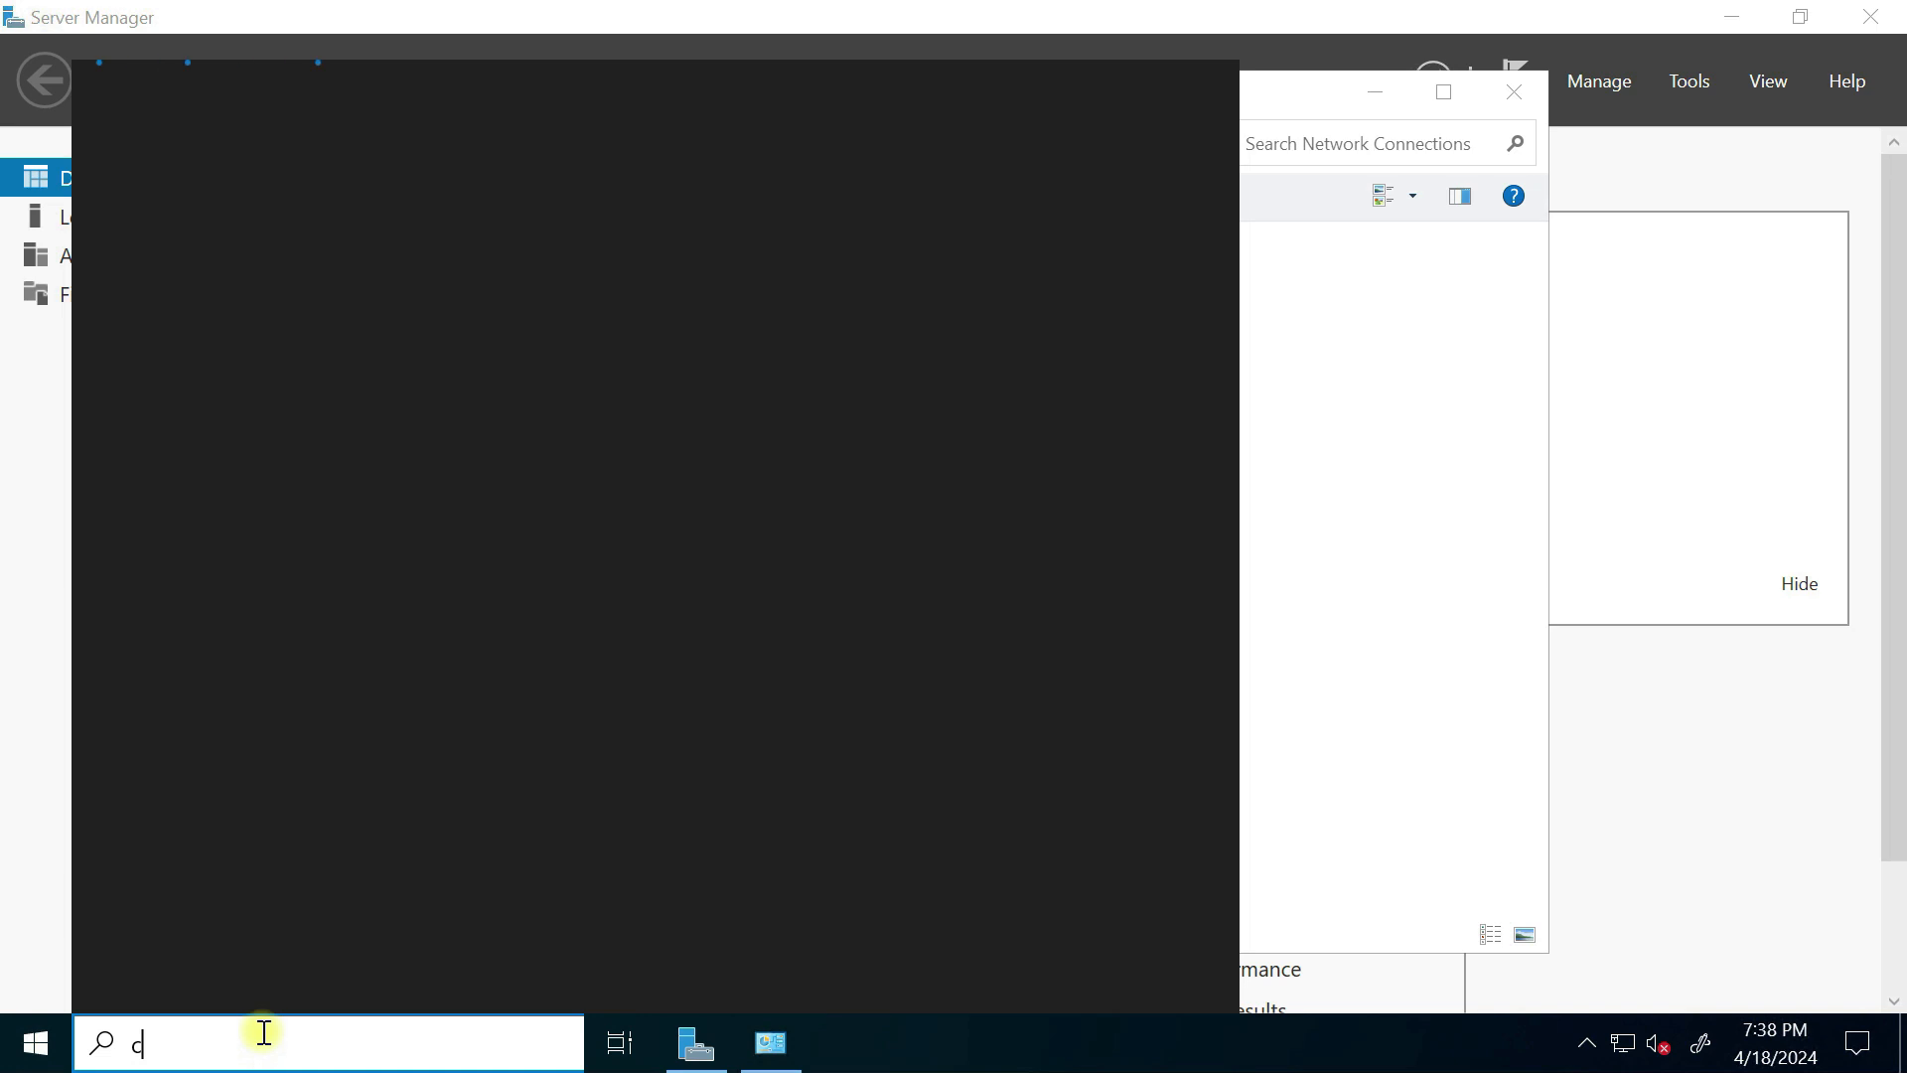
type("md")
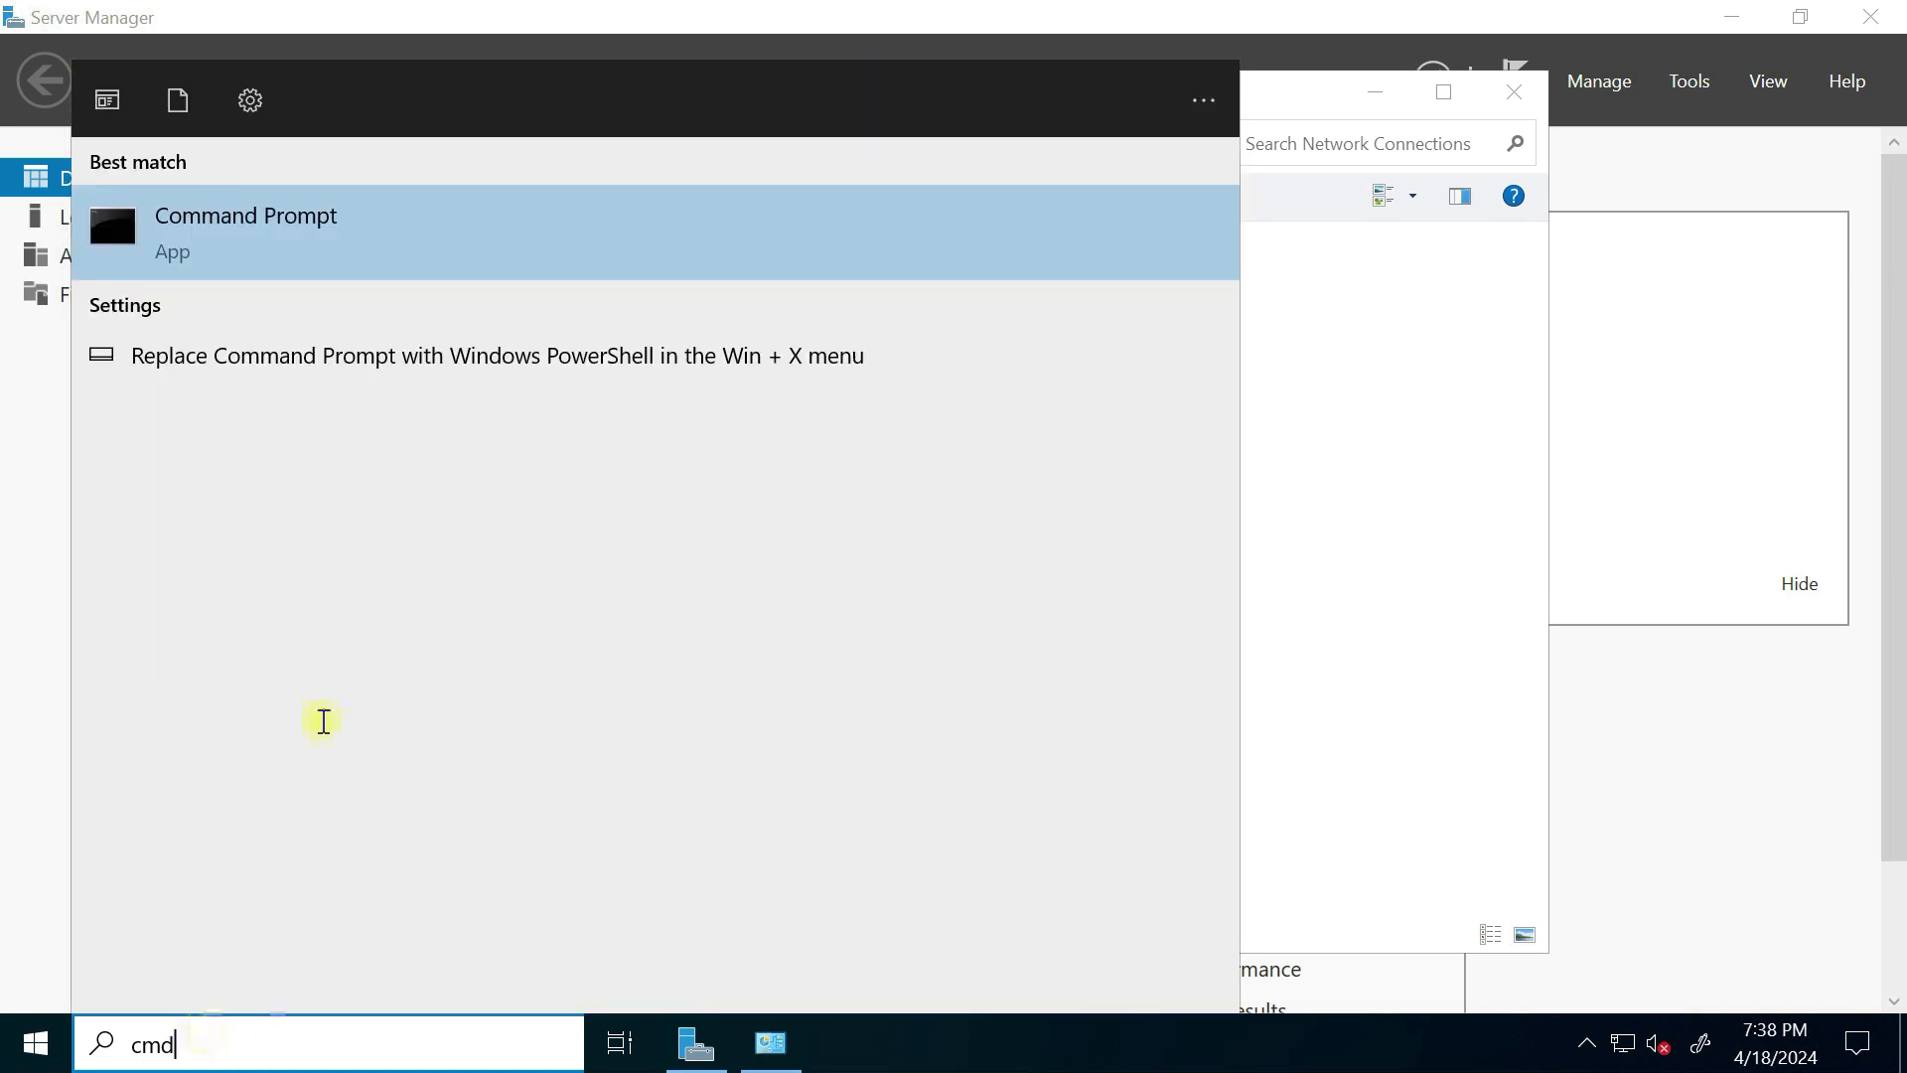
left_click(404, 238)
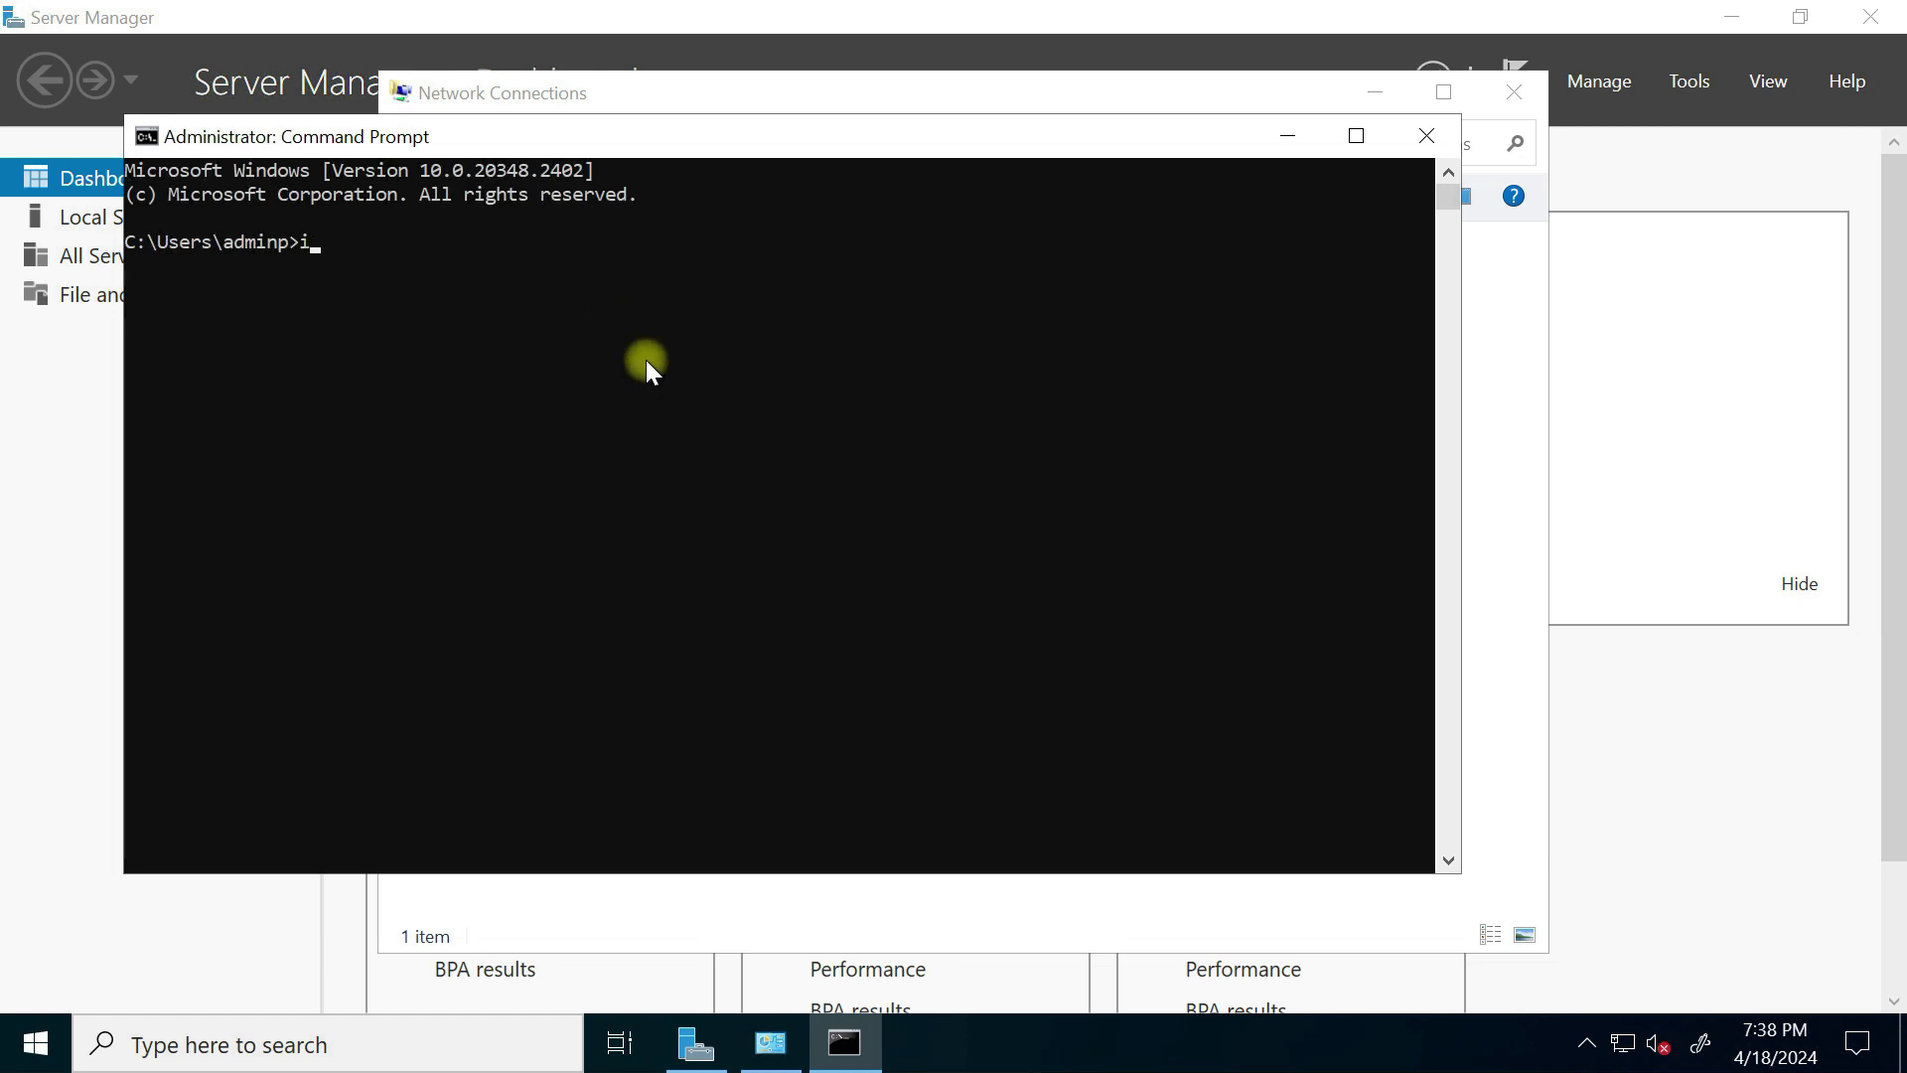
type("ipconfig/all")
key("Return")
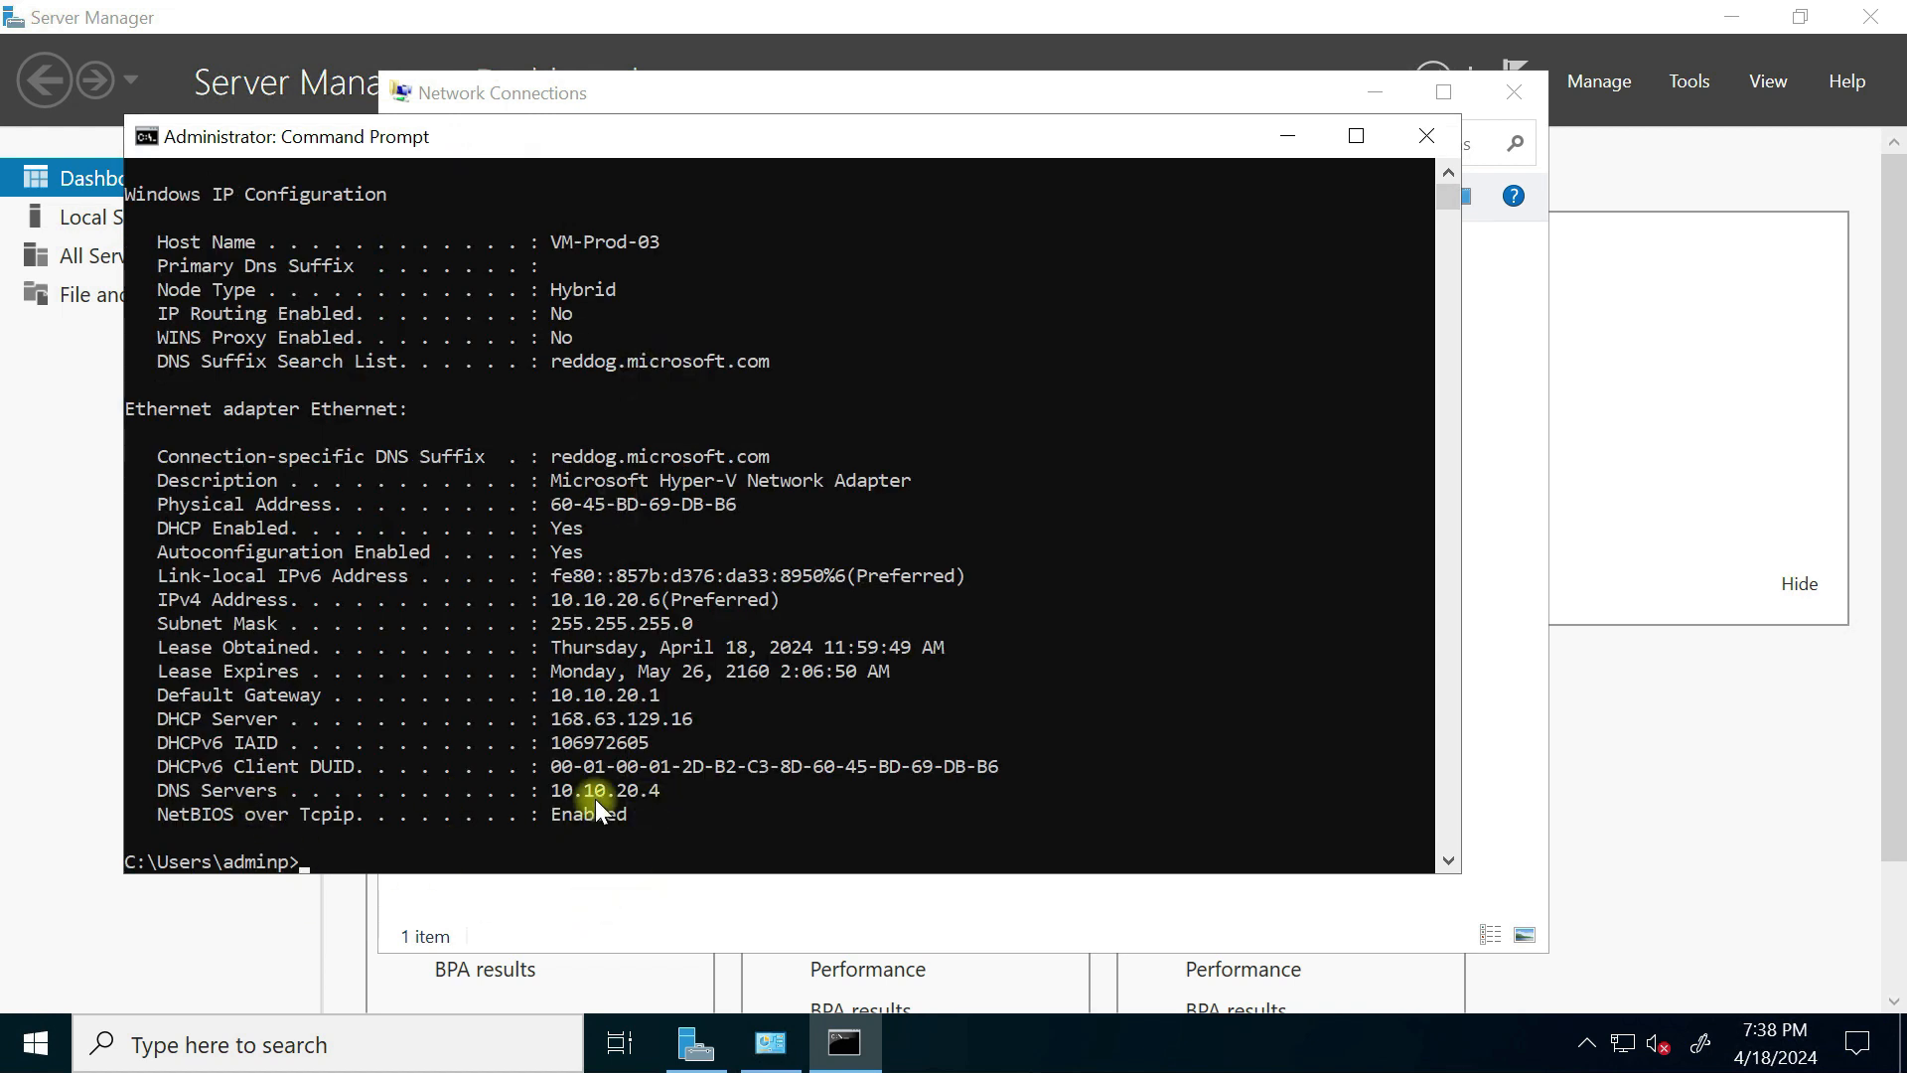
left_click(1287, 136)
Step: Open File Explorer at This PC and bring up the computer's system properties
left_click(144, 1053)
type("file")
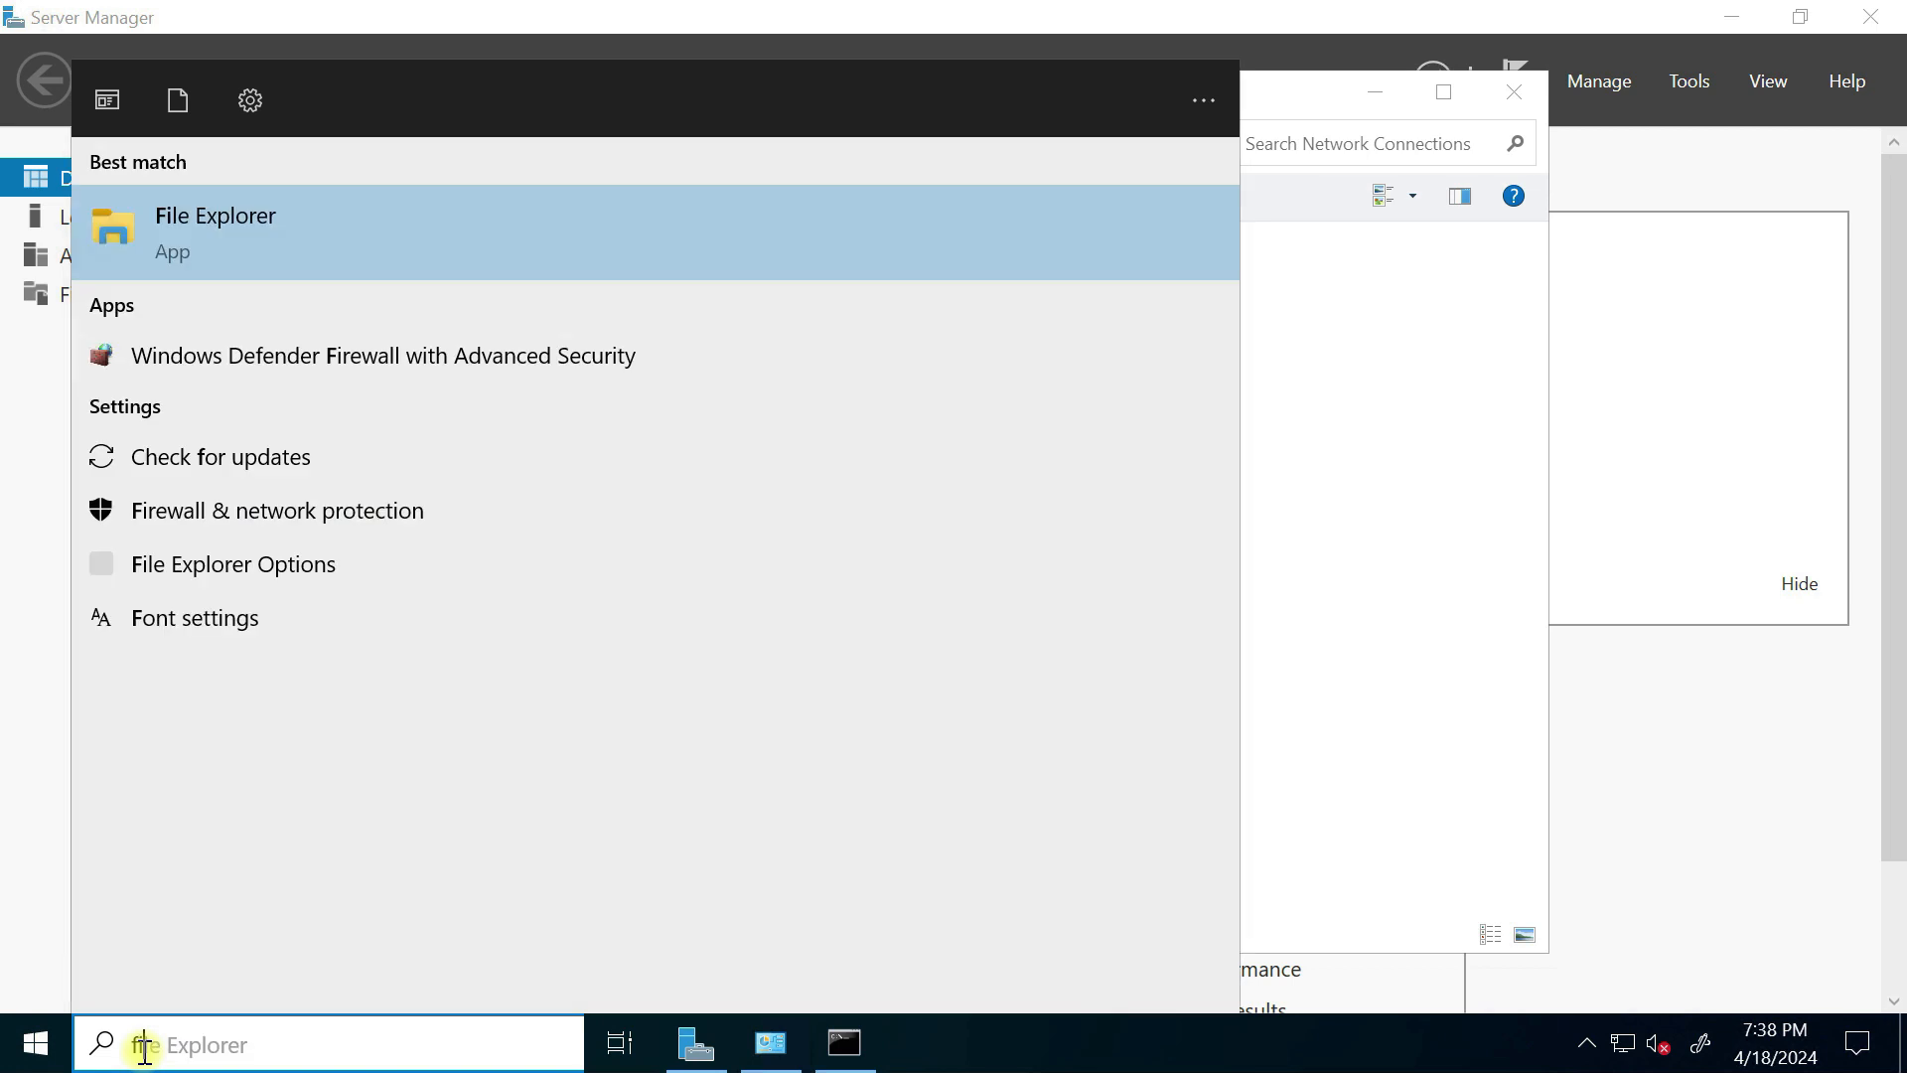
left_click(271, 251)
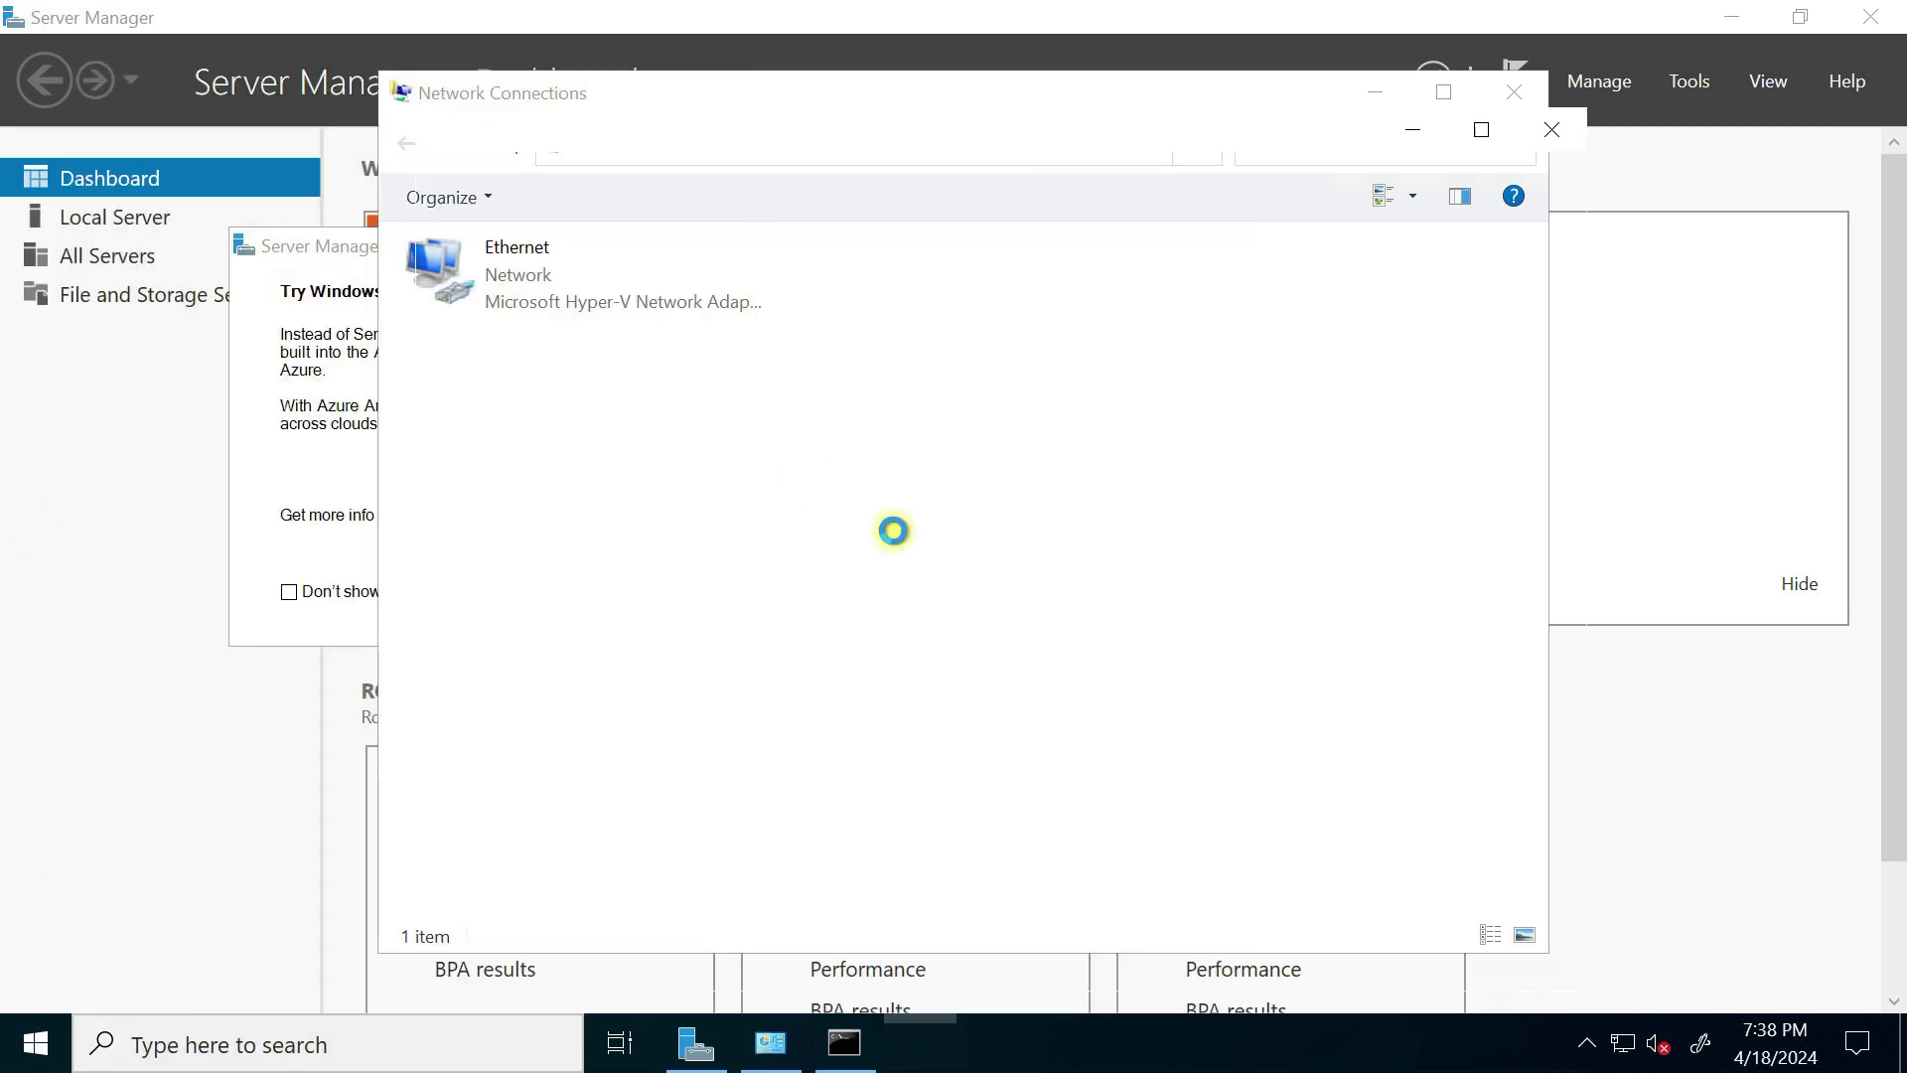
left_click(509, 479)
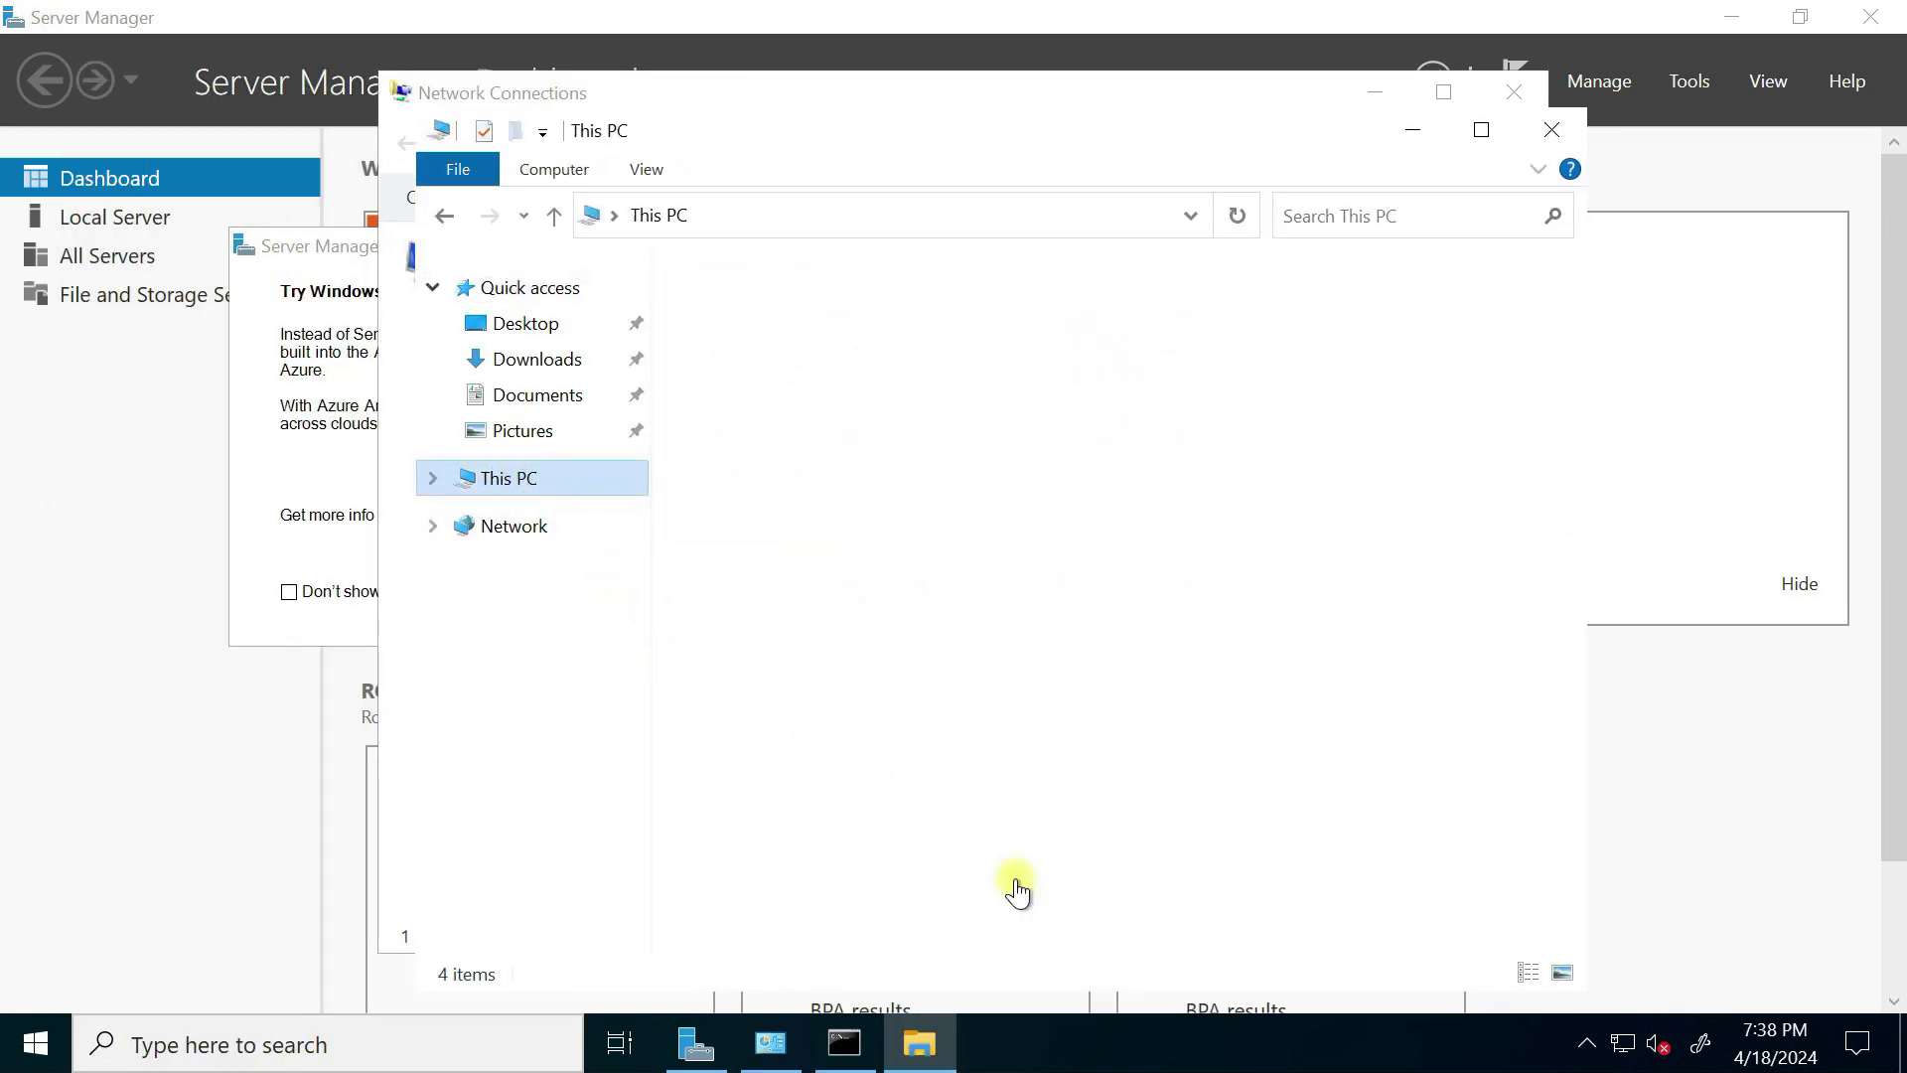
right_click(1024, 822)
left_click(1220, 819)
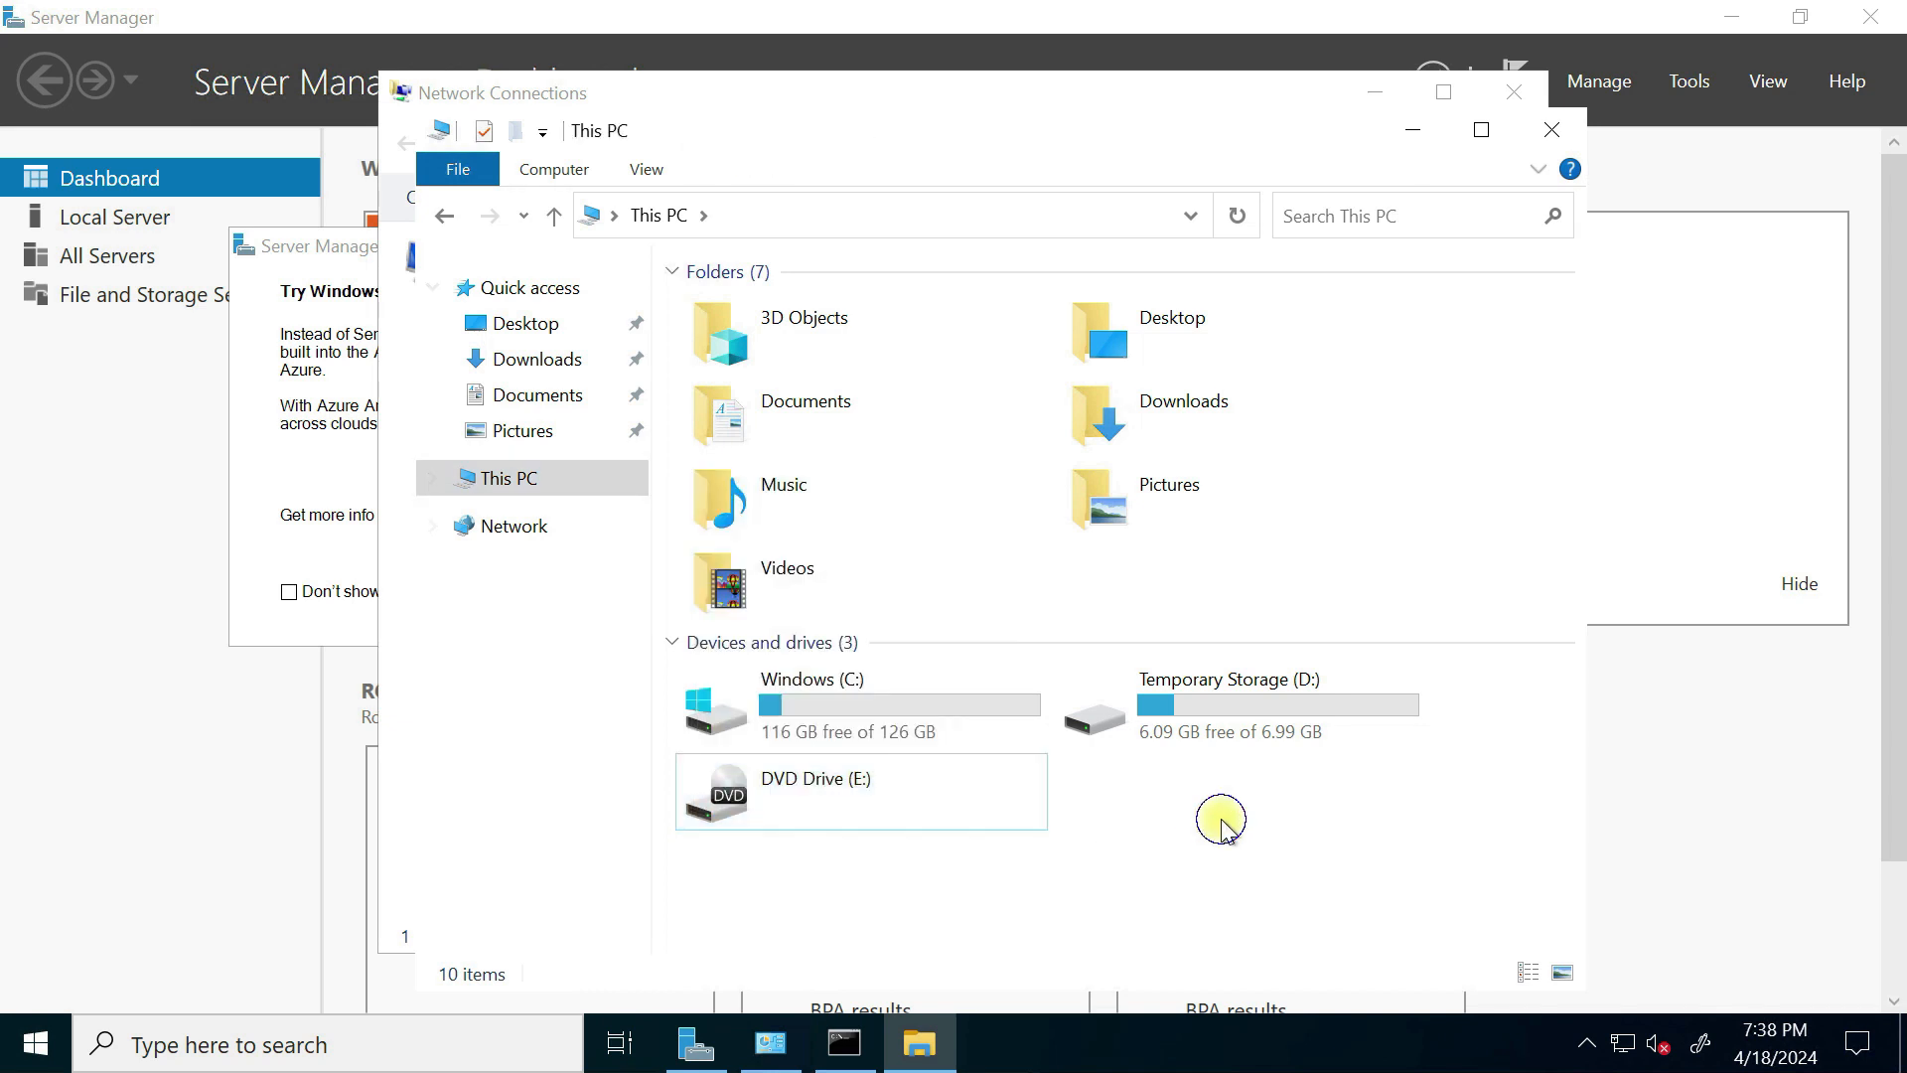
right_click(1222, 821)
left_click(1068, 799)
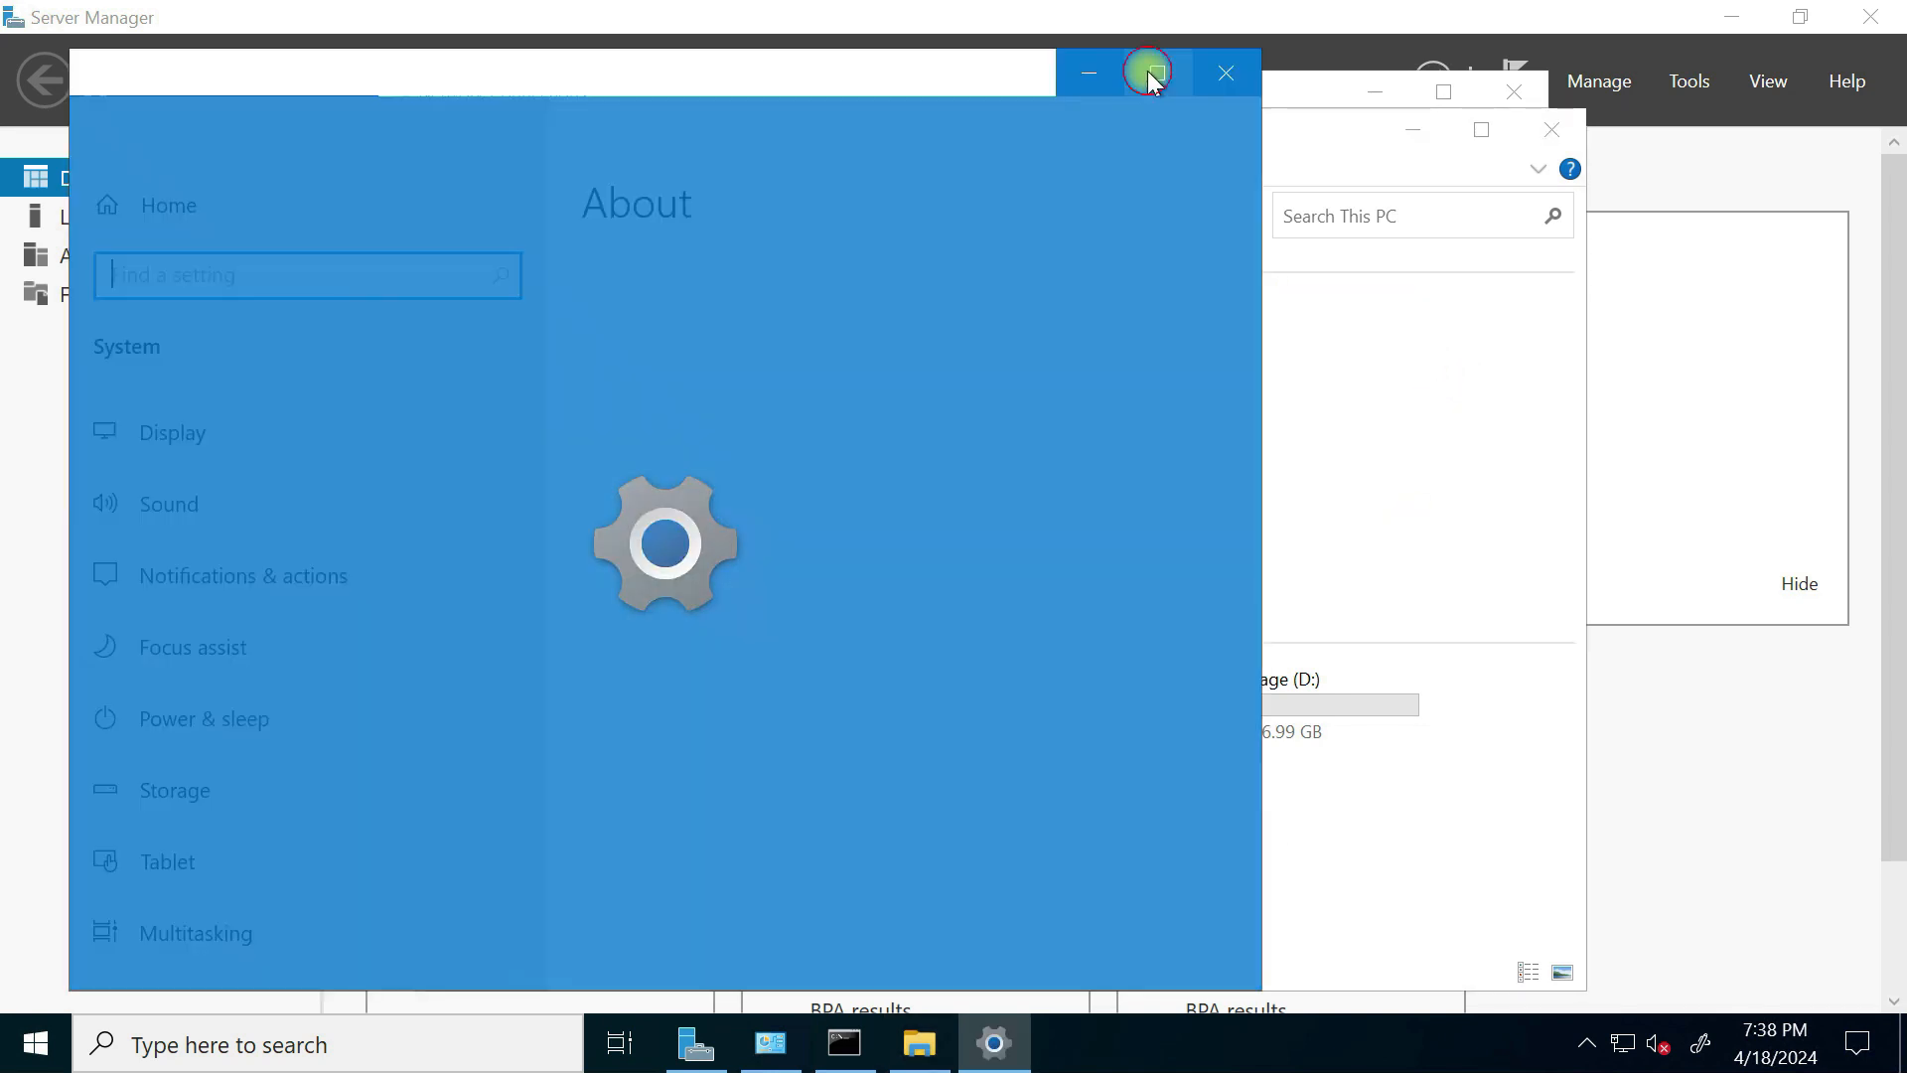
Step: From Advanced system settings, set the computer to join the rijoskill.com domain
left_click(1142, 73)
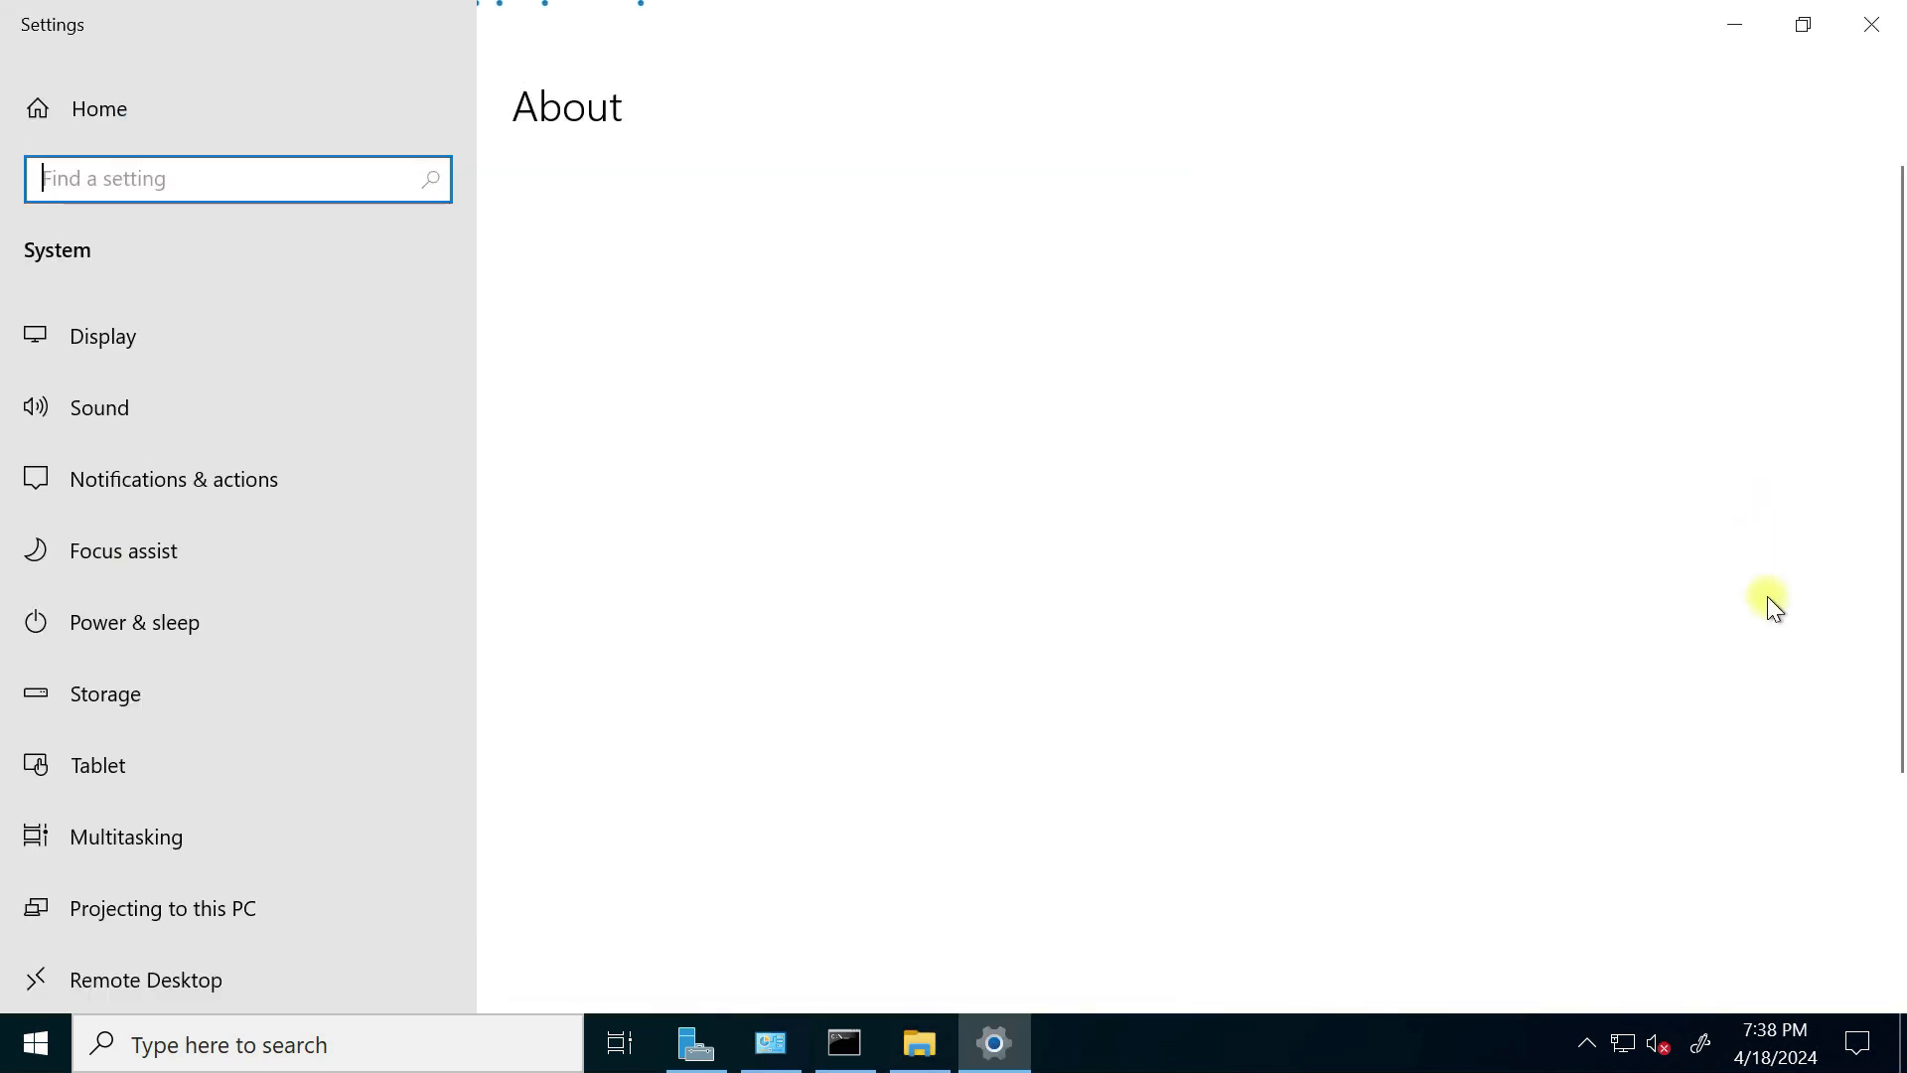
left_click(1651, 435)
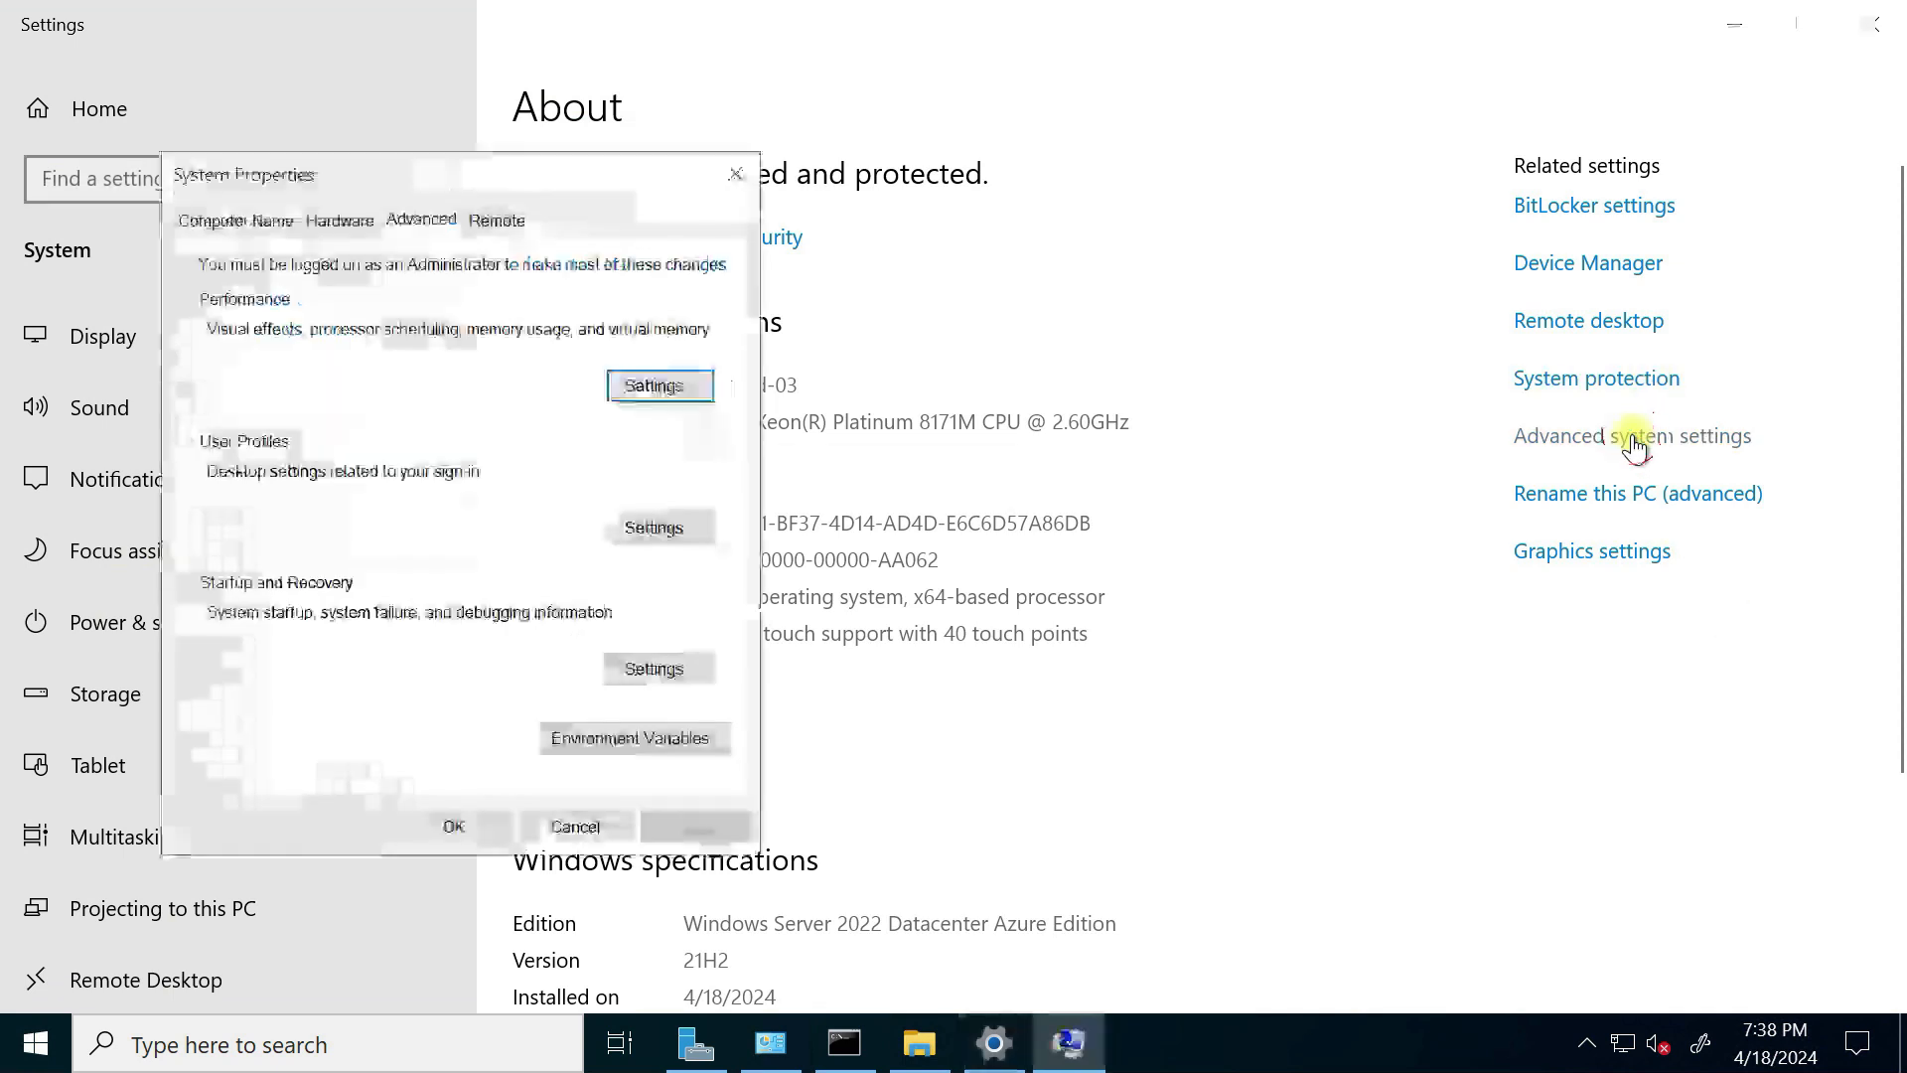
left_click(238, 218)
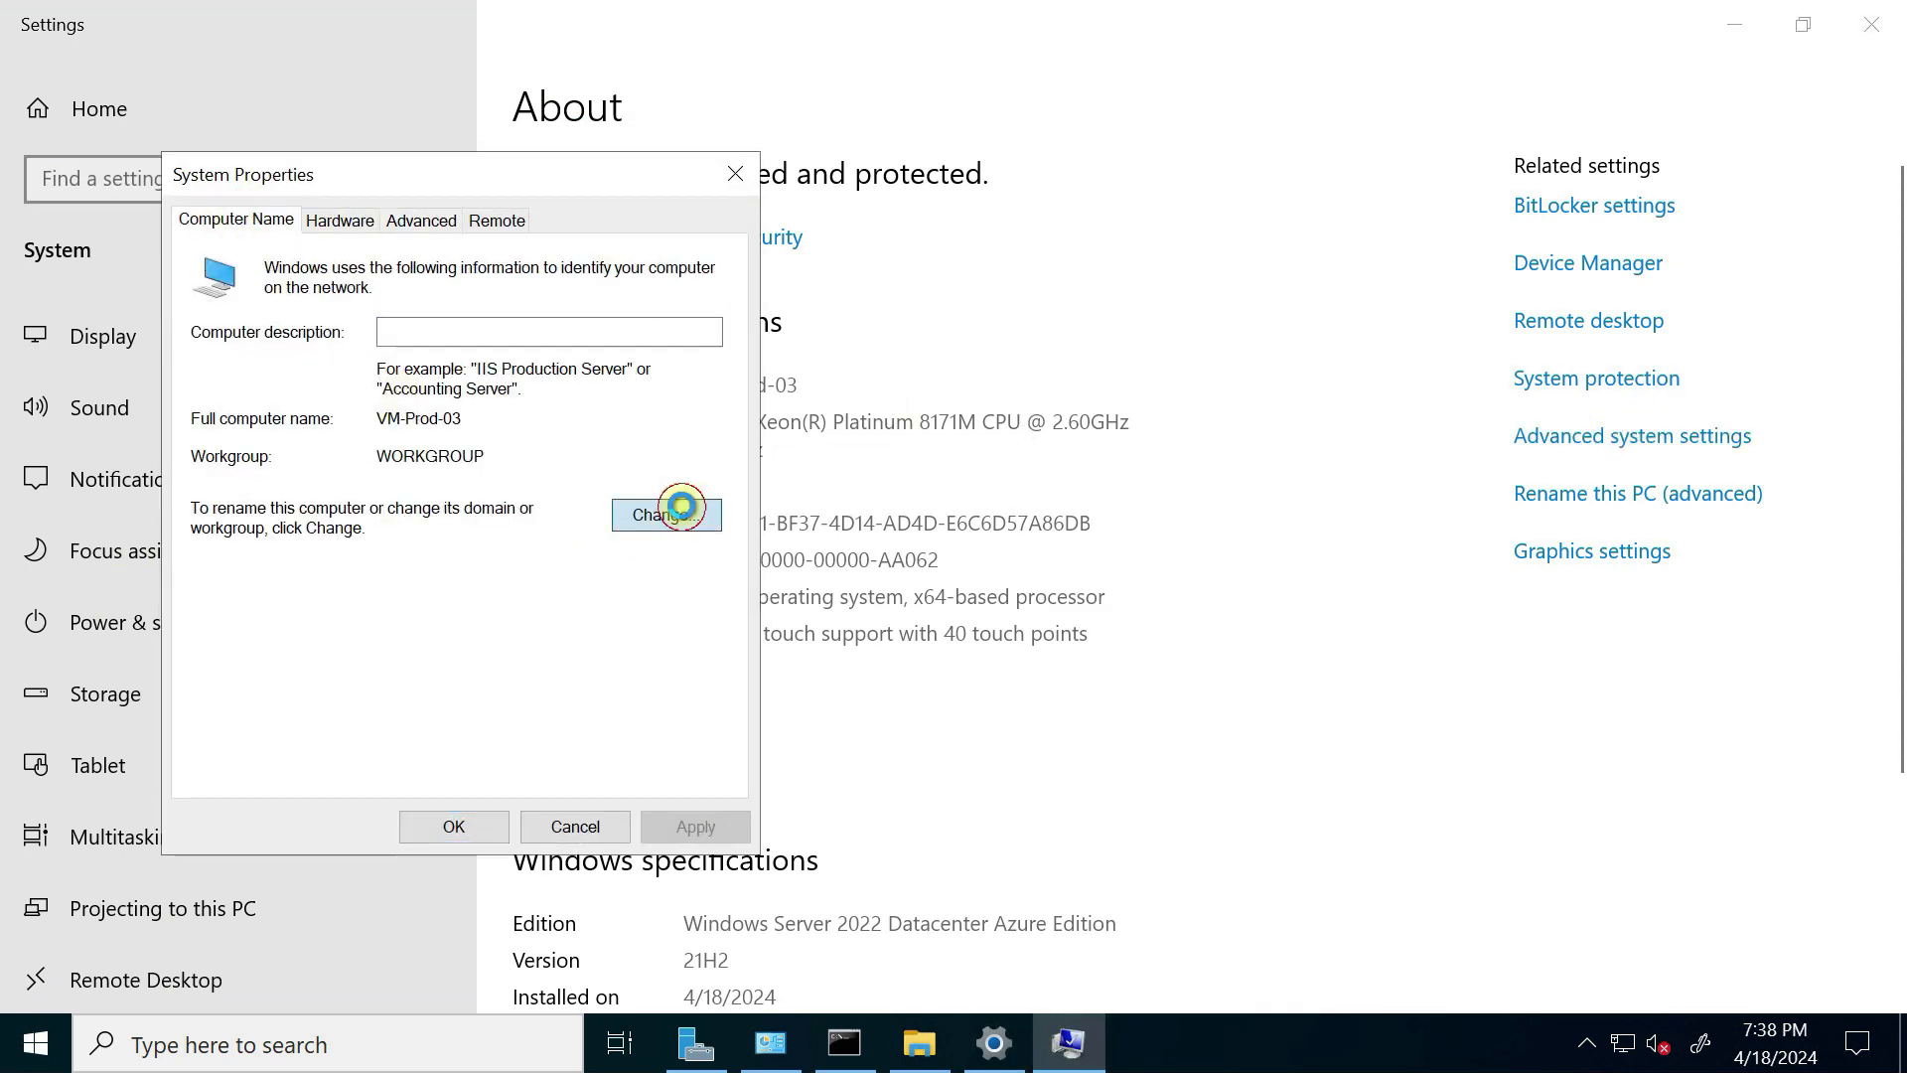
left_click(684, 514)
left_click(221, 581)
type("rijoskill.com")
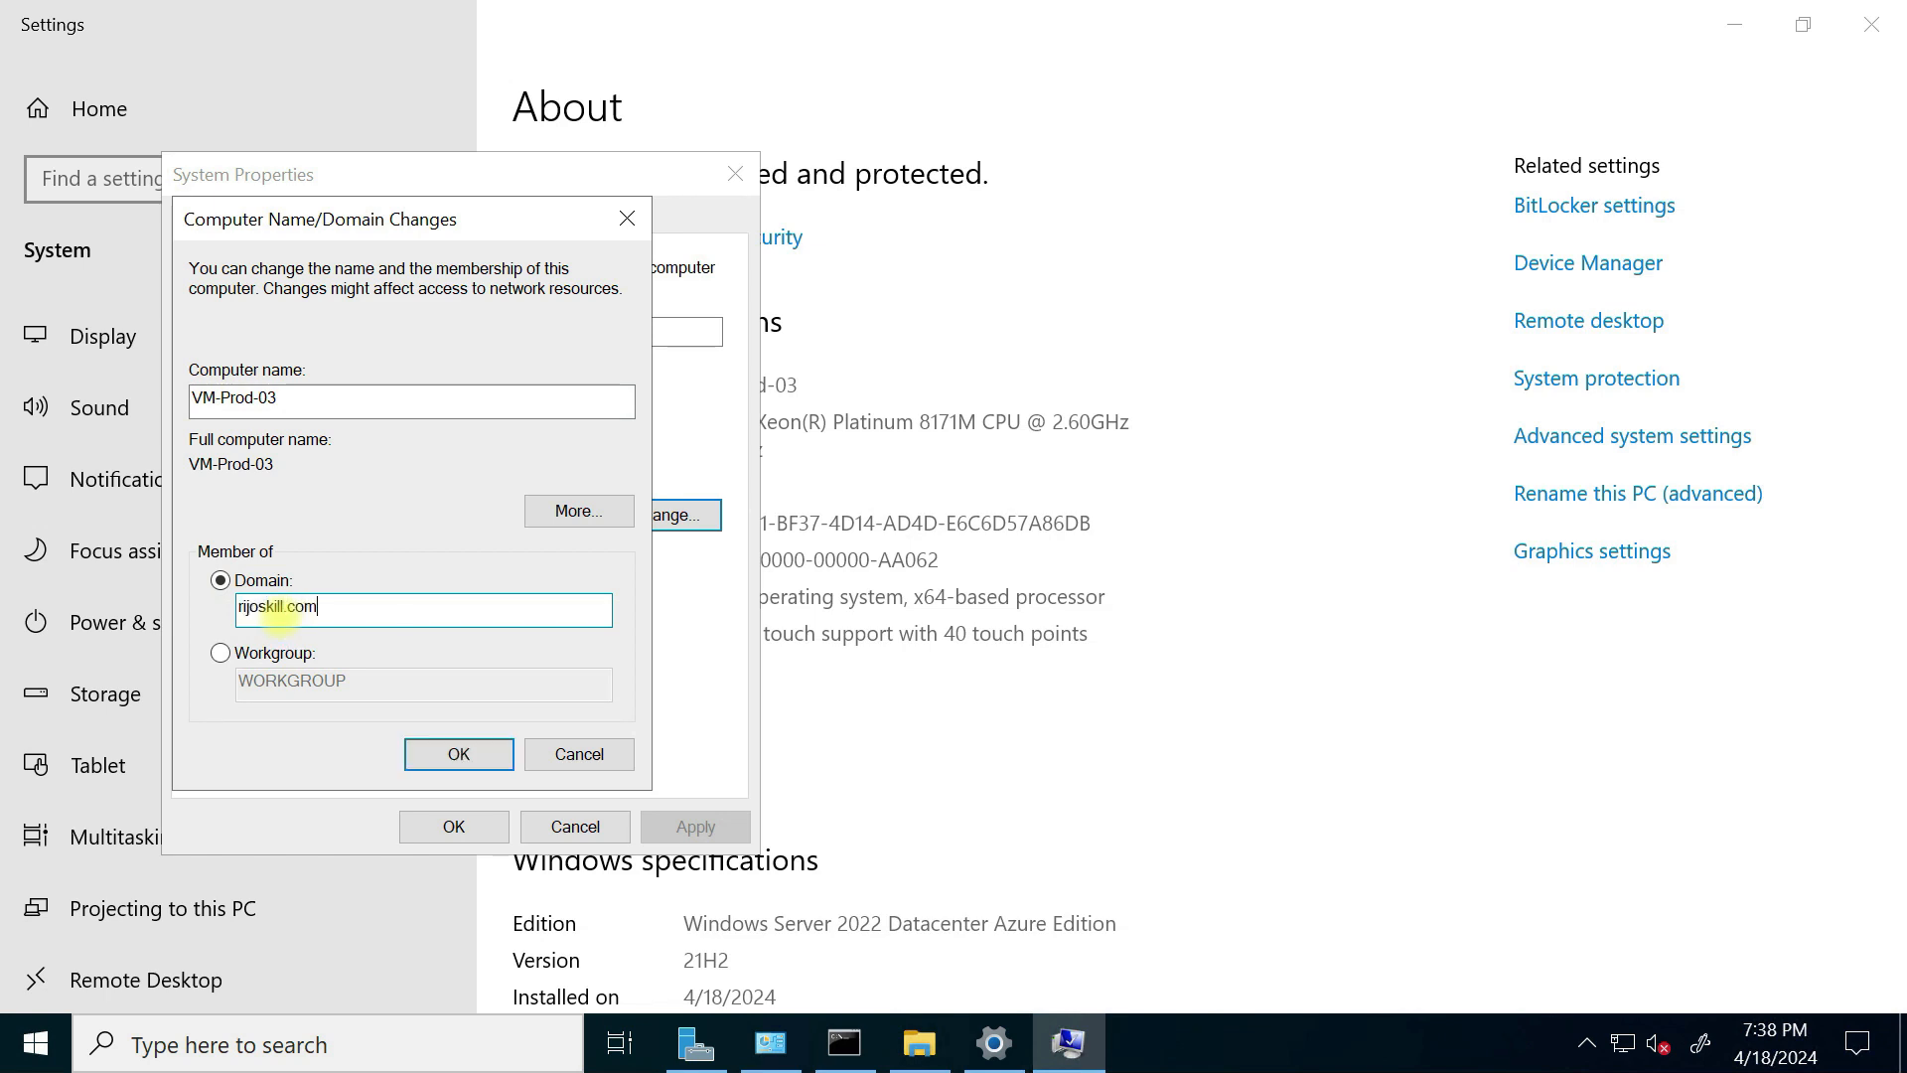
left_click(449, 757)
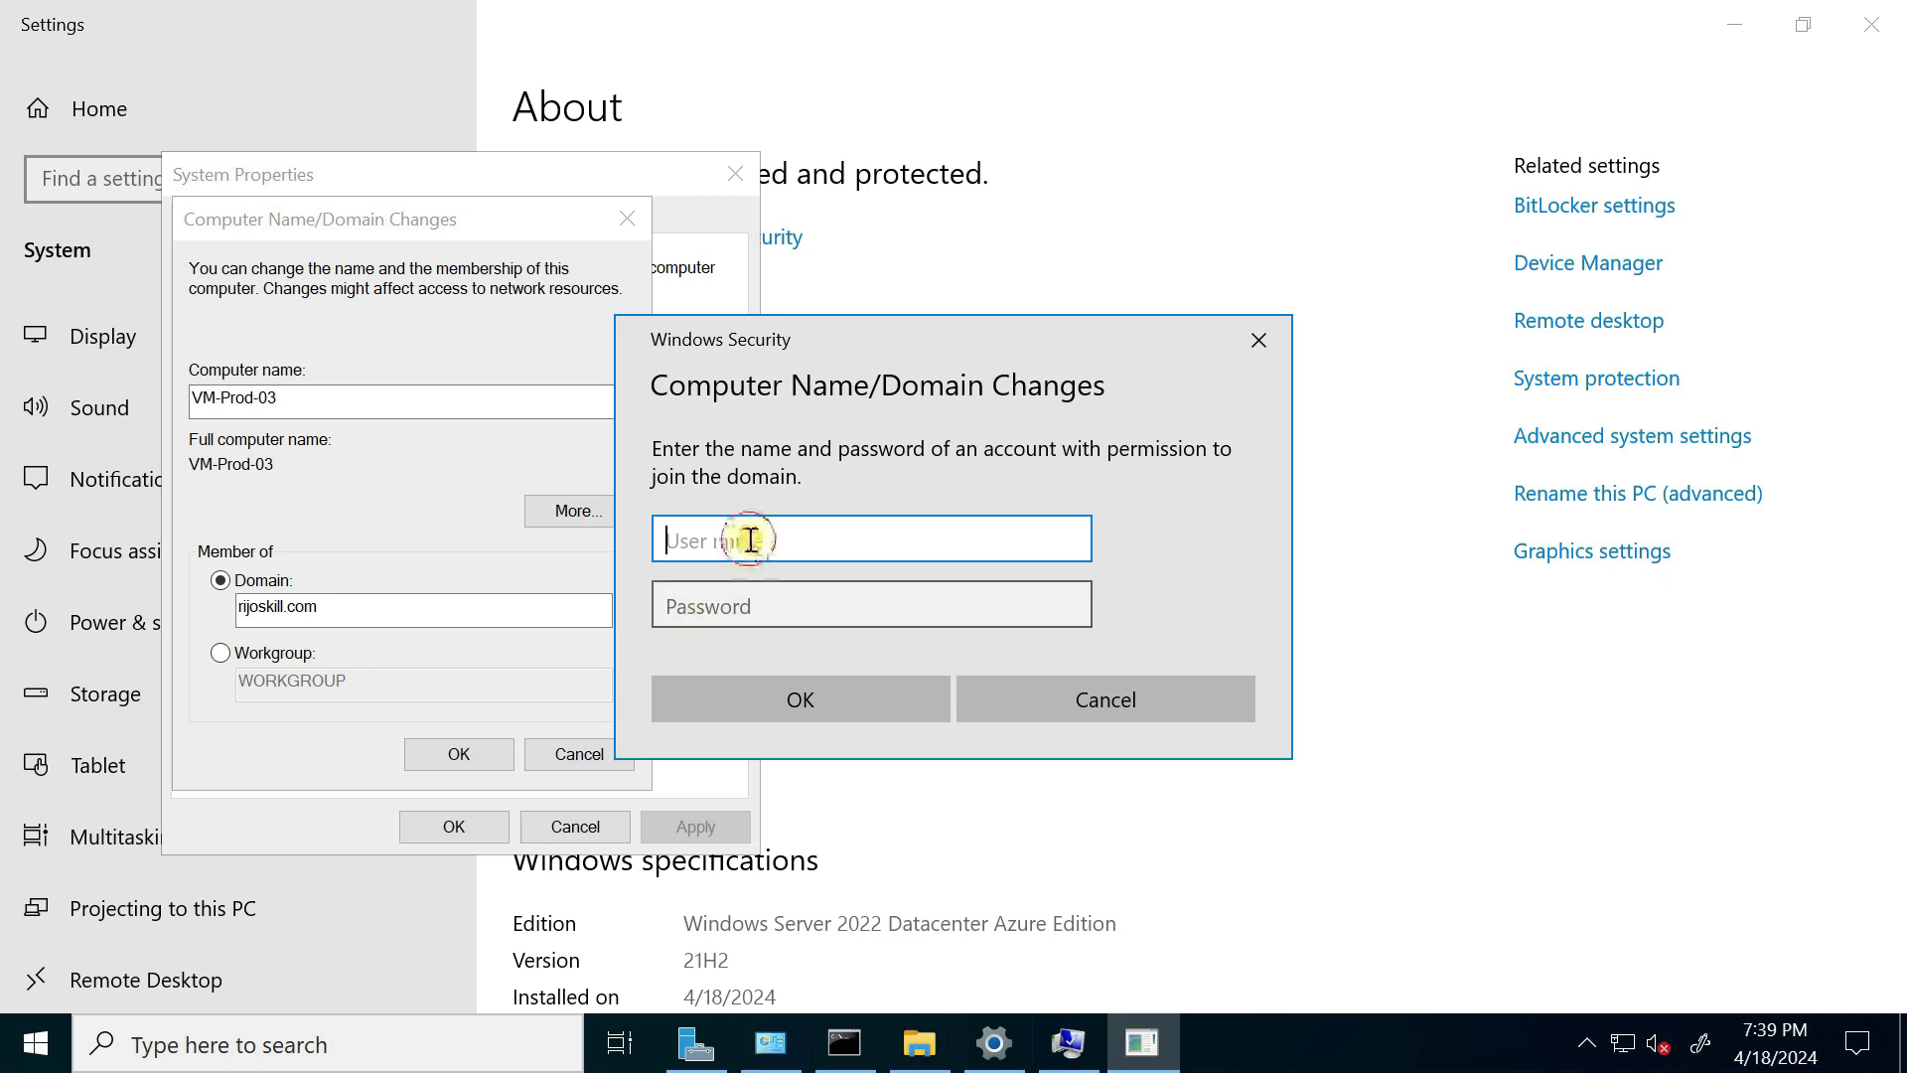
Step: Authenticate the domain join with the domain administrator's user name and password
type("a")
key("BackSpace")
key("BackSpace")
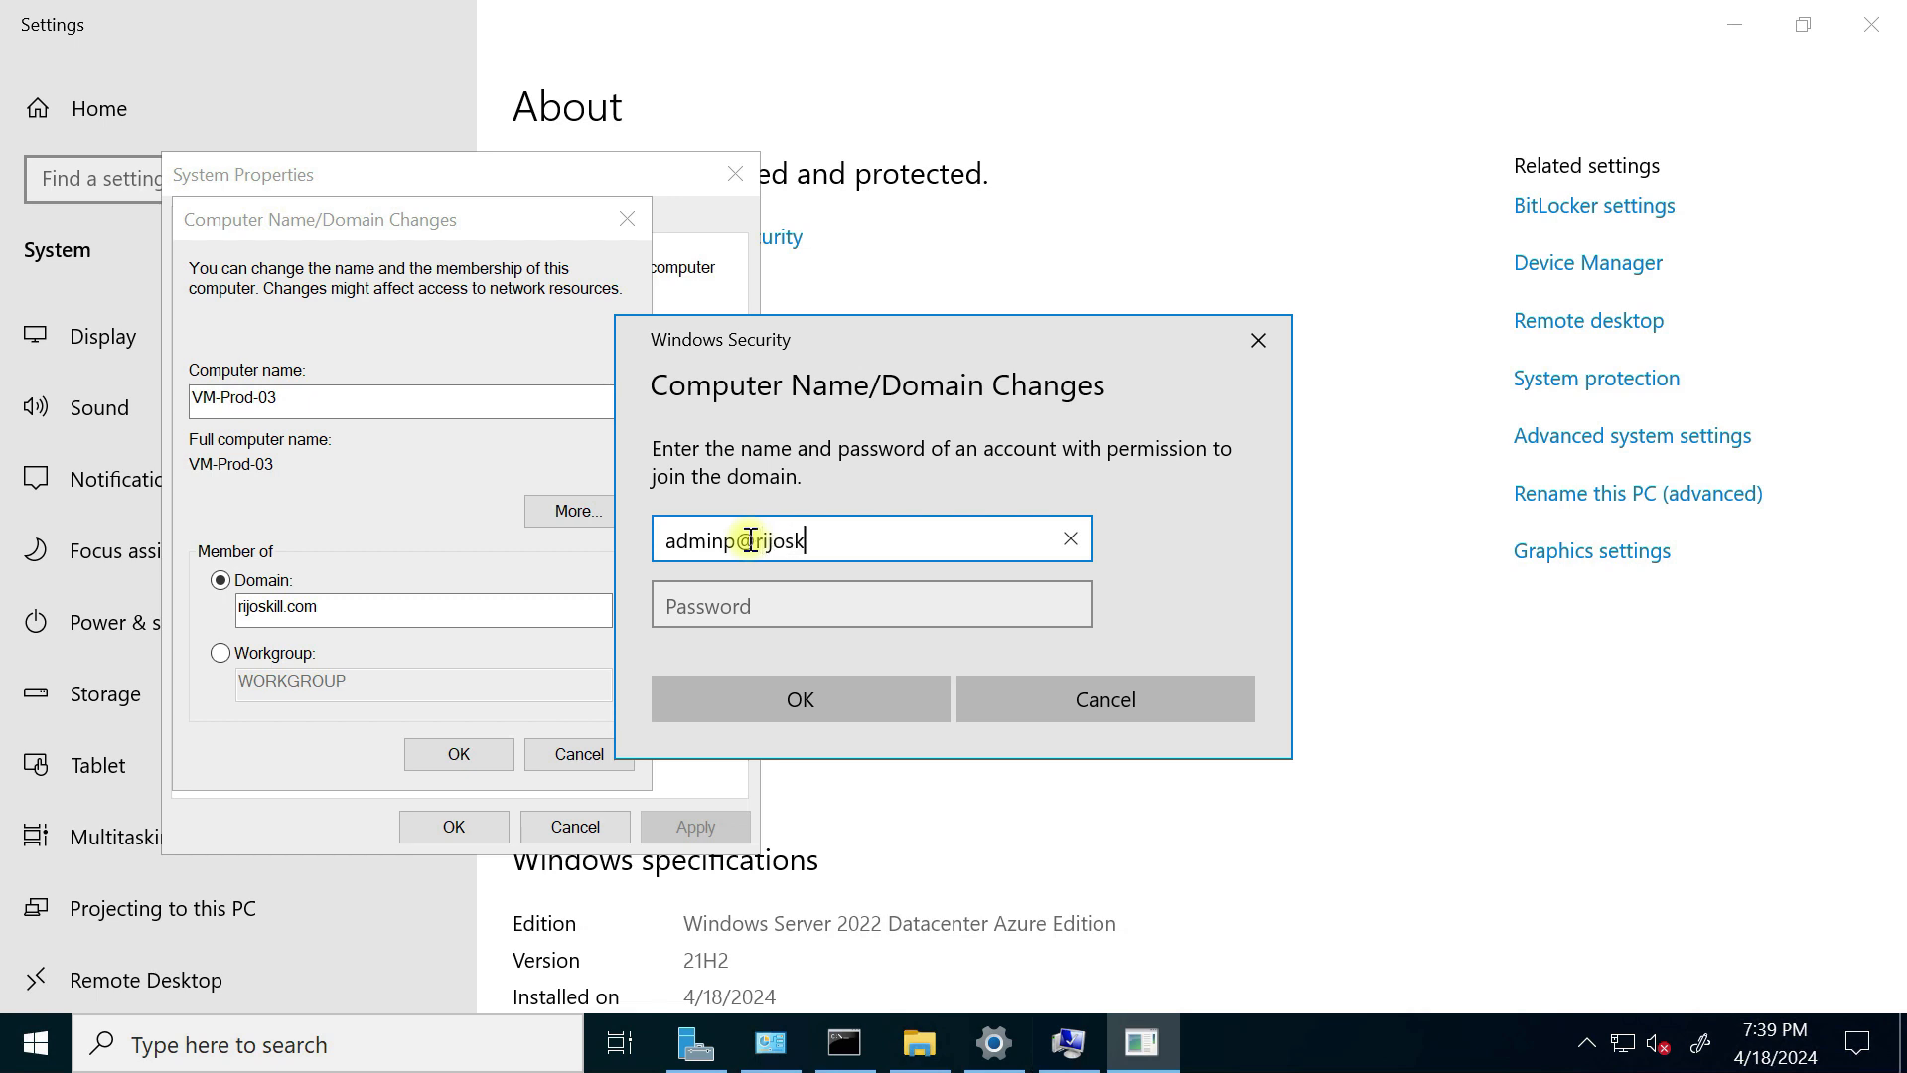
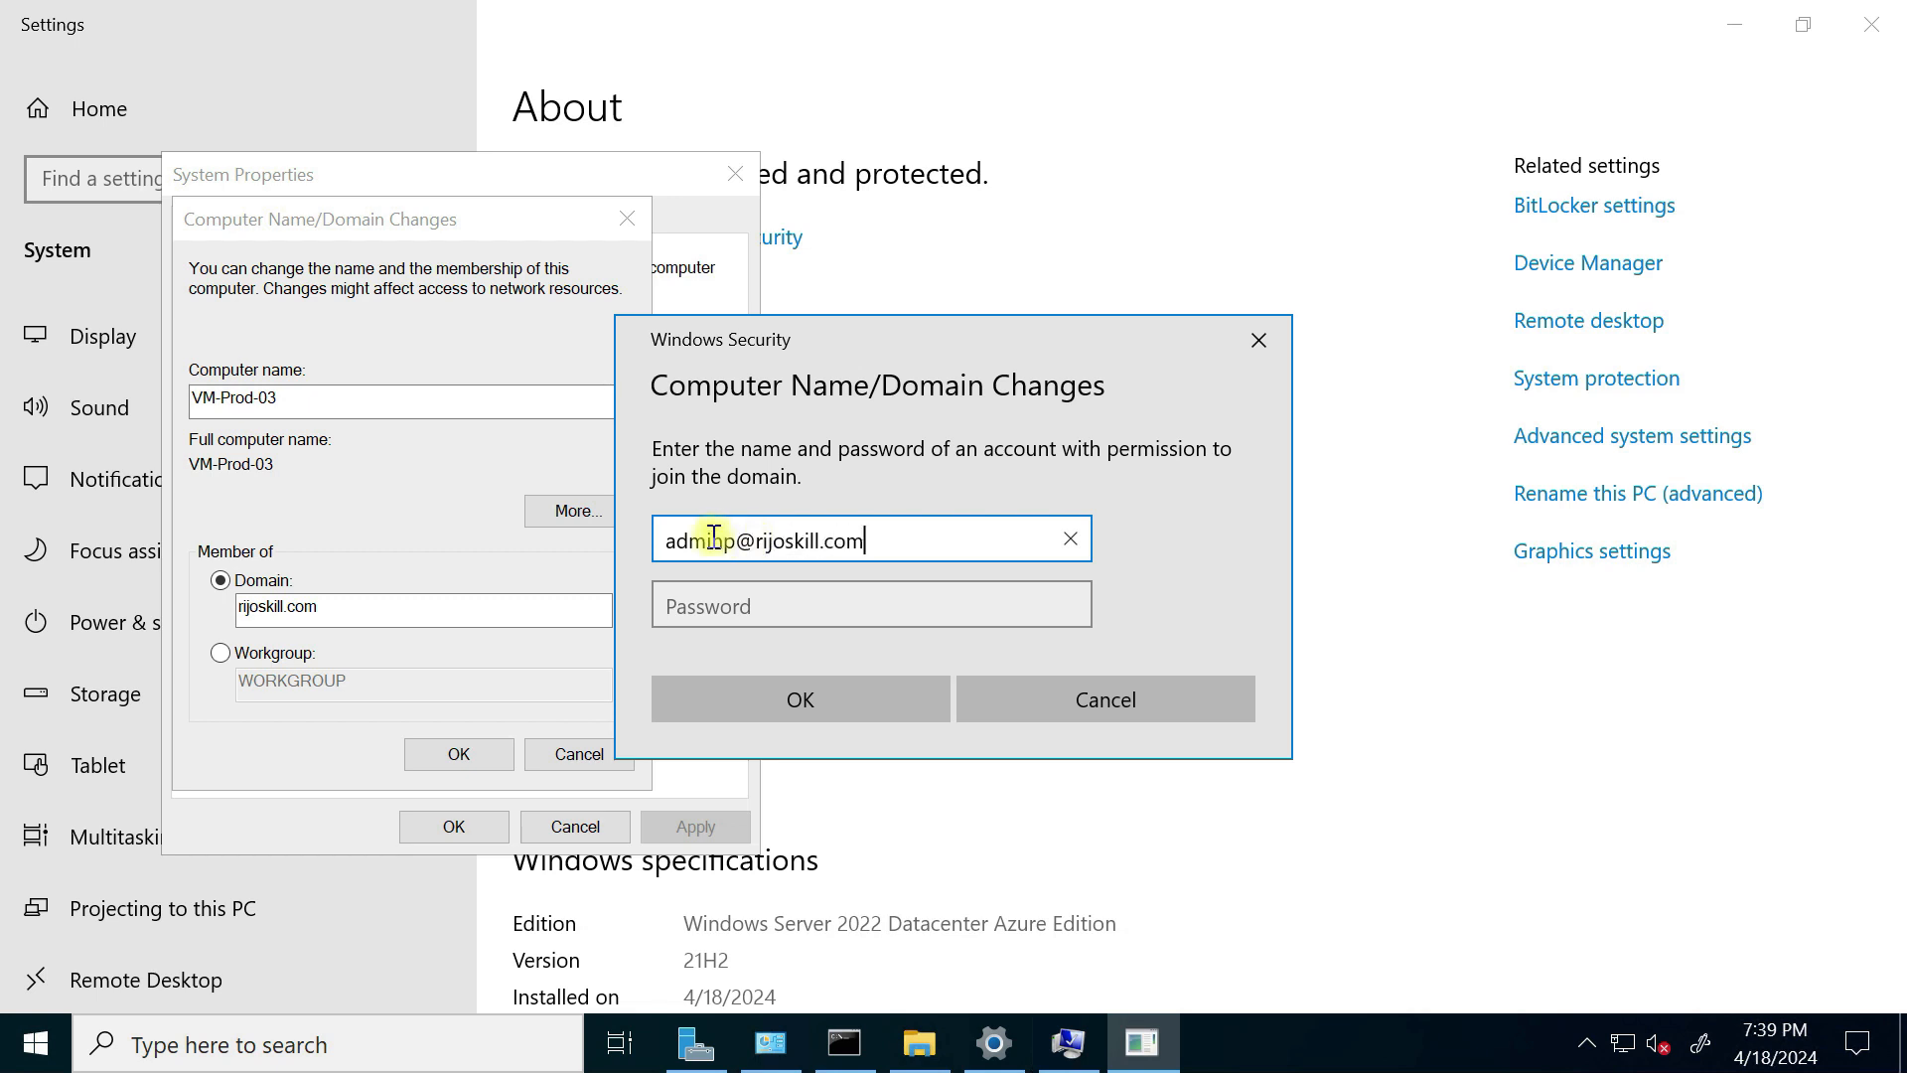
left_click(772, 610)
type("•")
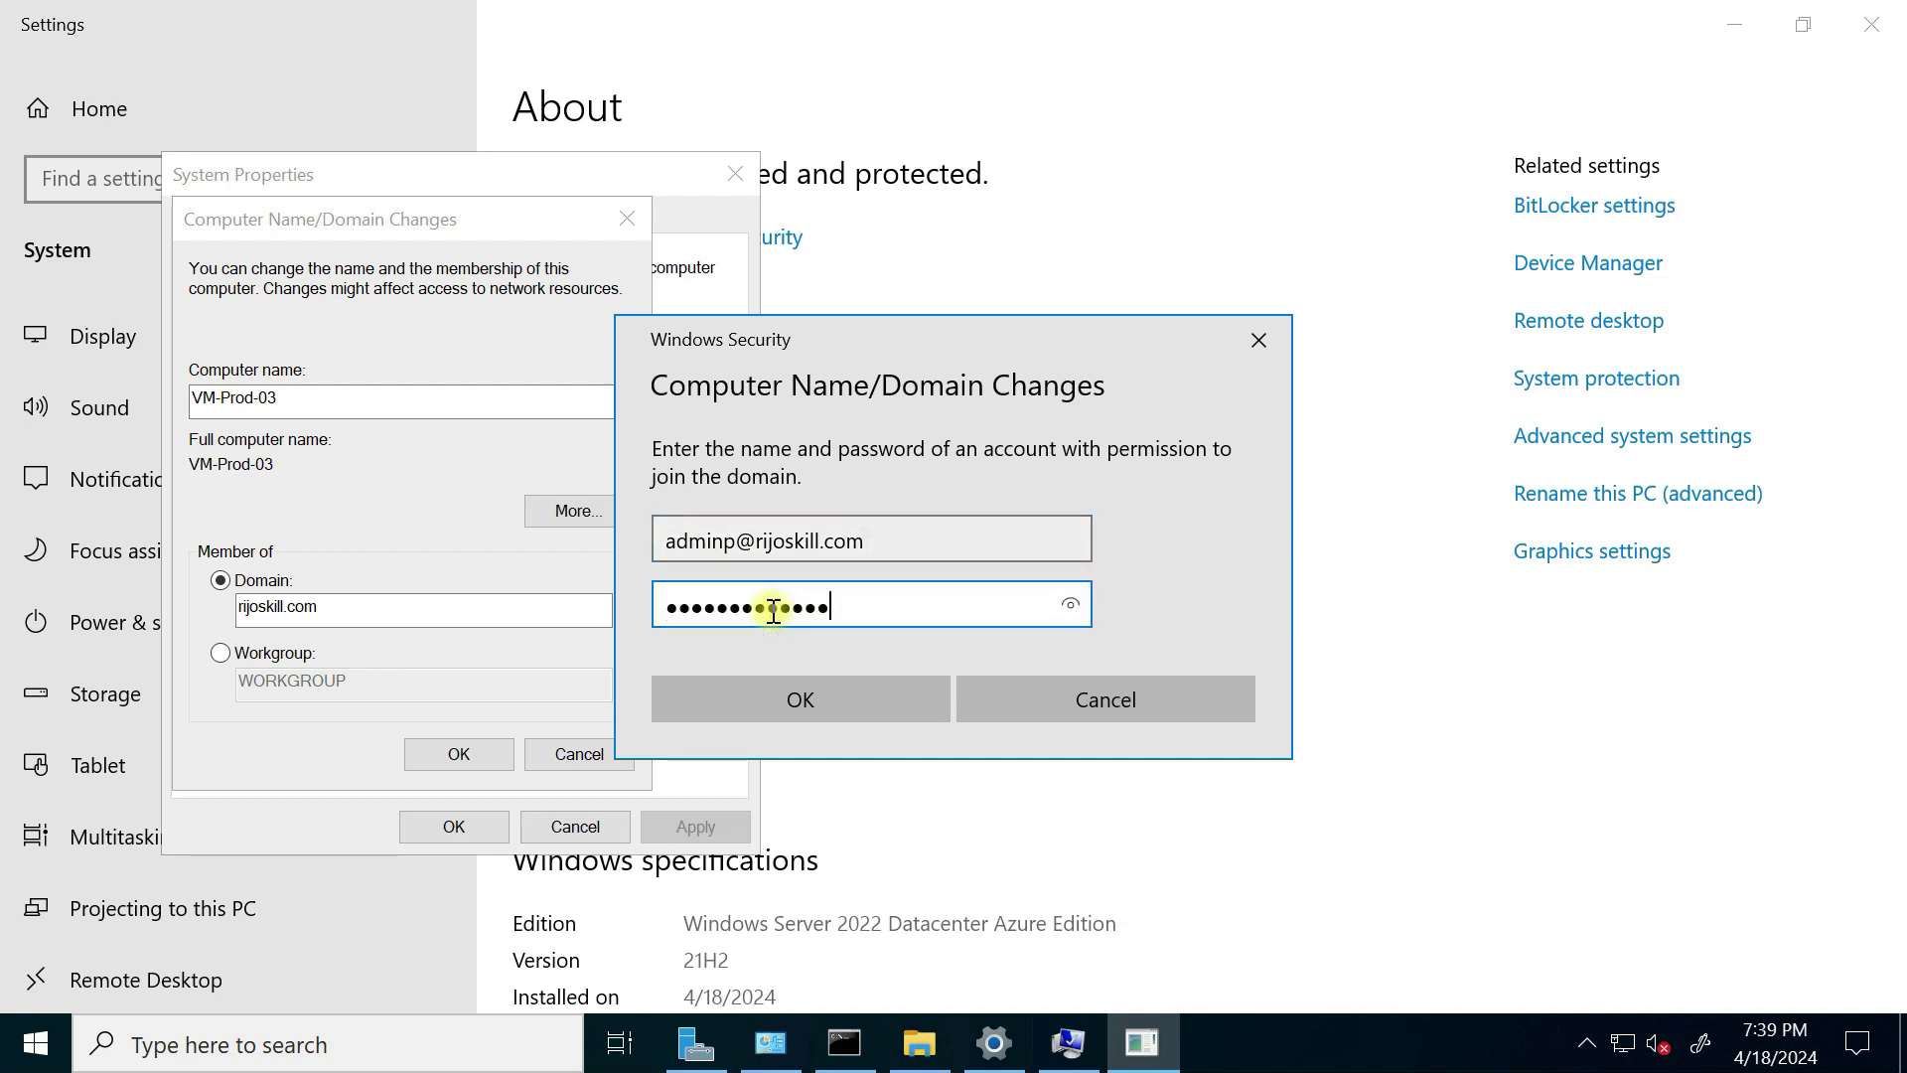
left_click(699, 695)
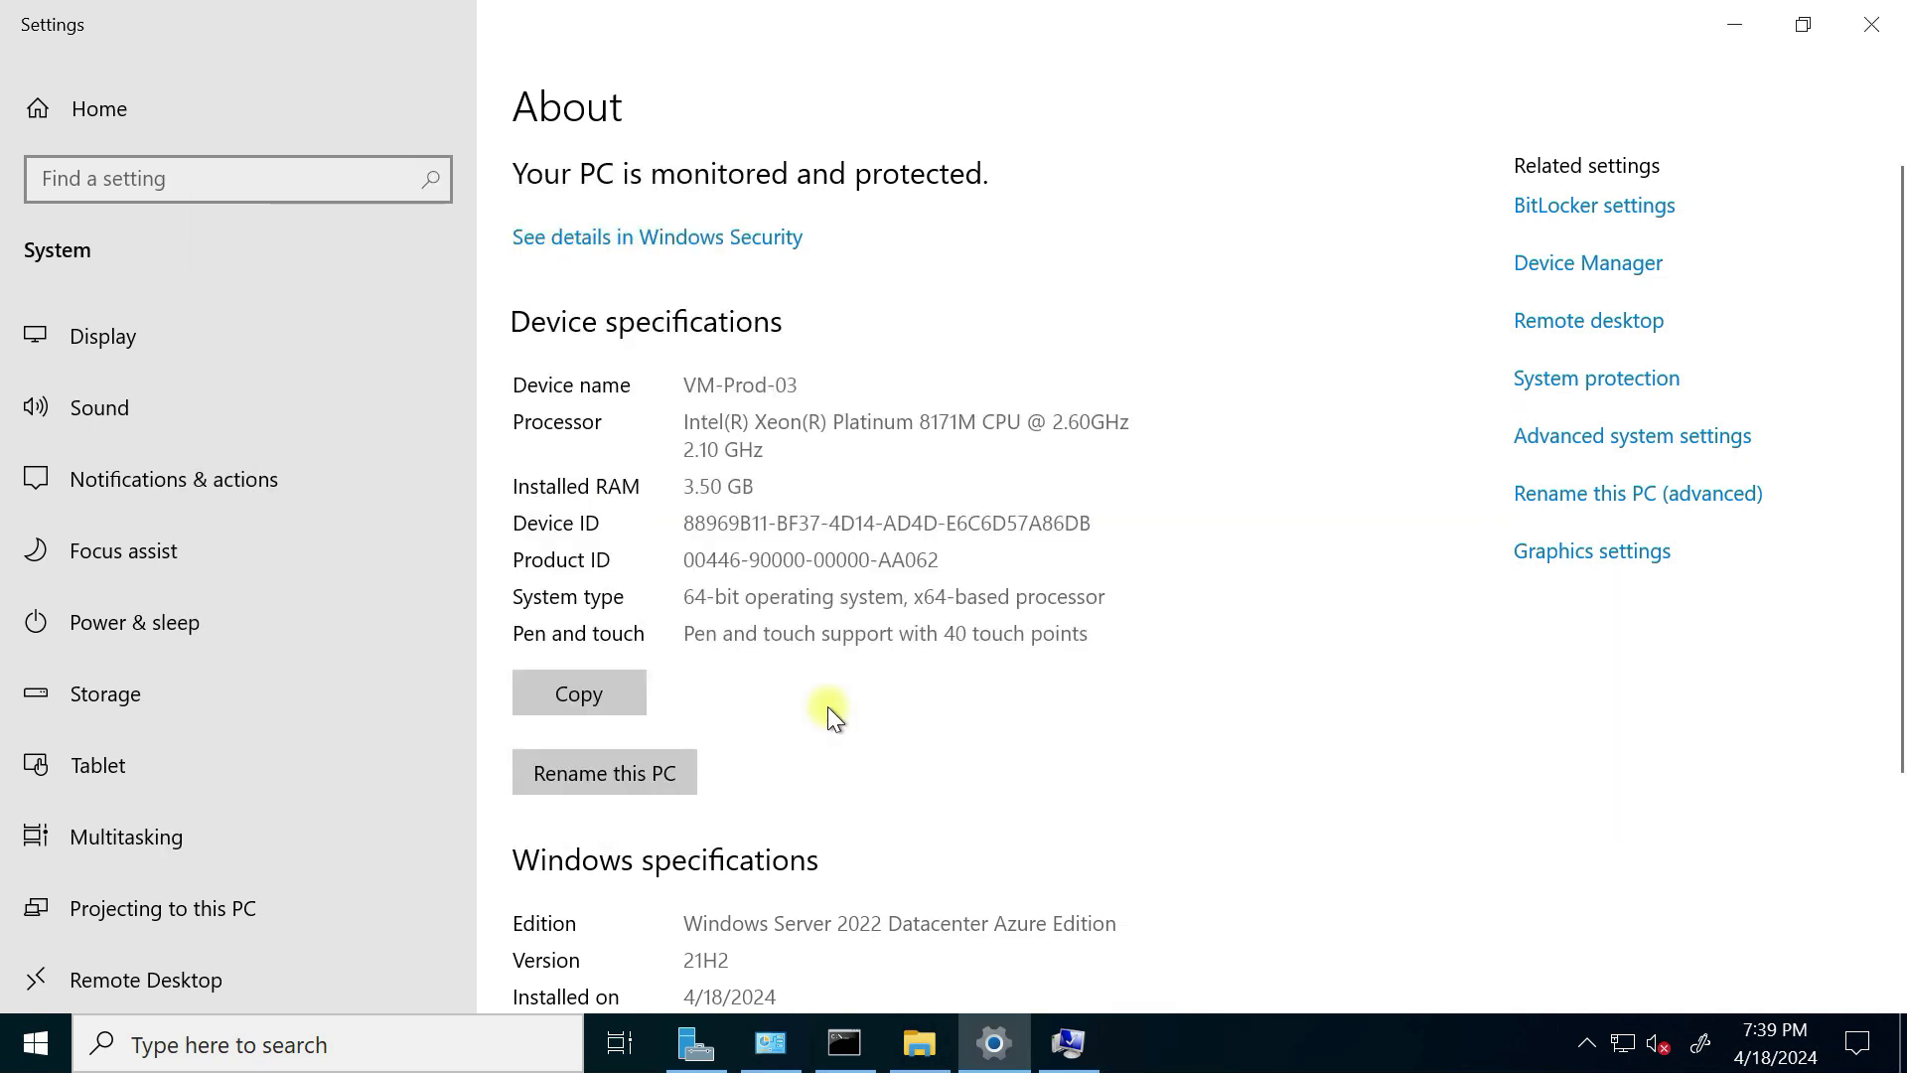
Step: Acknowledge the welcome and restart prompts, close System Properties and restart the server now
left_click(1731, 23)
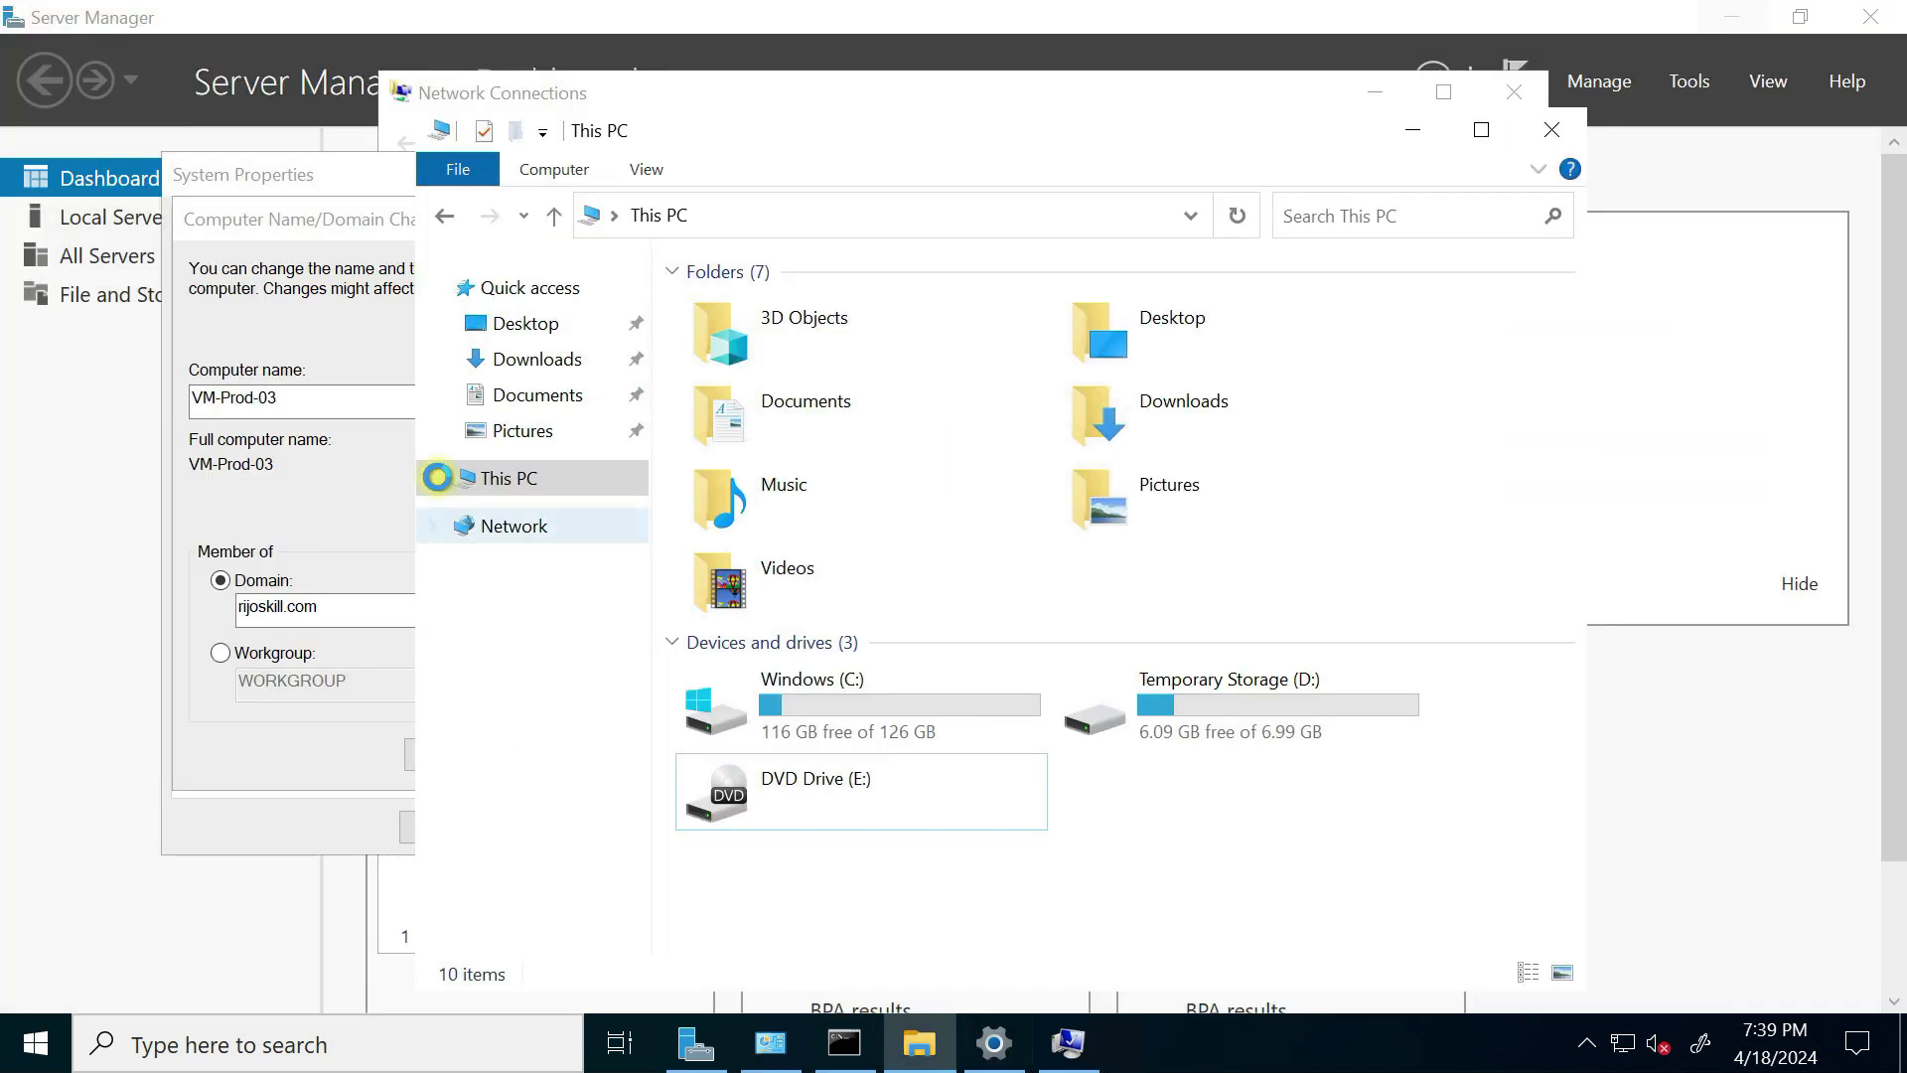
left_click(1411, 129)
left_click(1369, 93)
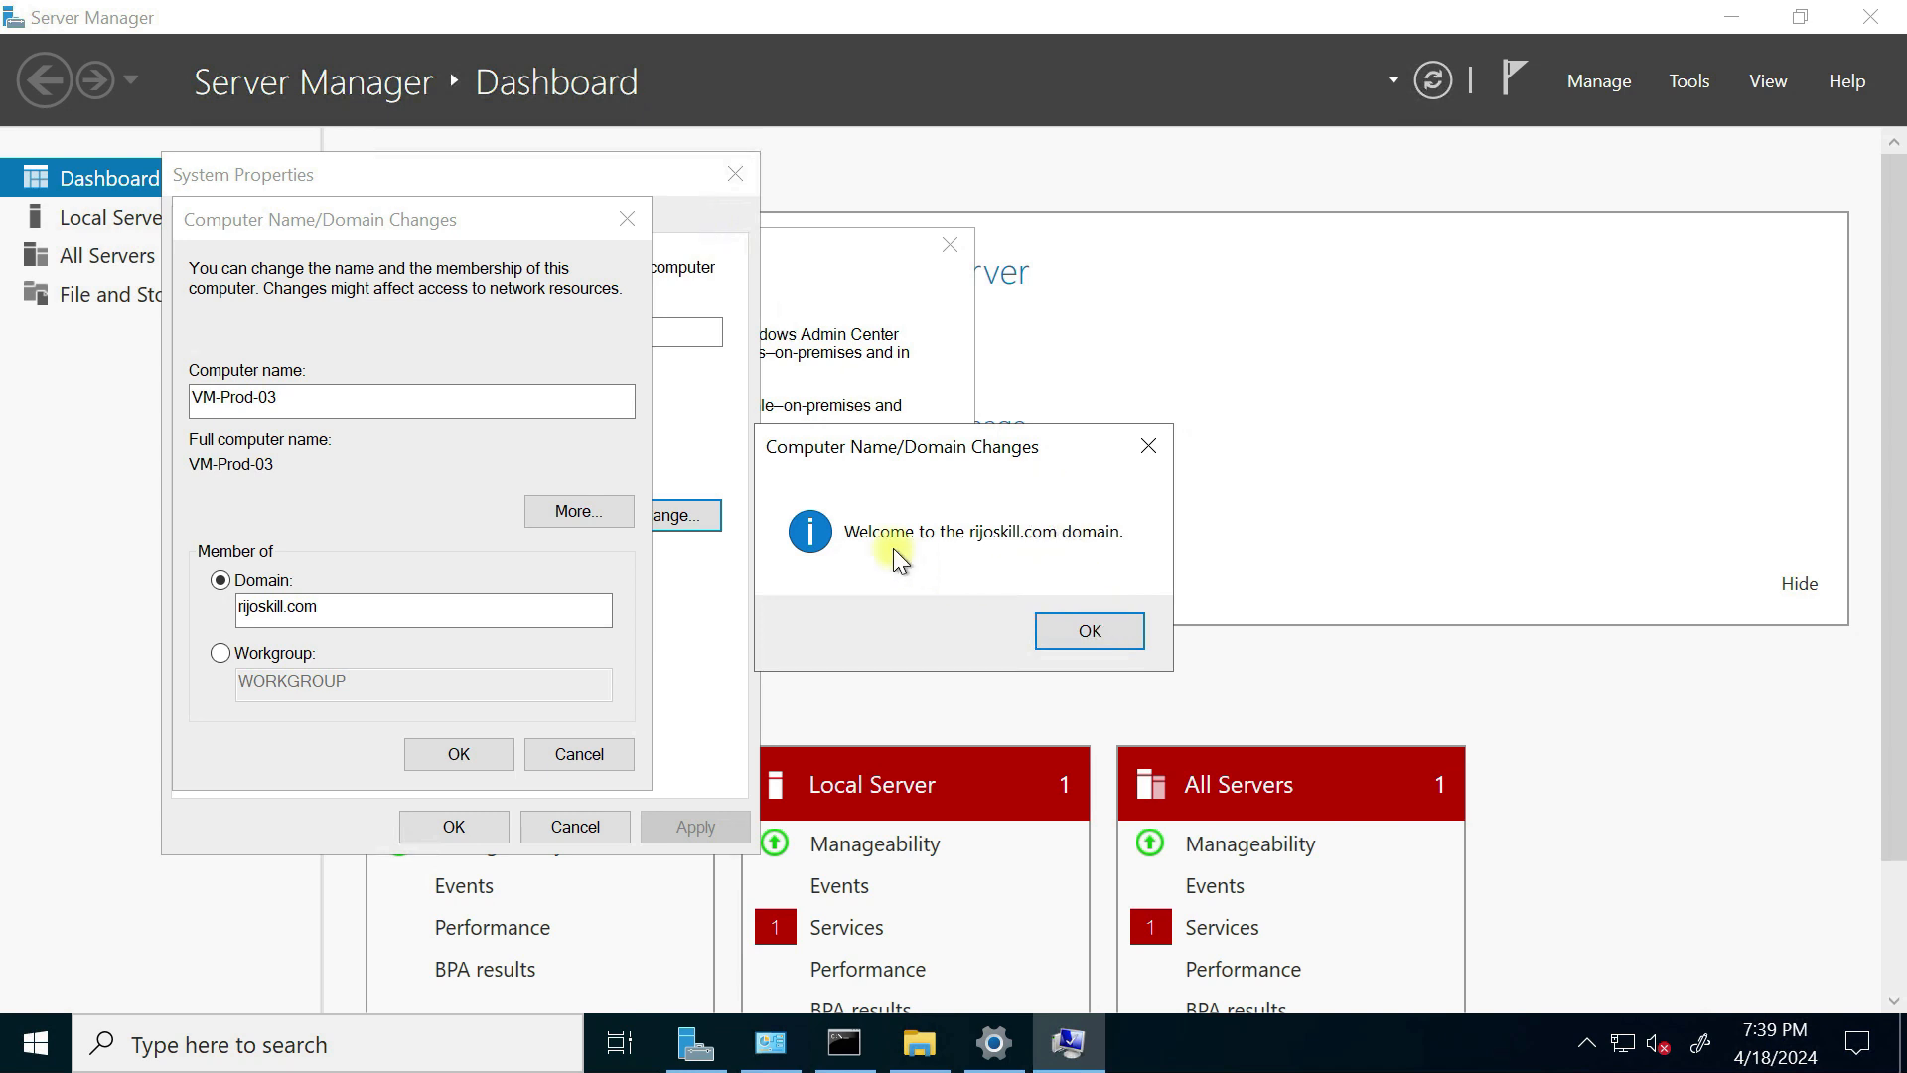
left_click(1094, 631)
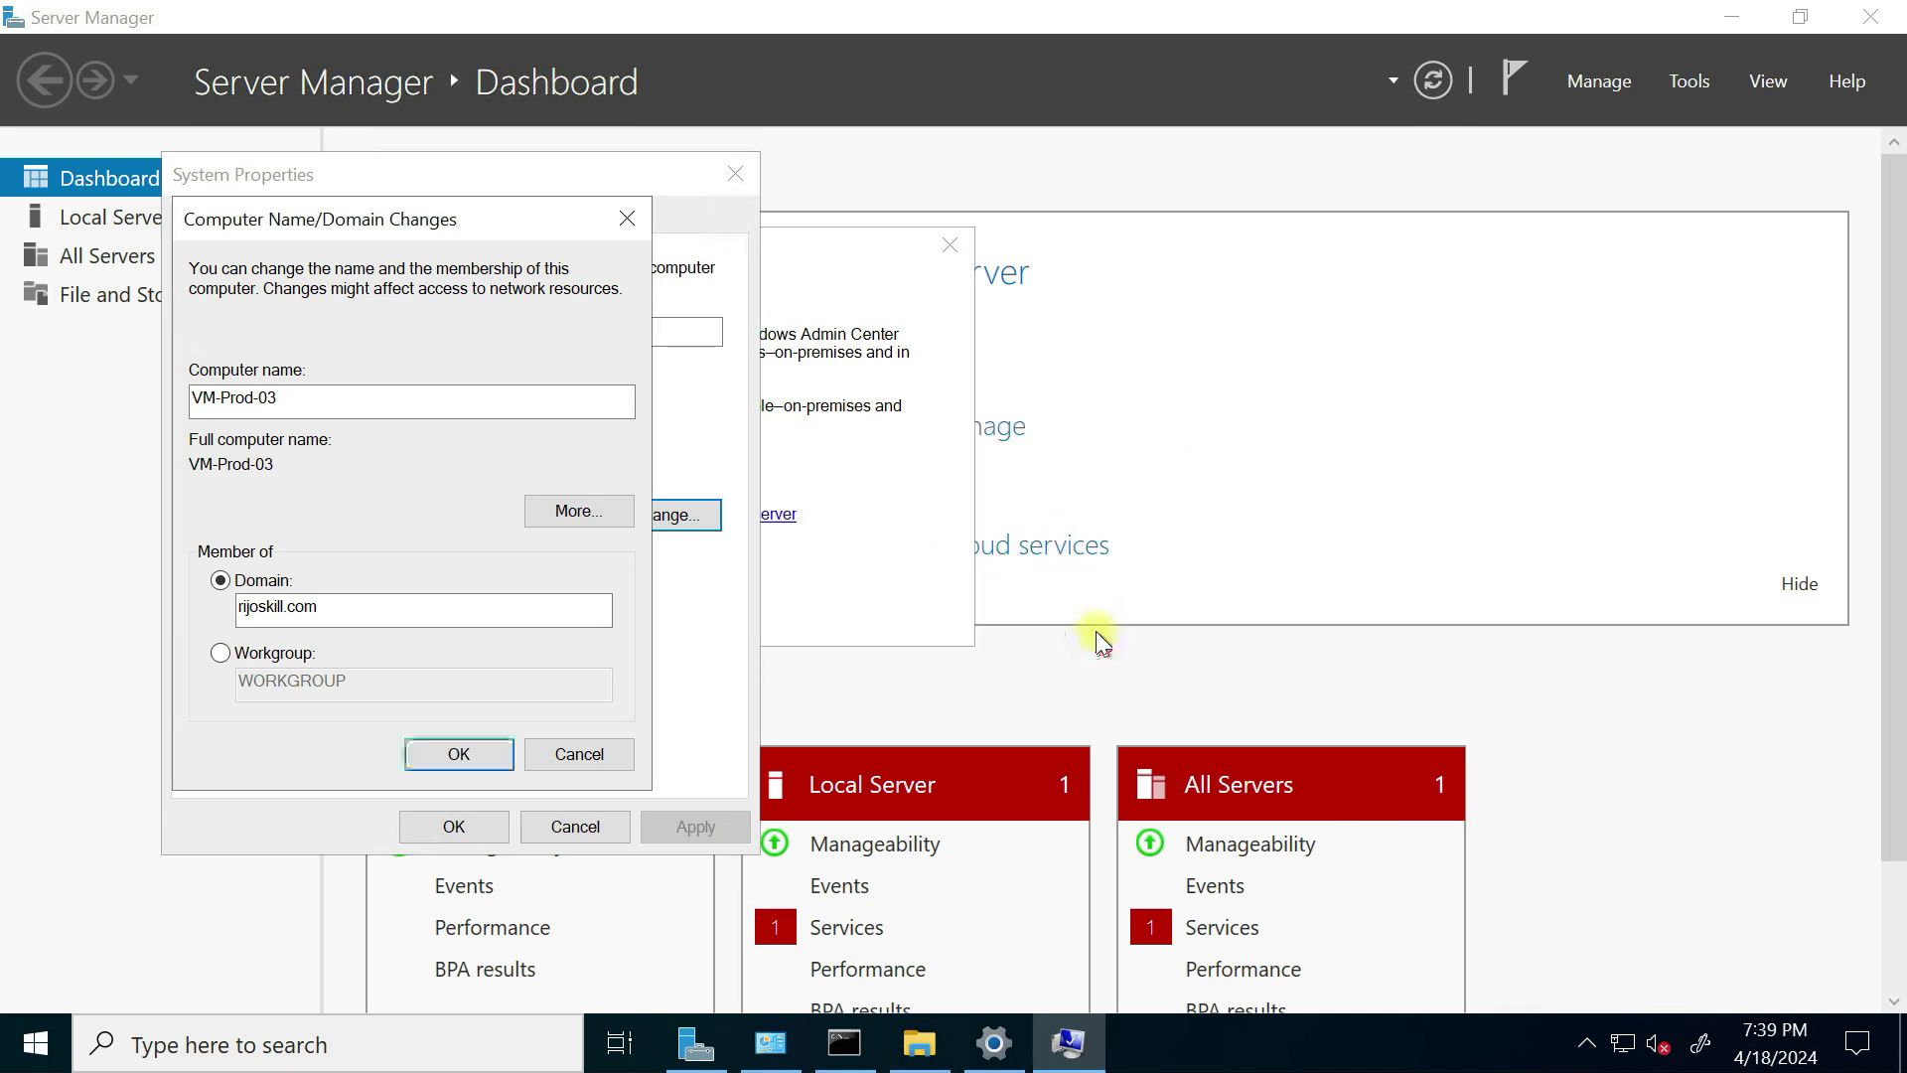
left_click(469, 763)
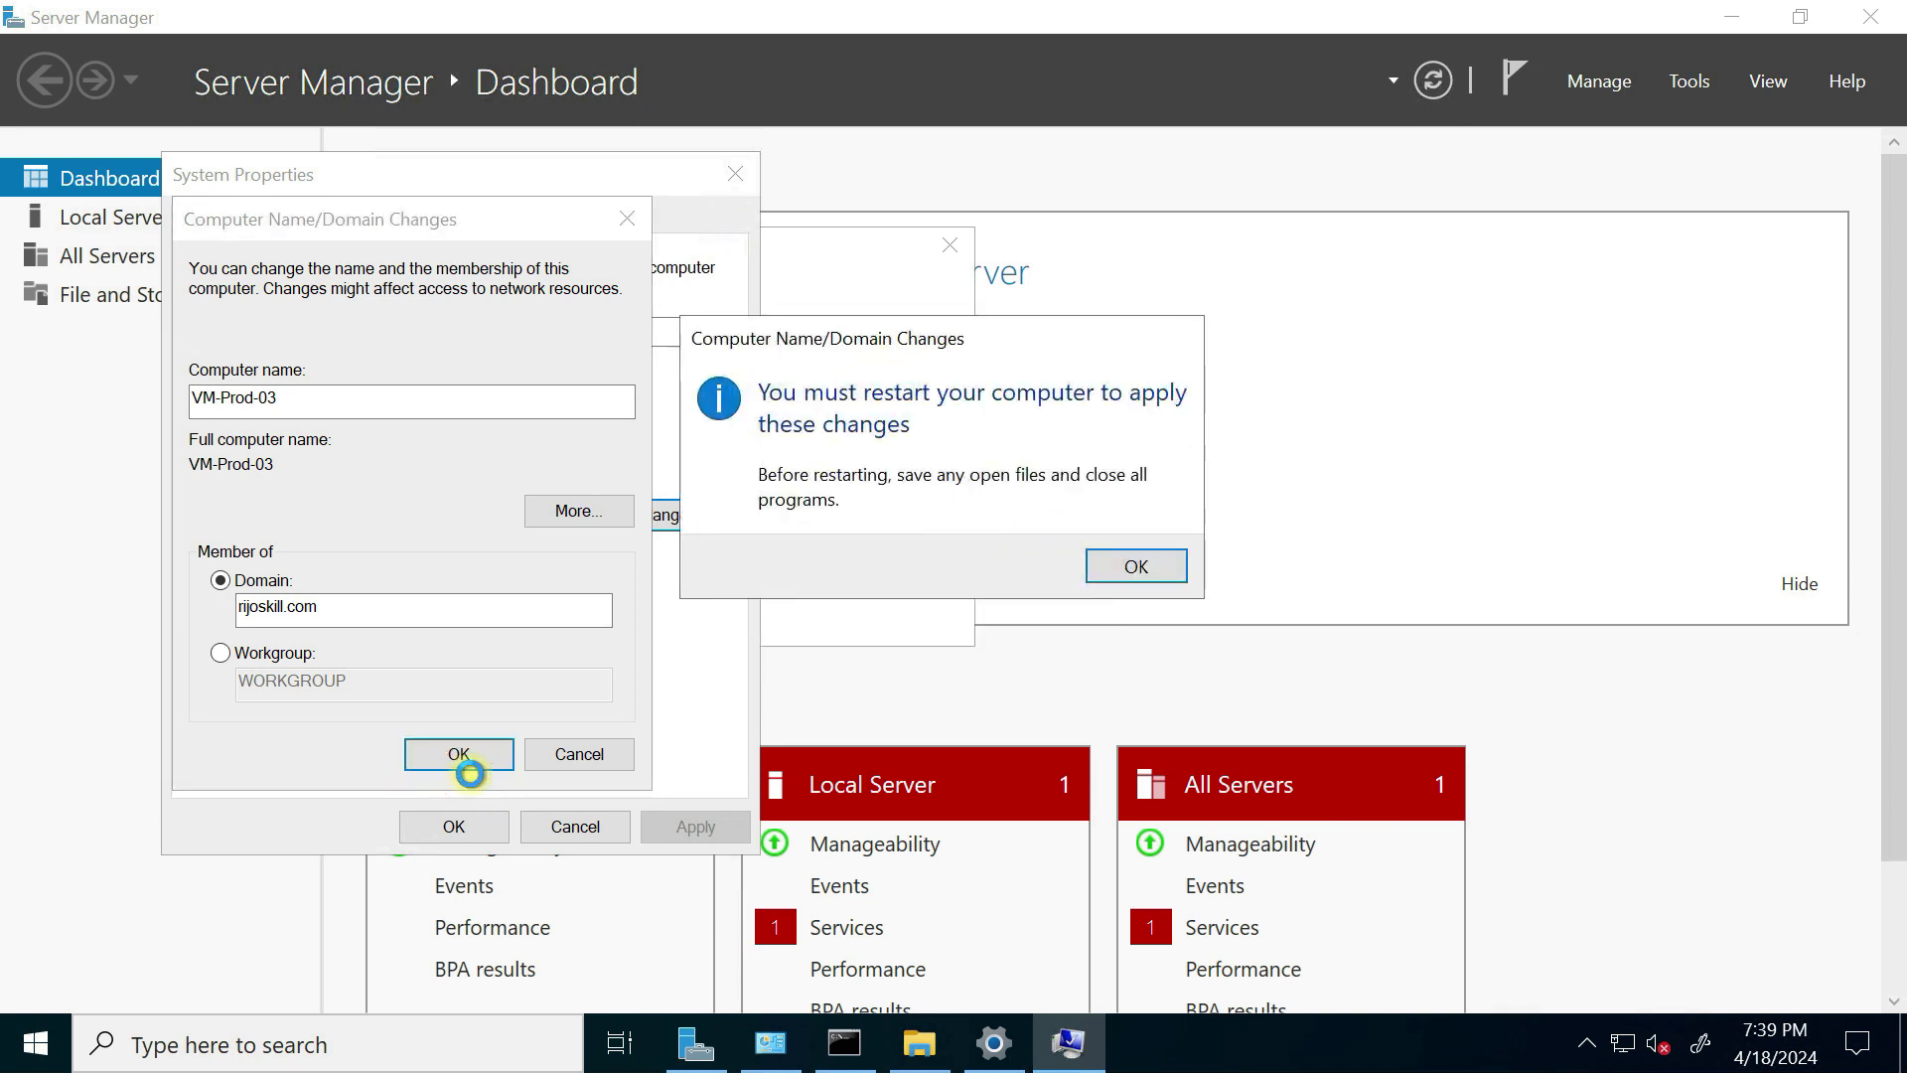
left_click(1131, 572)
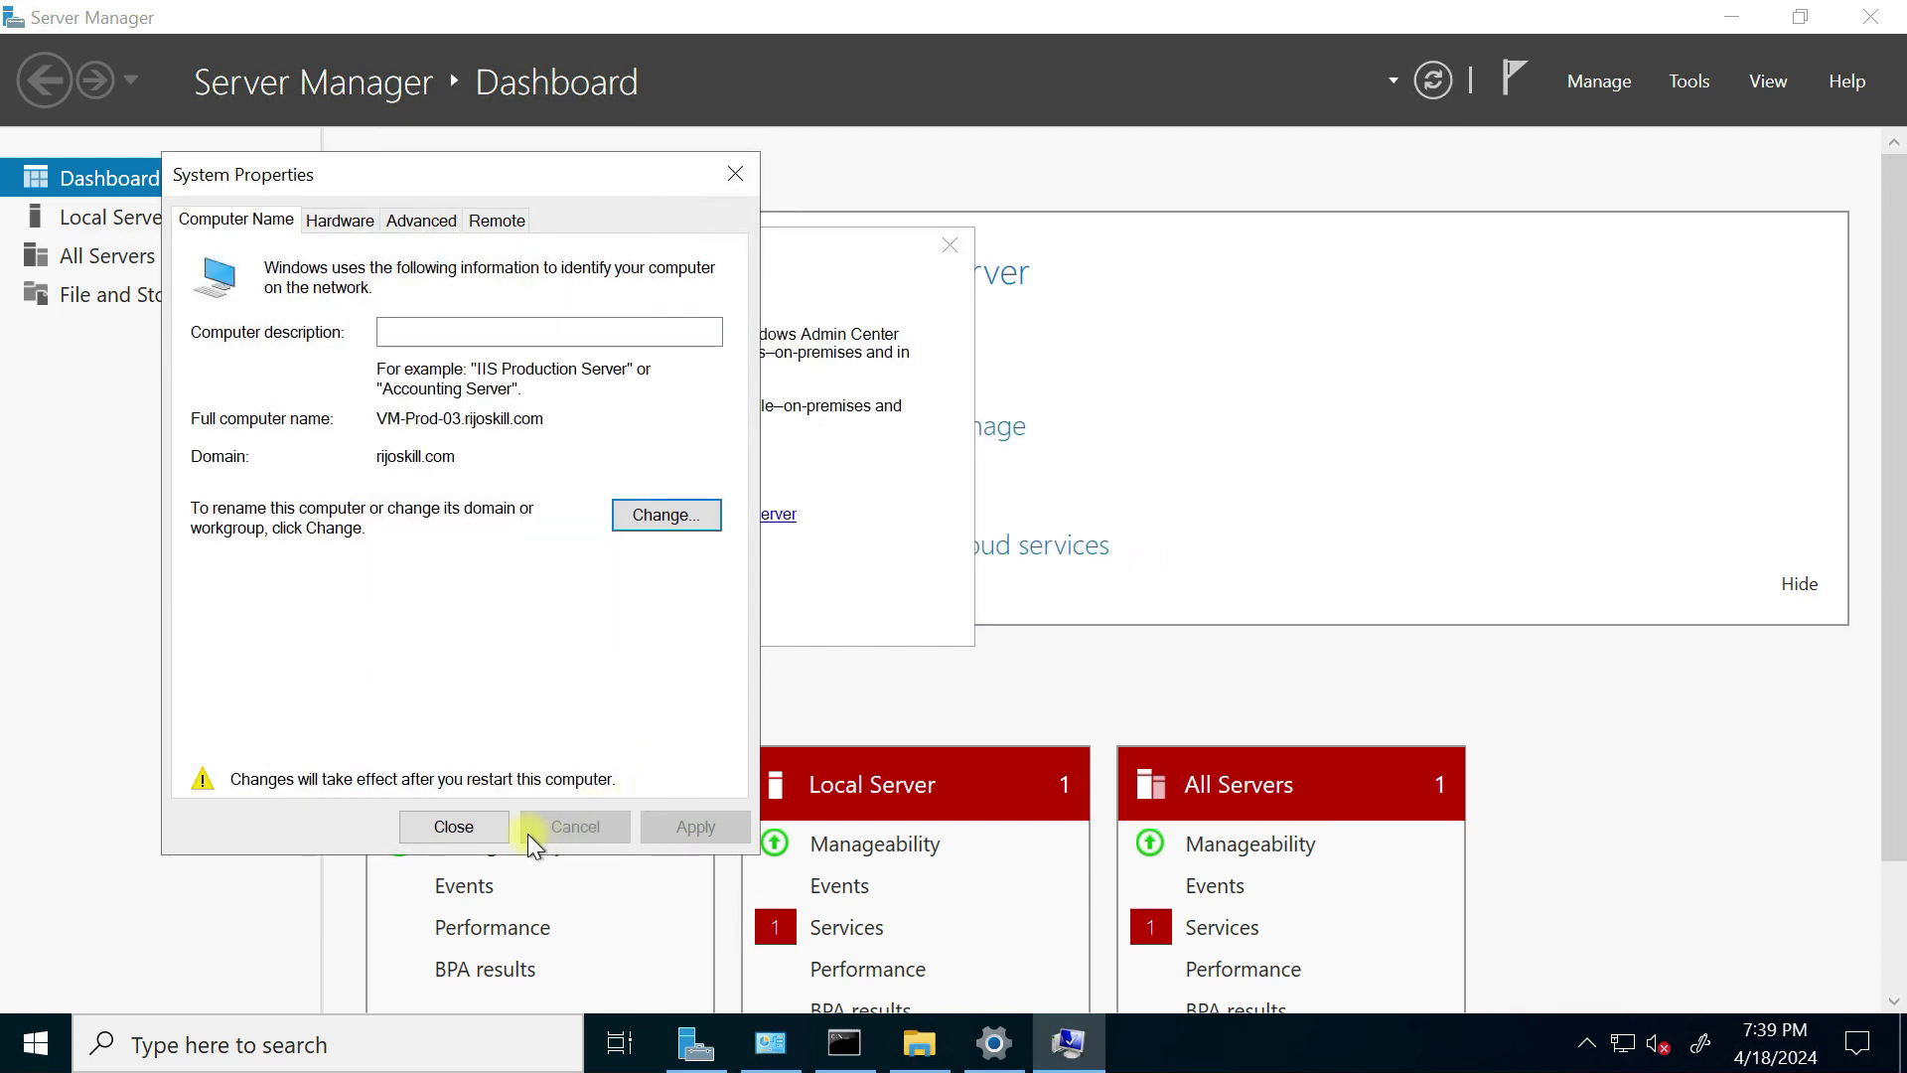
left_click(467, 816)
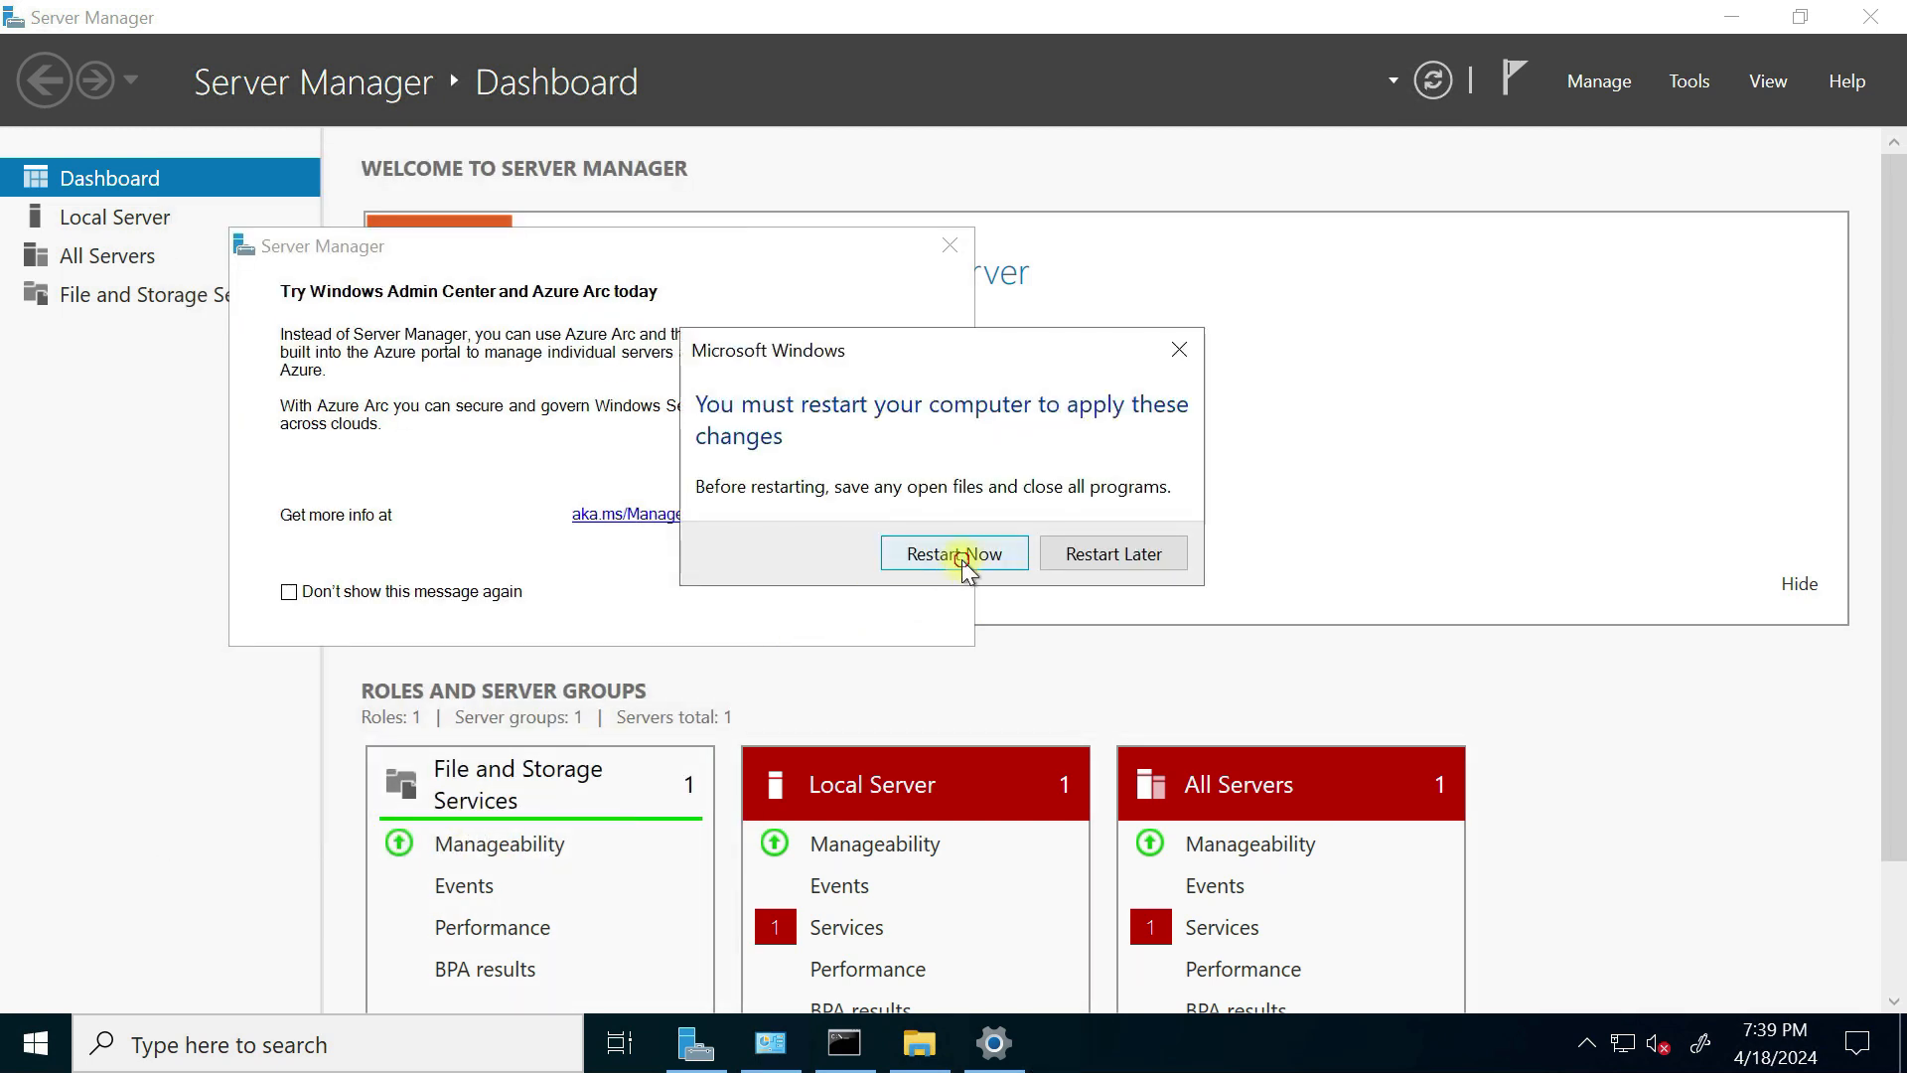
left_click(960, 549)
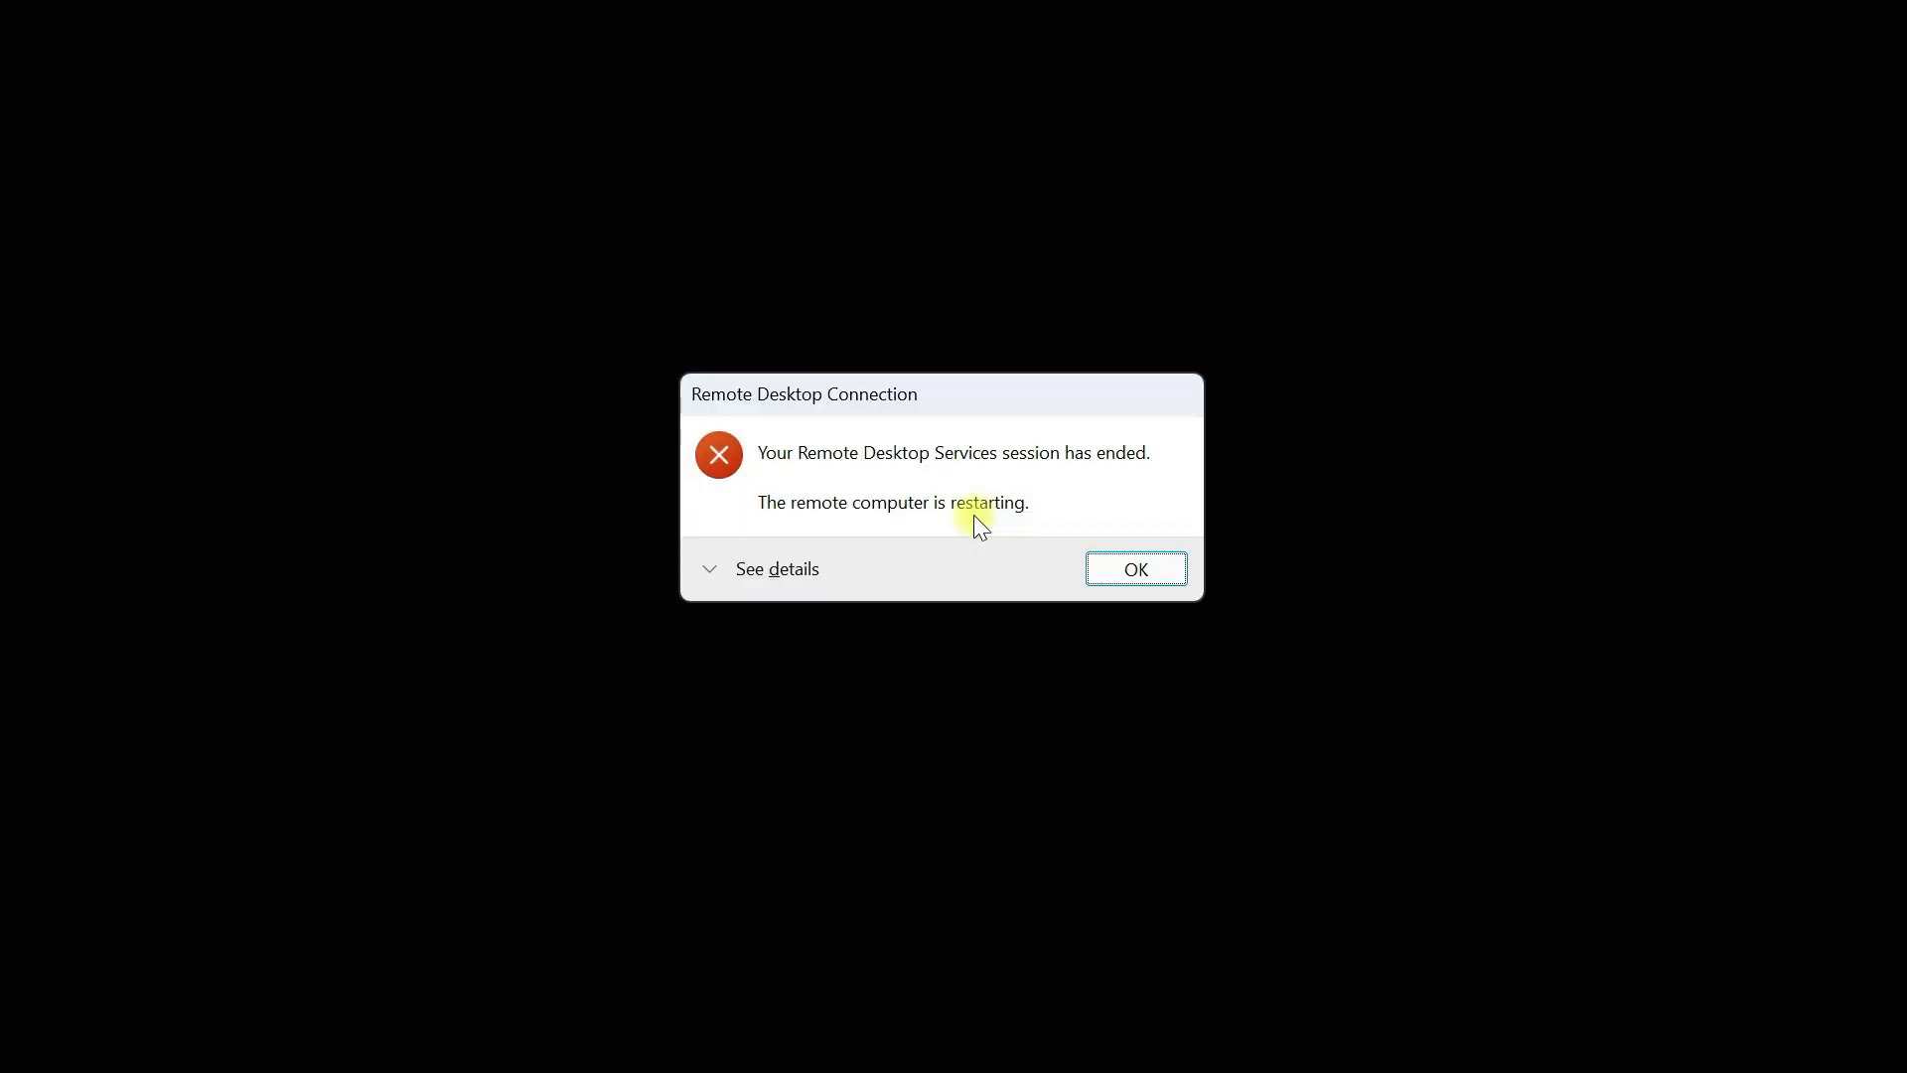
Step: Dismiss the session-ended notice and minimize the Downloads window to reveal VM-Prod-03's Connect page
left_click(1107, 571)
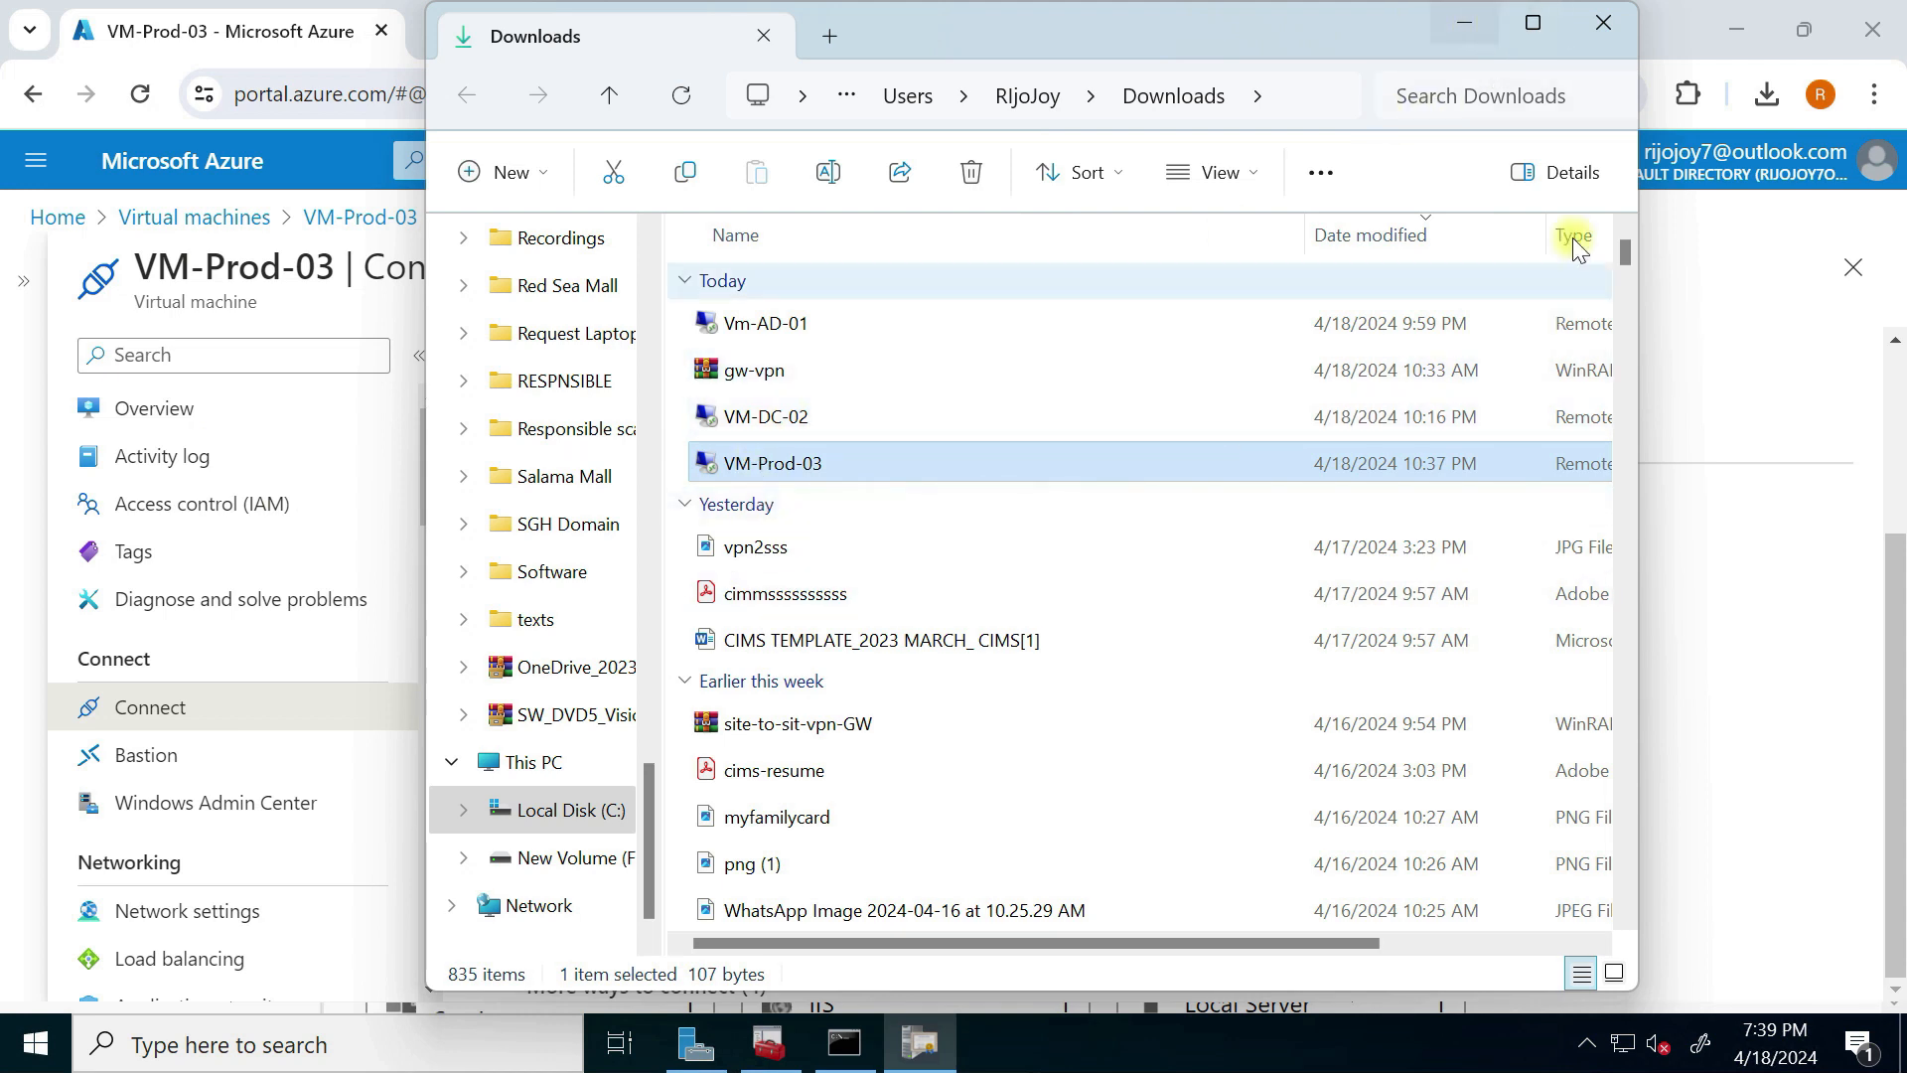
left_click(1464, 28)
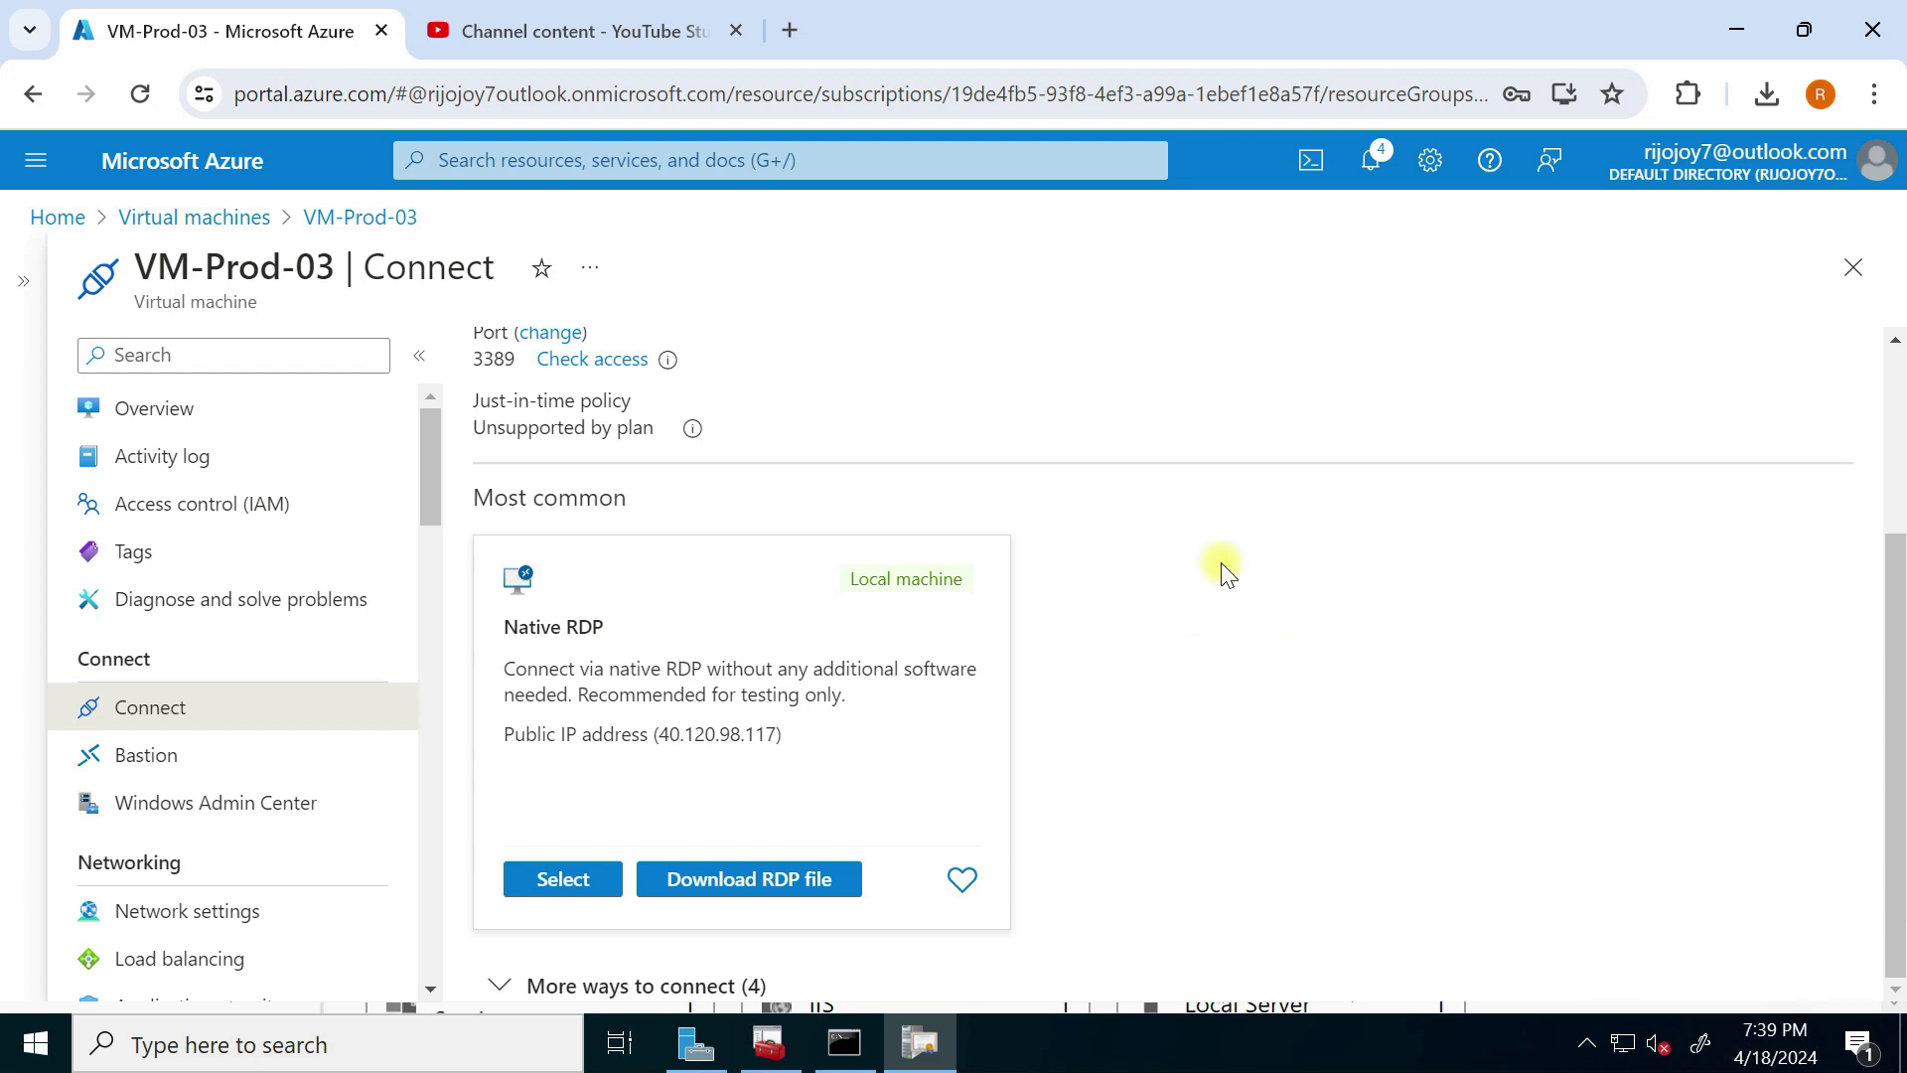
Step: Switch to the running PowerPoint slide show and reveal the Task 4 step
key("super+Tab")
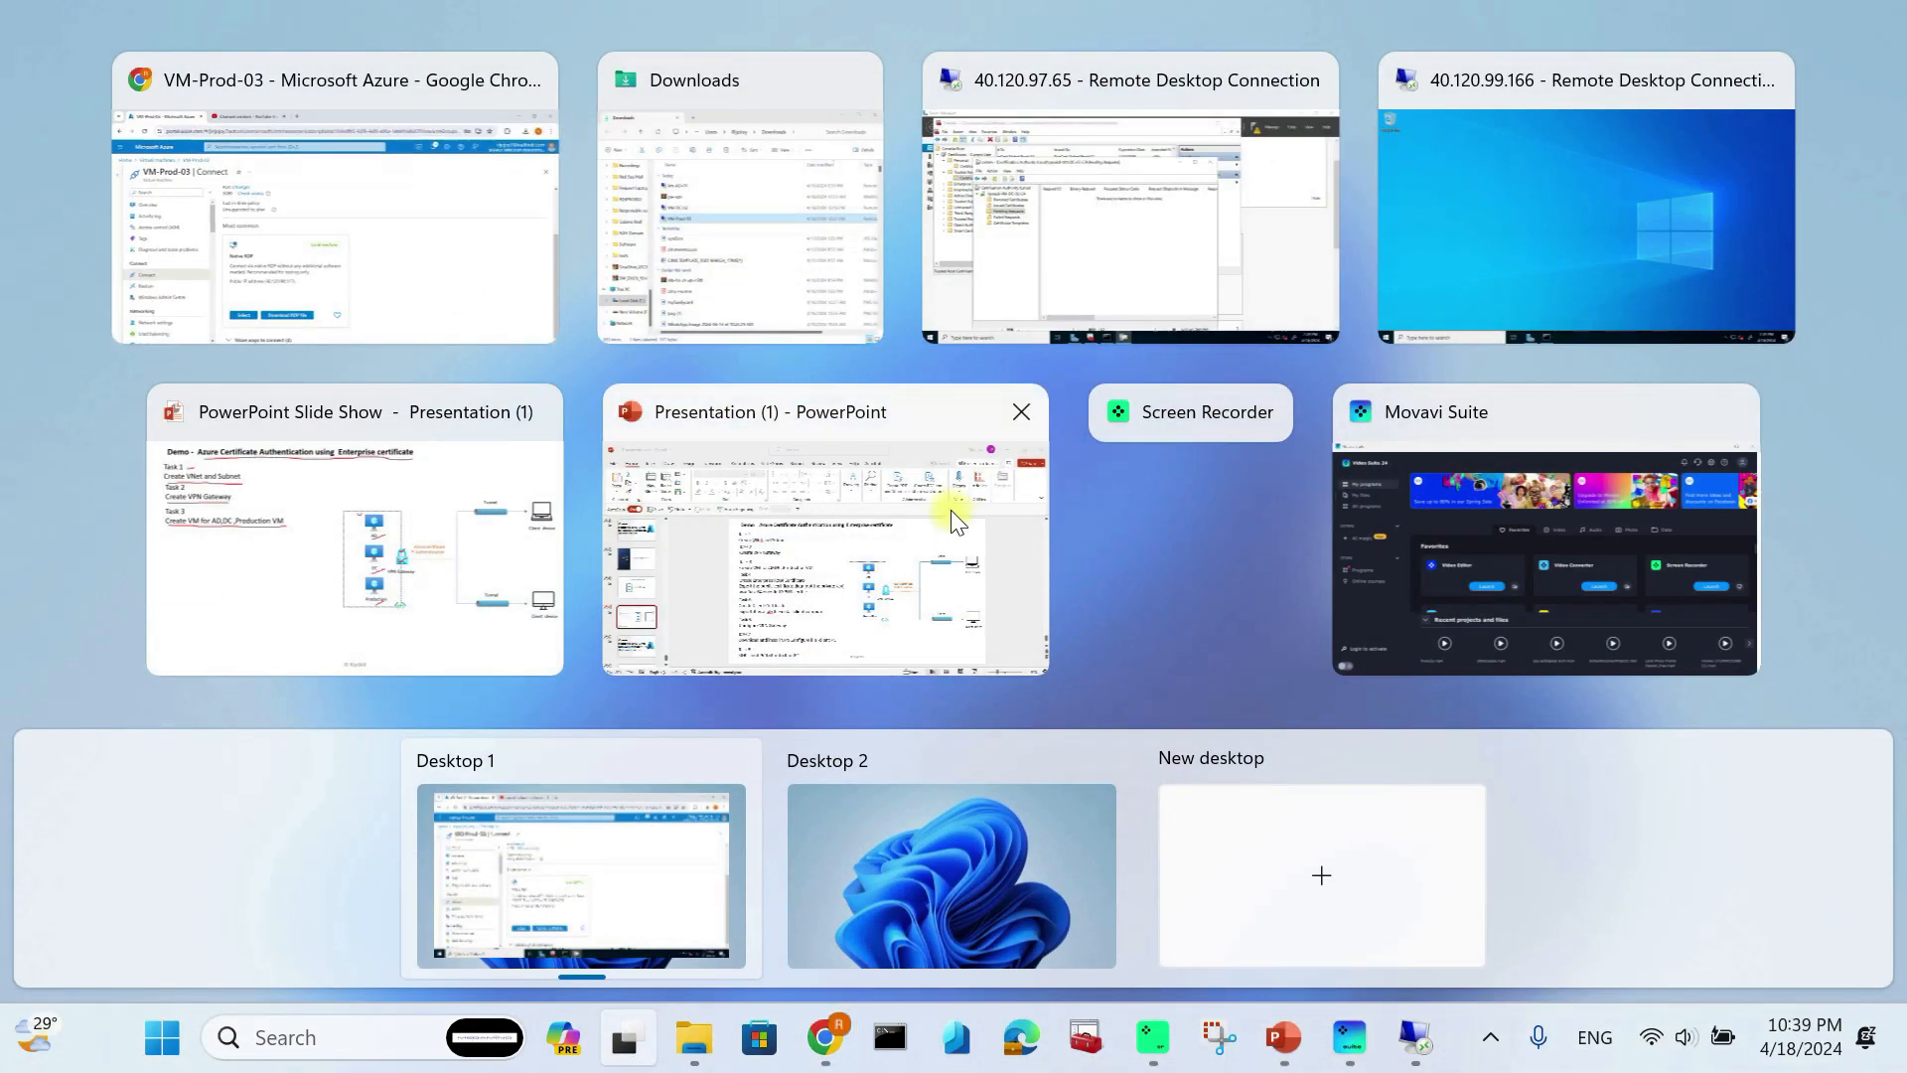
left_click(928, 540)
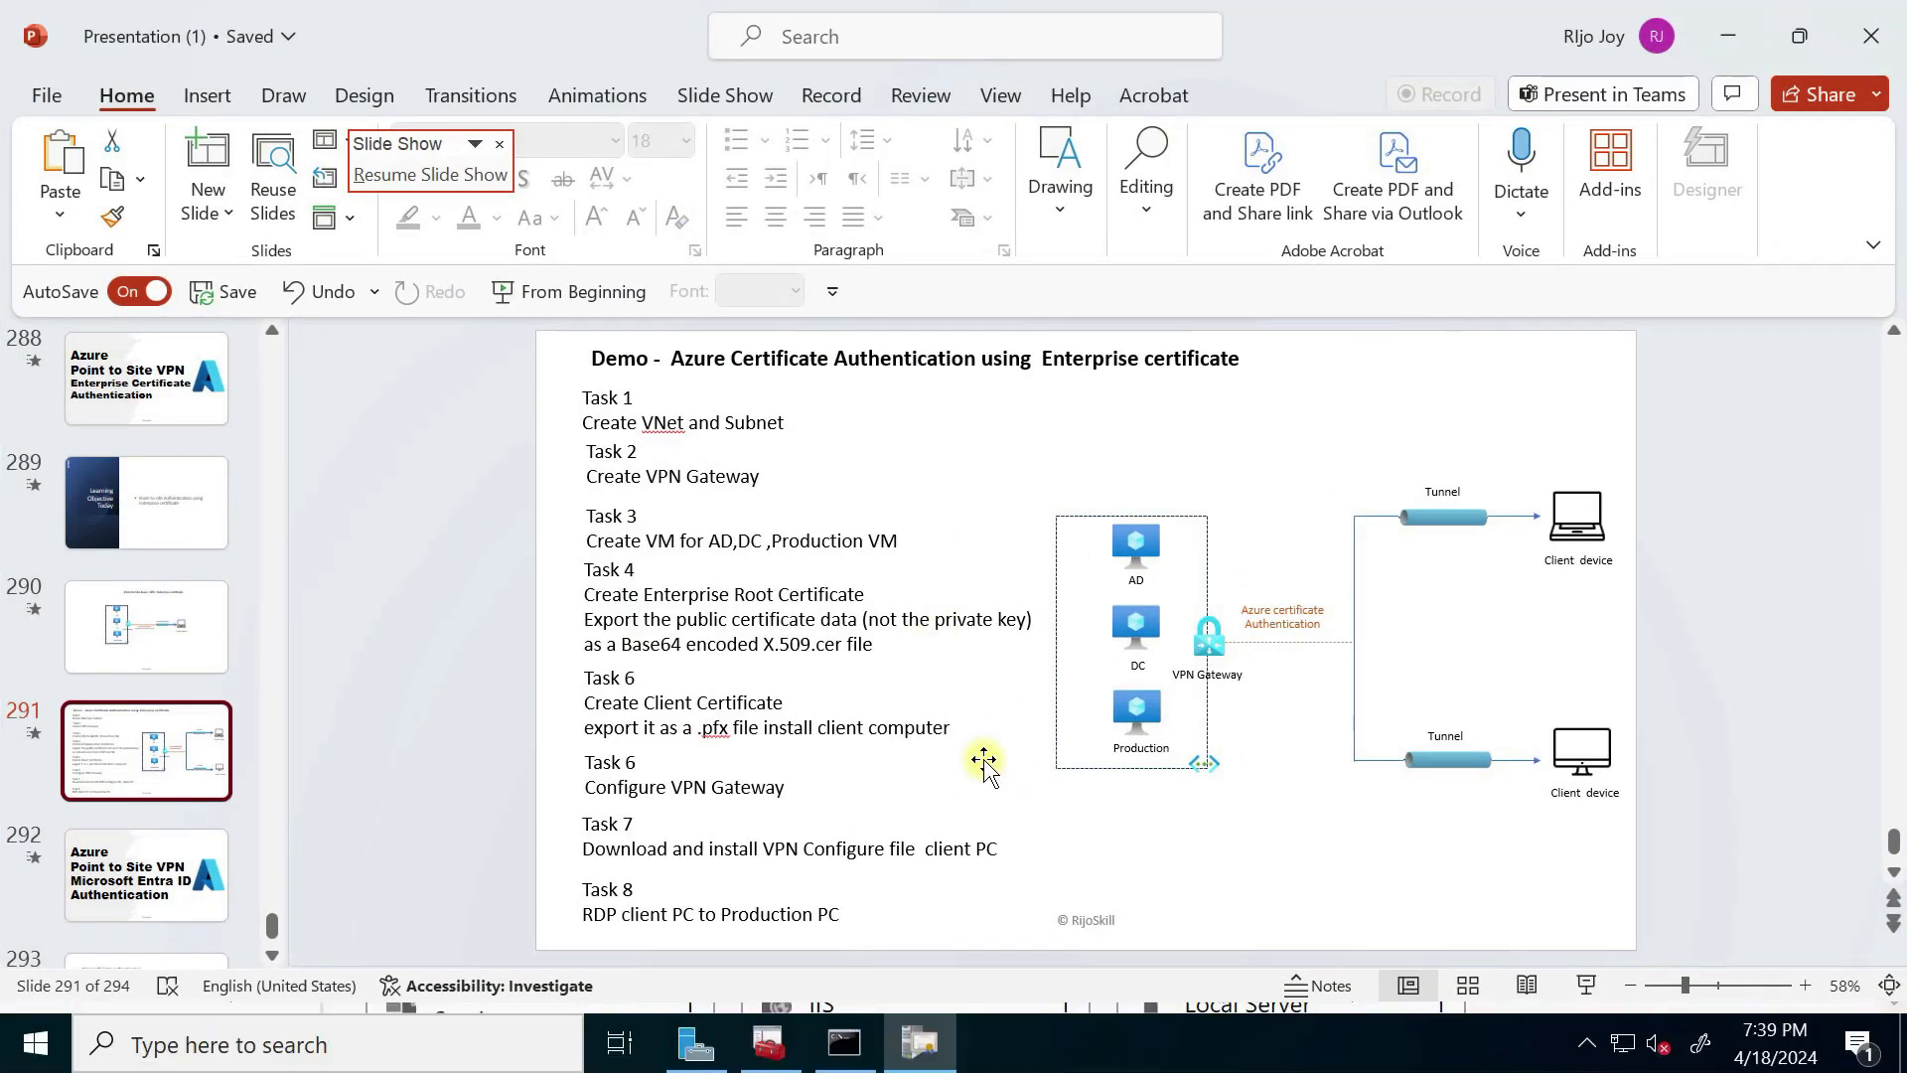
key("super+Tab")
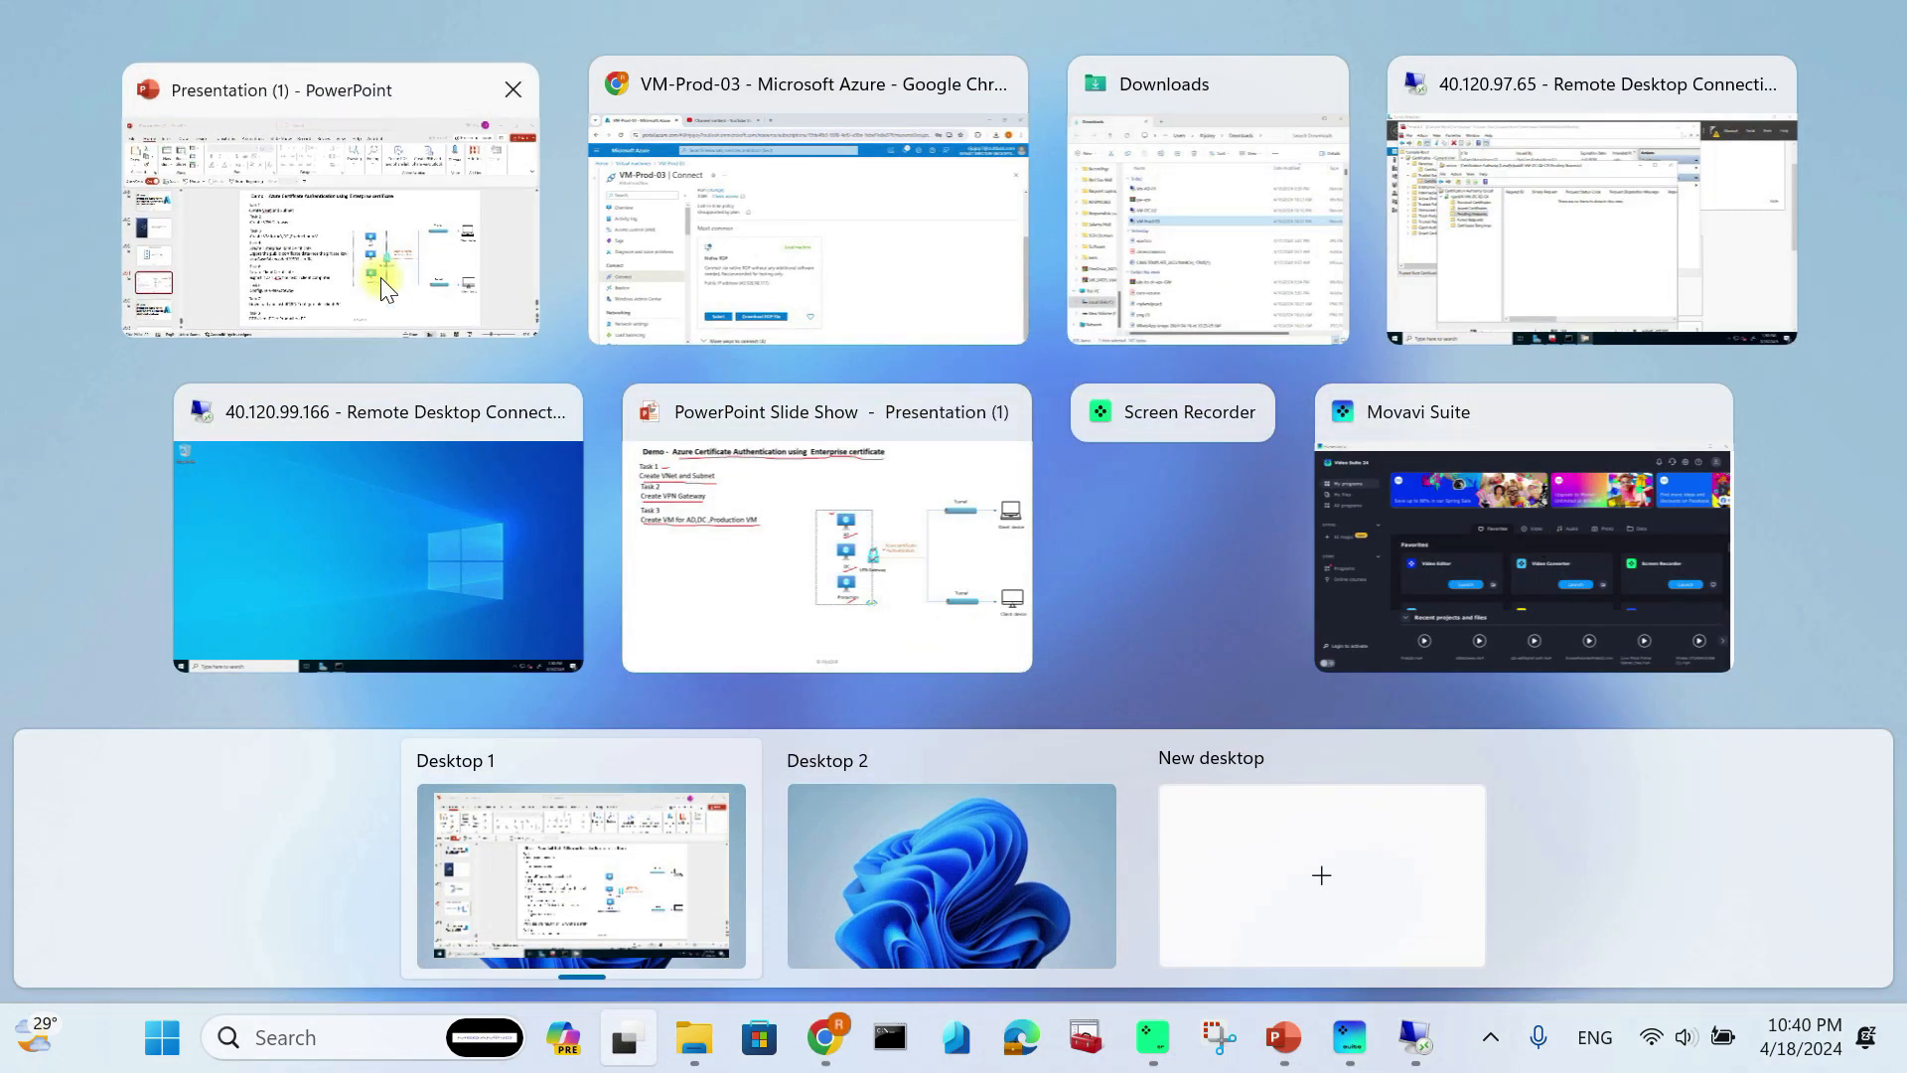
left_click_drag(387, 291, 502, 318)
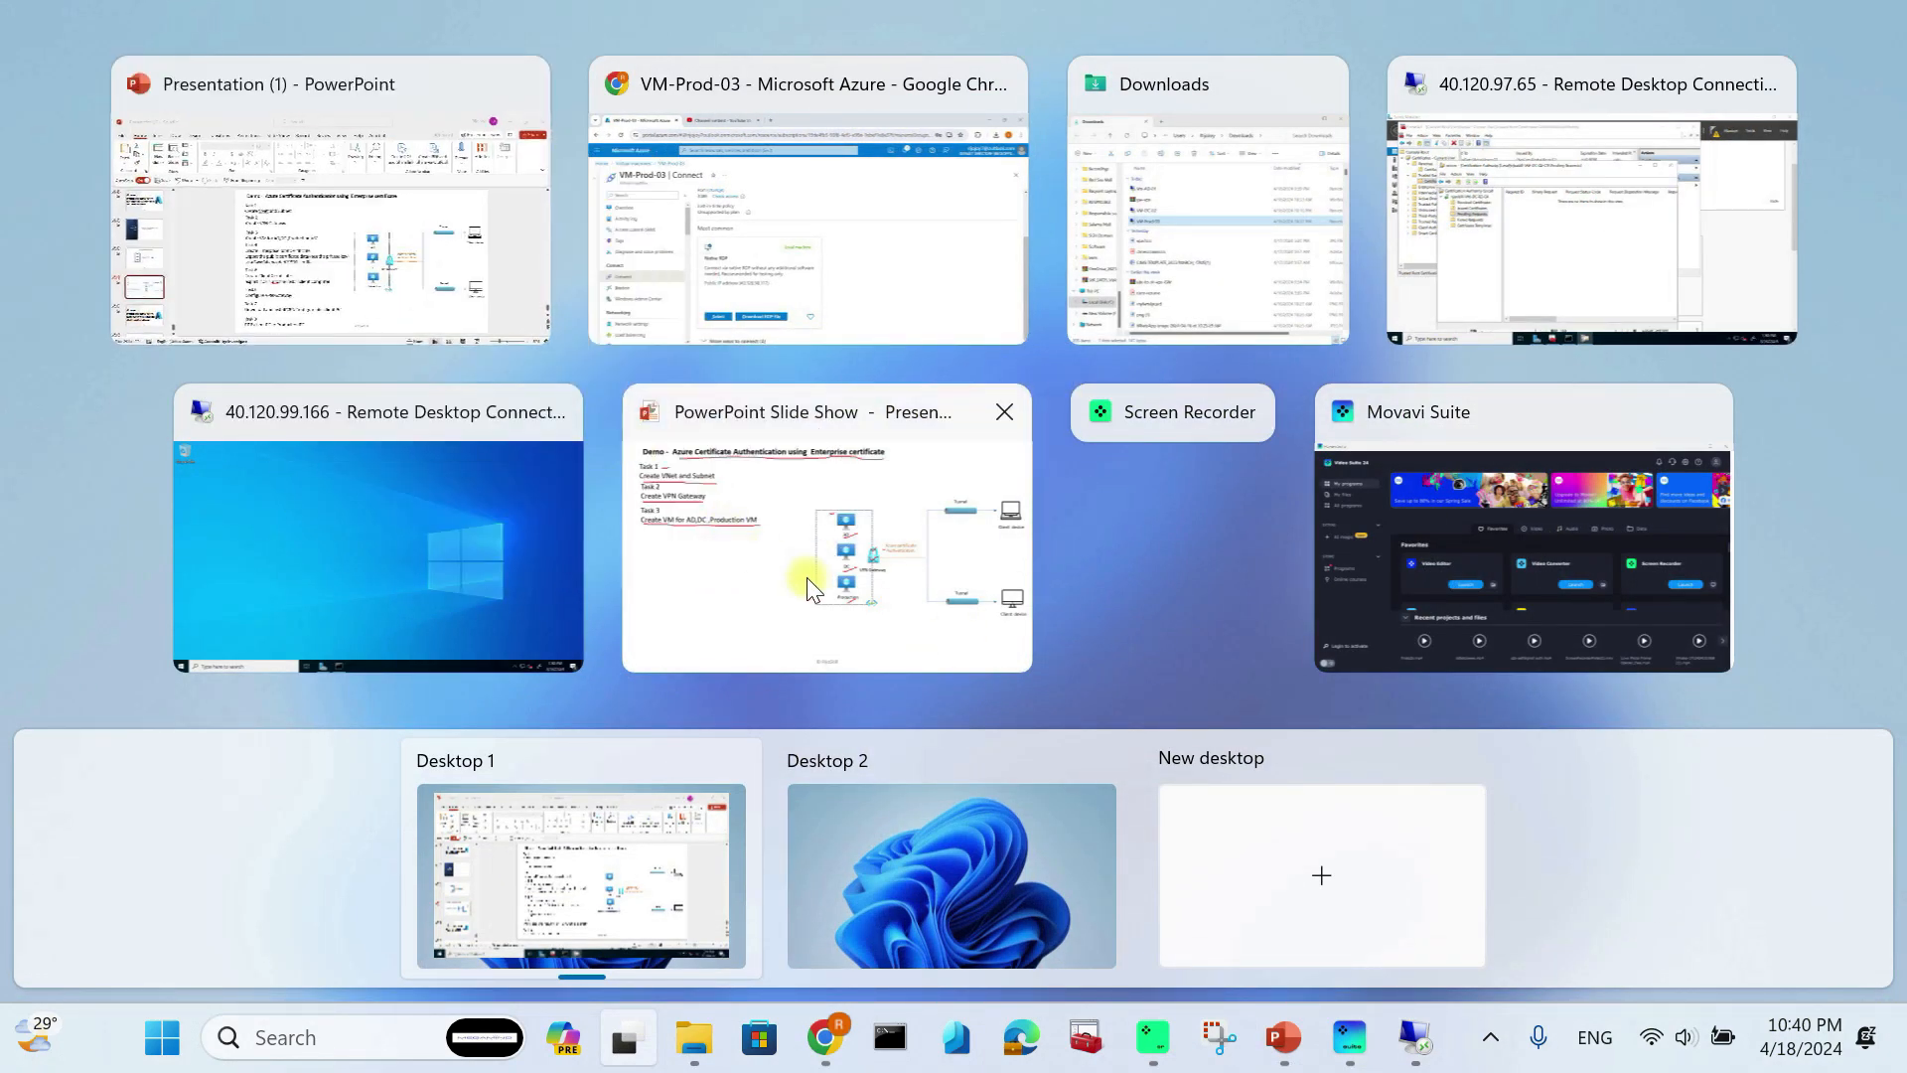
left_click(805, 584)
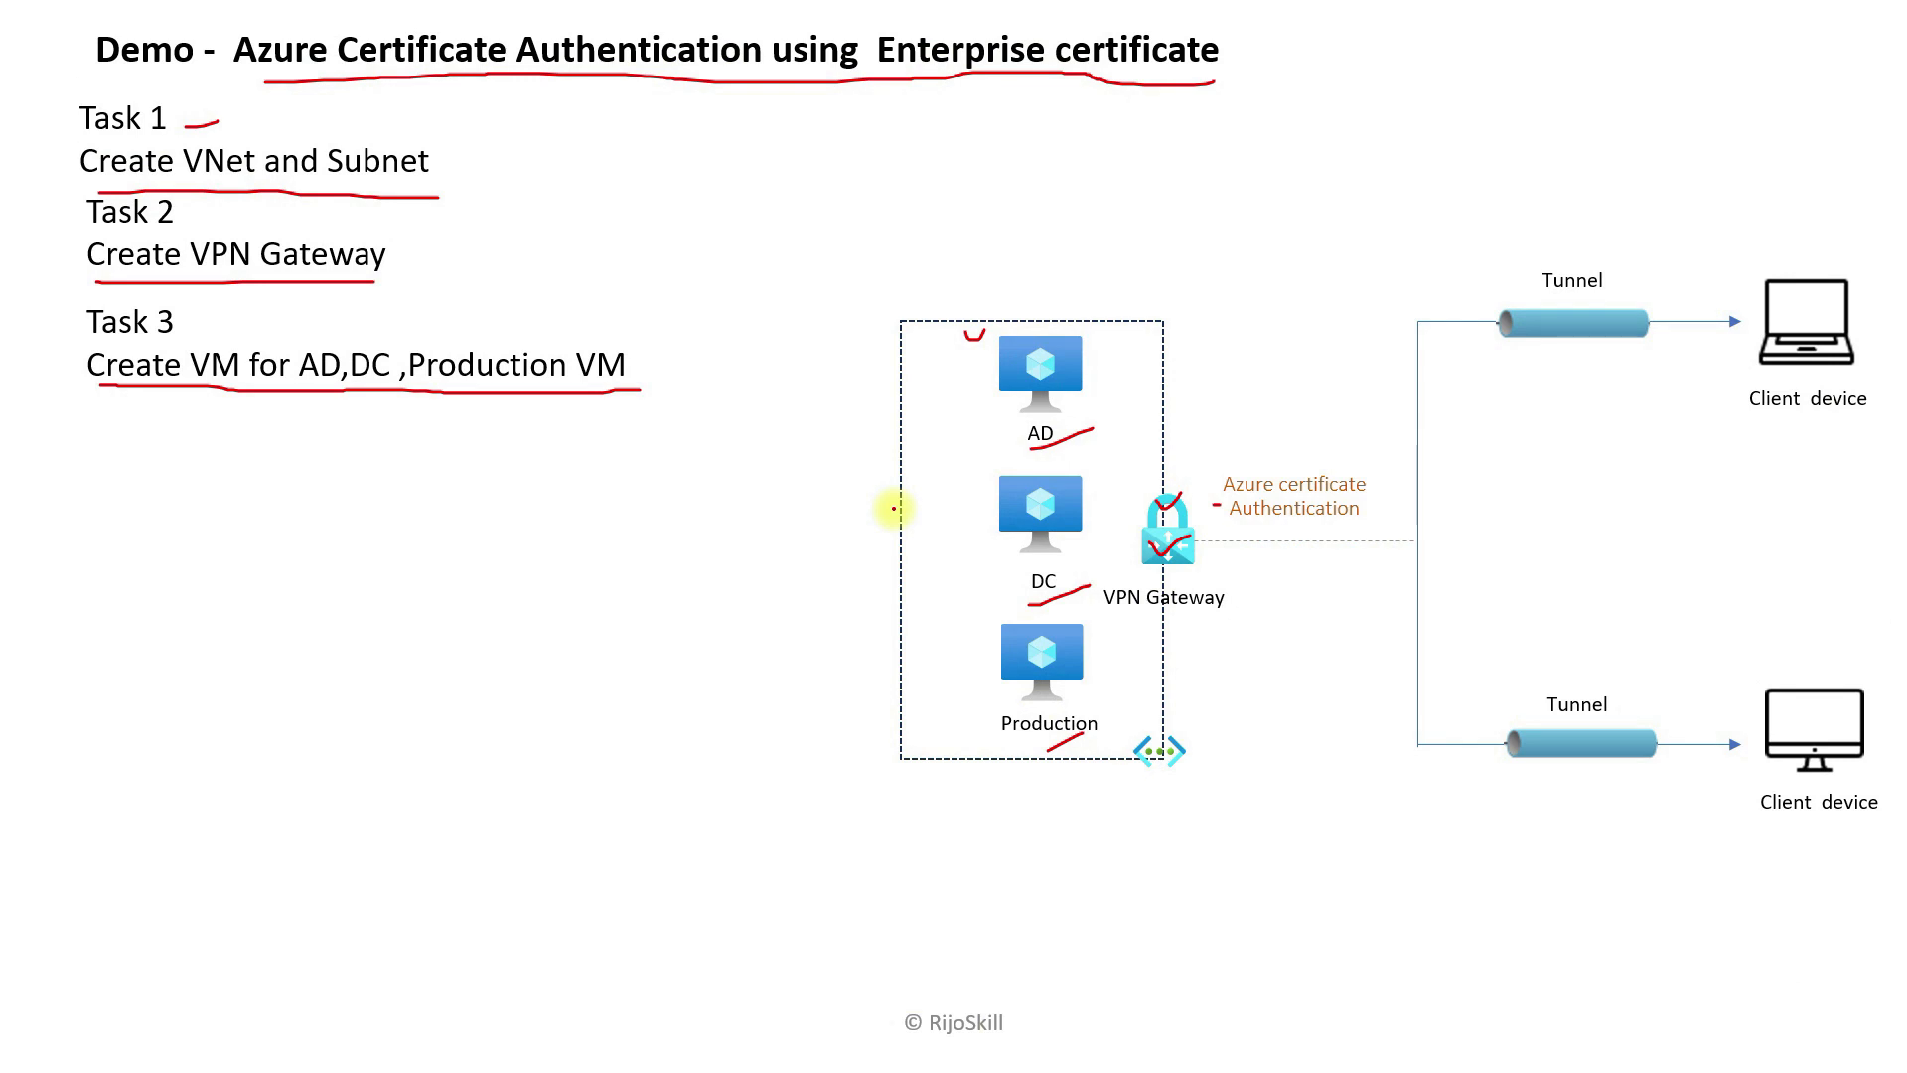
key("Right")
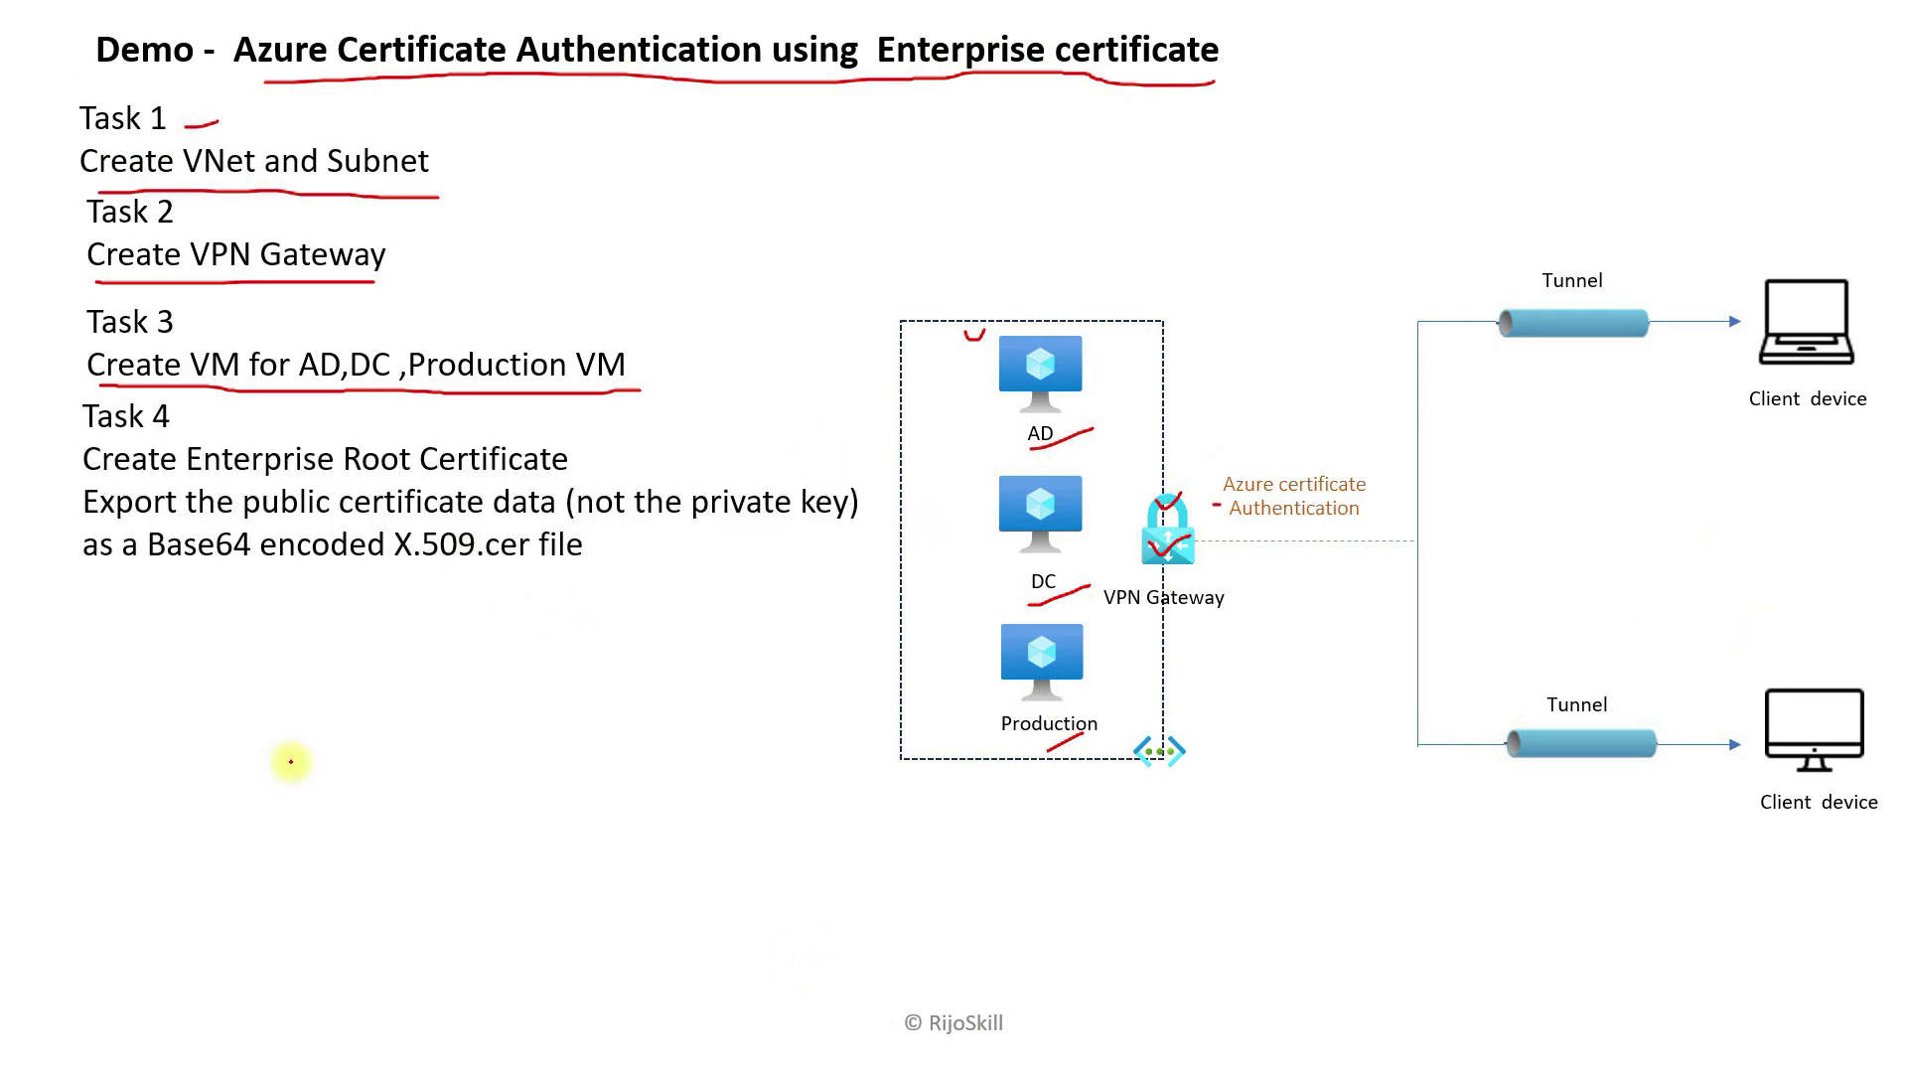
Step: Underline the certificate creation, export and Base64 file lines in red and mark the DC server
left_click_drag(98, 477, 588, 484)
left_click_drag(75, 511, 492, 530)
left_click_drag(122, 586, 556, 587)
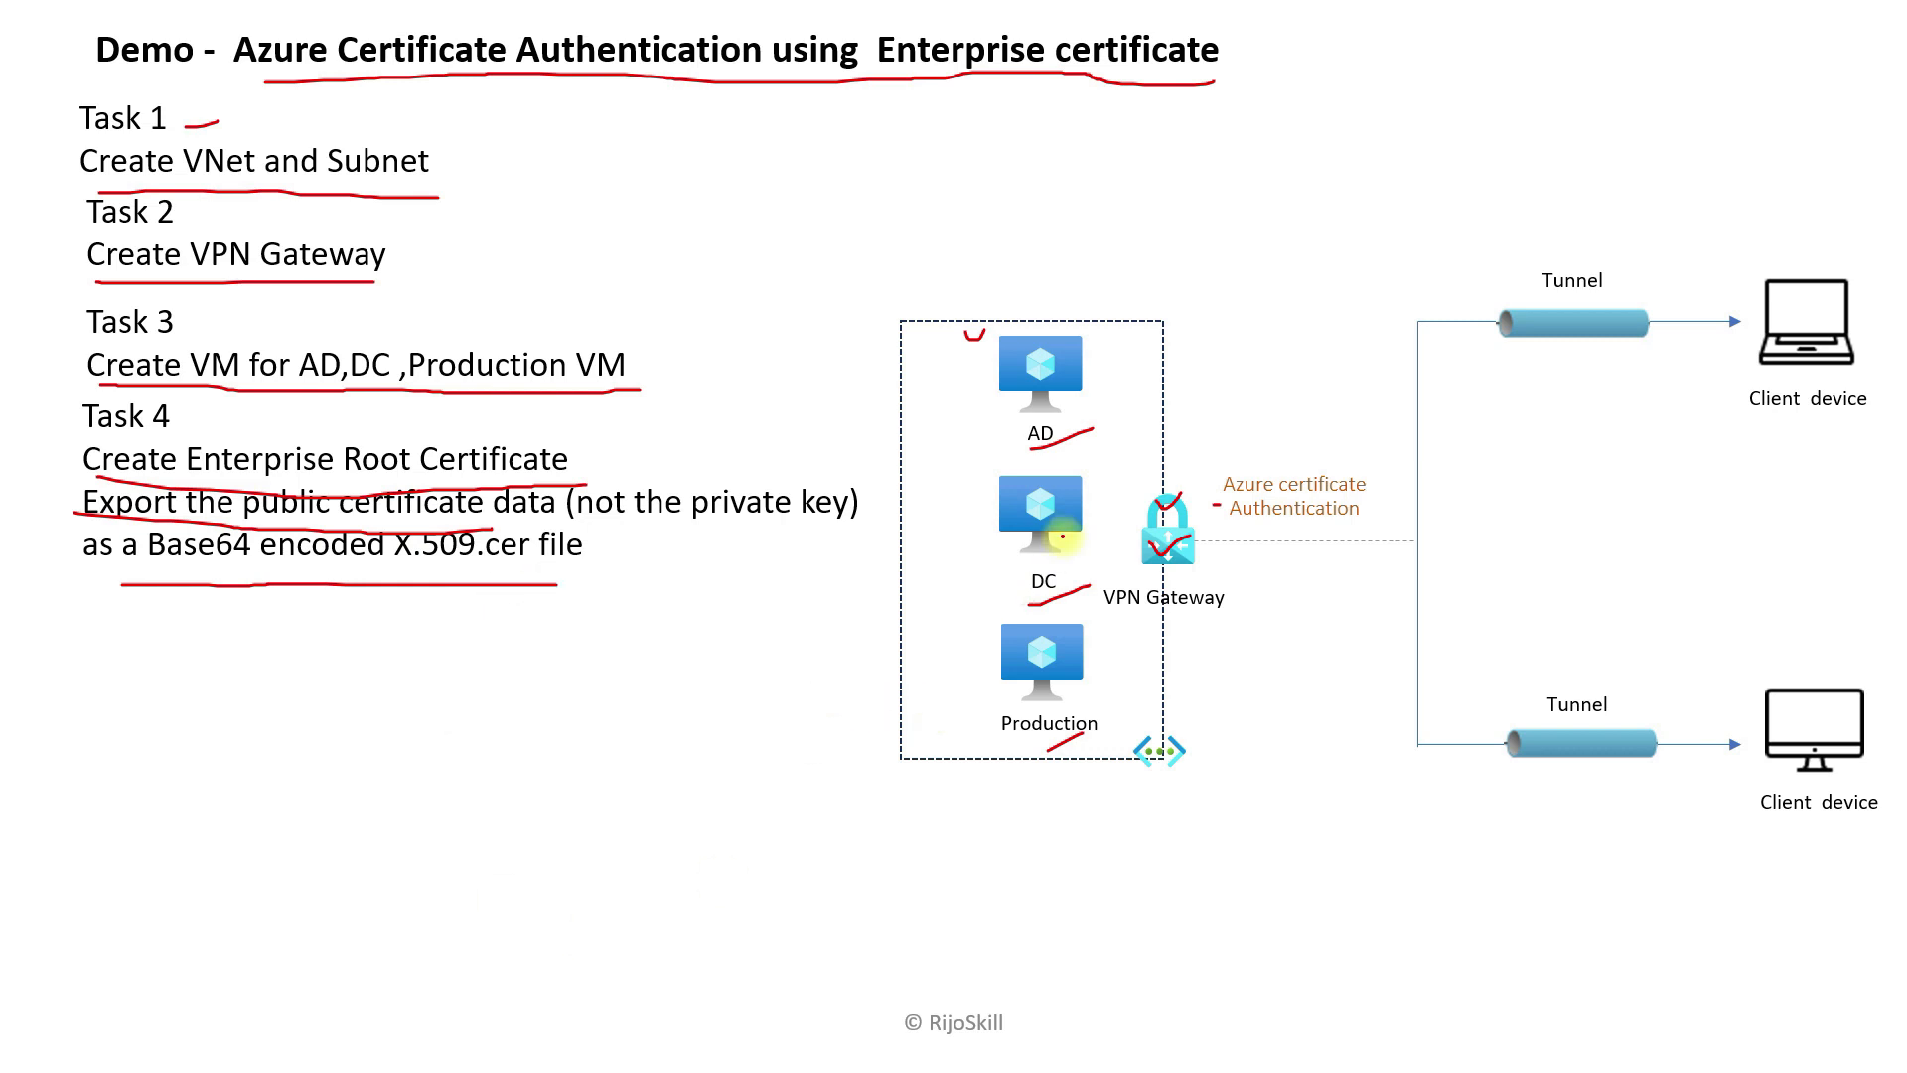
mouse_move(1084, 489)
left_mouse_down()
mouse_move(988, 528)
mouse_move(1118, 546)
mouse_move(1053, 485)
mouse_move(924, 582)
mouse_move(969, 573)
left_mouse_up()
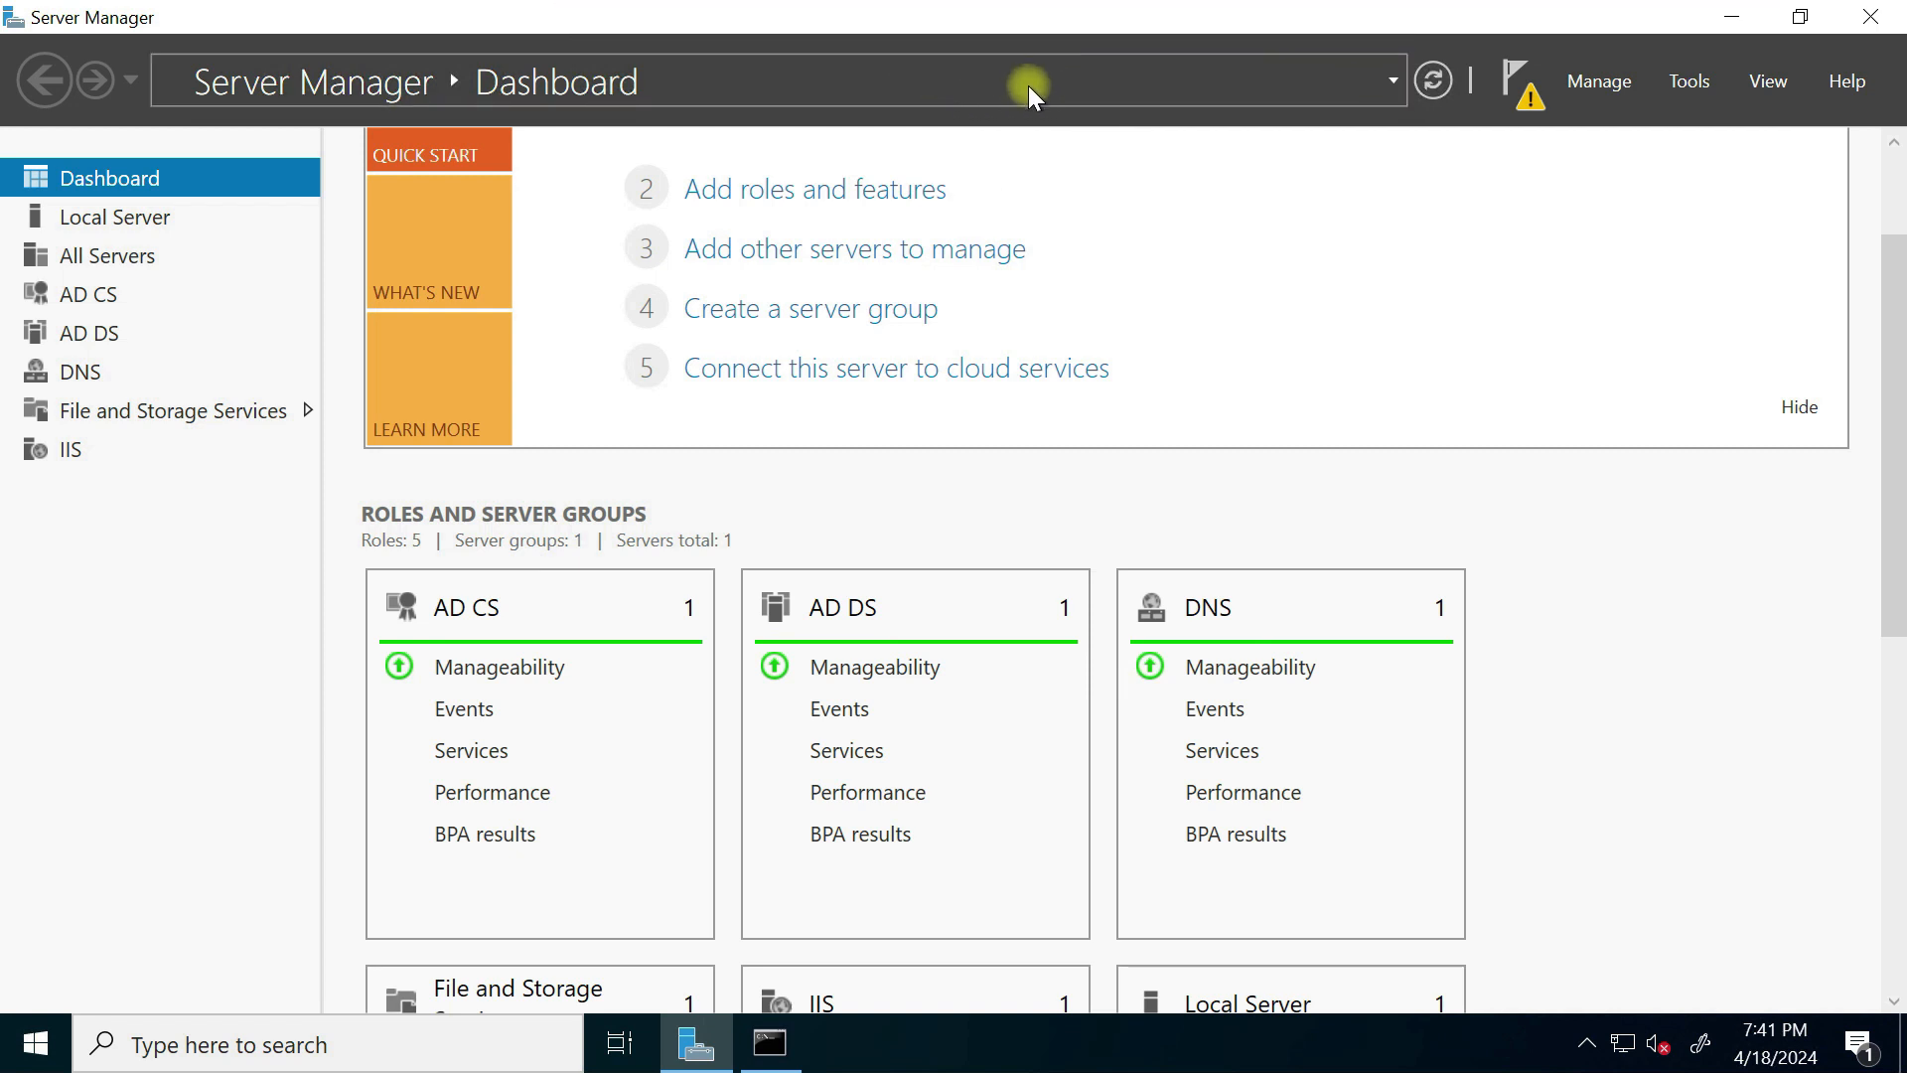
Step: Launch mmc and add the Certificates snap-in for the current user
left_click(356, 1053)
key("super+r")
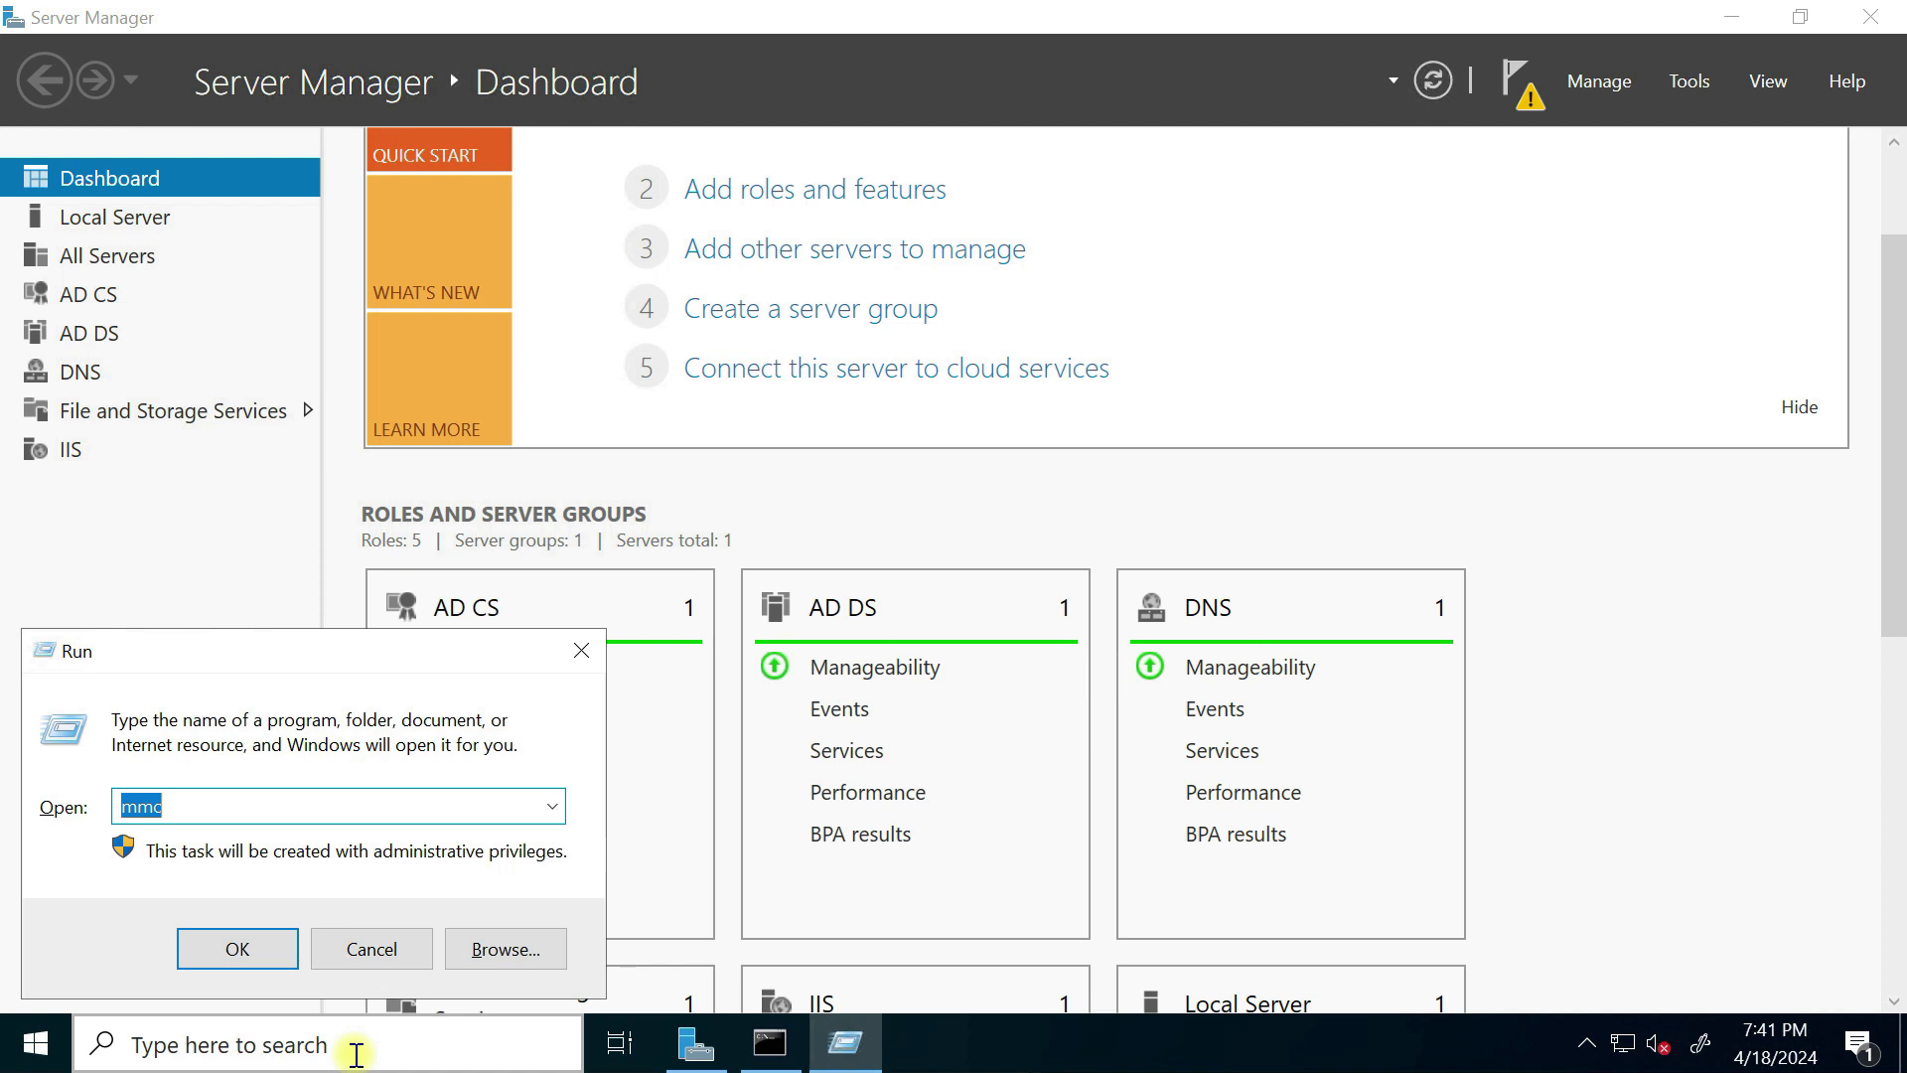
left_click(201, 951)
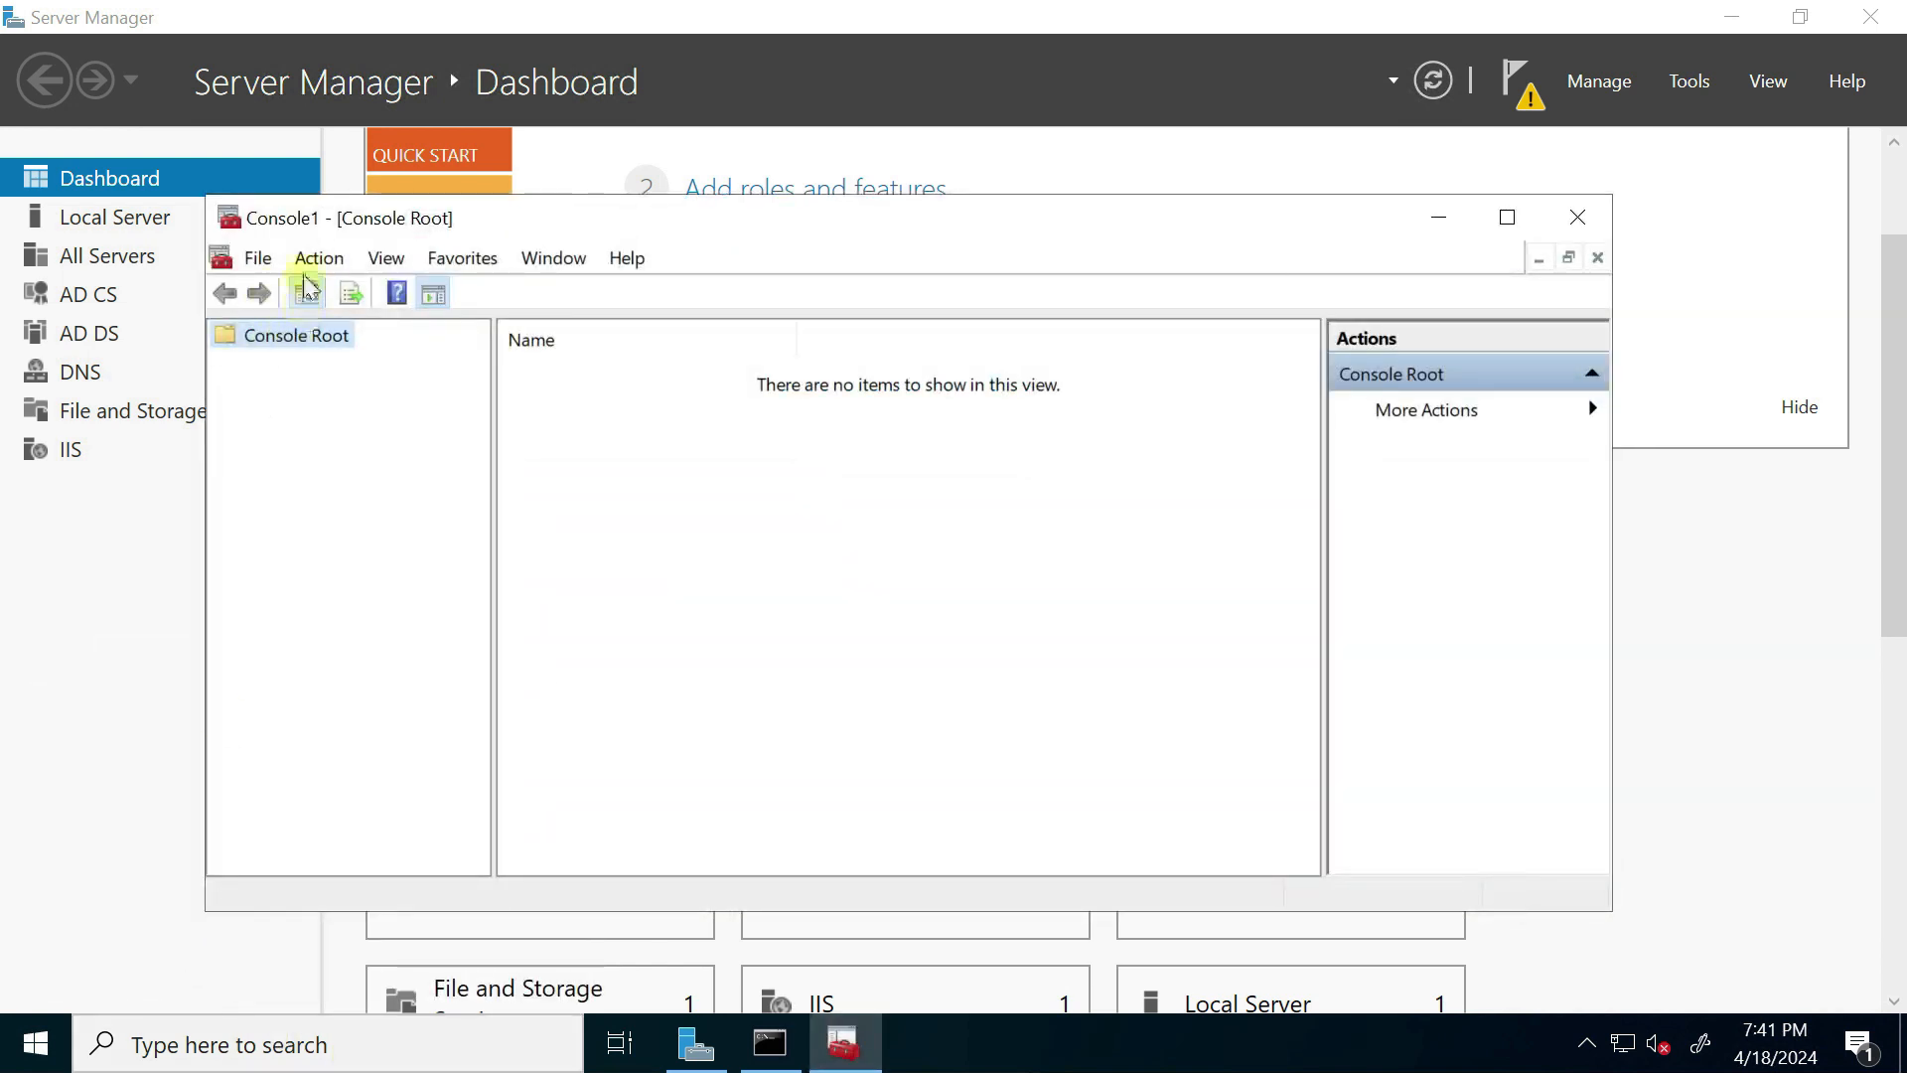
left_click(259, 260)
left_click(326, 438)
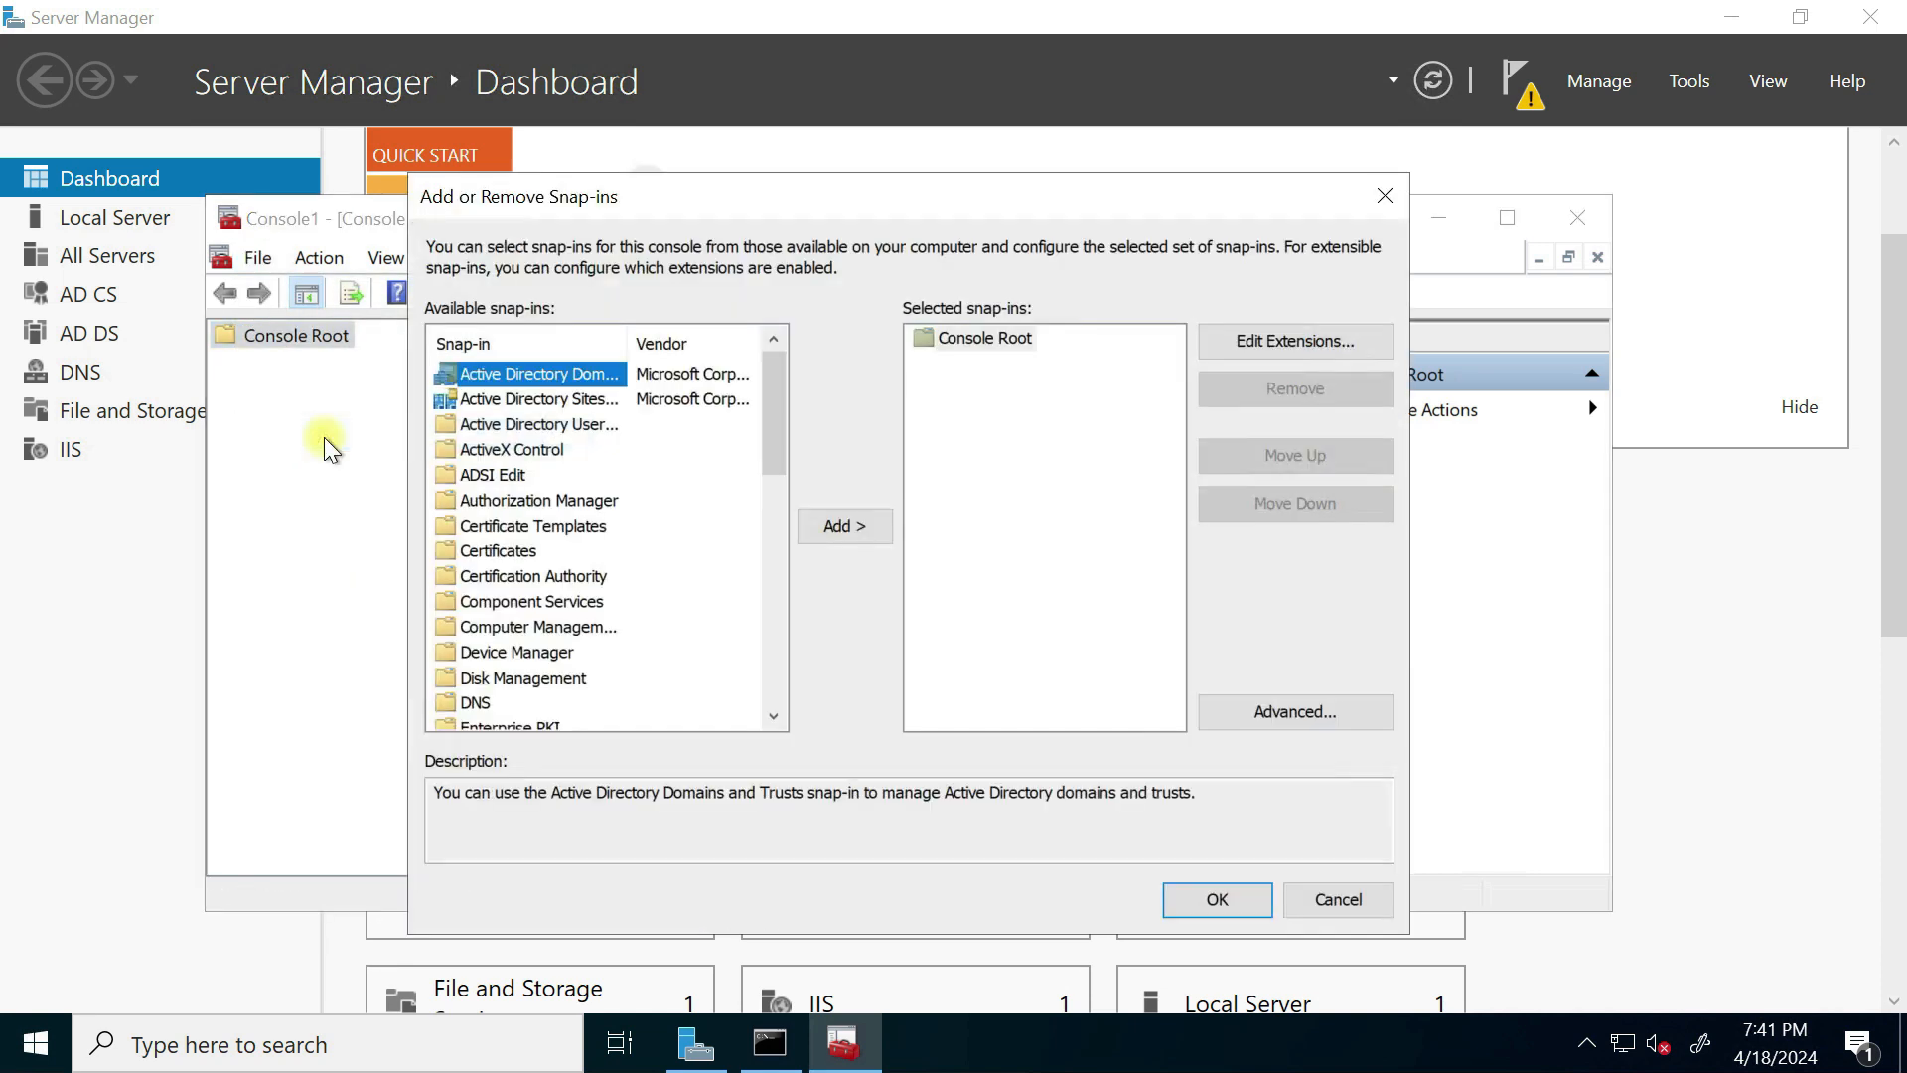
left_click(497, 552)
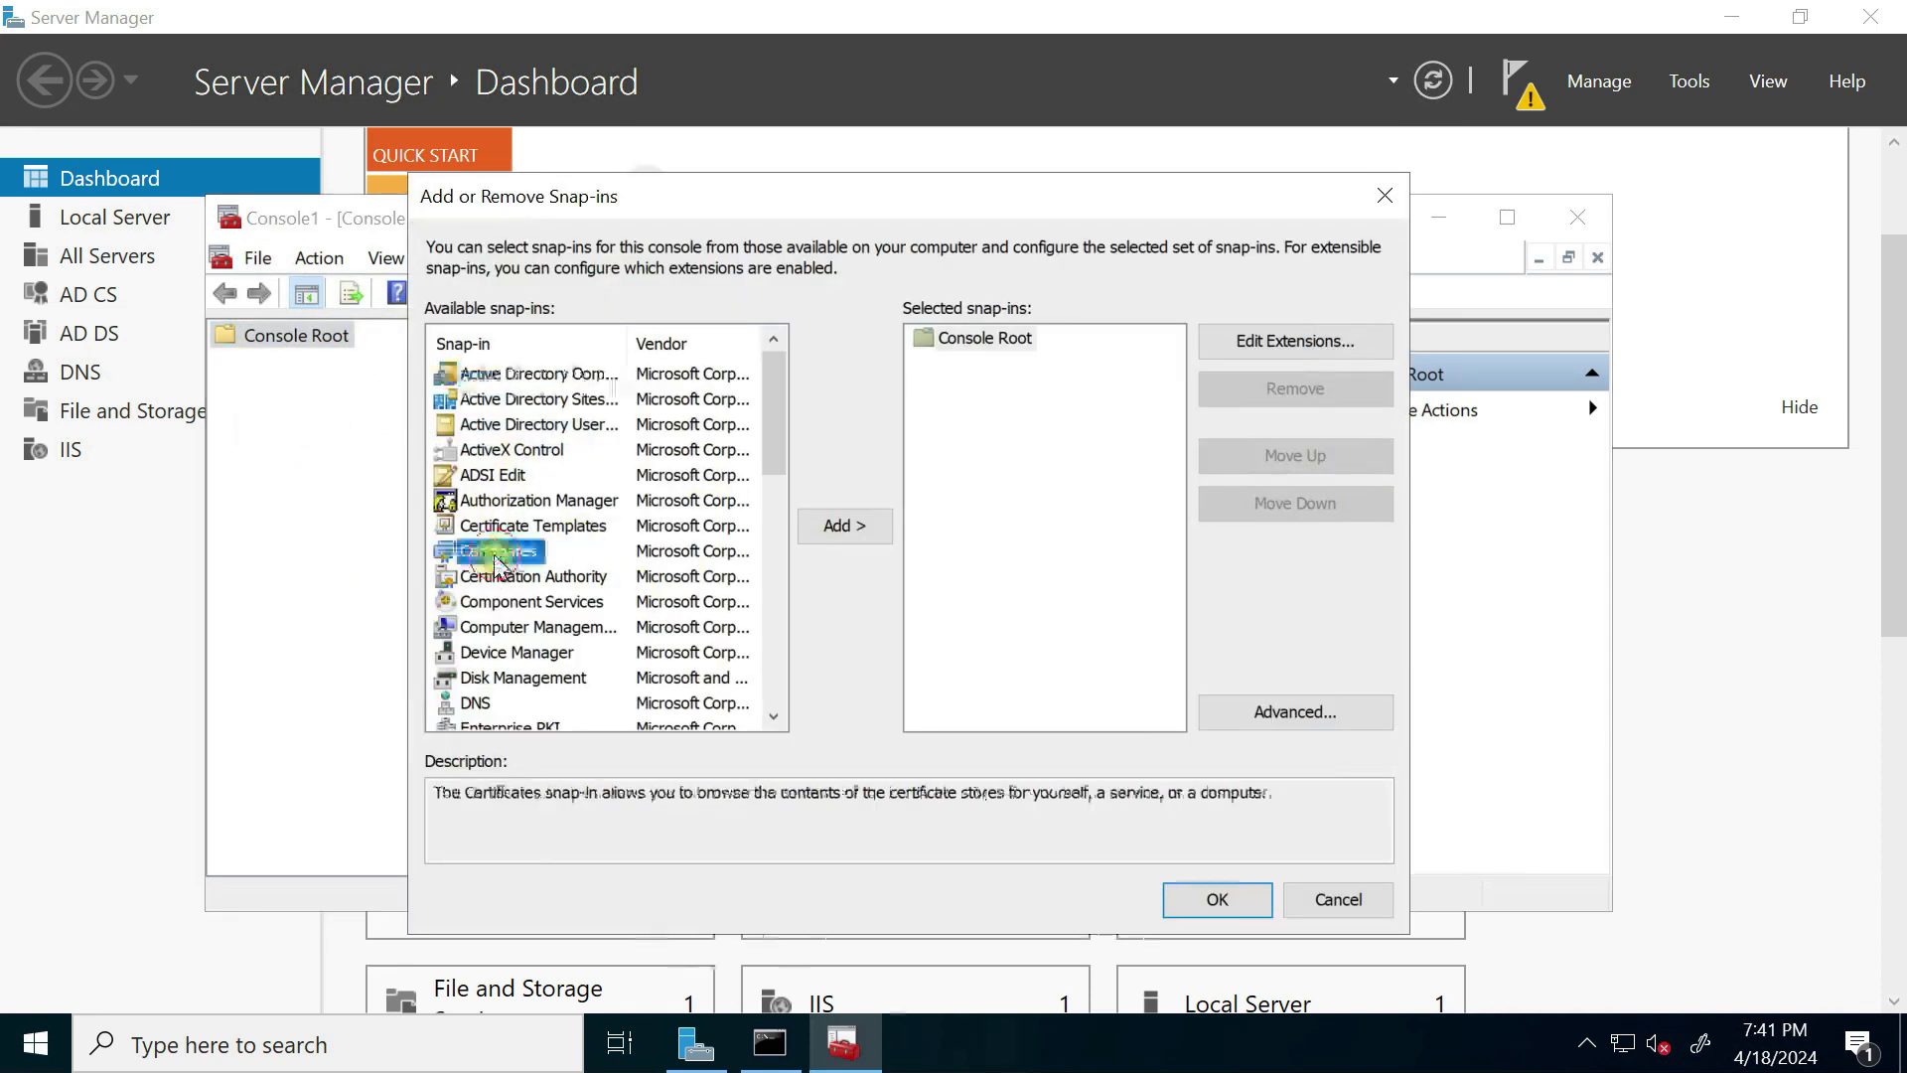
left_click(842, 527)
left_click(1002, 740)
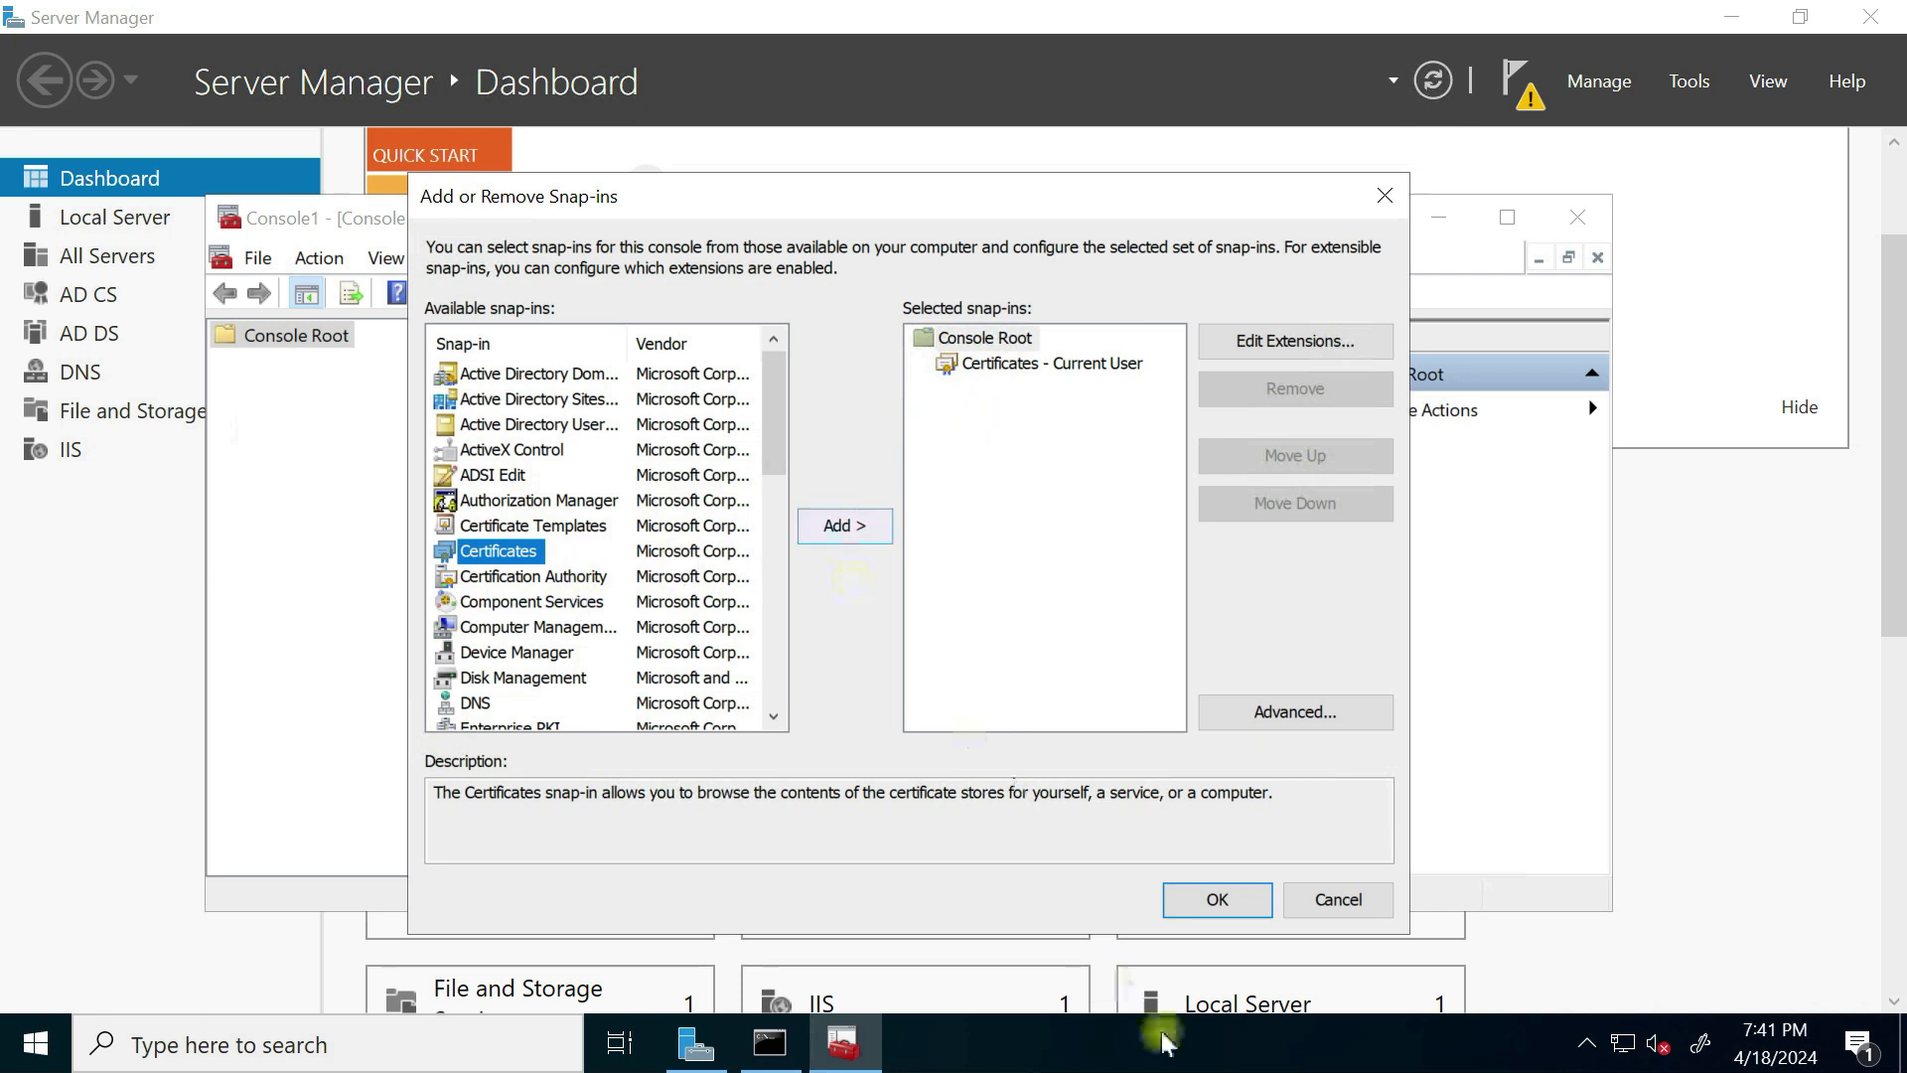
left_click(1218, 899)
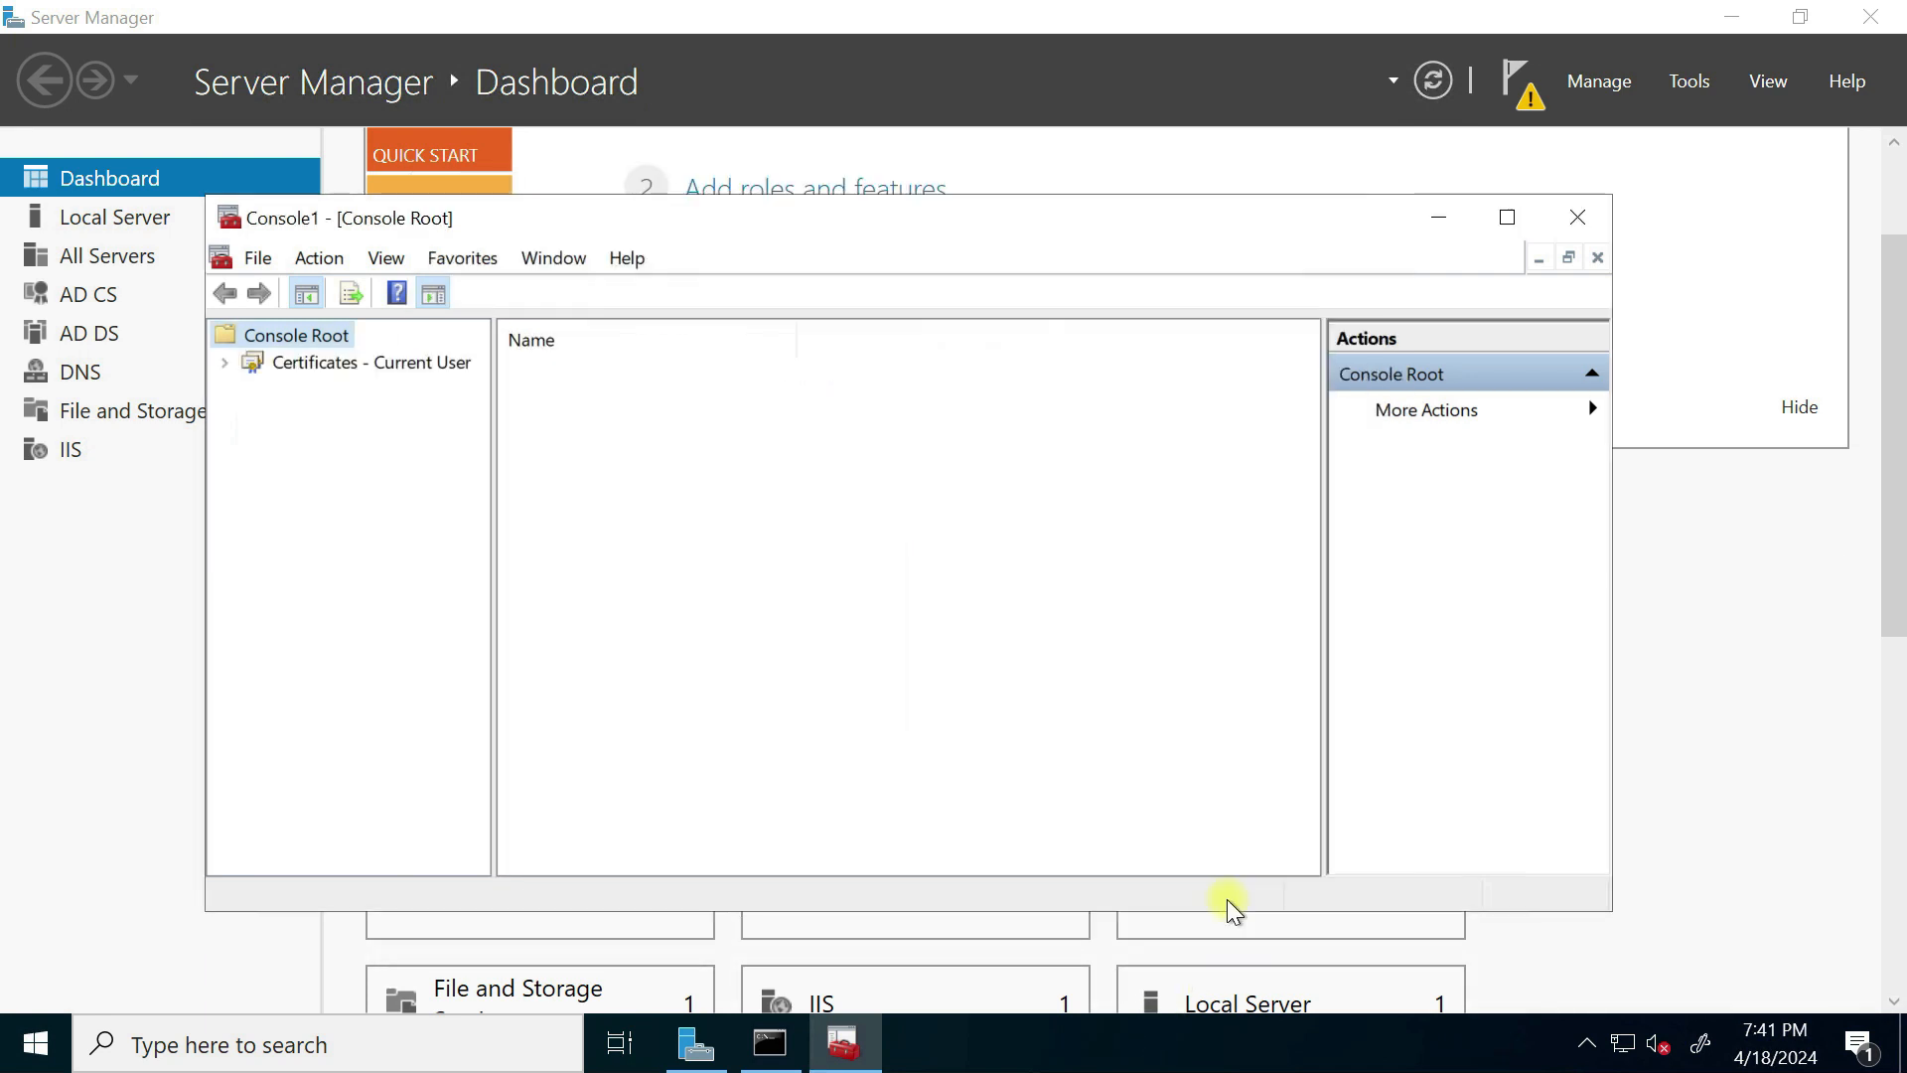
Step: Browse and refresh the Personal store, then list the Trusted Root Certification Authorities certificates
left_click(225, 363)
left_click(252, 388)
left_click(338, 418)
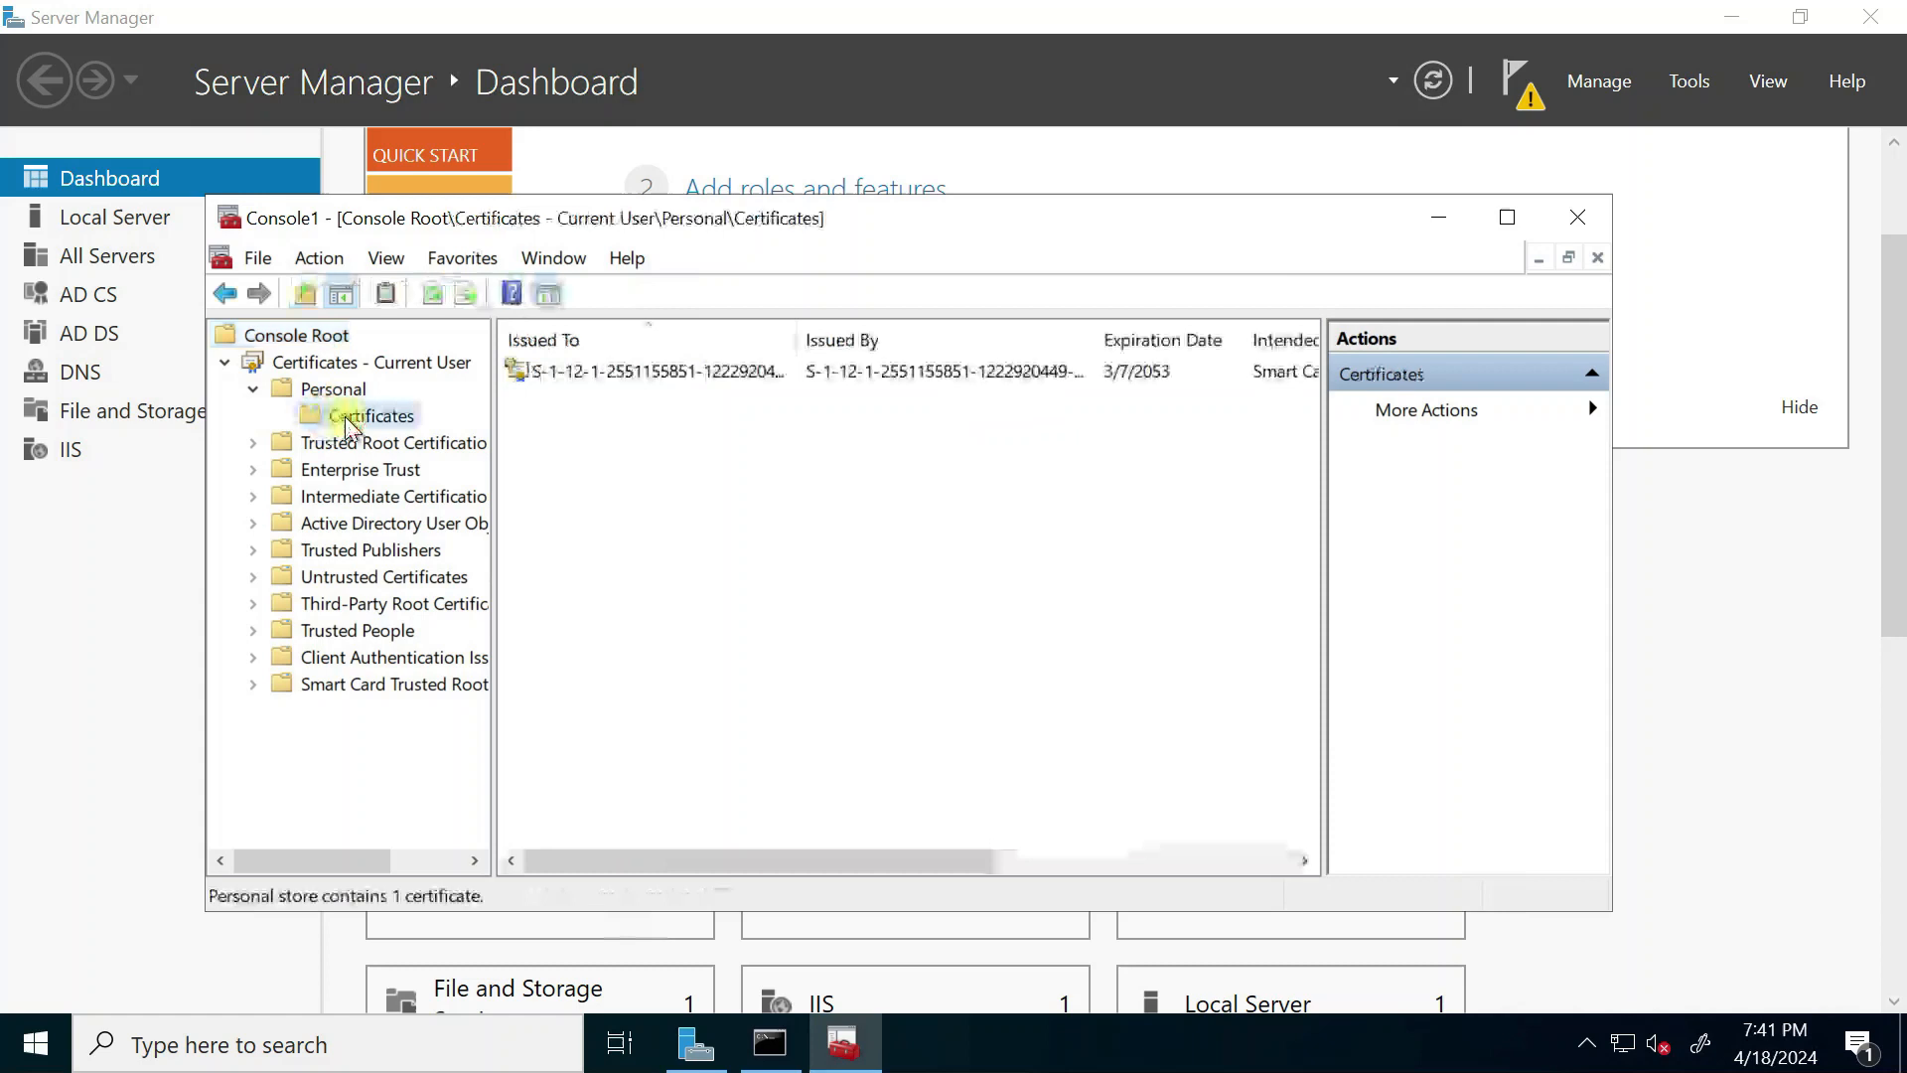
right_click(760, 543)
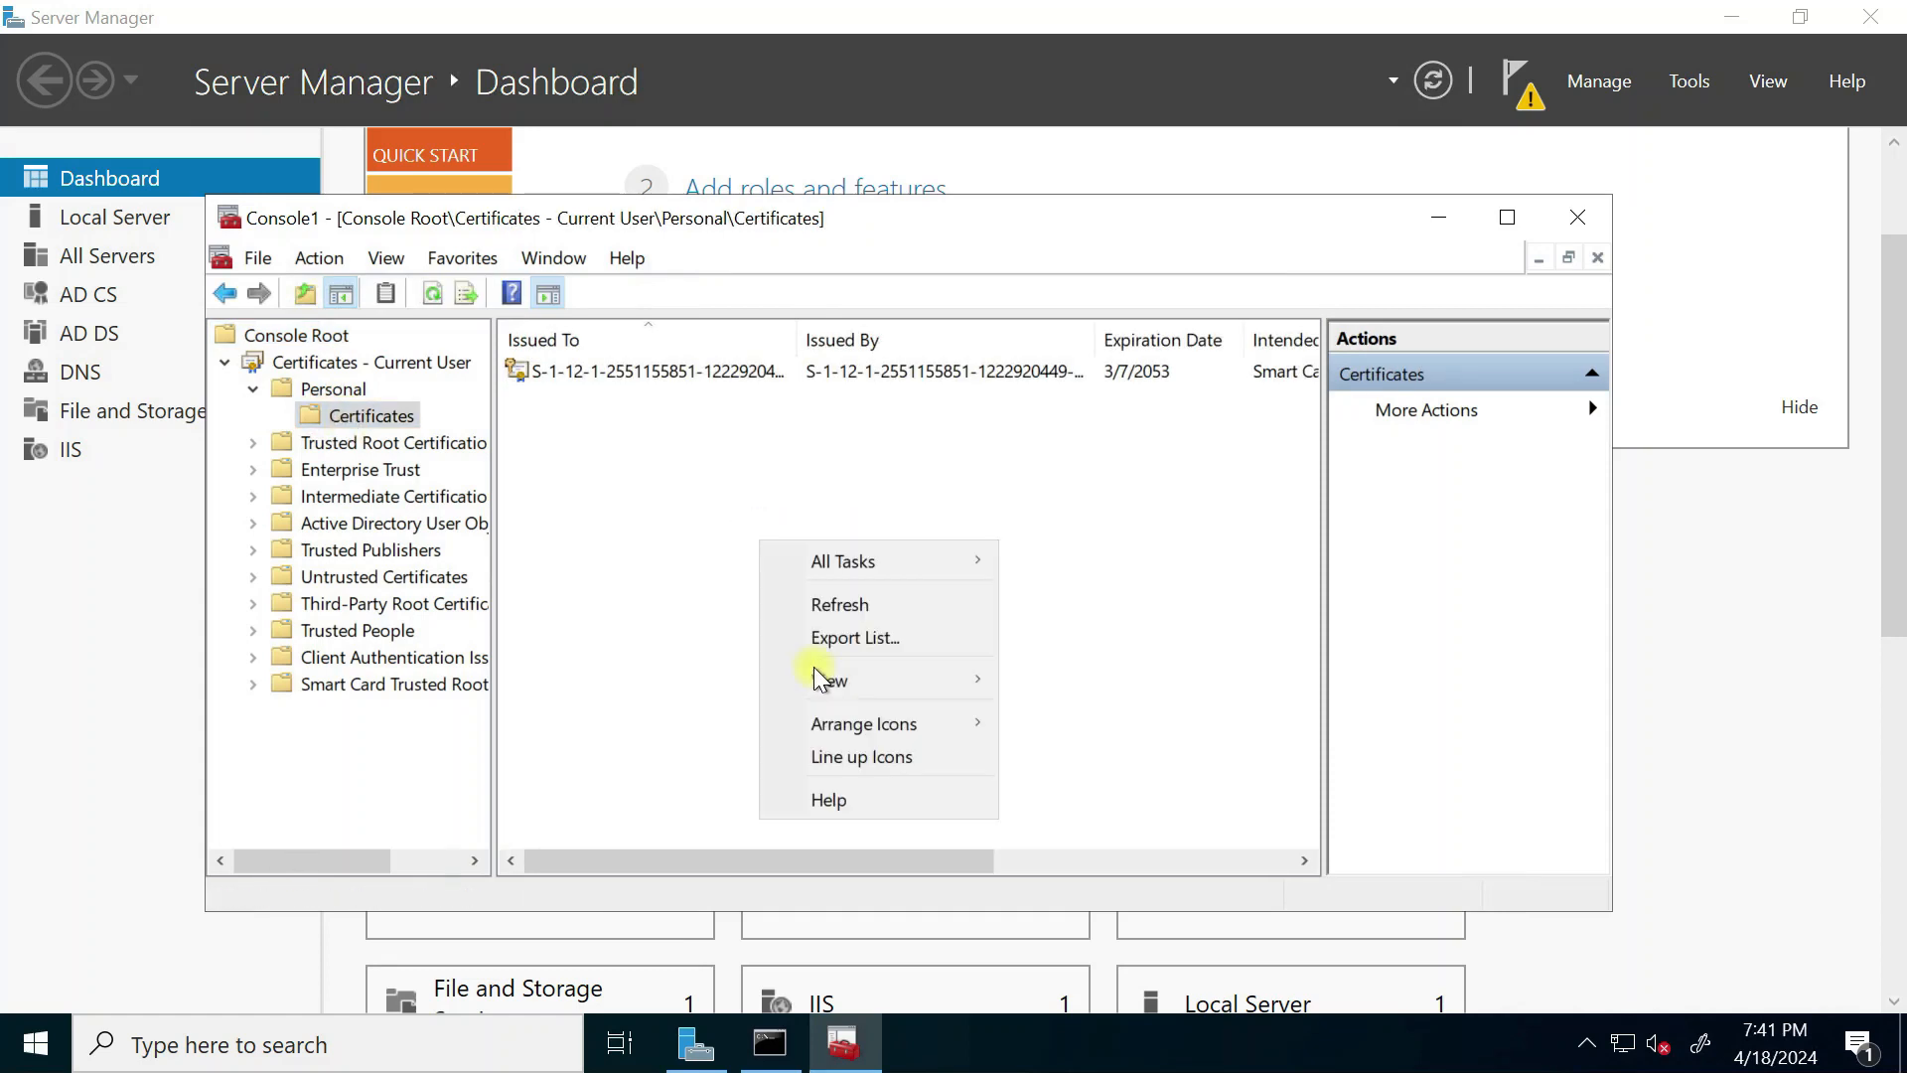
left_click(840, 604)
left_click(254, 443)
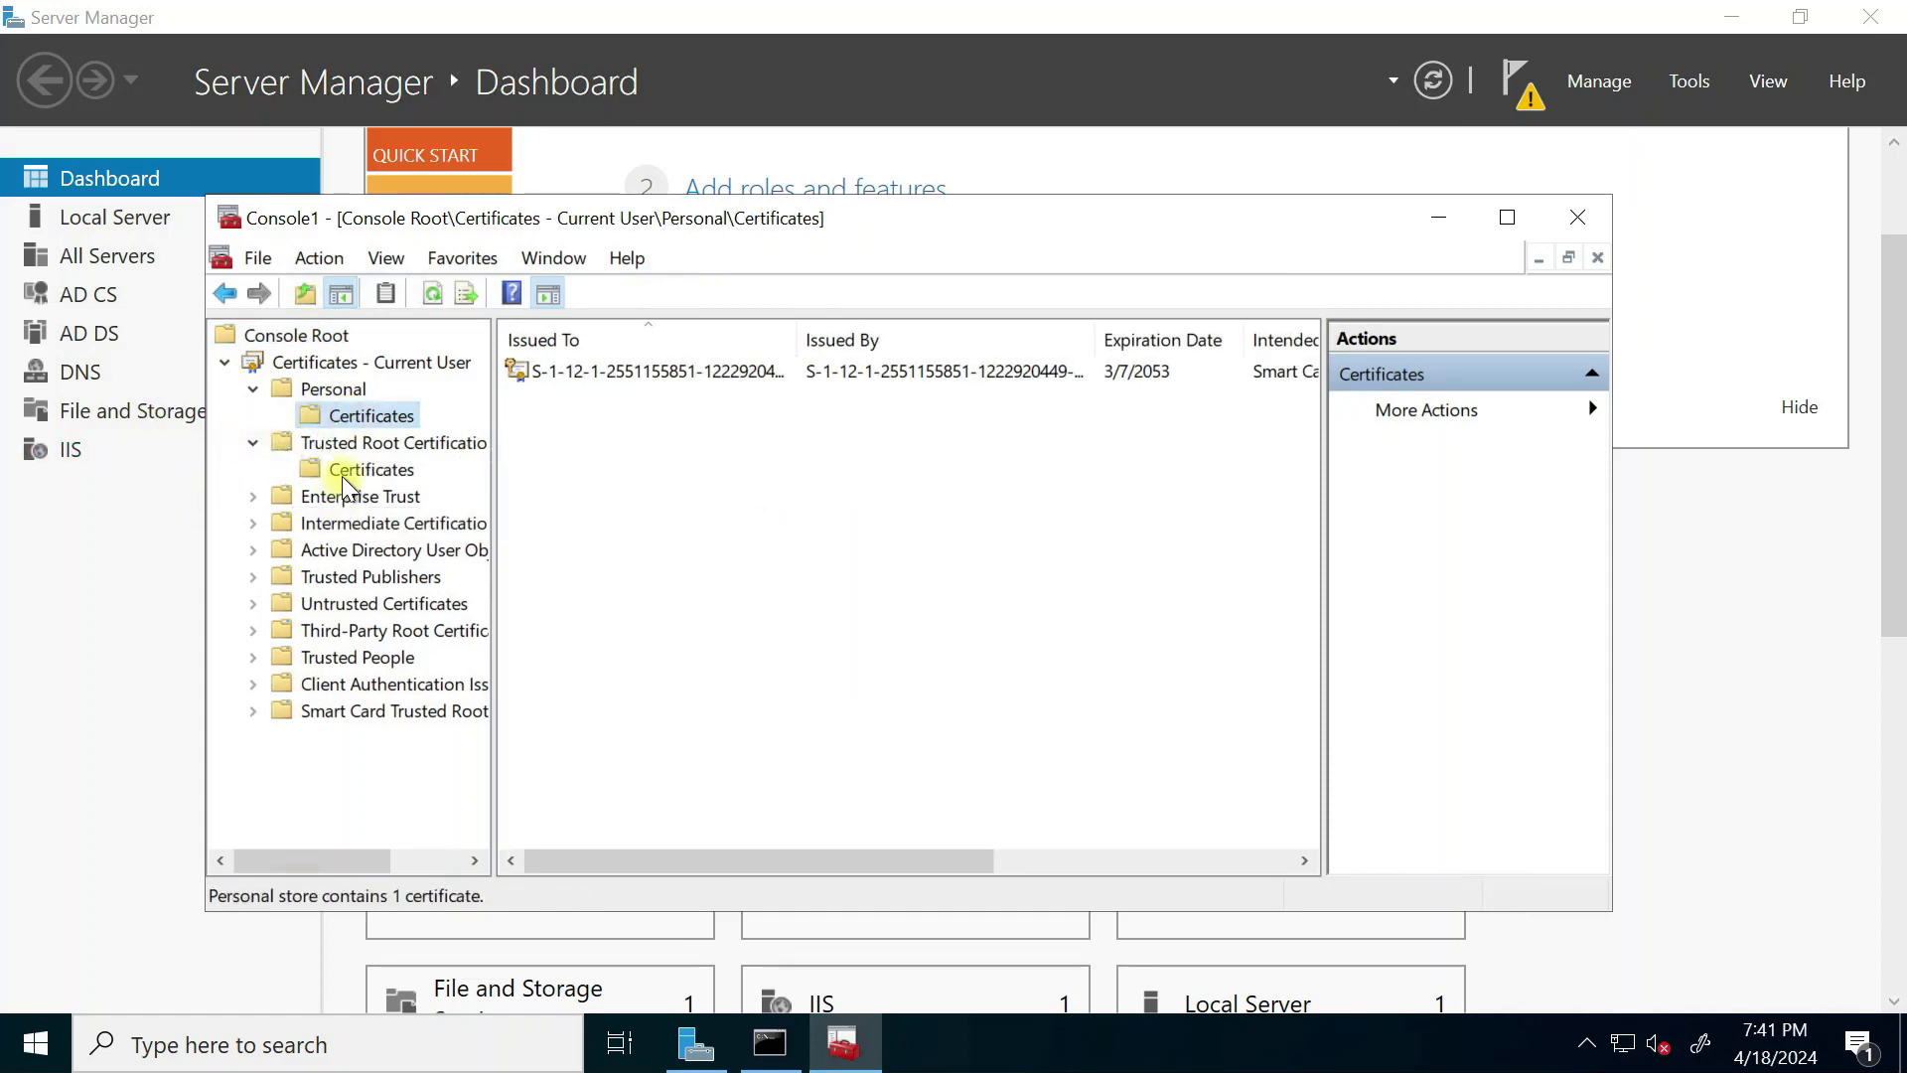
left_click(376, 473)
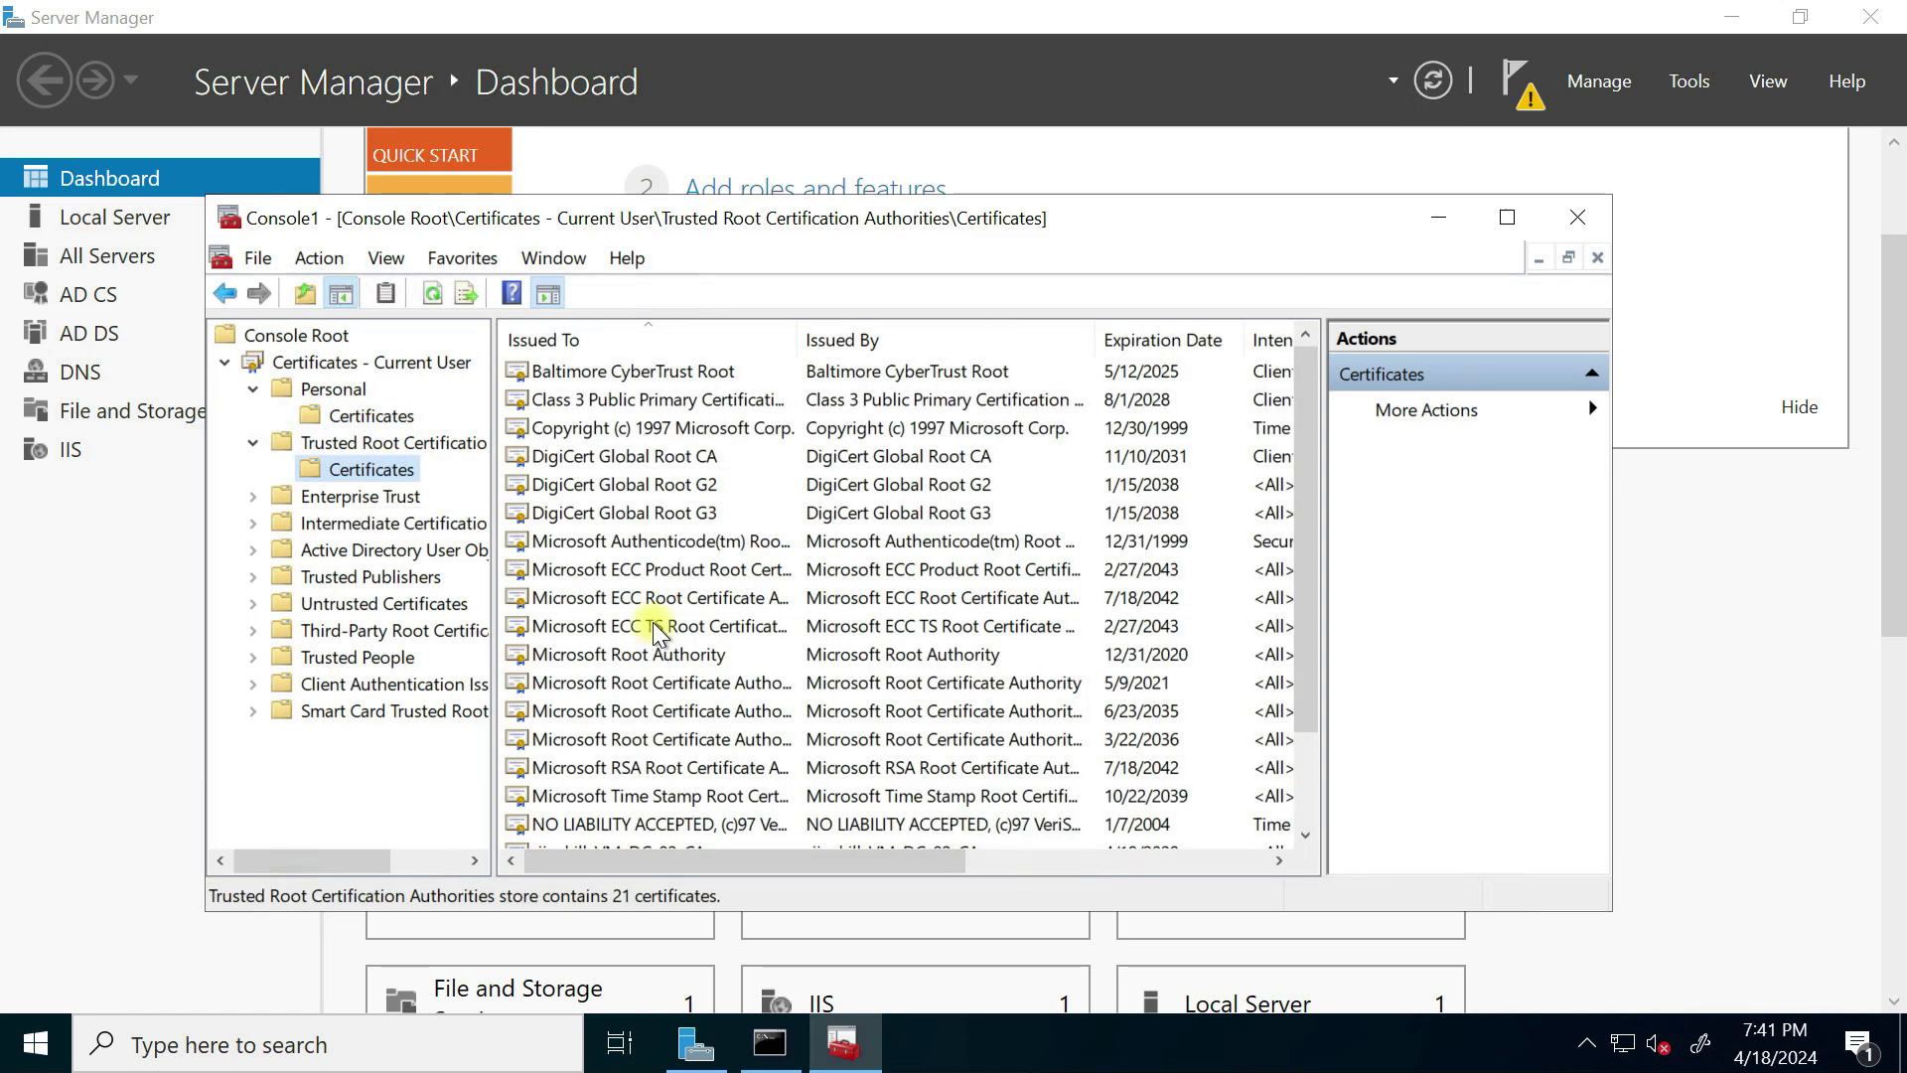
scroll(656, 631, "down", 2)
Step: Select the rijoskill-VM-DC-02-CA certificate and choose All Tasks > Export
left_click(611, 747)
left_click(1172, 866)
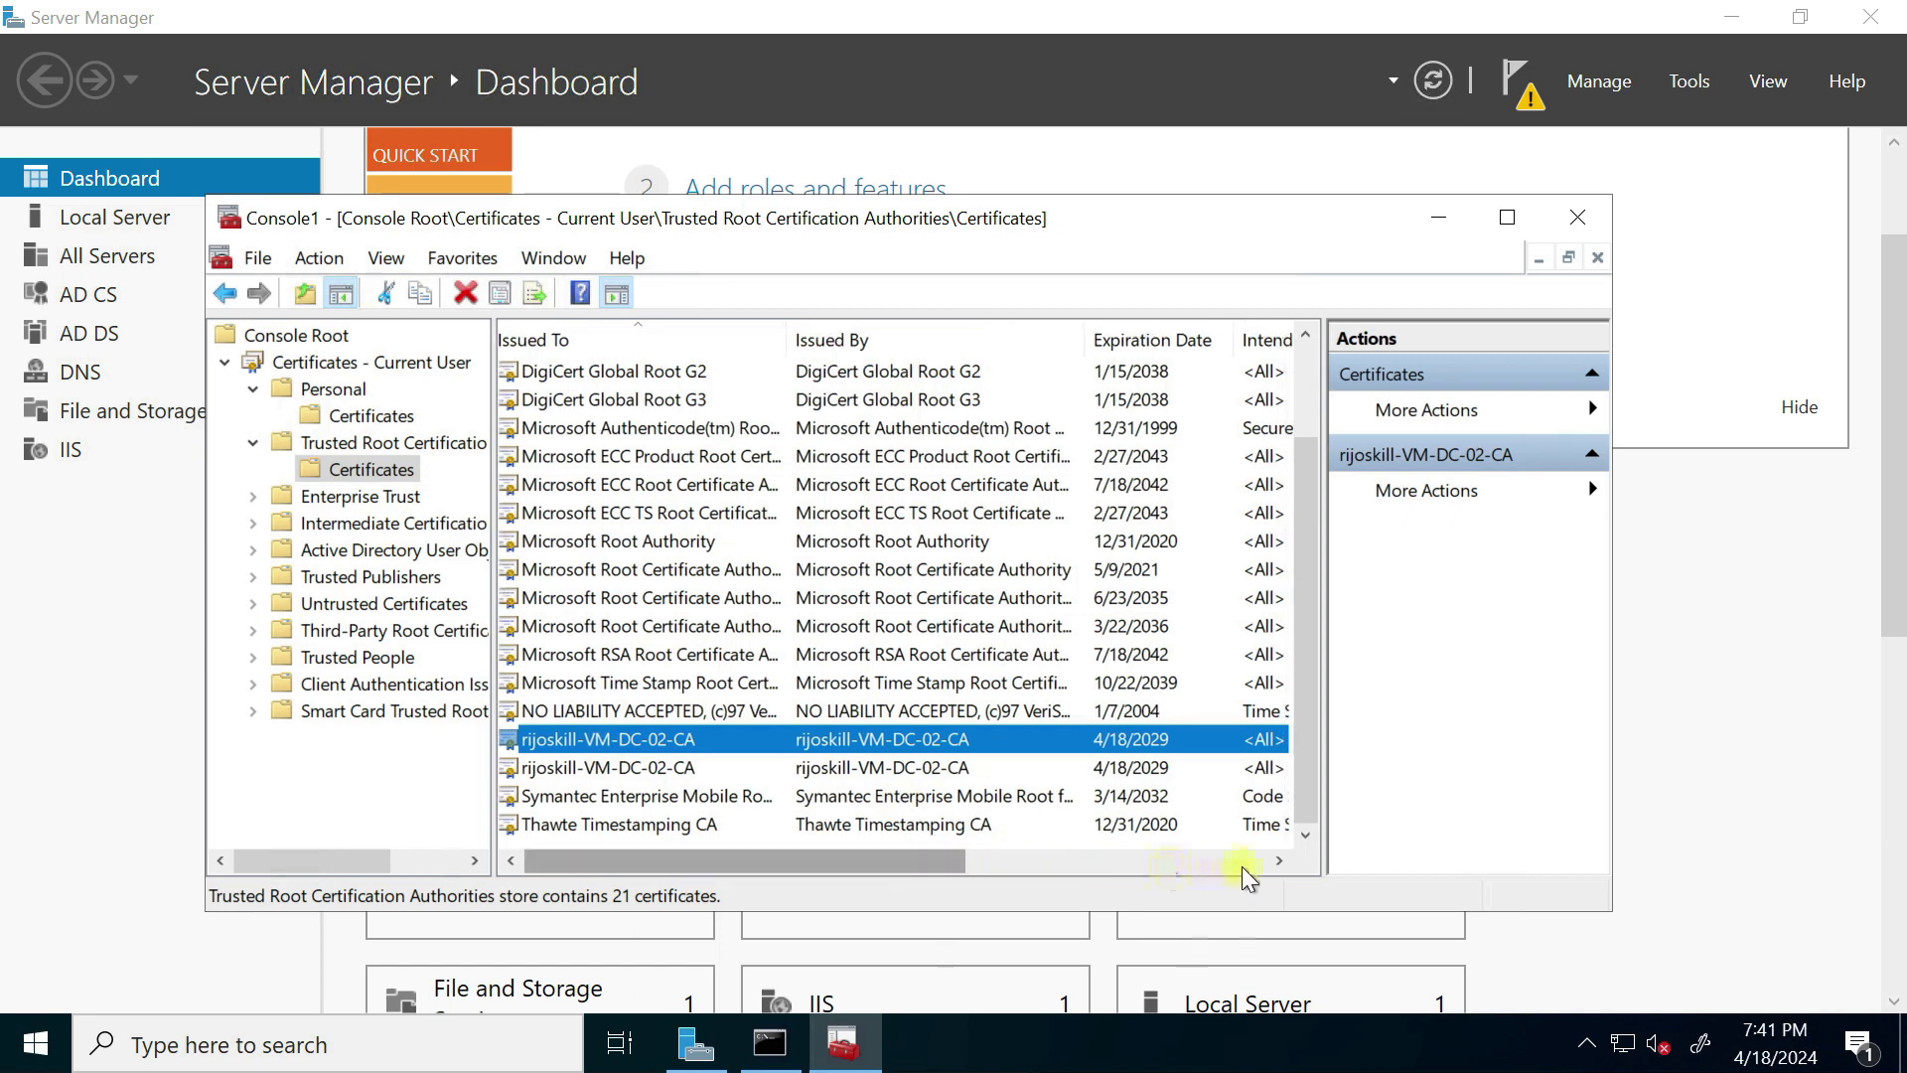
left_click(1131, 858)
left_click_drag(953, 856, 414, 850)
left_click_drag(903, 860, 463, 886)
left_click(592, 854)
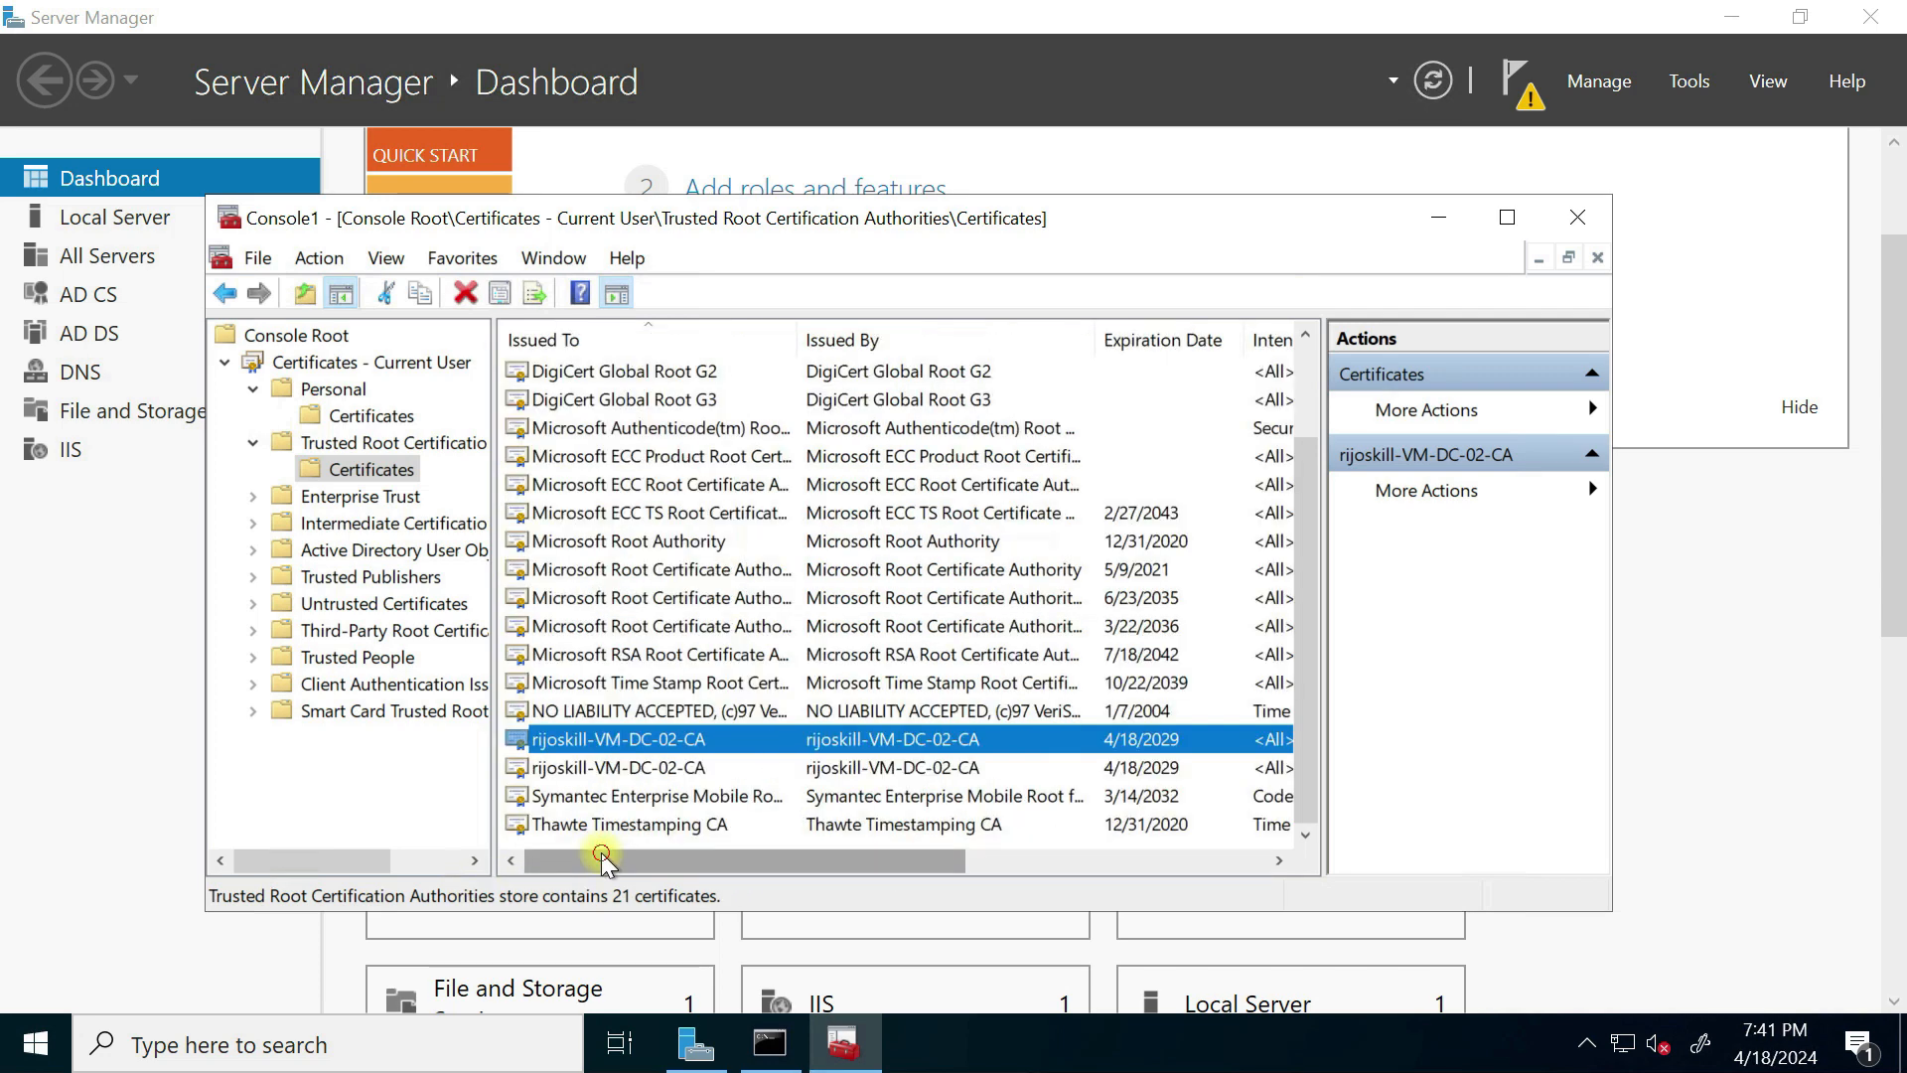
left_click(618, 770)
key("Up")
right_click(627, 768)
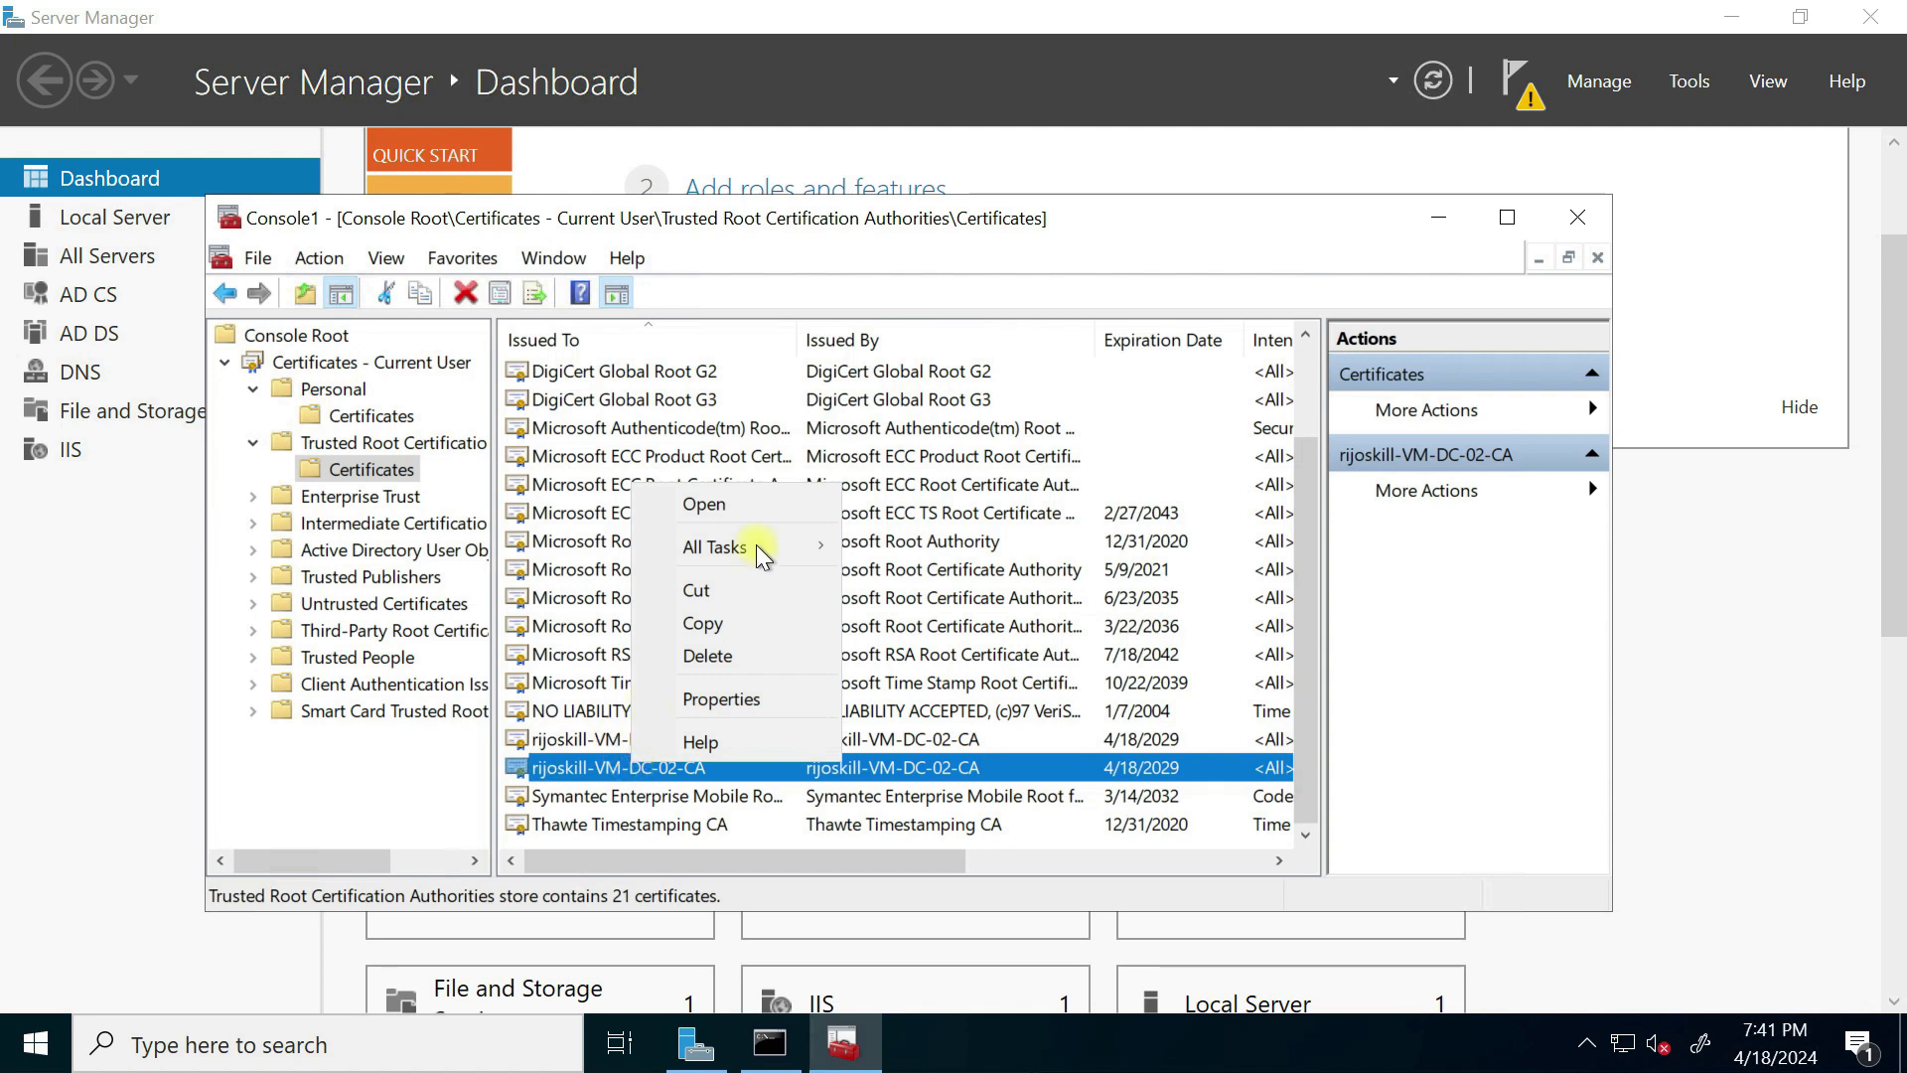
mouse_move(754, 545)
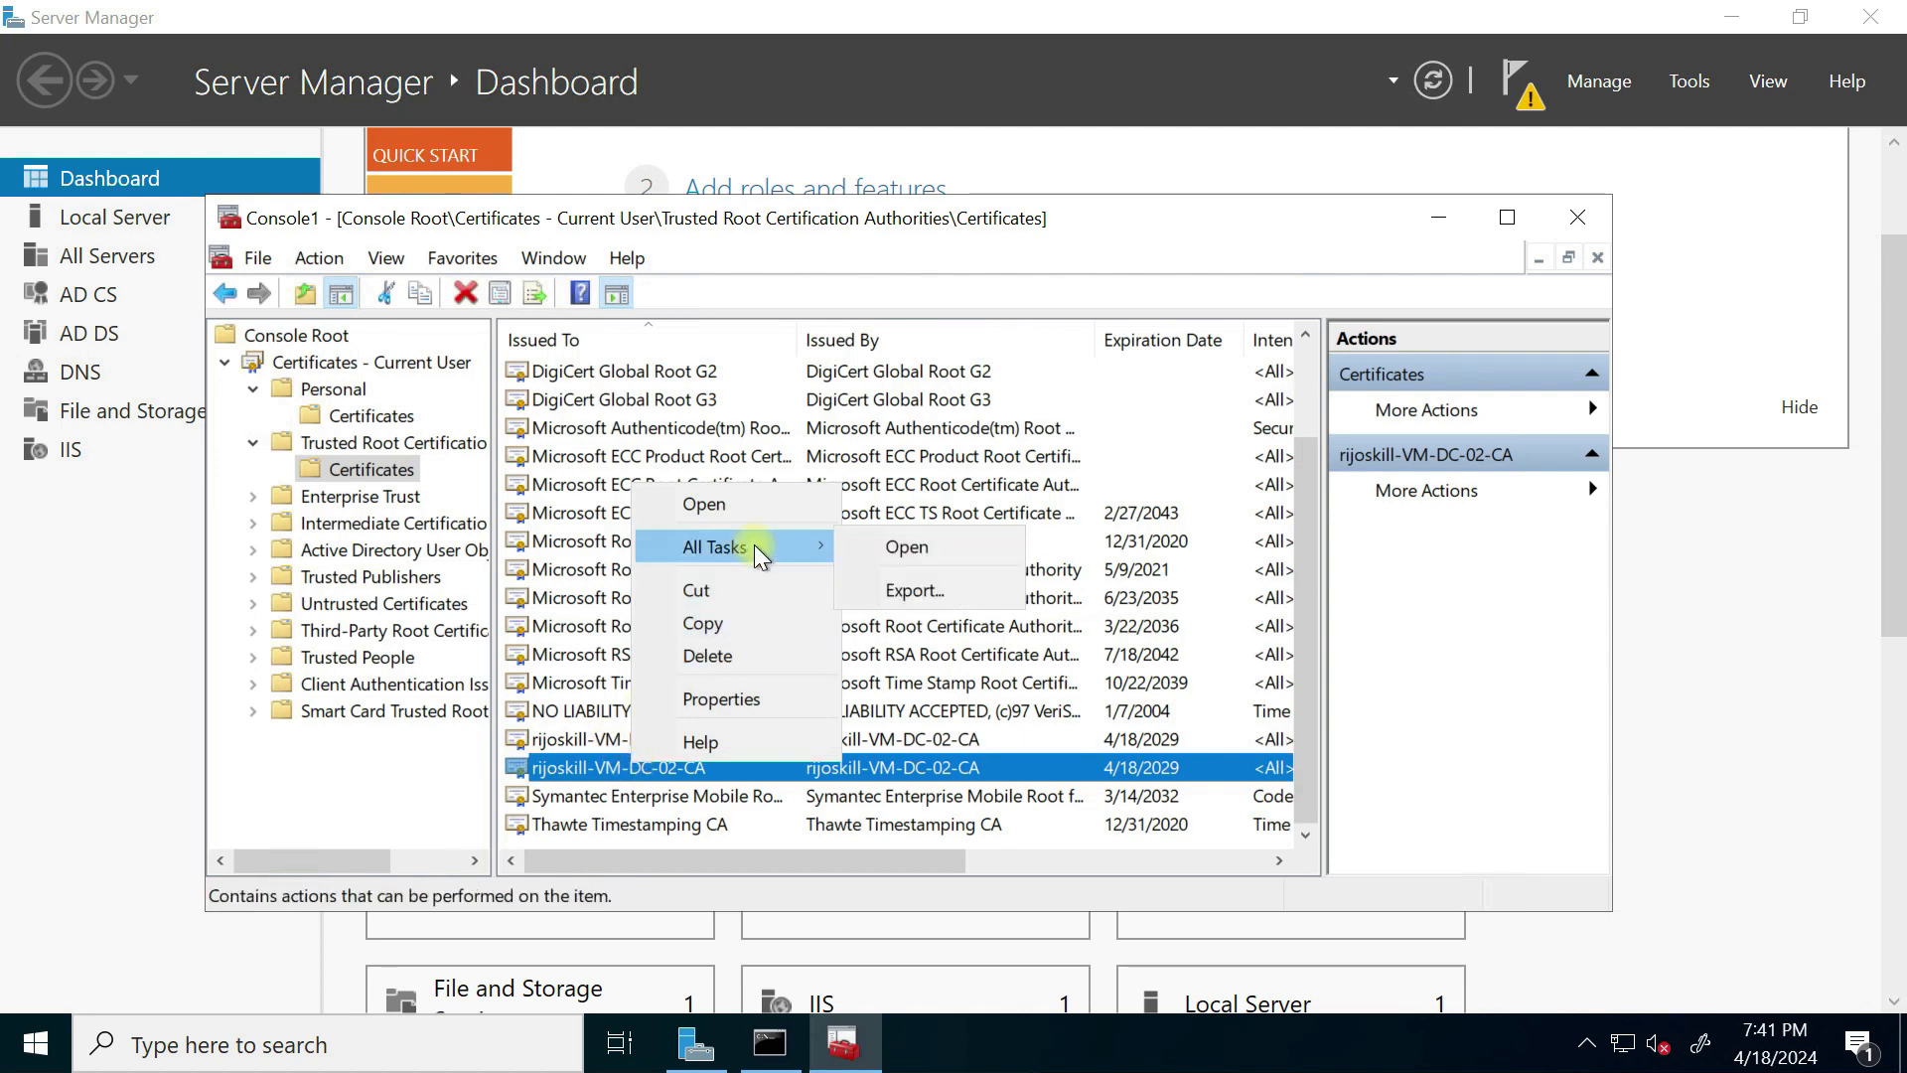
left_click(914, 592)
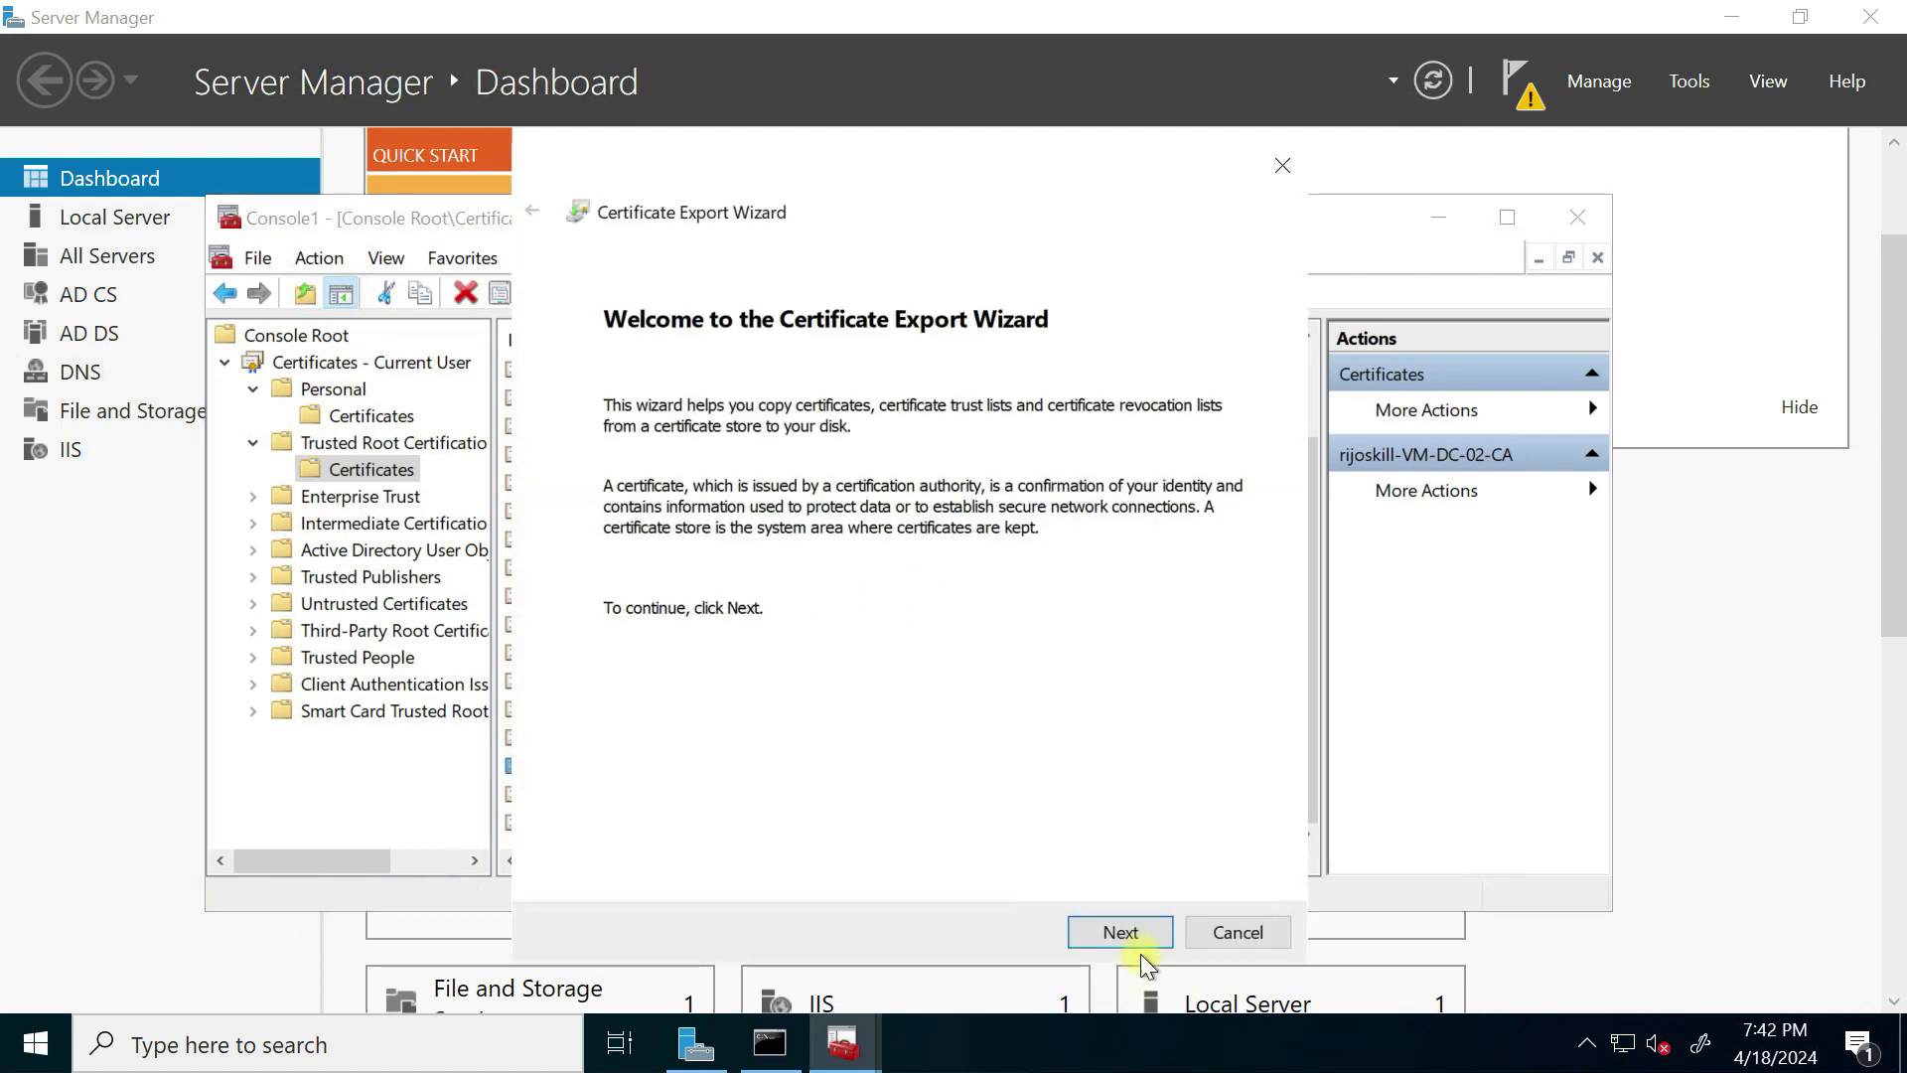
Step: Choose Base-64 encoded X.509 (.CER) as the certificate export format
left_click(1121, 932)
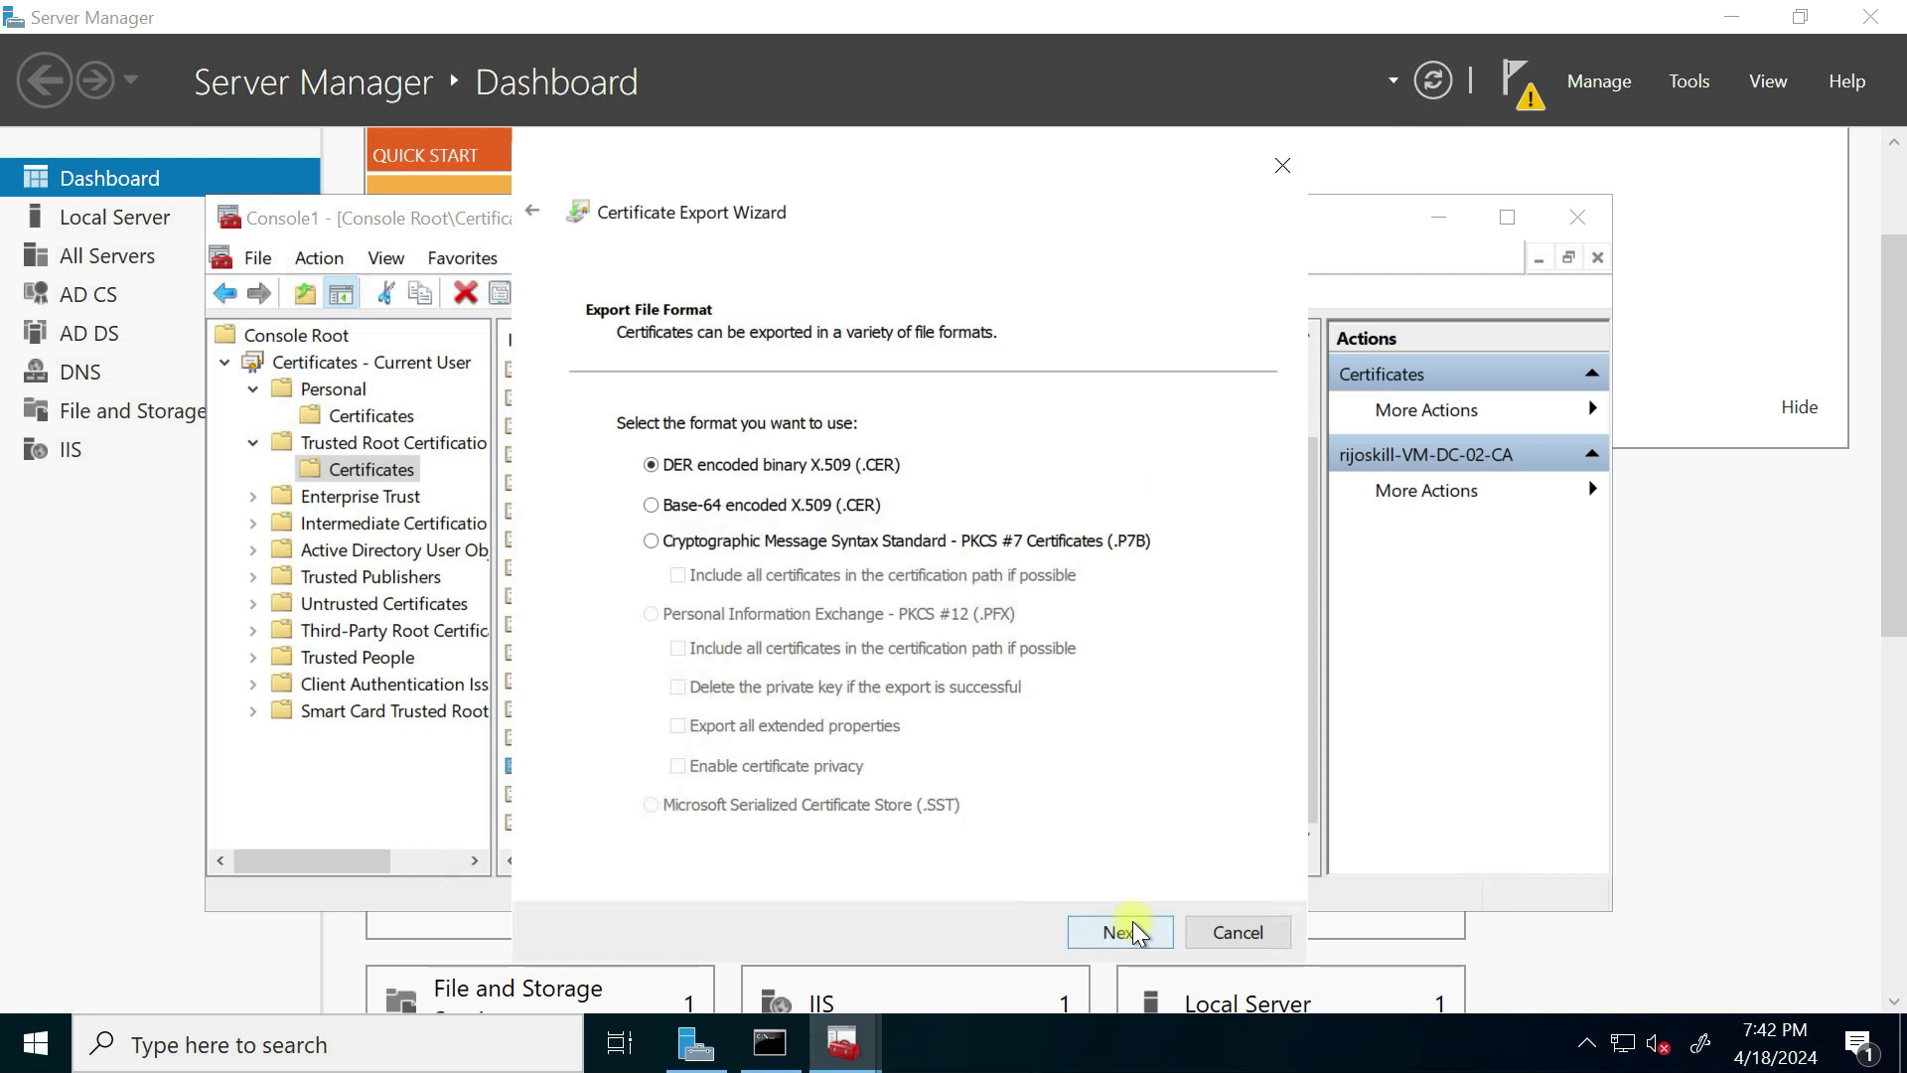
left_click(652, 506)
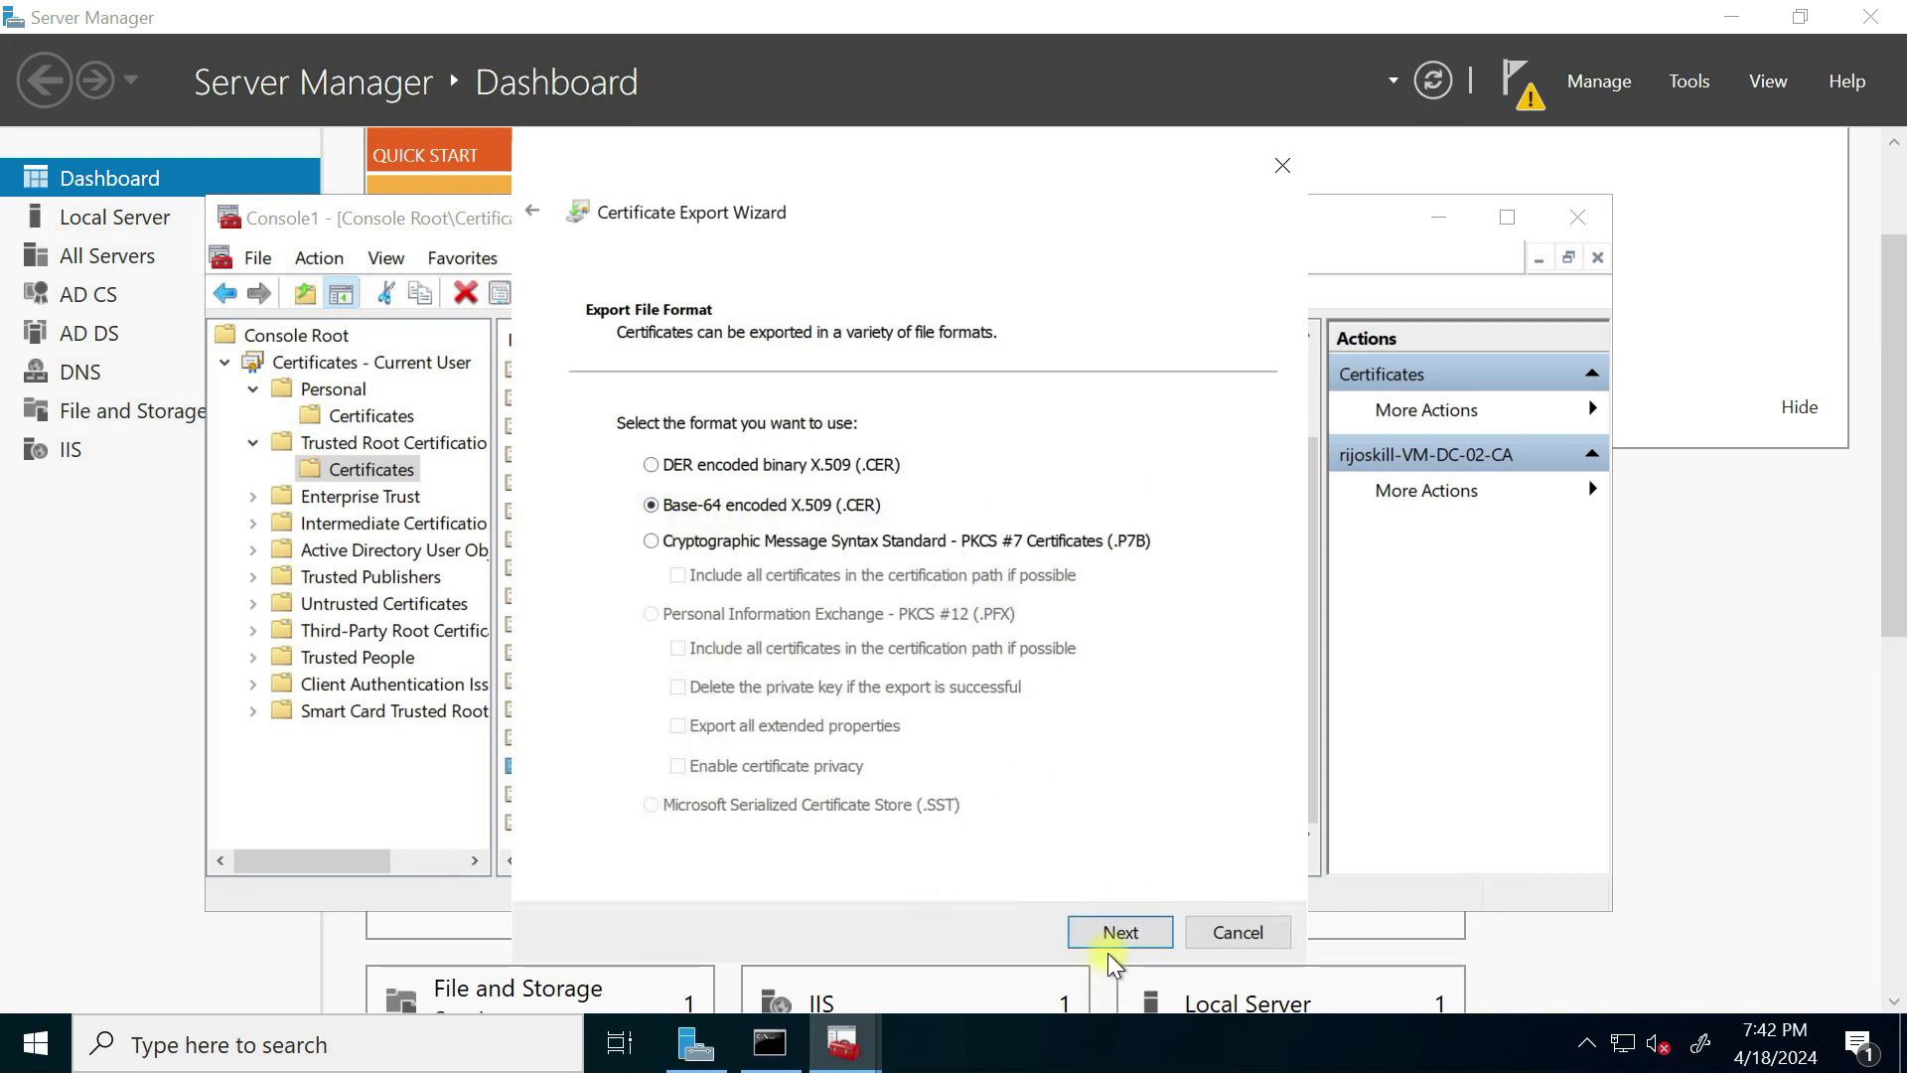
left_click(1114, 934)
Step: Save the export to the Desktop as carootcert and finish the export wizard
left_click(1171, 463)
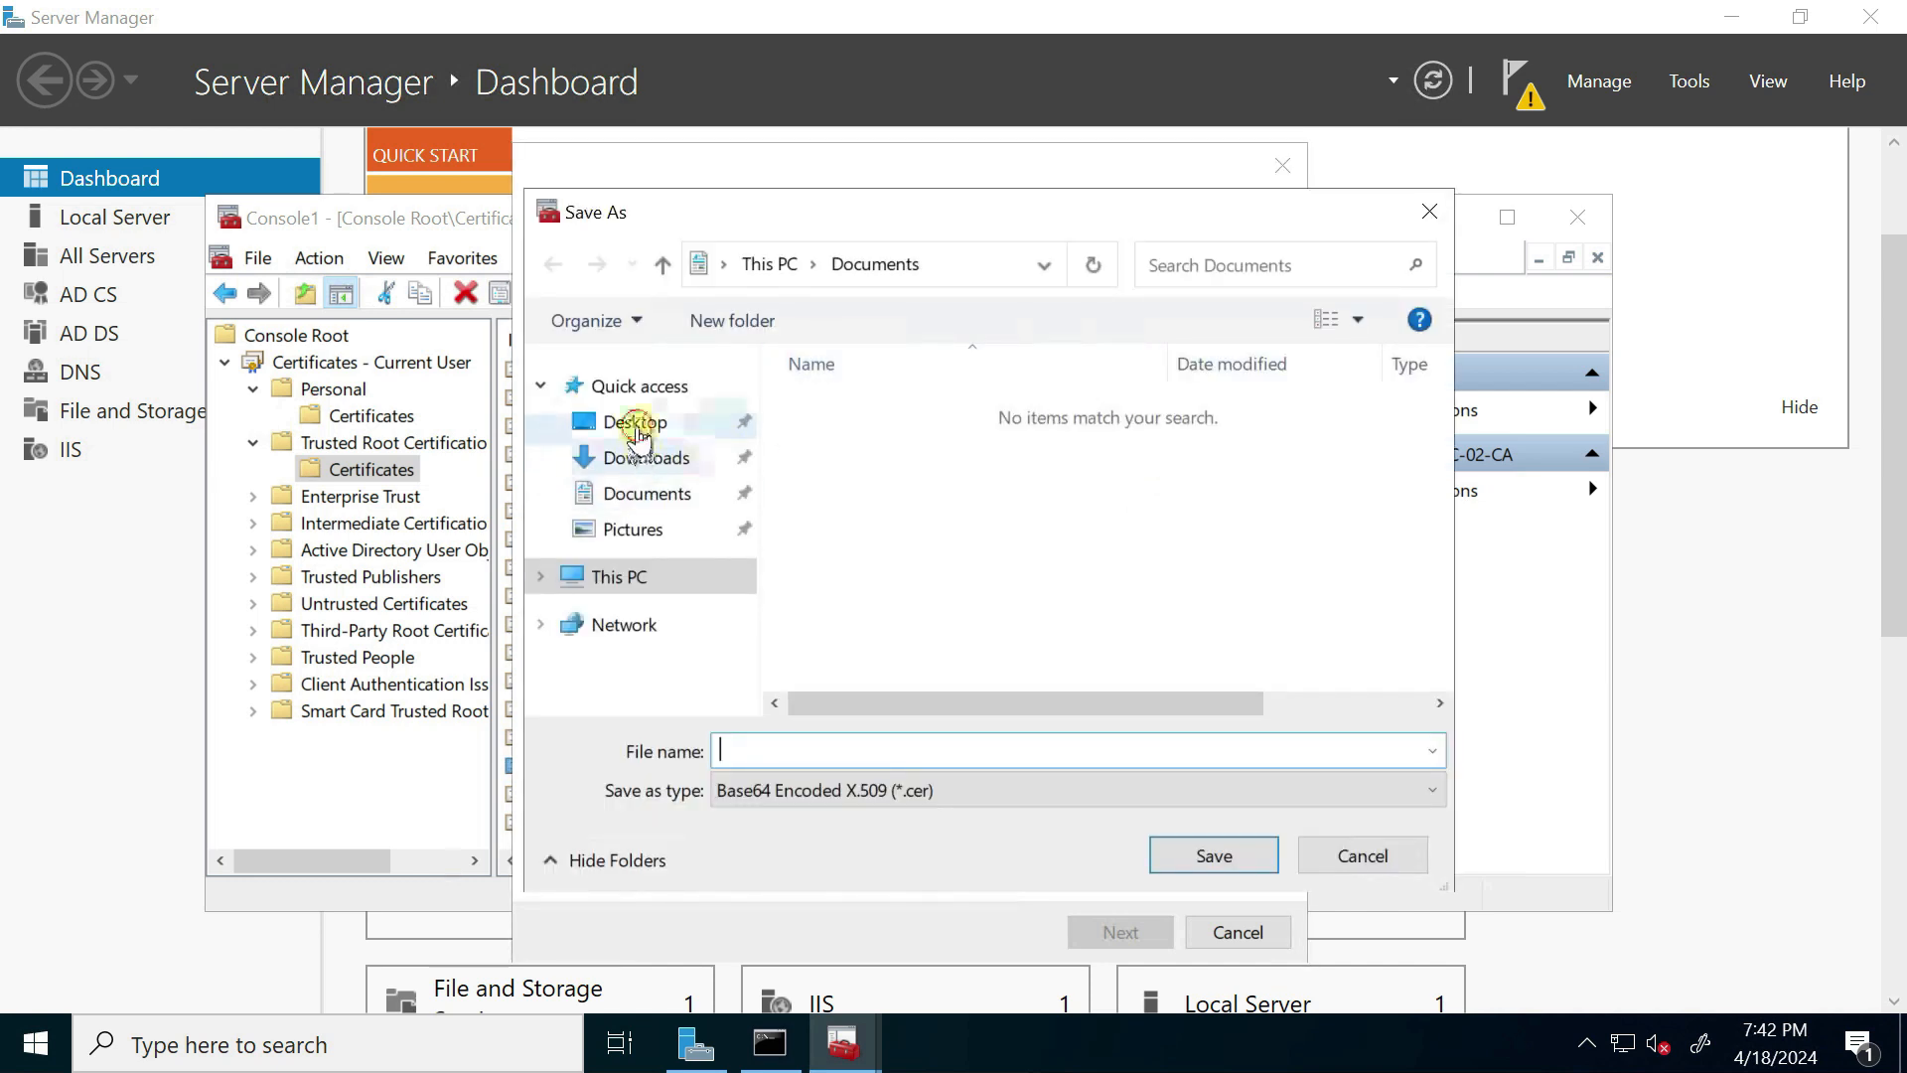
left_click(632, 421)
left_click(795, 755)
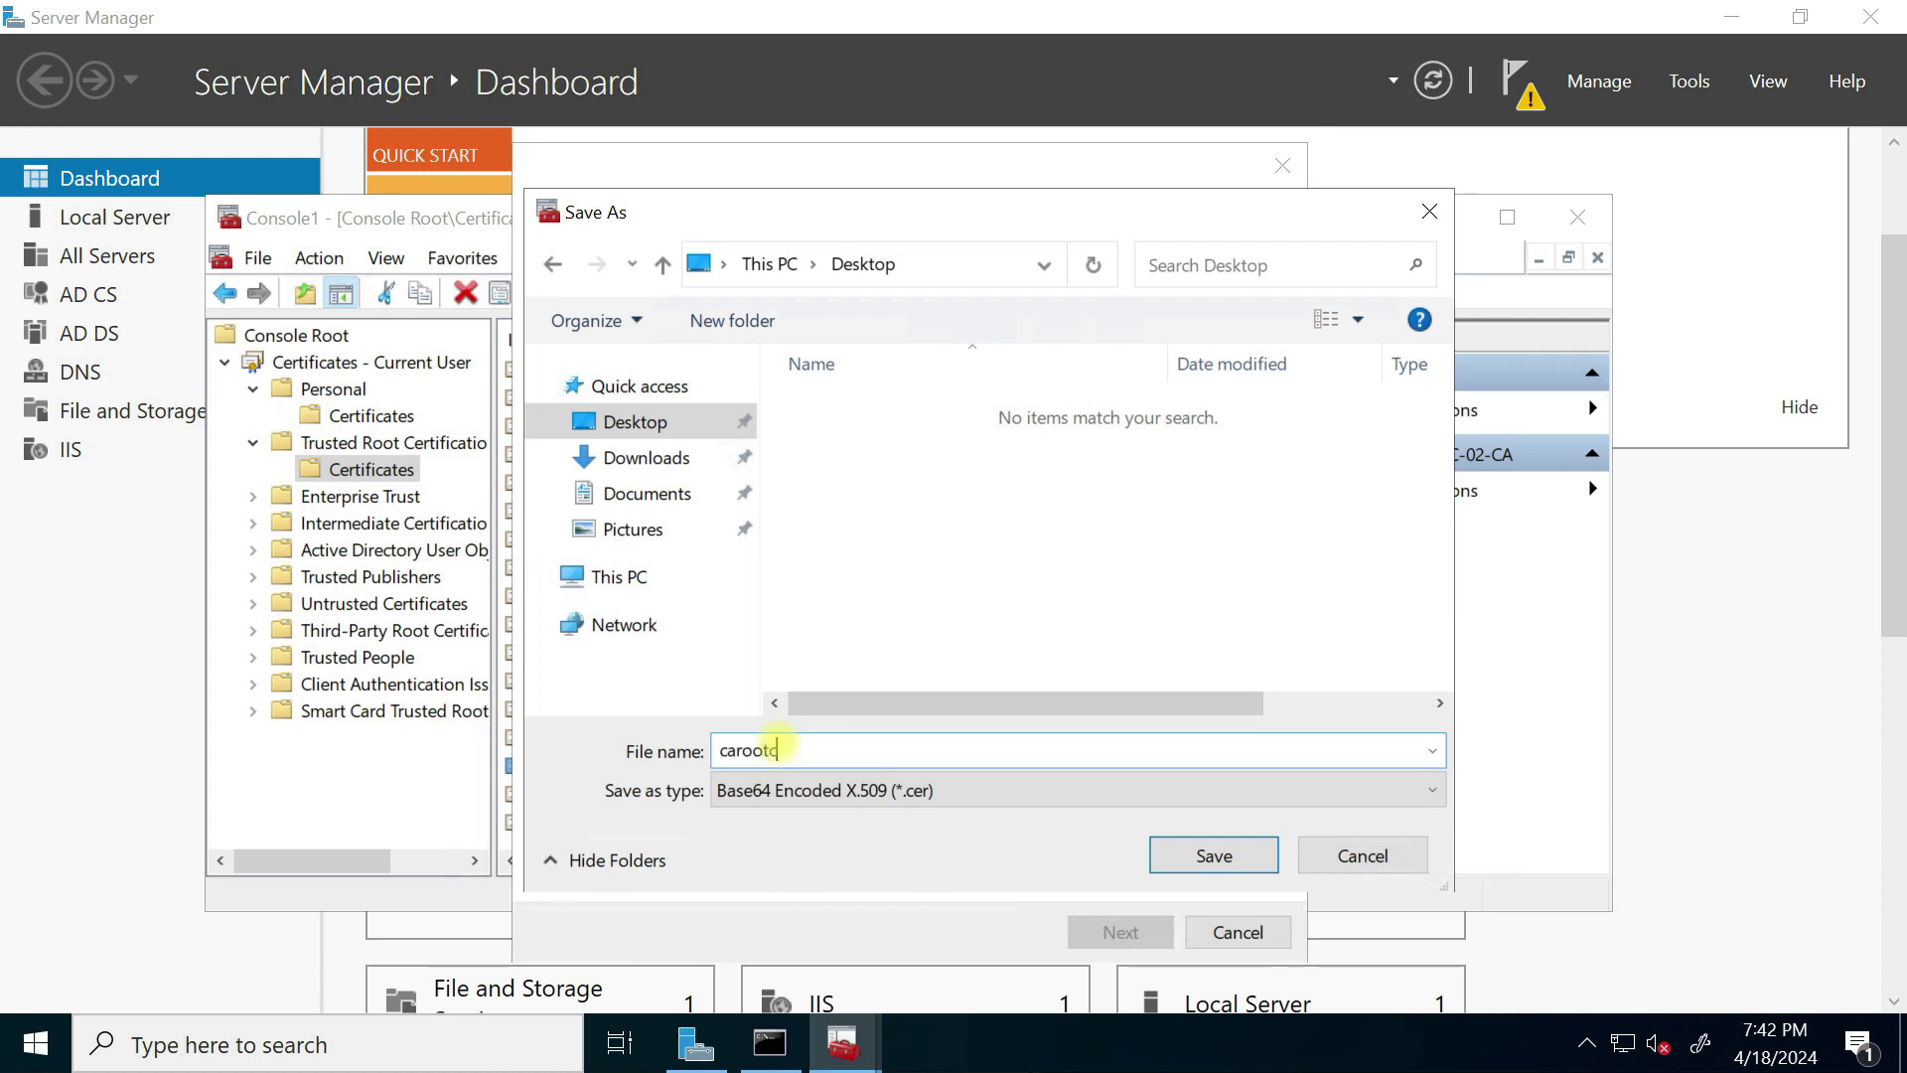
left_click(1201, 860)
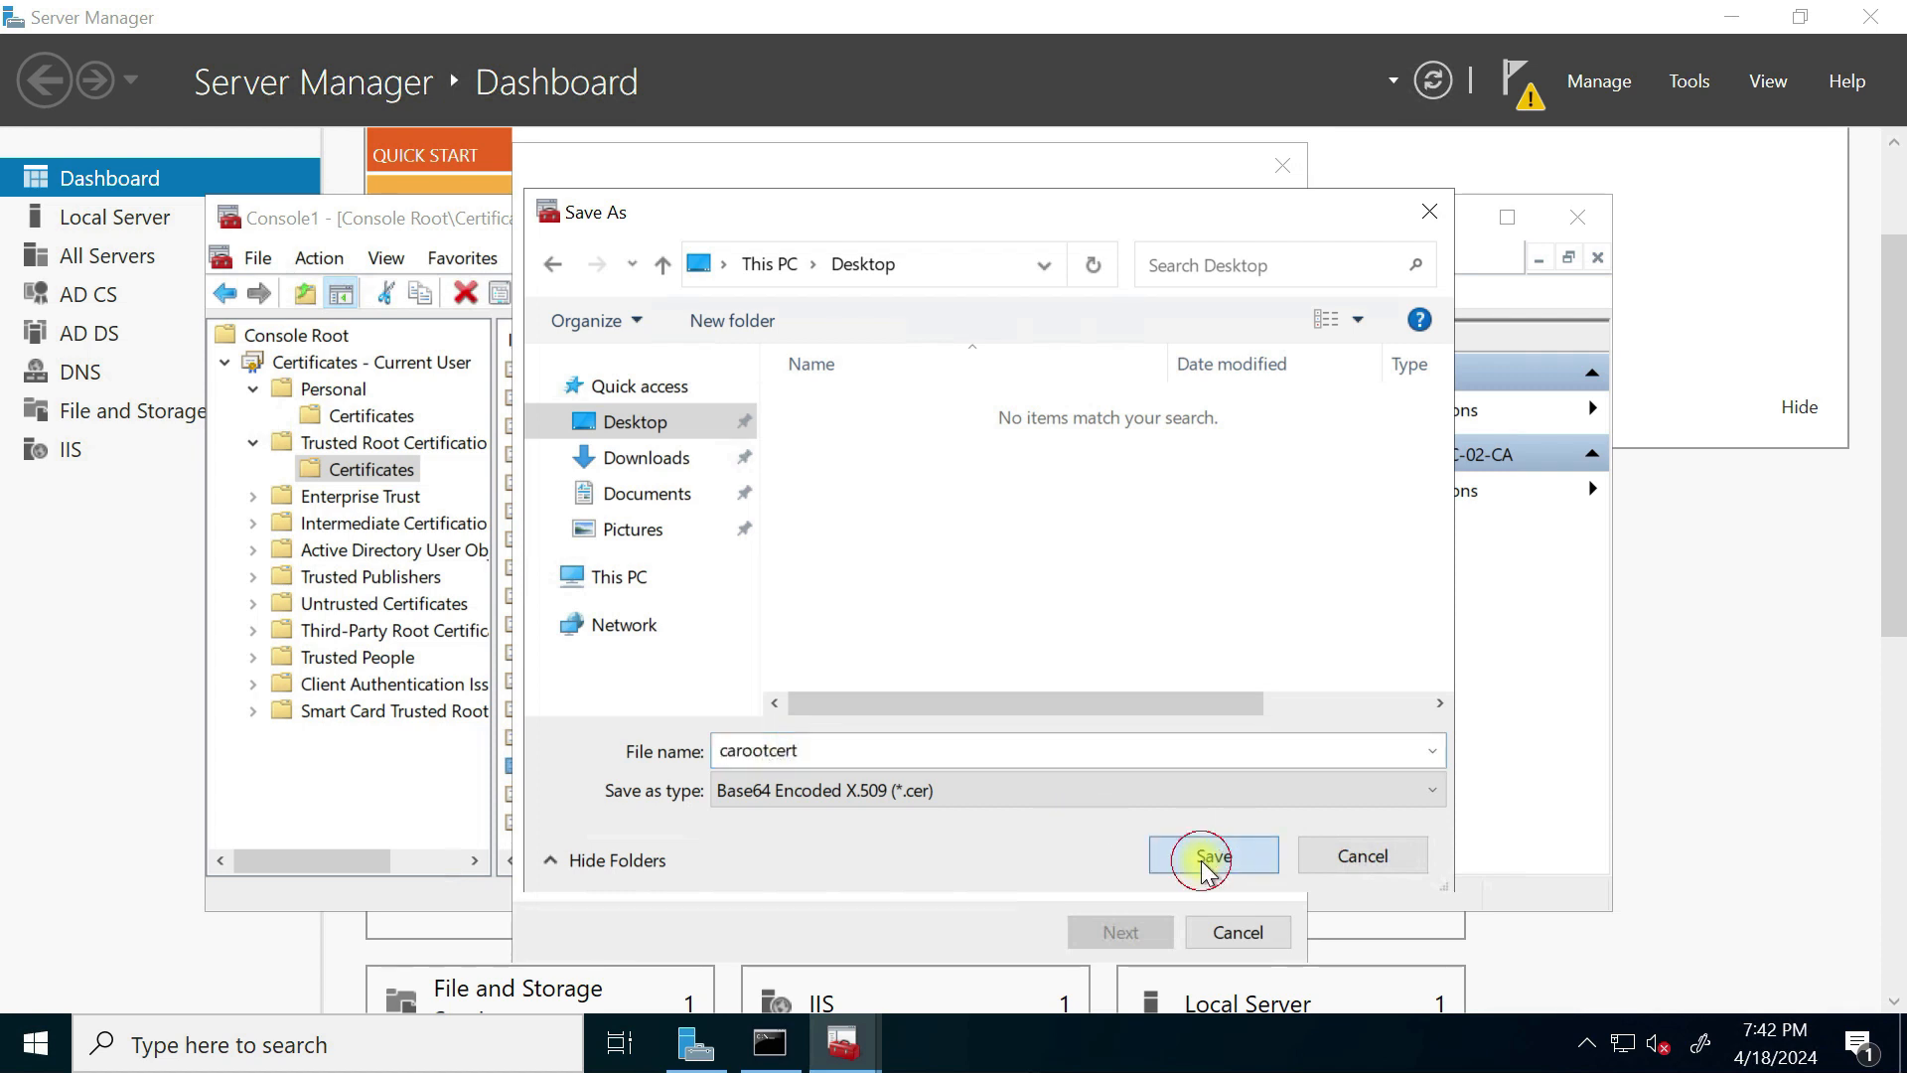
left_click(1130, 928)
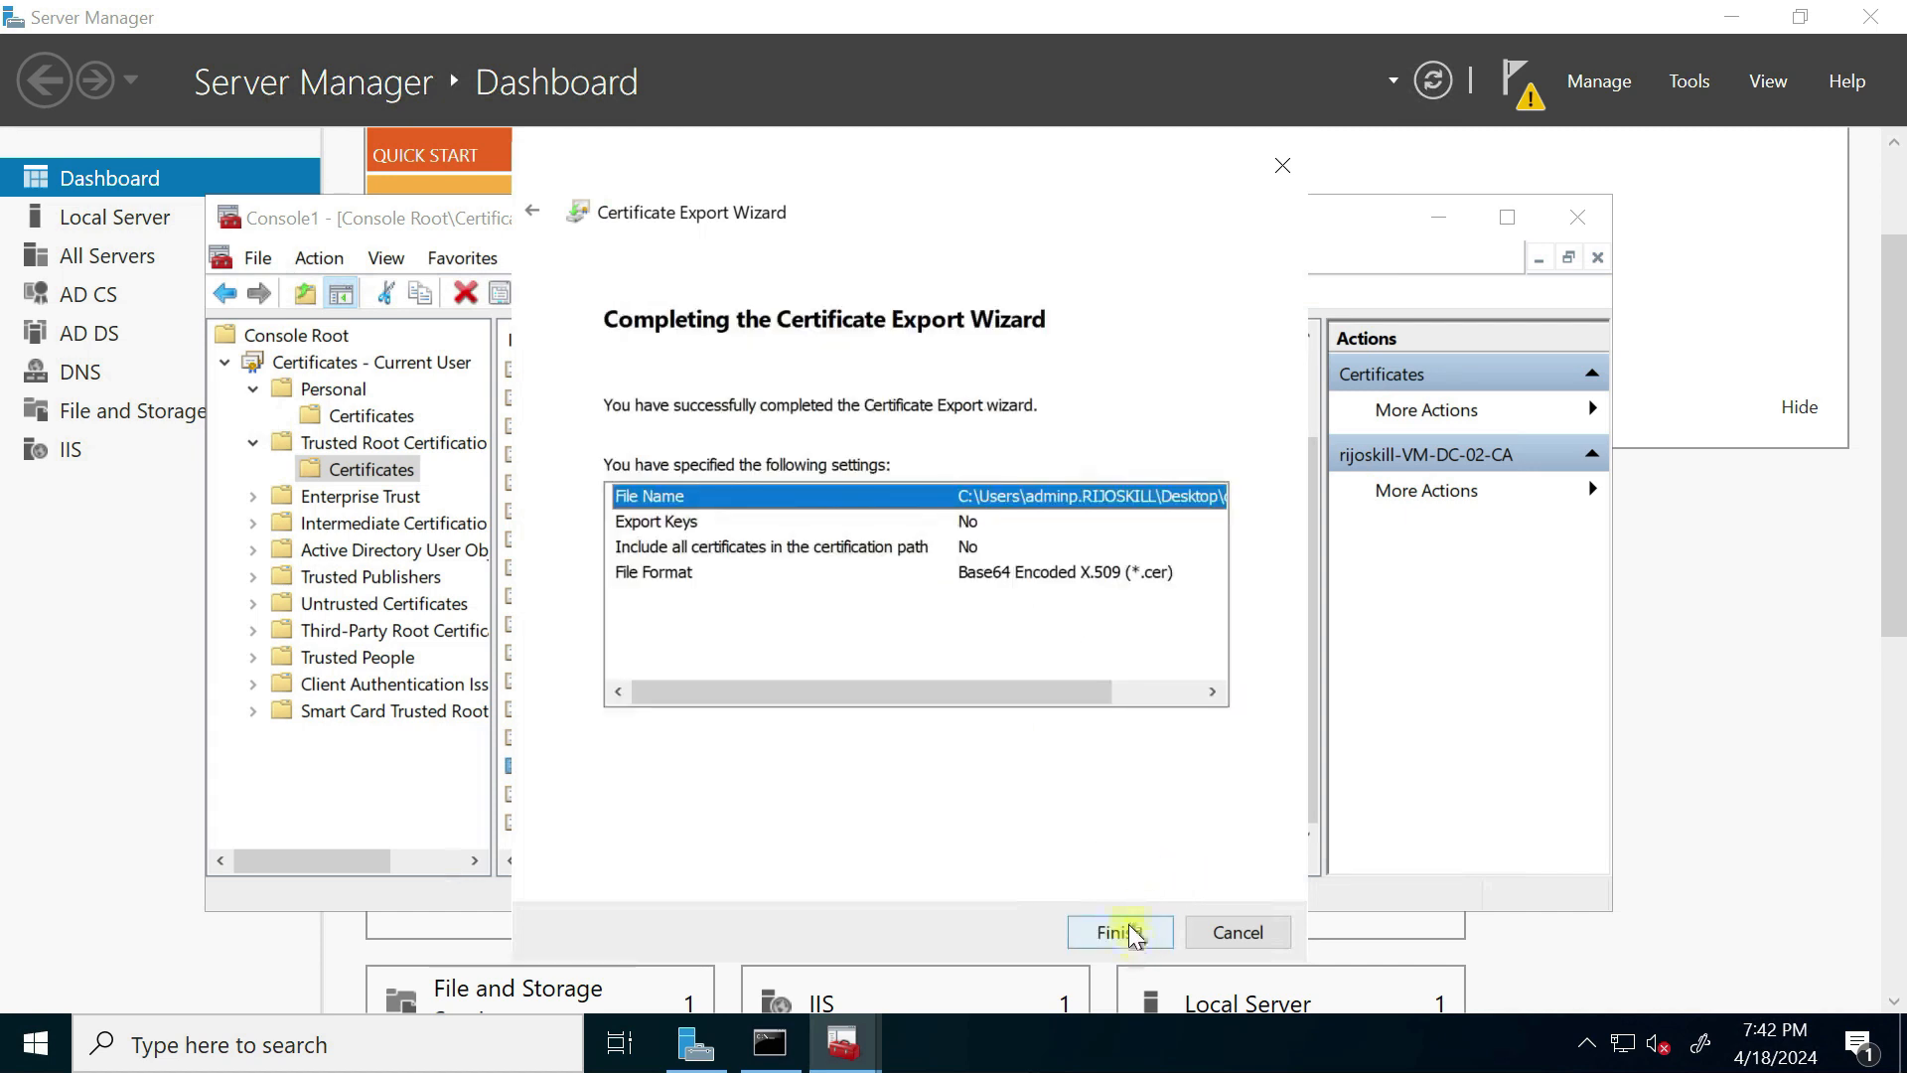
left_click(1128, 926)
Step: Dismiss the export success message and reselect the rijoskill-VM-DC-02-CA certificate
left_click(967, 695)
left_click(1031, 711)
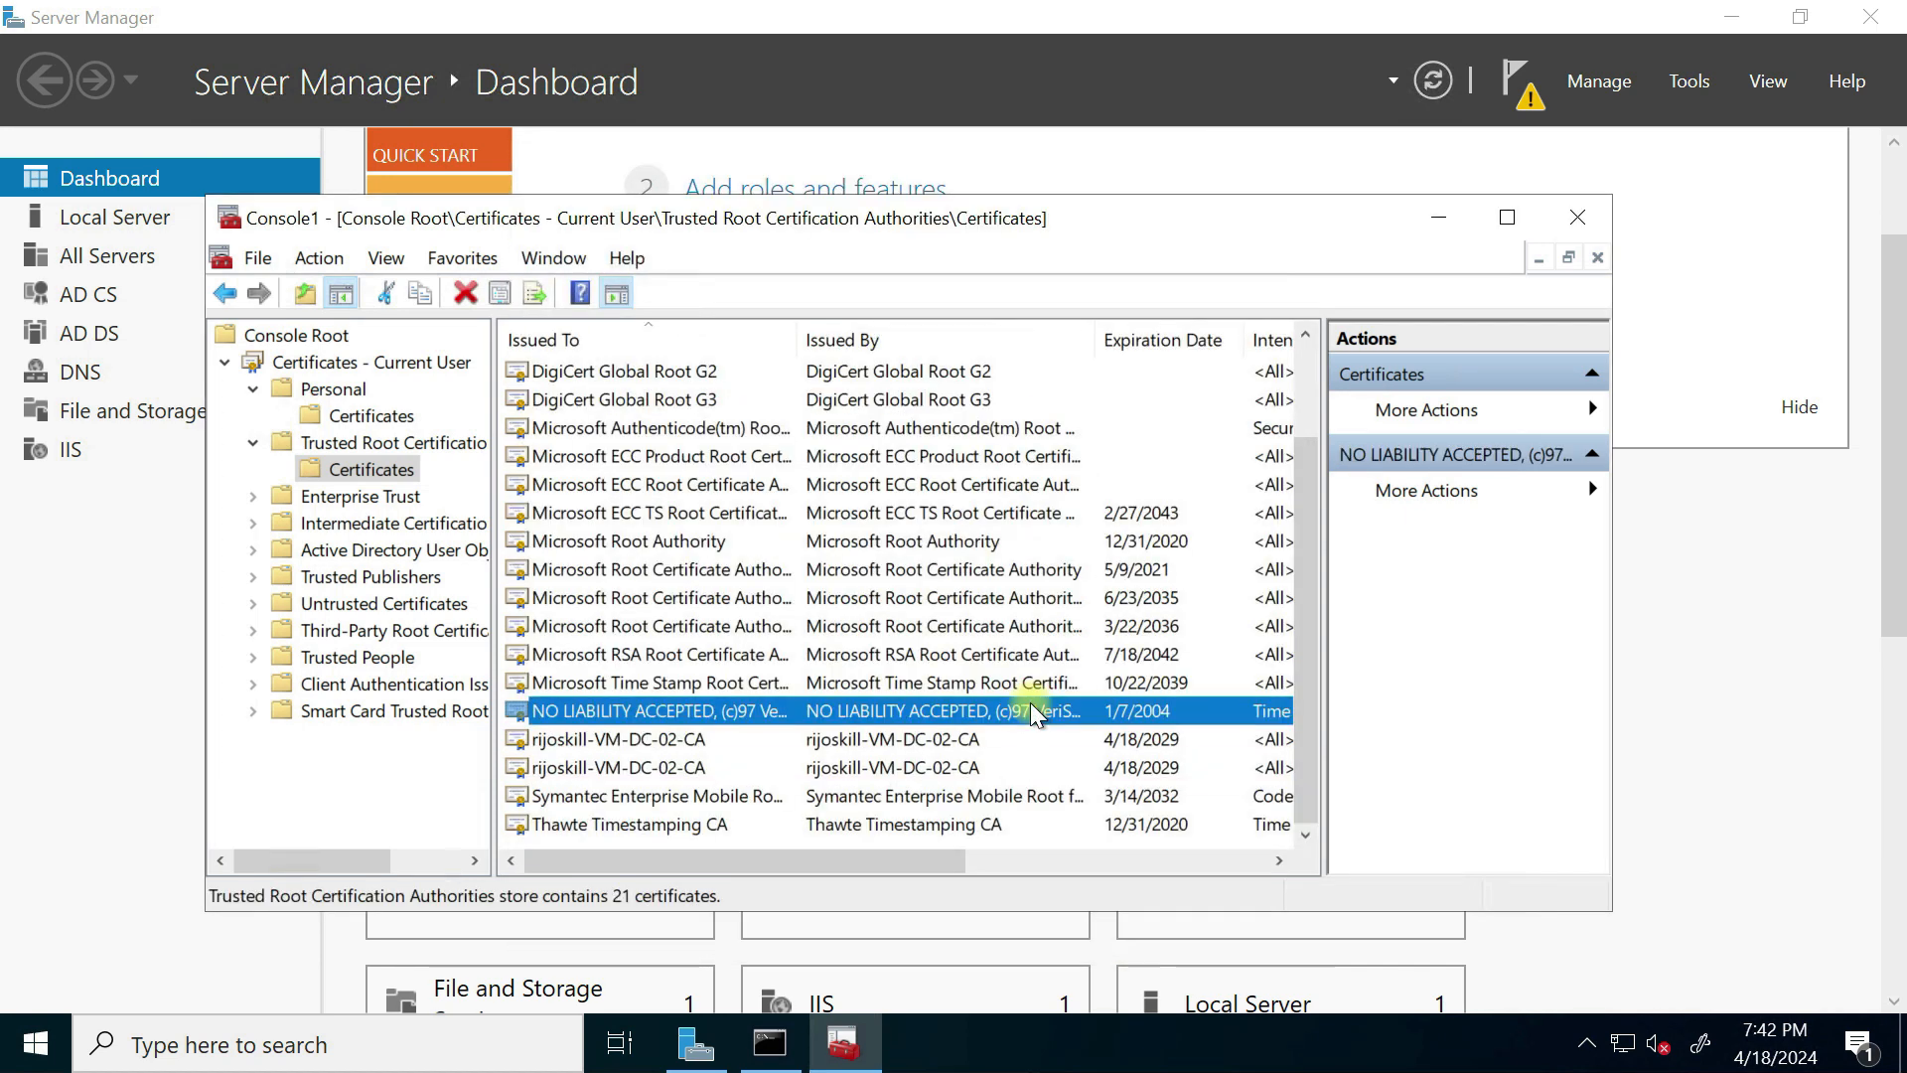
left_click(693, 770)
Step: Minimize the certificate console and Server Manager to reveal the desktop
left_click(676, 740)
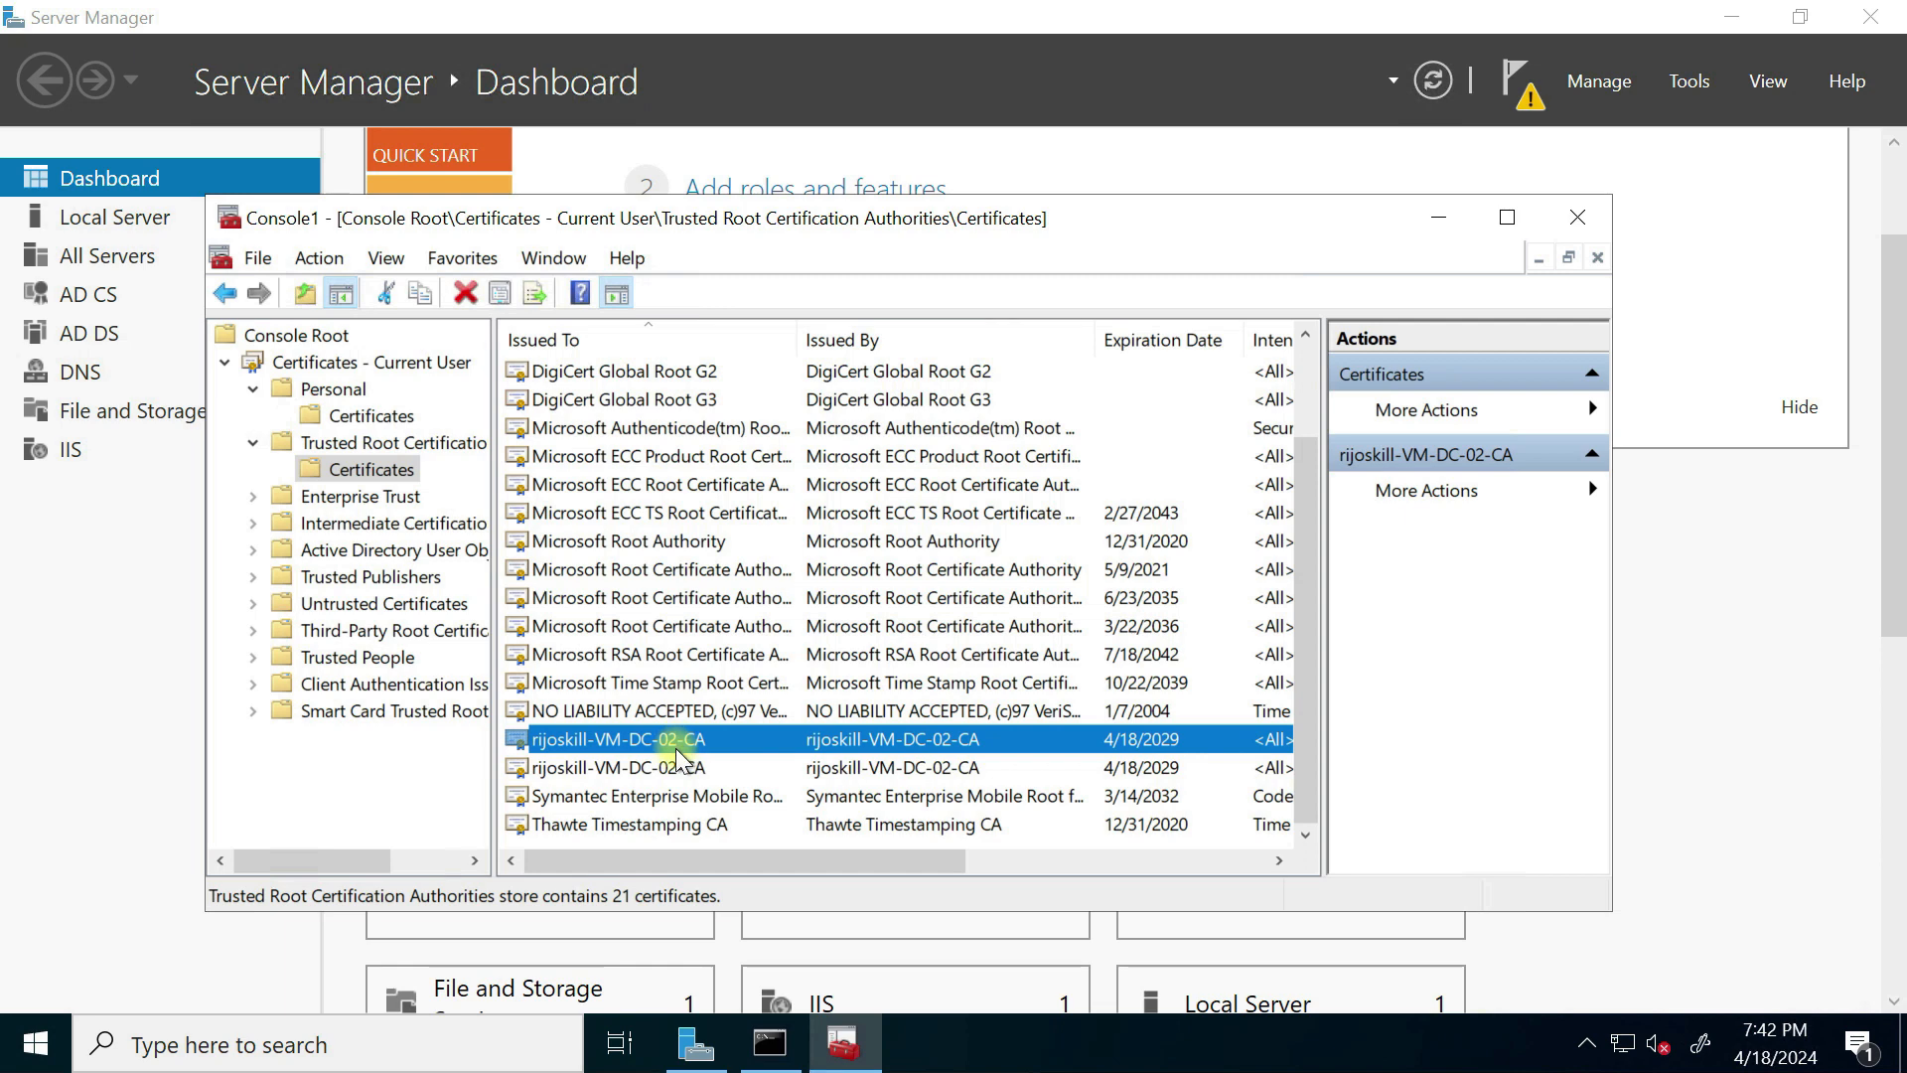
left_click(1435, 219)
left_click(1732, 17)
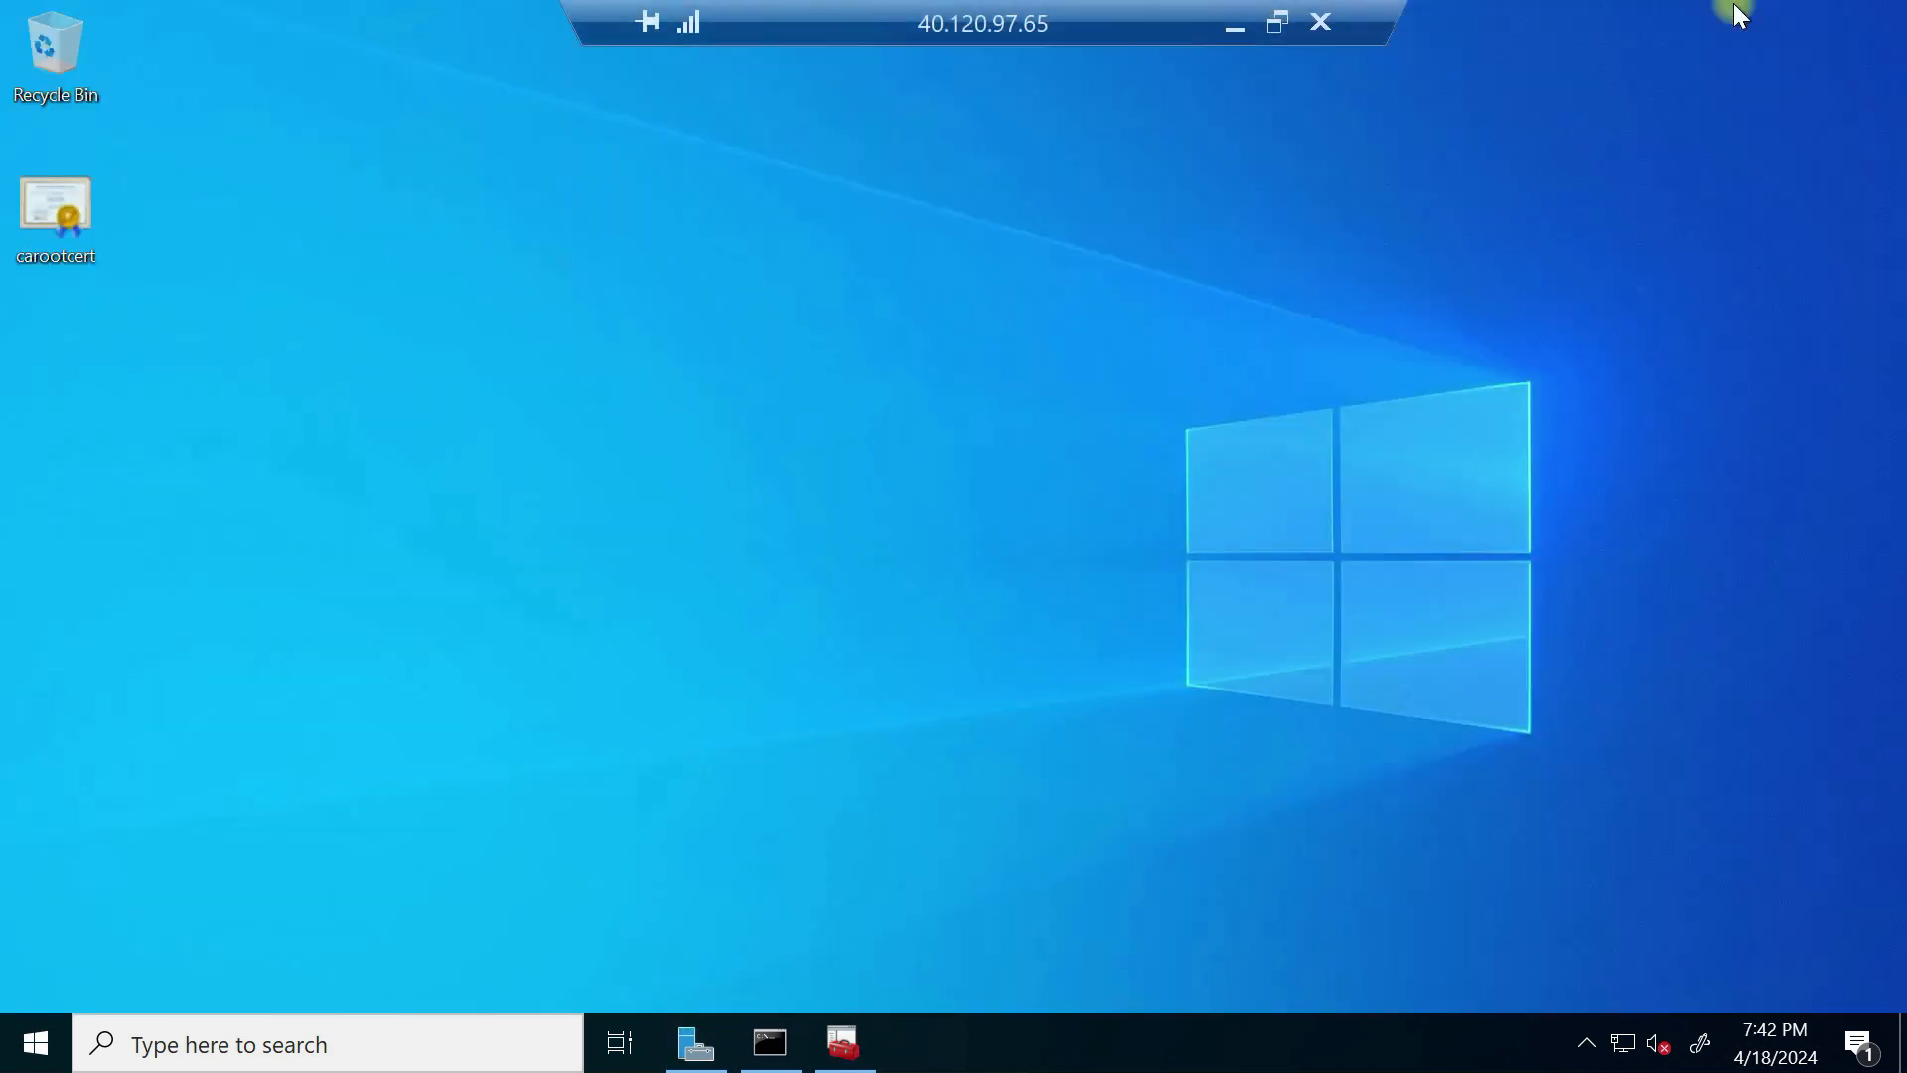
Step: Open carootcert on the desktop with Notepad via Open with > More apps
left_click(67, 235)
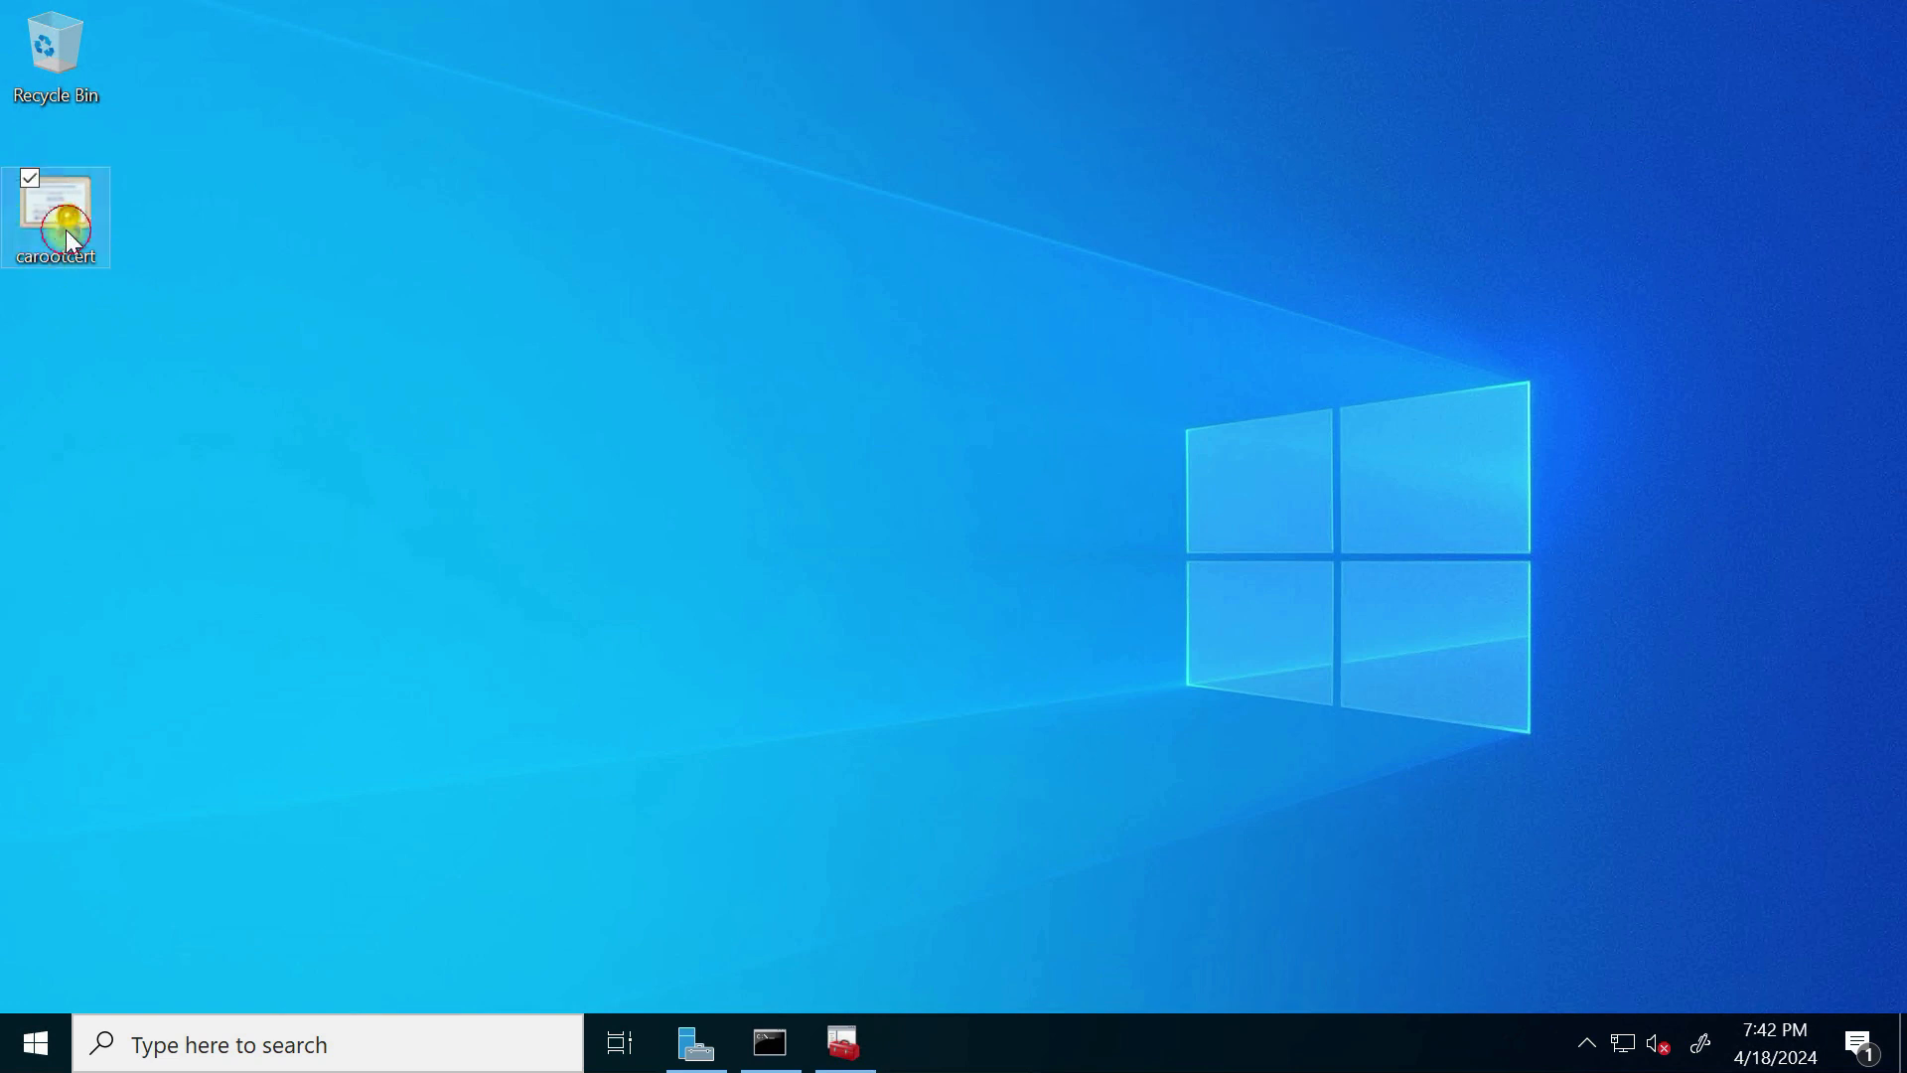
right_click(67, 233)
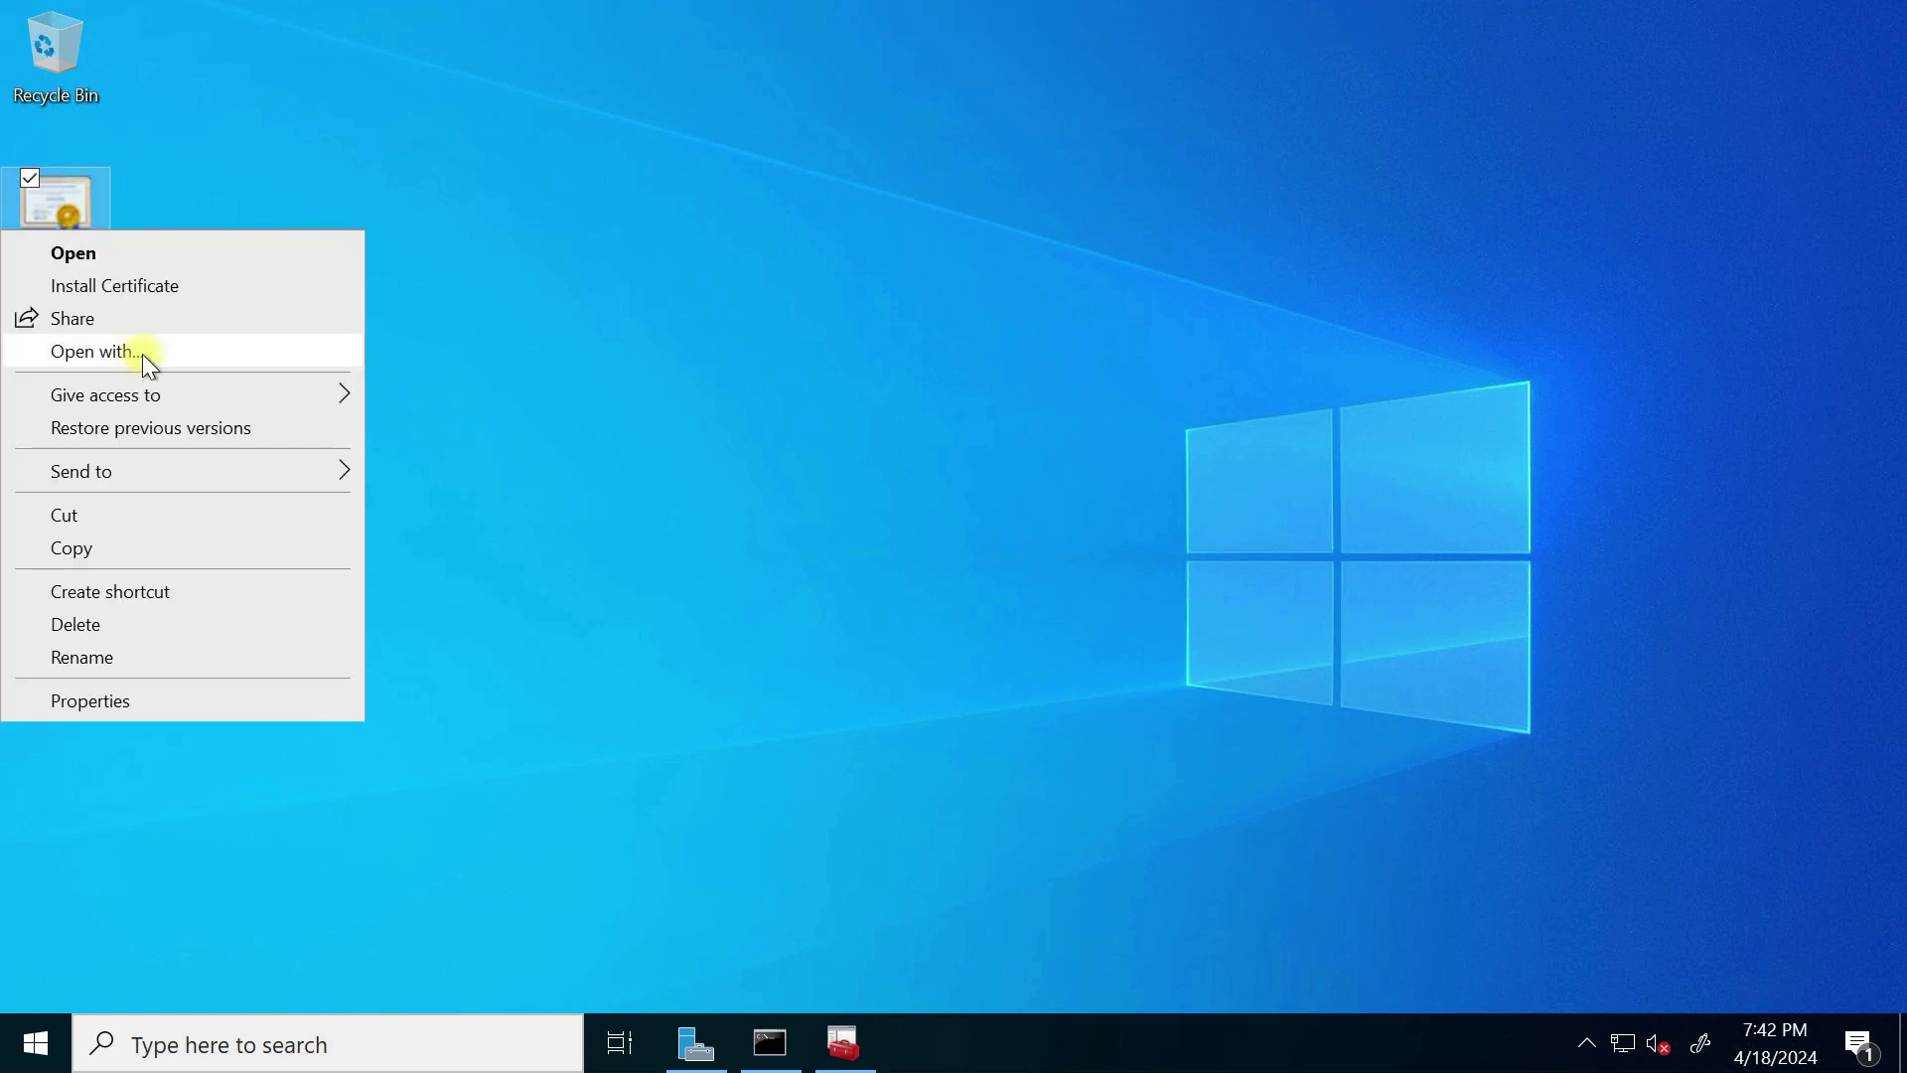
left_click(142, 353)
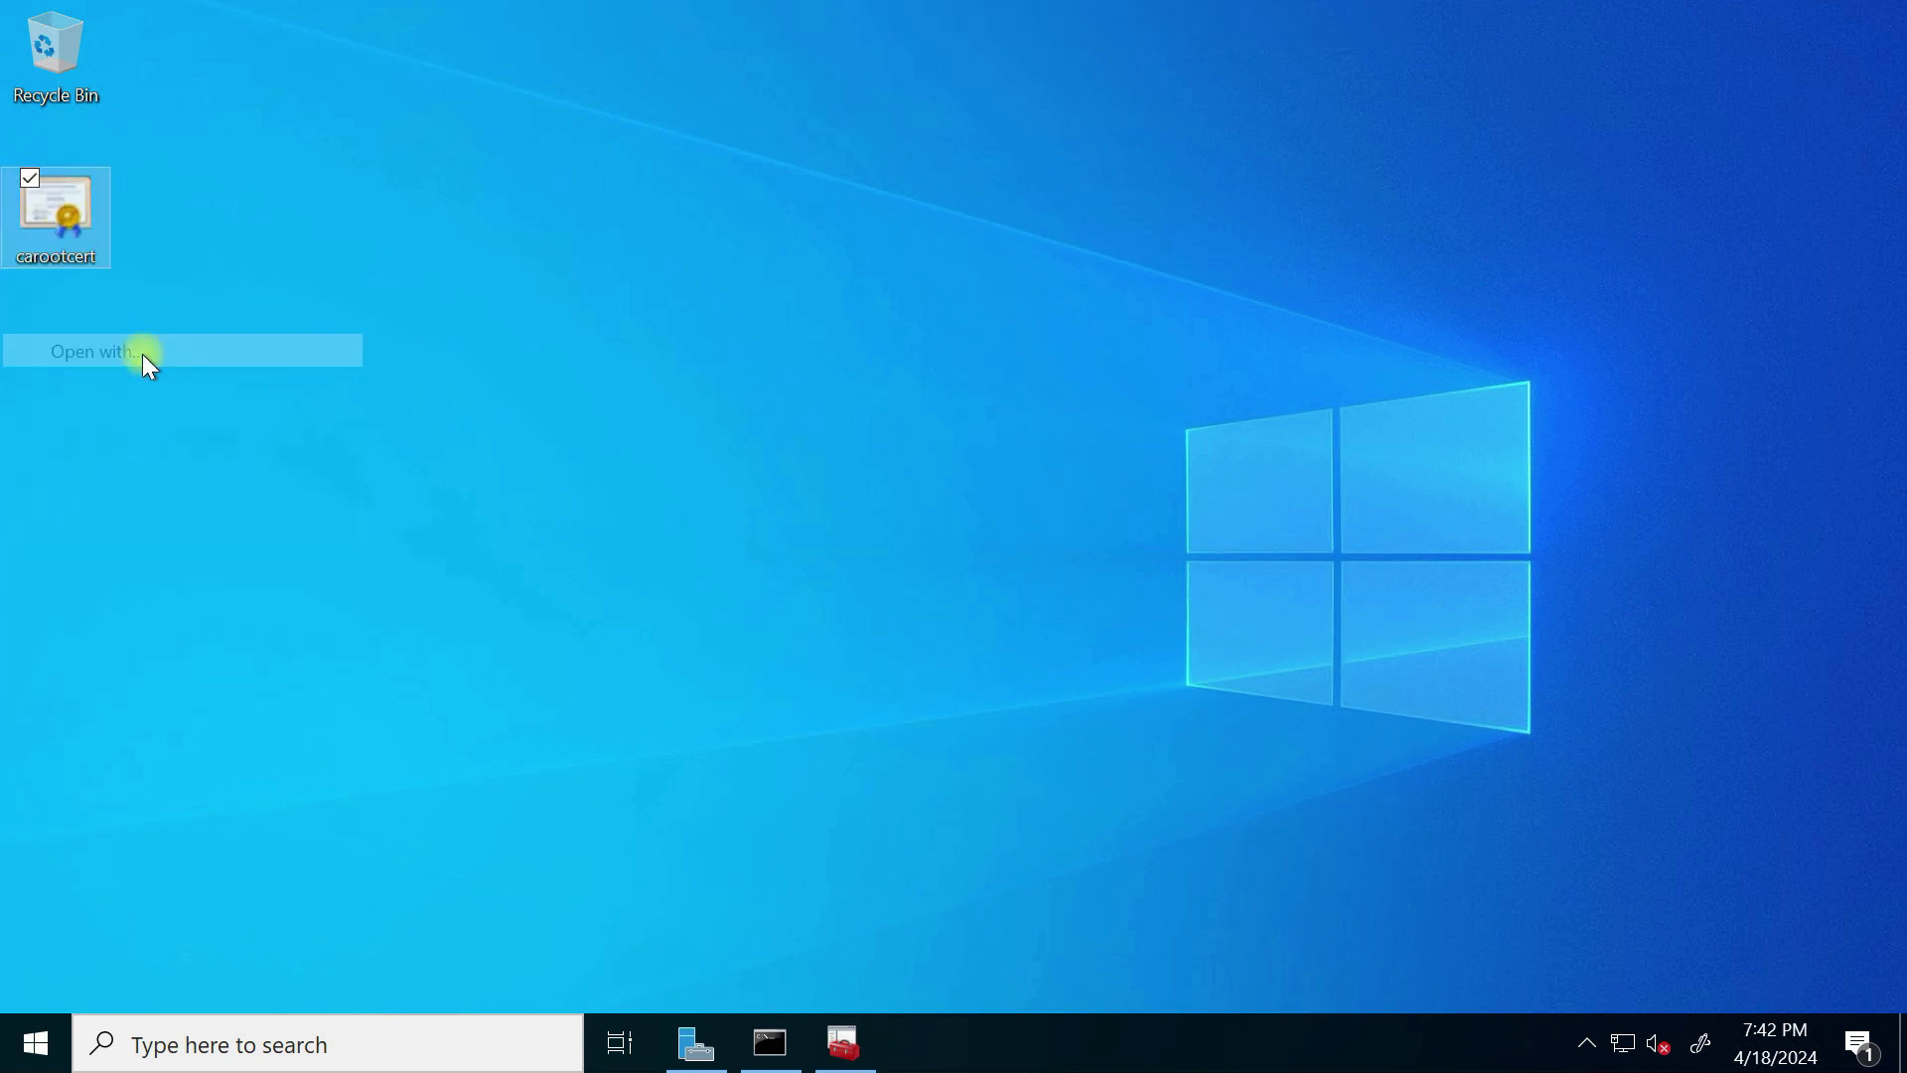
left_click(801, 562)
left_click(803, 644)
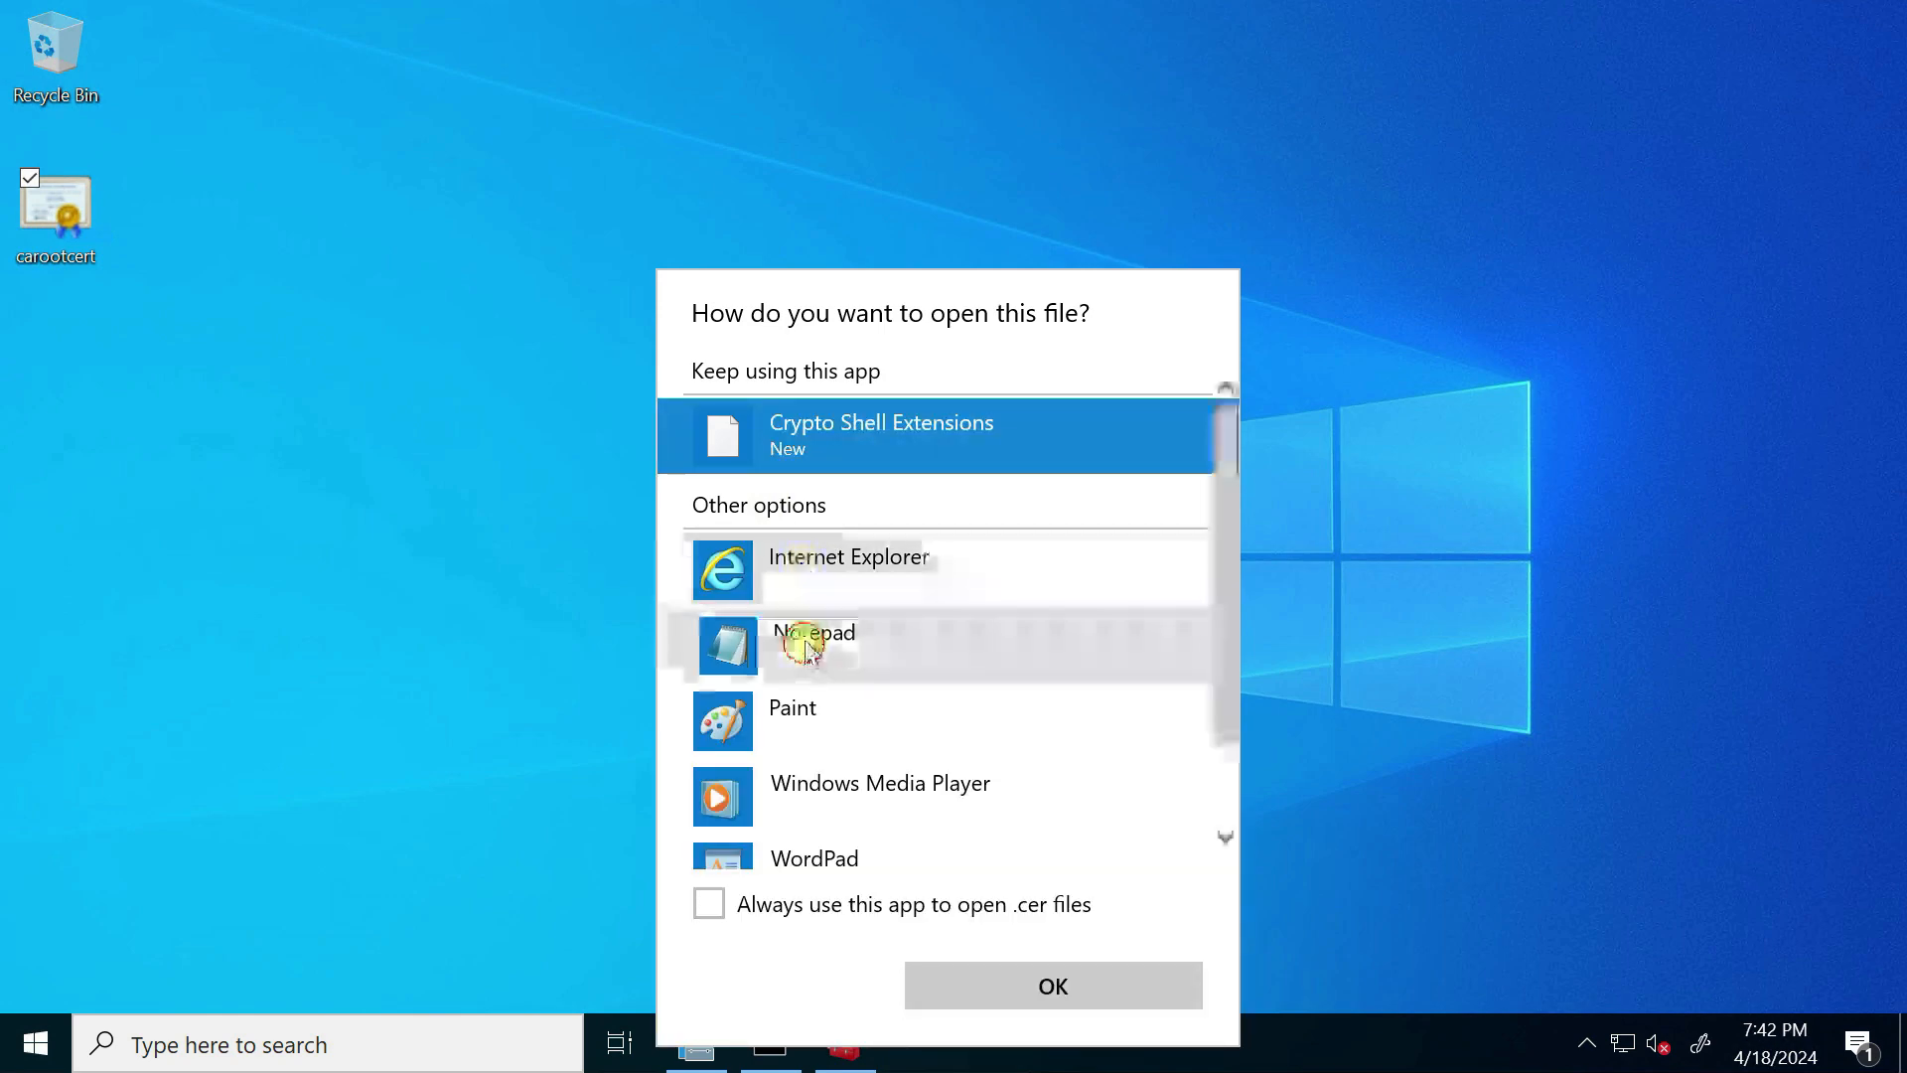
left_click(1107, 997)
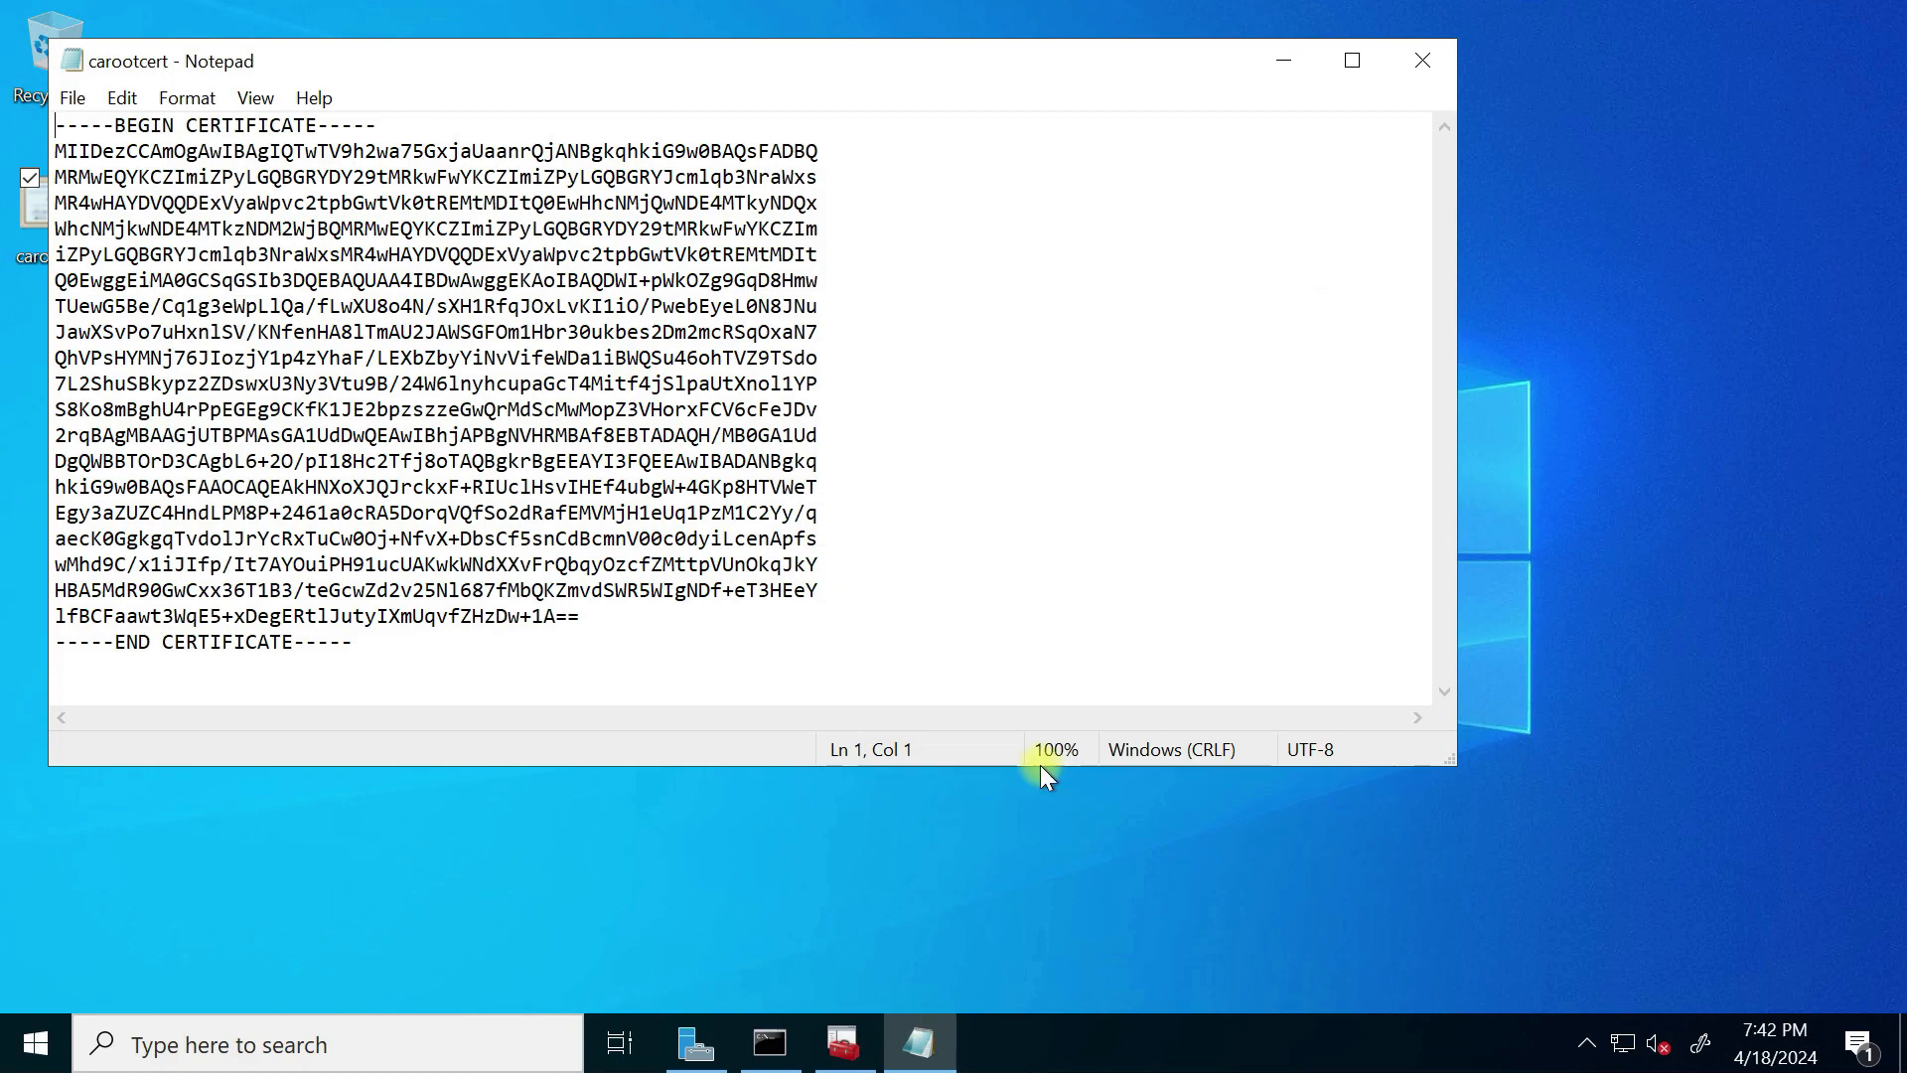
Step: Return to the PowerPoint slide show and underline the Base64 encoded X.509 .cer line
key("super+Tab")
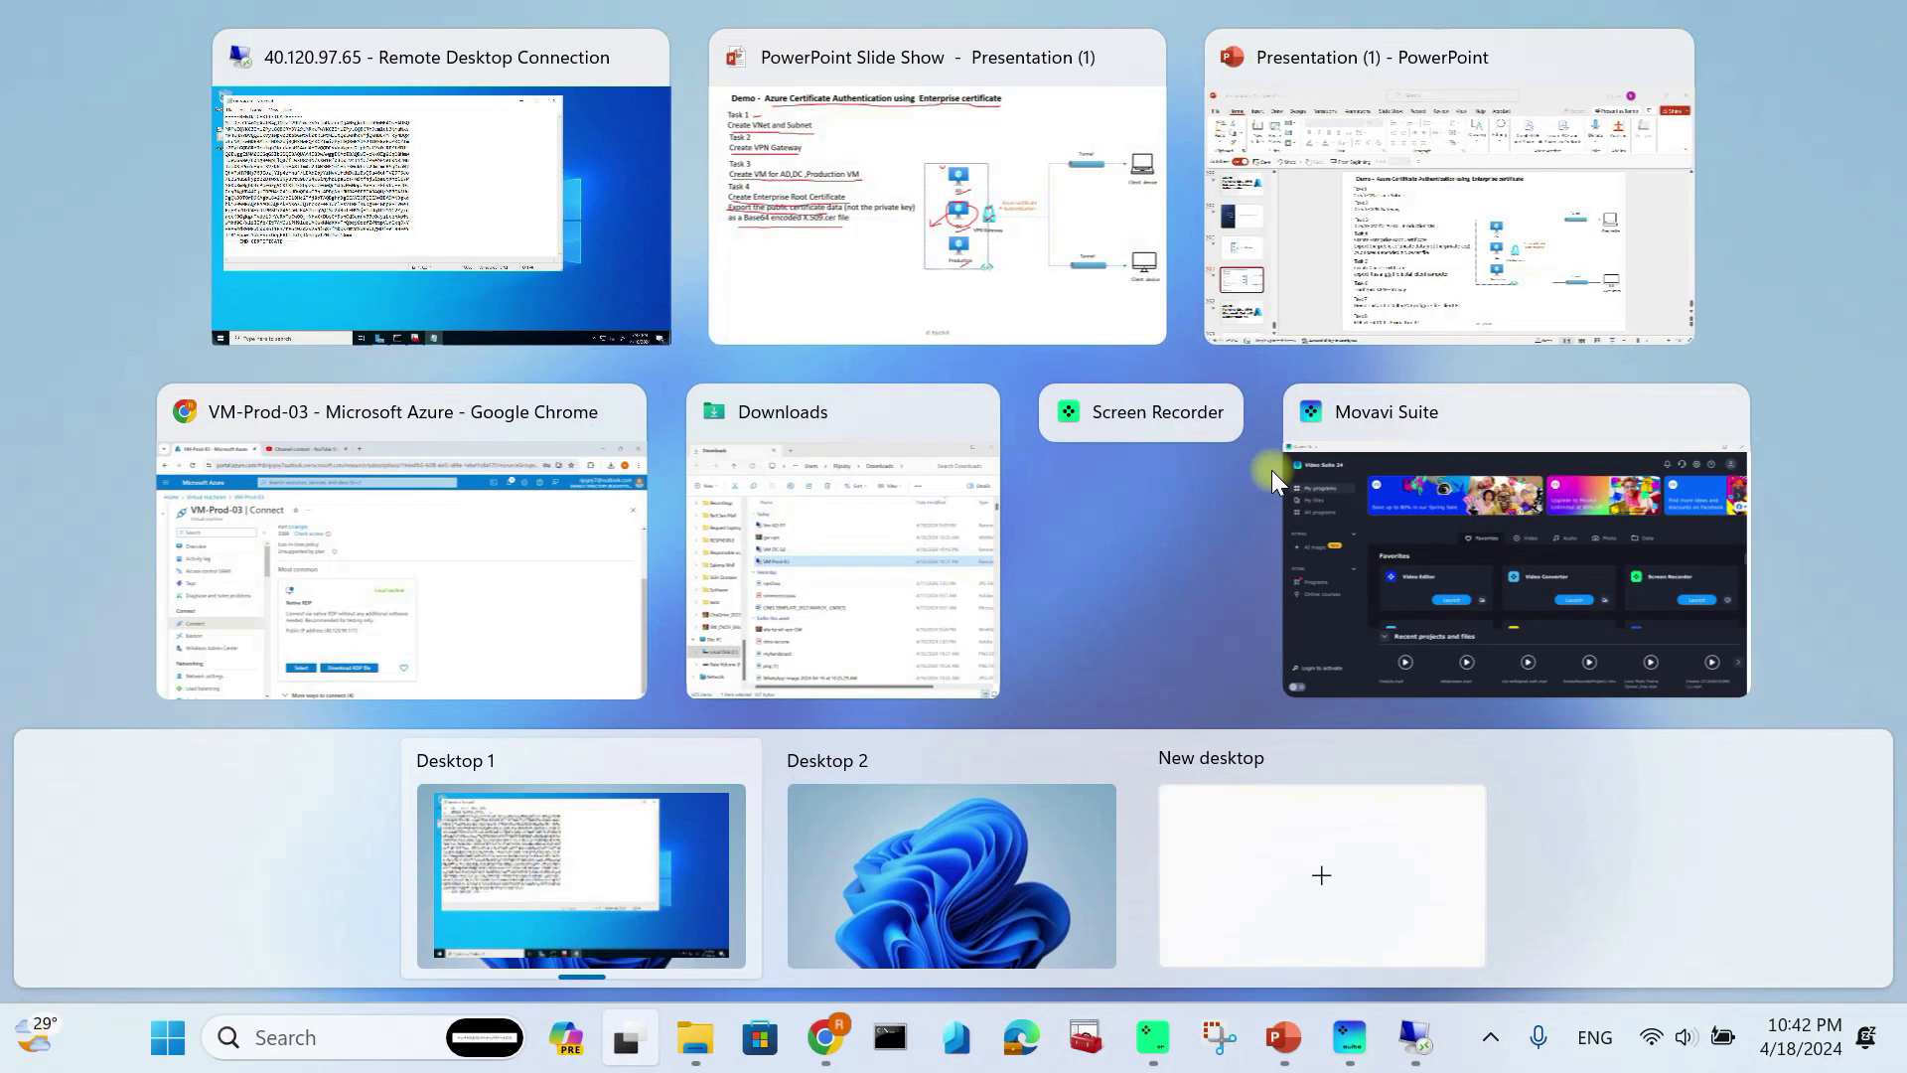
left_click(986, 239)
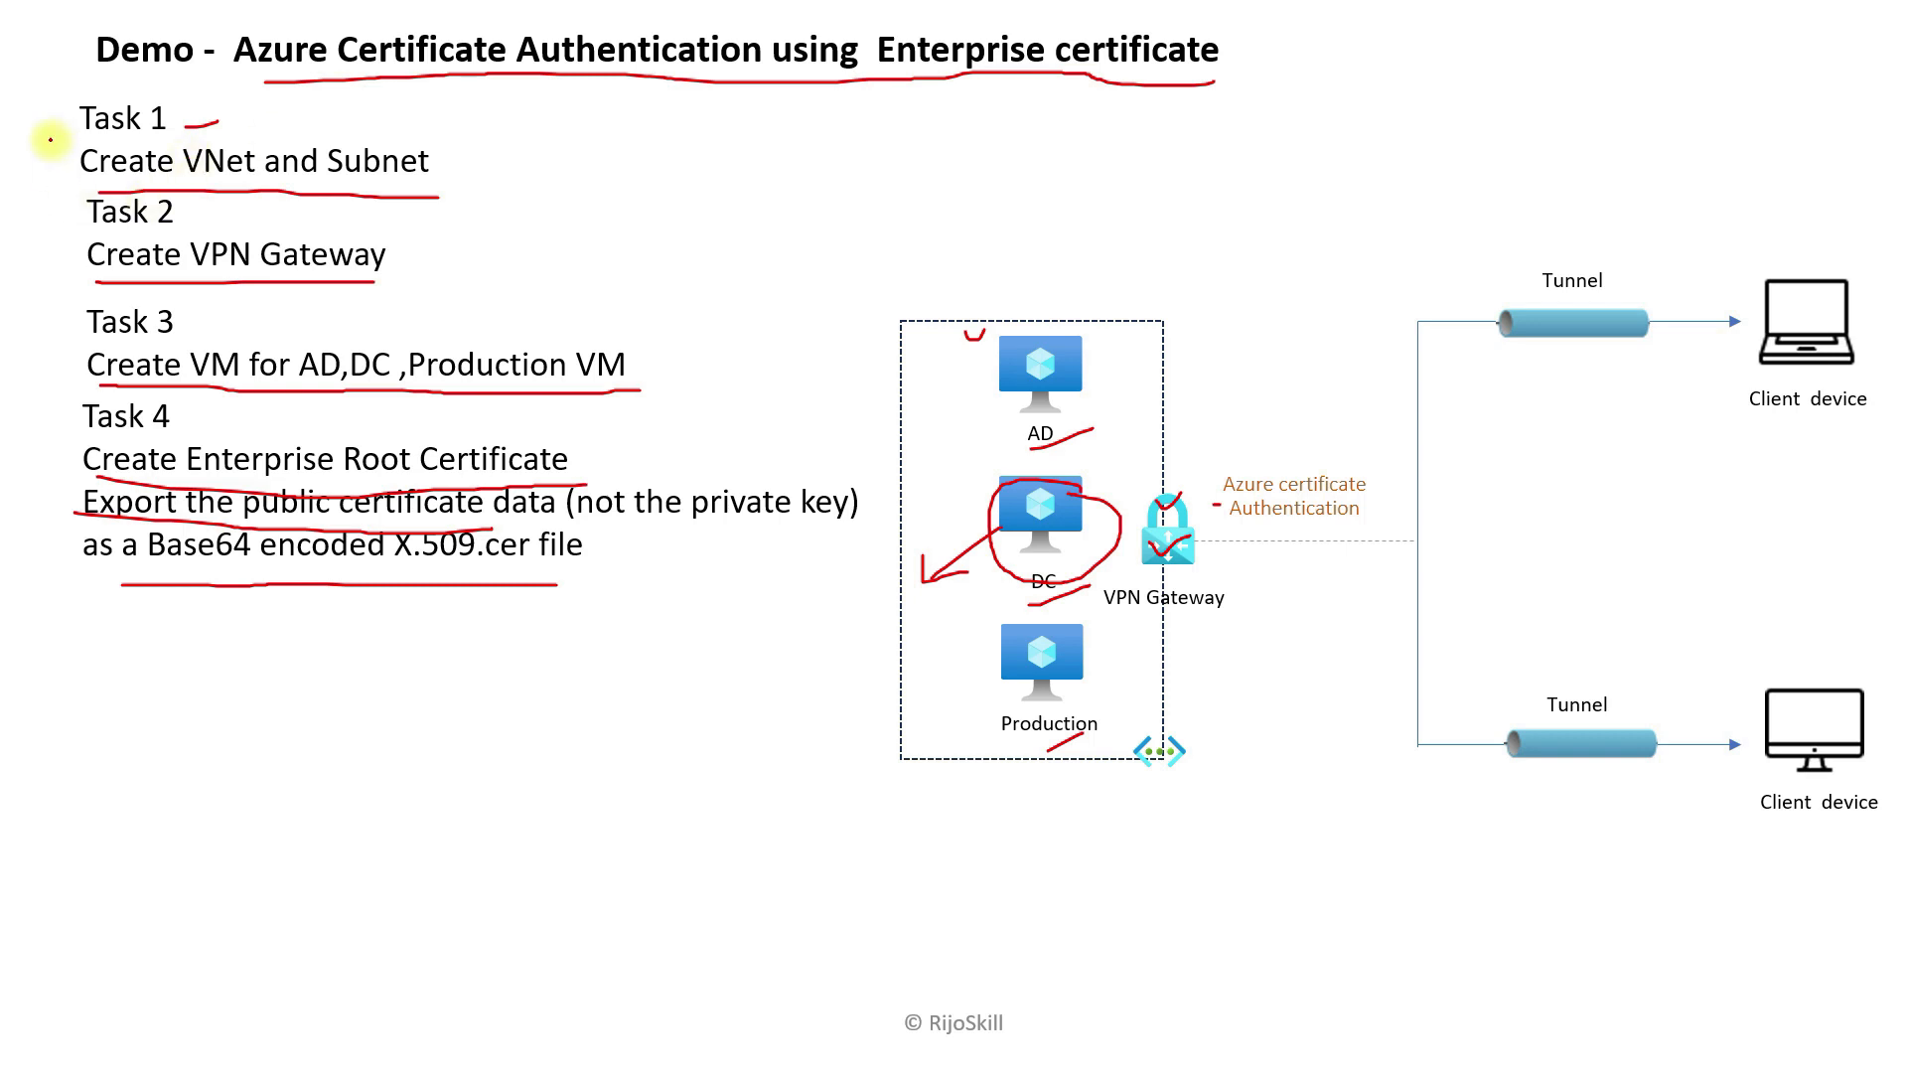
left_click_drag(162, 569, 591, 584)
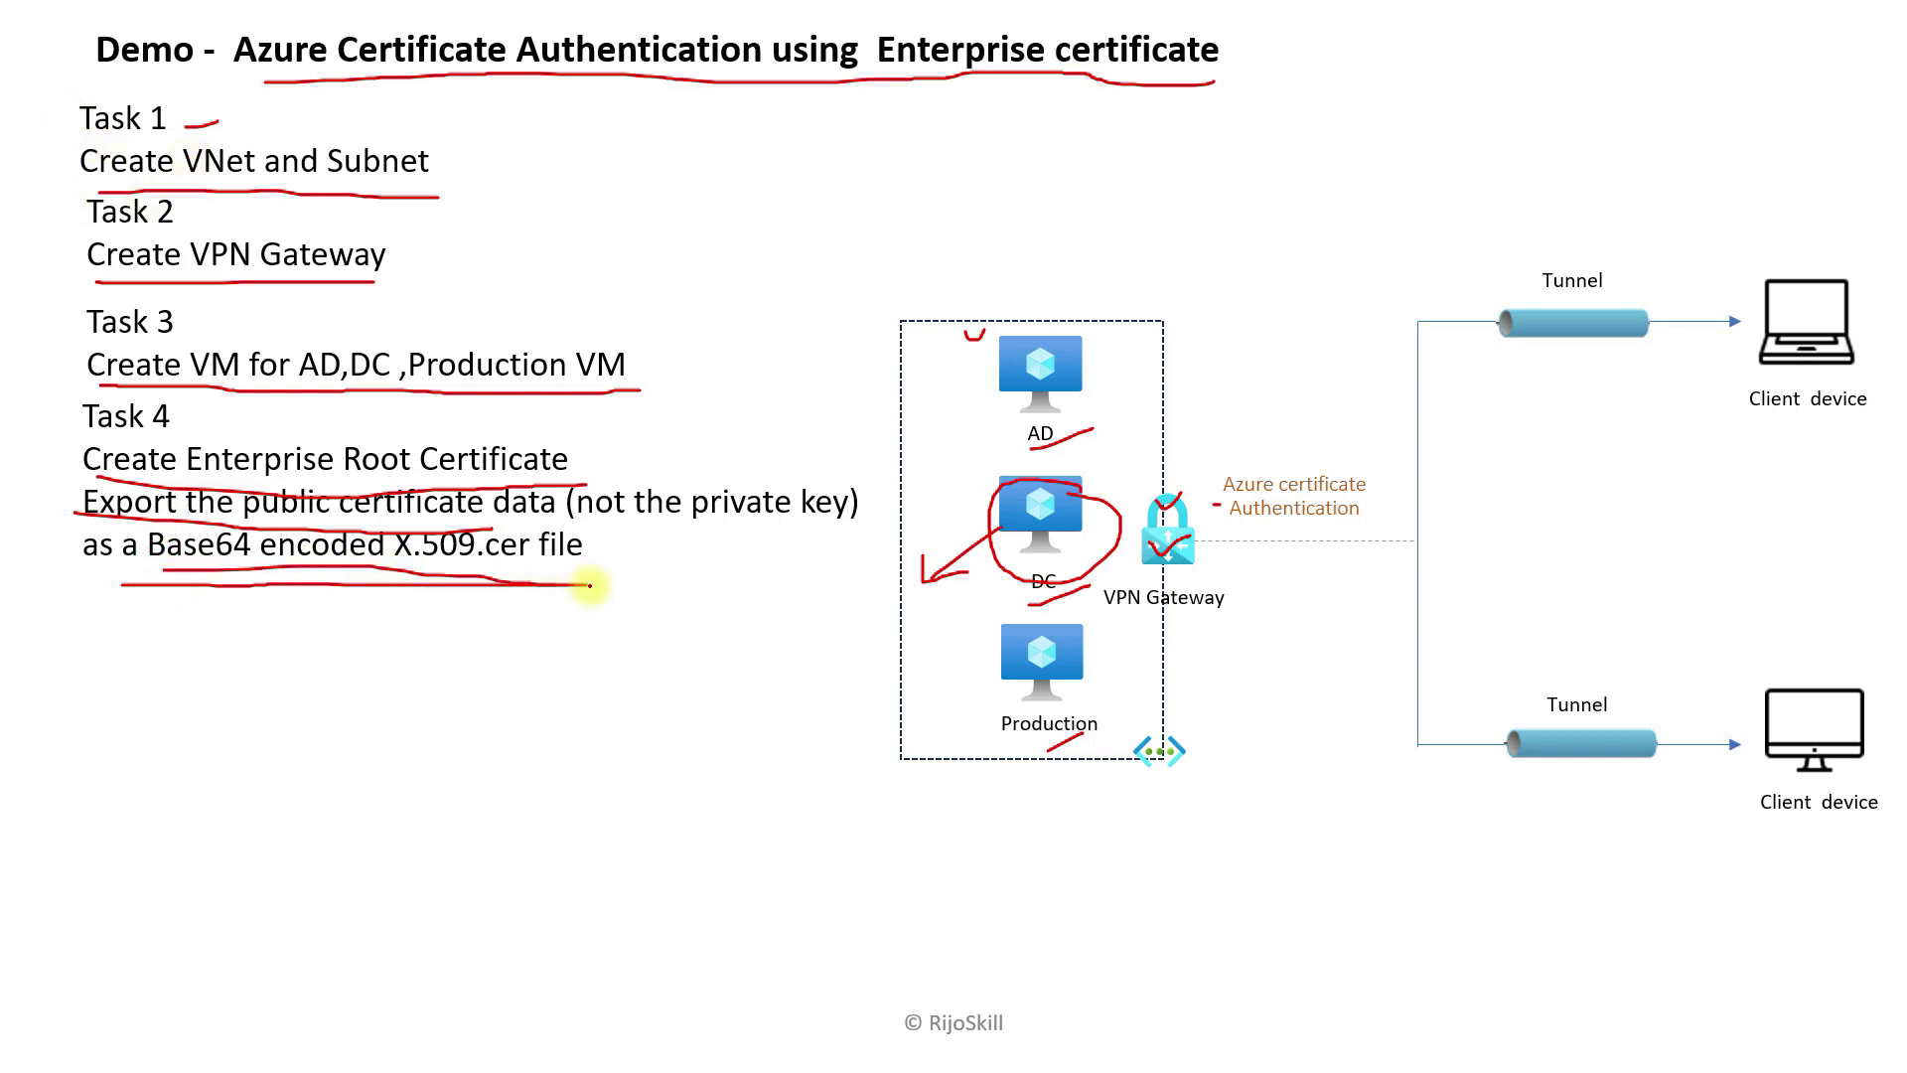
Step: Reveal Task 6, underline Create Client Certificate and the .pfx line, then return to Remote Desktop
key("Right")
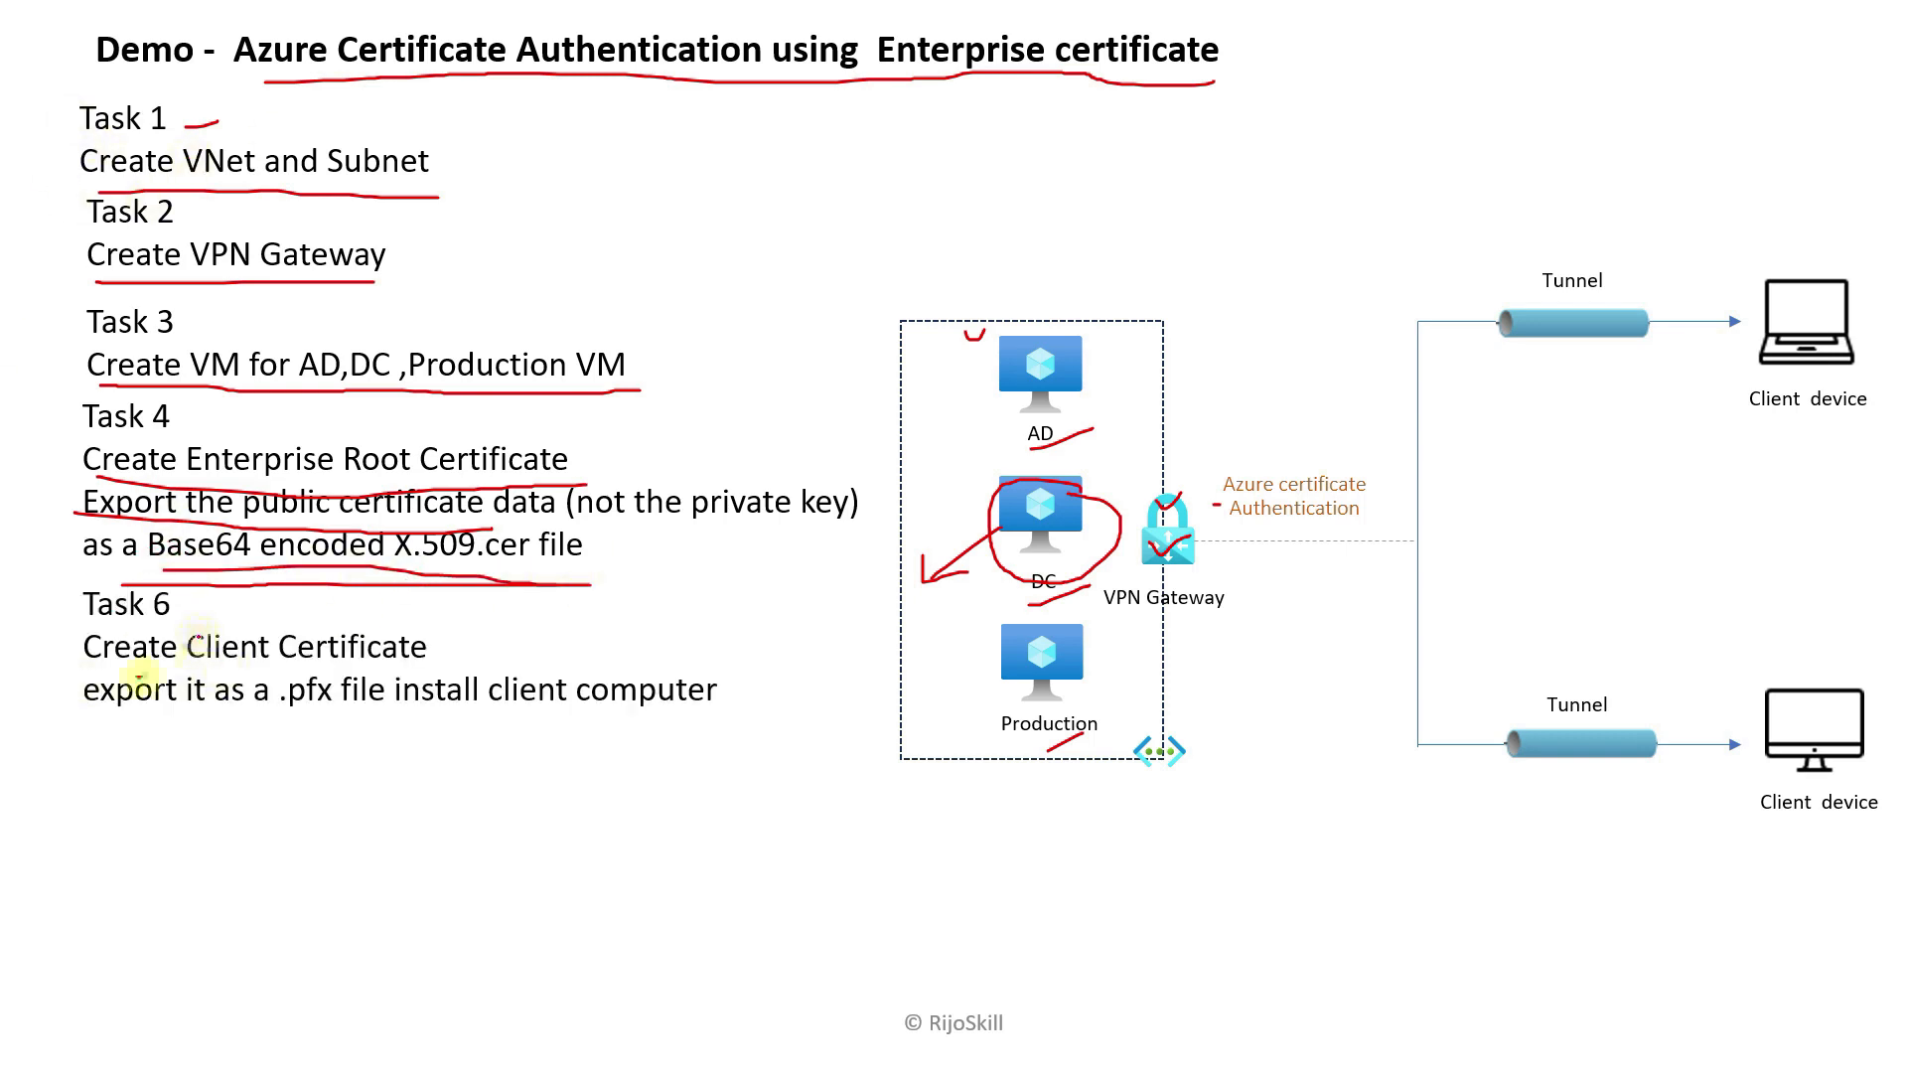
left_click_drag(85, 662, 437, 658)
left_click_drag(99, 721, 699, 726)
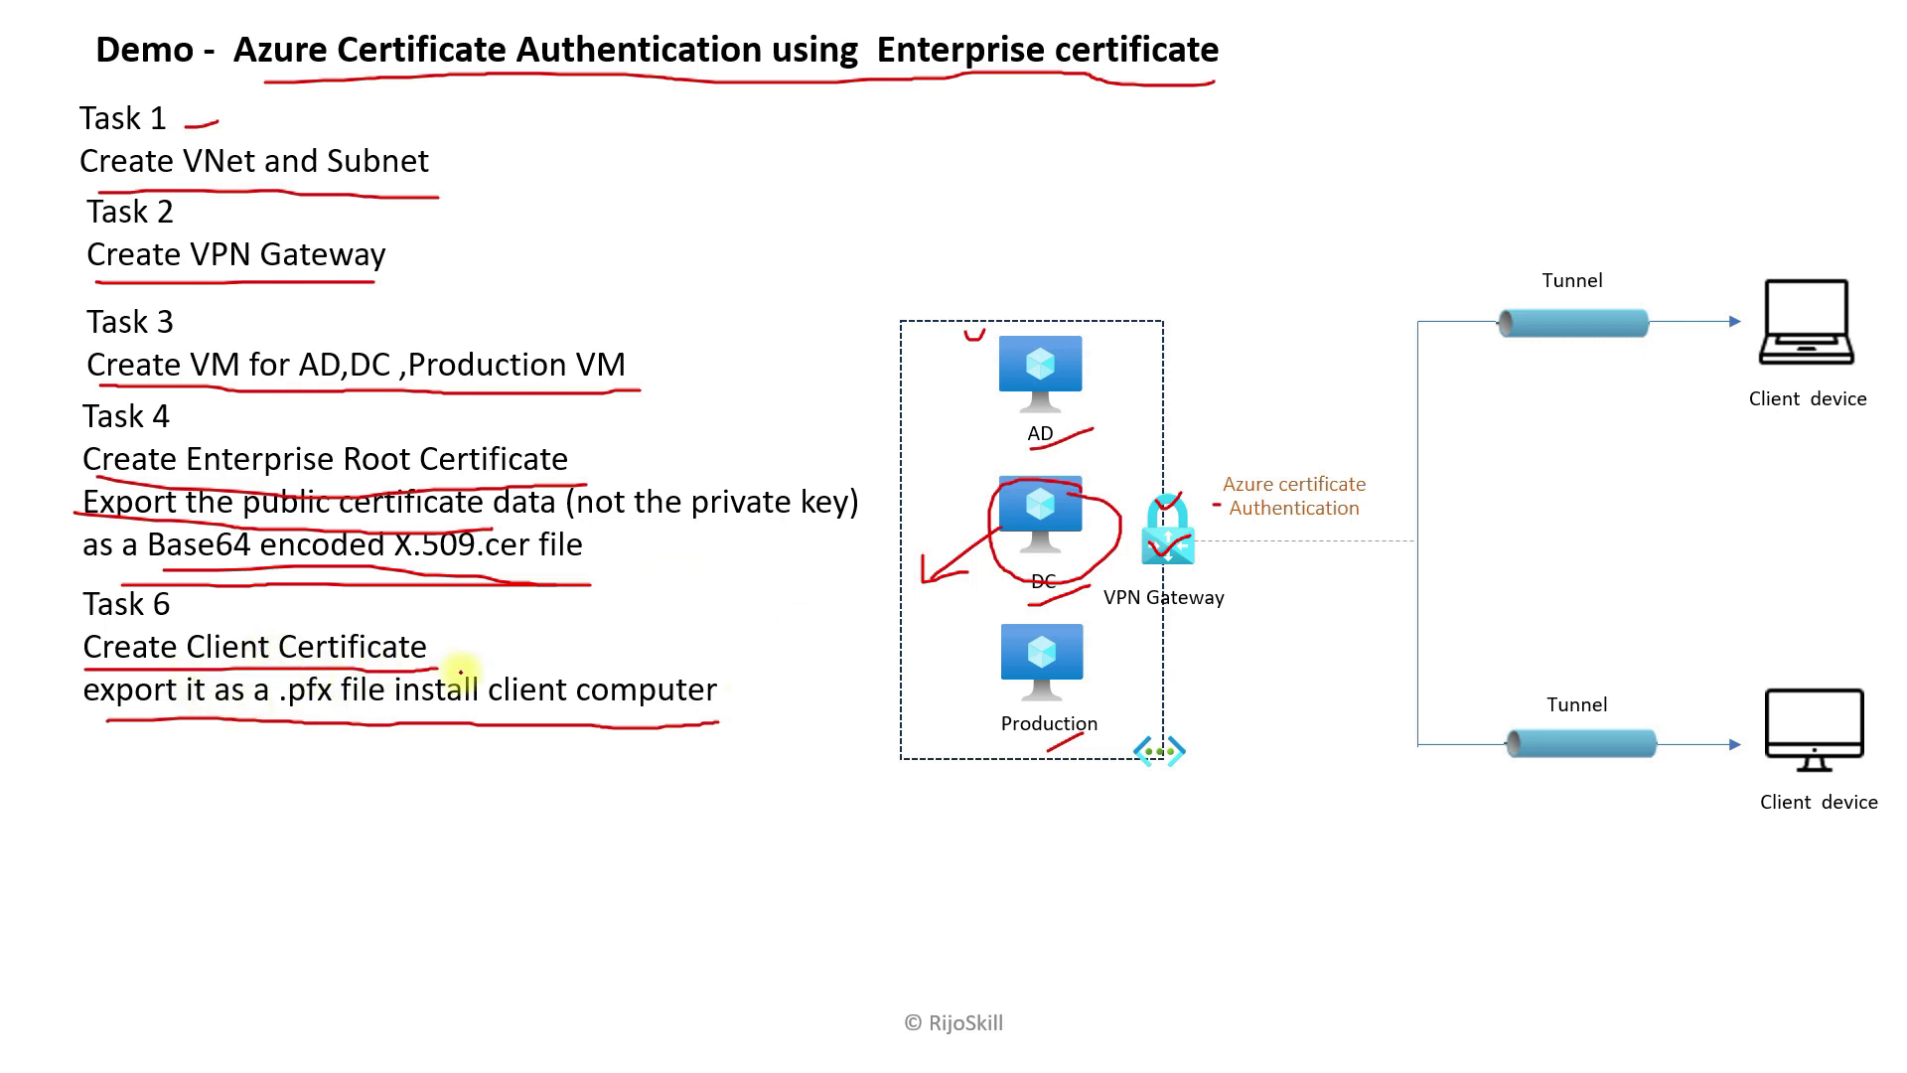
left_click_drag(1020, 530, 1056, 532)
key("super+Tab")
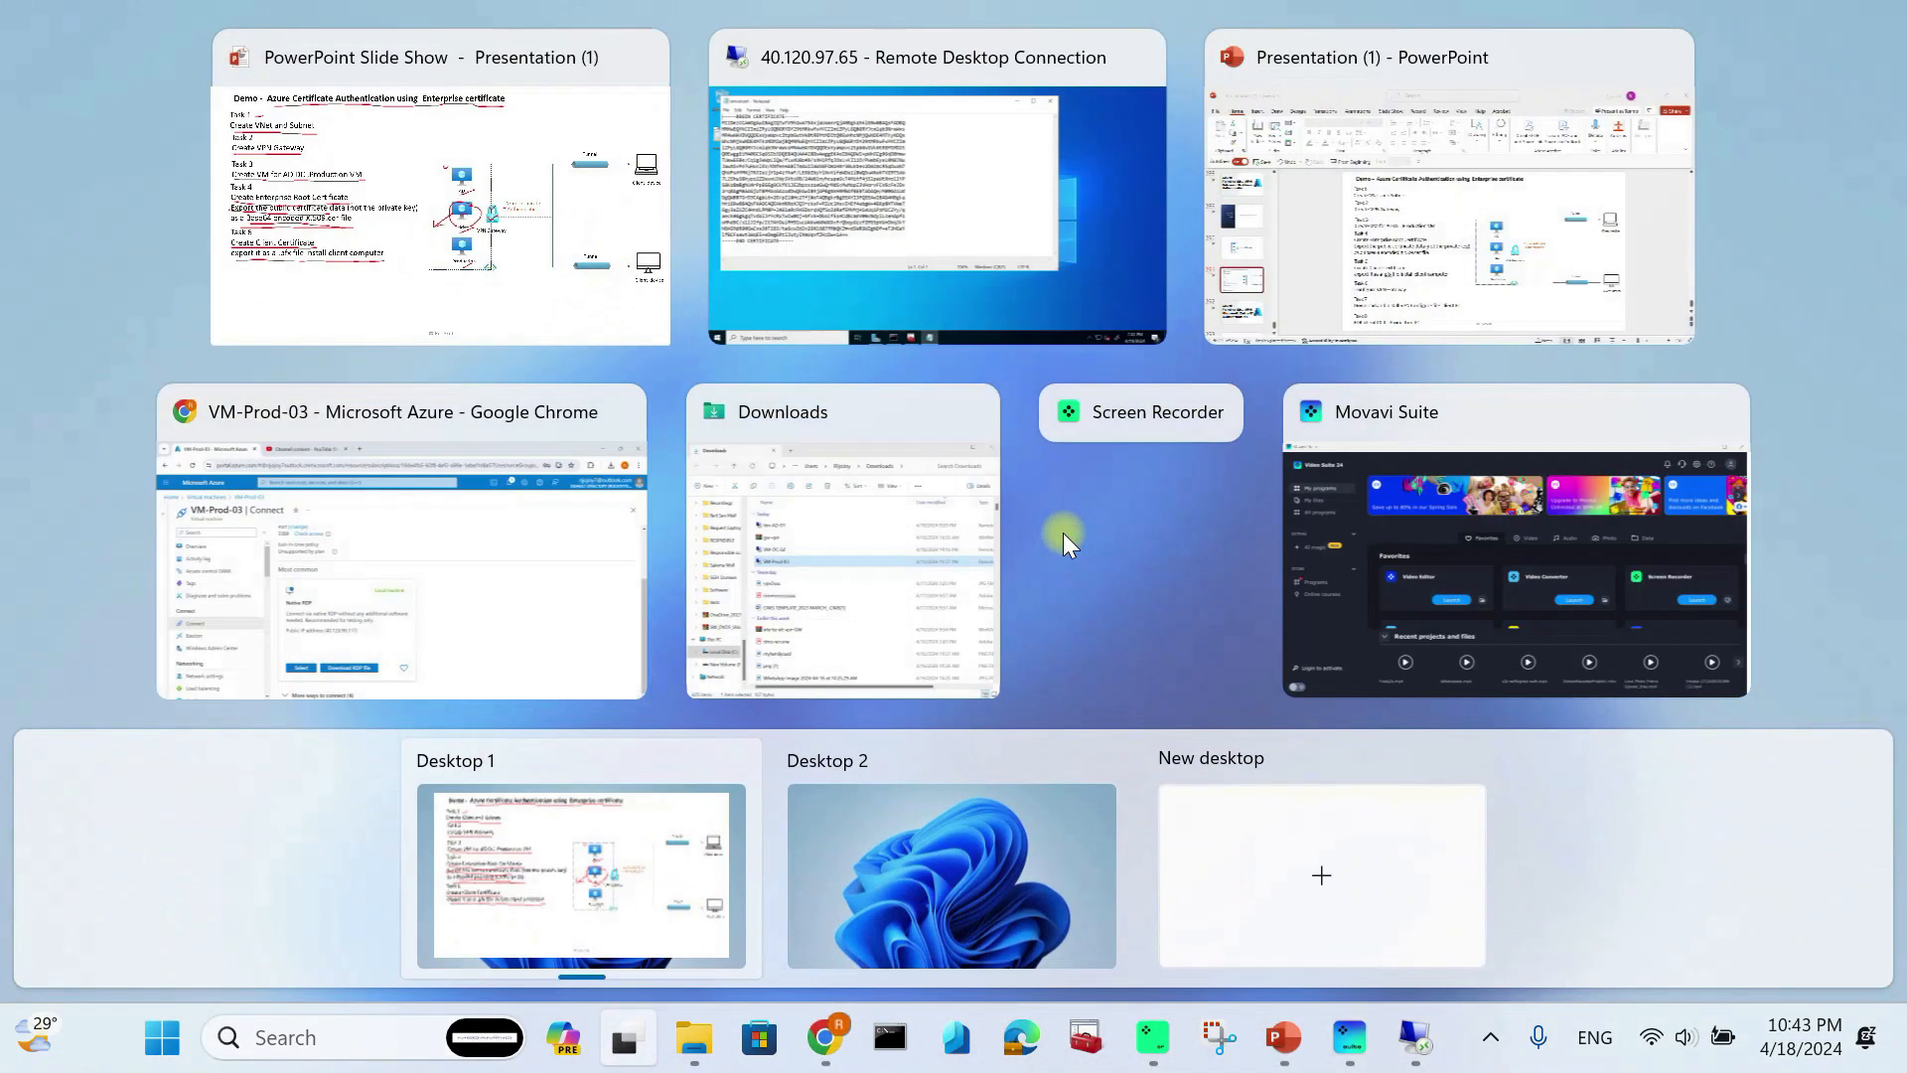
left_click(1099, 162)
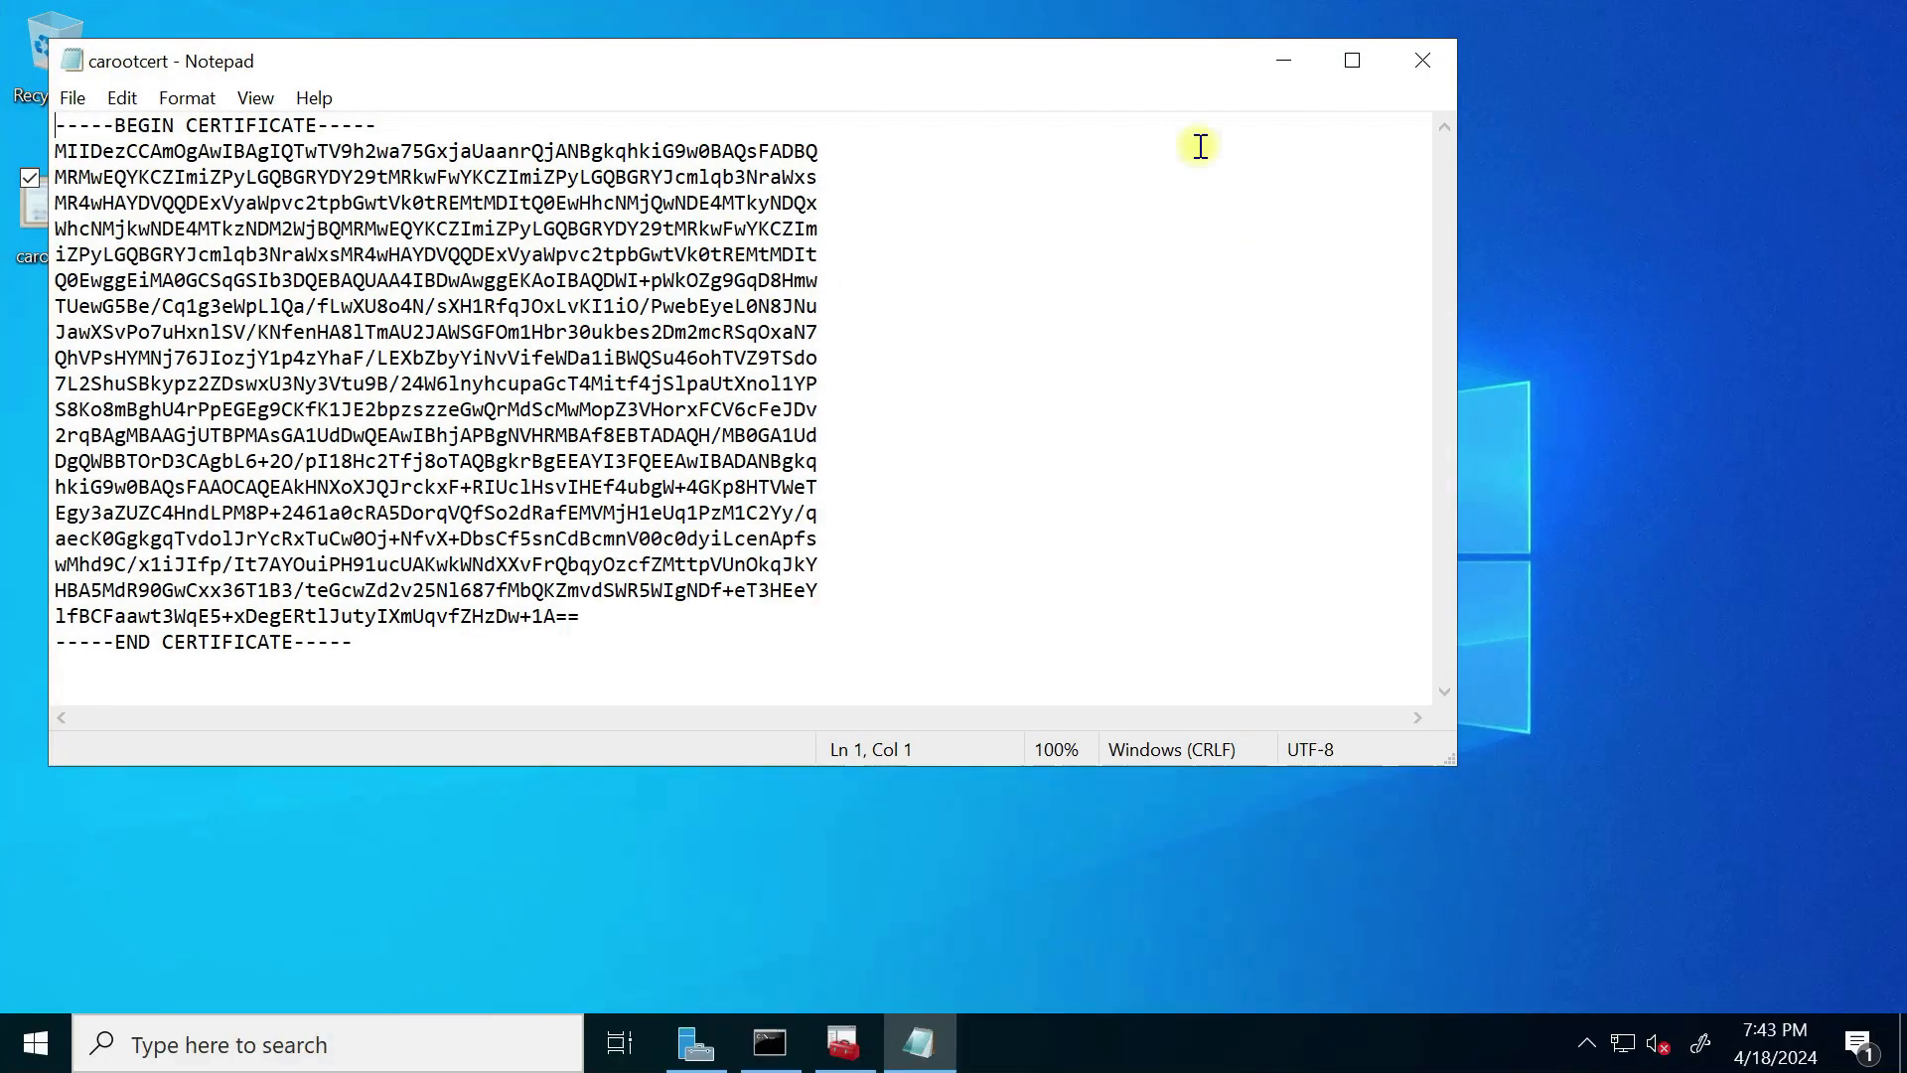
Step: Minimize Notepad and launch Internet Explorer maximized, accepting its first-run setup
left_click(1294, 55)
left_click(288, 1058)
type("int")
left_click(380, 242)
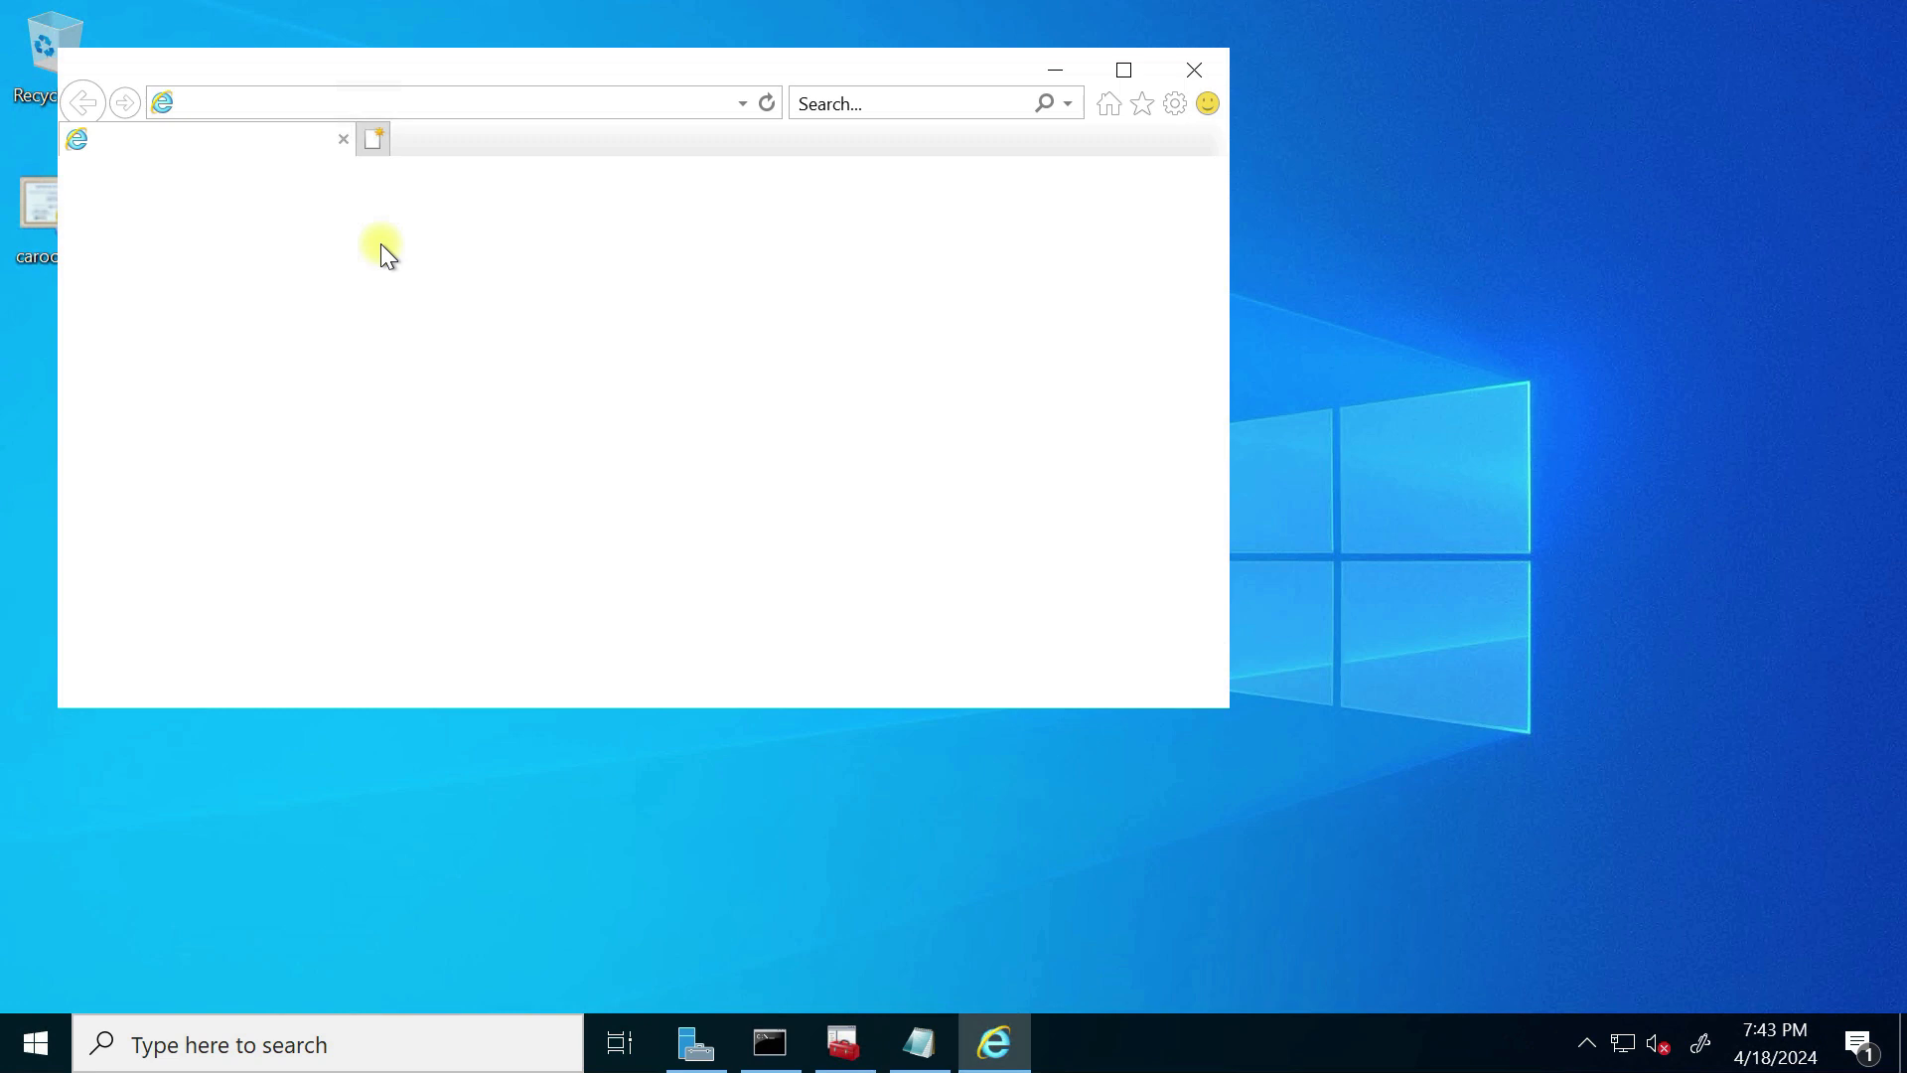
left_click(825, 645)
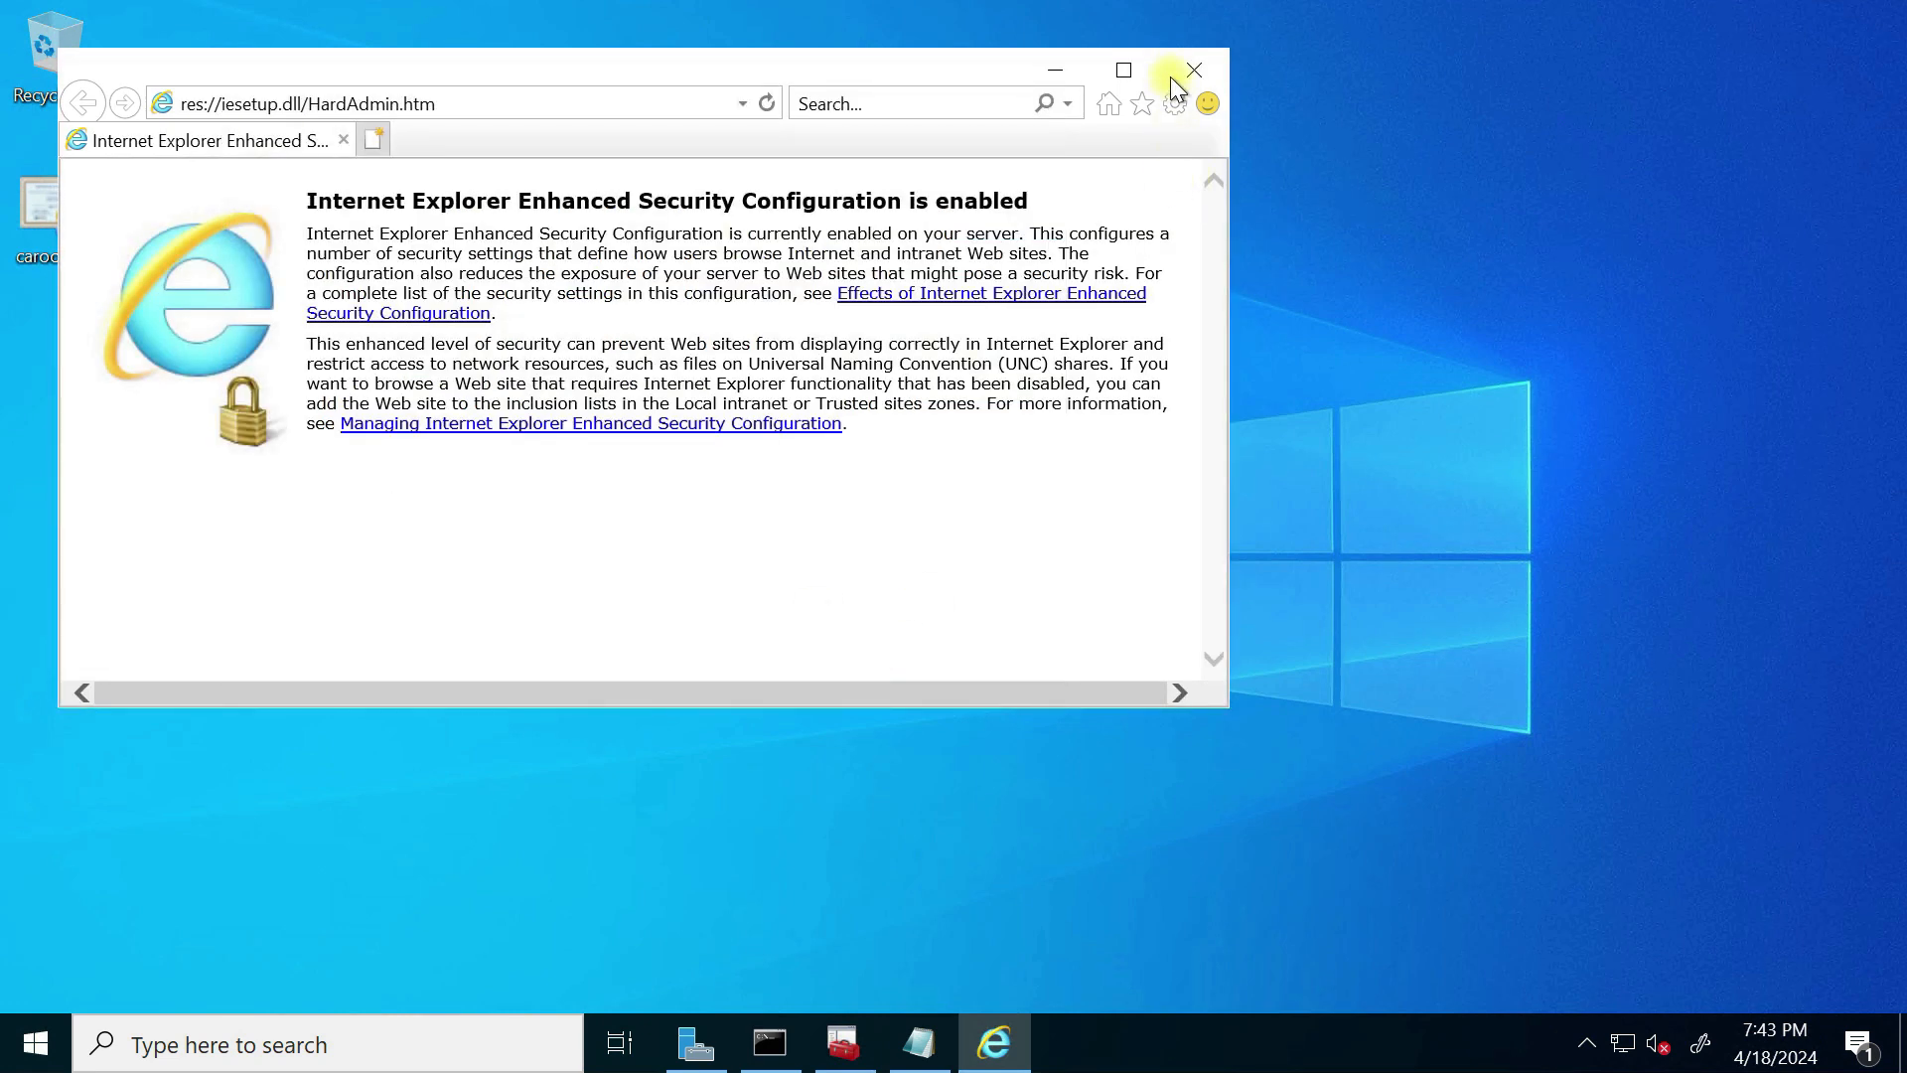
left_click(1124, 69)
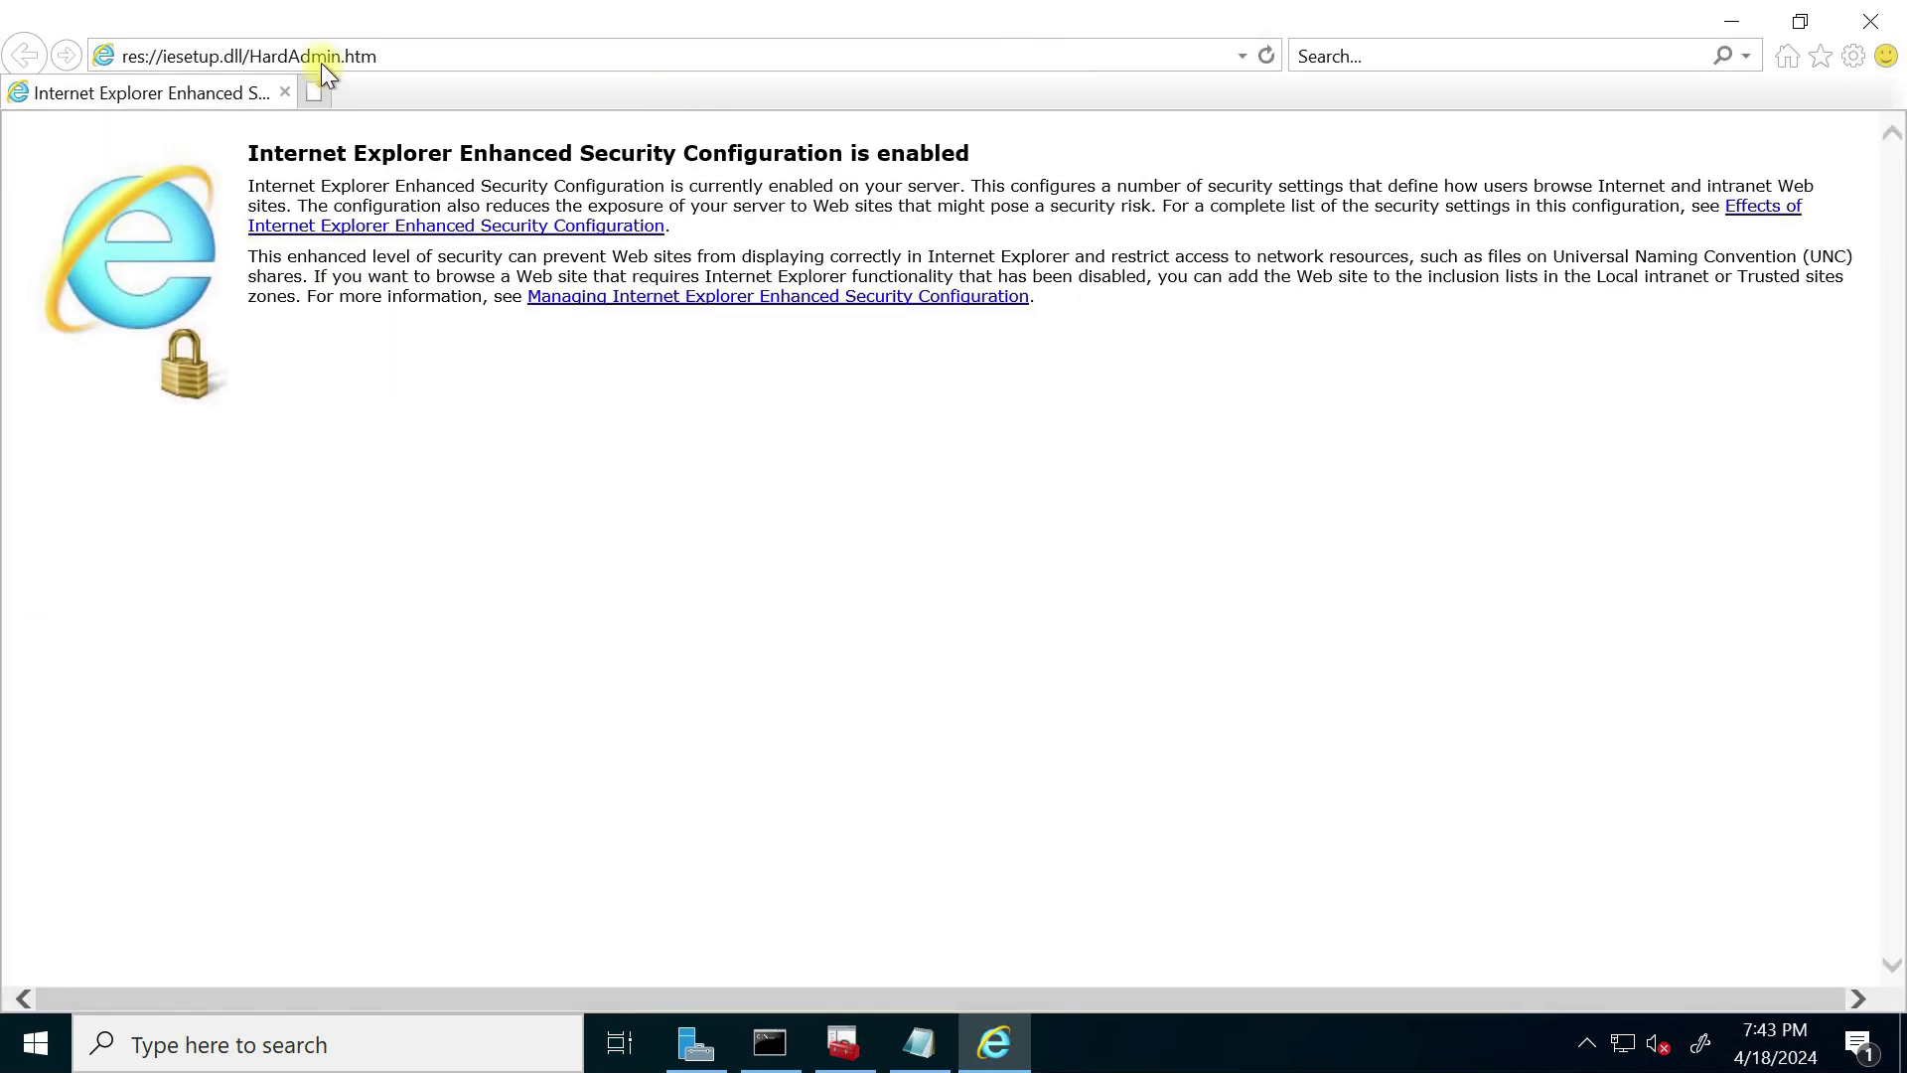
Step: Browse to localhost to load the IIS Windows Server welcome page
left_click(424, 52)
key("BackSpace")
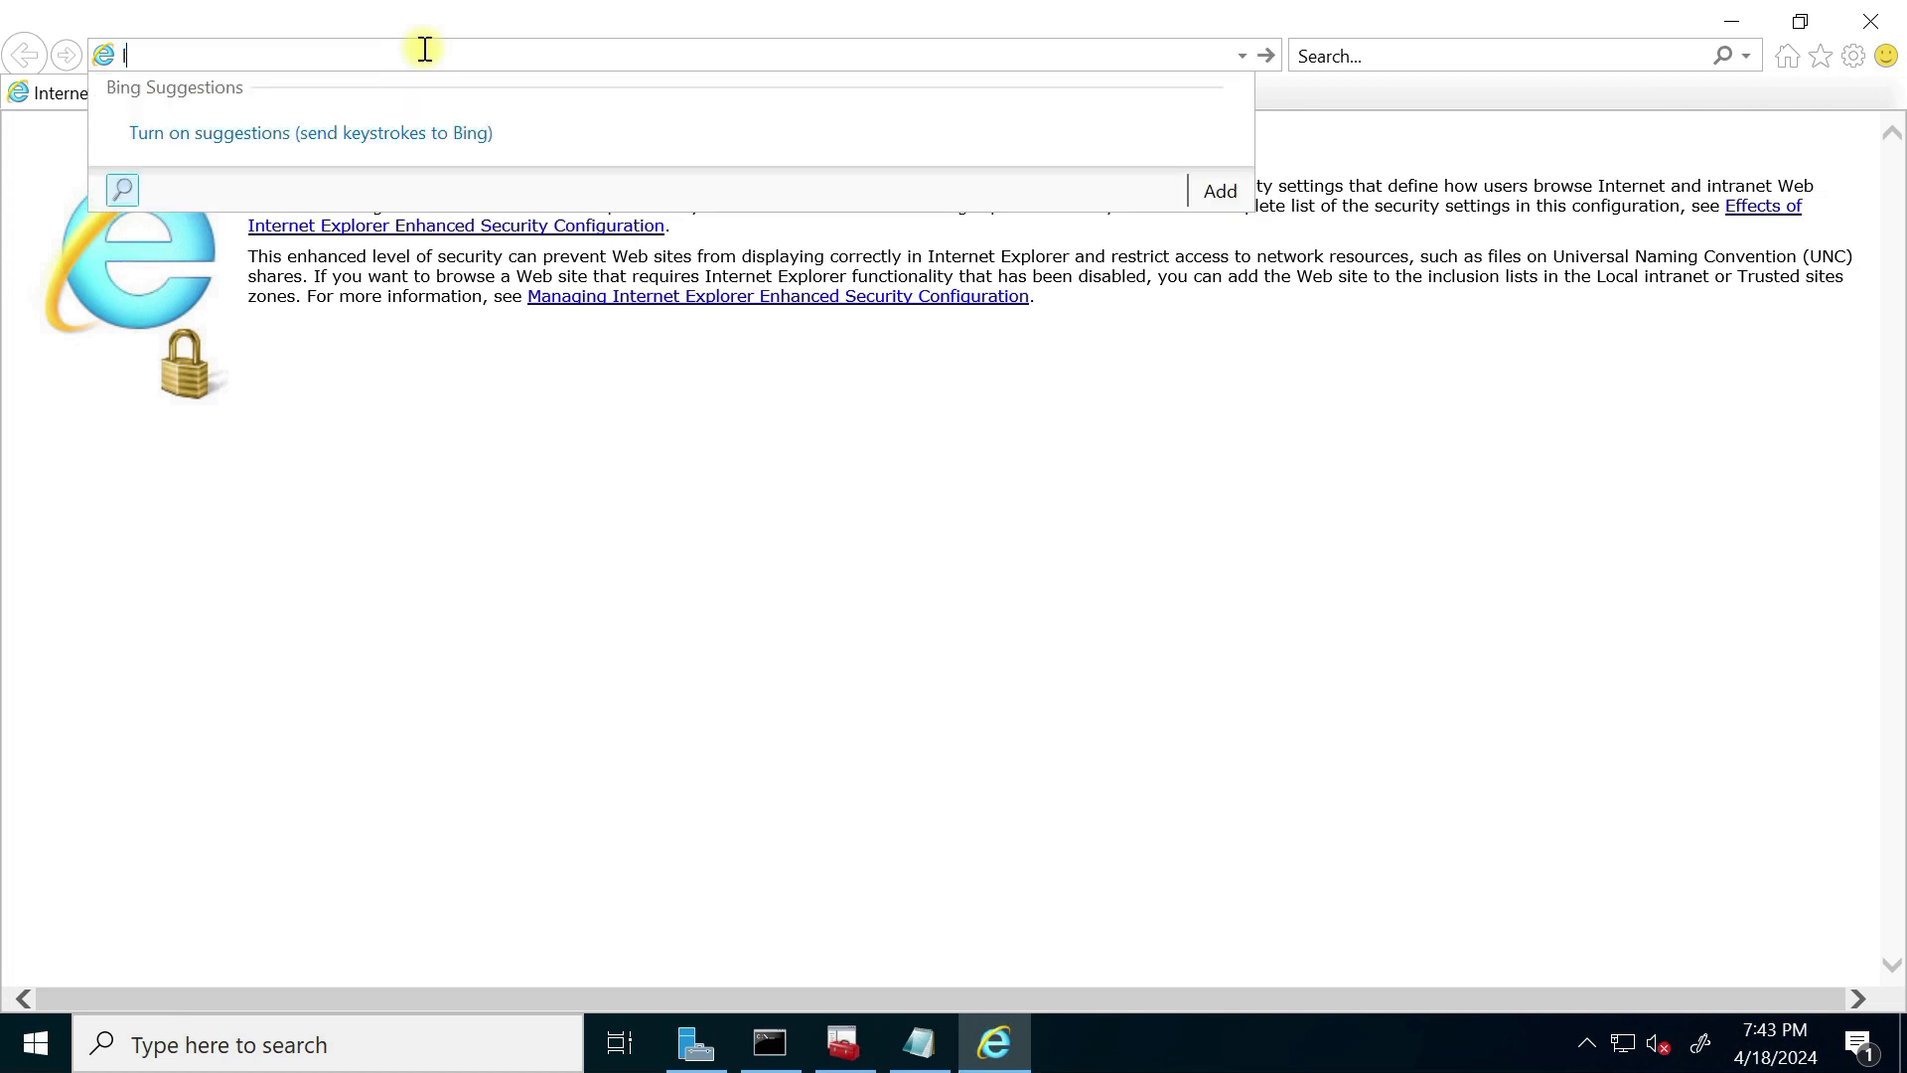
key("BackSpace")
key("BackSpace")
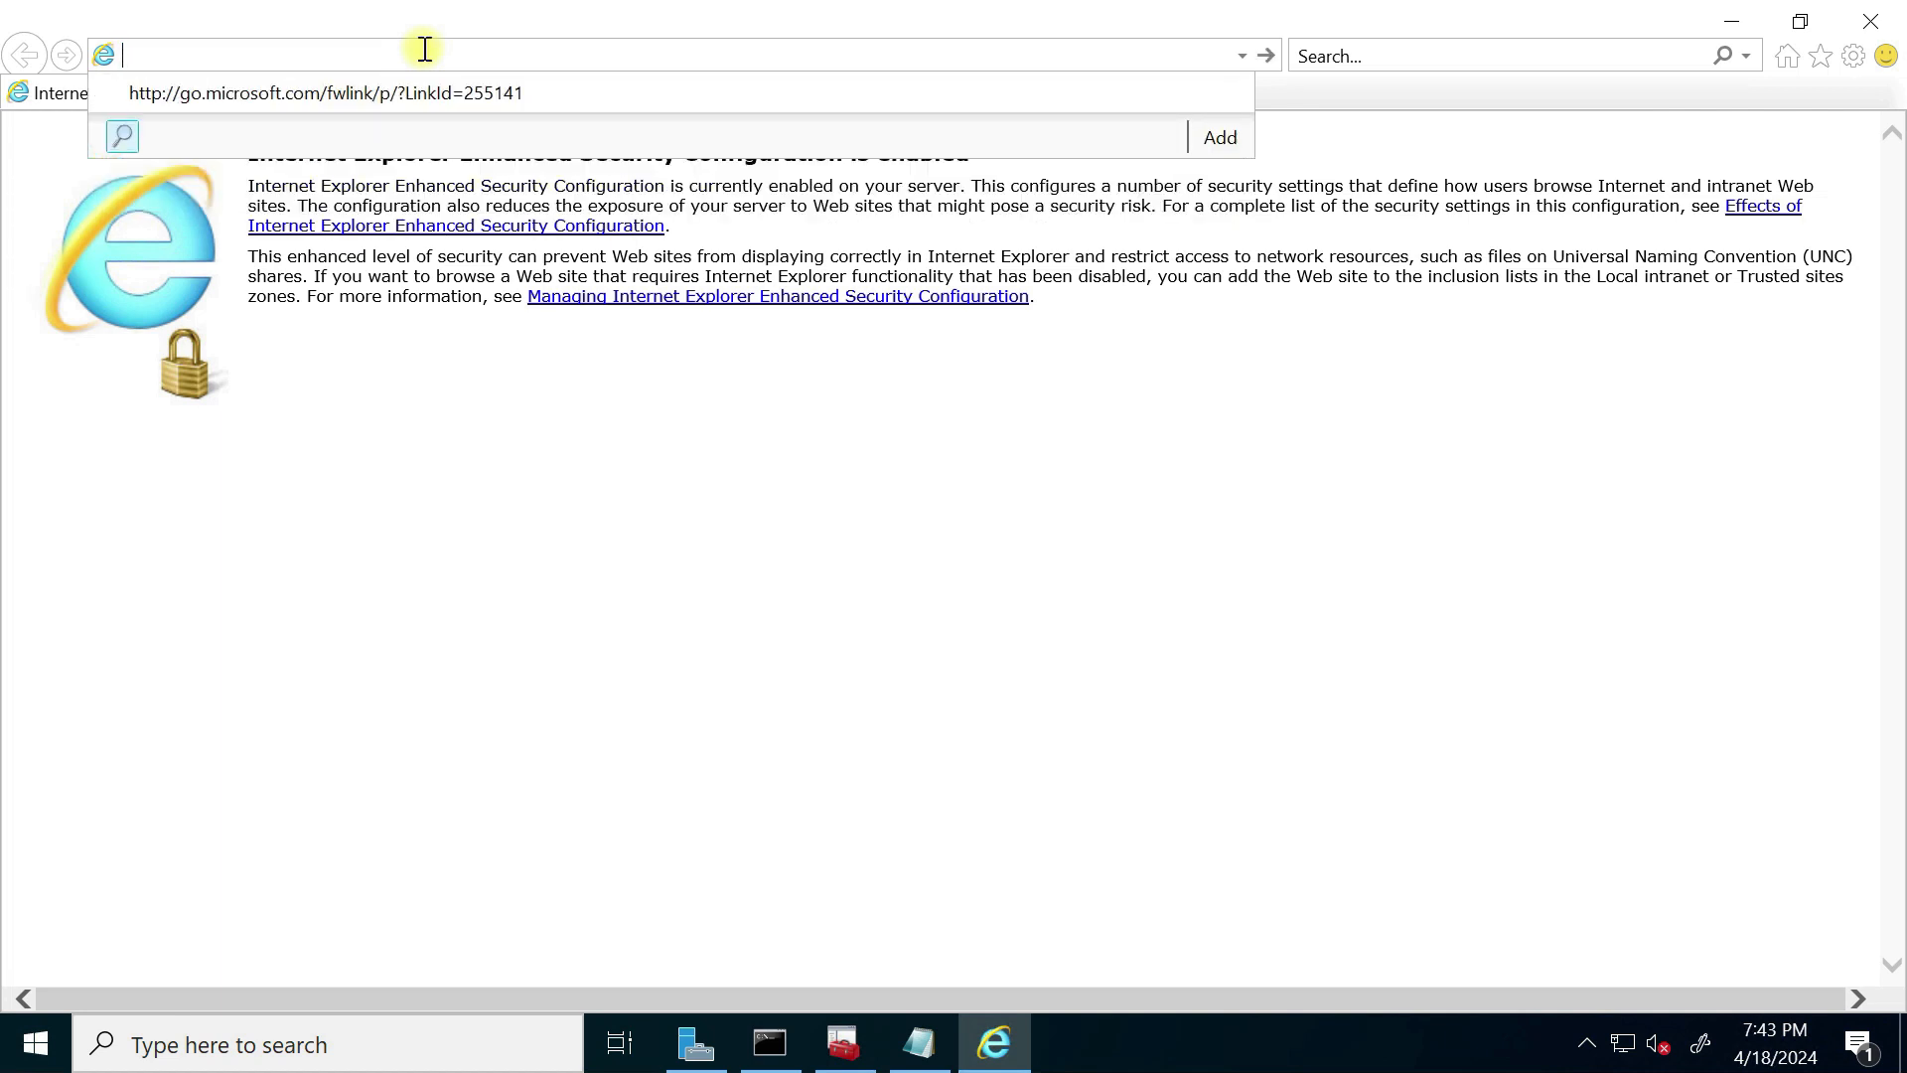
type("localhos")
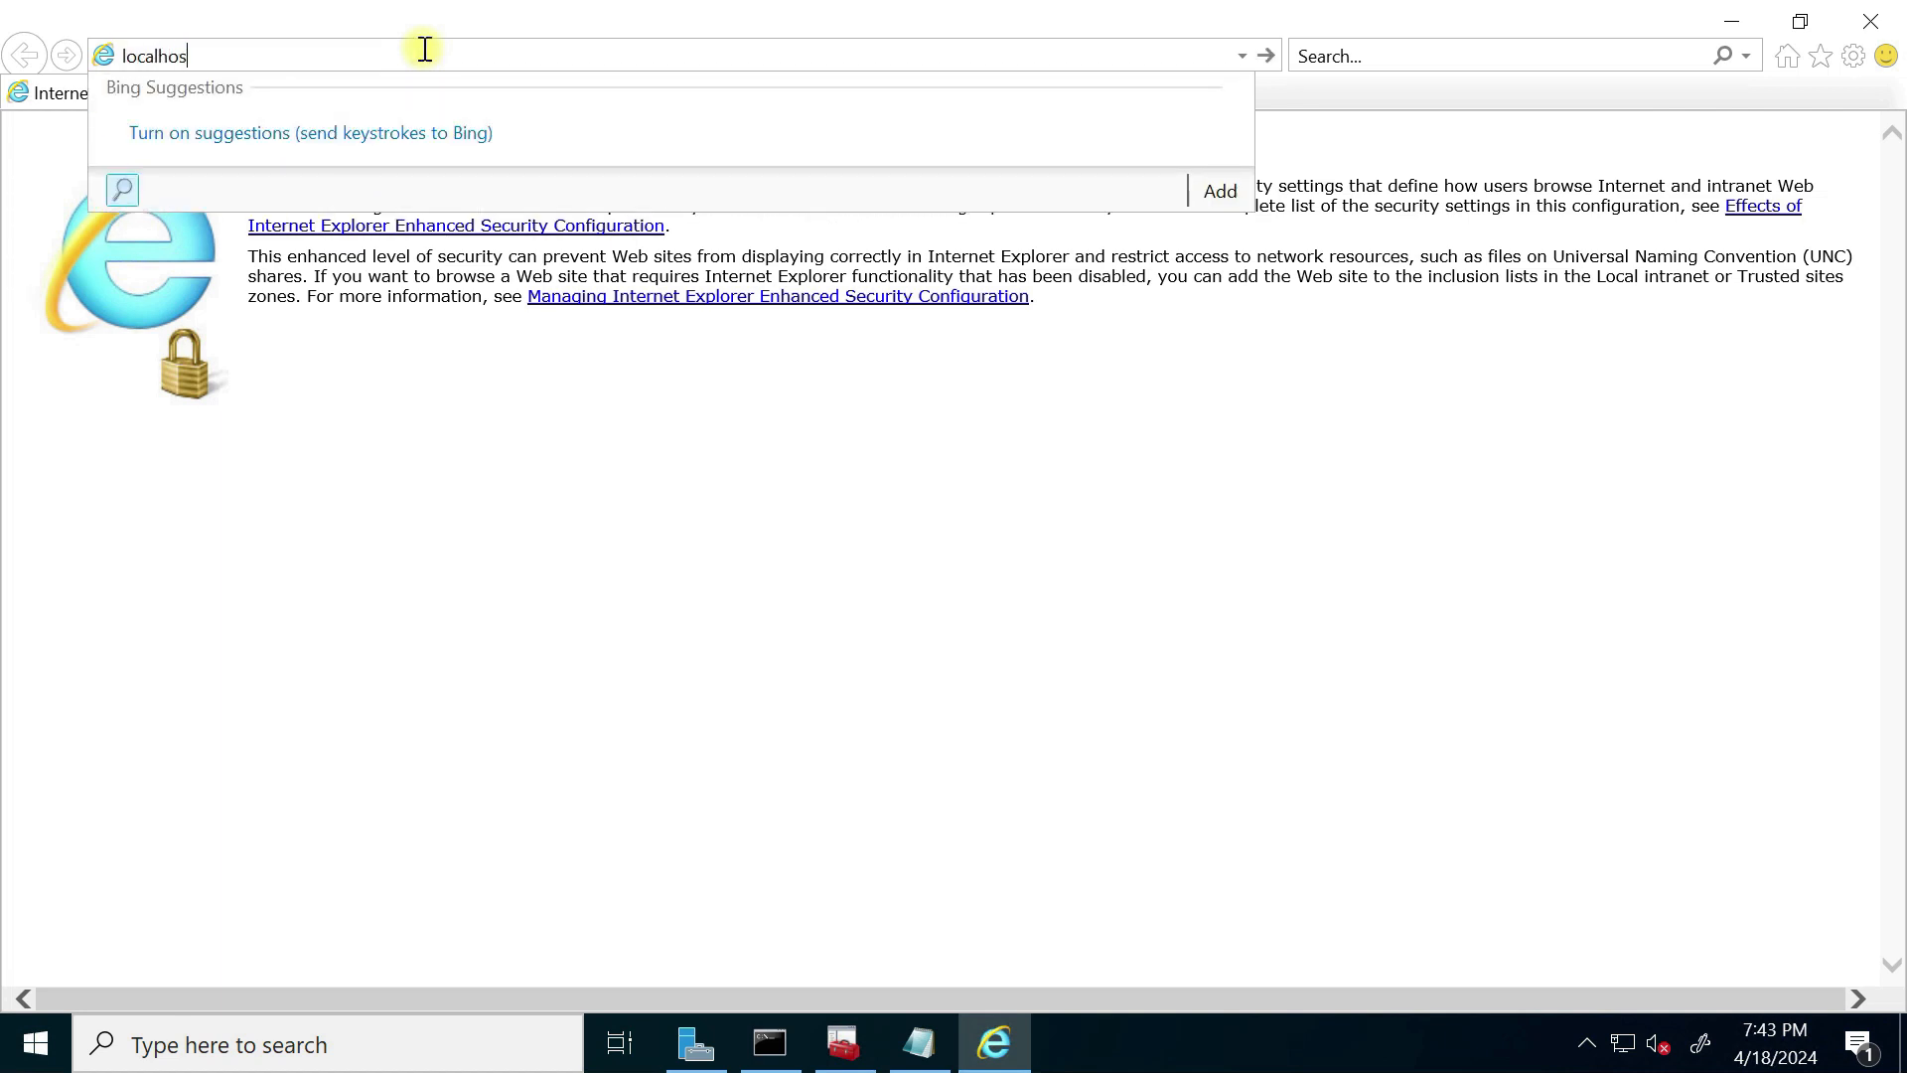
type("t")
key("Return")
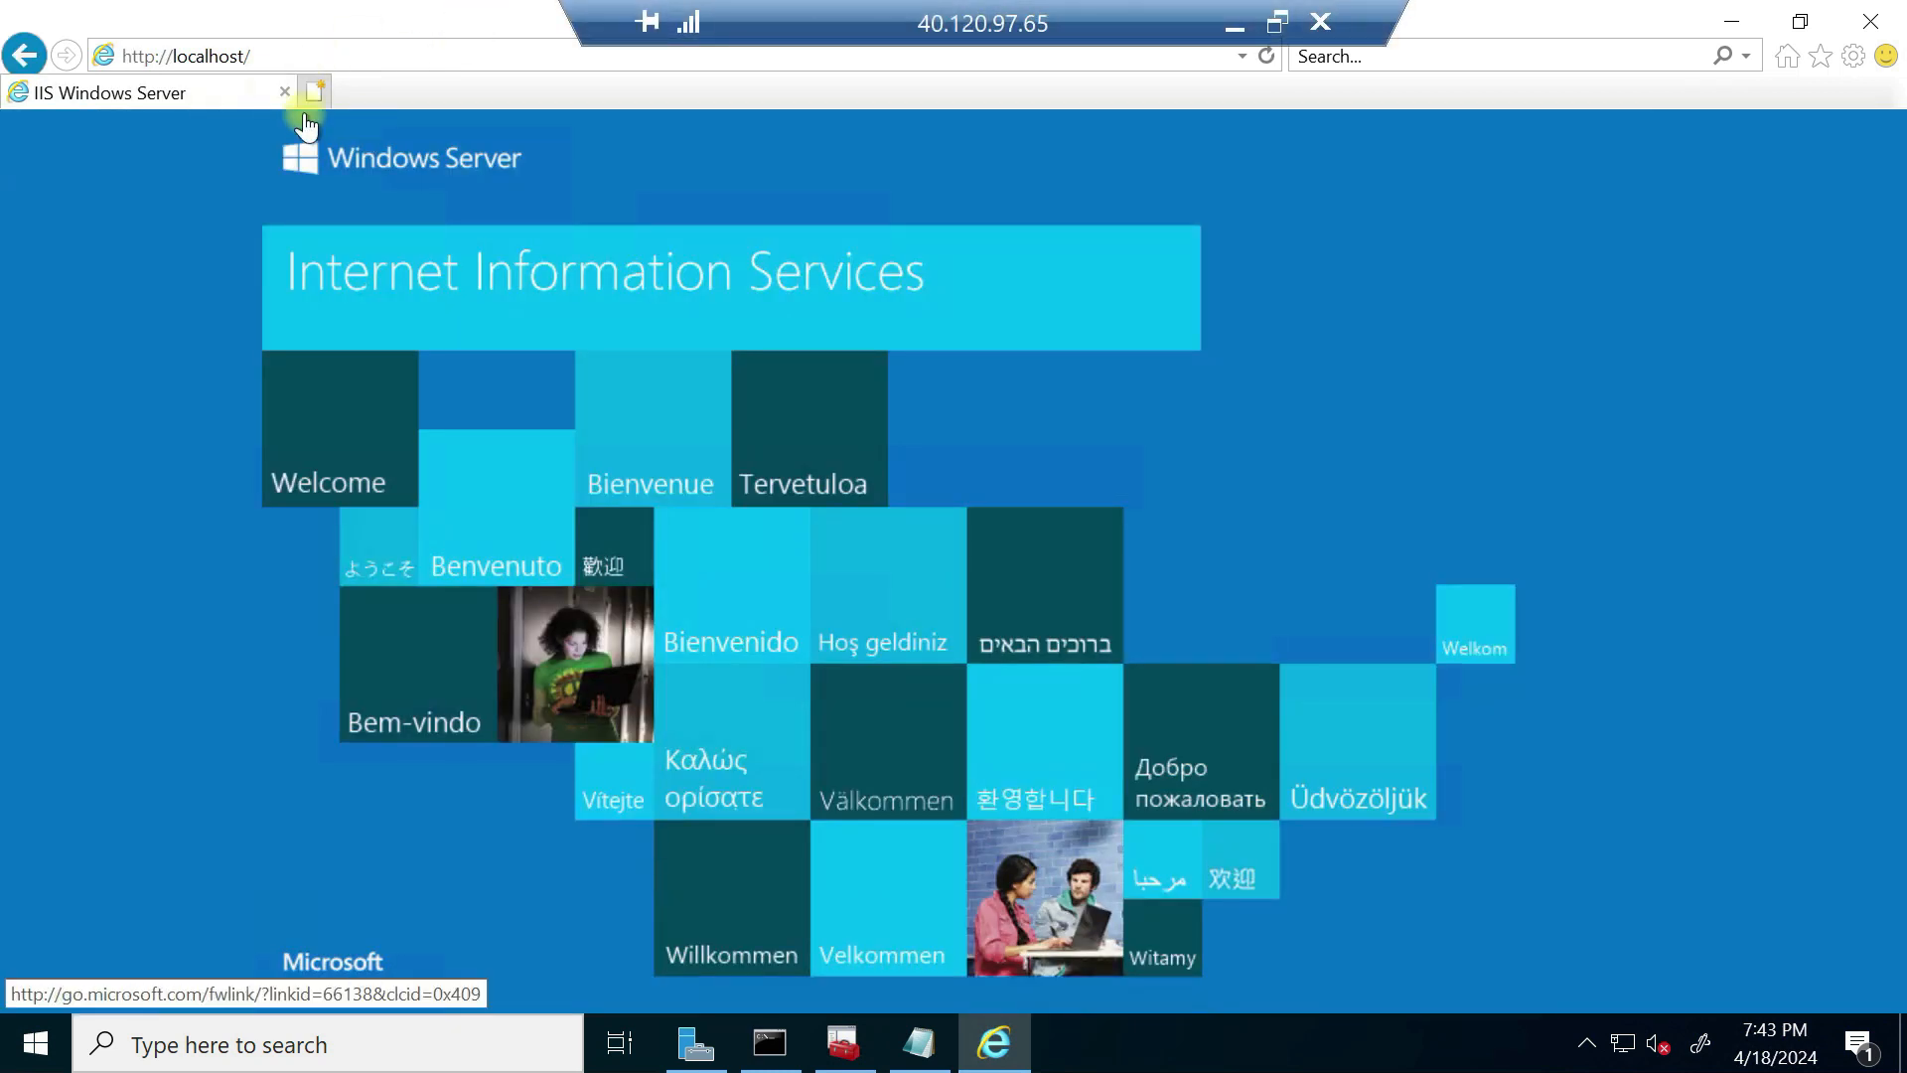
left_click(247, 55)
left_click_drag(246, 54, 171, 62)
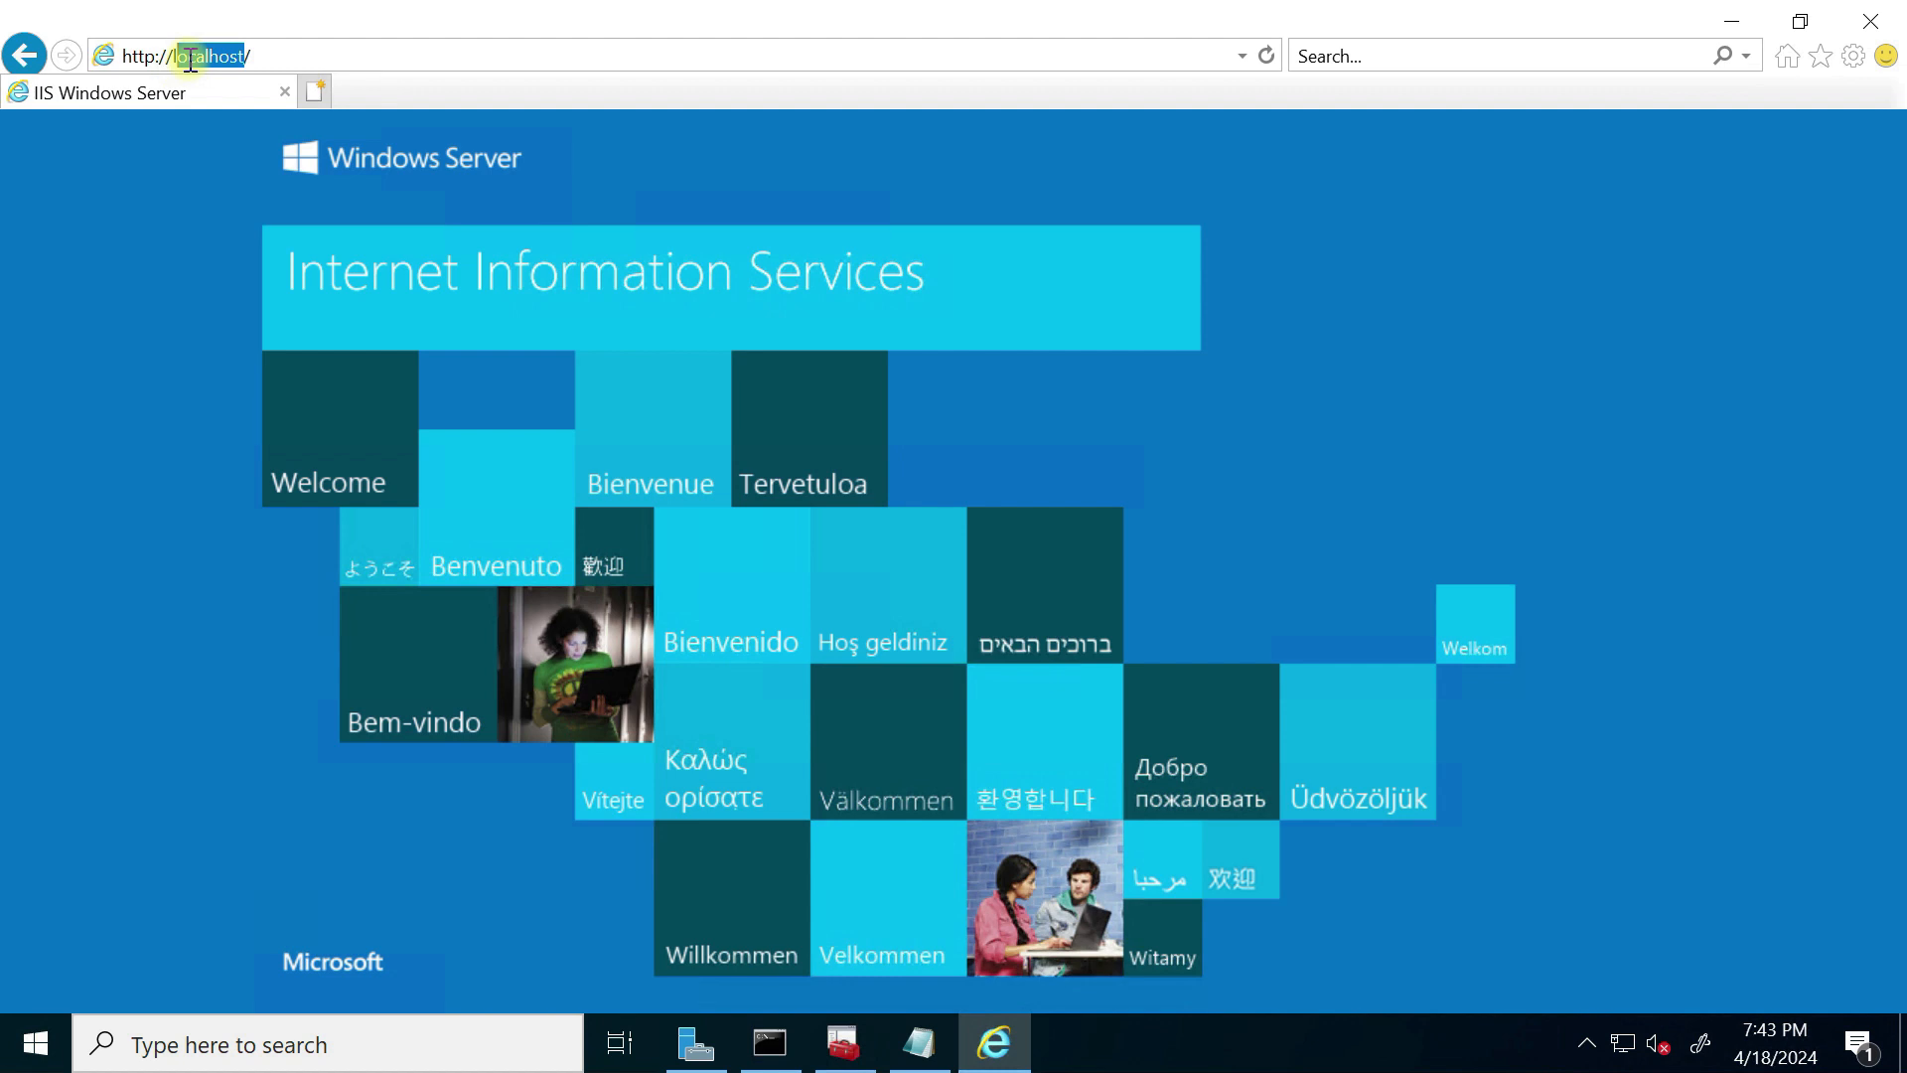
left_click(291, 57)
left_click_drag(260, 61, 24, 66)
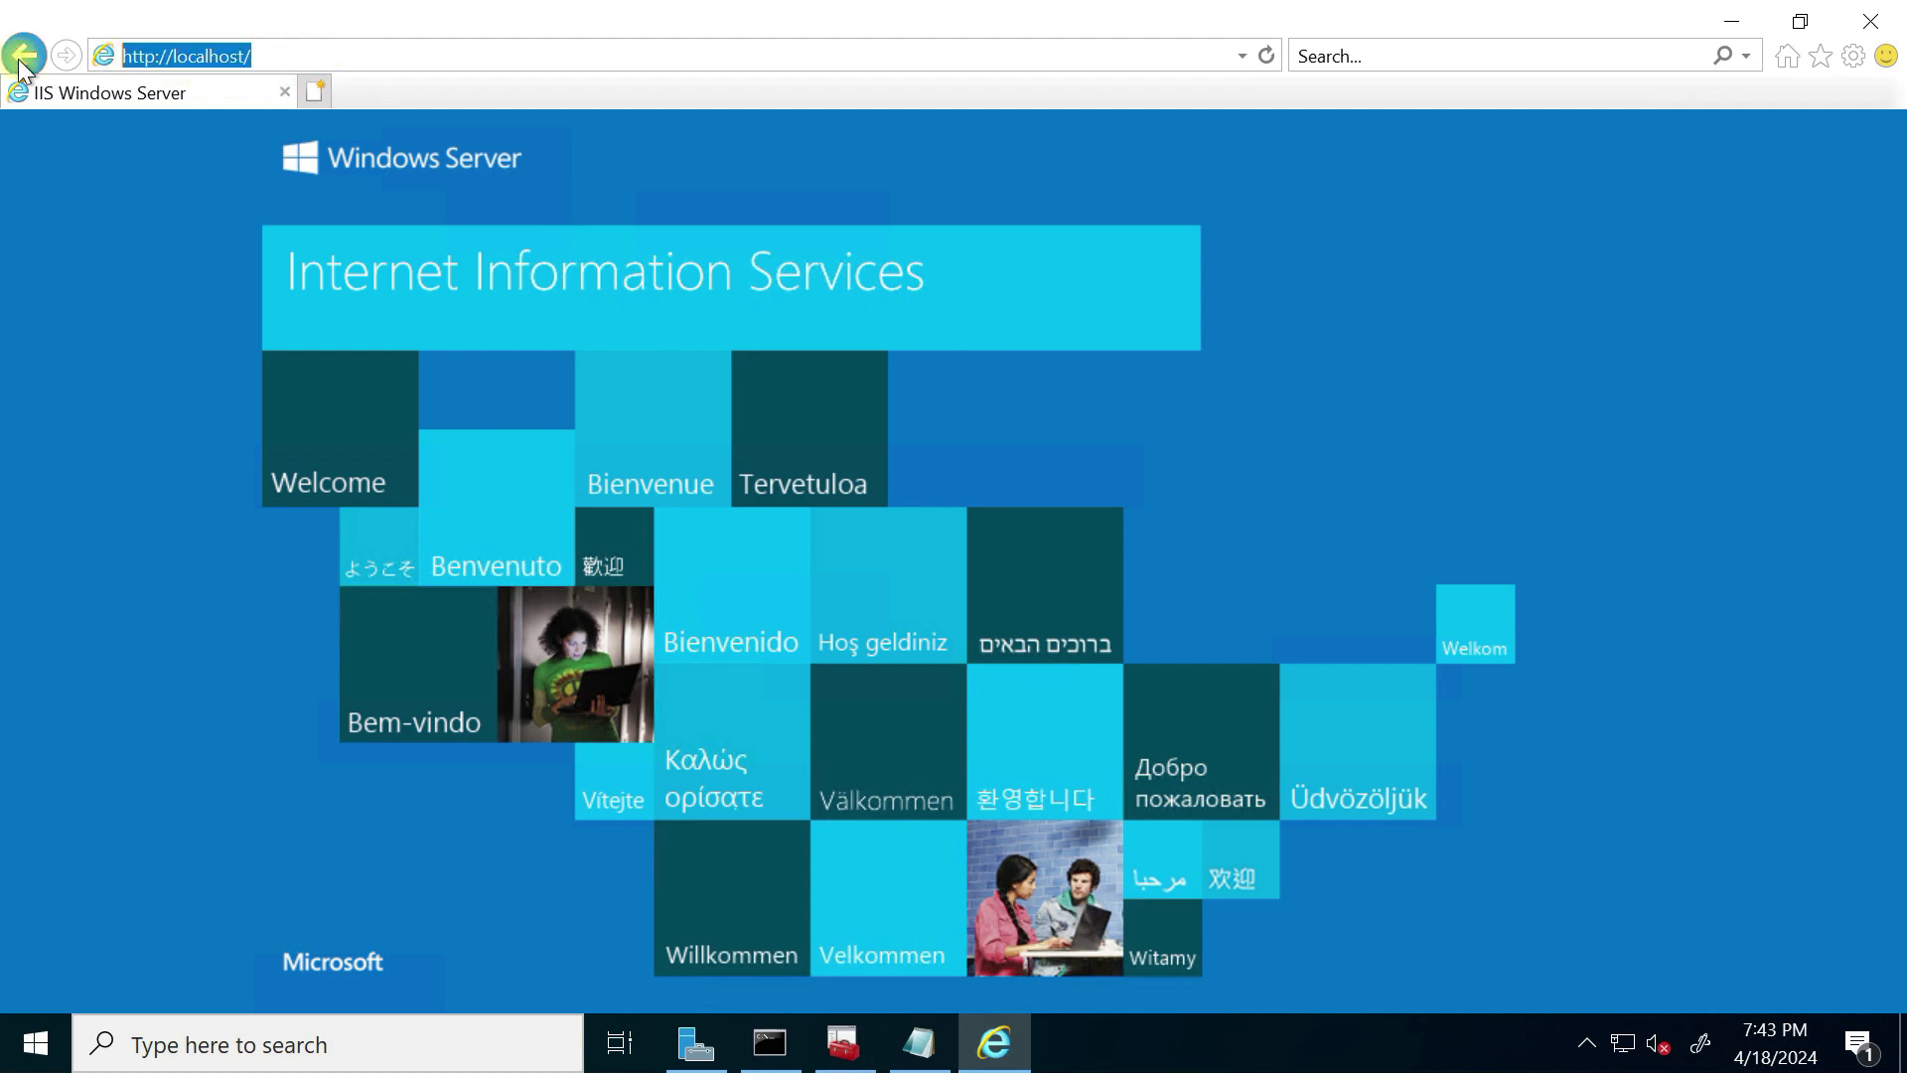
Step: Search Windows for 'inter' to find Internet Explorer
left_click(214, 1045)
type("nt")
key("BackSpace")
type("inter")
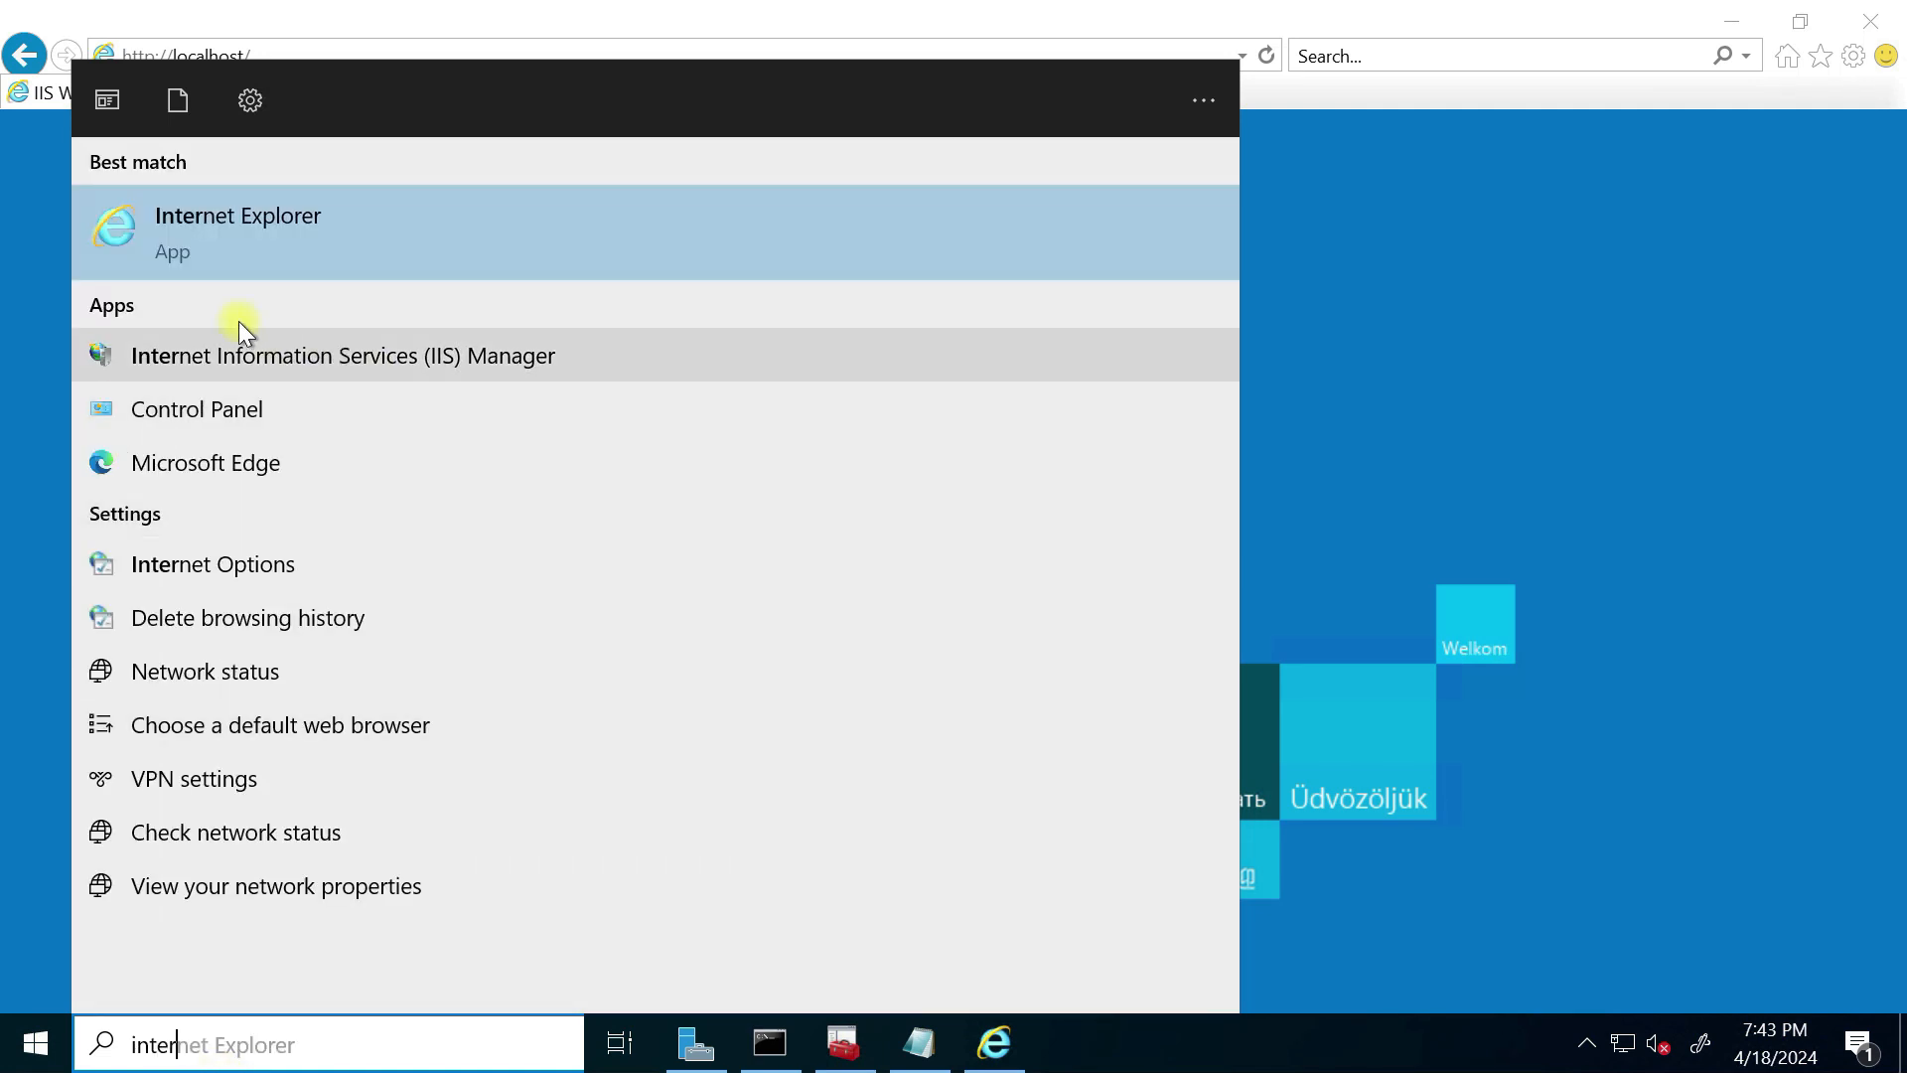
left_click(230, 574)
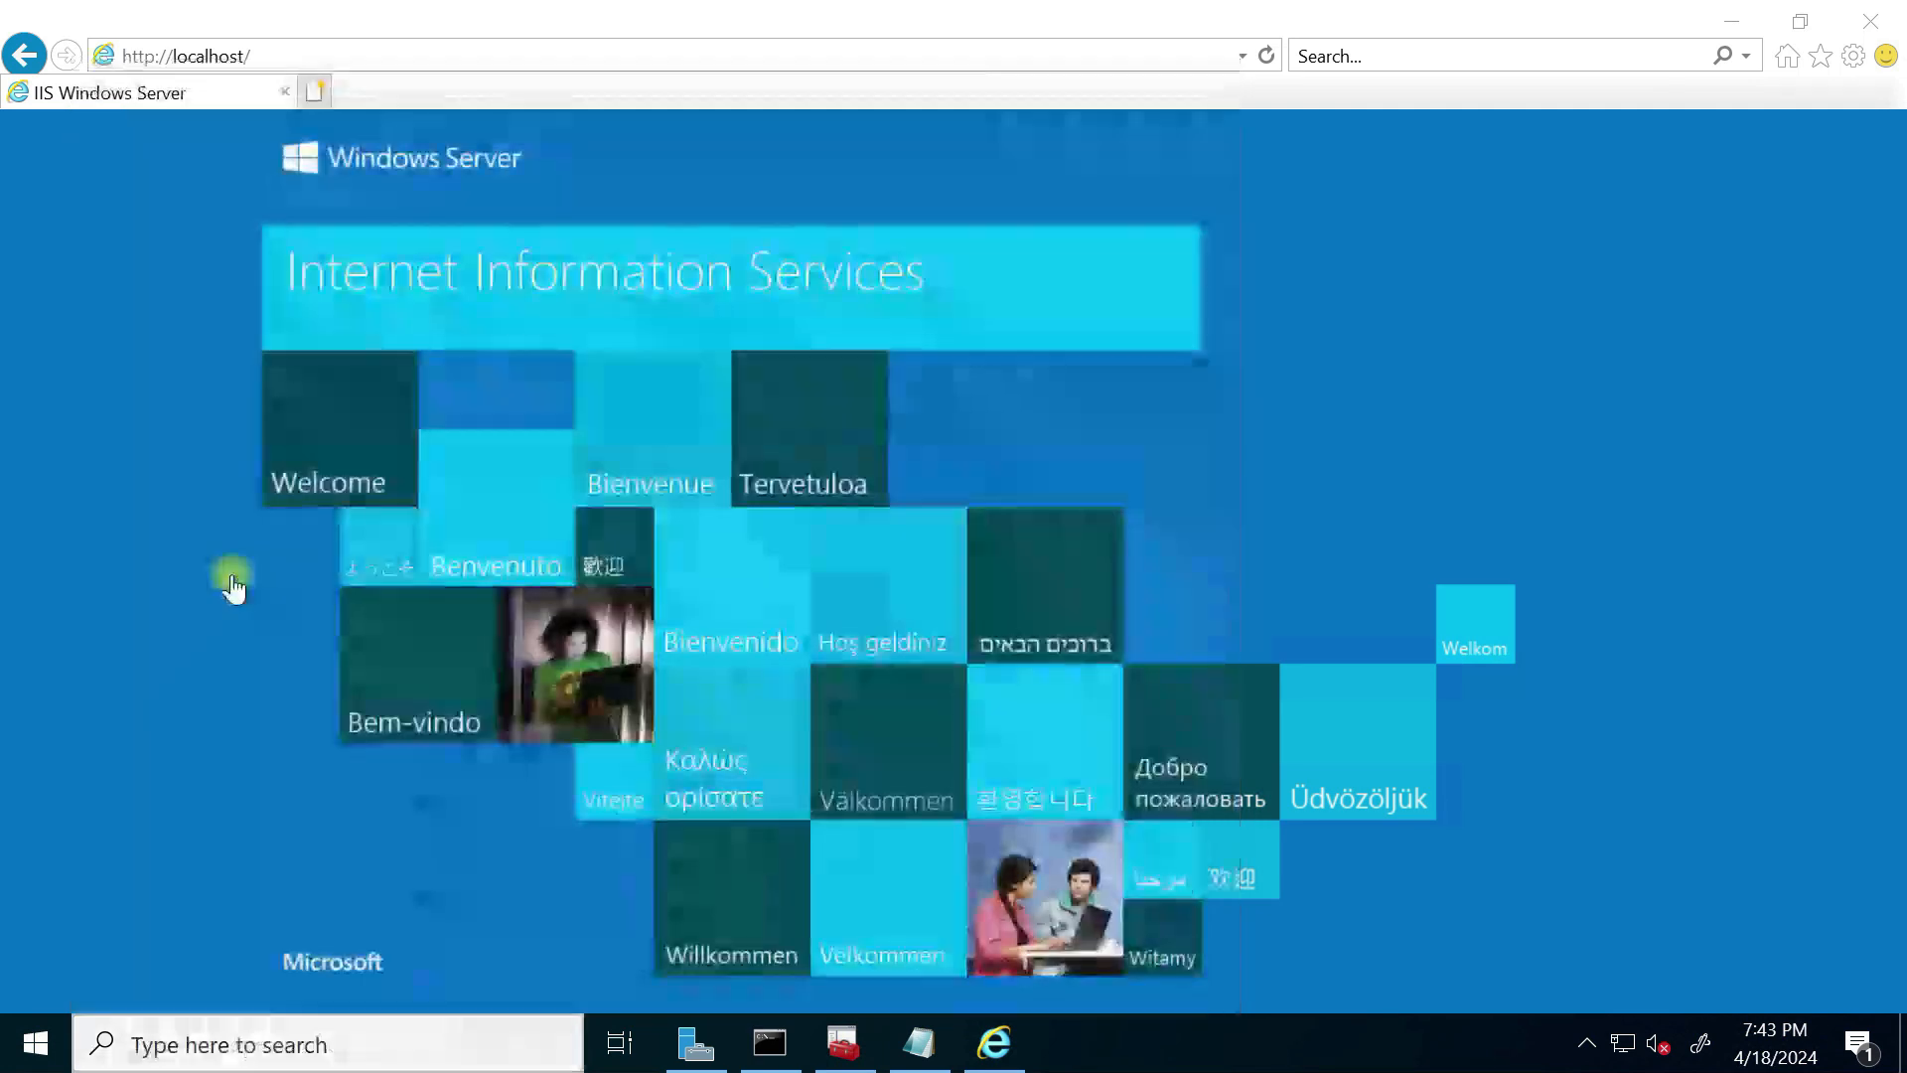
left_click(198, 147)
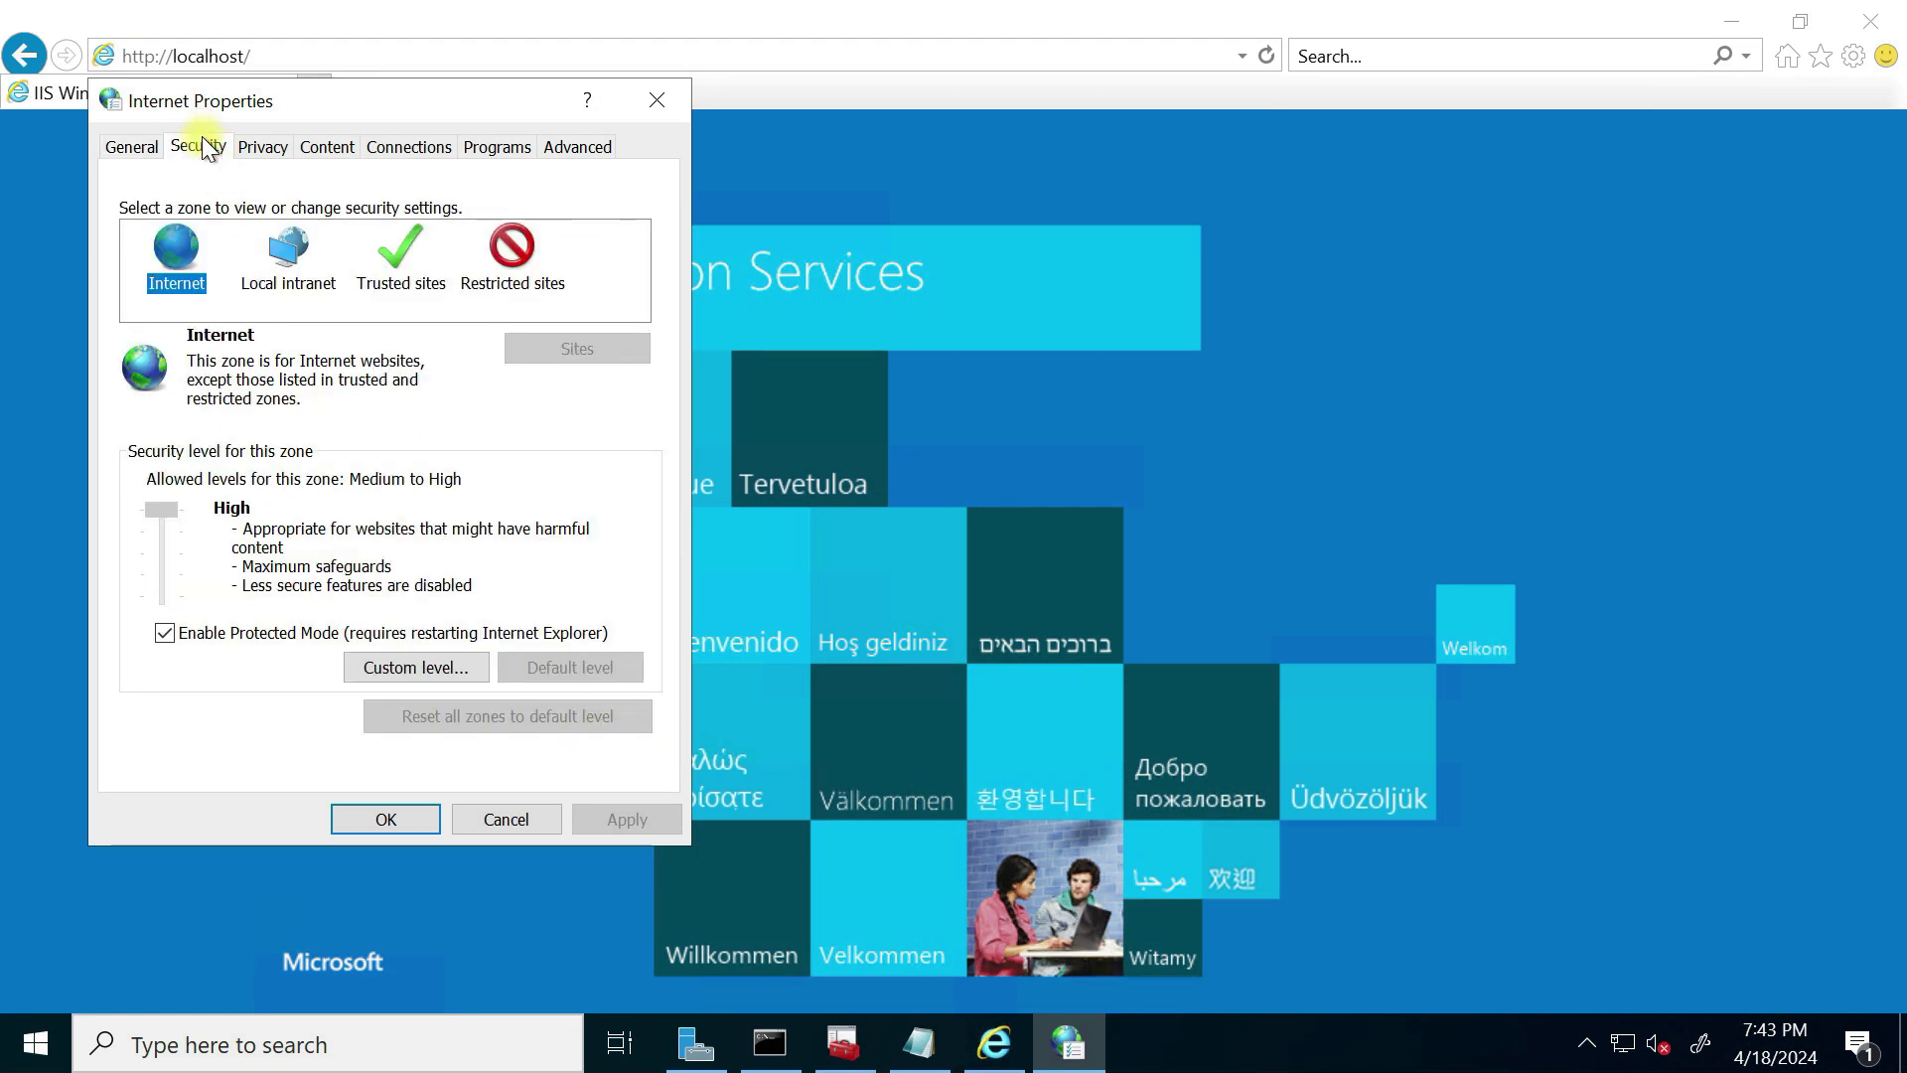
left_click(371, 275)
left_click(536, 349)
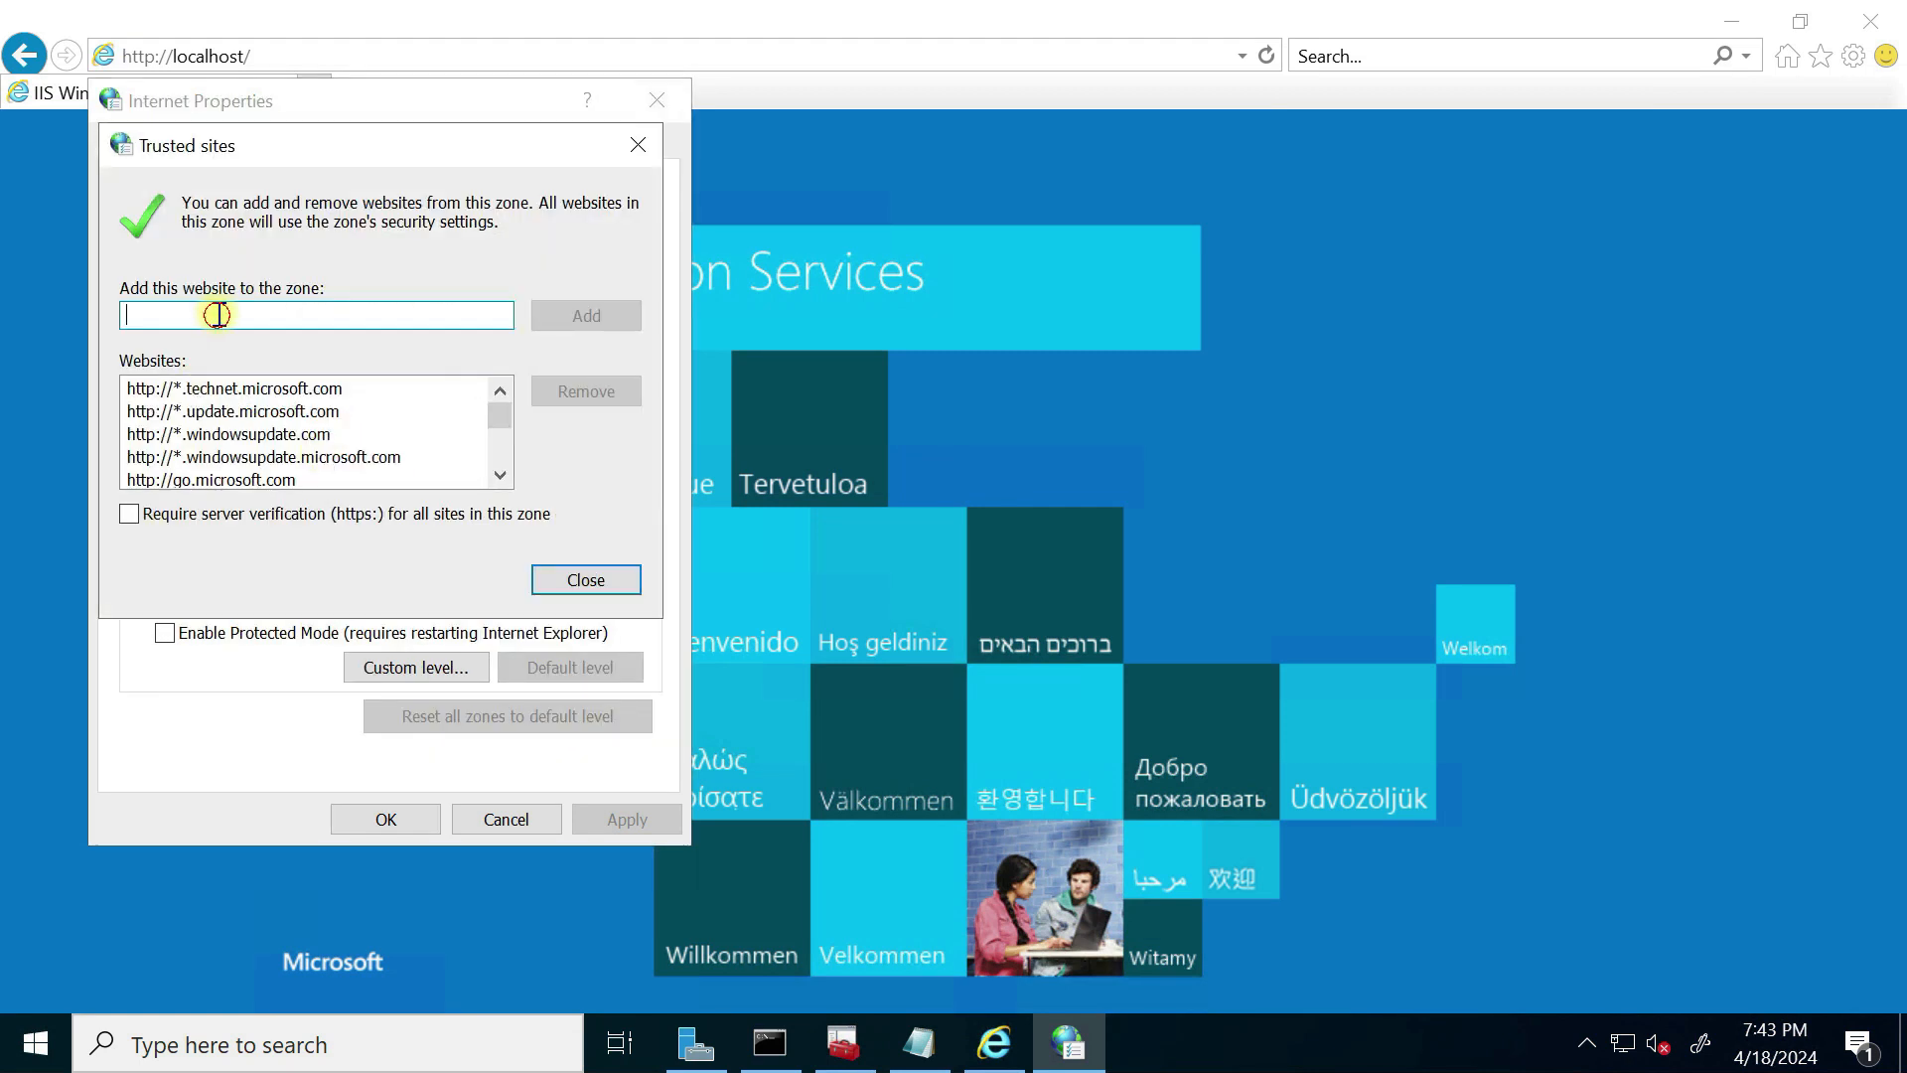
left_click(589, 315)
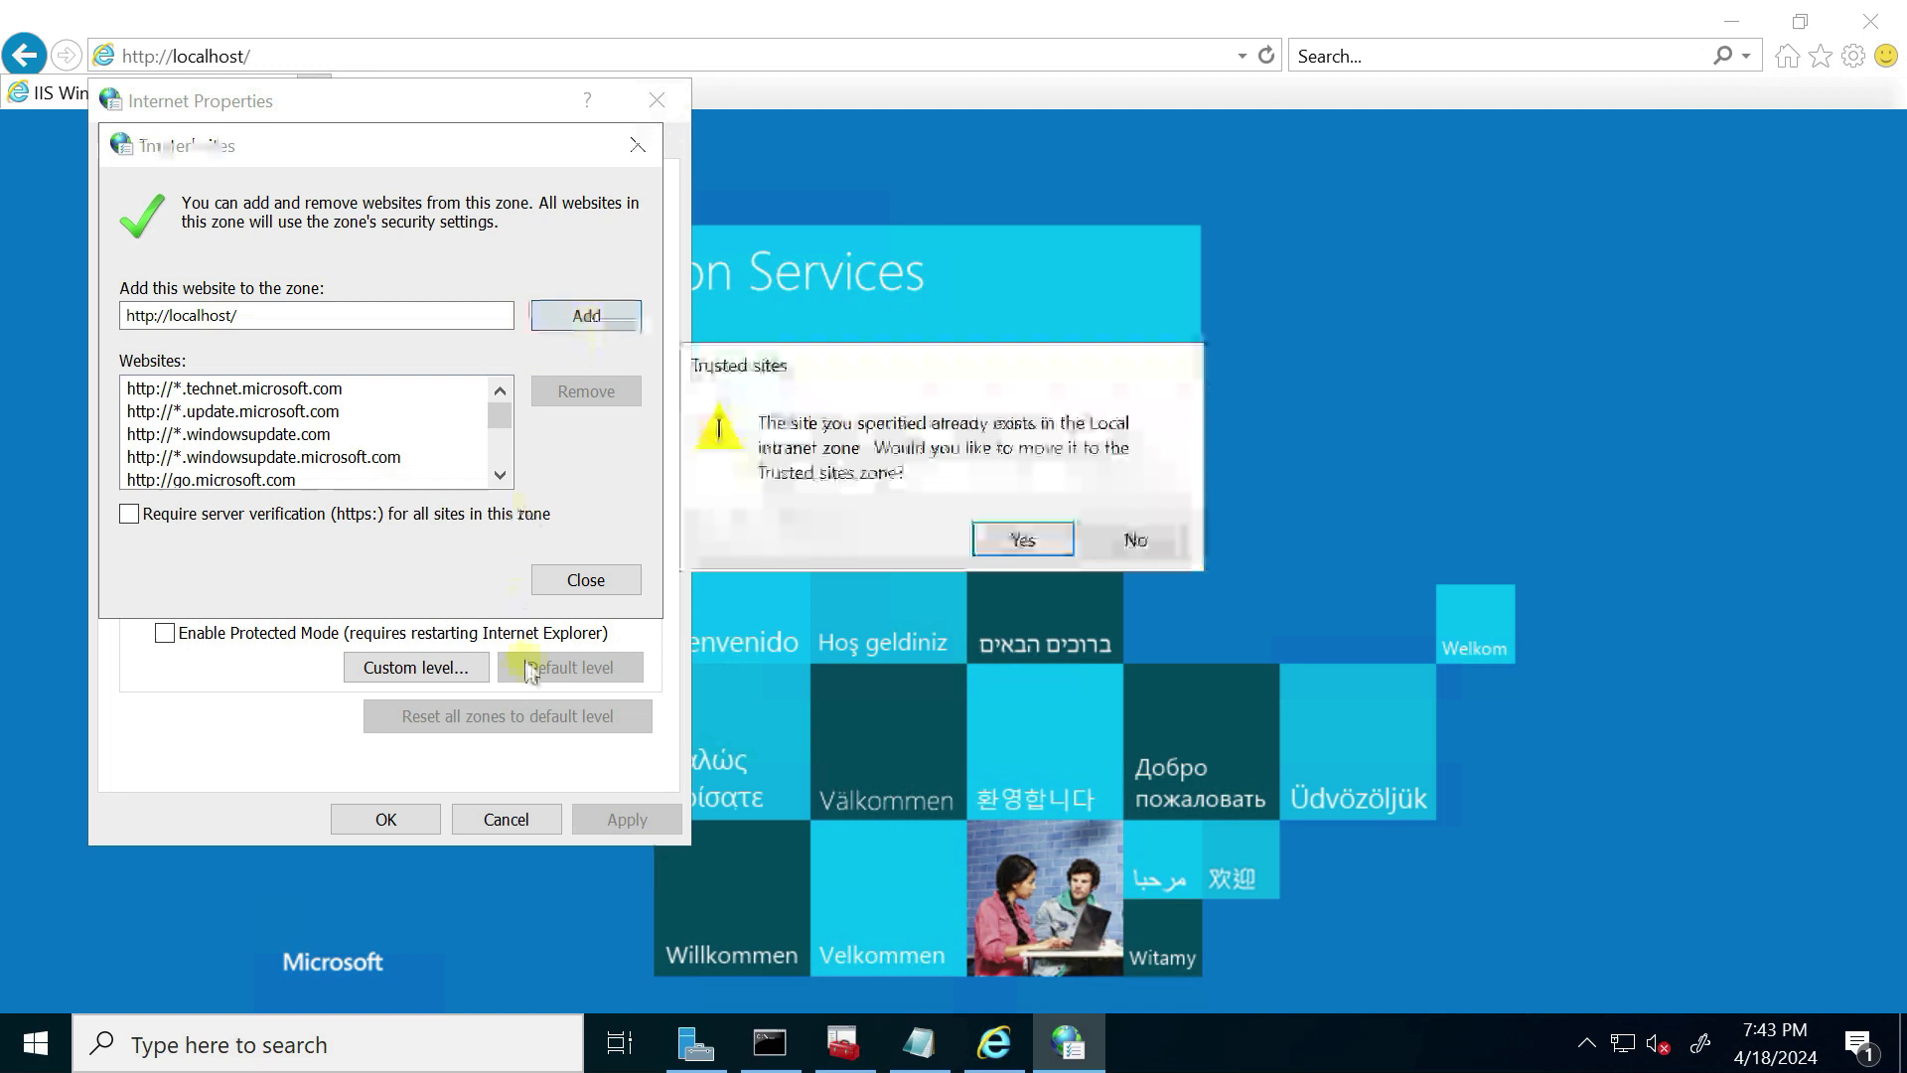
Step: Confirm moving localhost out of Local intranet, save with OK, and place the cursor in the address
left_click(1023, 540)
left_click(586, 581)
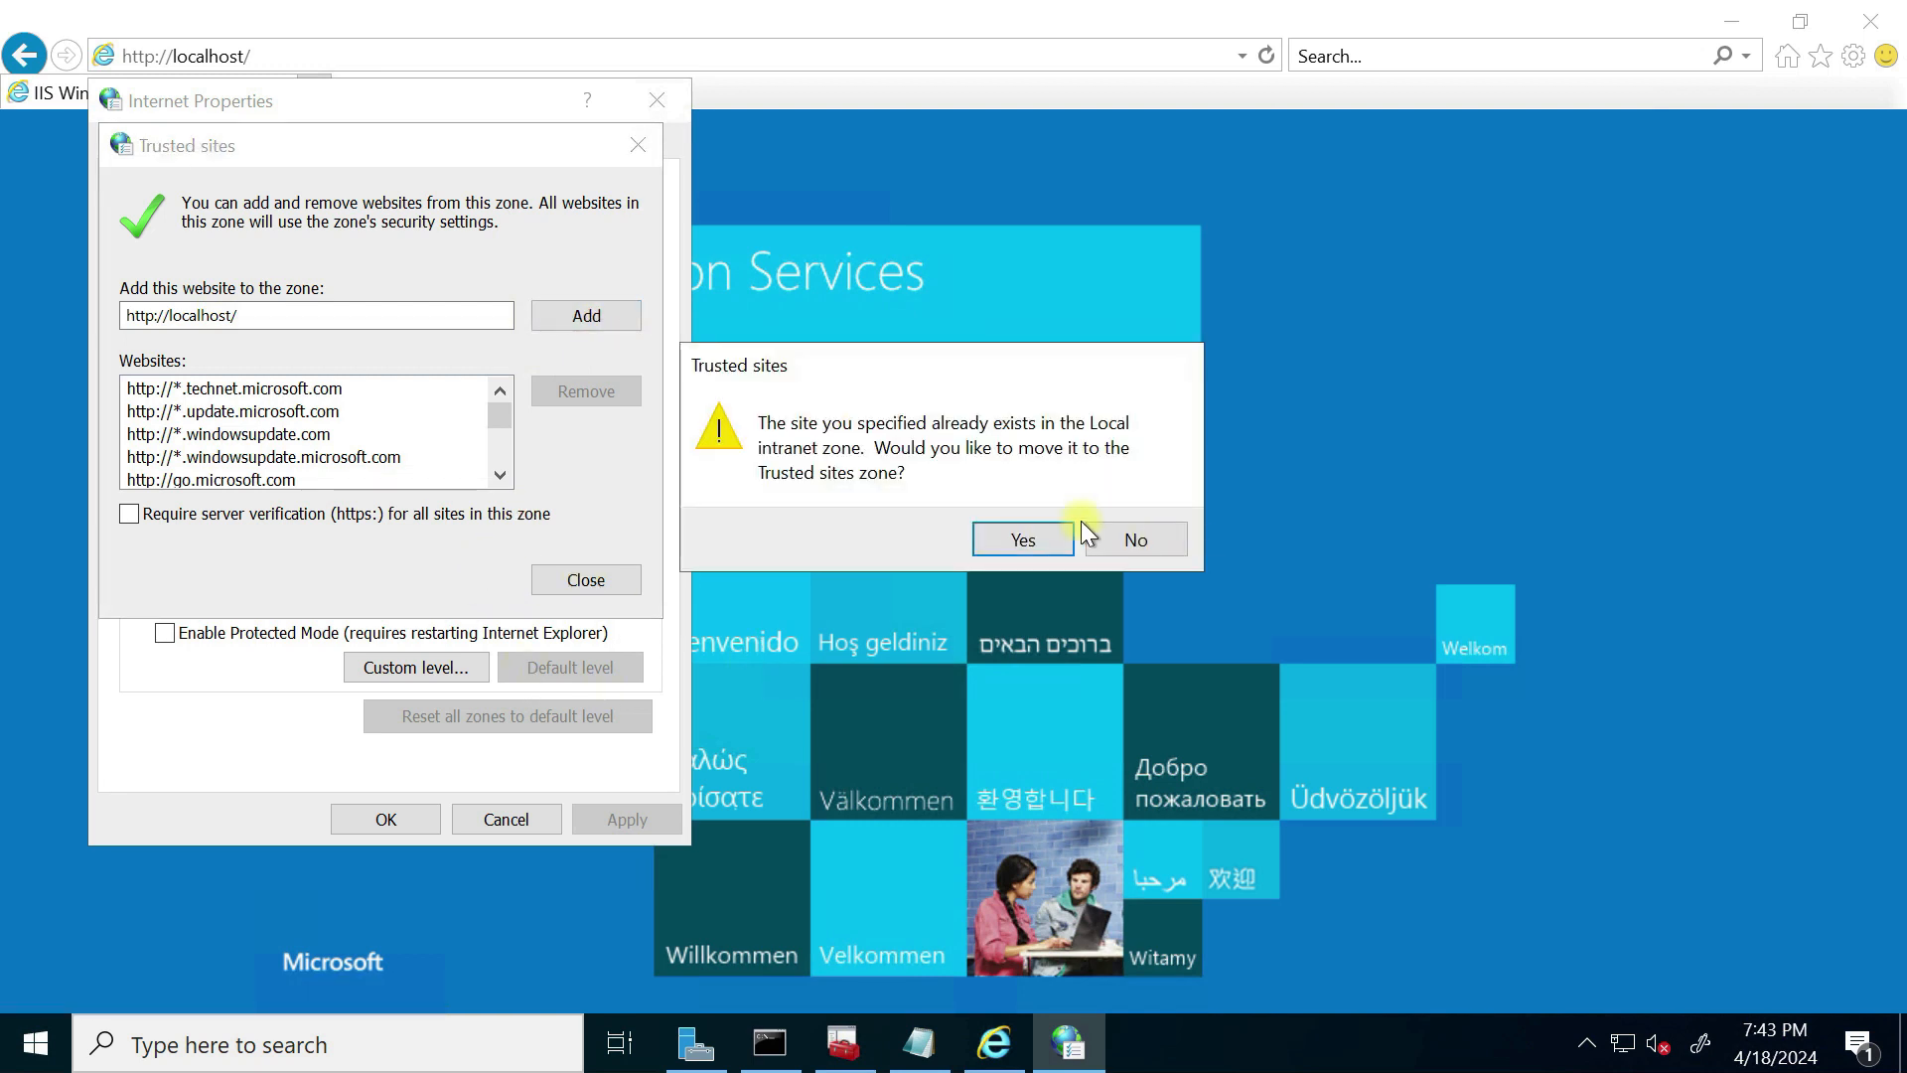
left_click(1055, 540)
left_click(579, 580)
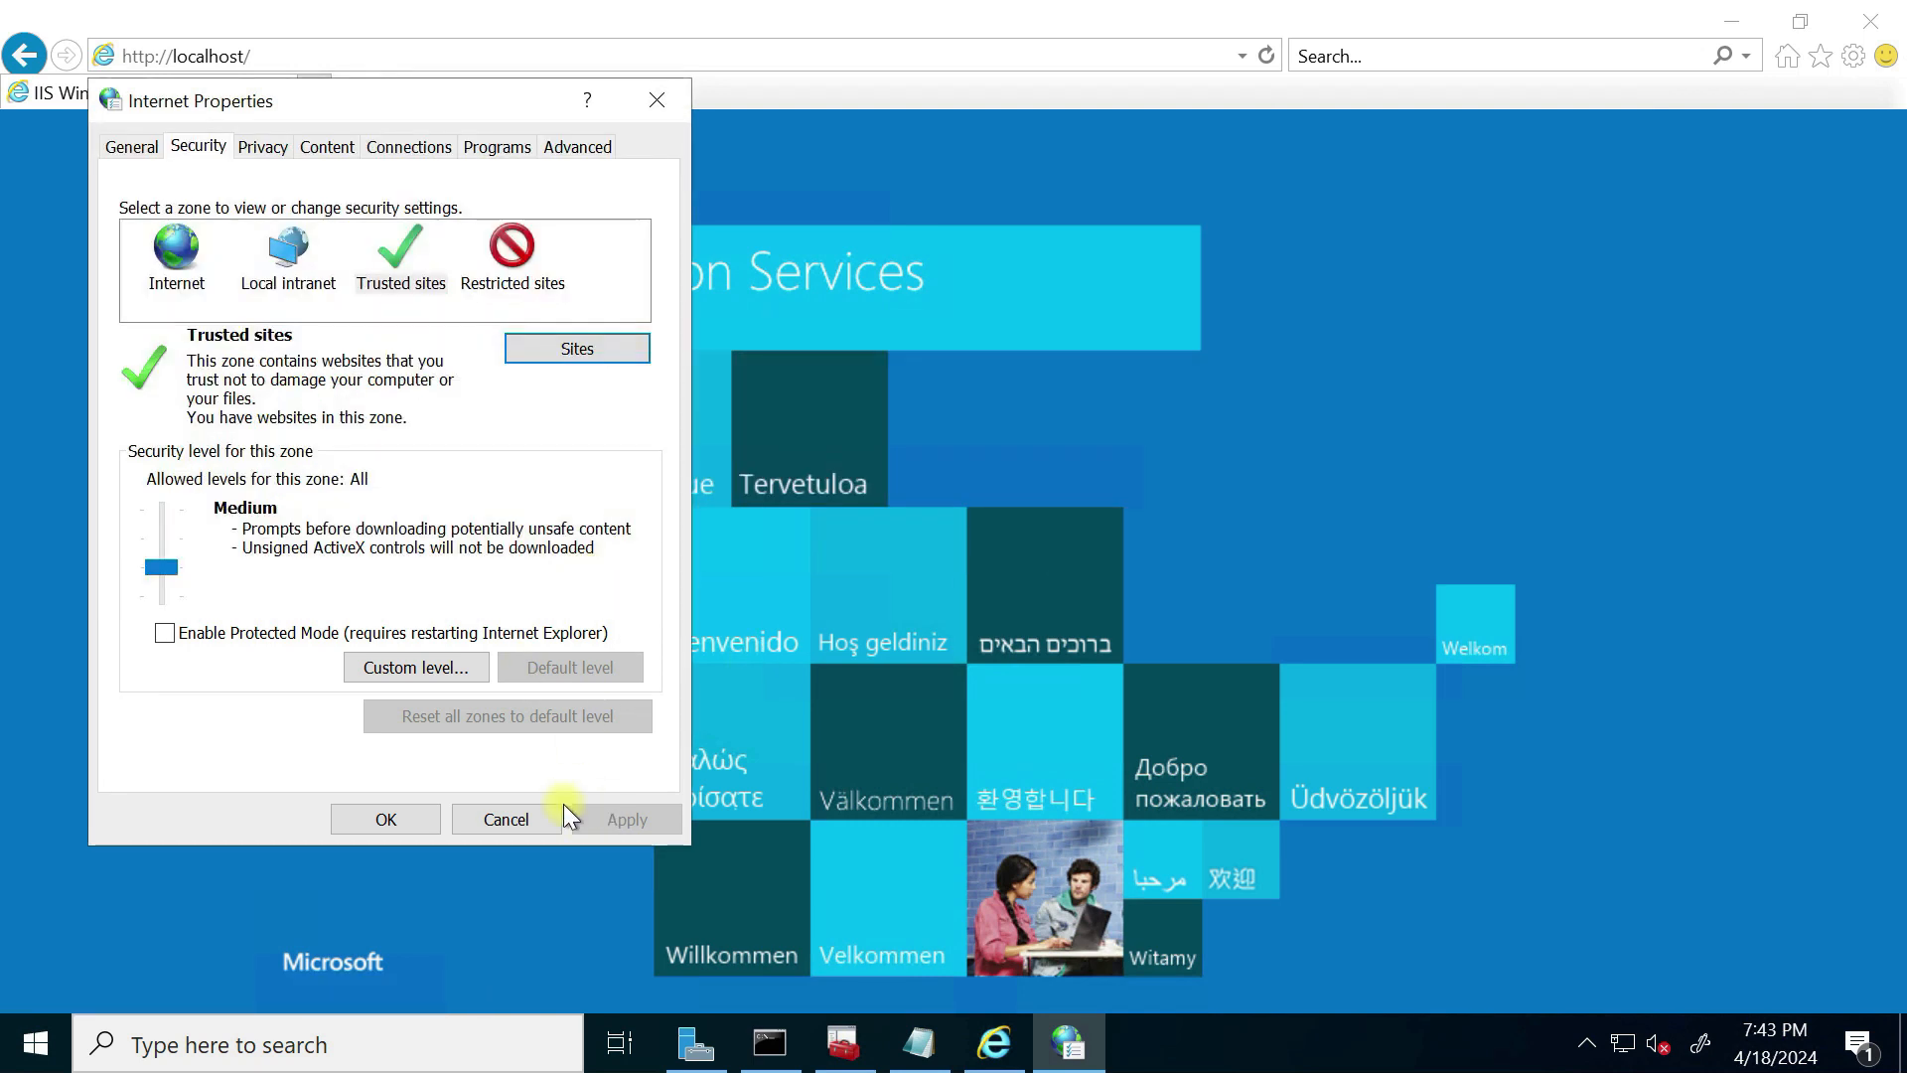
left_click(386, 820)
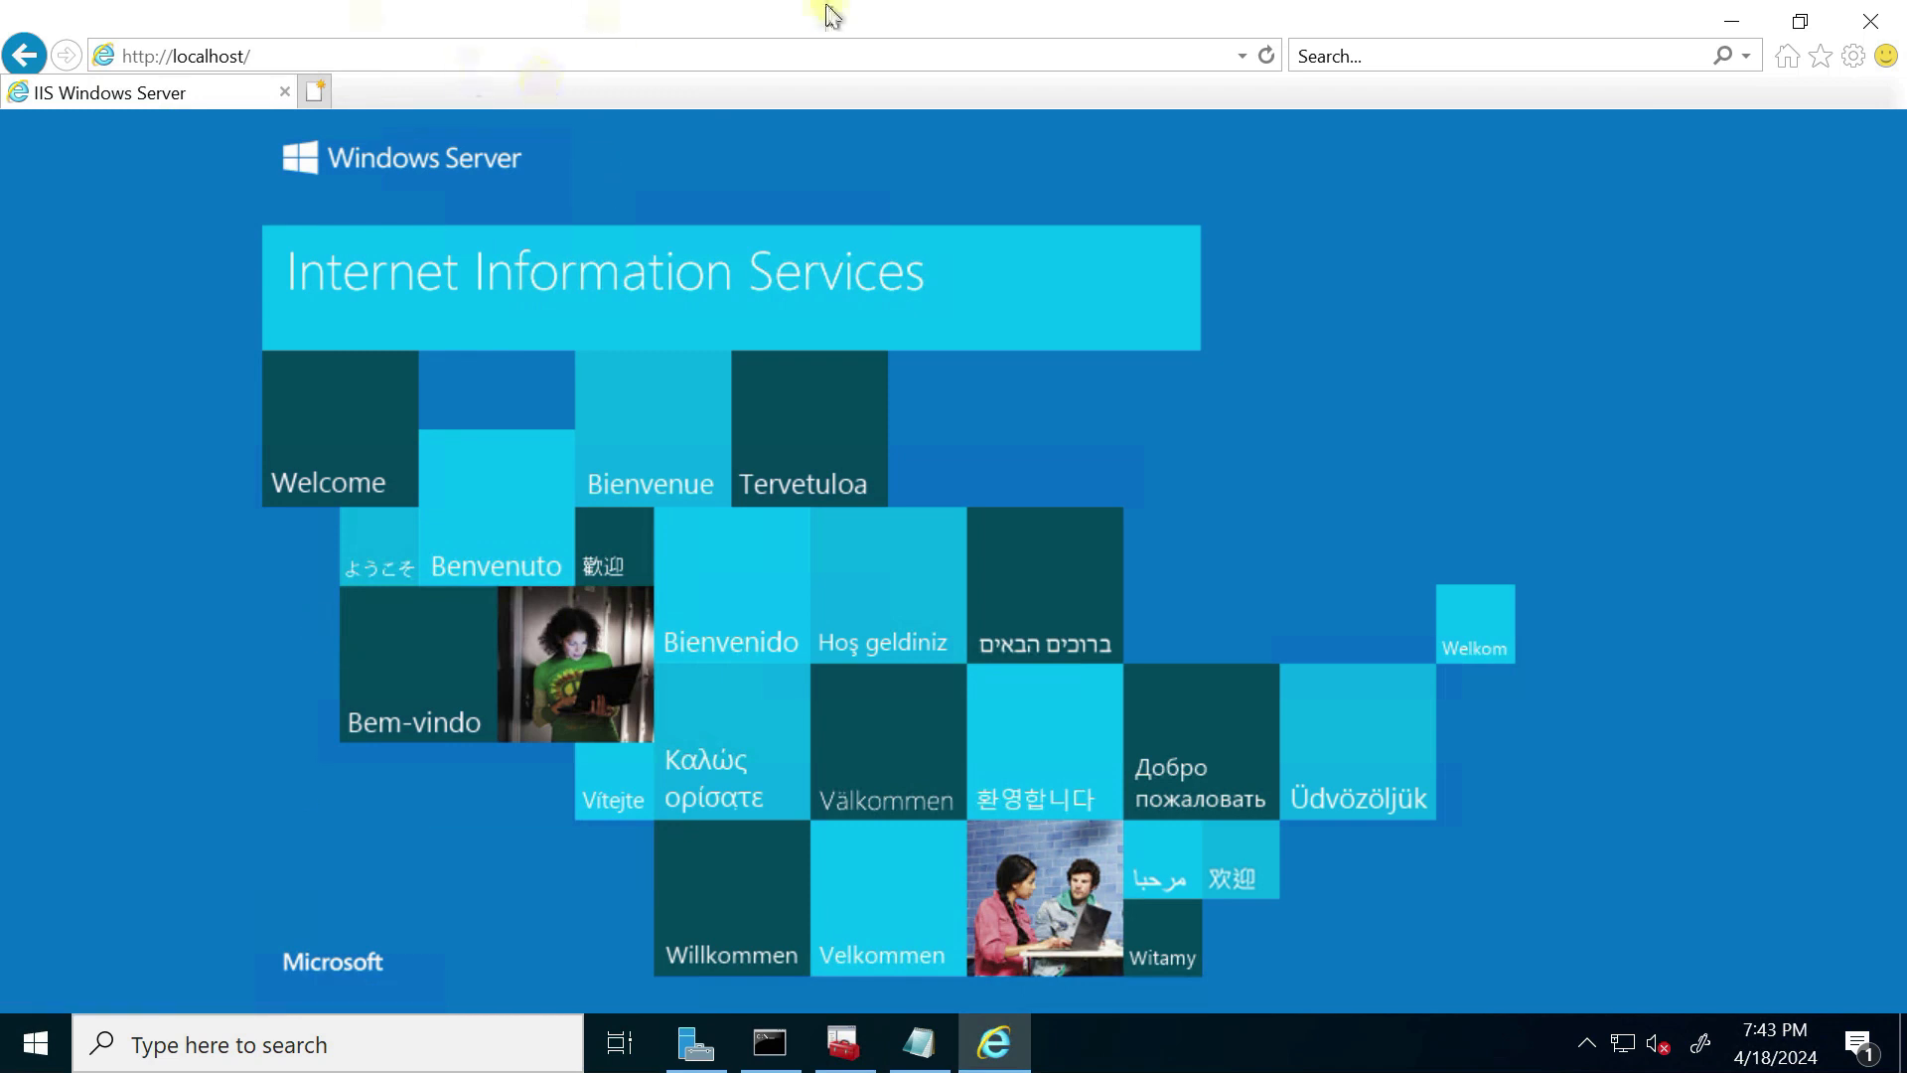
left_click(415, 50)
left_click(353, 55)
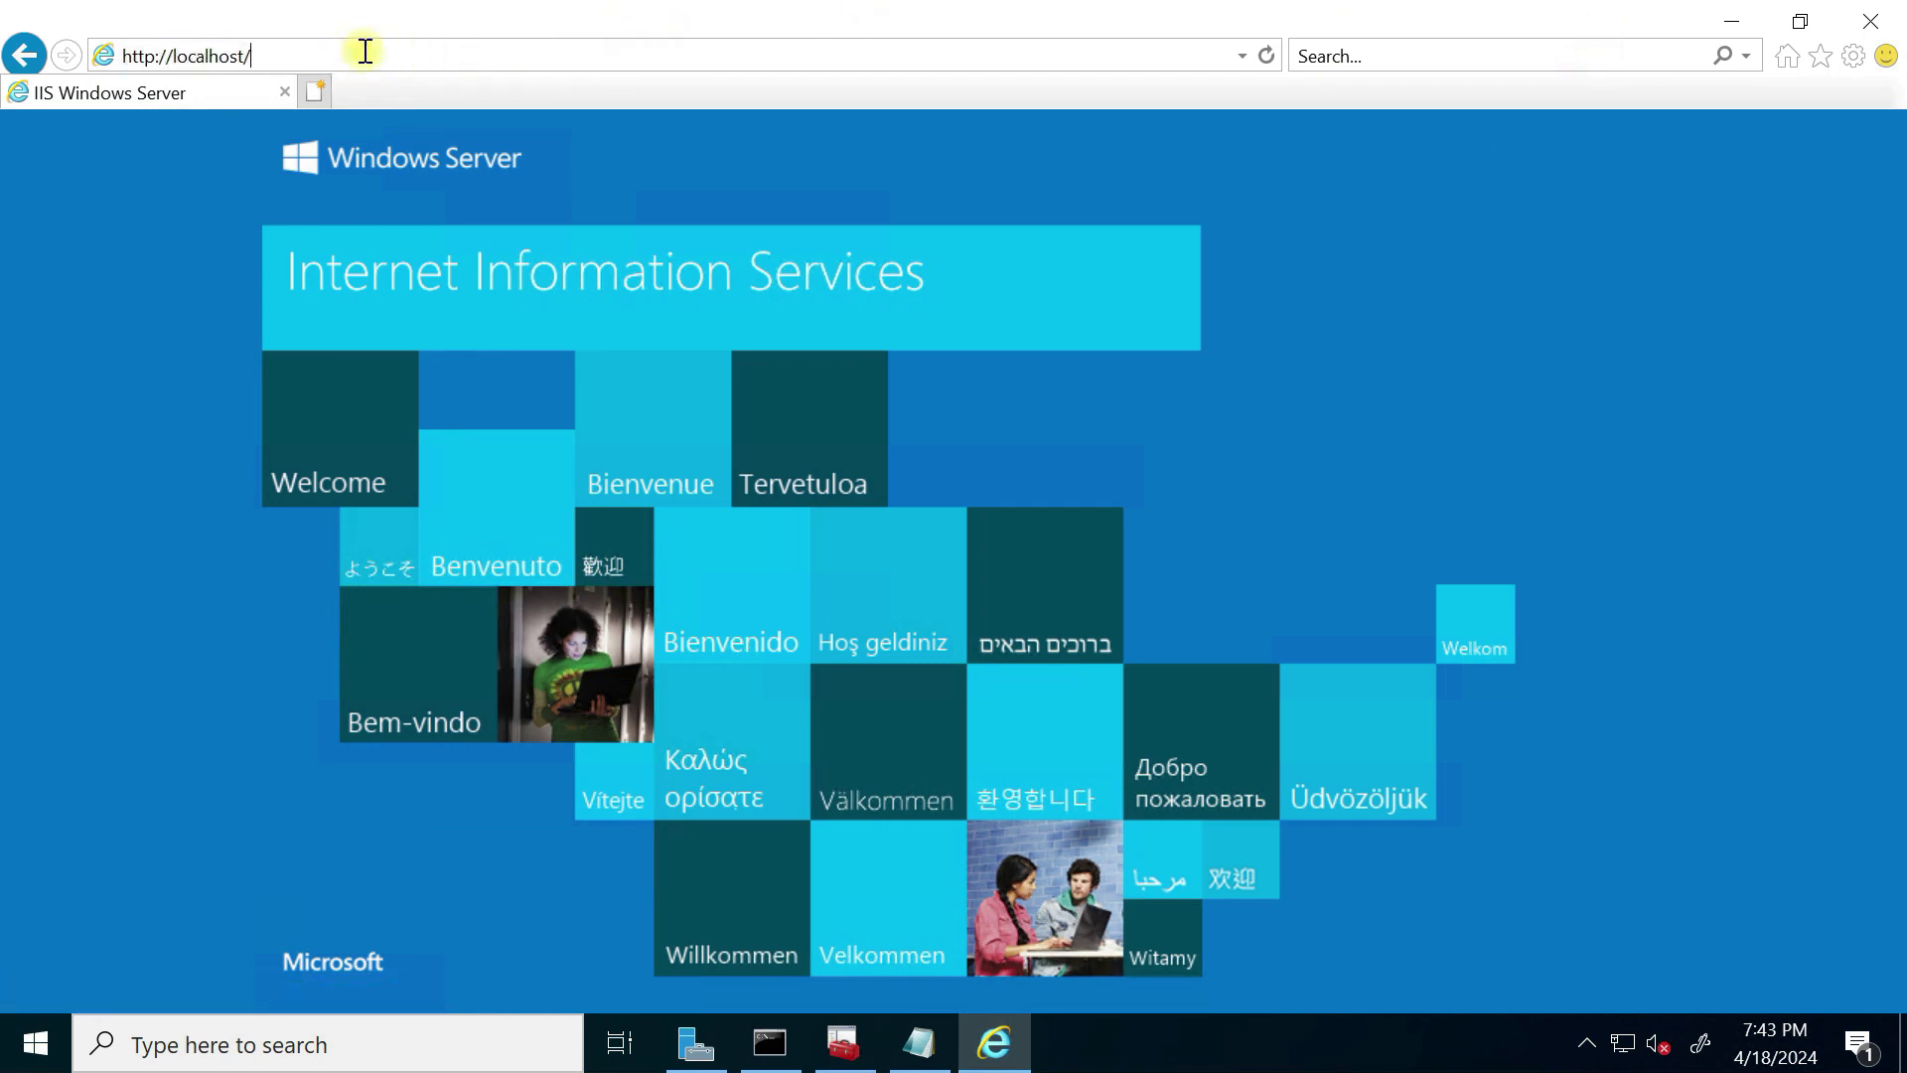
Step: Launch Certification Authority from Windows Administrative Tools, then load localhost/certsrv in the browser
type("certsrv")
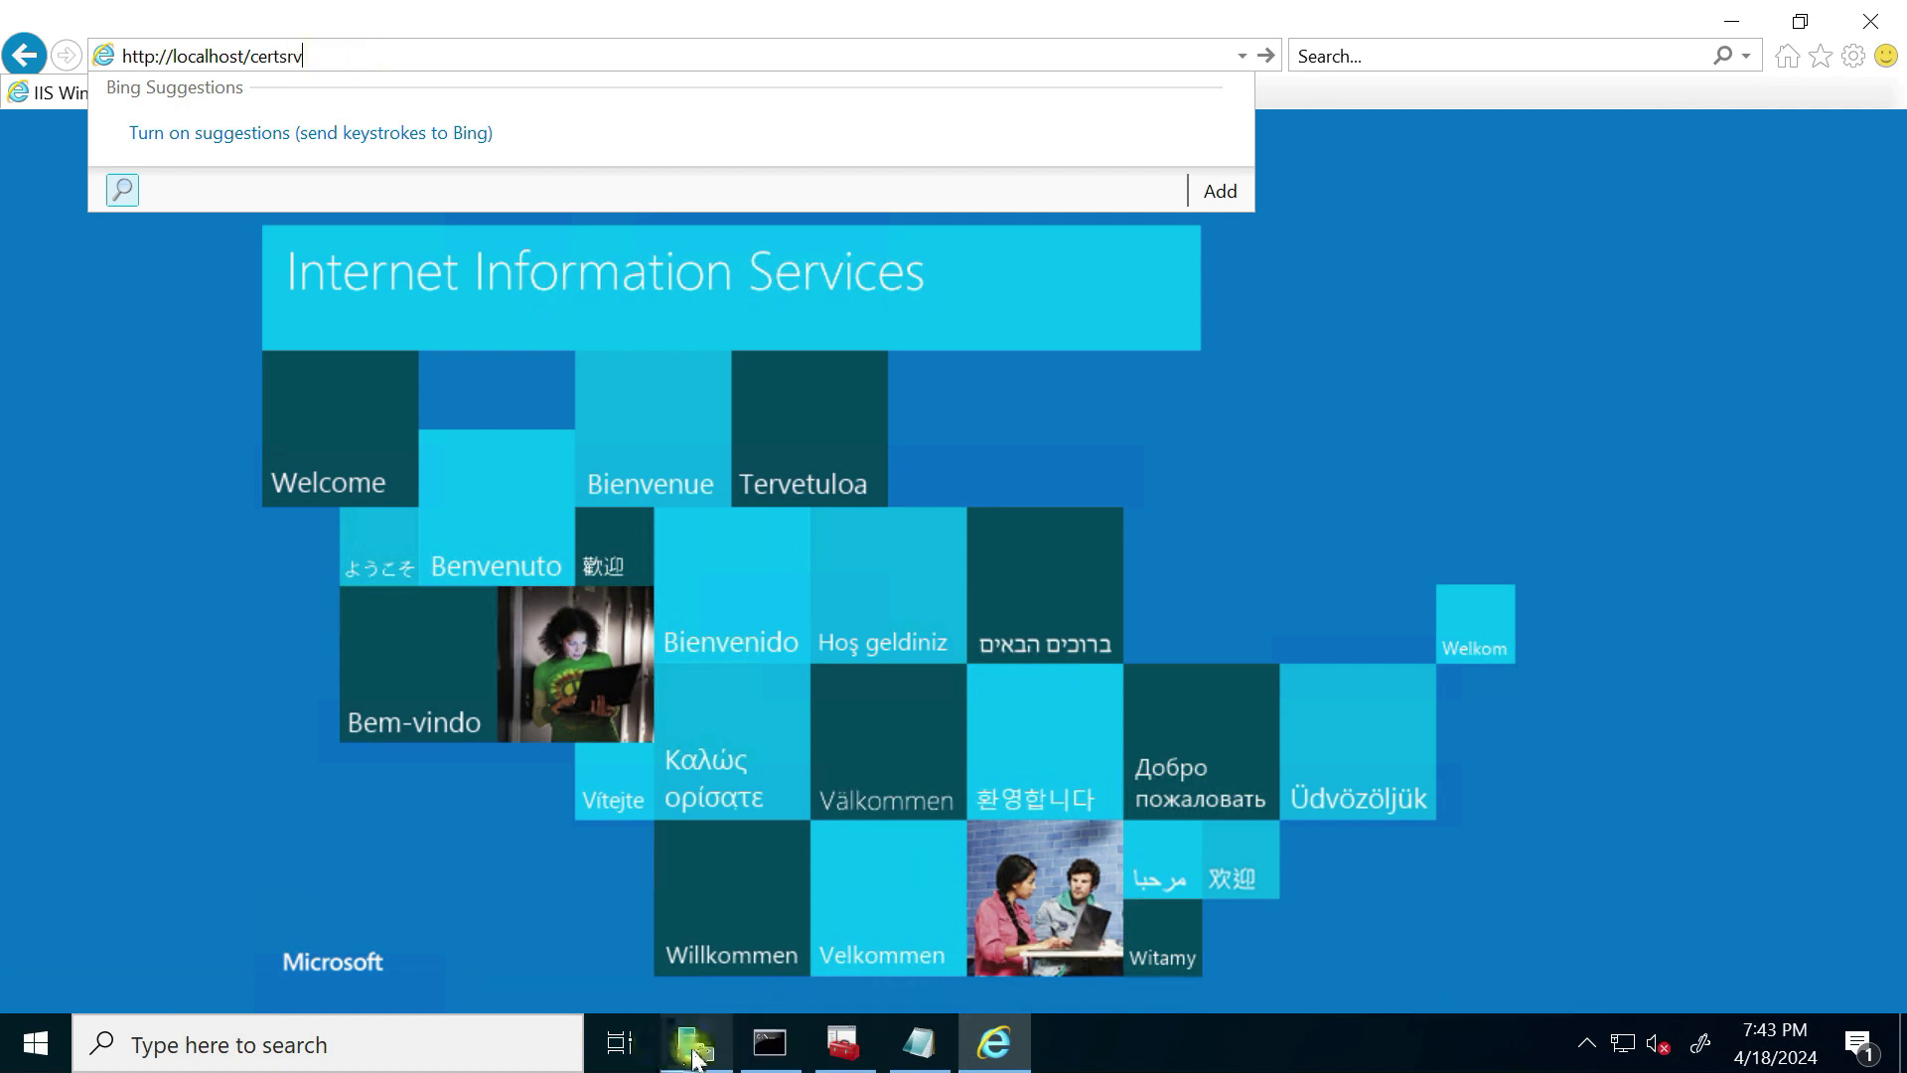
left_click(12, 1053)
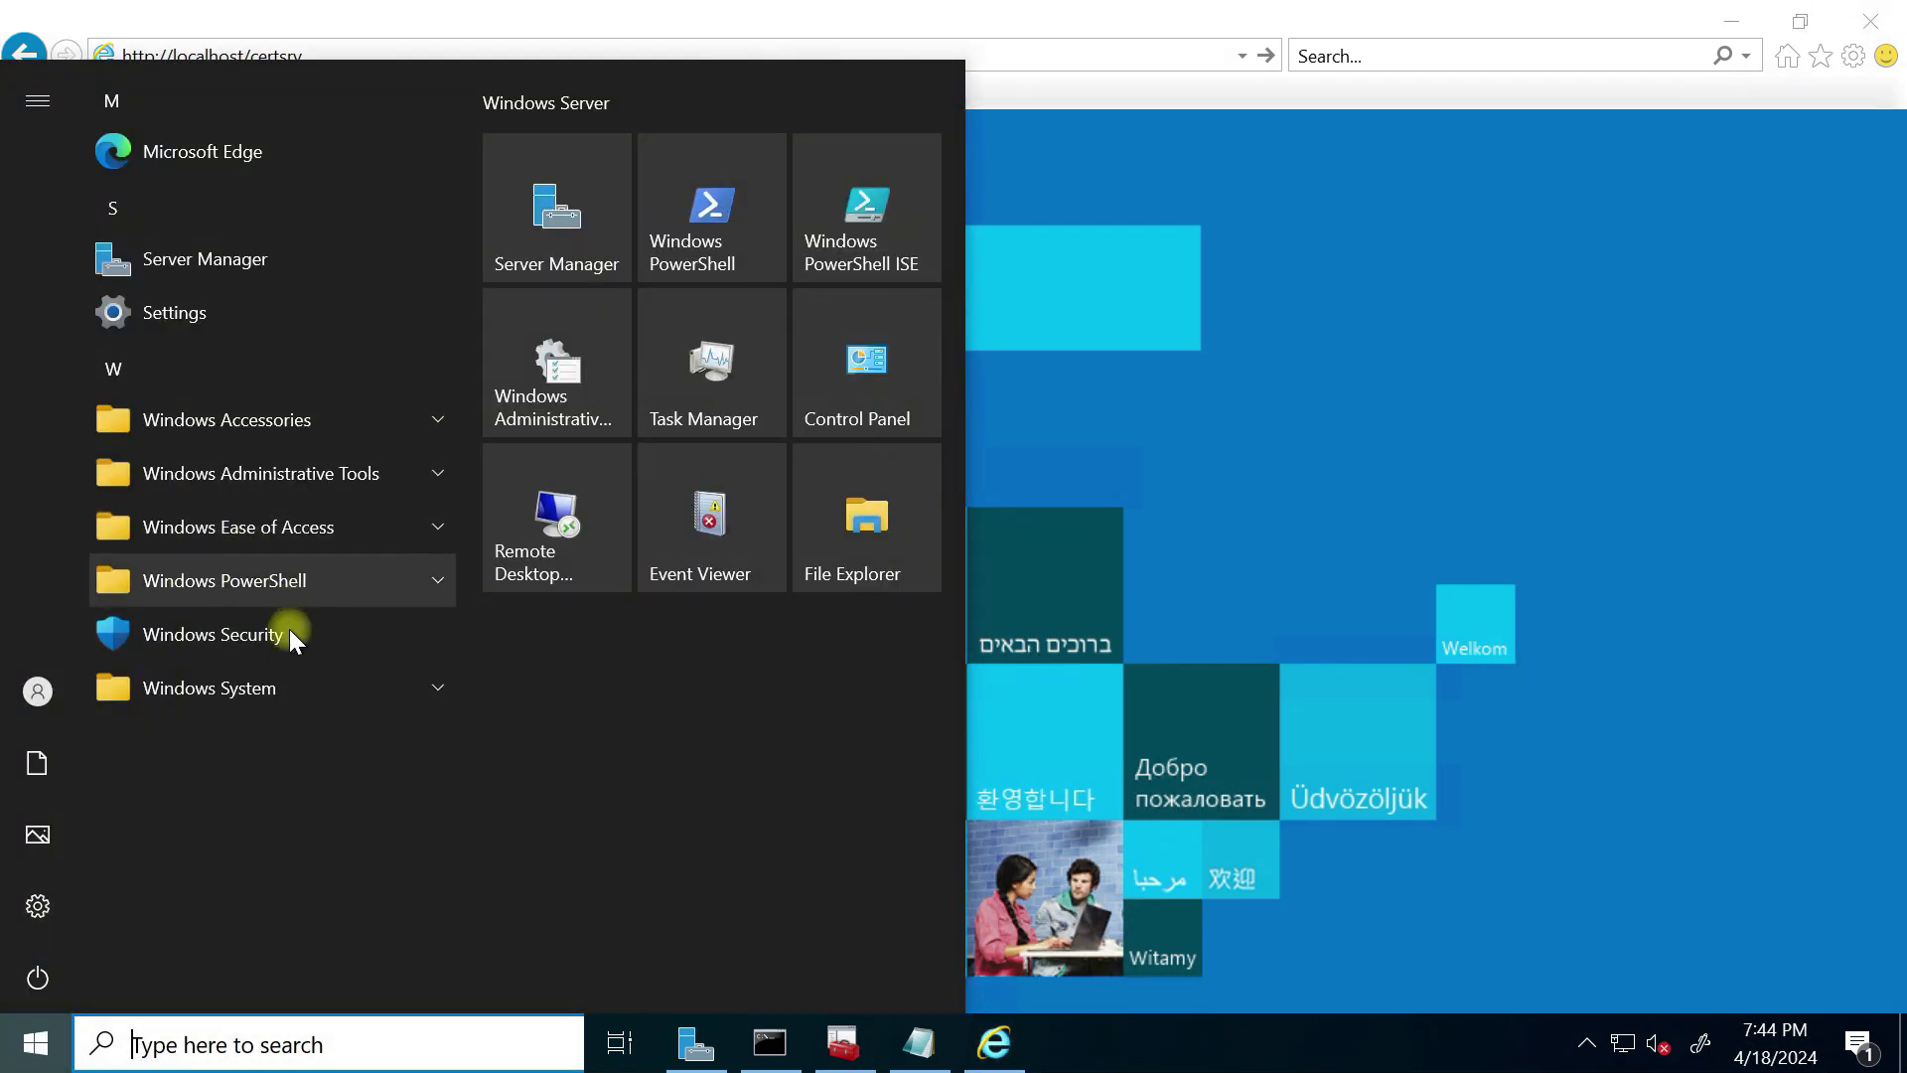
left_click(281, 692)
left_click(331, 473)
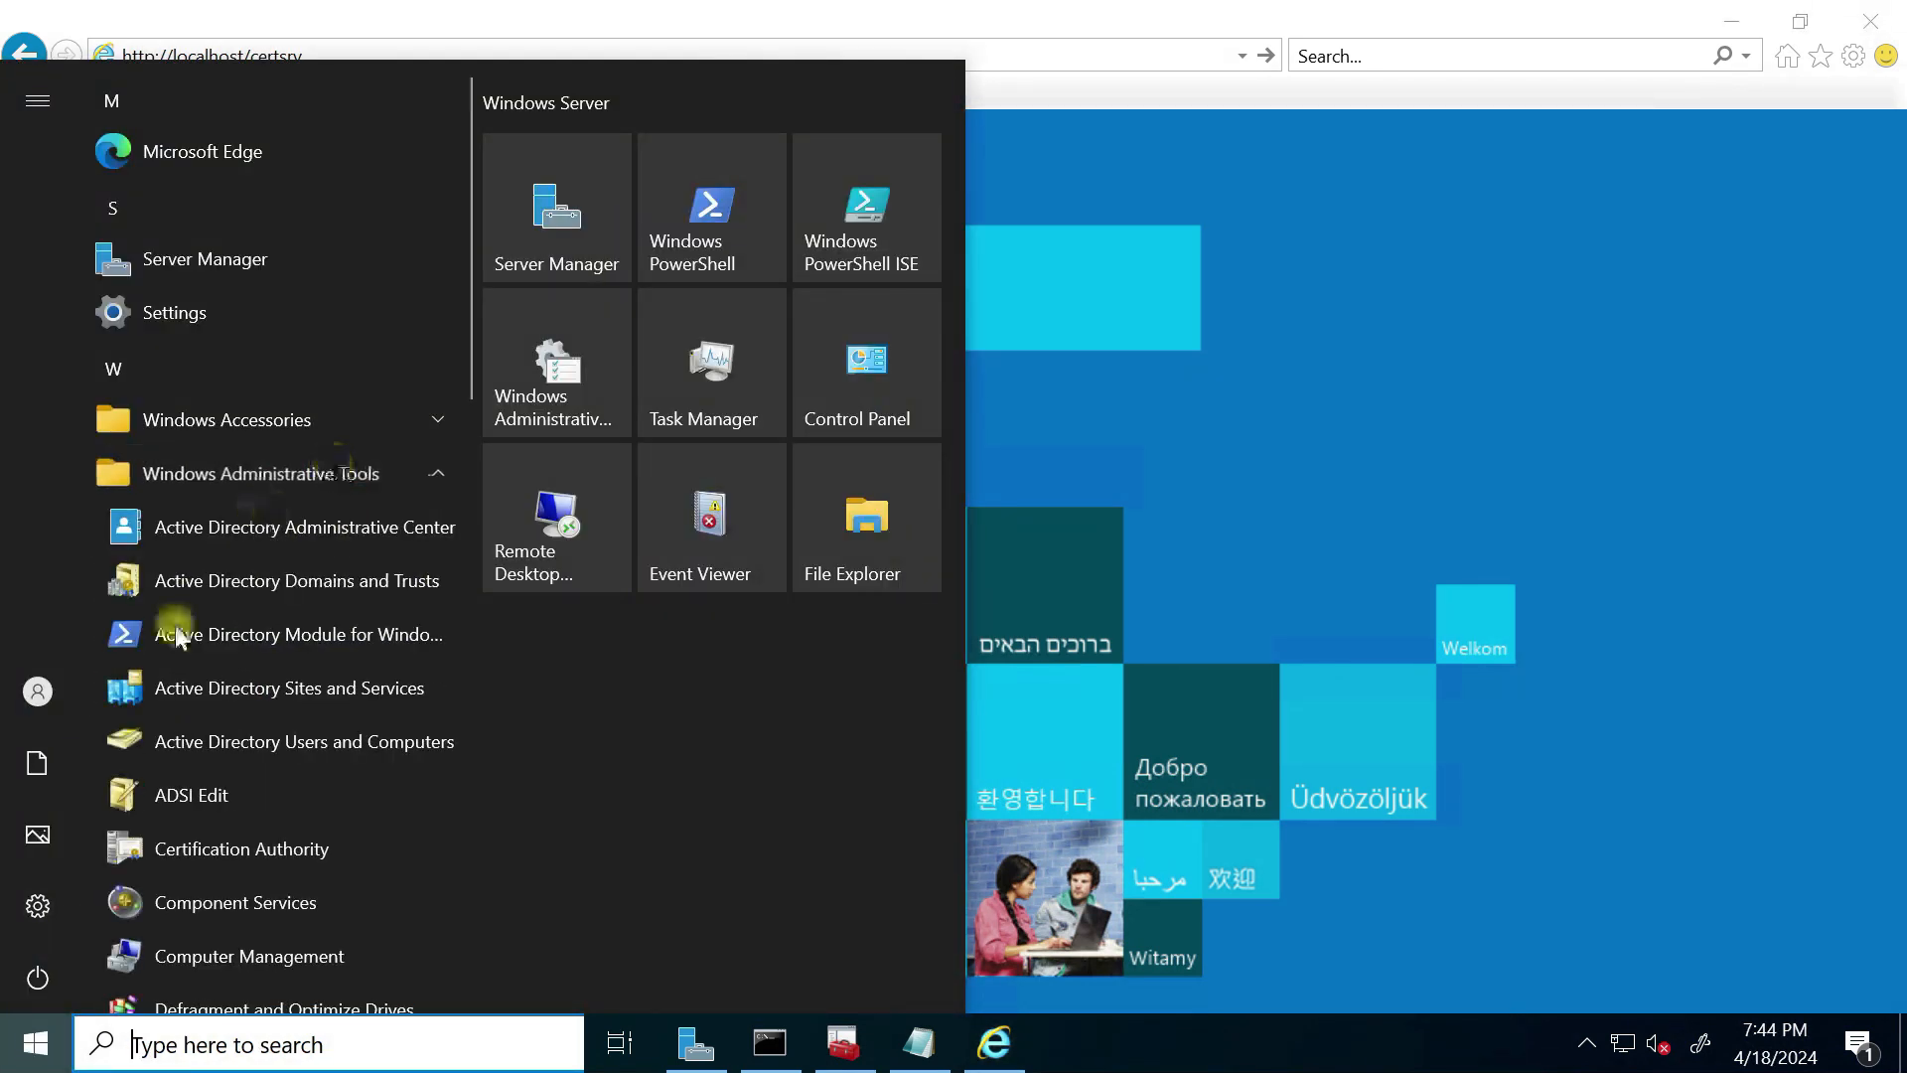
left_click(264, 850)
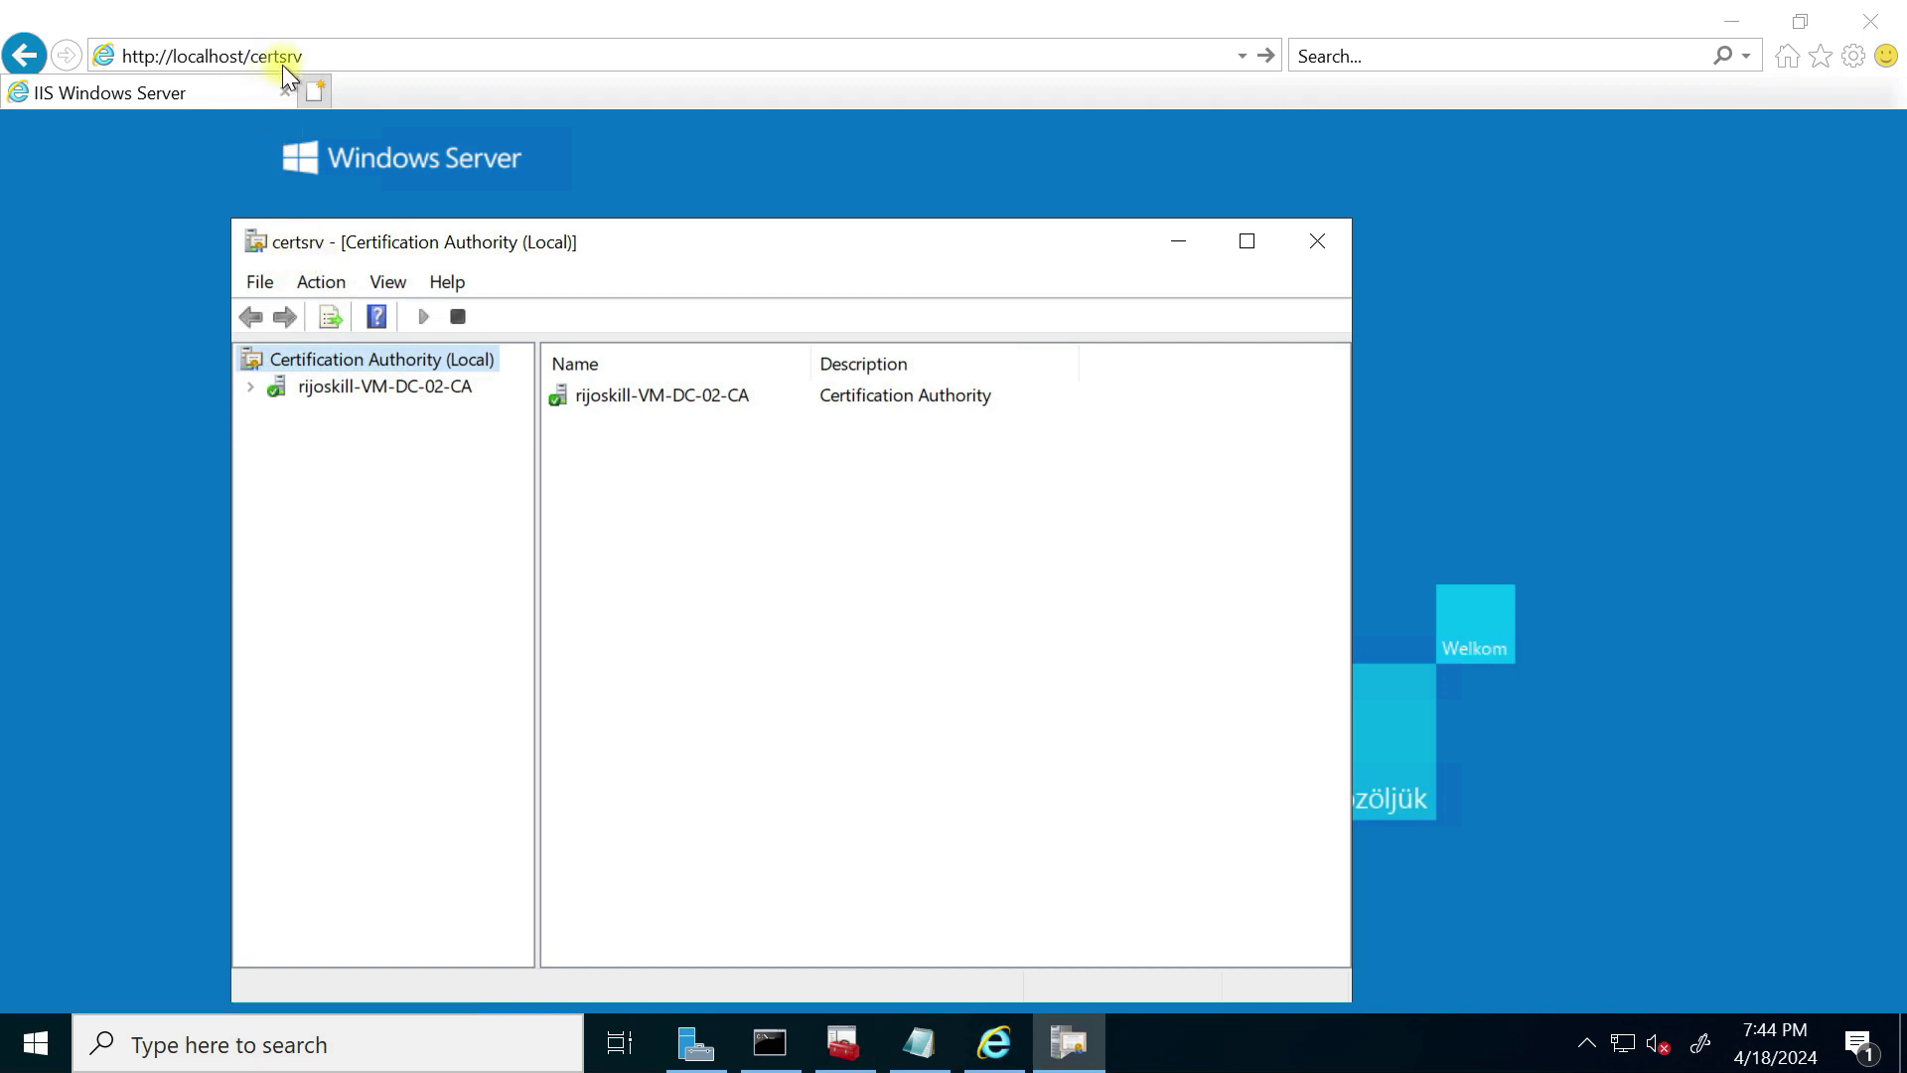
left_click(350, 55)
key("Return")
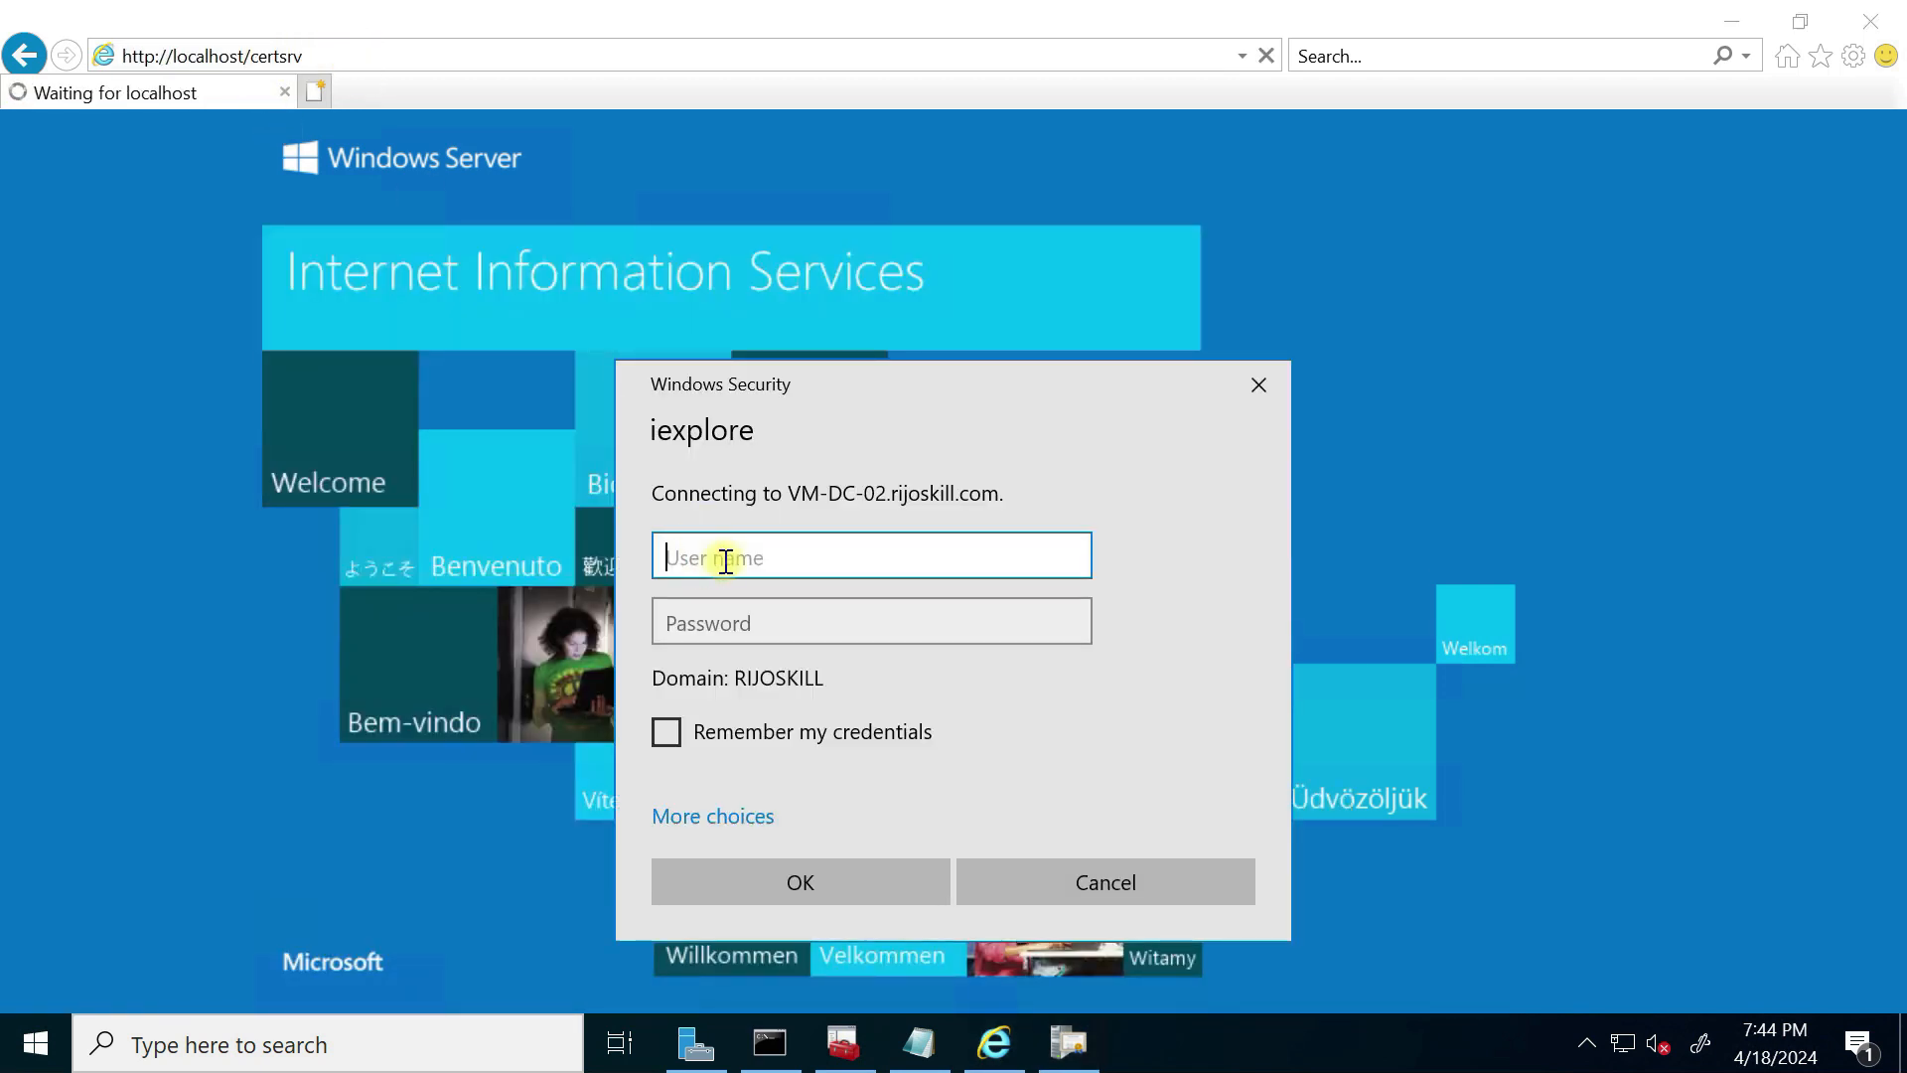
Step: Sign in with the admin account's user name and password, remembering the credentials
left_click(667, 732)
left_click(694, 554)
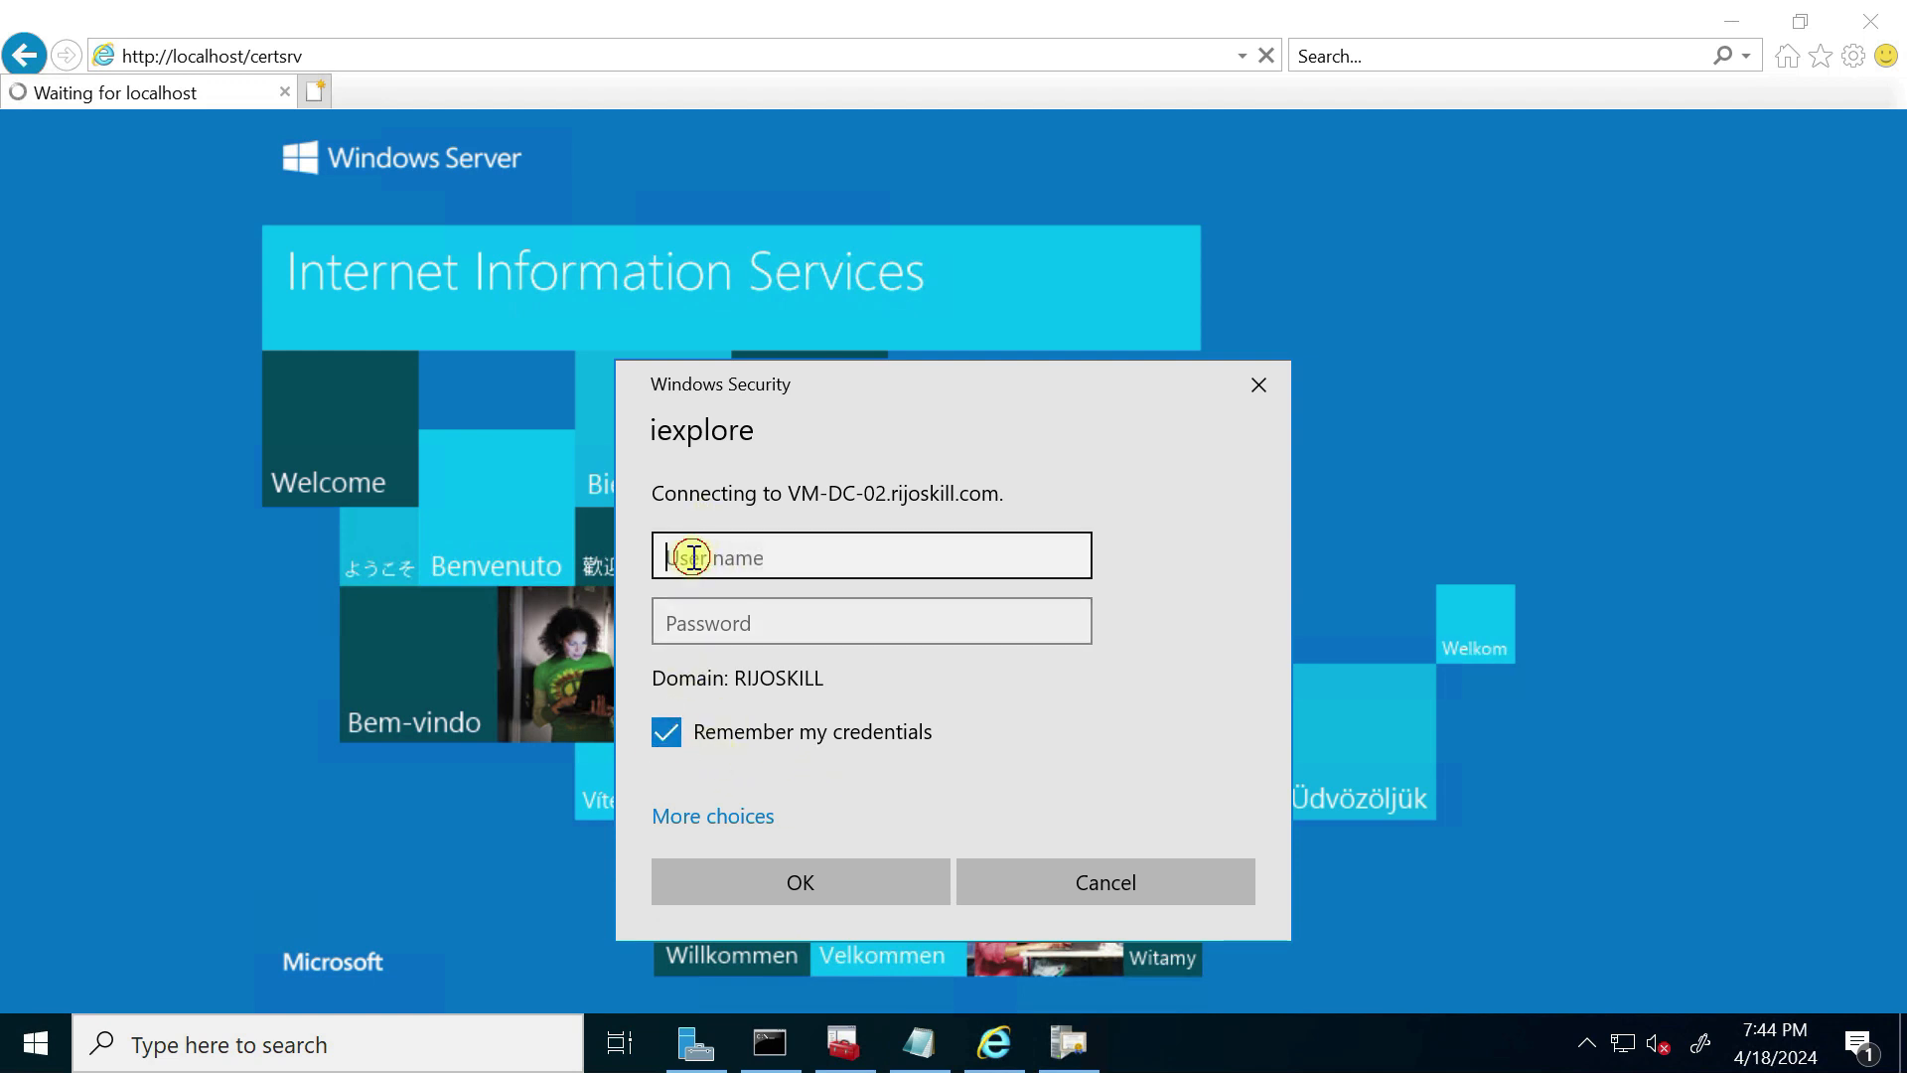
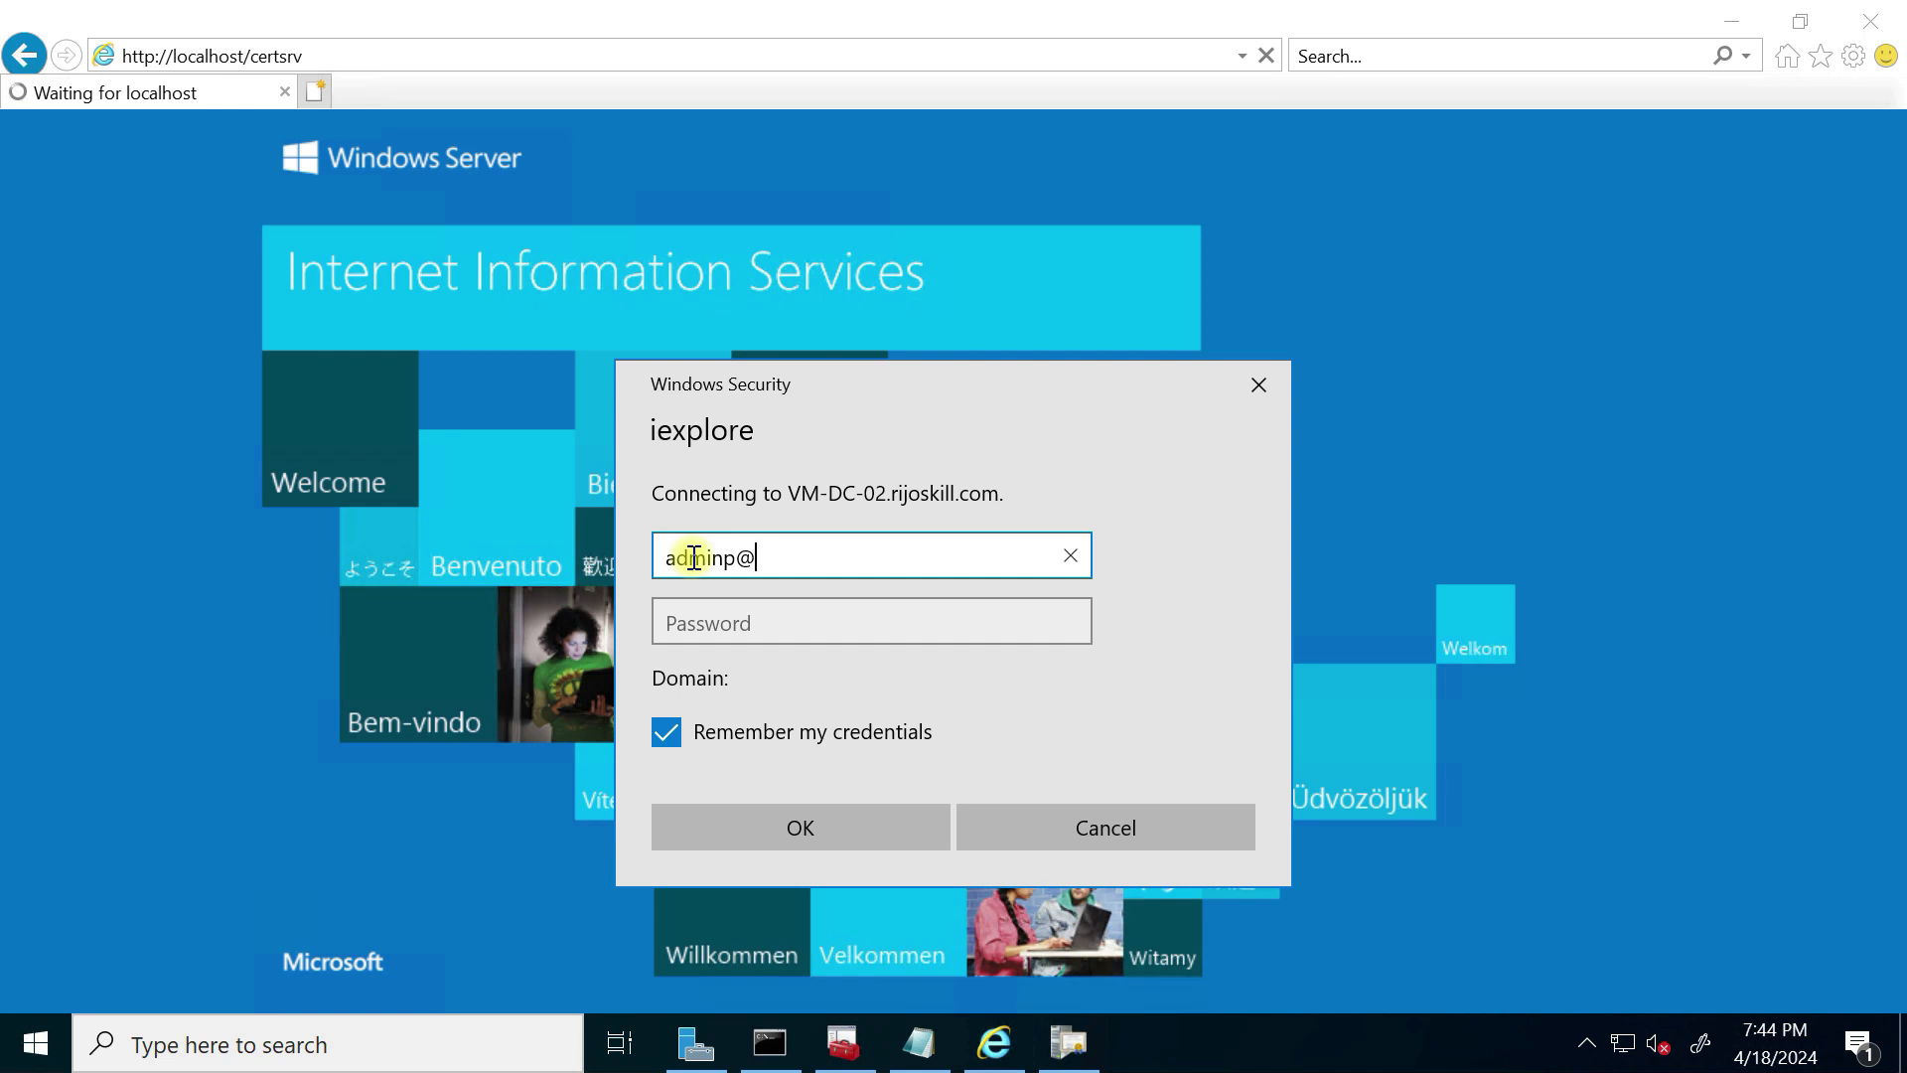
left_click(801, 620)
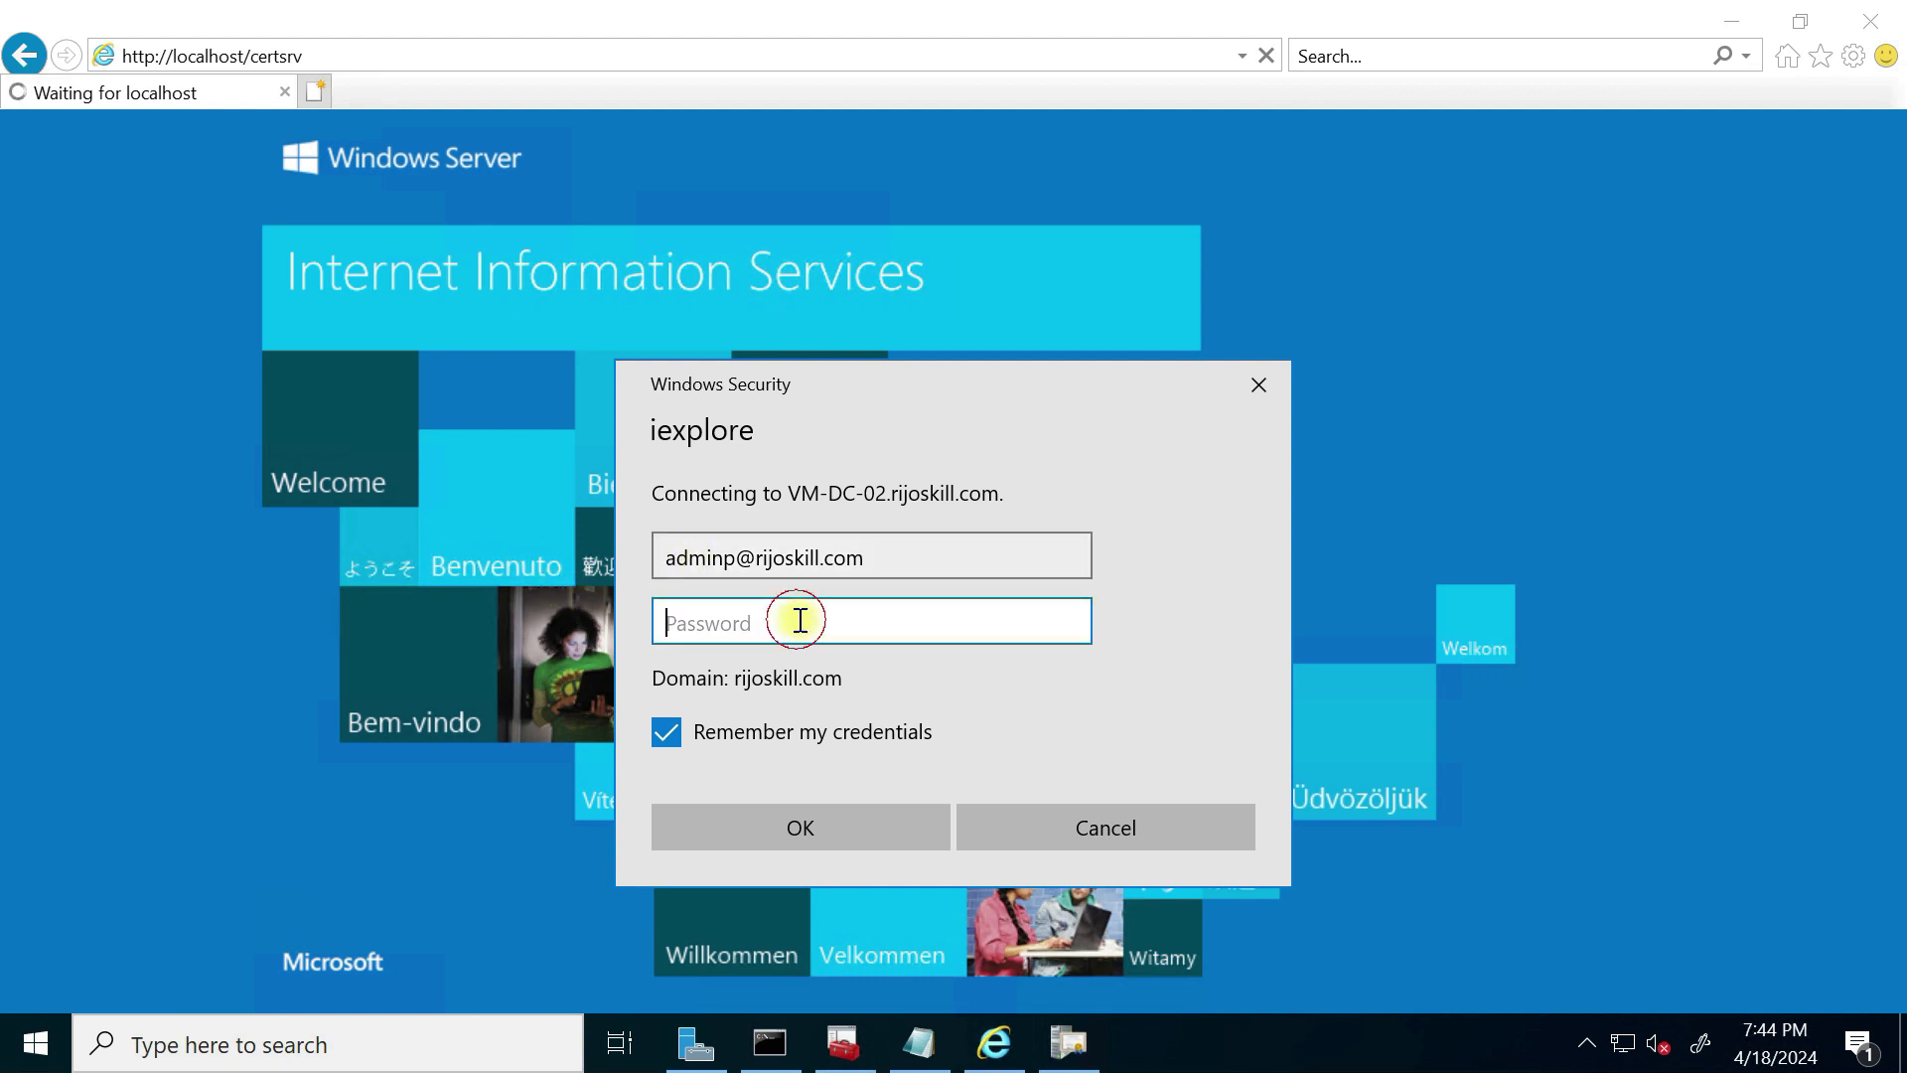
type("•••")
key("BackSpace")
key("BackSpace")
key("BackSpace")
key("BackSpace")
key("BackSpace")
key("BackSpace")
key("BackSpace")
type("•••••••••••••••")
left_click(731, 844)
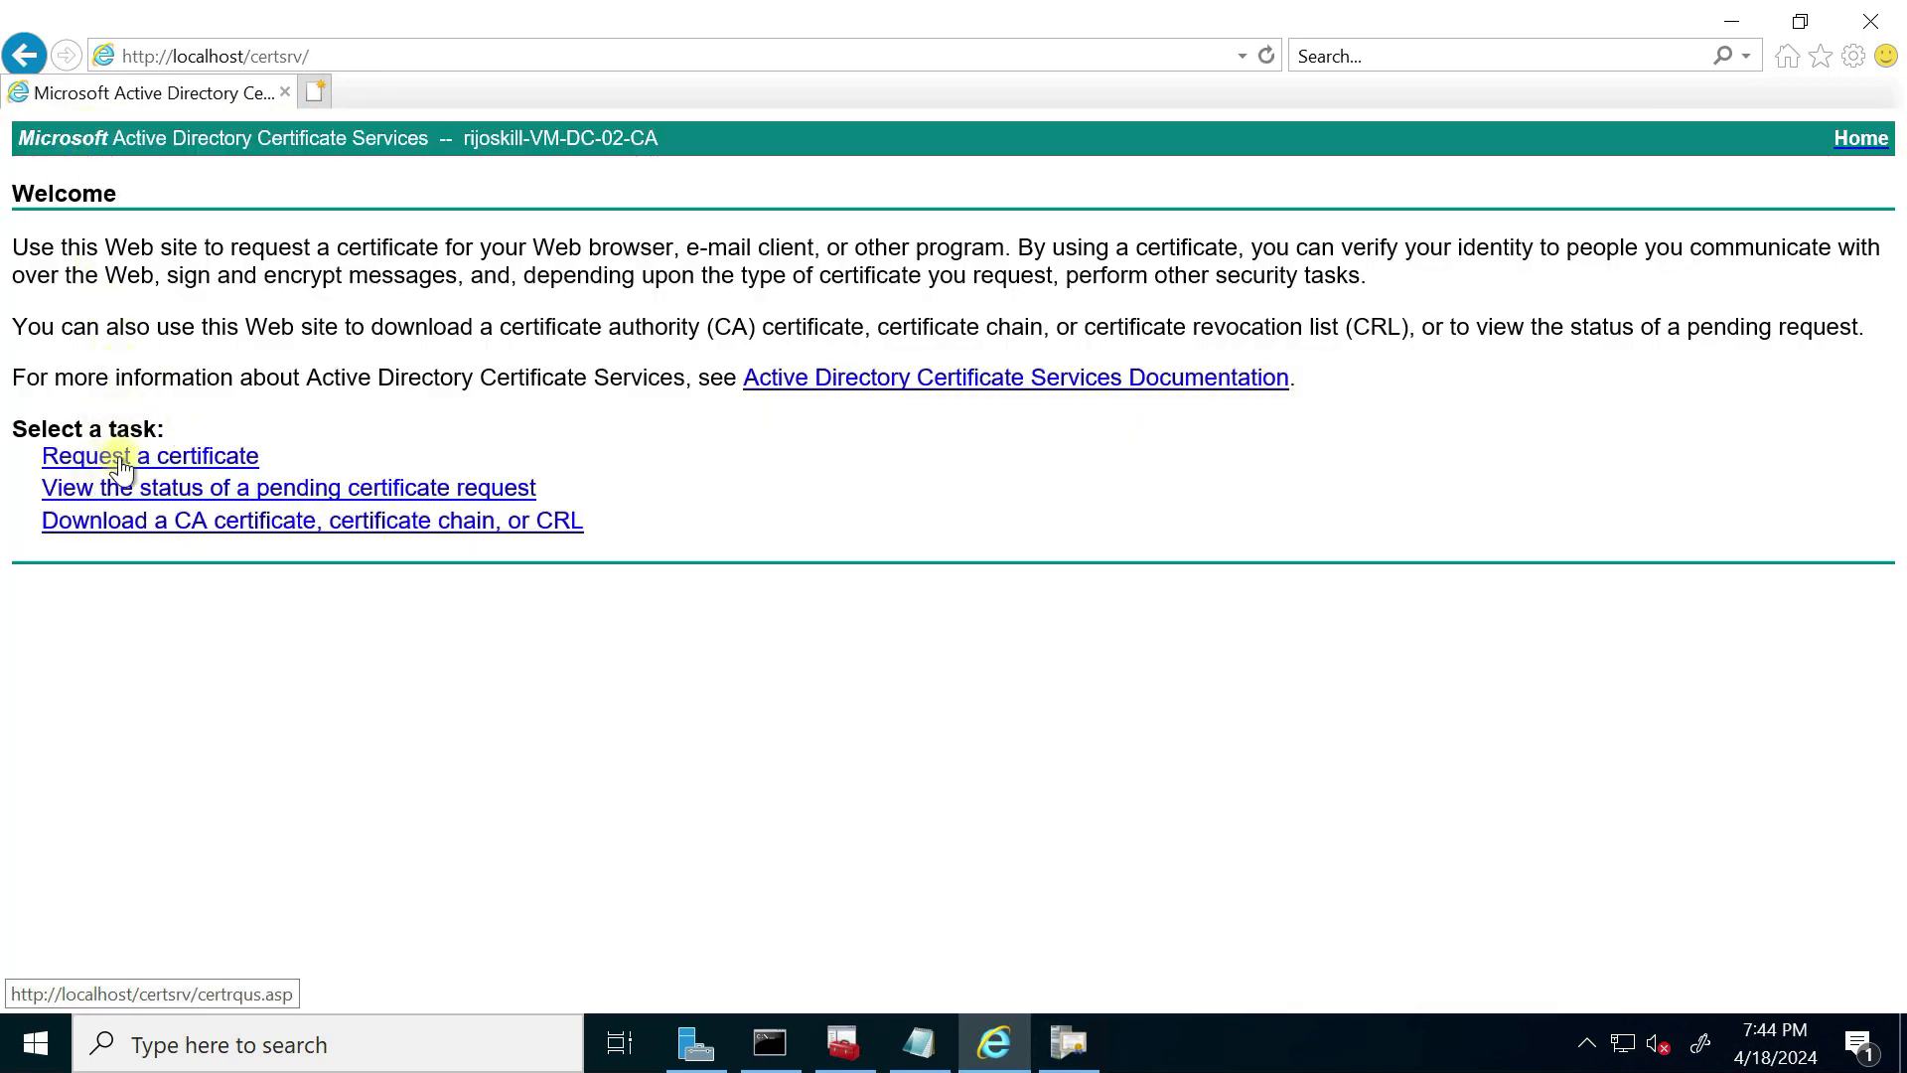
Step: Choose Request a certificate > advanced certificate request > Create and submit a request to this CA
left_click(175, 459)
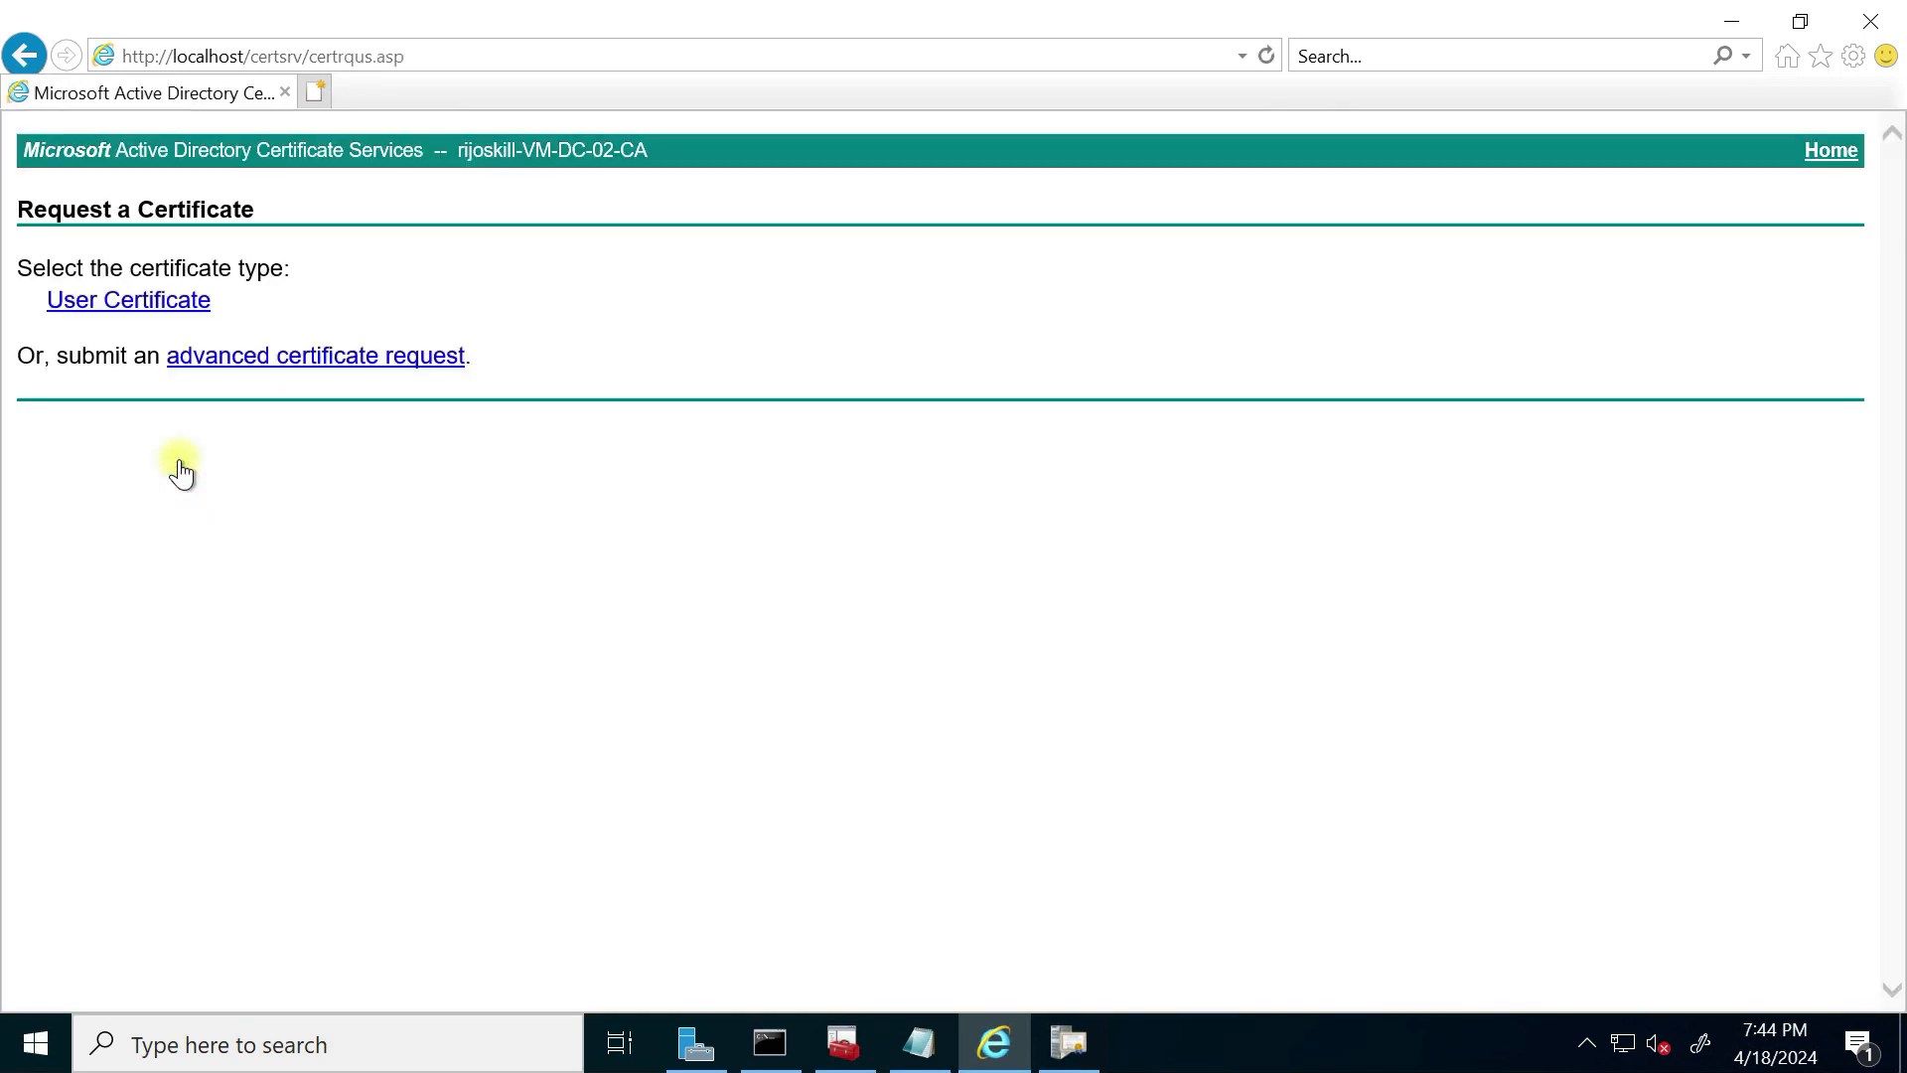
left_click(291, 358)
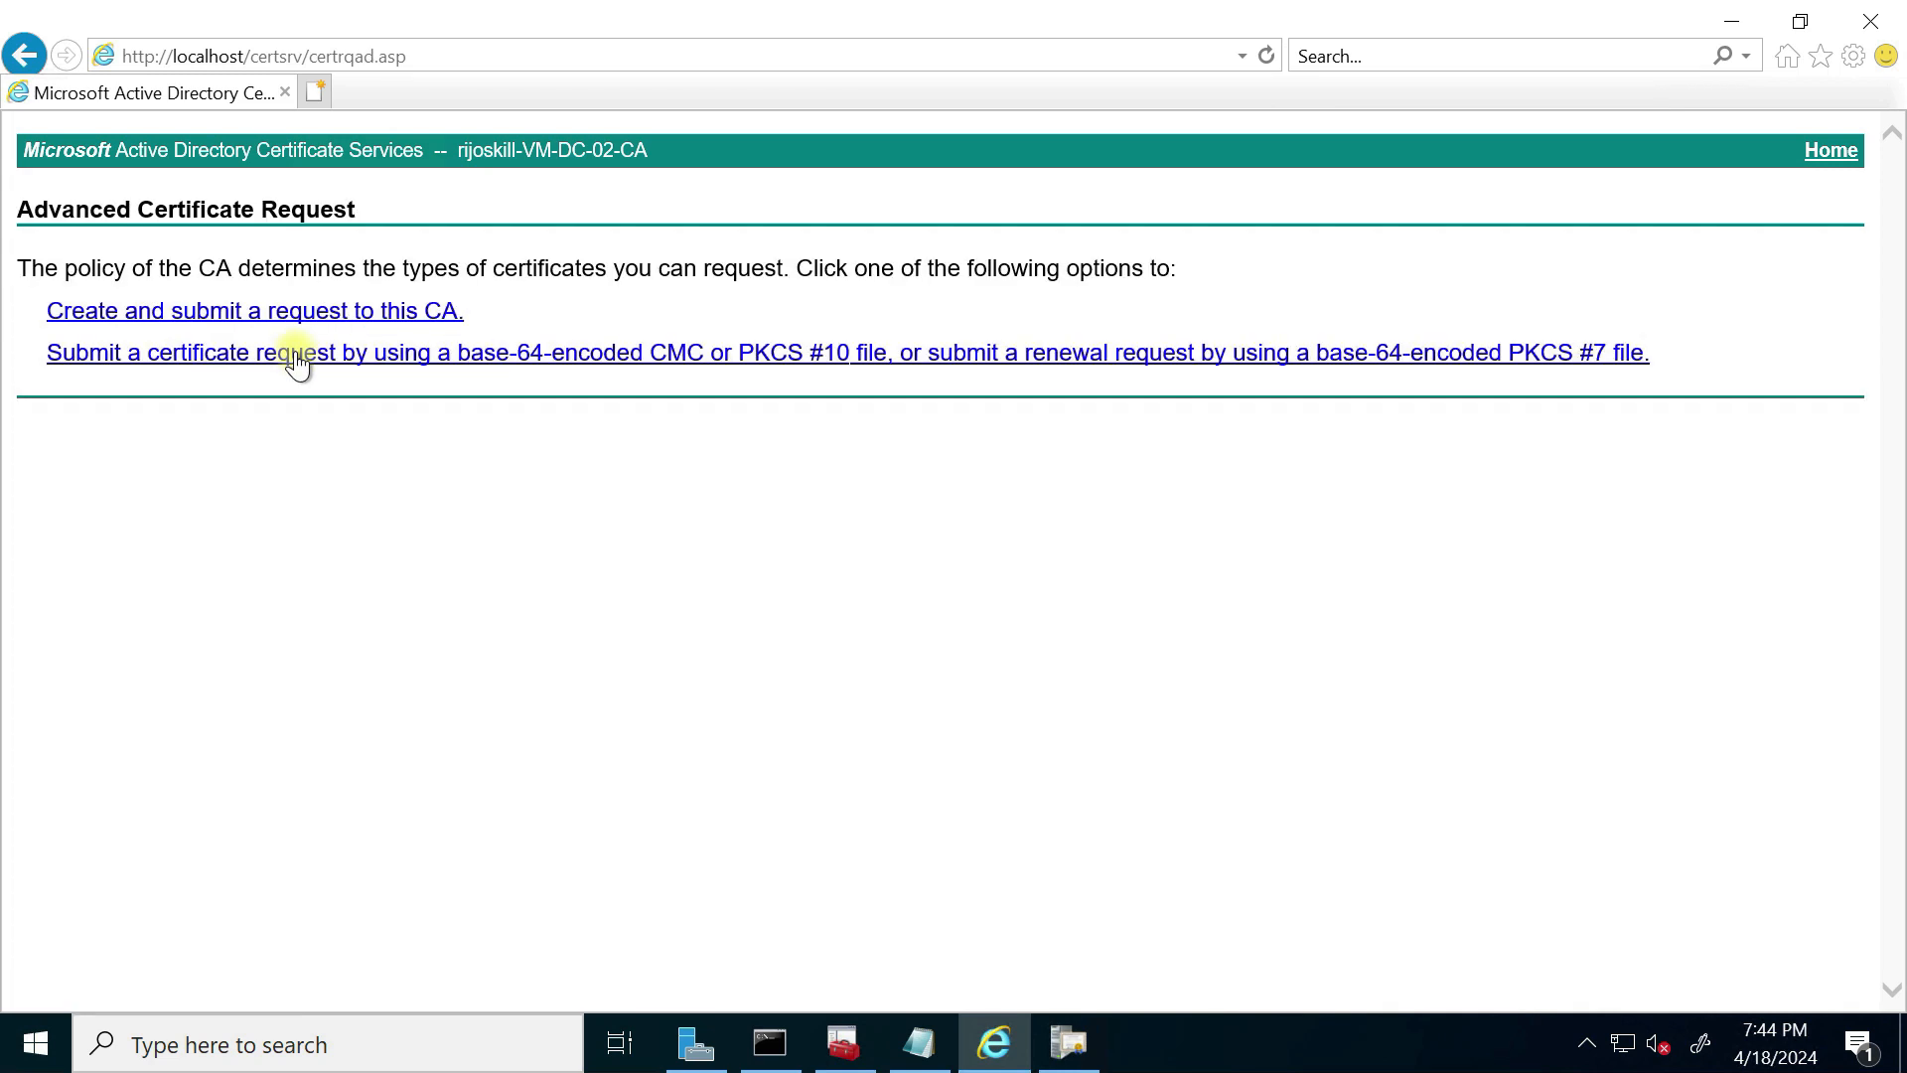
left_click(228, 312)
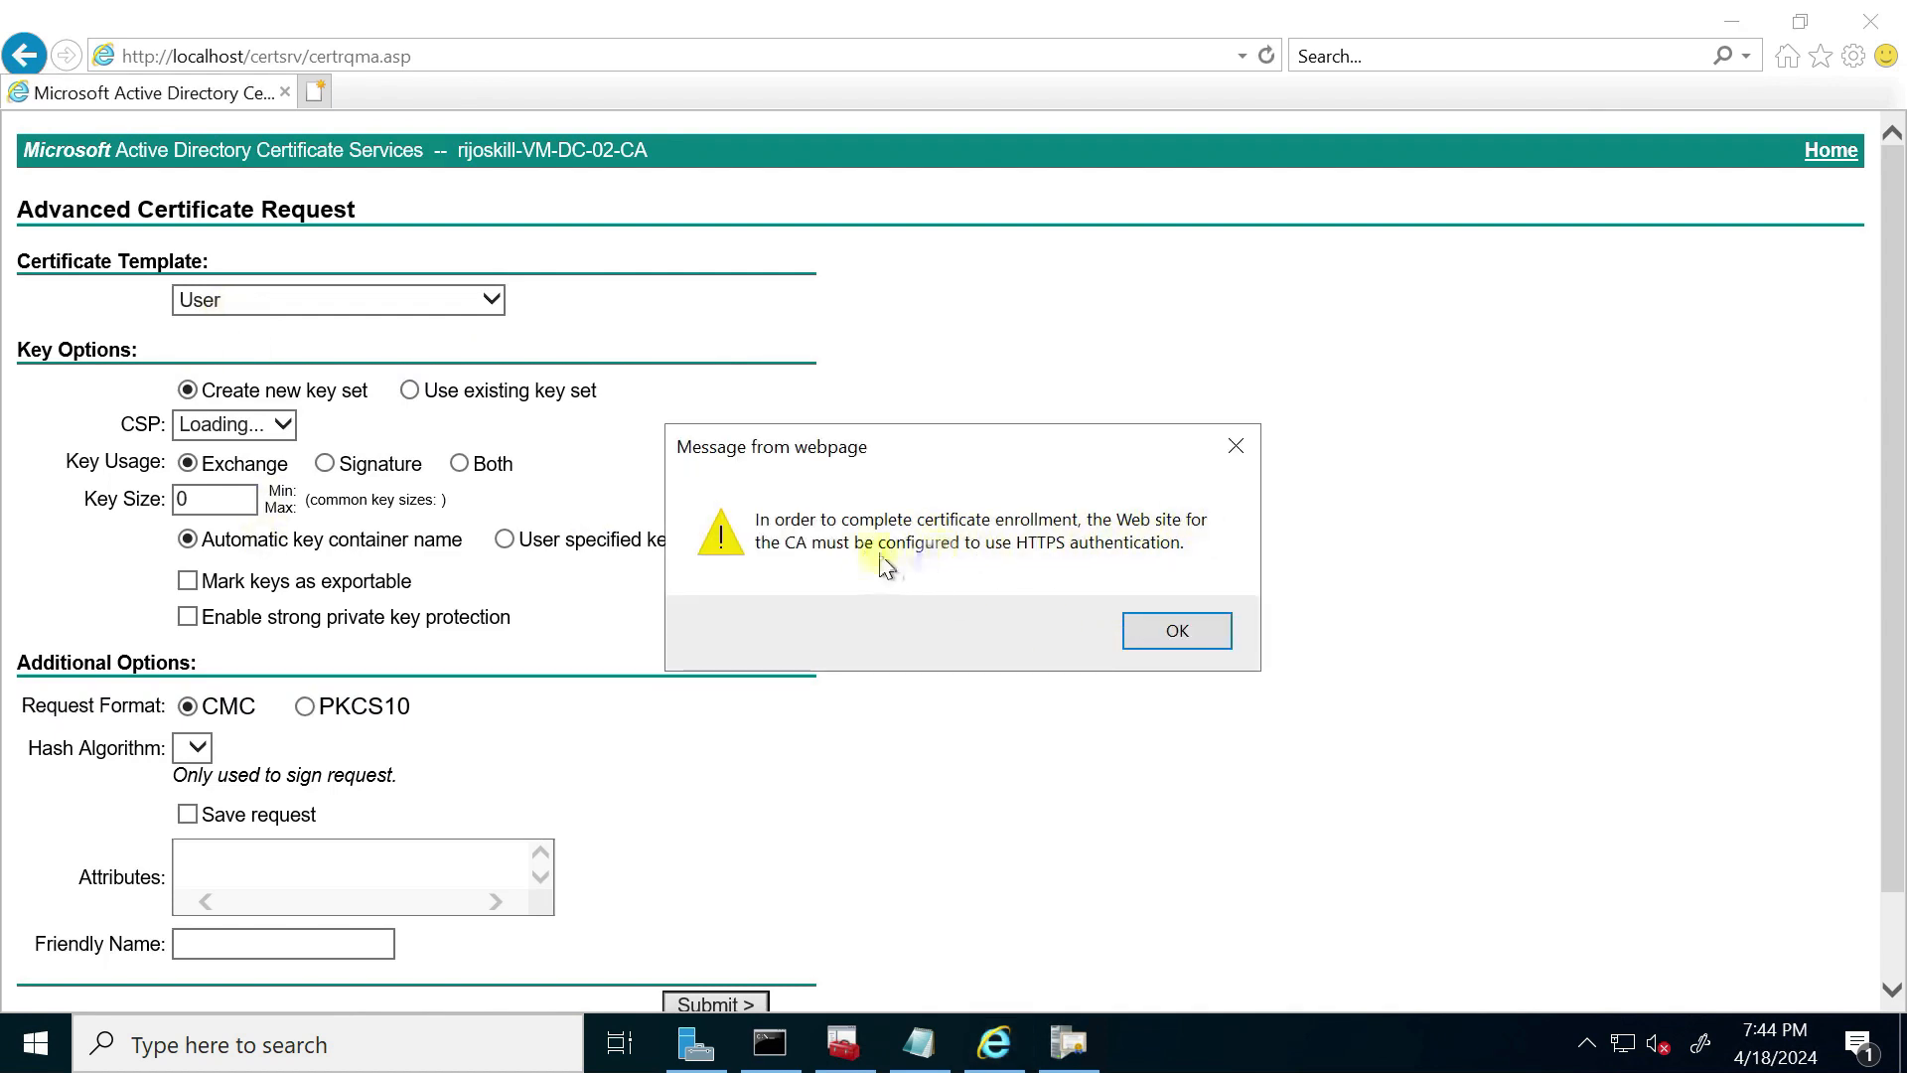
Step: Pick the Subordinate Certification Authority template past the HTTPS warnings, then close Internet Explorer
left_click(1152, 630)
left_click(369, 301)
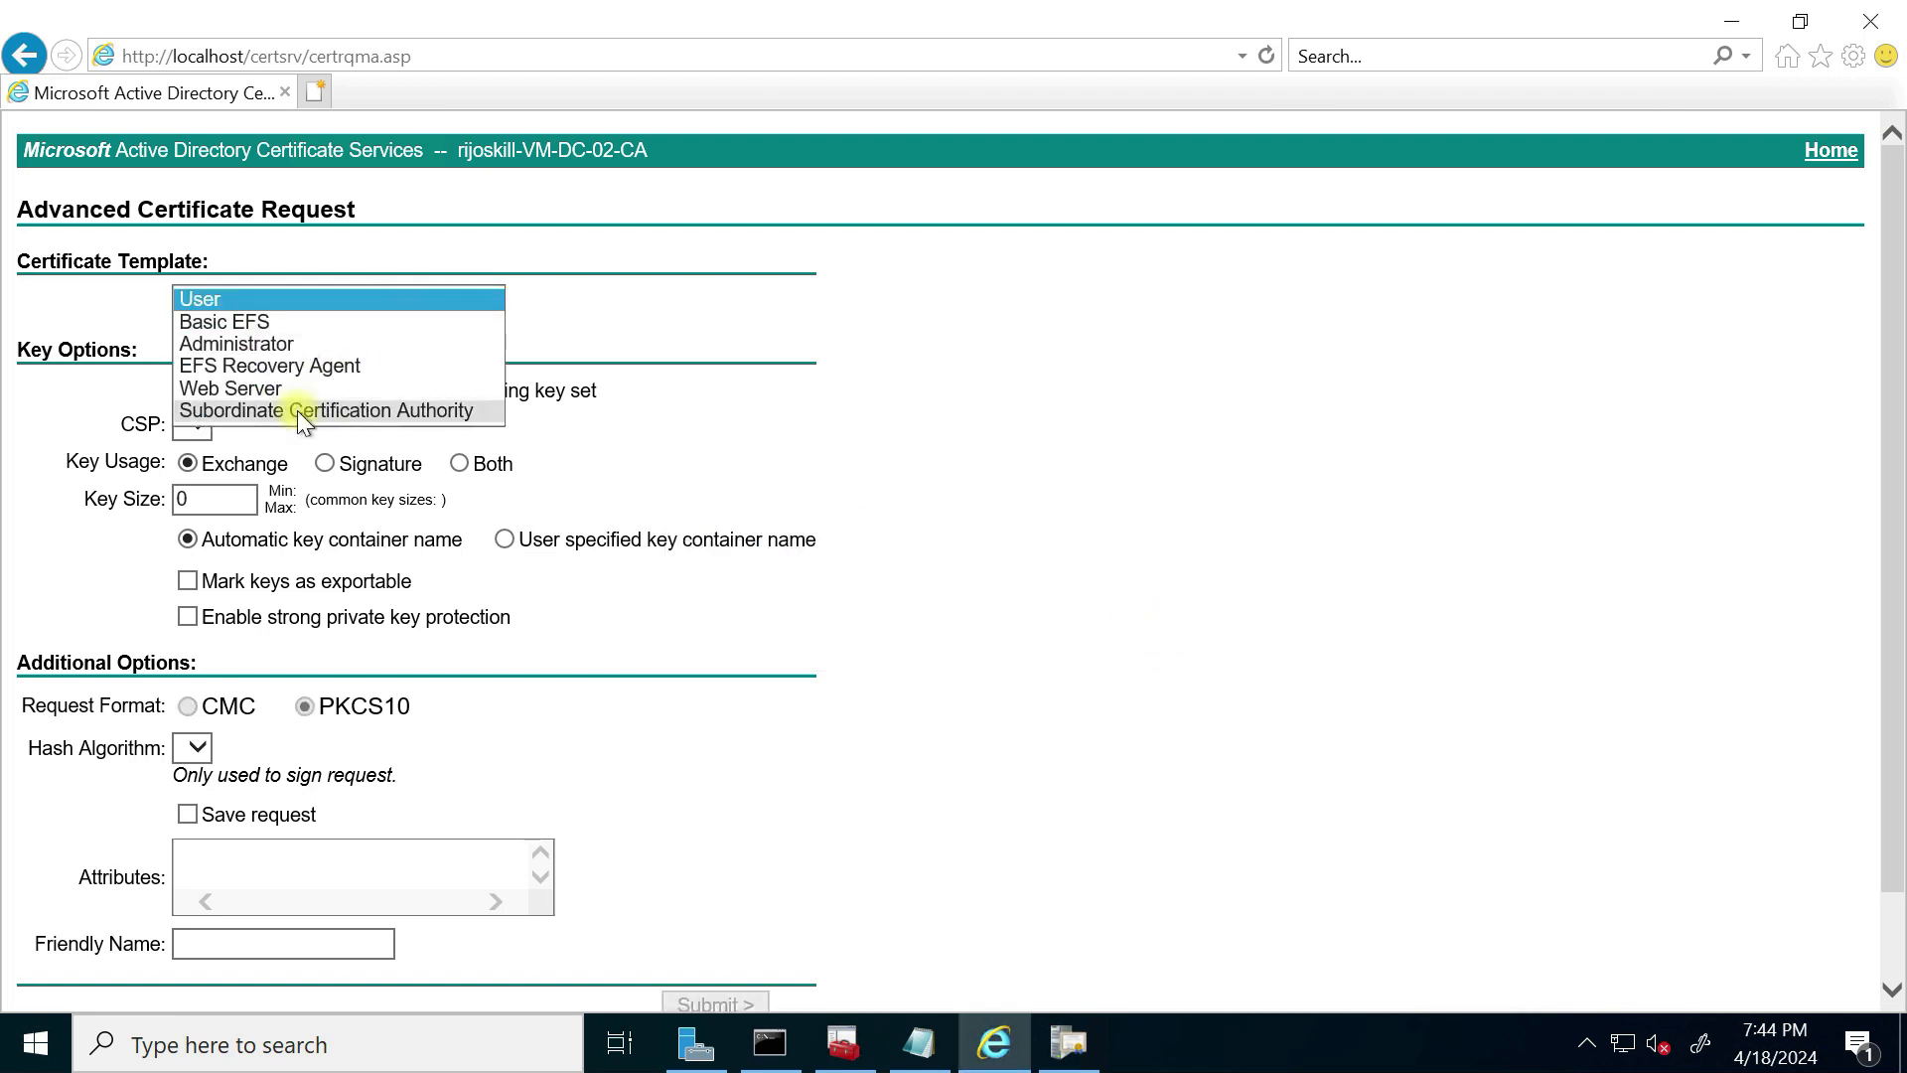
left_click(541, 411)
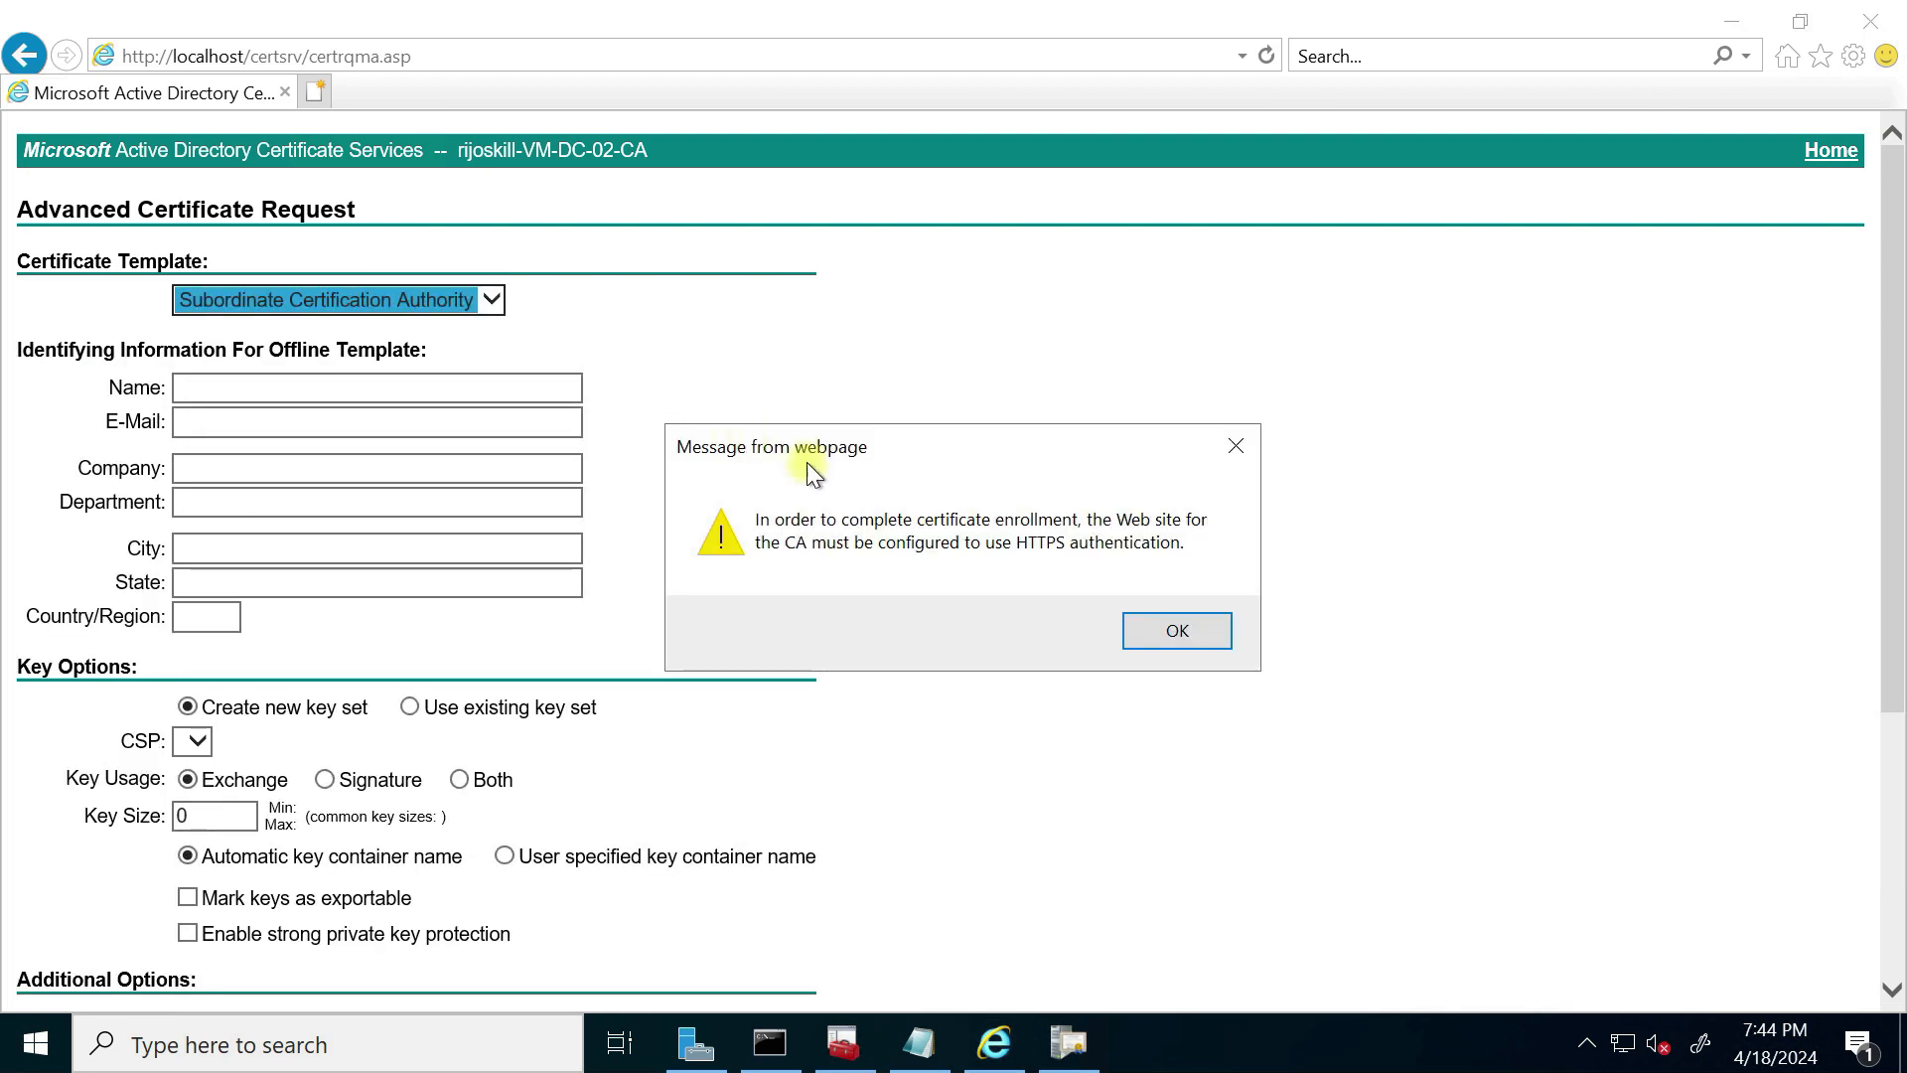
left_click(1190, 629)
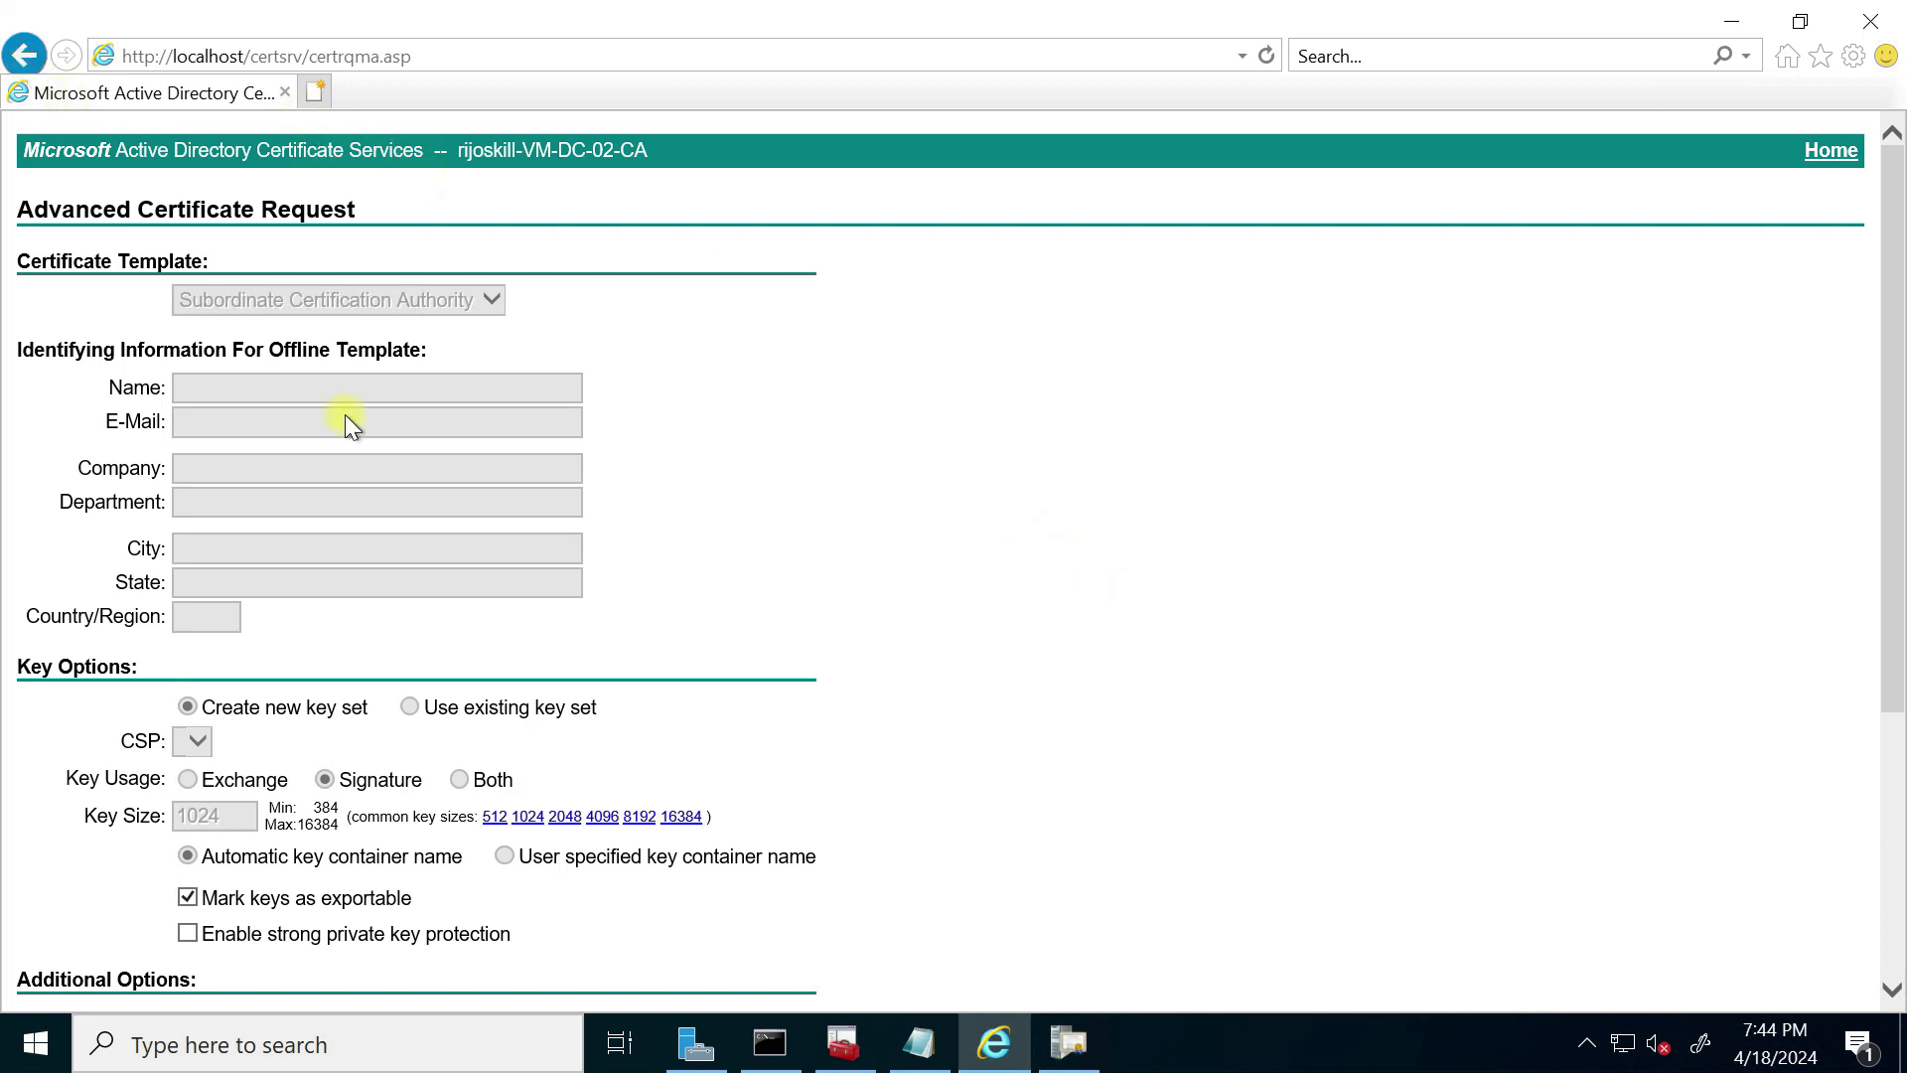
left_click(1868, 28)
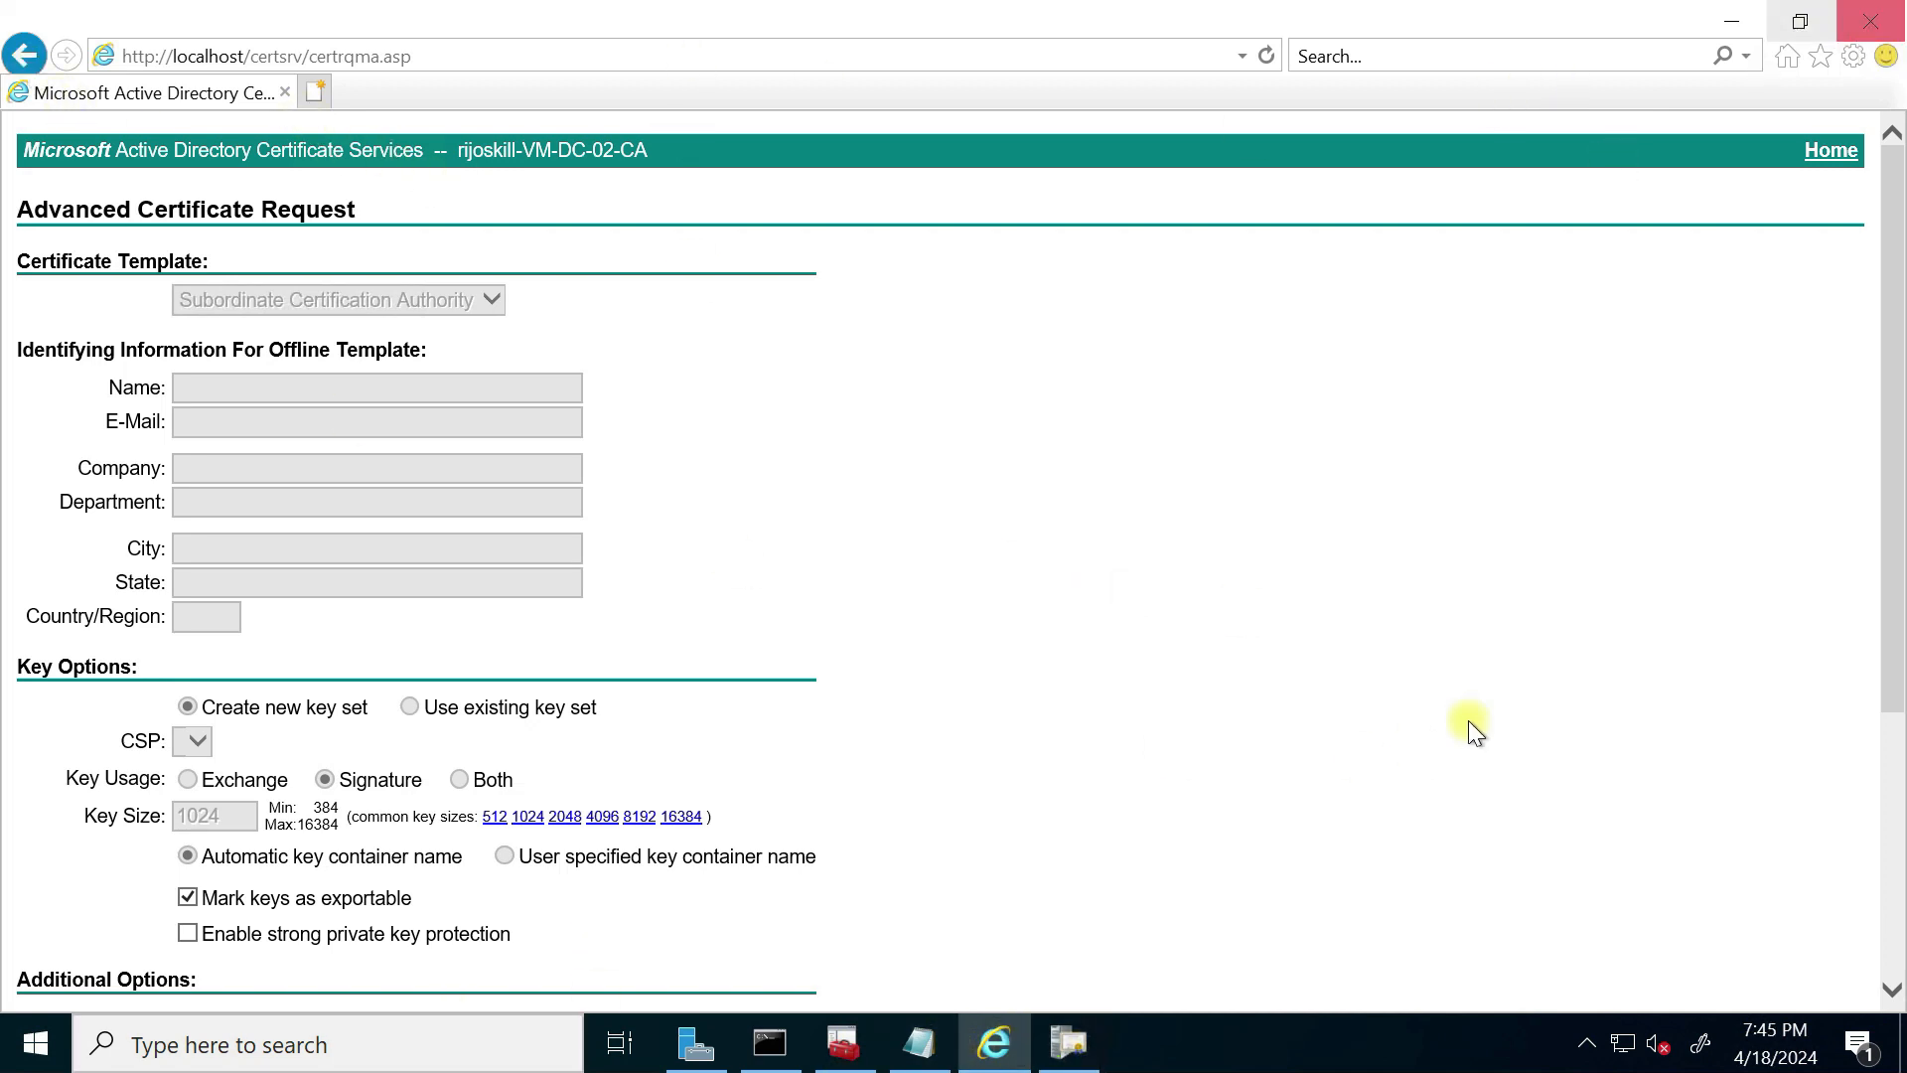
left_click(1868, 22)
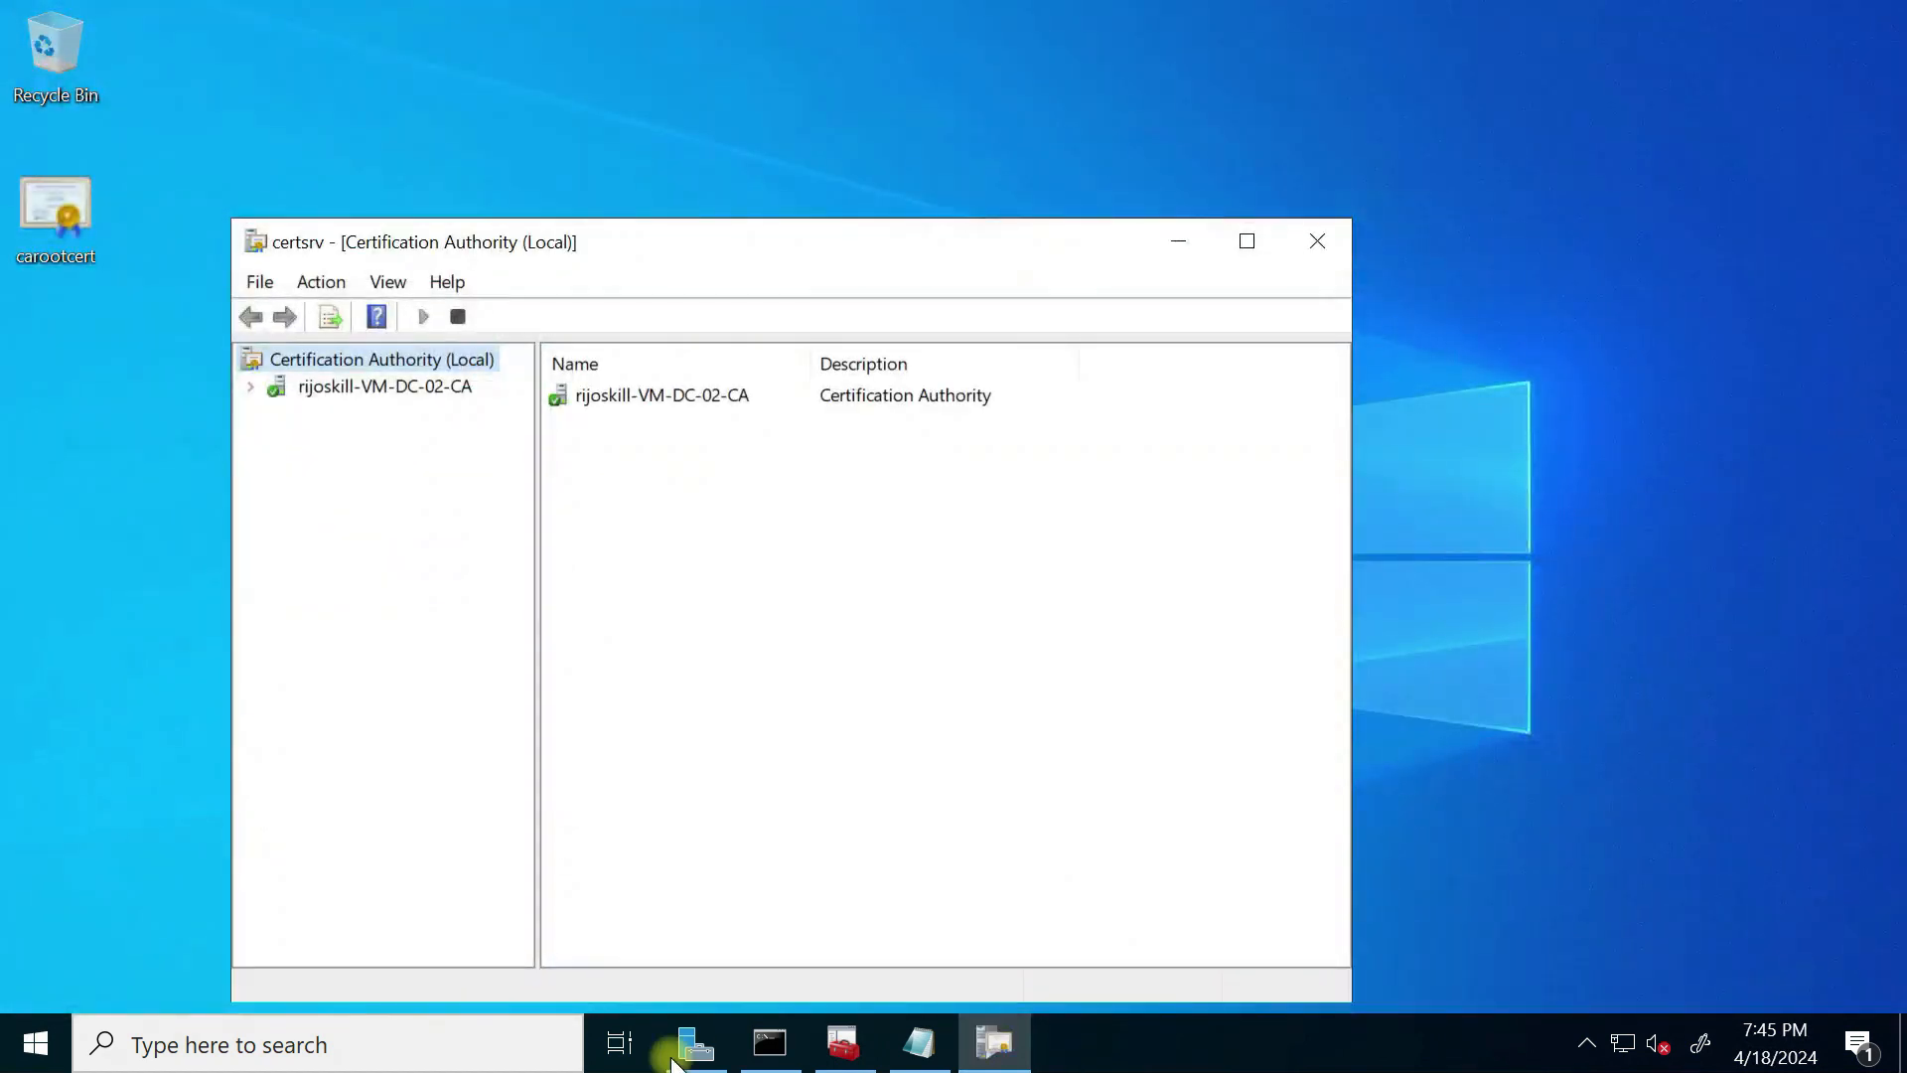
Step: Open Internet Options' Custom level security settings for the Internet zone
left_click(500, 1055)
type("inte")
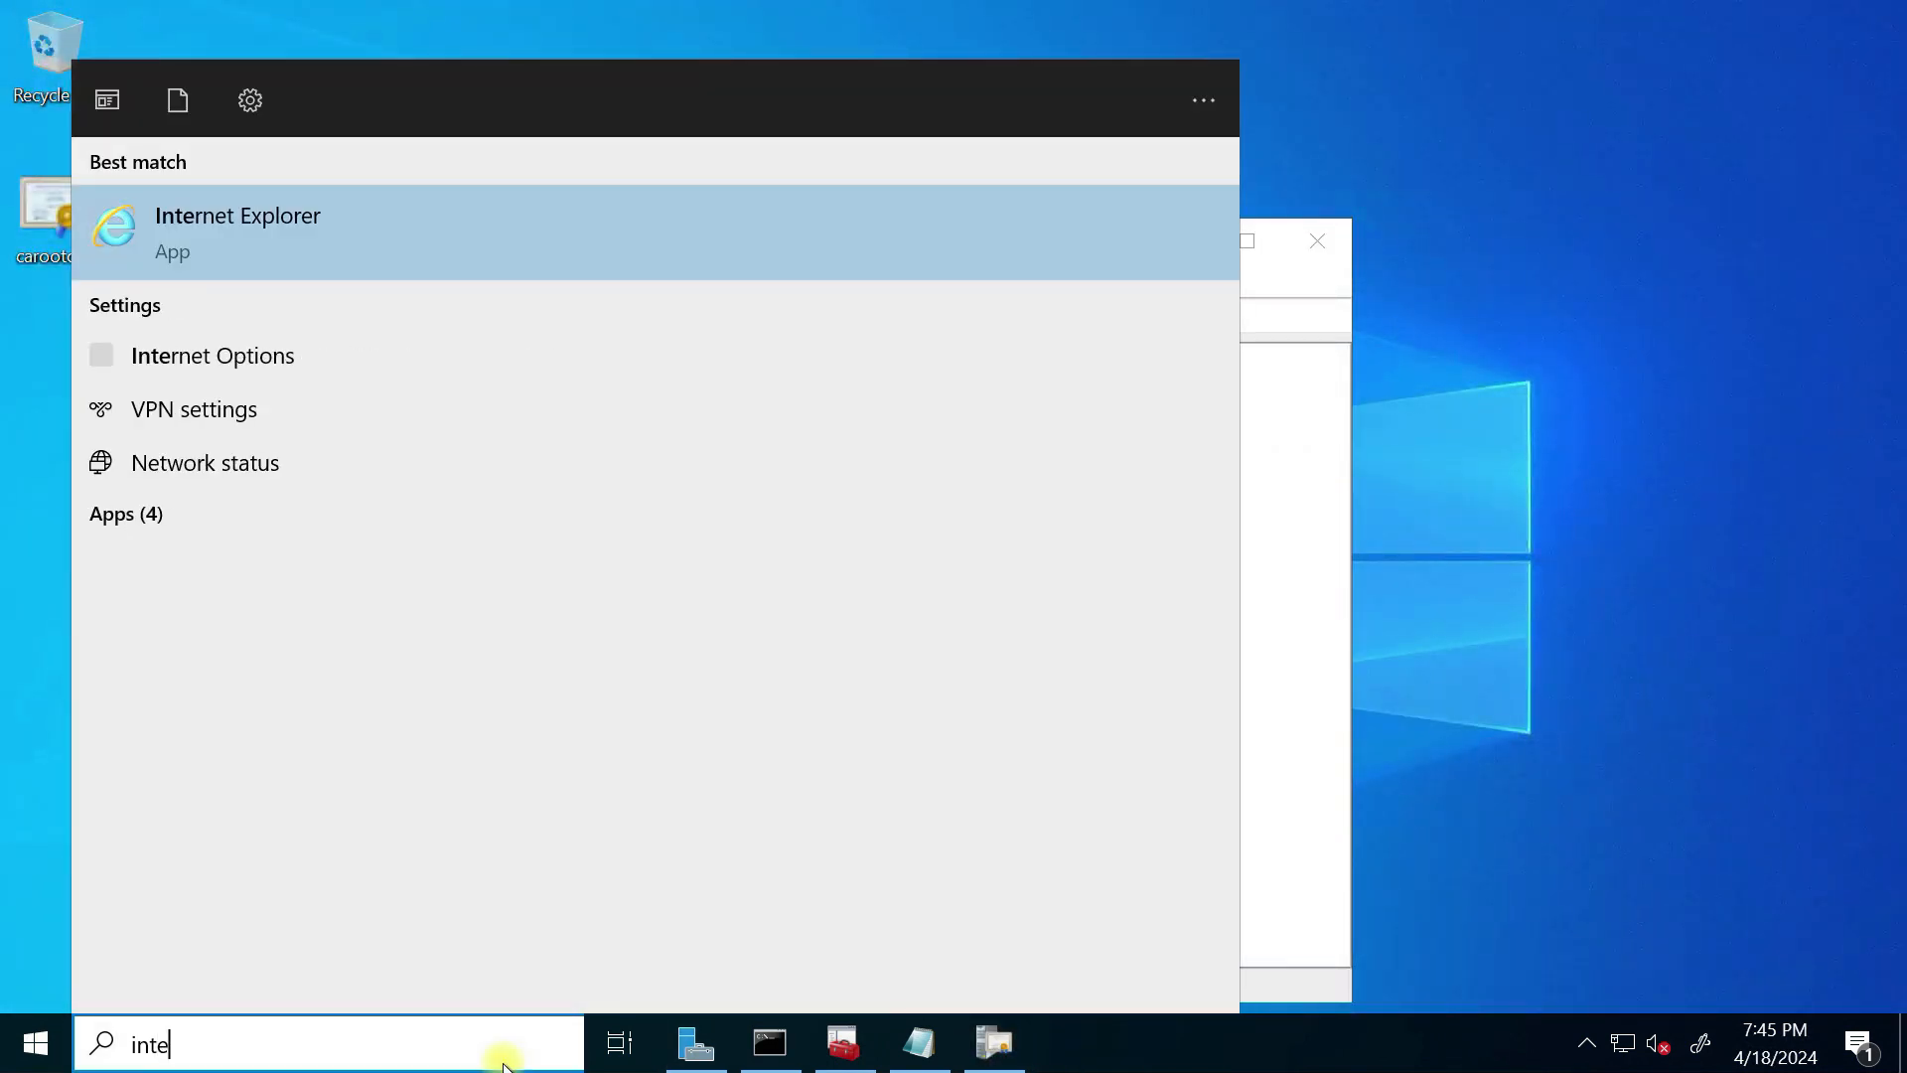
left_click(292, 356)
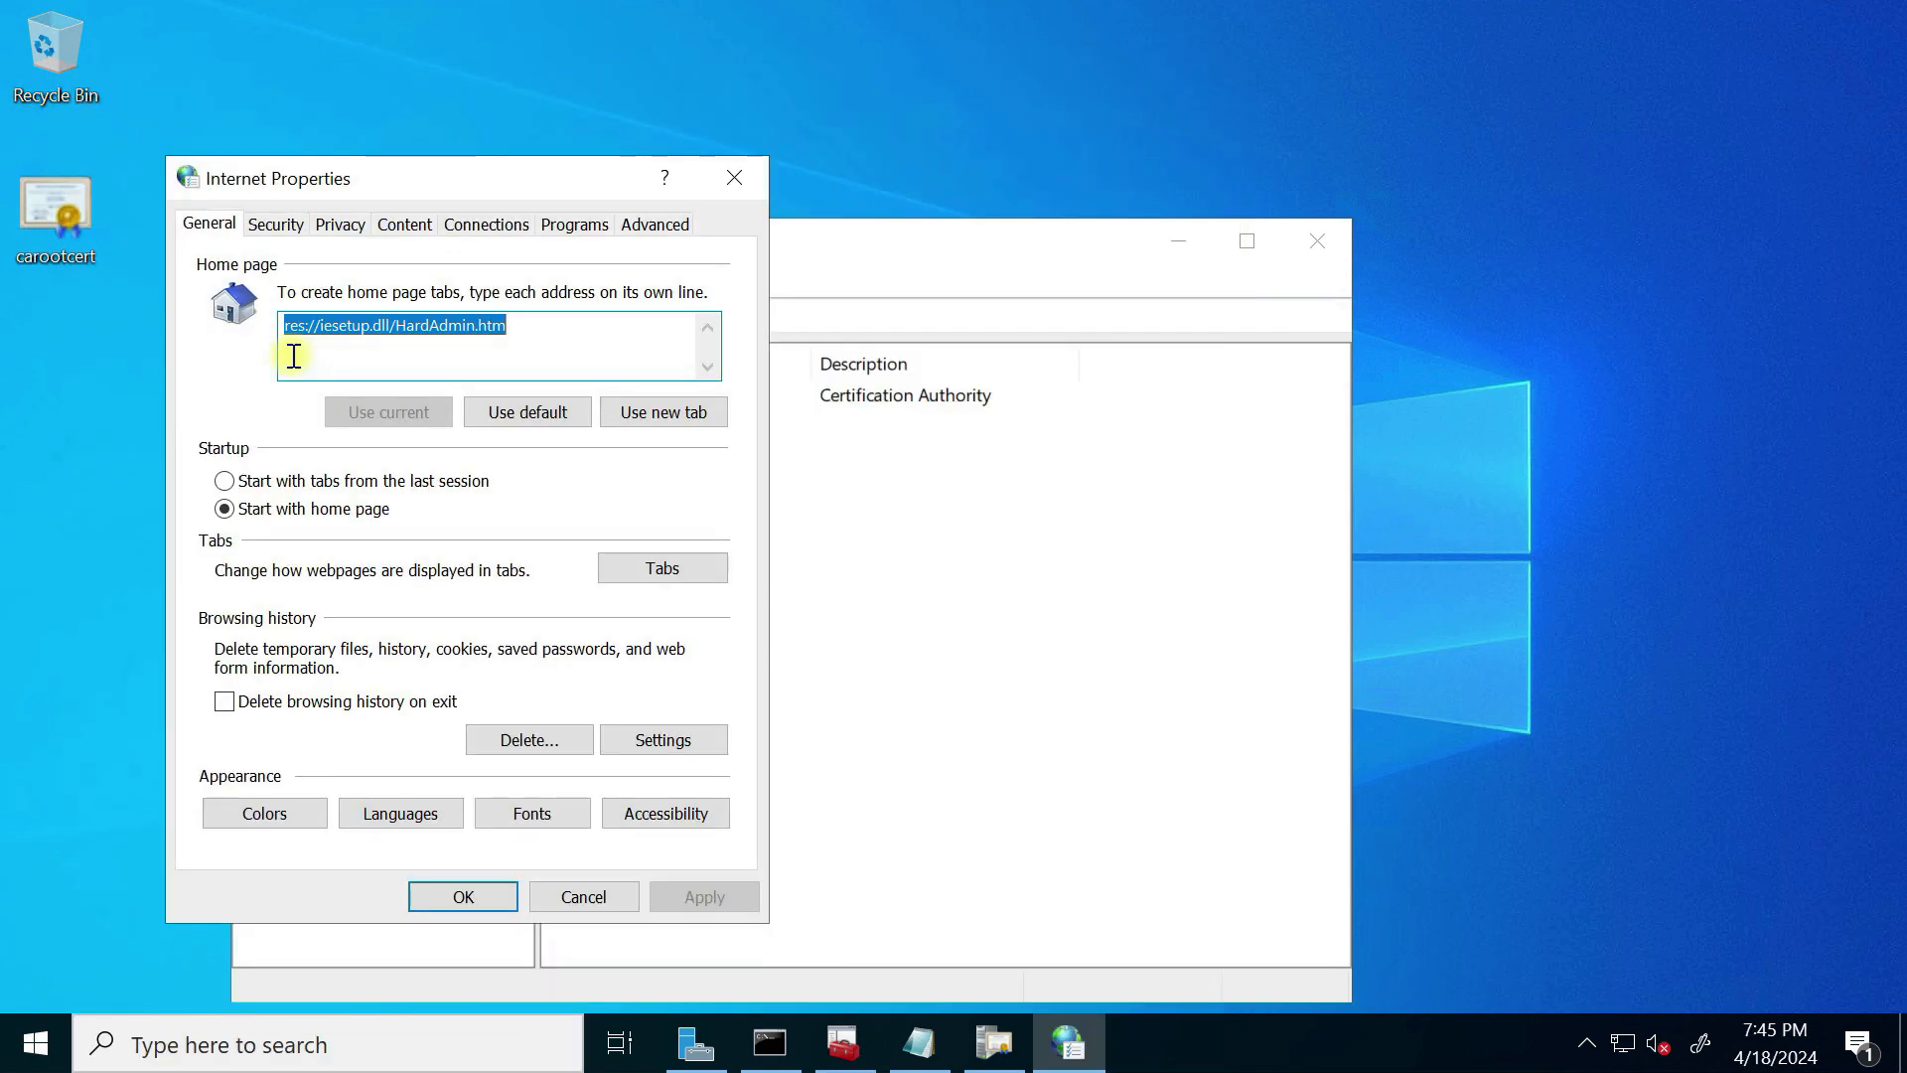
left_click(276, 223)
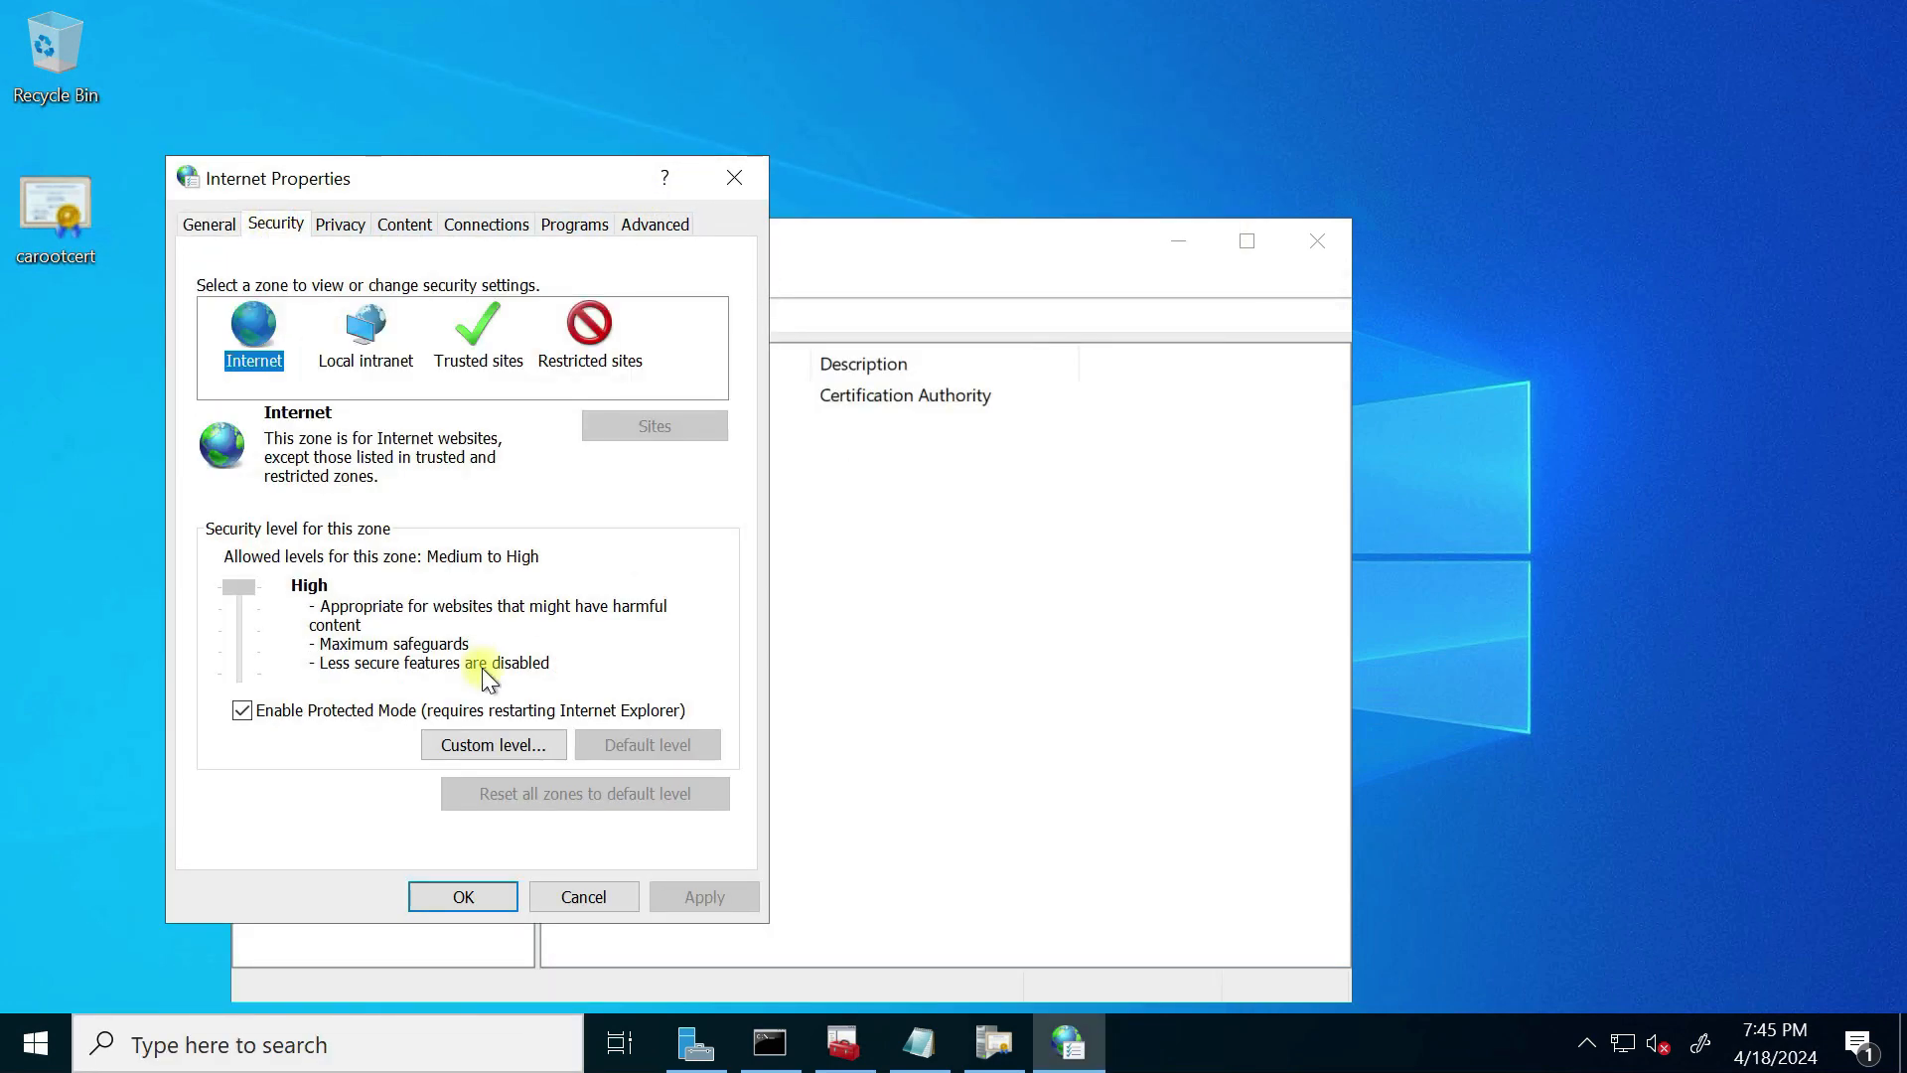
left_click(494, 745)
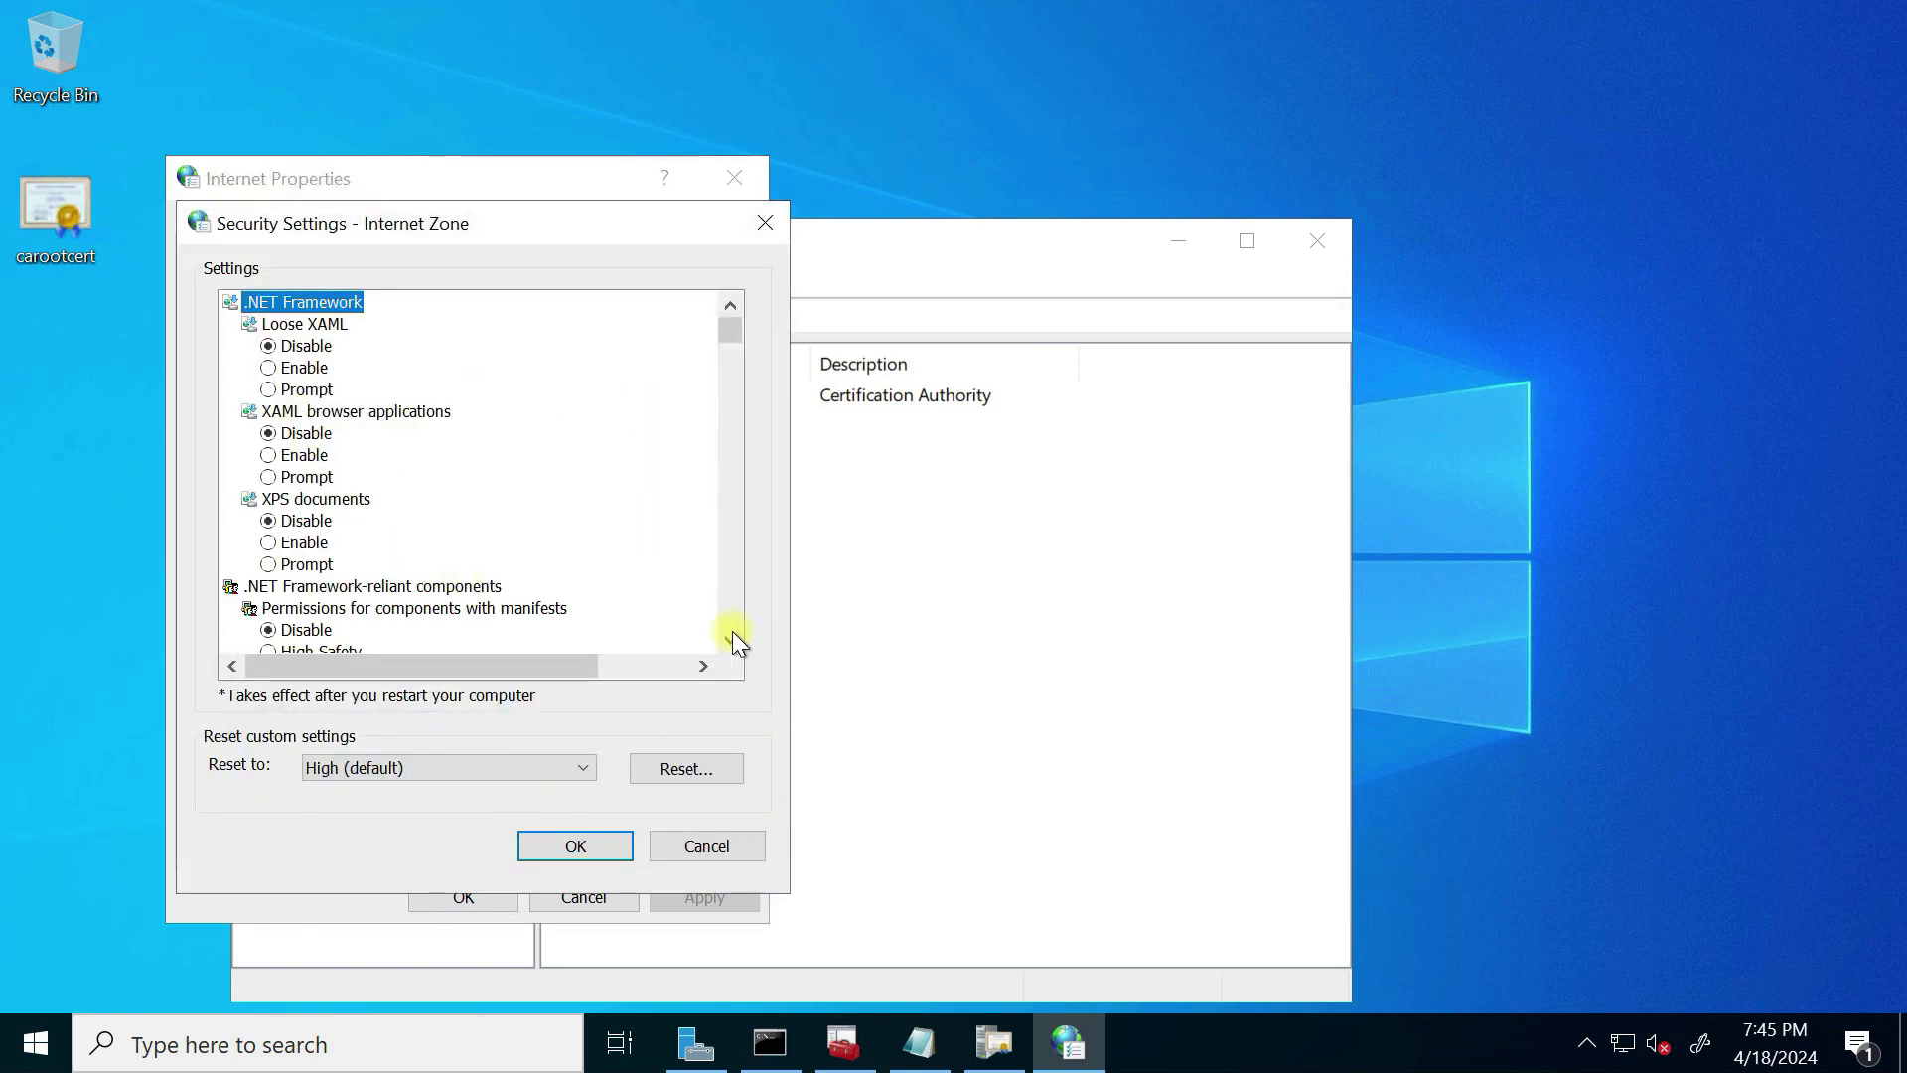
Step: Scroll the settings list and set 'Initialize and script ActiveX controls not marked as safe' to Enable
left_click(727, 641)
left_click(727, 641)
left_click(727, 641)
left_click(727, 641)
left_click(727, 640)
left_click(727, 641)
left_click(728, 641)
left_click(727, 641)
triple_click(729, 642)
double_click(729, 642)
double_click(729, 642)
triple_click(728, 642)
double_click(728, 641)
left_click(729, 641)
double_click(728, 642)
double_click(728, 642)
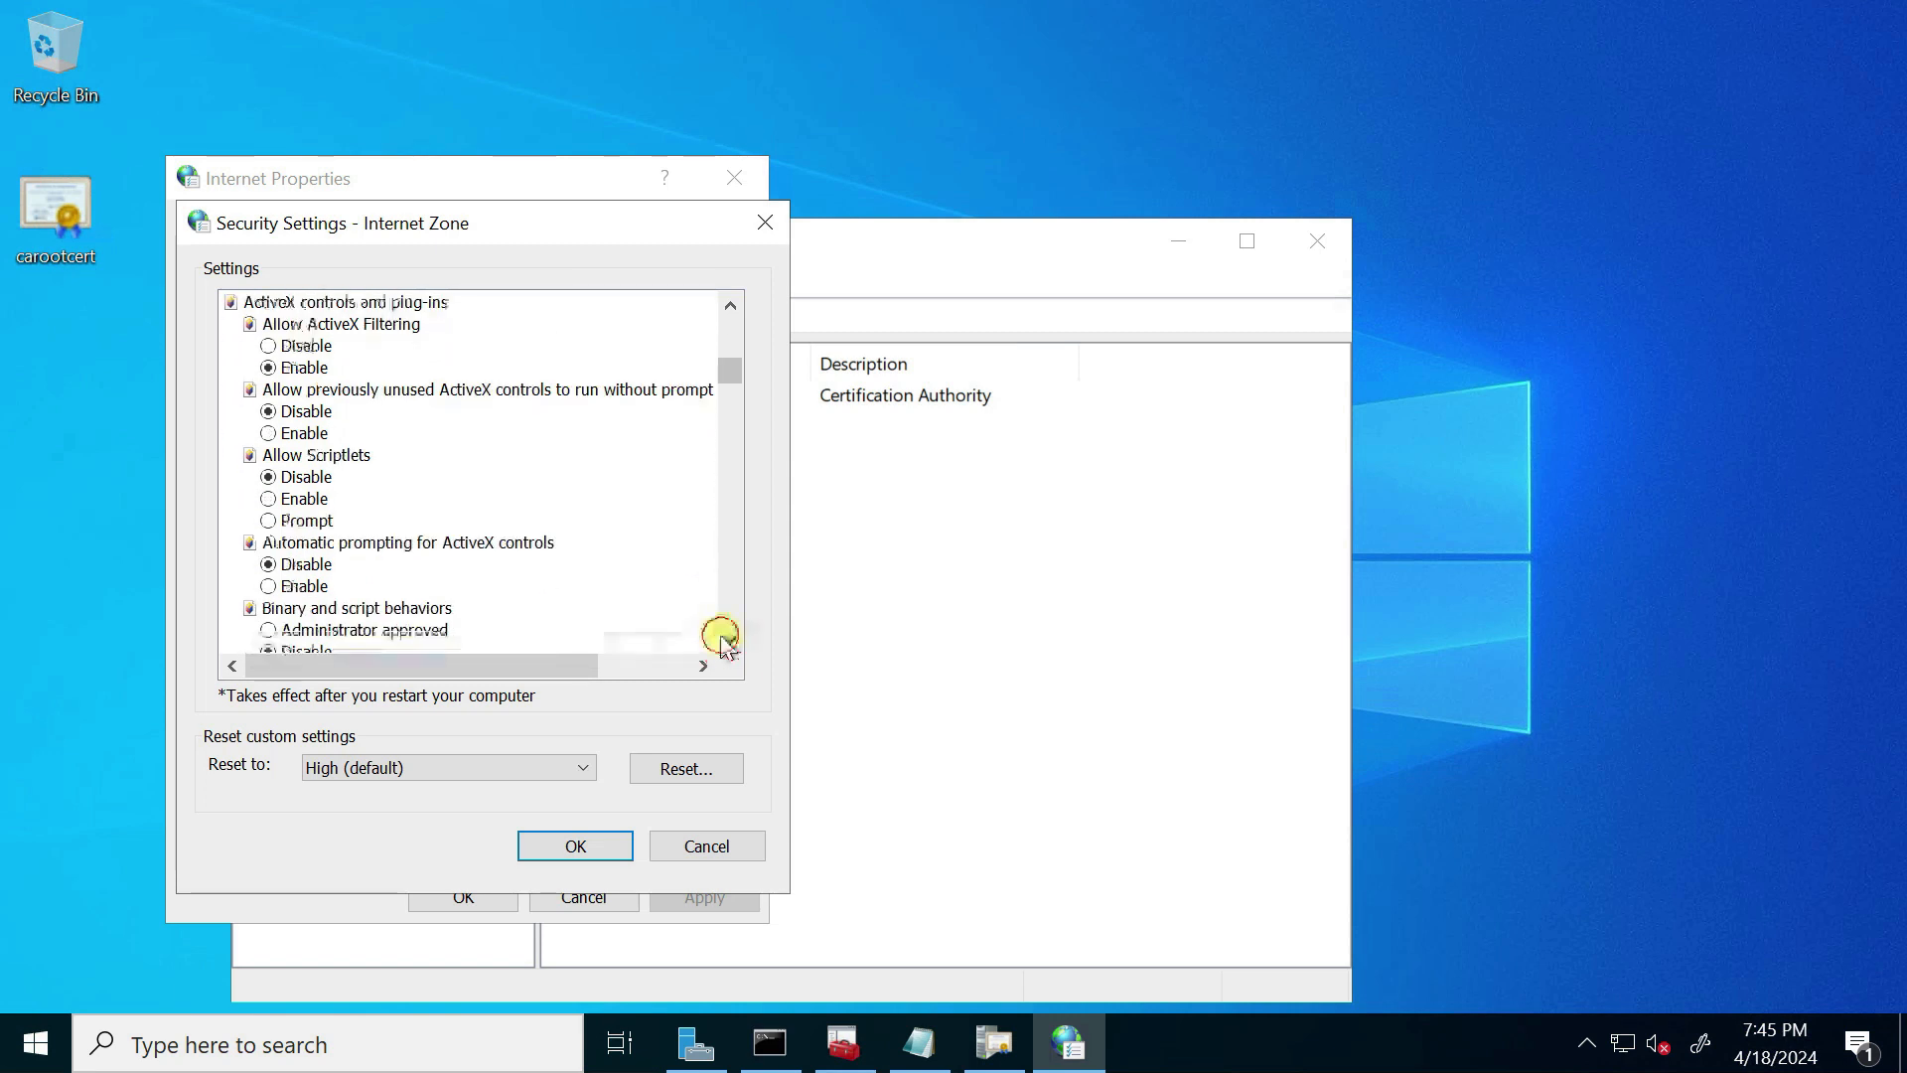
left_click(728, 642)
triple_click(728, 642)
double_click(728, 642)
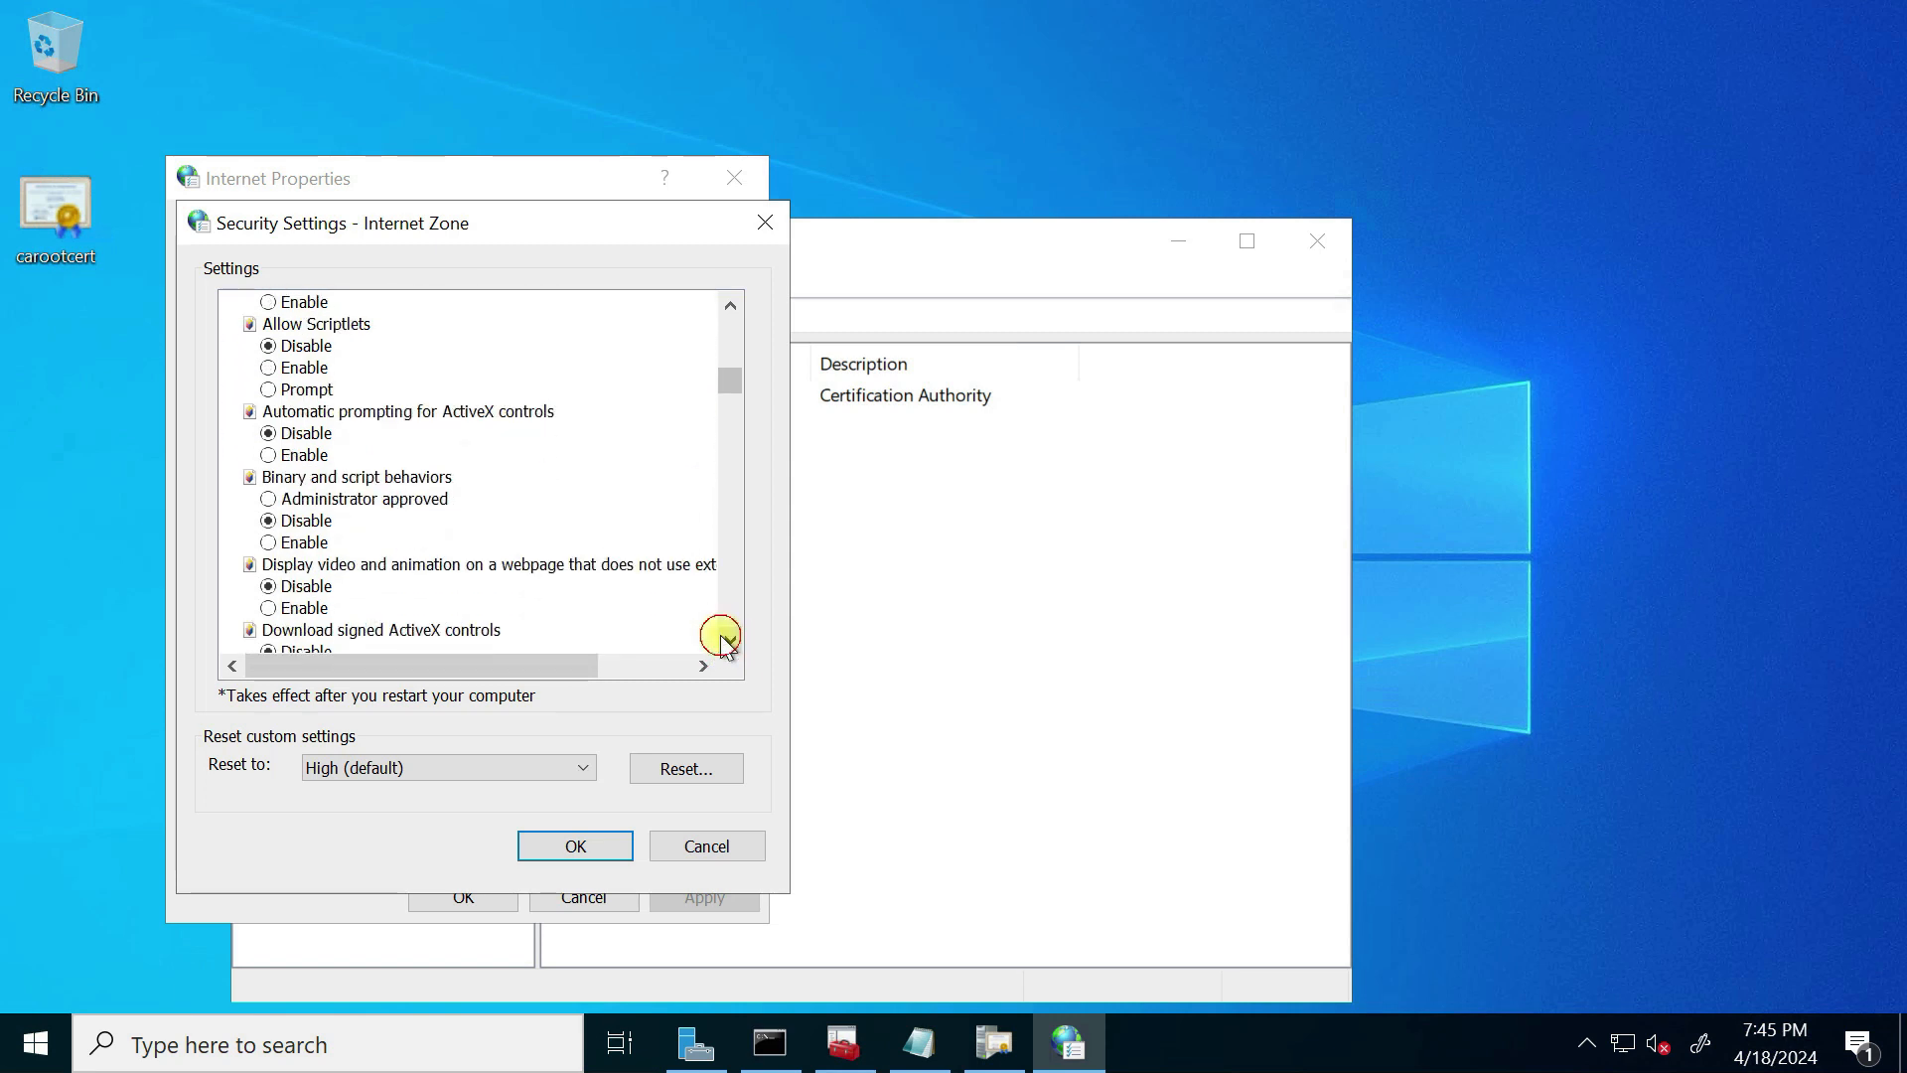
triple_click(728, 642)
double_click(729, 642)
double_click(728, 642)
left_click(728, 641)
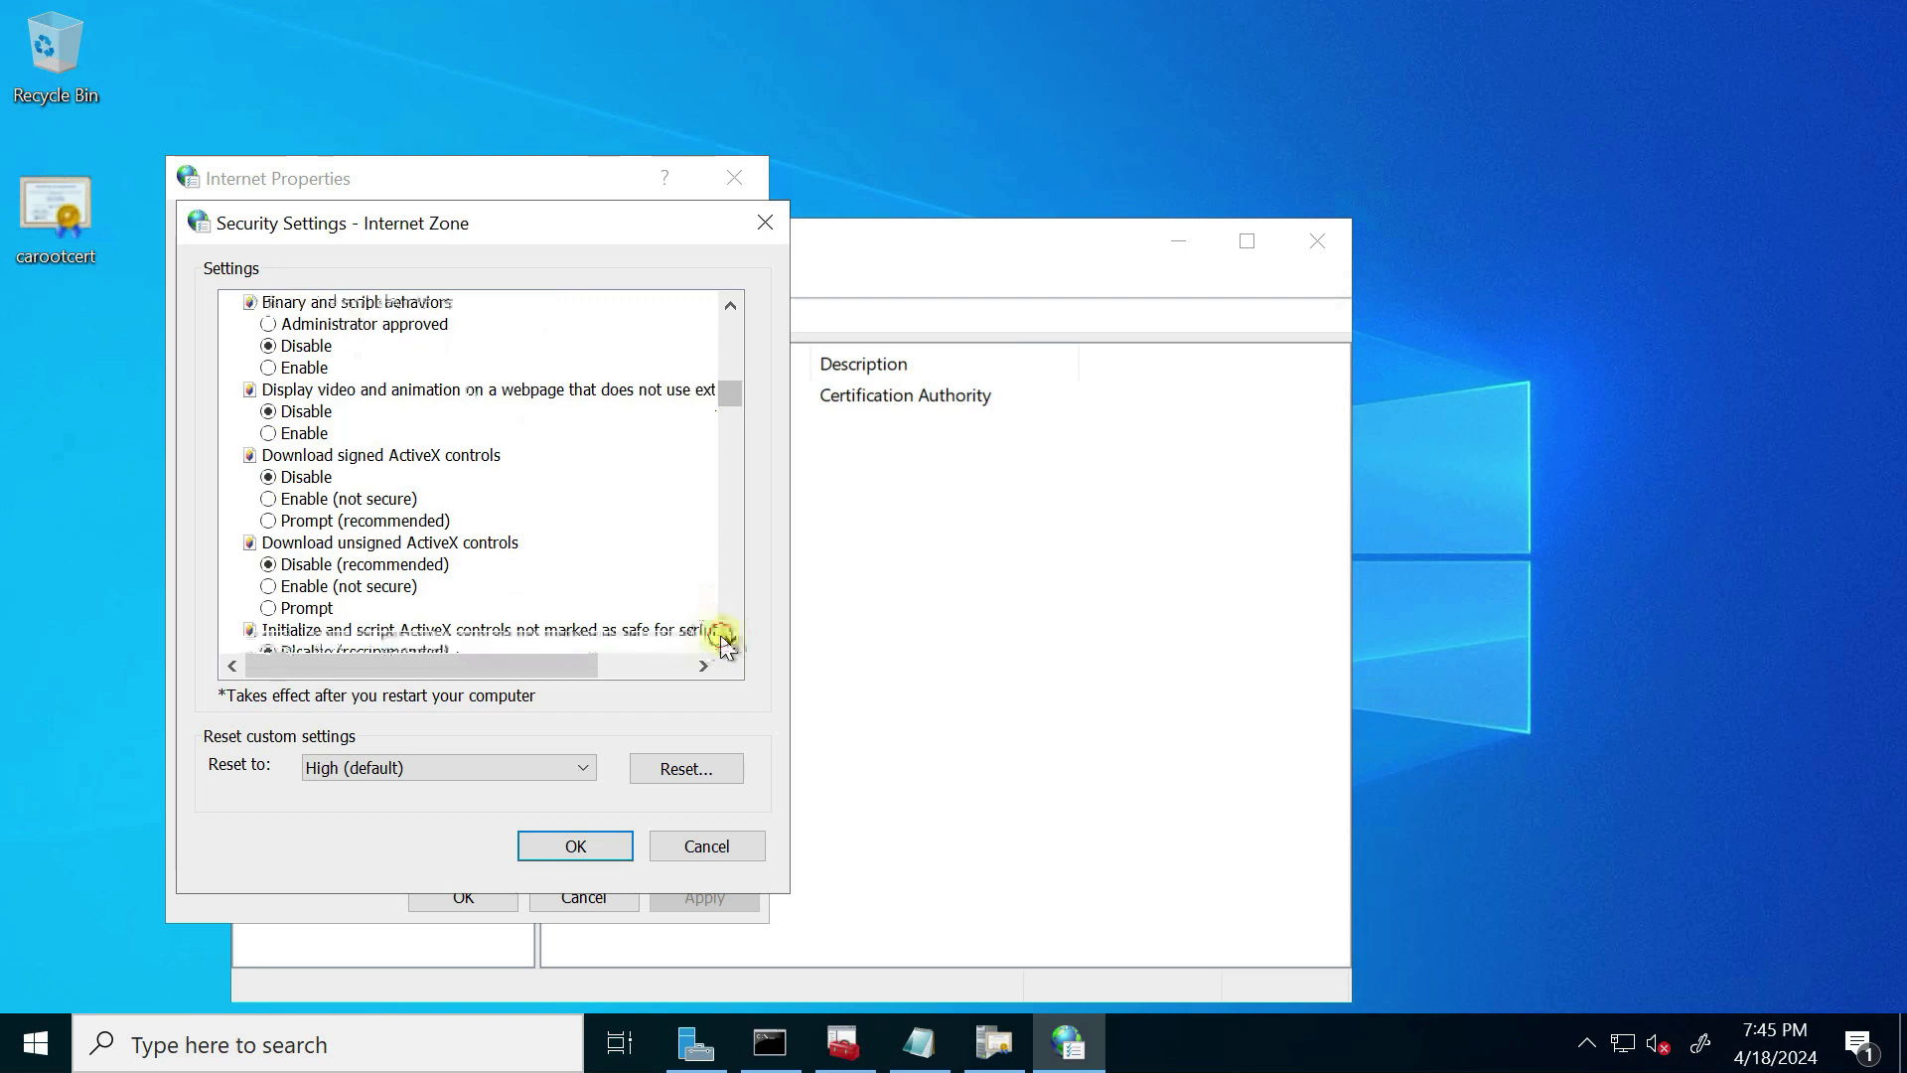
left_click(728, 642)
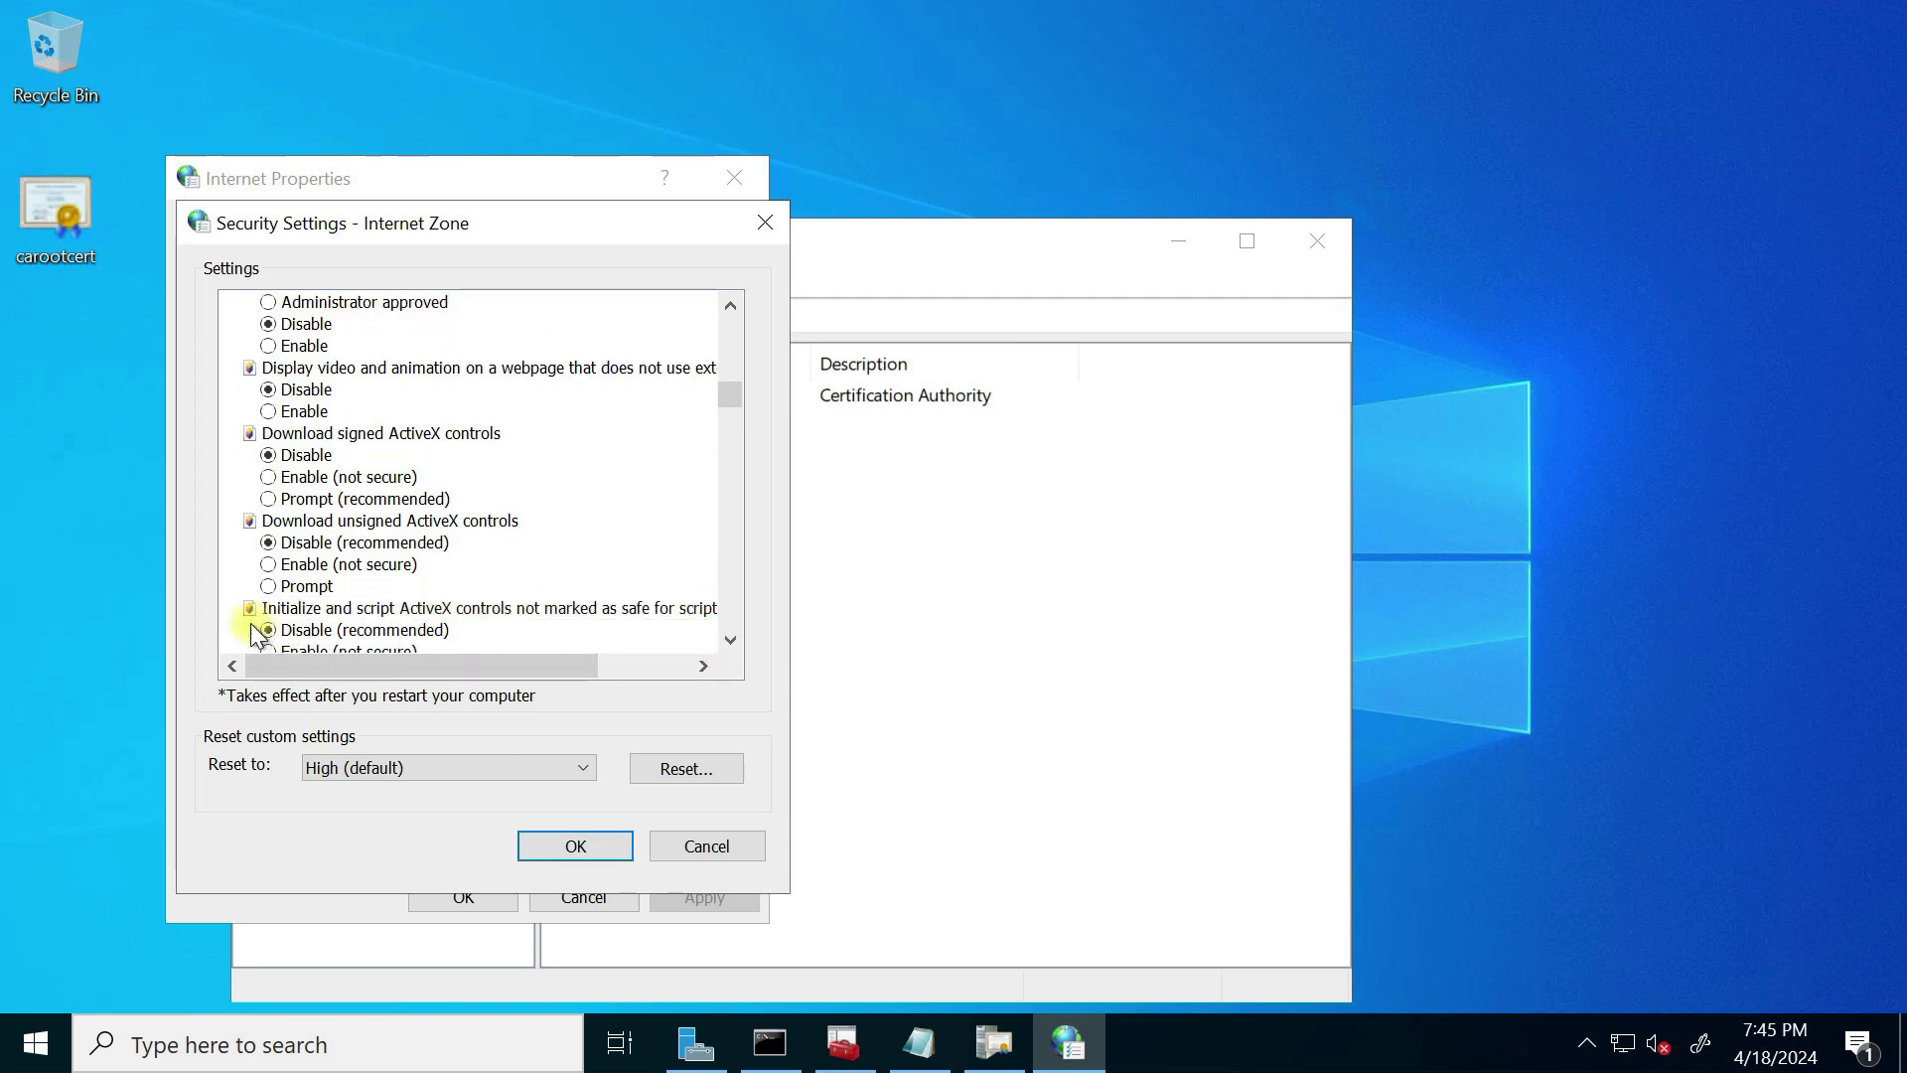
double_click(730, 640)
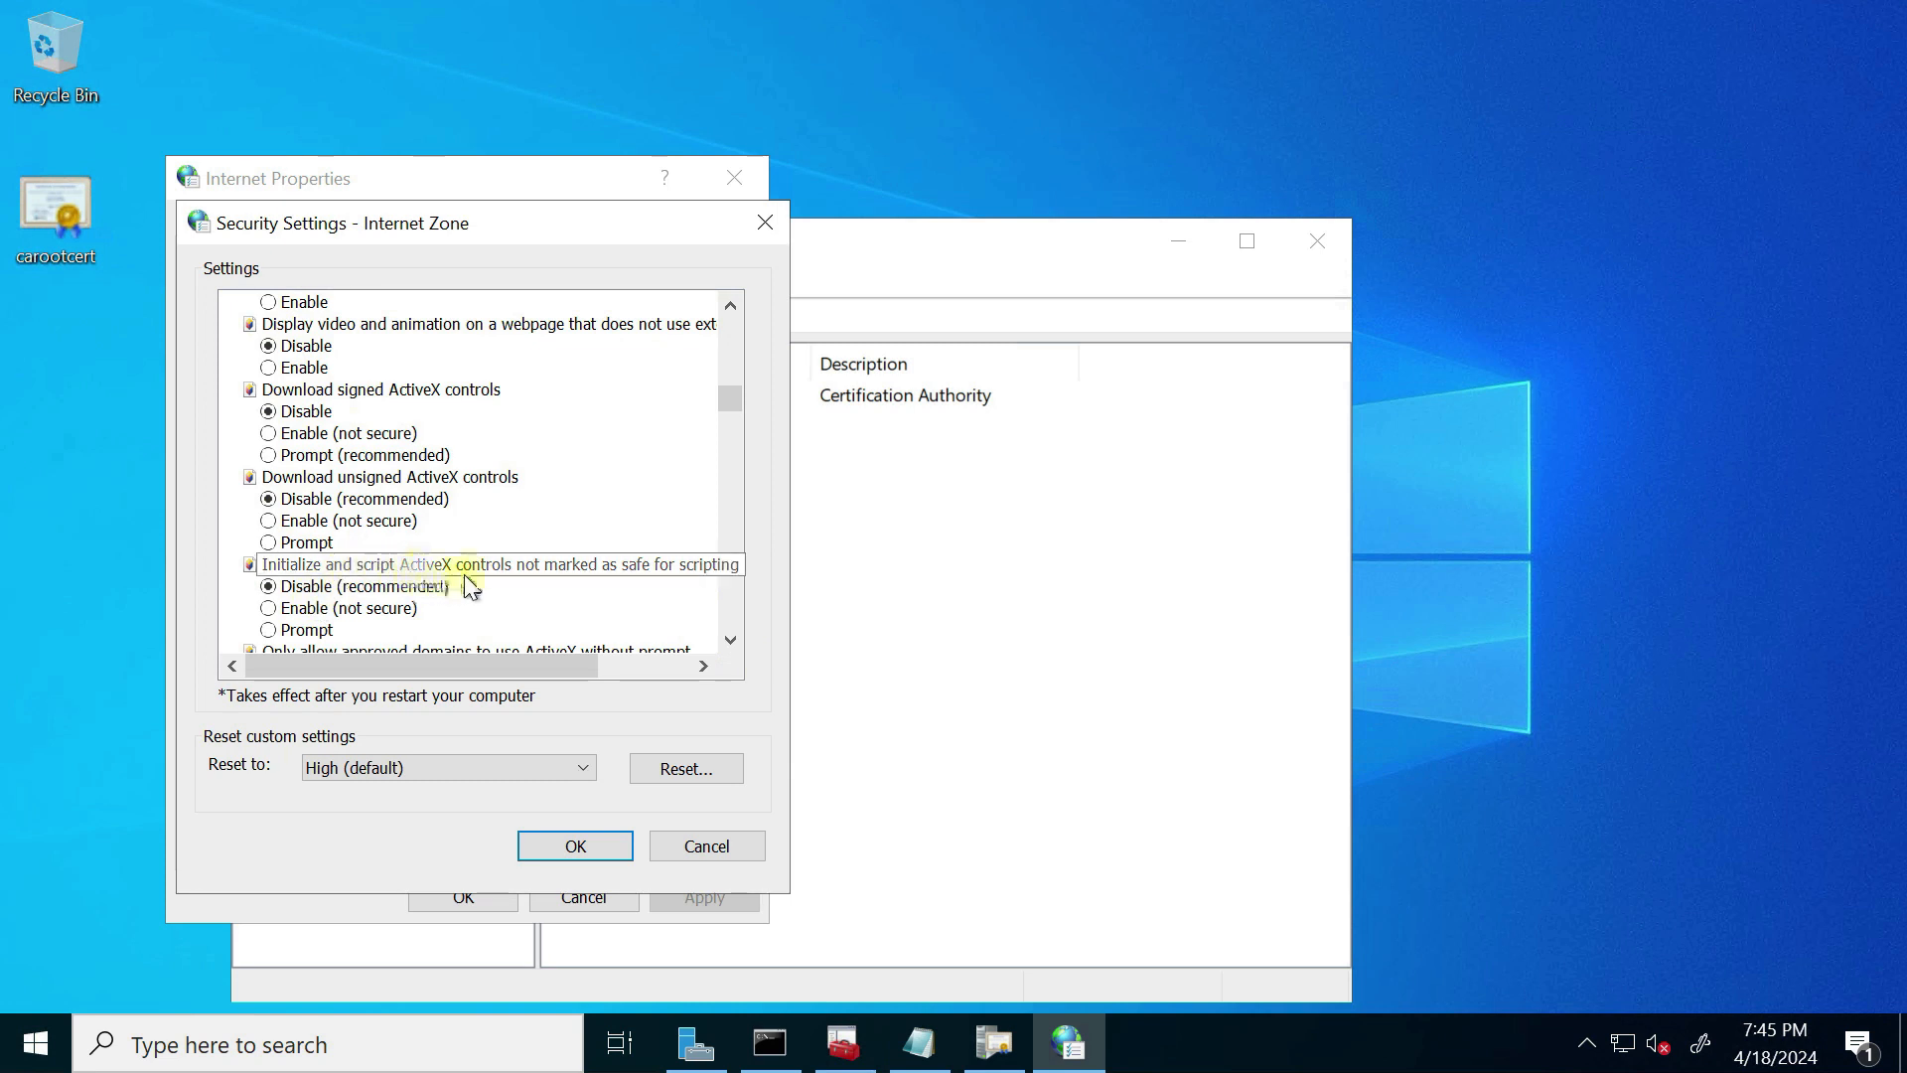
left_click(286, 609)
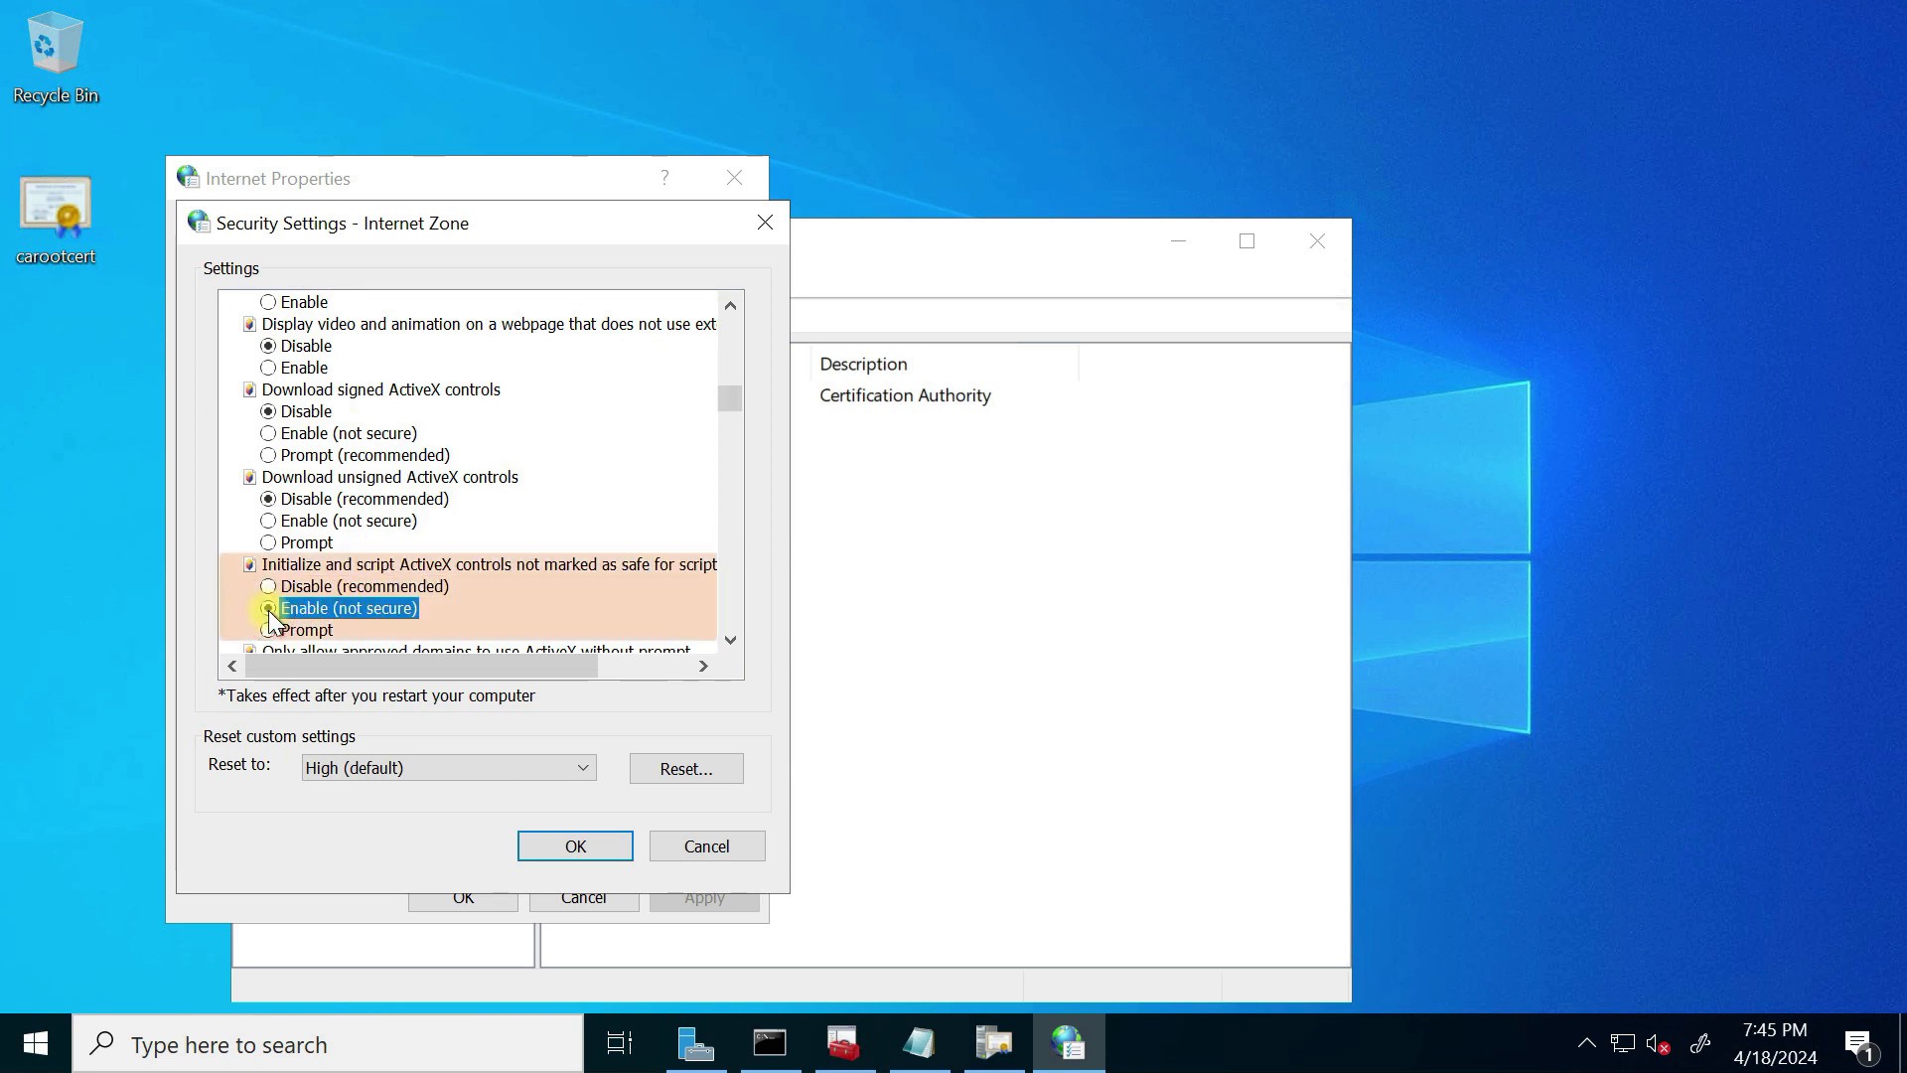
Step: Accept the risky change, apply the Internet zone settings and close Internet Options
left_click(577, 848)
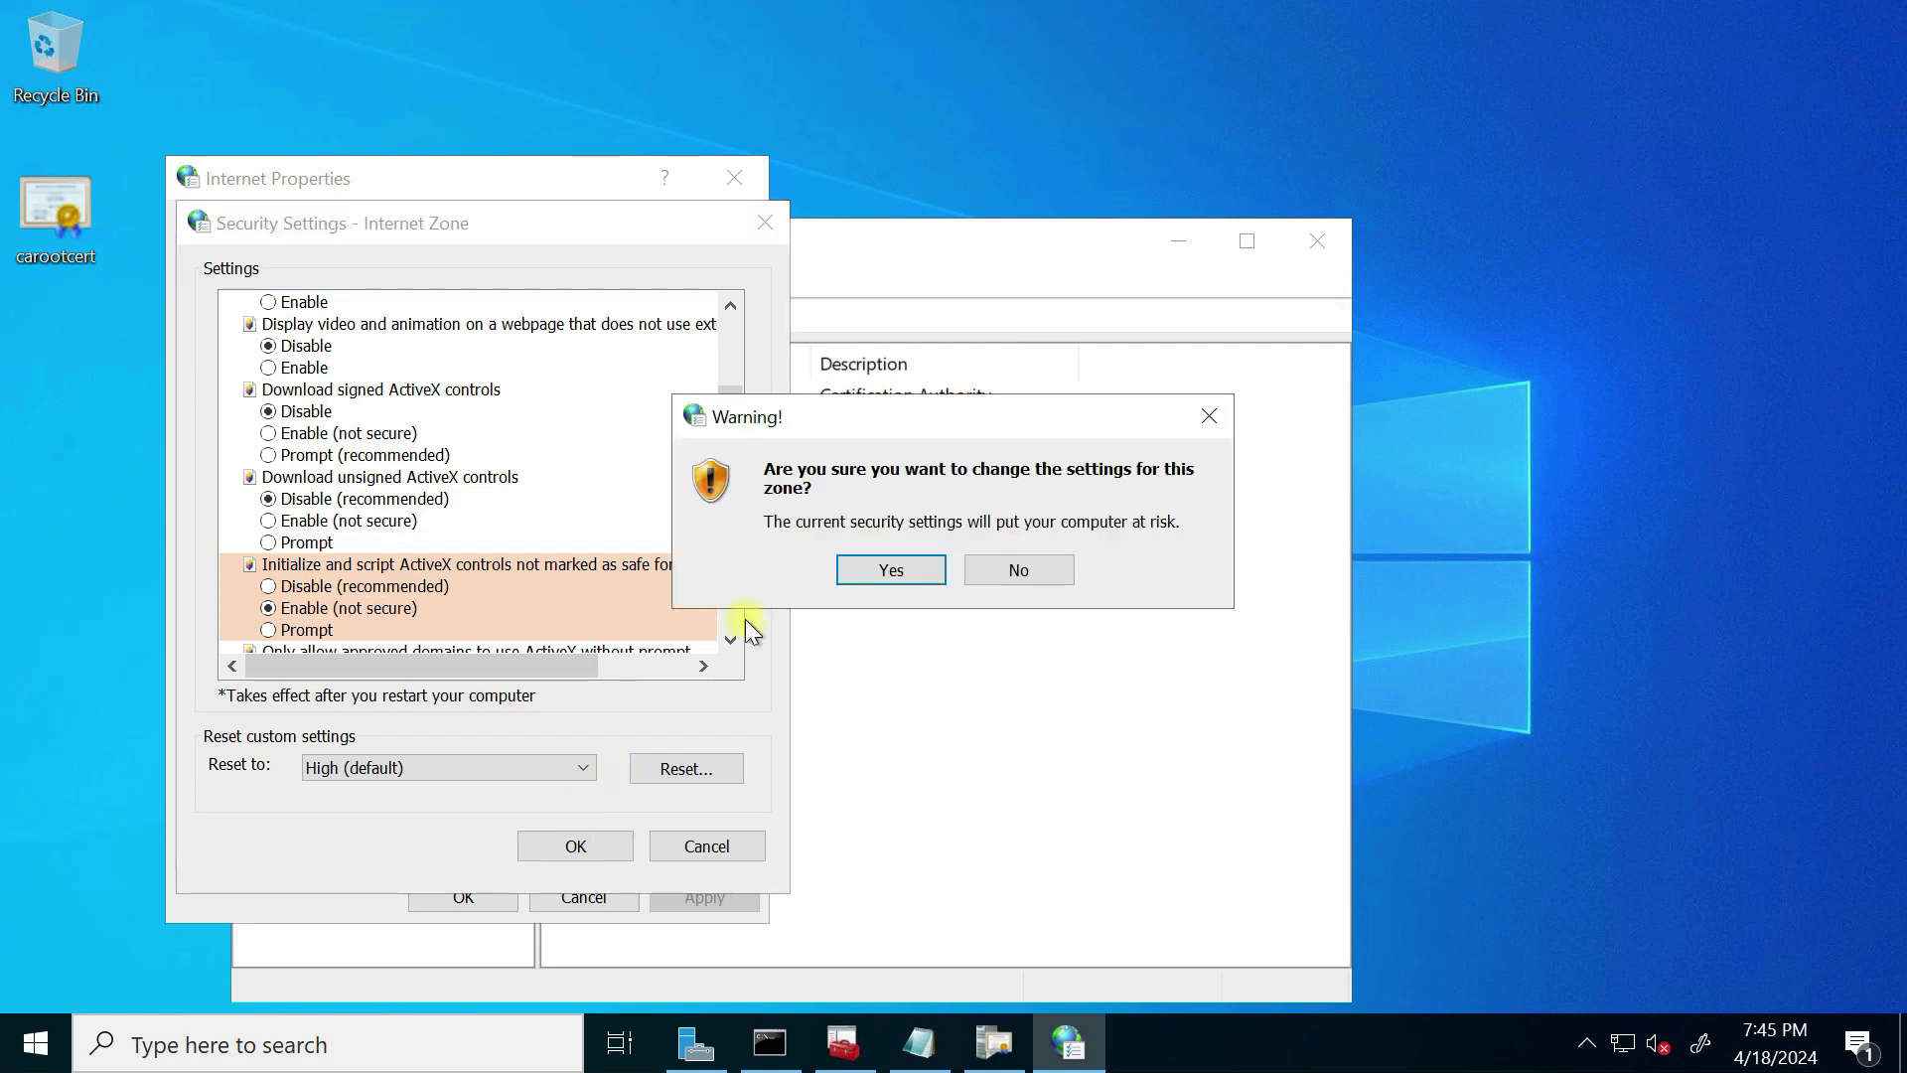
left_click(895, 566)
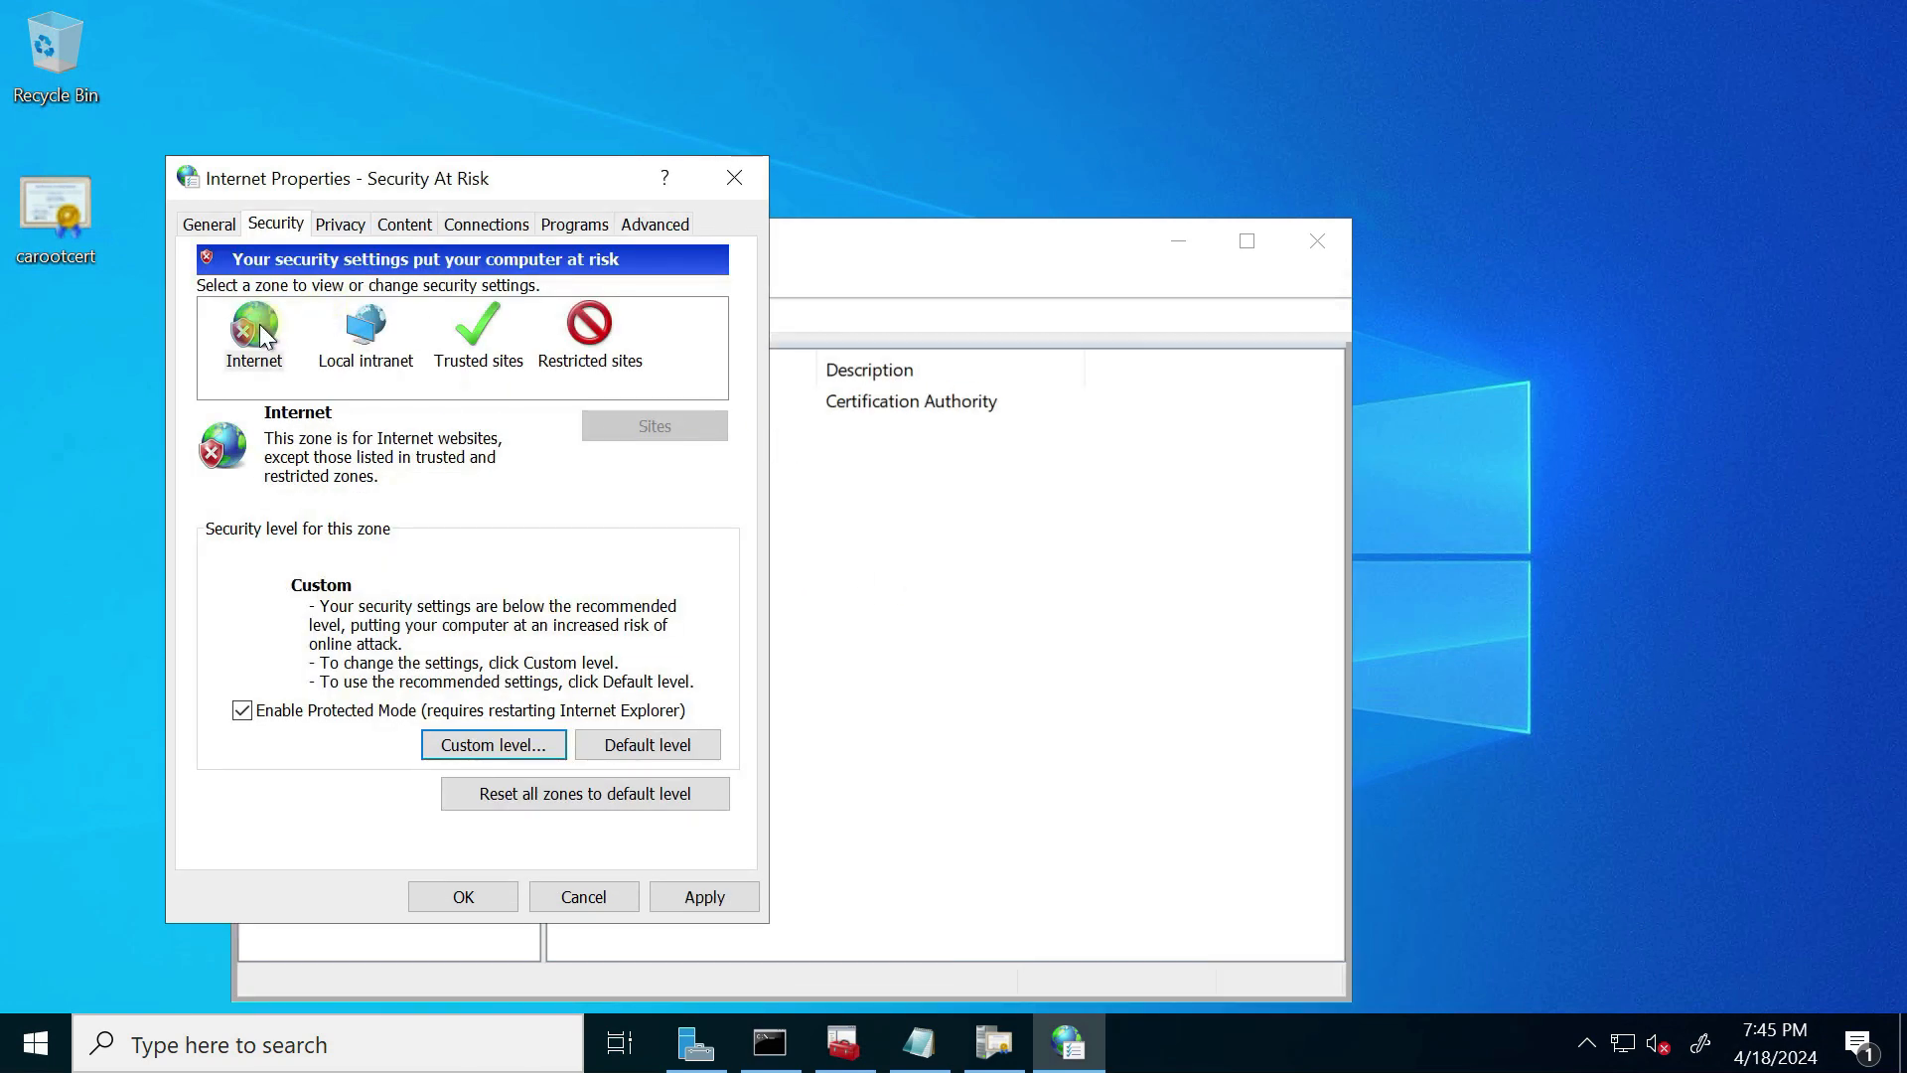
left_click(704, 899)
left_click(463, 894)
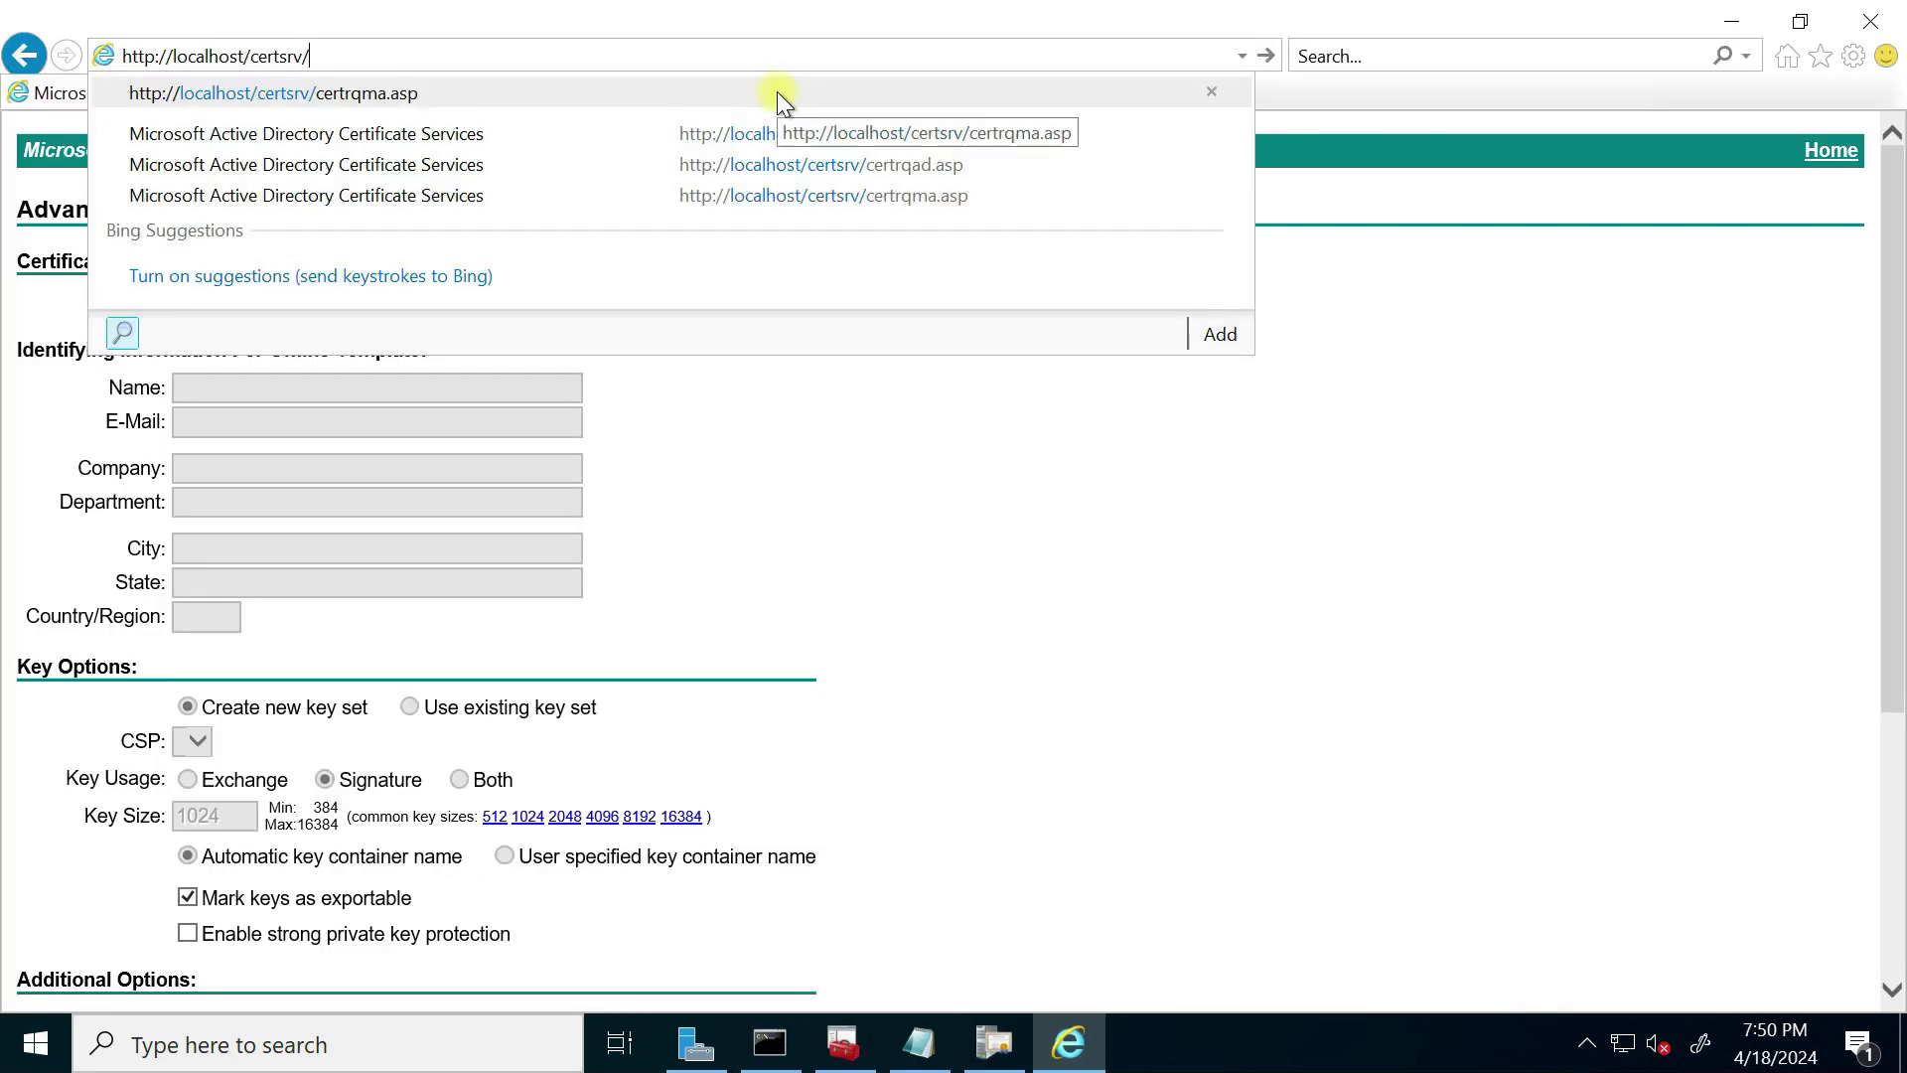
Step: Load localhost/certsrv and go to advanced certificate request > Create and submit a request
type("\\")
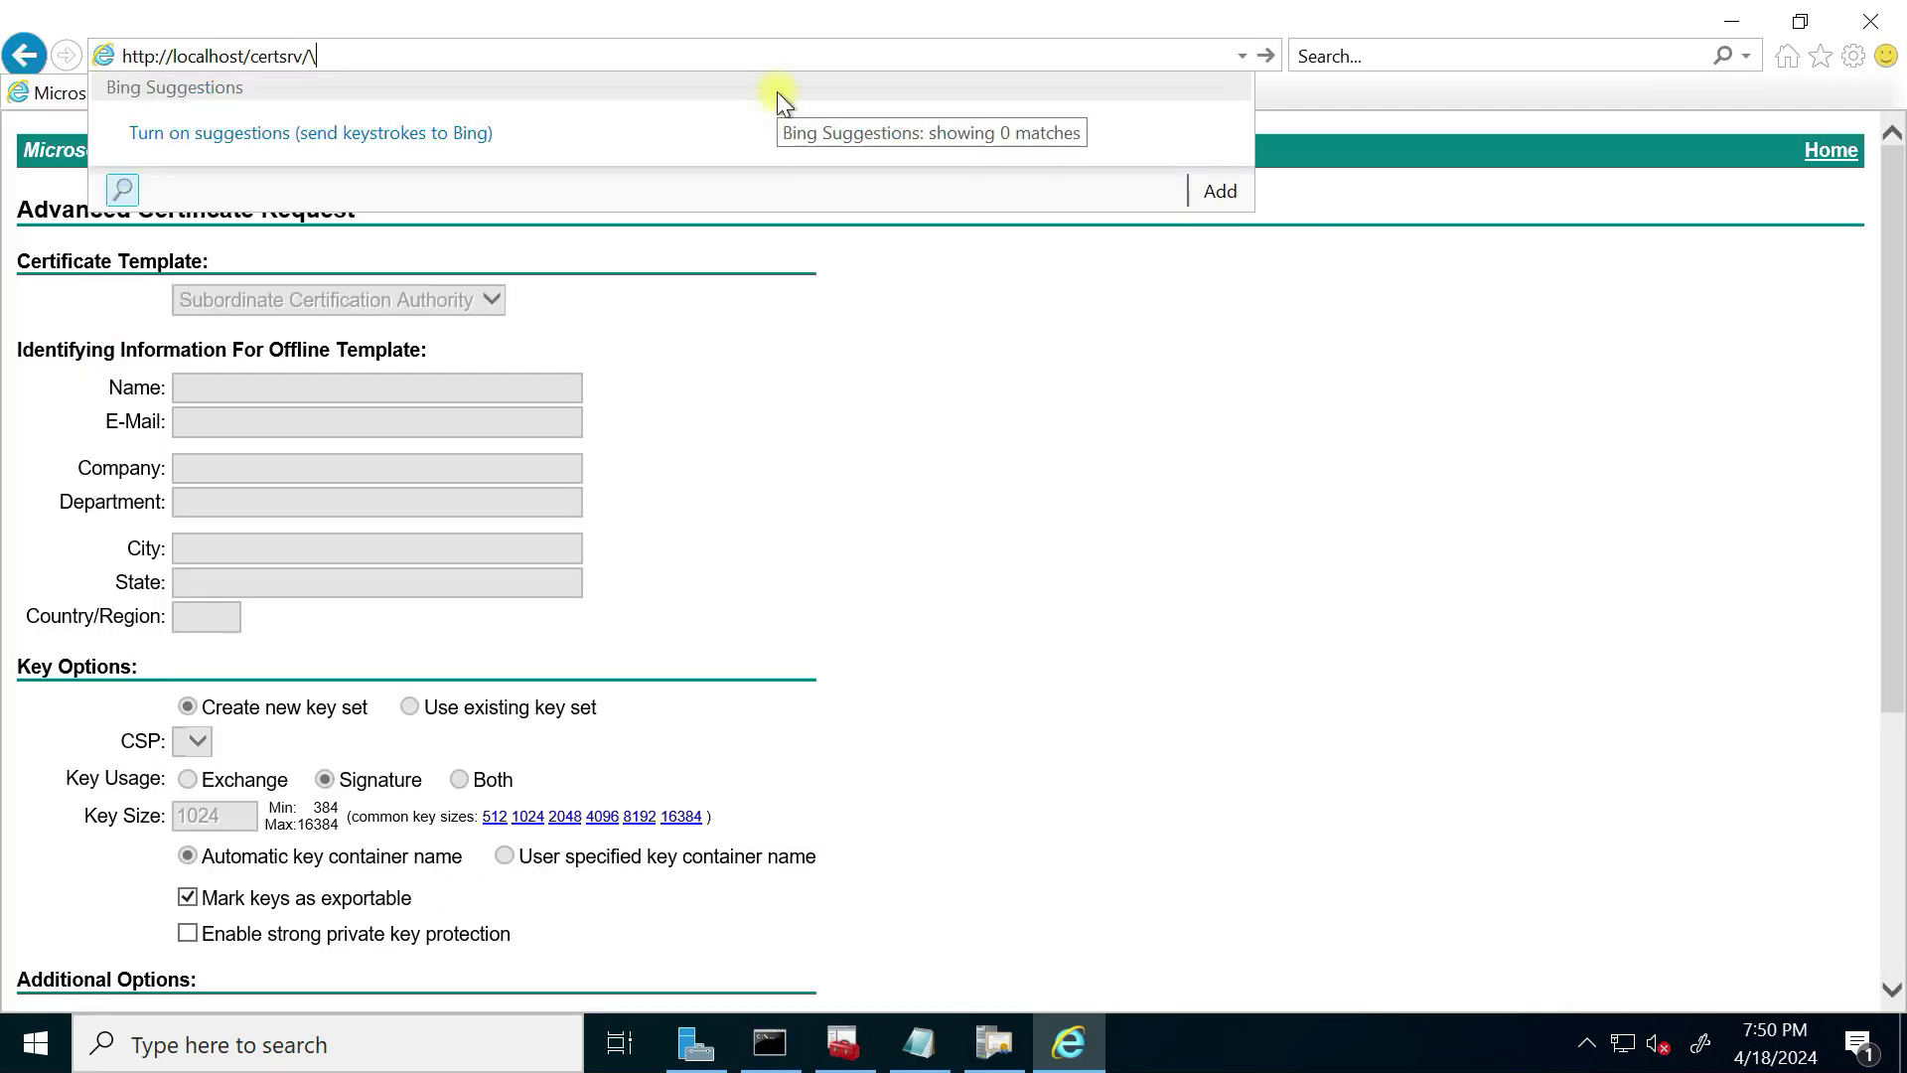
key("Return")
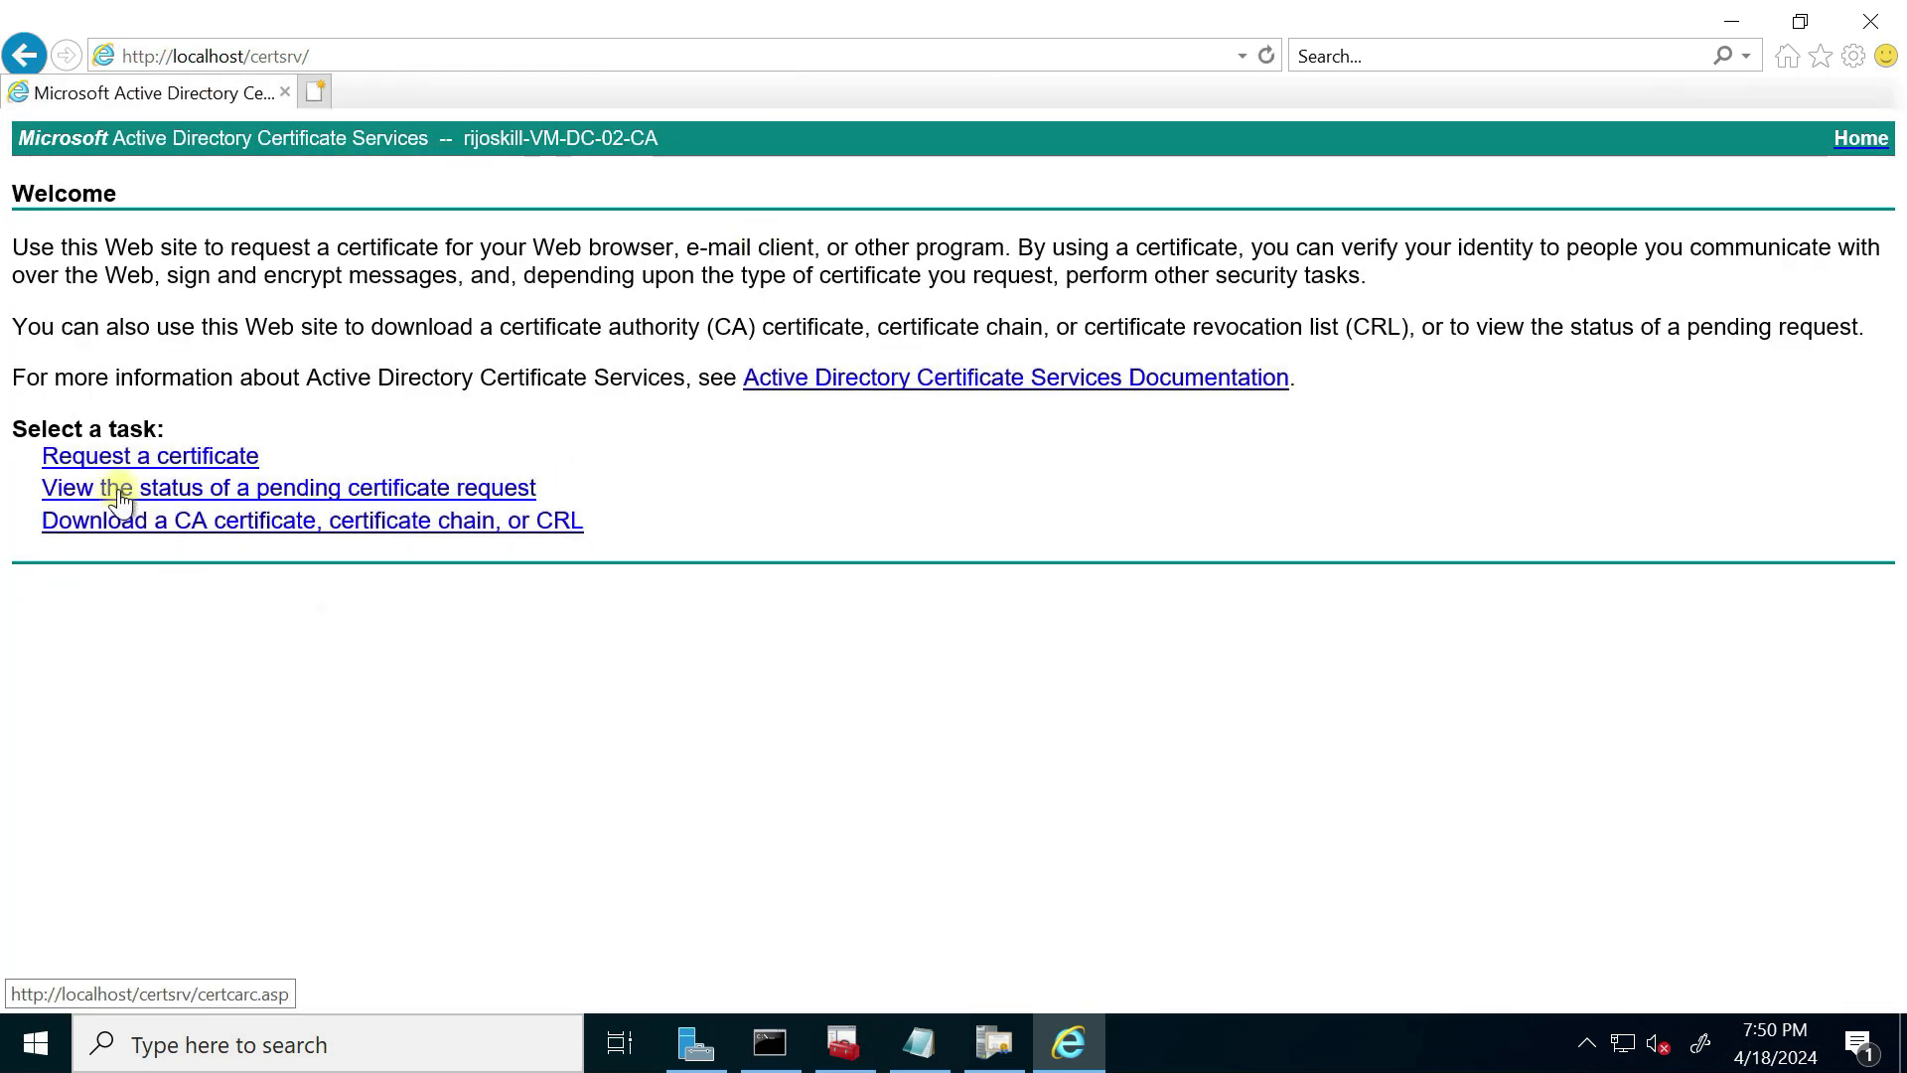
left_click(165, 458)
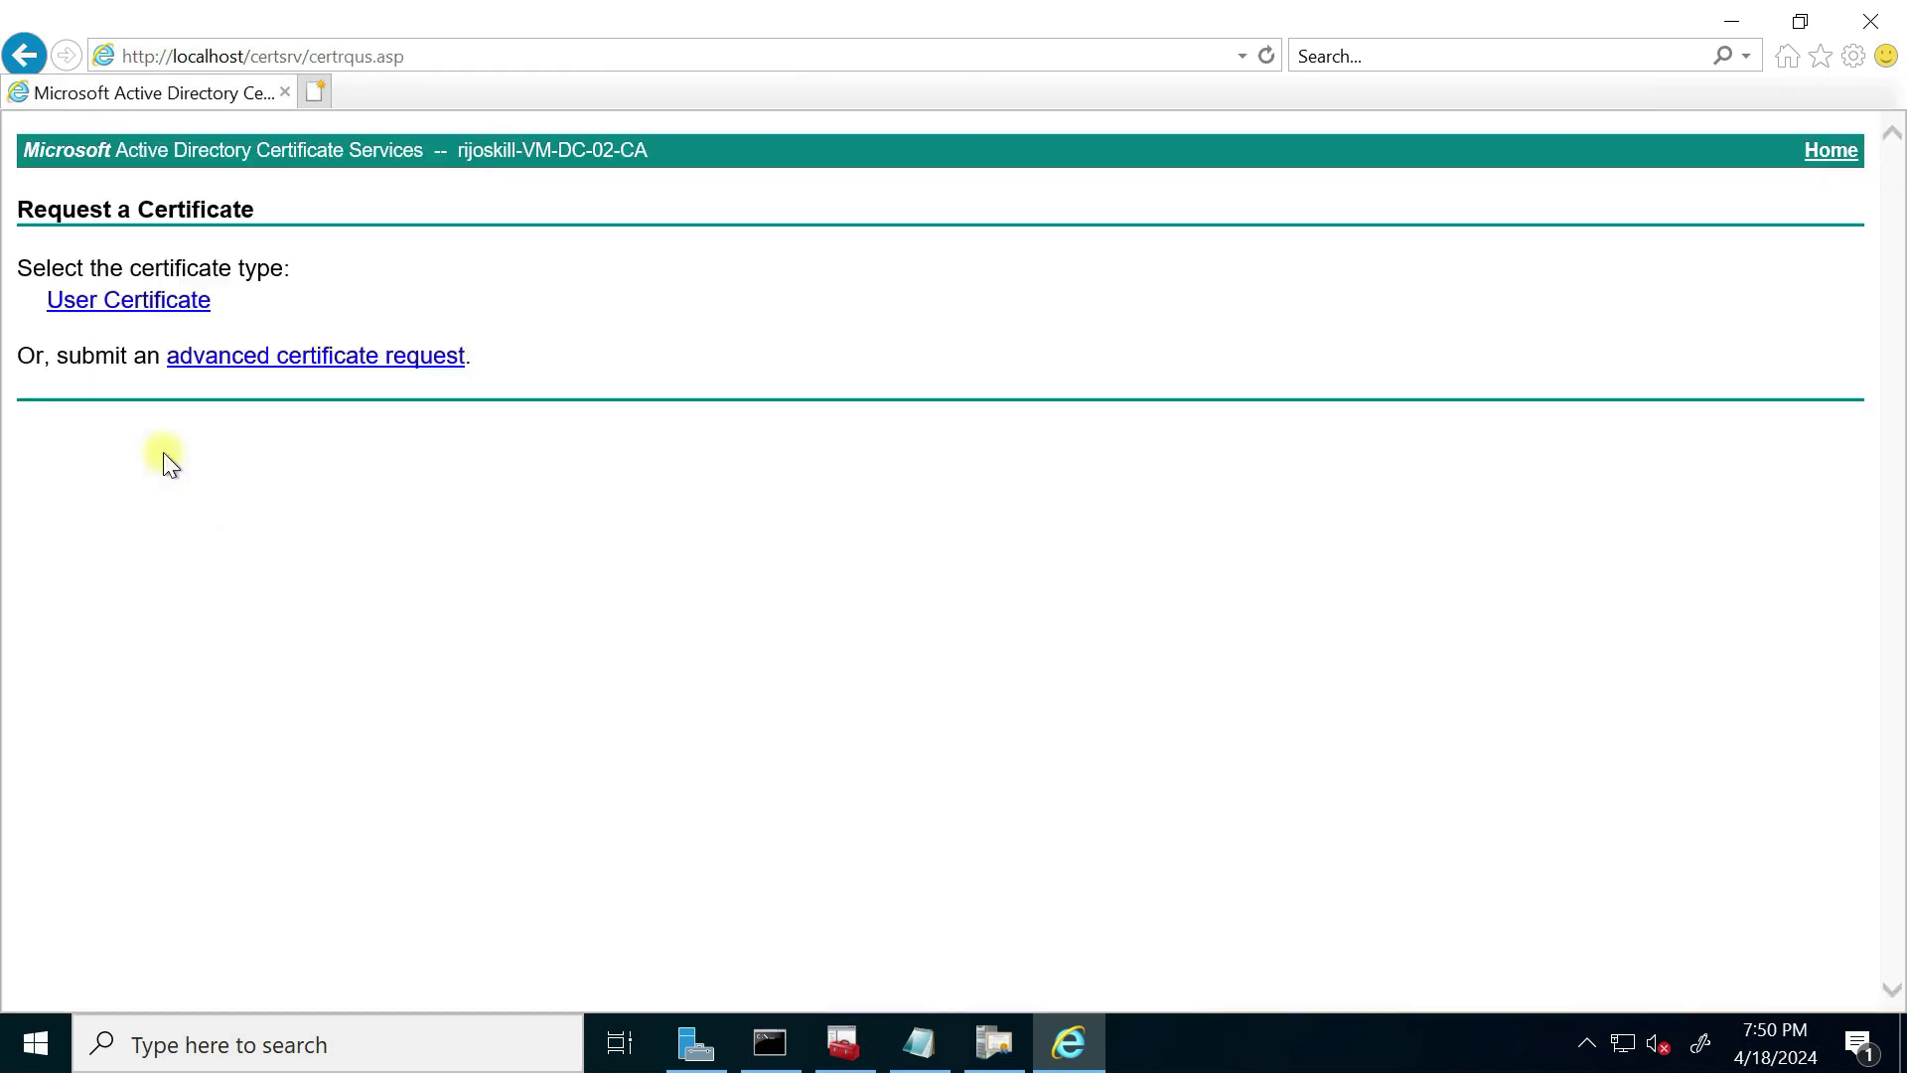
left_click(307, 358)
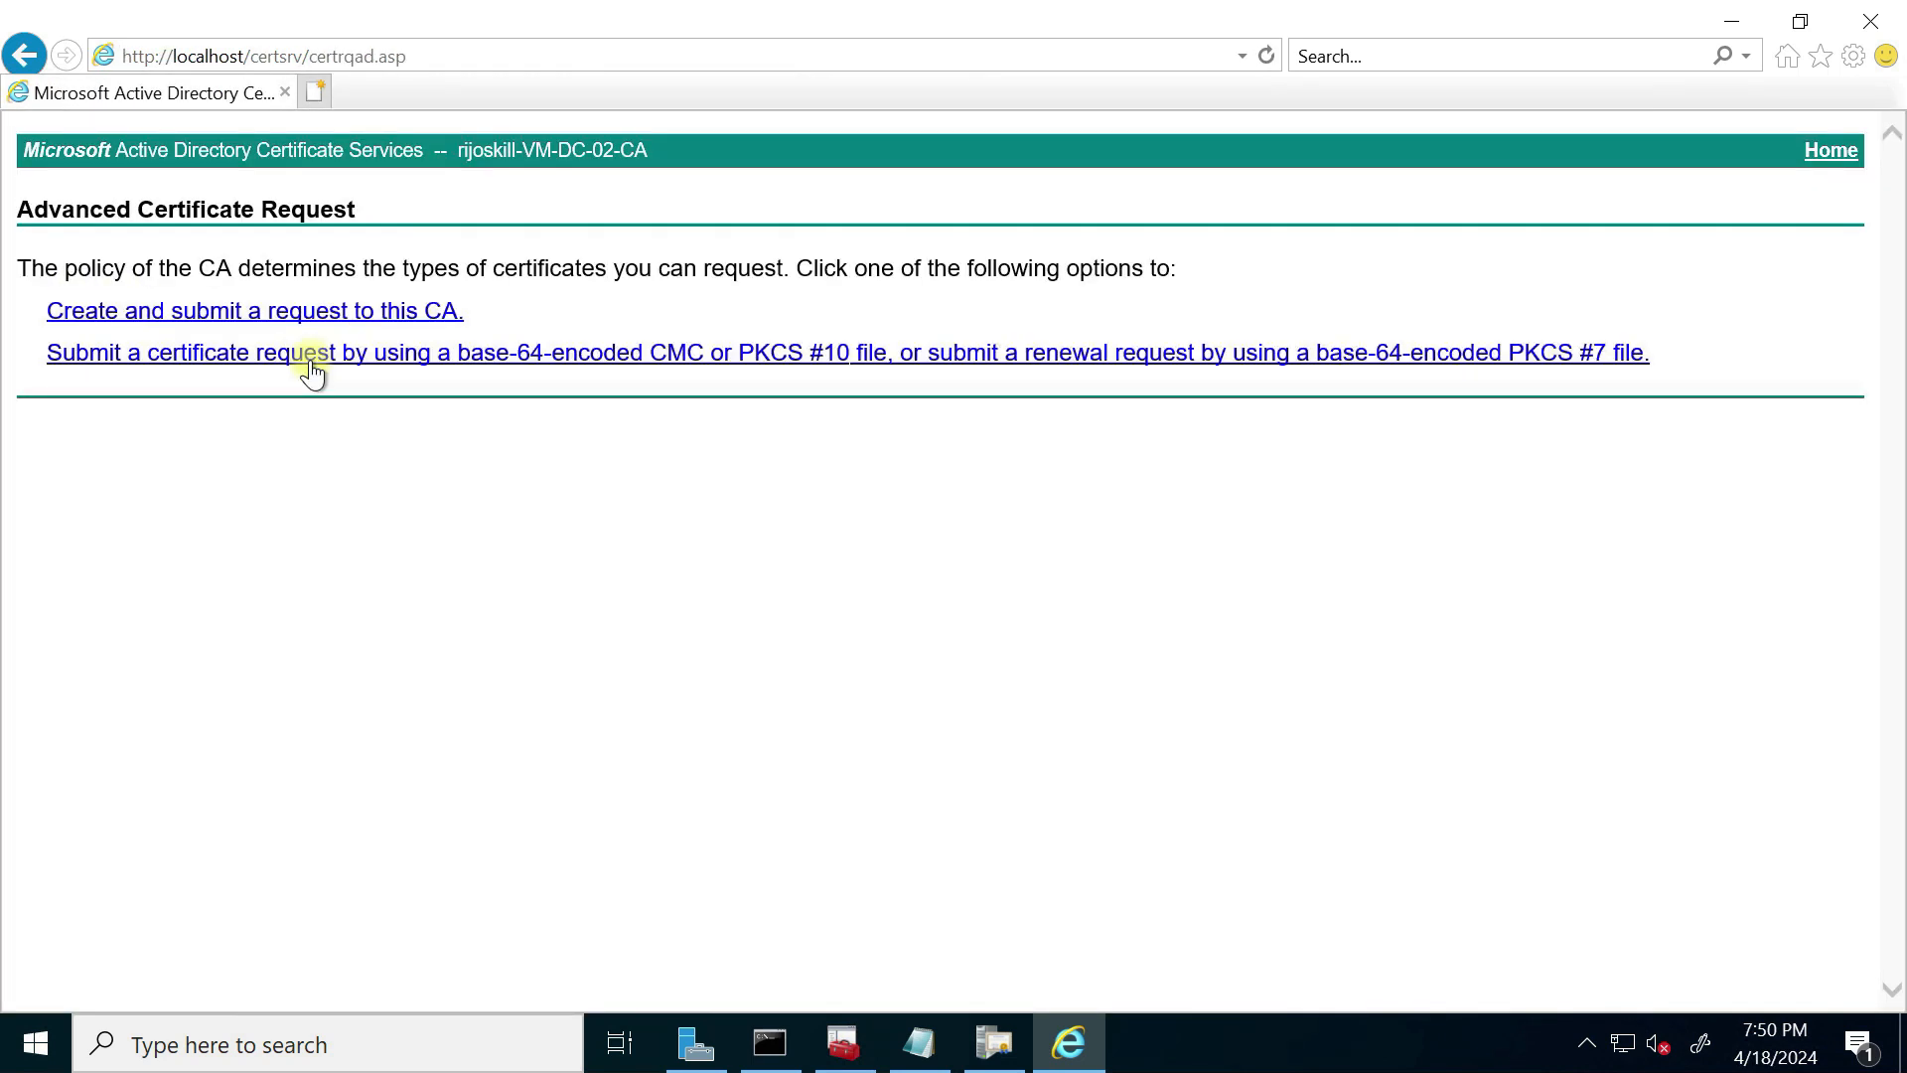
left_click(234, 309)
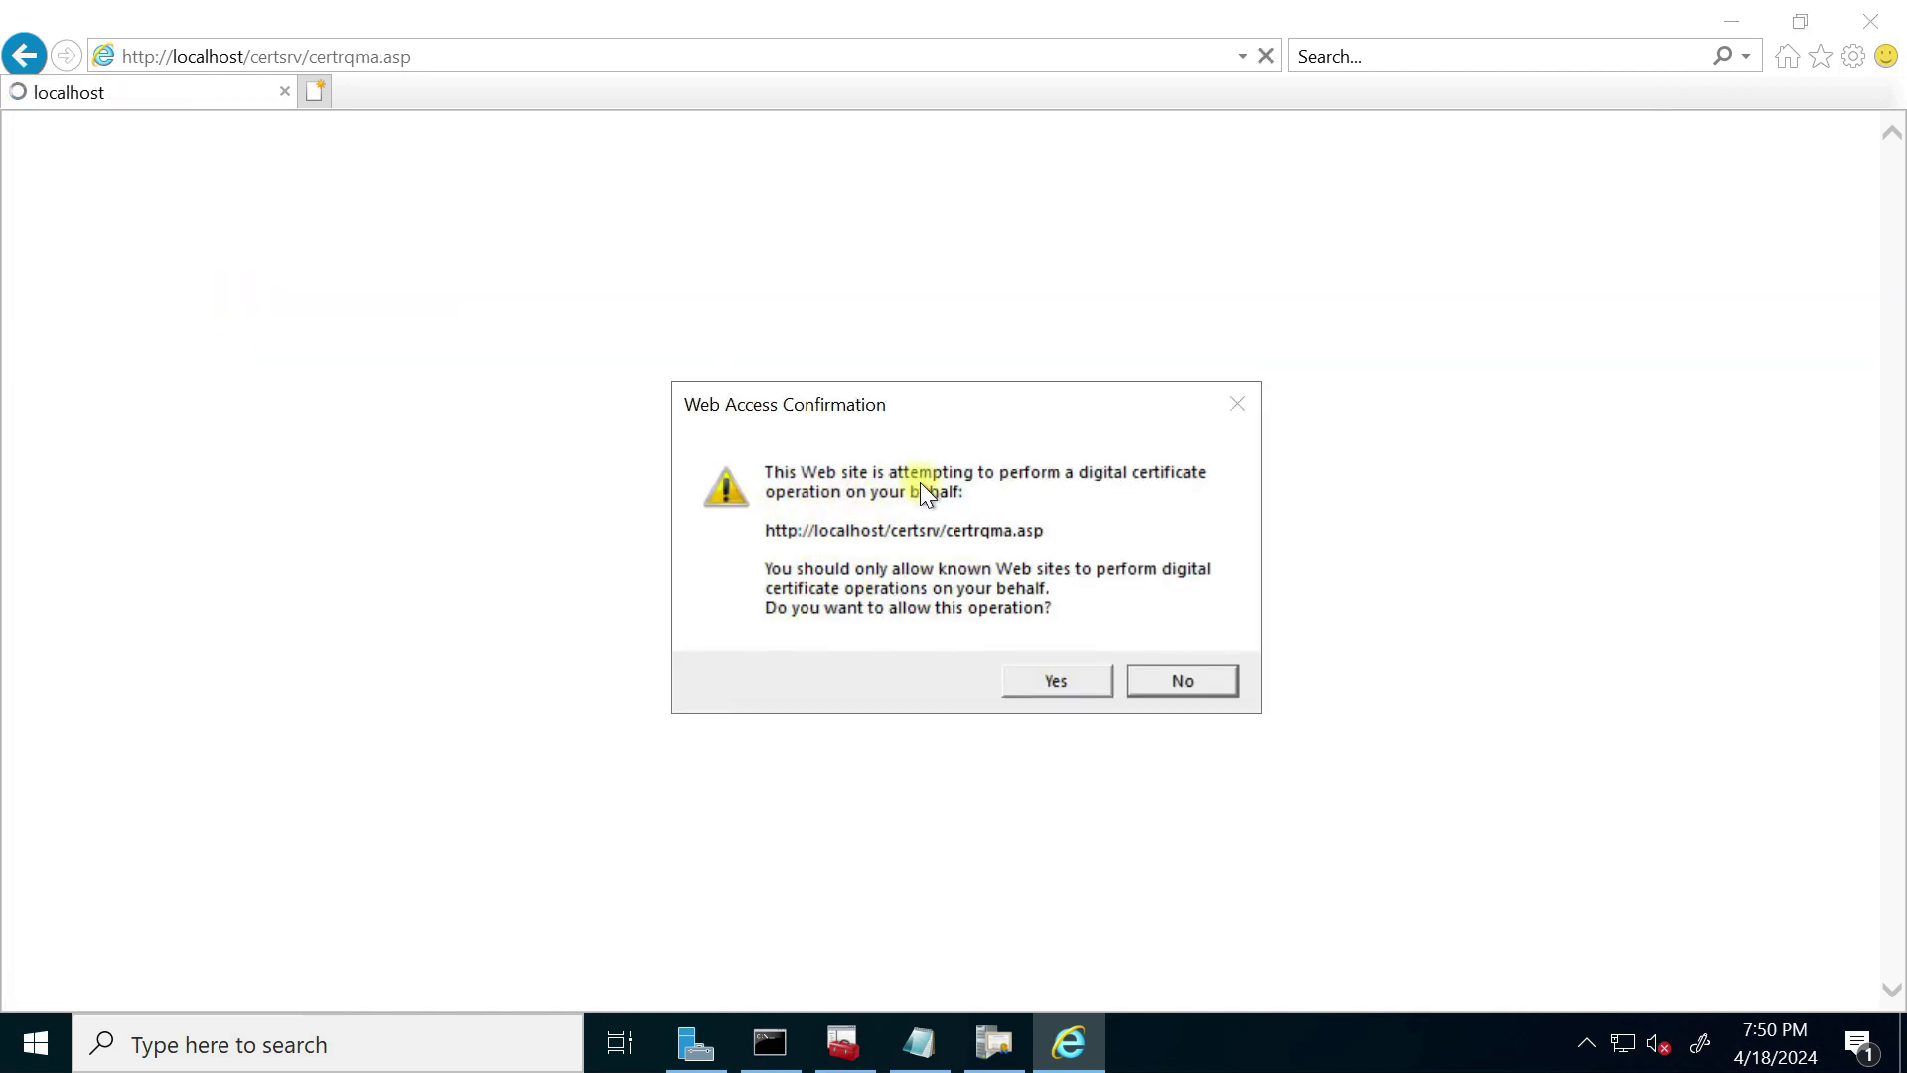
Step: Allow the site's certificate operation and choose the Subordinate Certification Authority template
left_click(1056, 681)
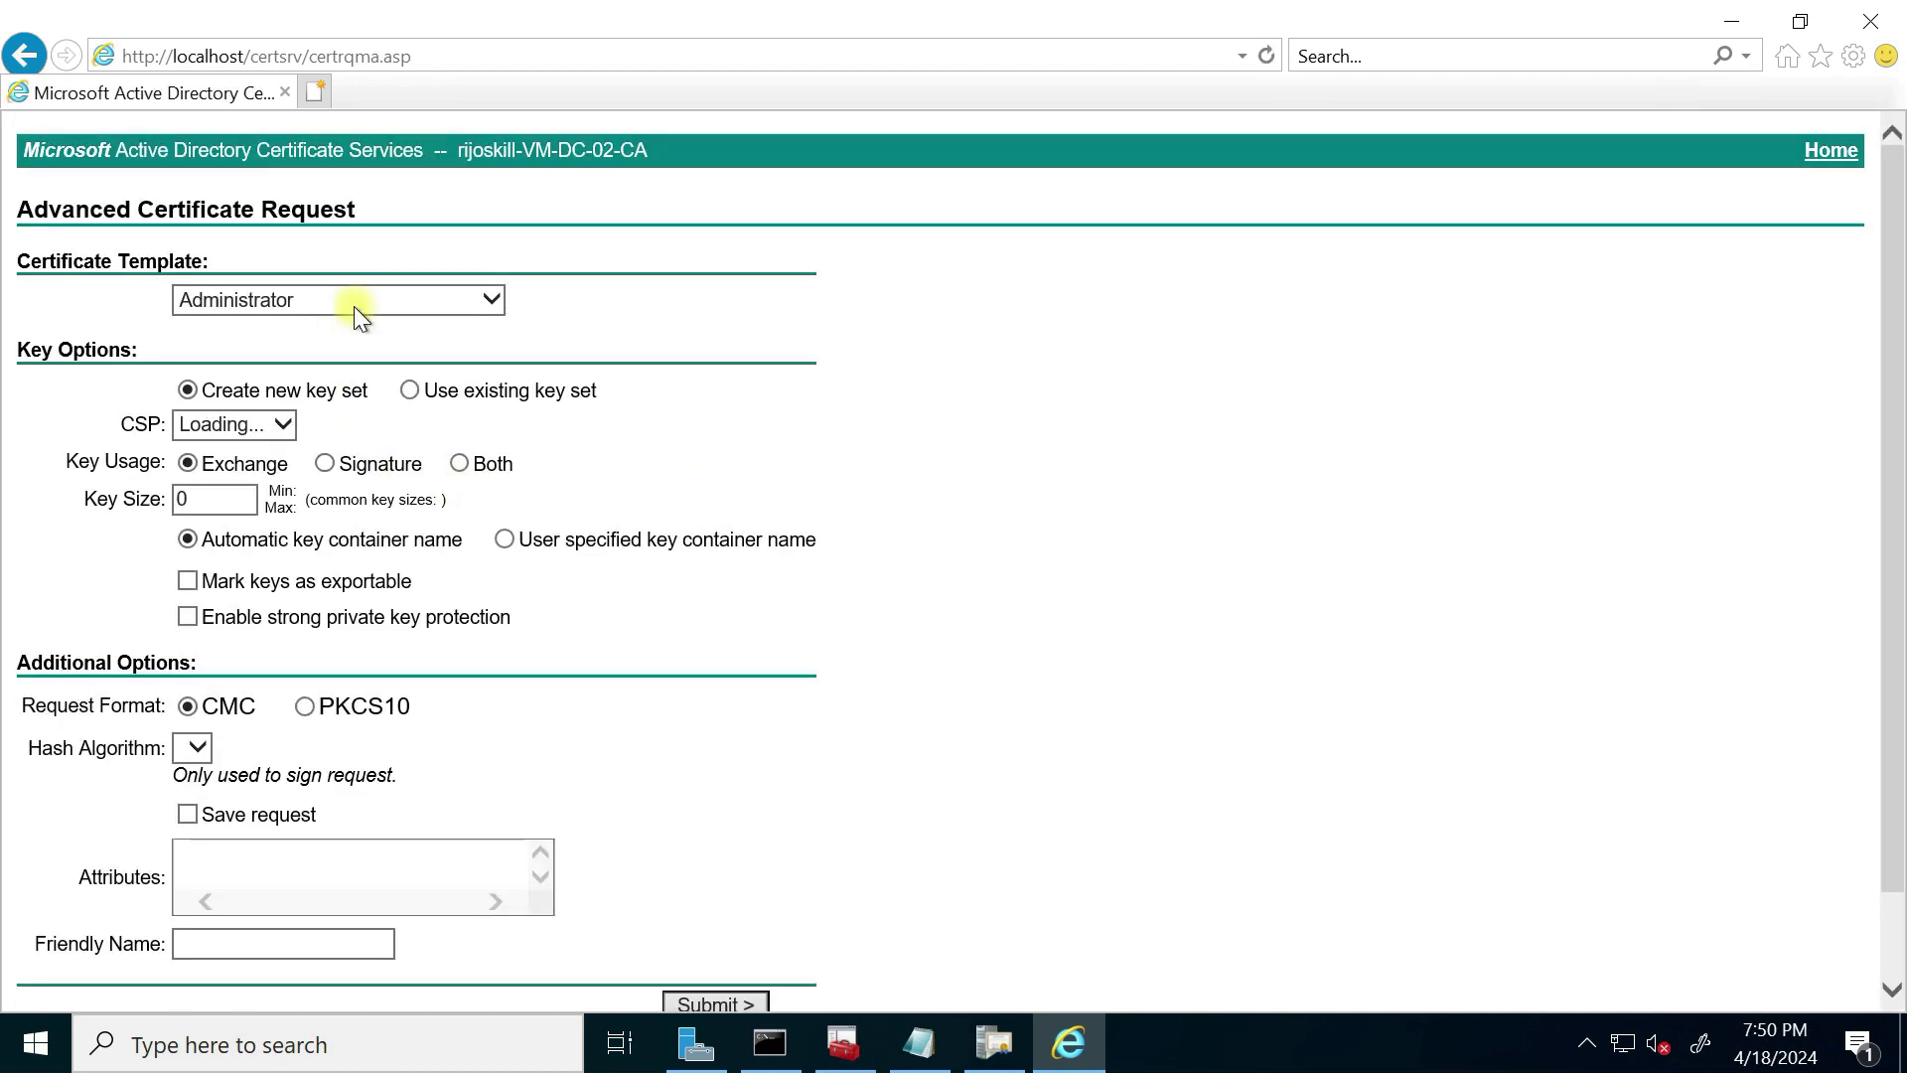
left_click(492, 301)
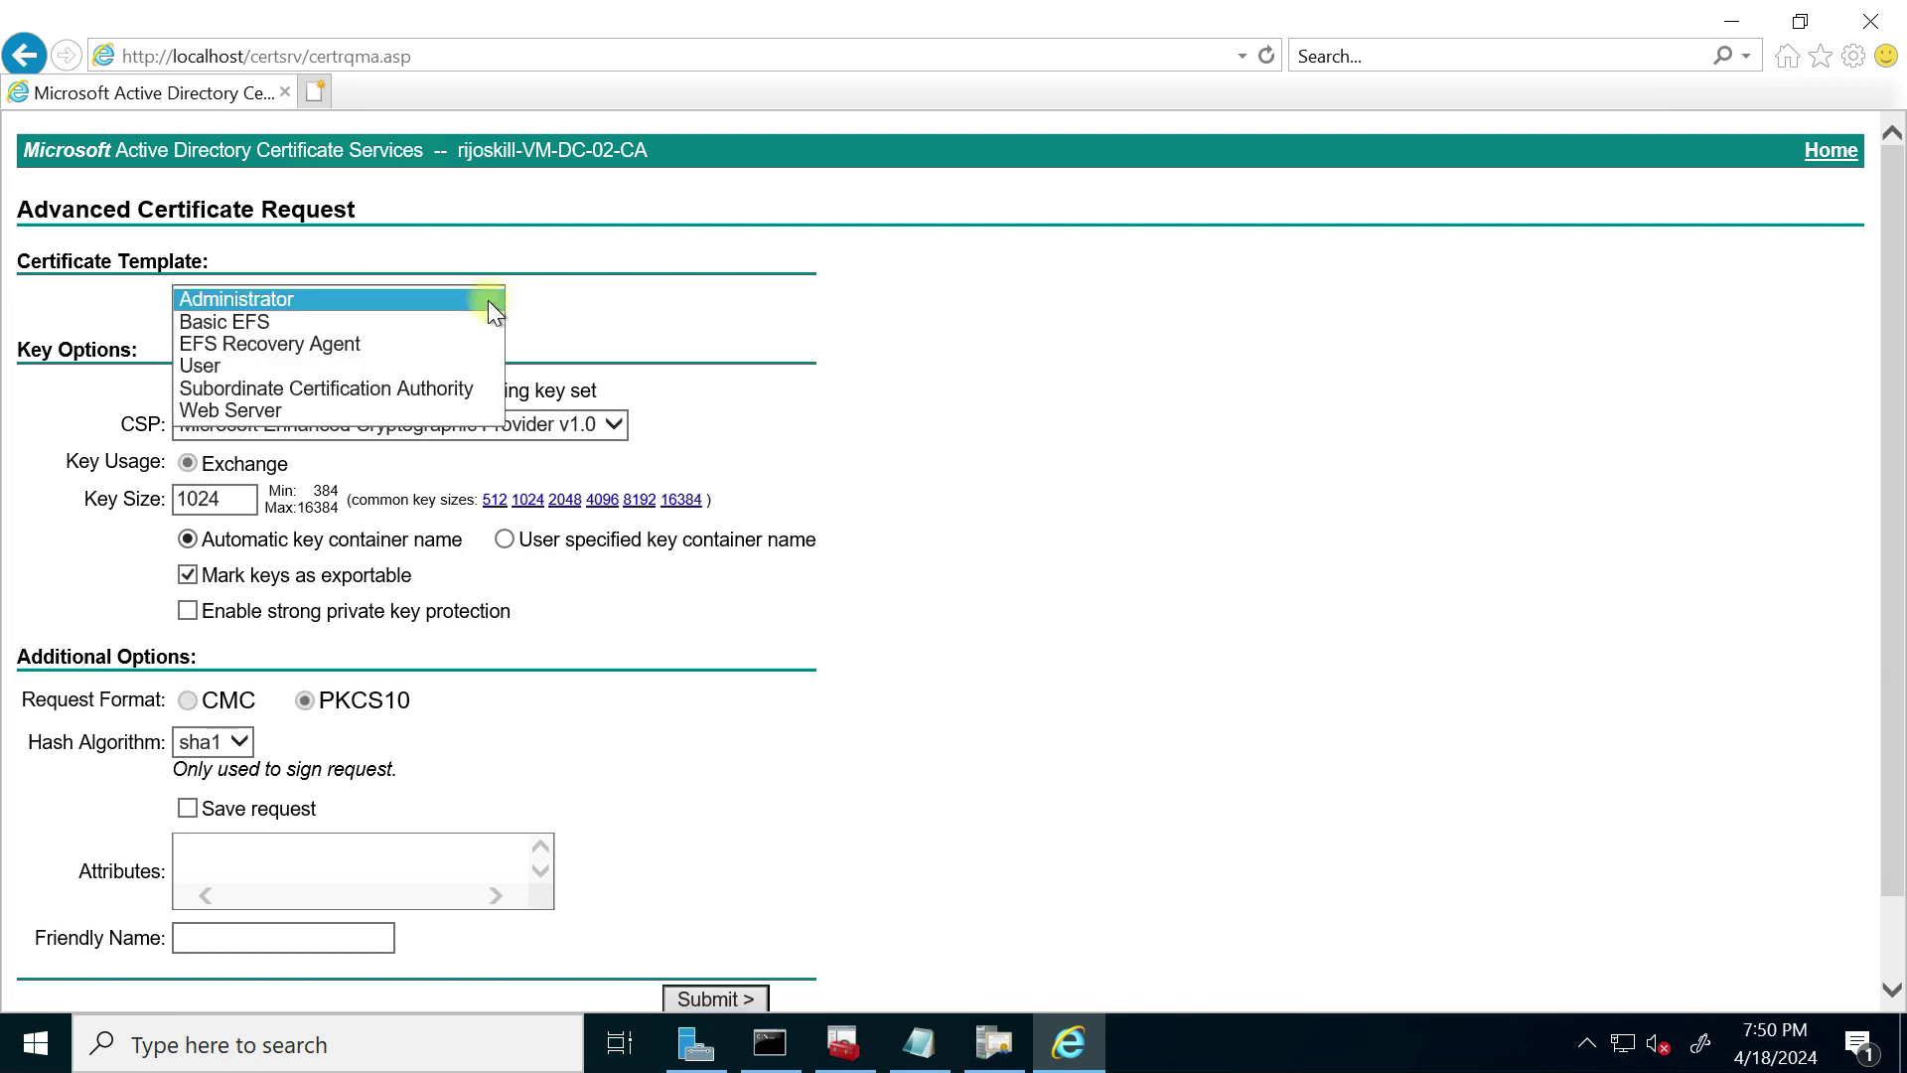
left_click(320, 389)
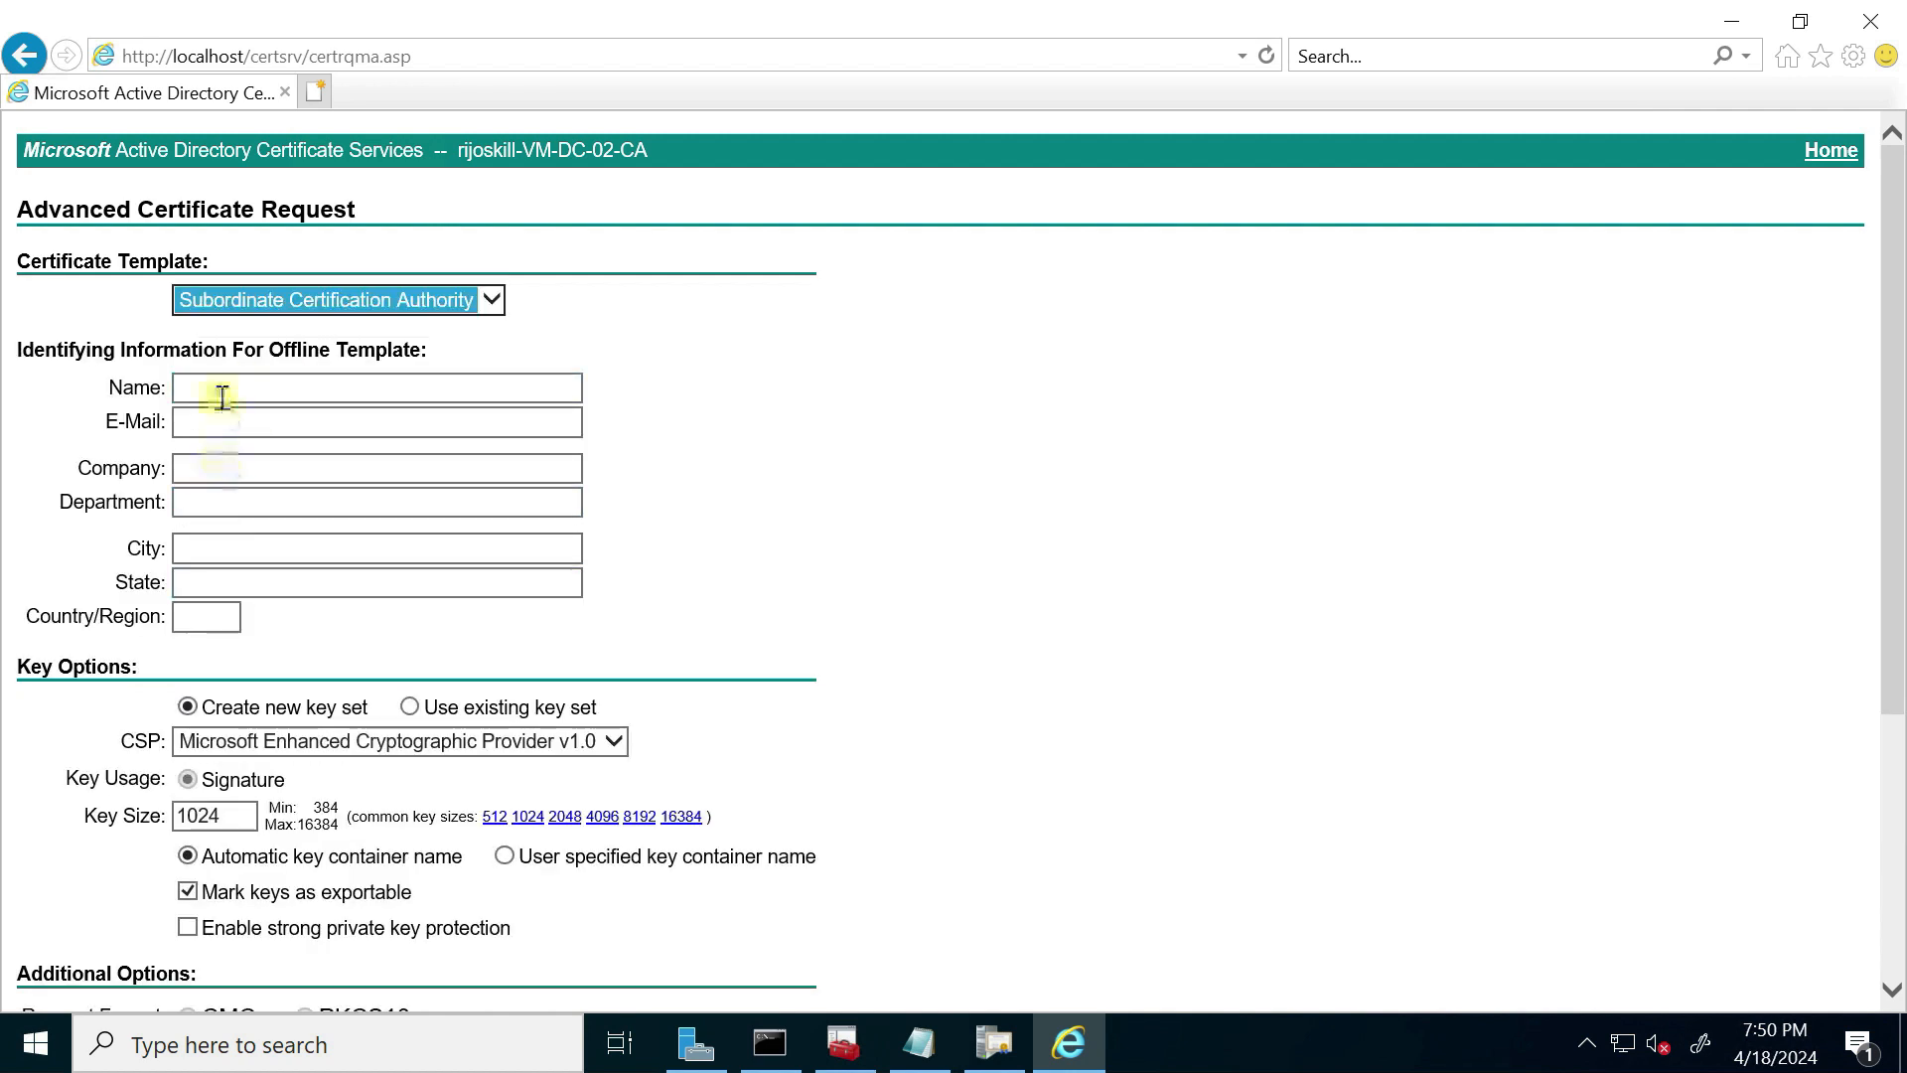
Step: Enter the requester's name, e-mail address and company name in the request form
left_click(228, 391)
type("rijoskill")
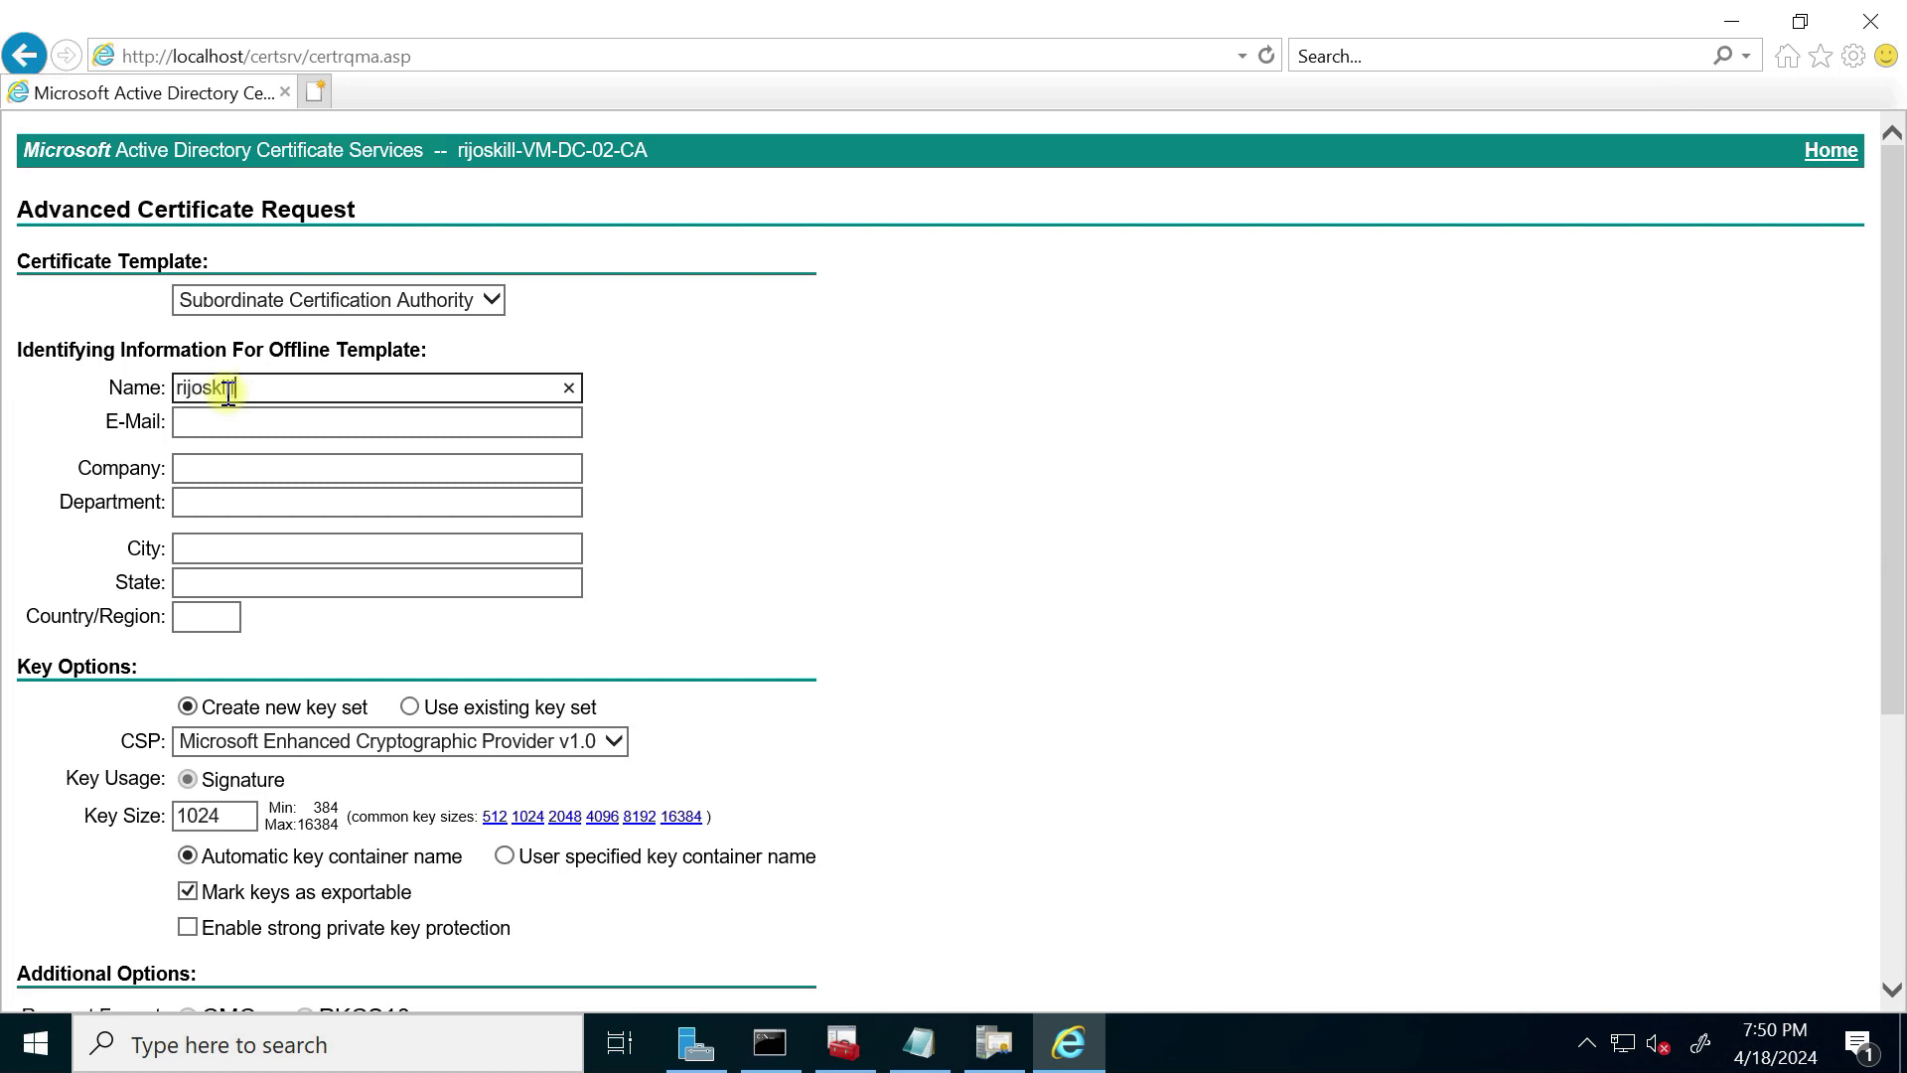
left_click(216, 426)
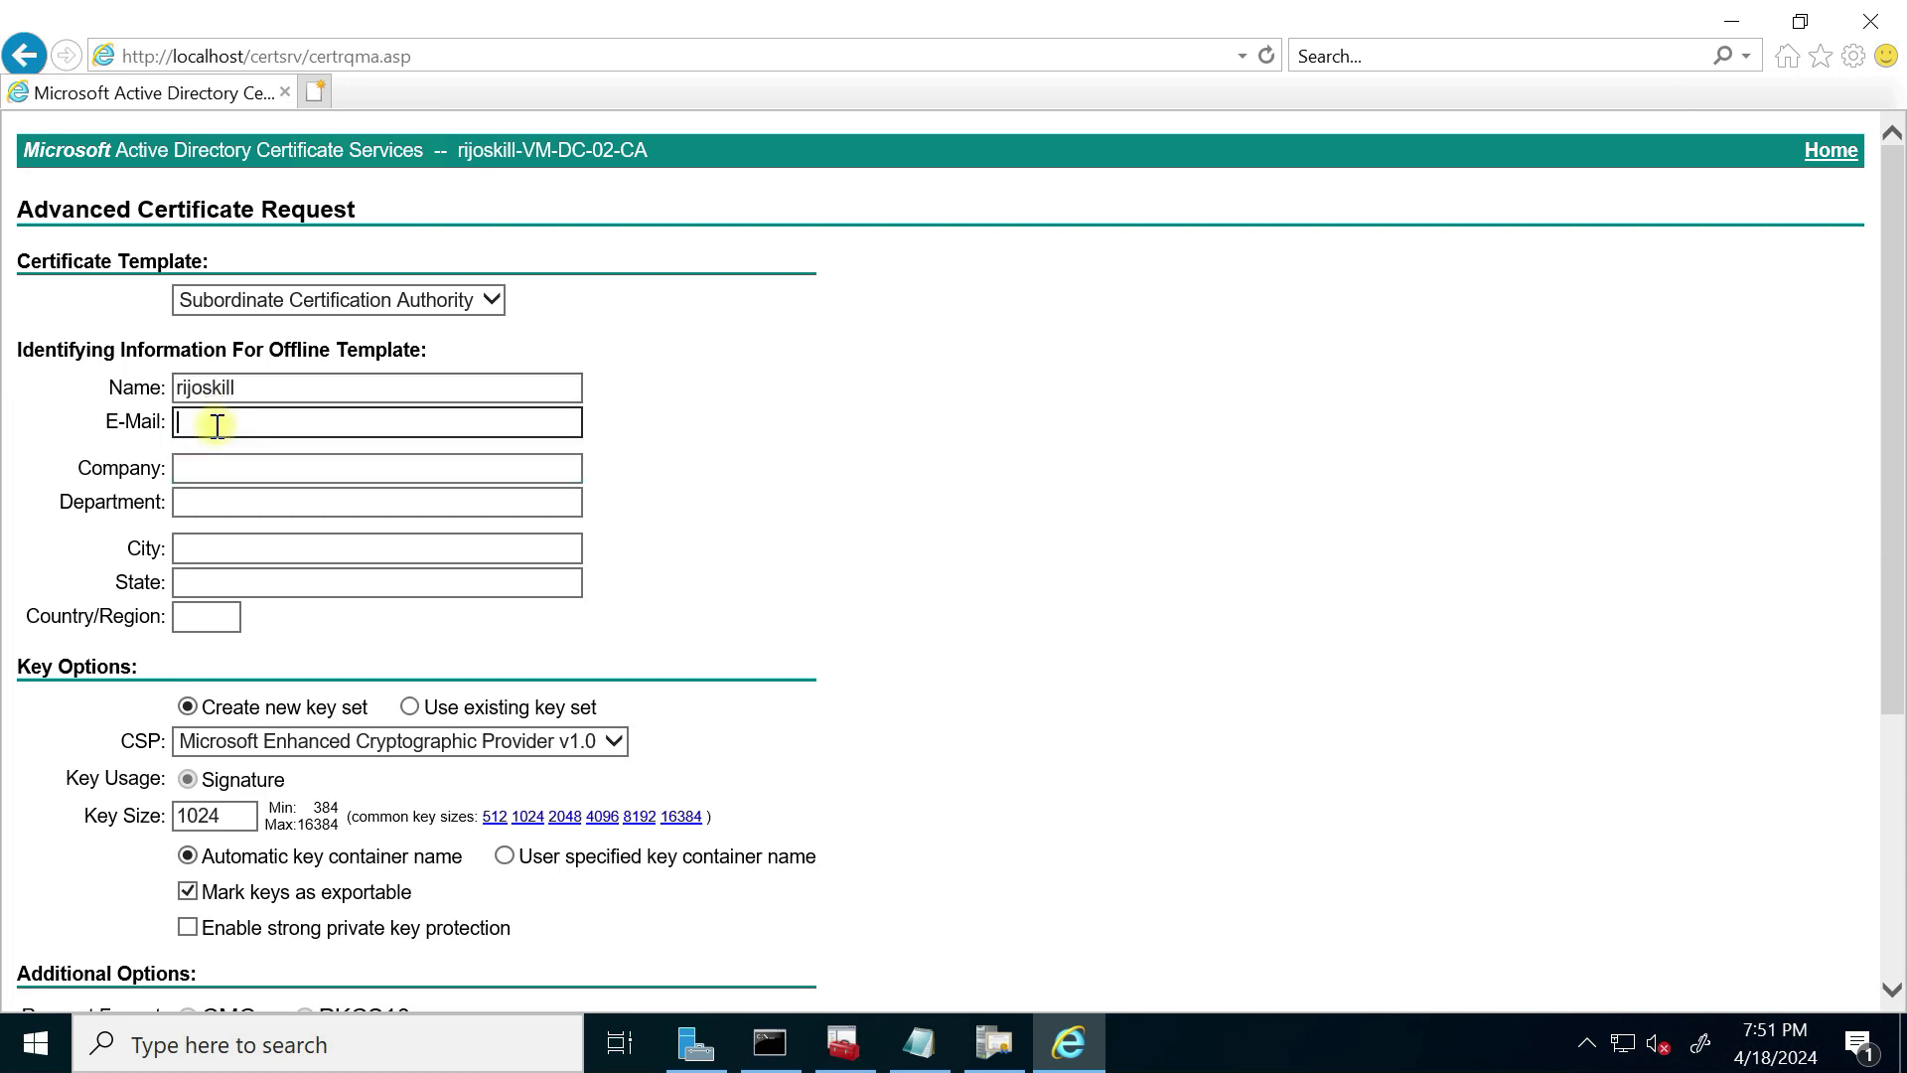
left_click(207, 472)
type("Rijoss")
key("BackSpace")
key("BackSpace")
key("BackSpace")
type("rijoskill")
Step: Fill in department IT, the city and state, and country US
left_click(238, 495)
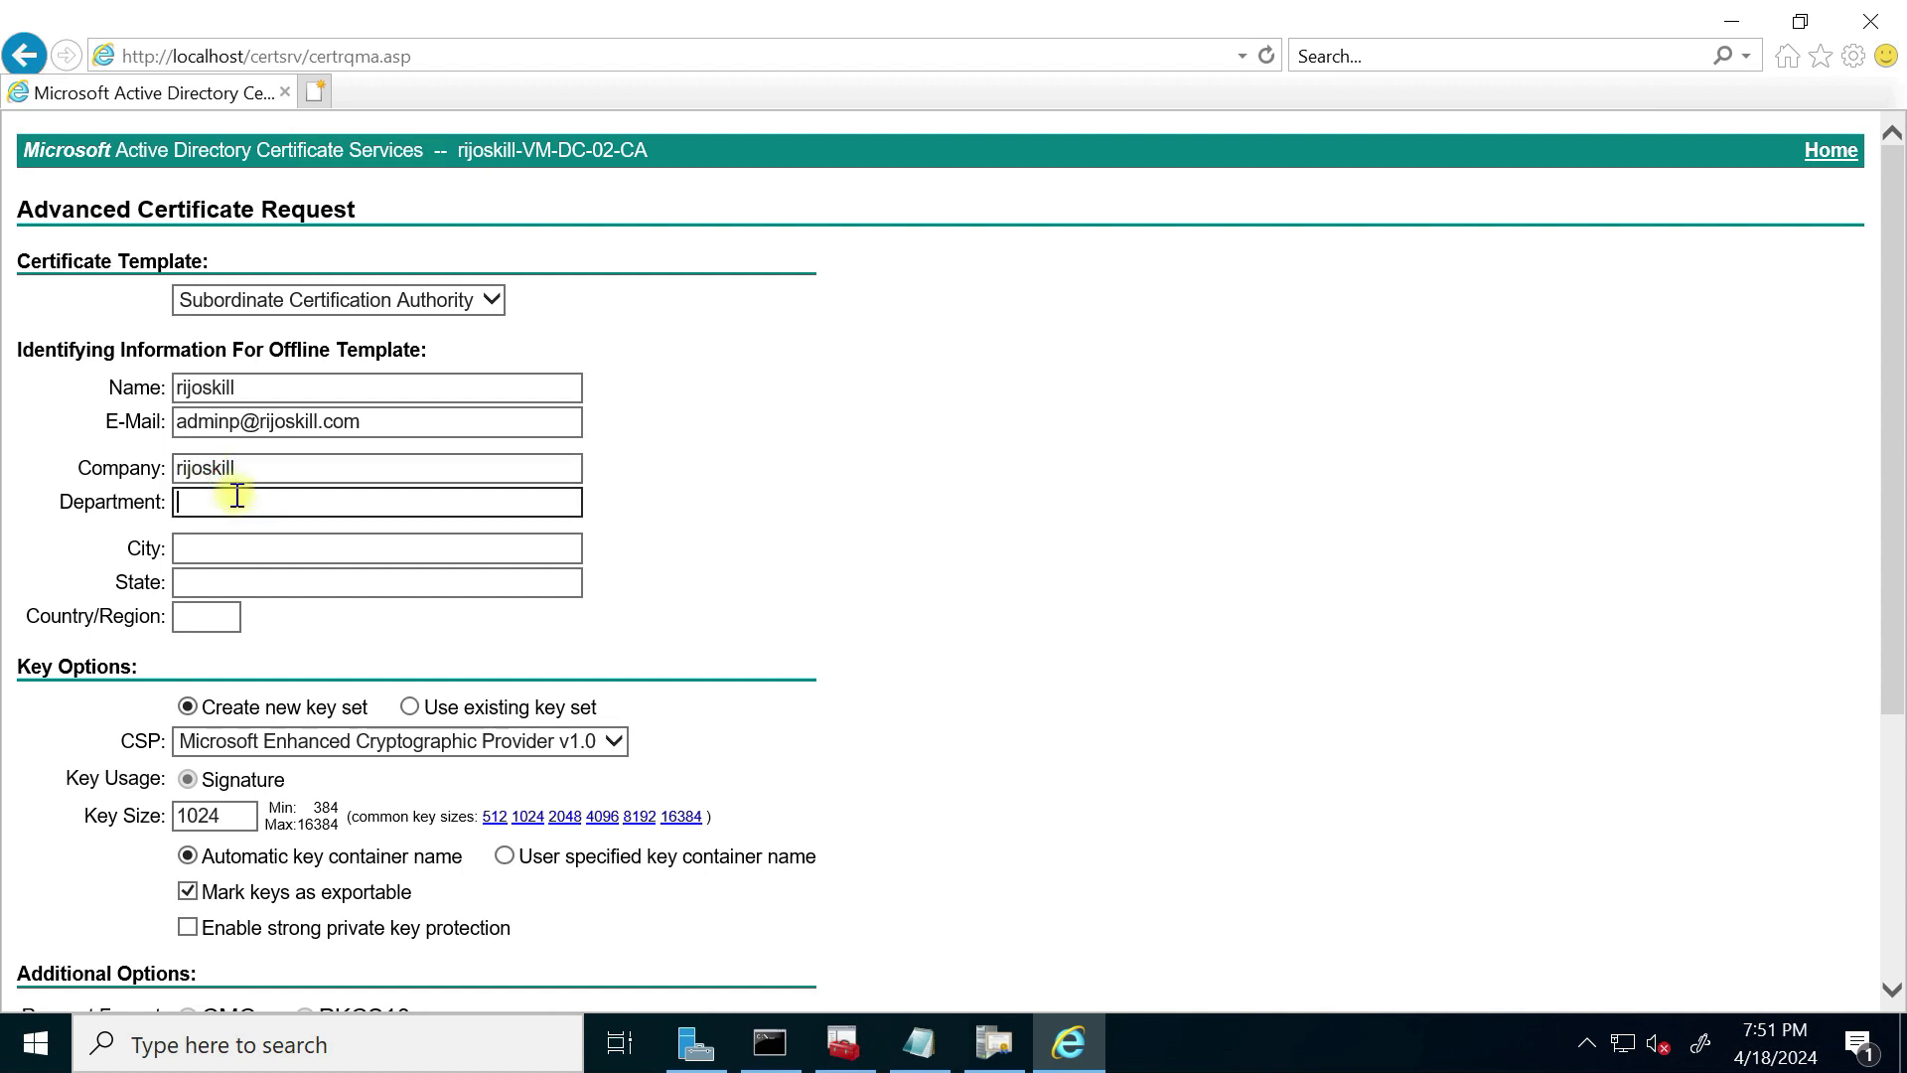
type("IT")
left_click(391, 550)
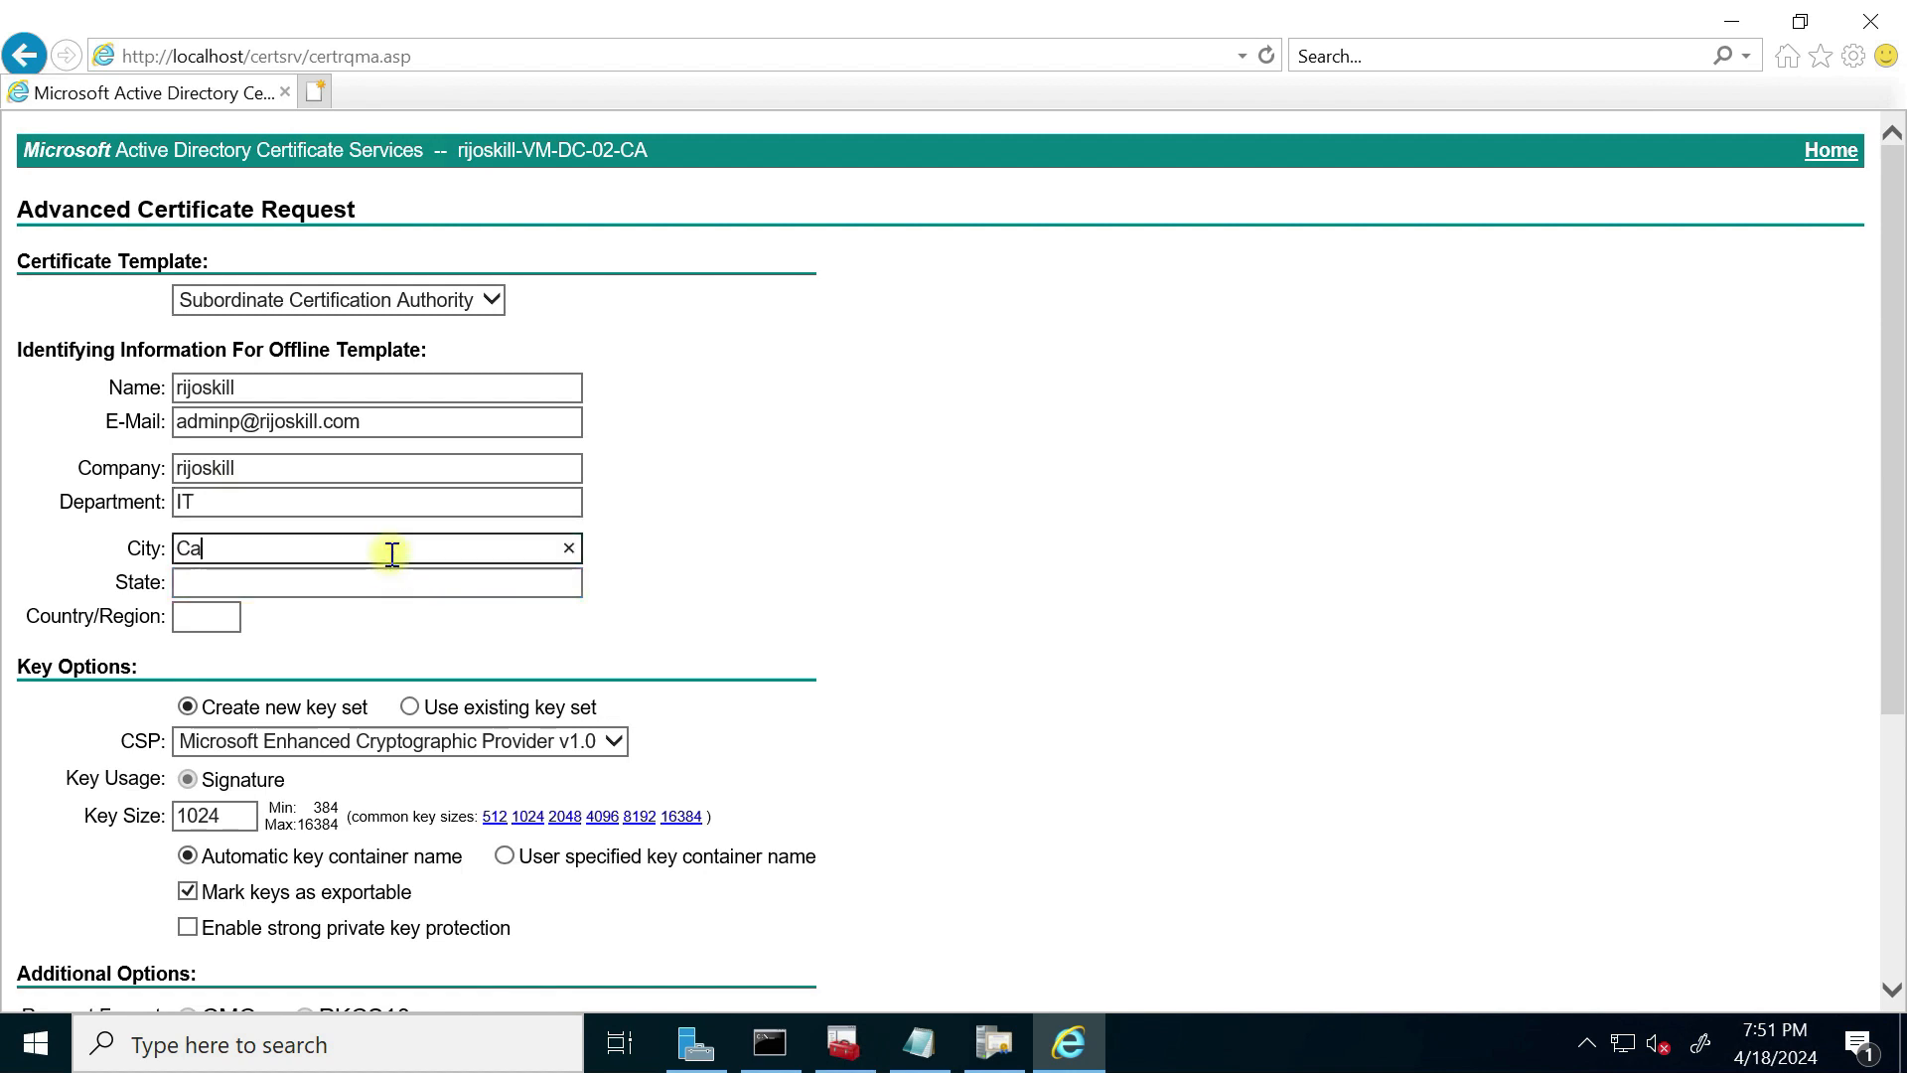
type("Ca")
left_click(315, 579)
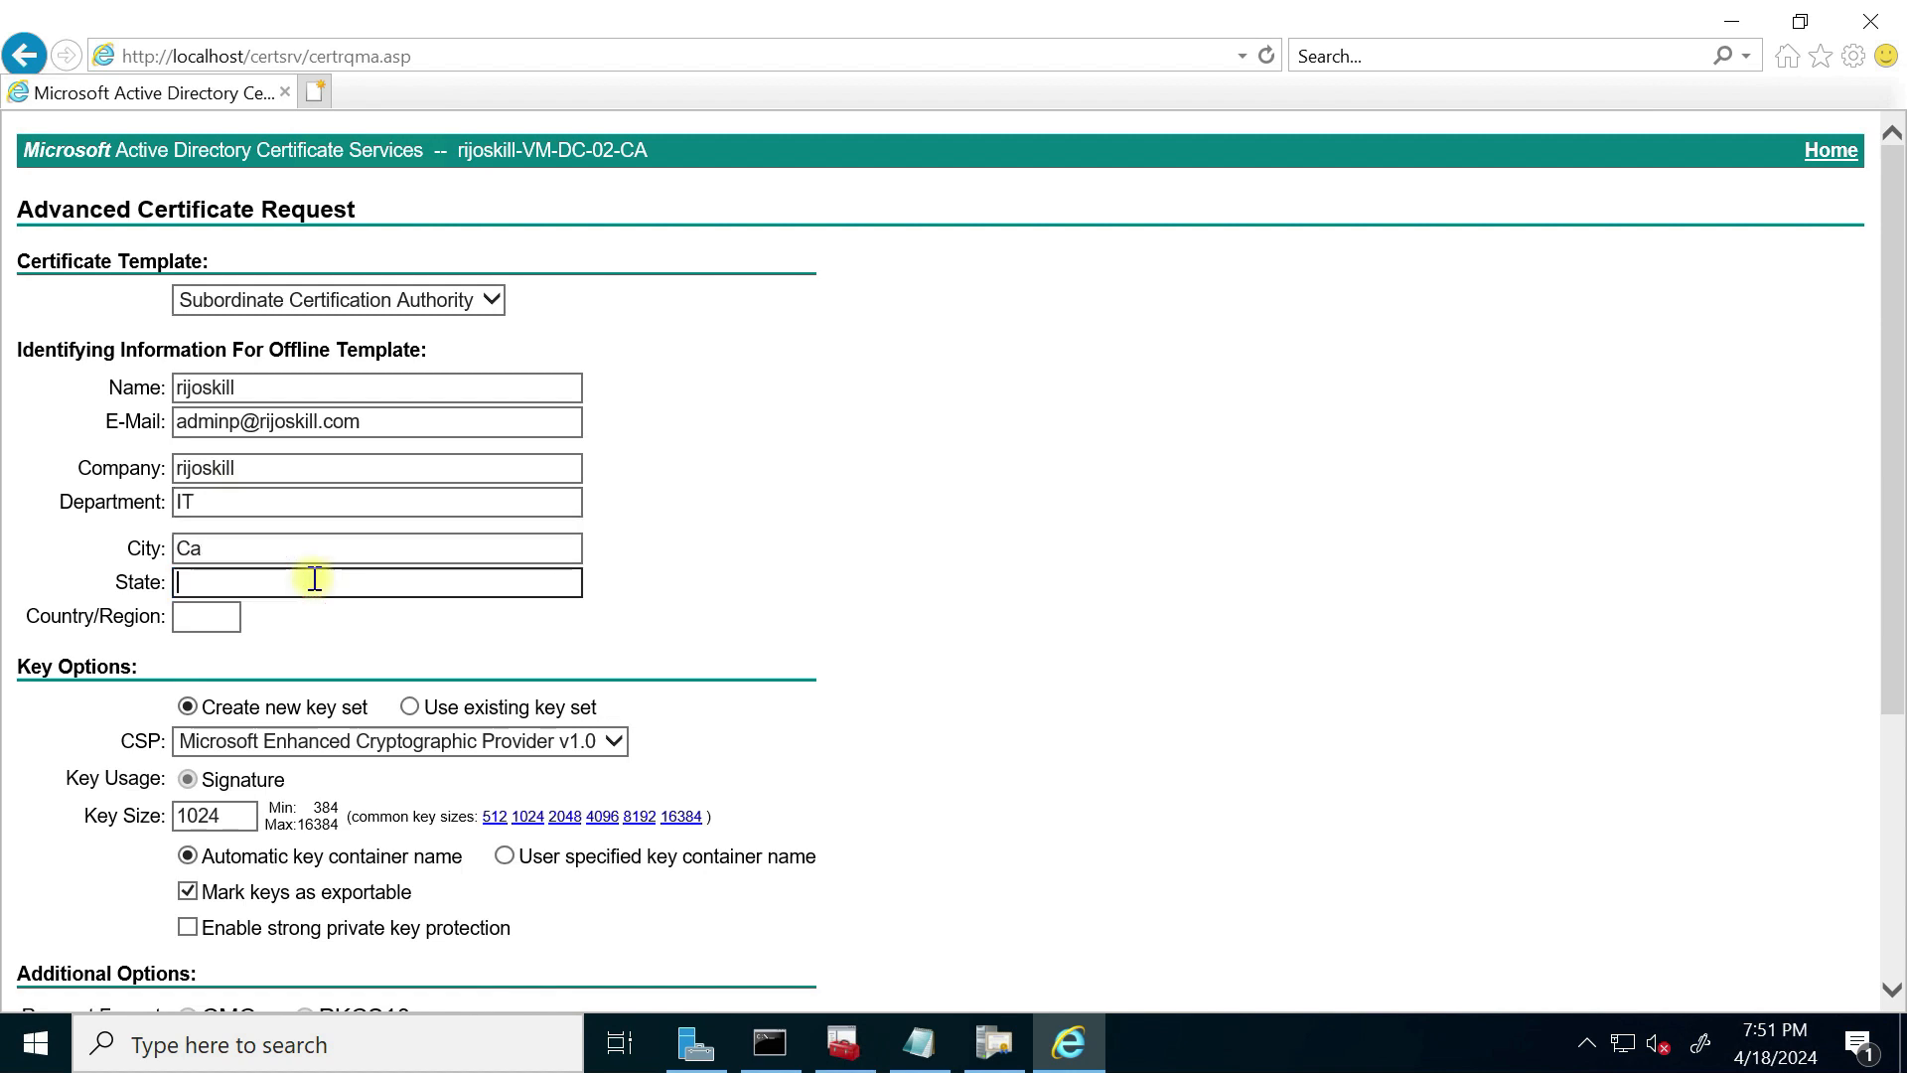
type("Na")
left_click(194, 614)
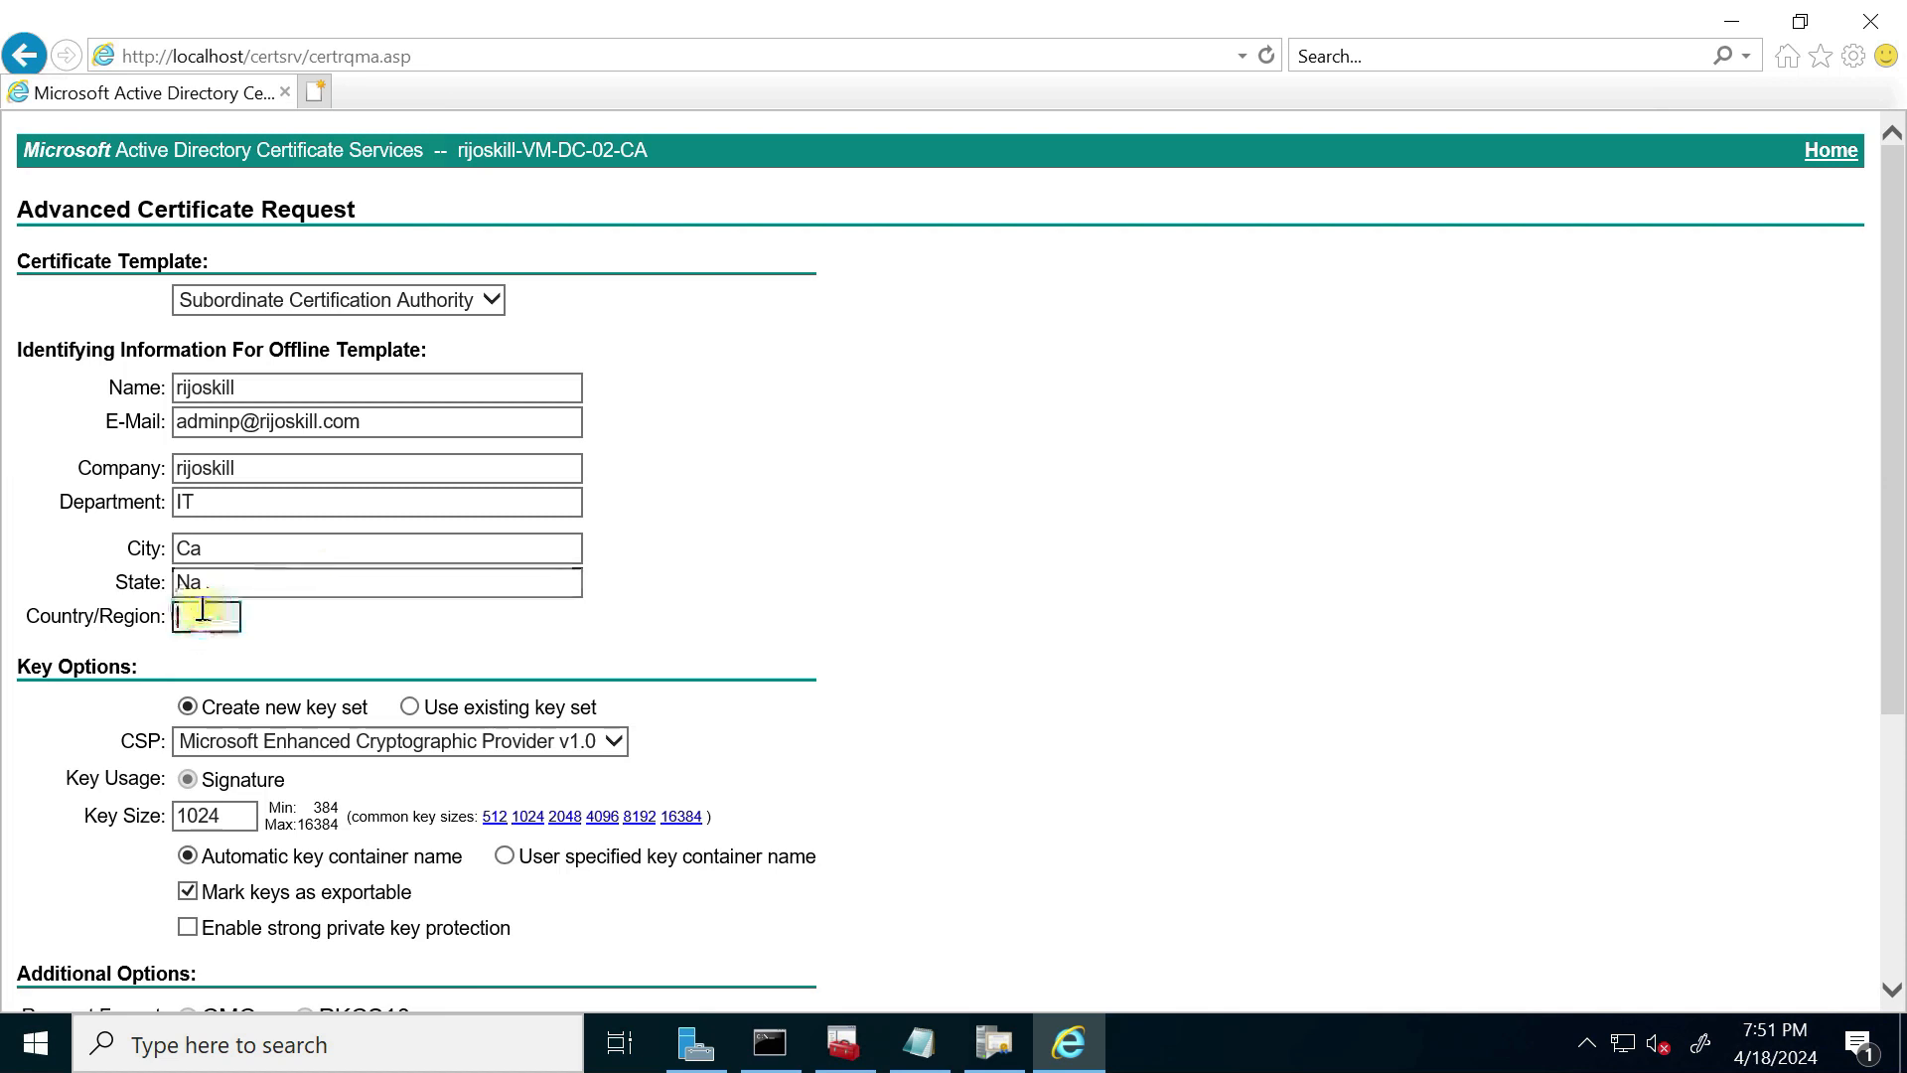
type("U")
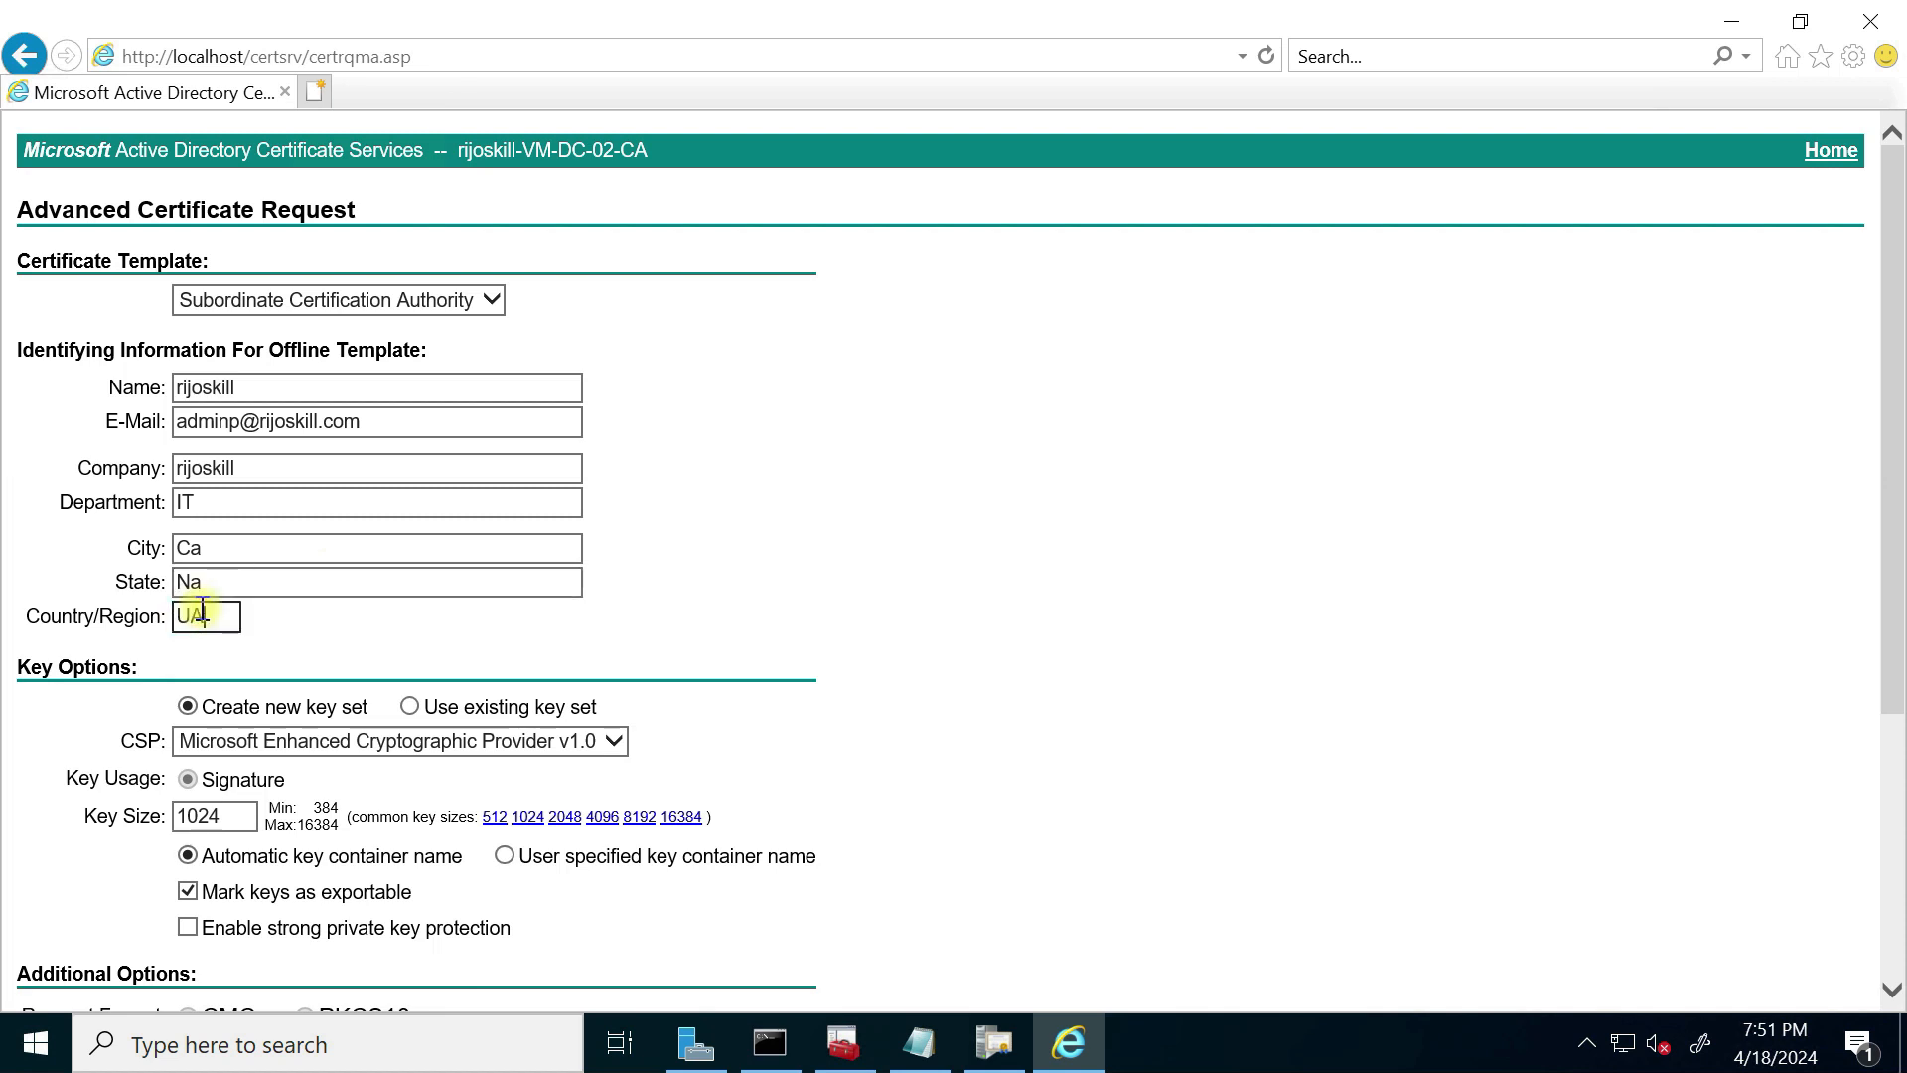
type("S")
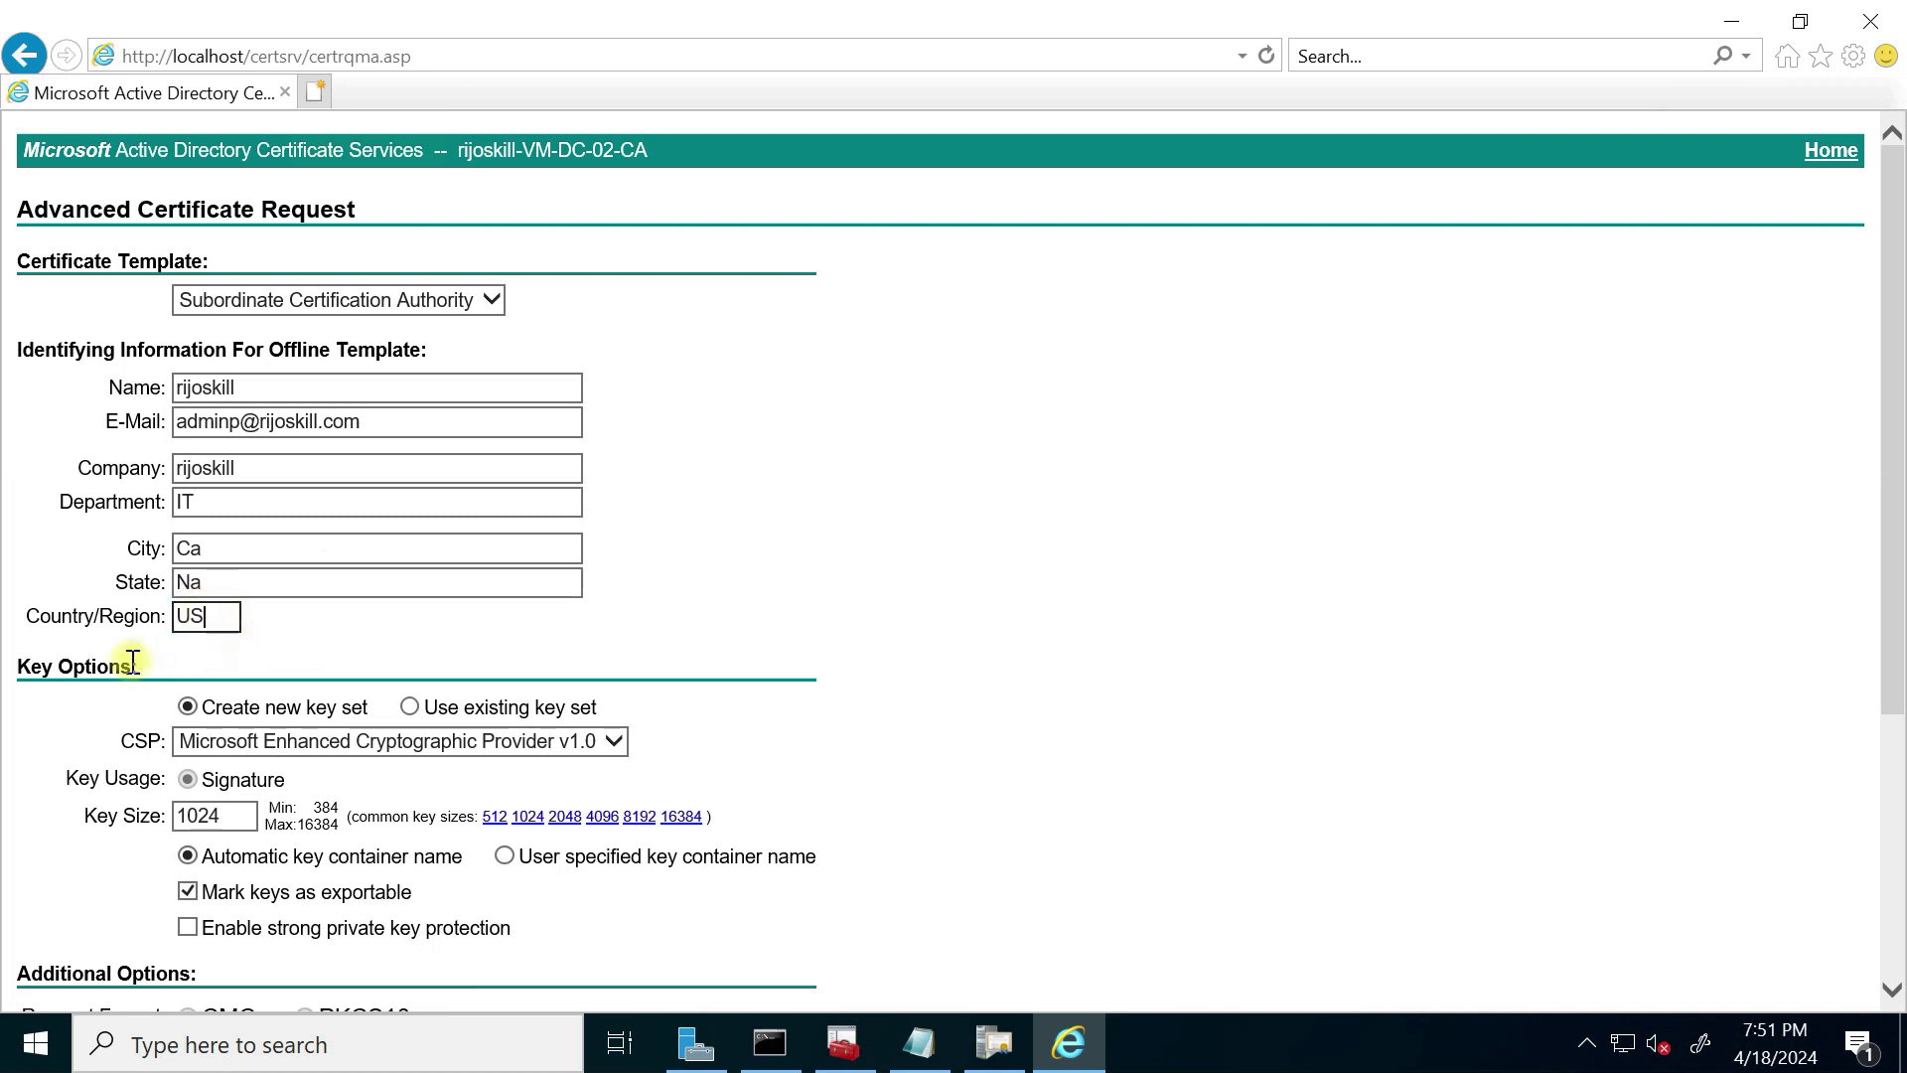
Step: Set the key size to 2048 and submit the certificate request
scroll(140, 663, "down", 1)
scroll(254, 785, "down", 1)
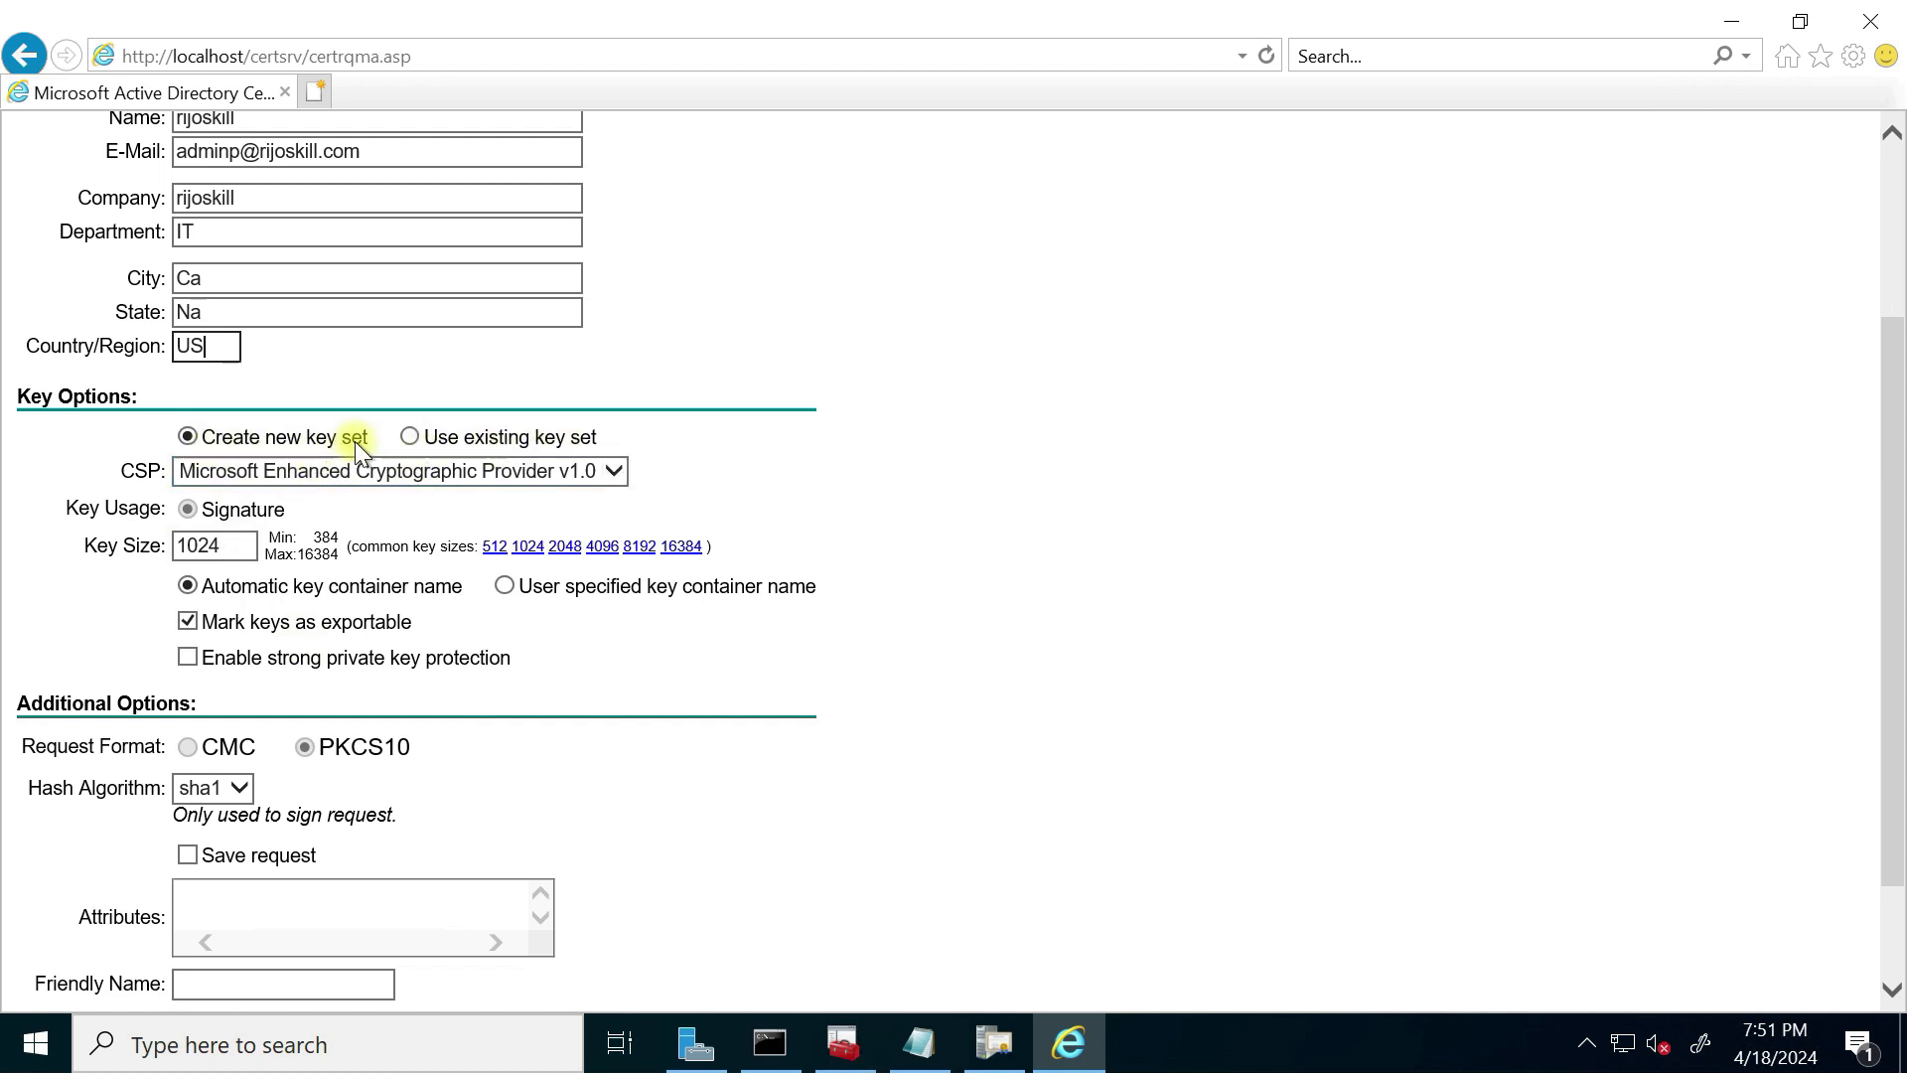
left_click(565, 548)
scroll(273, 696, "down", 2)
left_click(686, 914)
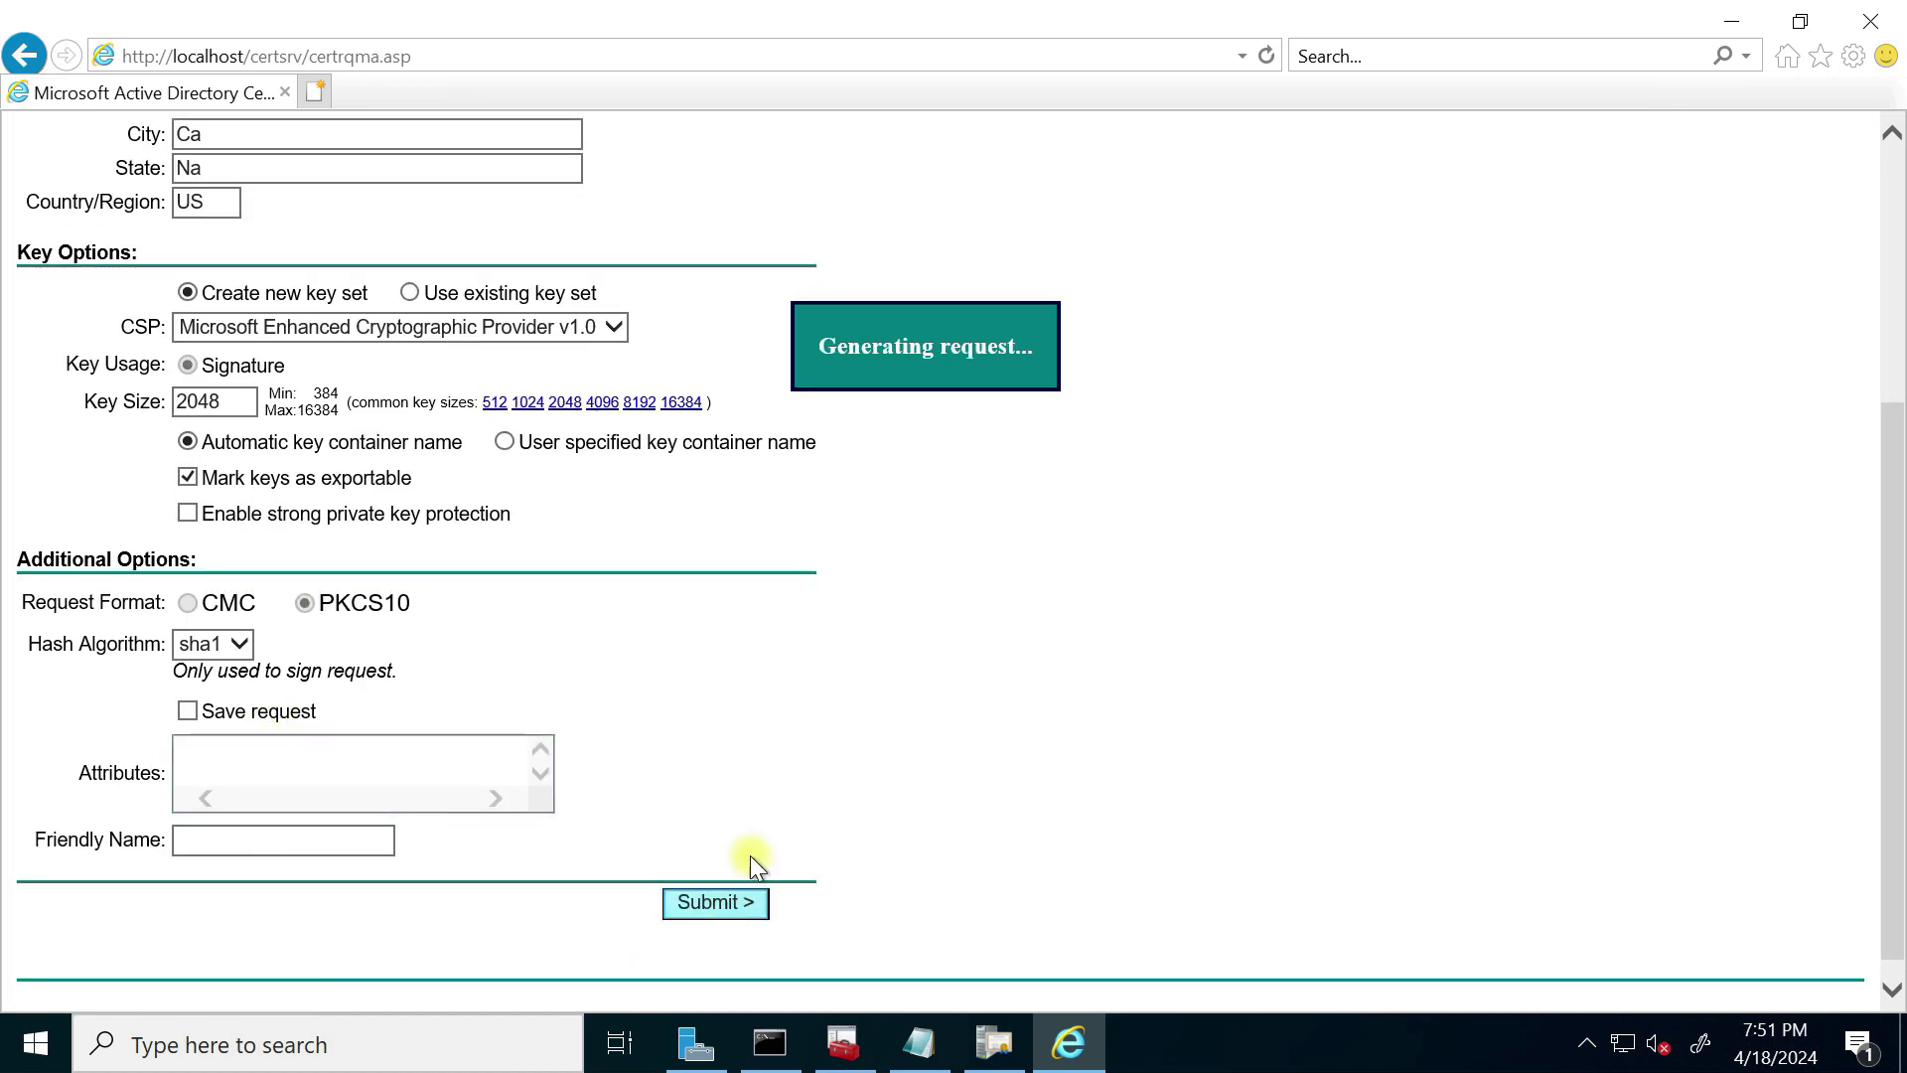
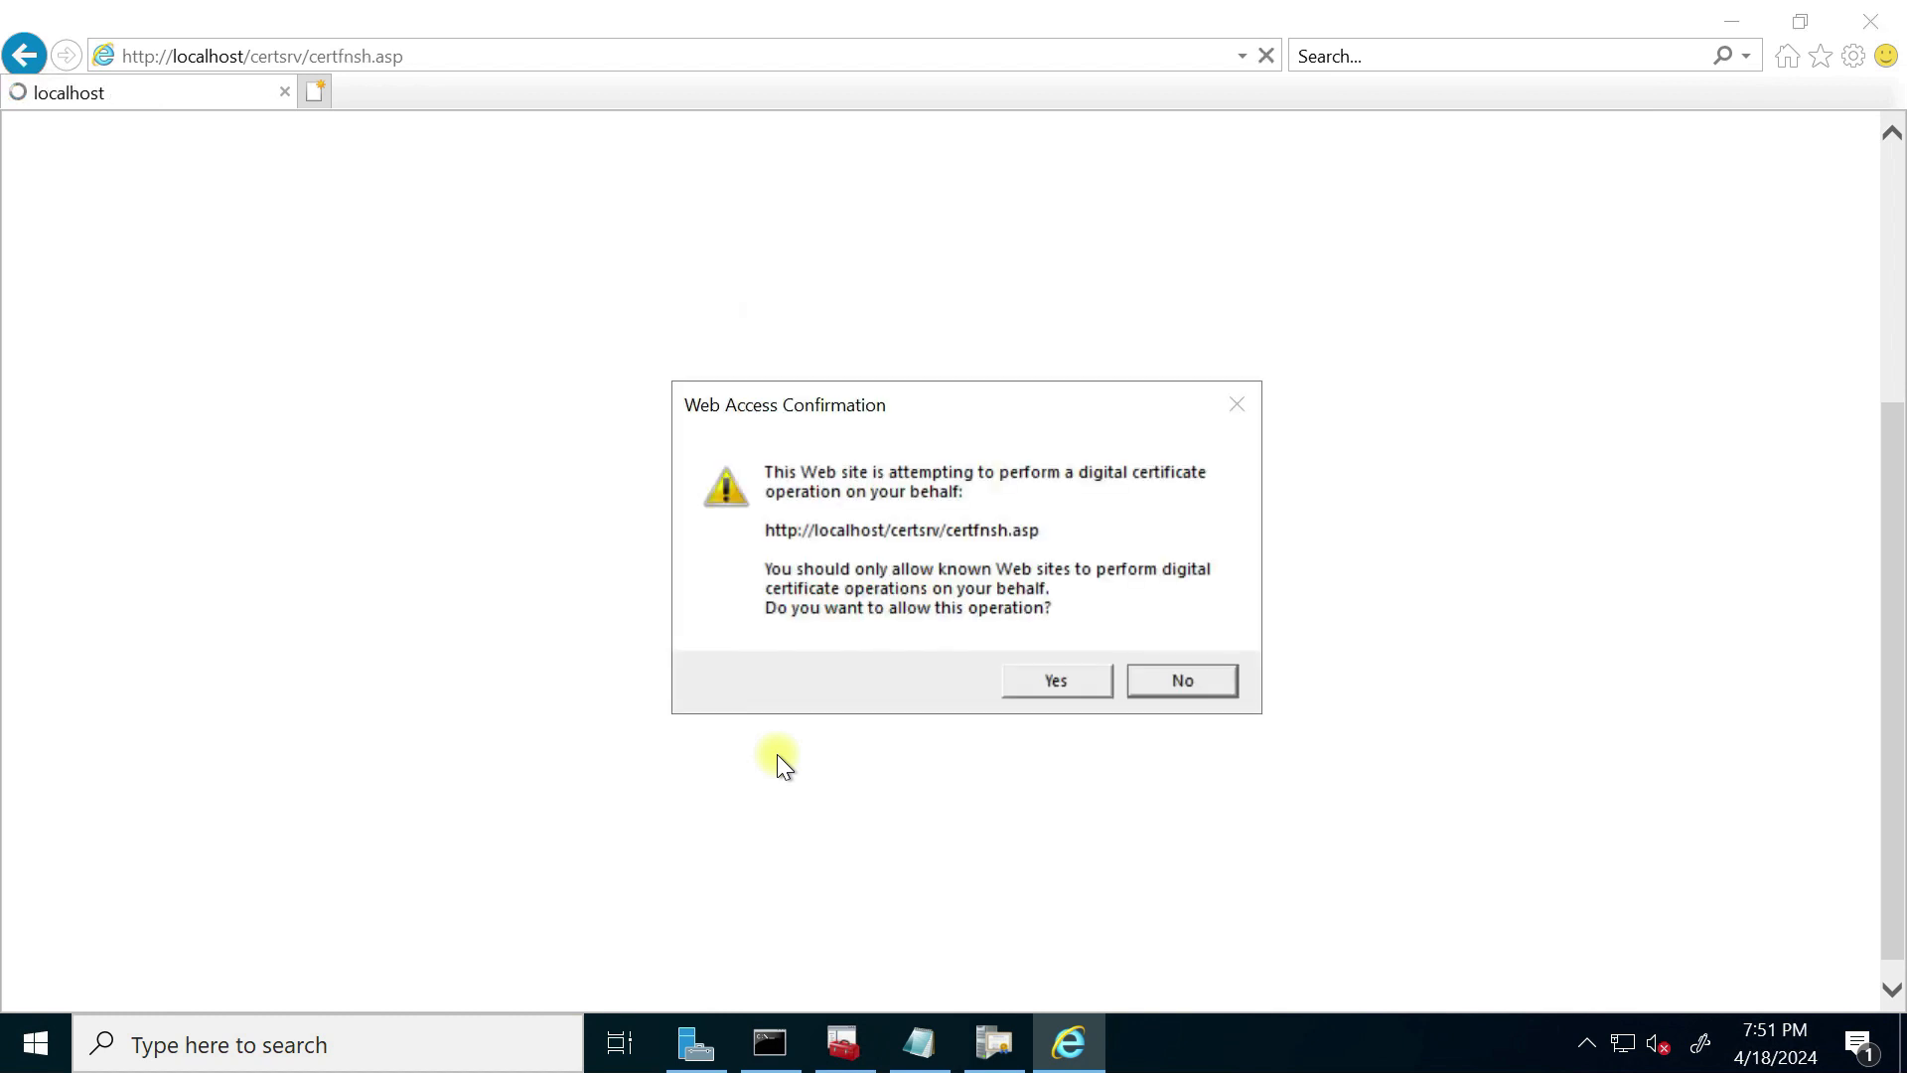
Step: Allow the web access confirmation and install the newly issued certificate
left_click(1070, 682)
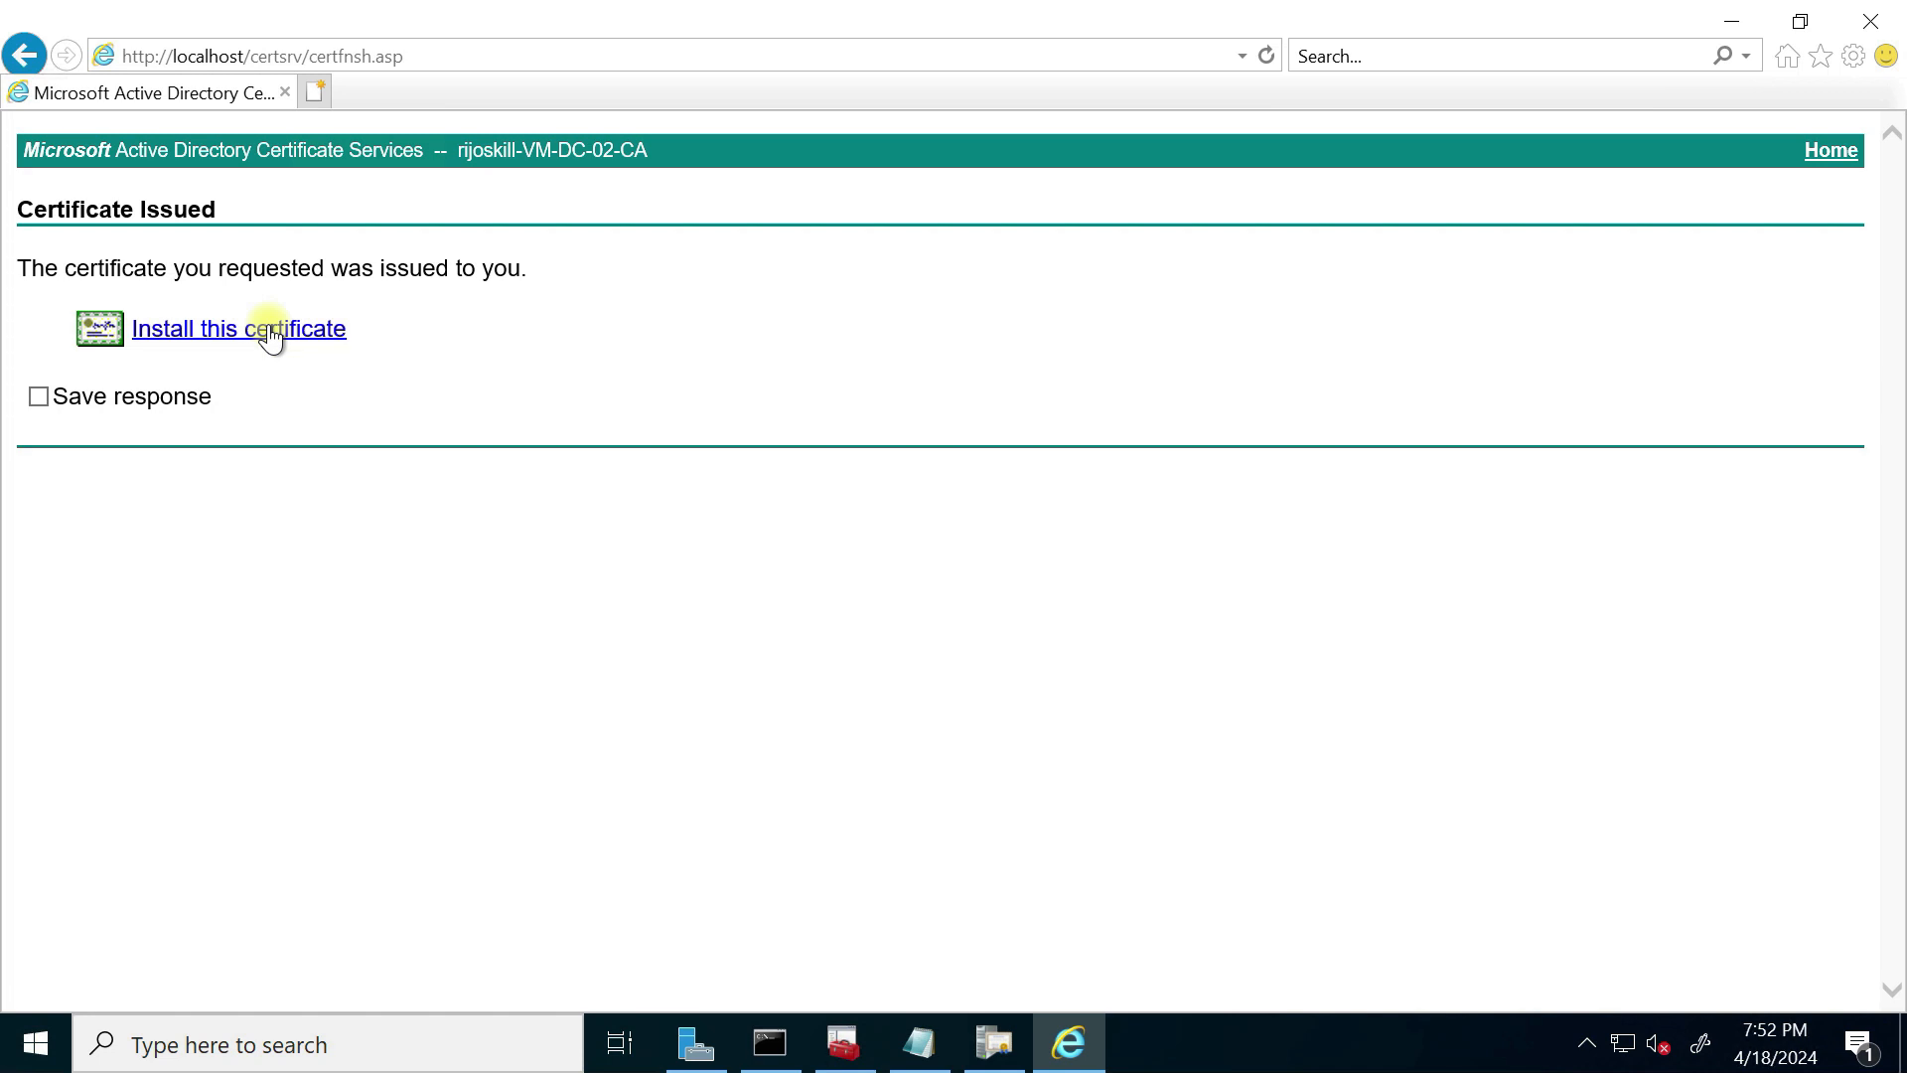
left_click(270, 336)
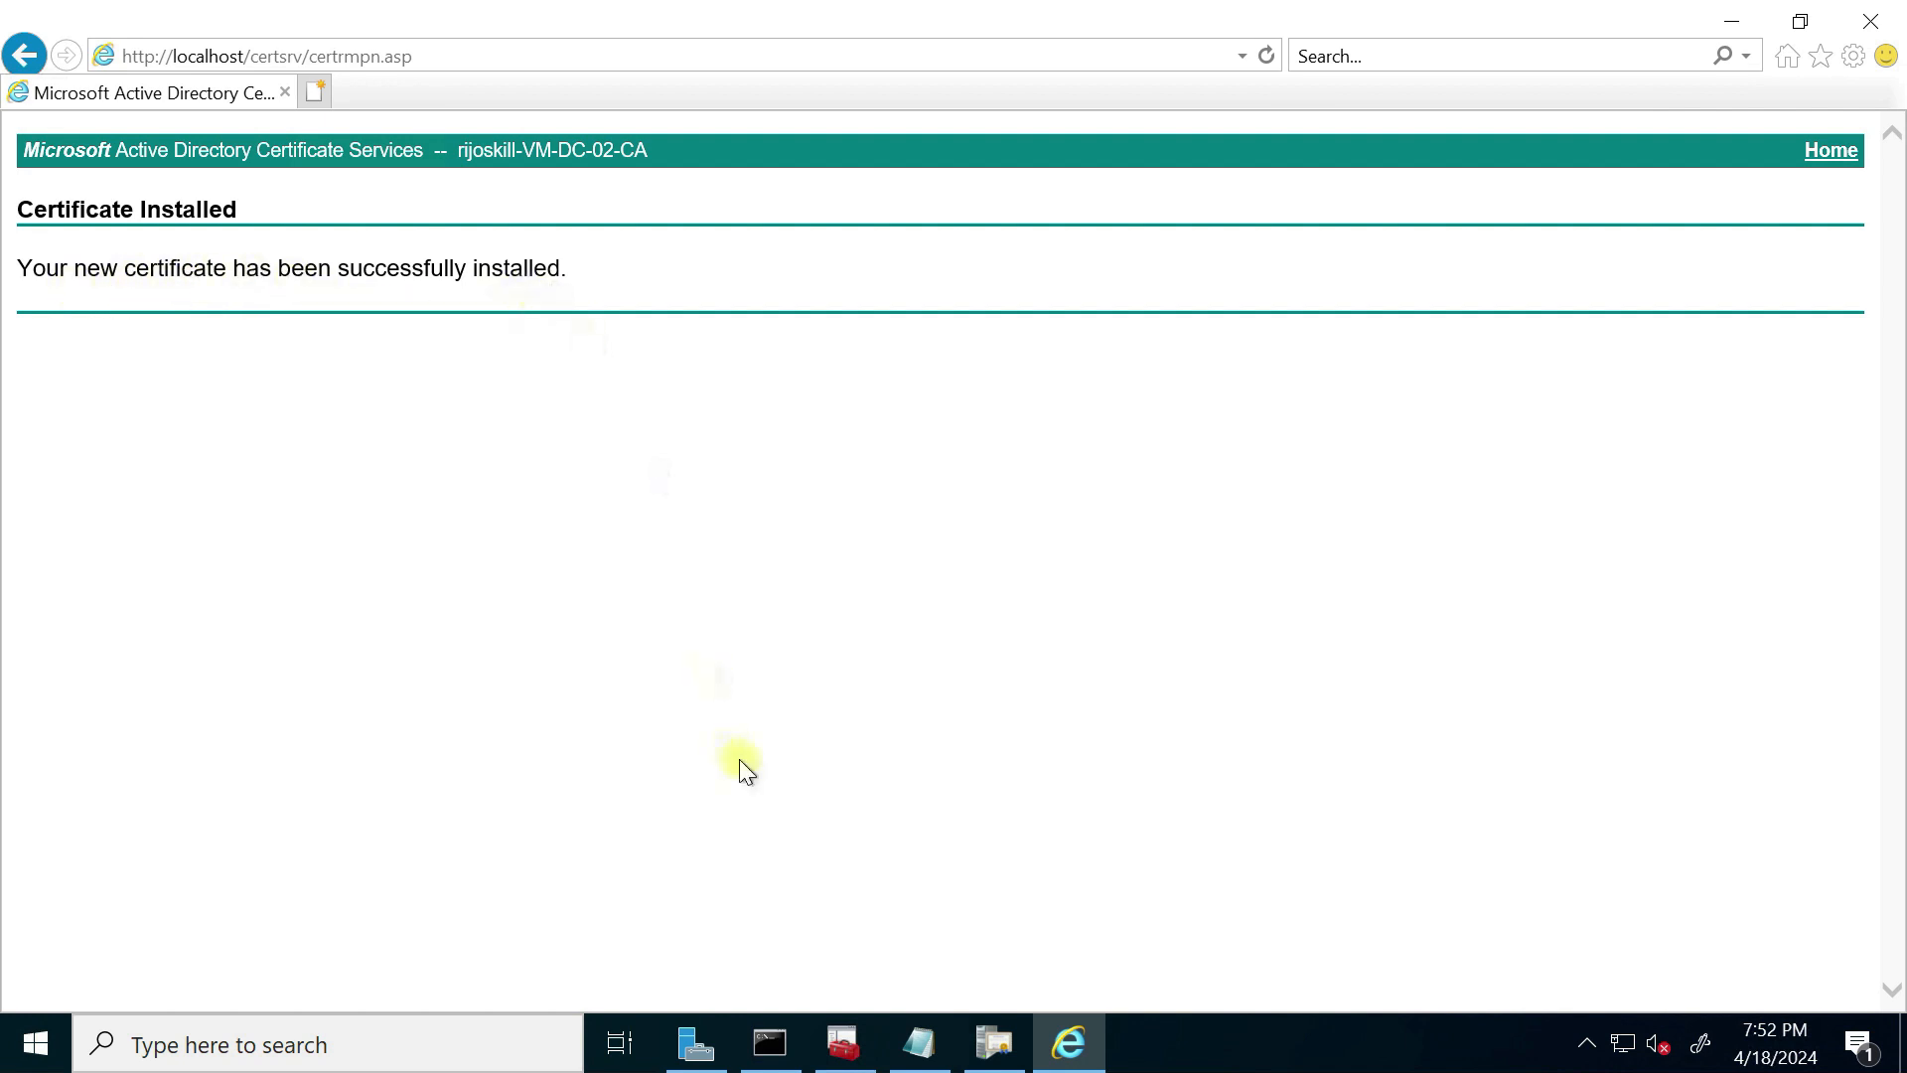
Step: Refresh the Certification Authority's Issued Certificates list
left_click(995, 1043)
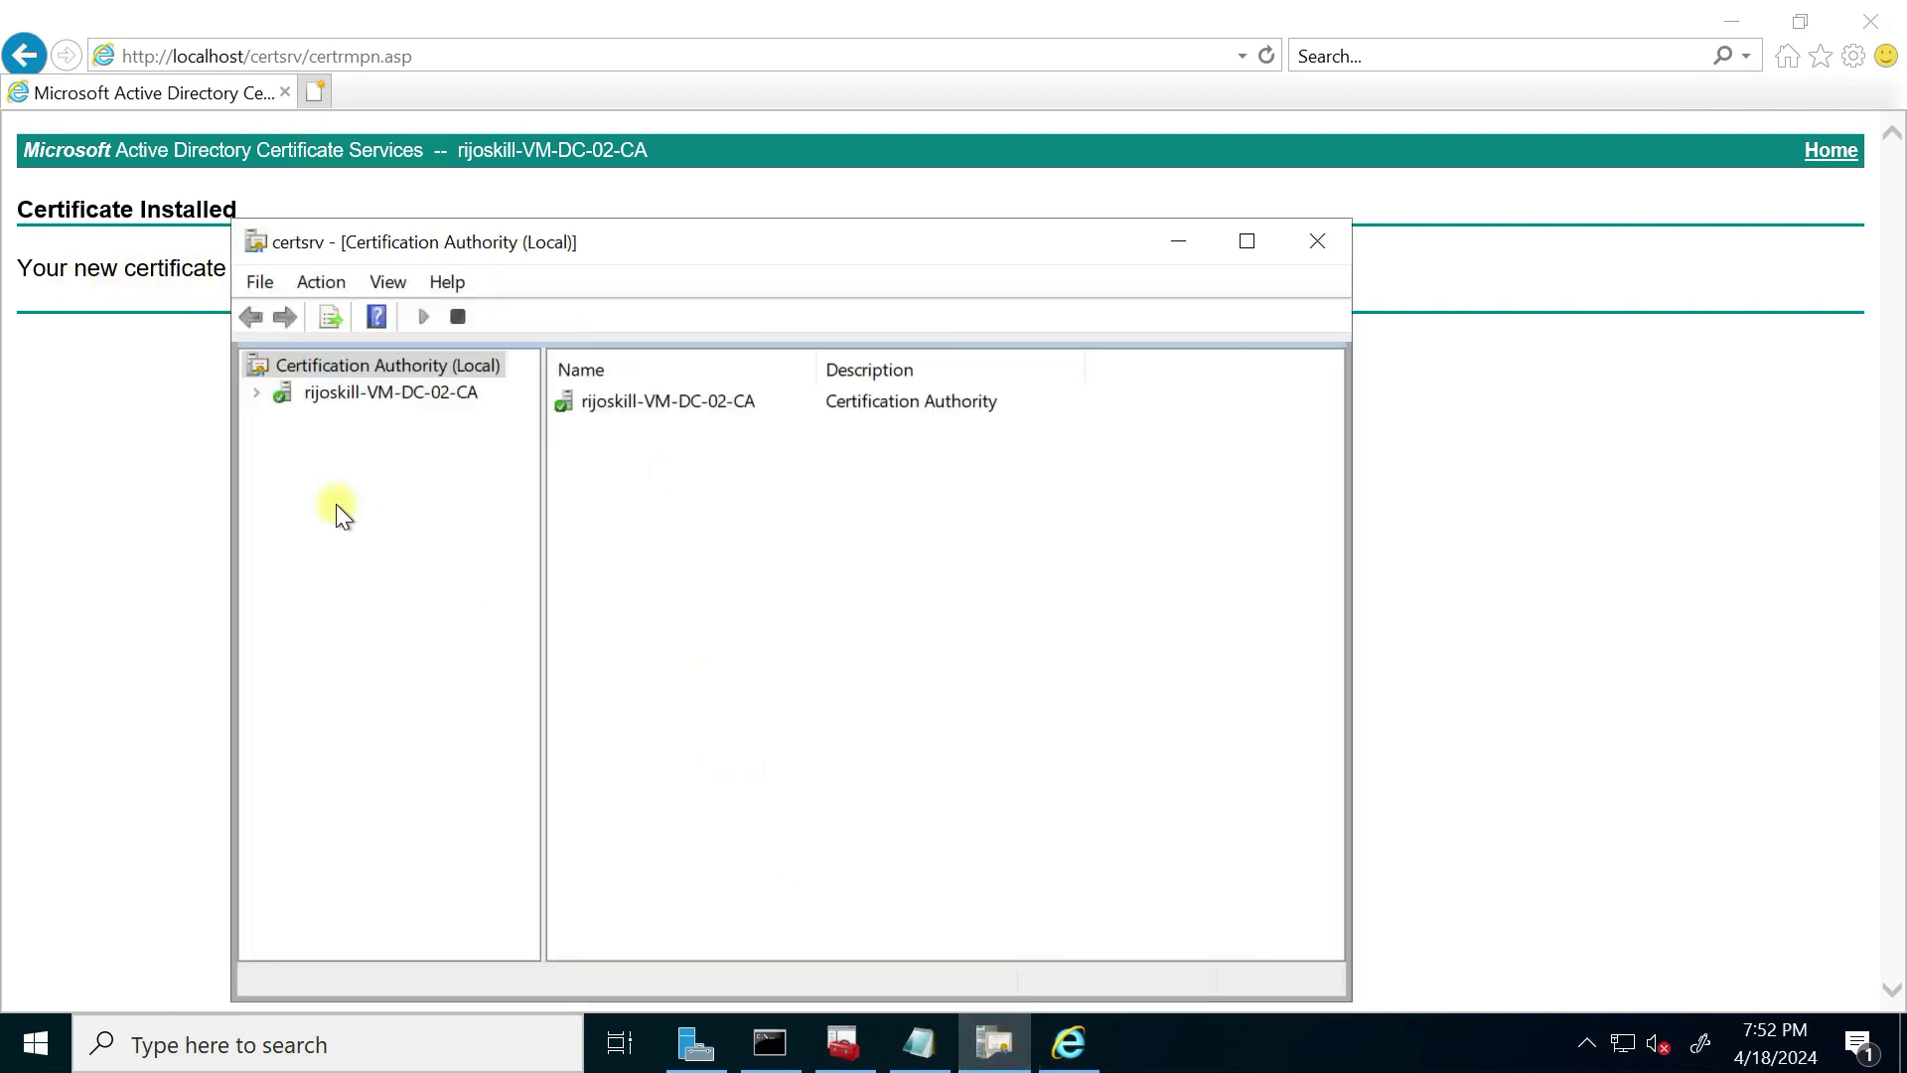
left_click(257, 393)
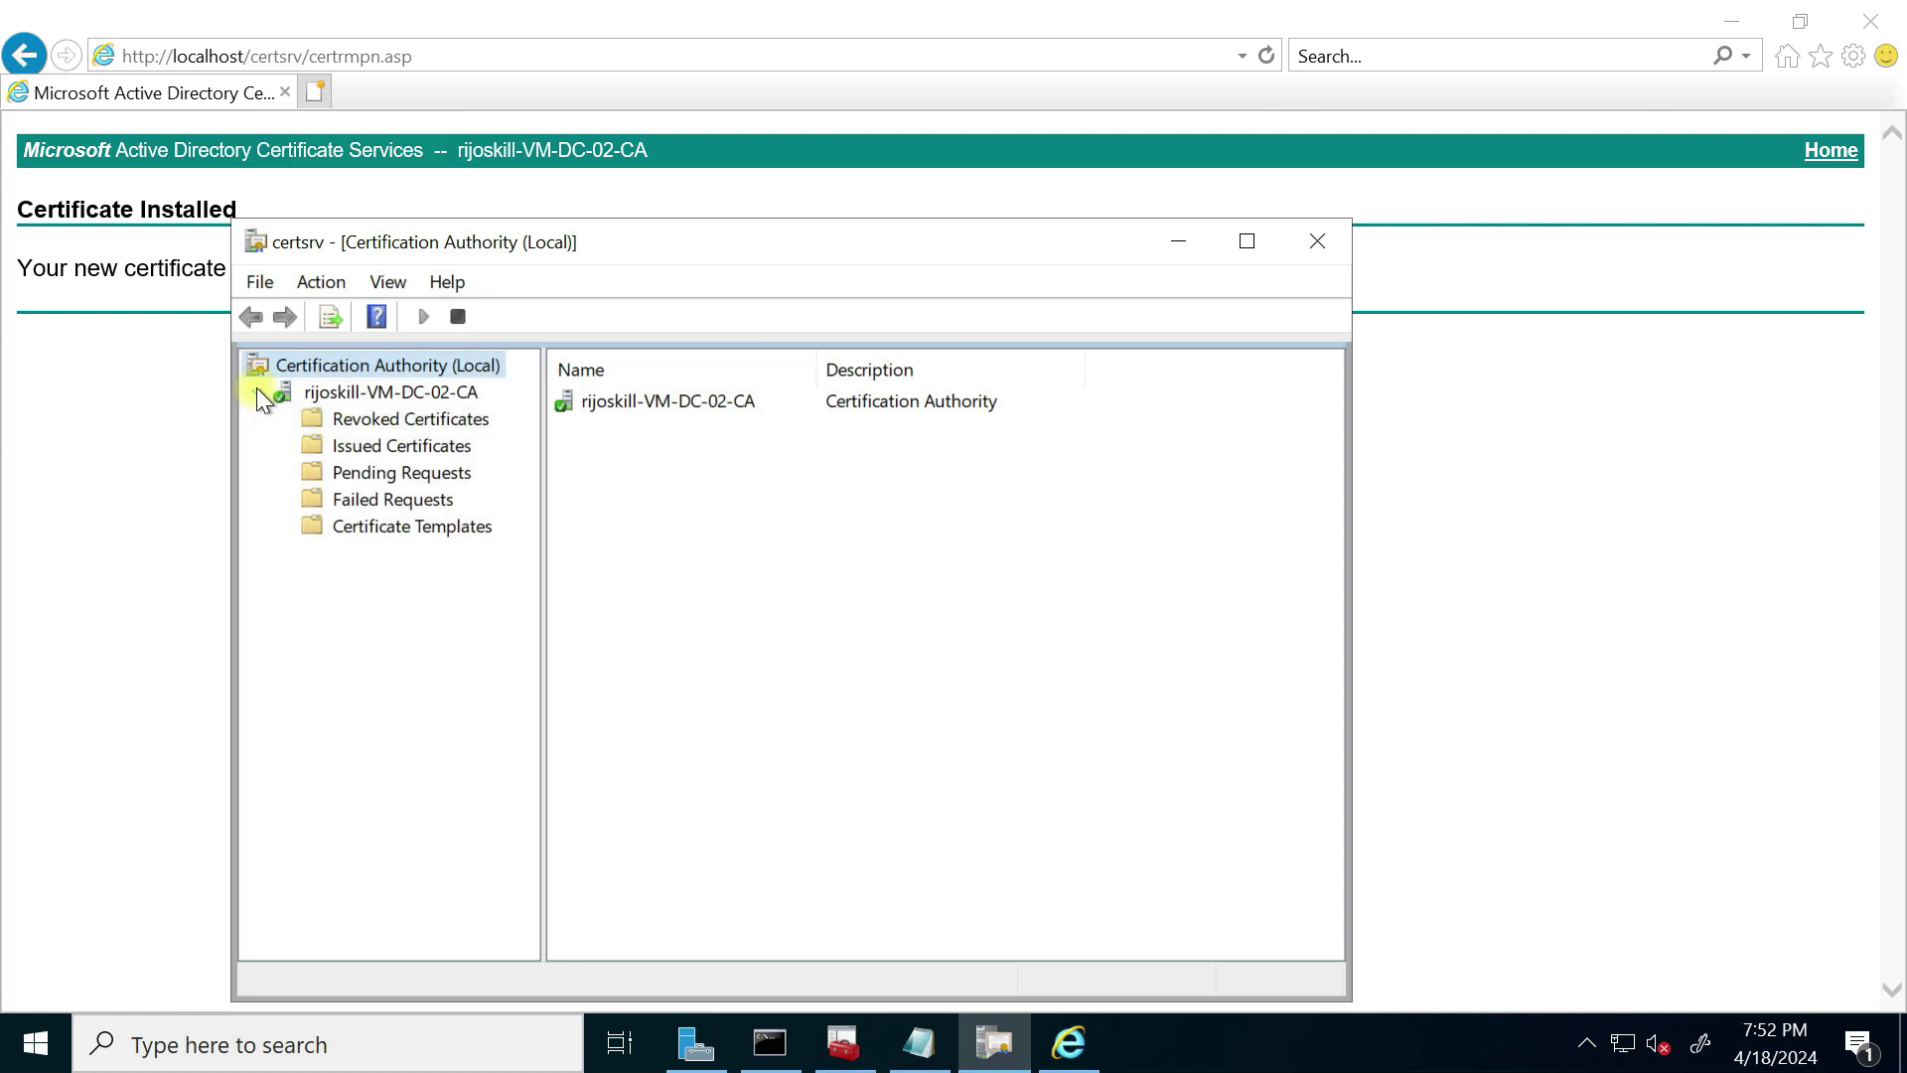
left_click(298, 444)
right_click(651, 621)
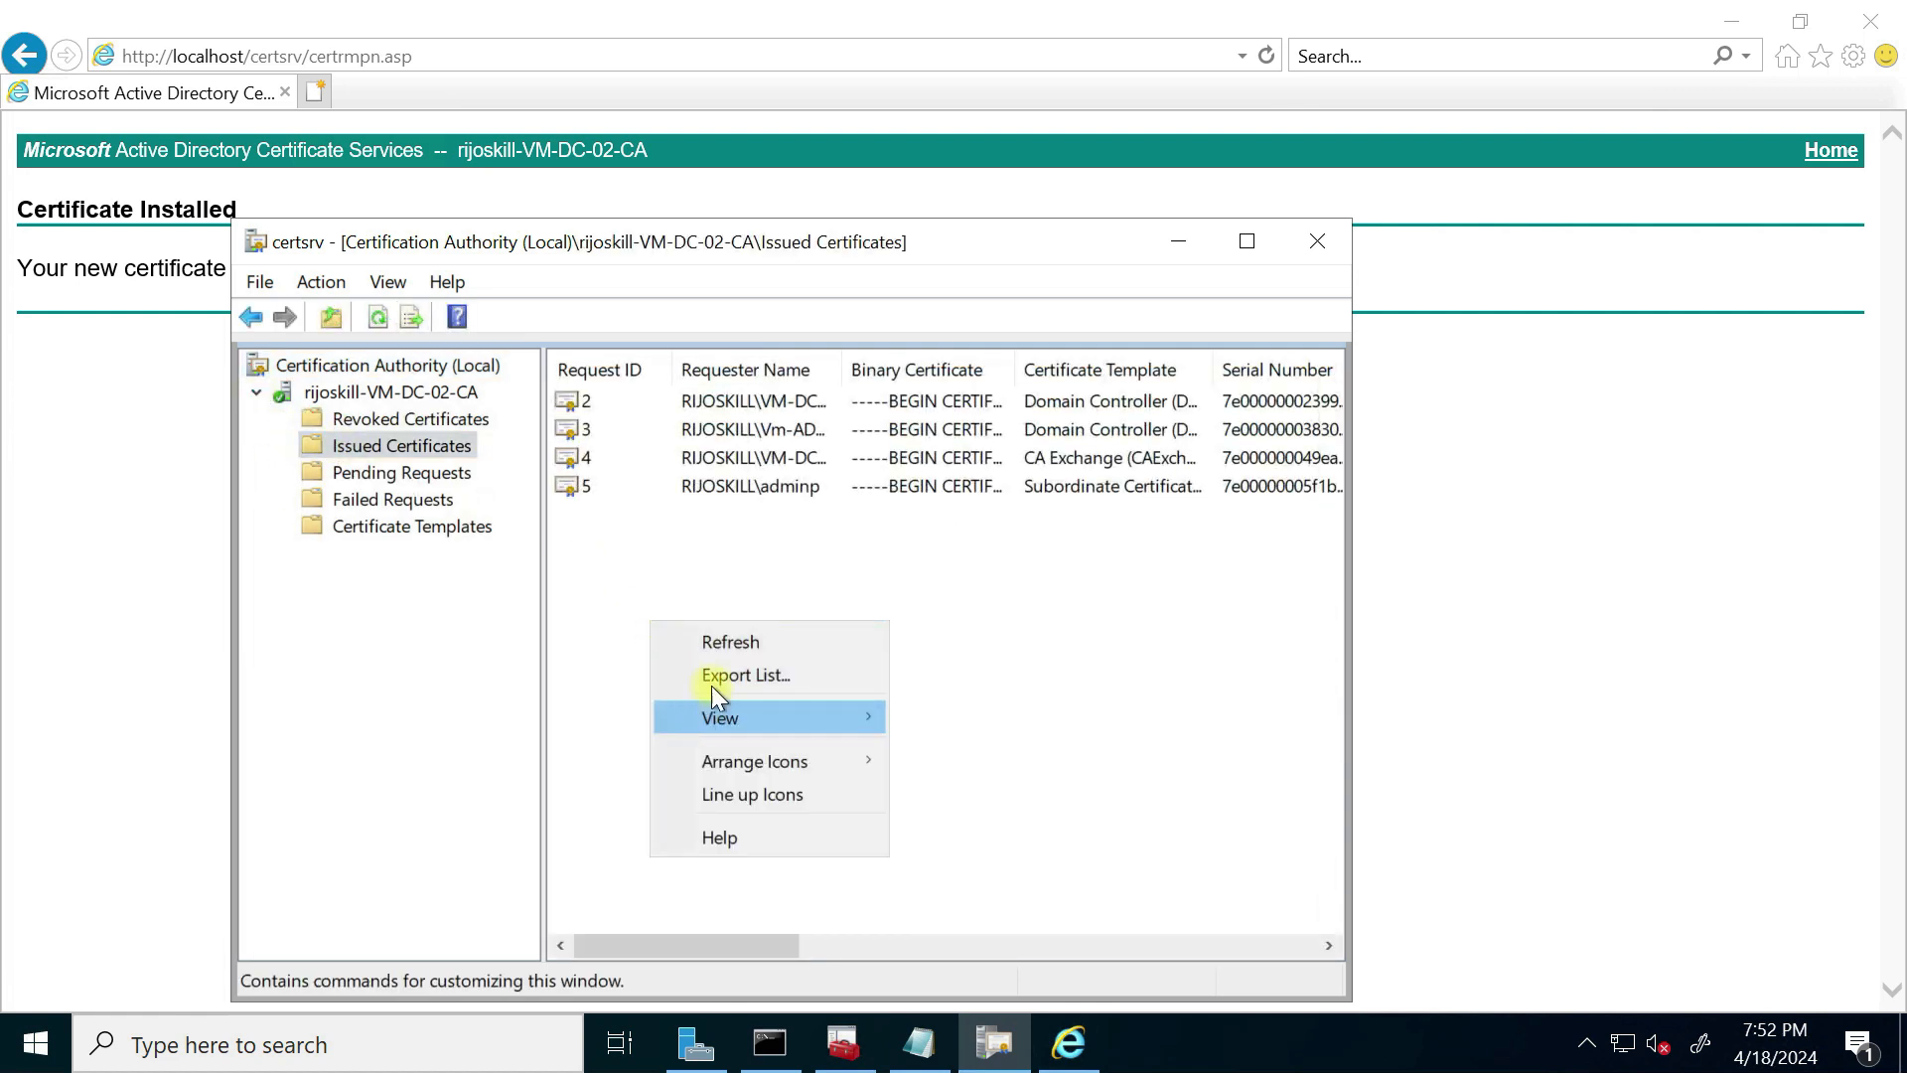
left_click(725, 642)
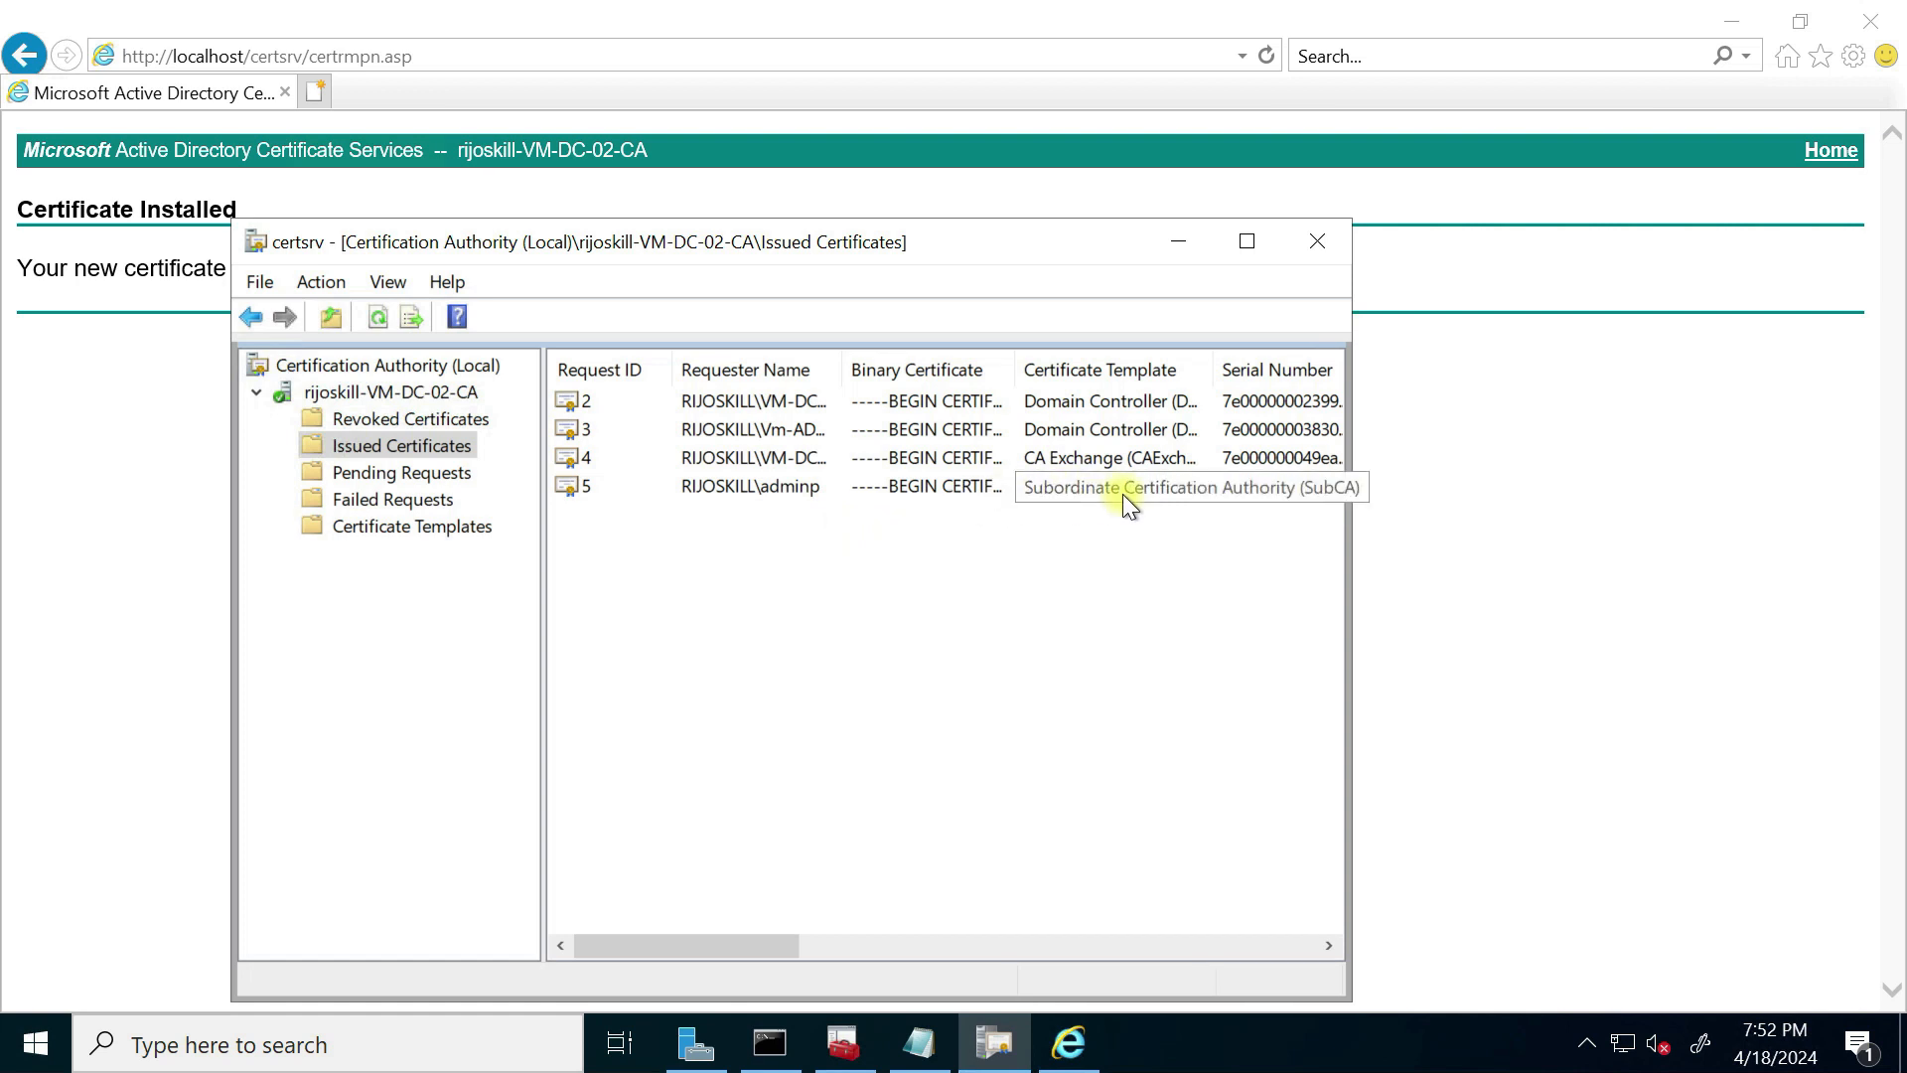
Step: Refresh the Personal certificates store and start exporting the new user certificate
left_click(844, 1043)
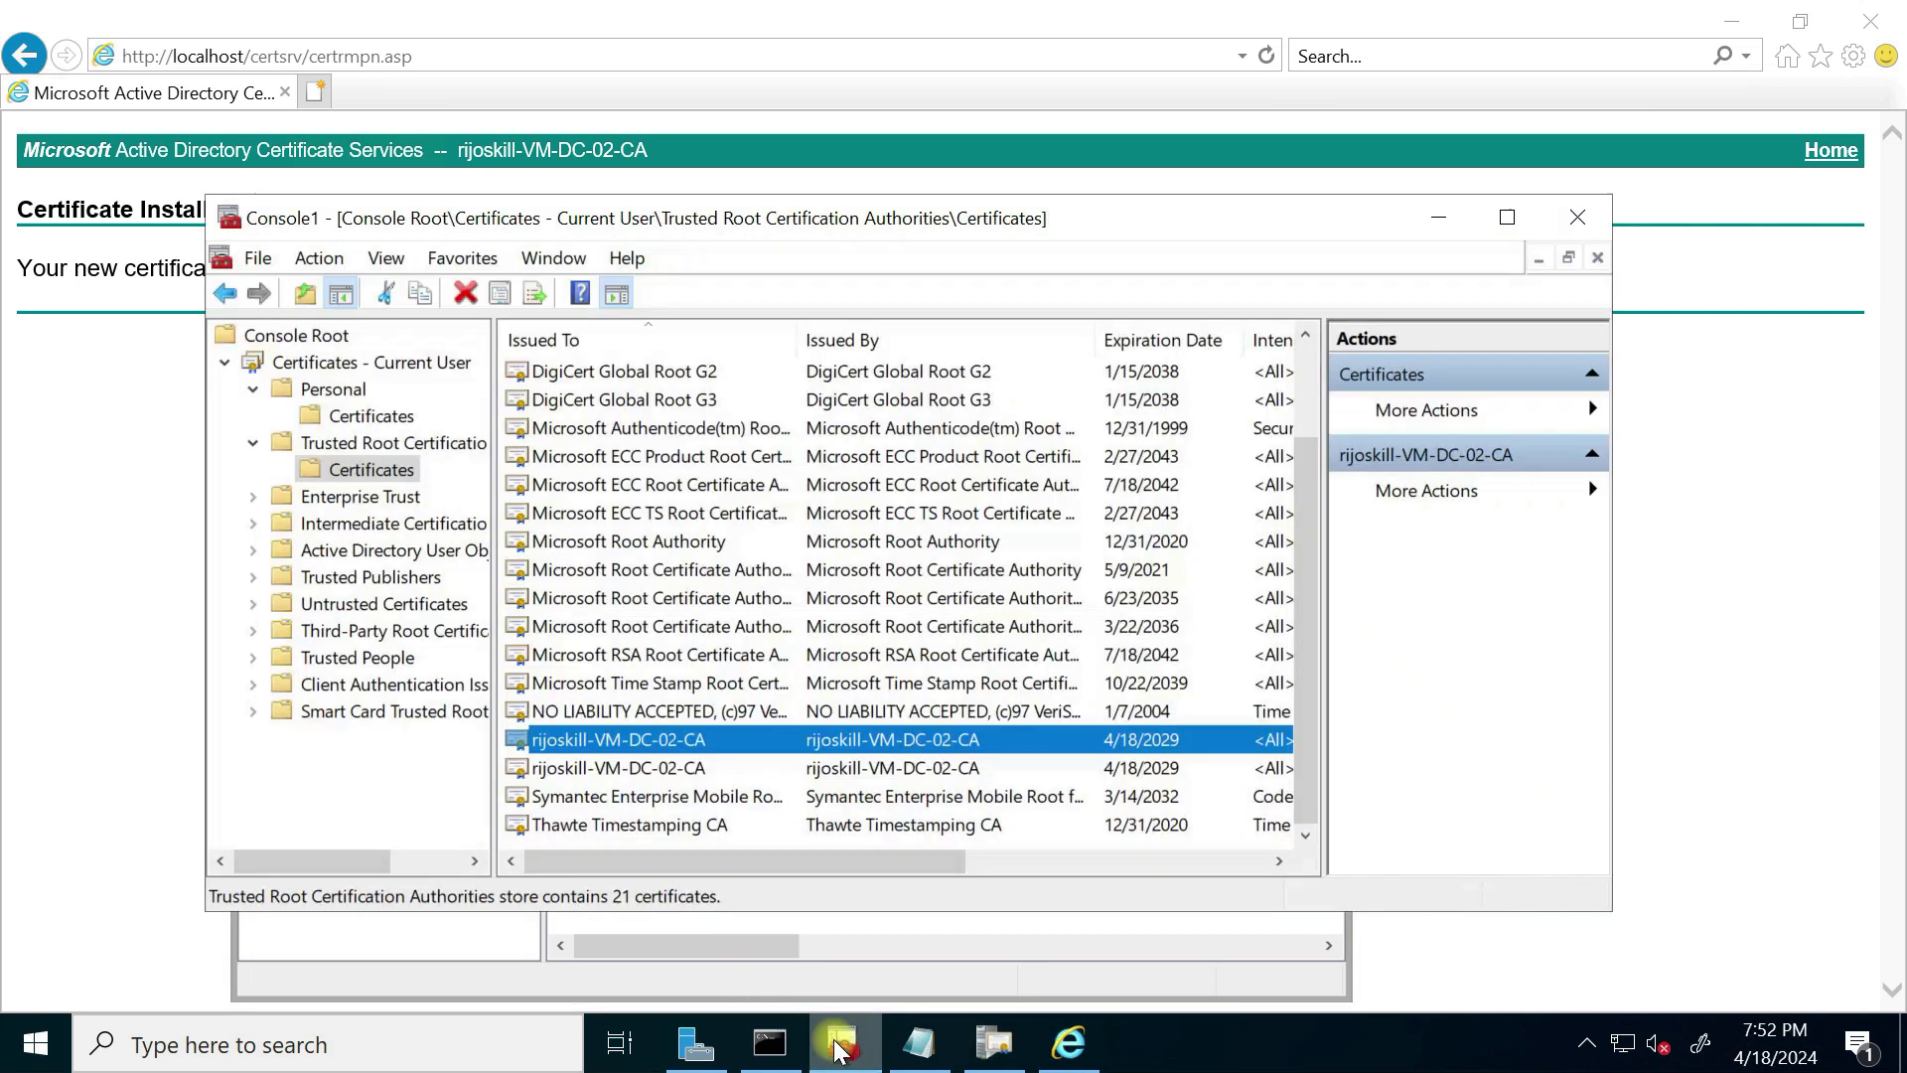
left_click(354, 421)
right_click(656, 516)
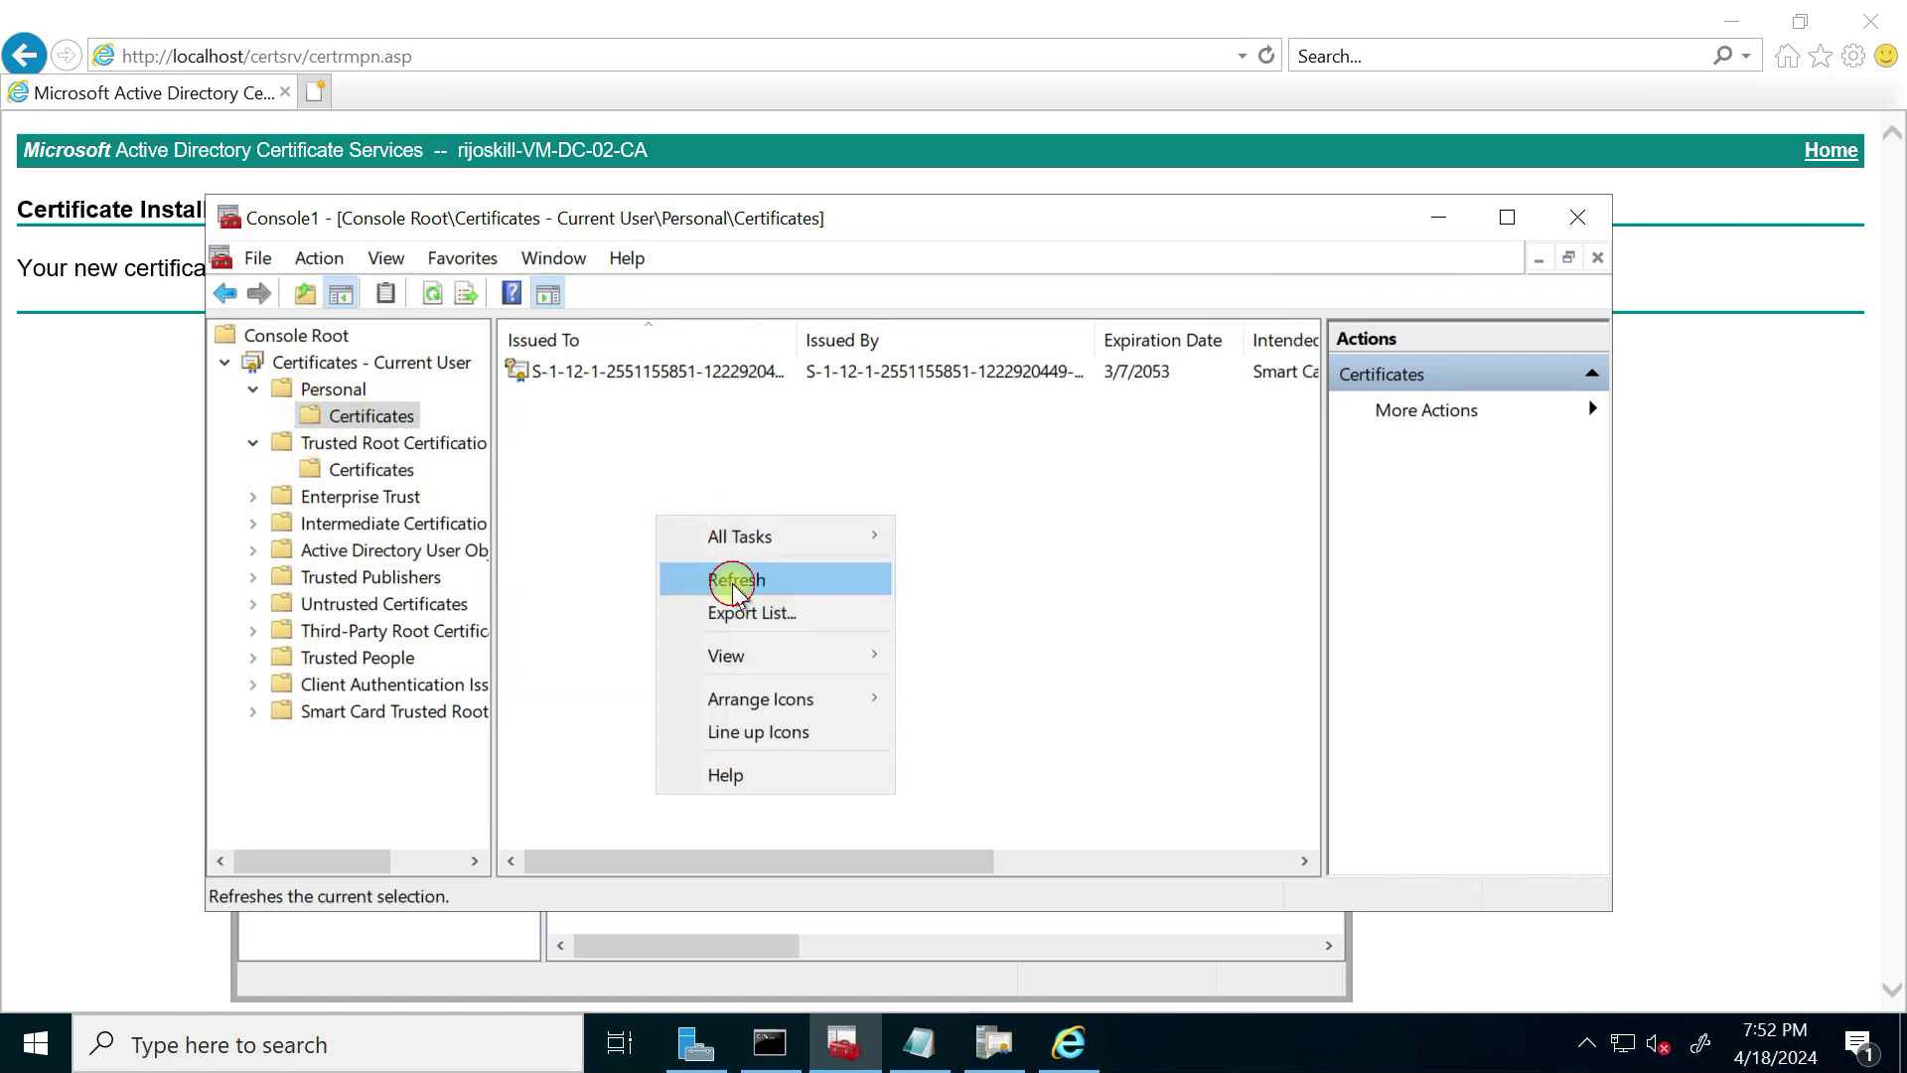
left_click(732, 576)
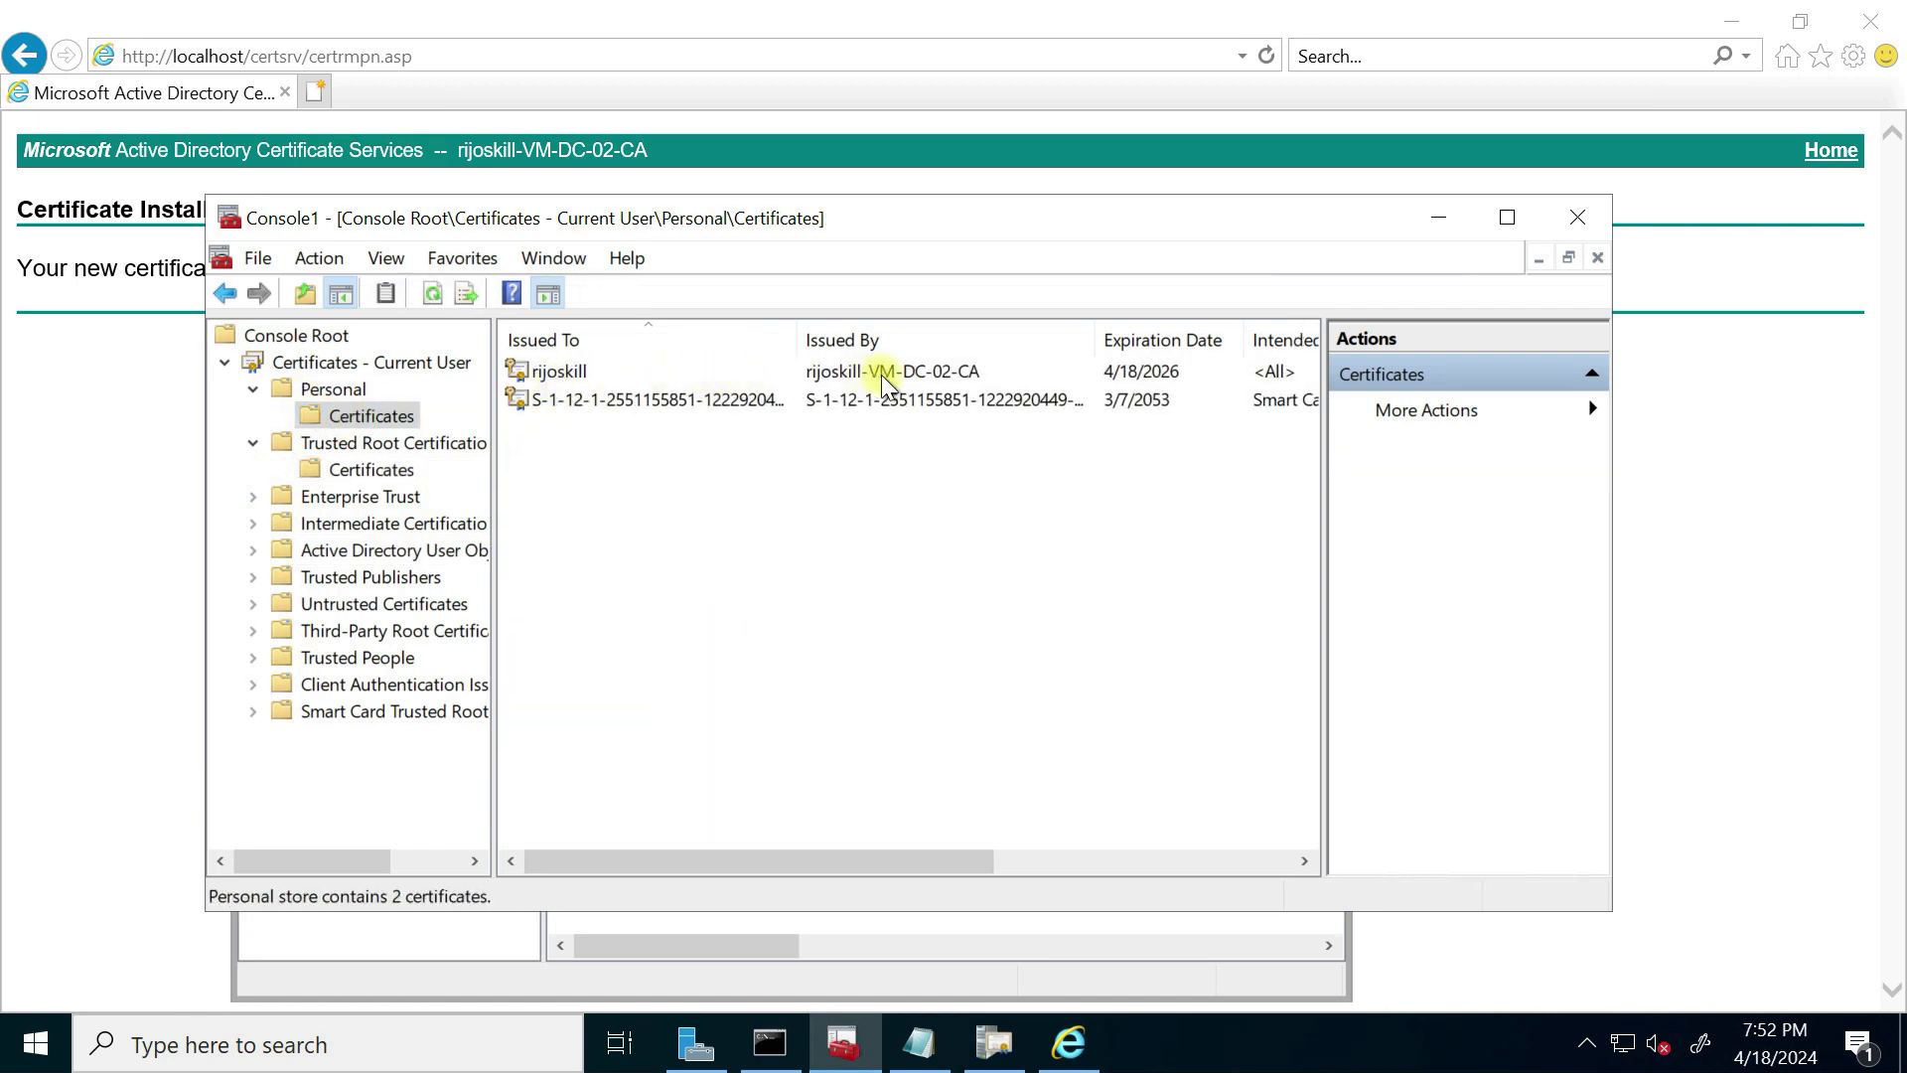
left_click(948, 378)
left_click_drag(894, 861, 715, 866)
right_click(688, 366)
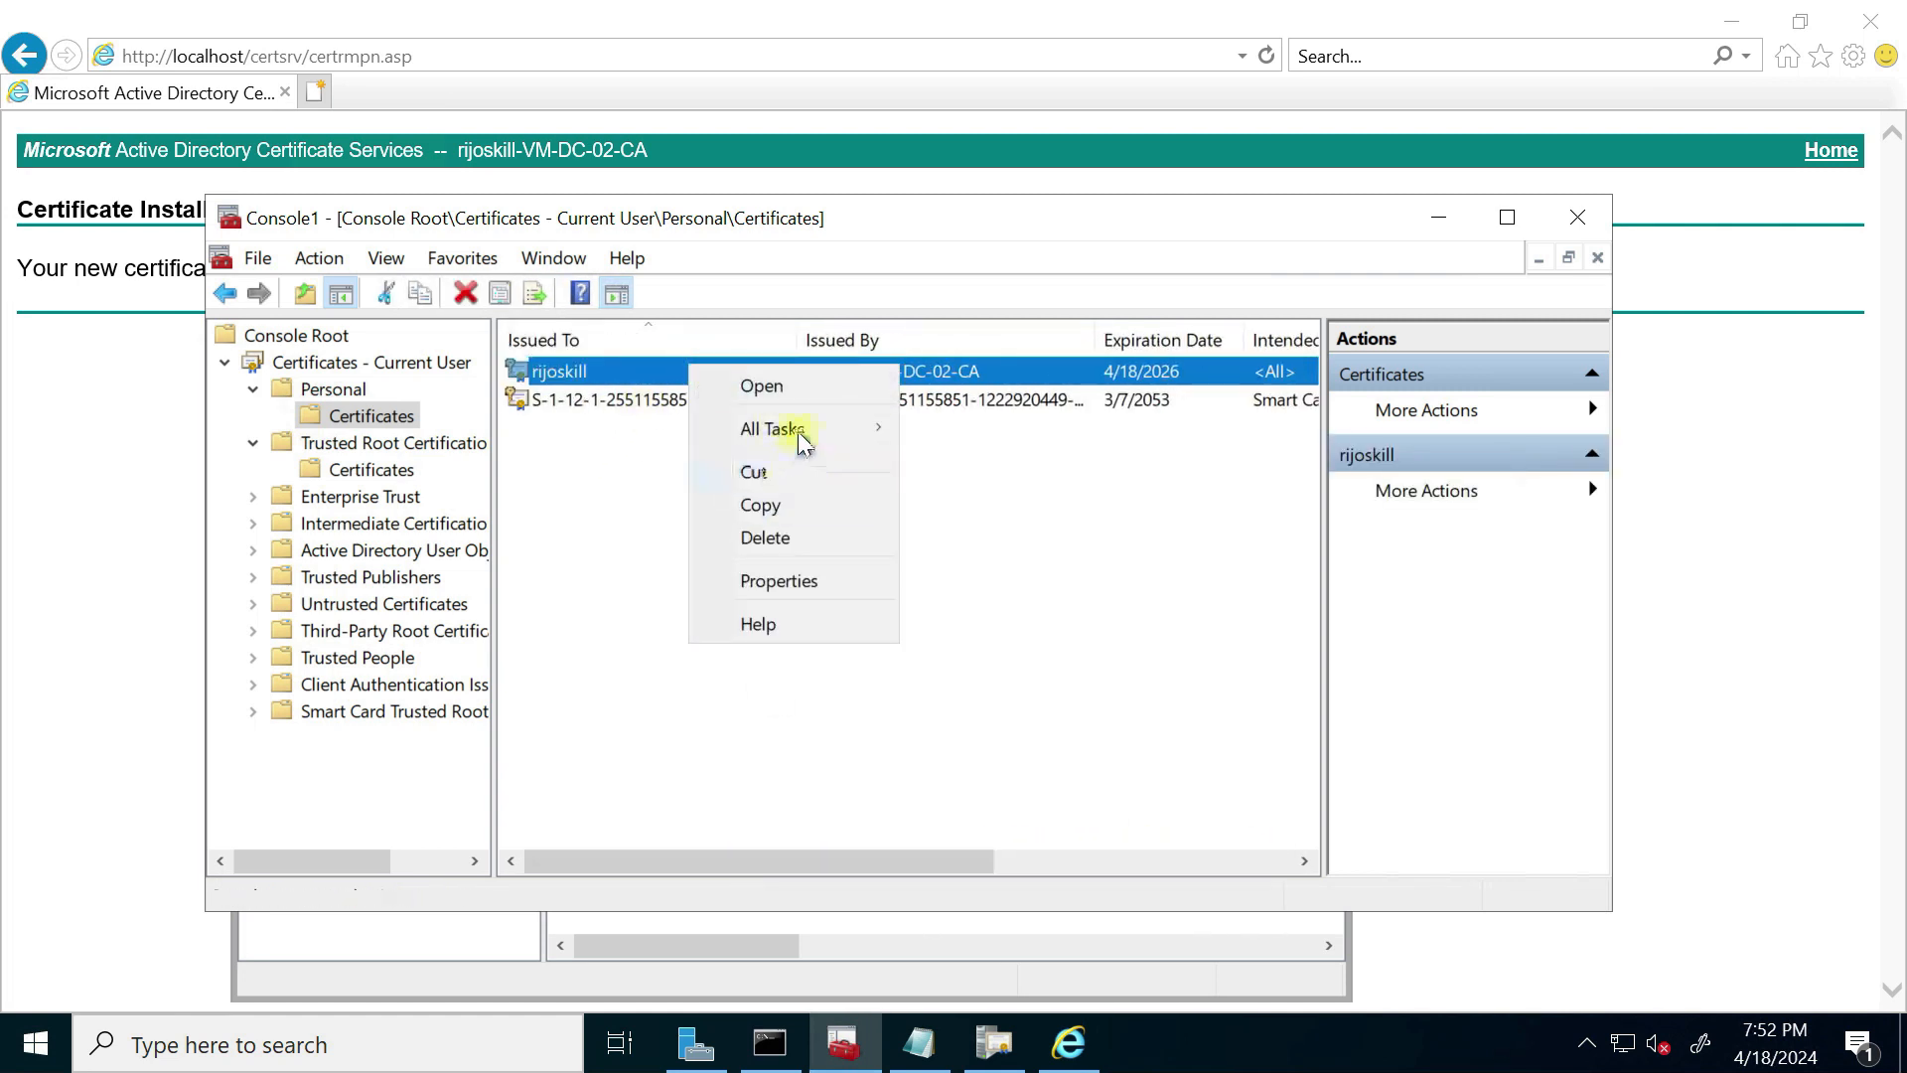
mouse_move(799, 428)
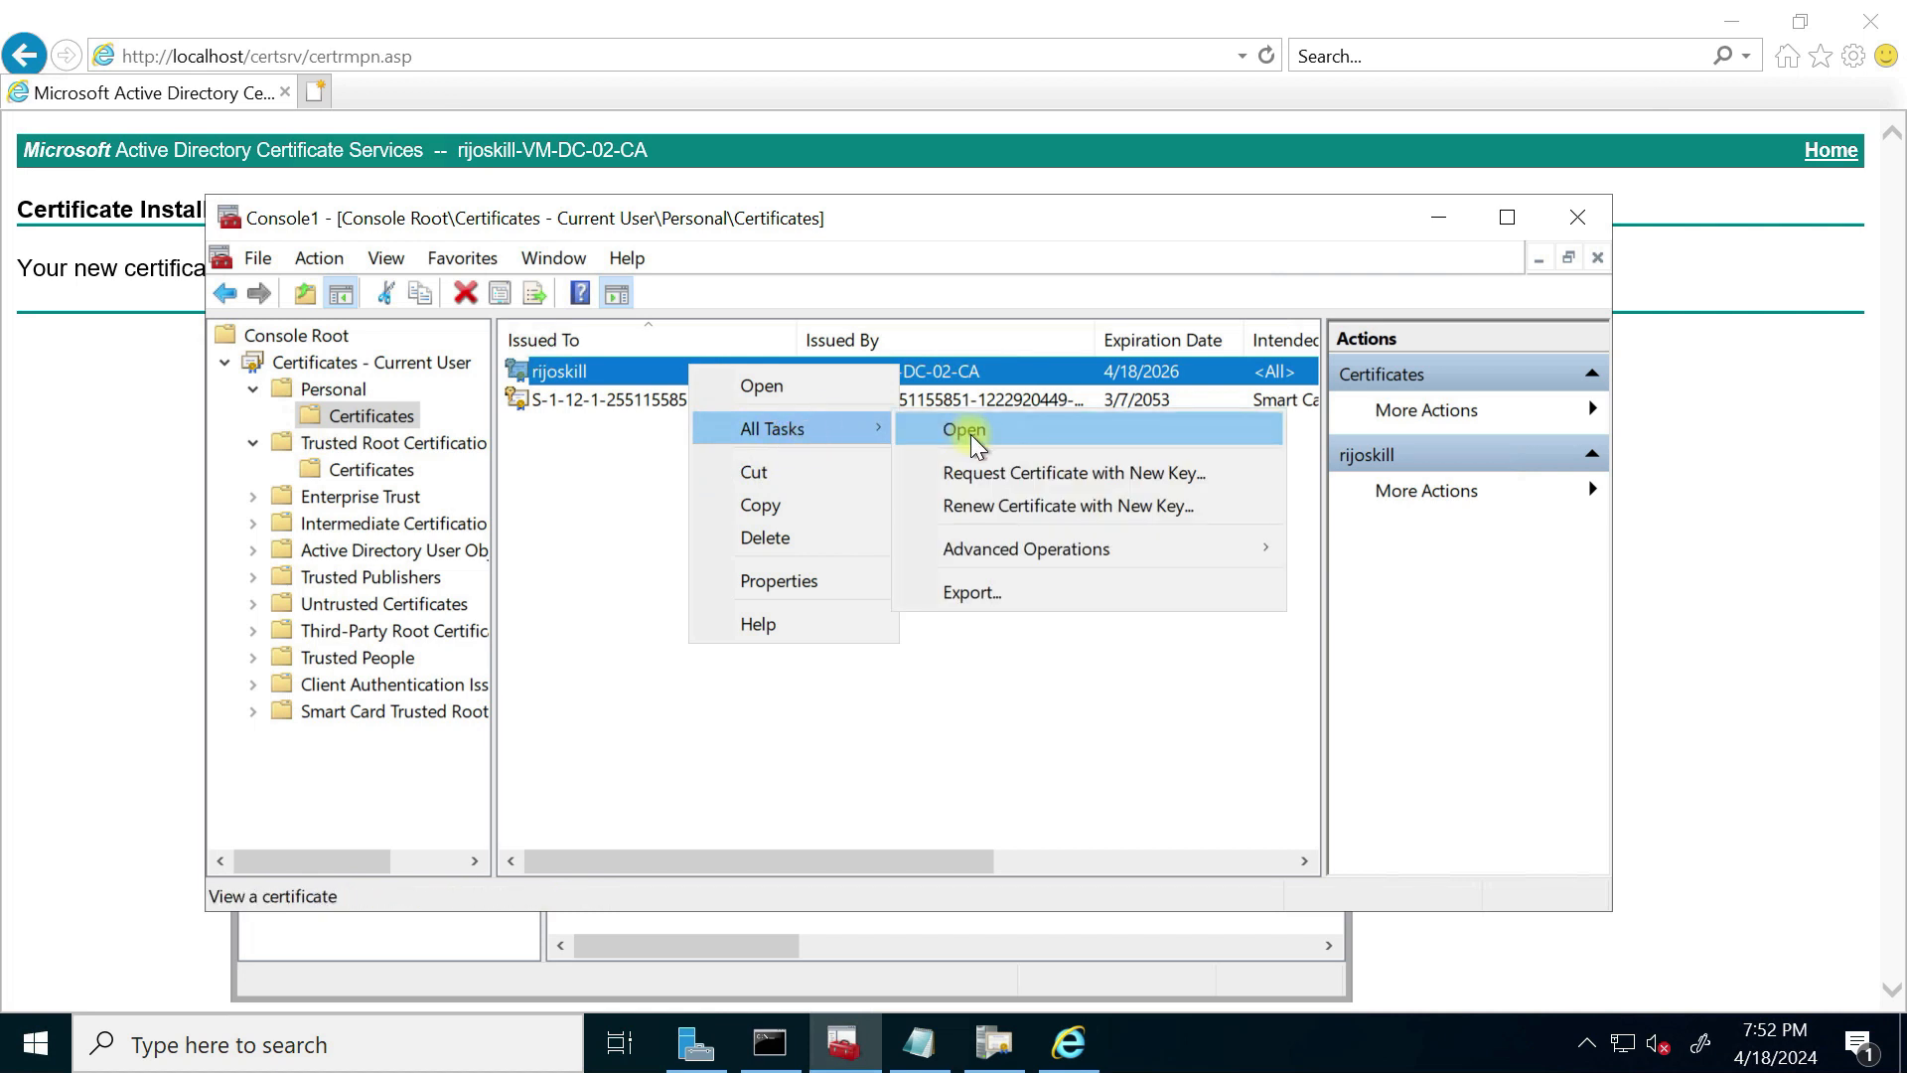
left_click(998, 594)
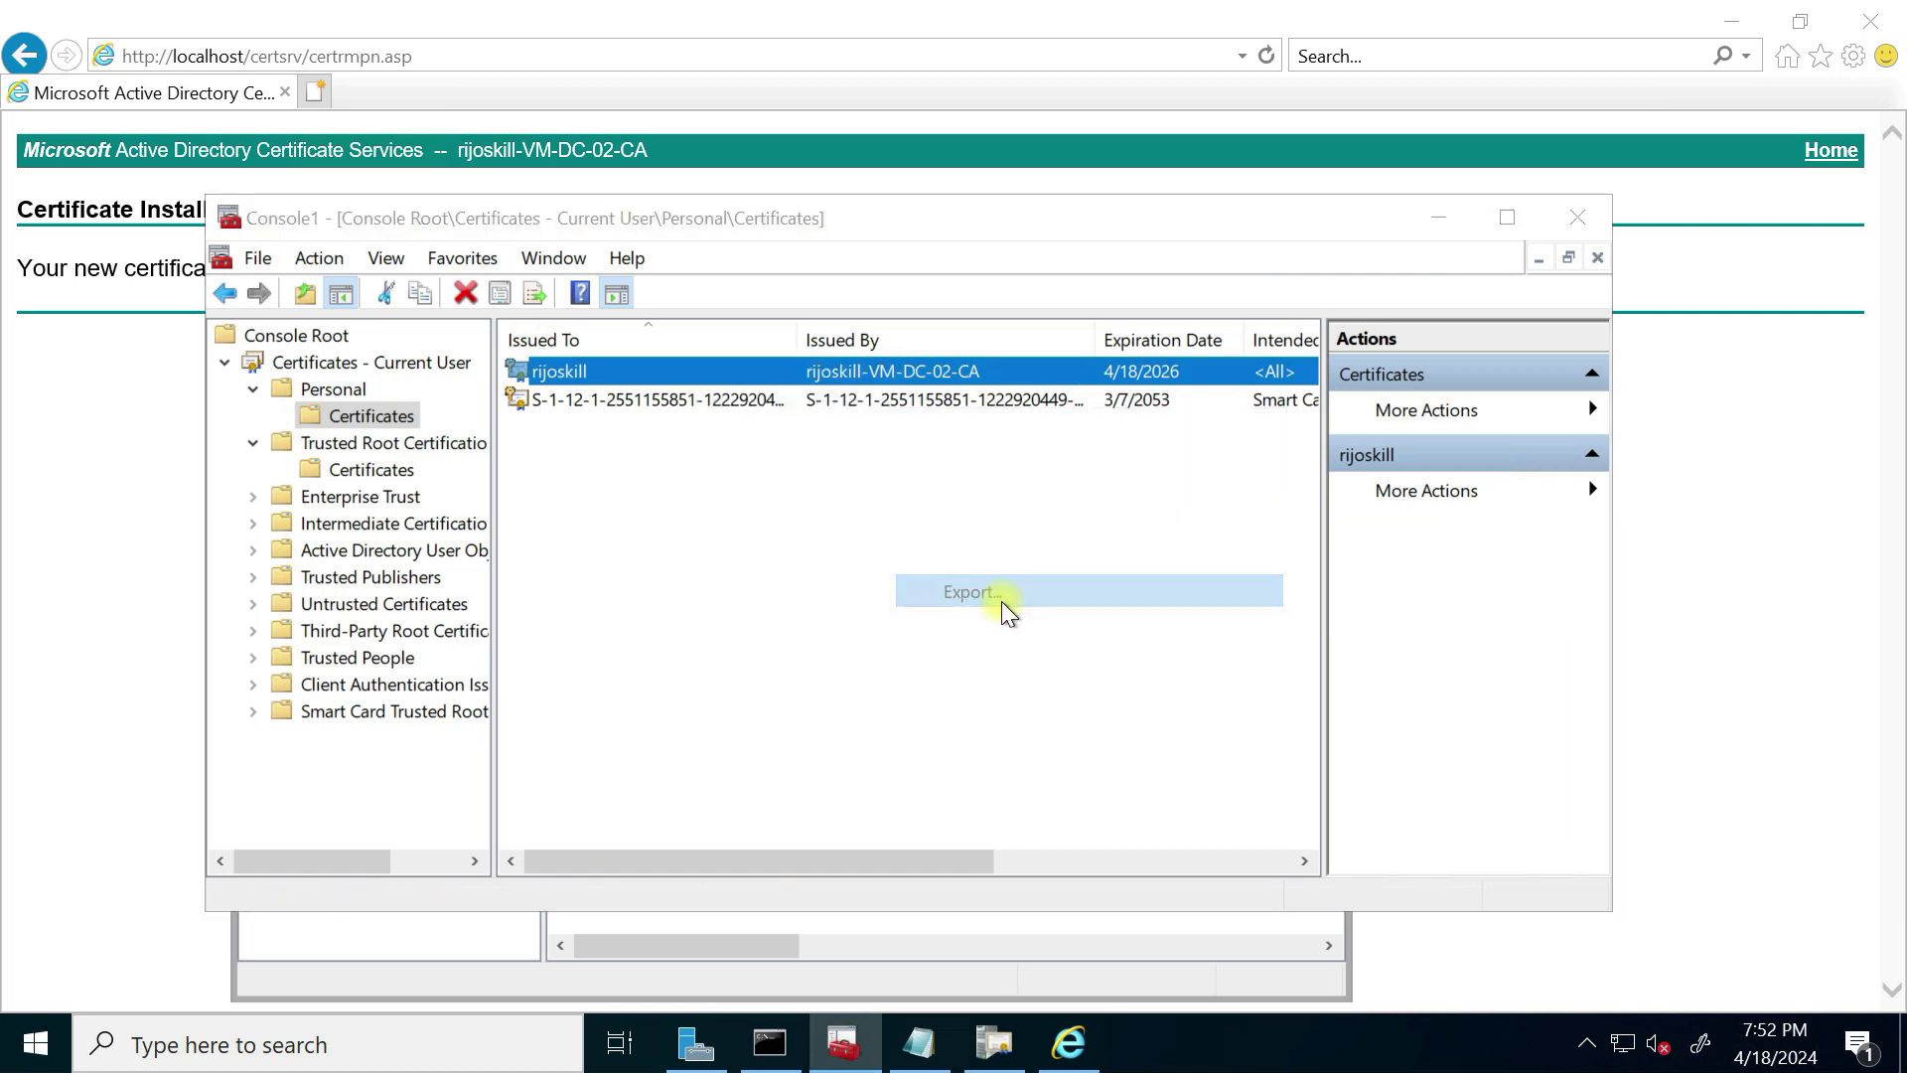
Step: Export the private key in PFX format with all extended properties, protected by a password
left_click(1118, 929)
left_click(656, 526)
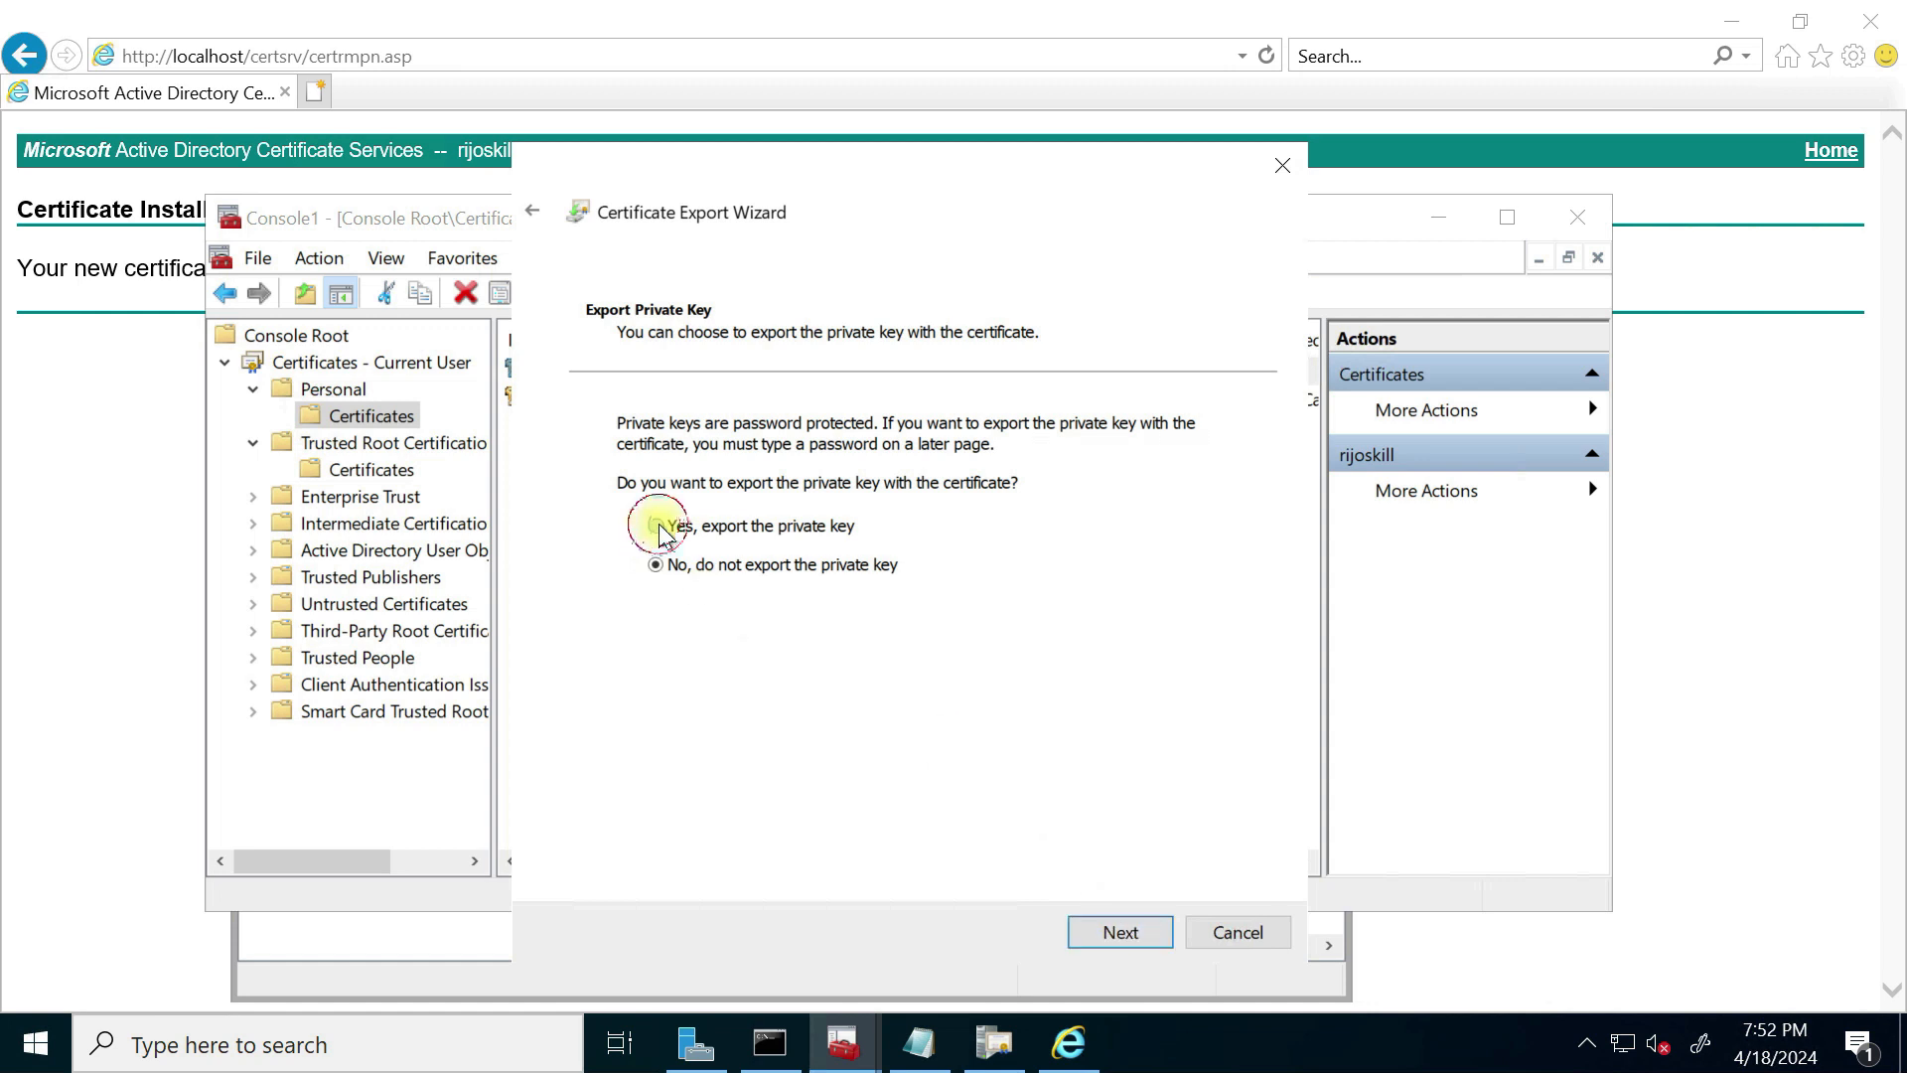
left_click(1141, 934)
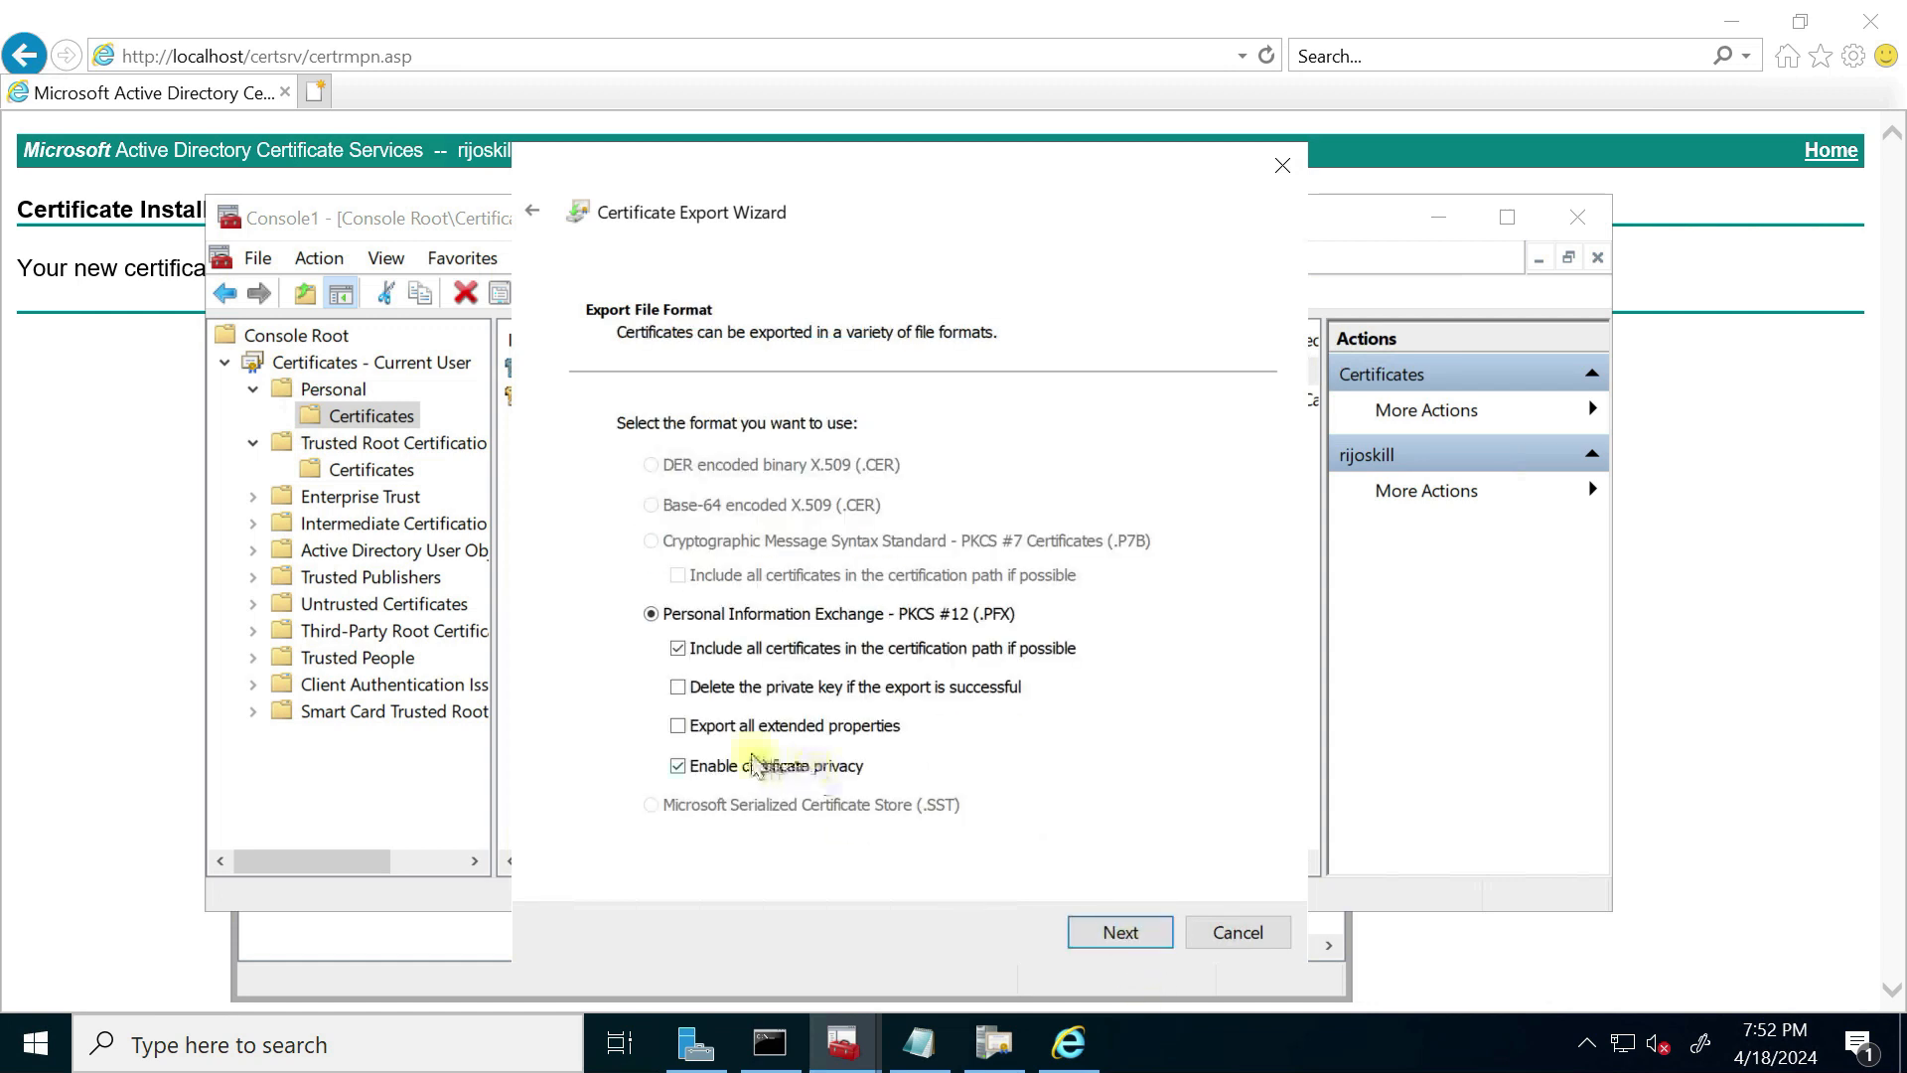
left_click(743, 733)
left_click(1082, 932)
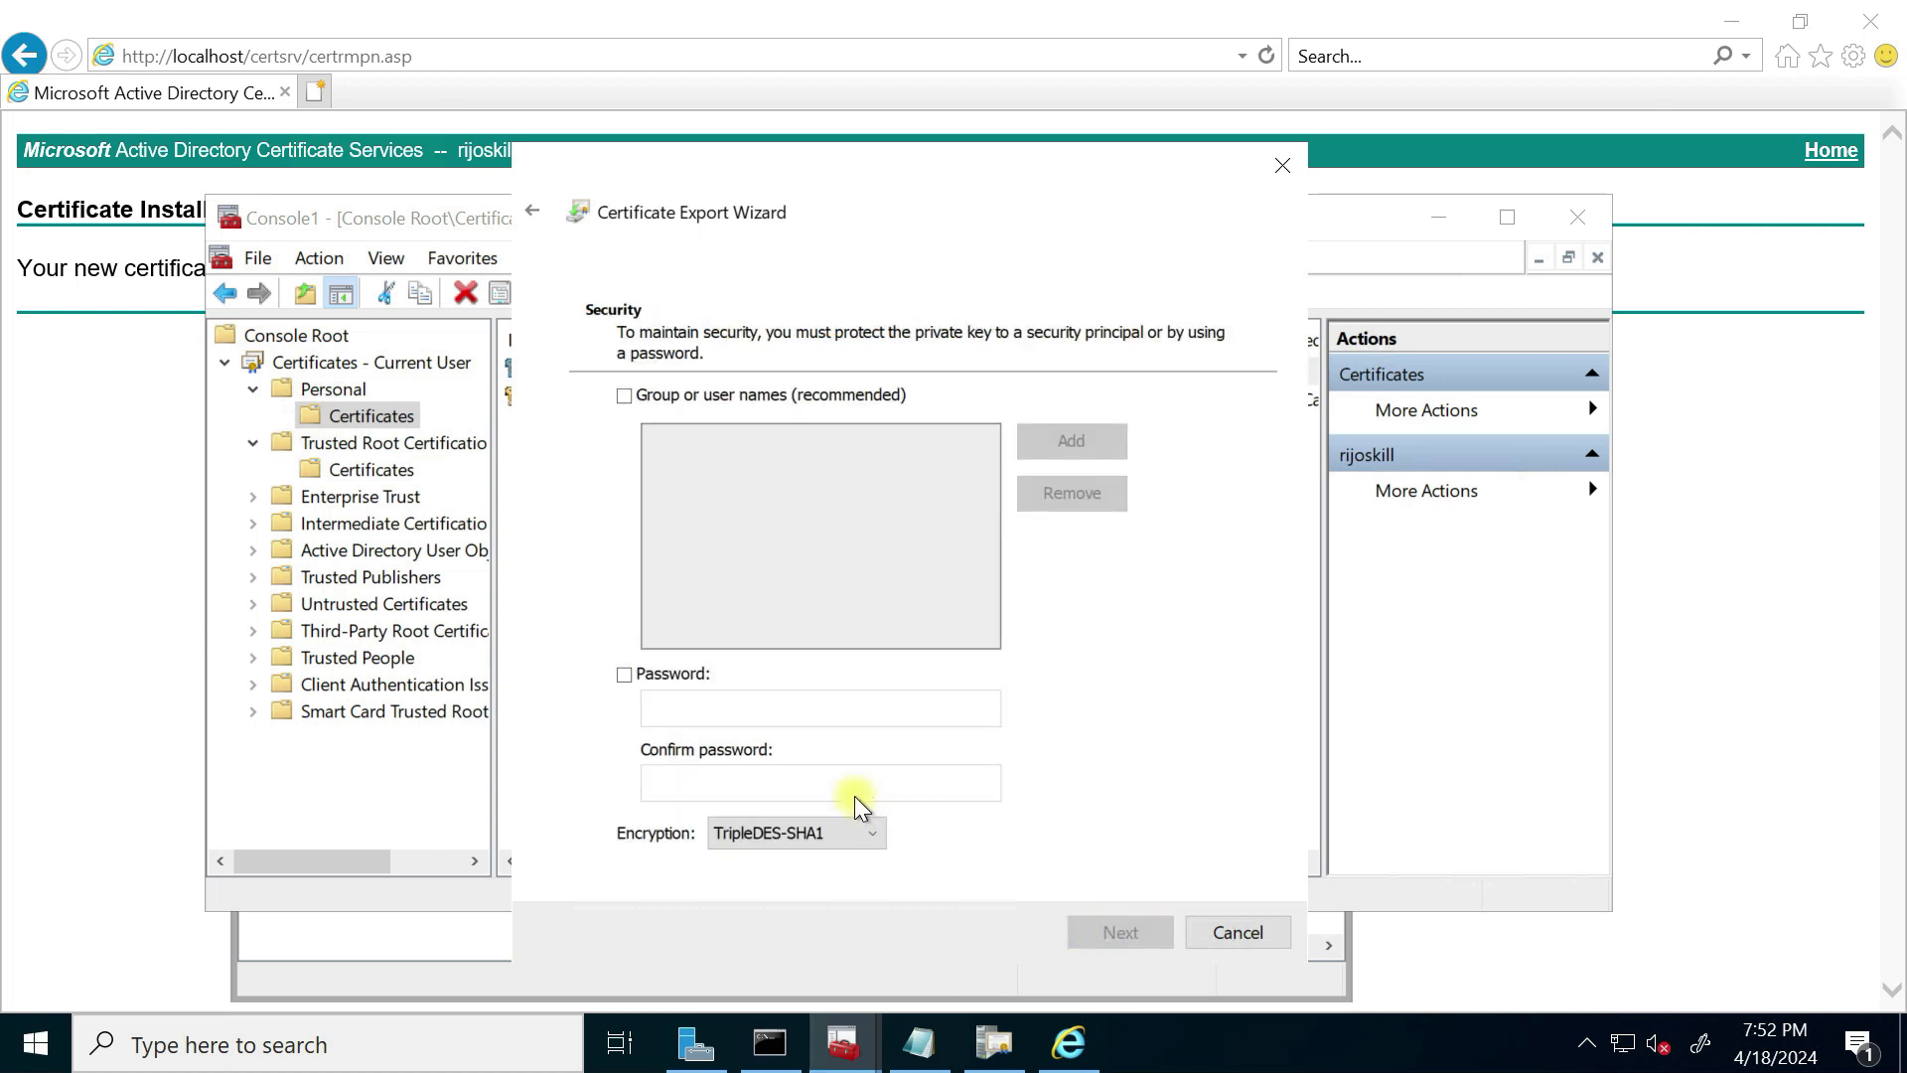
left_click(645, 676)
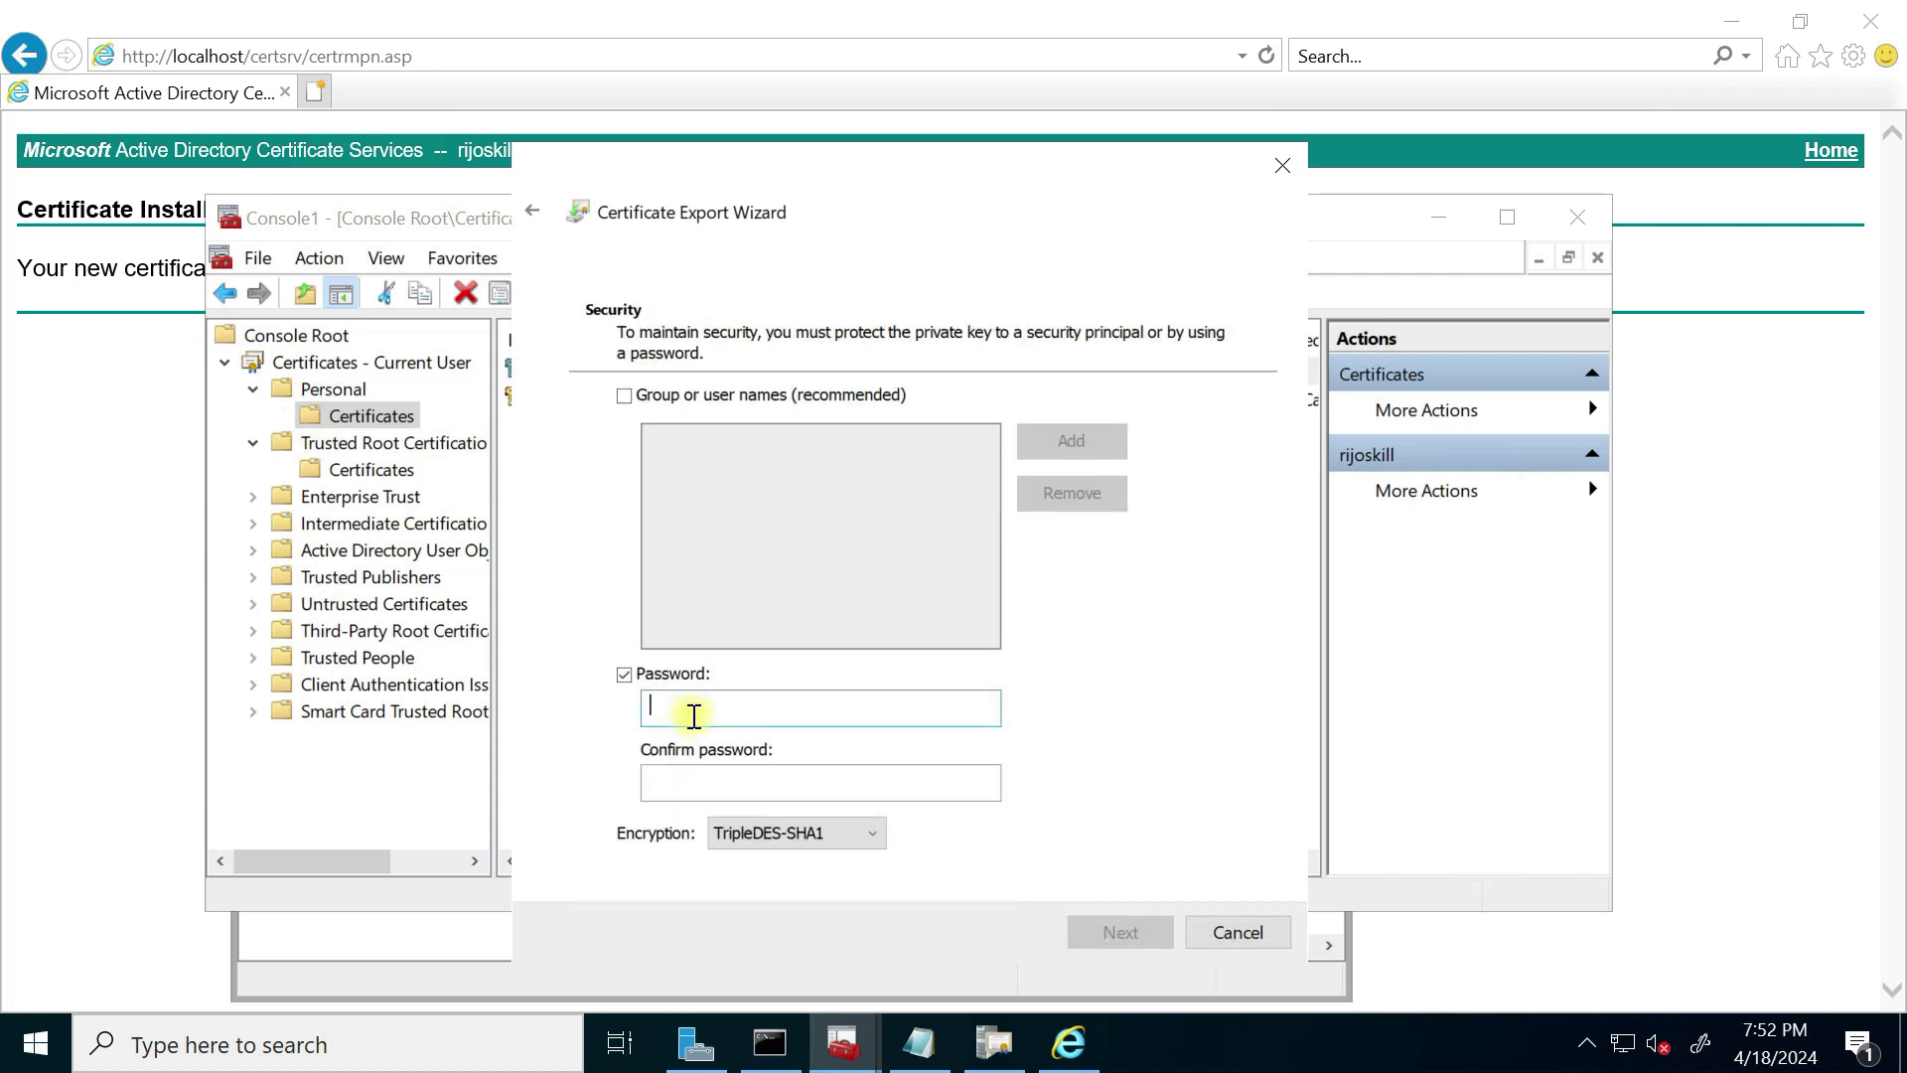
type("••")
left_click(753, 781)
type("••••")
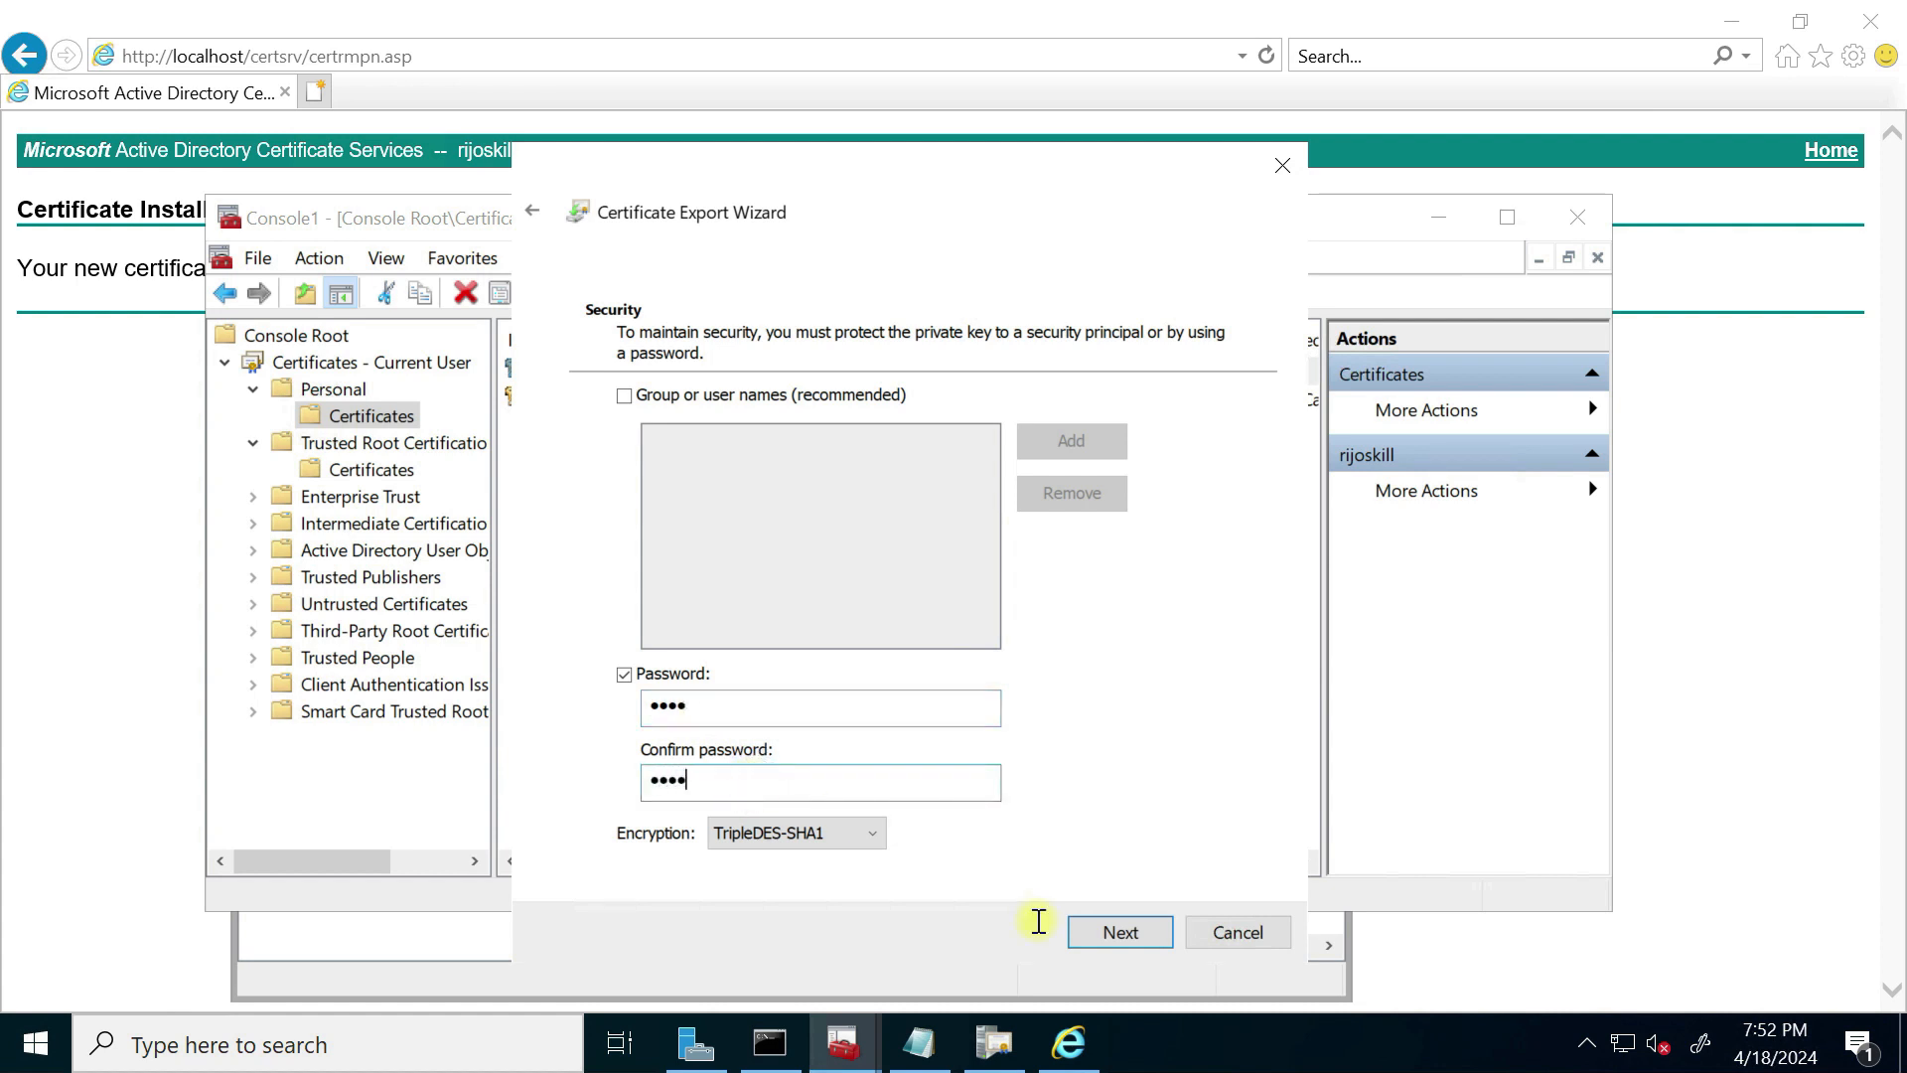
left_click(1136, 932)
Step: Save the export as rijoskillclientcert.pfx on the Desktop and finish the wizard
left_click(1126, 455)
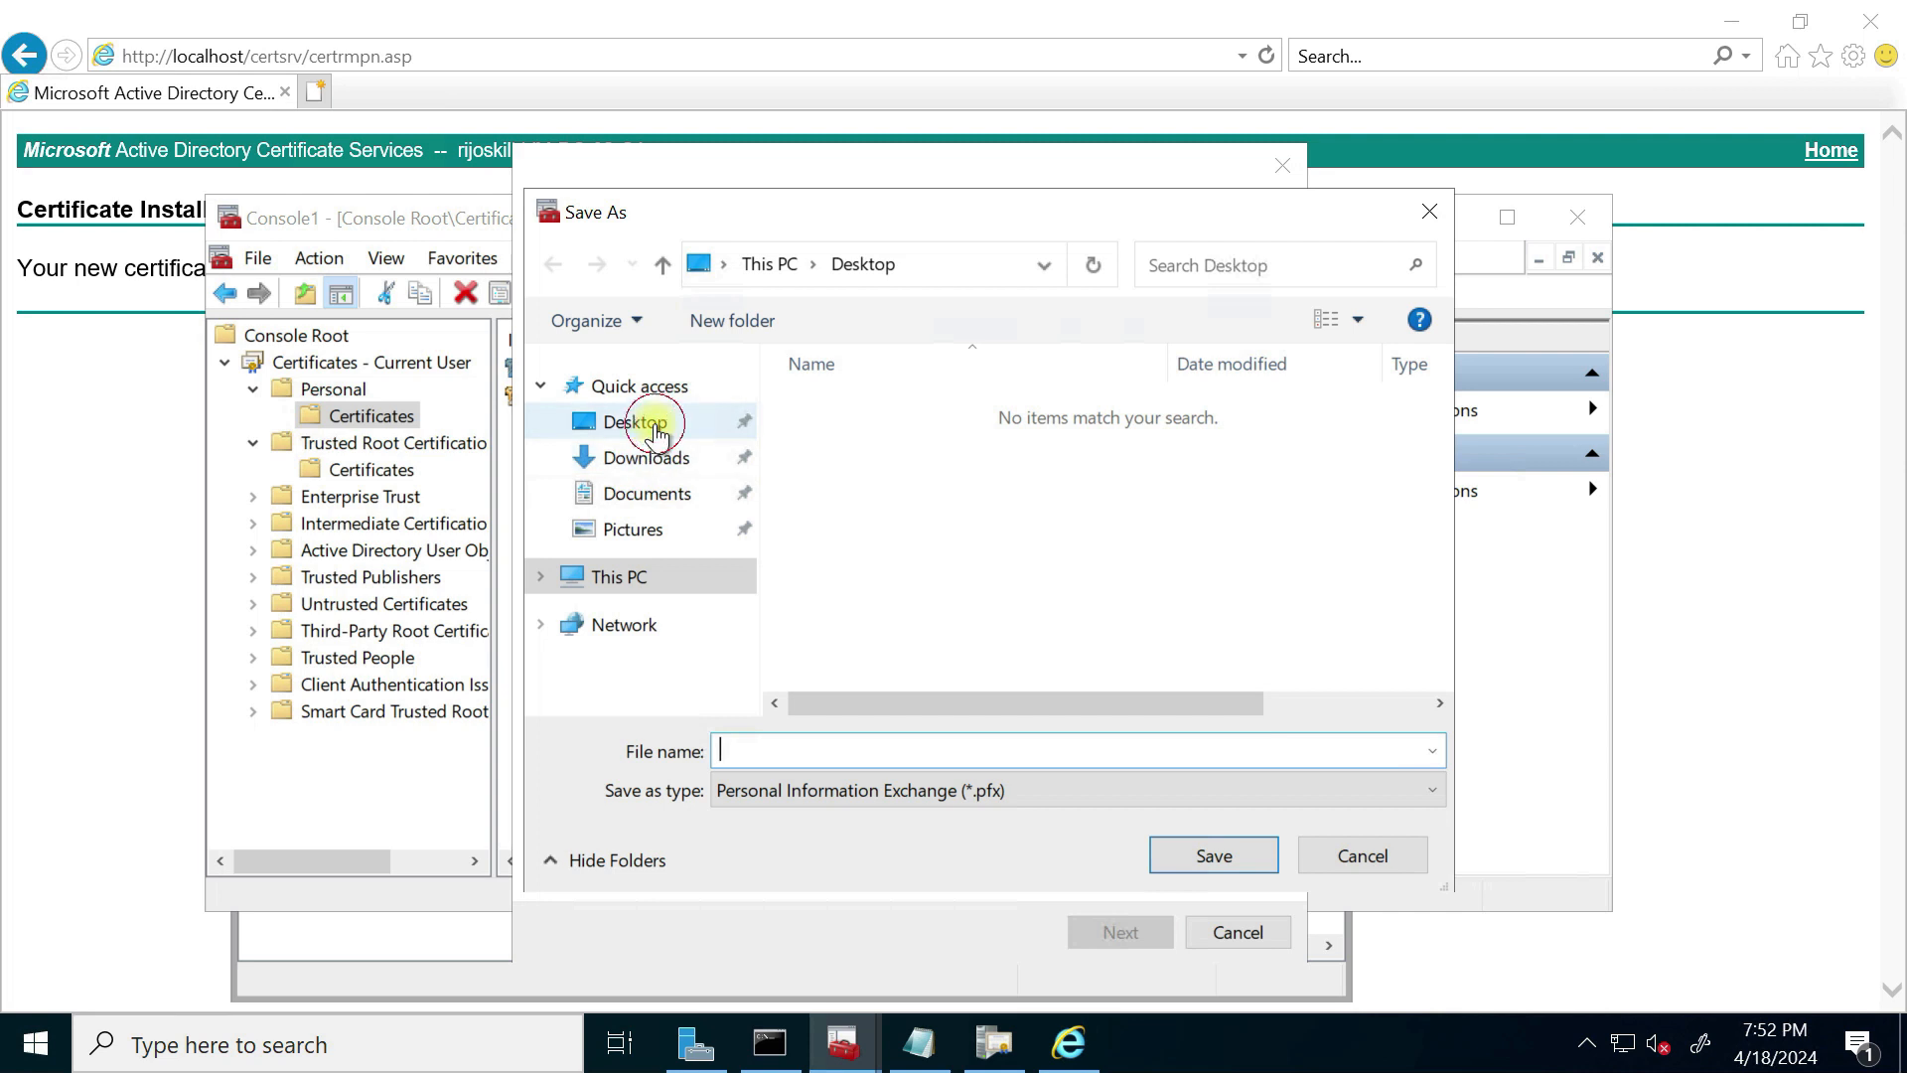
left_click(641, 423)
left_click(849, 743)
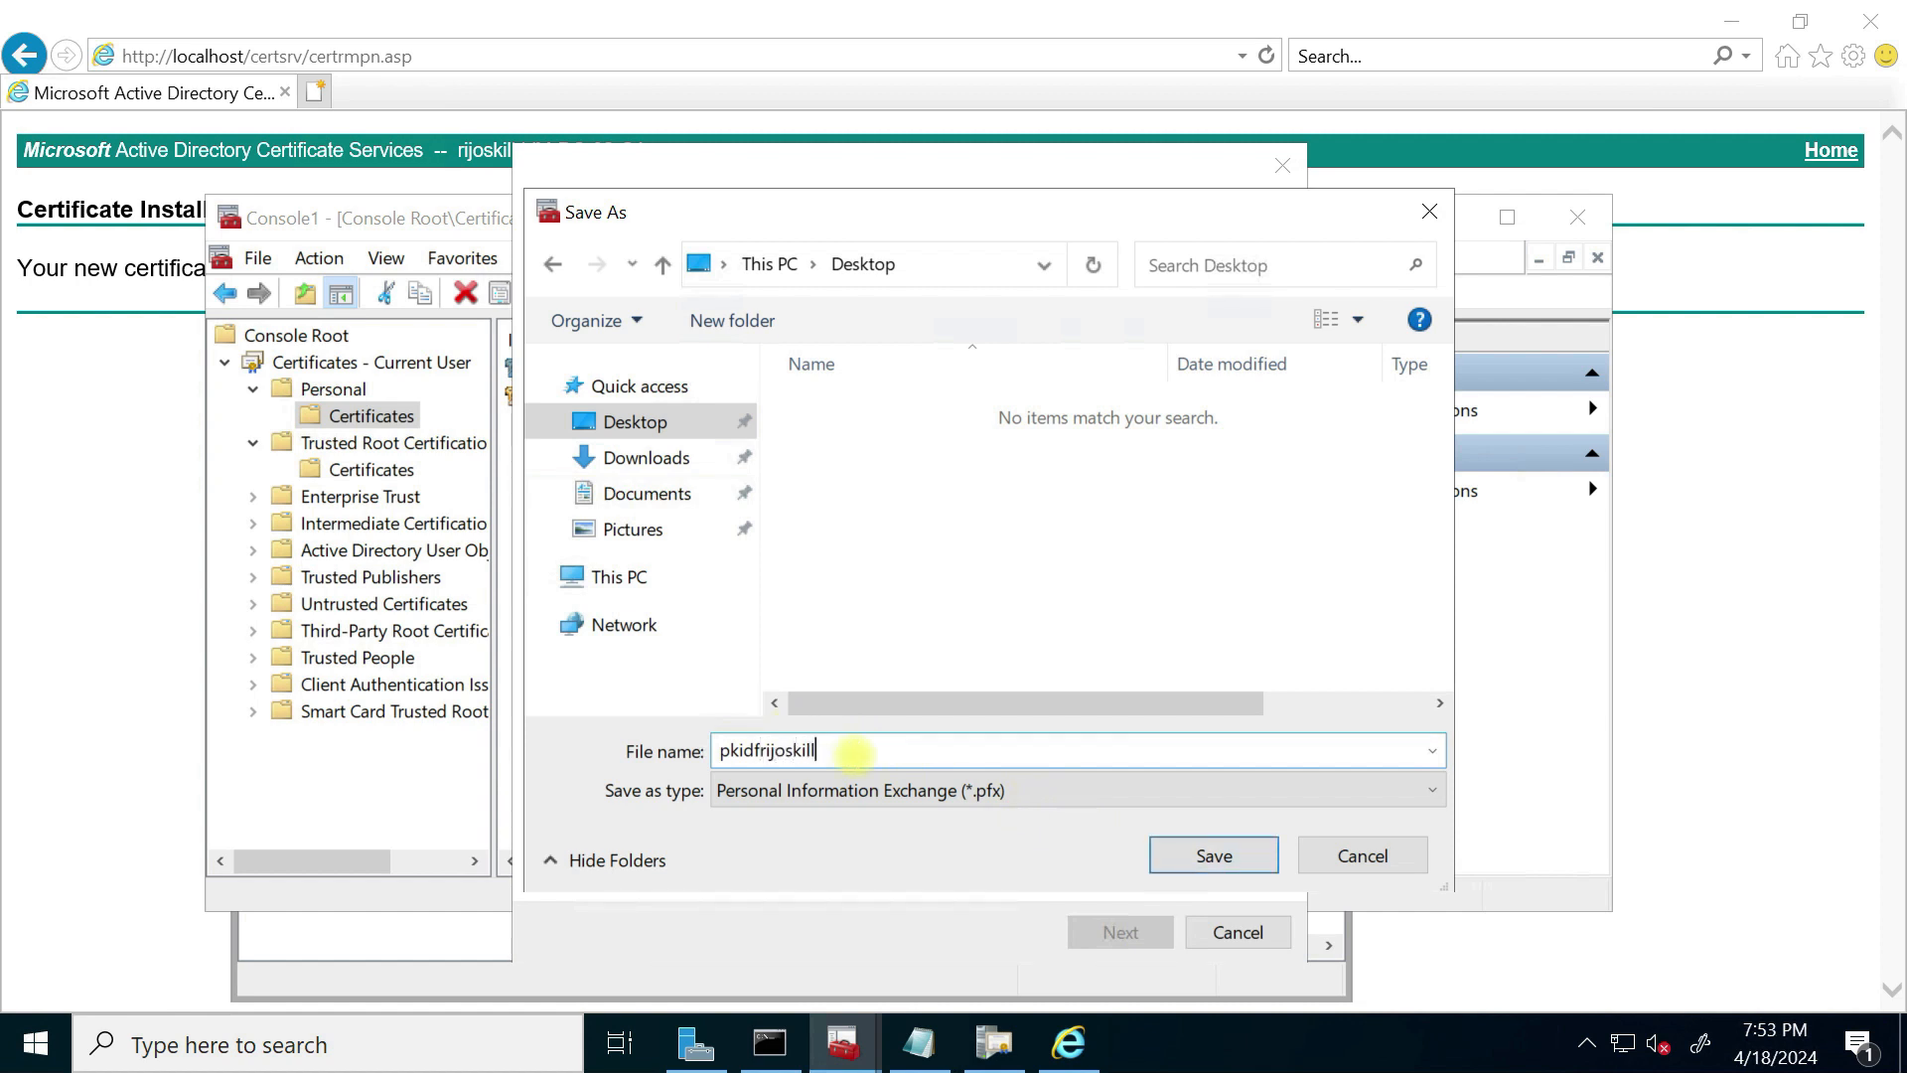
key("BackSpace")
key("BackSpace")
key("BackSpace")
key("BackSpace")
key("BackSpace")
key("BackSpace")
key("BackSpace")
key("BackSpace")
key("BackSpace")
key("BackSpace")
key("BackSpace")
key("BackSpace")
key("BackSpace")
type("rijoskillclientcert")
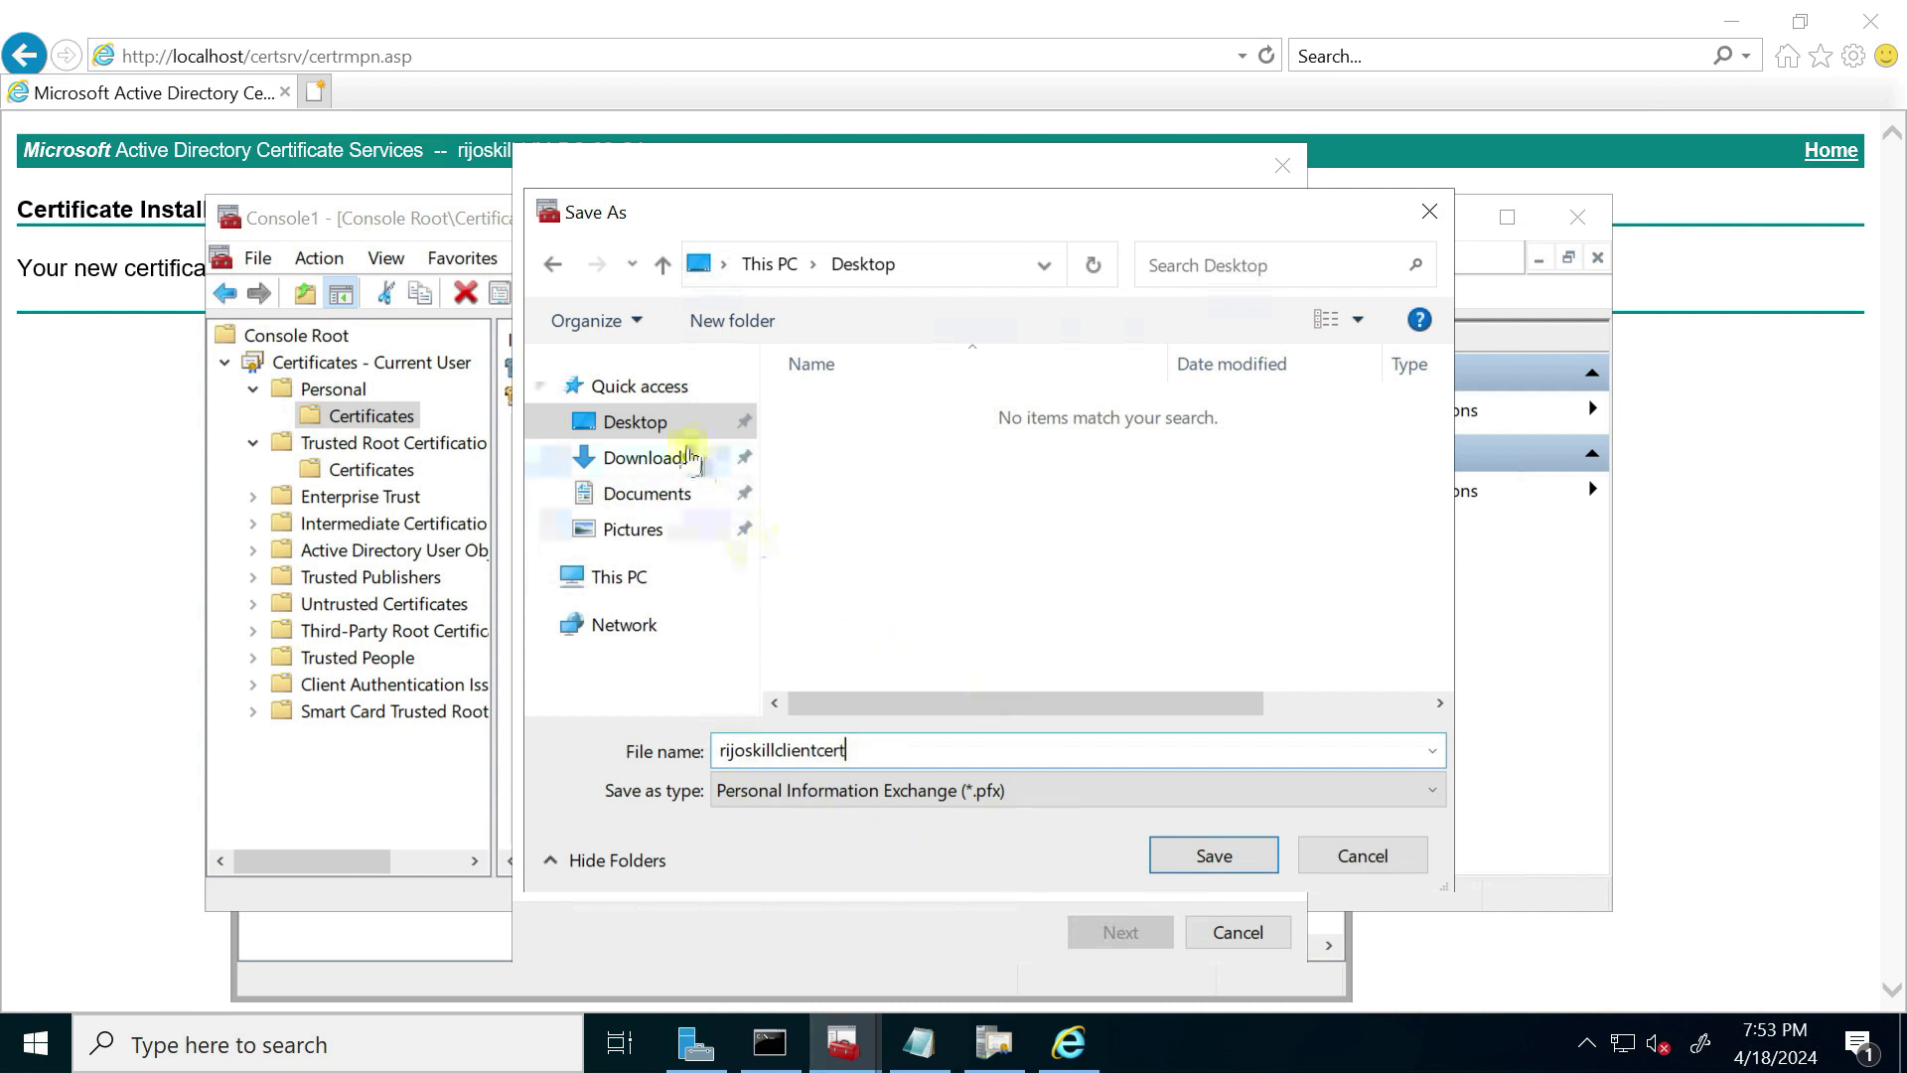
left_click(1214, 856)
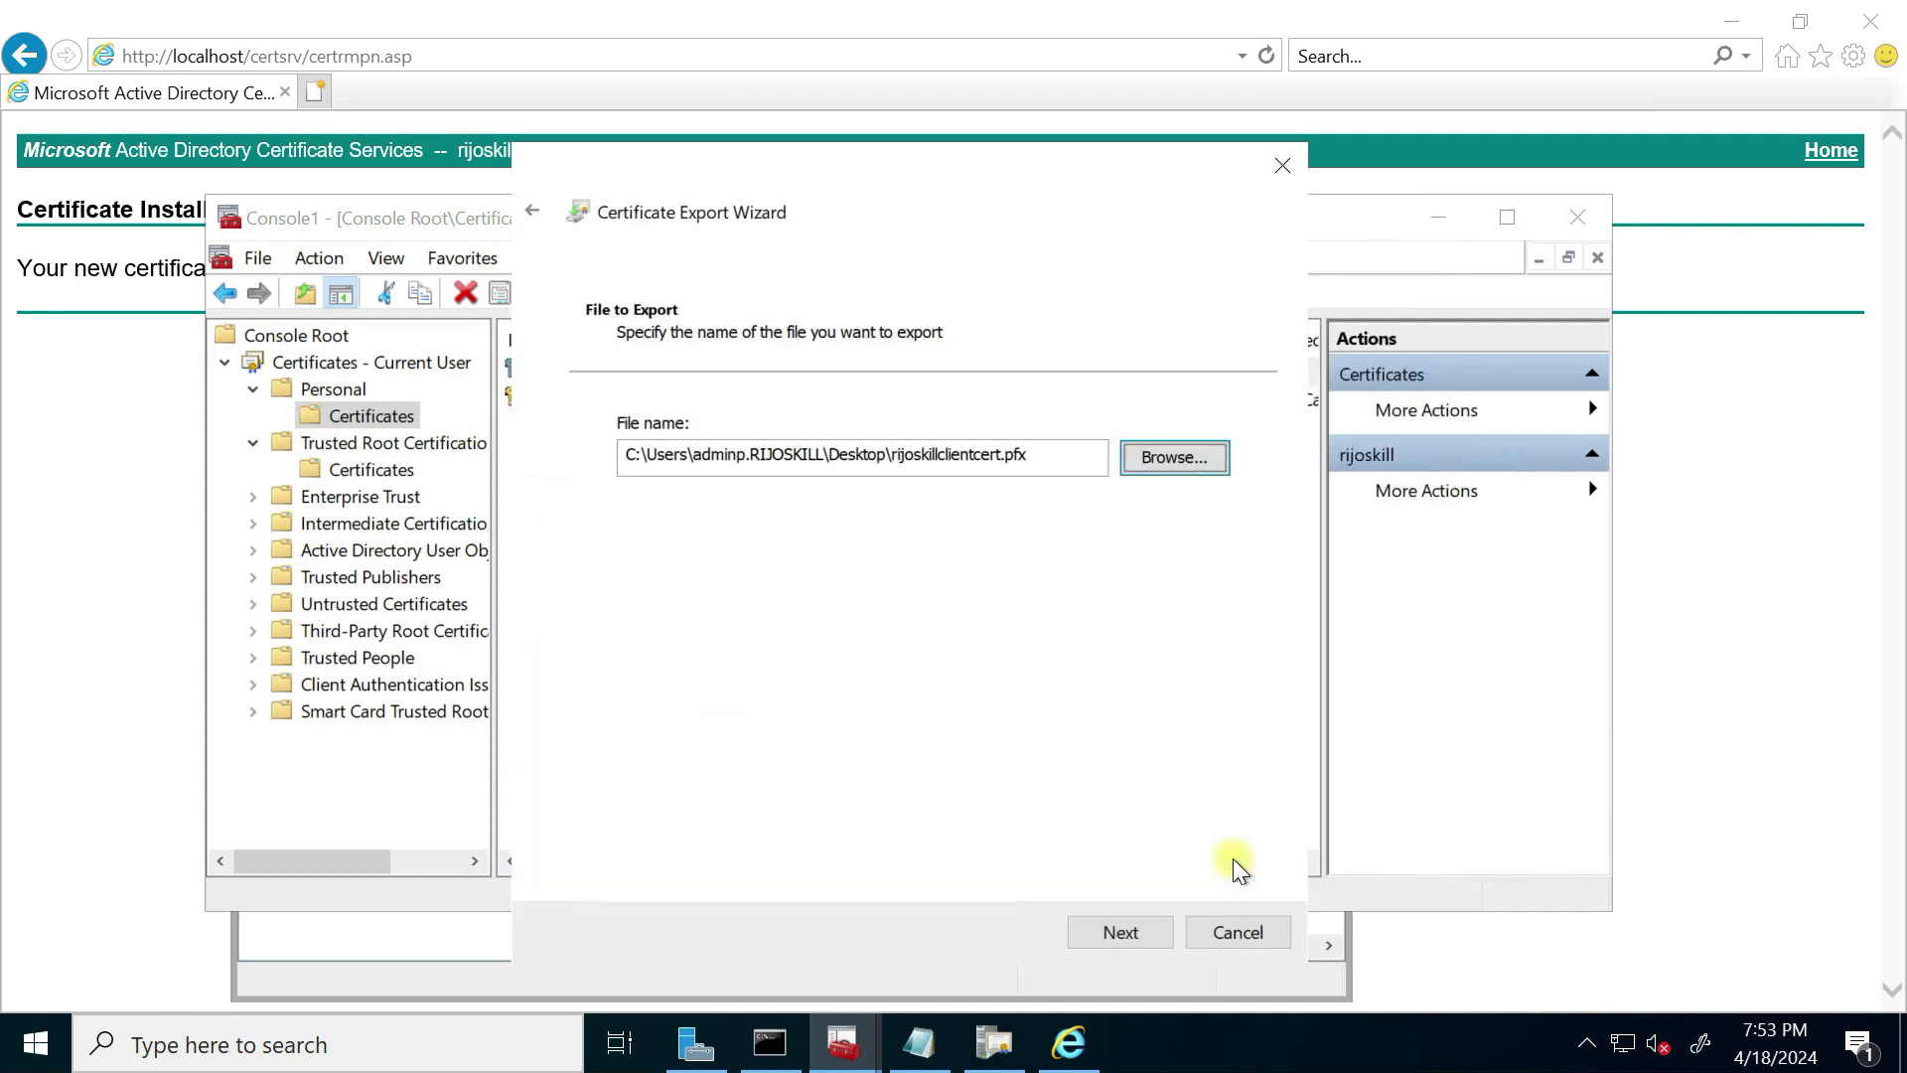
left_click(1123, 938)
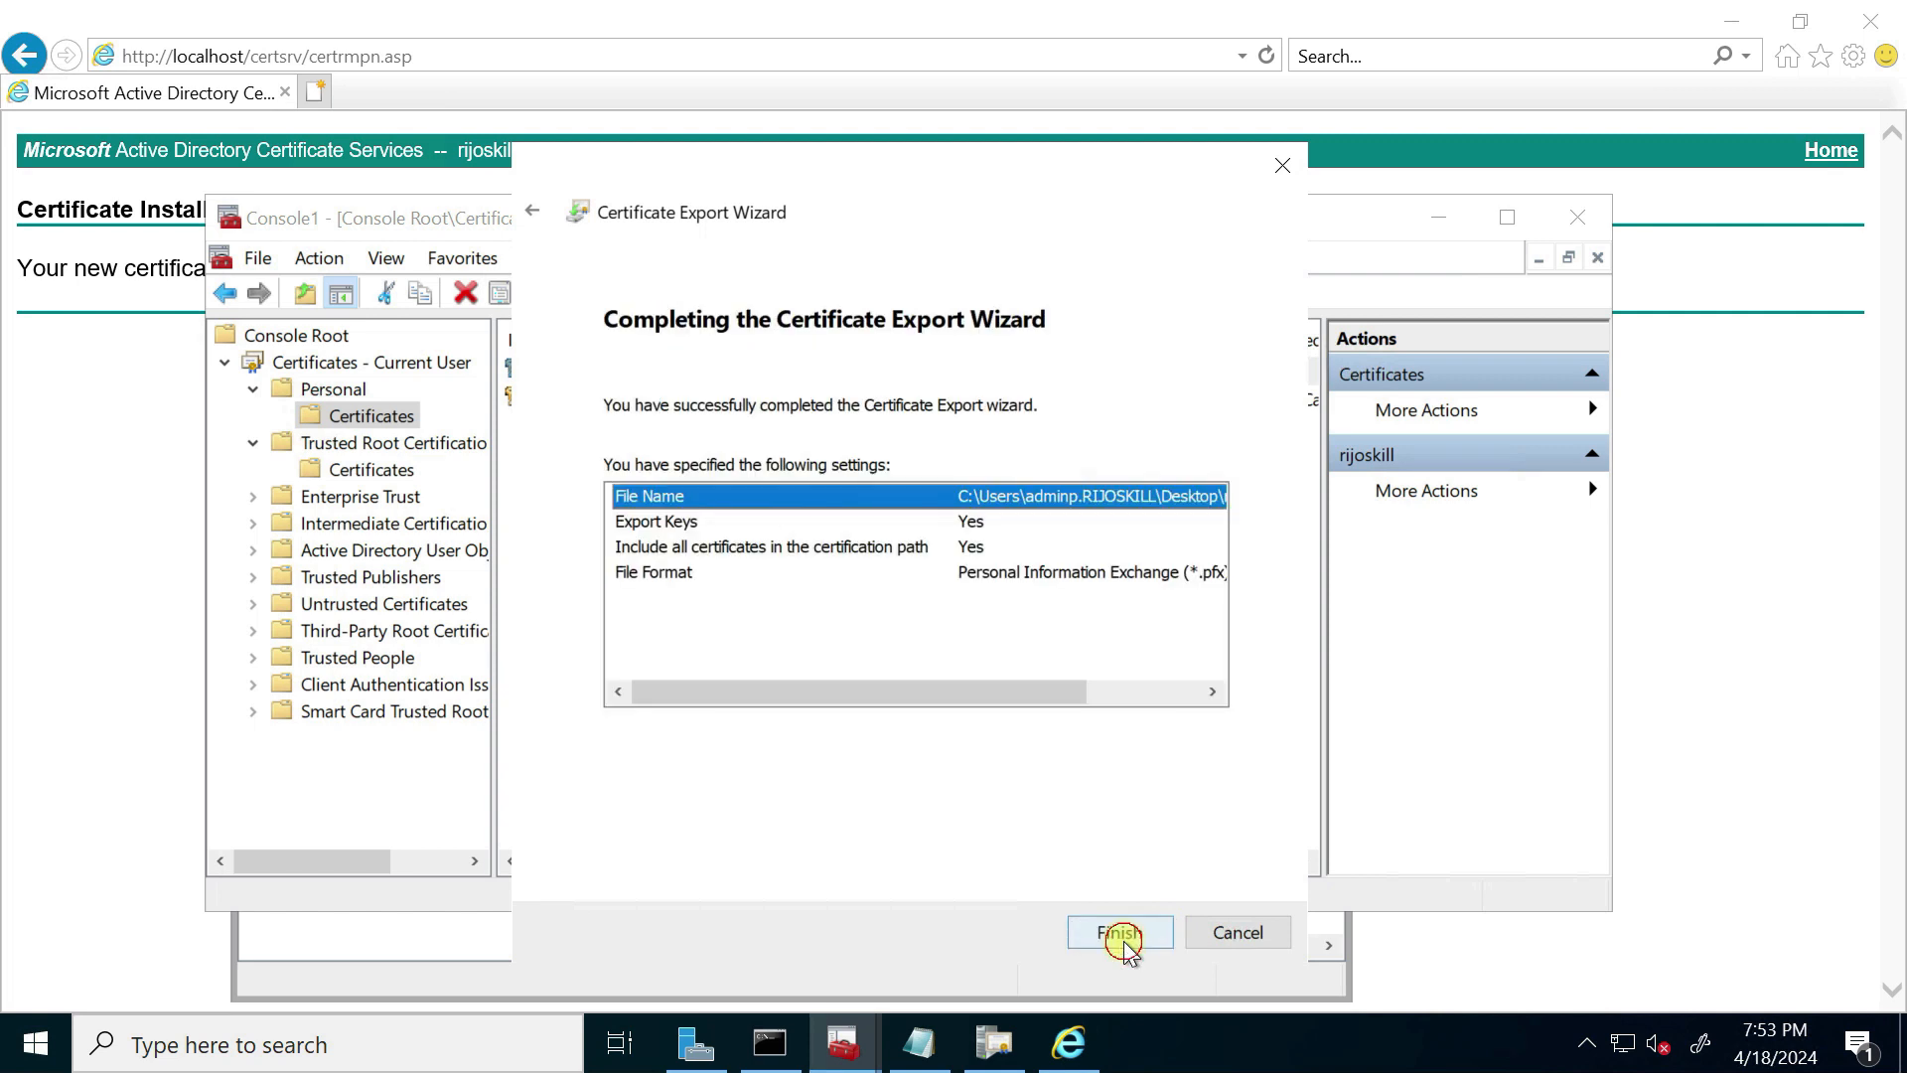
left_click(1120, 937)
left_click(1015, 701)
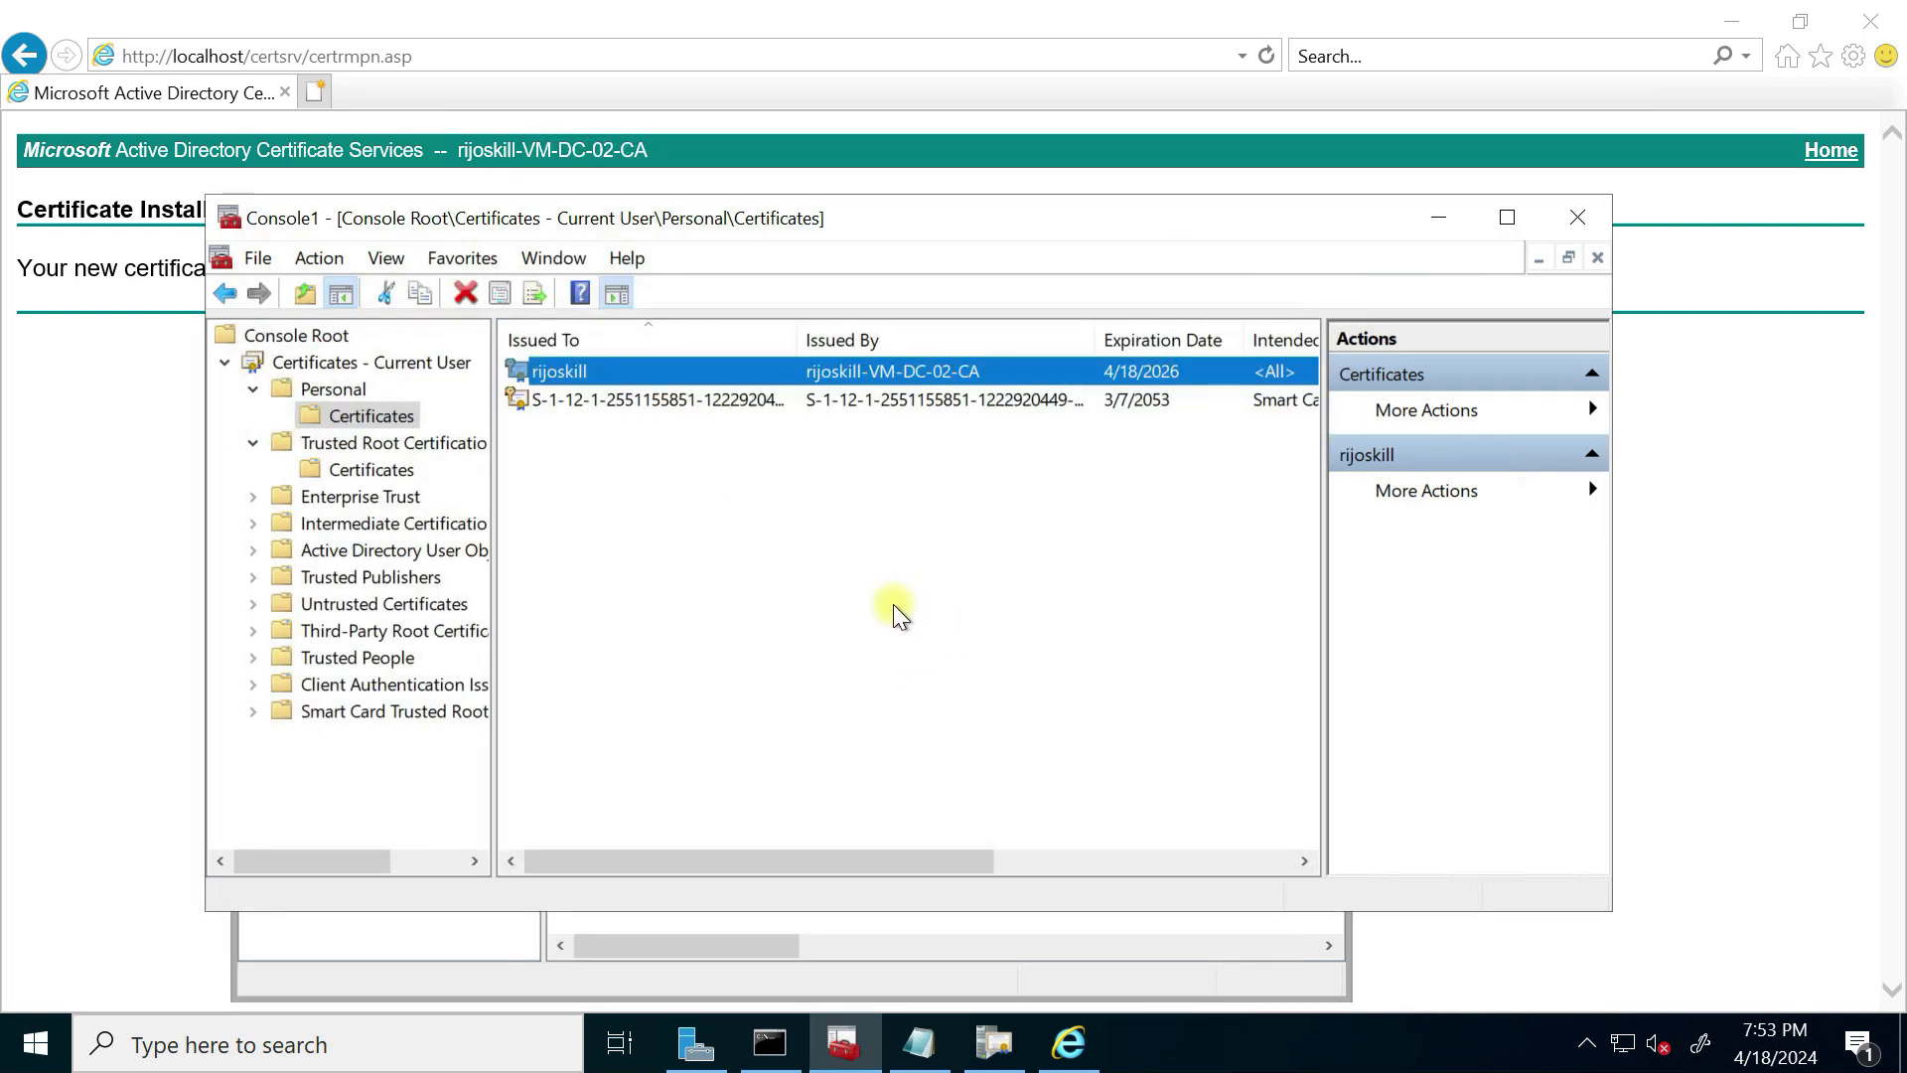
left_click(1430, 216)
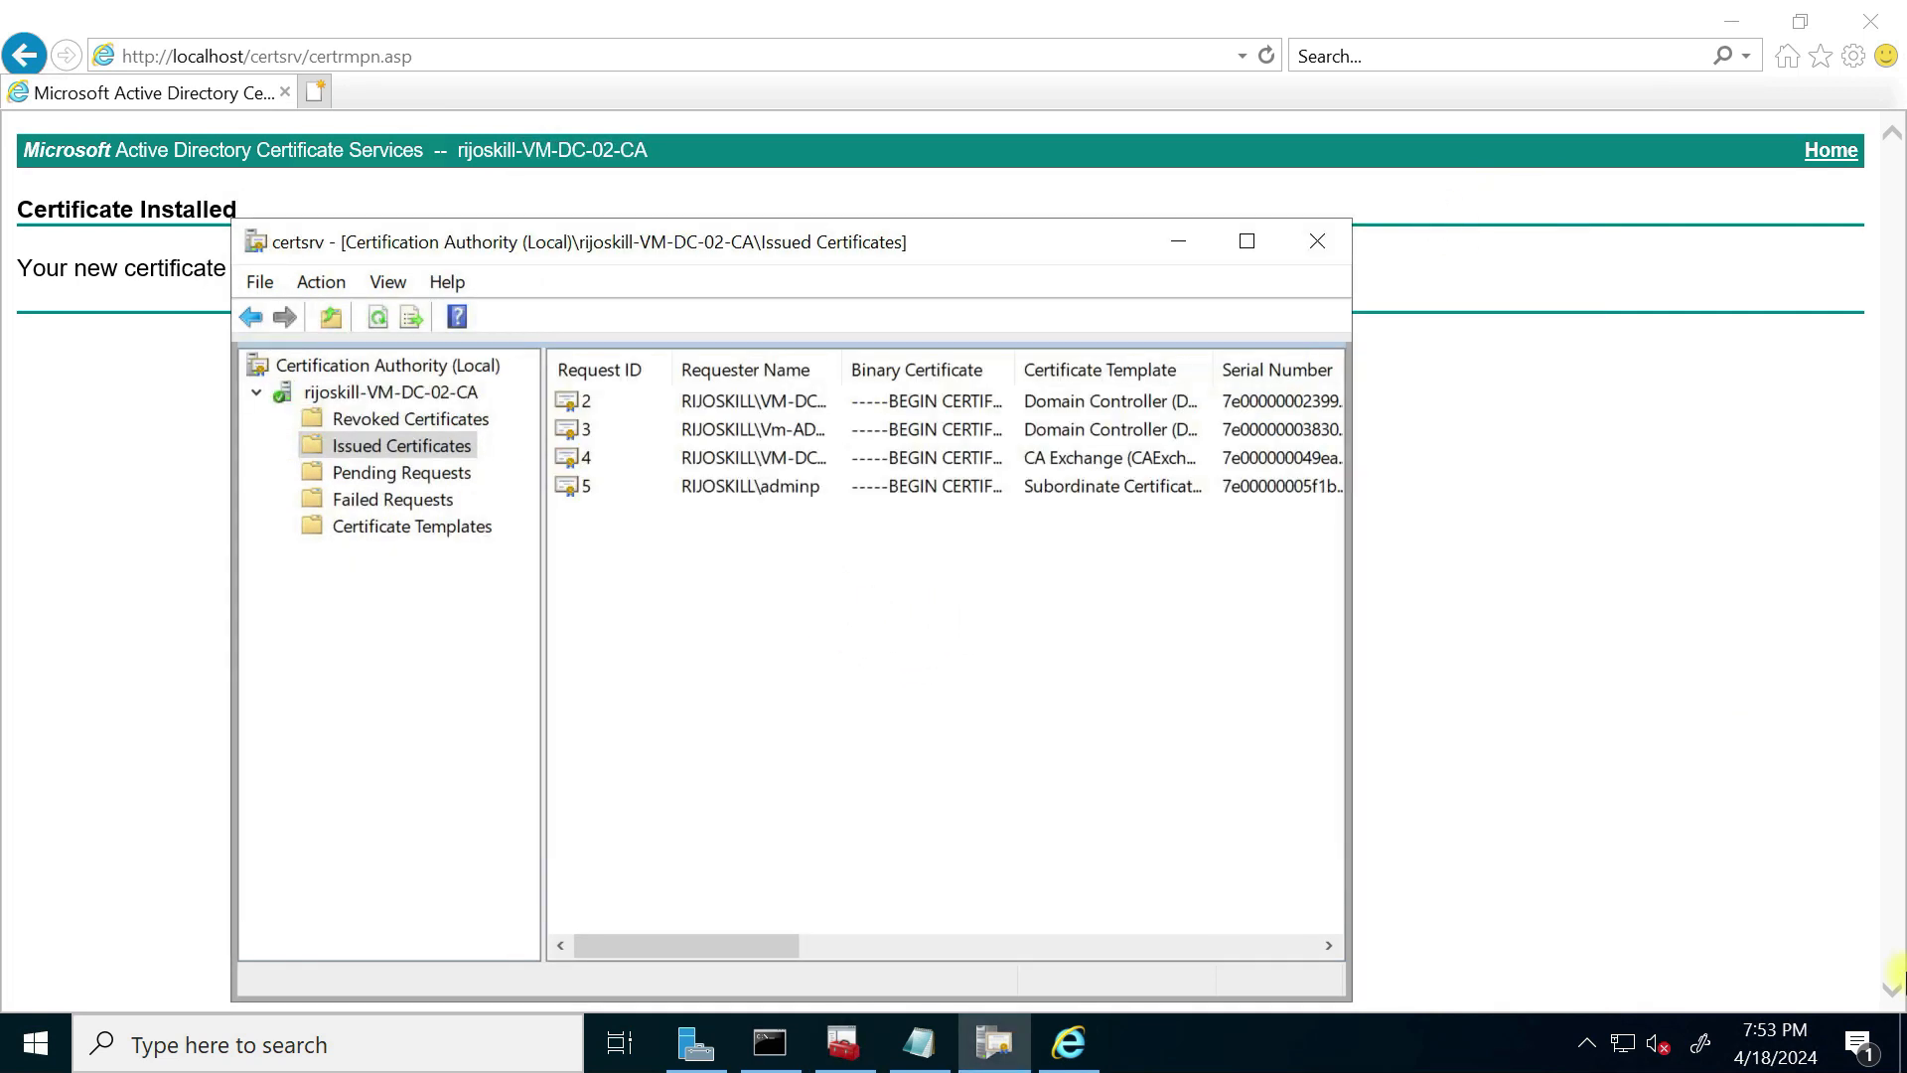
Step: Return to the task slide and tick off Create Client Certificate and Create Enterprise Root Certificate
left_click(1902, 1043)
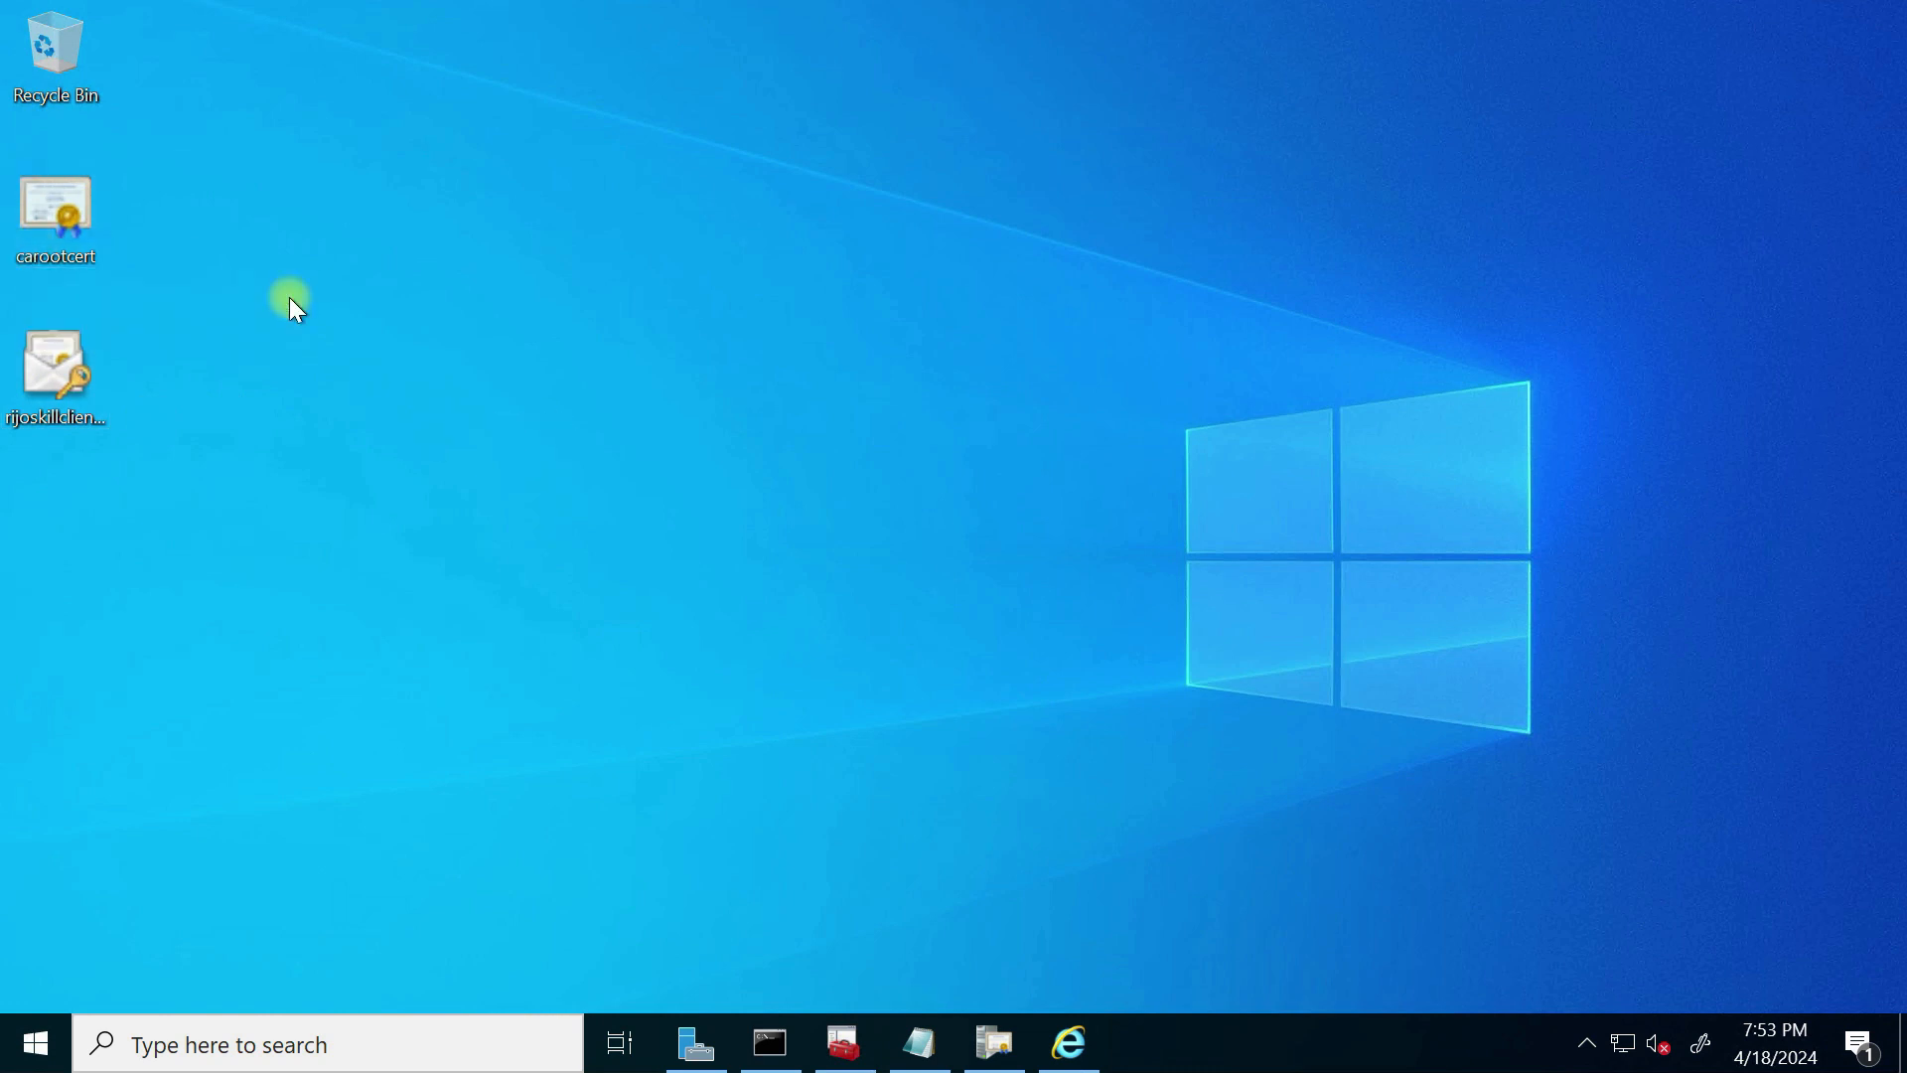
key("super+Tab")
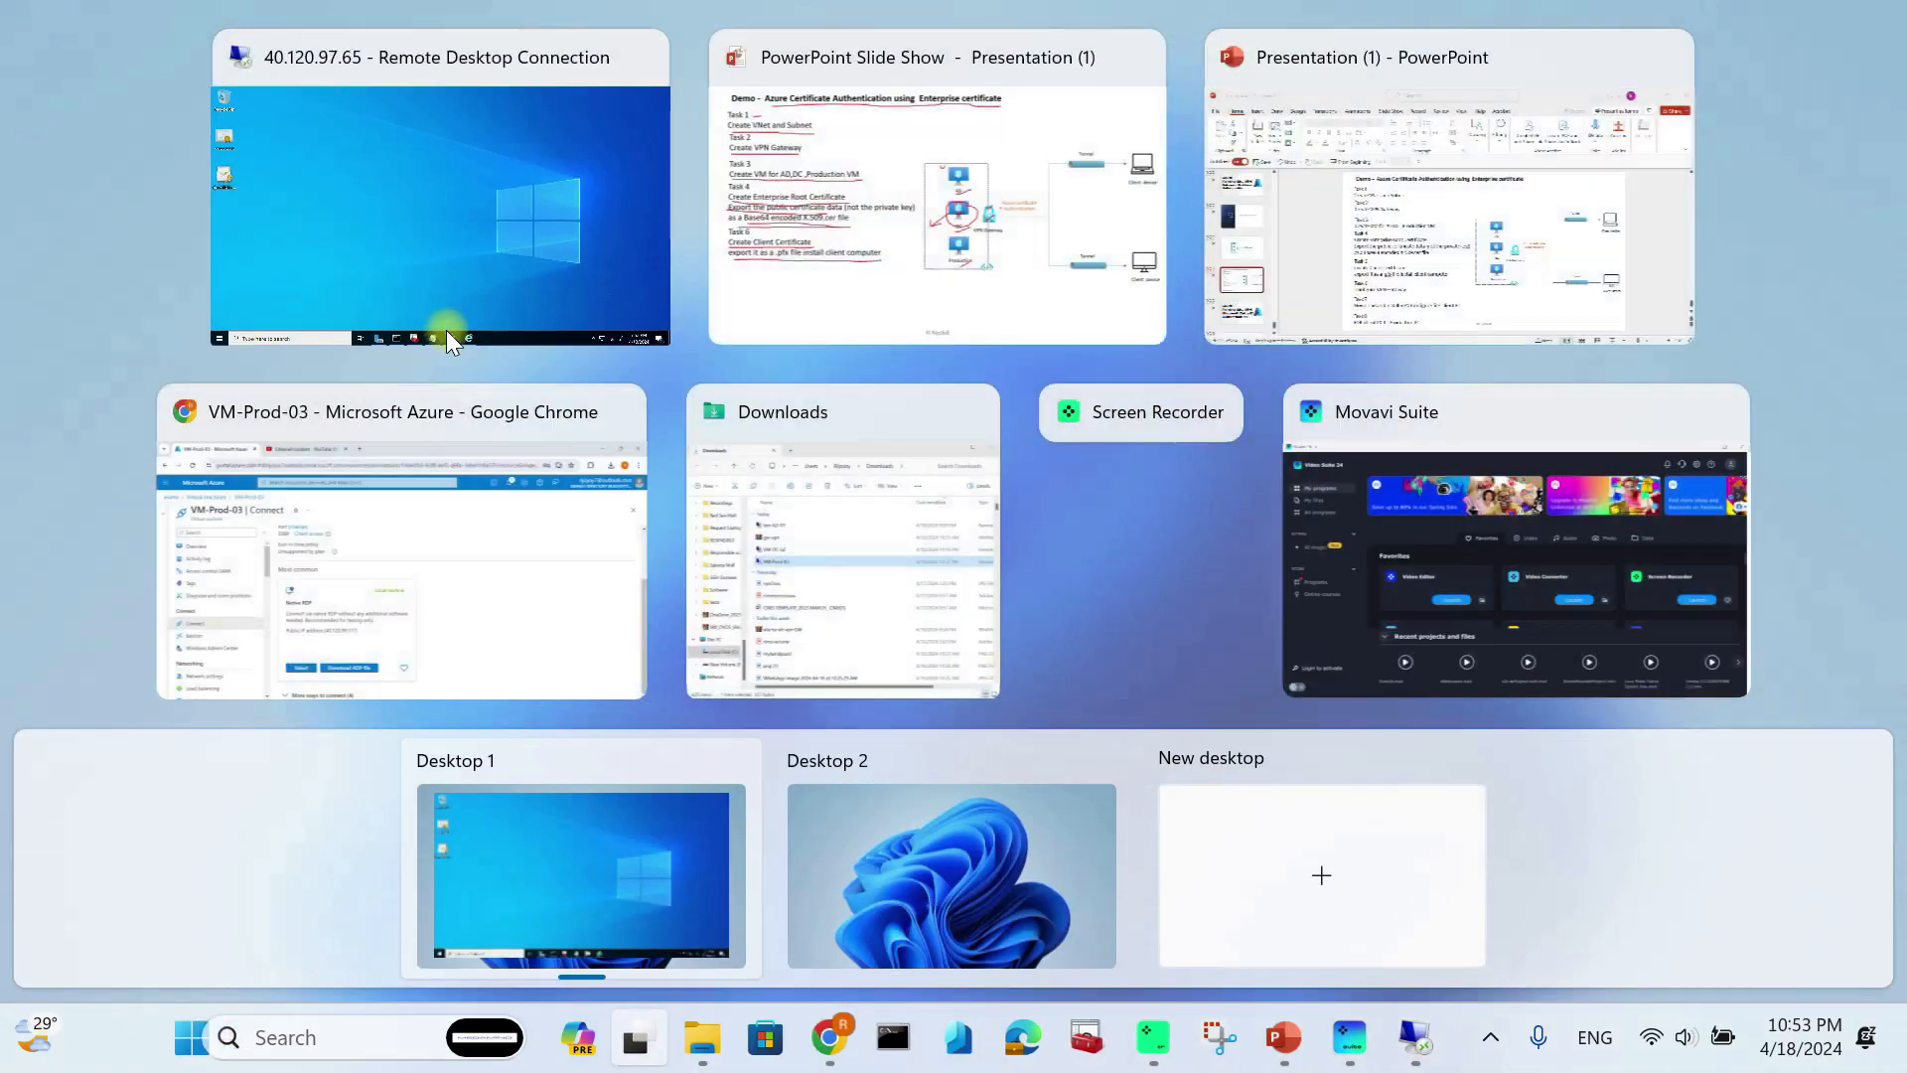
left_click(888, 209)
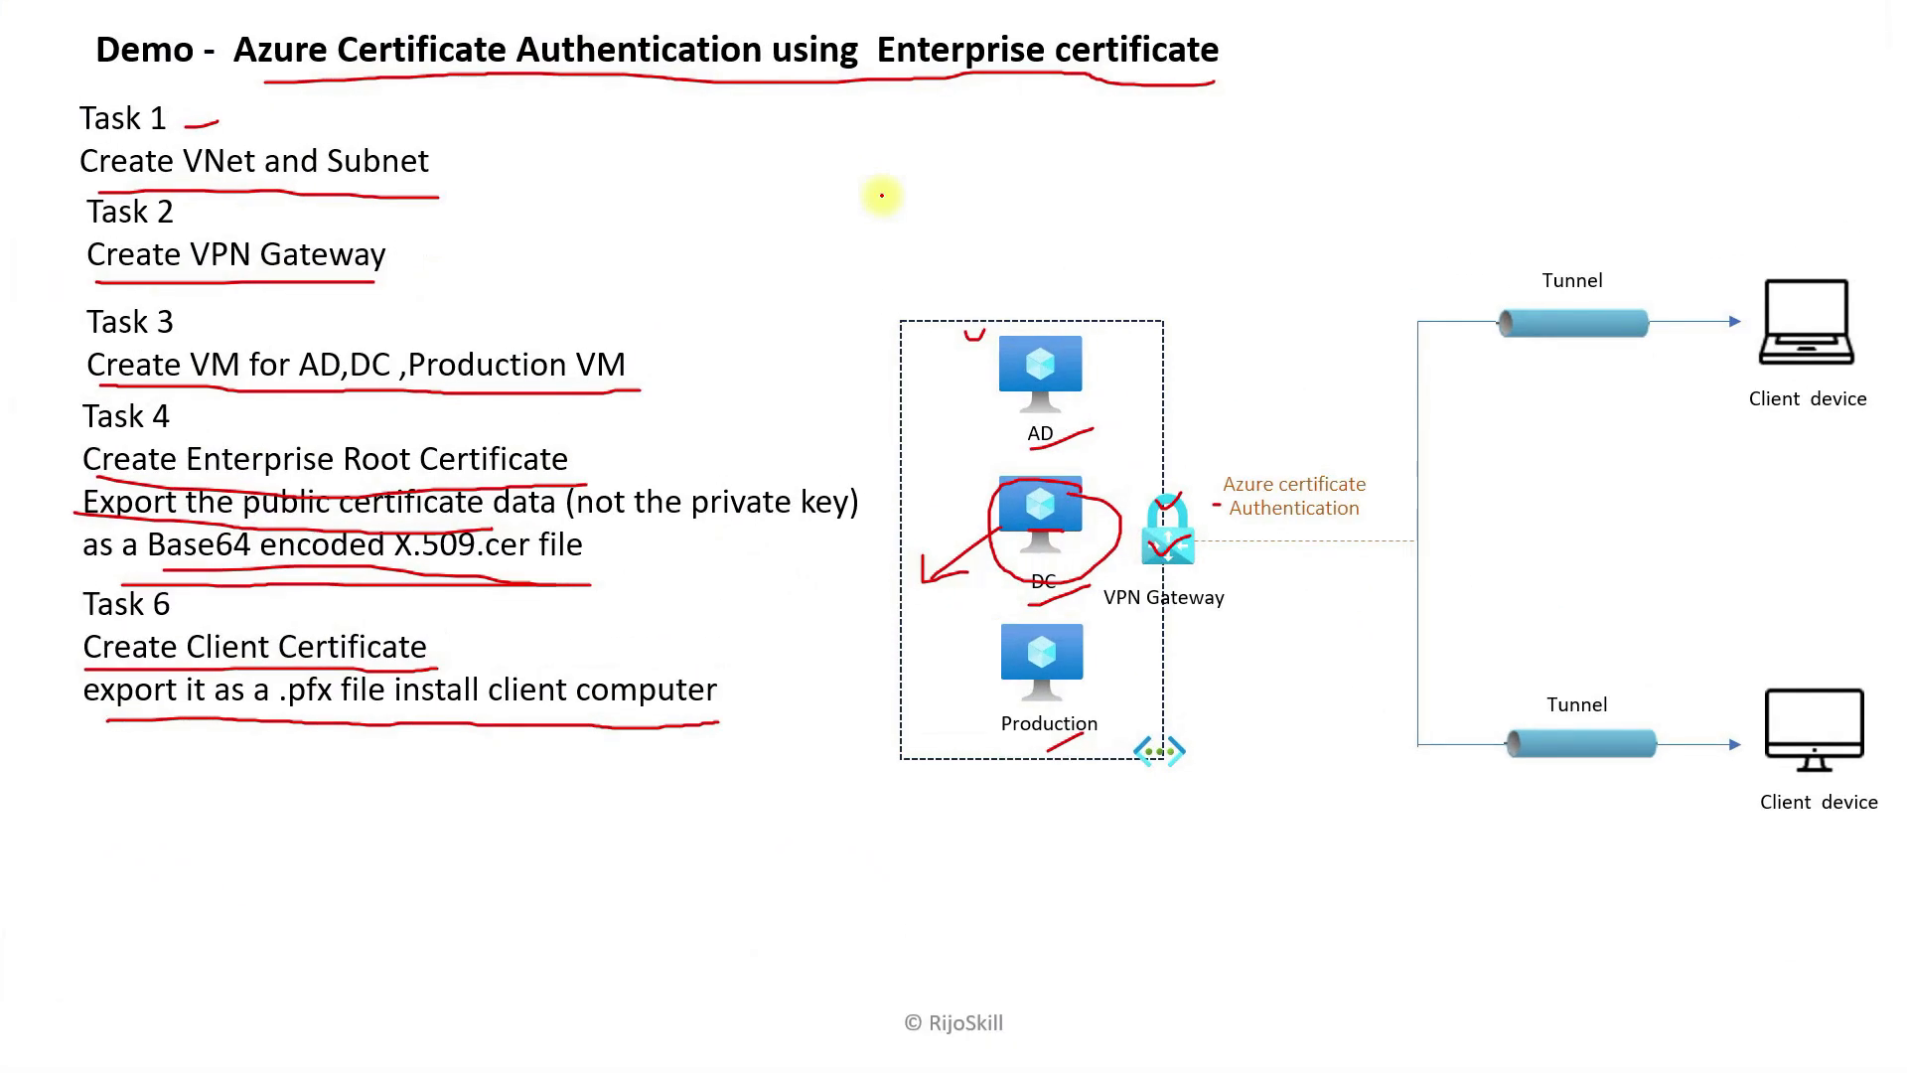
left_click_drag(453, 648, 593, 646)
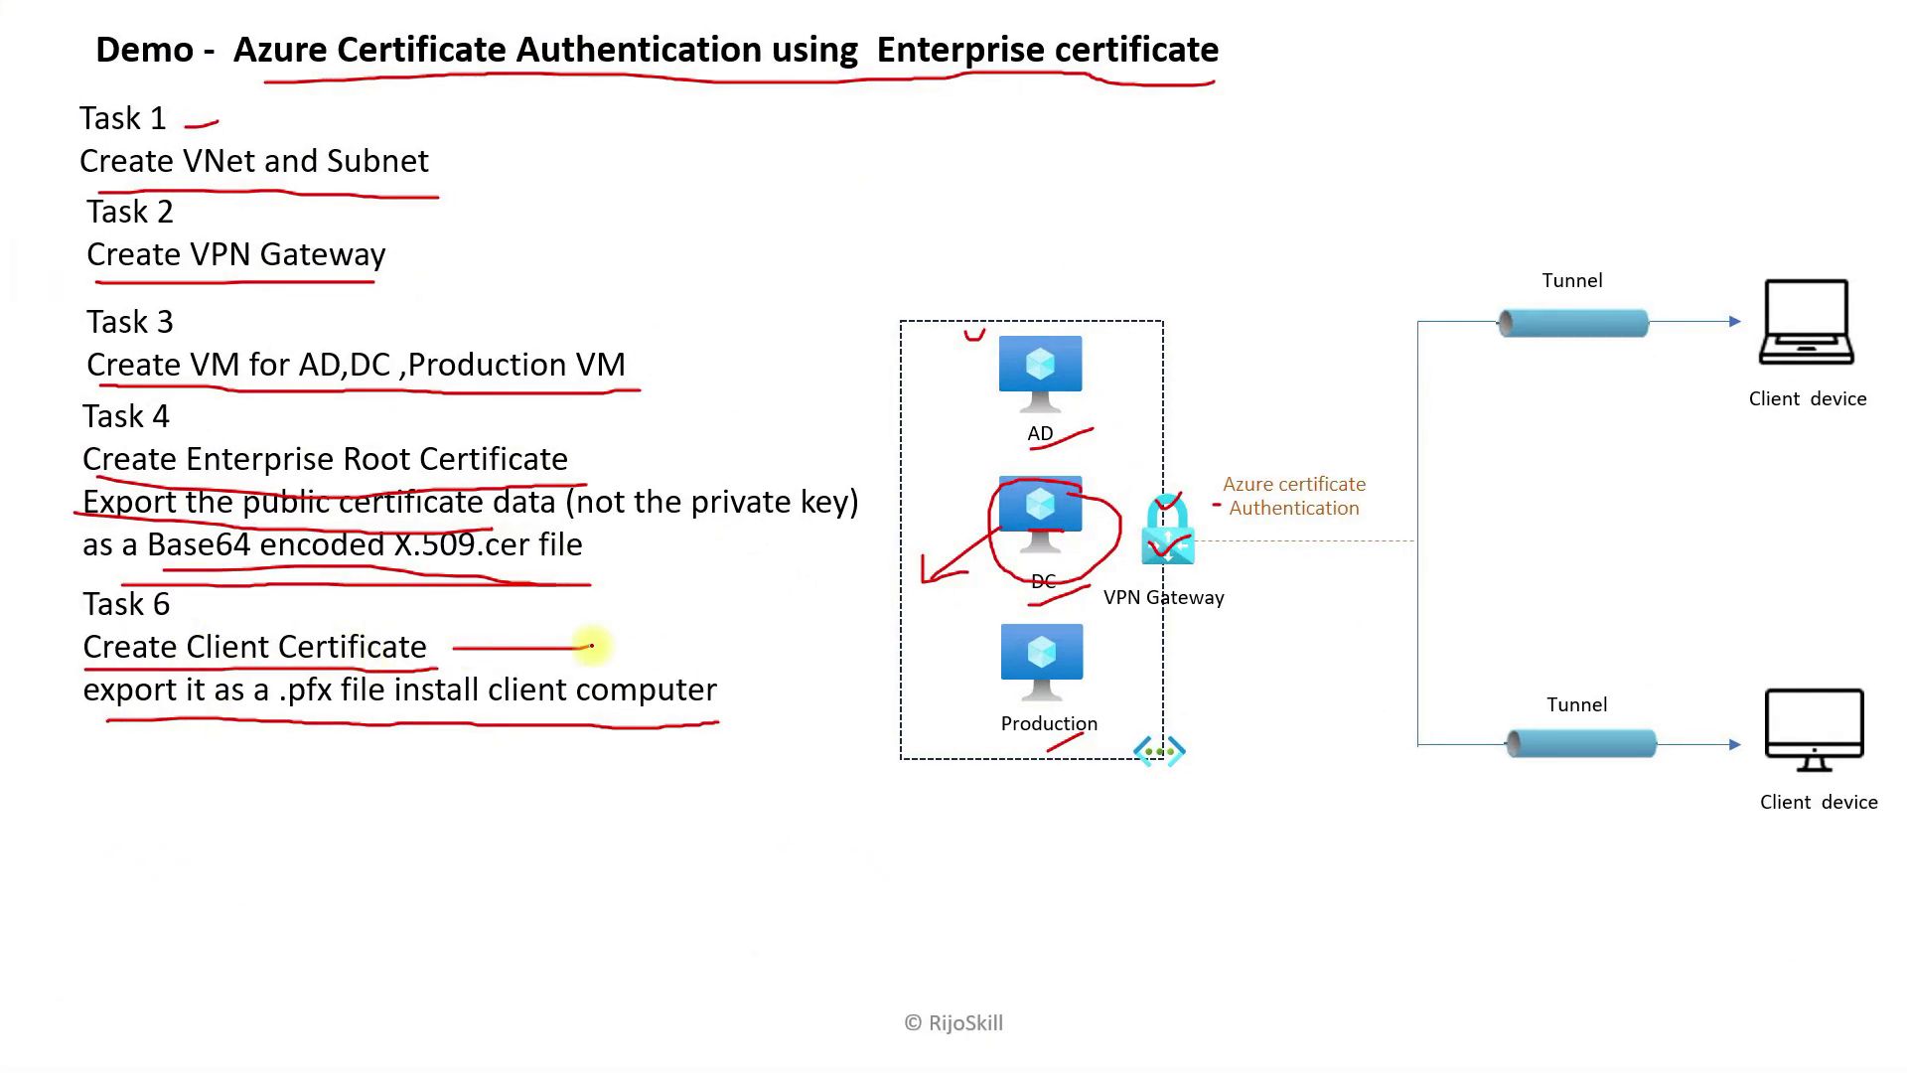
left_click_drag(600, 473, 628, 450)
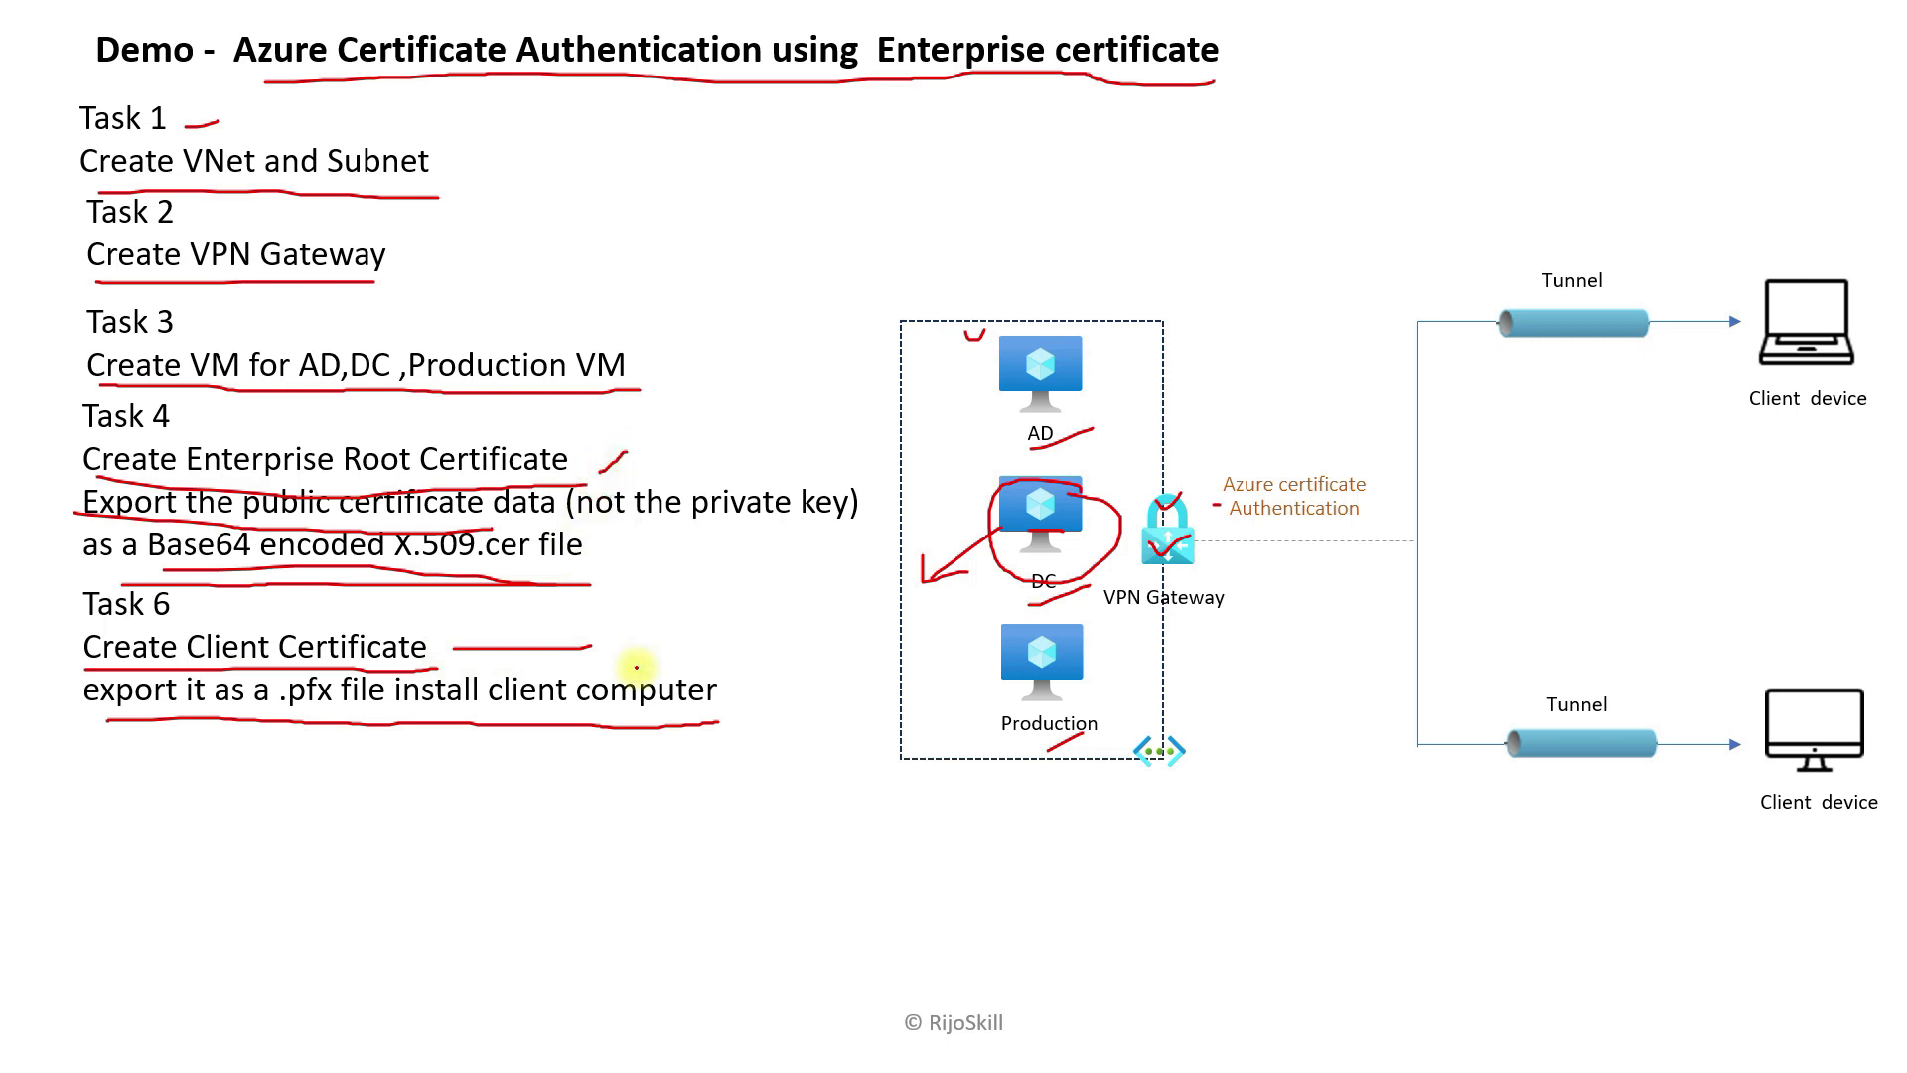
Step: Reveal and underline Configure VPN Gateway, then go back to the remote desktop
key("Right")
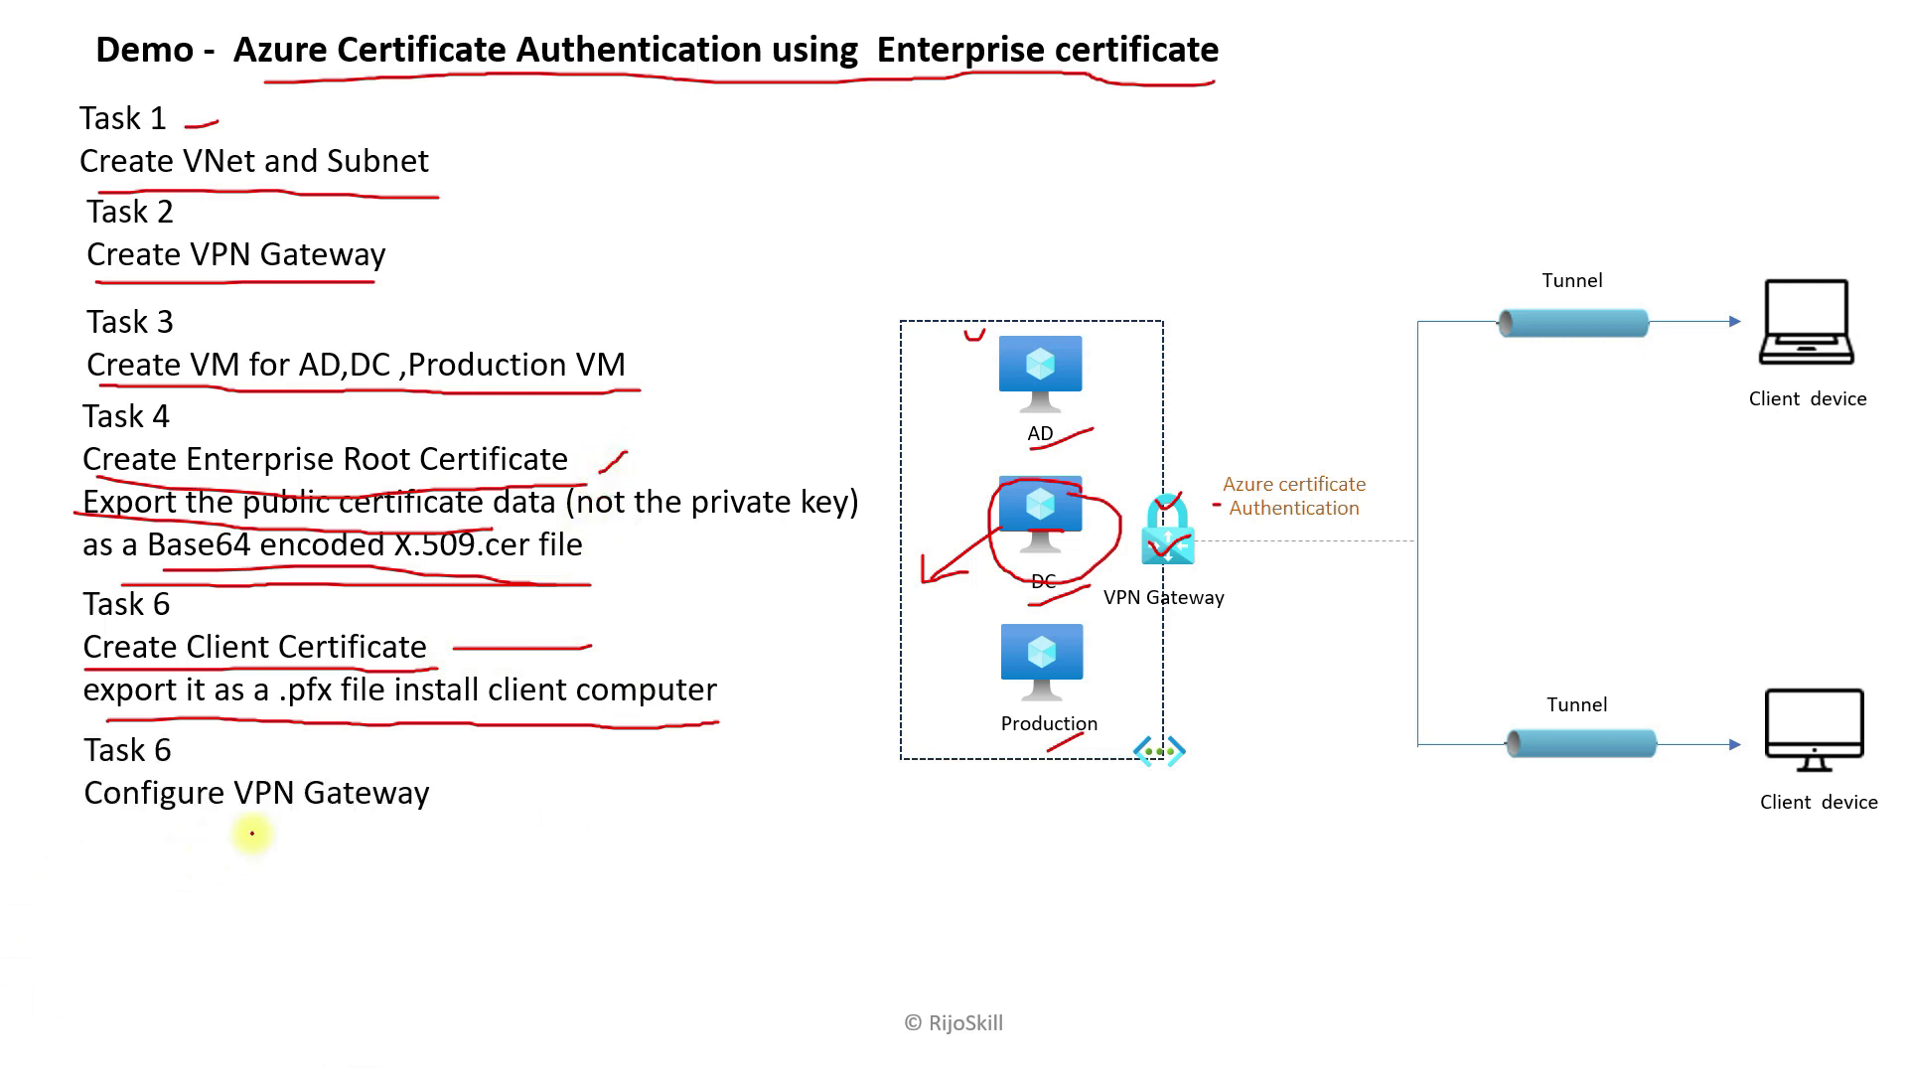
left_click_drag(434, 800, 509, 768)
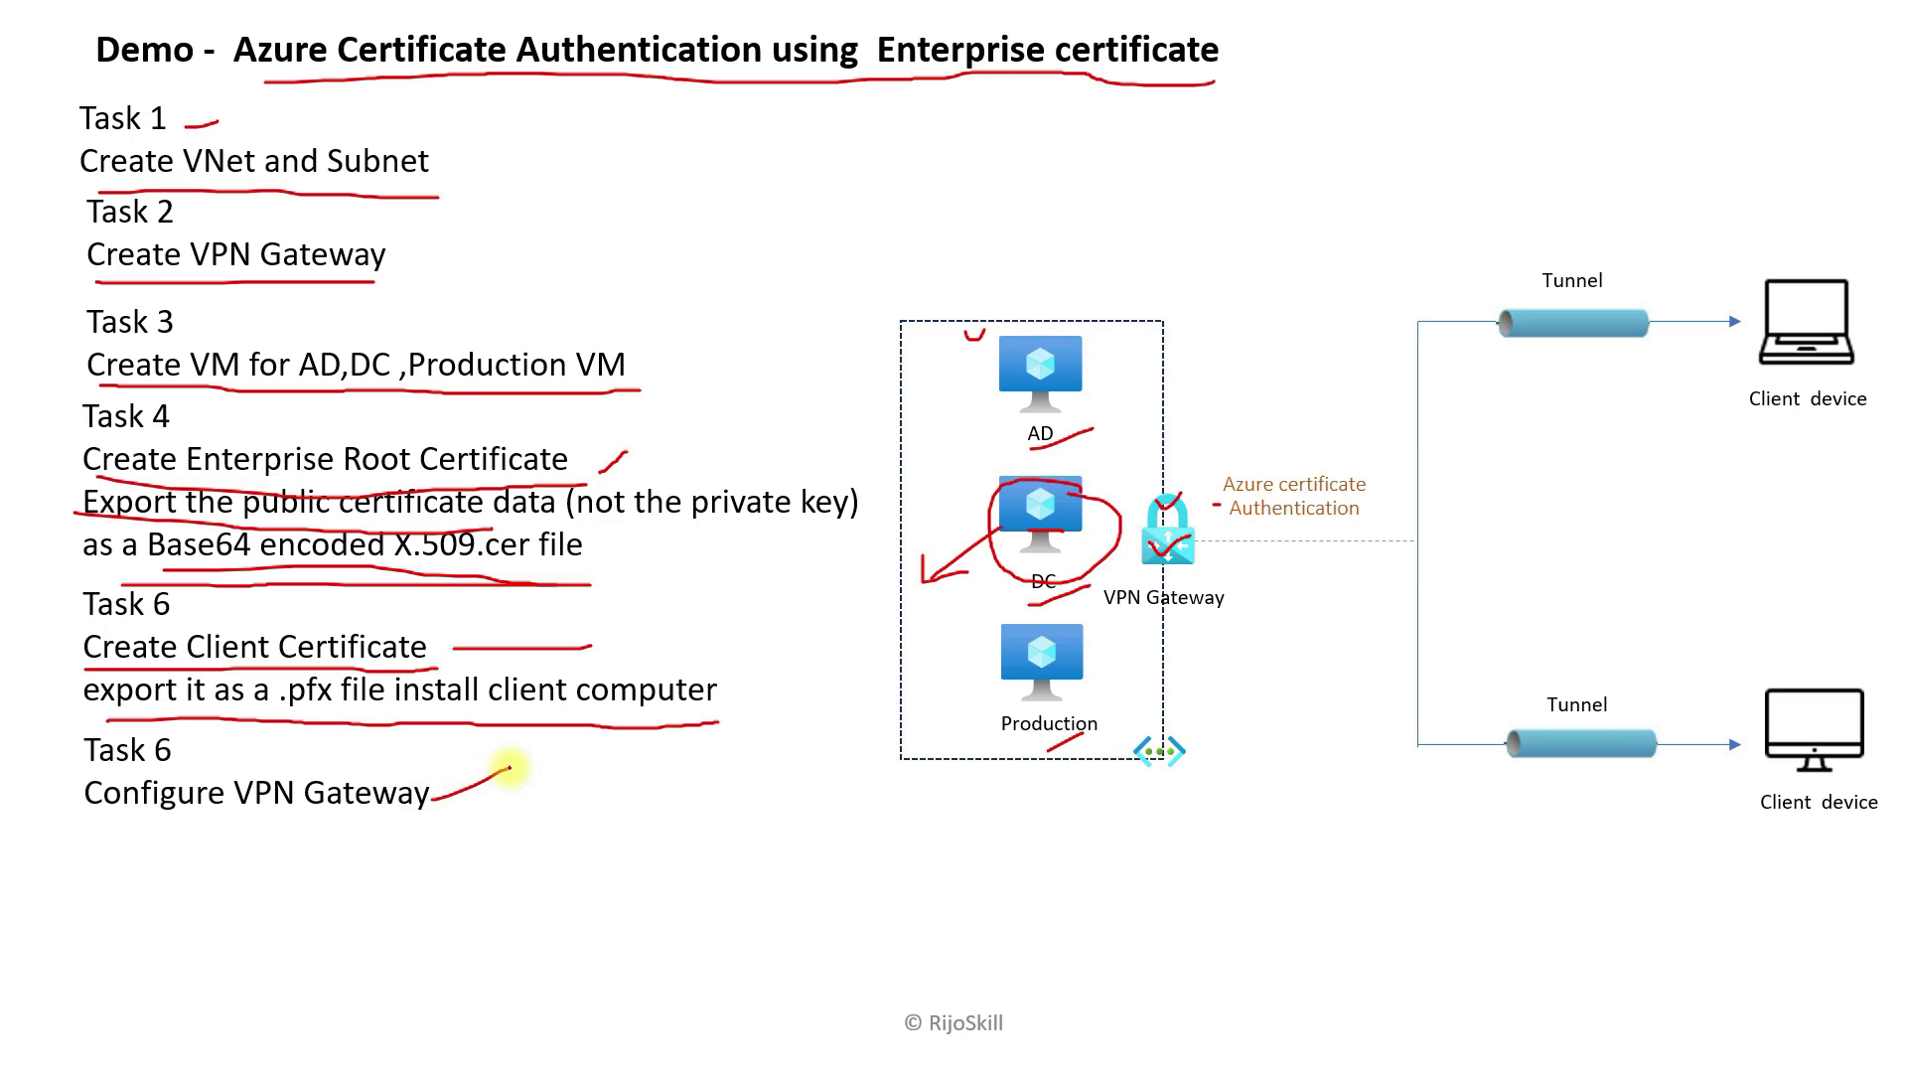
key("super+Tab")
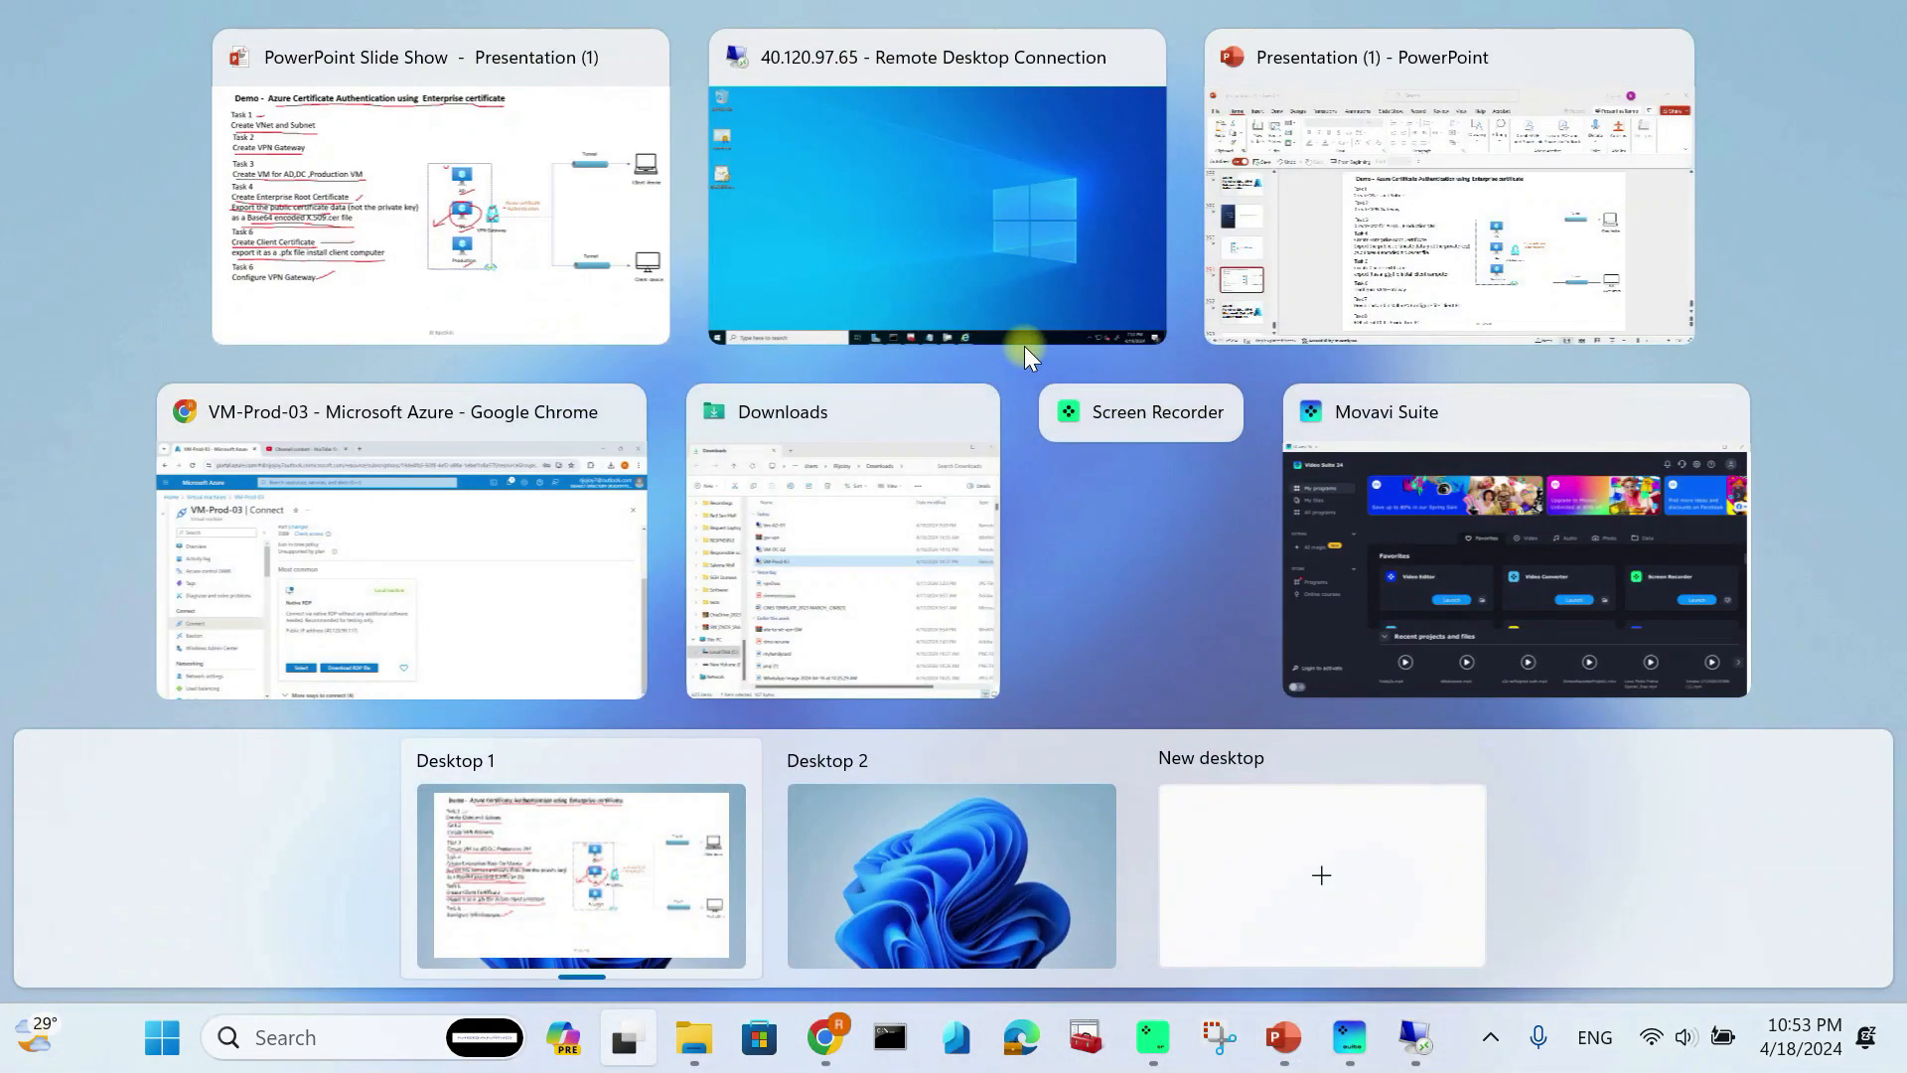
left_click(885, 177)
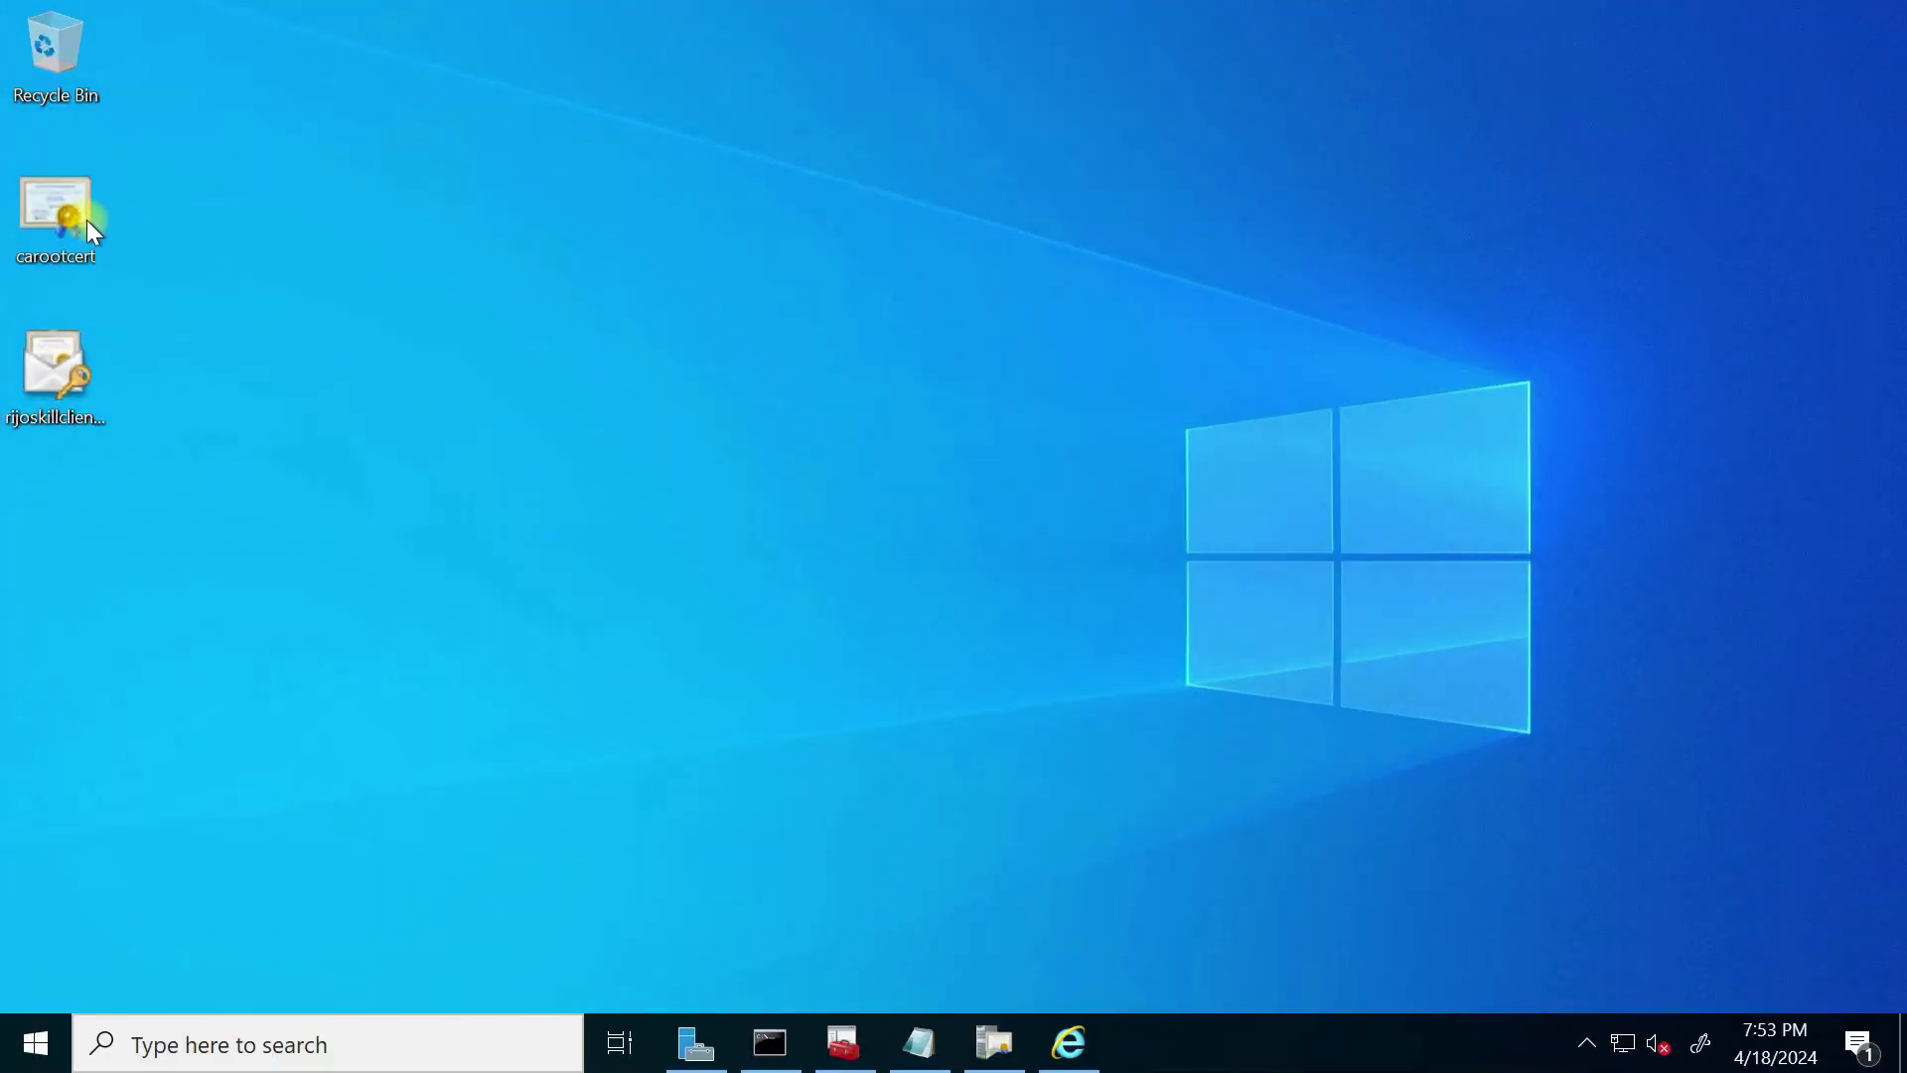
Step: Copy carootcert's base64 body from Notepad, then switch to the Azure portal browser
left_click(918, 1048)
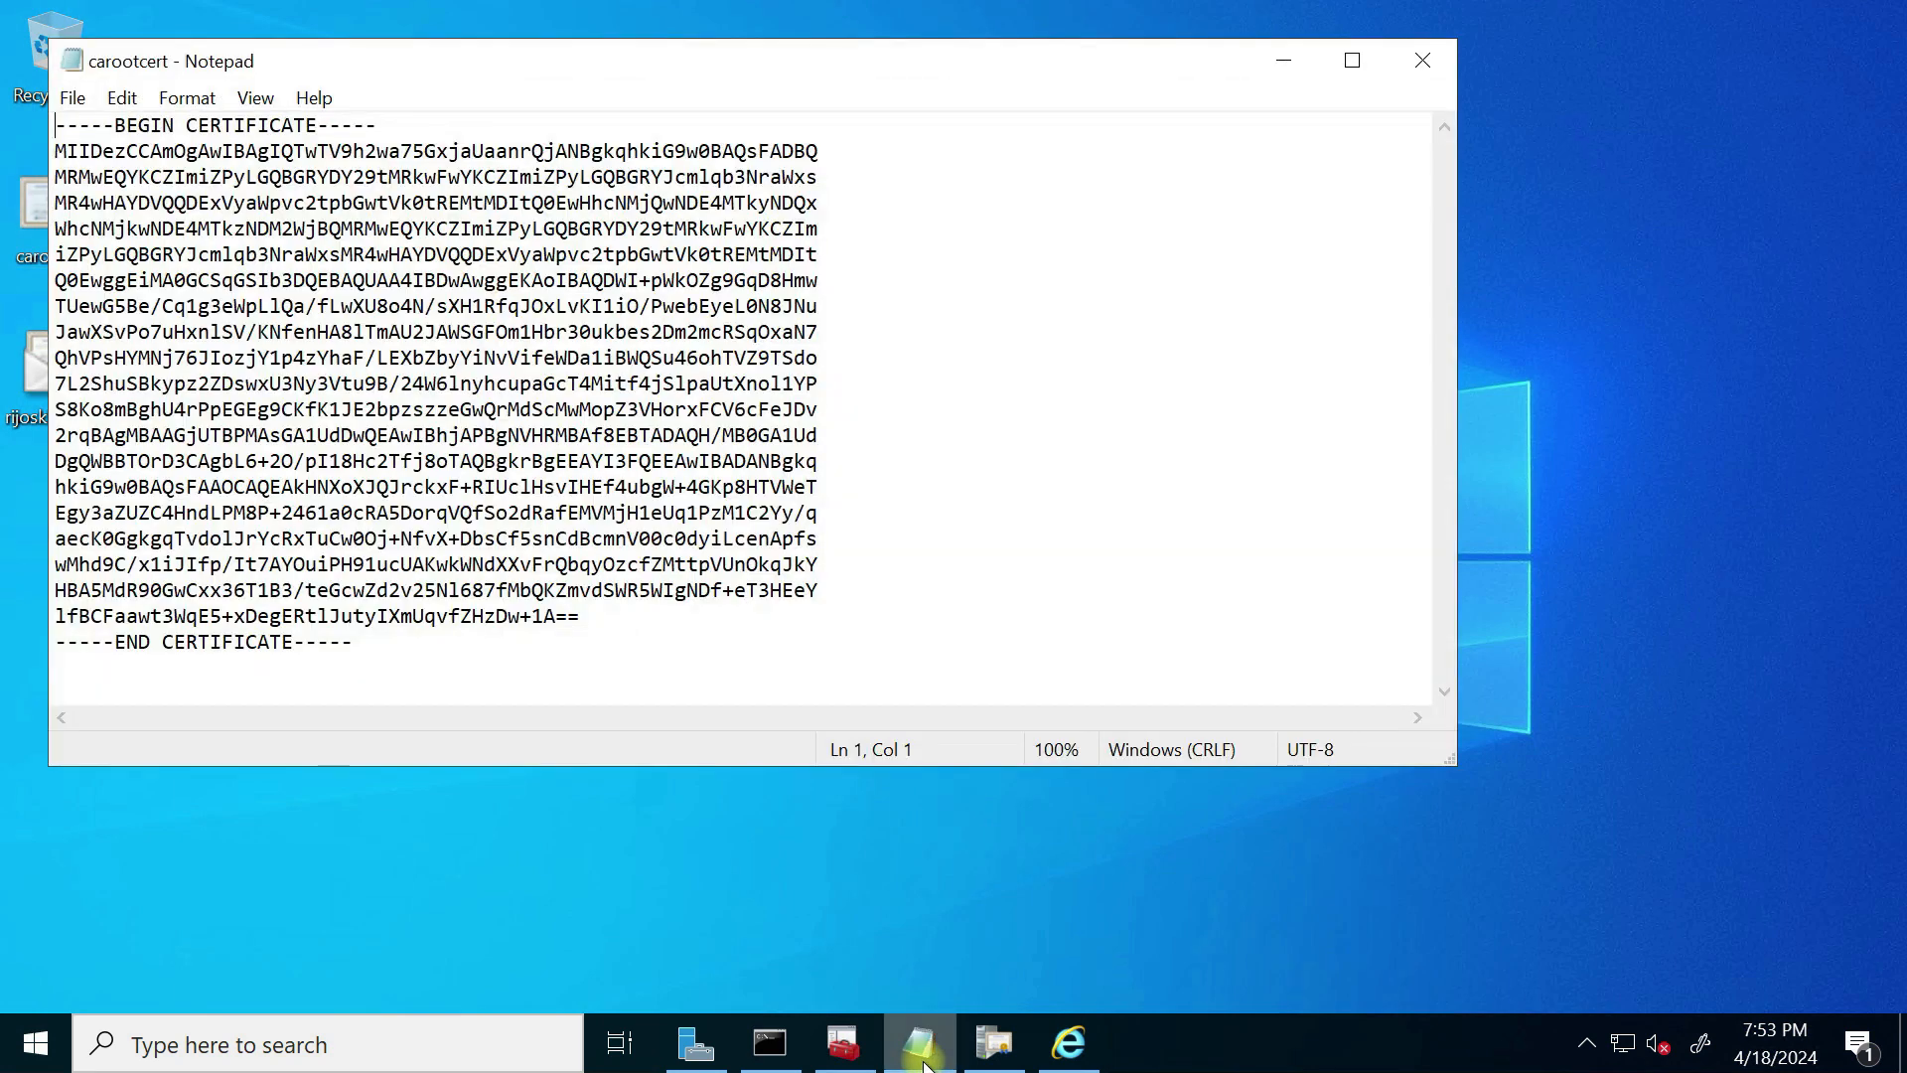
left_click_drag(55, 151, 601, 612)
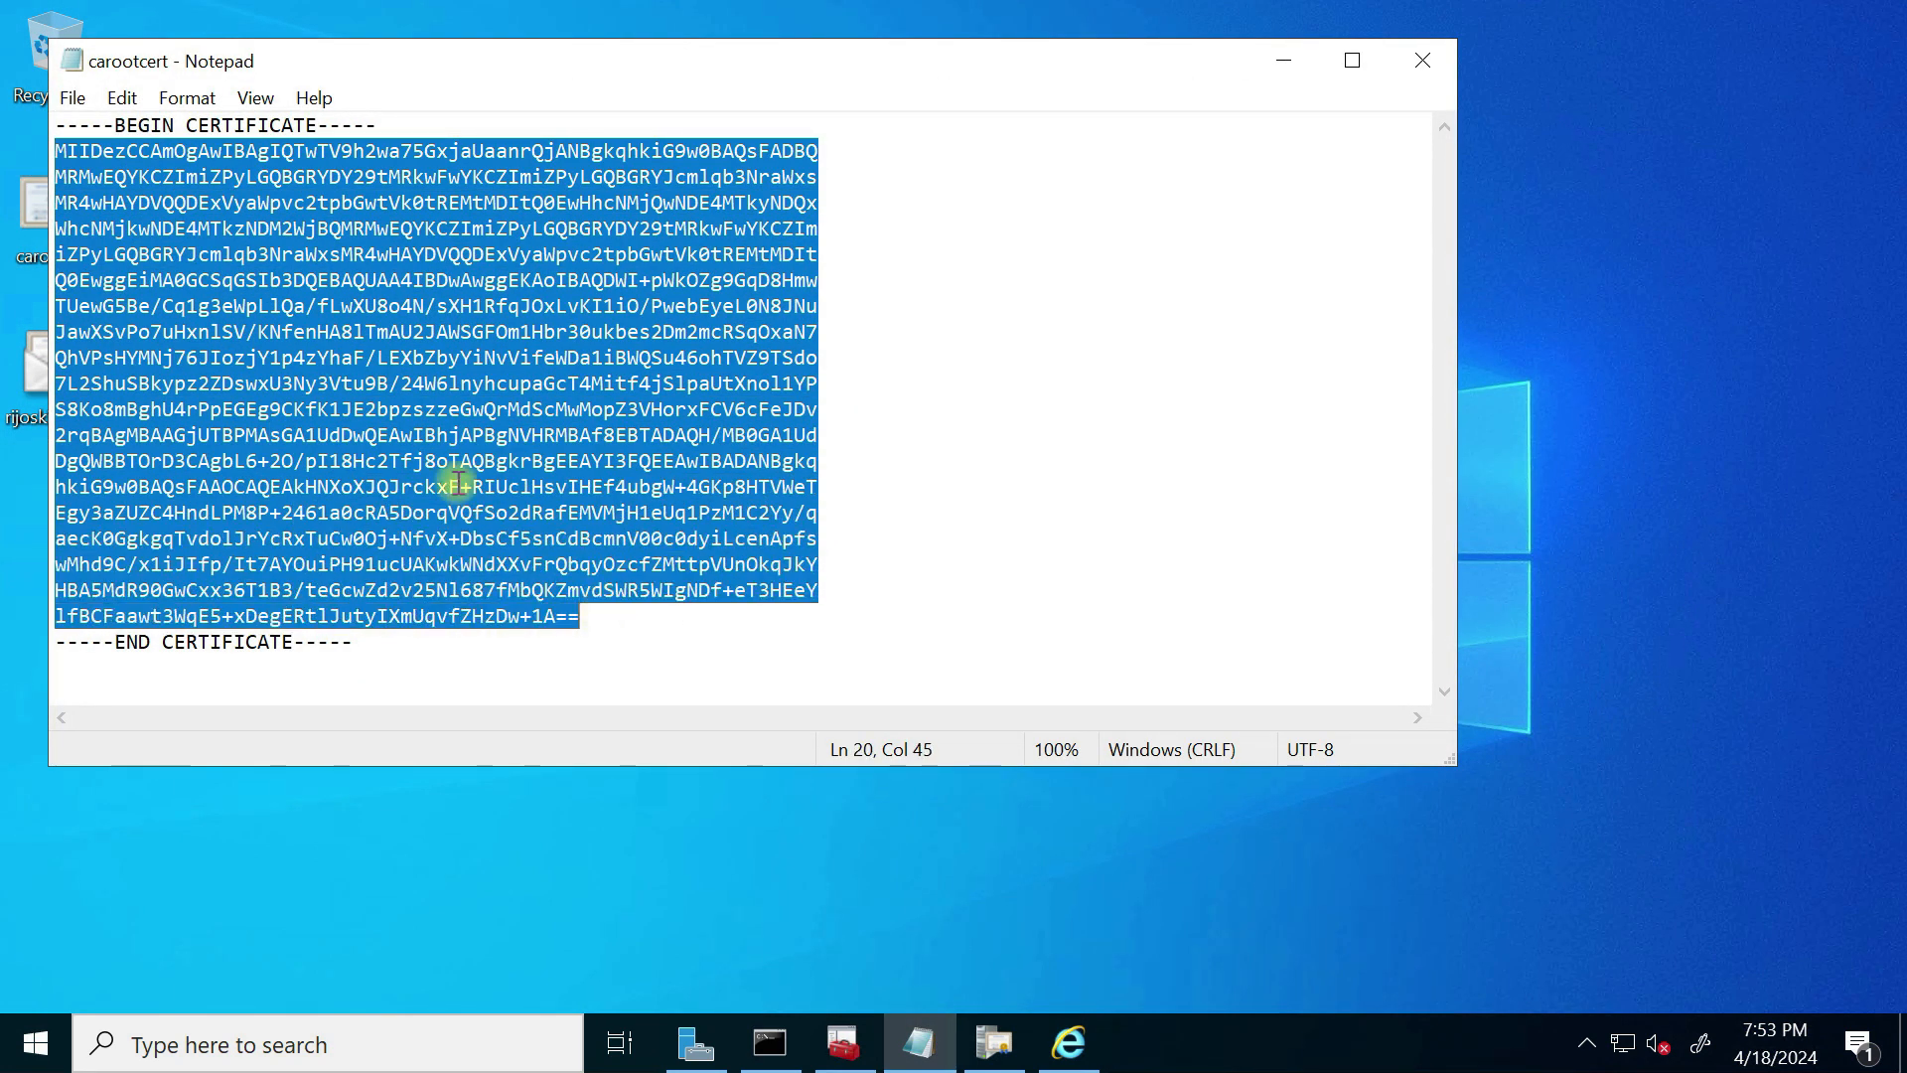
right_click(444, 424)
left_click(210, 519)
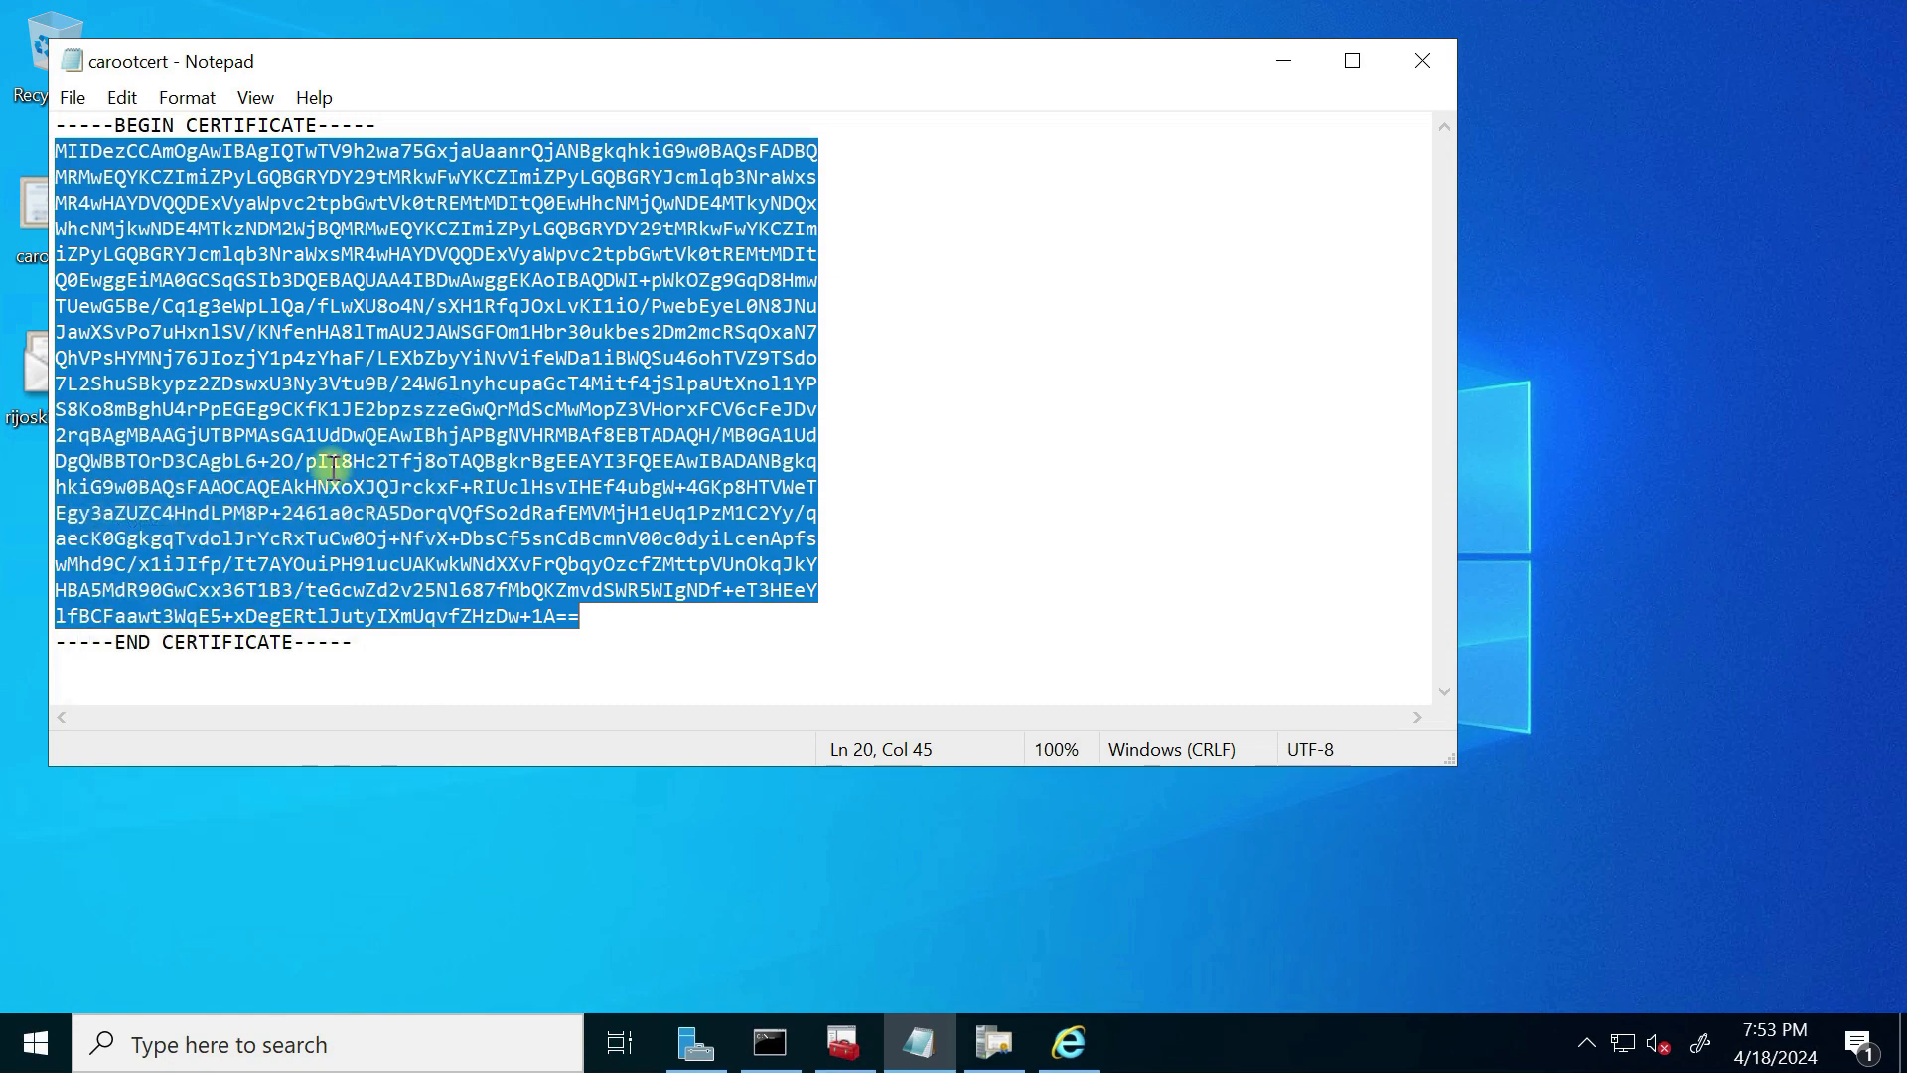
key("super+Tab")
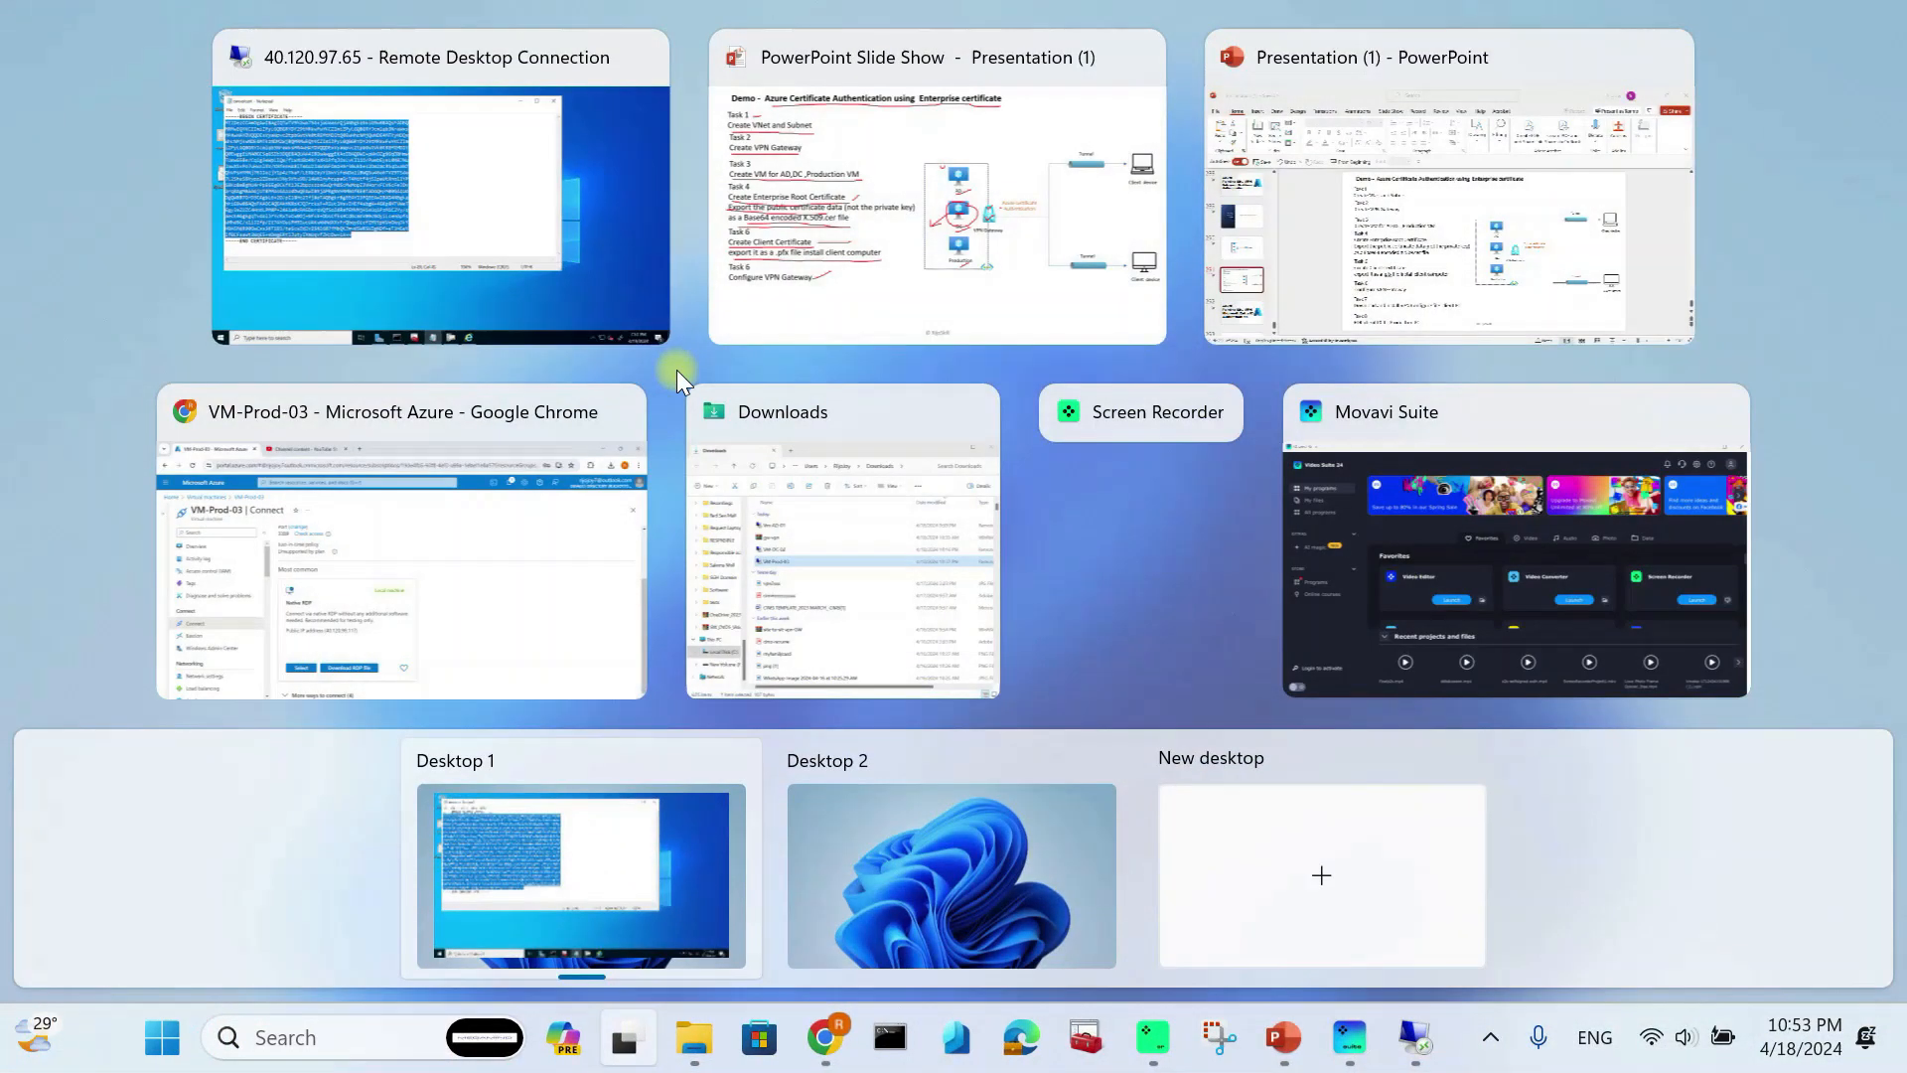
left_click(383, 443)
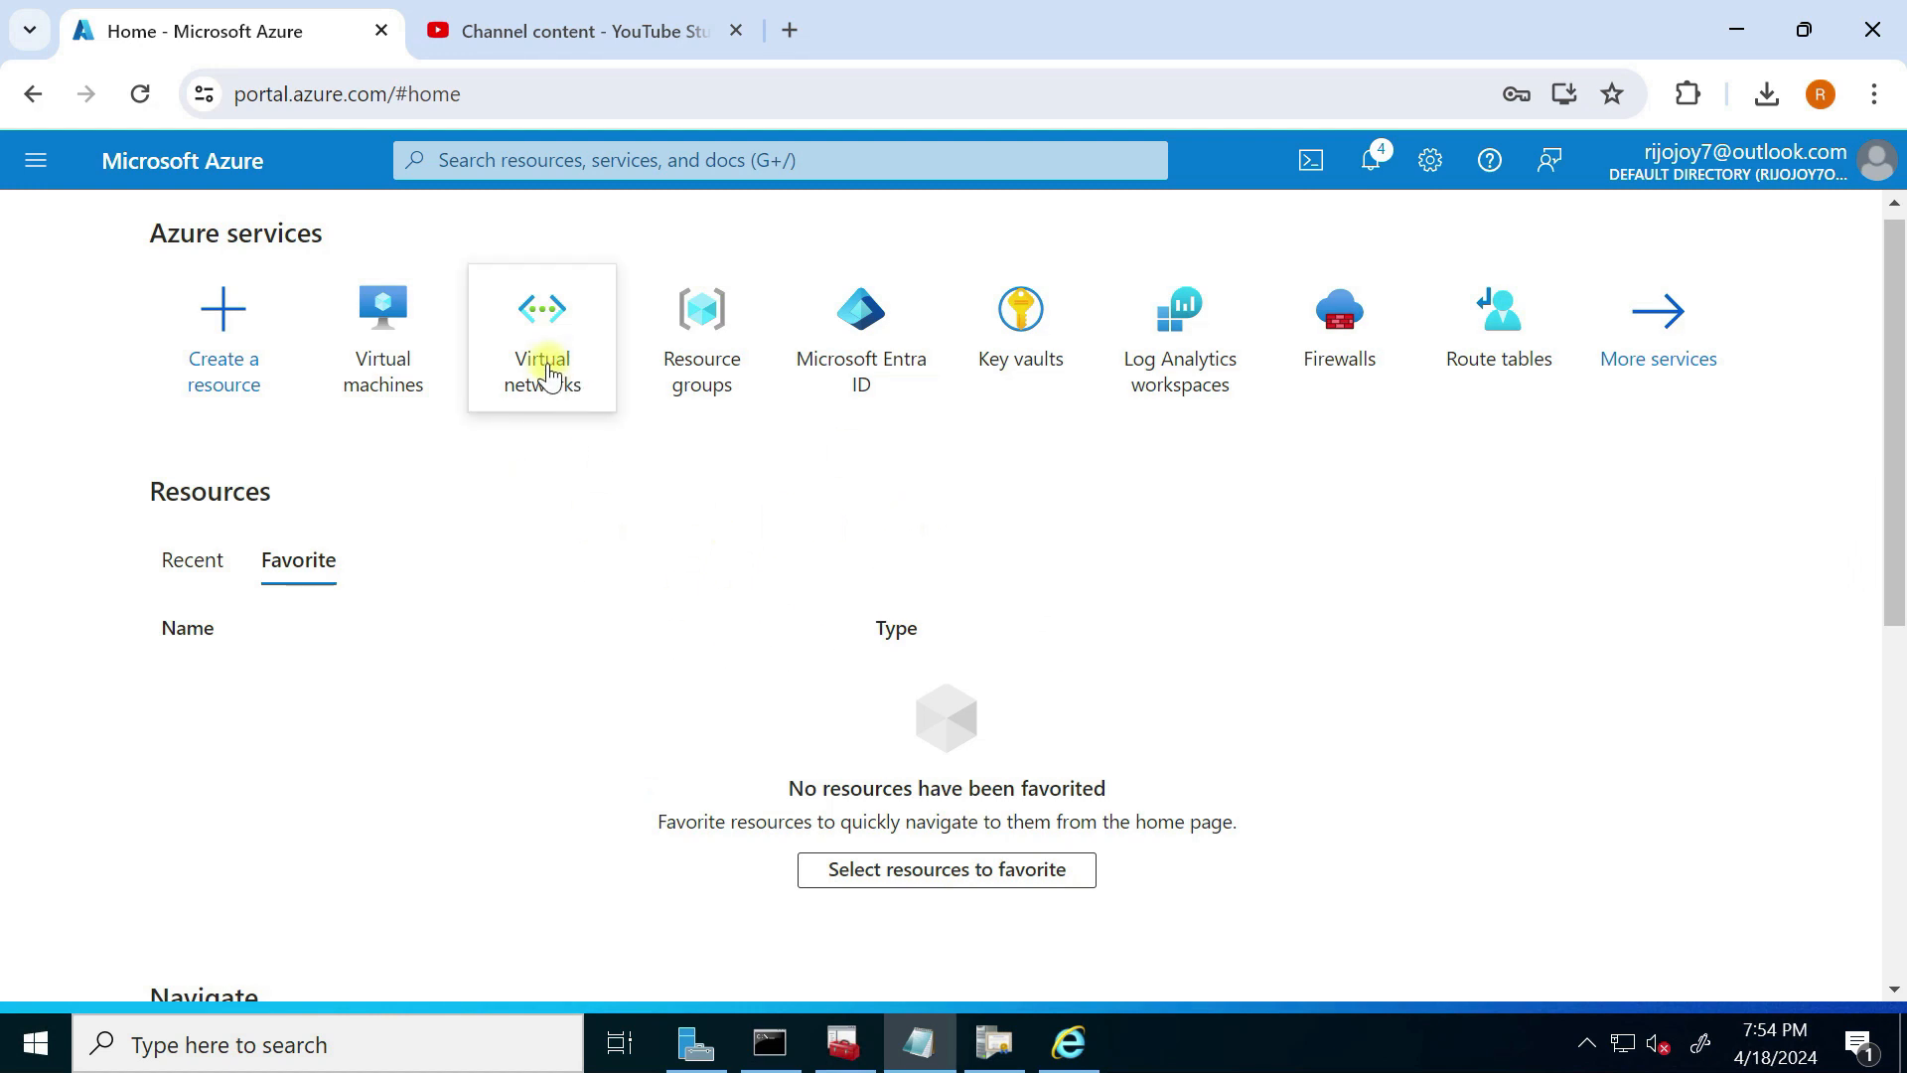
Step: Go to RG-Enterprise-demo > GW-Enterprise > Point-to-site configuration and choose Configure now
left_click(719, 369)
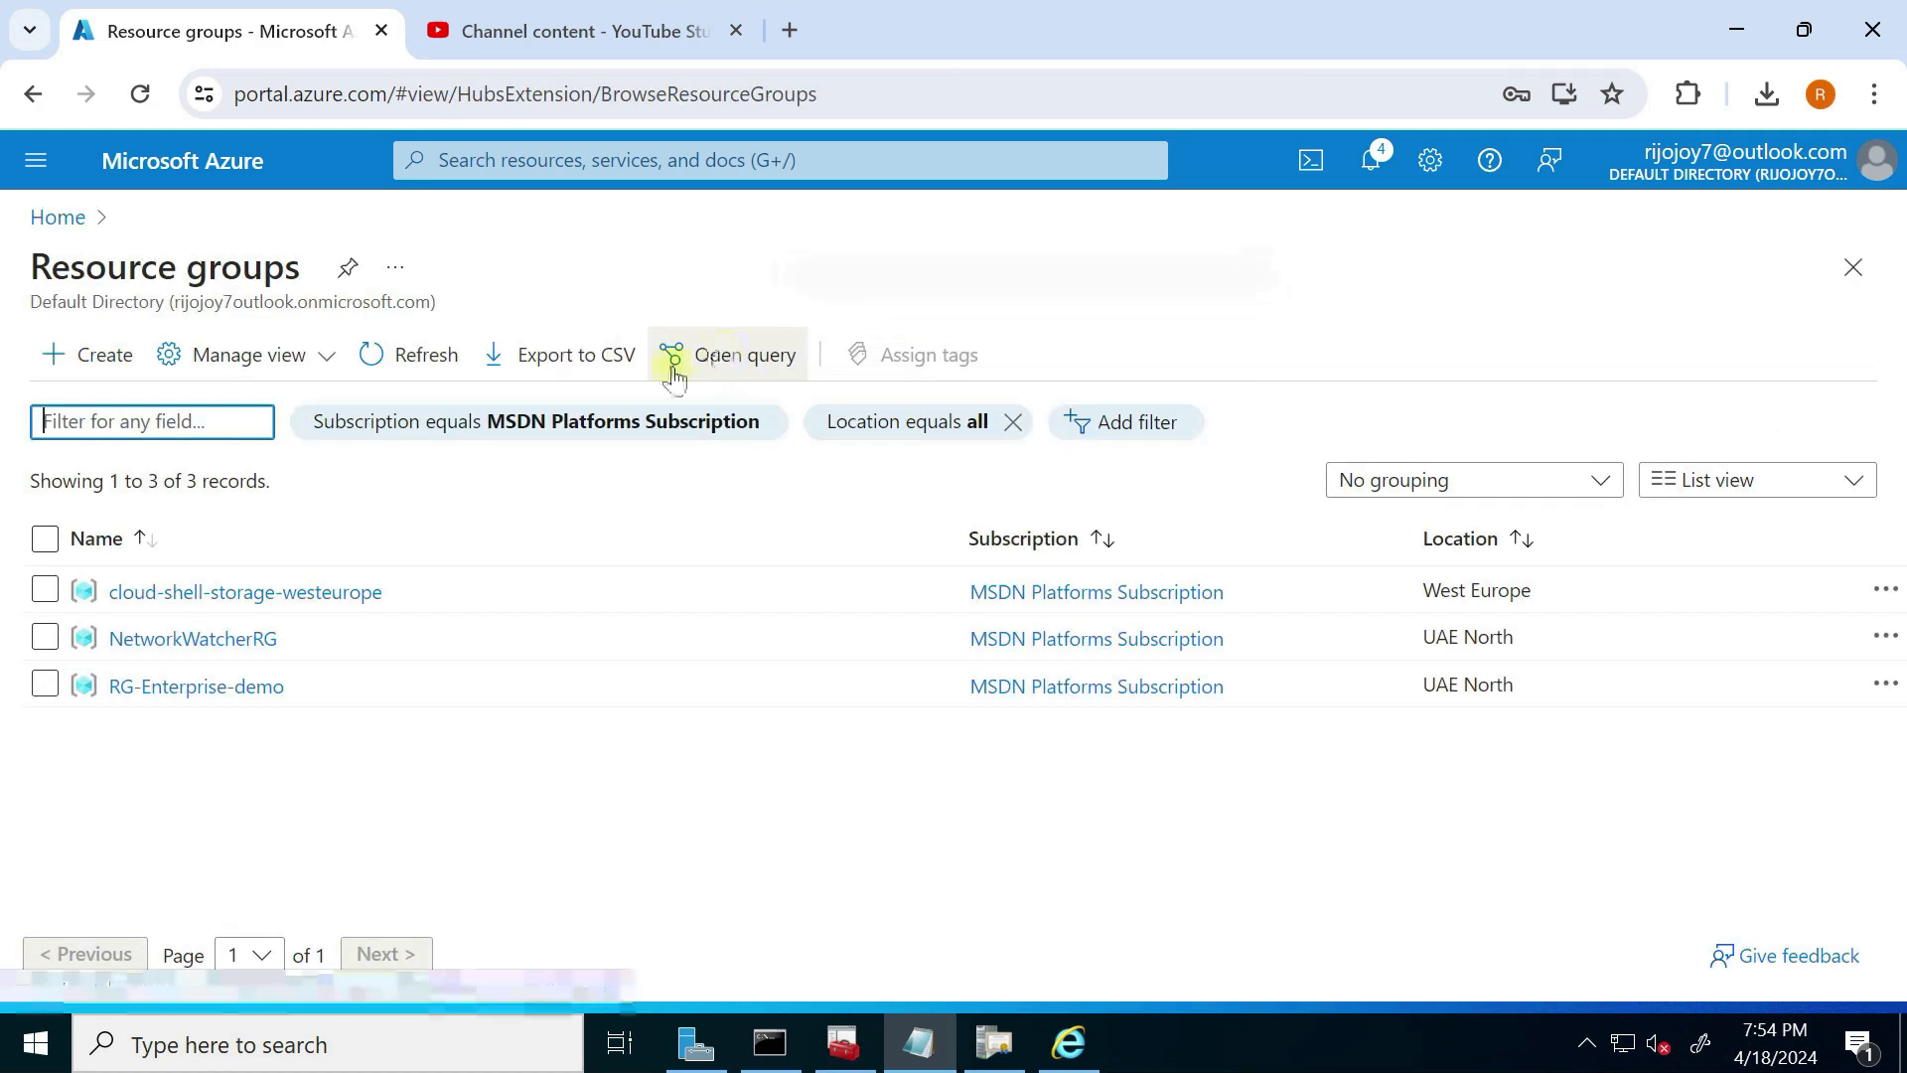
left_click(166, 692)
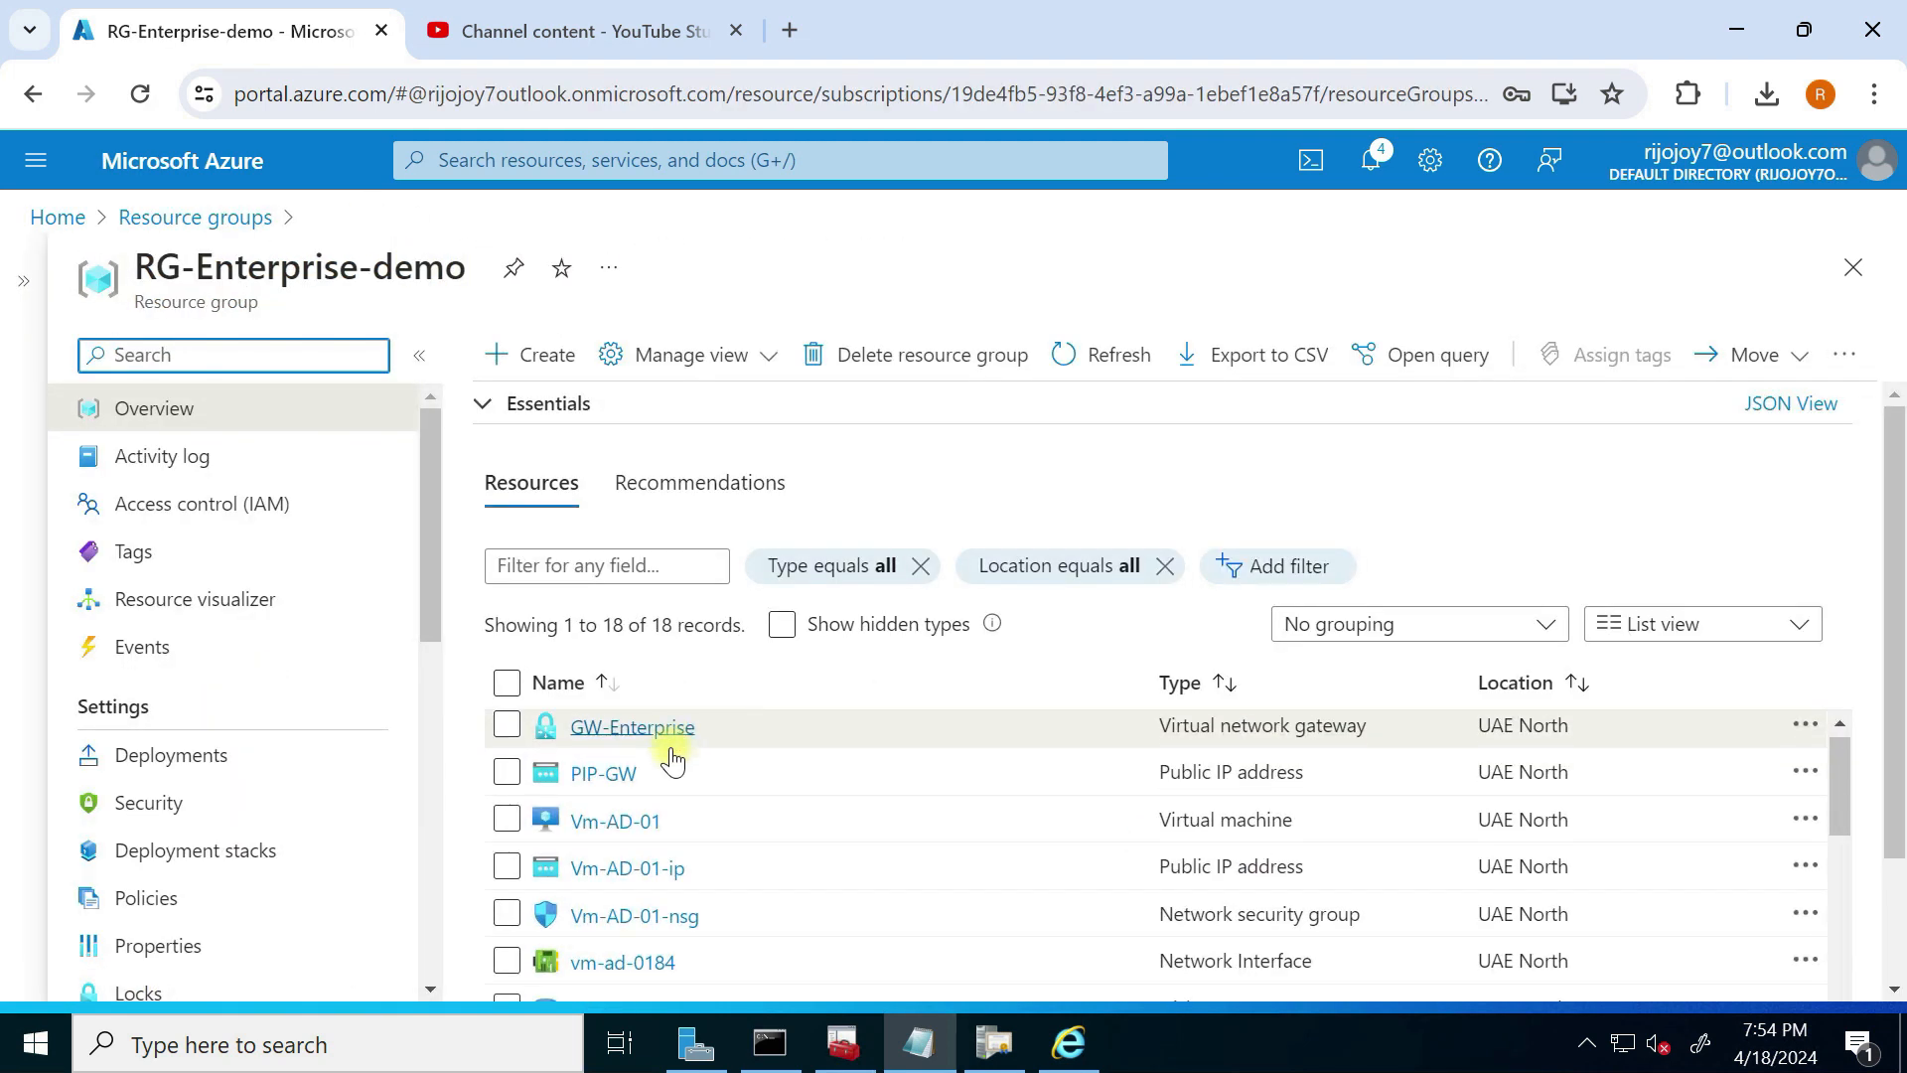
scroll(661, 795, "down", 2)
scroll(646, 827, "up", 2)
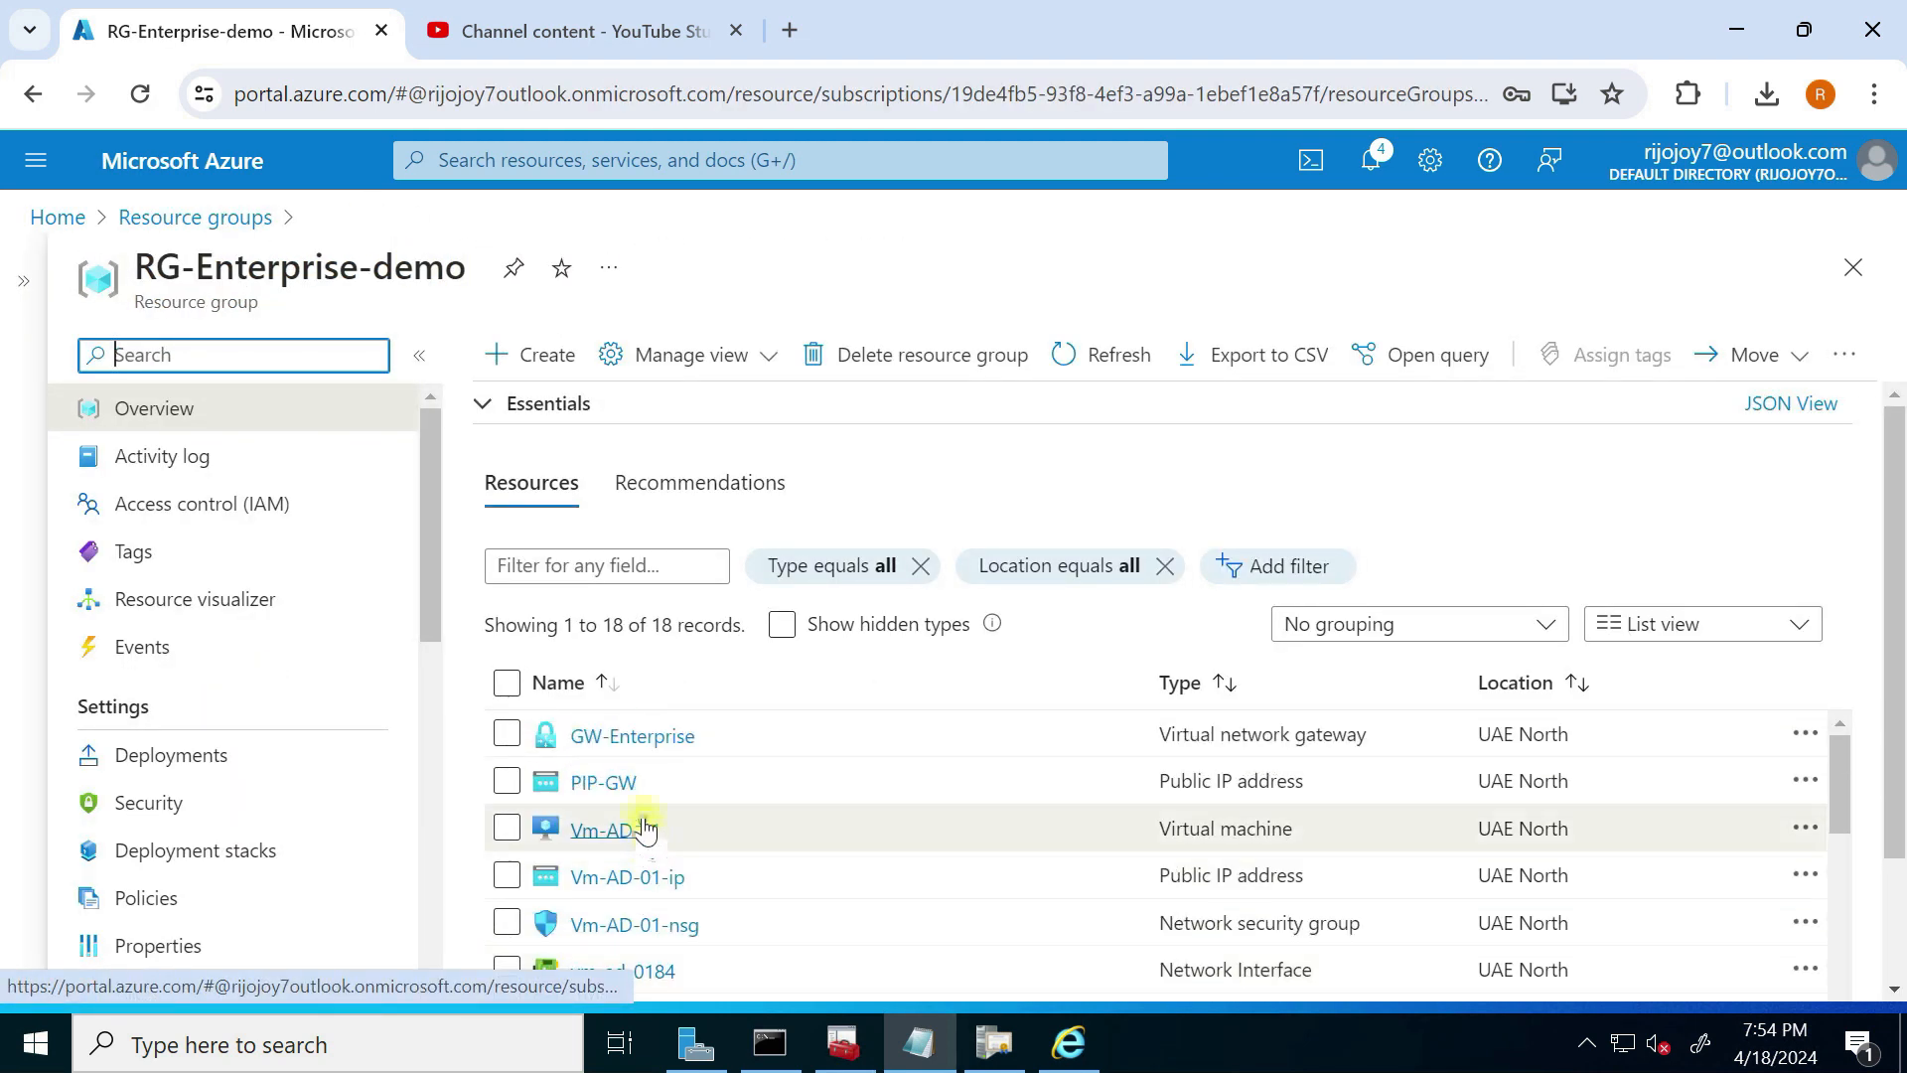
left_click(625, 728)
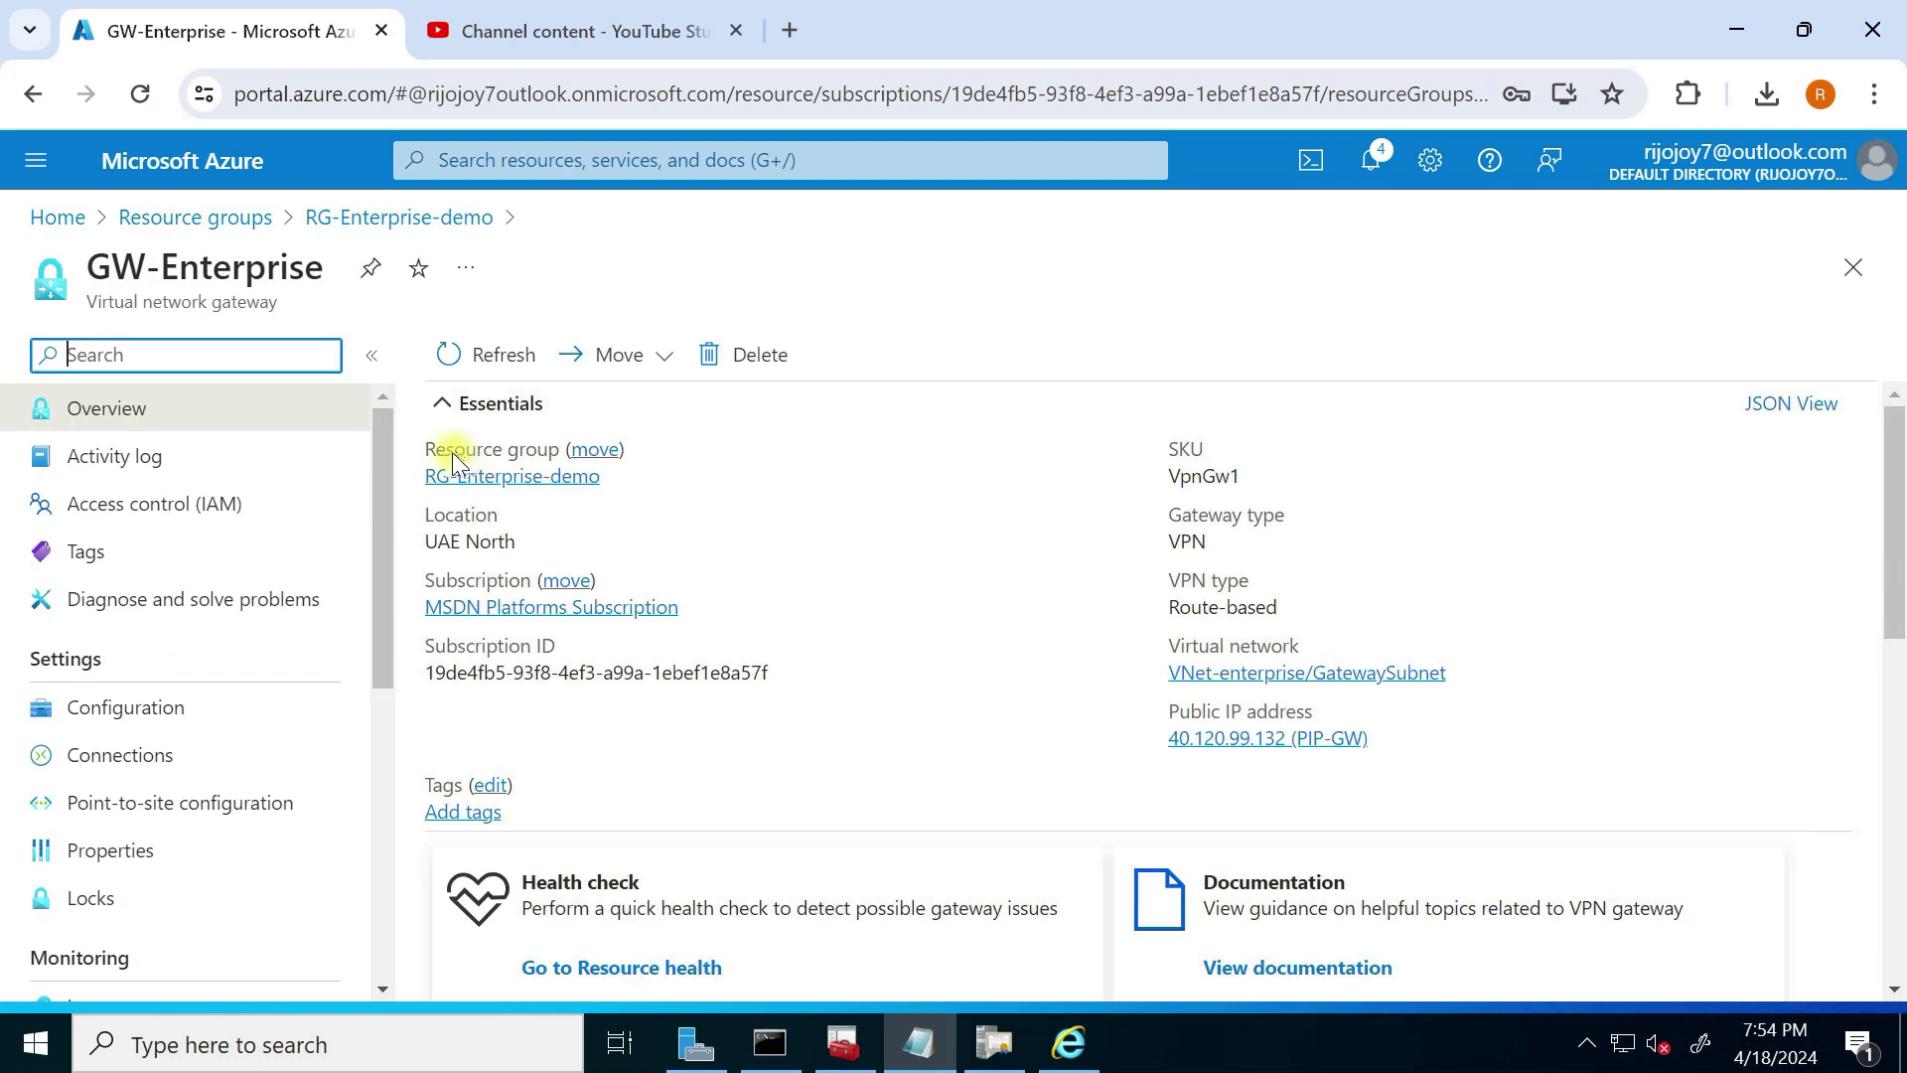
left_click(130, 722)
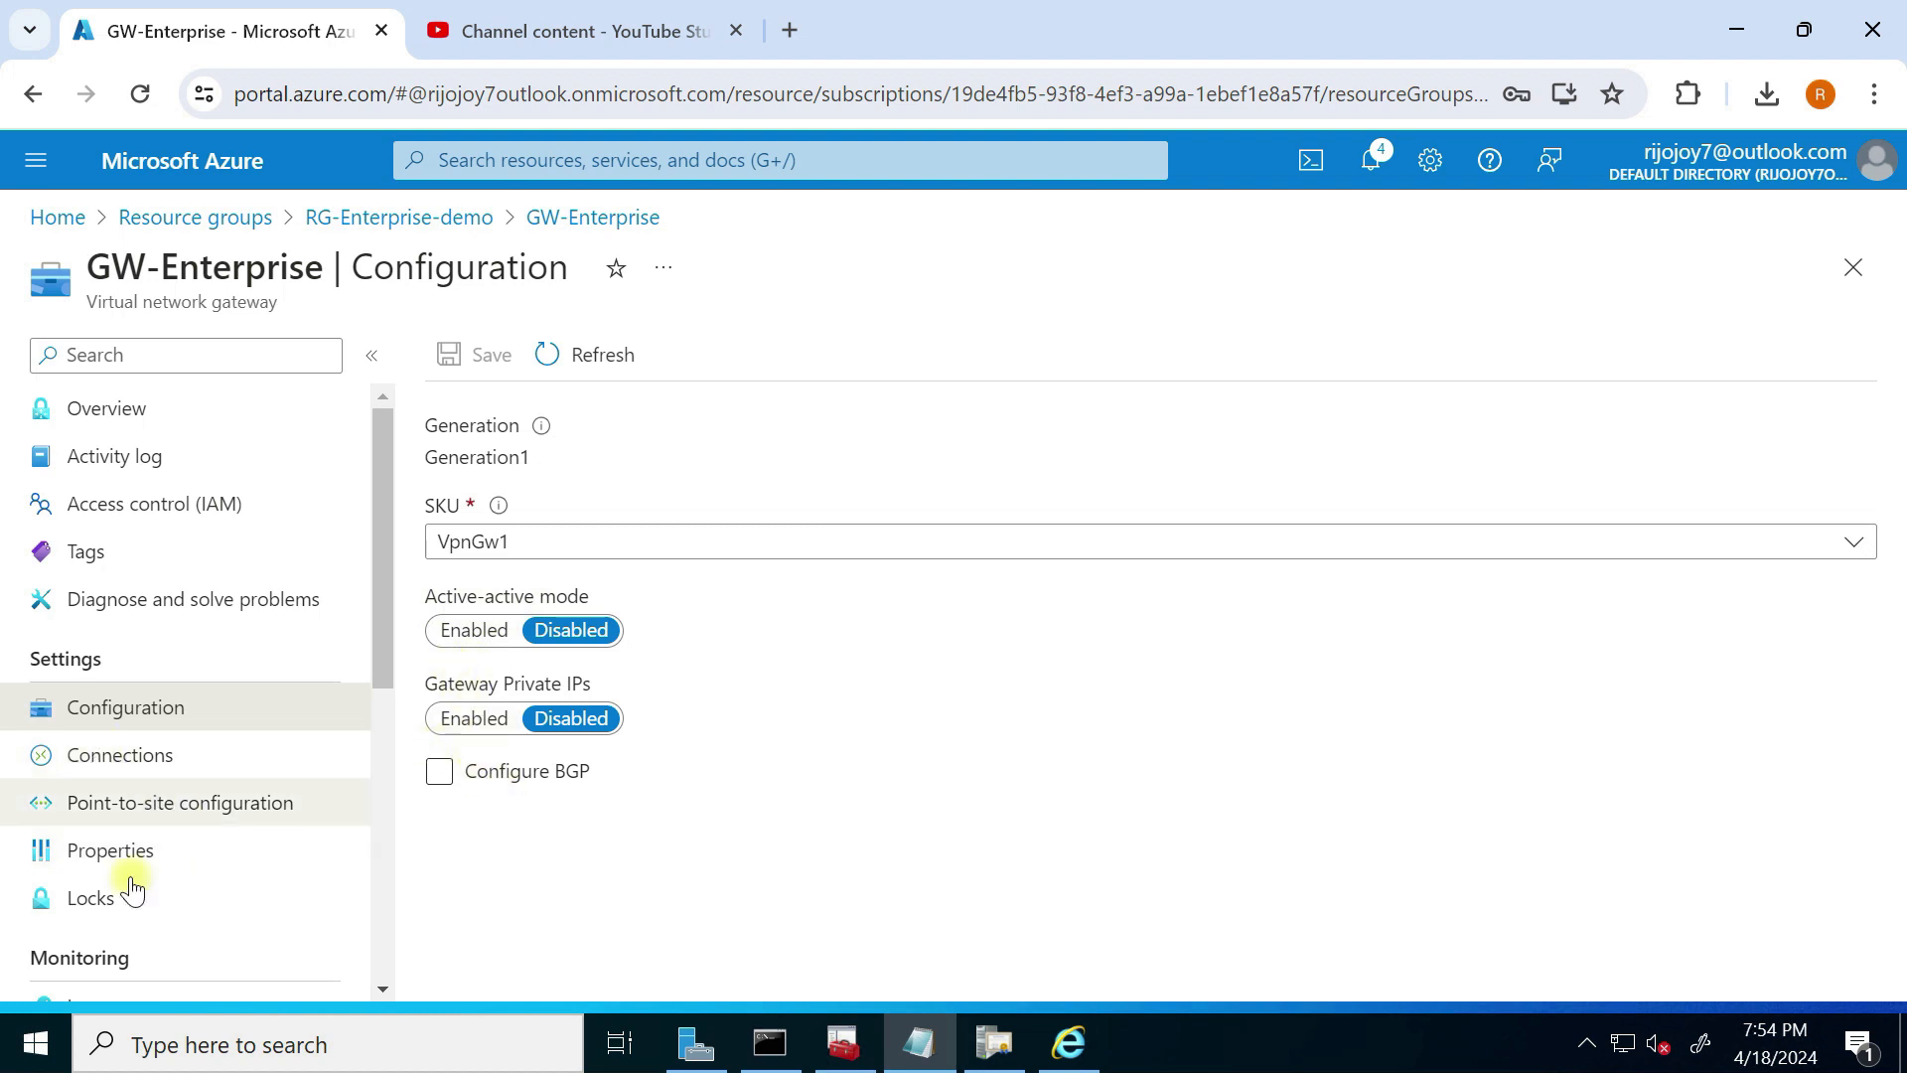
scroll(156, 702, "down", 2)
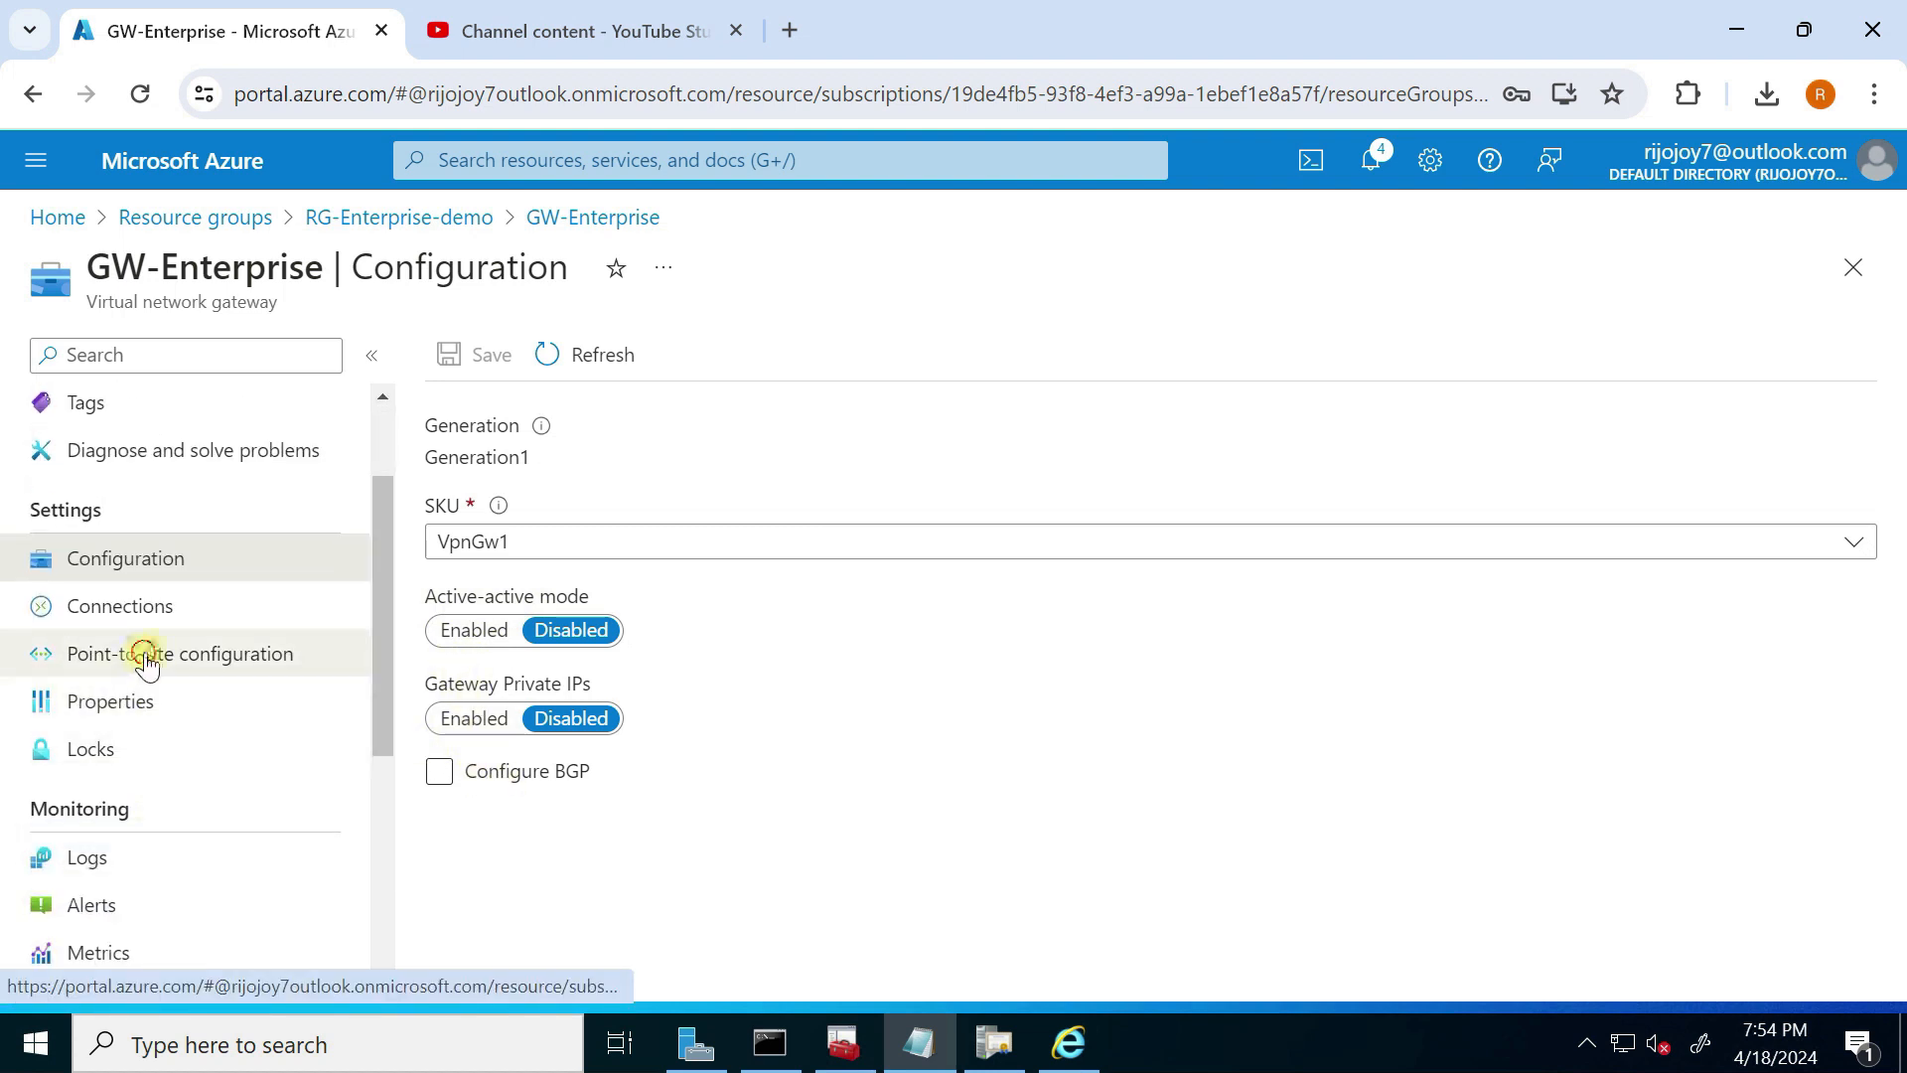
left_click(144, 658)
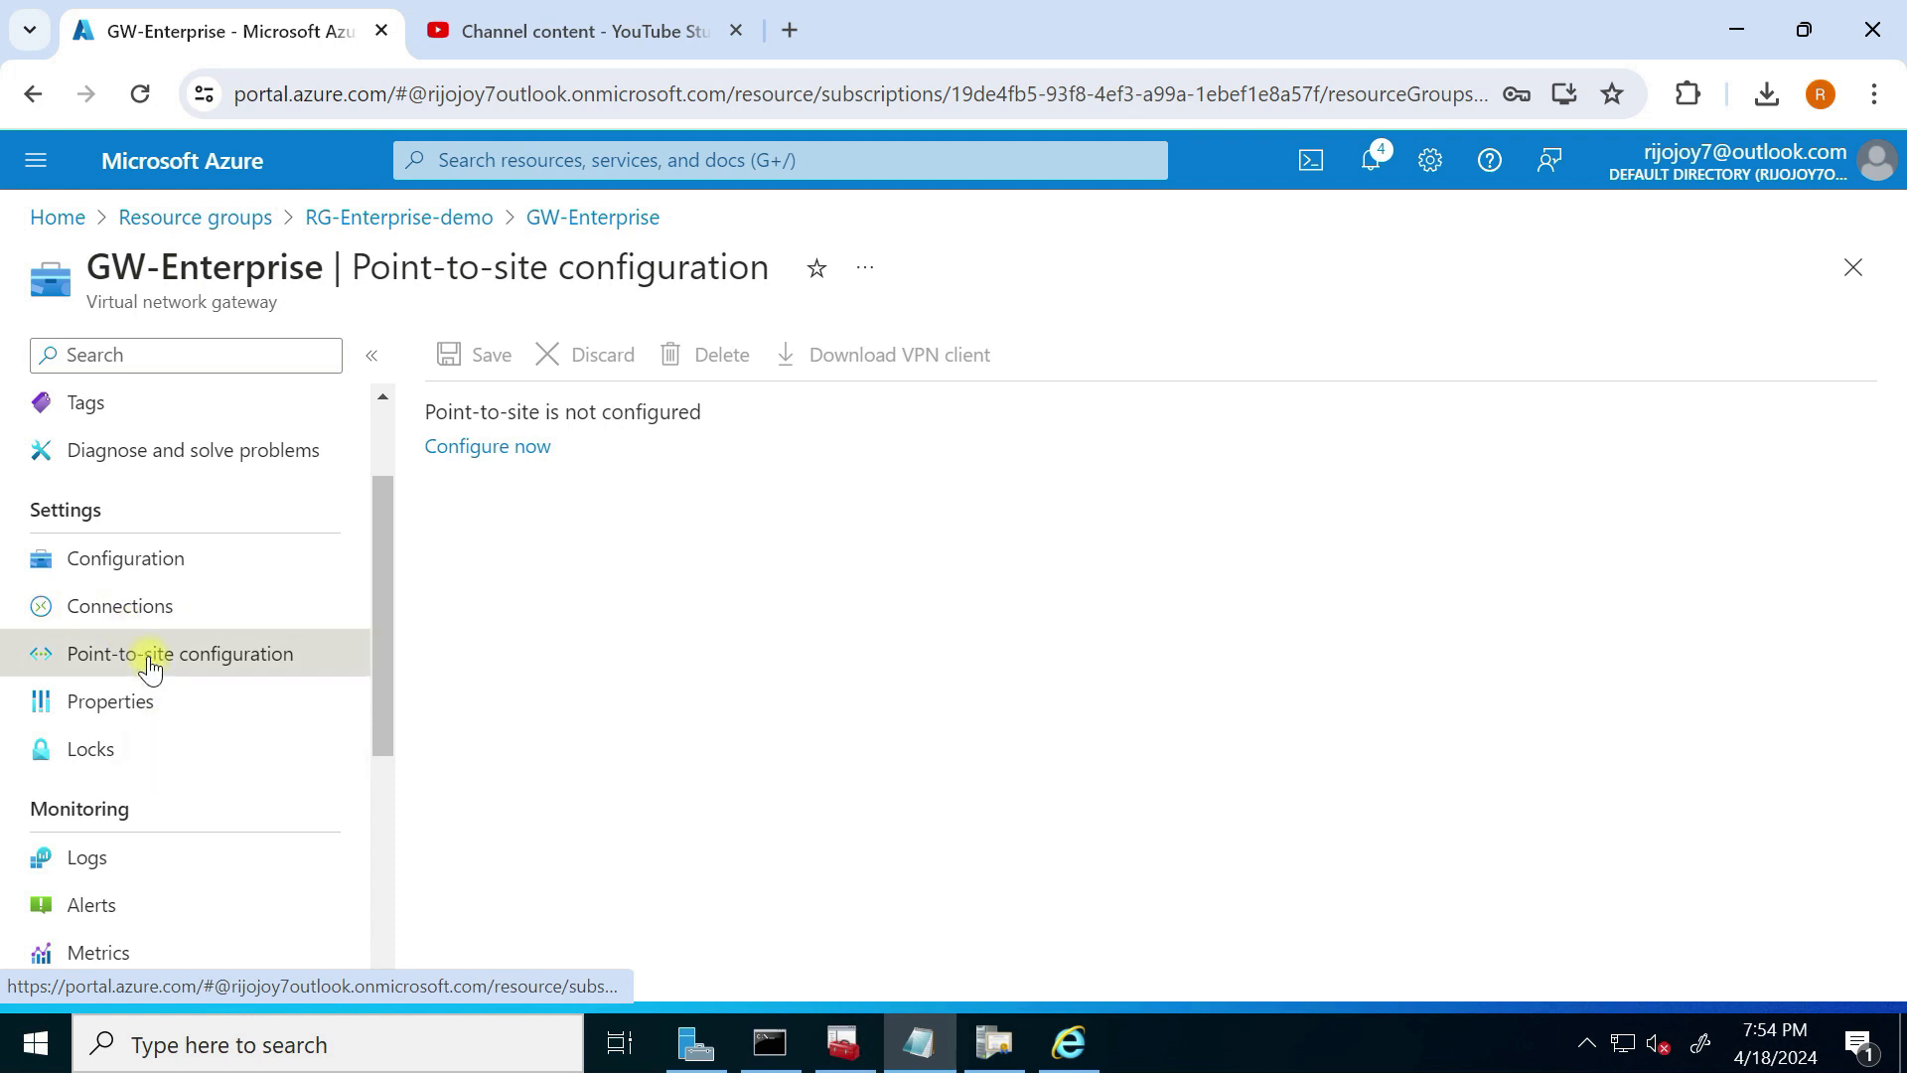
left_click(503, 444)
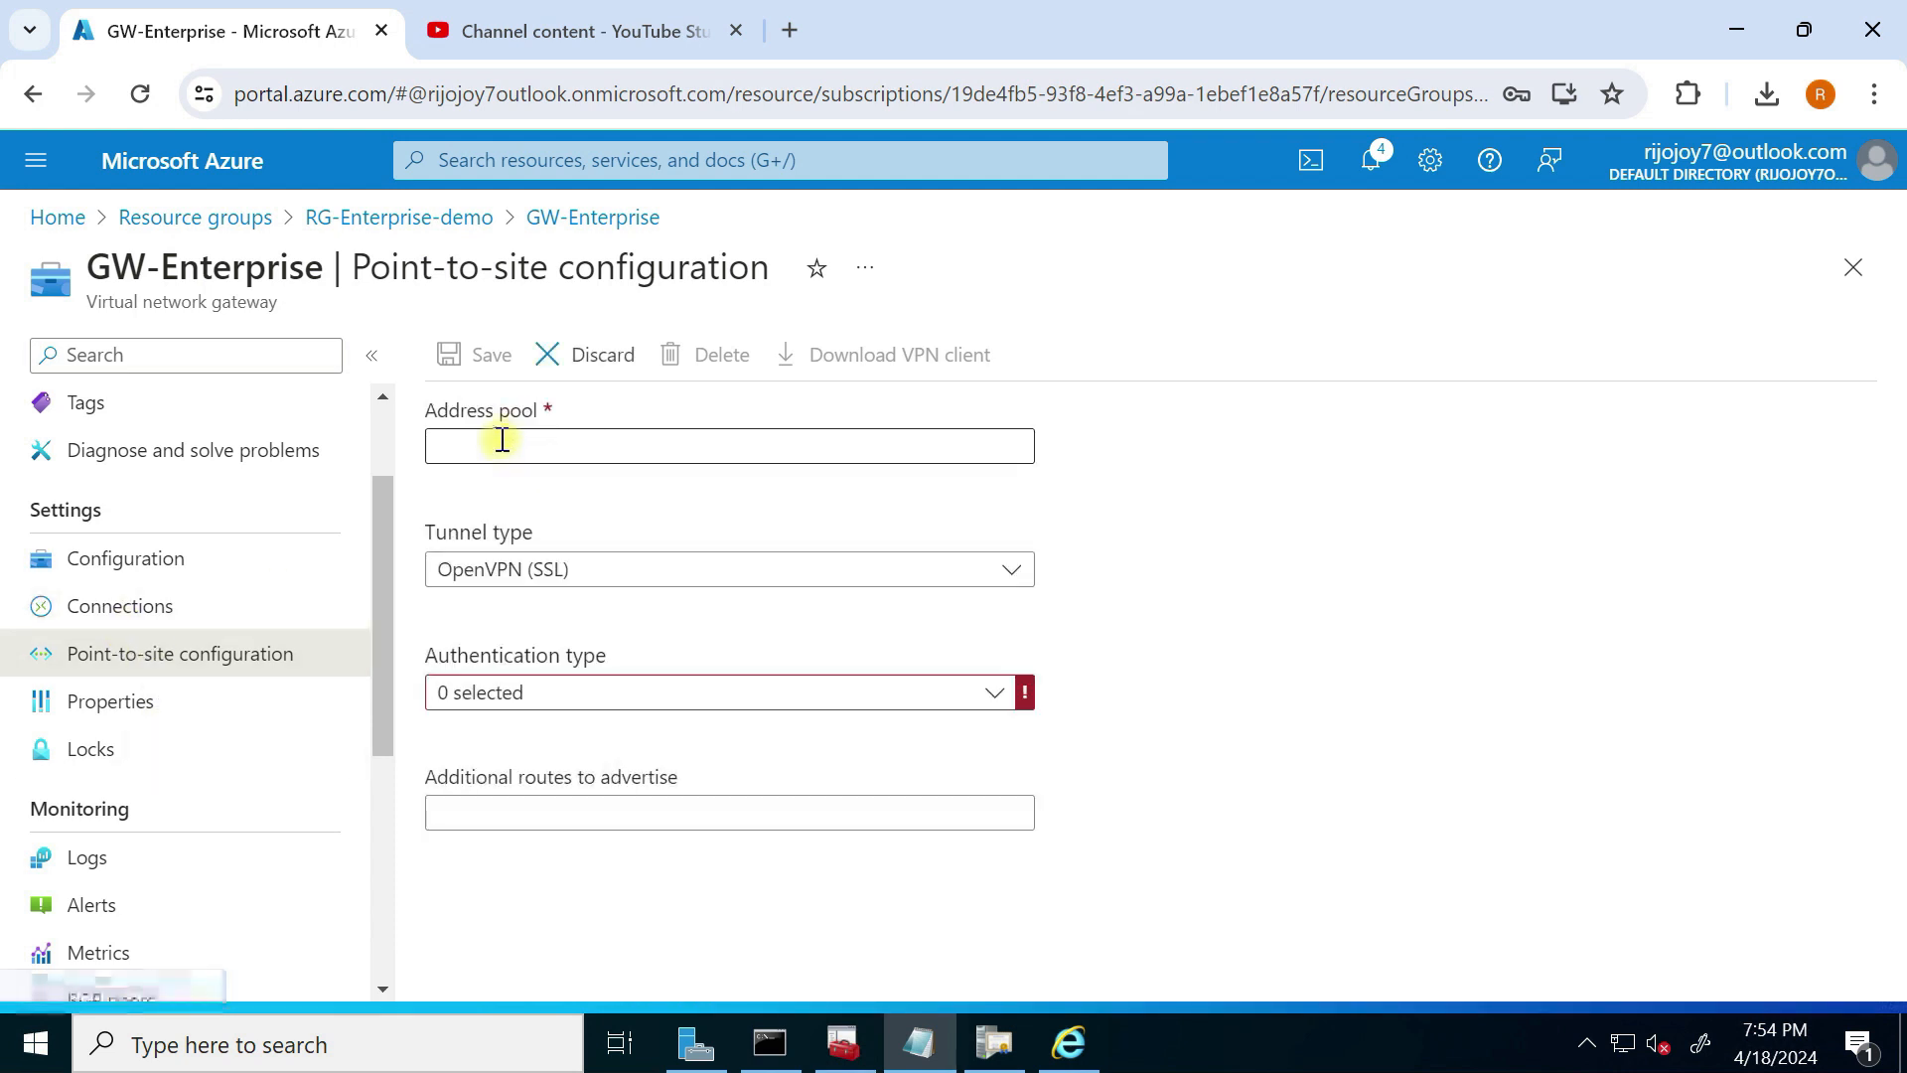
Step: Set address pool 172.16.16.0/24, tunnel type IKEv2 and OpenVPN (SSL), and Azure certificate authentication
left_click(493, 447)
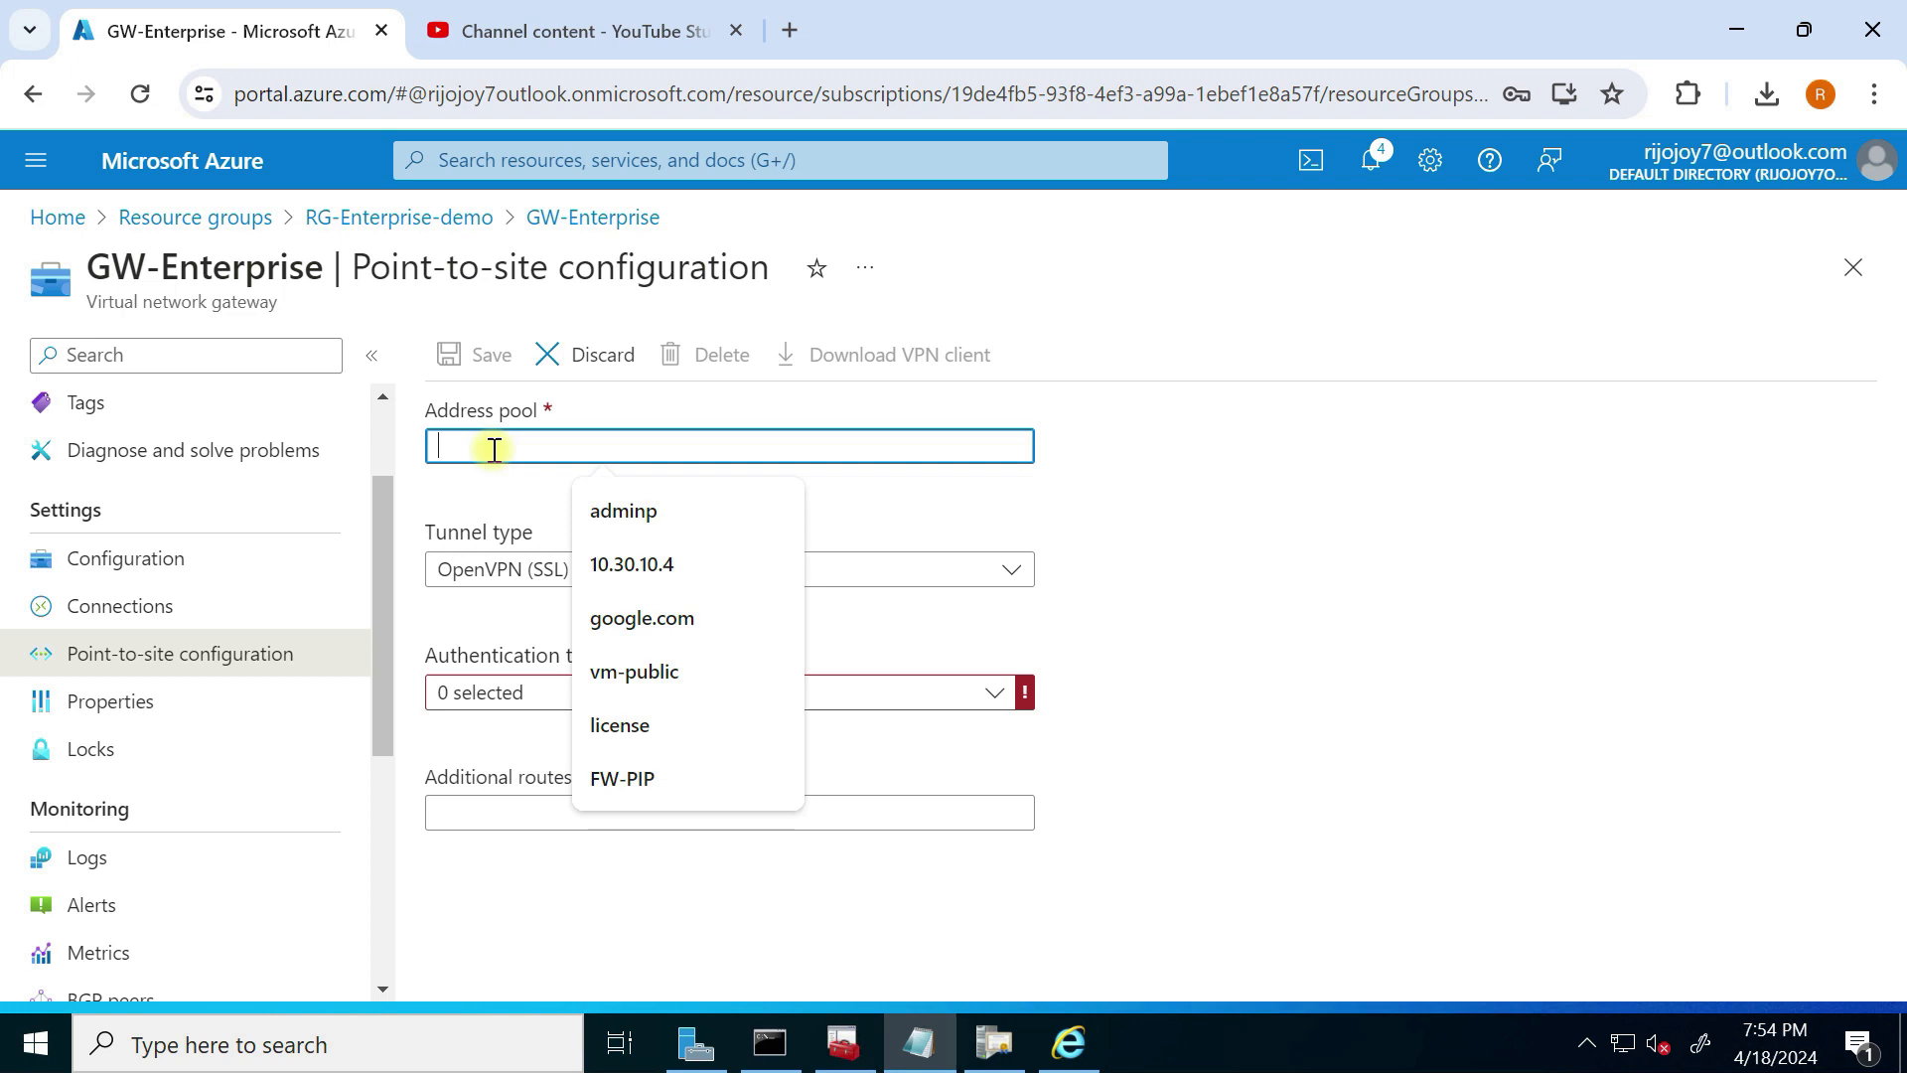
type("172.16.16.0/24")
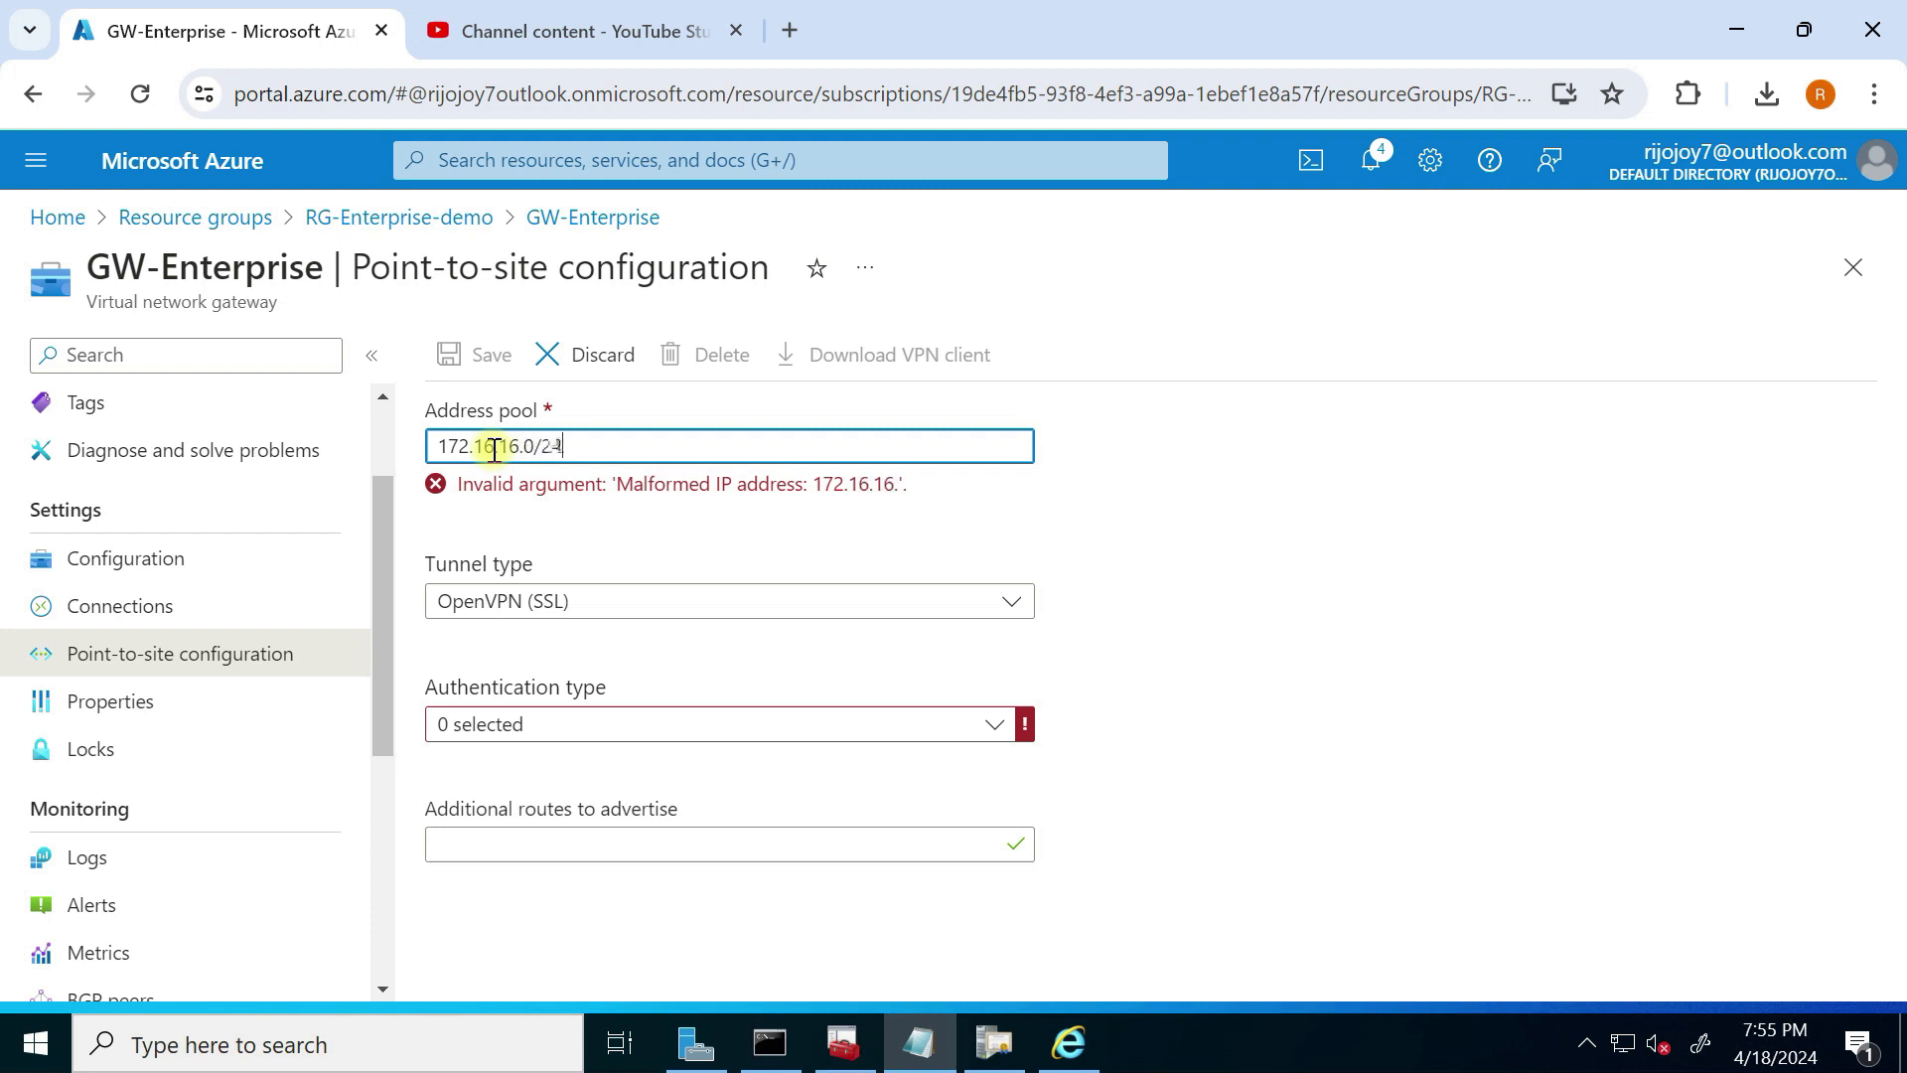
left_click(509, 572)
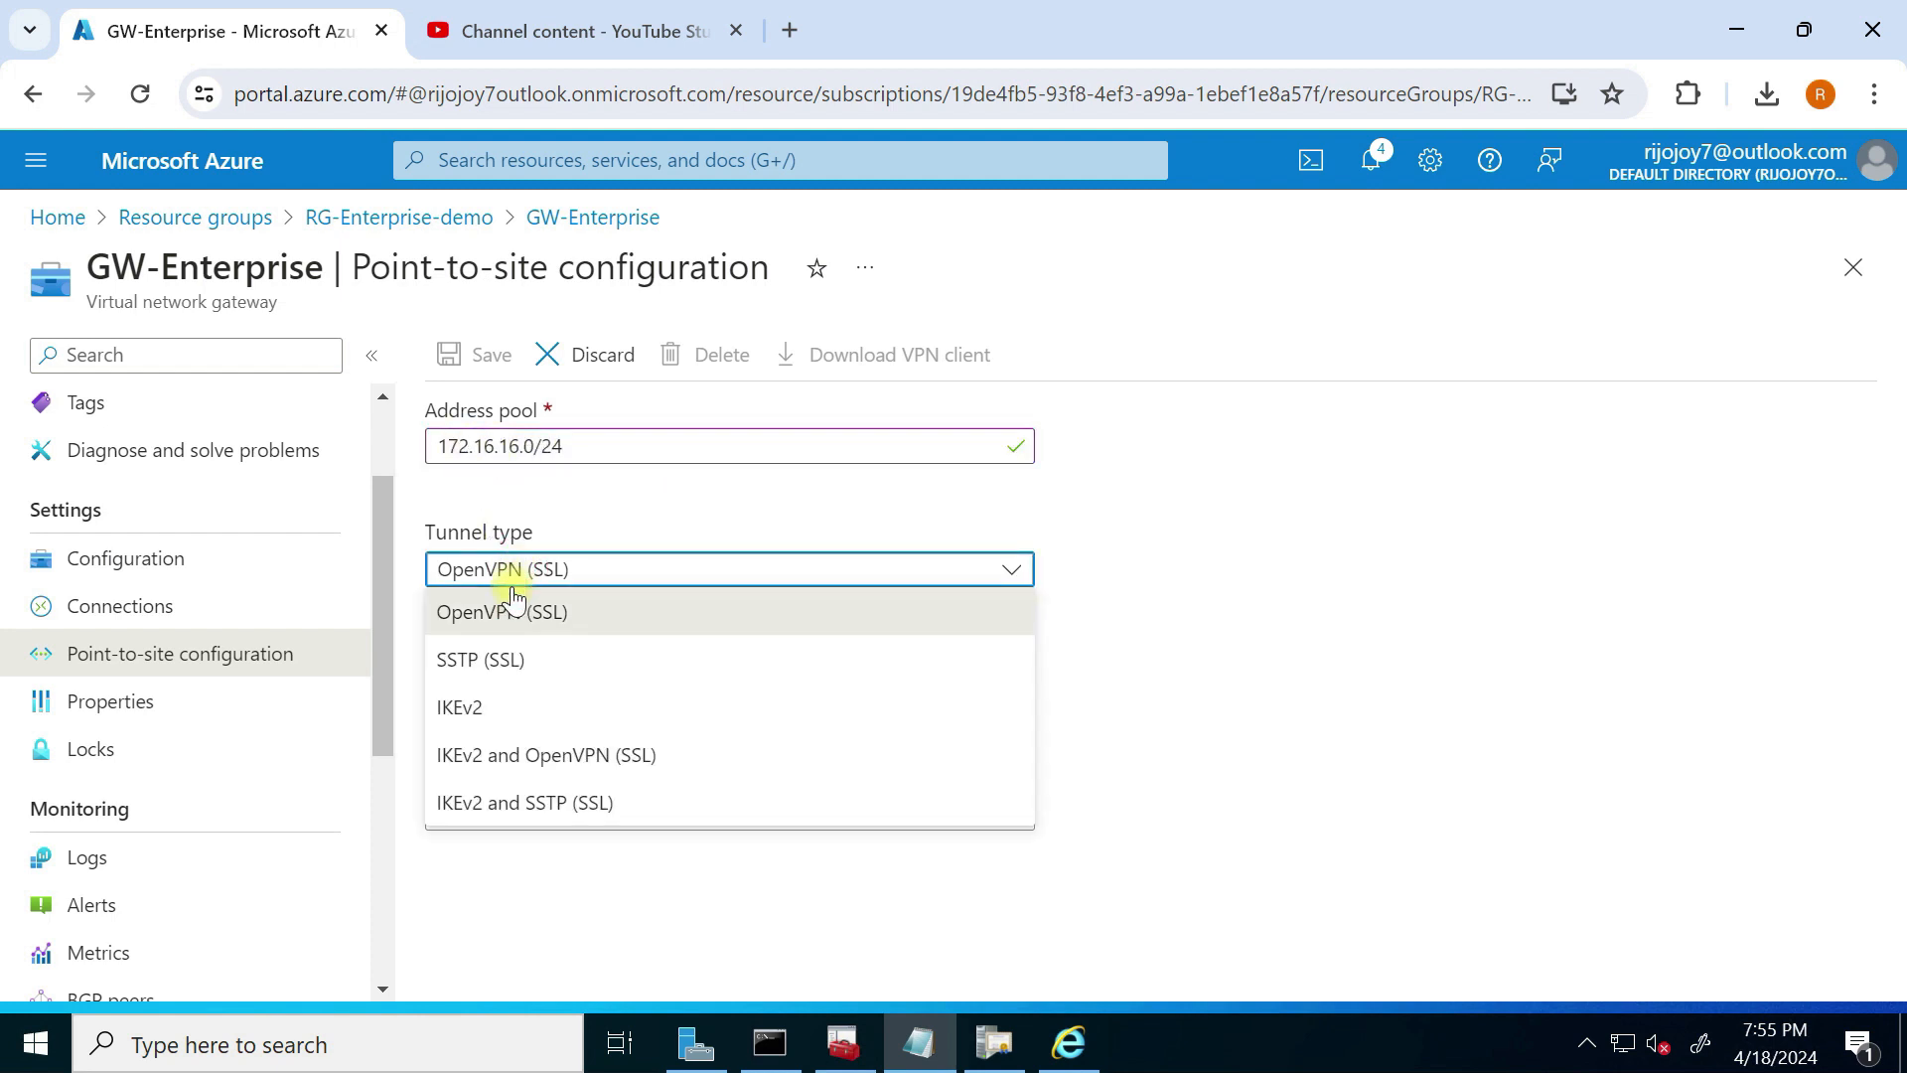
left_click(526, 765)
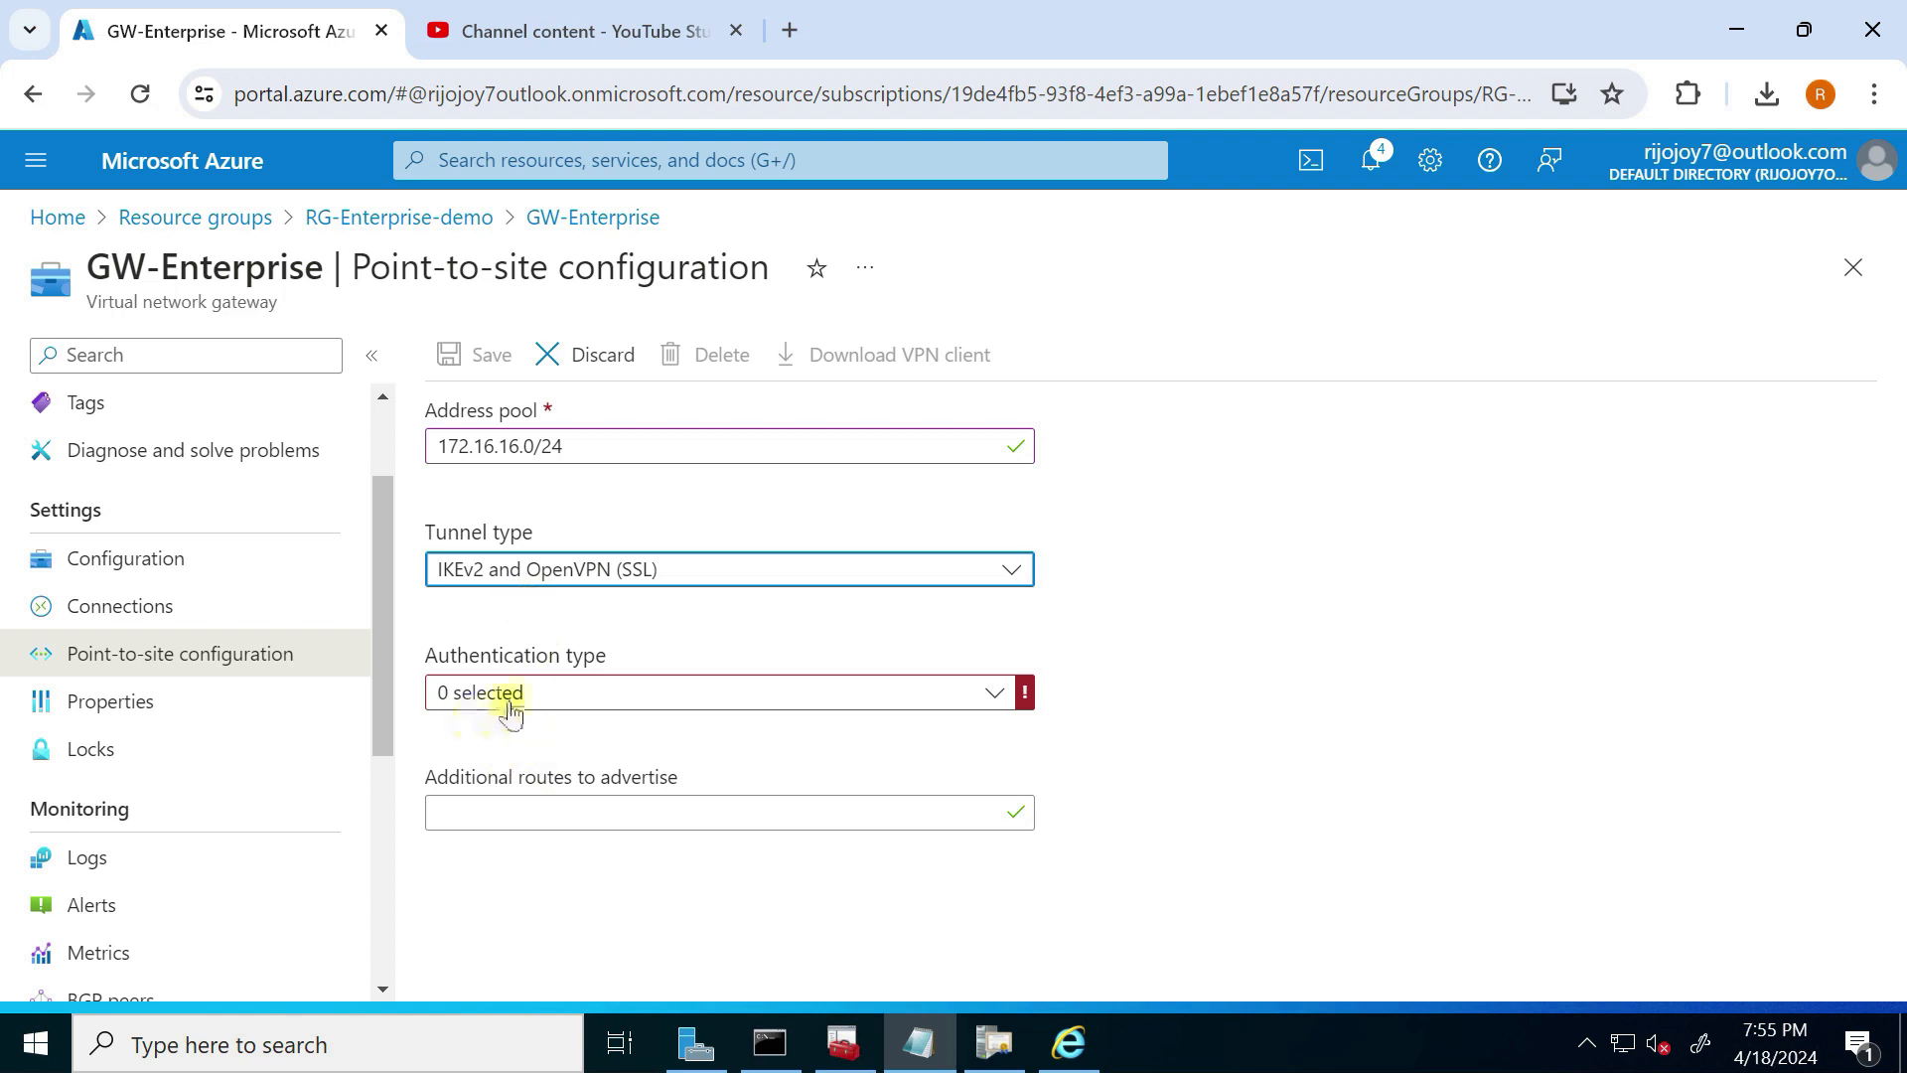
left_click(526, 696)
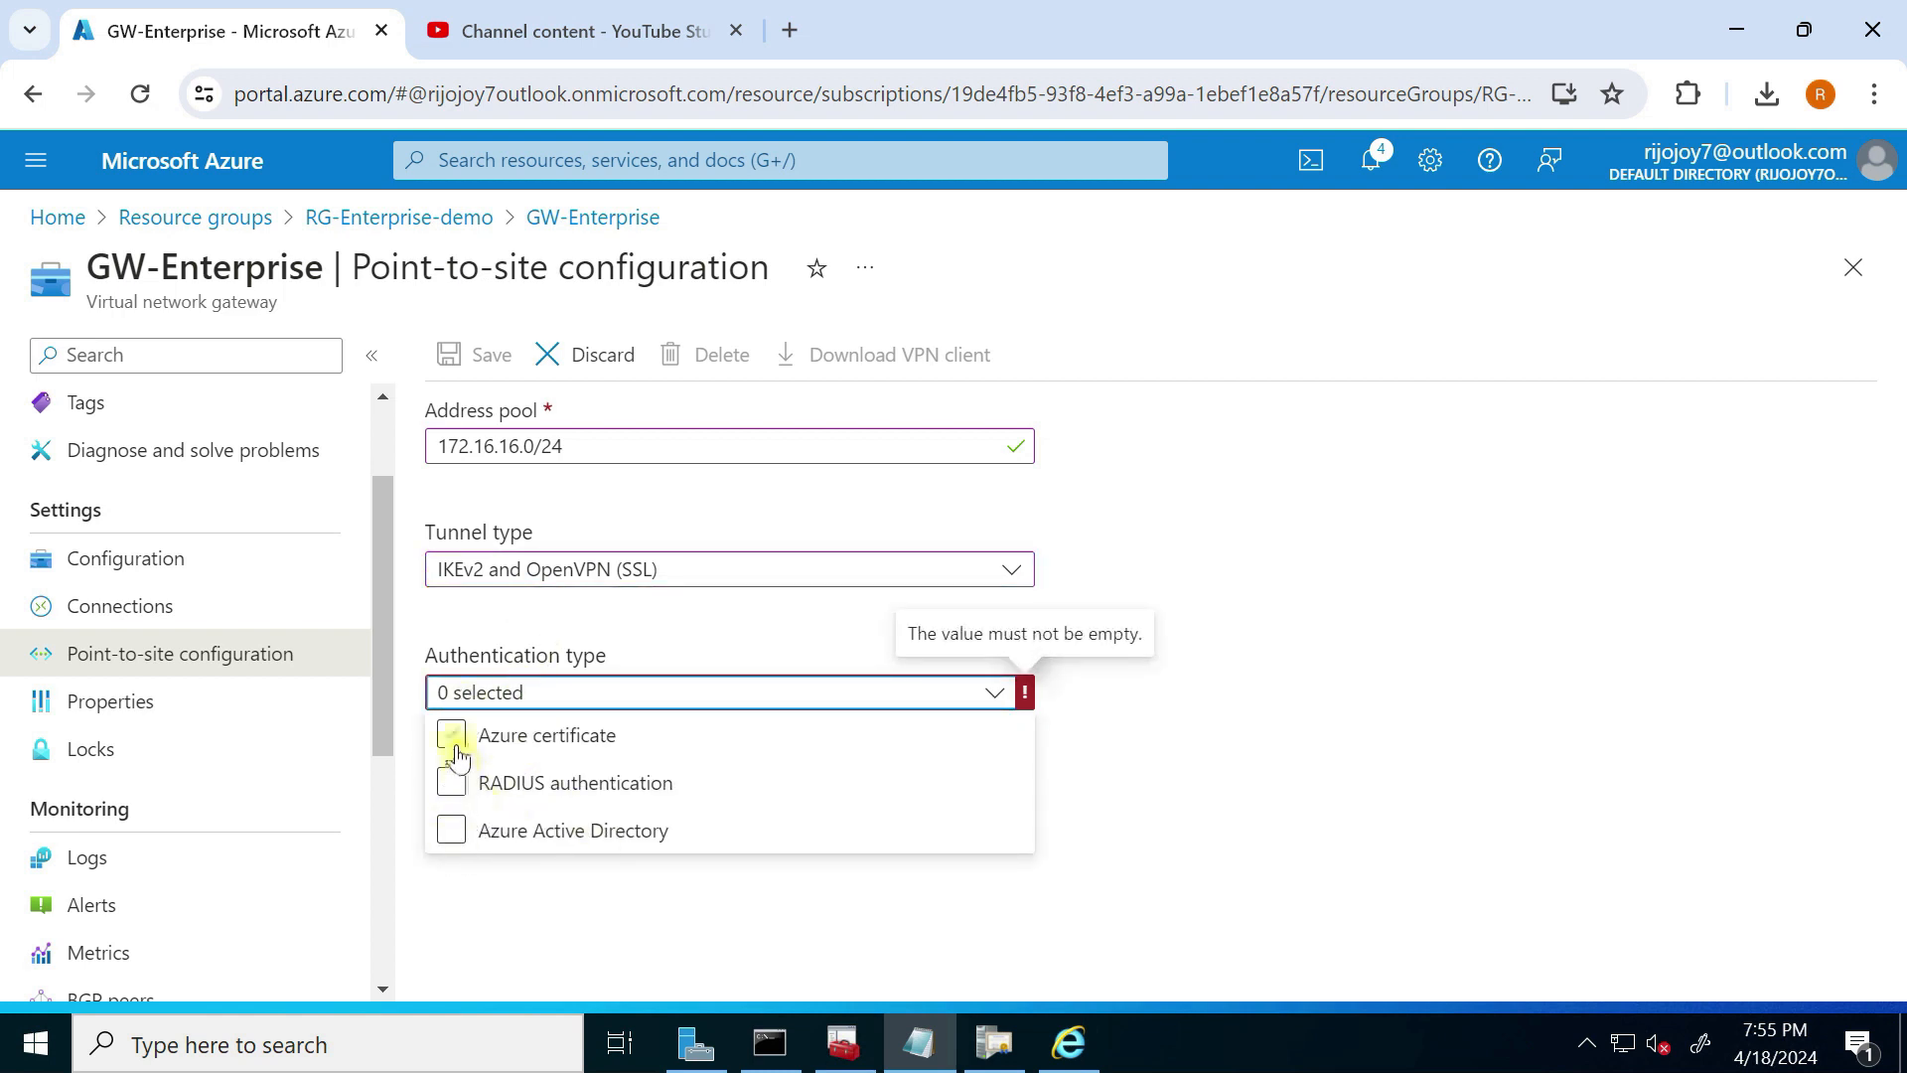
left_click(452, 735)
left_click(1334, 737)
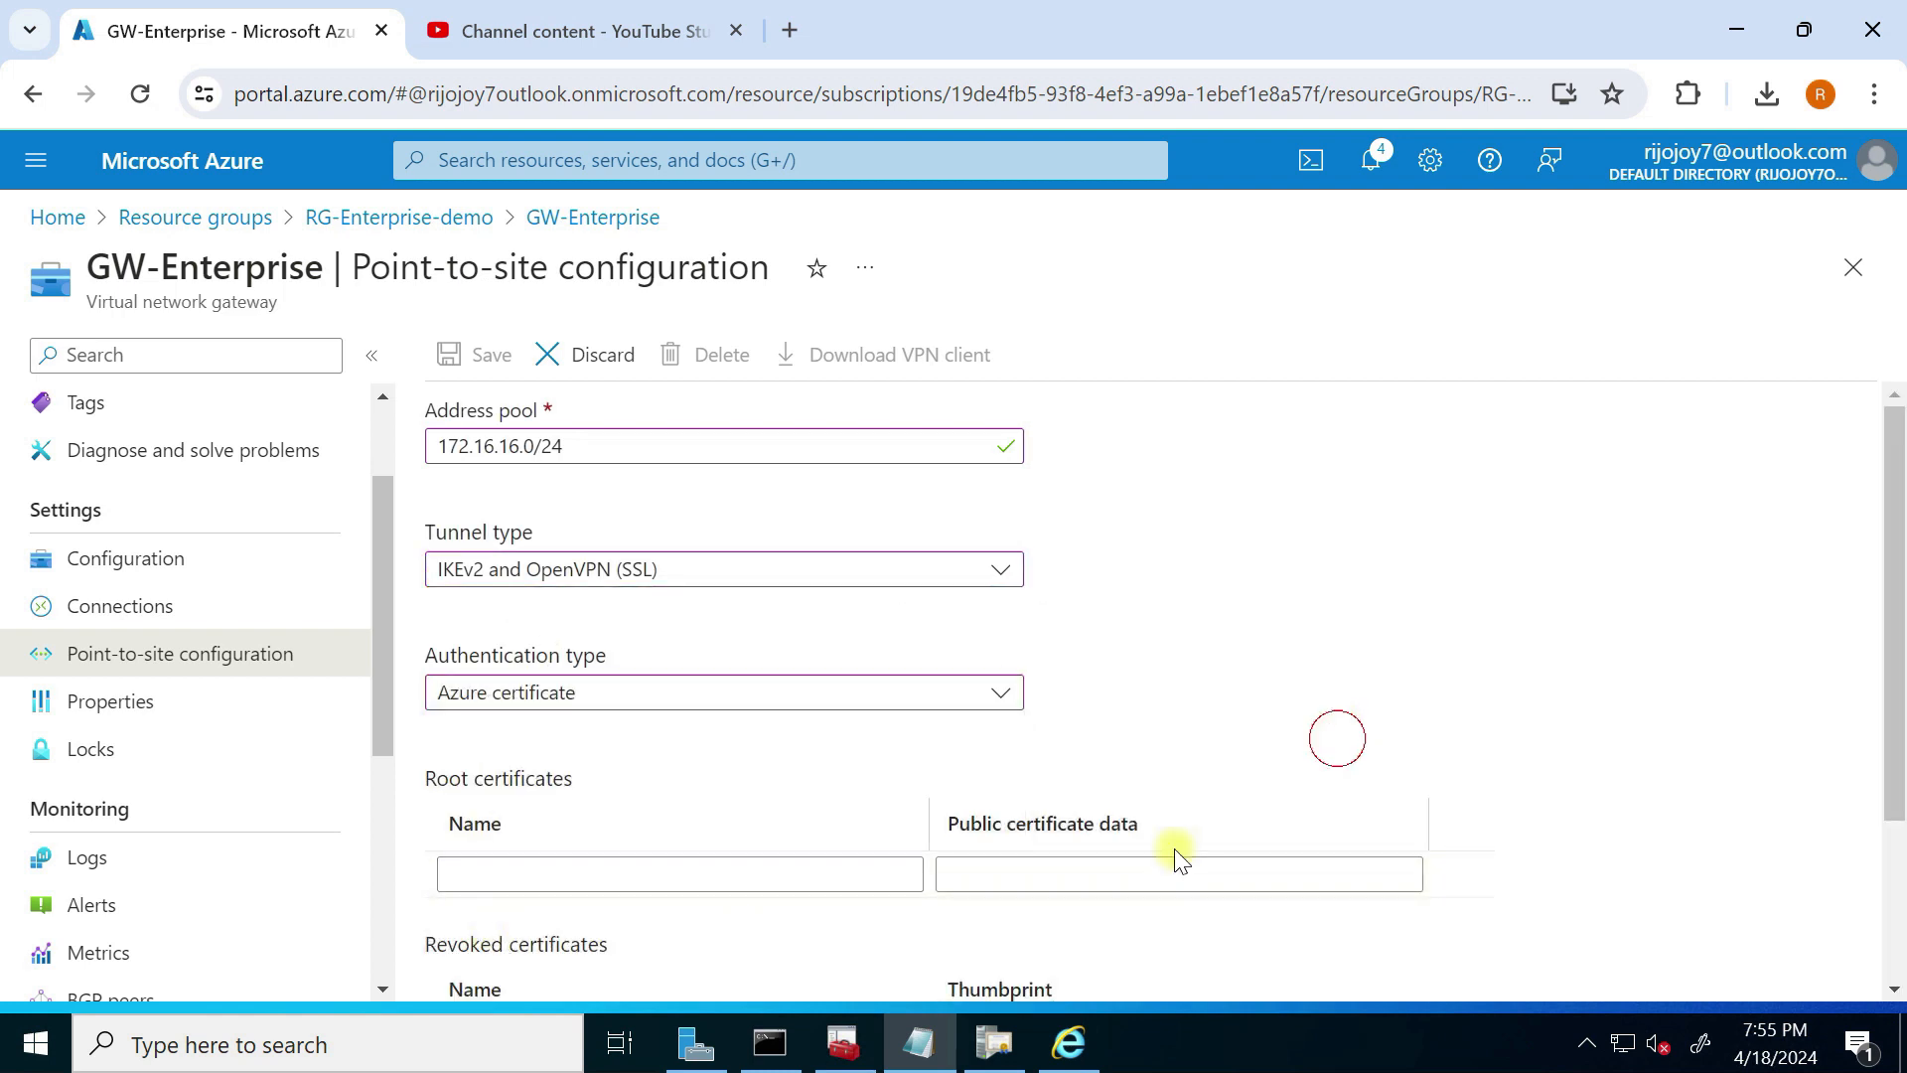
Step: Paste the root certificate's public data and name it rijoskilrootcert
left_click(1005, 870)
key("ctrl+v")
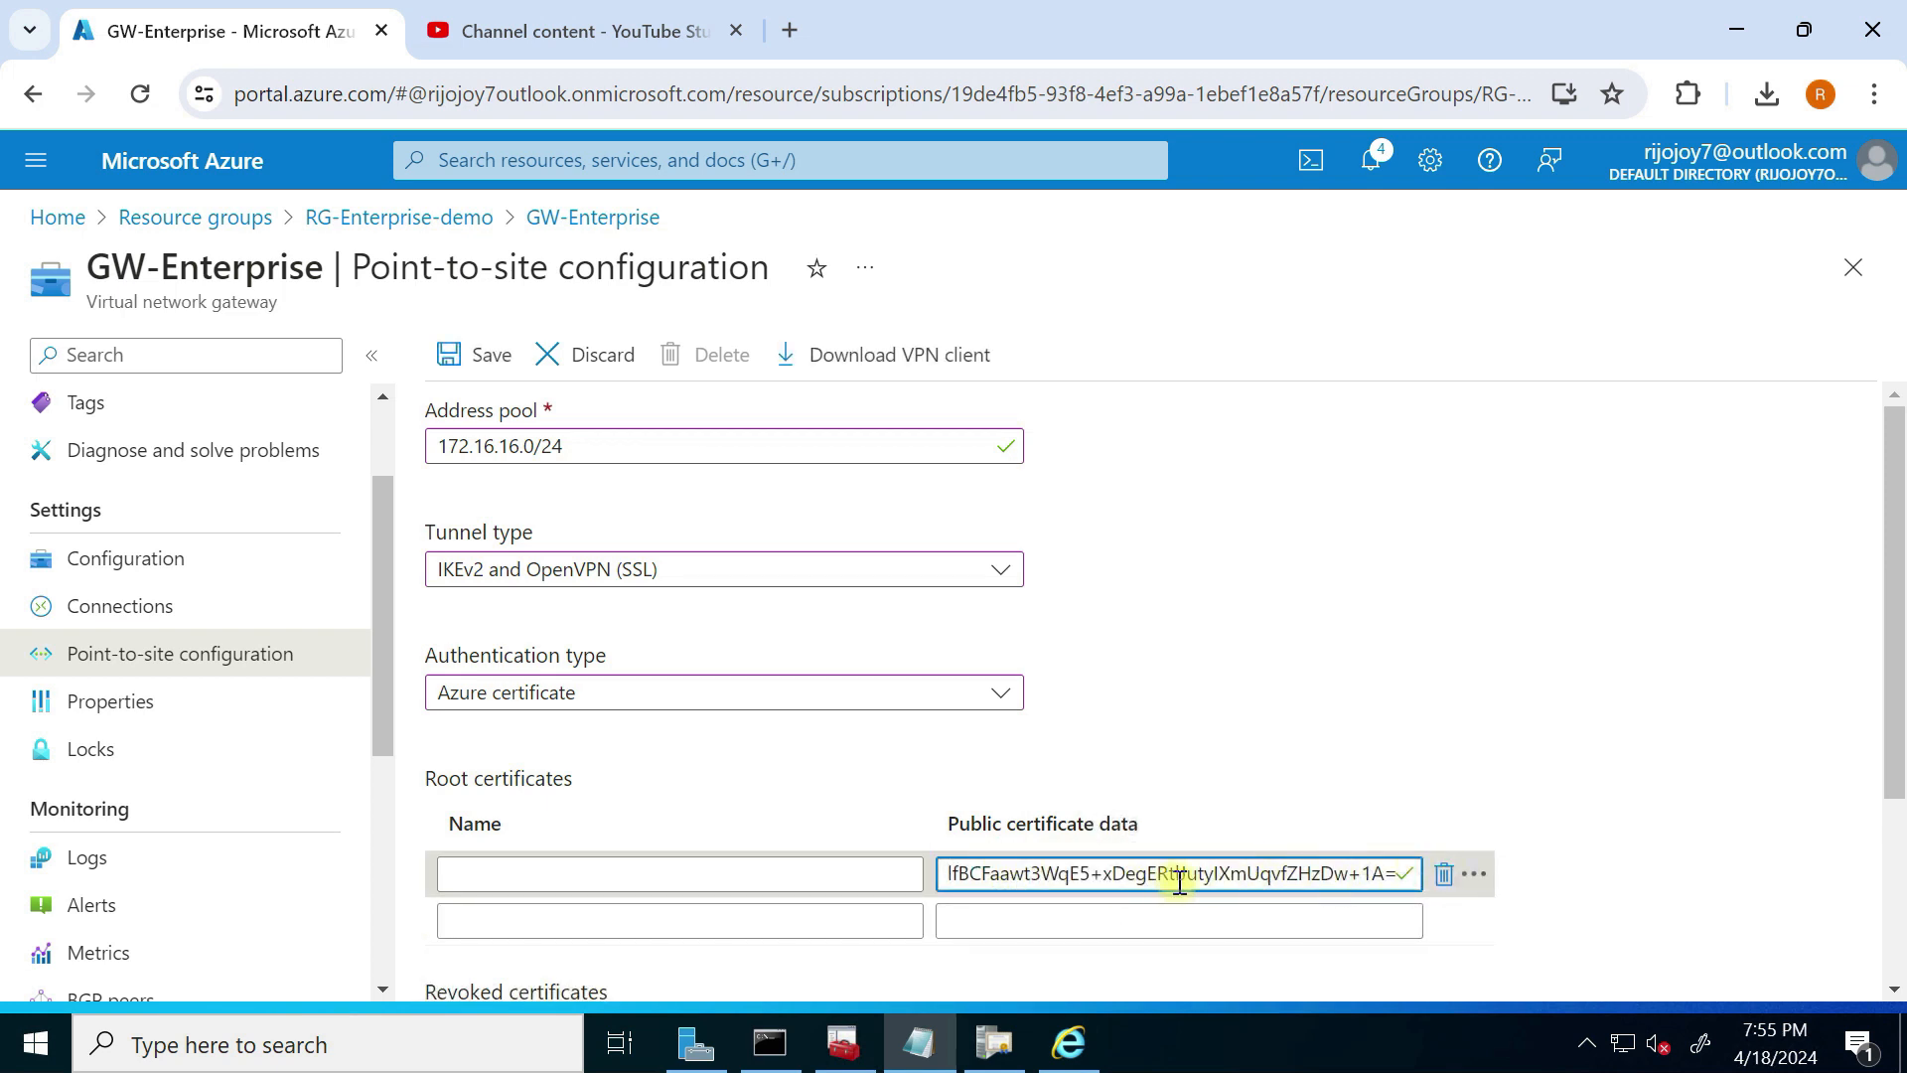
left_click(724, 875)
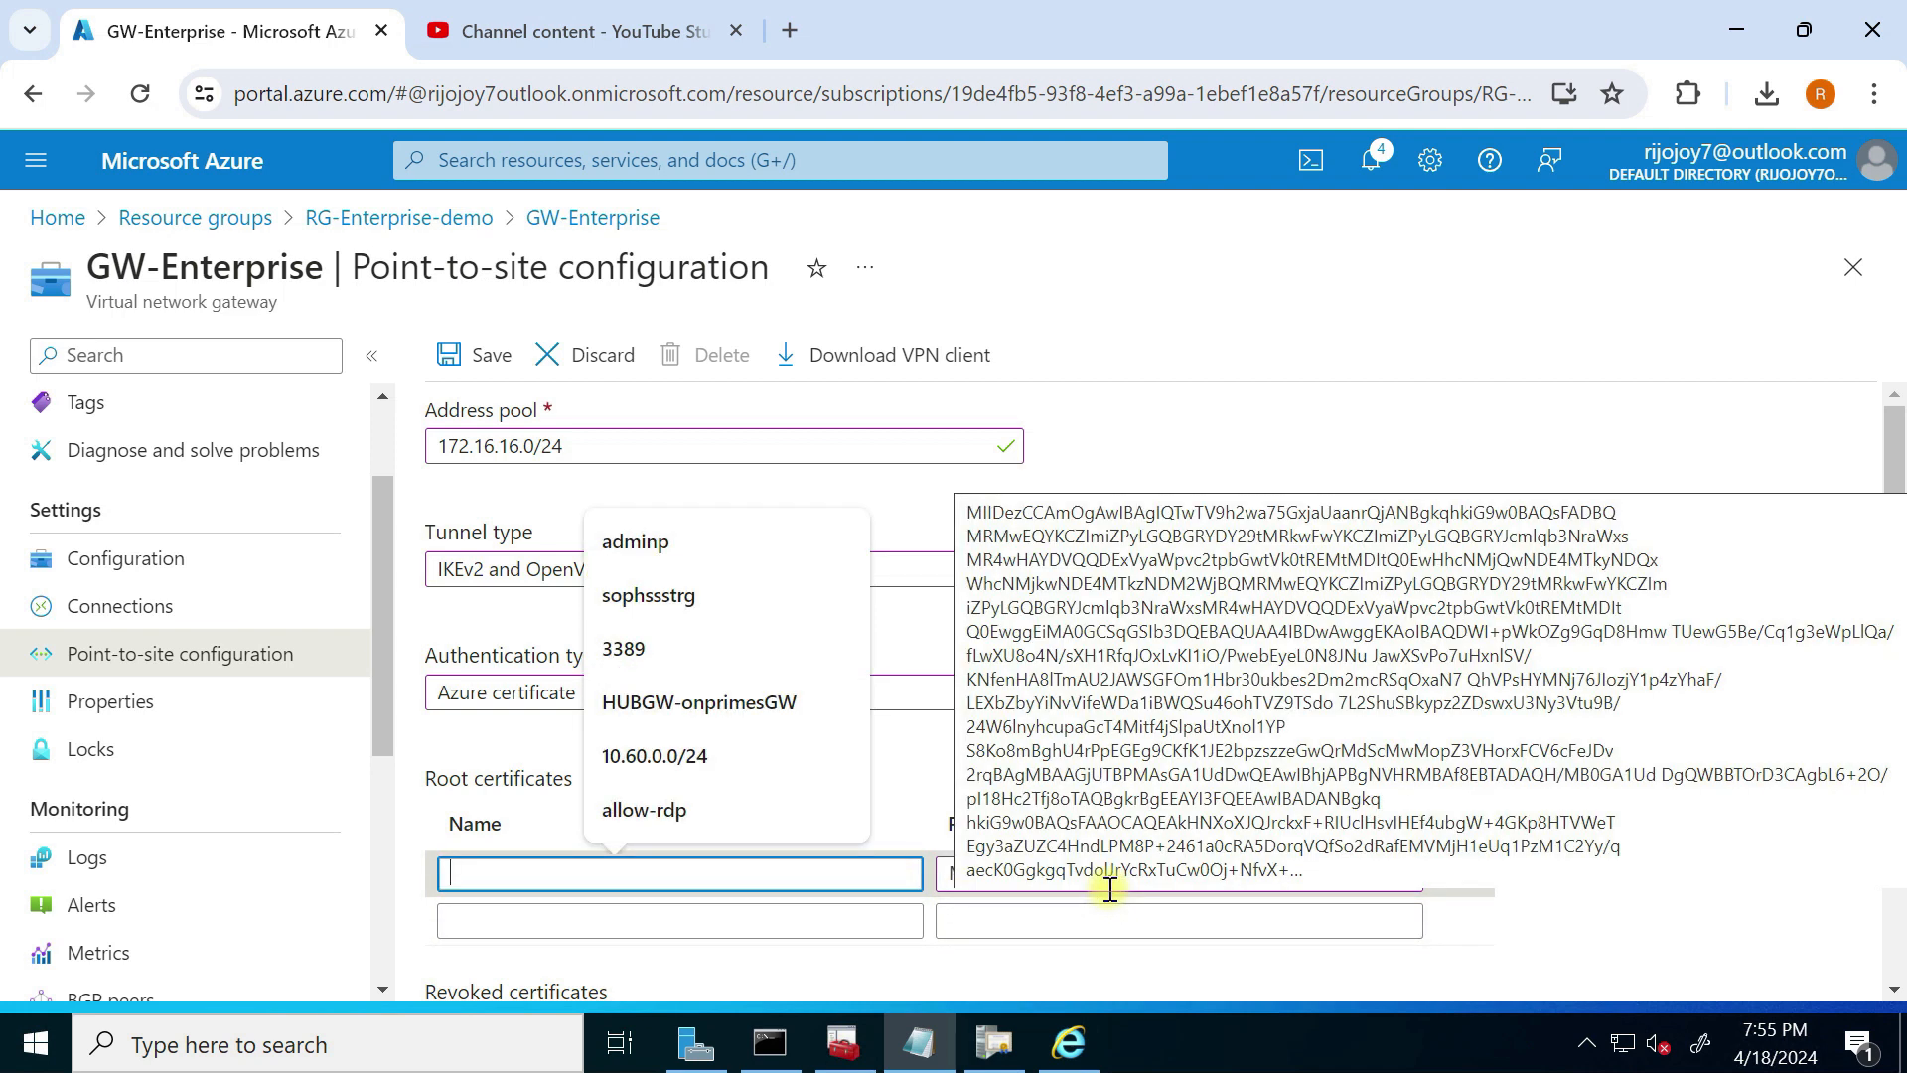
type("rijoskilrootcert")
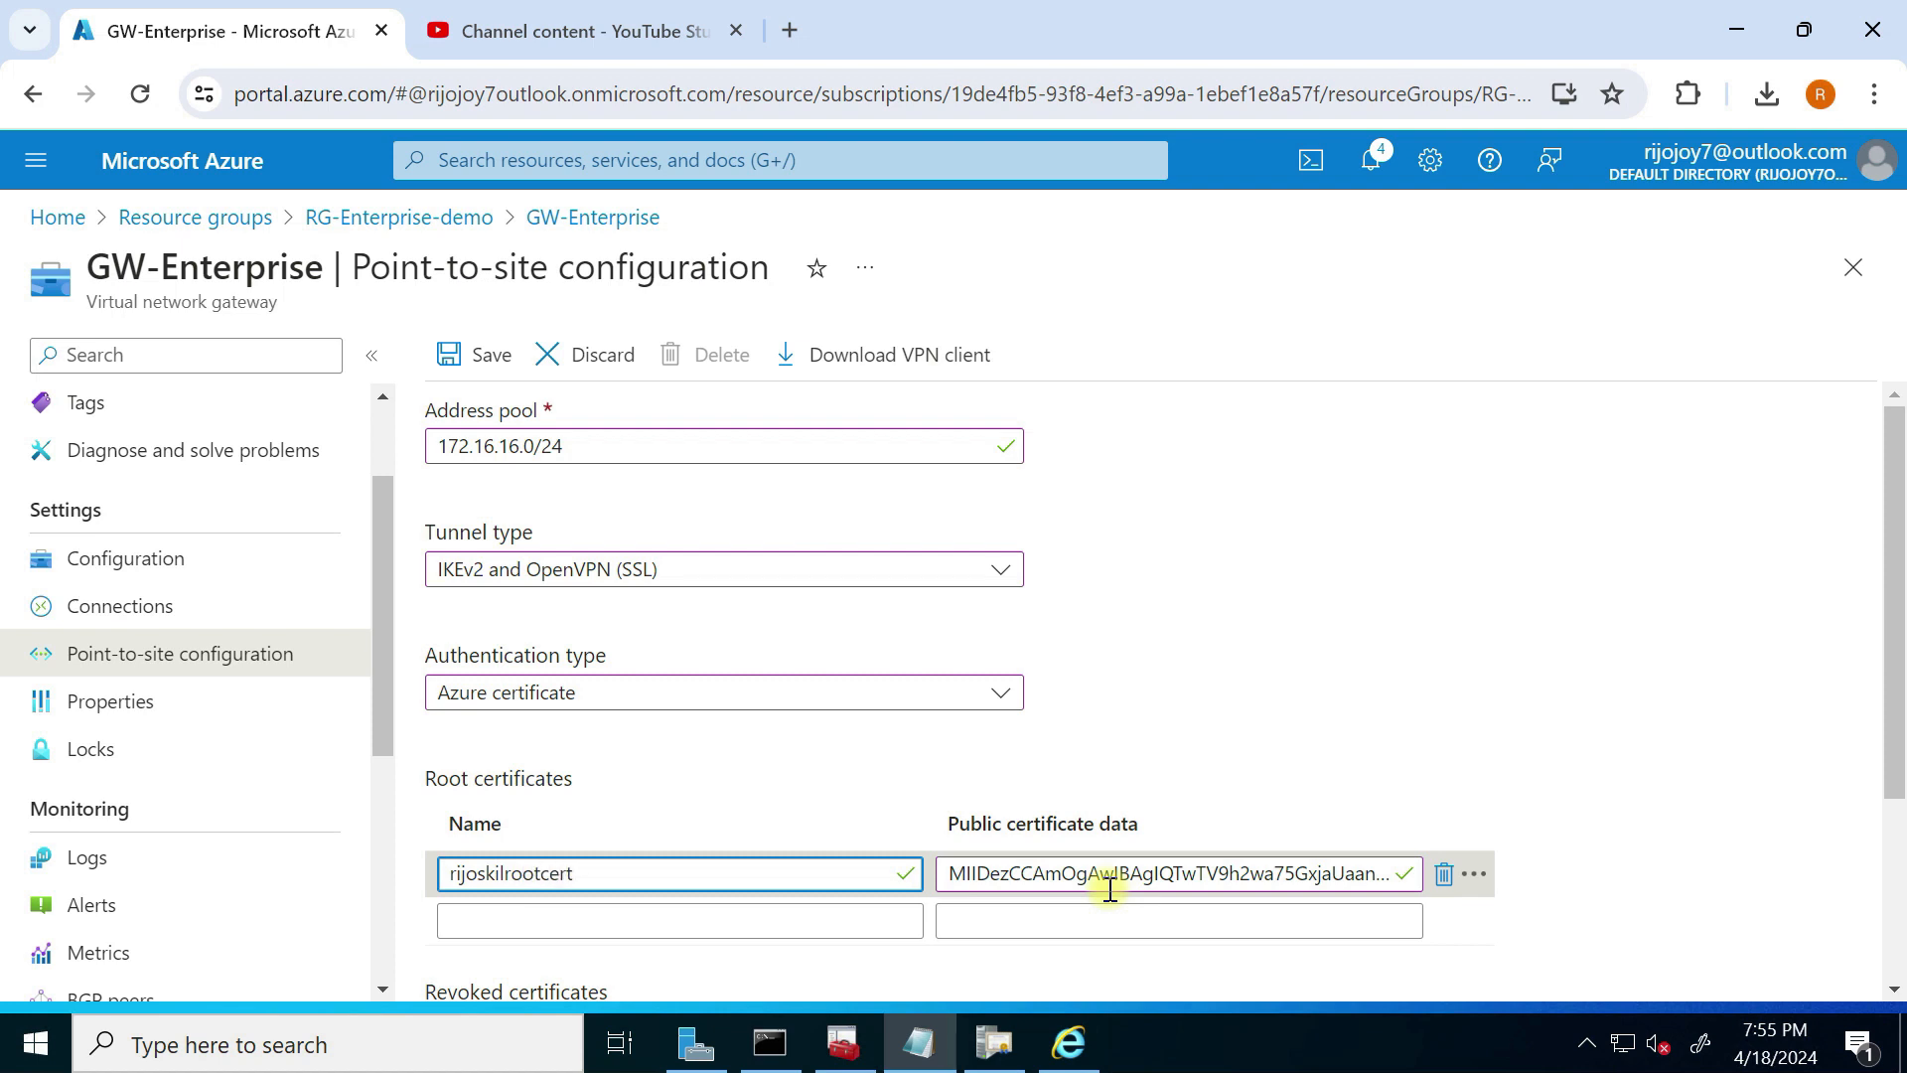
scroll(1669, 686, "down", 3)
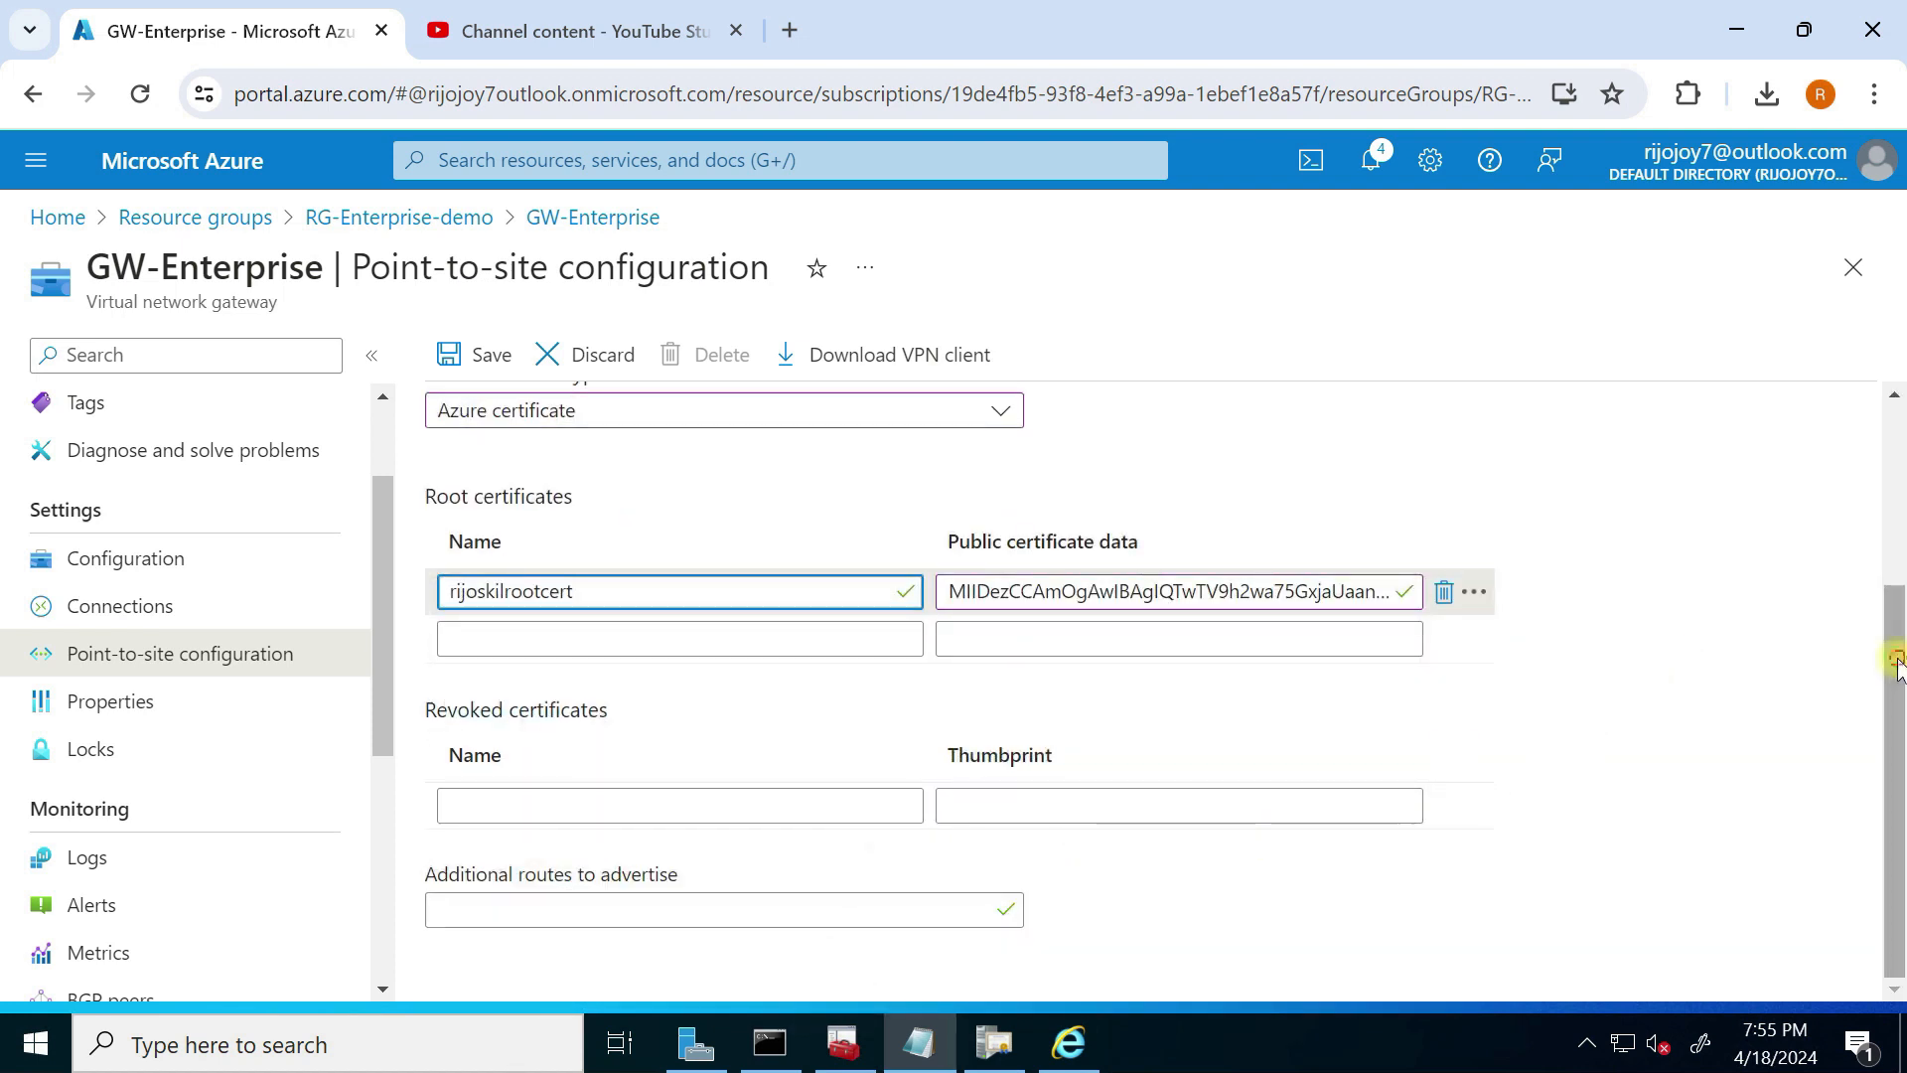
scroll(1897, 667, "up", 3)
Step: Save the point-to-site settings and download GW-Enterprise.zip, keeping it despite Chrome's warning
left_click(491, 359)
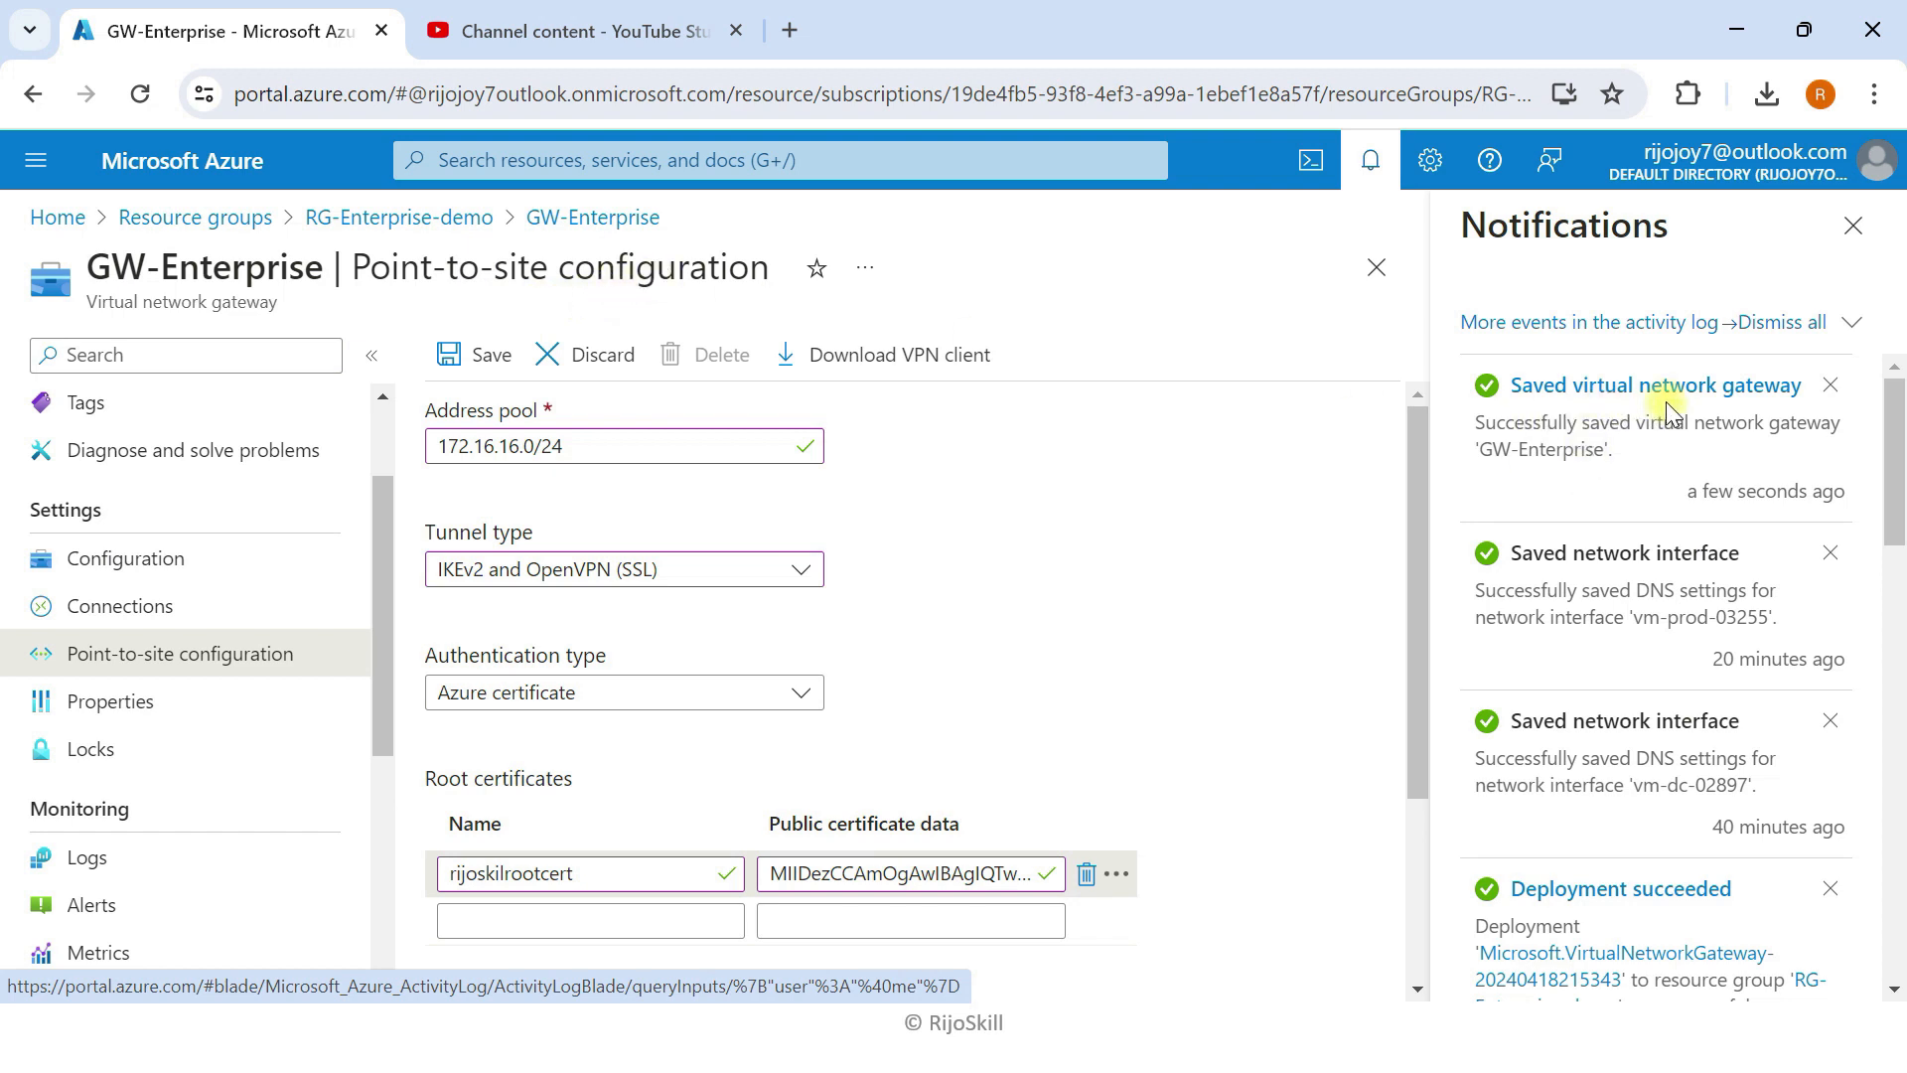
left_click(904, 360)
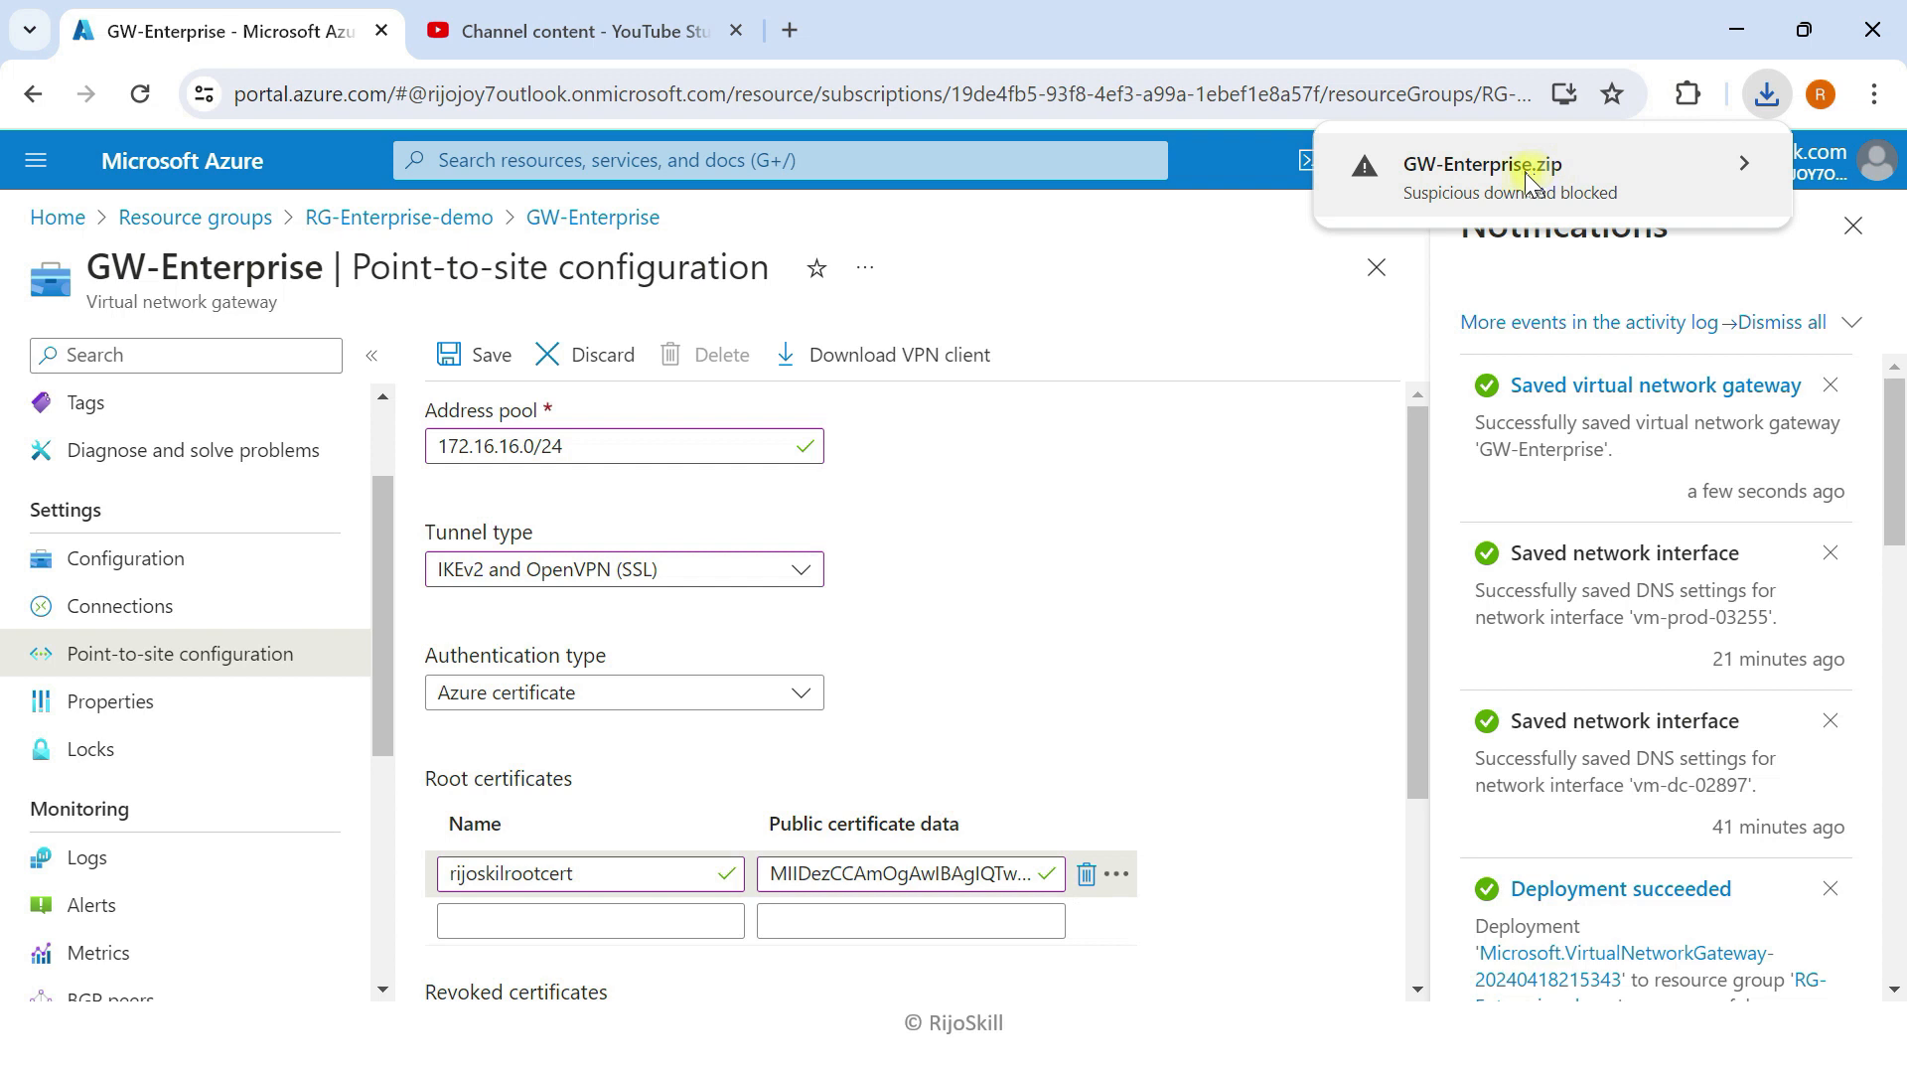
left_click(1744, 163)
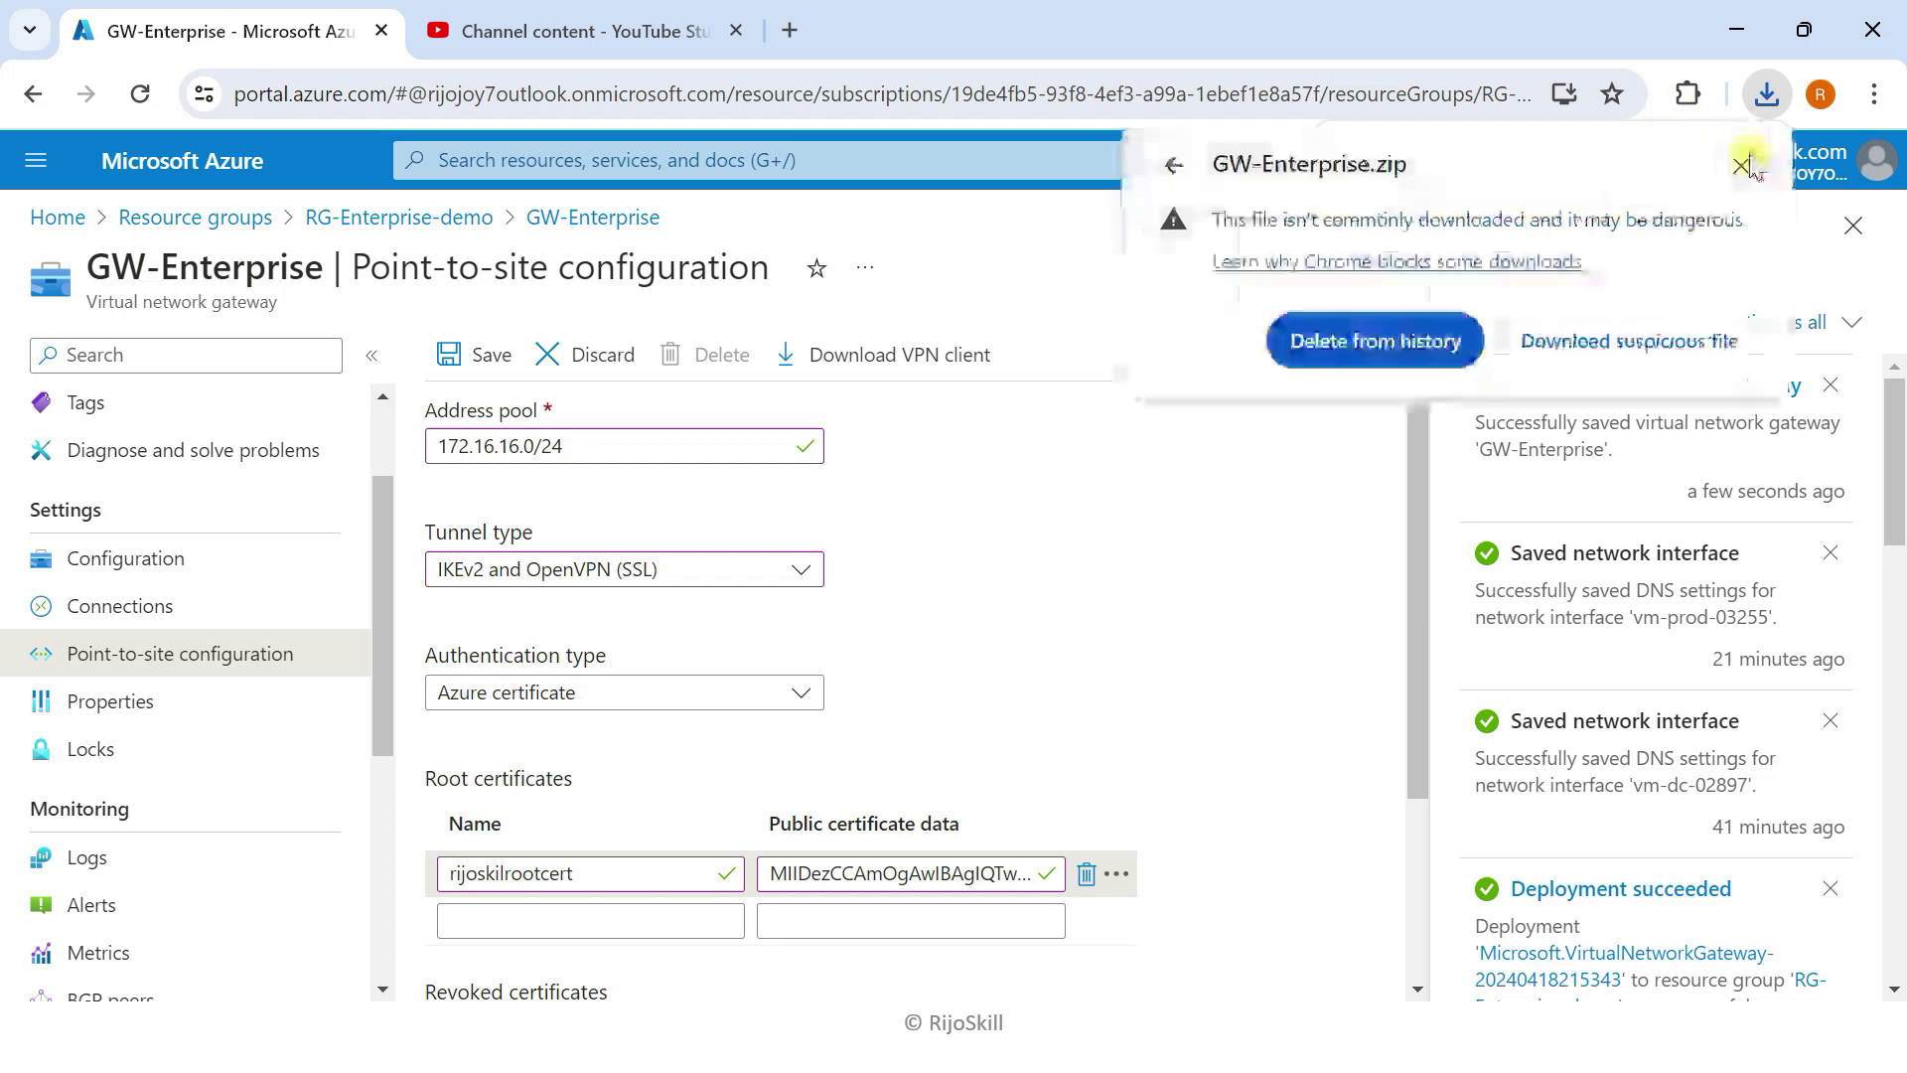
left_click(1614, 341)
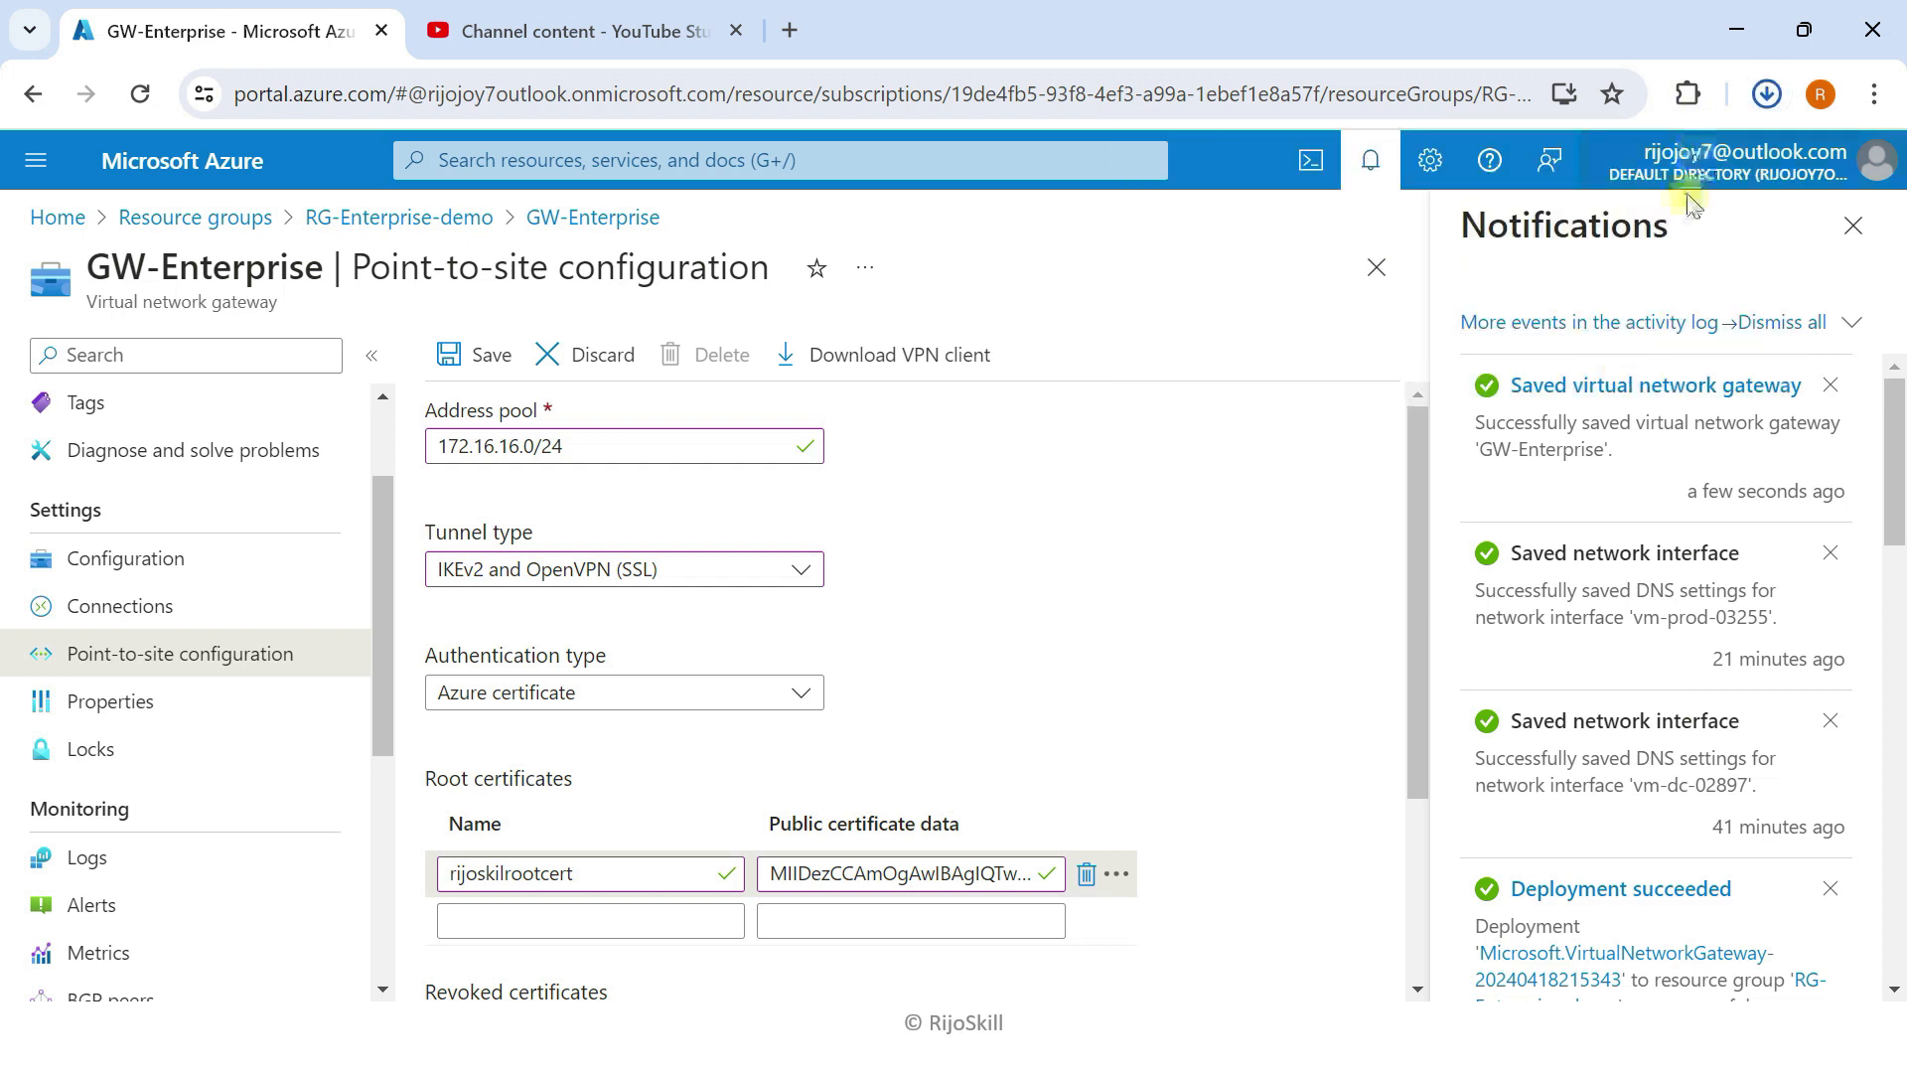
left_click(1683, 227)
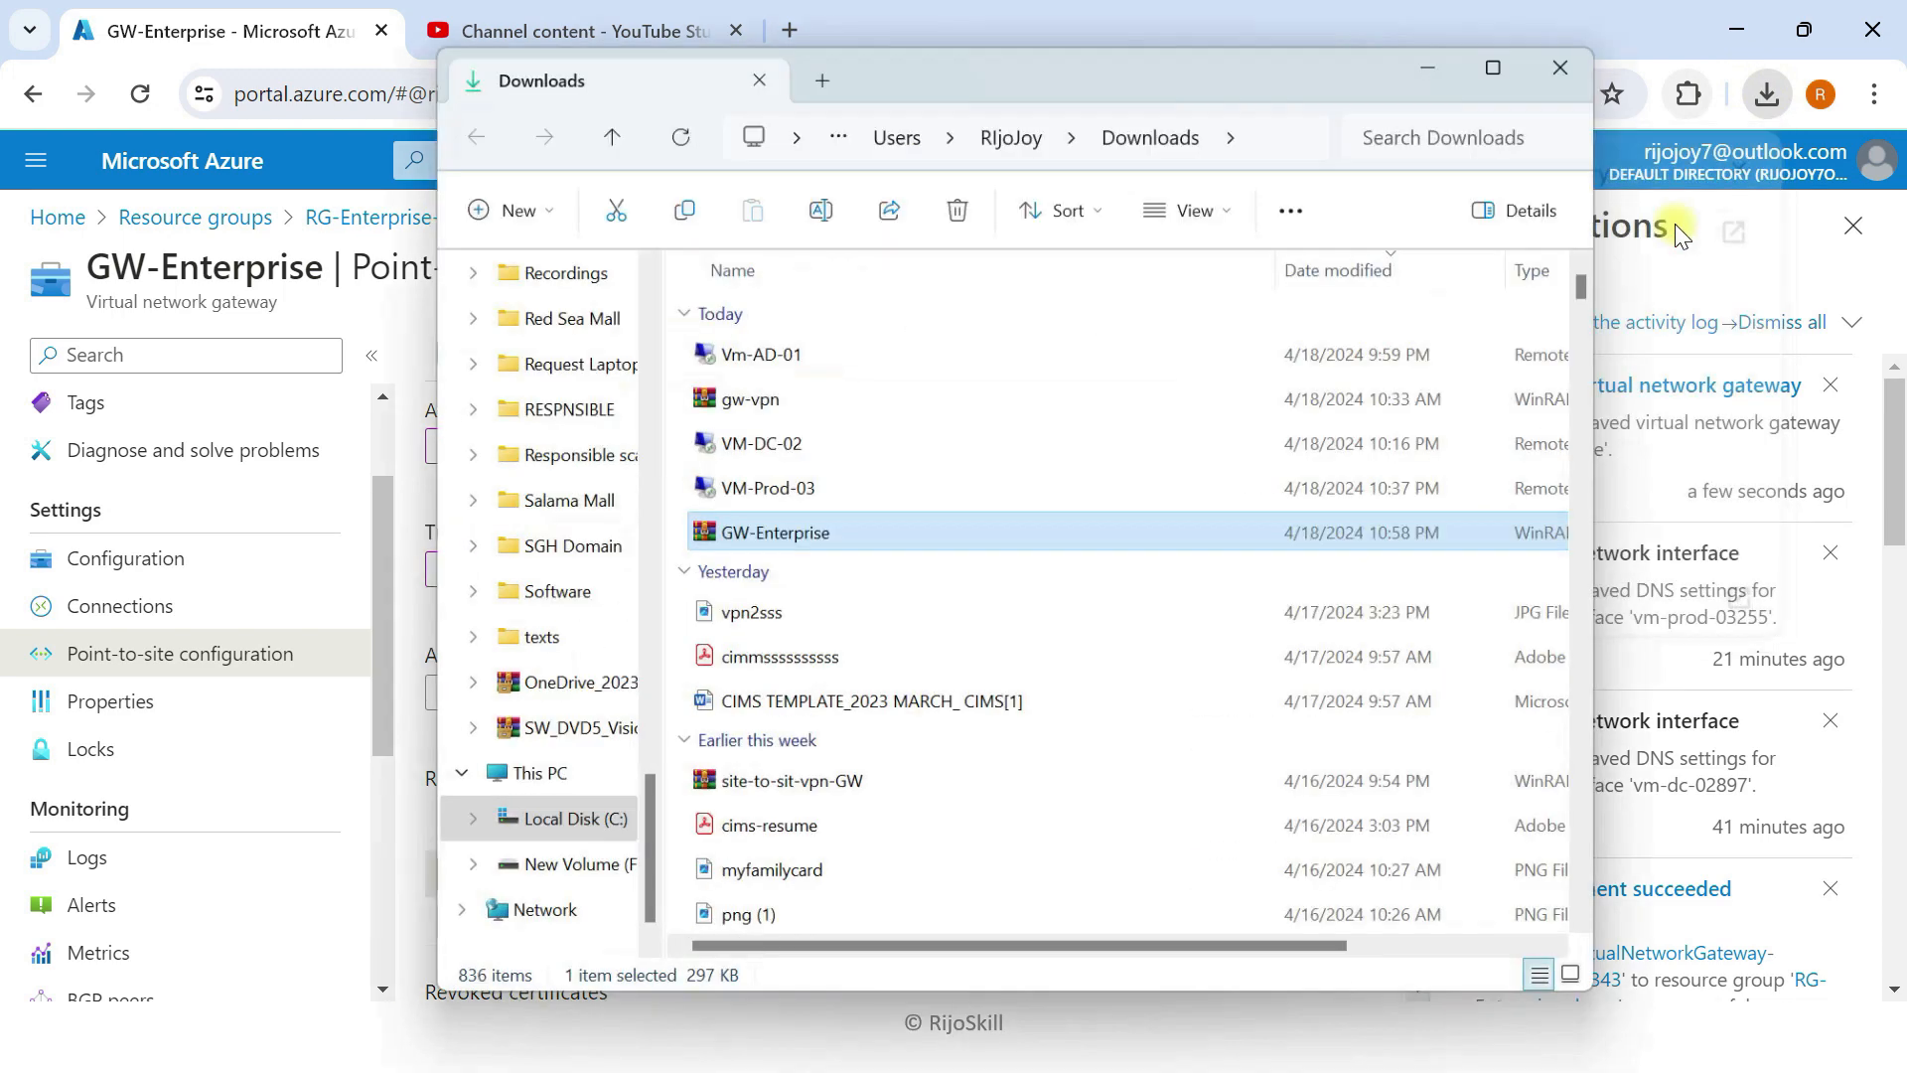
Step: Extract GW-Enterprise.zip in Downloads and open the extracted GW-Enterprise folder
right_click(785, 517)
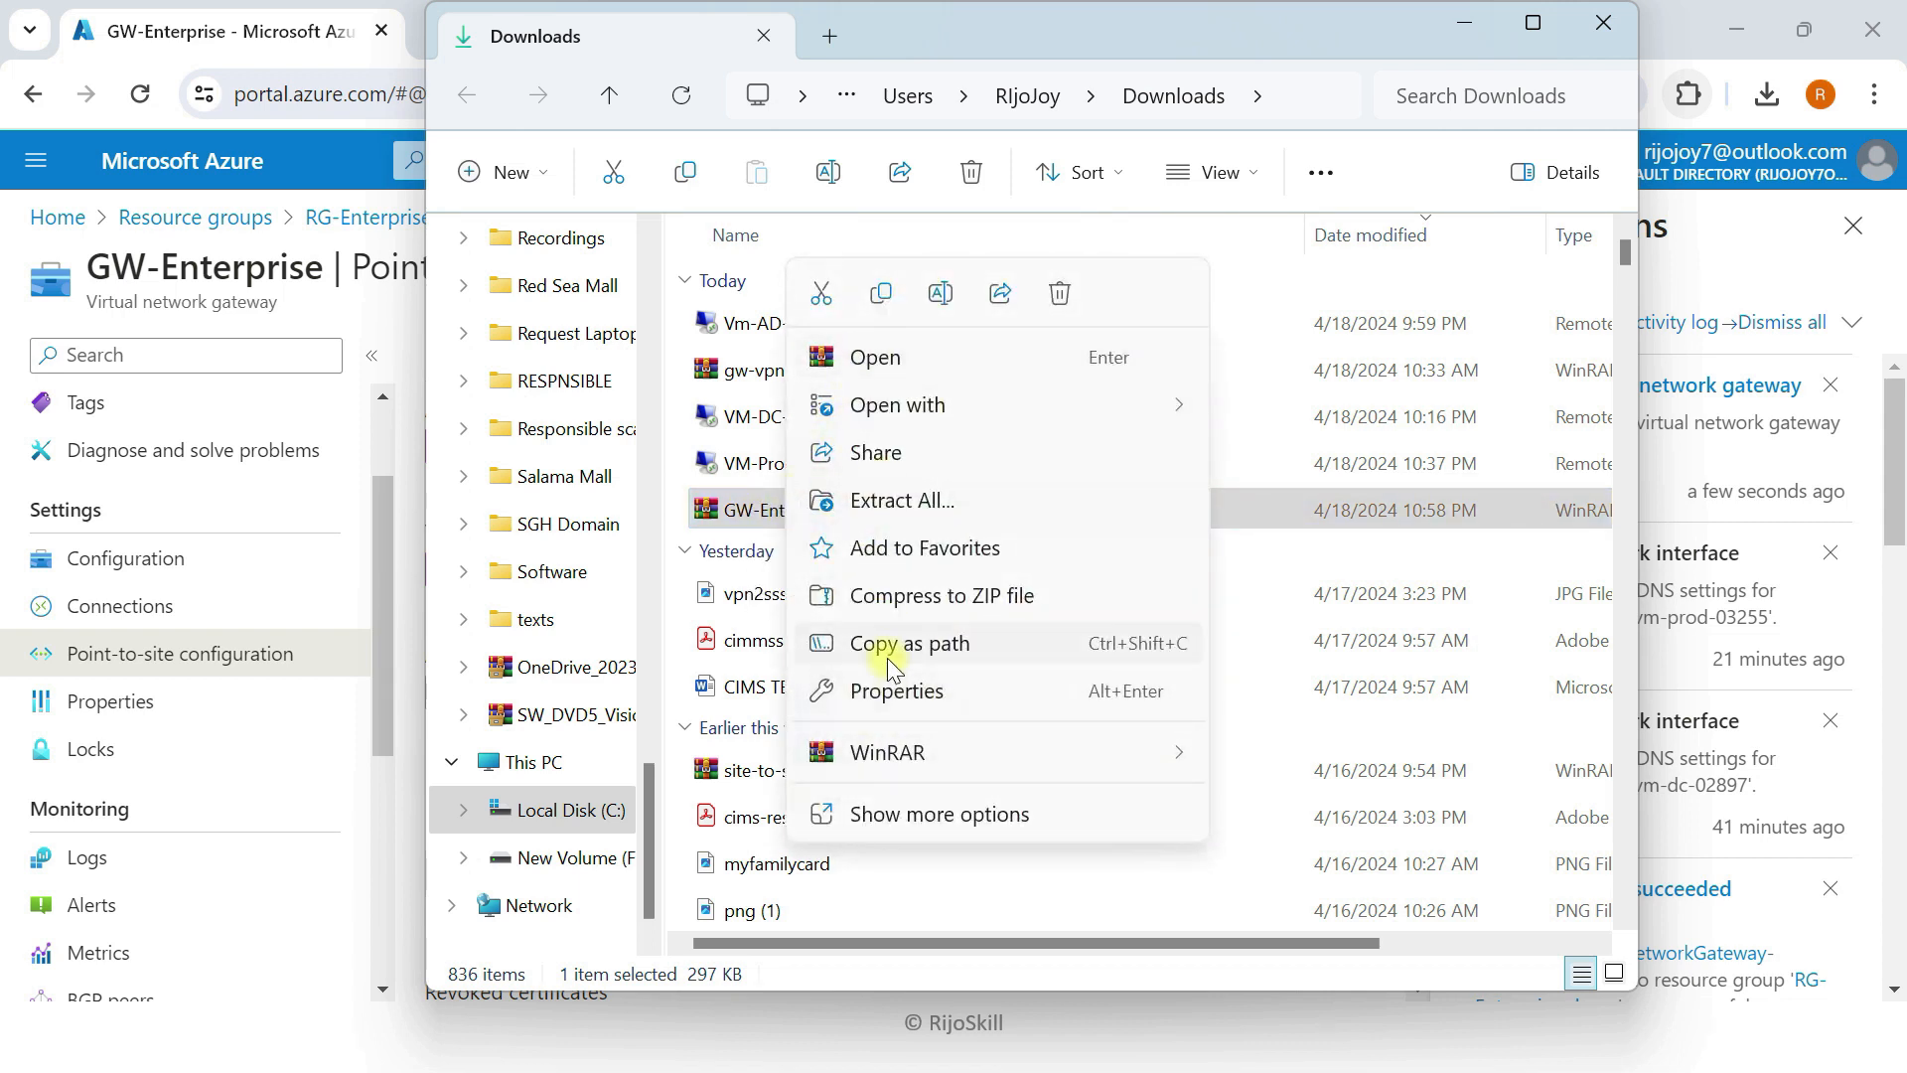
left_click(757, 517)
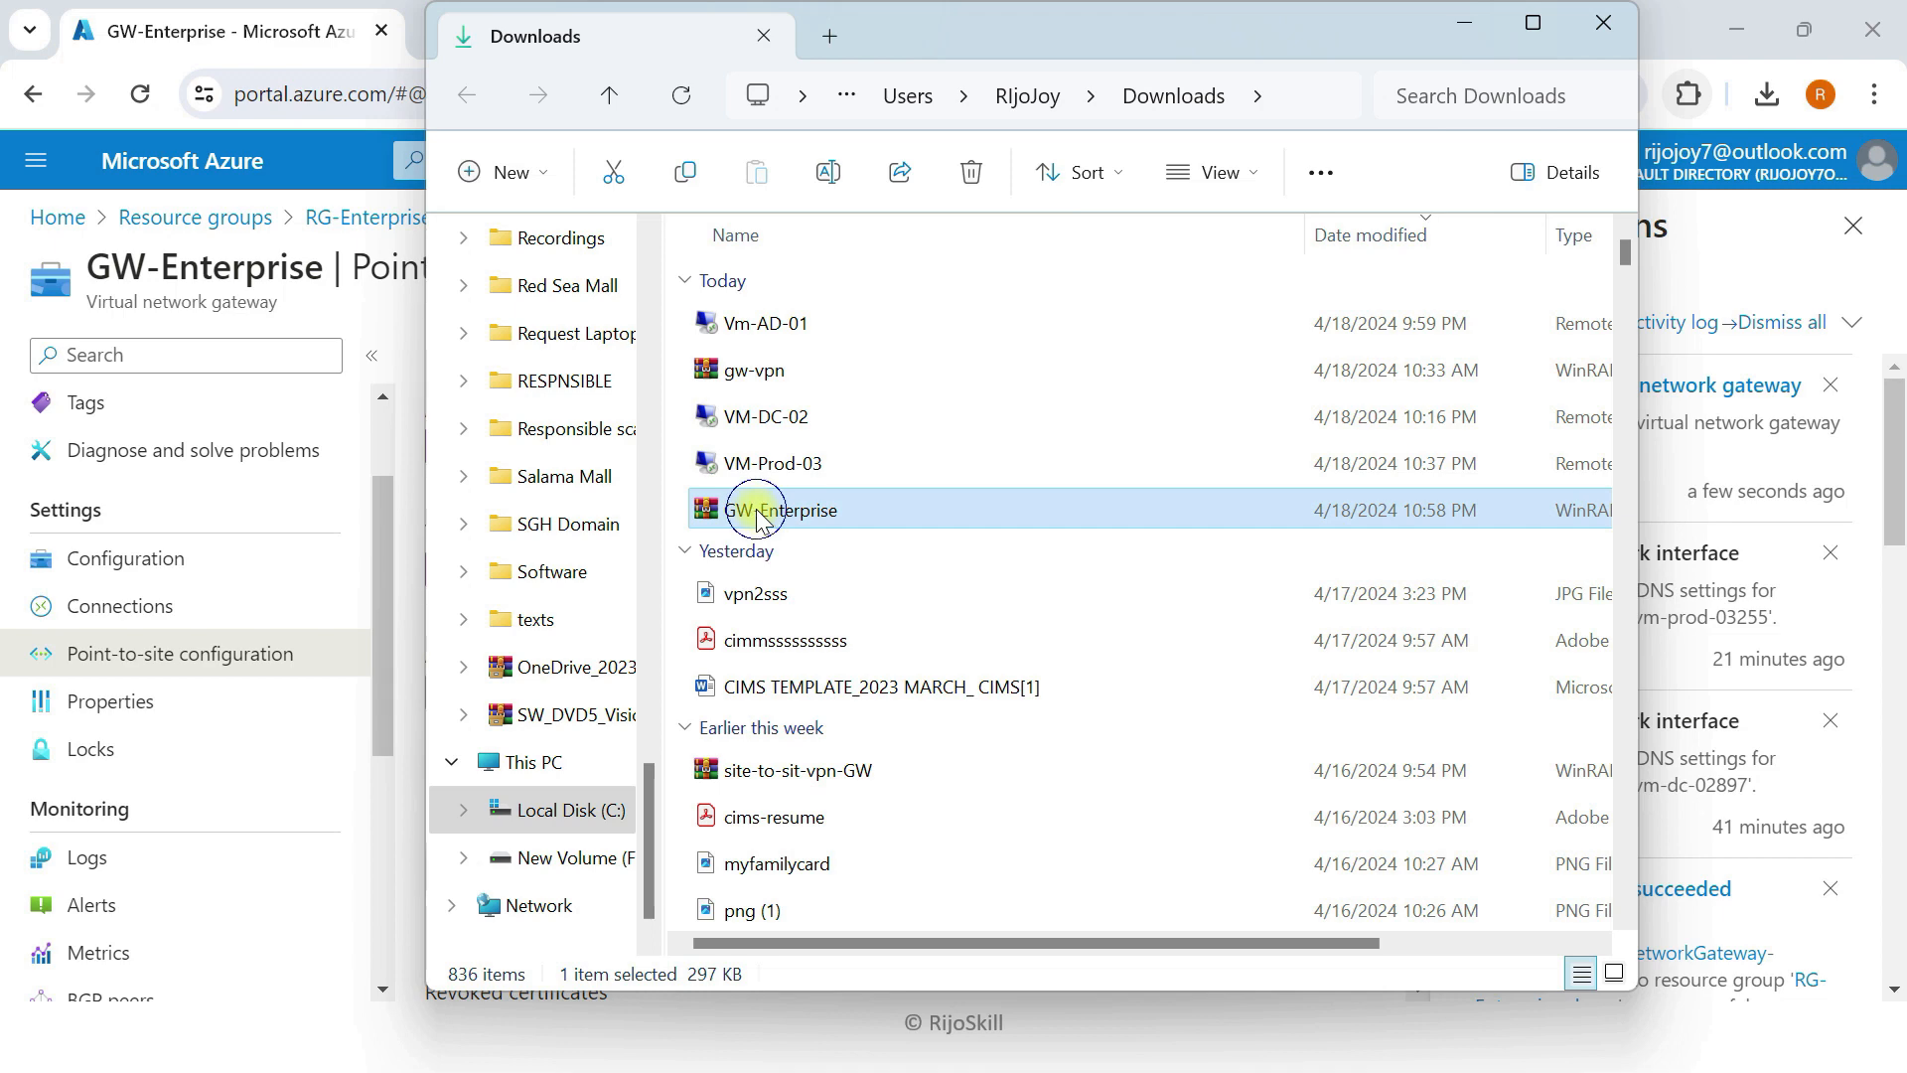
right_click(757, 517)
left_click(875, 560)
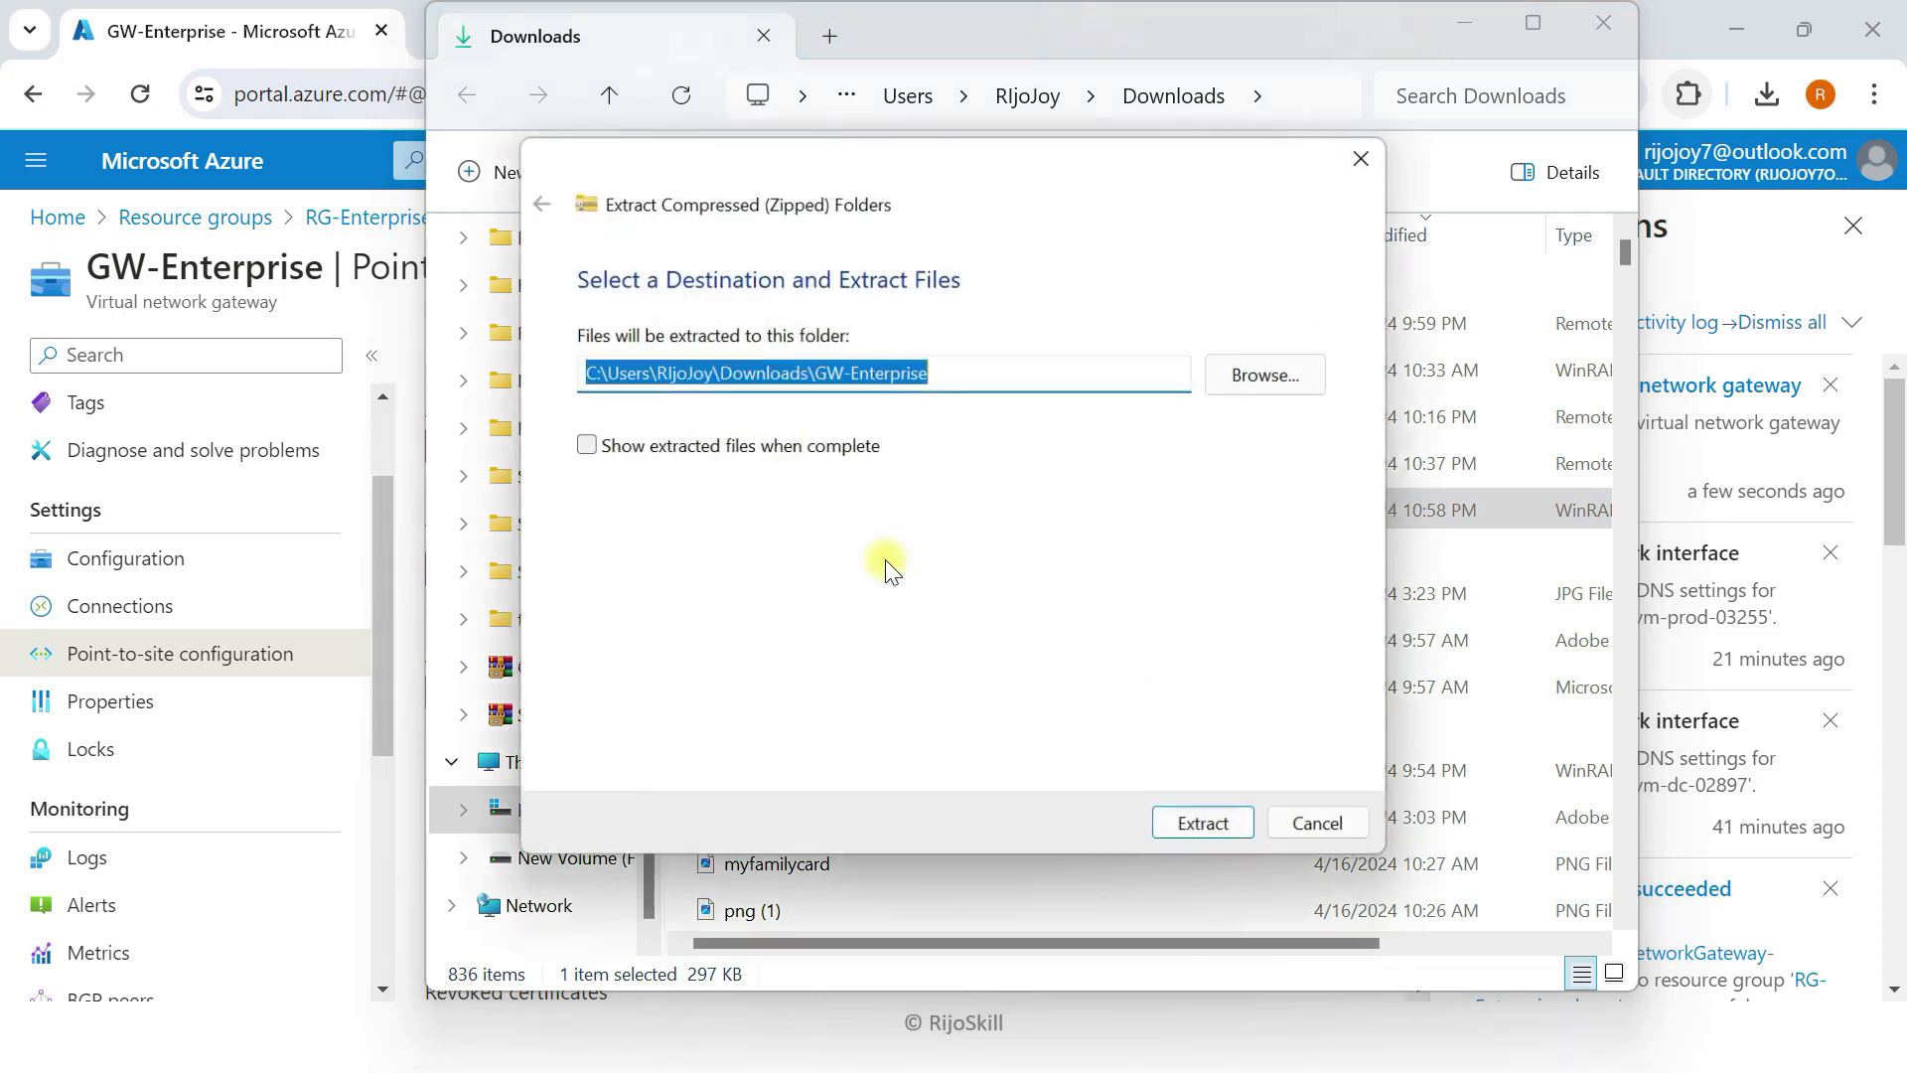
left_click(1363, 159)
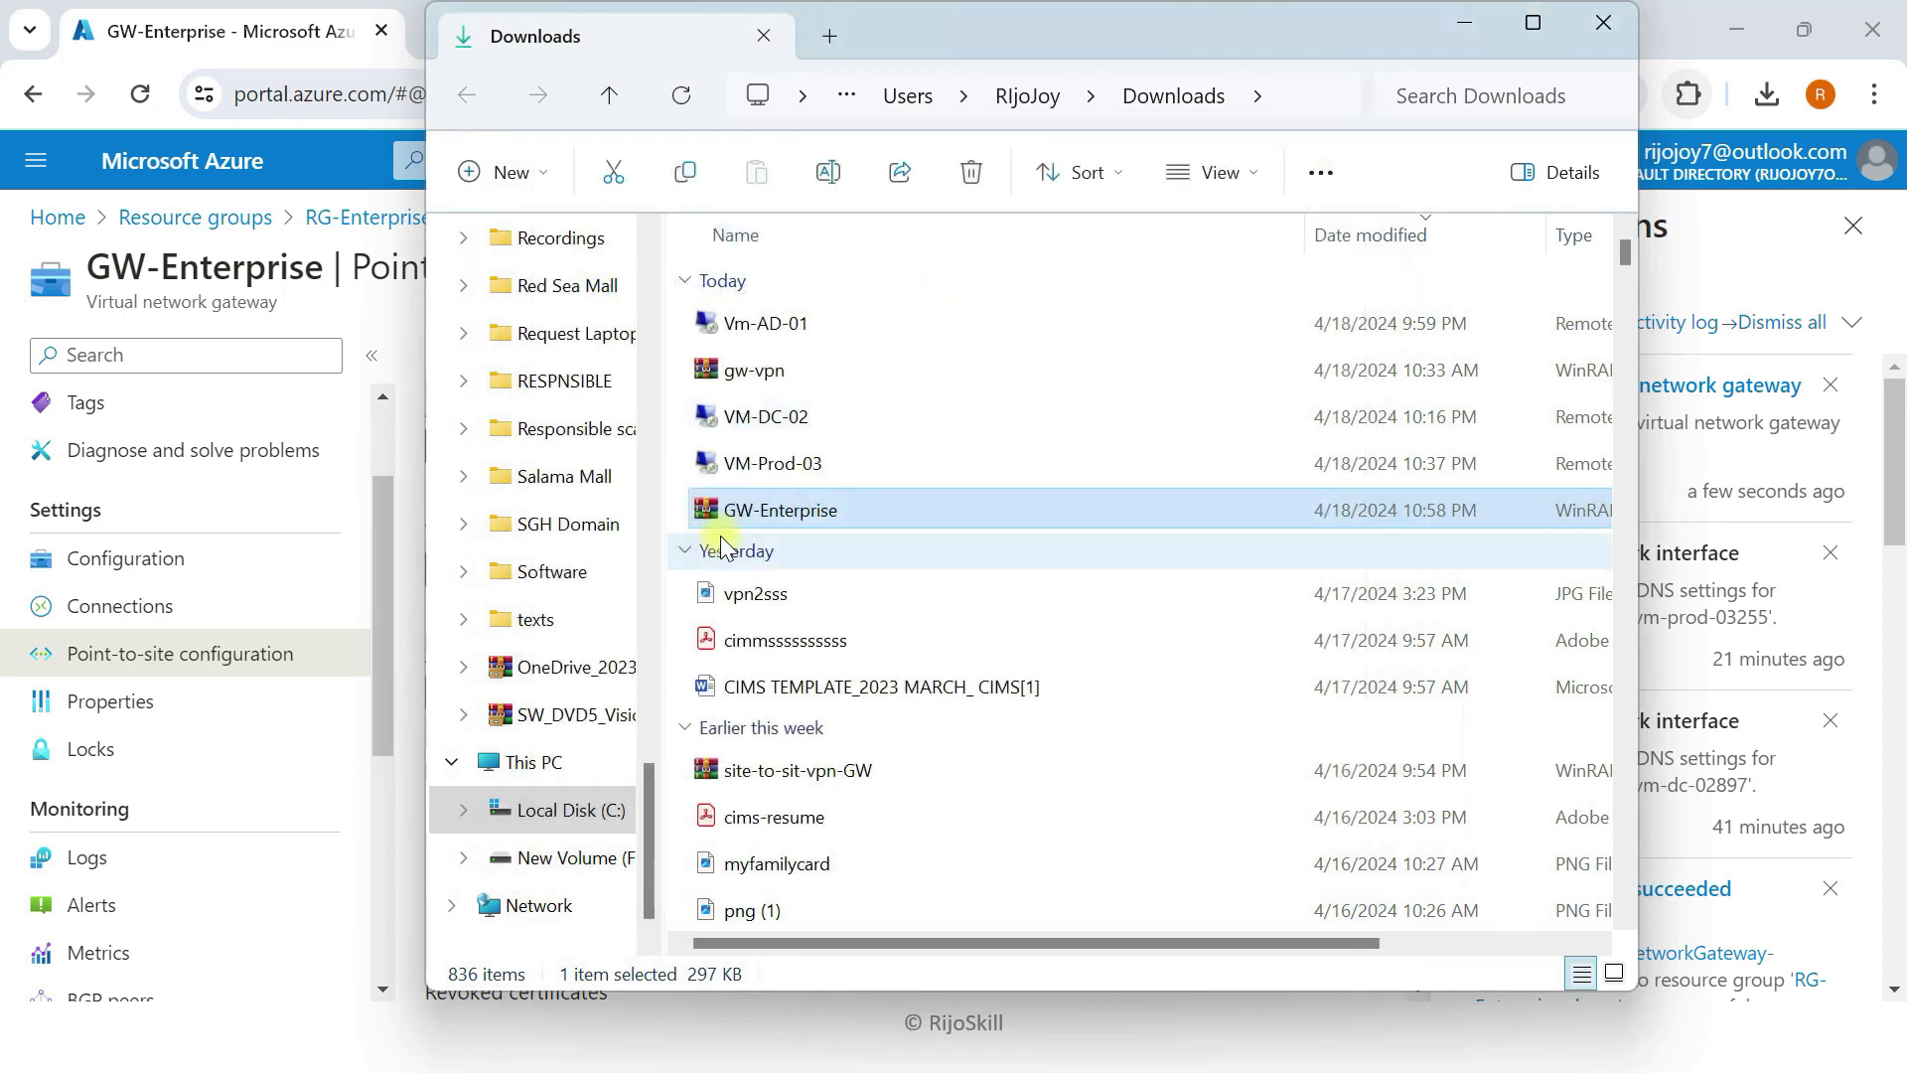
right_click(822, 502)
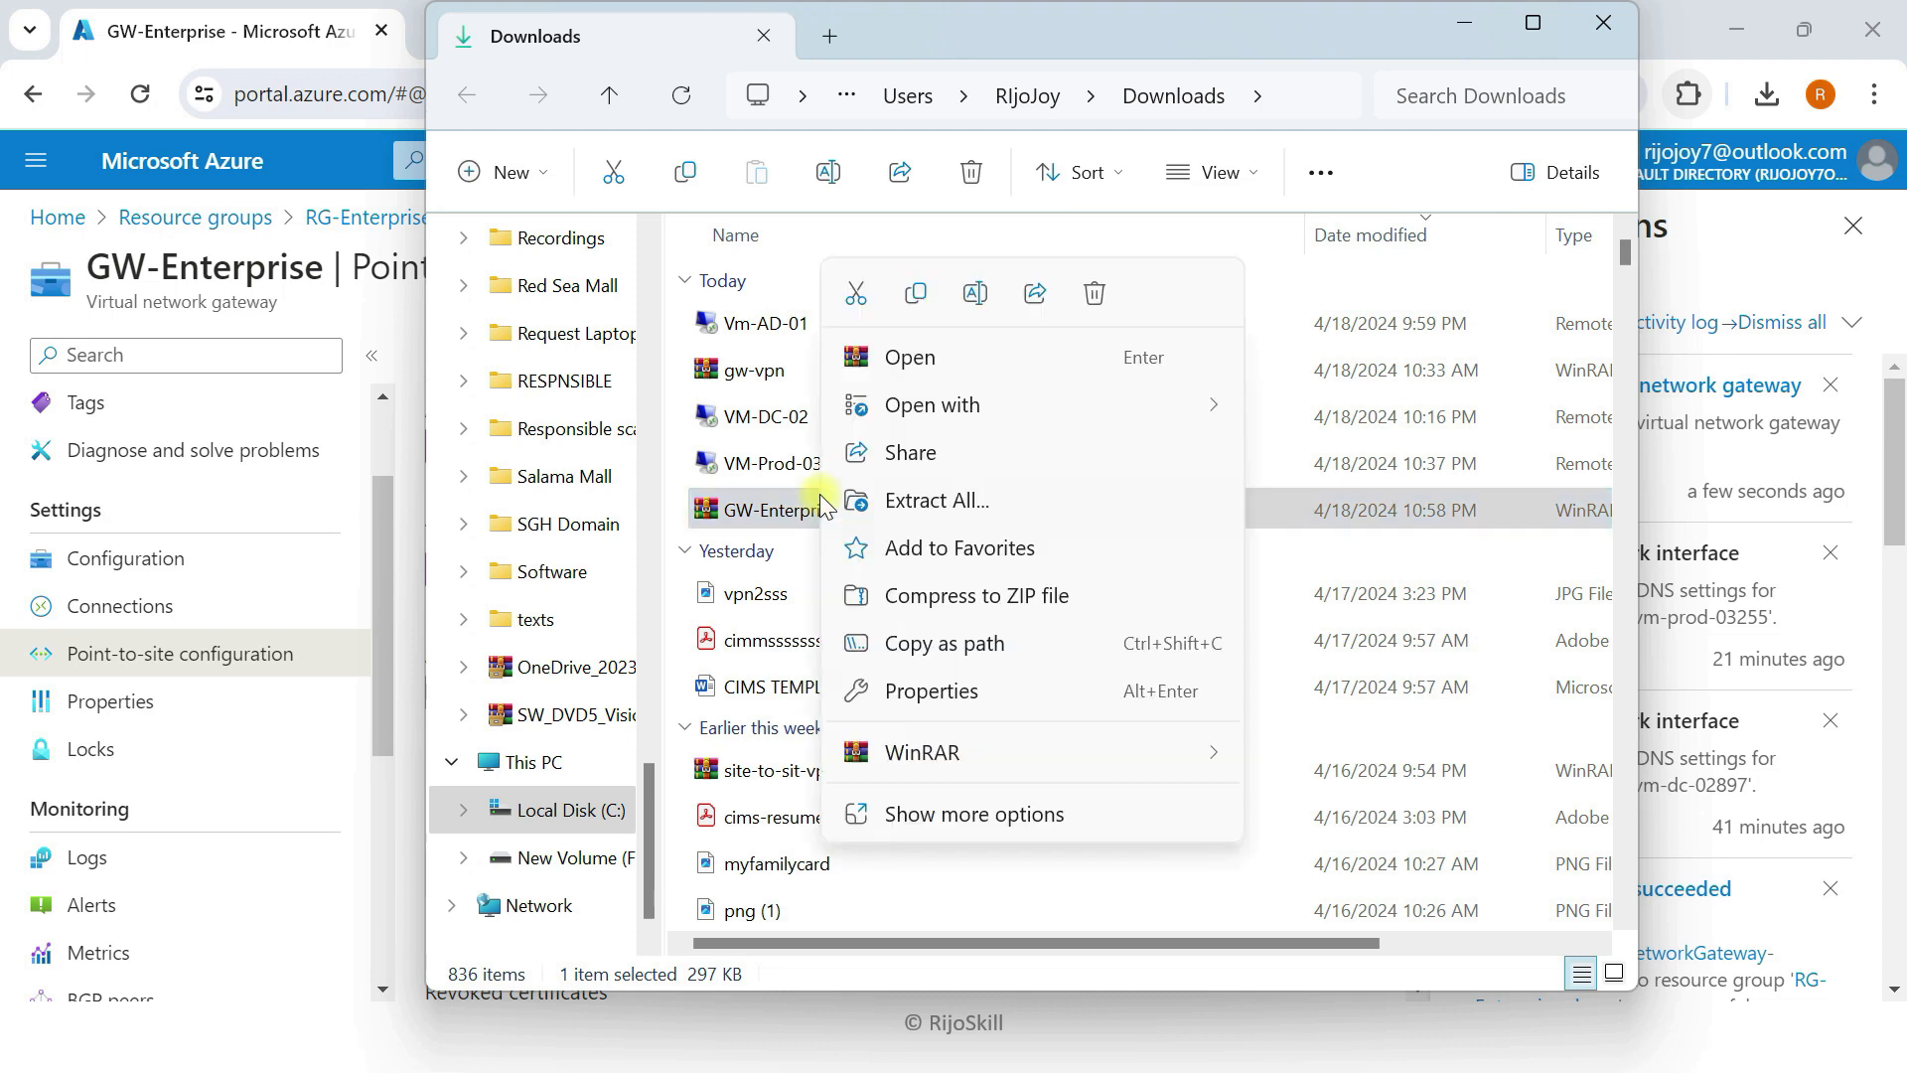
left_click(962, 501)
left_click(1207, 821)
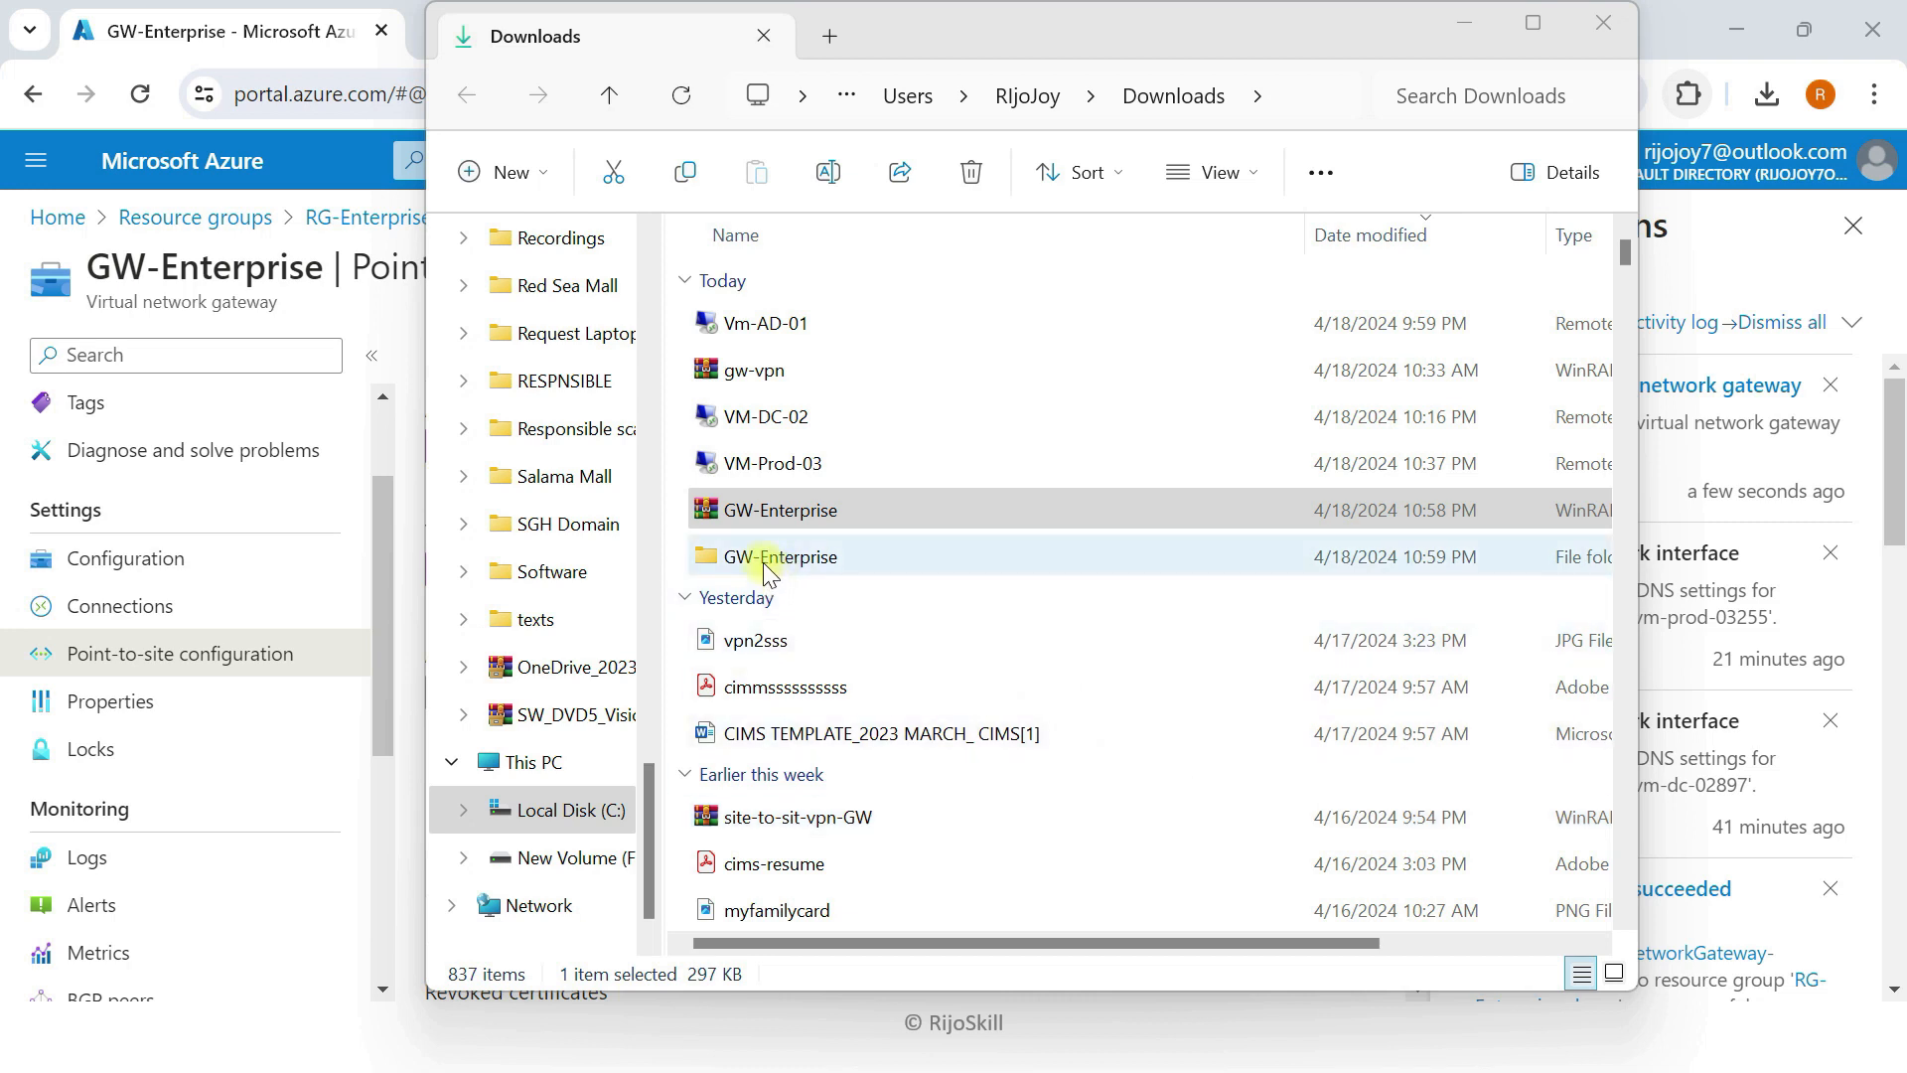
double_click(766, 565)
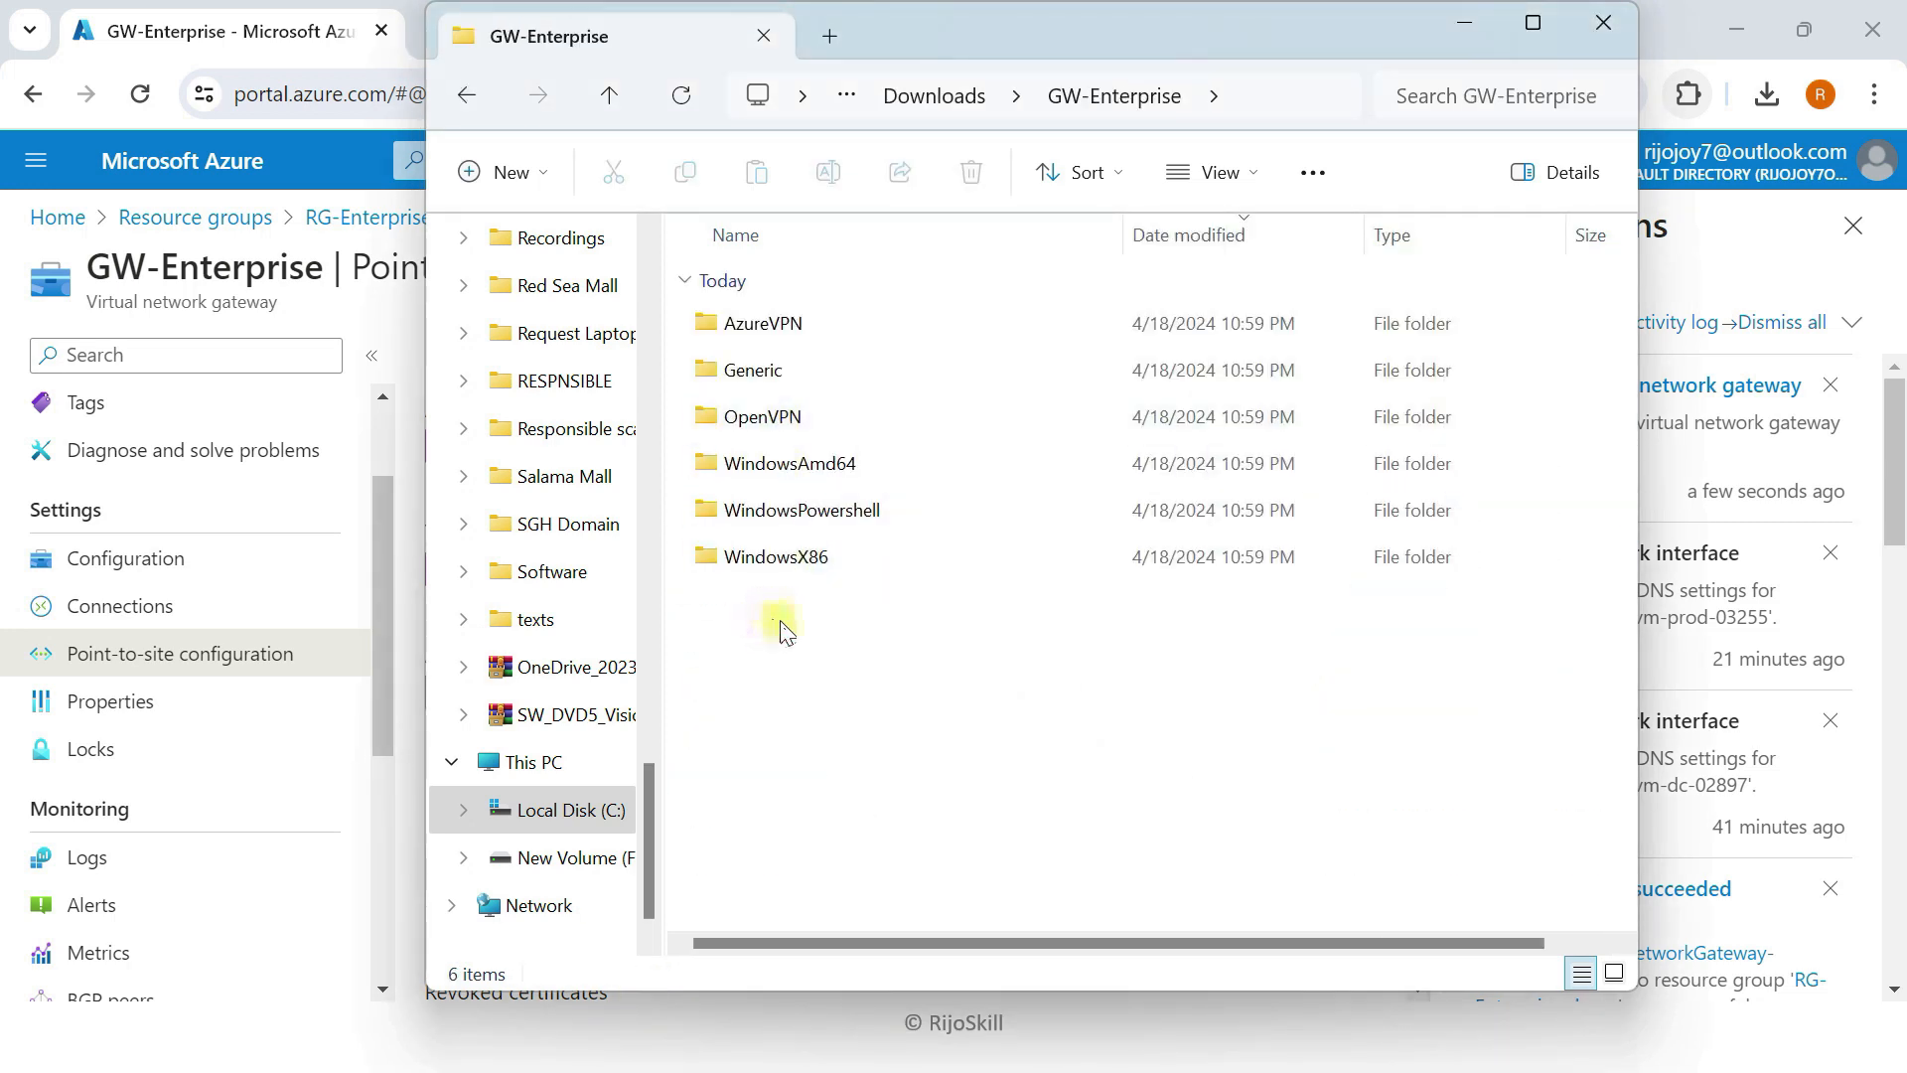
left_click(1464, 26)
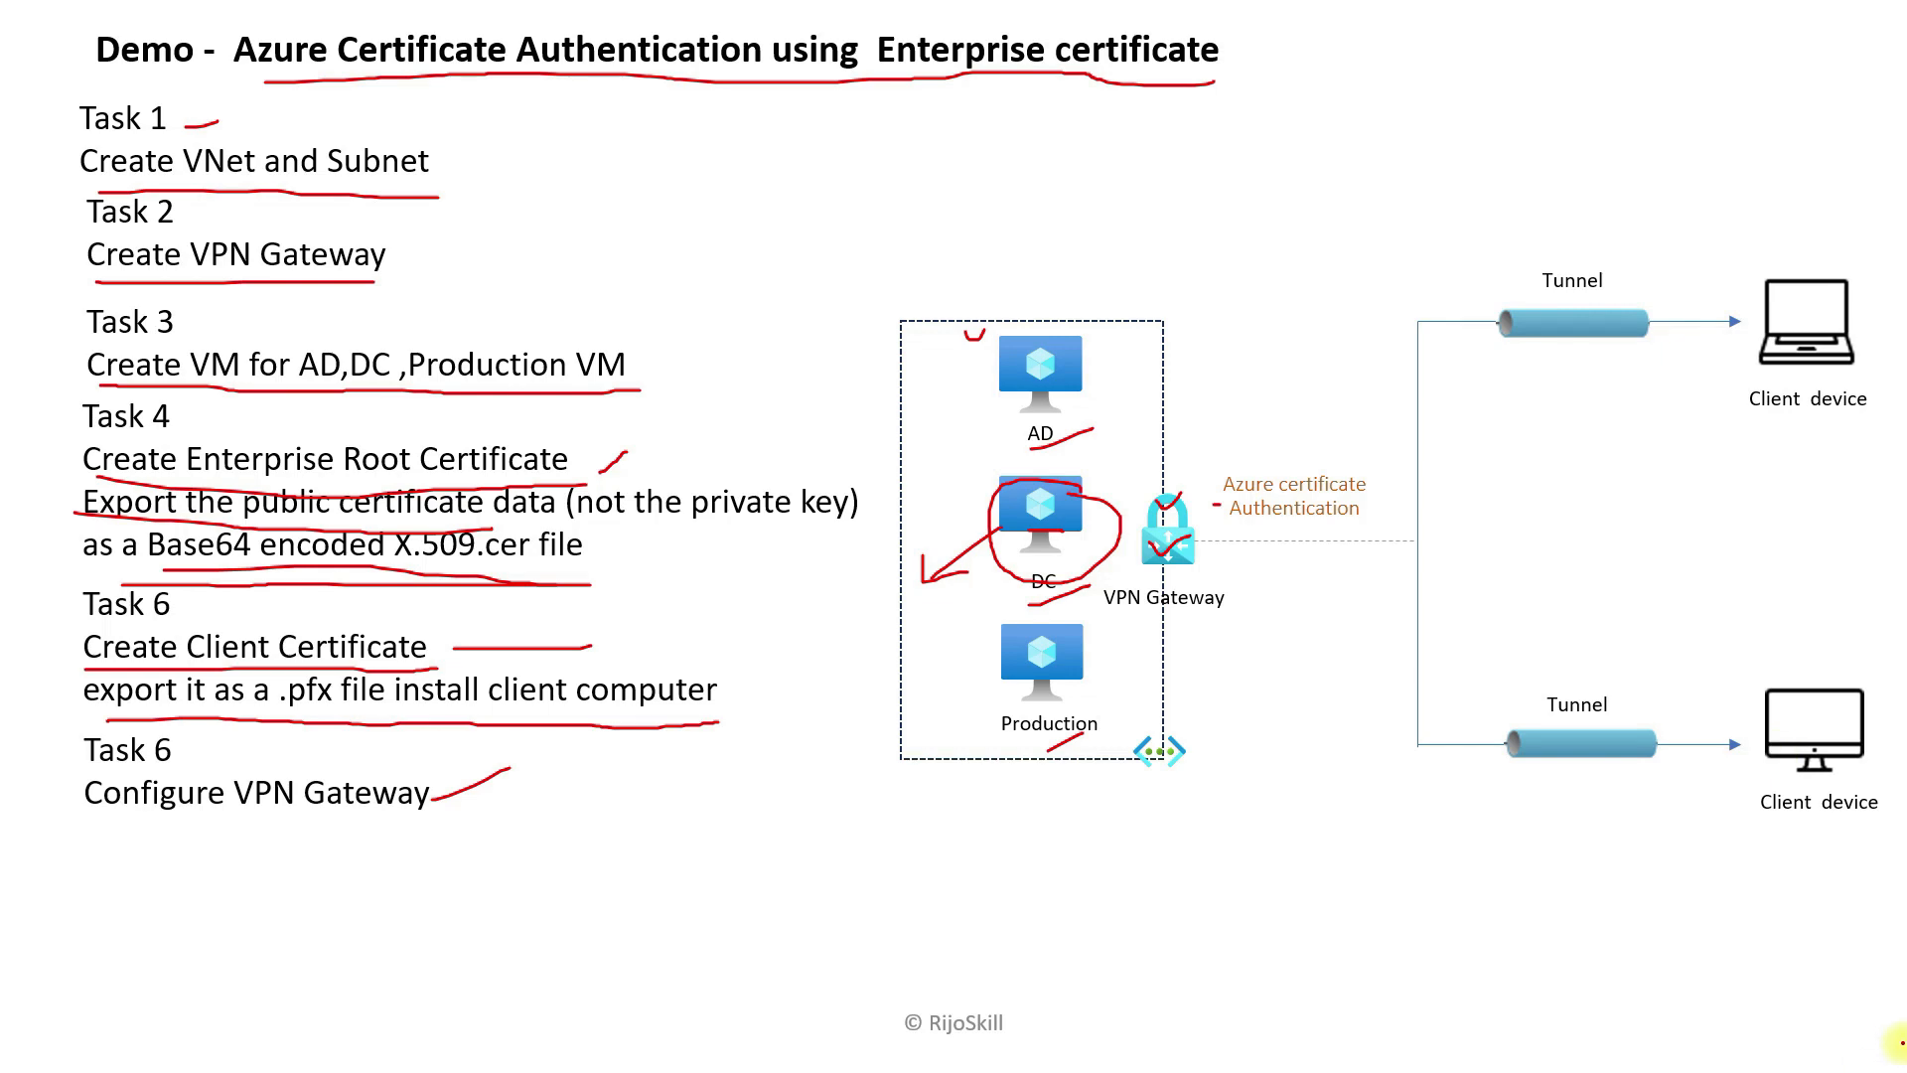
Step: Switch to Desktop 2, back to Desktop 1, and reopen Task View
key("super+Tab")
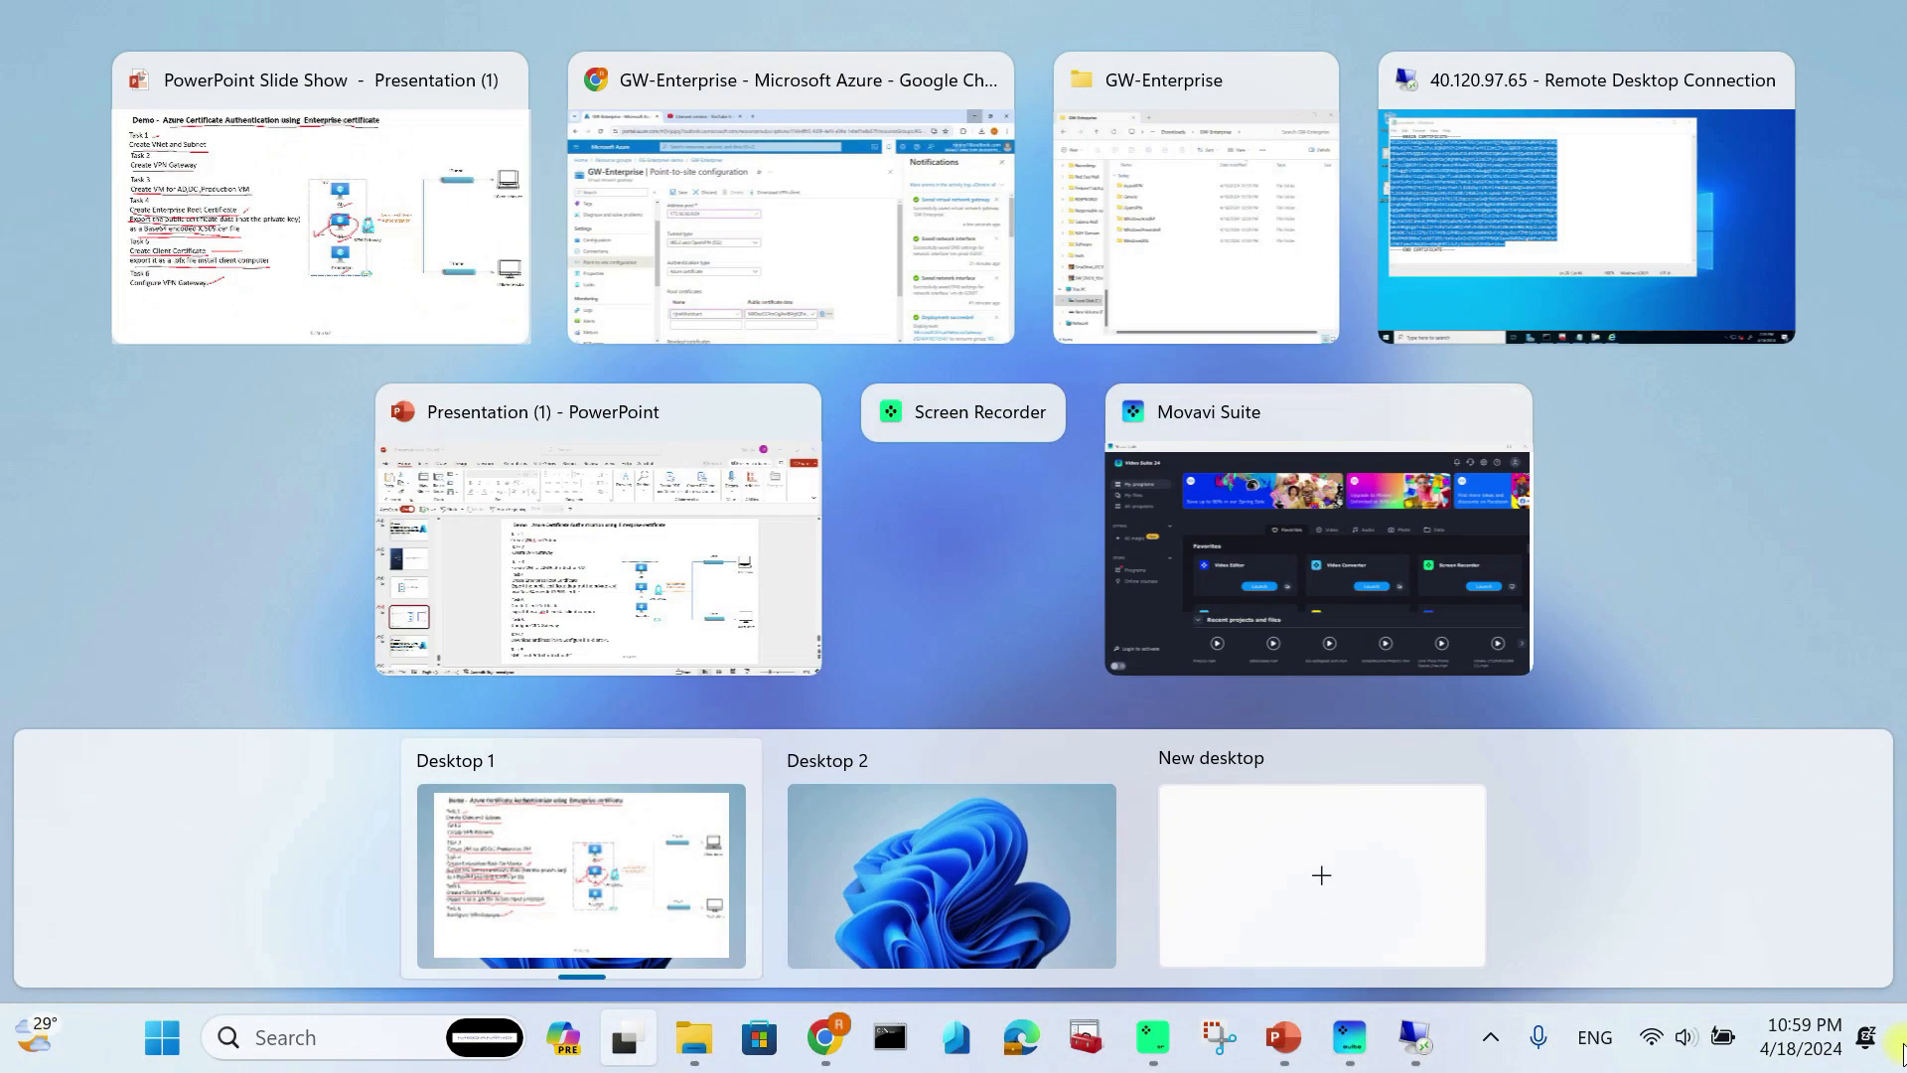
left_click(1024, 851)
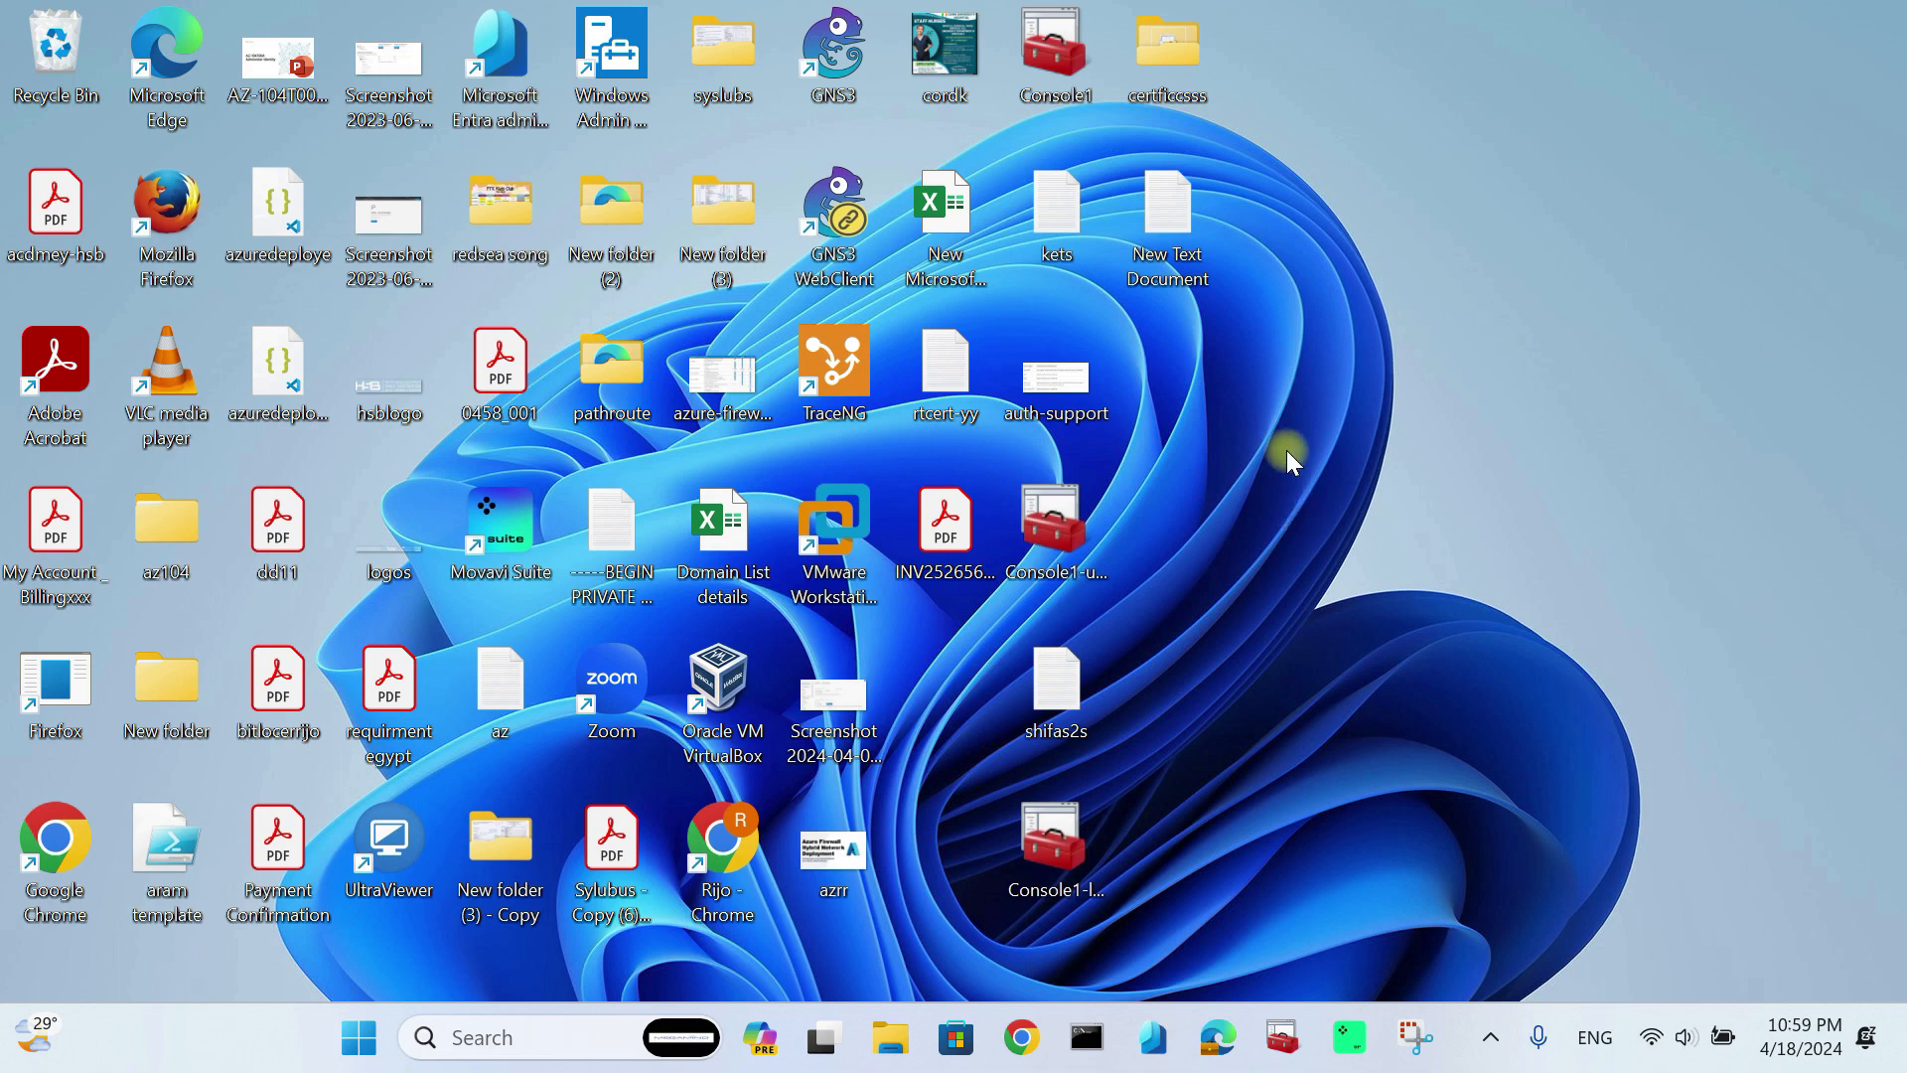
key("super+Tab")
left_click(554, 909)
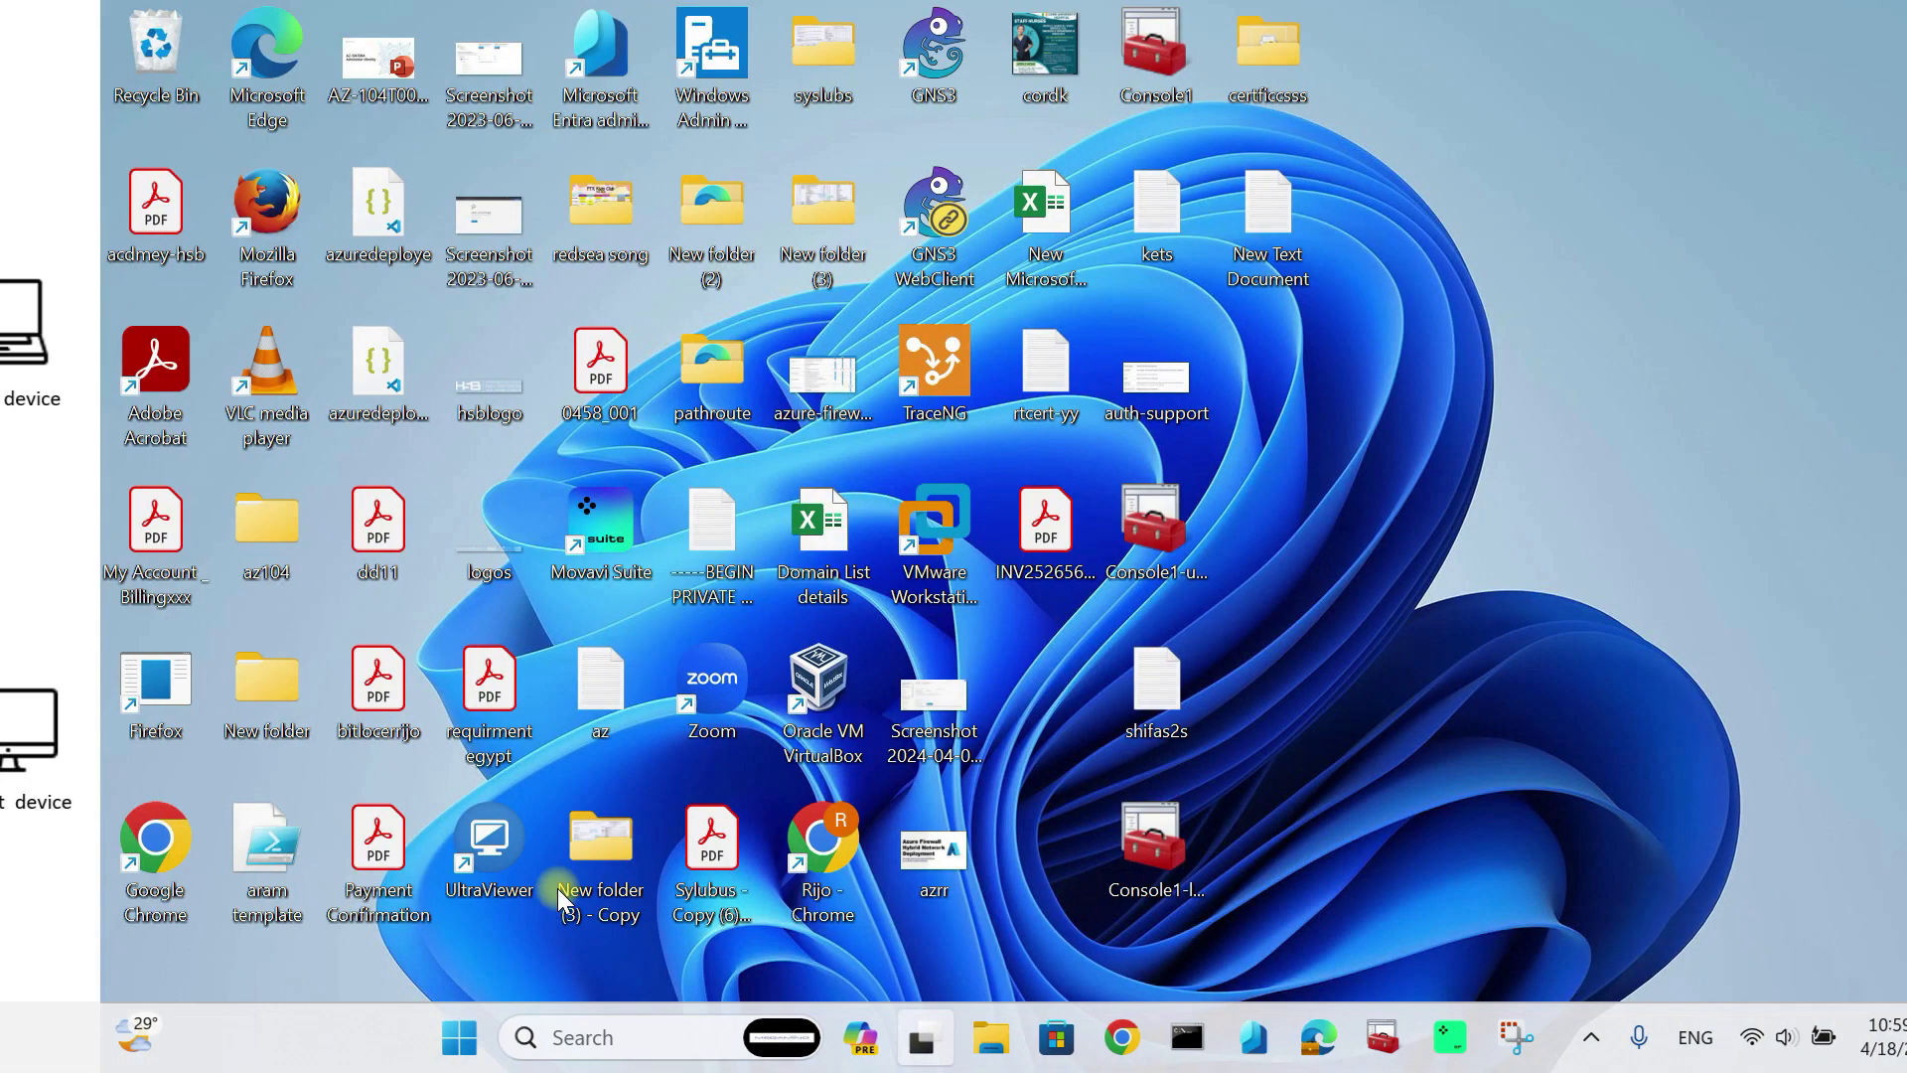
key("super+Tab")
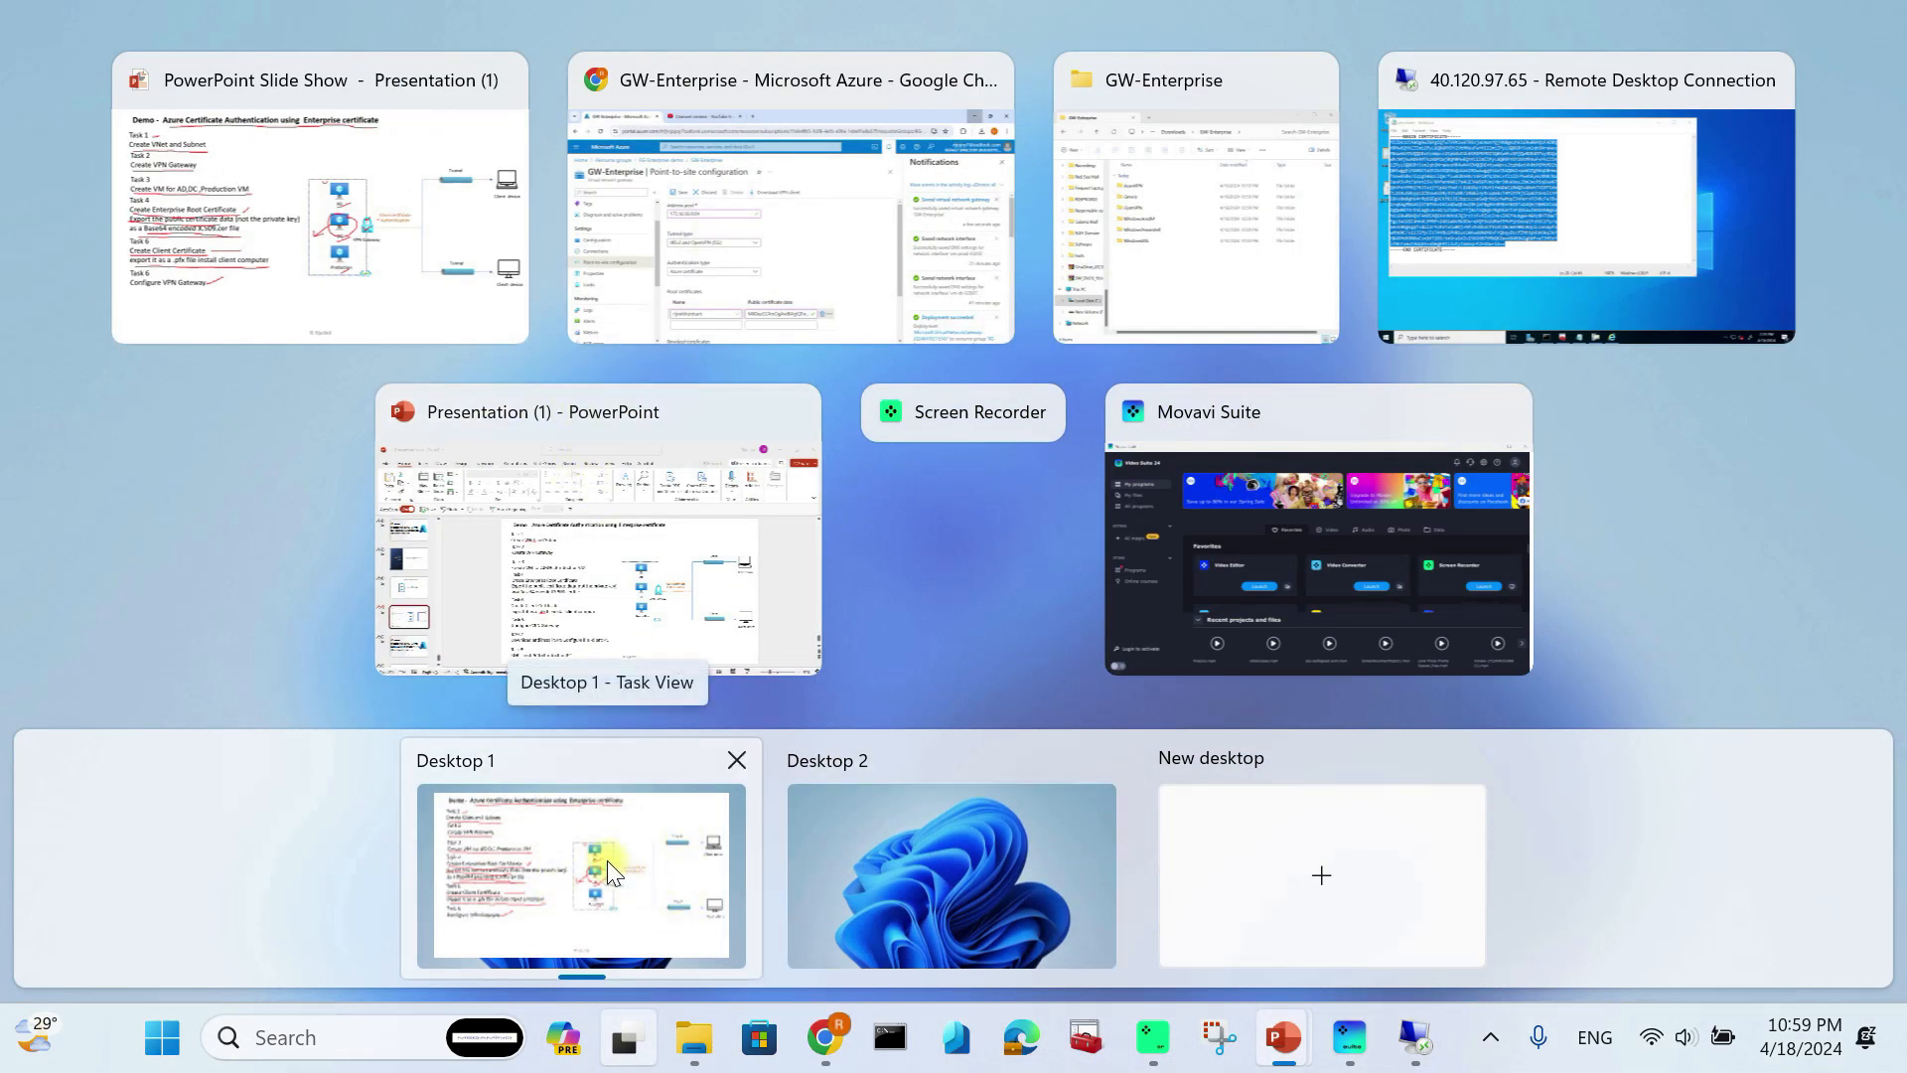
Step: Copy the client certificate file from the remote server desktop, then switch back to local Desktop 2
left_click(1445, 224)
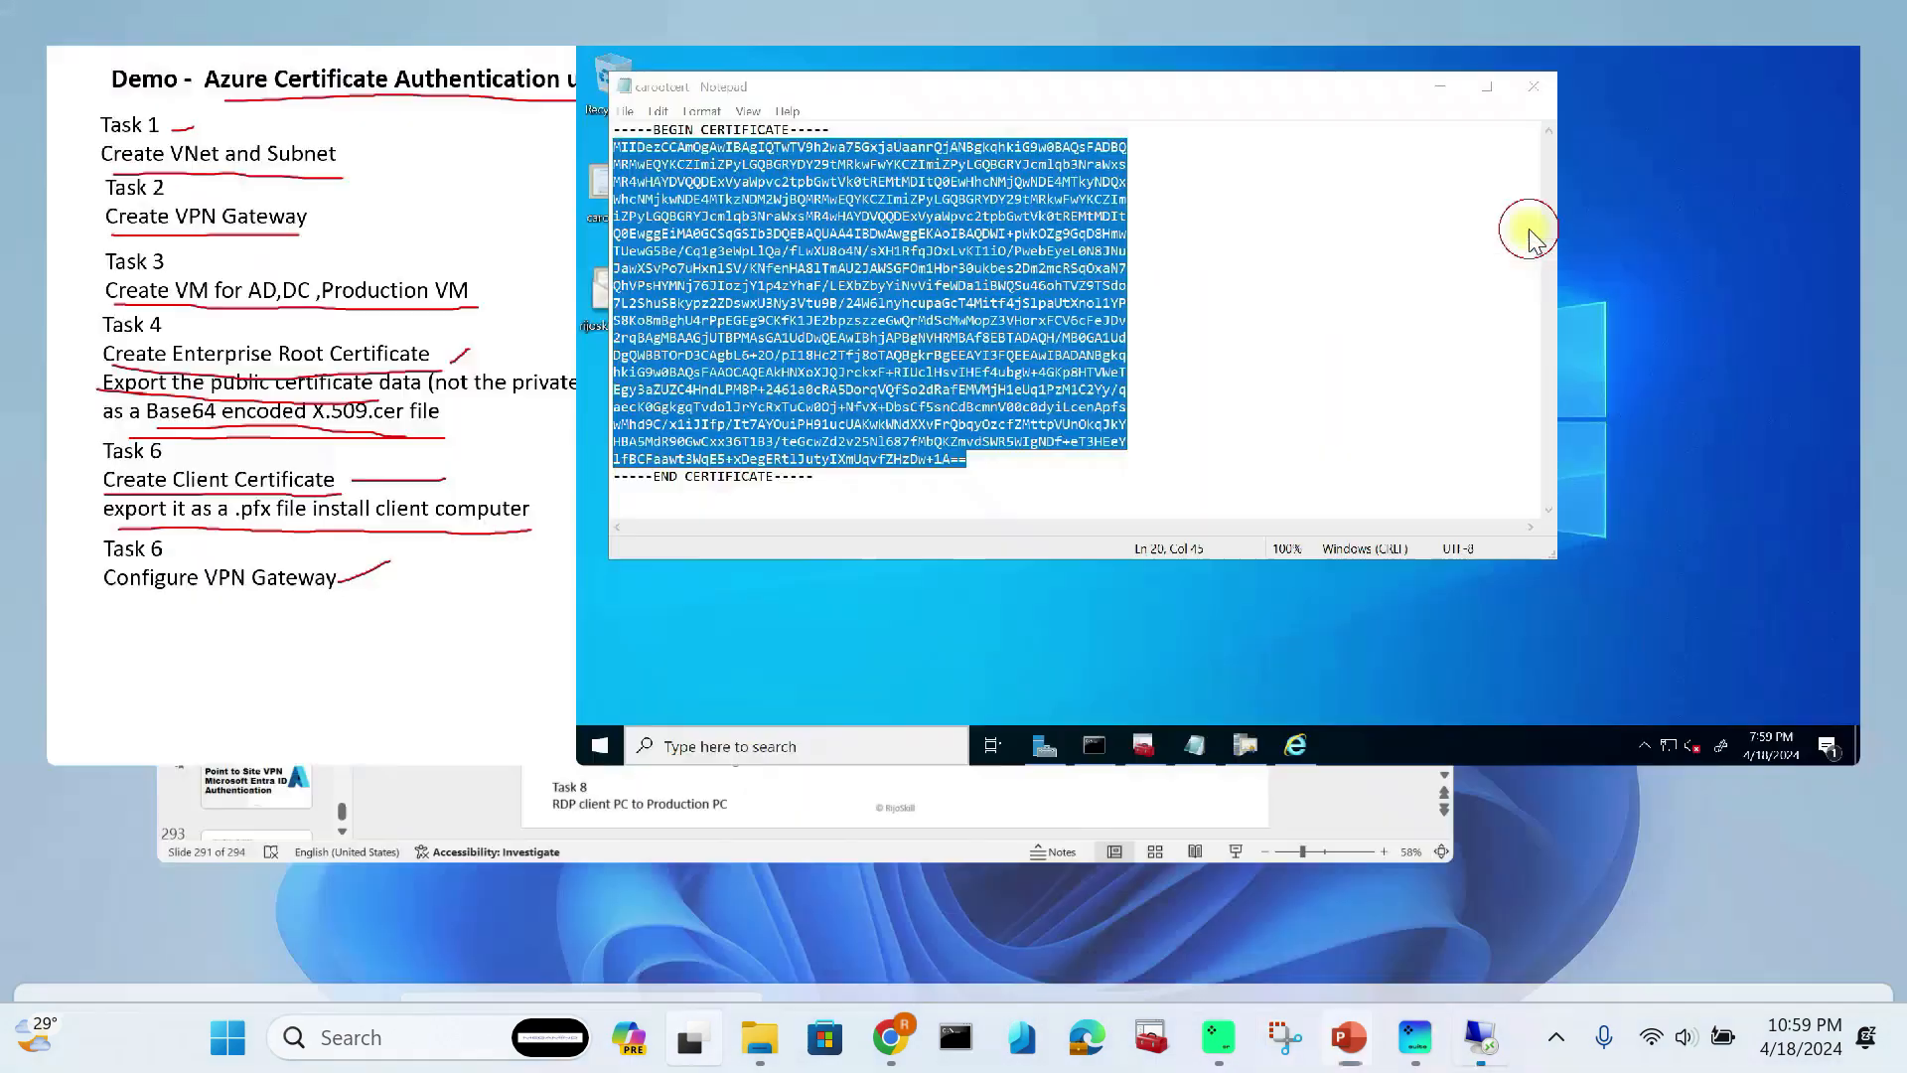
left_click(1278, 64)
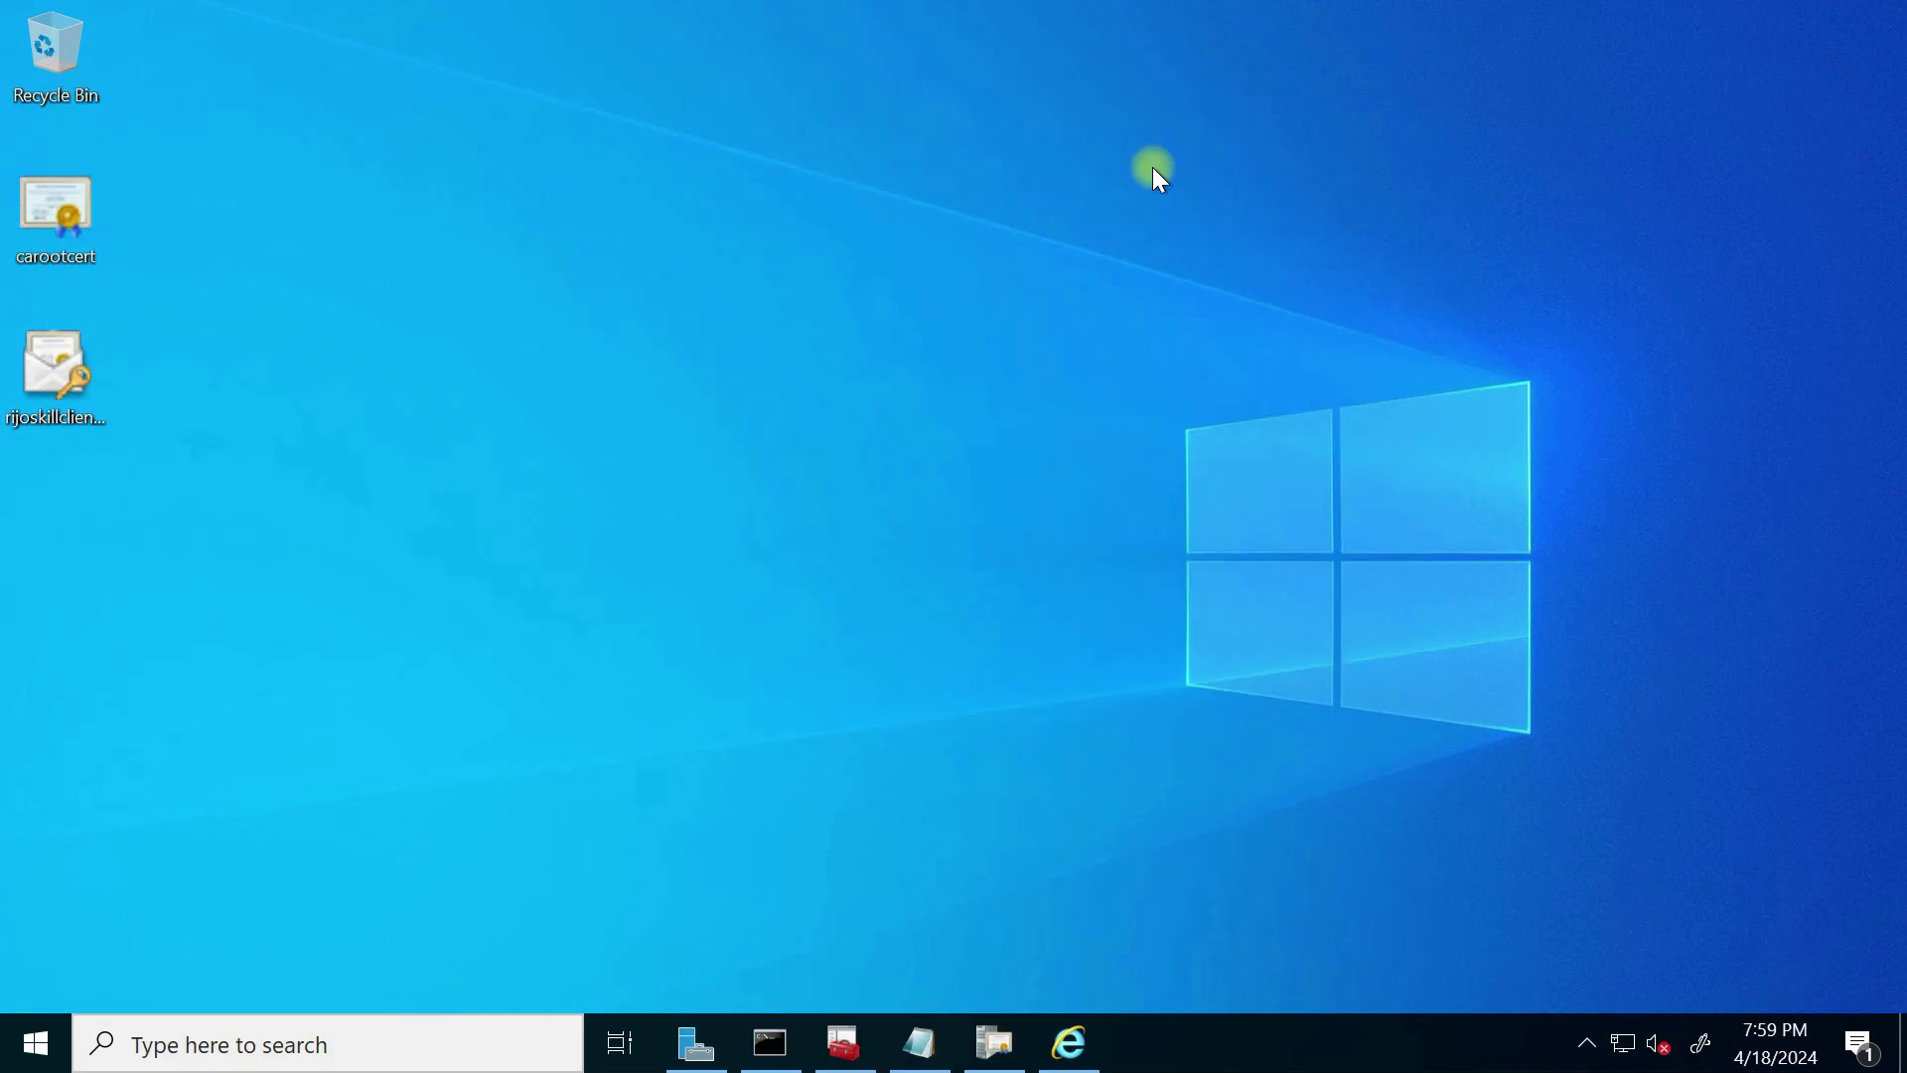
right_click(72, 411)
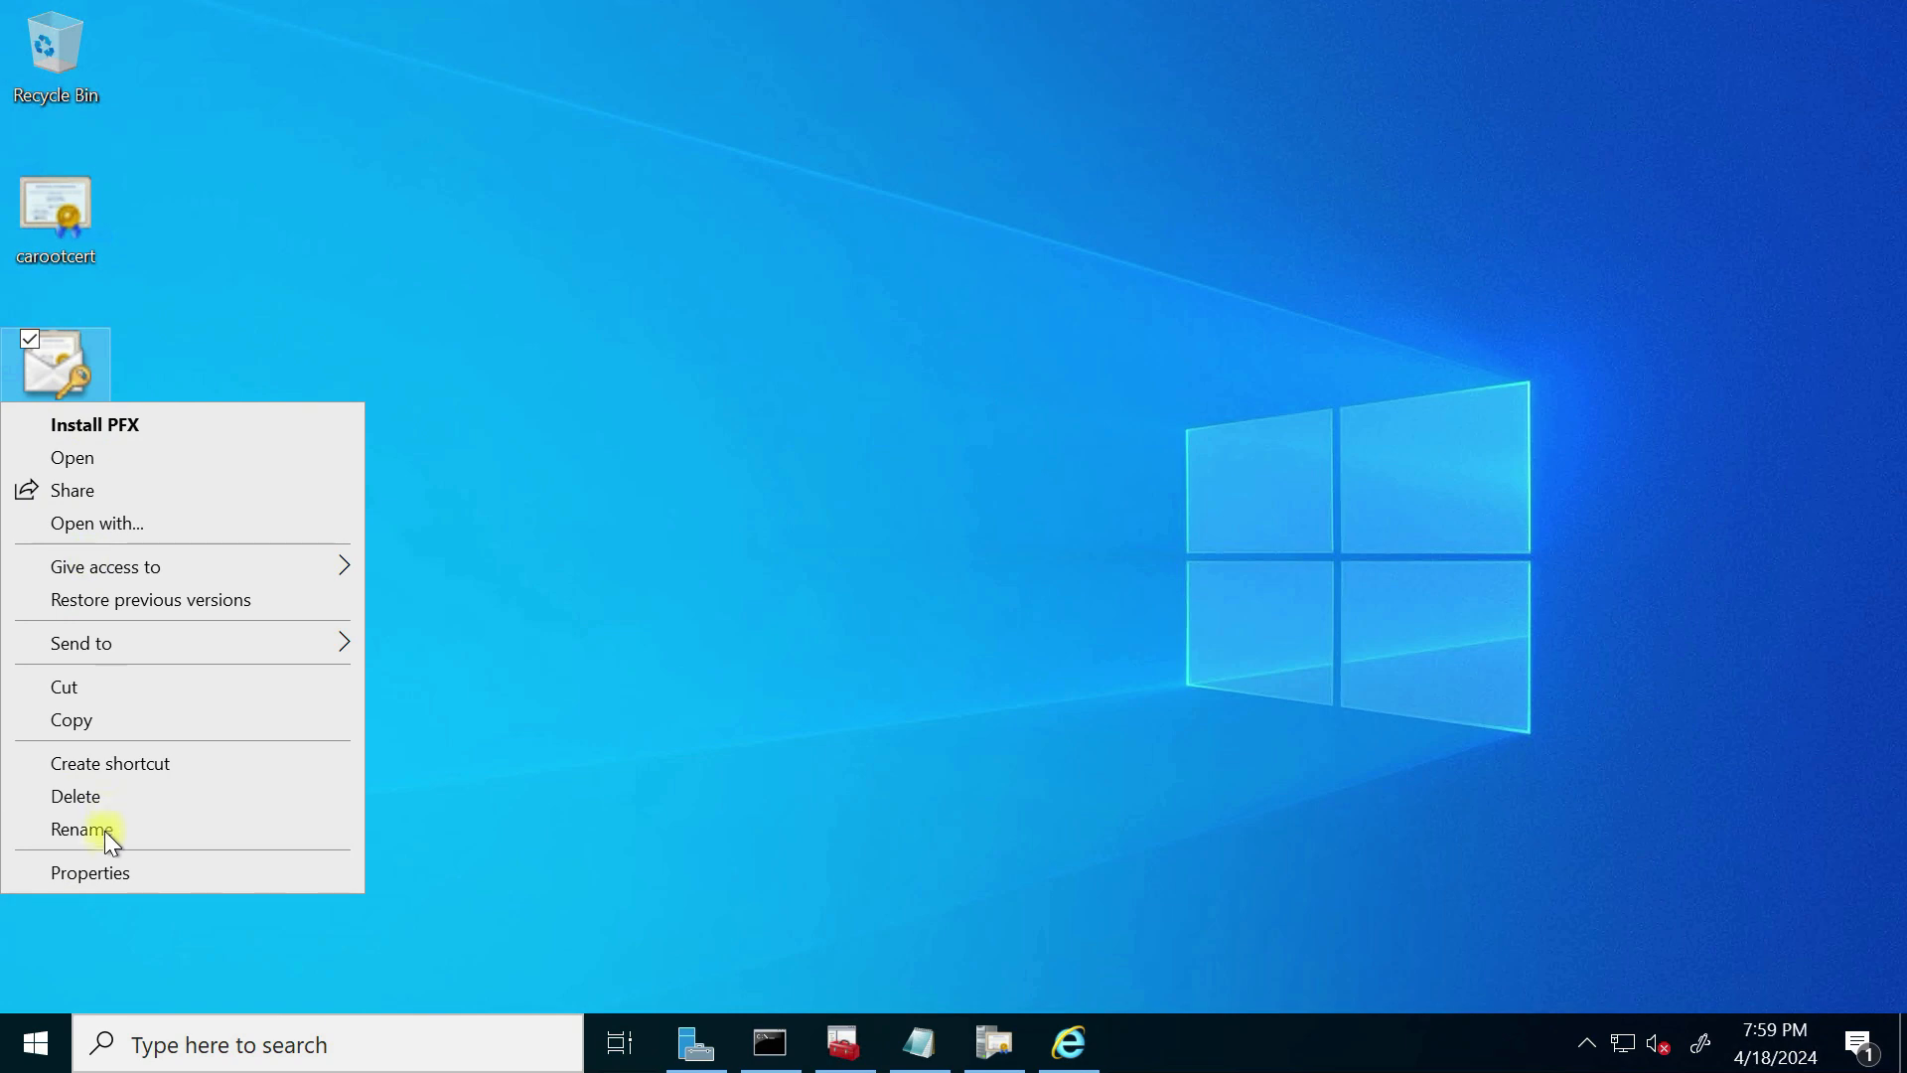
left_click(98, 722)
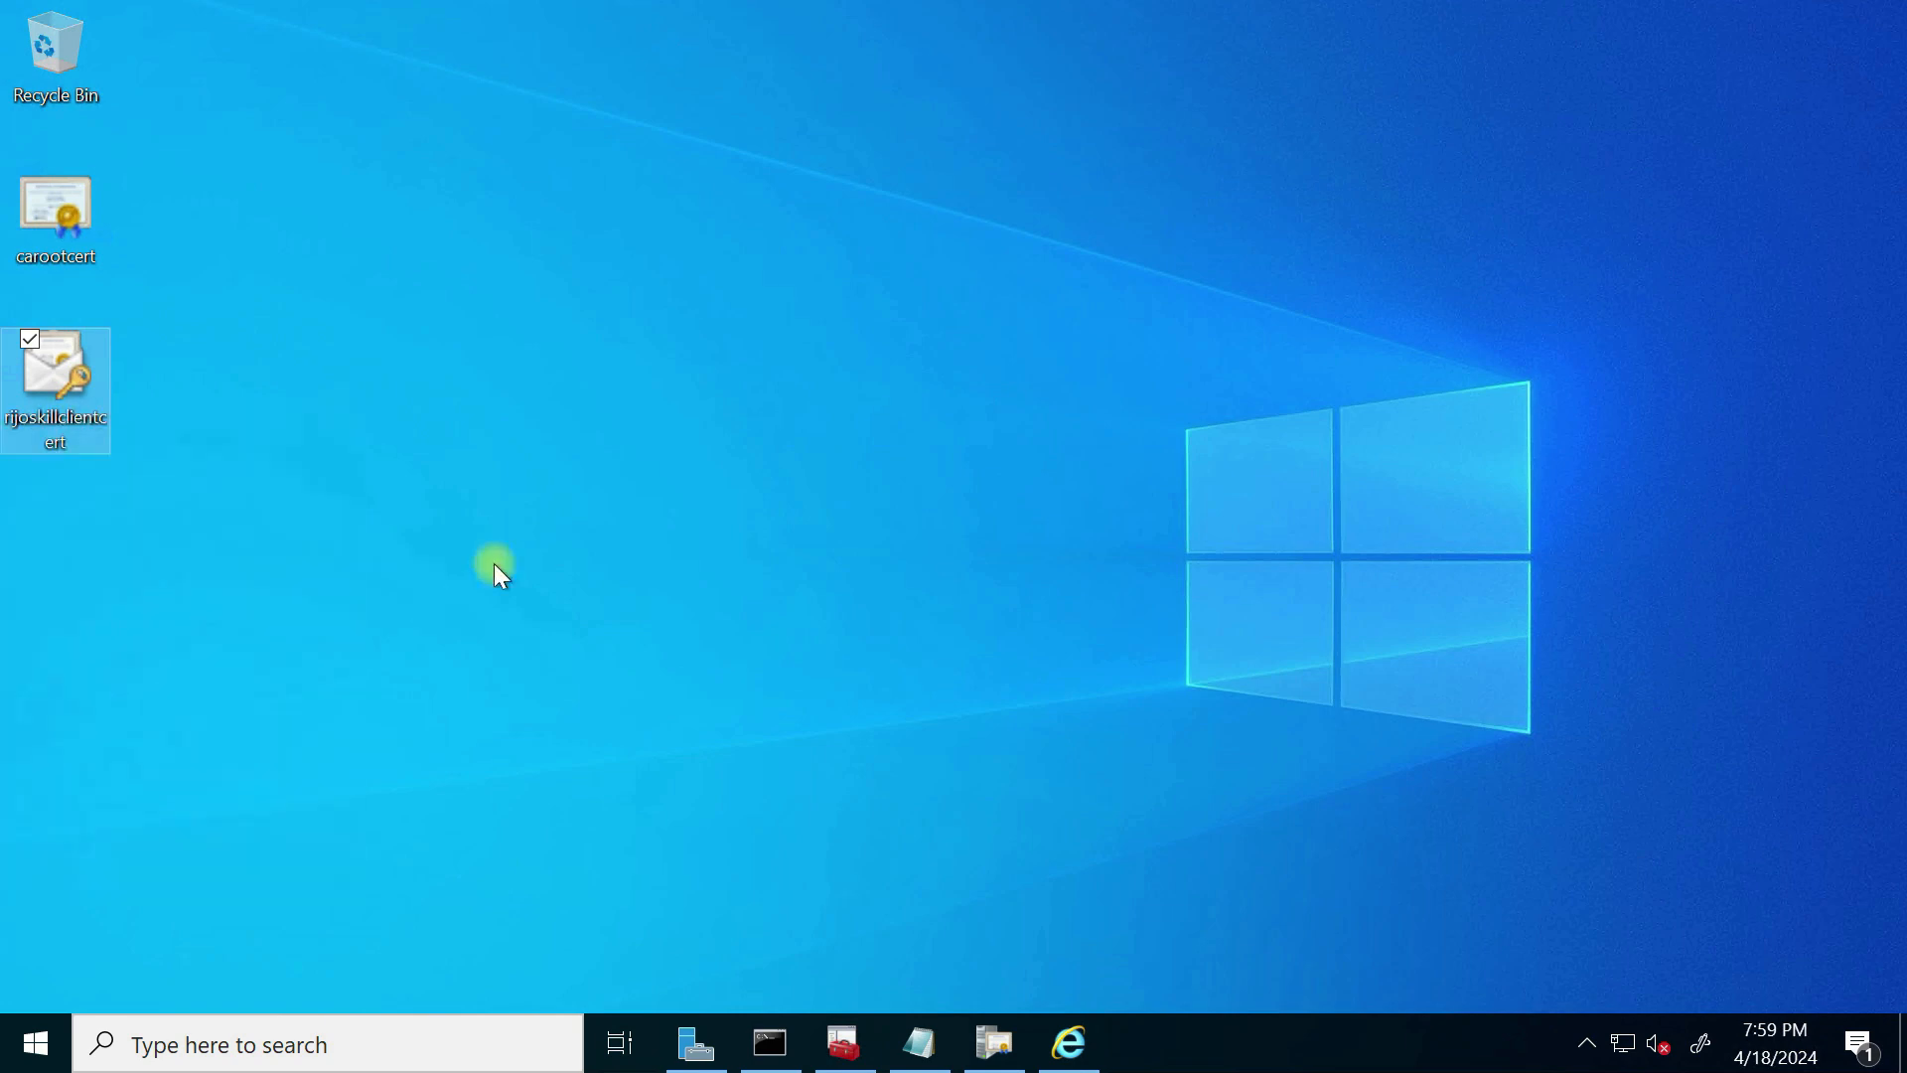
key("super+Tab")
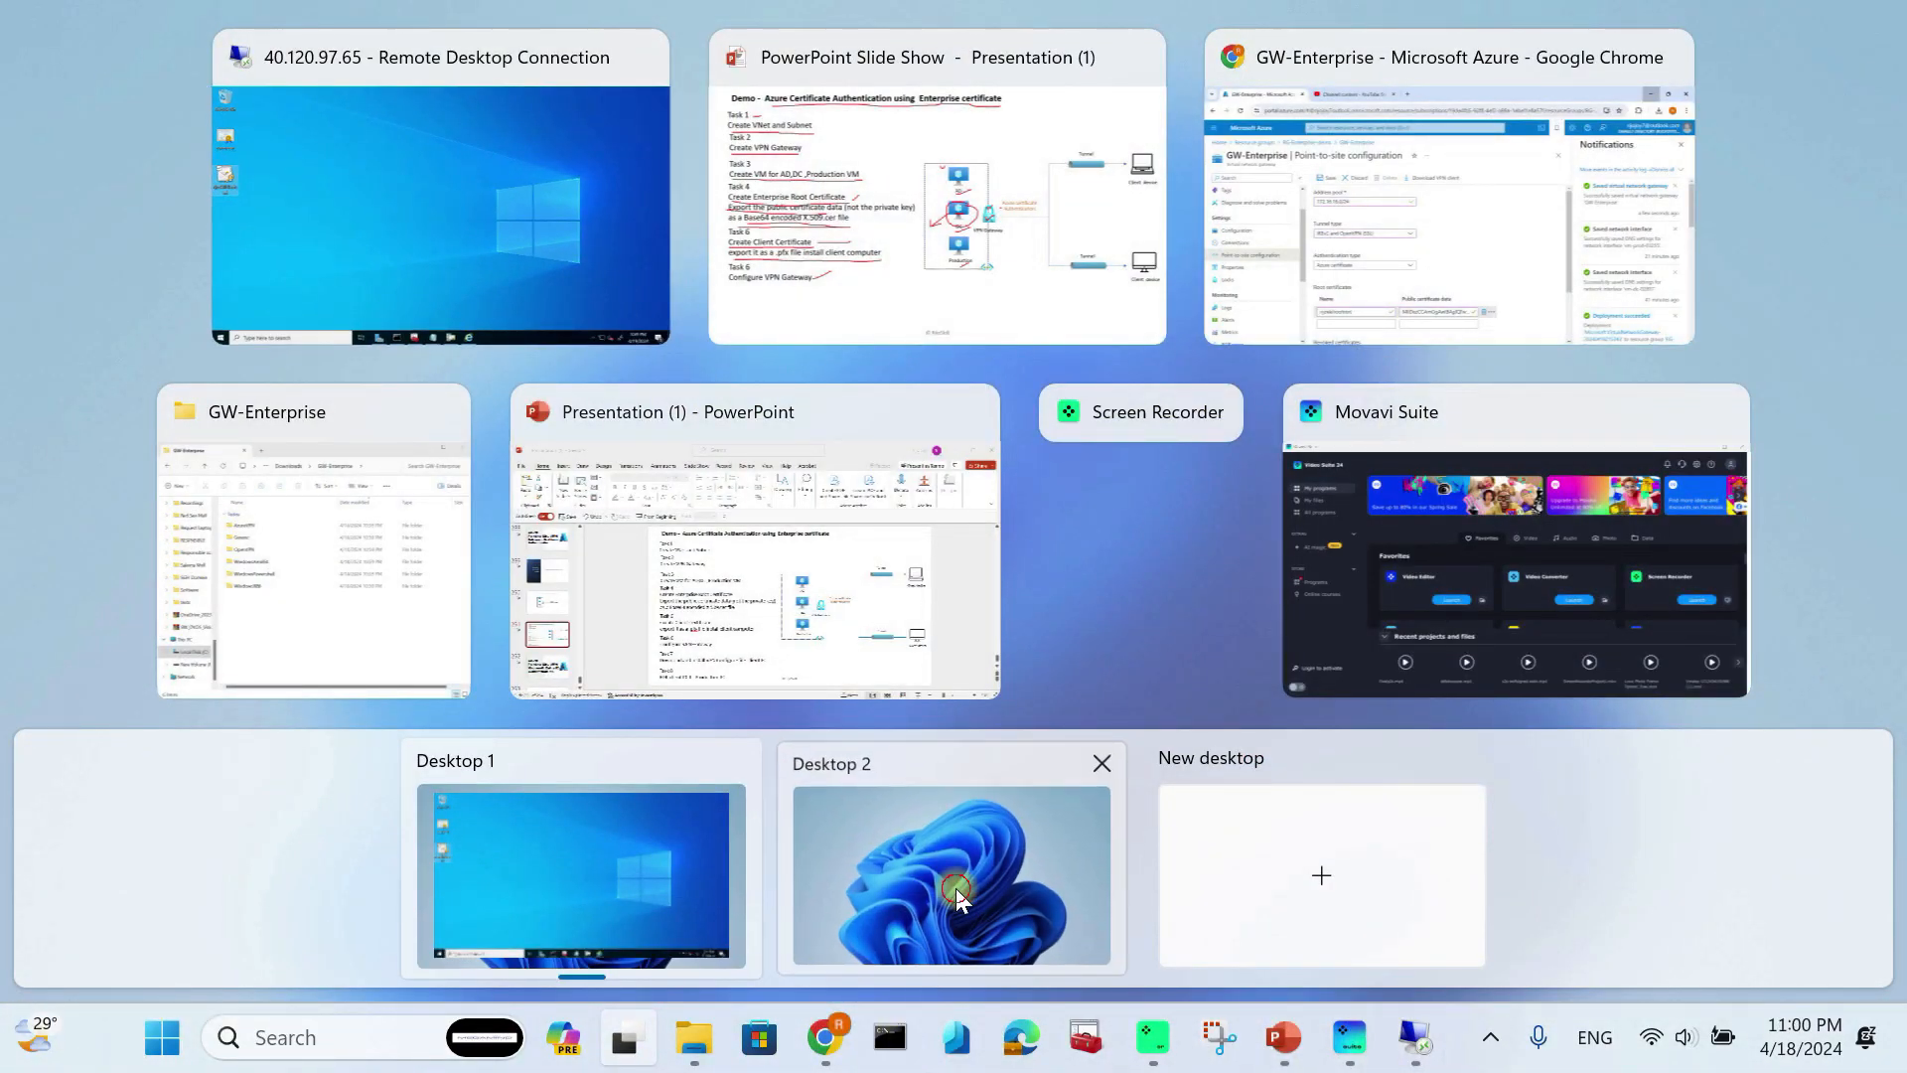
left_click(955, 888)
Step: Check and close the certficcsss folder, then bring up the desktop's context menu for creating items
double_click(1180, 103)
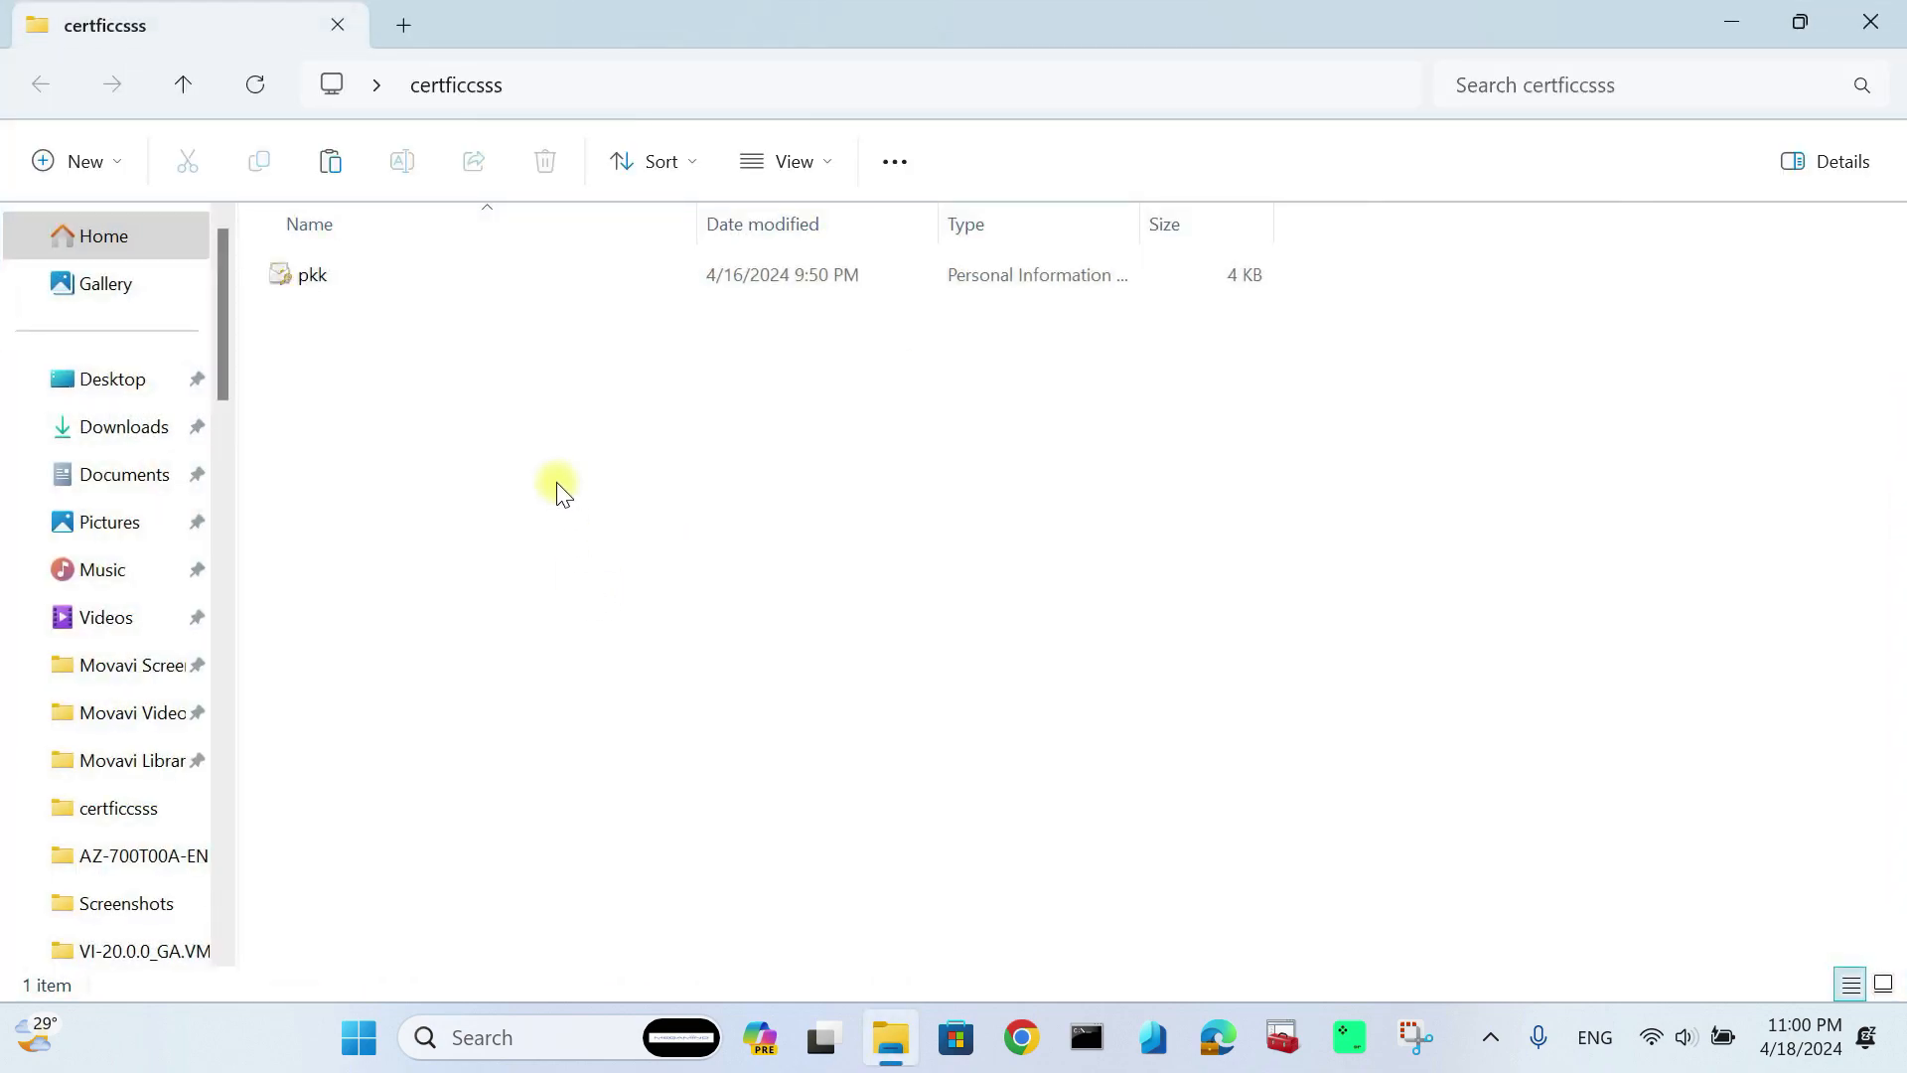
left_click(1870, 21)
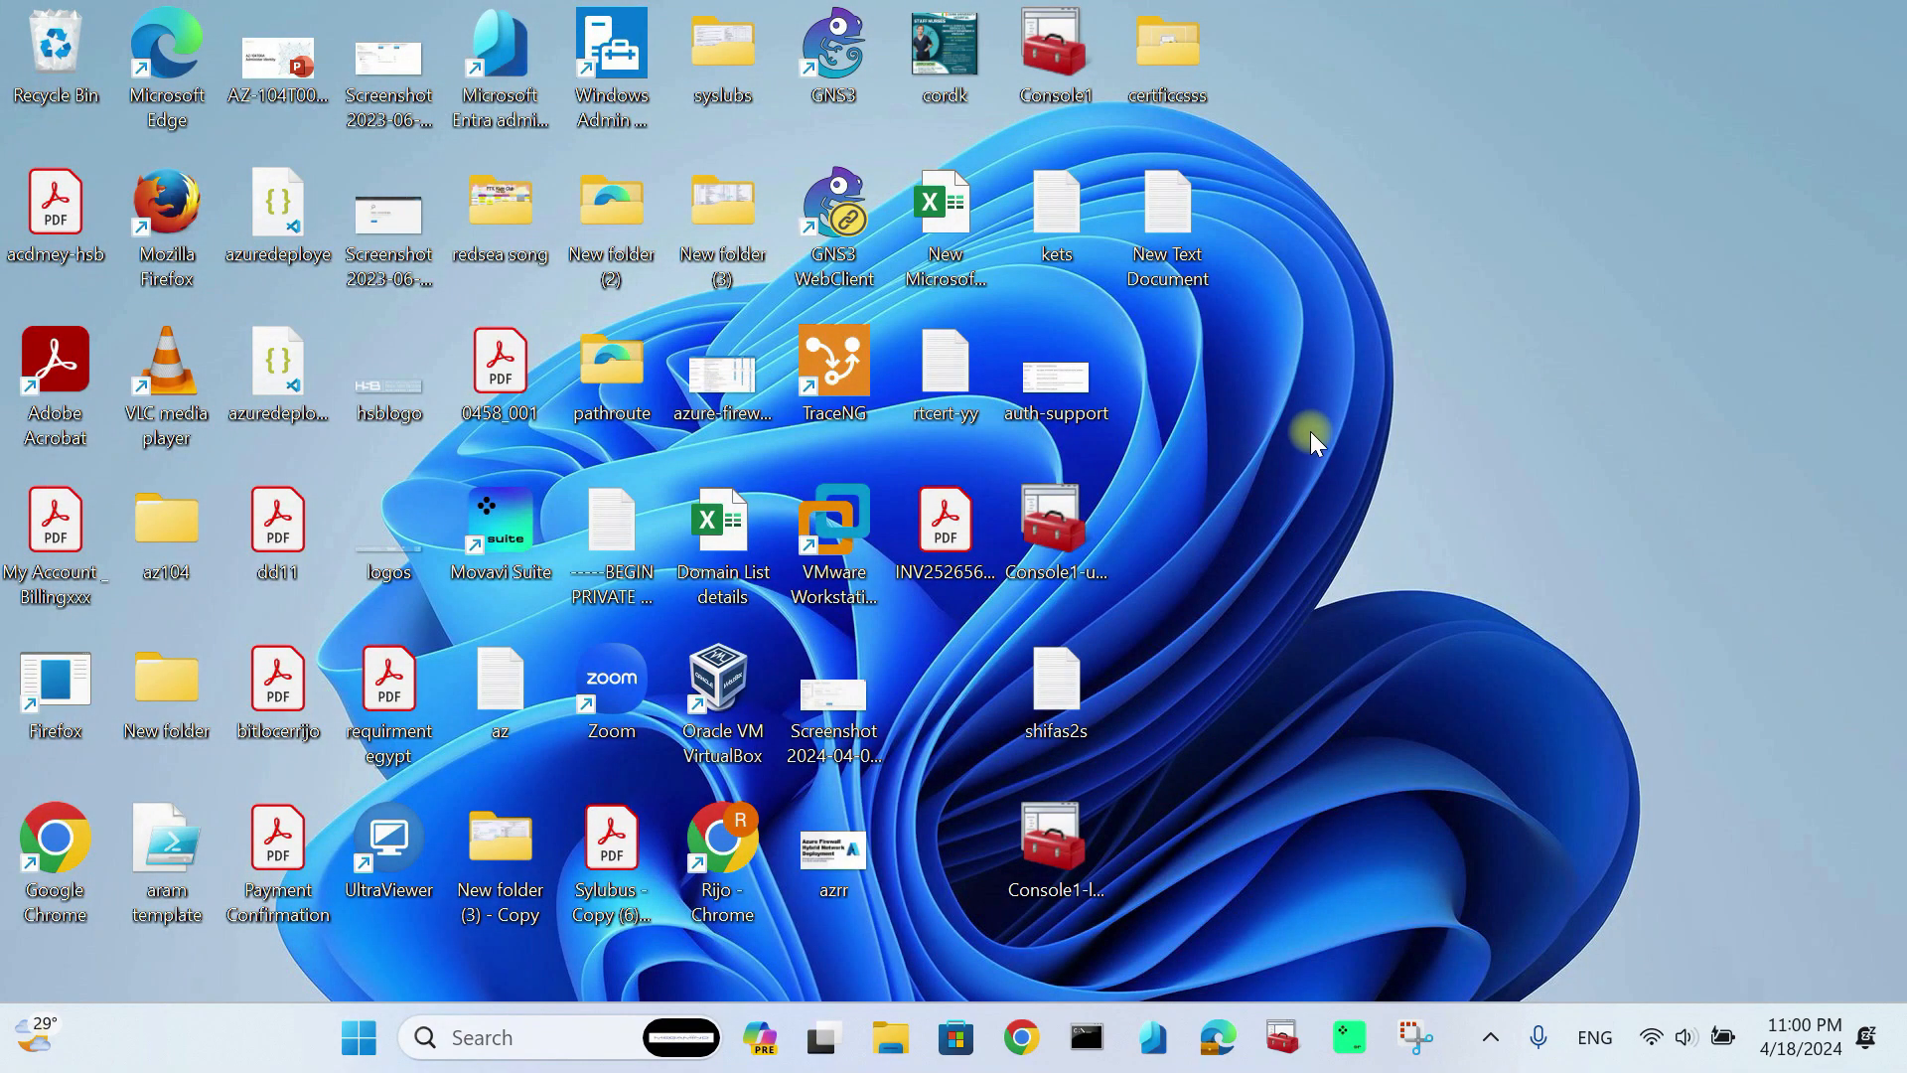
right_click(1303, 427)
left_click(1187, 380)
right_click(1186, 377)
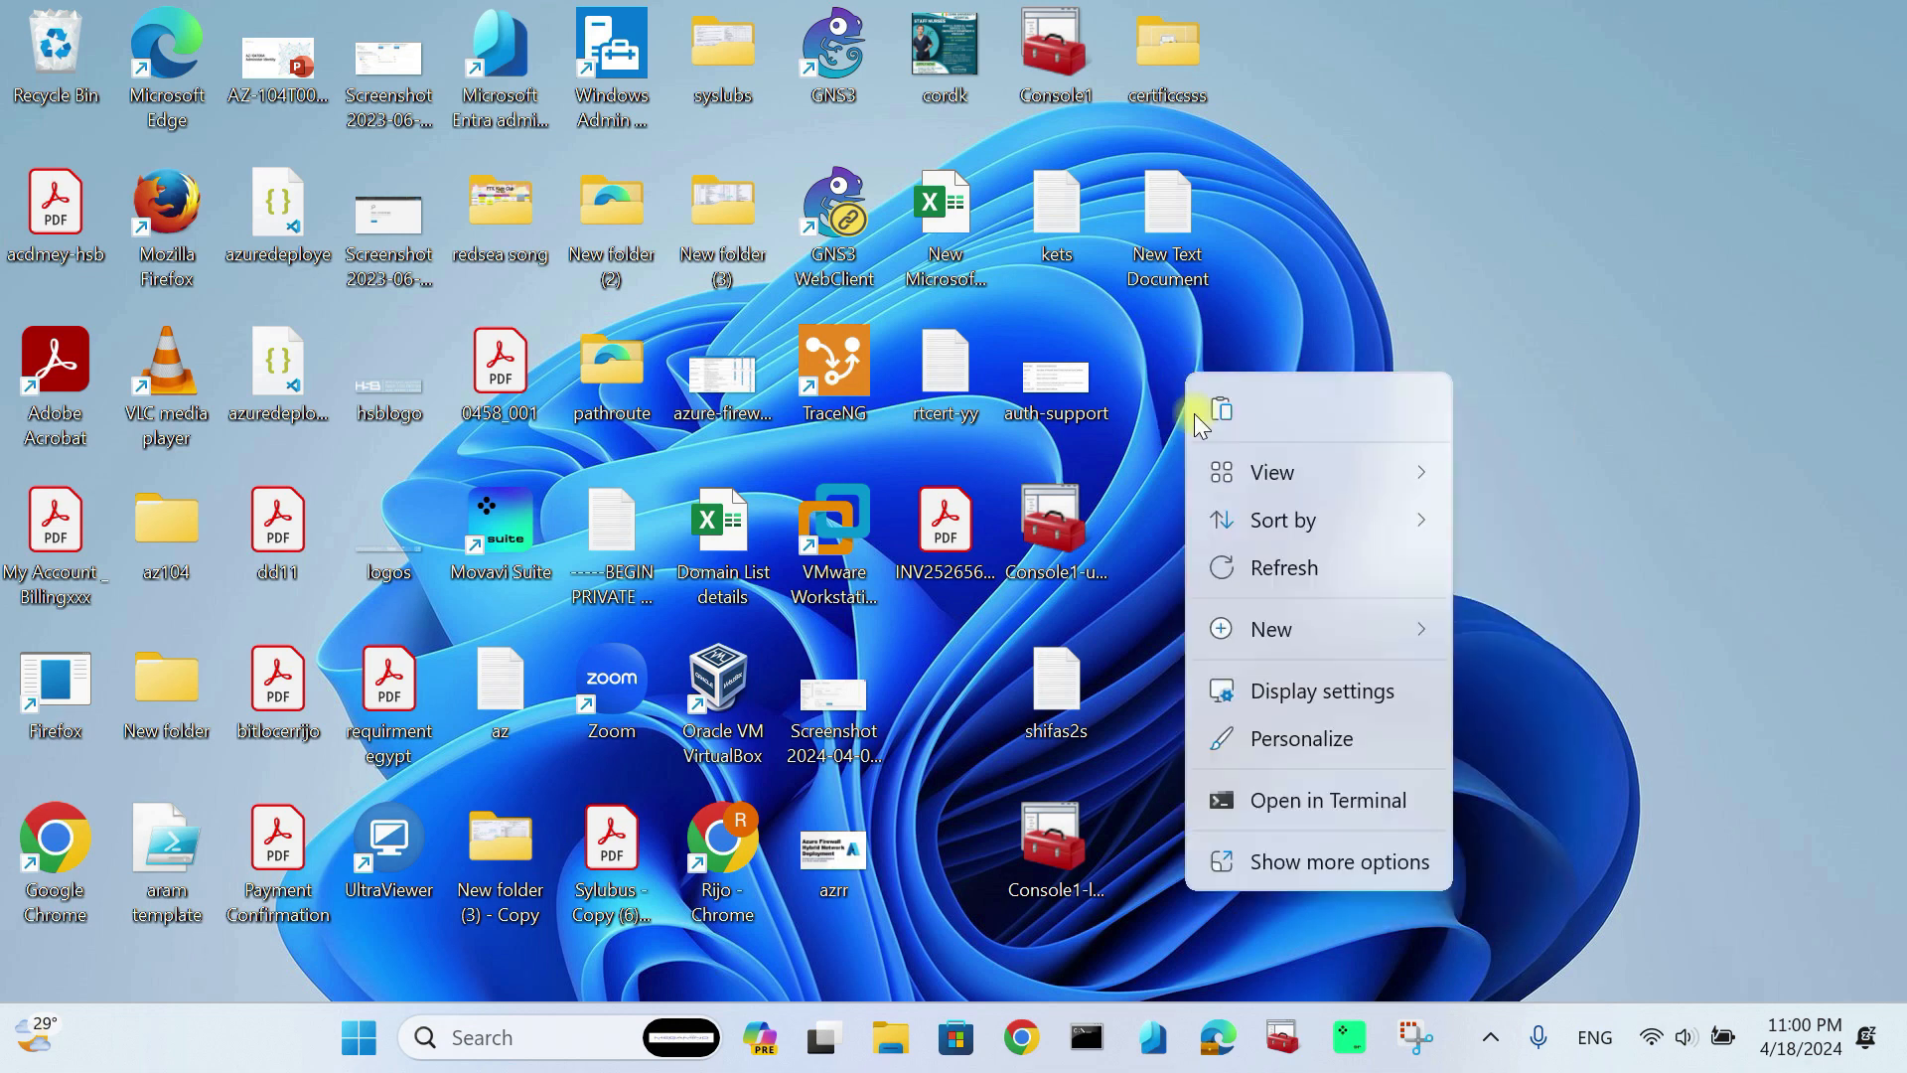
Step: Create desktop folder New folder (4), paste the client certificate into it, and launch mmc
mouse_move(1276, 628)
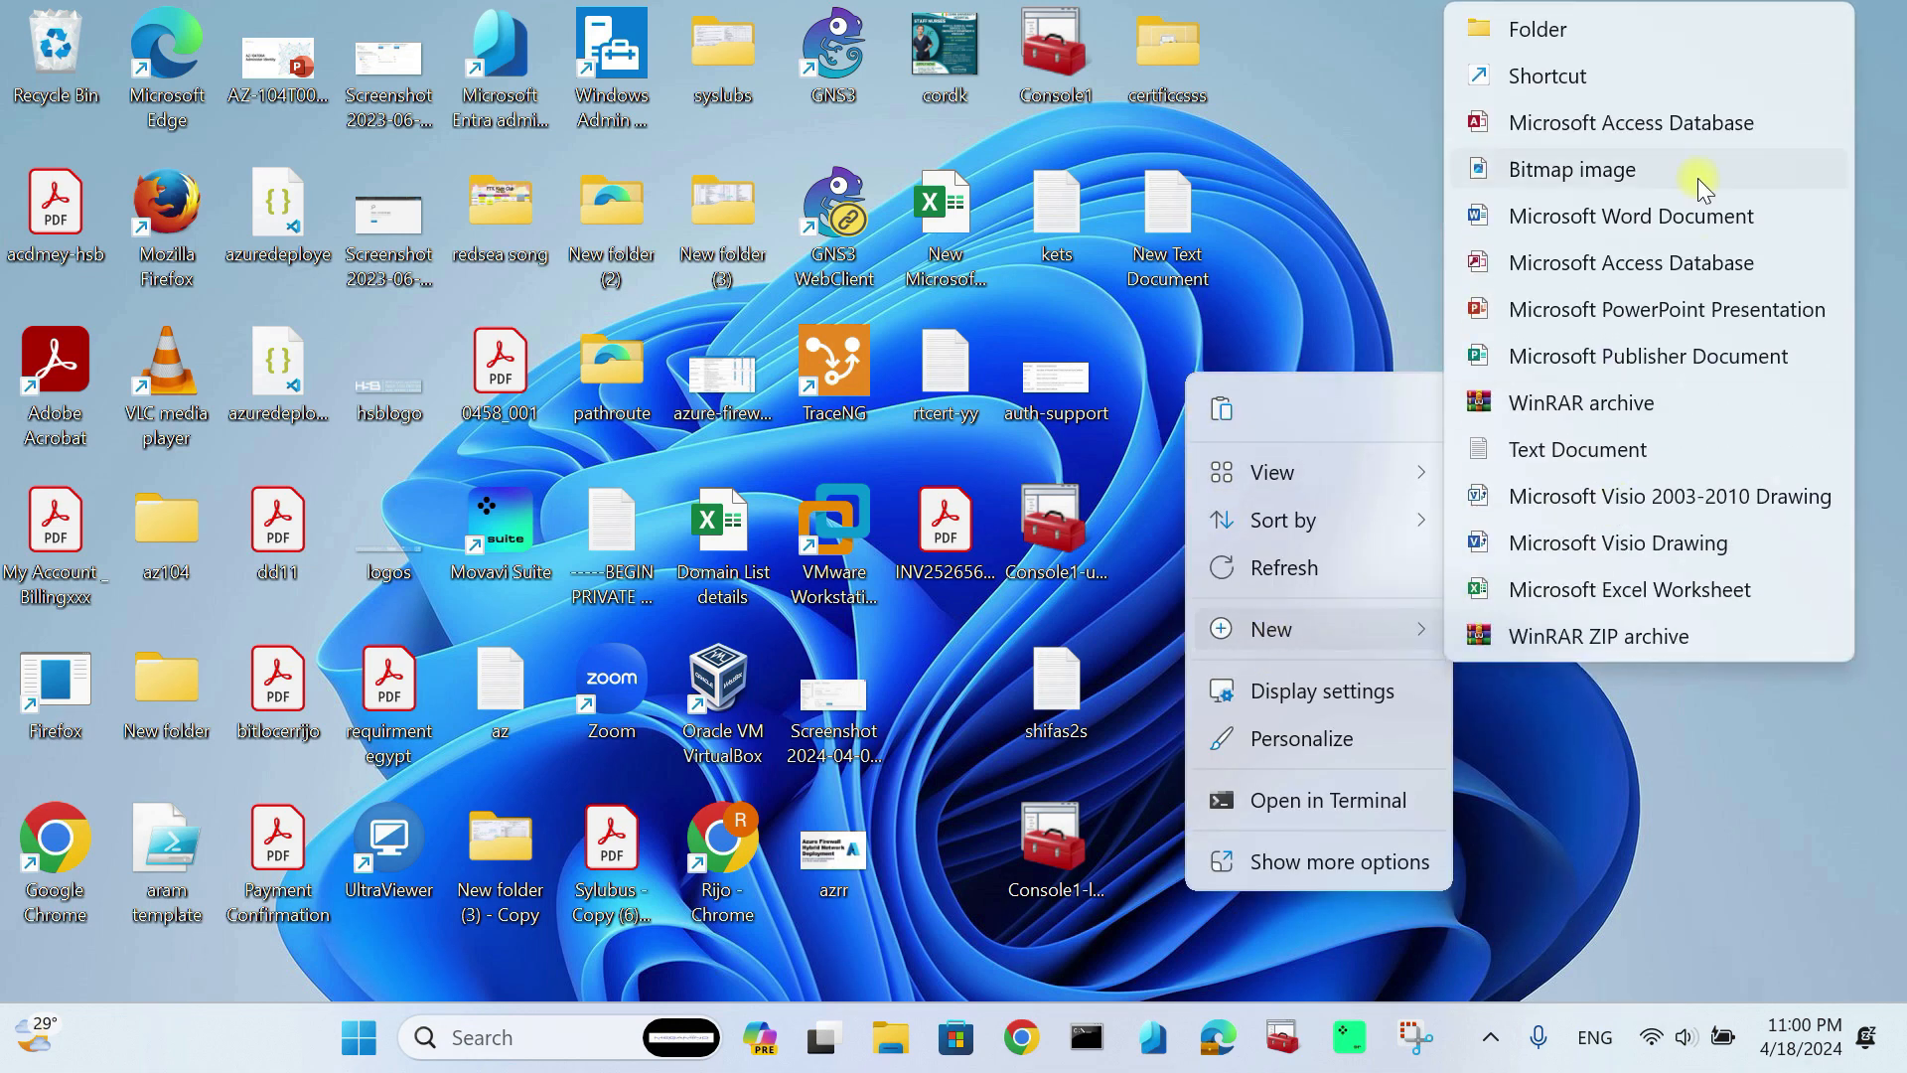
left_click(1538, 29)
left_click(1440, 398)
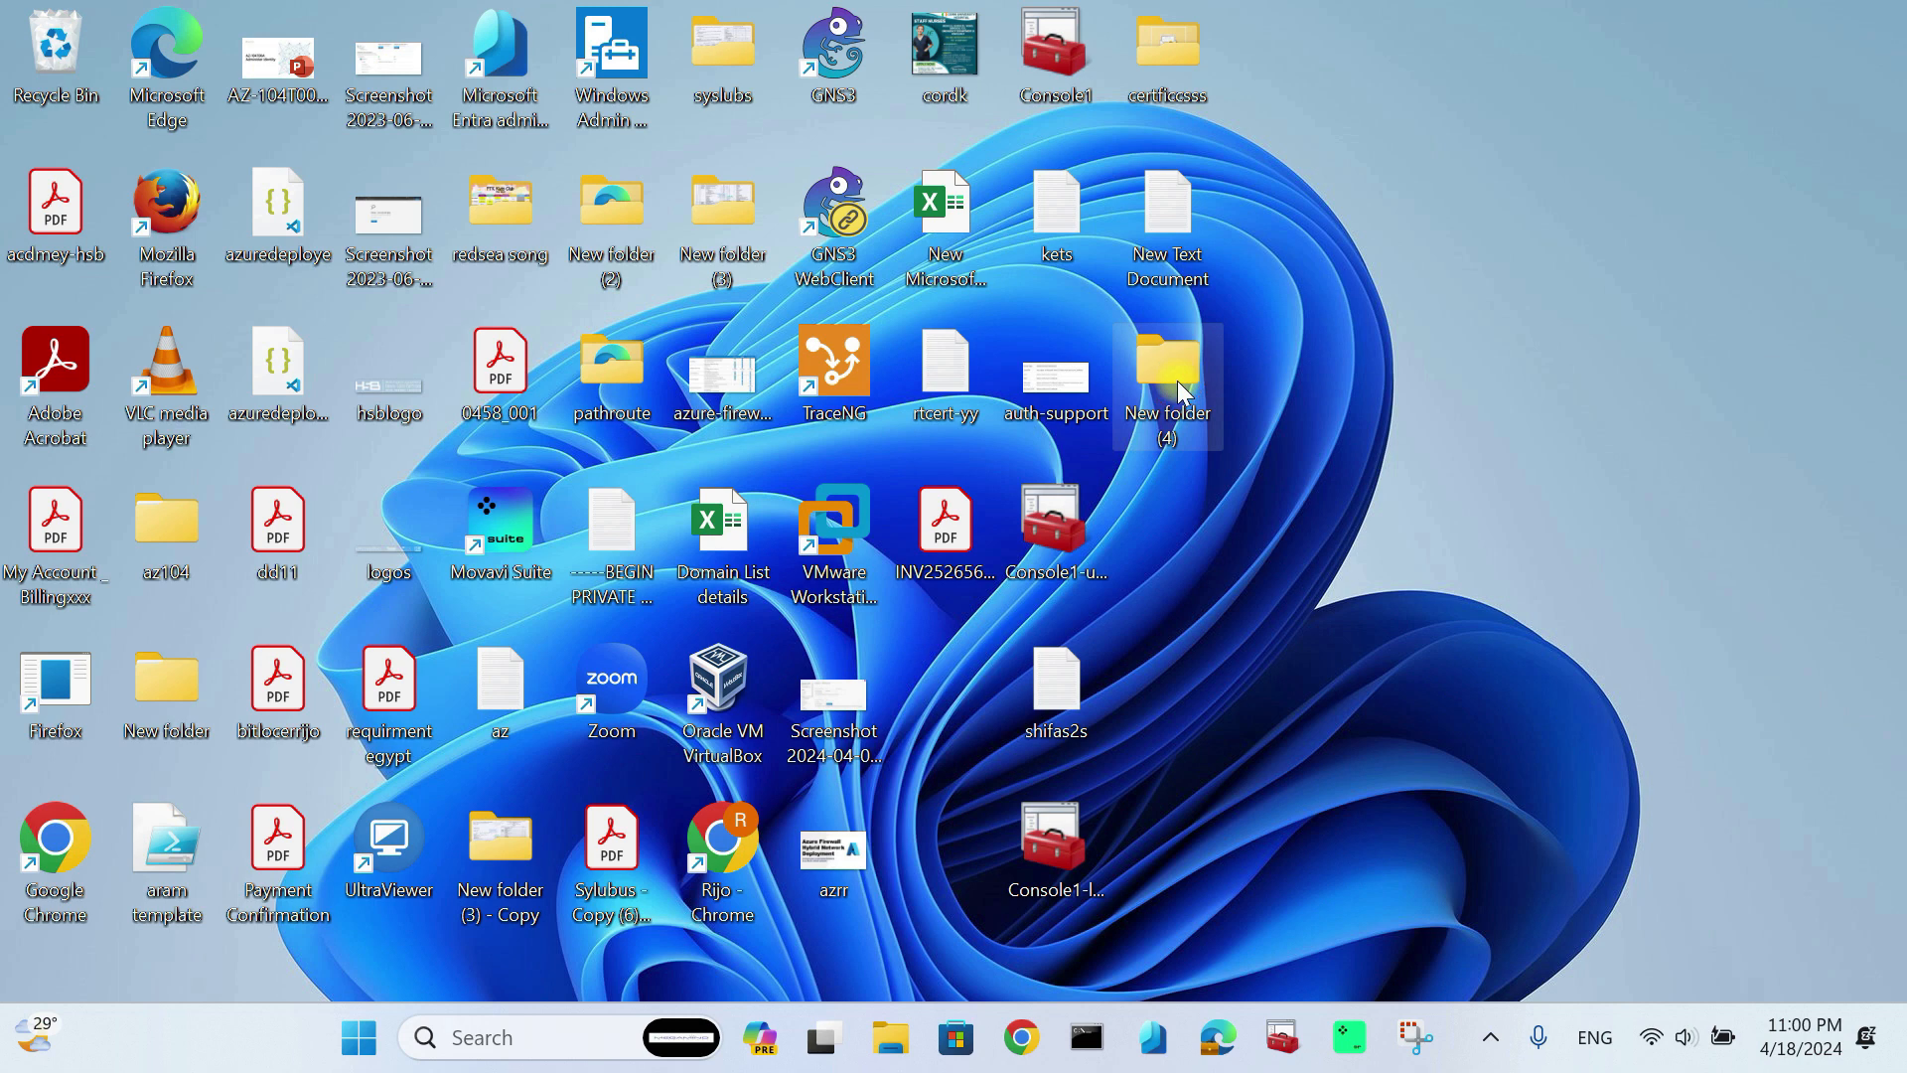
double_click(1181, 390)
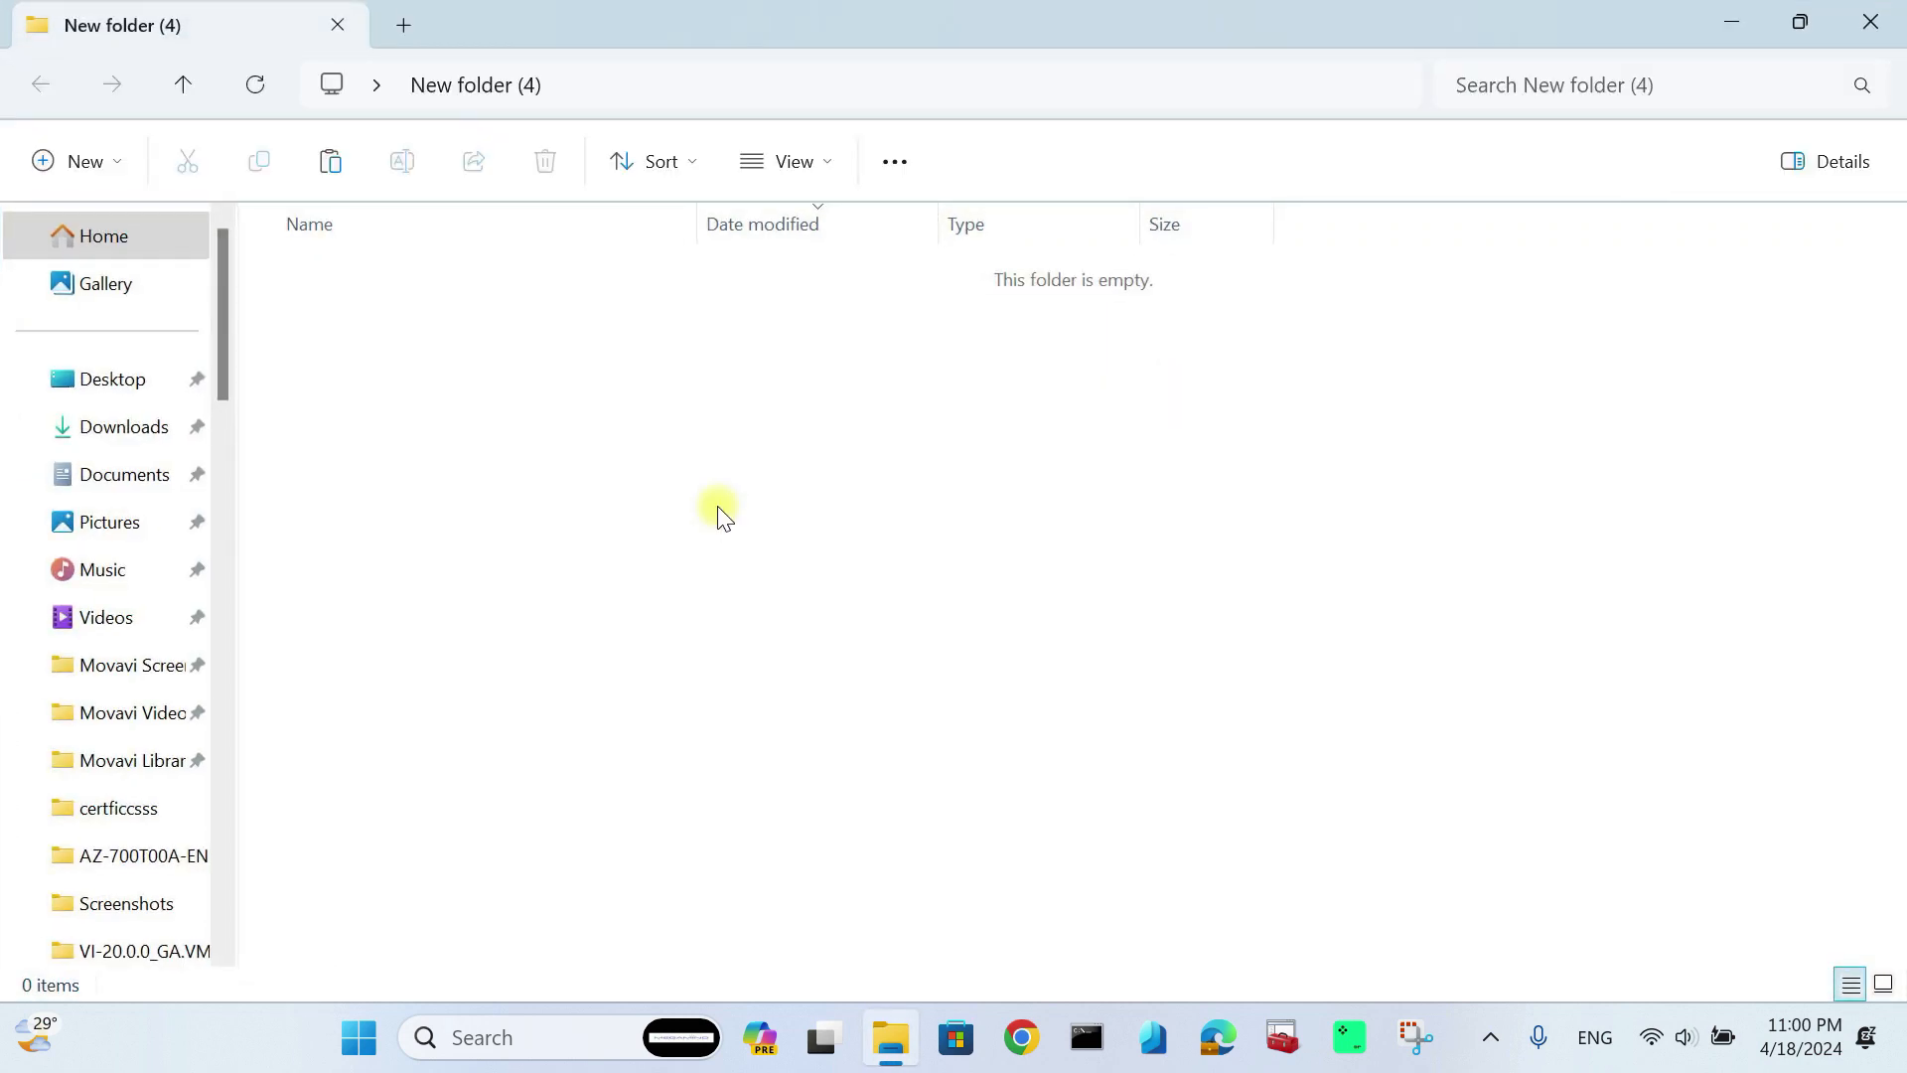
key("ctrl+v")
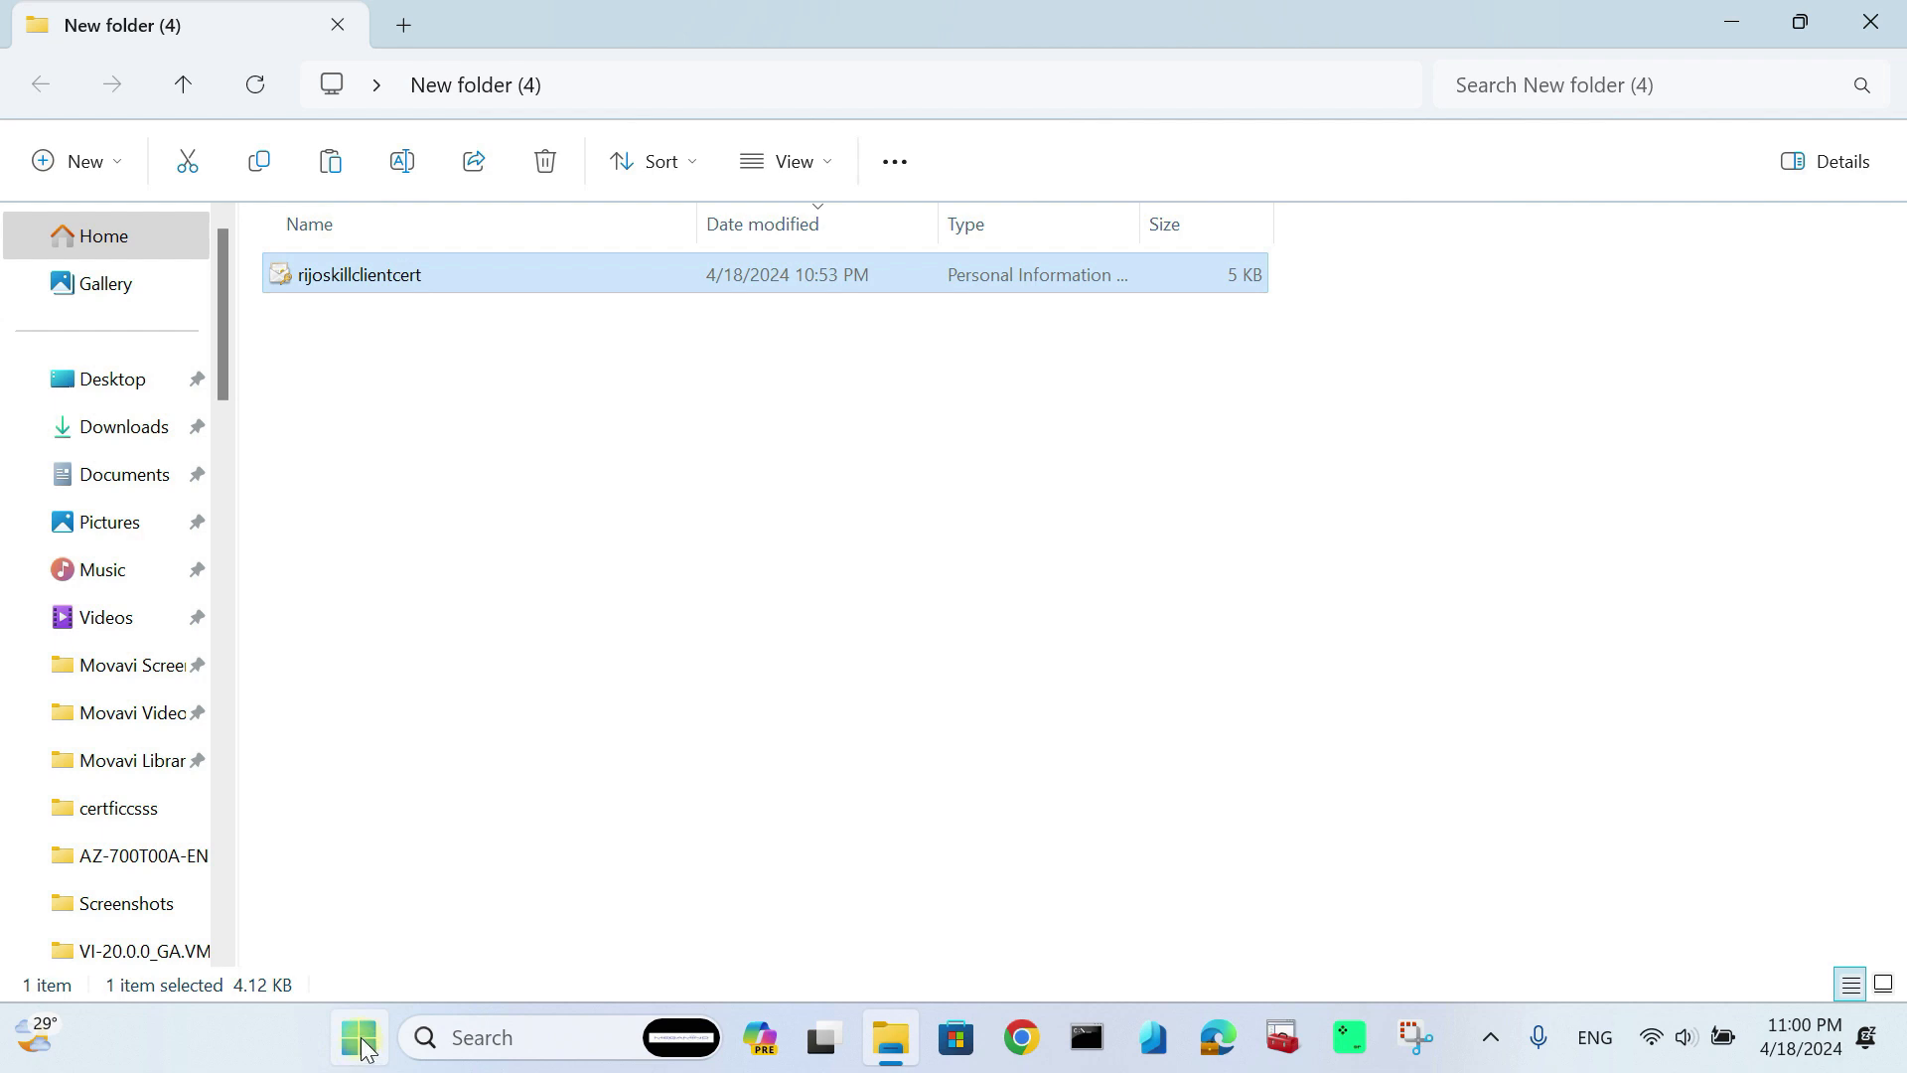
key("super+r")
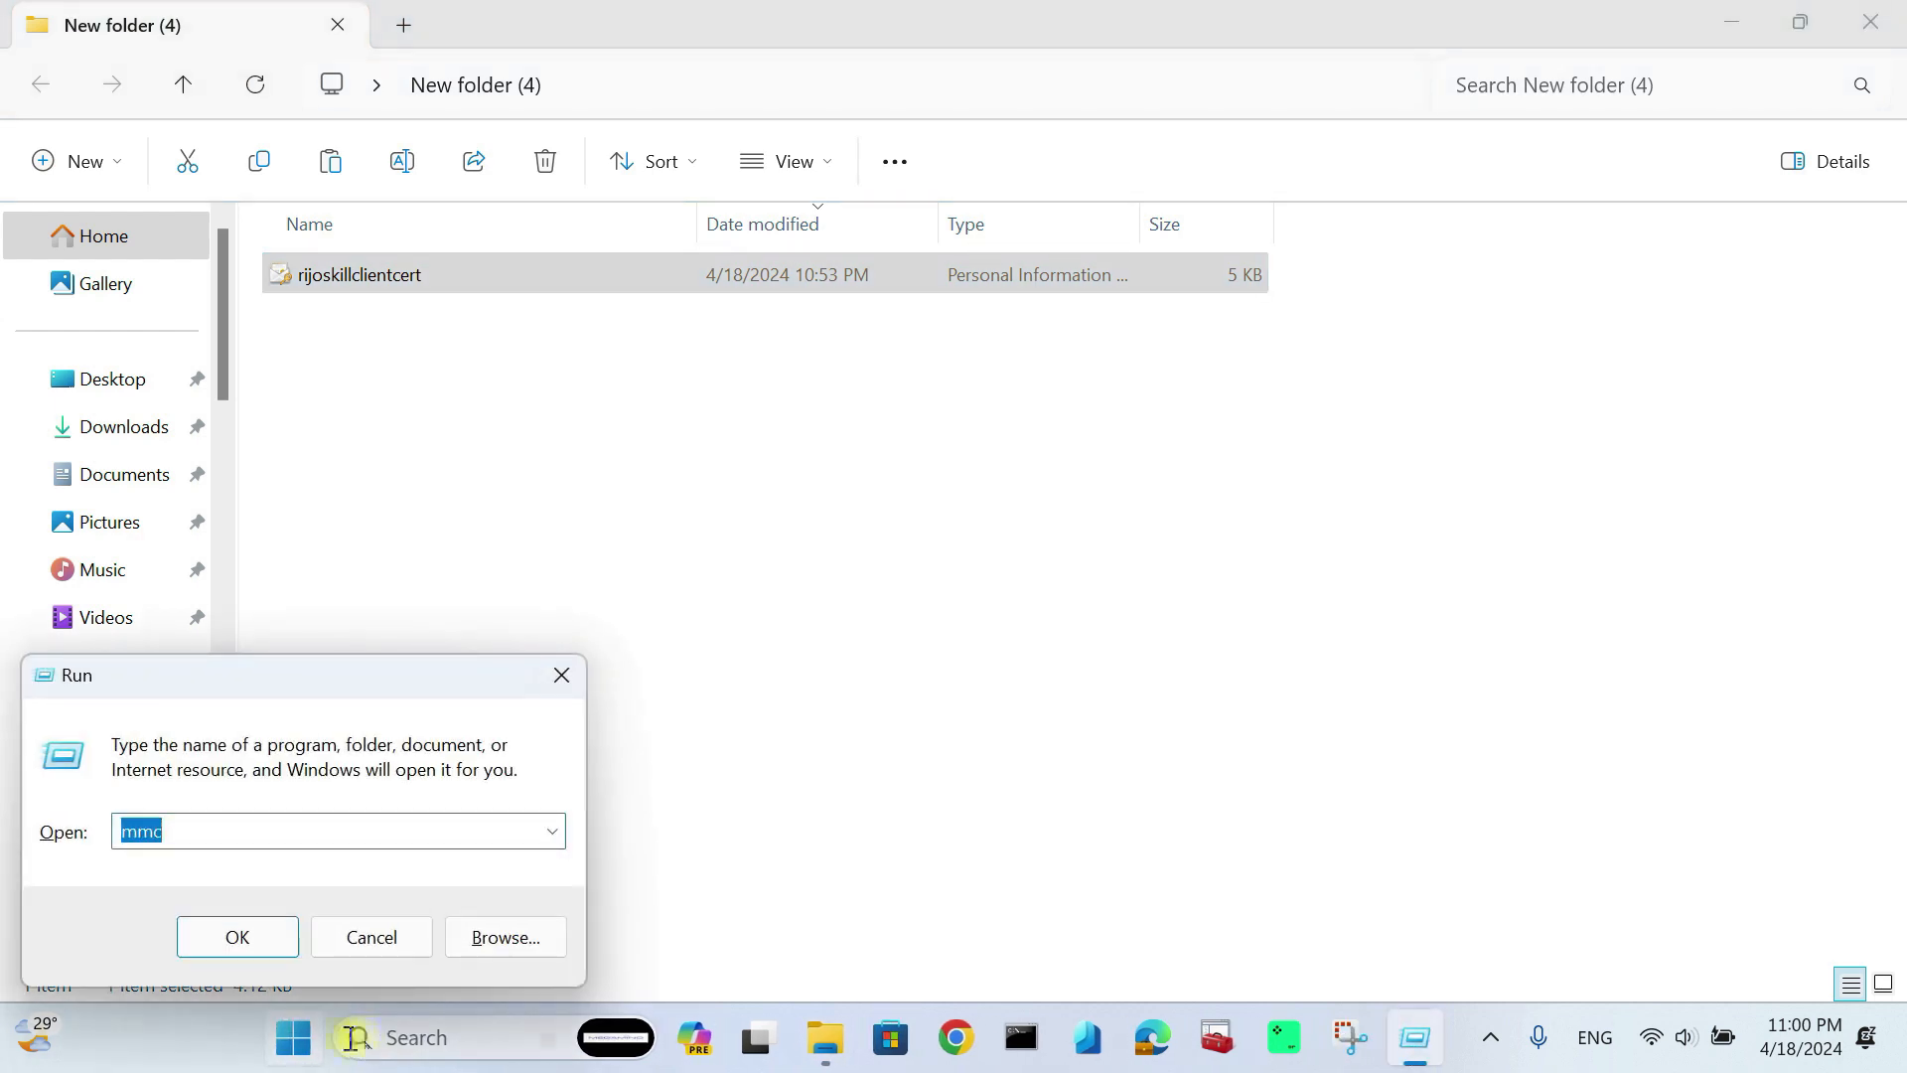
left_click(248, 944)
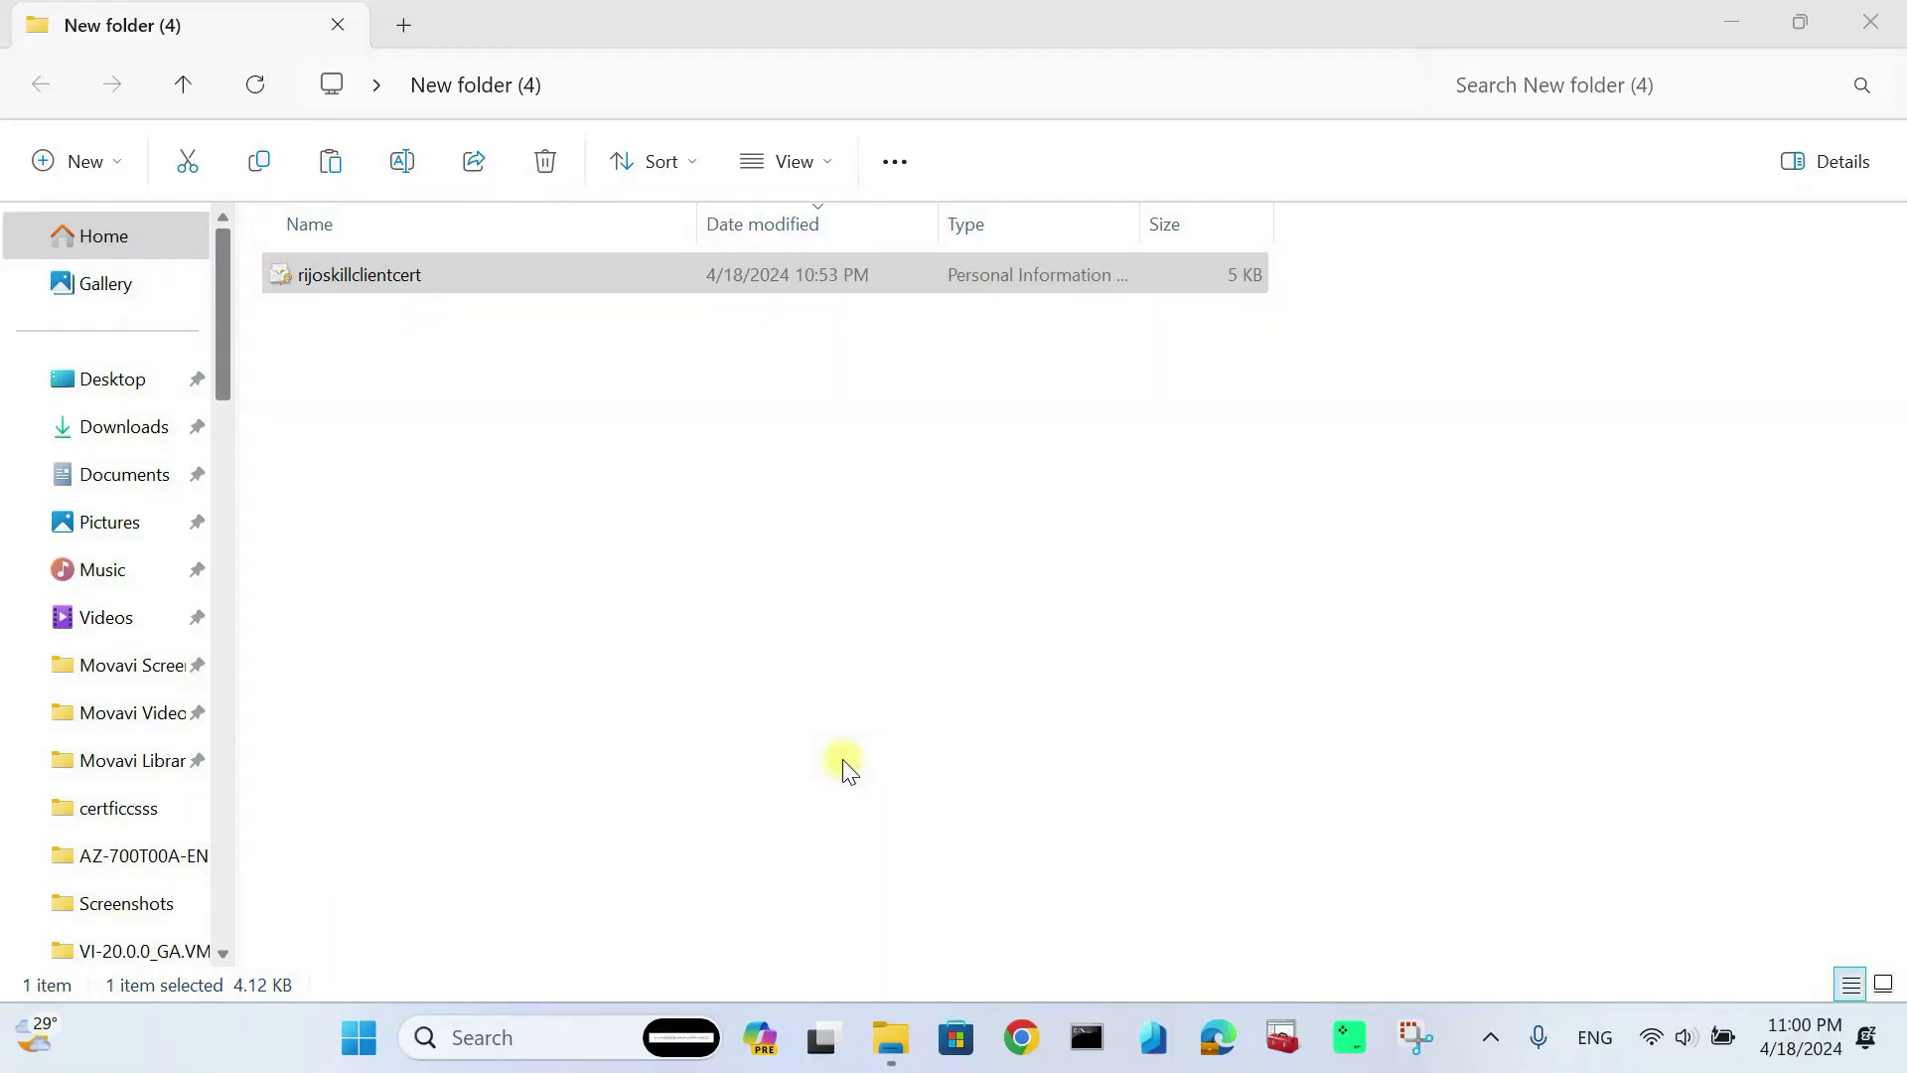
Step: Add the Certificates snap-in for My user account and list the Personal certificates
left_click(256, 257)
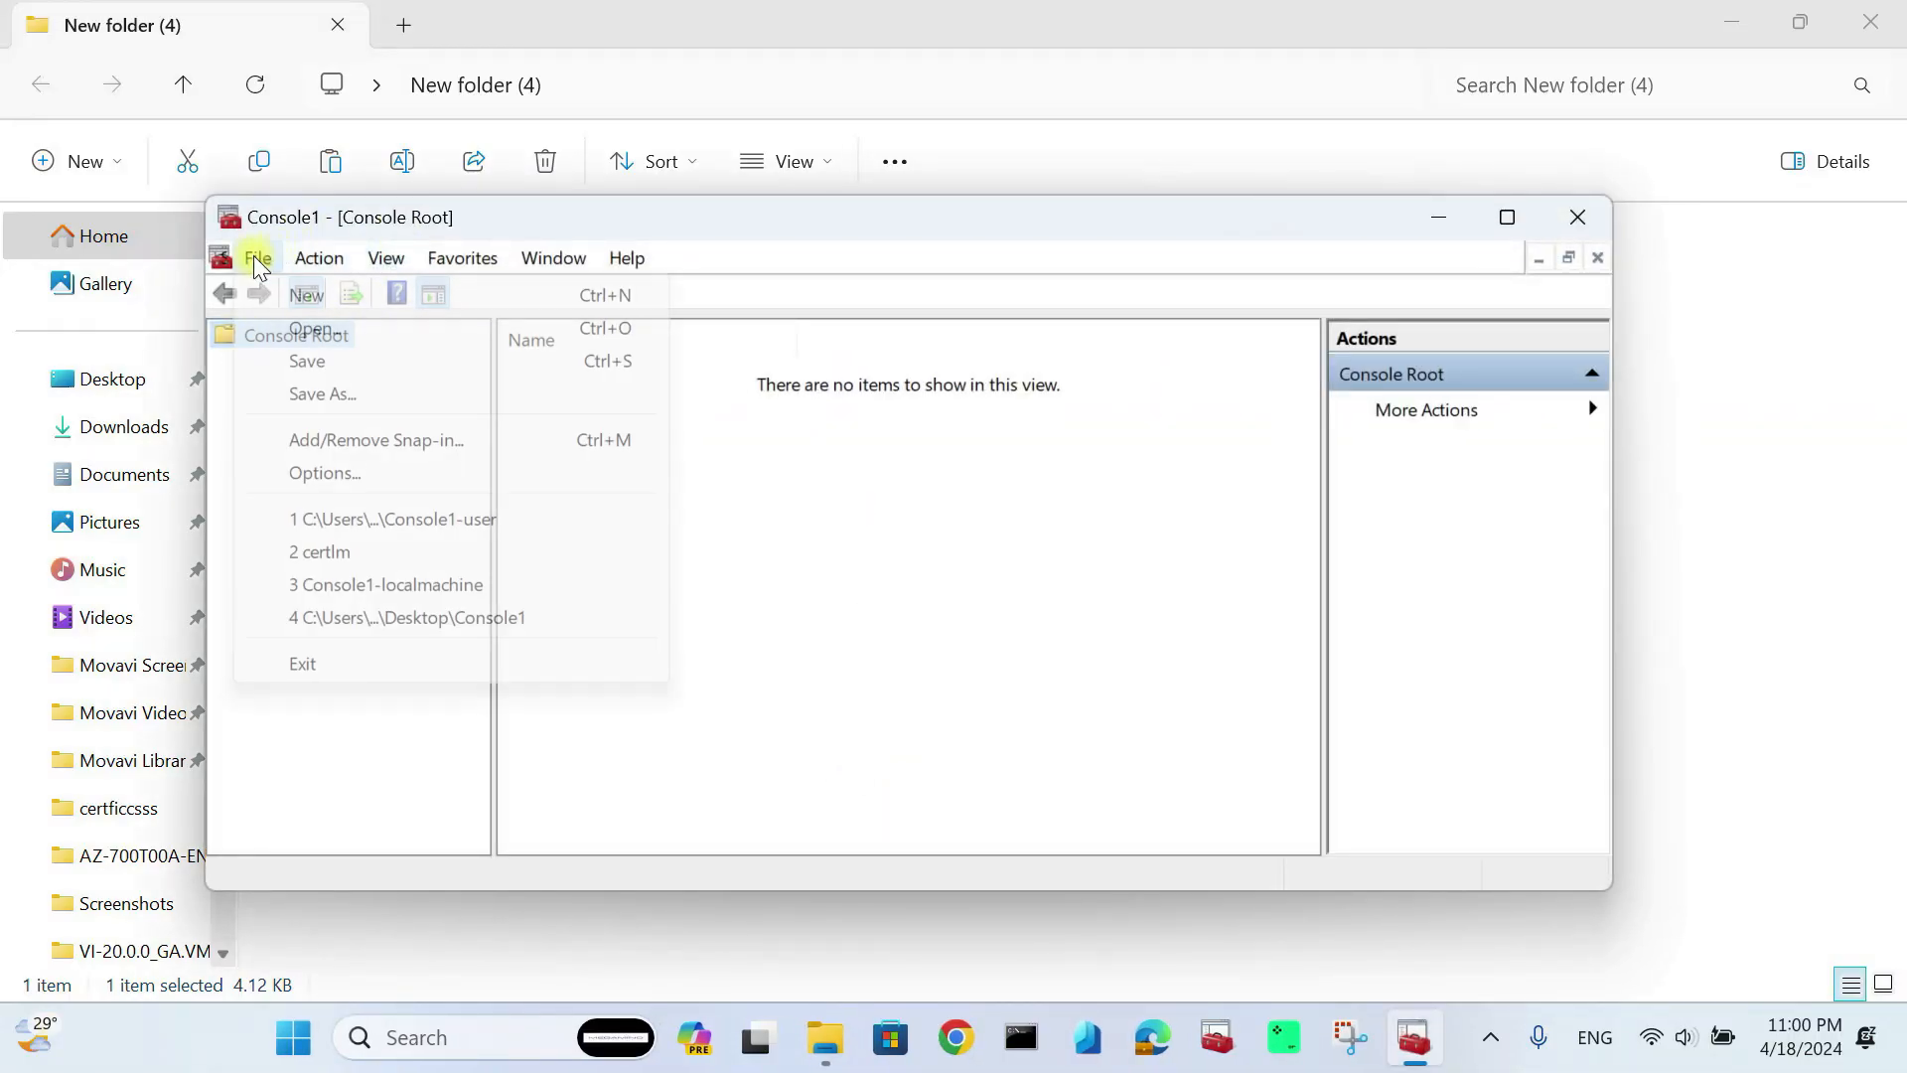
left_click(374, 445)
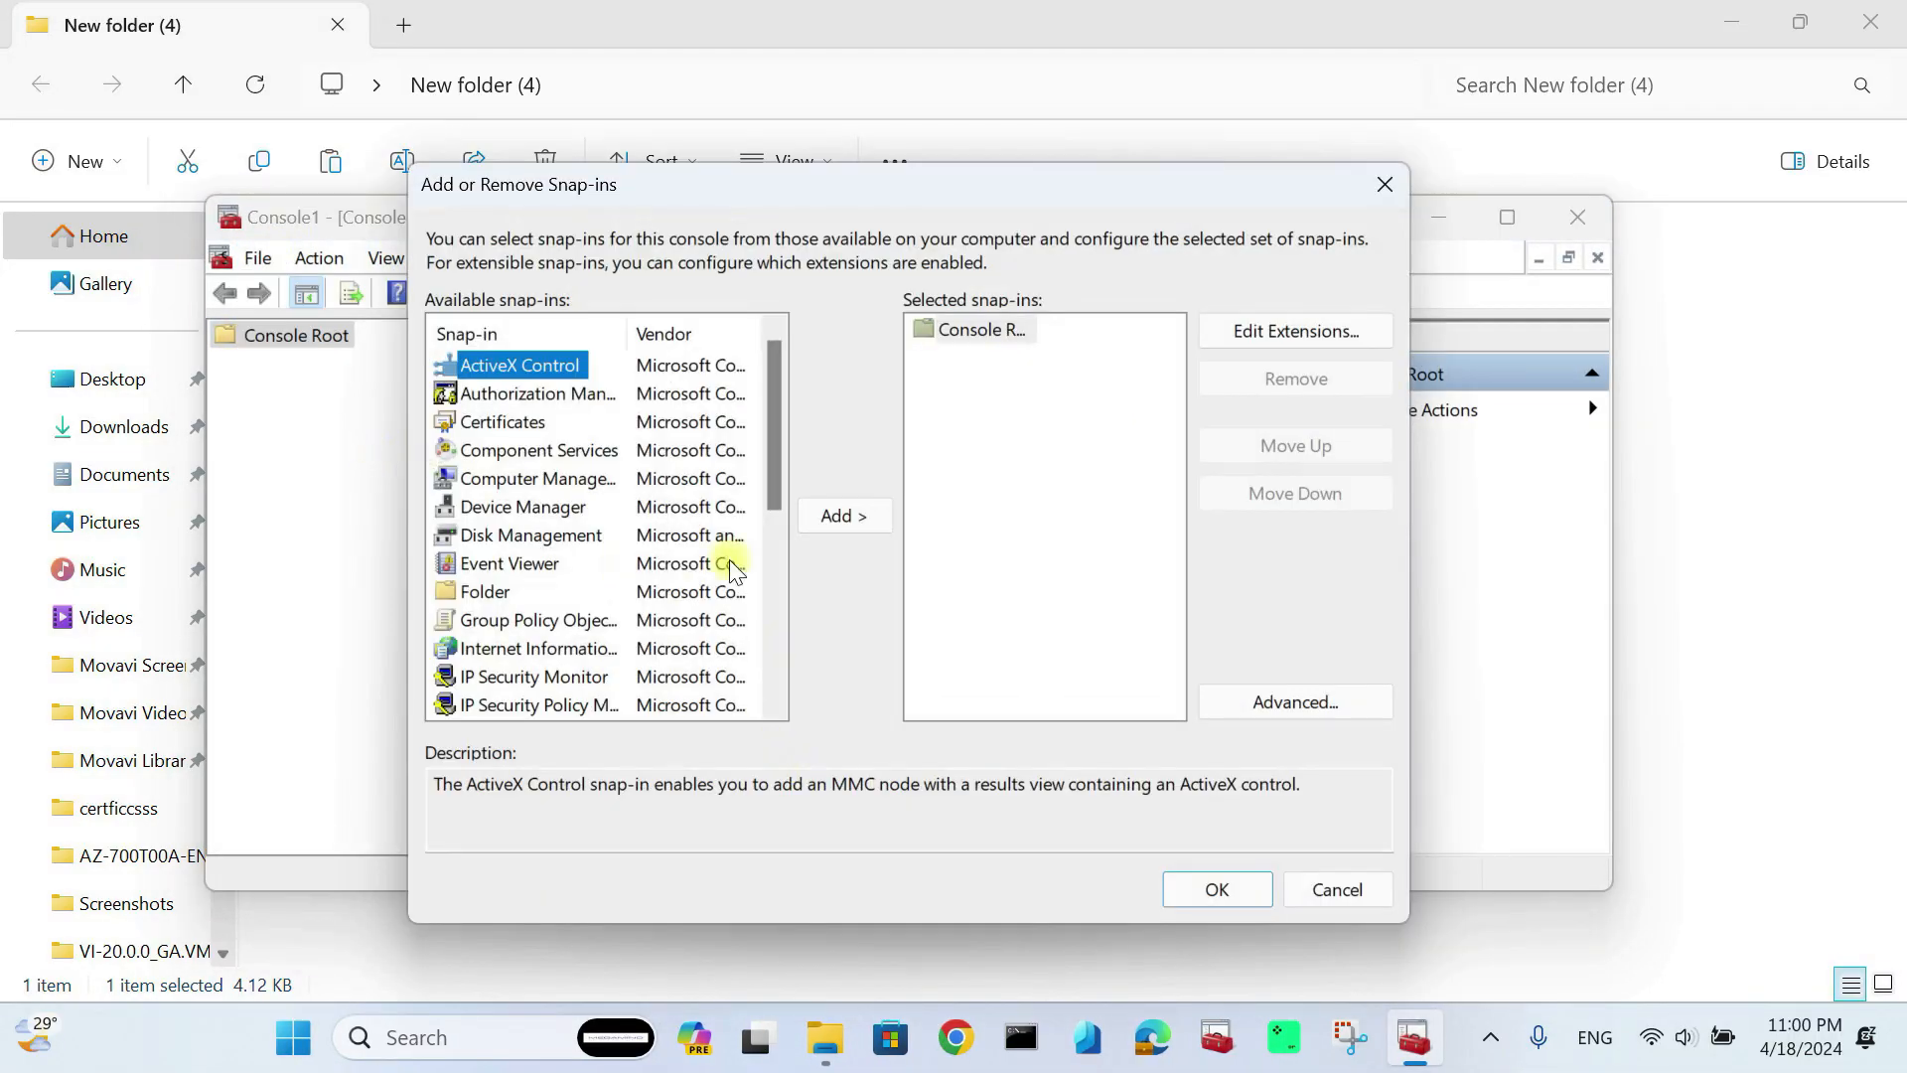
left_click(528, 425)
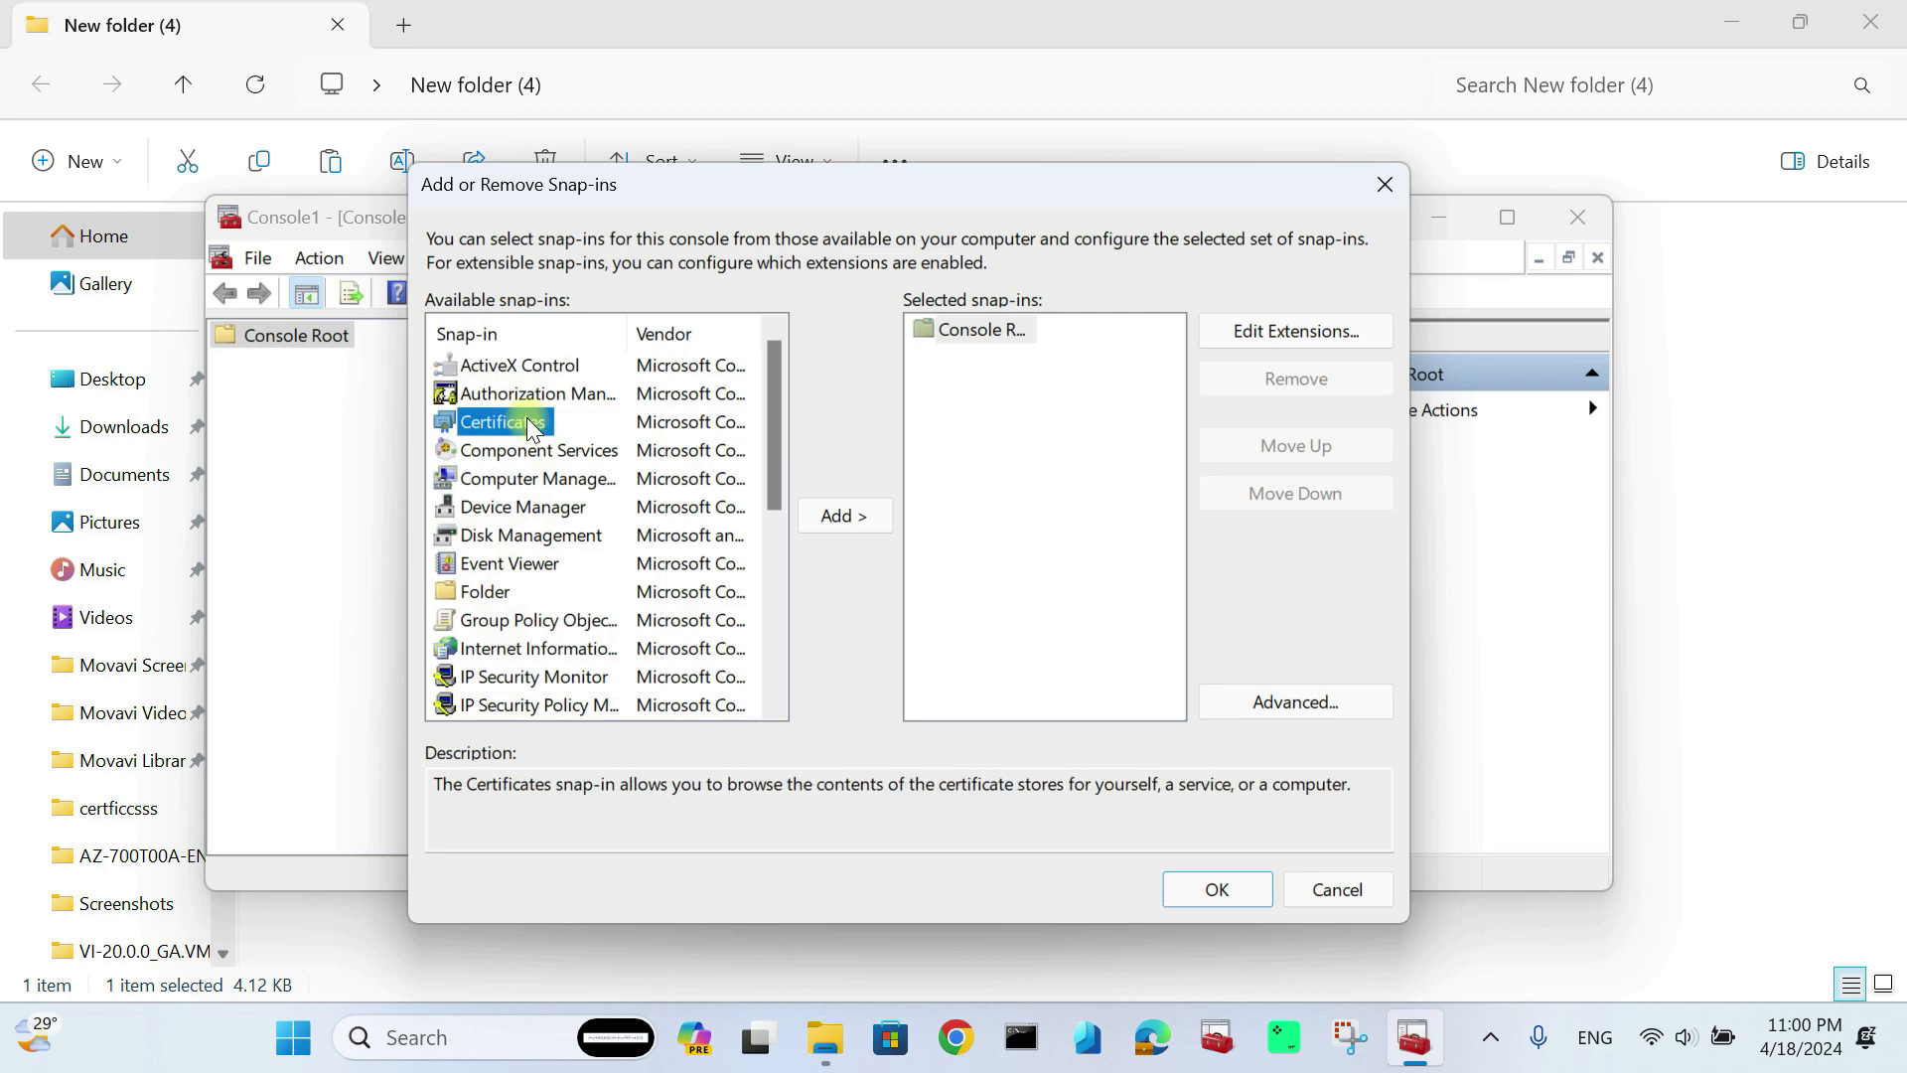
left_click(863, 515)
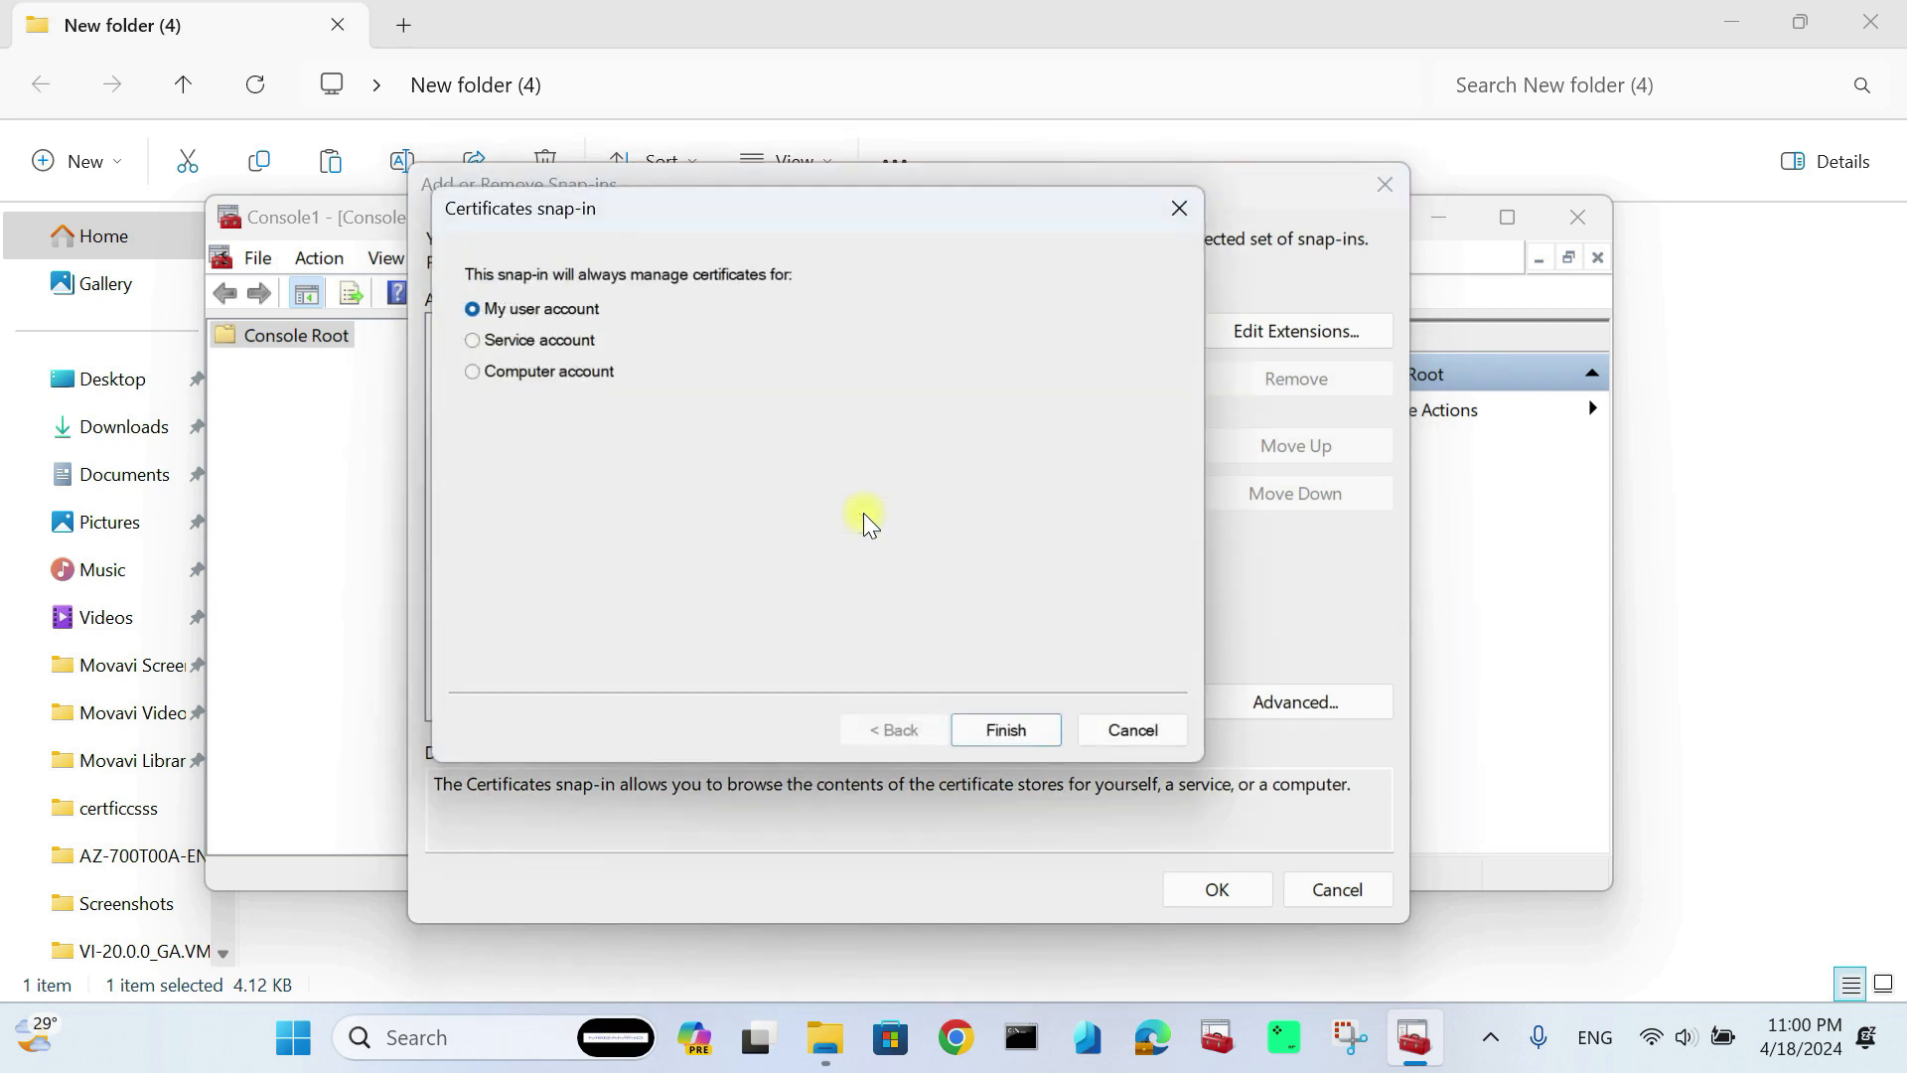
left_click(1003, 740)
left_click(1217, 889)
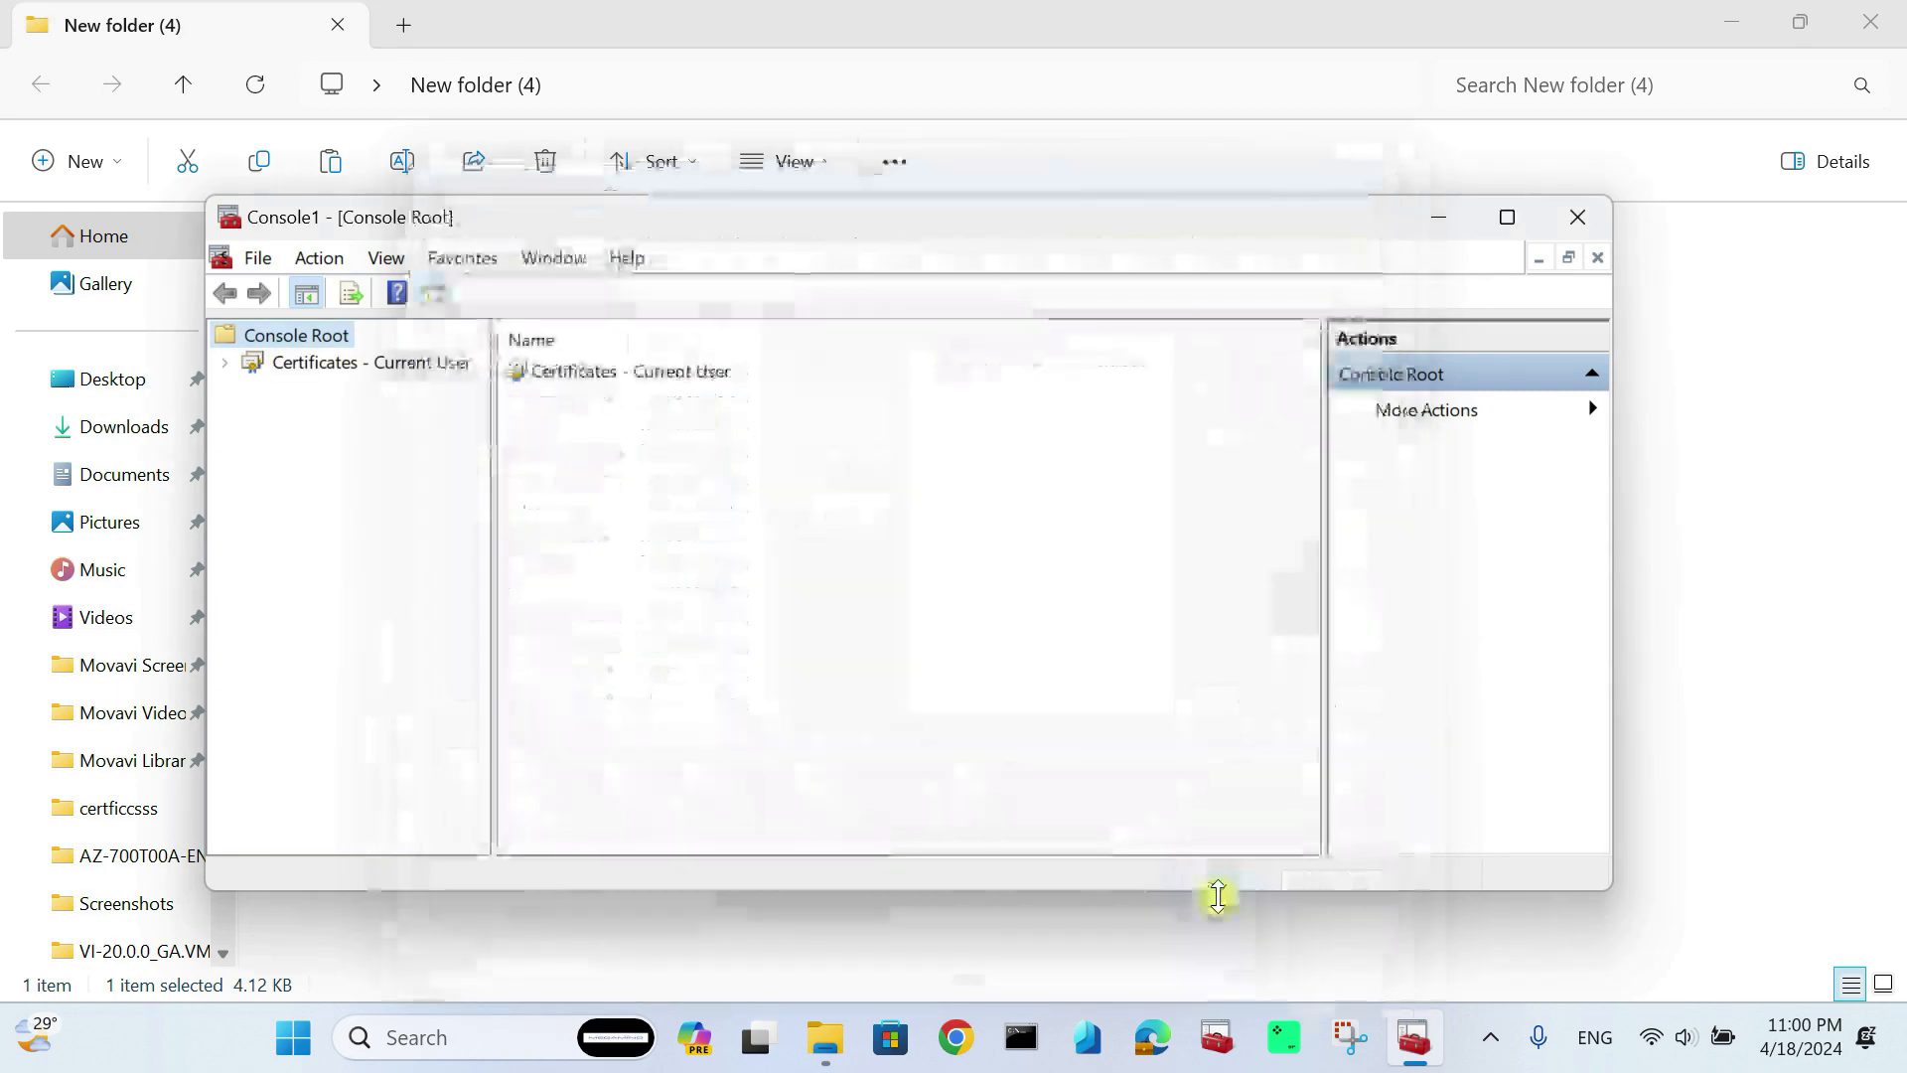
left_click(225, 362)
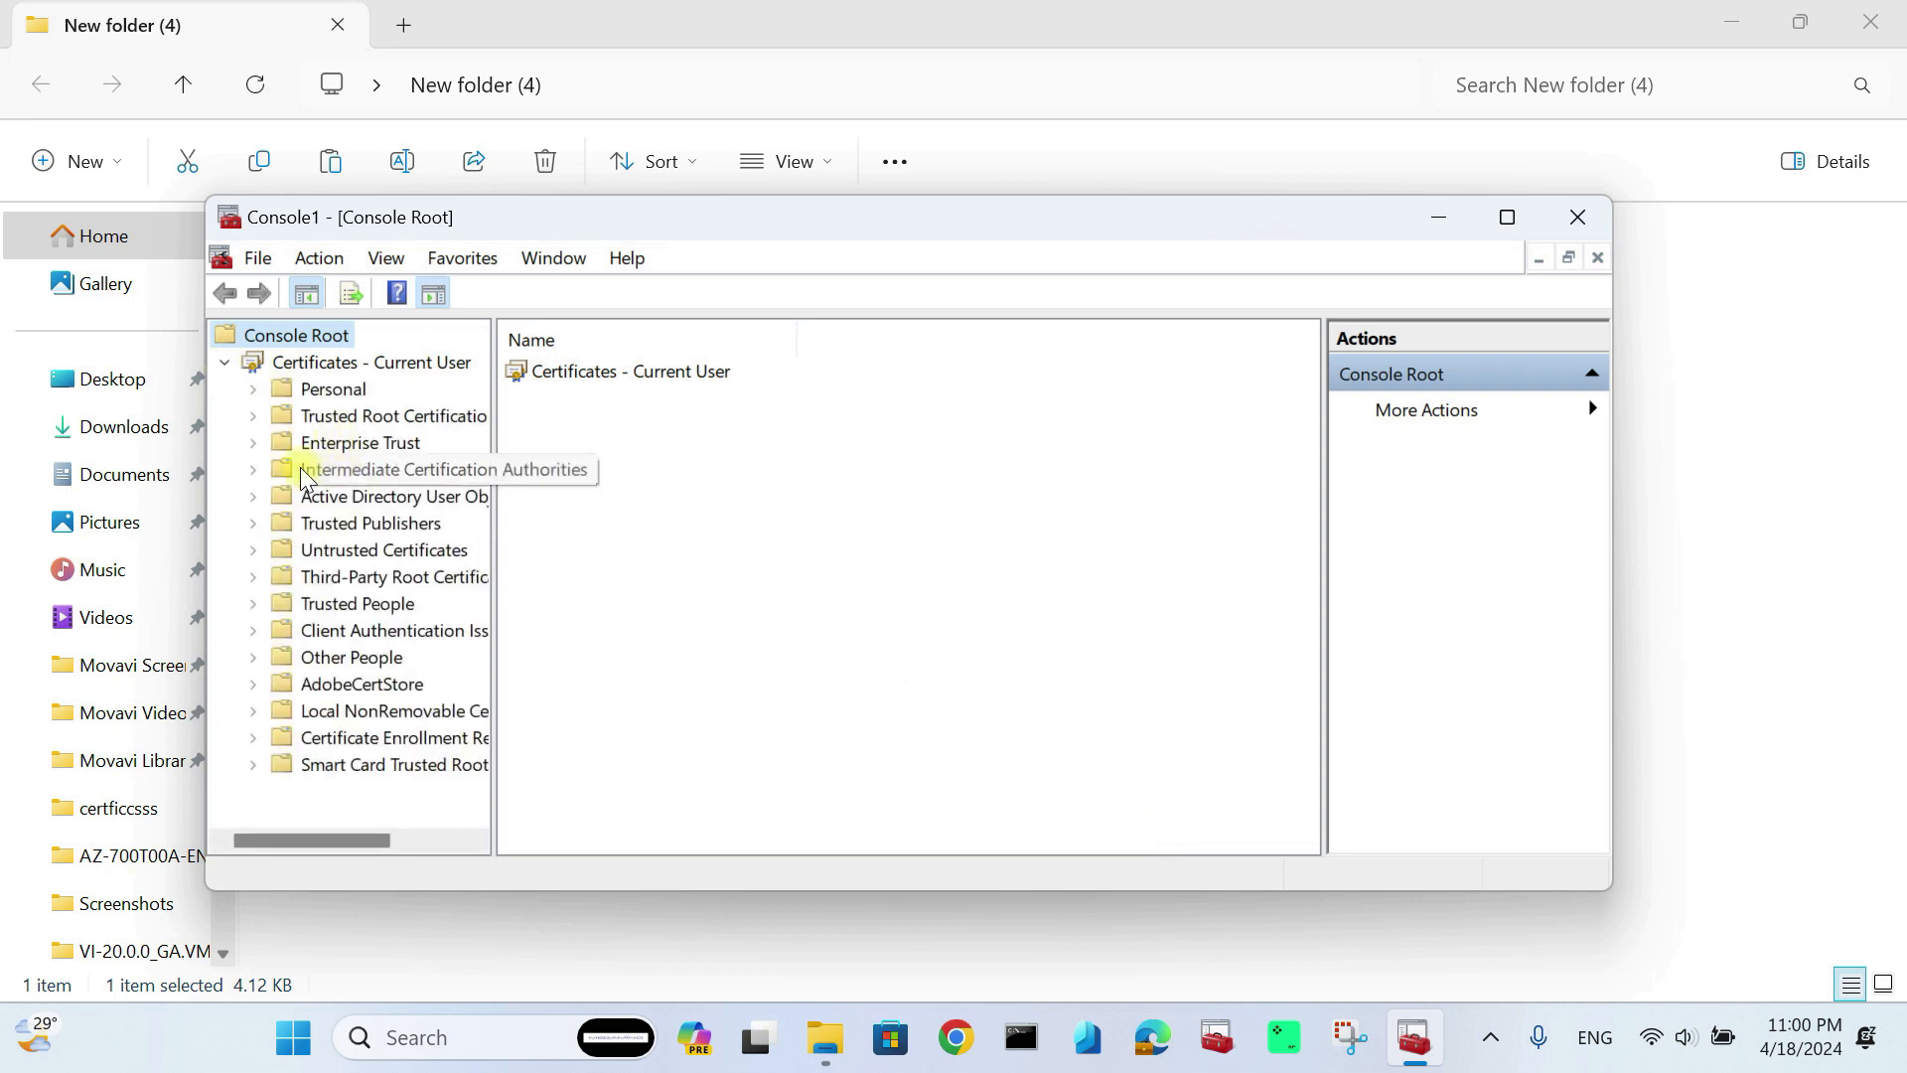
left_click(253, 390)
left_click(336, 421)
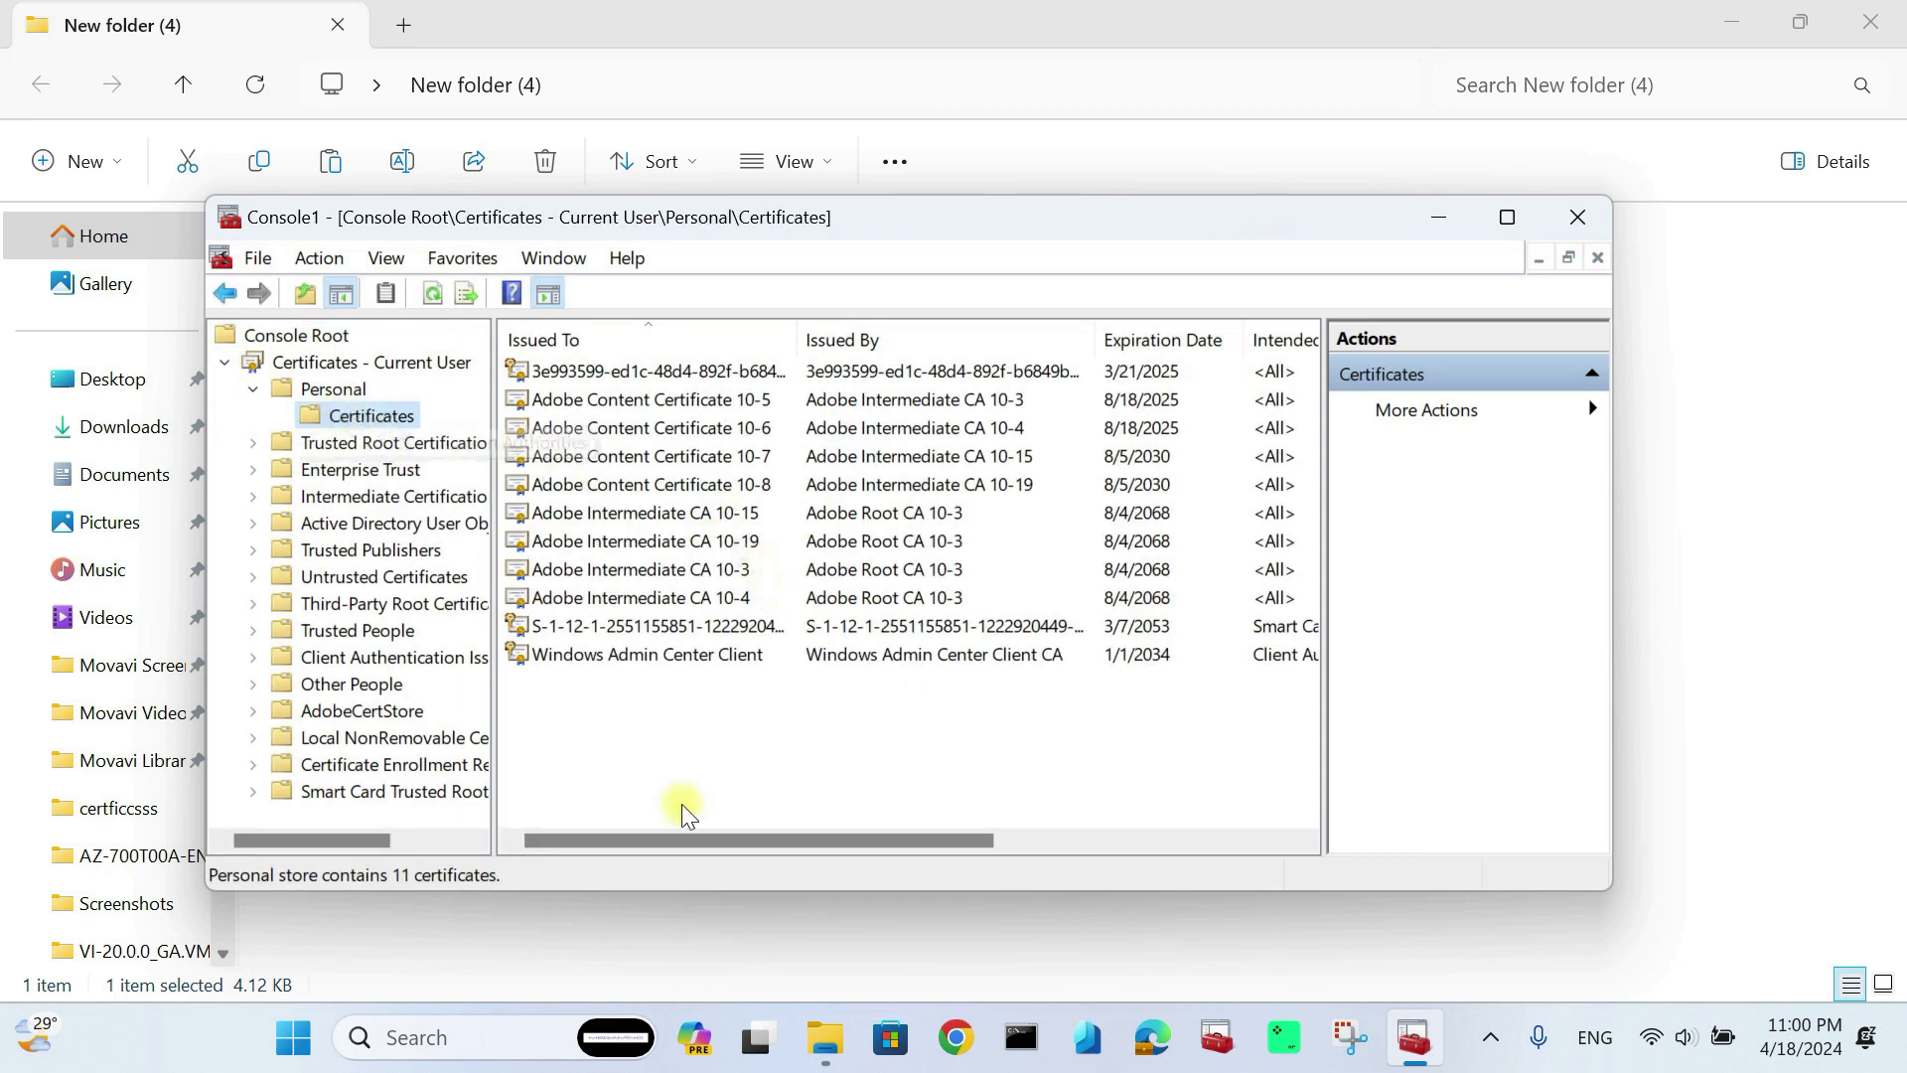
Step: Minimize the console and open the client certificate .pfx file to import it
left_click(1438, 220)
left_click(490, 331)
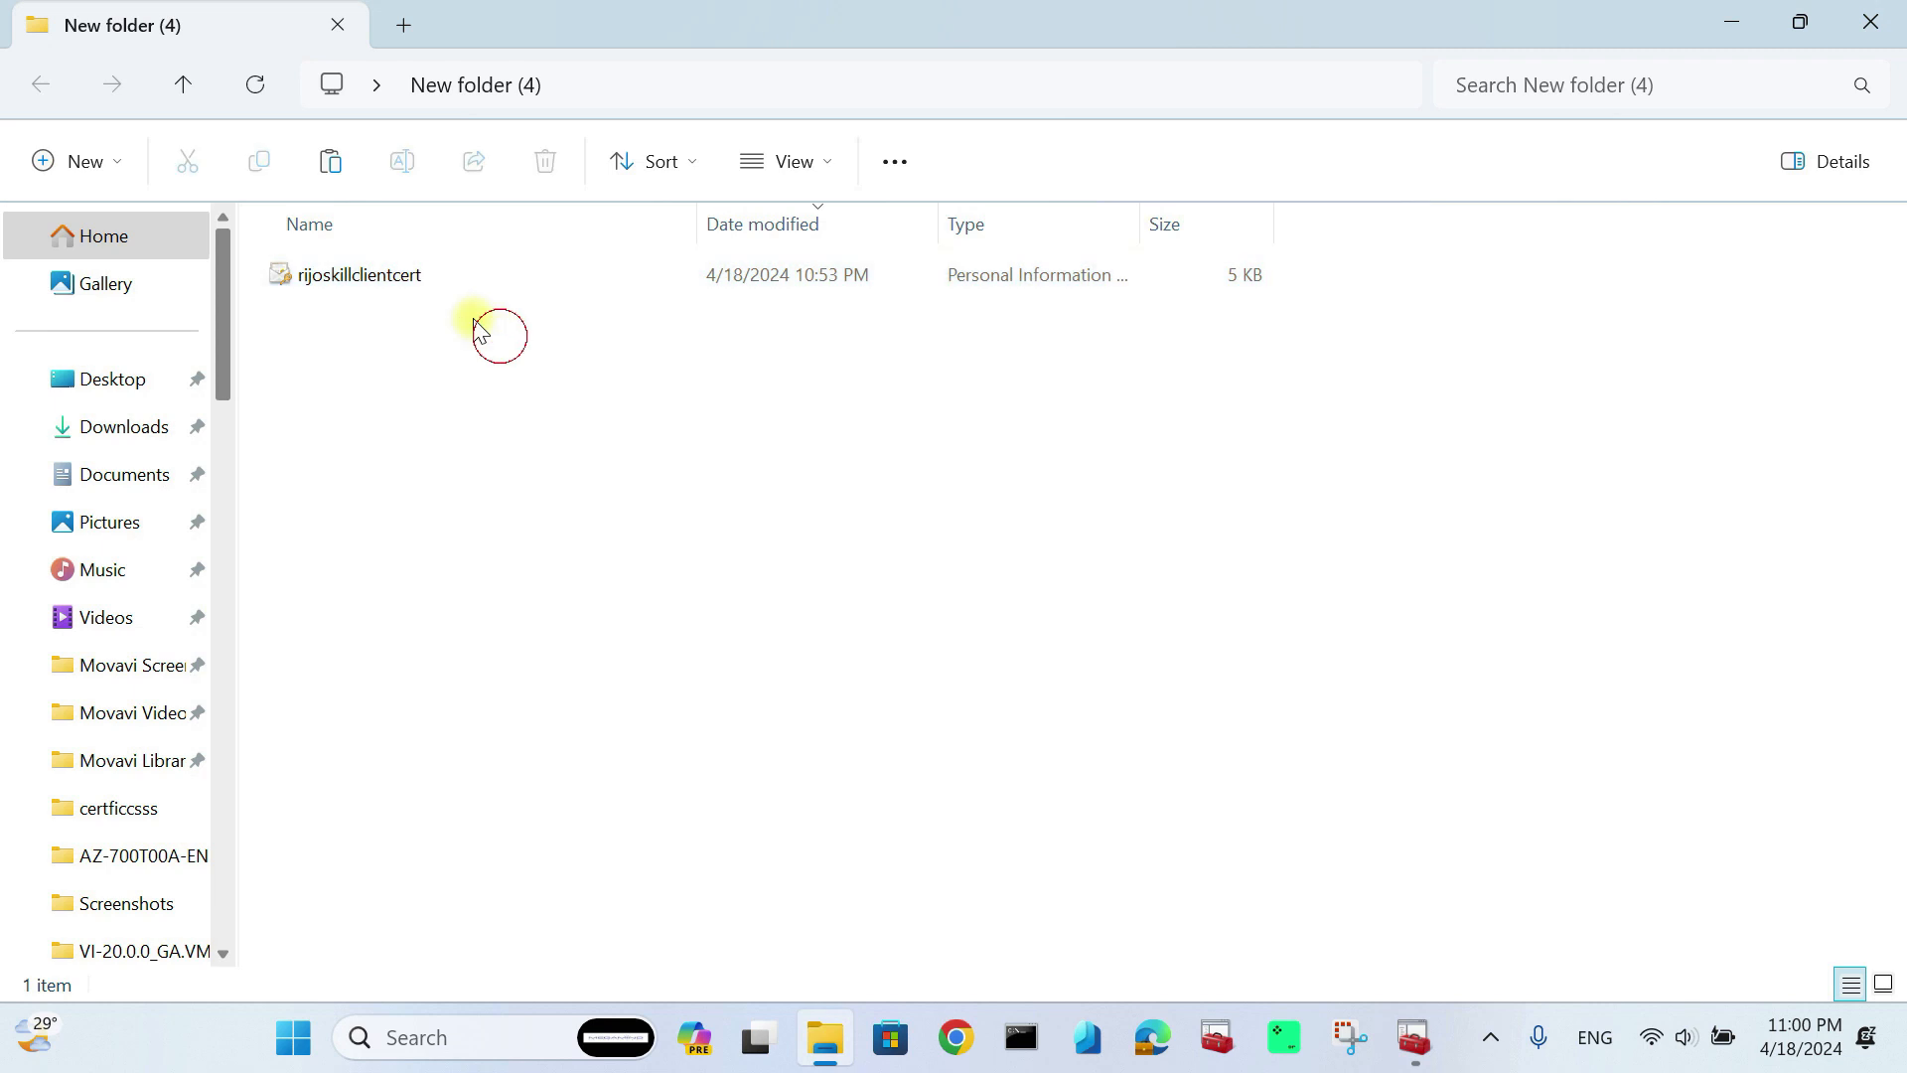
double_click(396, 275)
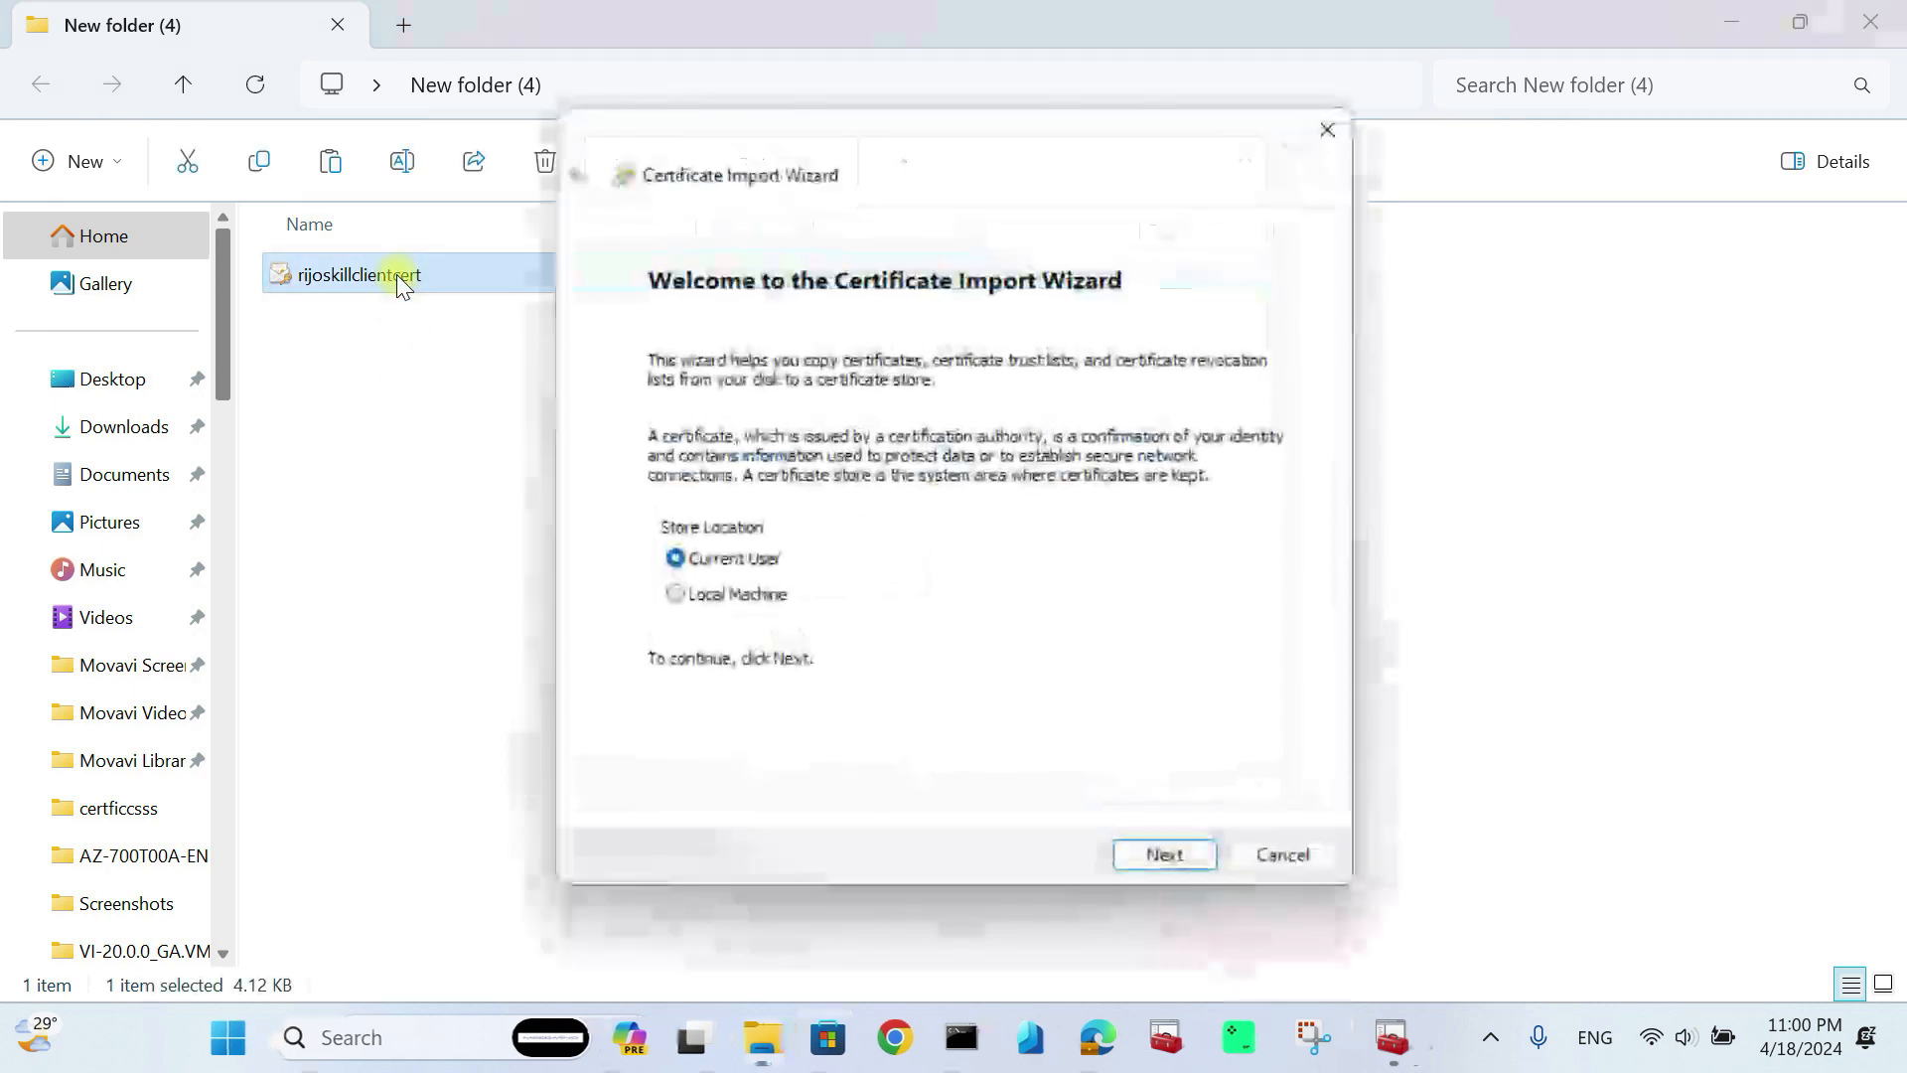
Step: Import the client .pfx for Current User with an automatically chosen store, trusting the root CA
left_click(1162, 856)
left_click(1163, 854)
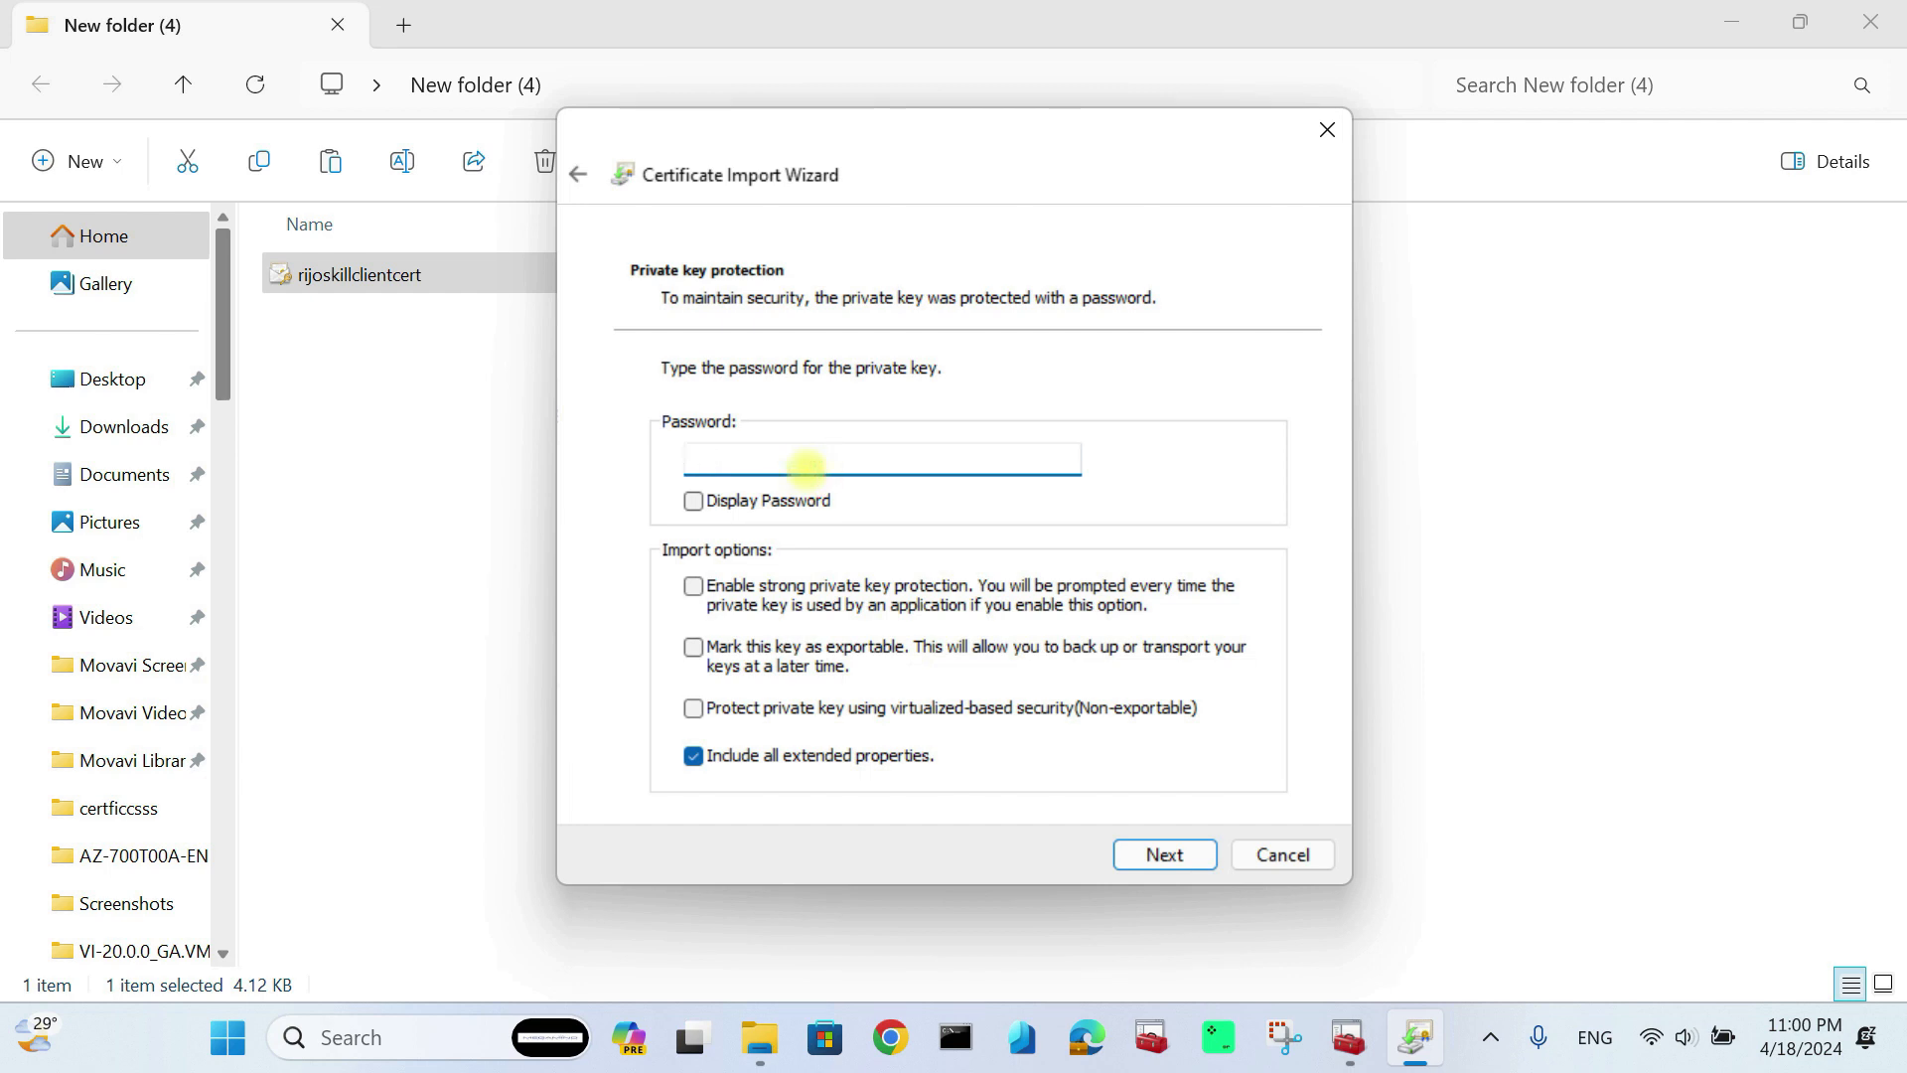
left_click(1162, 857)
left_click(1159, 854)
left_click(1159, 852)
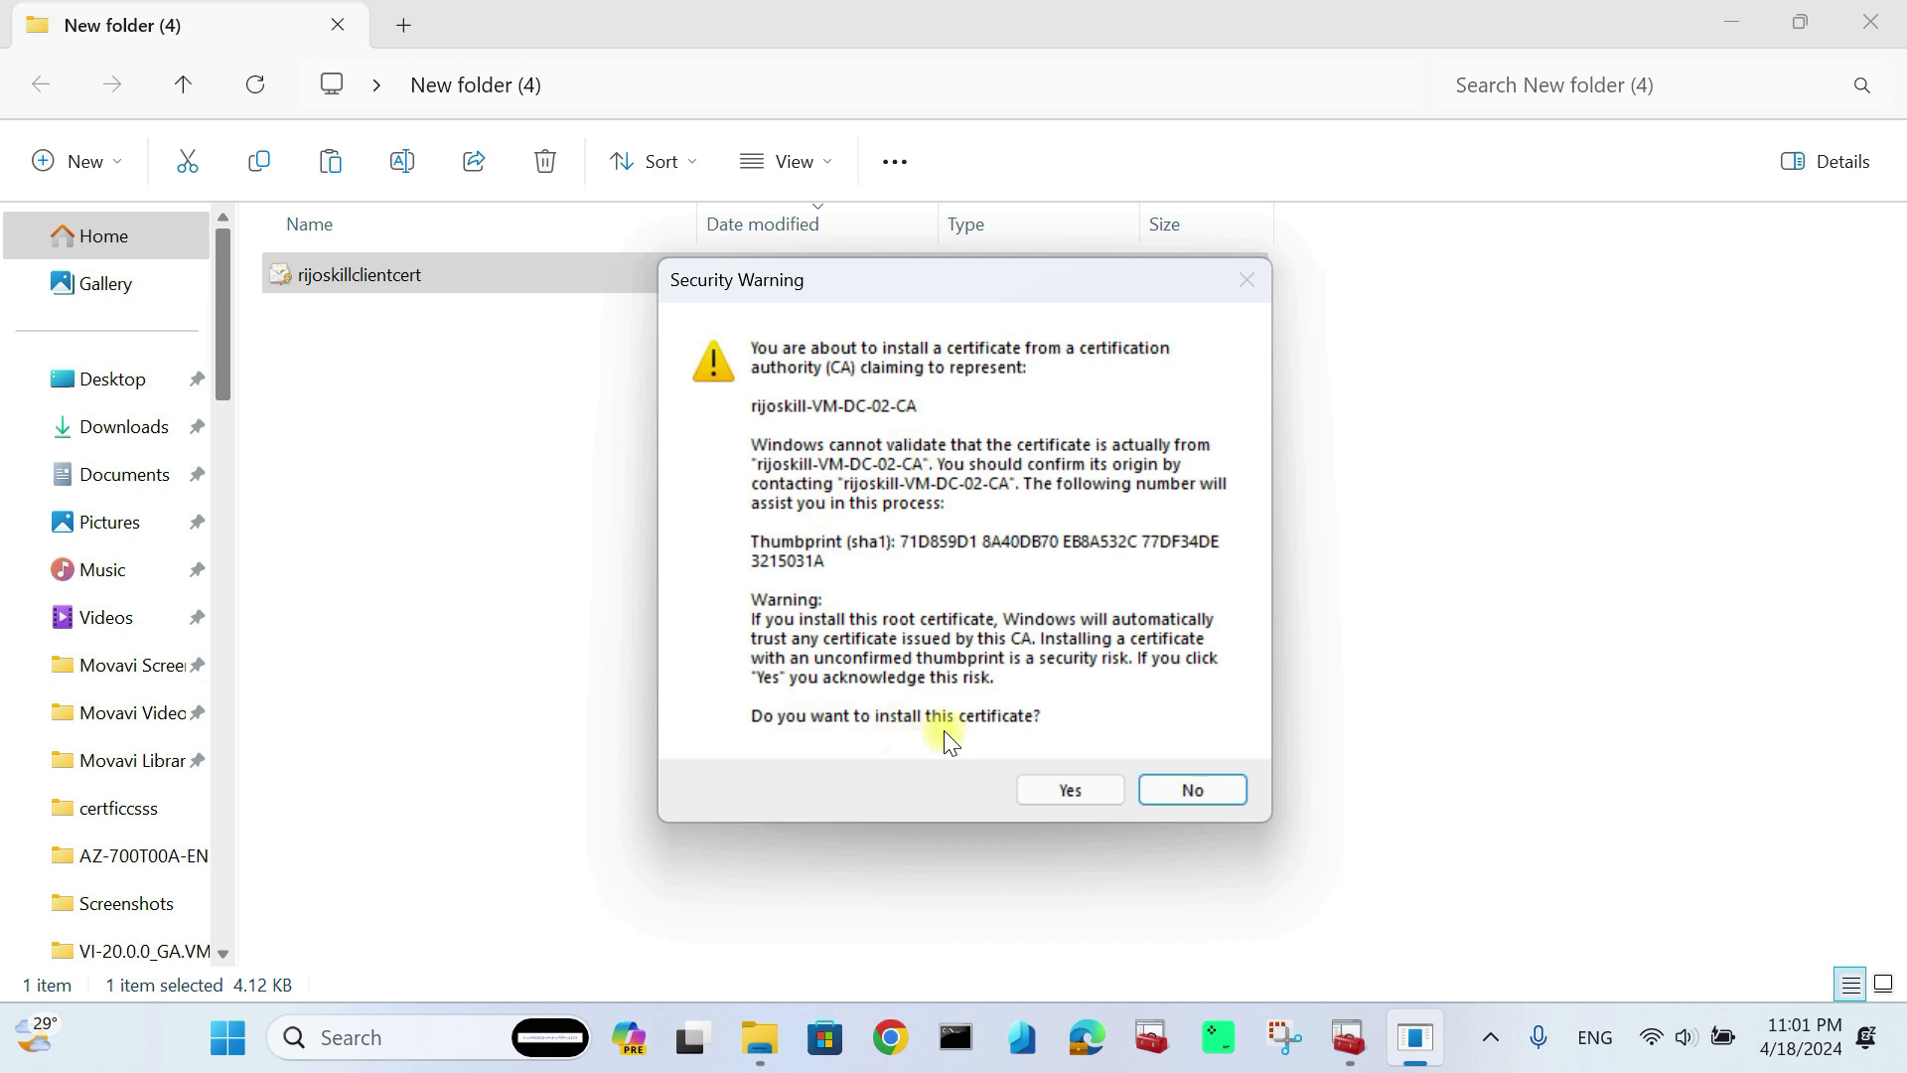
left_click(1071, 791)
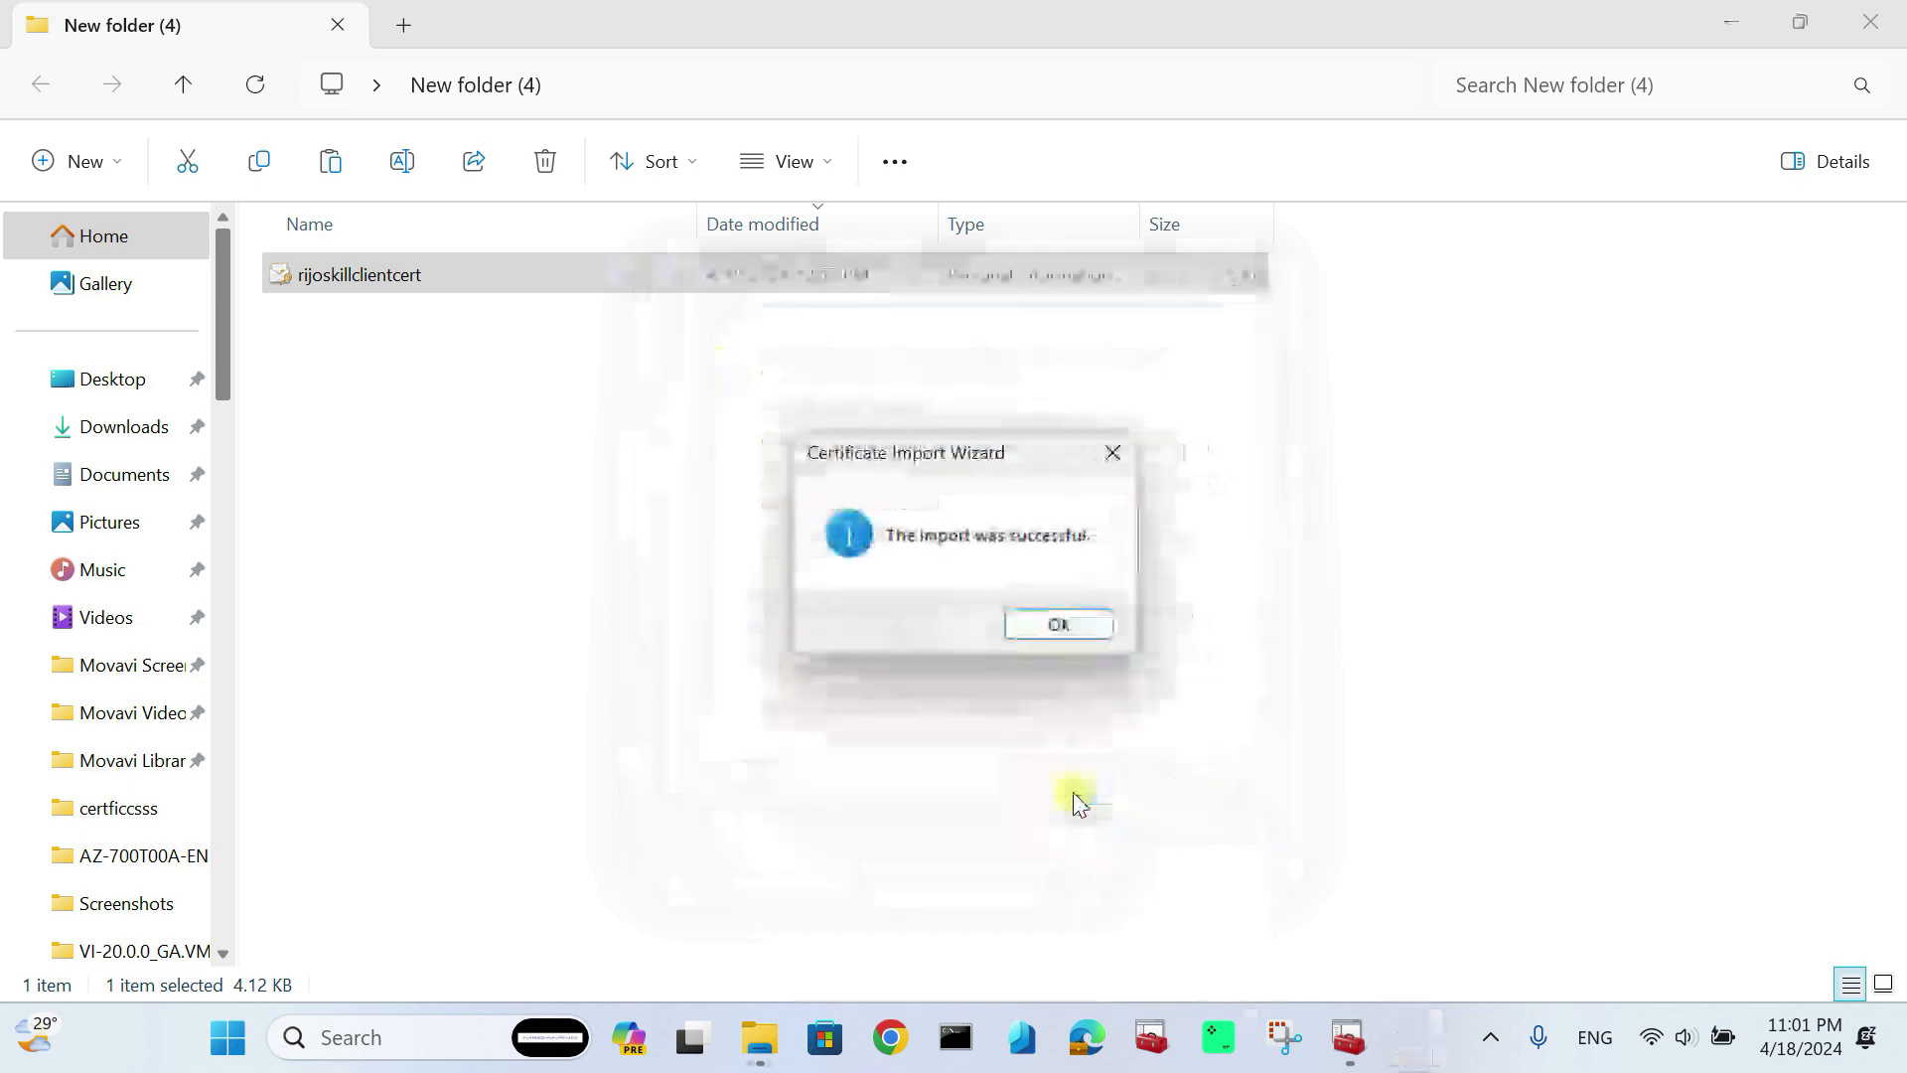
left_click(1061, 634)
left_click(1413, 1037)
Step: Refresh the Personal certificates list and select the newly imported client certificate
right_click(623, 739)
left_click(701, 517)
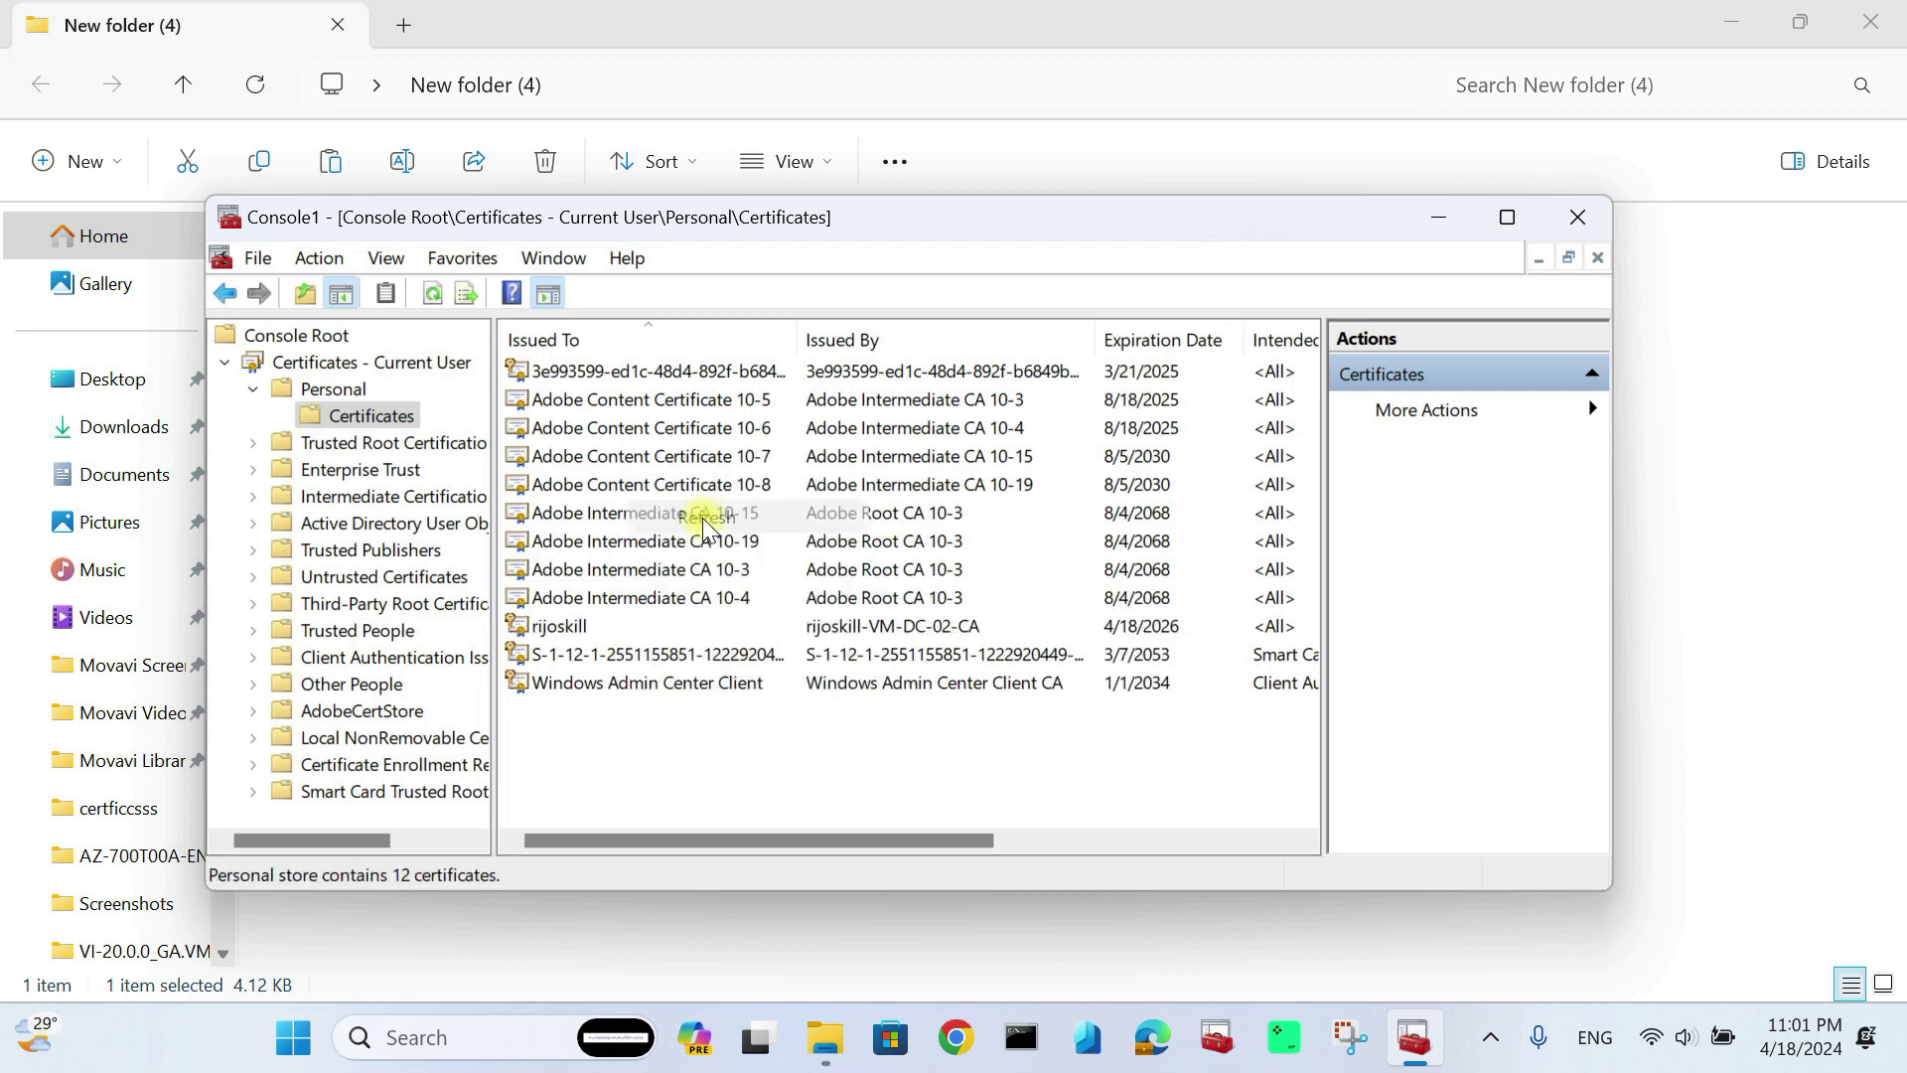
left_click(609, 630)
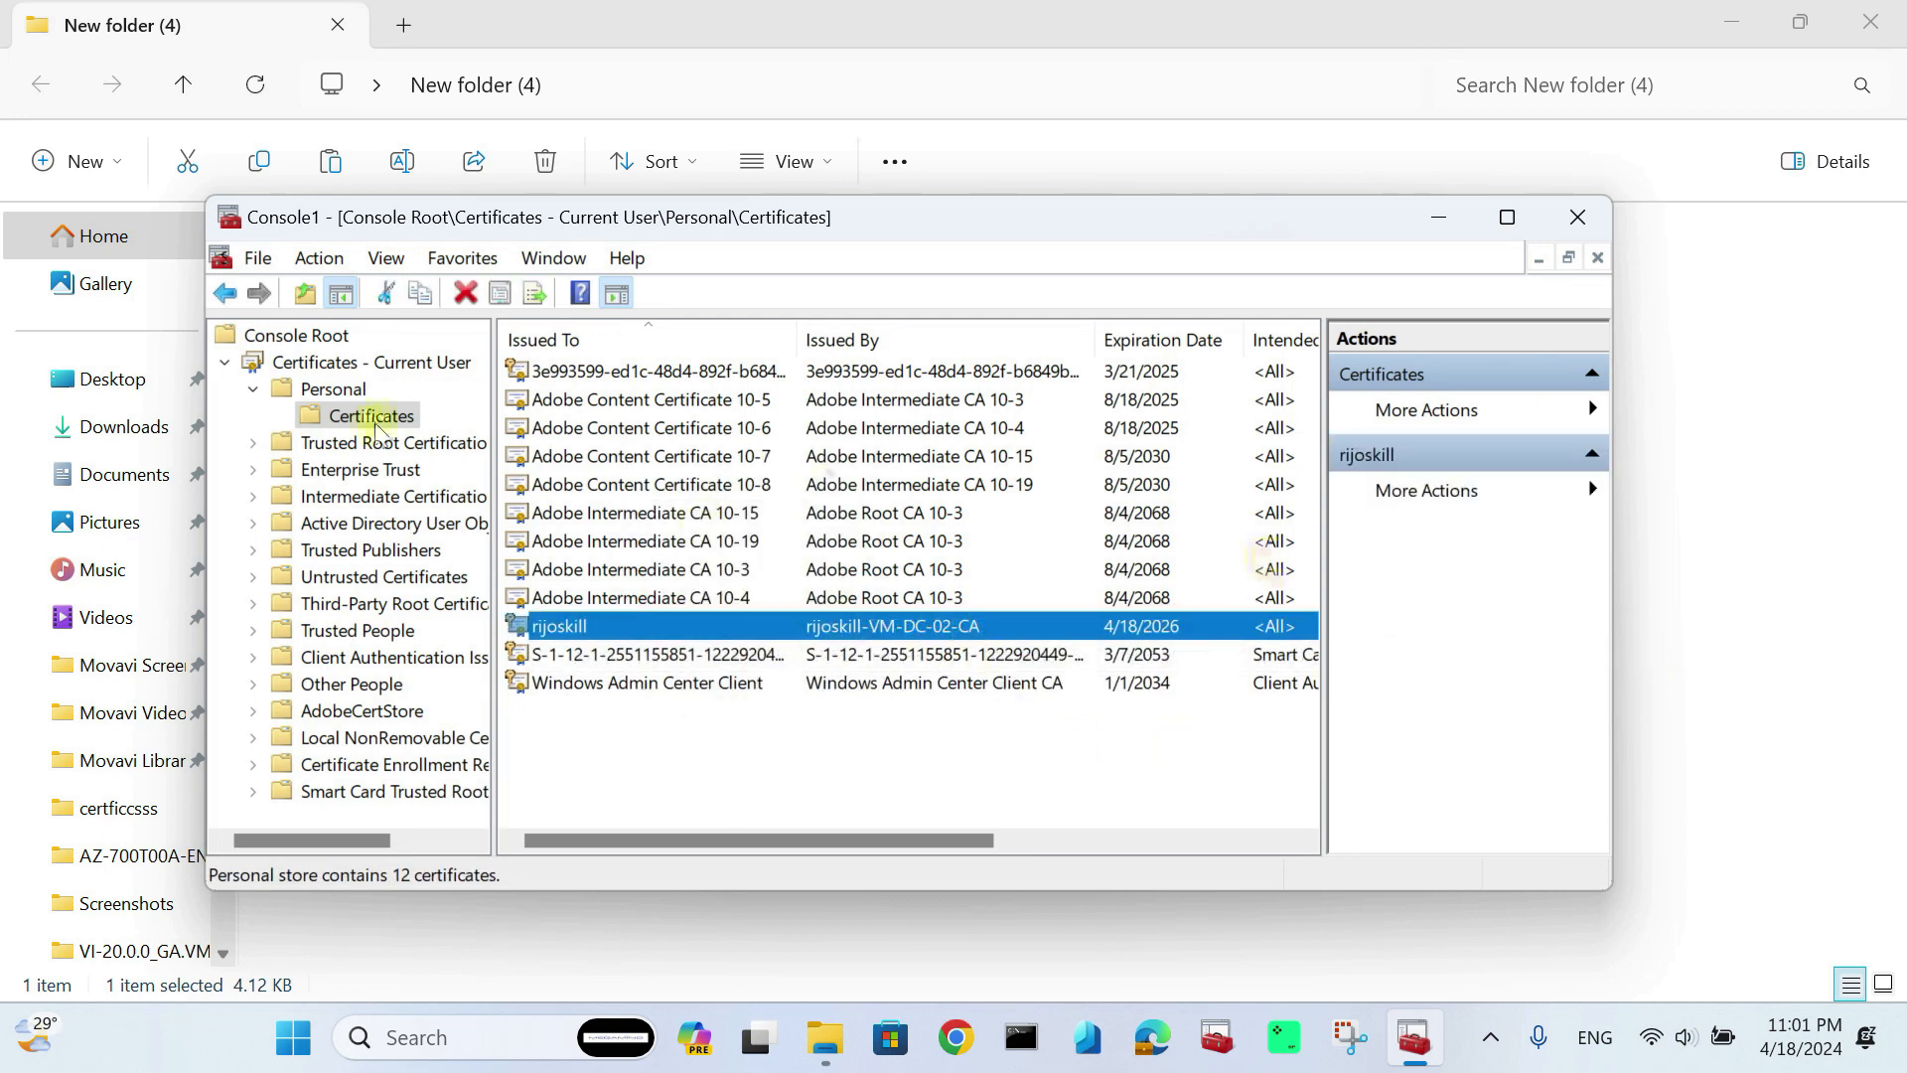
Step: Find rijoskill-VM-DC-02-CA under Trusted Root Certification Authorities, then return to Personal and minimize
left_click(255, 442)
left_click(336, 469)
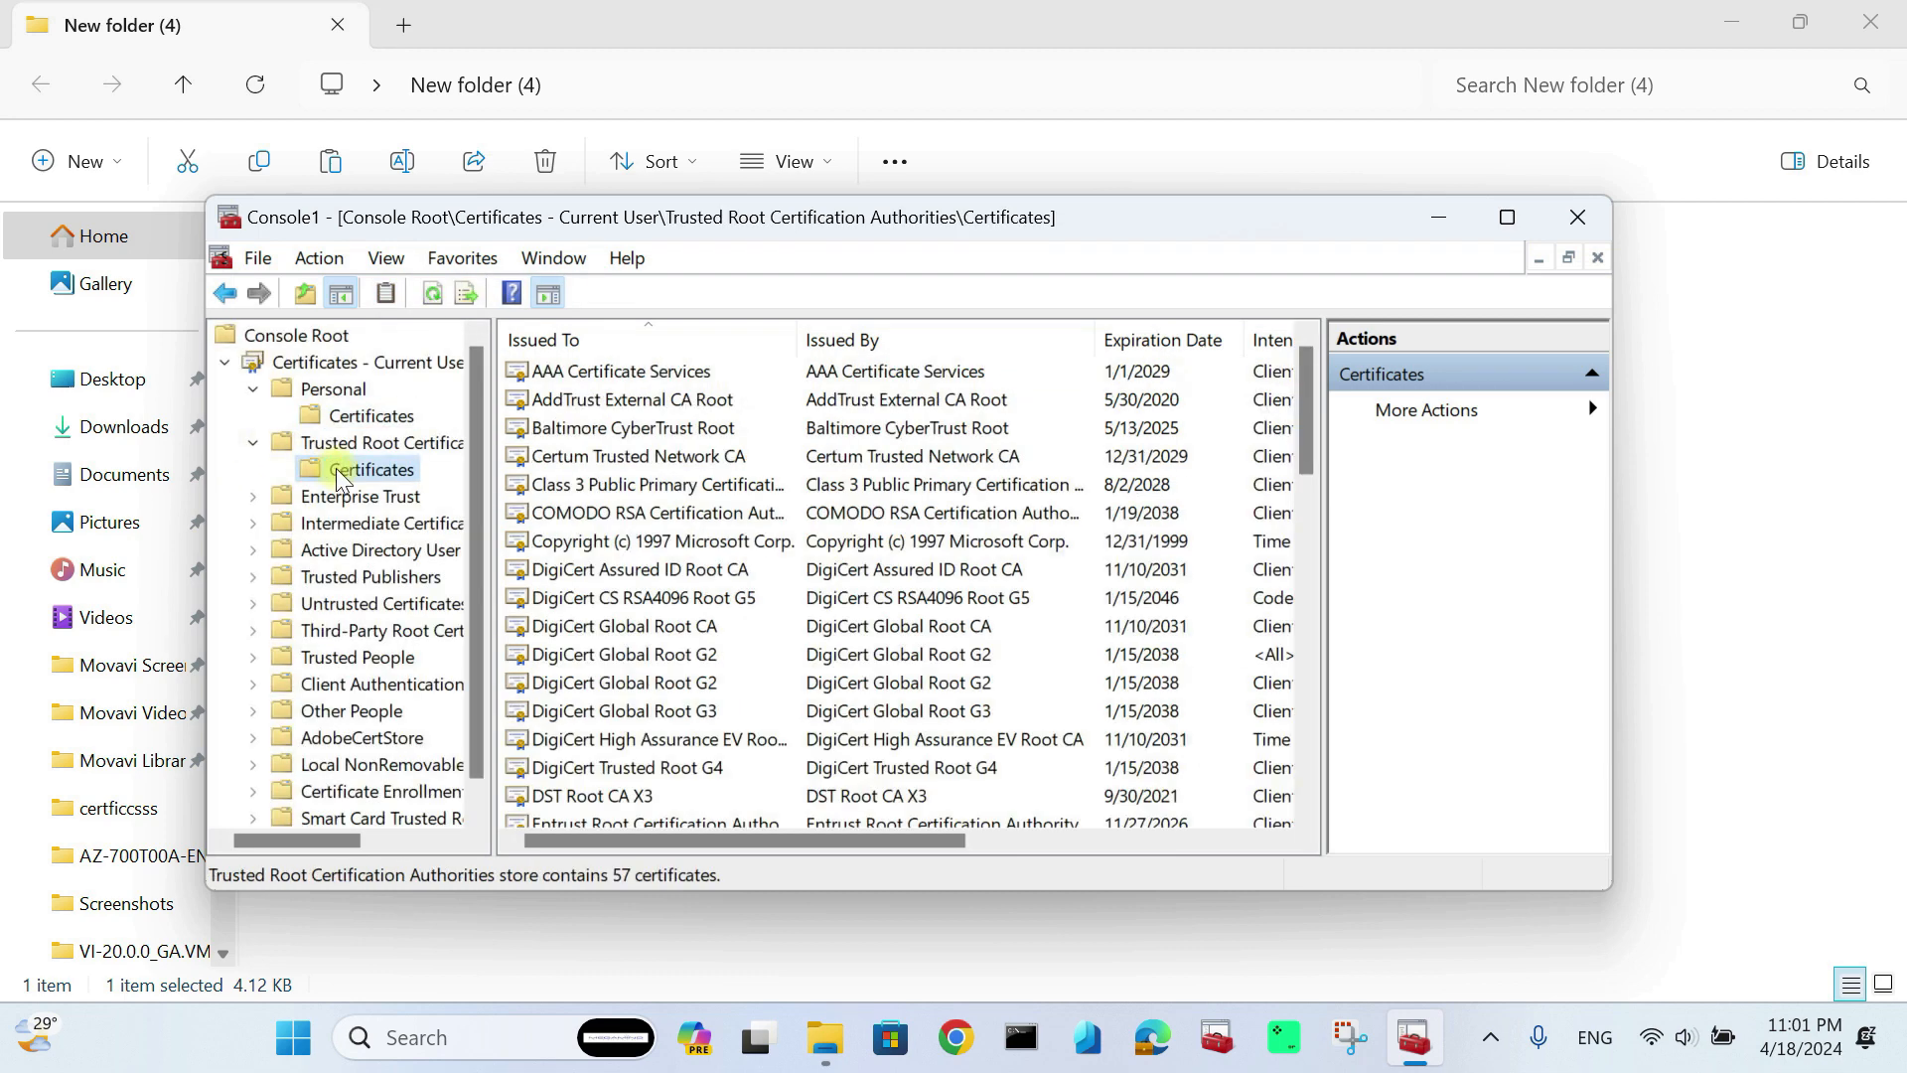
scroll(640, 721, "down", 3)
scroll(639, 733, "down", 4)
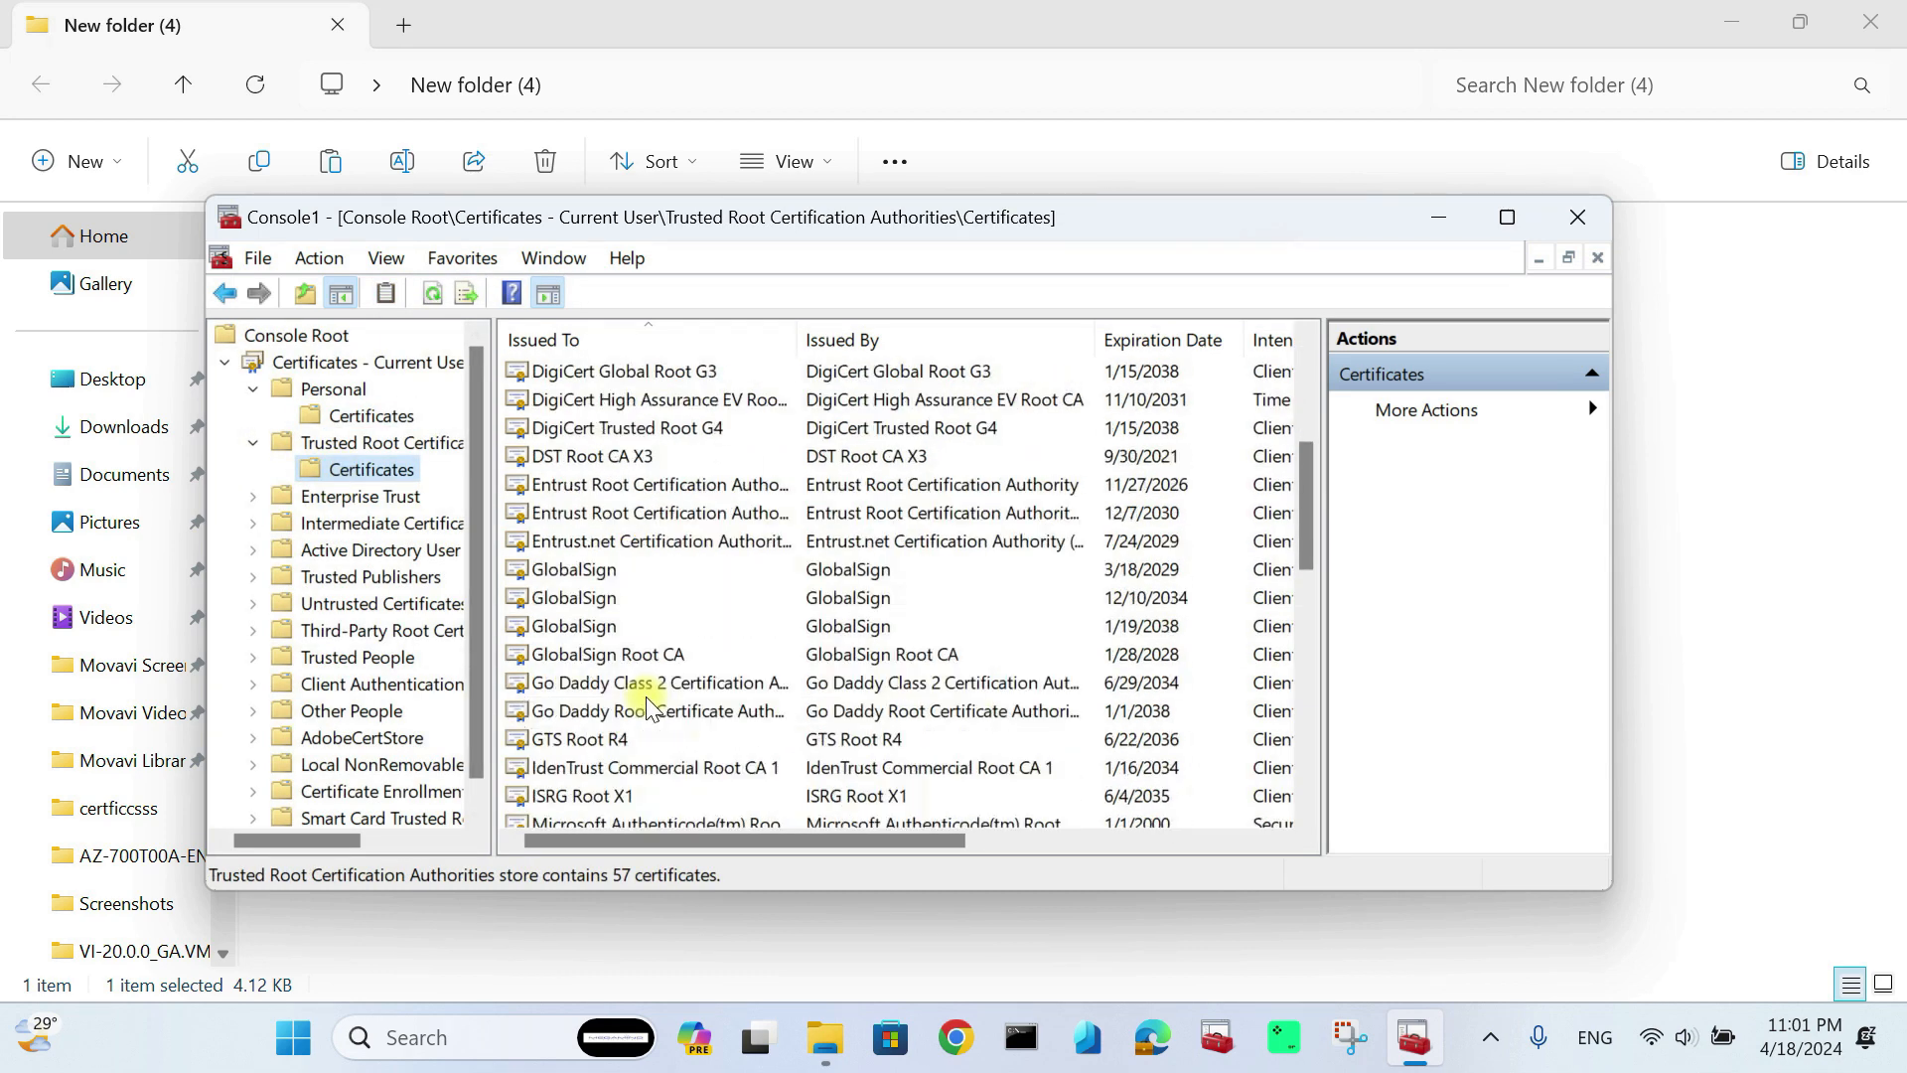
scroll(647, 694, "down", 2)
scroll(656, 720, "down", 4)
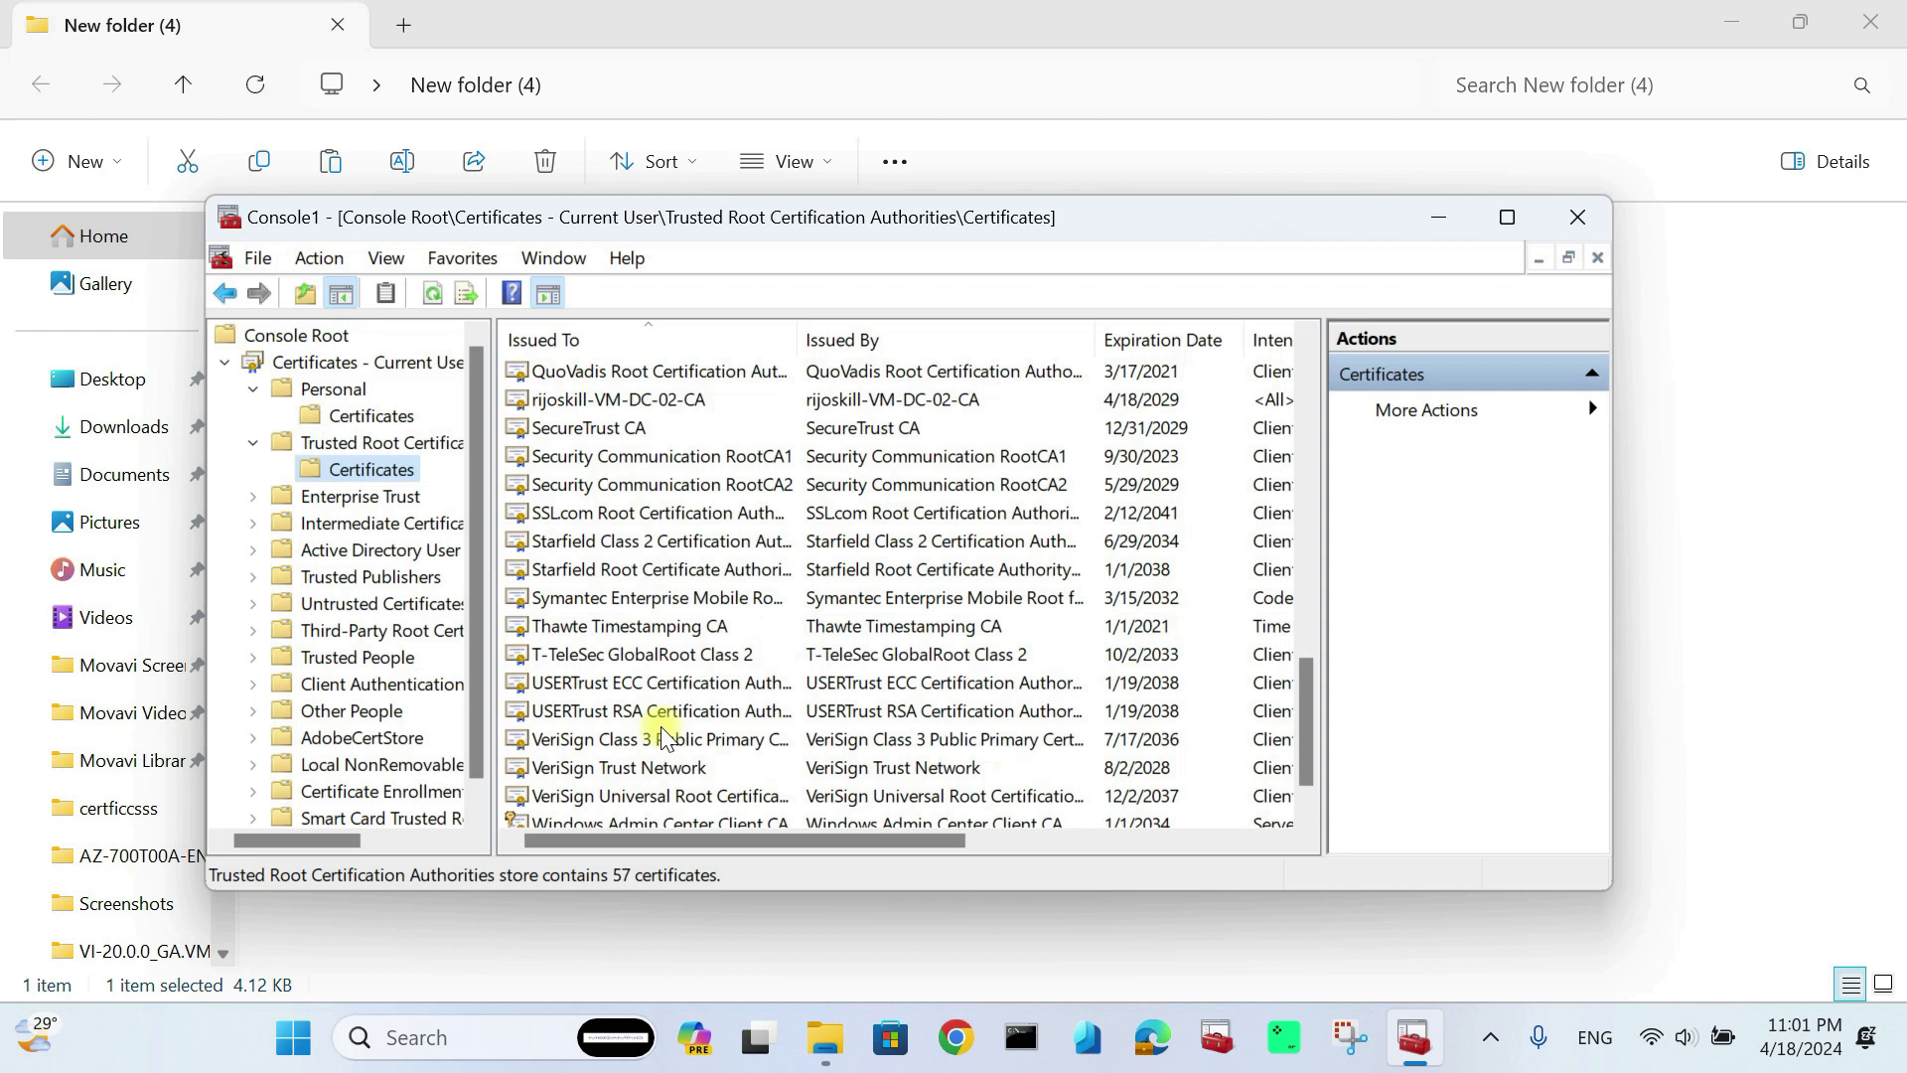
left_click(590, 408)
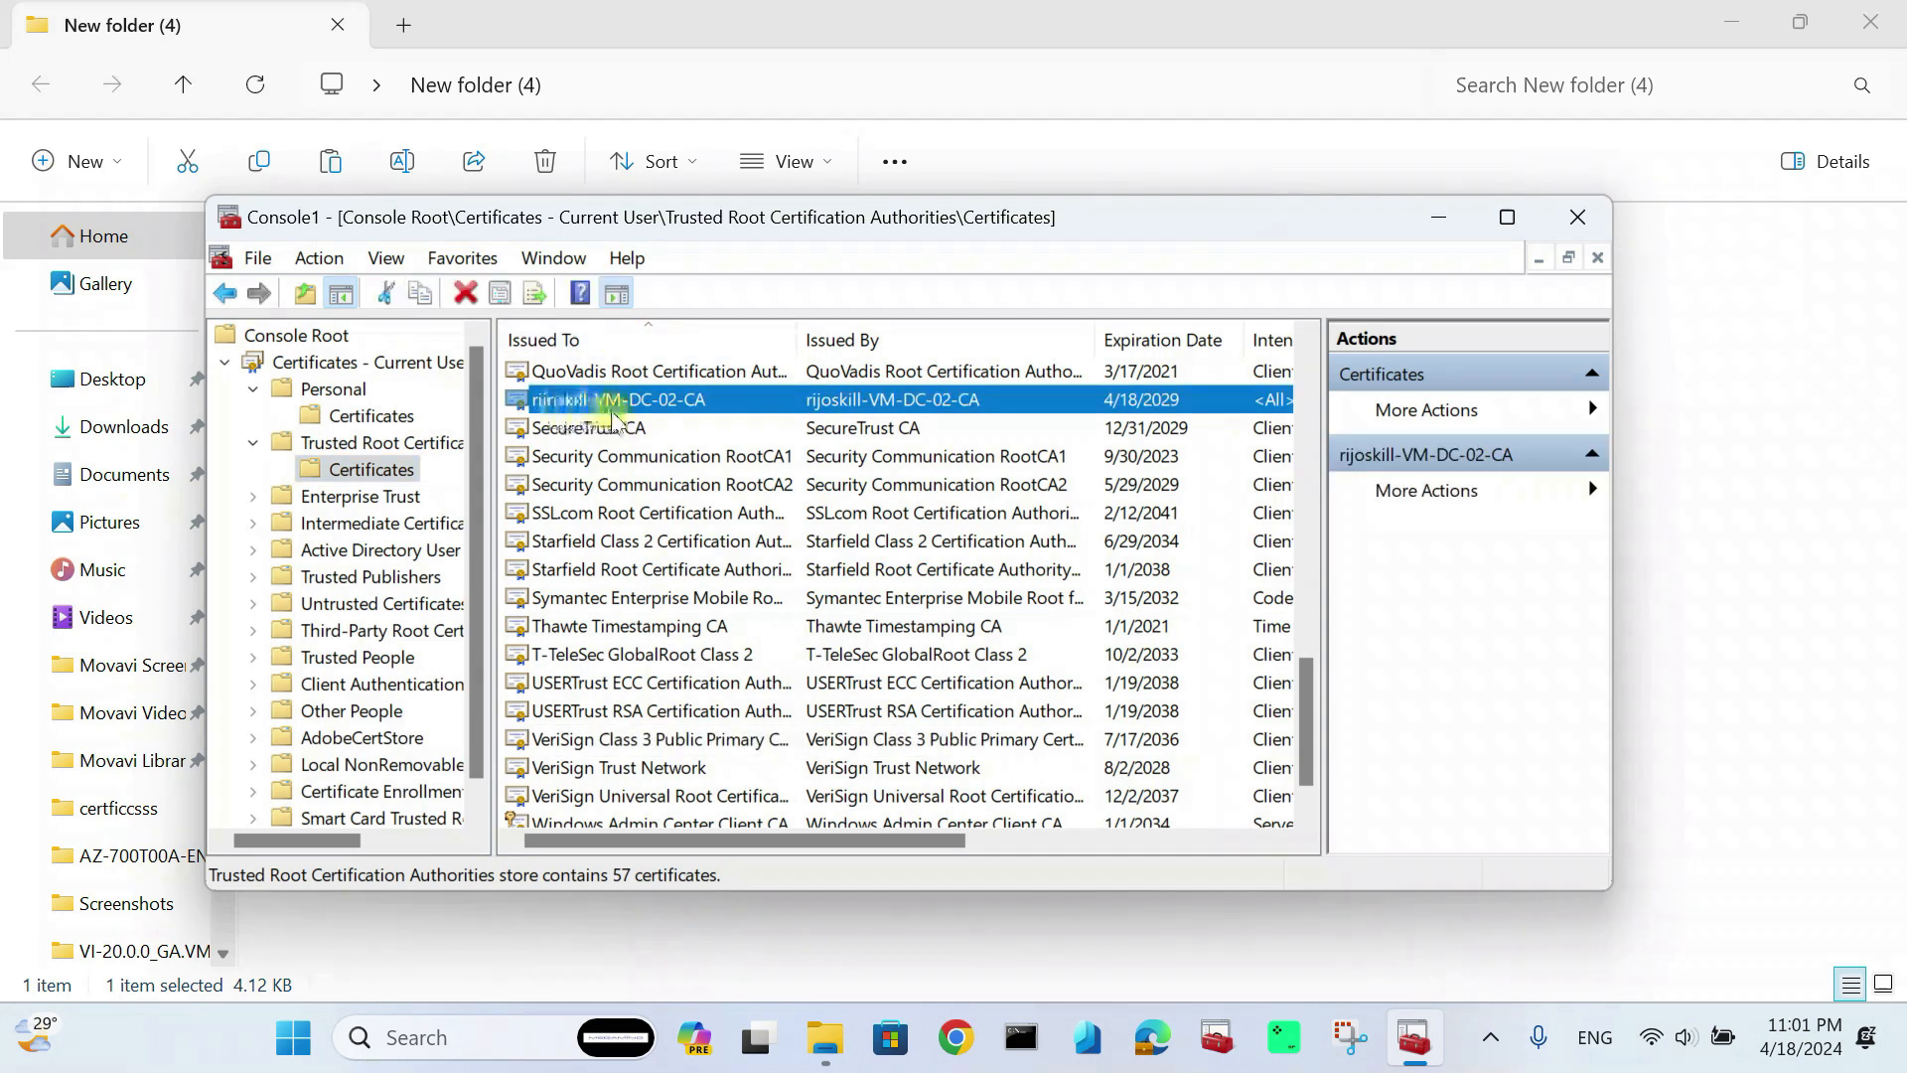
left_click(393, 416)
left_click(1435, 218)
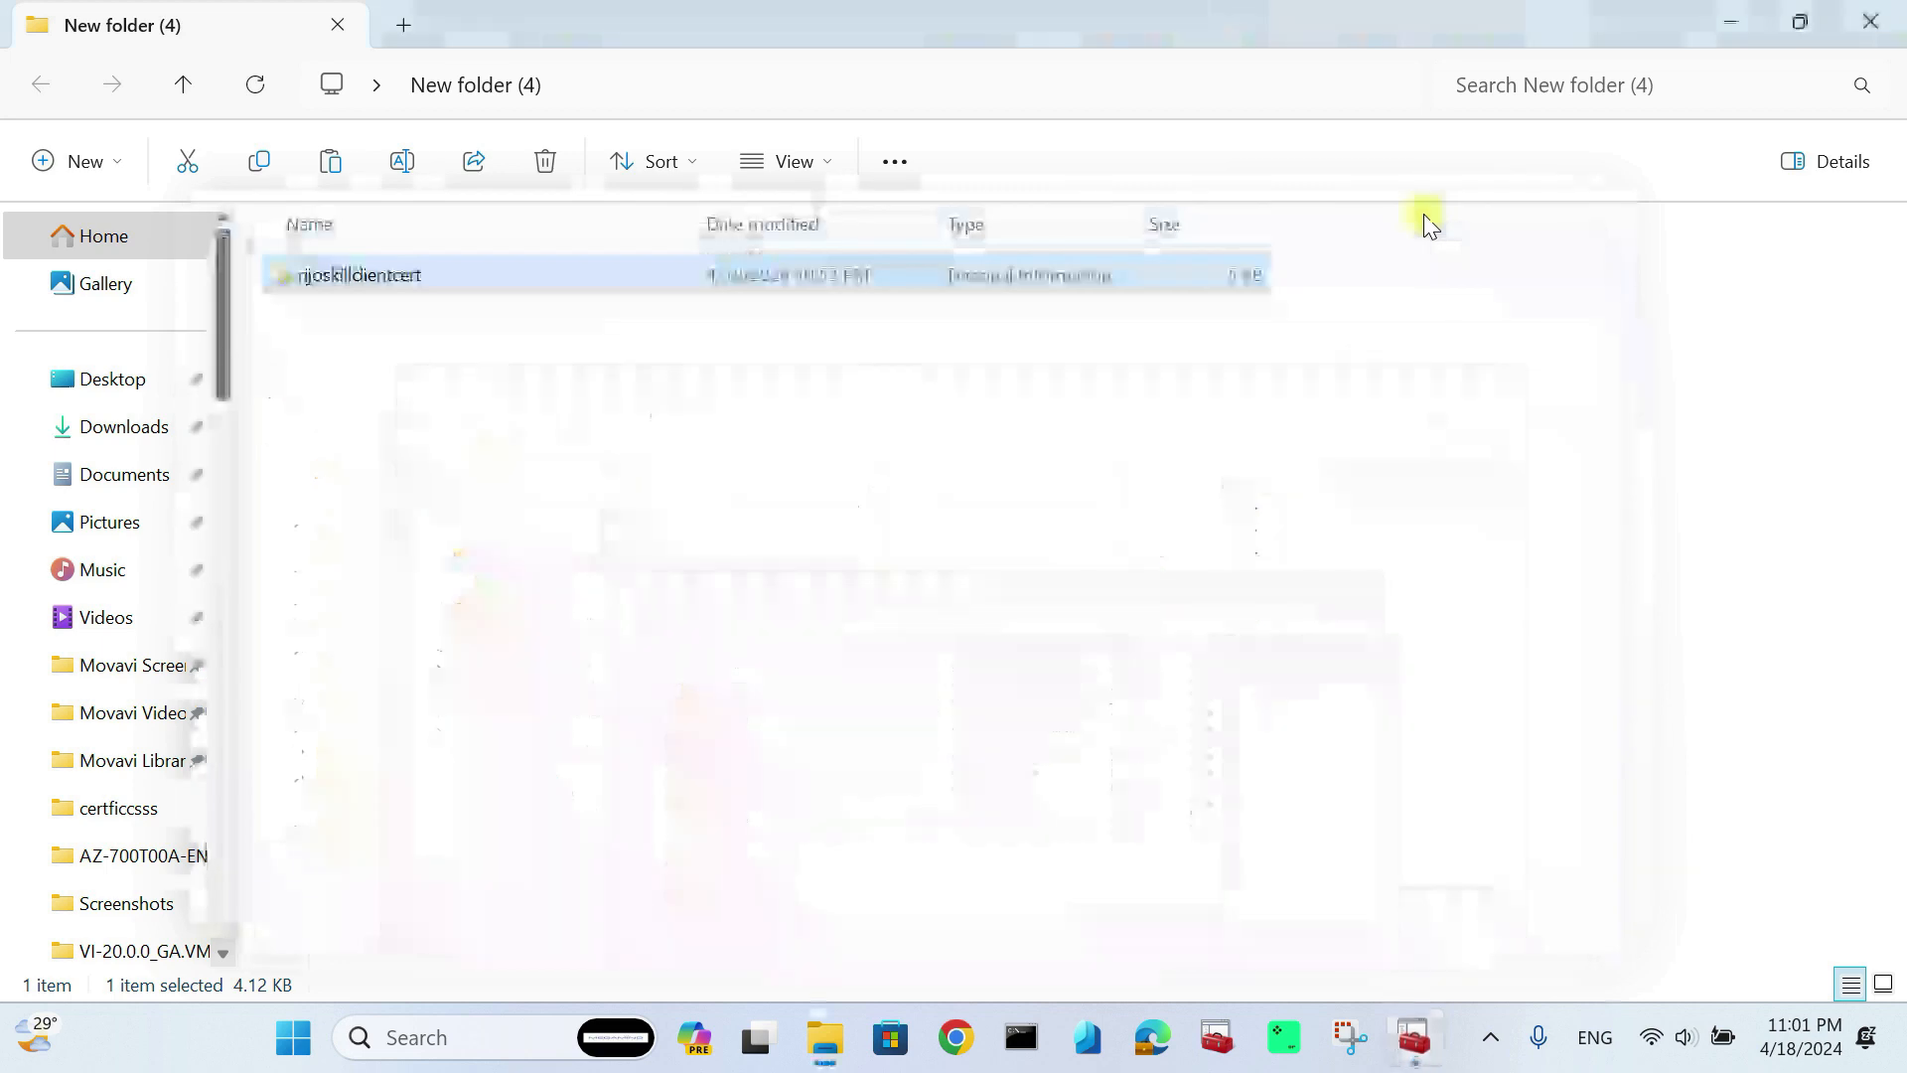
Step: Run VpnClientSetupAmd64 from Downloads\GW-Enterprise\WindowsAmd64 anyway and approve the VNet-enterprise client install
left_click(722, 560)
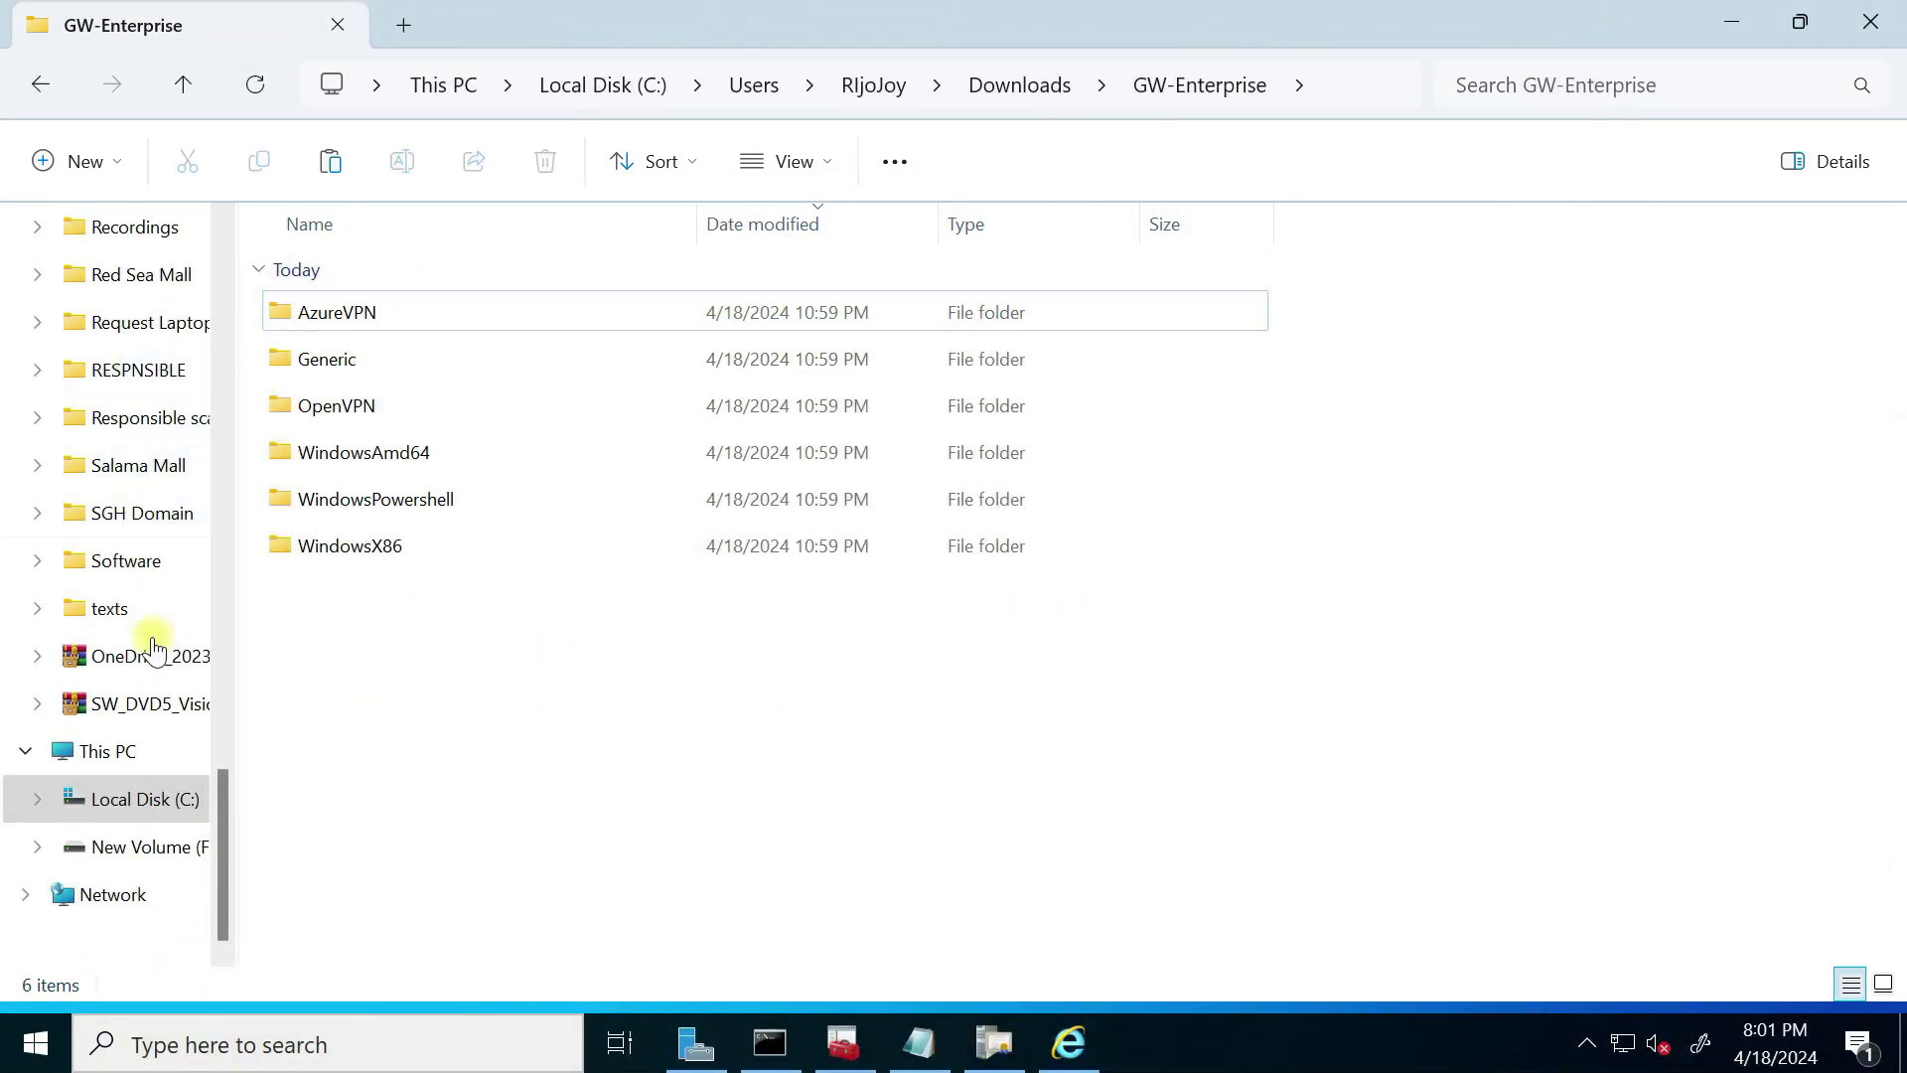
left_click_drag(212, 857, 263, 220)
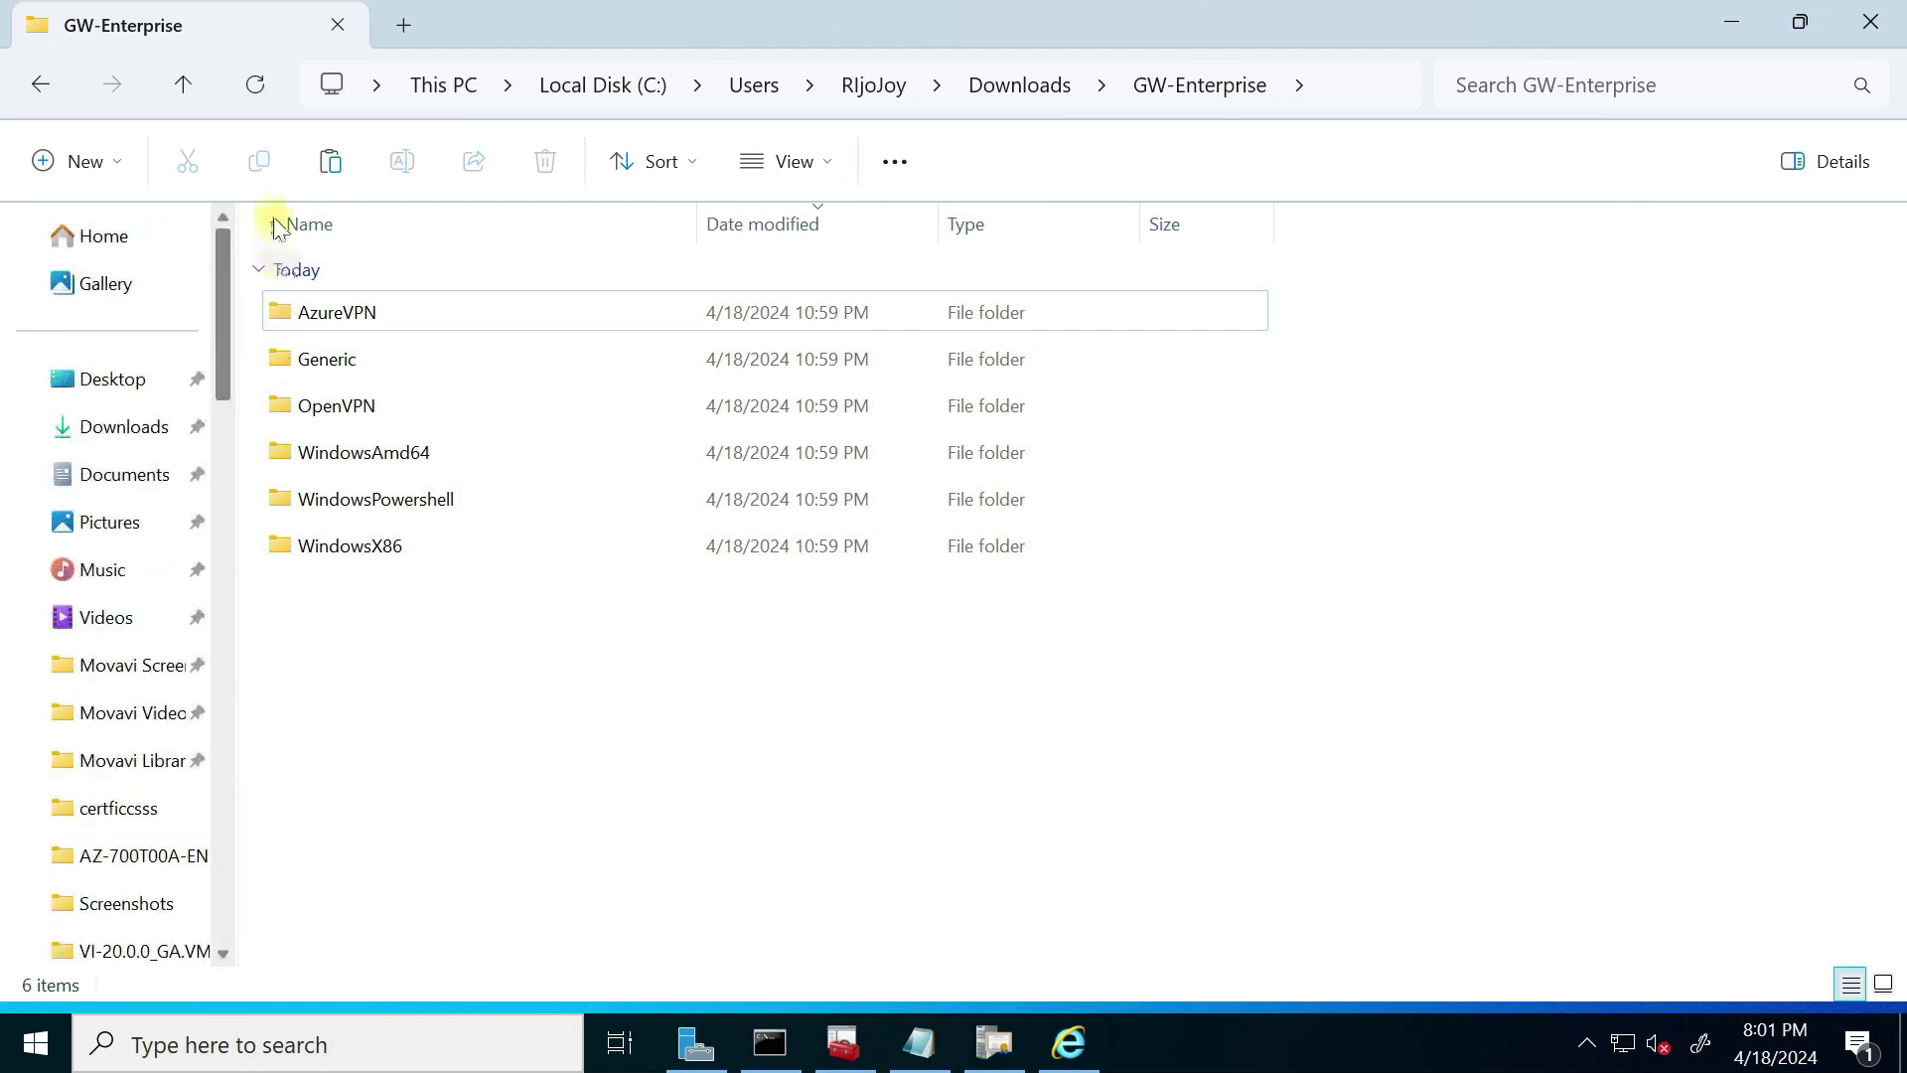
left_click(104, 426)
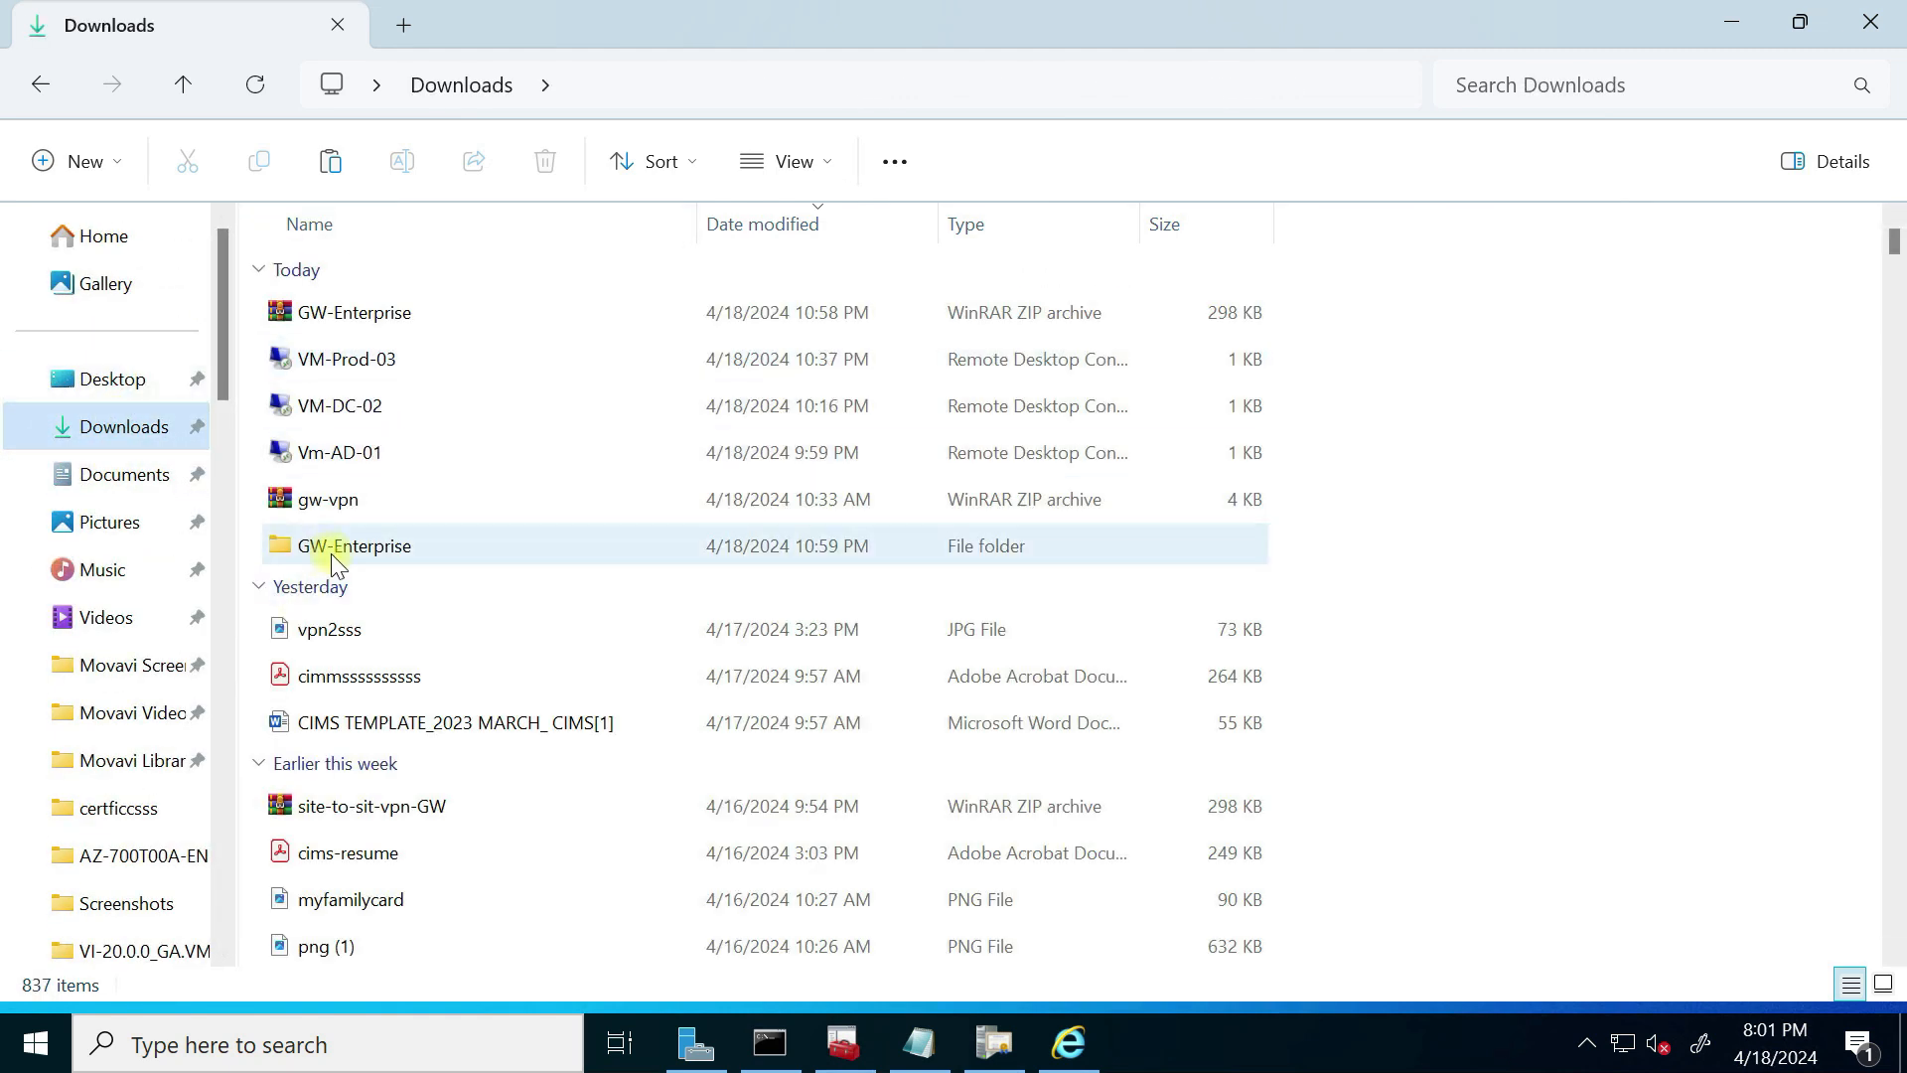
double_click(397, 554)
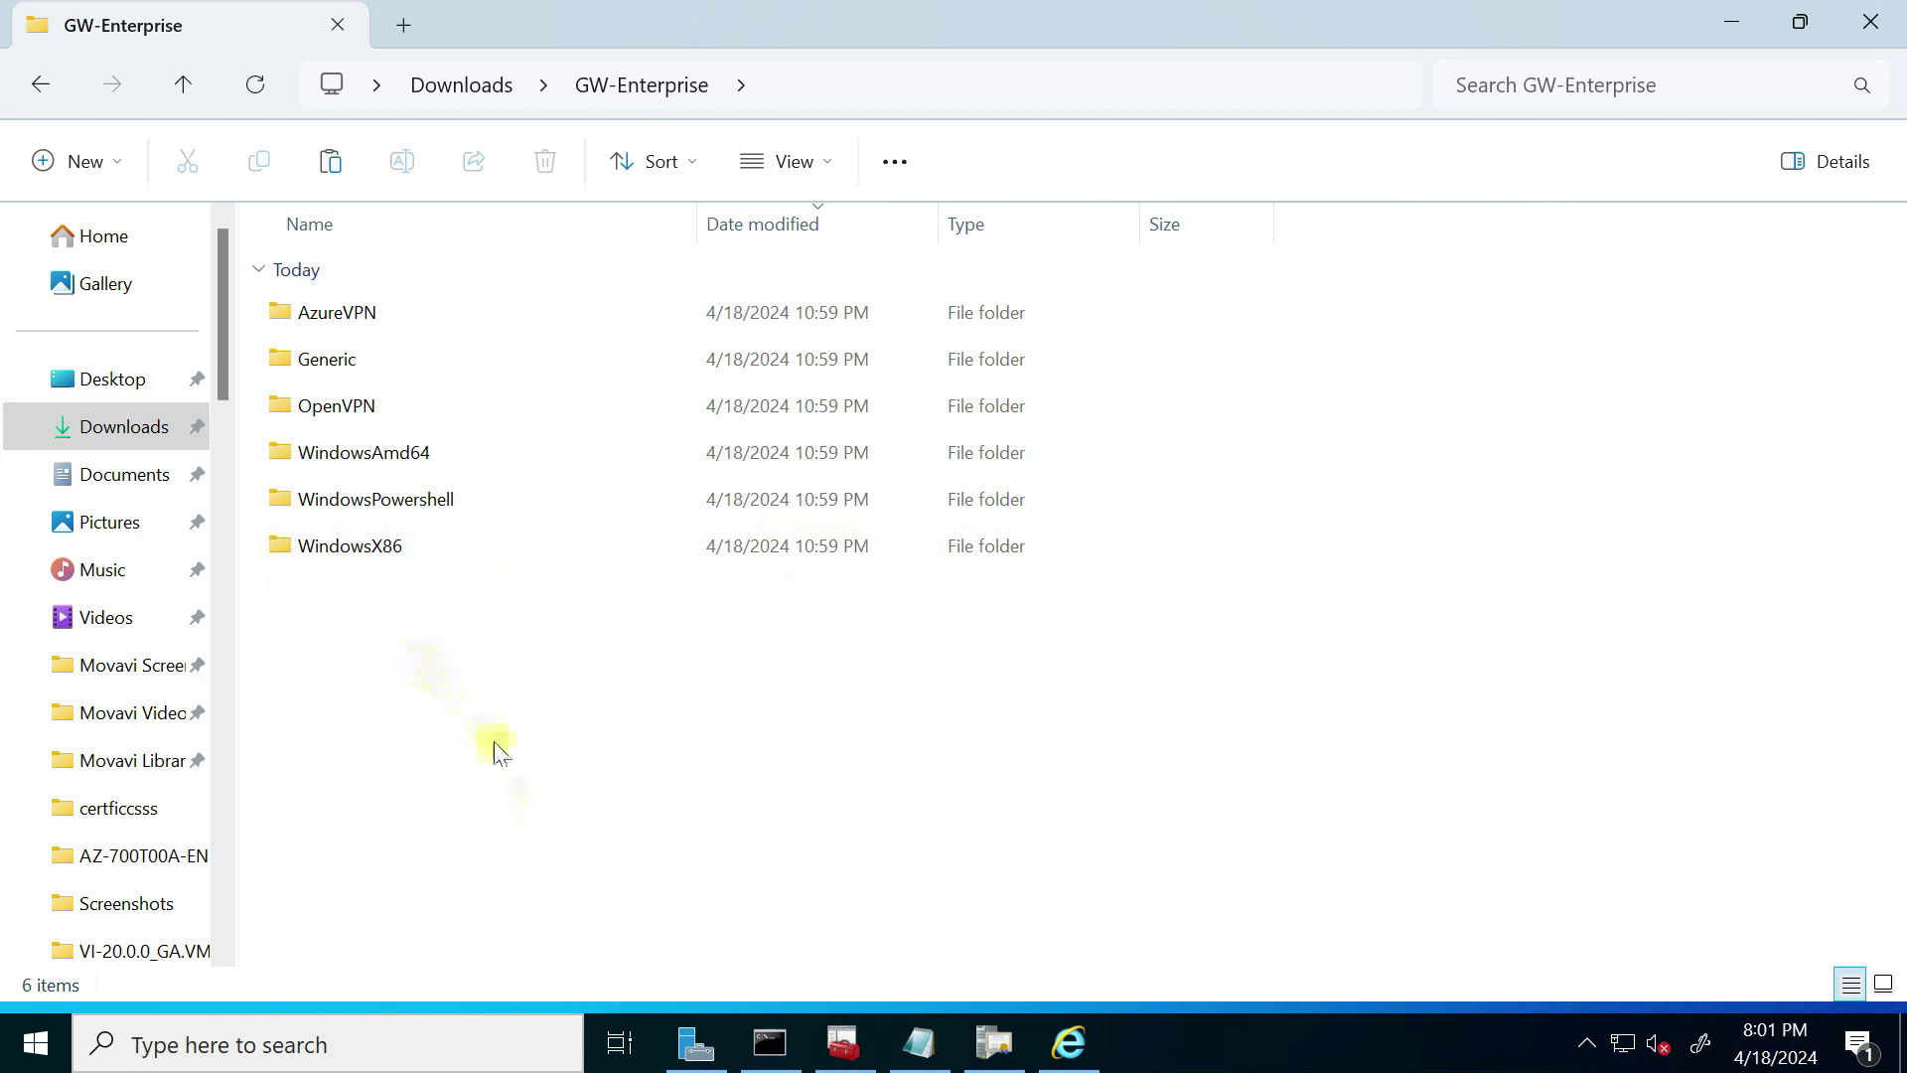
double_click(417, 453)
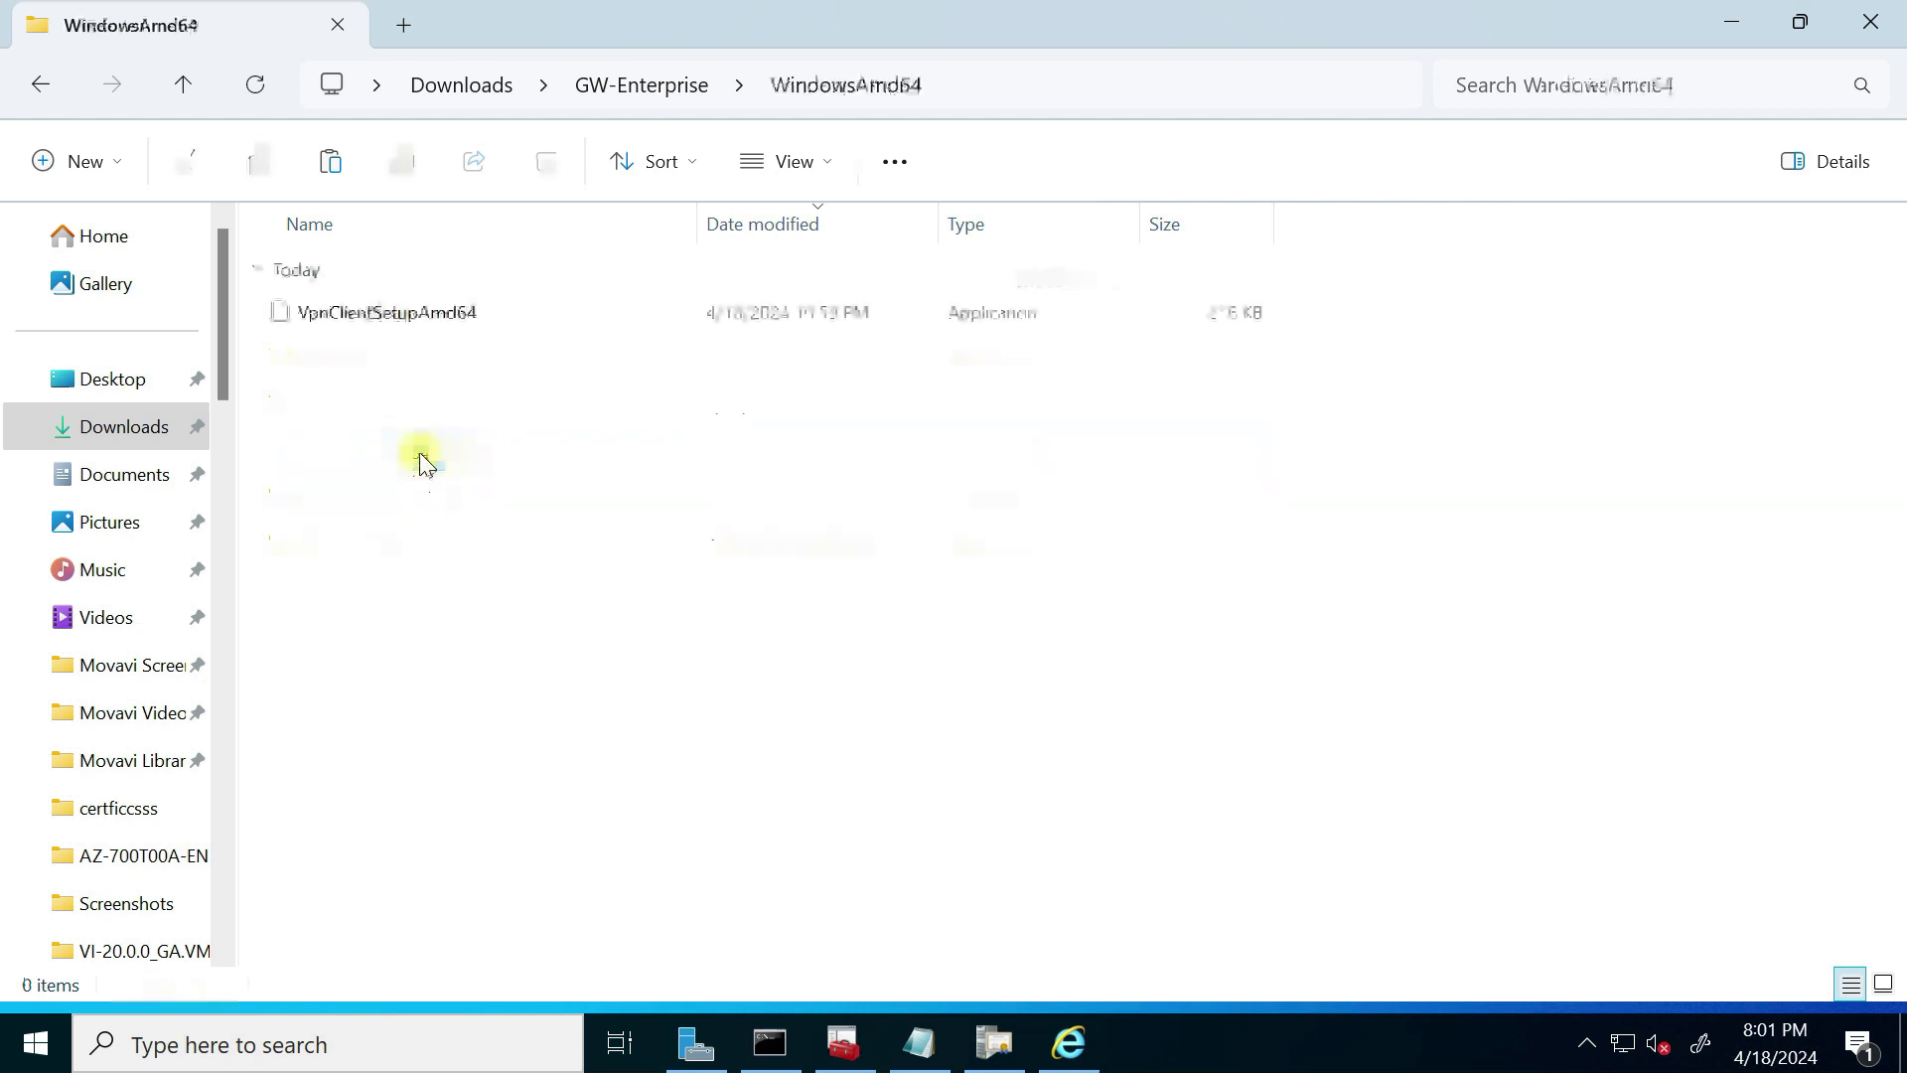
double_click(396, 311)
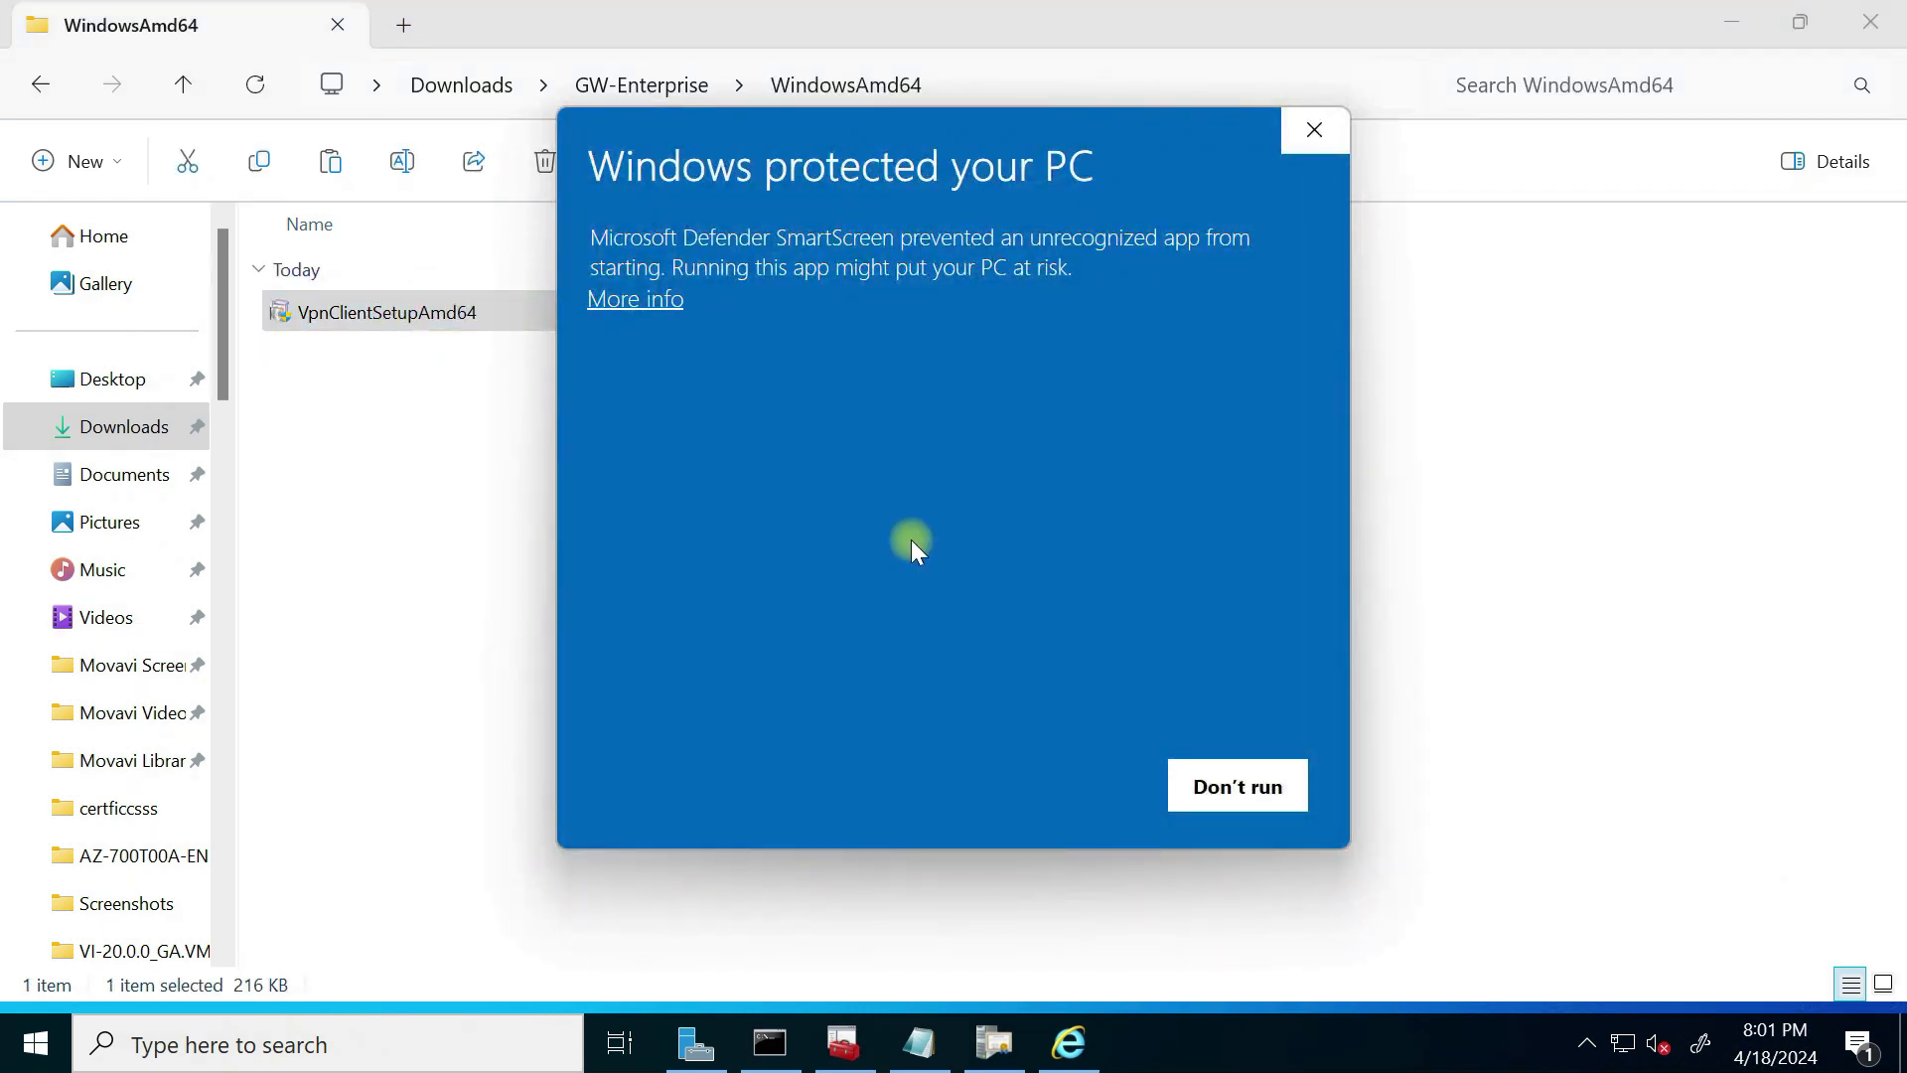
left_click(636, 299)
left_click(1063, 785)
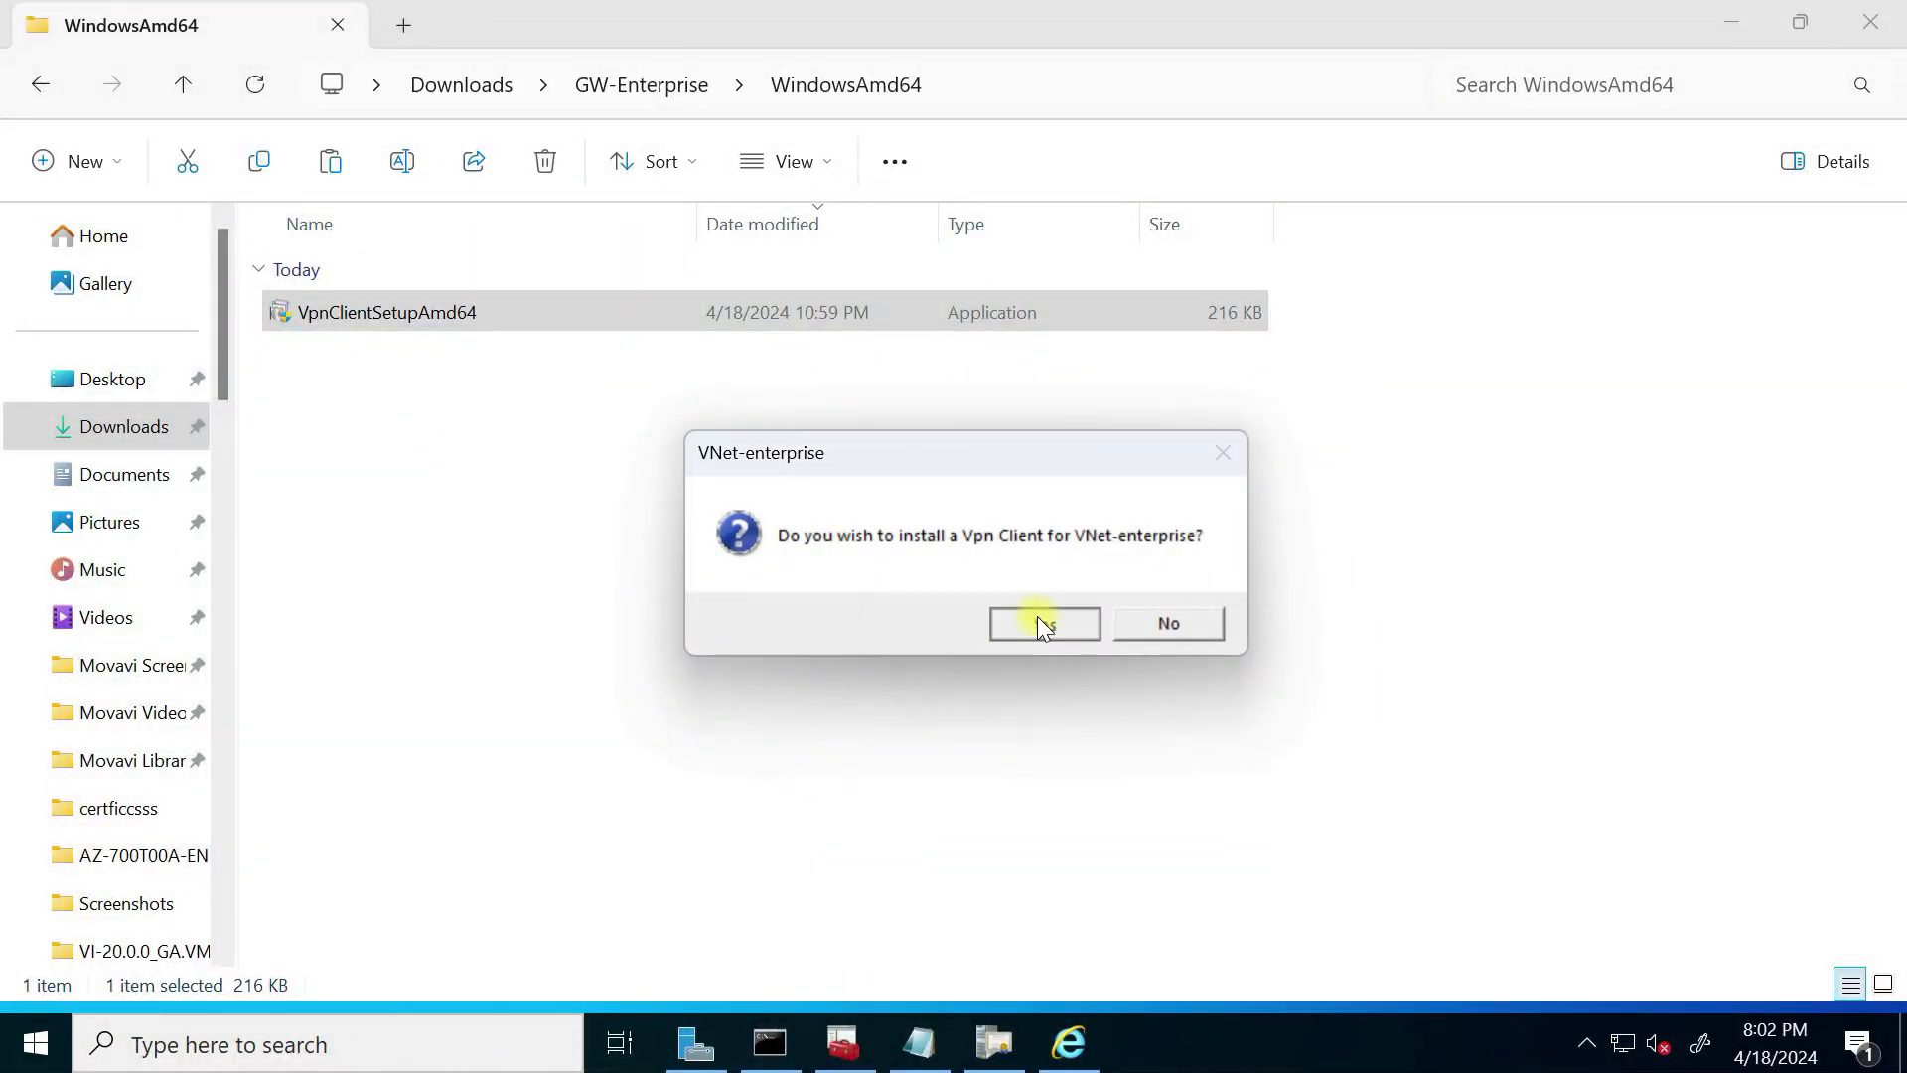
left_click(1037, 616)
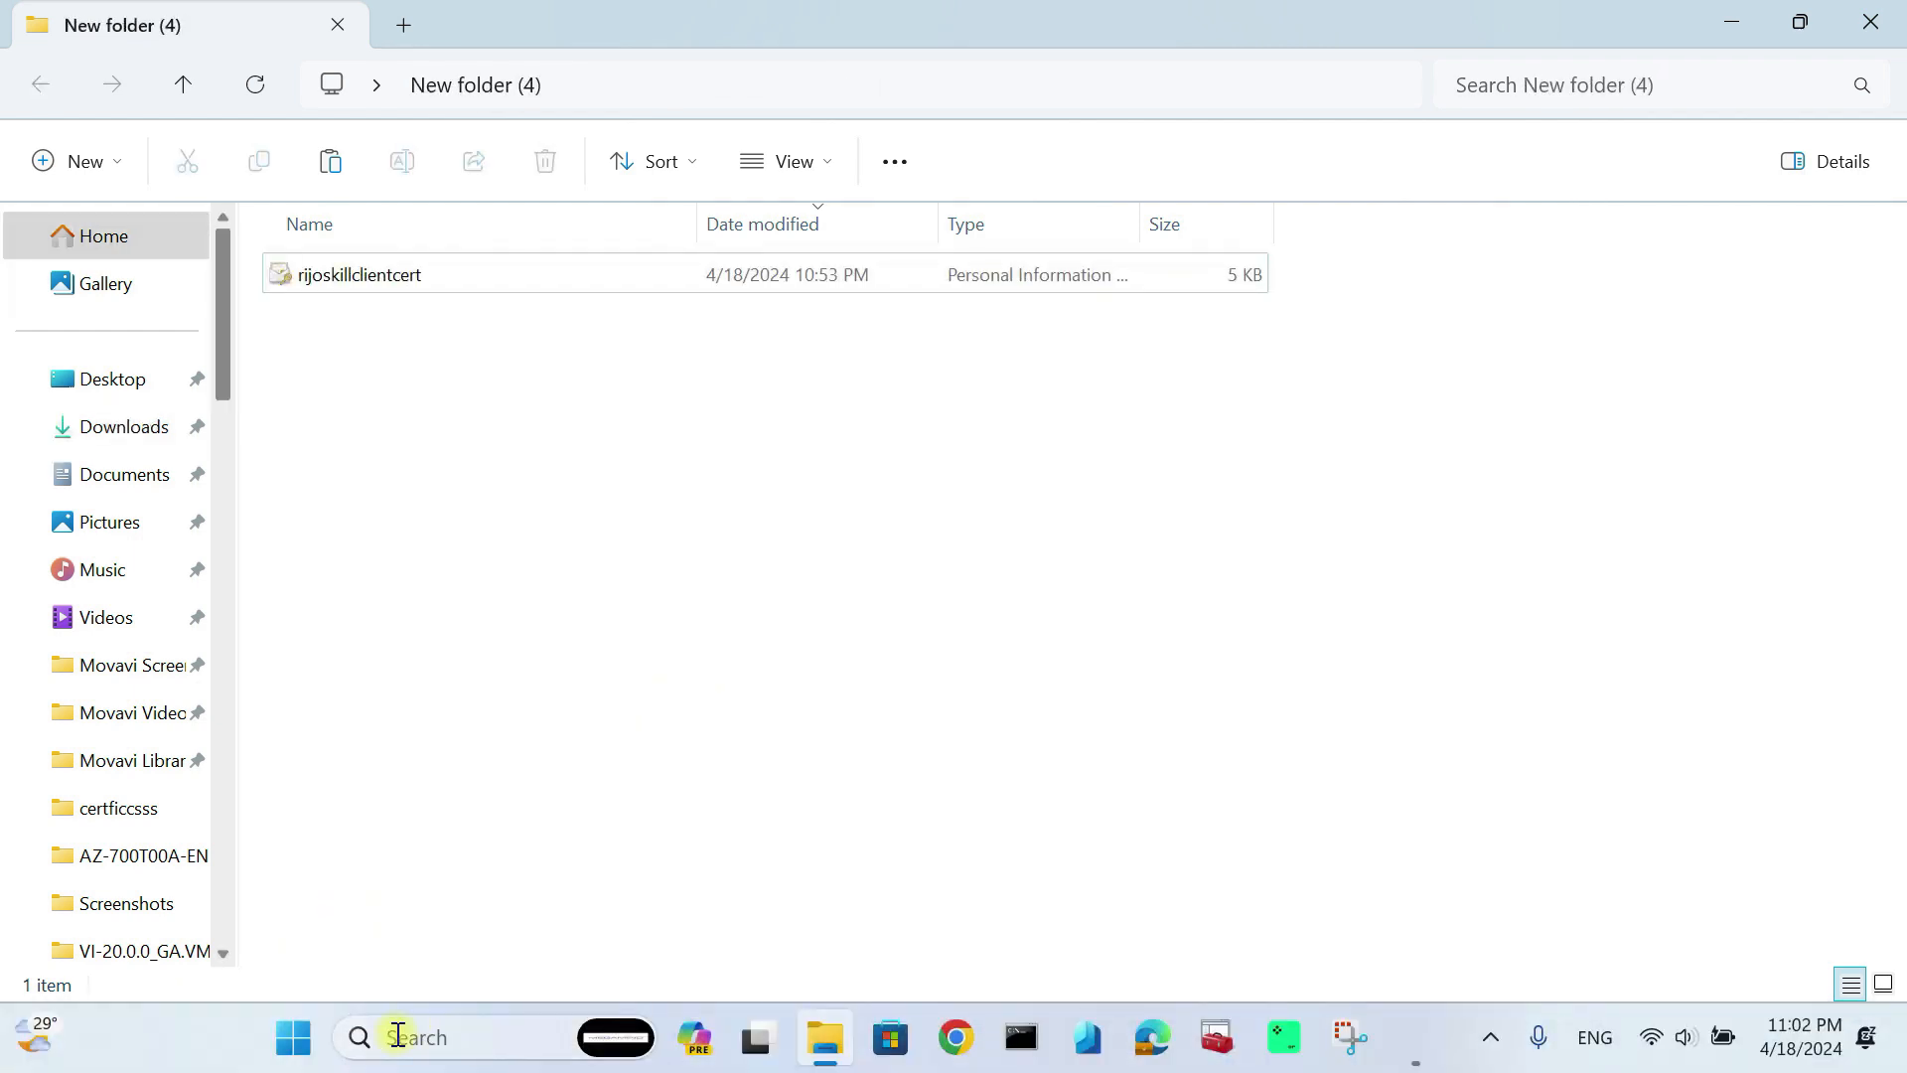
left_click(397, 1036)
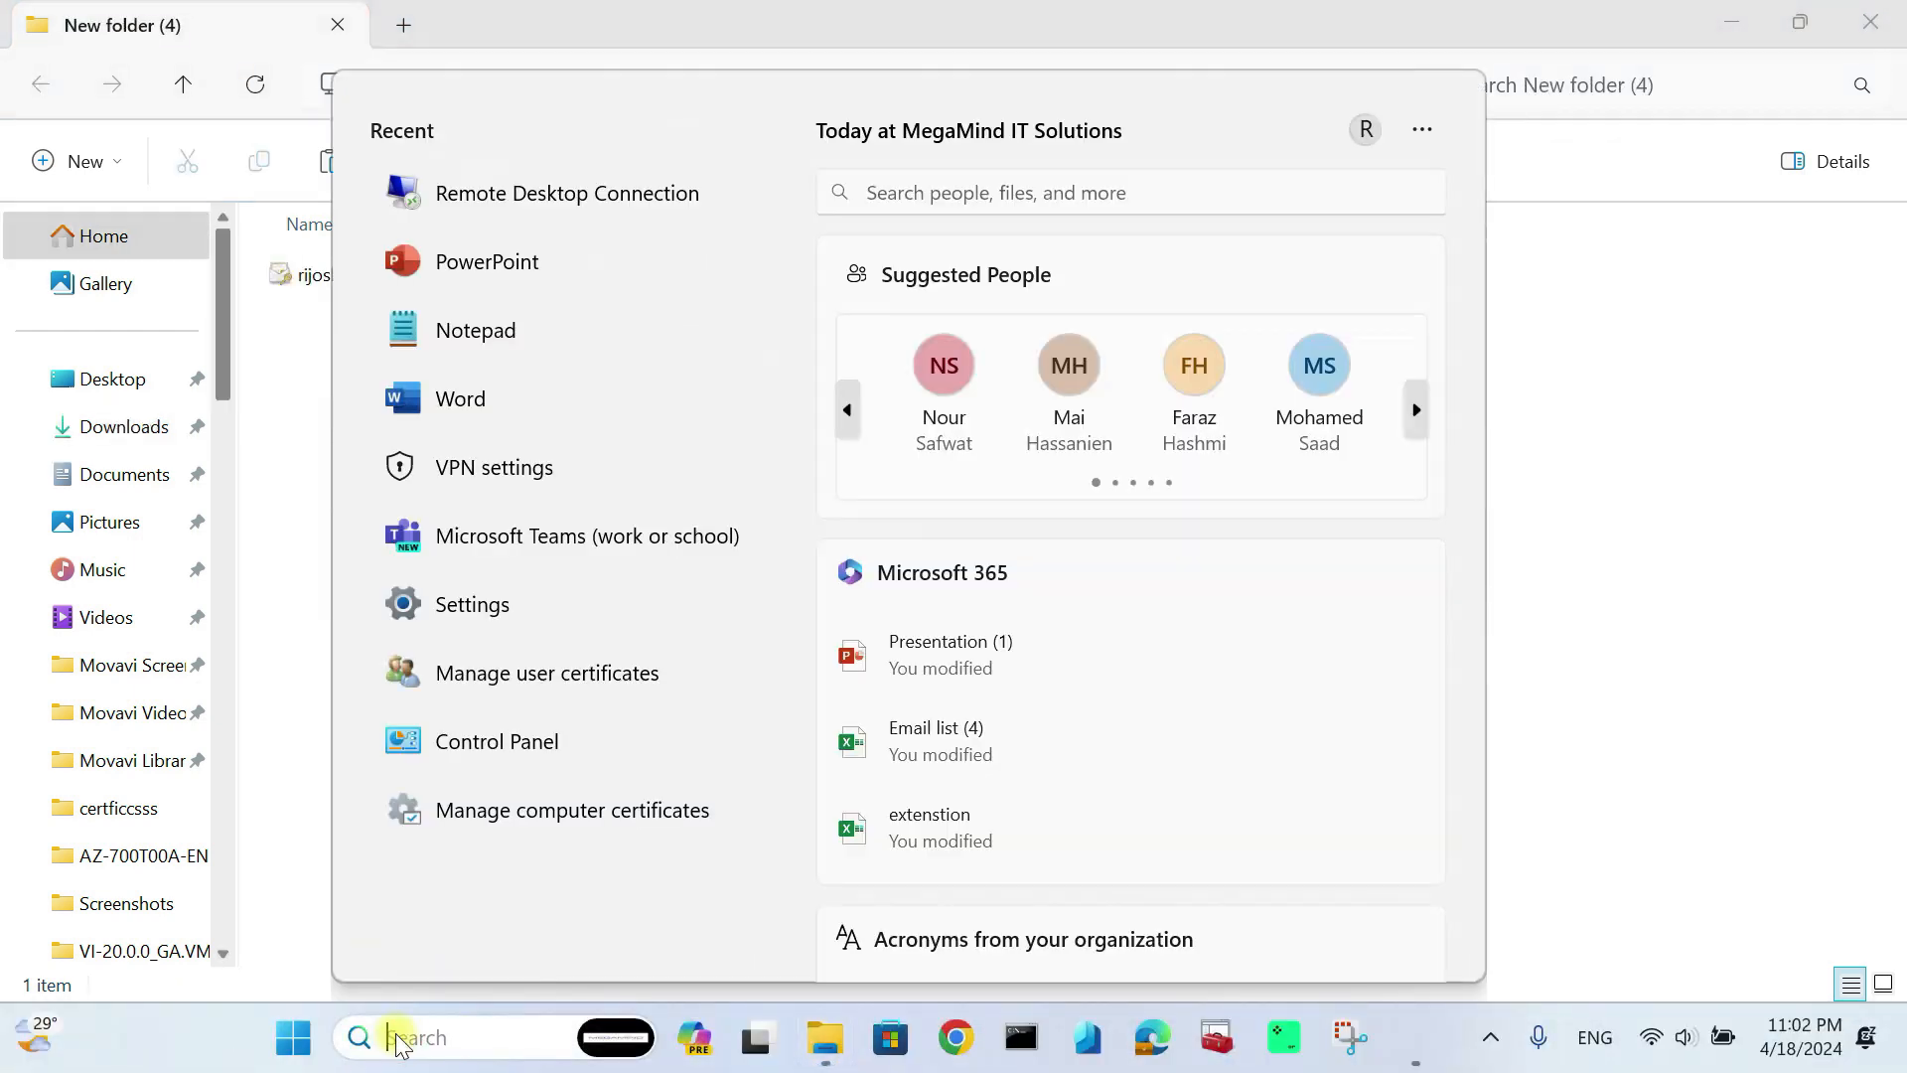
Step: Connect VNet-enterprise from VPN settings, approving the connection and routing table update prompts
type("vpn")
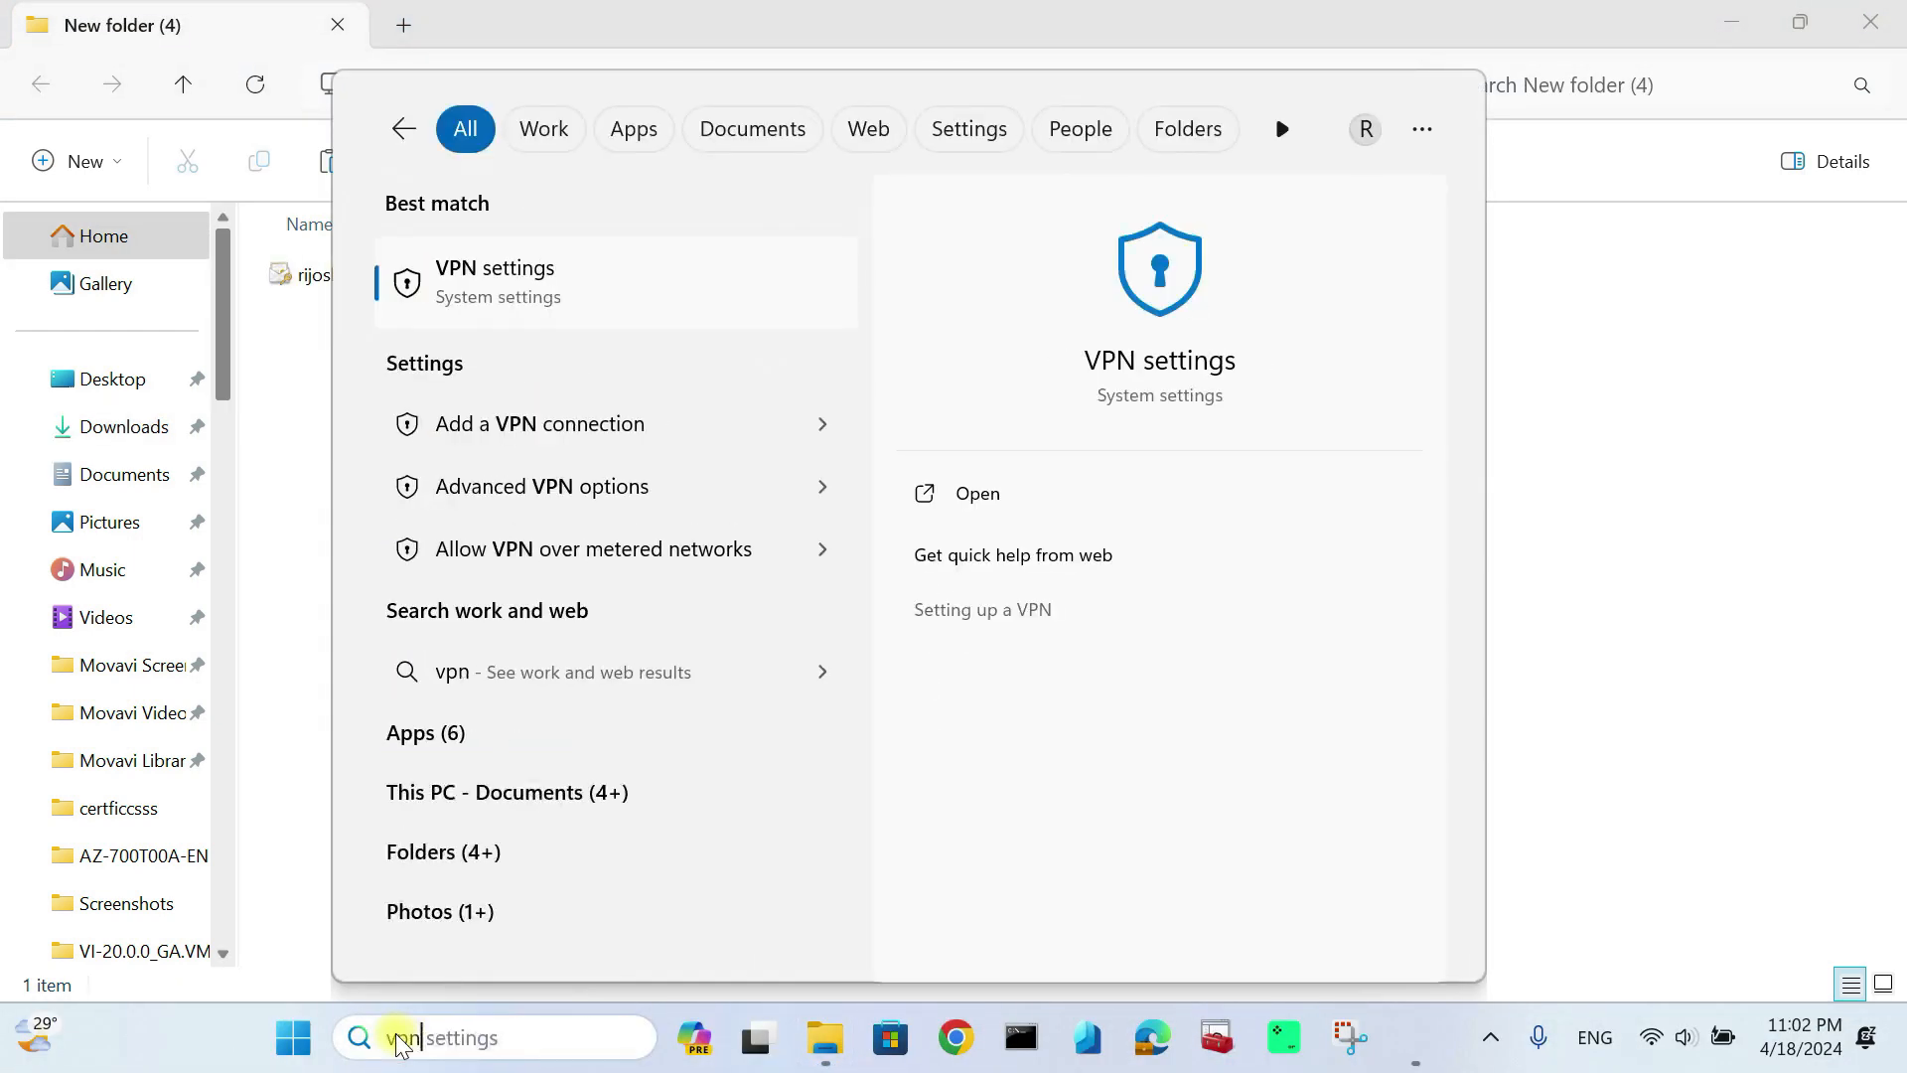
left_click(520, 281)
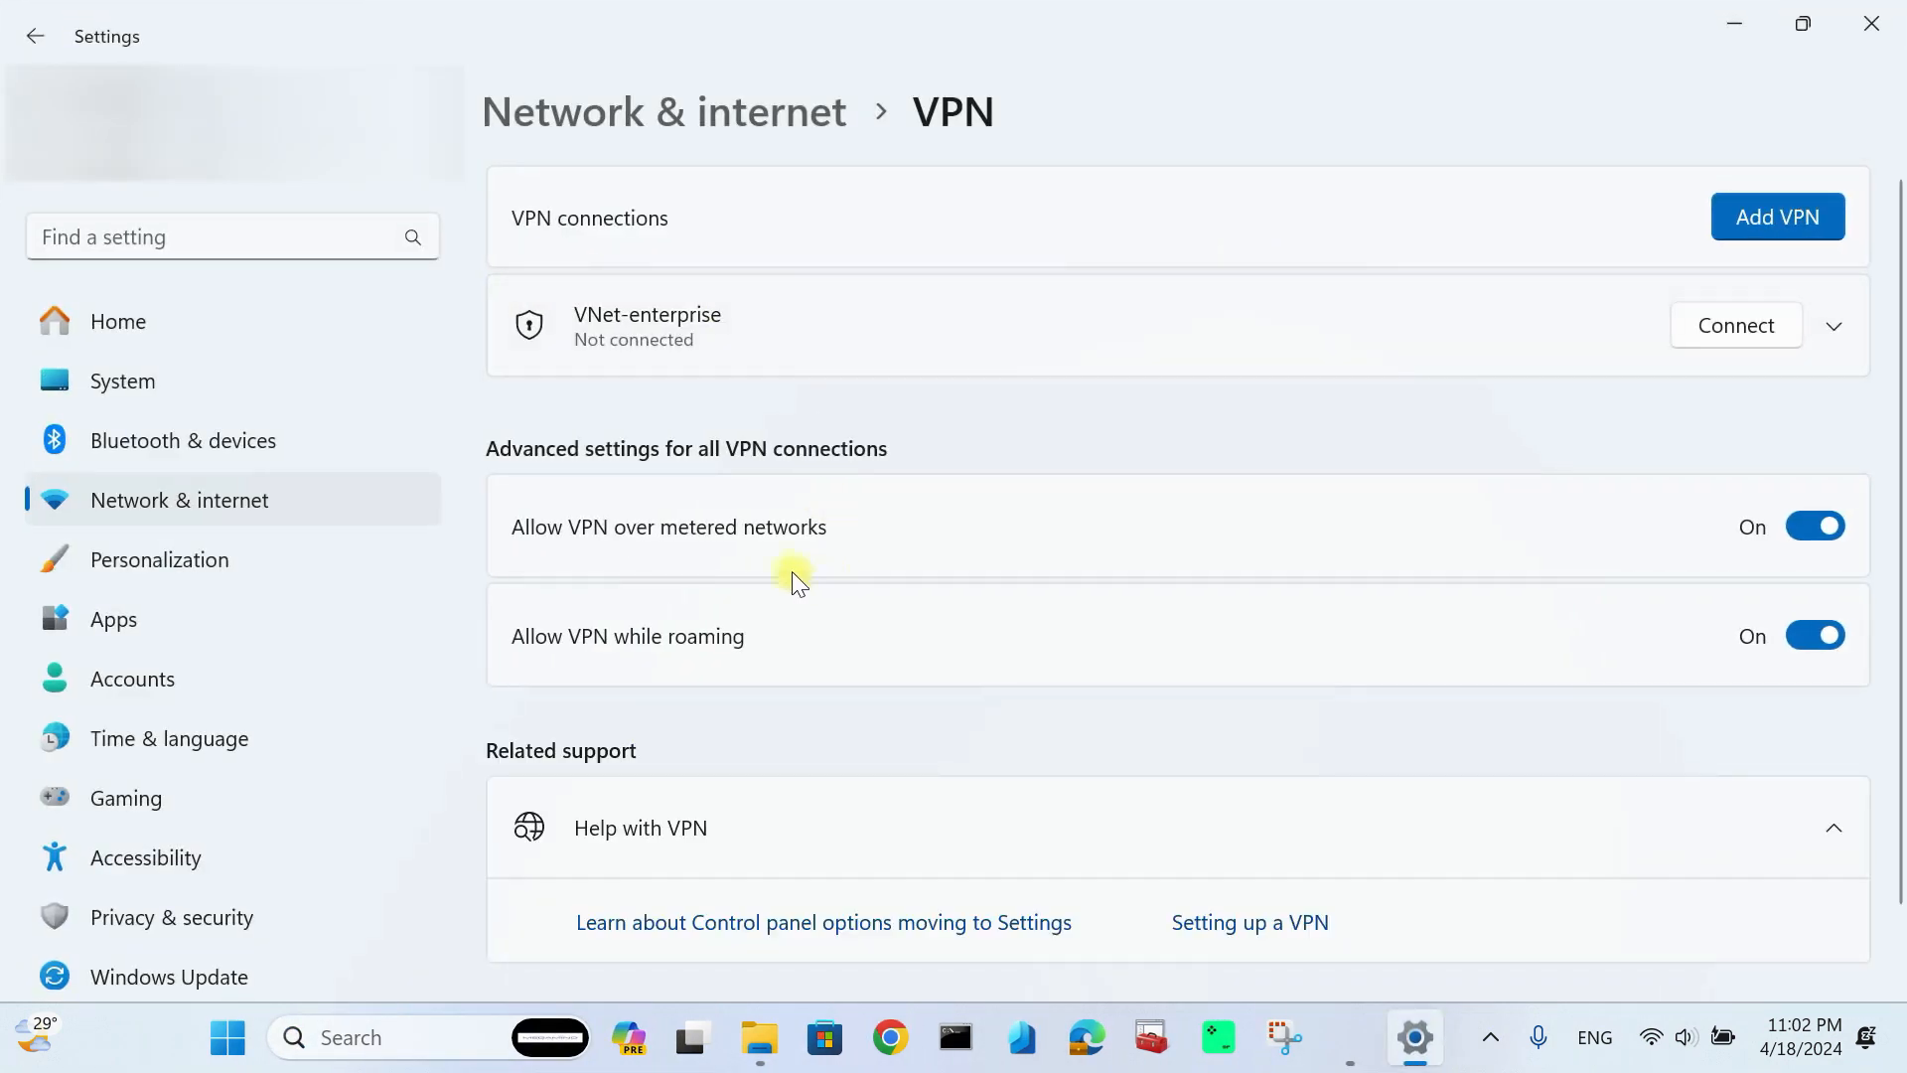
left_click(1724, 326)
left_click(894, 730)
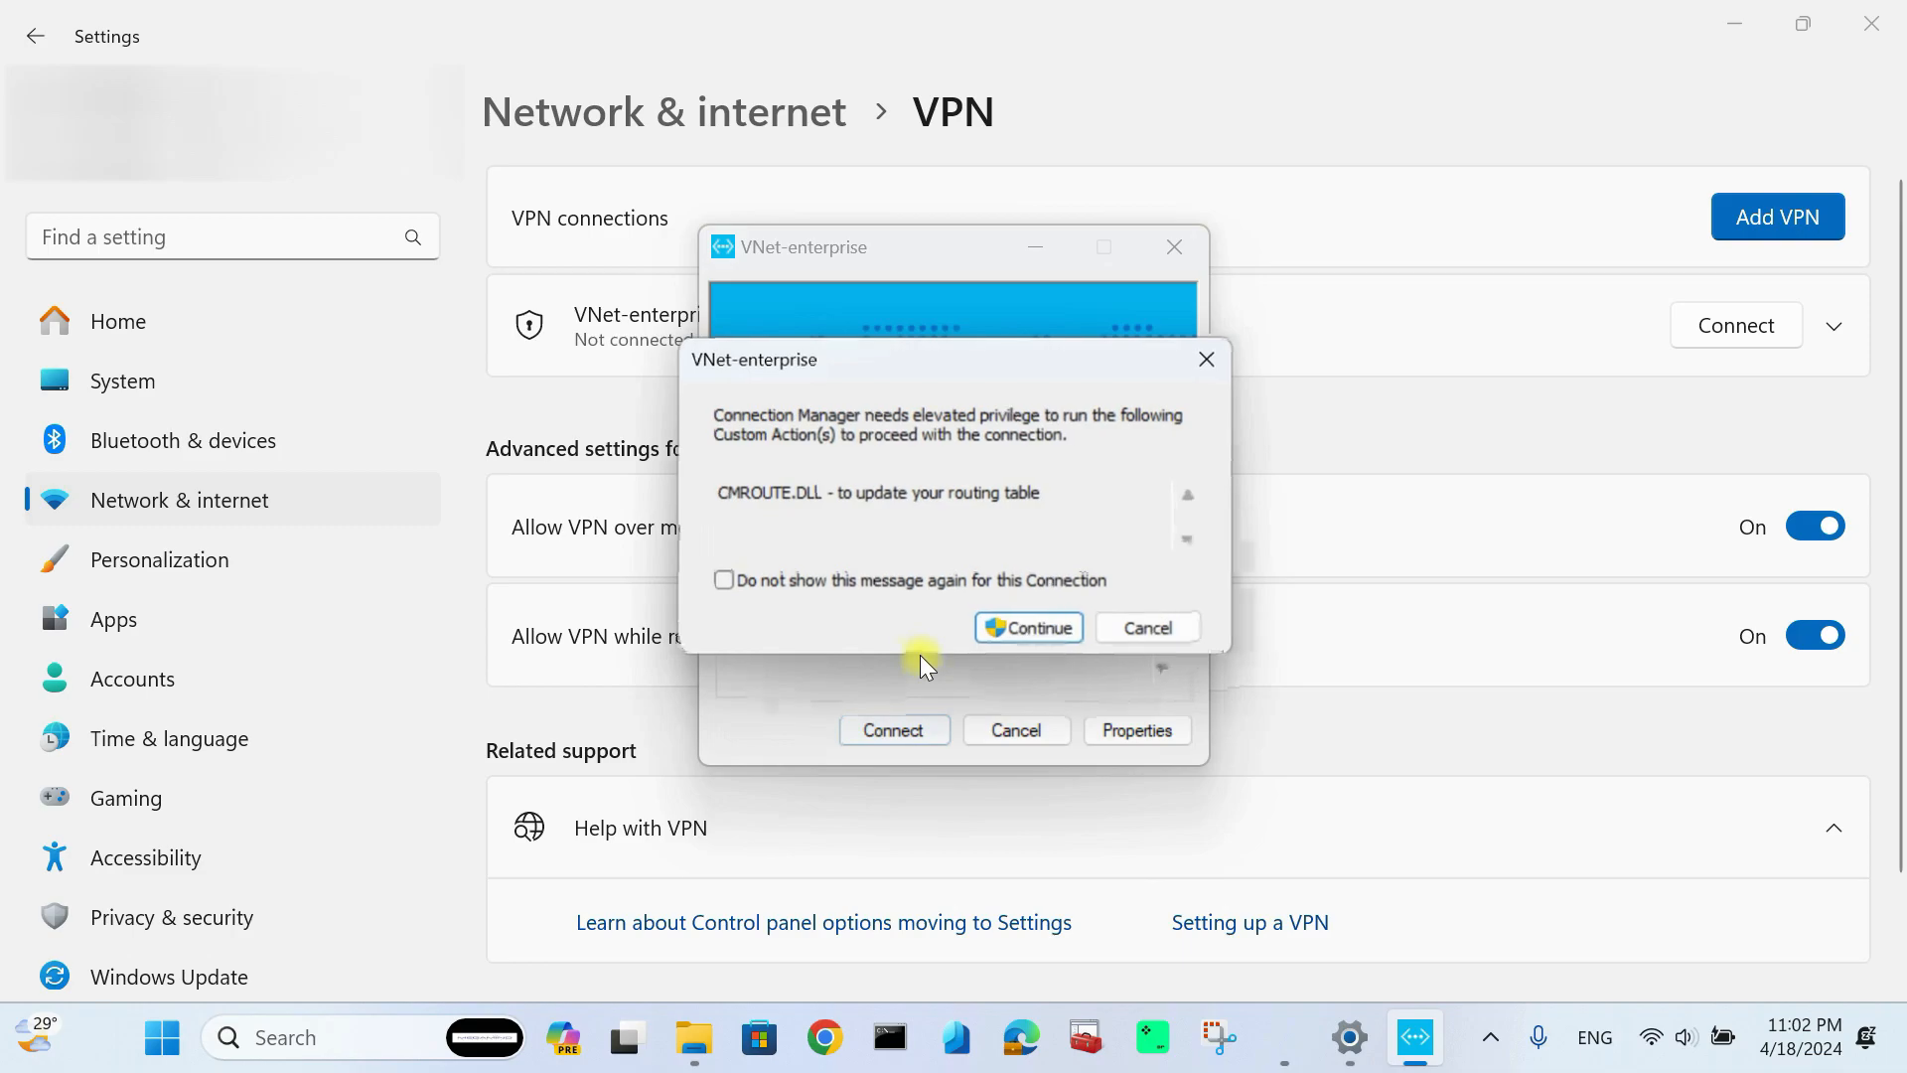
left_click(983, 630)
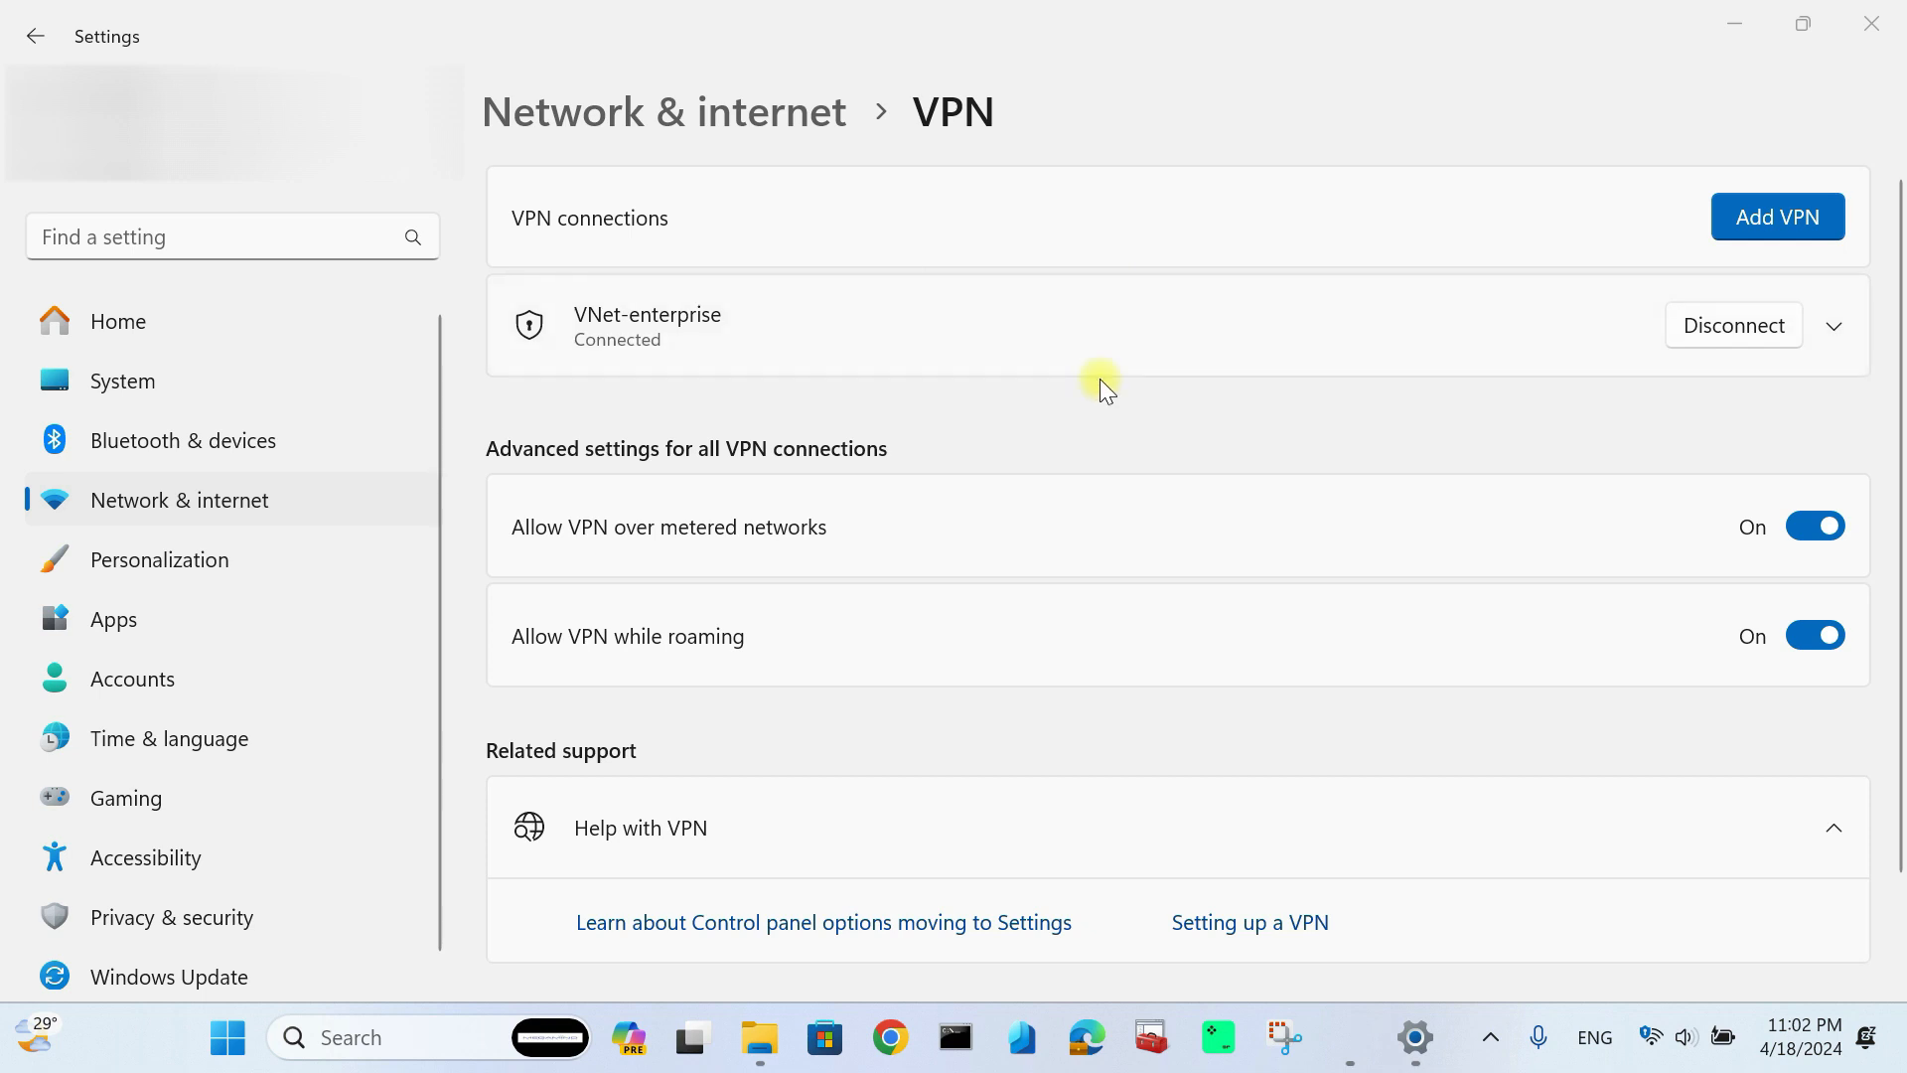
left_click(449, 1025)
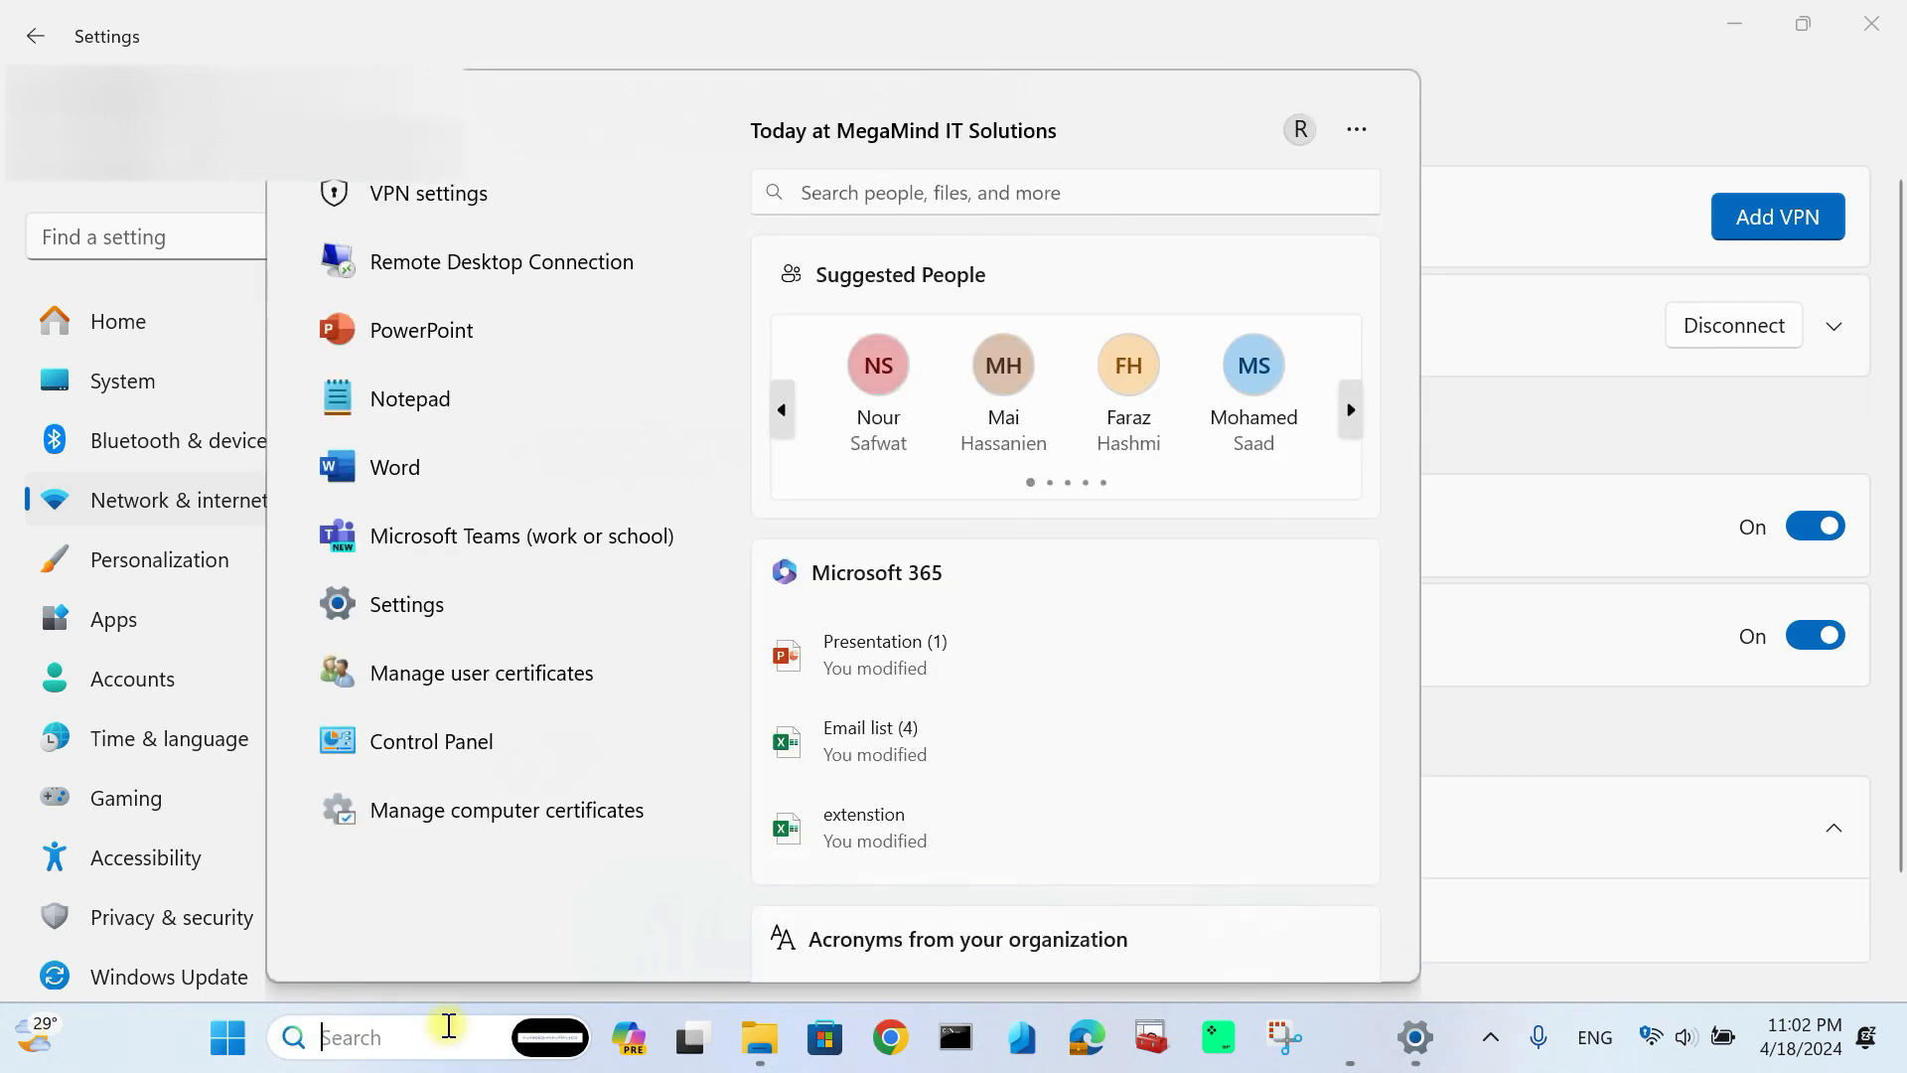
Step: Launch Remote Desktop Connection and delete the previously used computer address
type("remo")
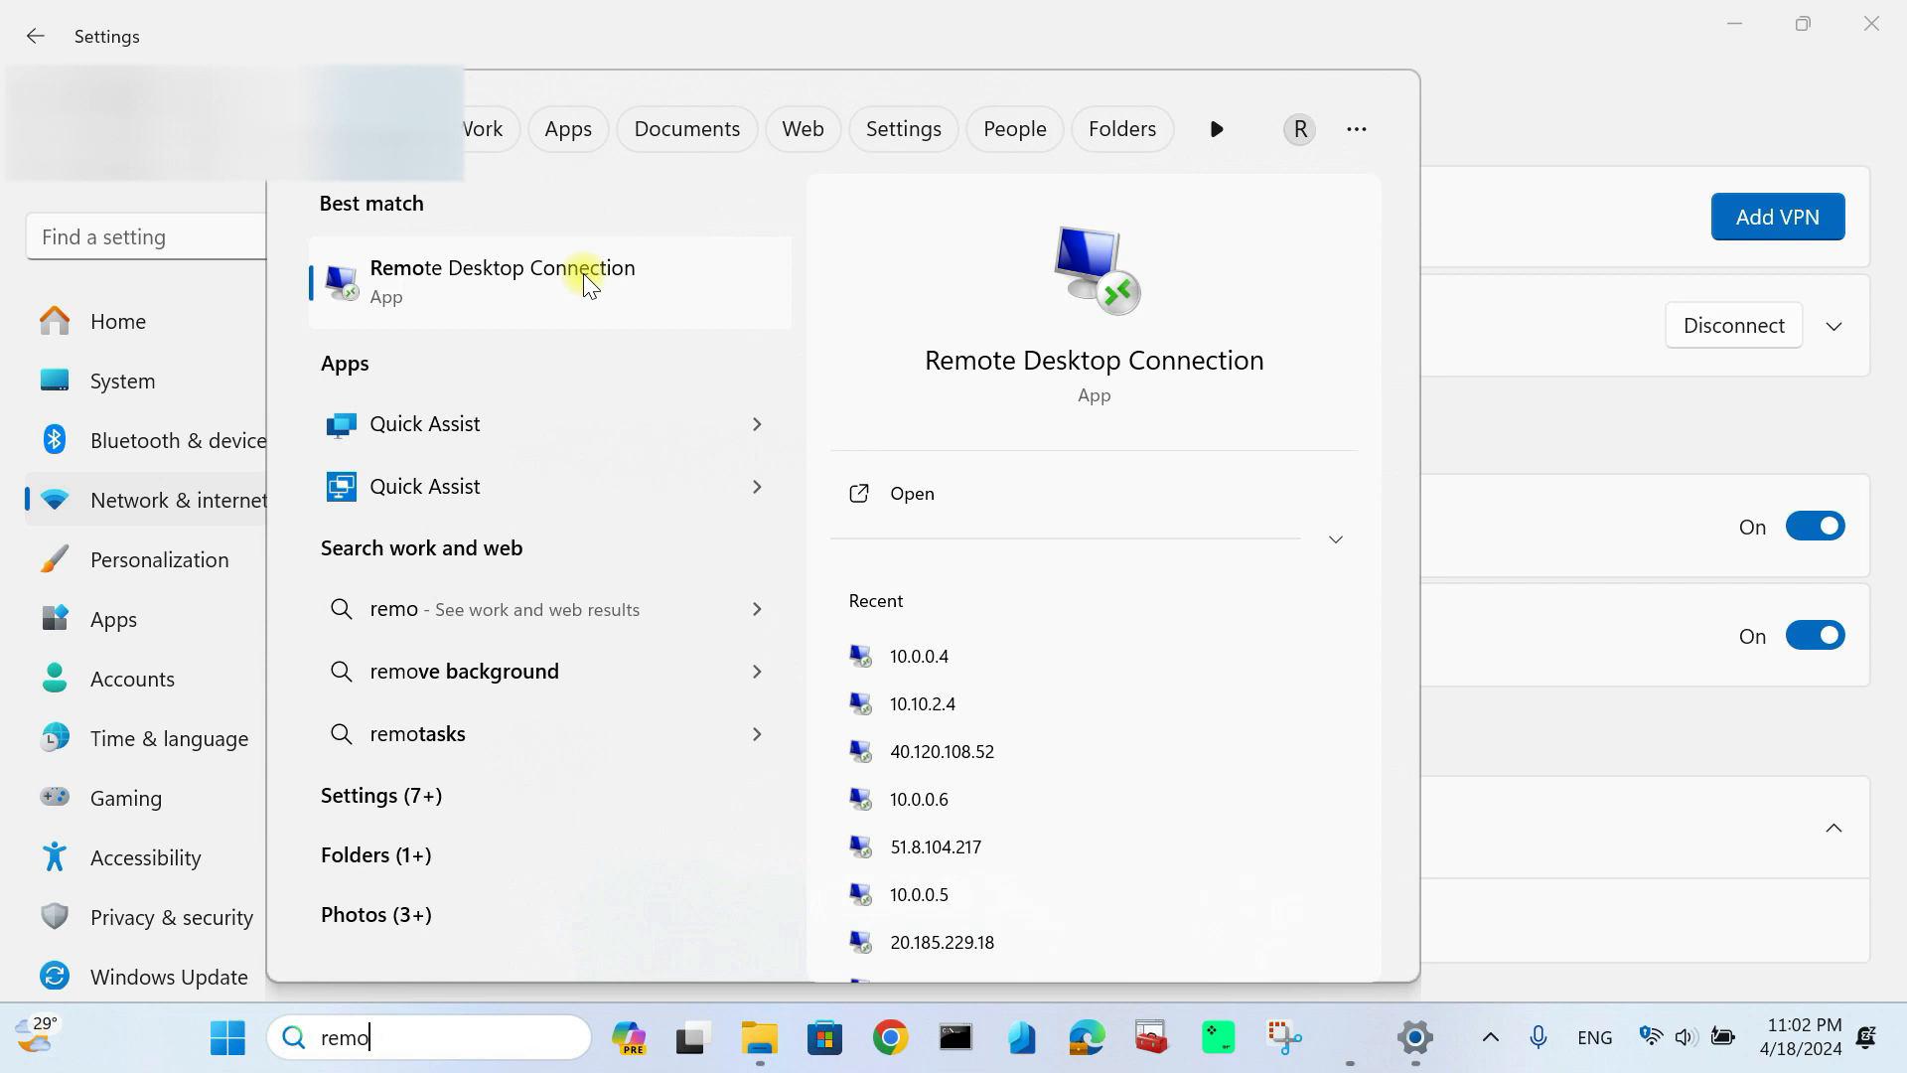
left_click(589, 284)
left_click_drag(906, 344, 685, 354)
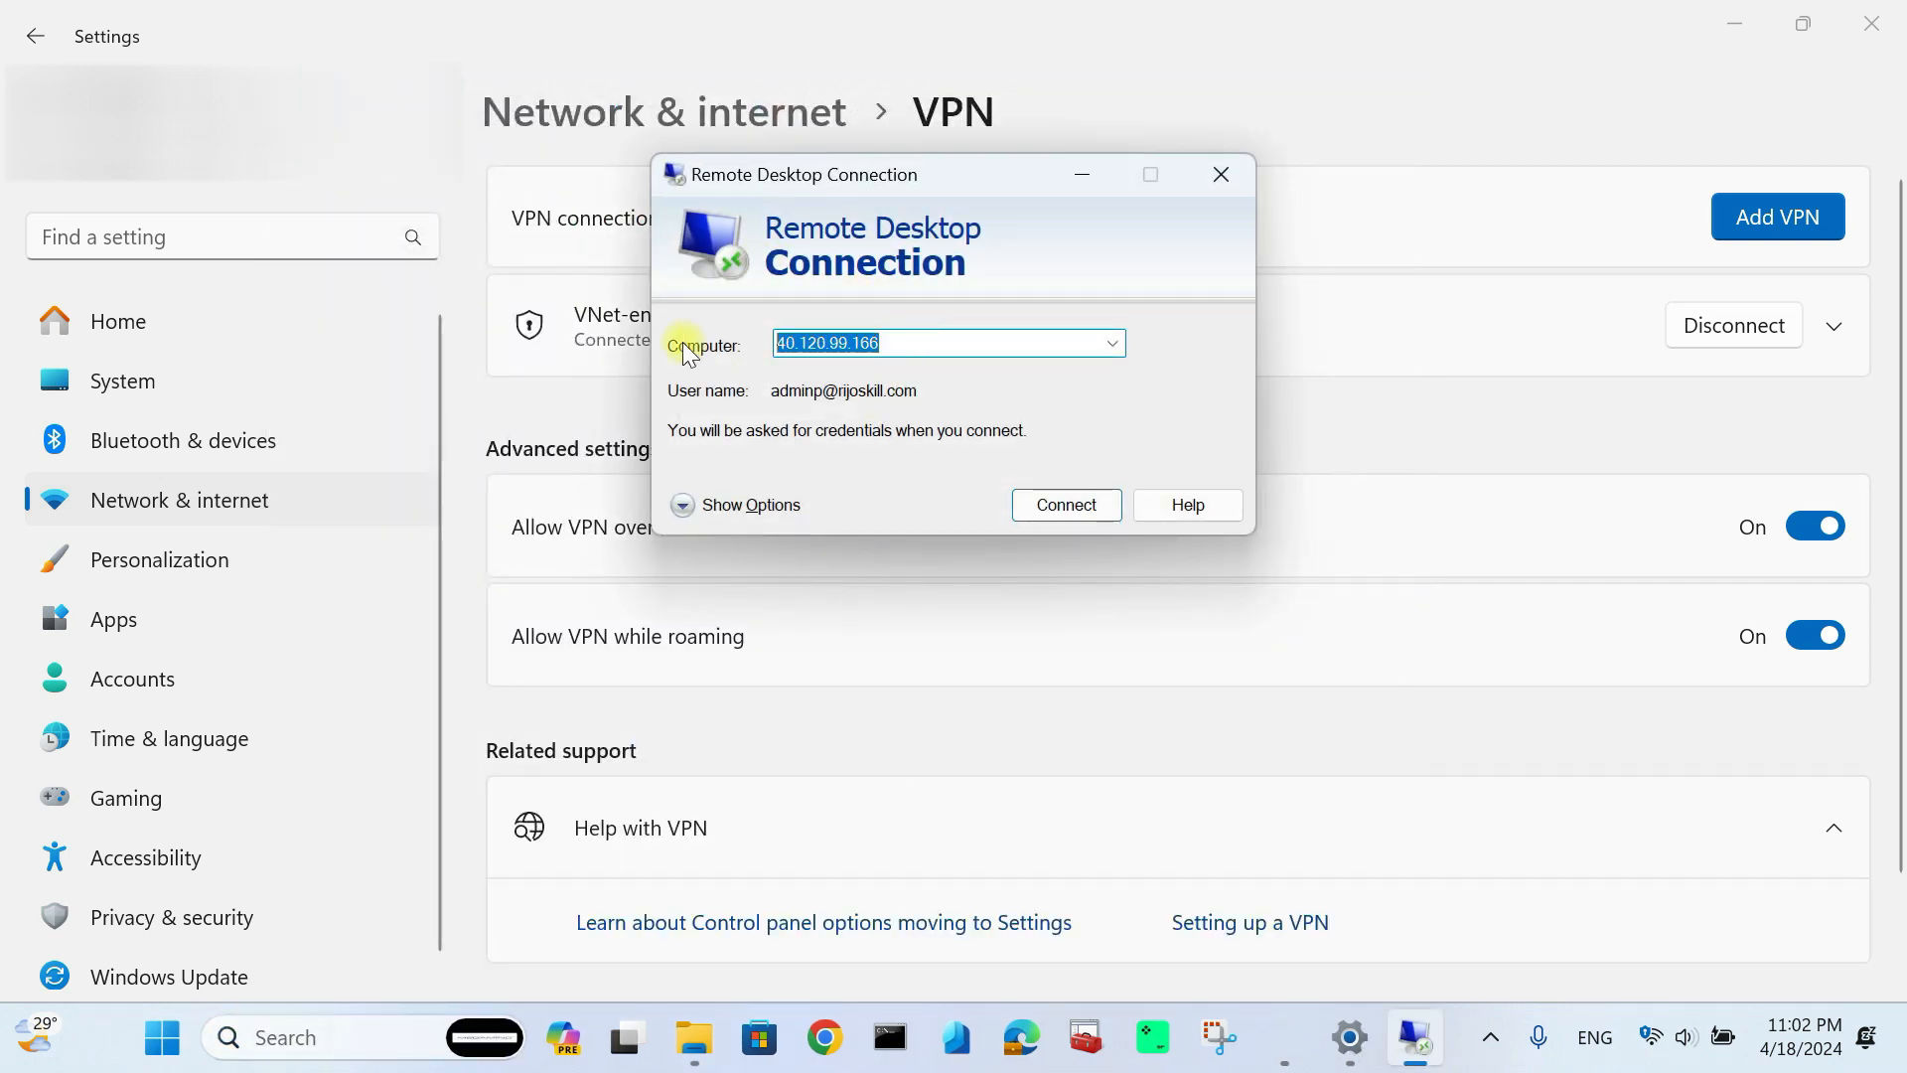
key("BackSpace")
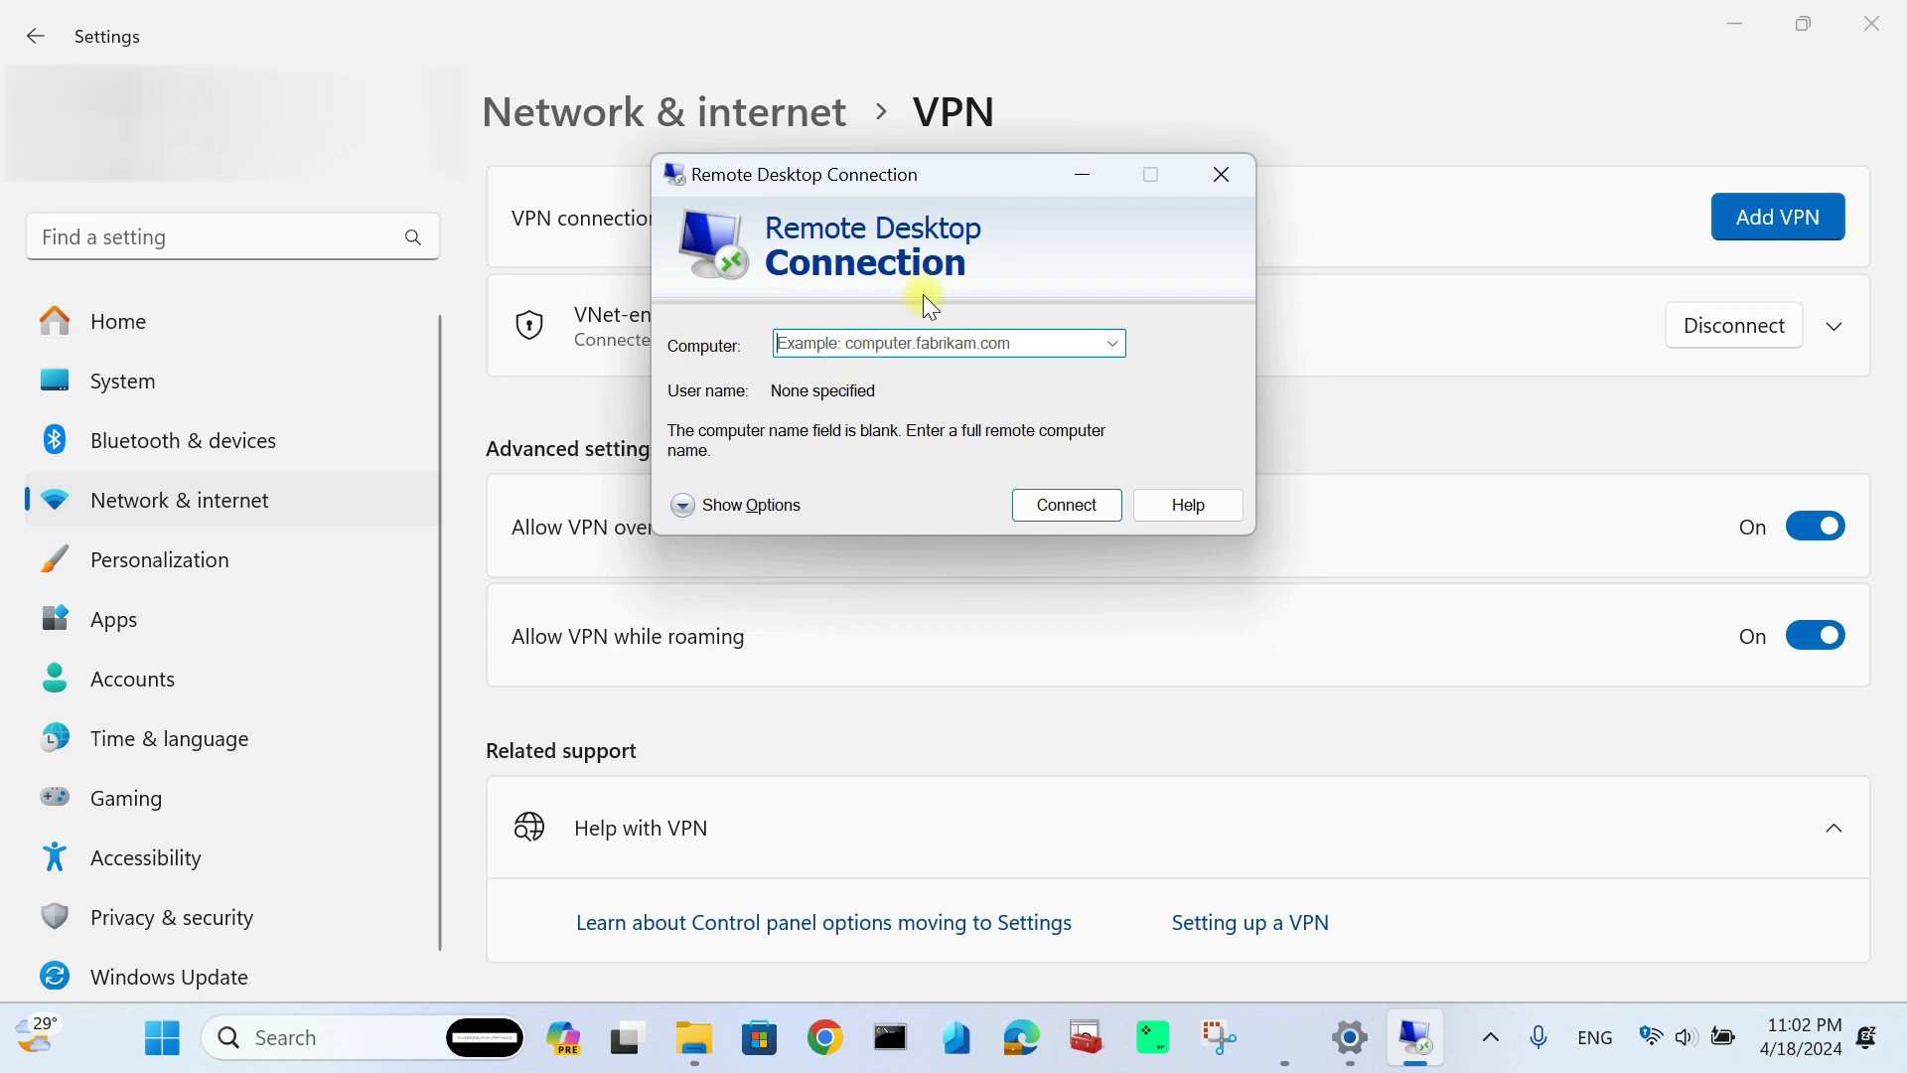
Step: Switch to Desktop 1 and show its open windows
key("super+Tab")
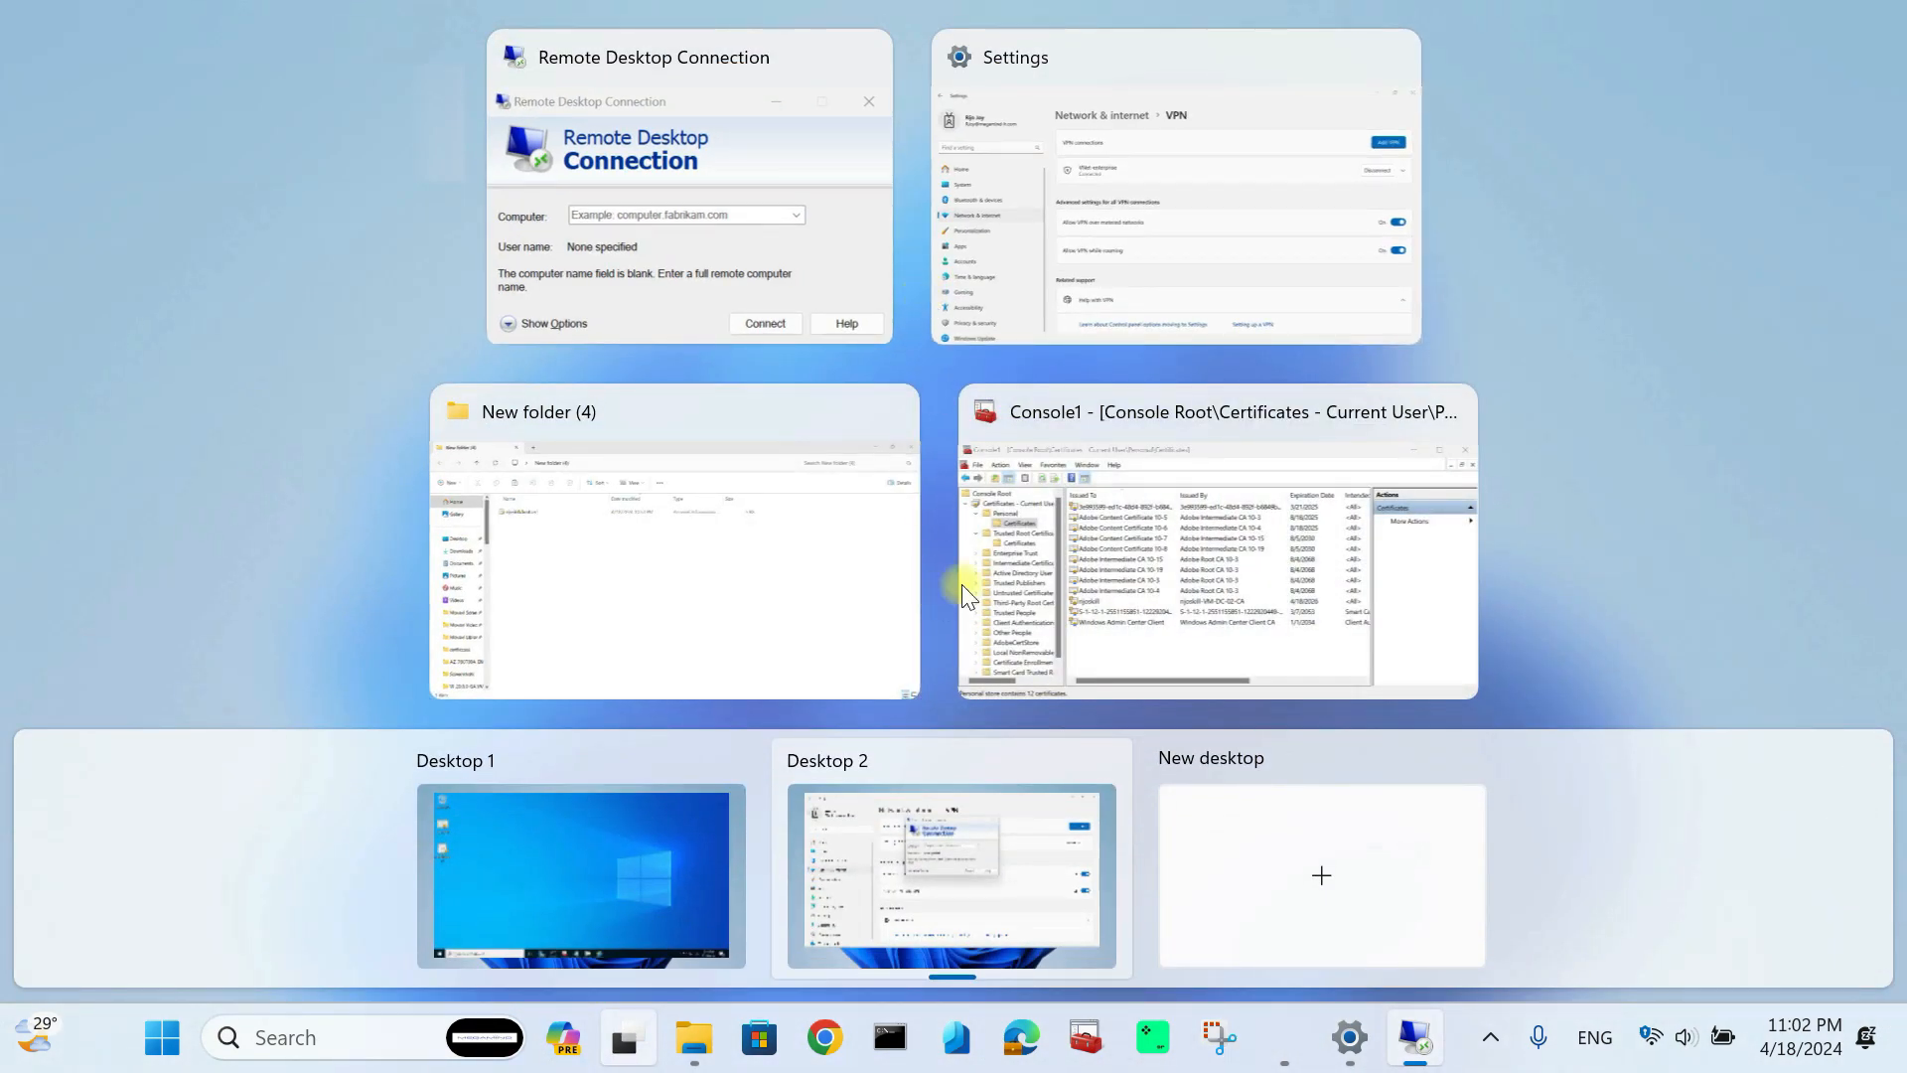
left_click(662, 884)
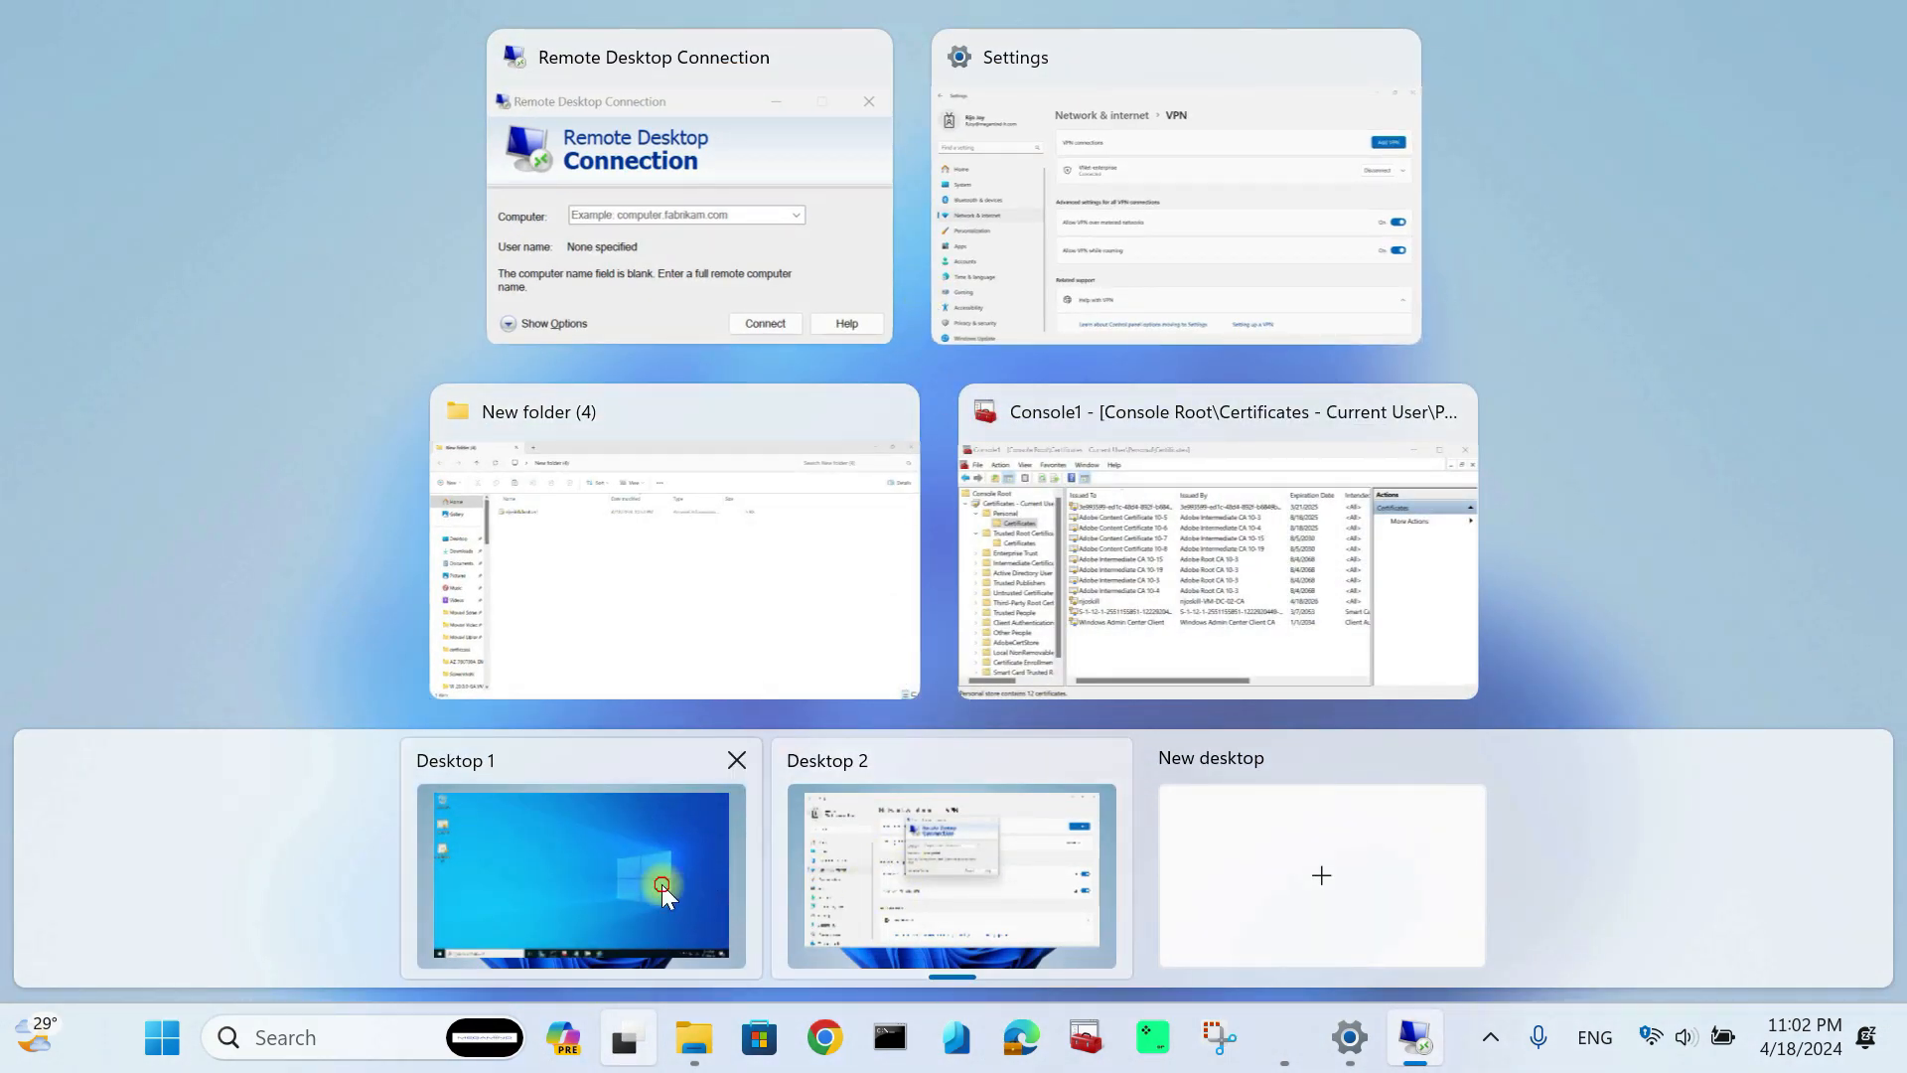
key("super+Tab")
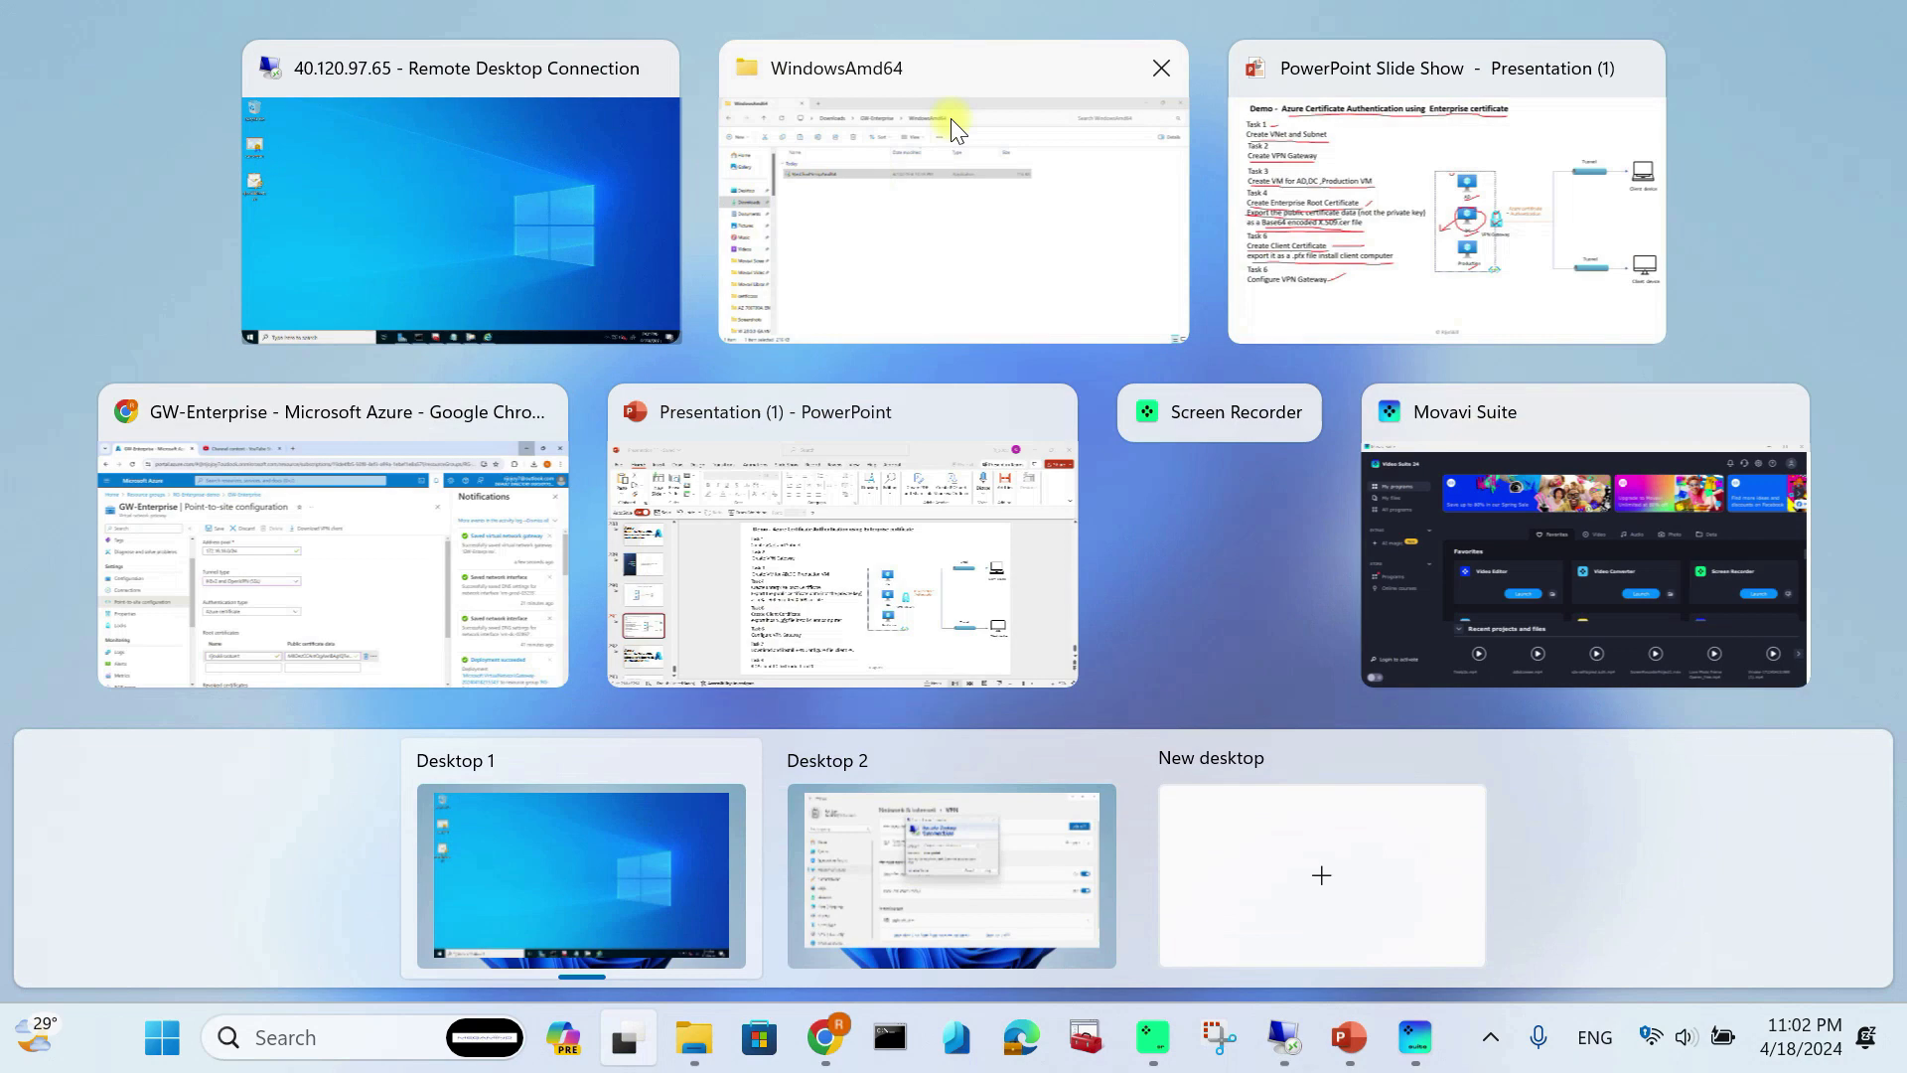
Step: Leave the point-to-site configuration page for the Azure home page, discarding unsaved edits
left_click(332, 561)
left_click(184, 177)
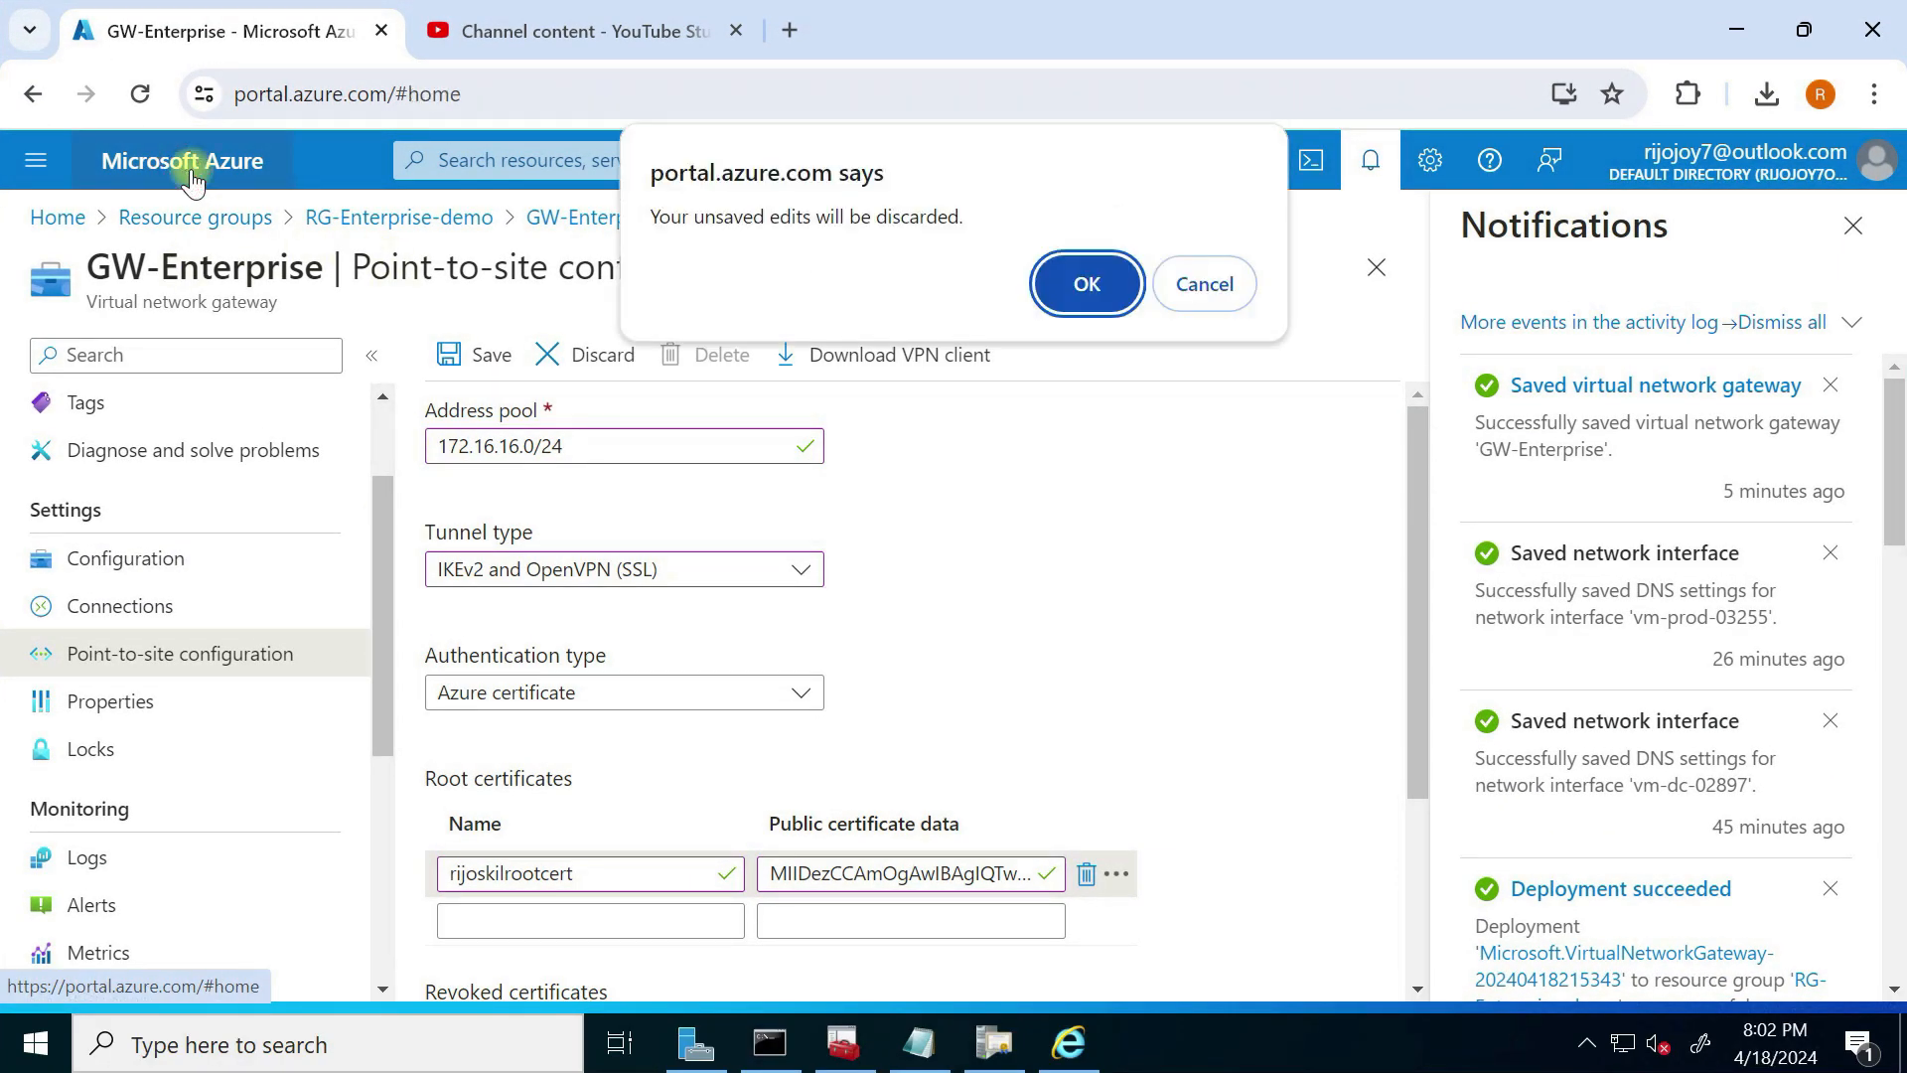
left_click(1209, 286)
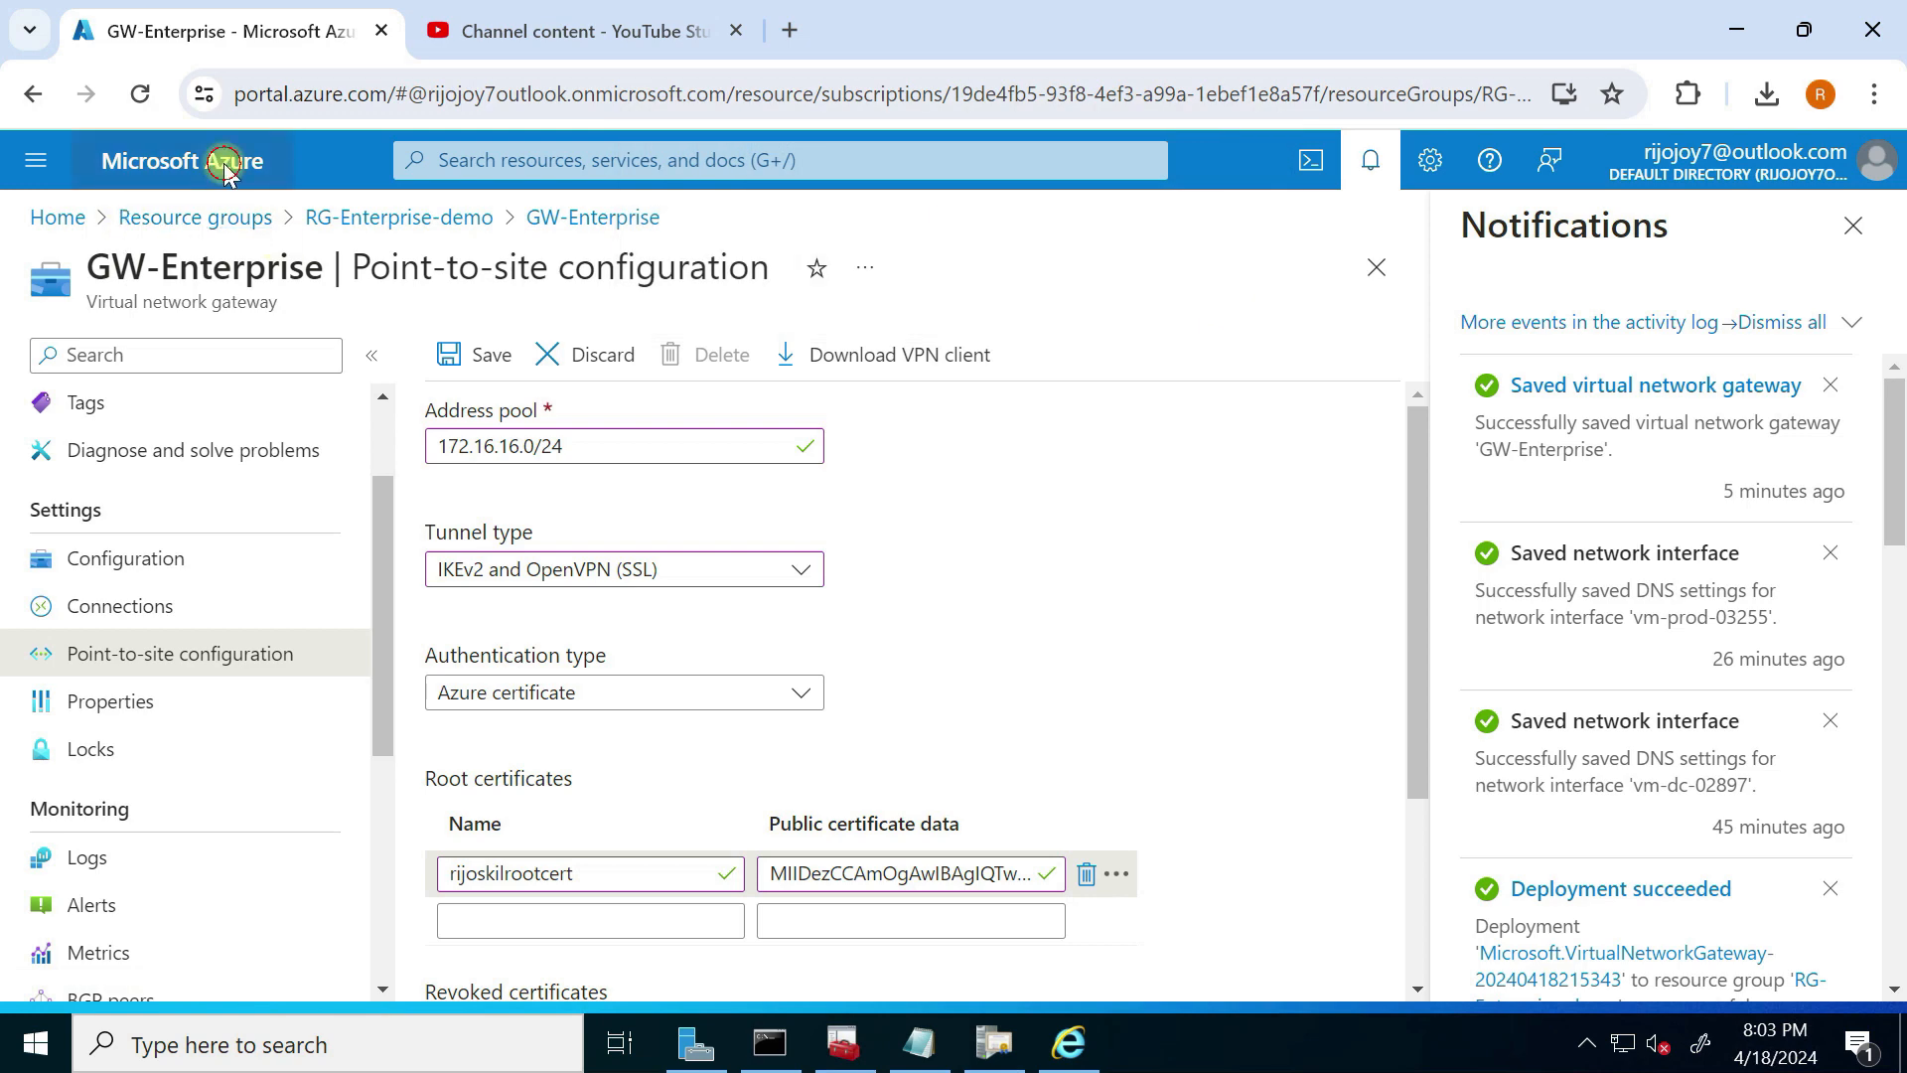
left_click(223, 164)
left_click(1085, 285)
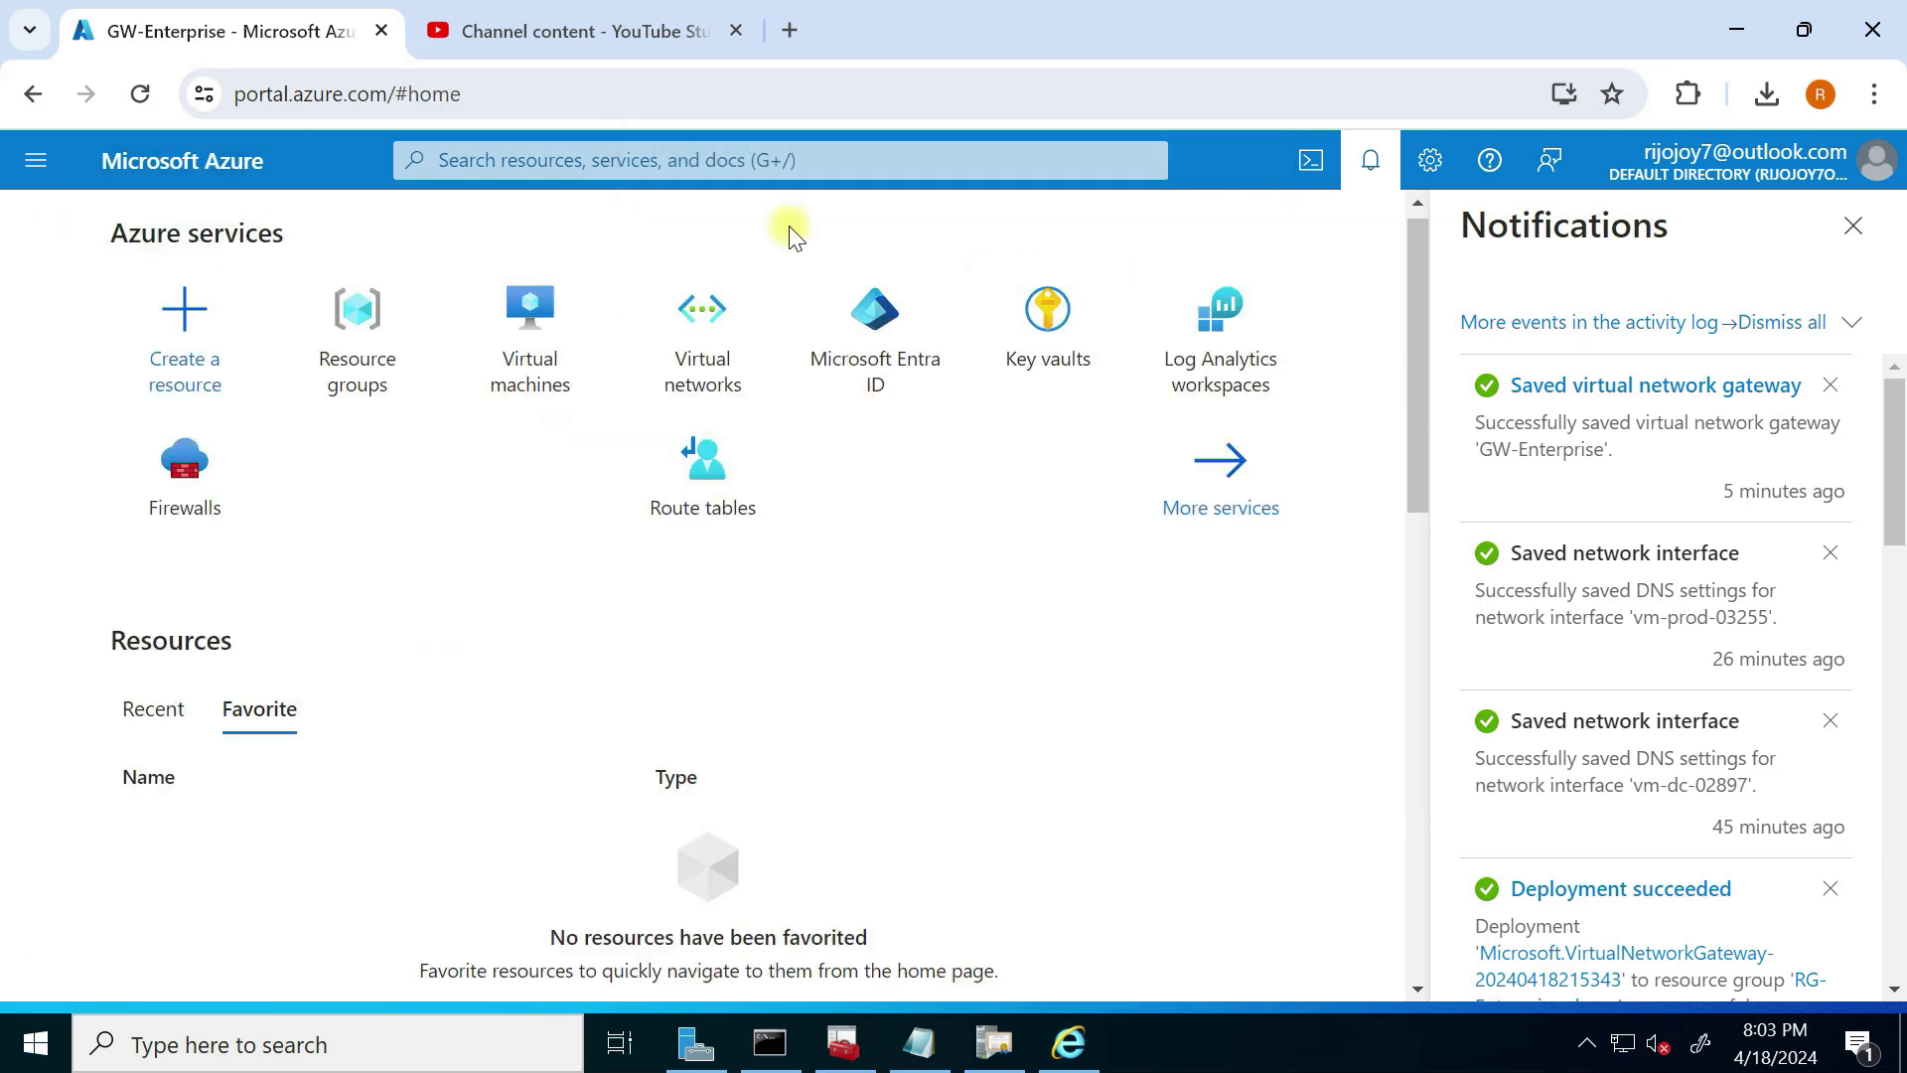
Step: Open VM-Prod-03's network settings and copy its private IP 10.10.20.6
left_click(532, 363)
left_click(1876, 236)
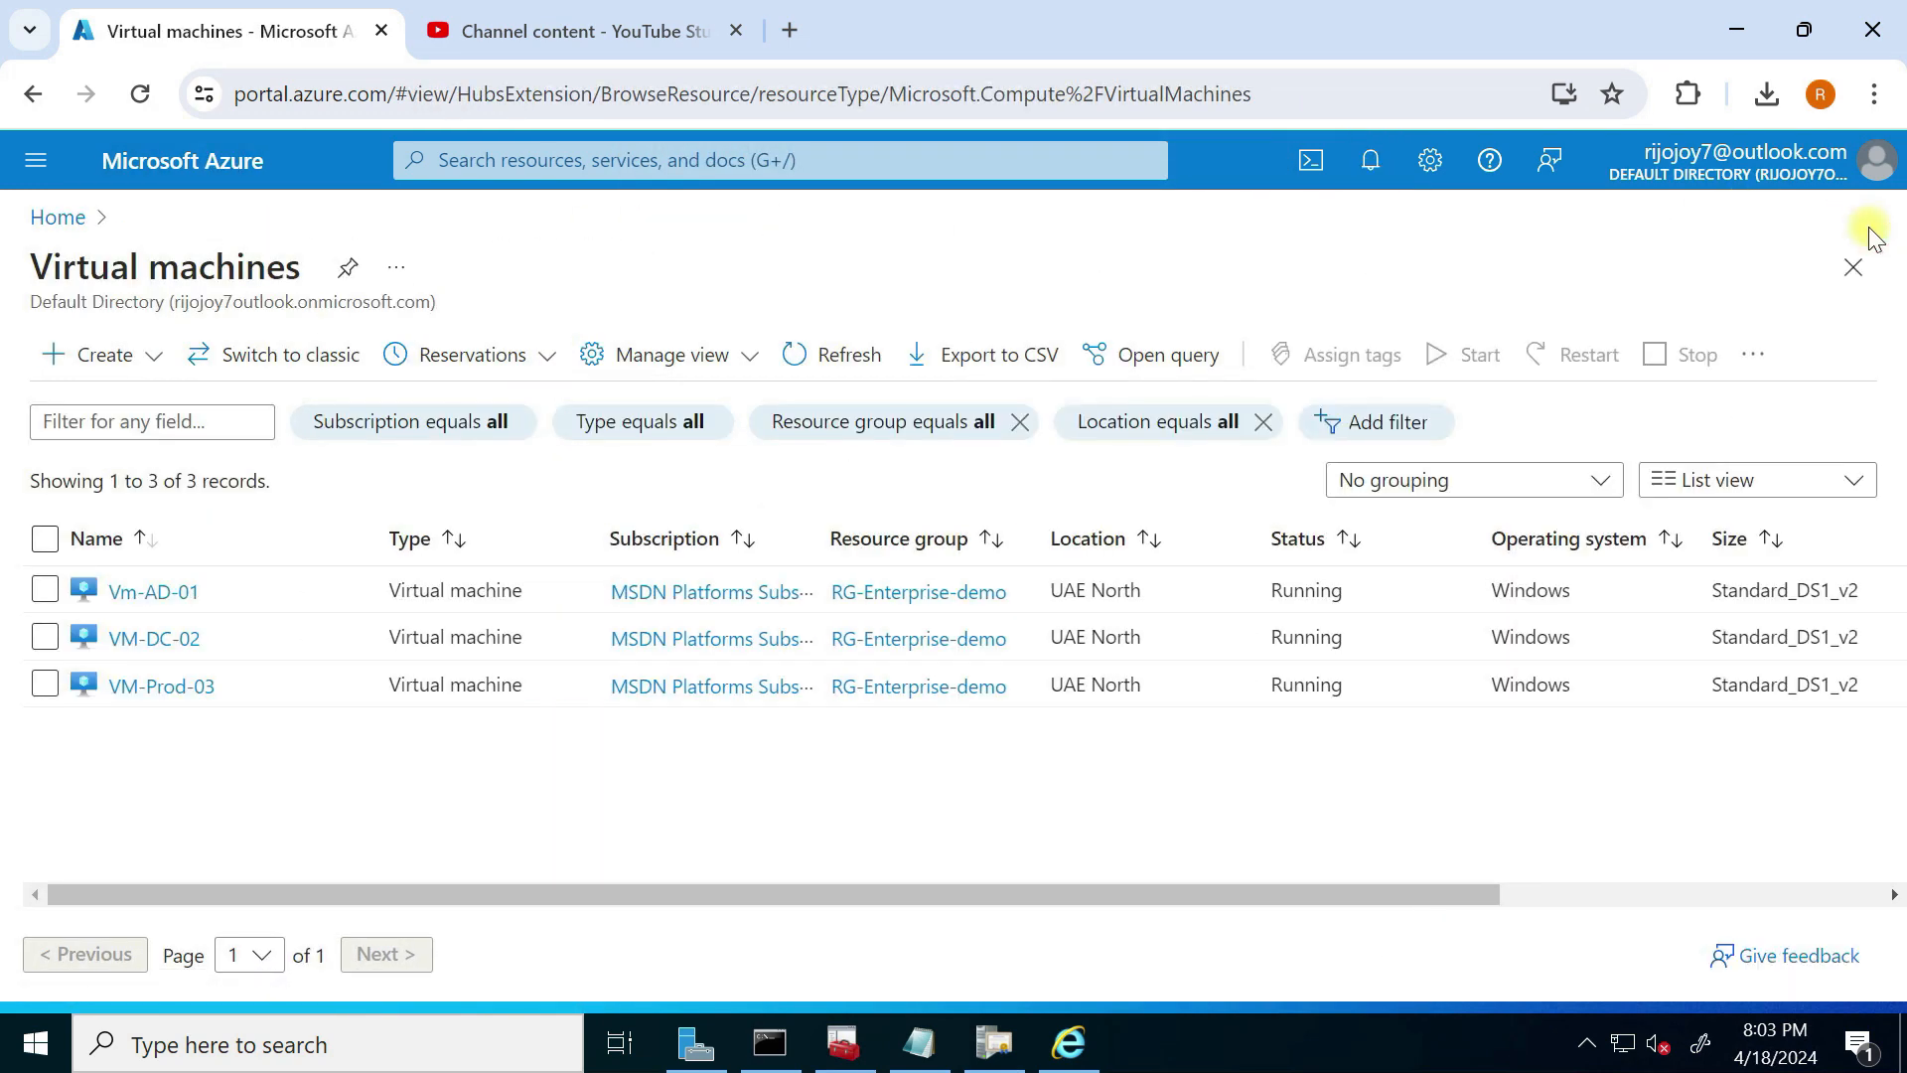
left_click(175, 693)
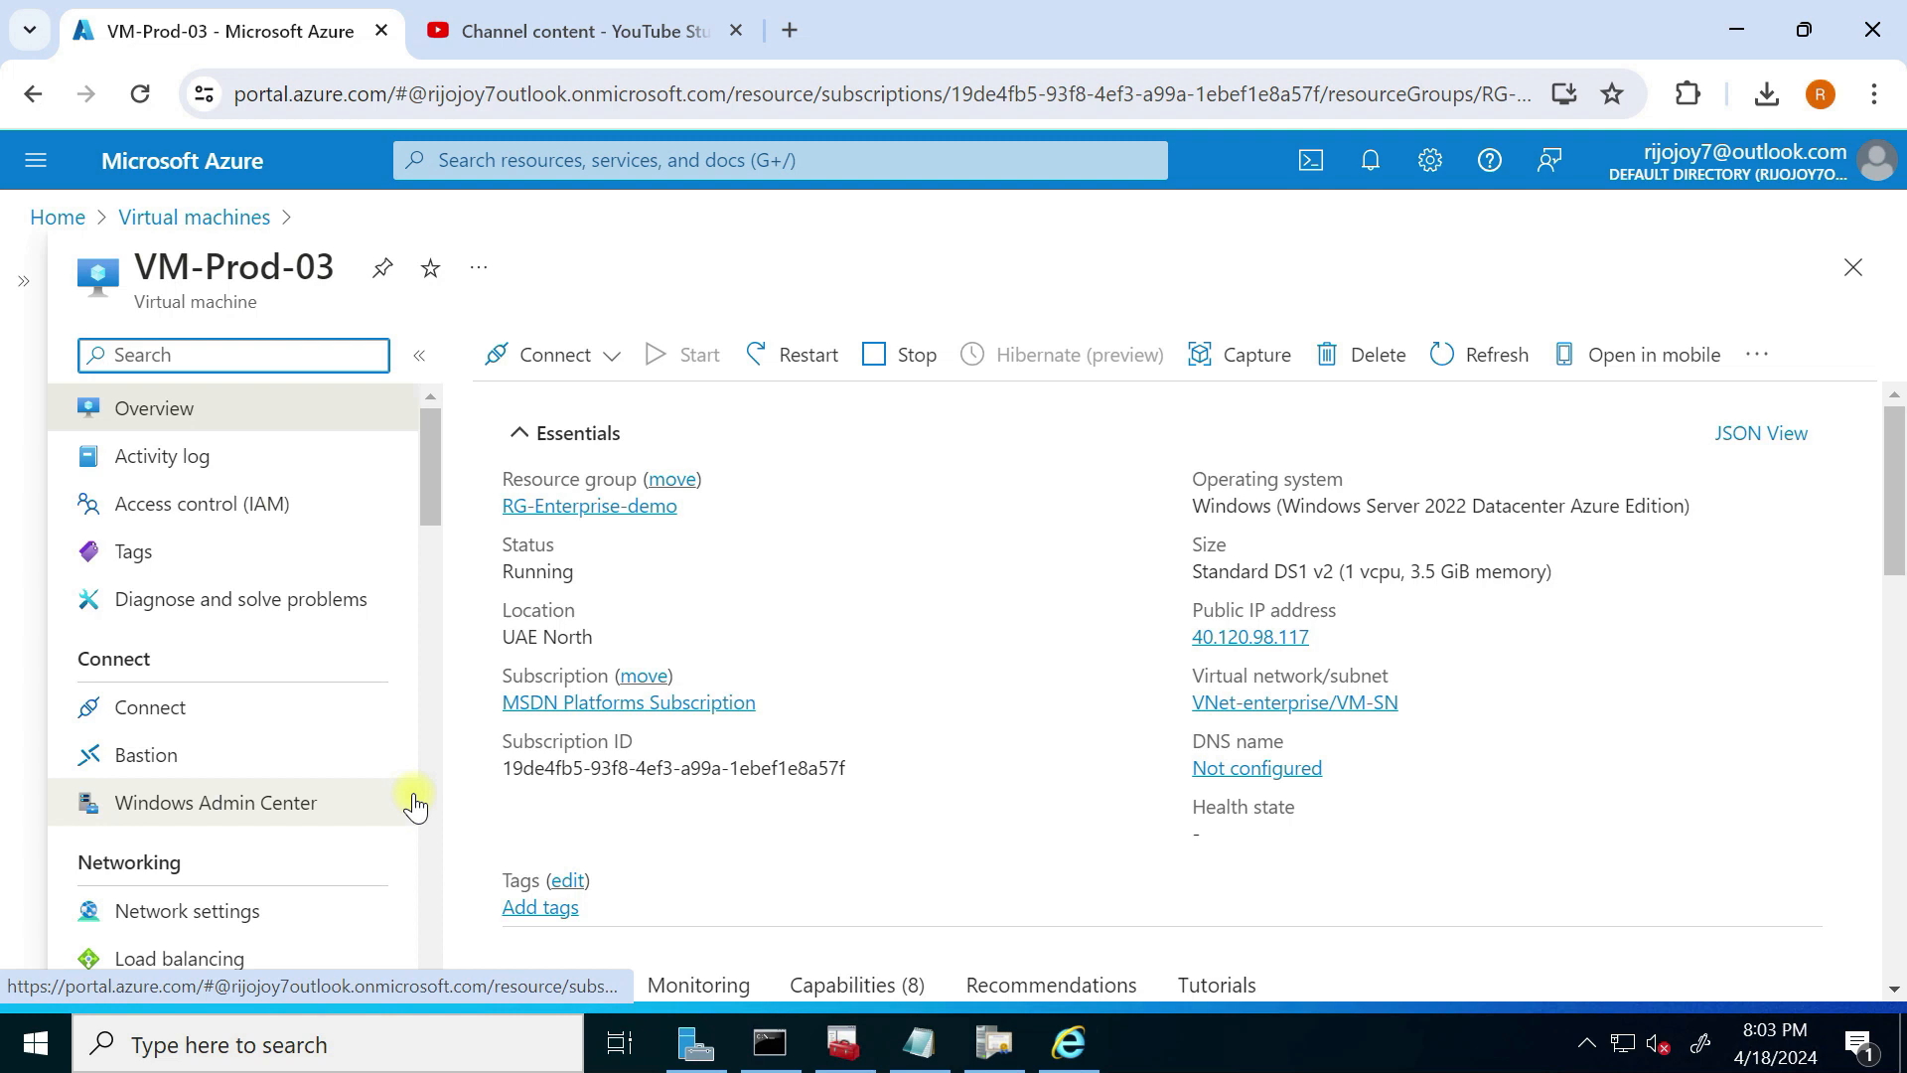
scroll(973, 665, "down", 1)
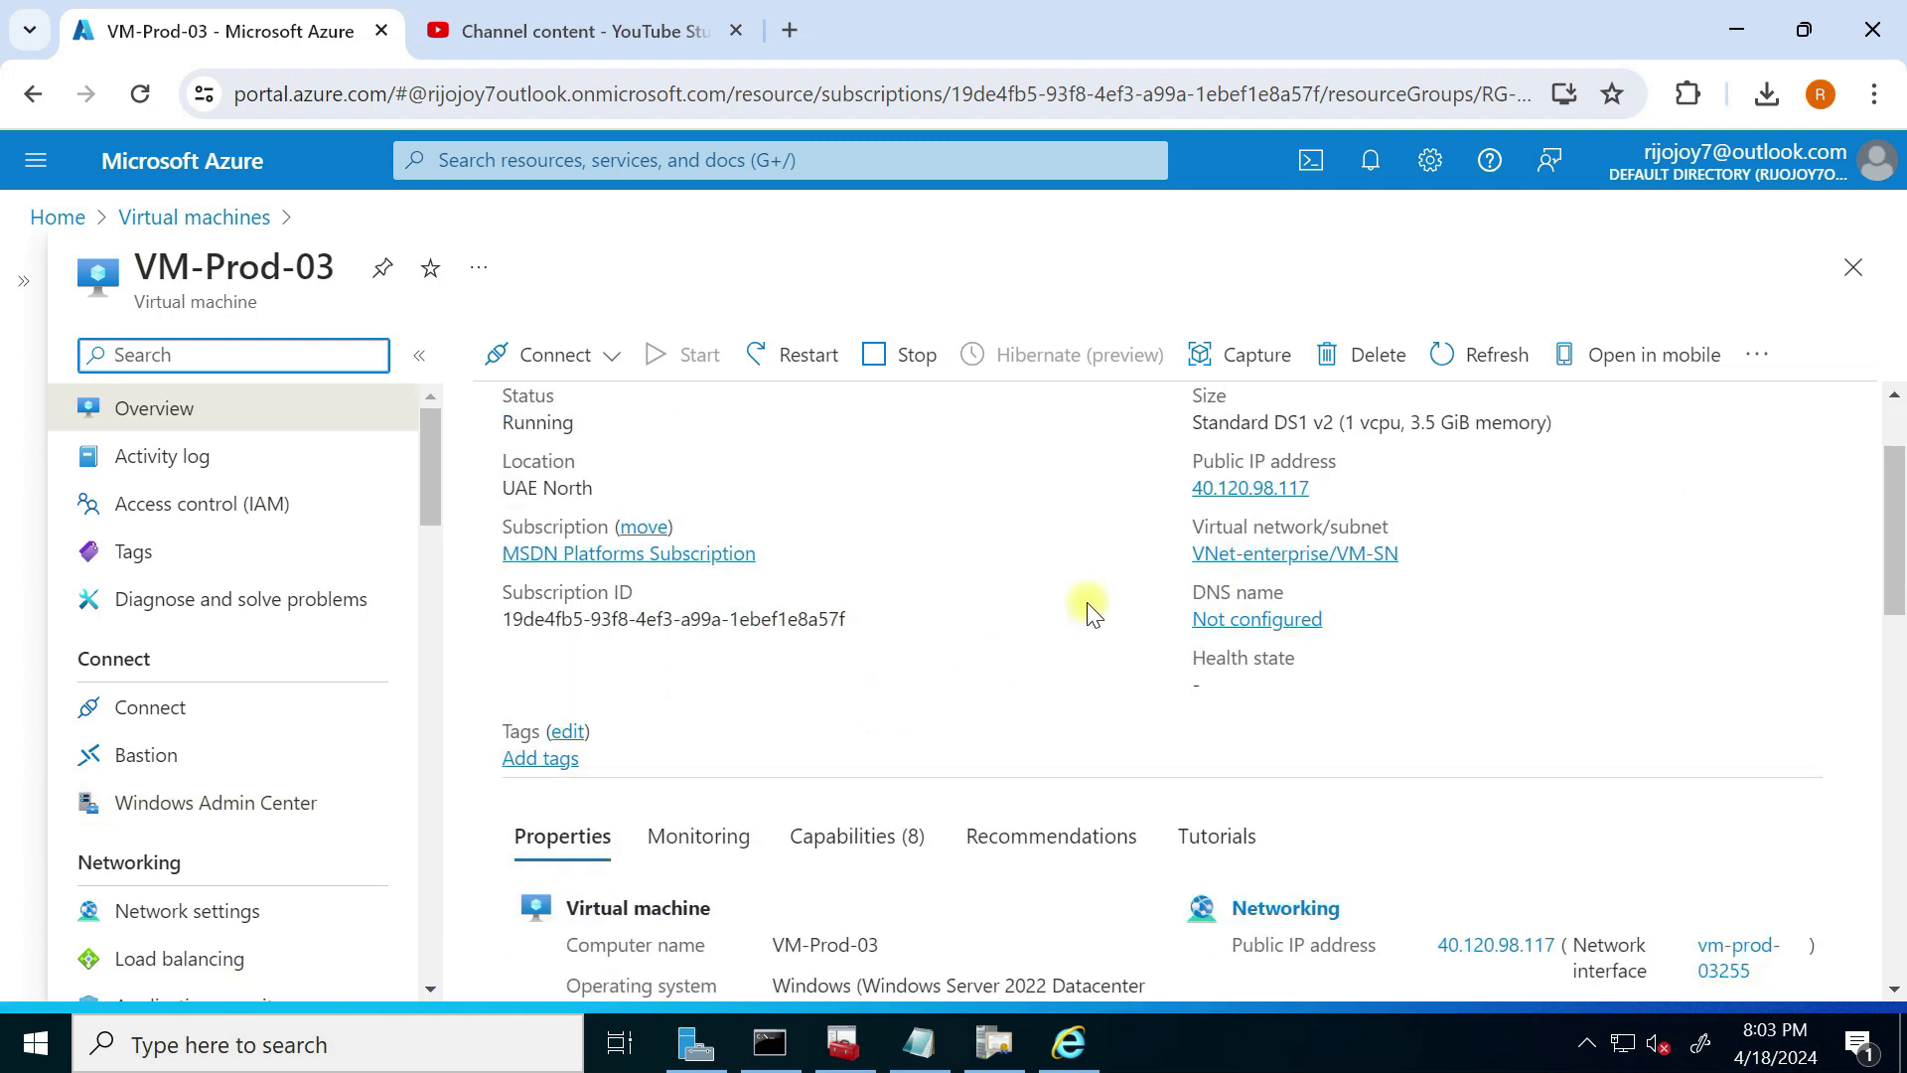
left_click(181, 908)
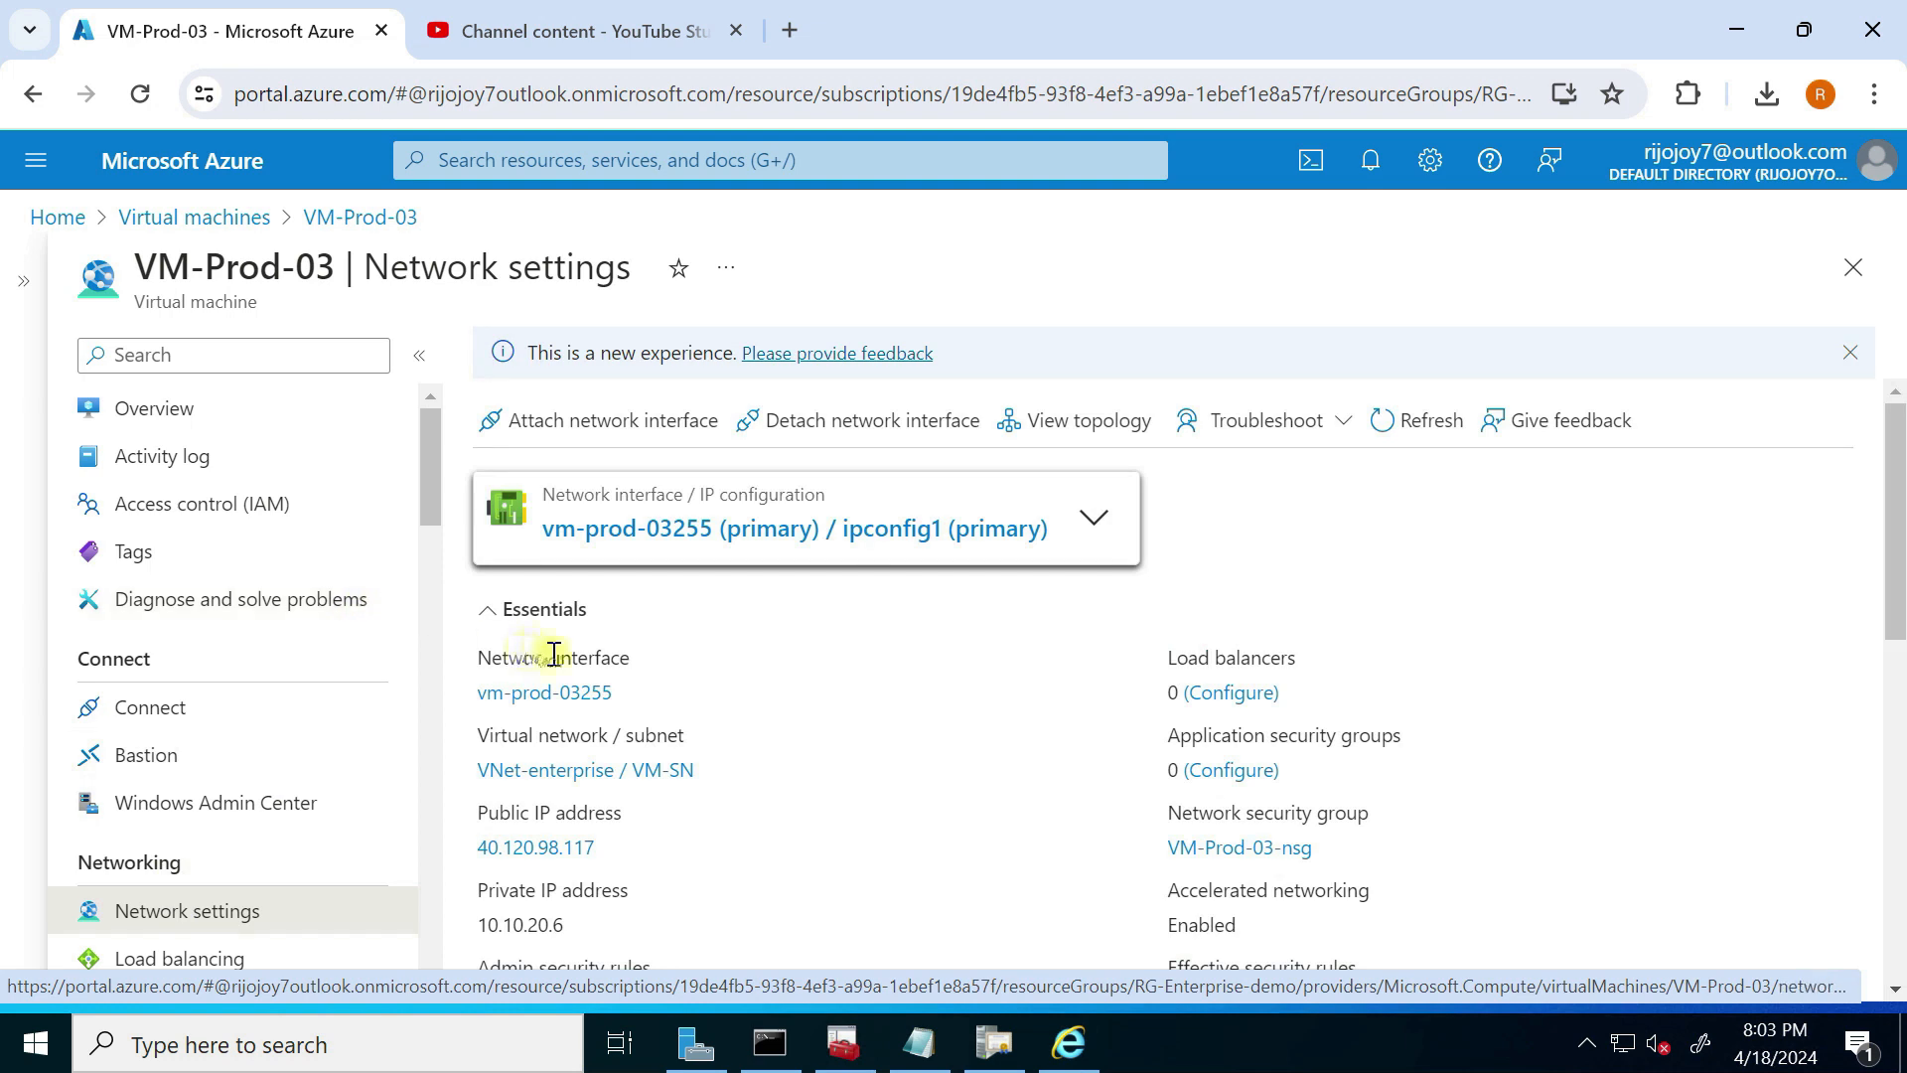
scroll(541, 817, "down", 1)
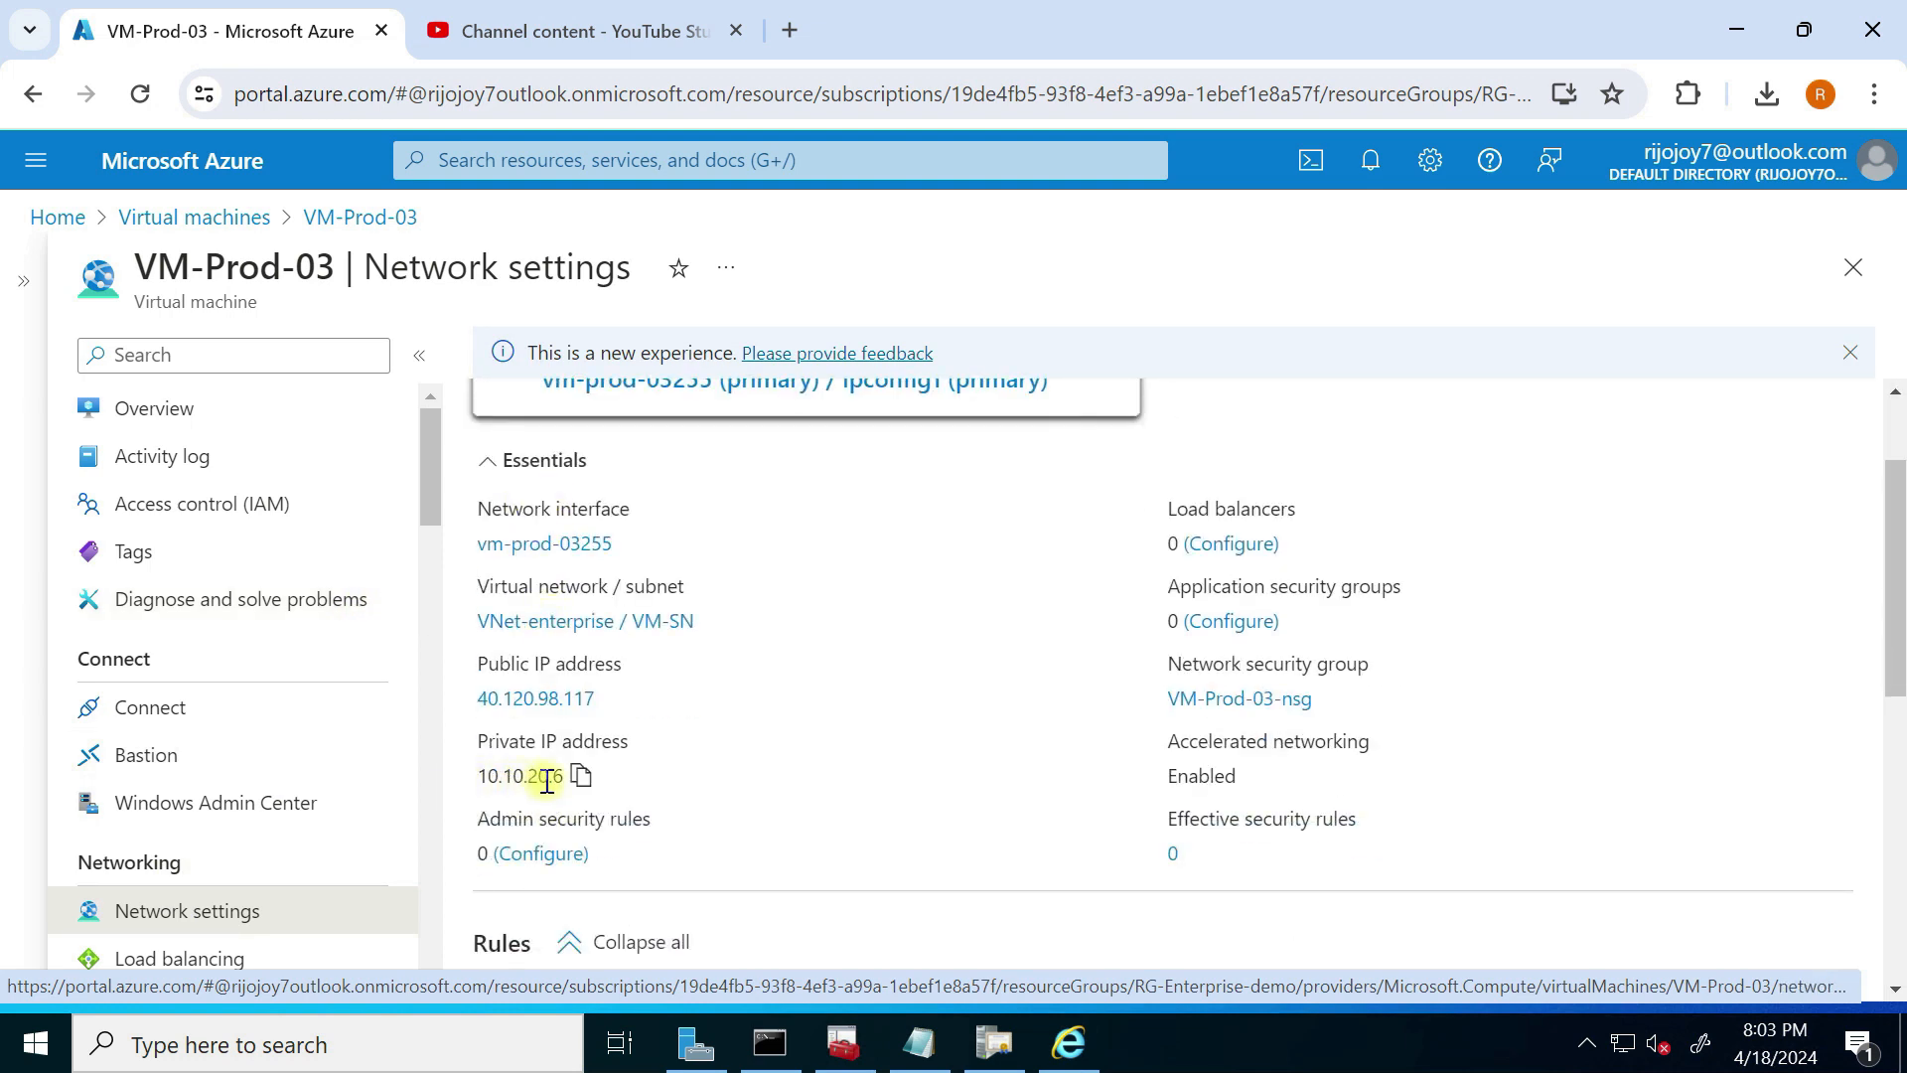
left_click(581, 775)
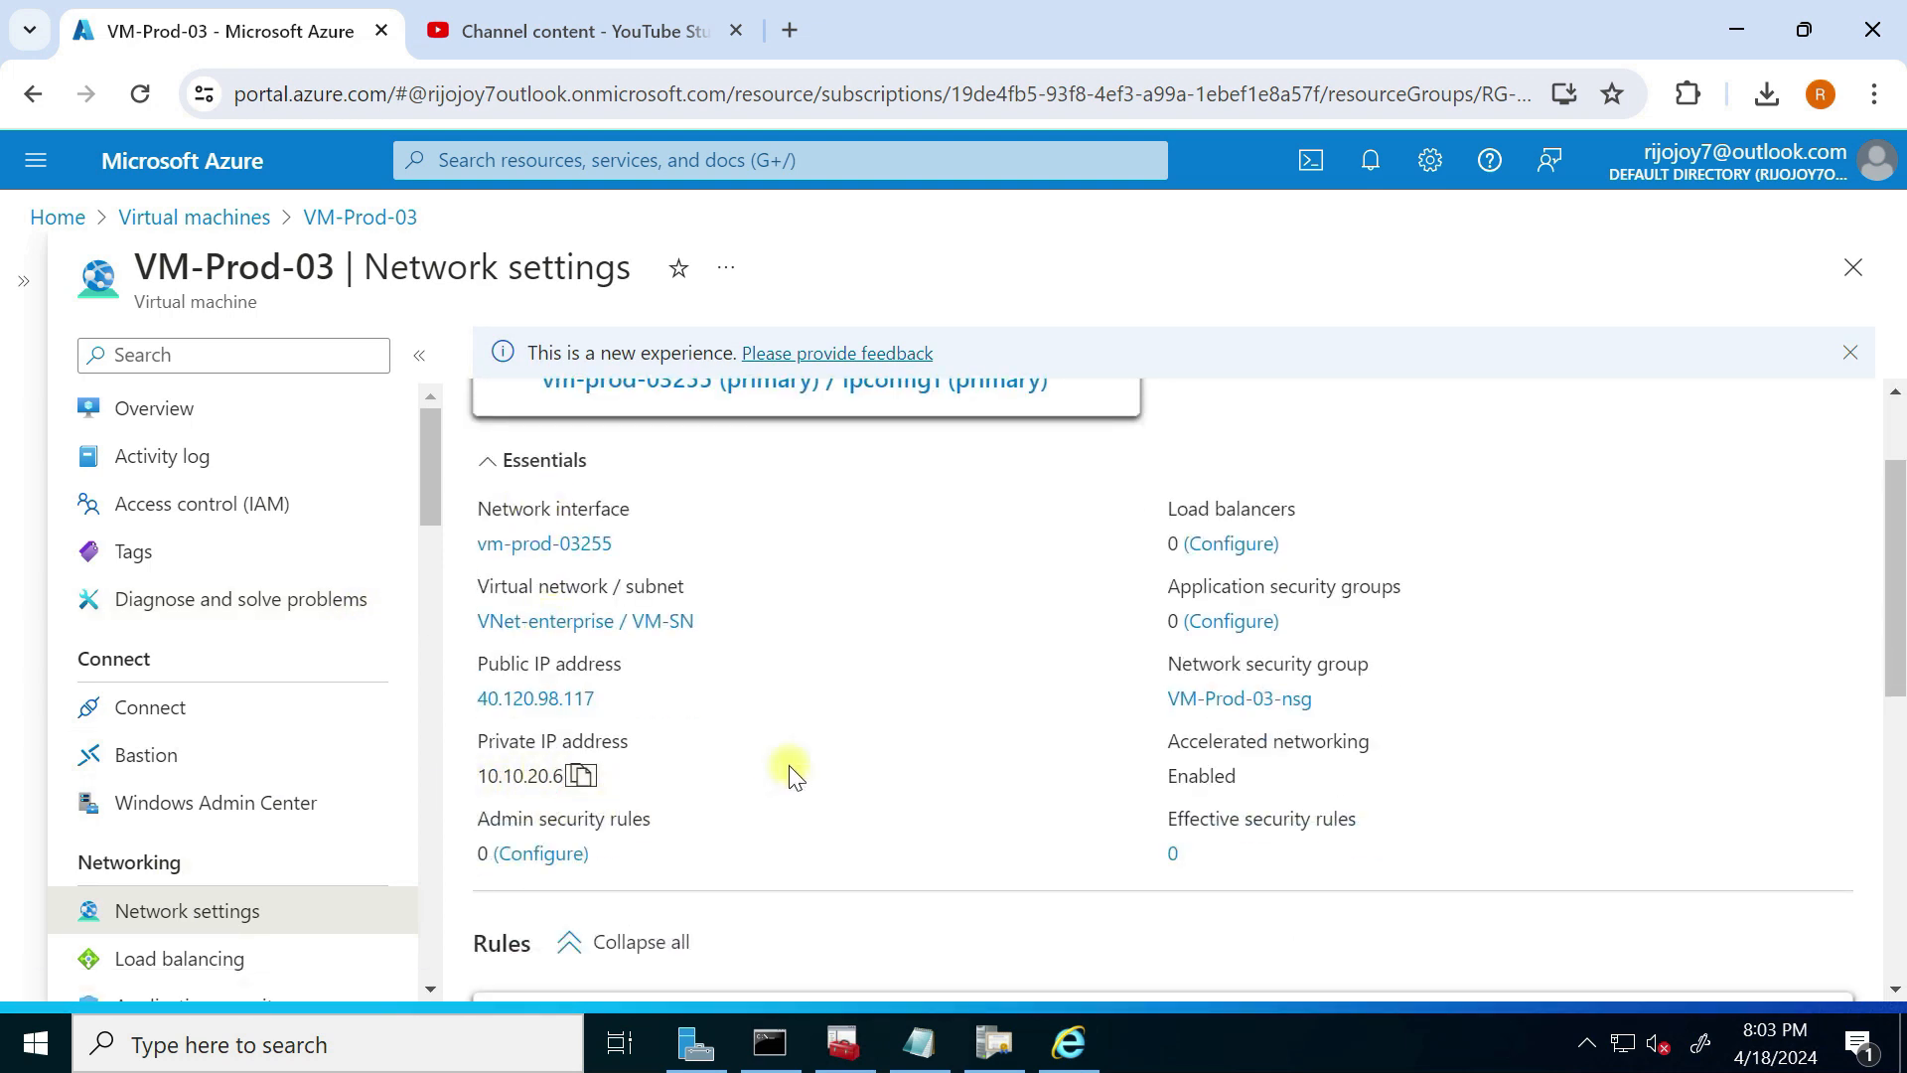
key("super+Tab")
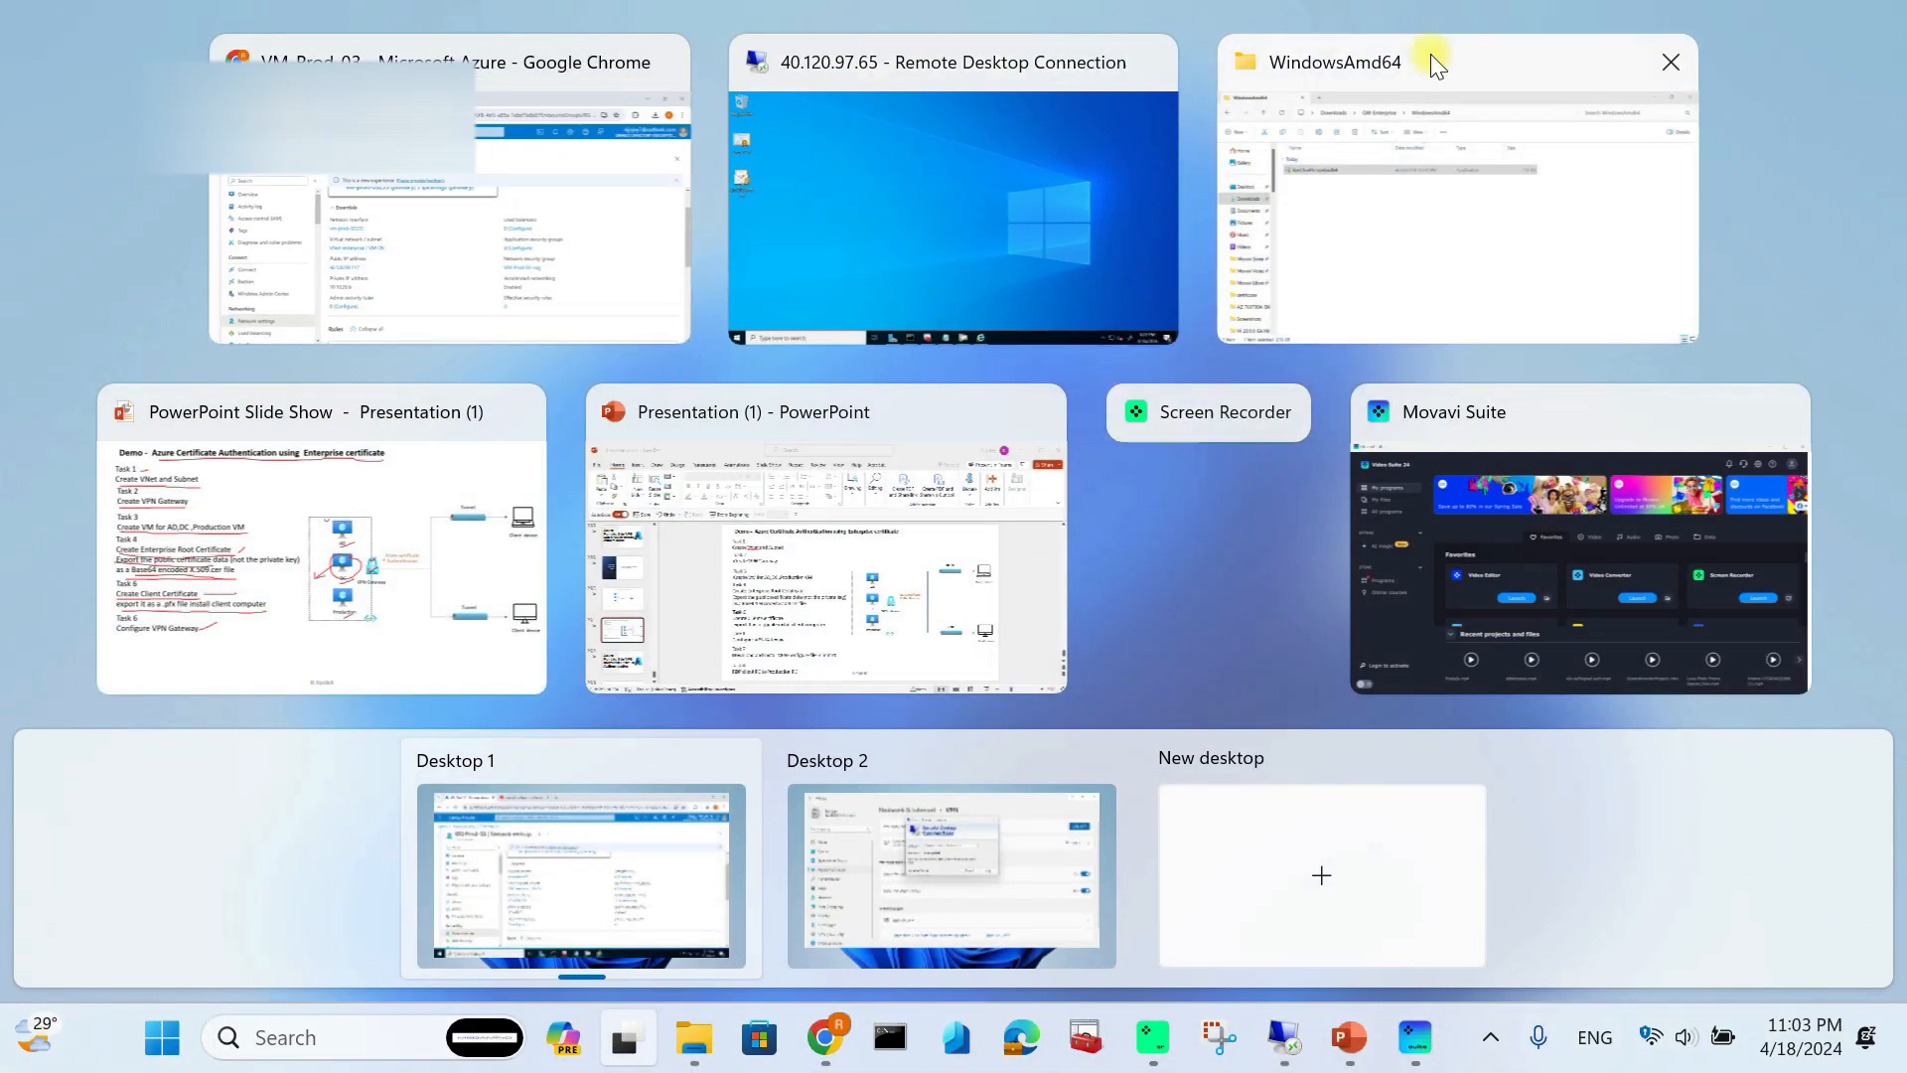
Step: On Desktop 2, enter 10.10.20.6 as the remote computer and fill in the domain admin user name
left_click(1059, 858)
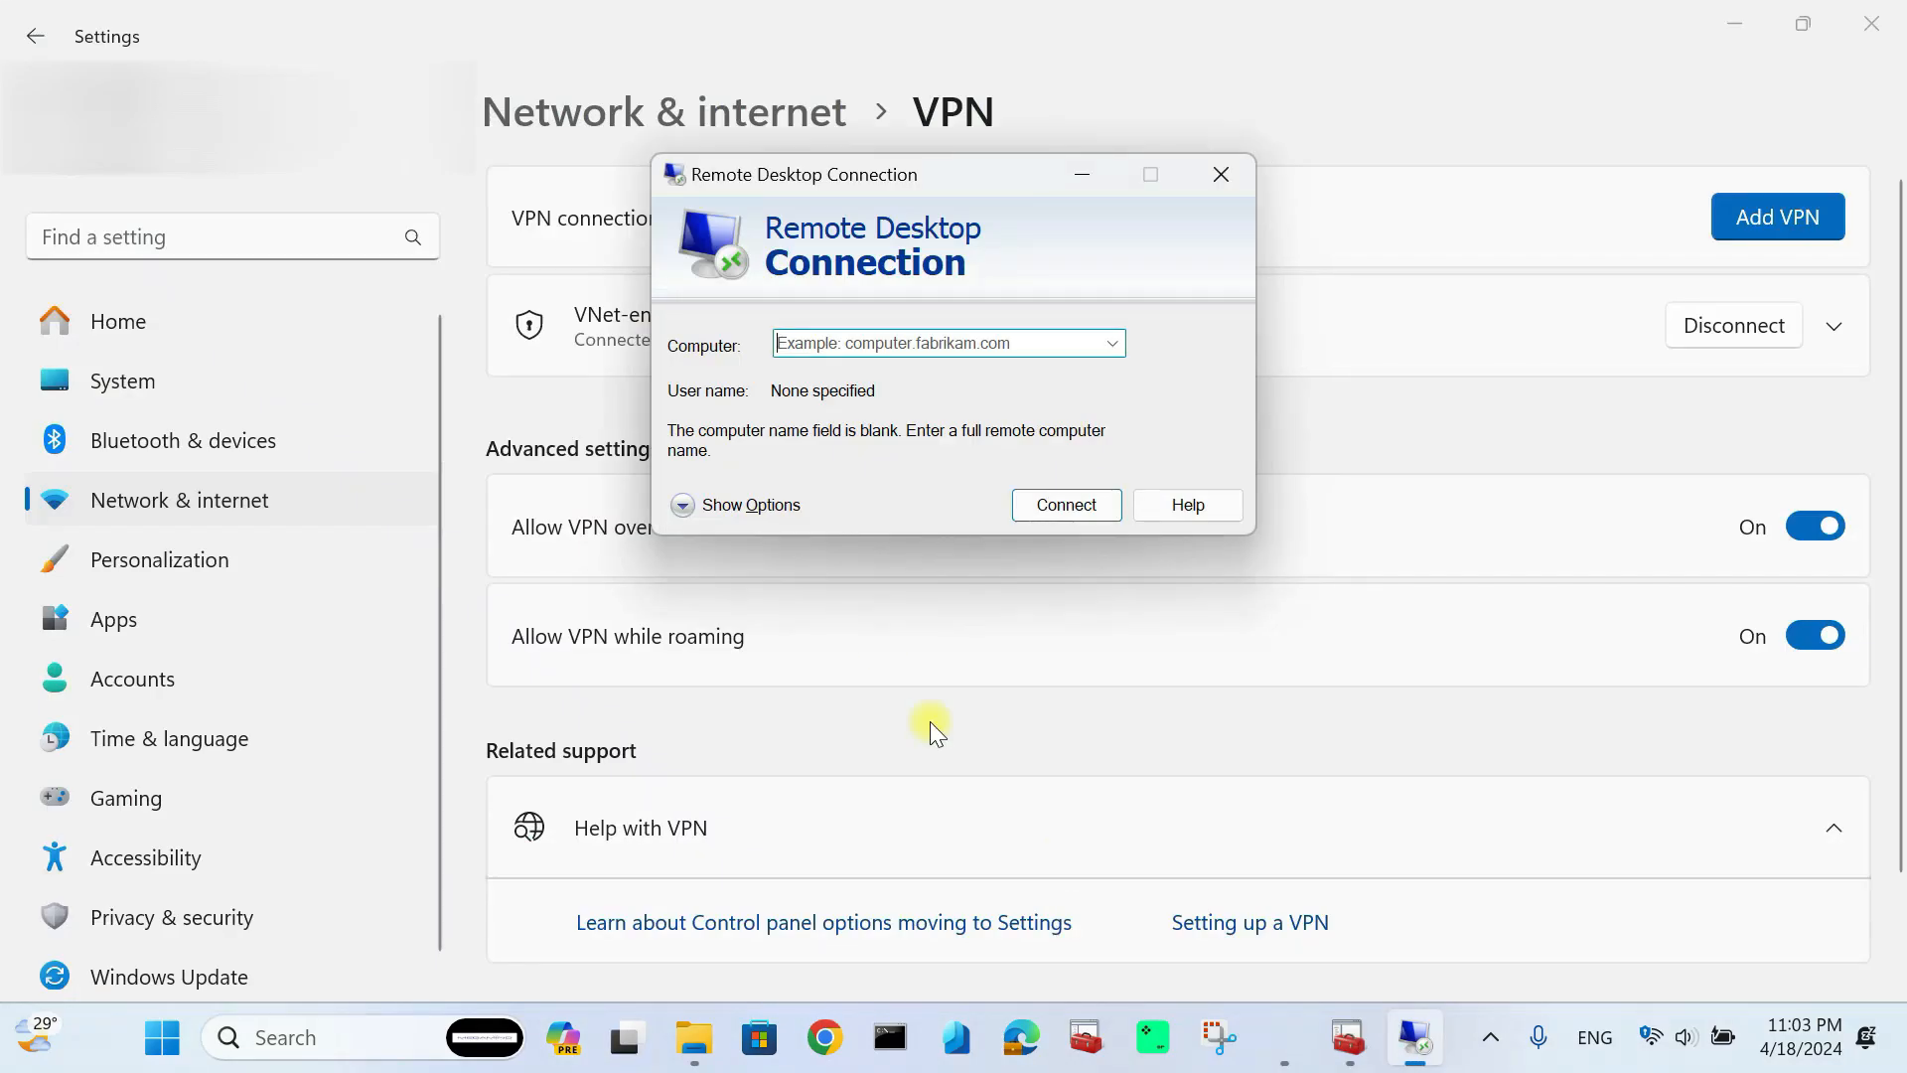
left_click(829, 340)
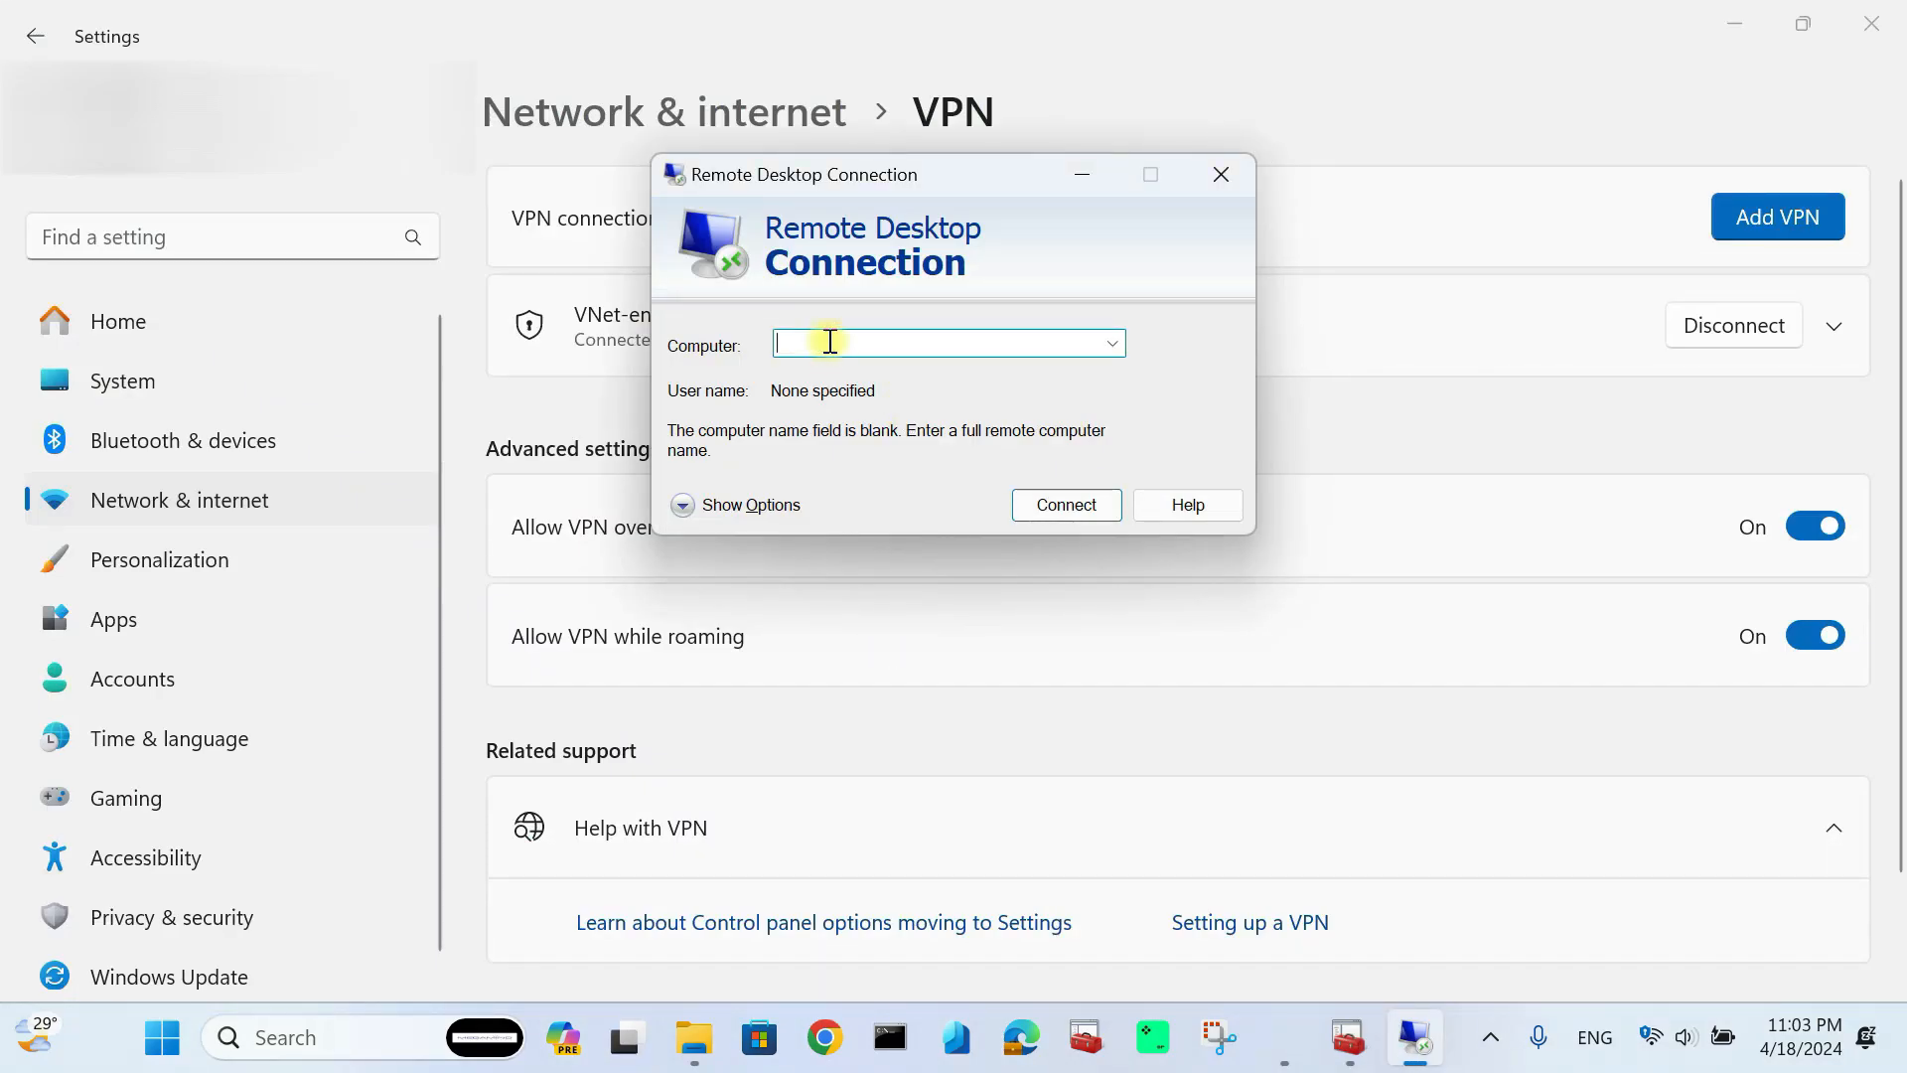
type("10.10.20.6")
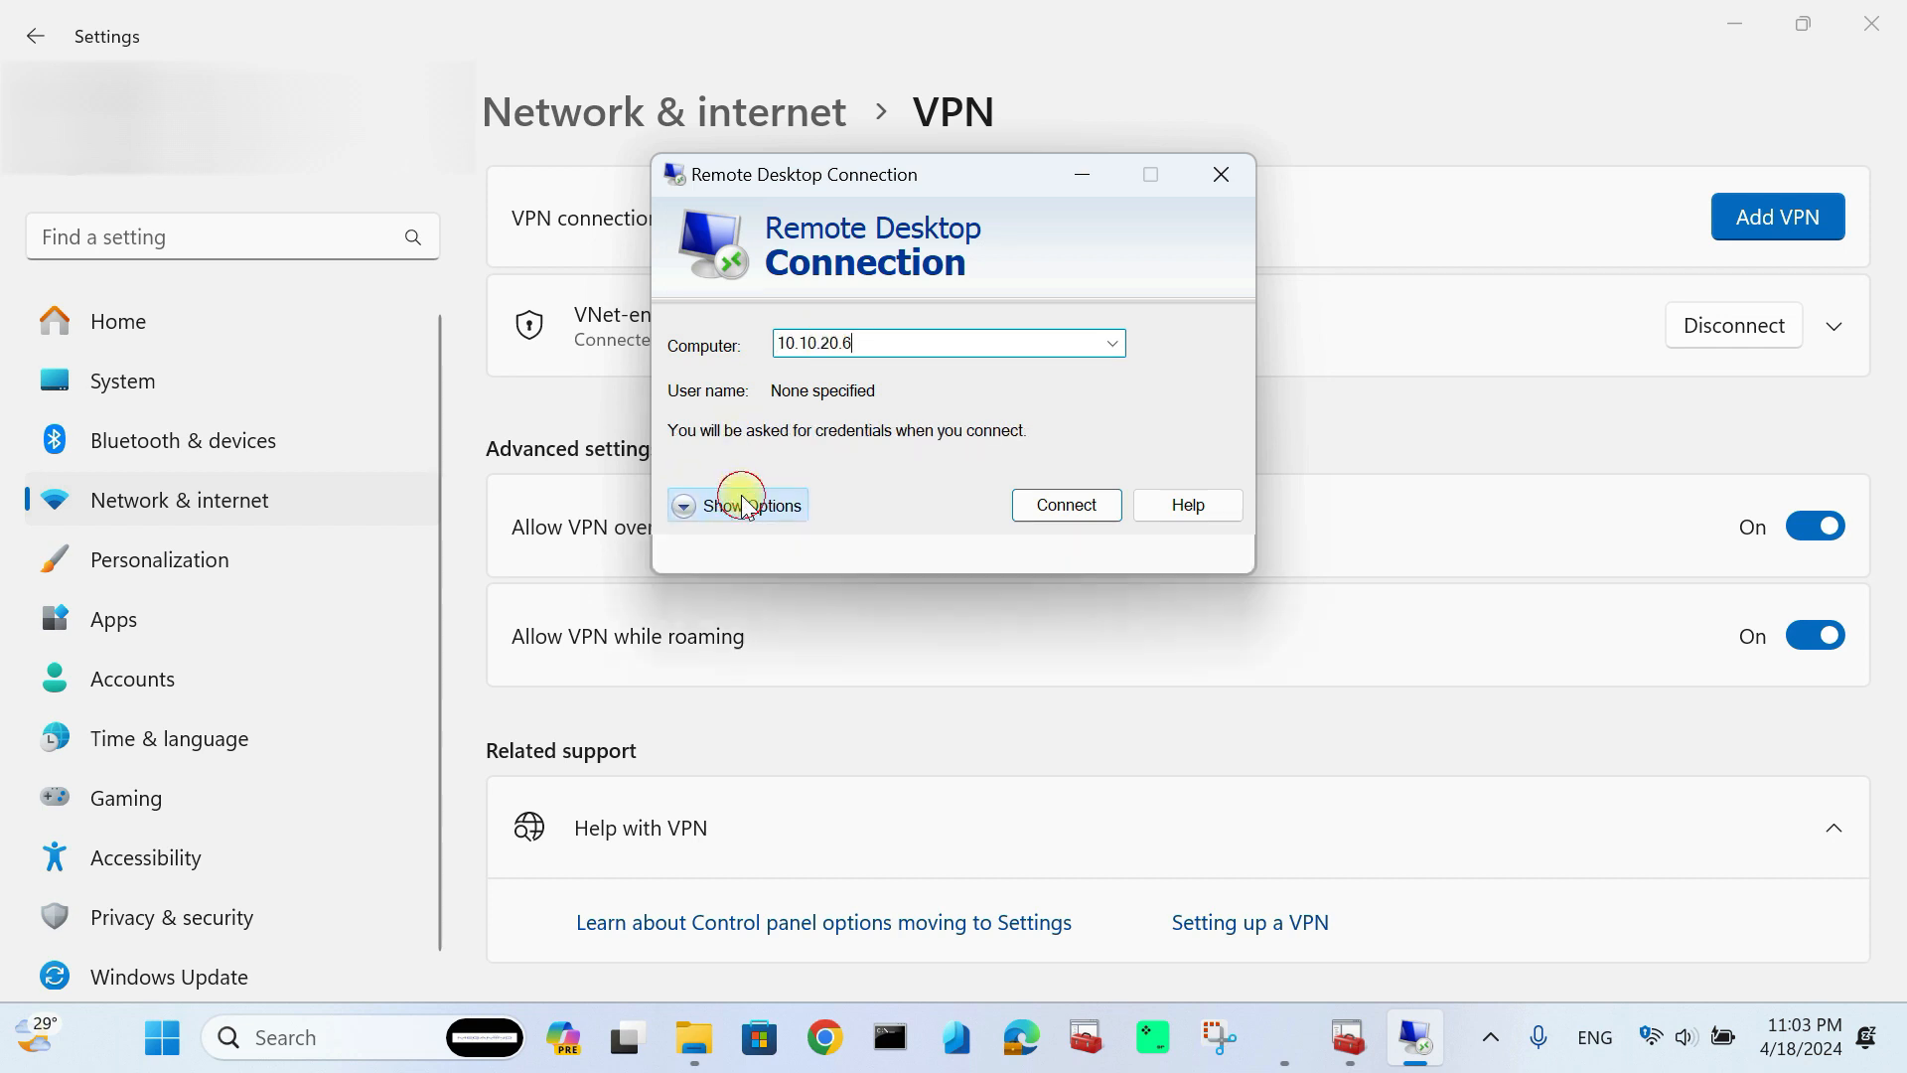
left_click(746, 501)
left_click(936, 494)
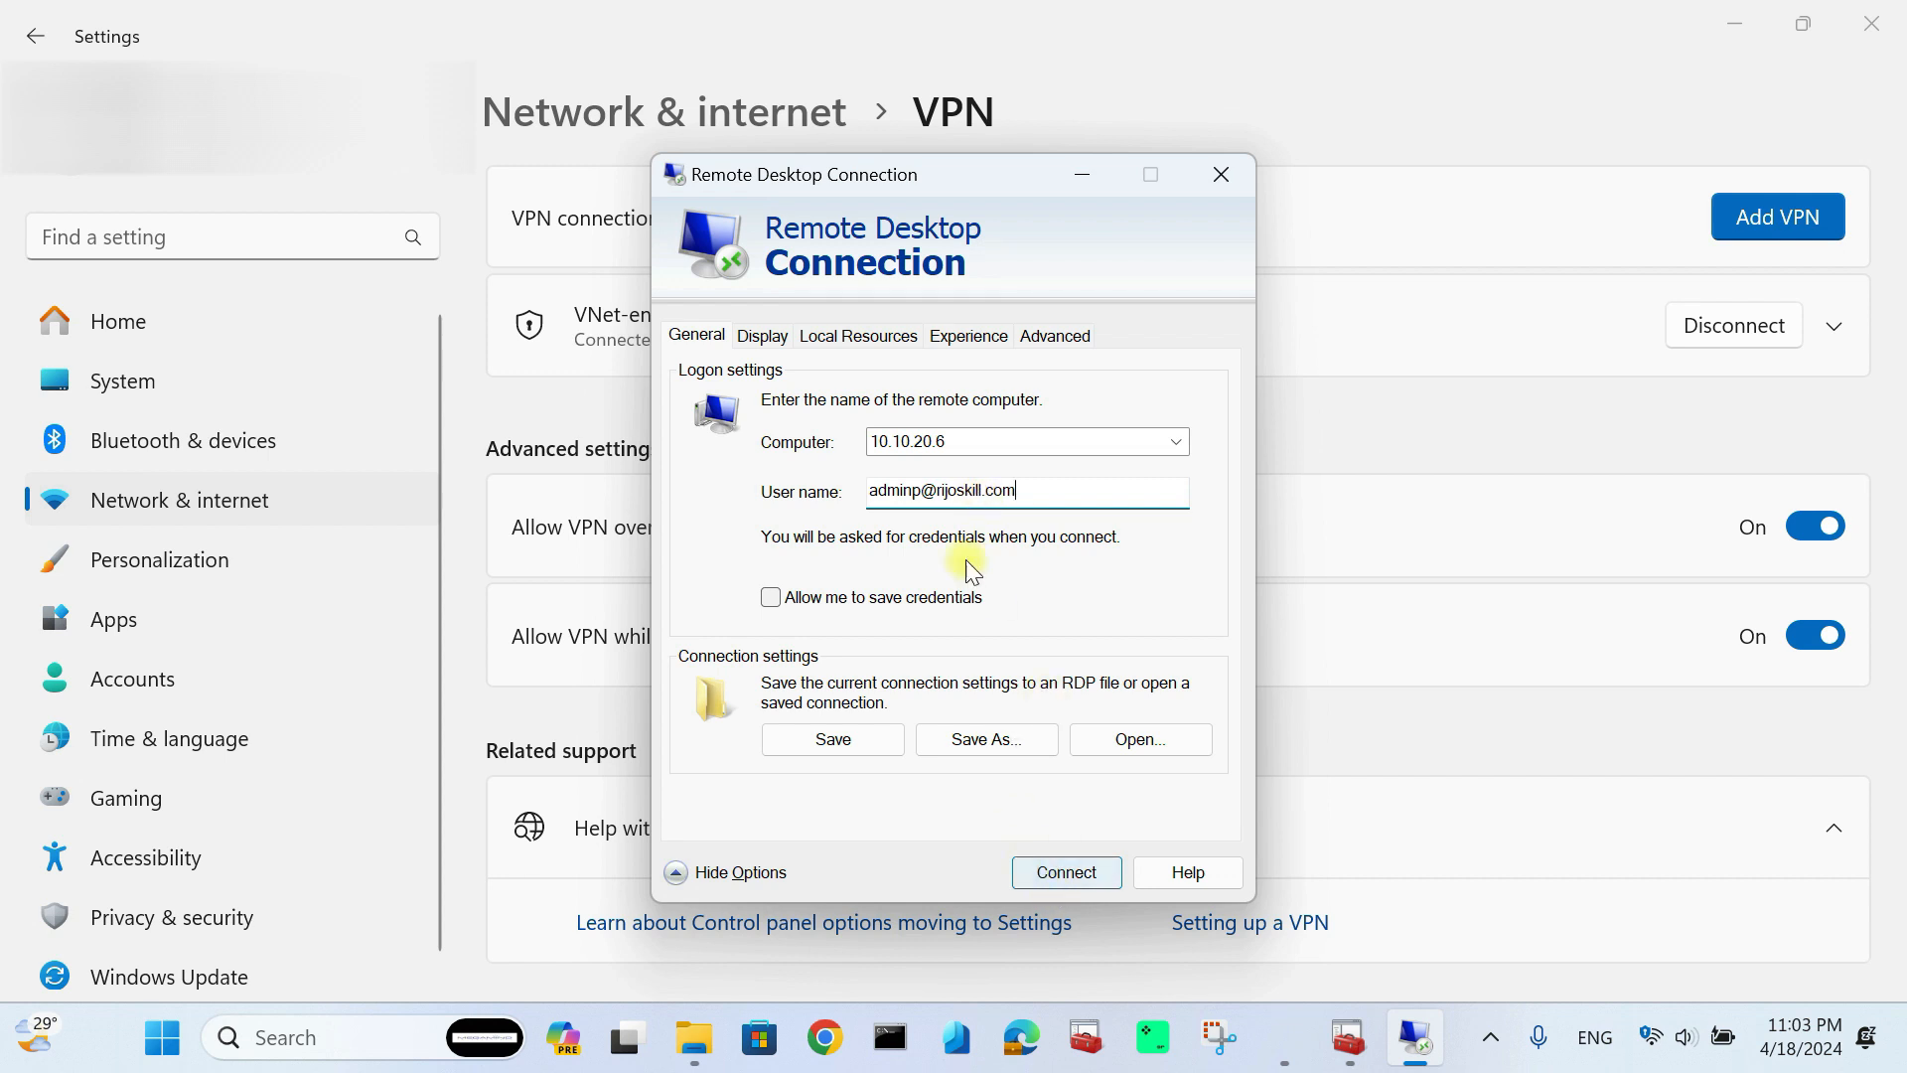
Step: Connect to 10.10.20.6, sign in with the account password, and accept the untrusted certificate
left_click(1080, 871)
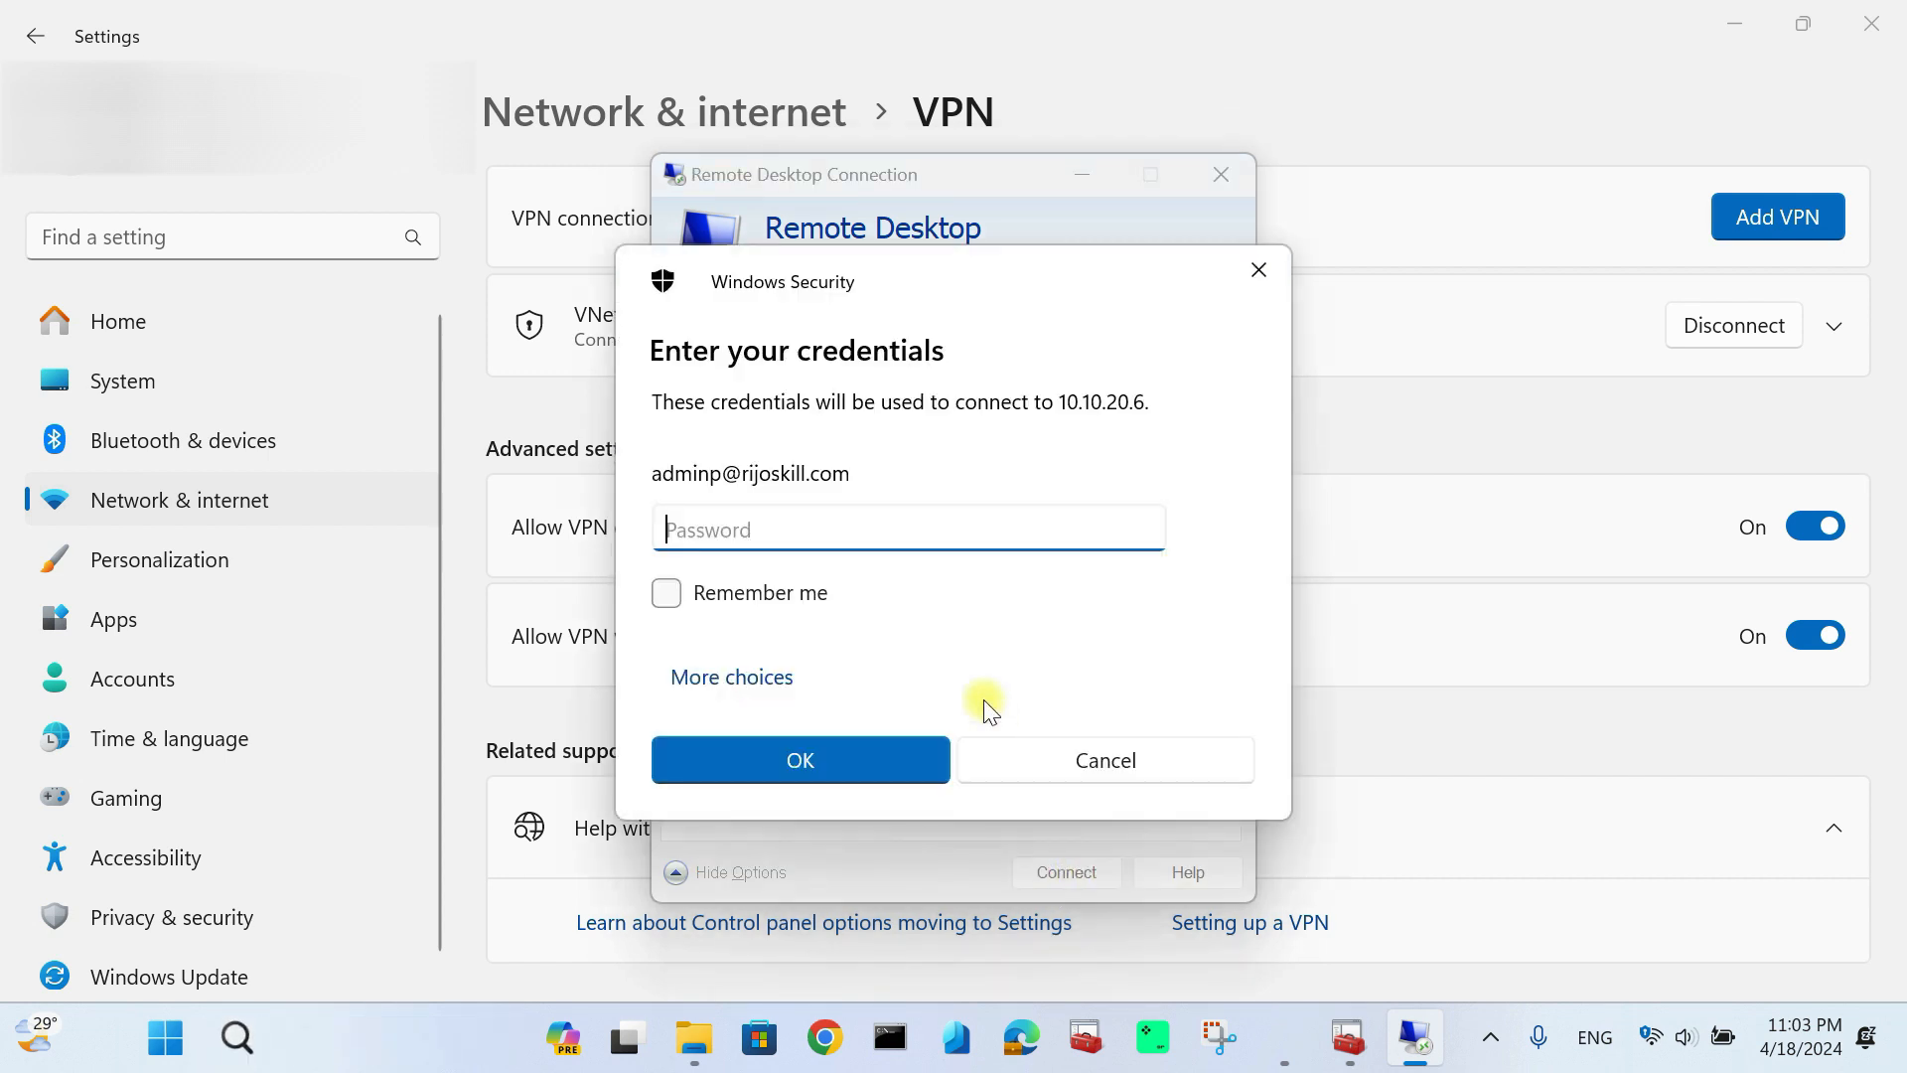
left_click(787, 531)
type("••")
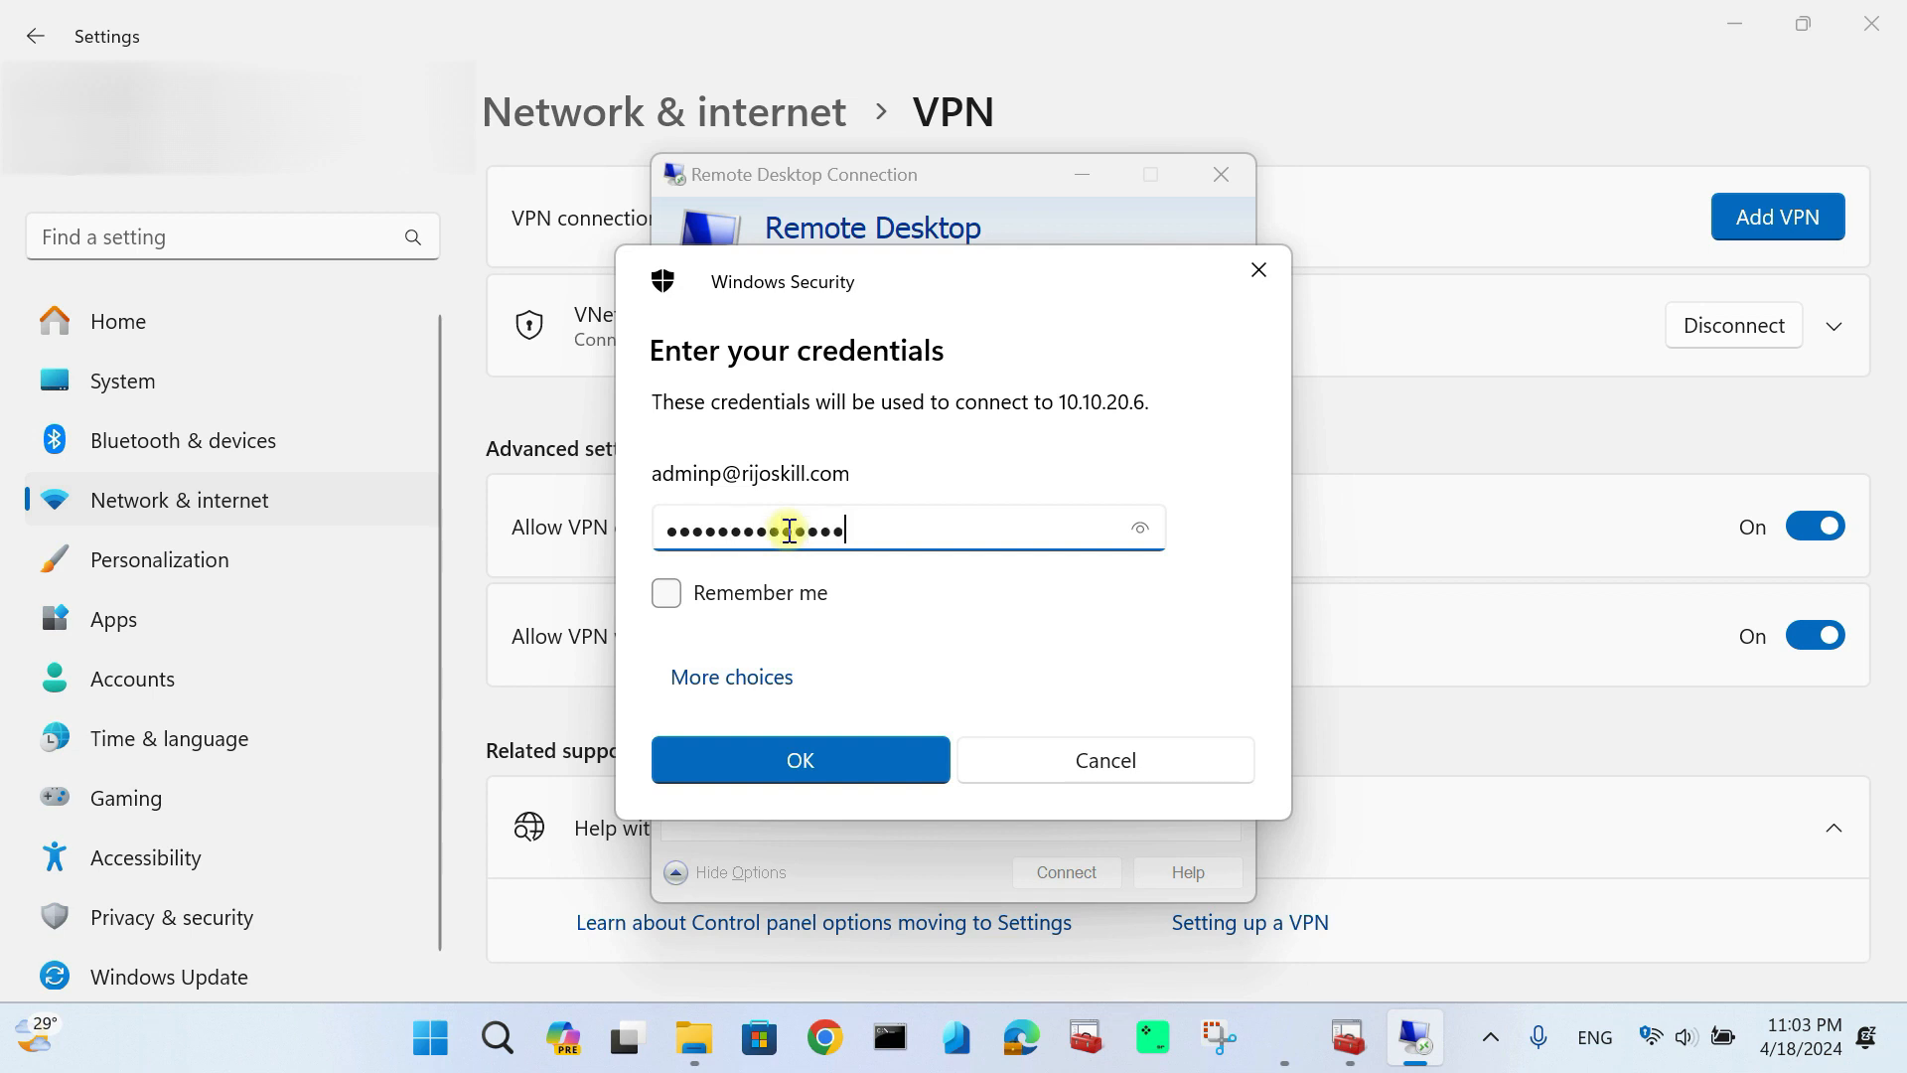
left_click(819, 747)
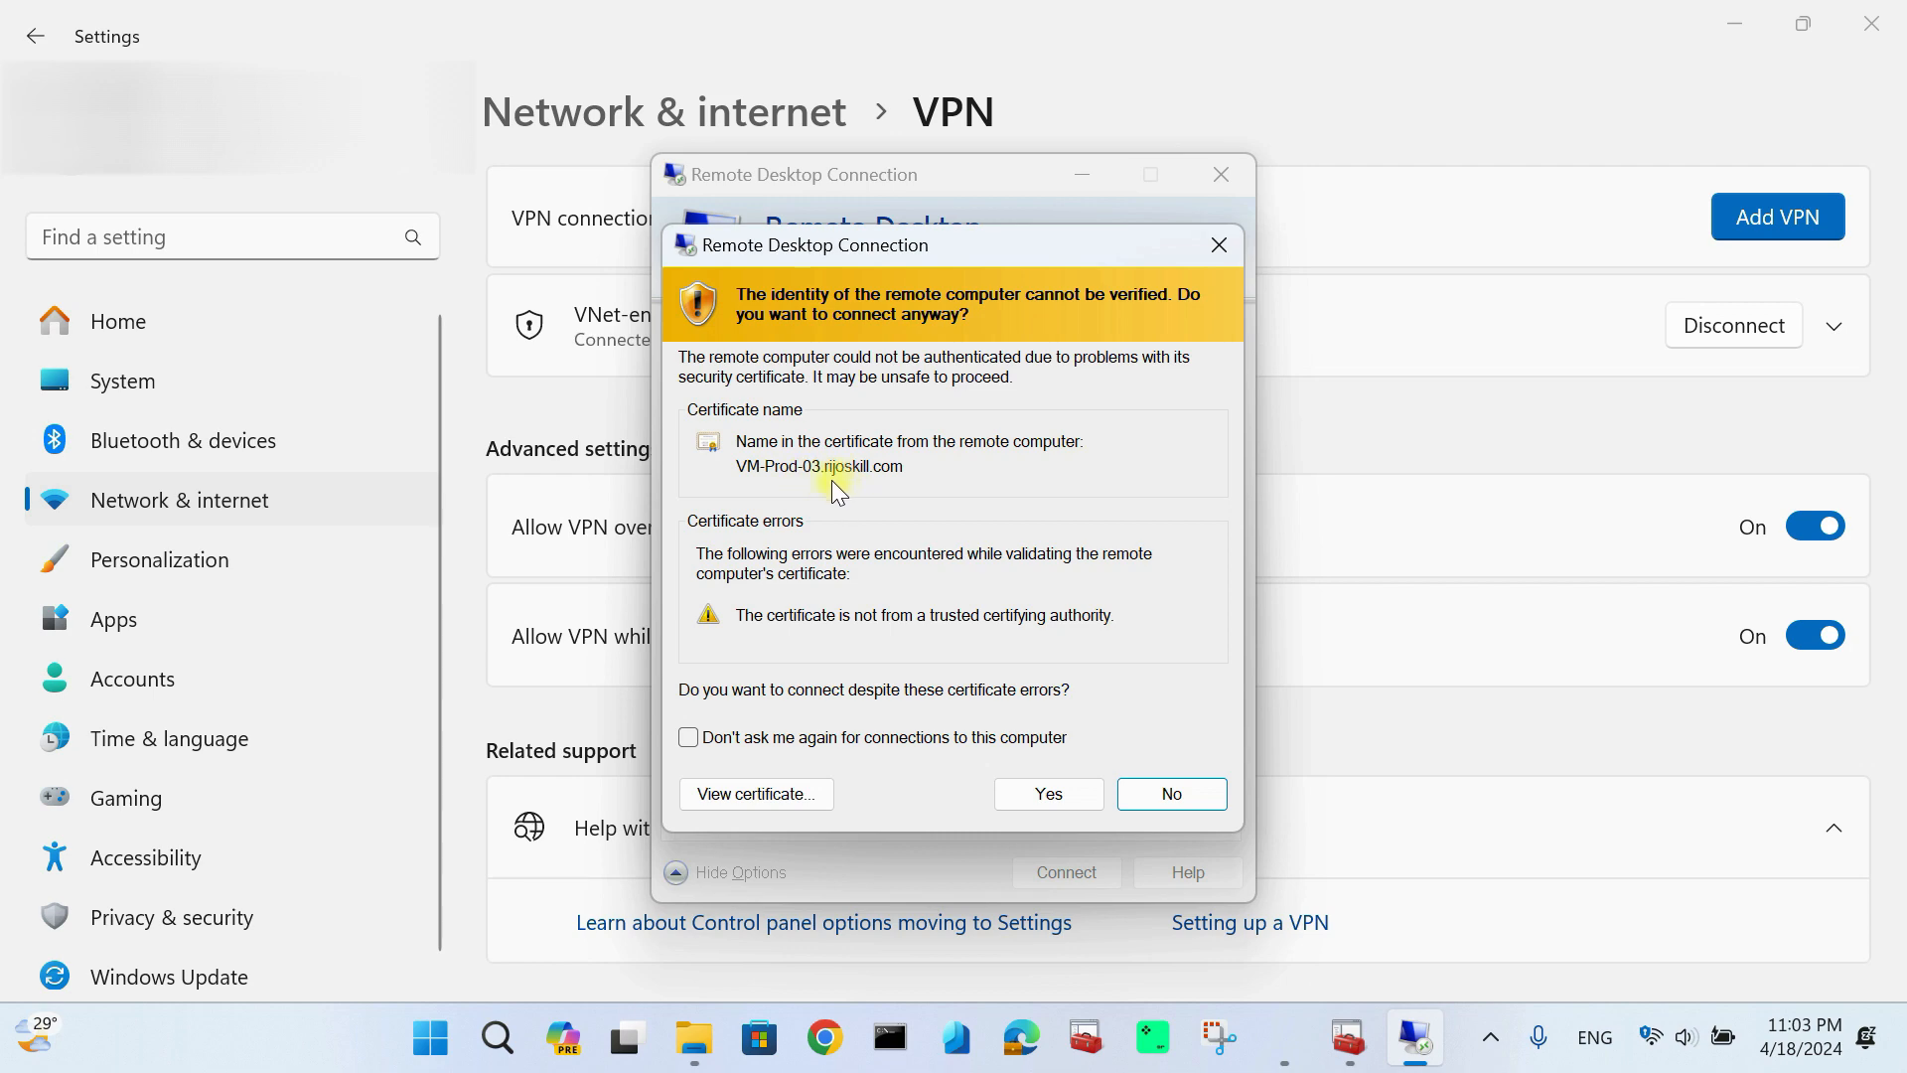
left_click(1038, 793)
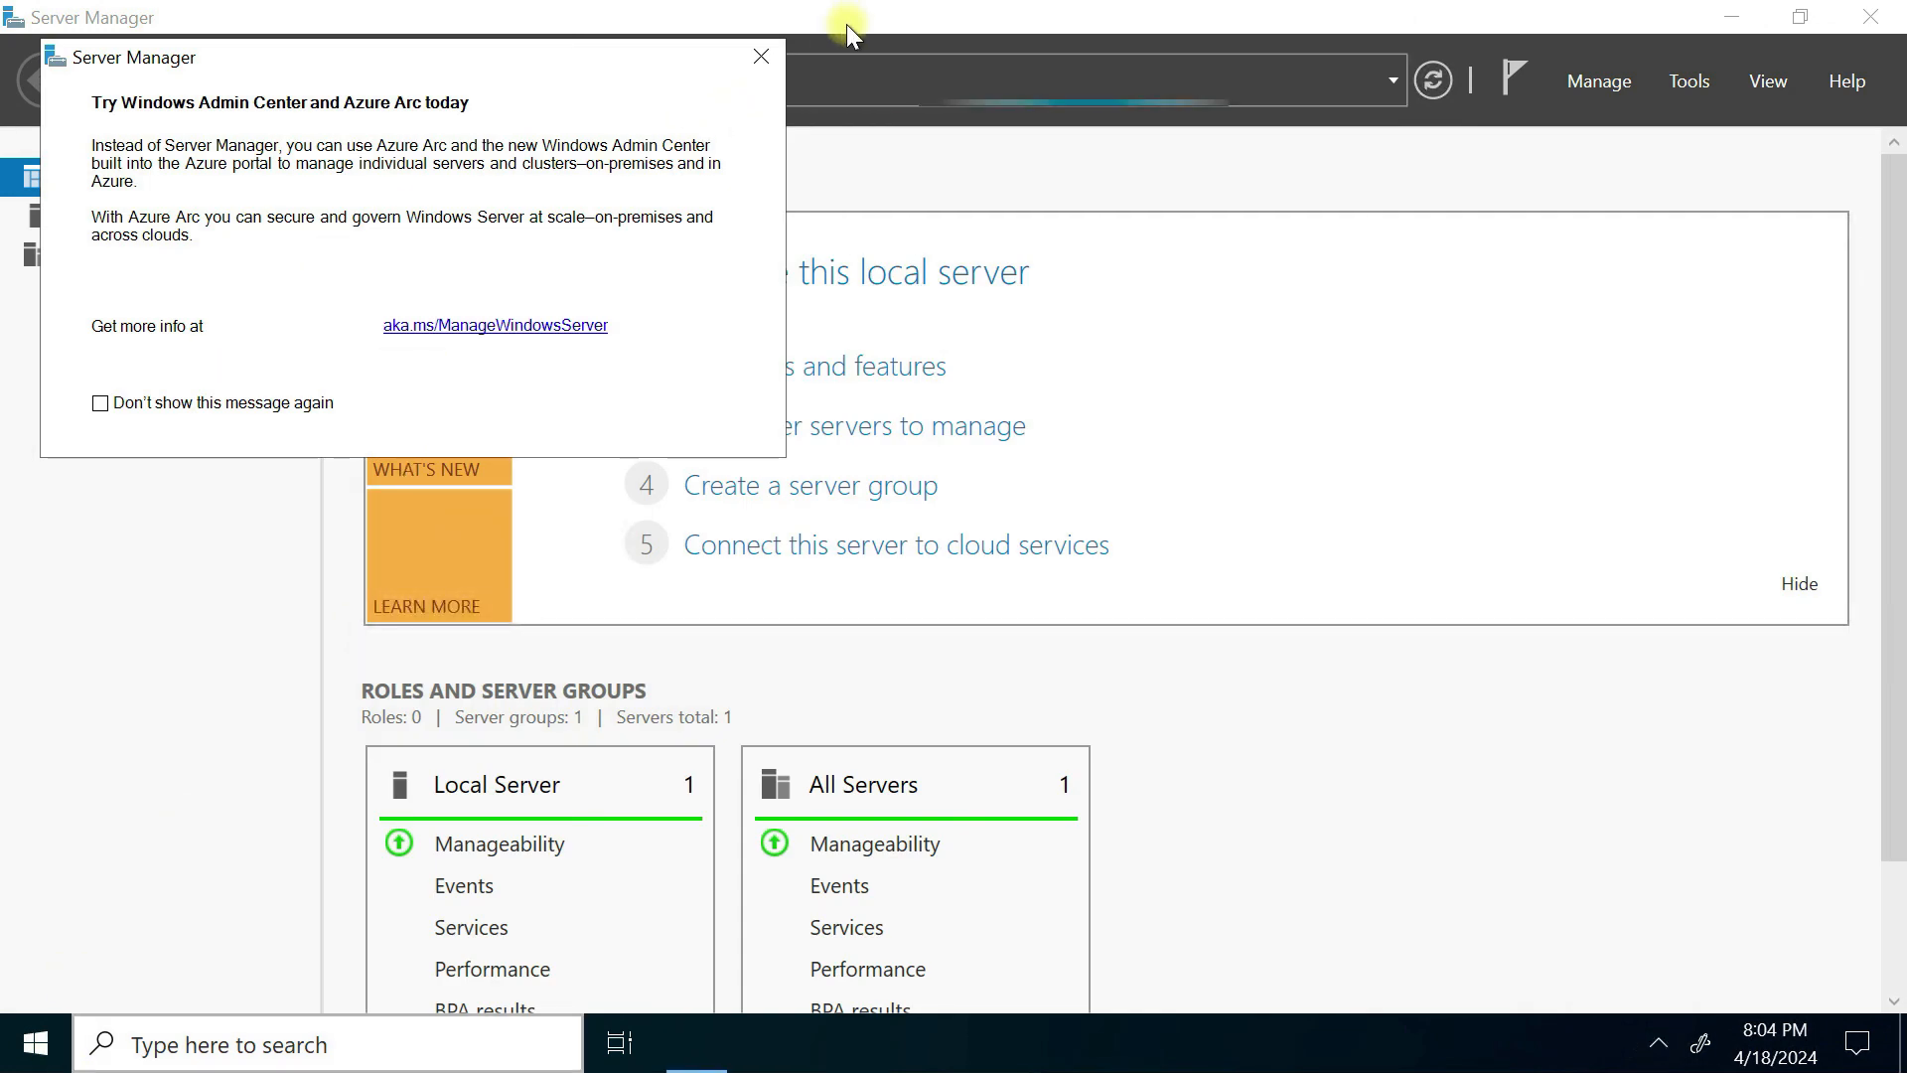
Step: Dismiss the Windows Admin Center popup and run ipconfig /all in an administrator command prompt
left_click(761, 54)
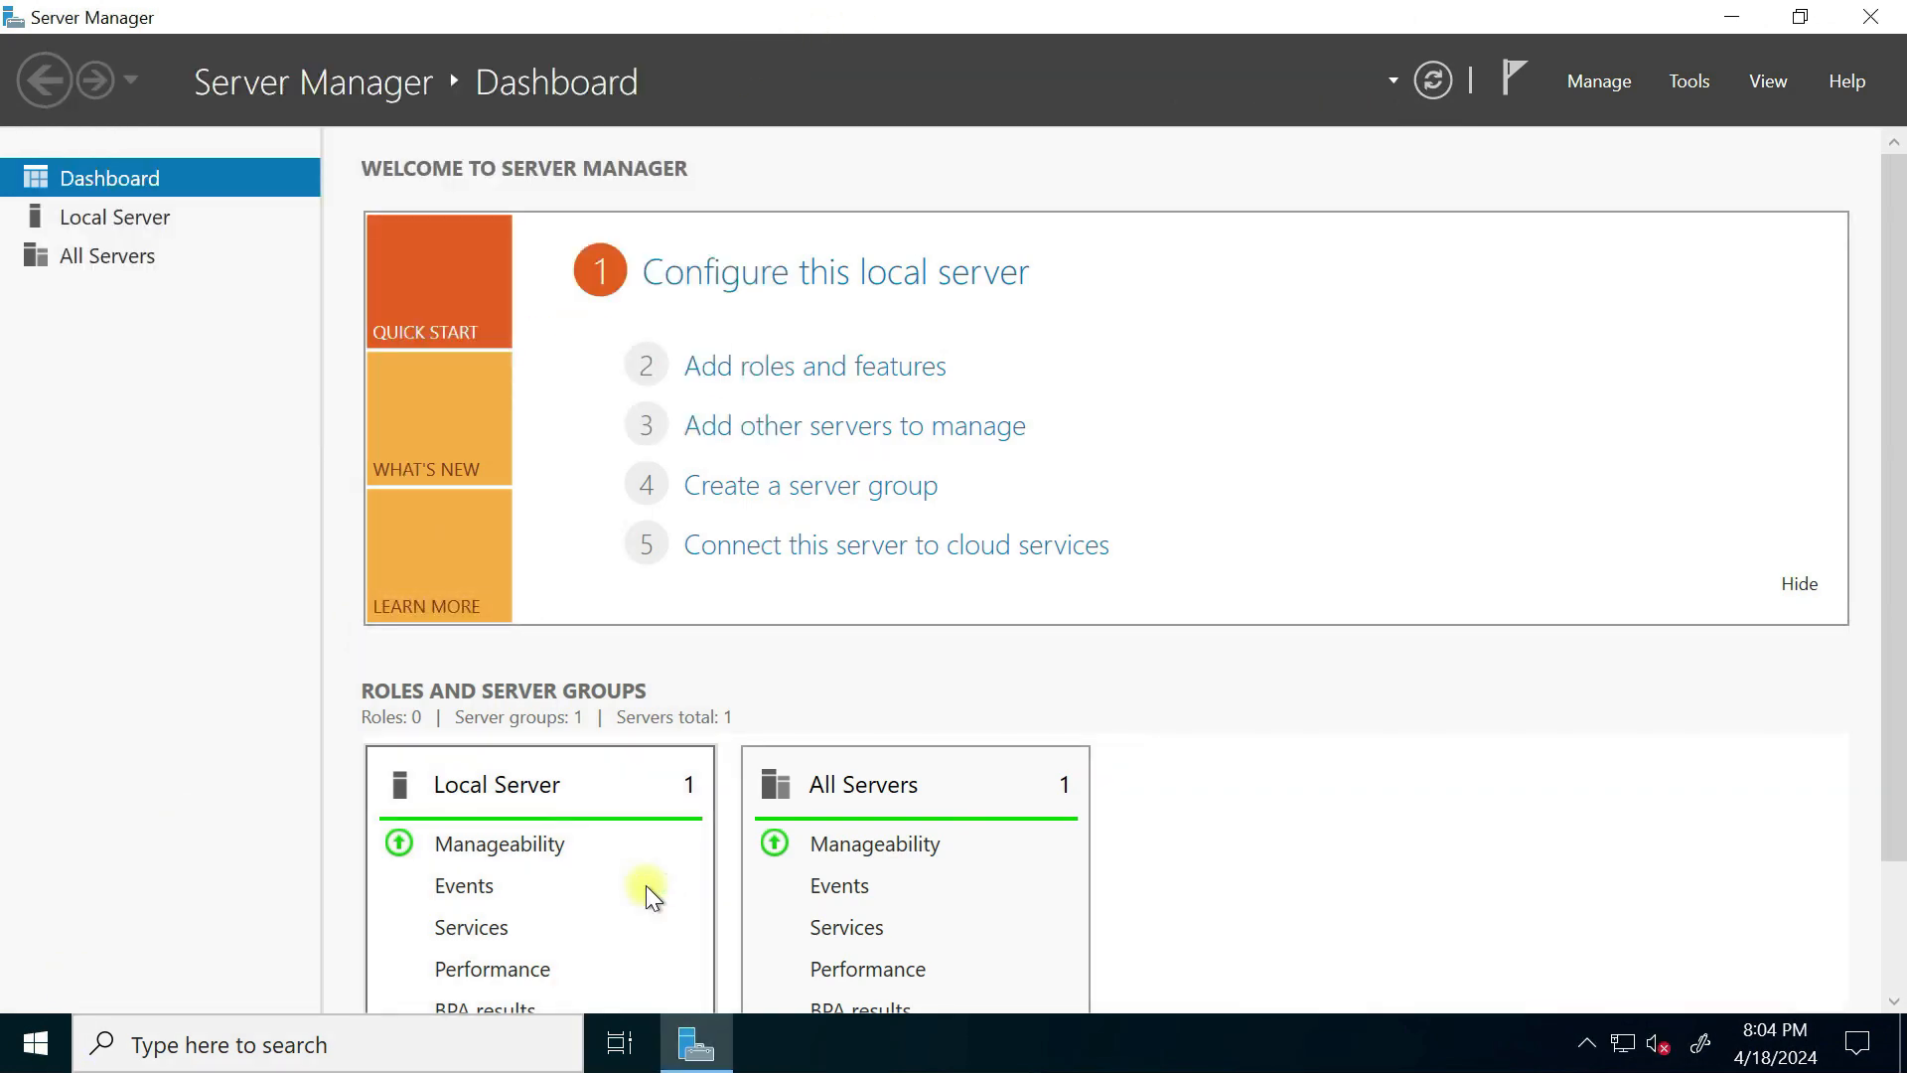
key("super+r")
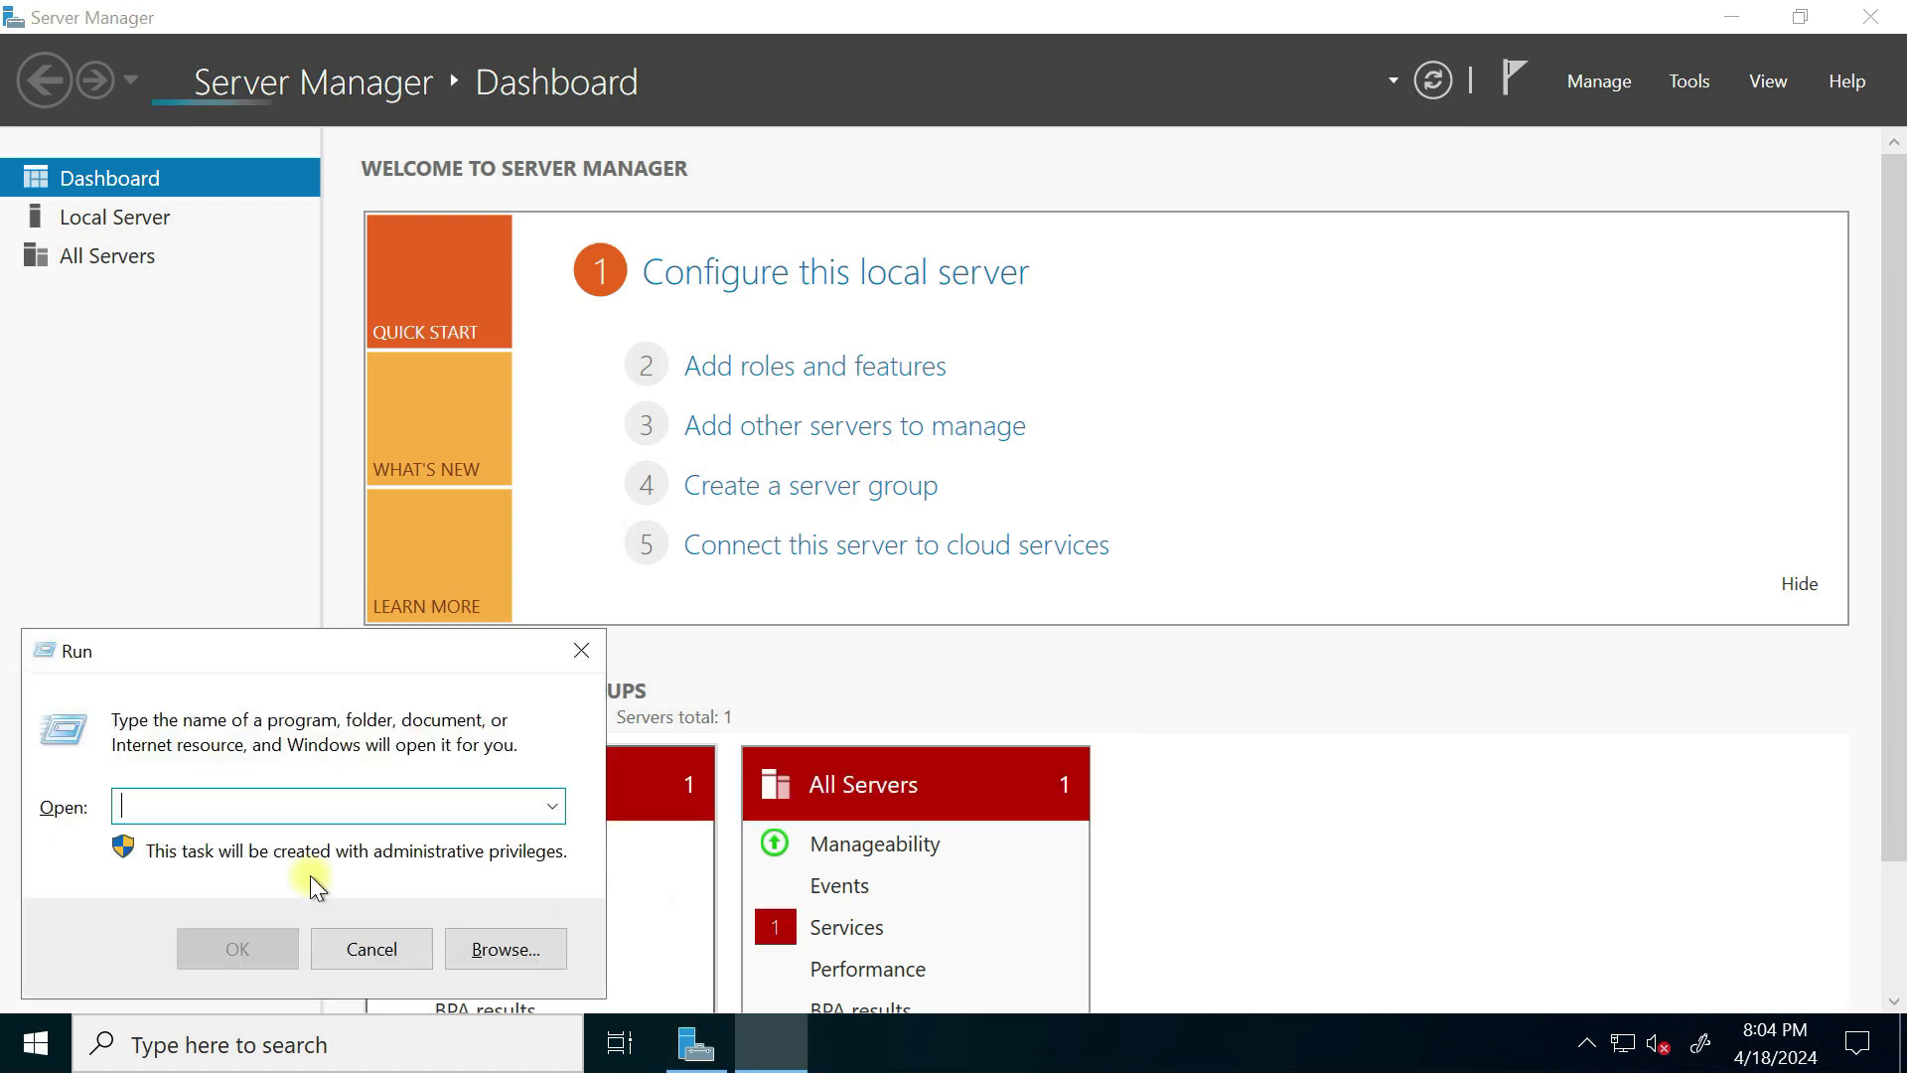
type("cmd")
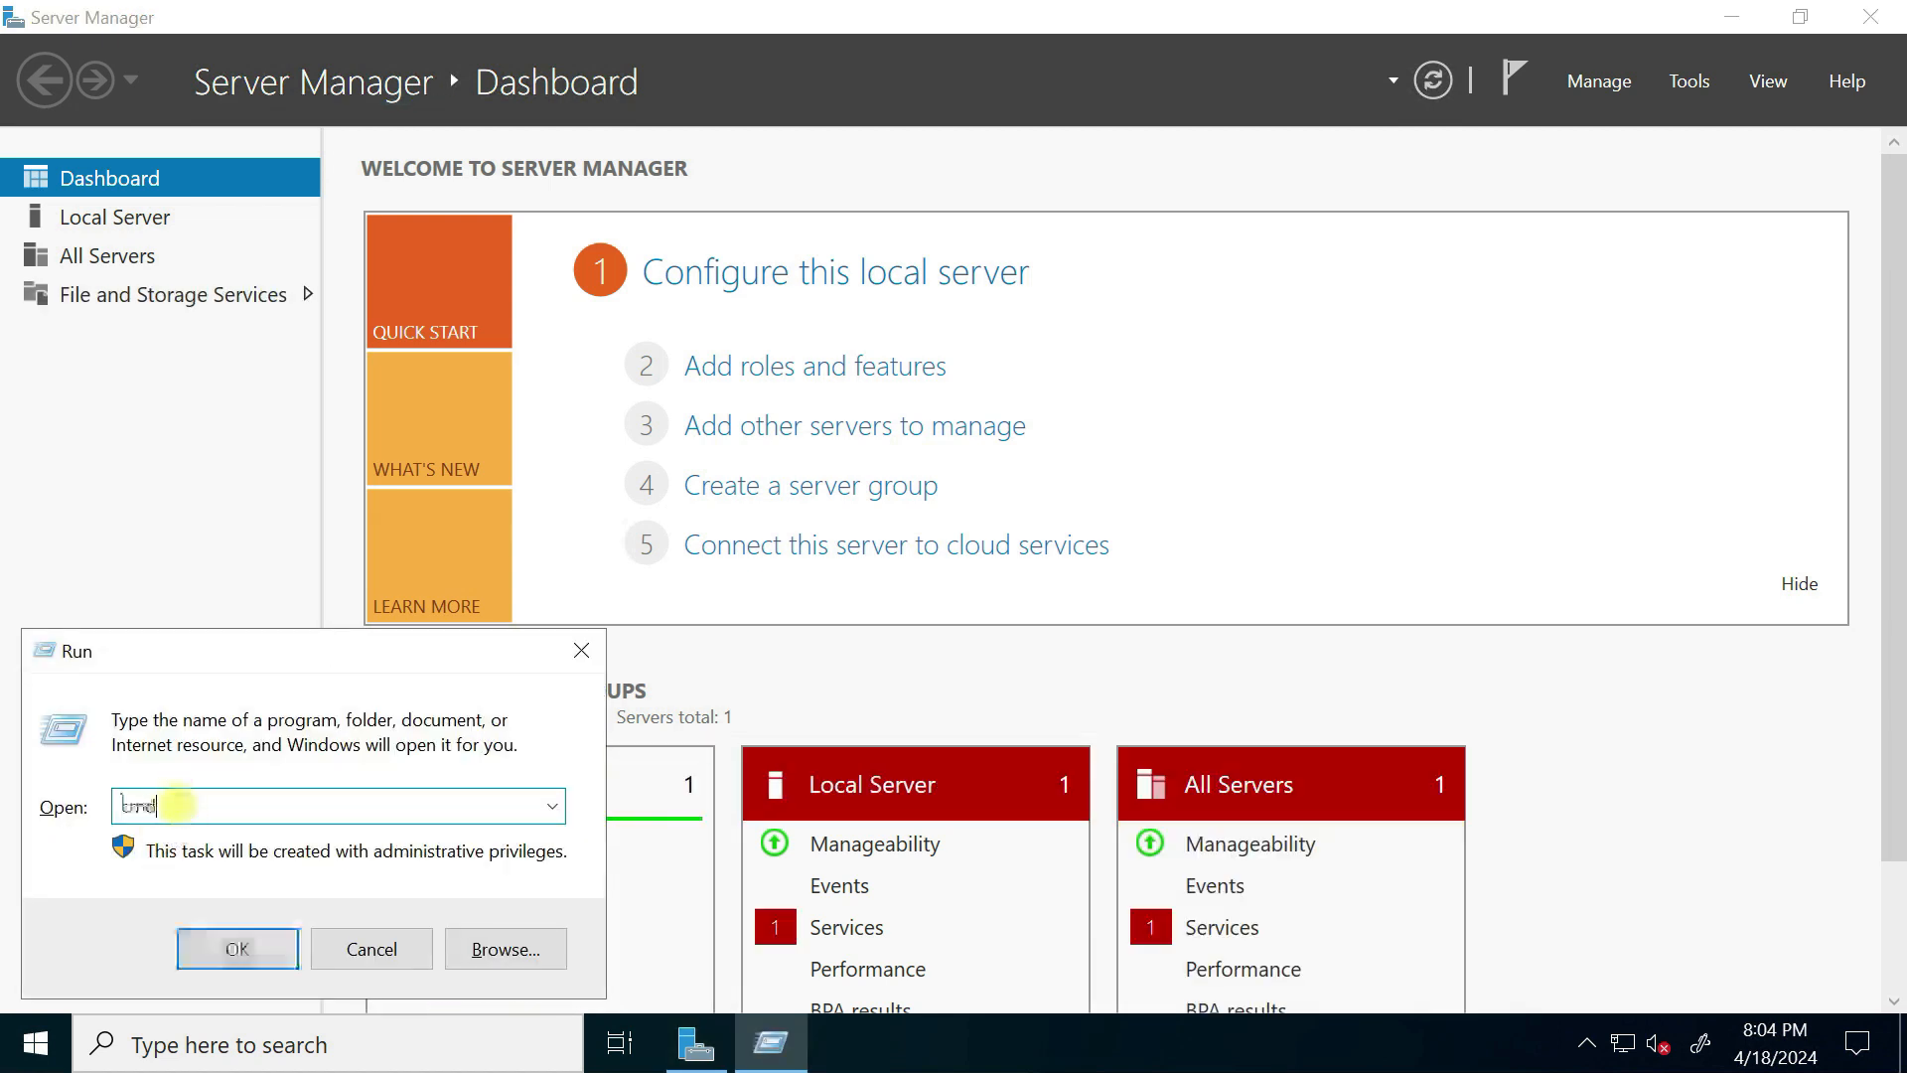
left_click(230, 950)
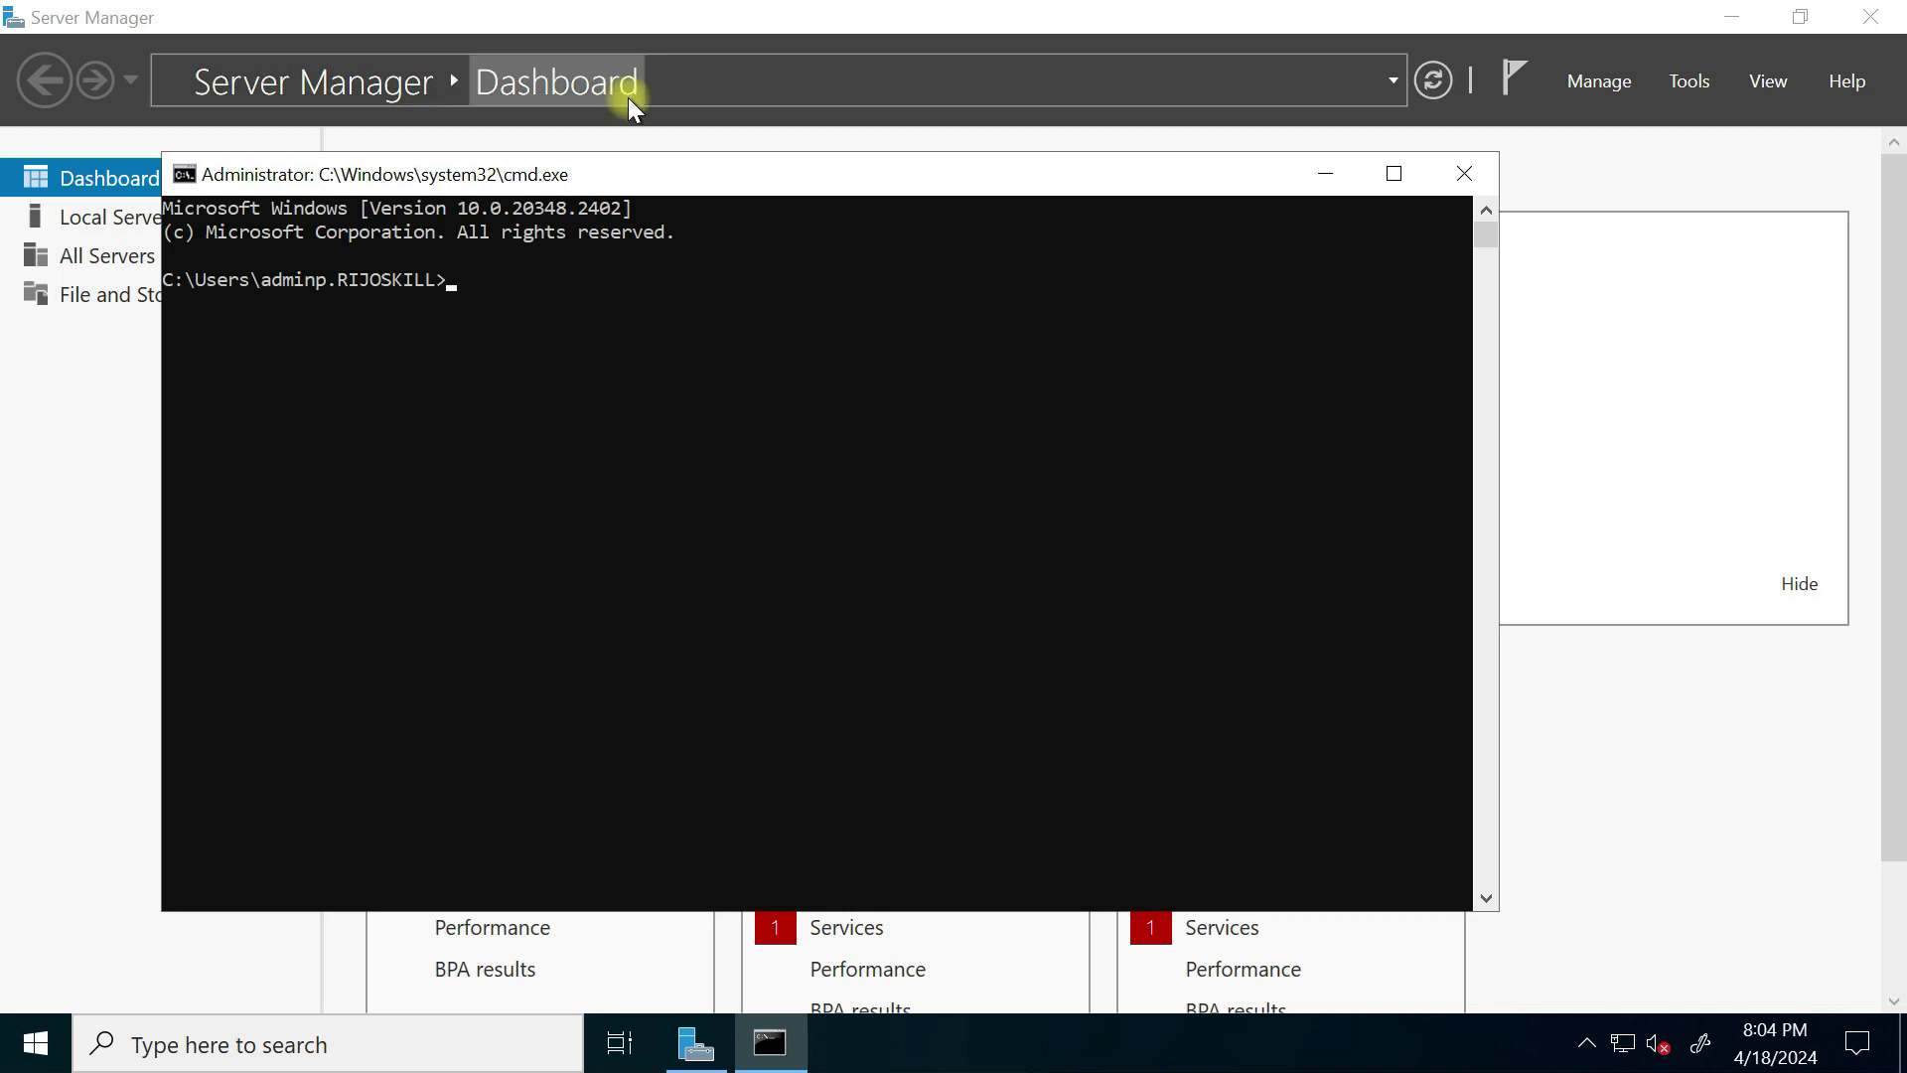
type("ipconfig/a;;")
key("Return")
key("Up")
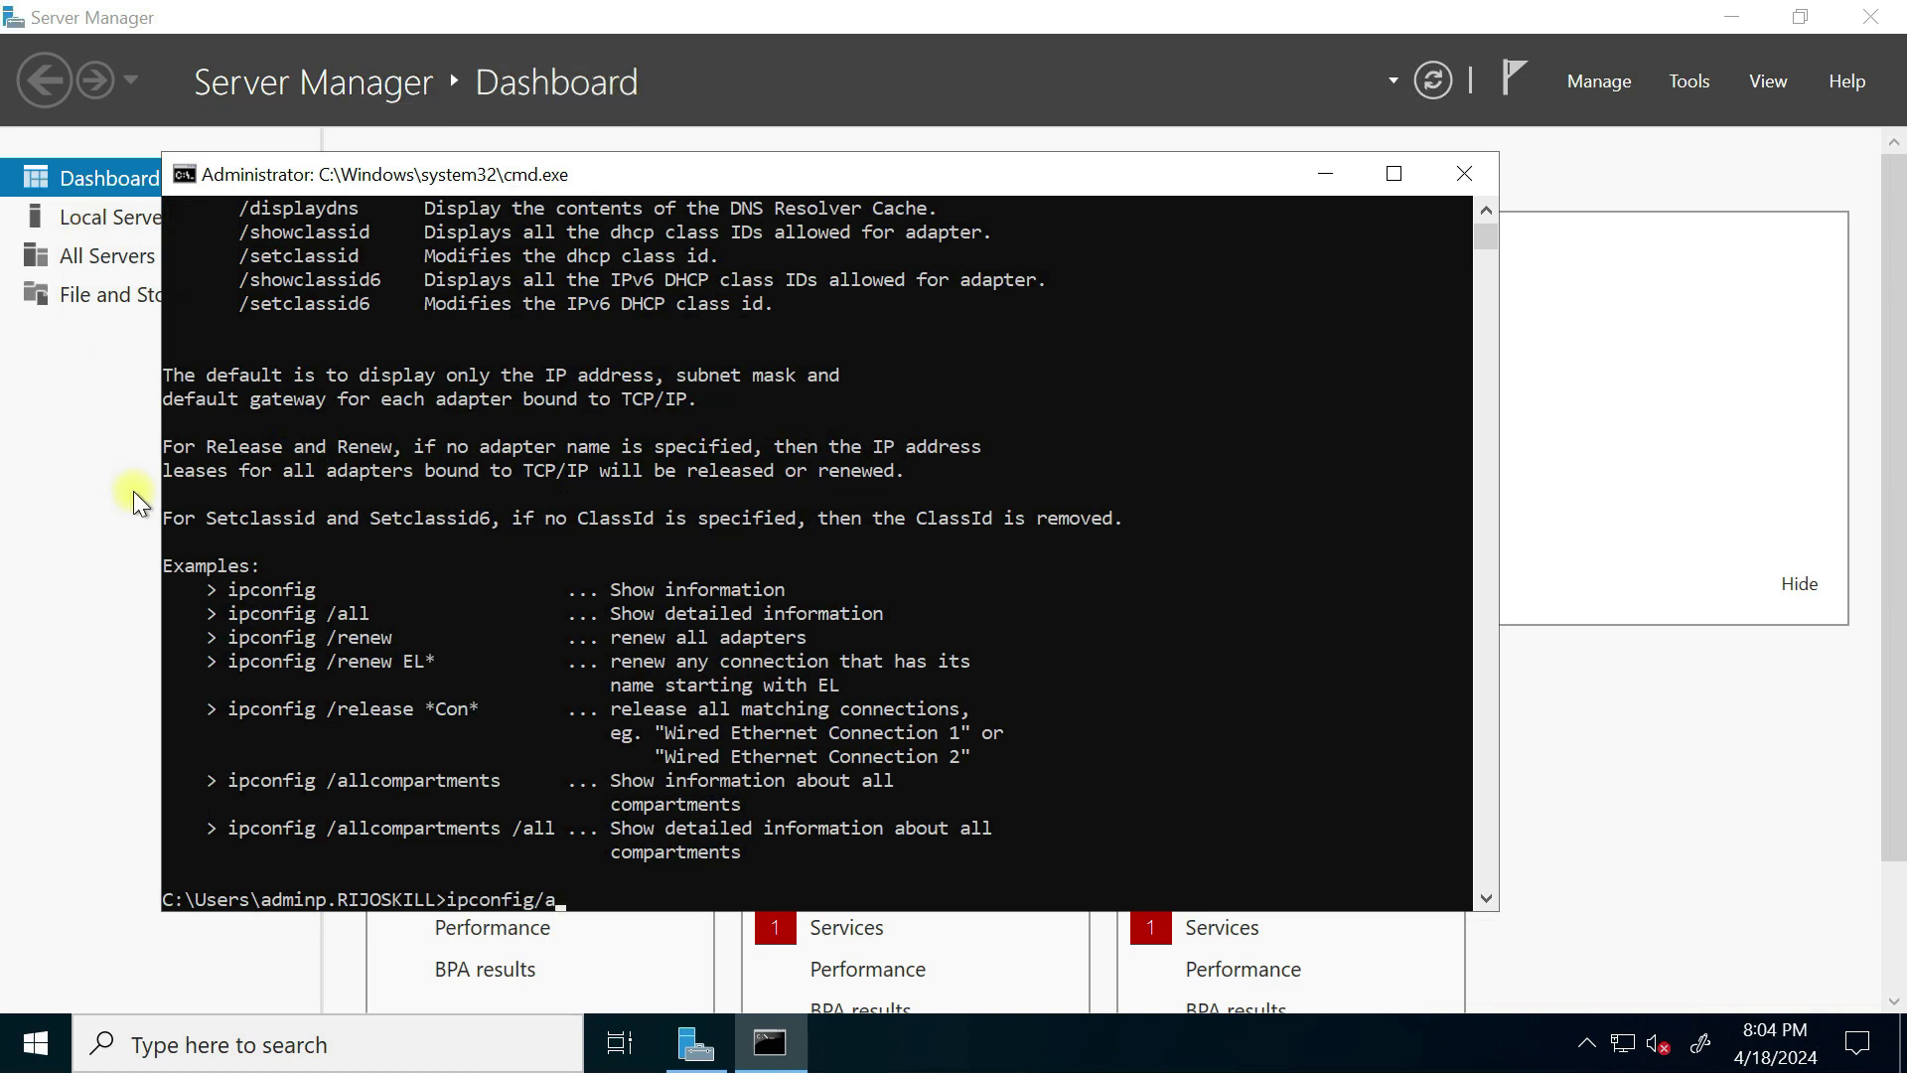
type("ll")
key("Return")
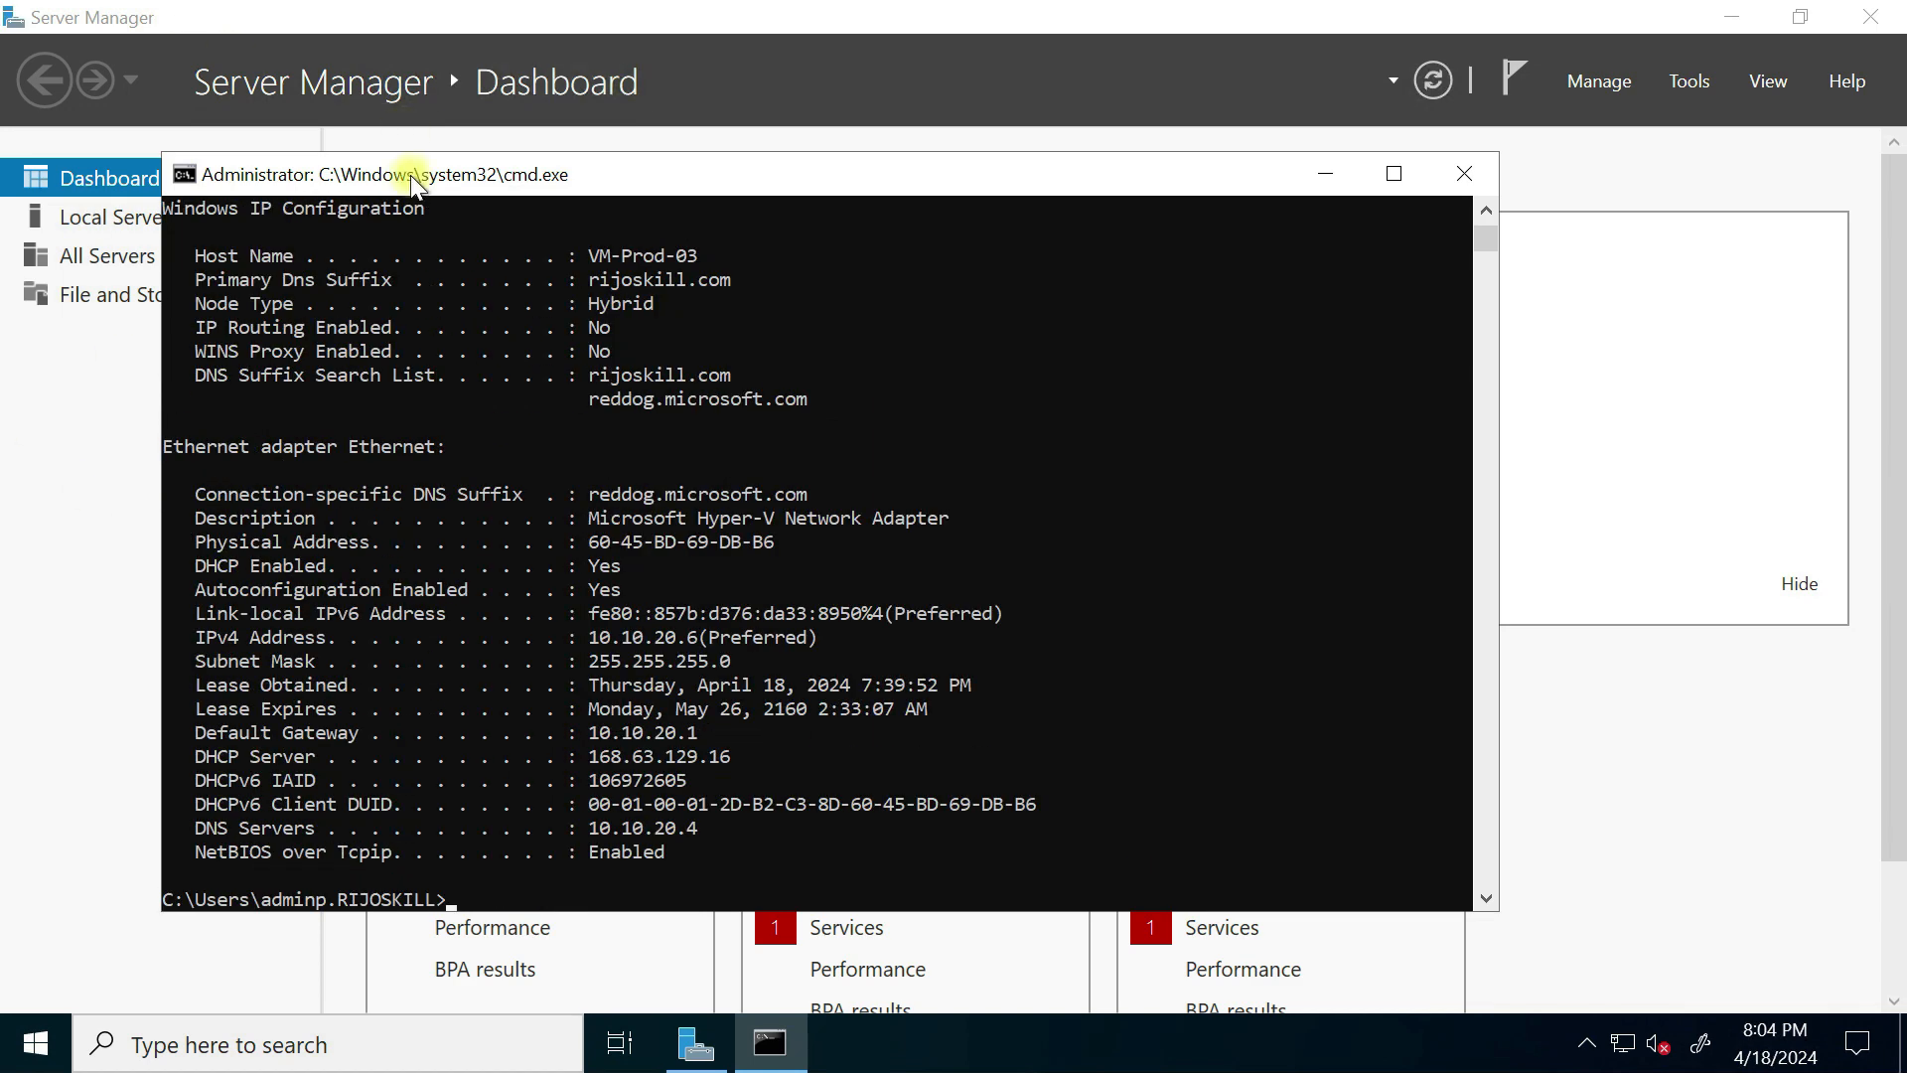
Step: Highlight host name VM-Prod-03, domain rijoskill.com and IPv4 address 10.10.20.6, then minimize the console
left_click_drag(588, 255, 687, 266)
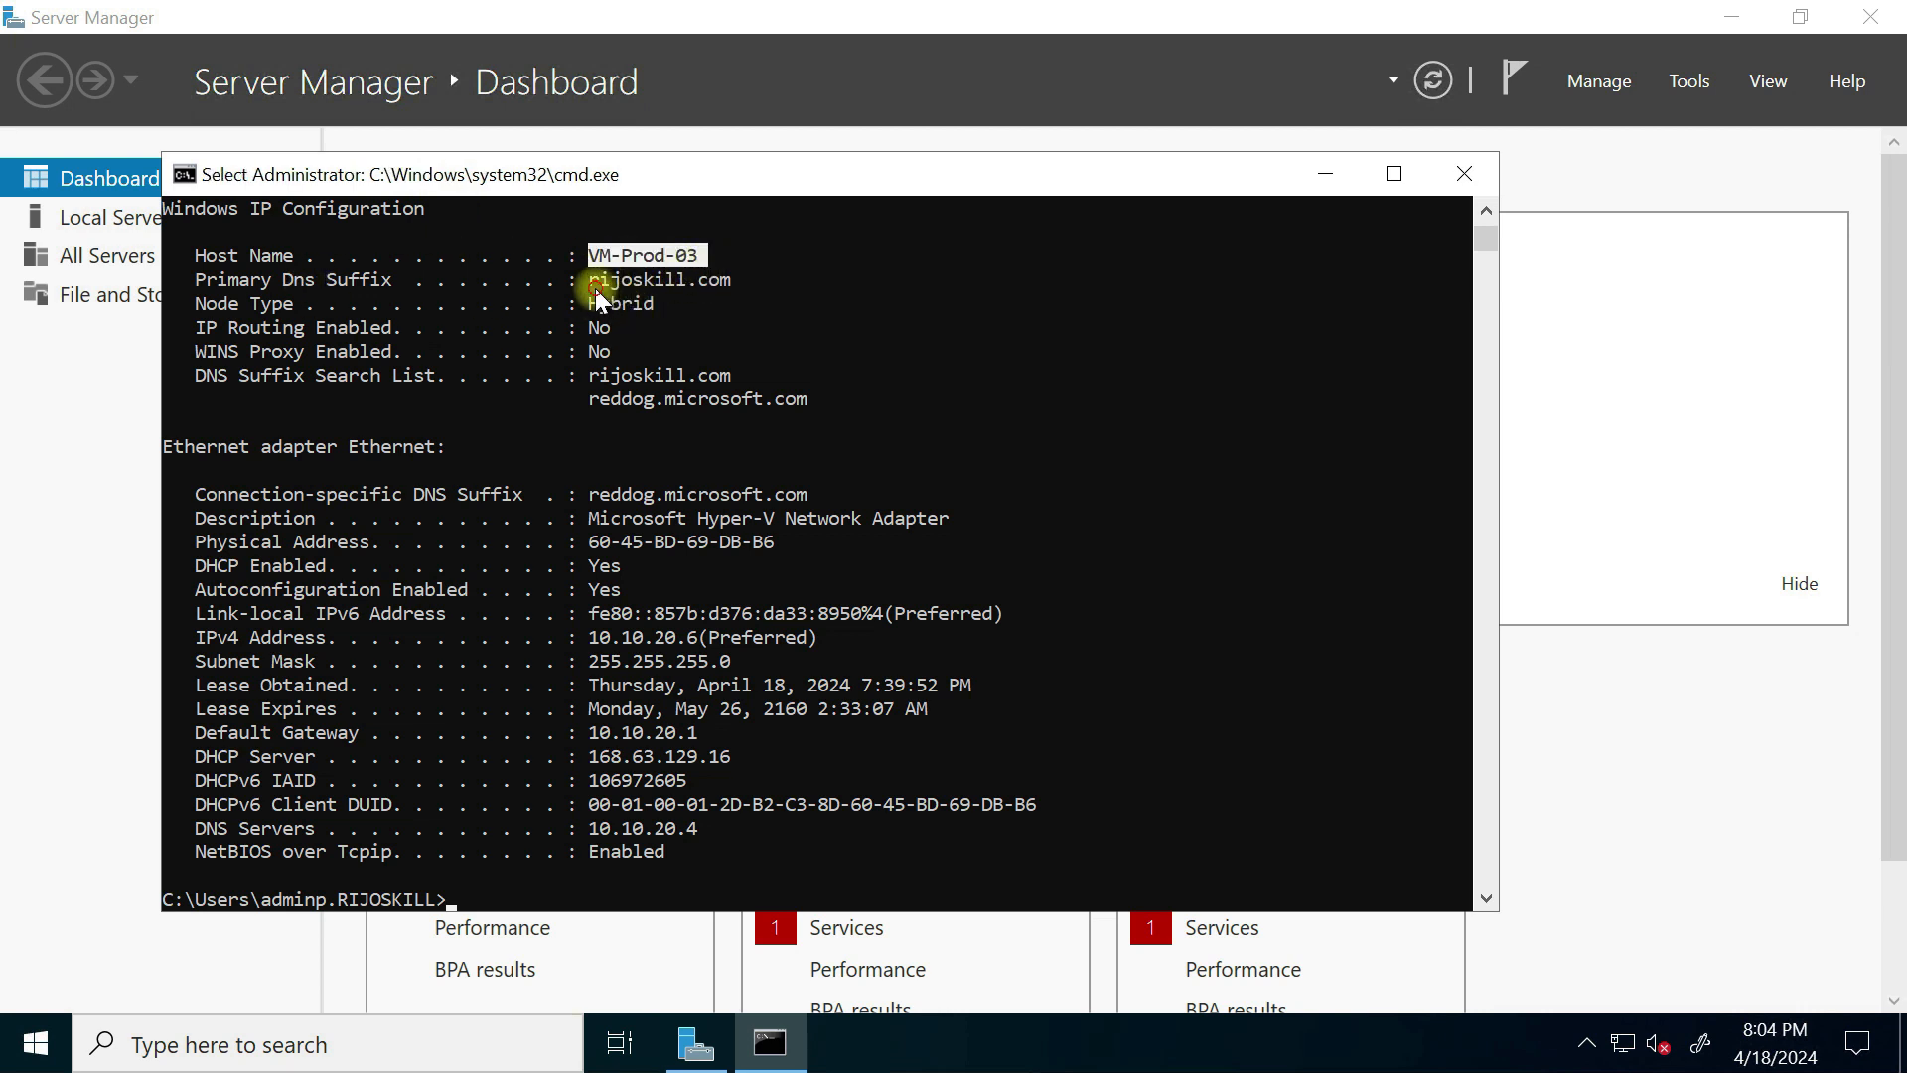
left_click_drag(741, 278, 751, 280)
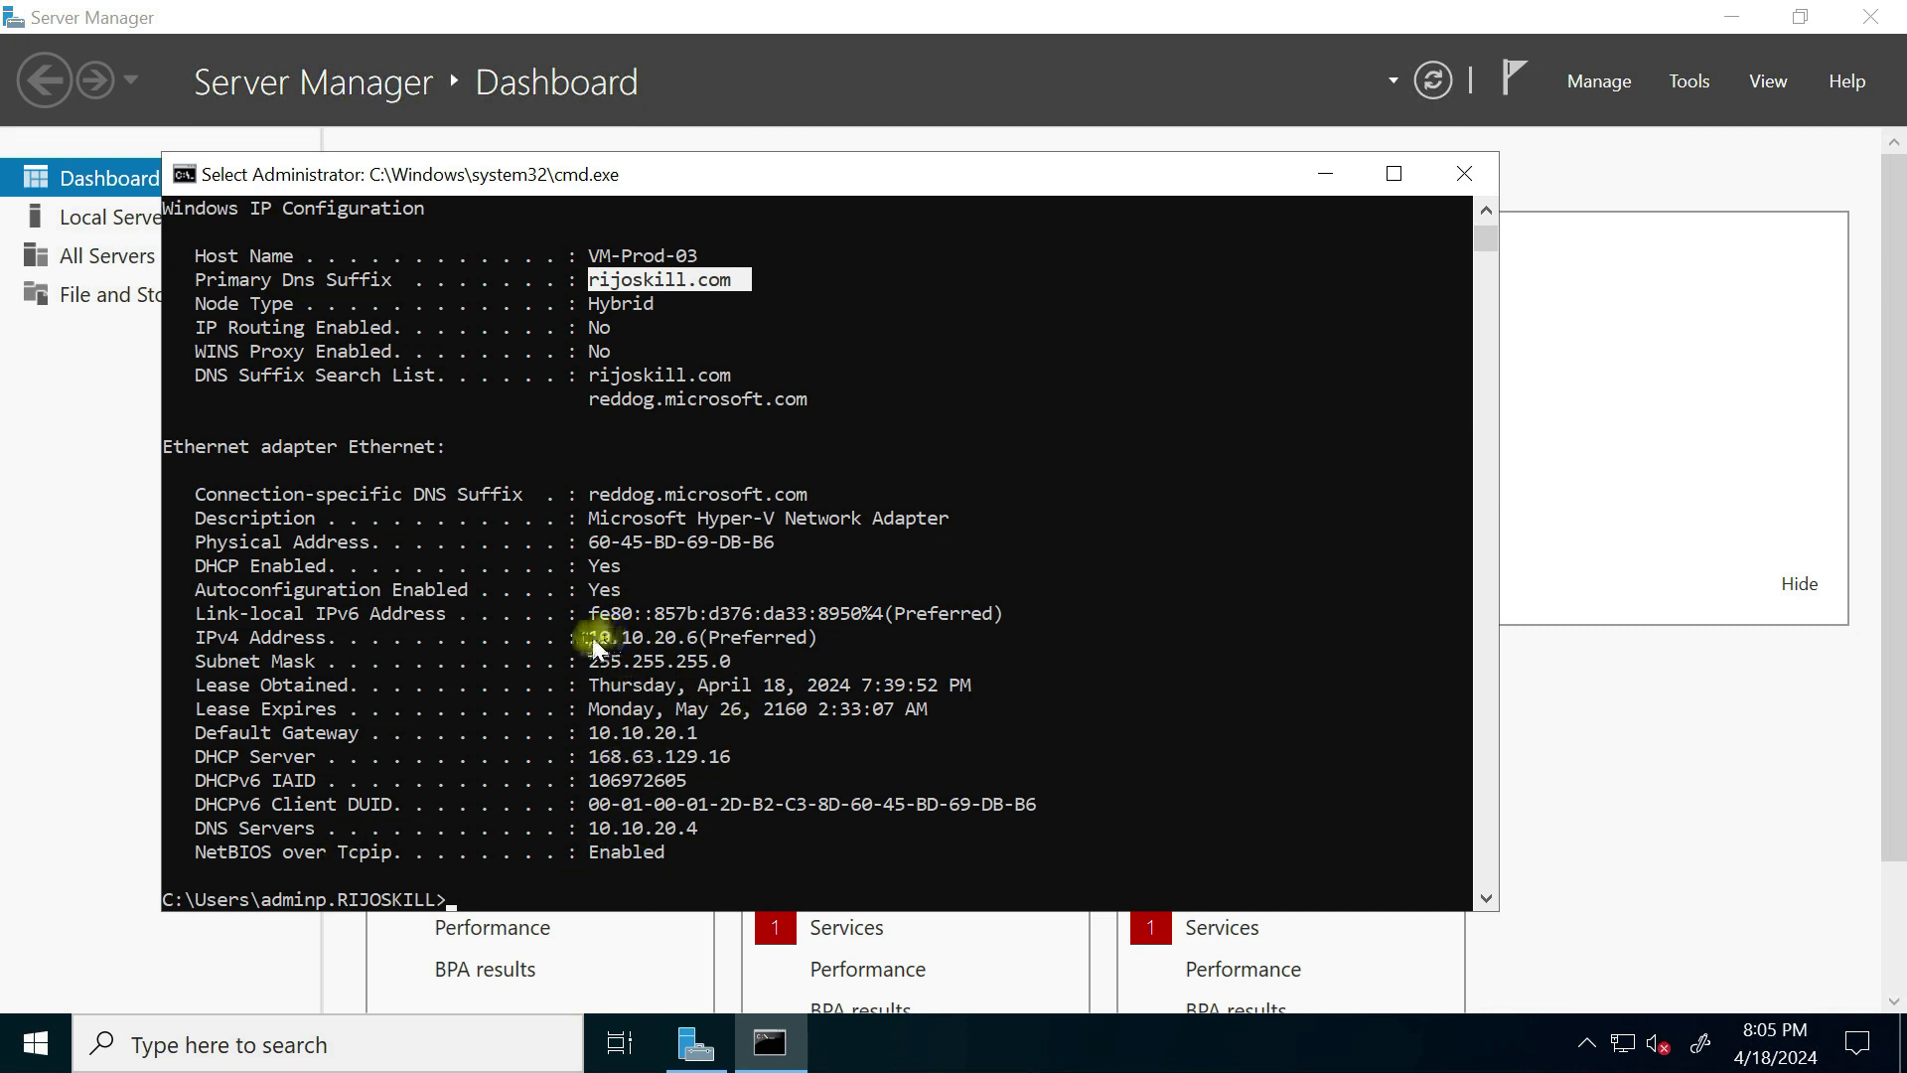
left_click_drag(594, 644, 703, 650)
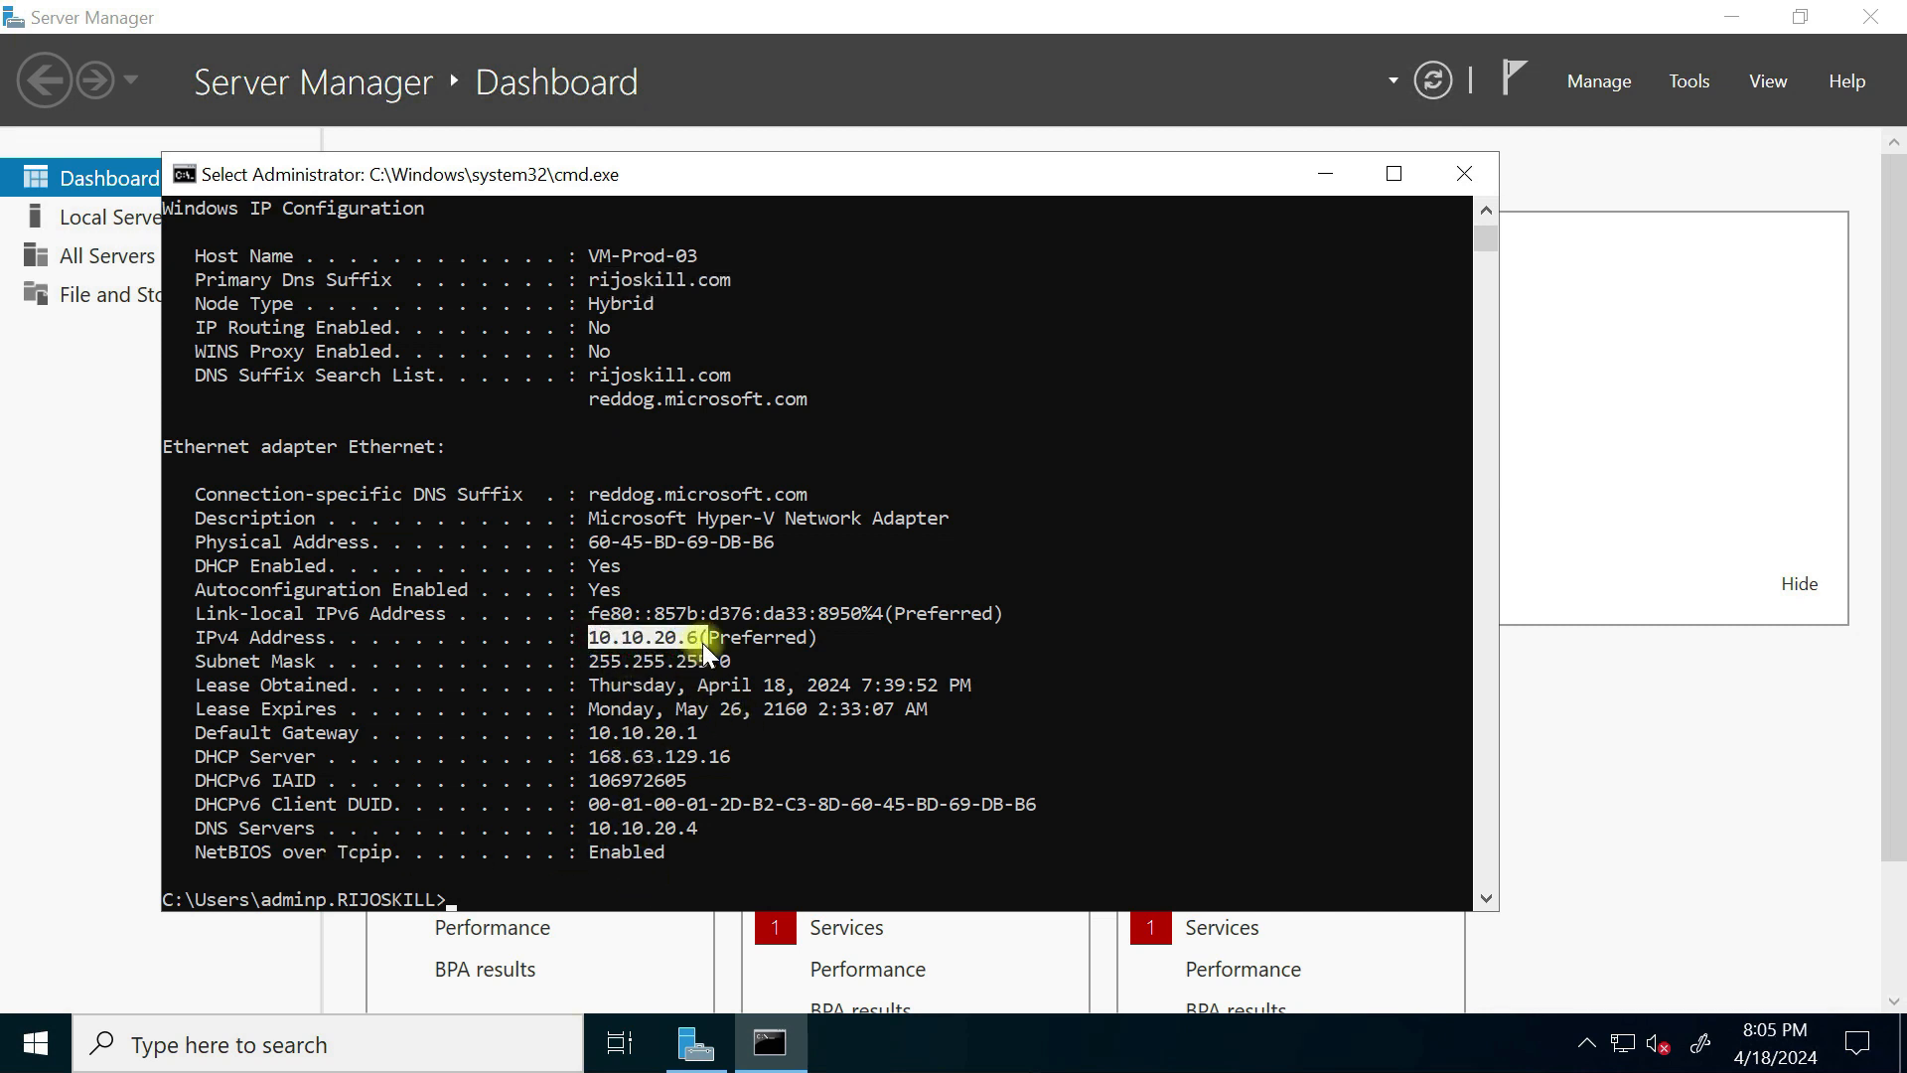
left_click(1324, 183)
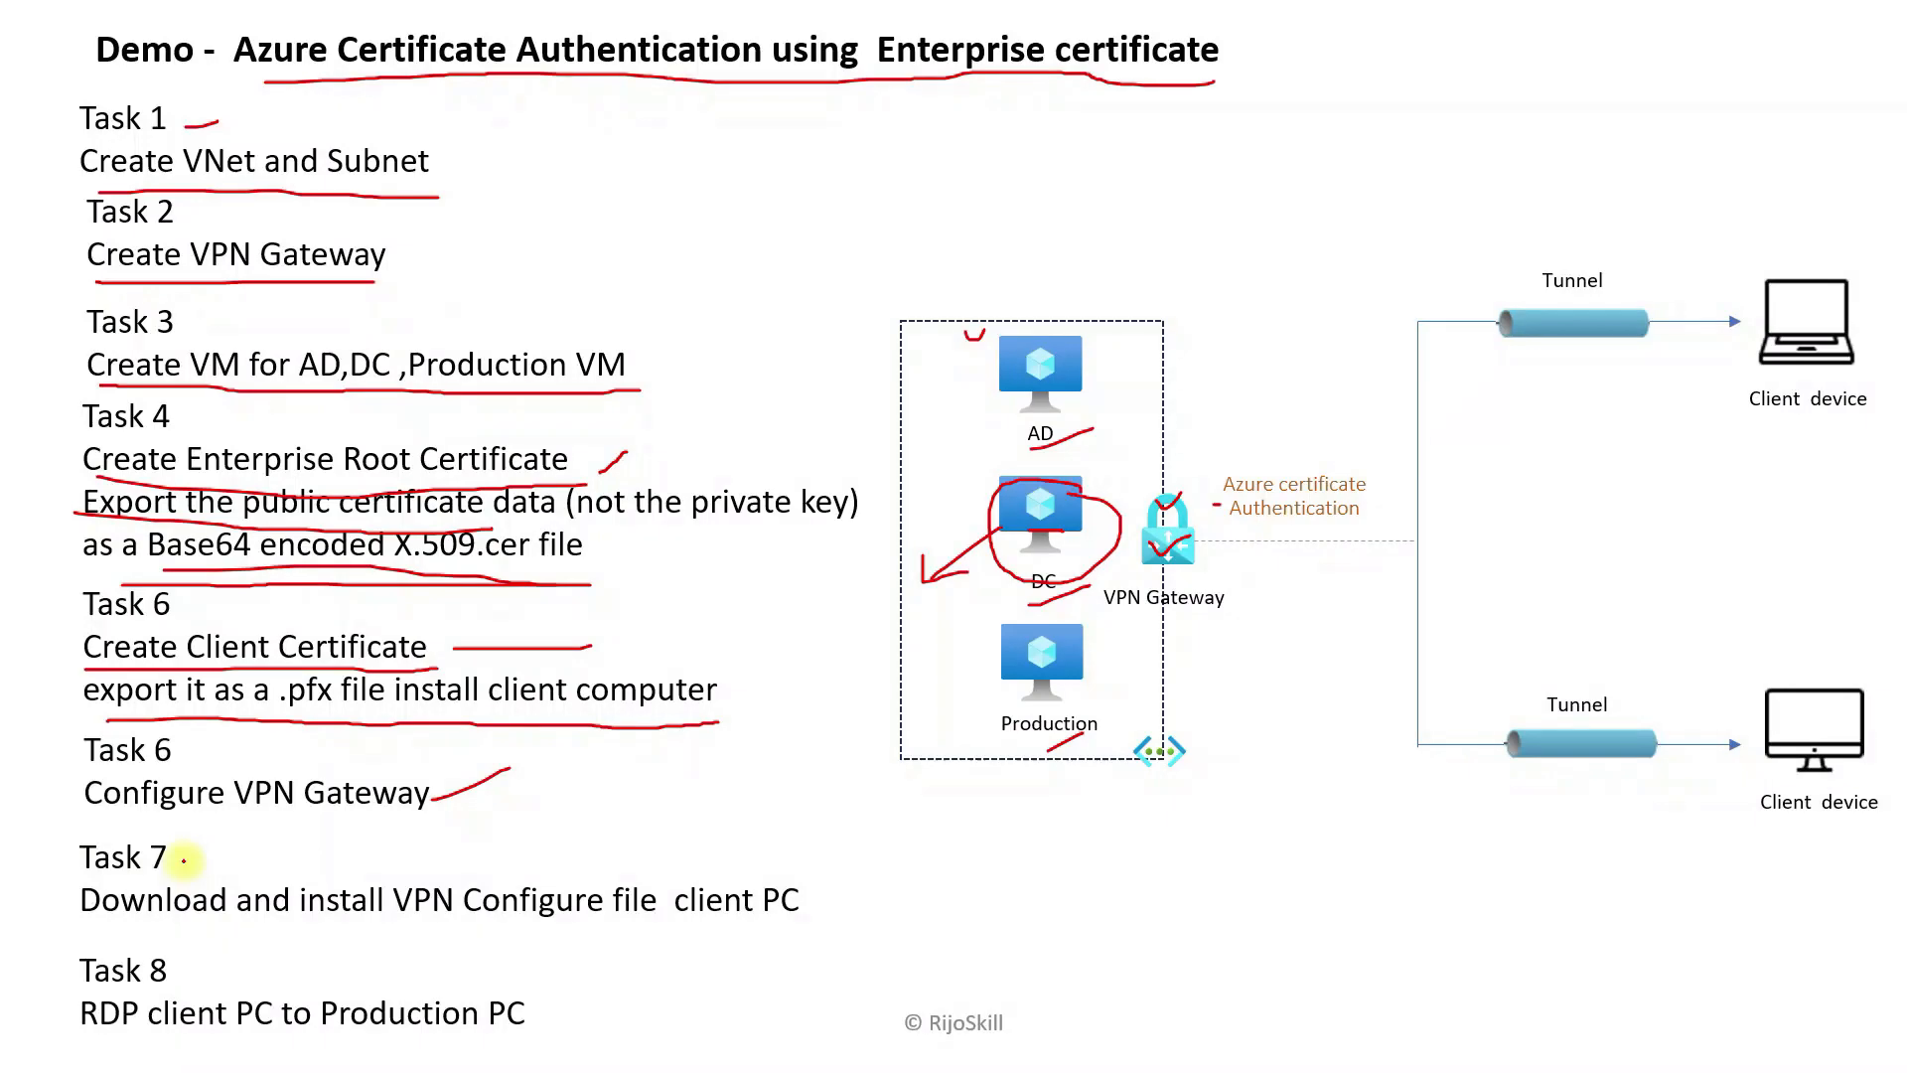
Step: Tick Tasks 7 and 8 in red ink and underline 'RDP client PC to Production PC'
left_click_drag(183, 859, 234, 841)
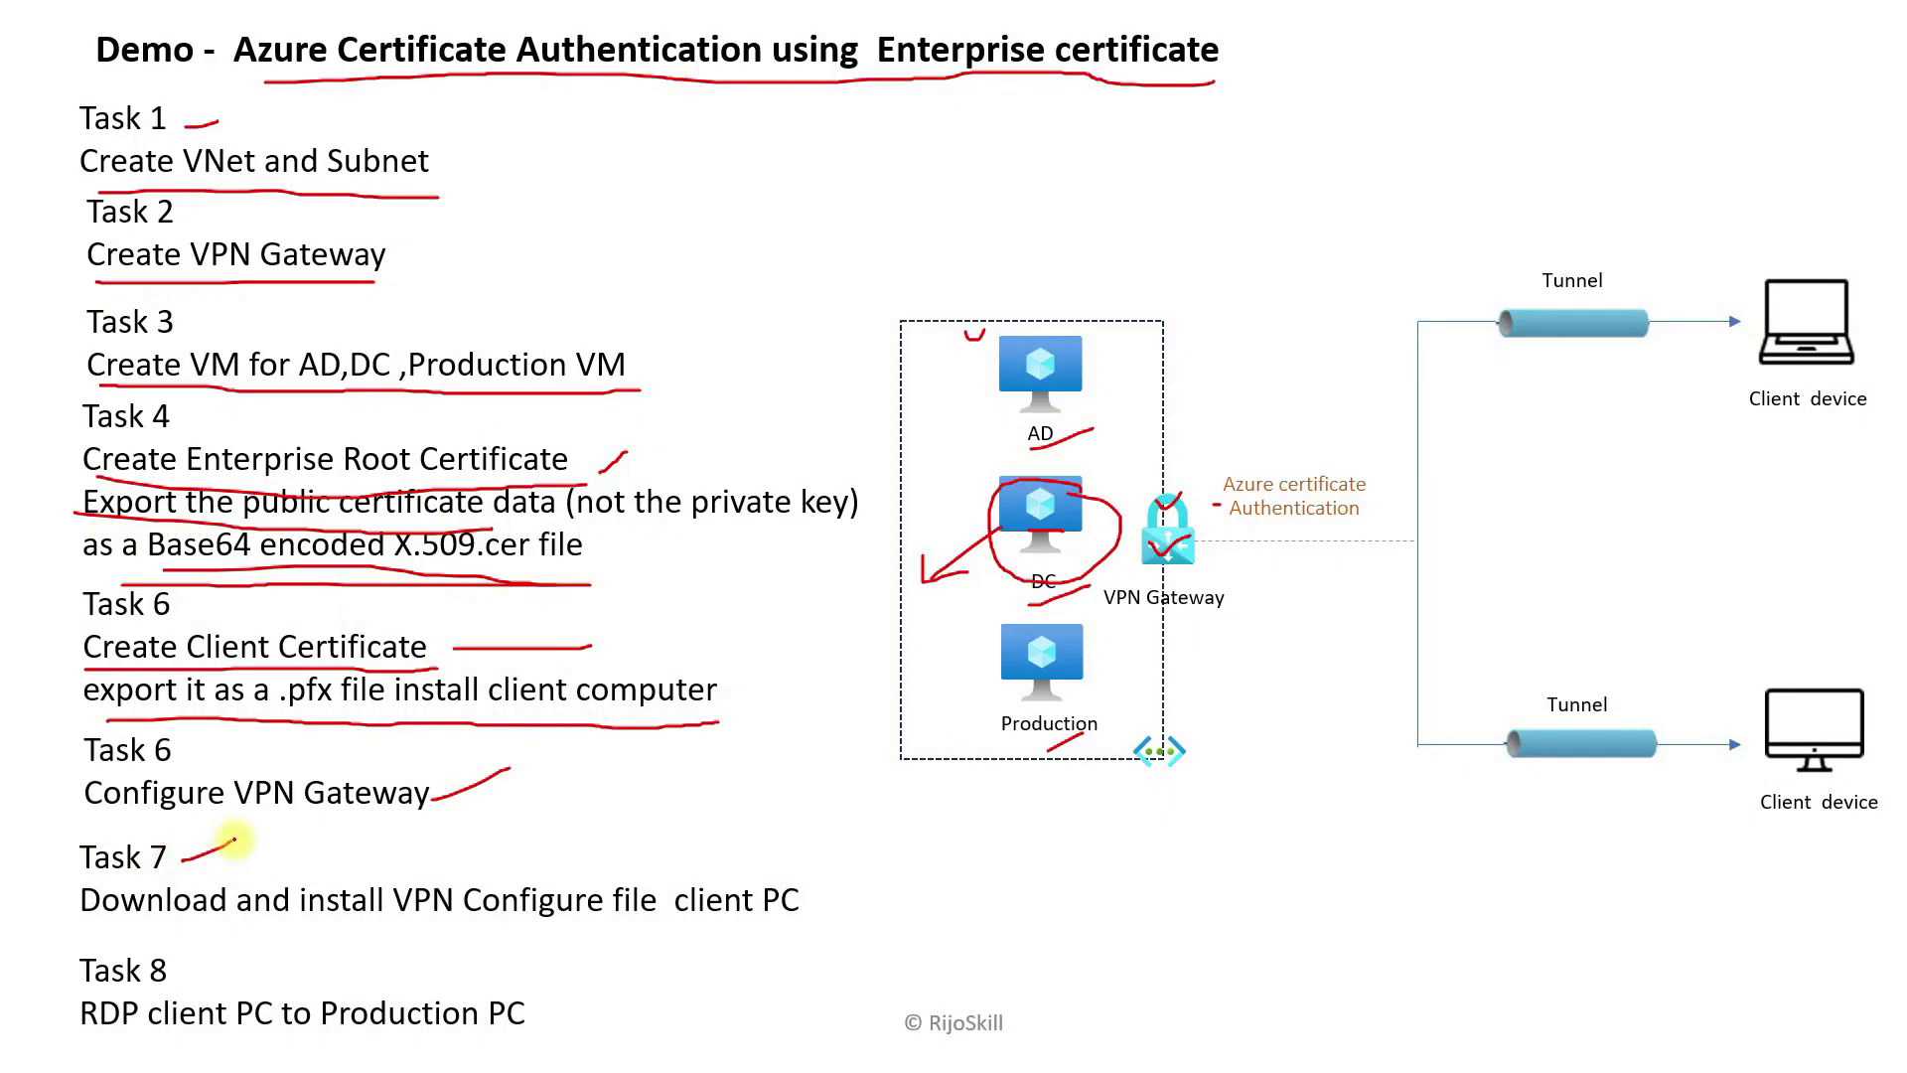
left_click_drag(179, 983, 244, 972)
mouse_move(88, 996)
left_mouse_down()
mouse_move(516, 1011)
mouse_move(492, 1038)
left_mouse_up()
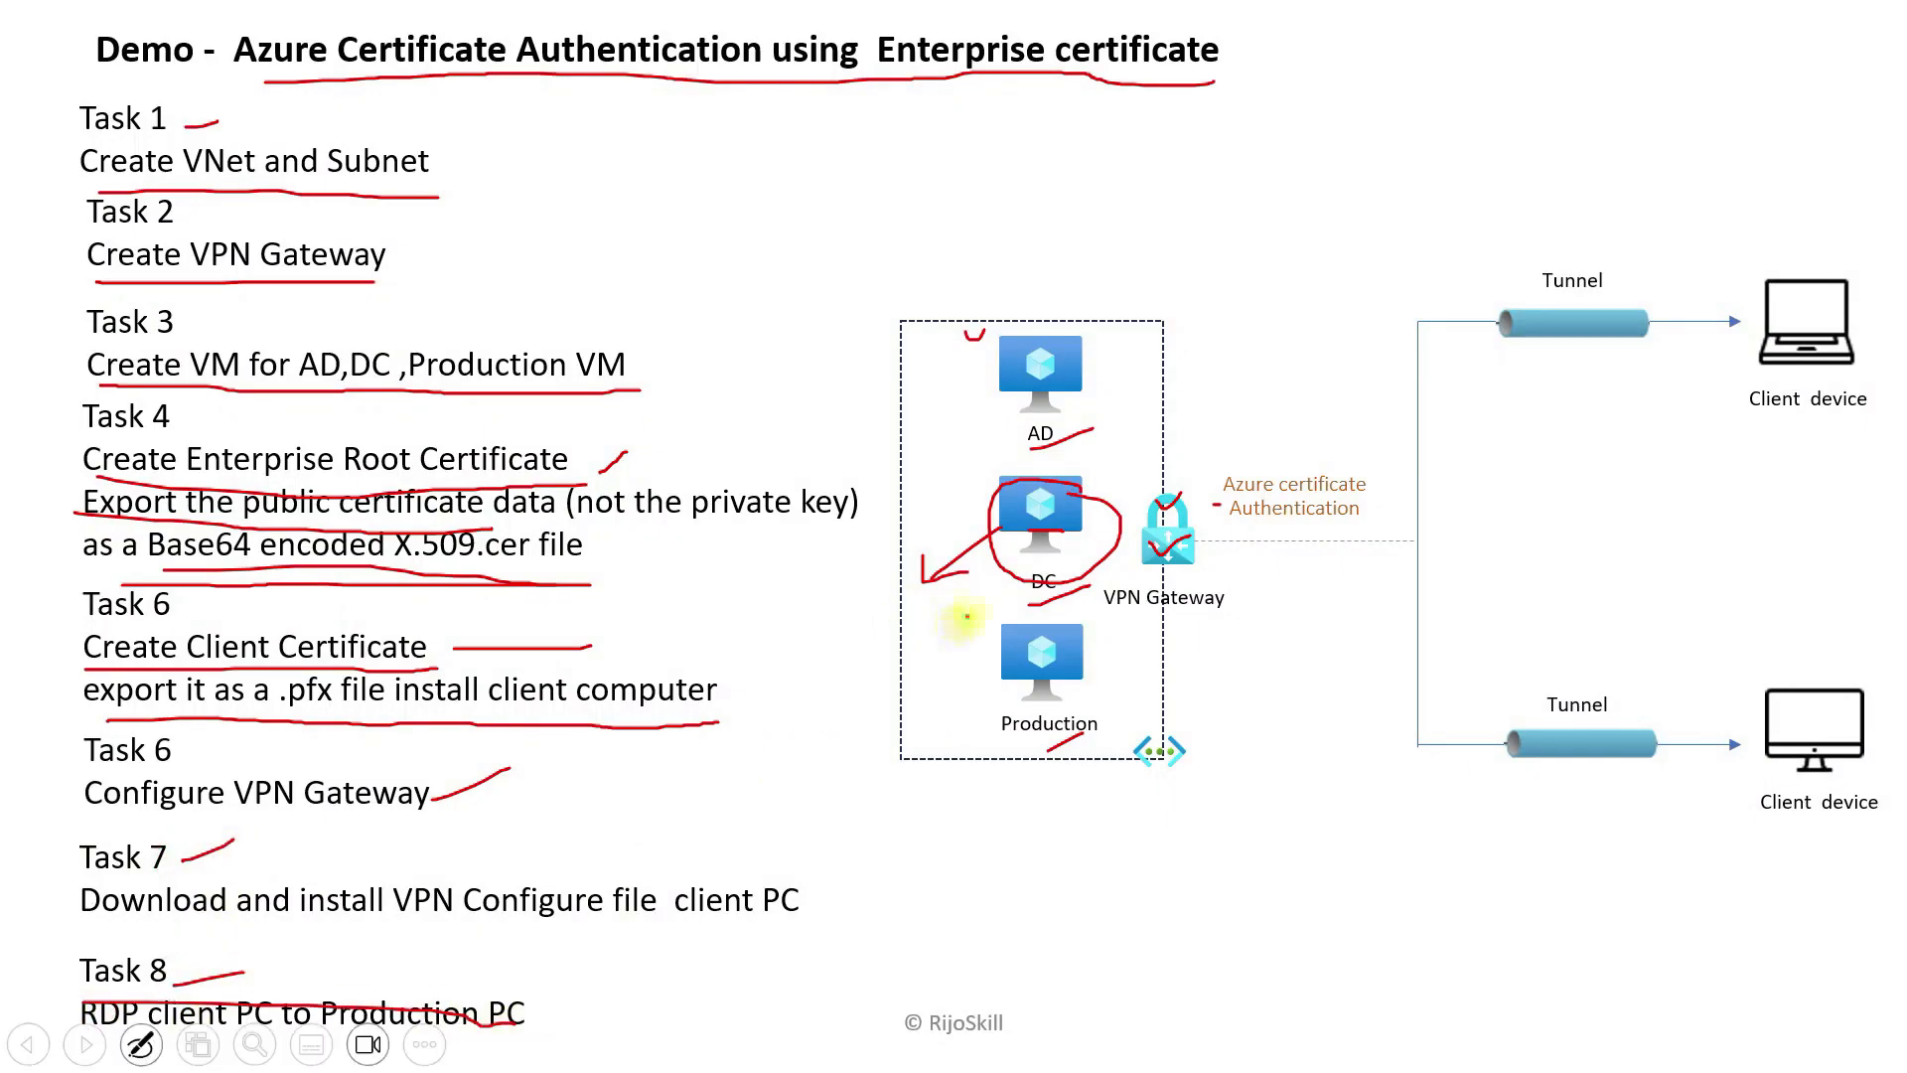
Step: Draw an arrowed link from Production to the client device, underline 'Enterprise certificate', and tick the client device
mouse_move(1010, 695)
left_mouse_down()
mouse_move(1055, 788)
mouse_move(1659, 456)
mouse_move(1768, 417)
mouse_move(1779, 449)
left_mouse_up()
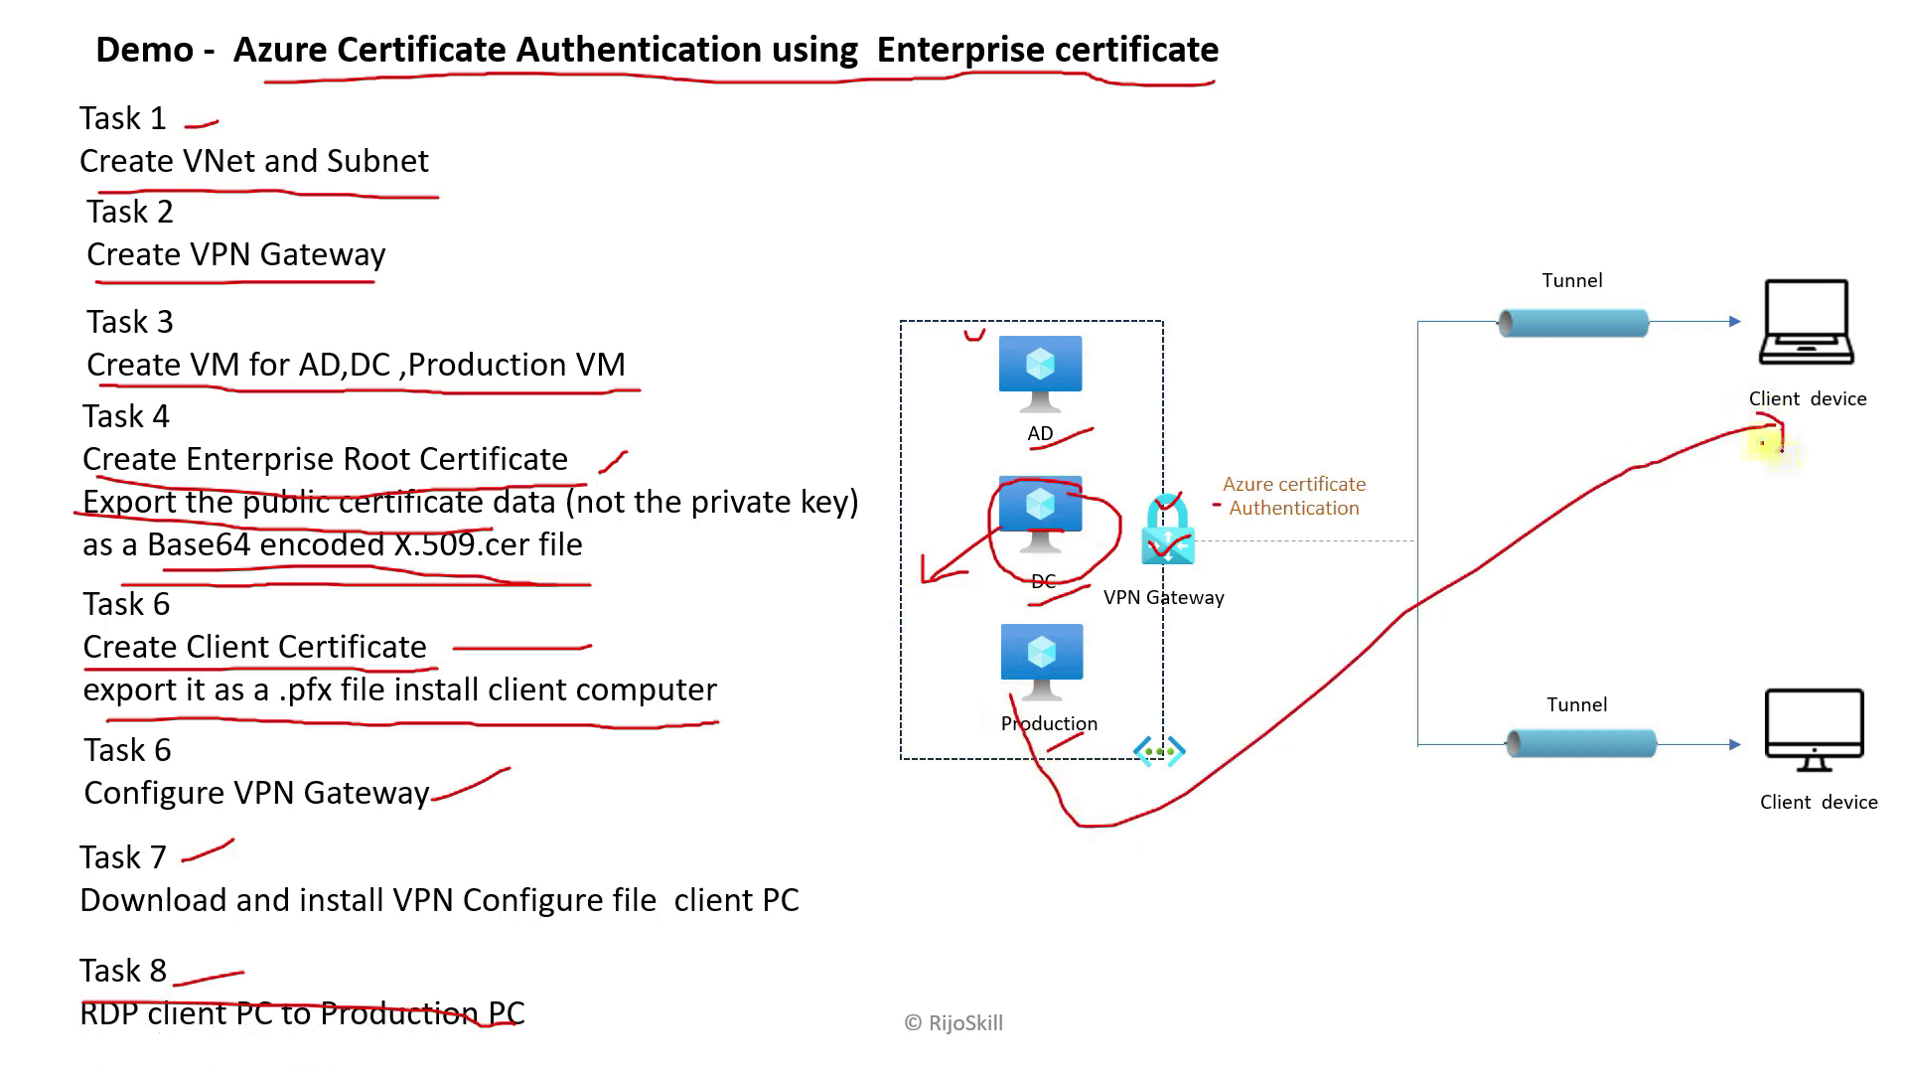
left_click_drag(1022, 704, 999, 712)
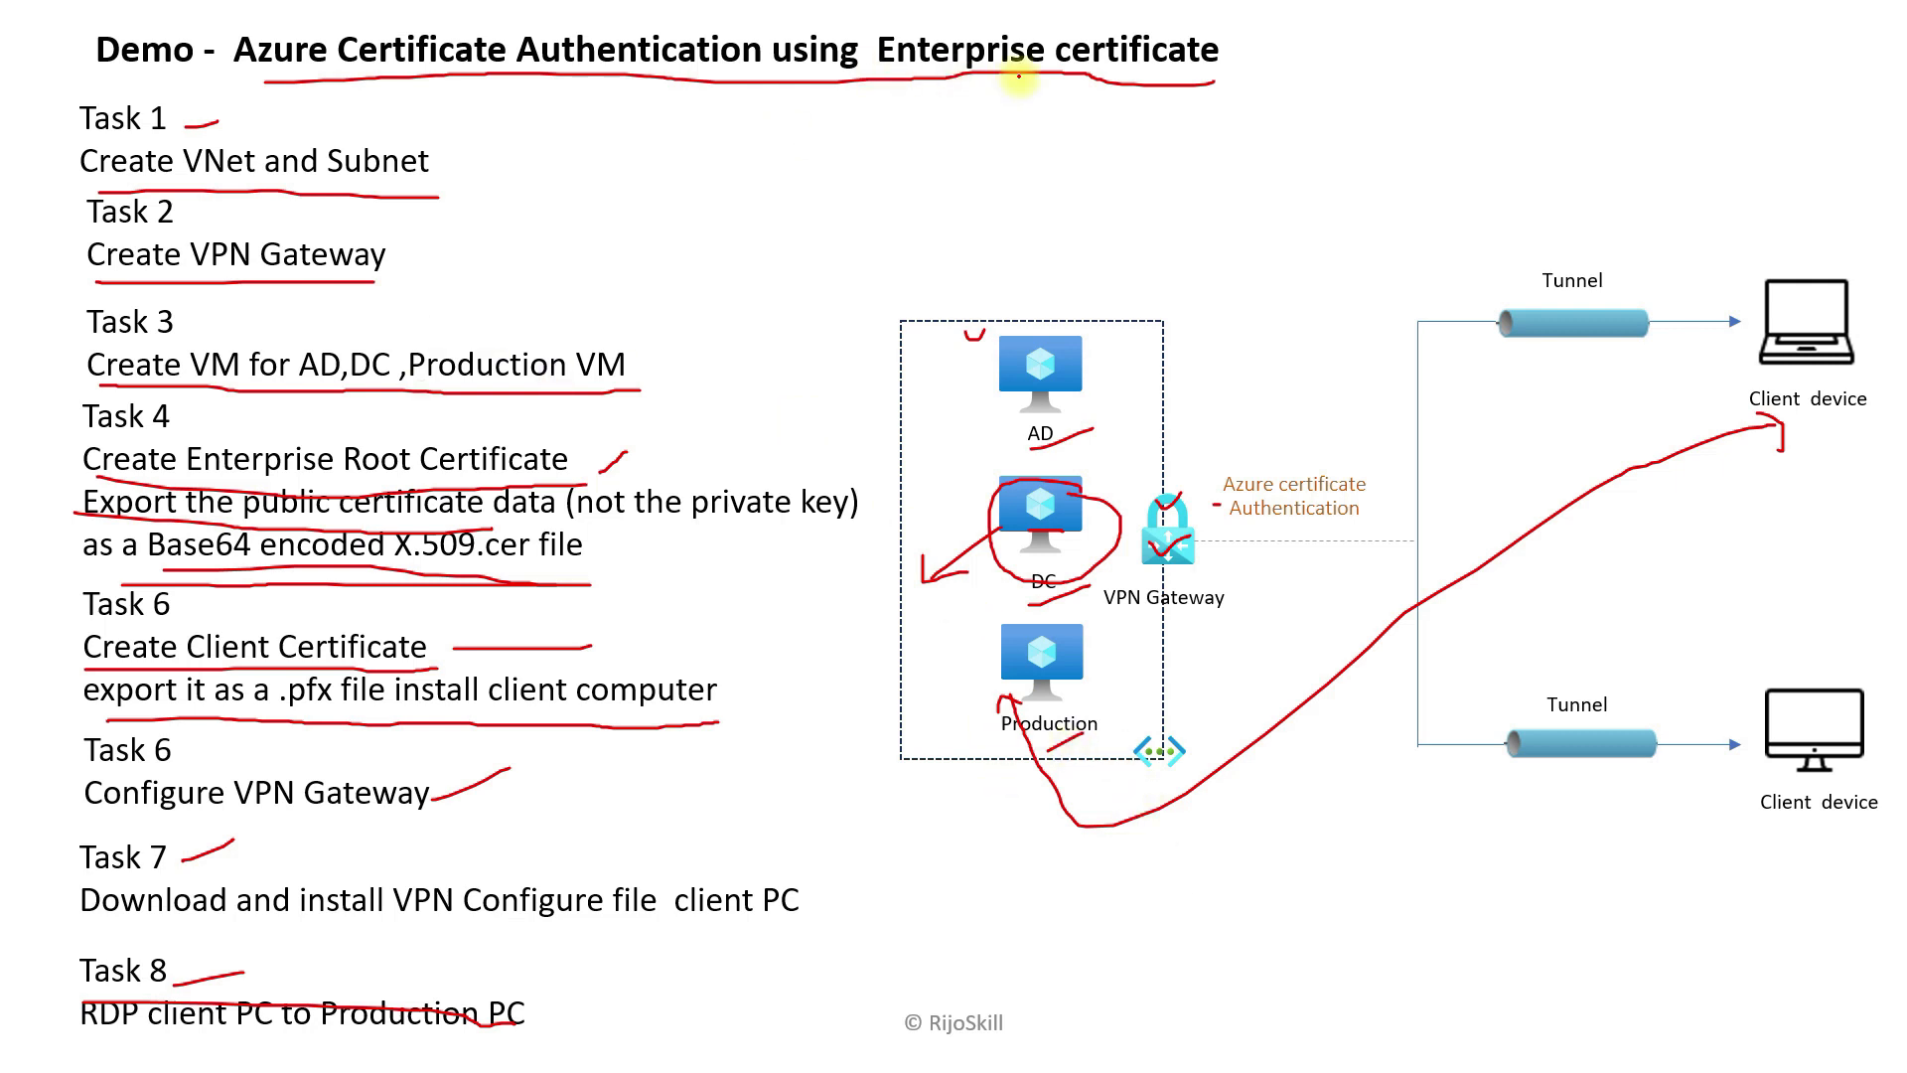
left_click_drag(879, 70, 1182, 67)
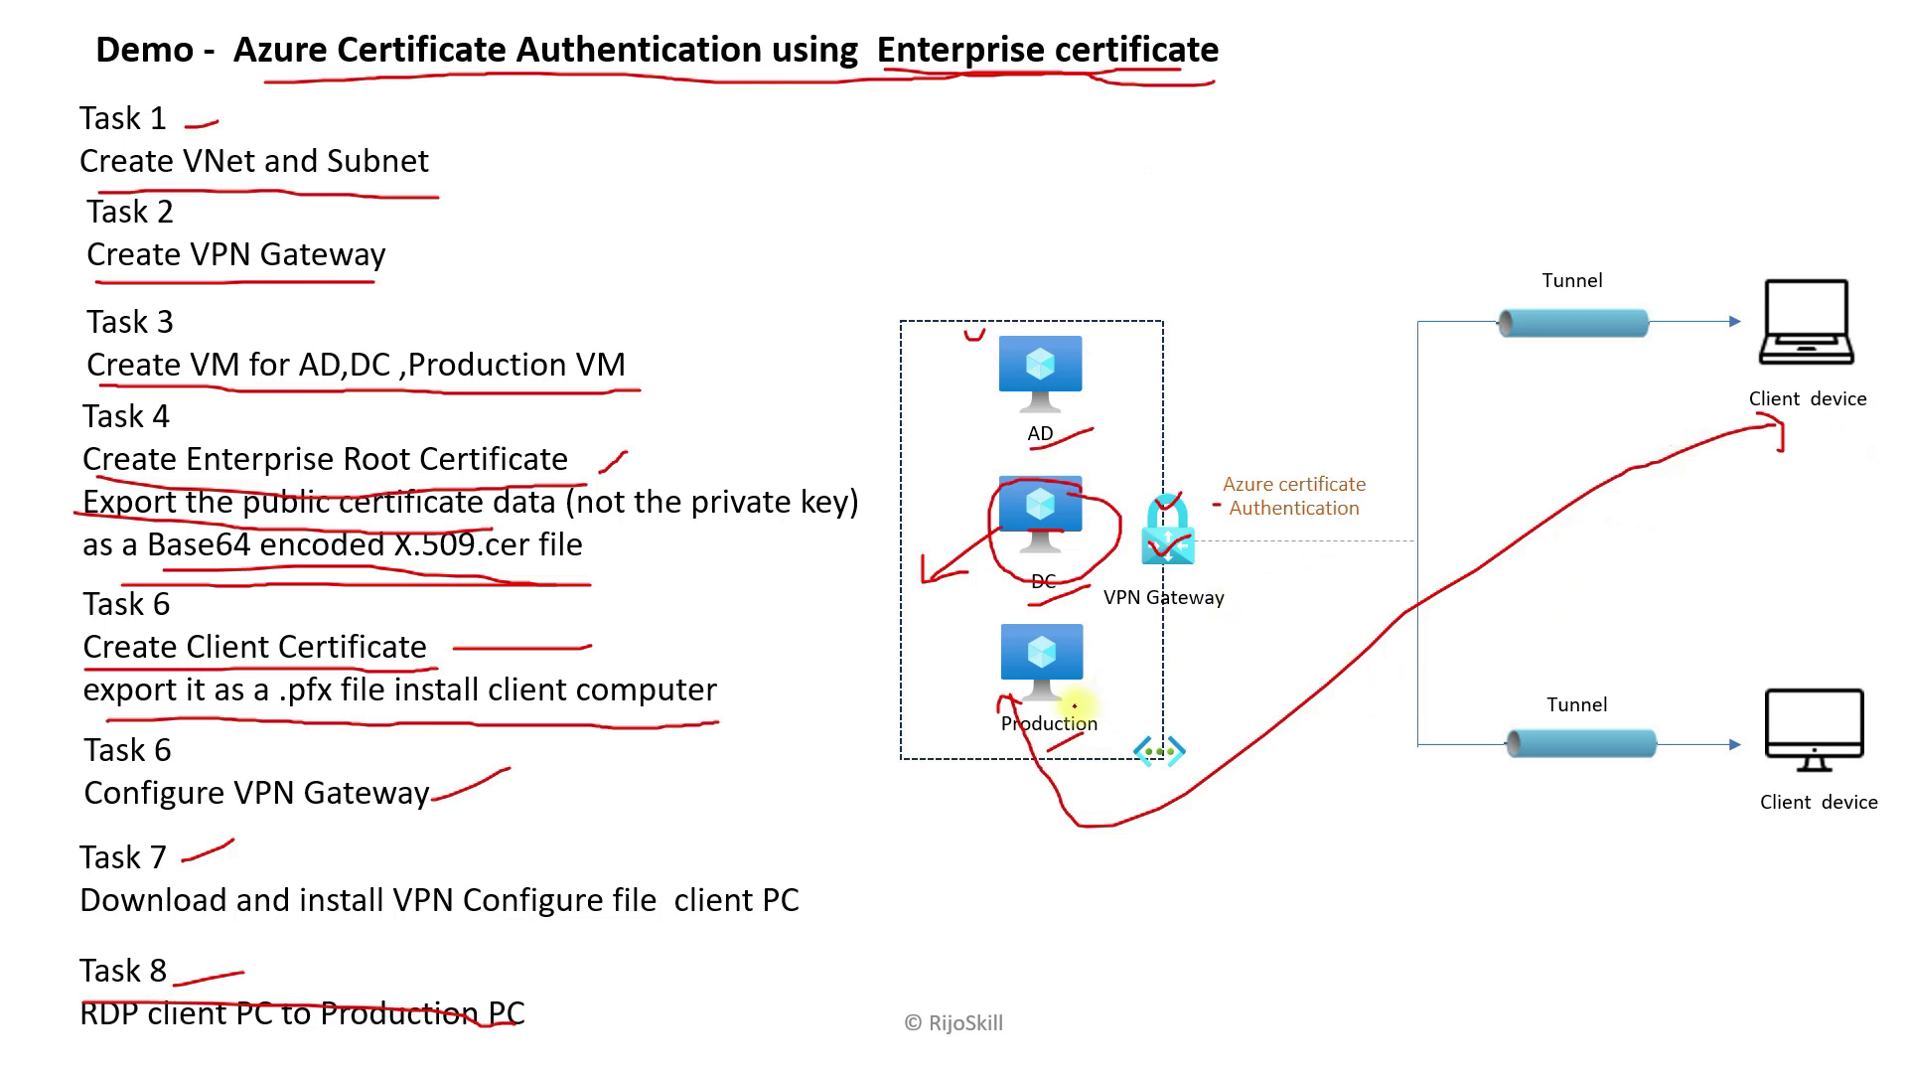
left_click_drag(1823, 429, 1854, 403)
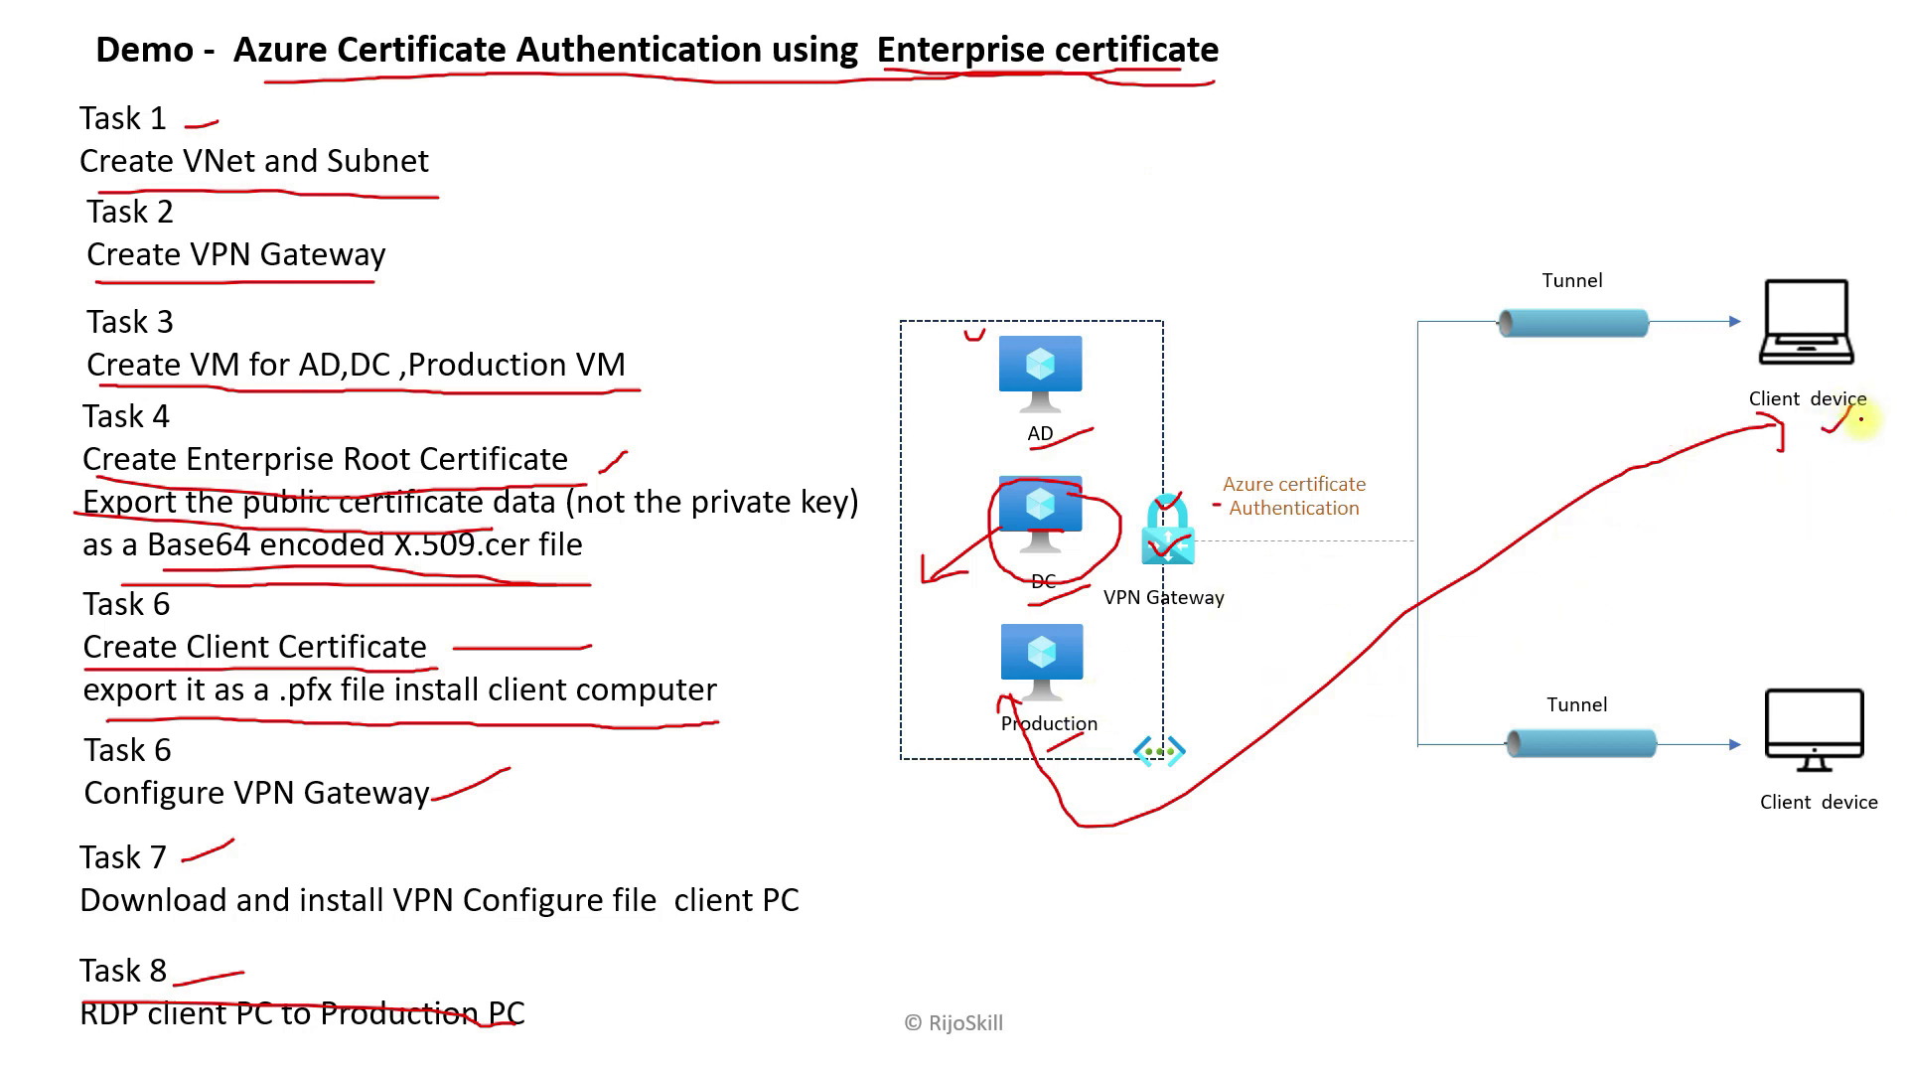